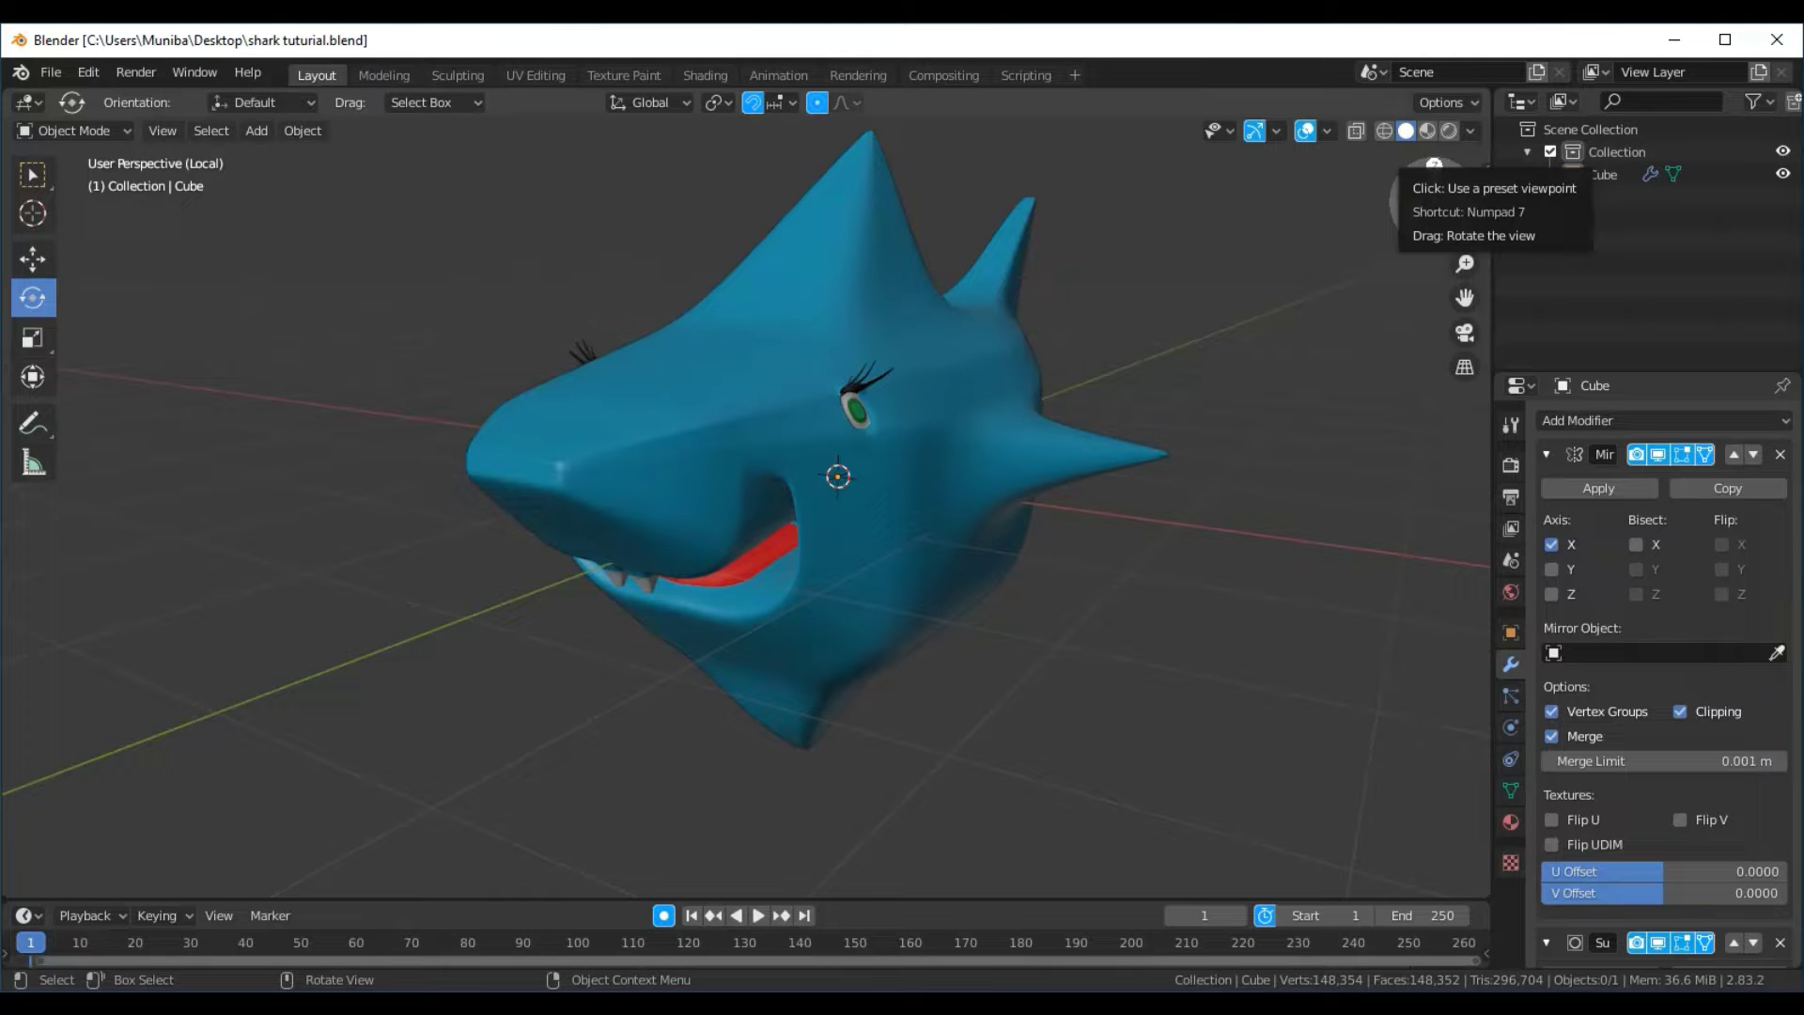
# Orbit around the finished cartoon shark, then delete the Cube object to empty the scene
pyautogui.moveTo(1434, 166)
pyautogui.mouseDown()
pyautogui.moveTo(132, 177)
pyautogui.moveTo(1461, 172)
pyautogui.moveTo(356, 169)
pyautogui.moveTo(687, 174)
pyautogui.mouseUp()
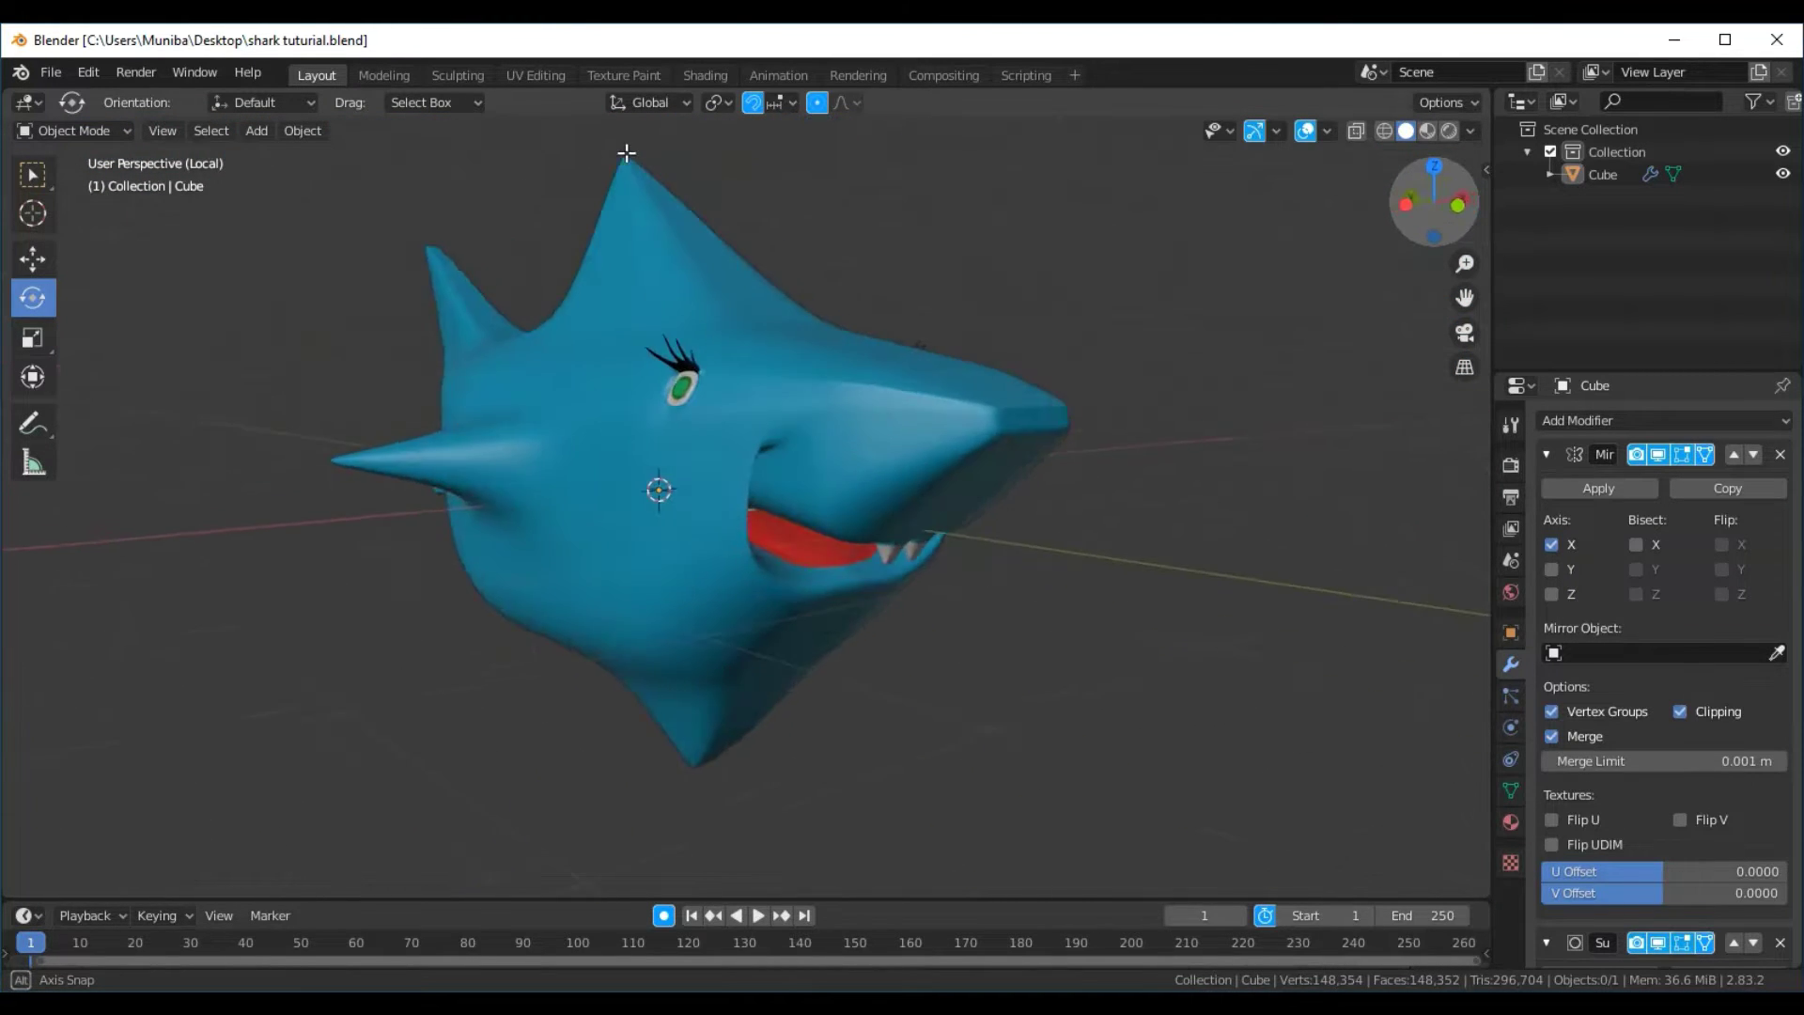
pyautogui.moveTo(688, 174)
pyautogui.mouseDown(button='middle')
pyautogui.moveTo(590, 230)
pyautogui.moveTo(467, 261)
pyautogui.moveTo(383, 234)
pyautogui.moveTo(391, 178)
pyautogui.moveTo(430, 126)
pyautogui.moveTo(576, 161)
pyautogui.moveTo(580, 886)
pyautogui.moveTo(599, 886)
pyautogui.moveTo(724, 185)
pyautogui.mouseUp(button='middle')
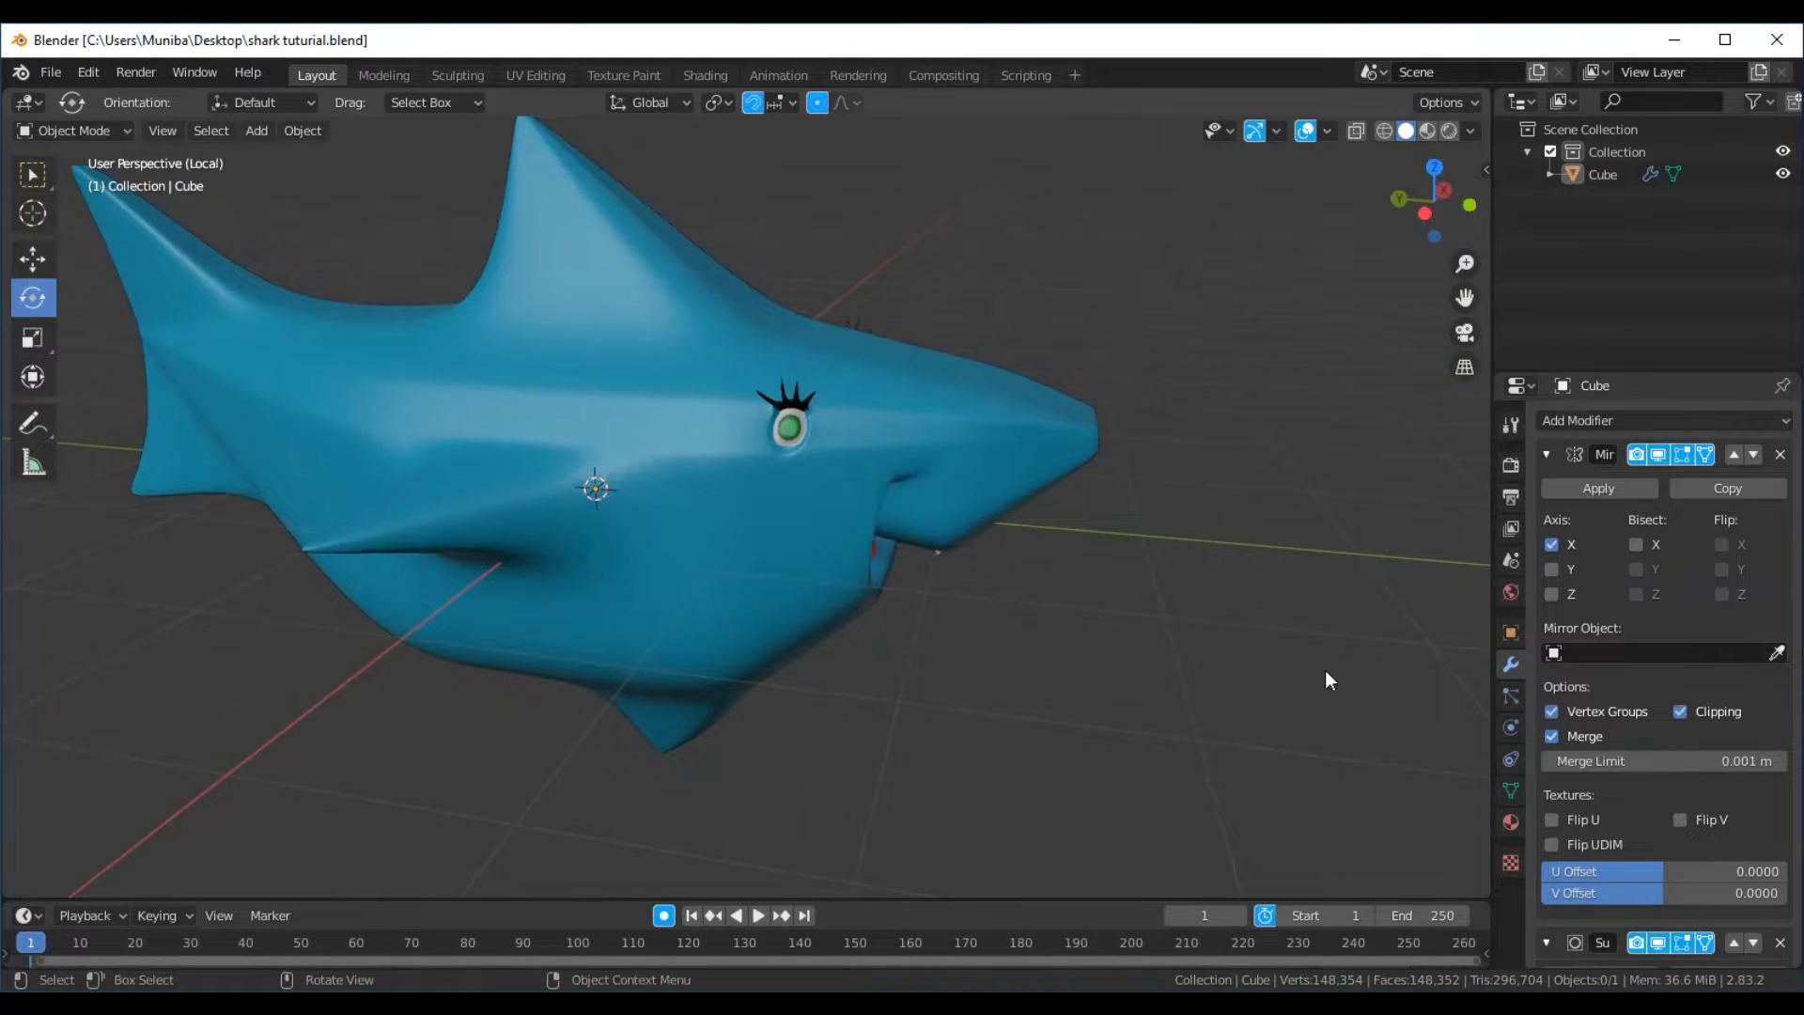
pyautogui.press('Delete')
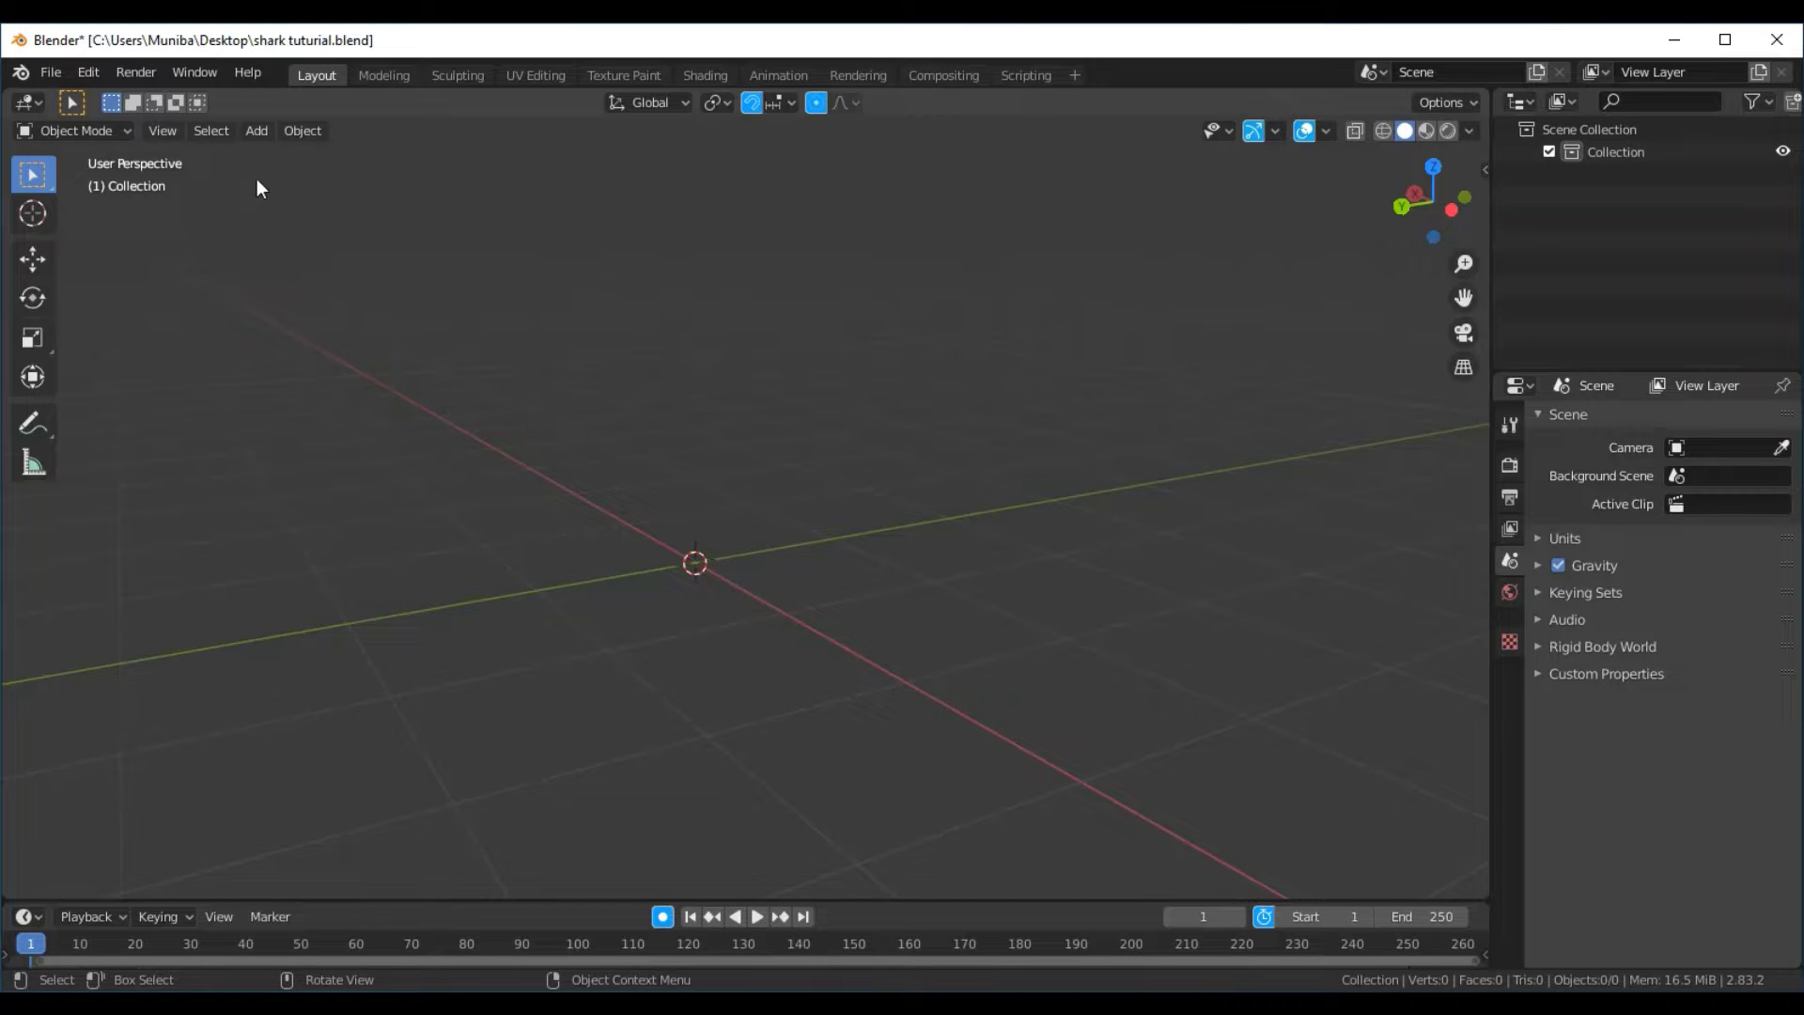
# Add a 2 m cube at the scene origin and switch it into Edit Mode
pyautogui.click(262, 132)
pyautogui.moveTo(296, 156)
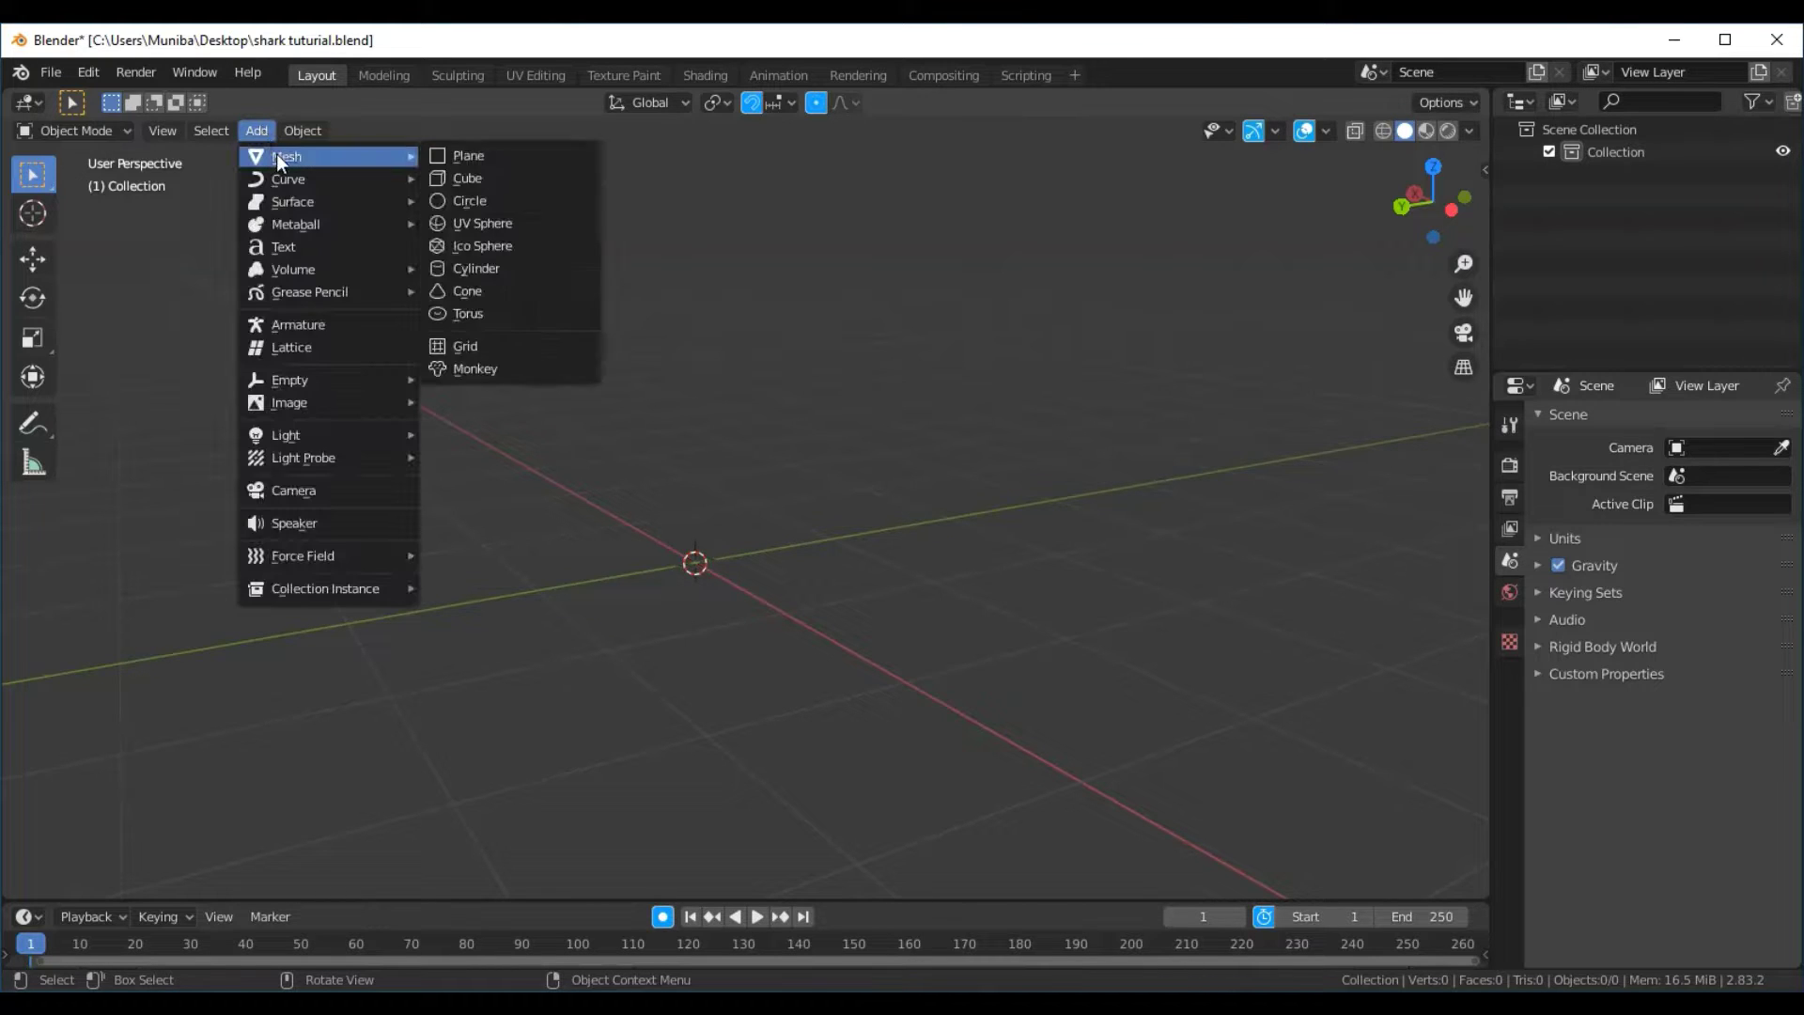
pyautogui.click(470, 179)
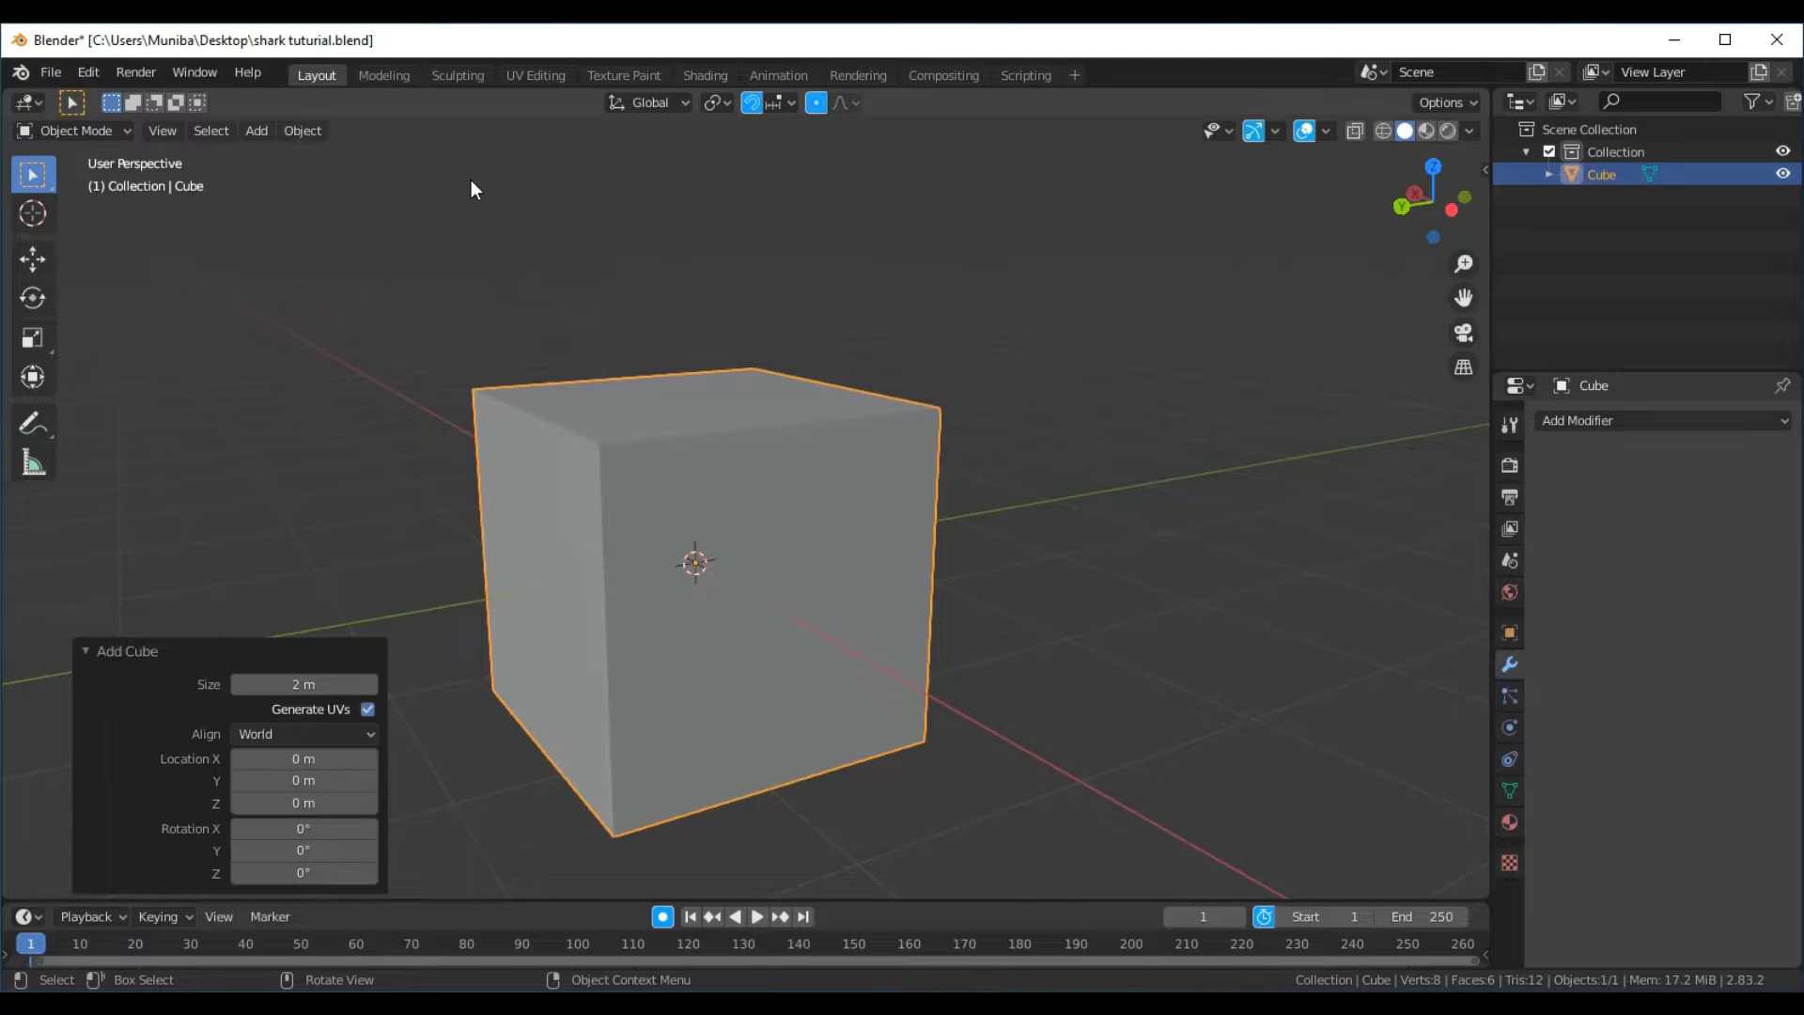
pyautogui.moveTo(1165, 549)
pyautogui.mouseDown(button='middle')
pyautogui.moveTo(1283, 625)
pyautogui.moveTo(1144, 560)
pyautogui.mouseUp(button='middle')
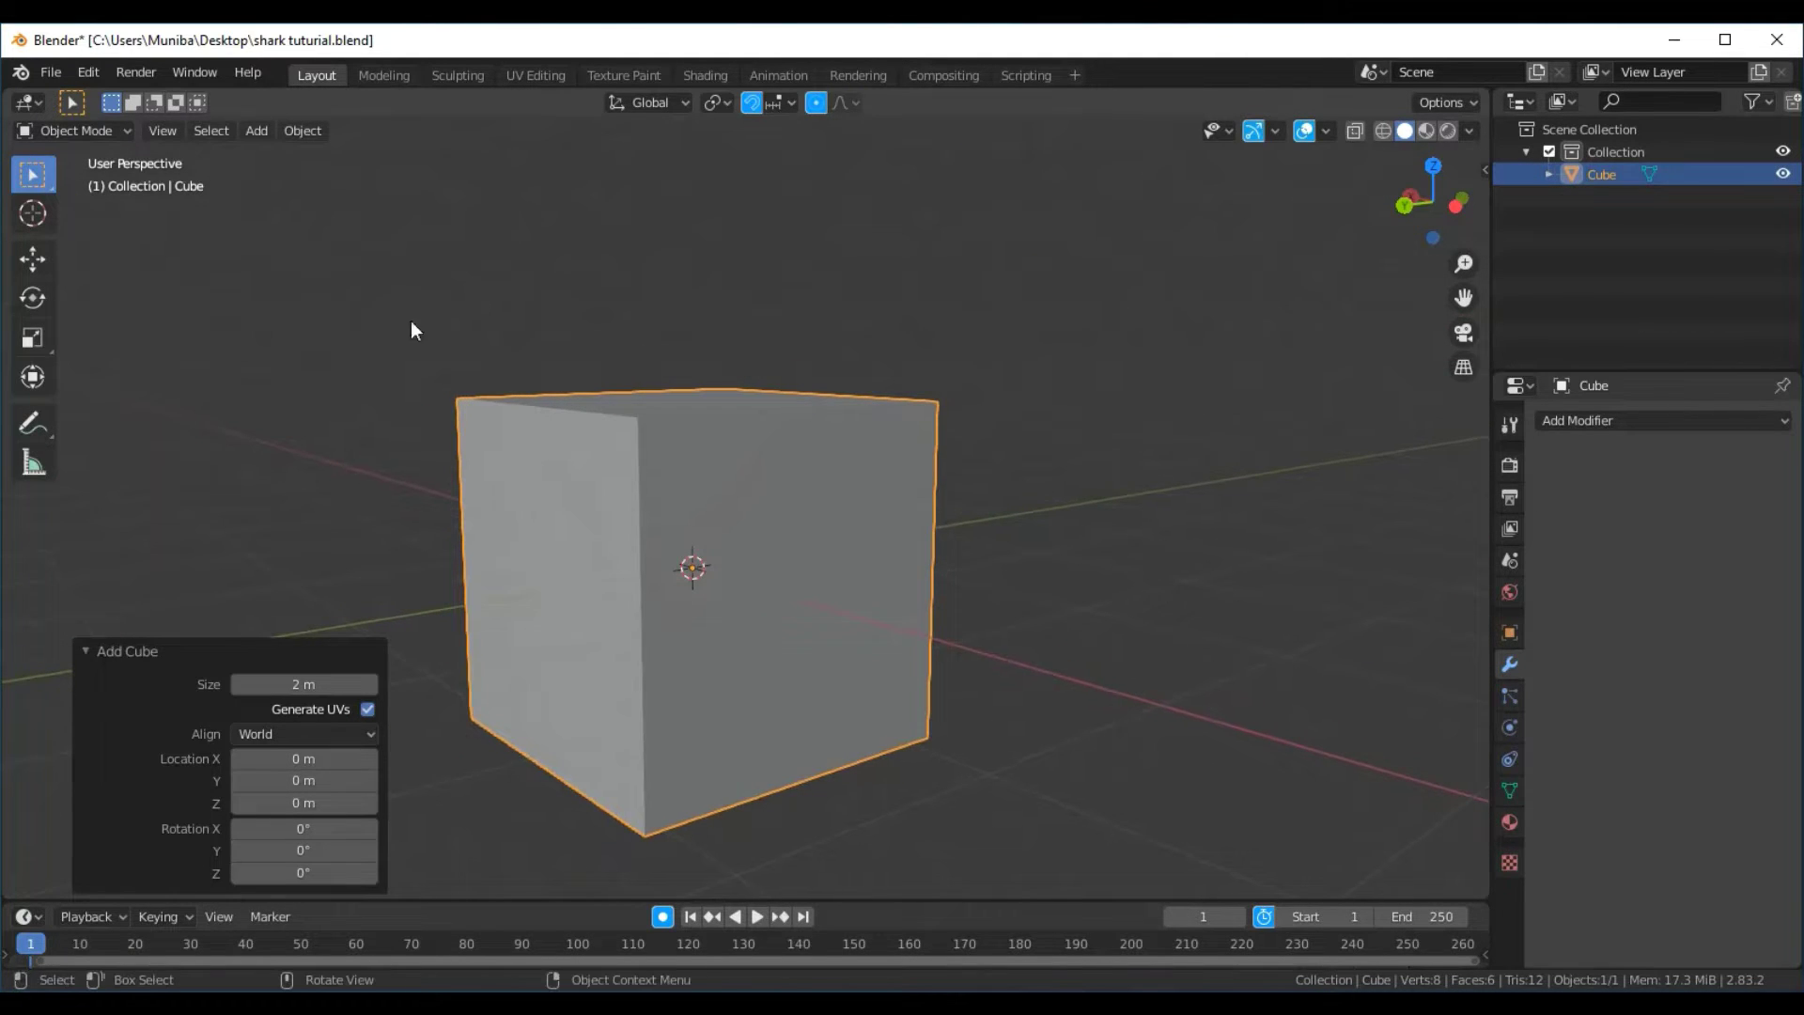
pyautogui.click(54, 133)
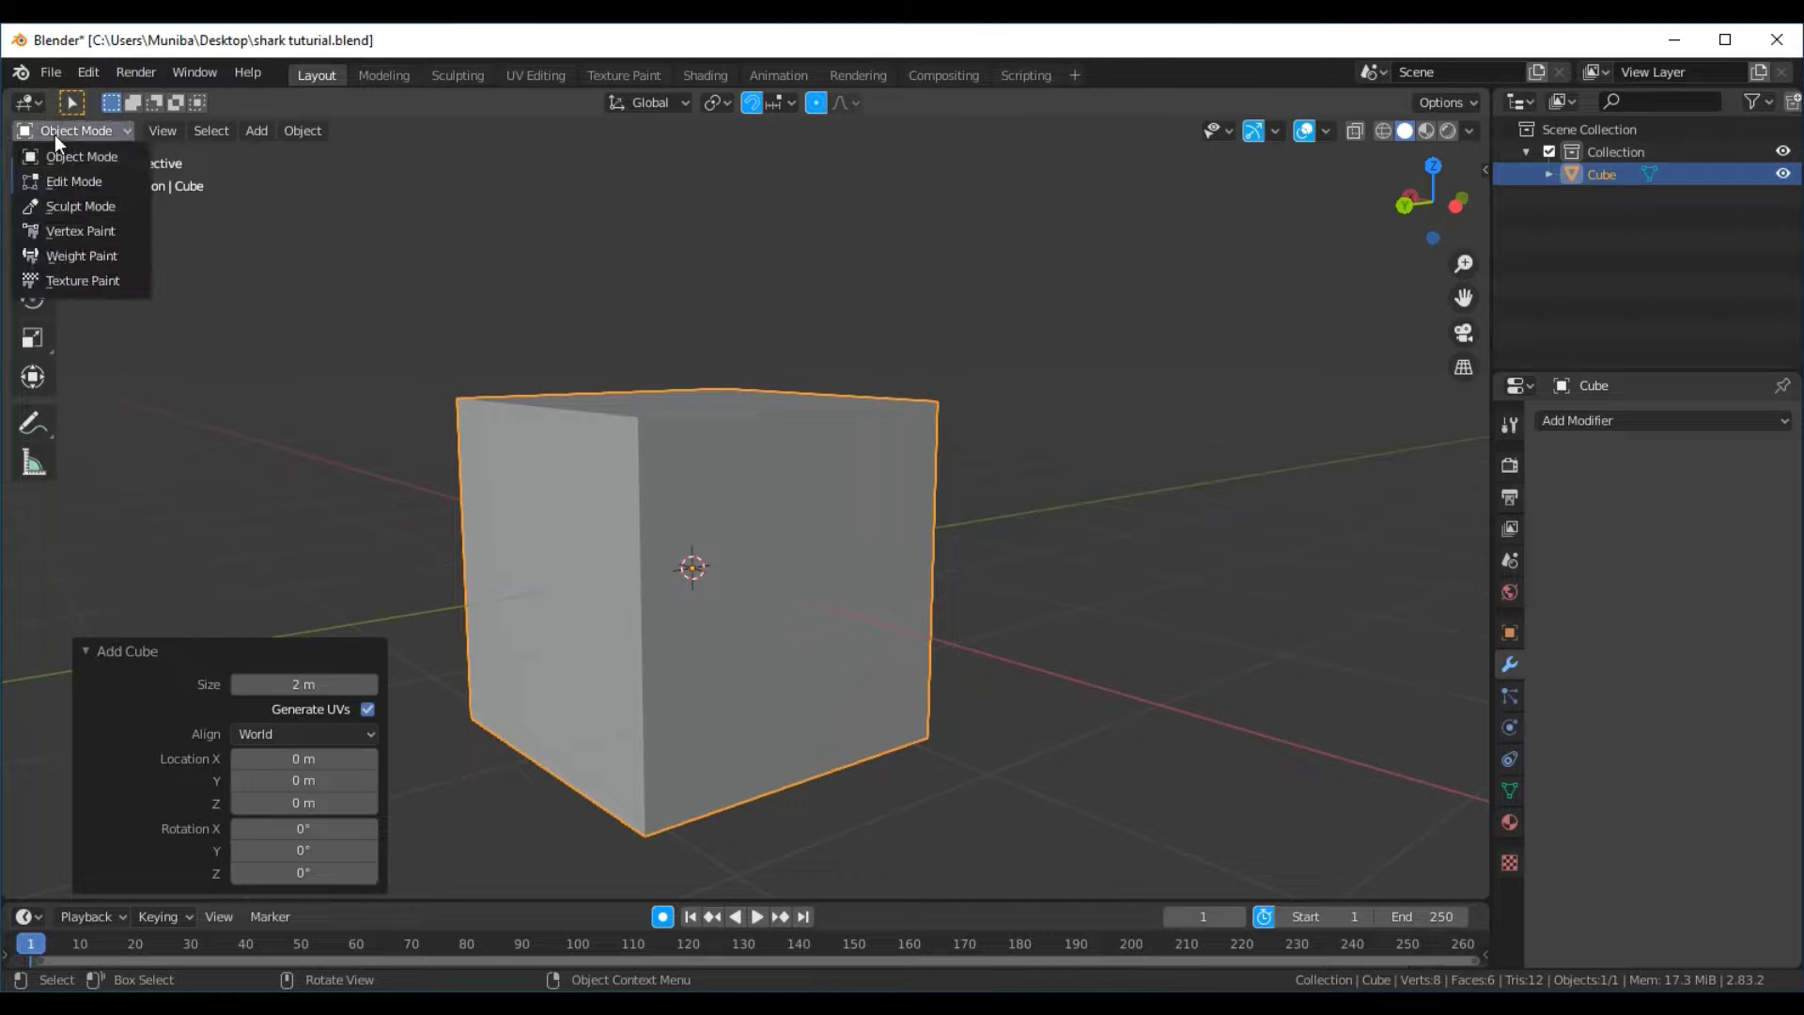
pyautogui.click(66, 190)
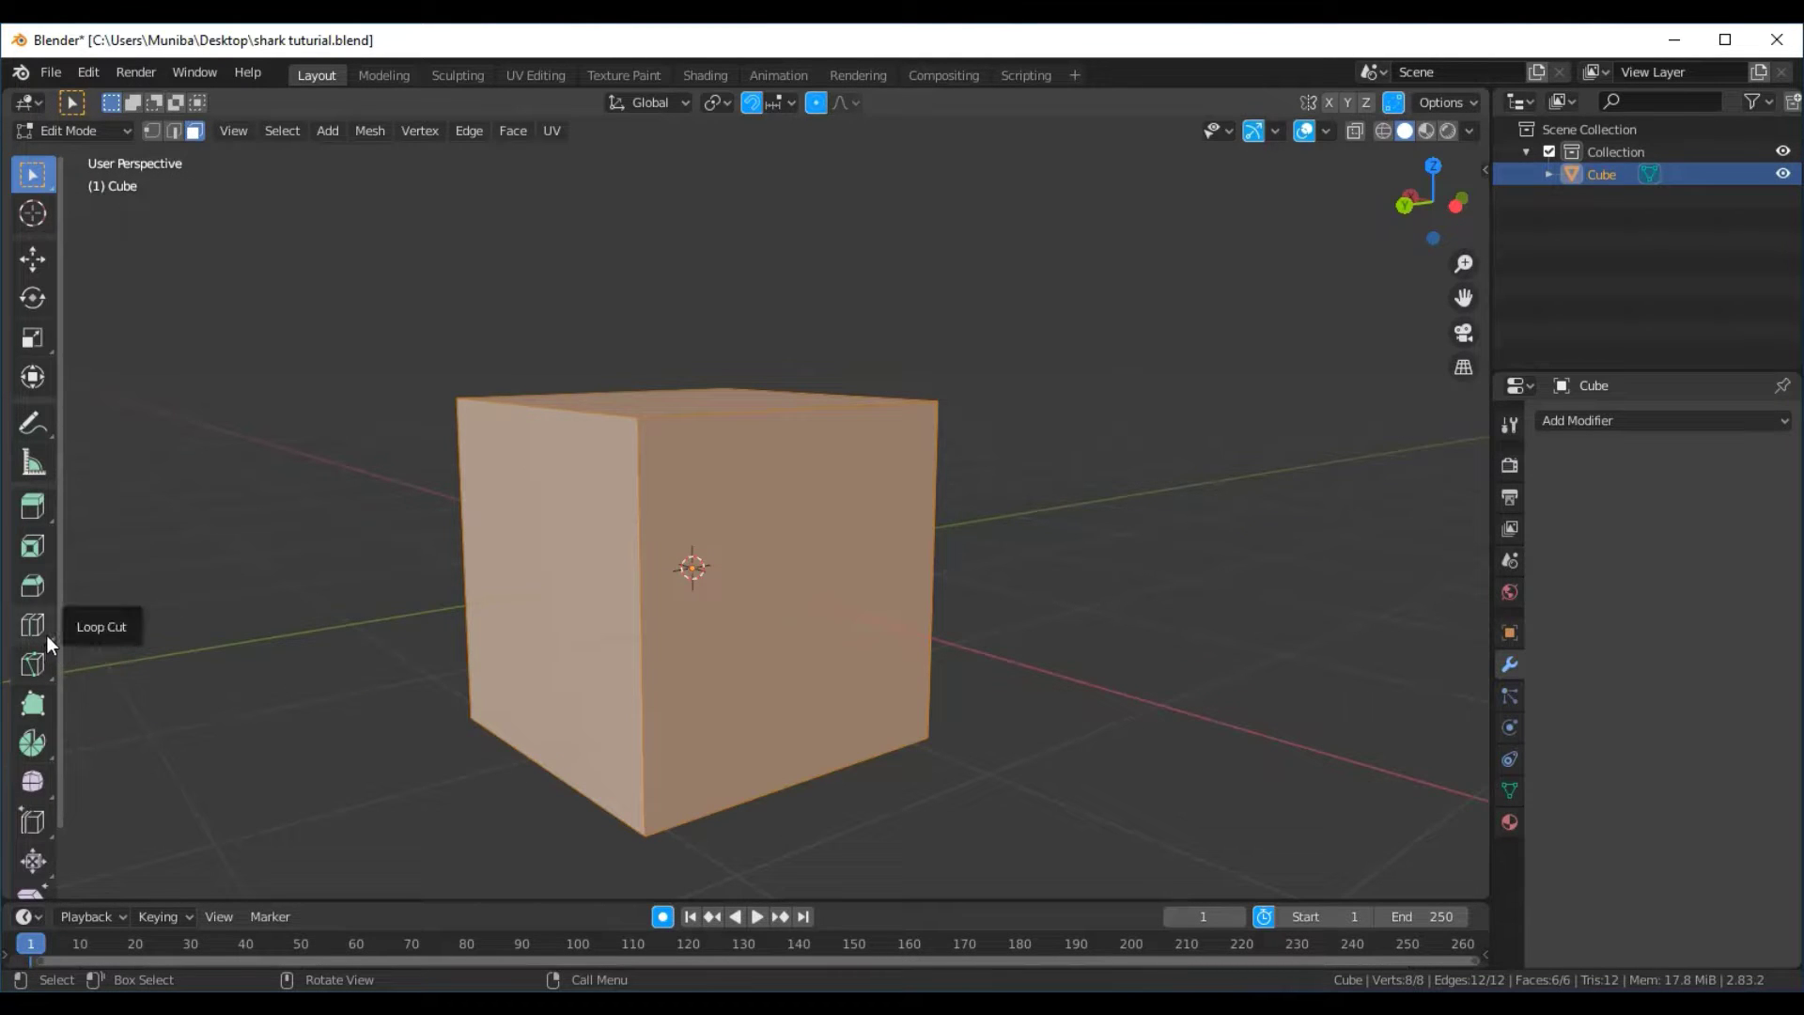
# Add loop cuts of 3 along both vertical directions and horizontally, giving 4×4 grids, then deselect
pyautogui.moveTo(47, 635); pyautogui.dragTo(98, 635)
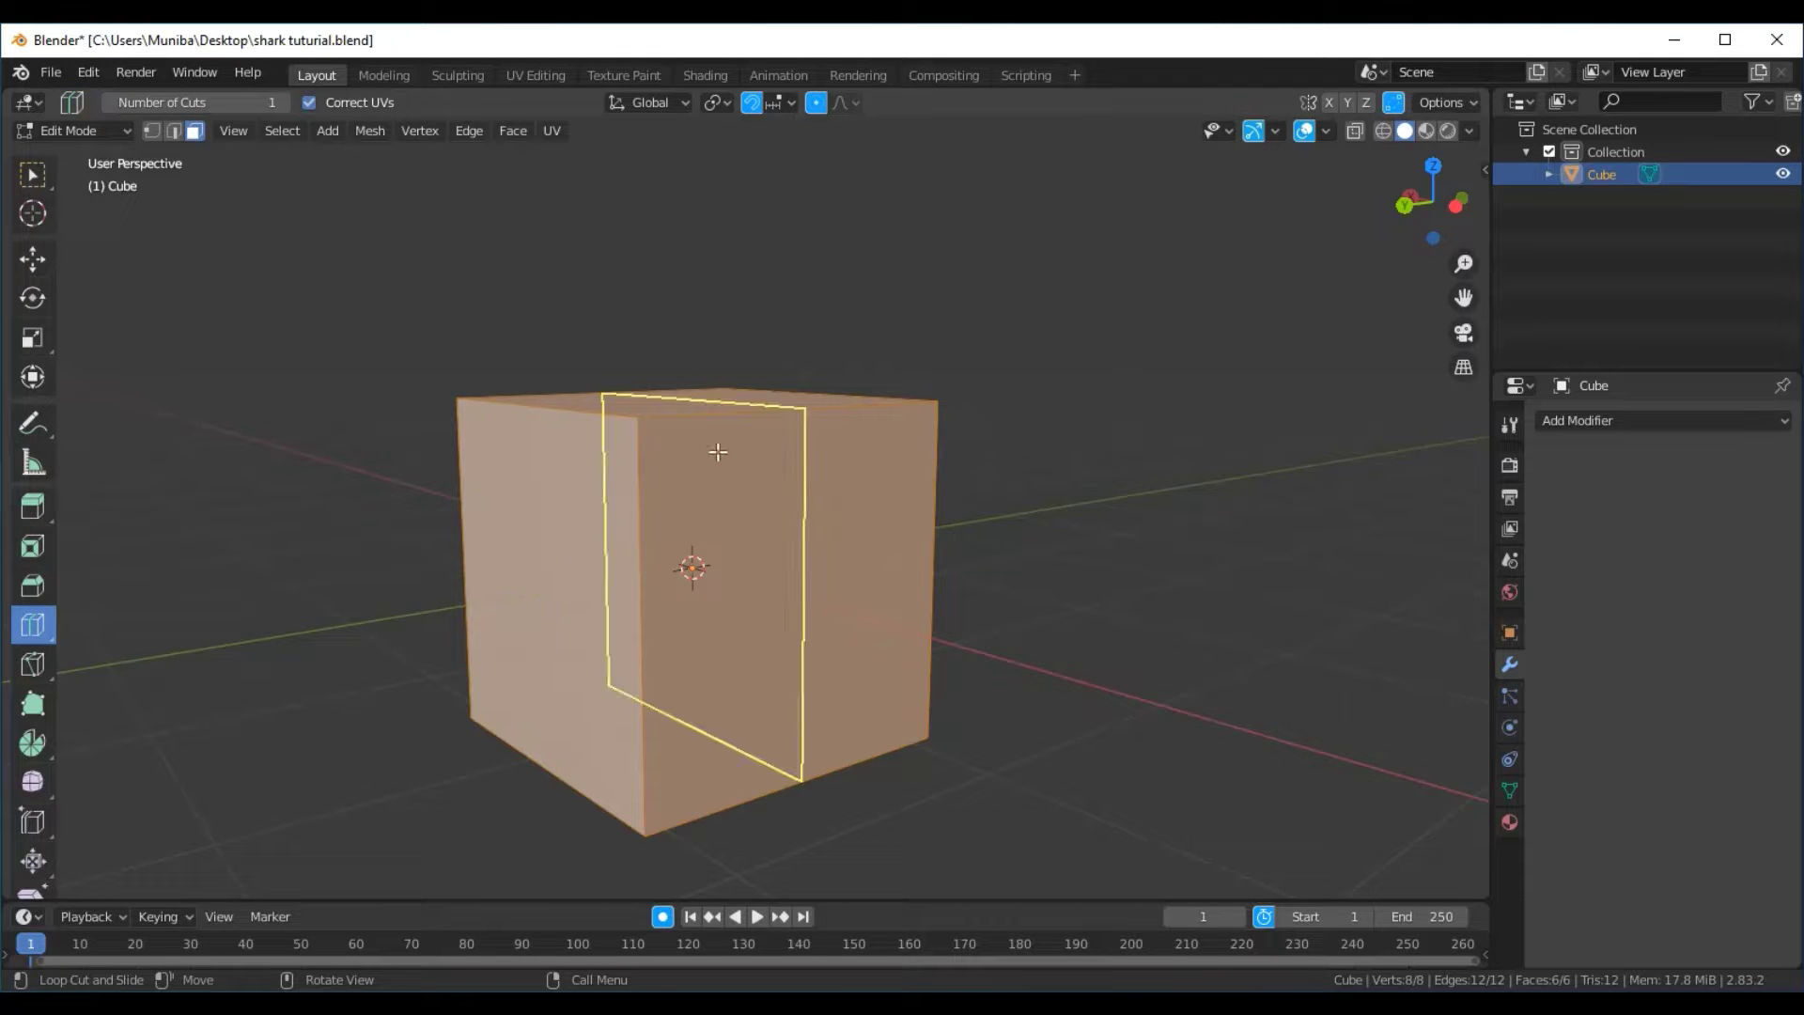
pyautogui.click(644, 396)
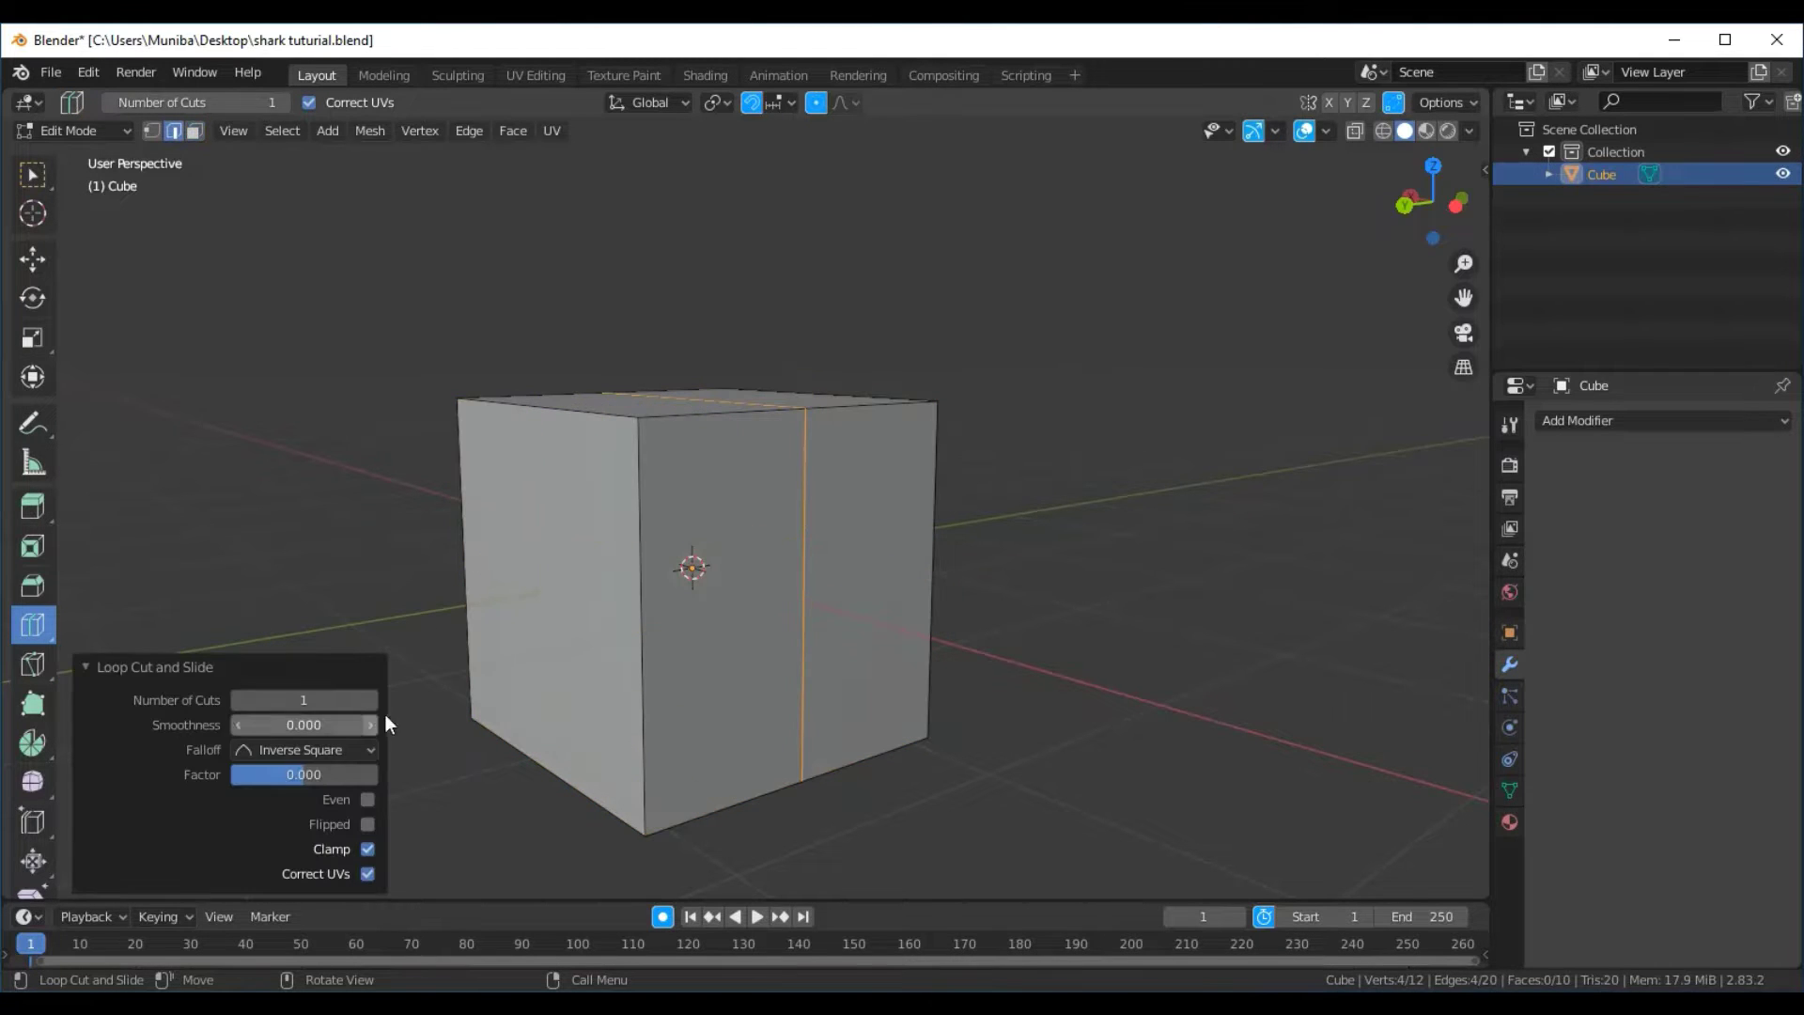
pyautogui.click(370, 701)
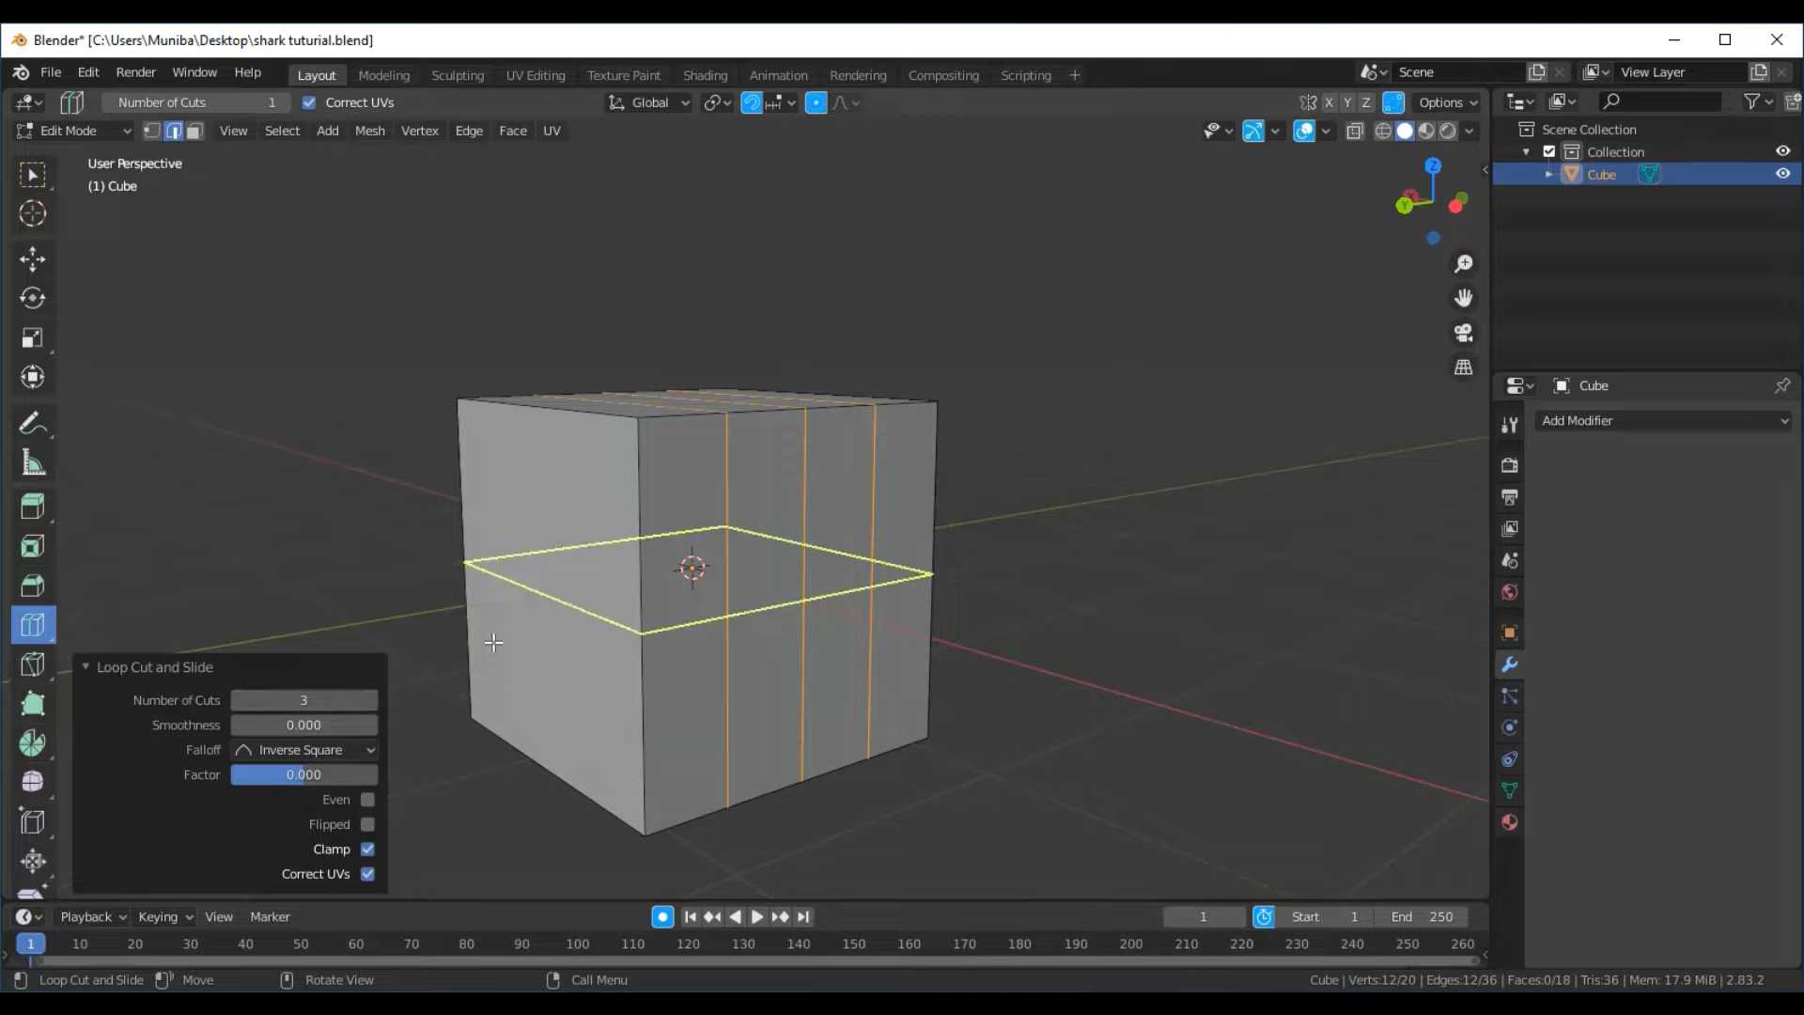
pyautogui.click(599, 387)
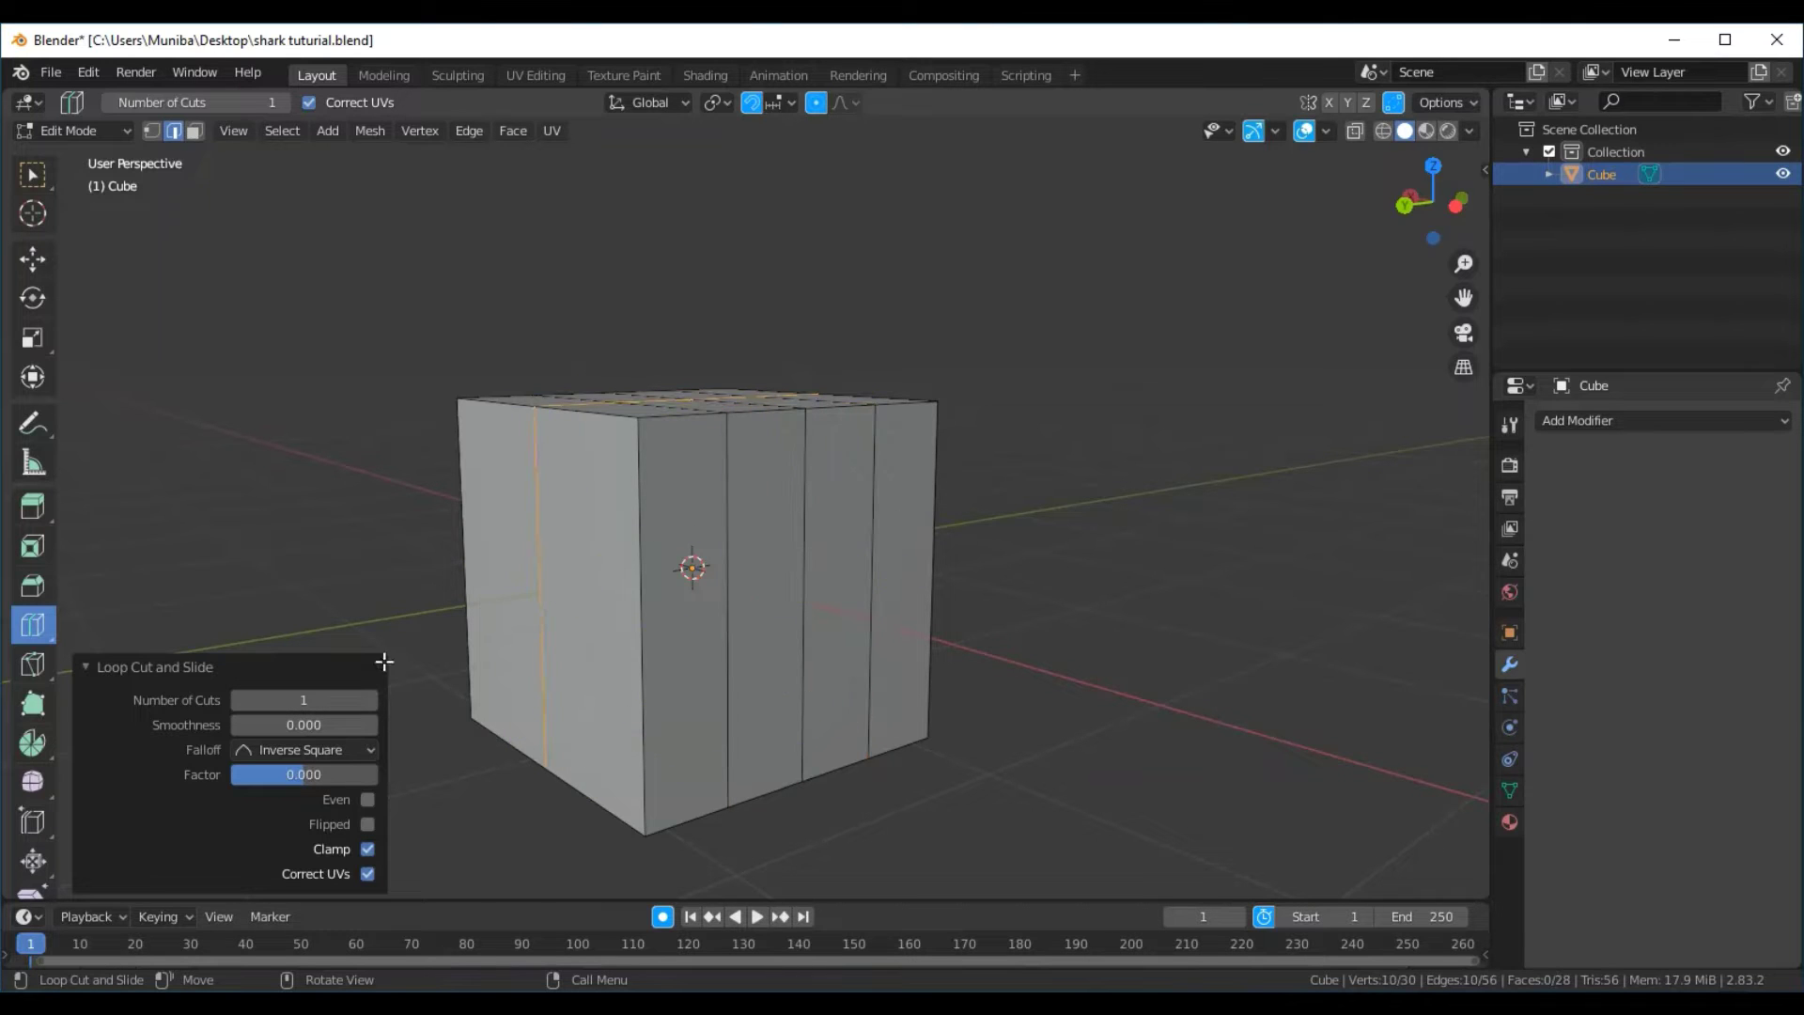
pyautogui.click(373, 701)
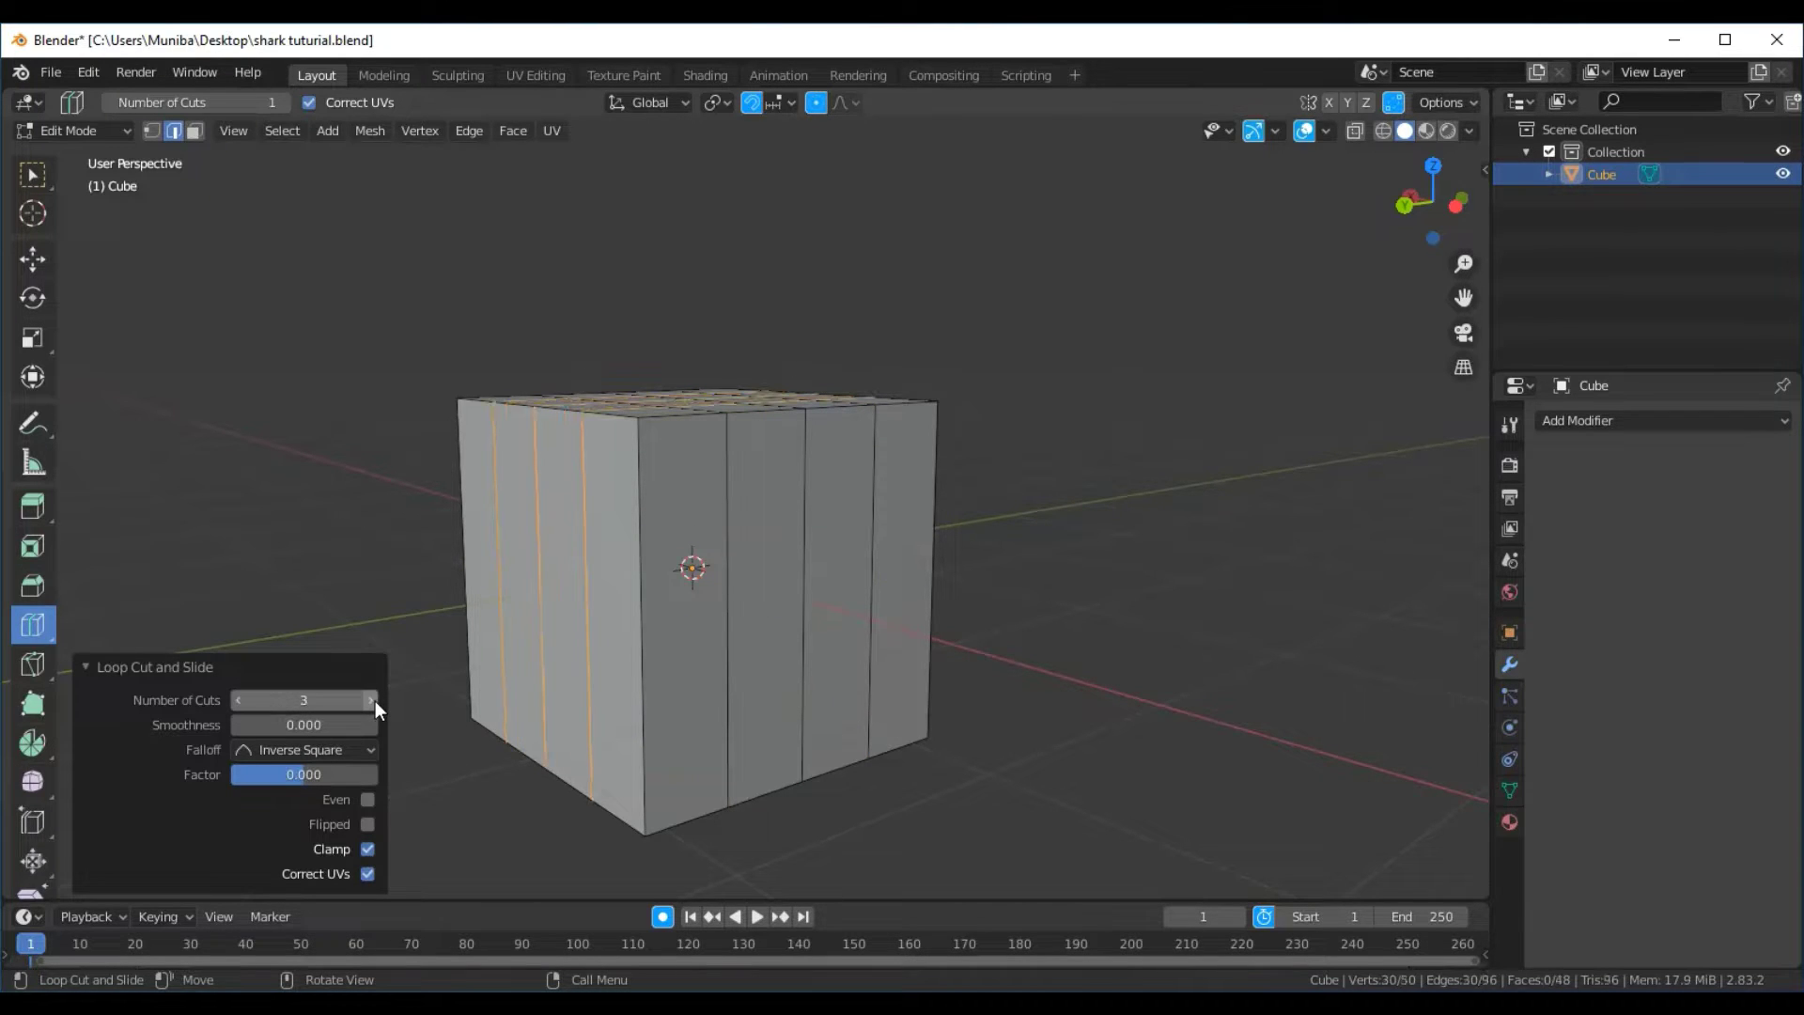
pyautogui.click(692, 627)
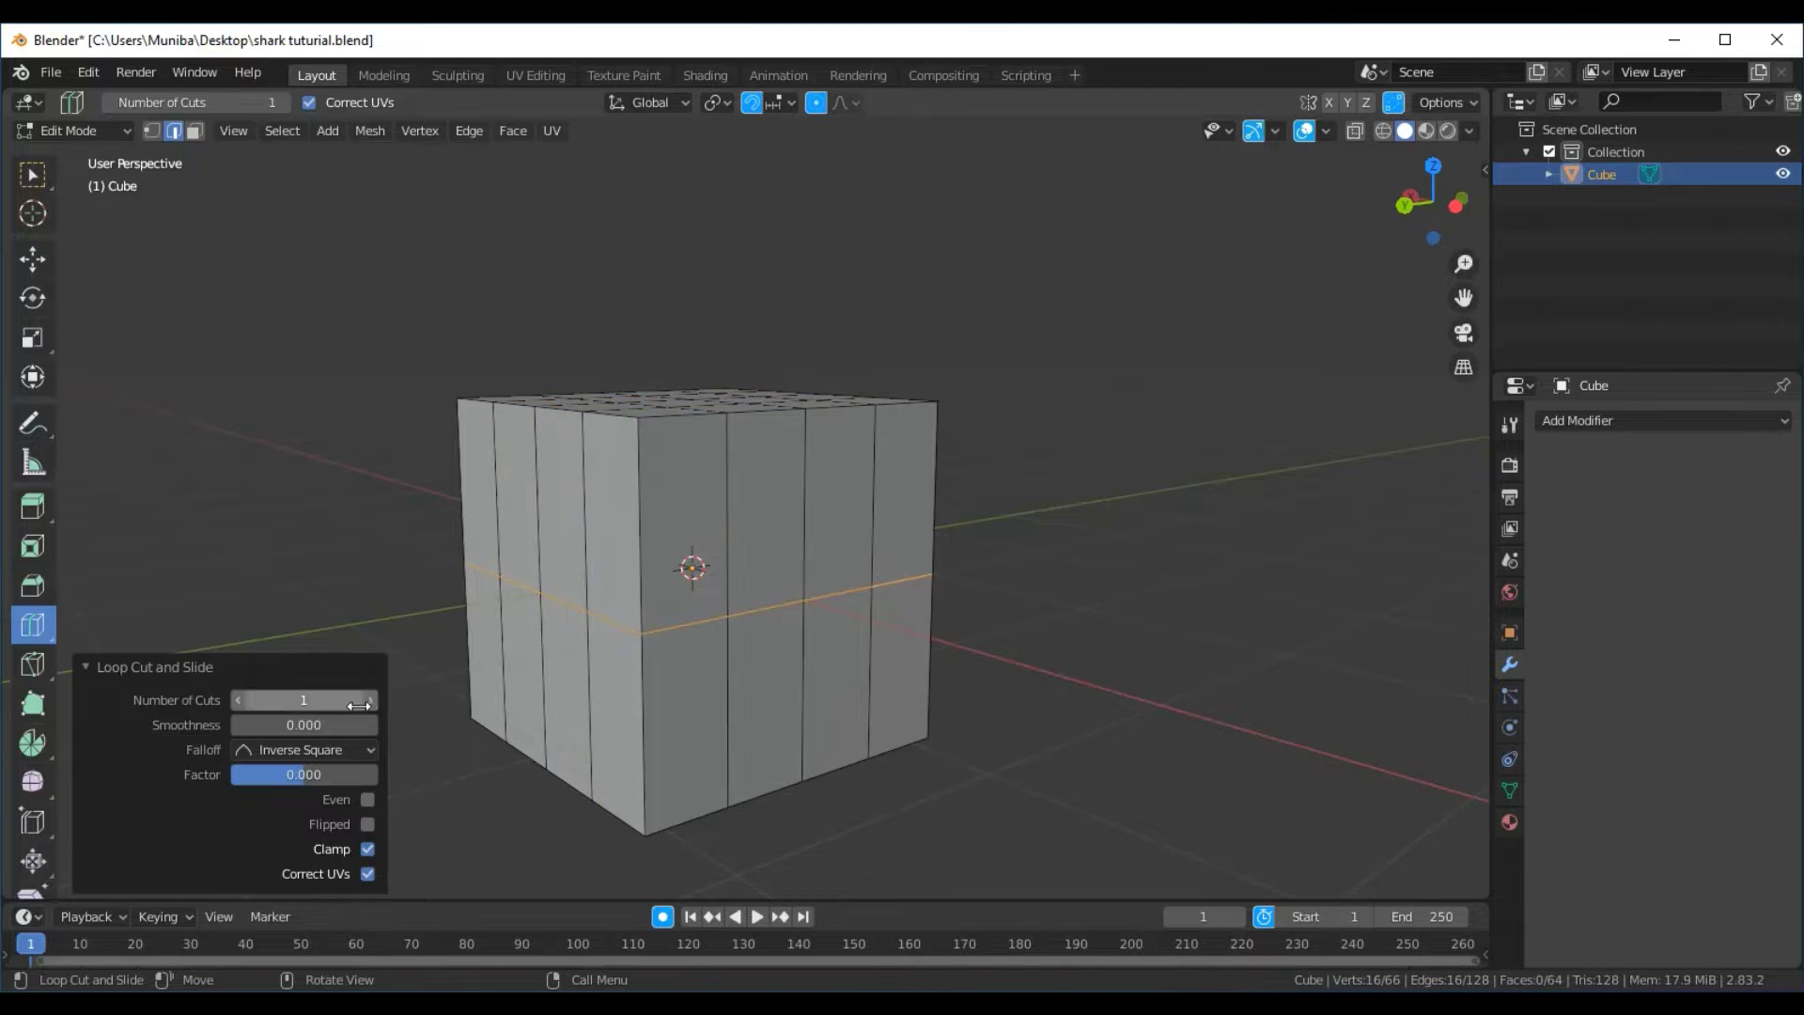
pyautogui.click(372, 701)
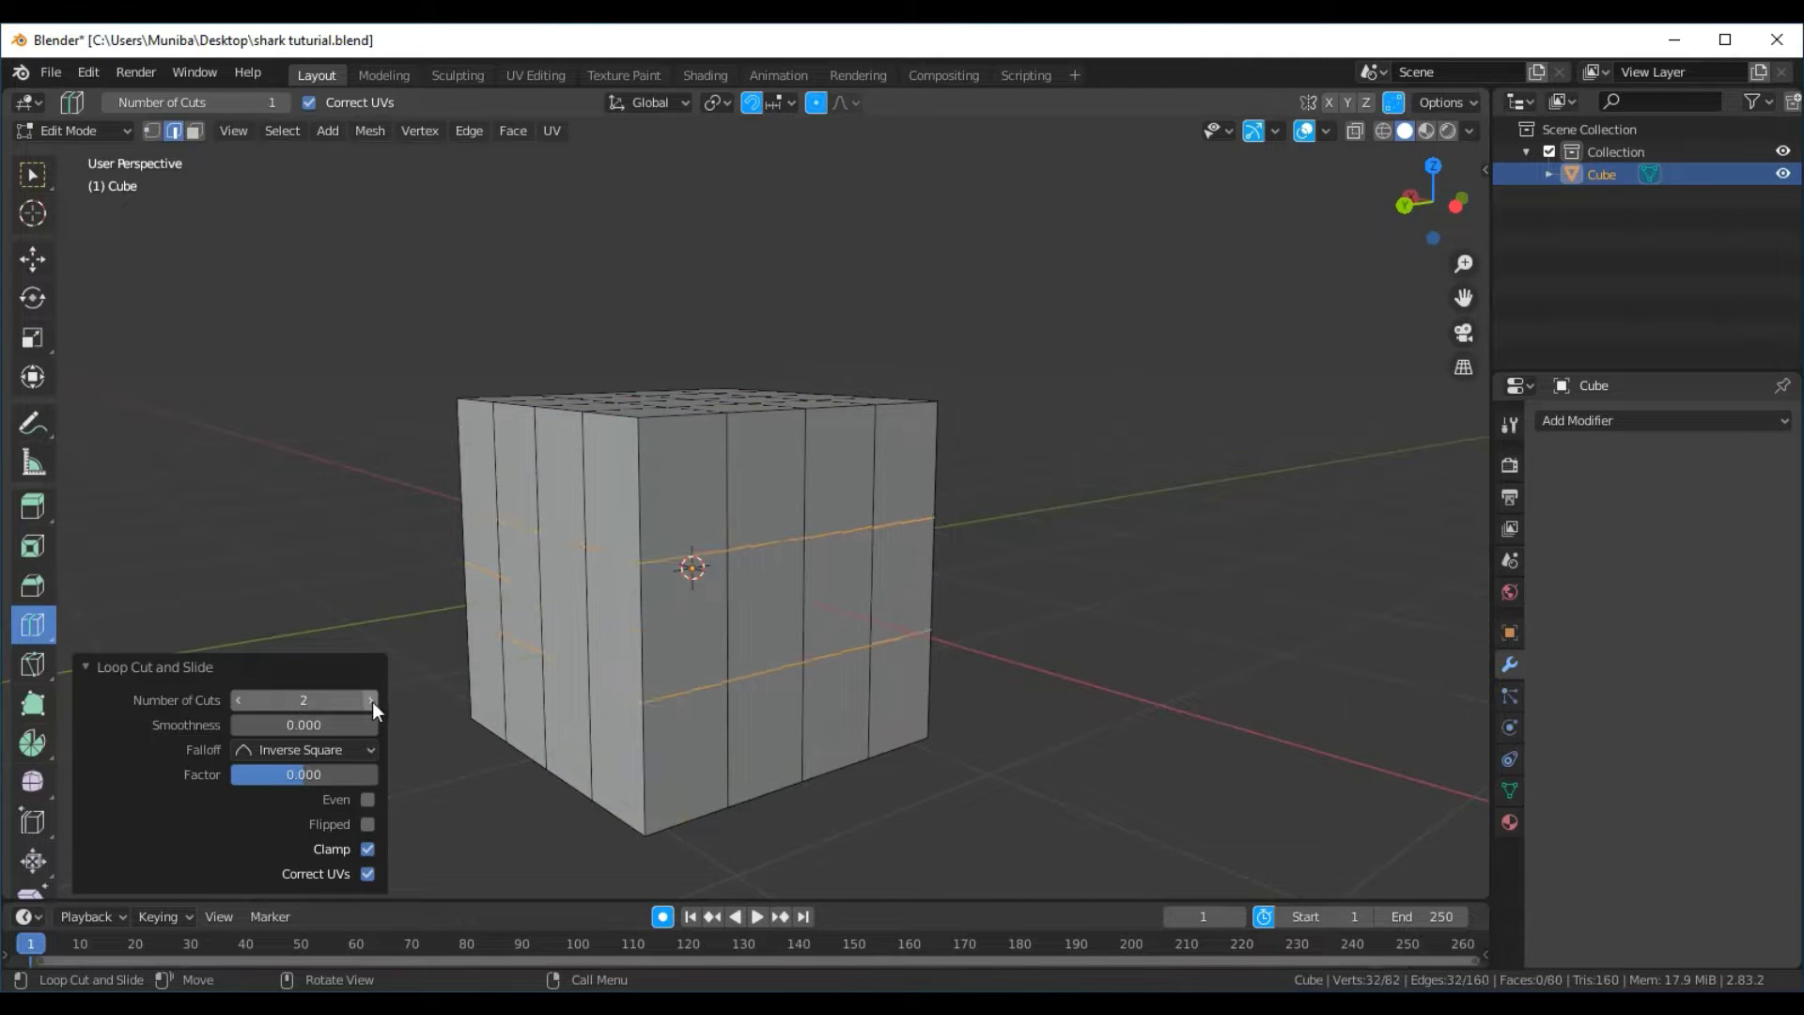
pyautogui.click(31, 178)
pyautogui.click(278, 268)
# Switch to Front view with X-ray on and box-select the cube's leftmost column of faces
pyautogui.moveTo(511, 257); pyautogui.dragTo(545, 422, button='middle')
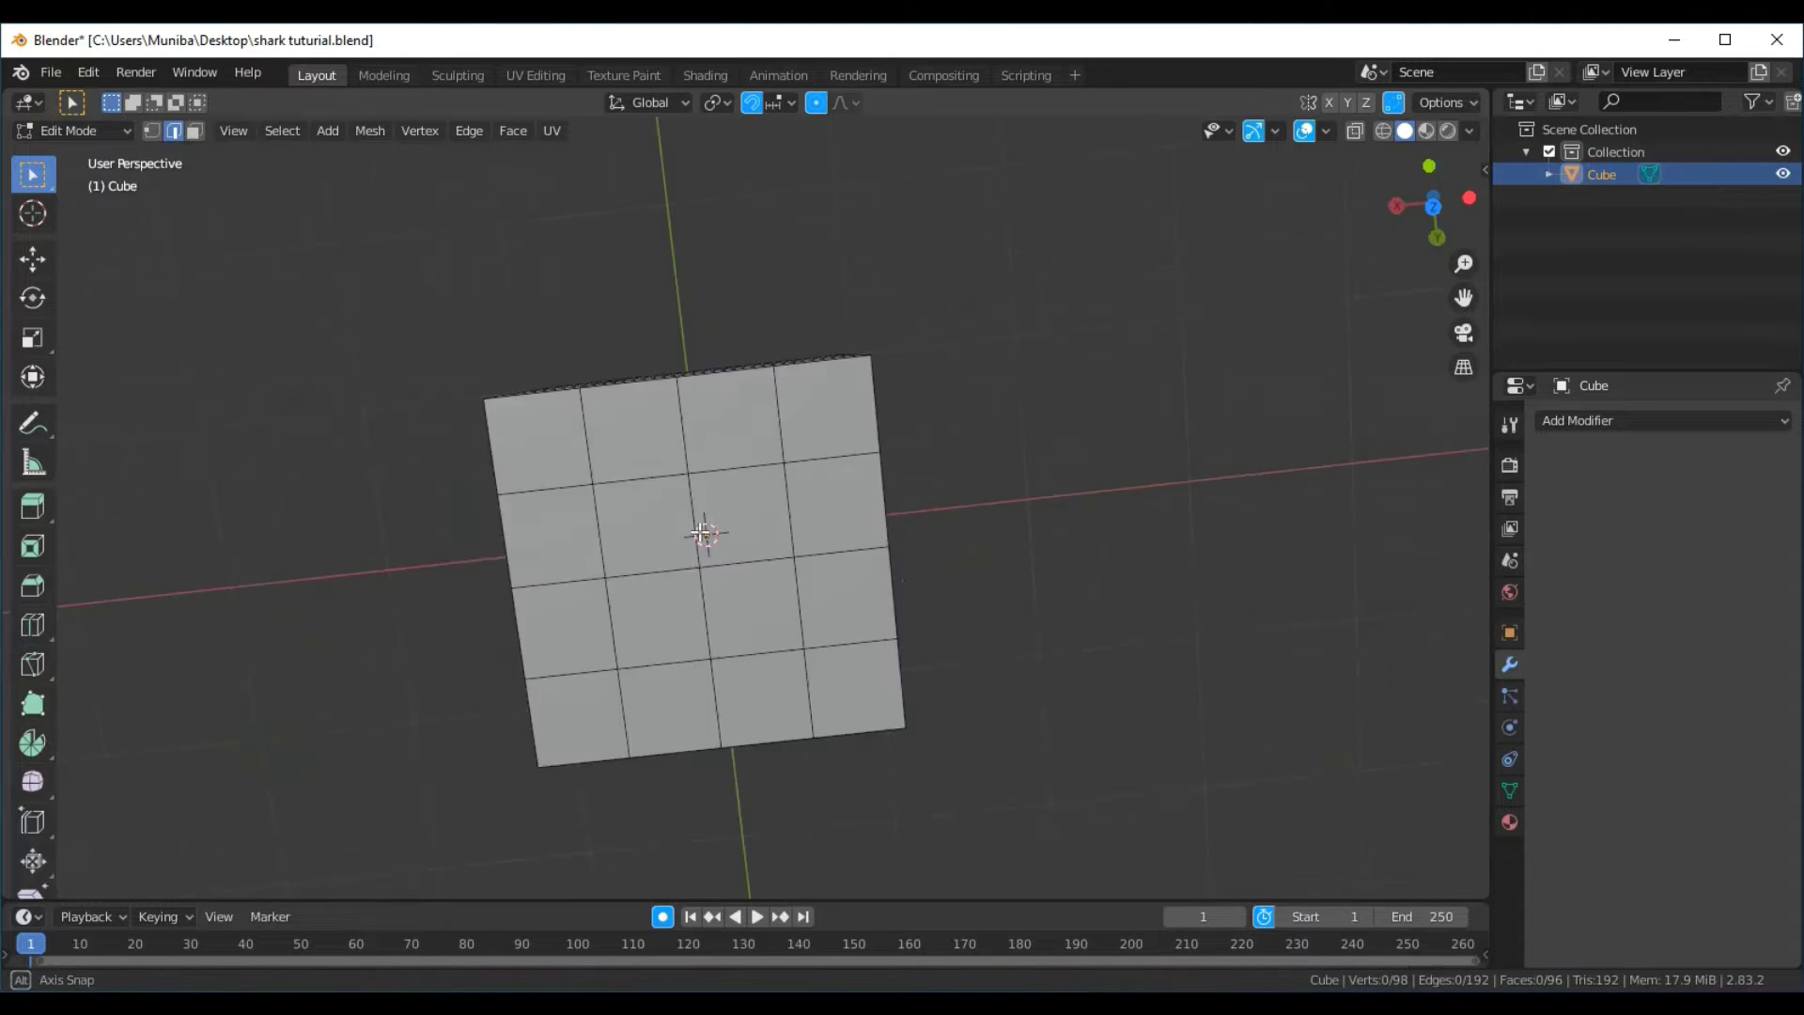
pyautogui.moveTo(703, 533)
pyautogui.mouseDown(button='middle')
pyautogui.moveTo(798, 347)
pyautogui.moveTo(891, 259)
pyautogui.moveTo(1013, 337)
pyautogui.moveTo(911, 181)
pyautogui.moveTo(950, 865)
pyautogui.moveTo(983, 878)
pyautogui.moveTo(977, 252)
pyautogui.moveTo(817, 310)
pyautogui.moveTo(753, 266)
pyautogui.mouseUp(button='middle')
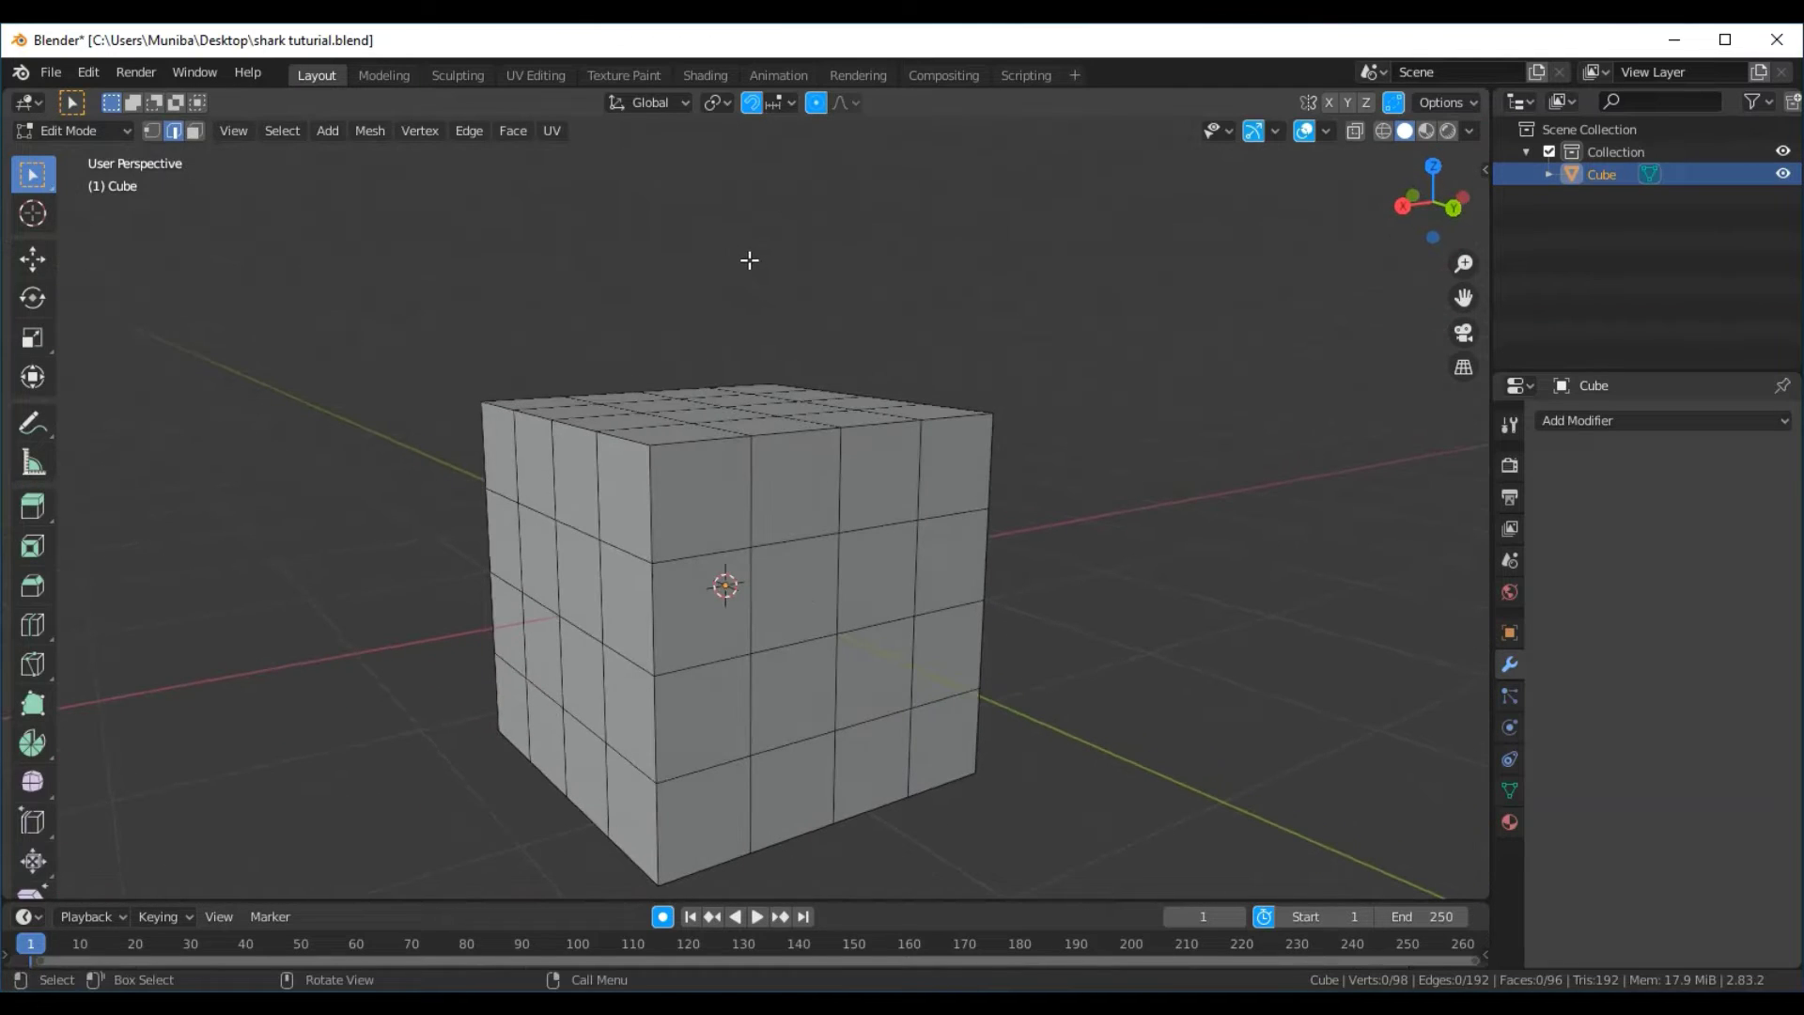
pyautogui.click(229, 132)
pyautogui.moveTo(274, 389)
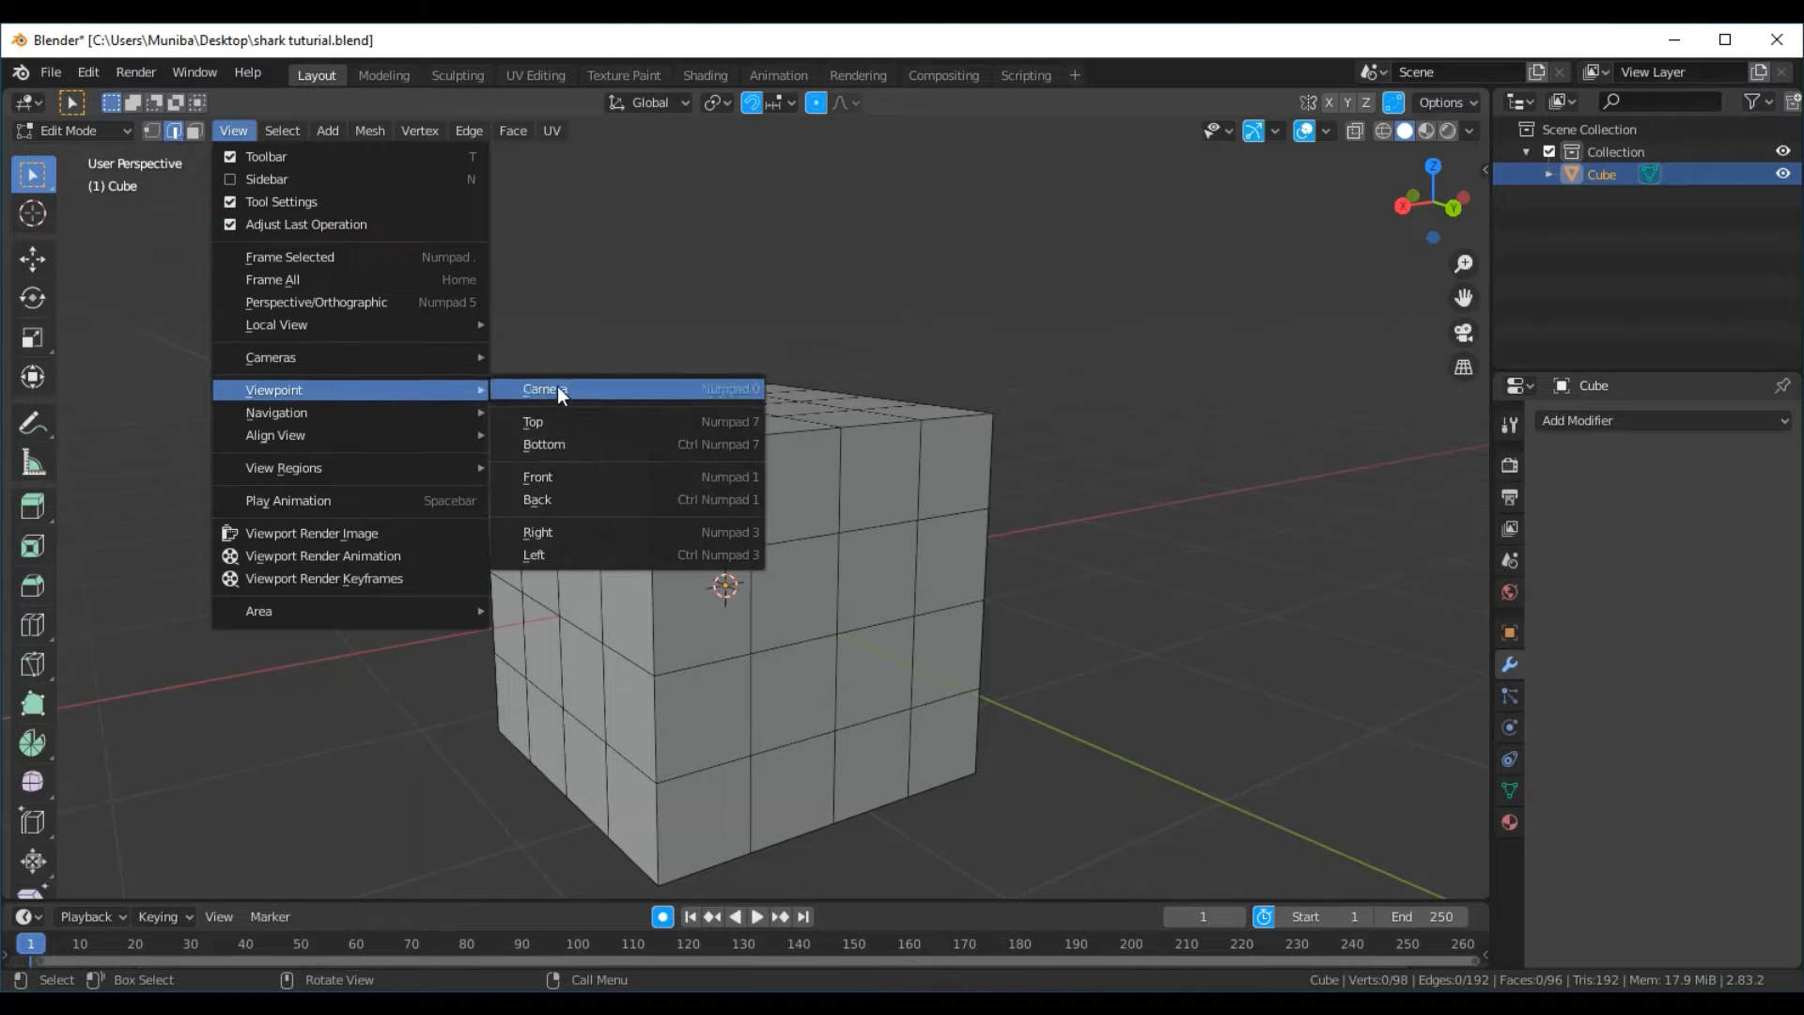
pyautogui.click(551, 483)
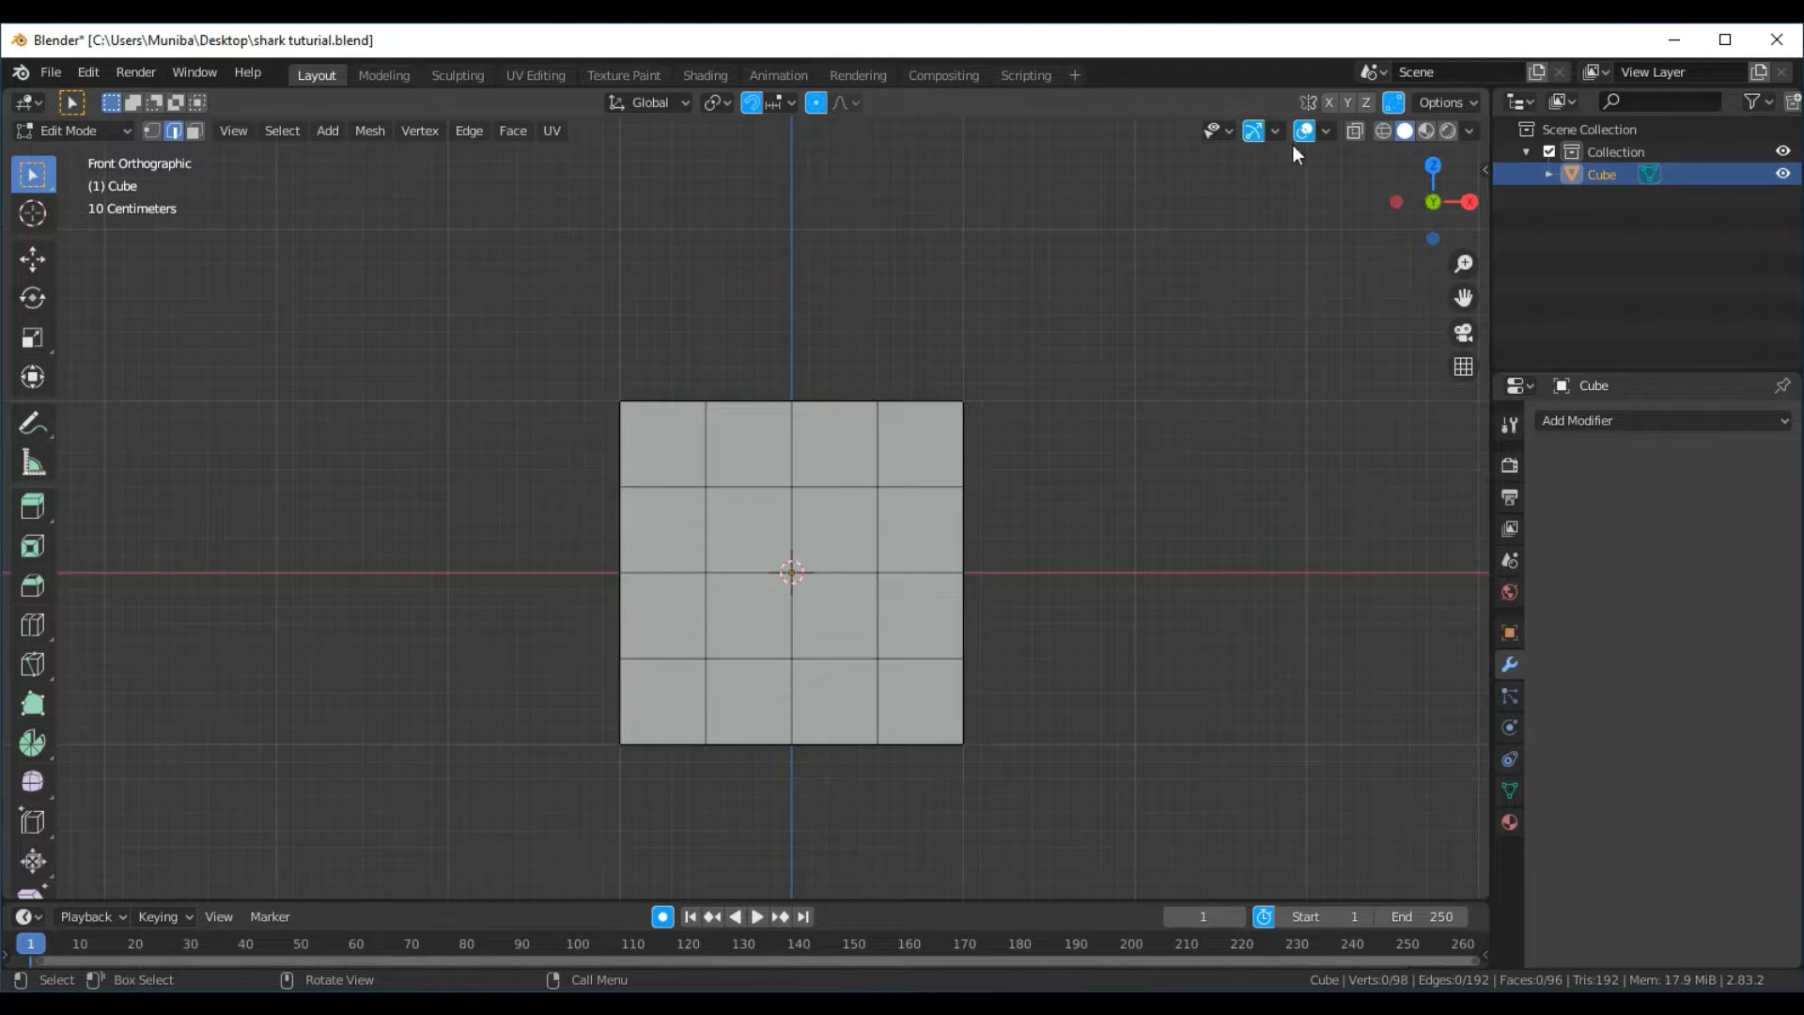
pyautogui.click(1357, 130)
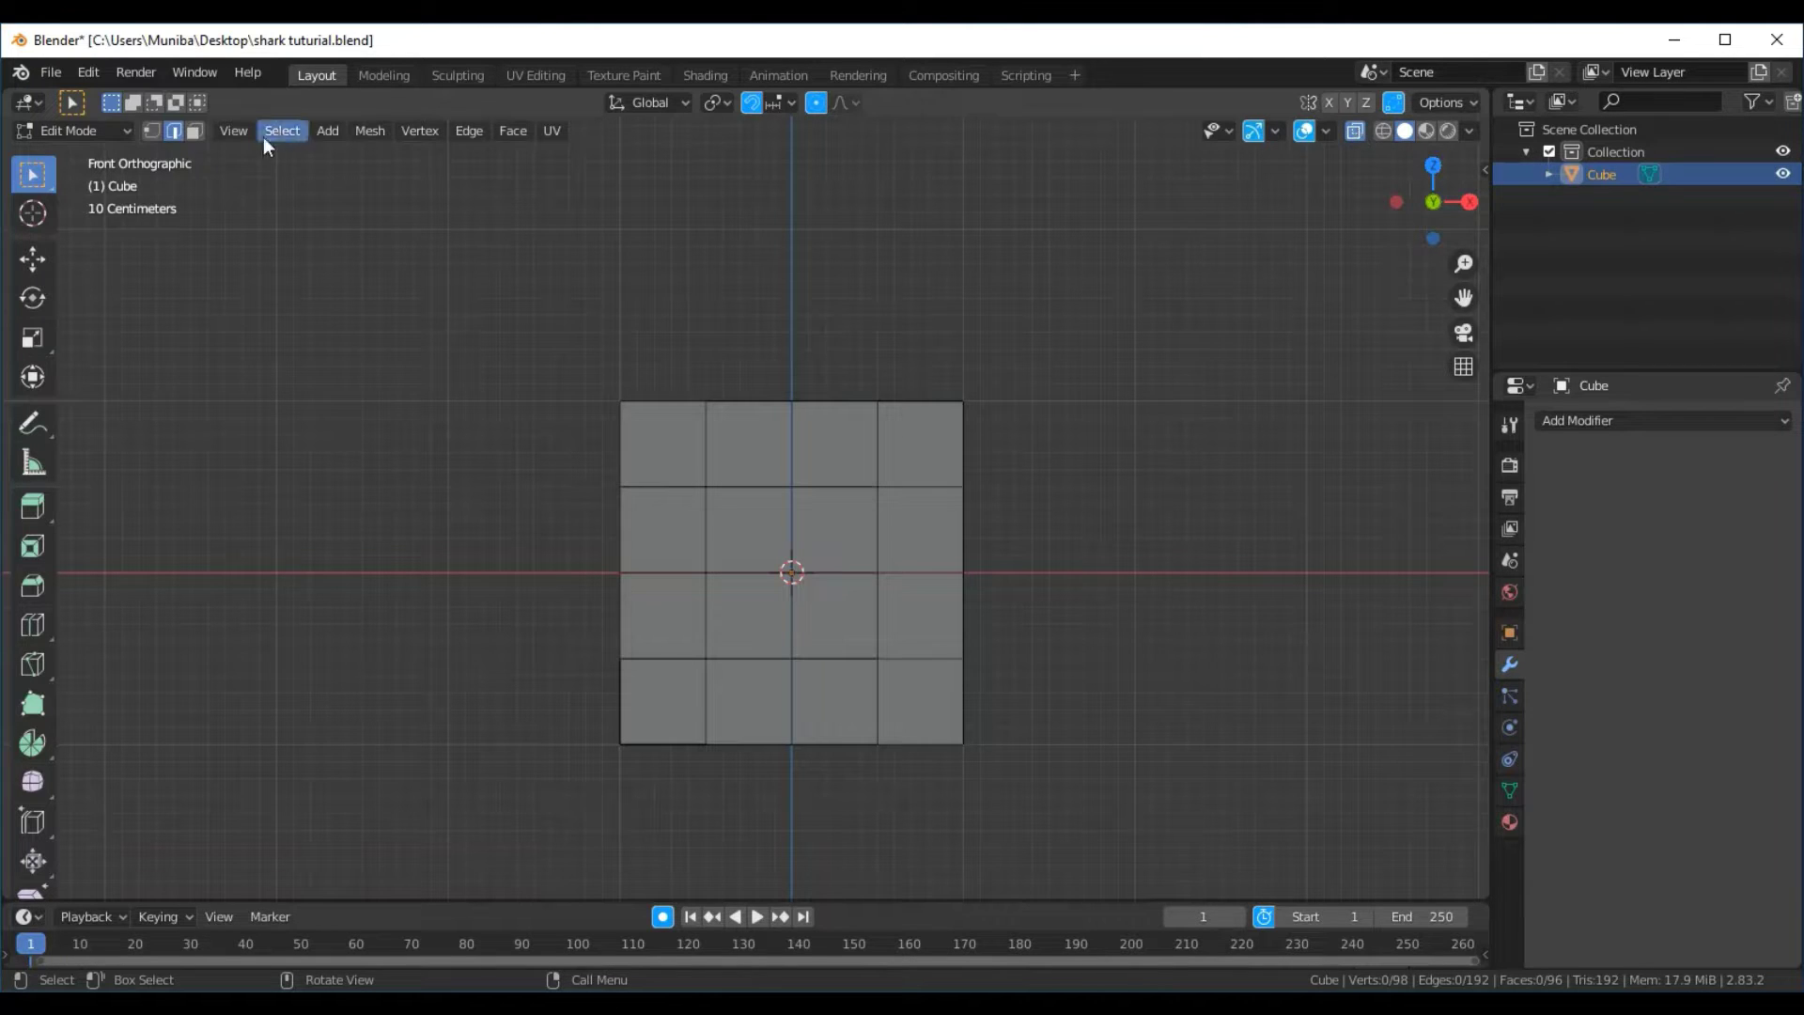
pyautogui.click(195, 131)
pyautogui.moveTo(545, 294); pyautogui.dragTo(670, 838)
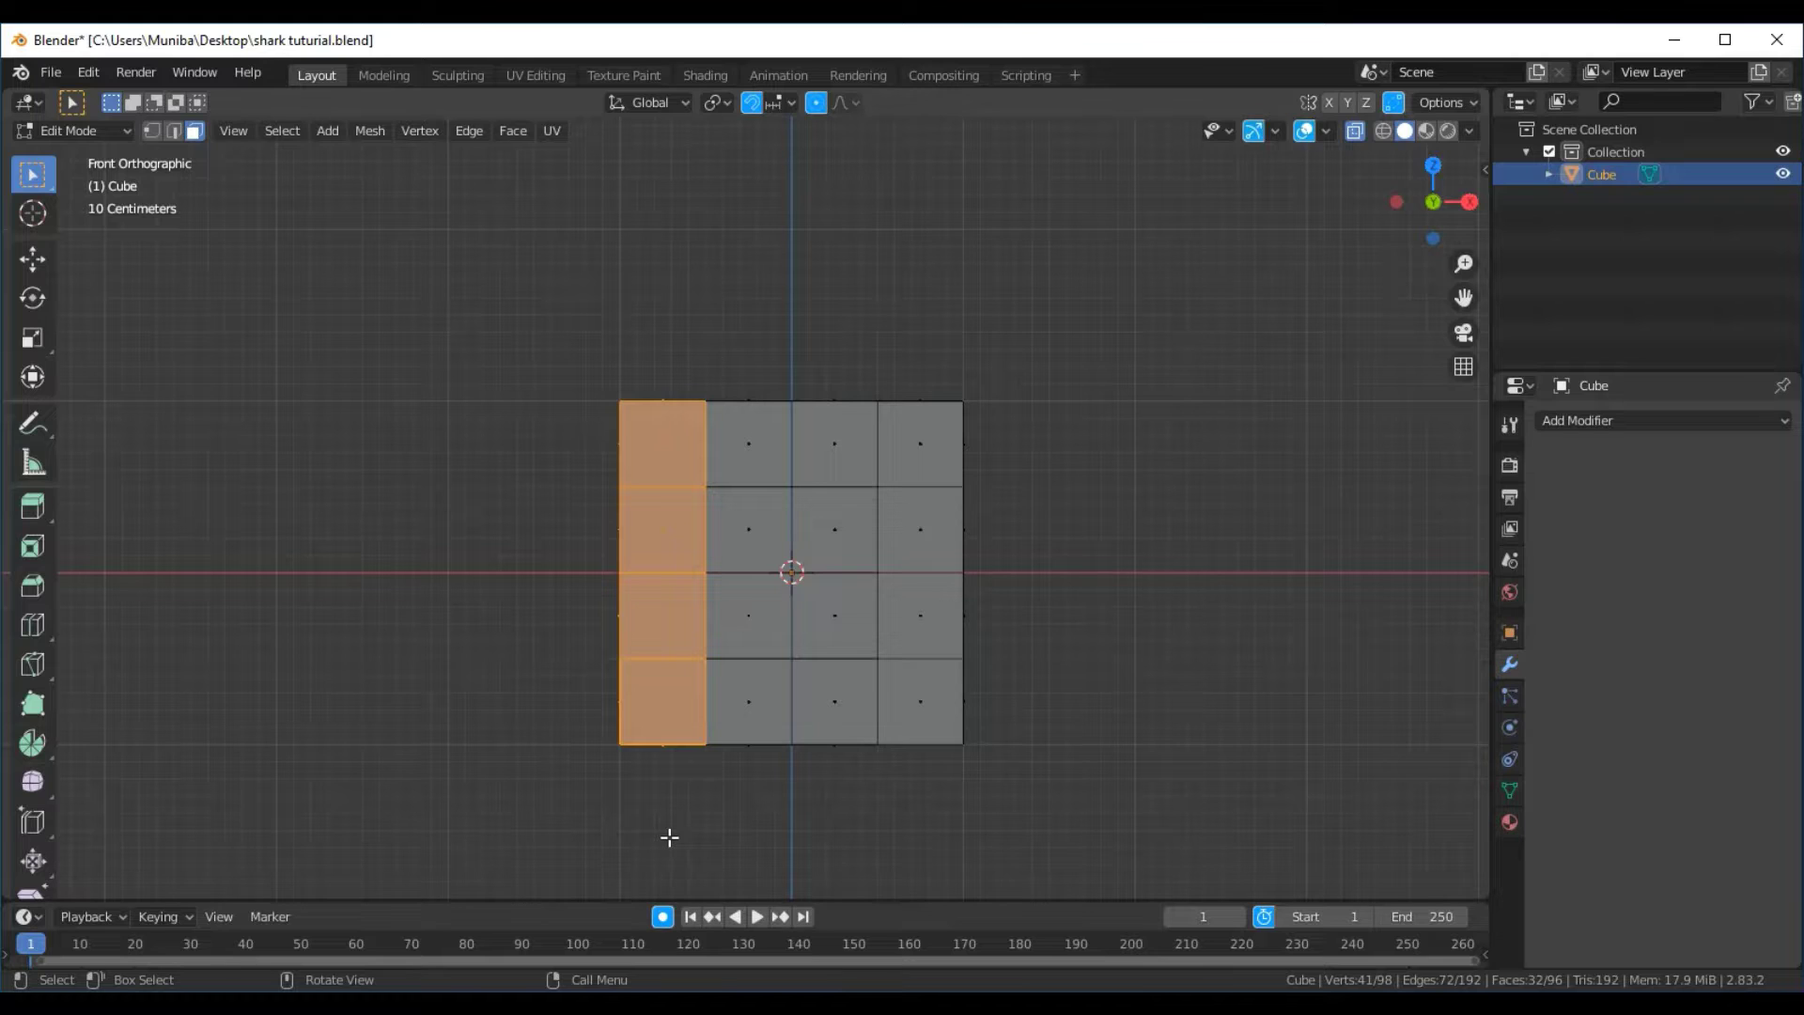
# Delete the selected left-column vertices and turn X-ray back off
pyautogui.press('x')
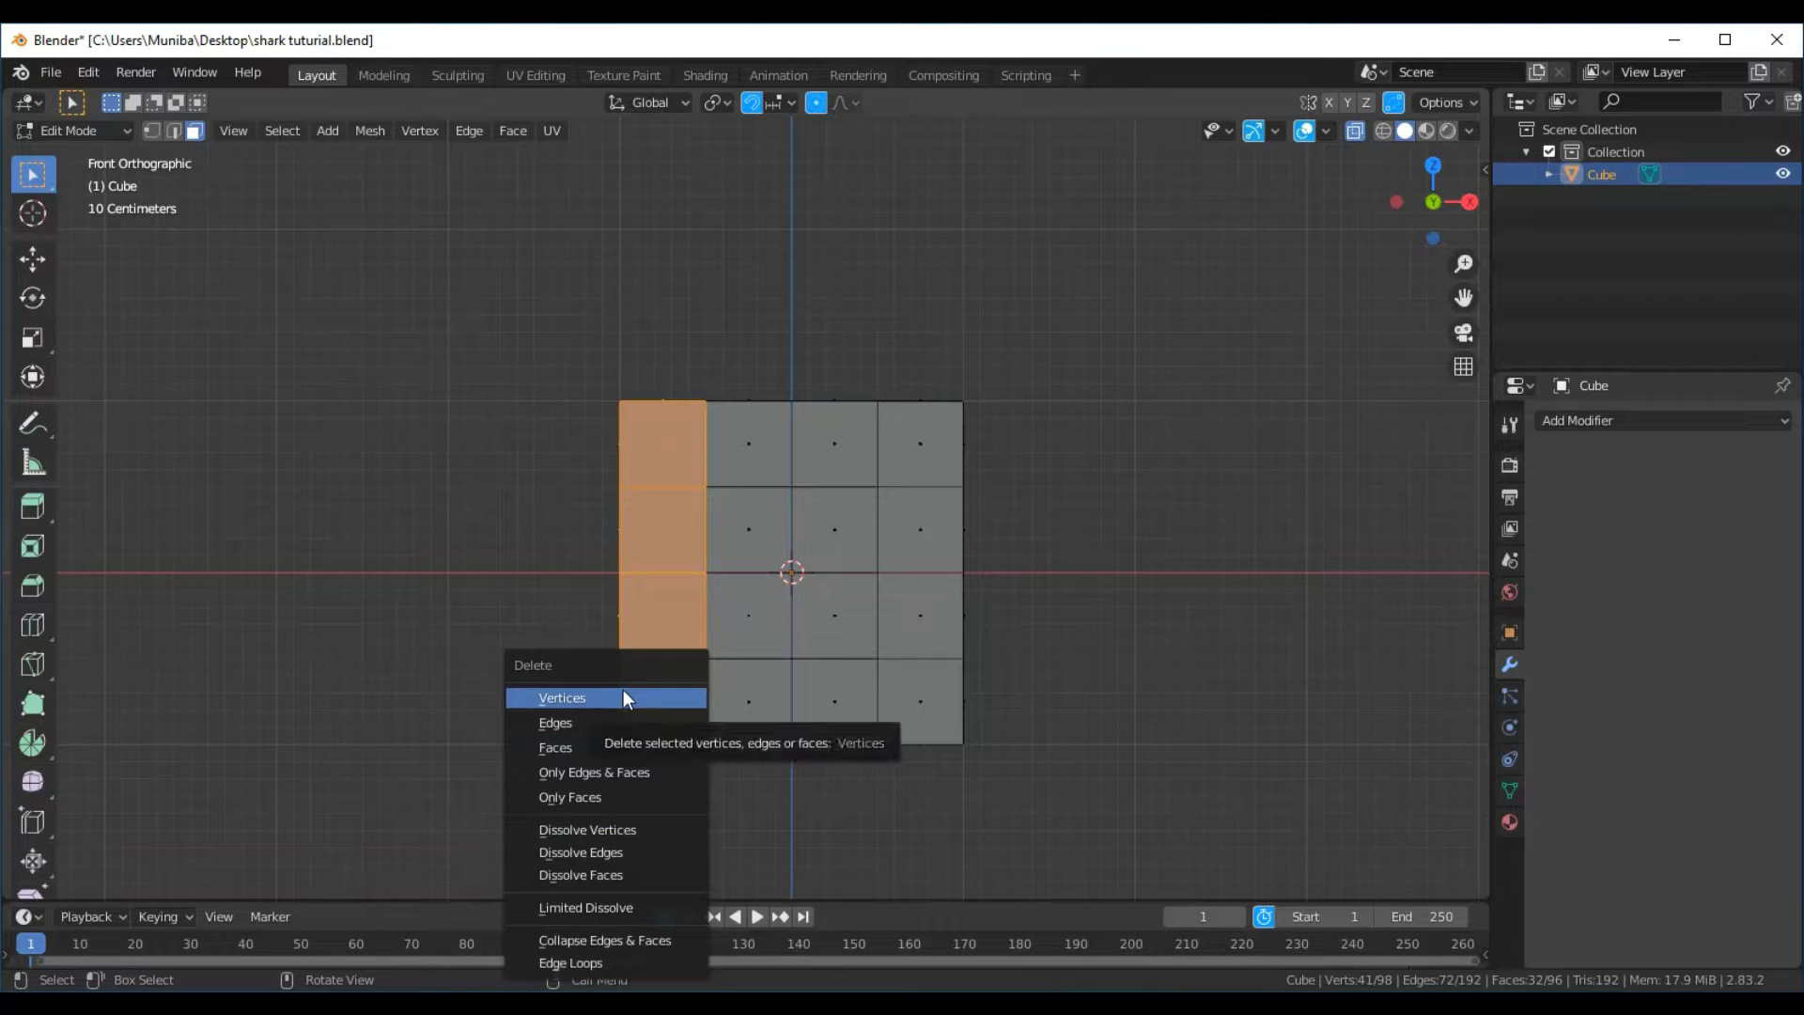
pyautogui.click(623, 692)
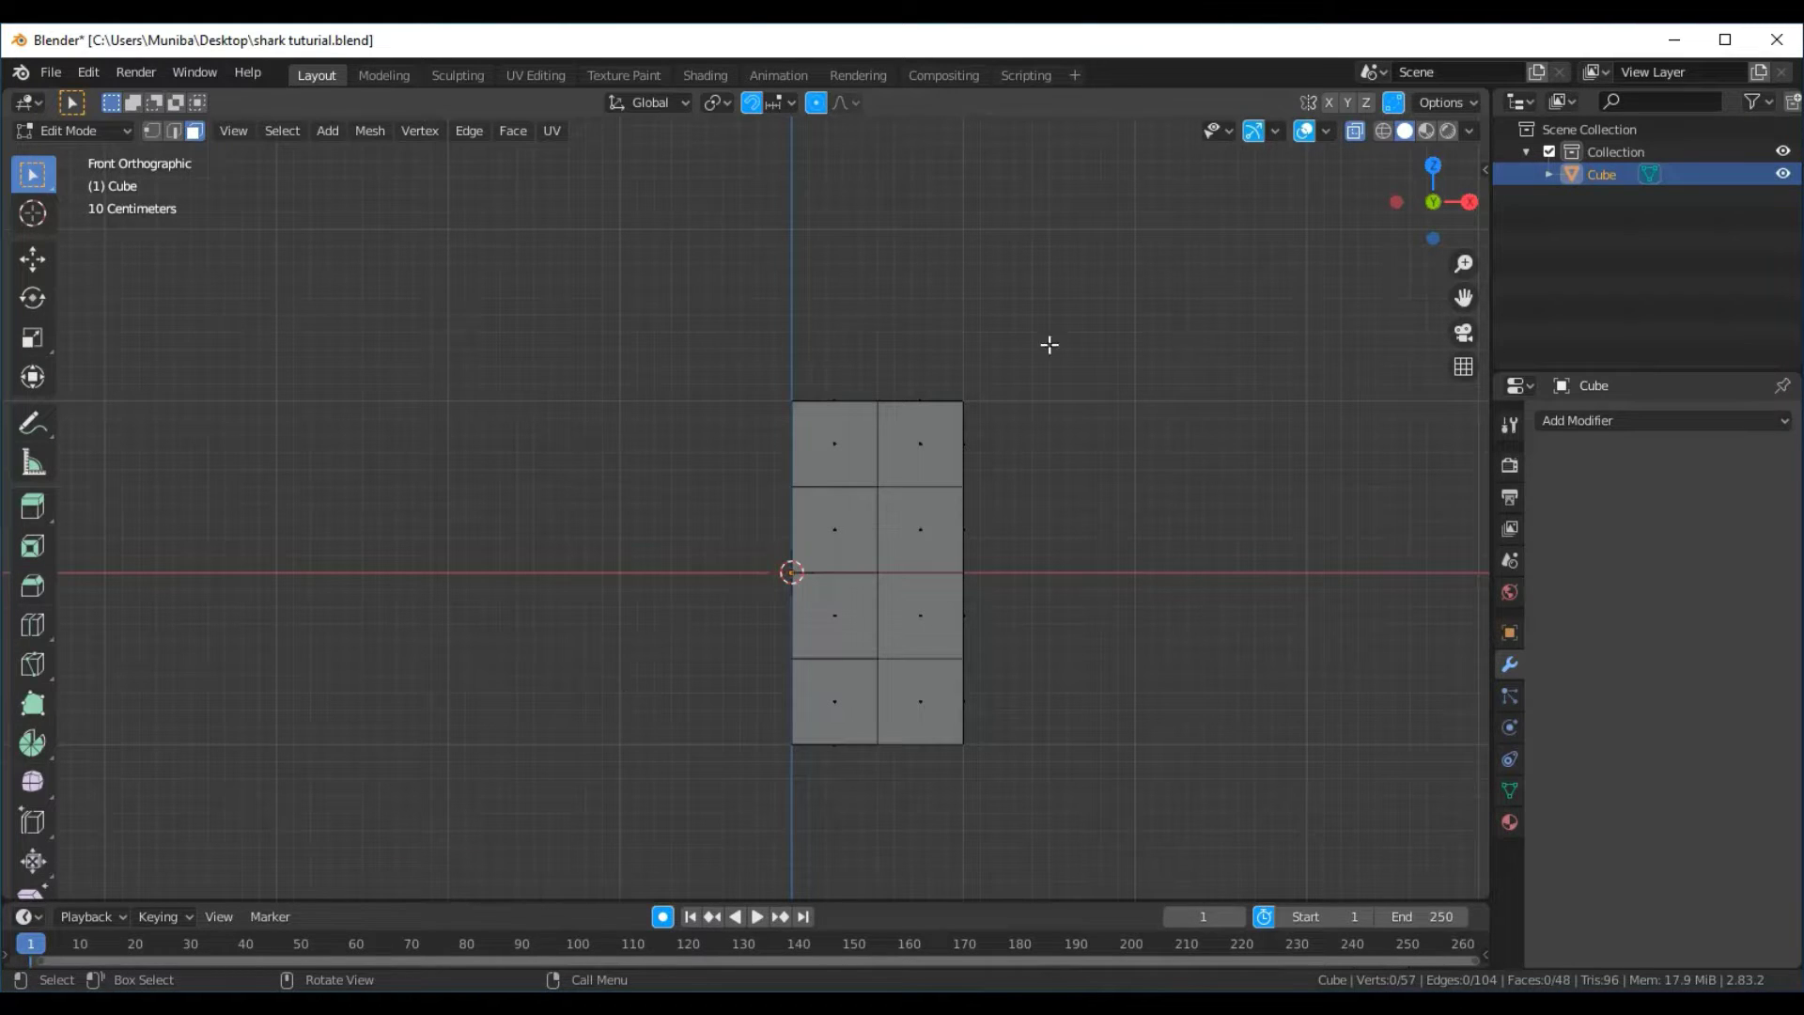
pyautogui.click(1355, 132)
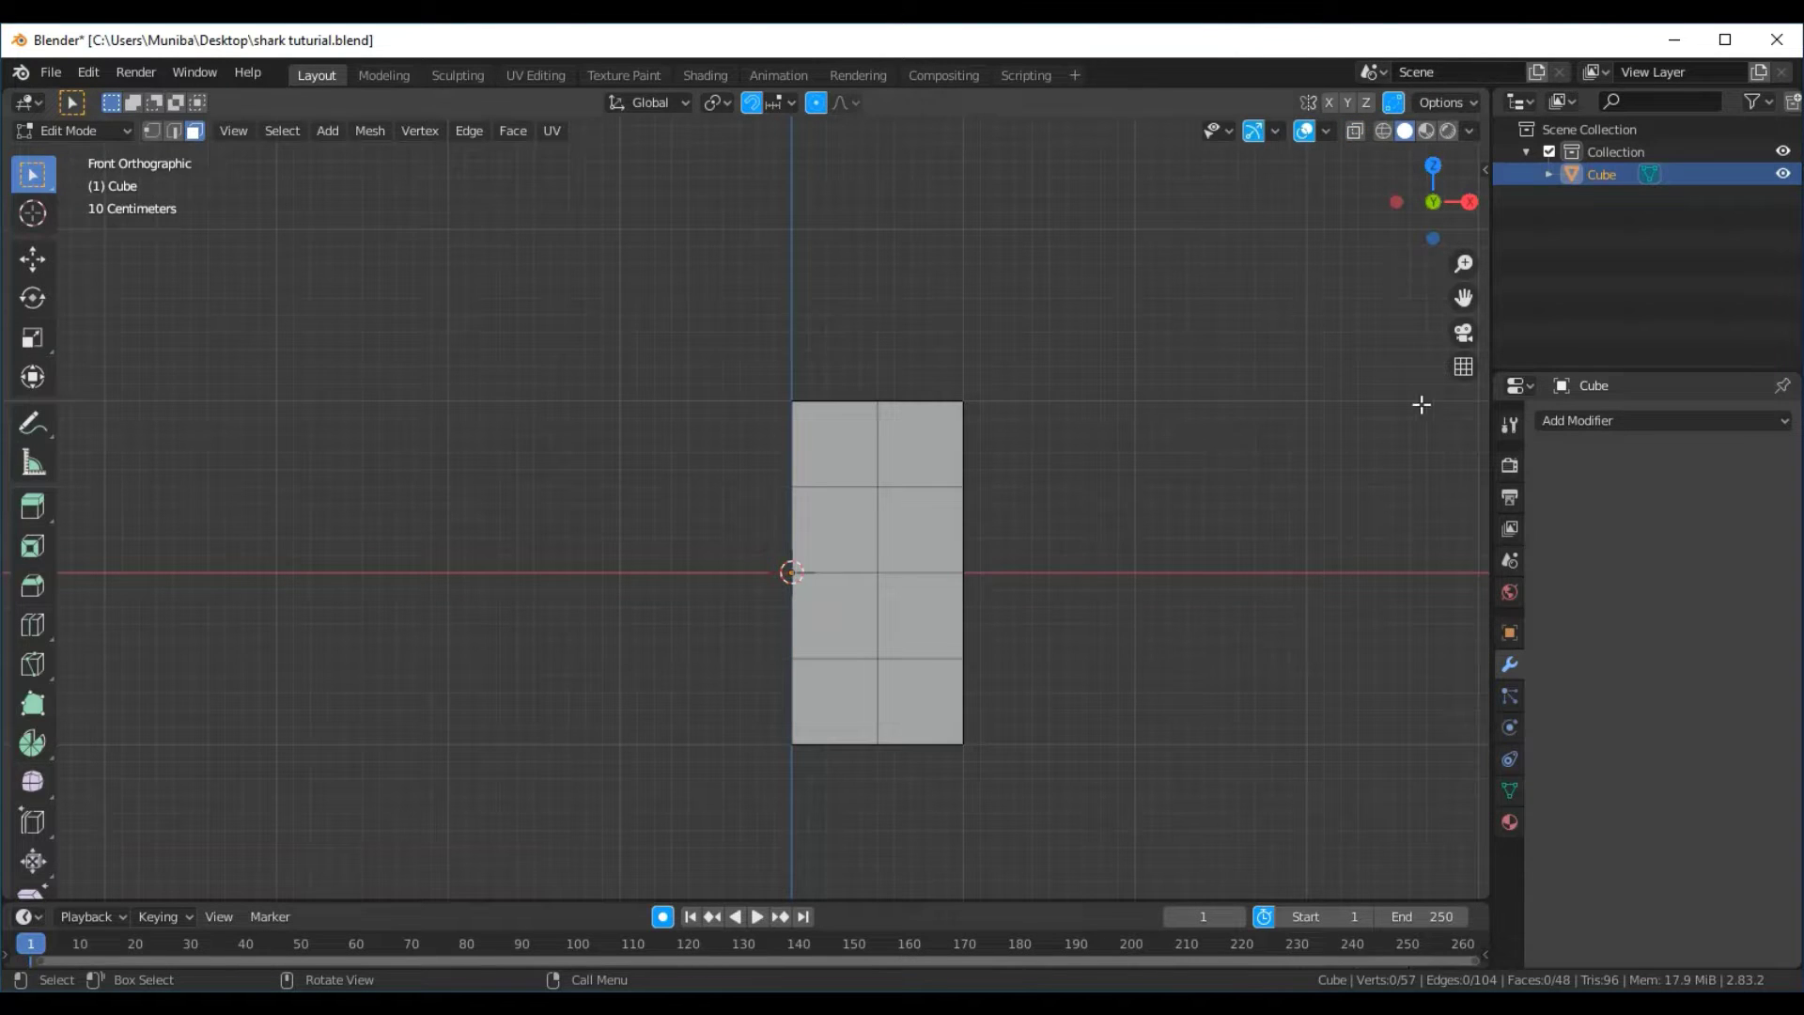
pyautogui.click(1790, 427)
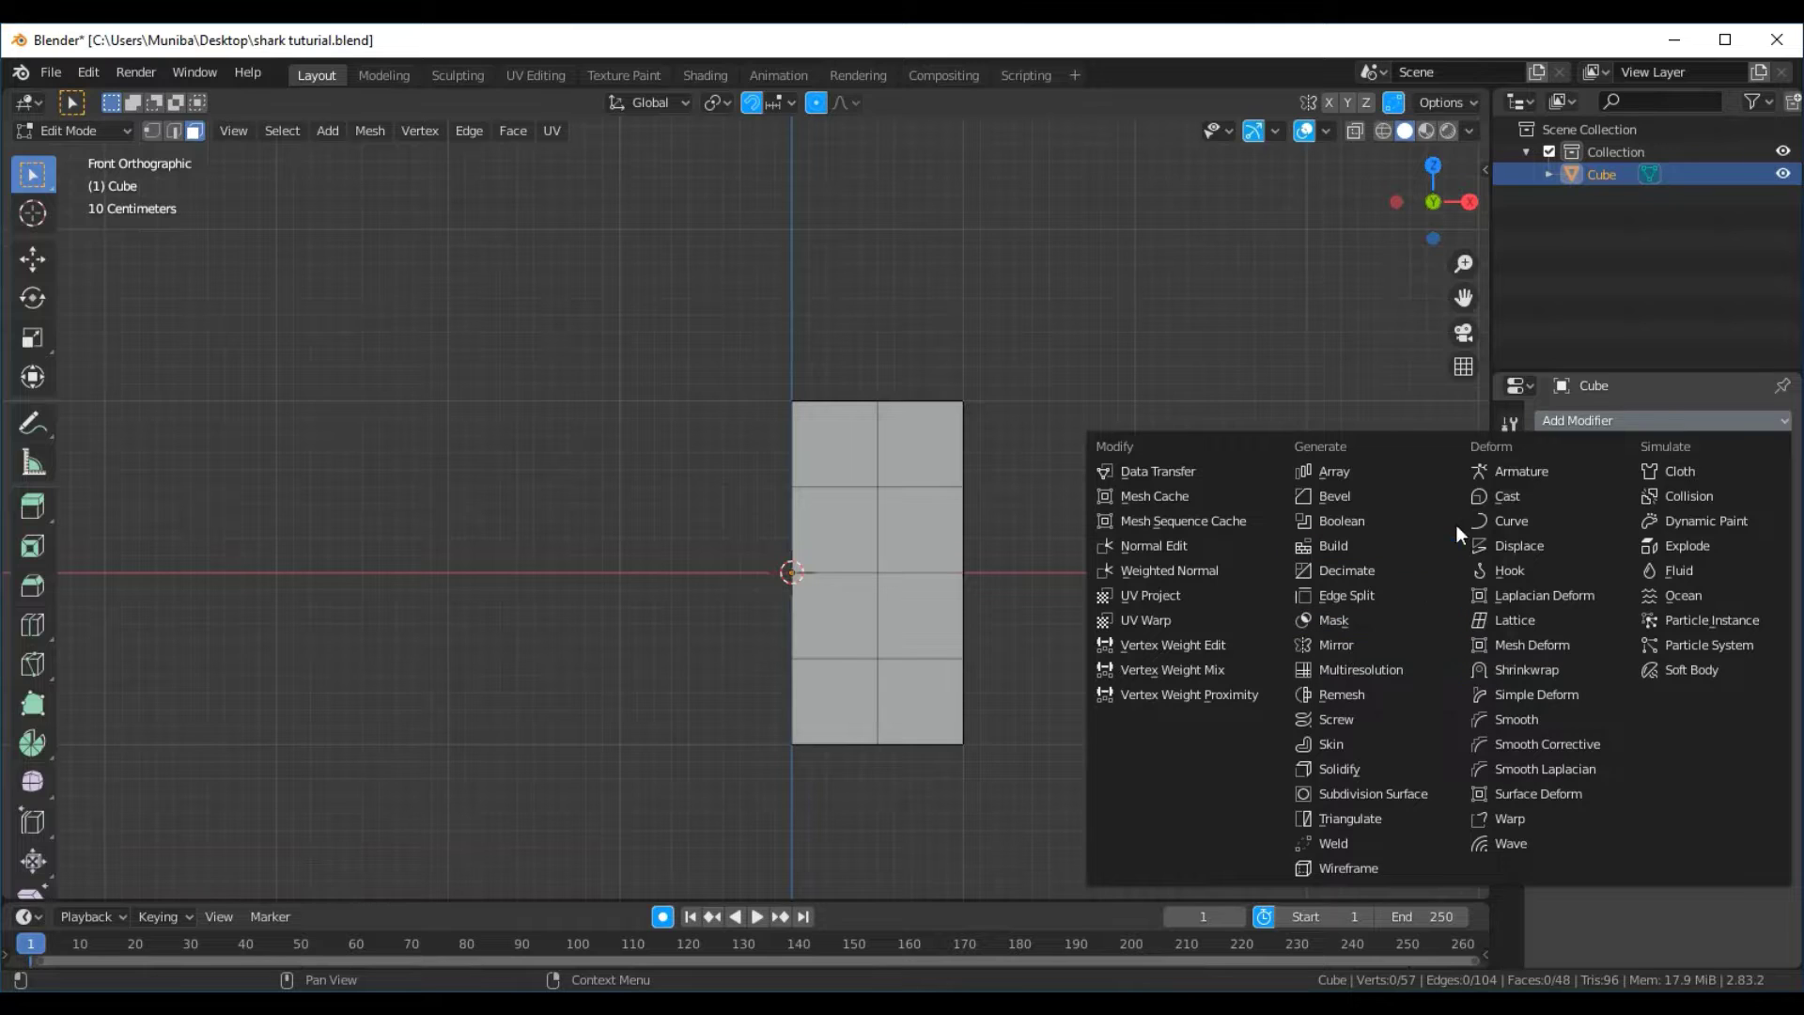
# Add an X-axis Mirror modifier with Clipping, then zoom and orbit to an angled view
pyautogui.click(1377, 647)
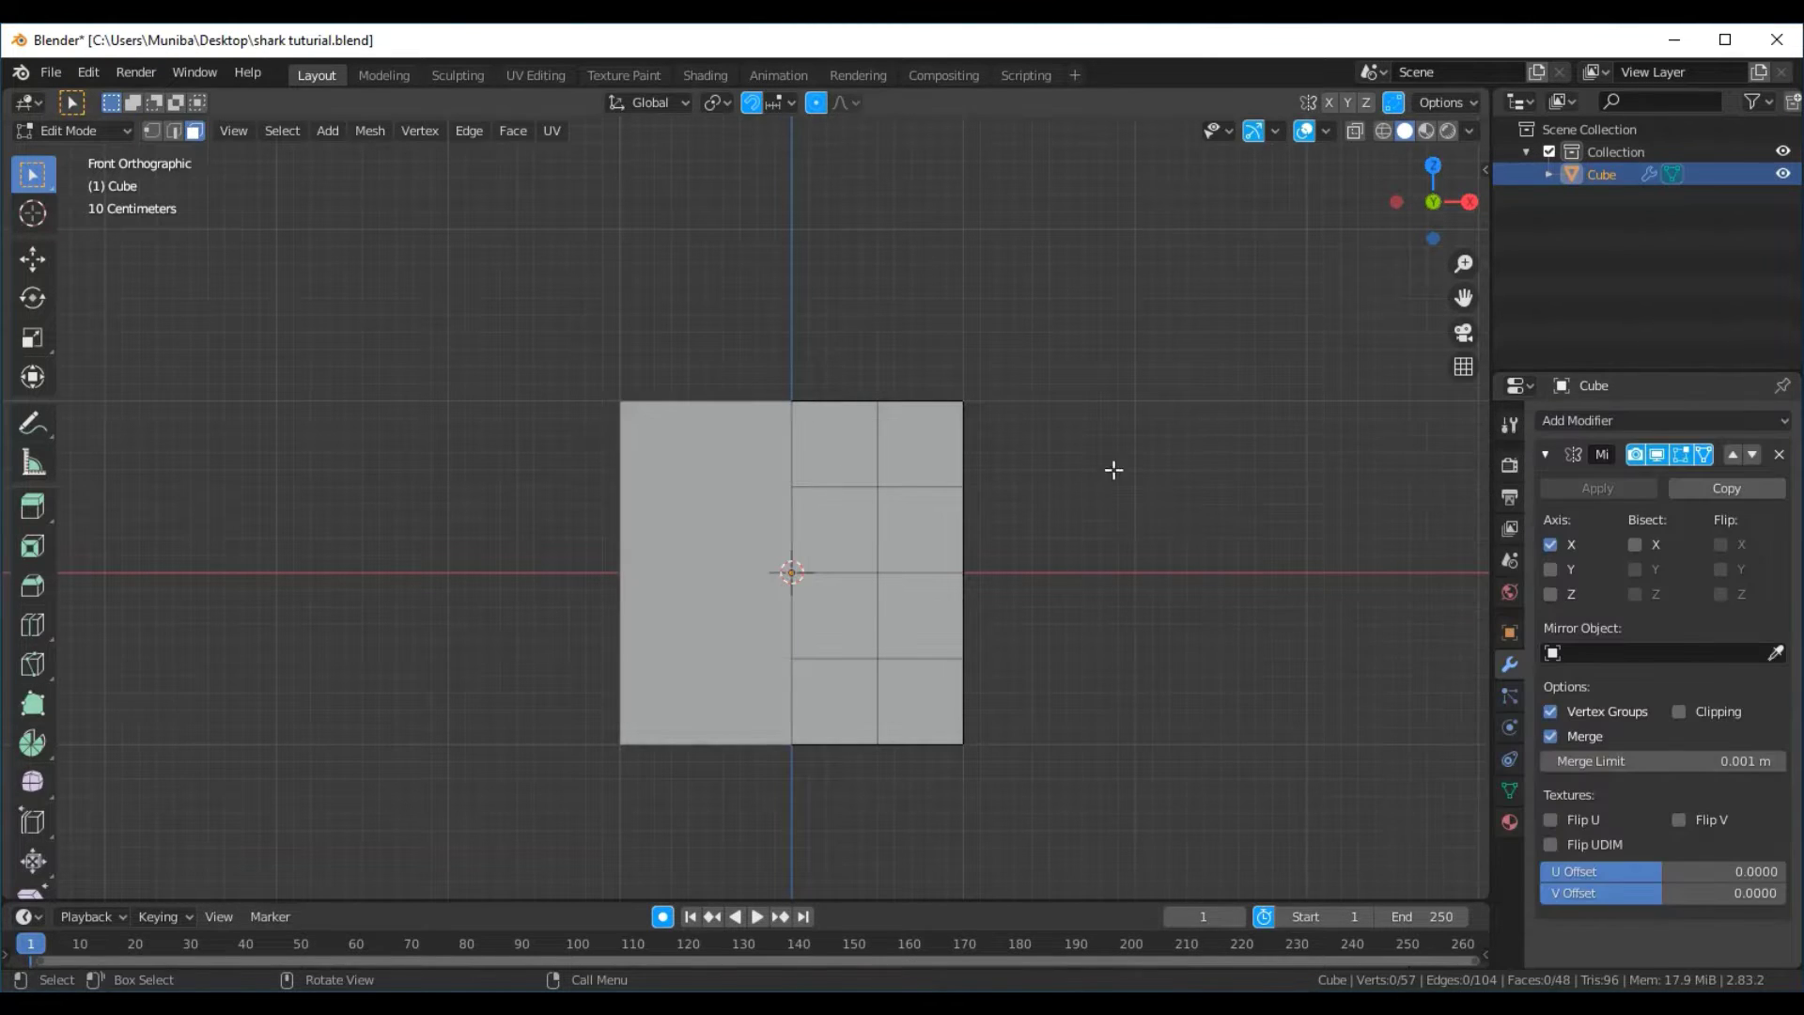
pyautogui.moveTo(1099, 460)
pyautogui.mouseDown(button='middle')
pyautogui.moveTo(1132, 551)
pyautogui.moveTo(1034, 592)
pyautogui.moveTo(1018, 415)
pyautogui.moveTo(1141, 444)
pyautogui.moveTo(1080, 480)
pyautogui.moveTo(1103, 459)
pyautogui.mouseUp(button='middle')
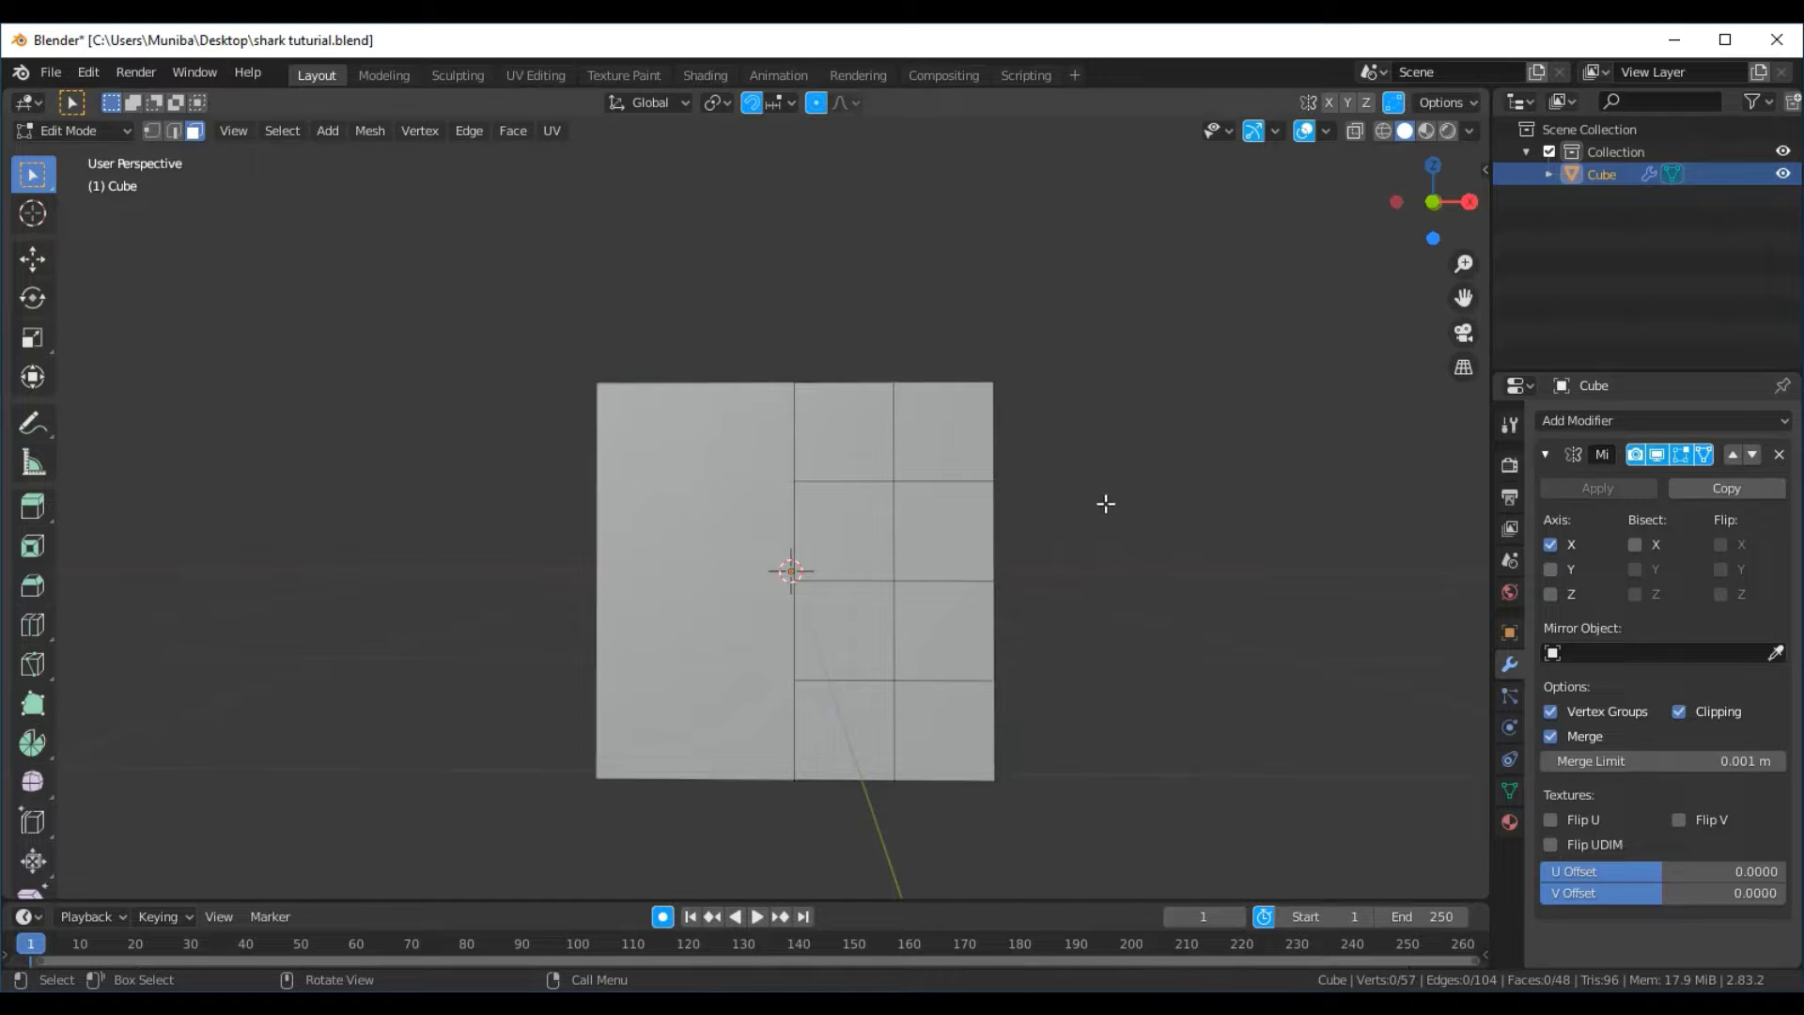
pyautogui.scroll(3, 853, 494)
pyautogui.scroll(2, 853, 491)
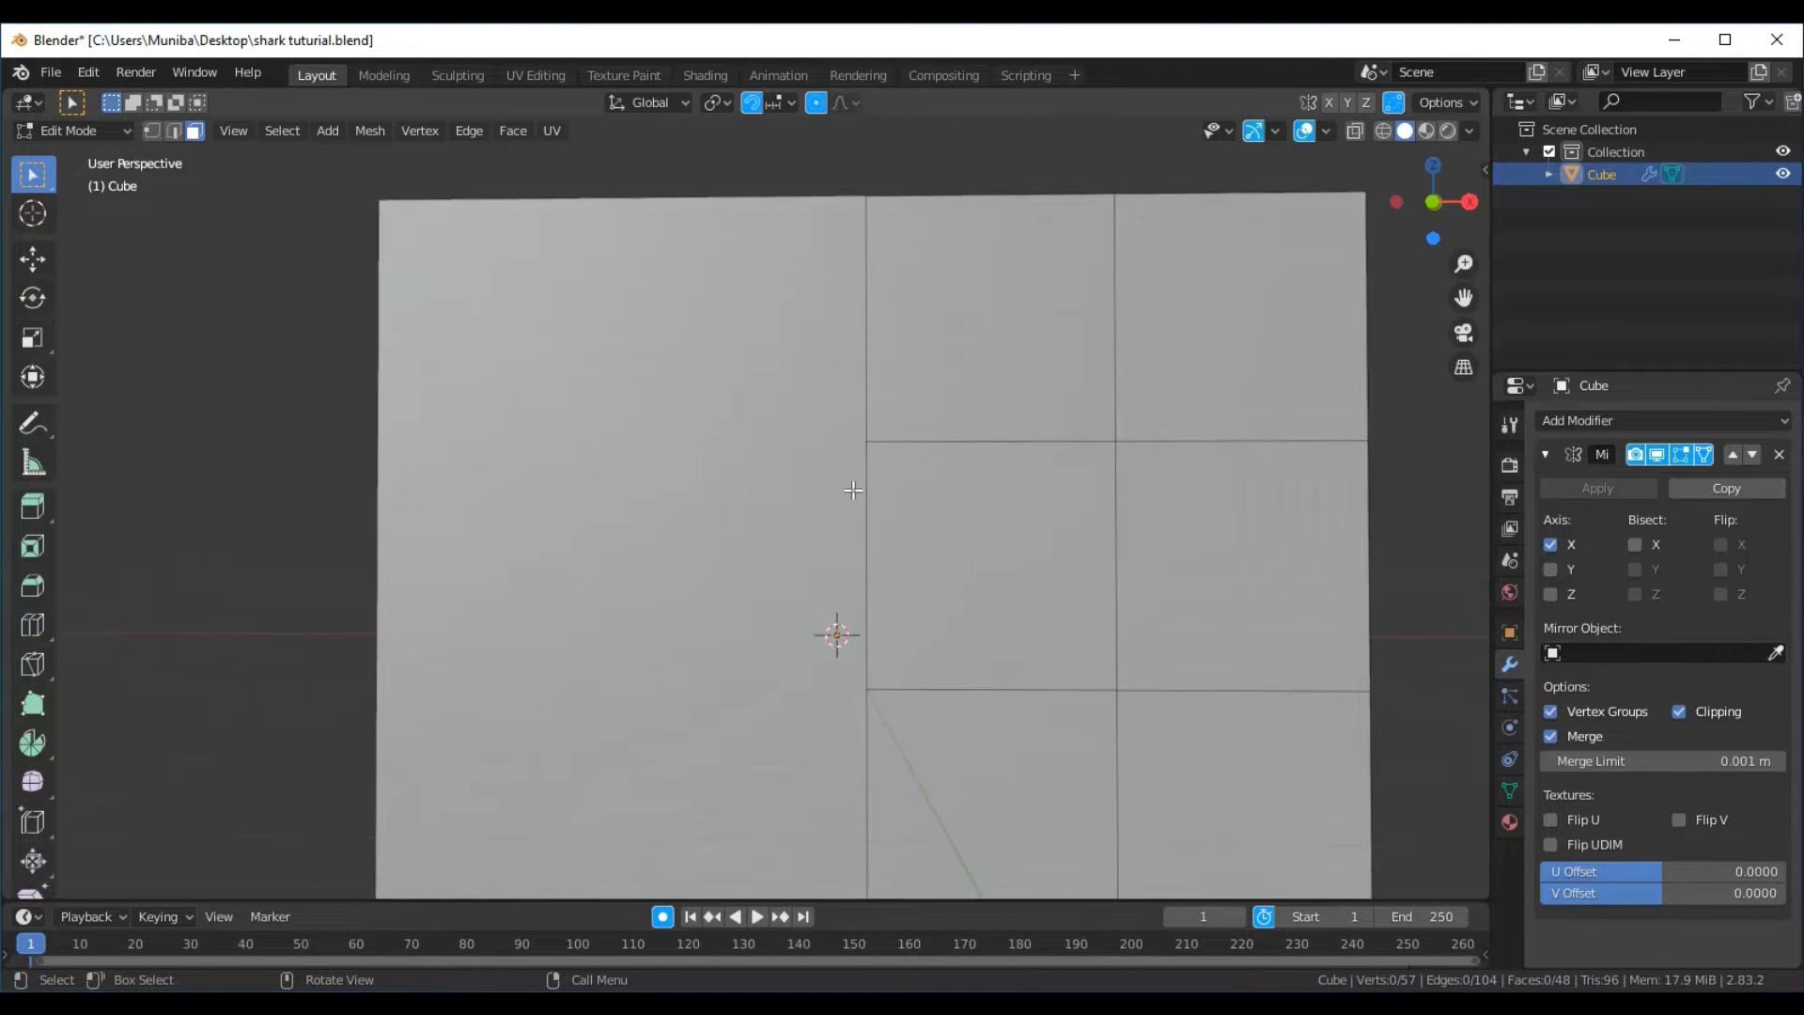
pyautogui.scroll(2, 853, 489)
pyautogui.scroll(-5, 853, 490)
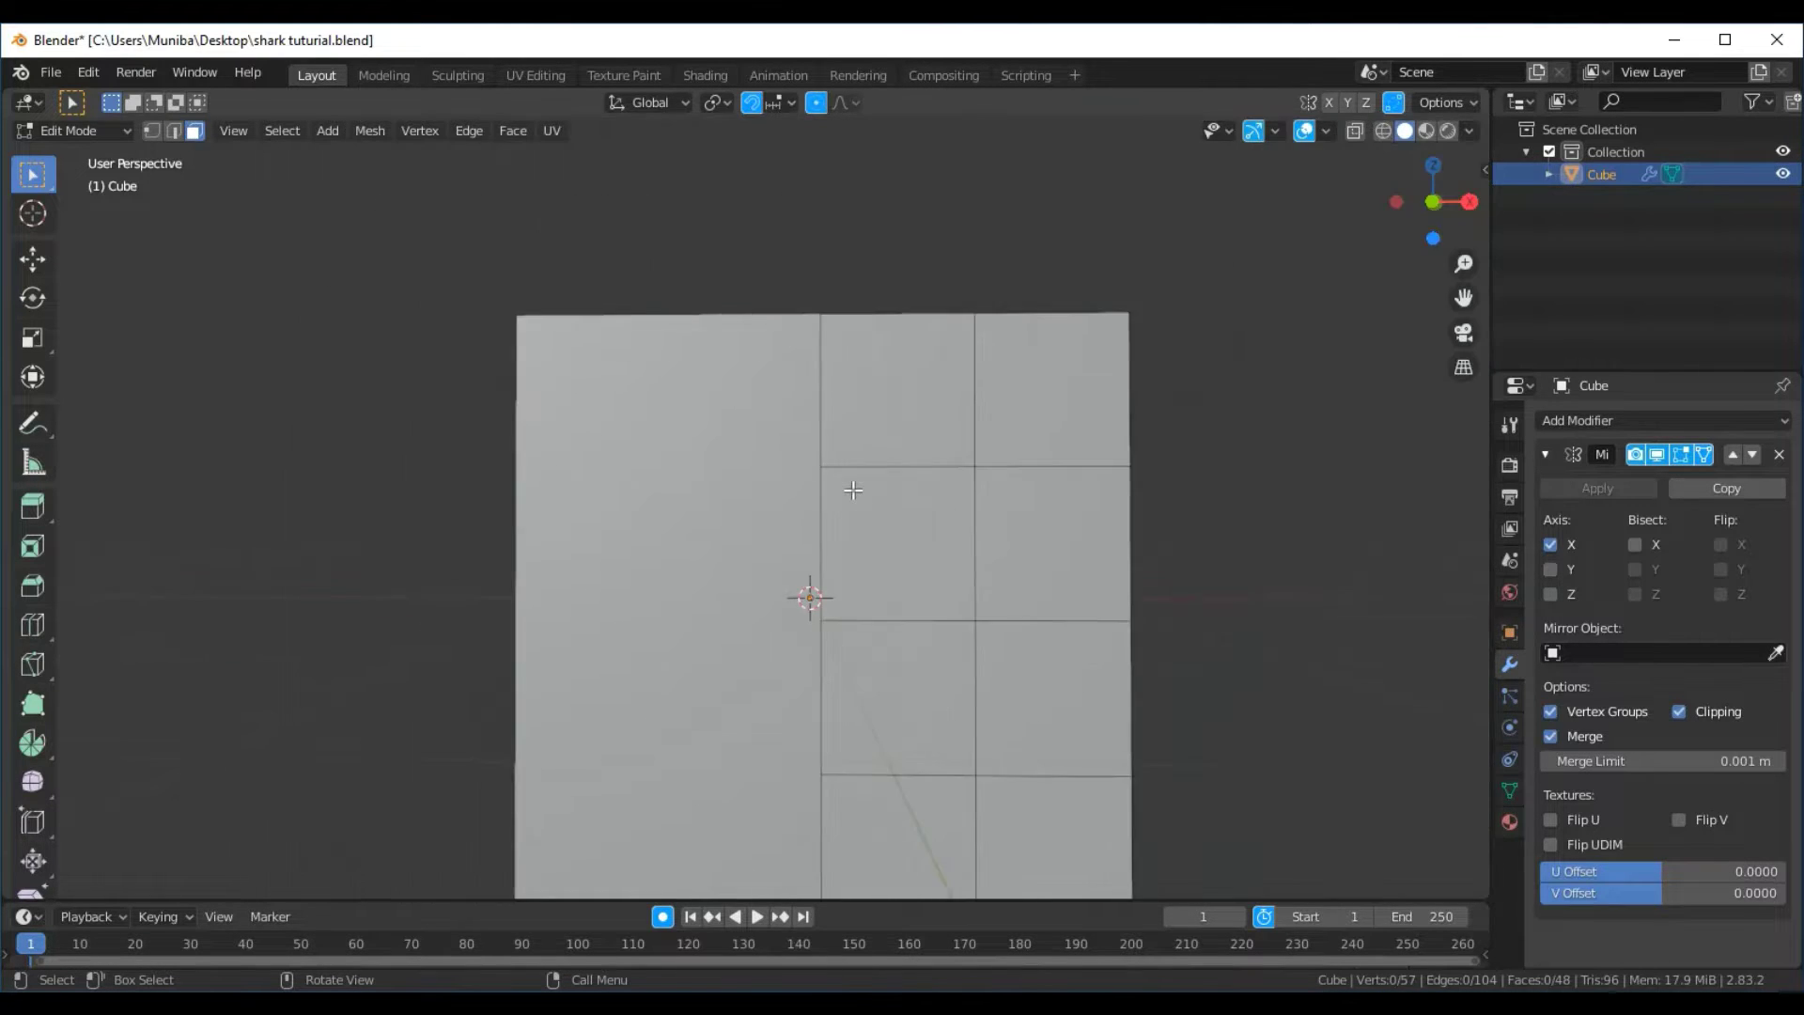
pyautogui.scroll(-1, 853, 490)
pyautogui.scroll(-3, 853, 489)
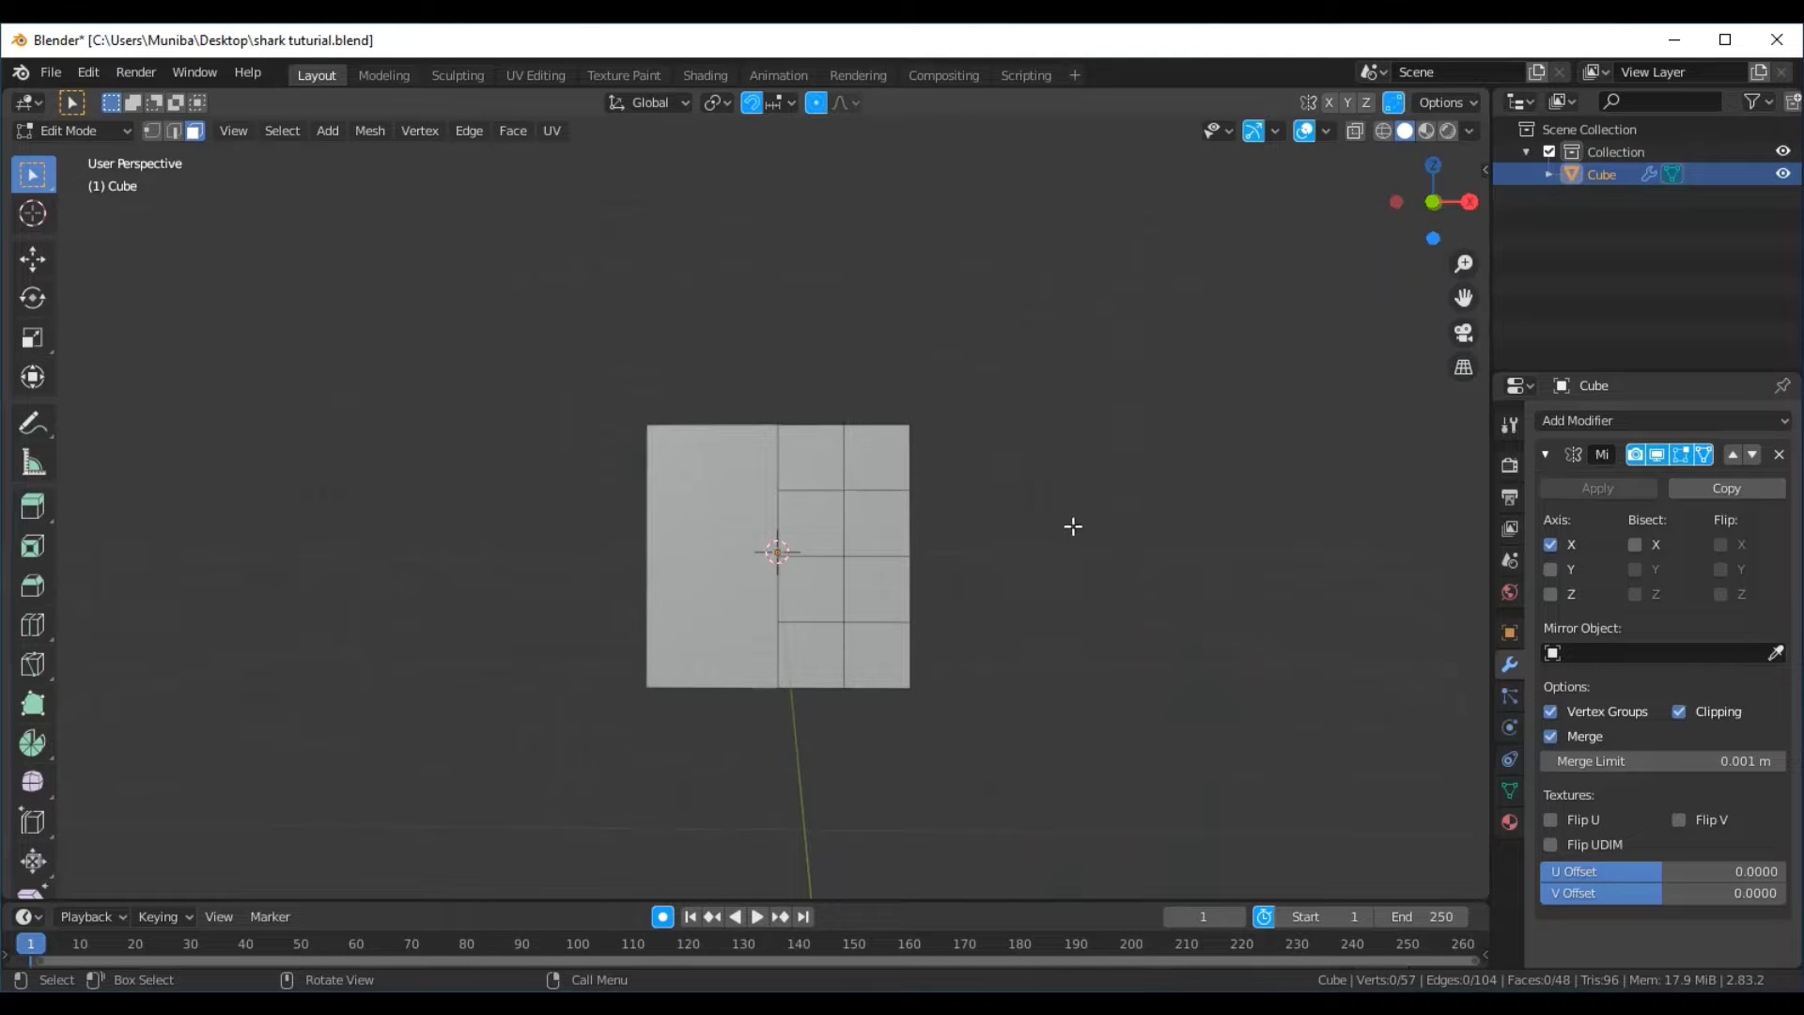
pyautogui.moveTo(1071, 526)
pyautogui.mouseDown(button='middle')
pyautogui.moveTo(1055, 600)
pyautogui.moveTo(994, 617)
pyautogui.moveTo(886, 604)
pyautogui.moveTo(883, 532)
pyautogui.moveTo(950, 483)
pyautogui.moveTo(1019, 504)
pyautogui.moveTo(1042, 549)
pyautogui.mouseUp(button='middle')
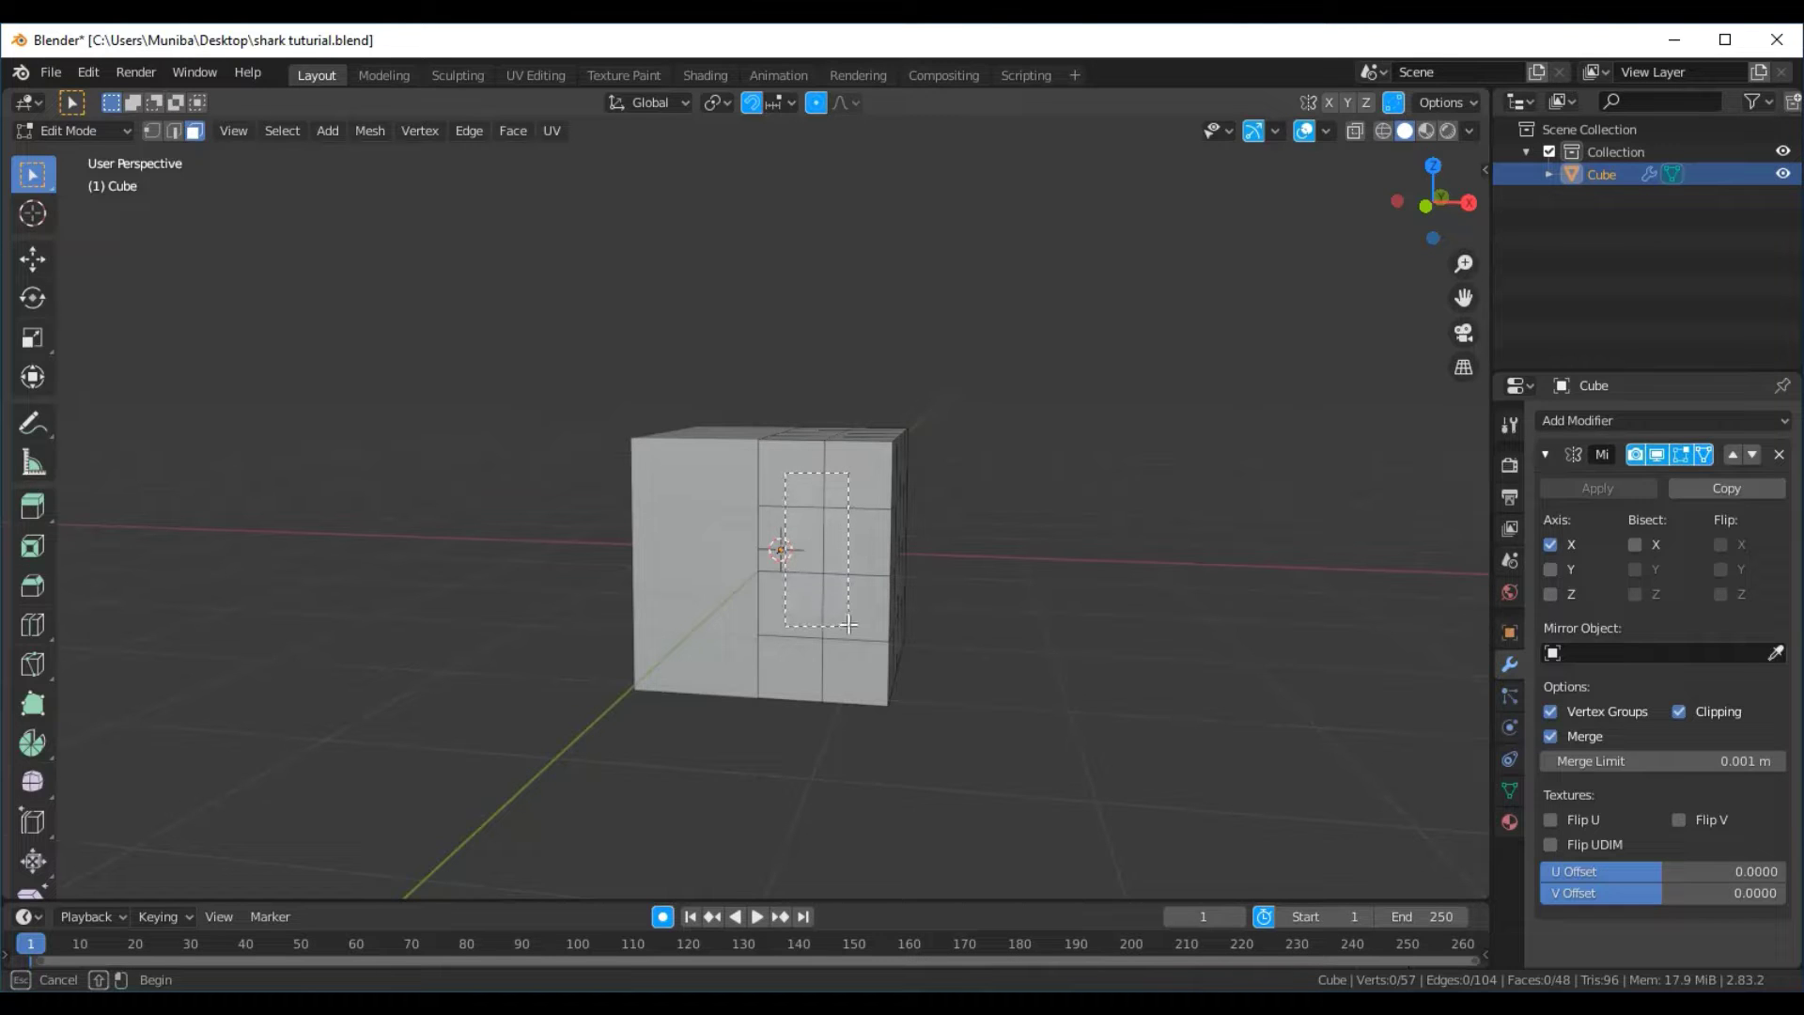
# Select the eight front faces of the real half and switch to the Right viewpoint
pyautogui.moveTo(786, 473); pyautogui.dragTo(854, 684)
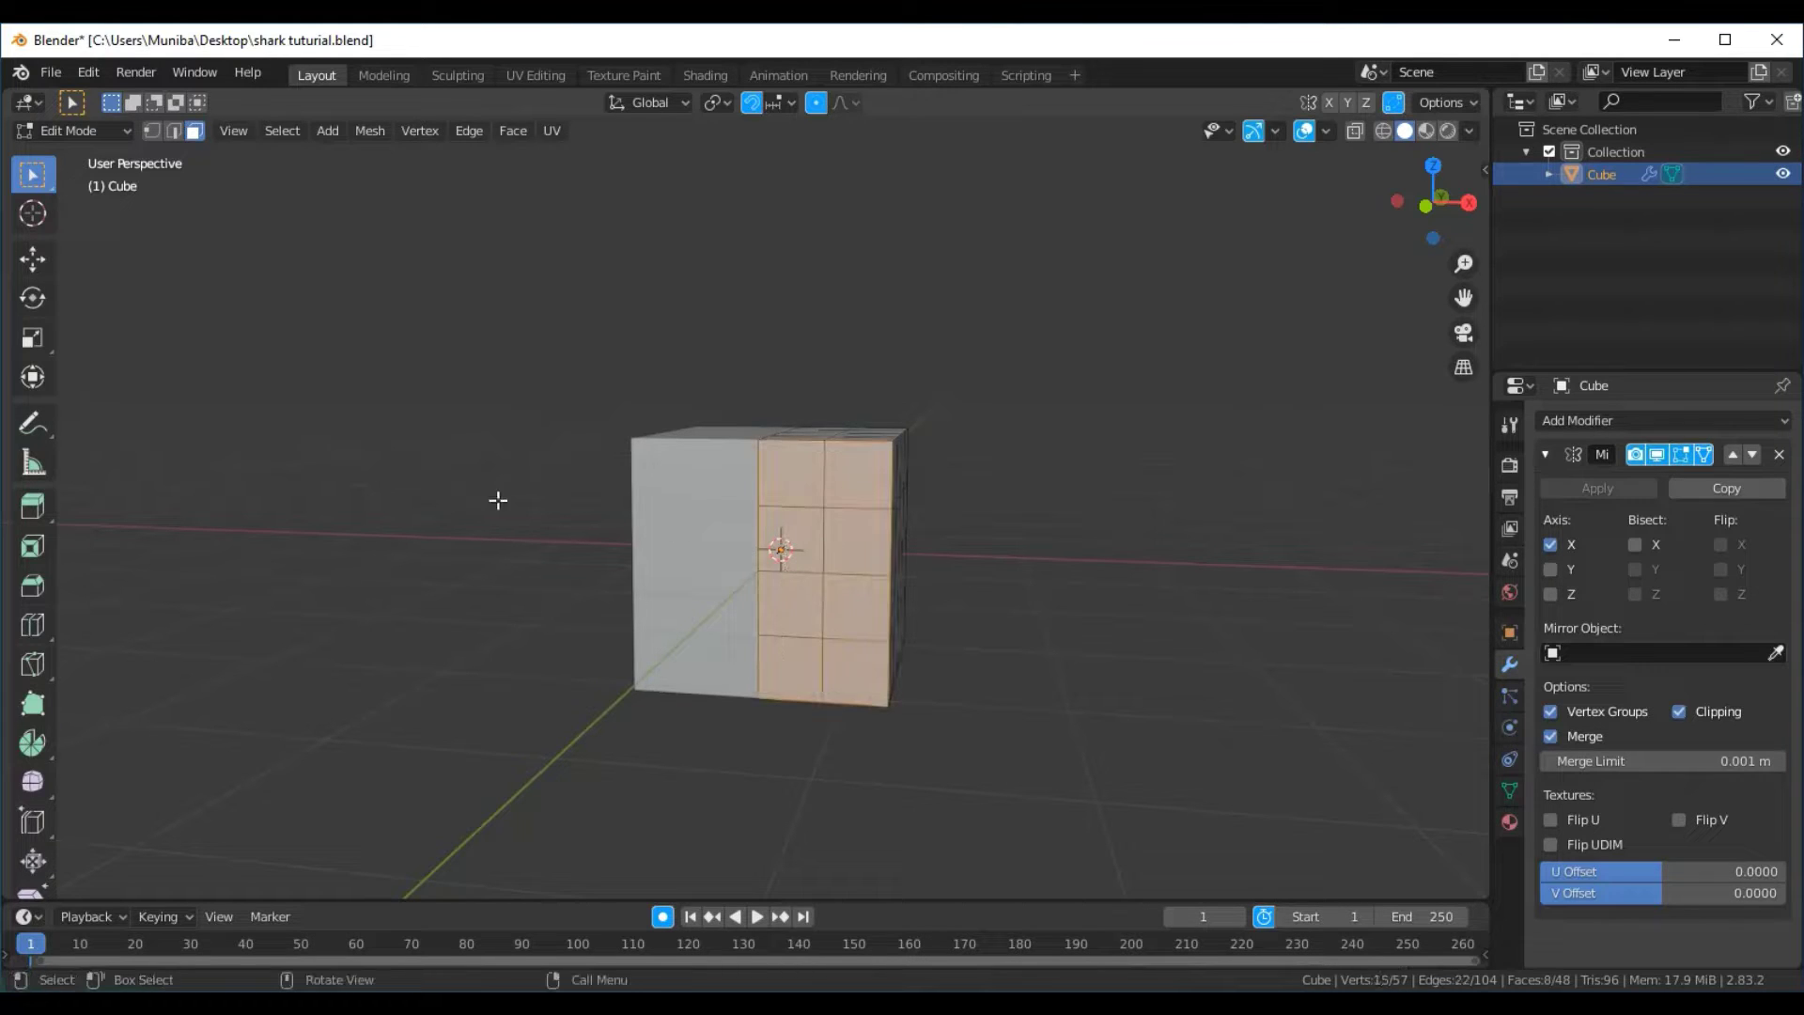
pyautogui.click(235, 137)
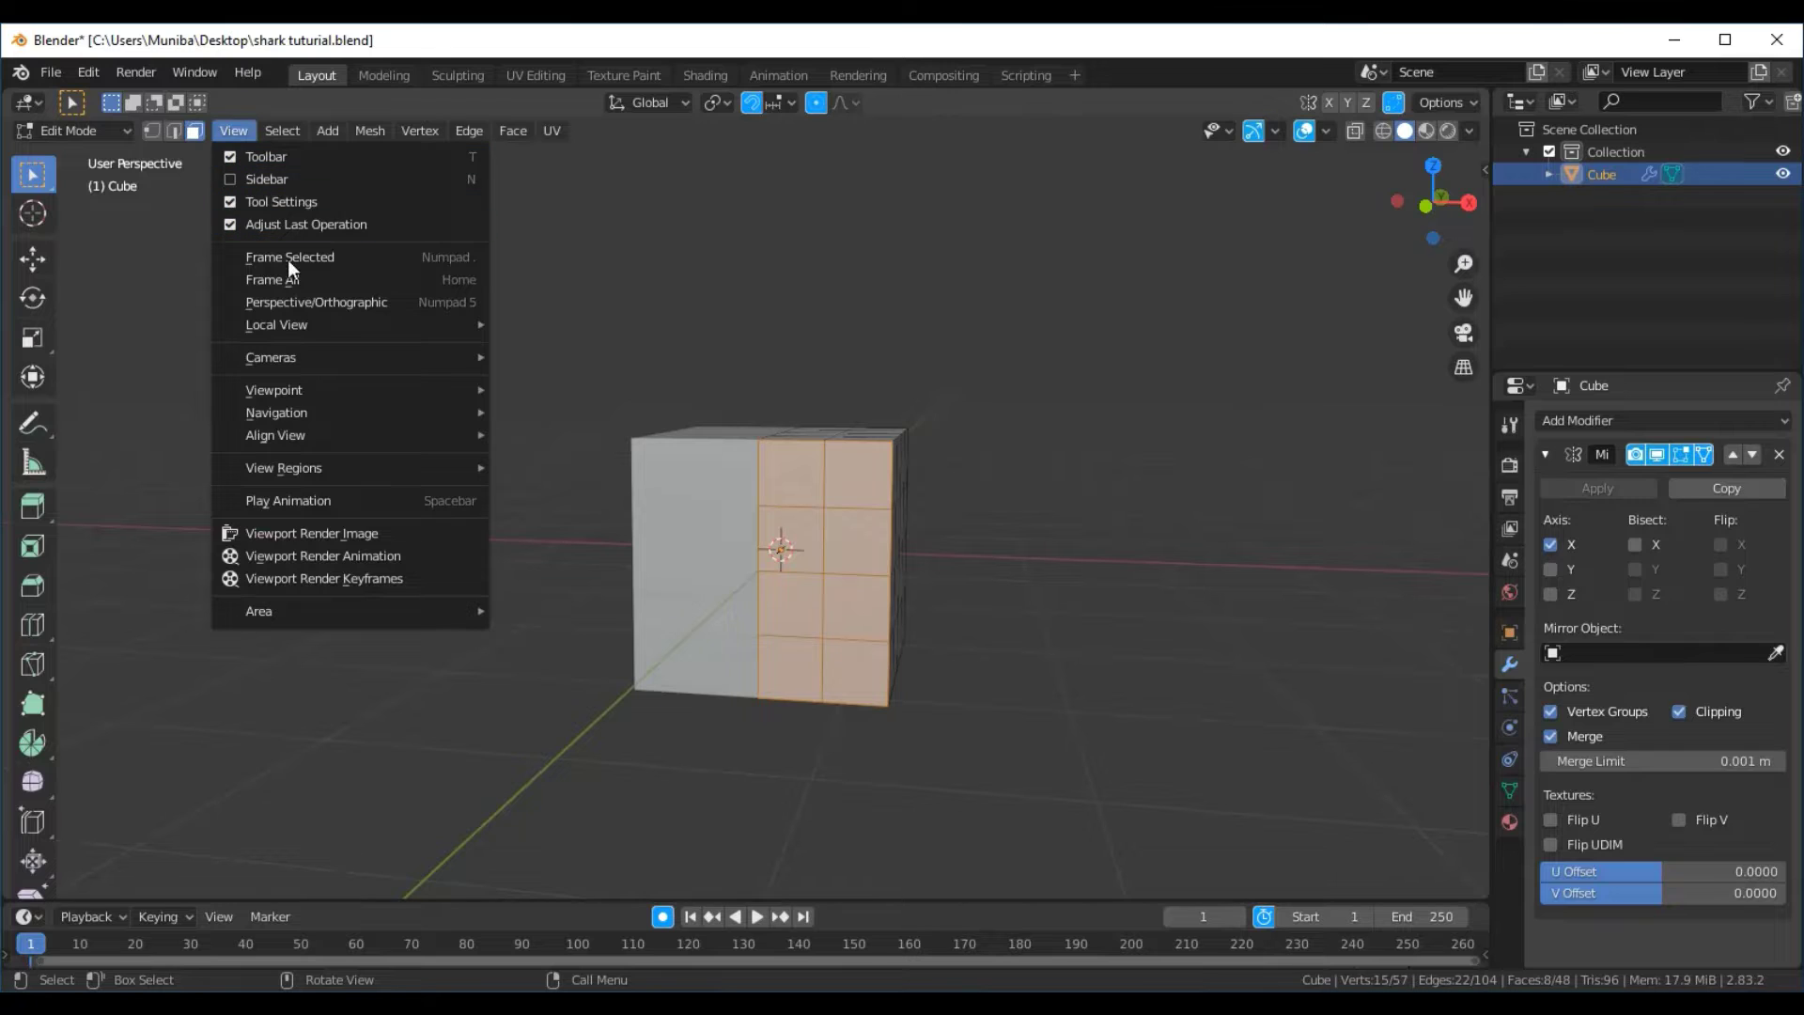
pyautogui.moveTo(275, 389)
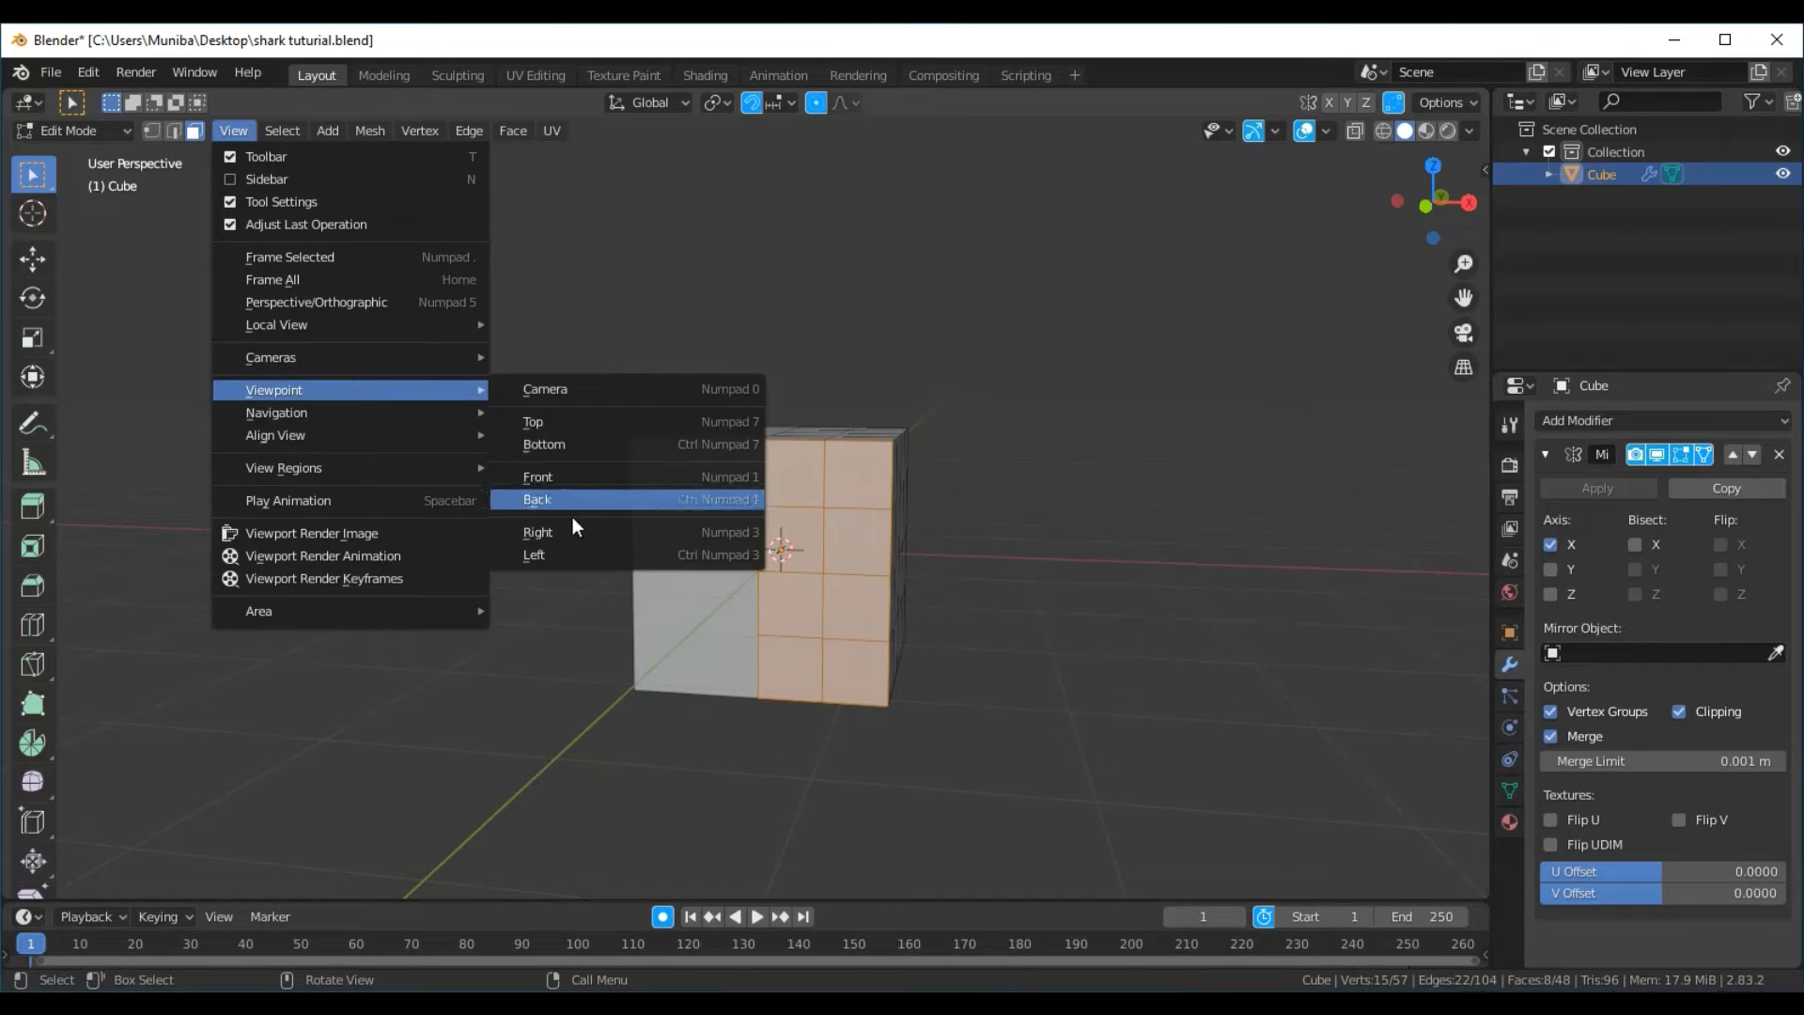
pyautogui.click(571, 532)
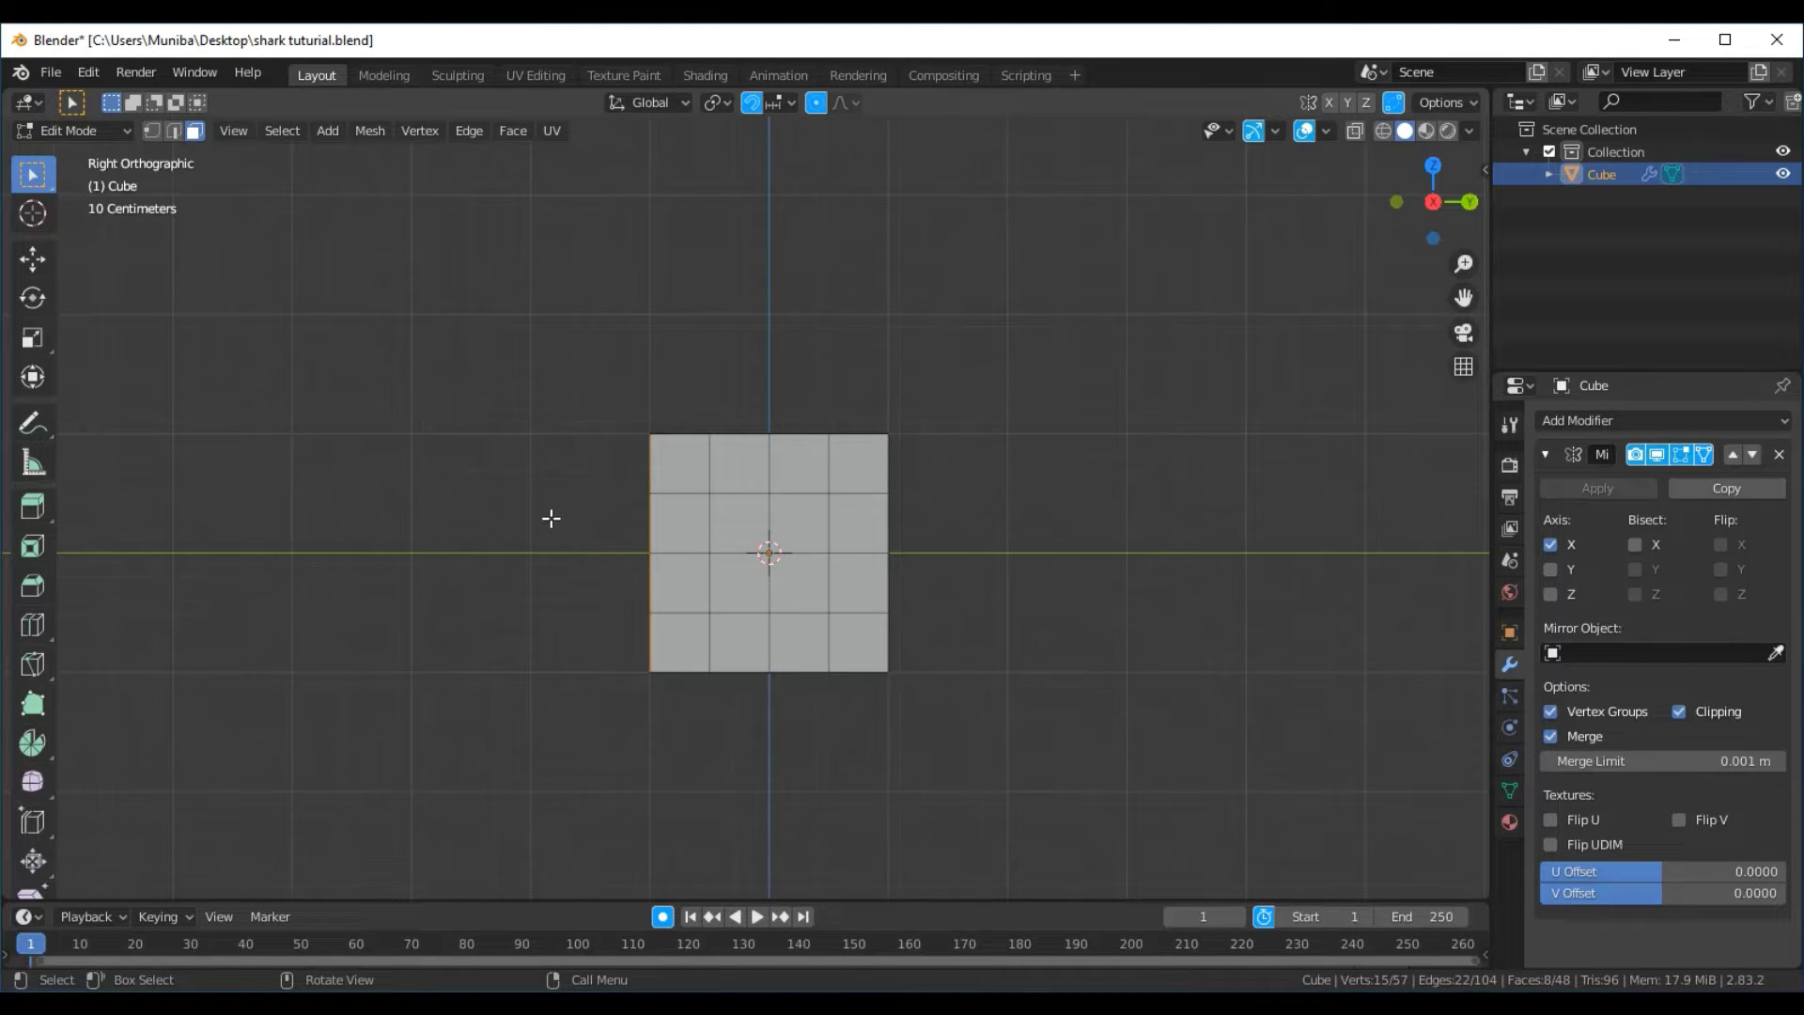
# Extrude the front faces 1.3143 m, scale to 0.213, then extrude another 0.40659 m
pyautogui.press('e')
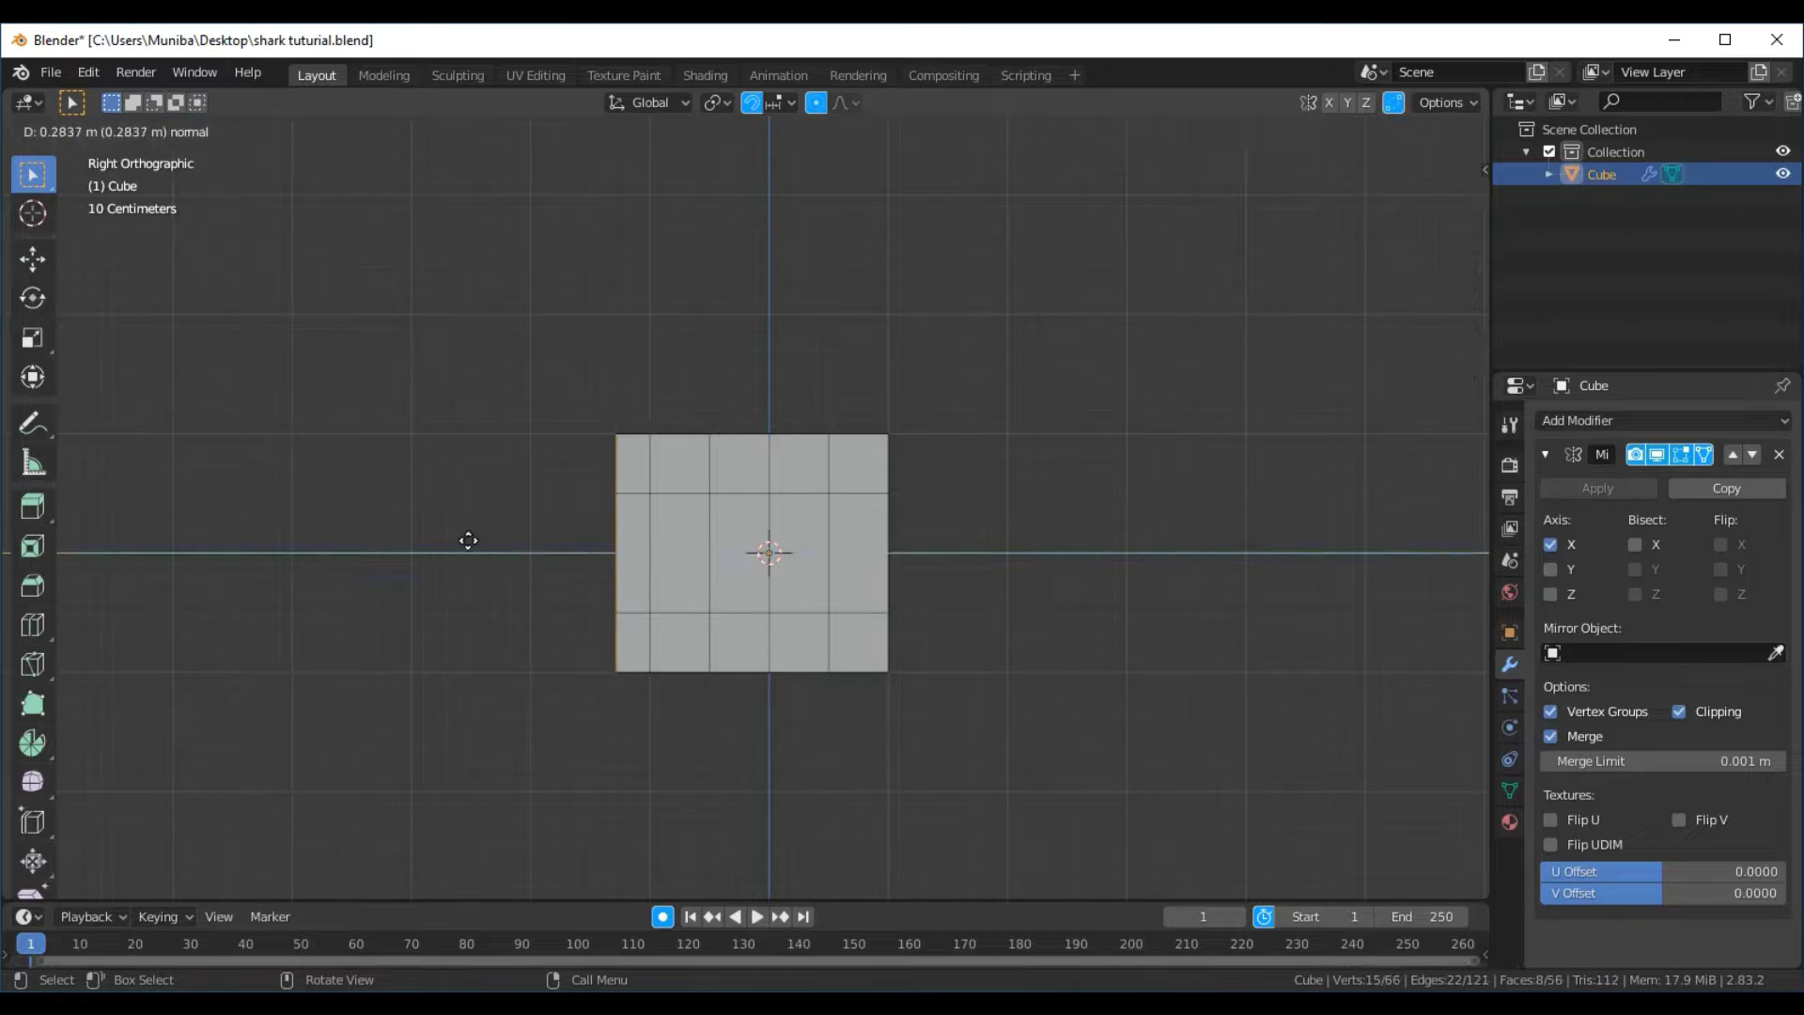
pyautogui.click(362, 537)
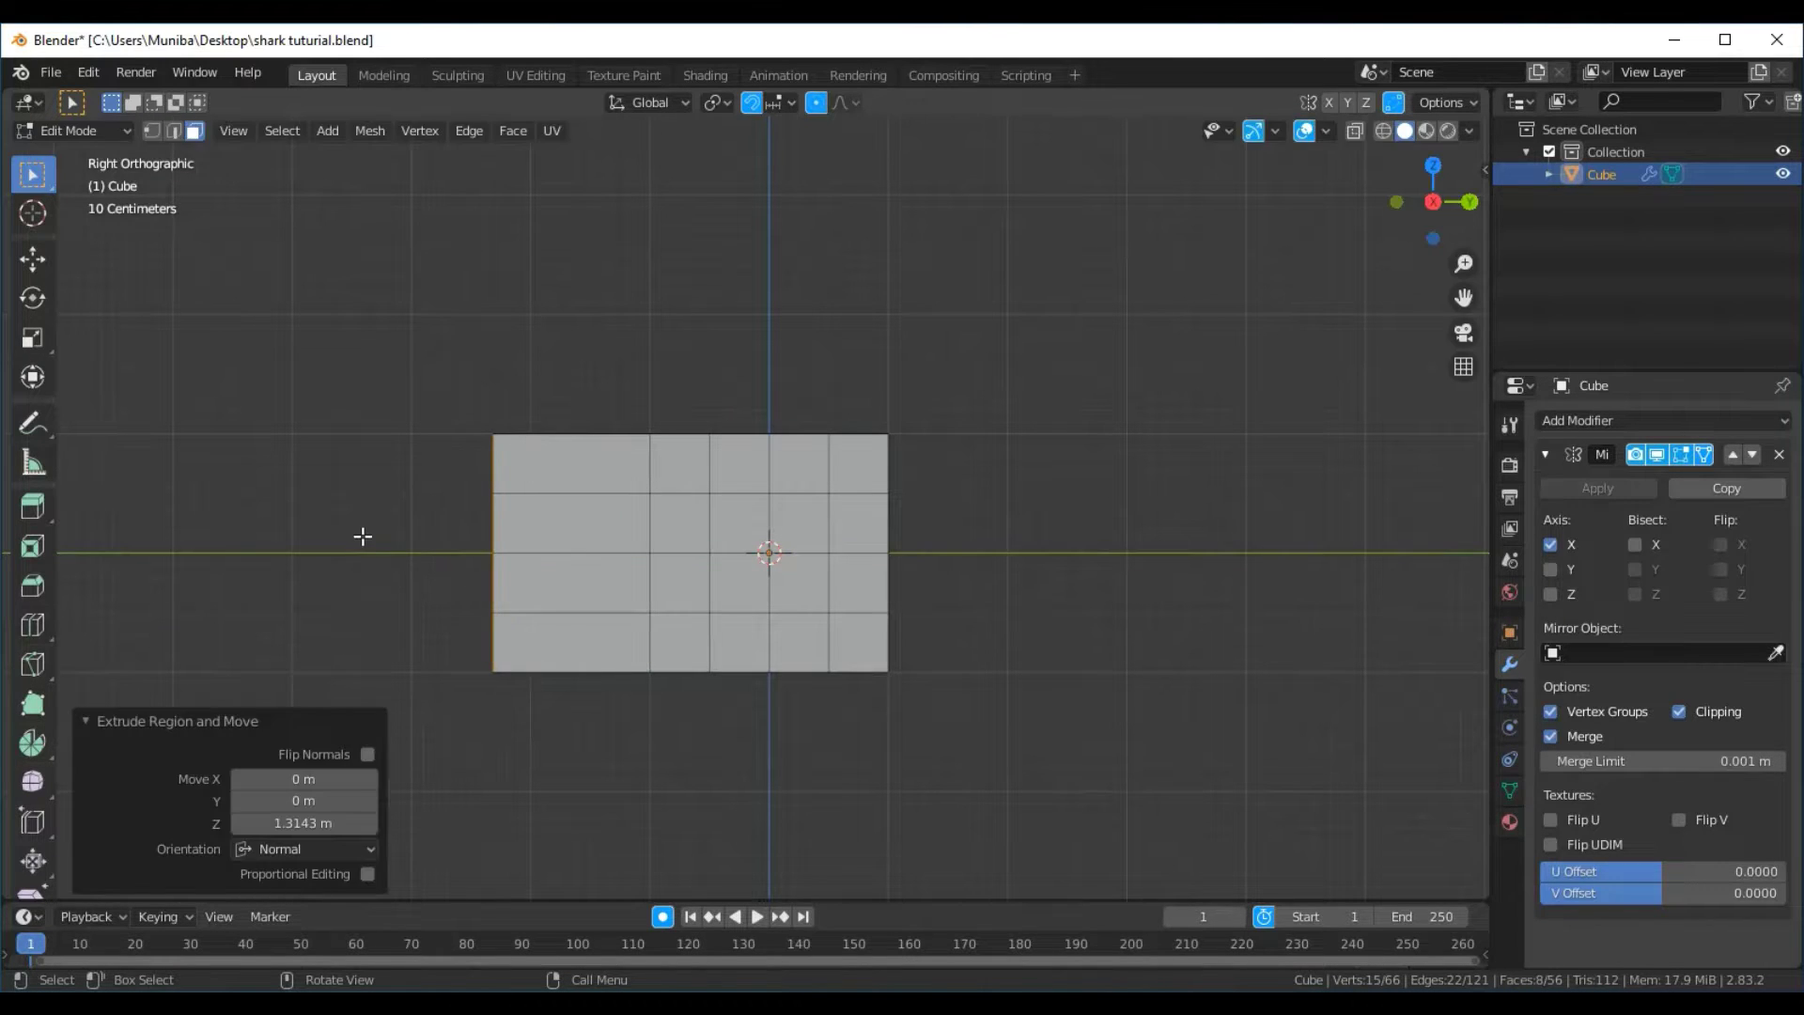
pyautogui.press('s')
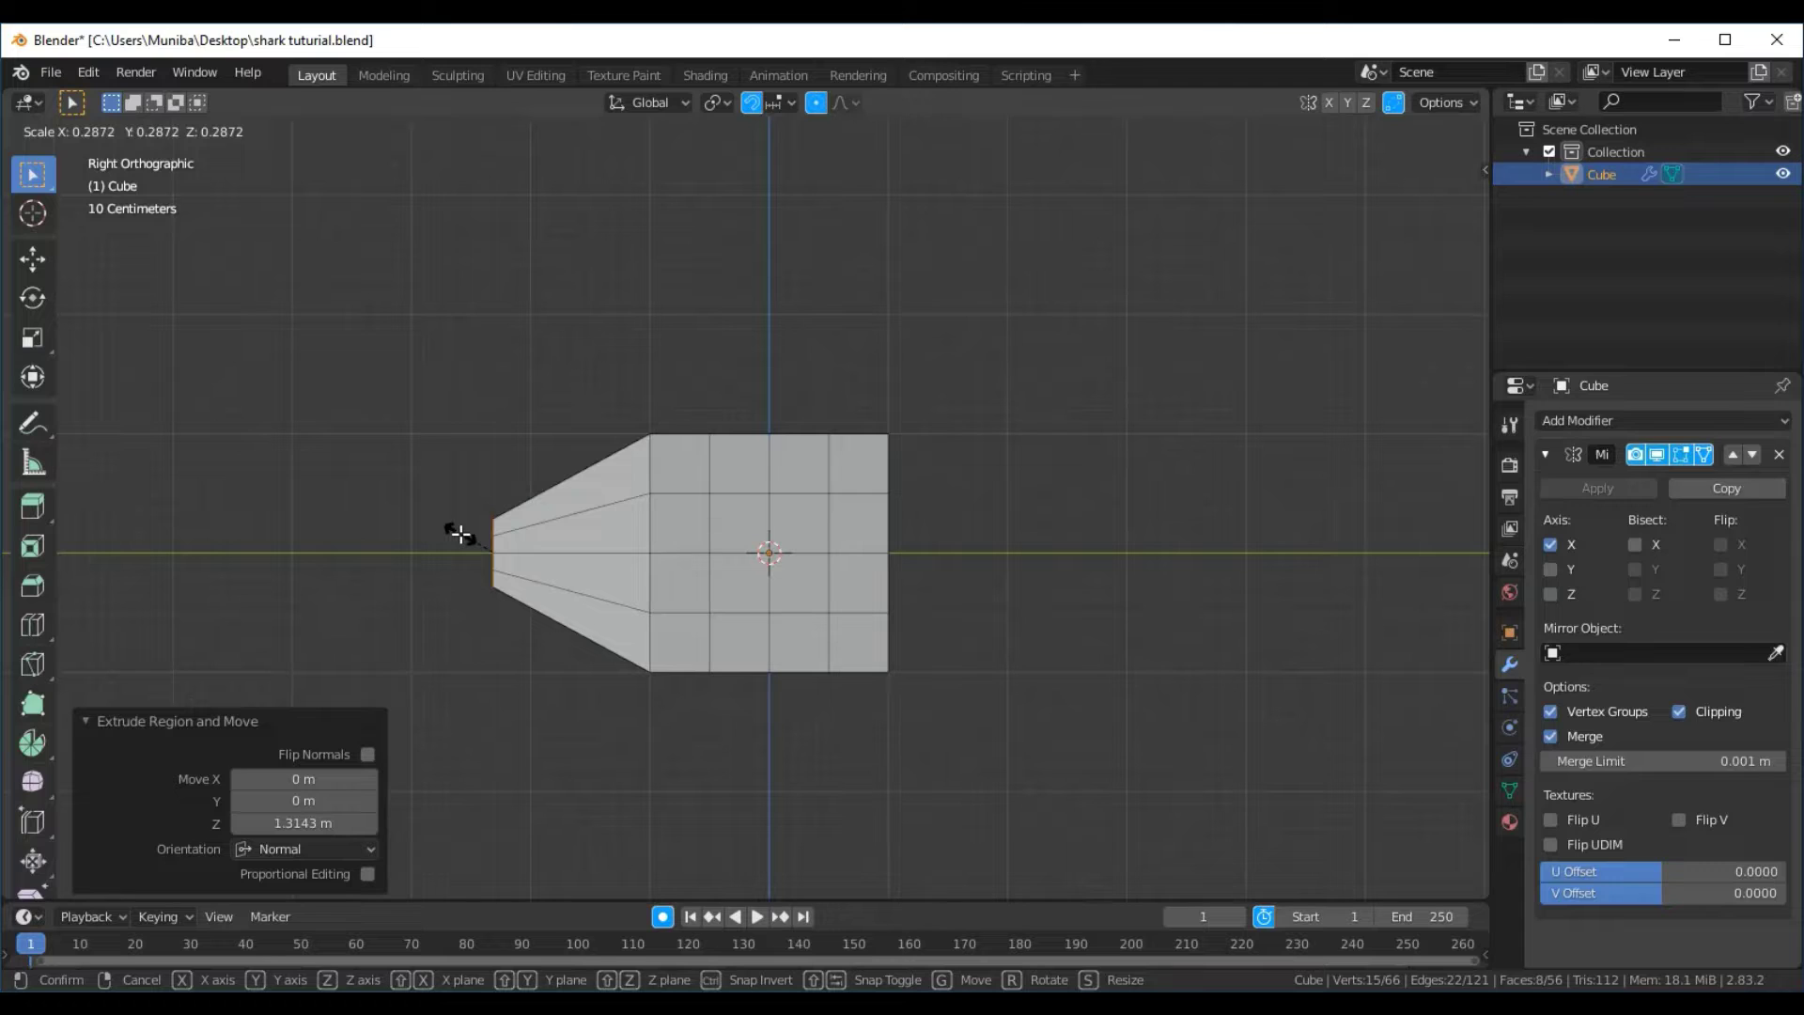
pyautogui.click(469, 536)
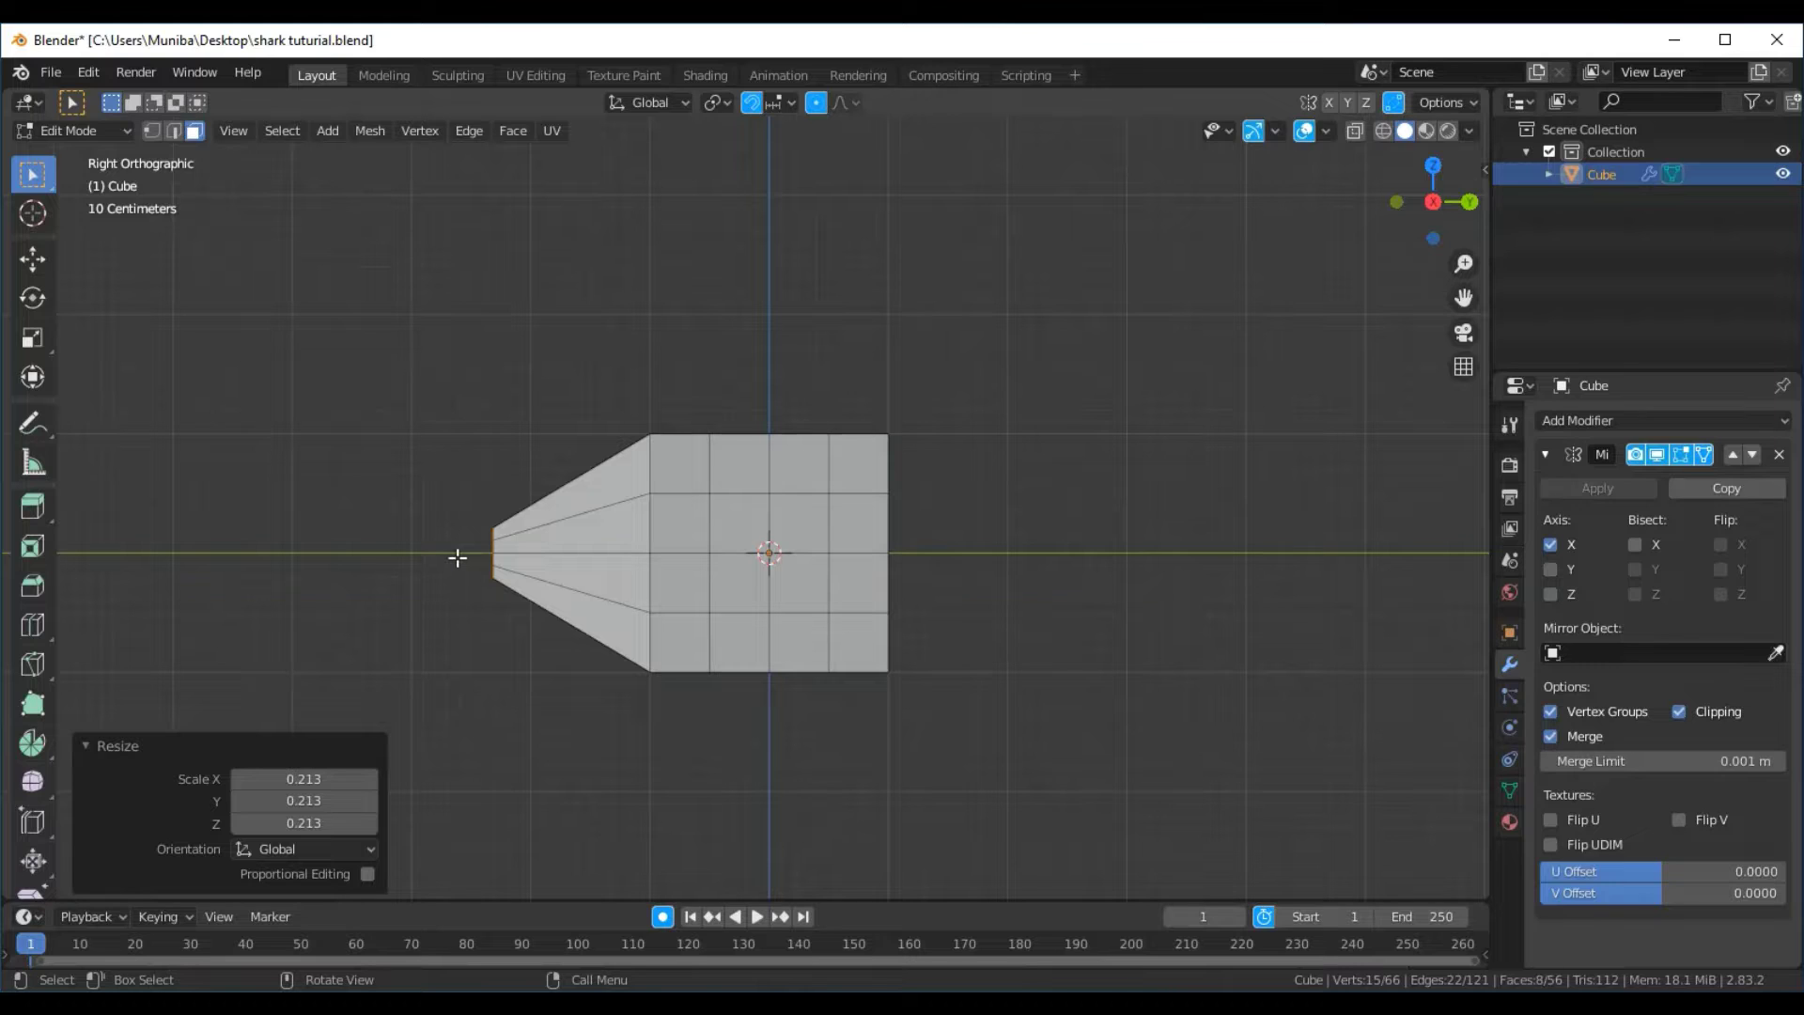
pyautogui.press('e')
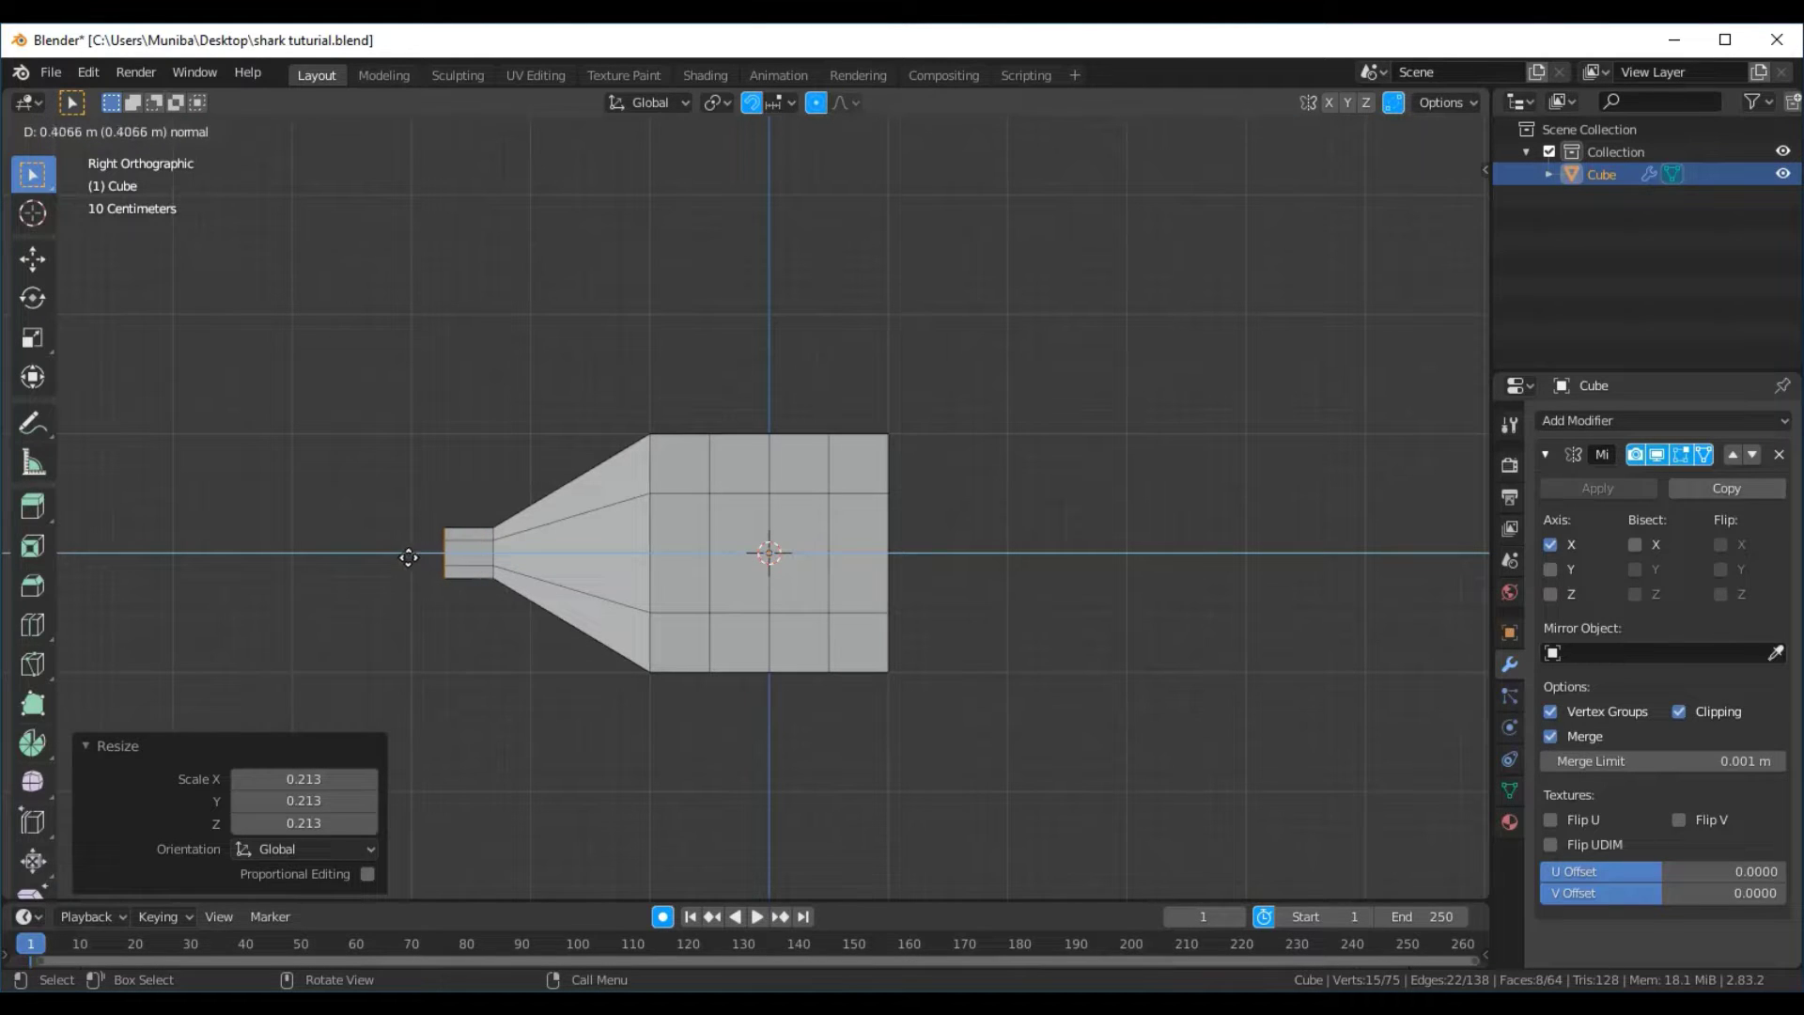
pyautogui.click(409, 557)
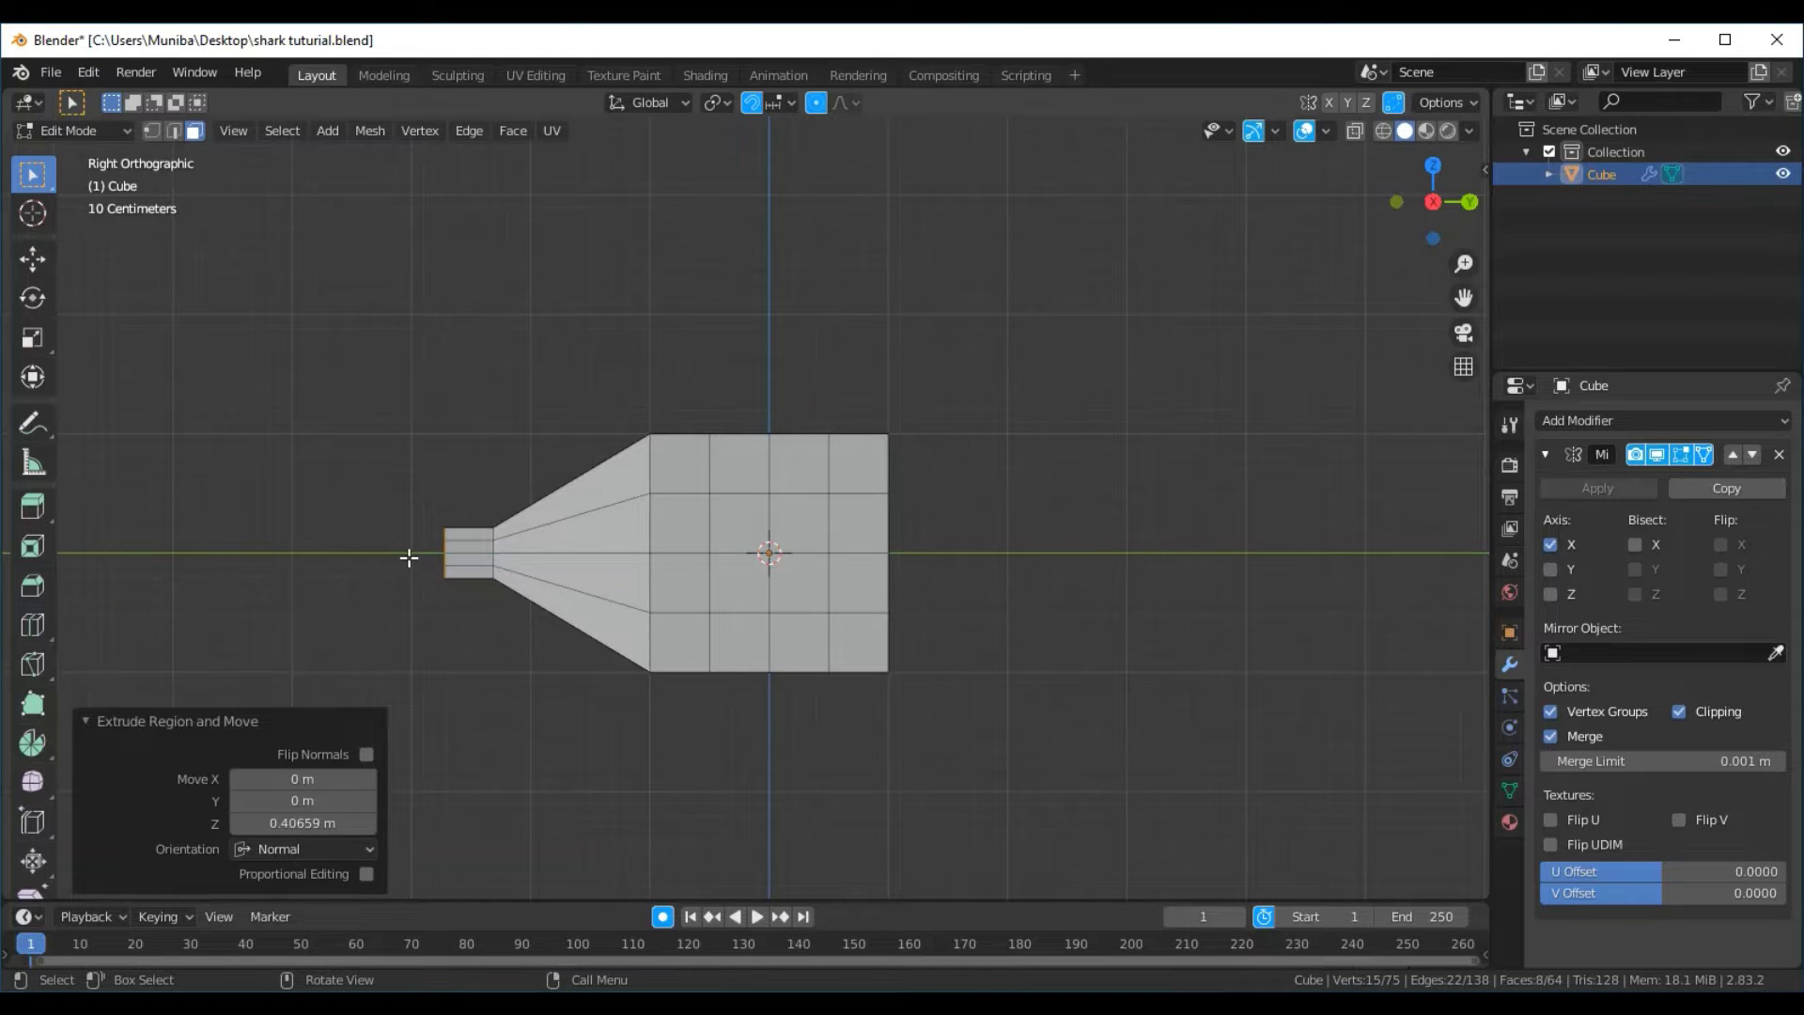
pyautogui.press('s')
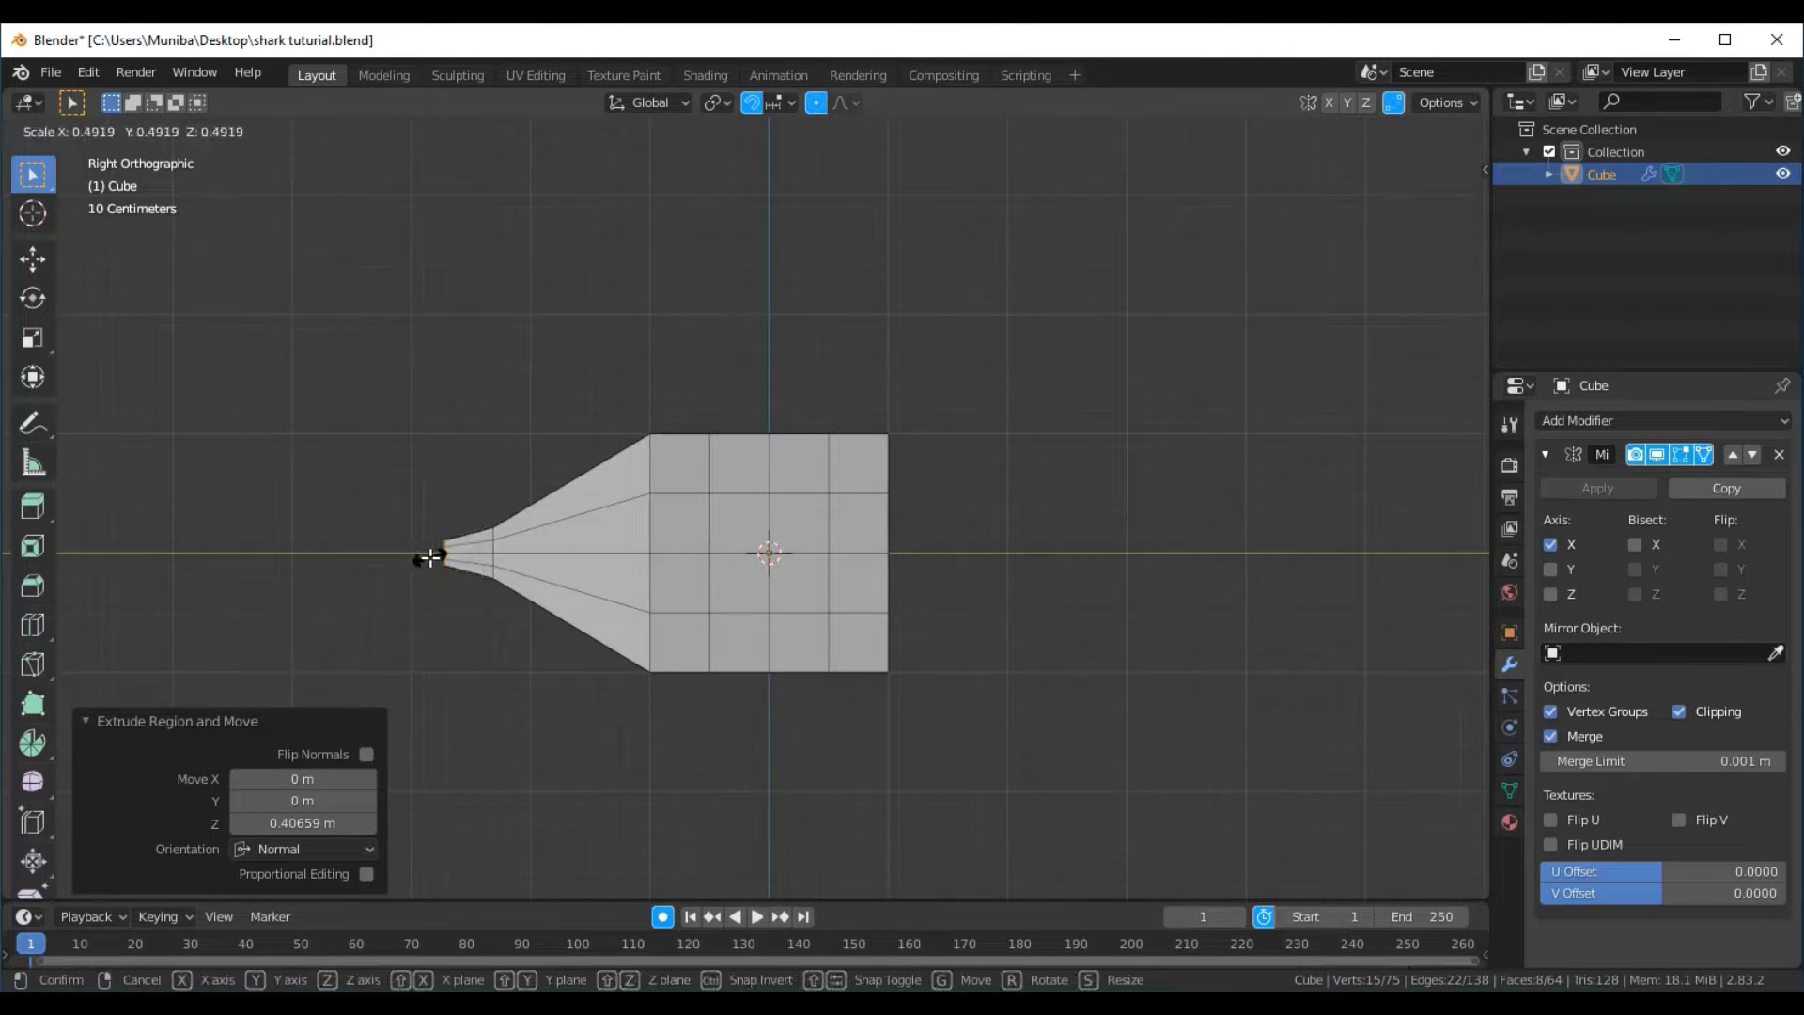
# Scale the tip to 0.309, enable X-ray, and try nudging the tapered cone section upward
pyautogui.click(435, 556)
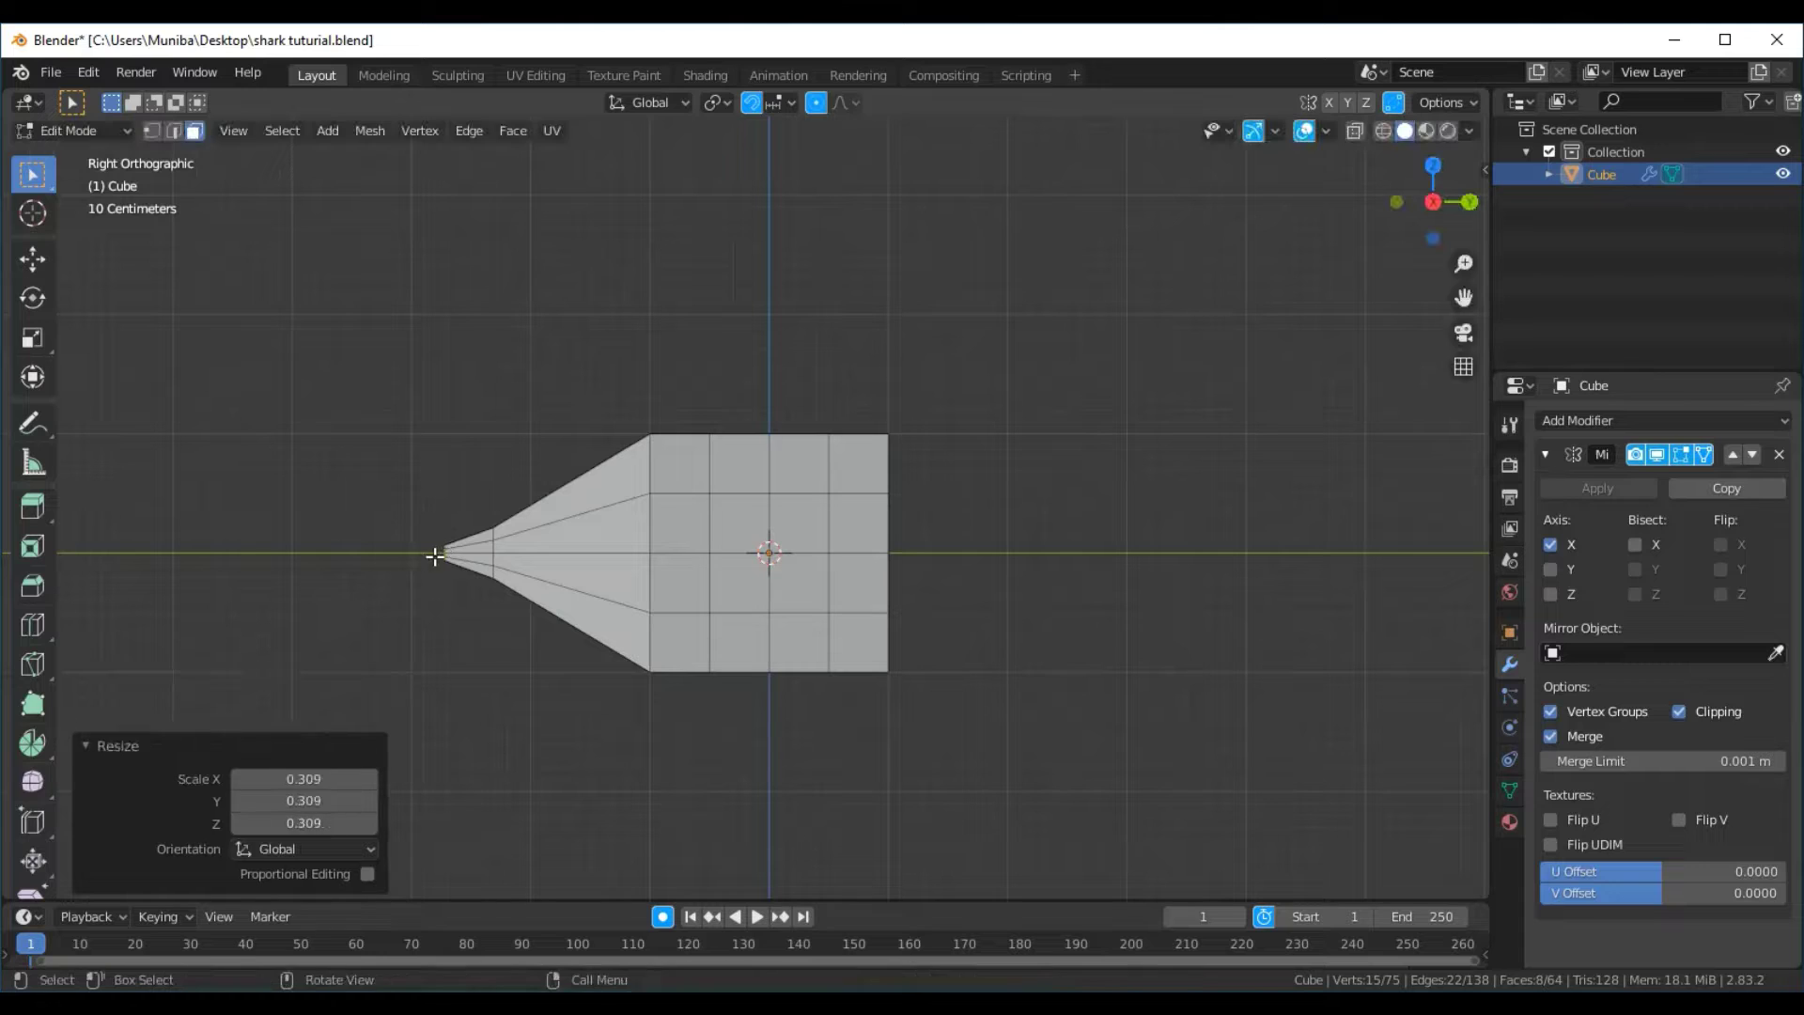
pyautogui.click(506, 688)
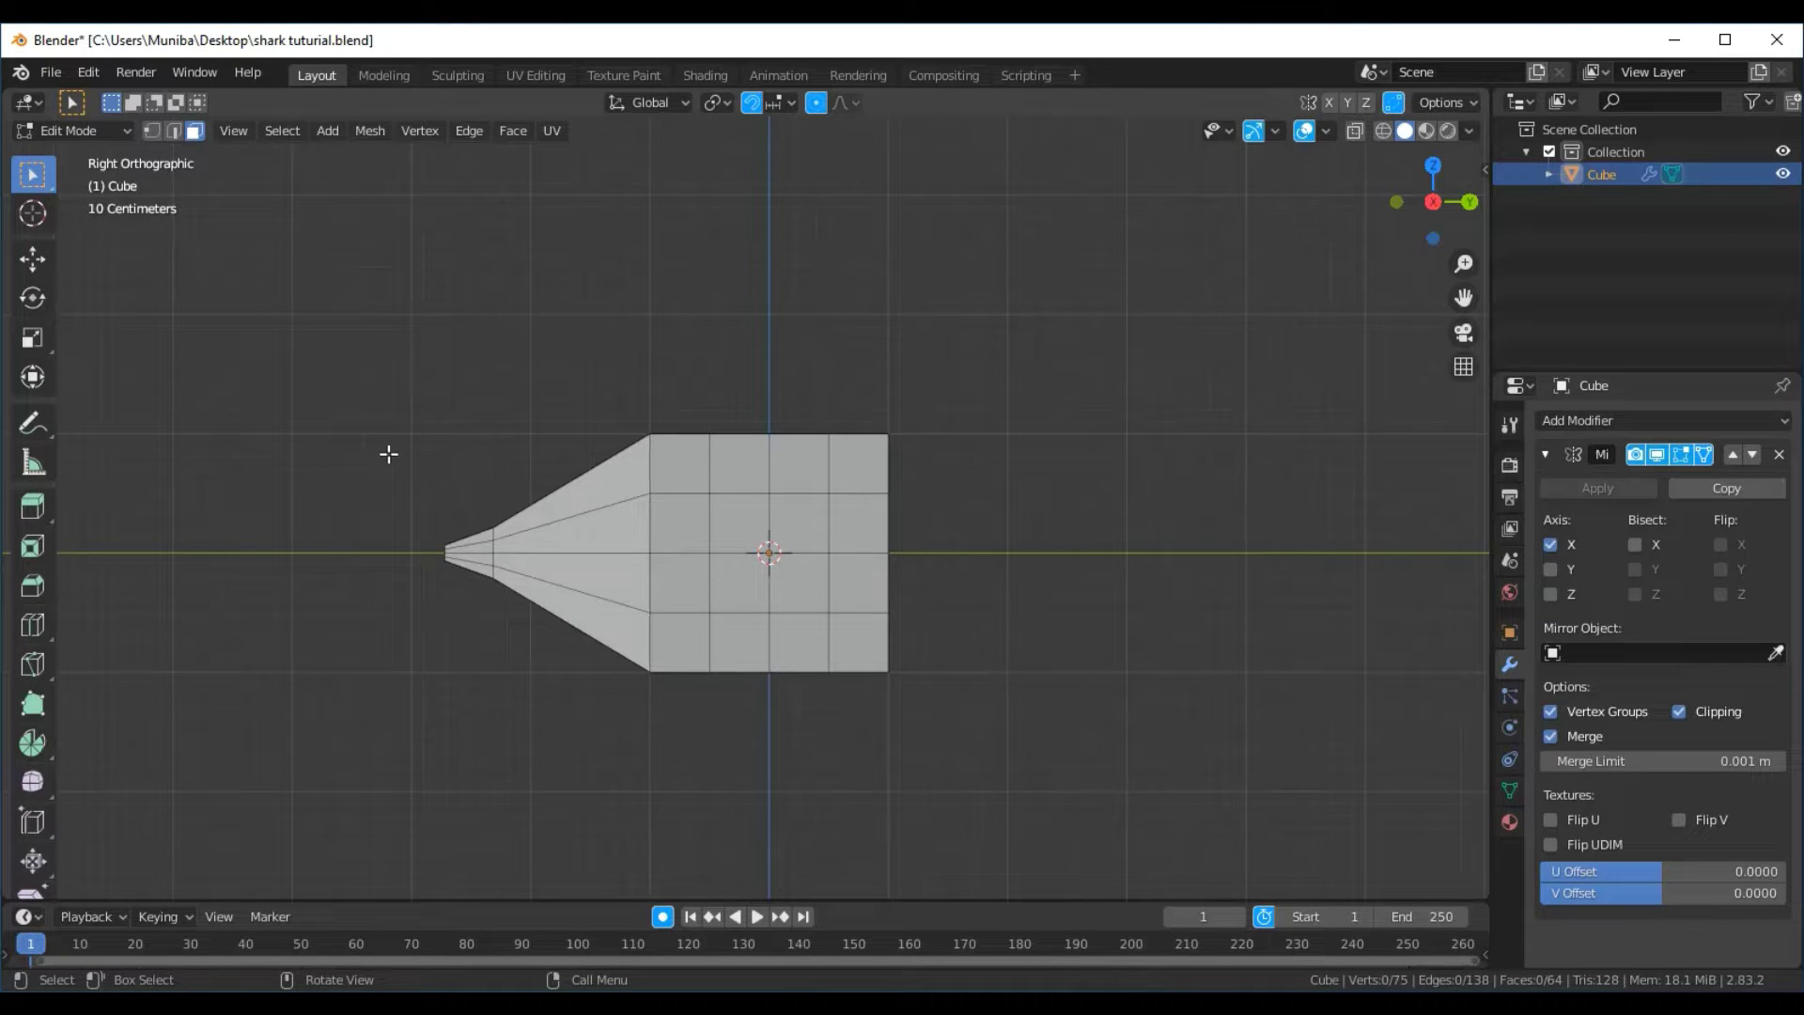
pyautogui.click(1354, 132)
pyautogui.moveTo(383, 475); pyautogui.dragTo(558, 716)
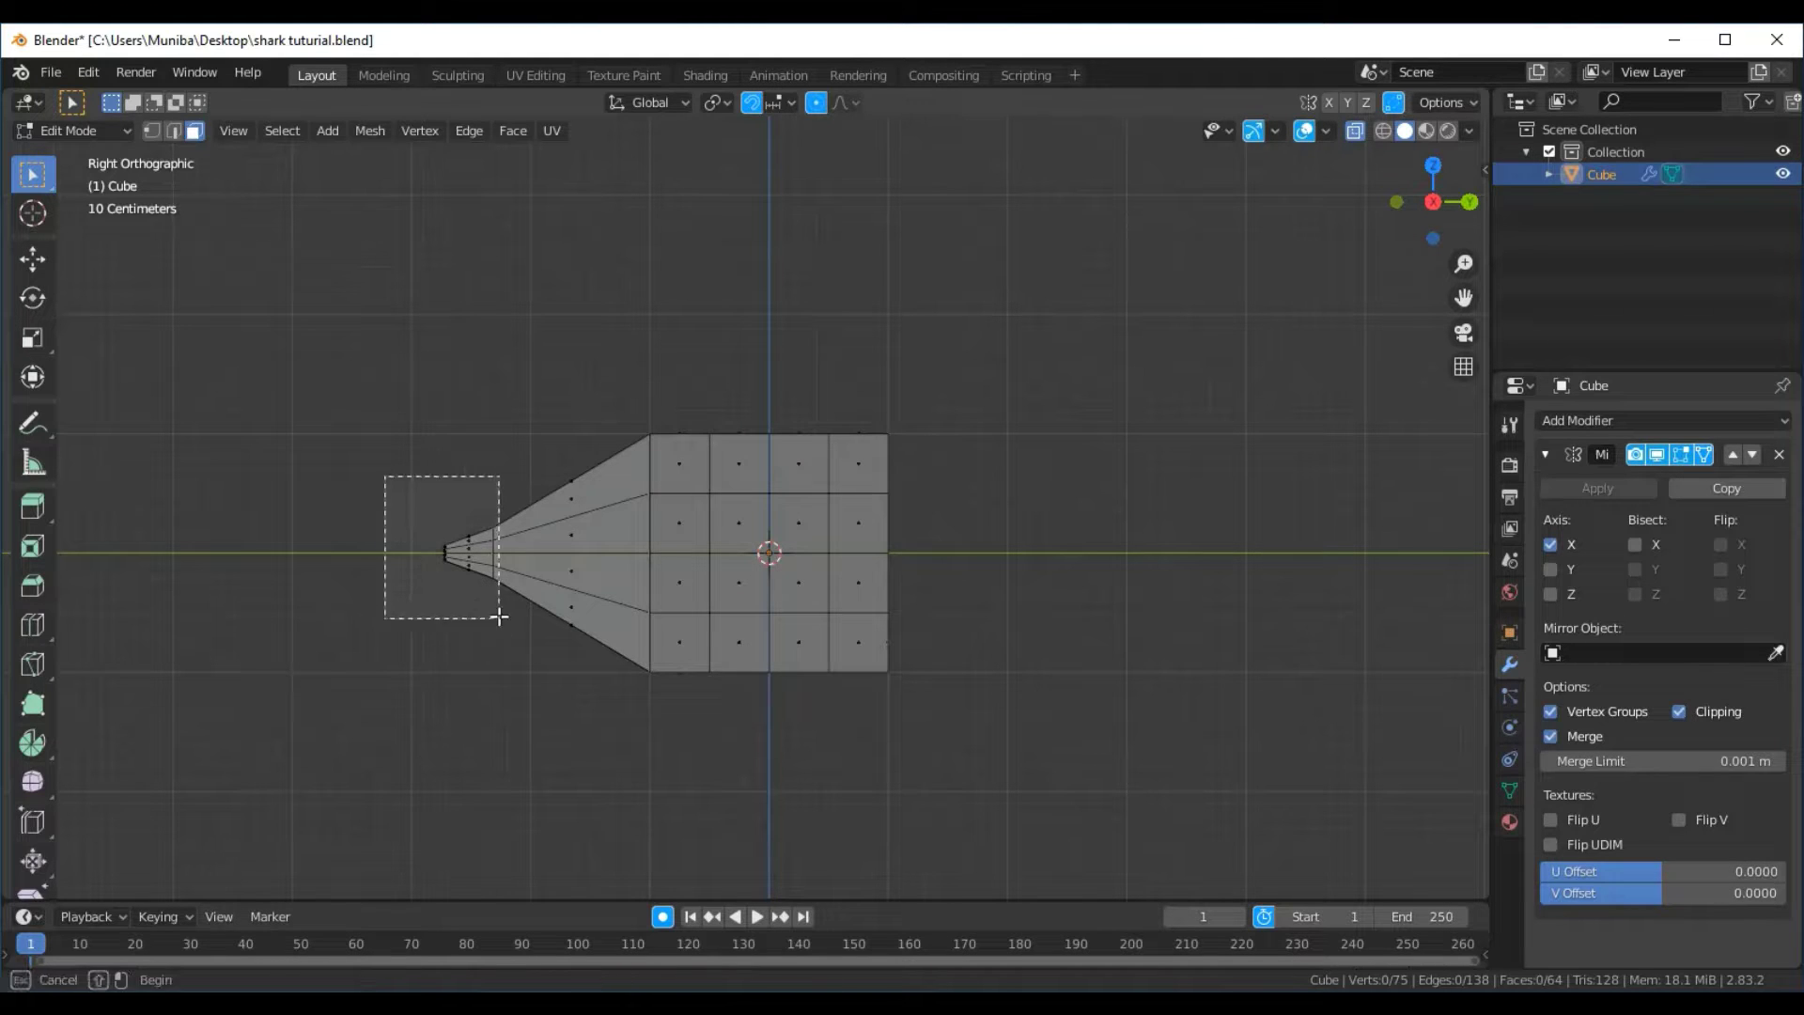
pyautogui.moveTo(383, 462); pyautogui.dragTo(591, 657)
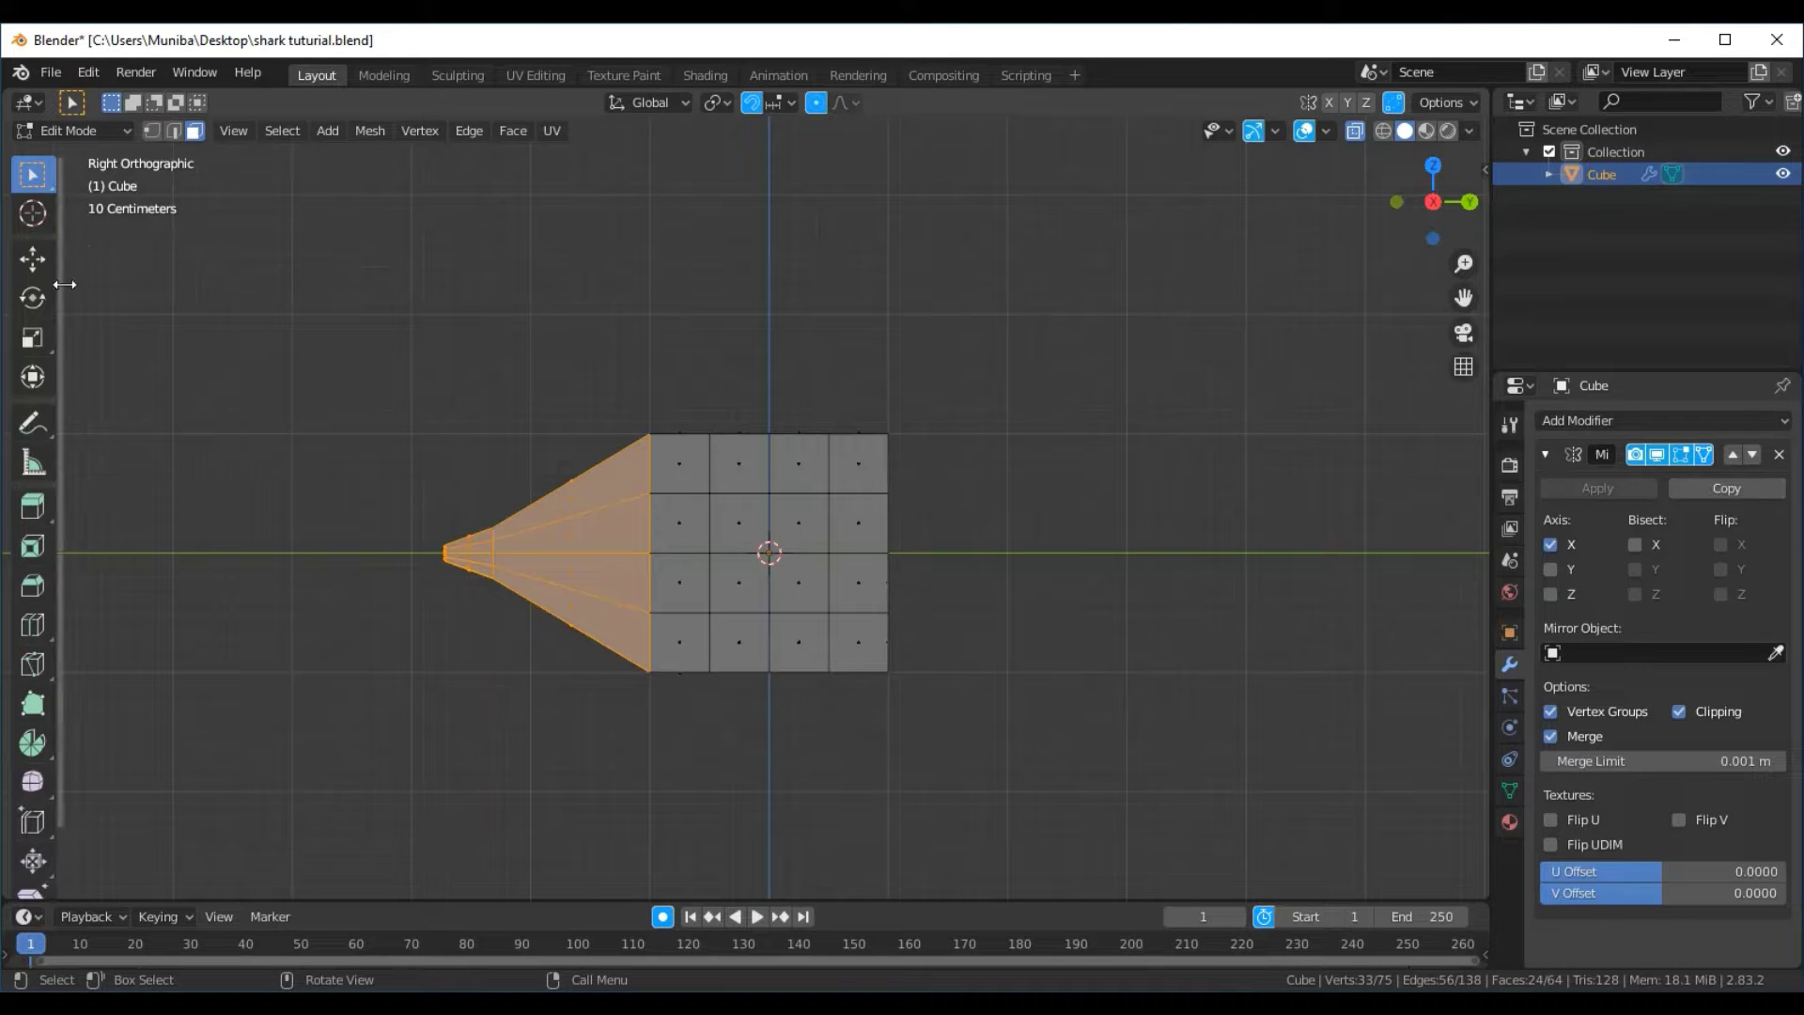
pyautogui.click(41, 257)
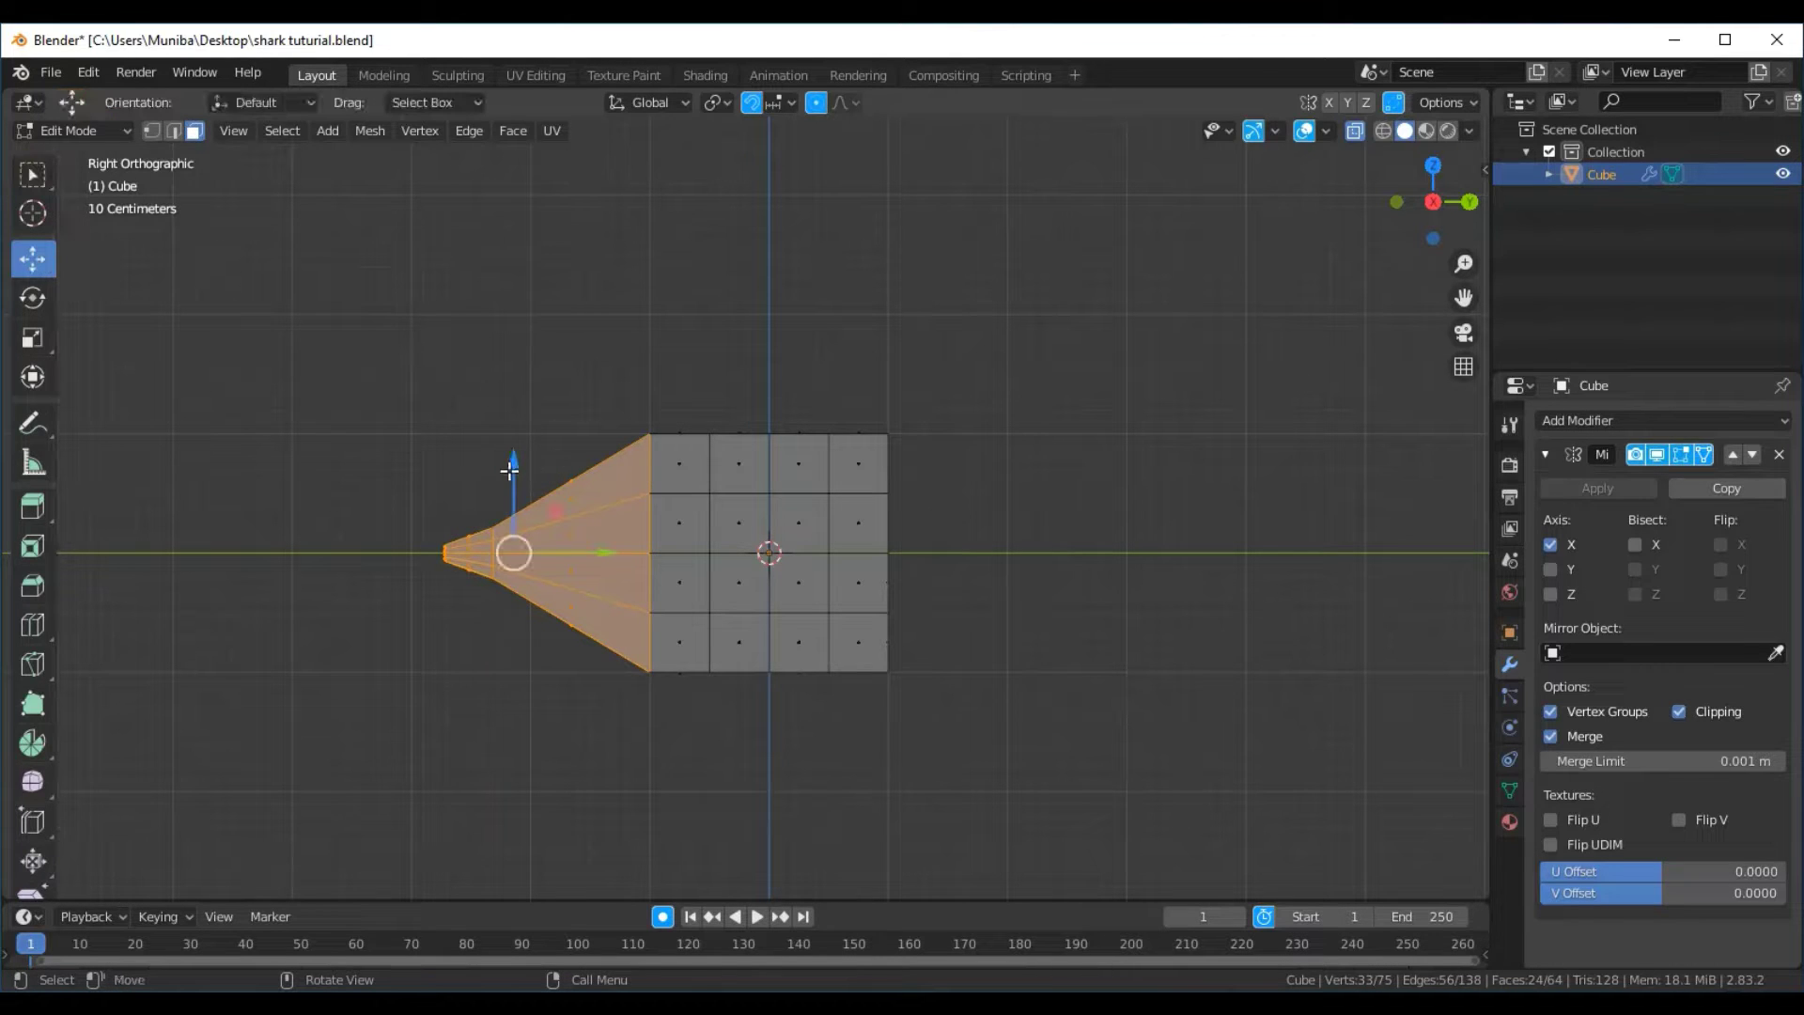
pyautogui.moveTo(513, 470); pyautogui.dragTo(495, 438)
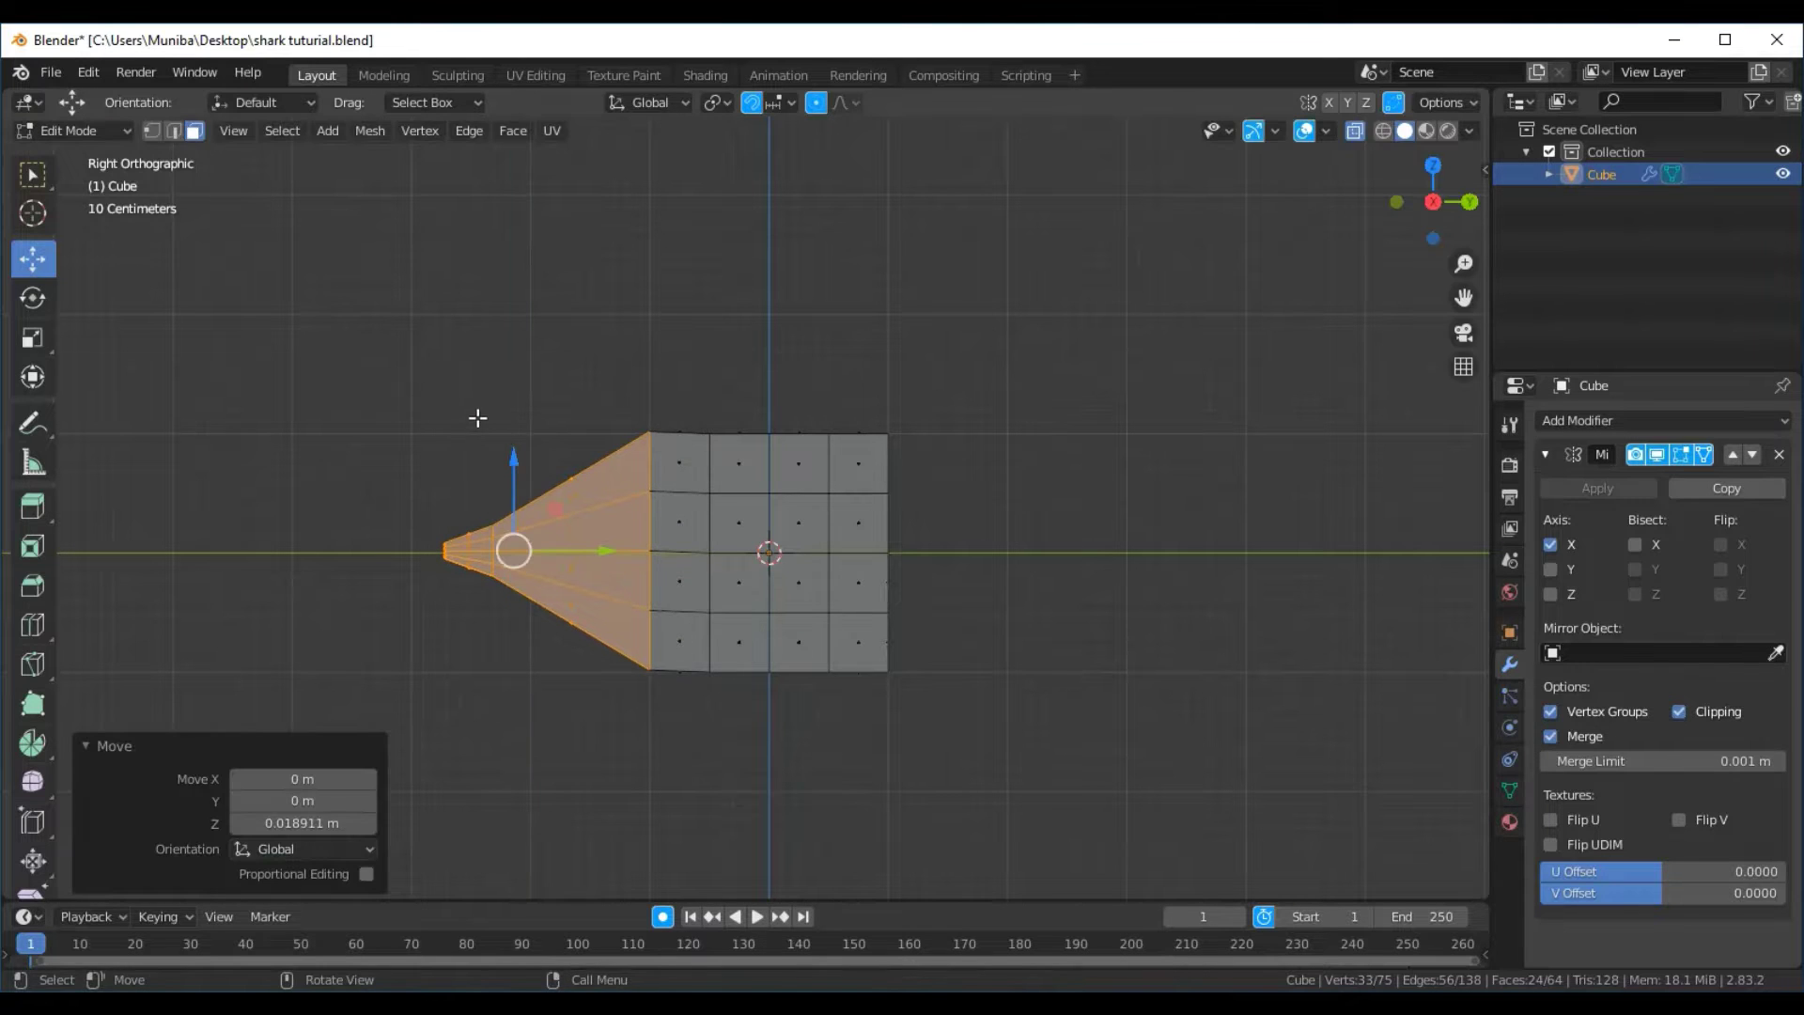
pyautogui.rightClick(478, 417)
pyautogui.rightClick(662, 320)
# In local view, select only the cone's tip faces and raise them 0.41224 m on Z
pyautogui.press('KP_Divide')
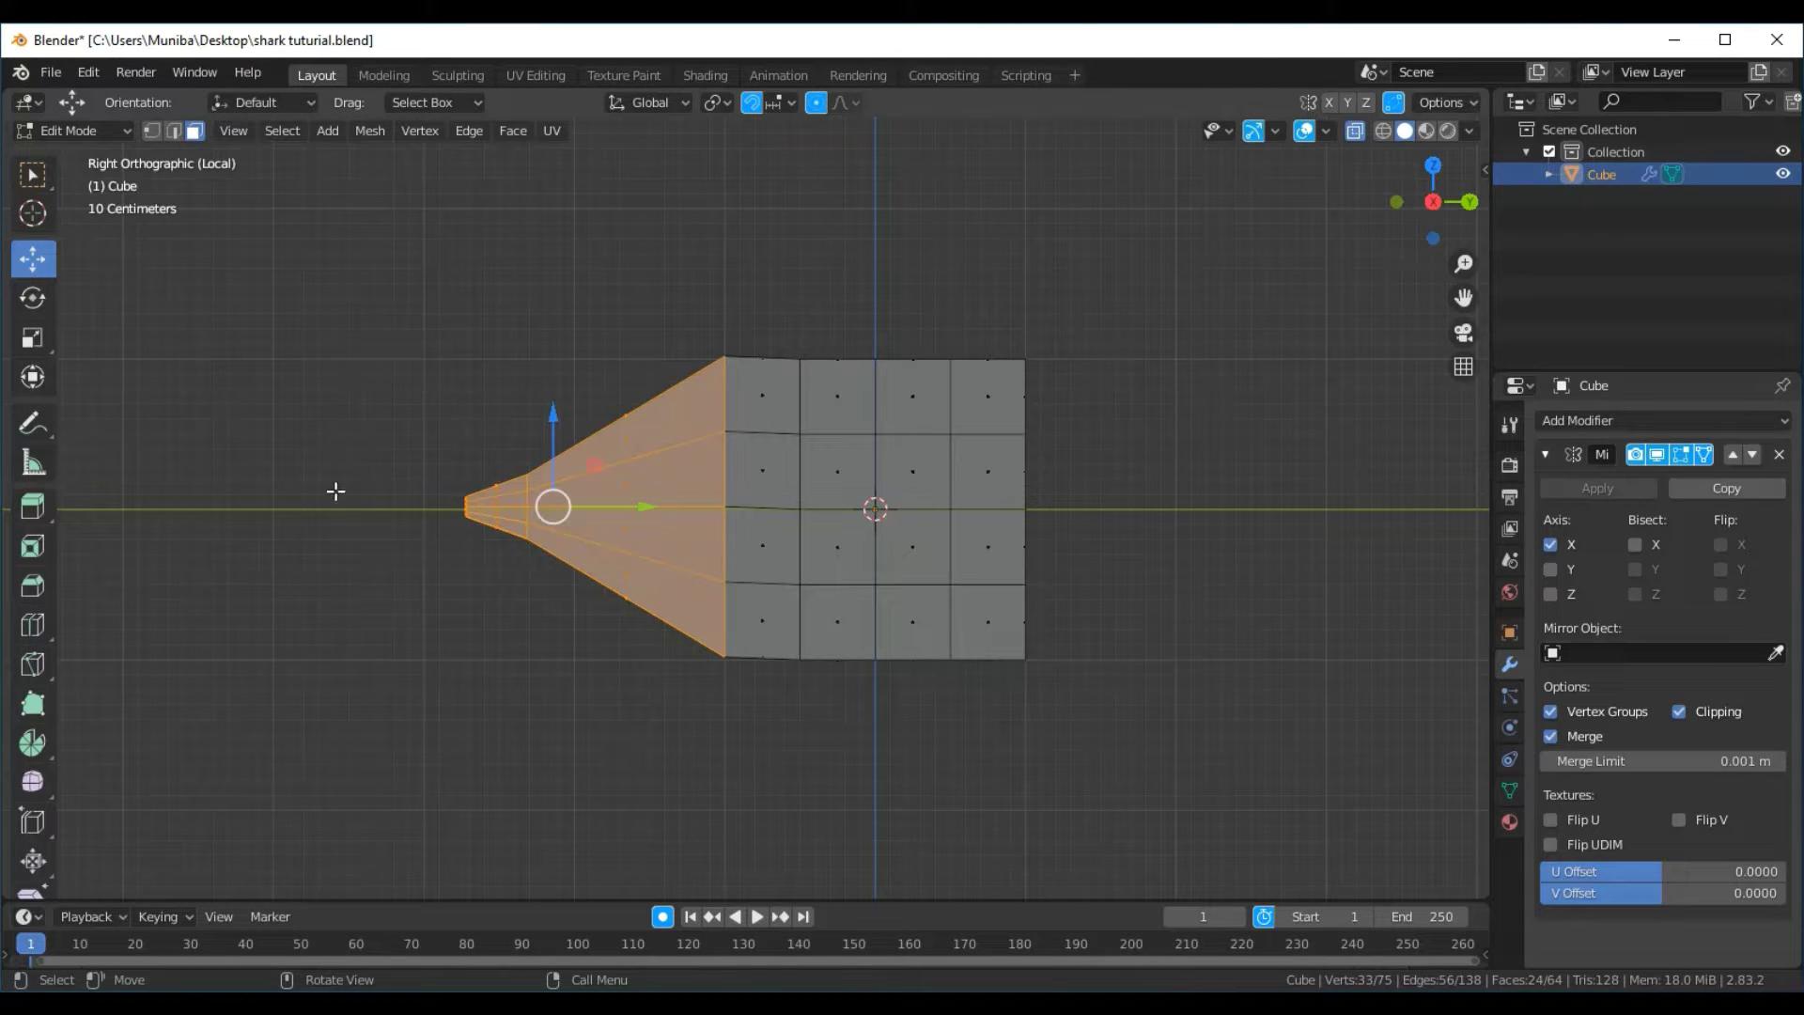
pyautogui.click(336, 490)
pyautogui.moveTo(454, 440); pyautogui.dragTo(510, 601)
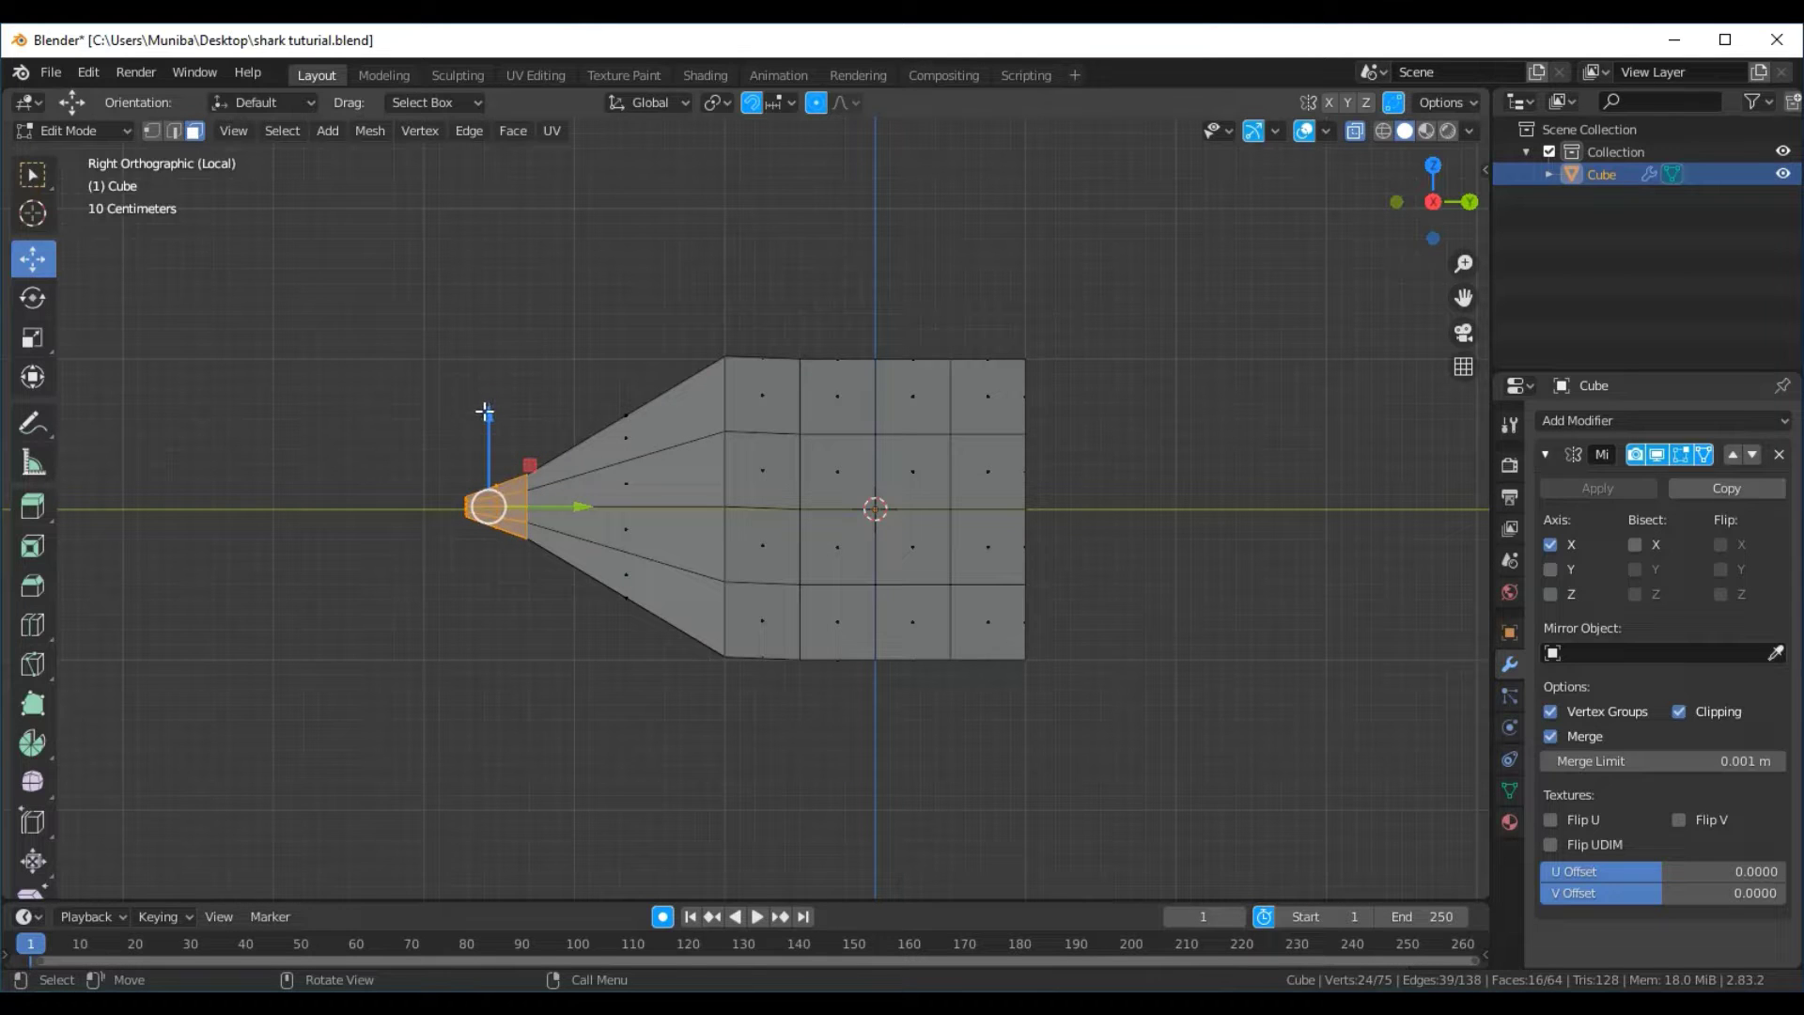
pyautogui.moveTo(486, 412); pyautogui.dragTo(483, 344)
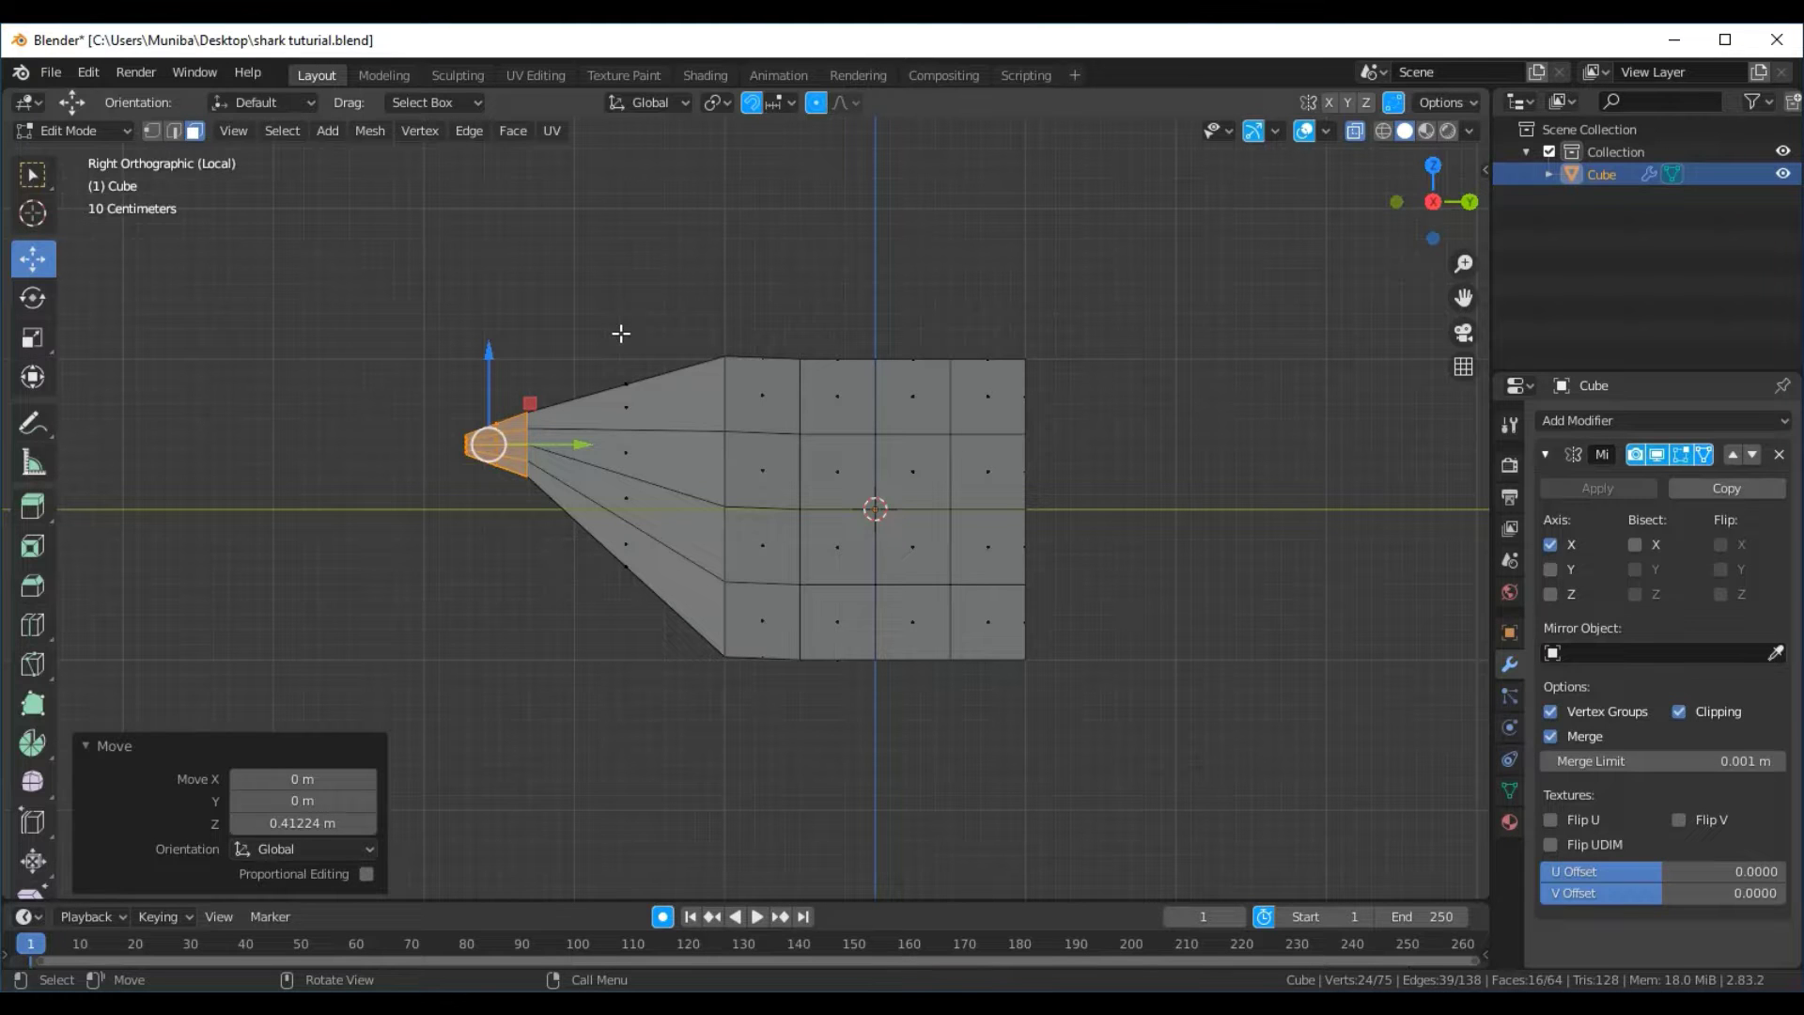
pyautogui.moveTo(621, 332)
pyautogui.mouseDown(button='middle')
pyautogui.moveTo(810, 351)
pyautogui.moveTo(830, 319)
pyautogui.moveTo(602, 358)
pyautogui.mouseUp(button='middle')
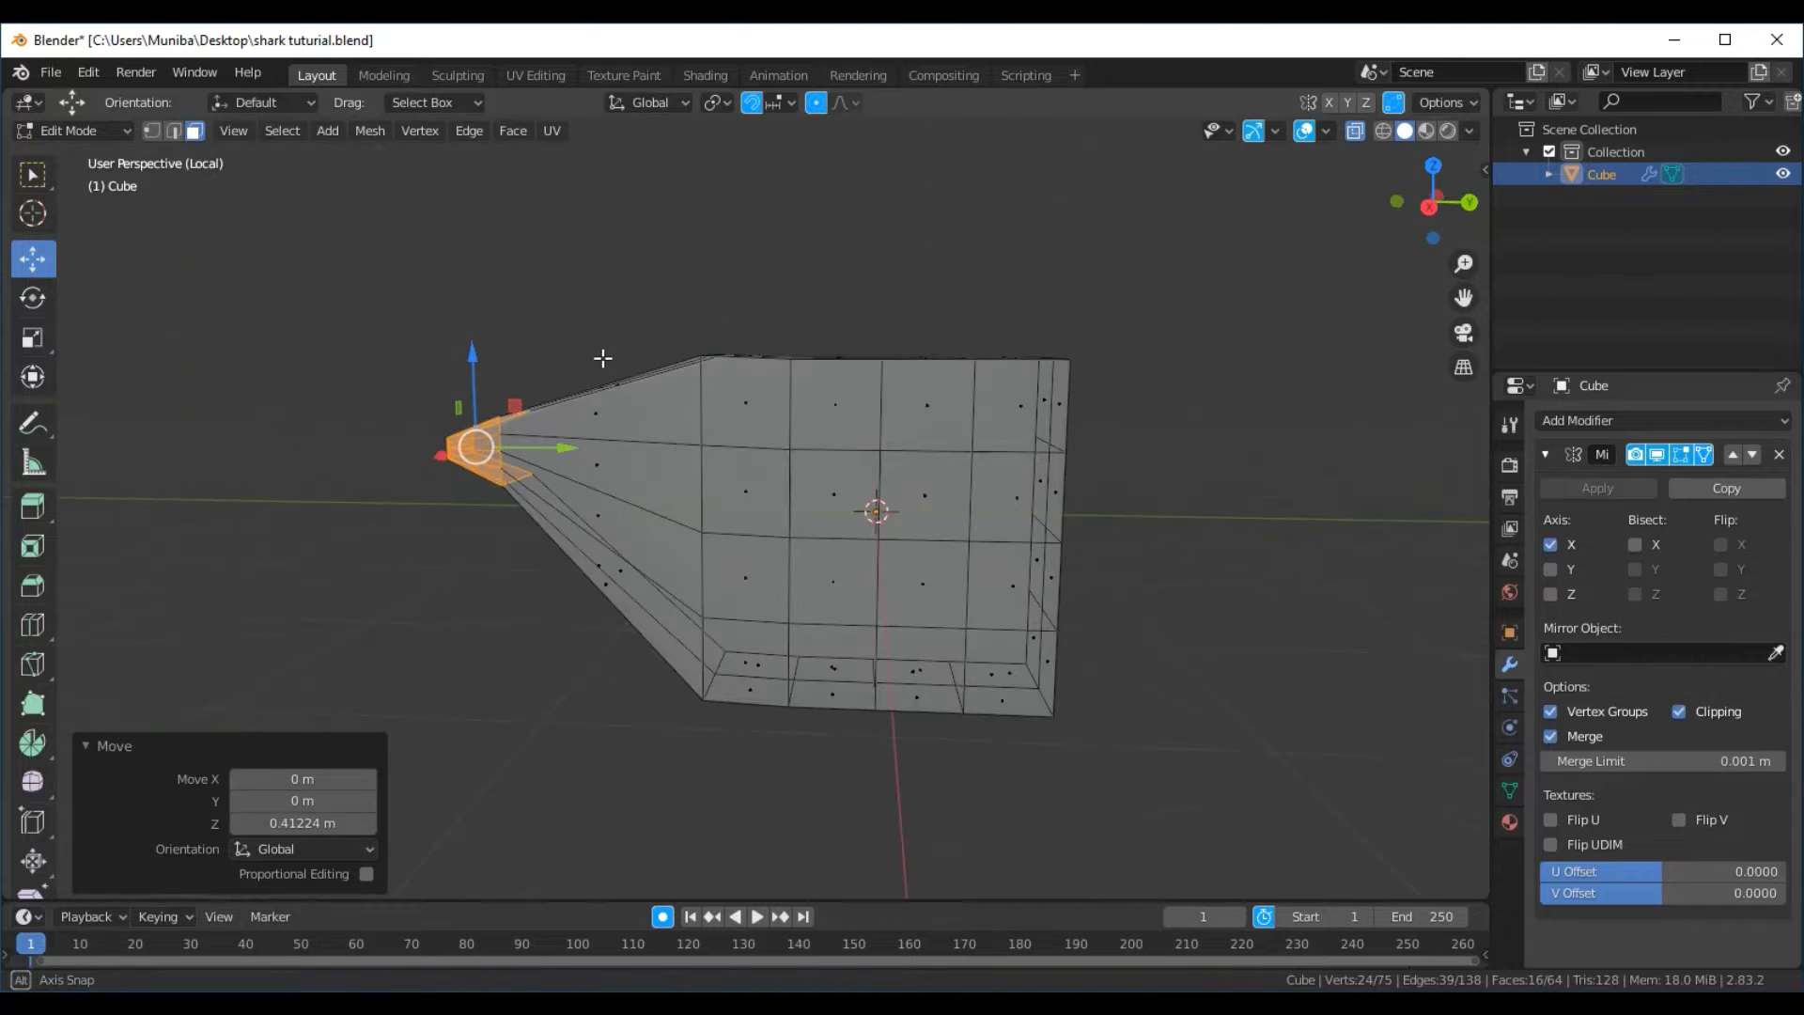
# Rotate the tip -6.58° about X, shift it 0.08574 m along Z, then deselect
pyautogui.click(32, 298)
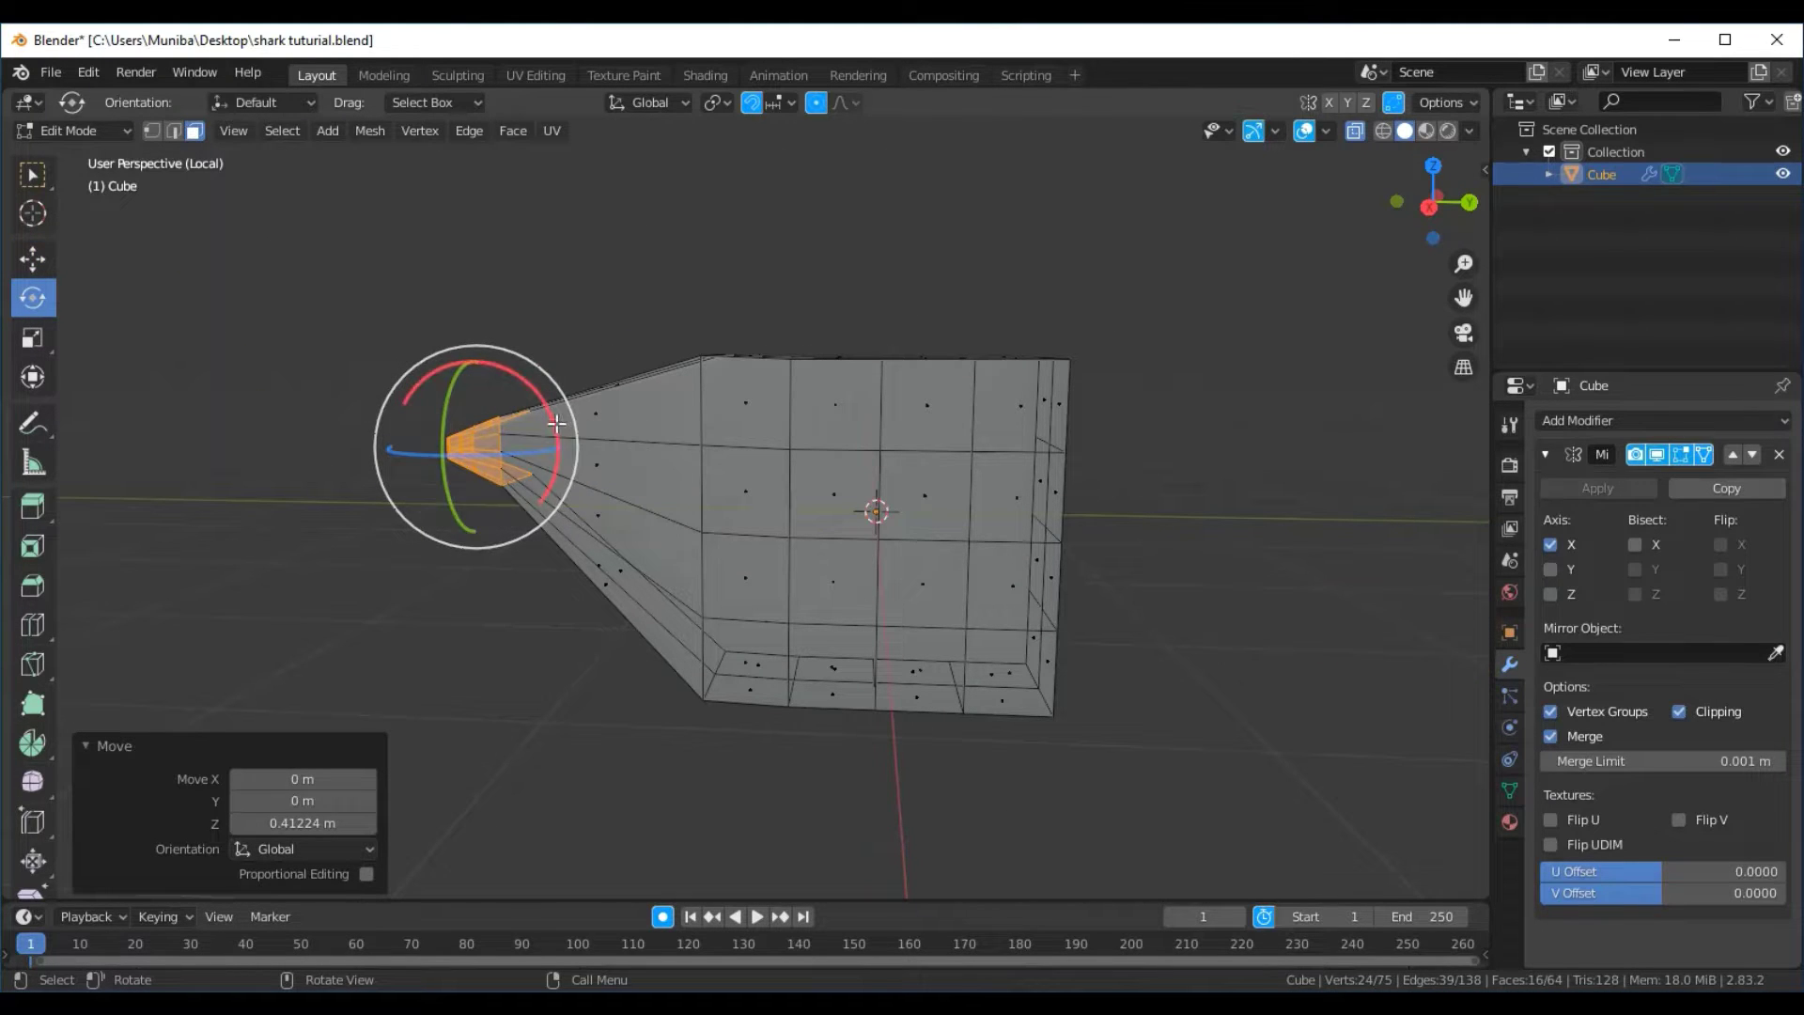
pyautogui.moveTo(562, 436); pyautogui.dragTo(569, 435)
pyautogui.moveTo(548, 350)
pyautogui.mouseDown(button='middle')
pyautogui.moveTo(721, 345)
pyautogui.moveTo(612, 330)
pyautogui.mouseUp(button='middle')
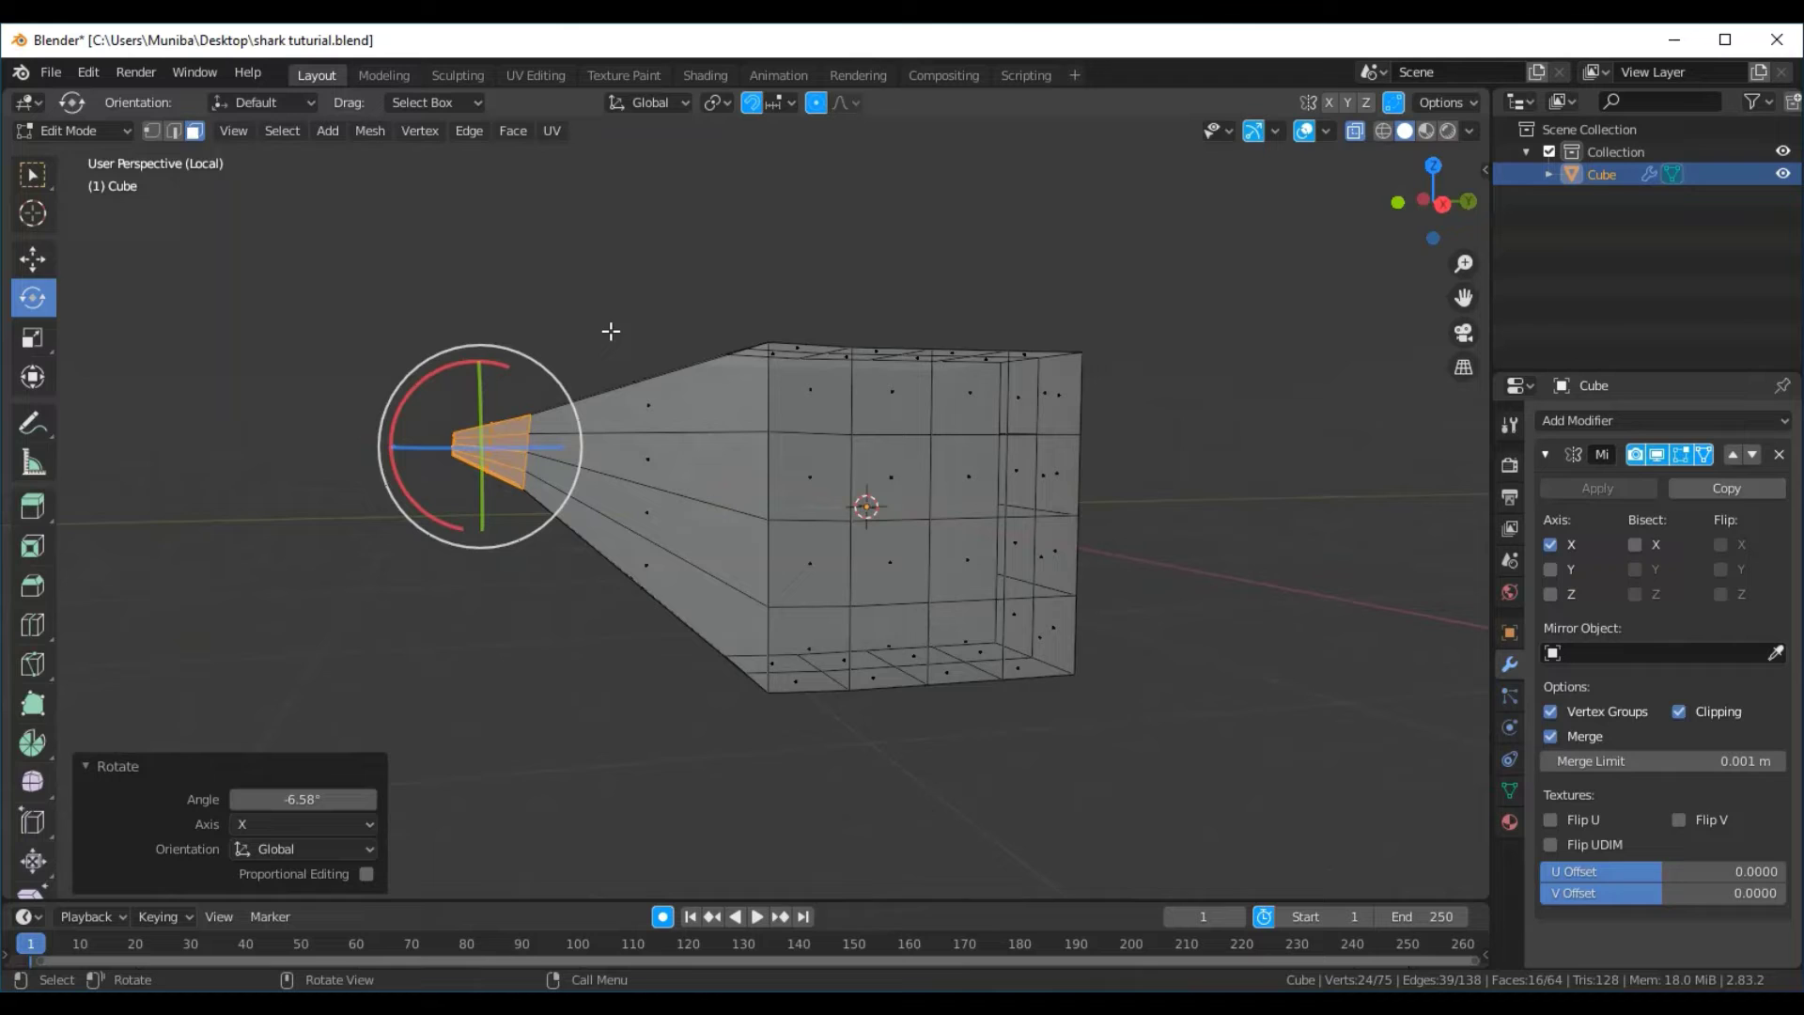
pyautogui.click(28, 263)
pyautogui.moveTo(478, 357); pyautogui.dragTo(470, 342)
pyautogui.click(561, 320)
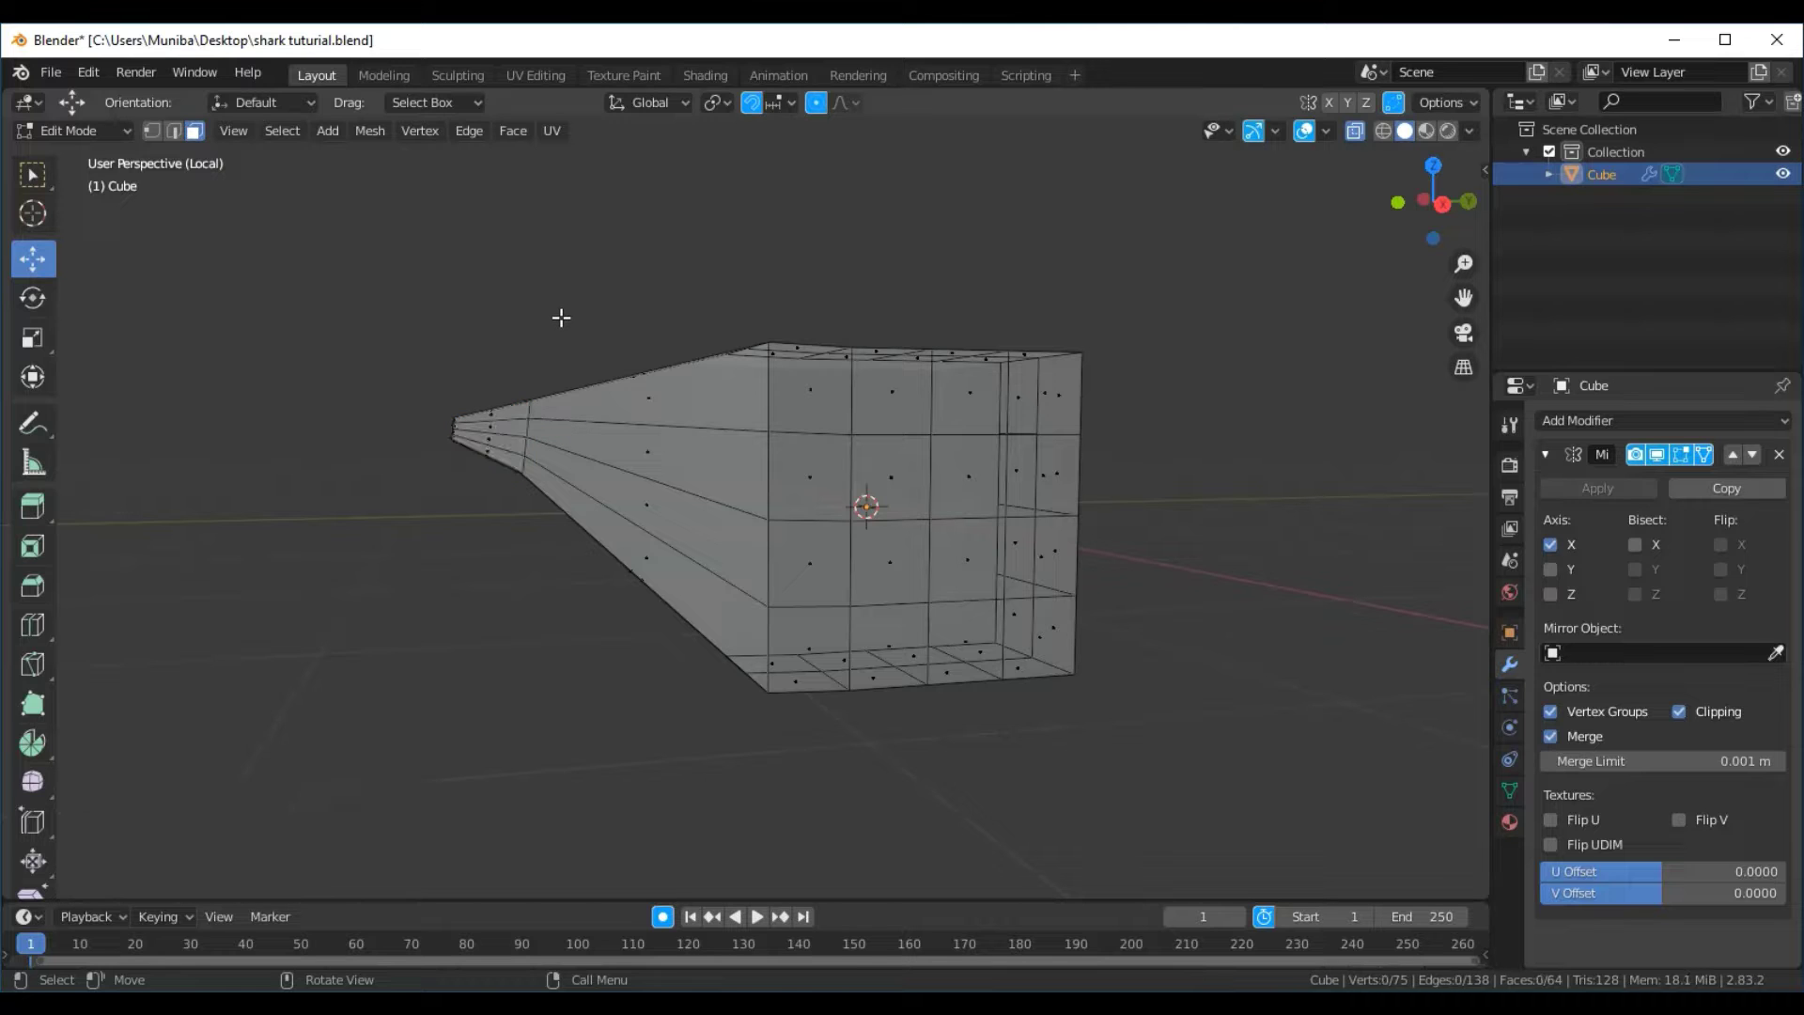
pyautogui.moveTo(563, 315)
pyautogui.mouseDown(button='middle')
pyautogui.moveTo(718, 325)
pyautogui.moveTo(657, 355)
pyautogui.moveTo(612, 335)
pyautogui.moveTo(663, 275)
pyautogui.moveTo(696, 375)
pyautogui.moveTo(648, 360)
pyautogui.moveTo(632, 302)
pyautogui.moveTo(500, 331)
pyautogui.mouseUp(button='middle')
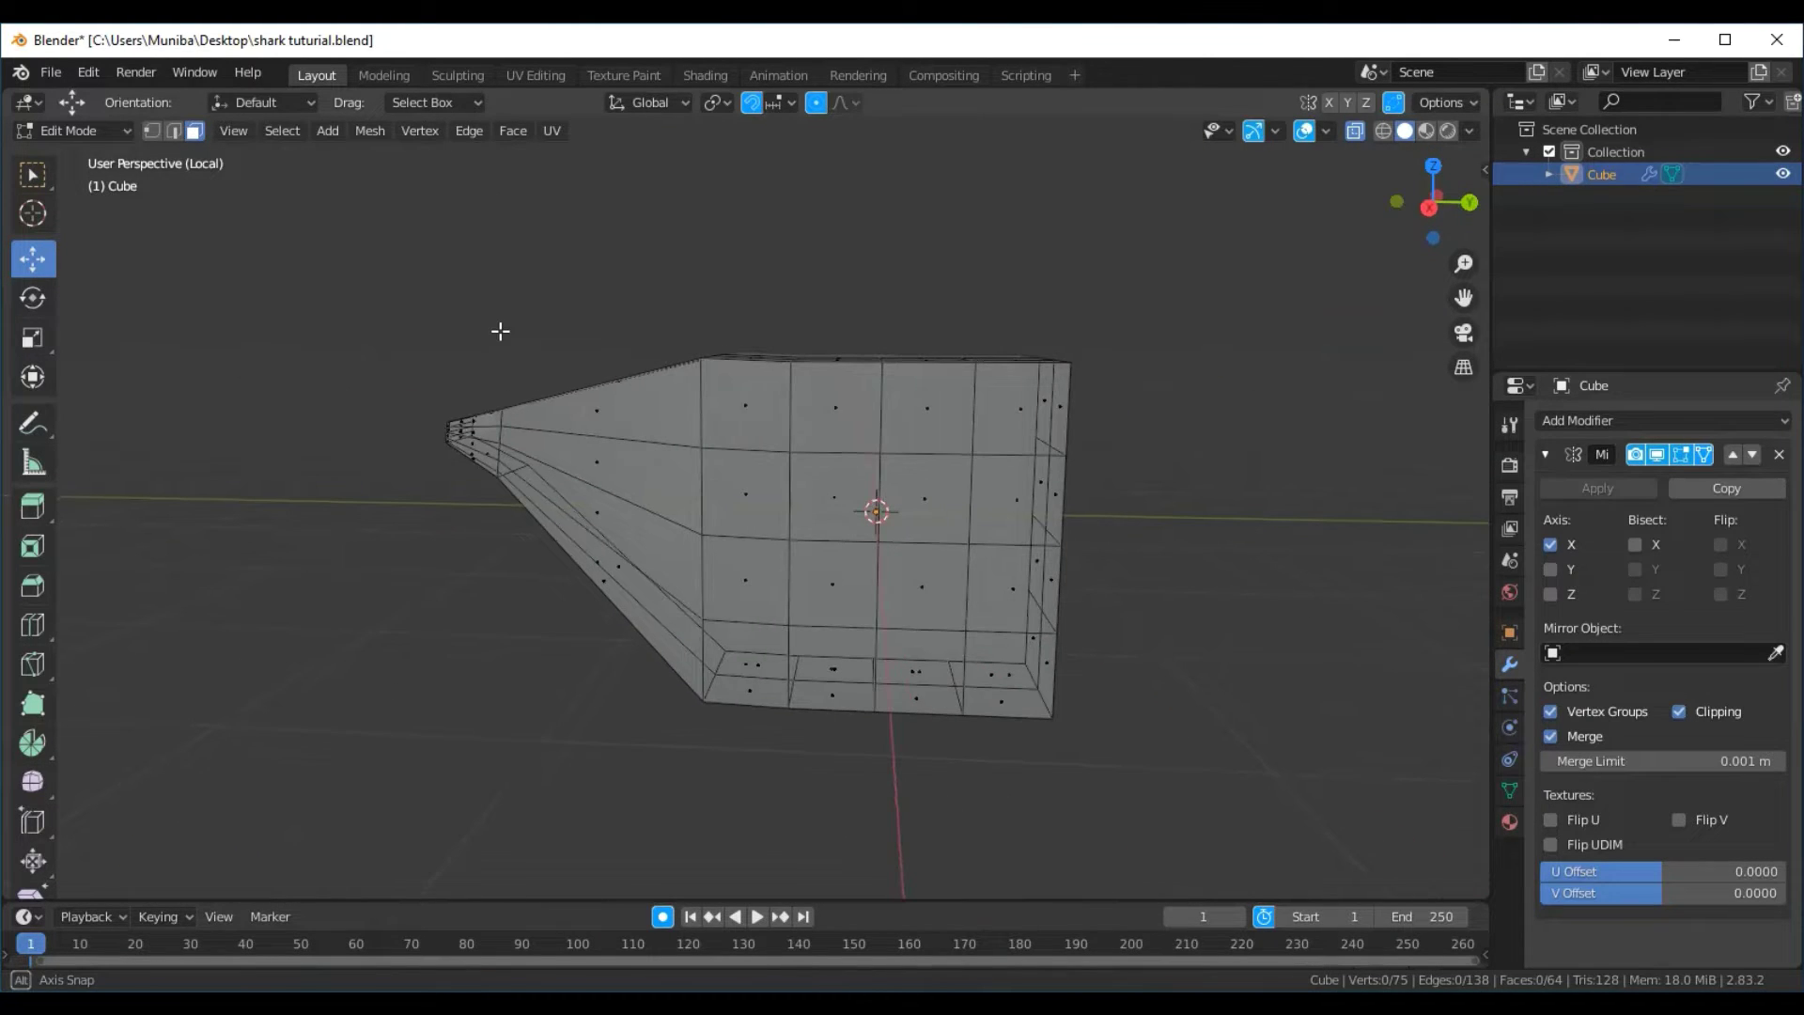
# Make the mesh opaque, select the left-half faces, and switch to Right Ortho view
pyautogui.click(1355, 131)
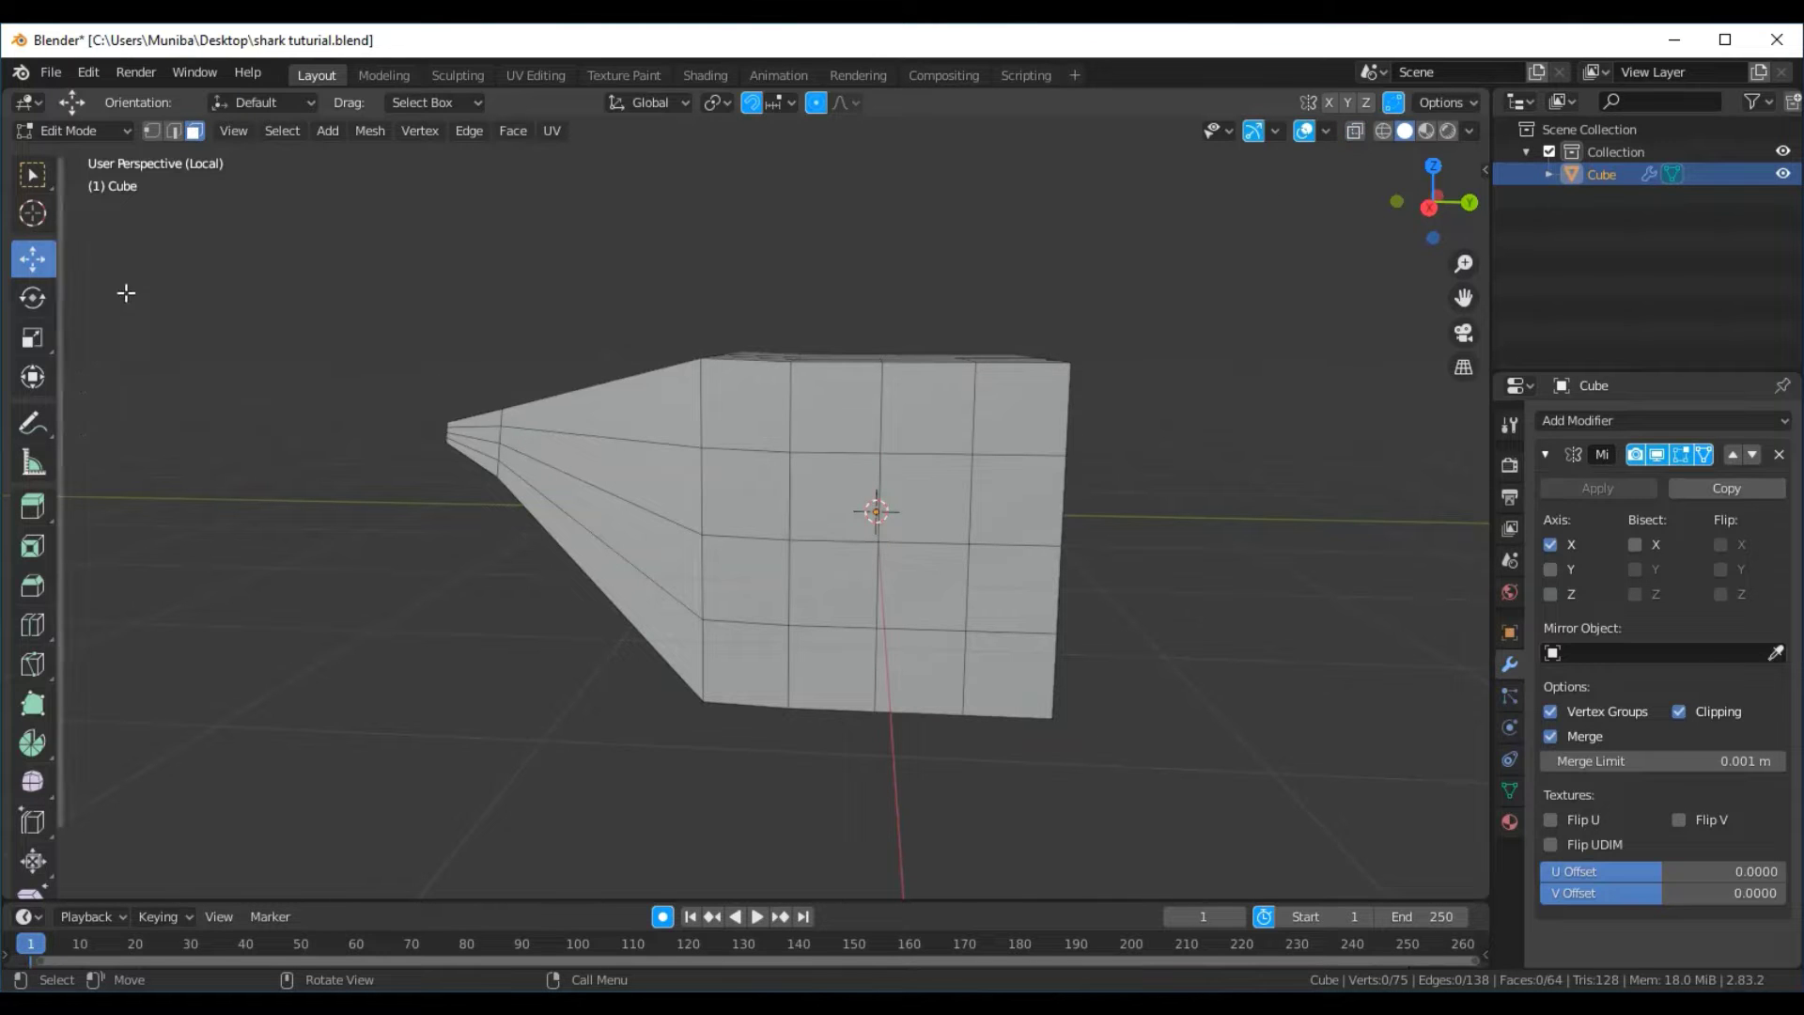
pyautogui.moveTo(1030, 399); pyautogui.dragTo(681, 393, button='middle')
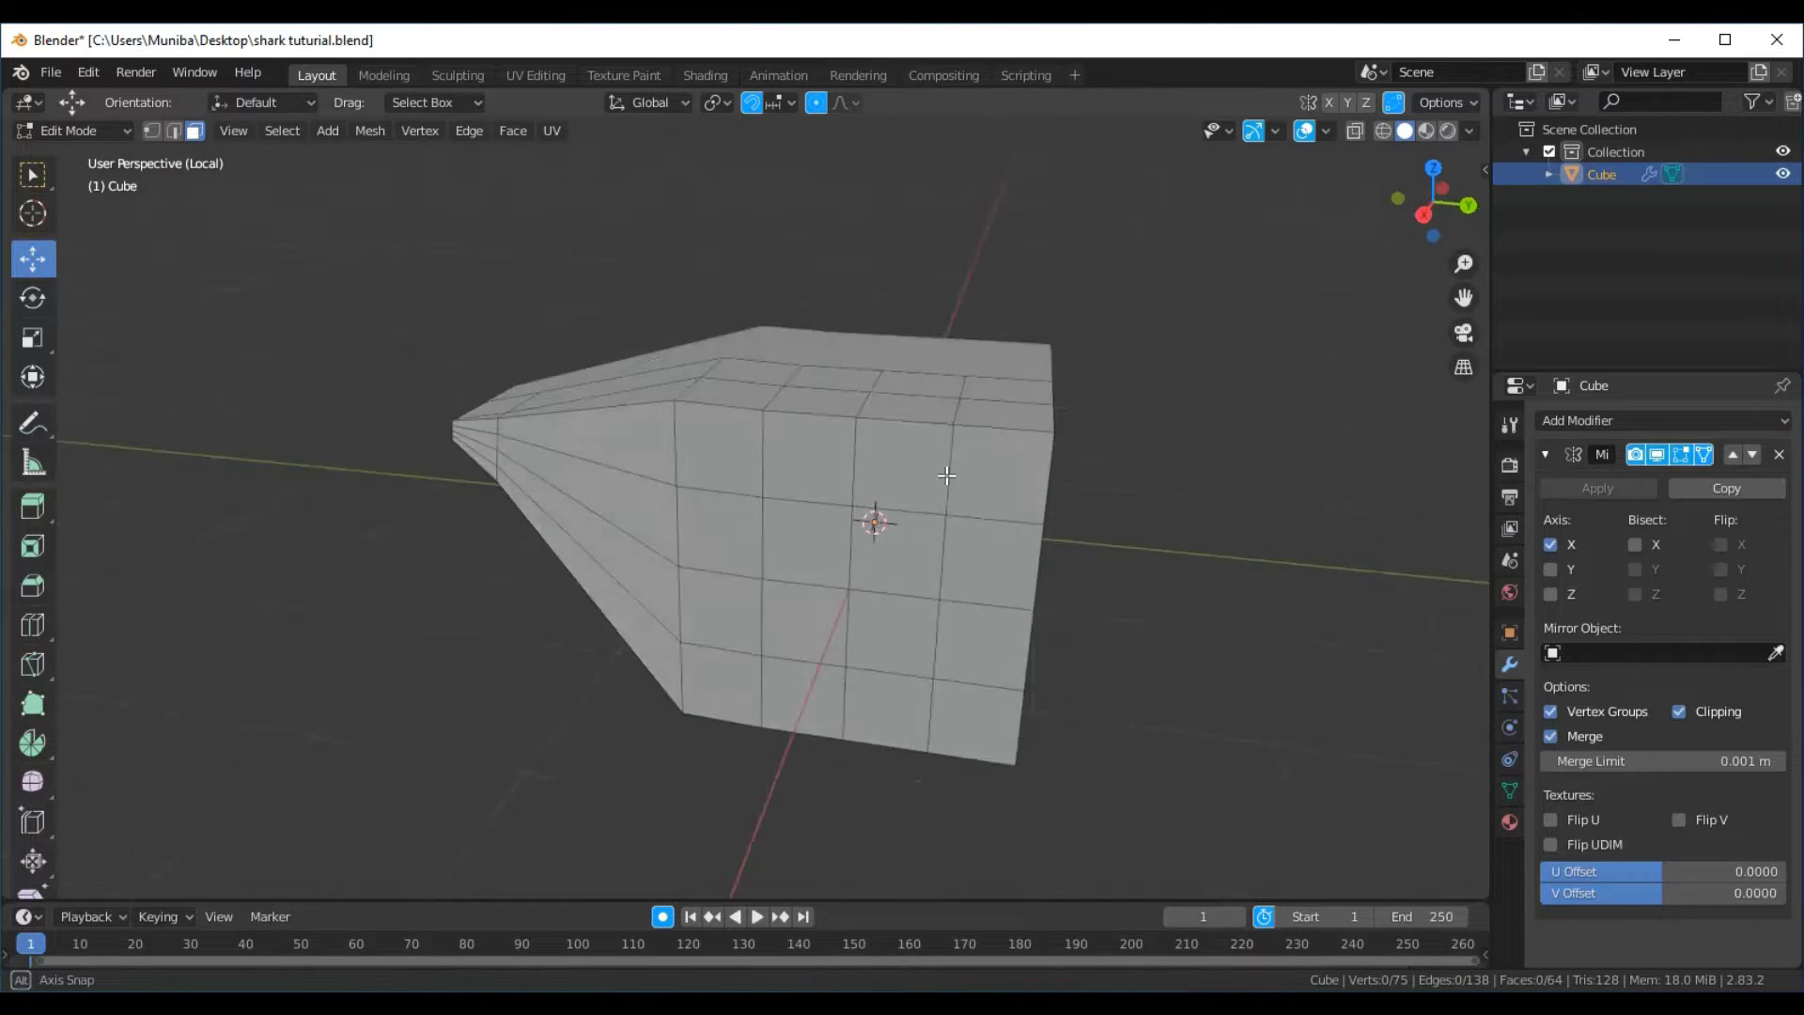
pyautogui.moveTo(667, 394)
pyautogui.mouseDown()
pyautogui.moveTo(759, 463)
pyautogui.moveTo(763, 742)
pyautogui.mouseUp()
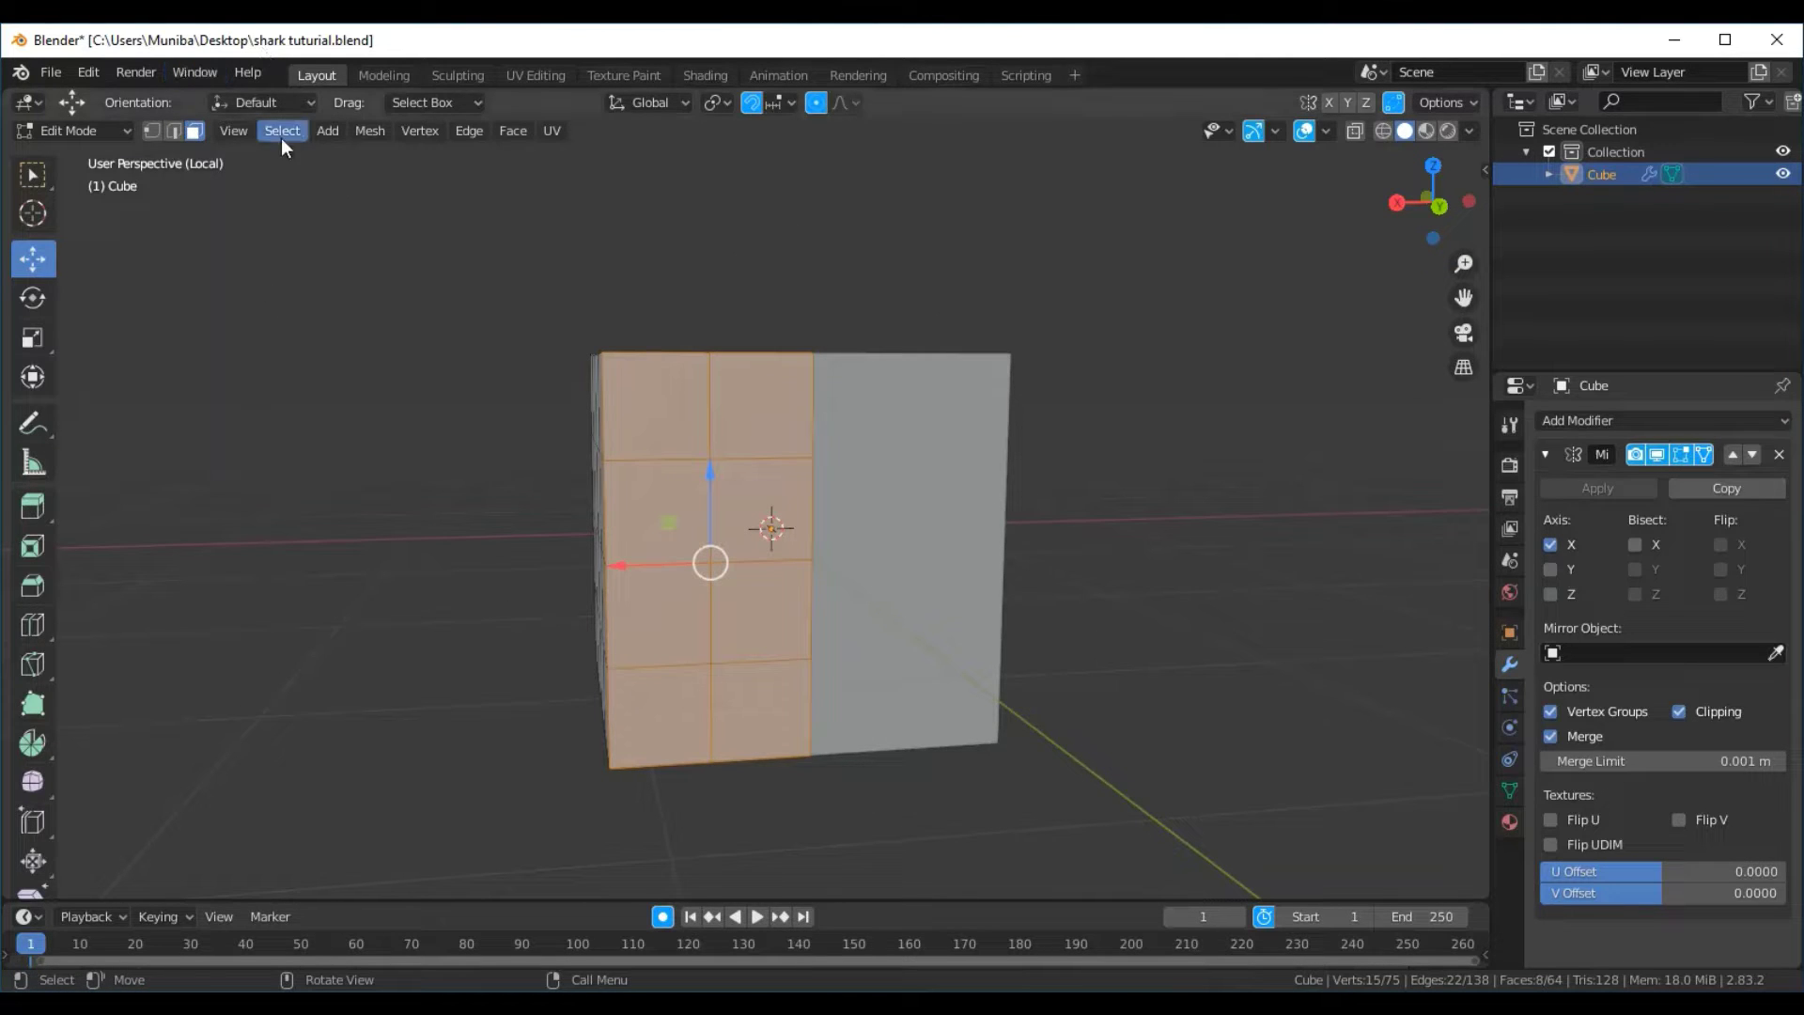
pyautogui.click(248, 131)
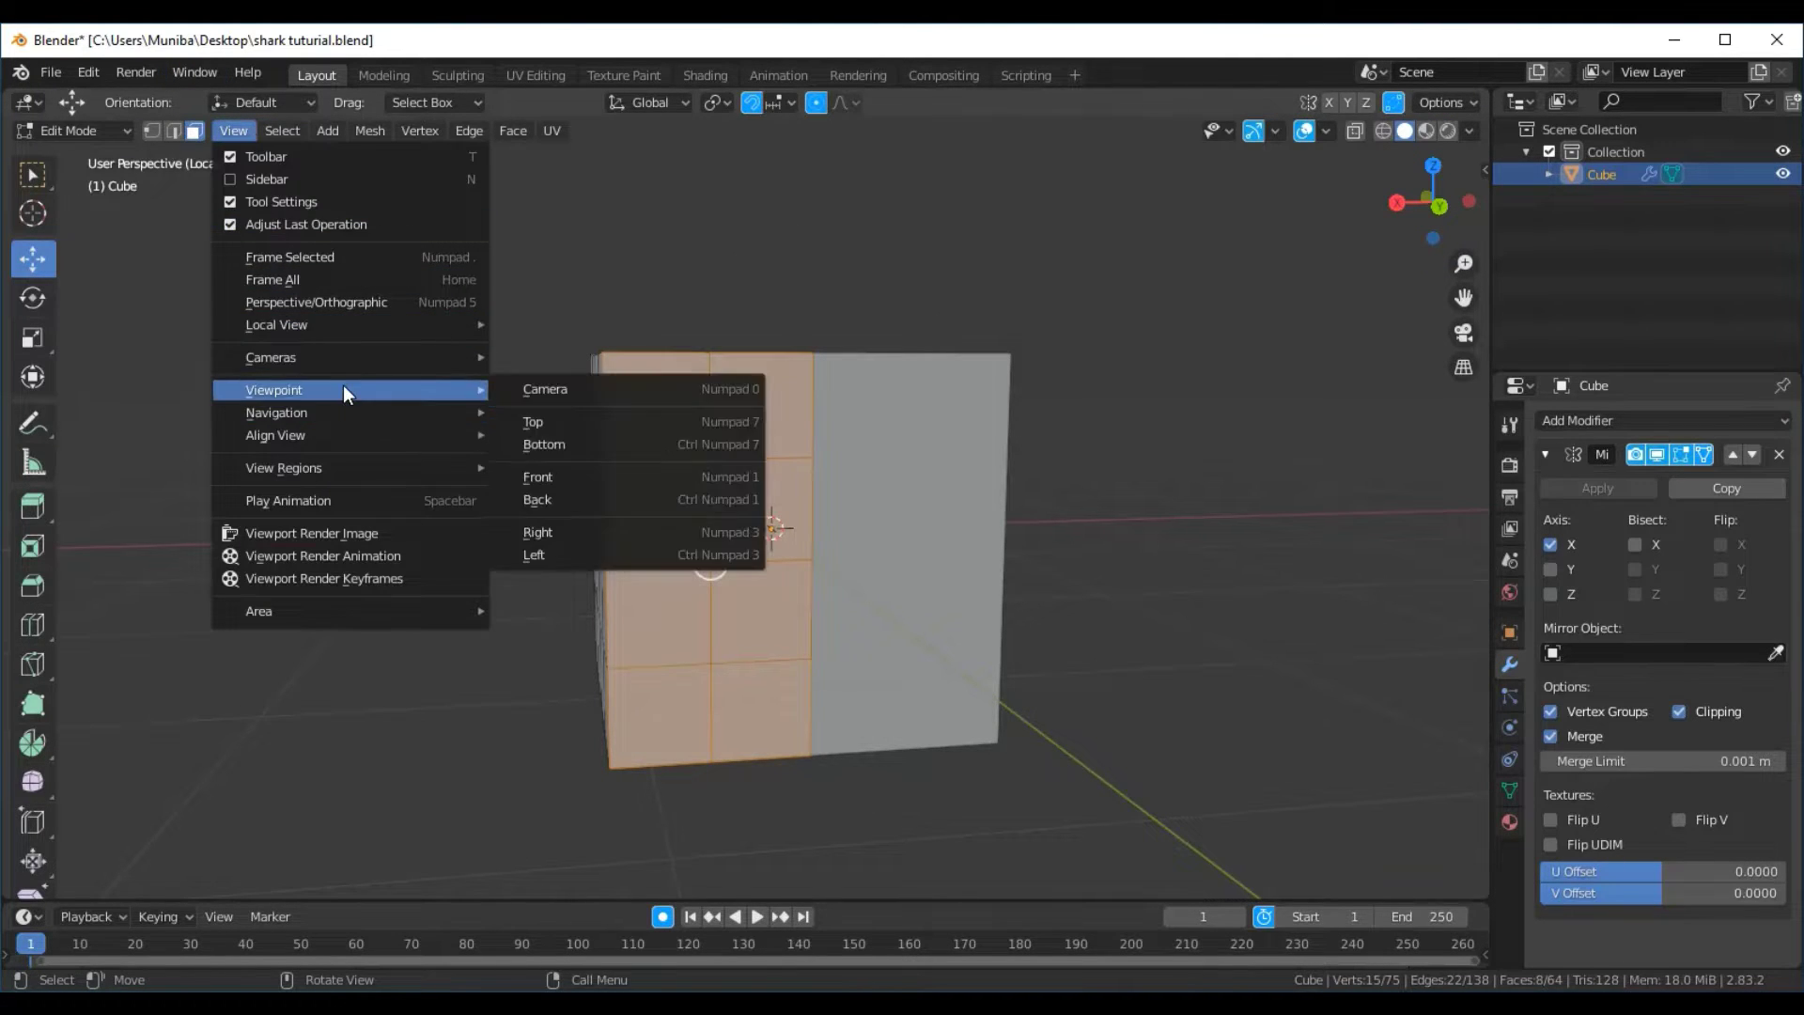
pyautogui.moveTo(273, 389)
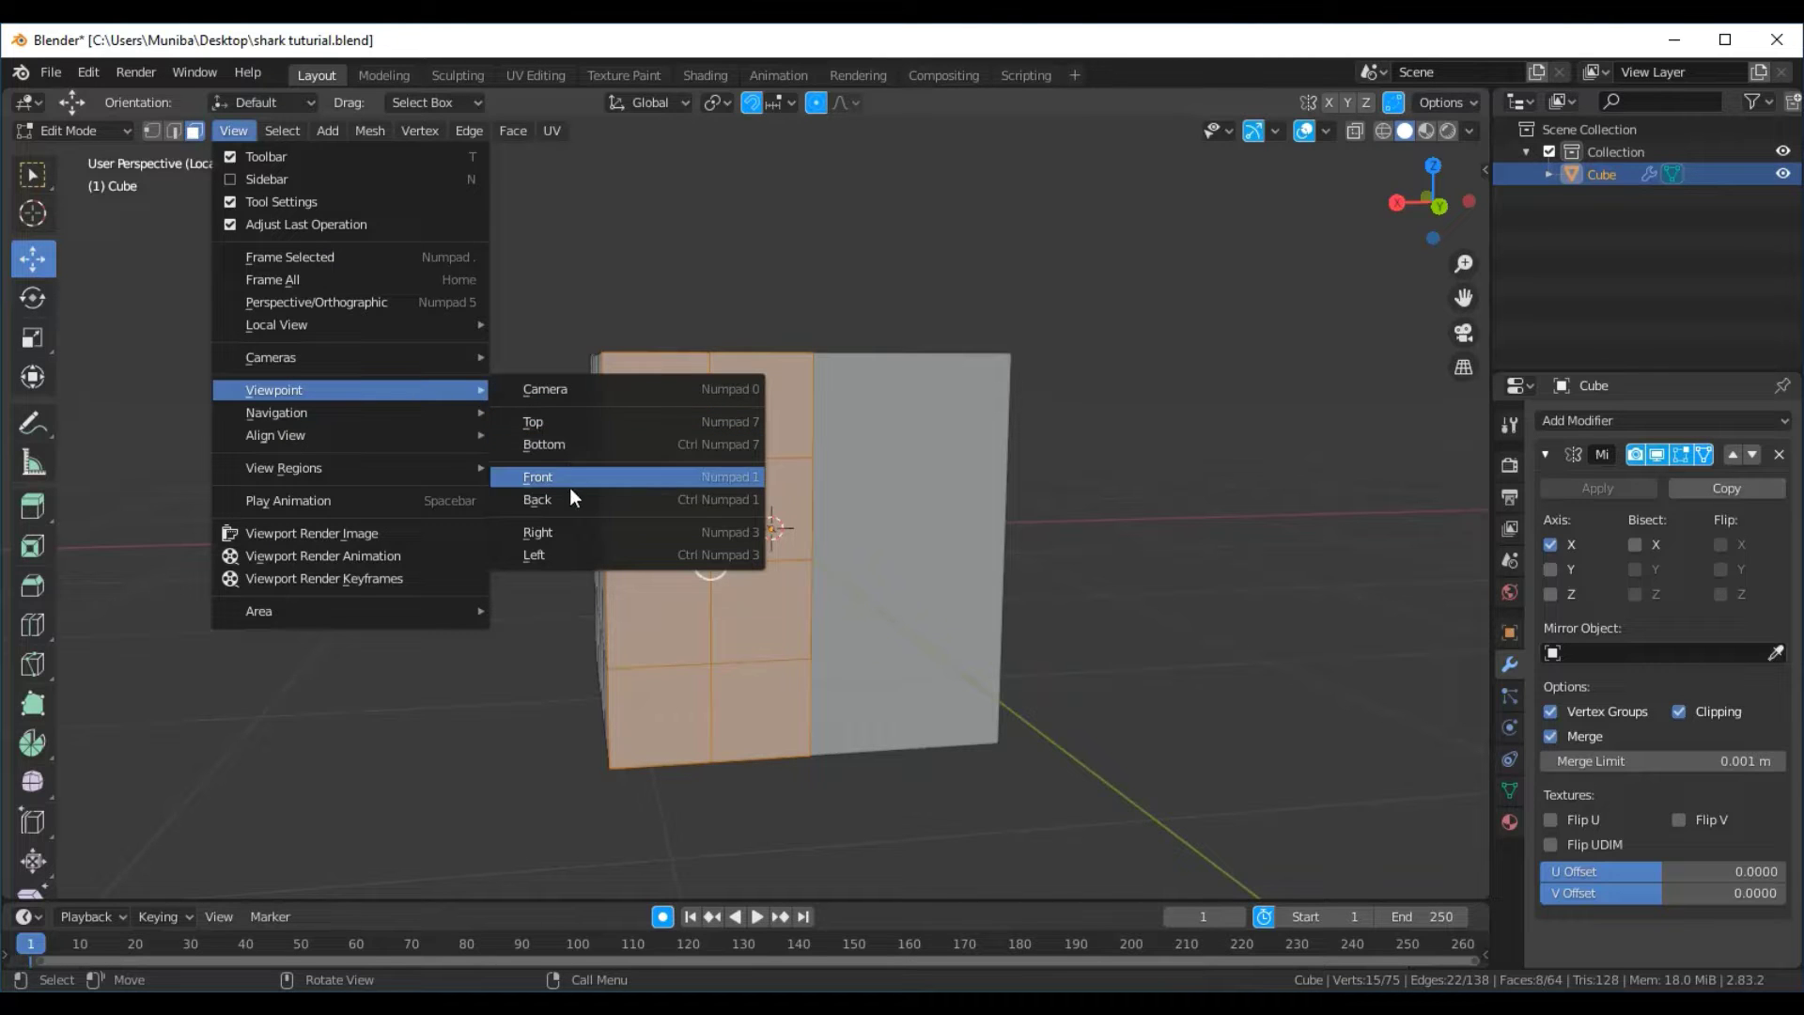
pyautogui.click(571, 533)
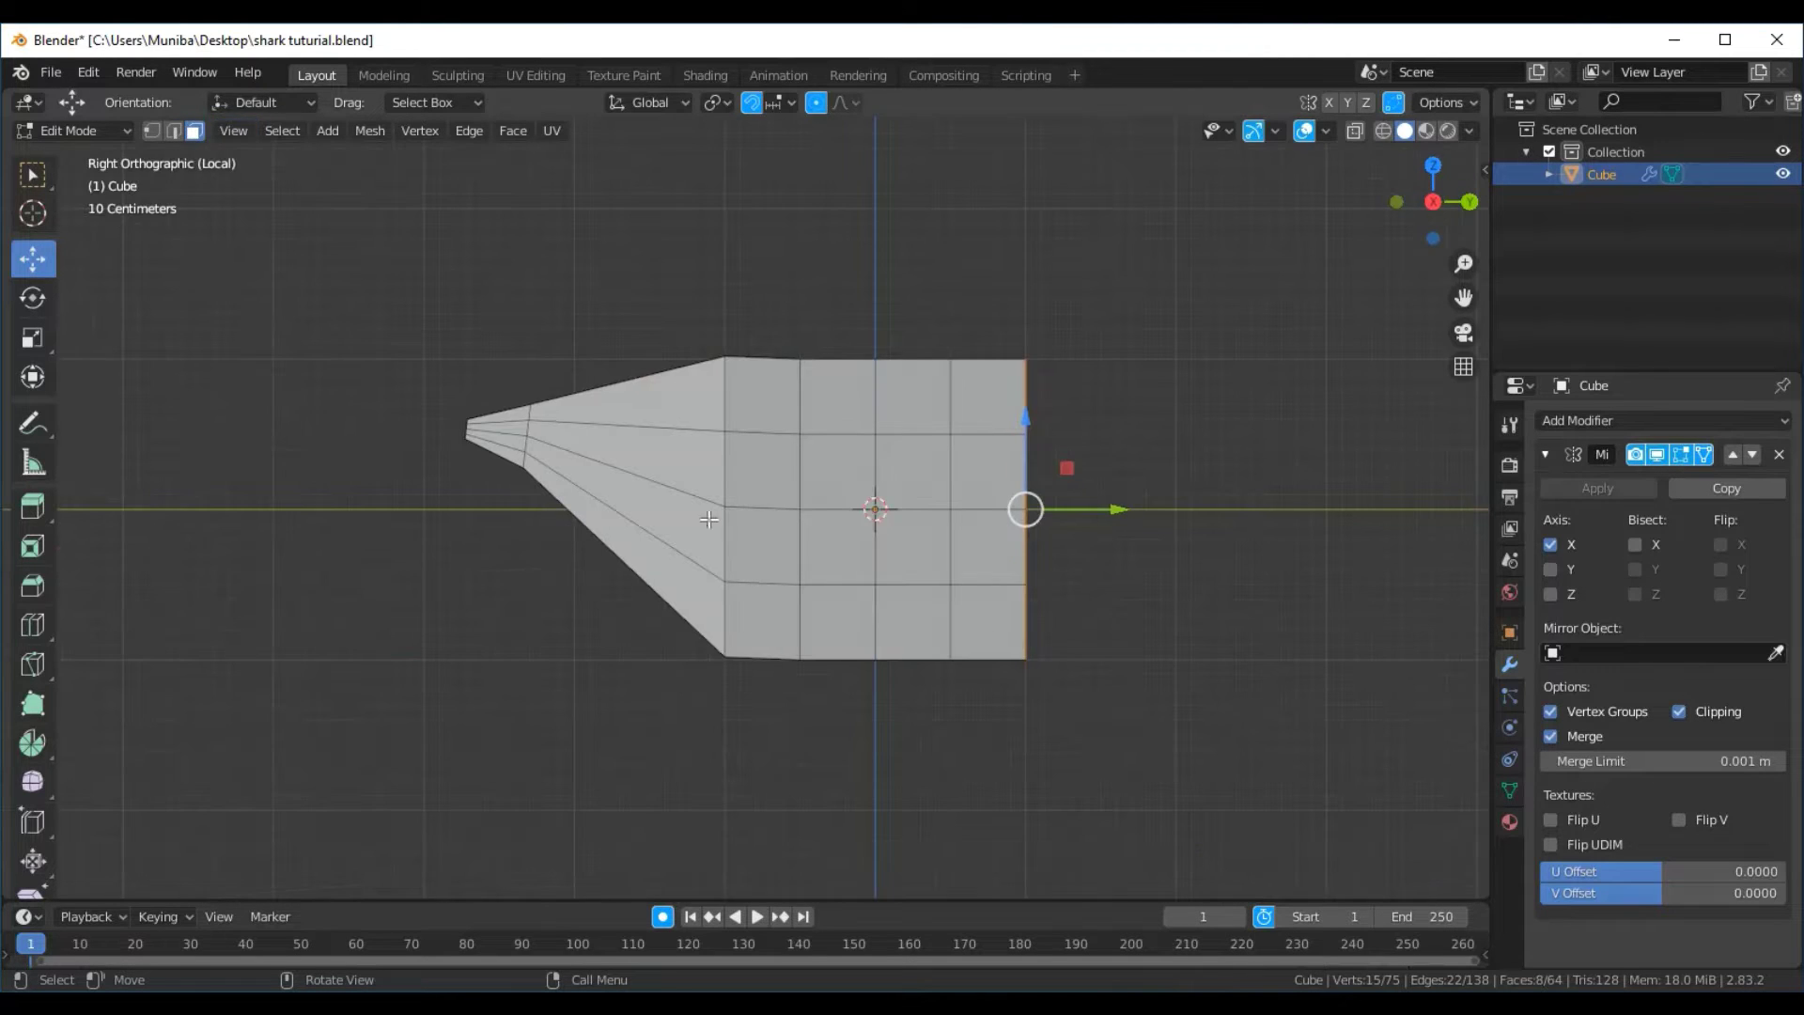
# Extrude the end loop 2.0087 m, scale it to 0.021, and raise the tip 0.77951 m
pyautogui.press('e')
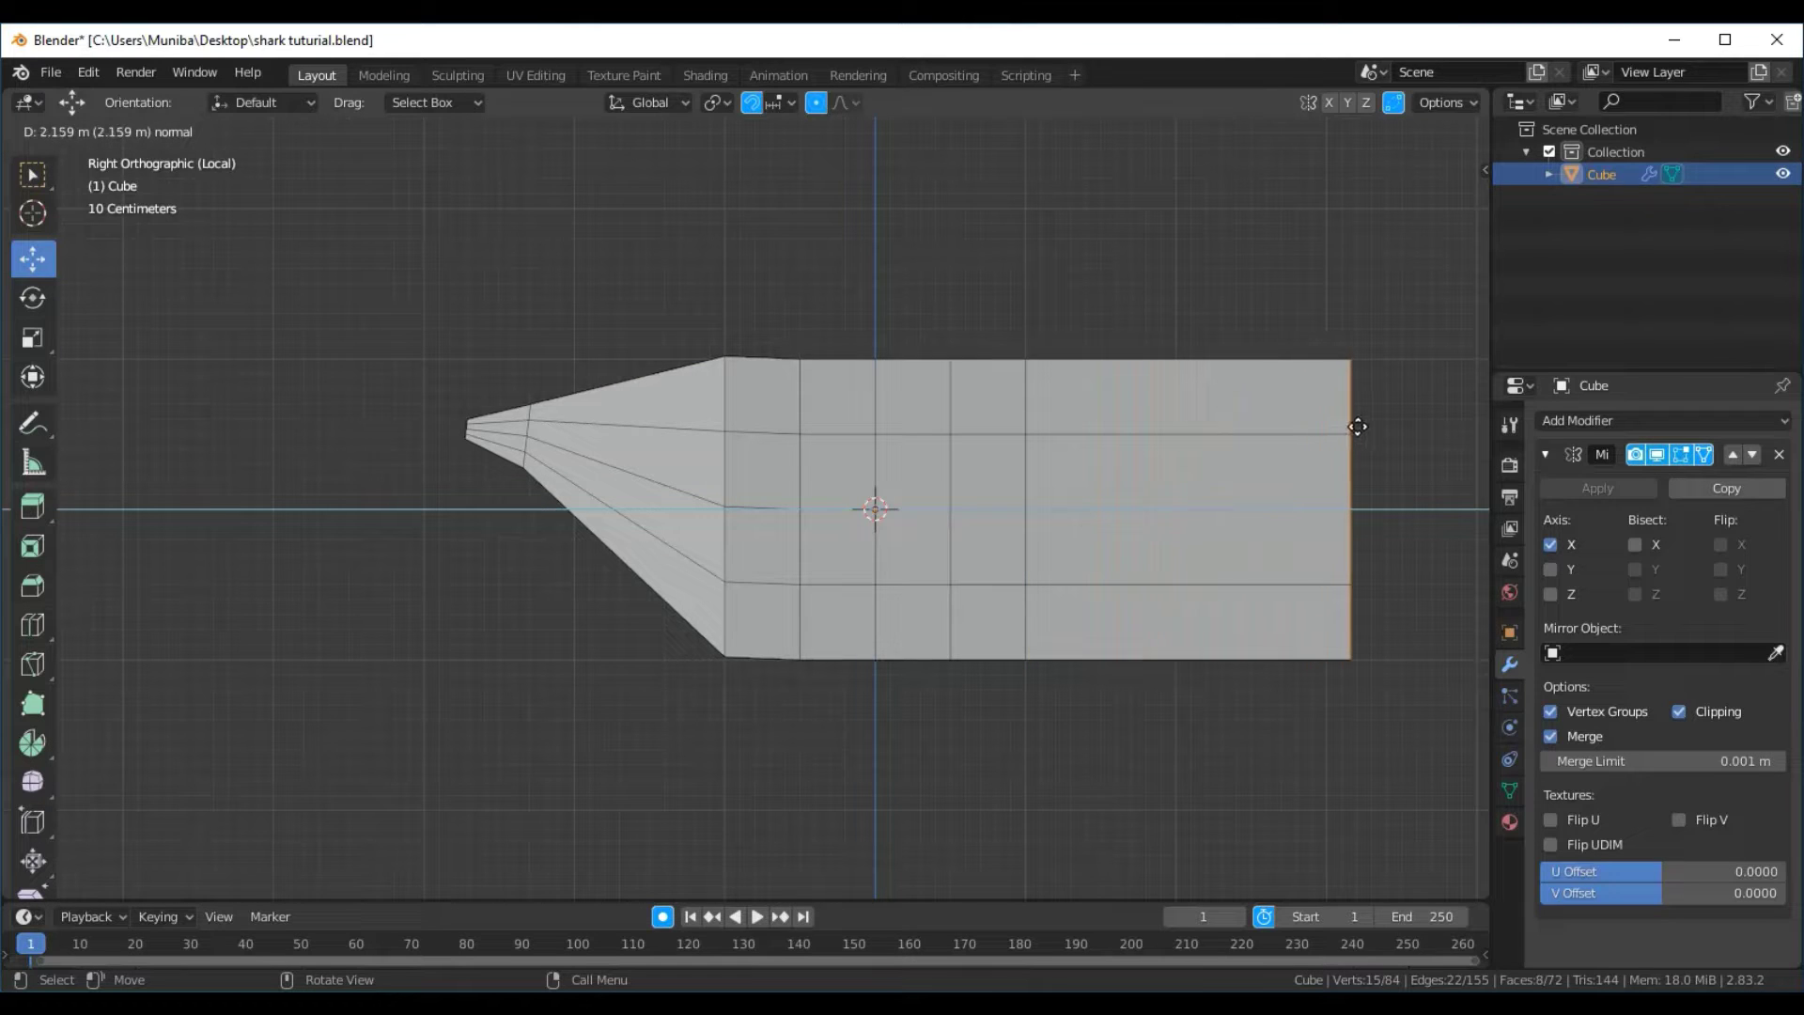
pyautogui.click(1335, 429)
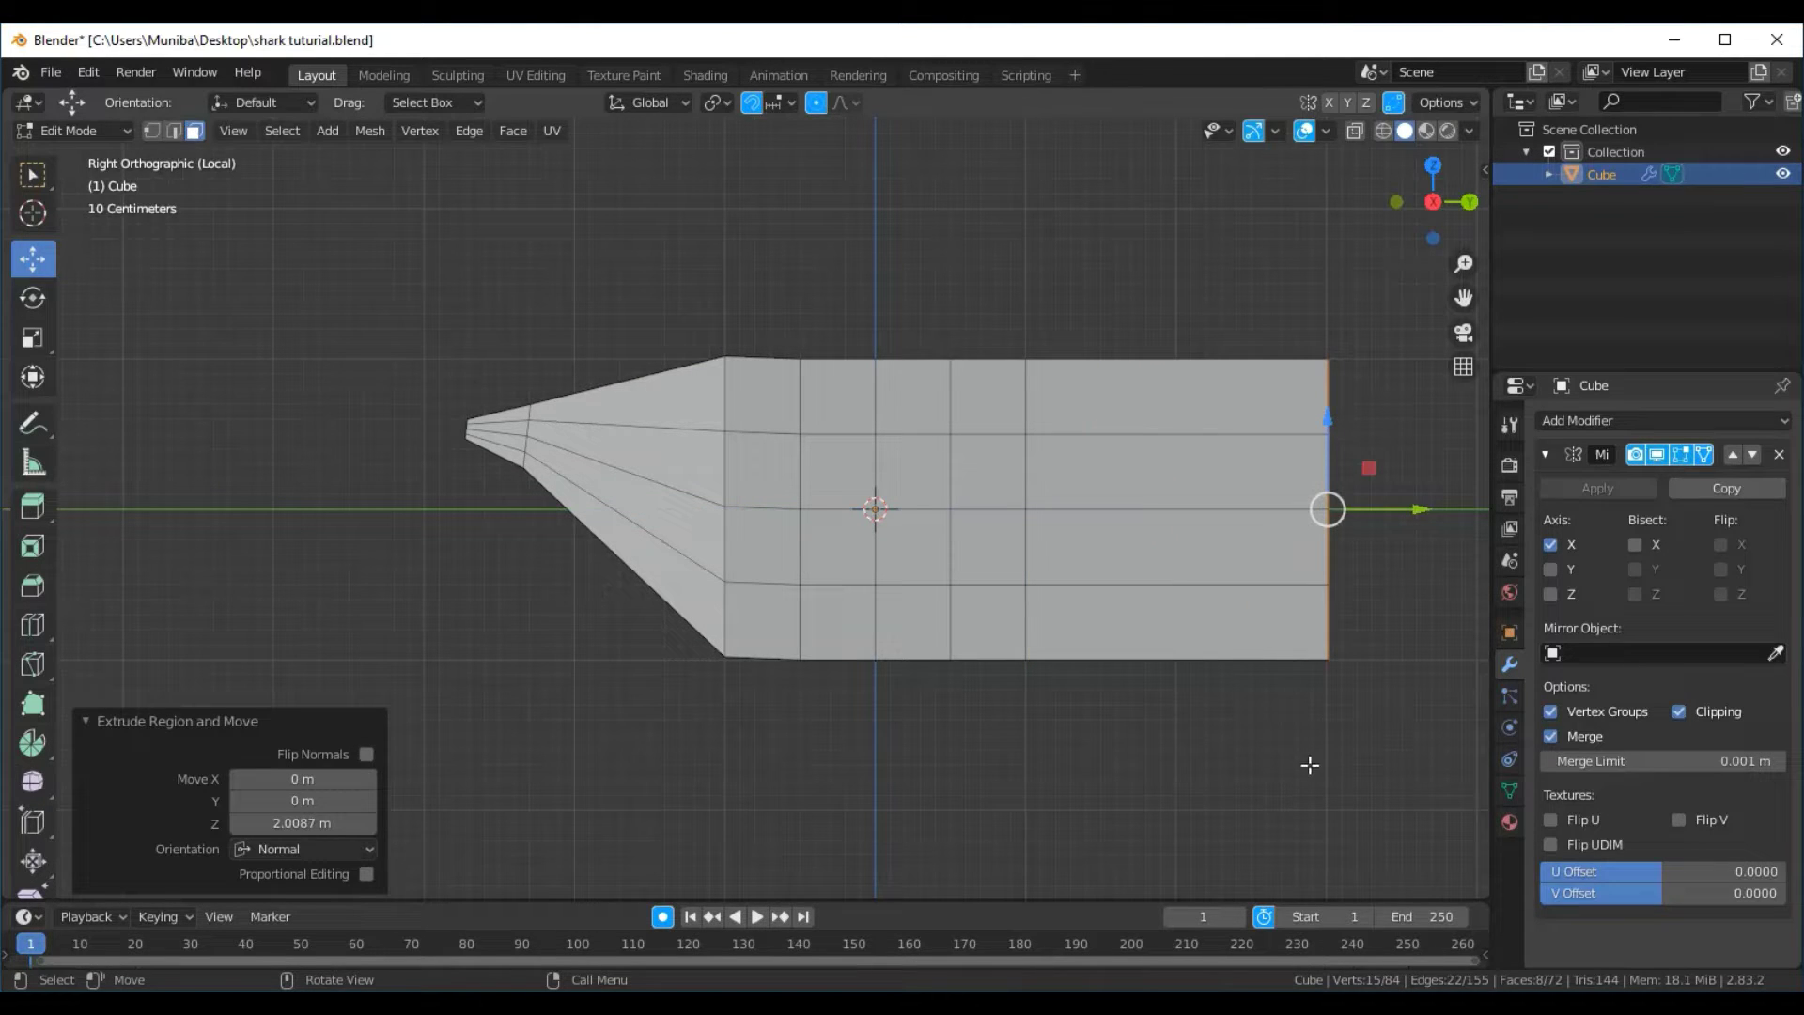
pyautogui.press('s')
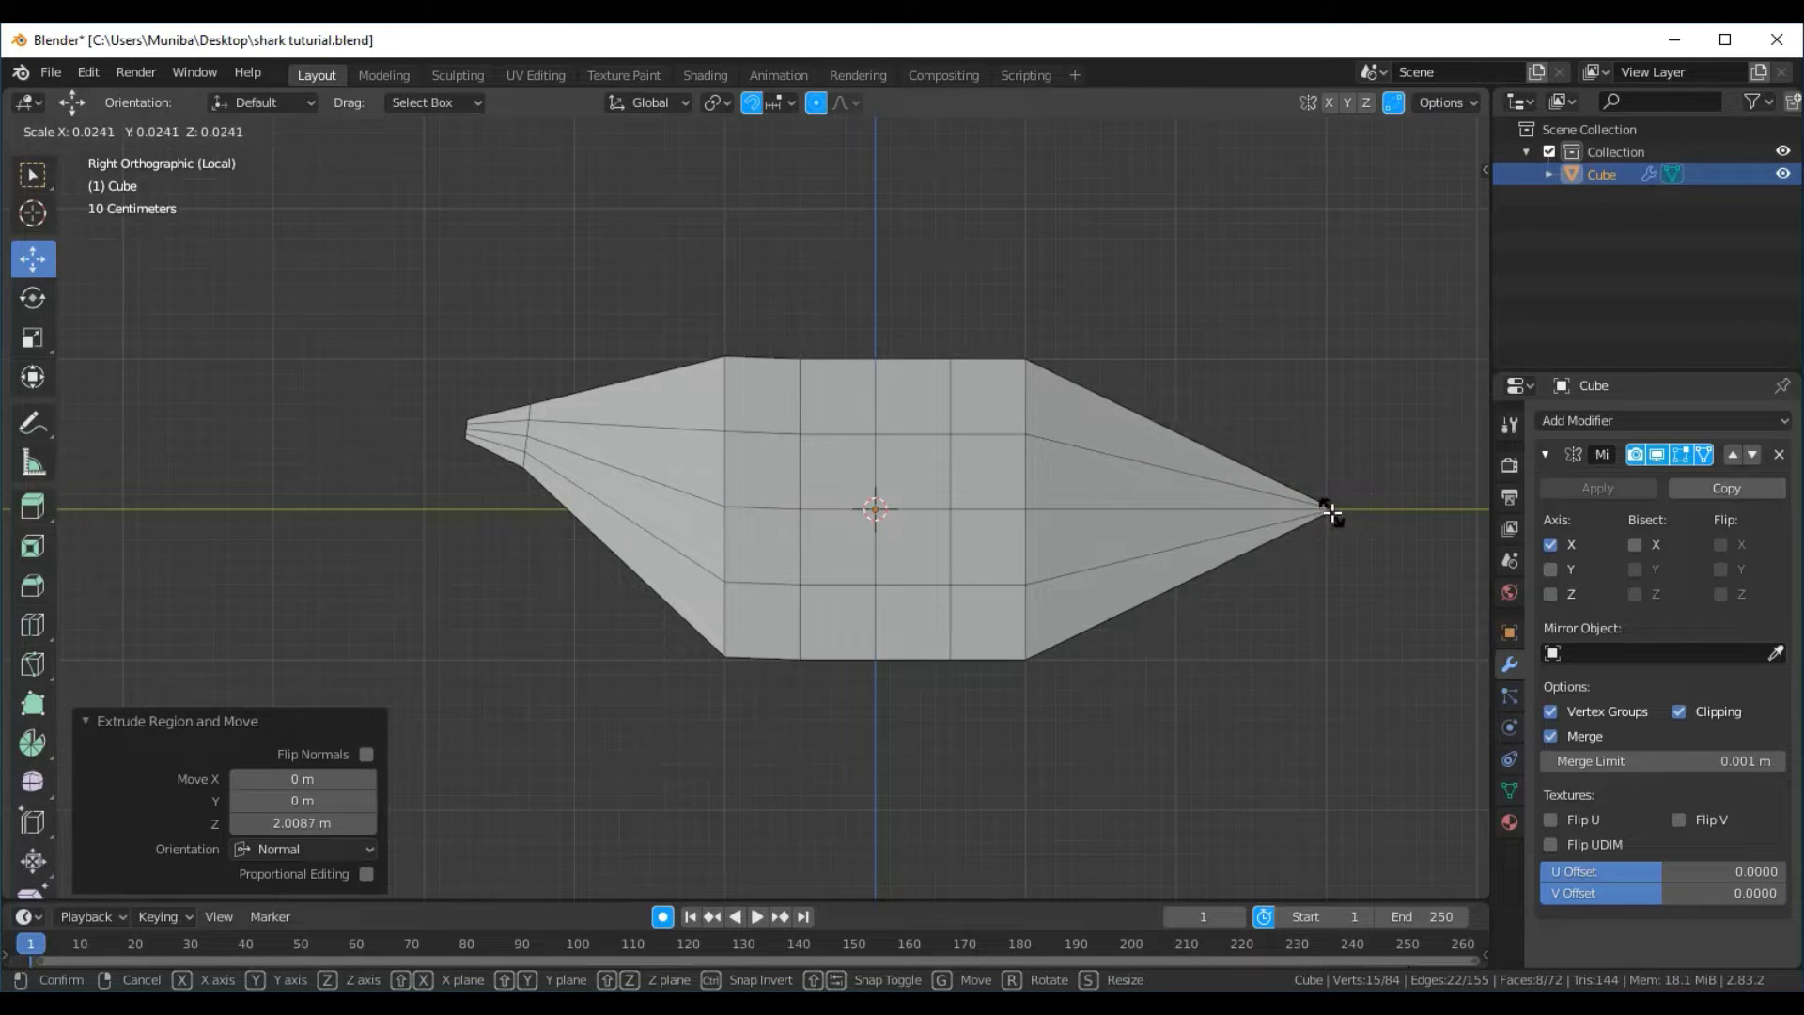
pyautogui.click(1329, 510)
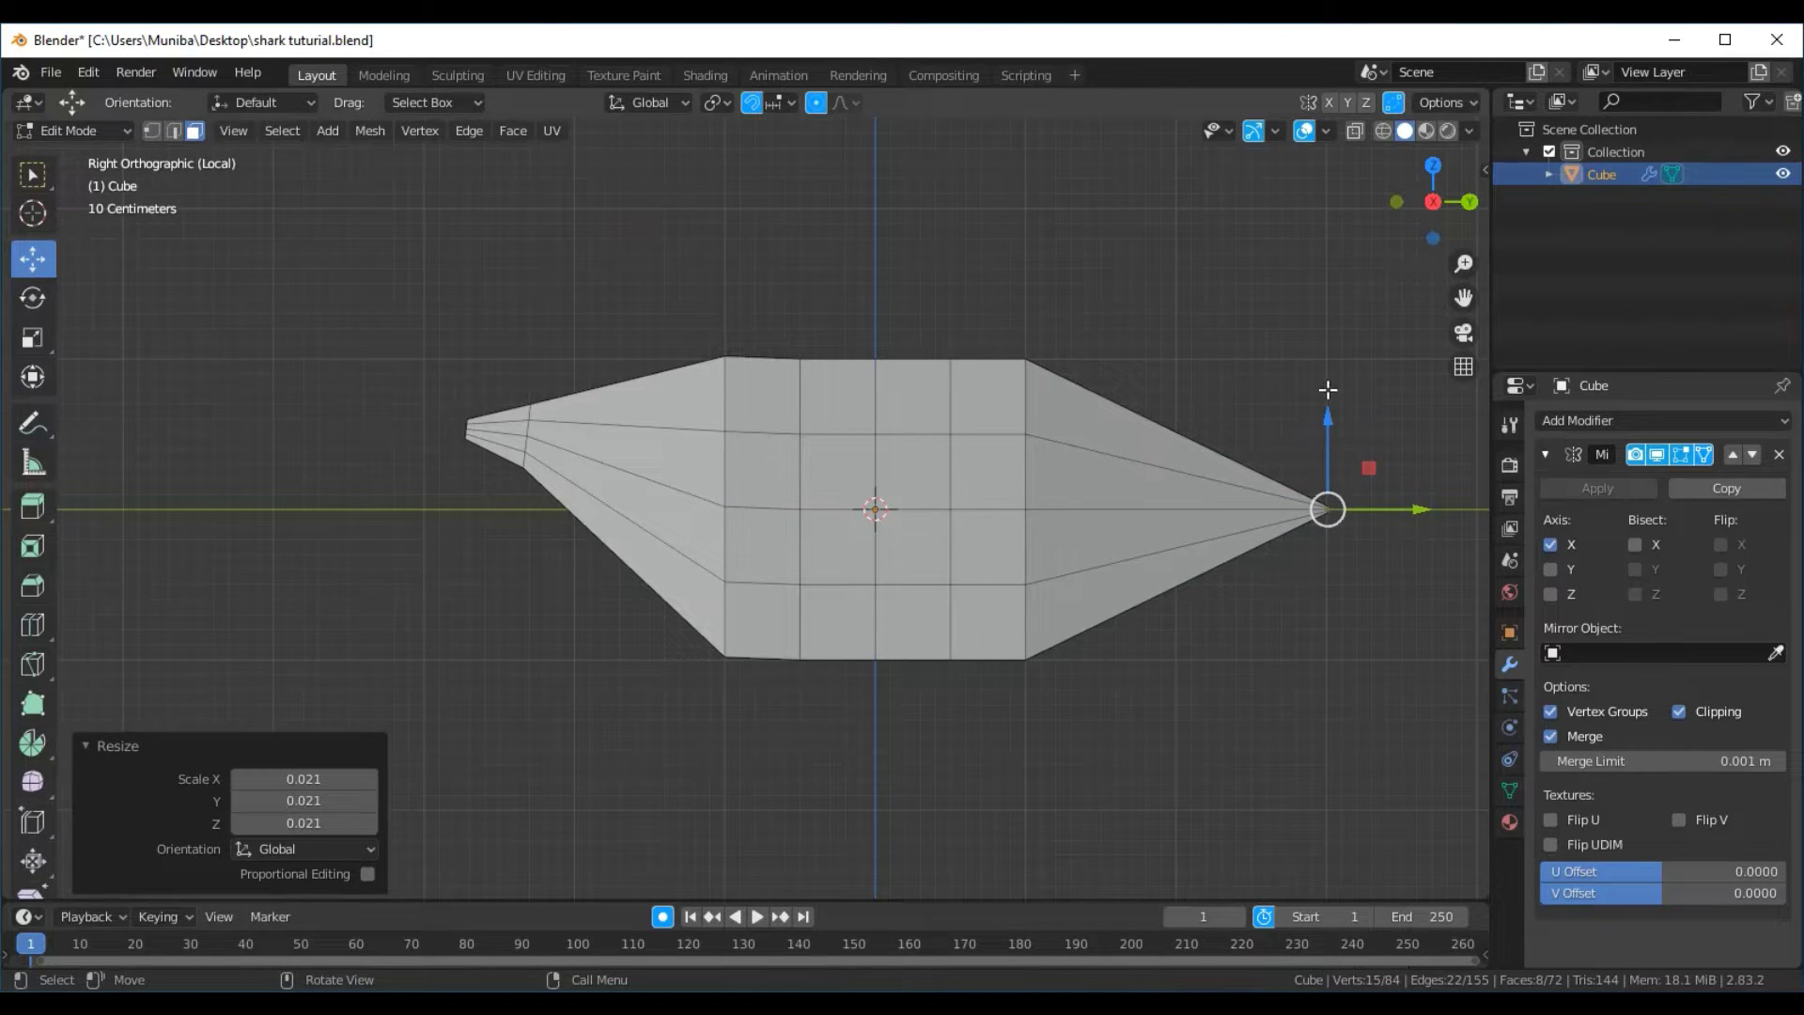
pyautogui.moveTo(1335, 424); pyautogui.dragTo(1334, 302)
pyautogui.moveTo(1180, 270)
pyautogui.mouseDown(button='middle')
pyautogui.moveTo(968, 267)
pyautogui.moveTo(932, 299)
pyautogui.mouseUp(button='middle')
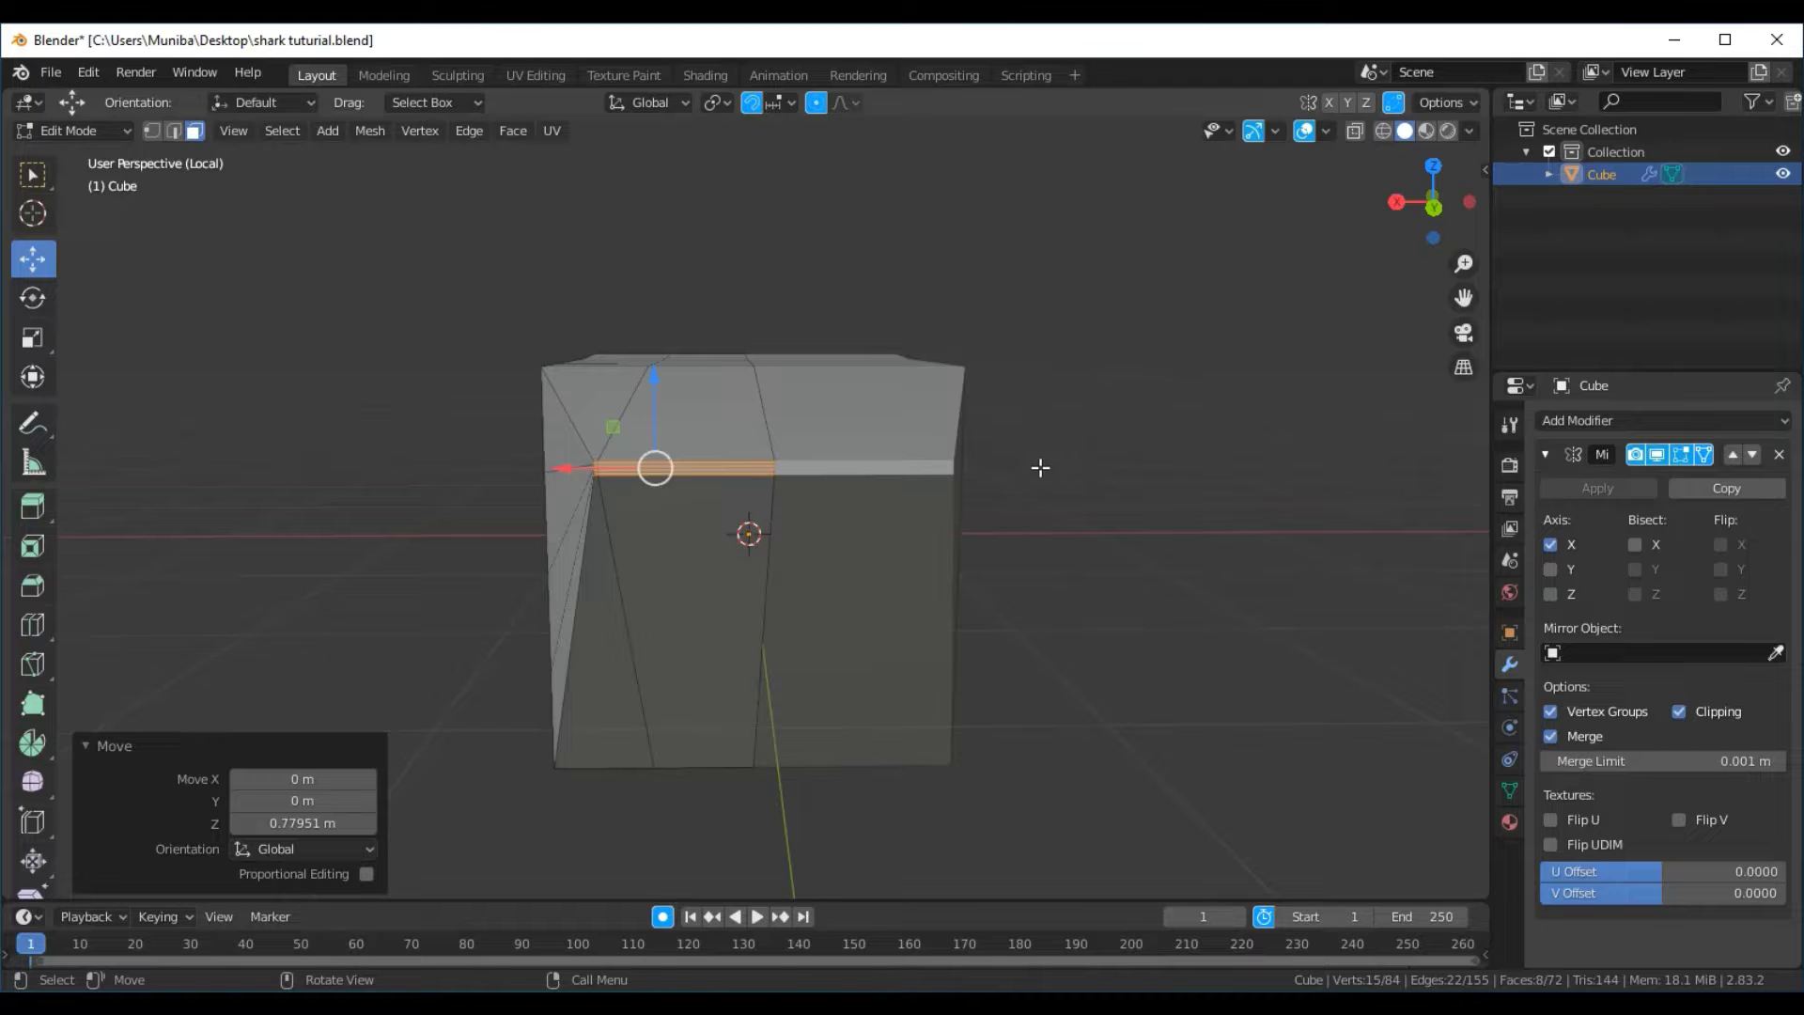
# Scale the front edge along X repeatedly until it nearly collapses to a point
pyautogui.press('s')
pyautogui.press('x')
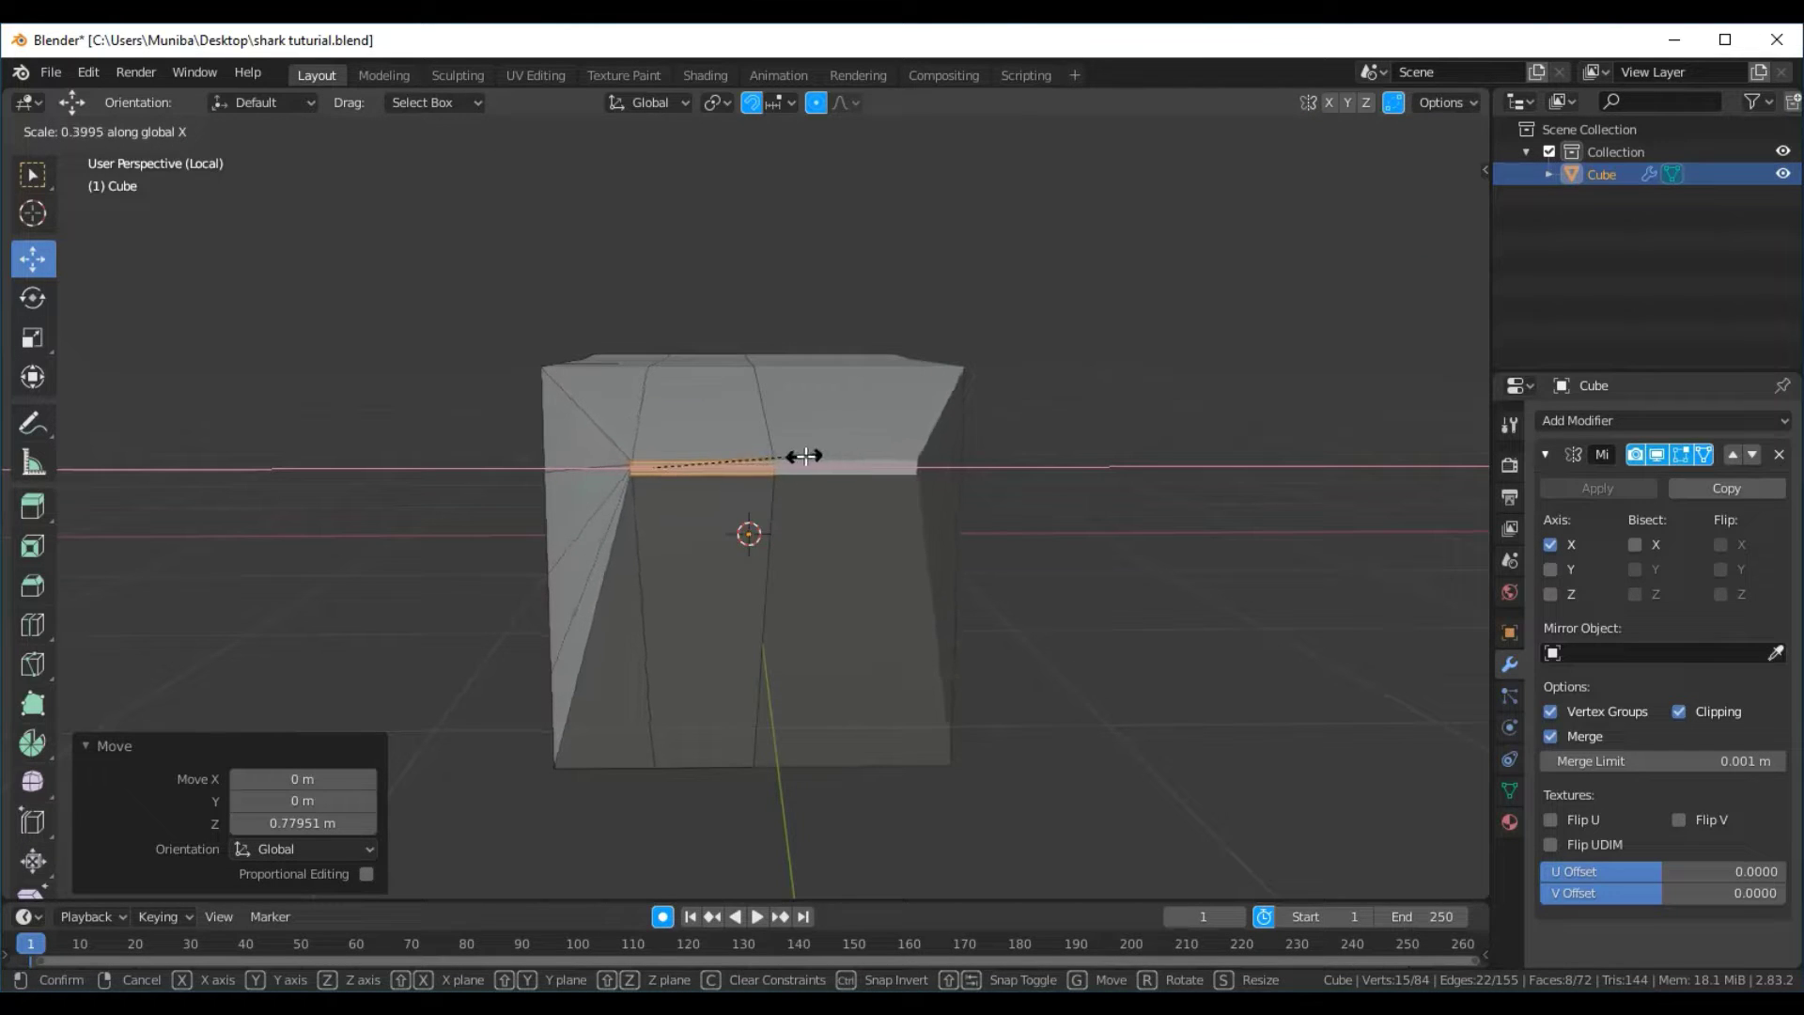
pyautogui.click(702, 458)
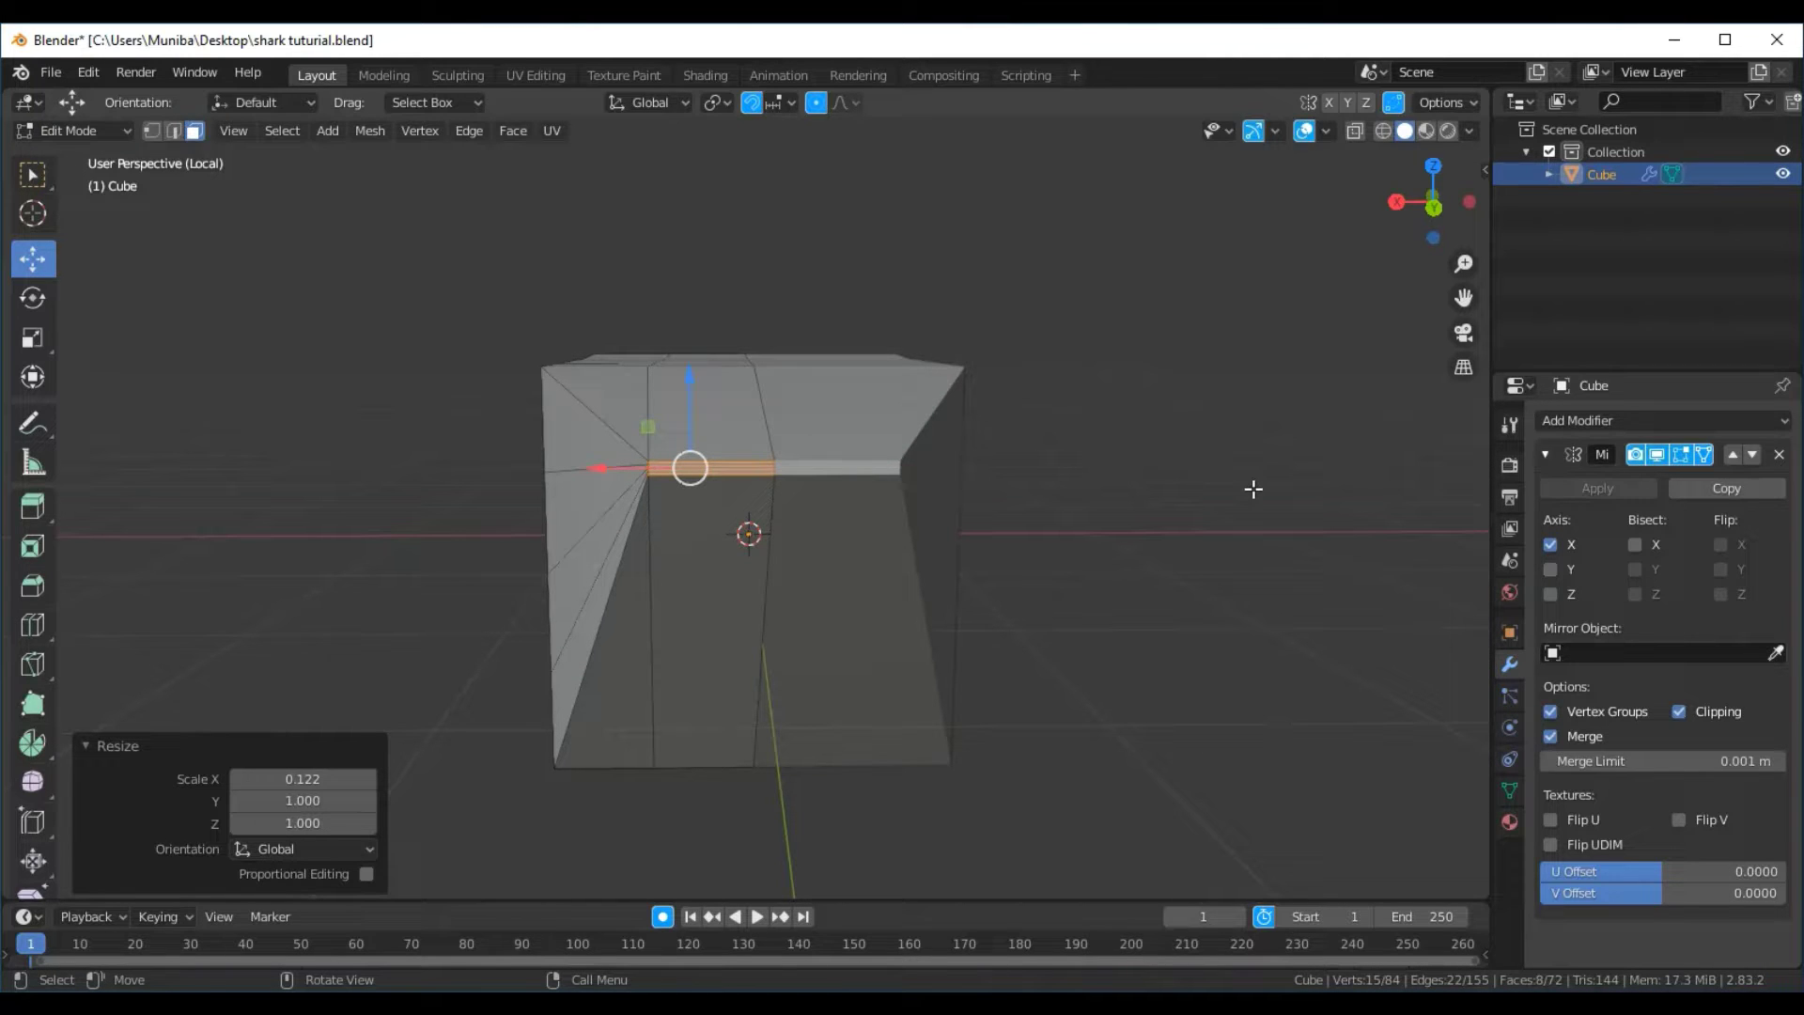
pyautogui.press('s')
pyautogui.press('x')
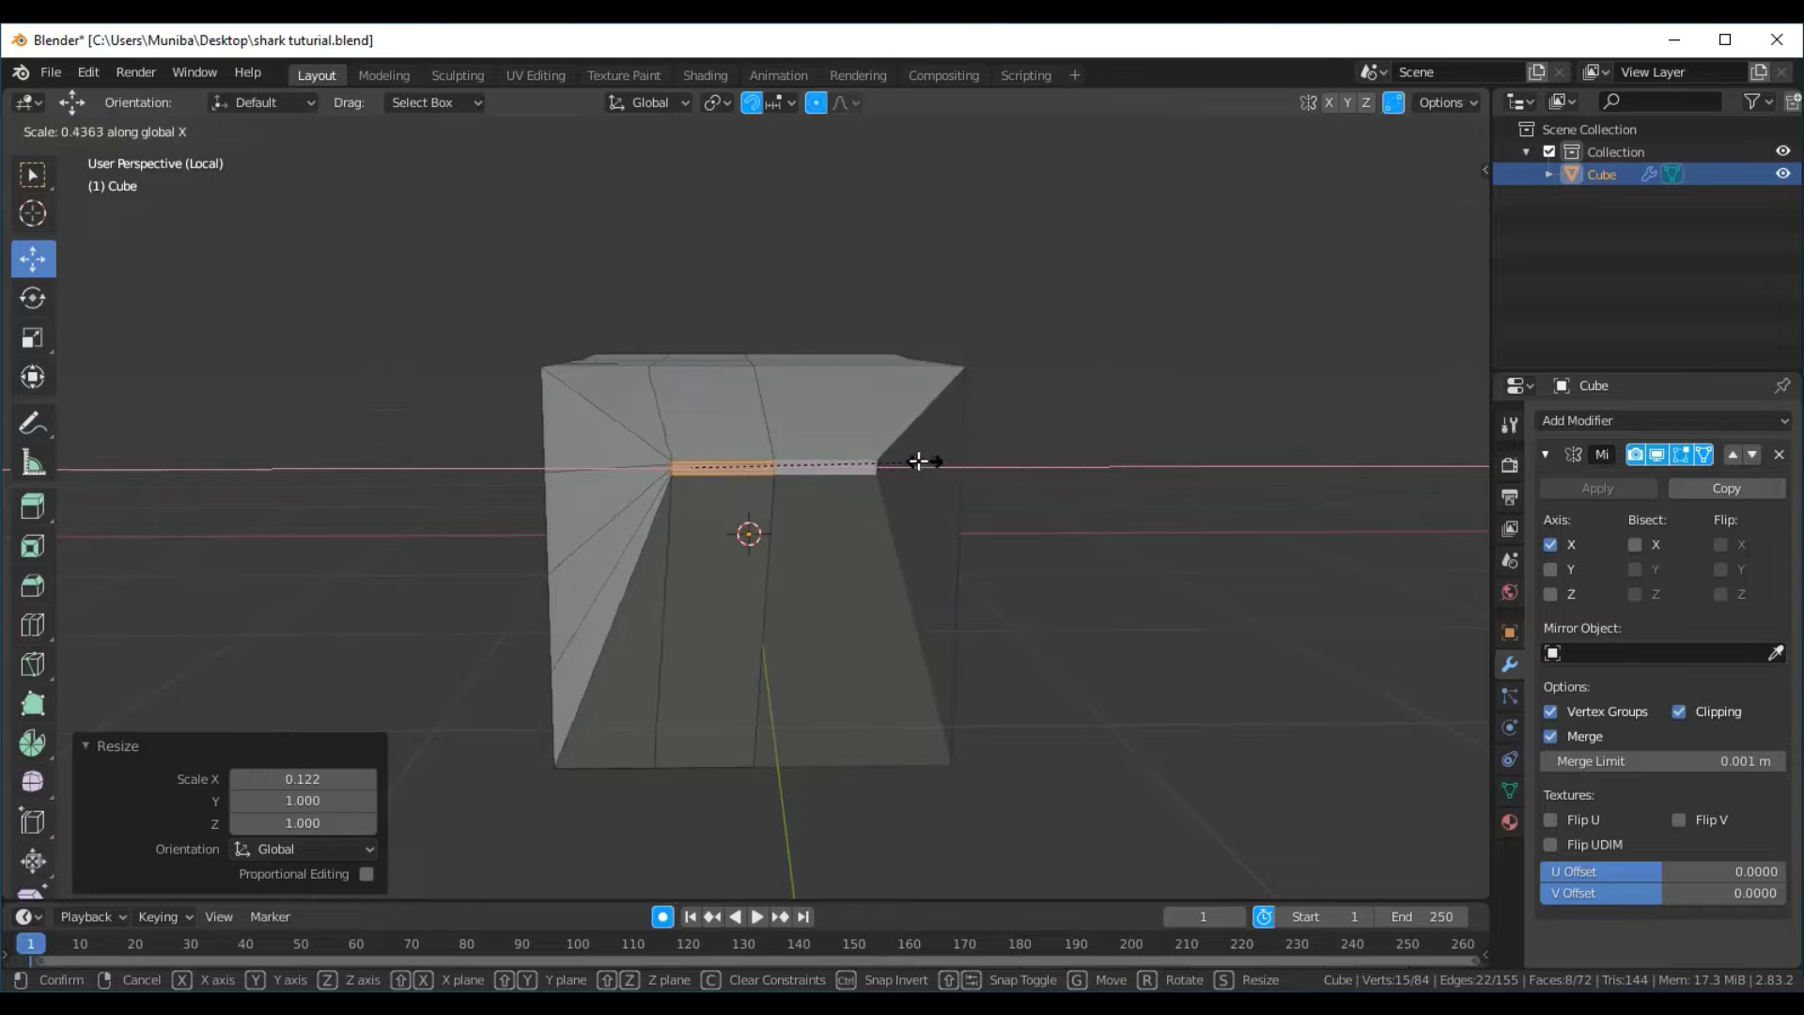
pyautogui.click(761, 452)
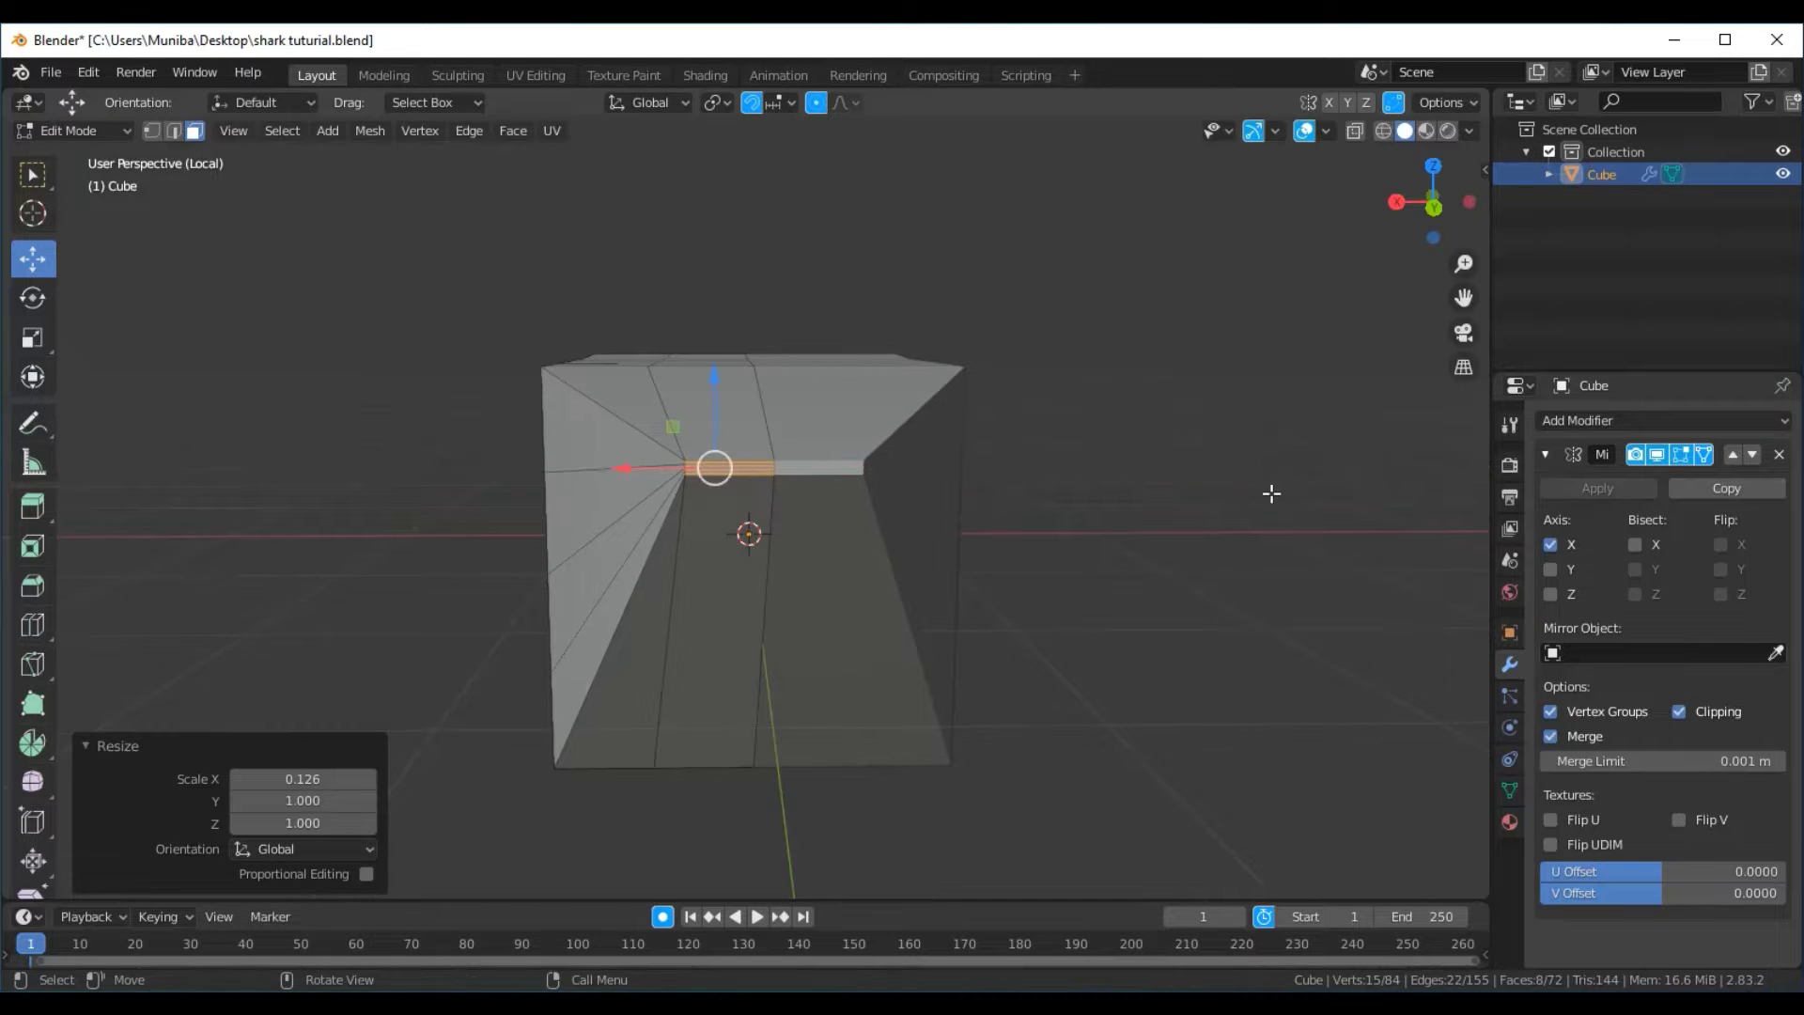
pyautogui.press('s')
pyautogui.press('x')
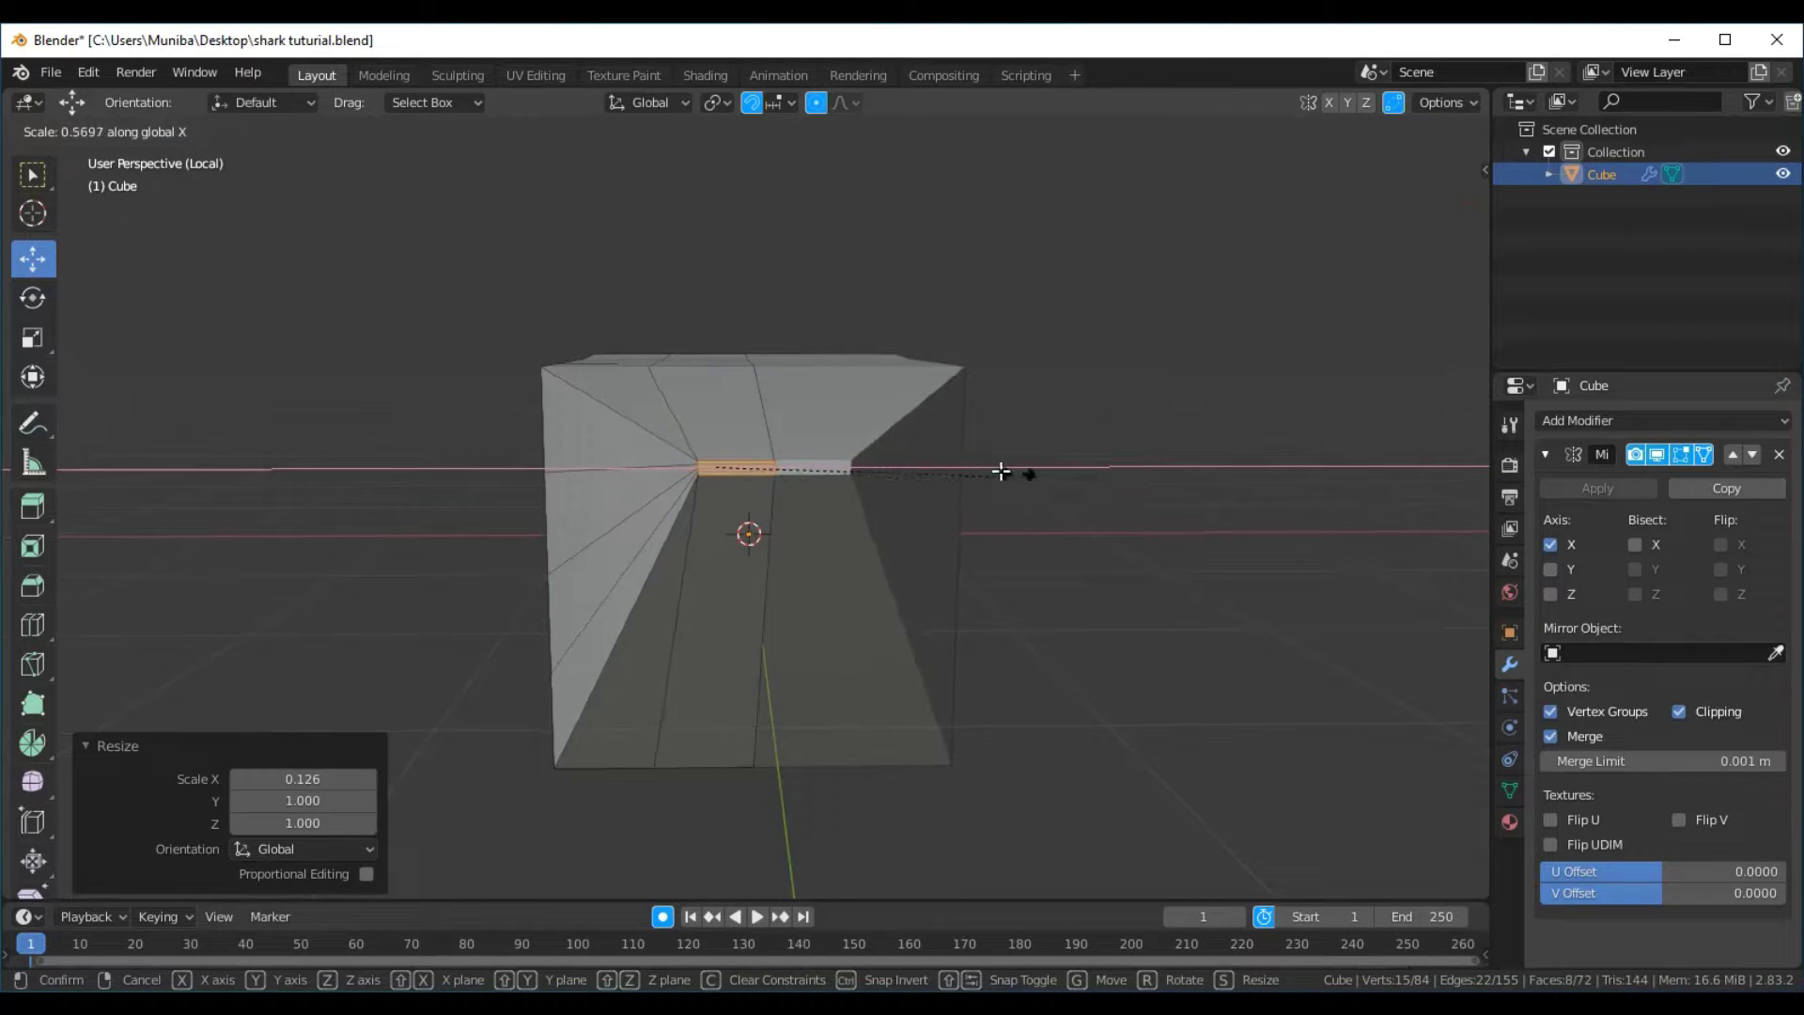
pyautogui.click(799, 463)
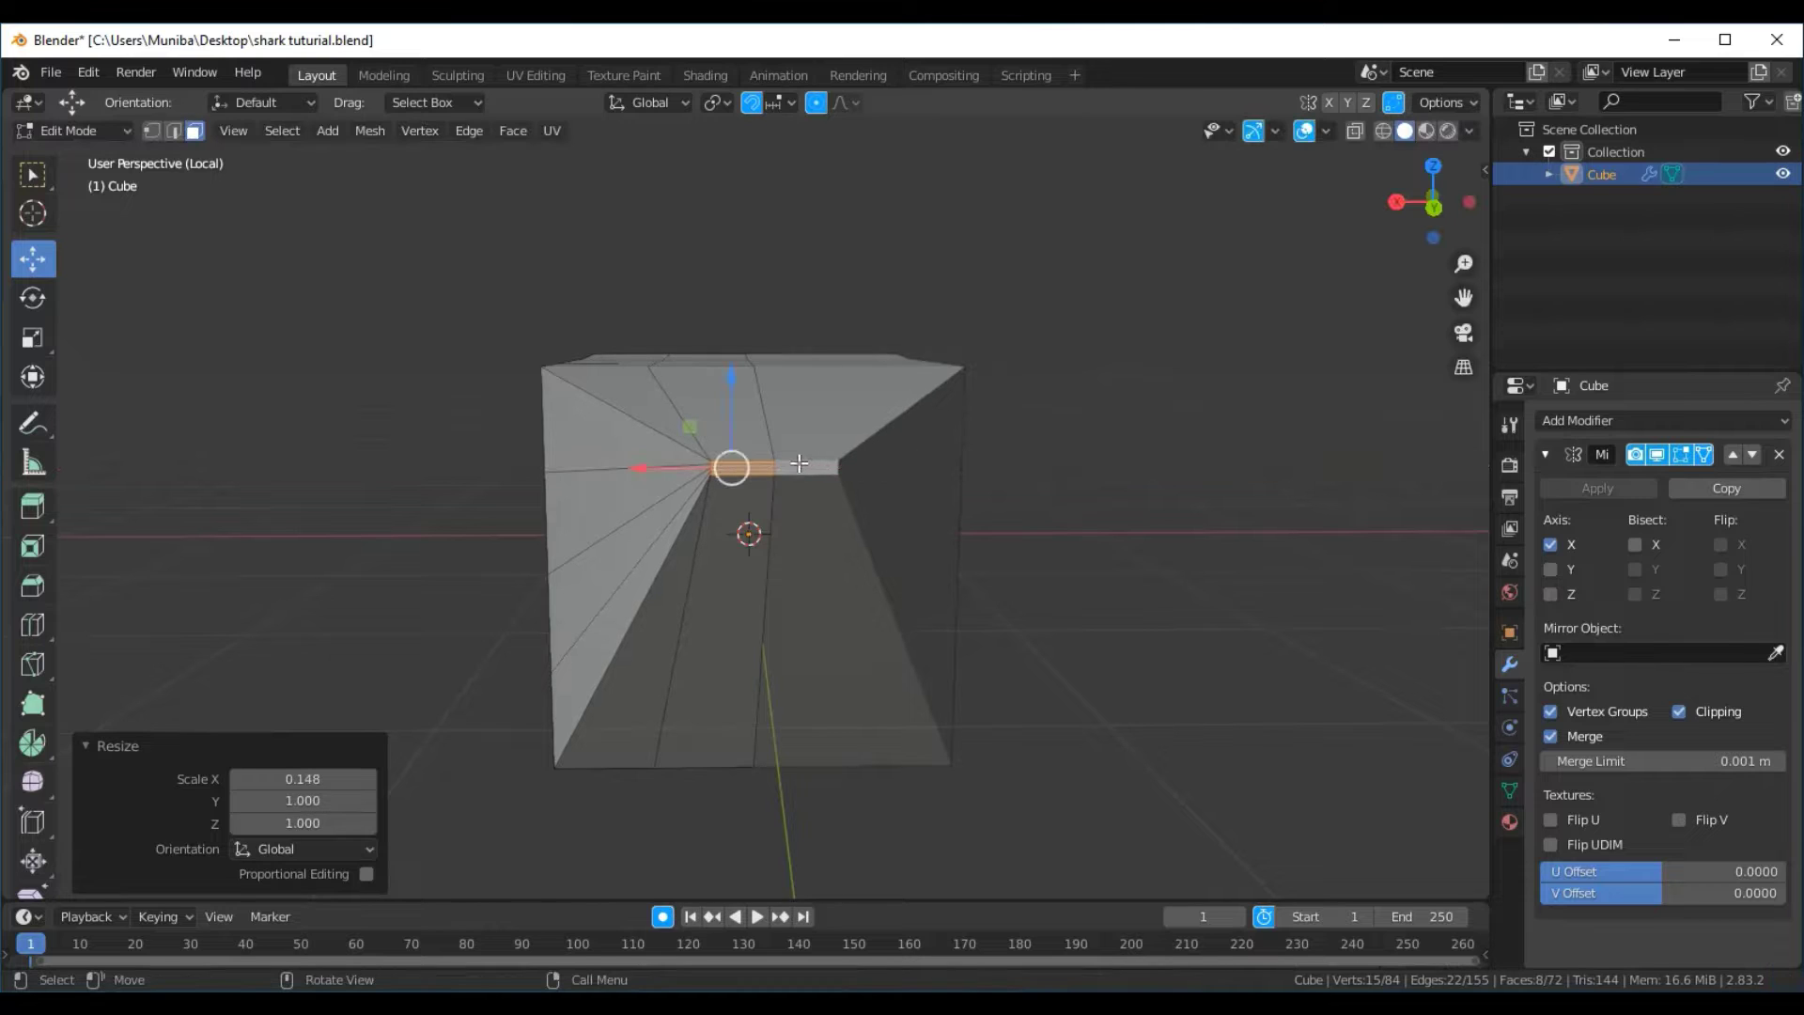
pyautogui.press('s')
pyautogui.press('x')
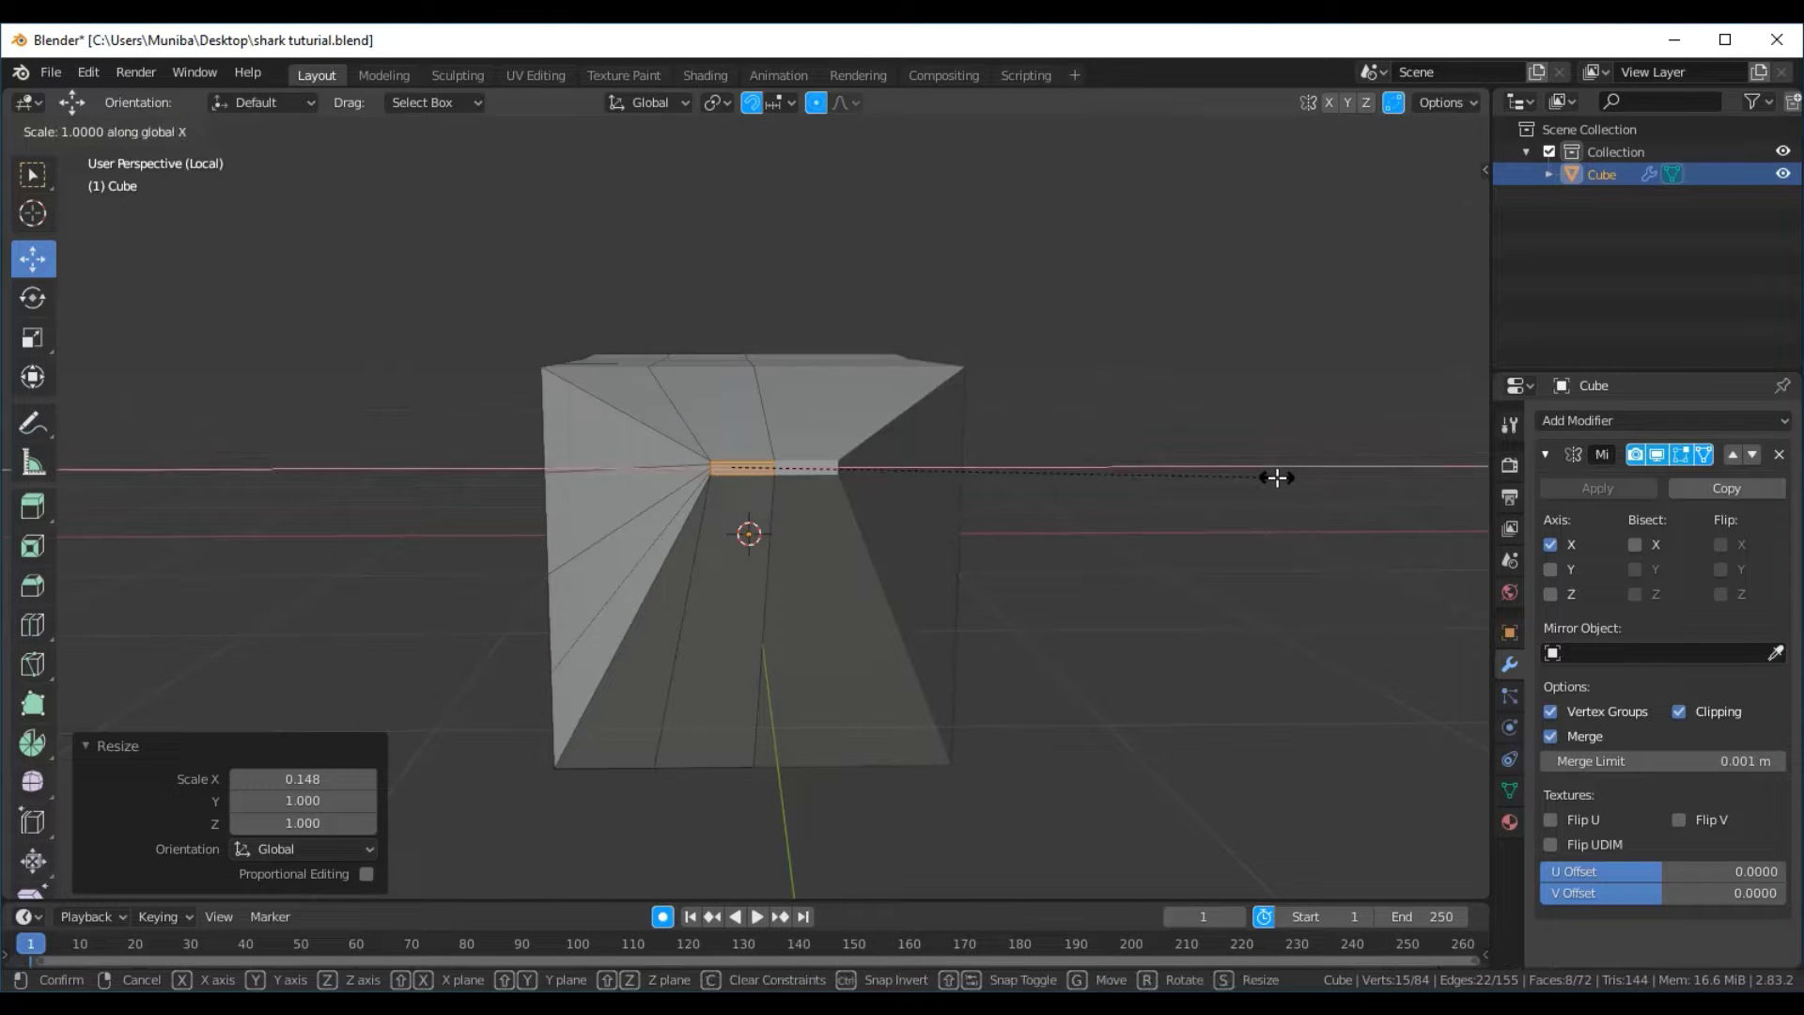
pyautogui.click(733, 467)
pyautogui.press('s')
pyautogui.press('x')
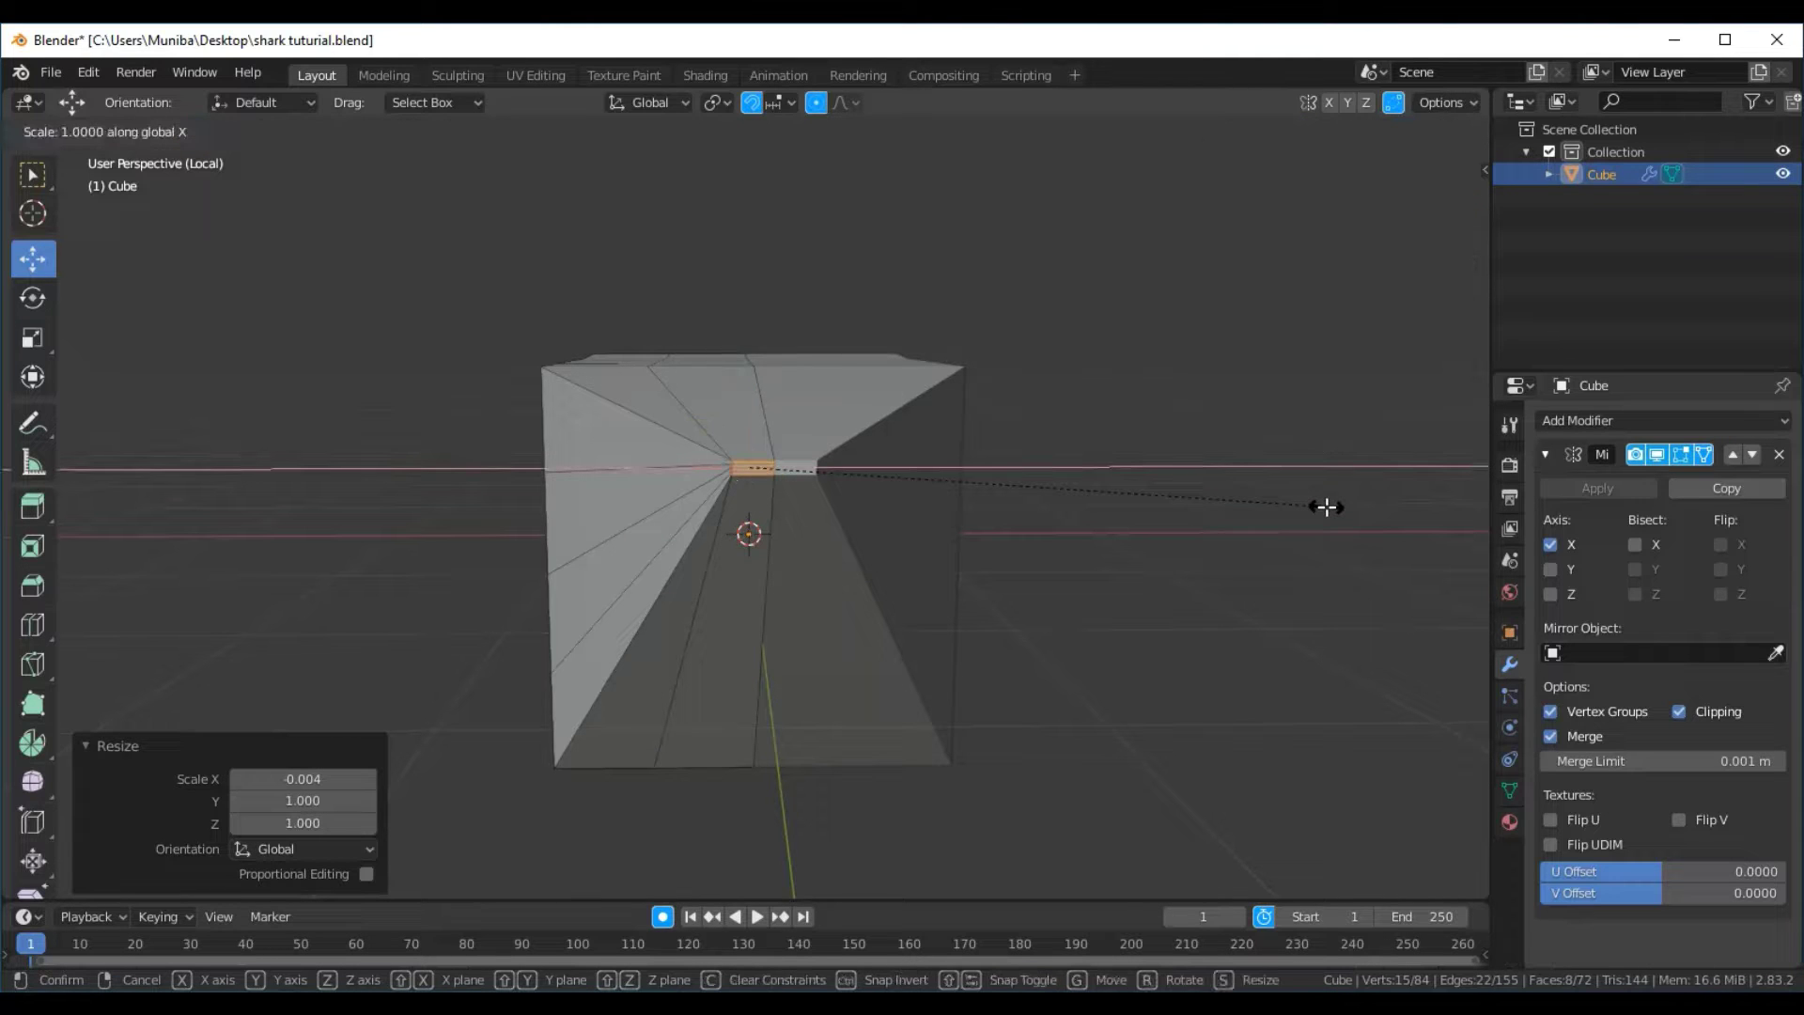
pyautogui.click(780, 444)
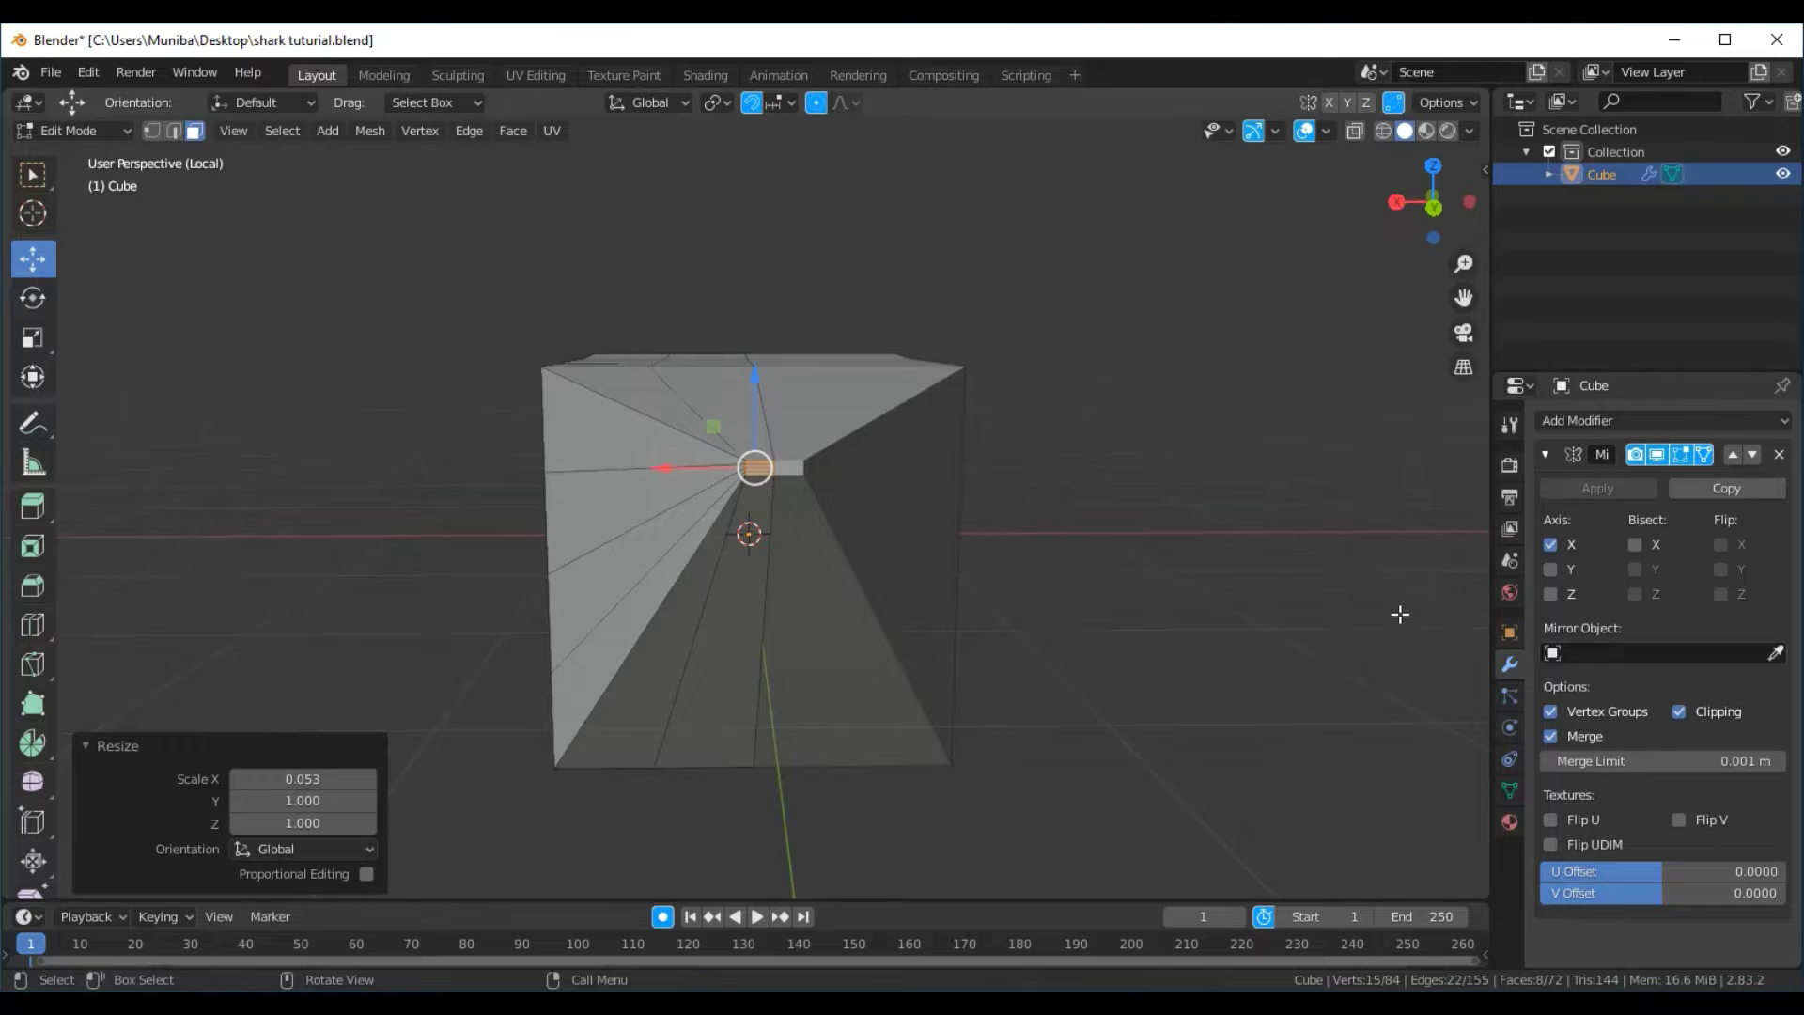
pyautogui.press('s')
pyautogui.press('x')
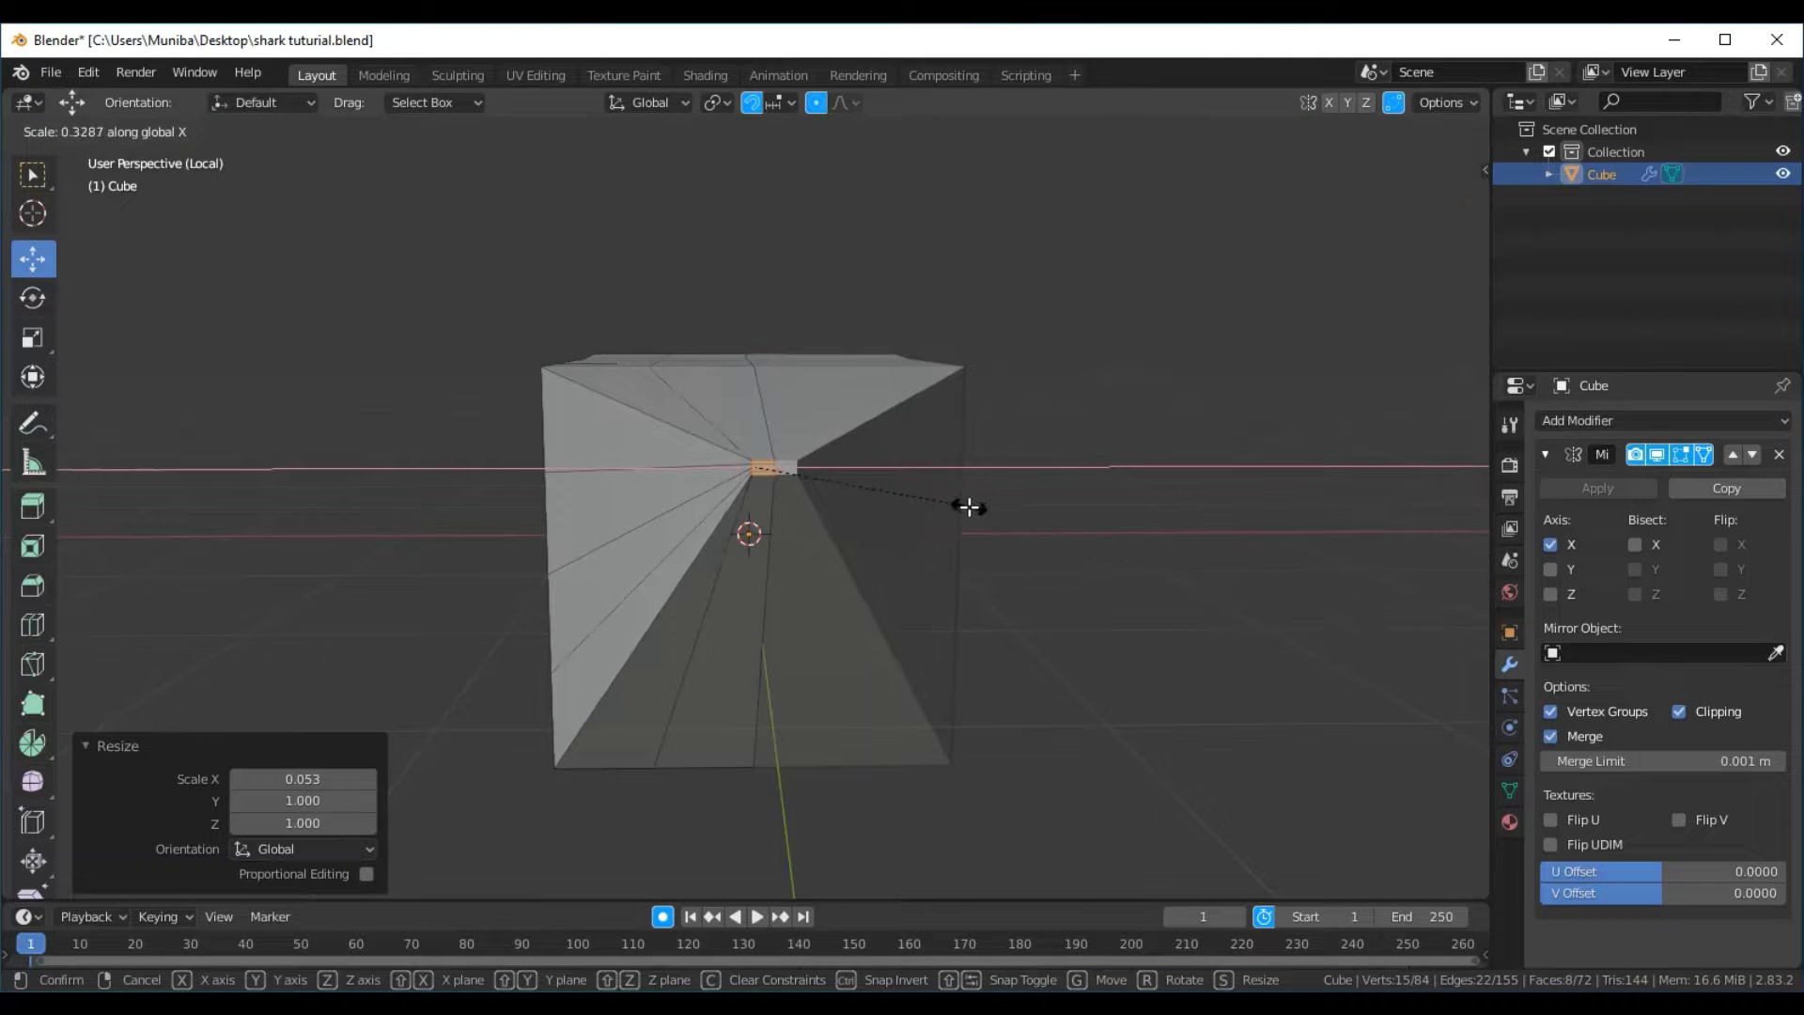
pyautogui.click(820, 471)
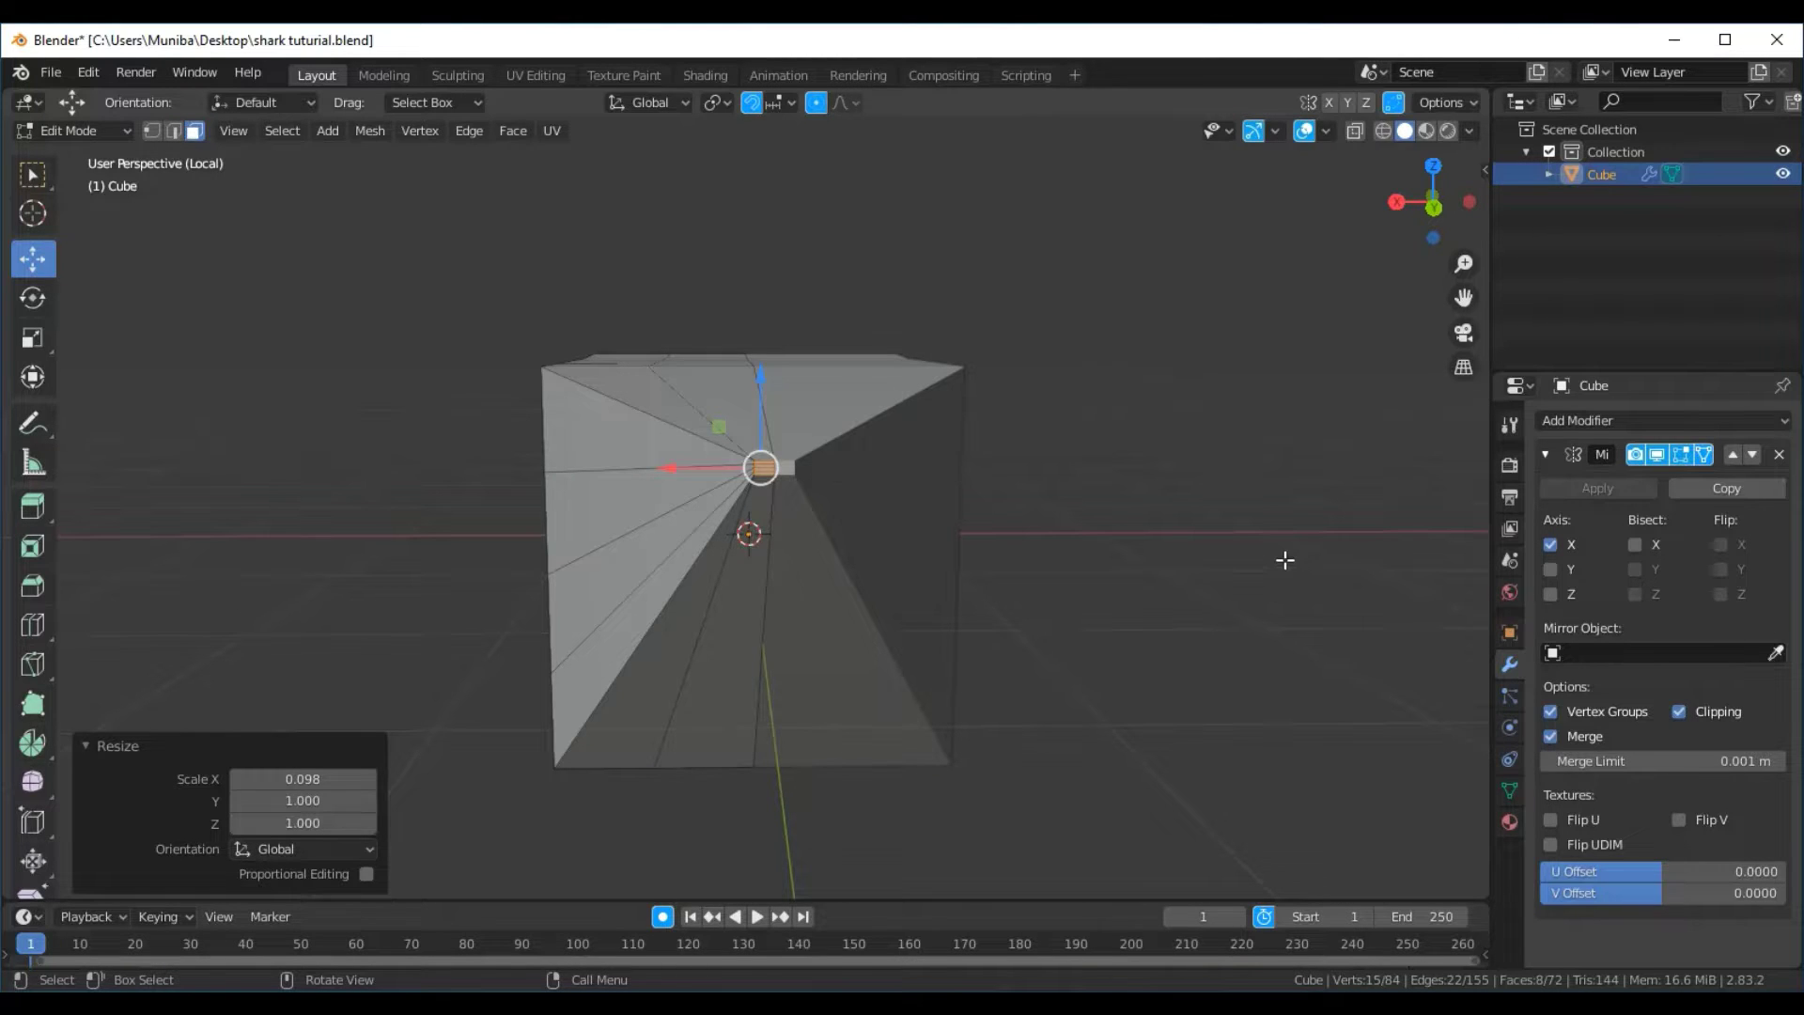
pyautogui.press('s')
pyautogui.press('x')
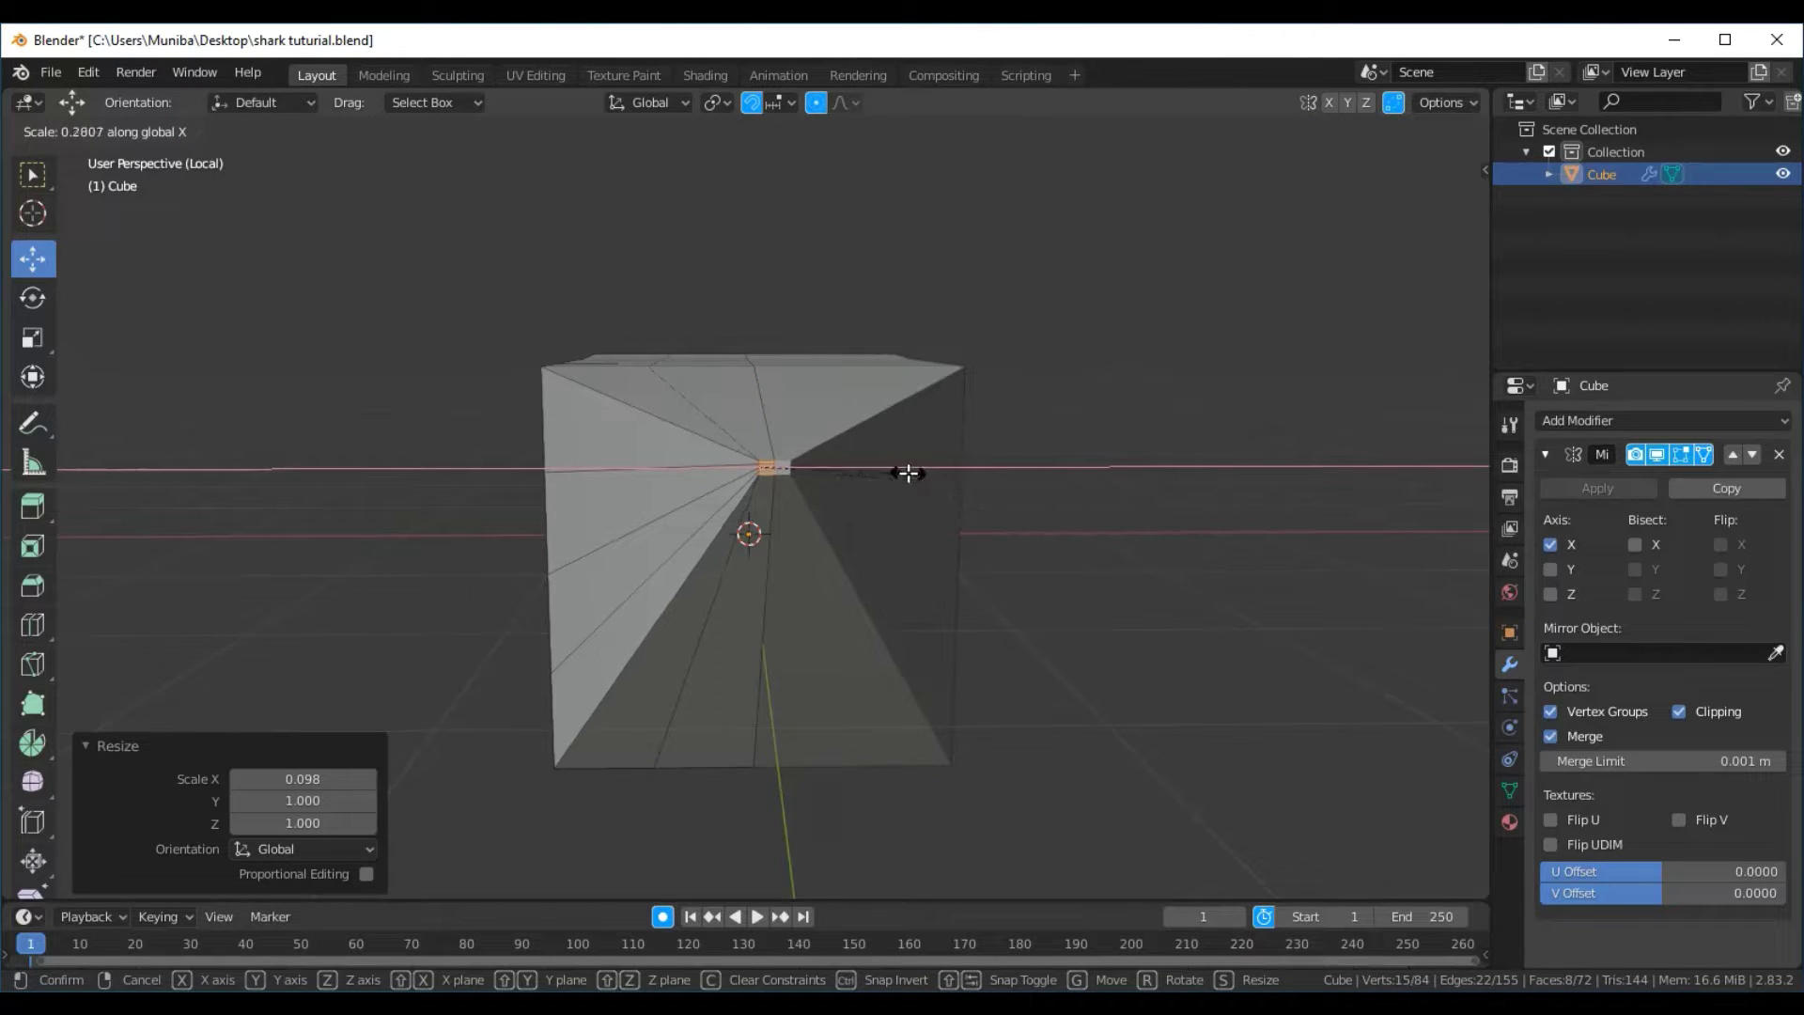
pyautogui.click(789, 461)
pyautogui.press('s')
pyautogui.press('x')
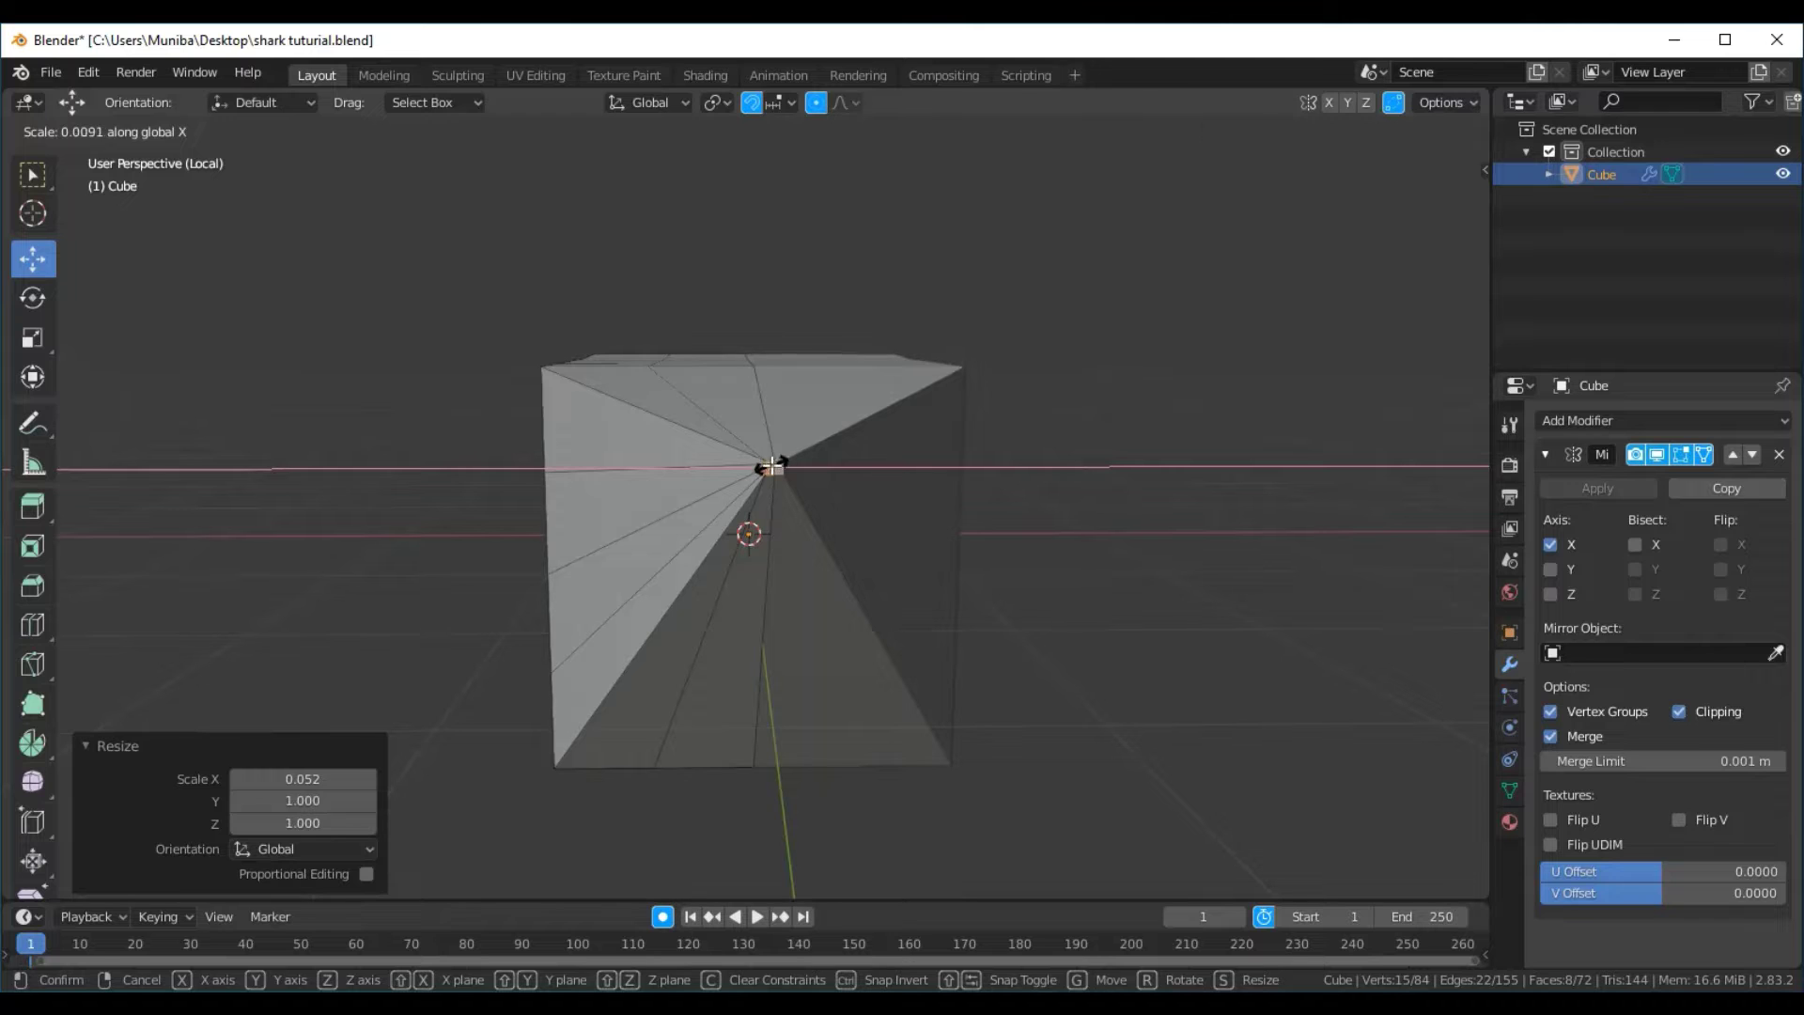
pyautogui.click(770, 465)
# Box-select the eight striped front faces and scale them to -0.093 along X
pyautogui.moveTo(1148, 504)
pyautogui.mouseDown(button='middle')
pyautogui.moveTo(1225, 499)
pyautogui.moveTo(109, 527)
pyautogui.moveTo(180, 507)
pyautogui.moveTo(157, 504)
pyautogui.moveTo(796, 499)
pyautogui.mouseUp(button='middle')
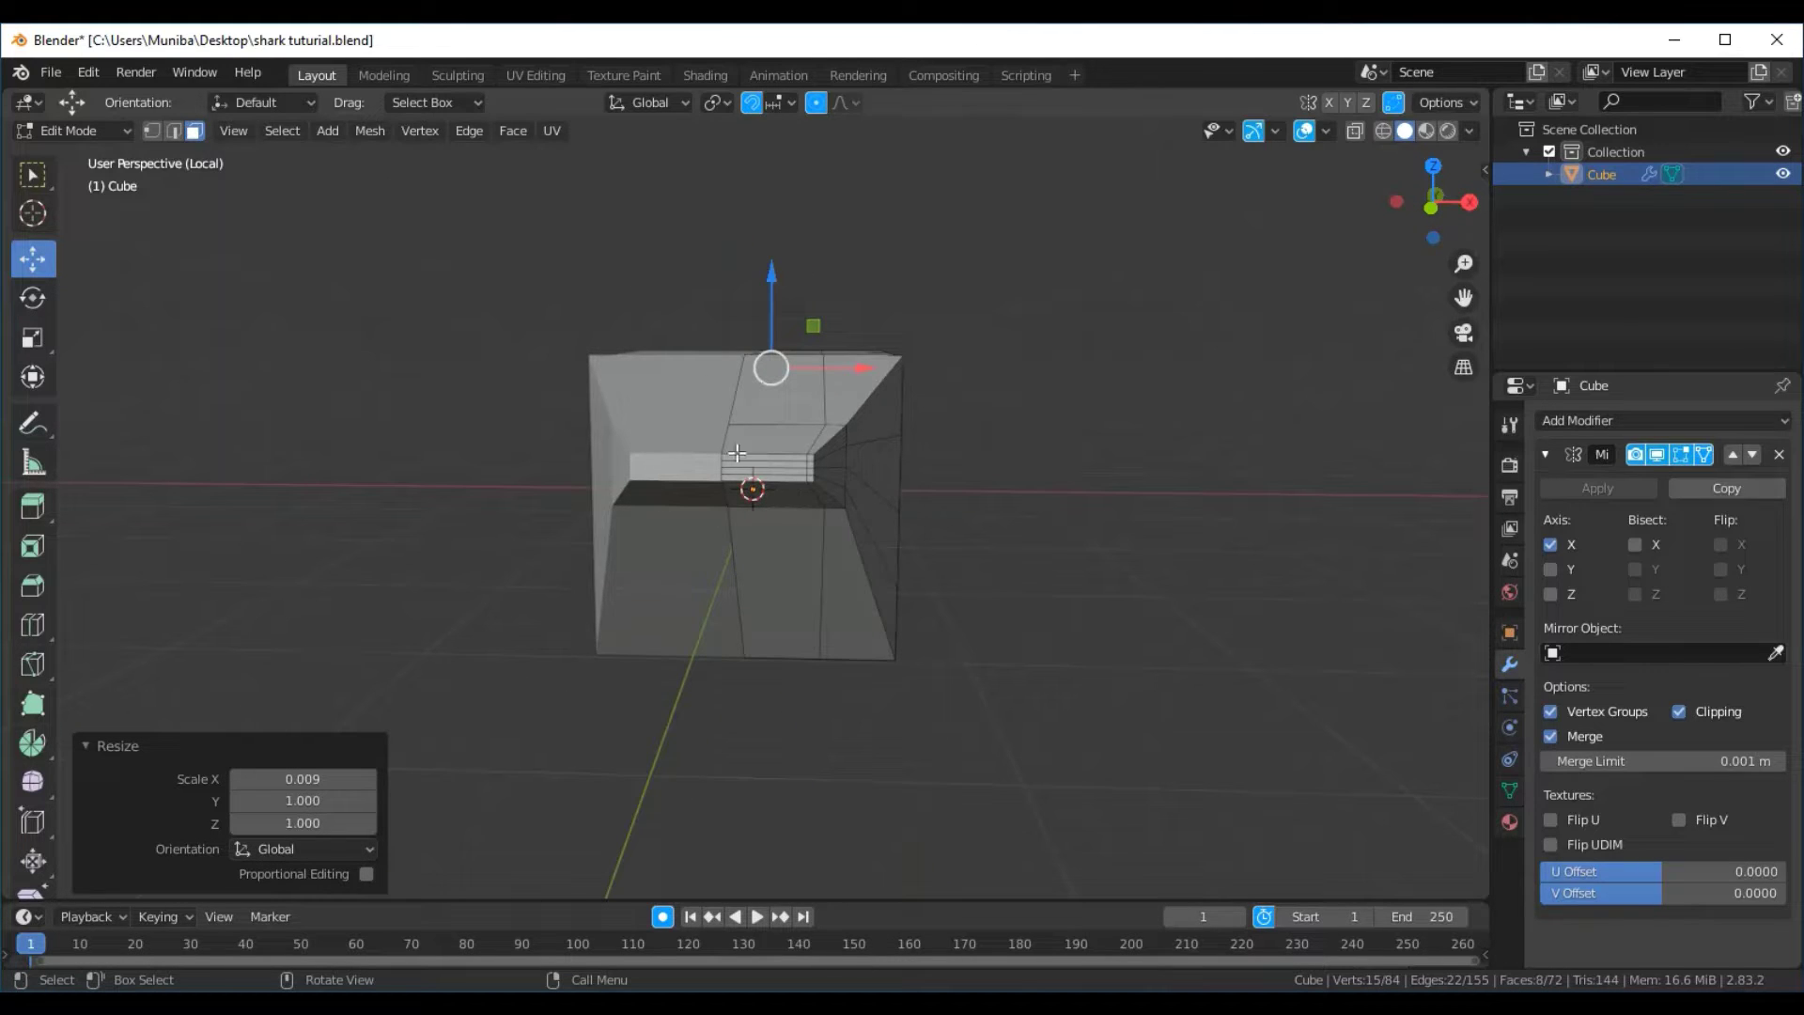
pyautogui.scroll(2, 737, 459)
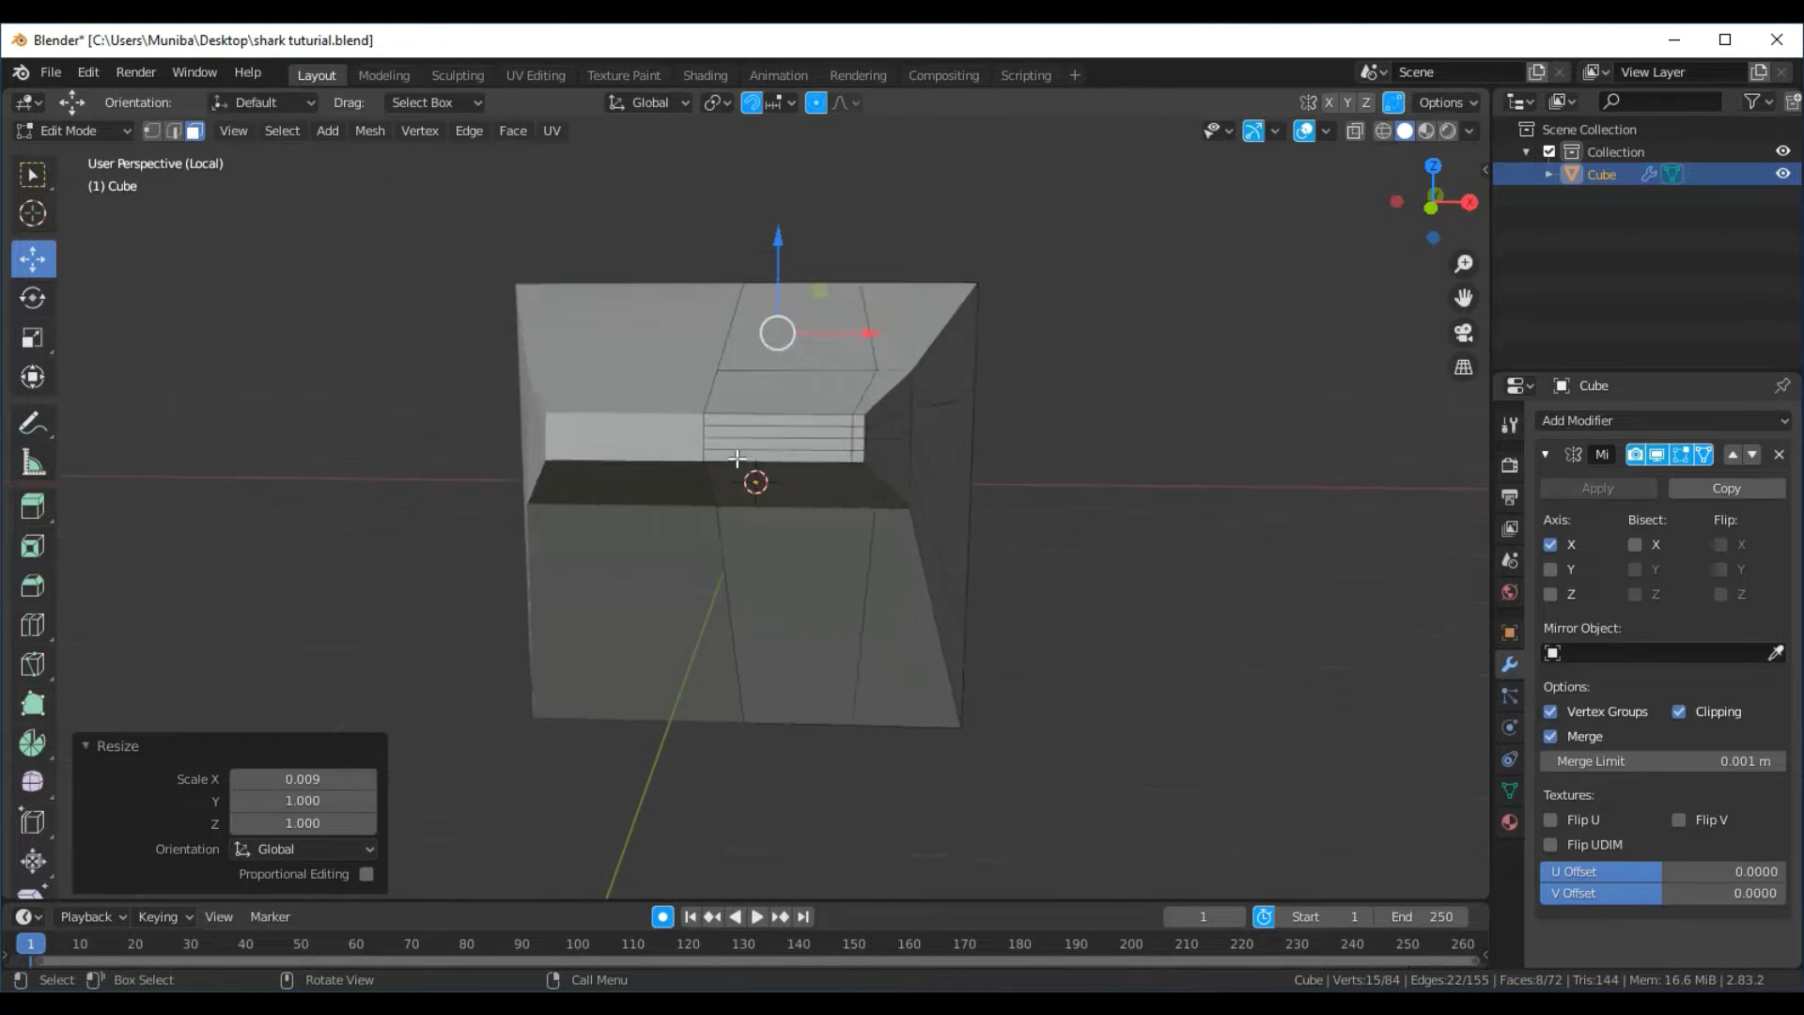
pyautogui.scroll(1, 724, 451)
pyautogui.scroll(2, 713, 446)
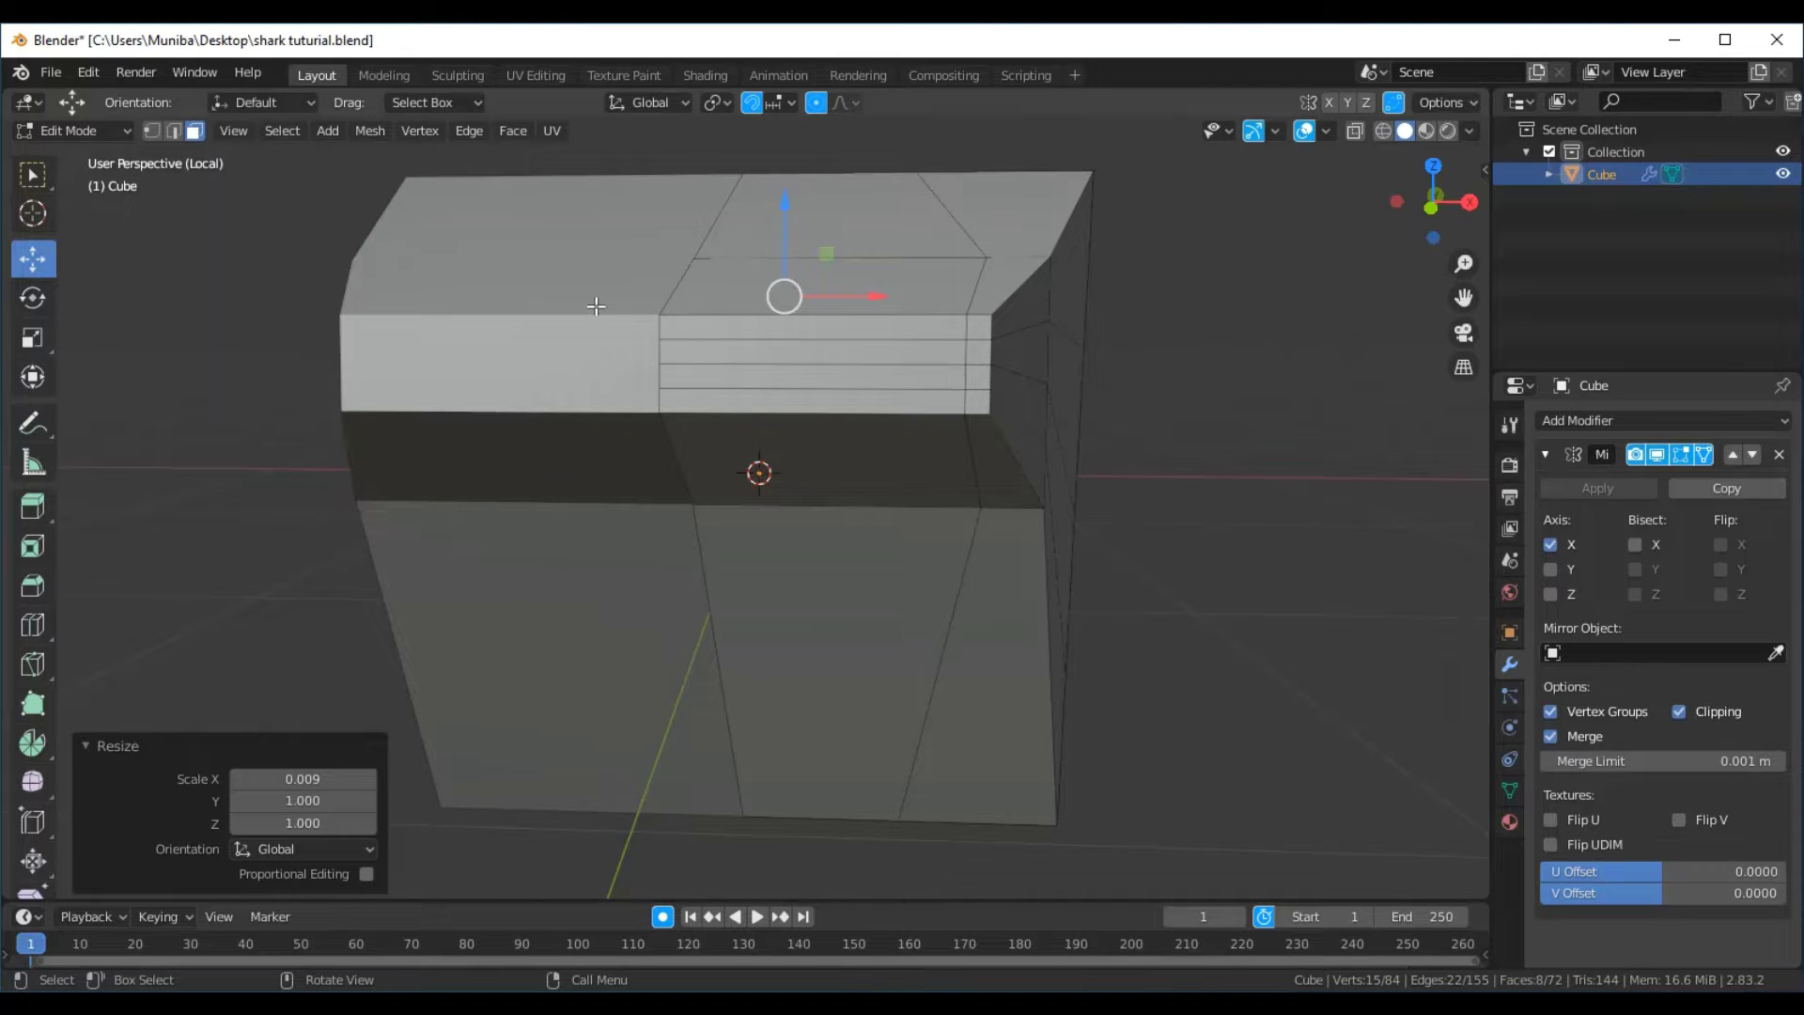
pyautogui.moveTo(683, 325); pyautogui.dragTo(788, 365)
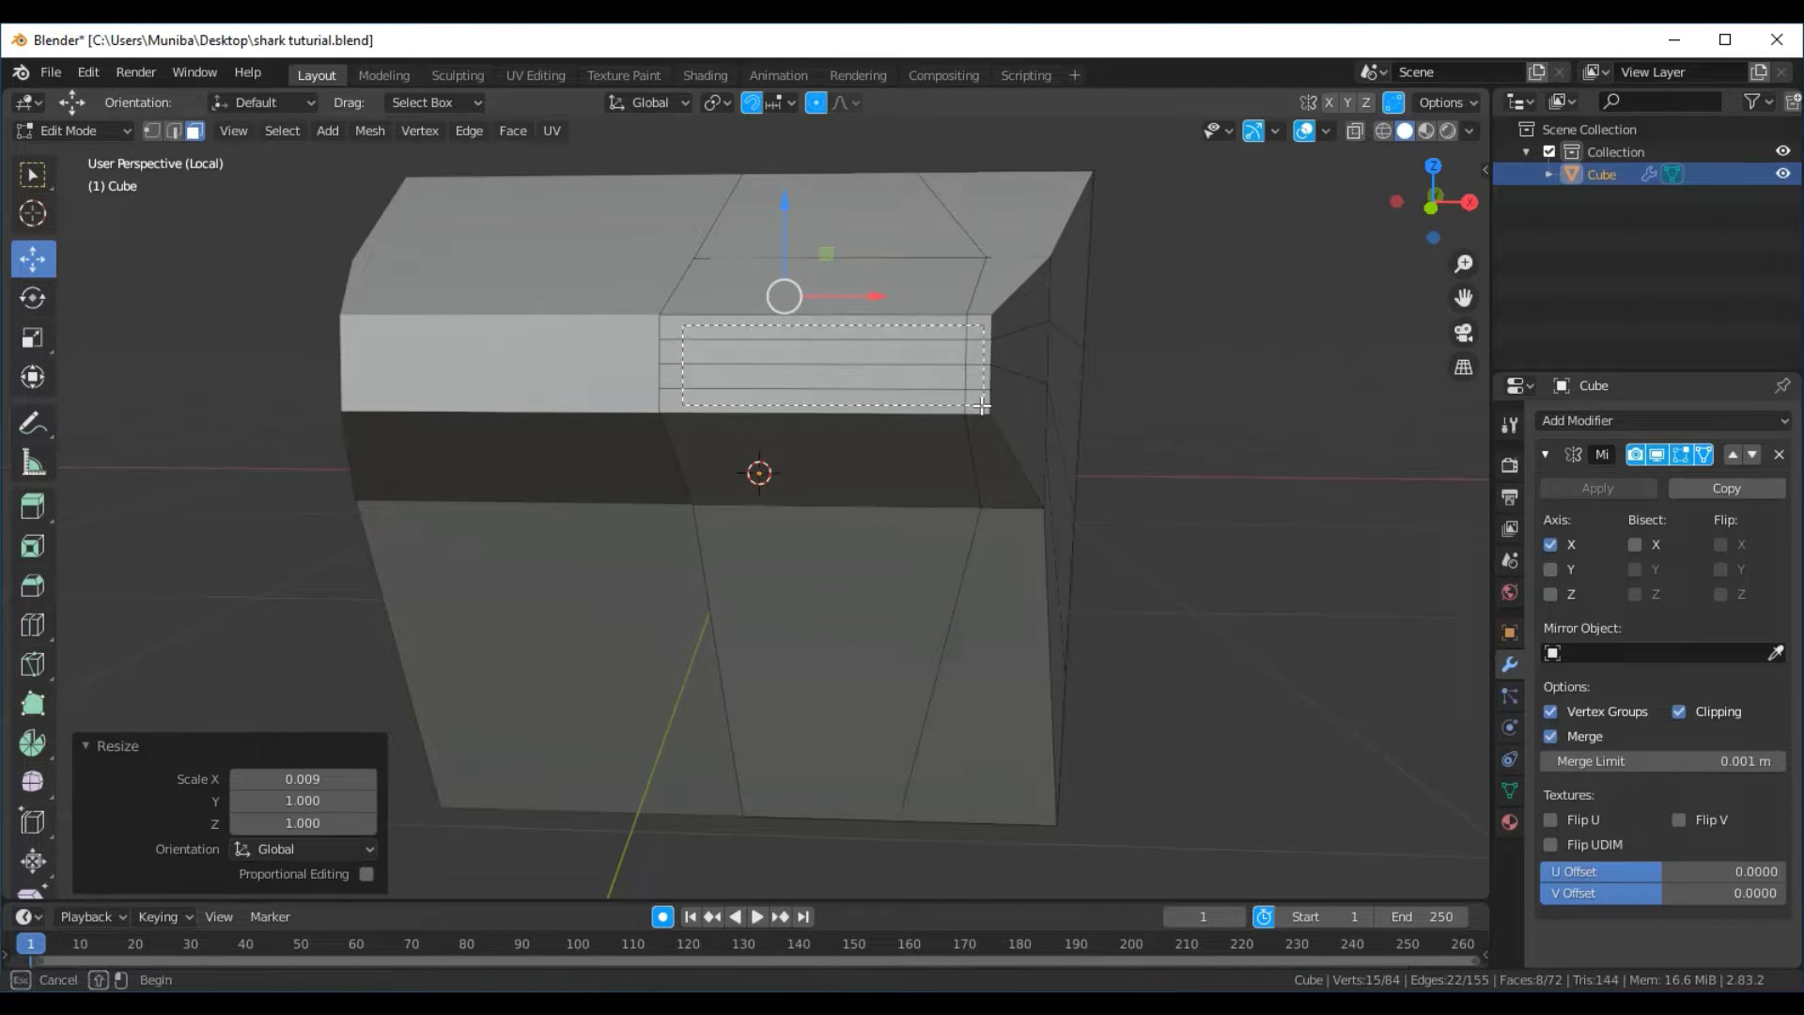
pyautogui.moveTo(982, 405); pyautogui.dragTo(978, 400)
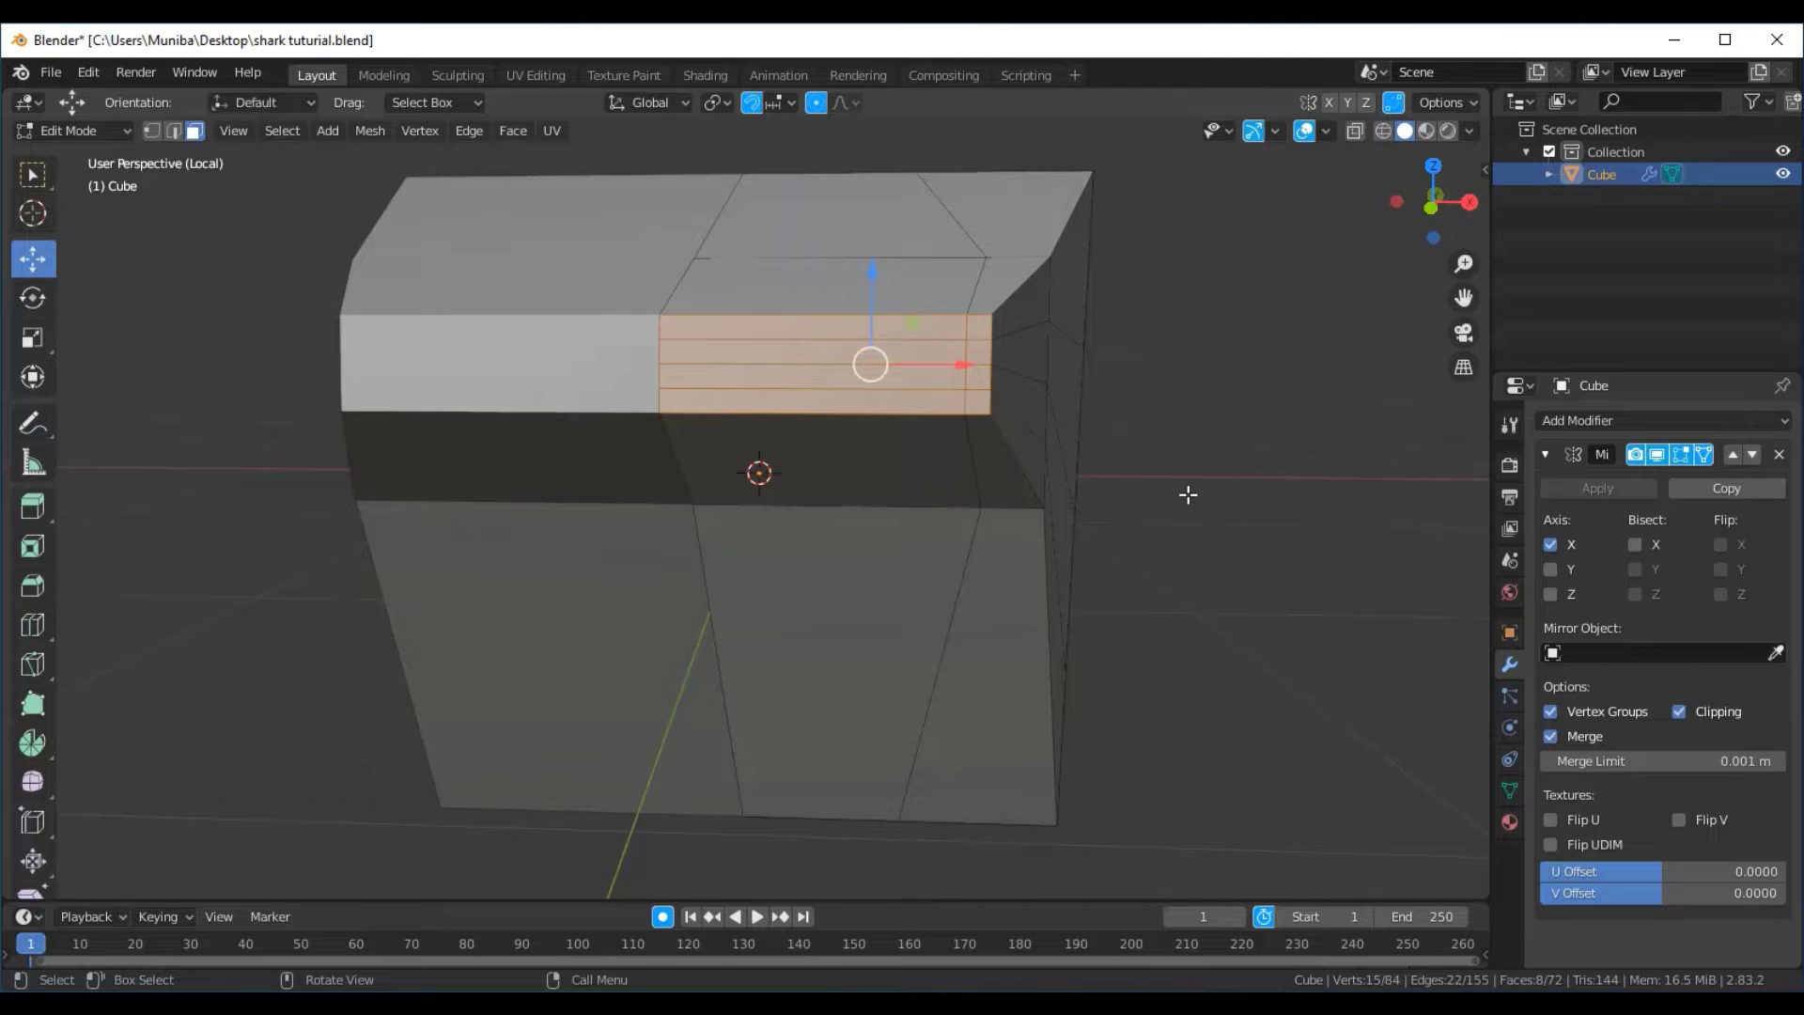
pyautogui.press('s')
pyautogui.press('x')
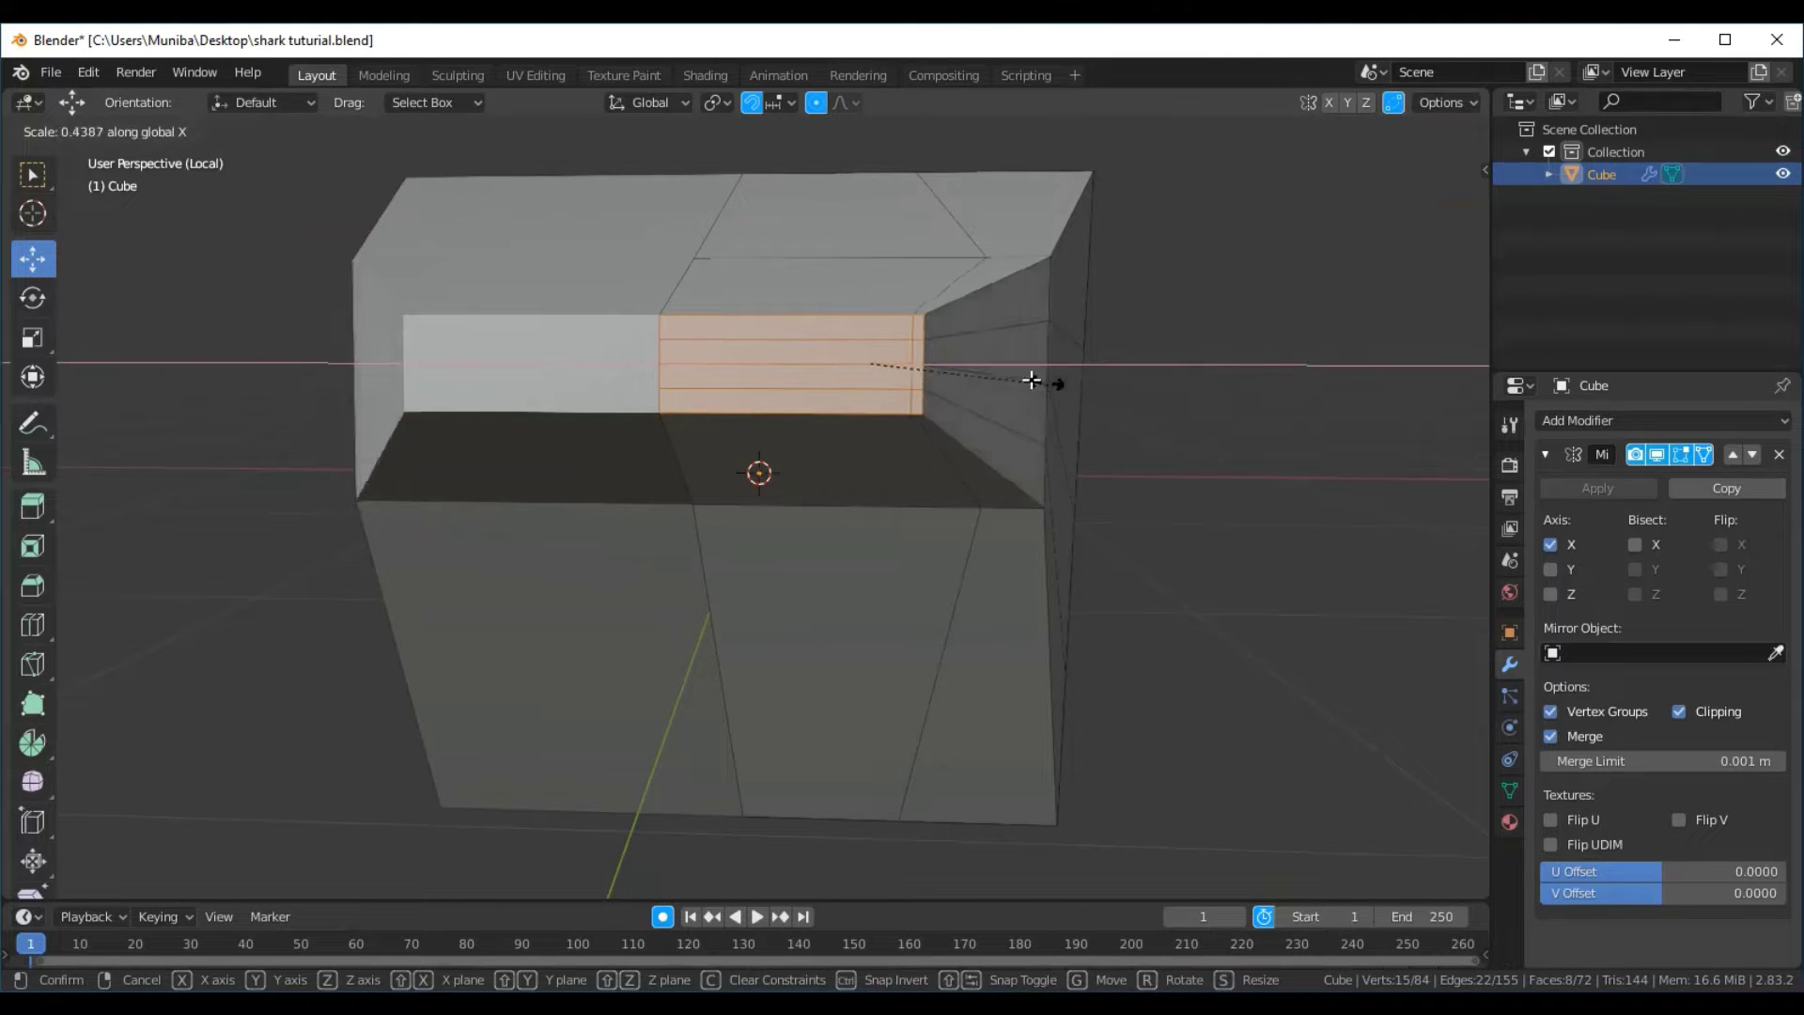
pyautogui.click(829, 360)
pyautogui.moveTo(1079, 375)
pyautogui.mouseDown(button='middle')
pyautogui.moveTo(991, 432)
pyautogui.moveTo(1015, 363)
pyautogui.moveTo(1039, 398)
pyautogui.moveTo(1092, 375)
pyautogui.mouseUp(button='middle')
pyautogui.moveTo(1115, 248)
pyautogui.mouseDown(button='middle')
pyautogui.moveTo(1108, 270)
pyautogui.moveTo(1017, 248)
pyautogui.mouseUp(button='middle')
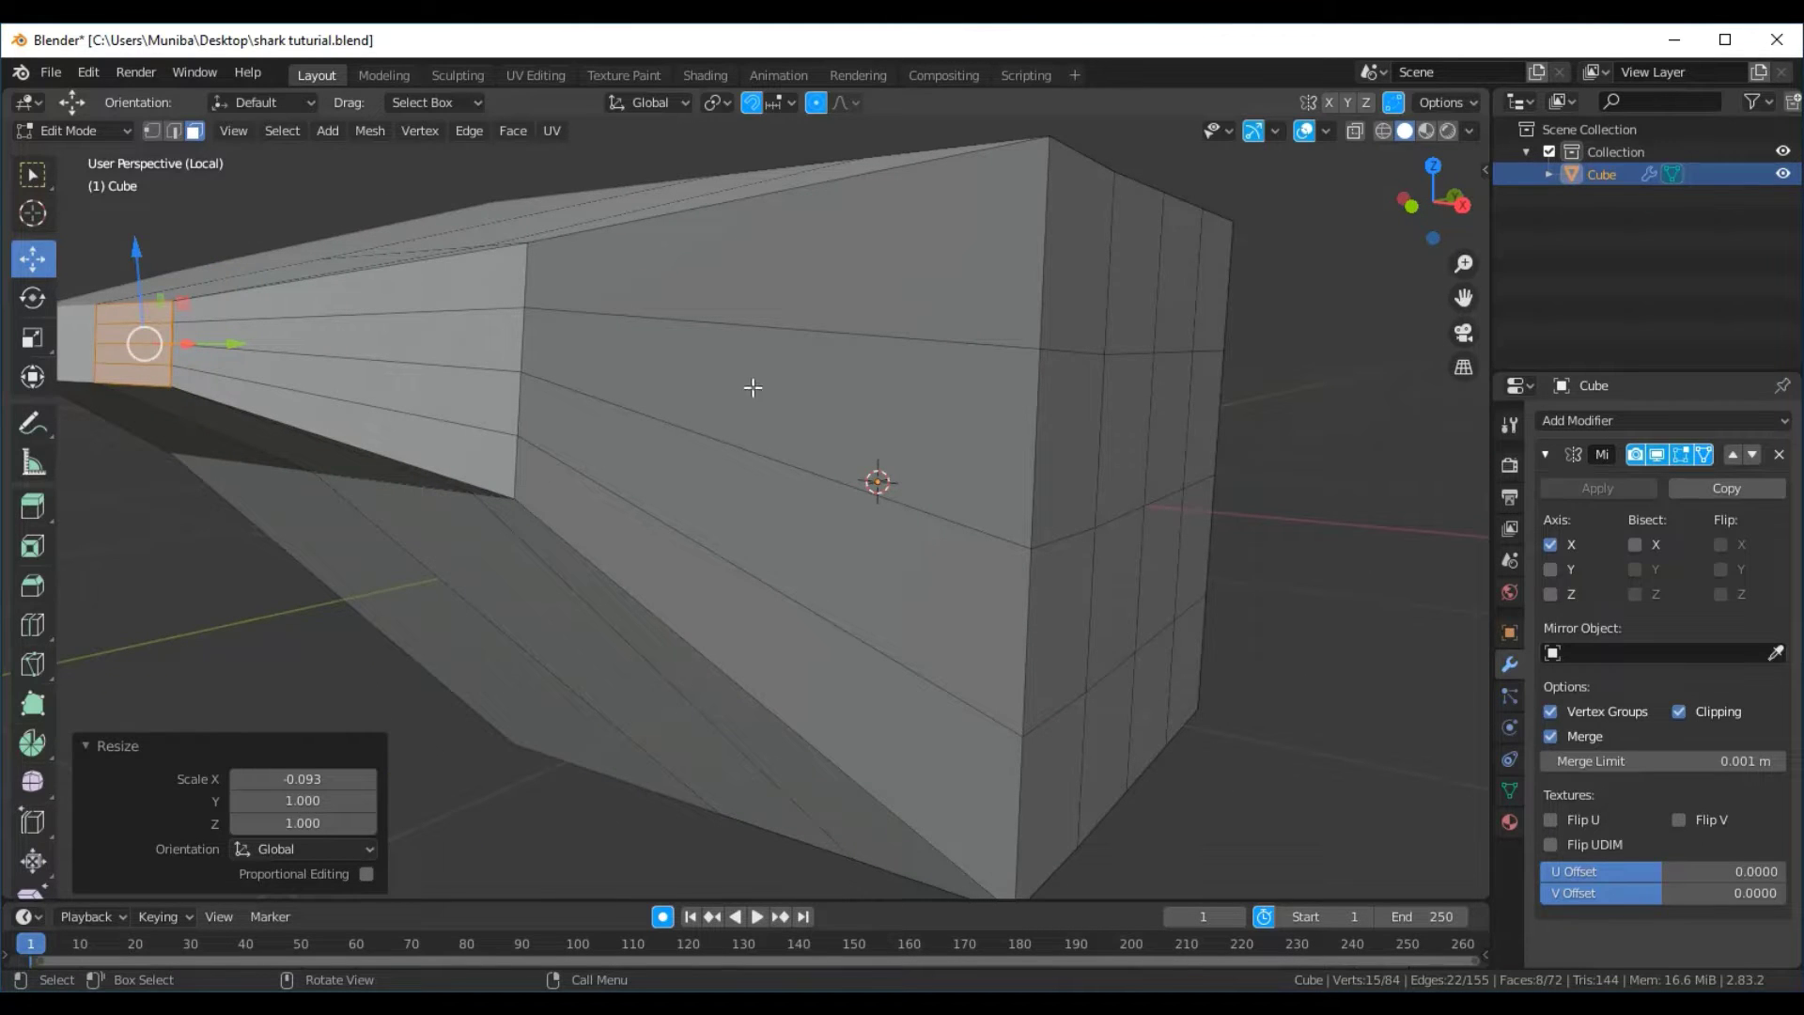
pyautogui.moveTo(753, 387); pyautogui.dragTo(852, 371, button='middle')
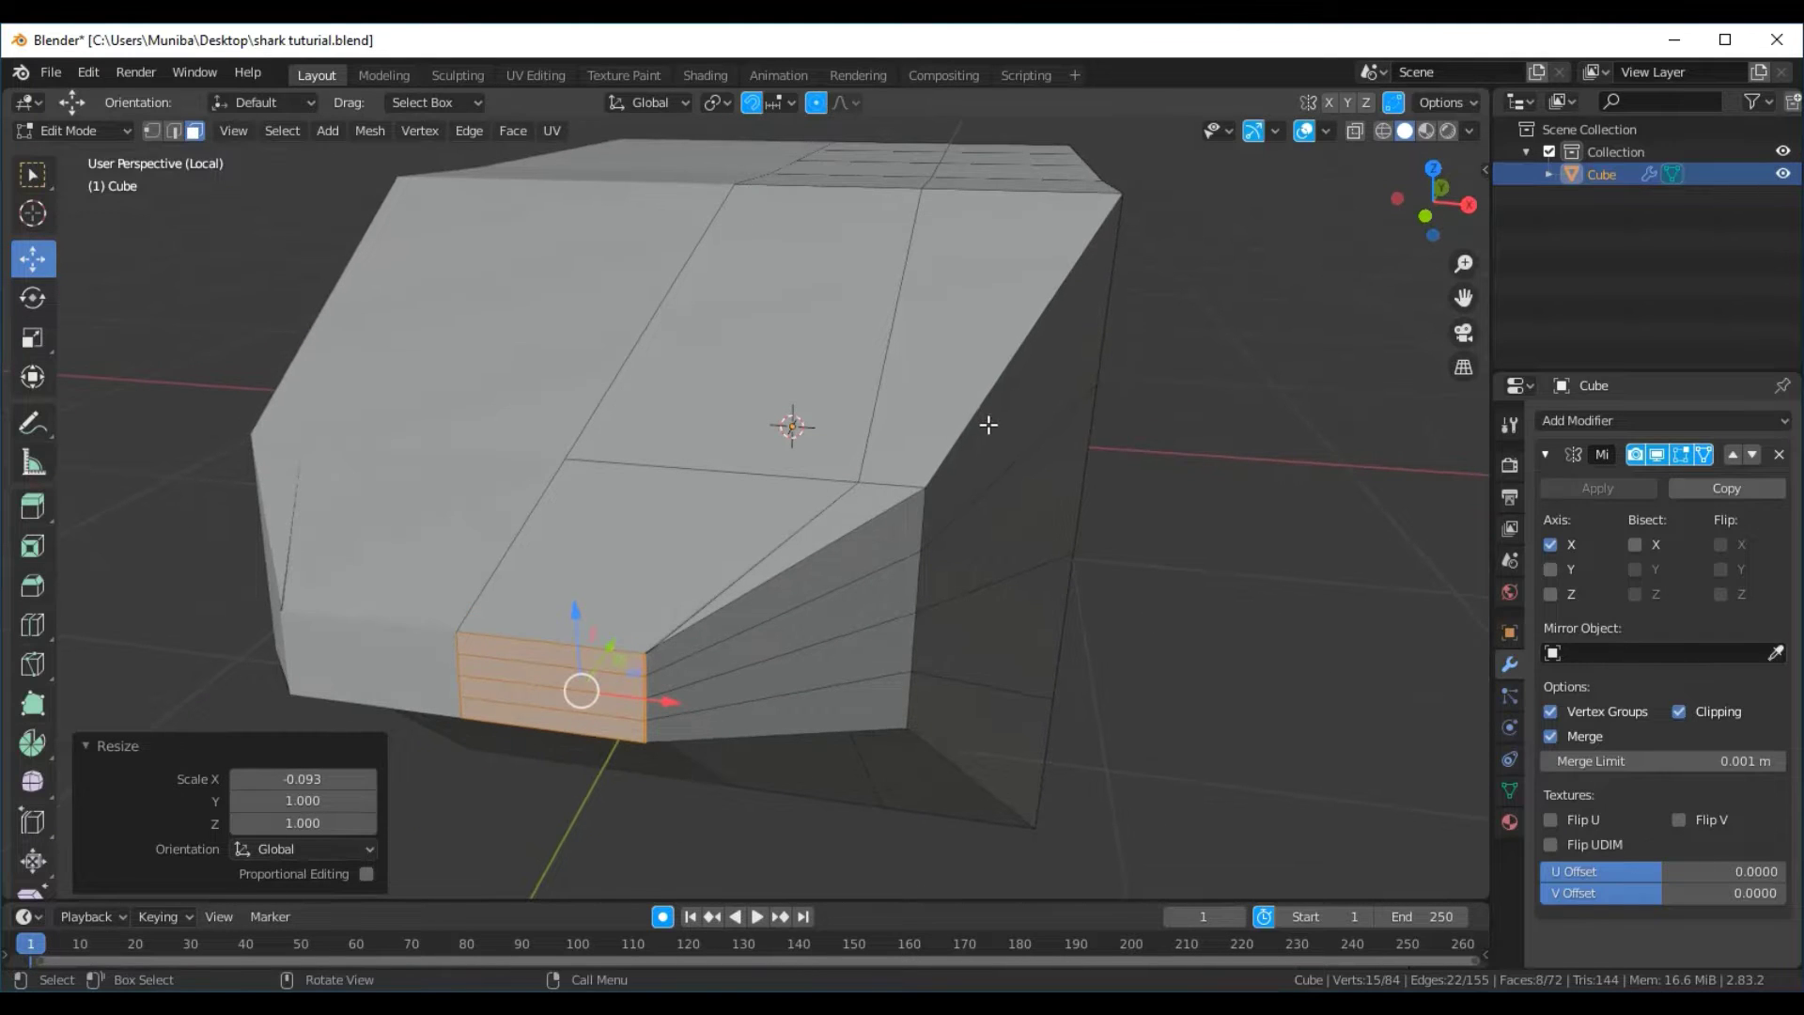
pyautogui.moveTo(988, 425); pyautogui.dragTo(1002, 403, button='middle')
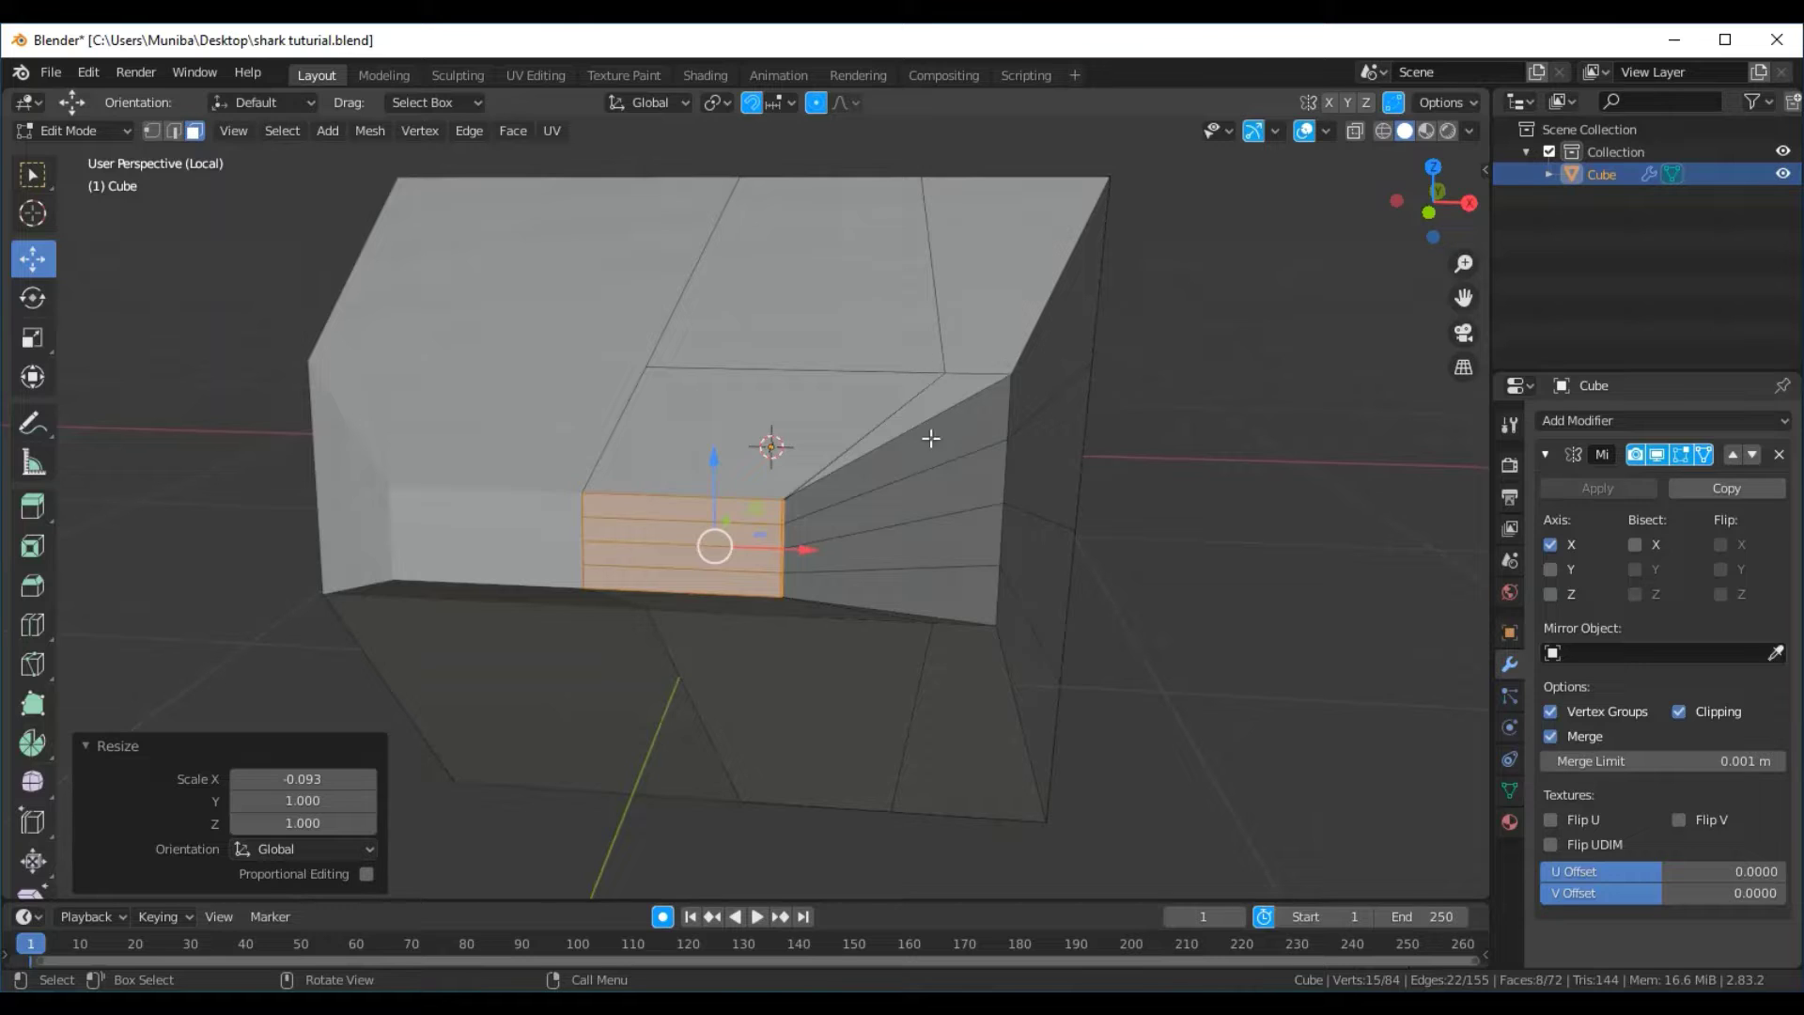
# In vertex mode, select the five-vertex side column and slide it inward along X
pyautogui.click(154, 132)
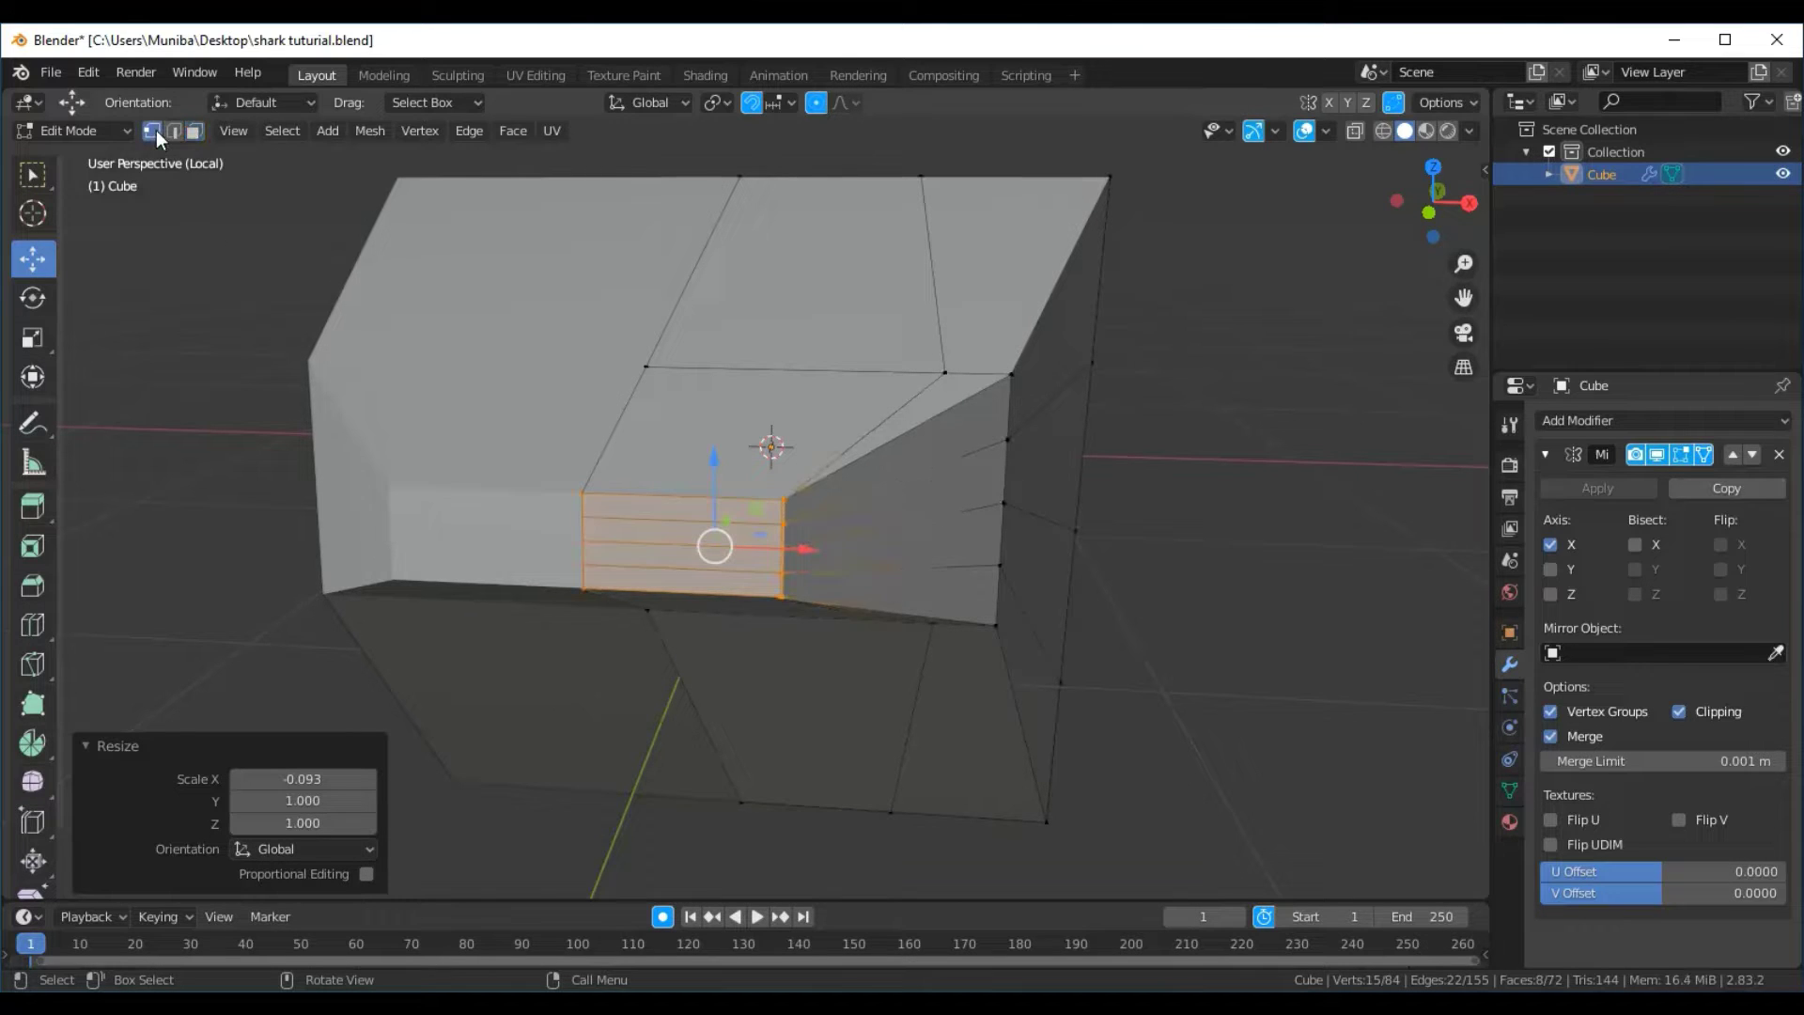
pyautogui.click(1012, 376)
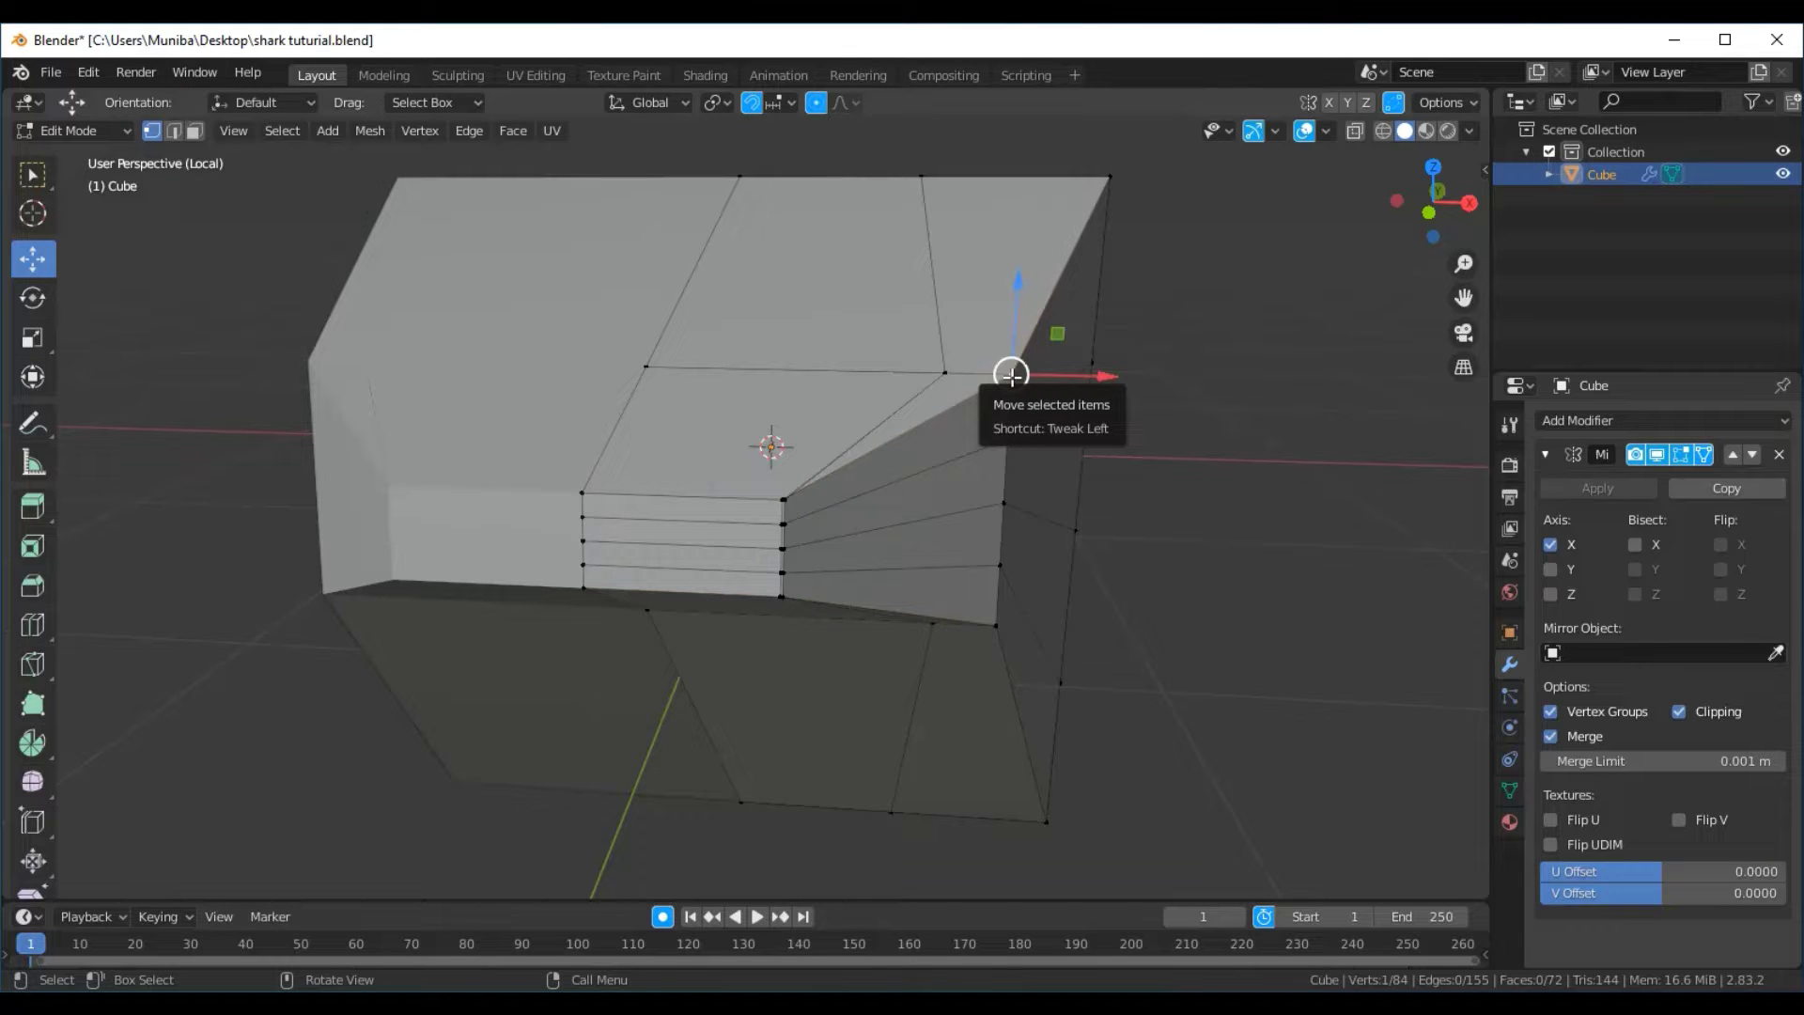
pyautogui.keyDown('shift'); pyautogui.click(1004, 437); pyautogui.keyUp('shift')
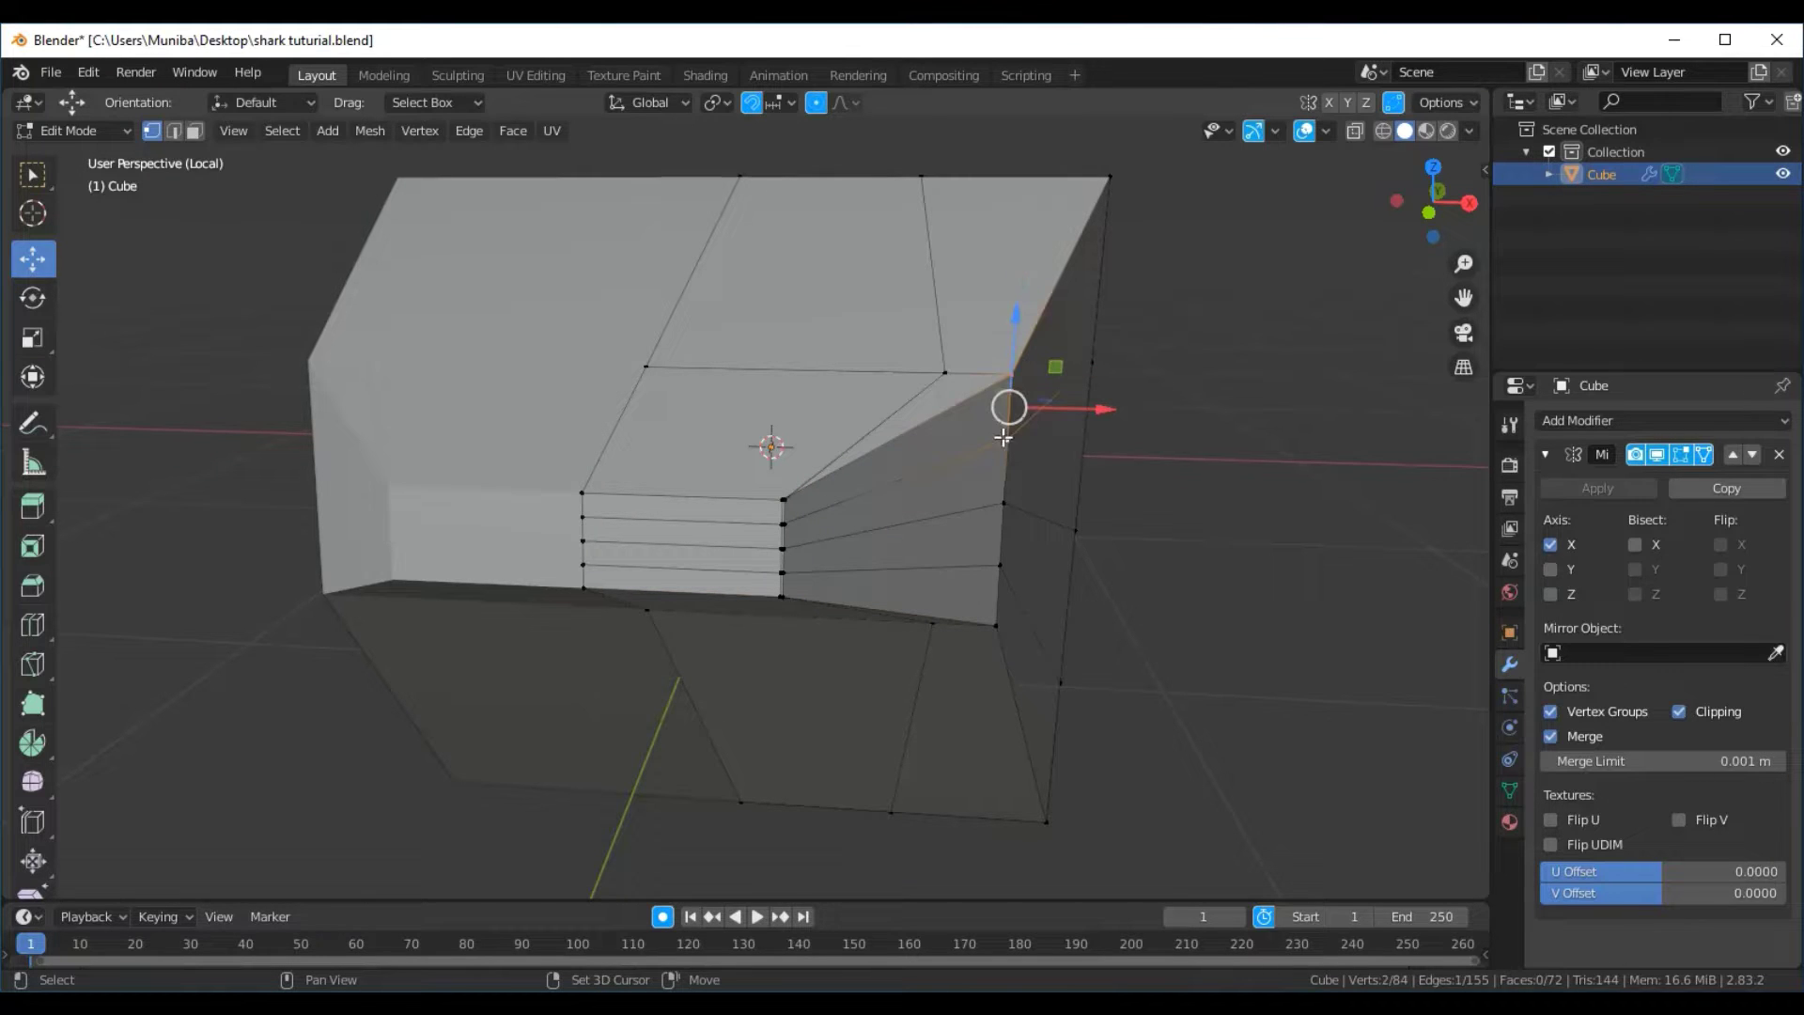
pyautogui.keyDown('shift'); pyautogui.click(998, 504); pyautogui.keyUp('shift')
pyautogui.keyDown('shift'); pyautogui.click(998, 567); pyautogui.keyUp('shift')
pyautogui.keyDown('shift'); pyautogui.click(995, 620); pyautogui.keyUp('shift')
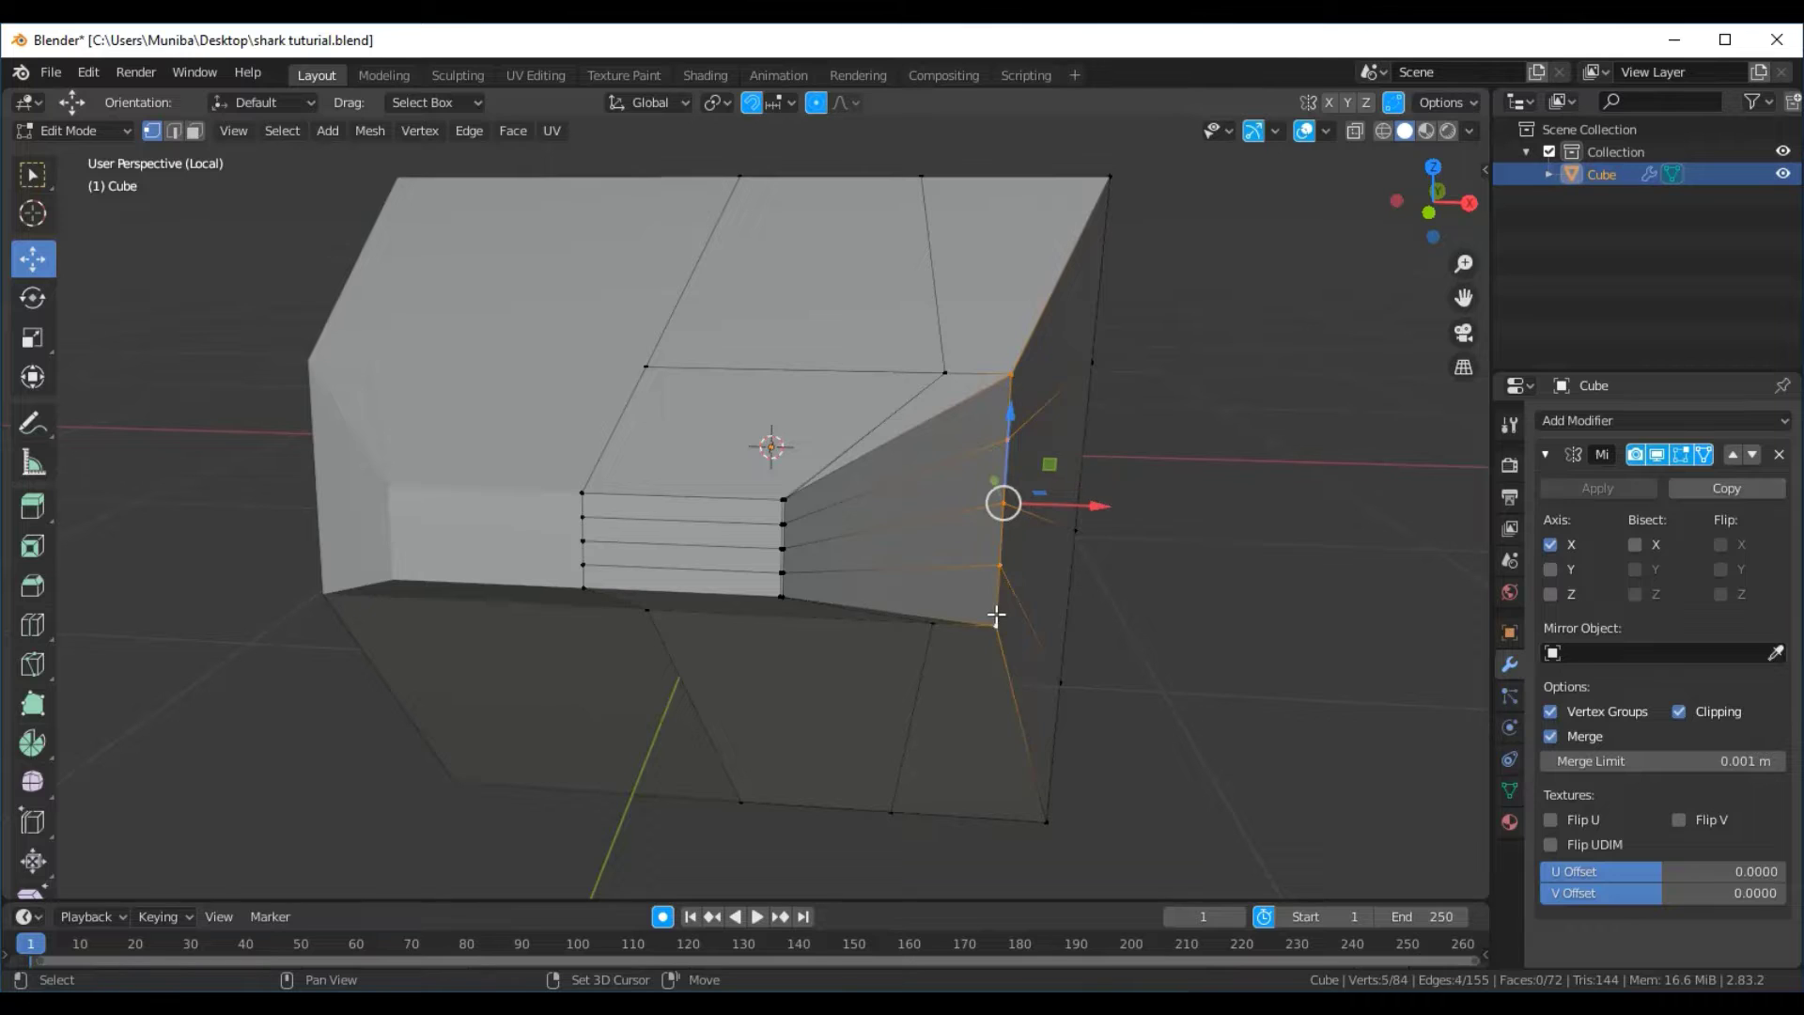
pyautogui.moveTo(1105, 505); pyautogui.dragTo(1066, 495)
pyautogui.moveTo(1184, 608)
pyautogui.mouseDown(button='middle')
pyautogui.moveTo(1209, 603)
pyautogui.moveTo(926, 328)
pyautogui.mouseUp(button='middle')
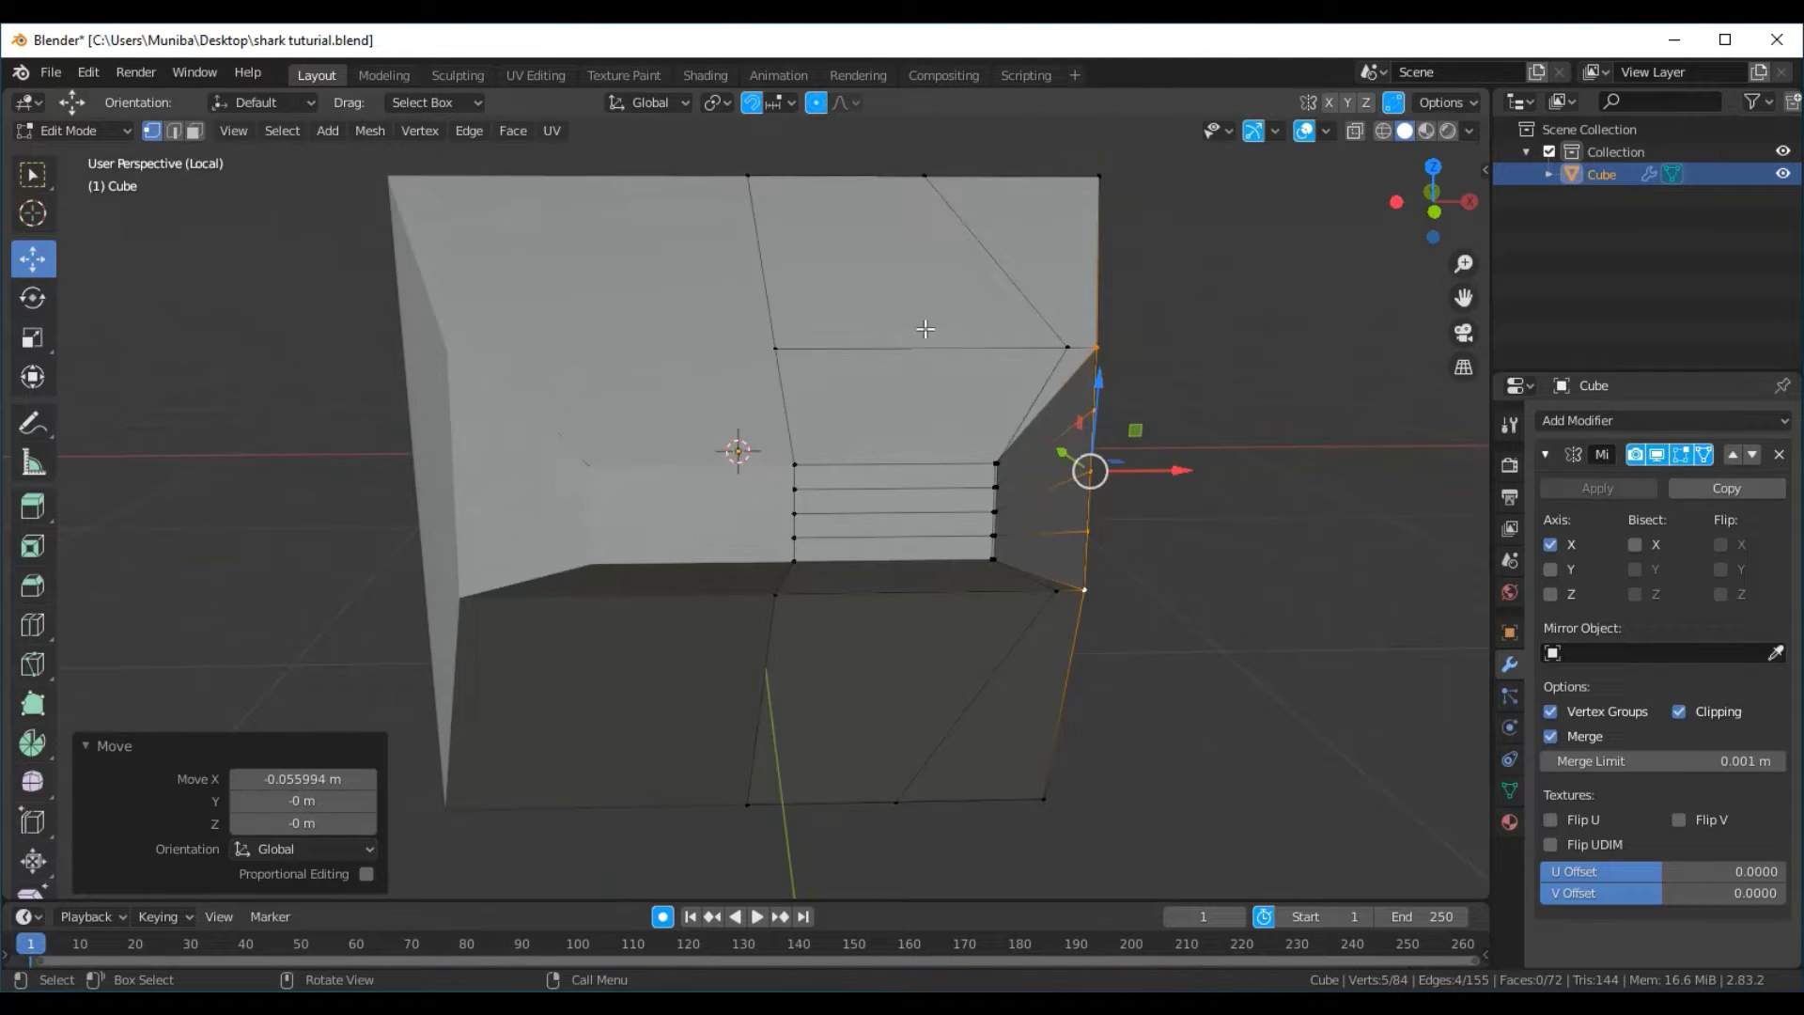
# Move two side-corner vertices inward along the X axis
pyautogui.click(1064, 349)
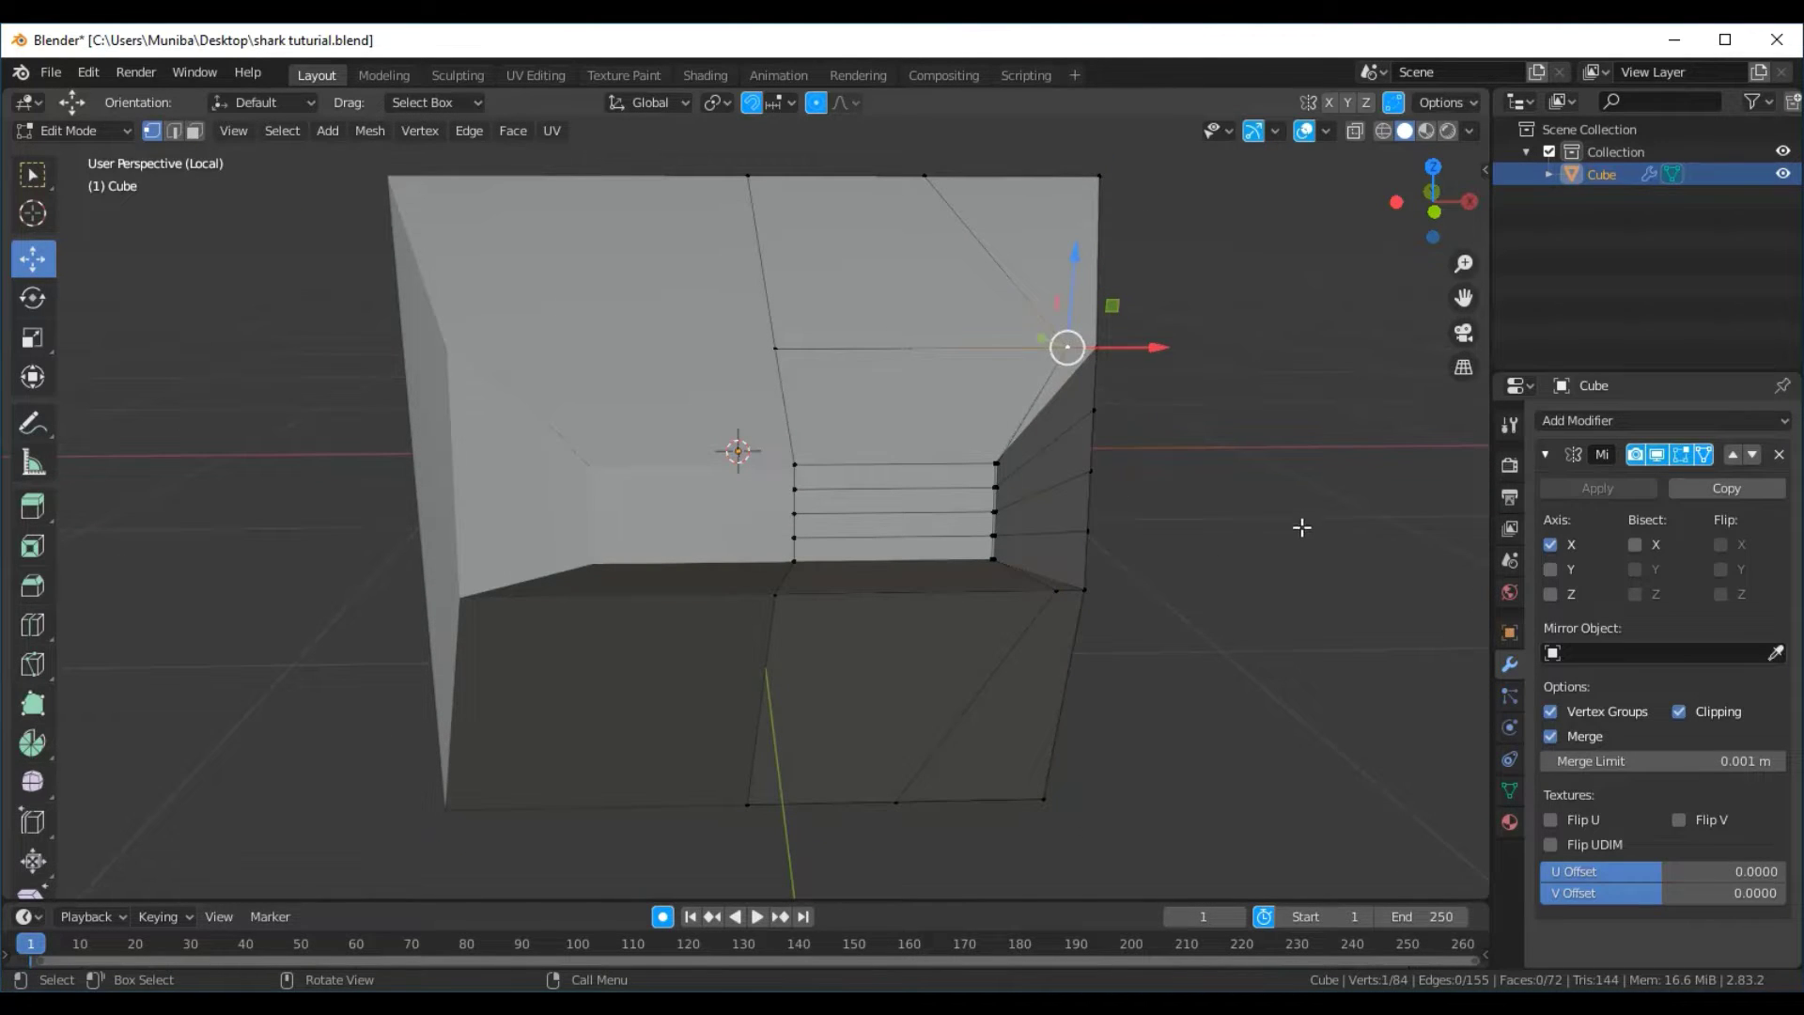
pyautogui.keyDown('shift'); pyautogui.click(1053, 593); pyautogui.keyUp('shift')
pyautogui.press('g')
pyautogui.press('x')
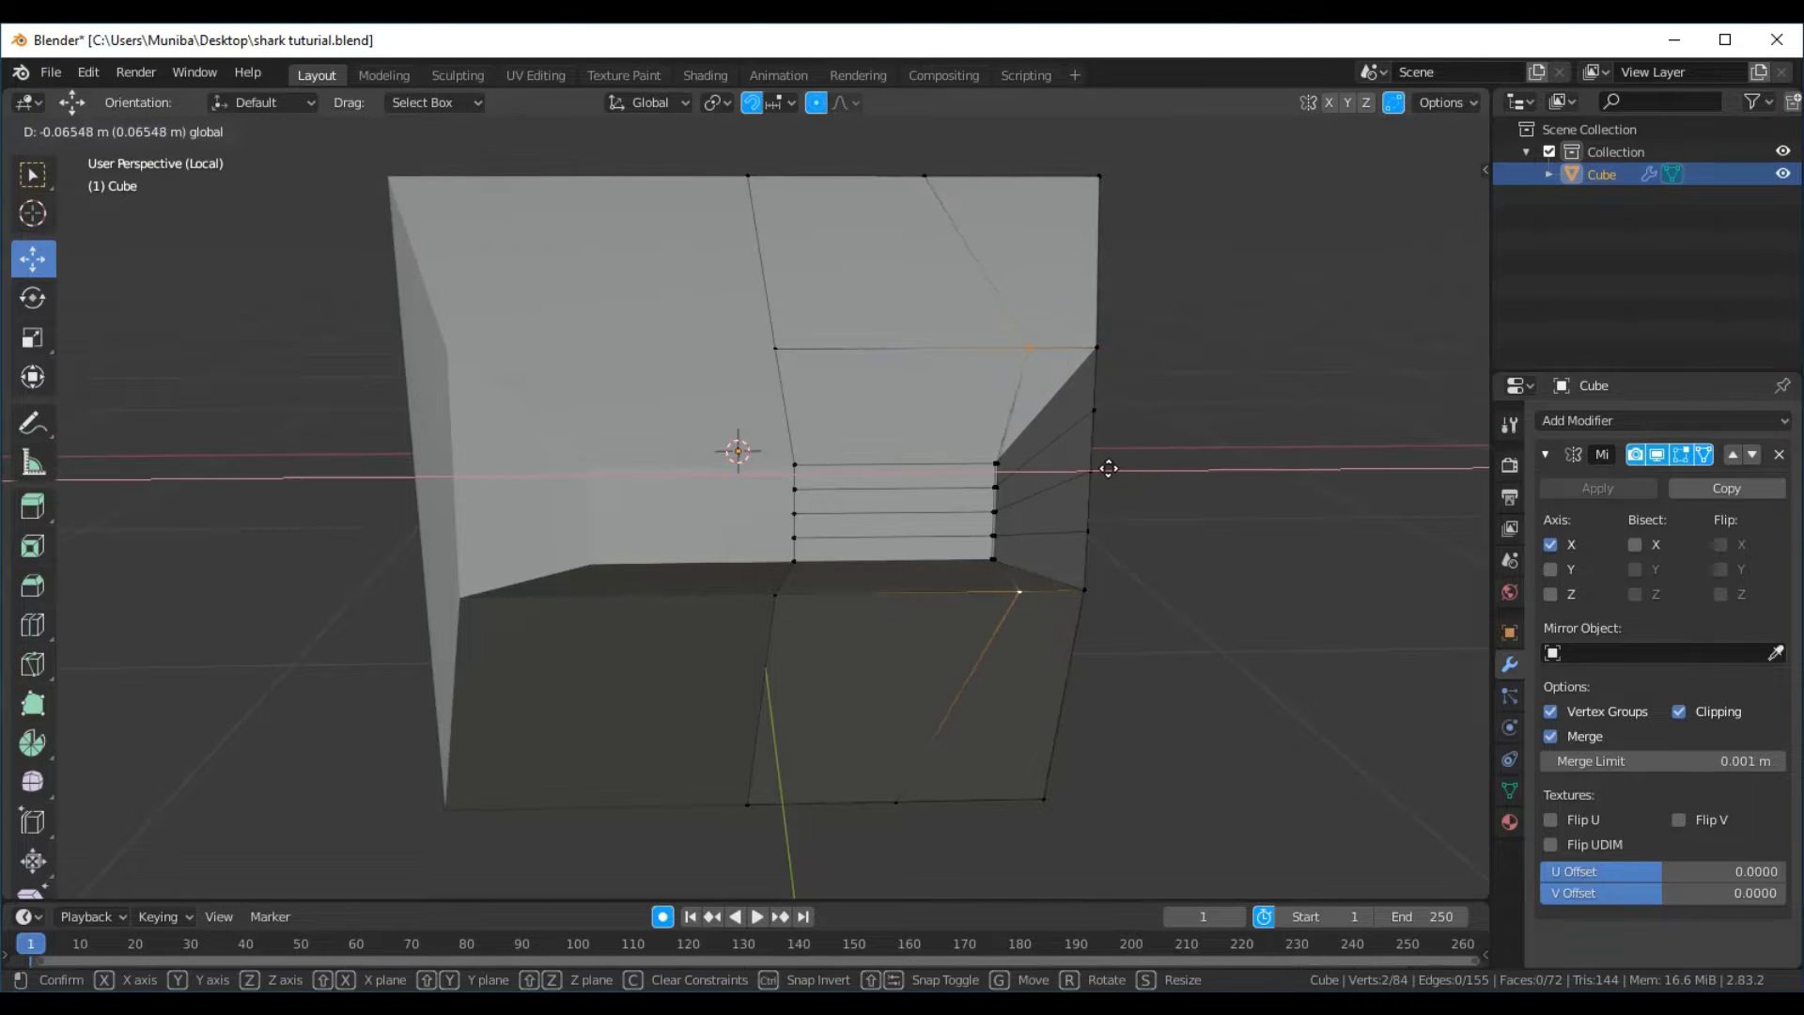
pyautogui.click(1081, 465)
pyautogui.moveTo(1216, 572)
pyautogui.mouseDown(button='middle')
pyautogui.moveTo(1150, 613)
pyautogui.moveTo(1107, 560)
pyautogui.moveTo(1140, 535)
pyautogui.moveTo(1077, 560)
pyautogui.moveTo(1136, 536)
pyautogui.moveTo(1171, 573)
pyautogui.moveTo(1215, 563)
pyautogui.moveTo(1109, 552)
pyautogui.mouseUp(button='middle')
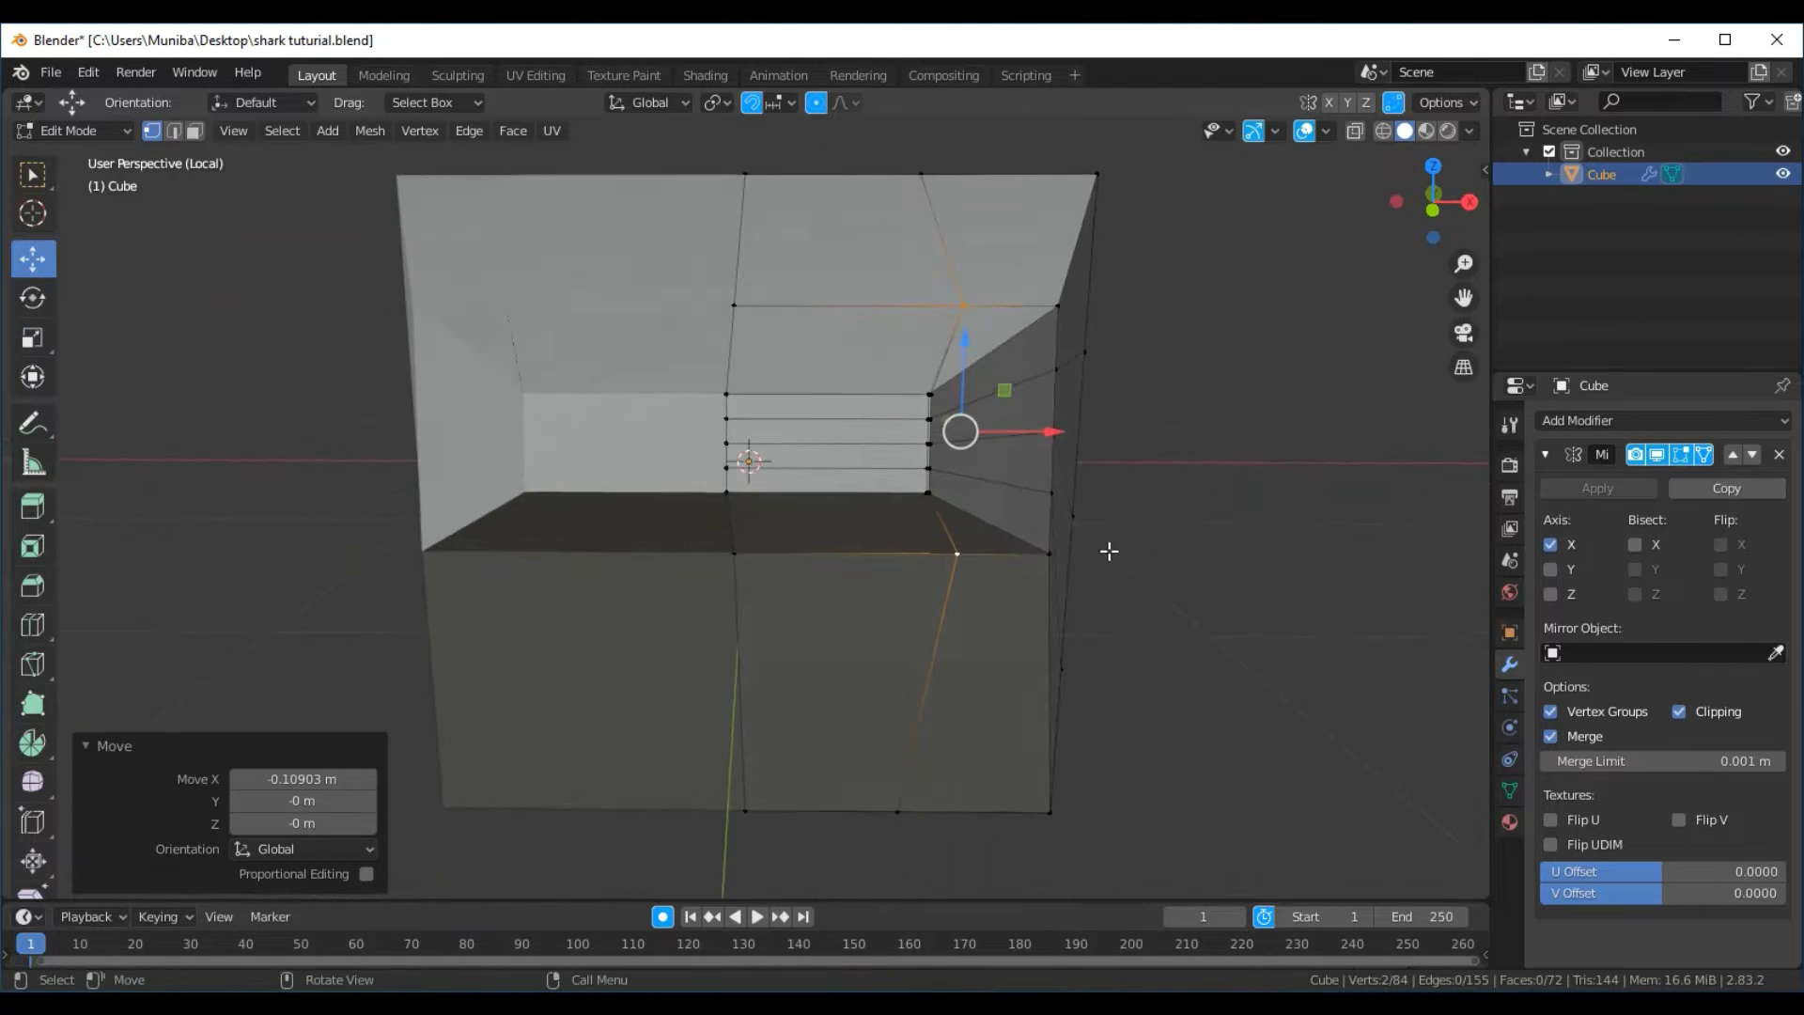
# Box-select the vertices at the mouth slots' corner and nudge them to -0.021191 m on X
pyautogui.click(928, 393)
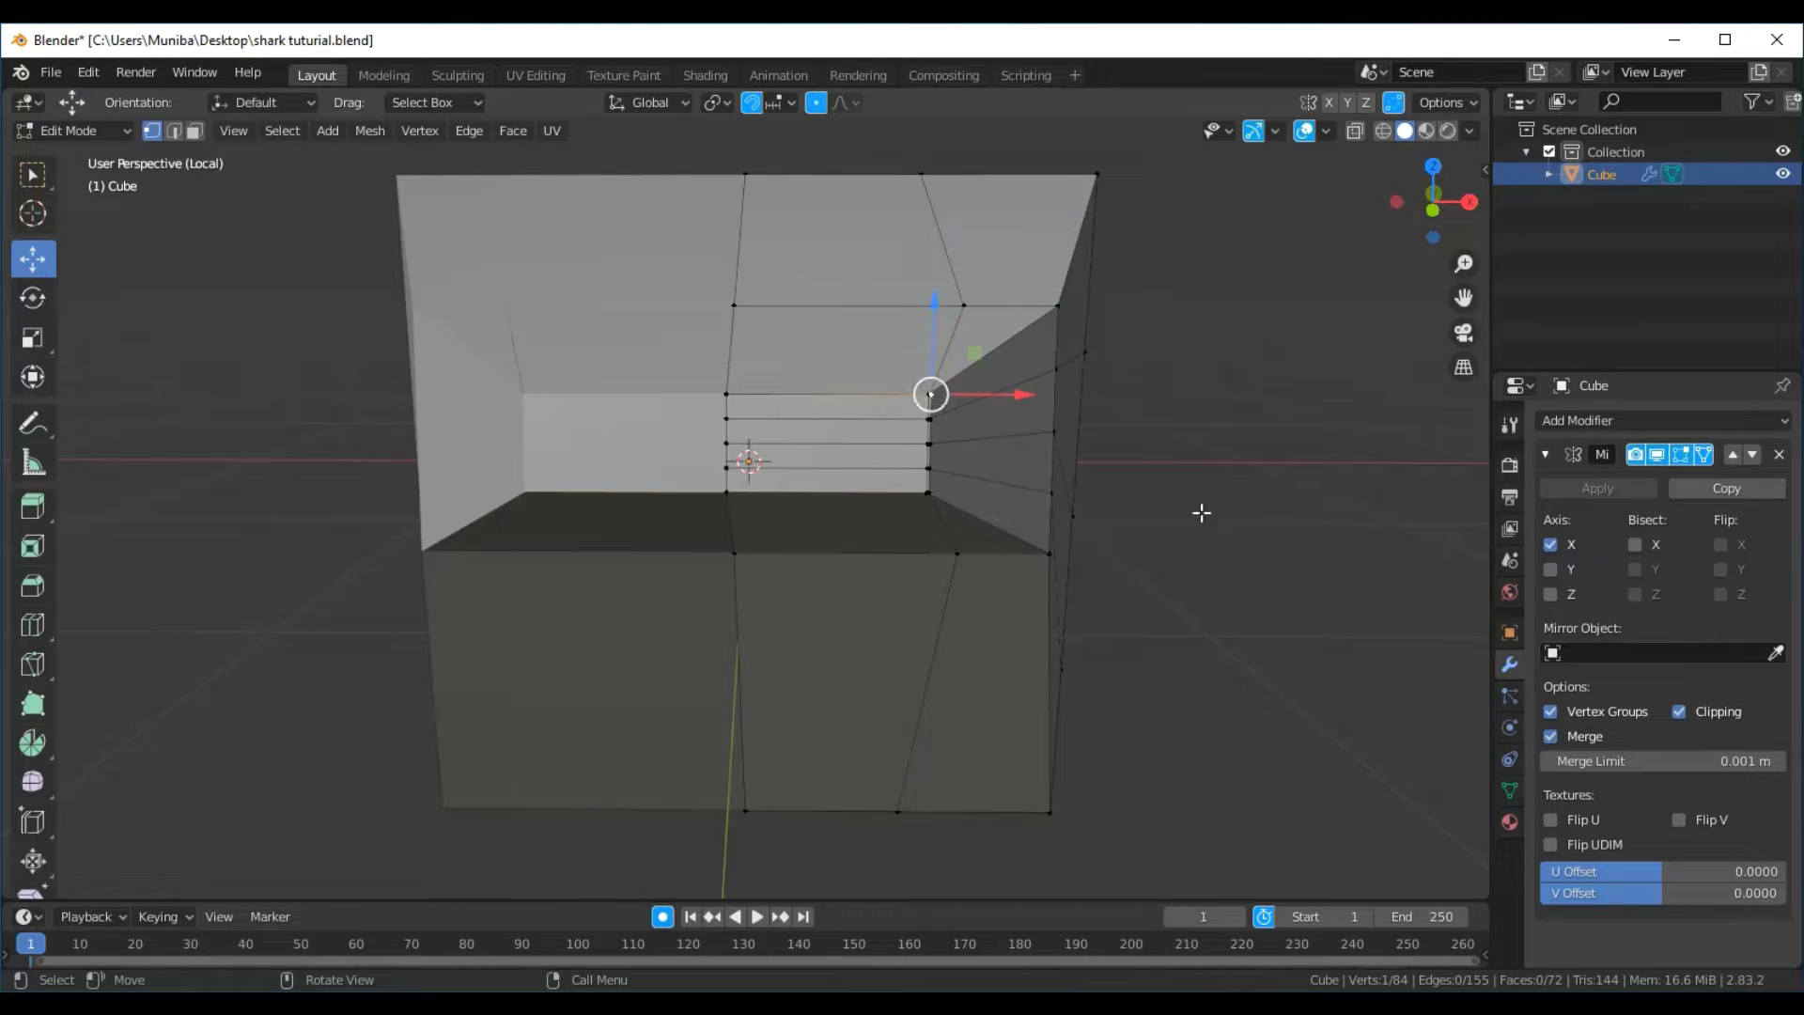
pyautogui.click(1178, 489)
pyautogui.press('b')
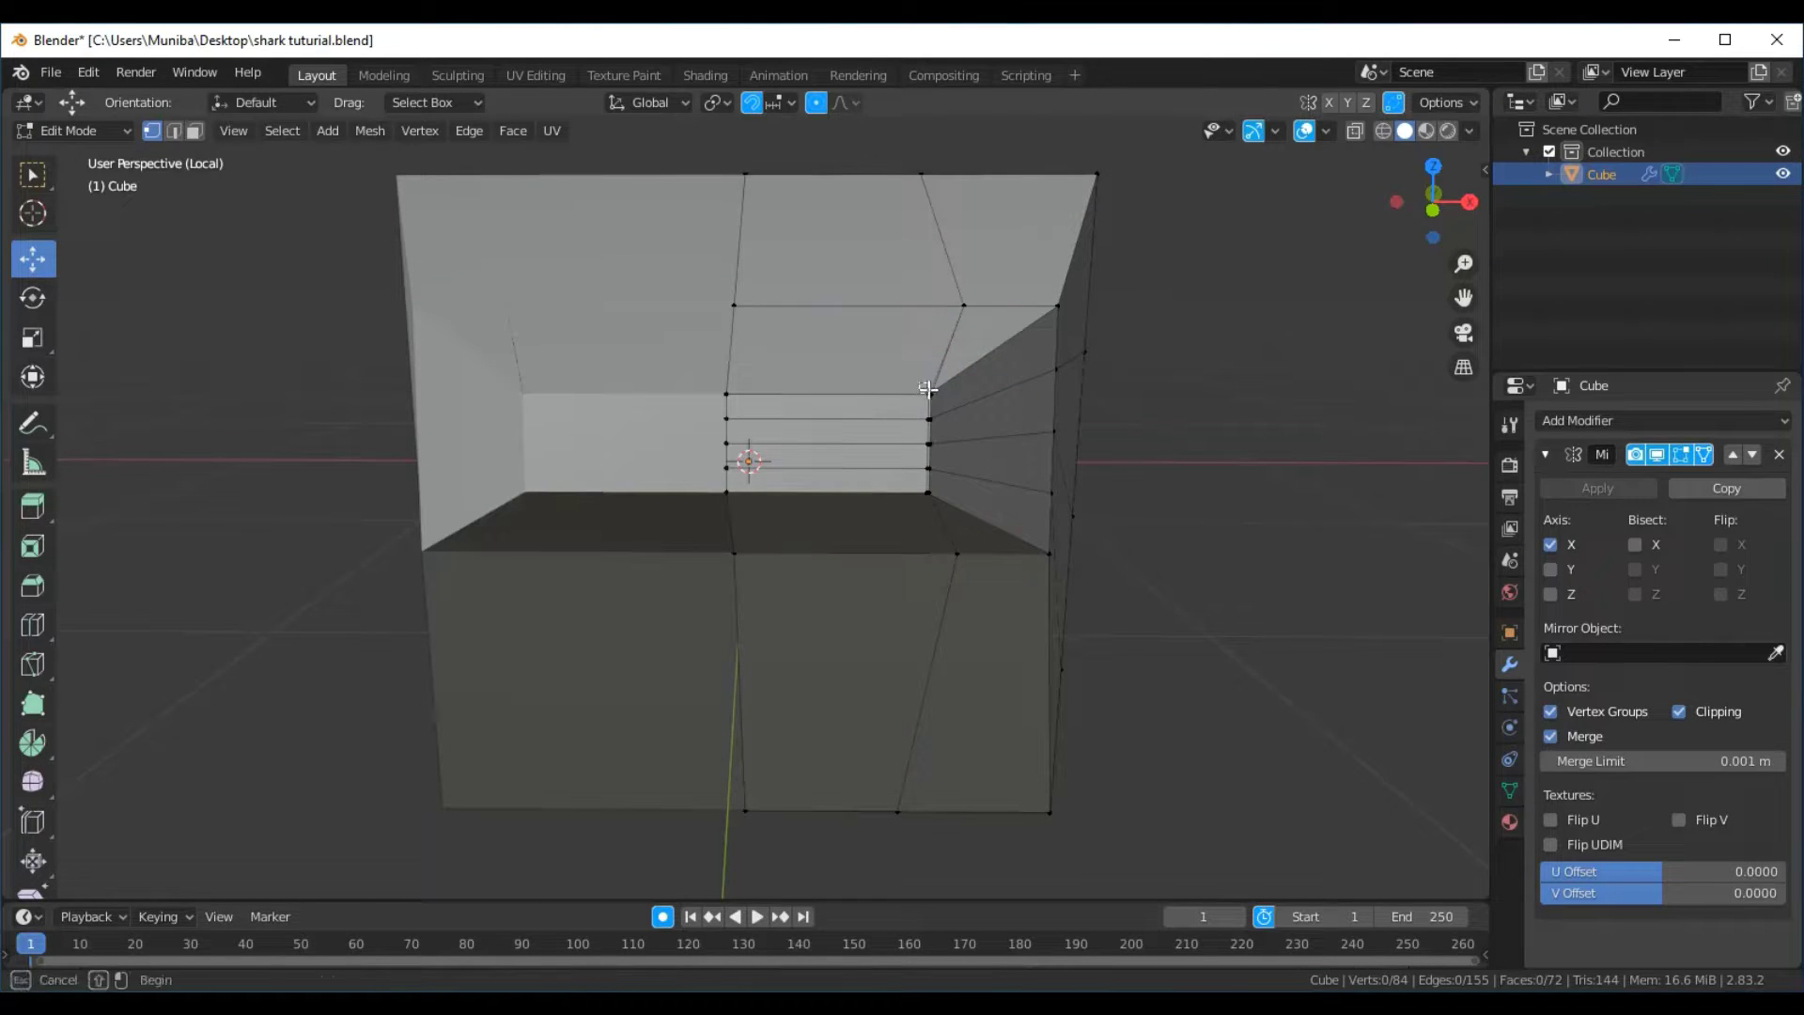
pyautogui.moveTo(940, 408)
pyautogui.mouseDown()
pyautogui.moveTo(919, 383)
pyautogui.moveTo(1002, 399)
pyautogui.mouseUp()
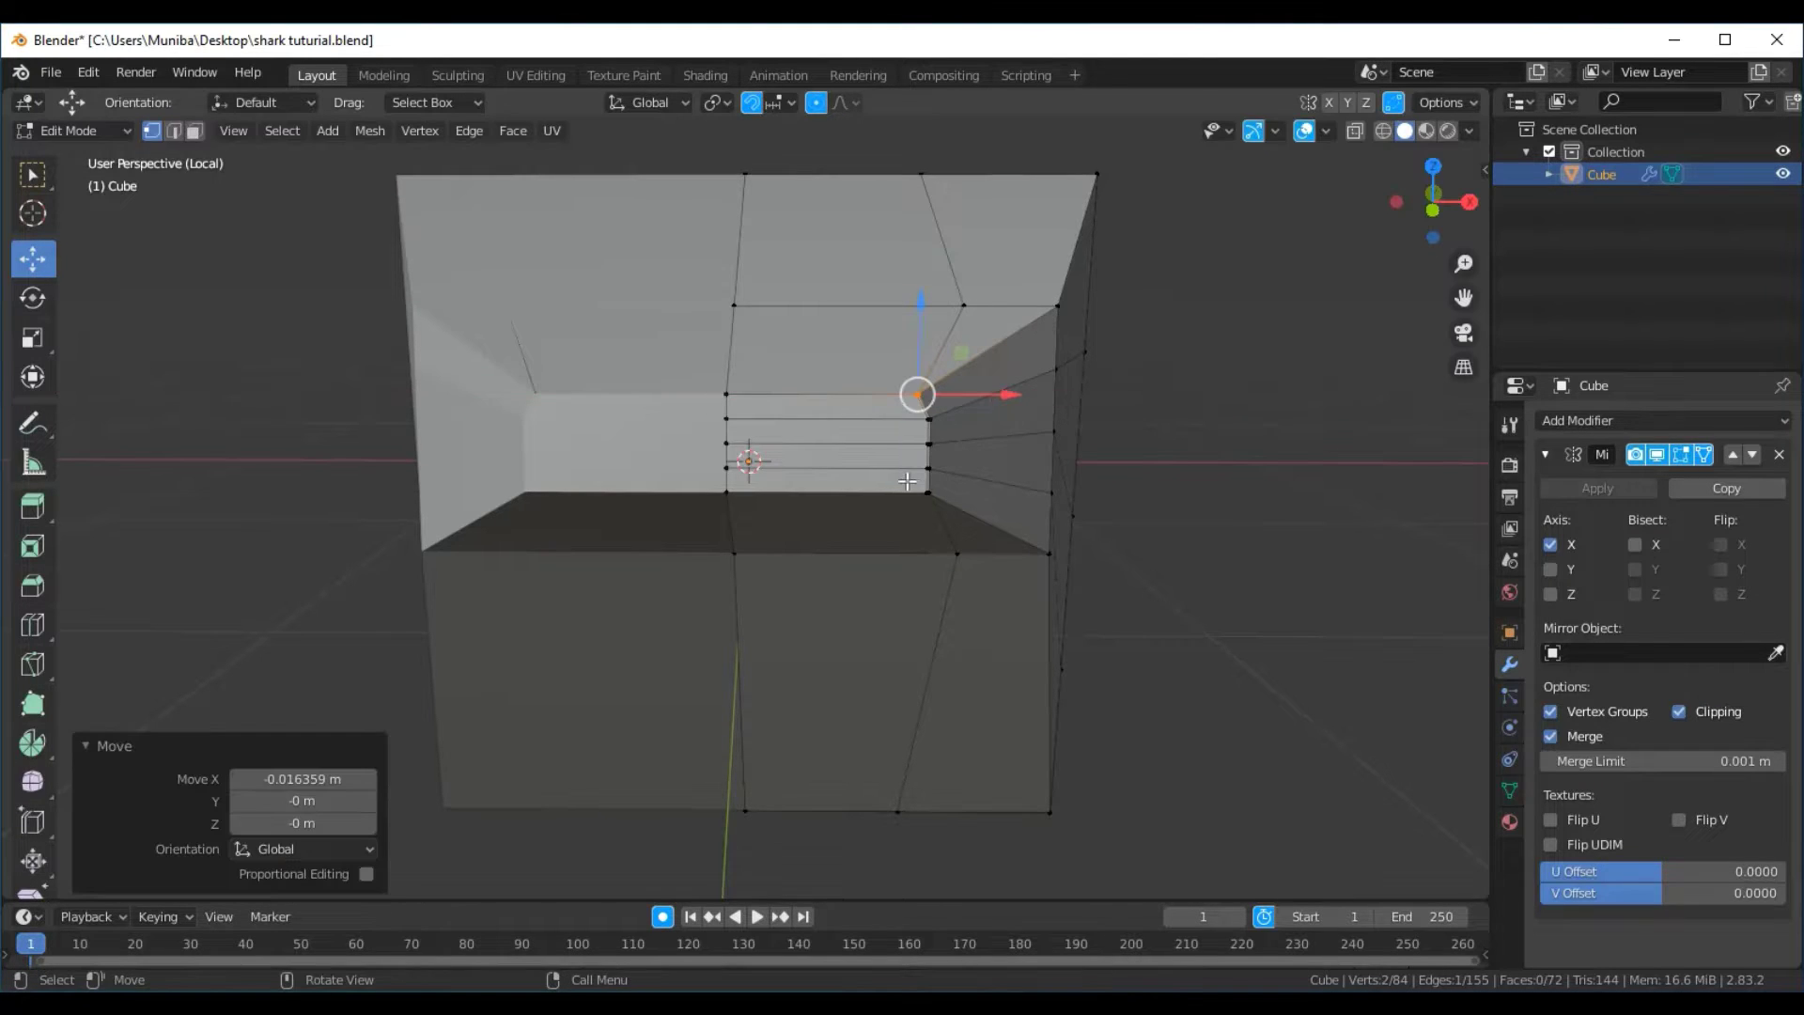
pyautogui.press('b')
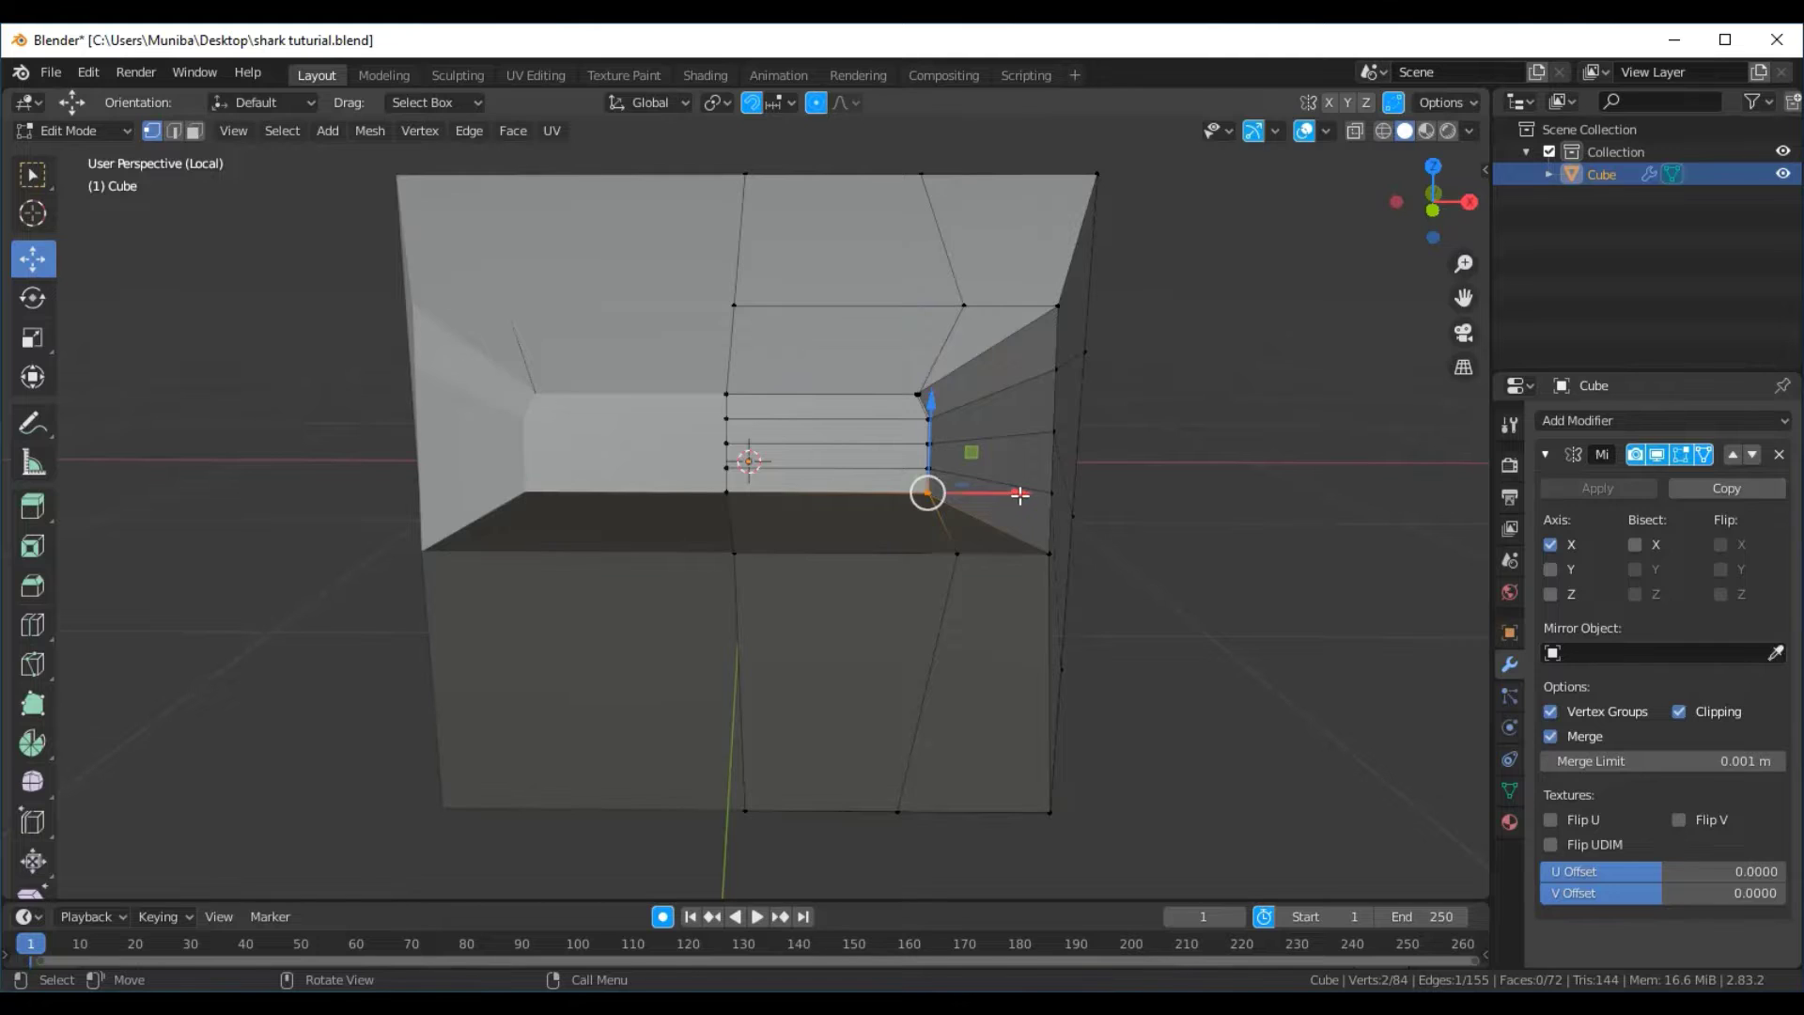
pyautogui.moveTo(1019, 496); pyautogui.dragTo(1003, 489)
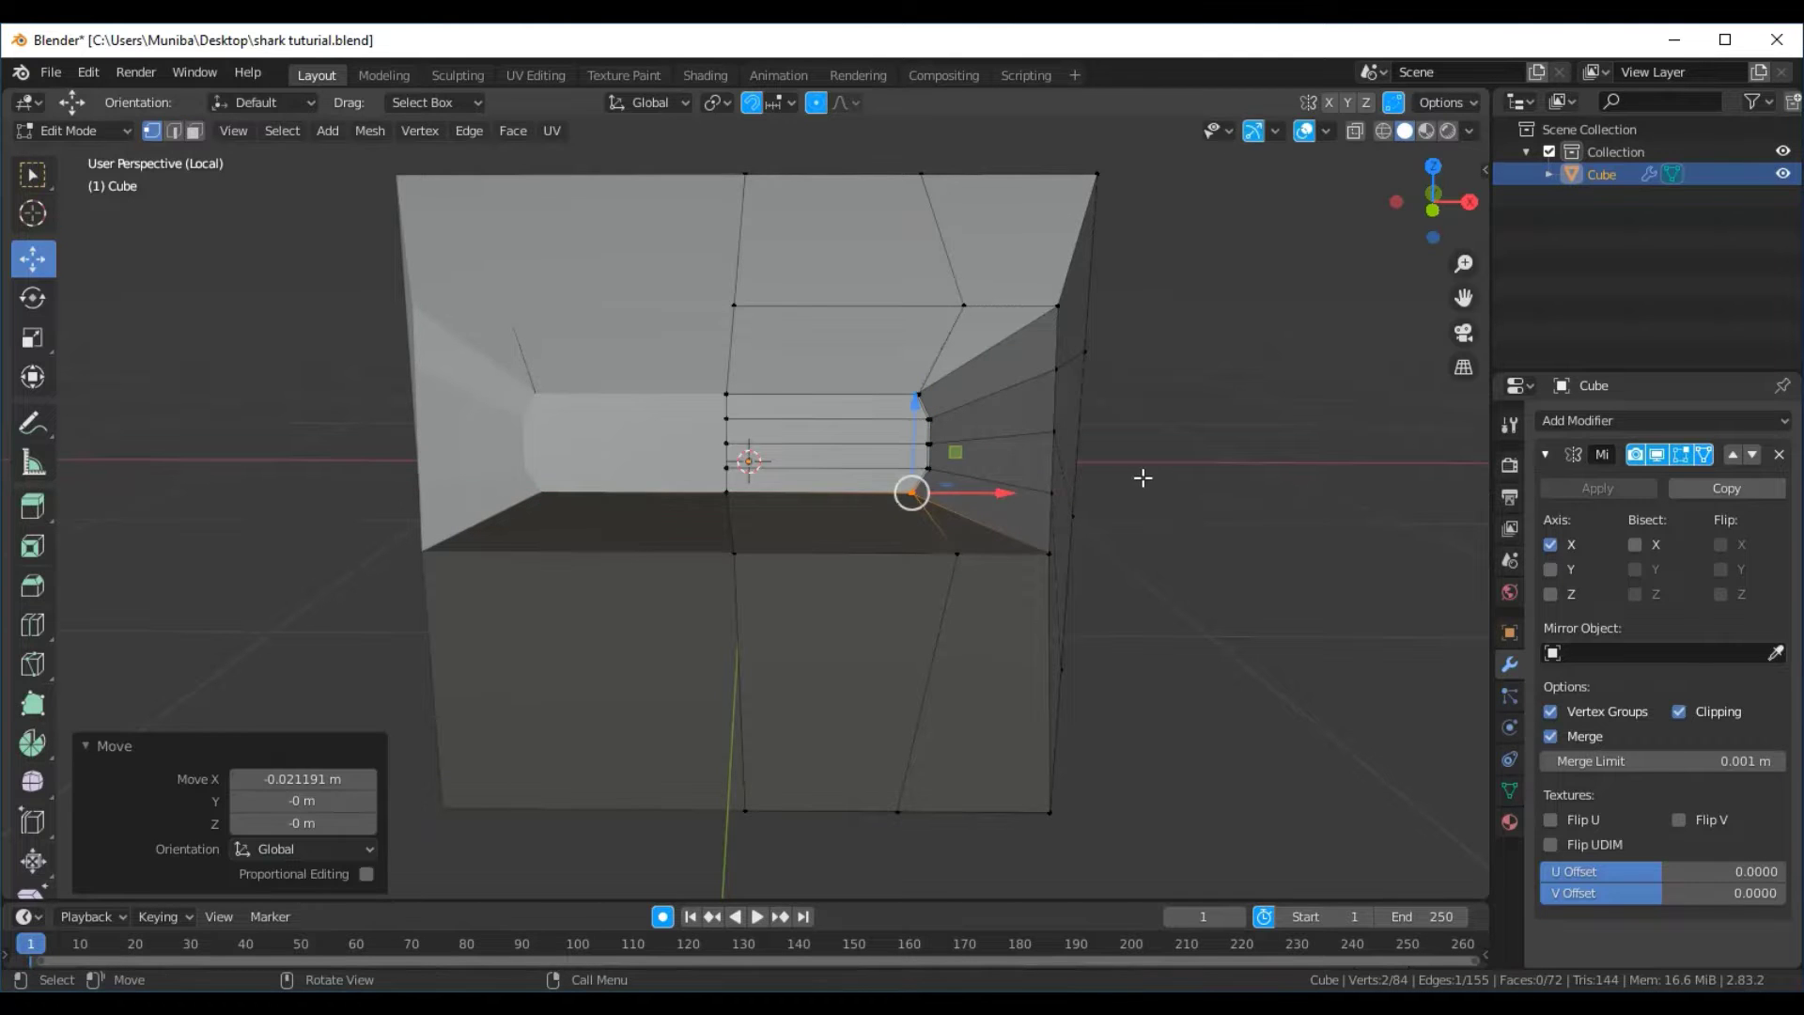
pyautogui.moveTo(1143, 478)
pyautogui.mouseDown(button='middle')
pyautogui.moveTo(1101, 451)
pyautogui.moveTo(1151, 467)
pyautogui.moveTo(928, 433)
pyautogui.moveTo(974, 475)
pyautogui.moveTo(1136, 536)
pyautogui.moveTo(1167, 452)
pyautogui.mouseUp(button='middle')
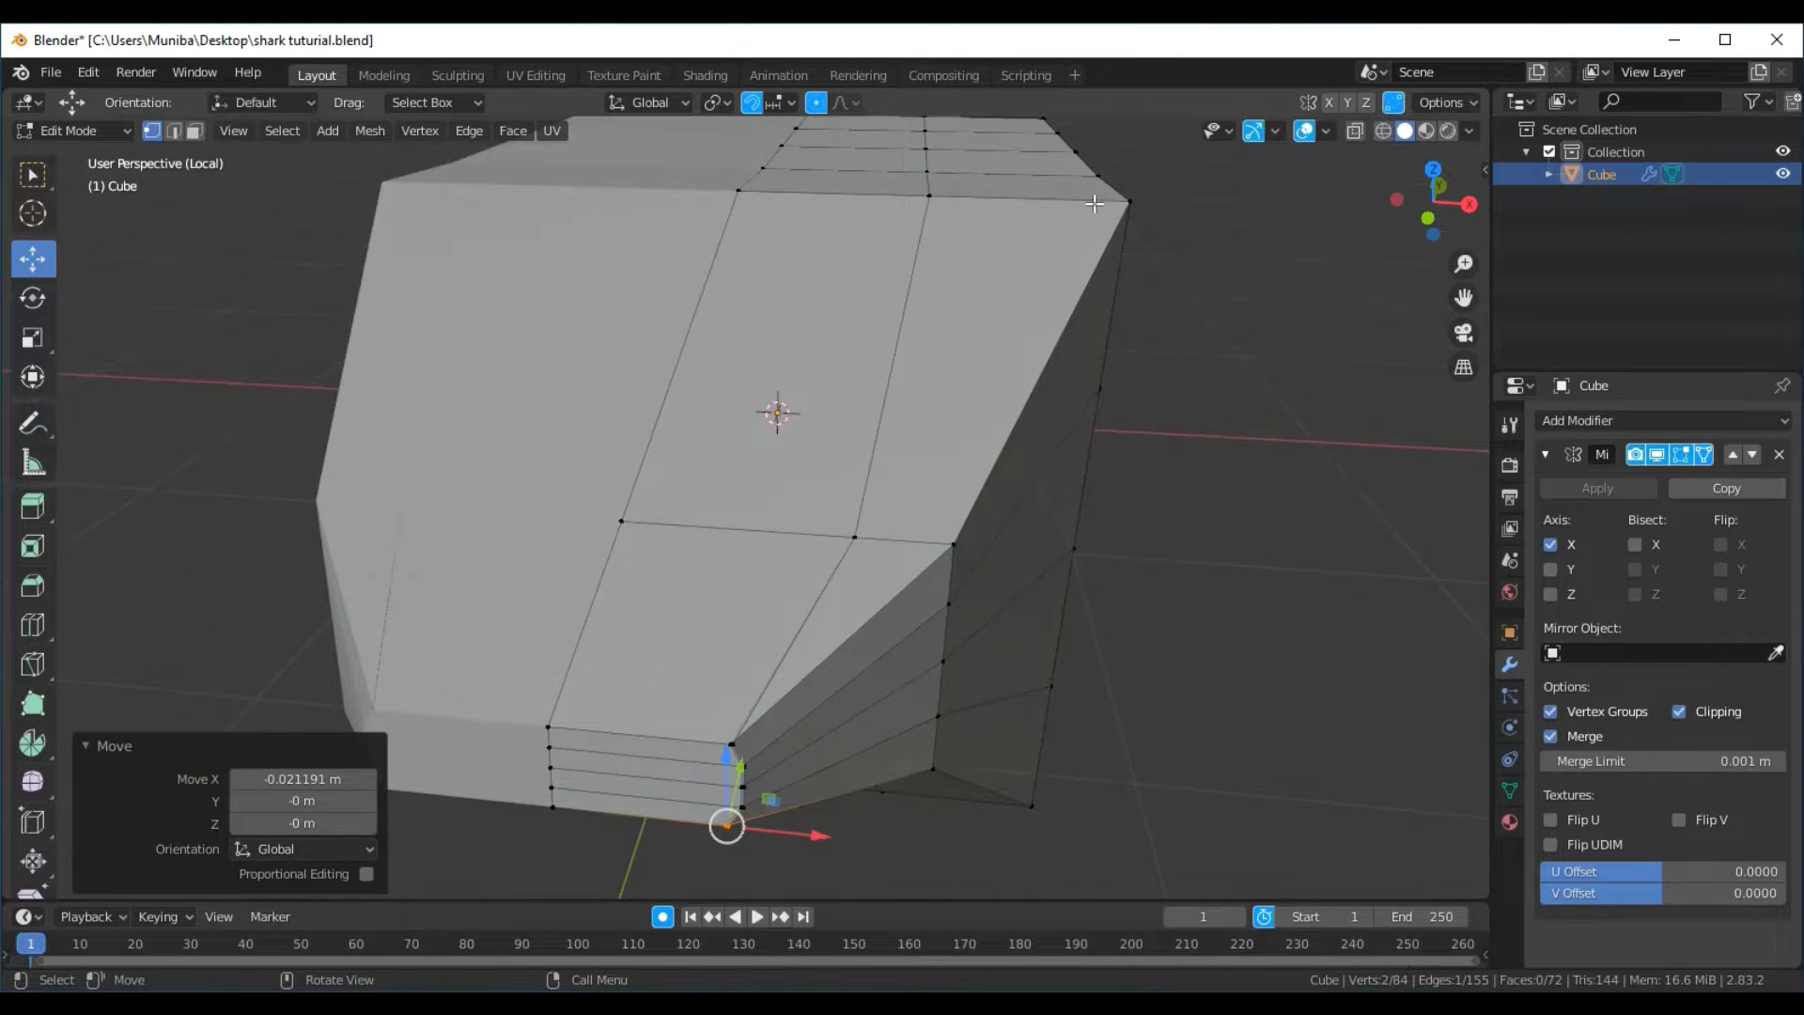
# Select the five vertices along the upper side edge row
pyautogui.moveTo(1216, 238); pyautogui.dragTo(958, 290, button='middle')
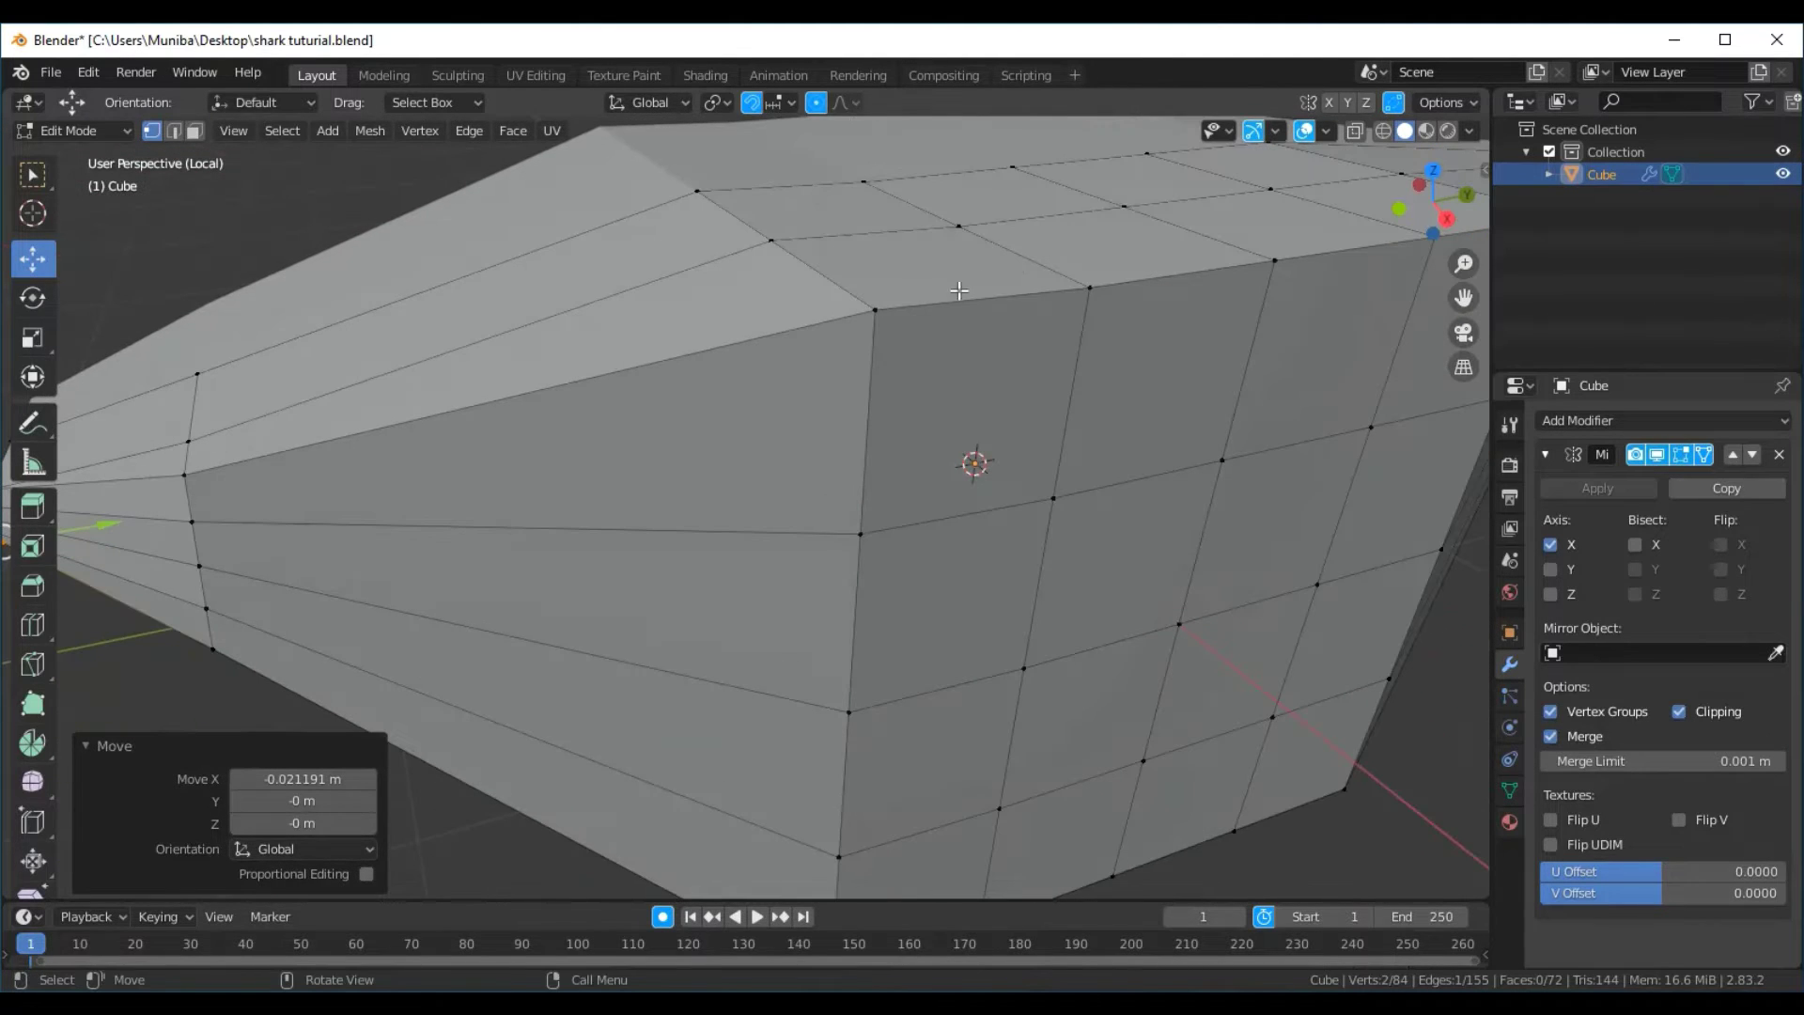
pyautogui.click(875, 306)
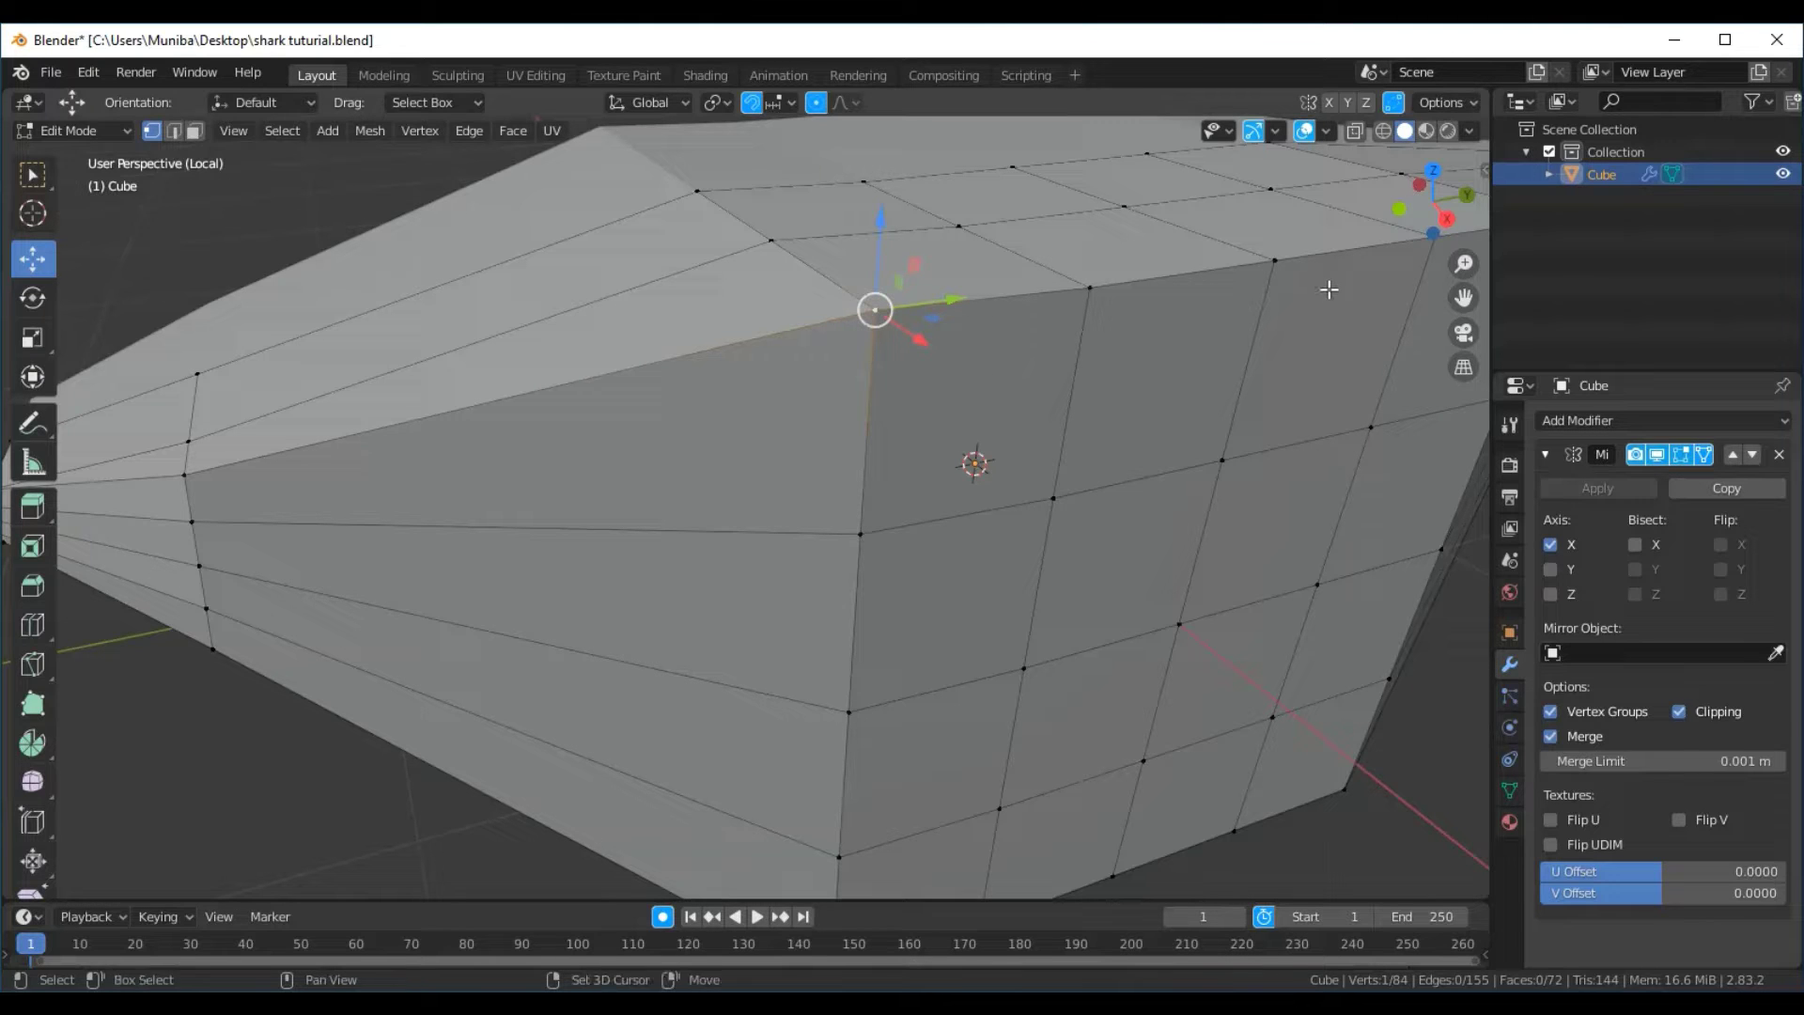
pyautogui.keyDown('shift'); pyautogui.click(1090, 286); pyautogui.keyUp('shift')
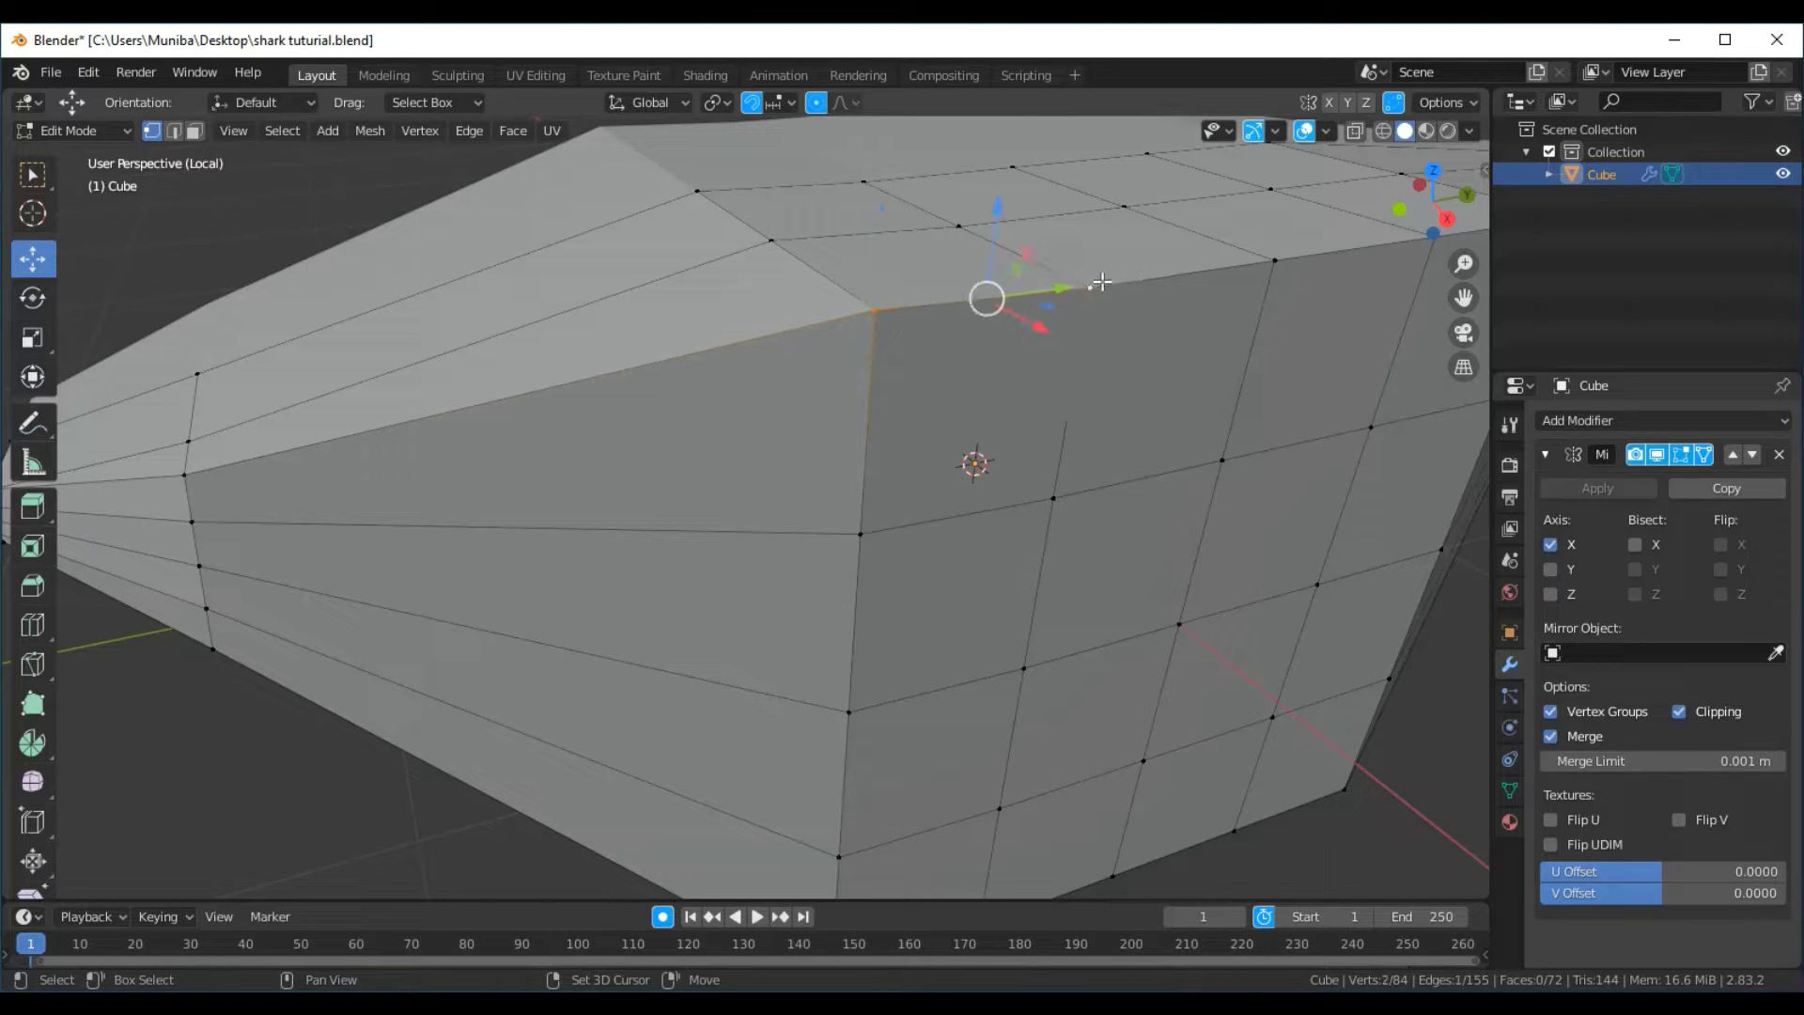
pyautogui.keyDown('shift'); pyautogui.click(1273, 263); pyautogui.keyUp('shift')
pyautogui.moveTo(1215, 350); pyautogui.dragTo(1219, 349, button='middle')
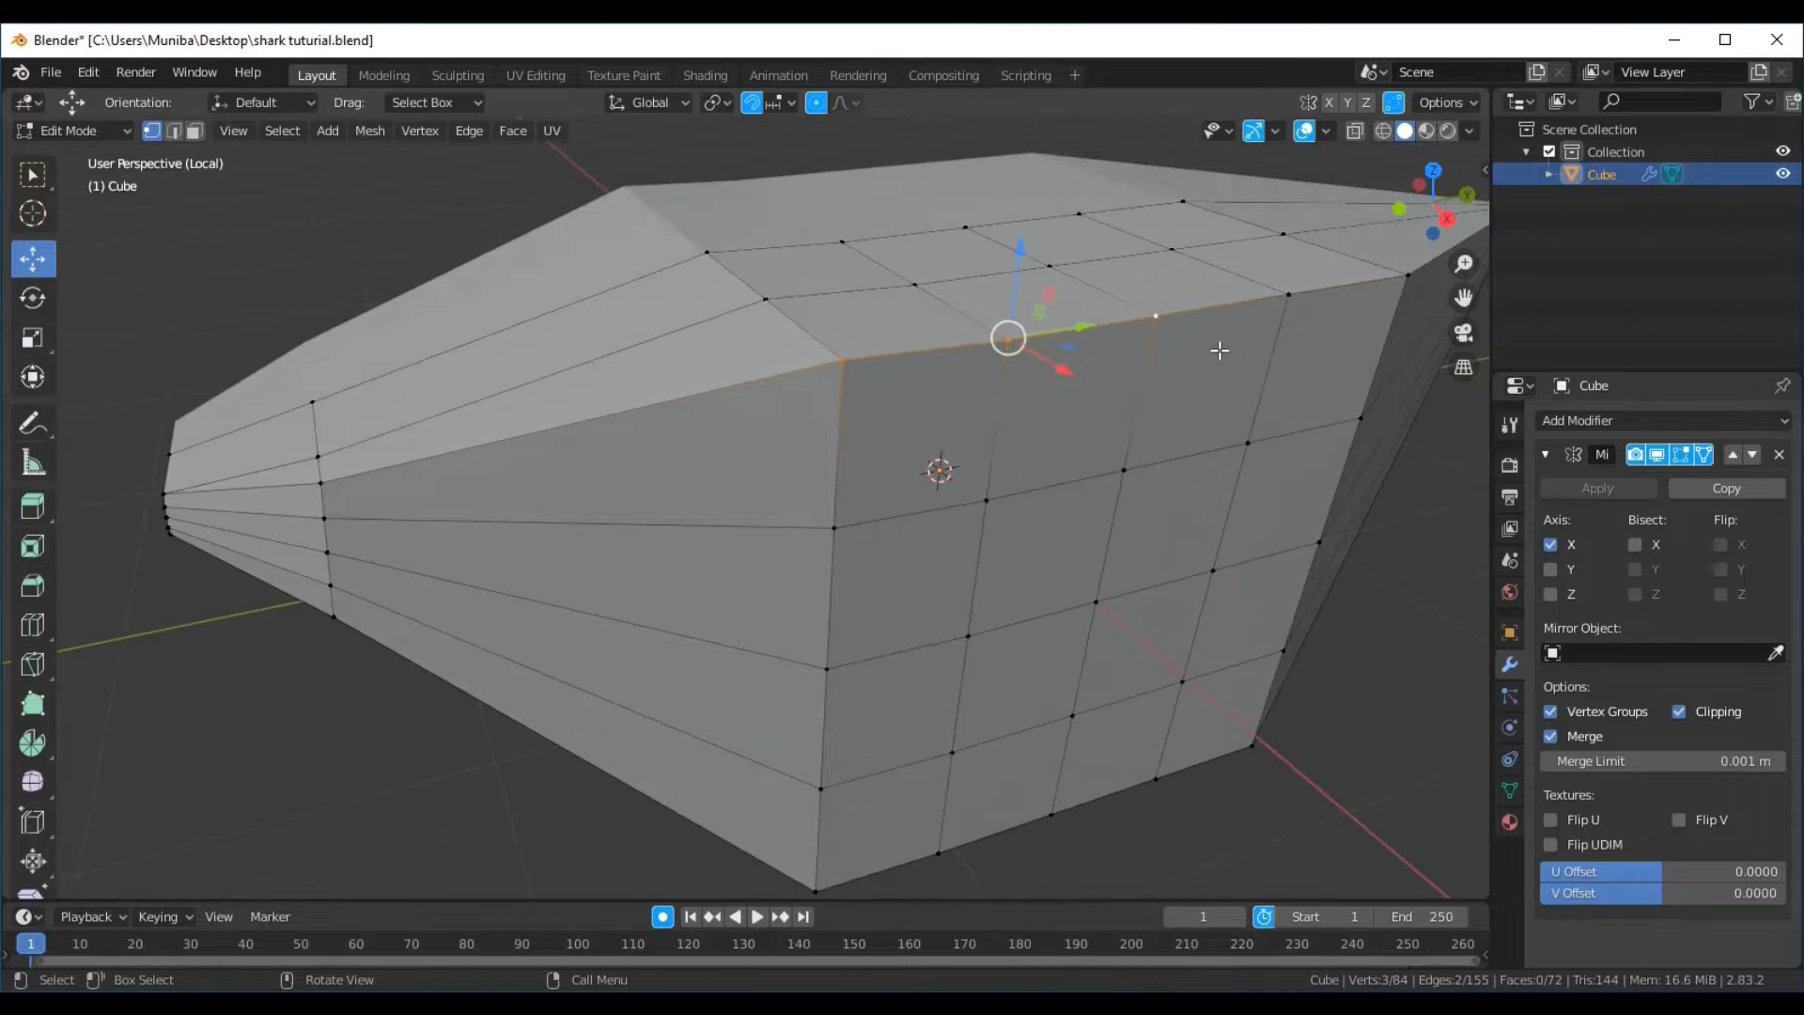
pyautogui.keyDown('shift'); pyautogui.click(1404, 277); pyautogui.keyUp('shift')
pyautogui.keyDown('shift'); pyautogui.click(1289, 300); pyautogui.keyUp('shift')
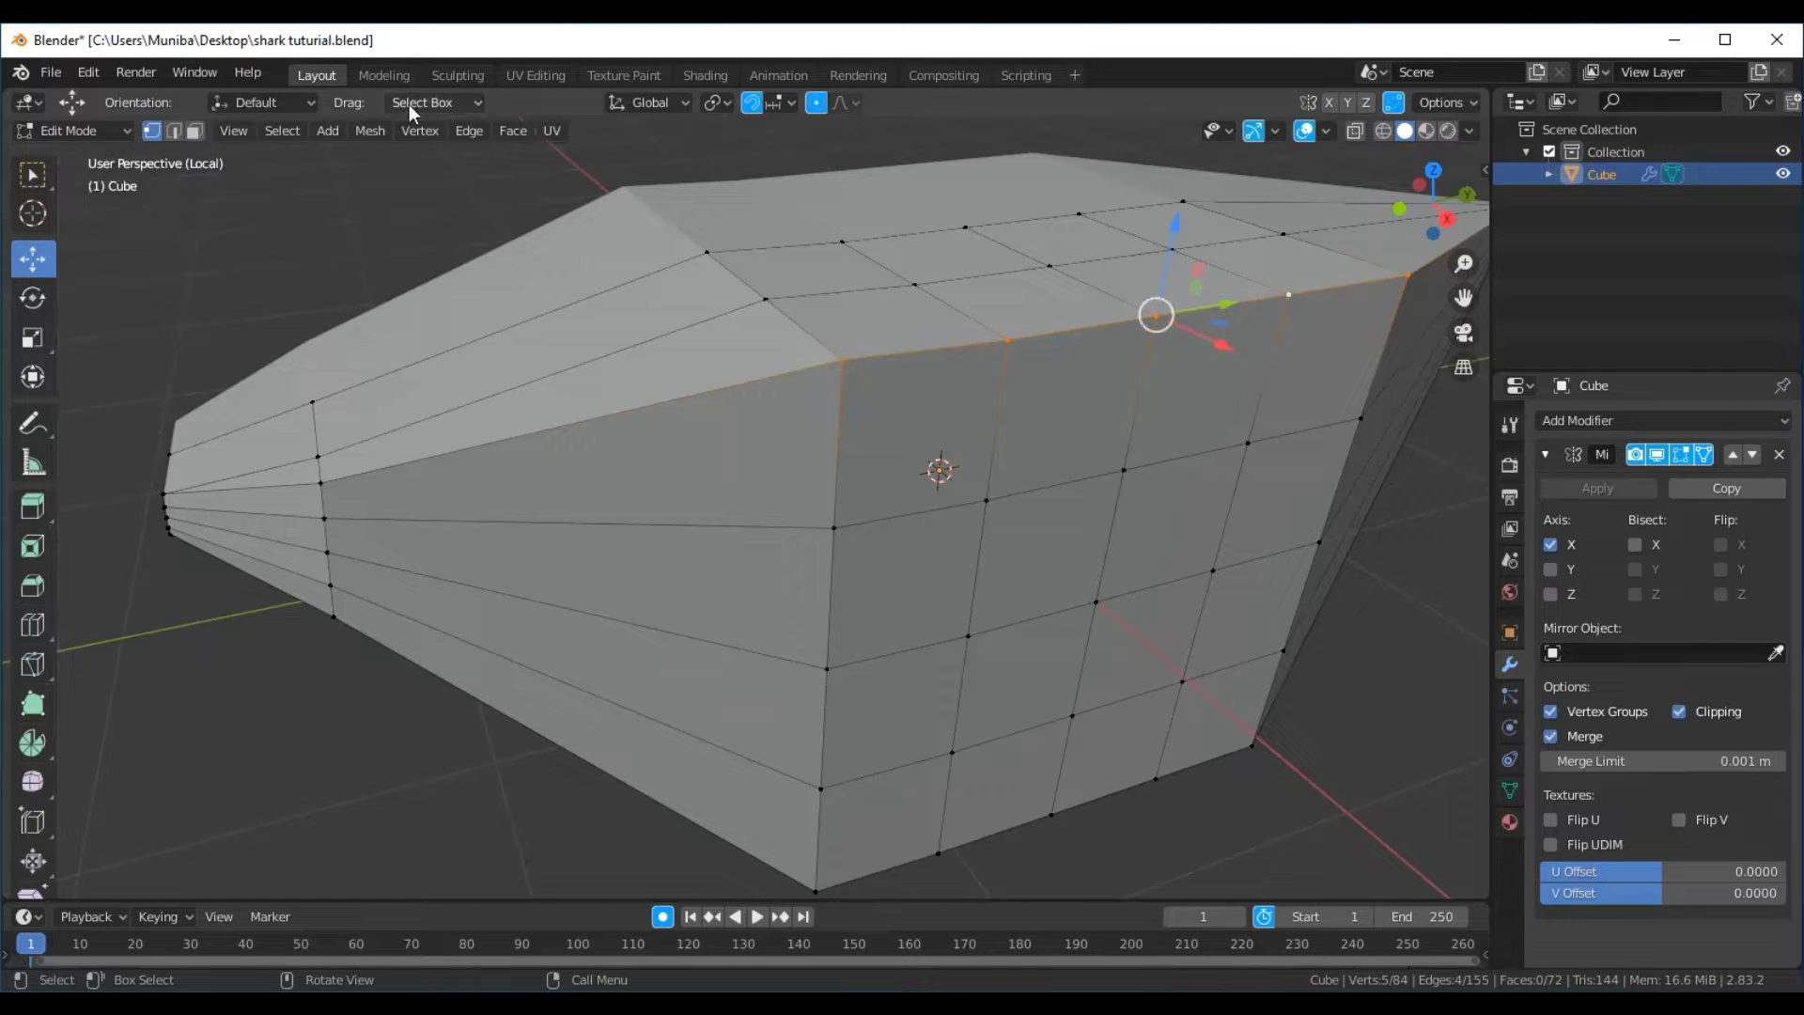
# In Front Ortho view, lower the upper edge row on Z and pull it inward on X
pyautogui.click(246, 128)
pyautogui.moveTo(277, 389)
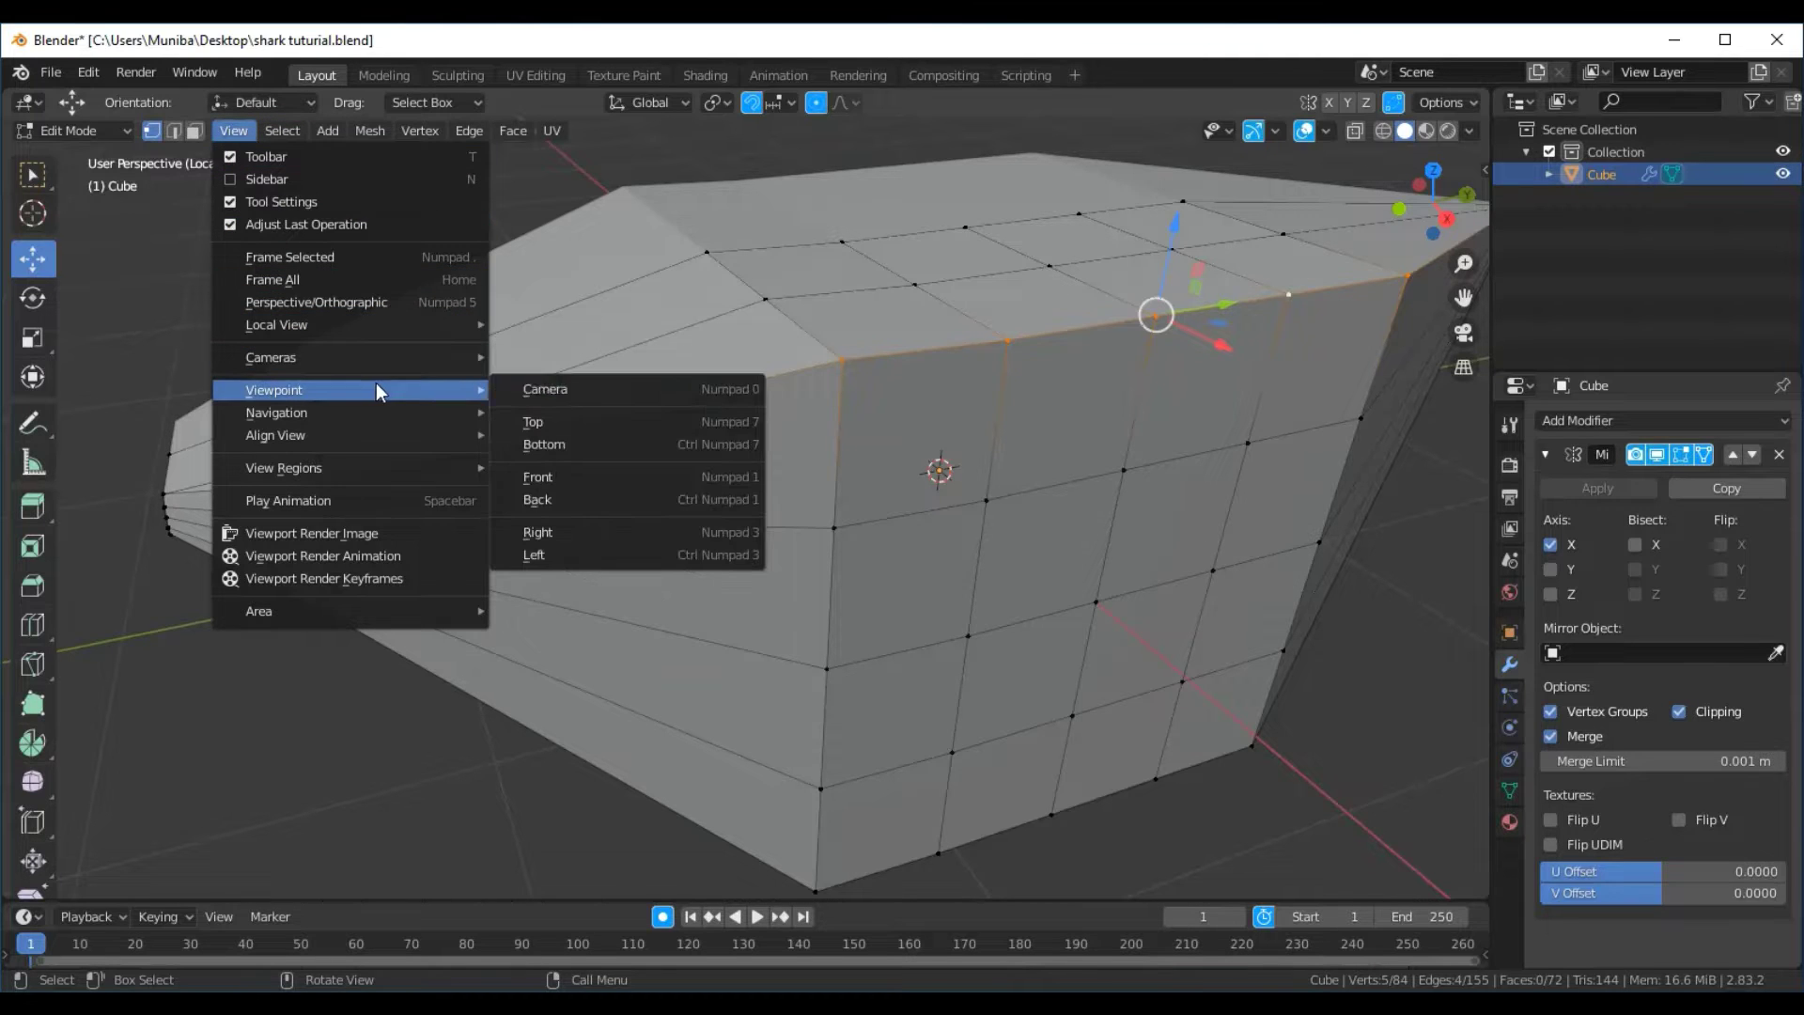
pyautogui.click(570, 474)
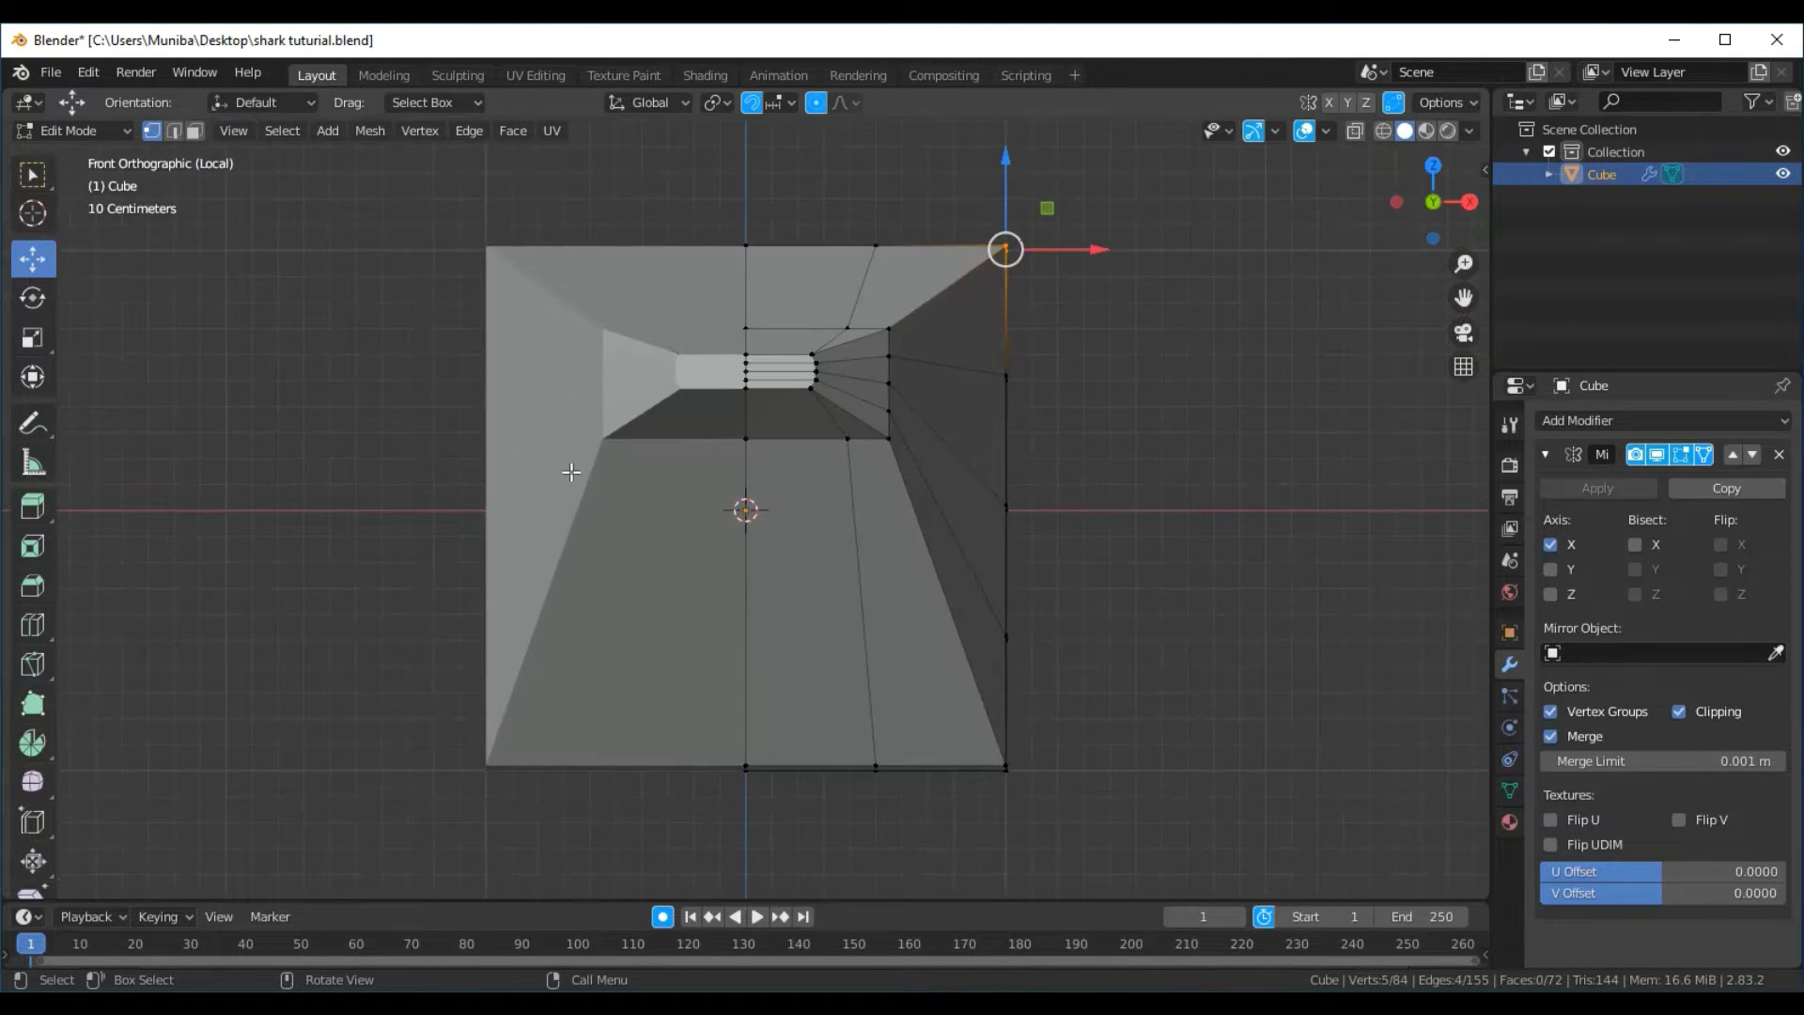
pyautogui.moveTo(1007, 165); pyautogui.dragTo(987, 201)
pyautogui.moveTo(1096, 285); pyautogui.dragTo(1036, 309)
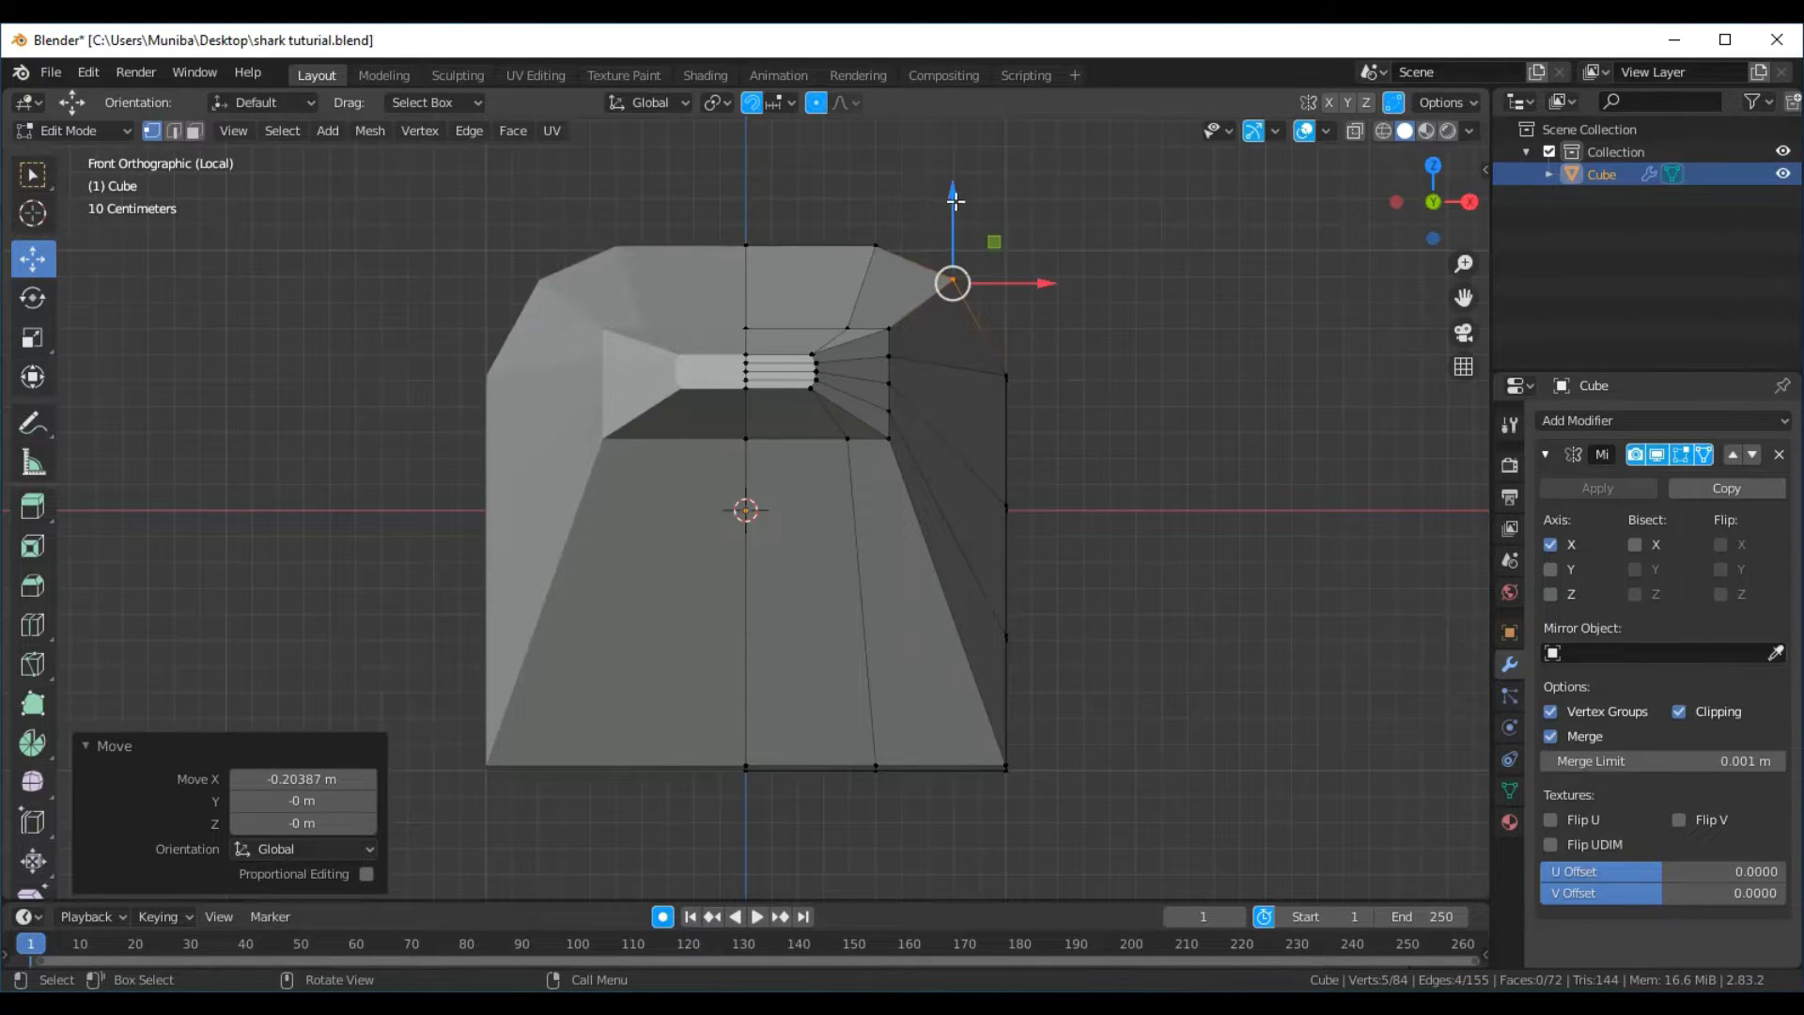
pyautogui.moveTo(955, 200); pyautogui.dragTo(959, 222)
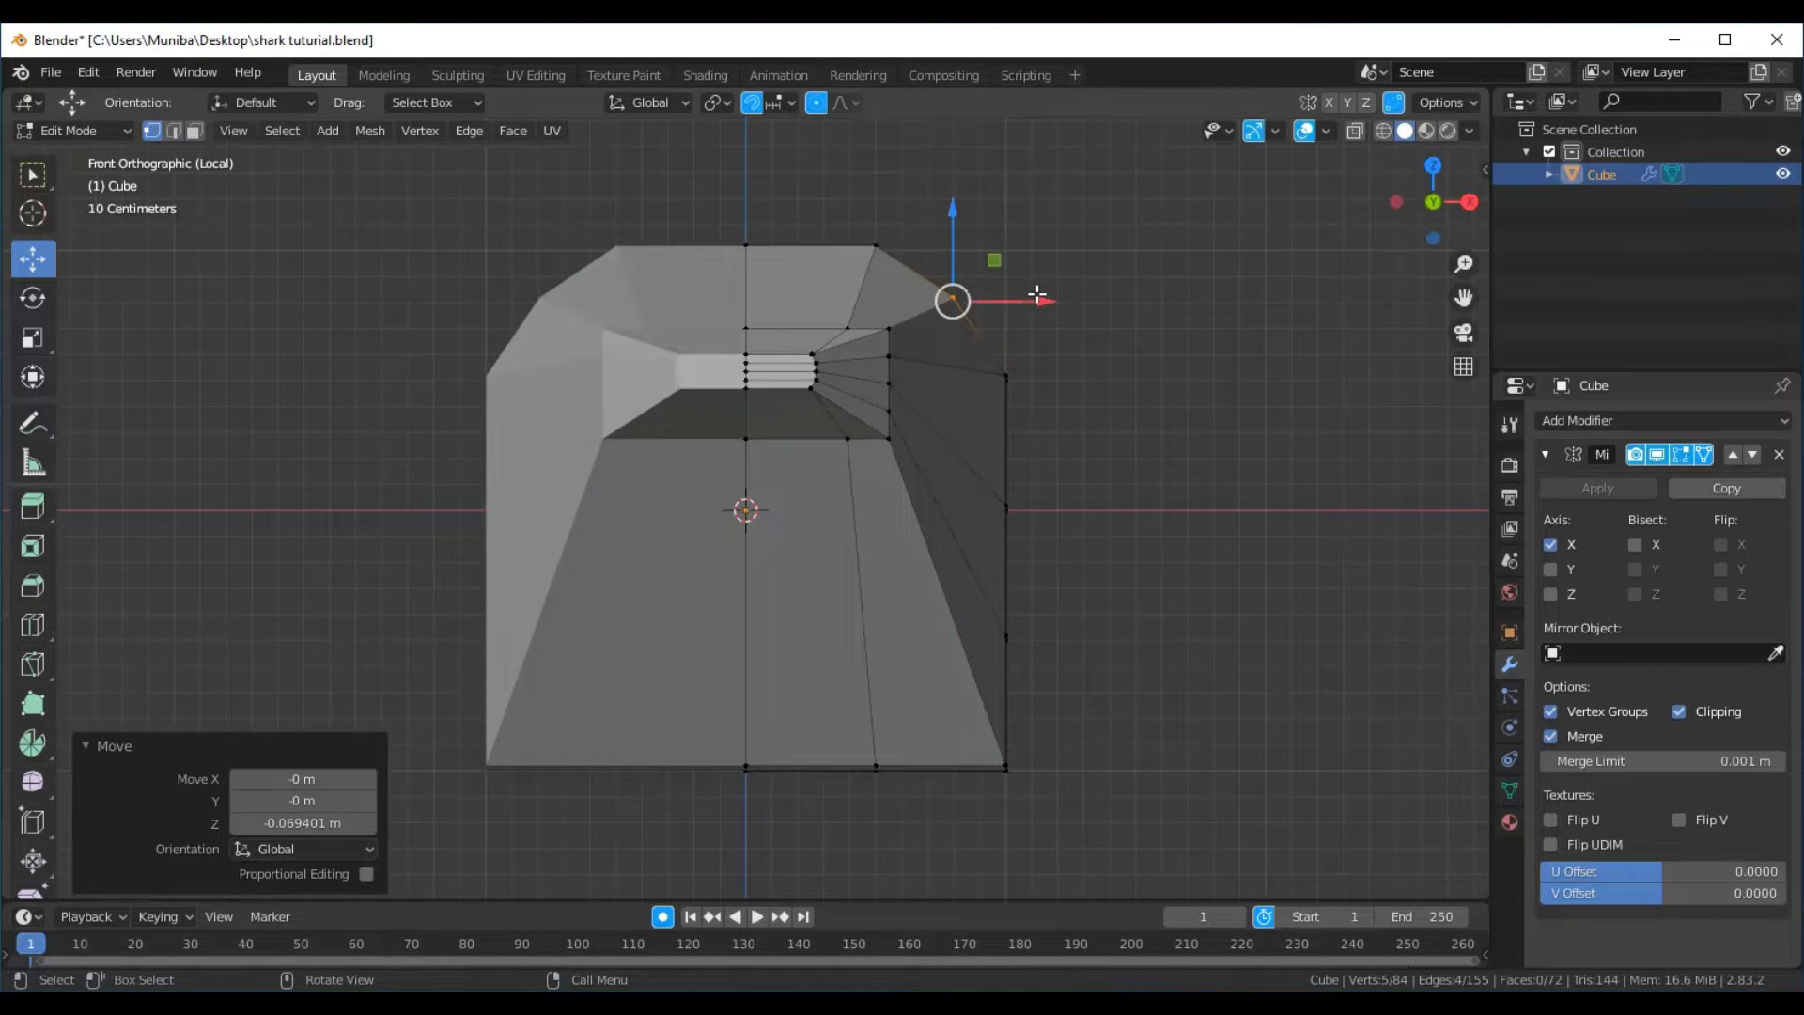
pyautogui.moveTo(1045, 301); pyautogui.dragTo(1068, 326)
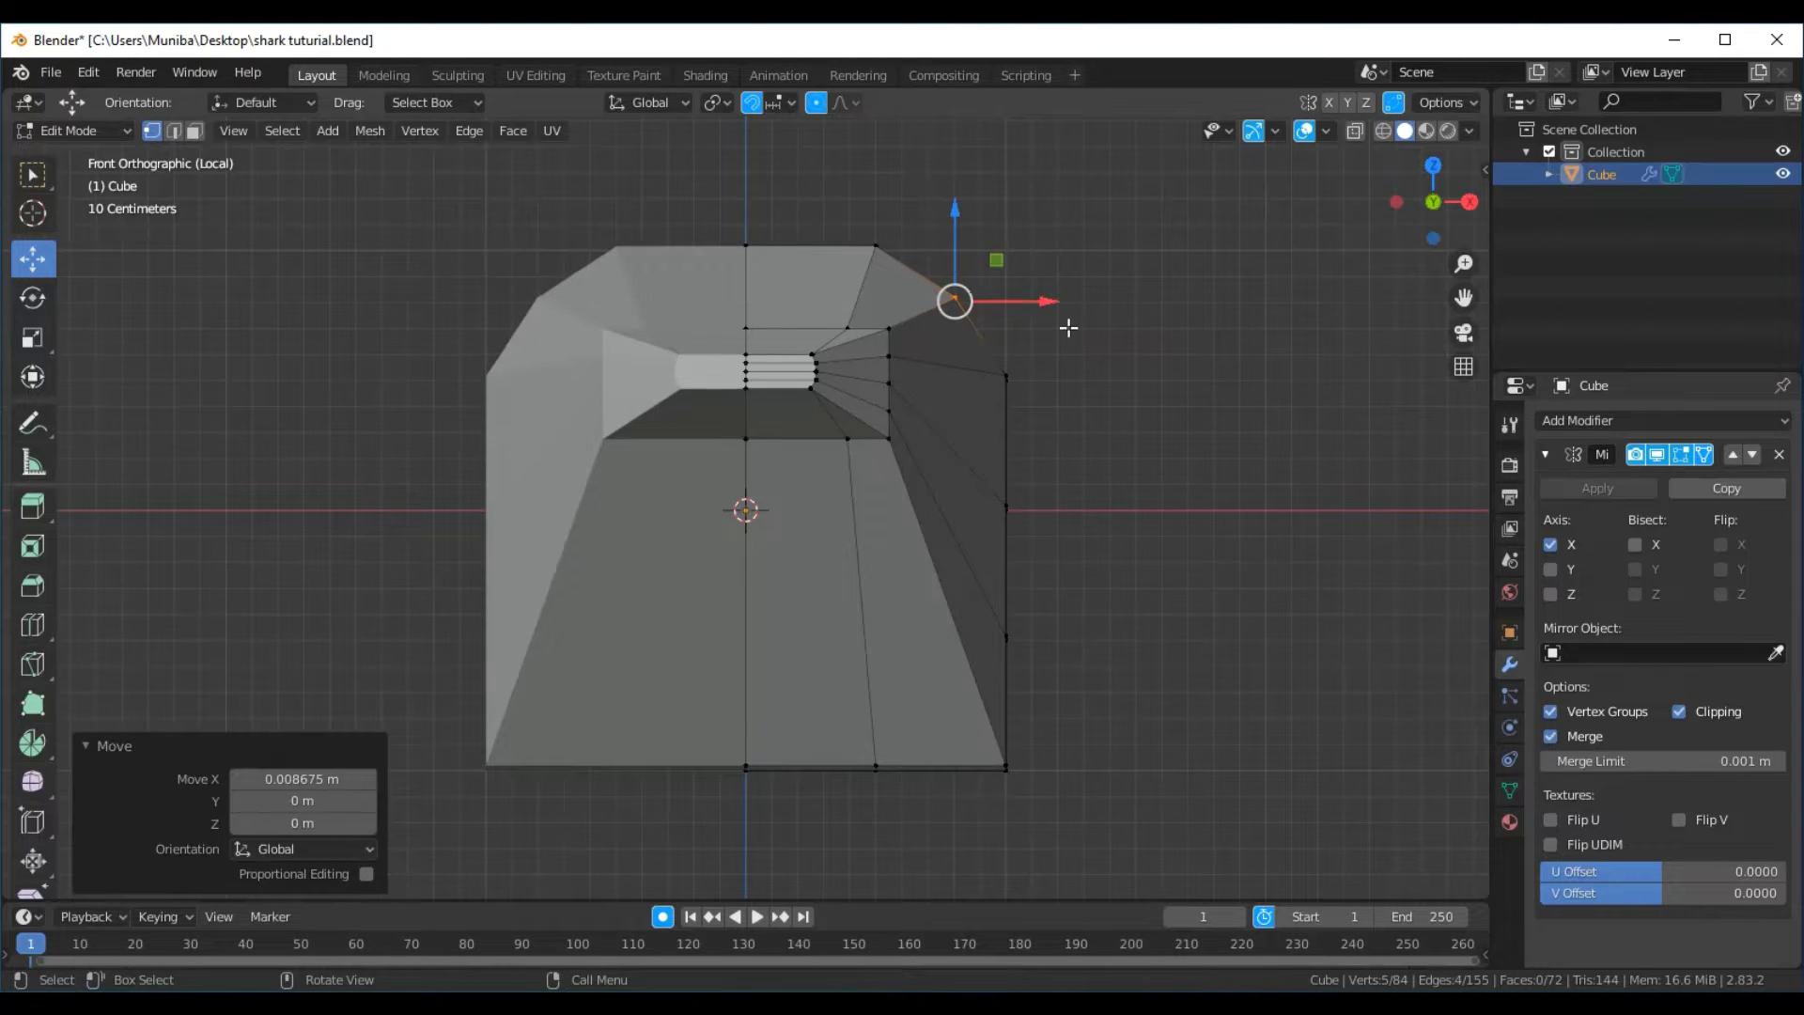
pyautogui.click(1186, 425)
pyautogui.moveTo(1188, 428)
pyautogui.mouseDown(button='middle')
pyautogui.moveTo(1197, 451)
pyautogui.moveTo(1020, 425)
pyautogui.moveTo(1015, 347)
pyautogui.mouseUp(button='middle')
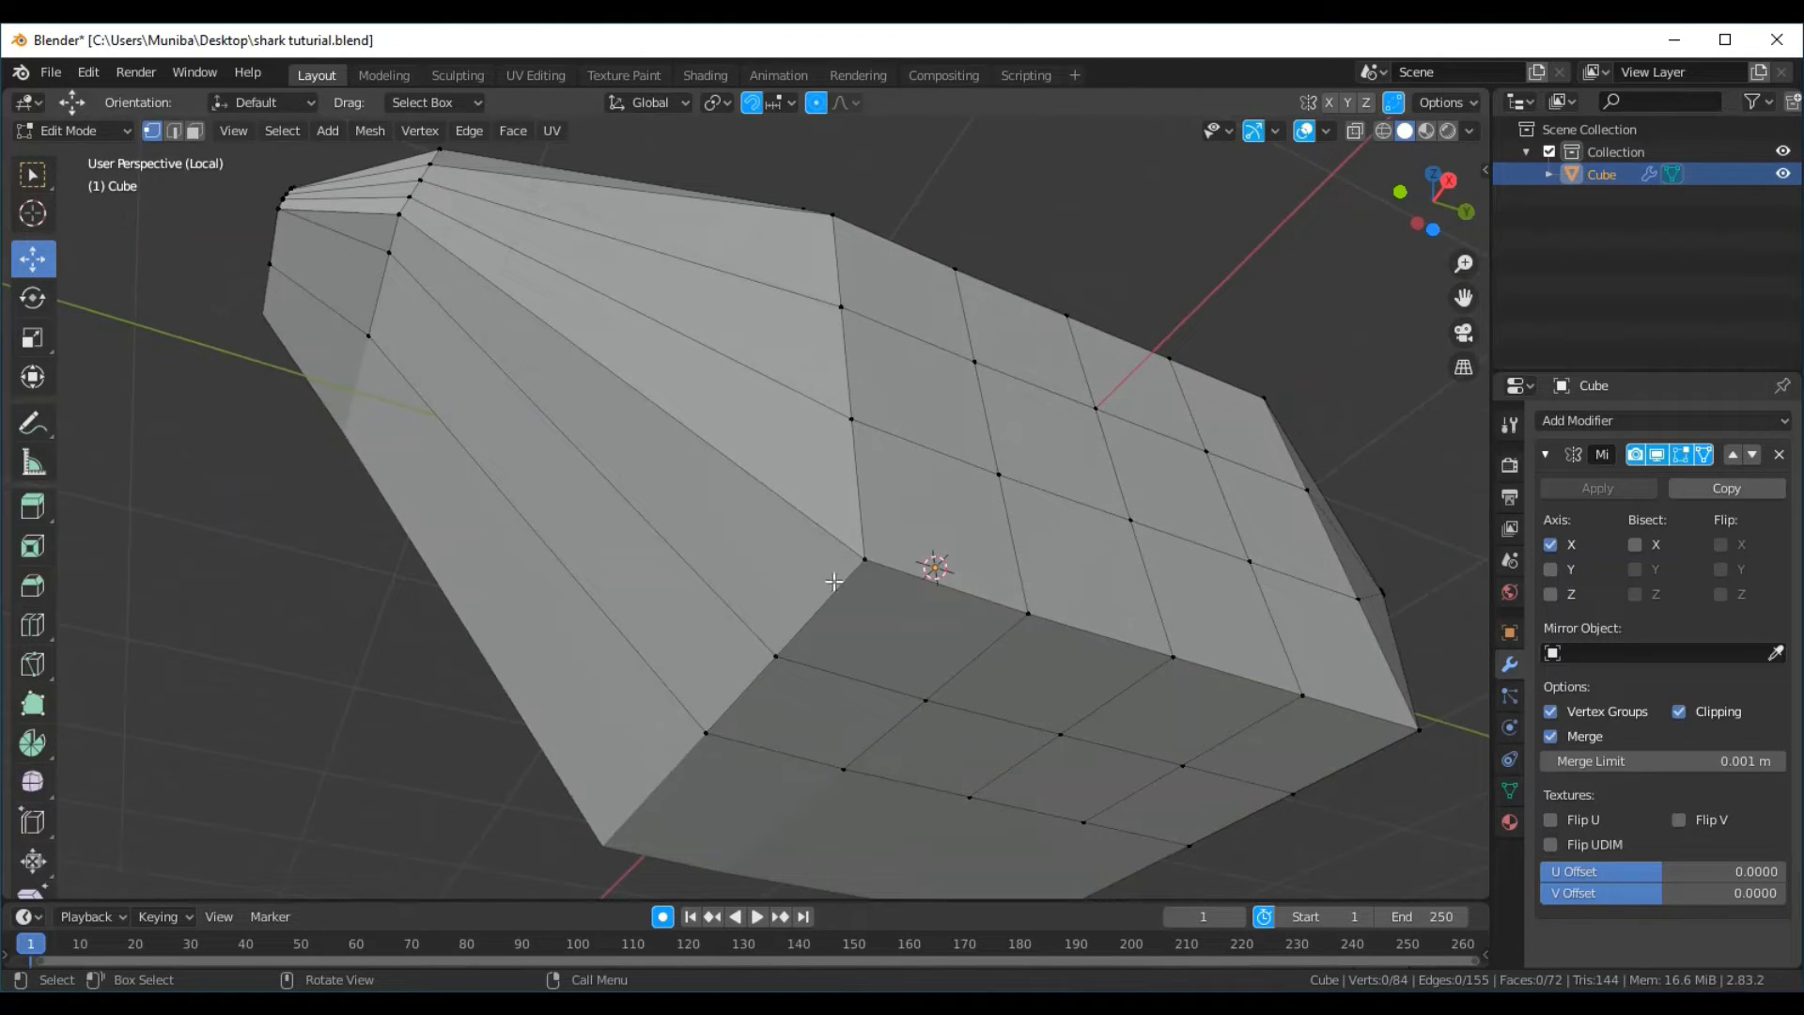
# Select the lower-edge vertex row, then clear it and check the Front view
pyautogui.click(859, 561)
pyautogui.press('shift')
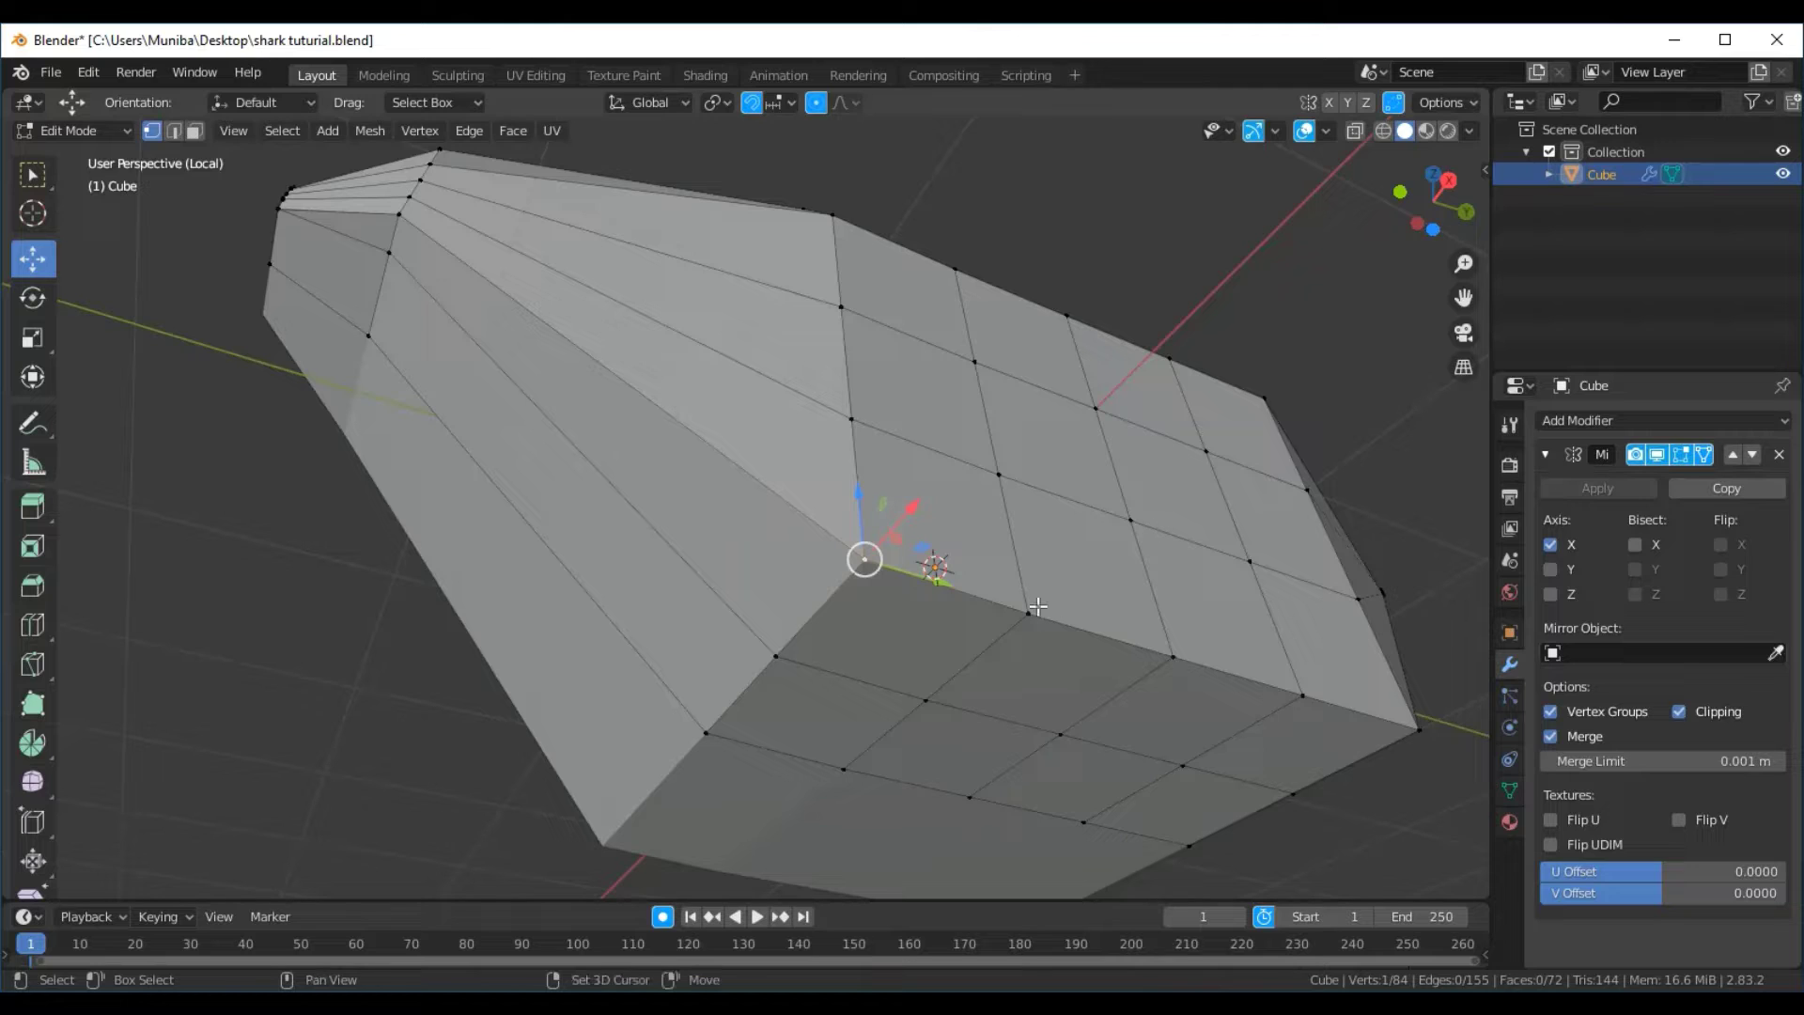
pyautogui.keyDown('shift'); pyautogui.click(1026, 616); pyautogui.keyUp('shift')
pyautogui.keyDown('shift'); pyautogui.click(1175, 656); pyautogui.keyUp('shift')
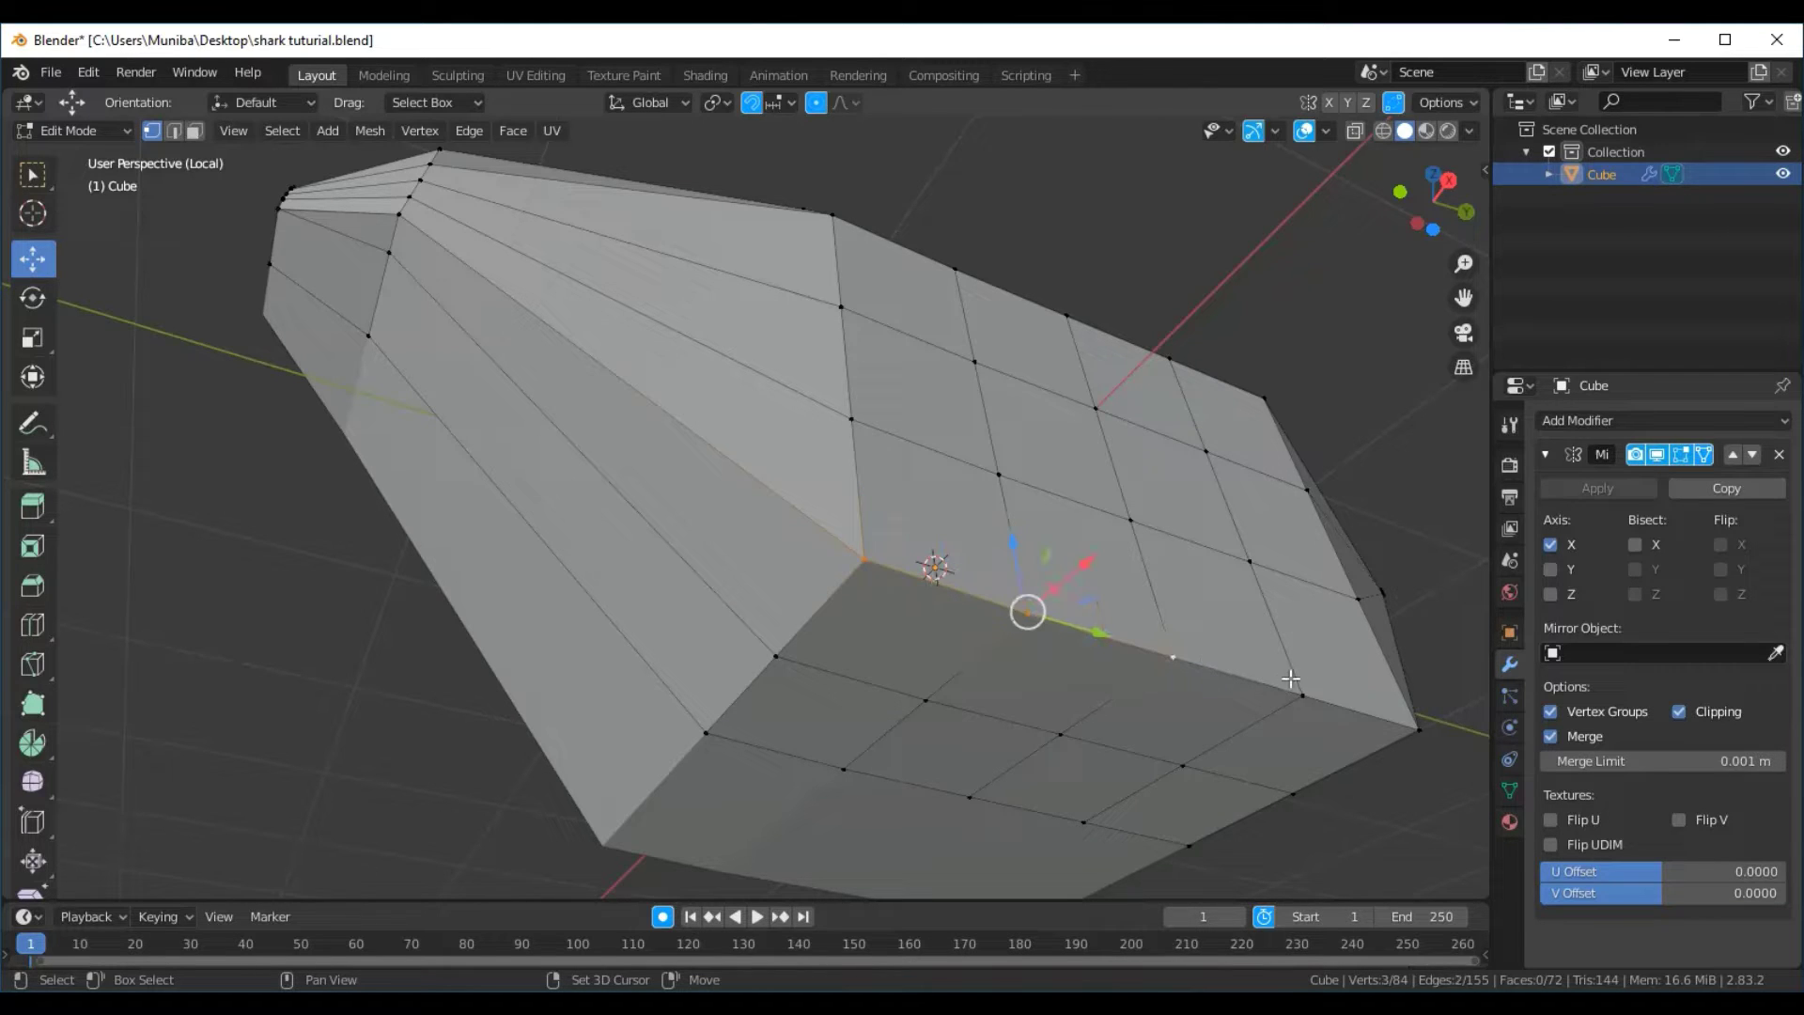
pyautogui.keyDown('shift'); pyautogui.click(1300, 698); pyautogui.keyUp('shift')
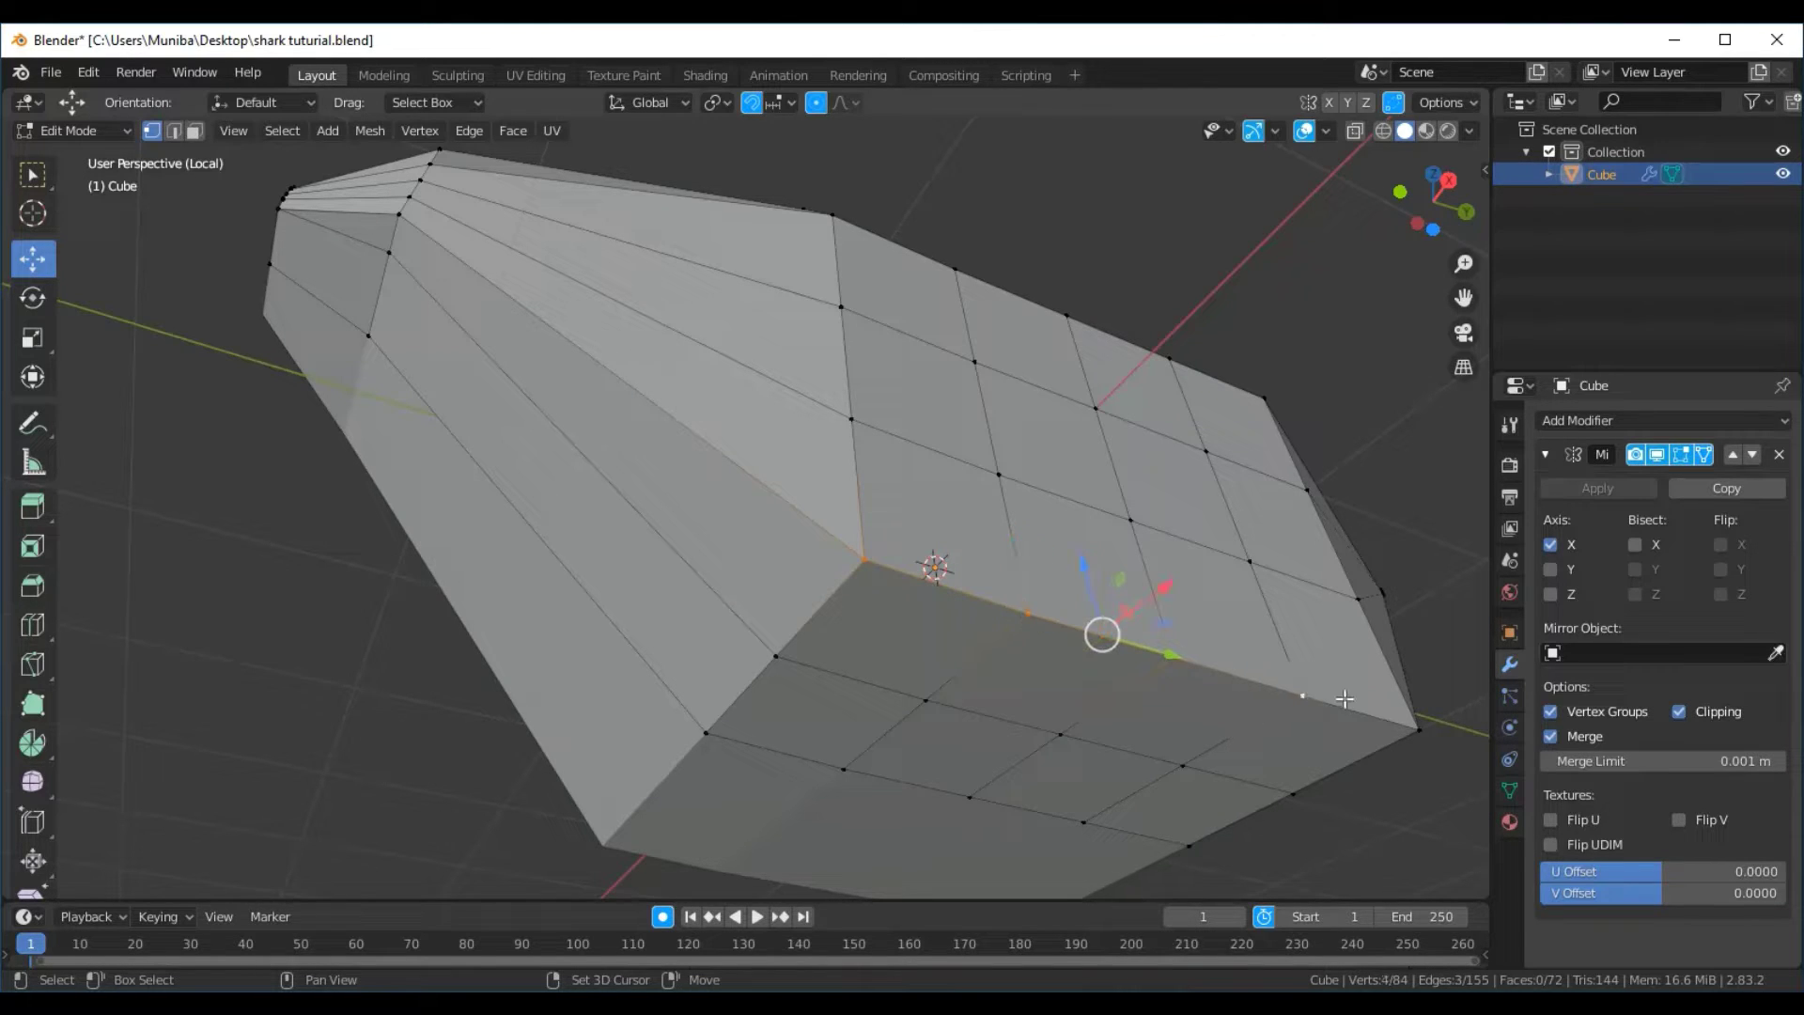
pyautogui.keyDown('shift'); pyautogui.click(1418, 726); pyautogui.keyUp('shift')
pyautogui.hotkey('alt', 'a')
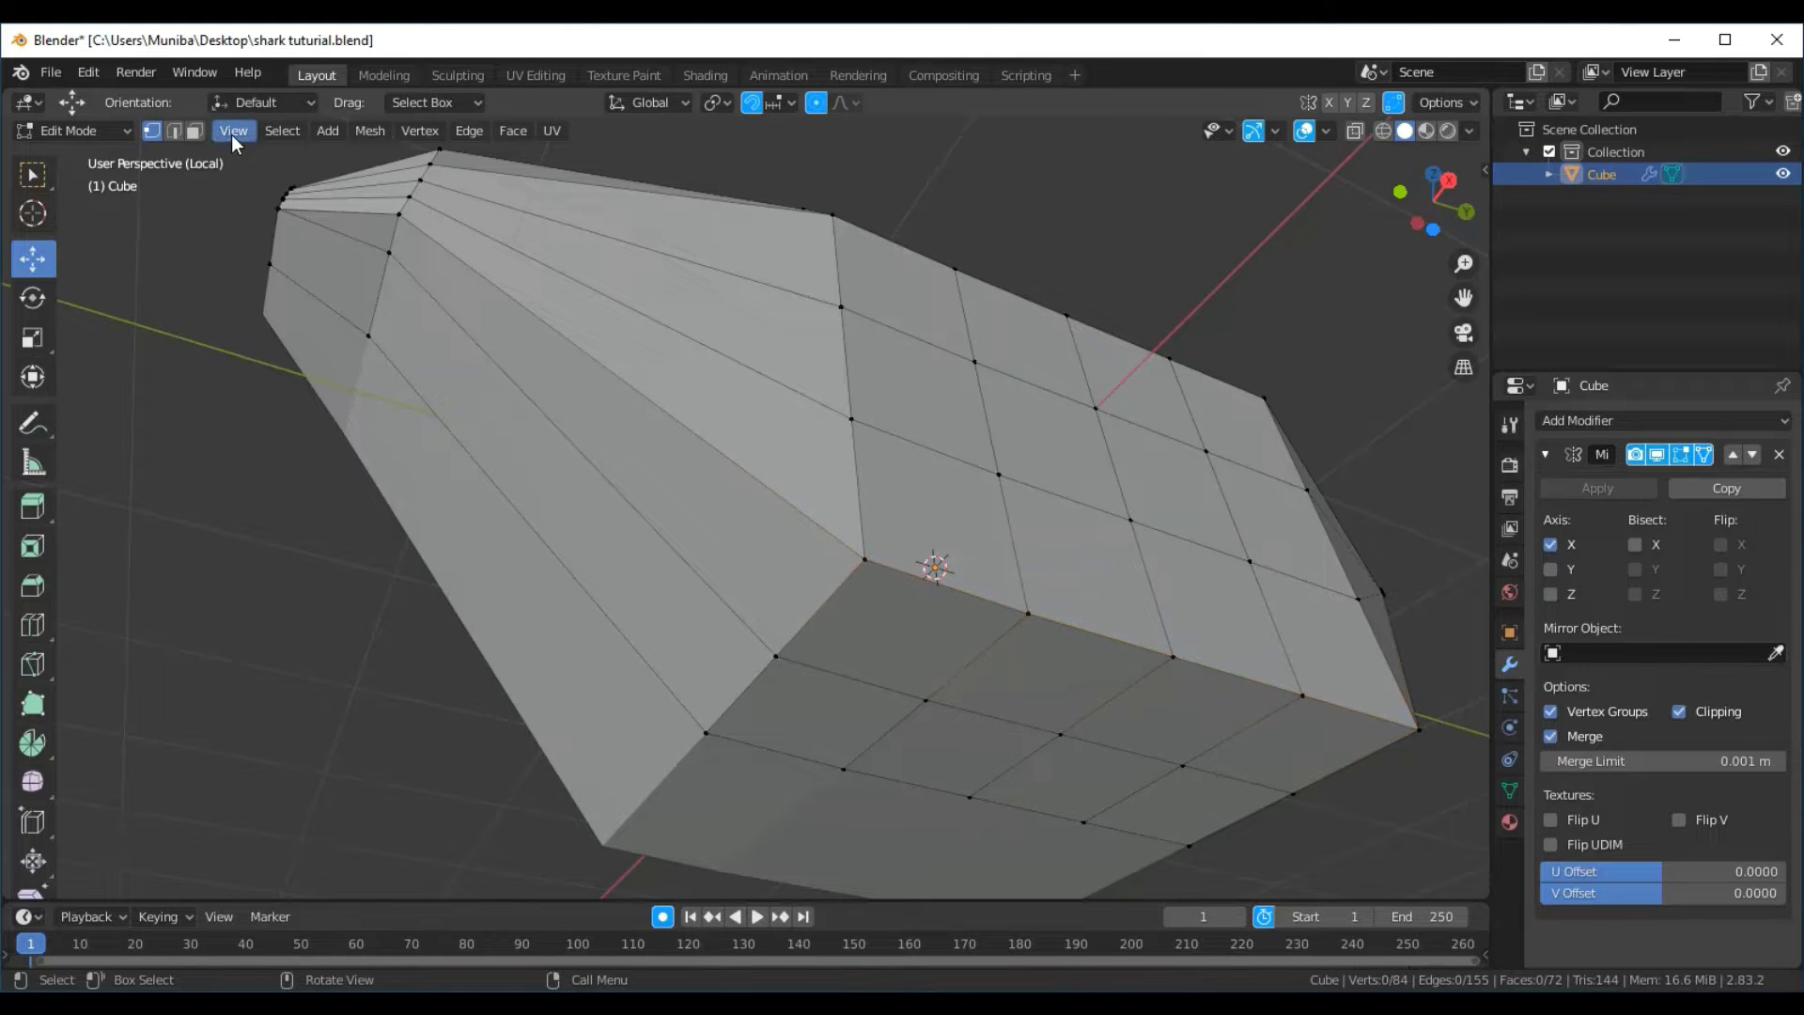
pyautogui.click(231, 134)
pyautogui.moveTo(273, 389)
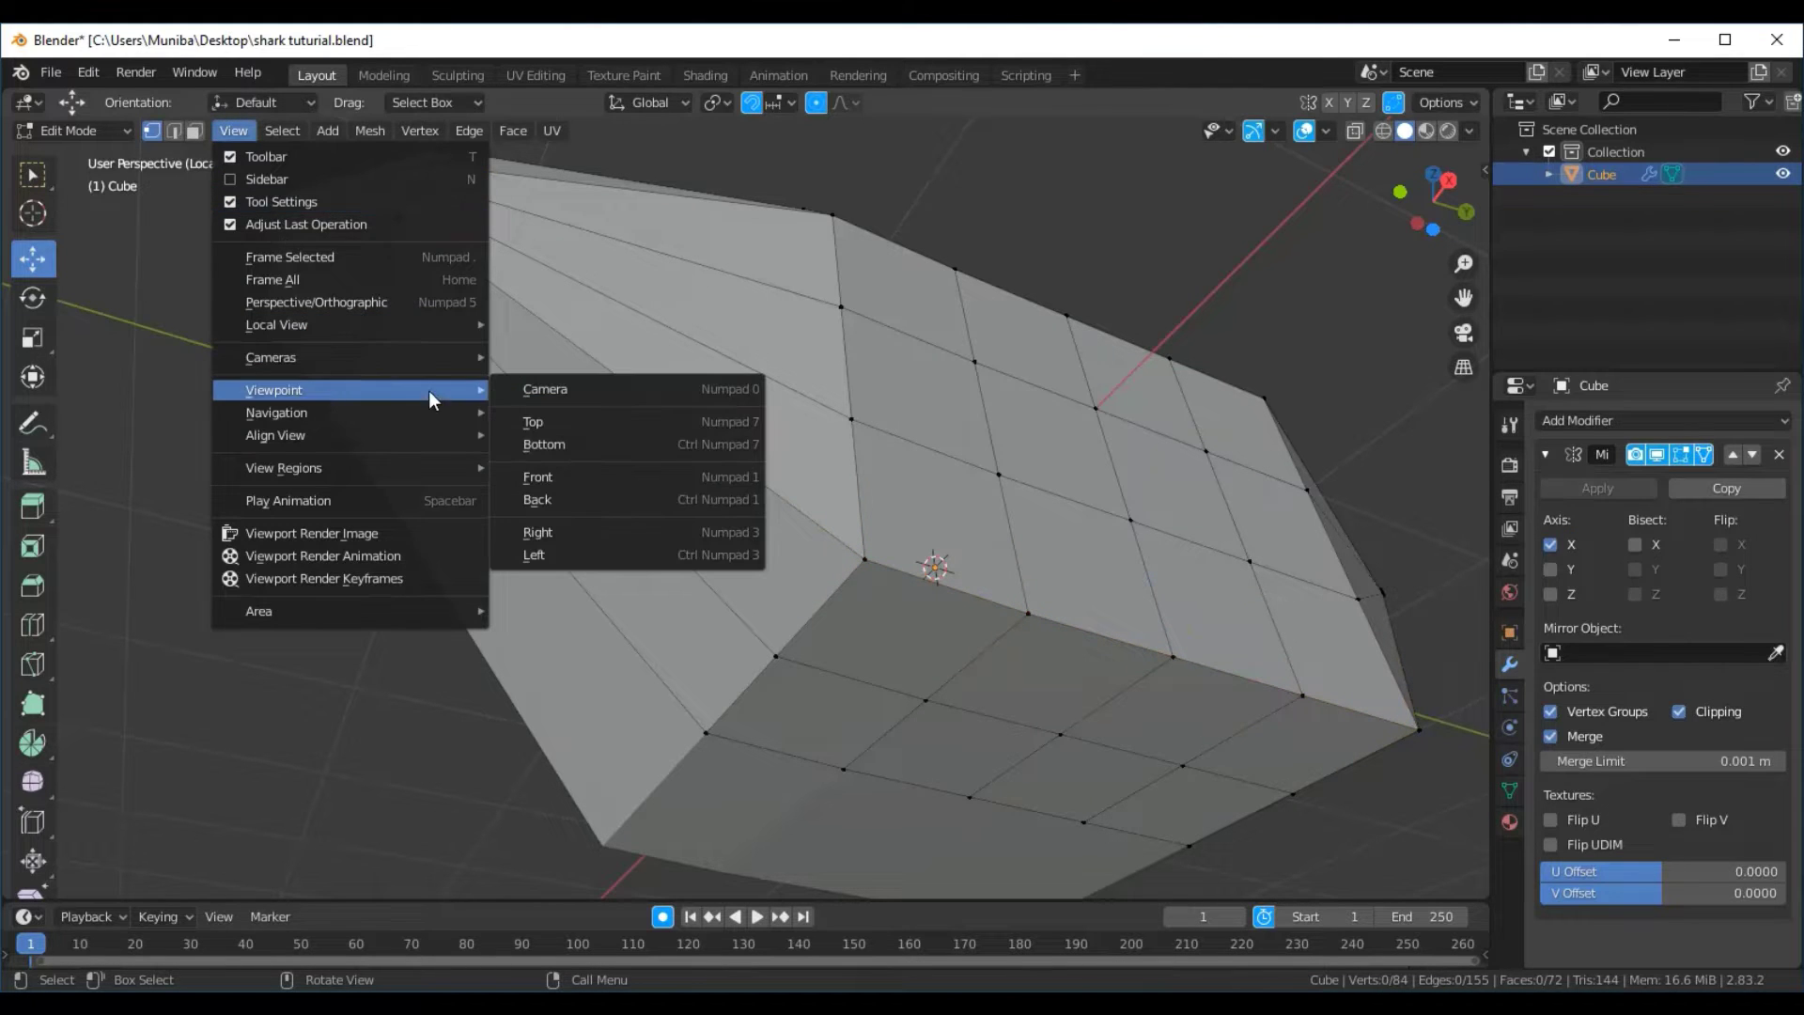
pyautogui.click(583, 479)
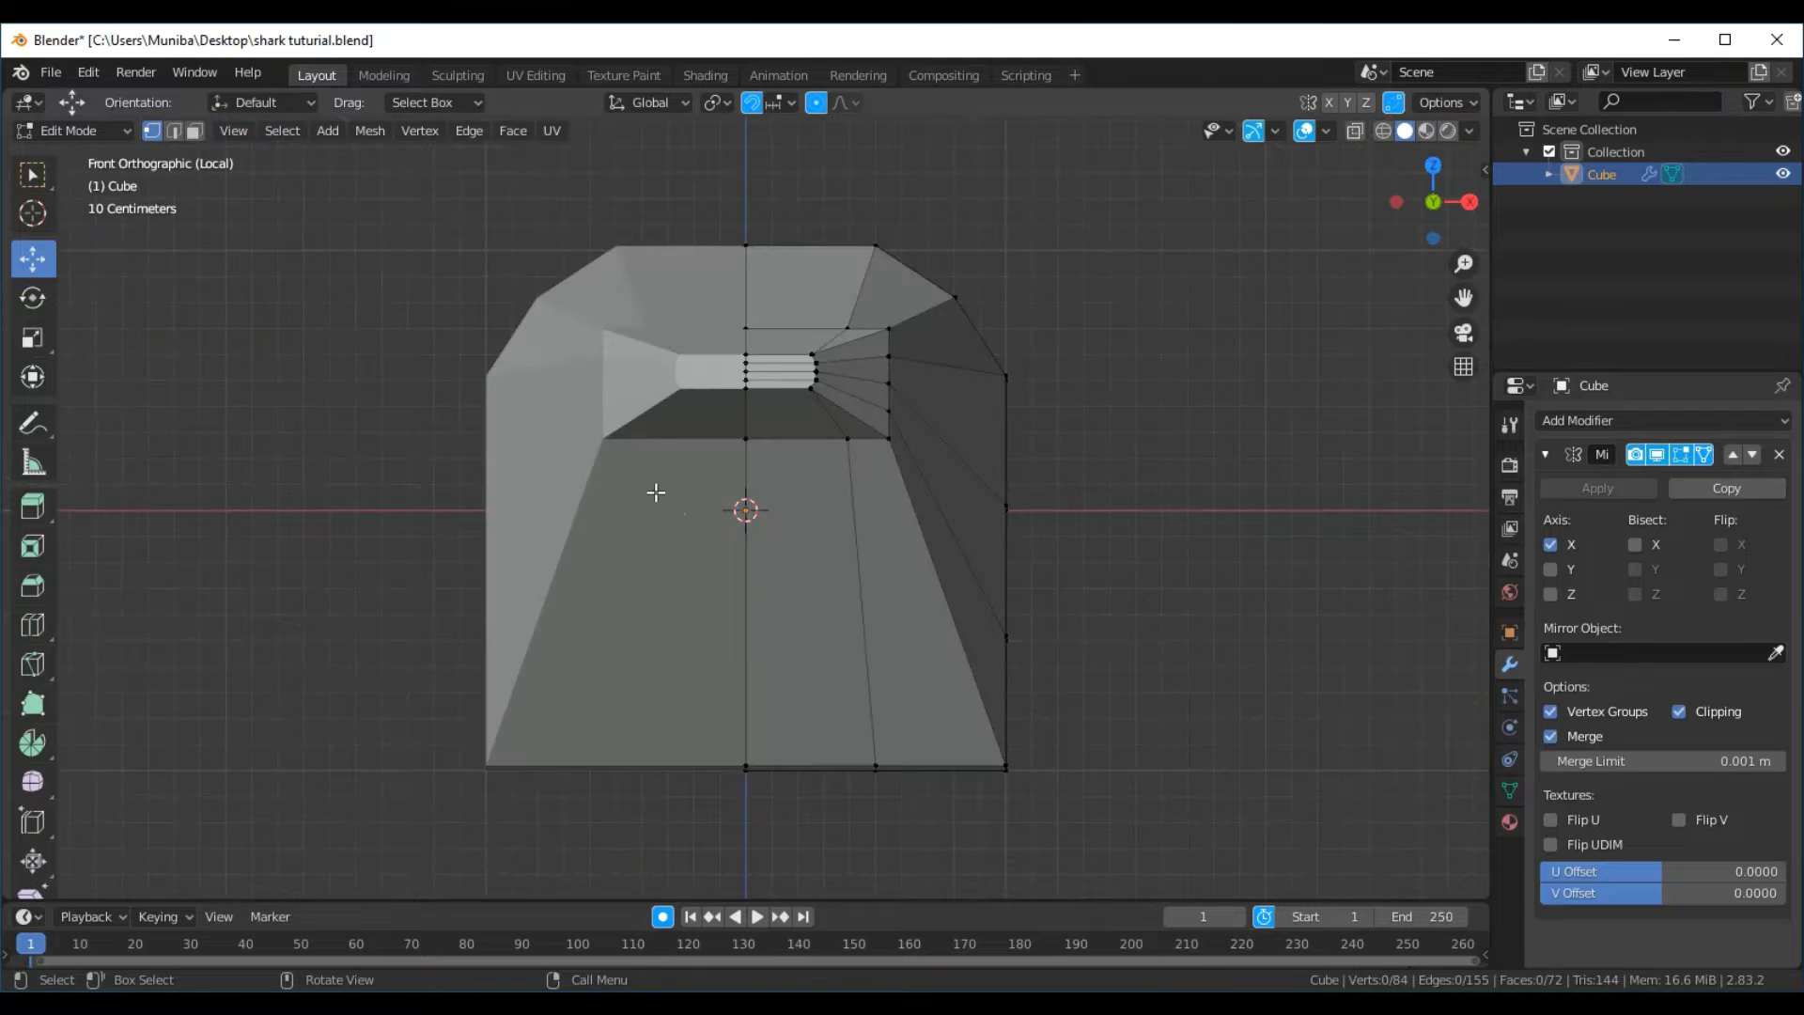
pyautogui.moveTo(1130, 648); pyautogui.dragTo(856, 643, button='middle')
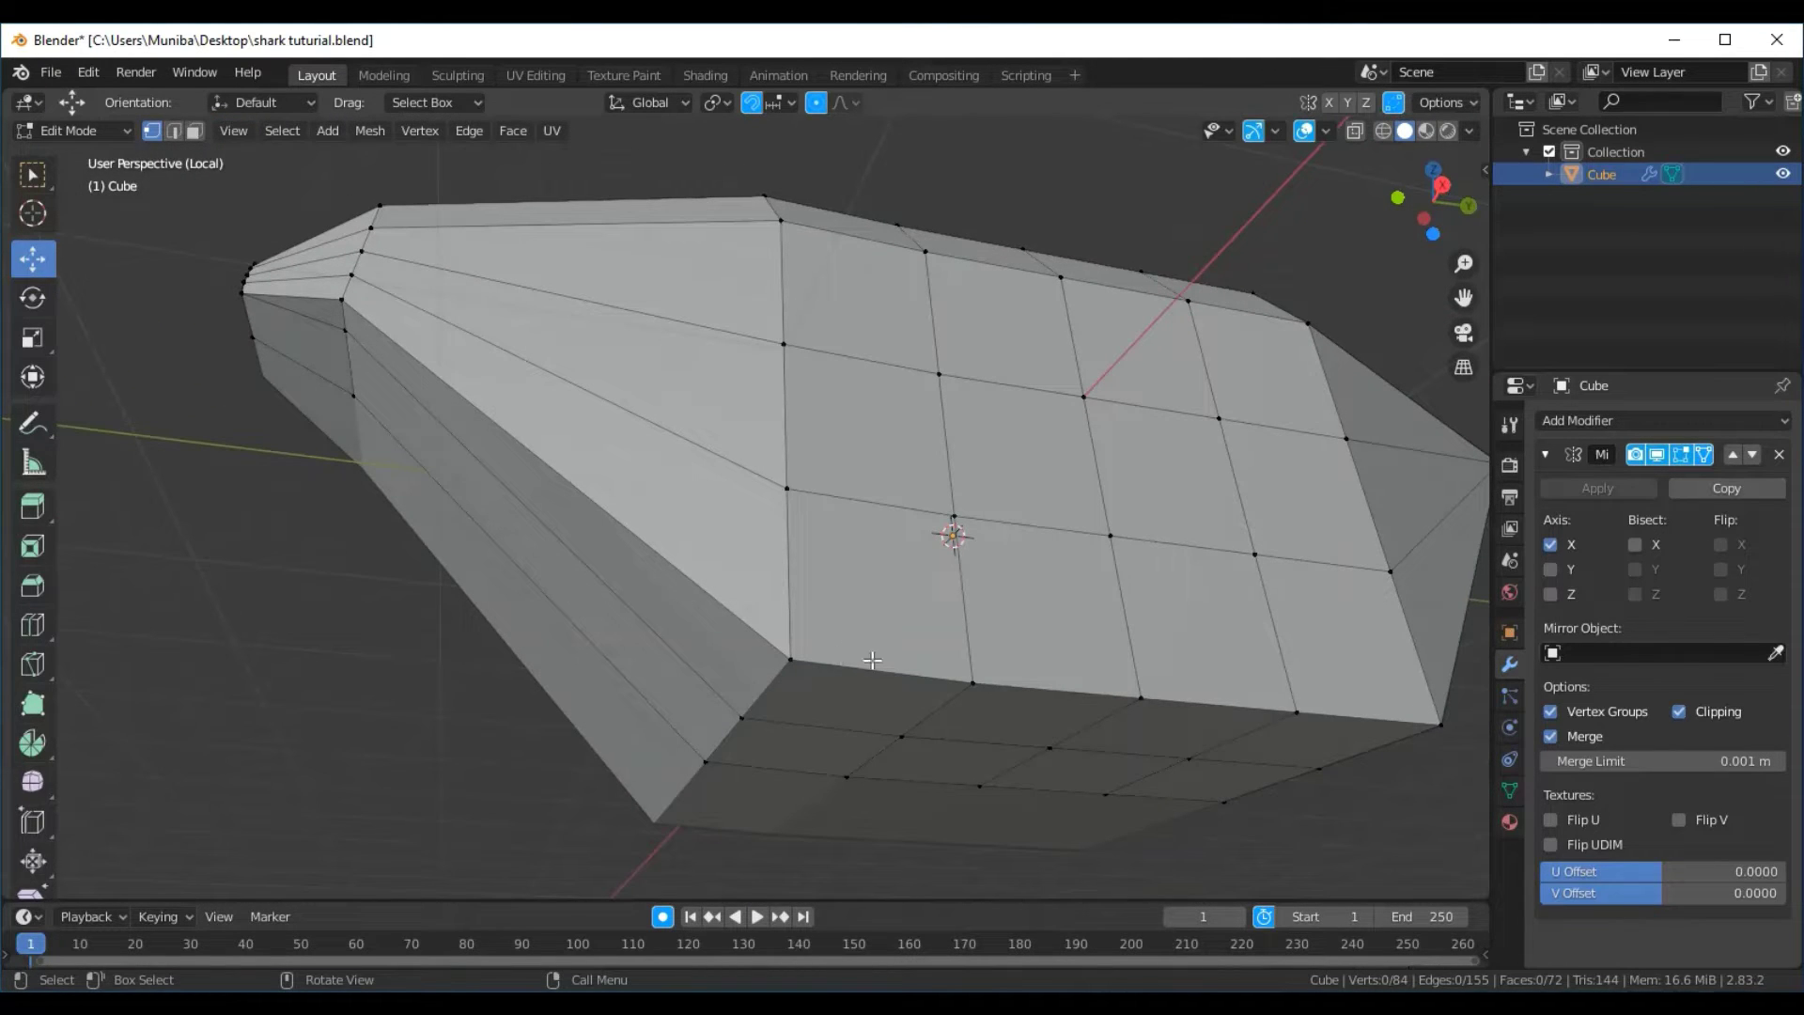
# Select the five vertices along the lower side edge, including the corner vertex
pyautogui.click(787, 658)
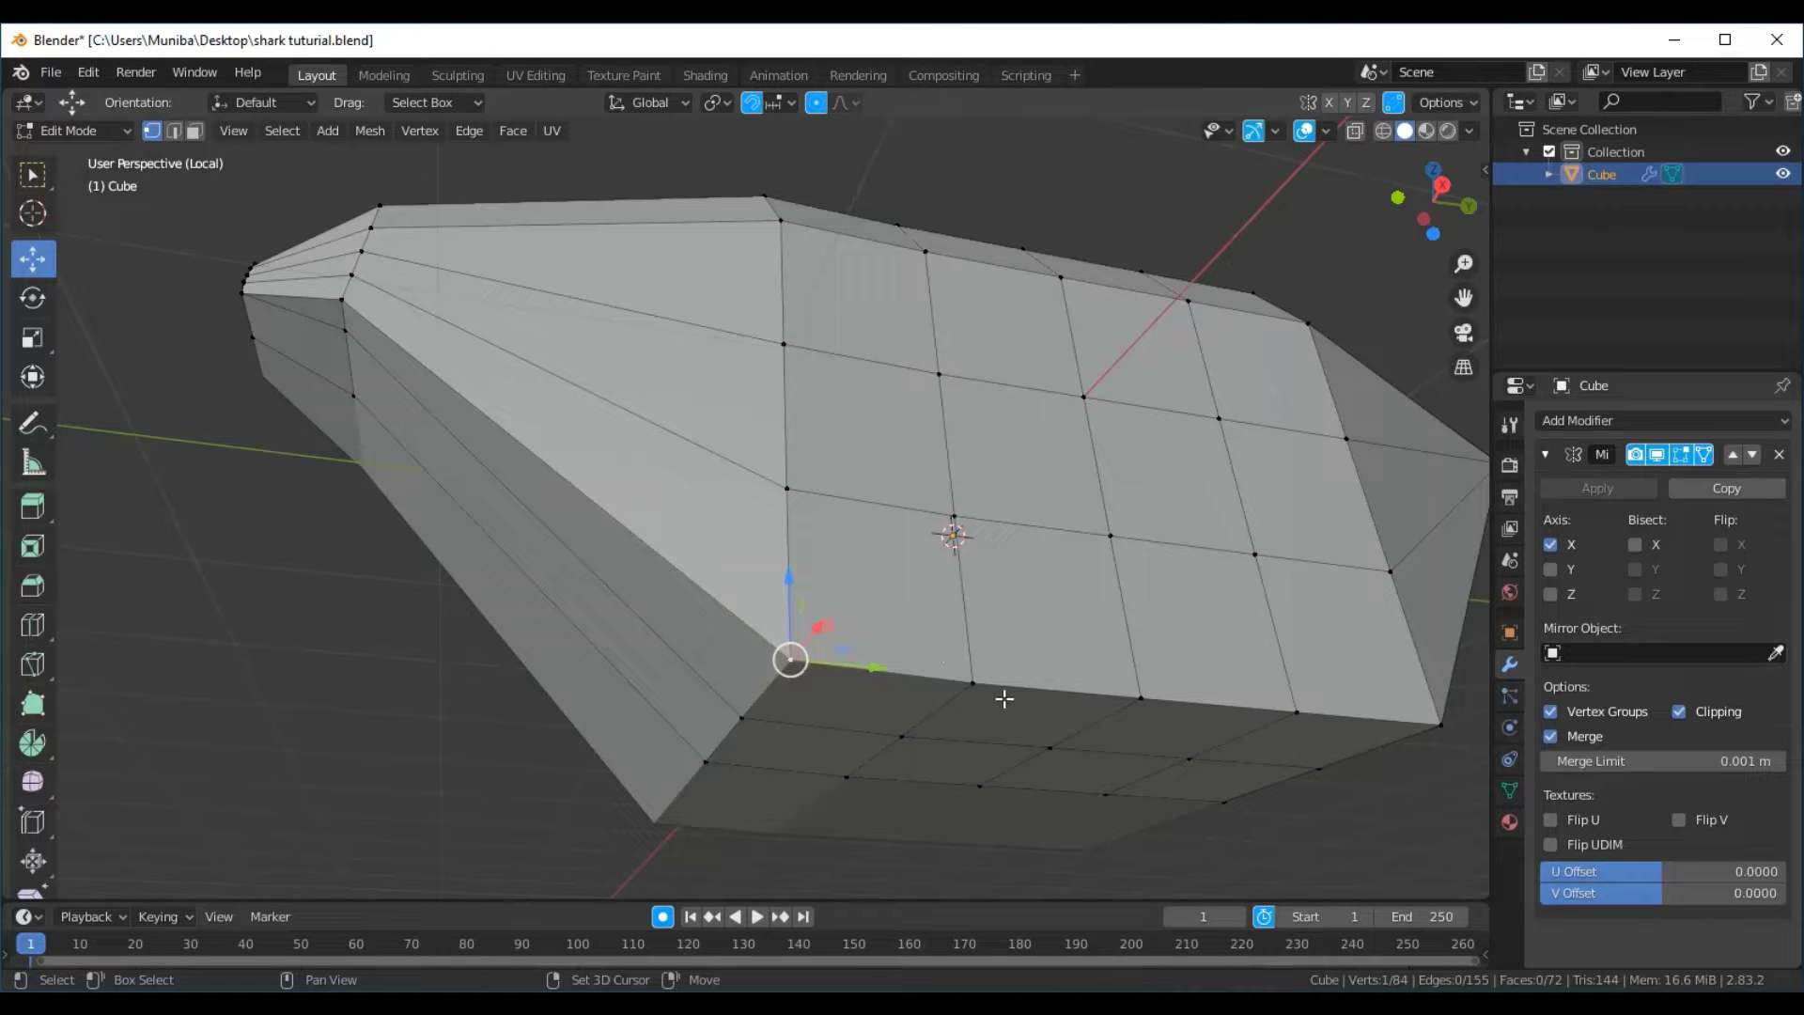
pyautogui.keyDown('shift'); pyautogui.click(973, 683); pyautogui.keyUp('shift')
pyautogui.keyDown('shift'); pyautogui.click(1143, 698); pyautogui.keyUp('shift')
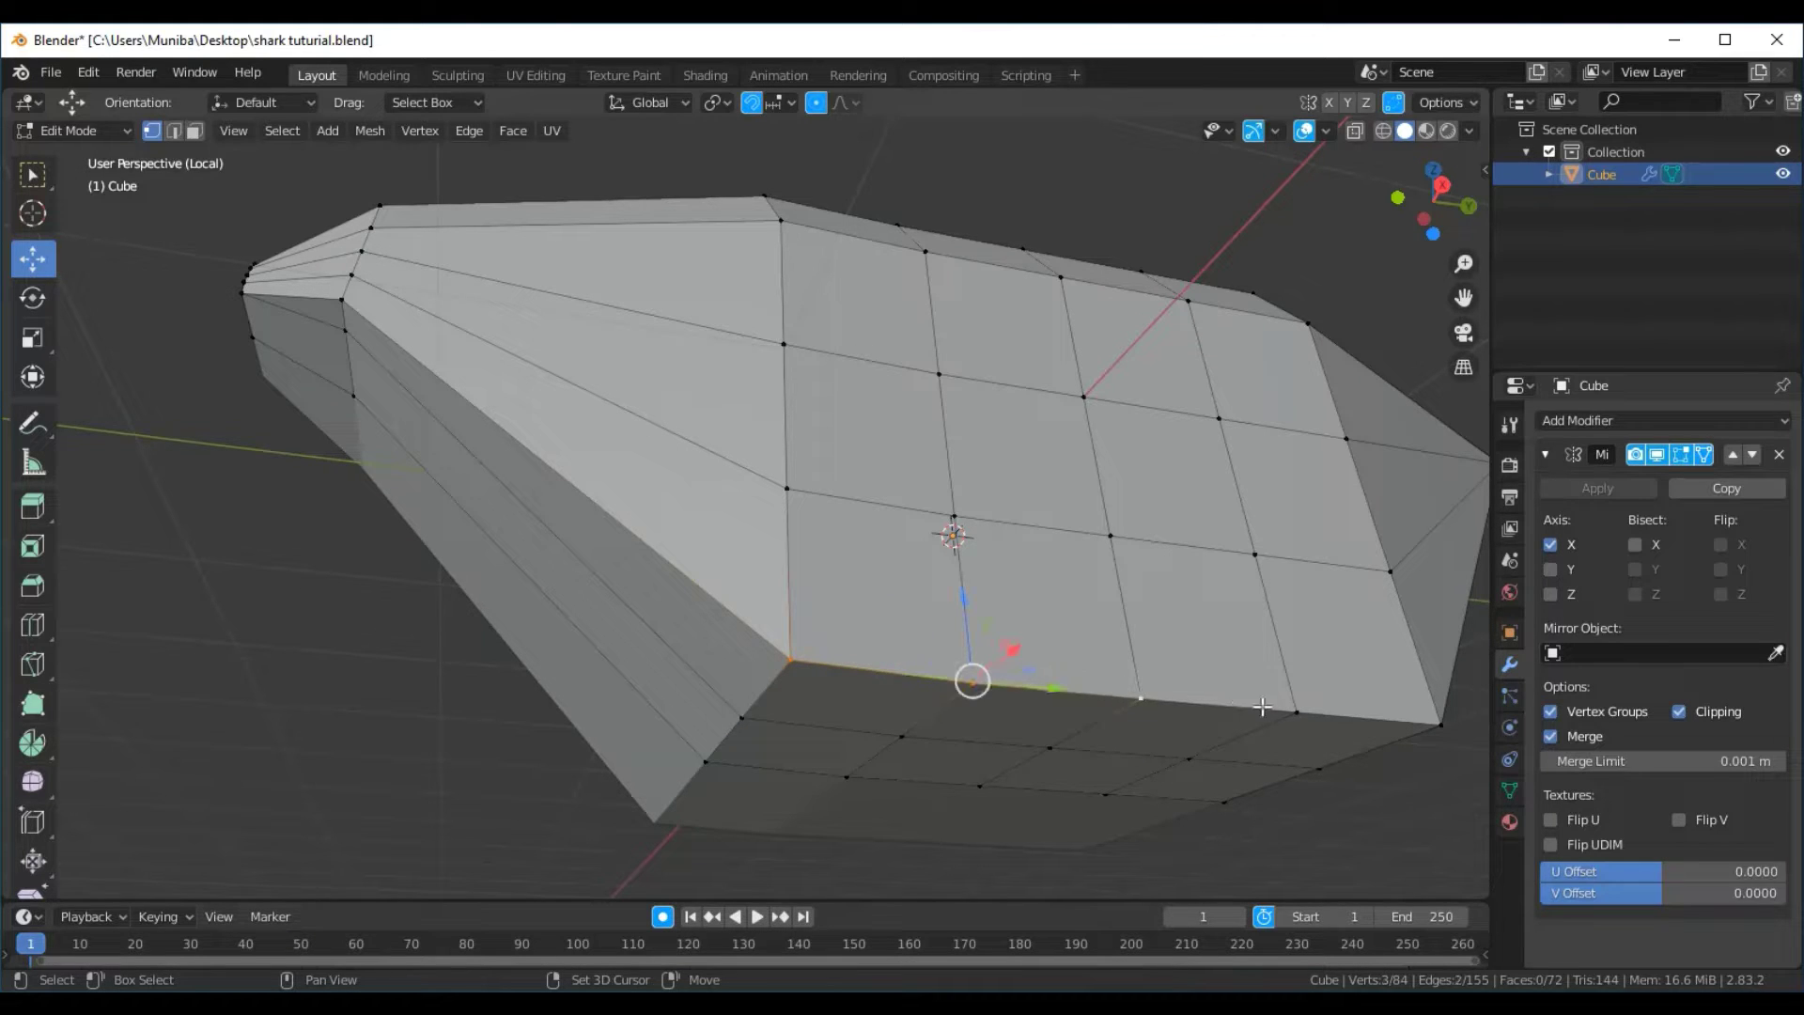
pyautogui.keyDown('shift'); pyautogui.click(1299, 712); pyautogui.keyUp('shift')
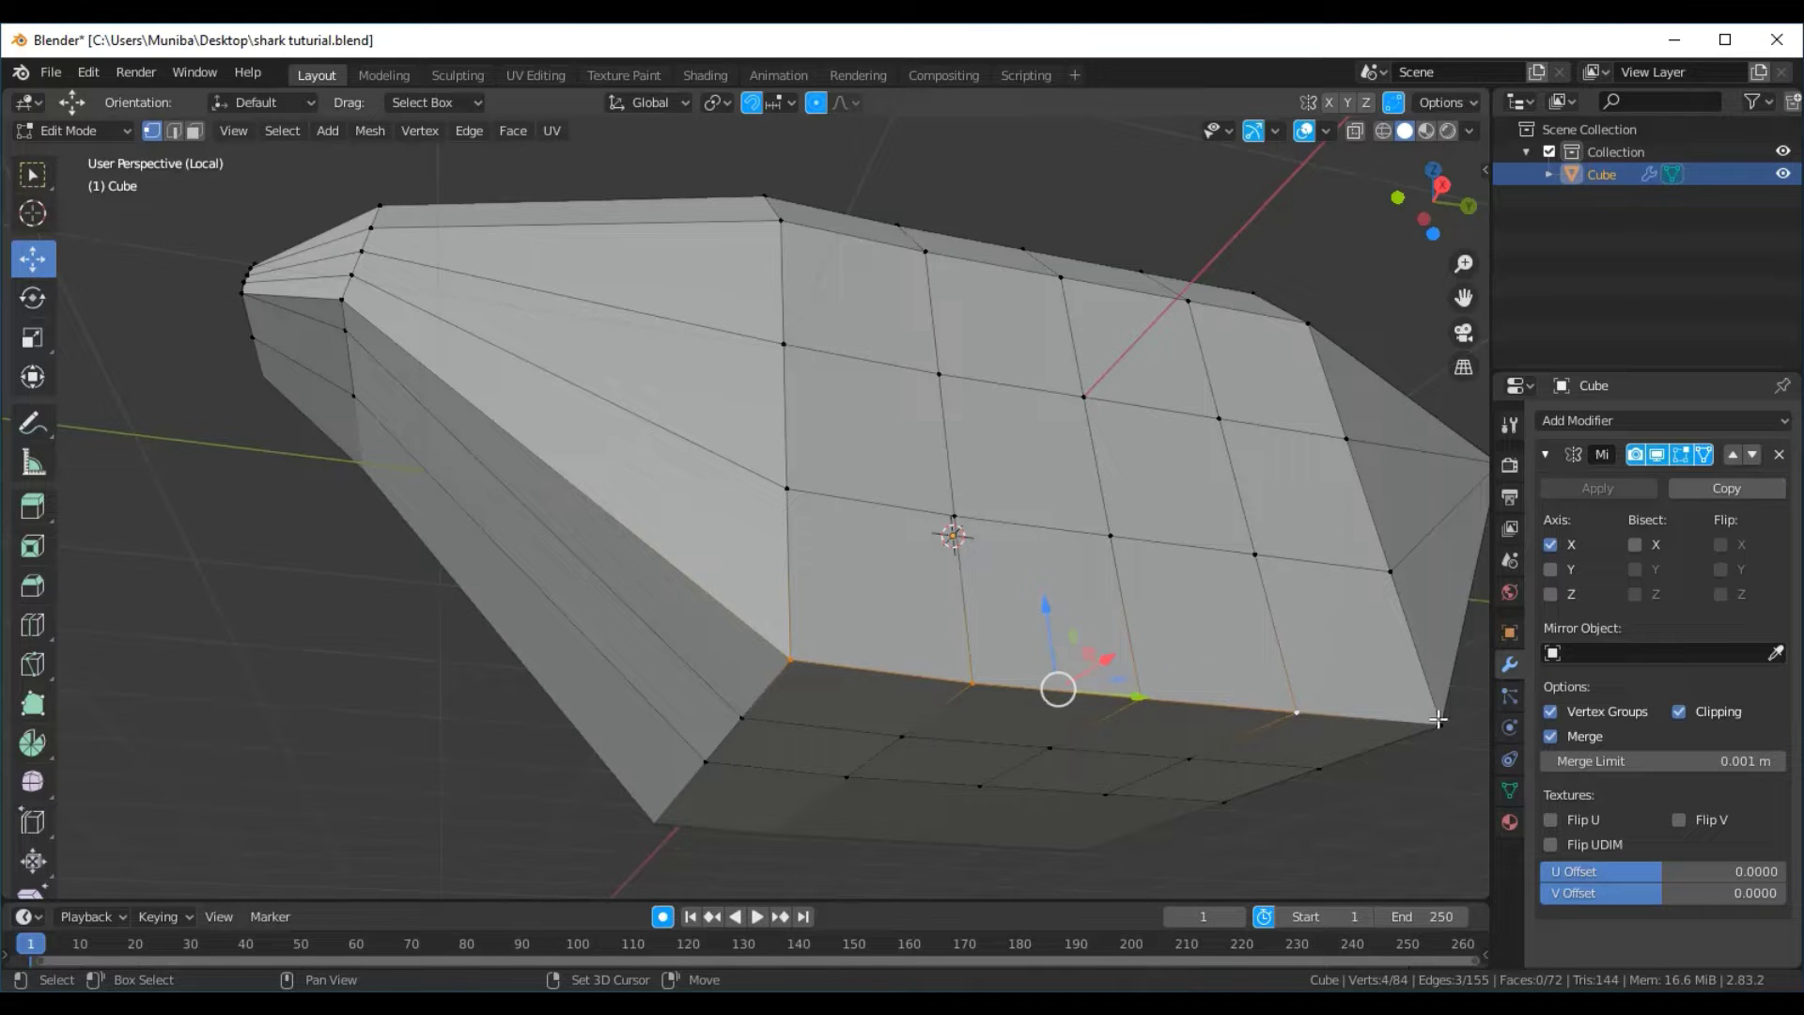
pyautogui.keyDown('shift'); pyautogui.click(1437, 718); pyautogui.keyUp('shift')
# In Front view, raise the lower-edge vertices and pull the corner vertex inward
pyautogui.click(234, 132)
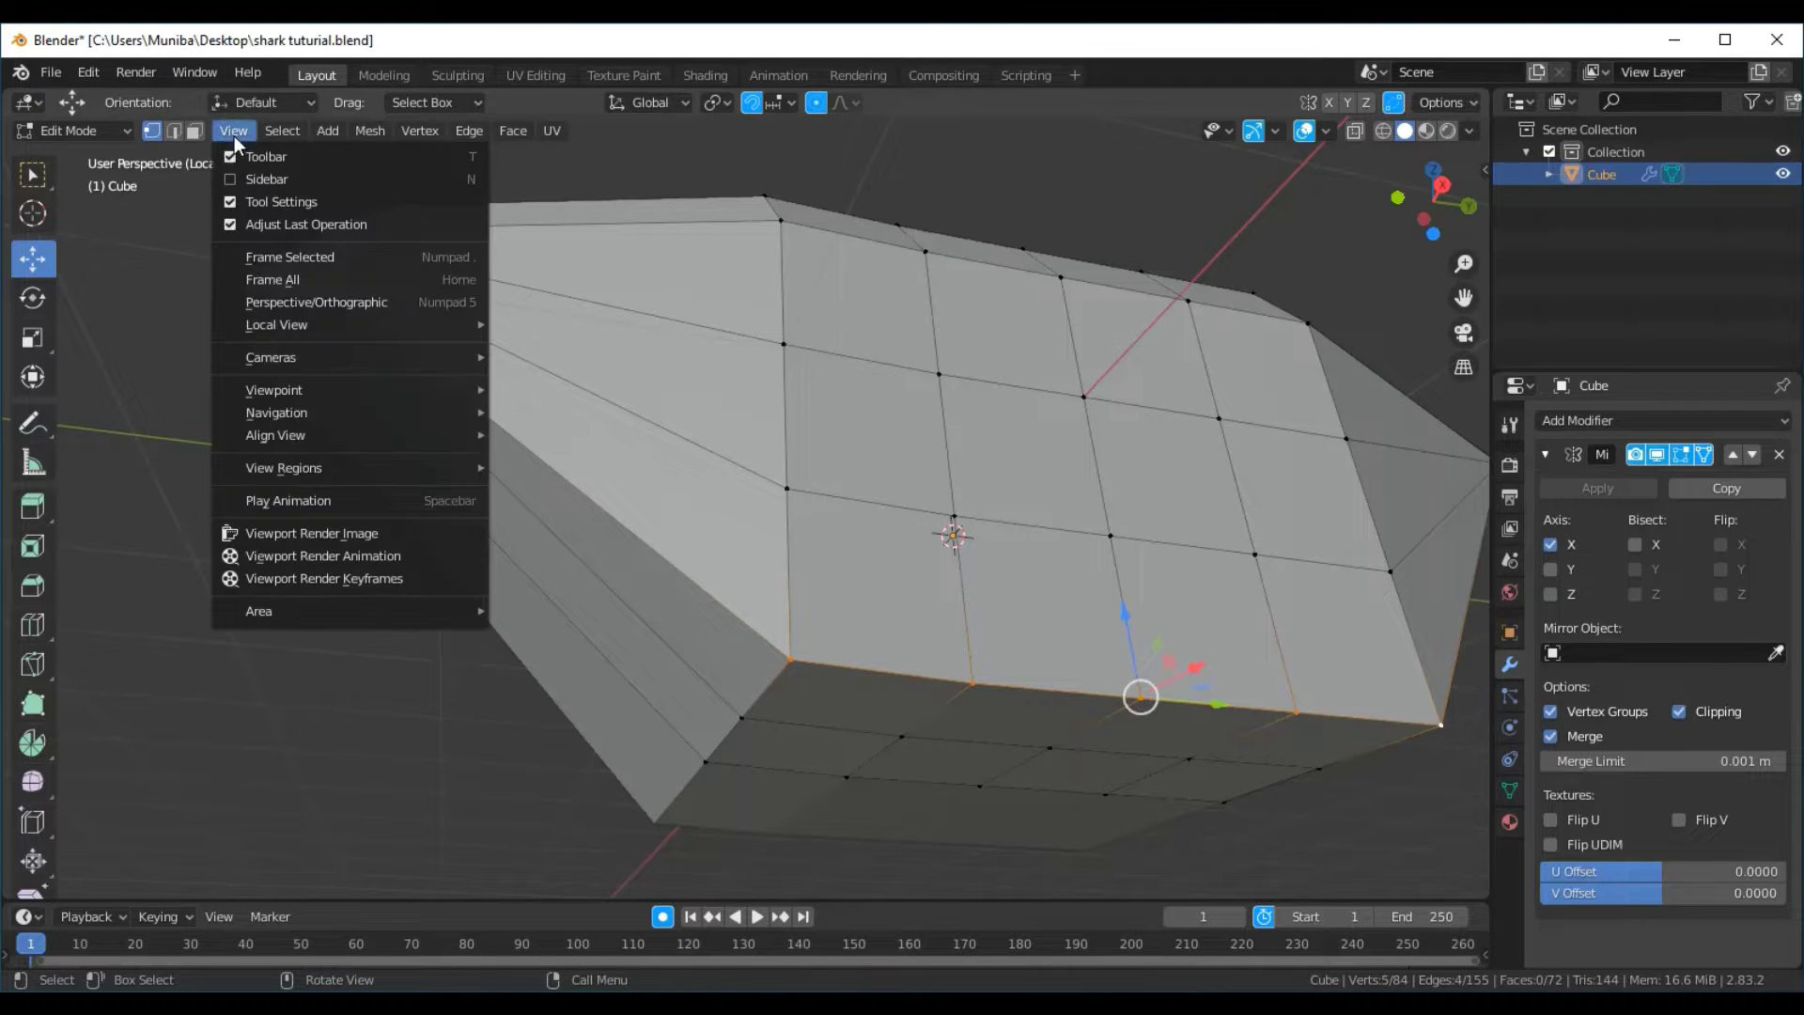
pyautogui.moveTo(274, 389)
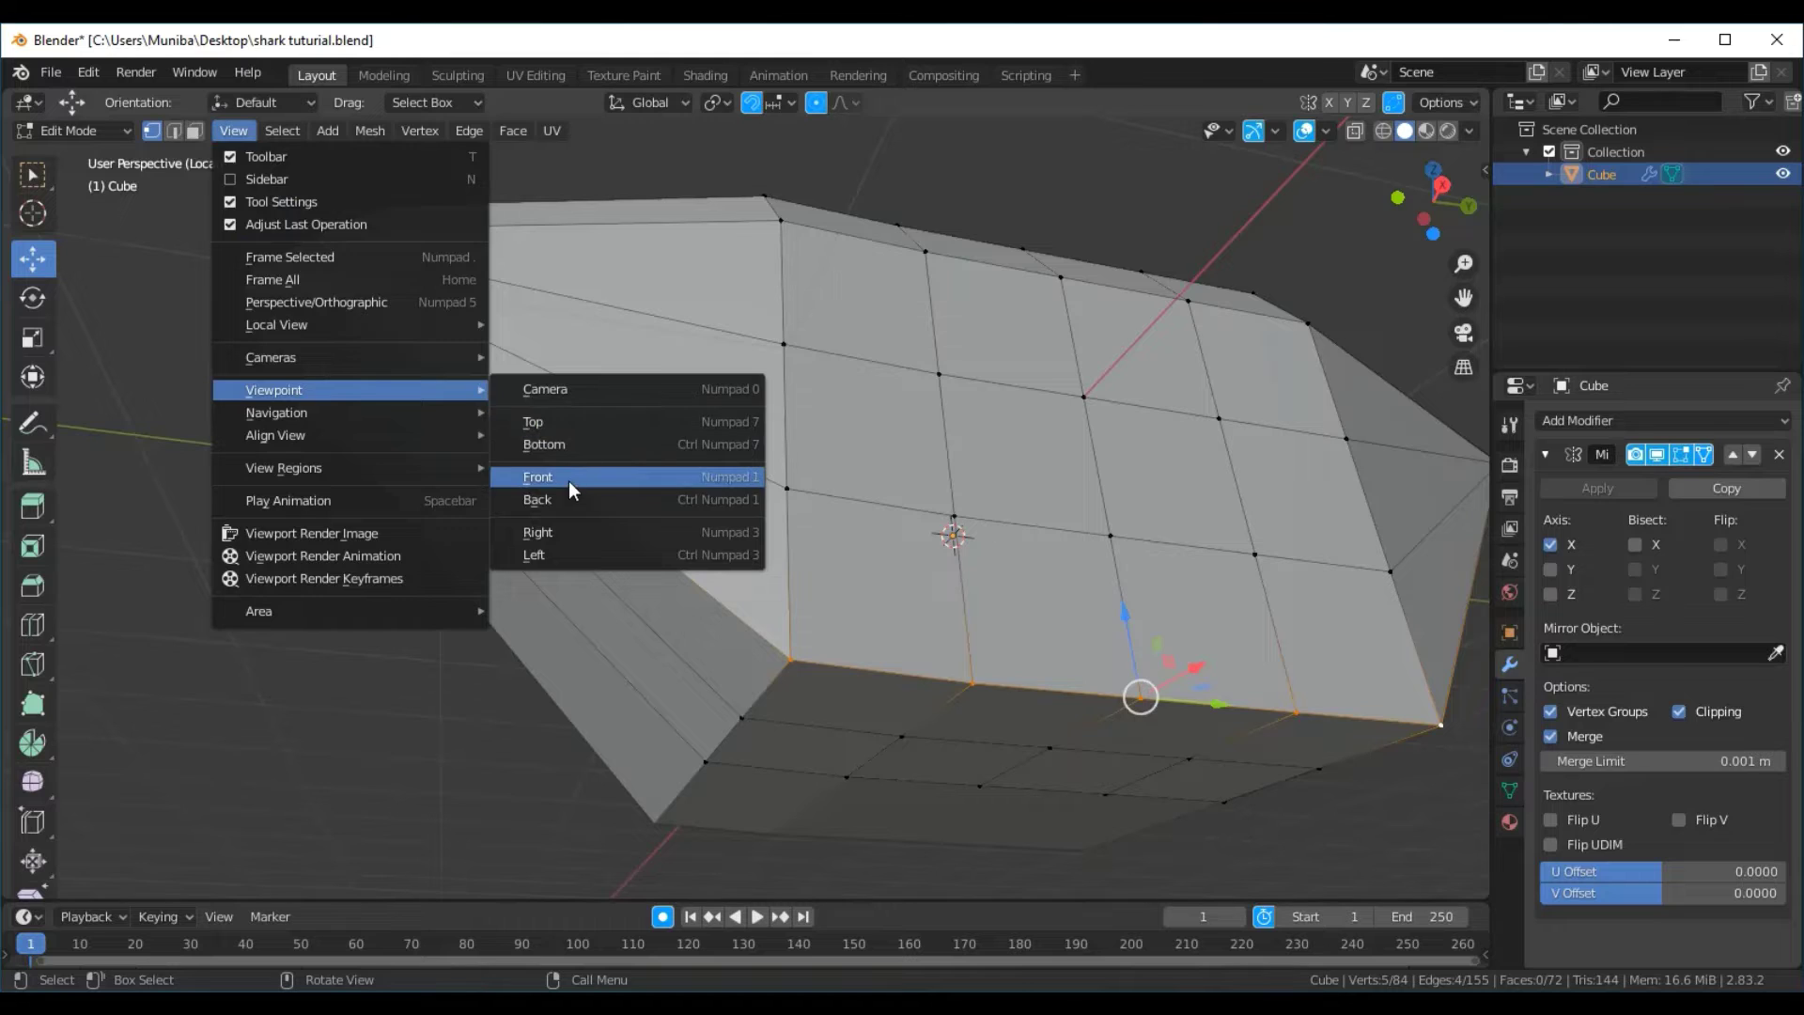
pyautogui.click(567, 479)
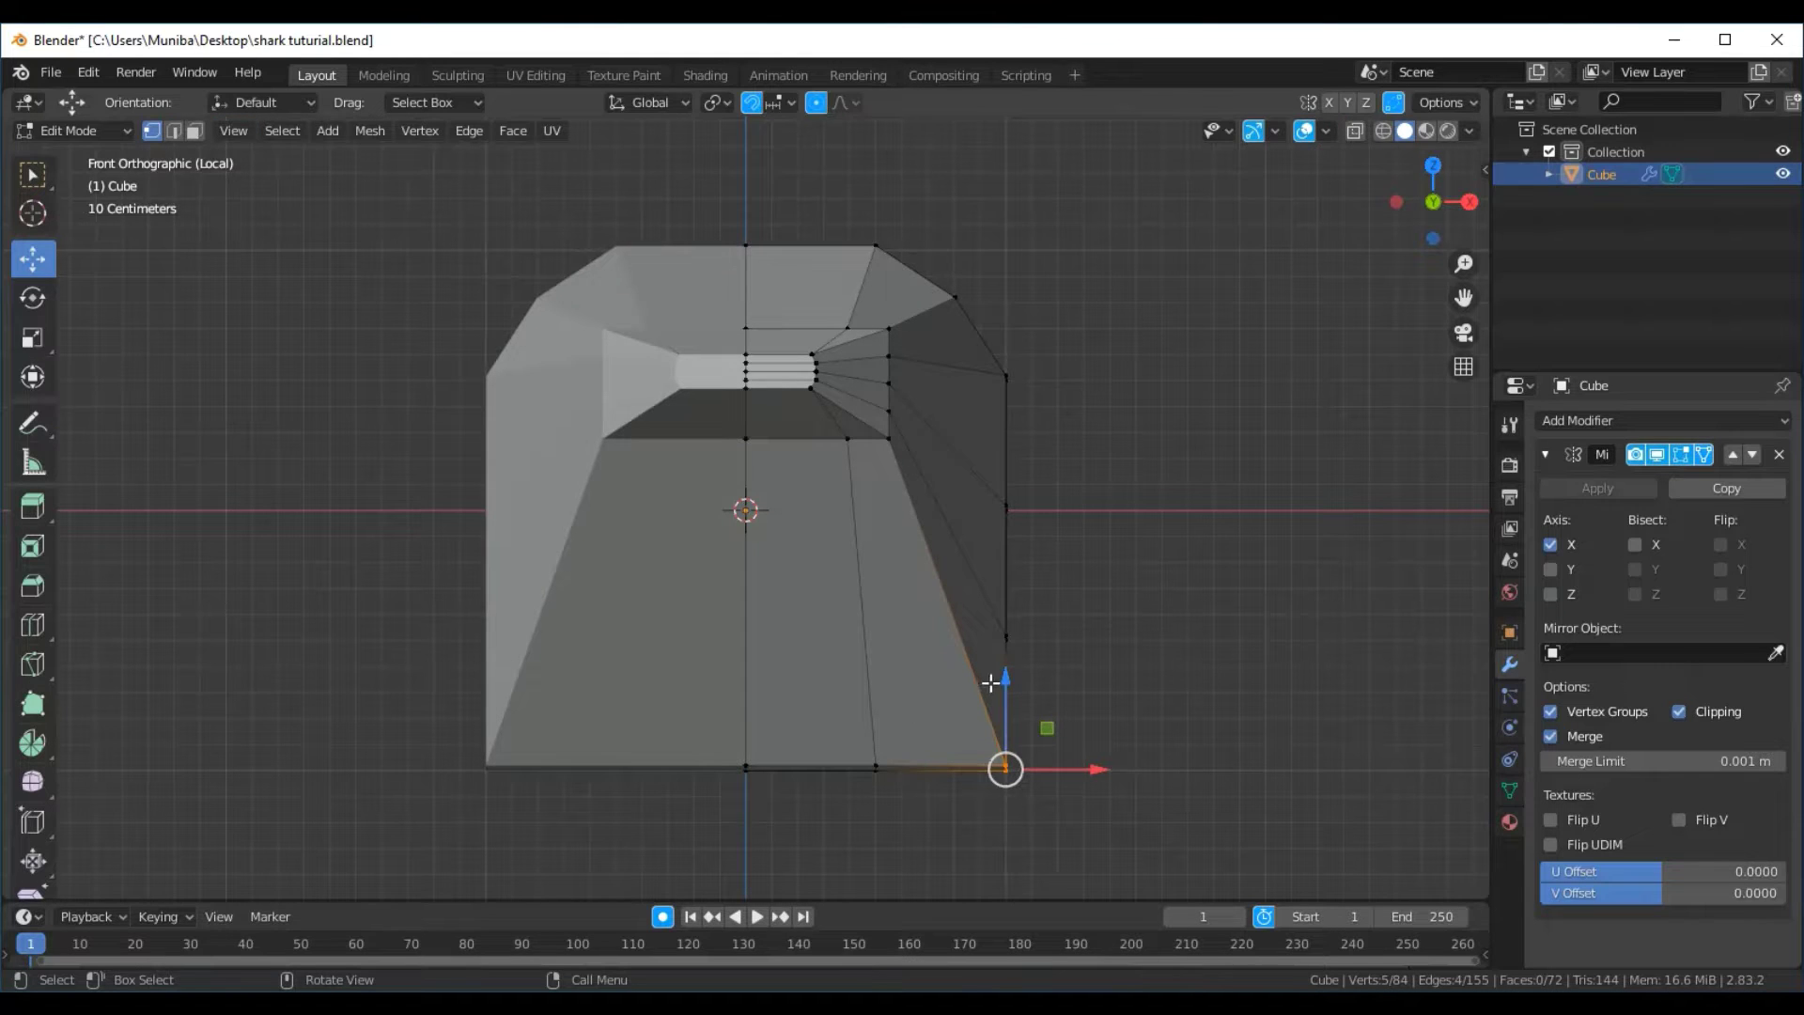
pyautogui.moveTo(1011, 683); pyautogui.dragTo(1007, 654)
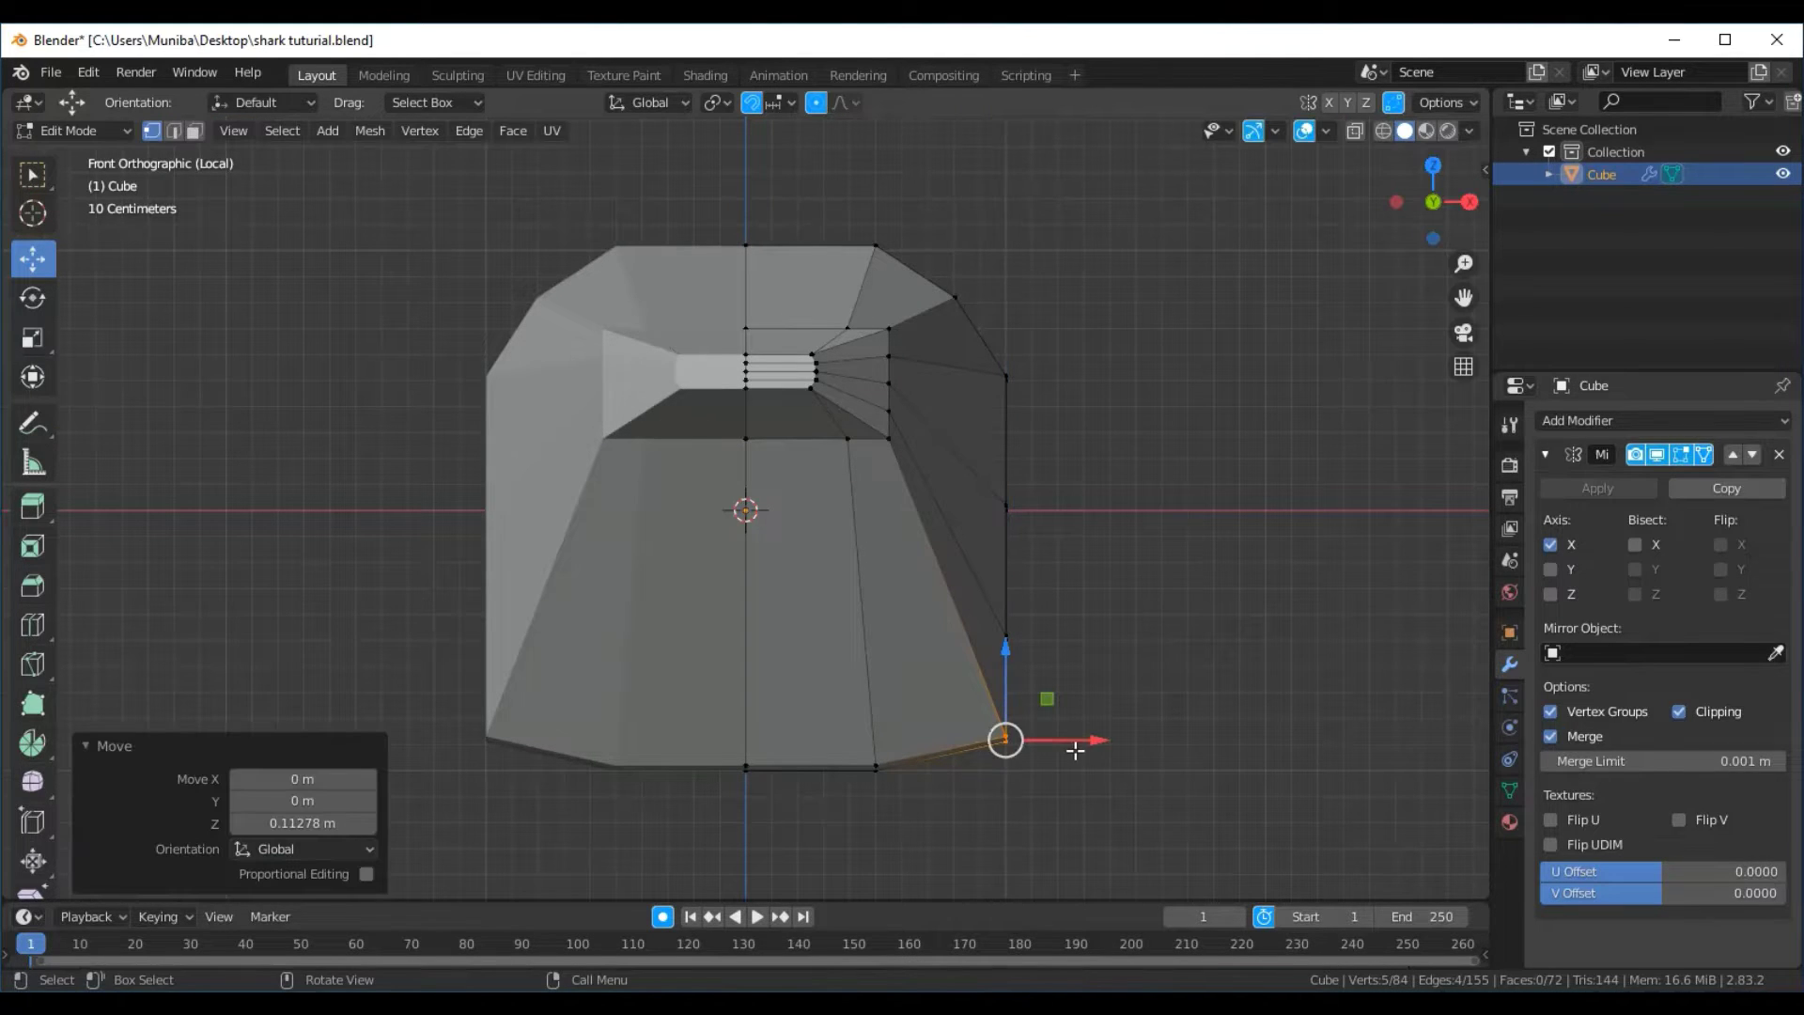
pyautogui.moveTo(1089, 743); pyautogui.dragTo(973, 620)
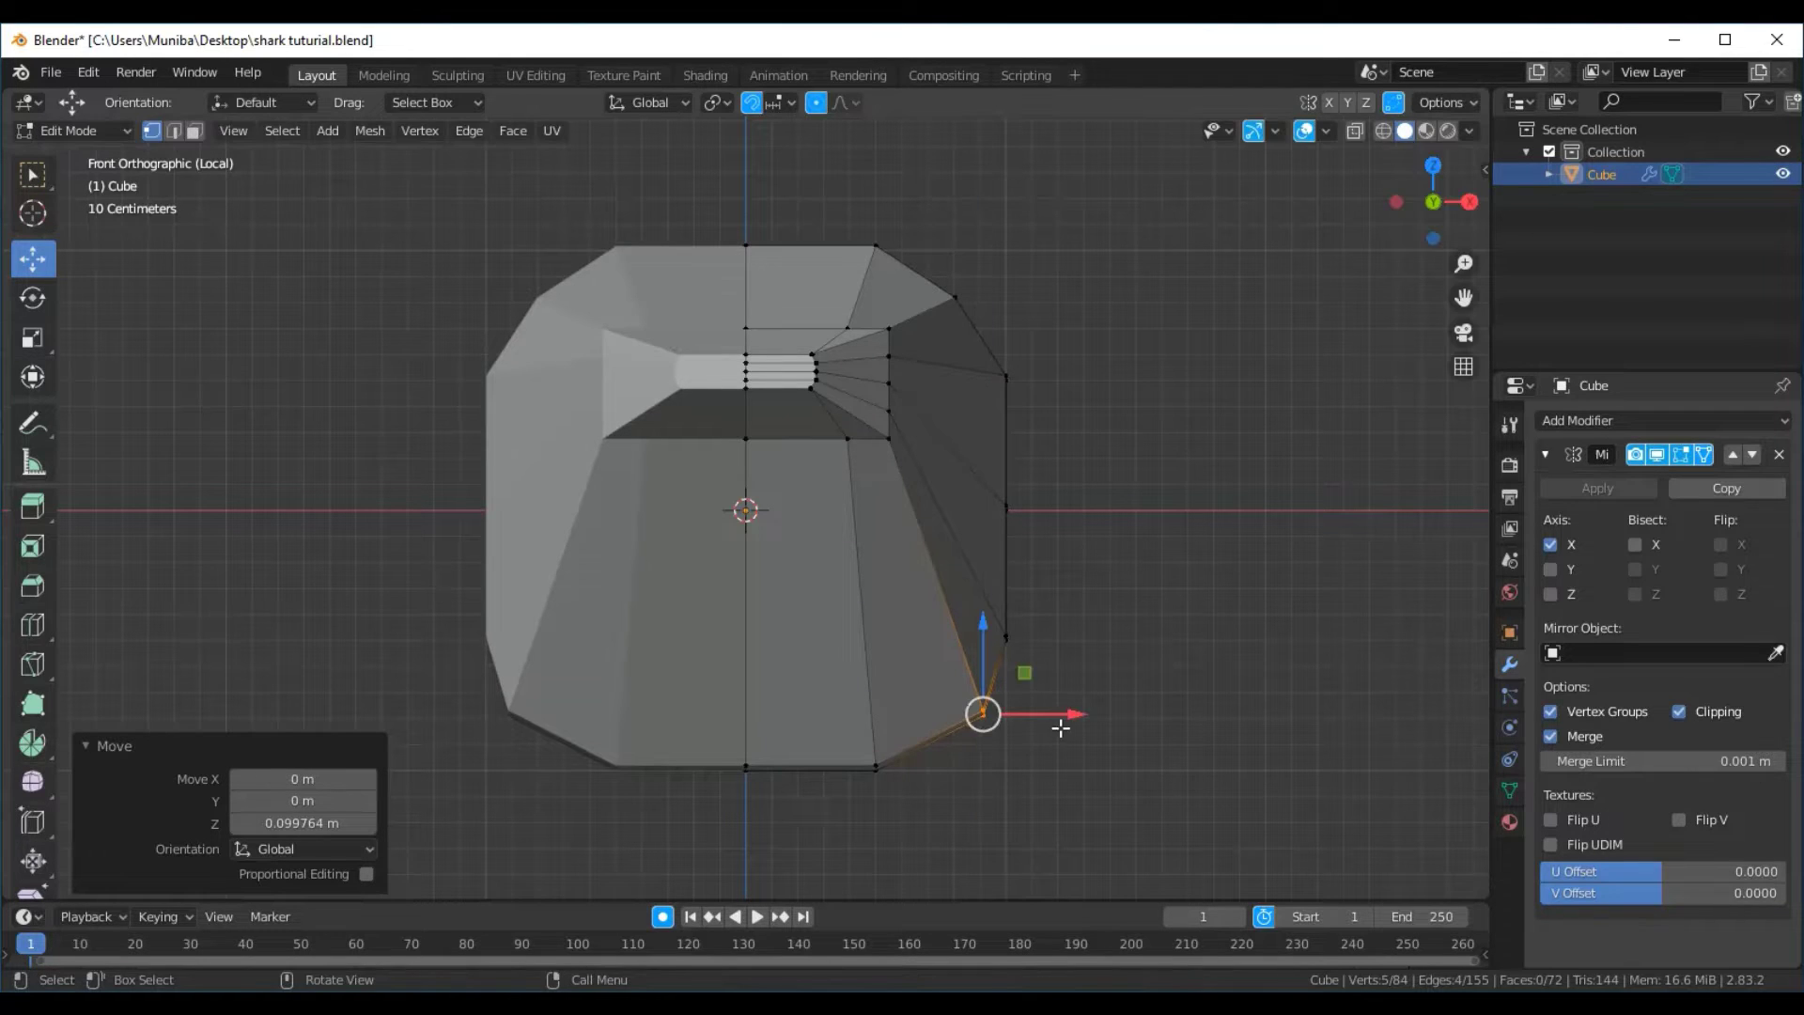
pyautogui.moveTo(1067, 719); pyautogui.dragTo(1053, 731)
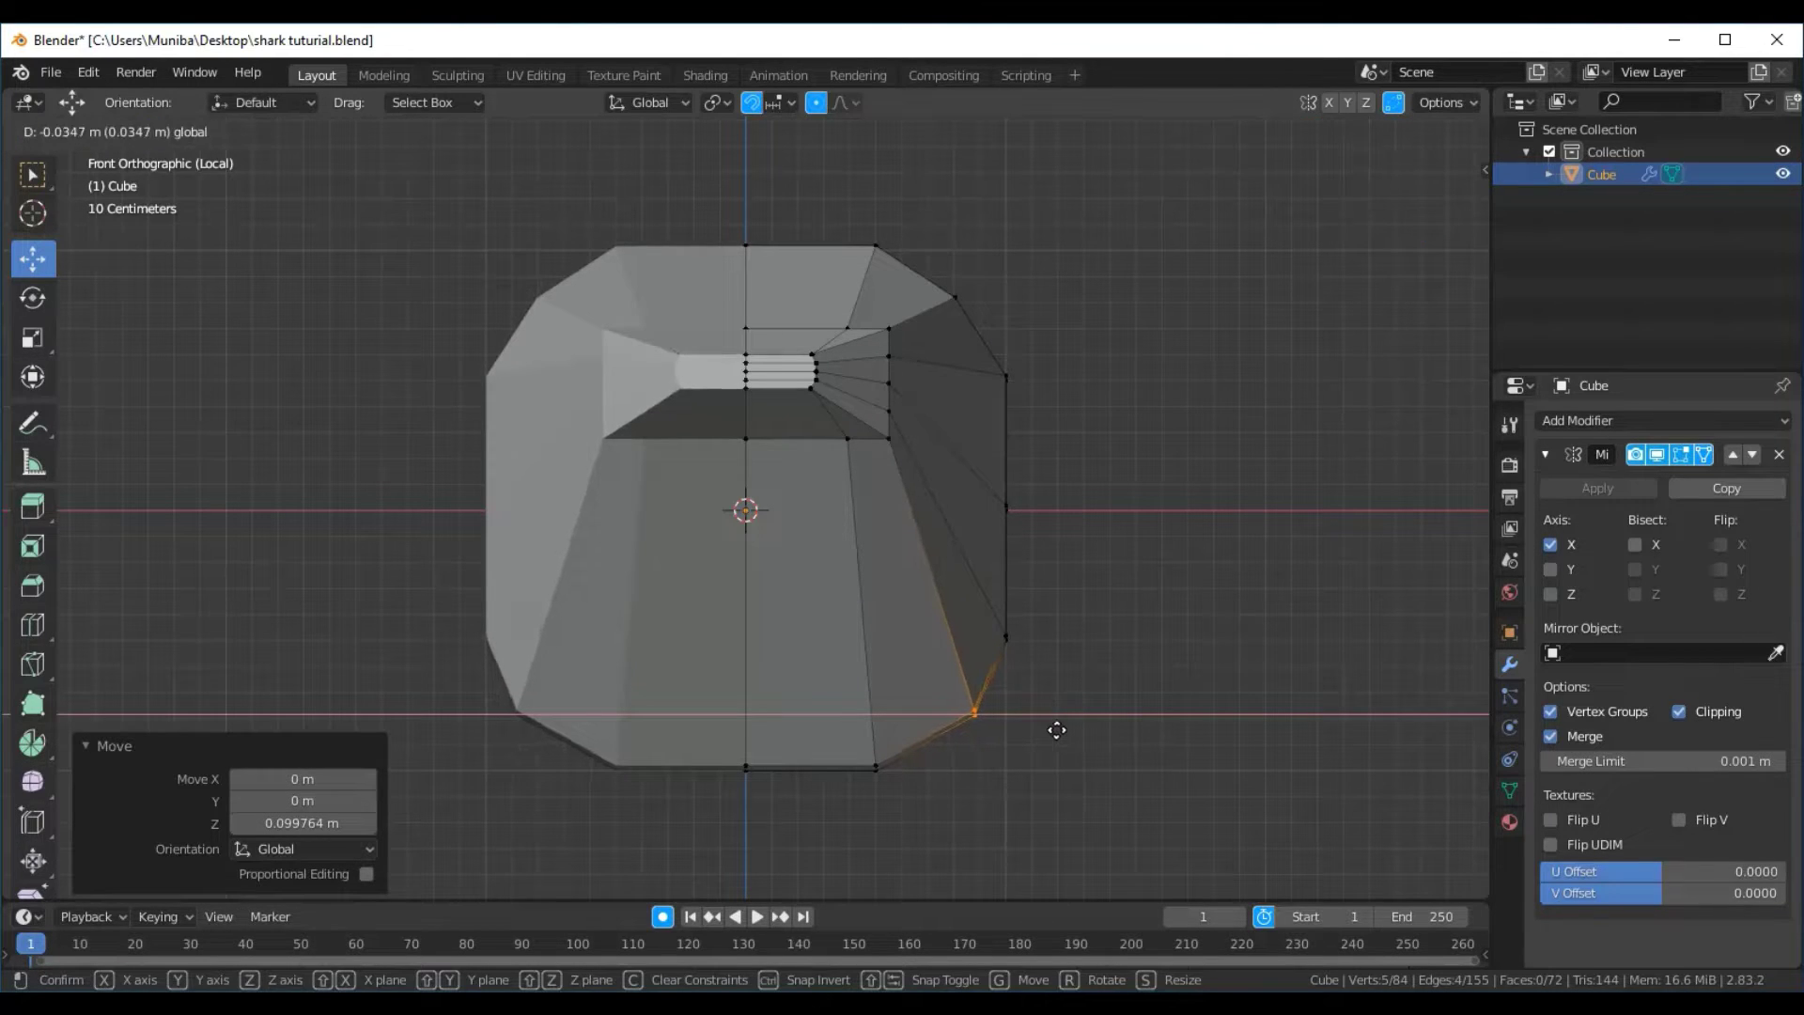
pyautogui.moveTo(1052, 731); pyautogui.dragTo(1052, 731)
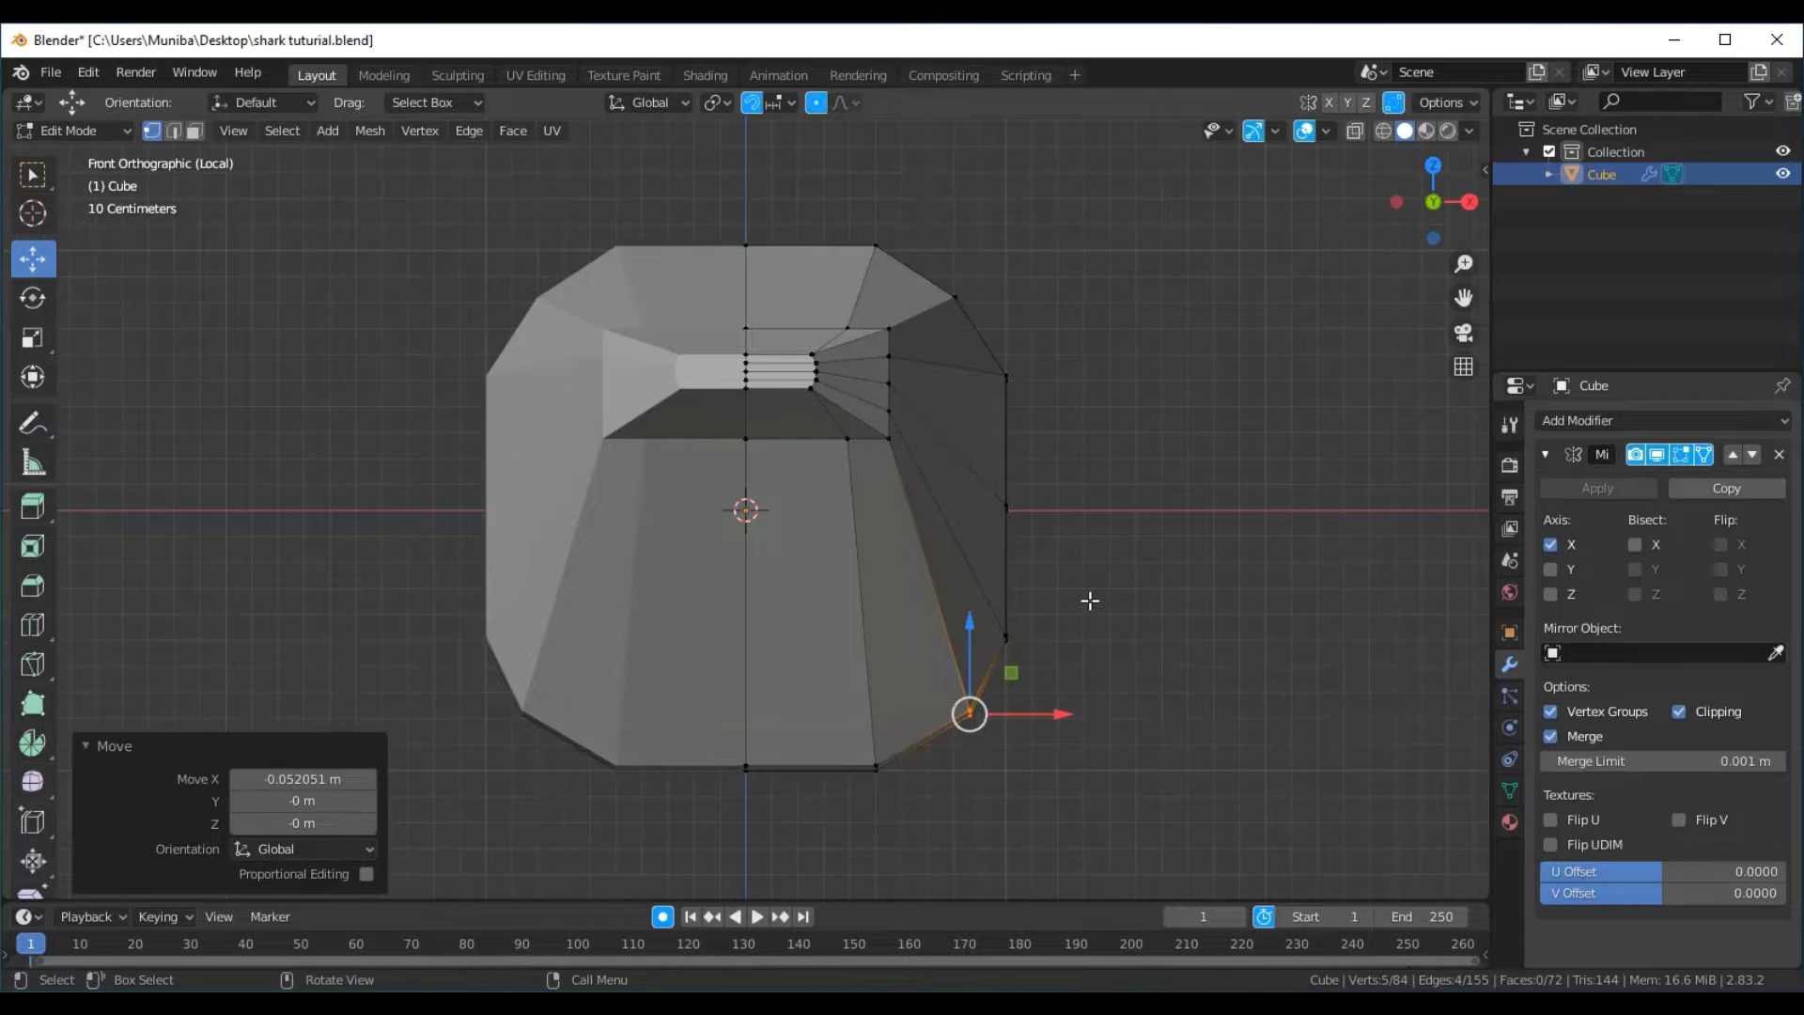
pyautogui.moveTo(1095, 587)
pyautogui.mouseDown(button='middle')
pyautogui.moveTo(910, 564)
pyautogui.moveTo(1099, 596)
pyautogui.mouseUp(button='middle')
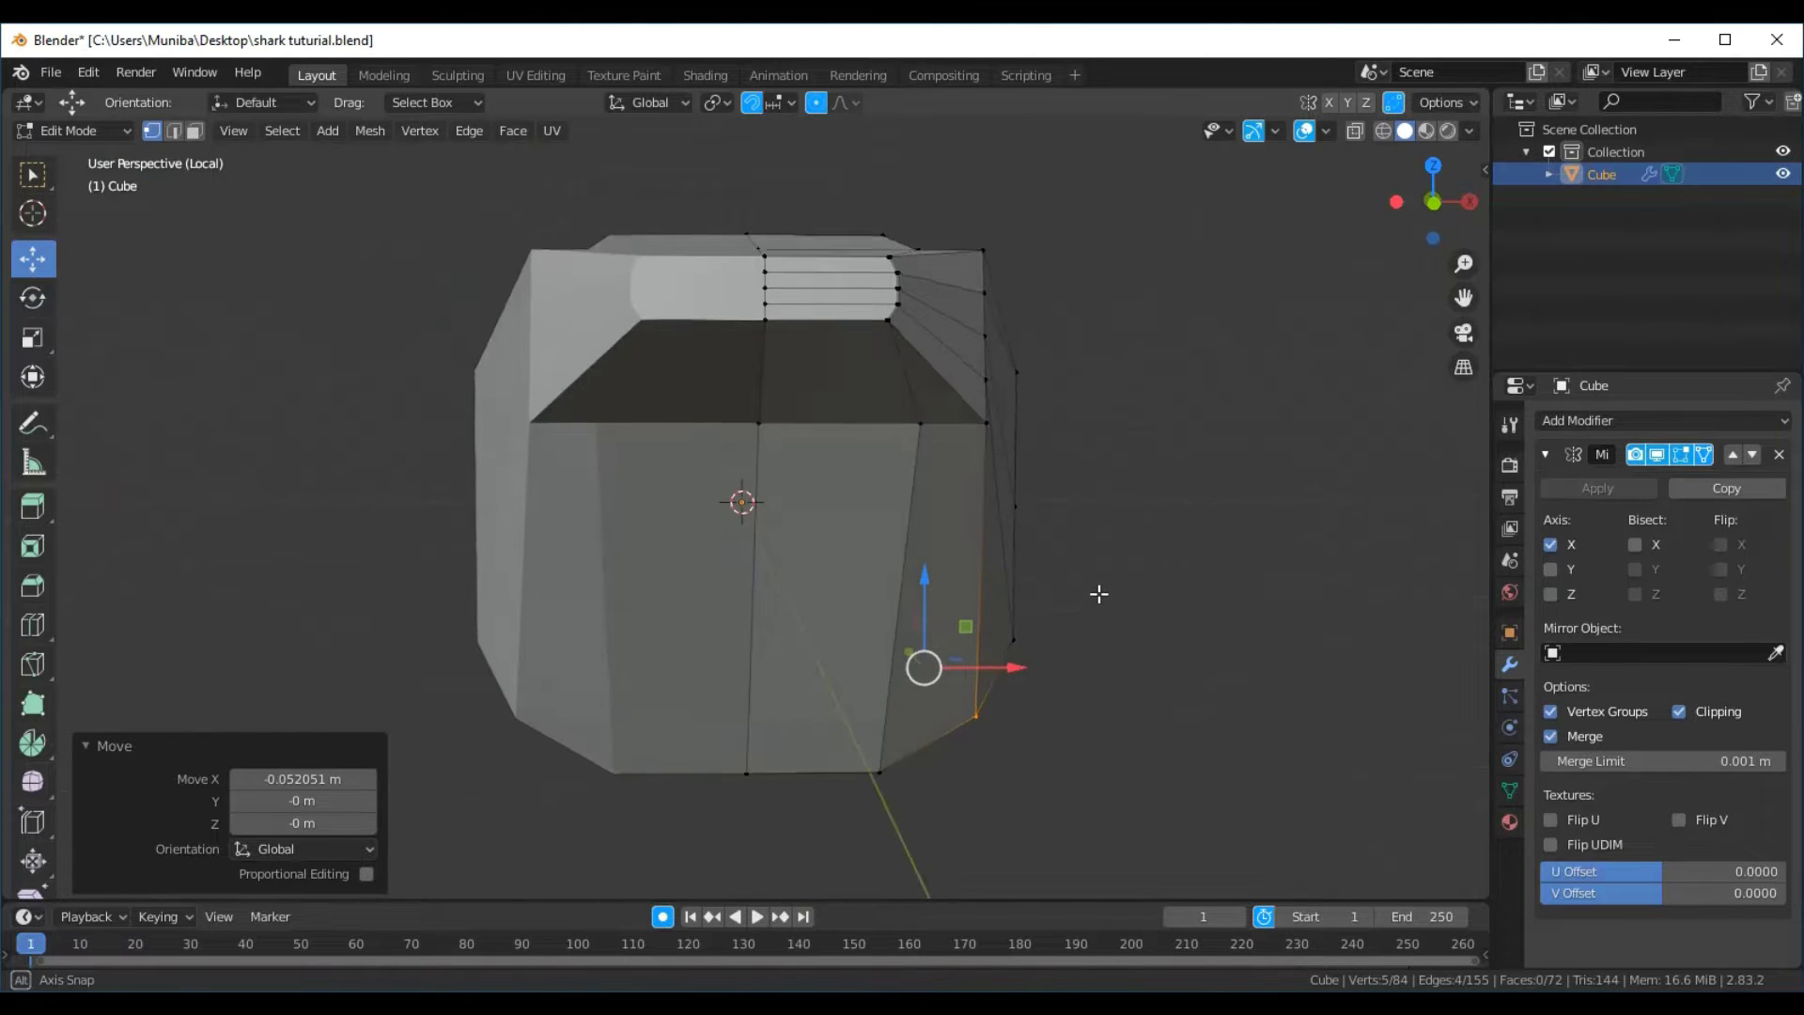
# Lower a two-vertex edge at the front underside of the body straight down on Z
pyautogui.hotkey('alt', 'a')
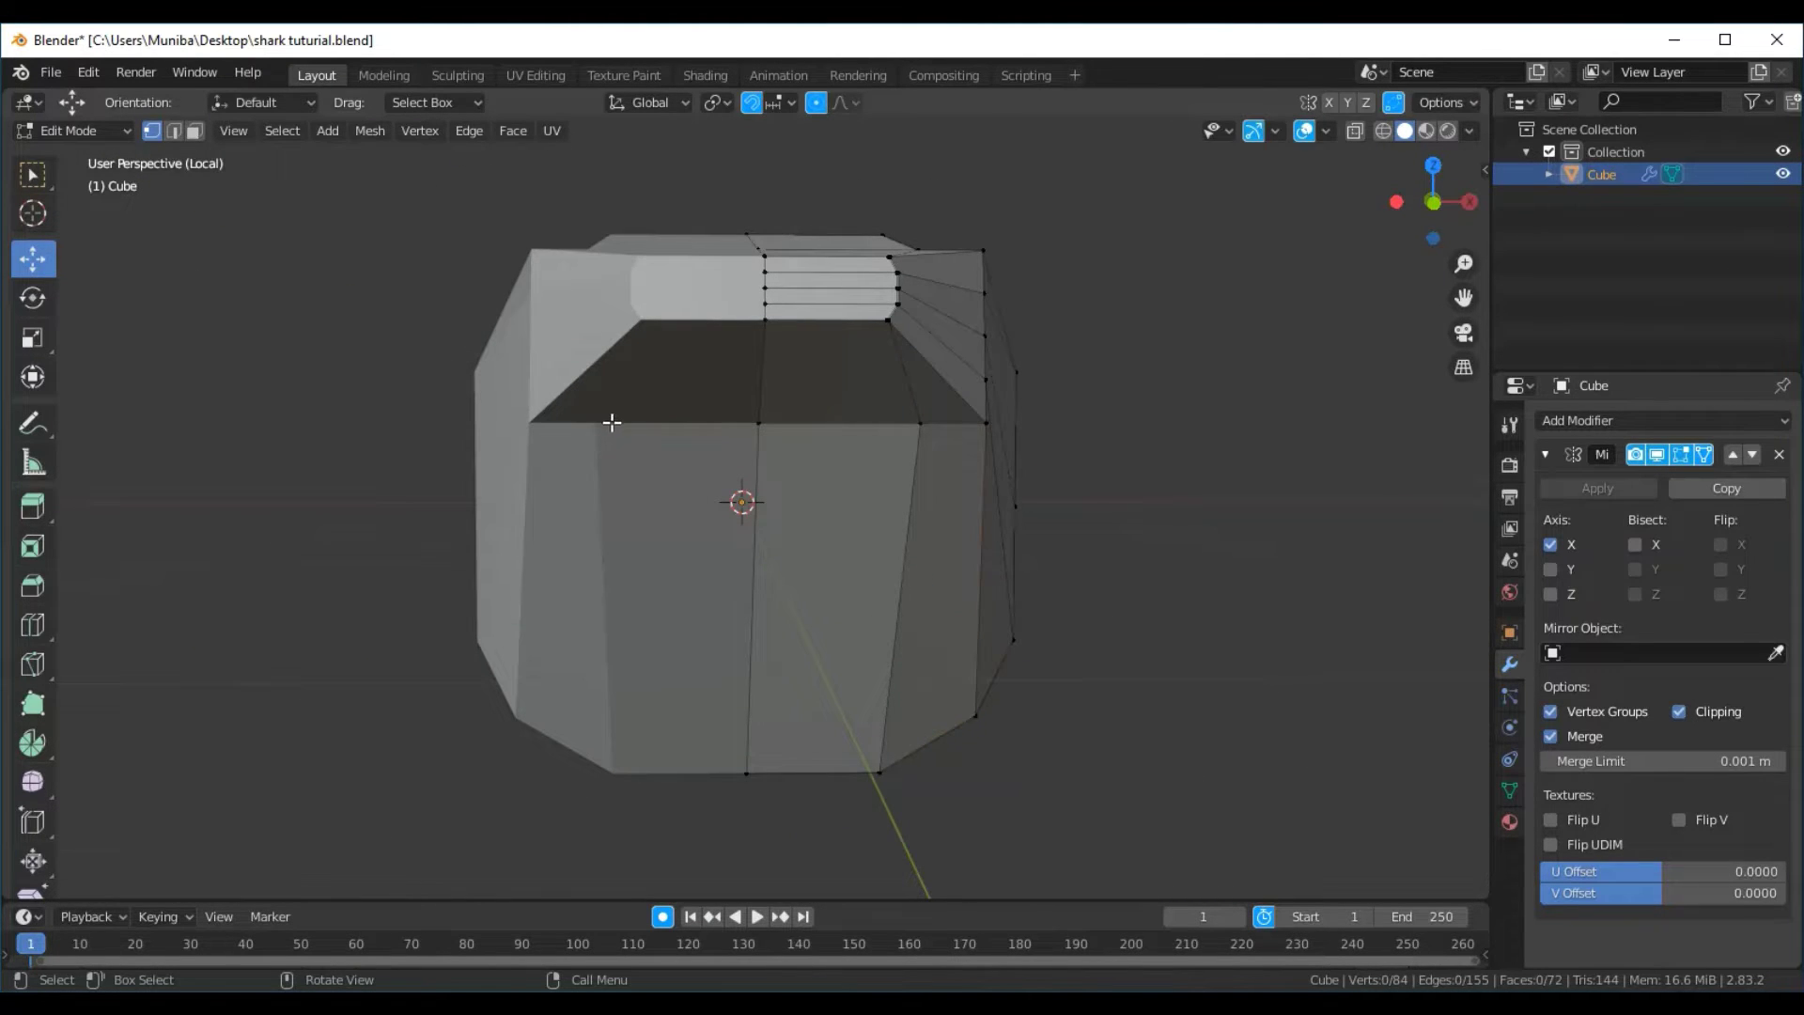
pyautogui.moveTo(633, 423); pyautogui.dragTo(917, 286, button='middle')
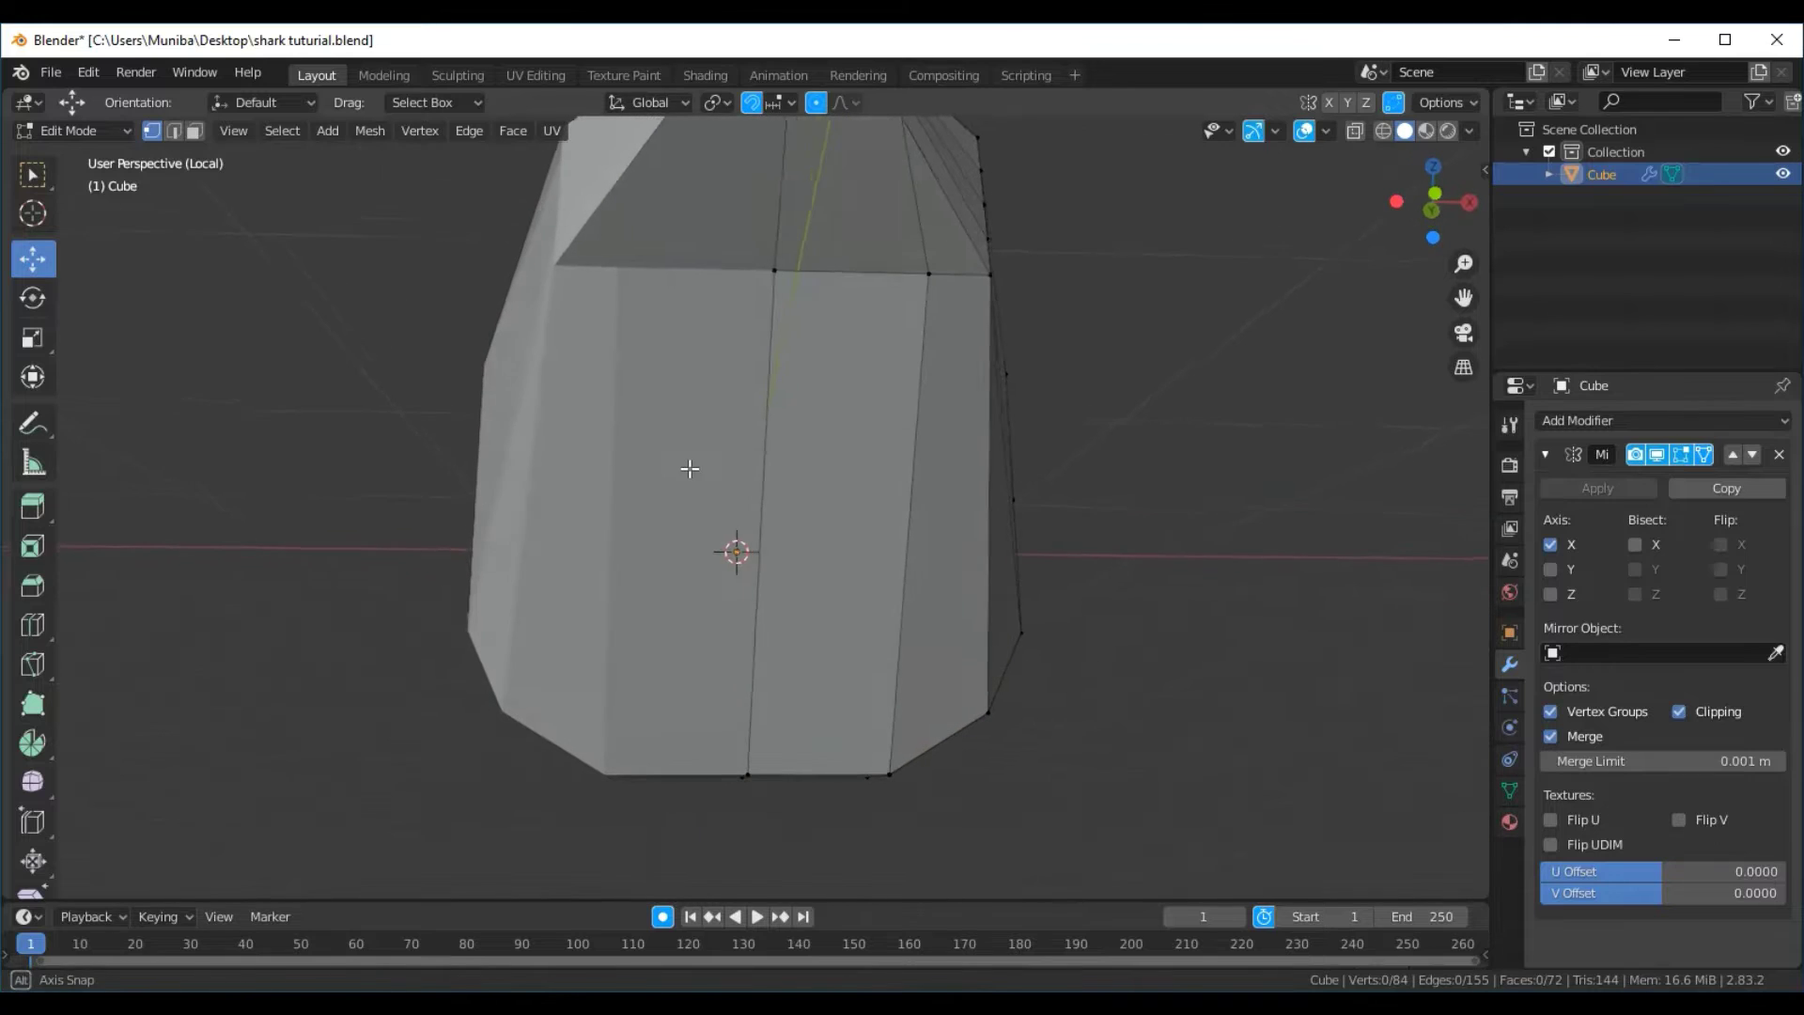
pyautogui.click(928, 275)
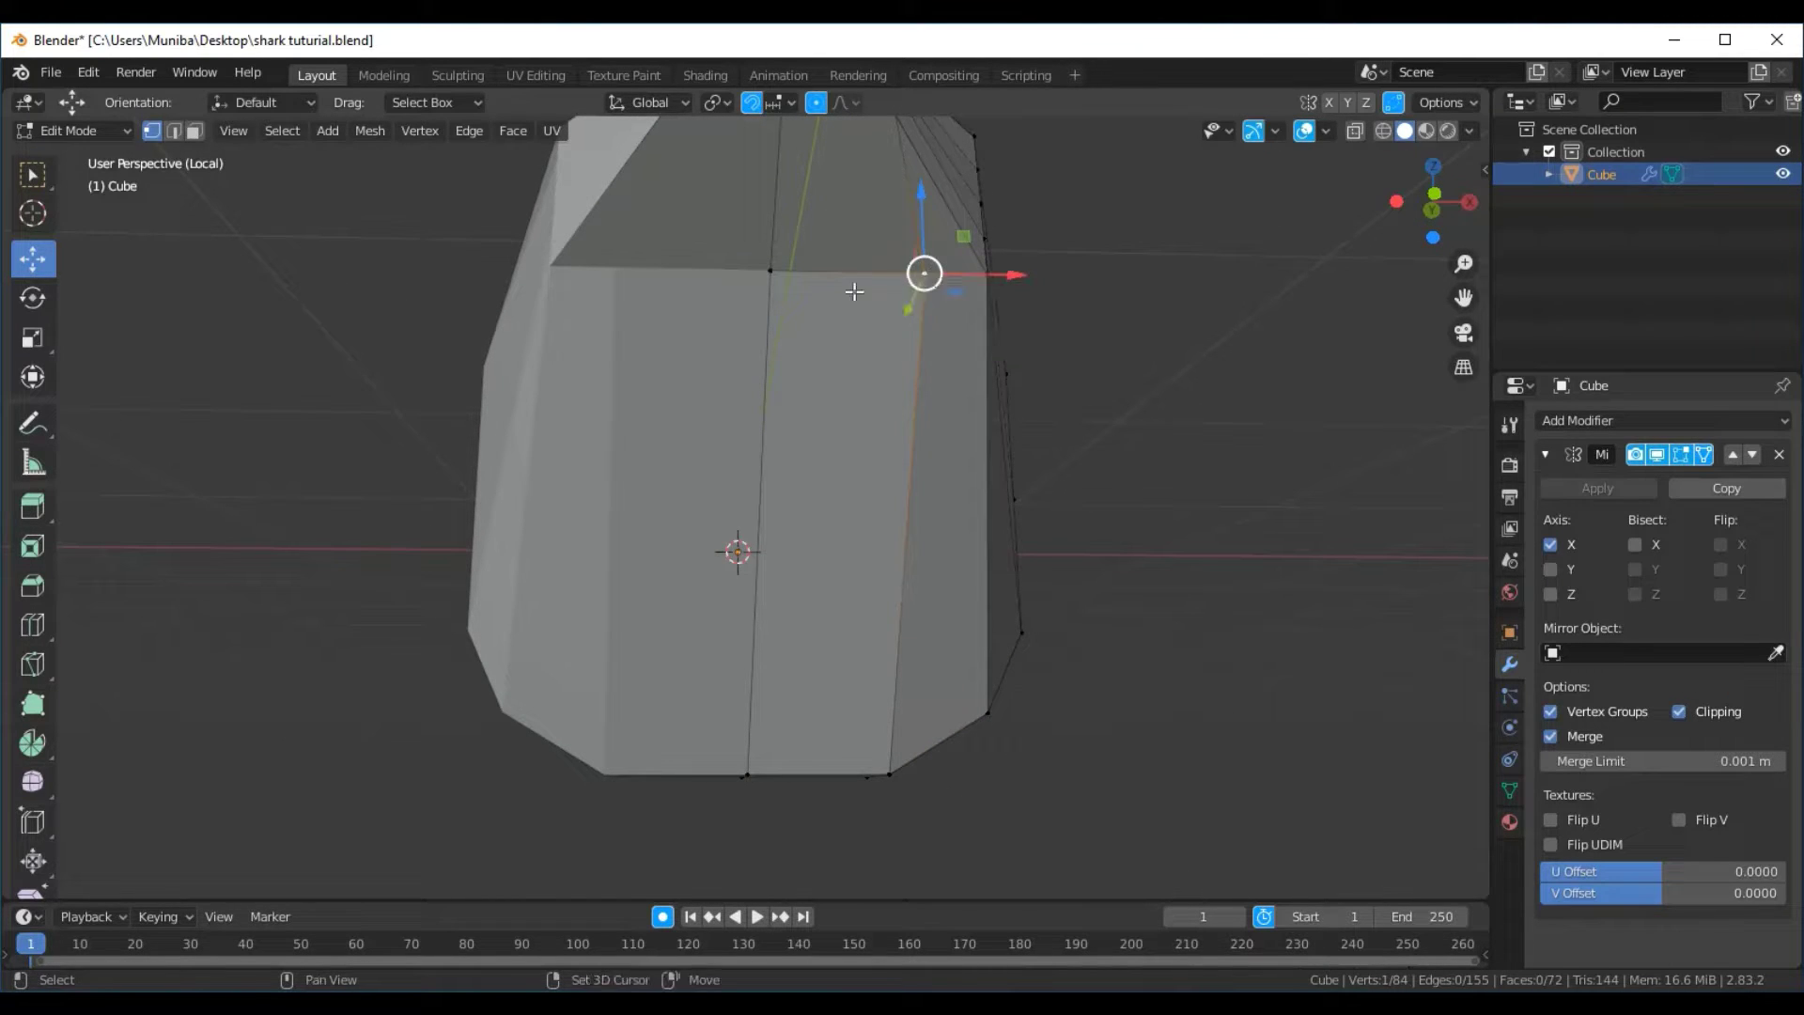
pyautogui.keyDown('shift'); pyautogui.click(771, 271); pyautogui.keyUp('shift')
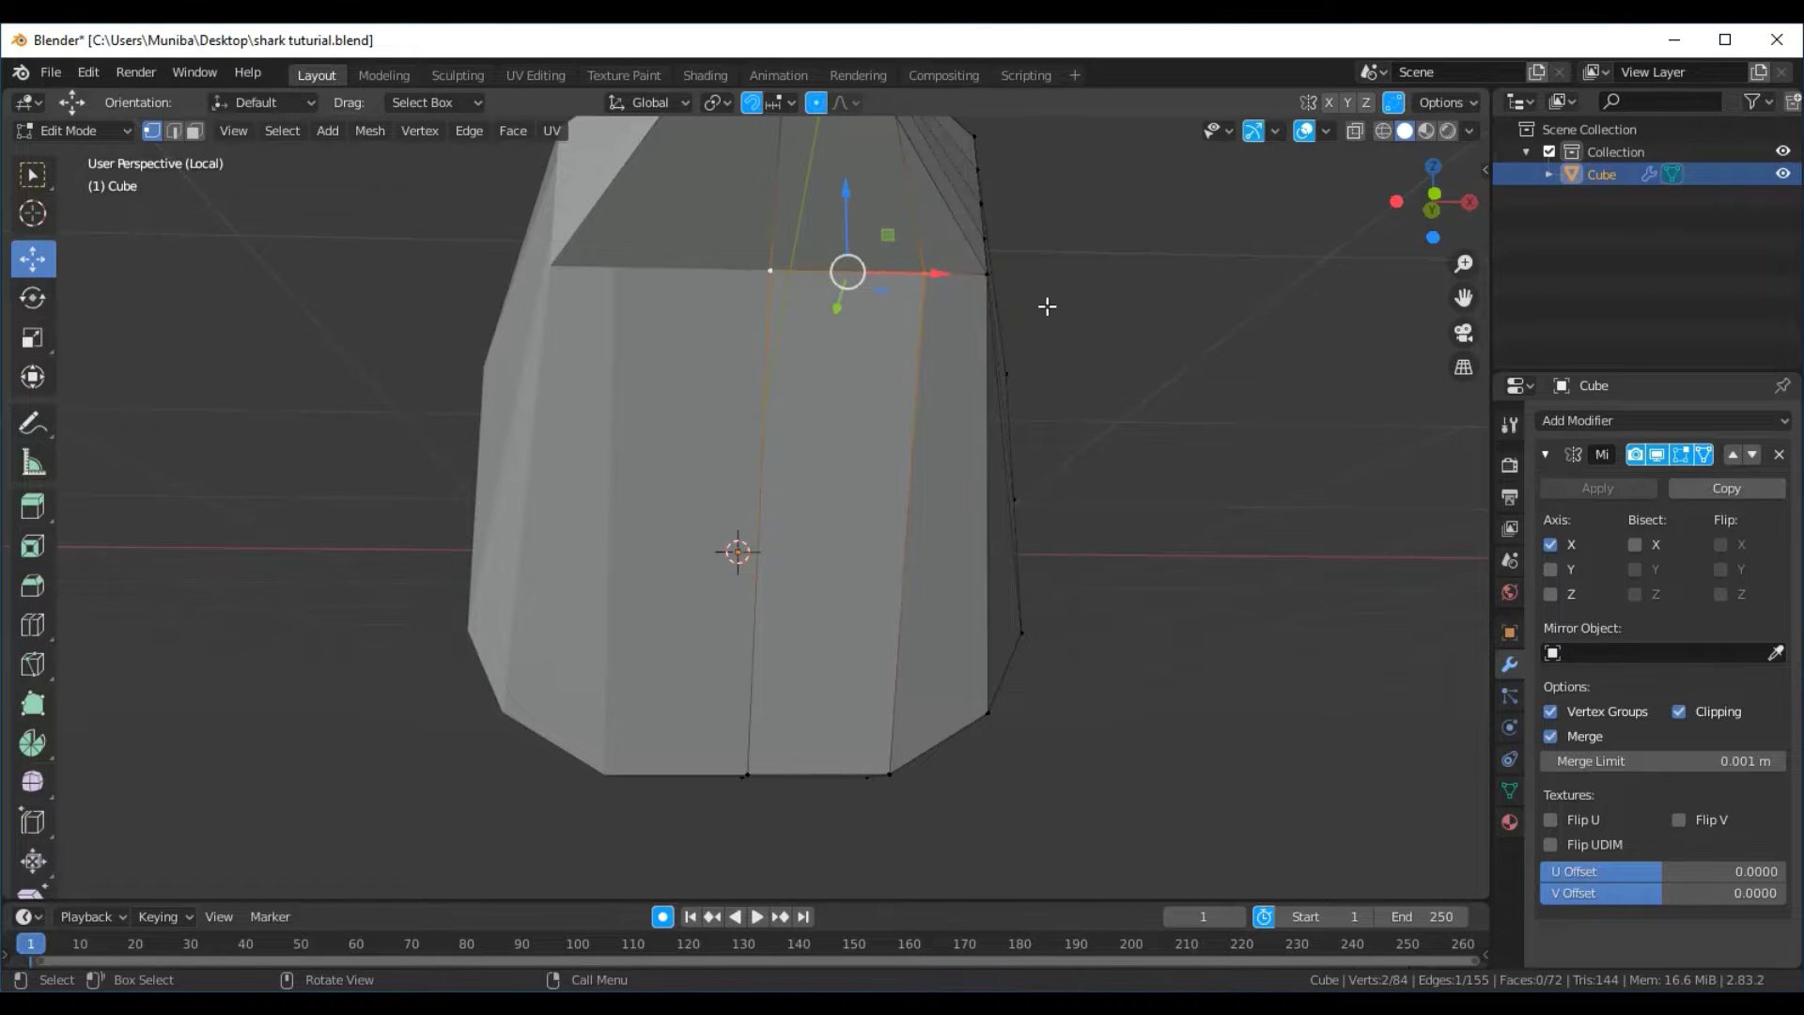
pyautogui.moveTo(1047, 306); pyautogui.dragTo(1046, 389, button='middle')
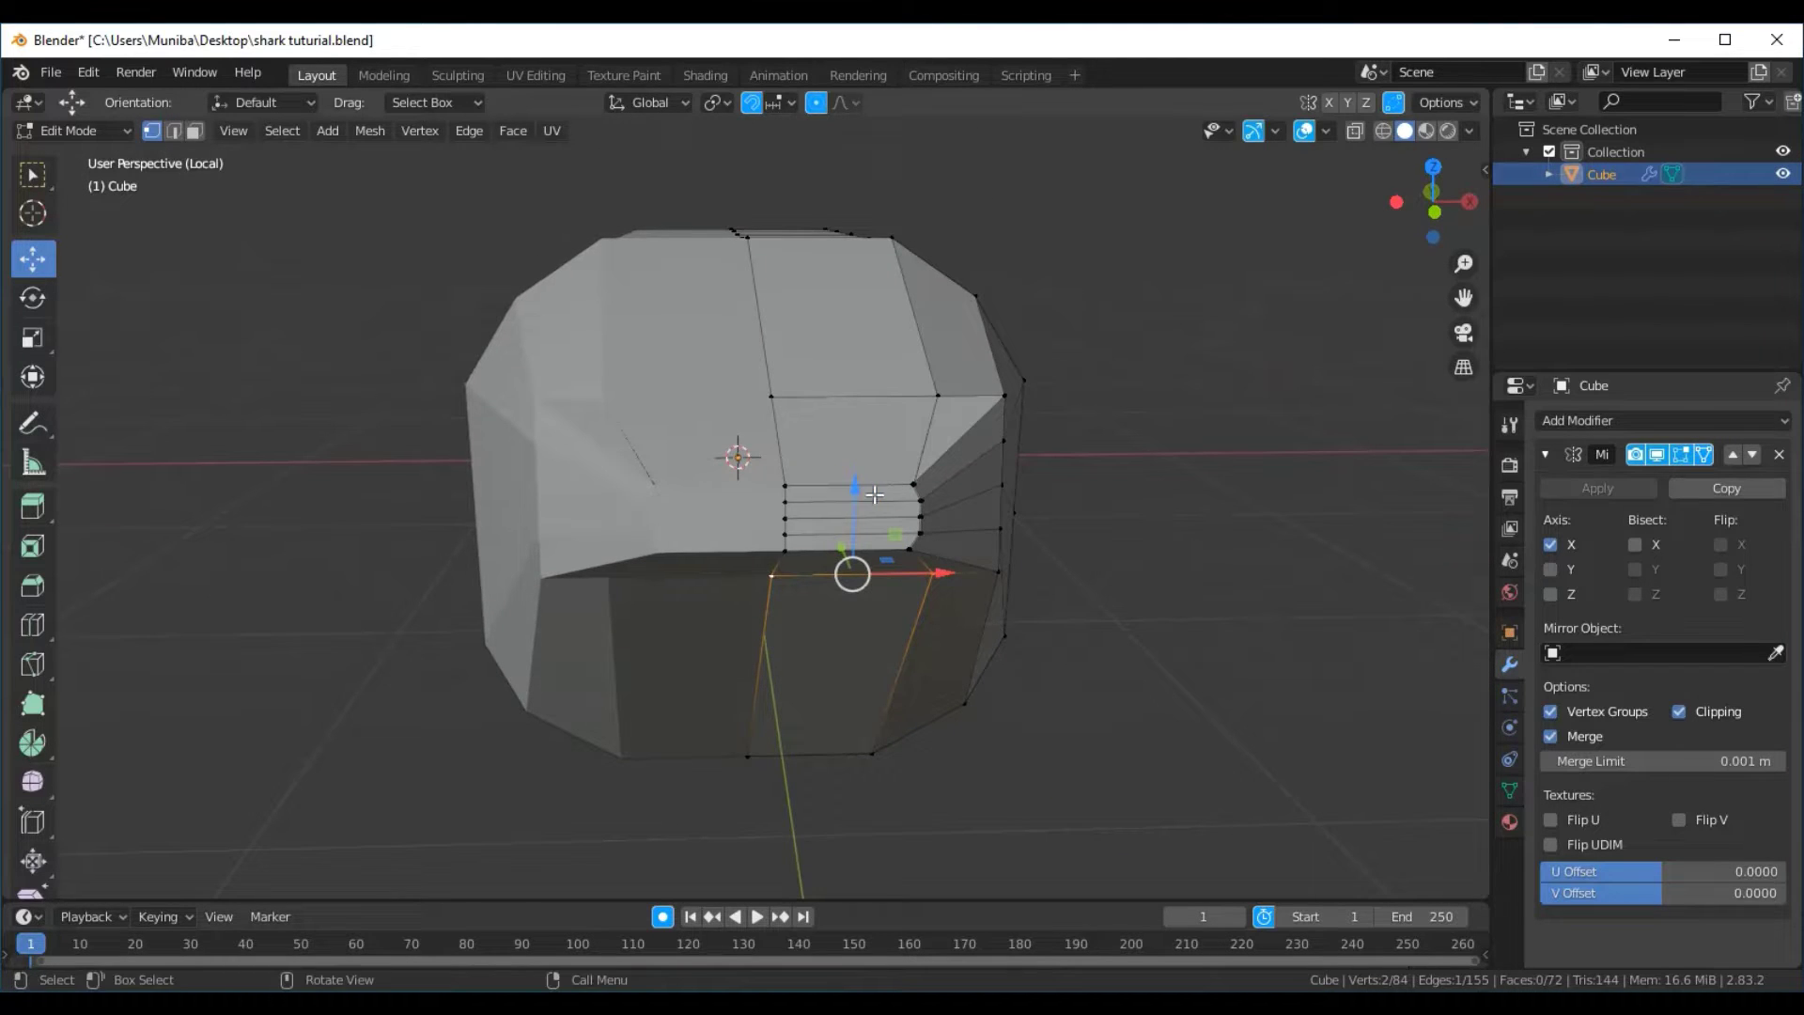
pyautogui.moveTo(863, 491); pyautogui.dragTo(867, 533)
pyautogui.moveTo(1173, 537)
pyautogui.mouseDown(button='middle')
pyautogui.moveTo(1132, 560)
pyautogui.moveTo(1034, 536)
pyautogui.mouseUp(button='middle')
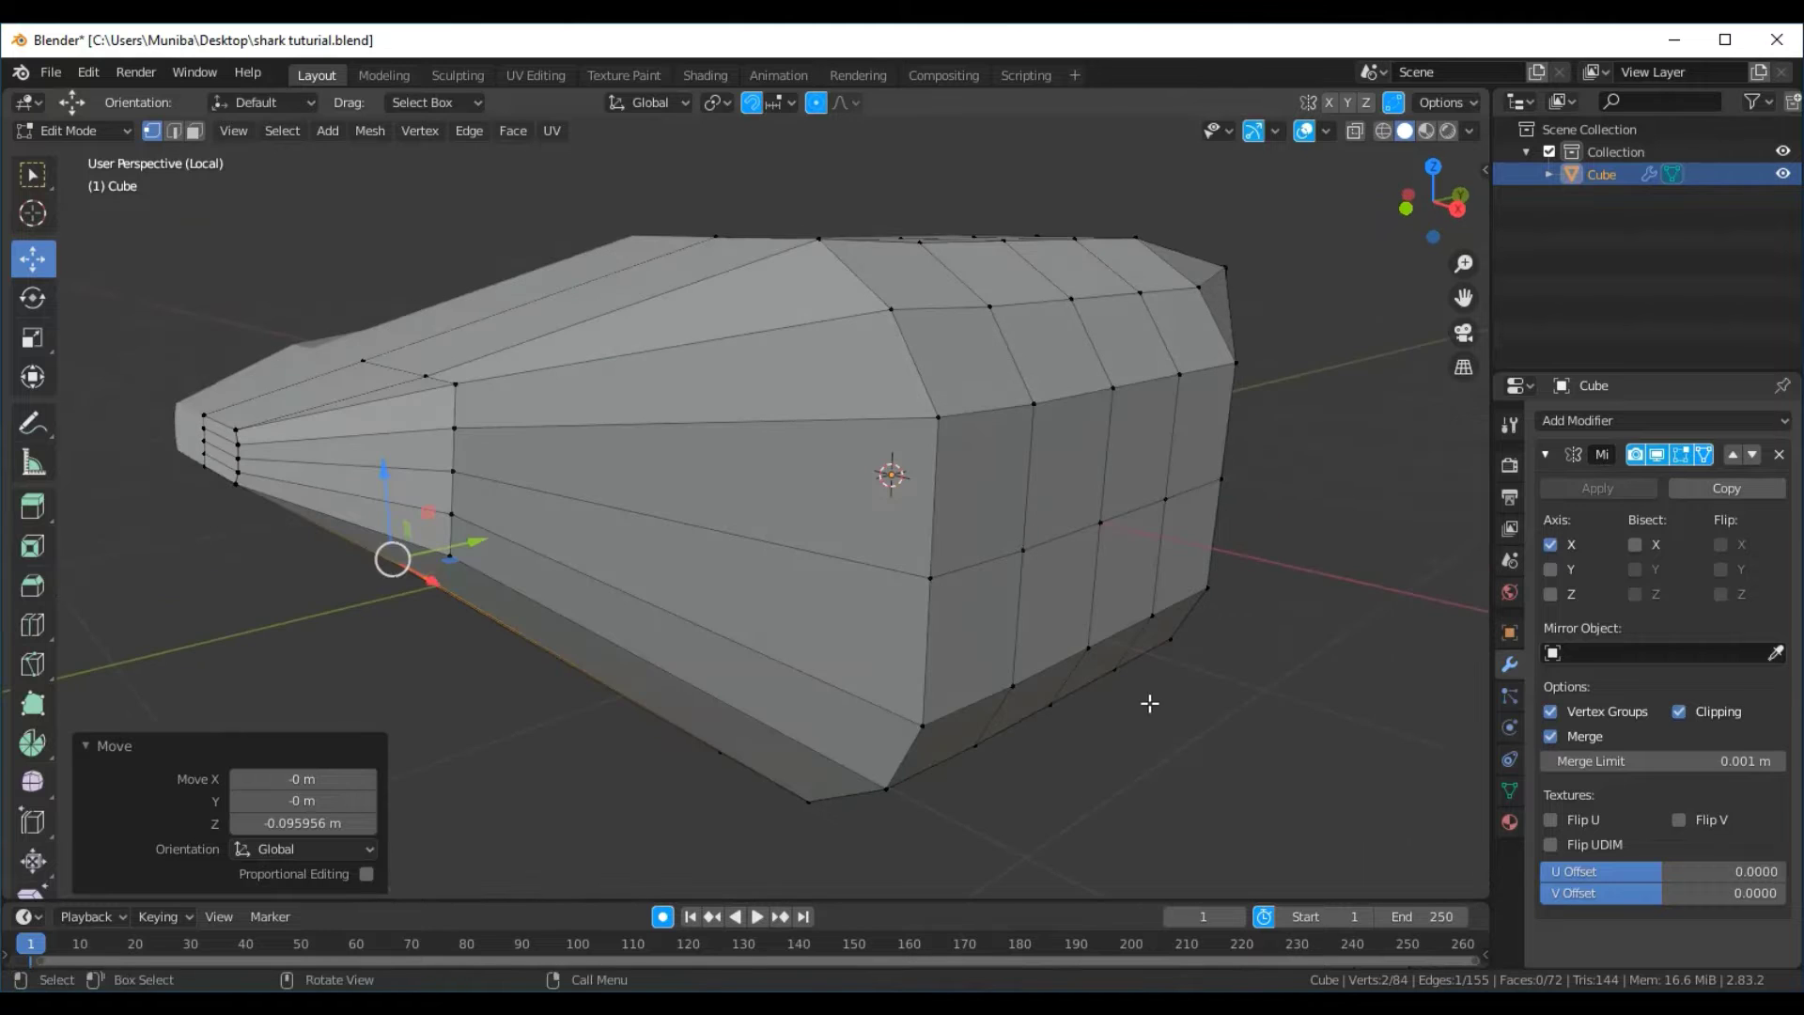
pyautogui.moveTo(1148, 705)
pyautogui.mouseDown(button='middle')
pyautogui.moveTo(1232, 673)
pyautogui.moveTo(1264, 717)
pyautogui.moveTo(1285, 696)
pyautogui.mouseUp(button='middle')
# Raise the top edge near the snout 0.057808 m on Z and inspect the body
pyautogui.click(867, 399)
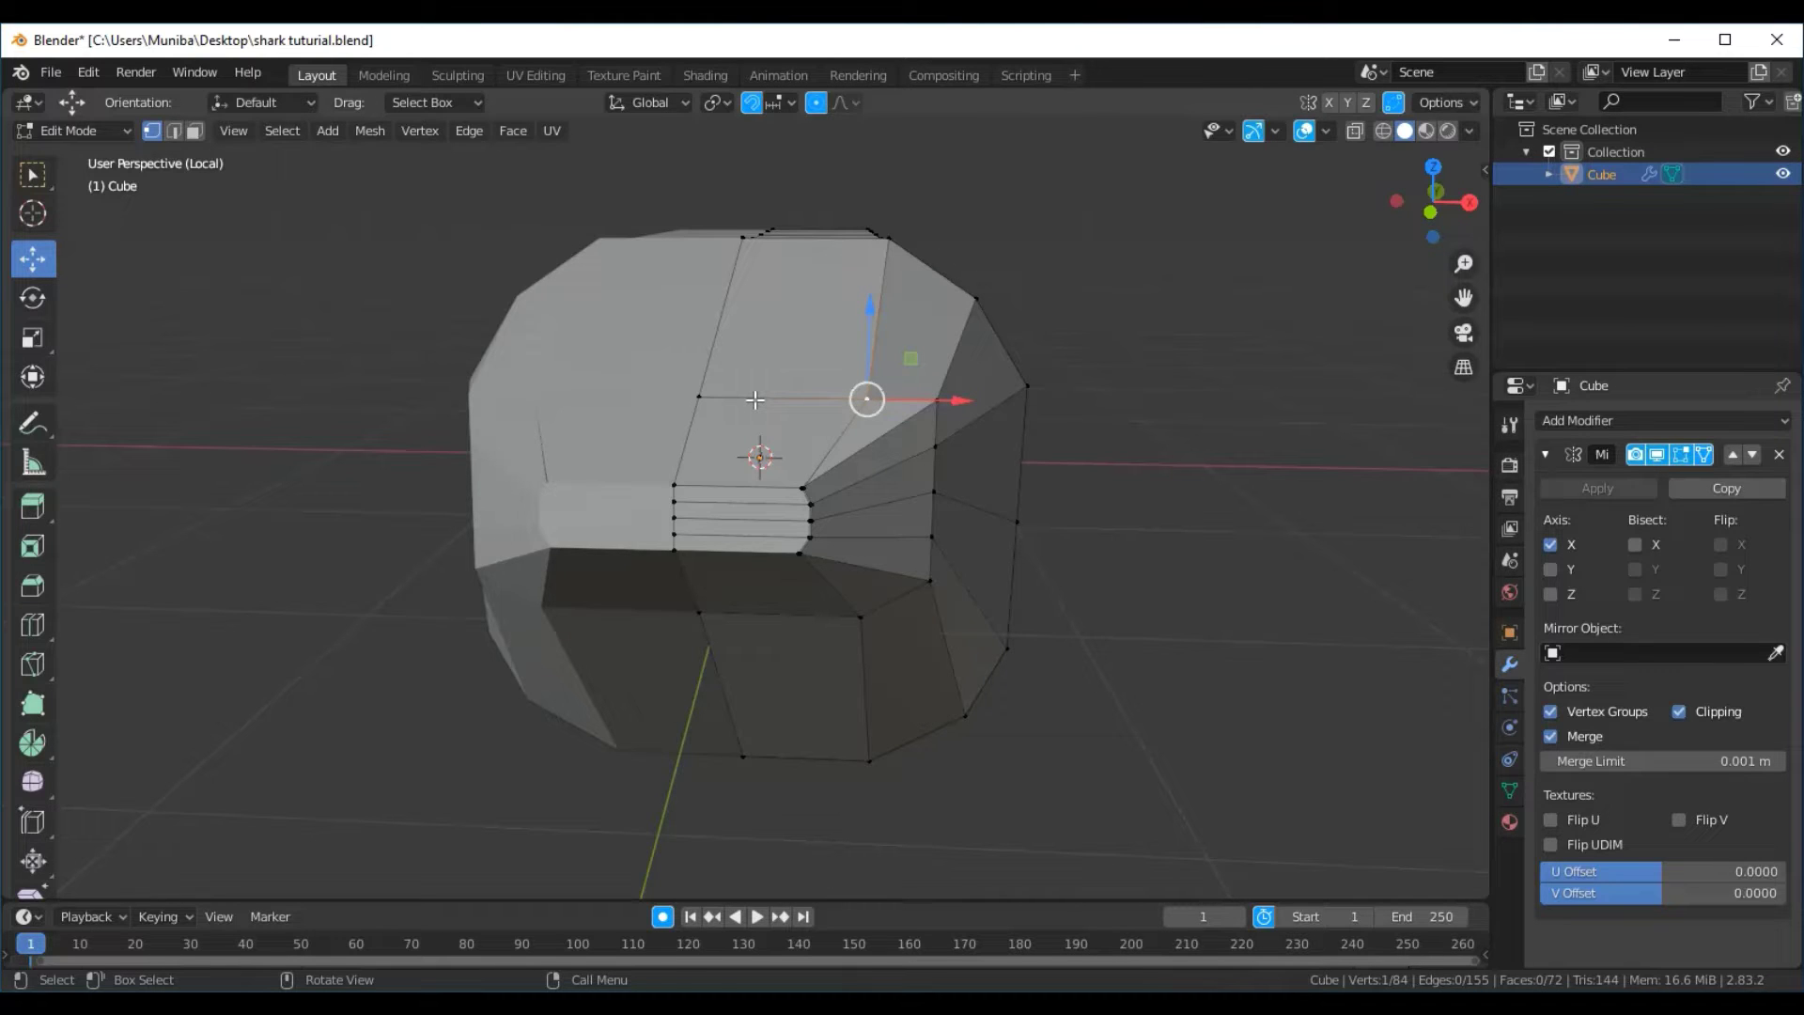
pyautogui.keyDown('shift'); pyautogui.click(700, 395); pyautogui.keyUp('shift')
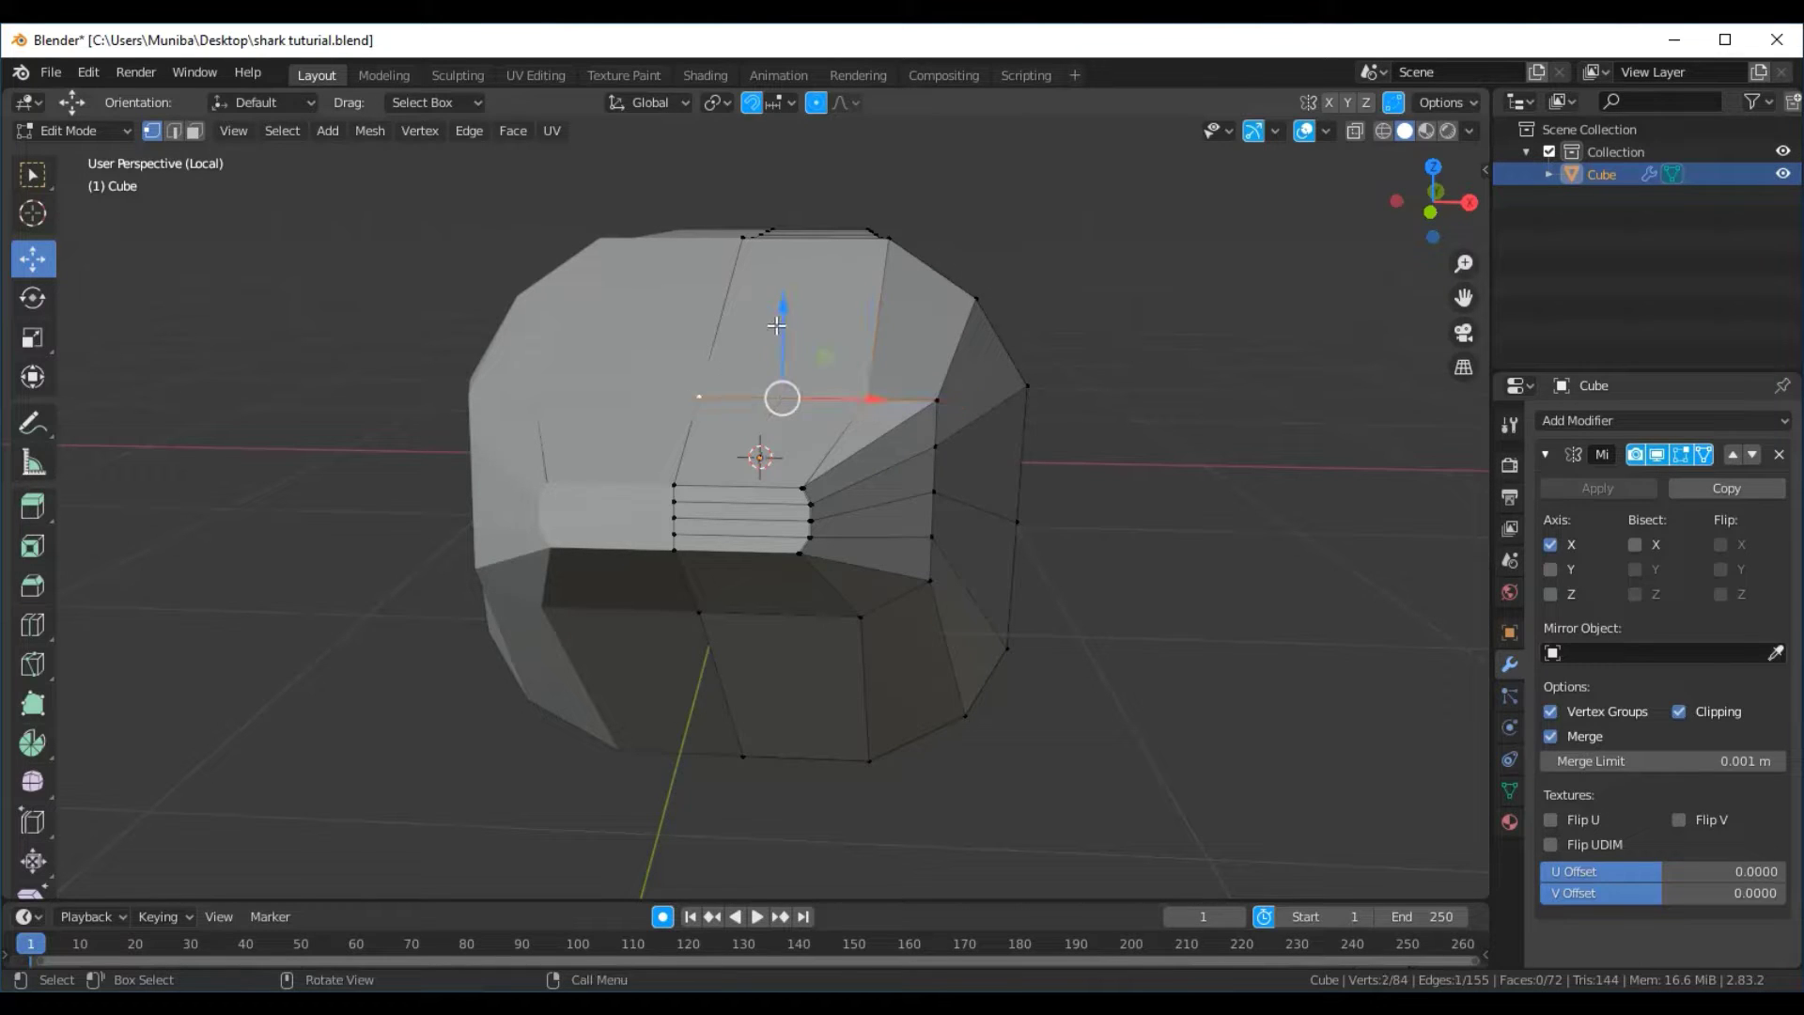
pyautogui.moveTo(786, 312); pyautogui.dragTo(785, 280)
pyautogui.moveTo(1135, 576)
pyautogui.mouseDown(button='middle')
pyautogui.moveTo(948, 596)
pyautogui.moveTo(986, 624)
pyautogui.moveTo(1139, 564)
pyautogui.moveTo(1108, 592)
pyautogui.moveTo(830, 601)
pyautogui.mouseUp(button='middle')
pyautogui.scroll(3, 886, 611)
pyautogui.scroll(-1, 831, 600)
pyautogui.scroll(-3, 841, 592)
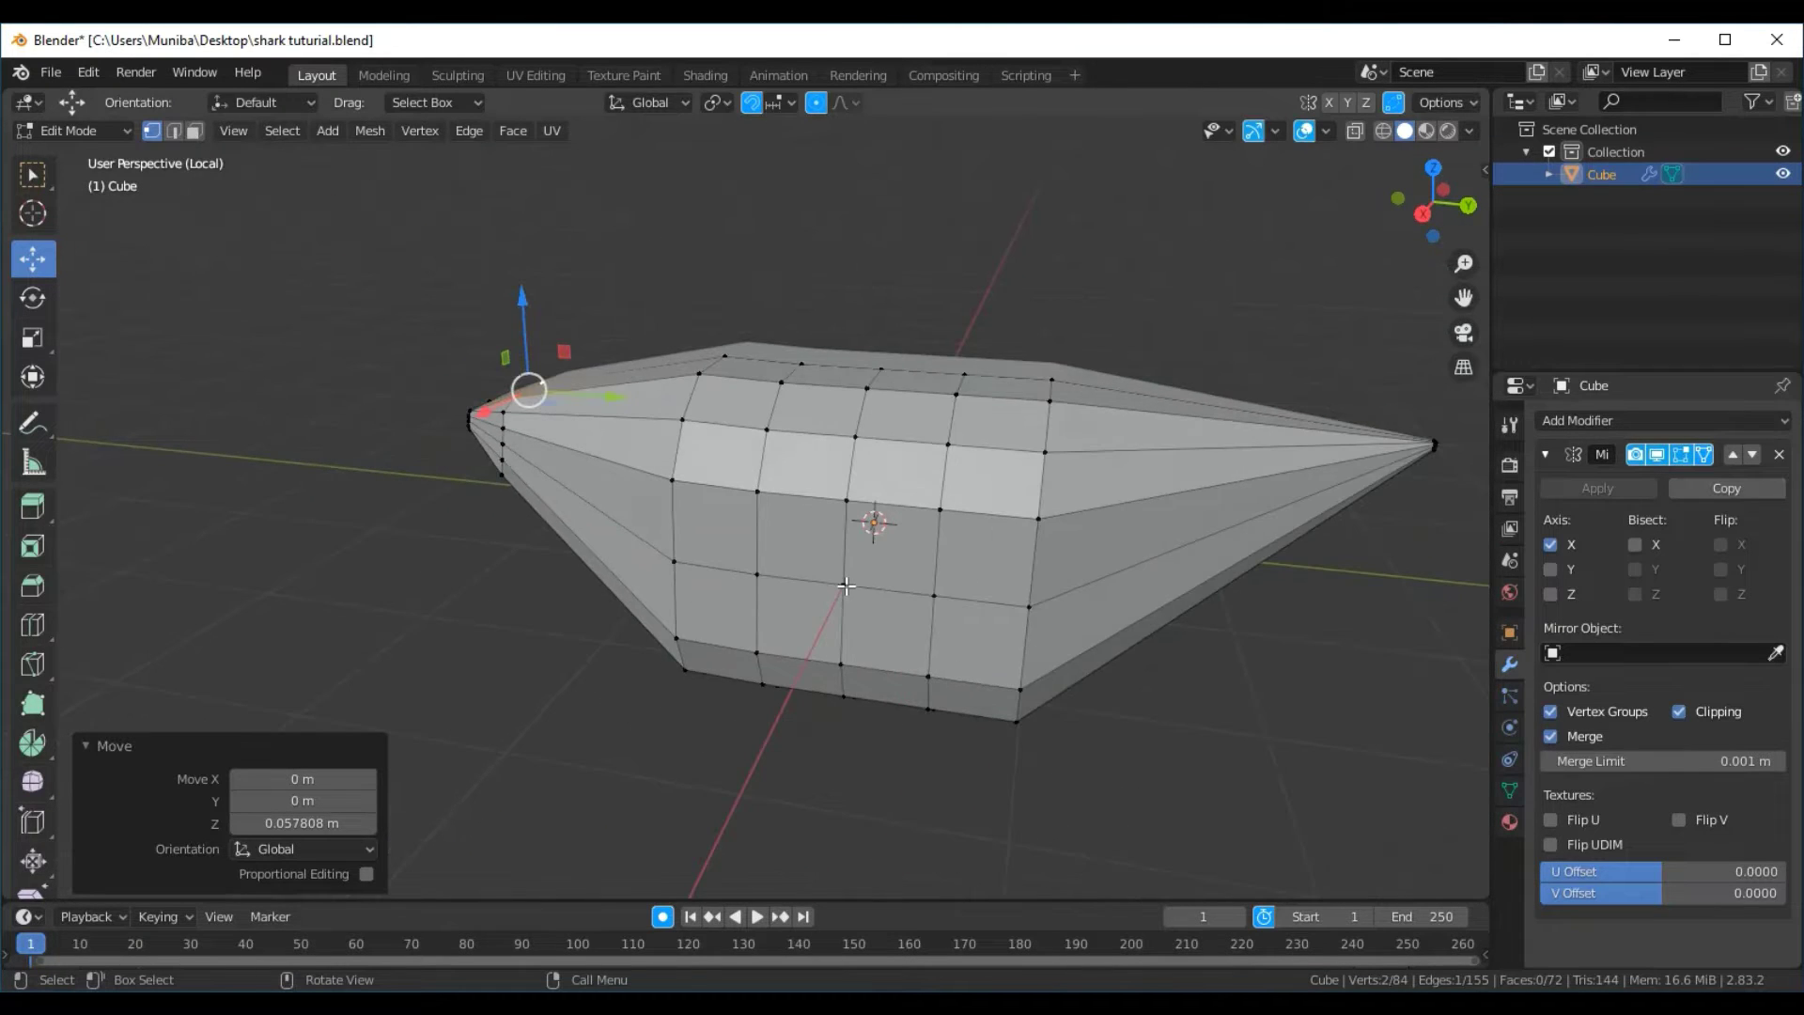
pyautogui.scroll(-1, 847, 585)
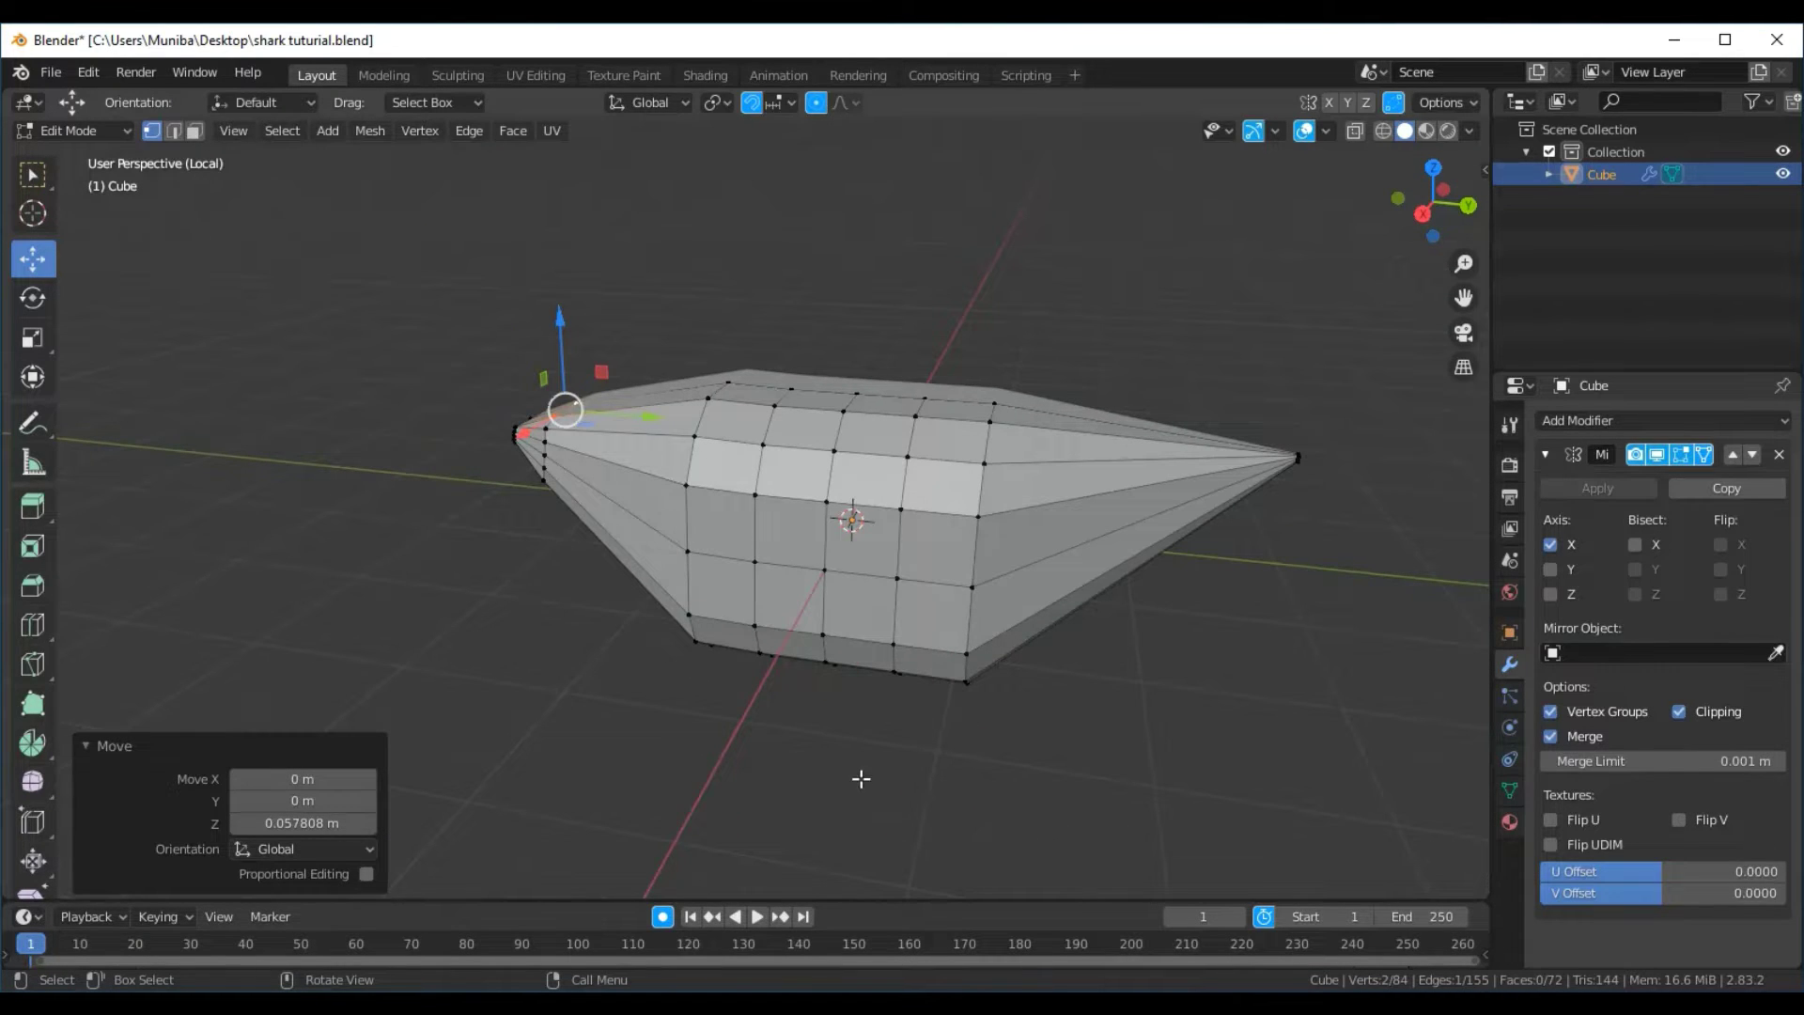
pyautogui.moveTo(860, 778)
pyautogui.mouseDown(button='middle')
pyautogui.moveTo(837, 721)
pyautogui.moveTo(930, 729)
pyautogui.moveTo(915, 731)
pyautogui.mouseUp(button='middle')
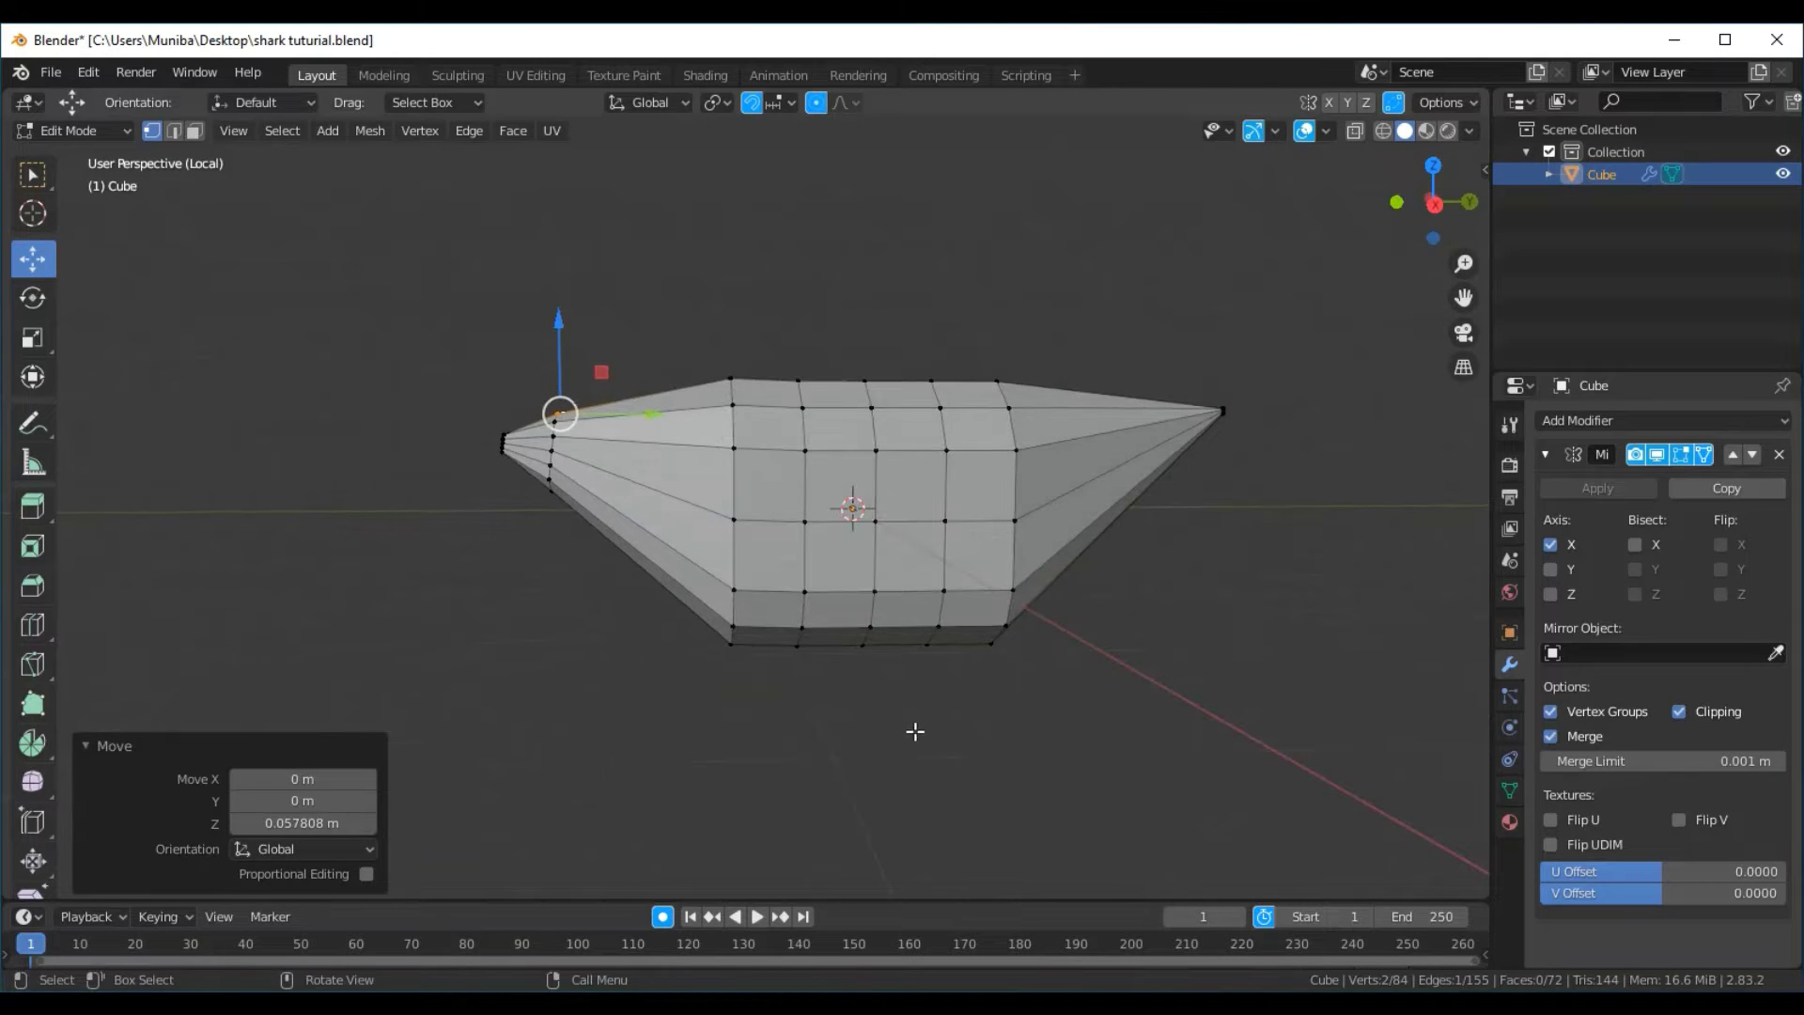
pyautogui.moveTo(1064, 607); pyautogui.dragTo(1051, 693, button='middle')
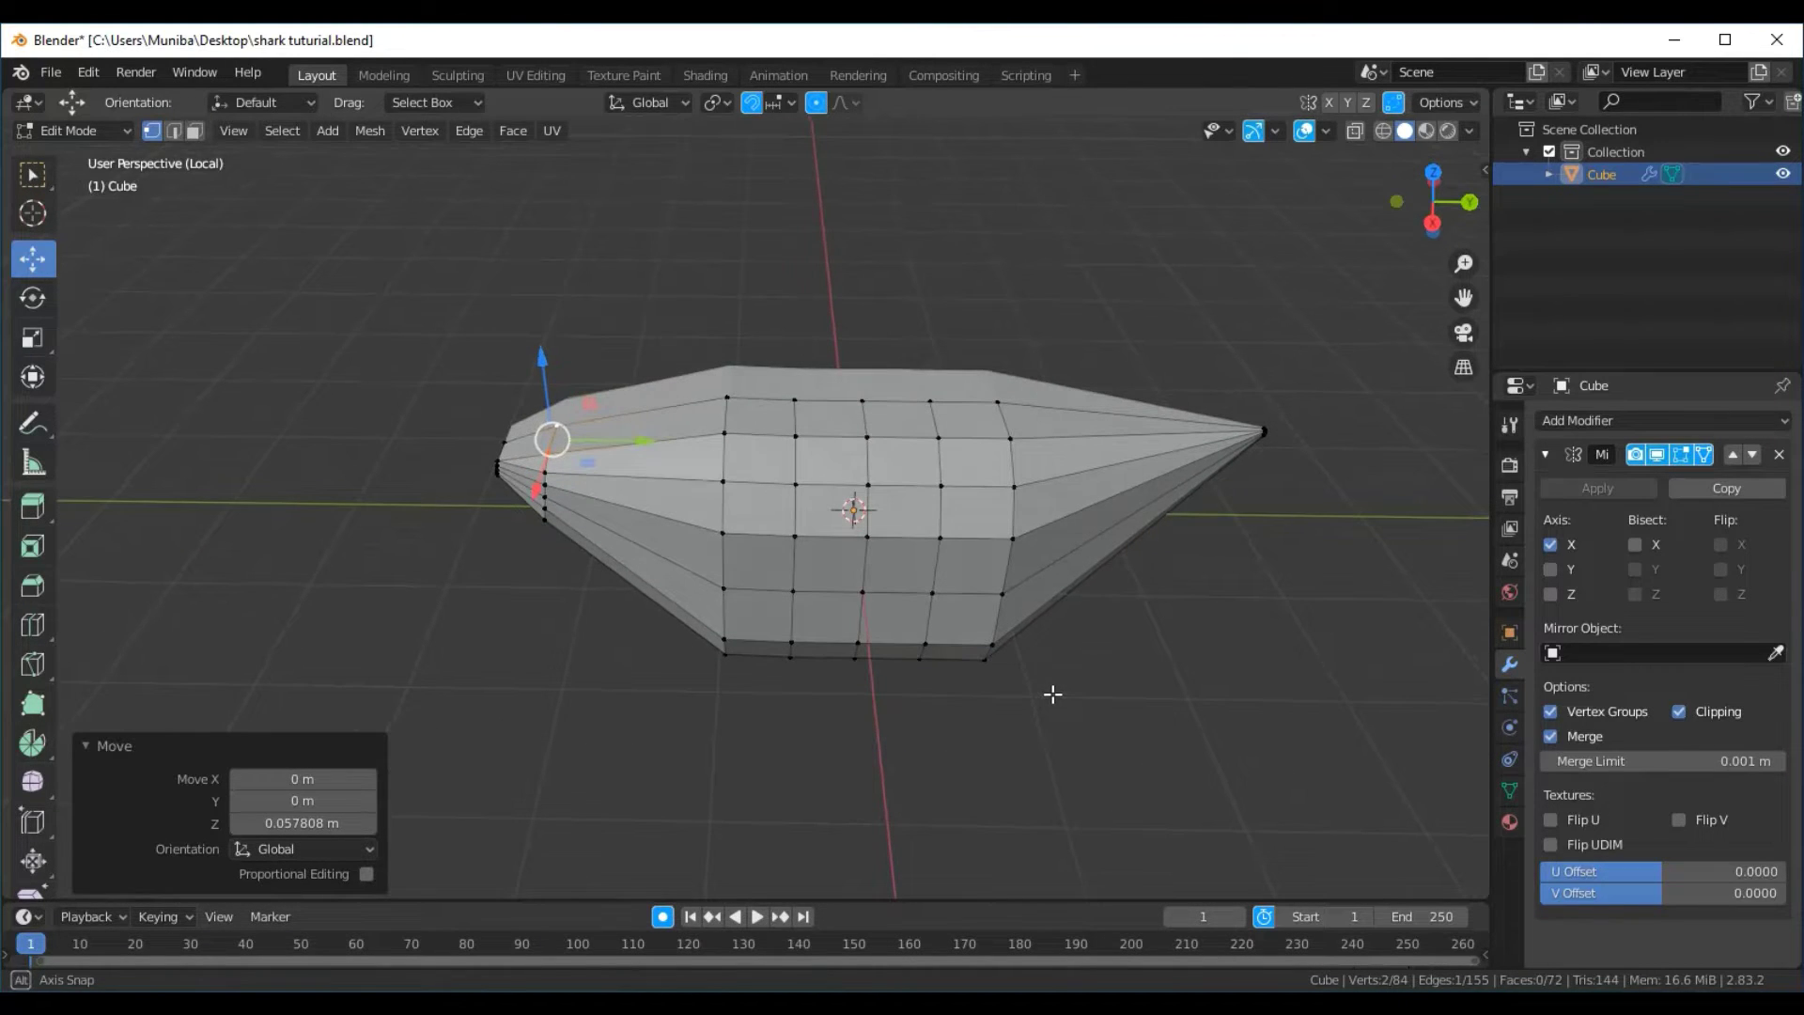
# Loop-cut one edge loop around the tapered tail, bringing the mesh to 80 faces
pyautogui.click(53, 640)
pyautogui.click(110, 636)
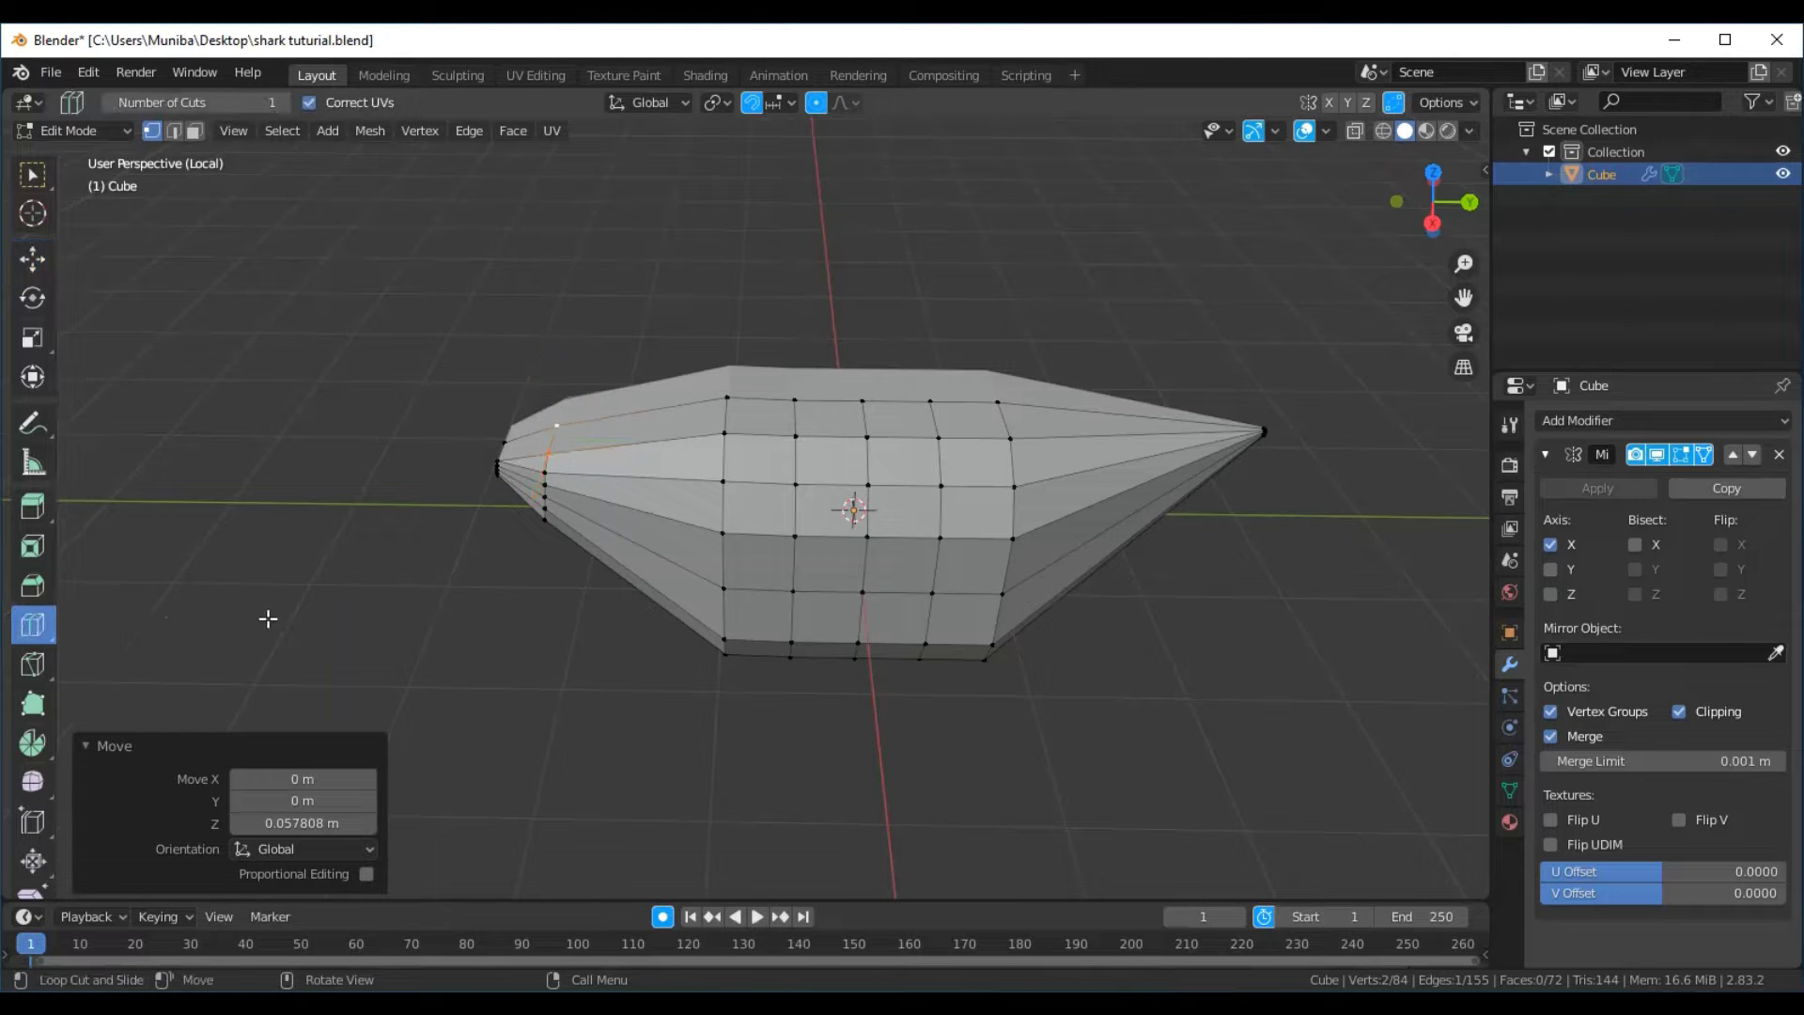
pyautogui.click(1129, 555)
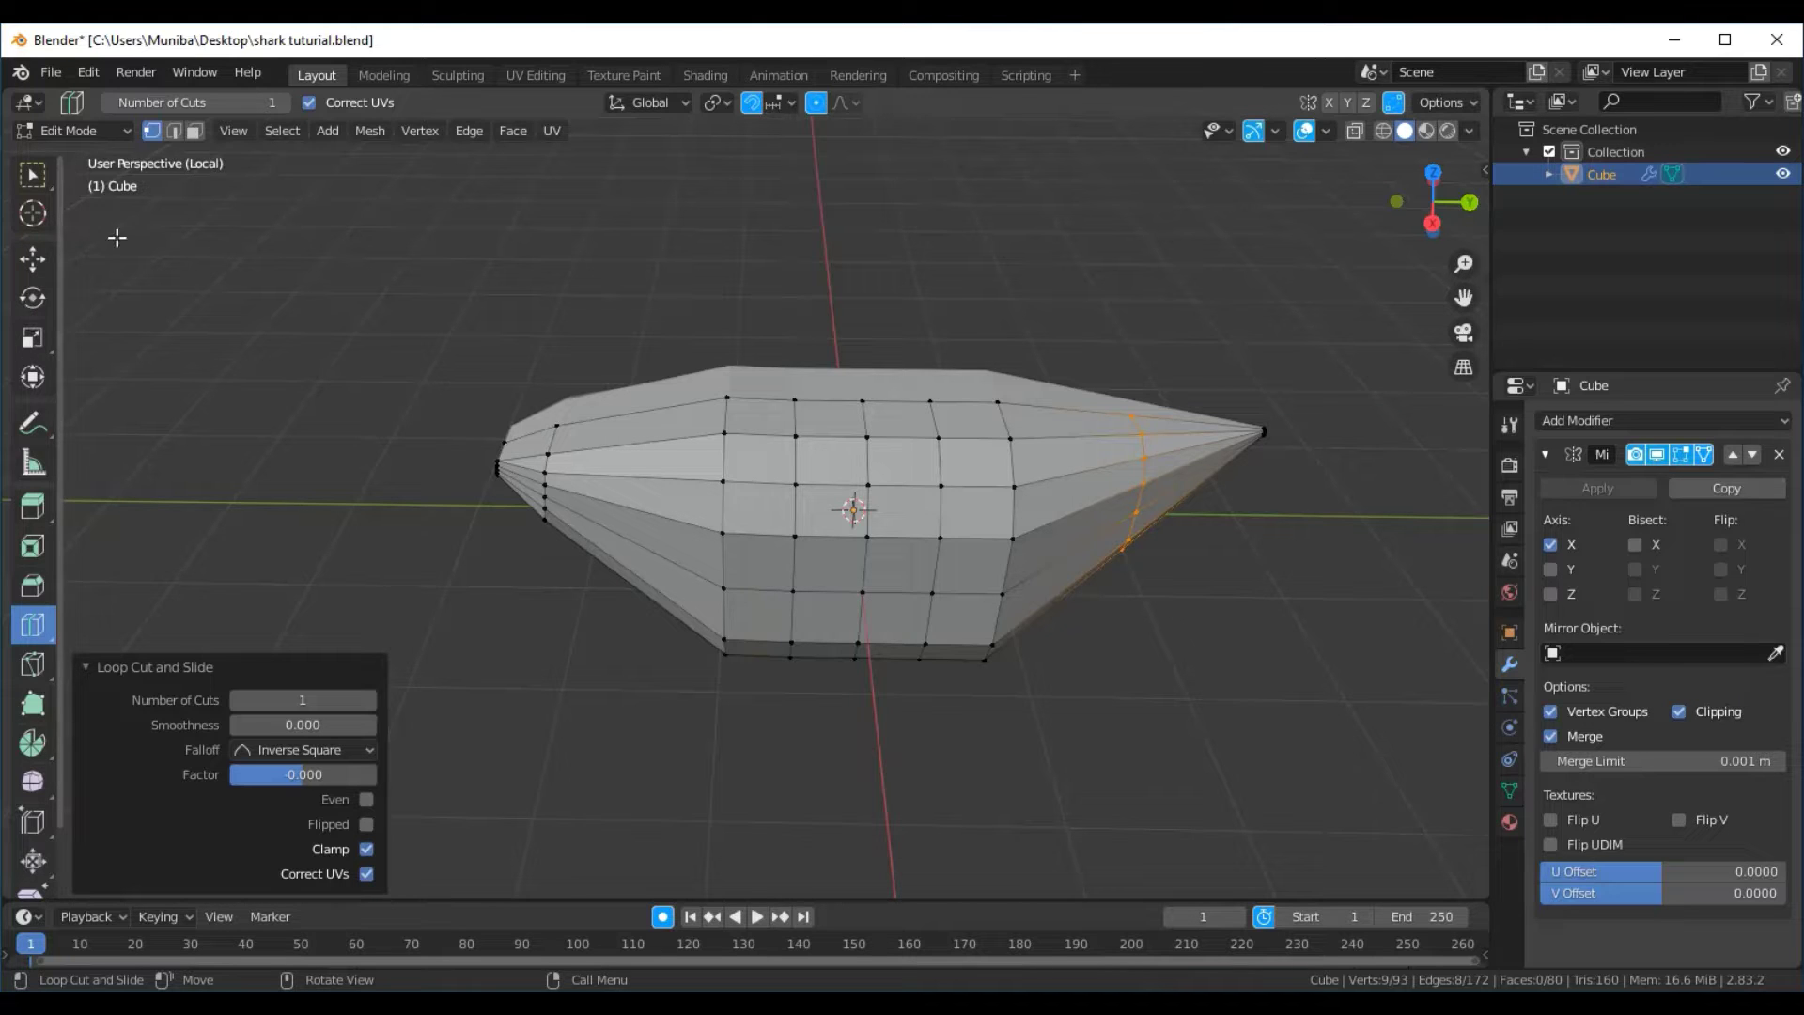
pyautogui.click(32, 174)
pyautogui.click(411, 390)
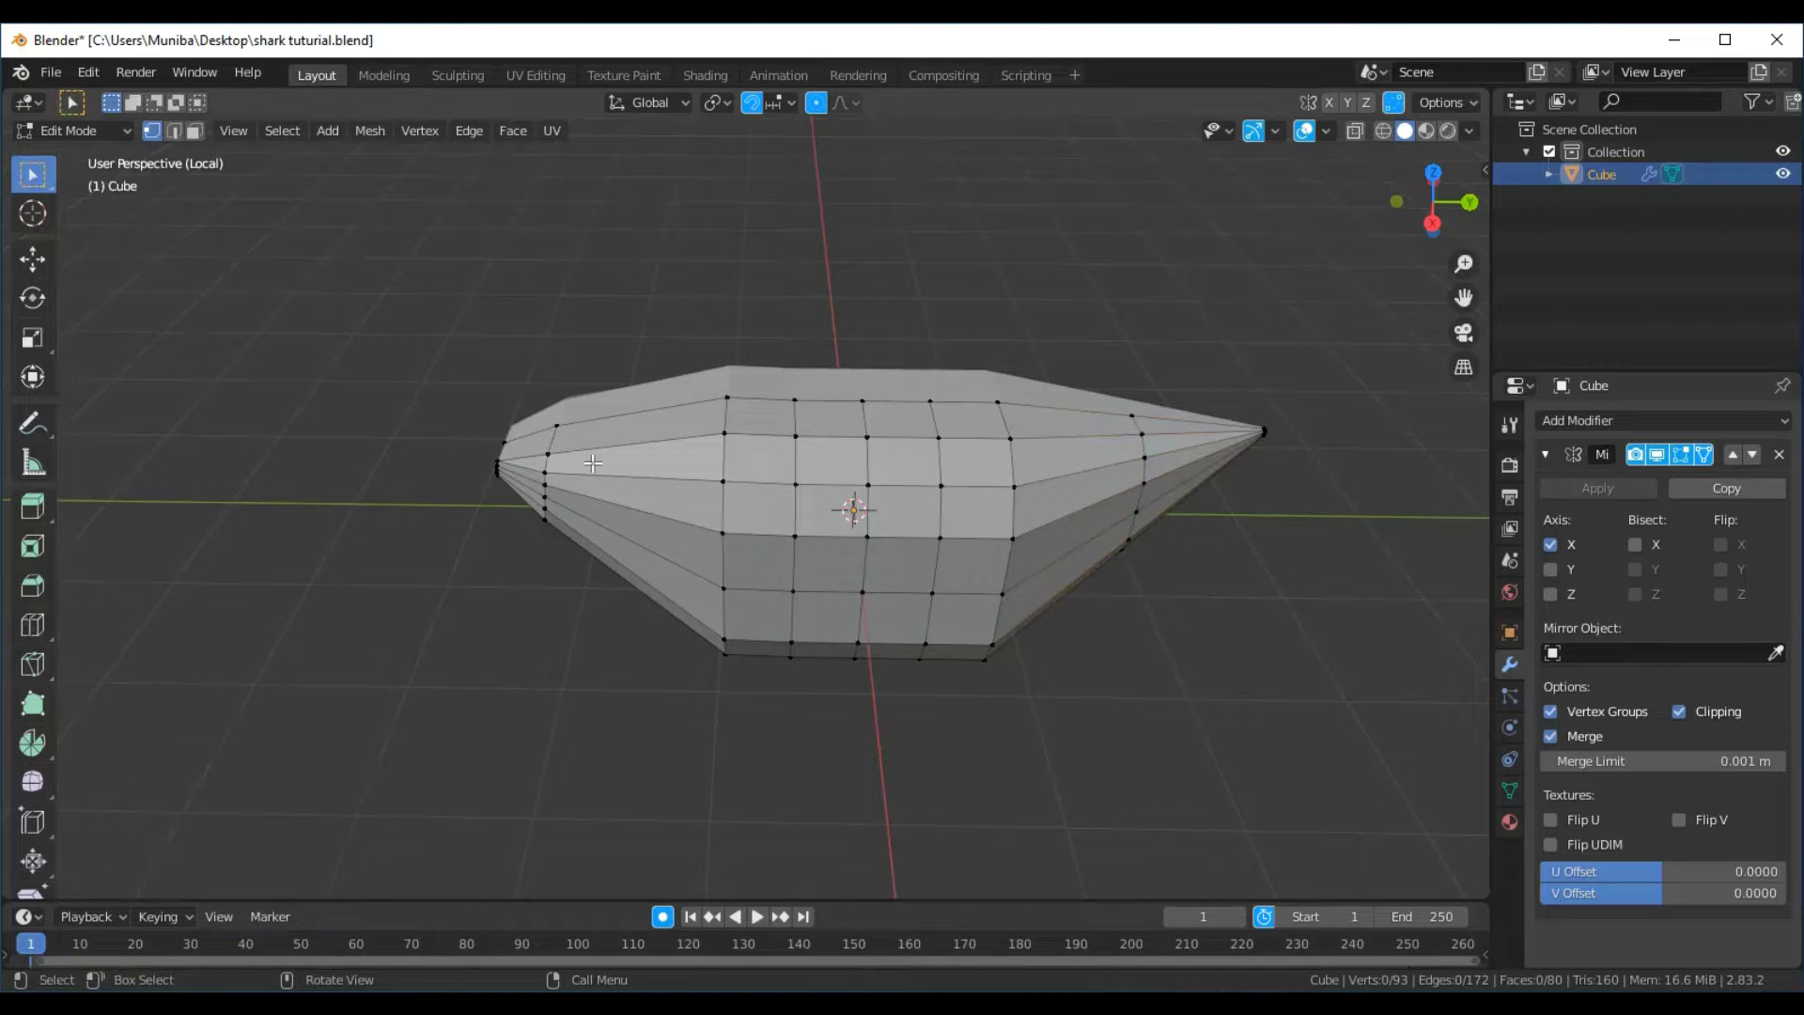
pyautogui.scroll(2, 1158, 688)
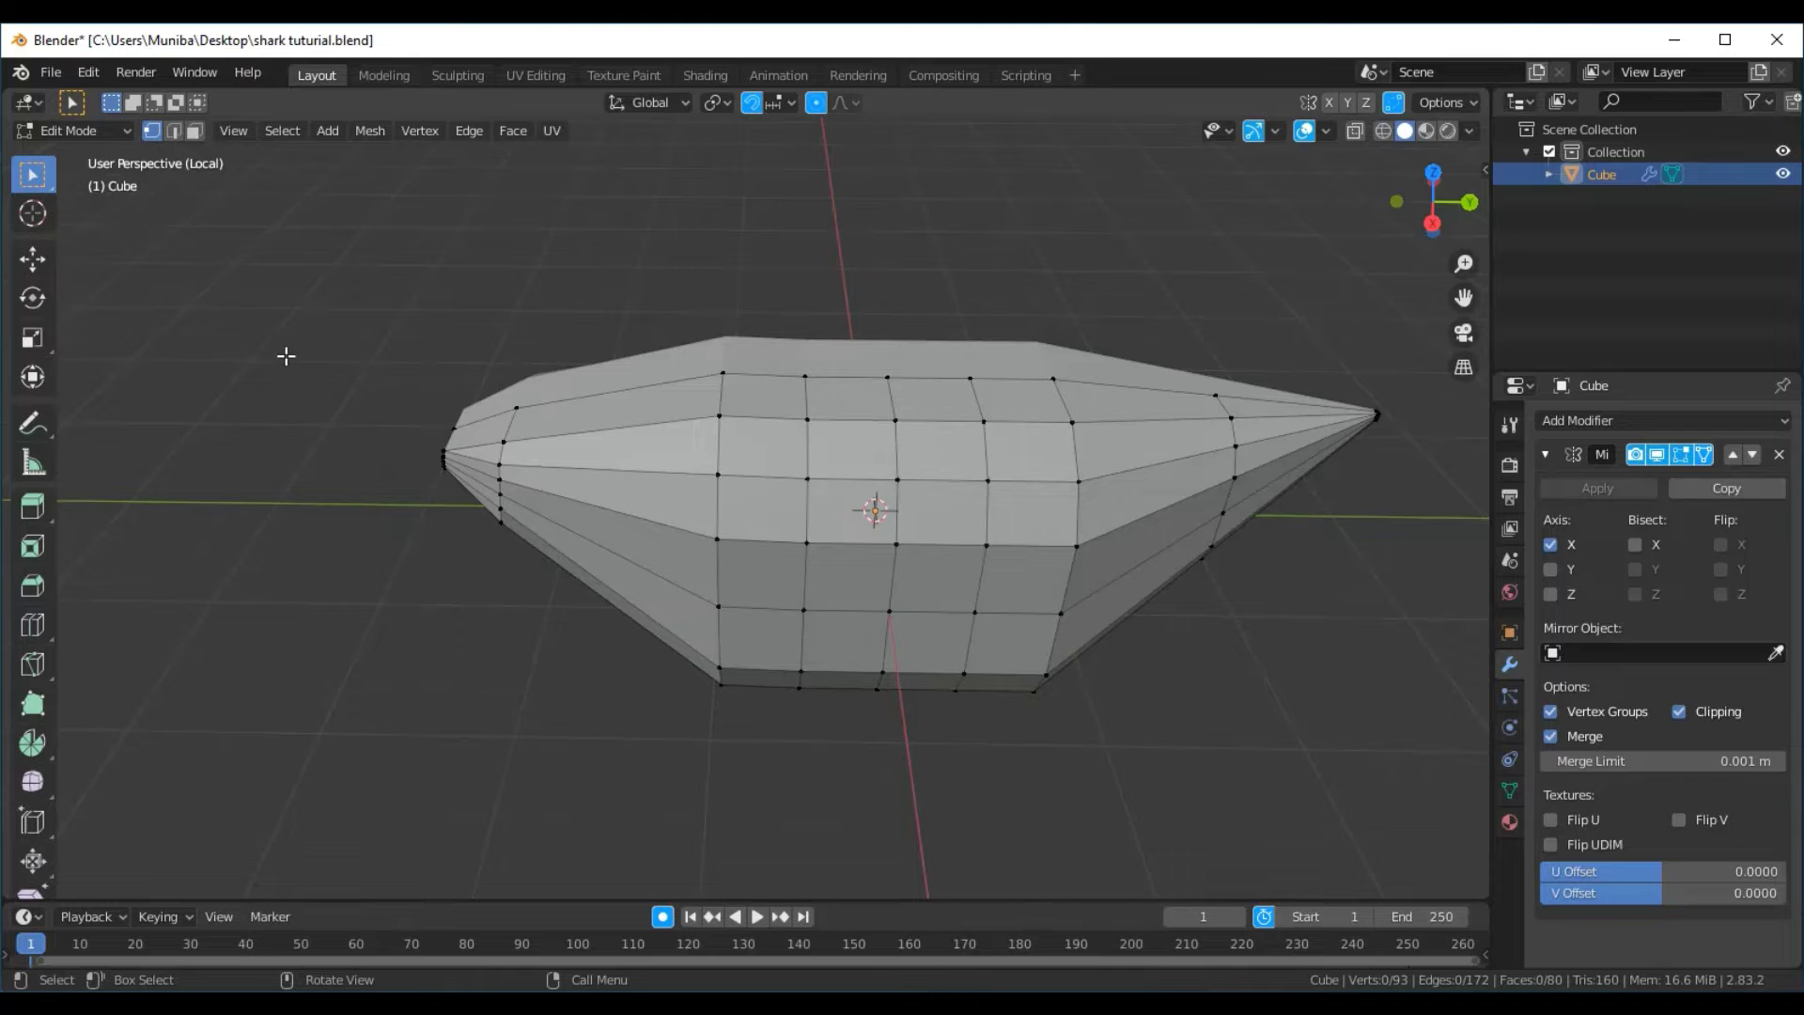
# Select the triangular face near the tail tip and view the body from the right side
pyautogui.click(1254, 408)
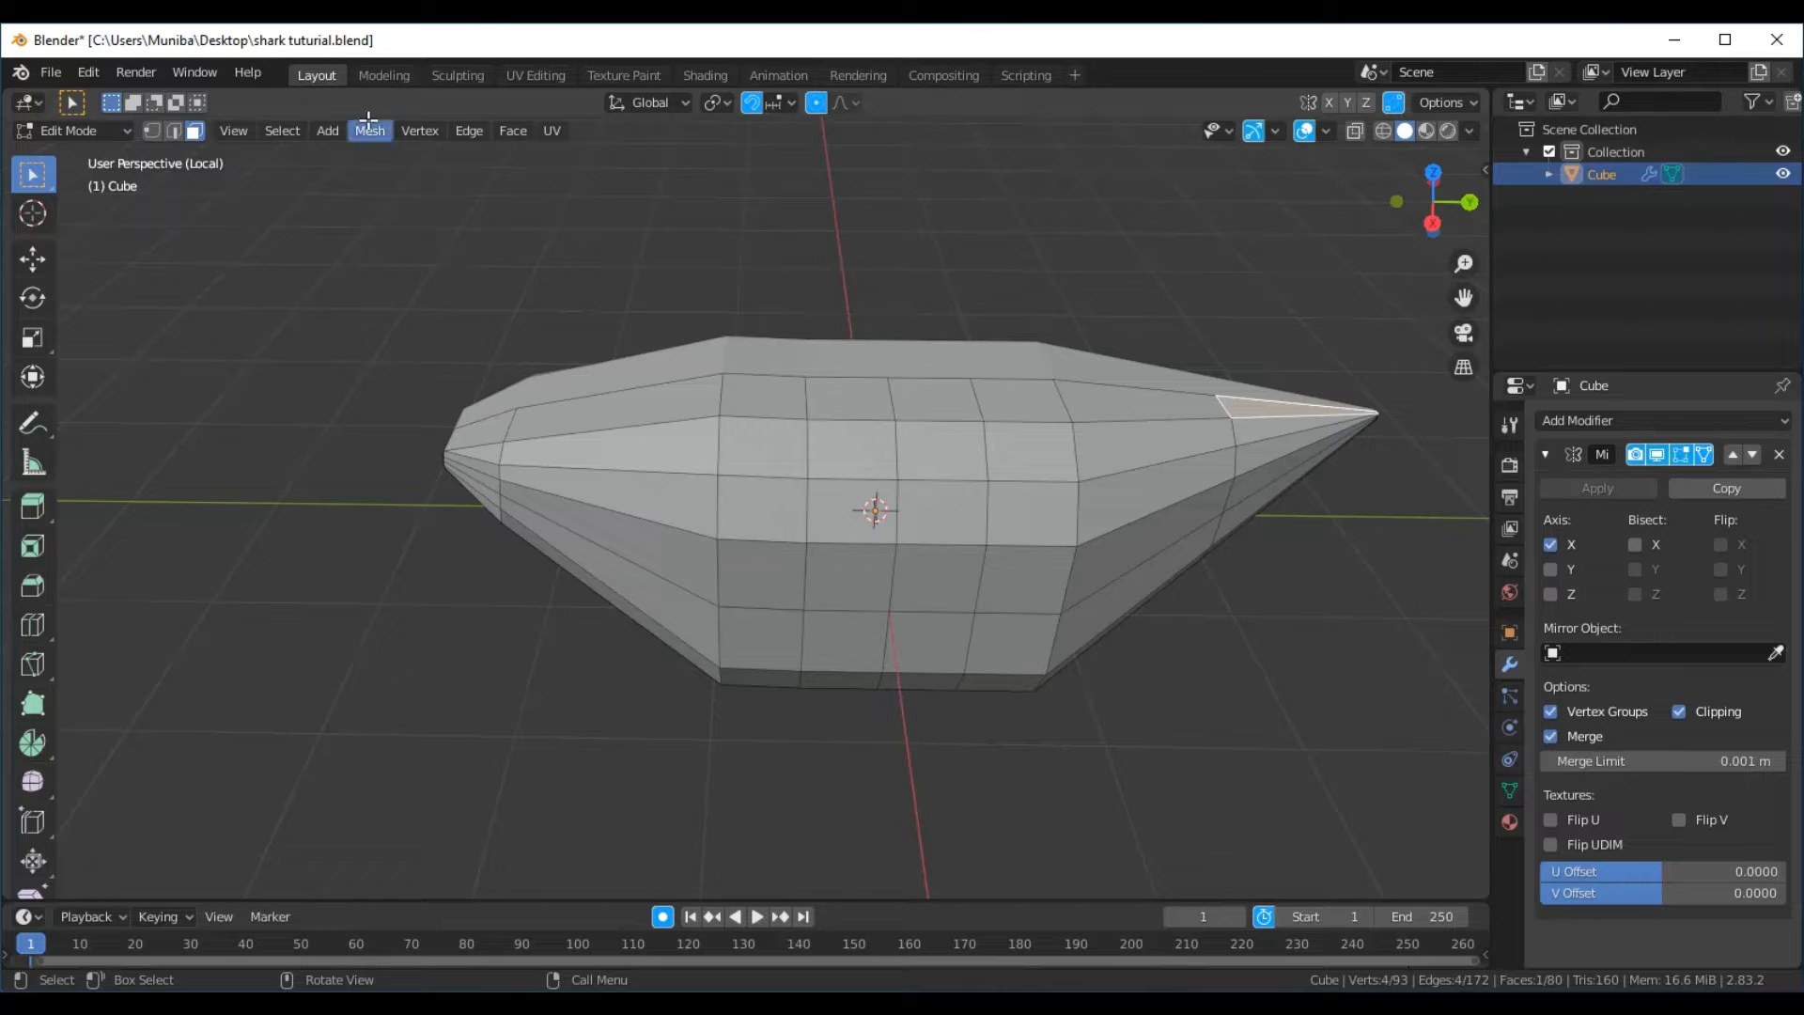
pyautogui.click(235, 127)
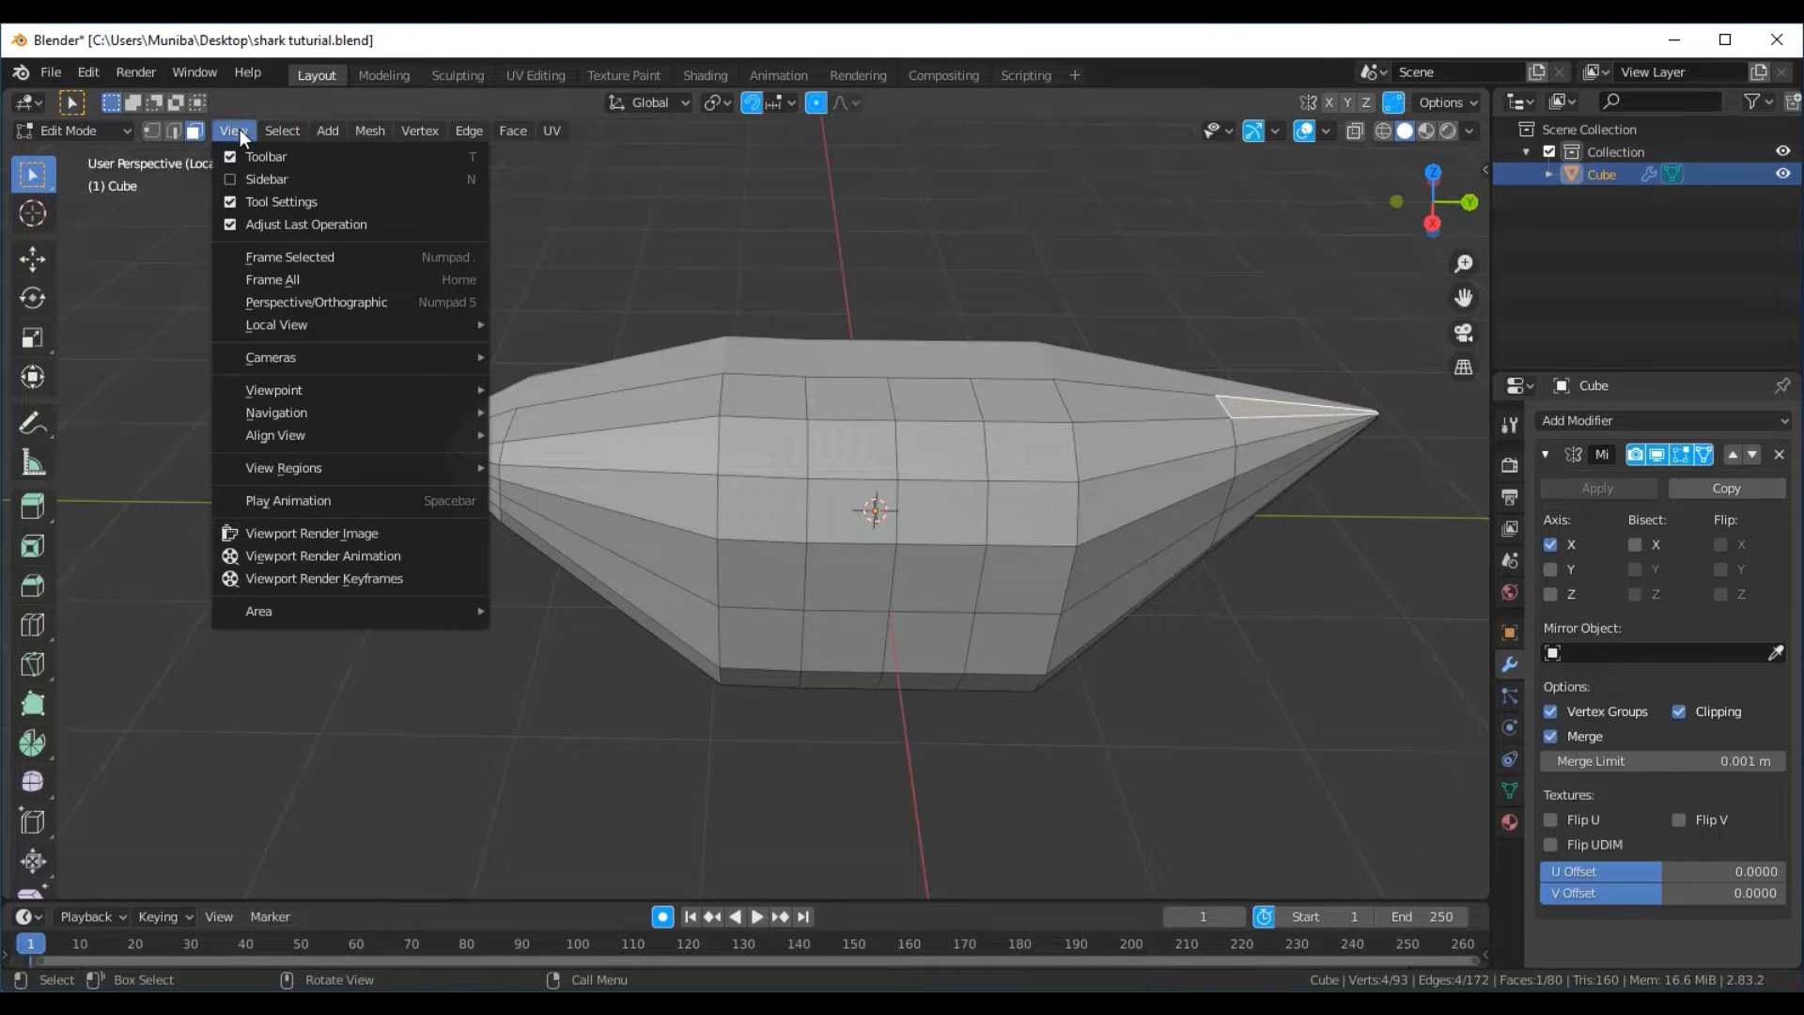
pyautogui.moveTo(273, 389)
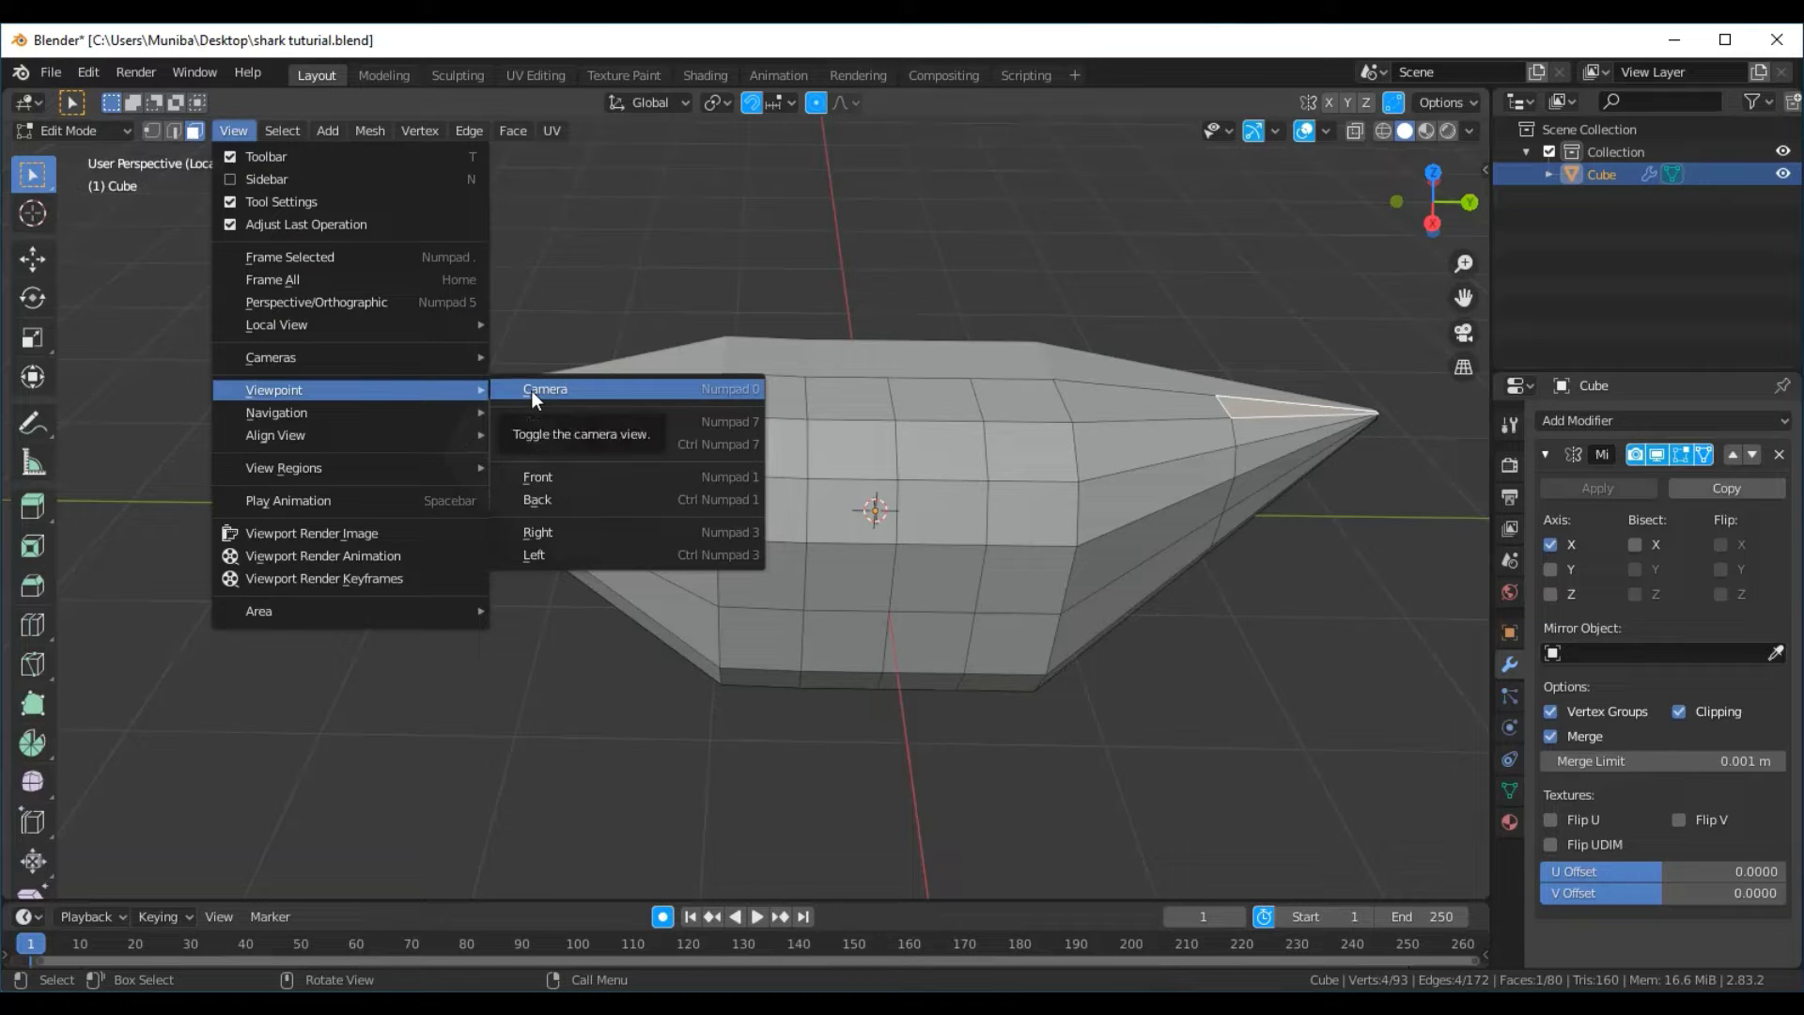
pyautogui.click(559, 531)
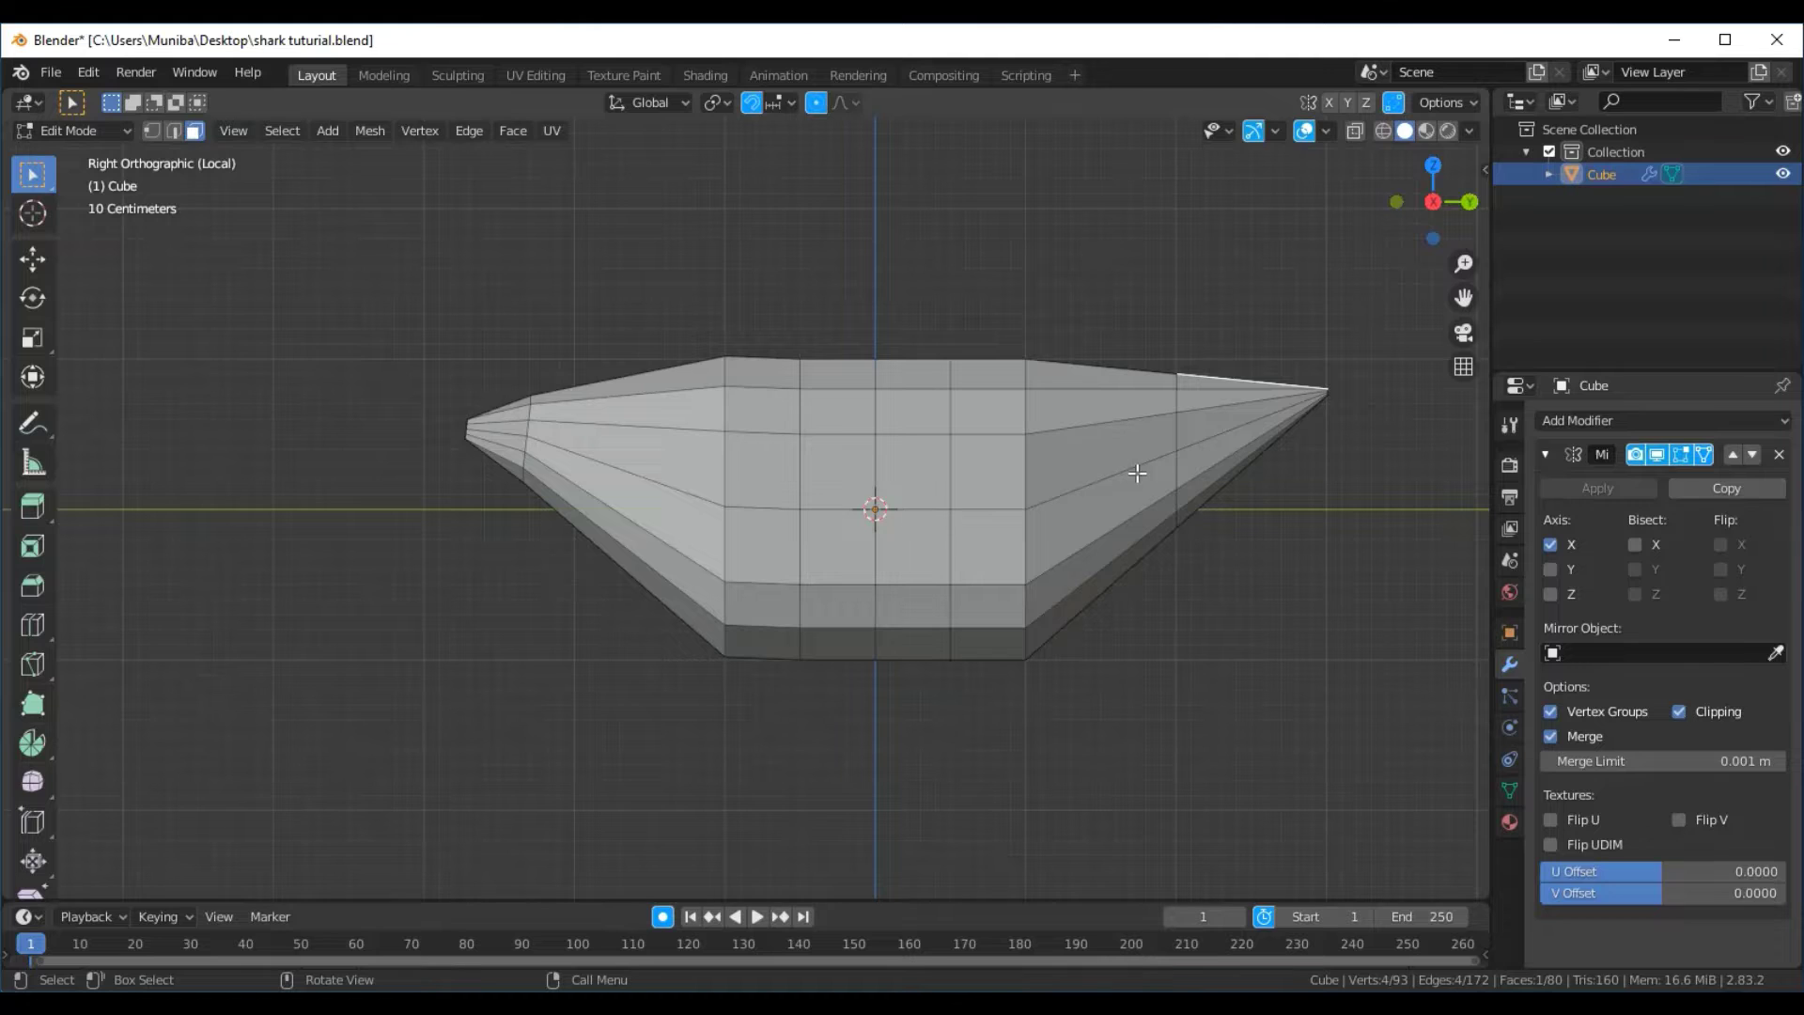
pyautogui.scroll(-1, 1170, 467)
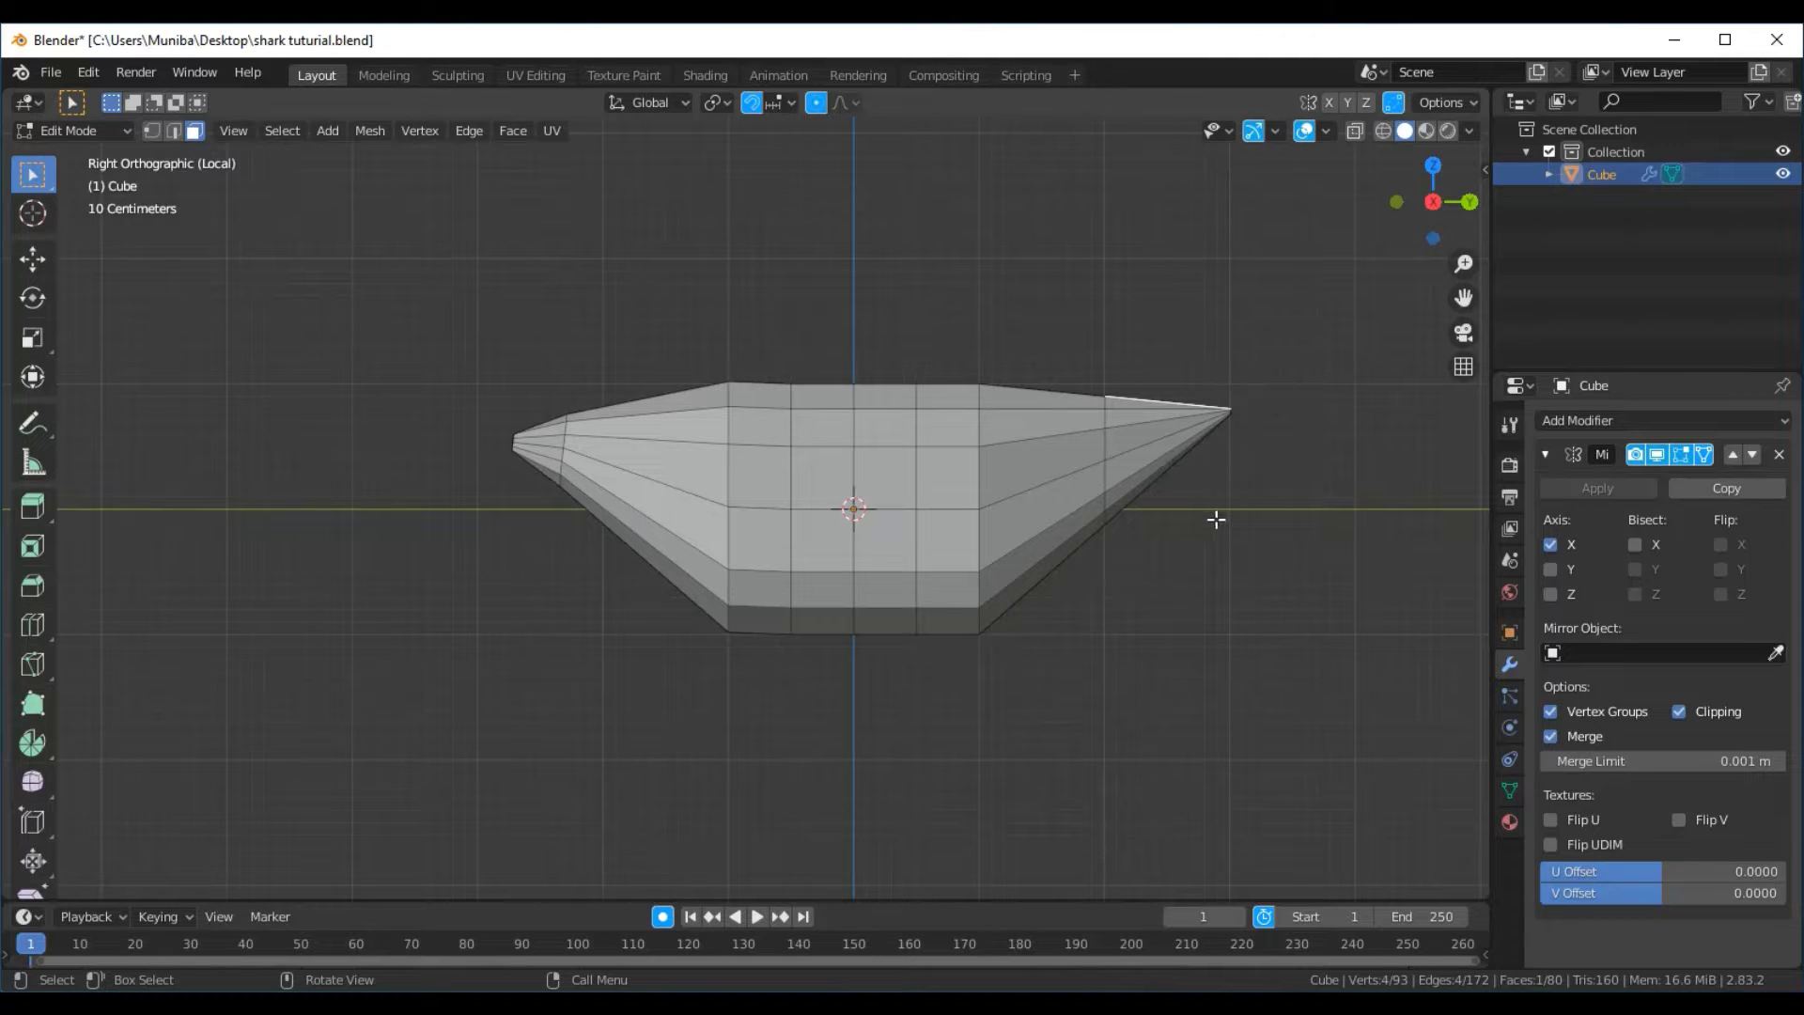
# Extrude the tail face upward, shrink it to about half, and shift it backward
pyautogui.press('e')
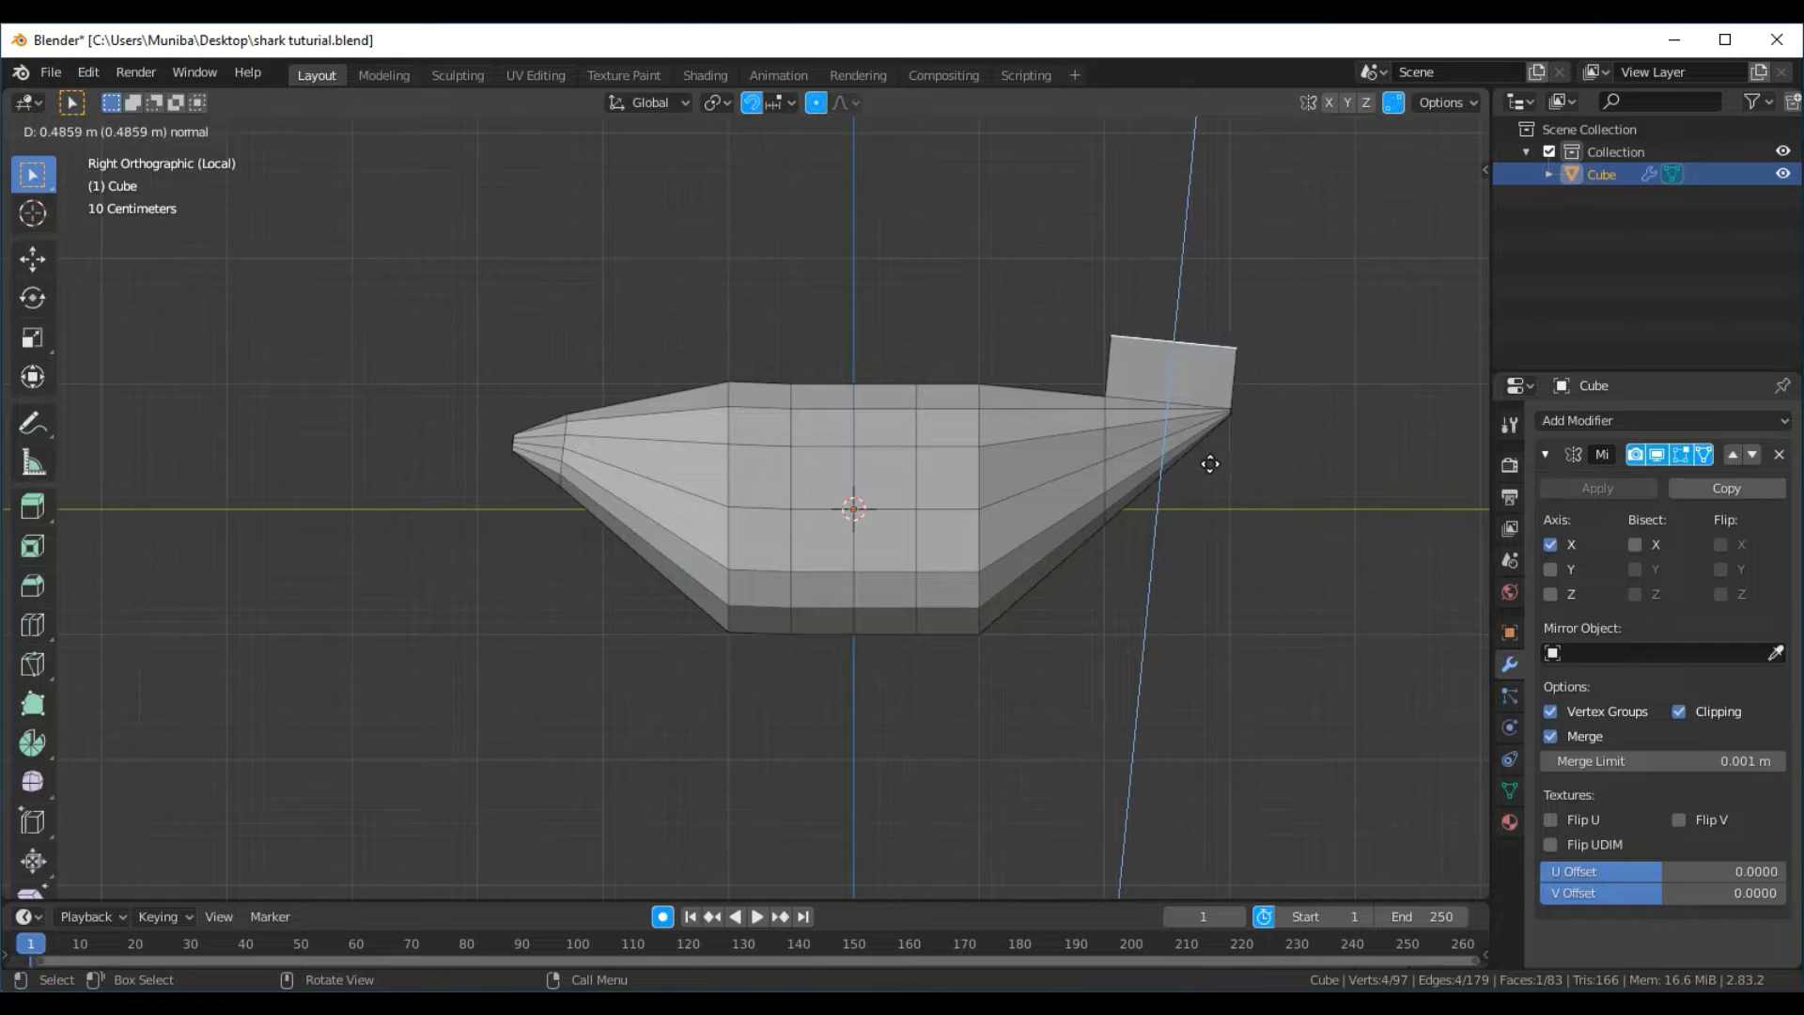
pyautogui.click(1210, 465)
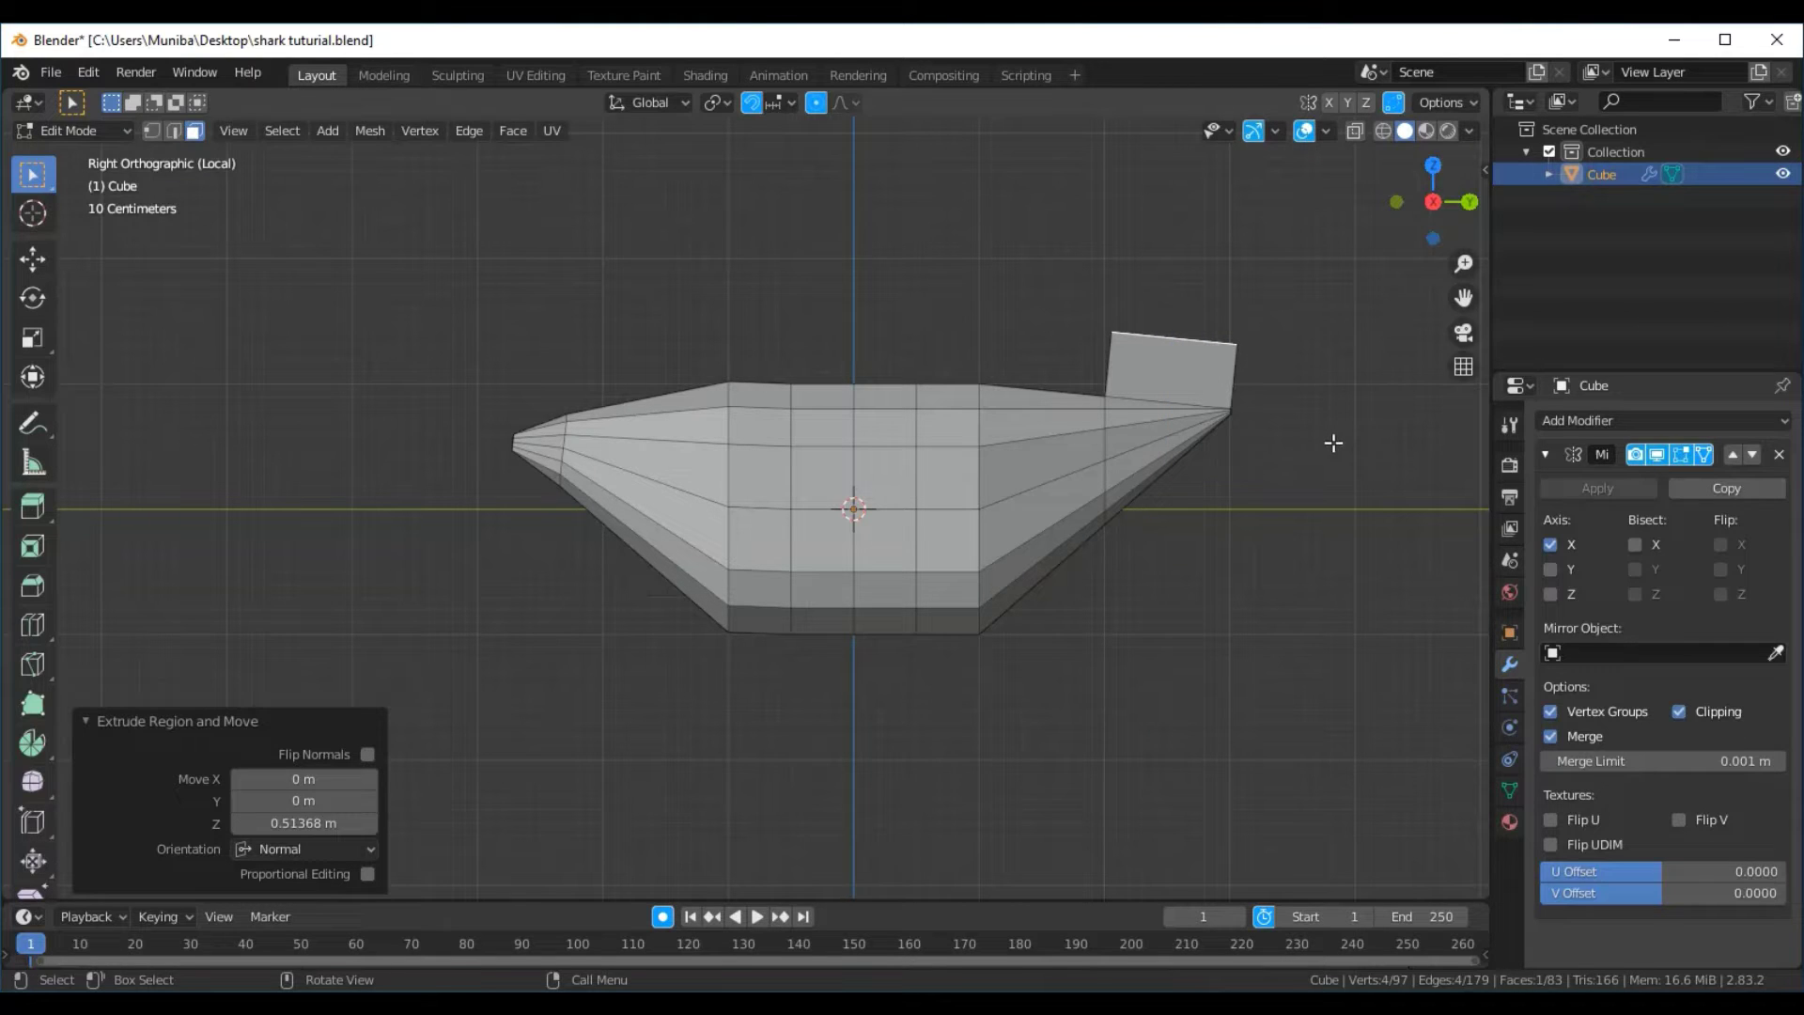
pyautogui.press('s')
pyautogui.click(1252, 389)
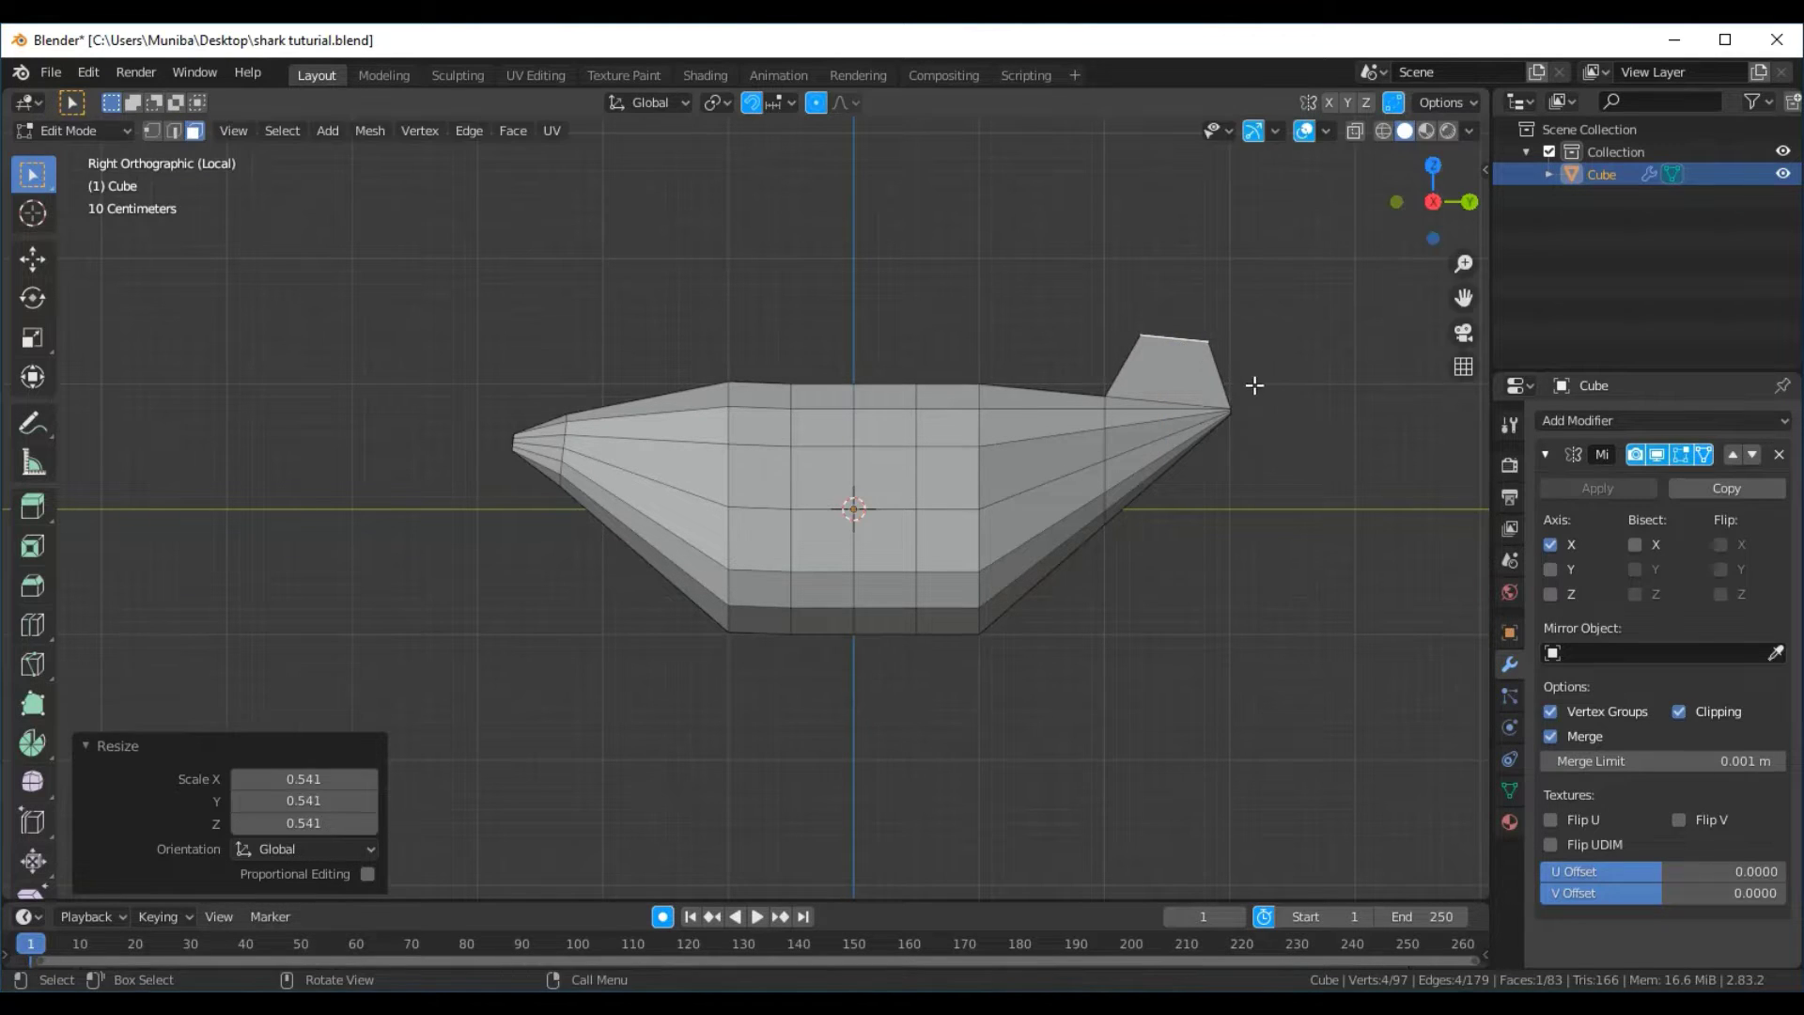
pyautogui.click(32, 259)
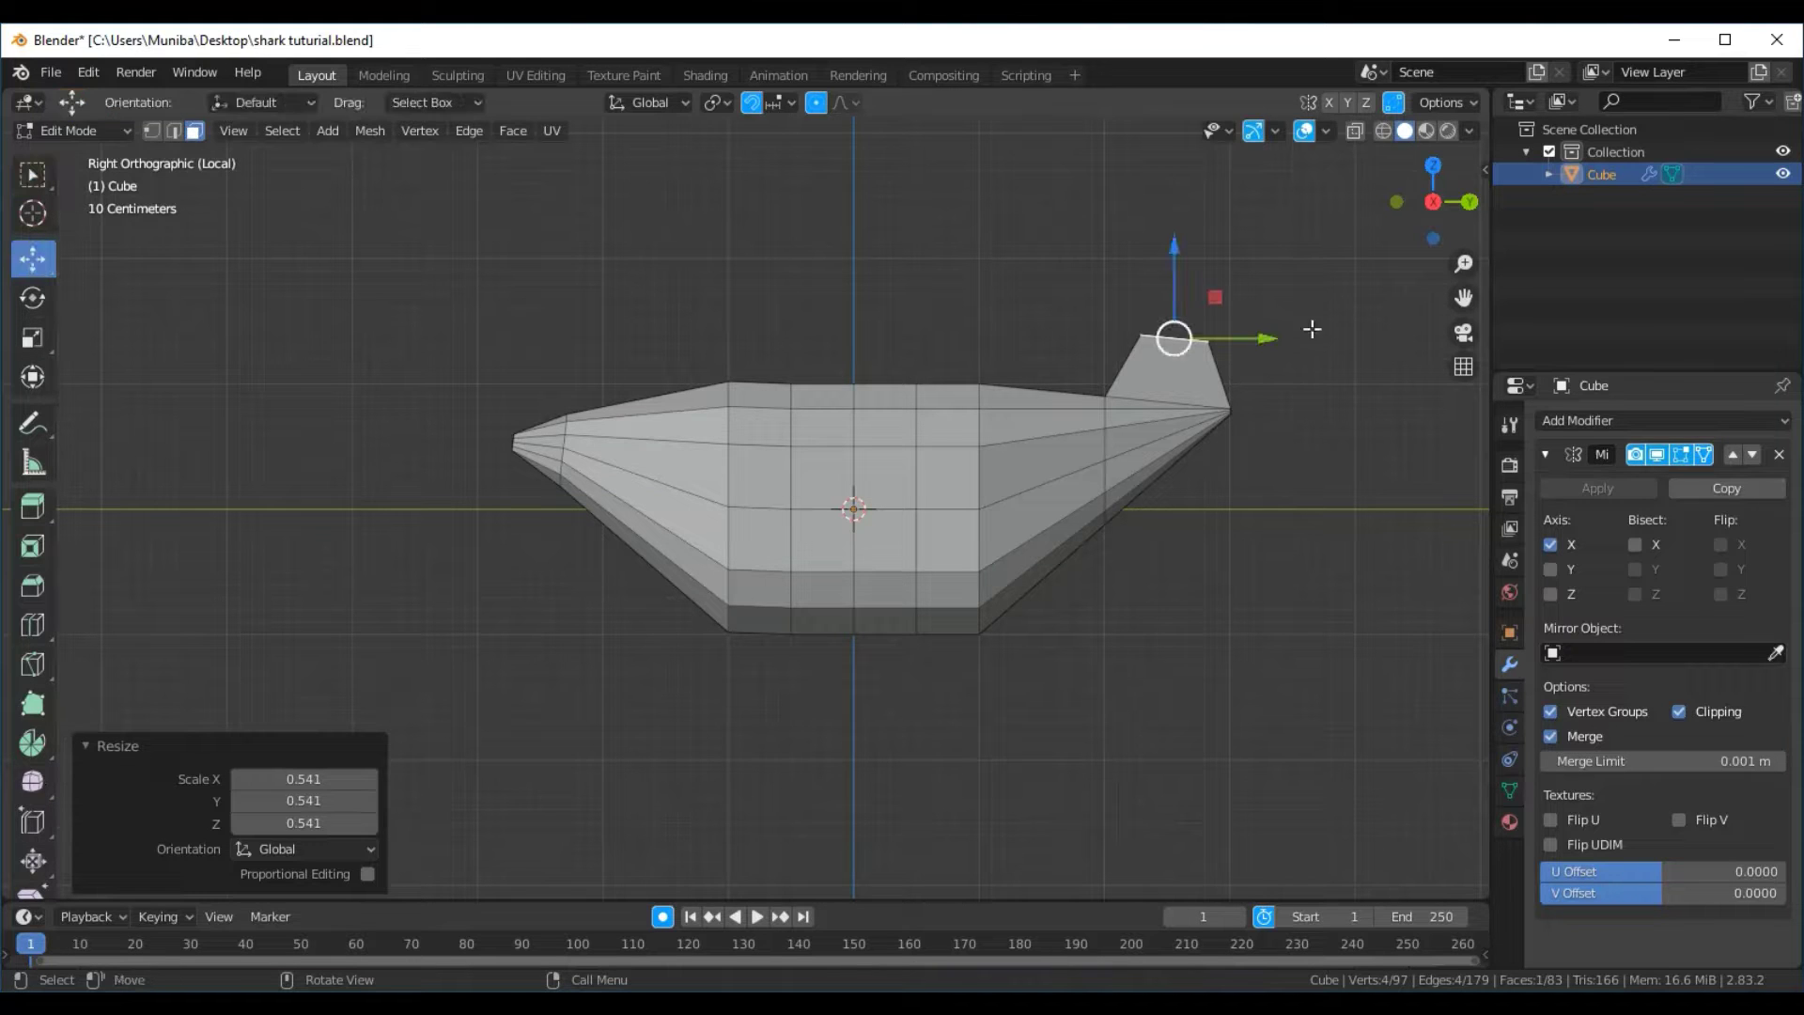
pyautogui.moveTo(1263, 339); pyautogui.dragTo(1310, 339)
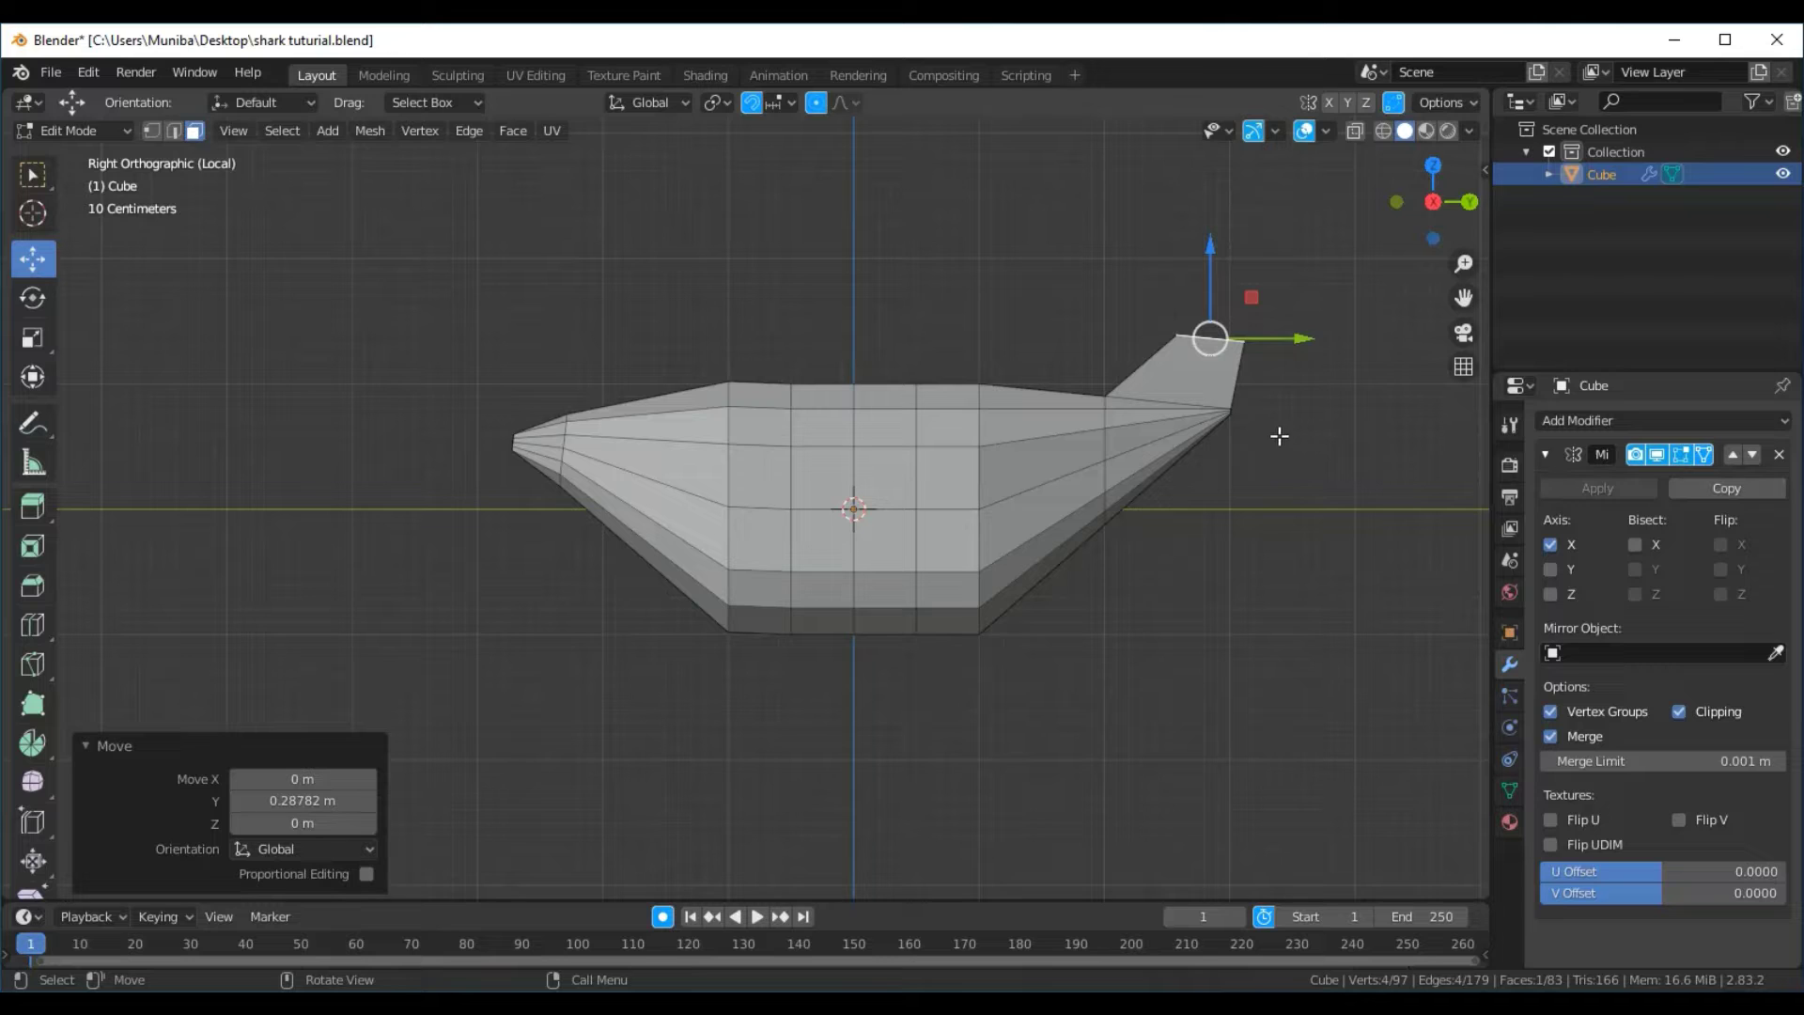
# Extrude the tail 0.4618 m more, taper it to 0.101, and sweep the tip 0.39575 m back on Y
pyautogui.press('e')
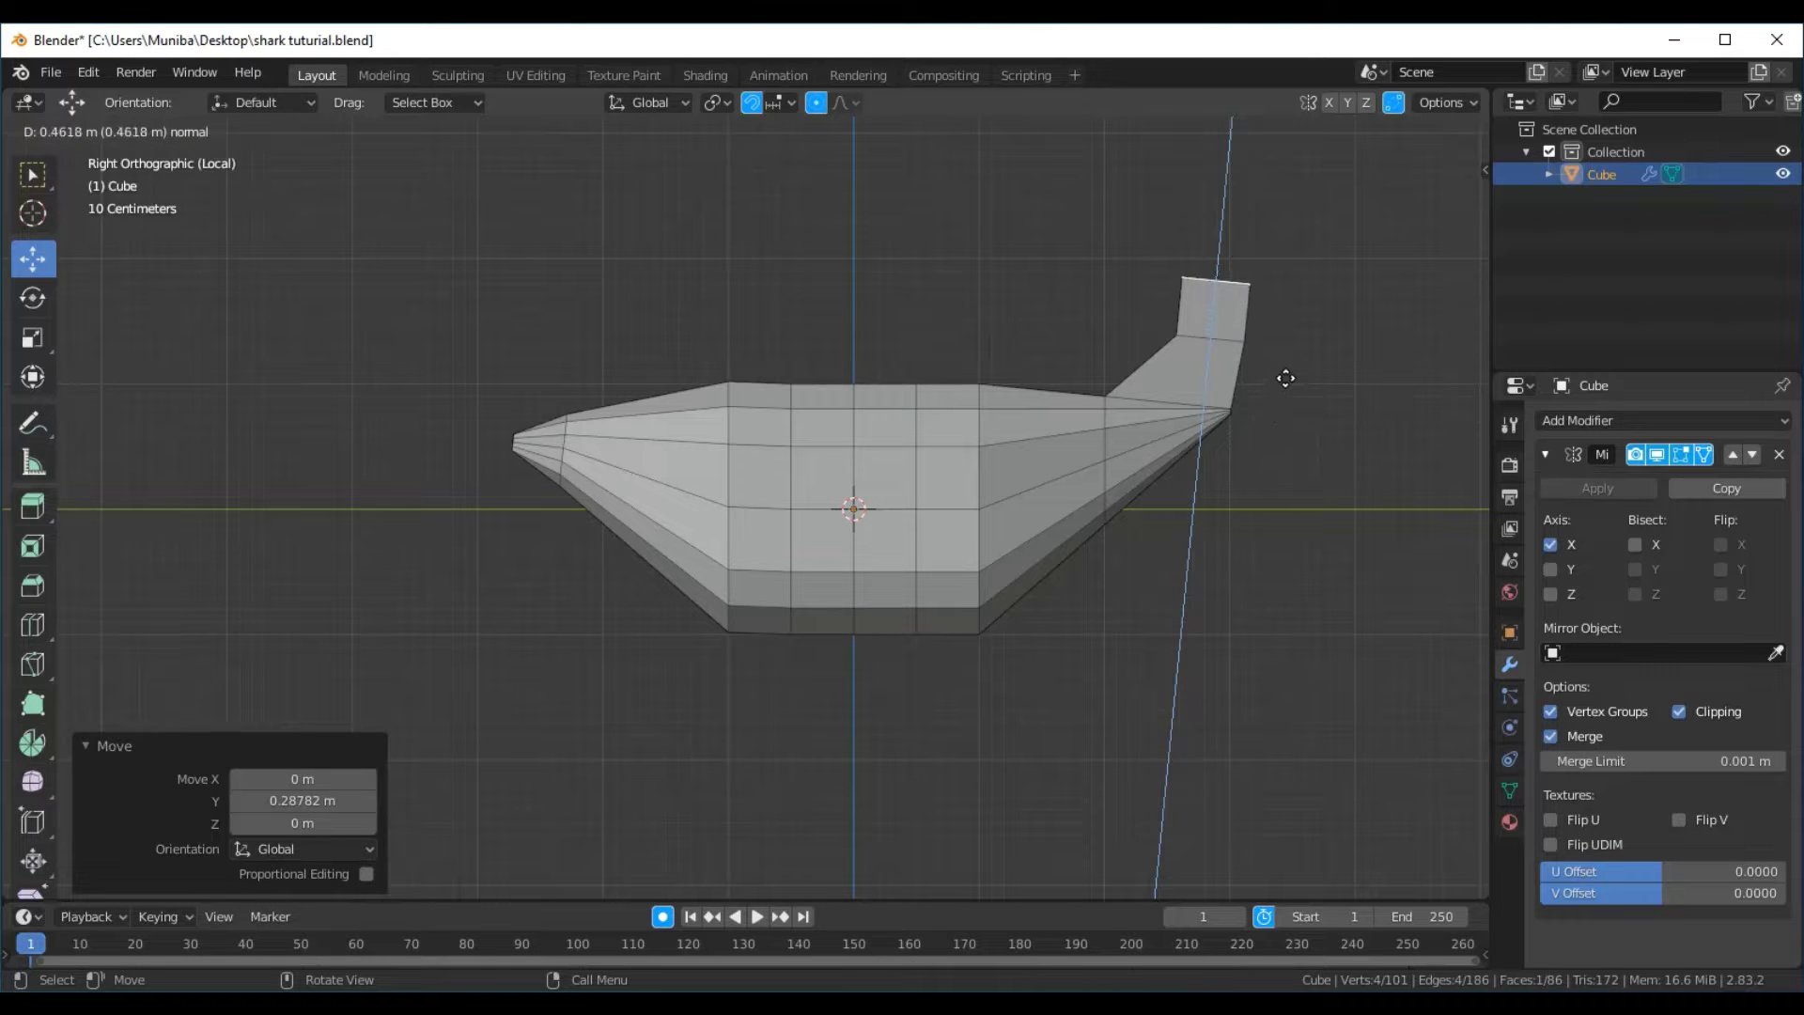
pyautogui.click(1286, 378)
pyautogui.press('s')
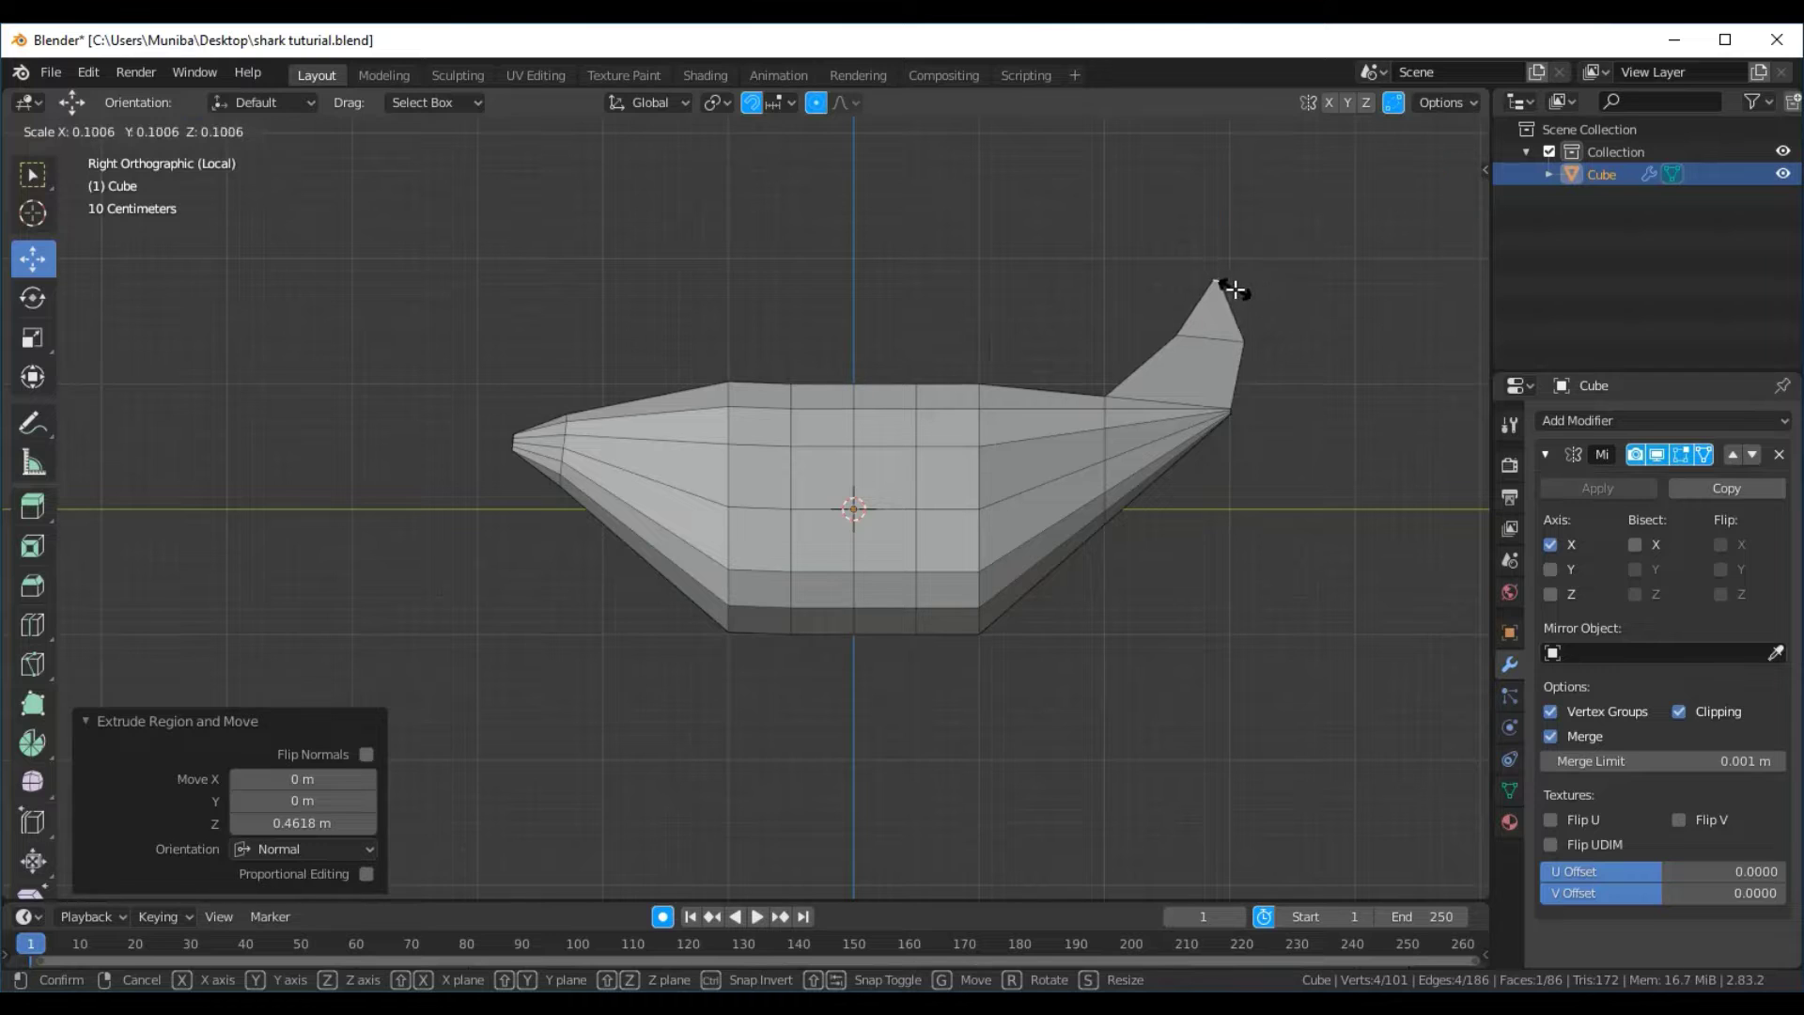
pyautogui.click(1237, 291)
pyautogui.moveTo(1306, 281)
pyautogui.mouseDown()
pyautogui.moveTo(1350, 308)
pyautogui.moveTo(1352, 352)
pyautogui.mouseUp()
pyautogui.moveTo(1264, 527); pyautogui.dragTo(1136, 428, button='middle')
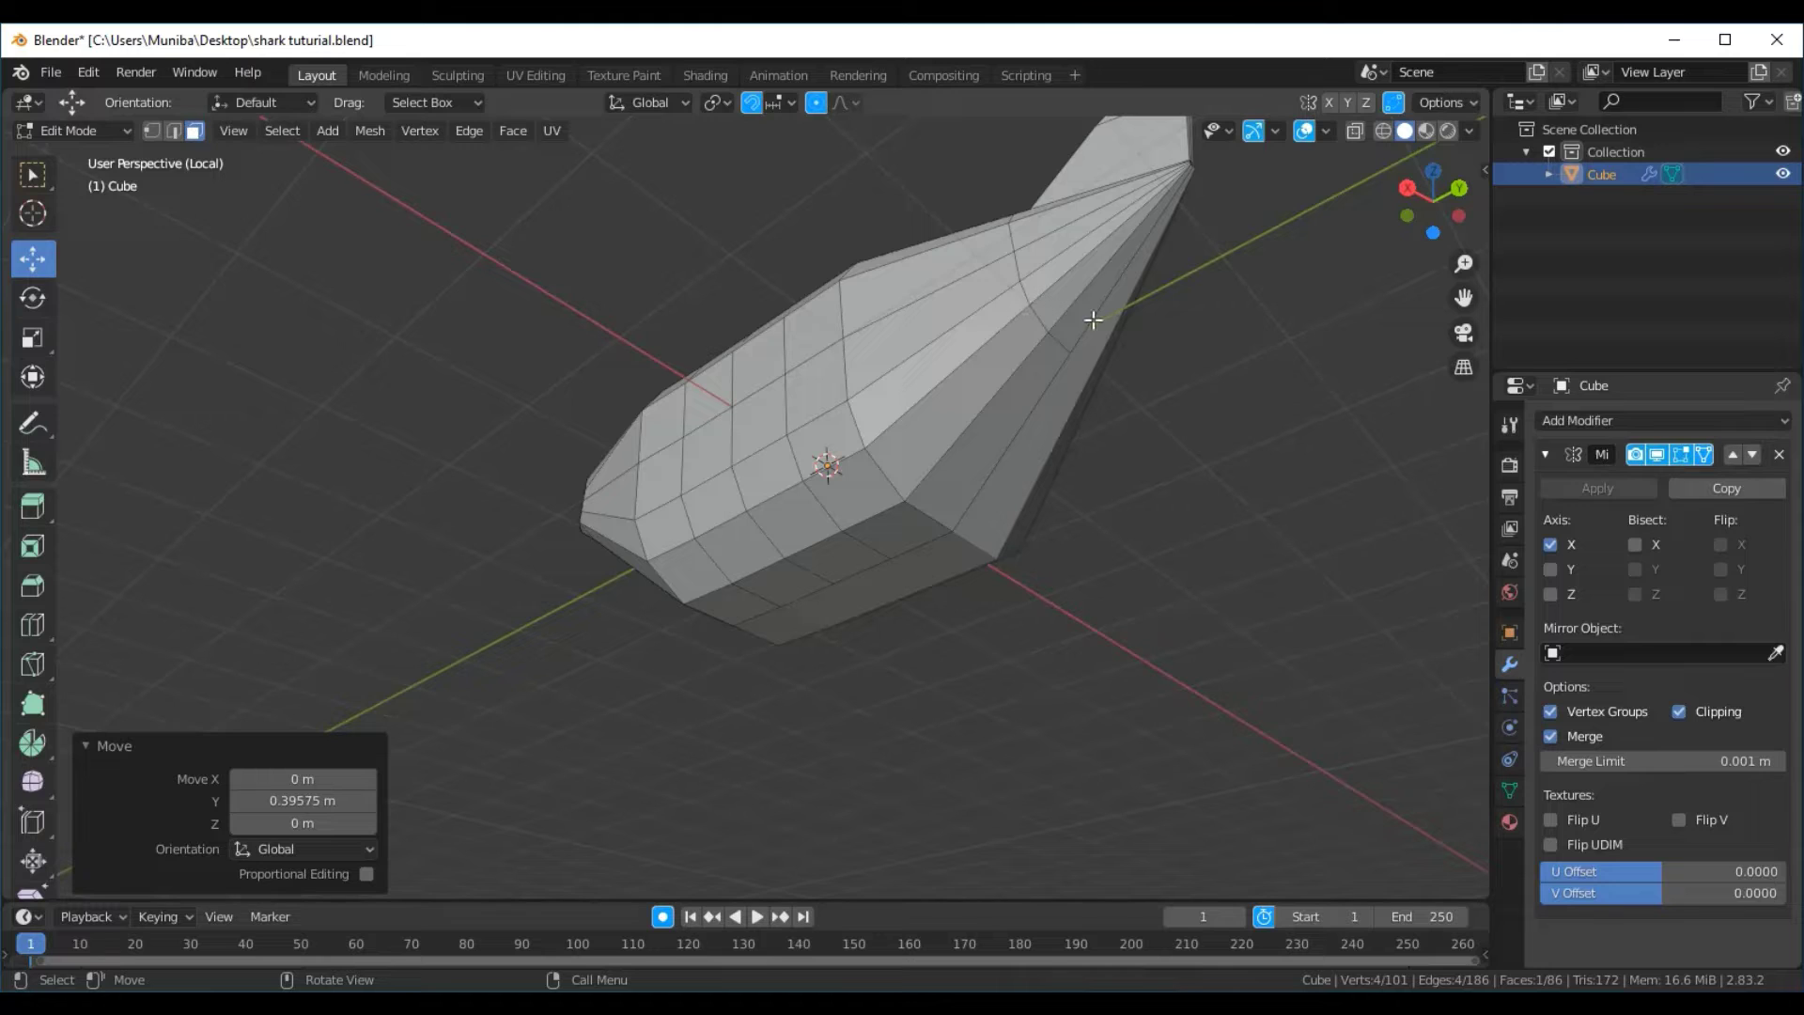
pyautogui.click(1077, 320)
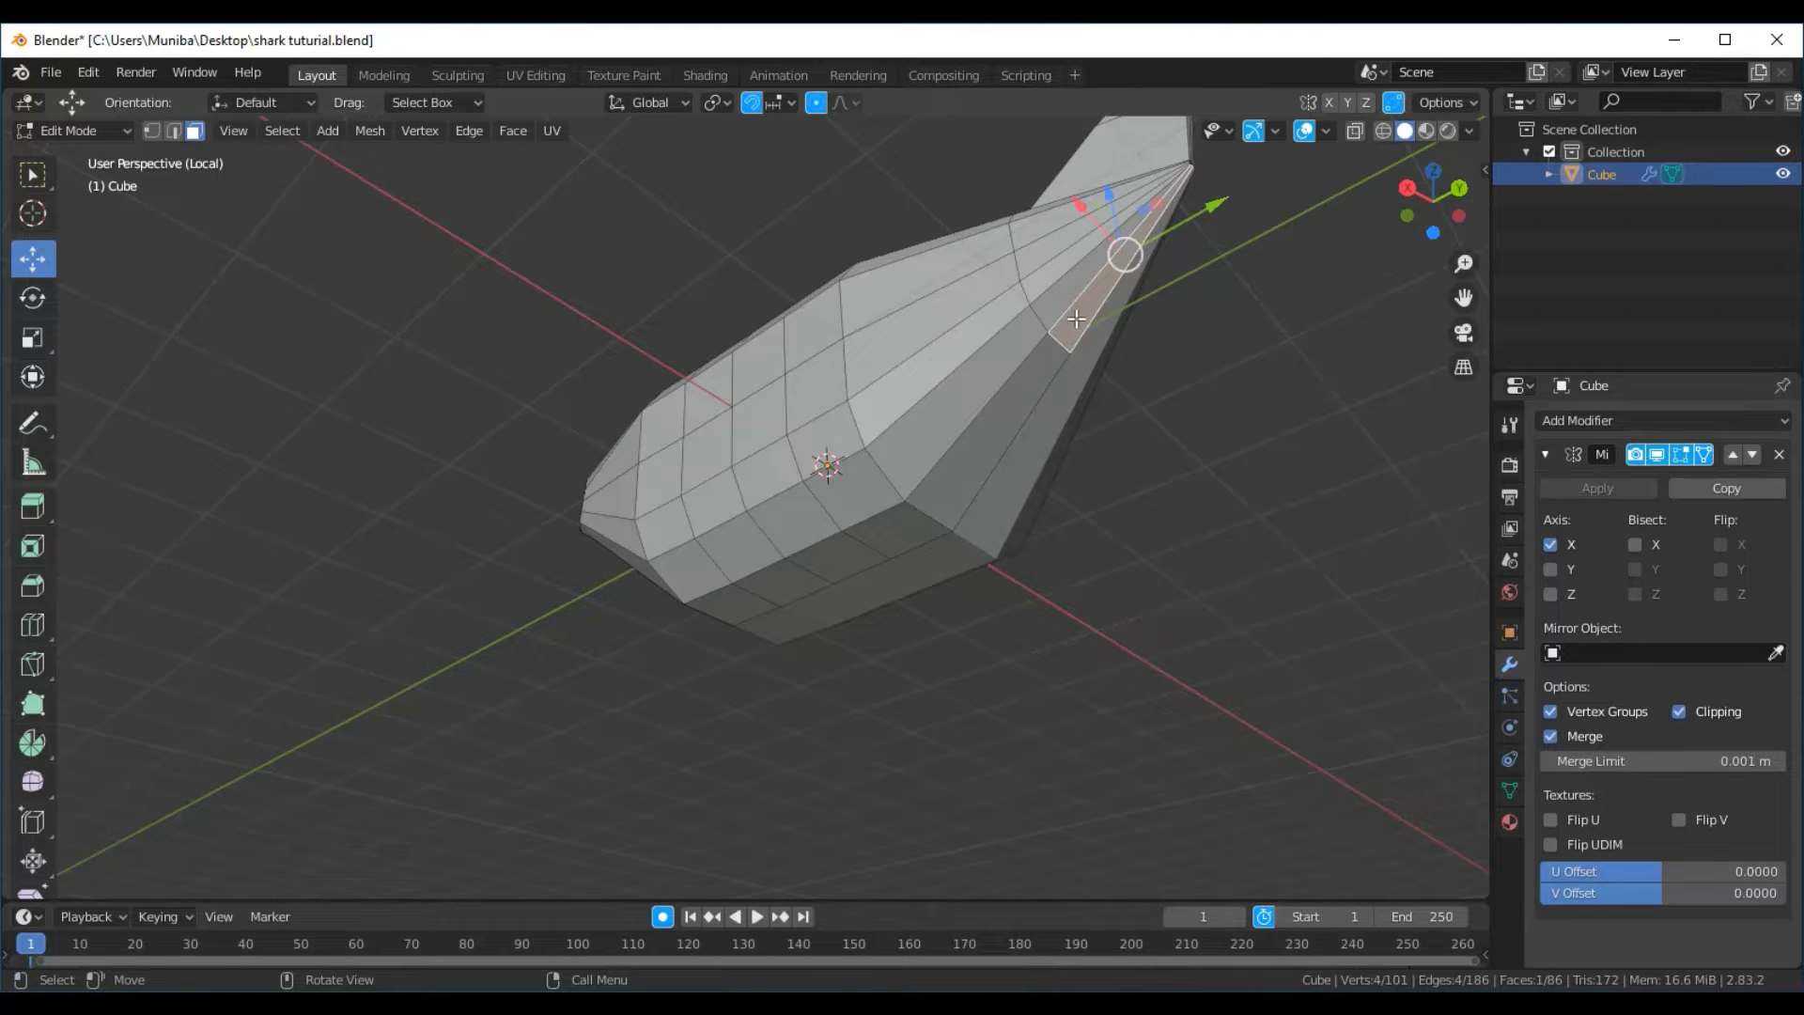
# Return to the side view, then extrude the lower tail face down and back and shrink it
pyautogui.click(237, 130)
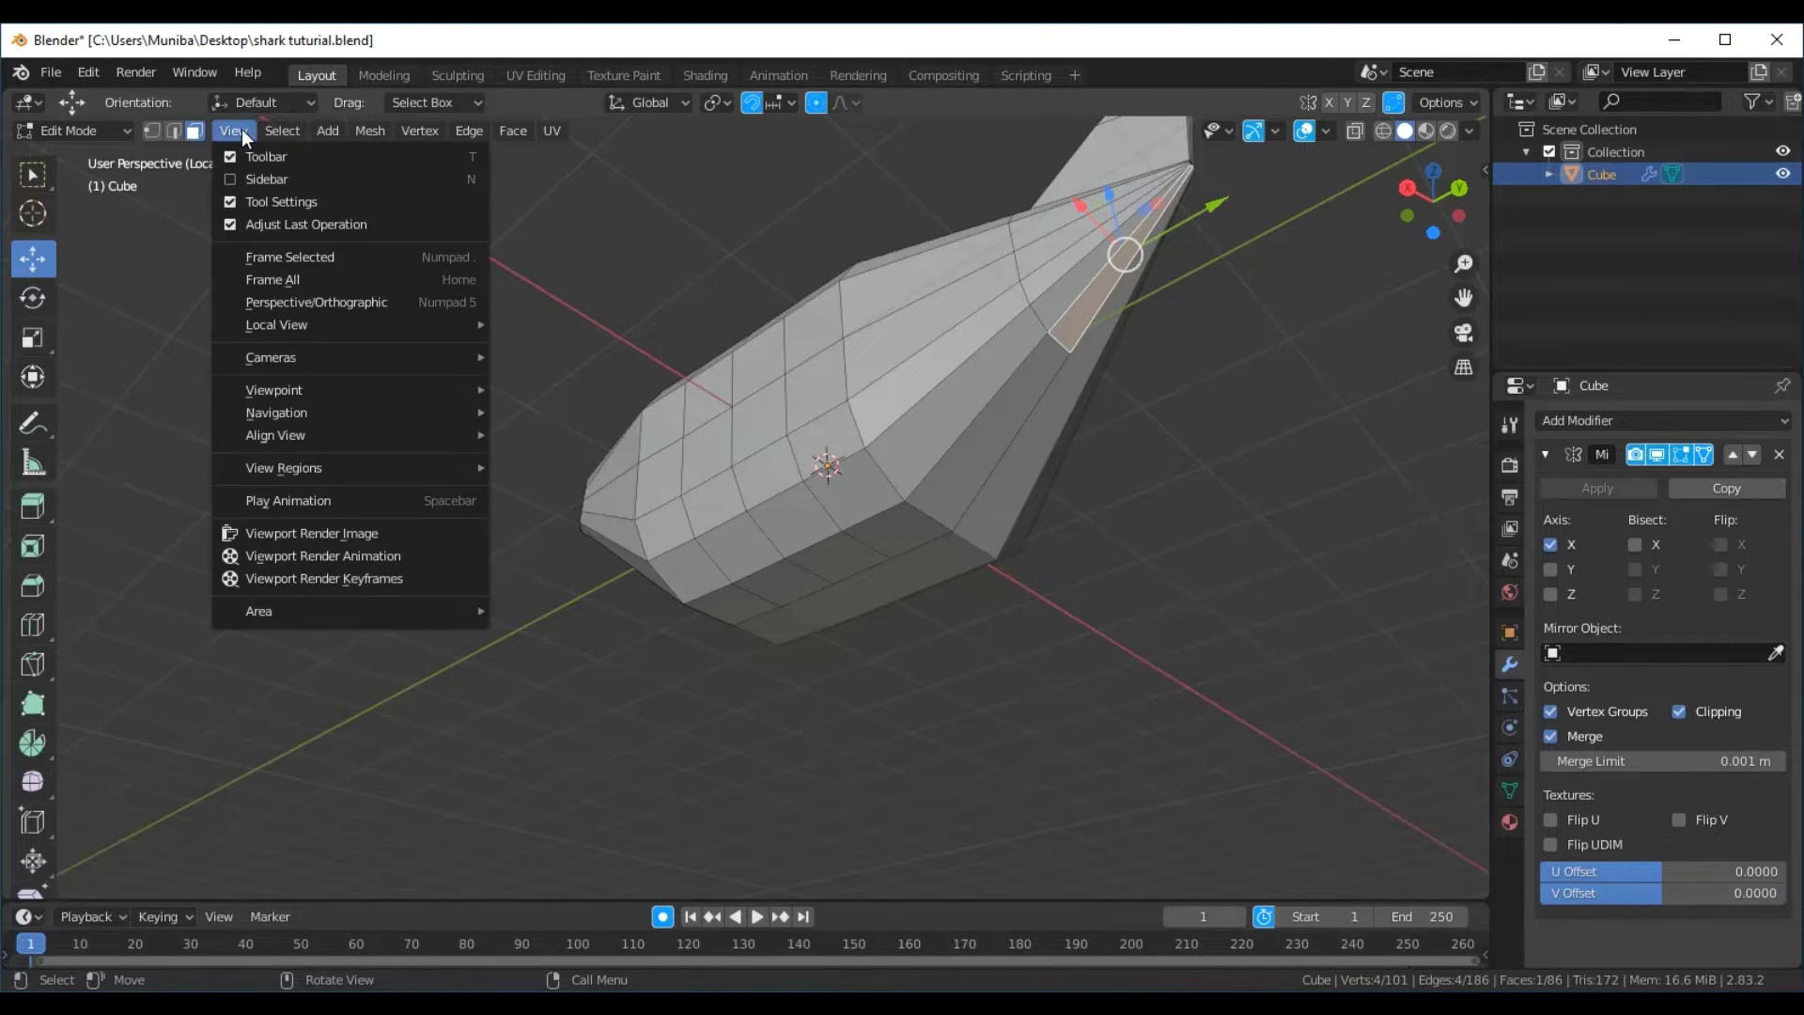
pyautogui.moveTo(274, 389)
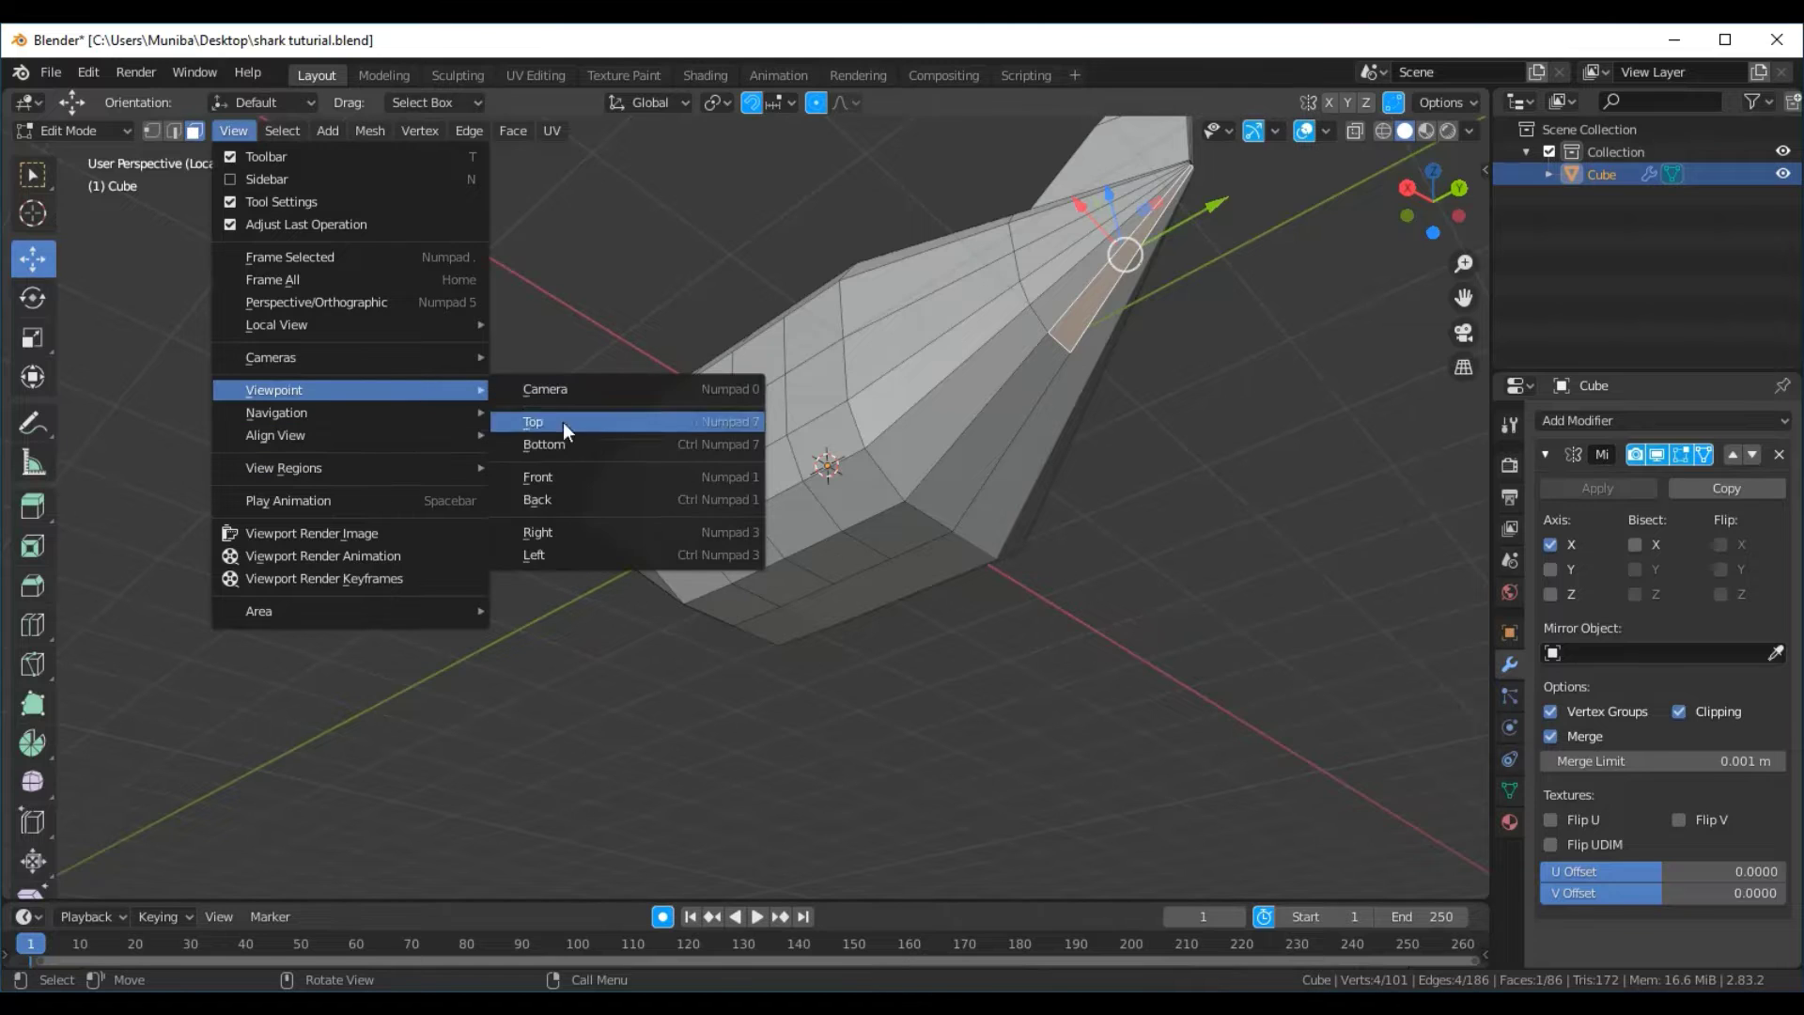
pyautogui.click(557, 530)
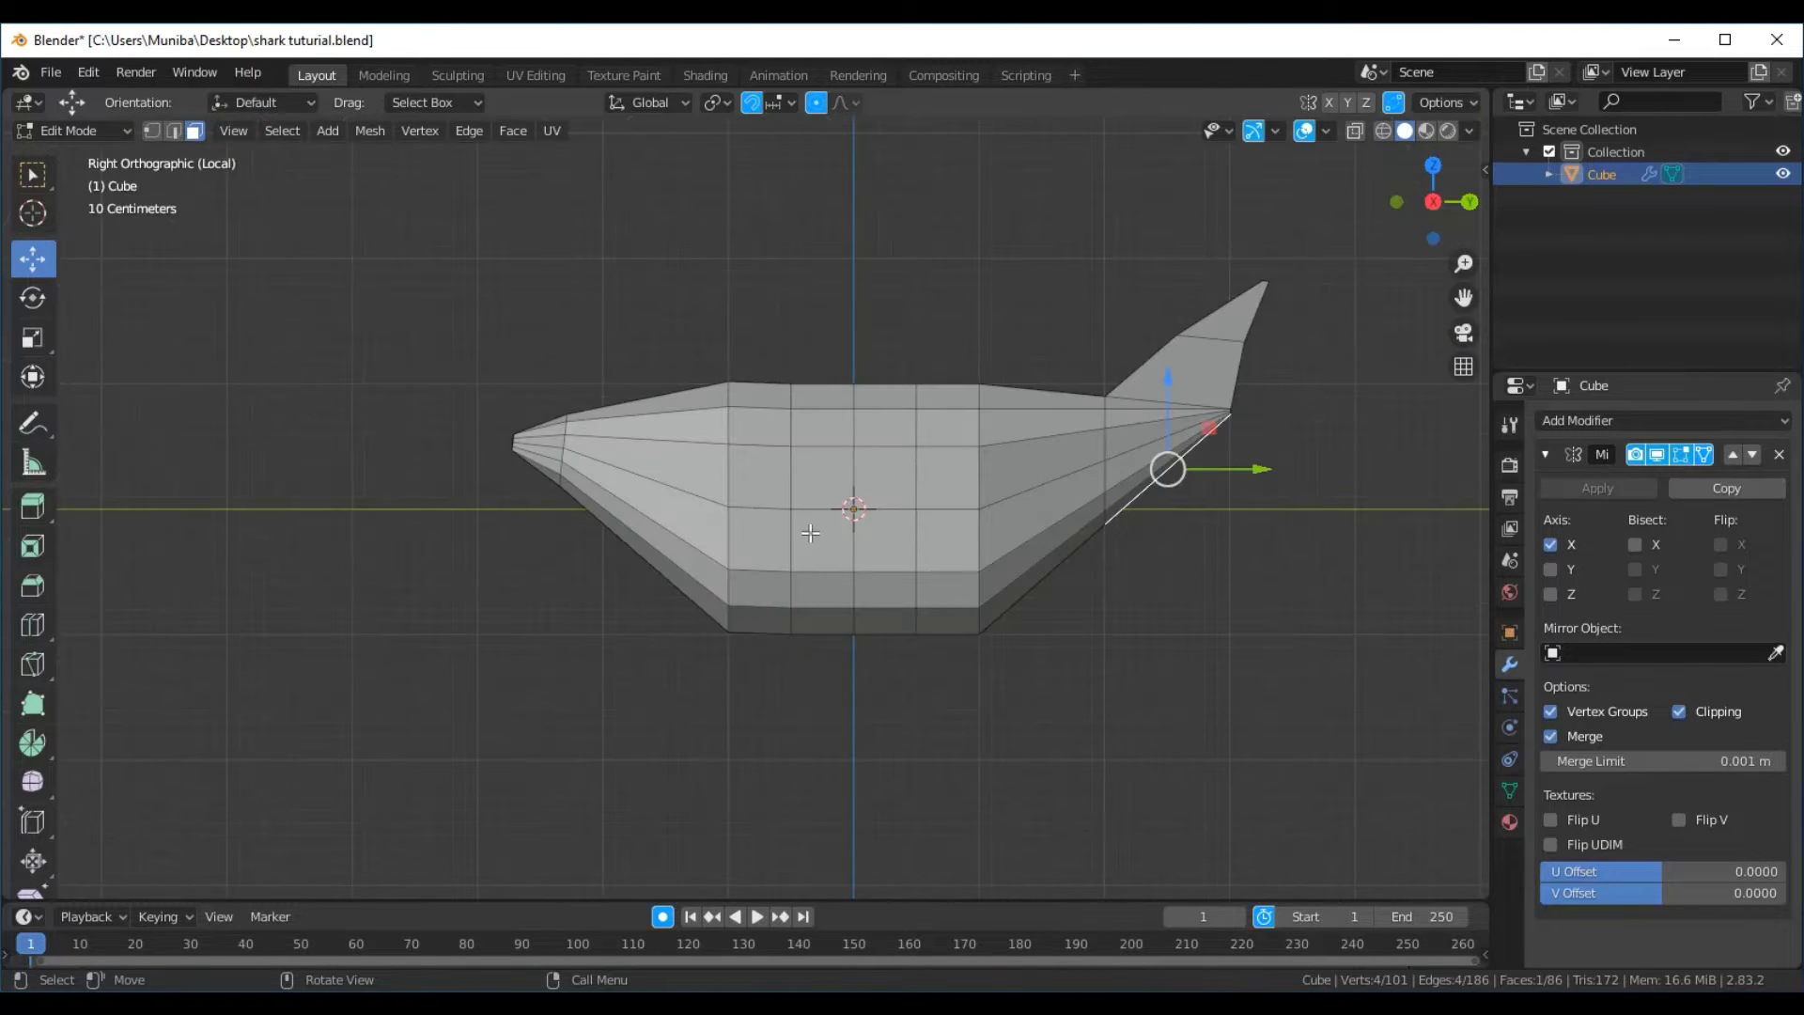
pyautogui.press('e')
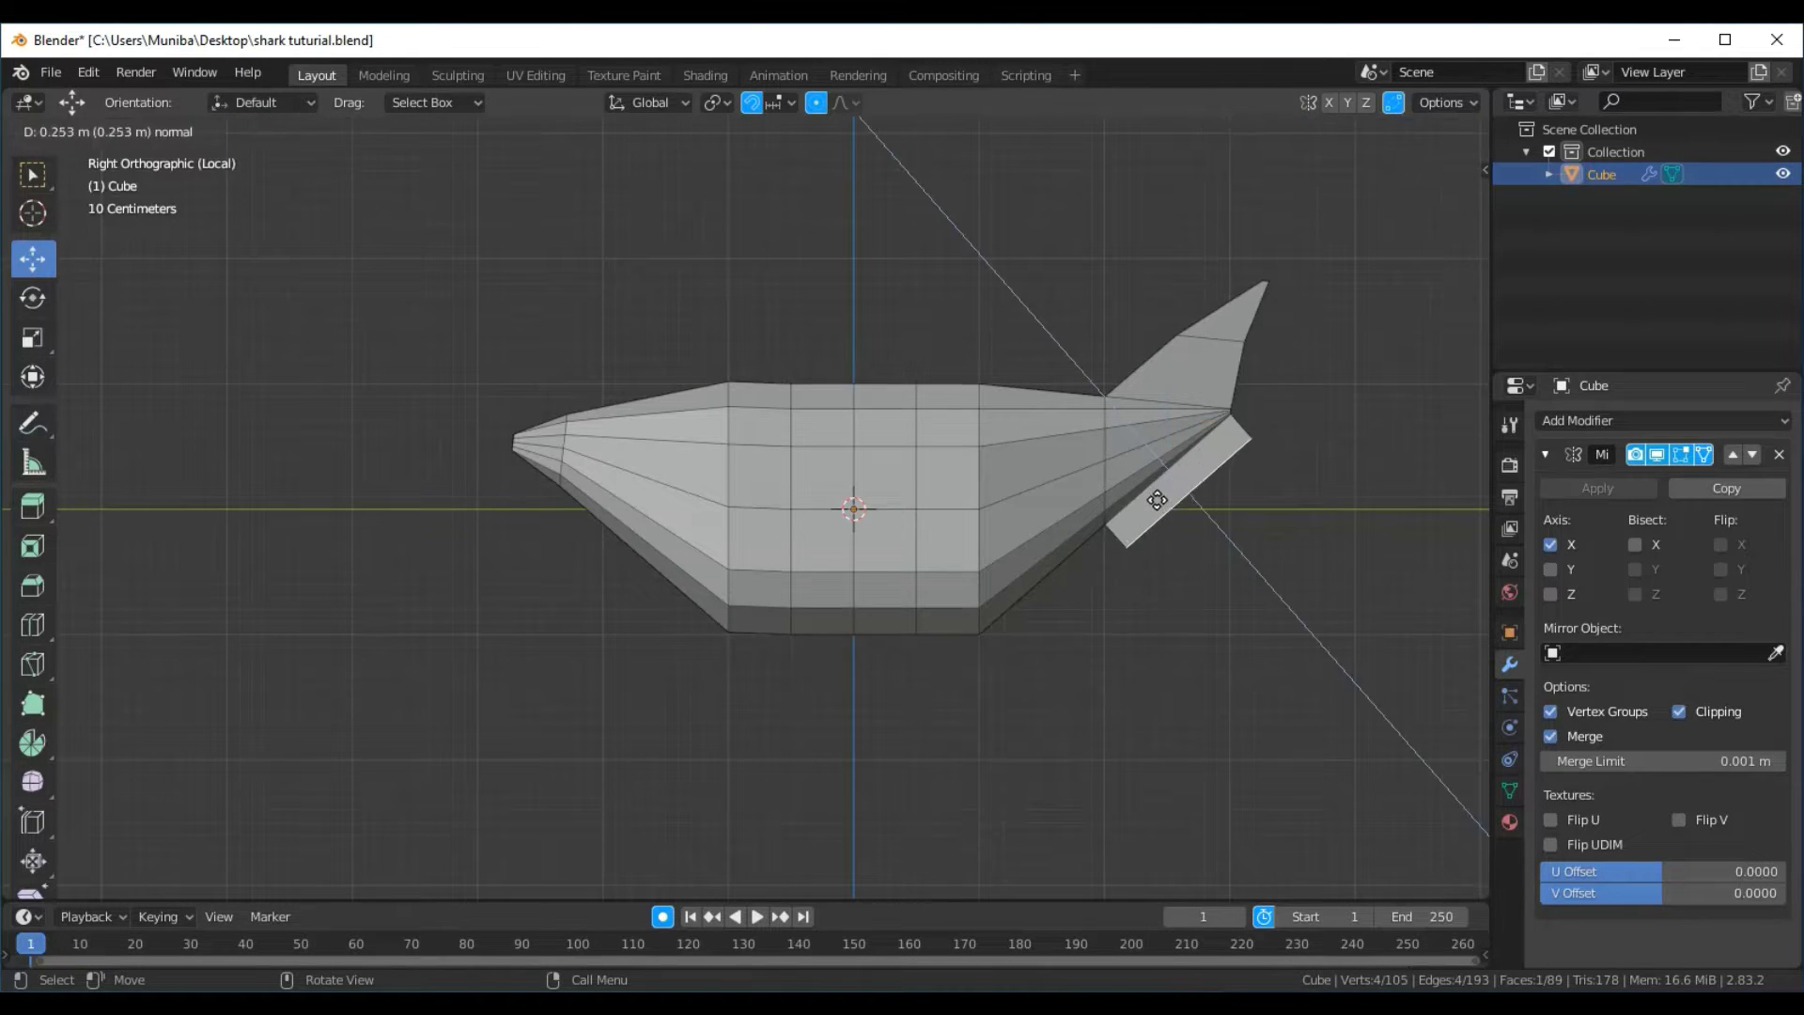
pyautogui.click(1175, 522)
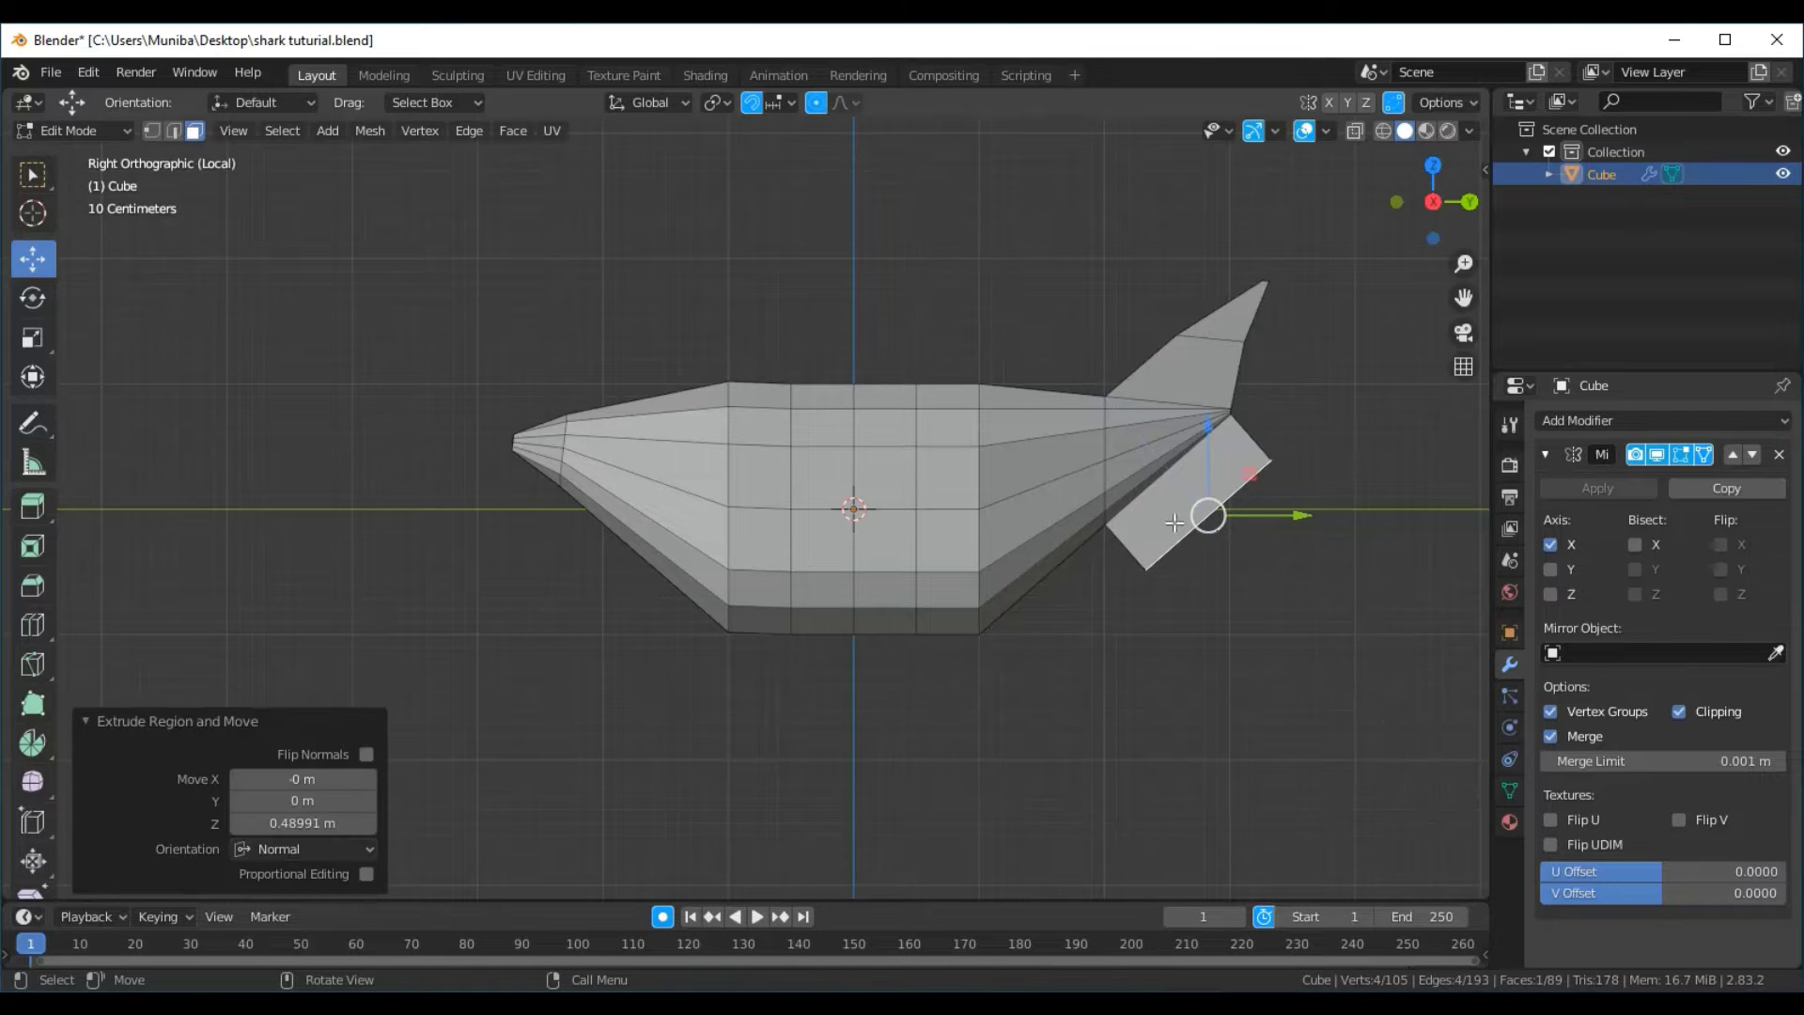
pyautogui.press('s')
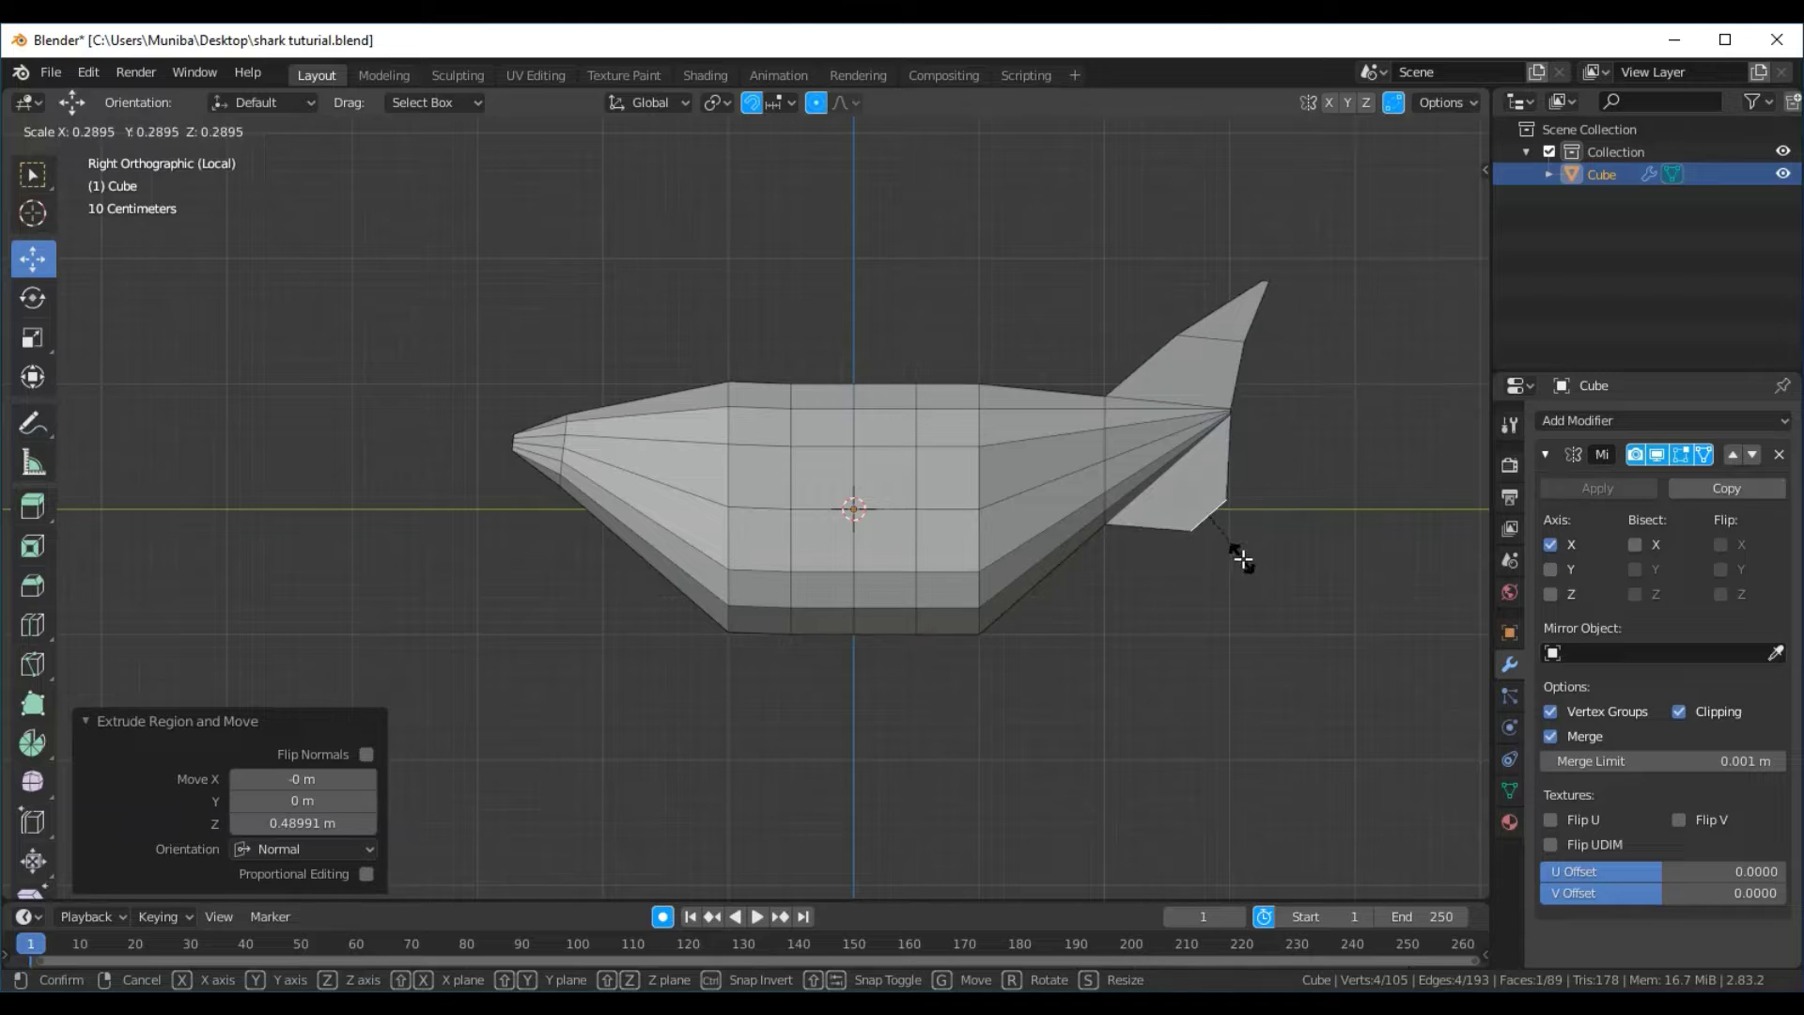
pyautogui.click(1249, 570)
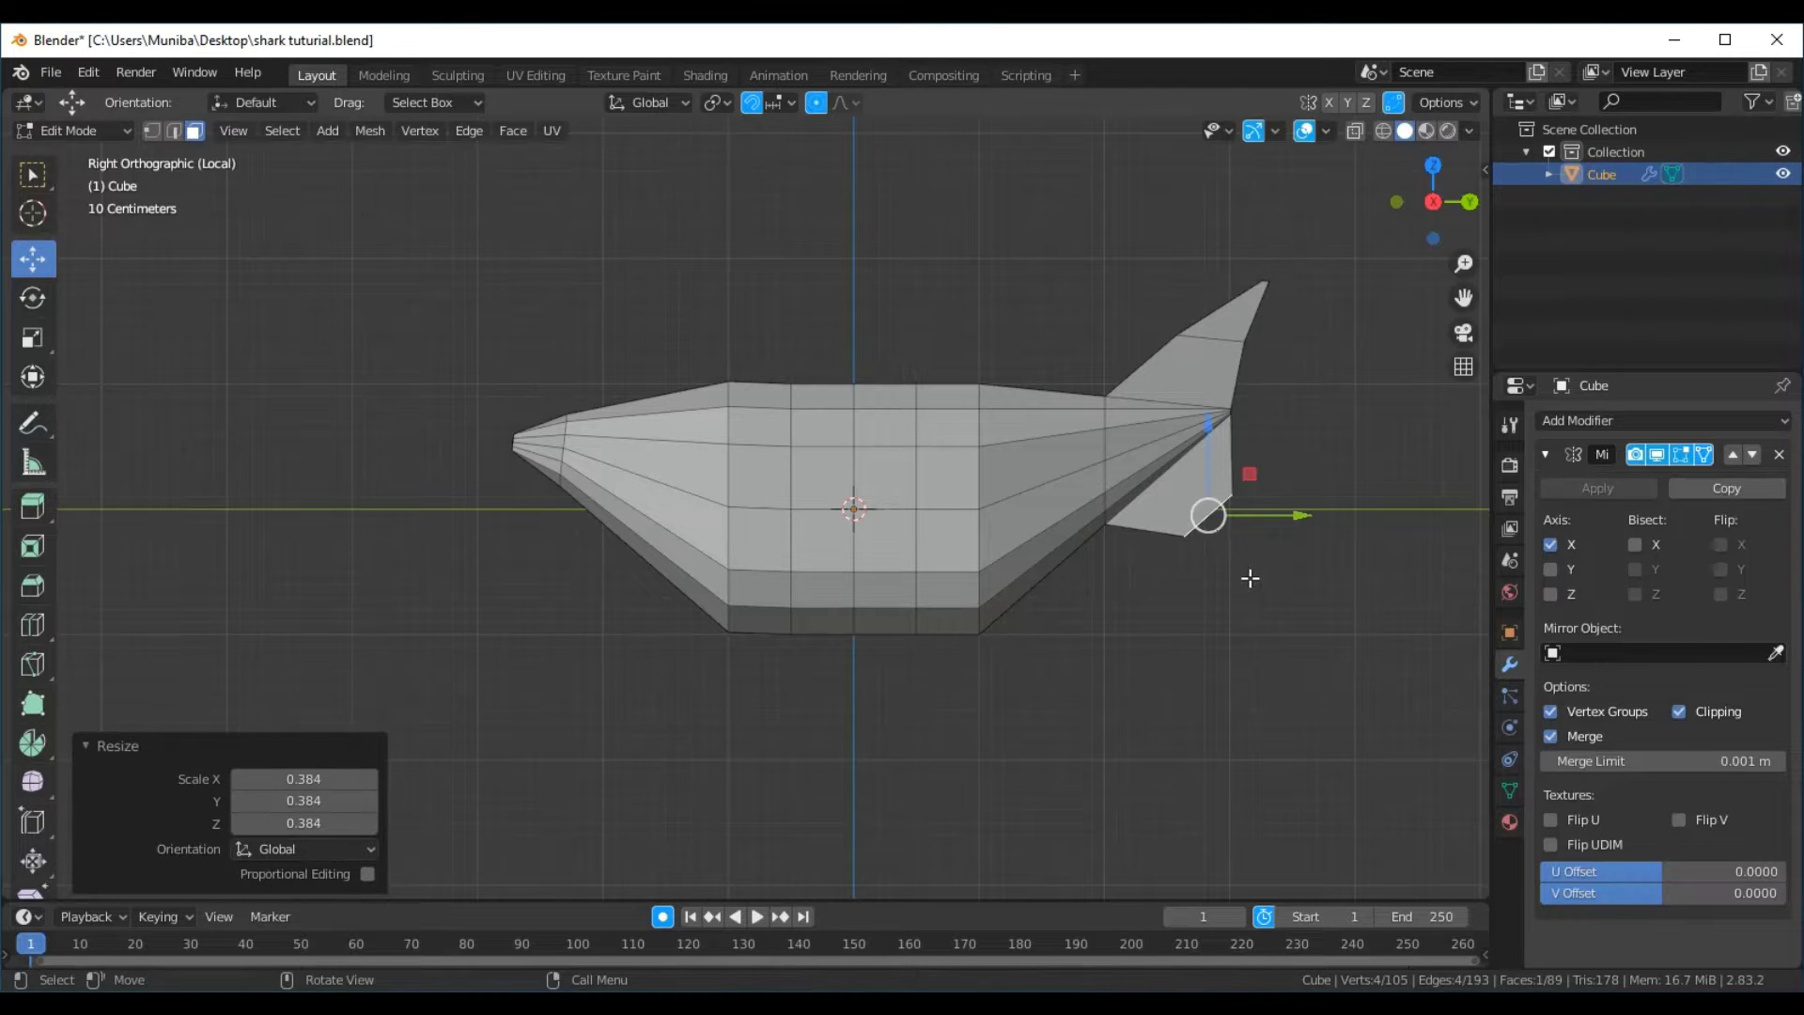
# Extrude the lower tail face again and scale its end to a point
pyautogui.press('e')
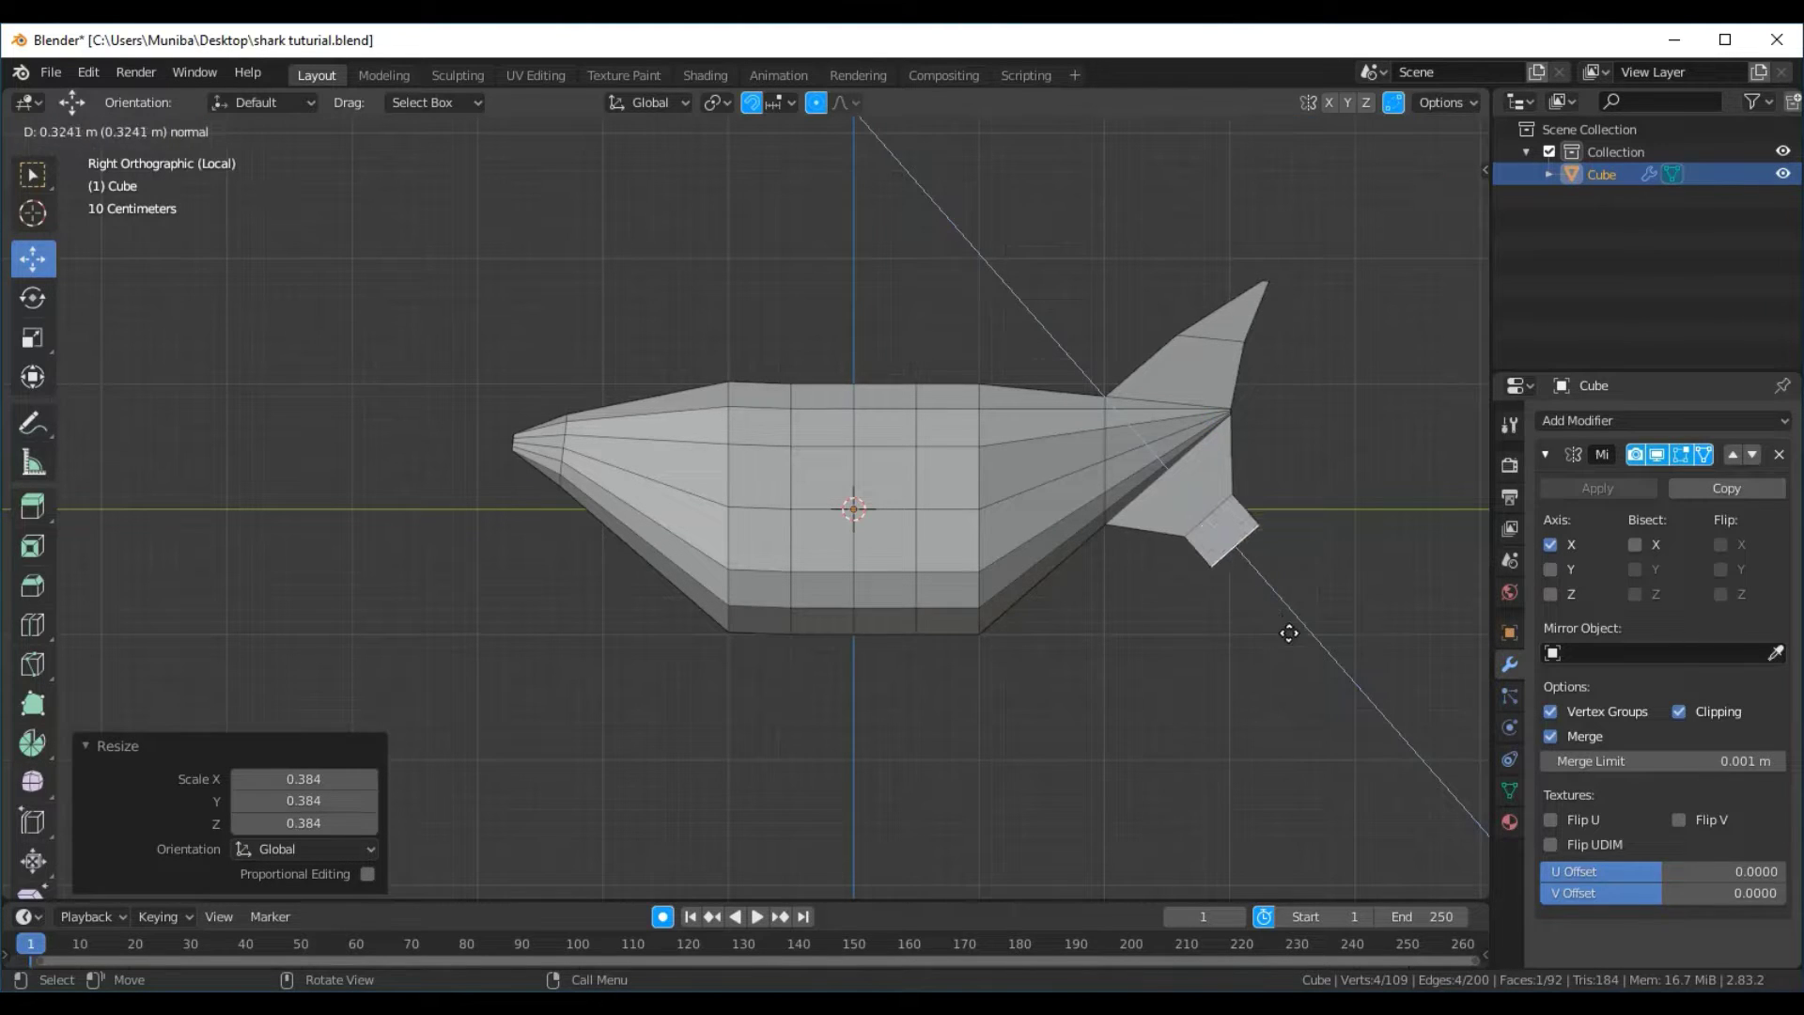
pyautogui.click(1296, 645)
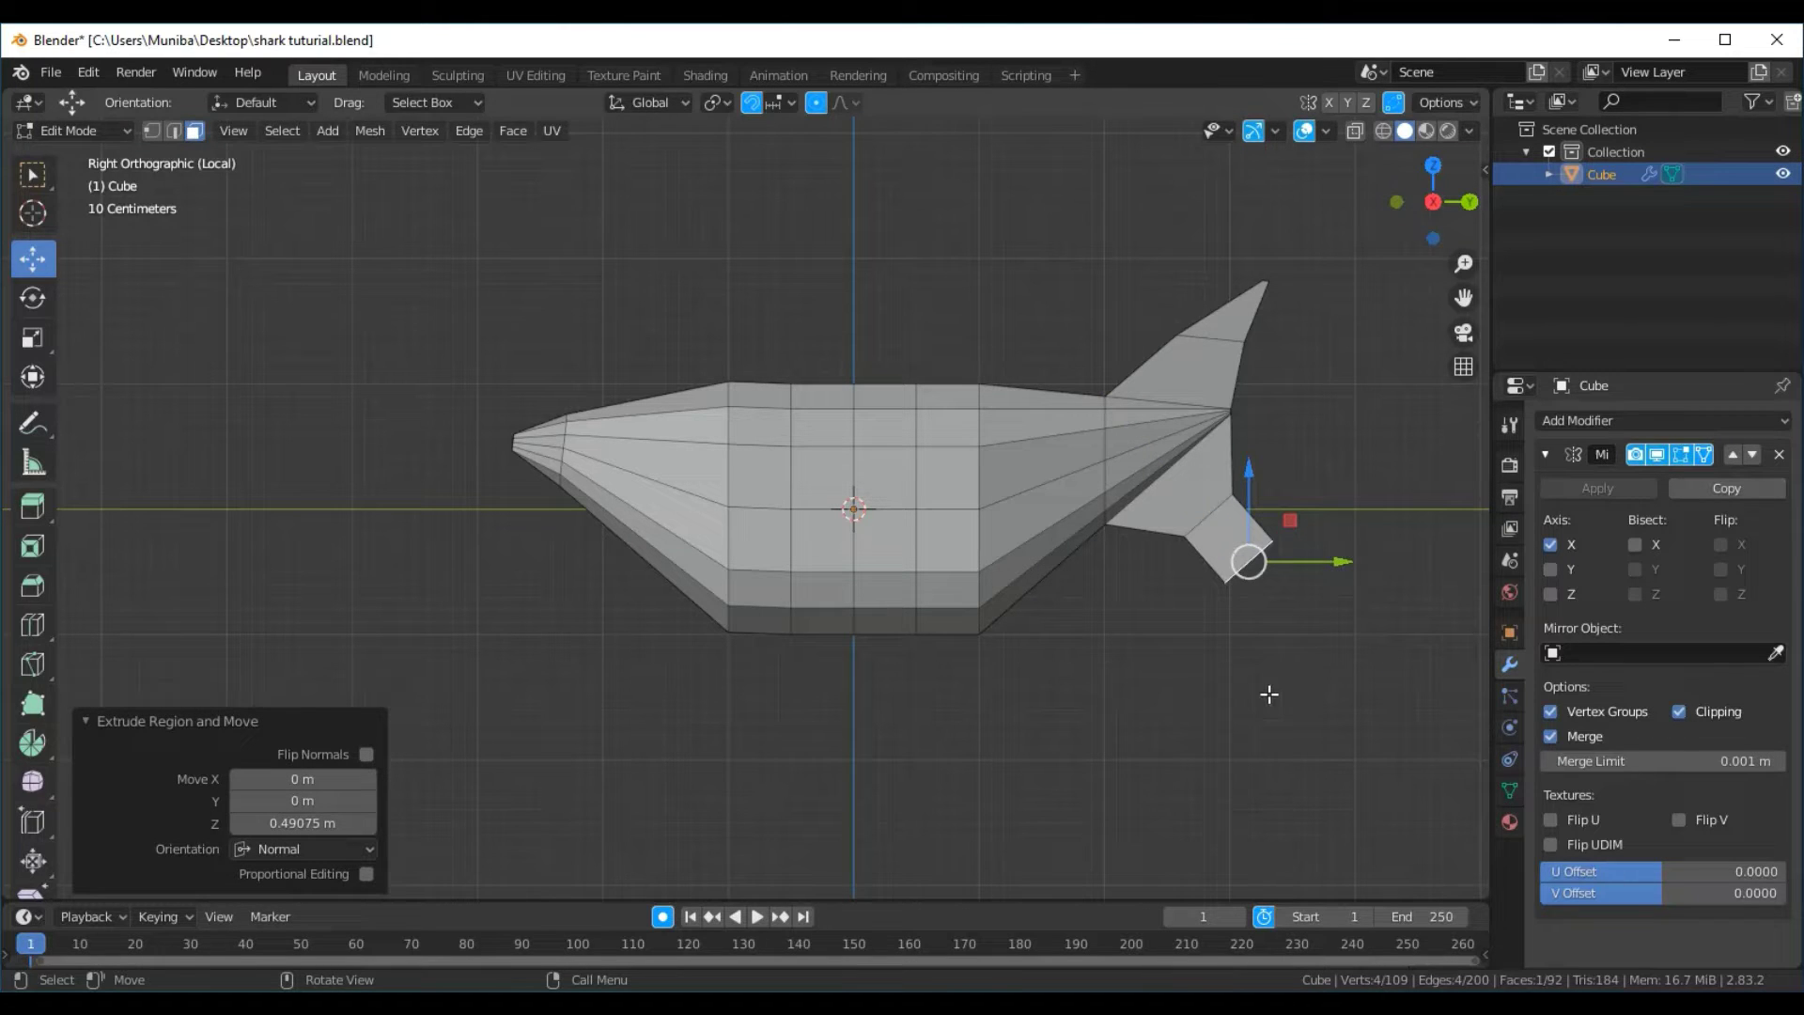
pyautogui.press('s')
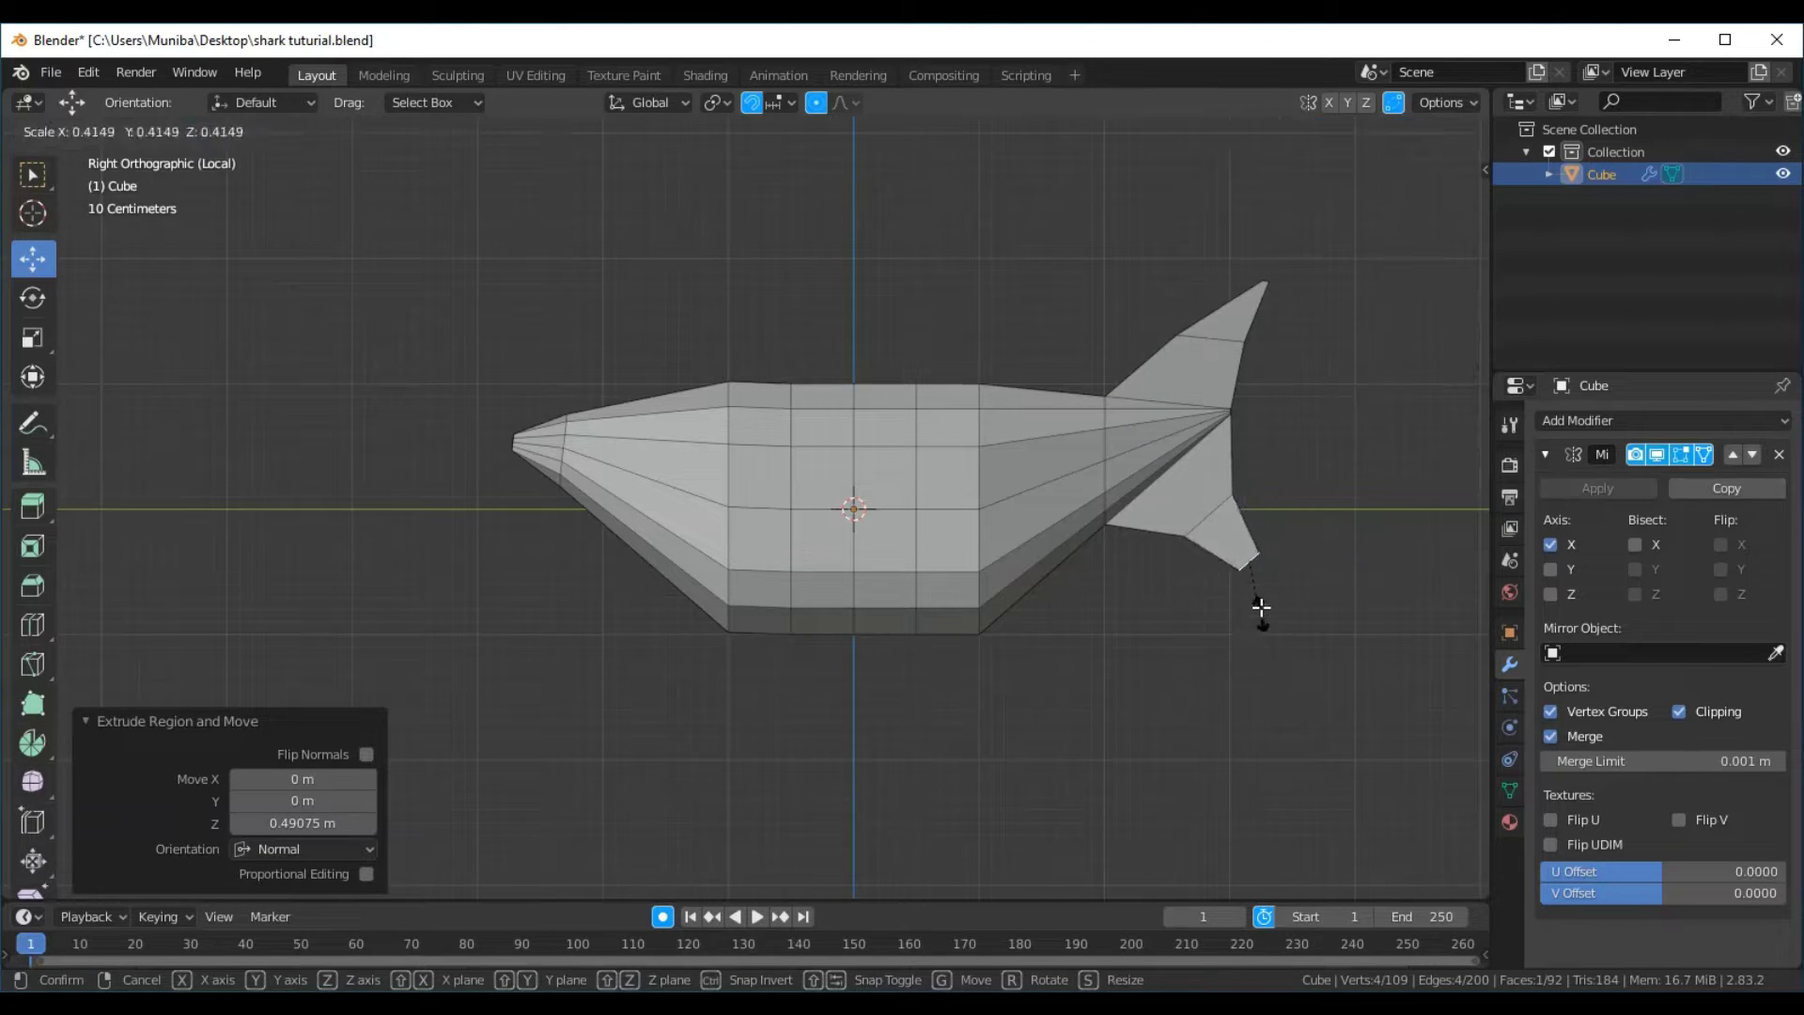
pyautogui.click(1261, 577)
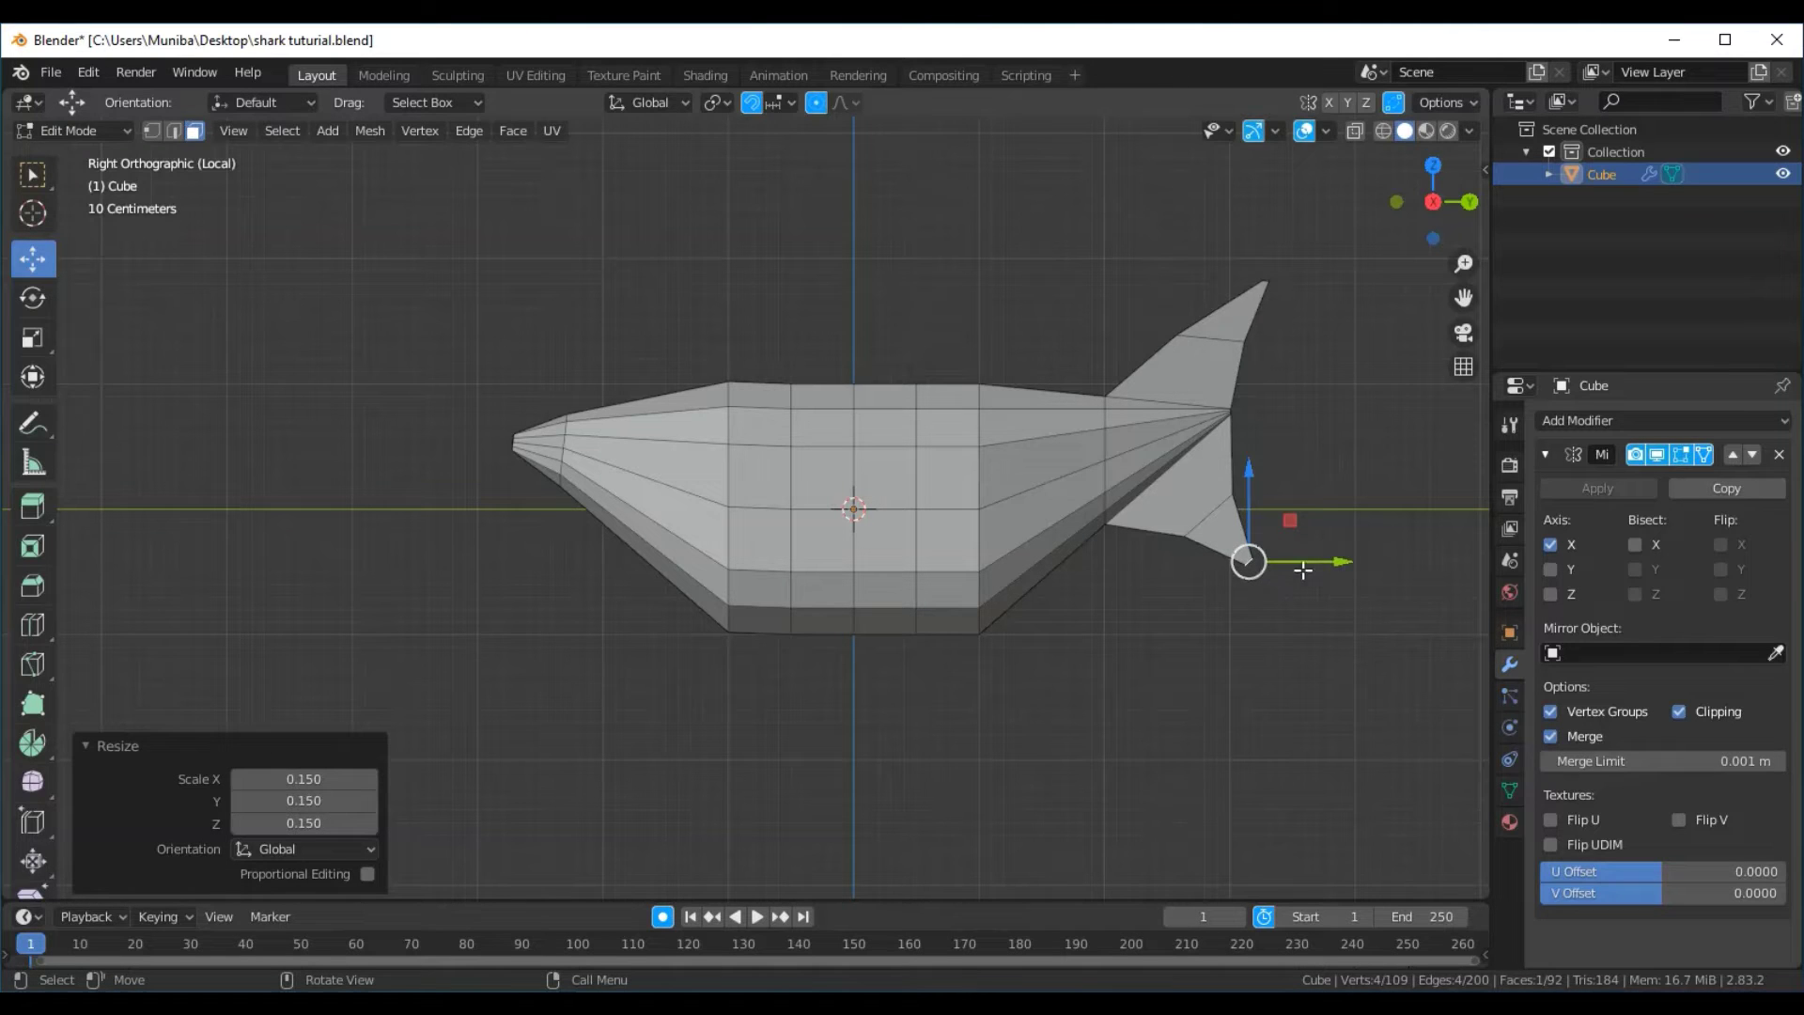
pyautogui.press('s')
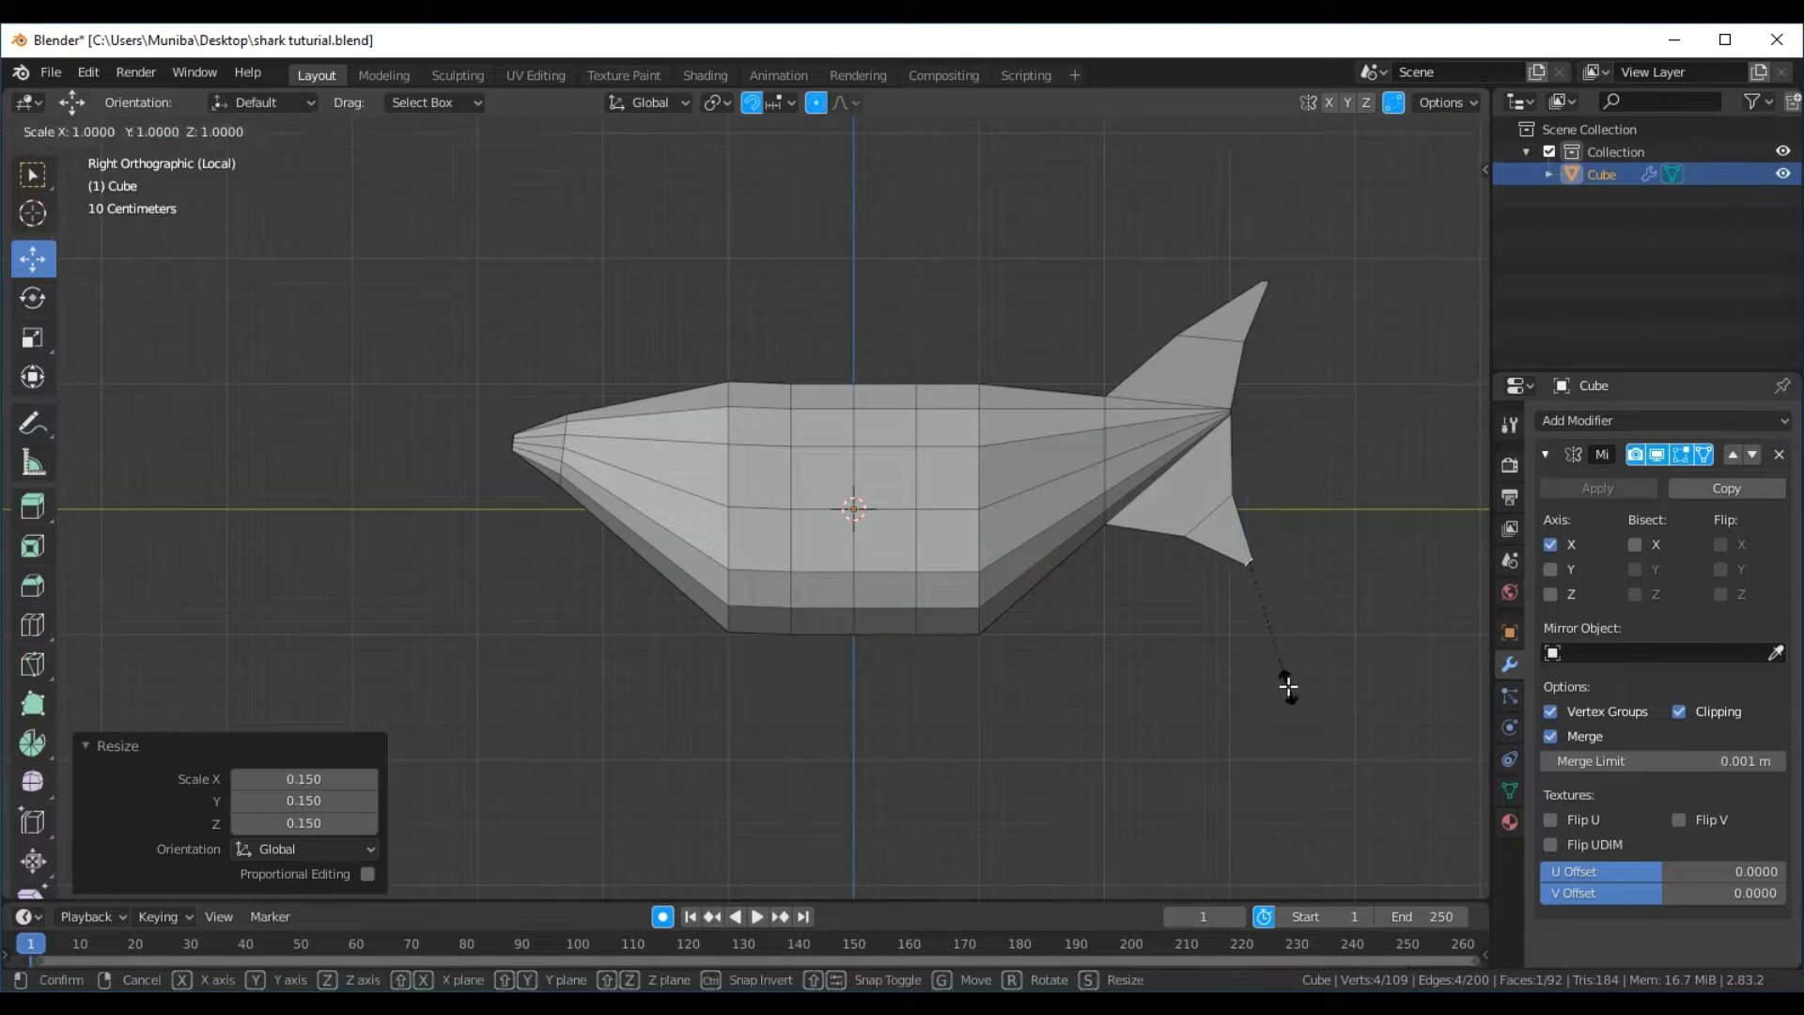
pyautogui.click(1283, 639)
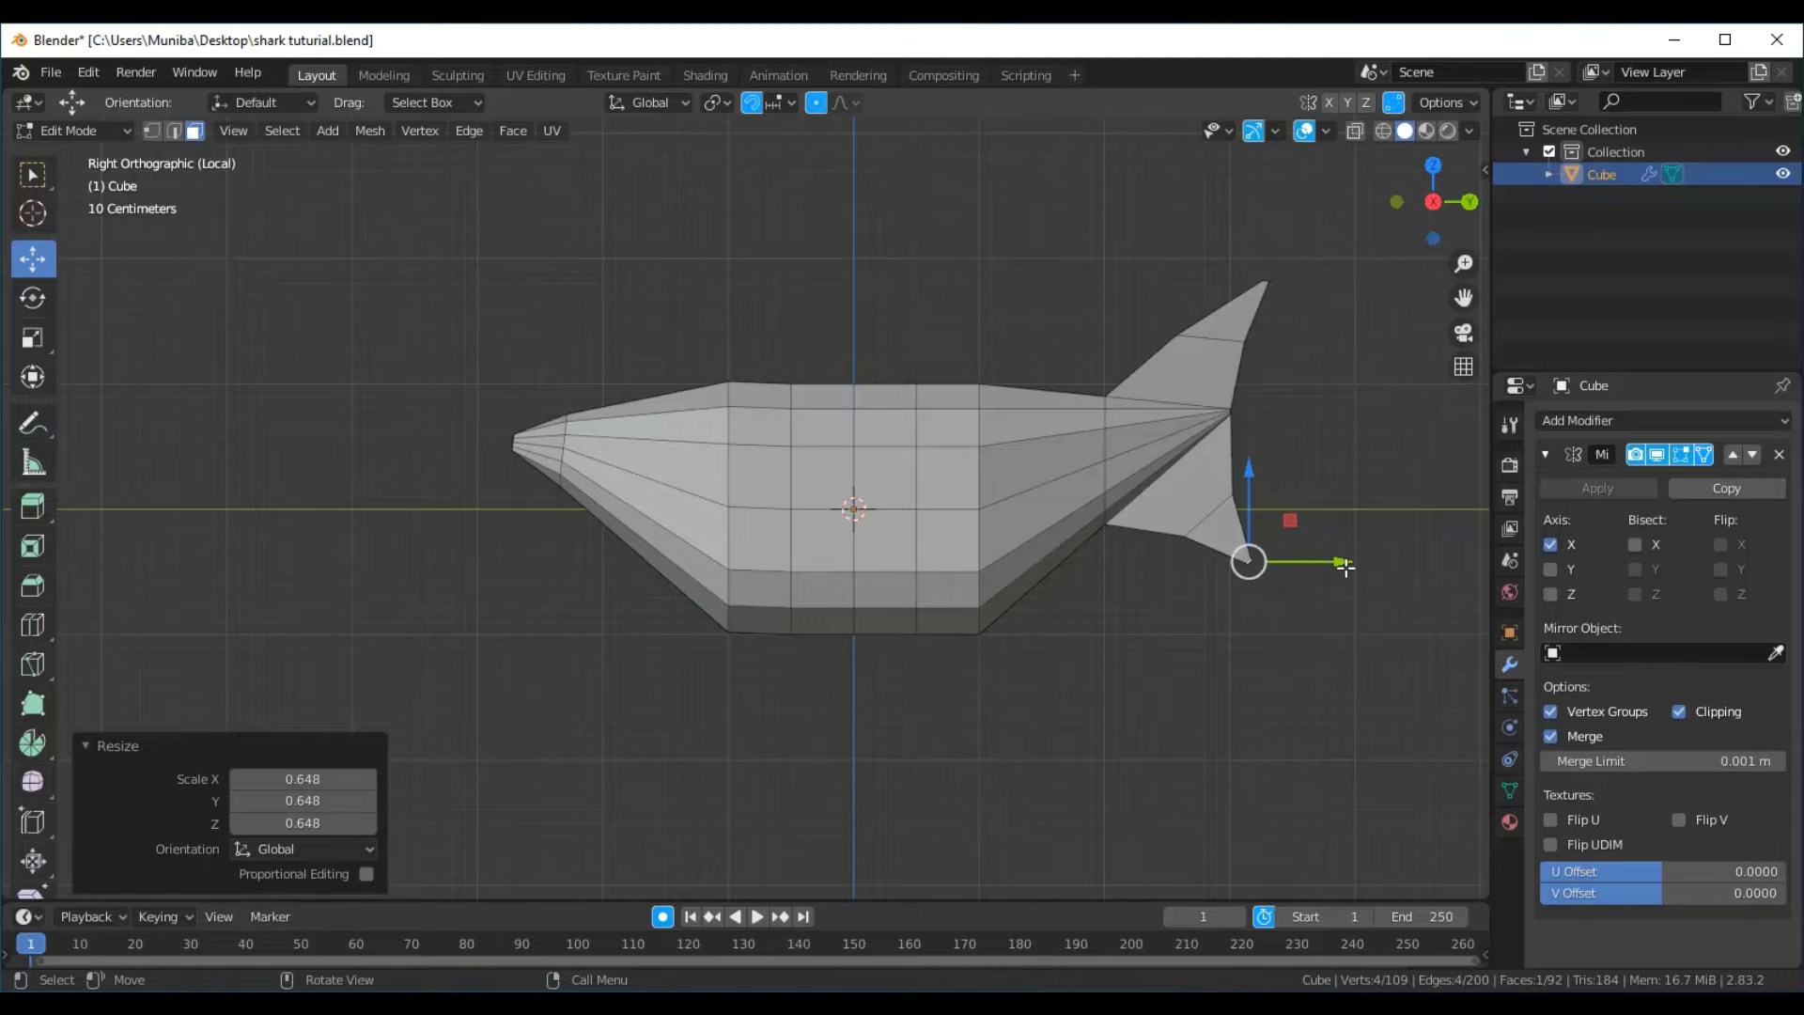
# Move the lower tail tip backward and raise it 0.089944 m on Z
pyautogui.moveTo(1345, 566); pyautogui.dragTo(1369, 523)
pyautogui.moveTo(1279, 470); pyautogui.dragTo(1280, 458)
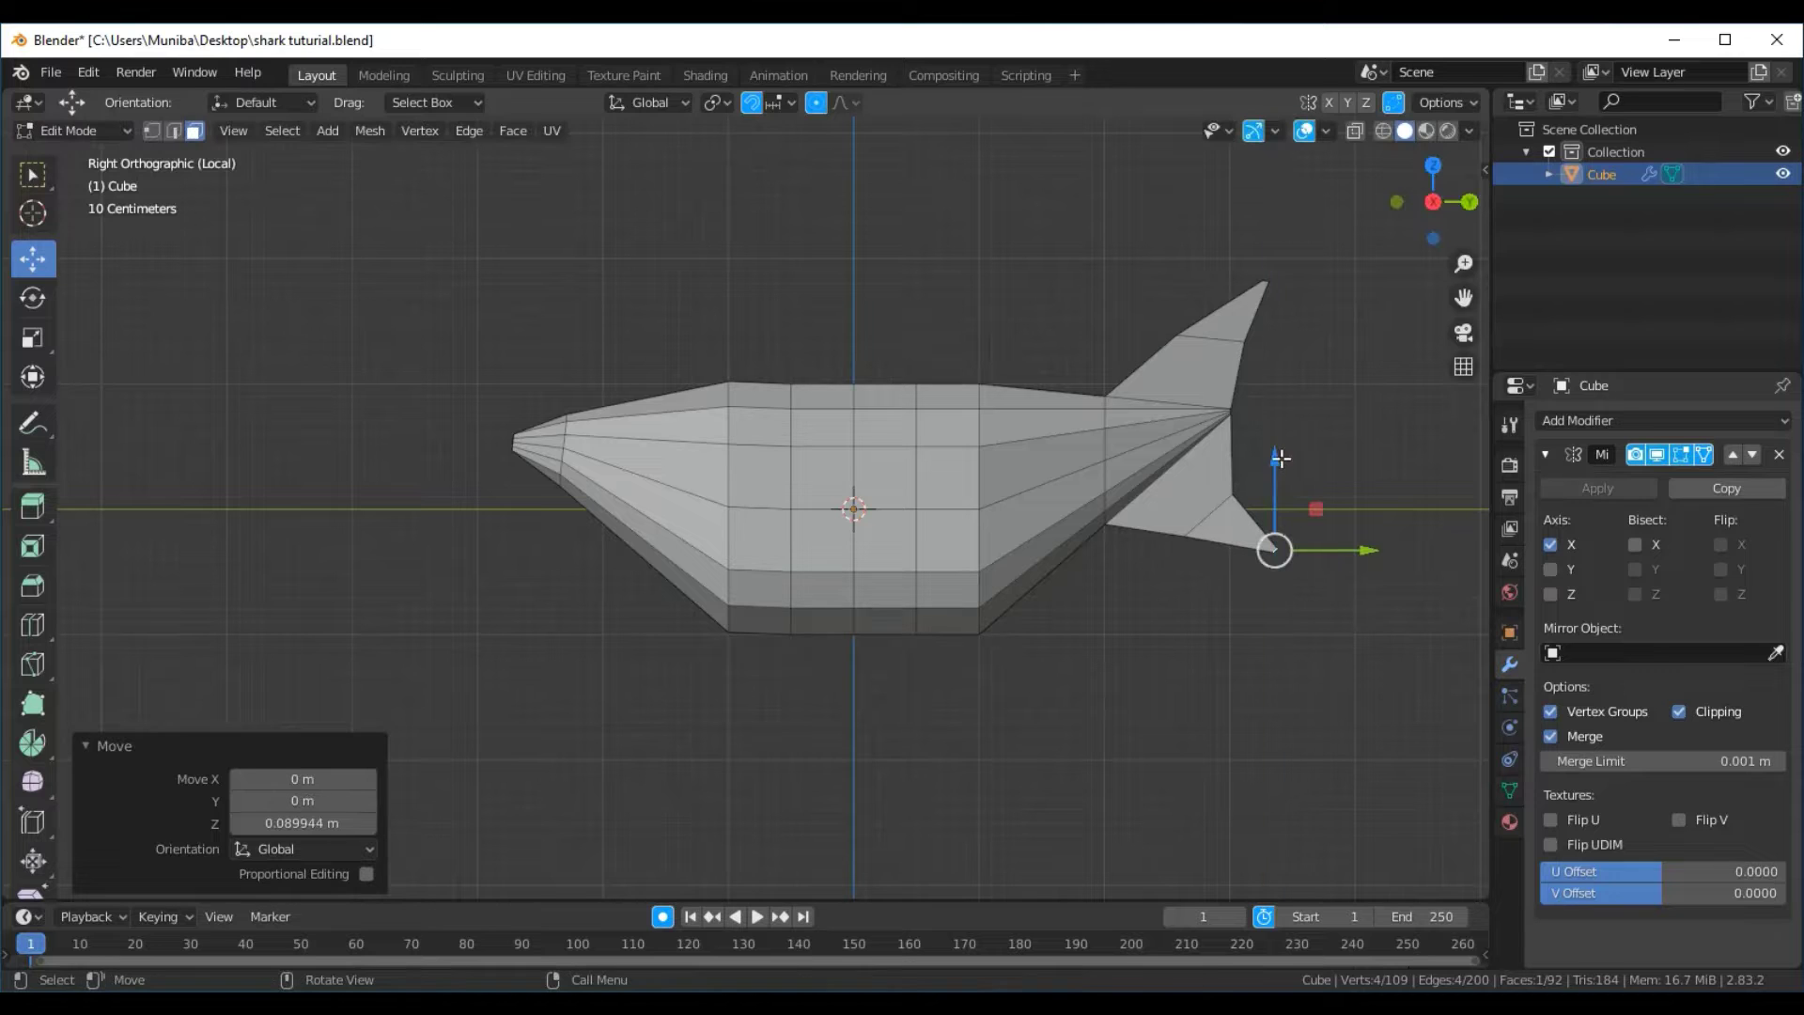
pyautogui.moveTo(1079, 677)
pyautogui.mouseDown(button='middle')
pyautogui.moveTo(1250, 681)
pyautogui.moveTo(1284, 705)
pyautogui.moveTo(1268, 745)
pyautogui.moveTo(1163, 761)
pyautogui.moveTo(1086, 744)
pyautogui.moveTo(1059, 692)
pyautogui.moveTo(1042, 817)
pyautogui.moveTo(990, 772)
pyautogui.mouseUp(button='middle')
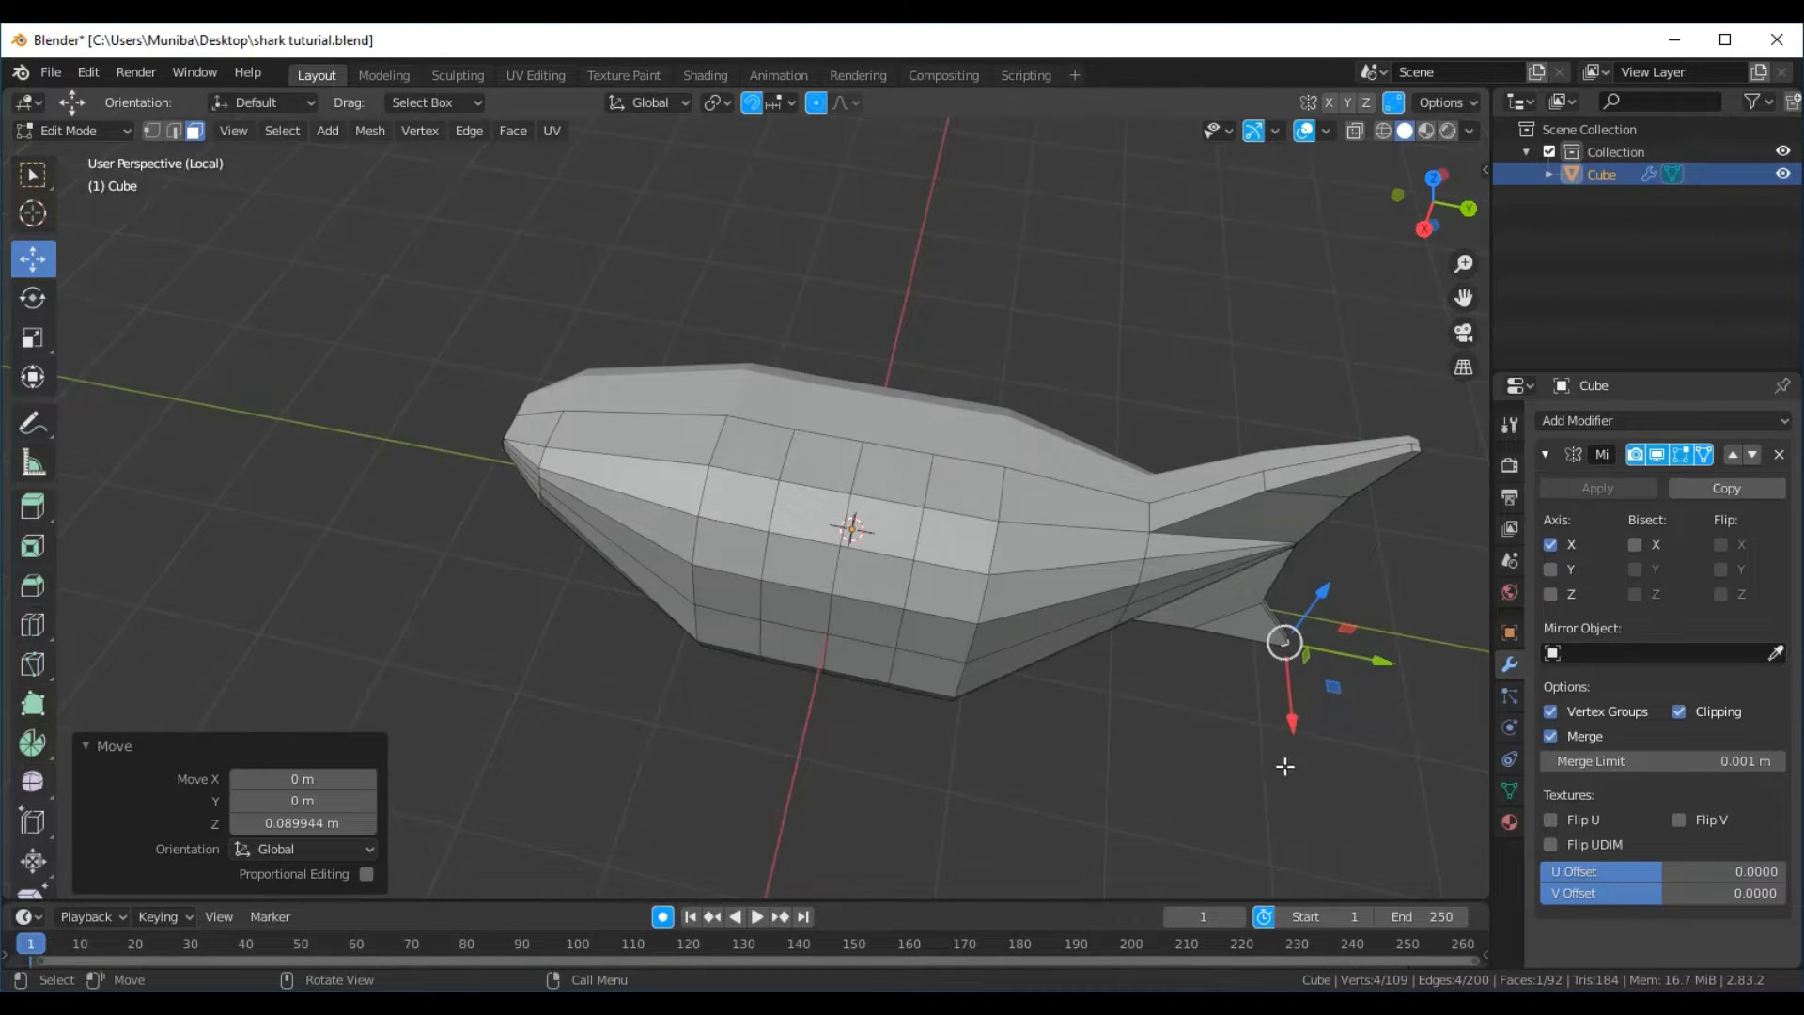
pyautogui.moveTo(1284, 767)
pyautogui.mouseDown(button='middle')
pyautogui.moveTo(1248, 740)
pyautogui.moveTo(1216, 789)
pyautogui.moveTo(1128, 714)
pyautogui.moveTo(1118, 692)
pyautogui.moveTo(1249, 676)
pyautogui.moveTo(1061, 567)
pyautogui.mouseUp(button='middle')
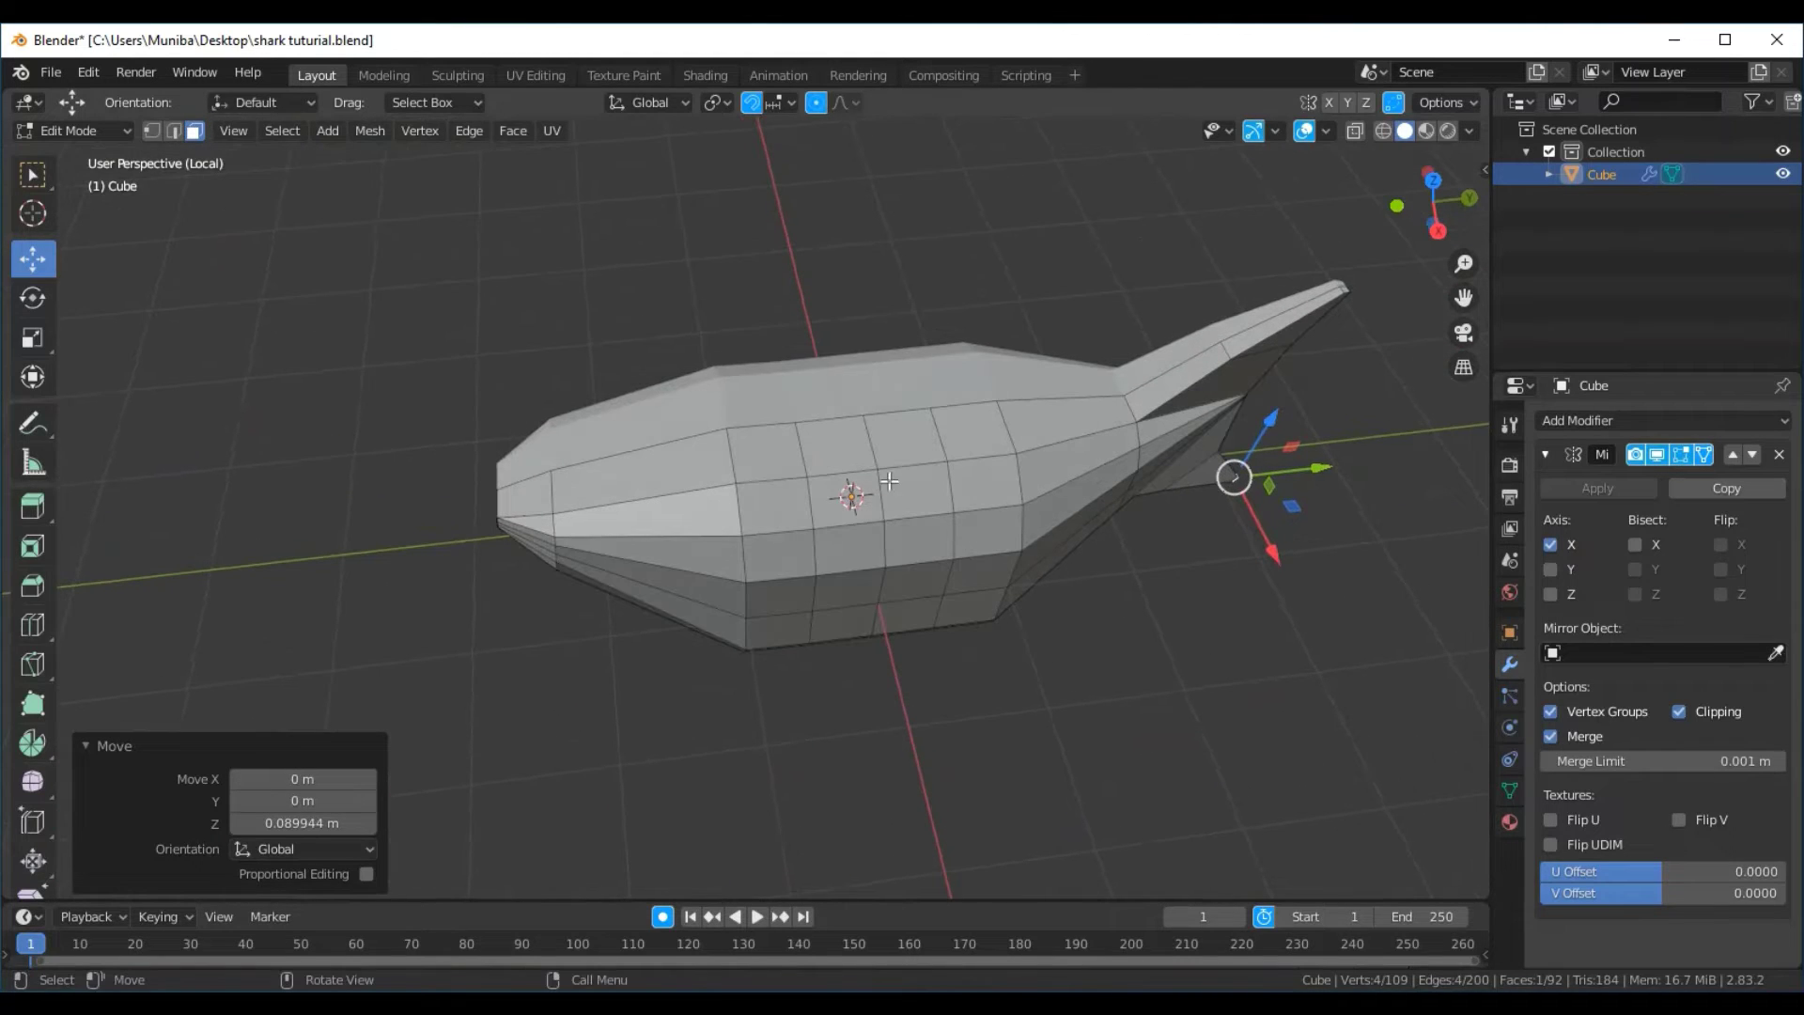
# Select three adjacent faces on top of the body and orbit to a side view
pyautogui.click(846, 455)
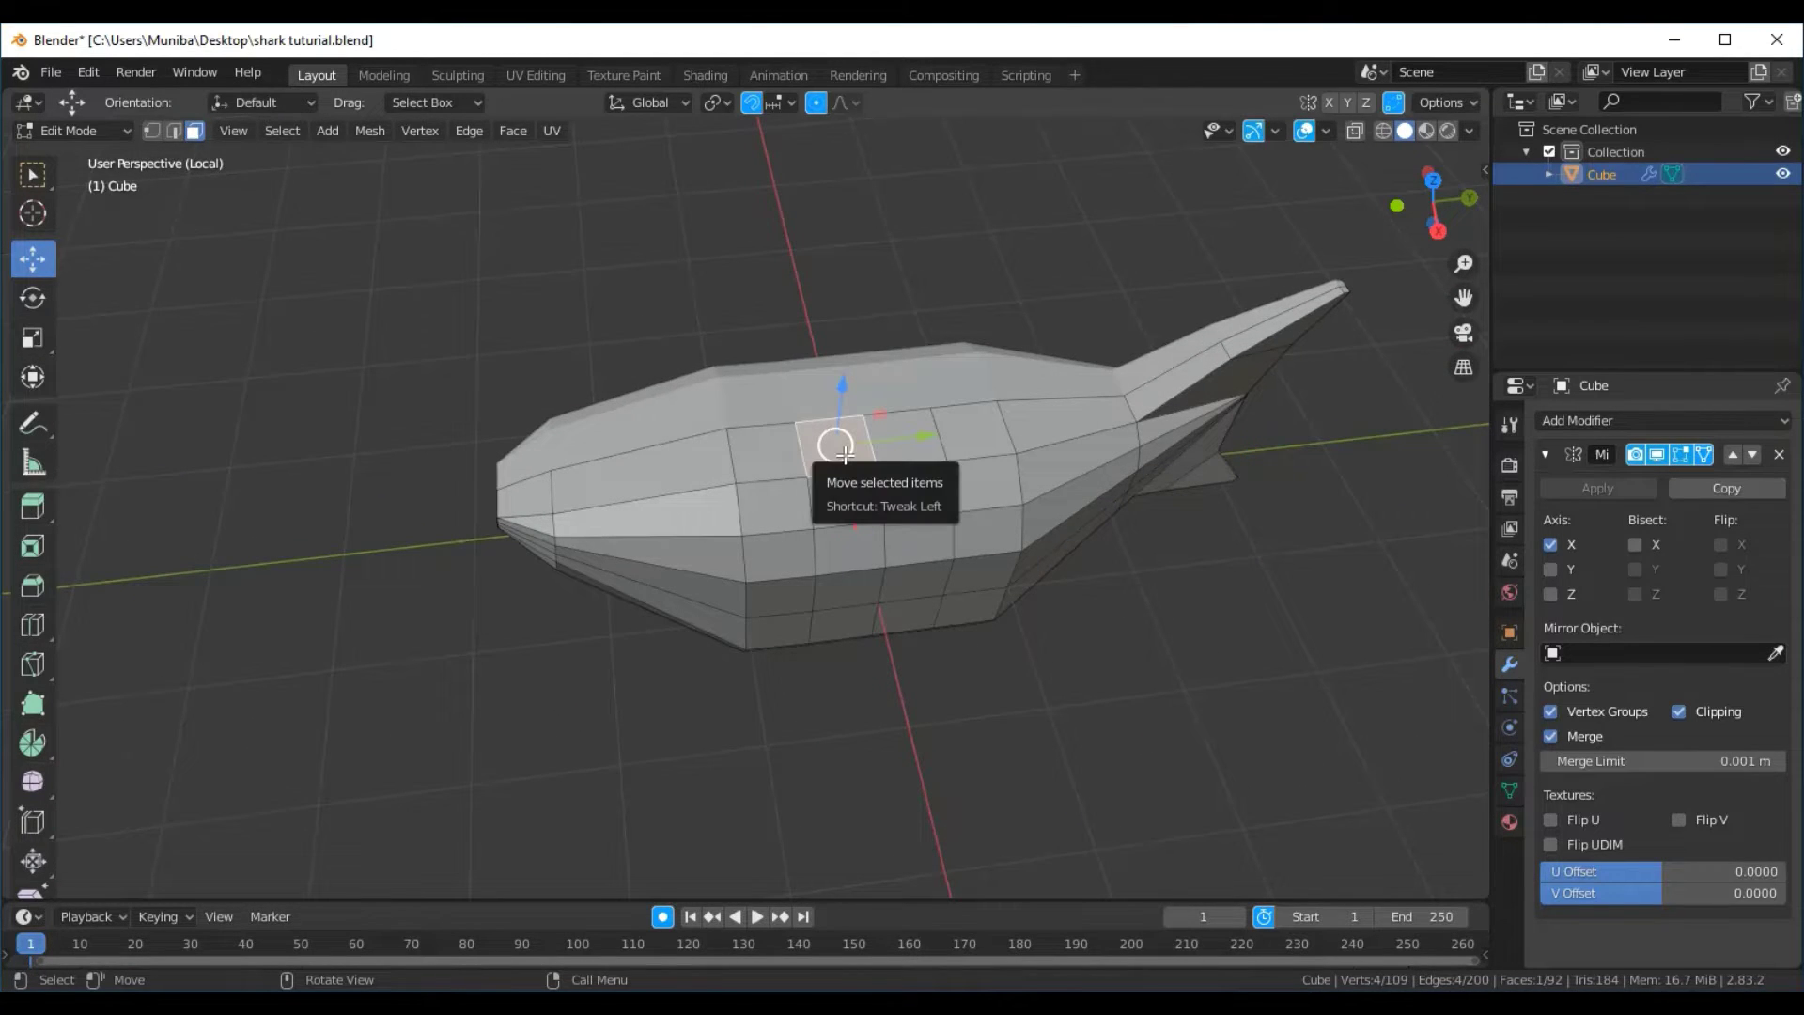
pyautogui.keyDown('shift'); pyautogui.click(916, 441); pyautogui.keyUp('shift')
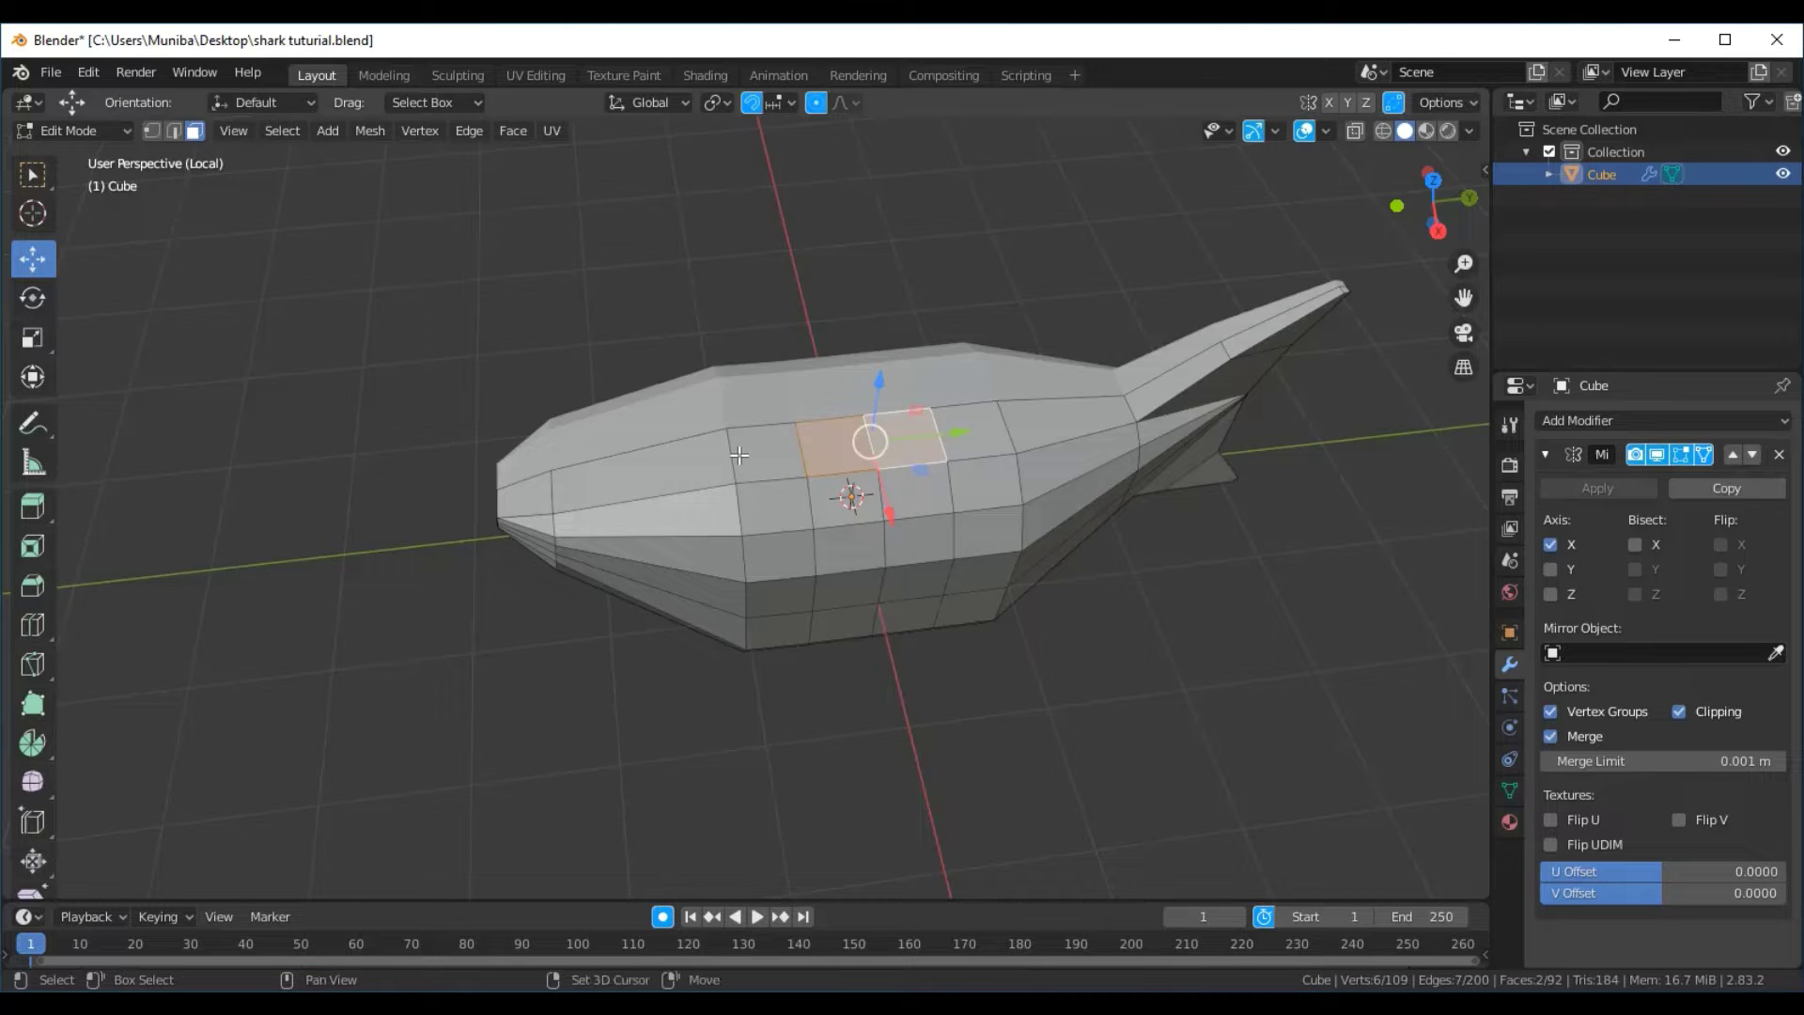
pyautogui.keyDown('shift'); pyautogui.click(771, 446); pyautogui.keyUp('shift')
pyautogui.moveTo(1192, 673)
pyautogui.mouseDown(button='middle')
pyautogui.moveTo(1158, 580)
pyautogui.moveTo(1169, 532)
pyautogui.mouseUp(button='middle')
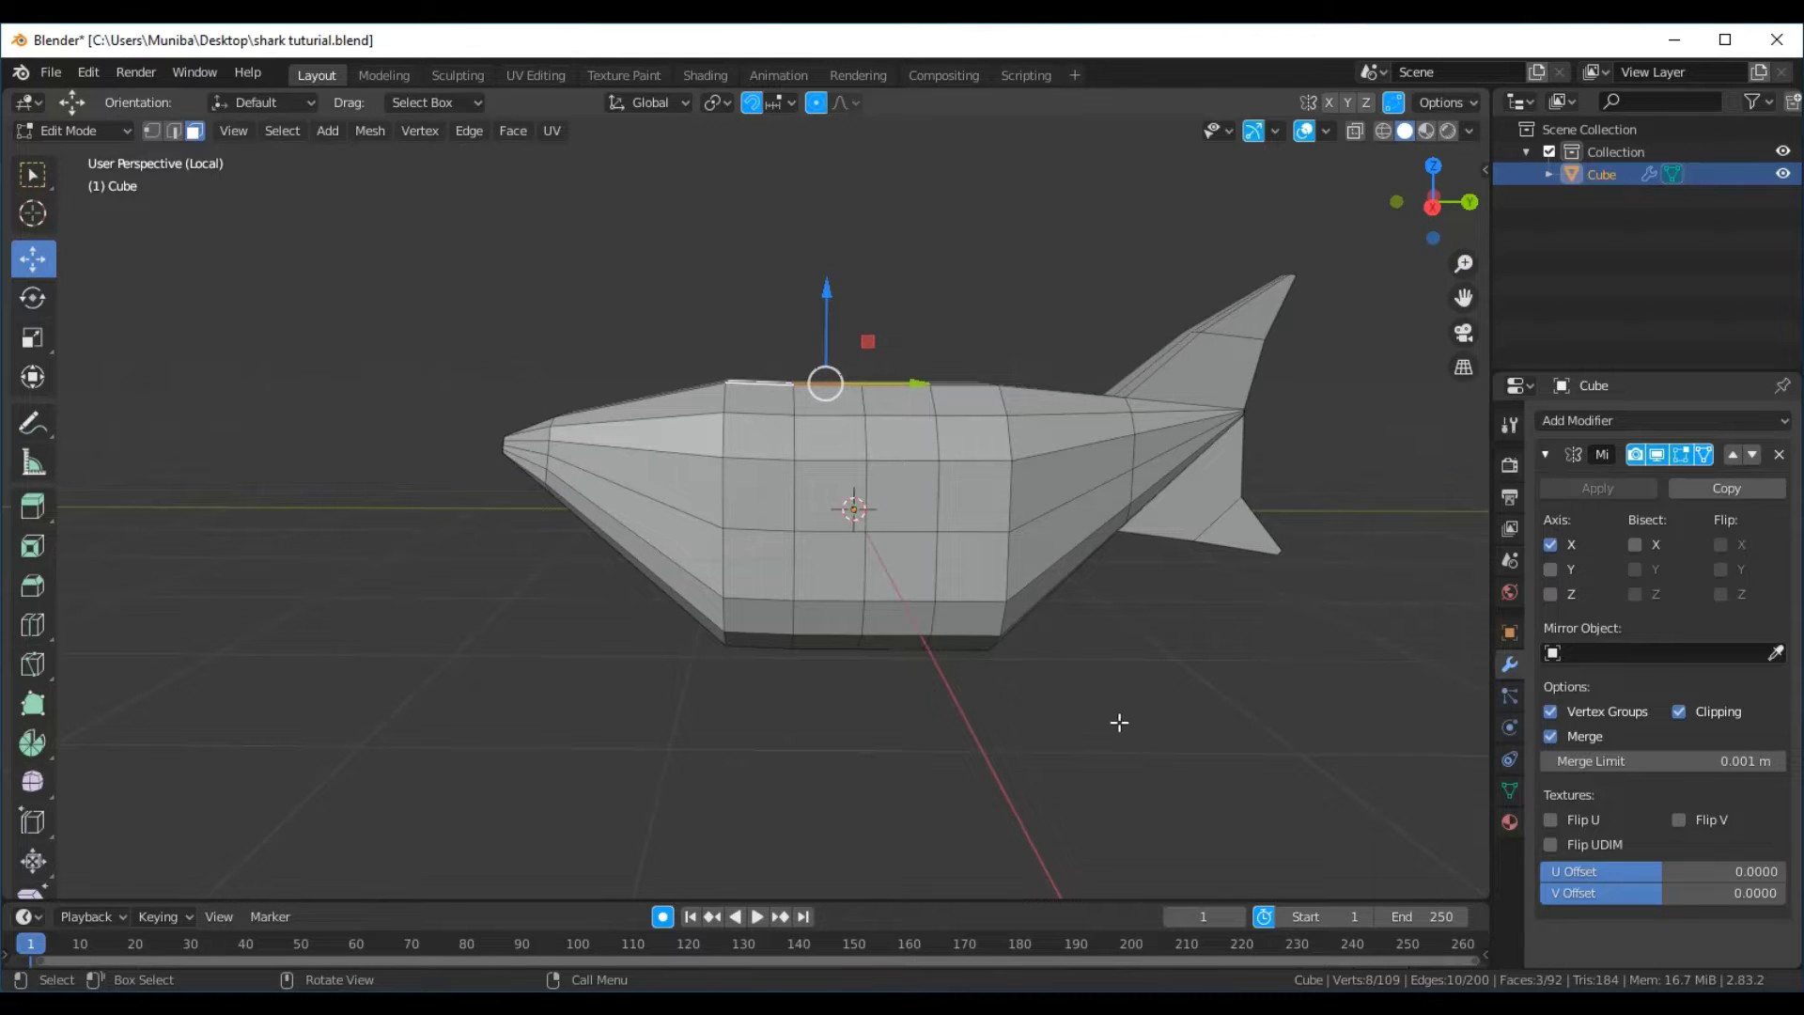
# Extrude the top faces upward, shrink them, and slide them toward the tail
pyautogui.press('e')
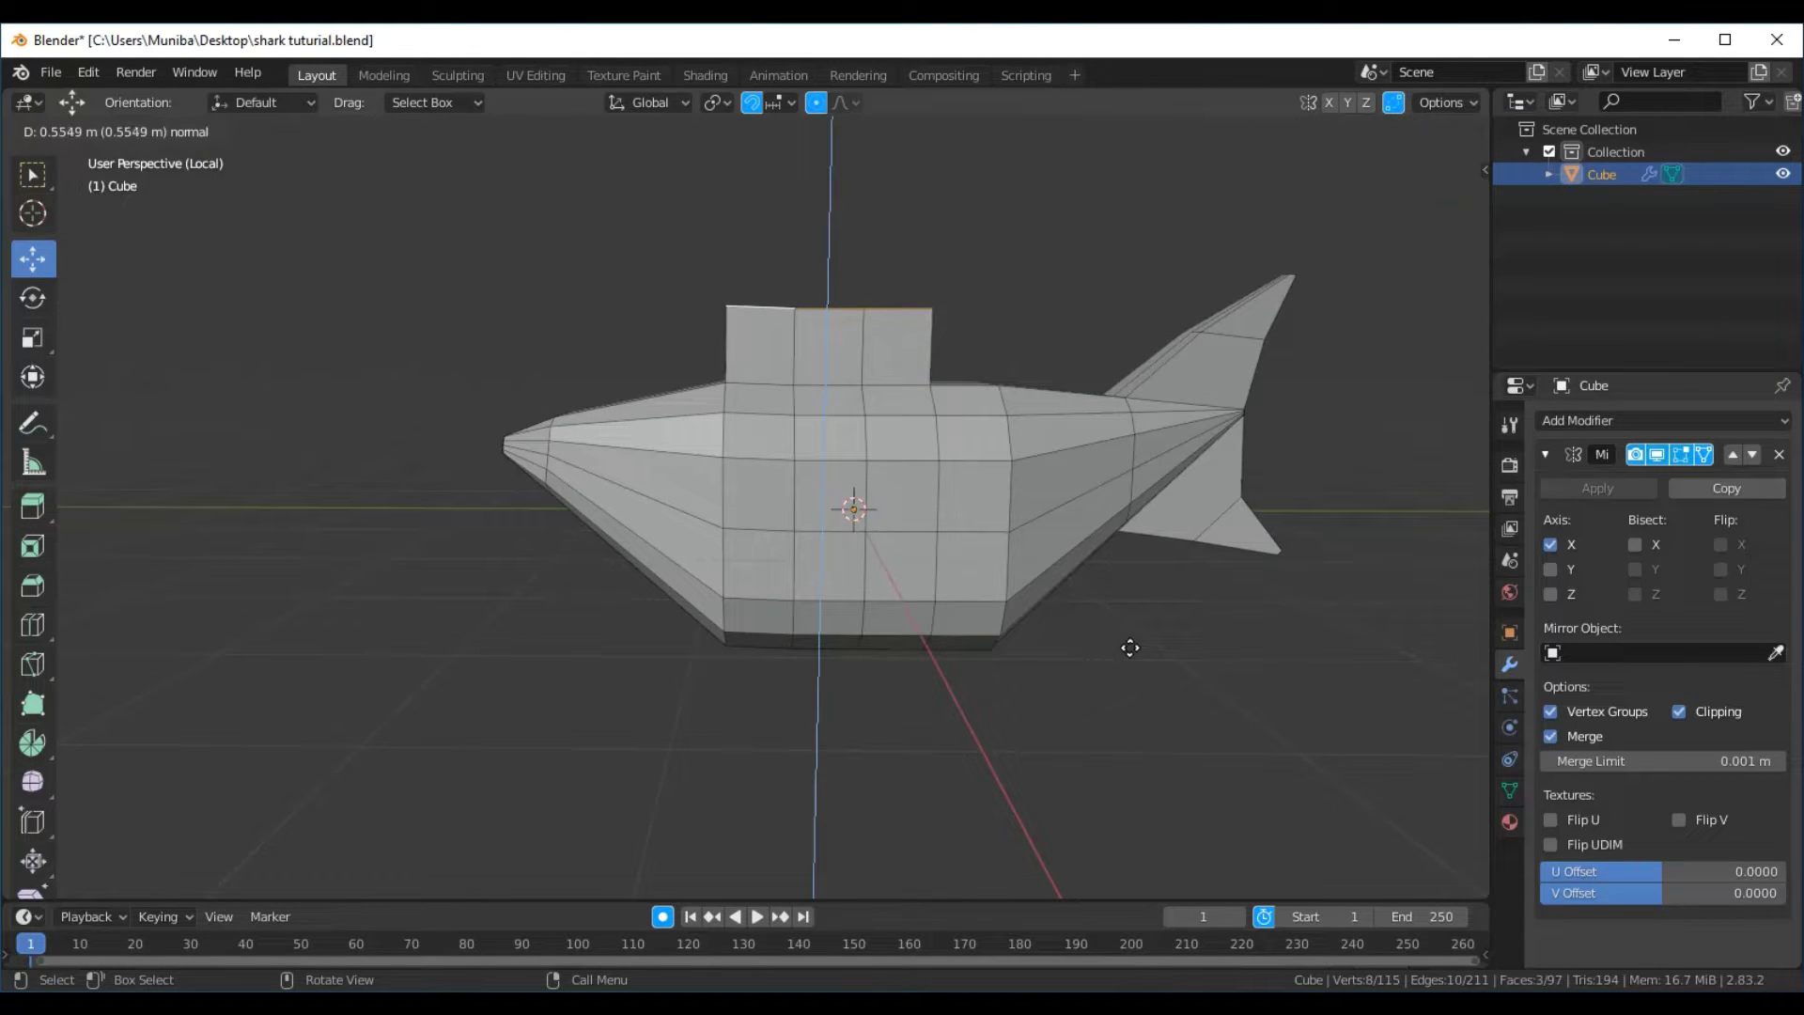
pyautogui.click(1133, 644)
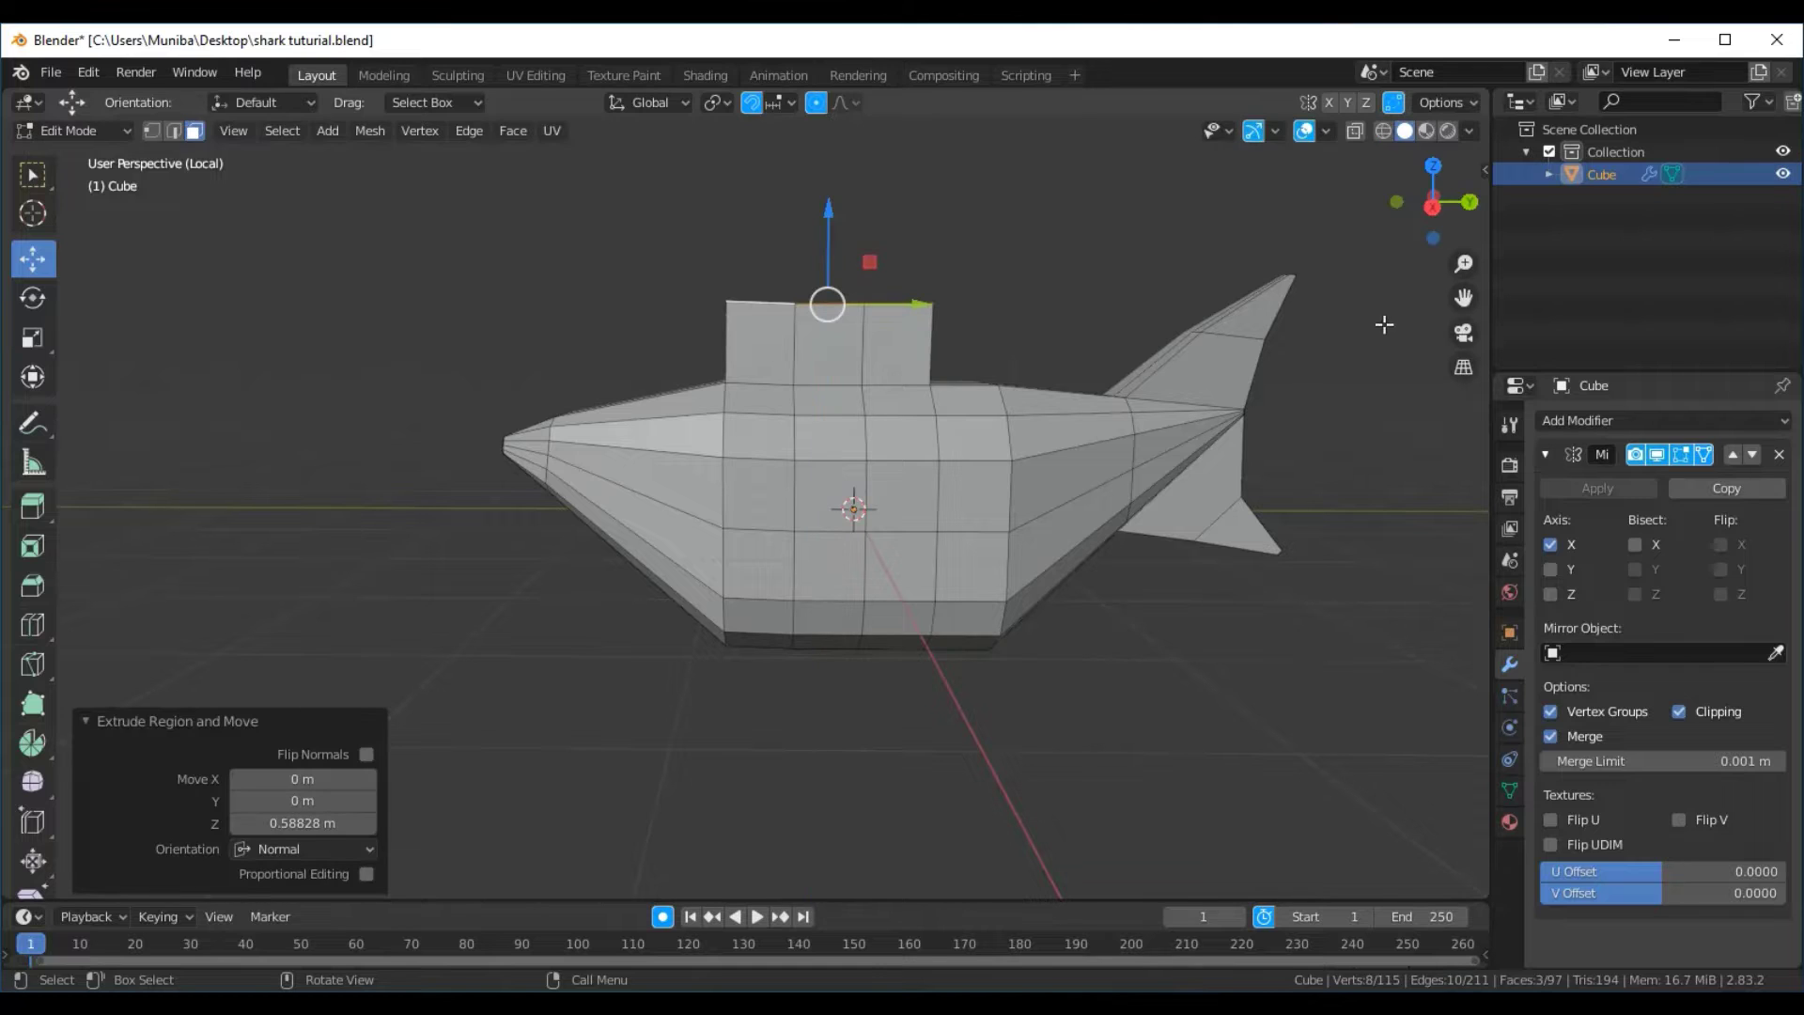
pyautogui.press('s')
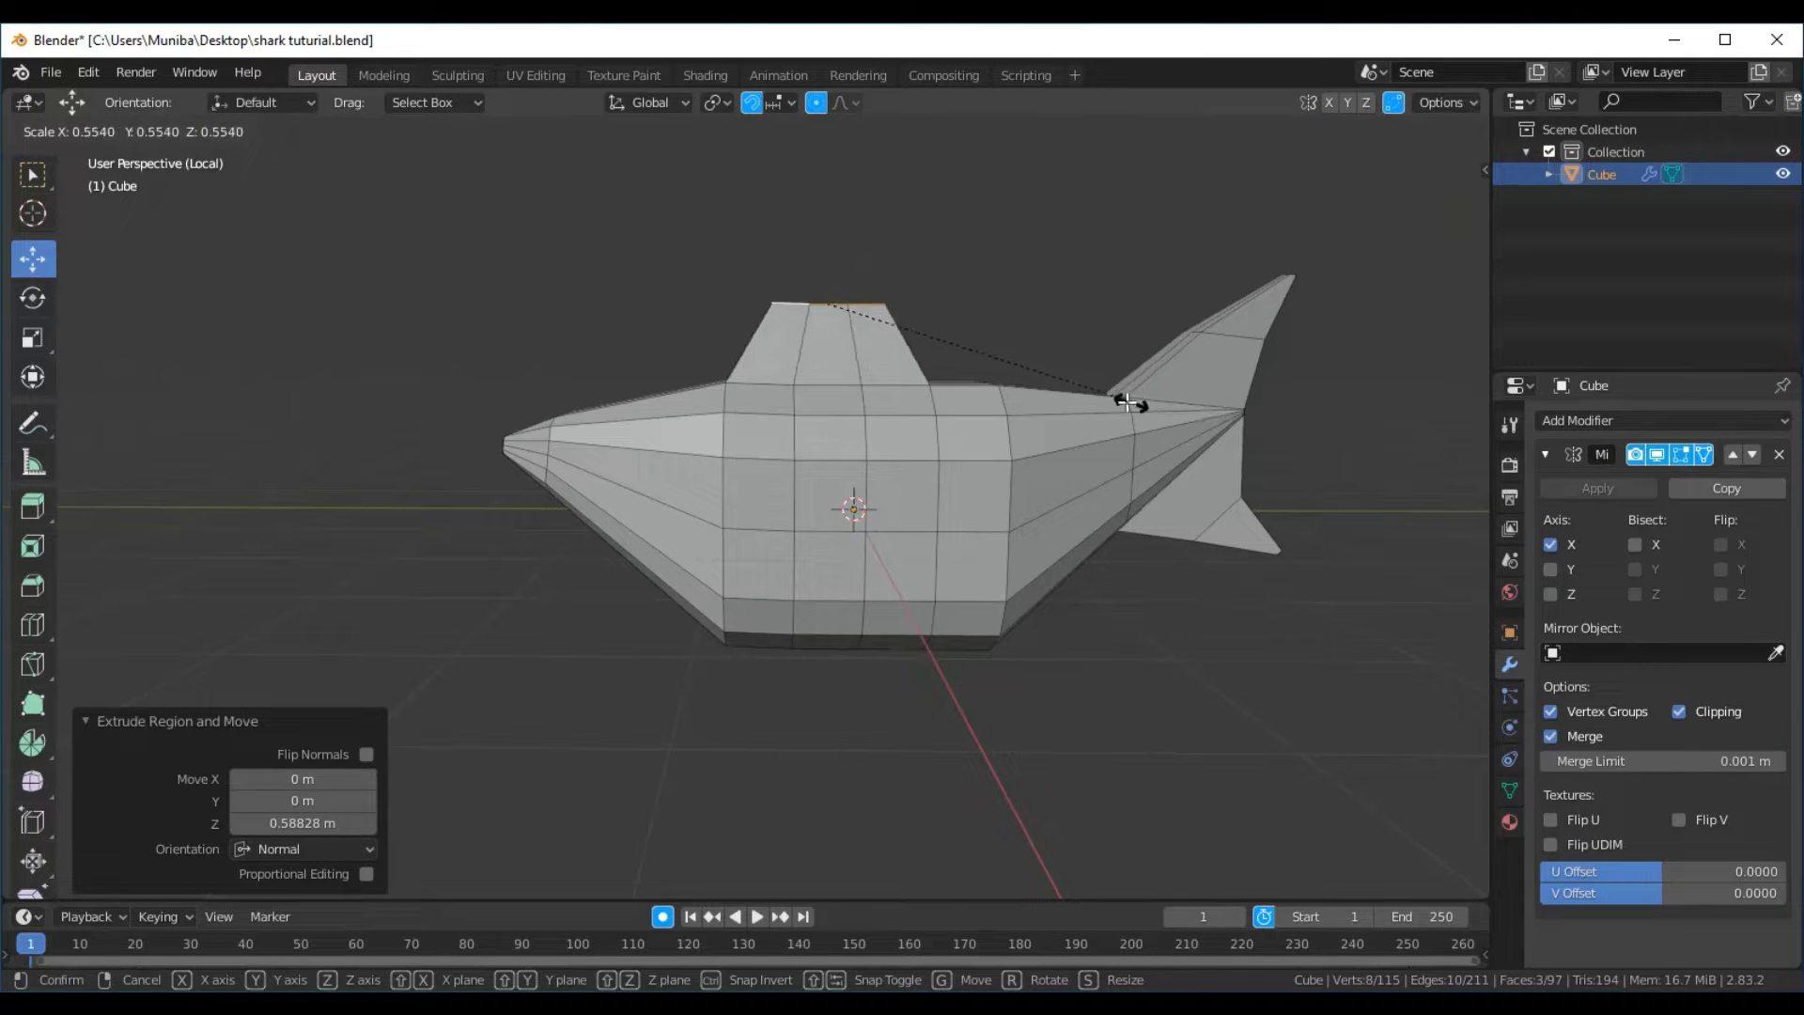
pyautogui.click(1058, 382)
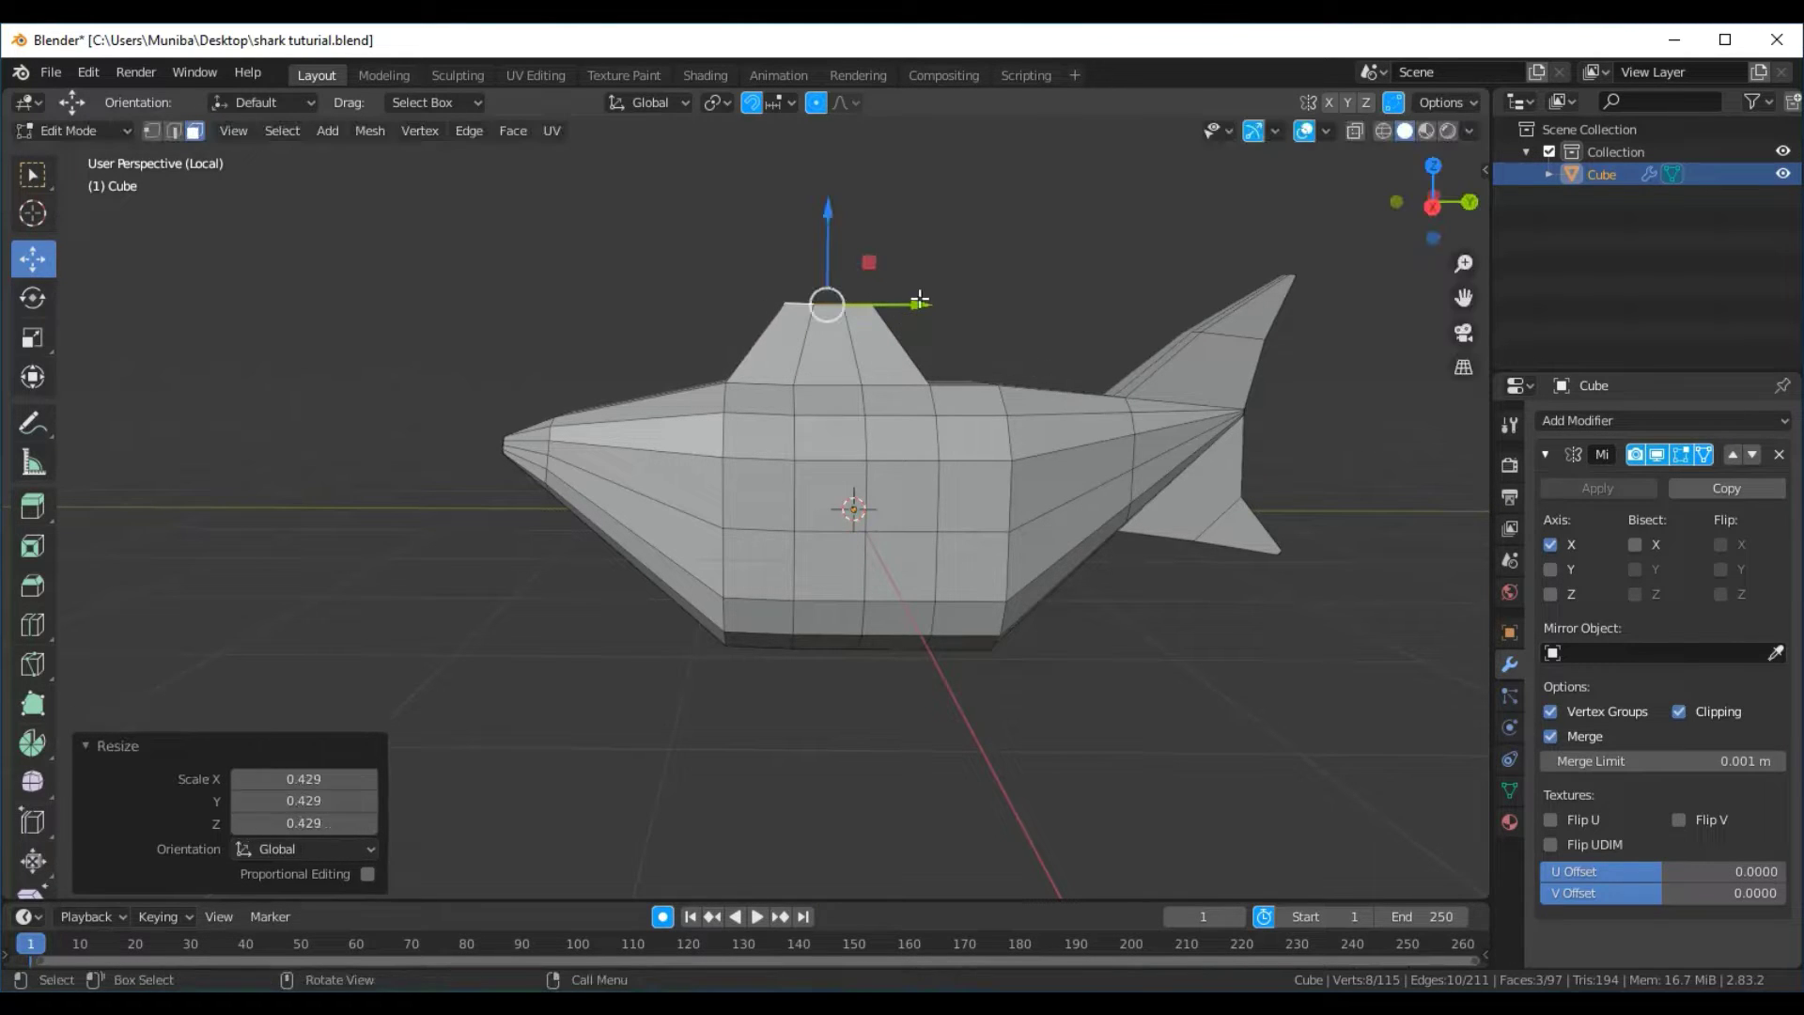
pyautogui.moveTo(920, 300); pyautogui.dragTo(964, 311)
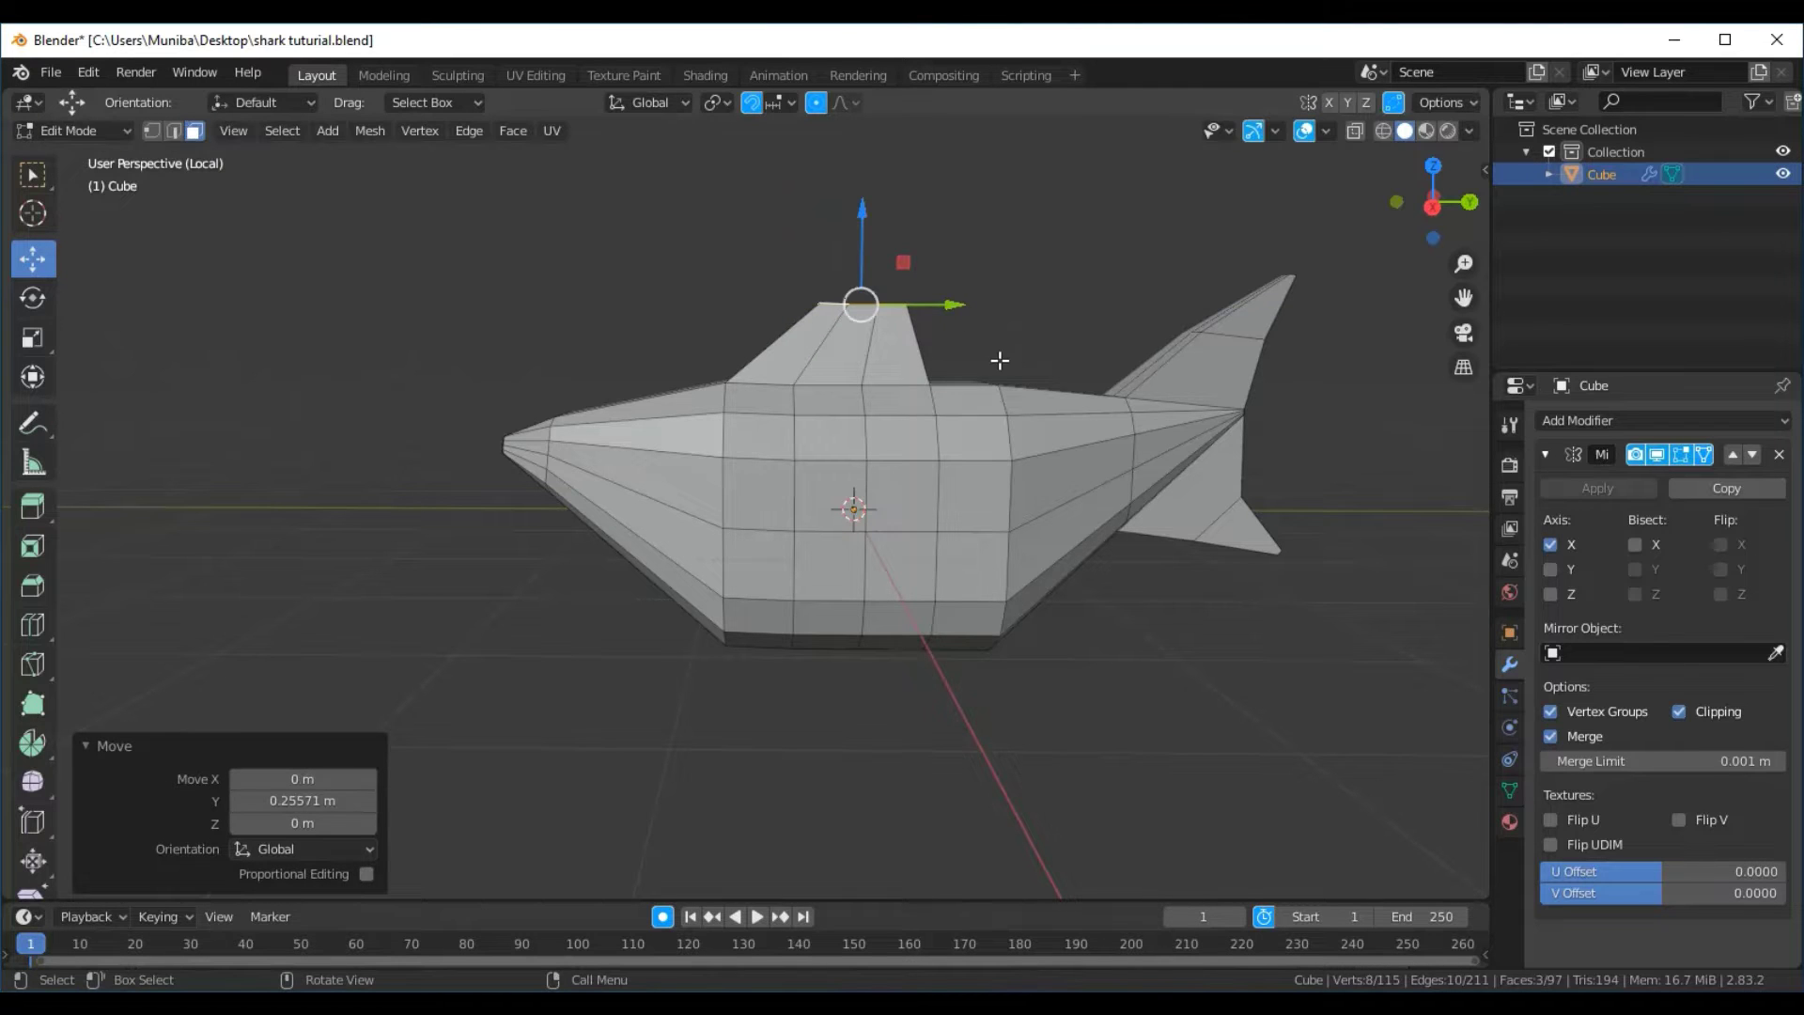
# Extrude the dorsal fin up 0.4645 m, taper it to 0.079, and sweep the tip 0.29149 m back on Y
pyautogui.press('e')
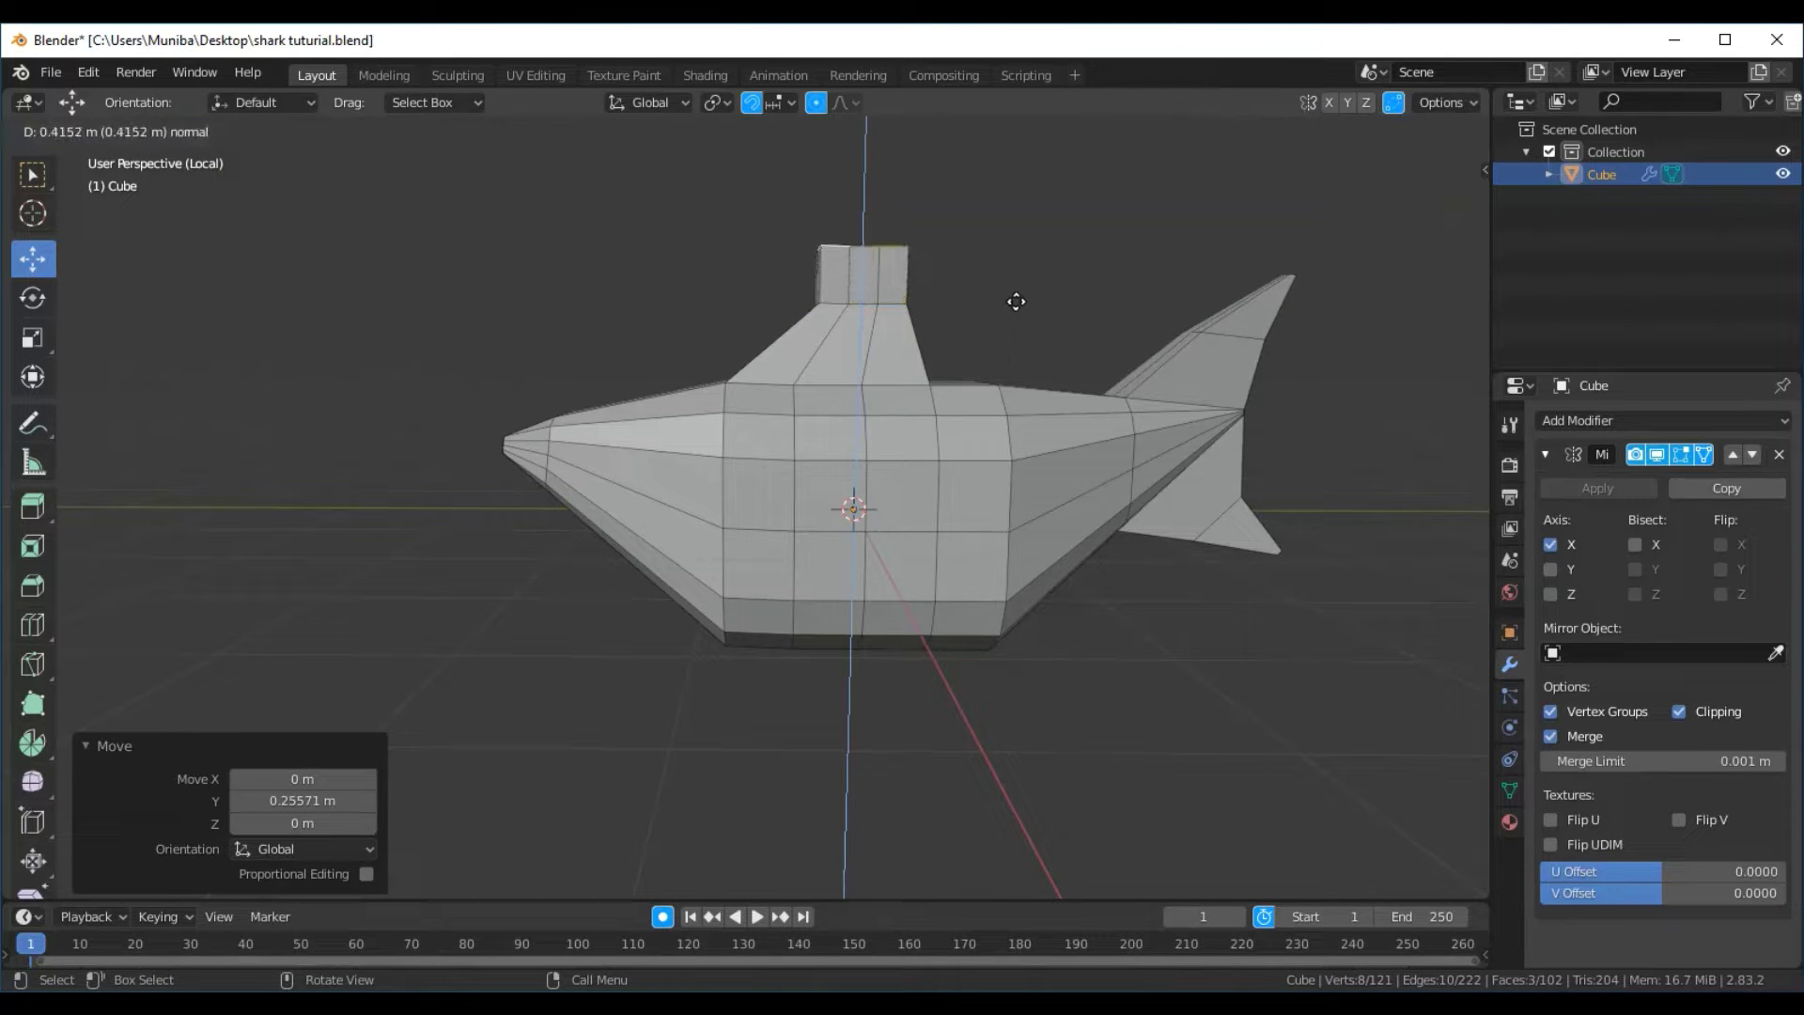
pyautogui.click(1020, 297)
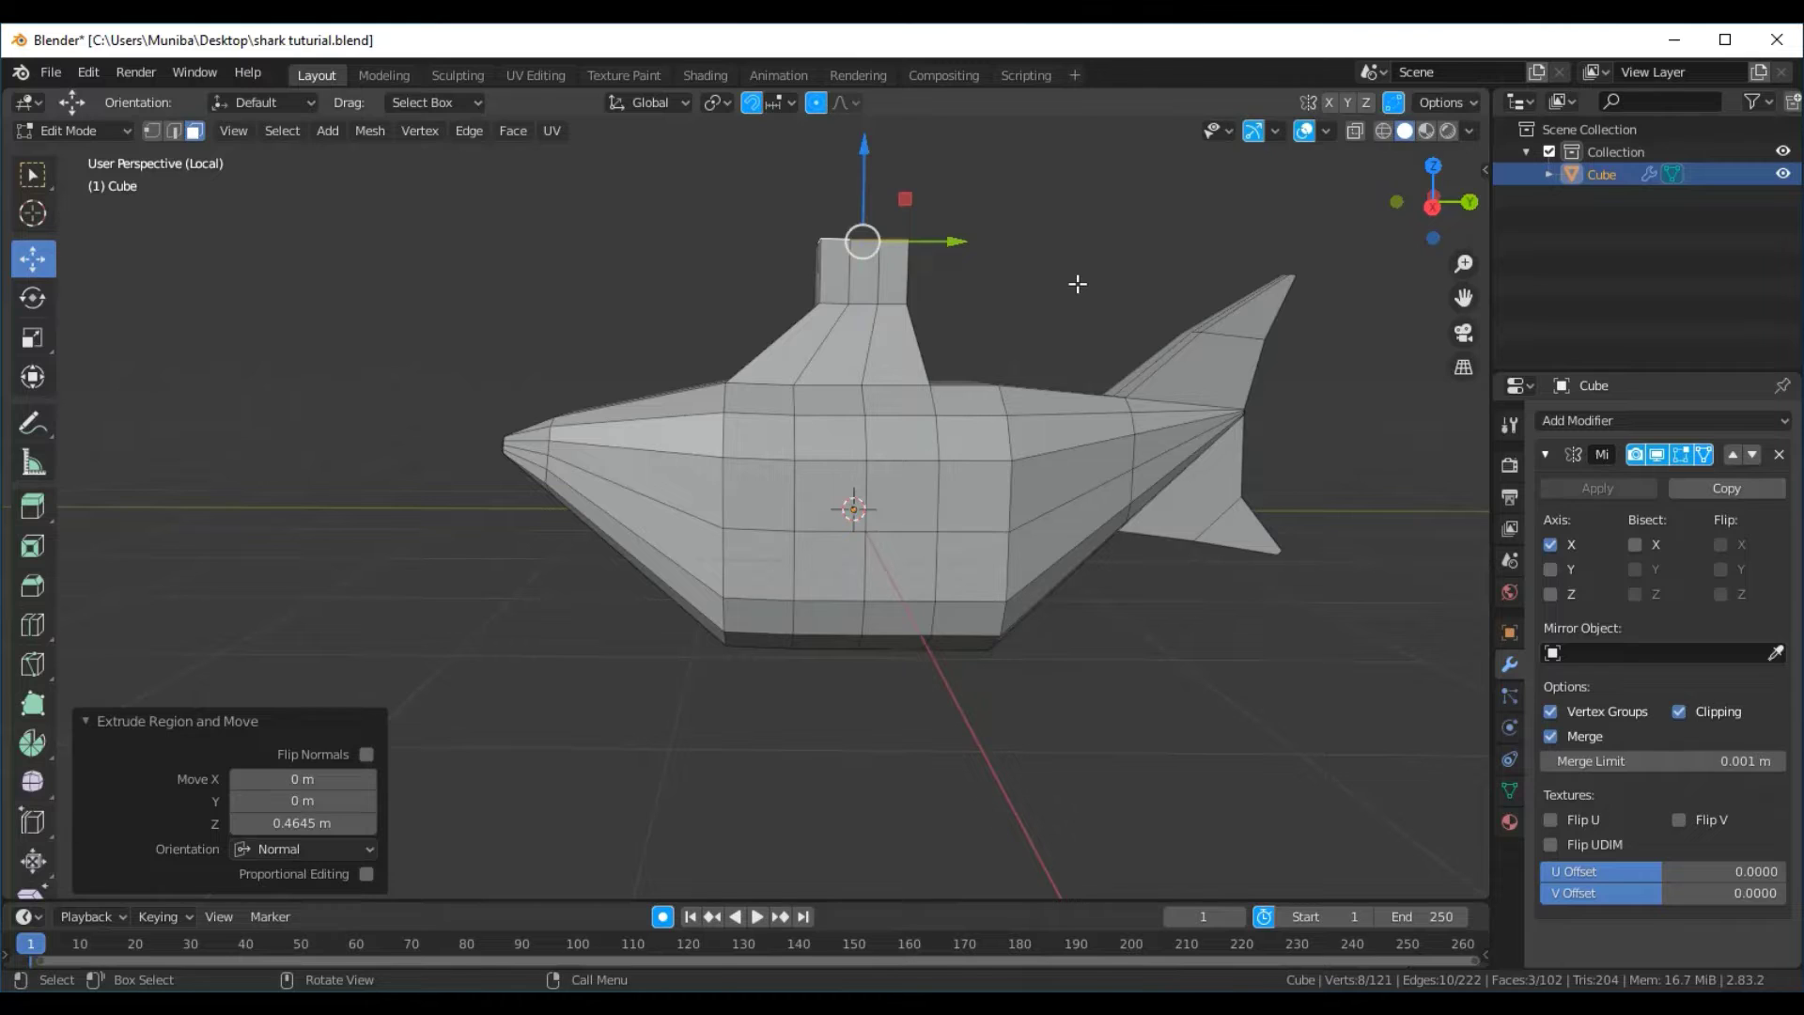
pyautogui.press('s')
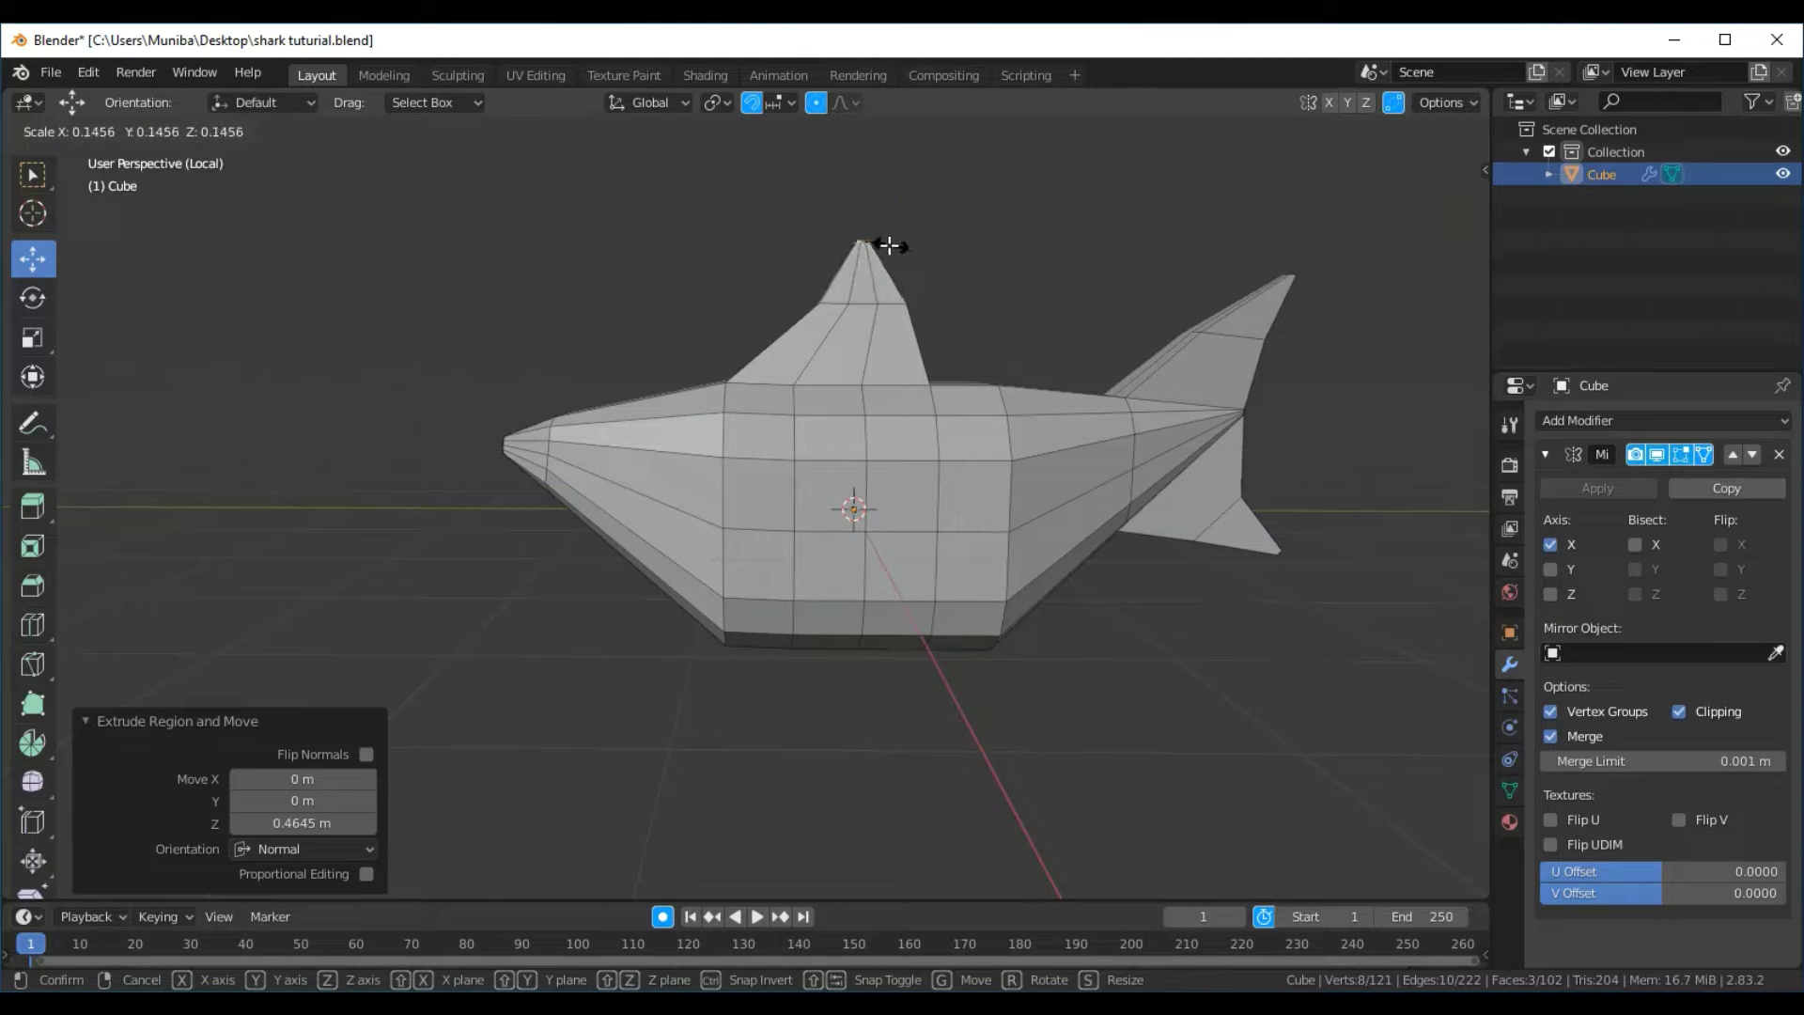
pyautogui.click(880, 245)
pyautogui.moveTo(955, 245); pyautogui.dragTo(1003, 249)
pyautogui.moveTo(1108, 579); pyautogui.dragTo(1123, 432, button='middle')
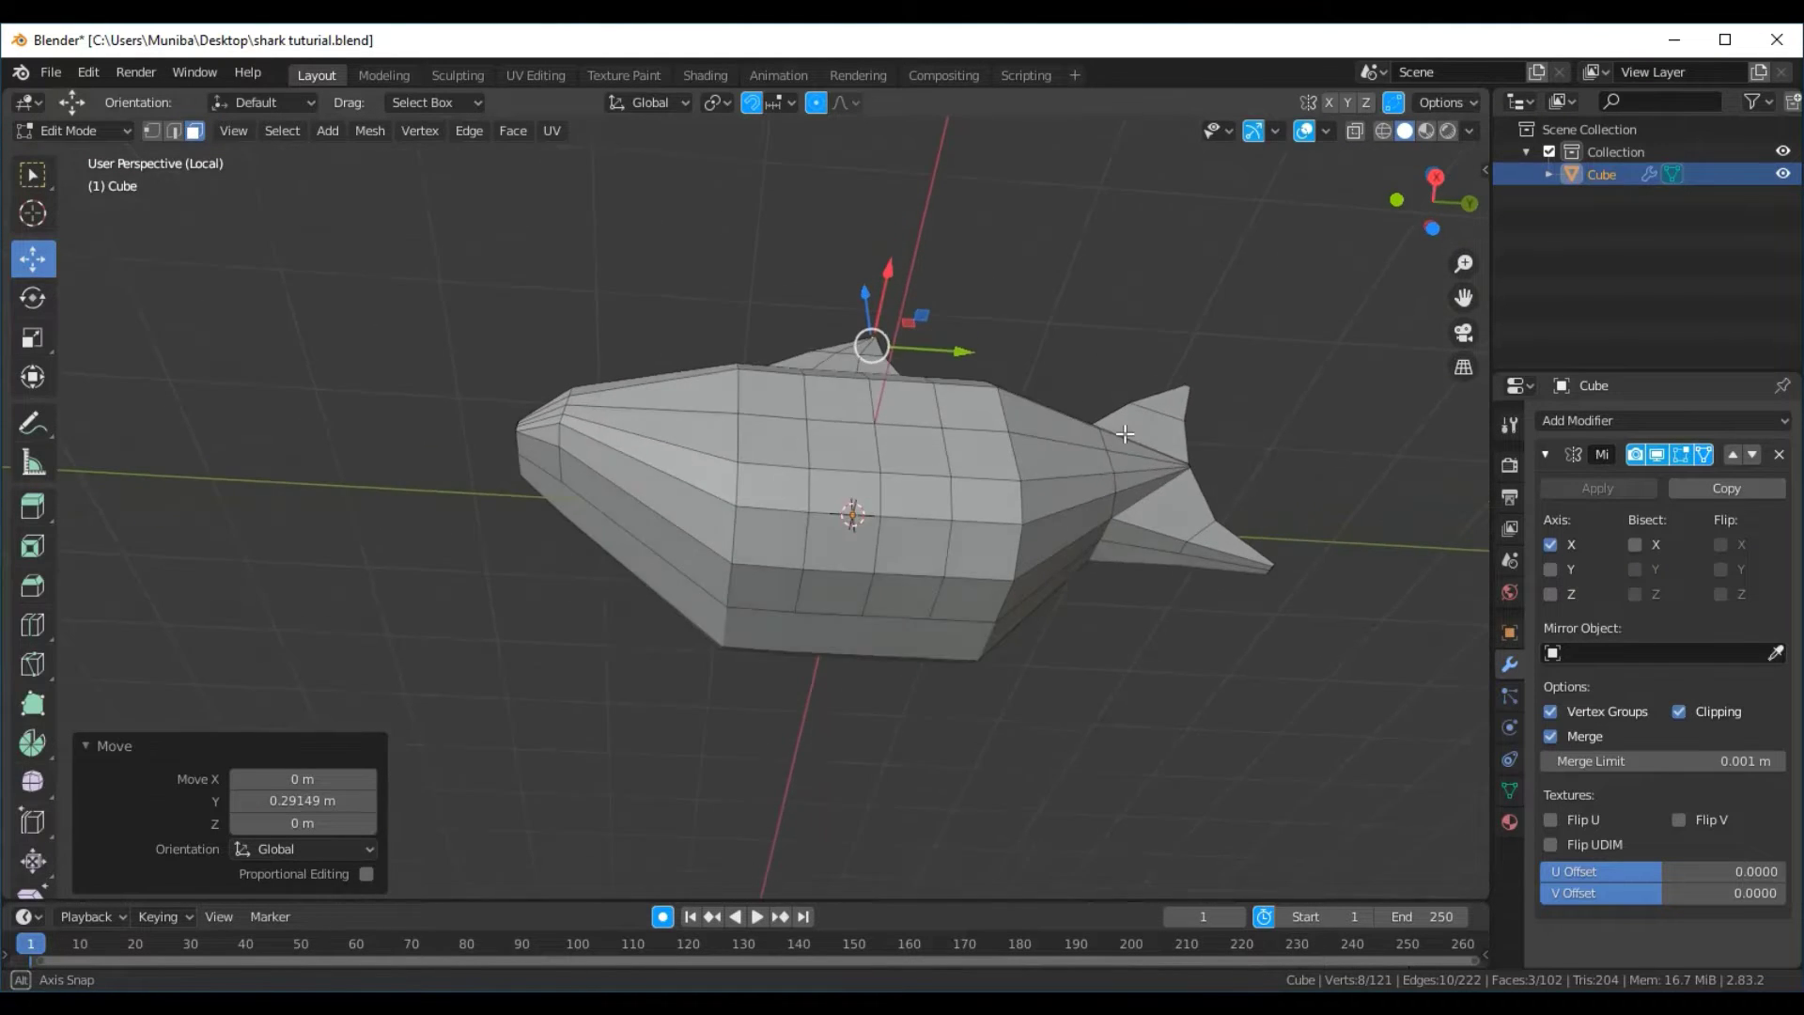
# Extrude two adjacent belly faces downward and scale the new faces smaller
pyautogui.click(772, 581)
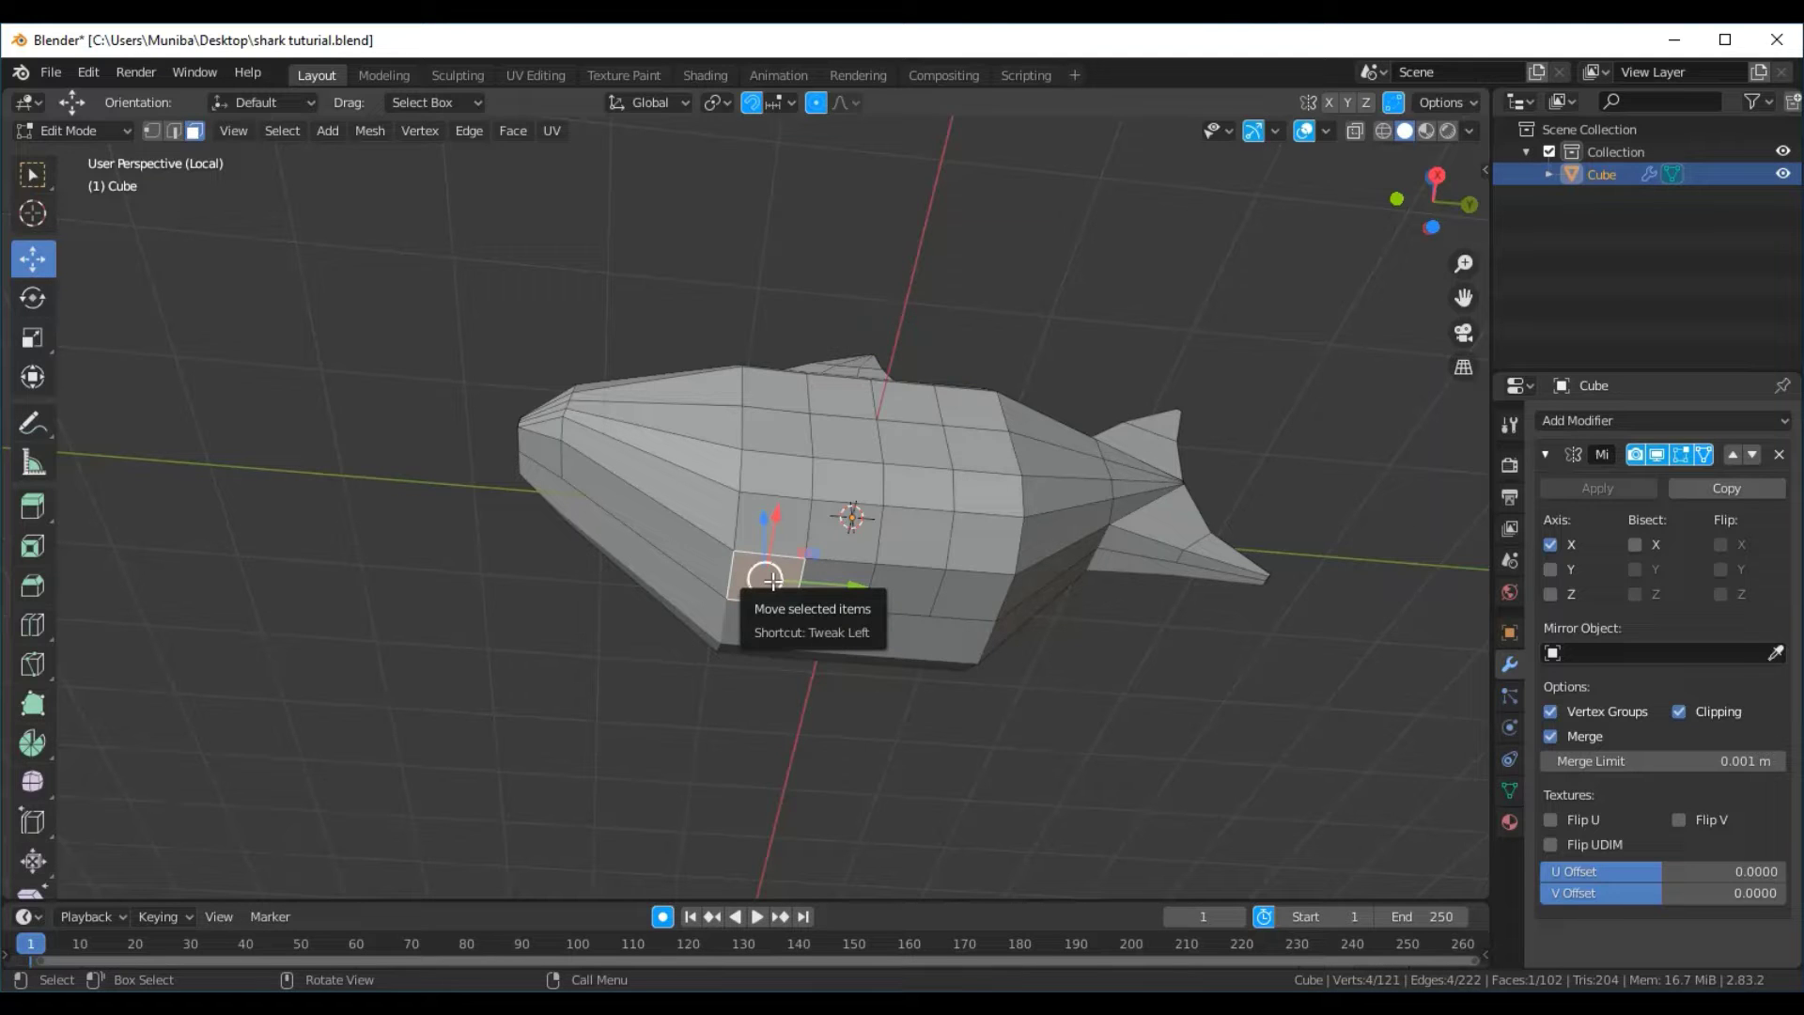
pyautogui.keyDown('shift'); pyautogui.click(836, 585); pyautogui.keyUp('shift')
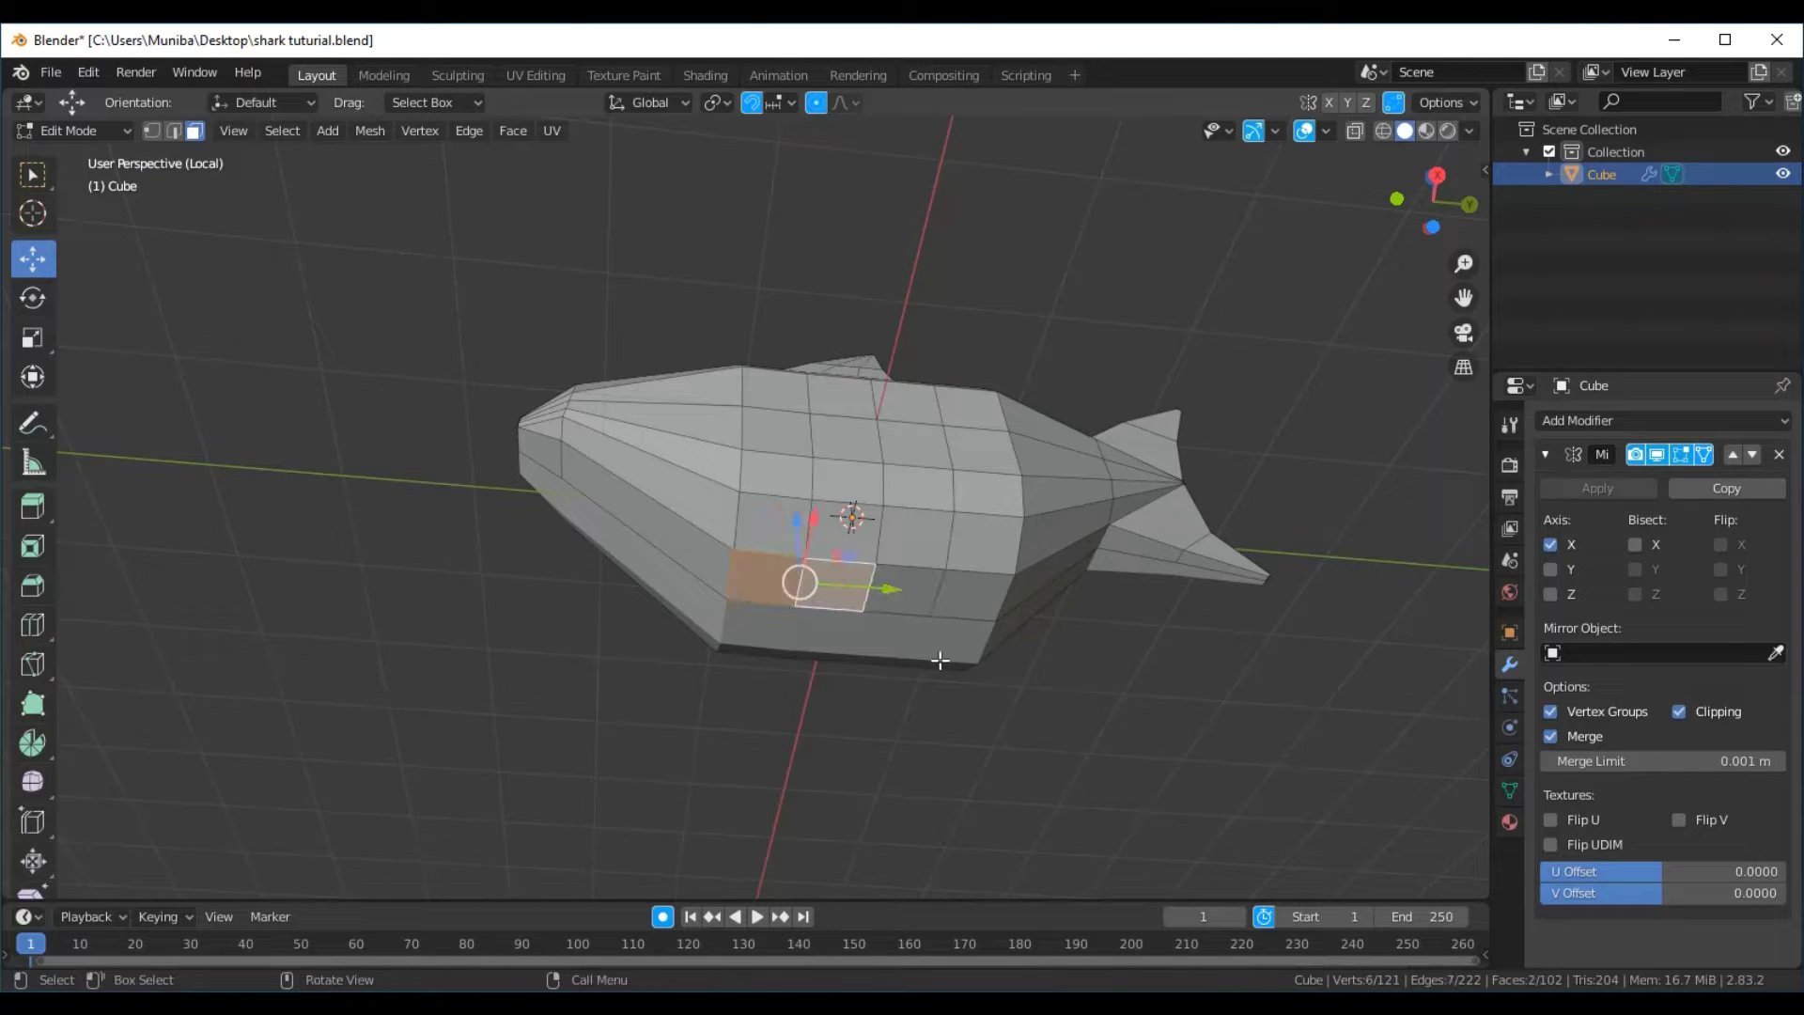
pyautogui.moveTo(1047, 631)
pyautogui.mouseDown(button='middle')
pyautogui.moveTo(1017, 787)
pyautogui.moveTo(1040, 734)
pyautogui.mouseUp(button='middle')
pyautogui.press('e')
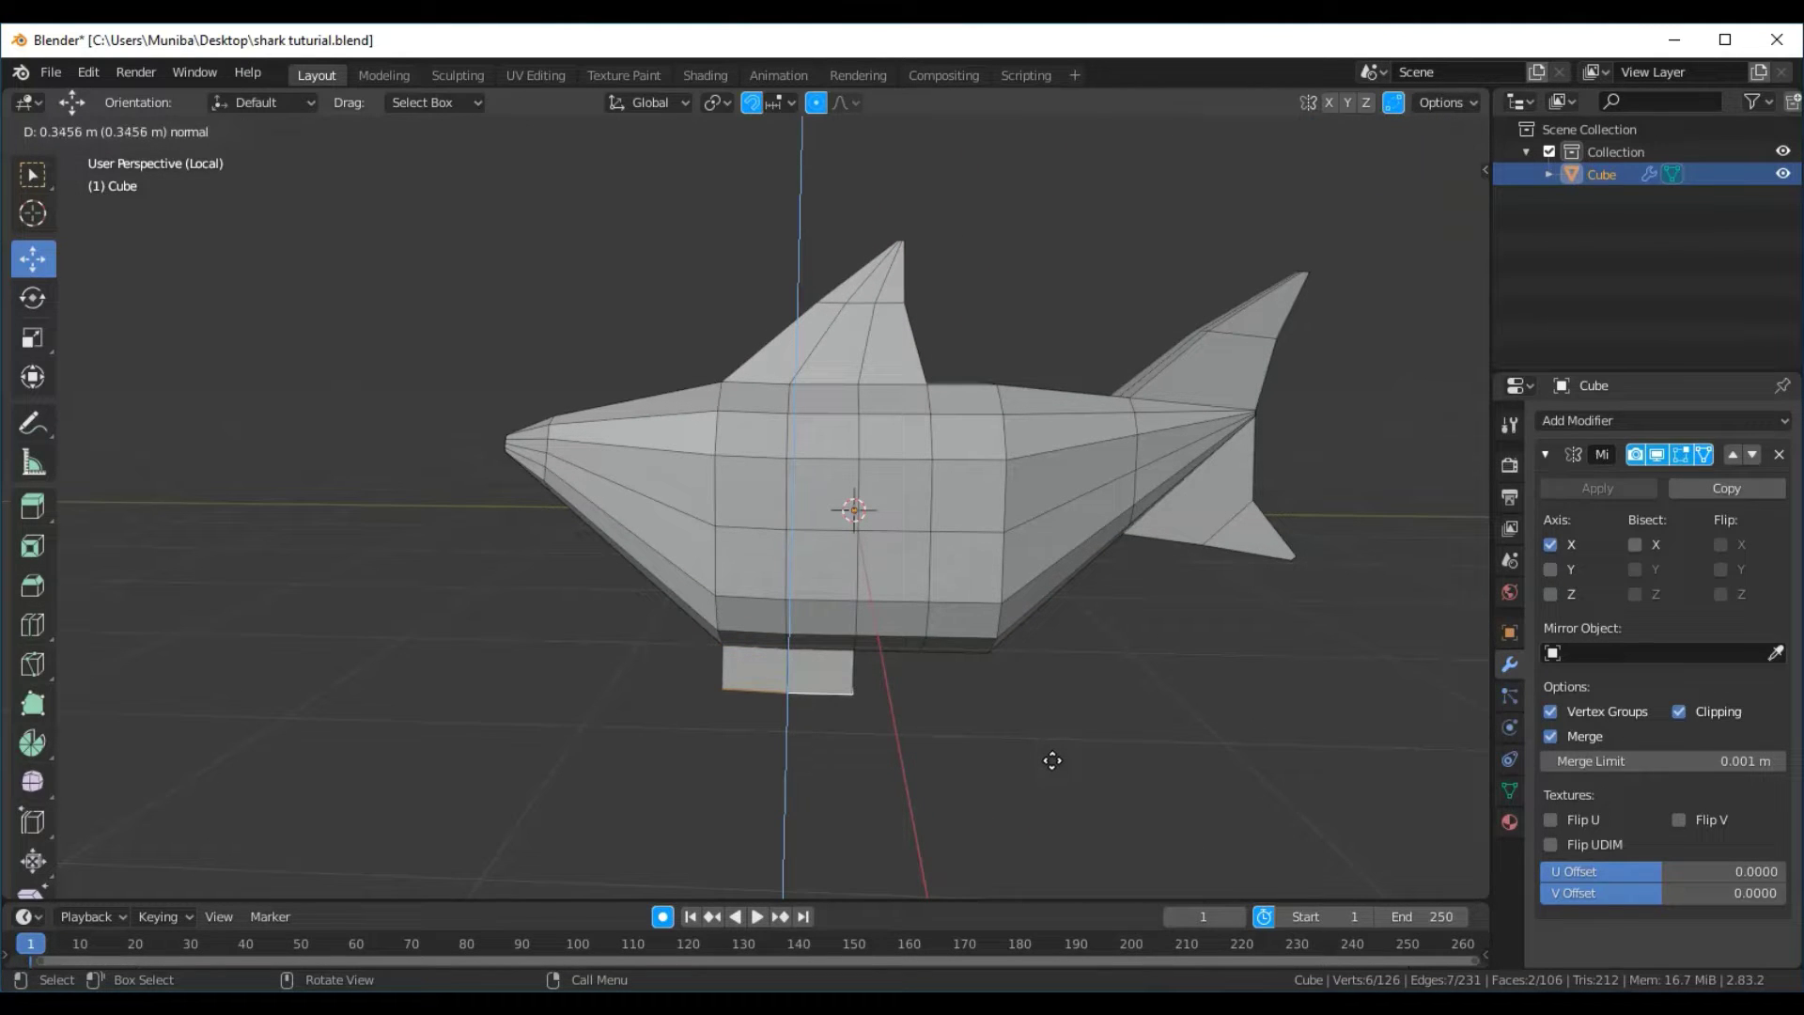
pyautogui.click(1053, 762)
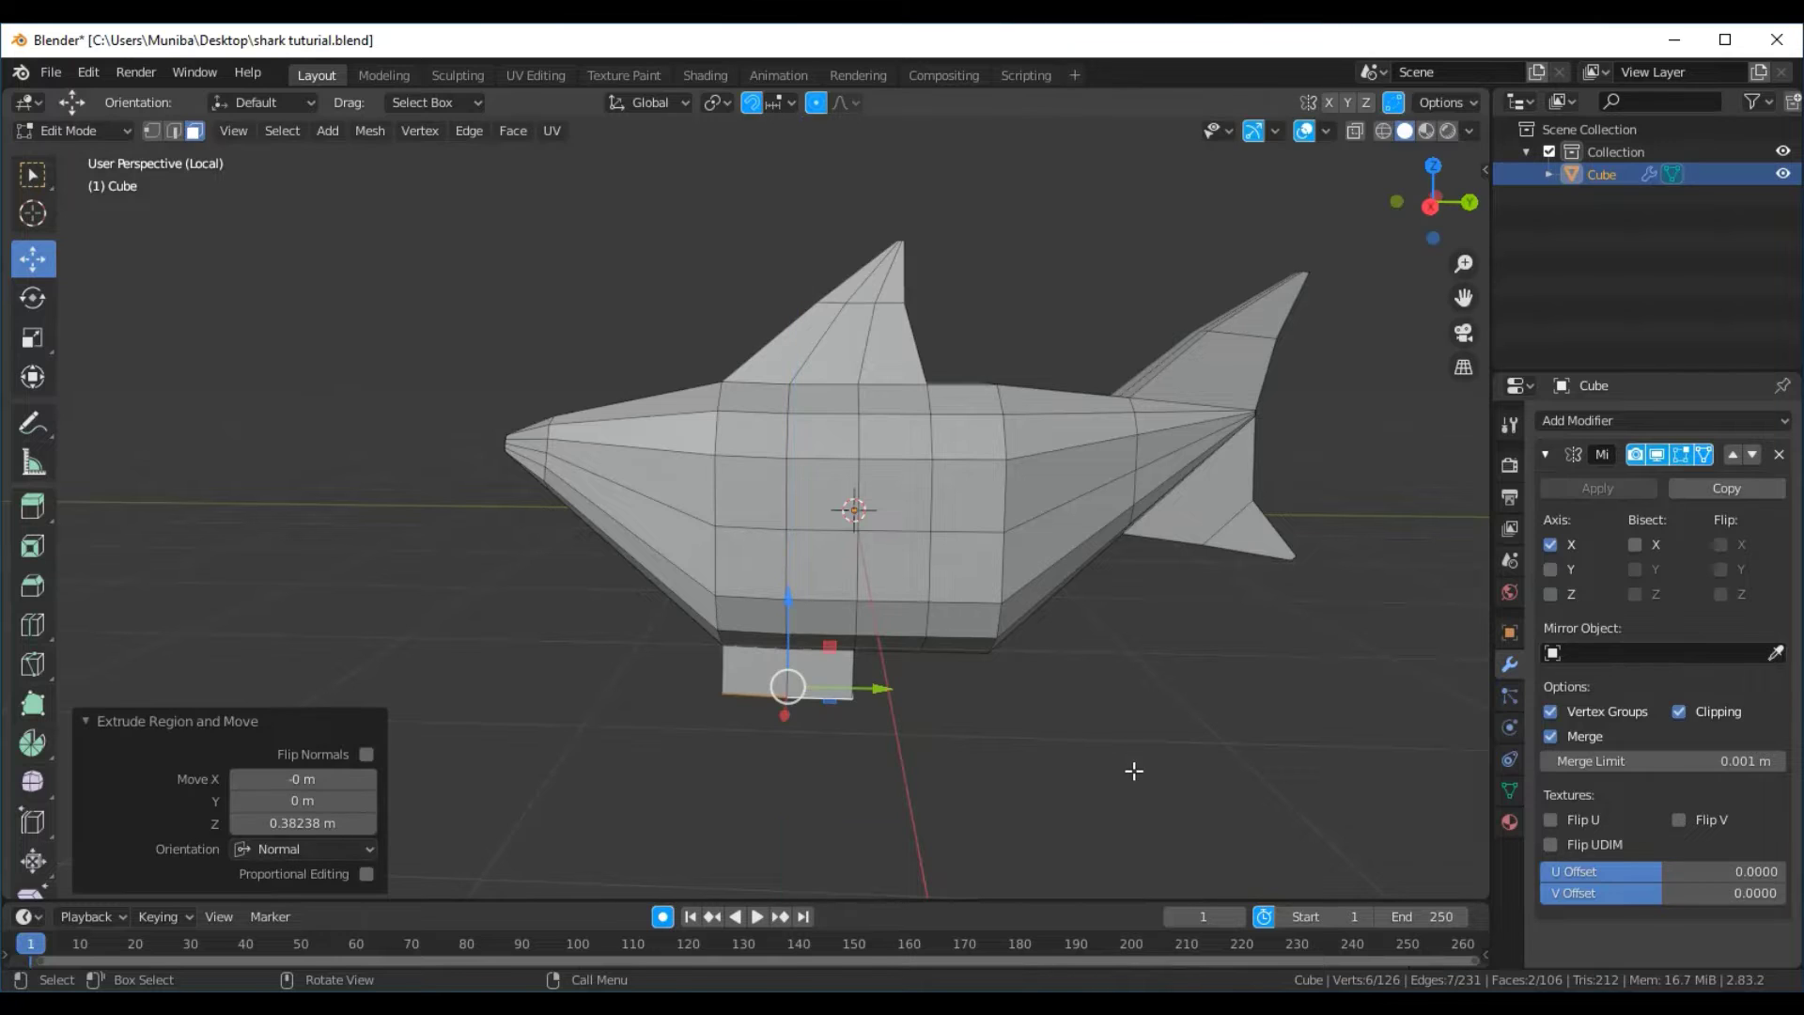
pyautogui.press('s')
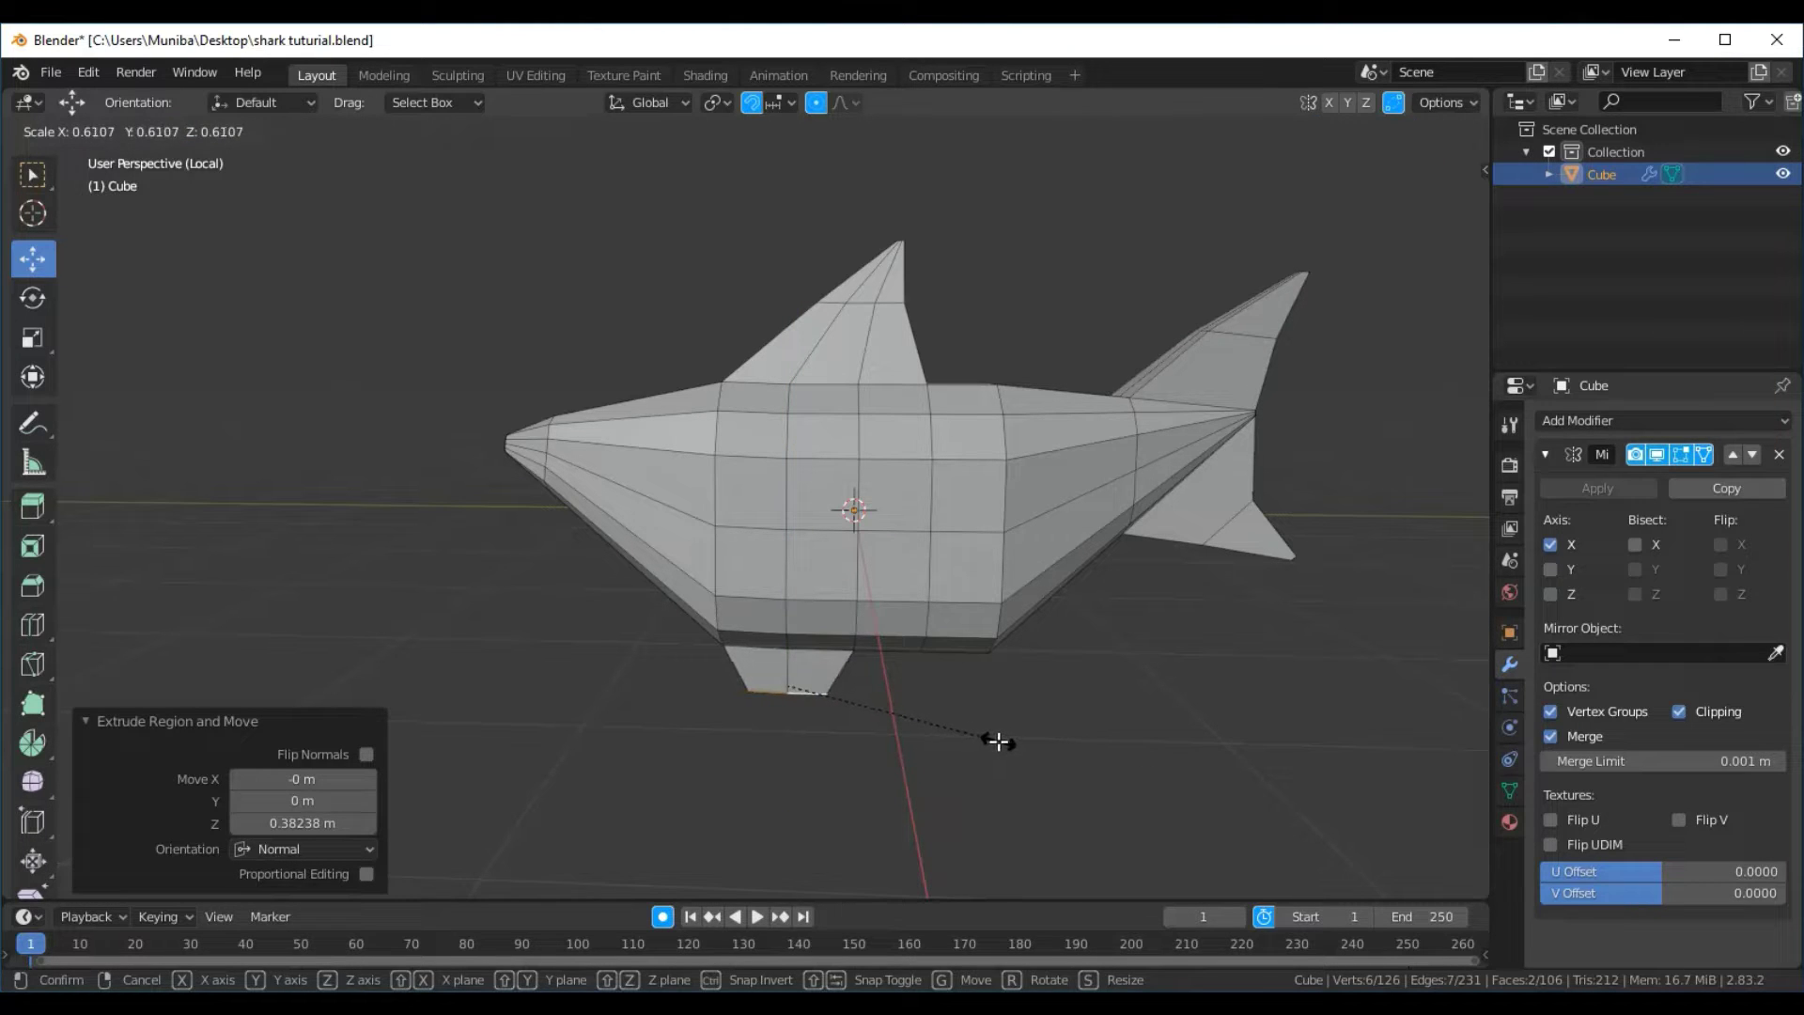
pyautogui.click(993, 740)
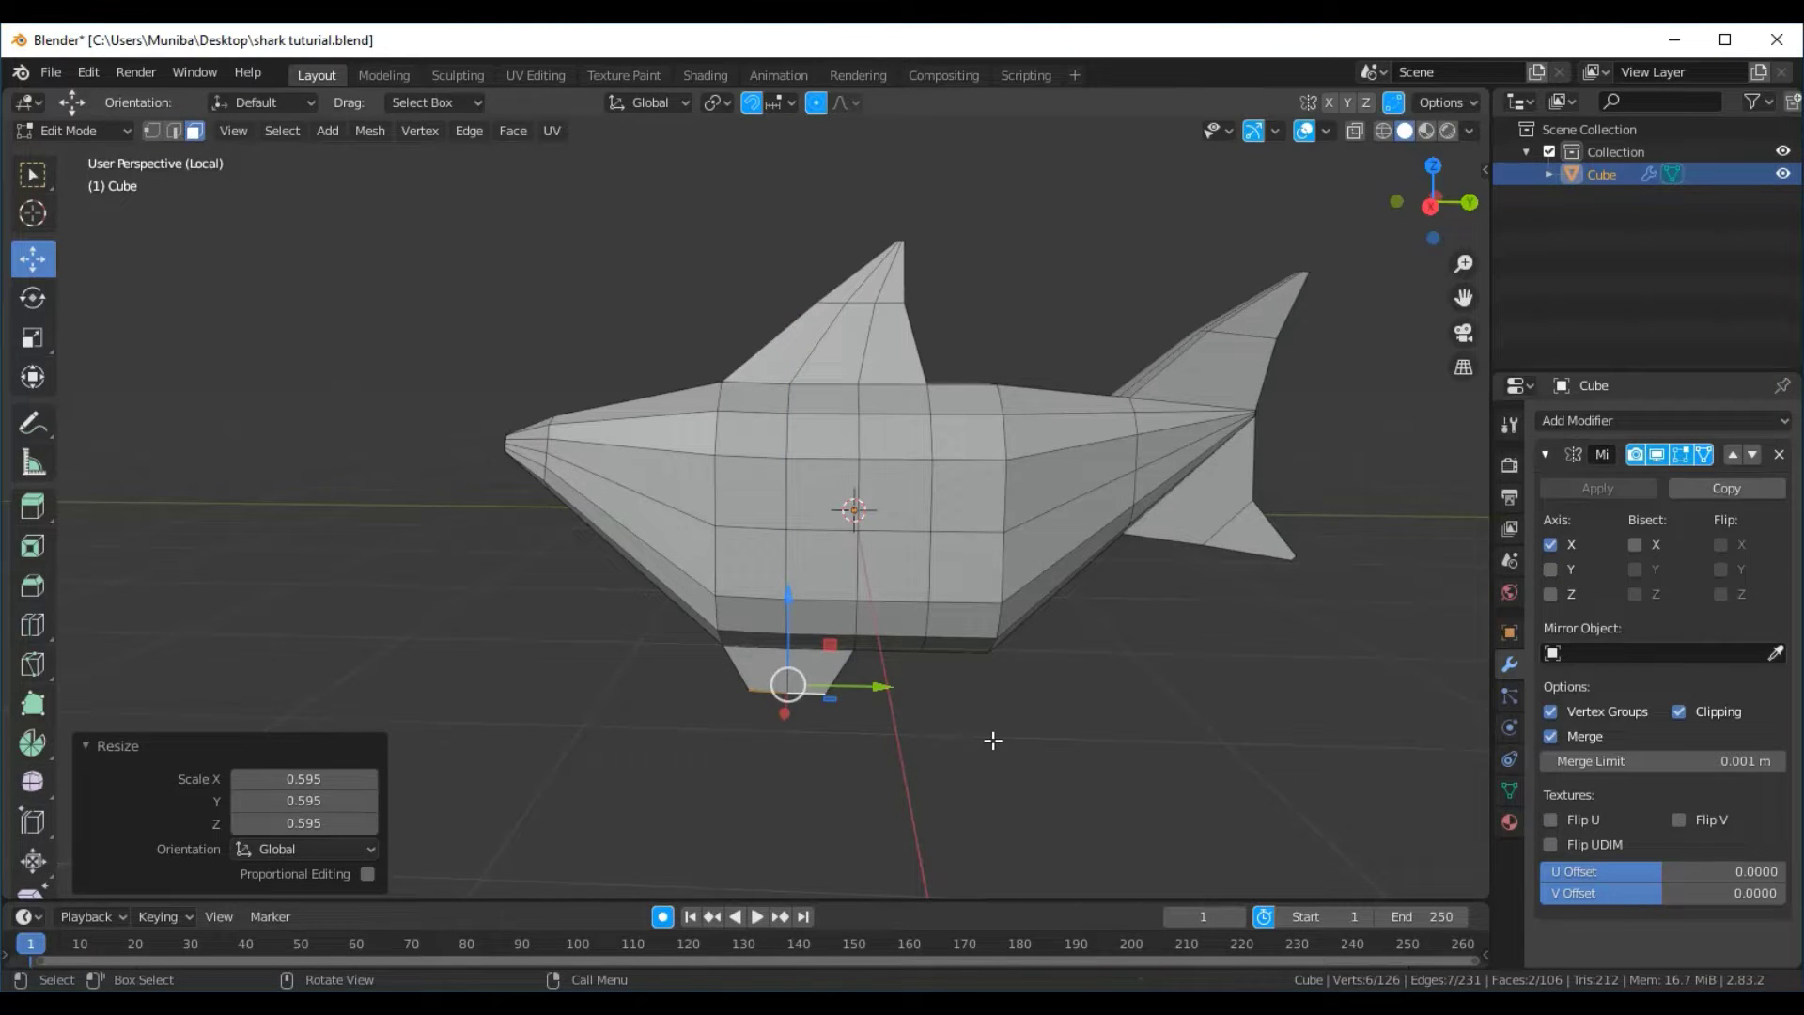
pyautogui.press('s')
pyautogui.click(970, 736)
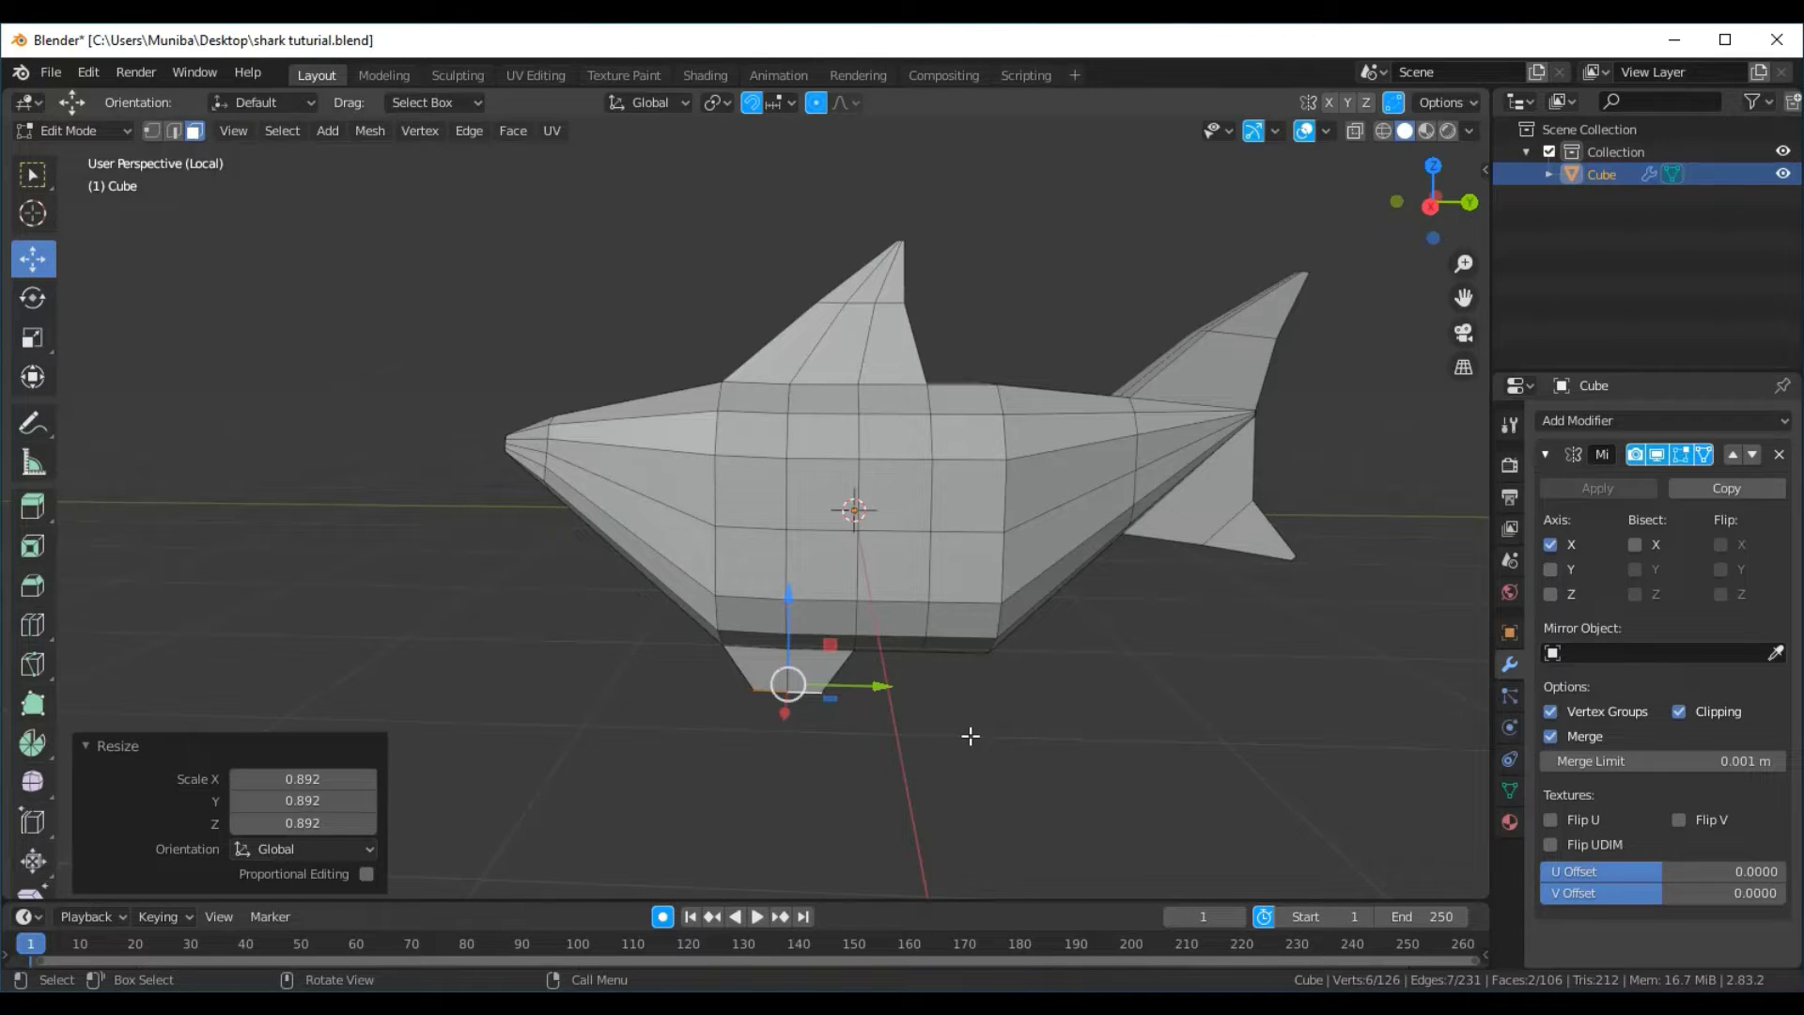
# Extrude the lower fin further, taper it to a point, and shift the tip 0.15446 m back on Y
pyautogui.press('e')
pyautogui.click(985, 775)
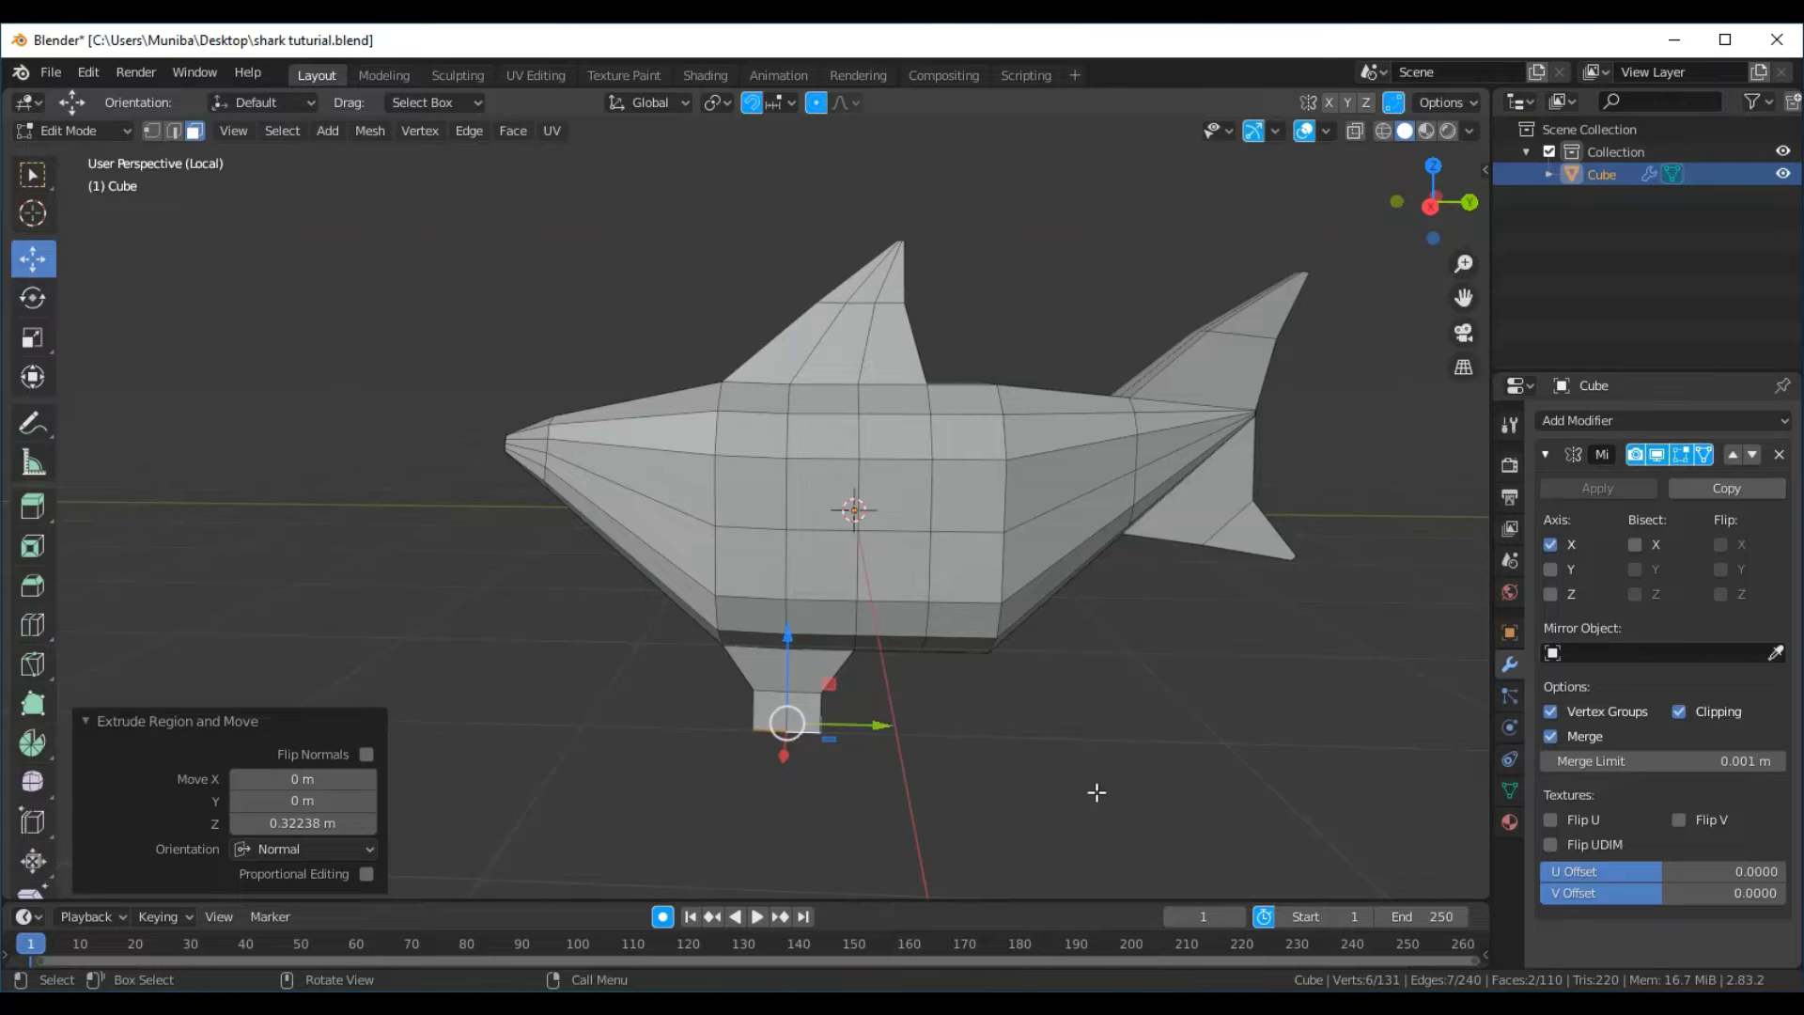
pyautogui.press('s')
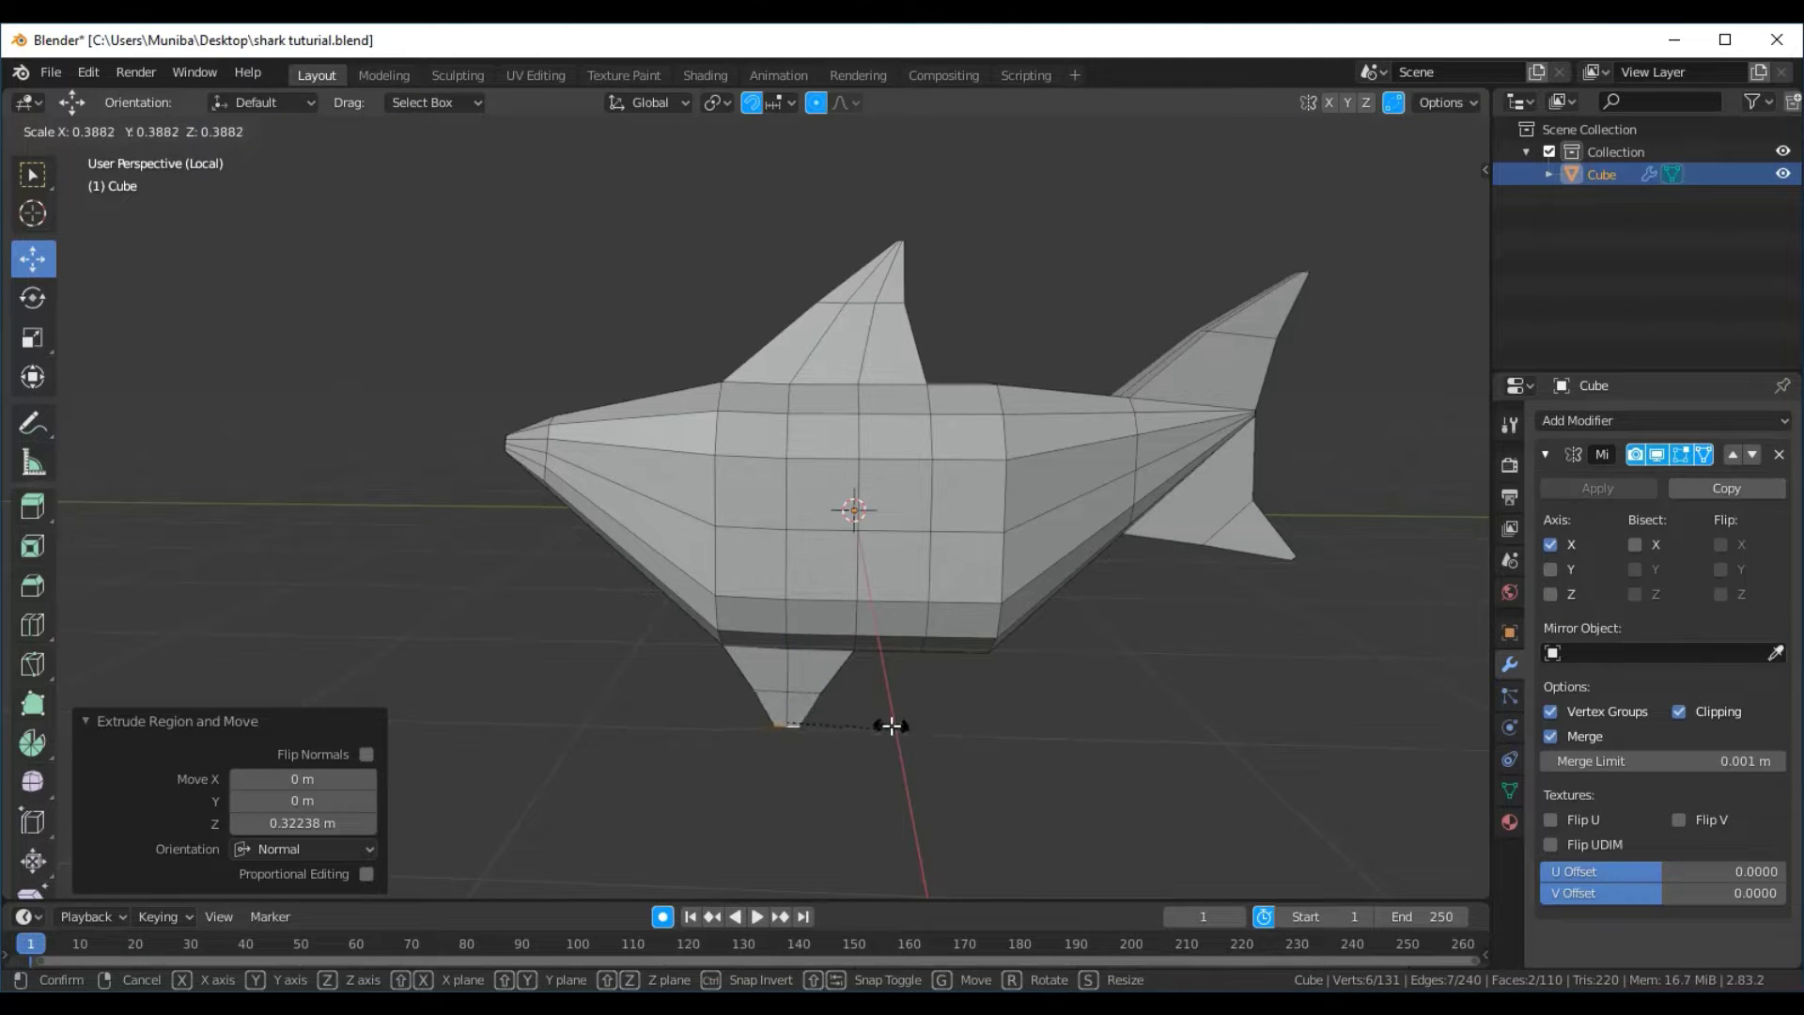
pyautogui.click(830, 728)
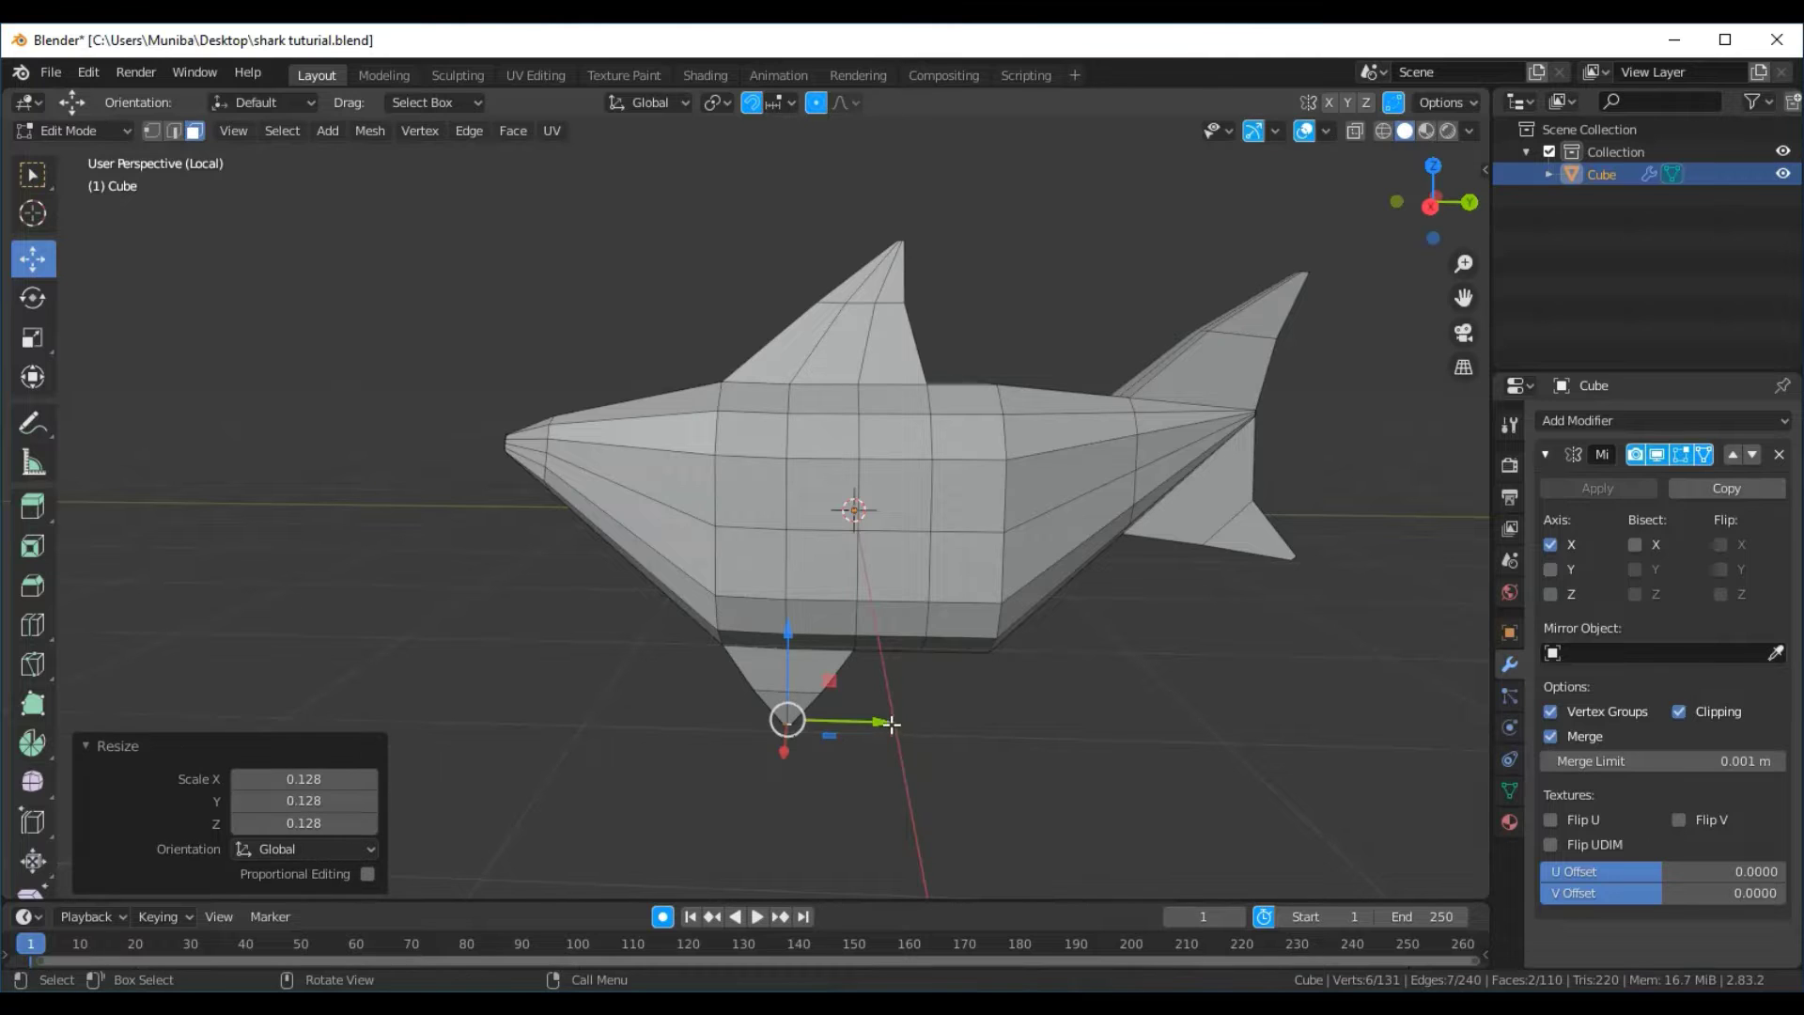
pyautogui.moveTo(892, 724); pyautogui.dragTo(910, 724)
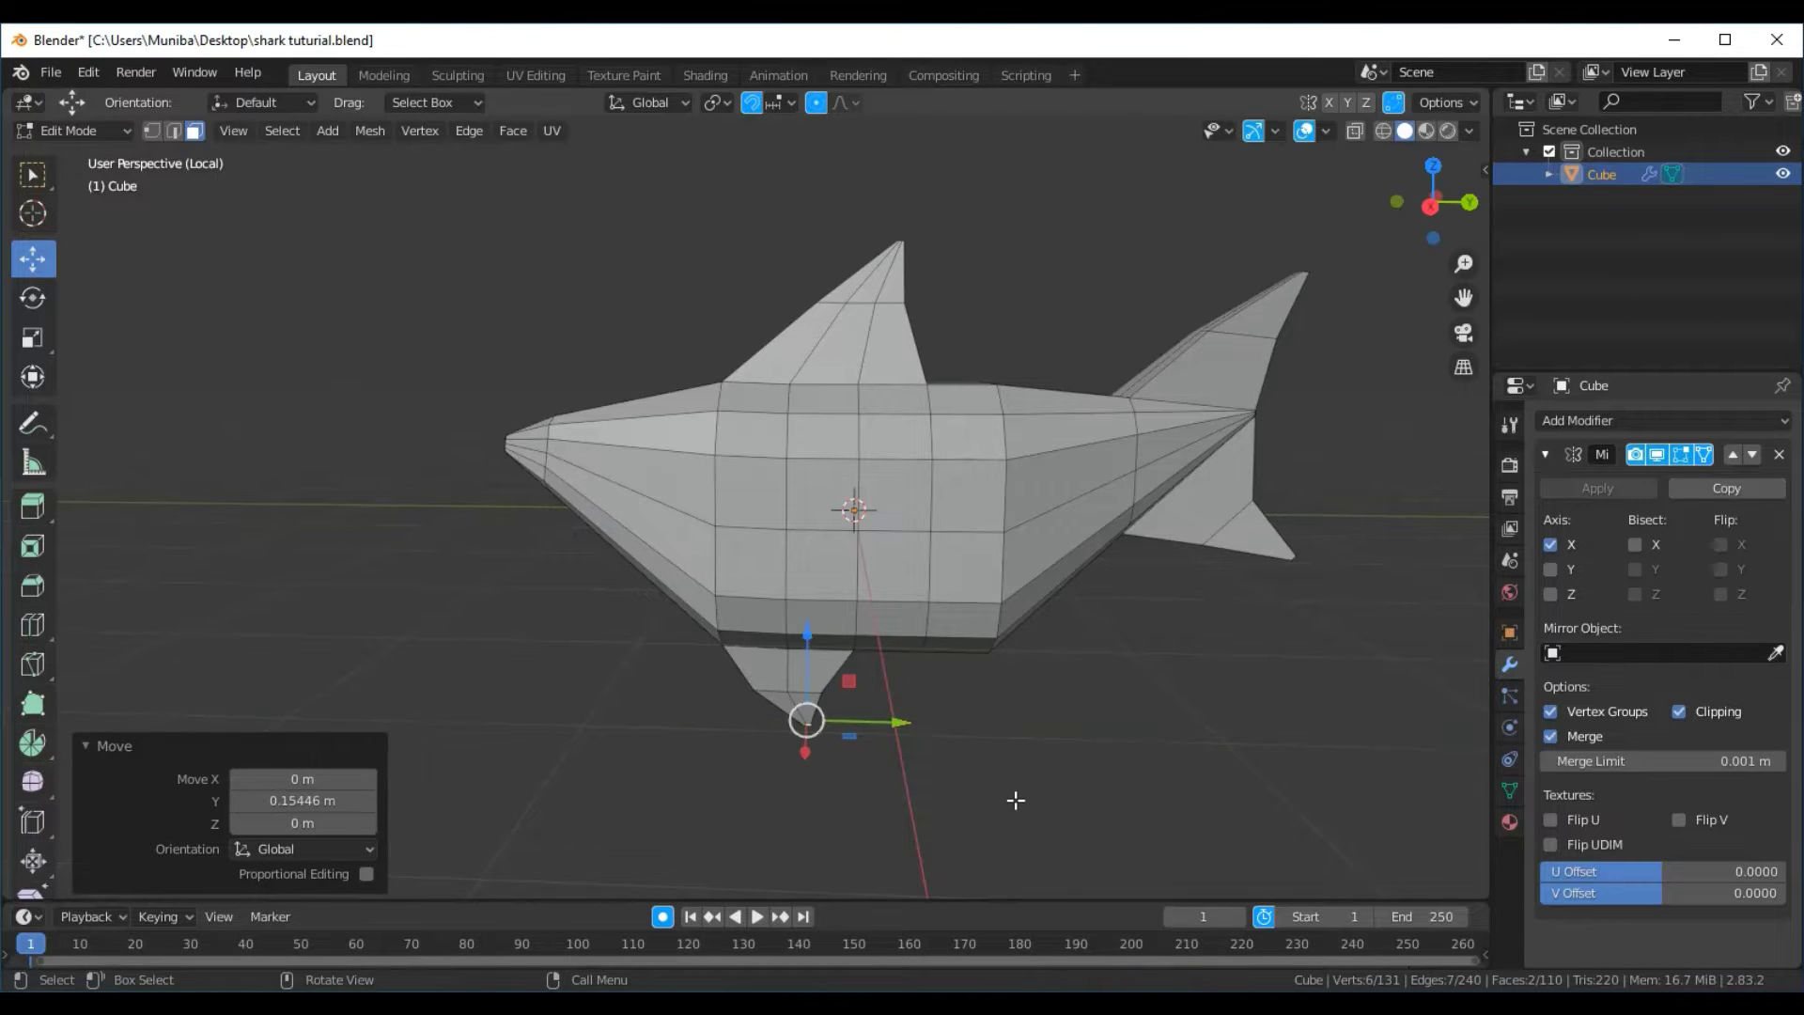
pyautogui.moveTo(1015, 800)
pyautogui.mouseDown(button='middle')
pyautogui.moveTo(1180, 733)
pyautogui.moveTo(1361, 793)
pyautogui.moveTo(1210, 845)
pyautogui.moveTo(982, 749)
pyautogui.moveTo(992, 853)
pyautogui.moveTo(1111, 838)
pyautogui.moveTo(1083, 870)
pyautogui.moveTo(1016, 881)
pyautogui.moveTo(995, 753)
pyautogui.moveTo(1055, 624)
pyautogui.moveTo(1139, 785)
pyautogui.moveTo(1148, 842)
pyautogui.moveTo(1018, 141)
pyautogui.moveTo(866, 880)
pyautogui.moveTo(865, 209)
pyautogui.moveTo(896, 261)
pyautogui.mouseUp(button='middle')
pyautogui.moveTo(727, 194)
pyautogui.mouseDown(button='middle')
pyautogui.moveTo(745, 221)
pyautogui.moveTo(958, 133)
pyautogui.moveTo(922, 153)
pyautogui.mouseUp(button='middle')
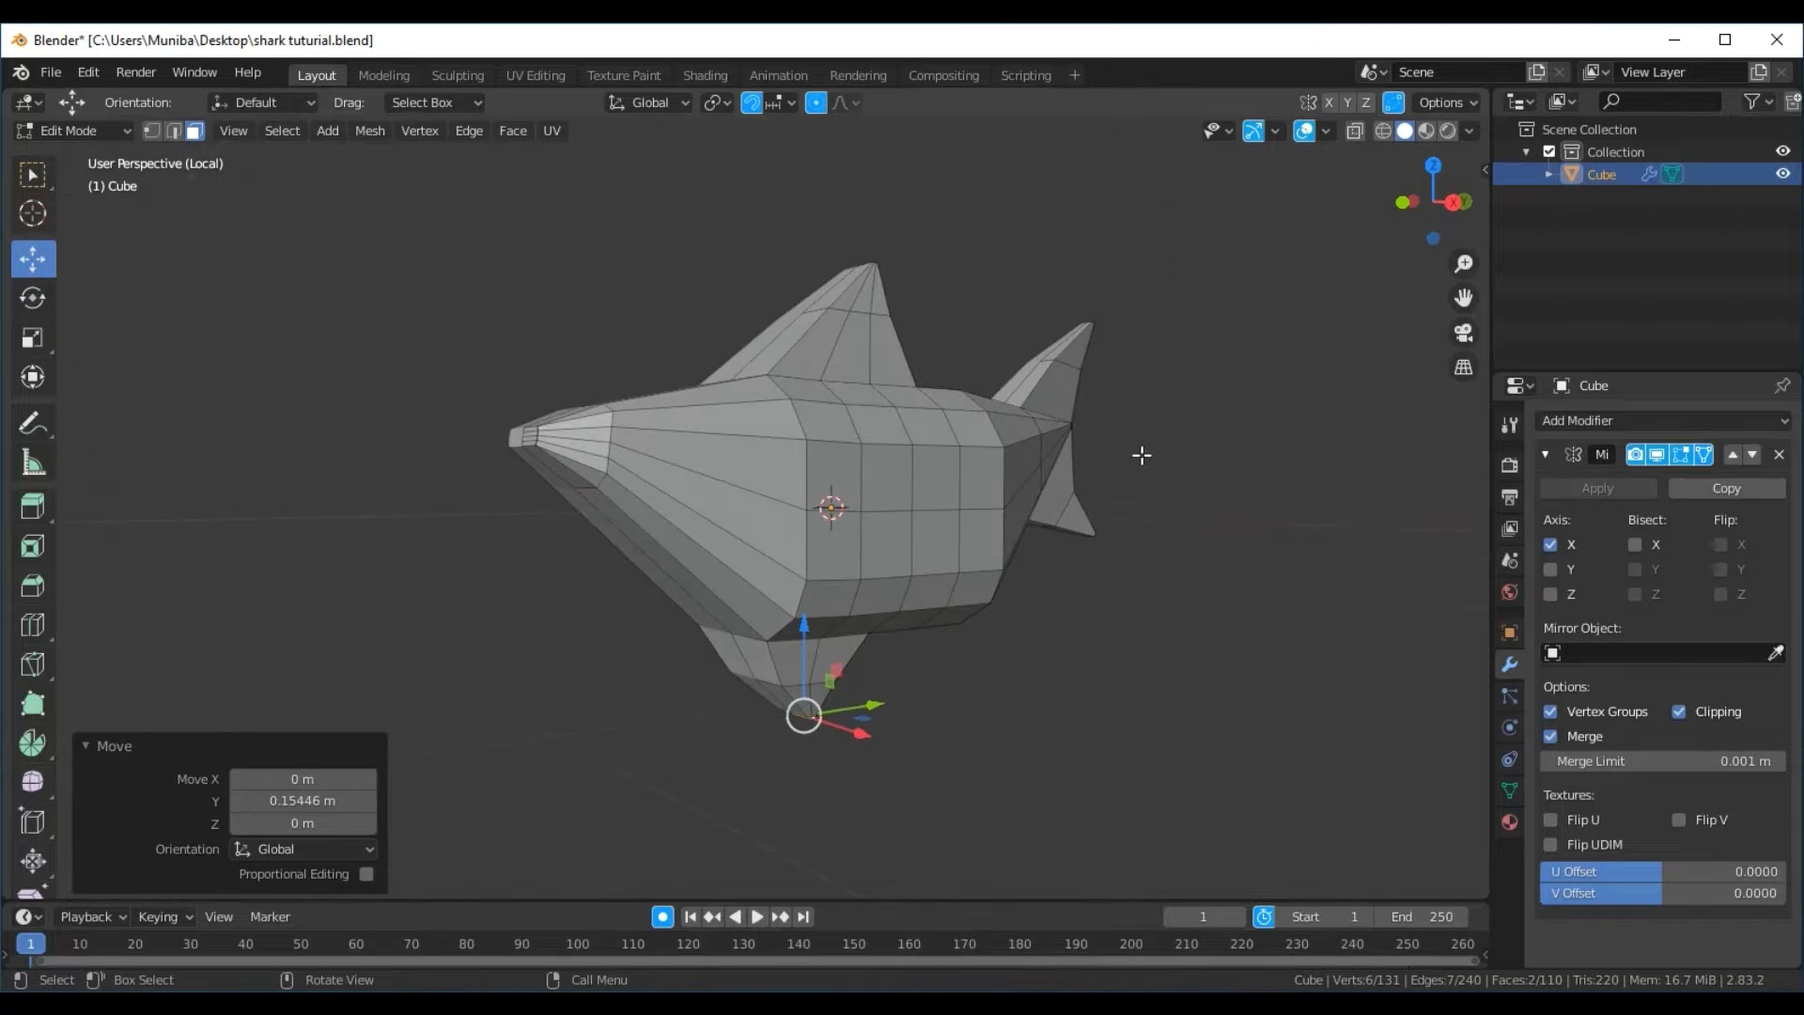
pyautogui.moveTo(1094, 563); pyautogui.dragTo(1025, 559, button='middle')
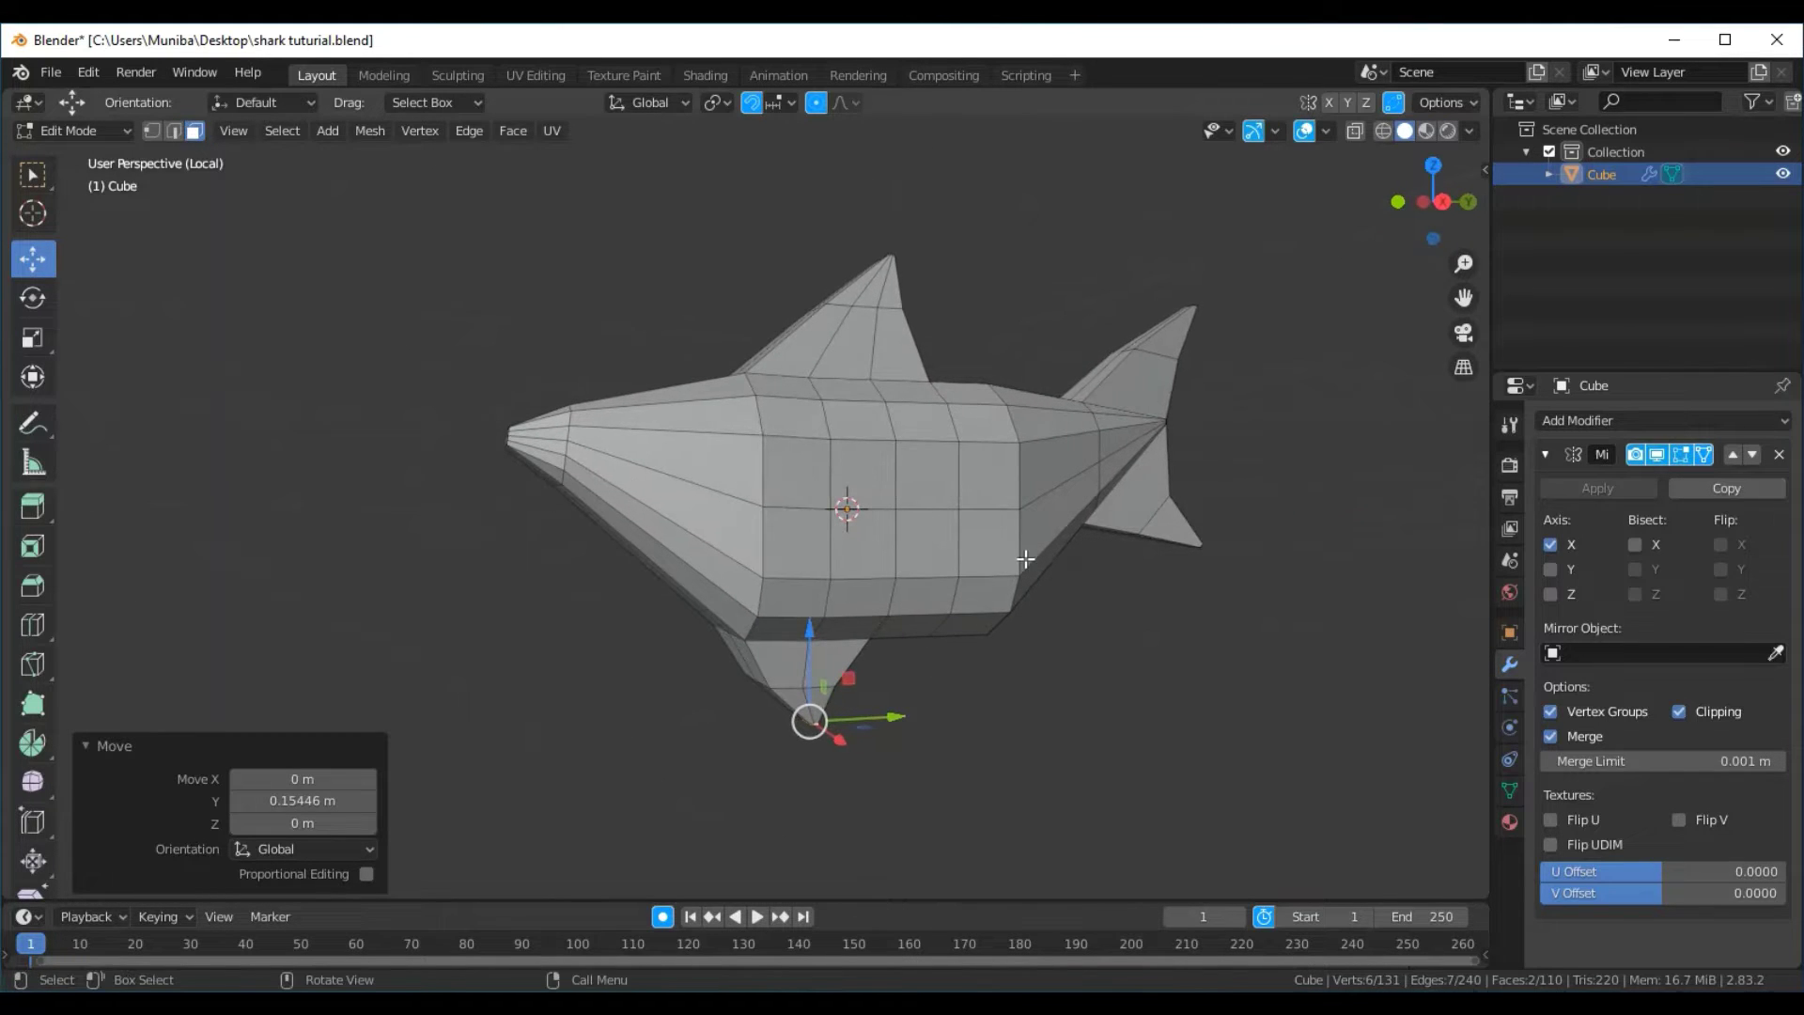
# Select two adjacent flank faces and switch to top orthographic view
pyautogui.click(873, 493)
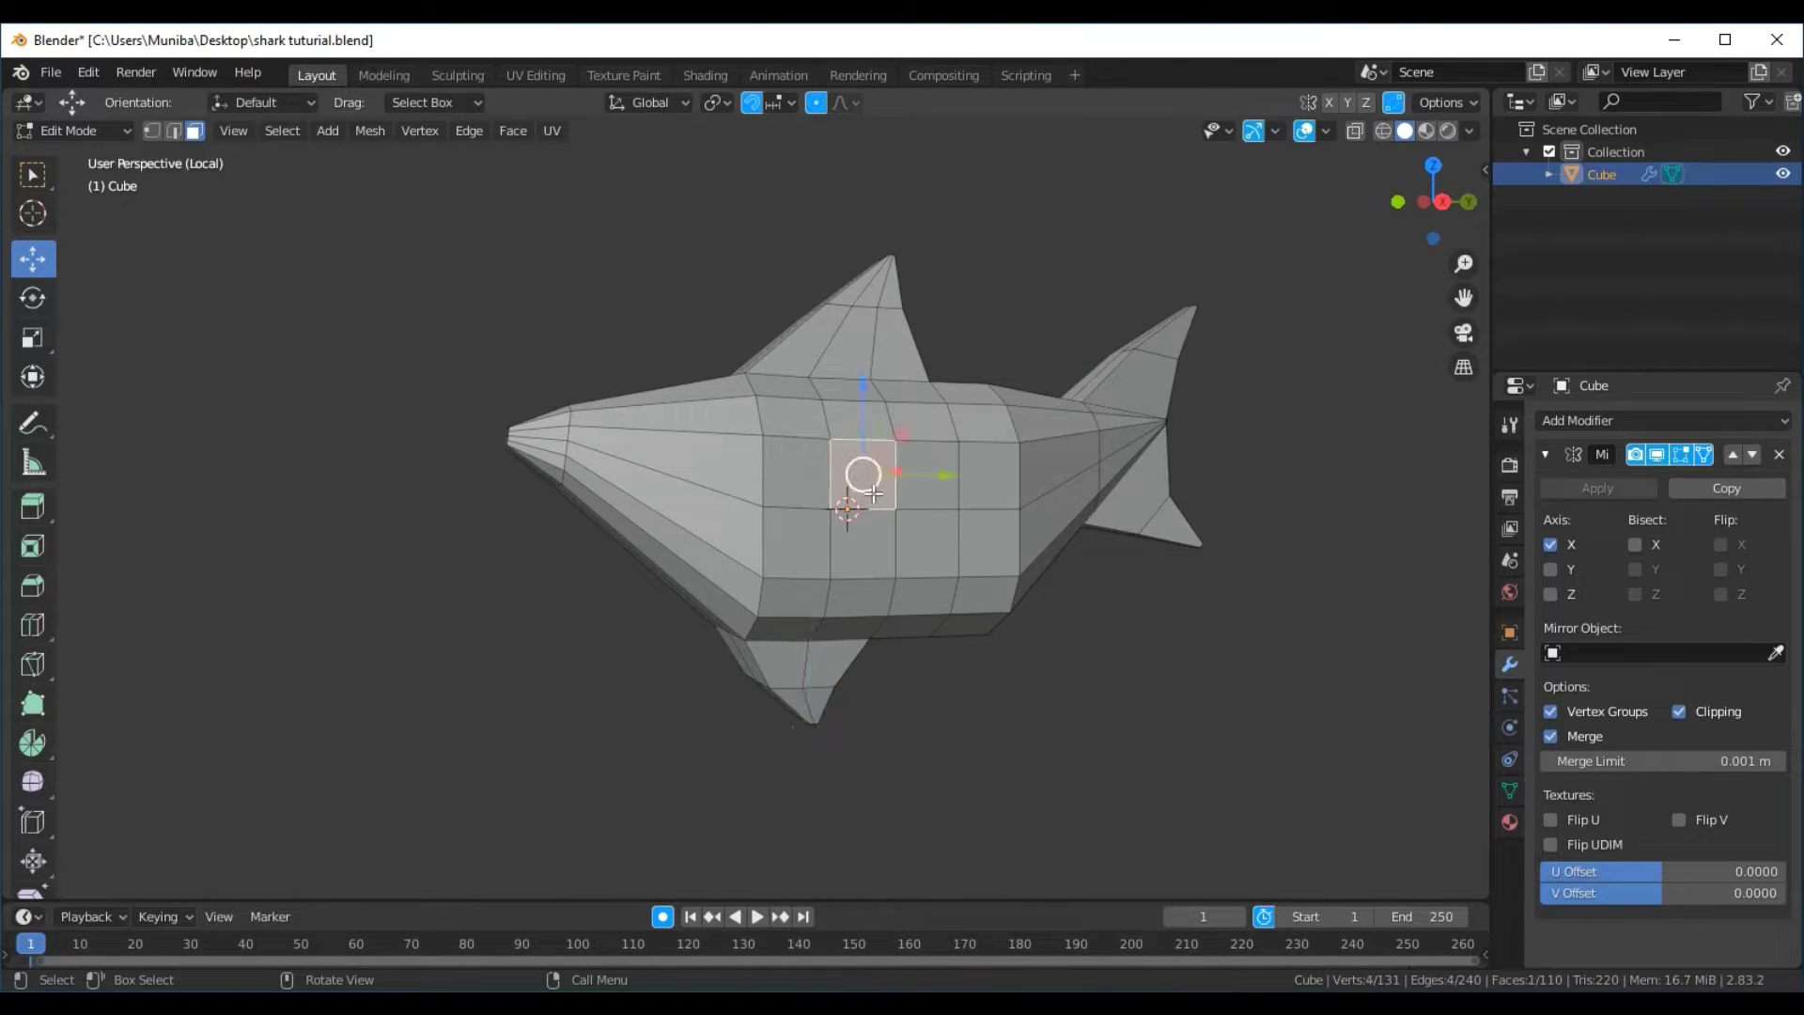
pyautogui.keyDown('shift'); pyautogui.click(931, 492); pyautogui.keyUp('shift')
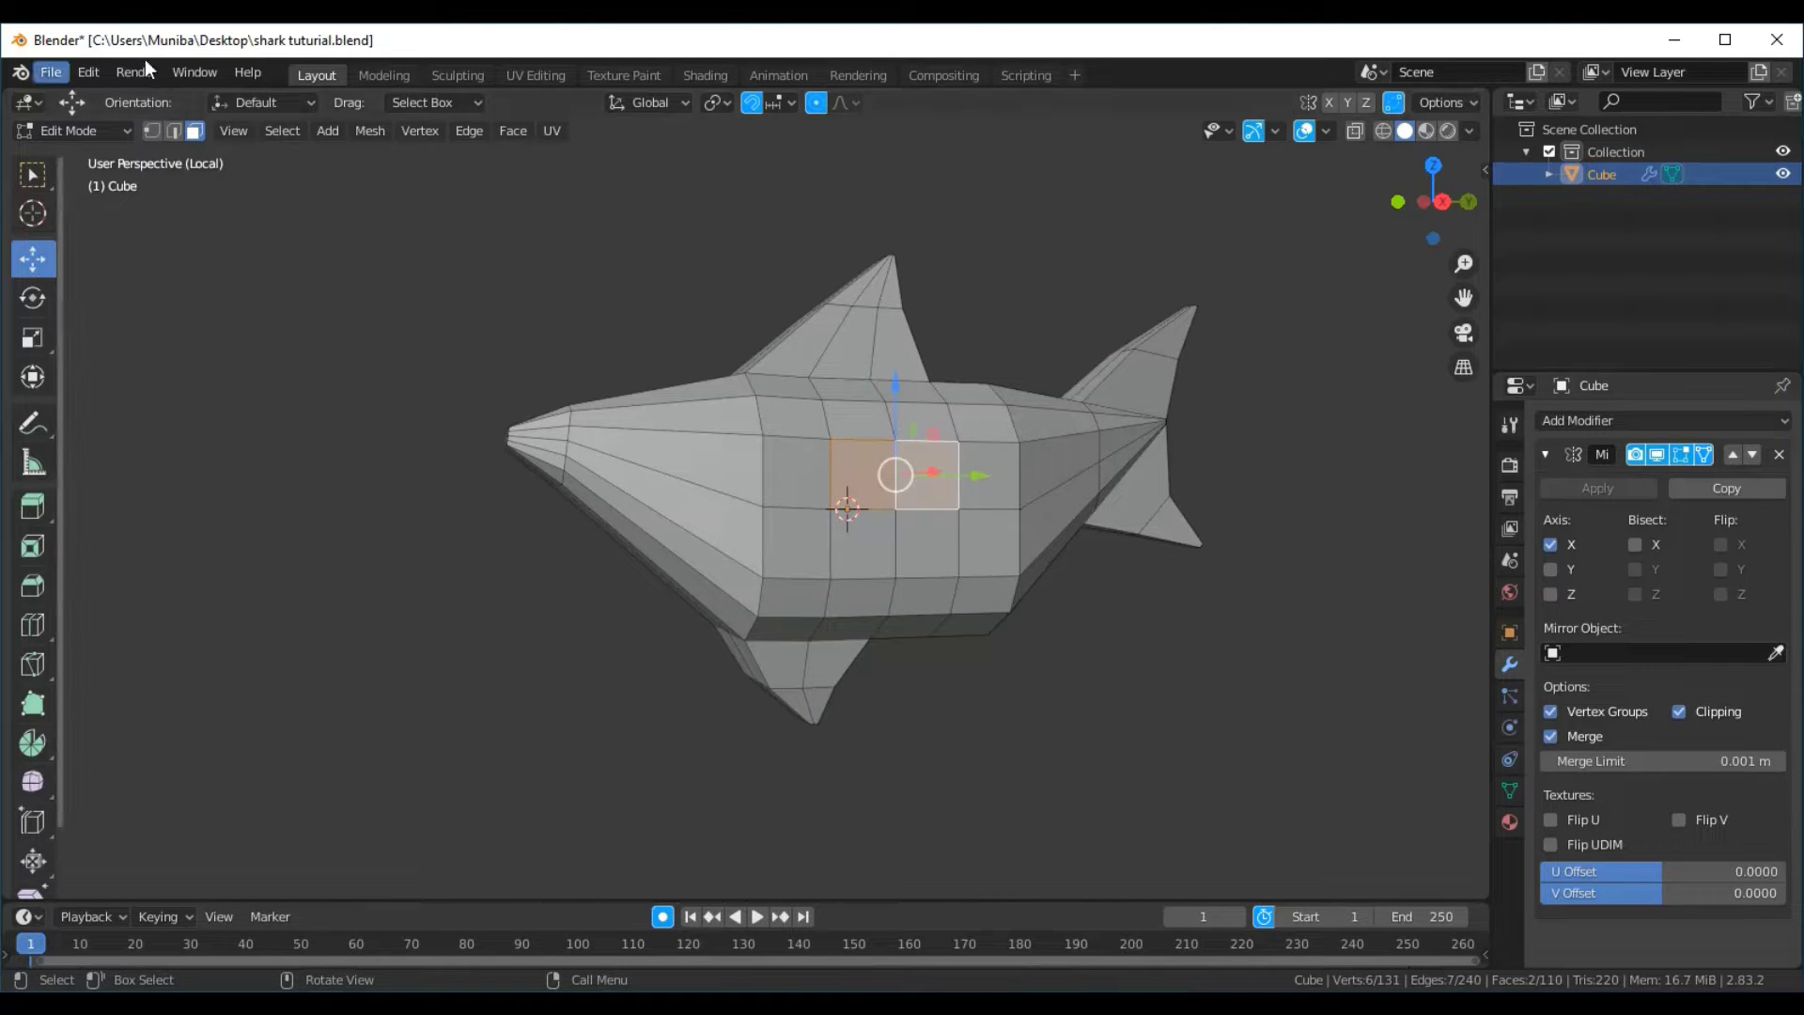
pyautogui.click(228, 134)
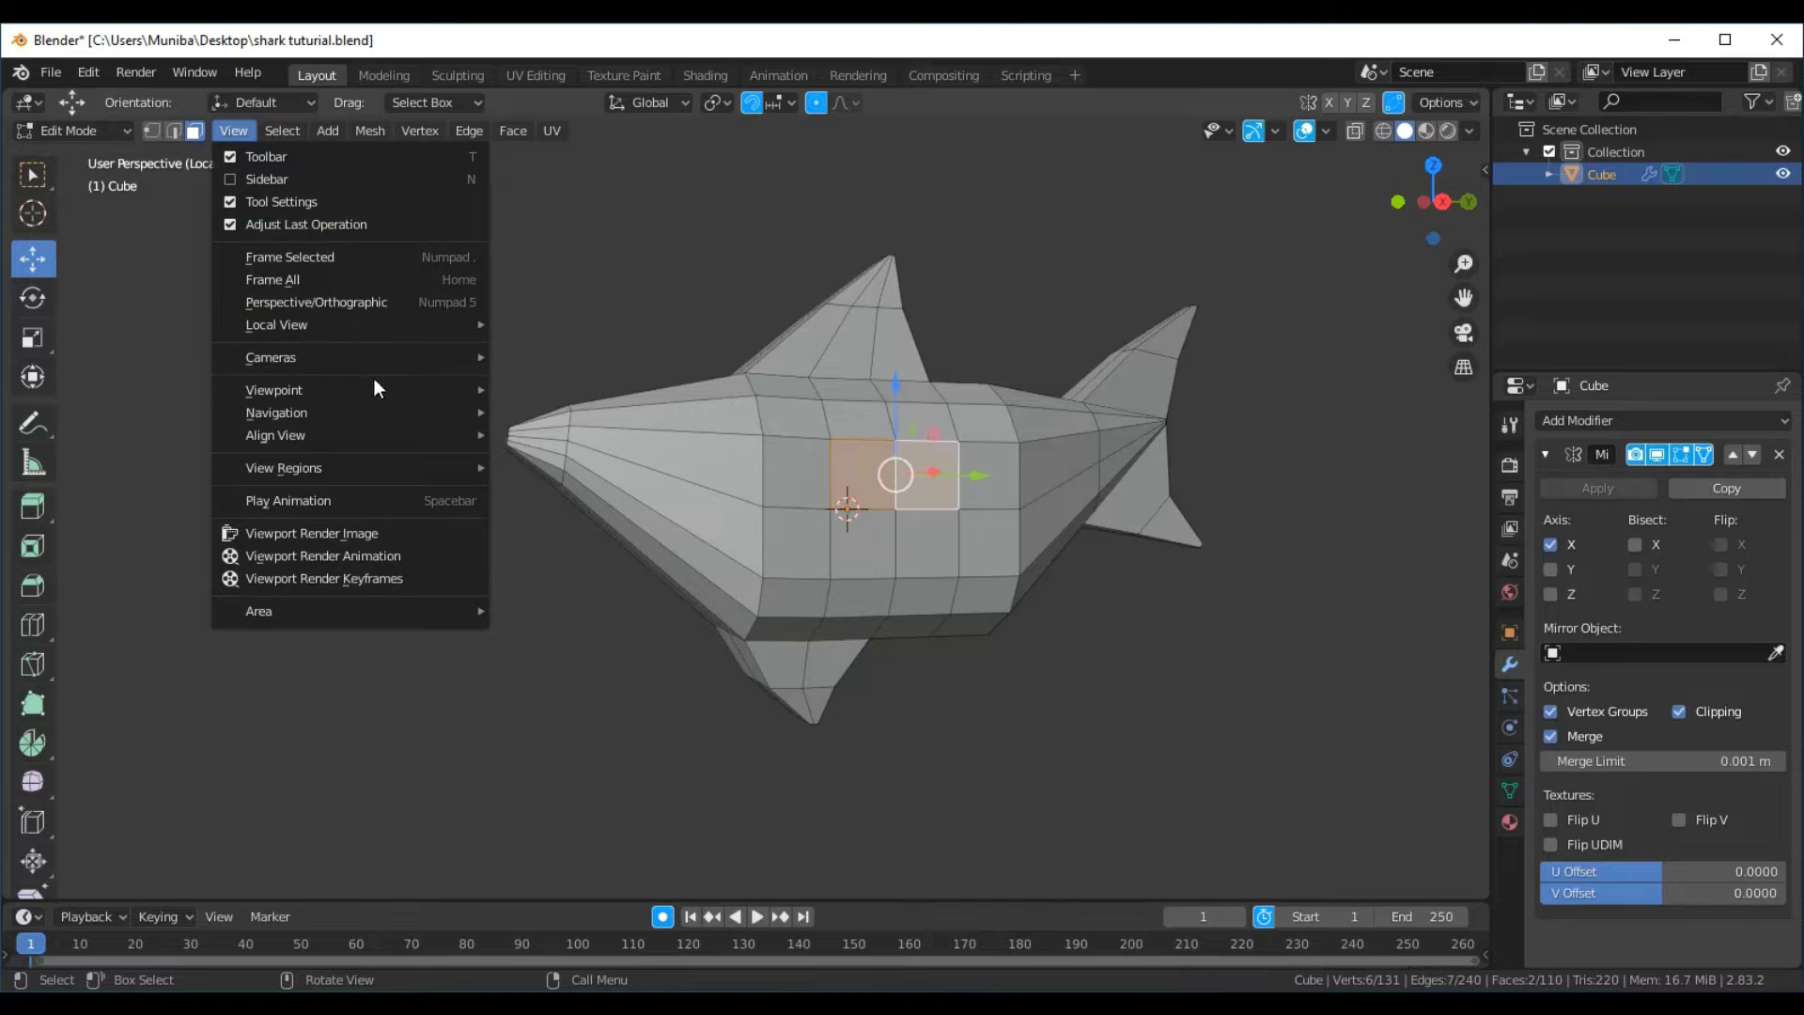
pyautogui.moveTo(274, 389)
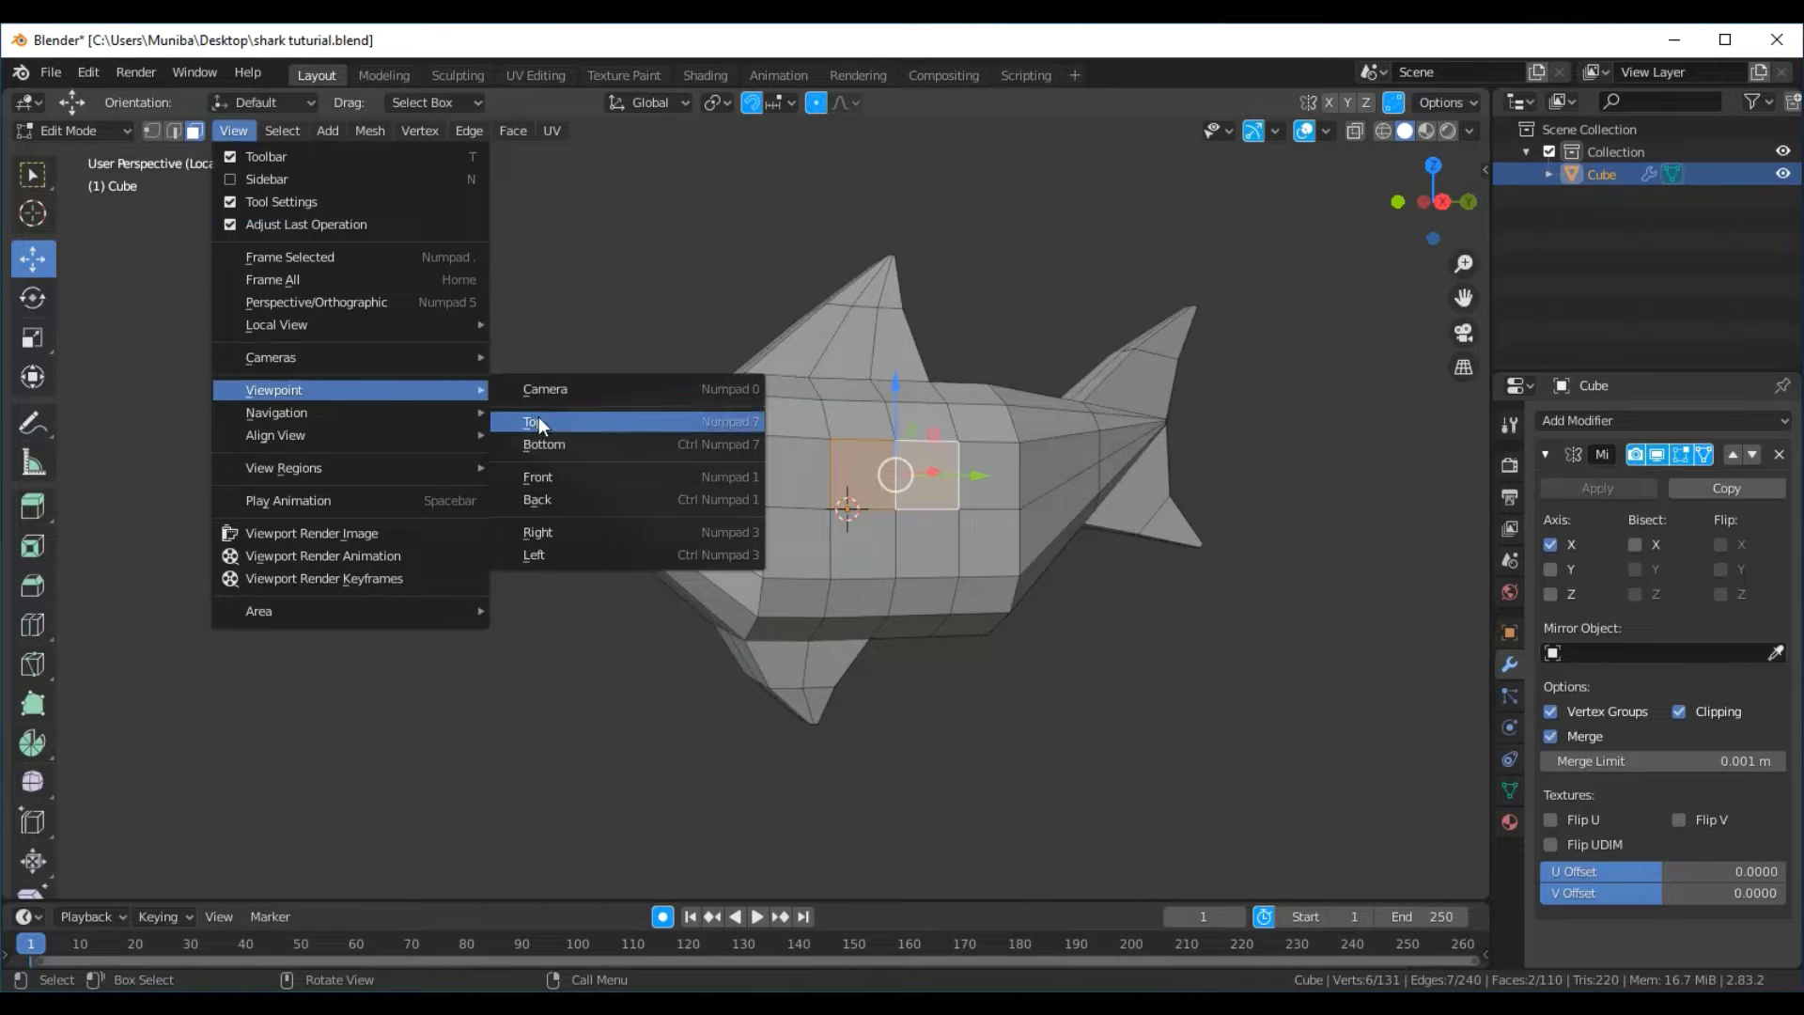
pyautogui.click(539, 421)
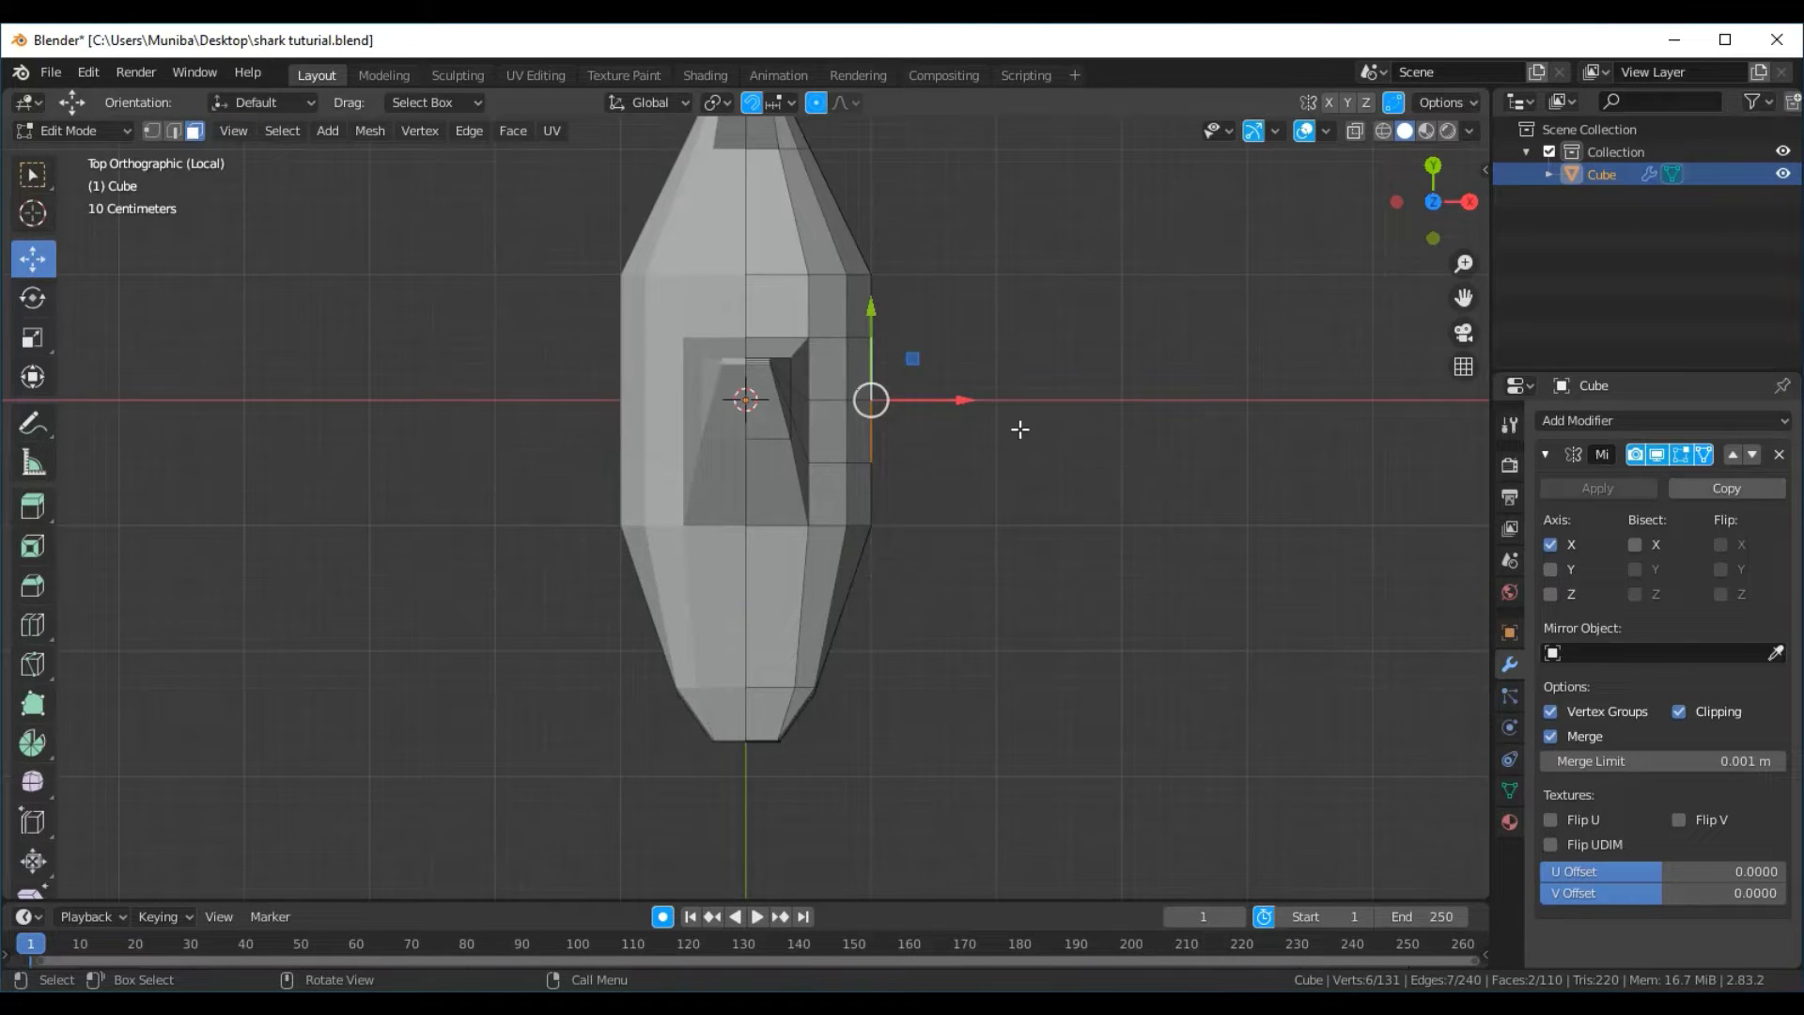
# Extrude the flank faces outward into a side fin, narrow them, and shift them along the body
pyautogui.press('e')
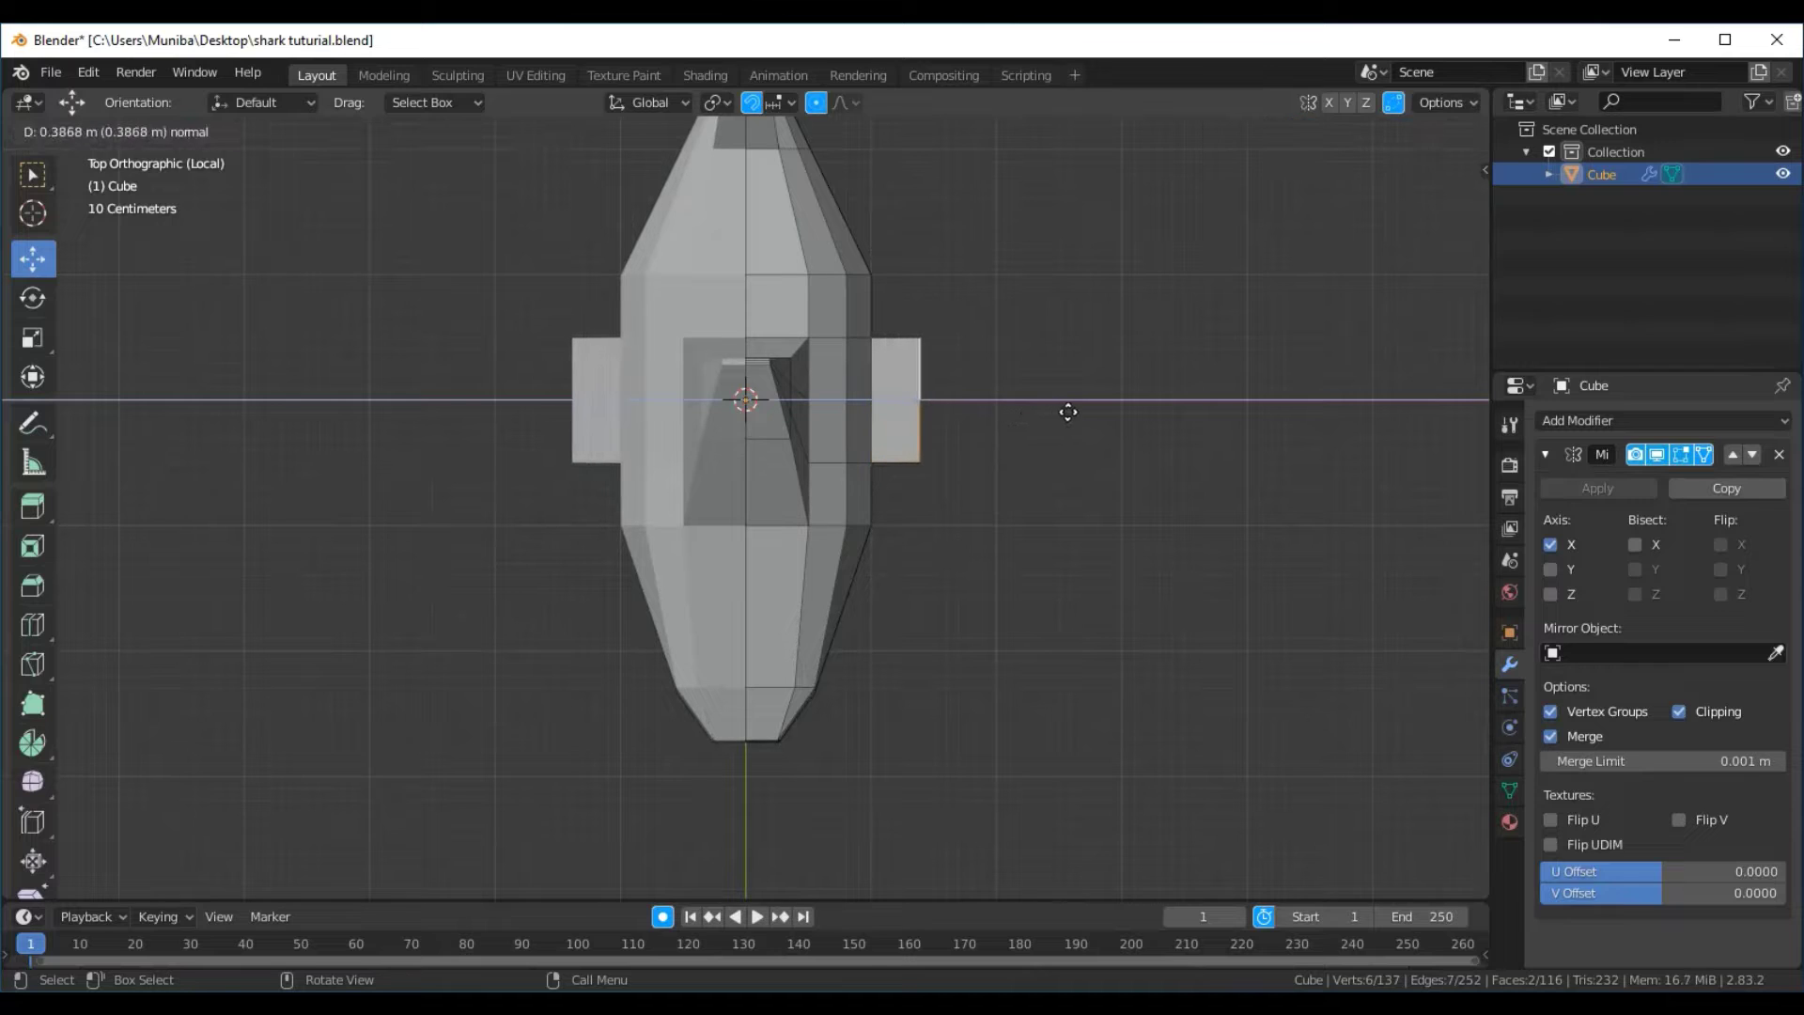
pyautogui.click(1077, 411)
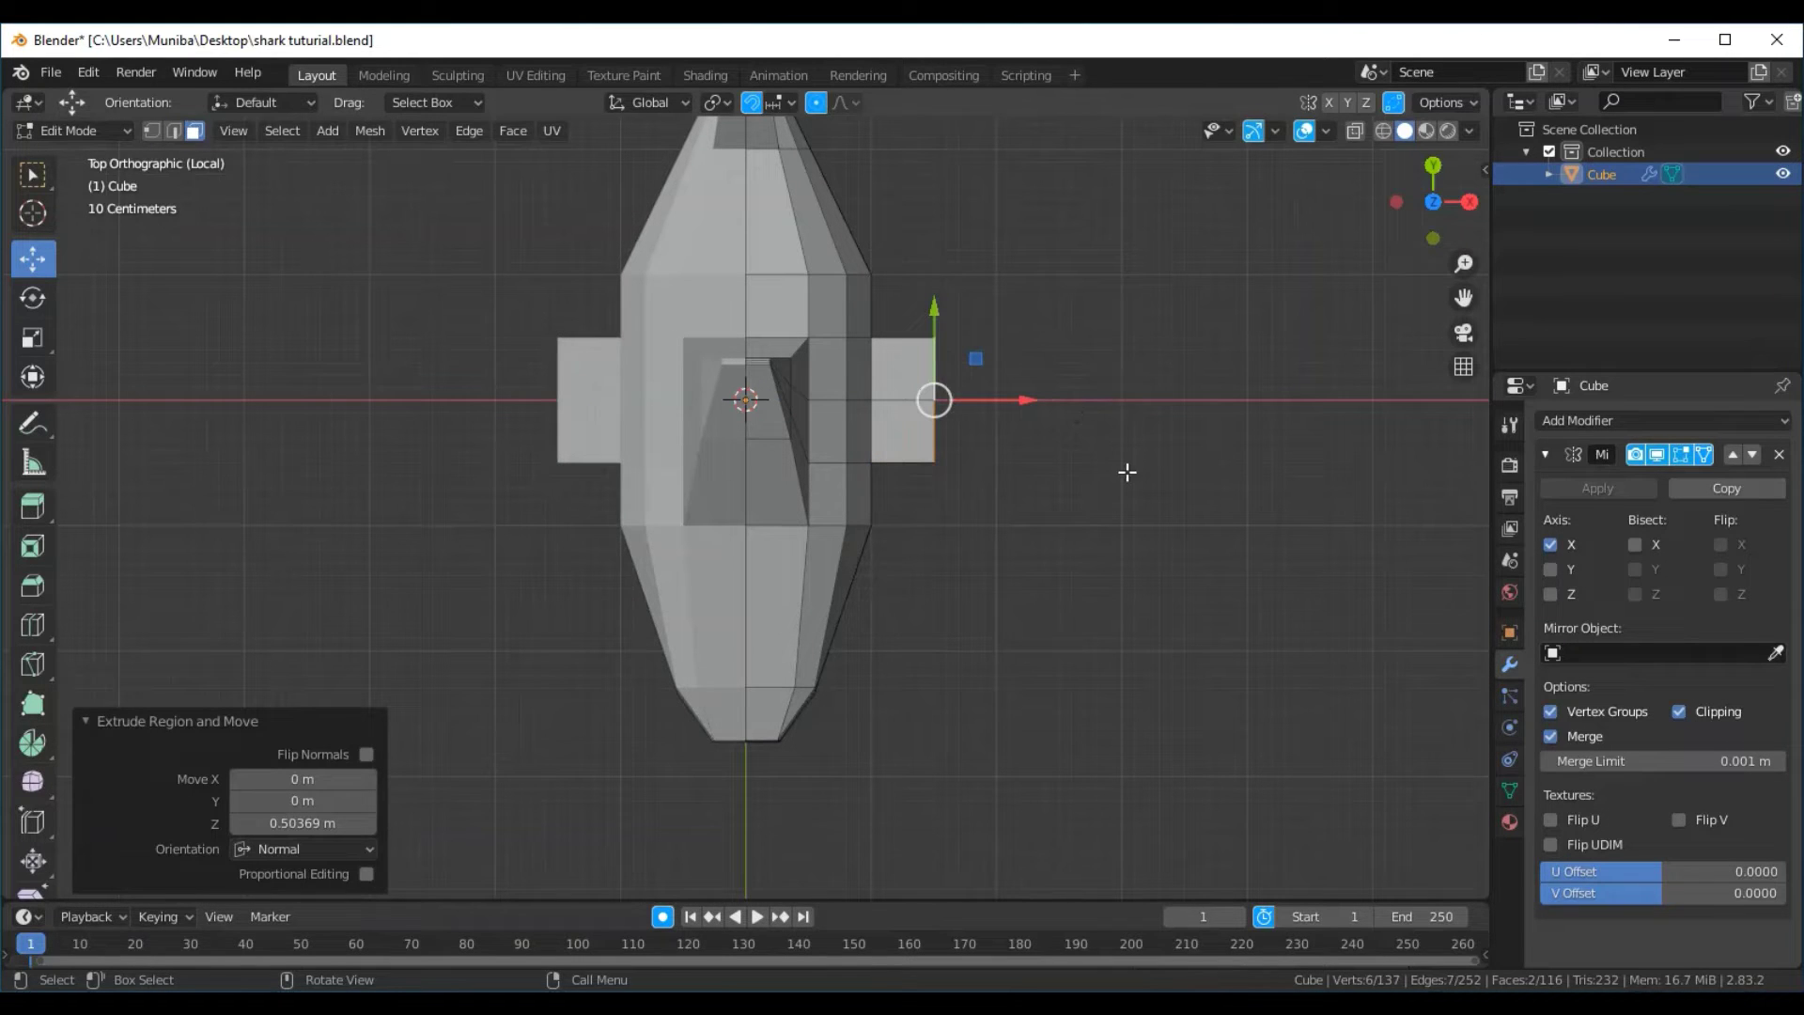
pyautogui.press('s')
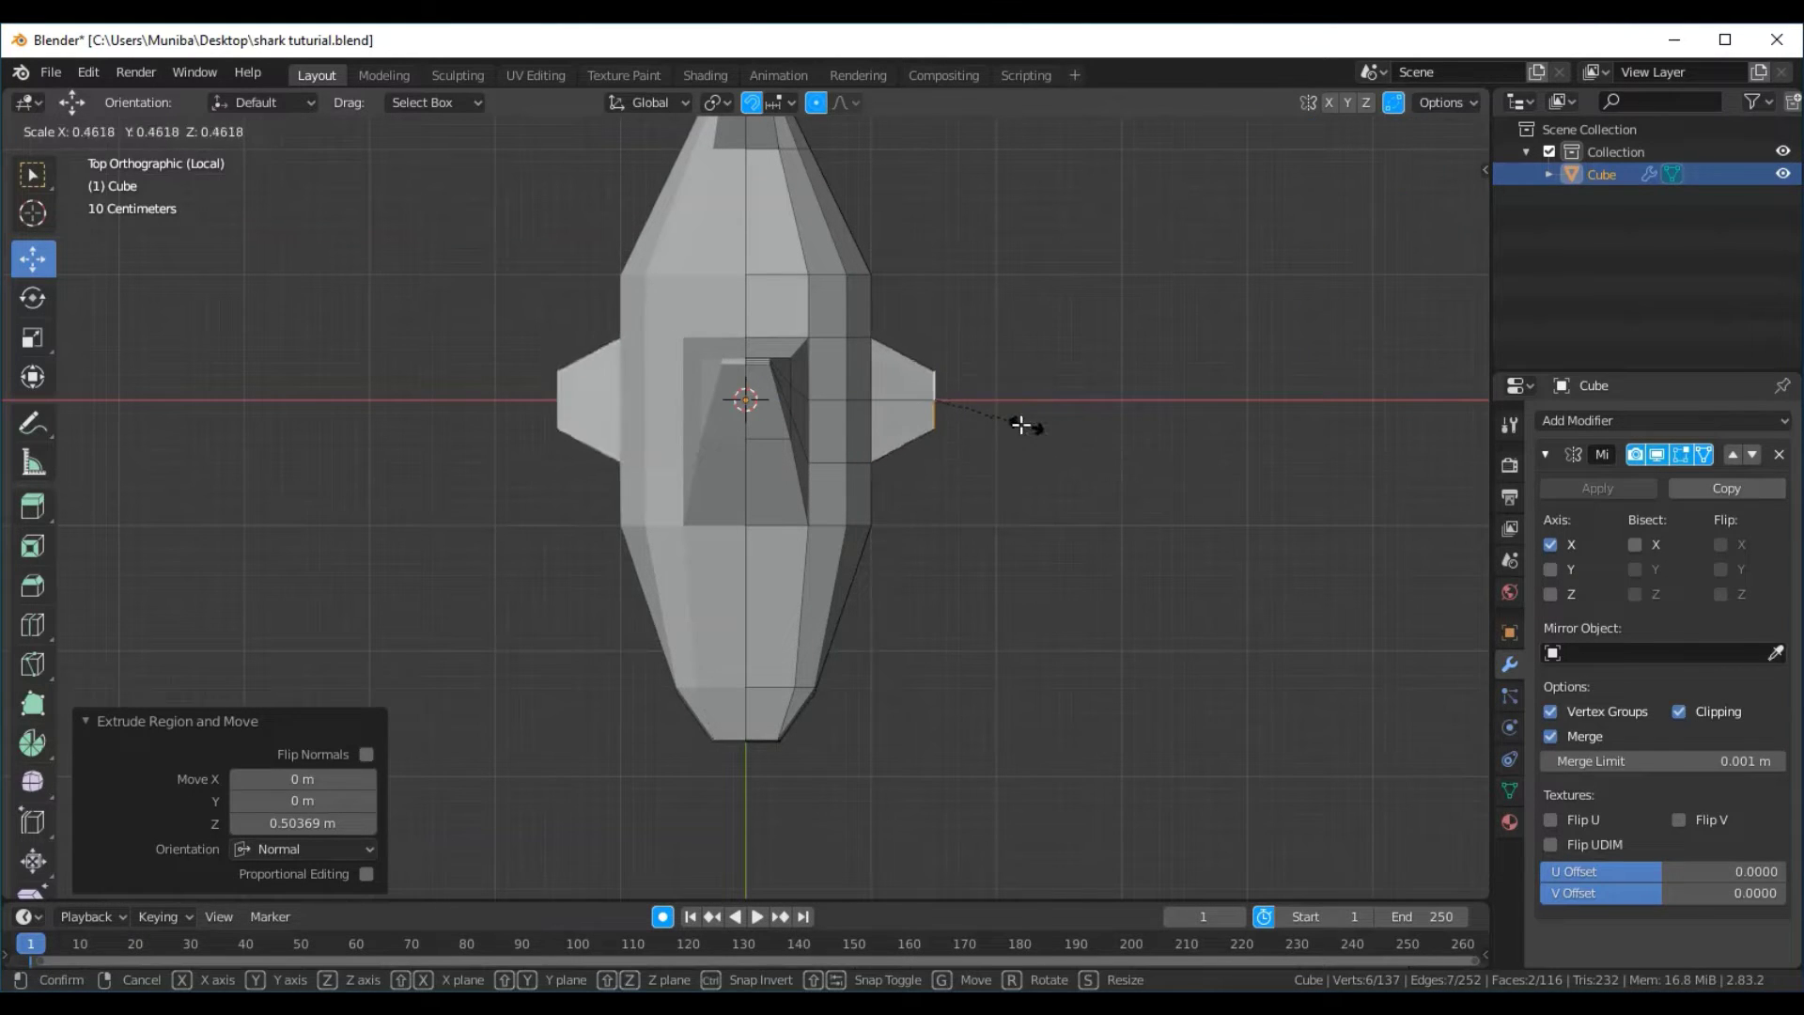
pyautogui.click(1013, 423)
pyautogui.moveTo(933, 310); pyautogui.dragTo(931, 268)
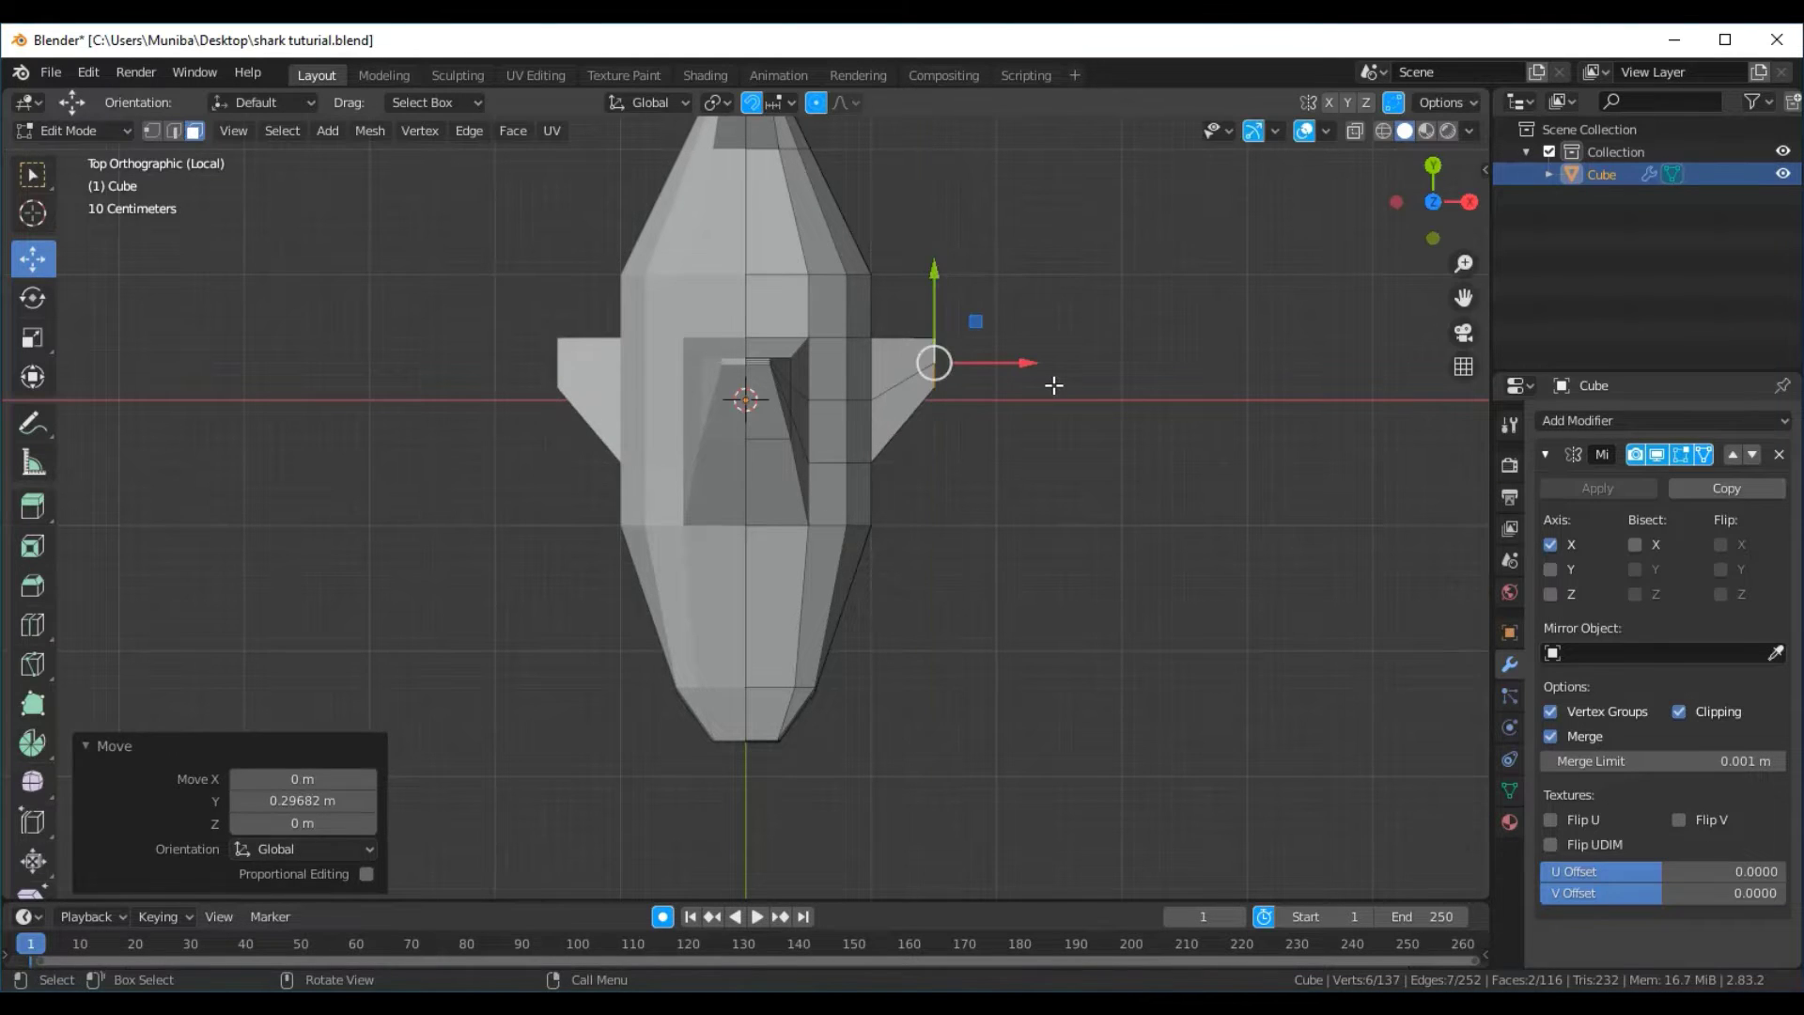
# Extrude the side fin 0.34179 m further, taper it to 0.118, and sweep the tip 0.30581 m back on Y
pyautogui.press('e')
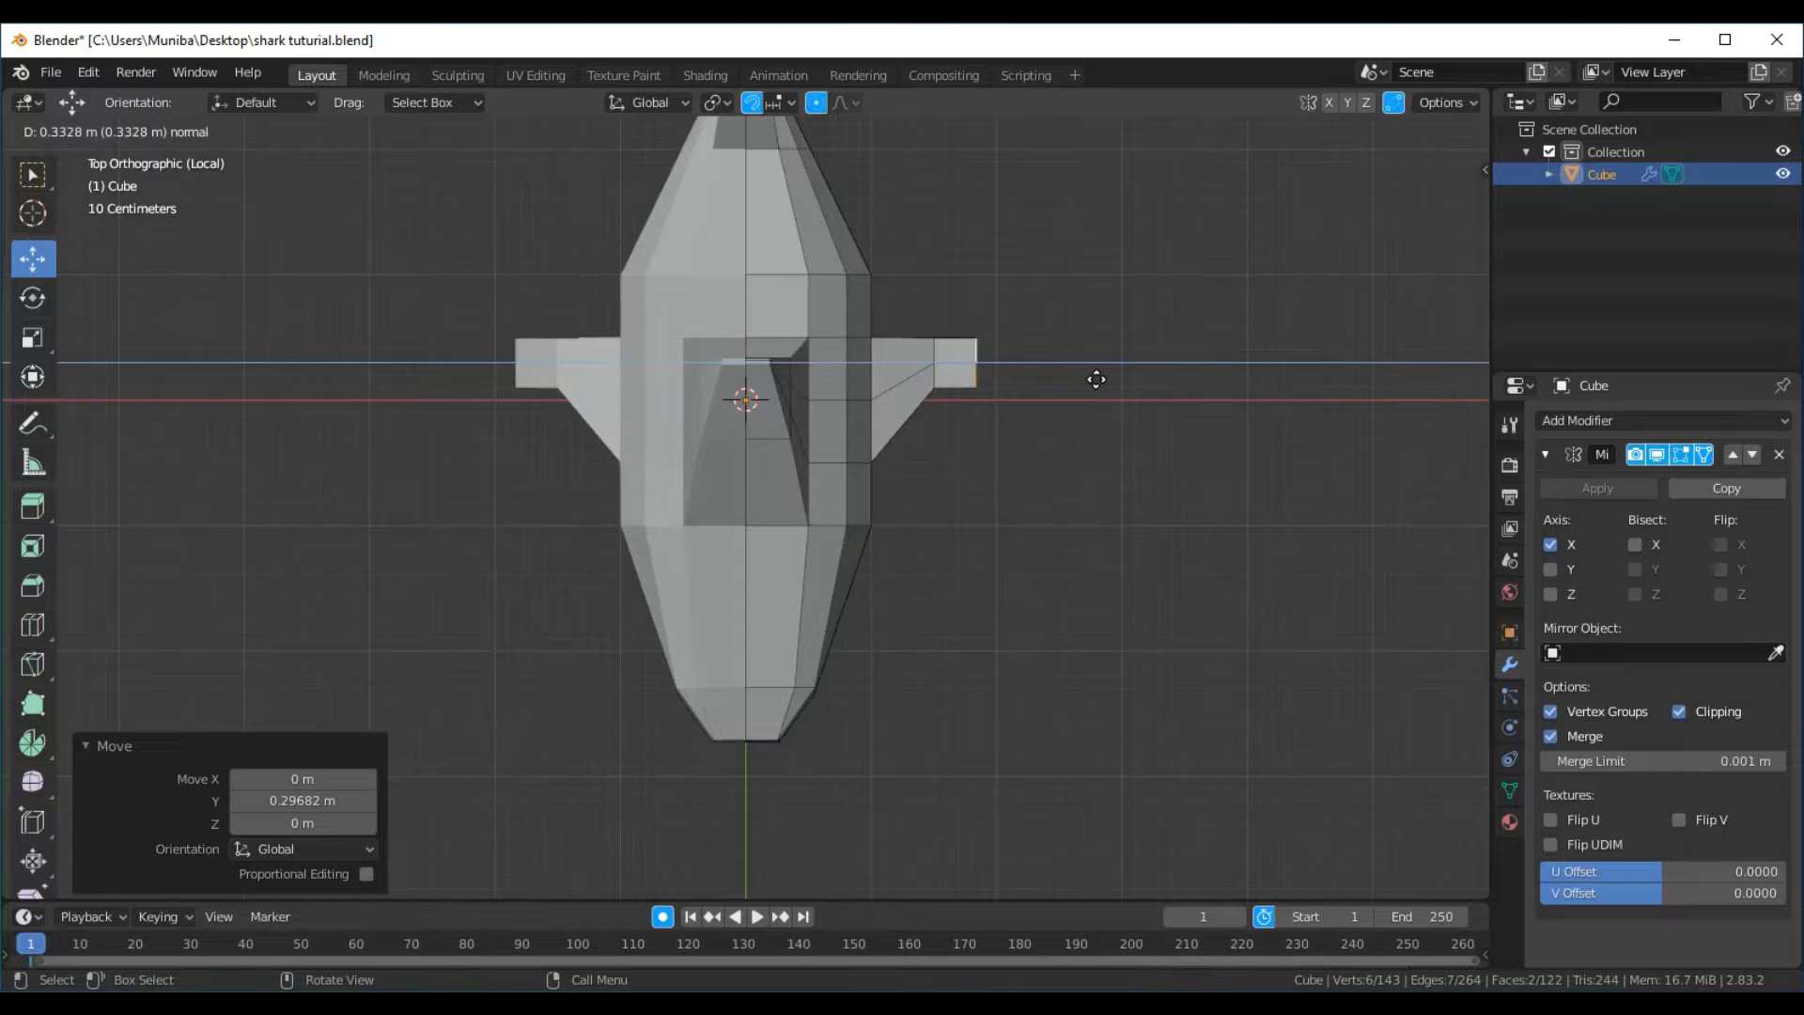
pyautogui.click(1097, 380)
pyautogui.press('s')
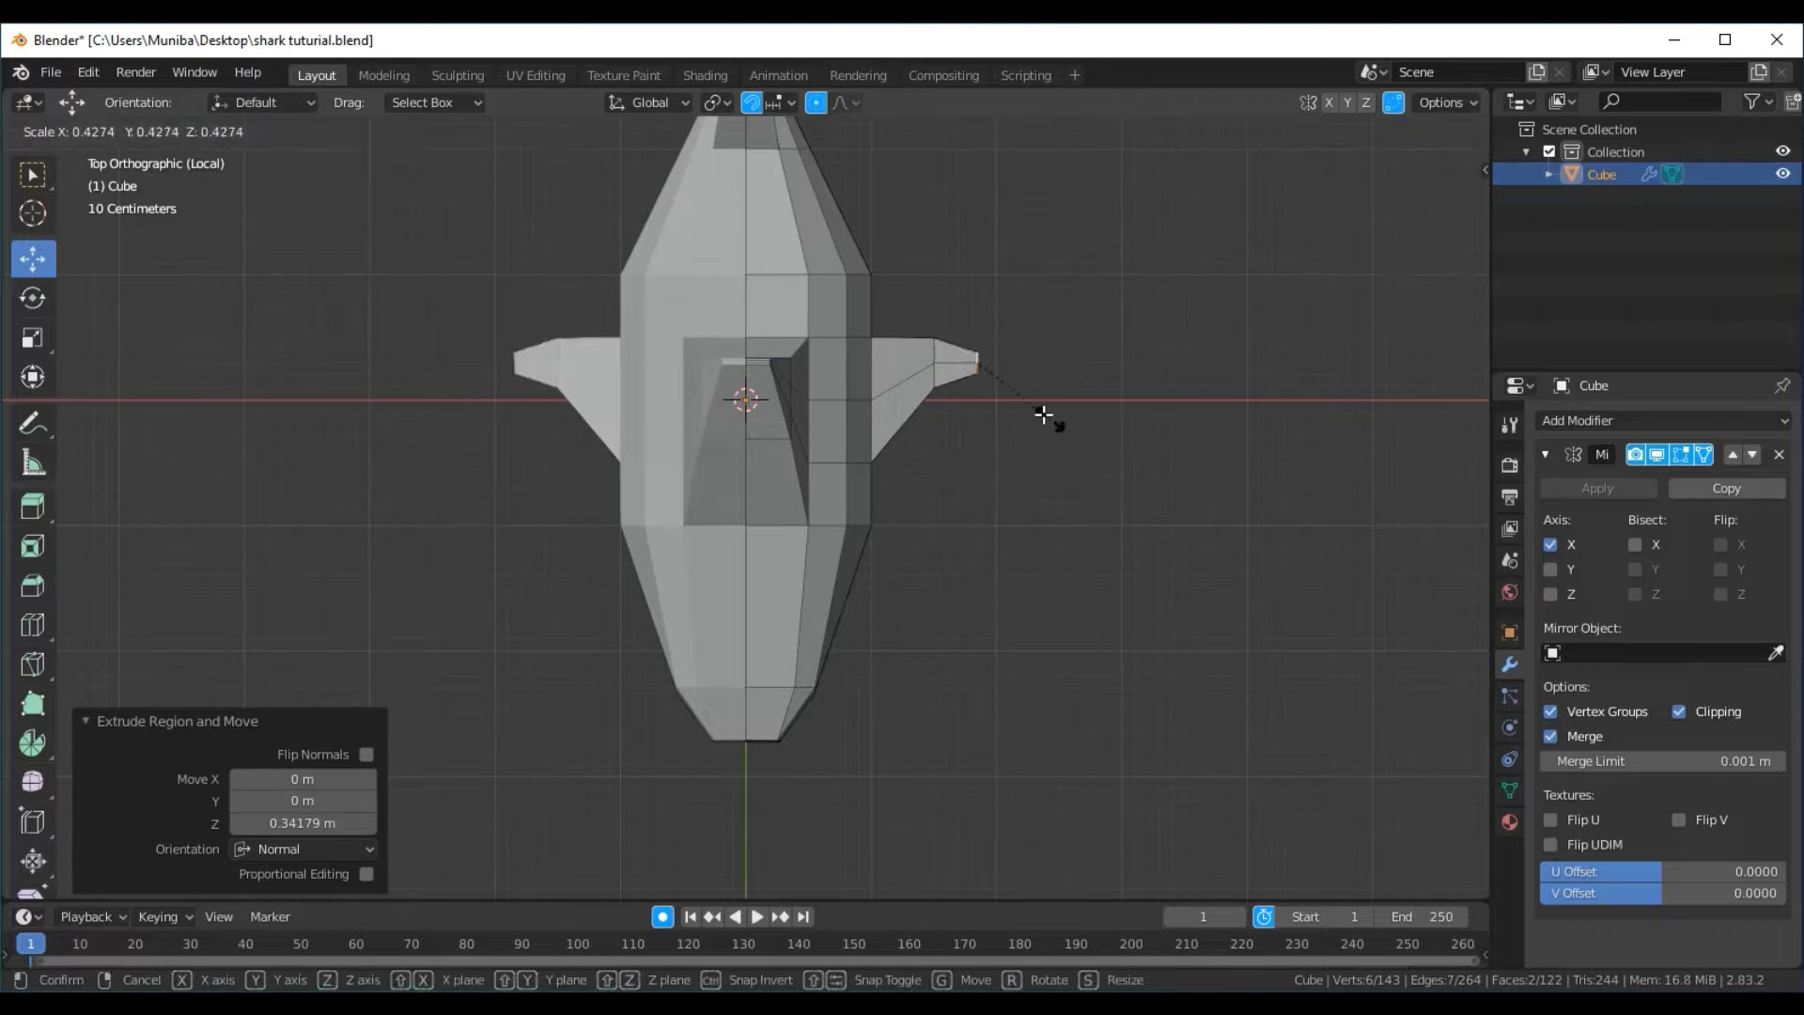
pyautogui.click(1002, 377)
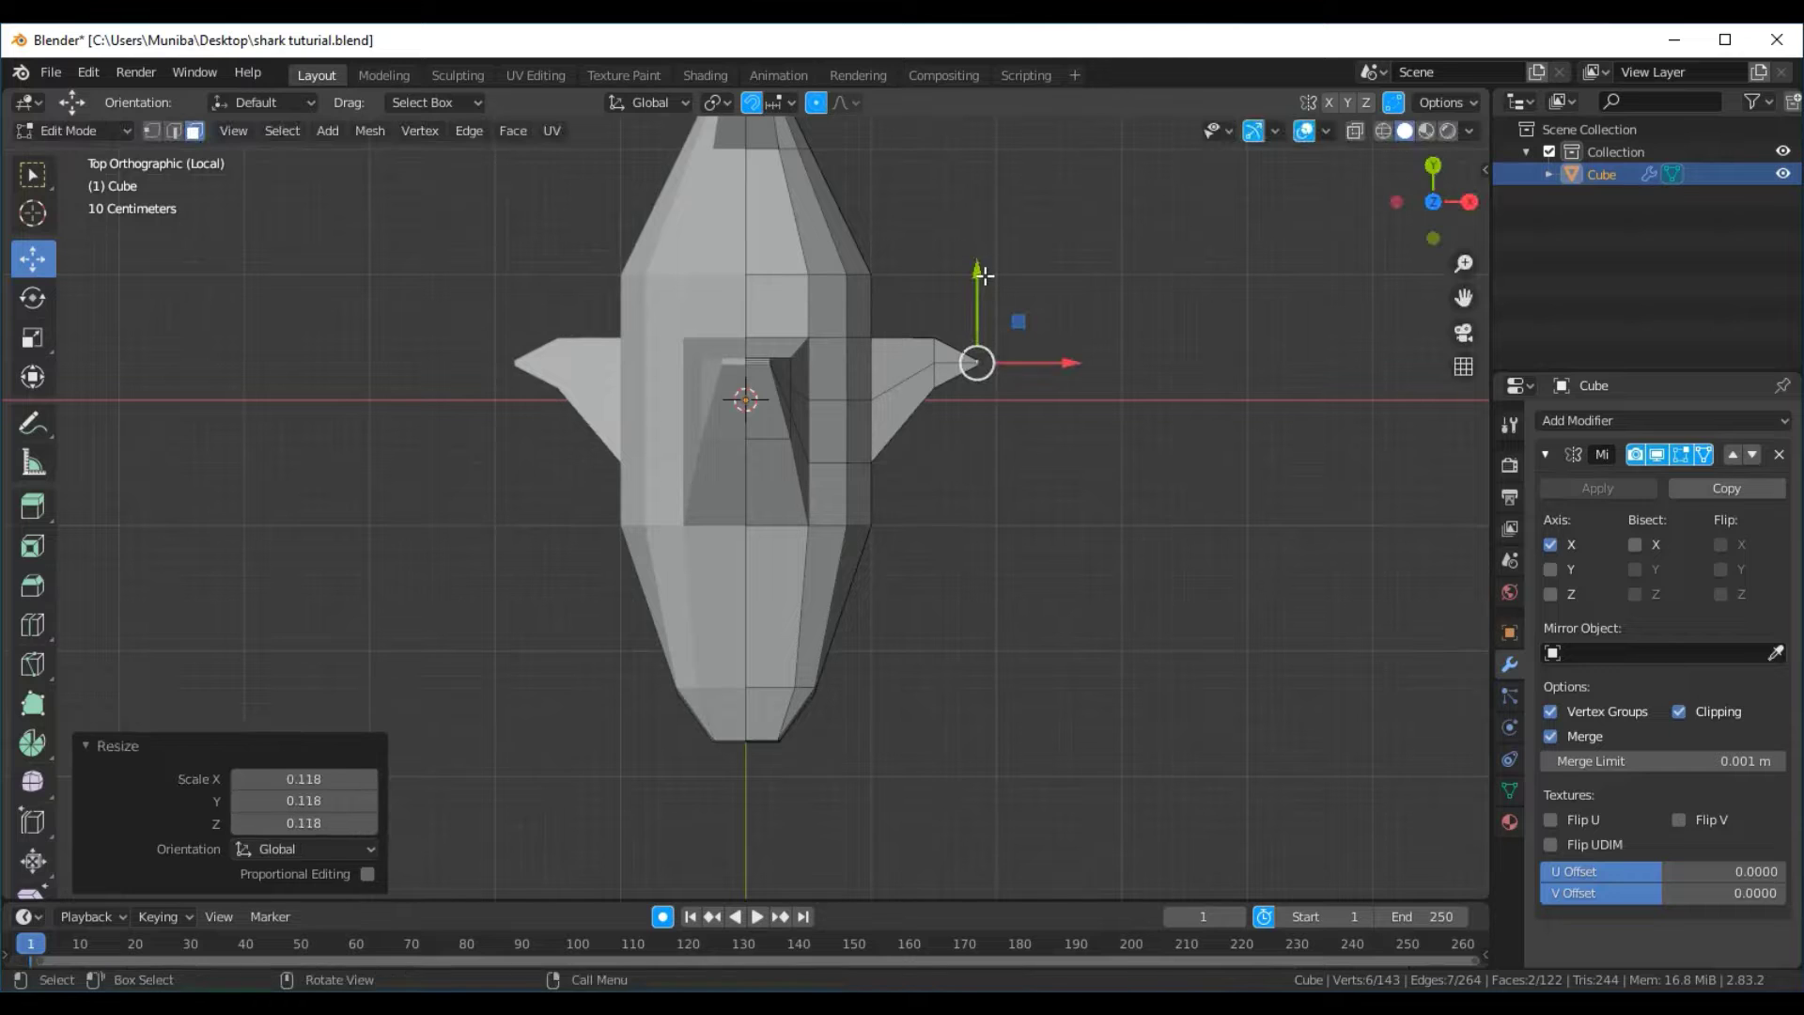
pyautogui.moveTo(983, 275); pyautogui.dragTo(968, 225)
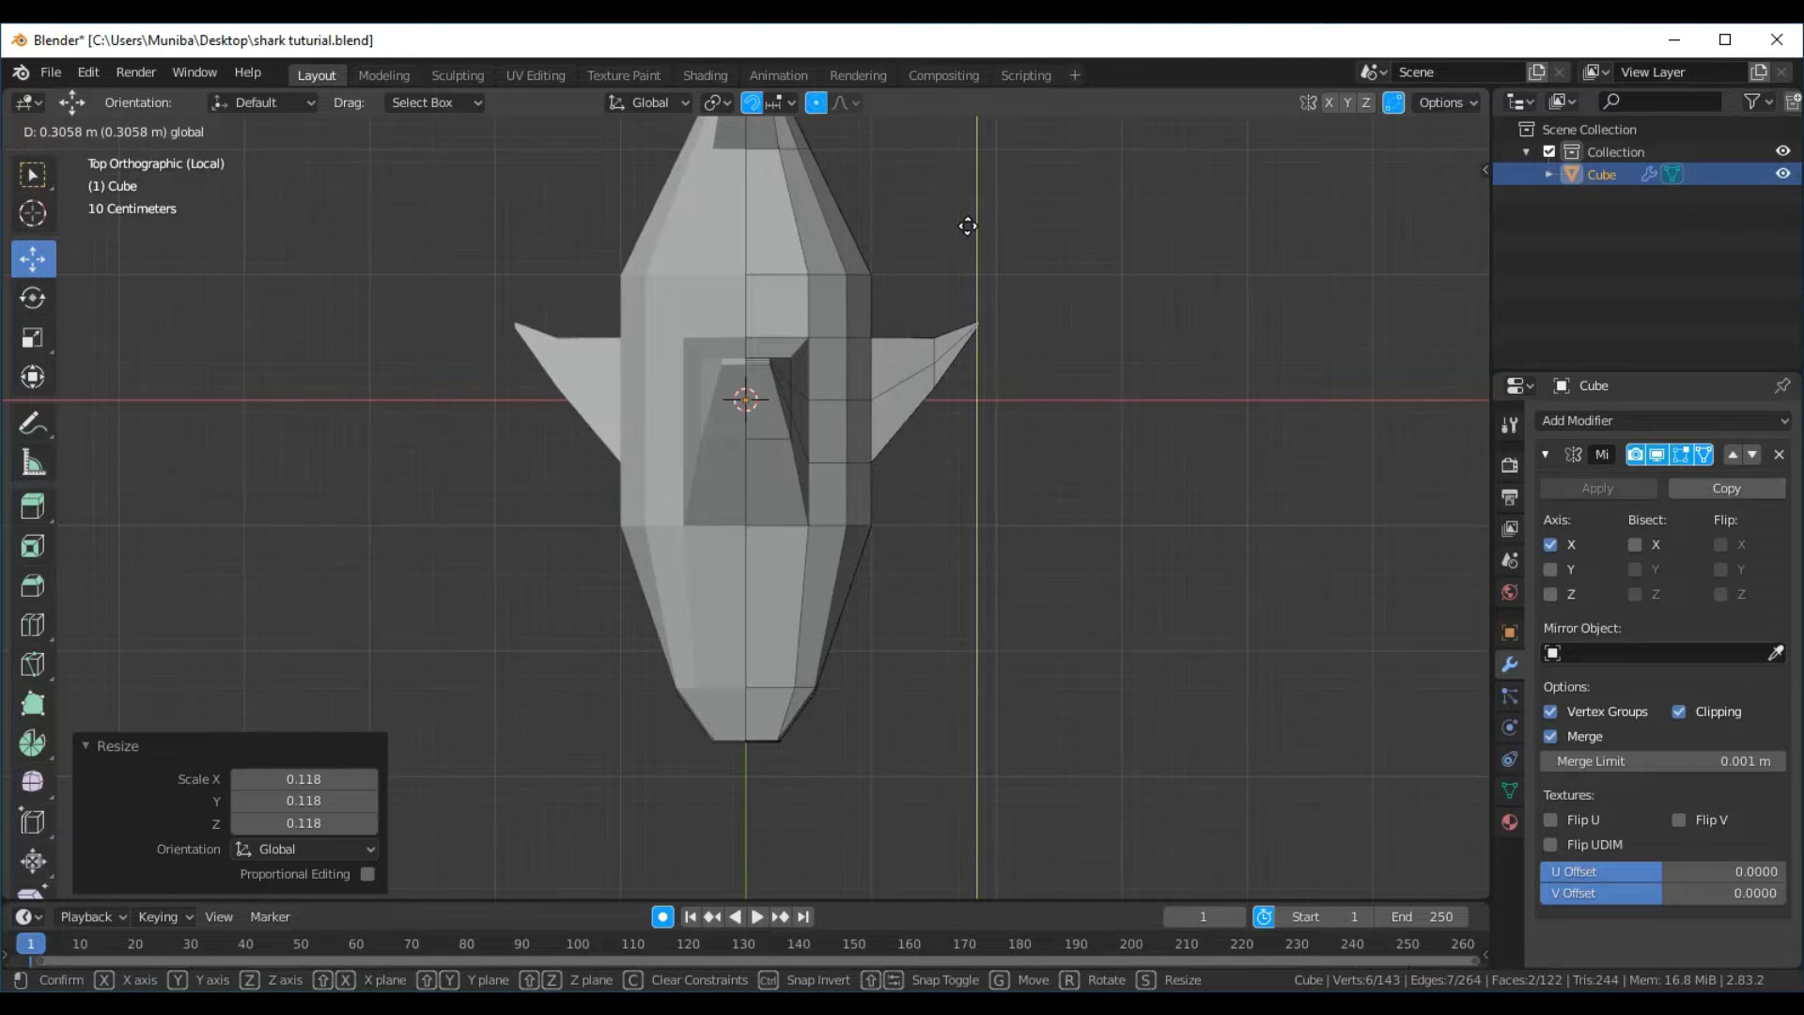
pyautogui.moveTo(1075, 532)
pyautogui.mouseDown(button='middle')
pyautogui.moveTo(1041, 308)
pyautogui.moveTo(1107, 314)
pyautogui.moveTo(1136, 455)
pyautogui.moveTo(1087, 551)
pyautogui.moveTo(913, 584)
pyautogui.moveTo(692, 317)
pyautogui.moveTo(596, 363)
pyautogui.moveTo(551, 411)
pyautogui.mouseUp(button='middle')
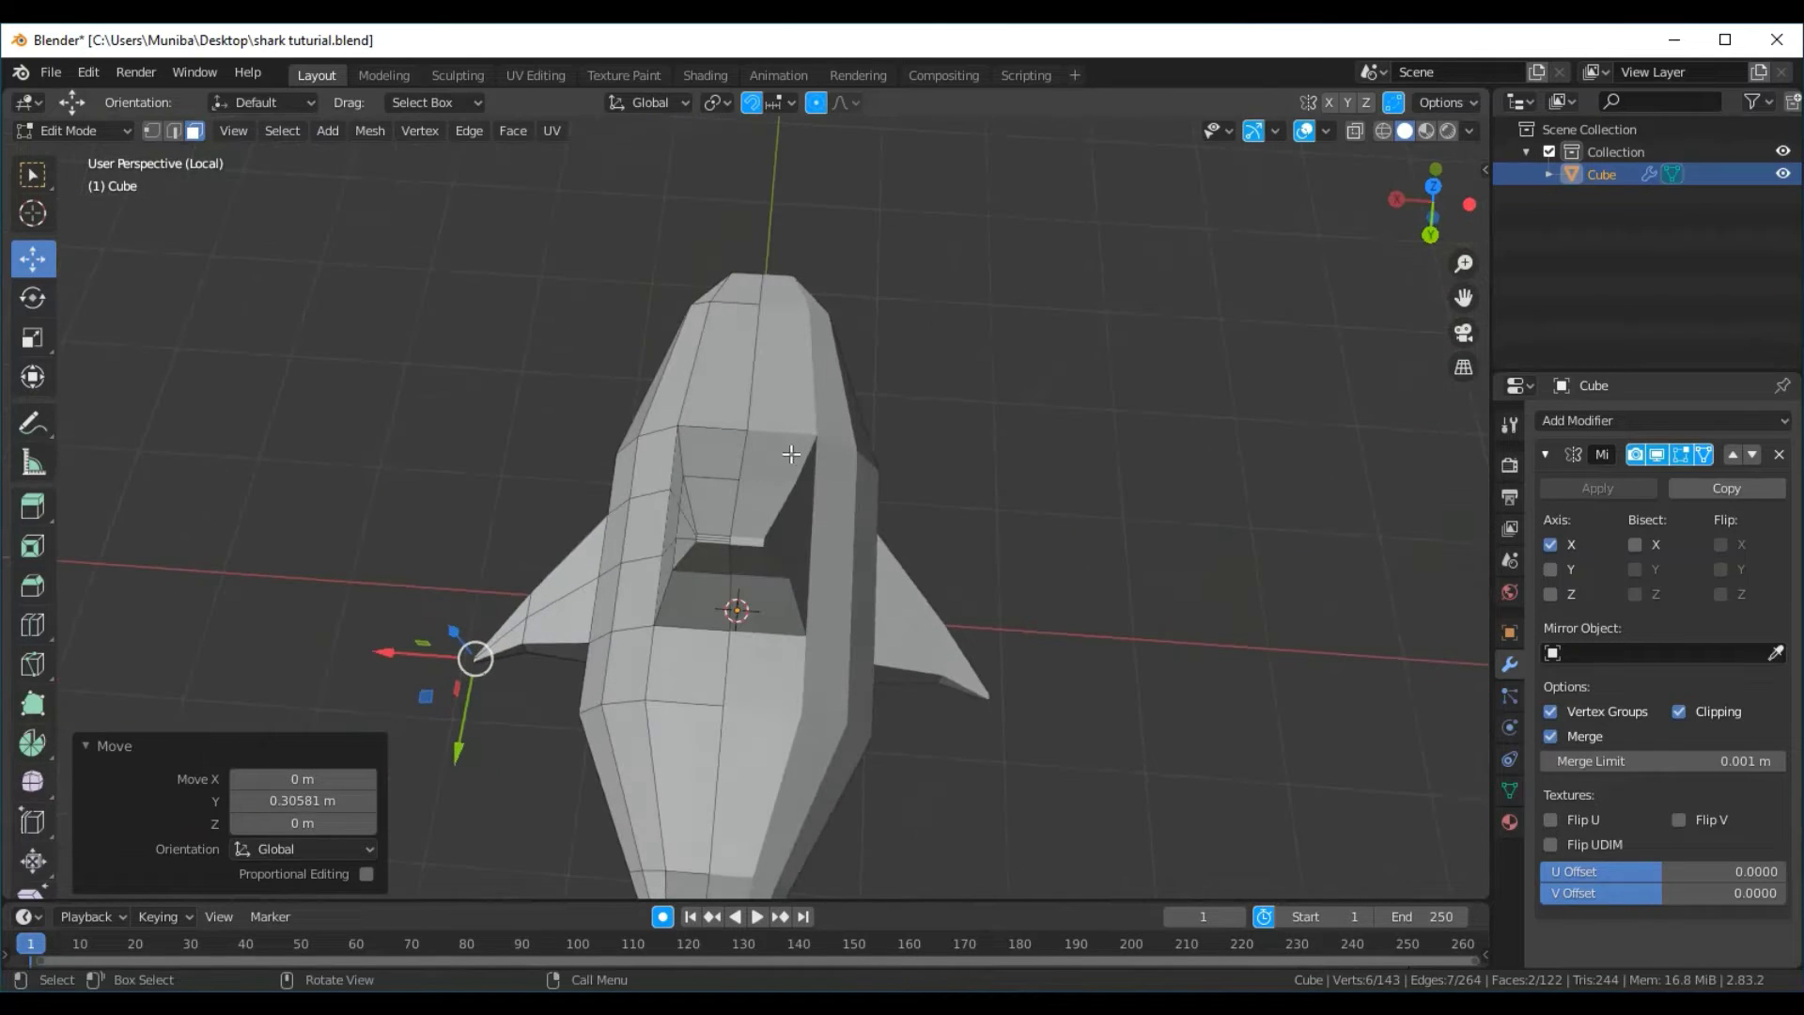
# Zoom in and box-select the thin strip of faces at the opening's edge
pyautogui.scroll(2, 799, 453)
pyautogui.scroll(2, 803, 452)
pyautogui.scroll(3, 807, 451)
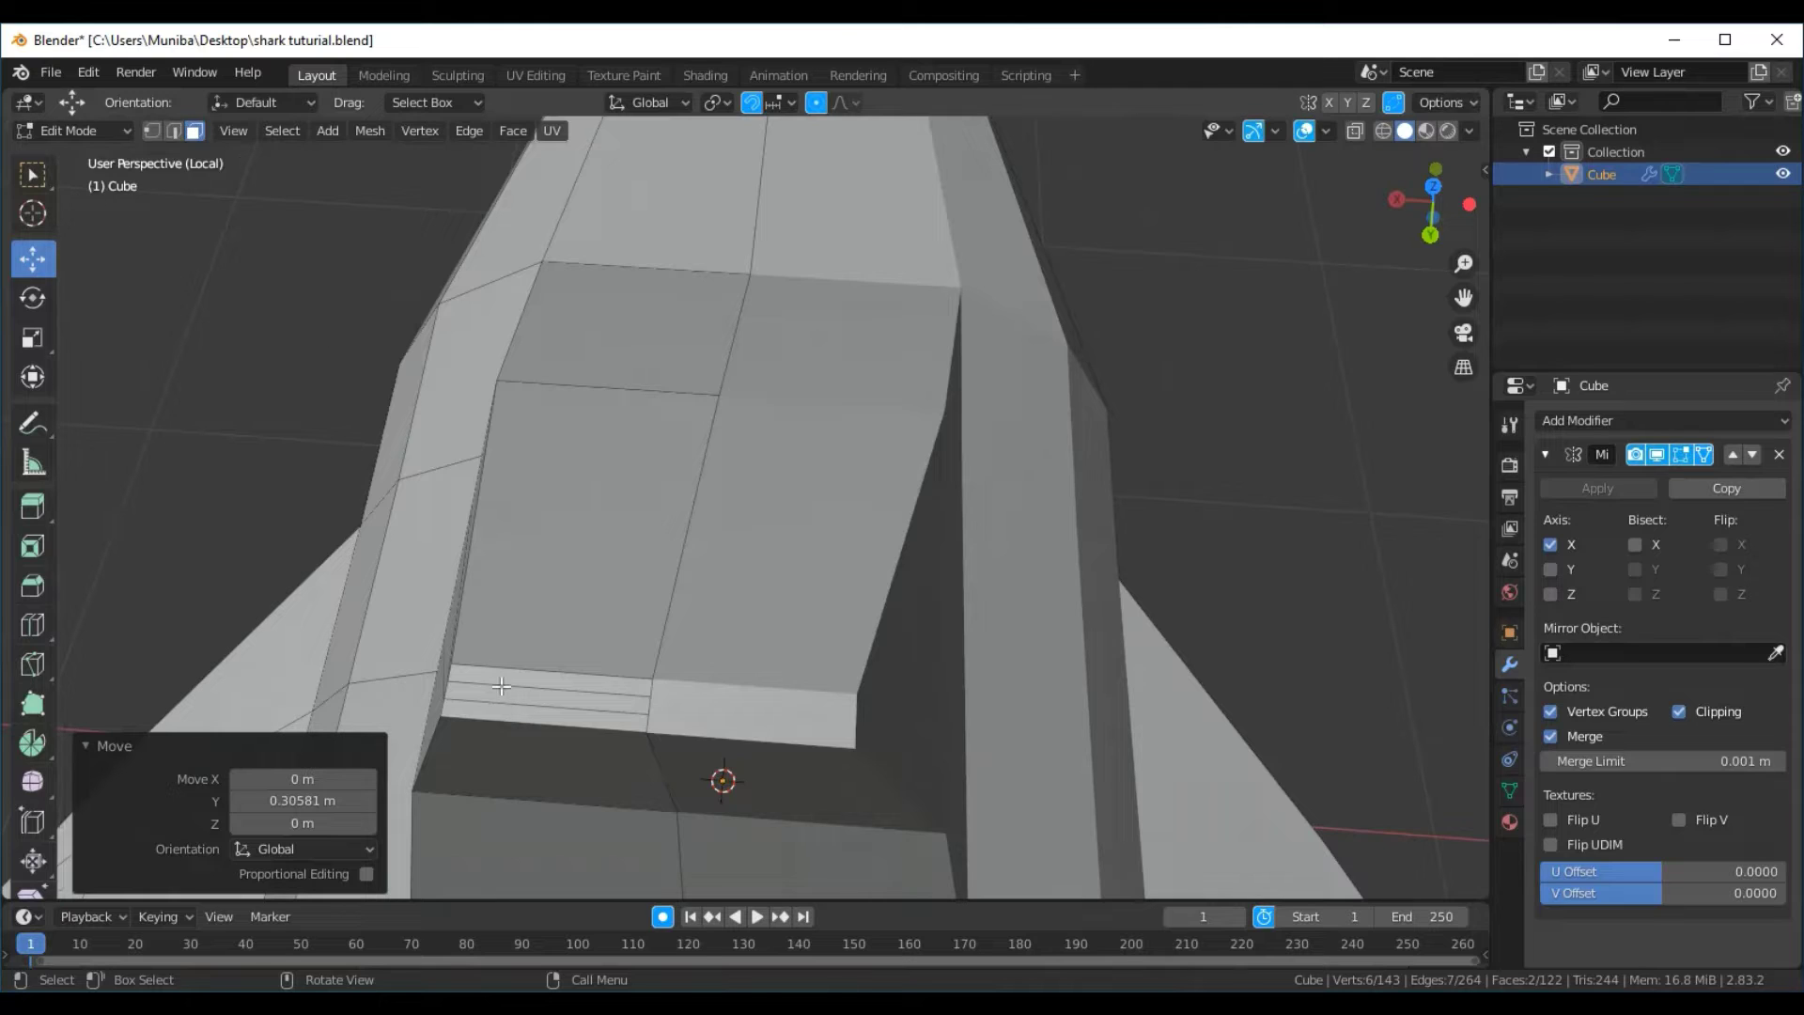
pyautogui.press('b')
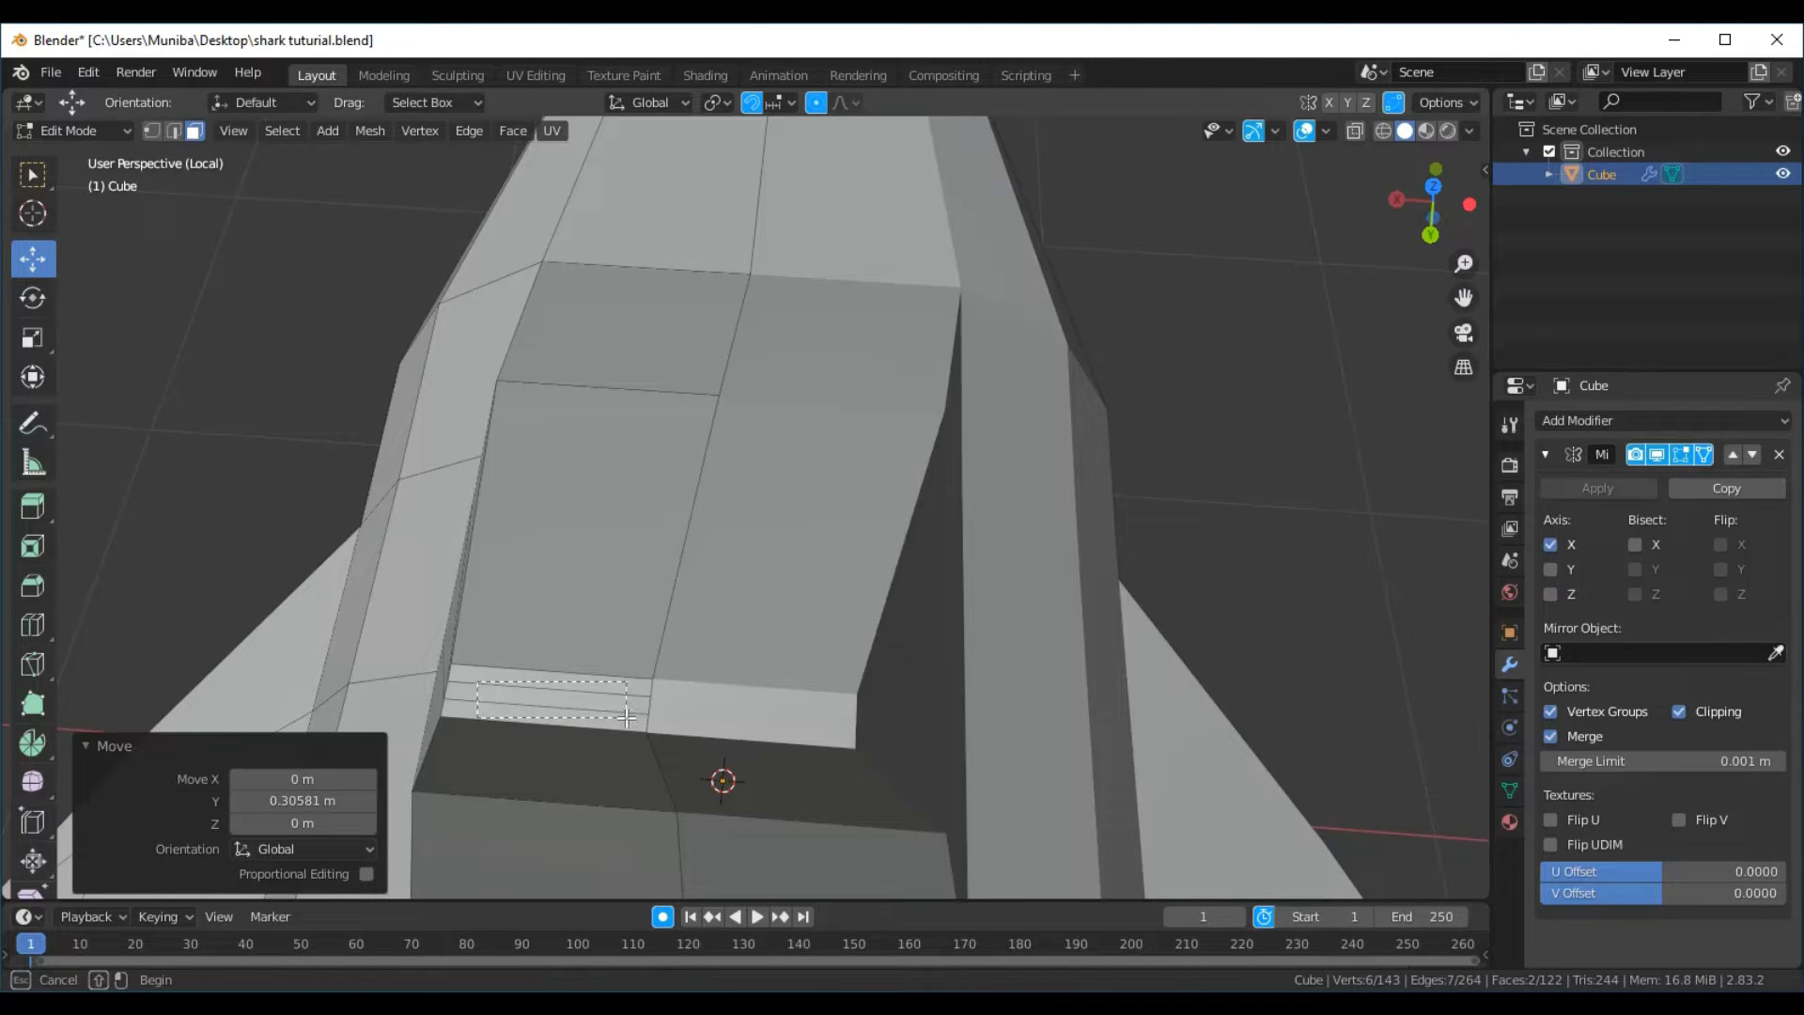
pyautogui.moveTo(628, 714); pyautogui.dragTo(625, 716)
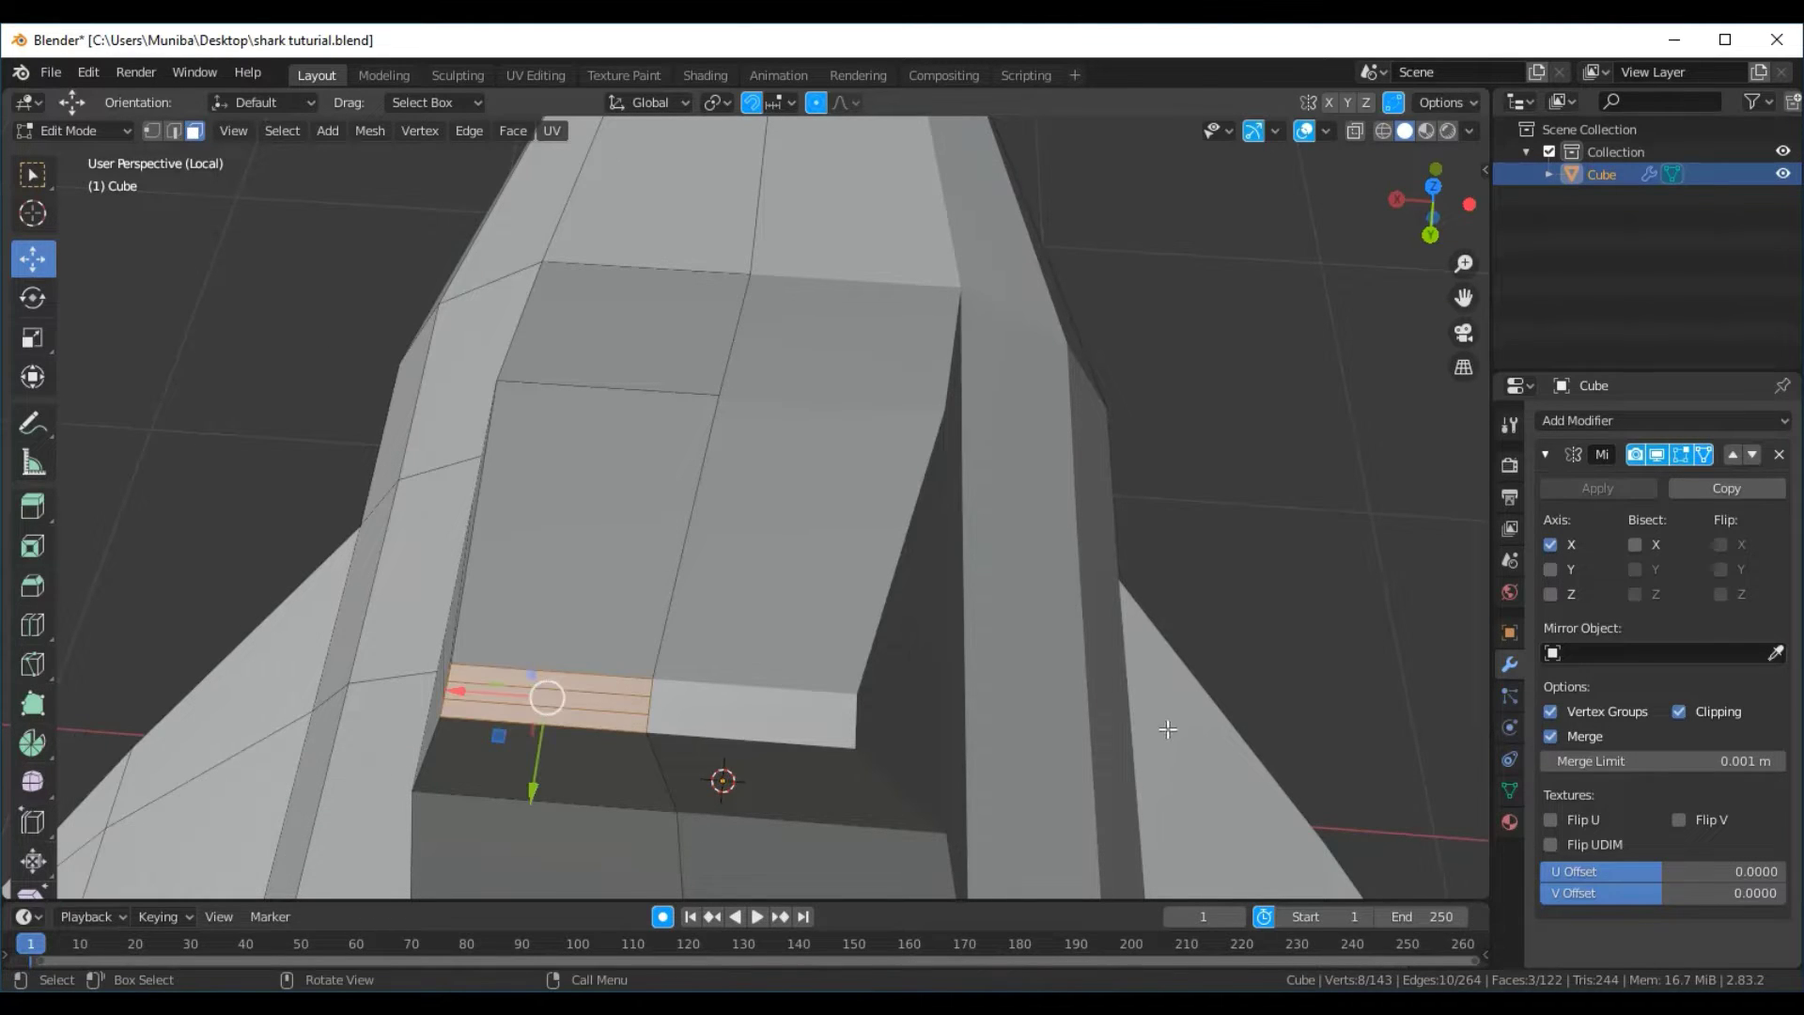
# Scale the strip along X repeatedly until it is squeezed to 0.032
pyautogui.press('s')
pyautogui.press('x')
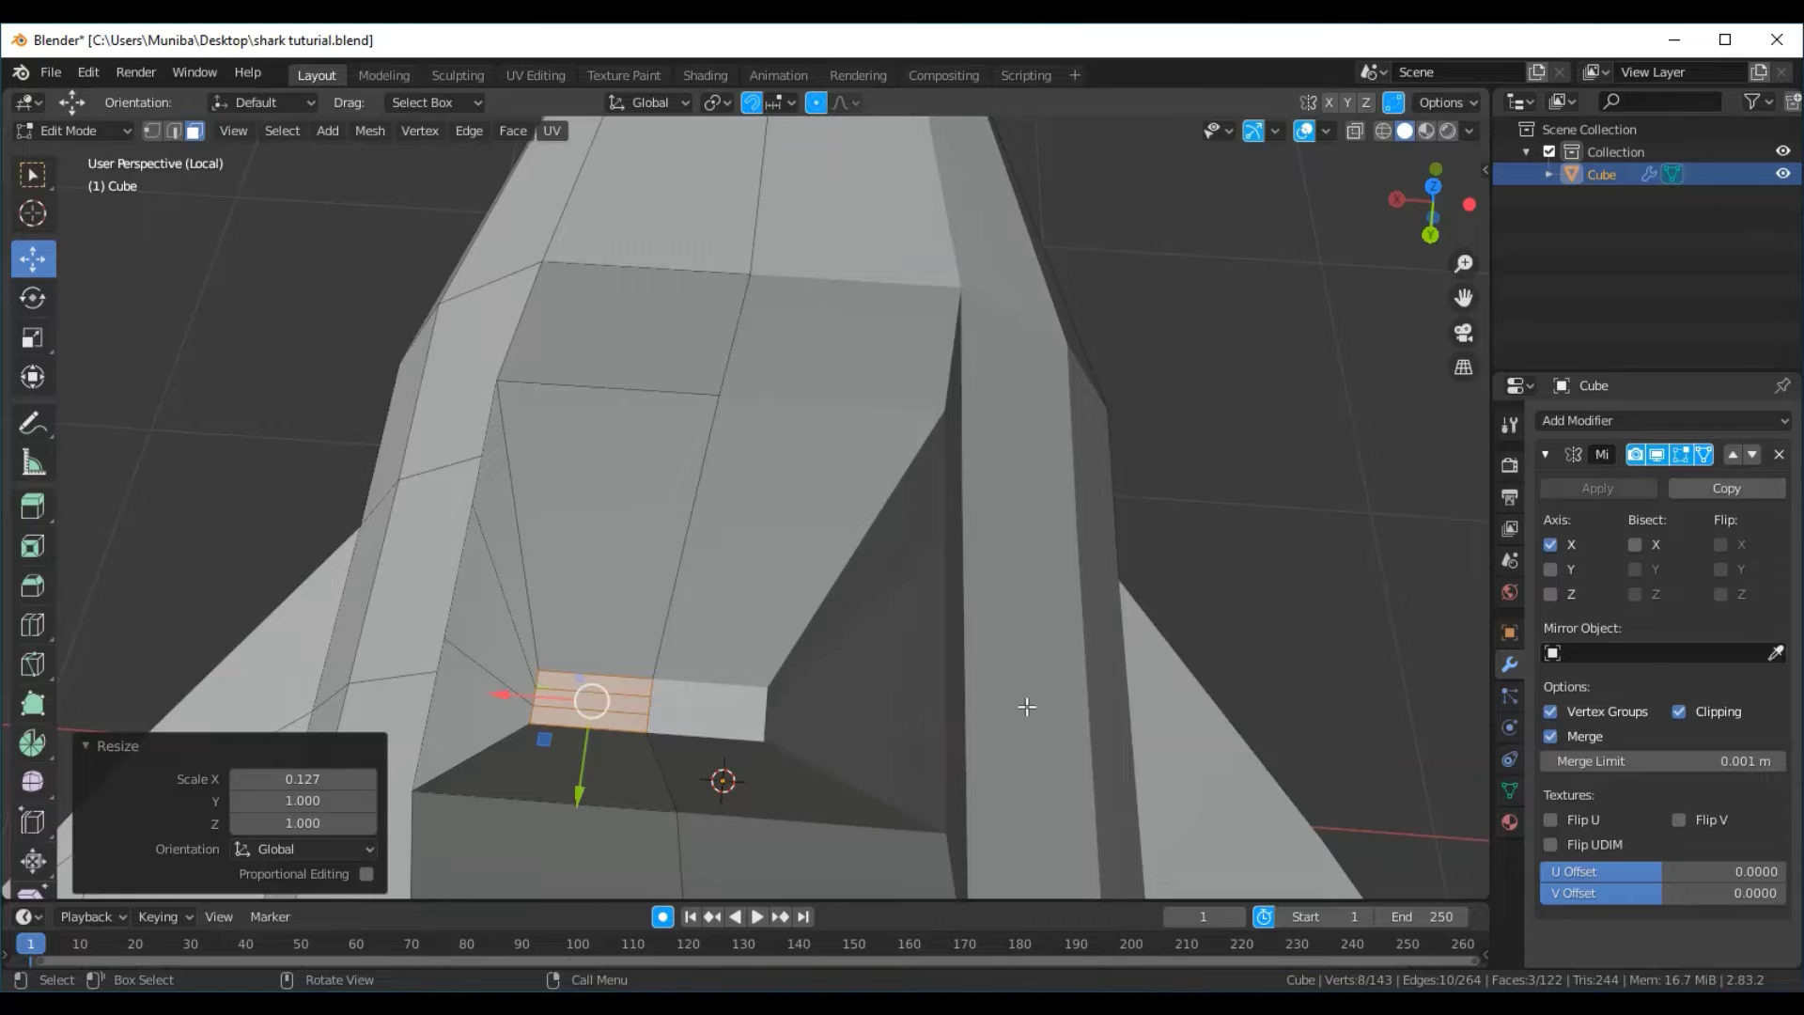
pyautogui.press('s')
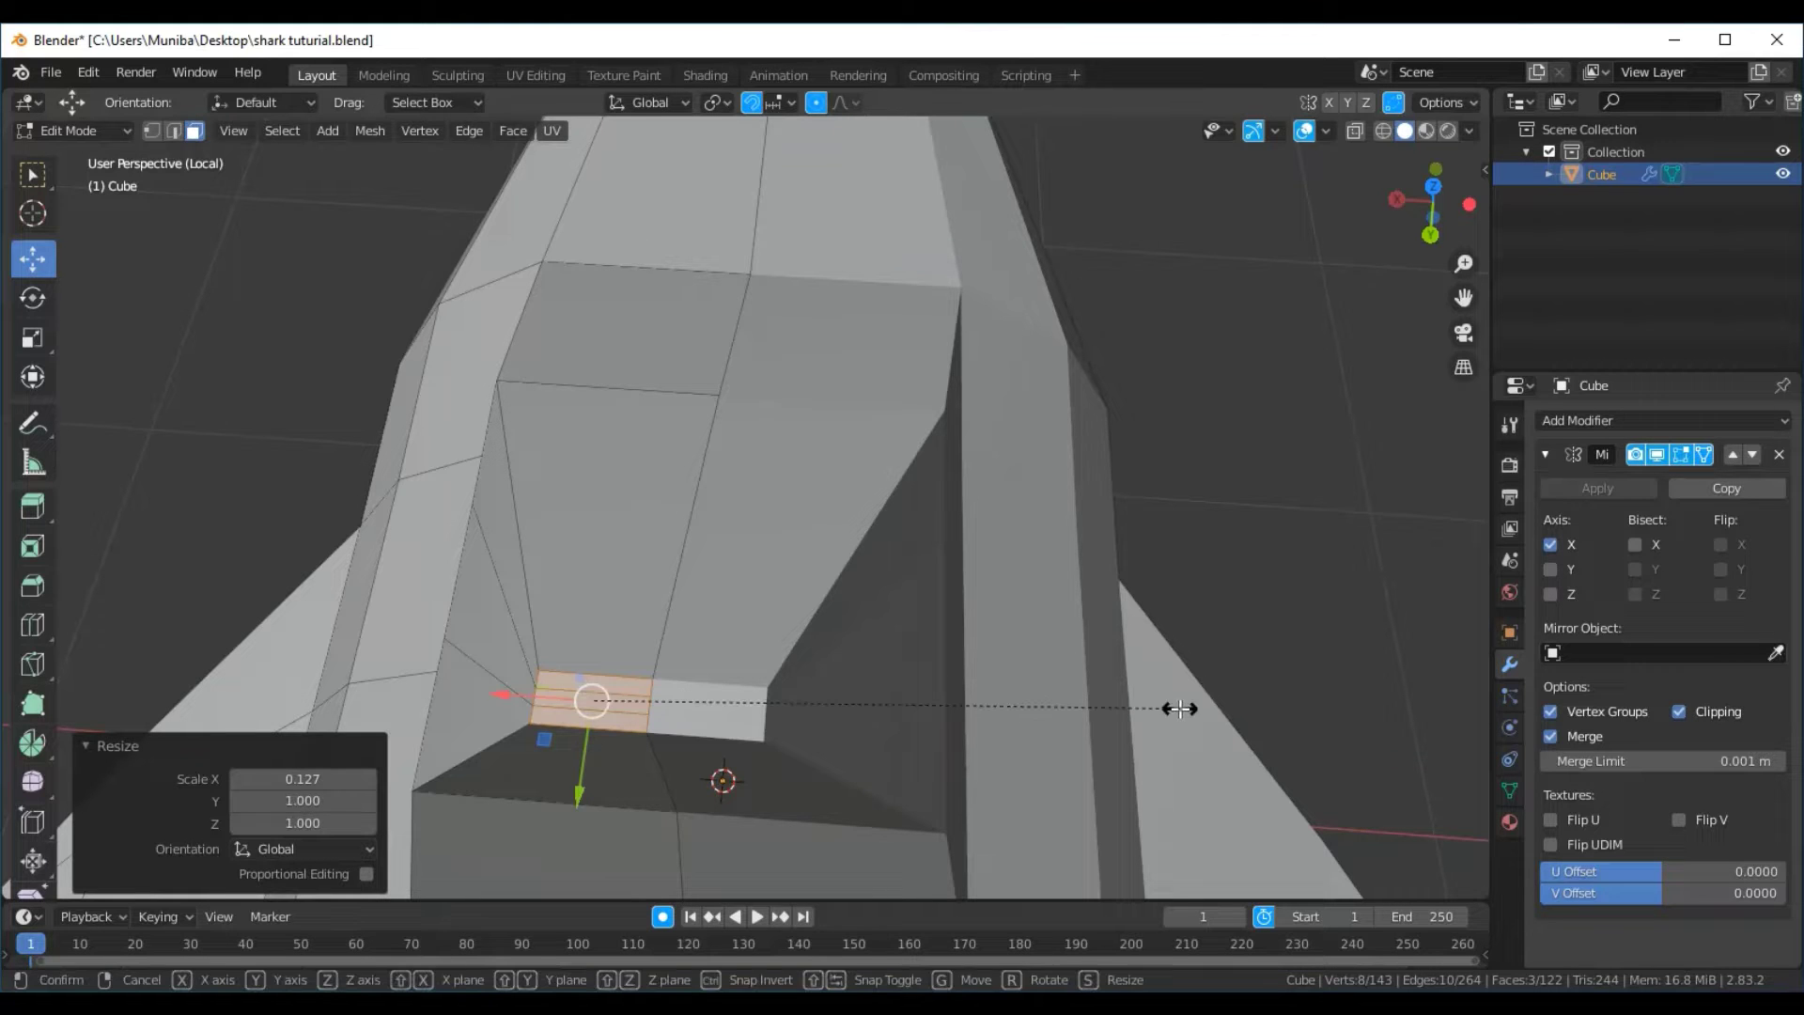
pyautogui.press('x')
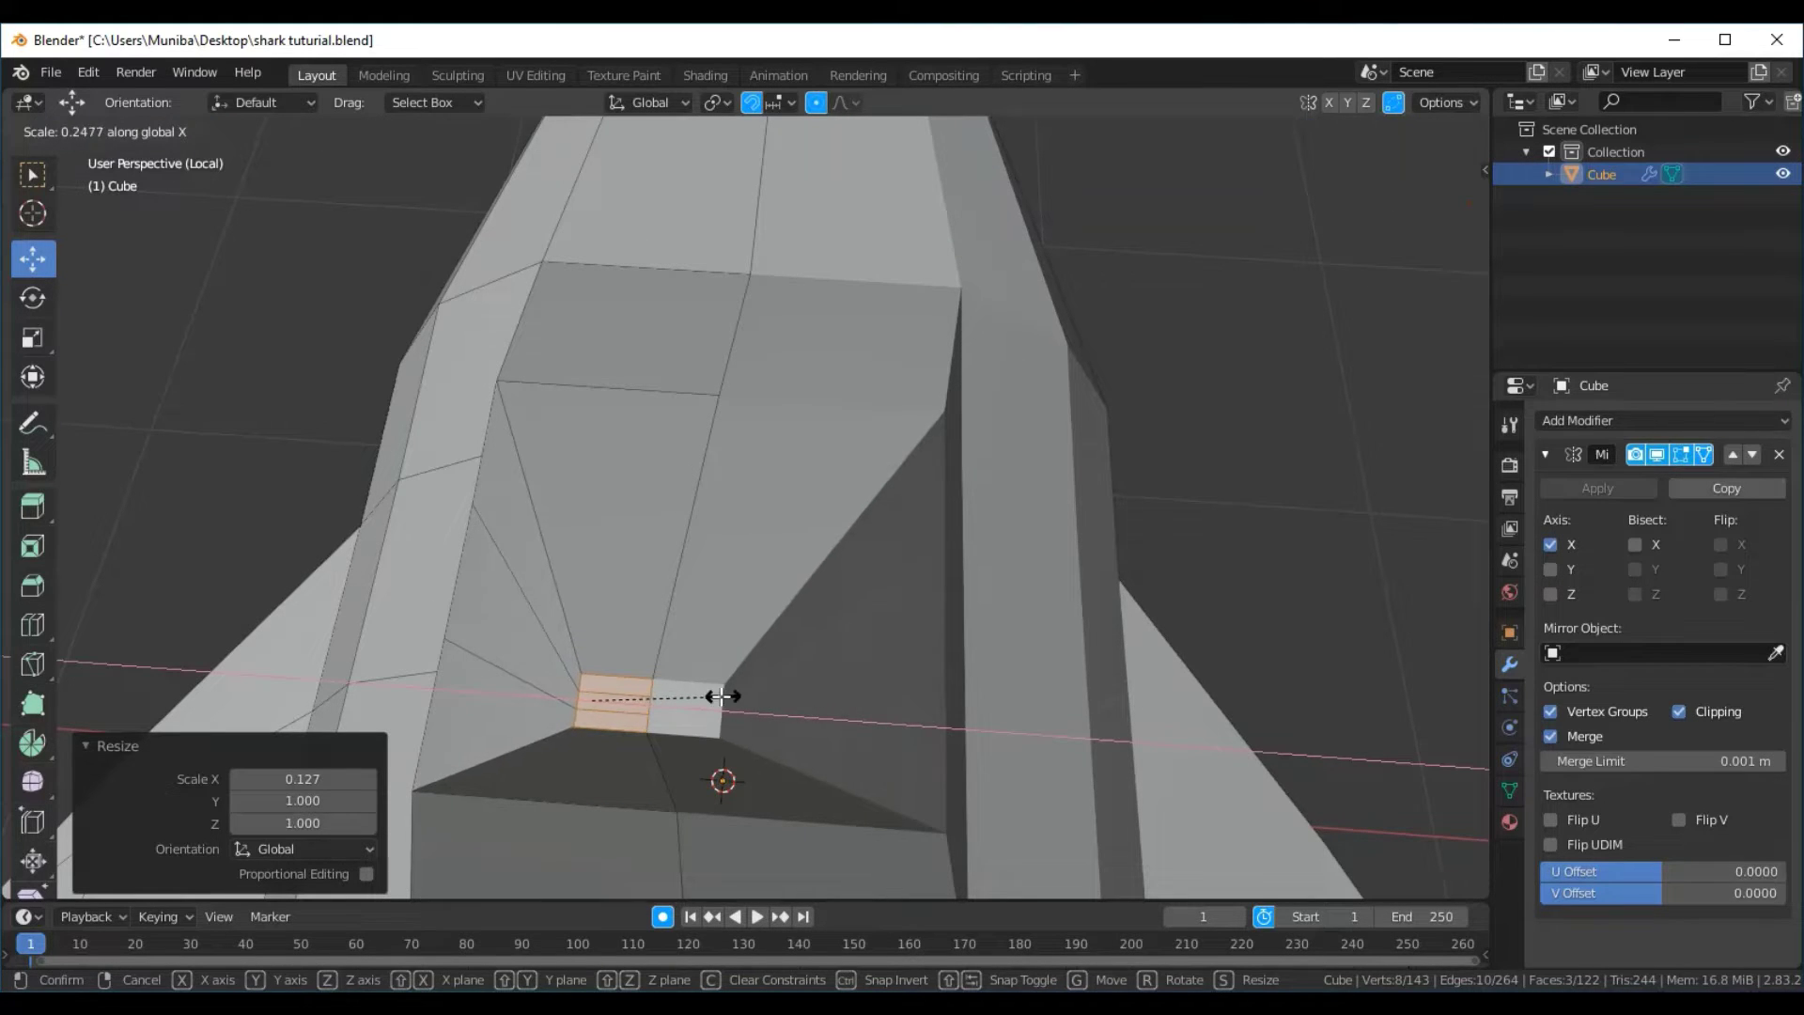
pyautogui.click(657, 697)
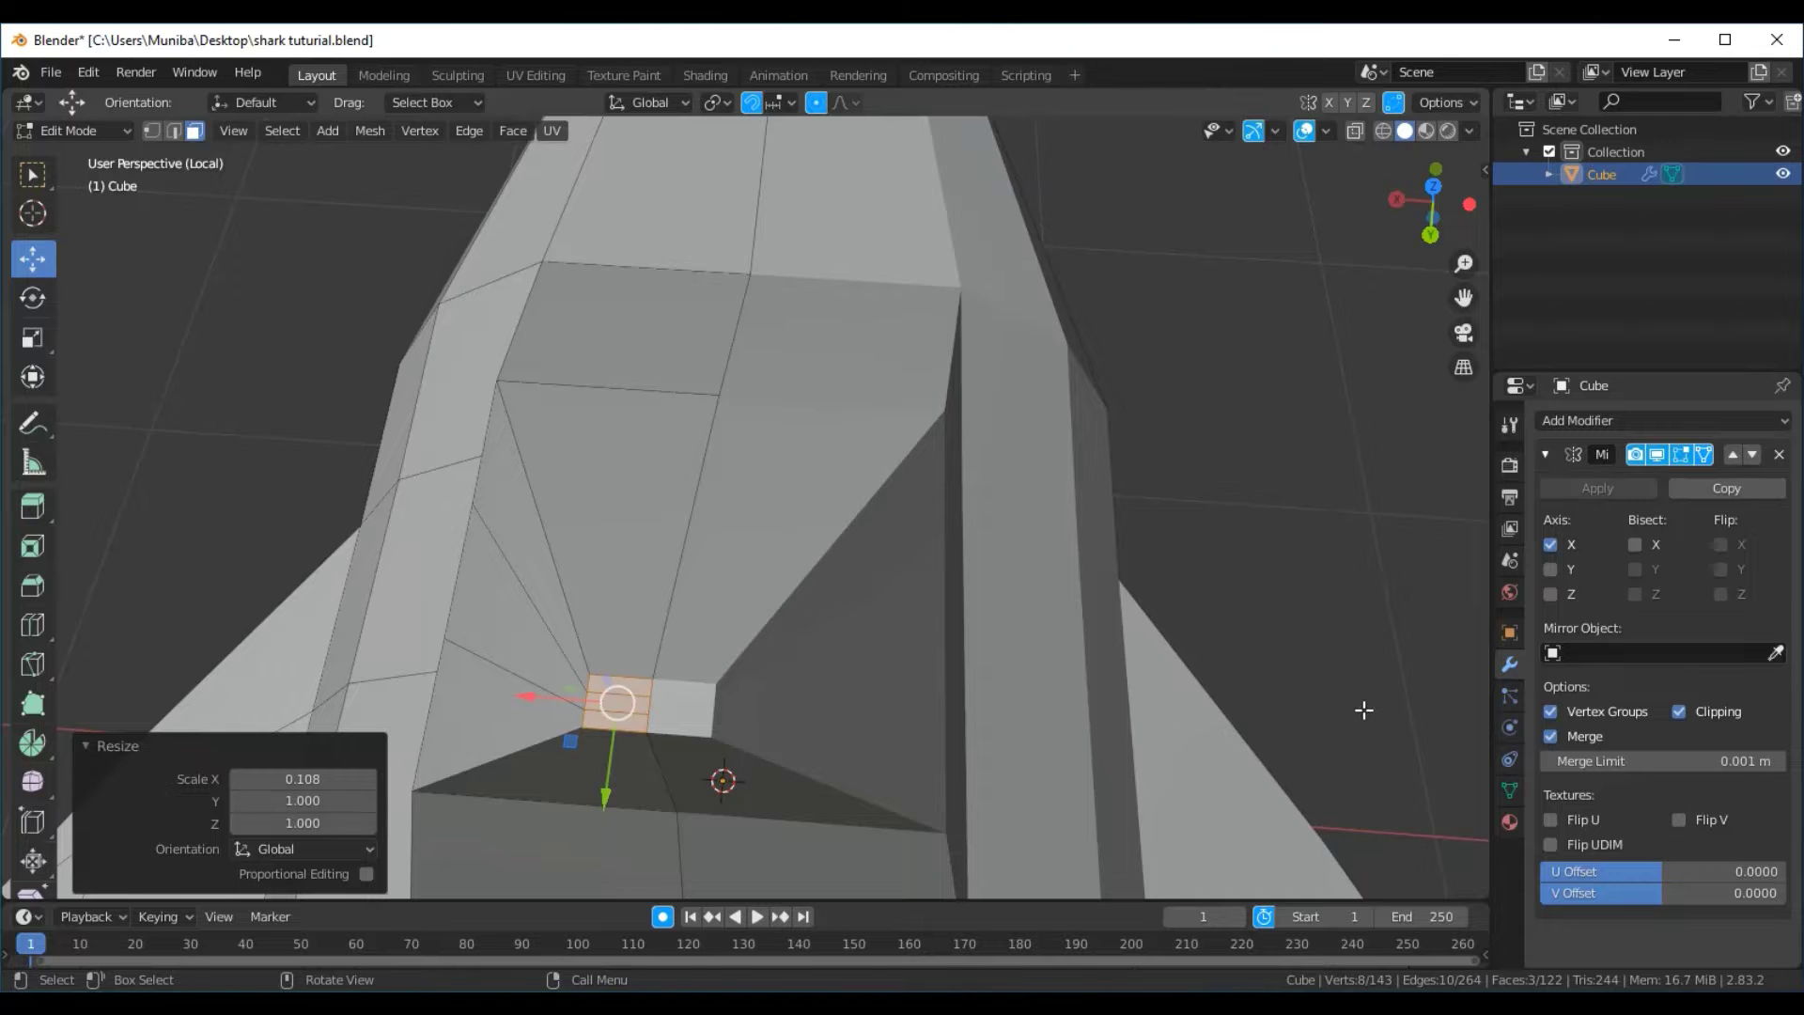
pyautogui.press('s')
pyautogui.press('x')
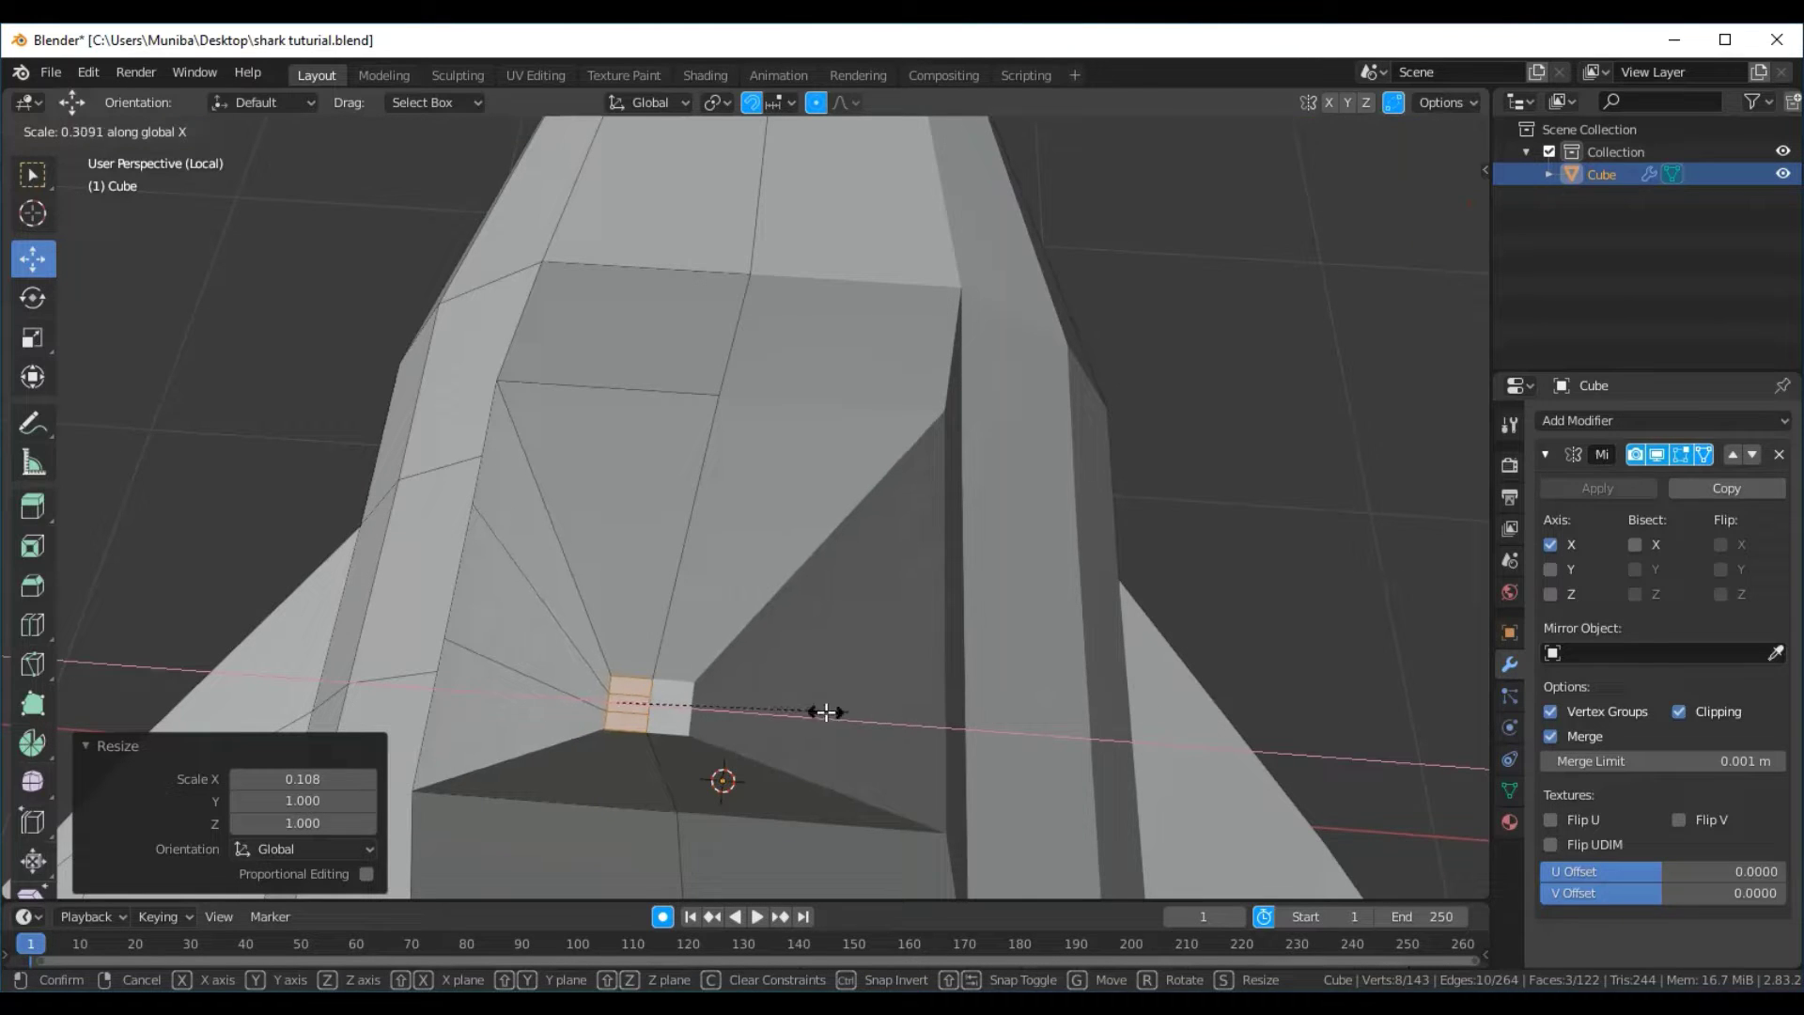
pyautogui.click(641, 702)
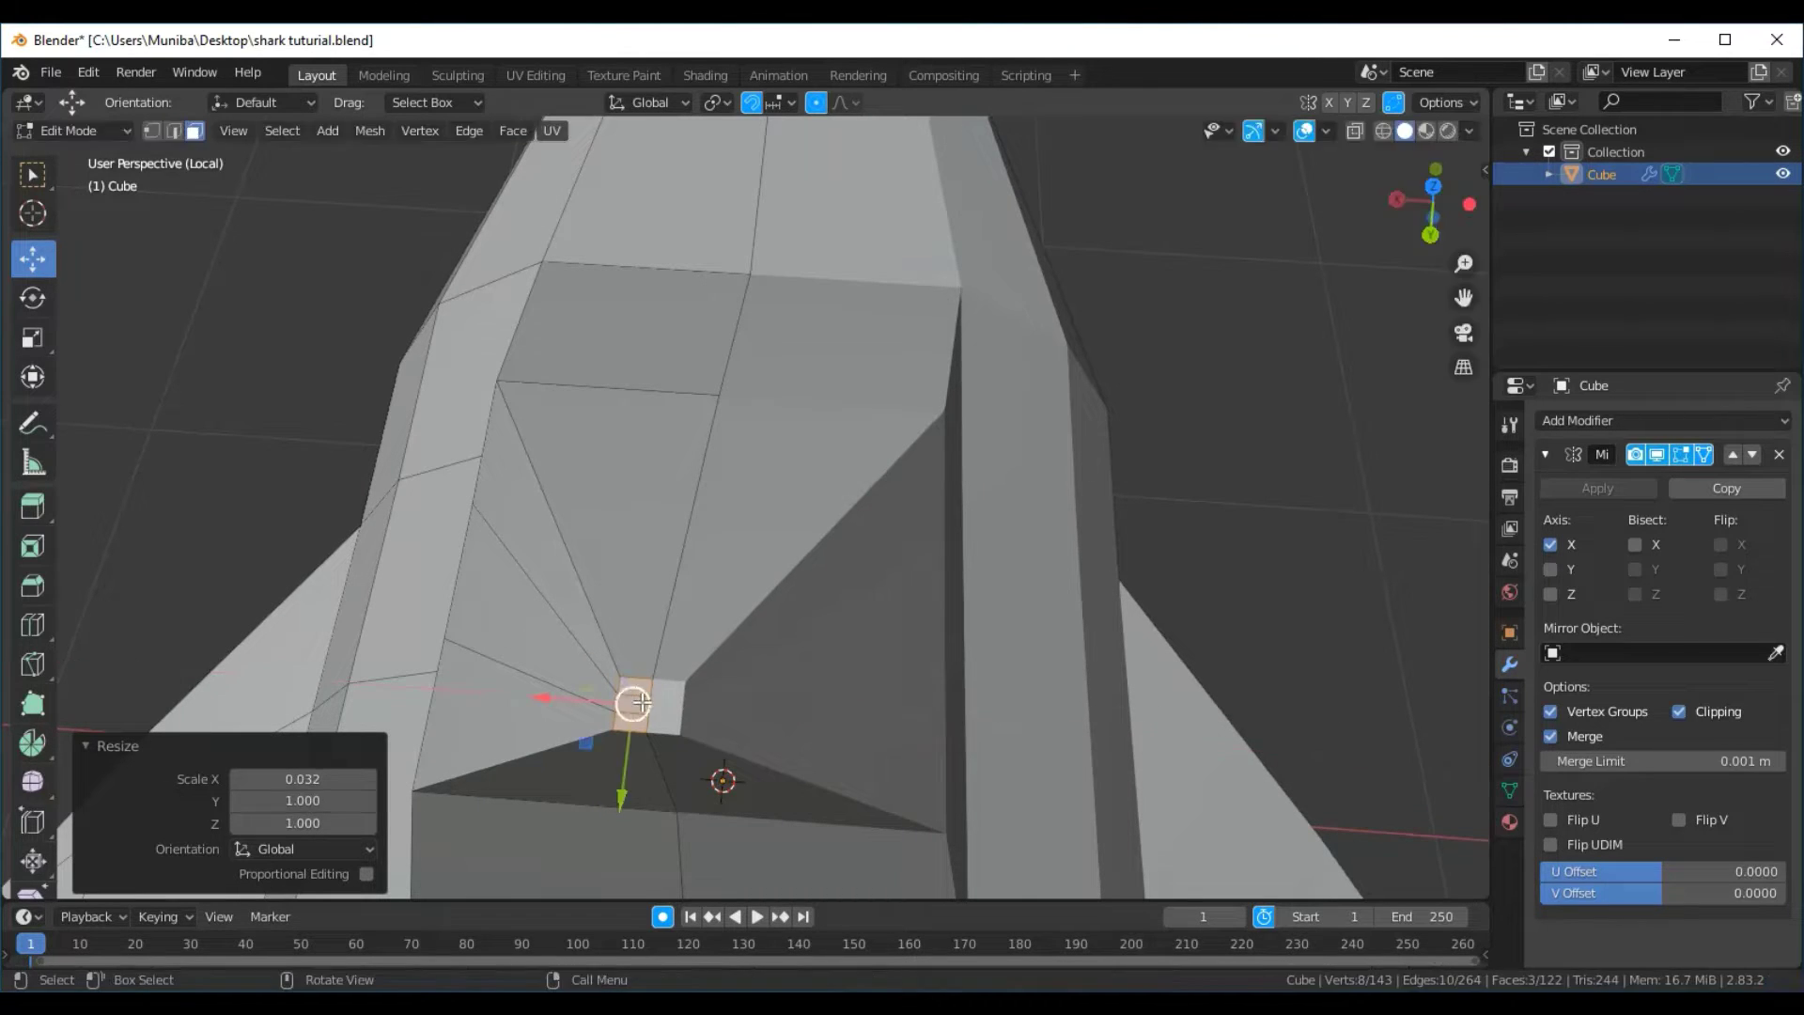
pyautogui.scroll(-4, 979, 719)
pyautogui.scroll(-3, 980, 720)
pyautogui.scroll(-2, 980, 720)
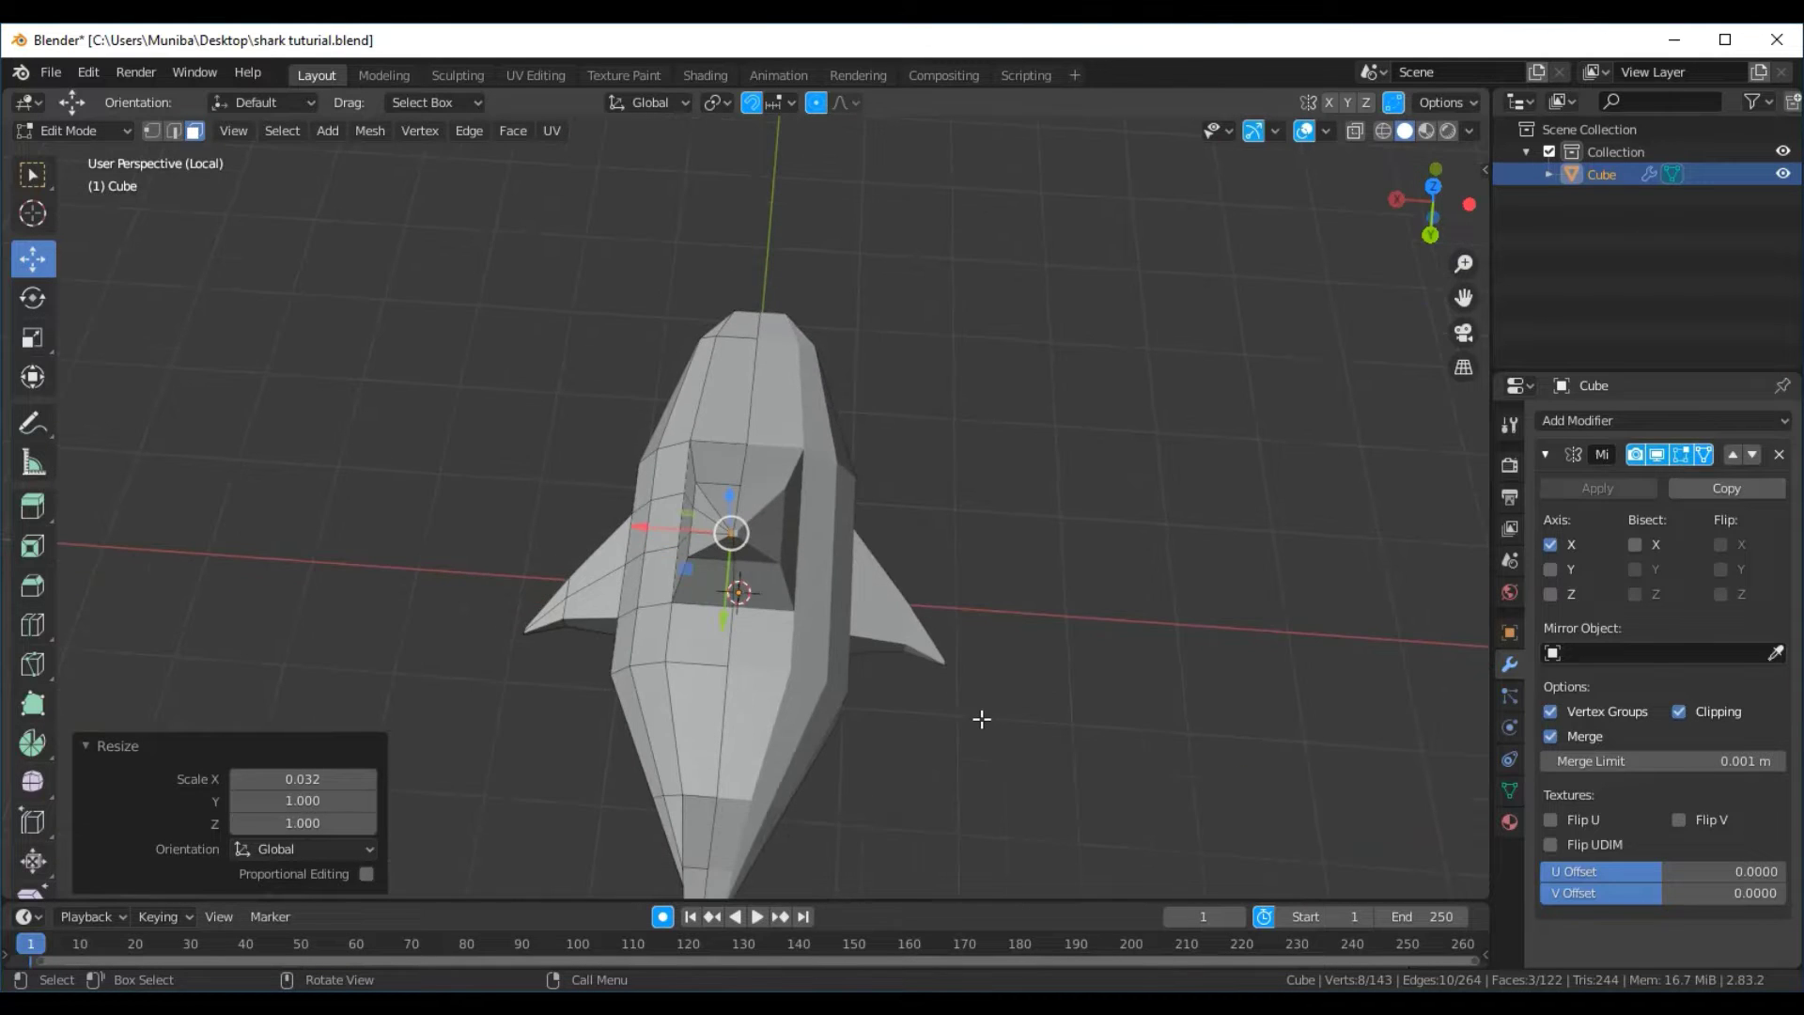
# Select the two narrow faces at the opening's end and squeeze them along X to 0.036
pyautogui.moveTo(843, 725)
pyautogui.mouseDown(button='middle')
pyautogui.moveTo(1002, 644)
pyautogui.moveTo(1124, 684)
pyautogui.moveTo(1119, 742)
pyautogui.moveTo(1114, 455)
pyautogui.moveTo(962, 645)
pyautogui.moveTo(951, 575)
pyautogui.mouseUp(button='middle')
pyautogui.scroll(3, 952, 574)
pyautogui.scroll(3, 952, 574)
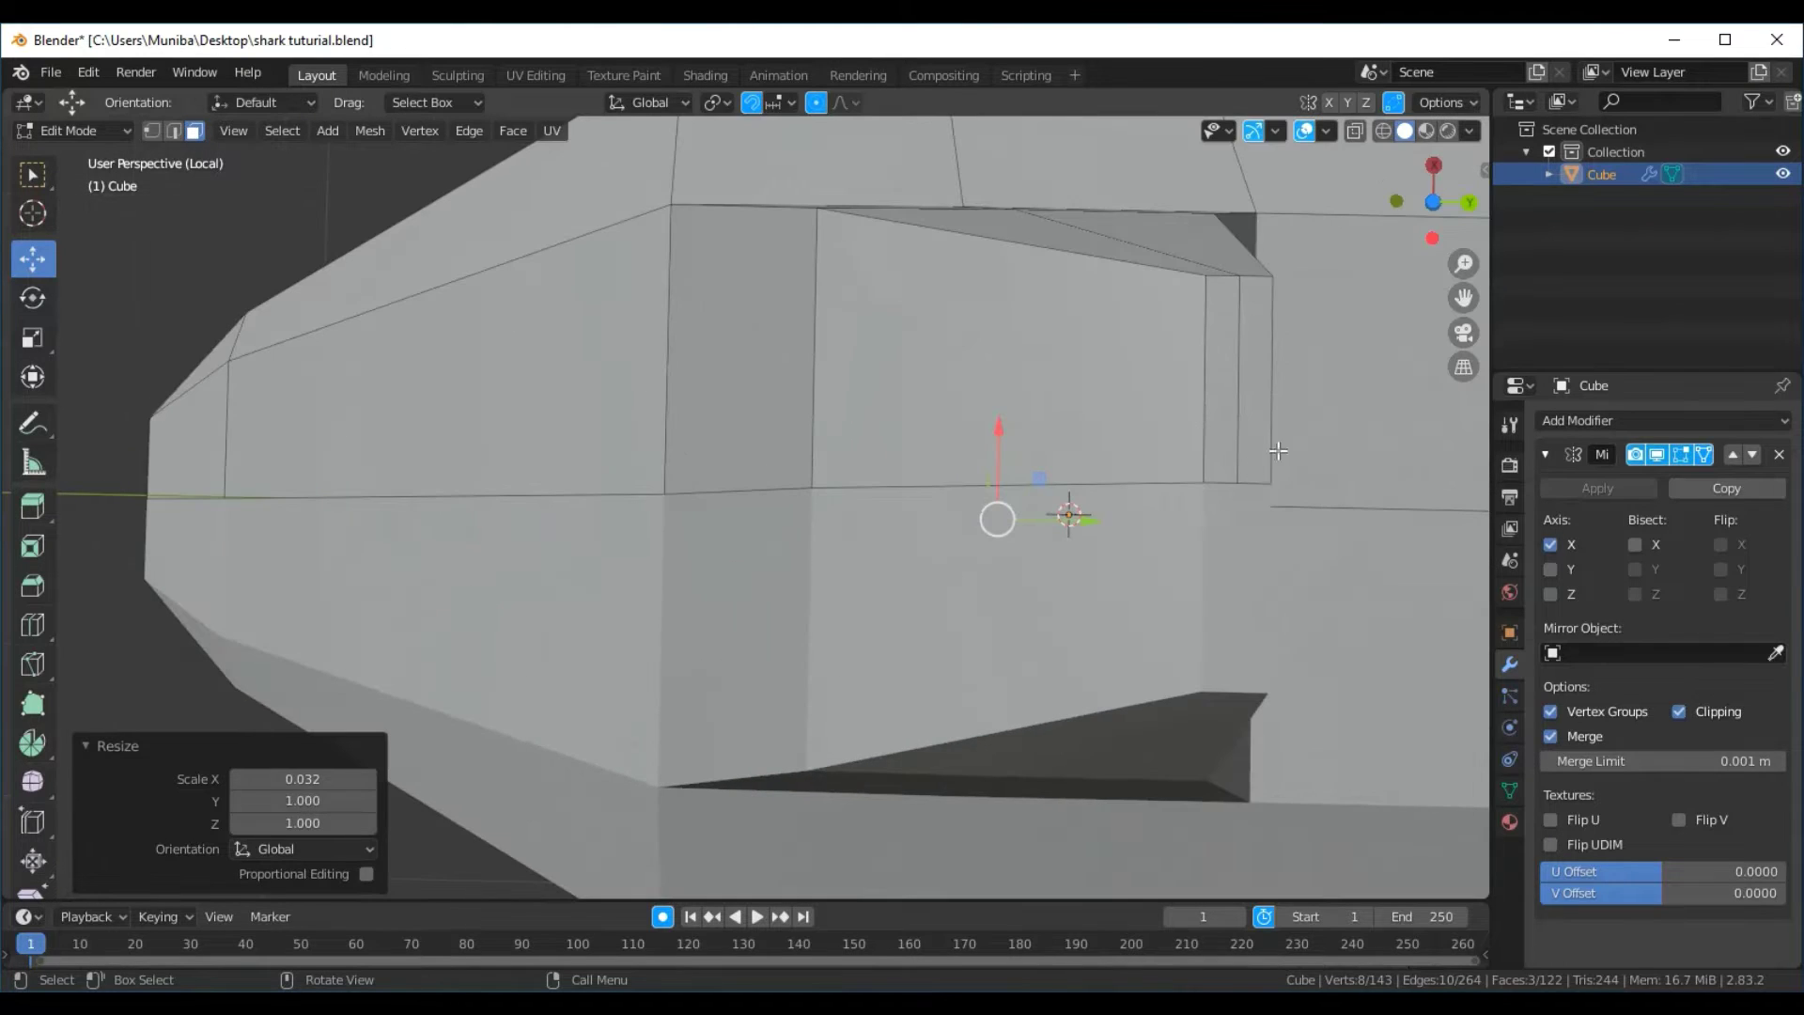
pyautogui.keyDown('alt'); pyautogui.click(1252, 429); pyautogui.keyUp('alt')
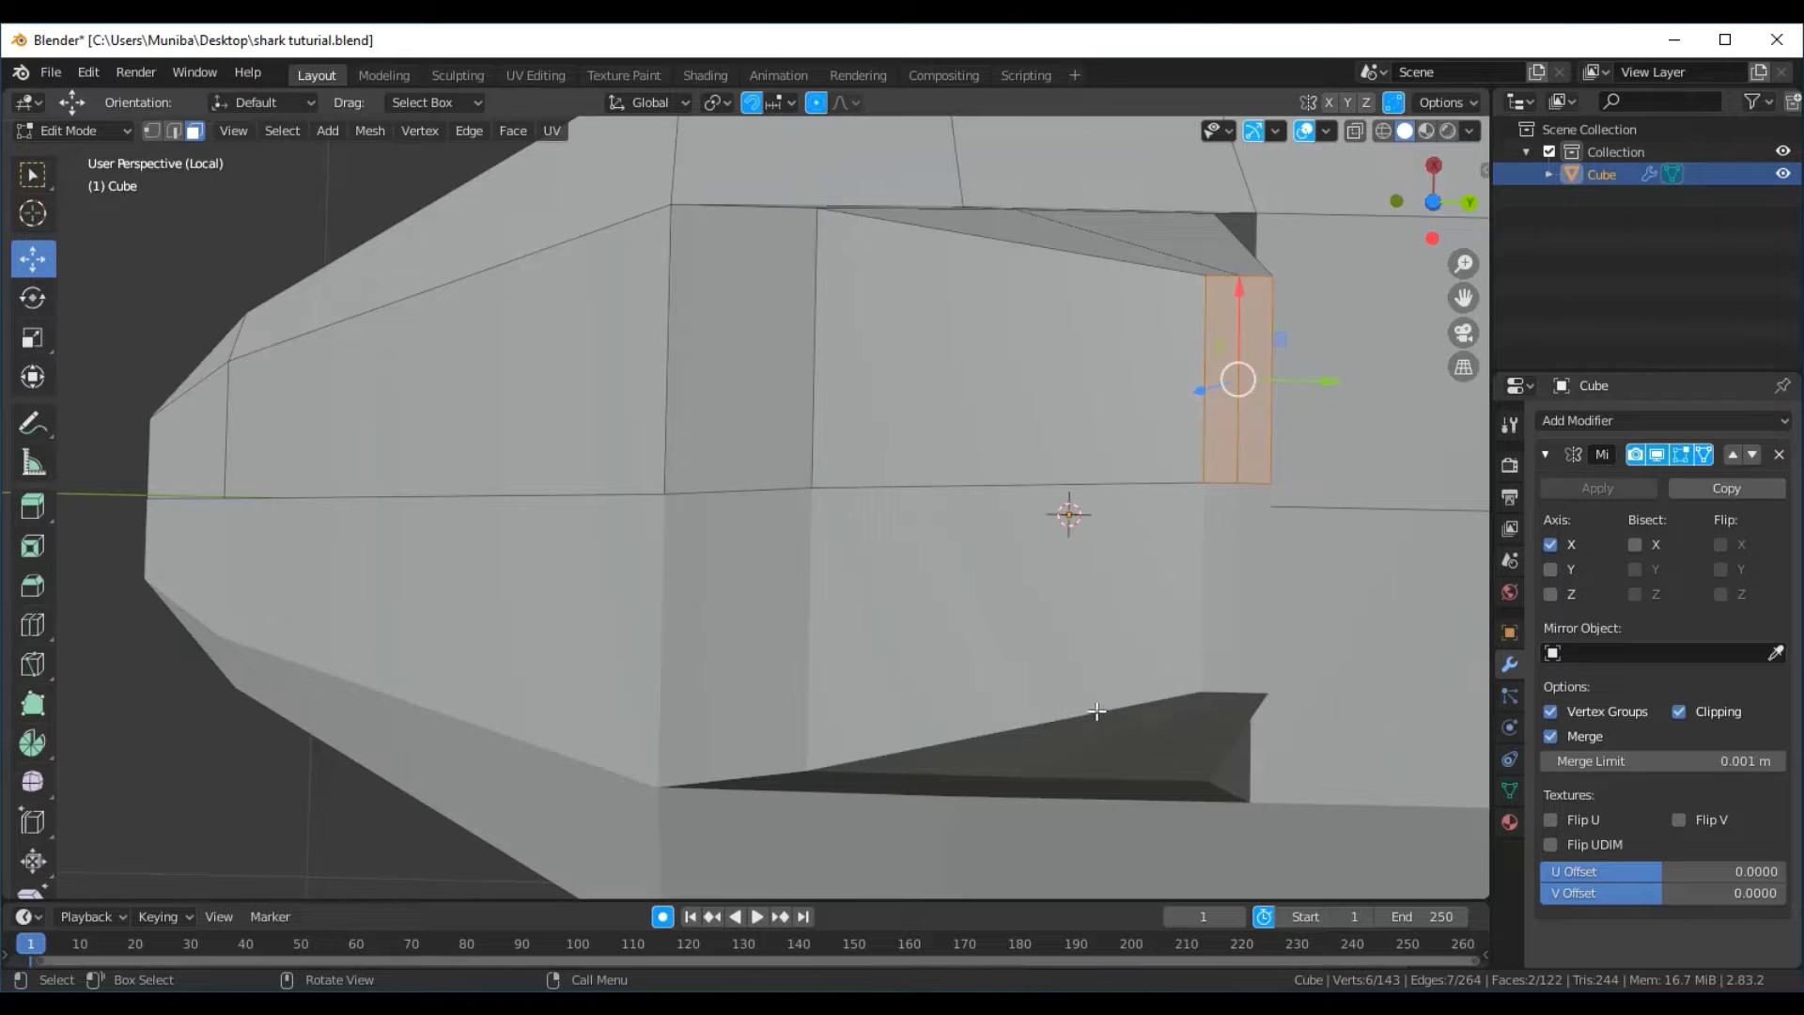
pyautogui.press('s')
pyautogui.press('x')
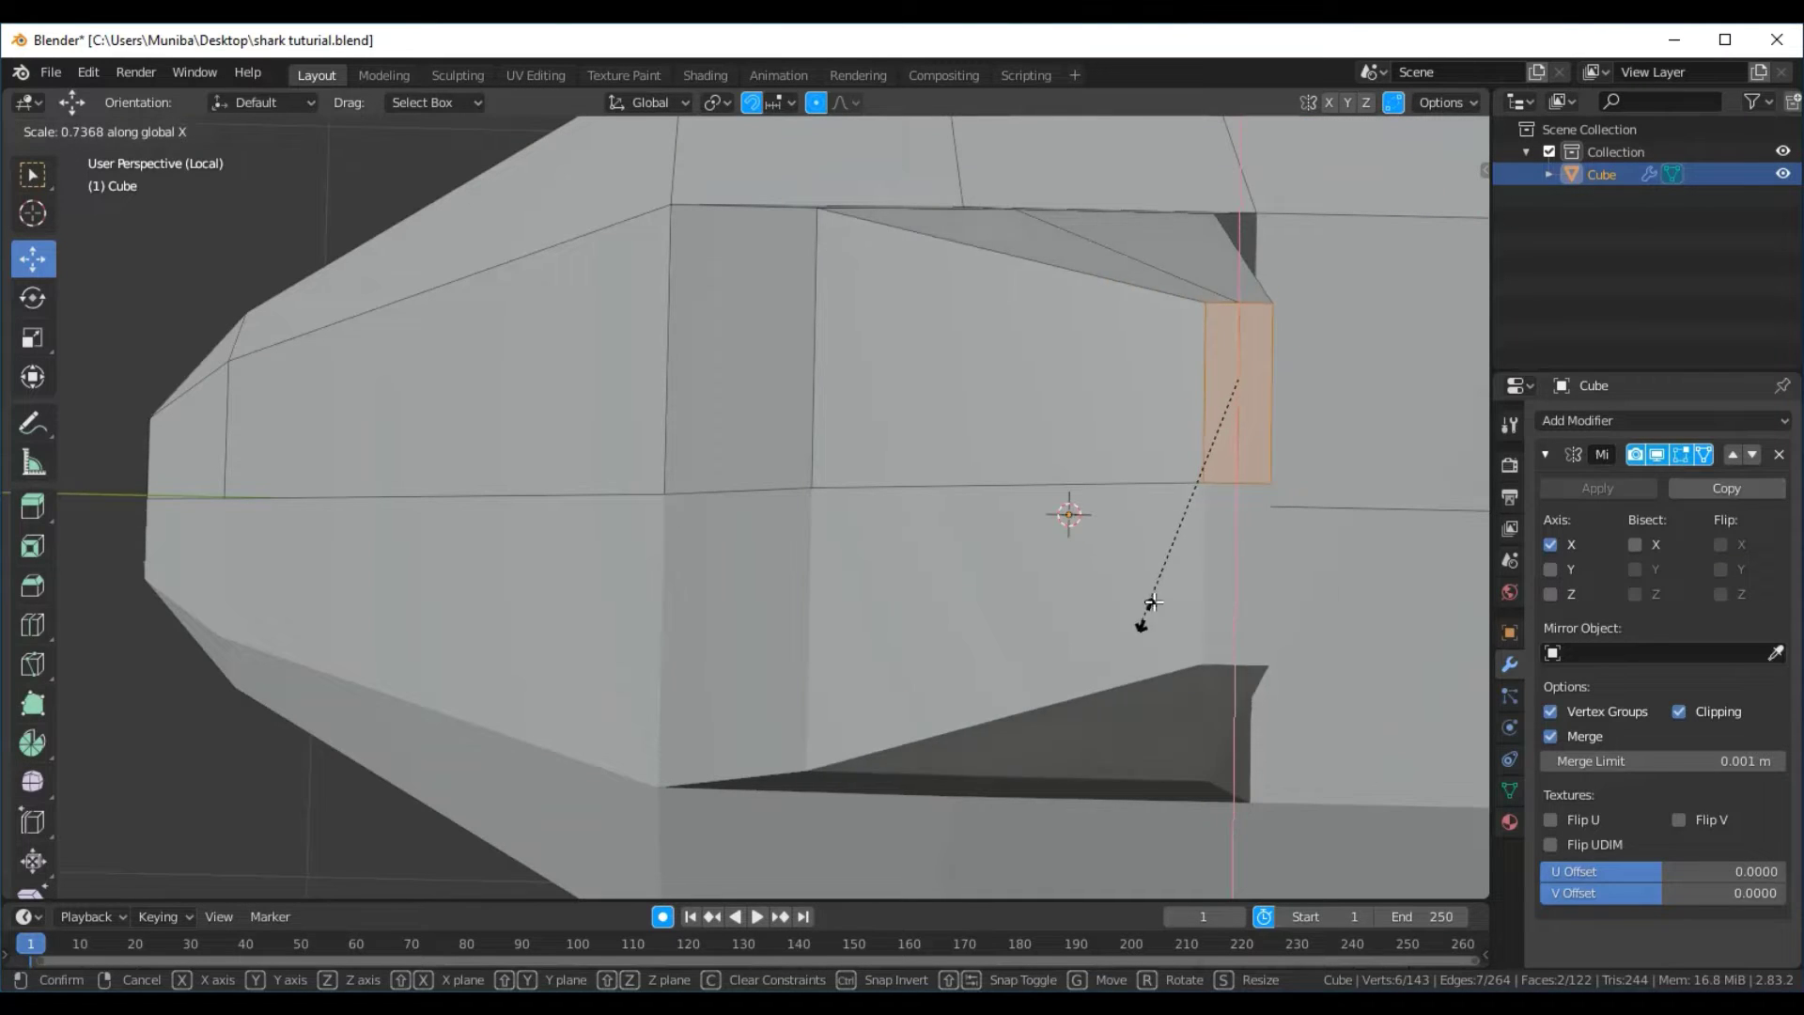
pyautogui.click(1203, 483)
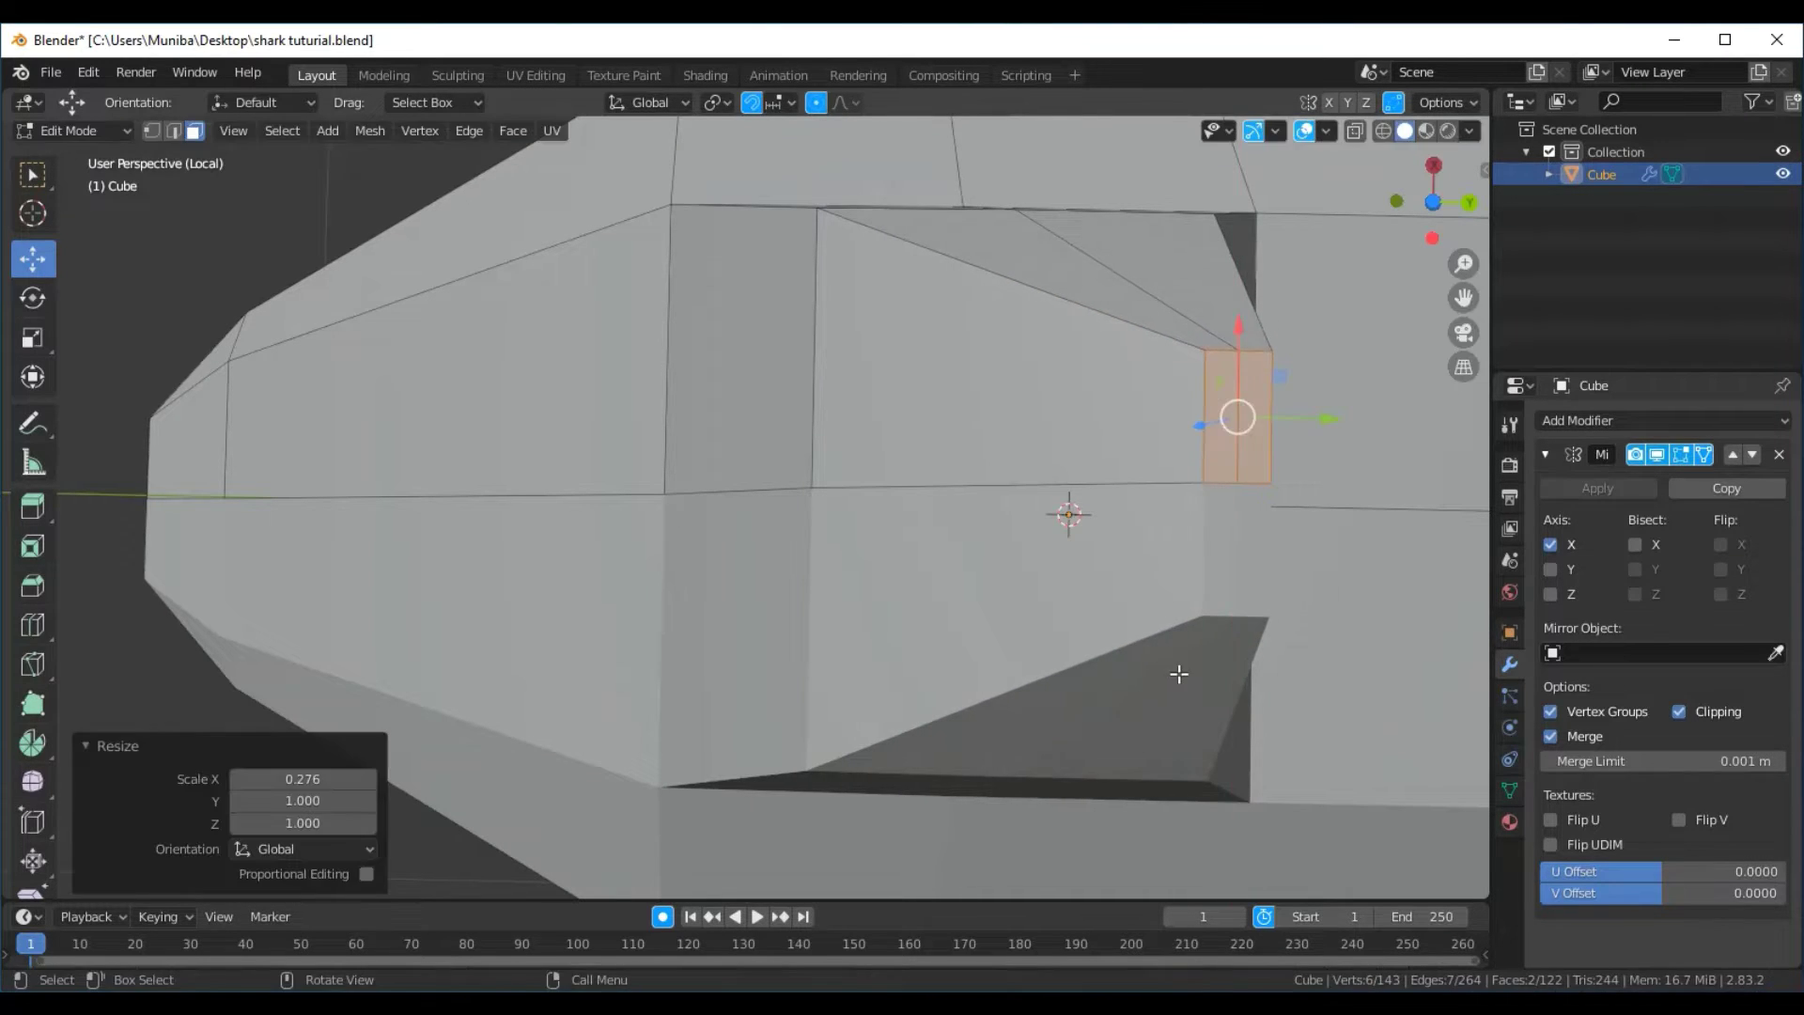
pyautogui.press('s')
pyautogui.press('x')
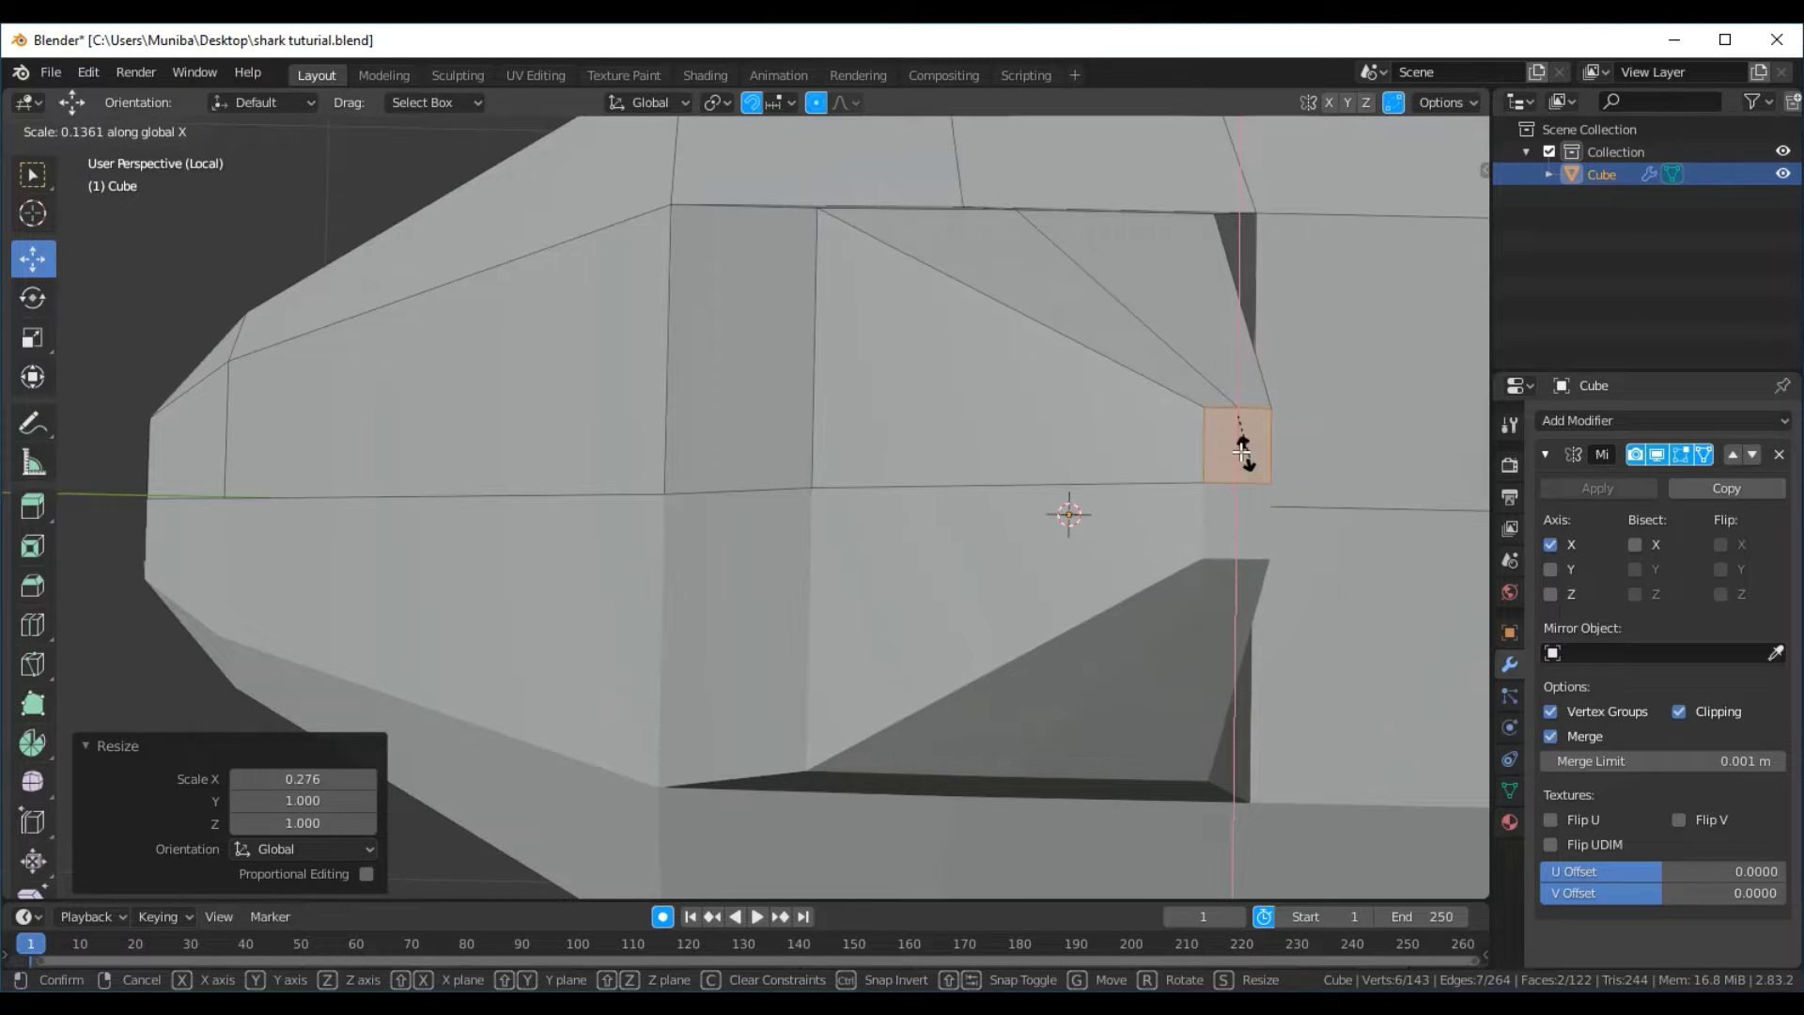
pyautogui.click(1234, 427)
pyautogui.scroll(-3, 1119, 729)
pyautogui.scroll(-5, 1119, 729)
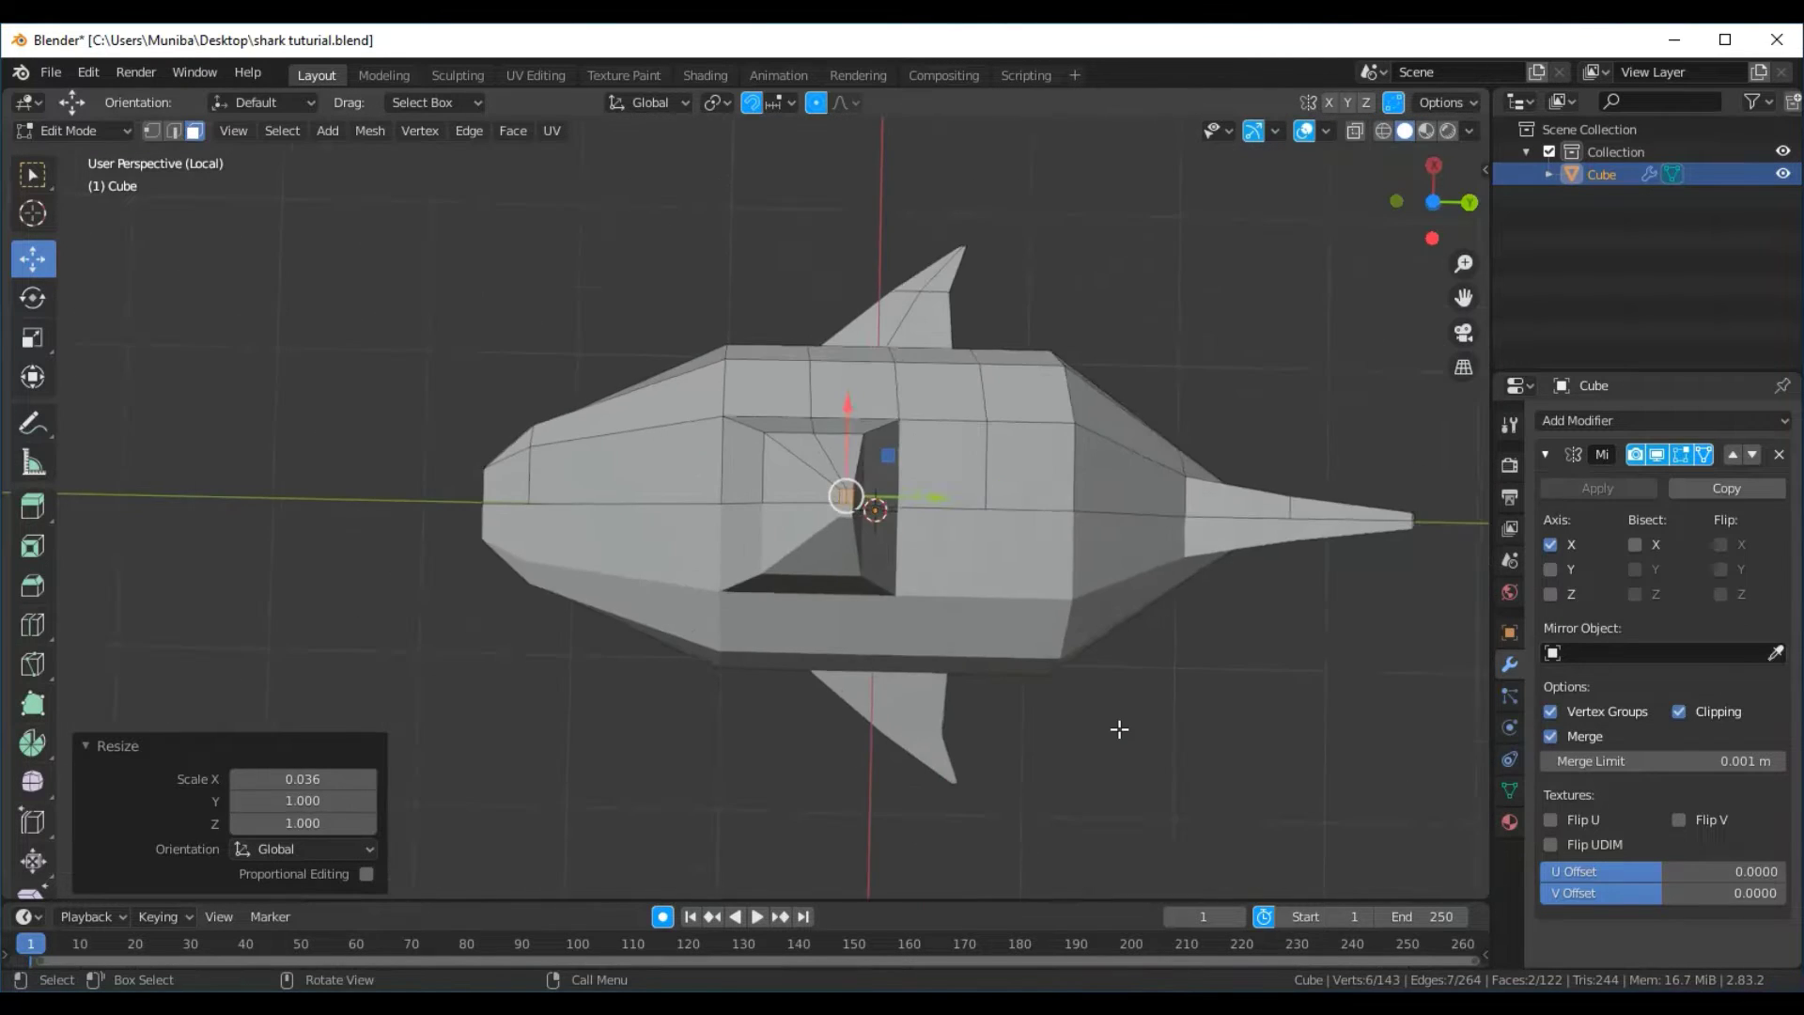
pyautogui.scroll(-2, 1119, 729)
# Select the small corner face of the slot and scale it along X to 0.133
pyautogui.click(1119, 729)
pyautogui.moveTo(1119, 729); pyautogui.dragTo(1125, 773, button='middle')
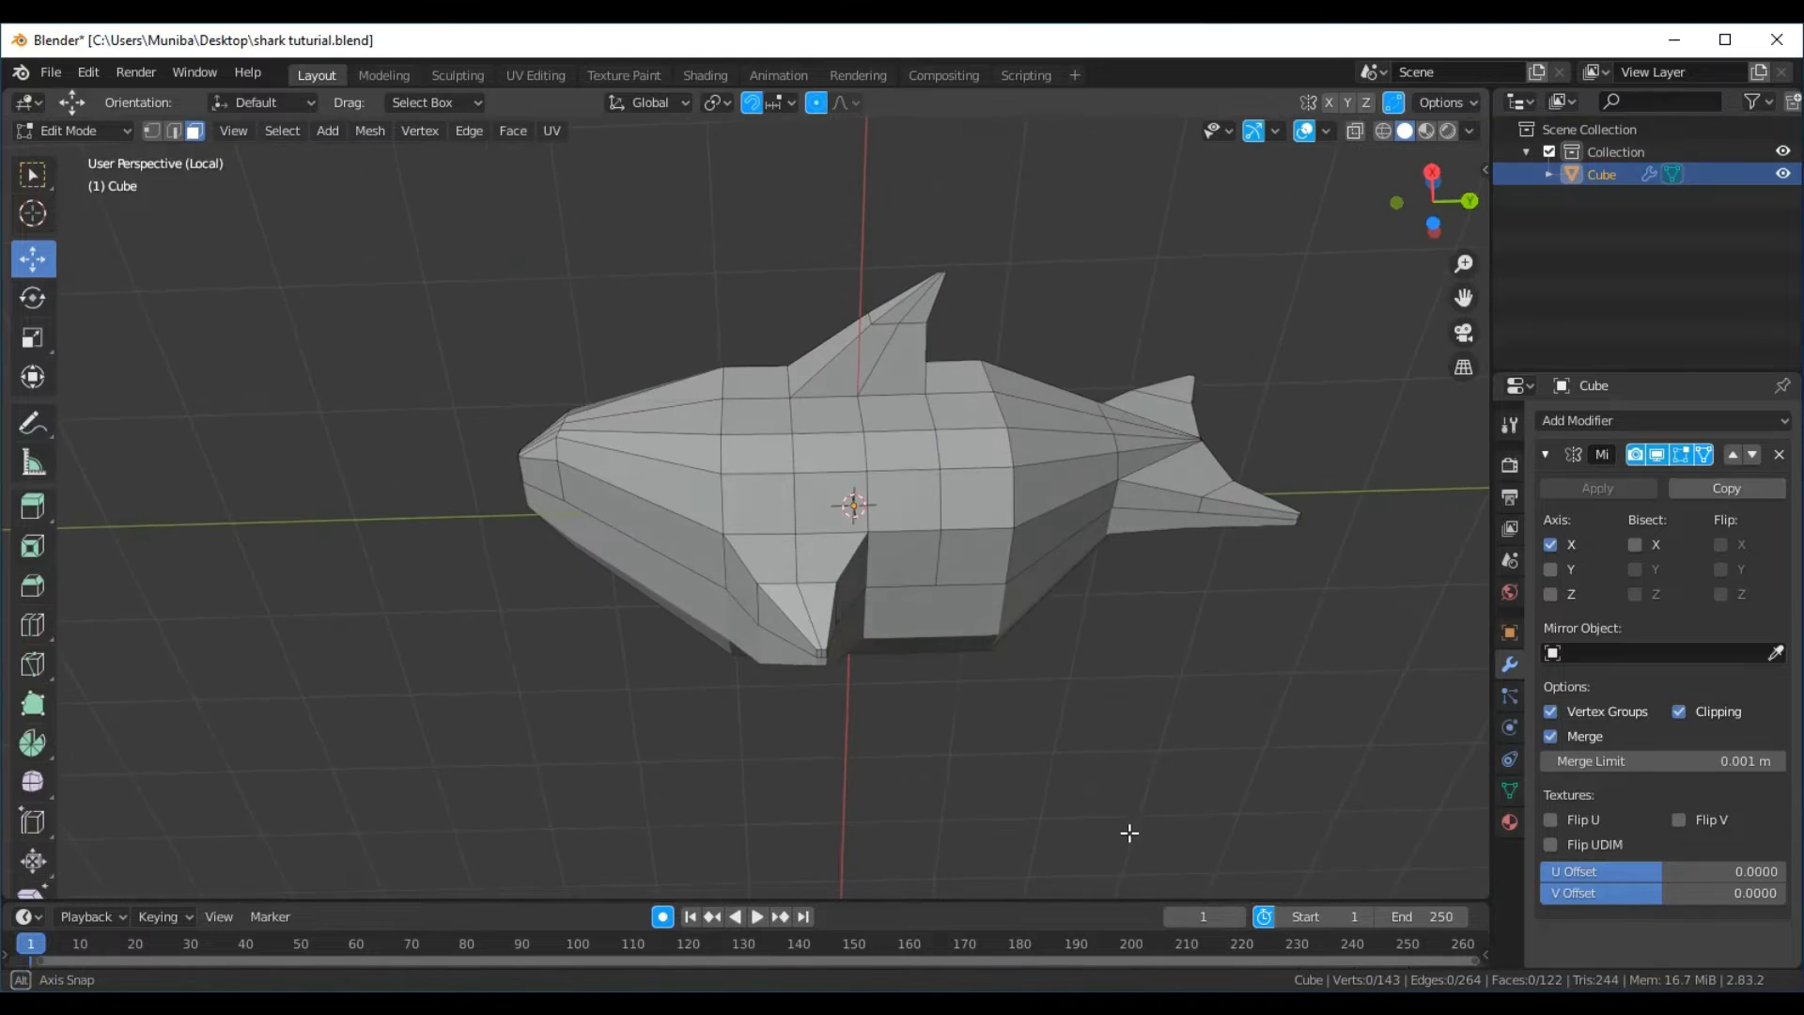
pyautogui.scroll(3, 1125, 772)
pyautogui.scroll(3, 1124, 769)
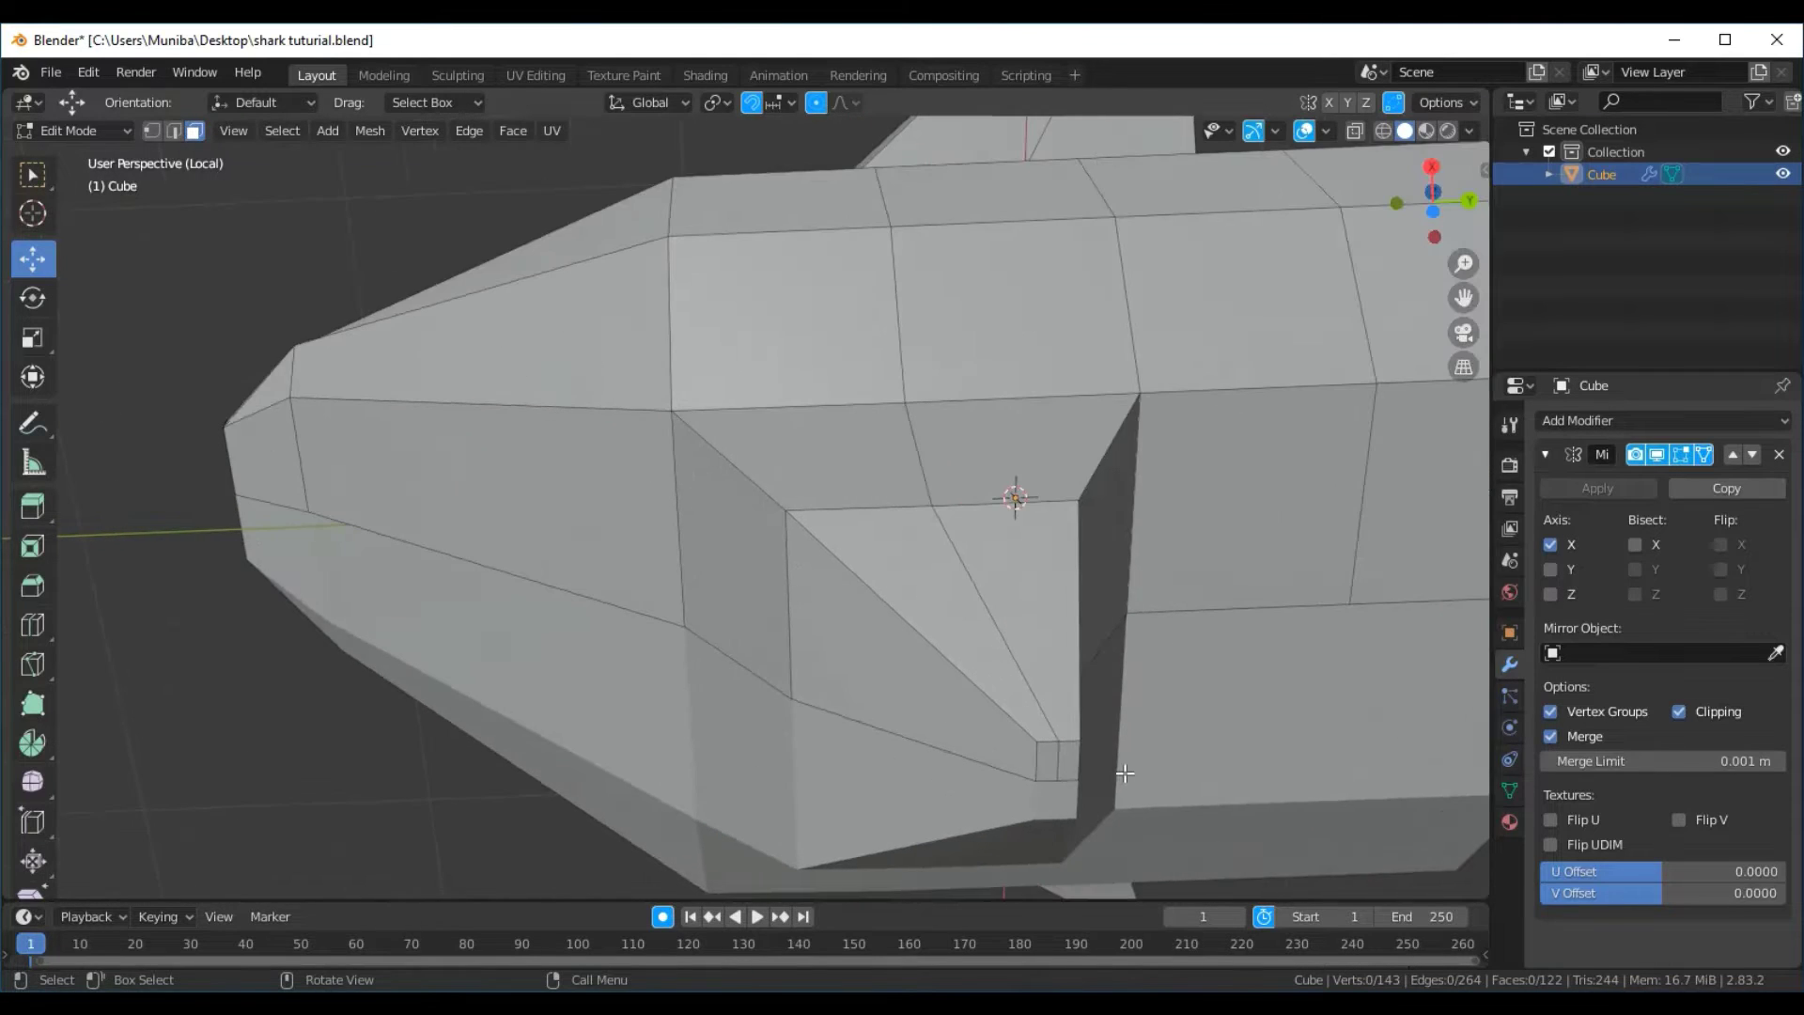
pyautogui.moveTo(1124, 769); pyautogui.dragTo(1119, 717, button='middle')
pyautogui.moveTo(1056, 313); pyautogui.dragTo(1076, 344)
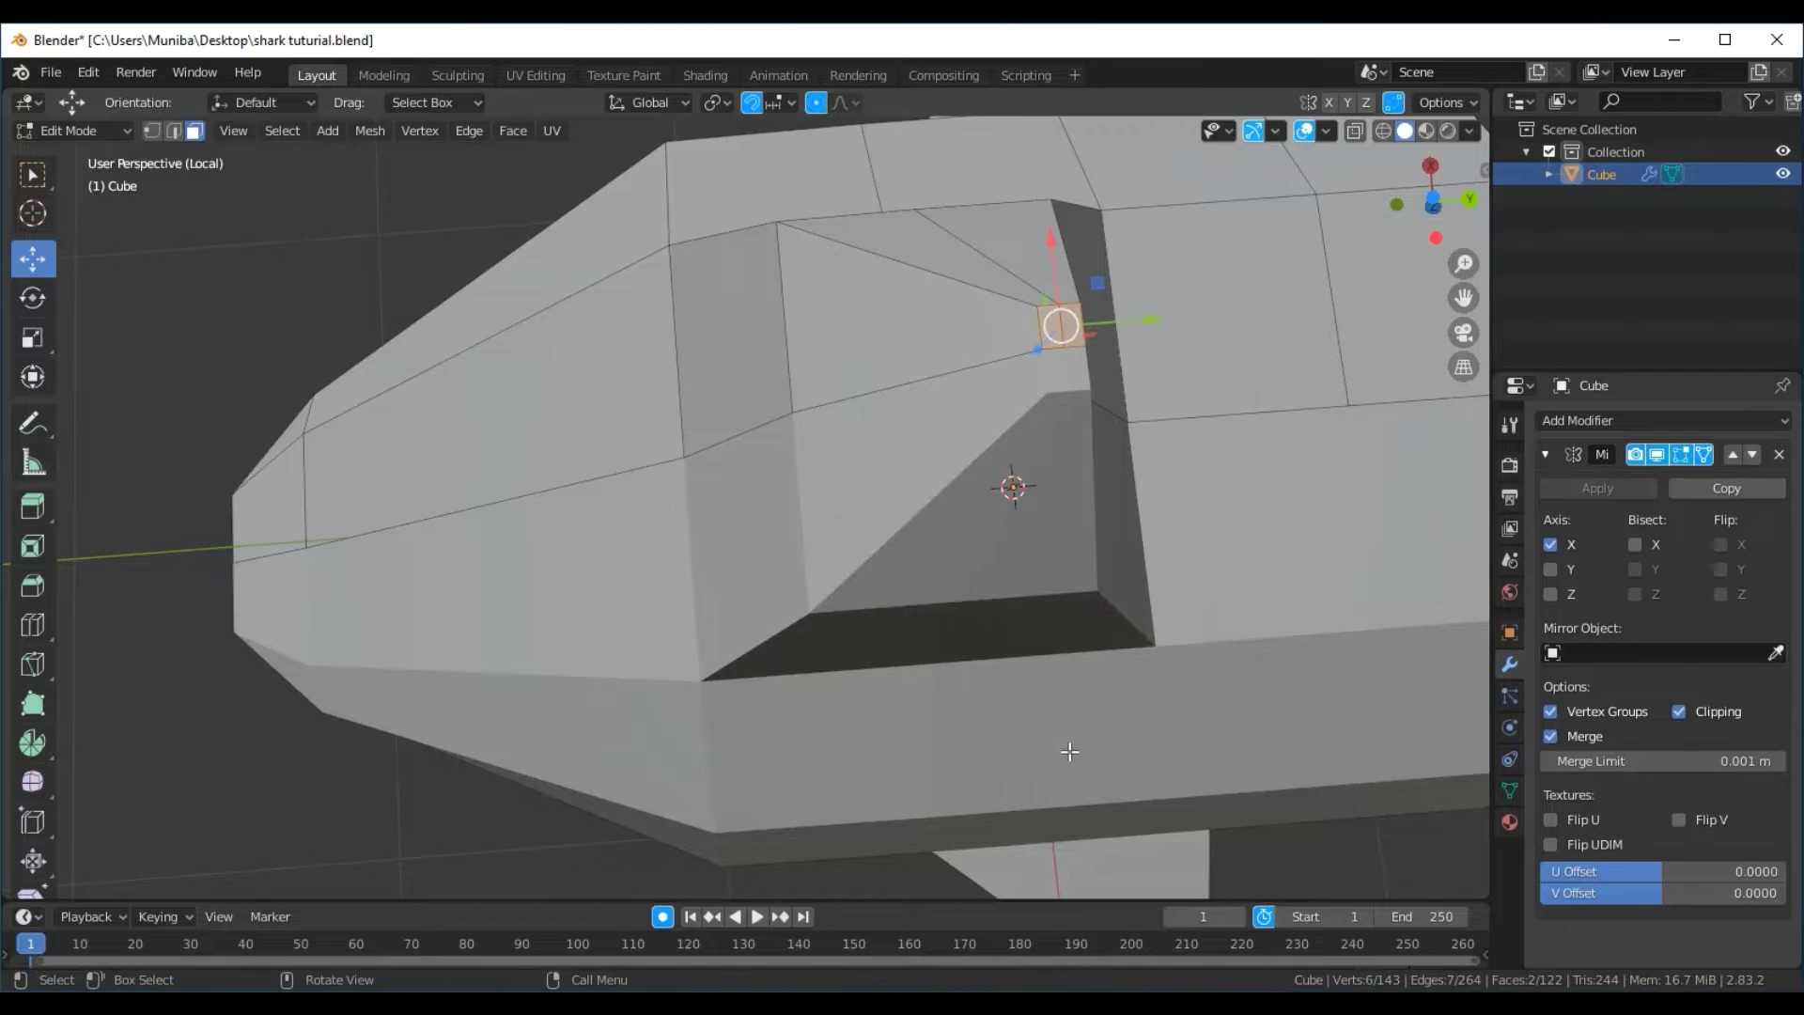
pyautogui.press('s')
pyautogui.press('x')
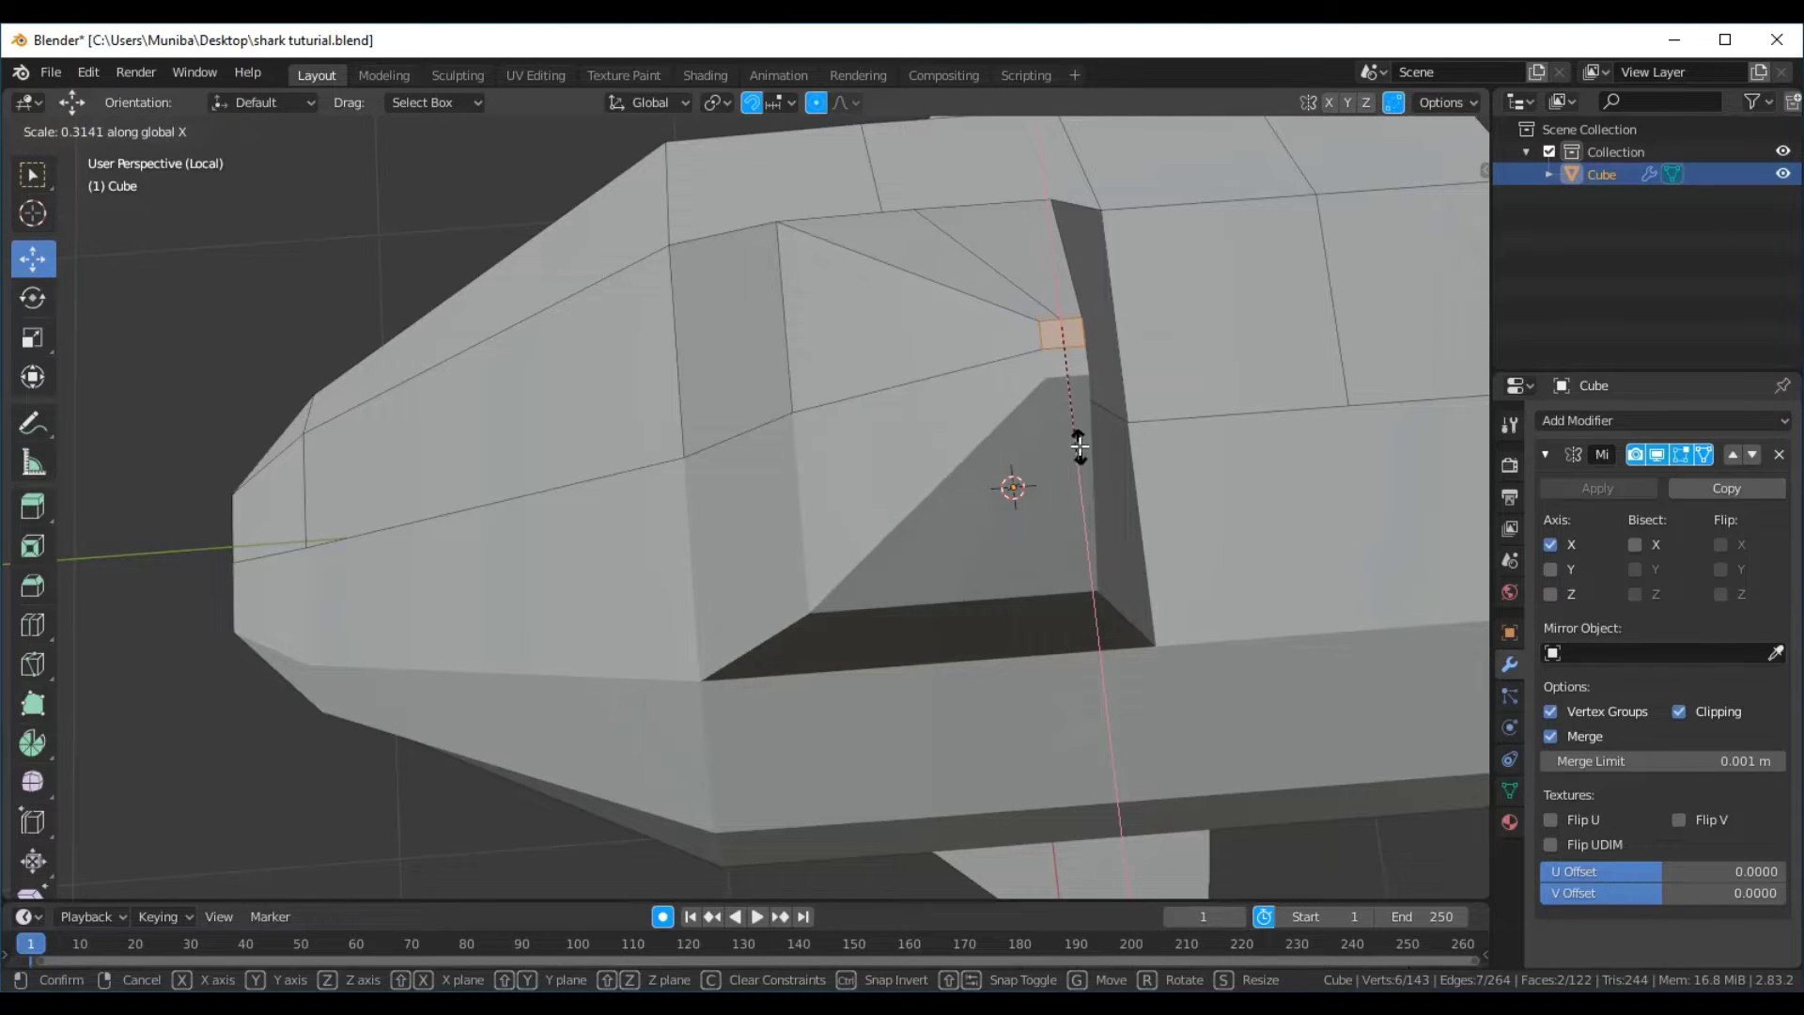
pyautogui.click(1079, 393)
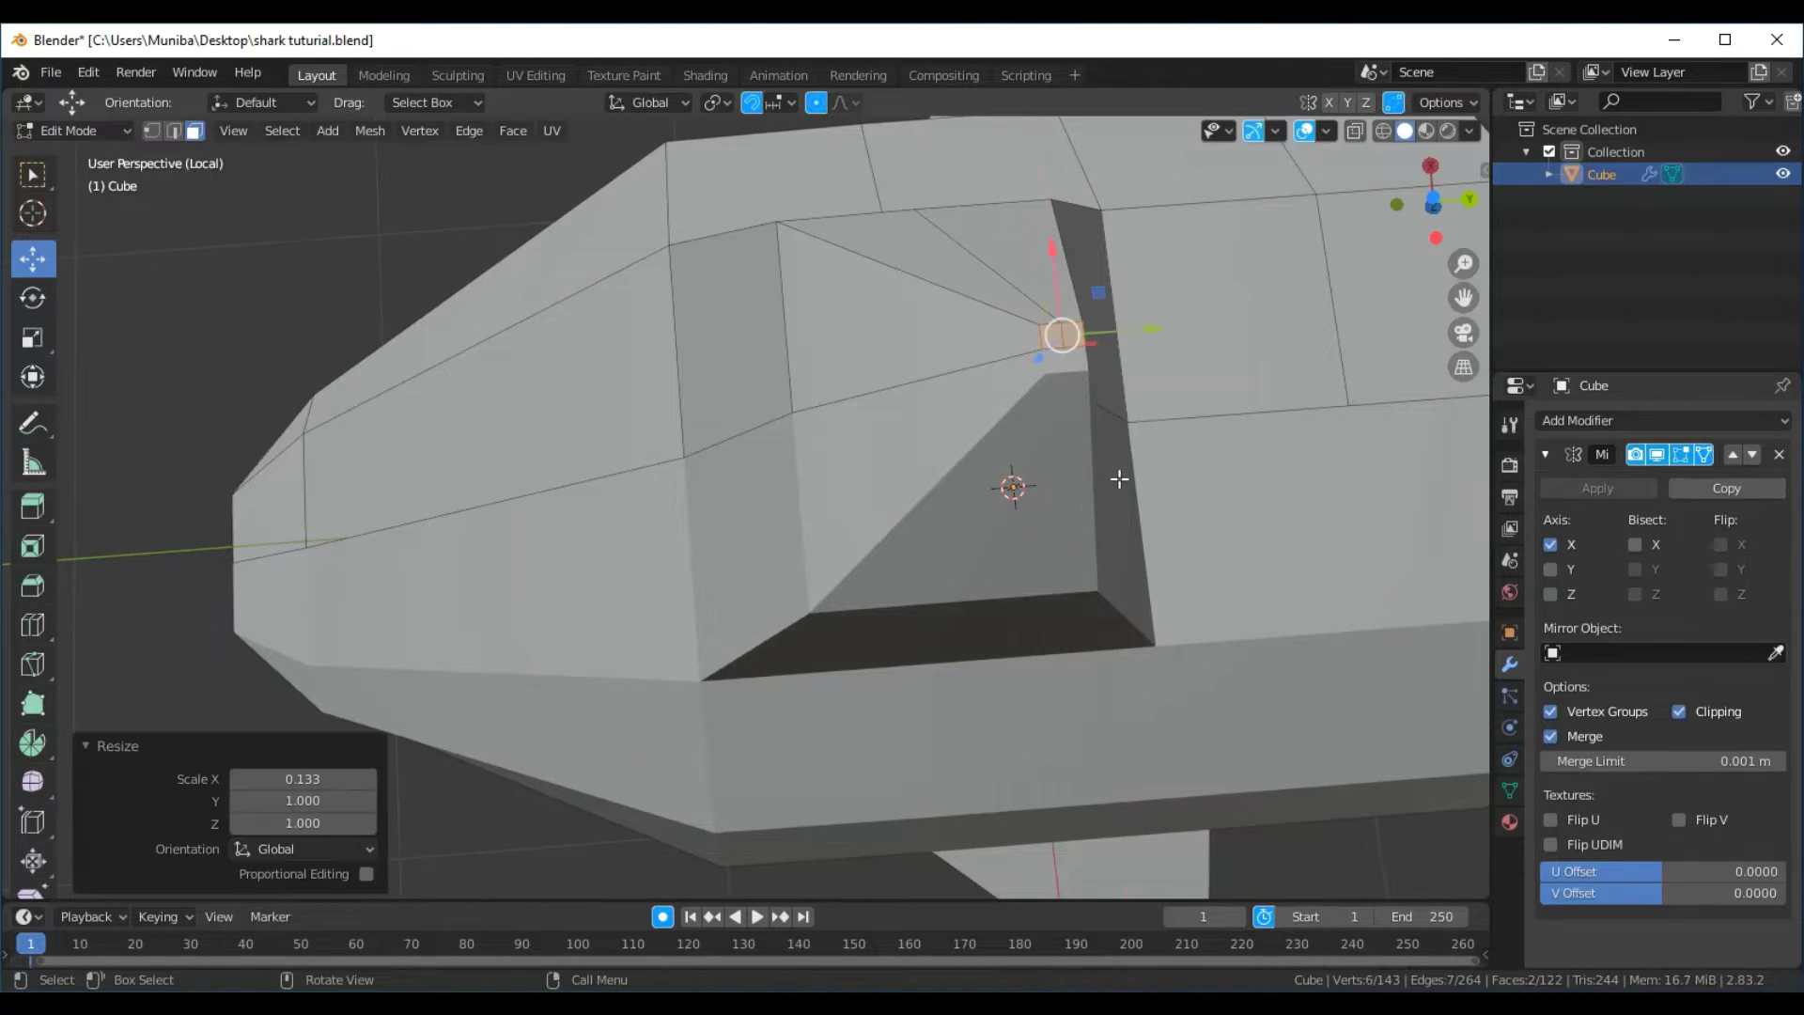
pyautogui.scroll(-4, 1140, 543)
pyautogui.scroll(-3, 1139, 543)
pyautogui.moveTo(1012, 514)
pyautogui.mouseDown(button='middle')
pyautogui.moveTo(1045, 878)
pyautogui.moveTo(1280, 814)
pyautogui.moveTo(888, 732)
pyautogui.moveTo(798, 817)
pyautogui.moveTo(846, 826)
pyautogui.moveTo(1006, 729)
pyautogui.moveTo(930, 757)
pyautogui.moveTo(858, 748)
pyautogui.moveTo(816, 700)
pyautogui.moveTo(846, 723)
pyautogui.moveTo(1019, 708)
pyautogui.moveTo(1033, 691)
pyautogui.mouseUp(button='middle')
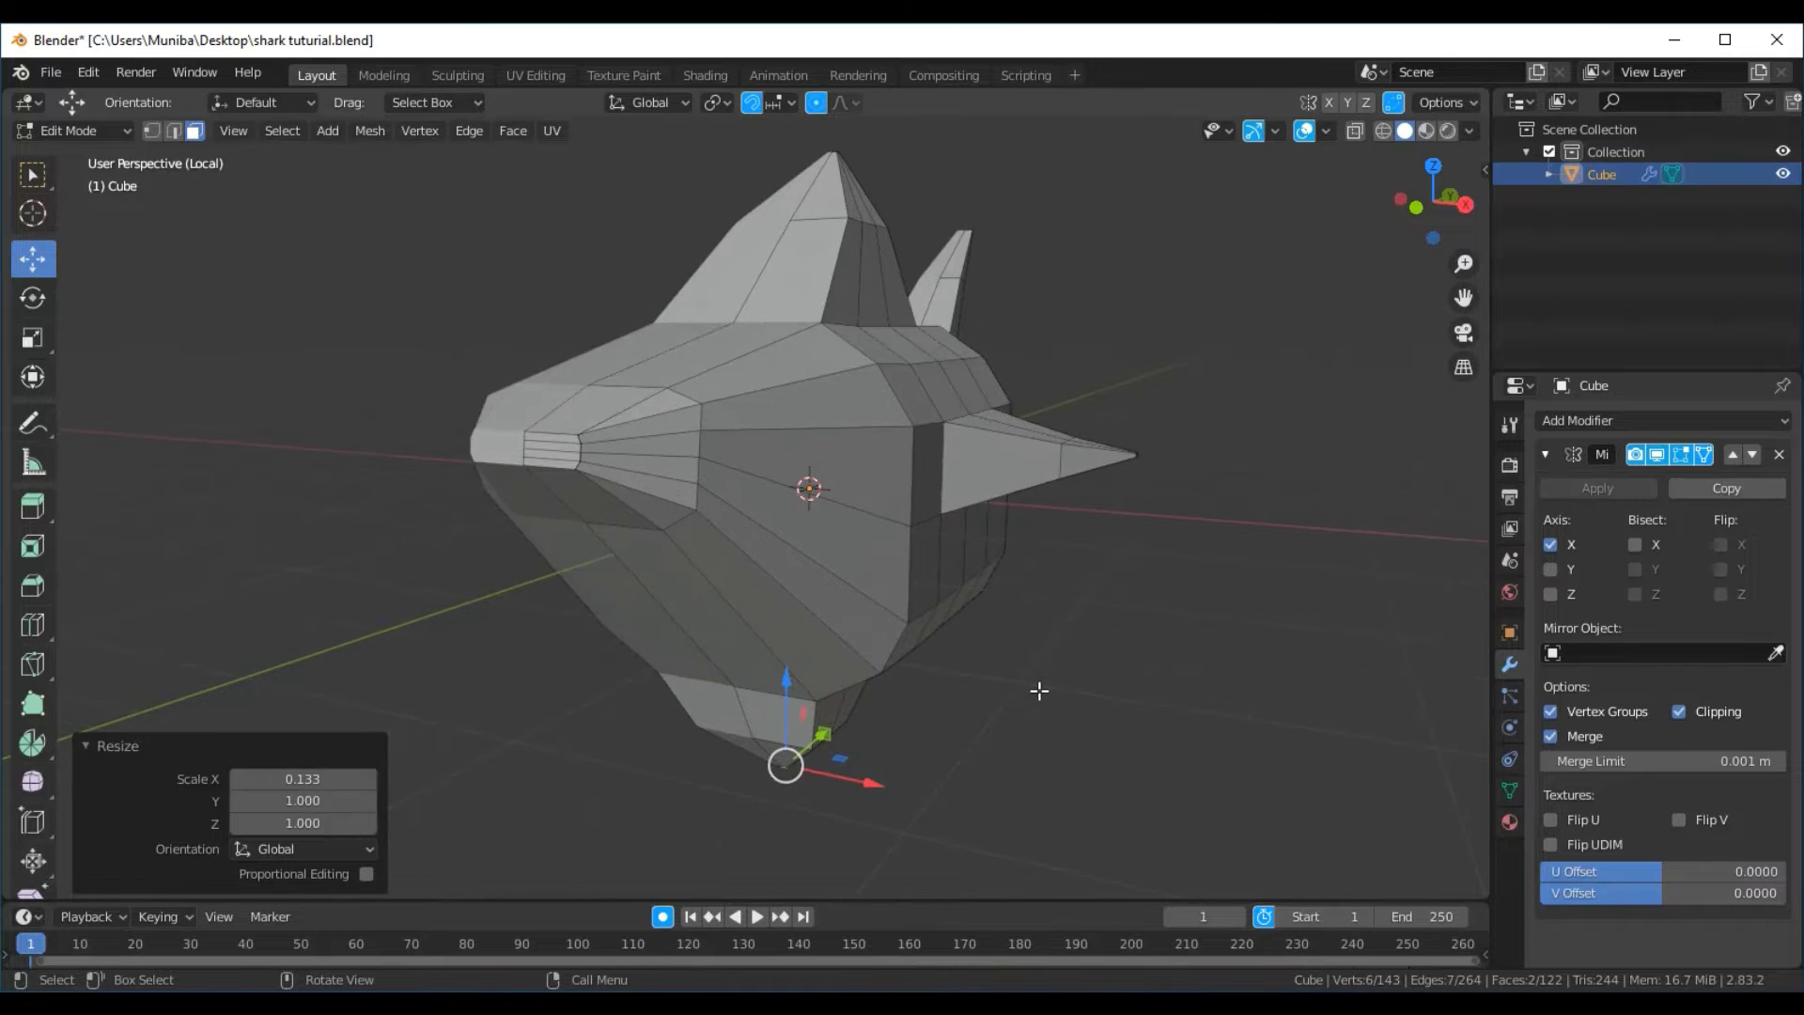
pyautogui.moveTo(1071, 588)
pyautogui.mouseDown(button='middle')
pyautogui.moveTo(1055, 616)
pyautogui.moveTo(961, 614)
pyautogui.mouseUp(button='middle')
pyautogui.scroll(1, 961, 615)
pyautogui.scroll(1, 967, 609)
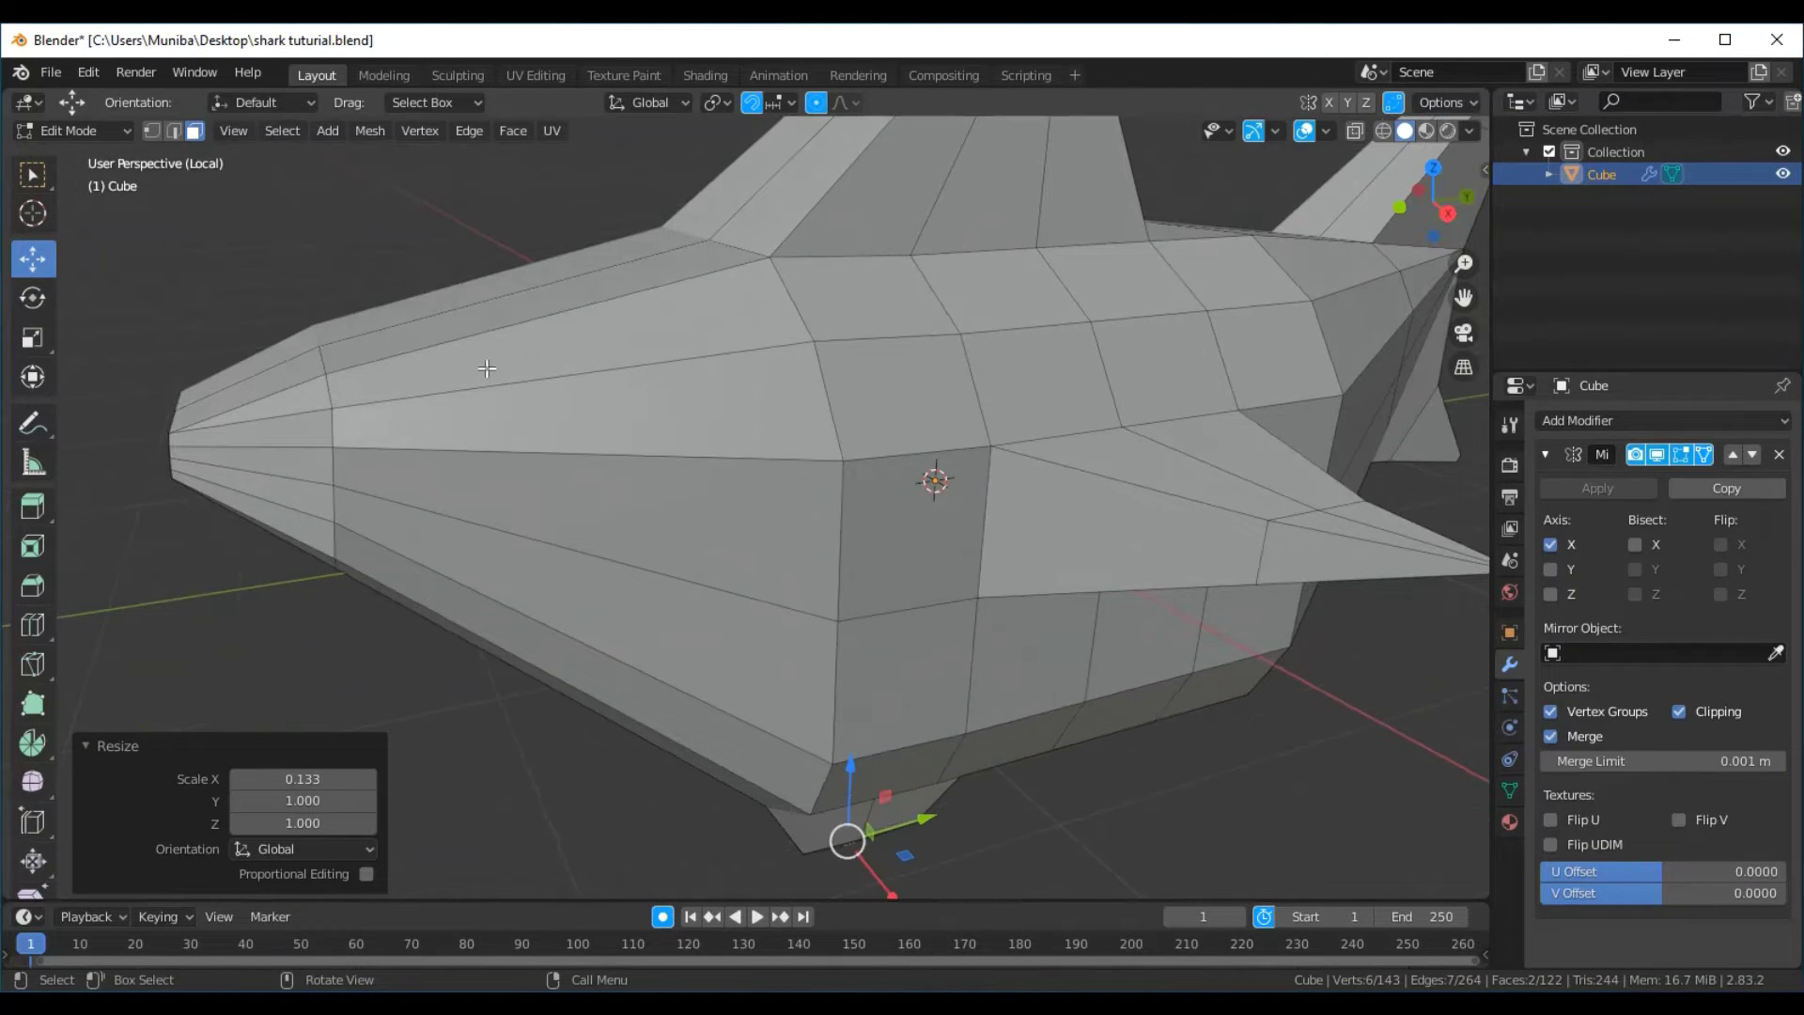
pyautogui.moveTo(487, 367)
pyautogui.mouseDown(button='middle')
pyautogui.moveTo(515, 310)
pyautogui.moveTo(589, 437)
pyautogui.moveTo(893, 447)
pyautogui.moveTo(902, 463)
pyautogui.moveTo(830, 507)
pyautogui.moveTo(784, 476)
pyautogui.moveTo(686, 486)
pyautogui.moveTo(686, 535)
pyautogui.mouseUp(button='middle')
pyautogui.scroll(-3, 785, 476)
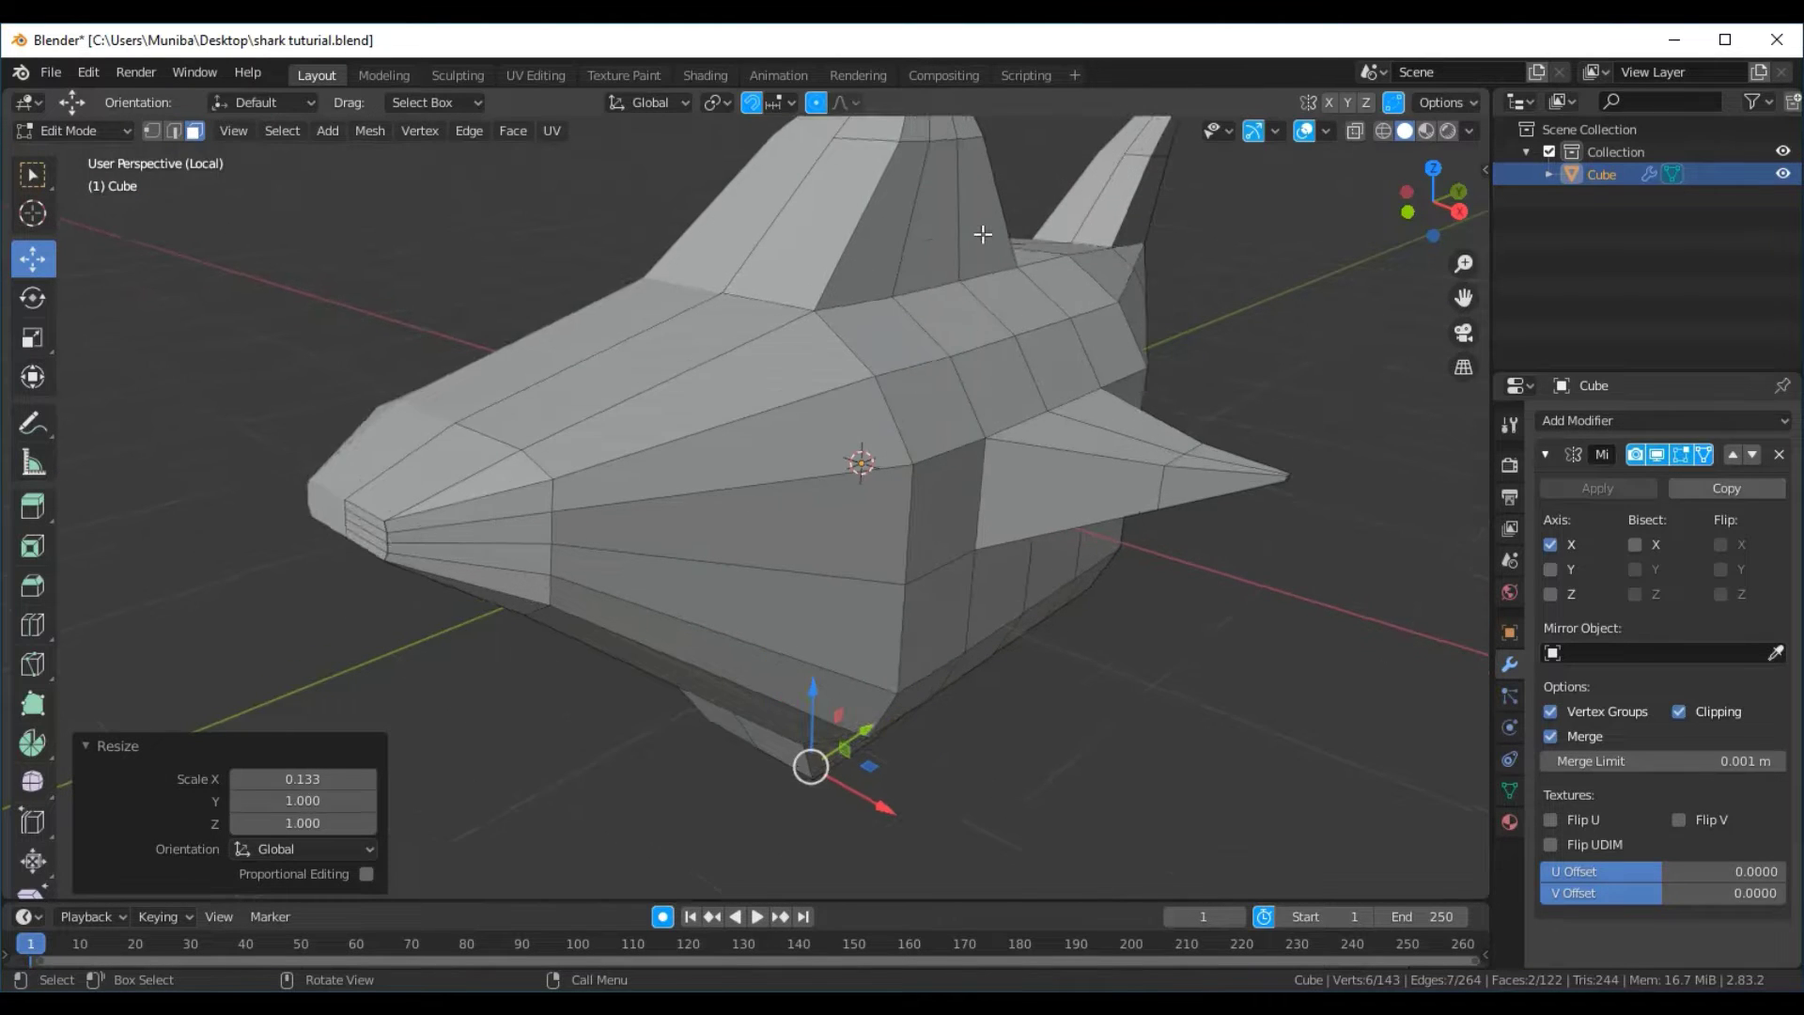
pyautogui.scroll(-2, 983, 235)
pyautogui.moveTo(667, 313)
pyautogui.mouseDown(button='middle')
pyautogui.moveTo(632, 354)
pyautogui.moveTo(608, 307)
pyautogui.moveTo(603, 566)
pyautogui.mouseUp(button='middle')
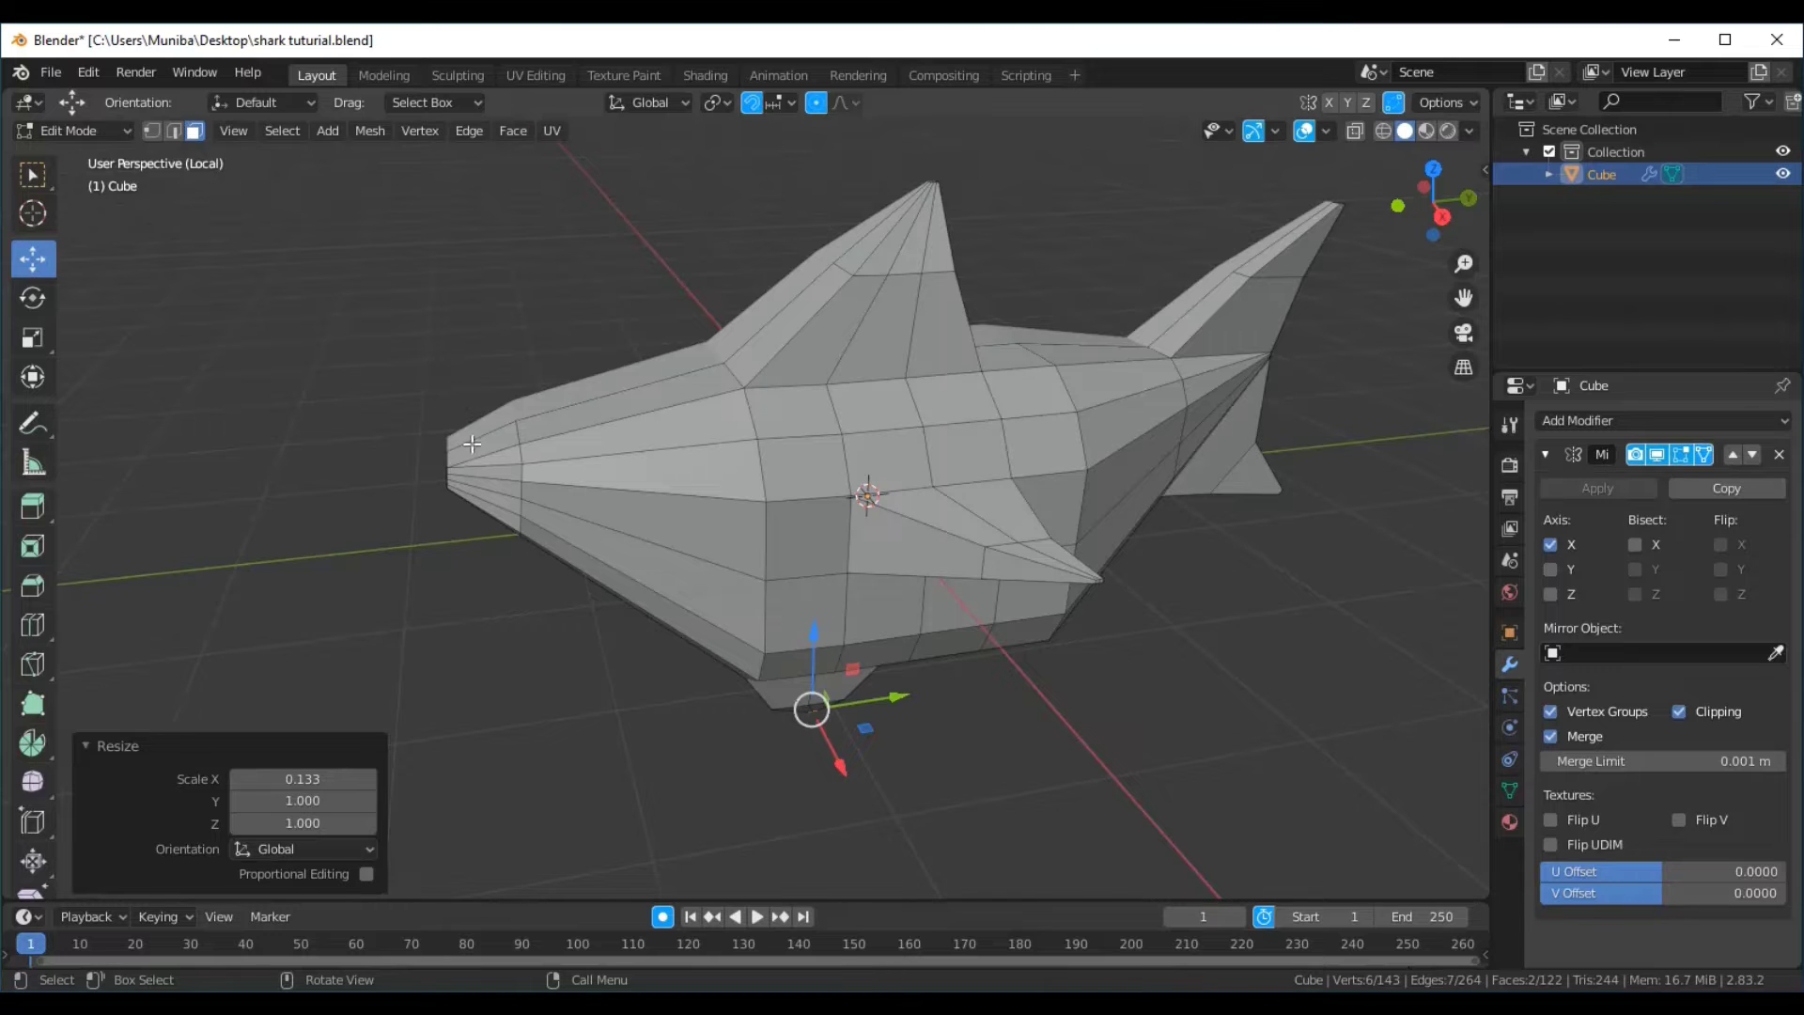
pyautogui.scroll(-1, 606, 371)
pyautogui.scroll(-2, 625, 373)
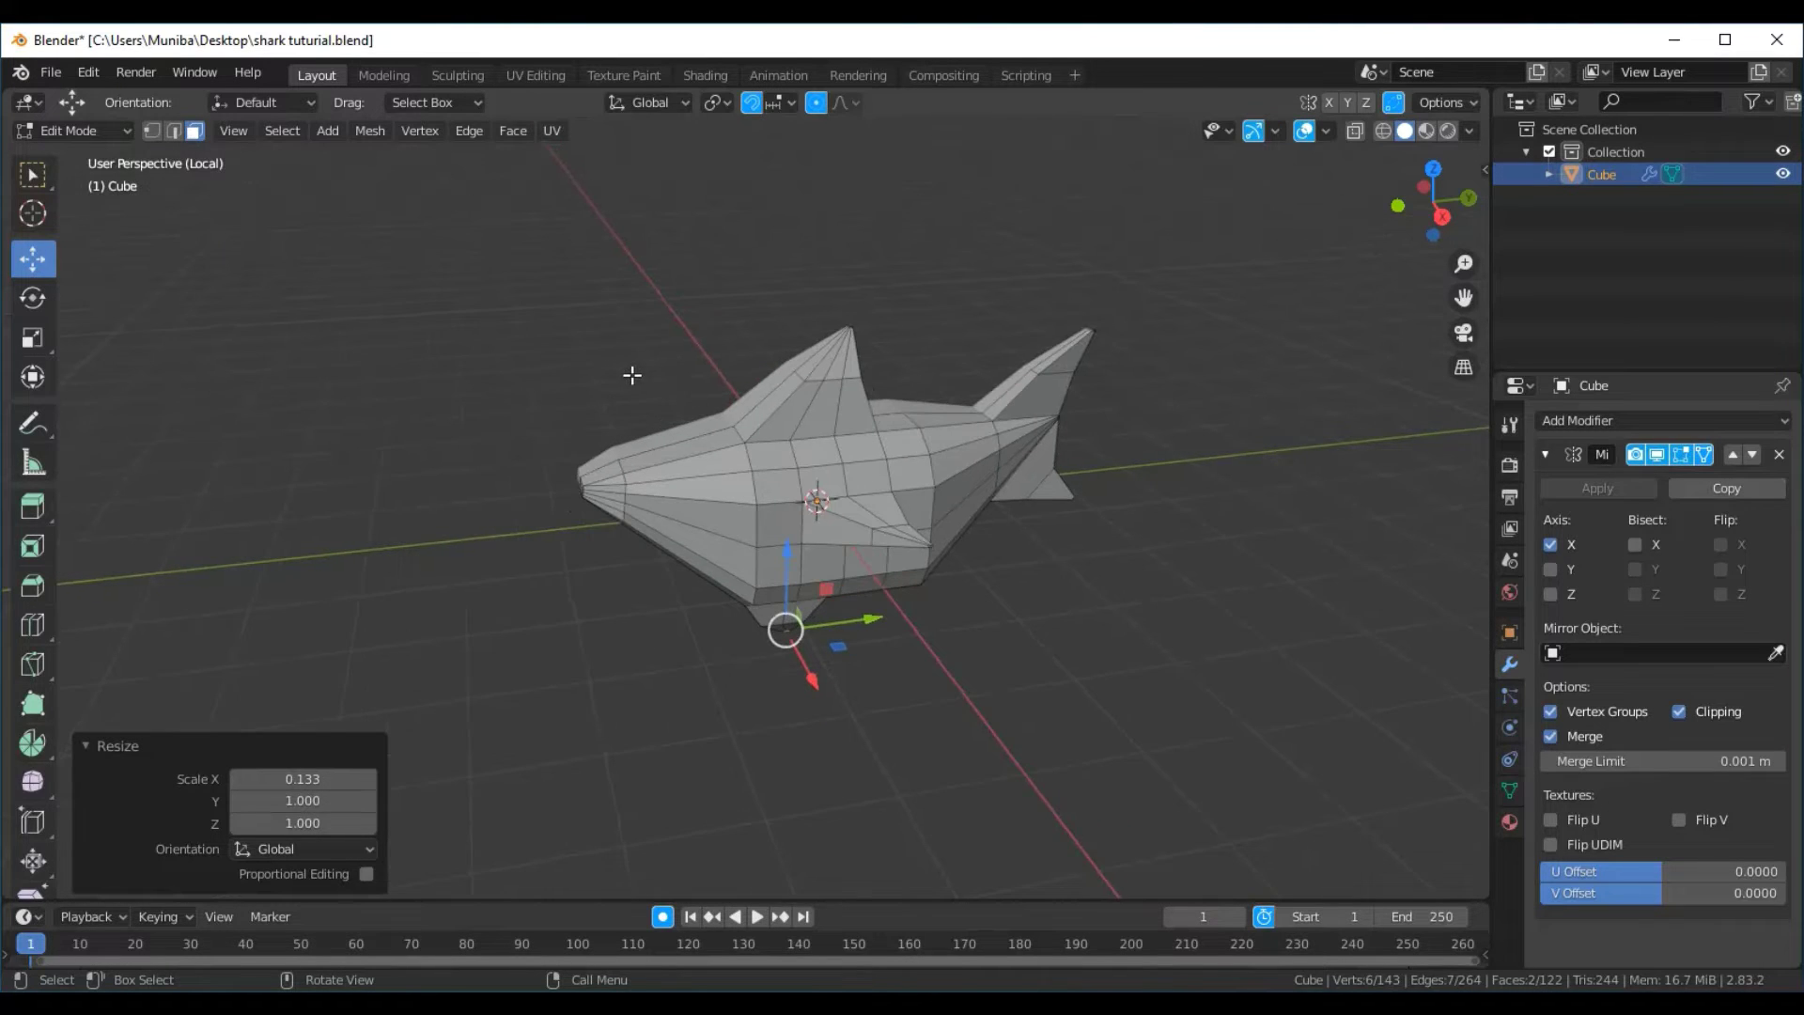
pyautogui.scroll(1, 636, 375)
pyautogui.scroll(2, 636, 375)
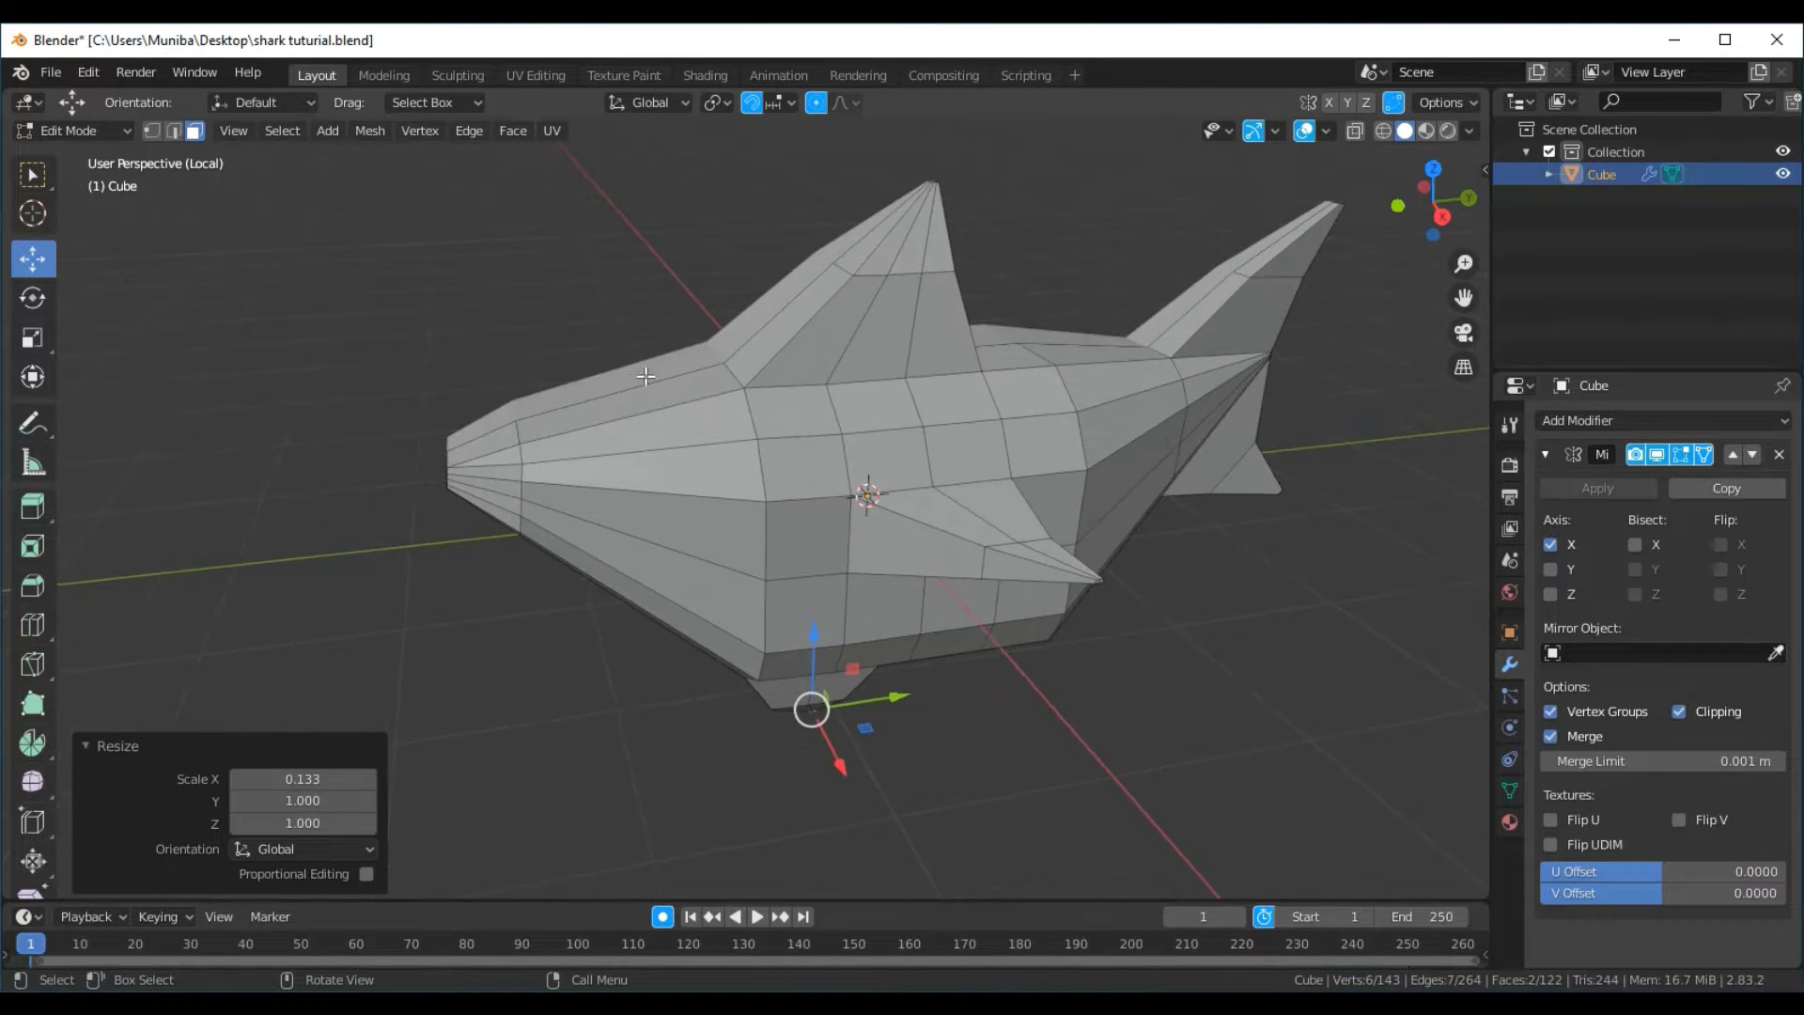
pyautogui.click(505, 547)
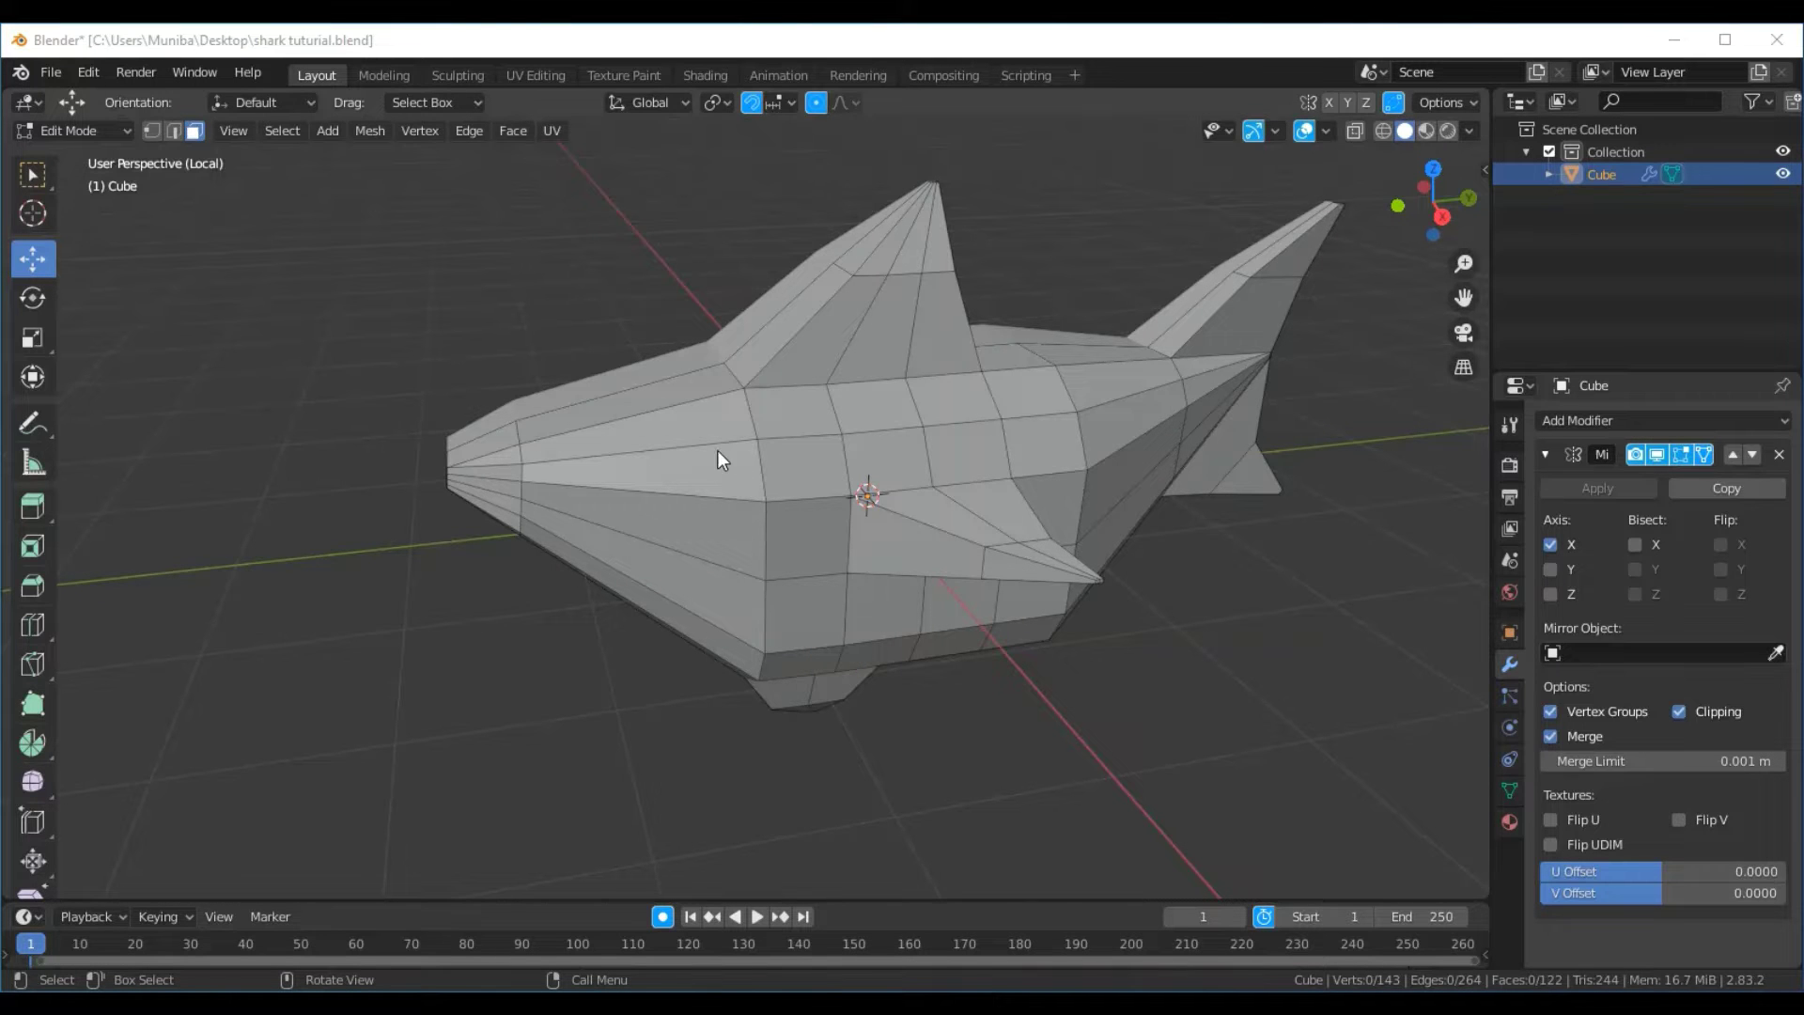
pyautogui.moveTo(652, 425)
pyautogui.mouseDown(button='middle')
pyautogui.moveTo(711, 442)
pyautogui.moveTo(652, 436)
pyautogui.mouseUp(button='middle')
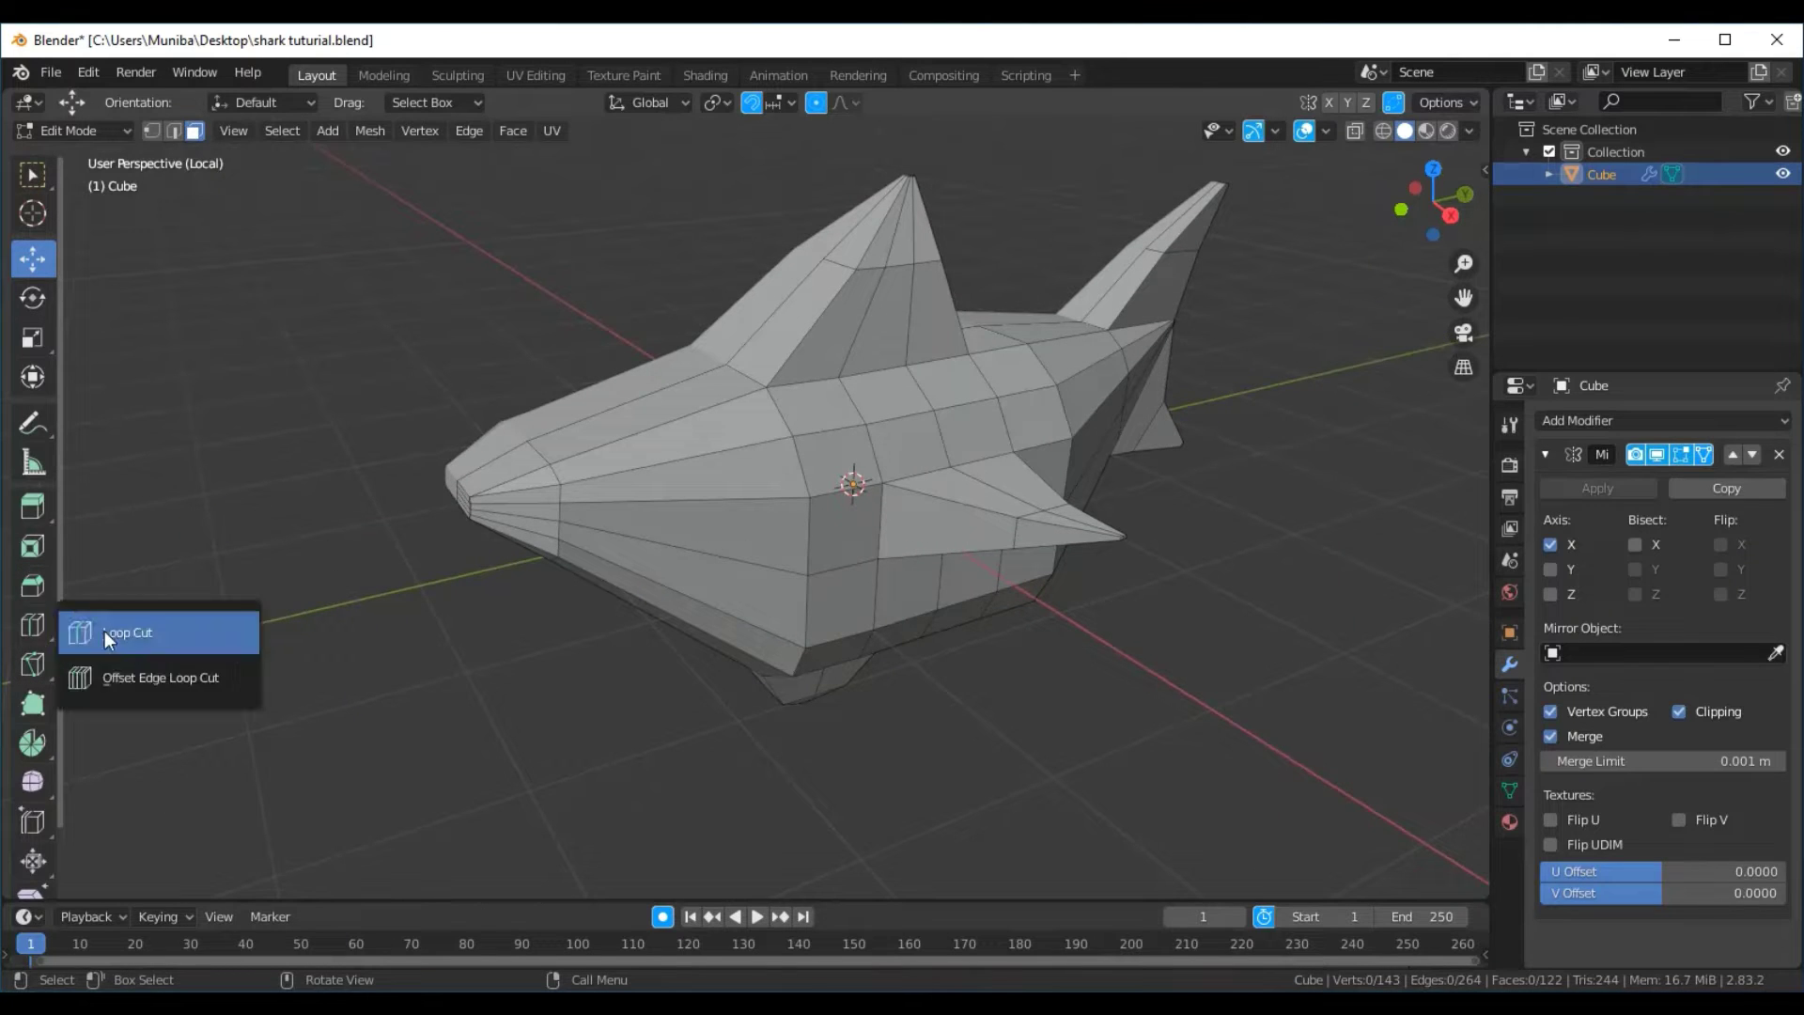
# Loop-cut the body behind the head and raise Number of Cuts to 5
pyautogui.moveTo(44, 639); pyautogui.dragTo(105, 630)
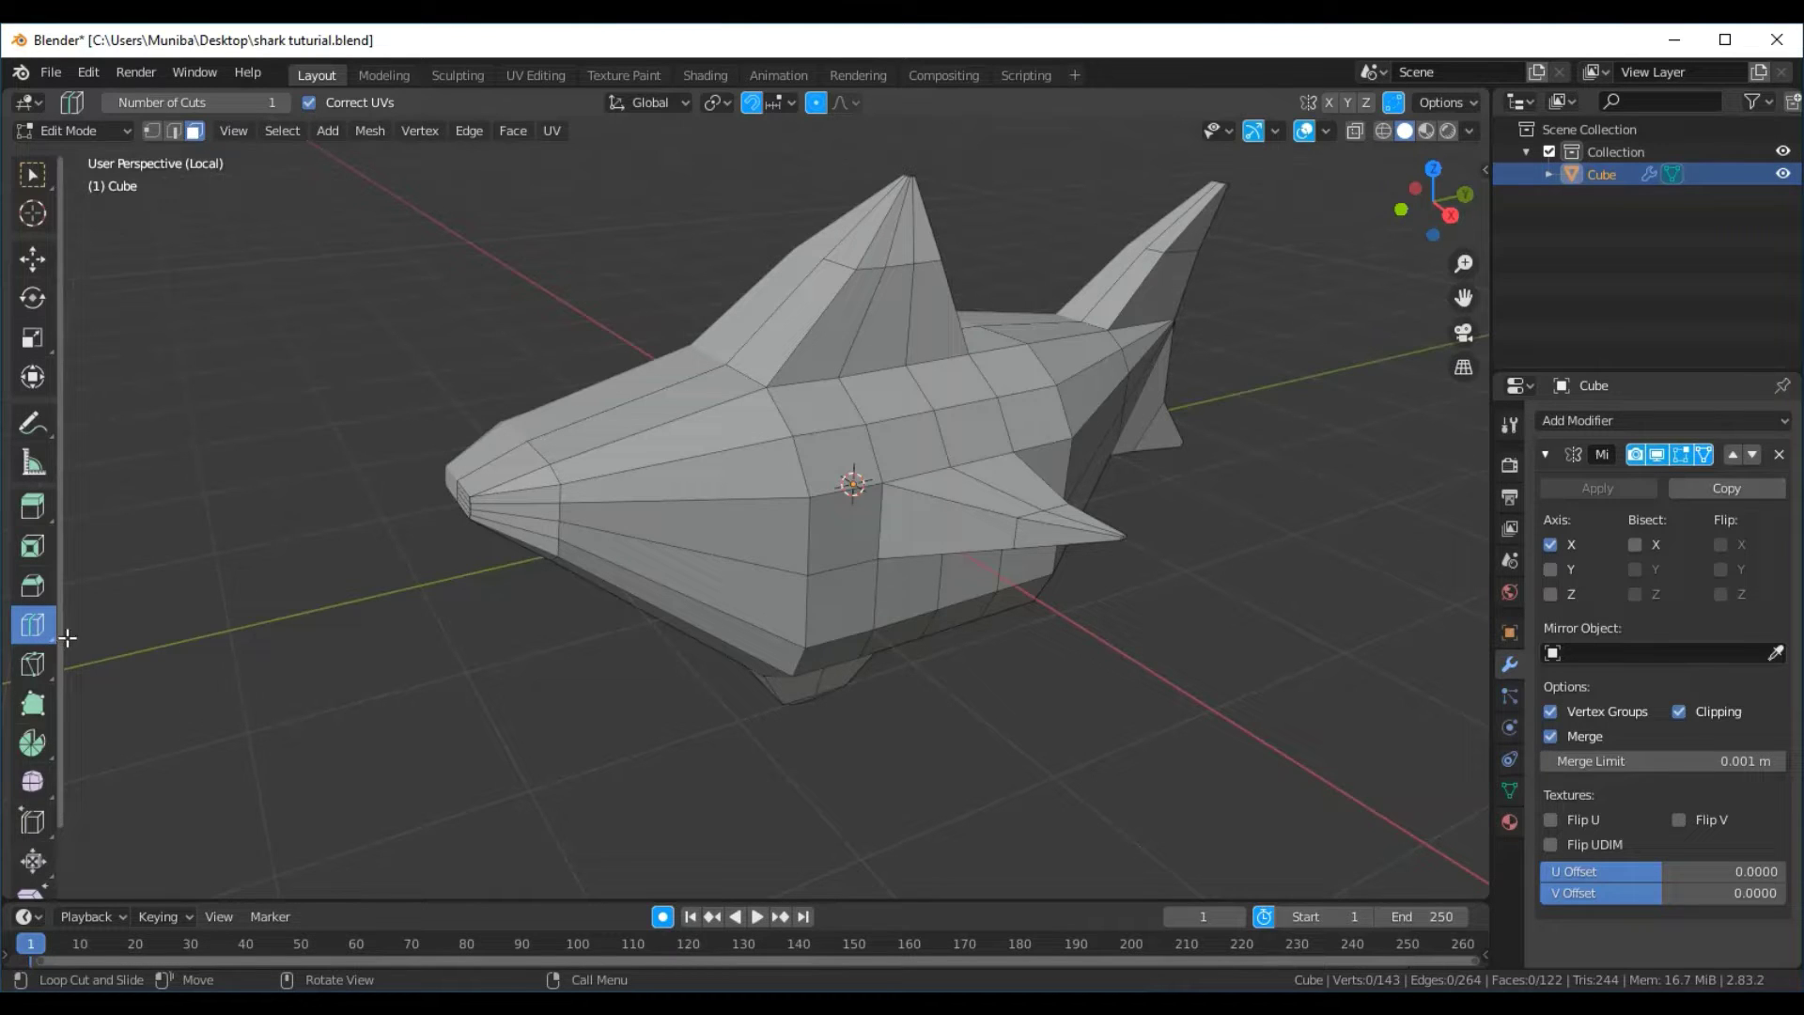
pyautogui.moveTo(45, 637); pyautogui.dragTo(122, 641)
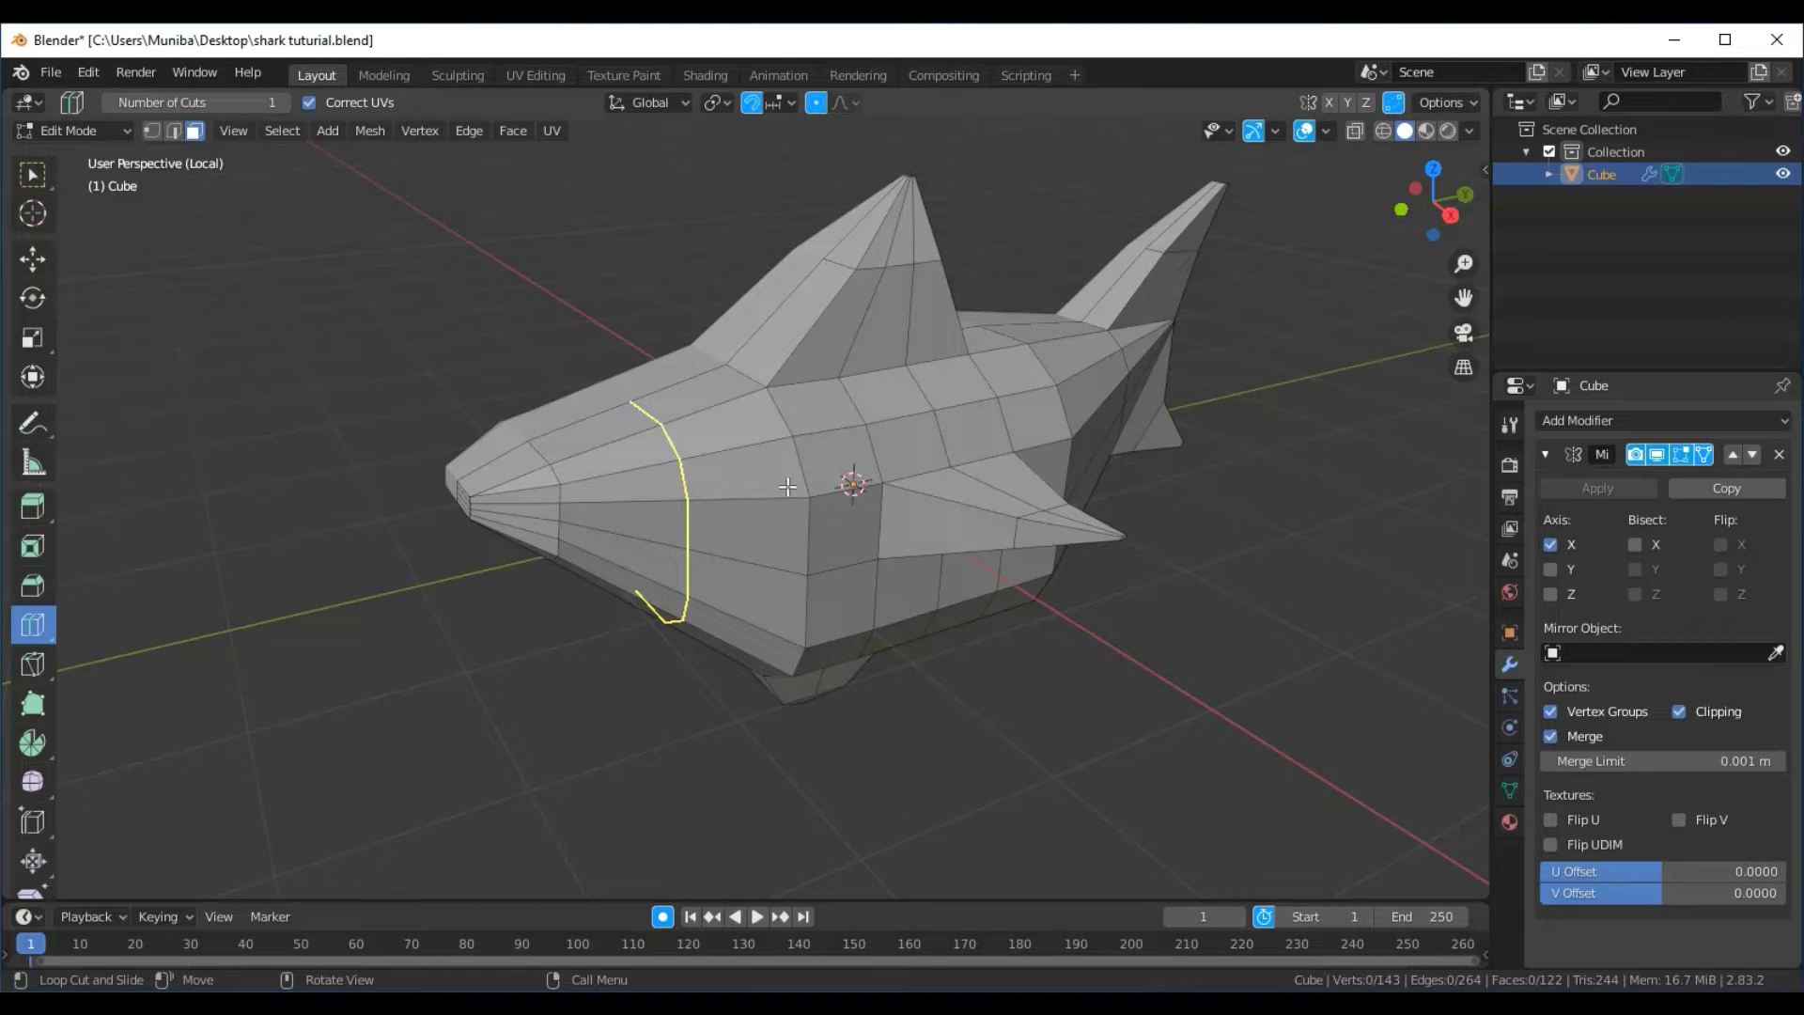
pyautogui.click(702, 512)
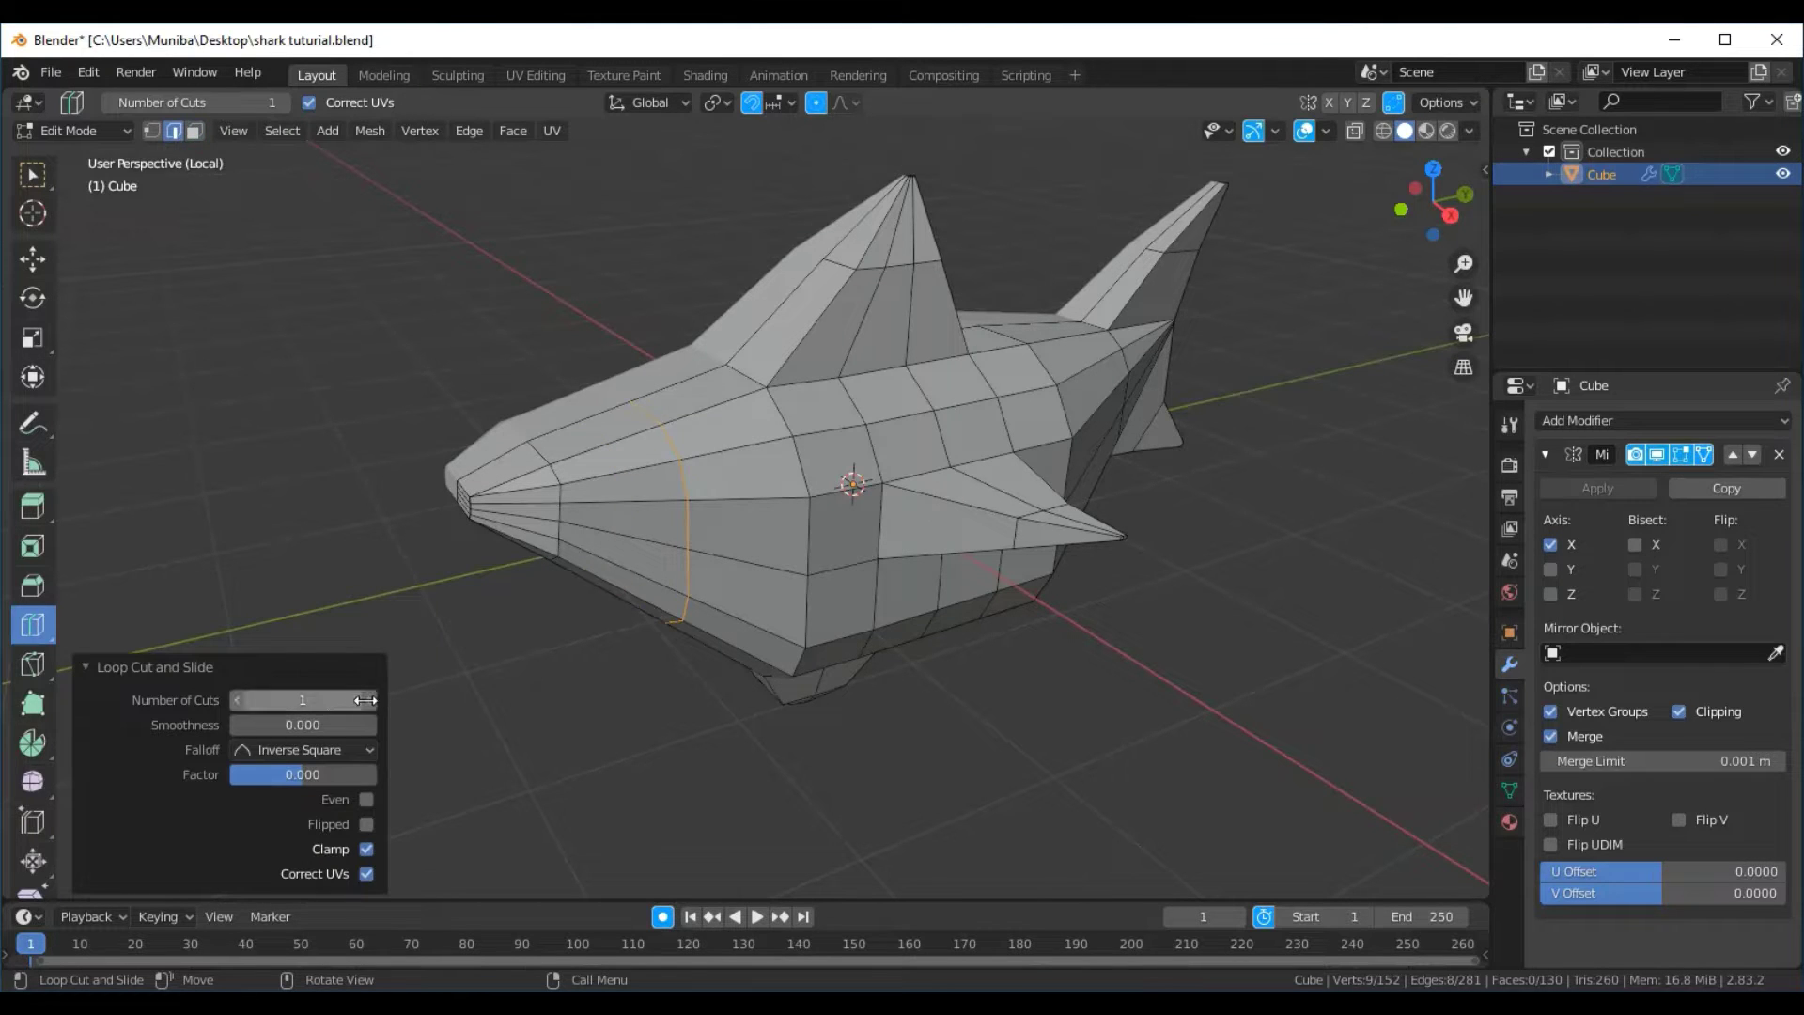
pyautogui.click(371, 703)
pyautogui.click(370, 703)
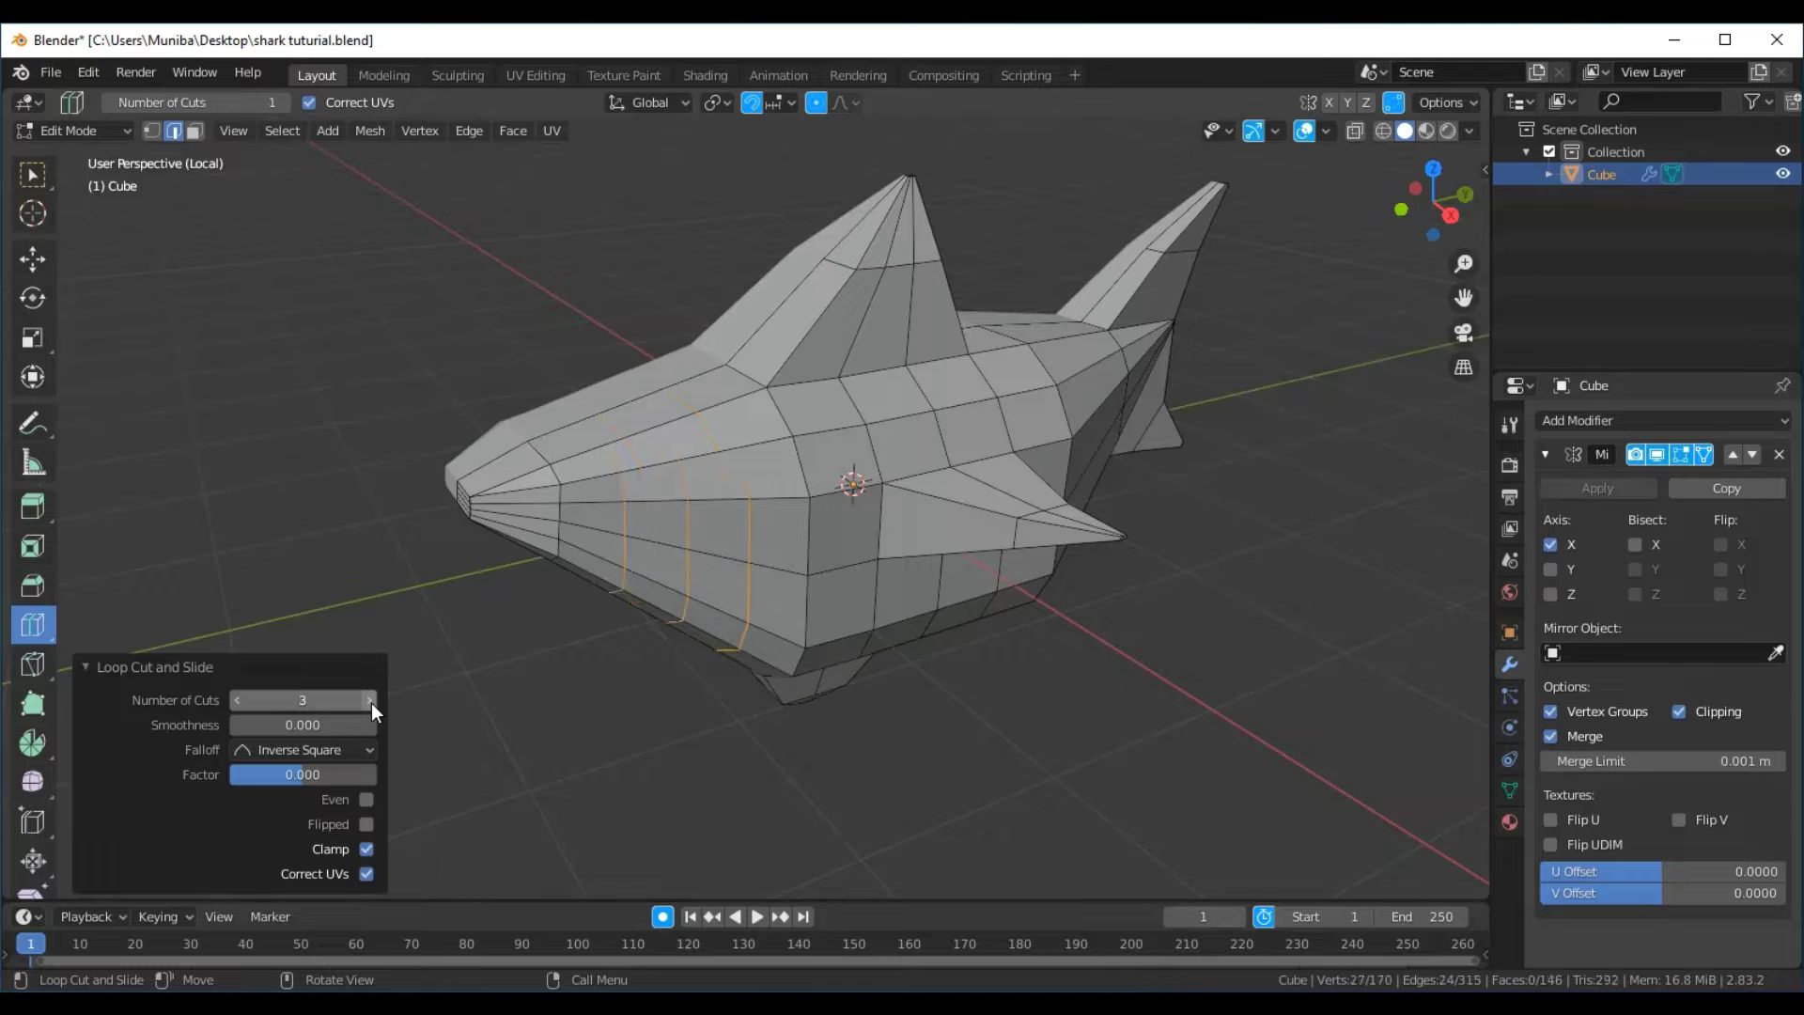
pyautogui.click(370, 703)
pyautogui.click(370, 702)
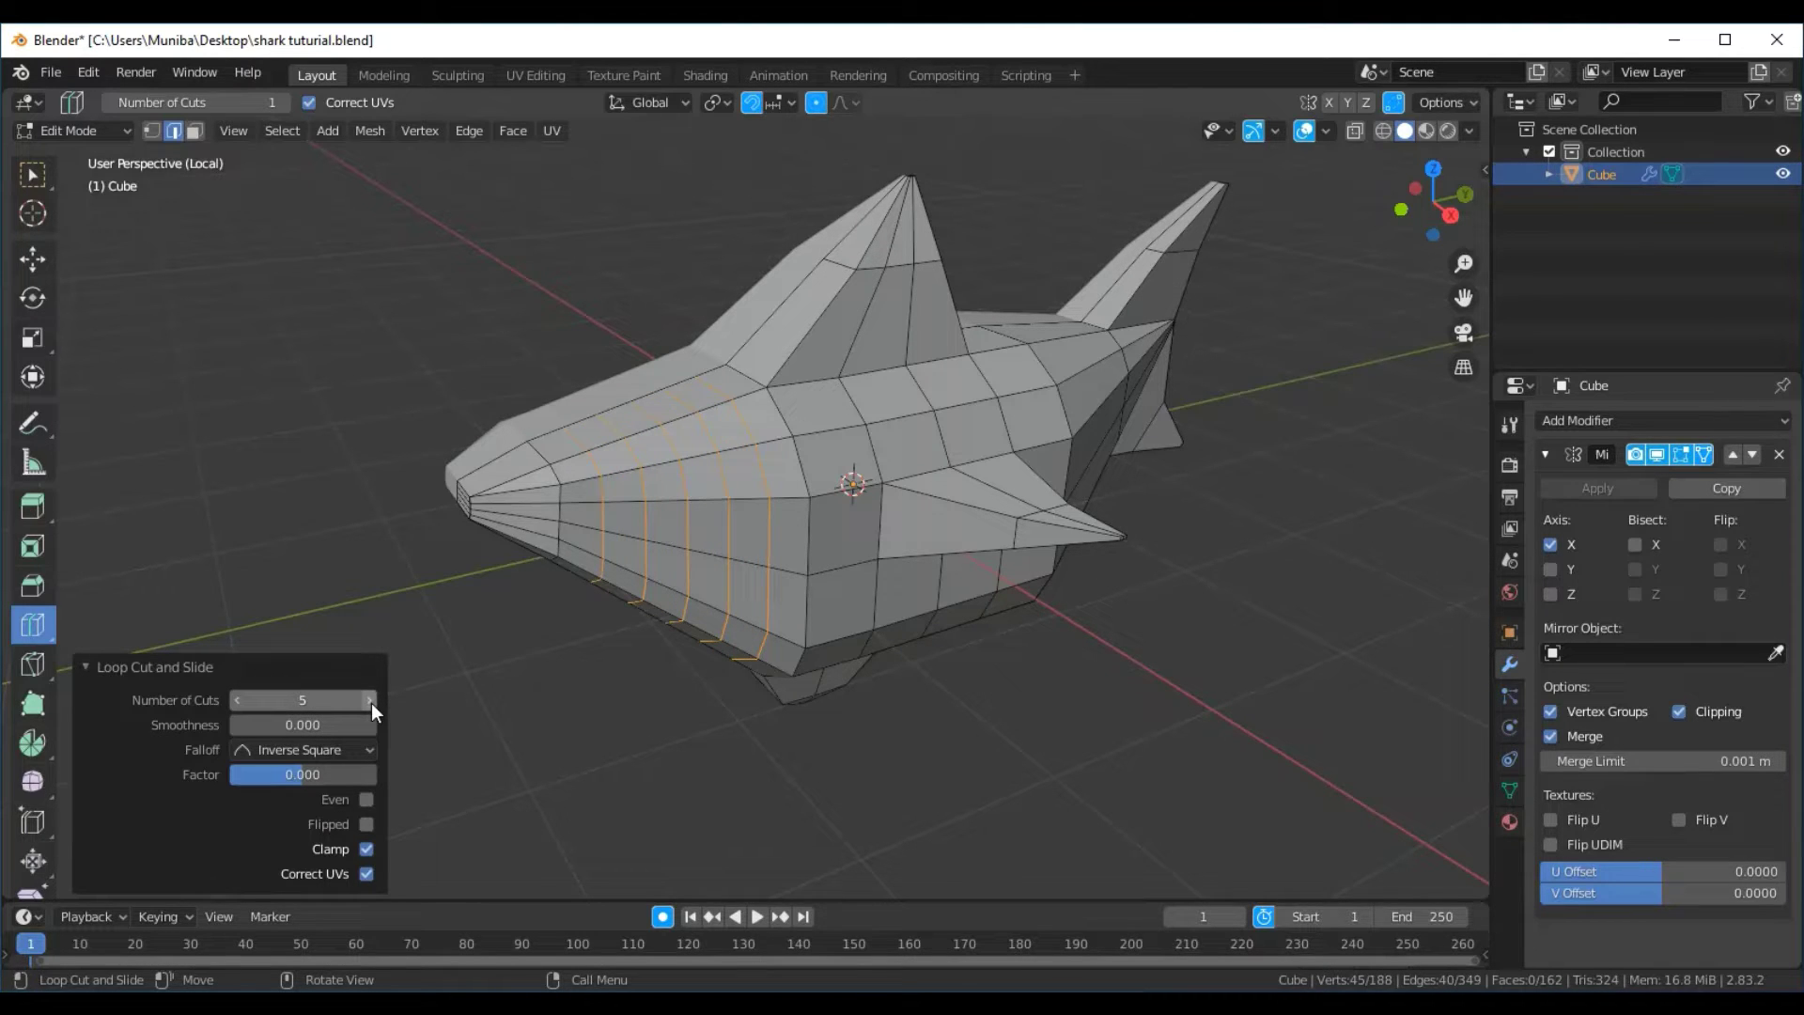
# Cut five horizontal edge loops along the shark's side
pyautogui.click(794, 464)
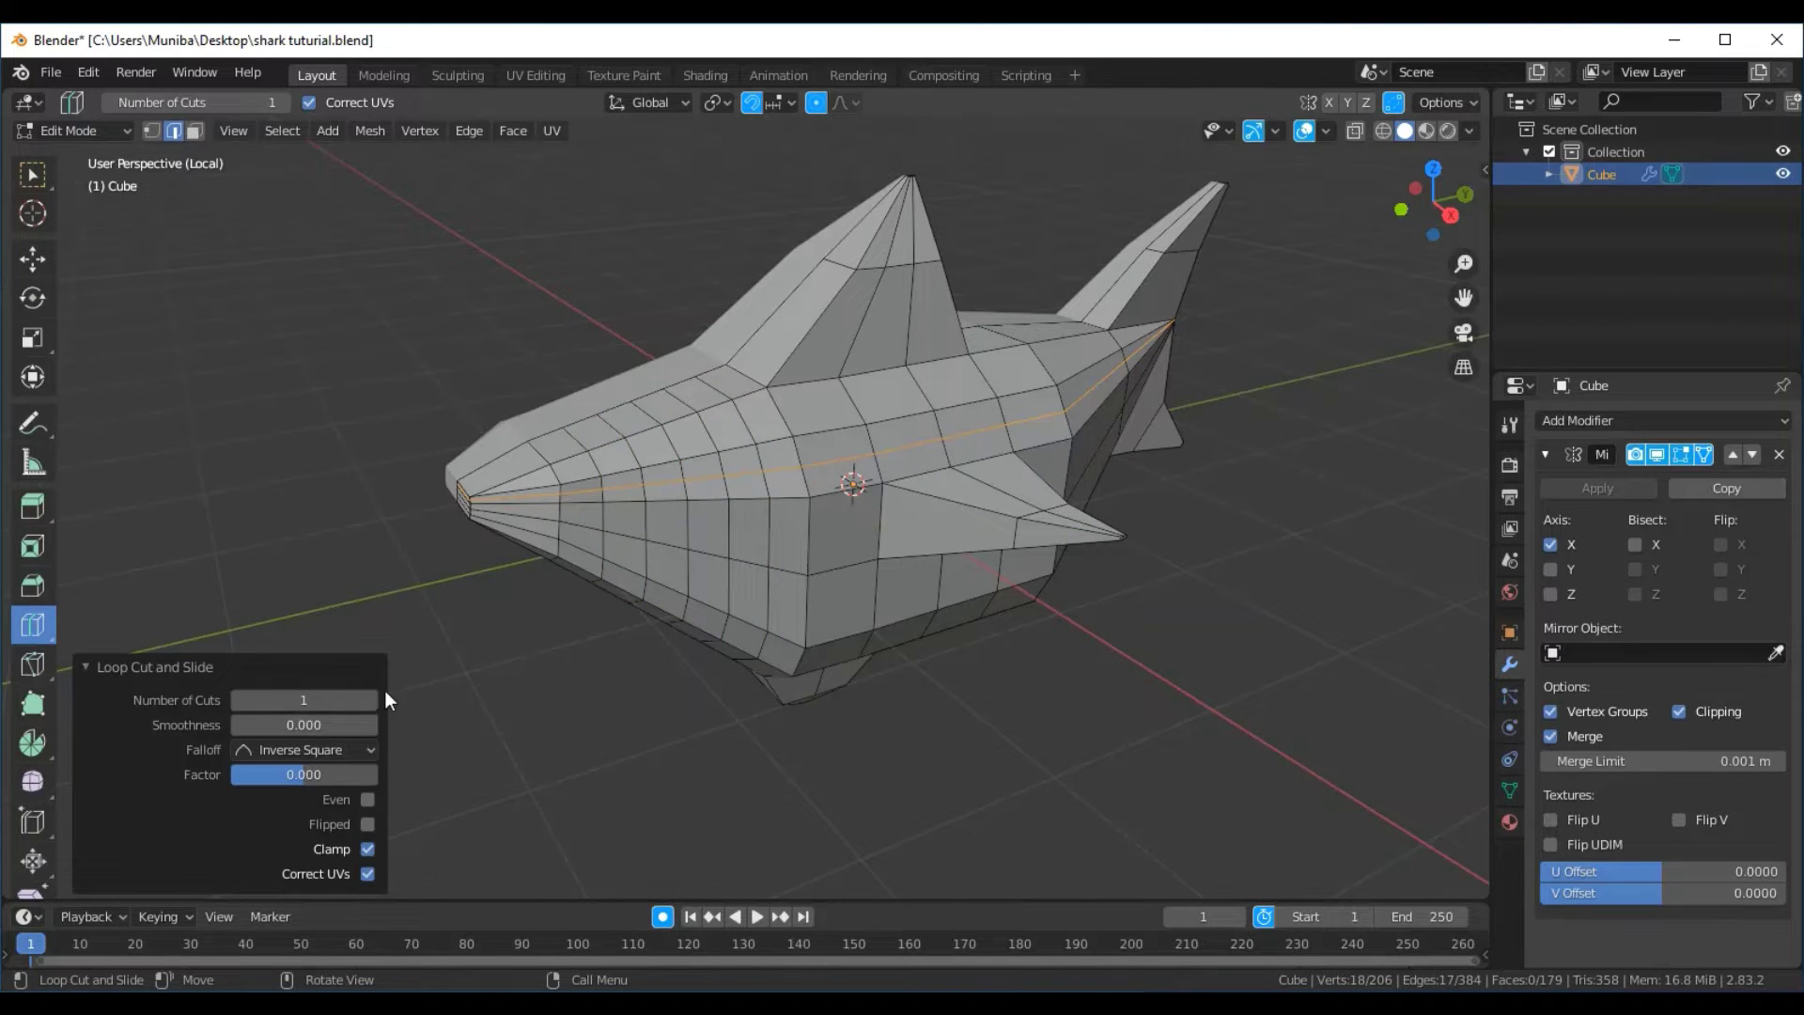
pyautogui.click(372, 703)
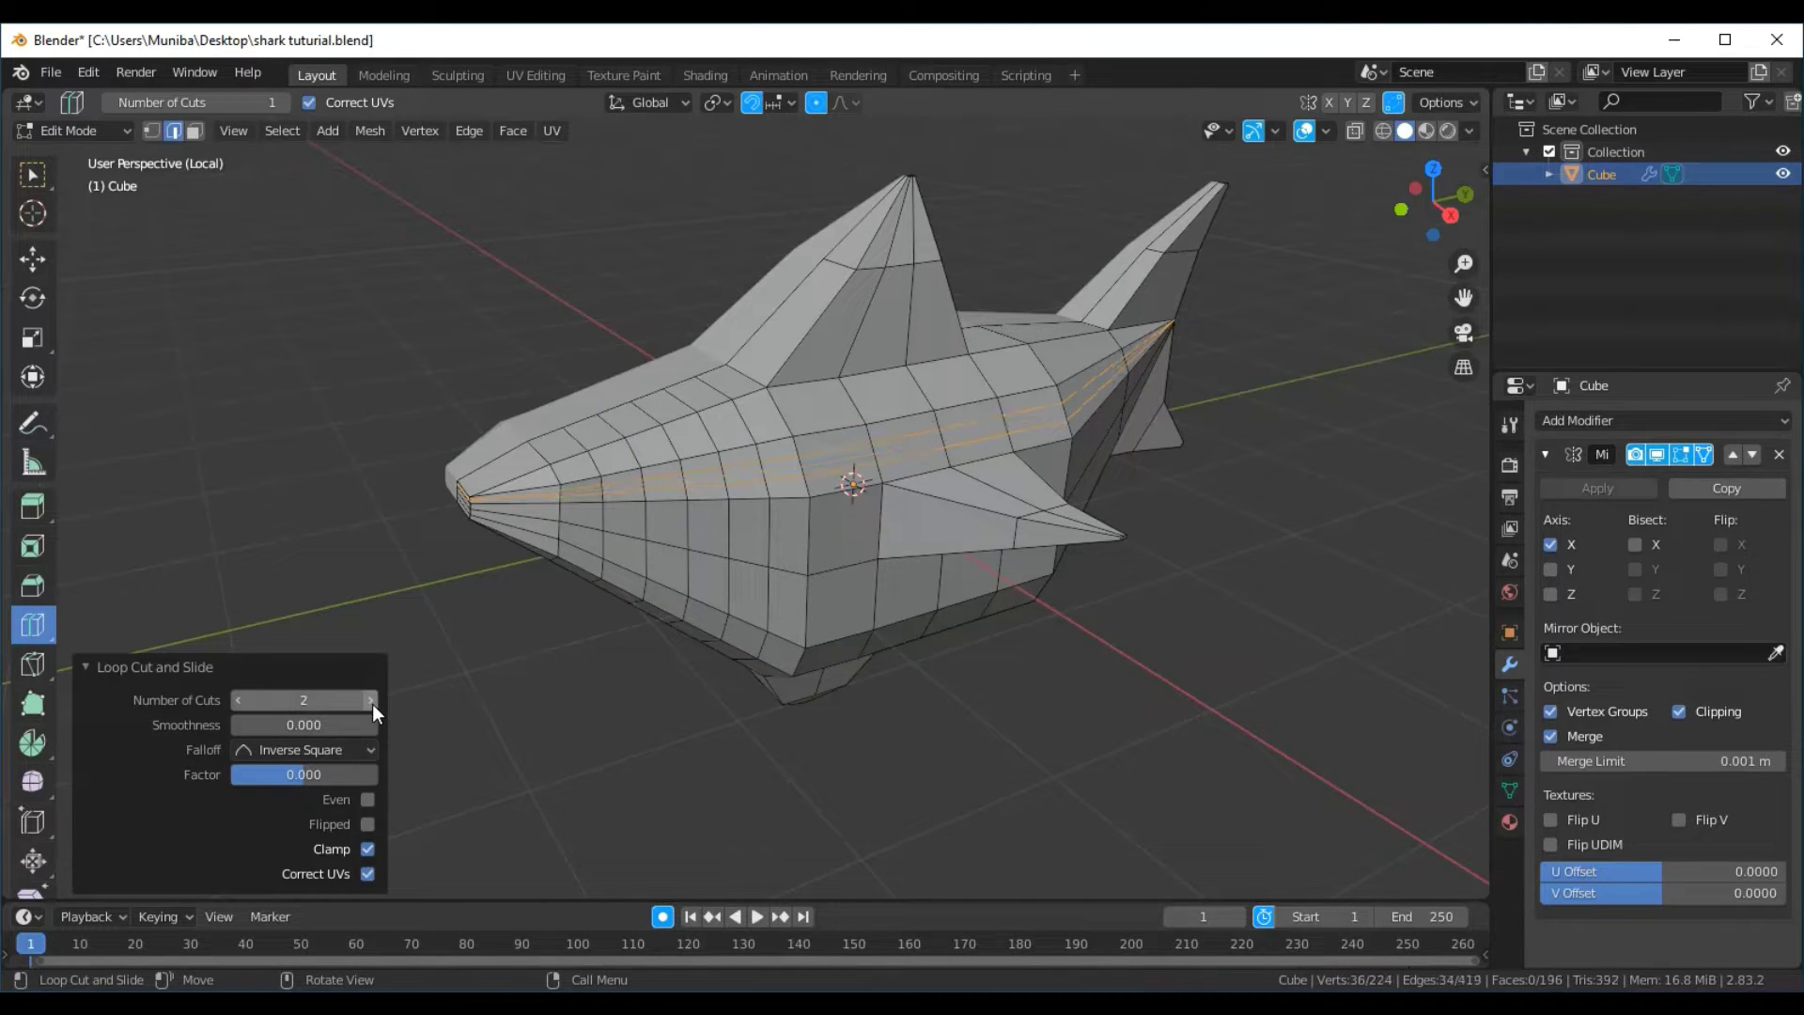
pyautogui.click(372, 703)
pyautogui.click(373, 703)
pyautogui.click(372, 703)
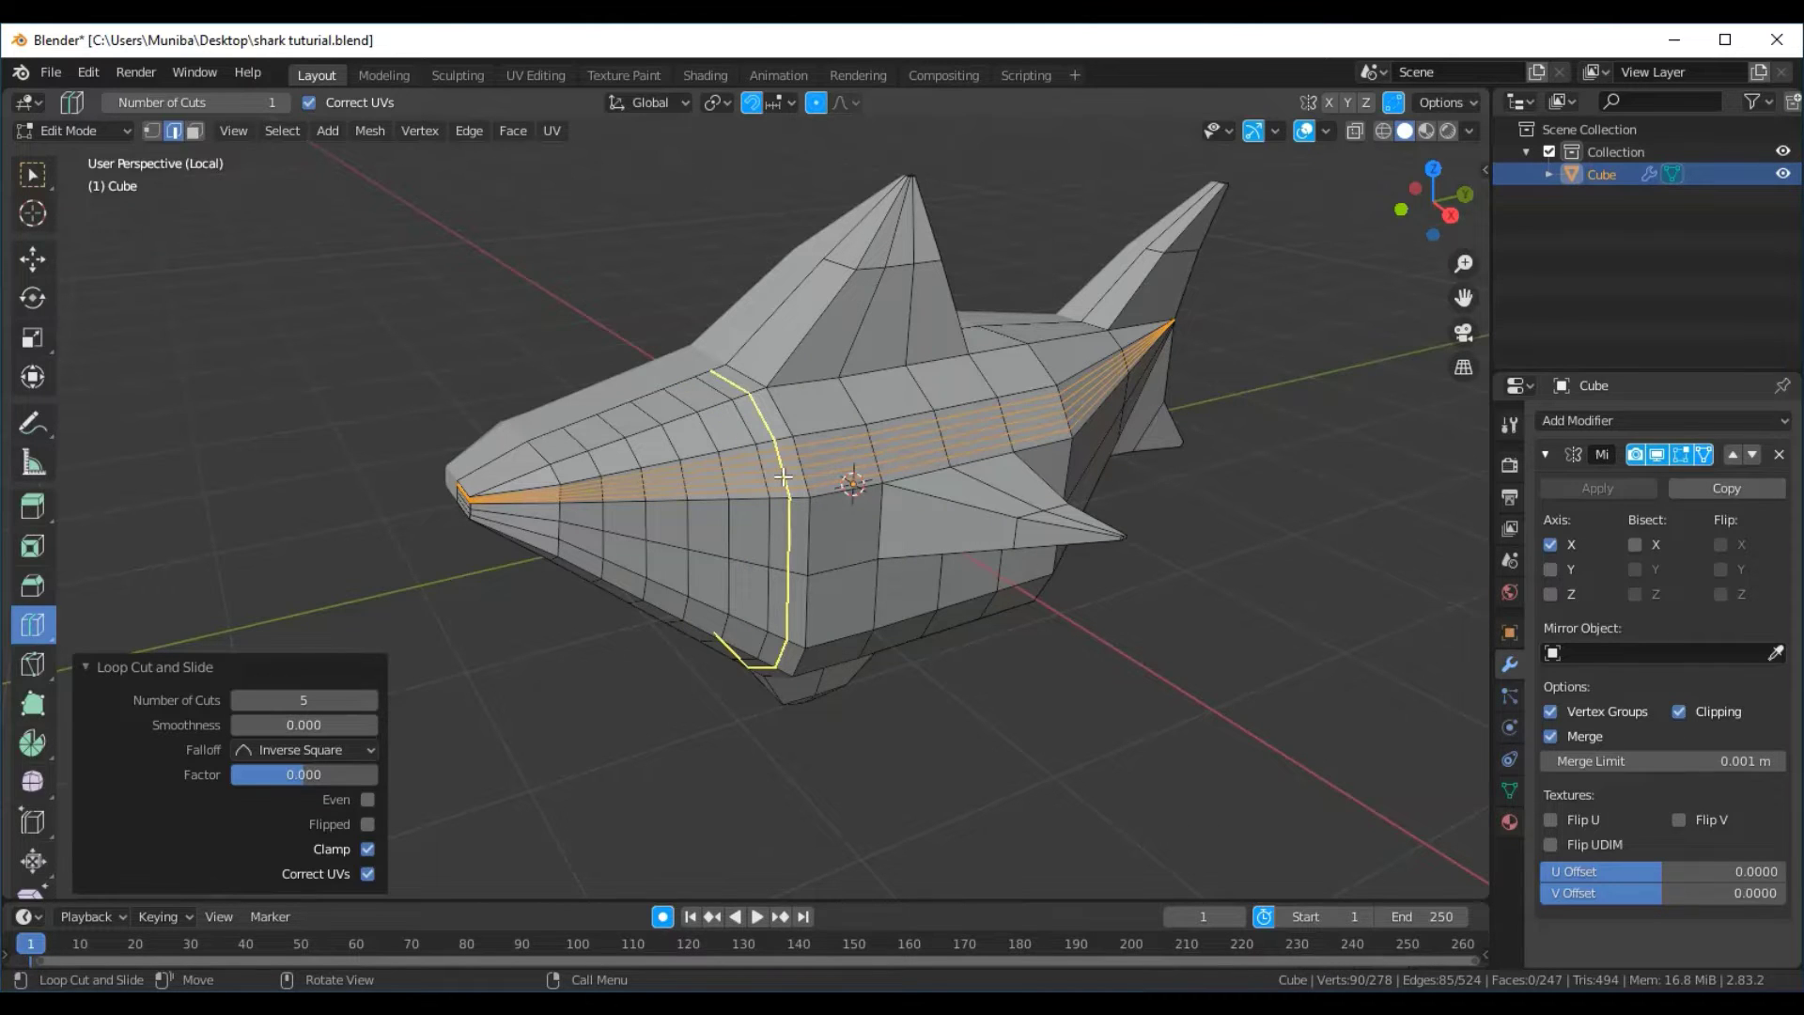
# Cut five vertical mid-body edge loops, then deselect them with box select active
pyautogui.click(746, 483)
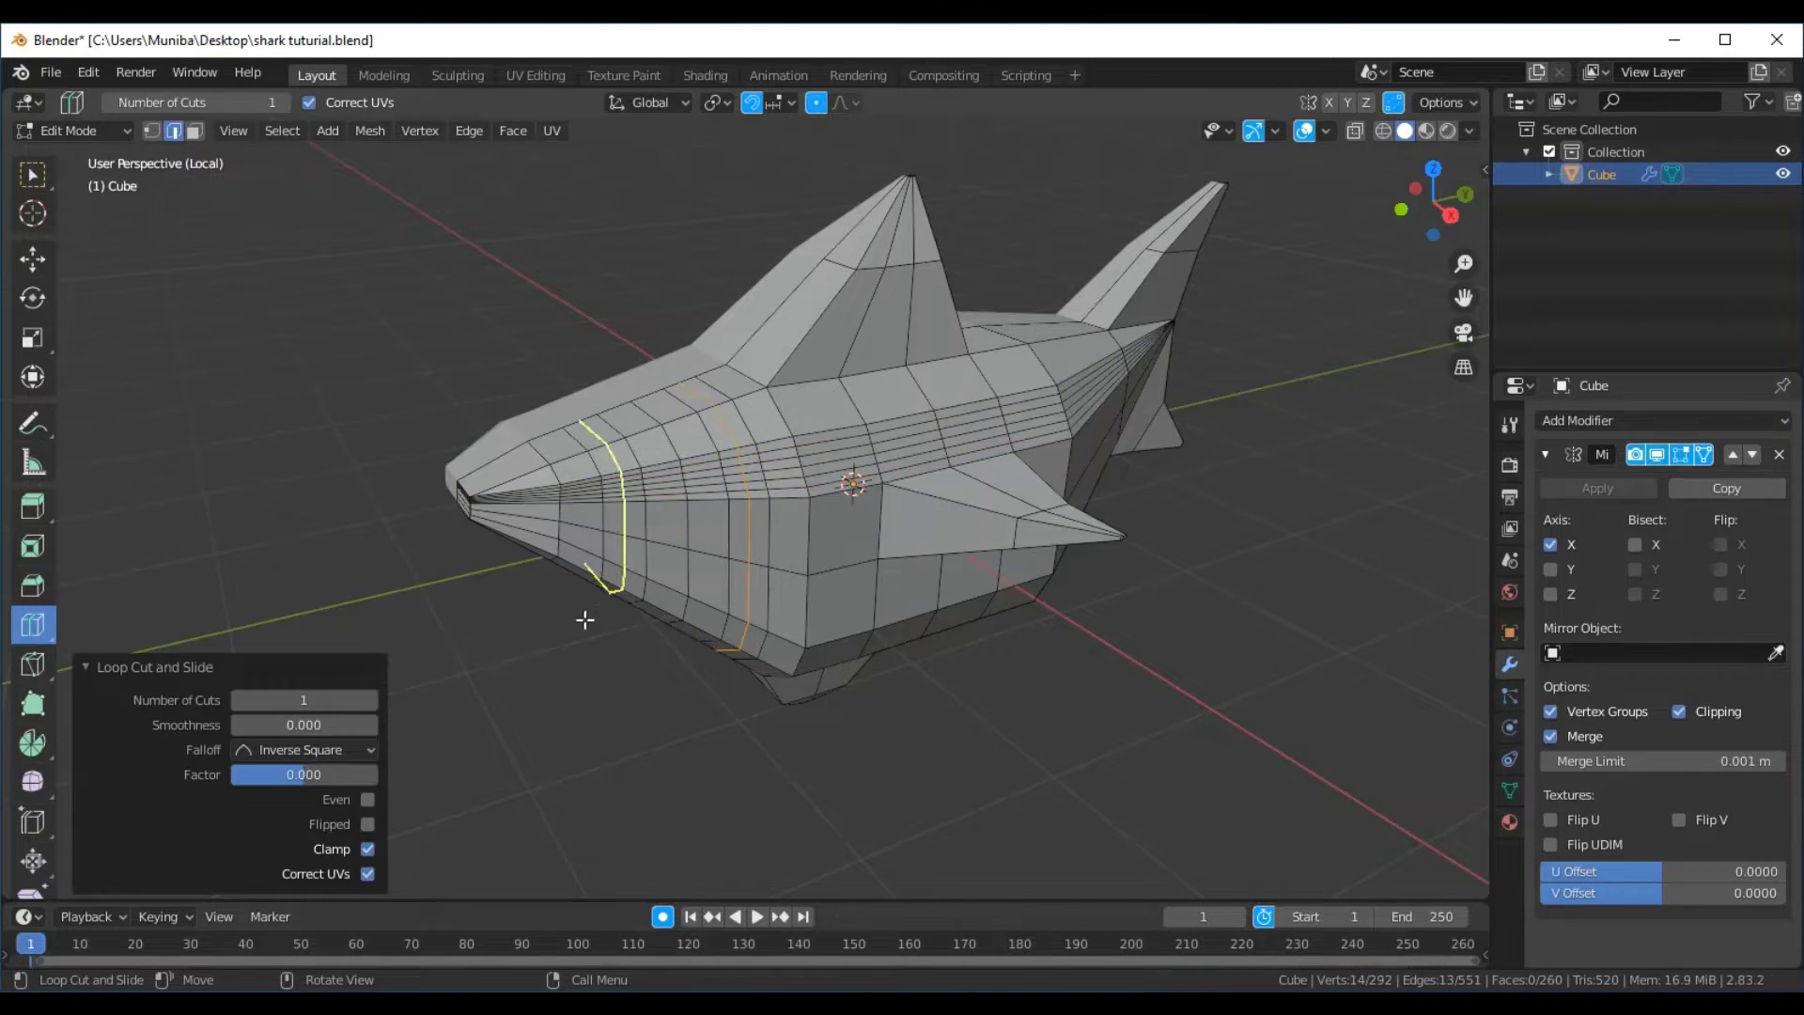
pyautogui.click(372, 700)
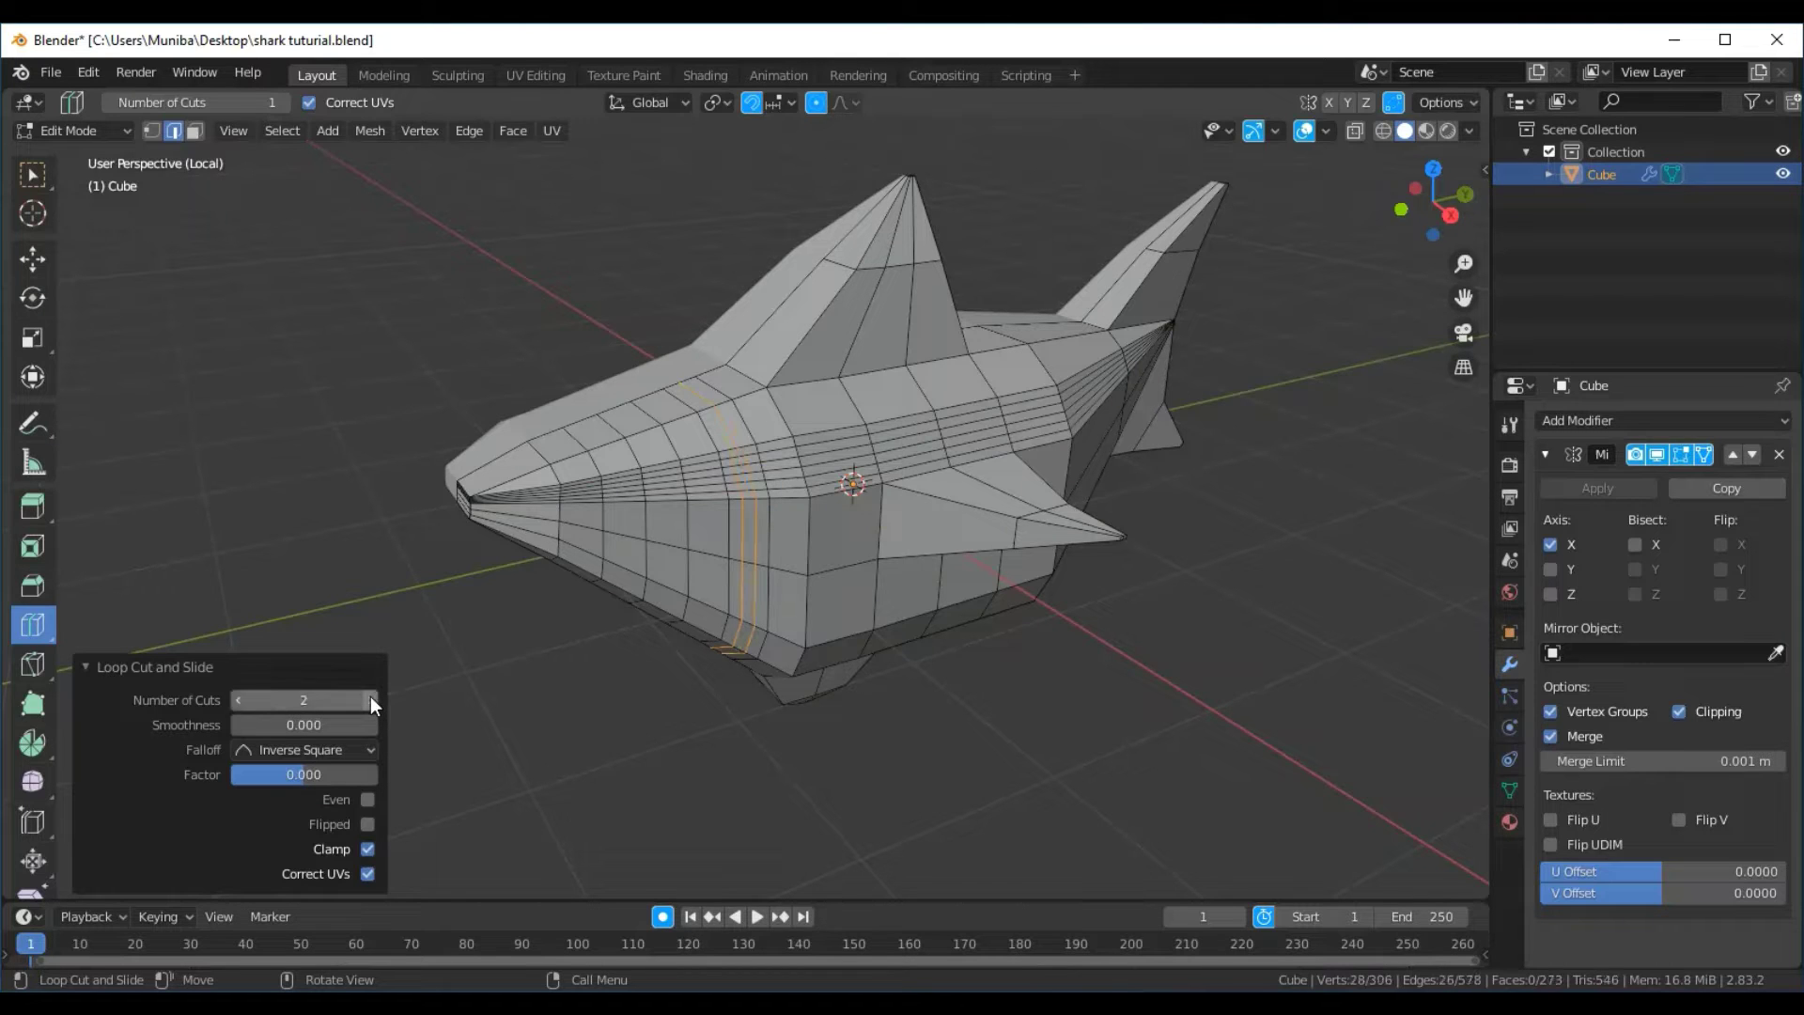
pyautogui.click(370, 700)
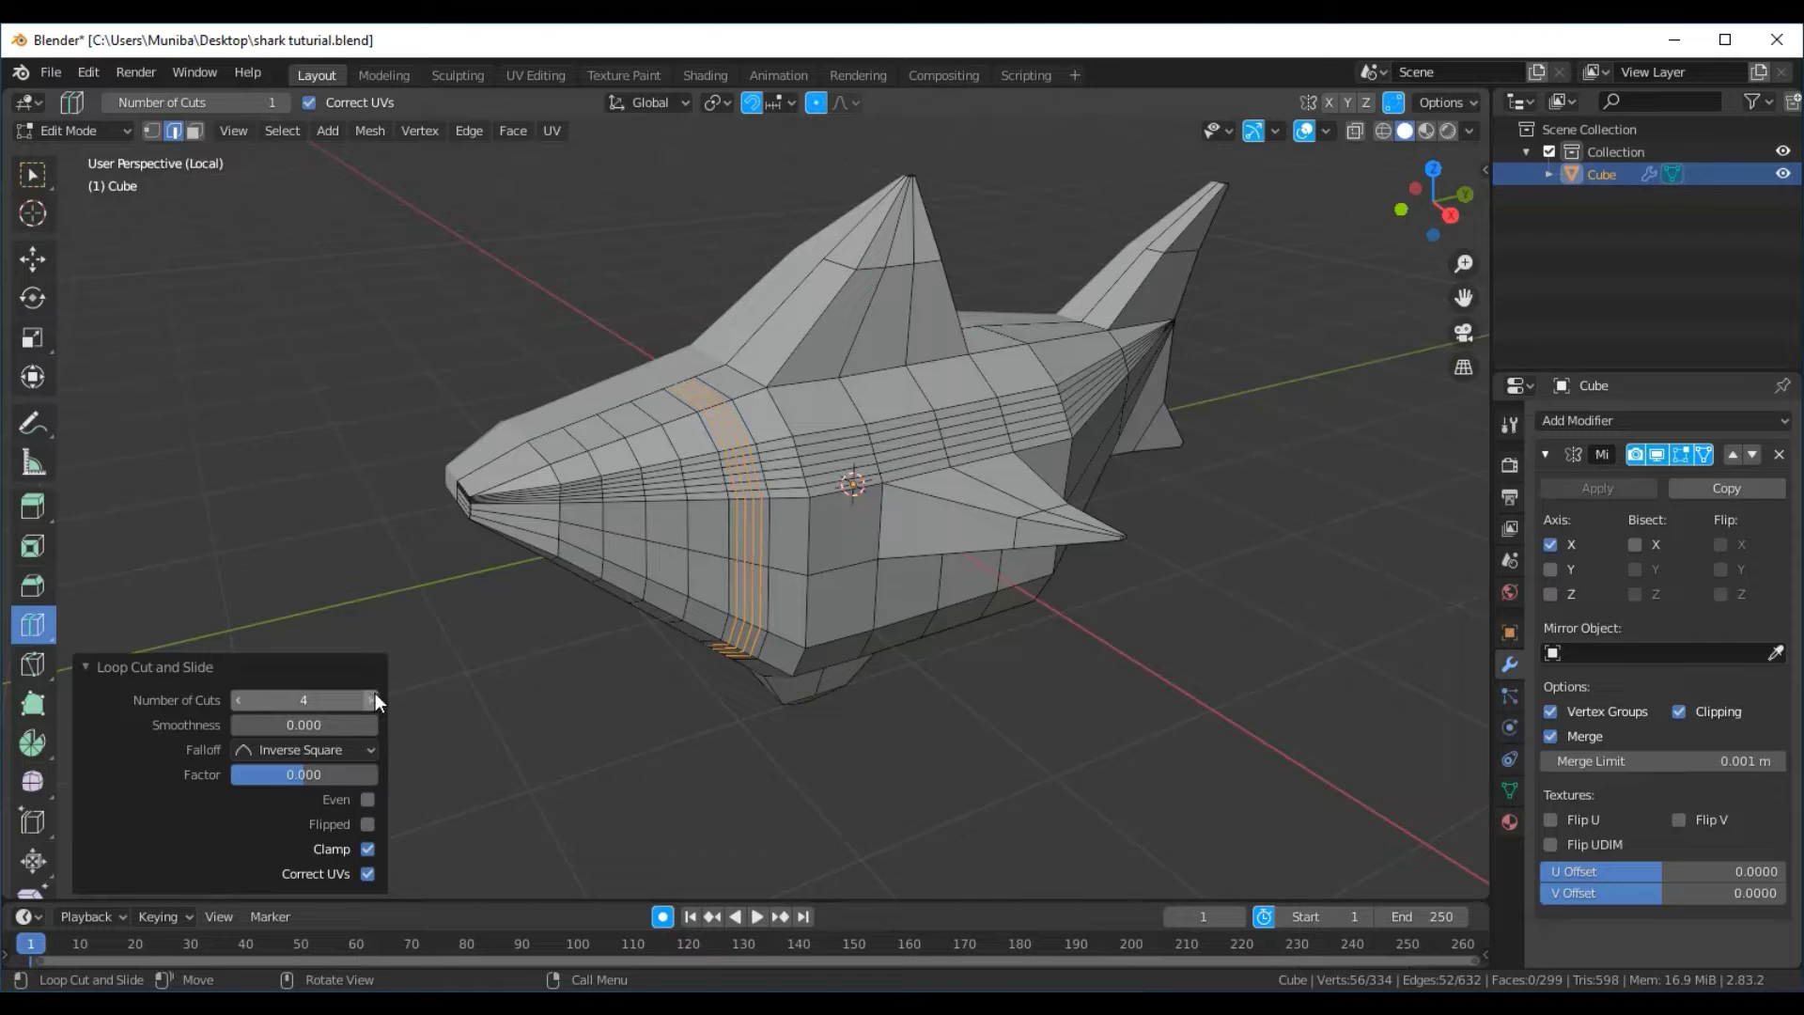
pyautogui.click(371, 700)
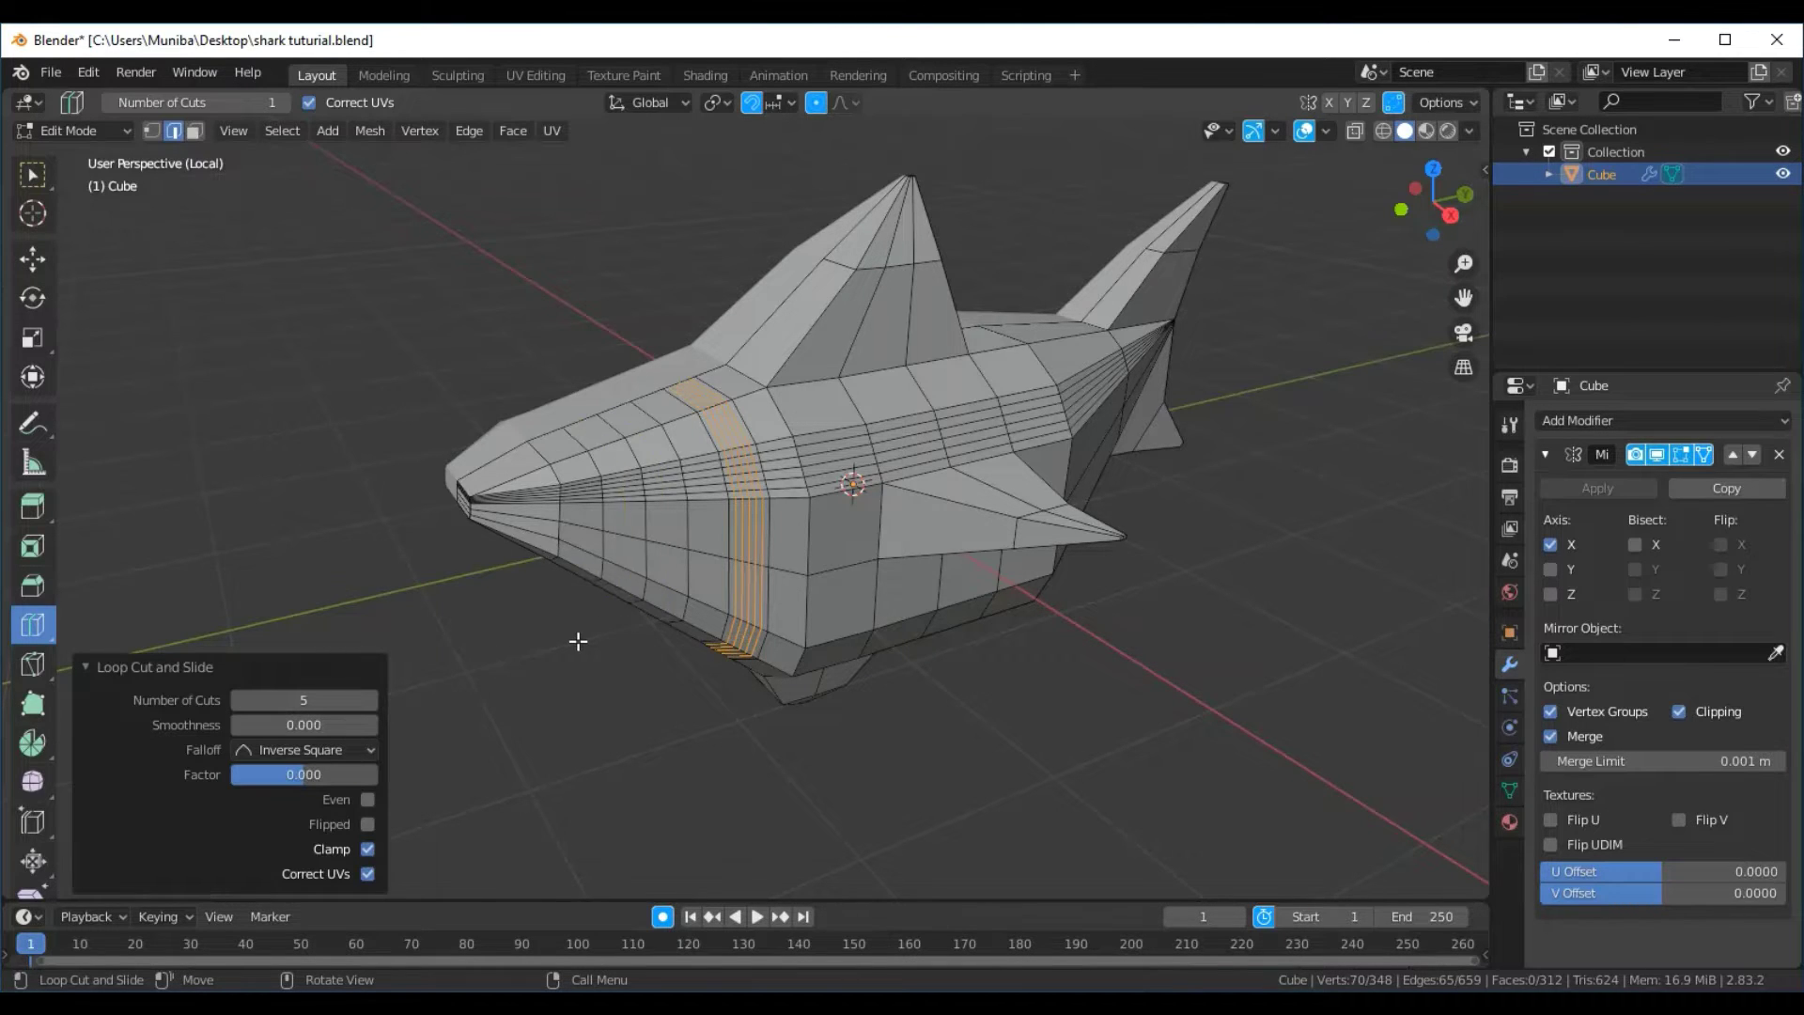
pyautogui.scroll(-1, 578, 641)
pyautogui.scroll(1, 578, 641)
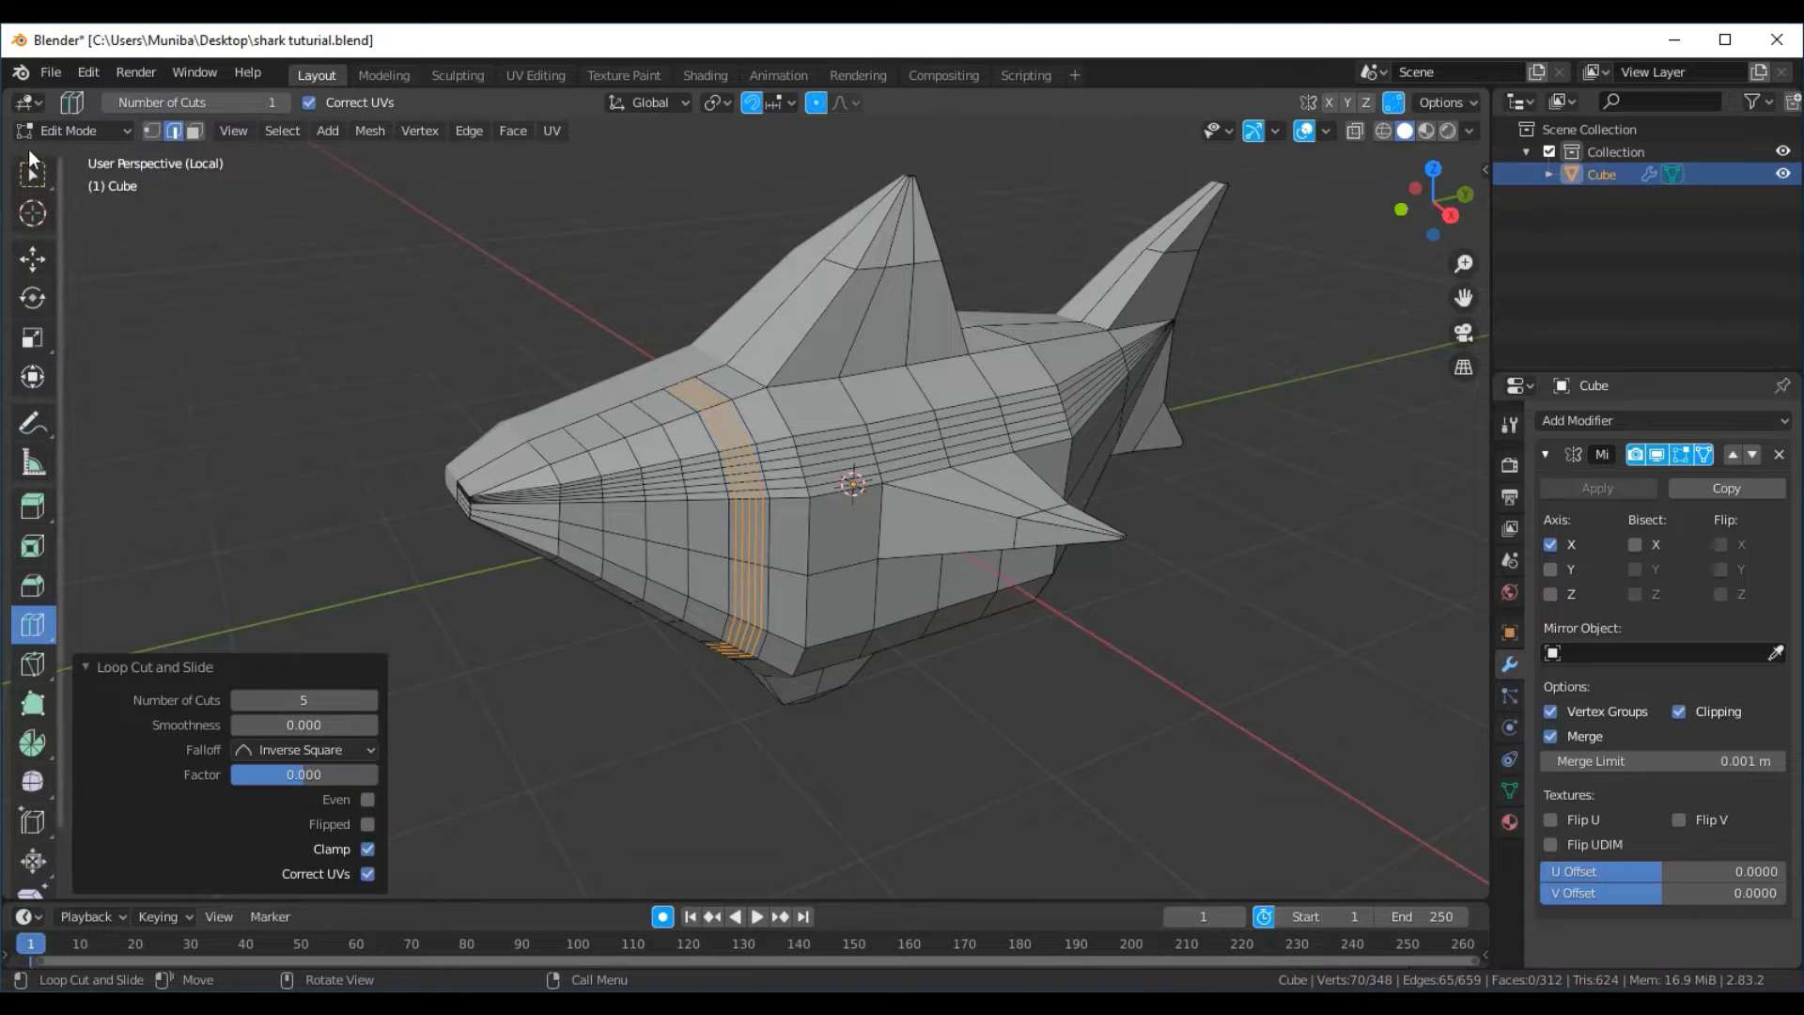
pyautogui.press('w')
pyautogui.click(386, 538)
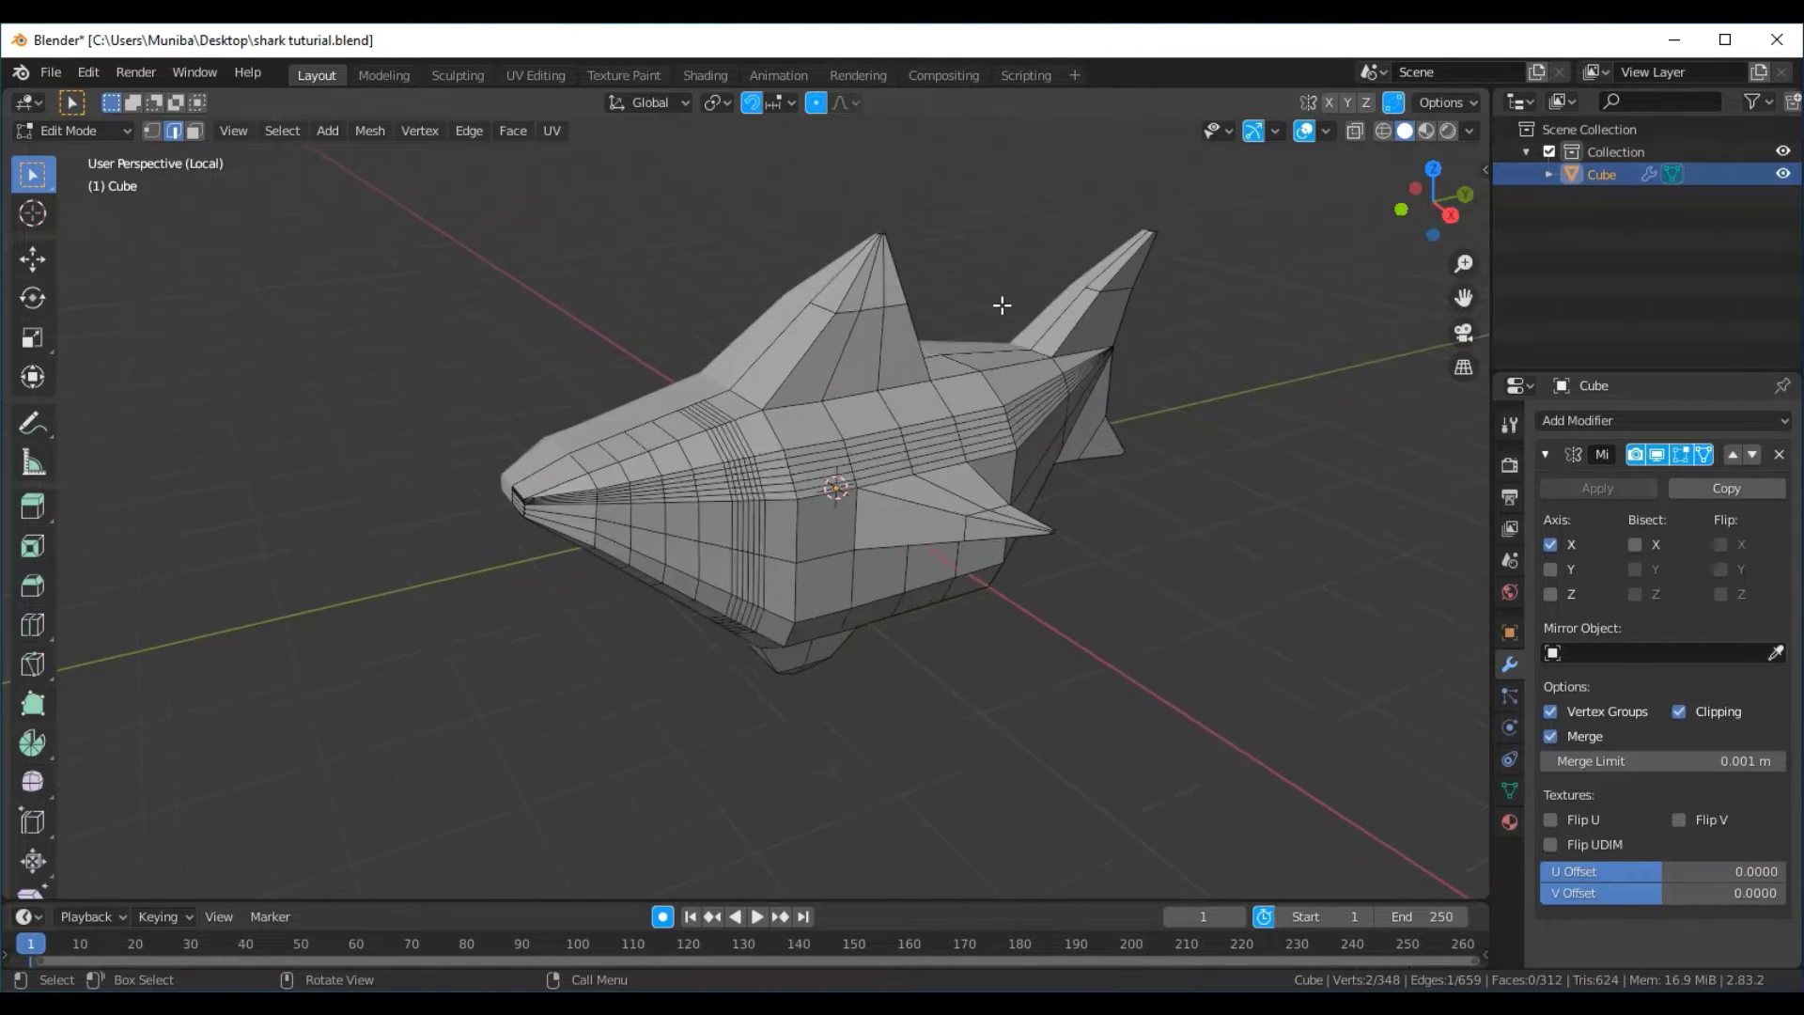
pyautogui.scroll(2, 1001, 304)
# In vertex select mode, pick a vertex mid-grid and raise it to shape the eye
pyautogui.scroll(2, 1001, 304)
pyautogui.scroll(2, 1001, 304)
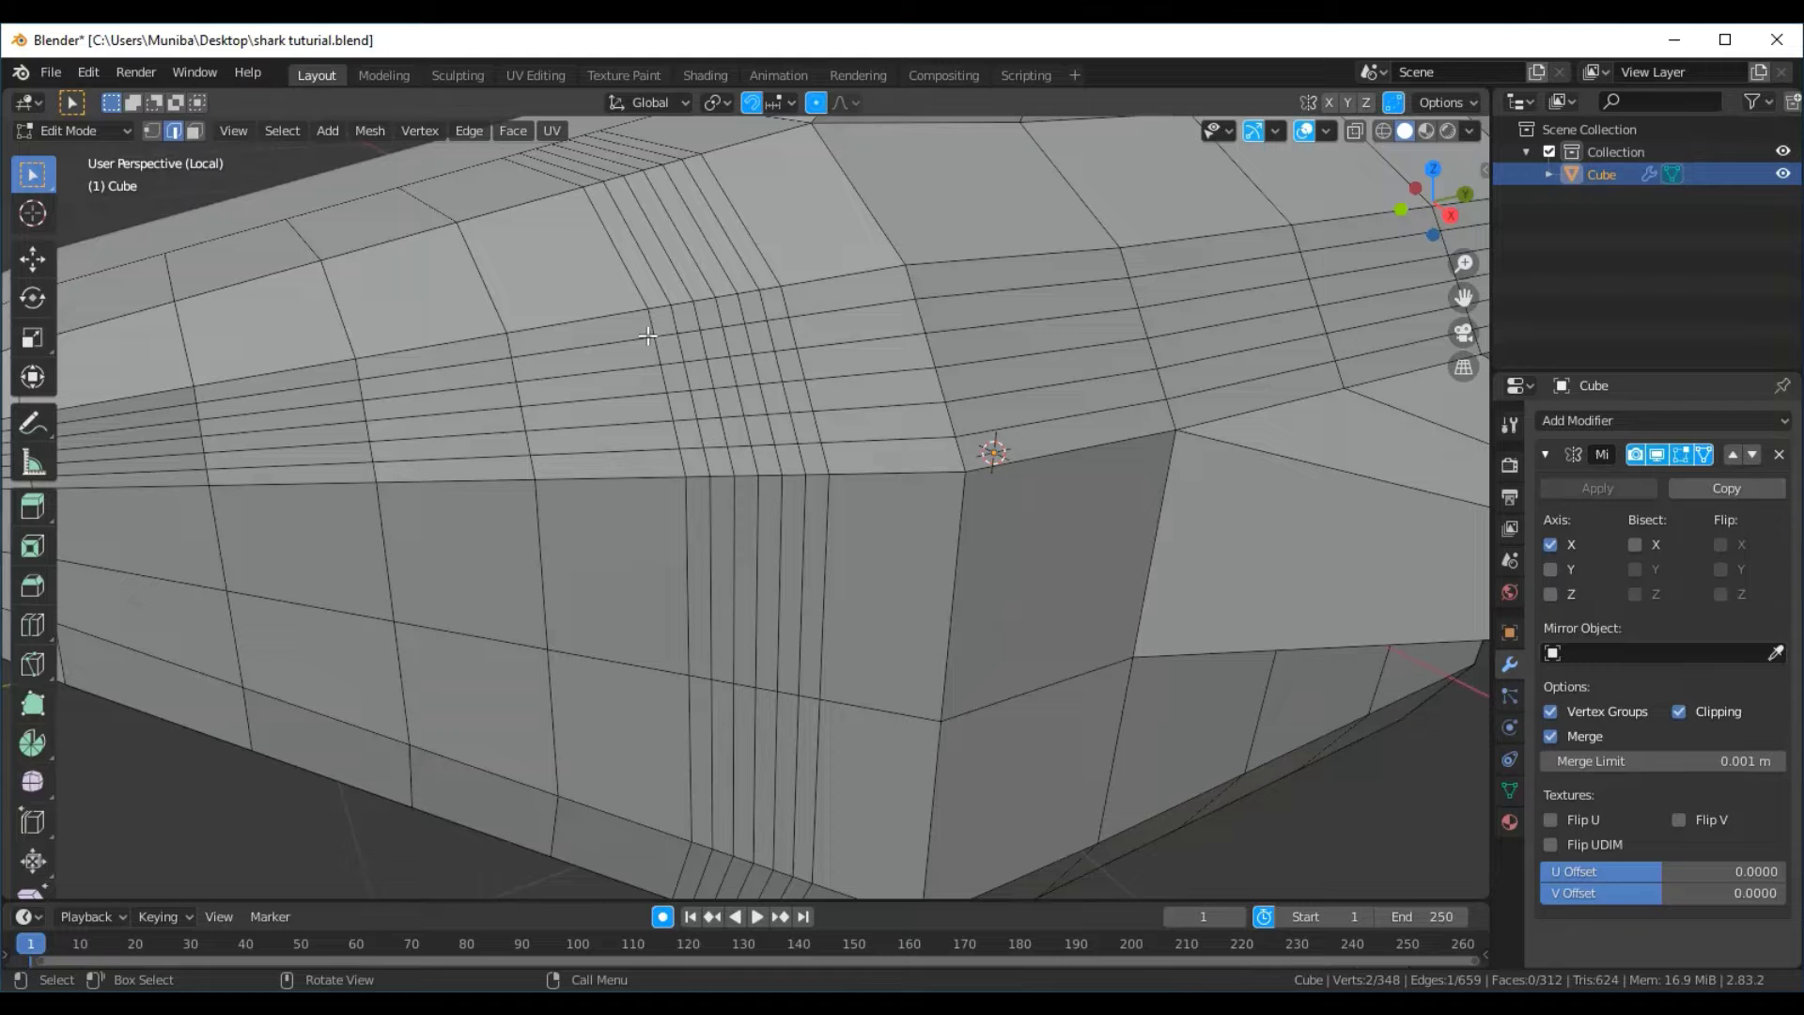
pyautogui.click(159, 134)
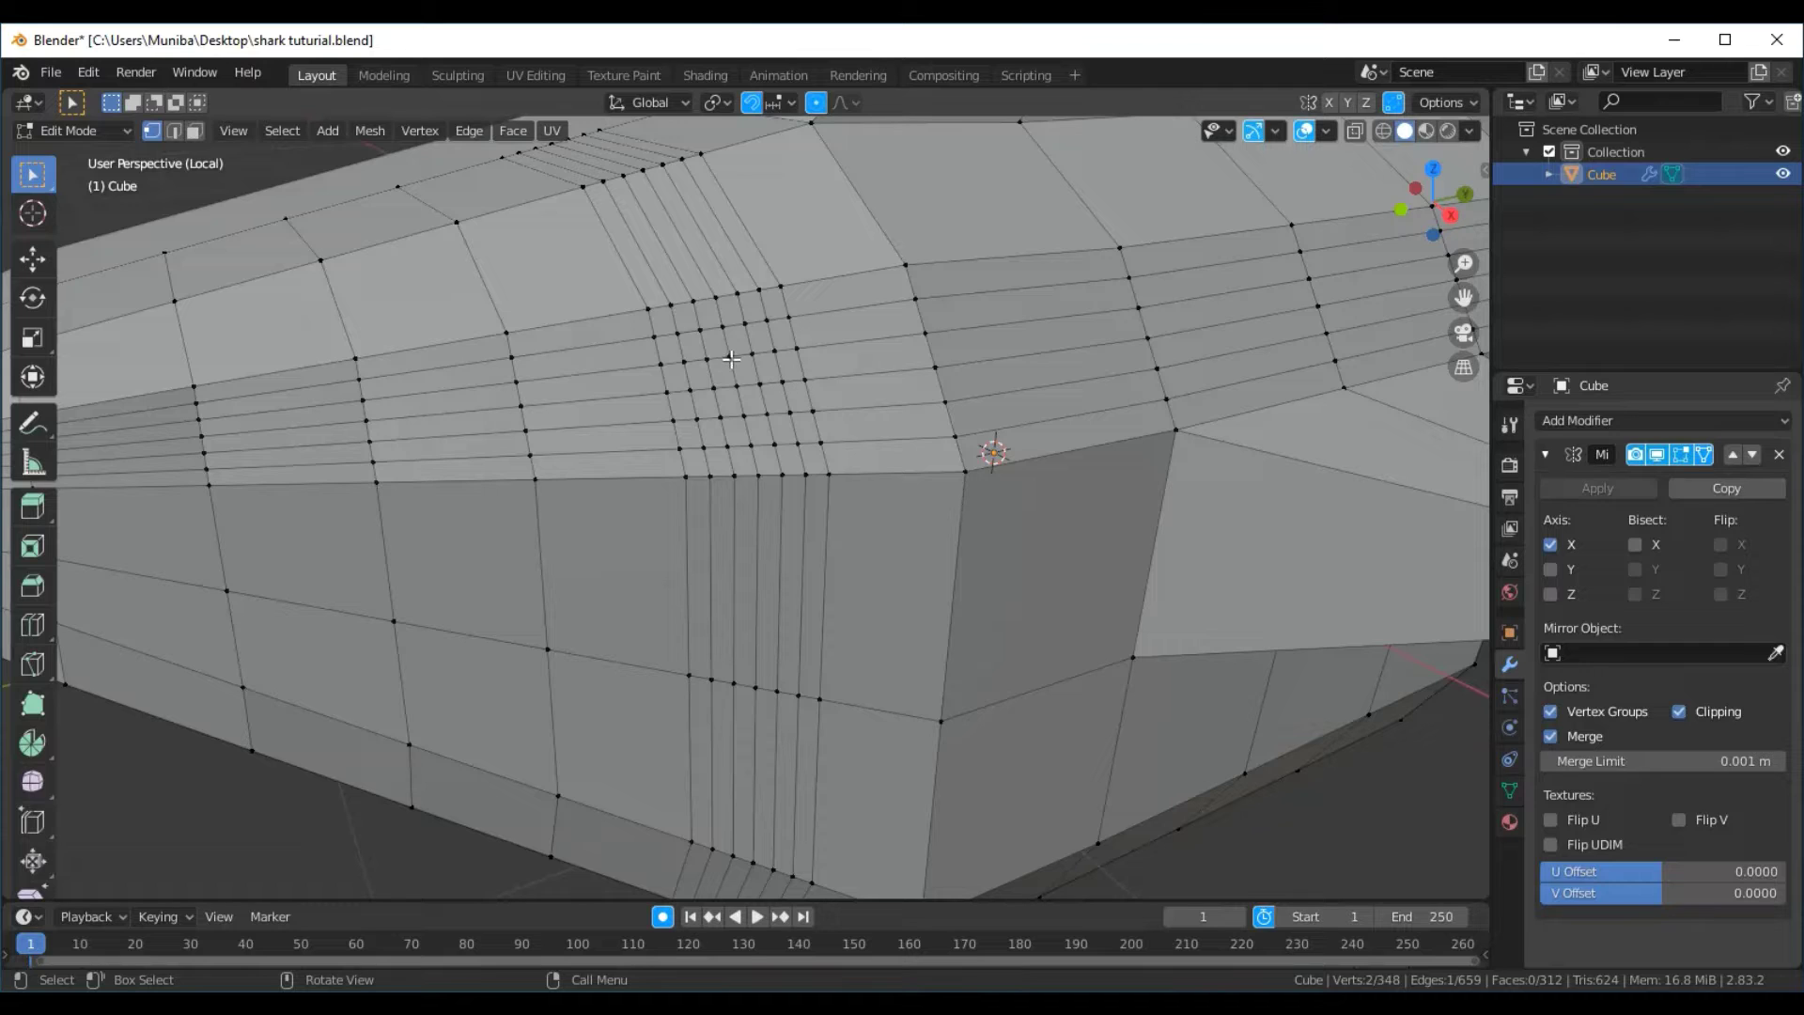
pyautogui.press('b')
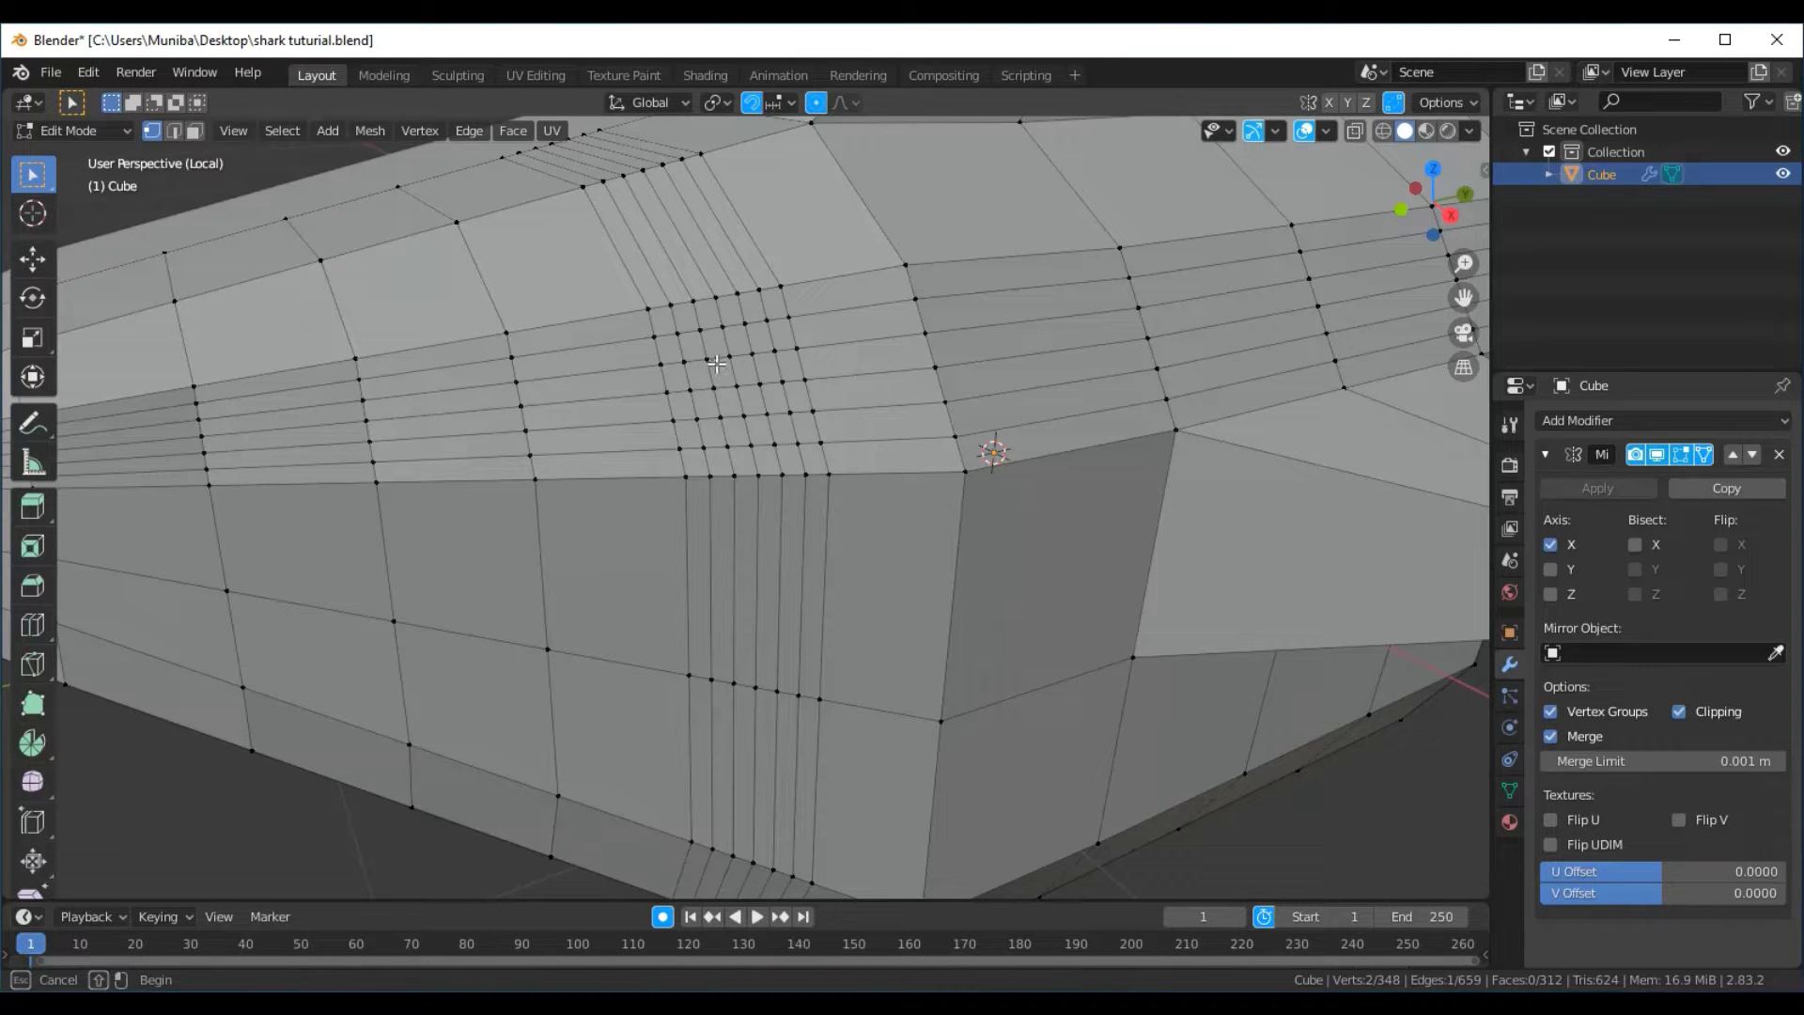
pyautogui.moveTo(715, 364); pyautogui.dragTo(733, 360, button='middle')
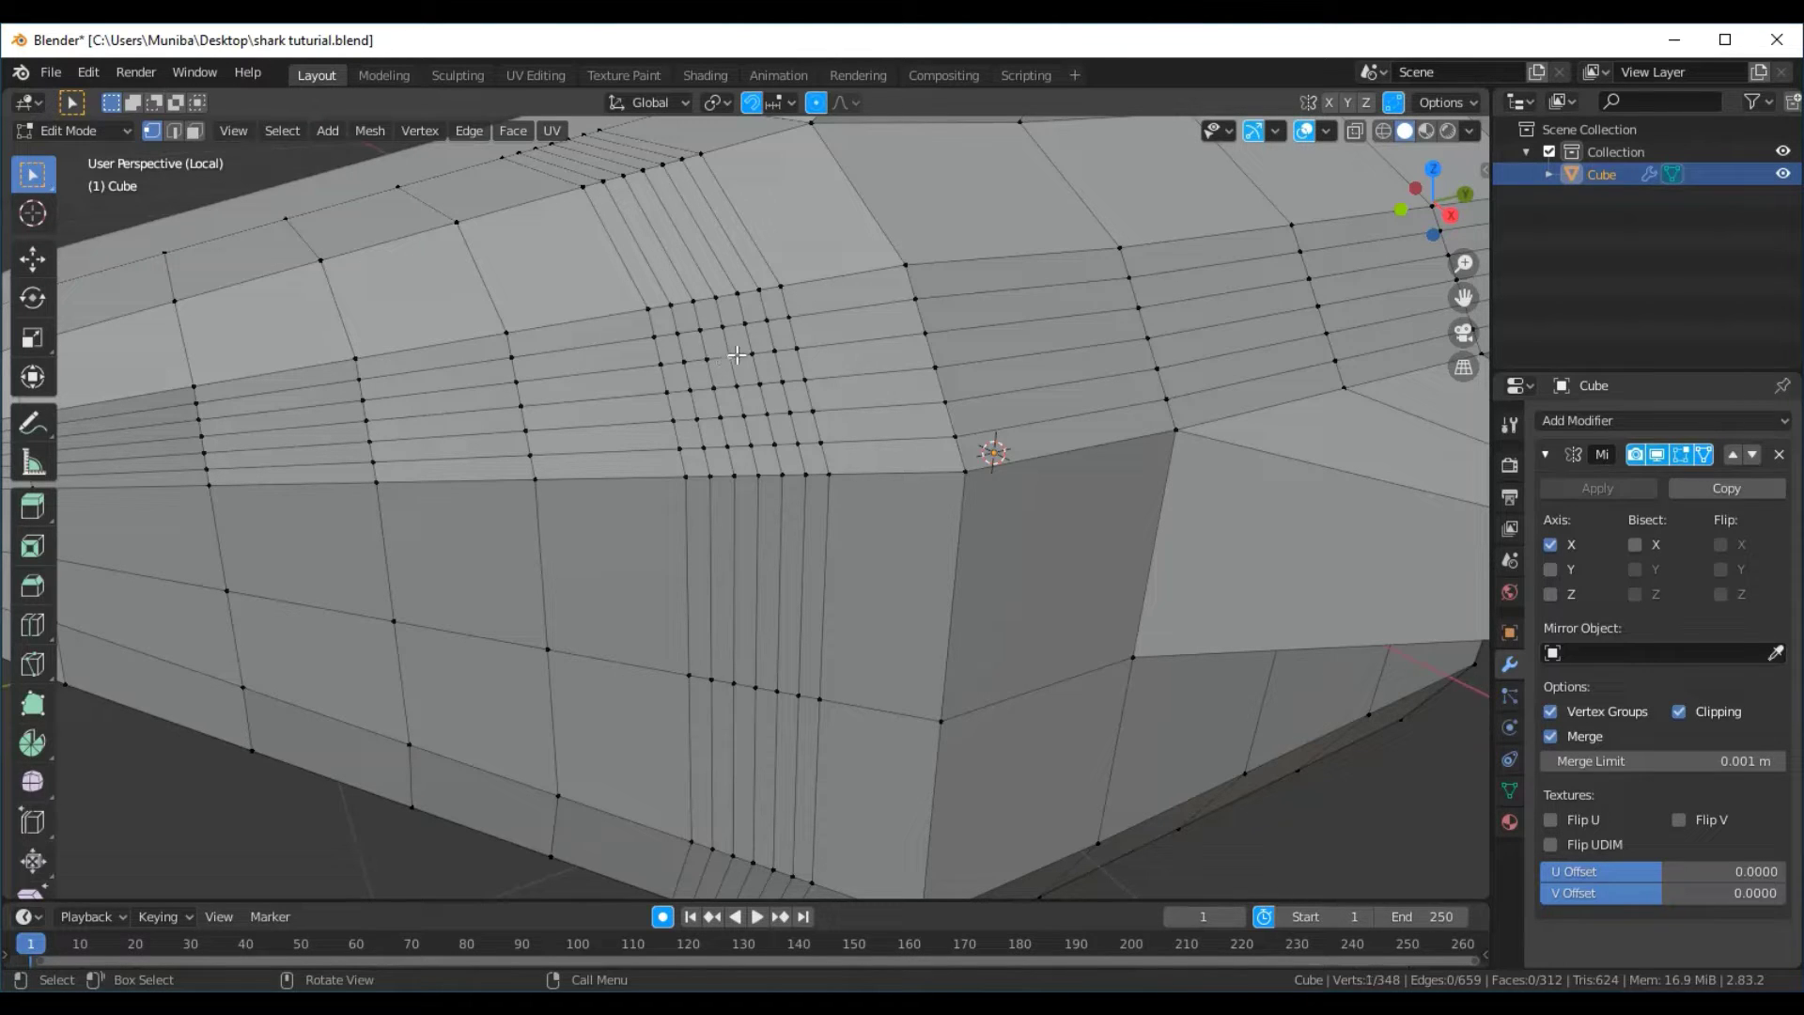
pyautogui.click(33, 258)
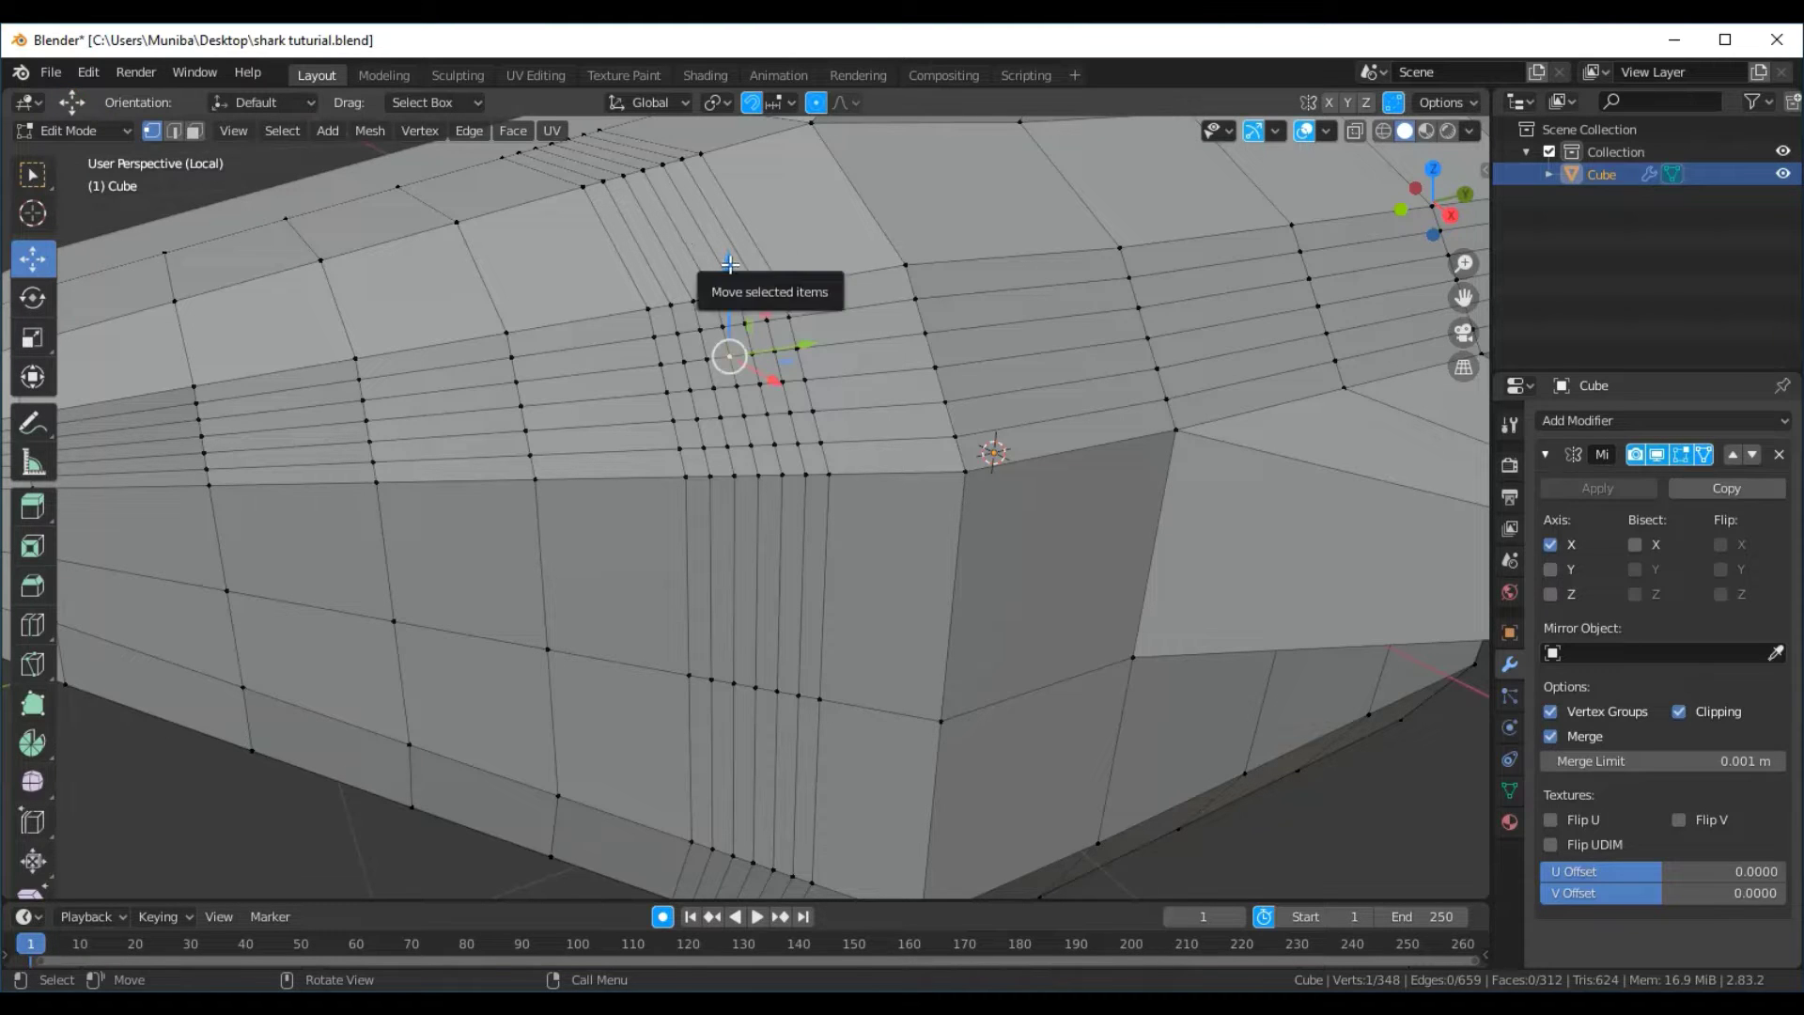
pyautogui.moveTo(740, 287); pyautogui.dragTo(725, 251)
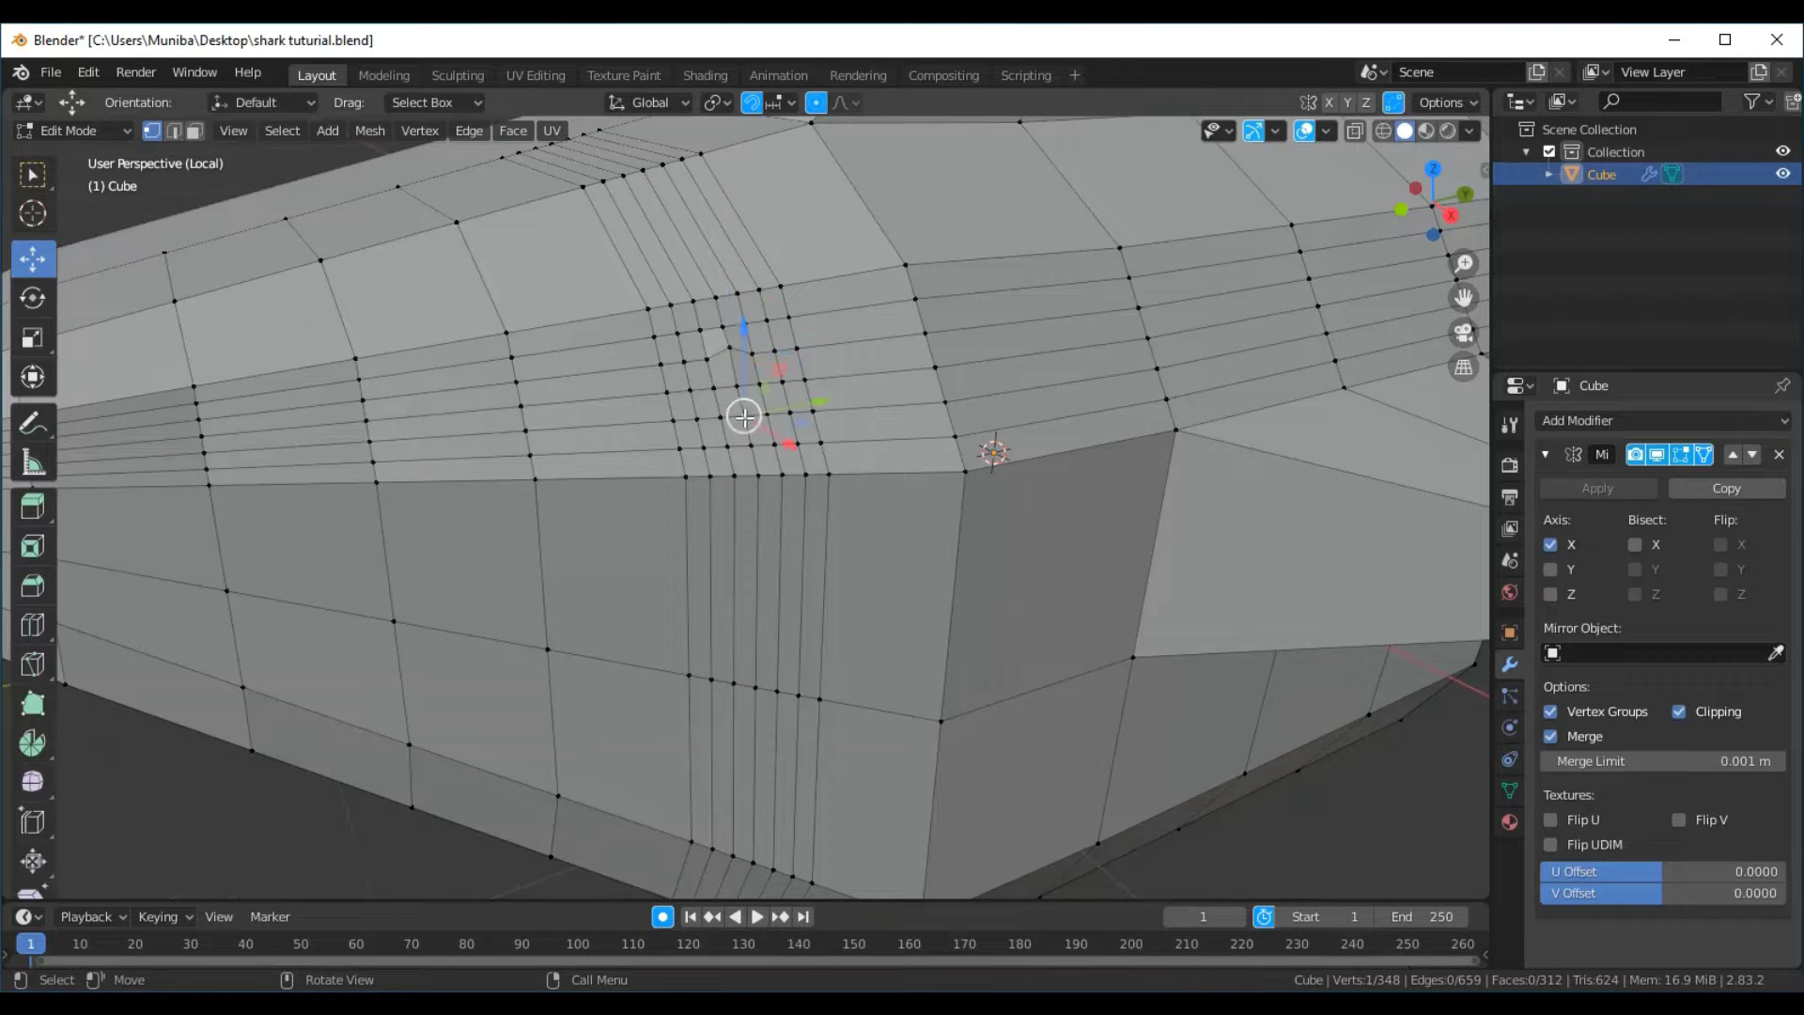
# Lower a lower eye-grid vertex slightly and shift a vertex along the Y axis
pyautogui.click(744, 418)
pyautogui.moveTo(742, 324); pyautogui.dragTo(742, 335)
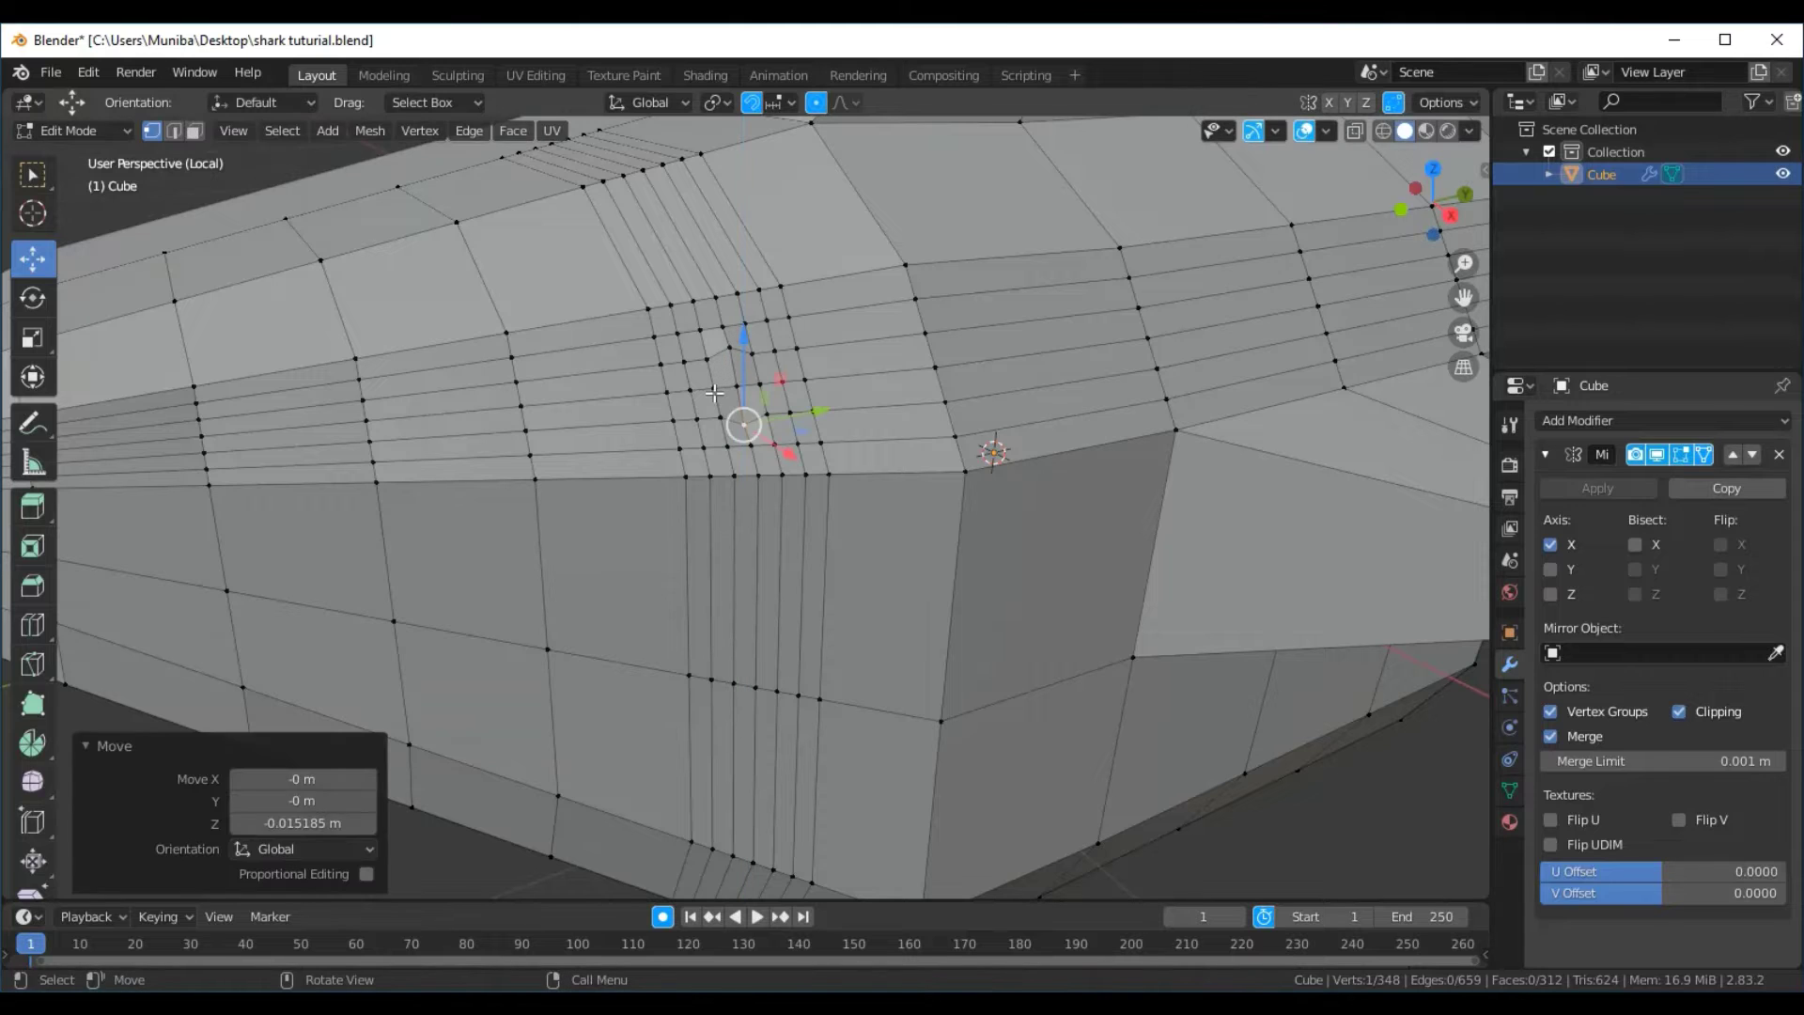
pyautogui.press('g')
pyautogui.press('y')
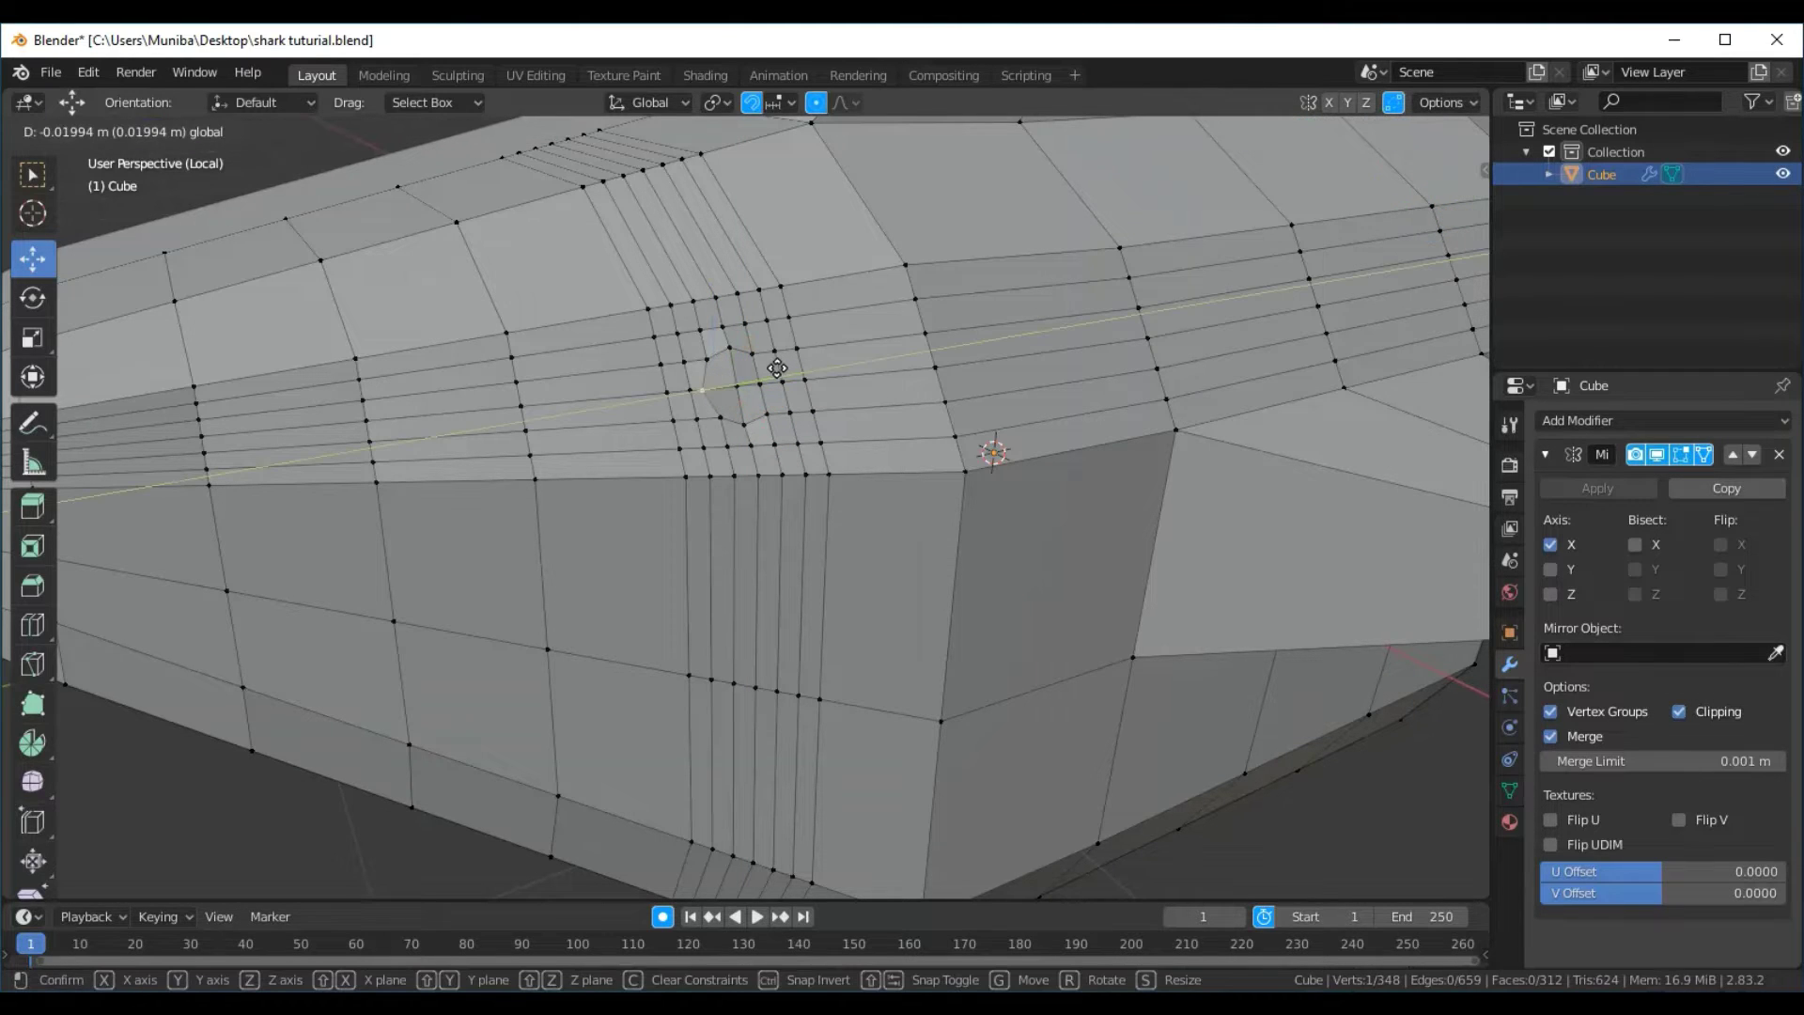
pyautogui.click(766, 383)
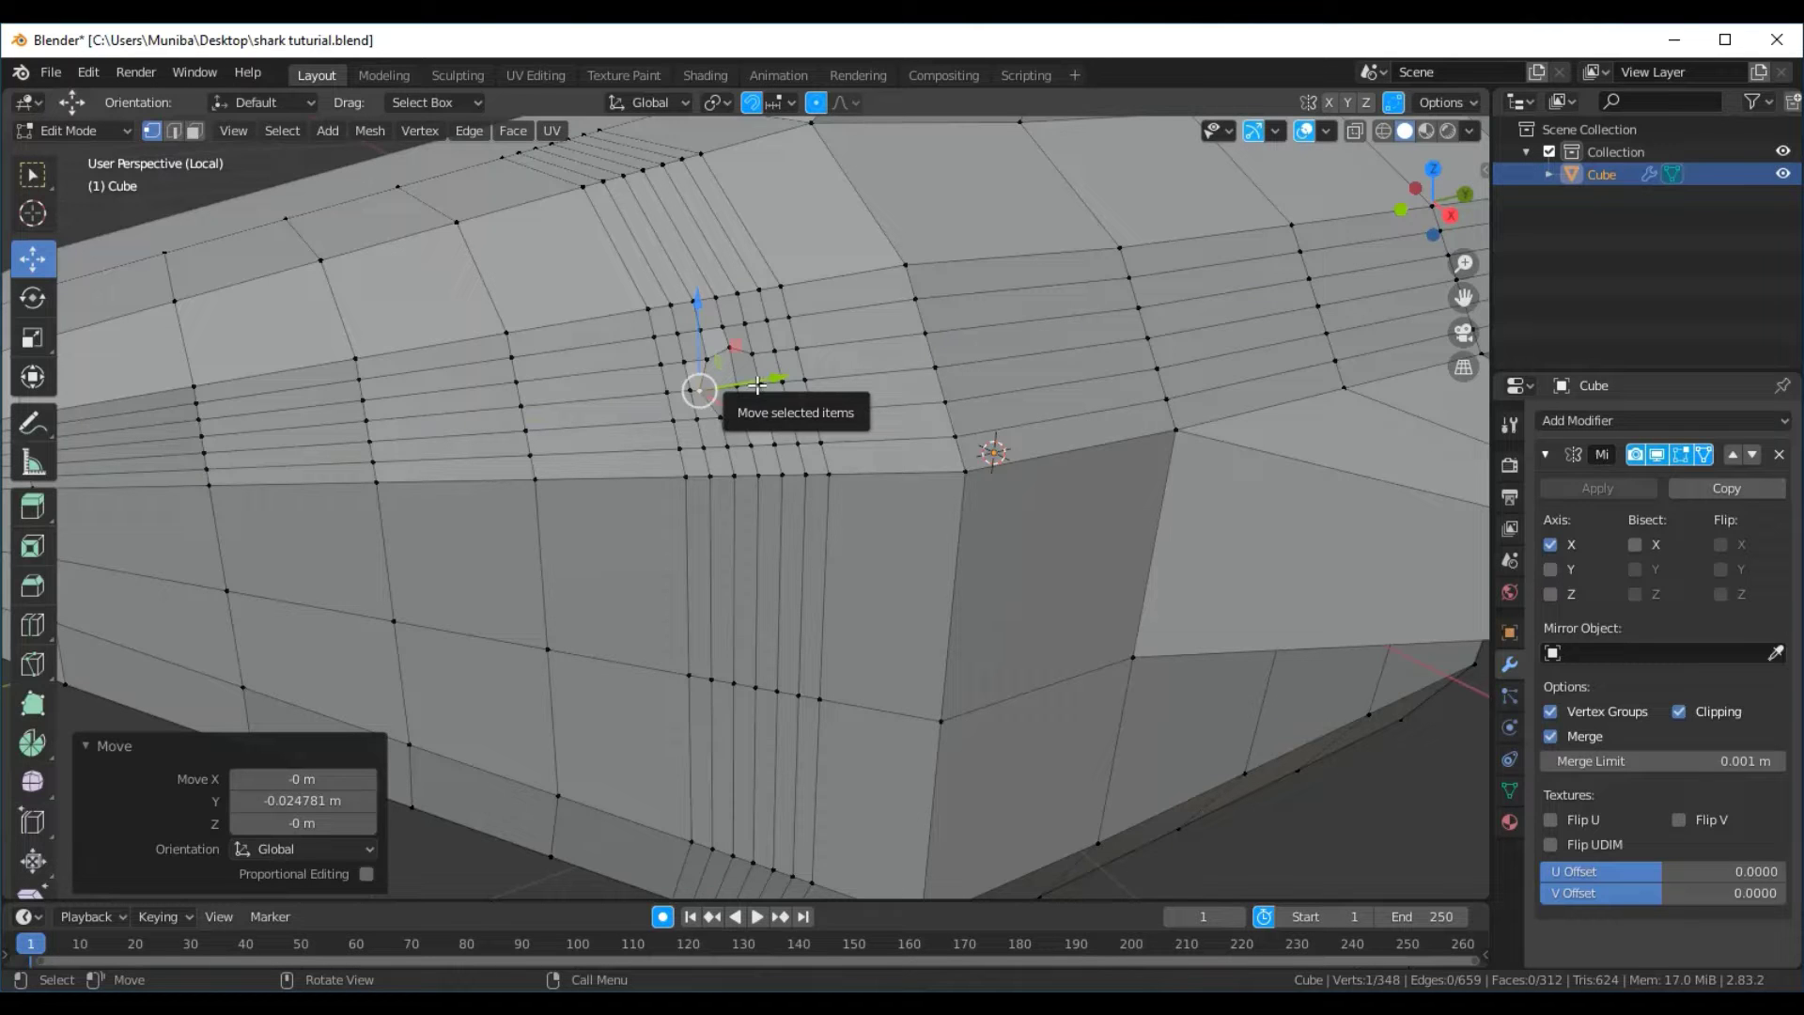
pyautogui.moveTo(757, 386); pyautogui.dragTo(855, 369)
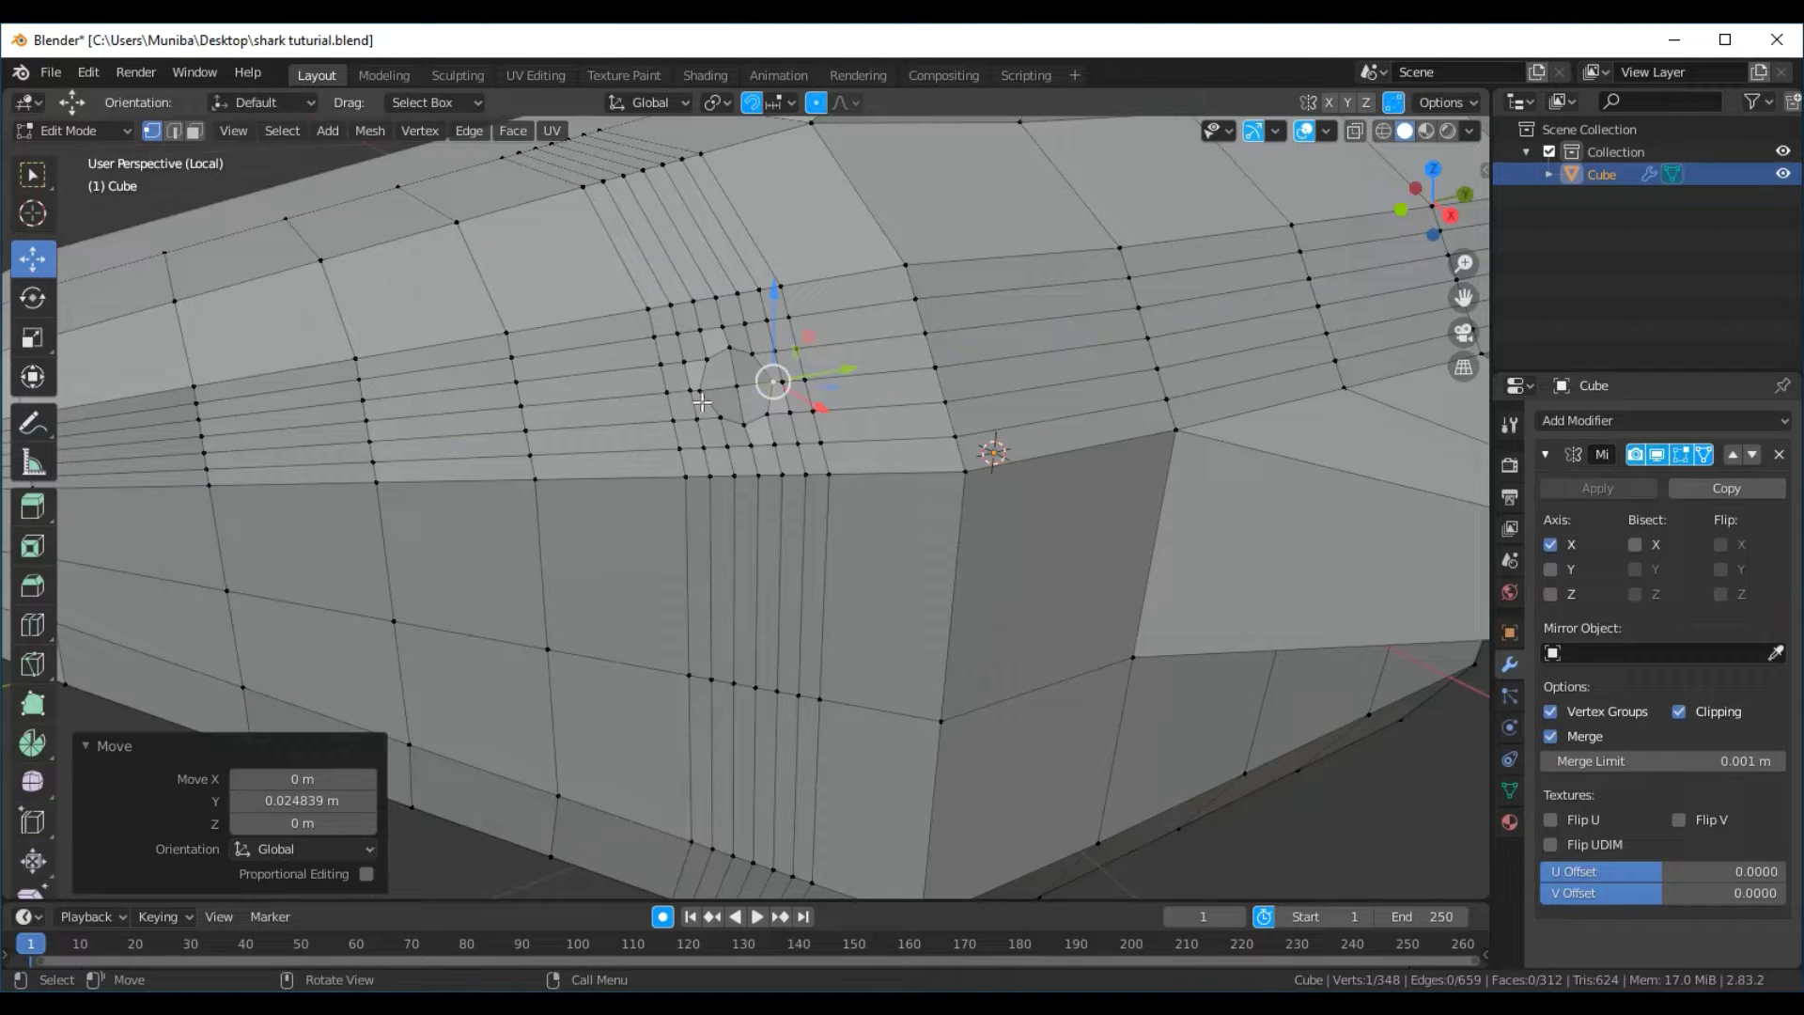
# Nudge five more eye-outline vertices up, down and along Y to round the eye
pyautogui.click(724, 324)
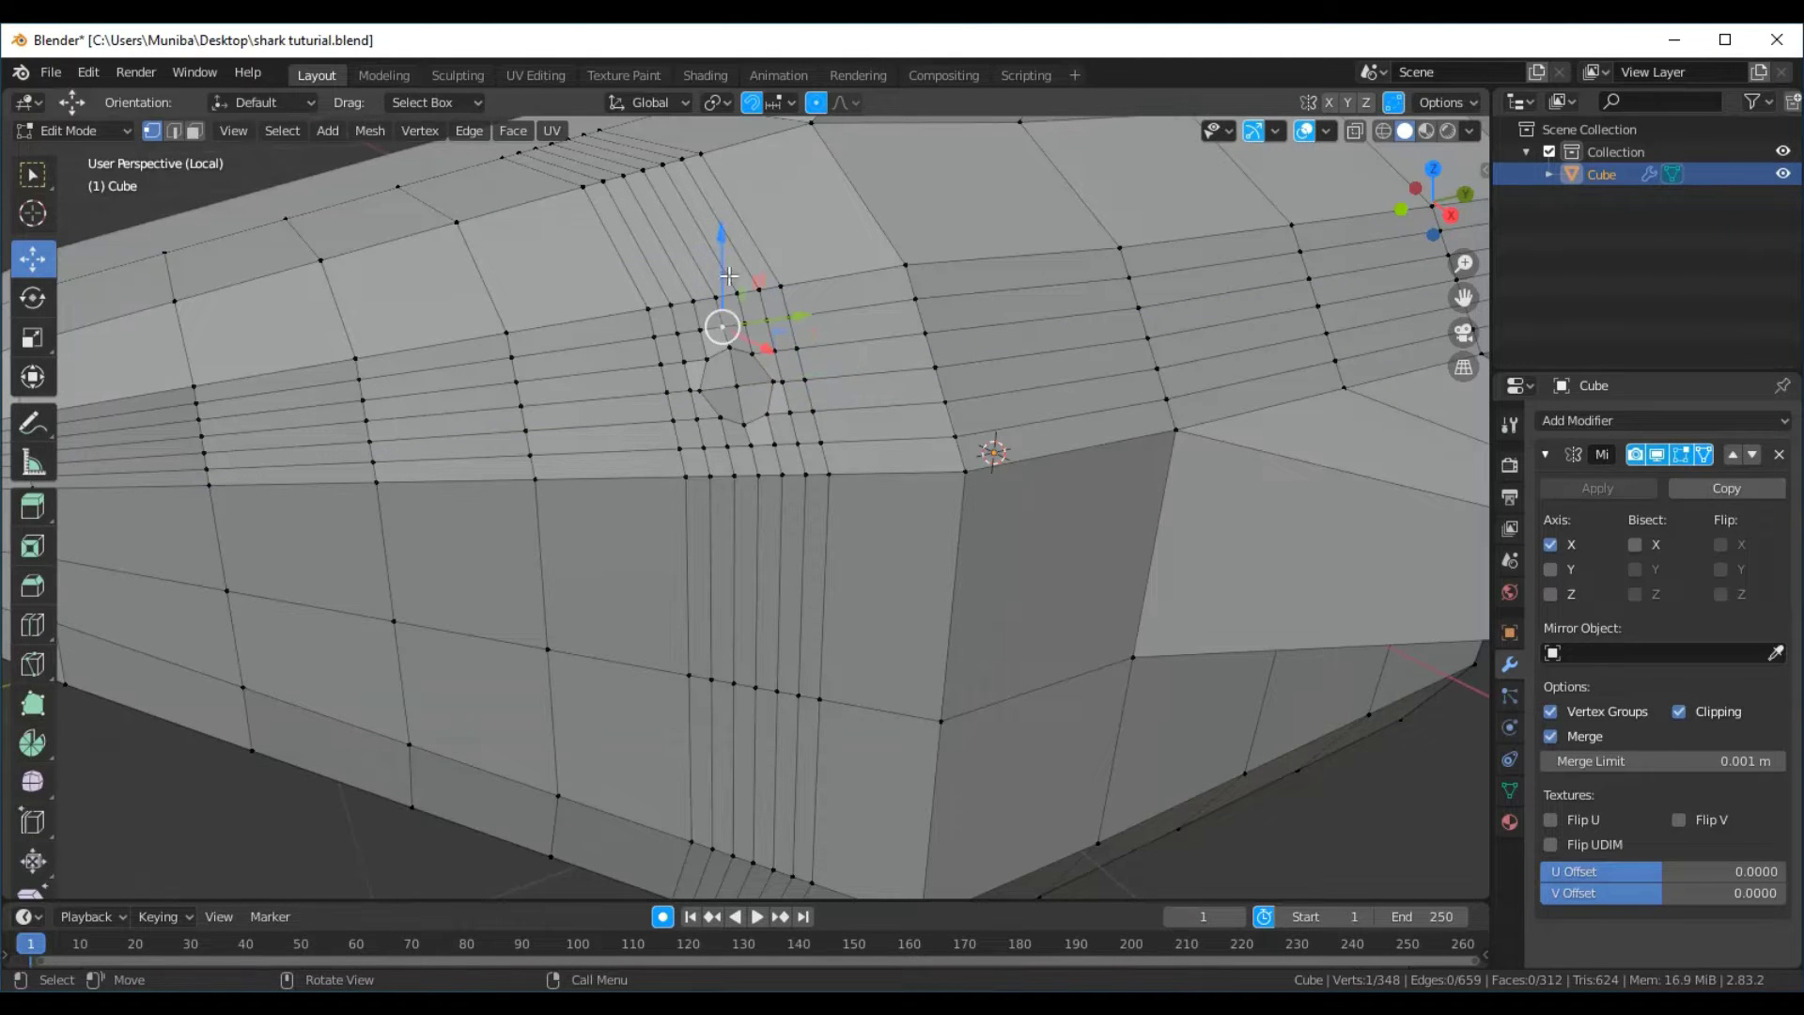
pyautogui.moveTo(722, 238); pyautogui.dragTo(726, 214)
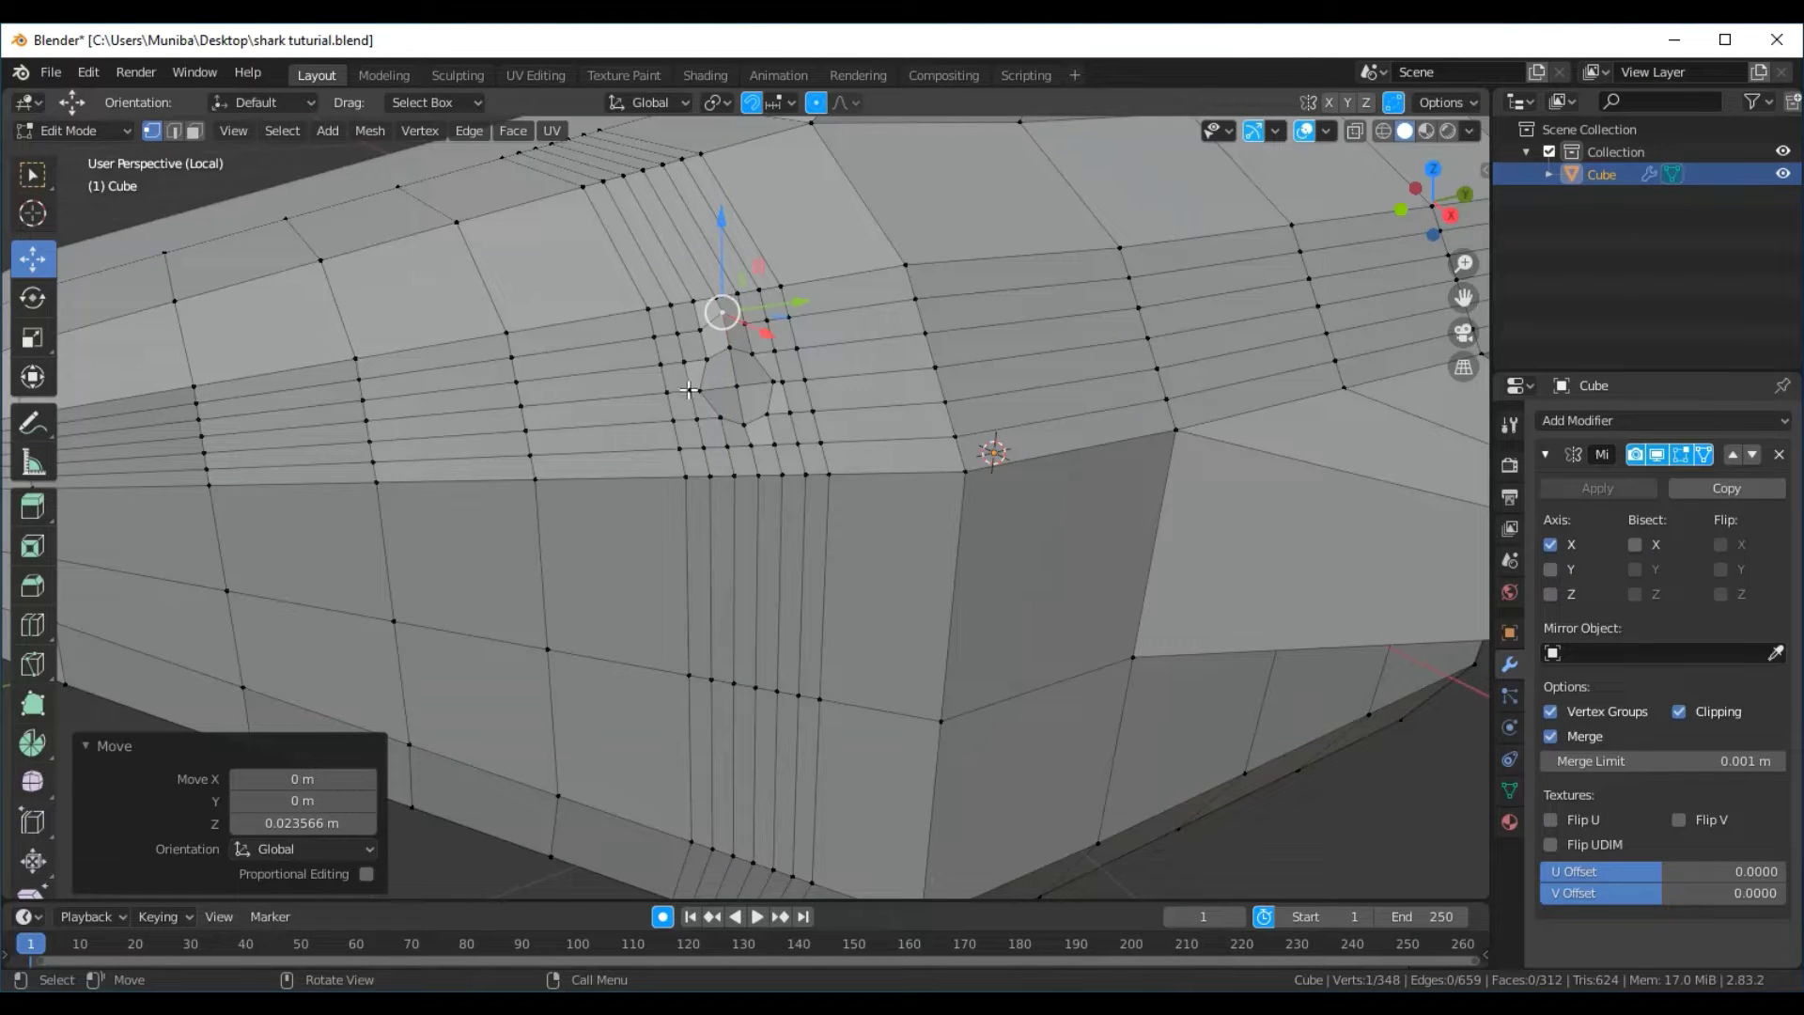
pyautogui.click(689, 390)
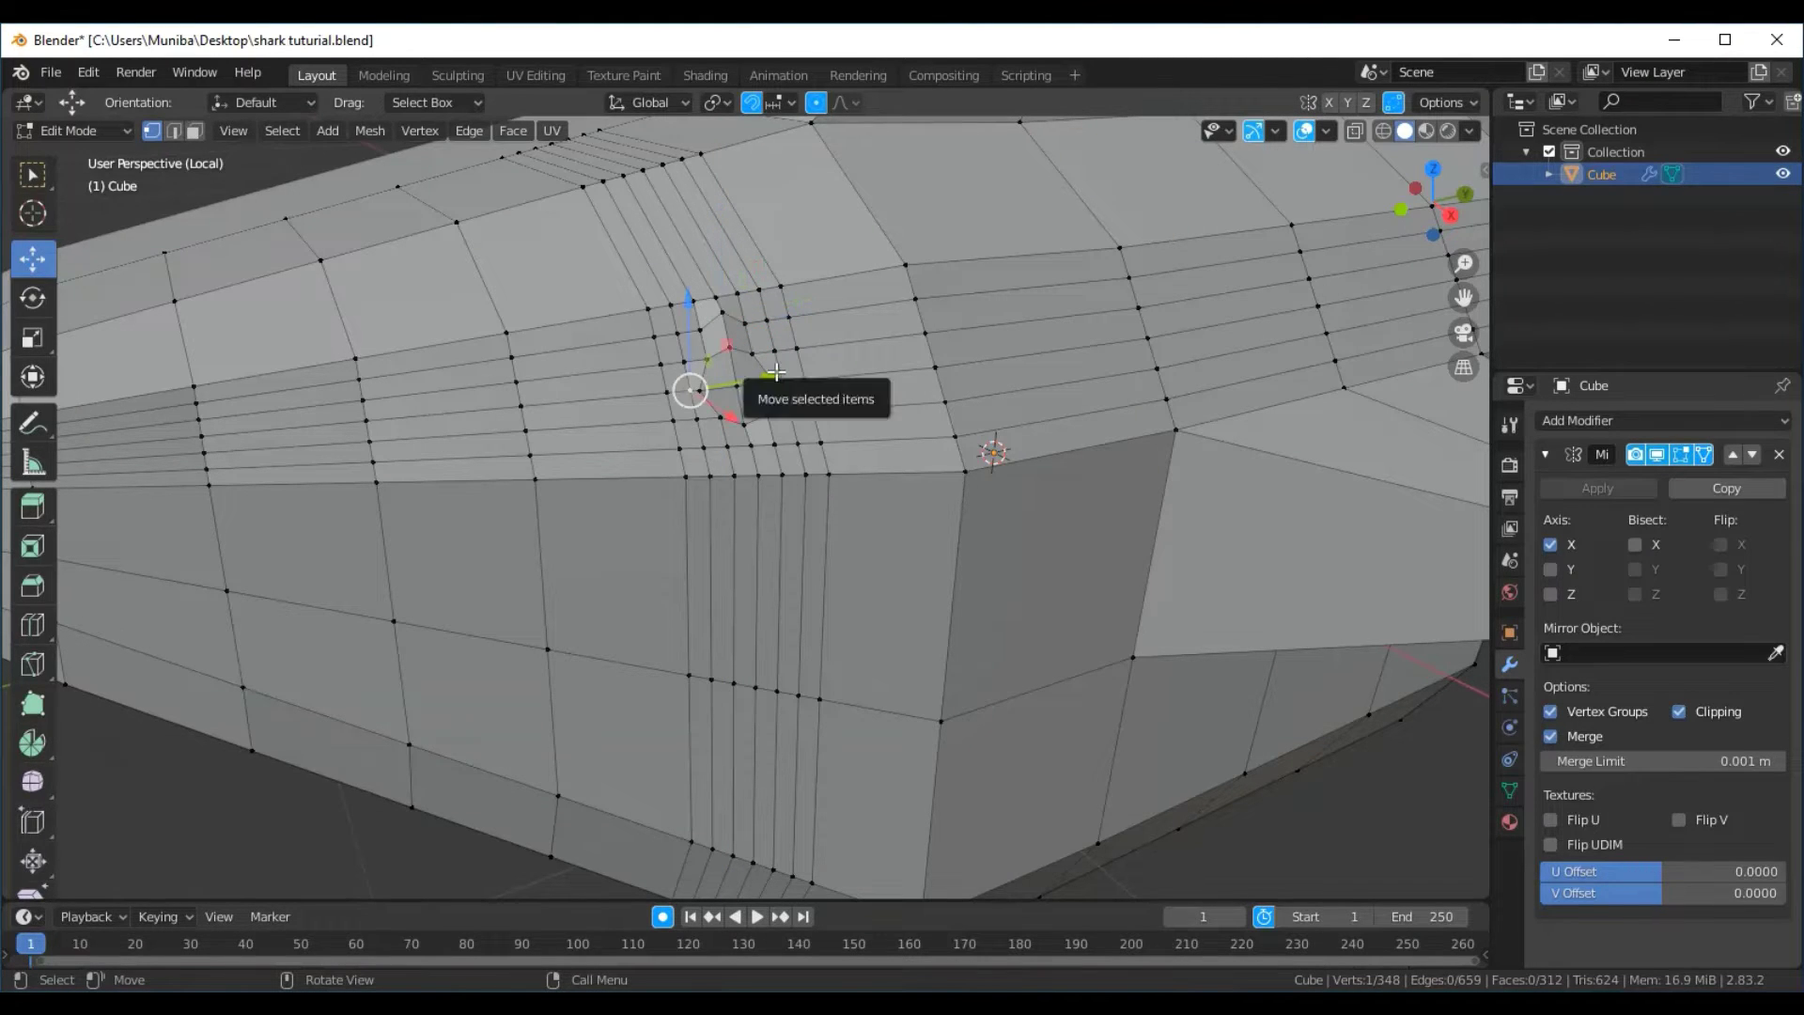
pyautogui.moveTo(754, 375); pyautogui.dragTo(755, 376)
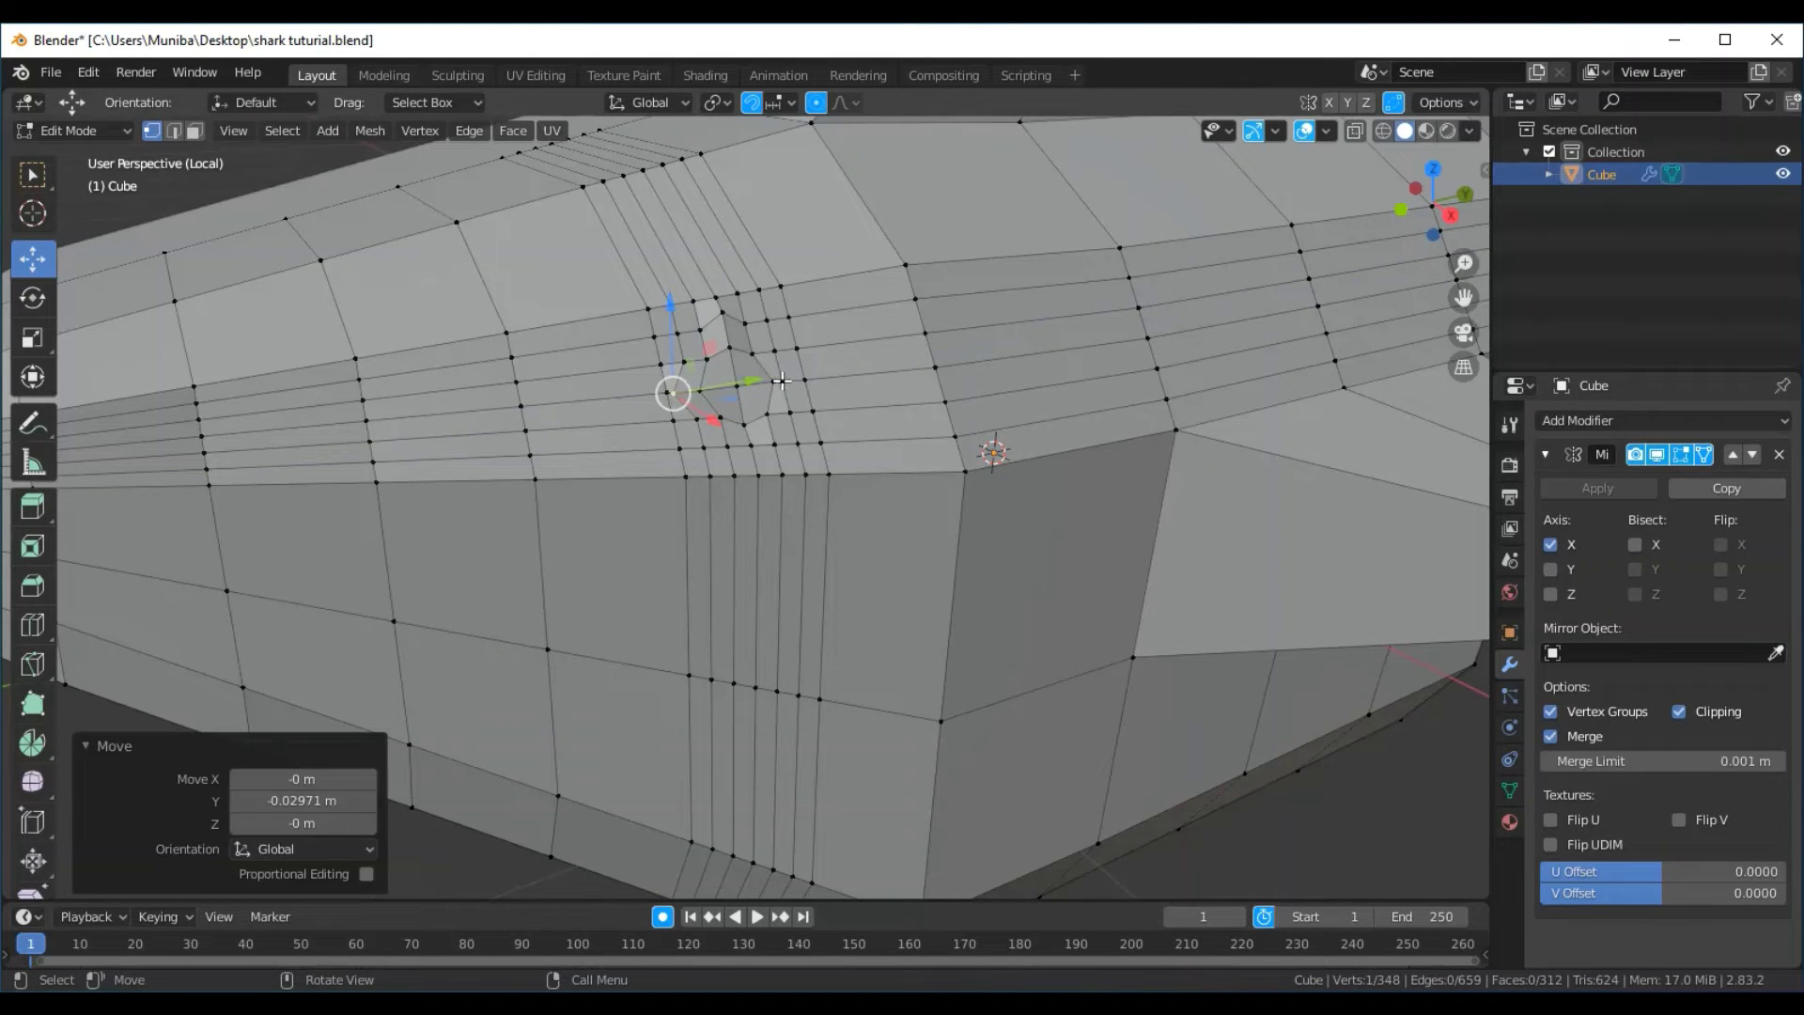
pyautogui.click(782, 380)
pyautogui.moveTo(853, 368); pyautogui.dragTo(868, 367)
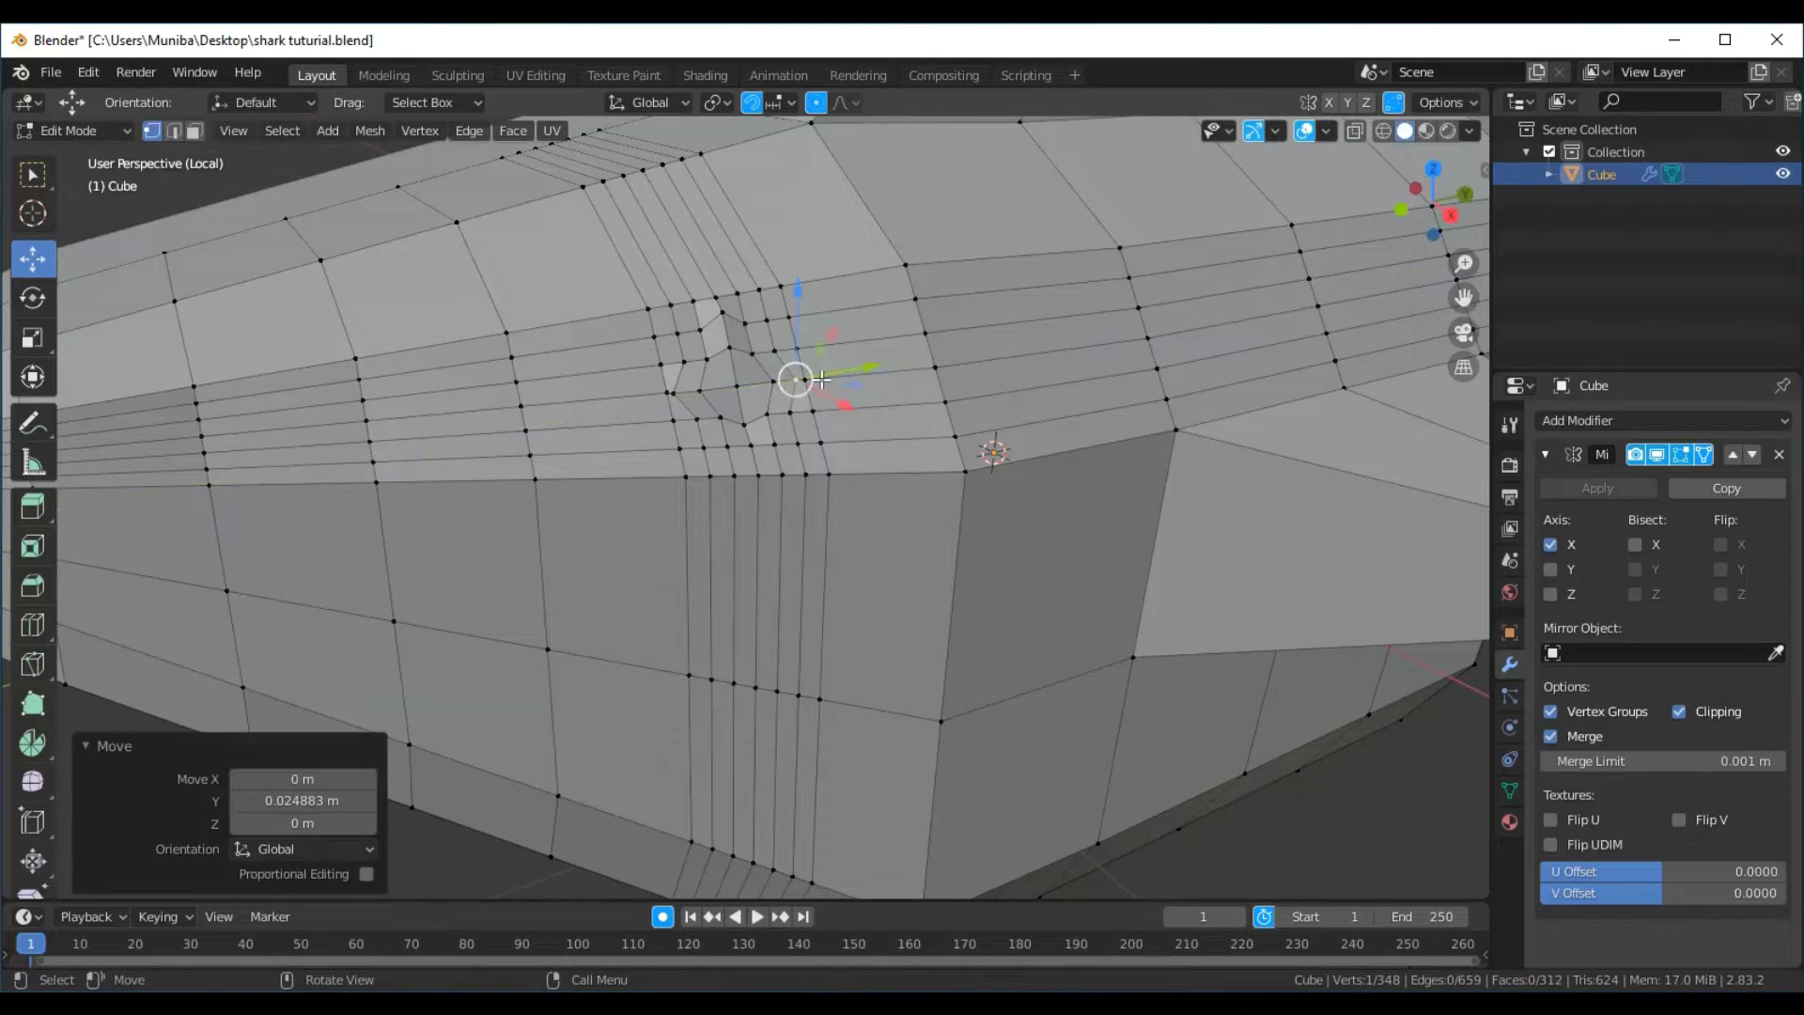
pyautogui.click(752, 445)
pyautogui.moveTo(756, 357); pyautogui.dragTo(755, 386)
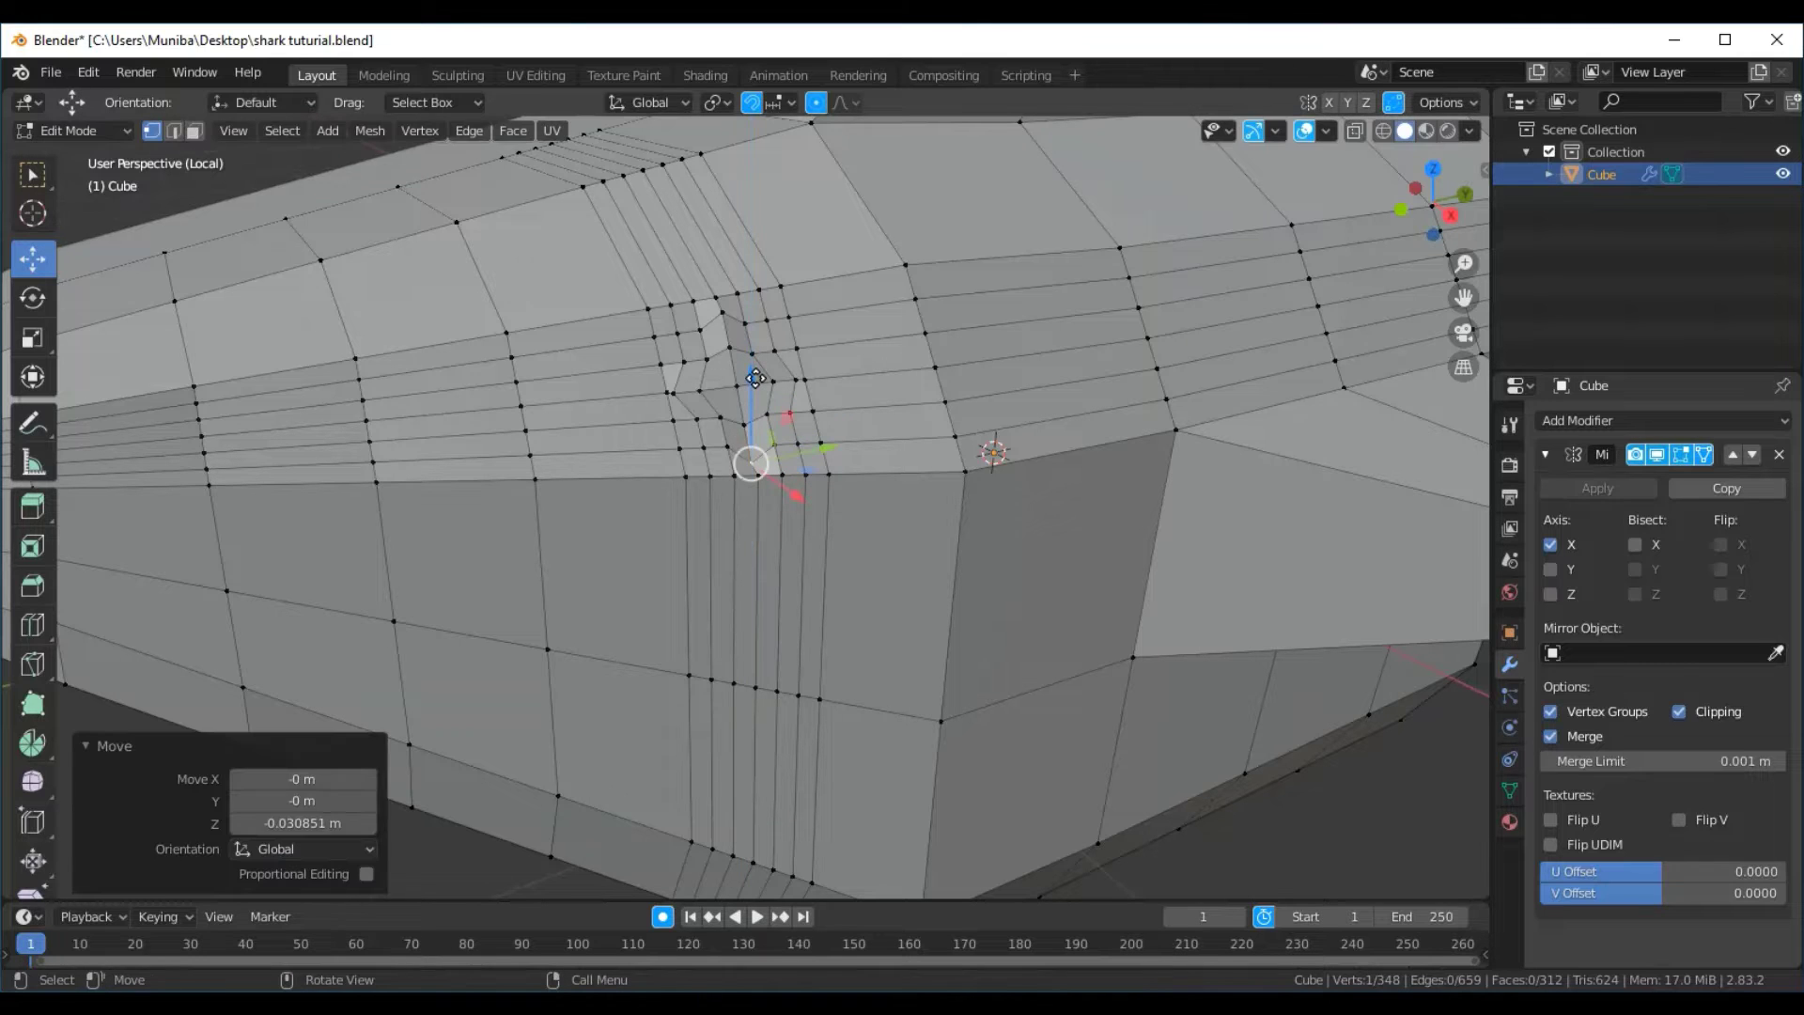
pyautogui.click(790, 413)
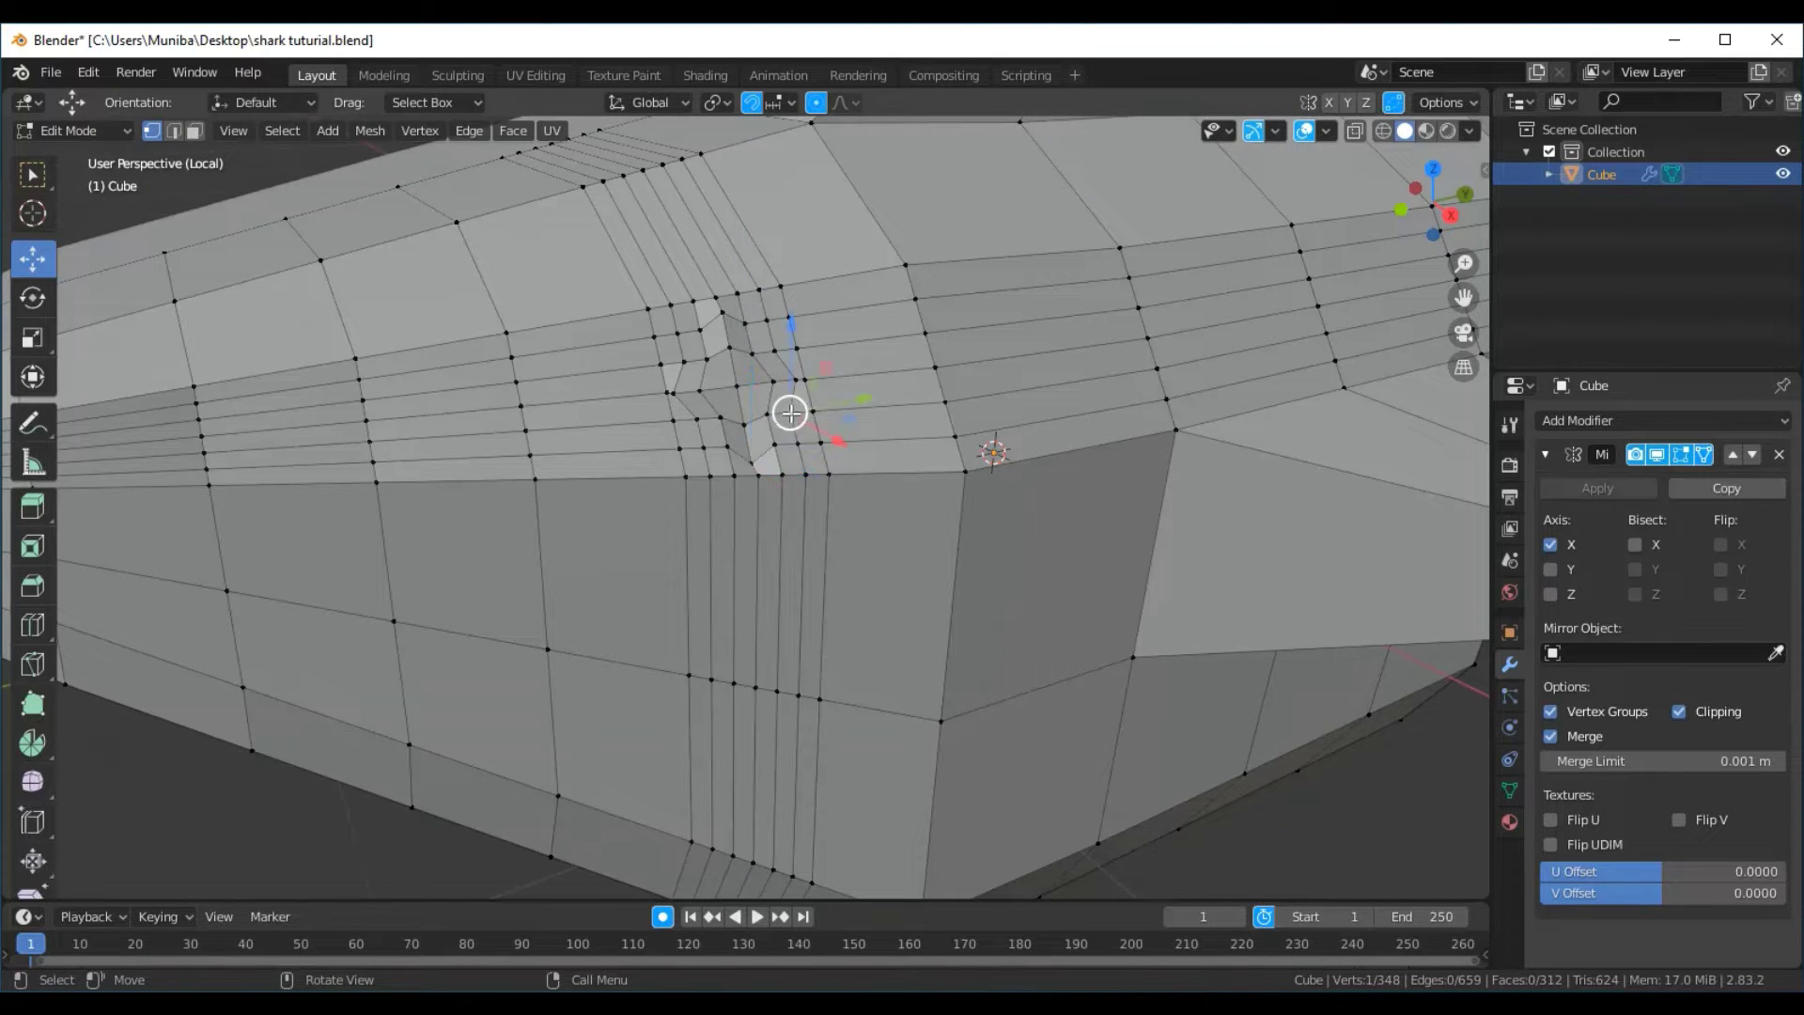
pyautogui.moveTo(794, 410); pyautogui.dragTo(885, 397)
# Undo the last move and reposition several eye-ring vertices vertically and sideways
pyautogui.hotkey('ctrl', 'z')
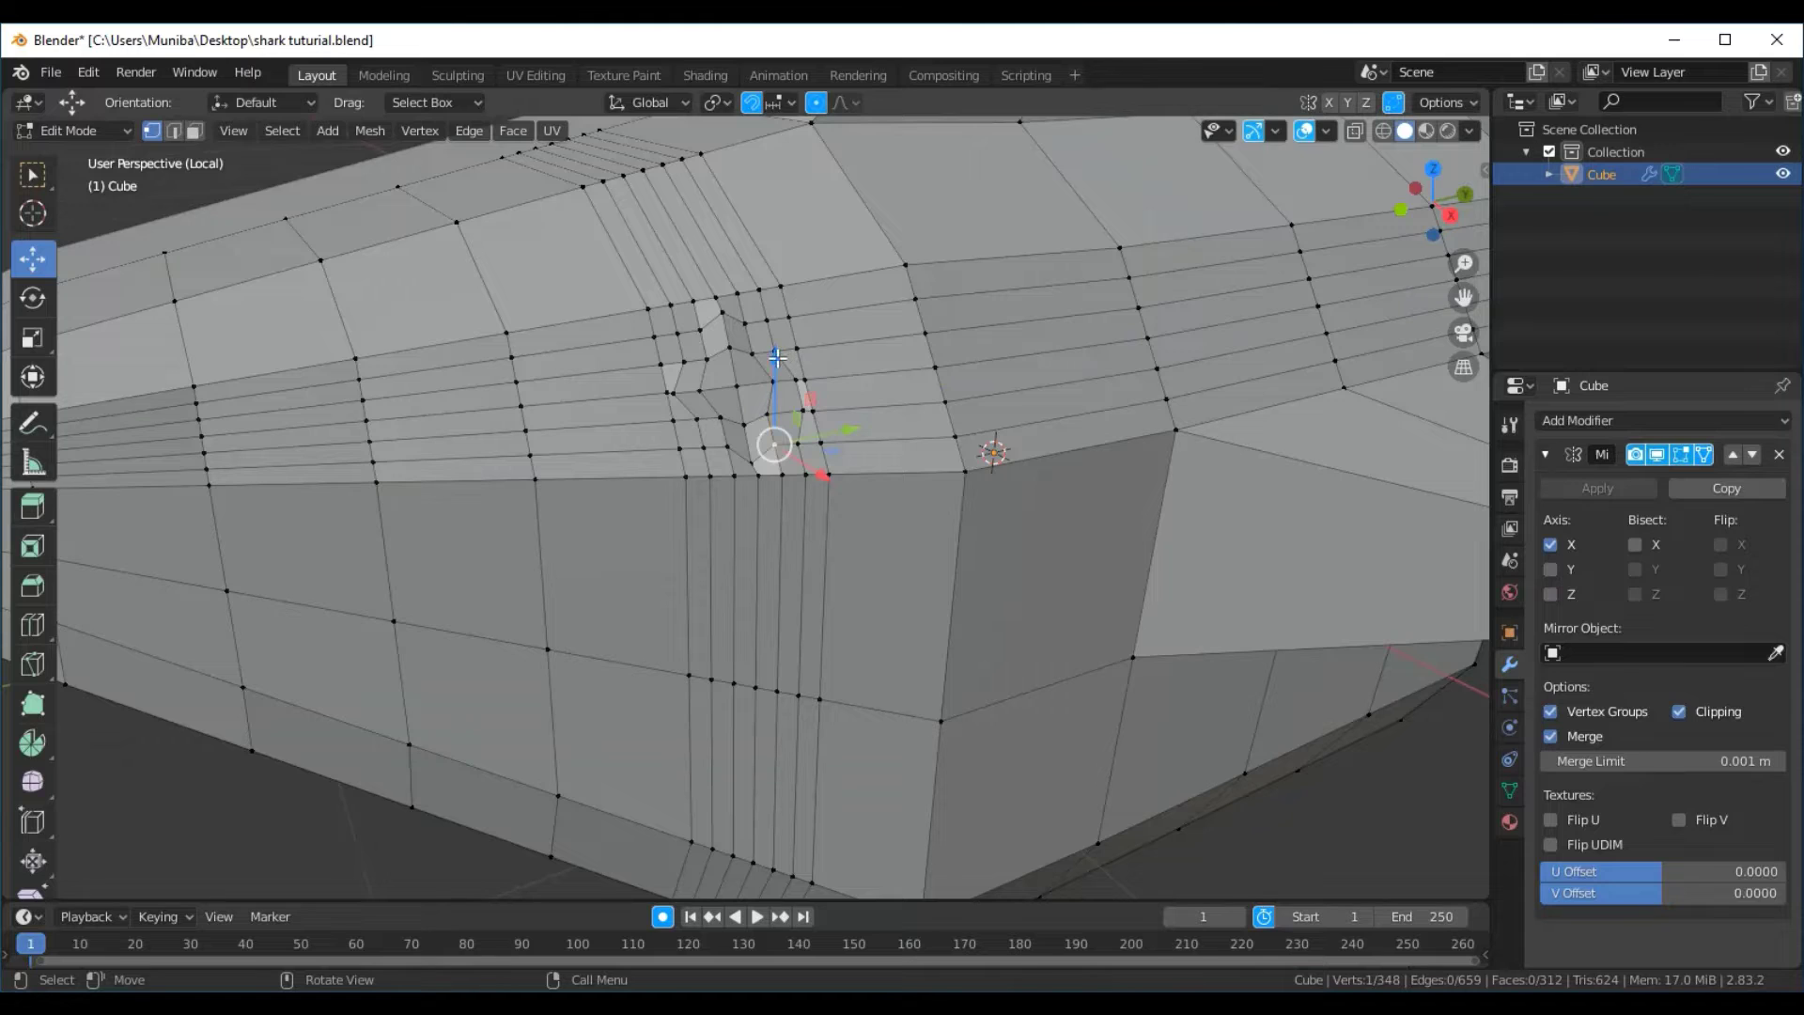
pyautogui.moveTo(777, 357)
pyautogui.mouseDown()
pyautogui.moveTo(795, 442)
pyautogui.moveTo(751, 411)
pyautogui.moveTo(743, 358)
pyautogui.mouseUp()
pyautogui.click(727, 446)
pyautogui.click(686, 421)
pyautogui.click(683, 363)
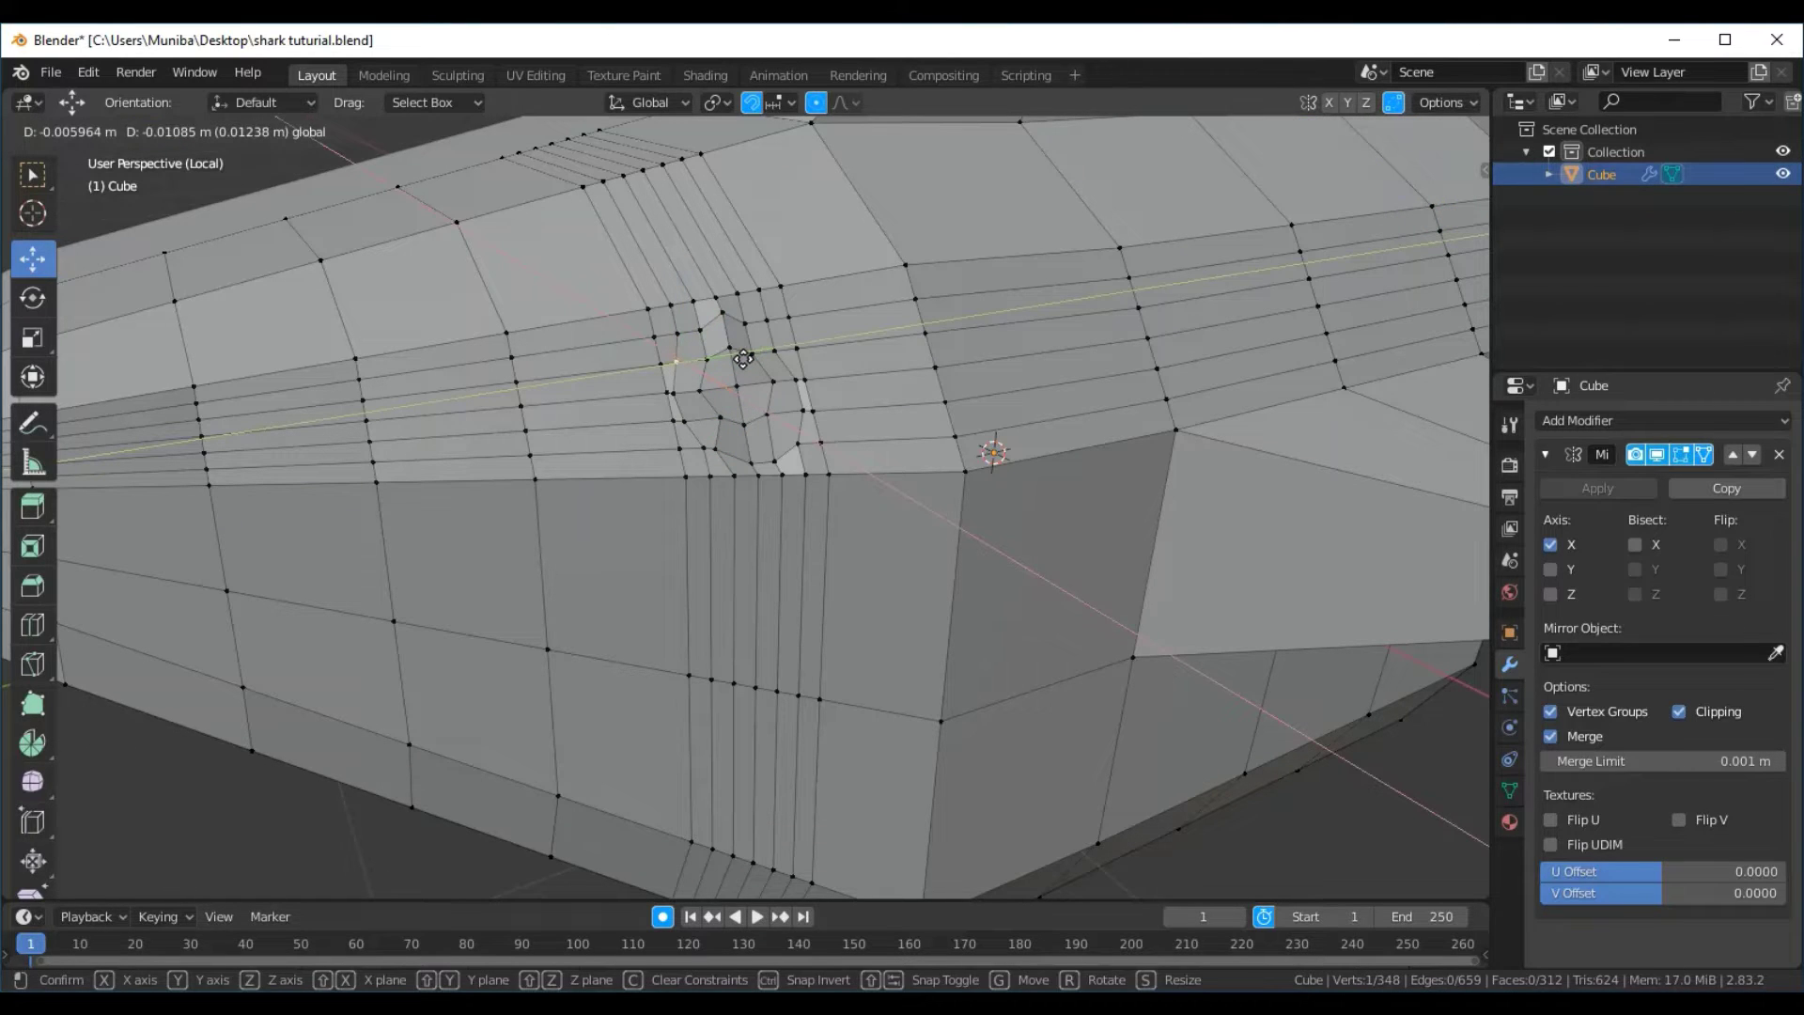
pyautogui.moveTo(744, 358); pyautogui.dragTo(738, 360)
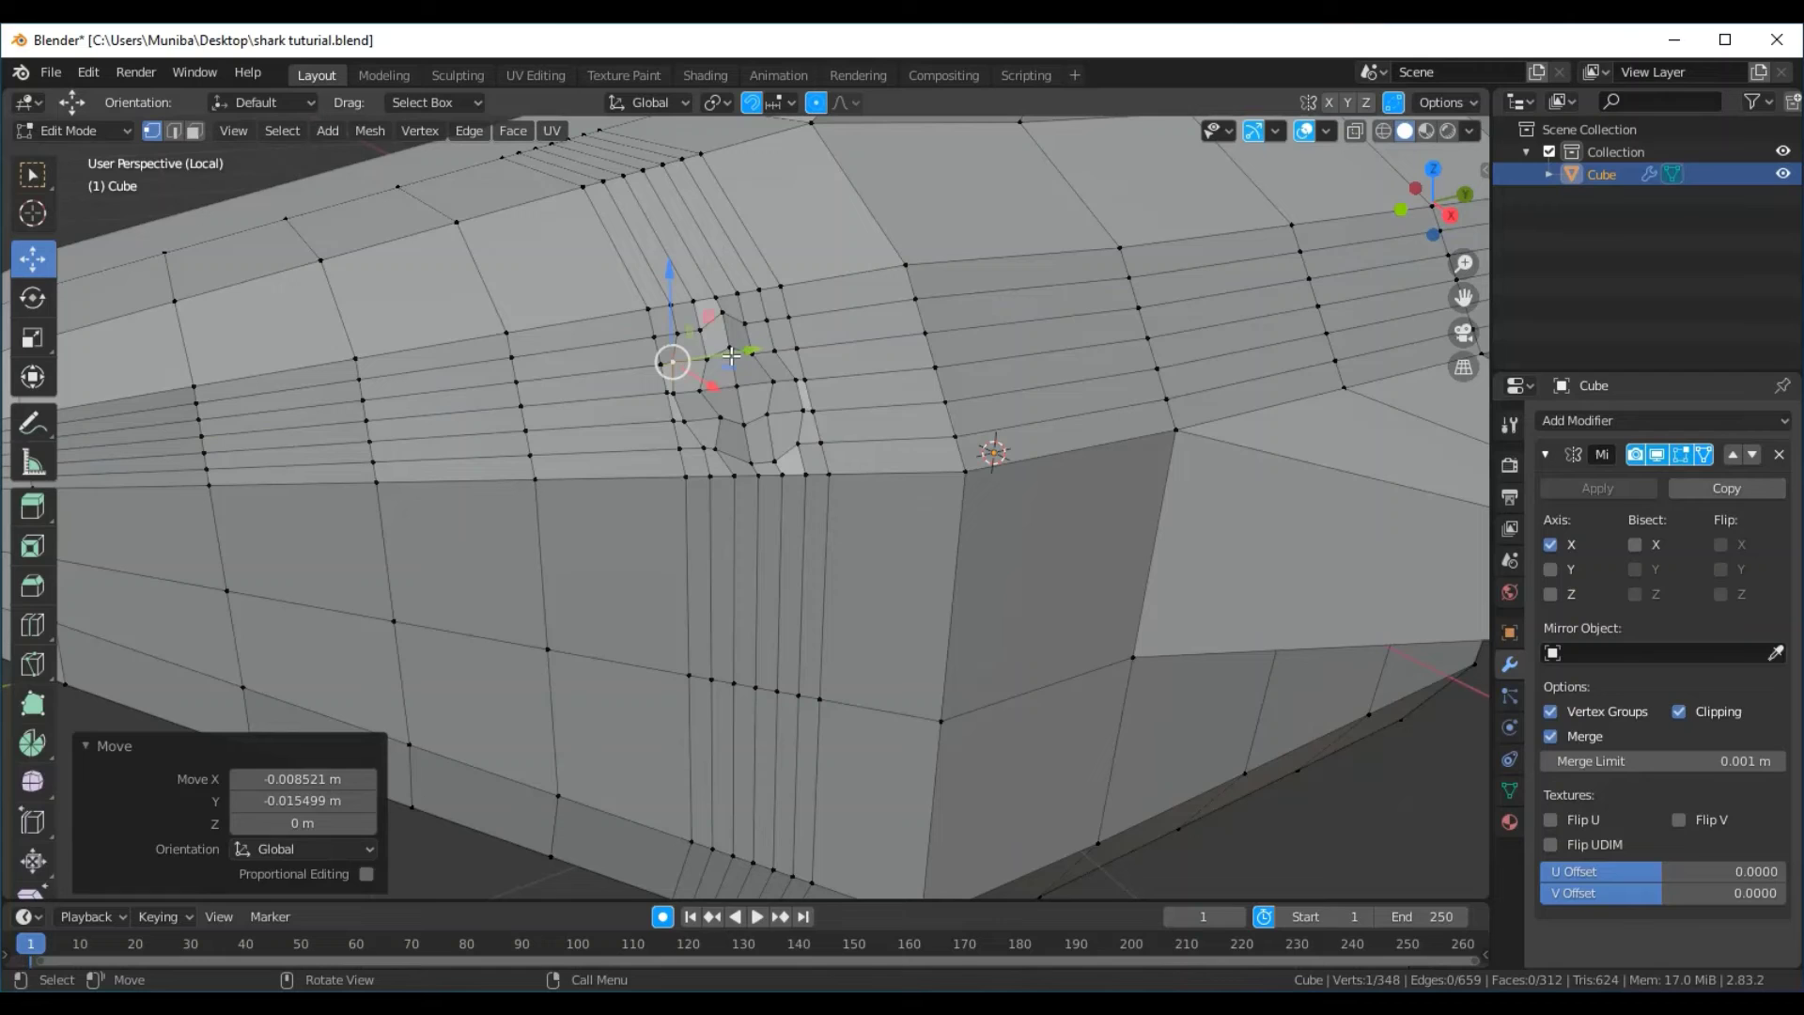
pyautogui.click(692, 324)
pyautogui.moveTo(697, 270)
pyautogui.mouseDown()
pyautogui.moveTo(694, 217)
pyautogui.moveTo(749, 232)
pyautogui.mouseUp()
pyautogui.click(748, 322)
pyautogui.click(767, 321)
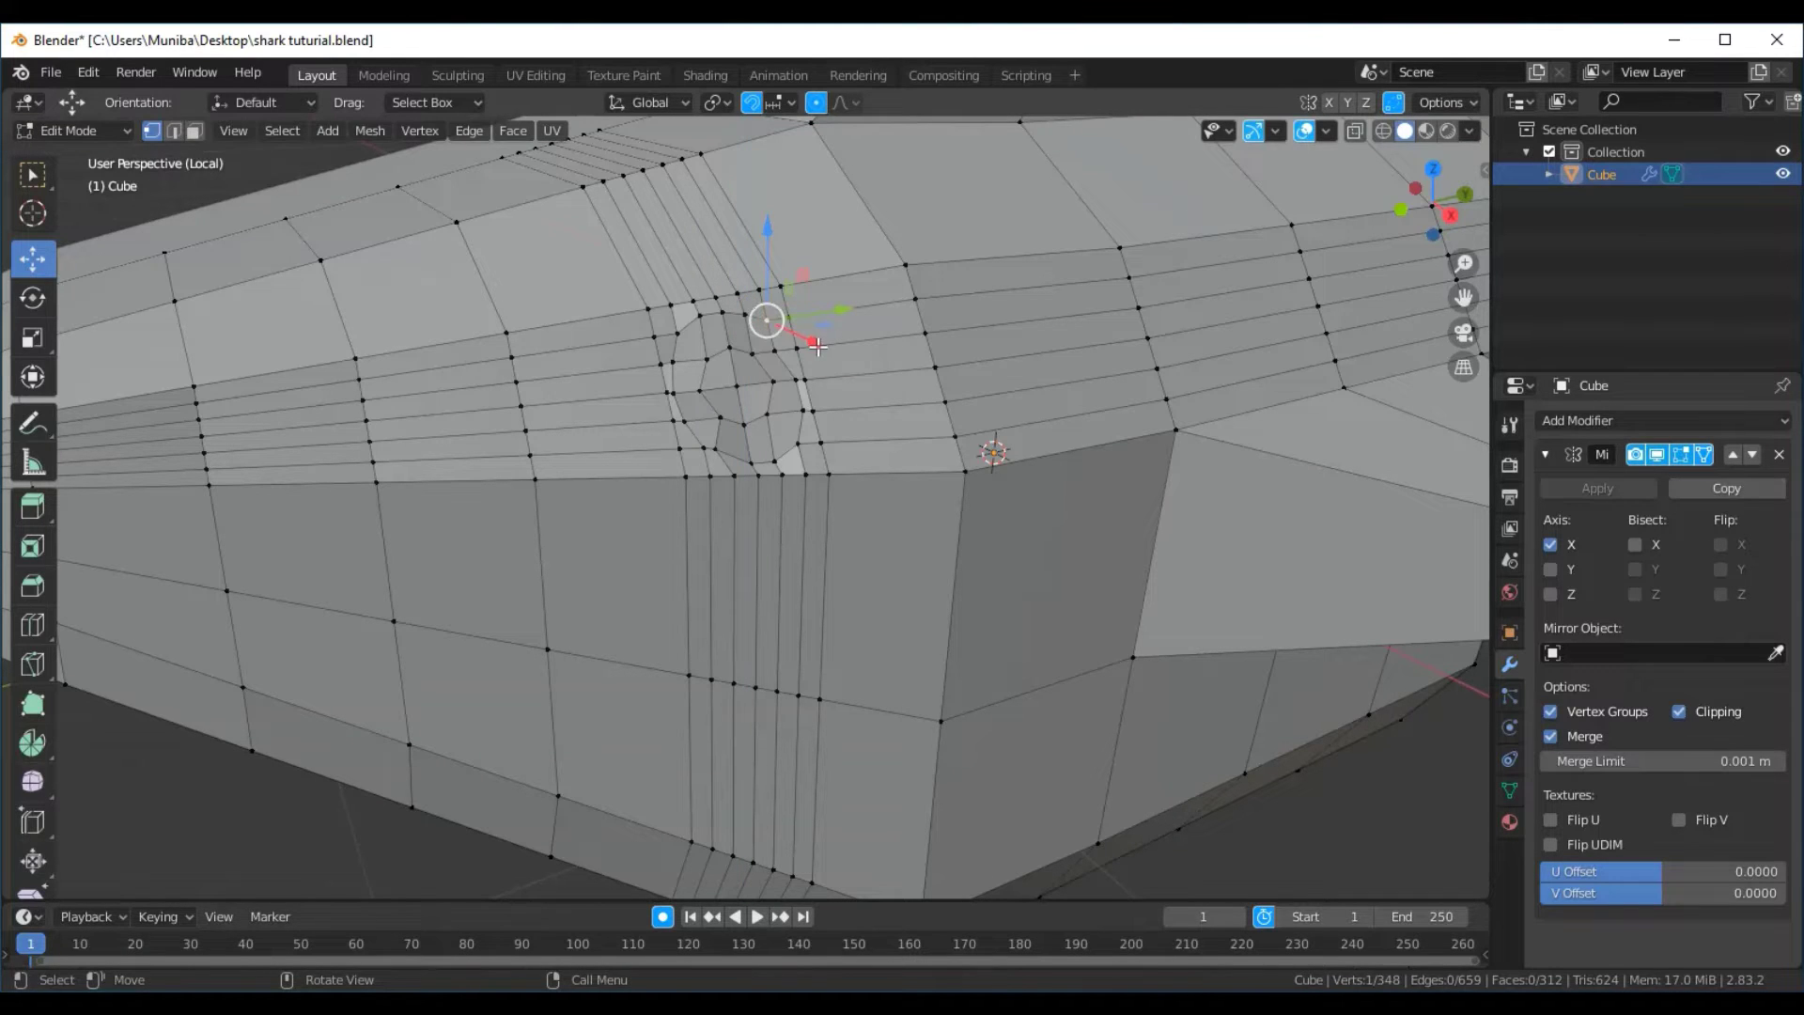
pyautogui.moveTo(817, 345); pyautogui.dragTo(830, 329)
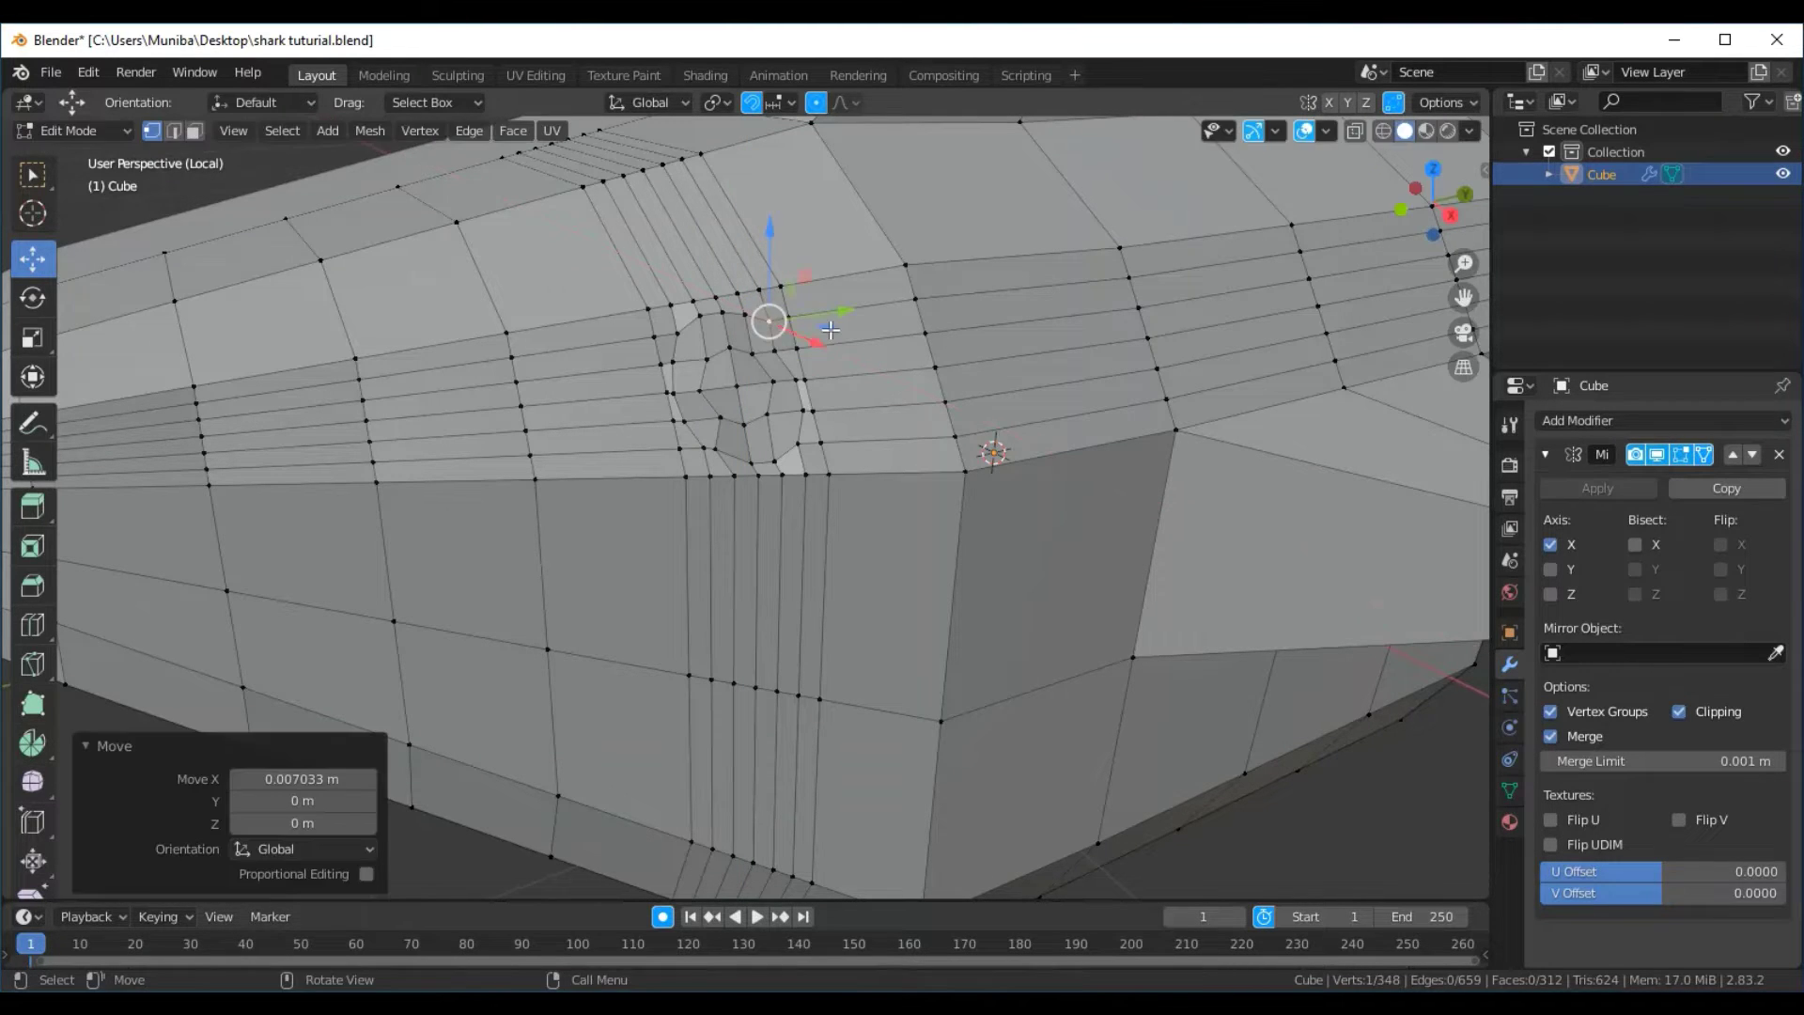
# Slide ring vertices along X and Y, including a lower vertex, to round the ring
pyautogui.press('g')
pyautogui.press('x')
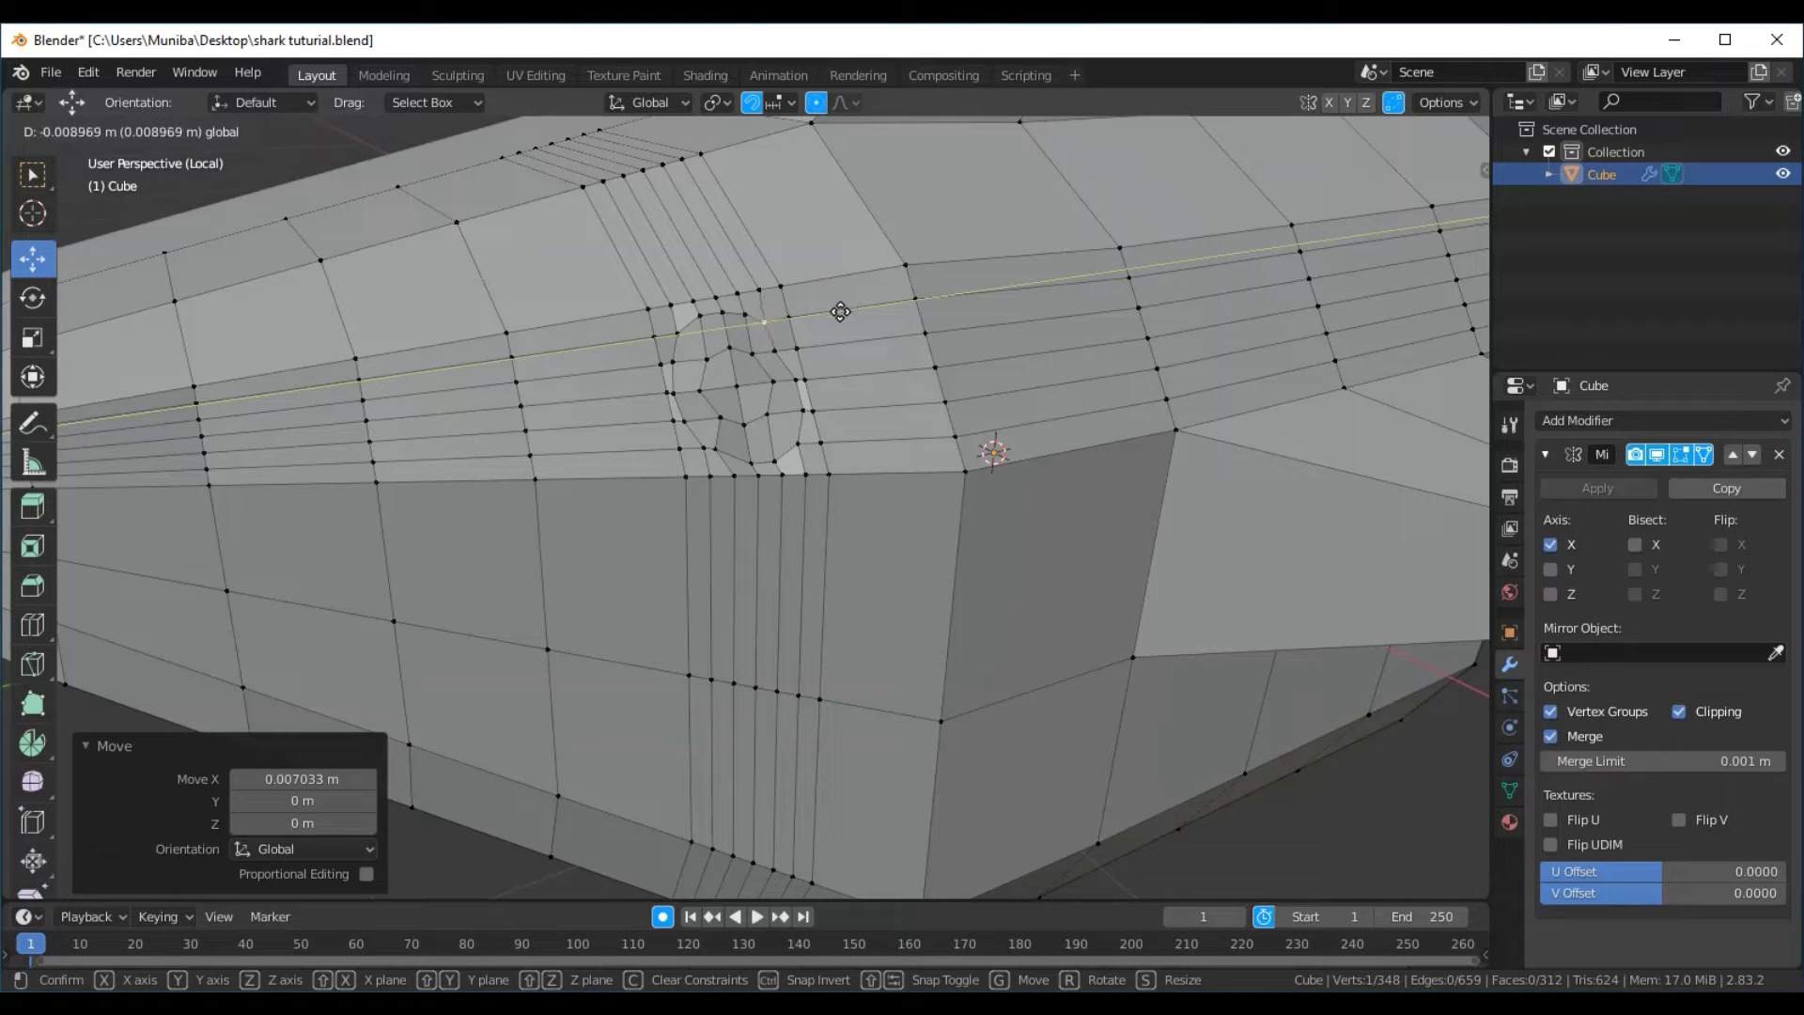
pyautogui.click(840, 312)
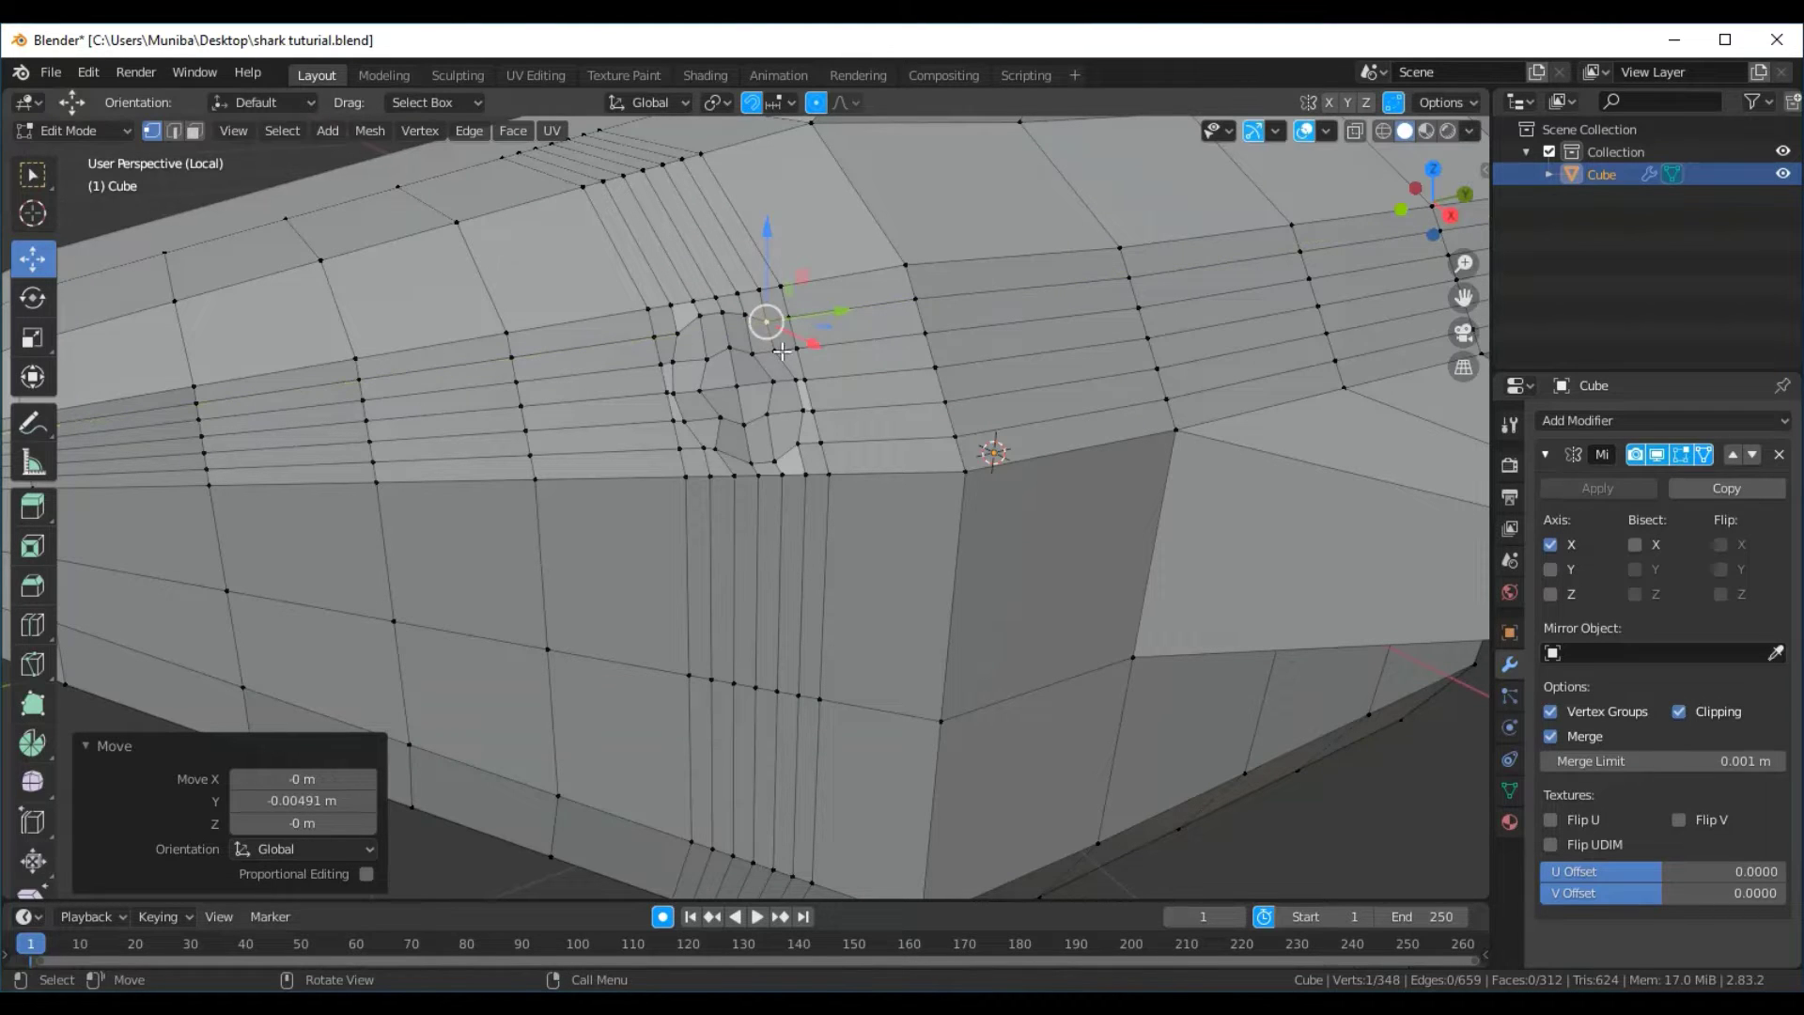
pyautogui.click(775, 351)
pyautogui.moveTo(849, 332); pyautogui.dragTo(856, 331)
pyautogui.click(856, 330)
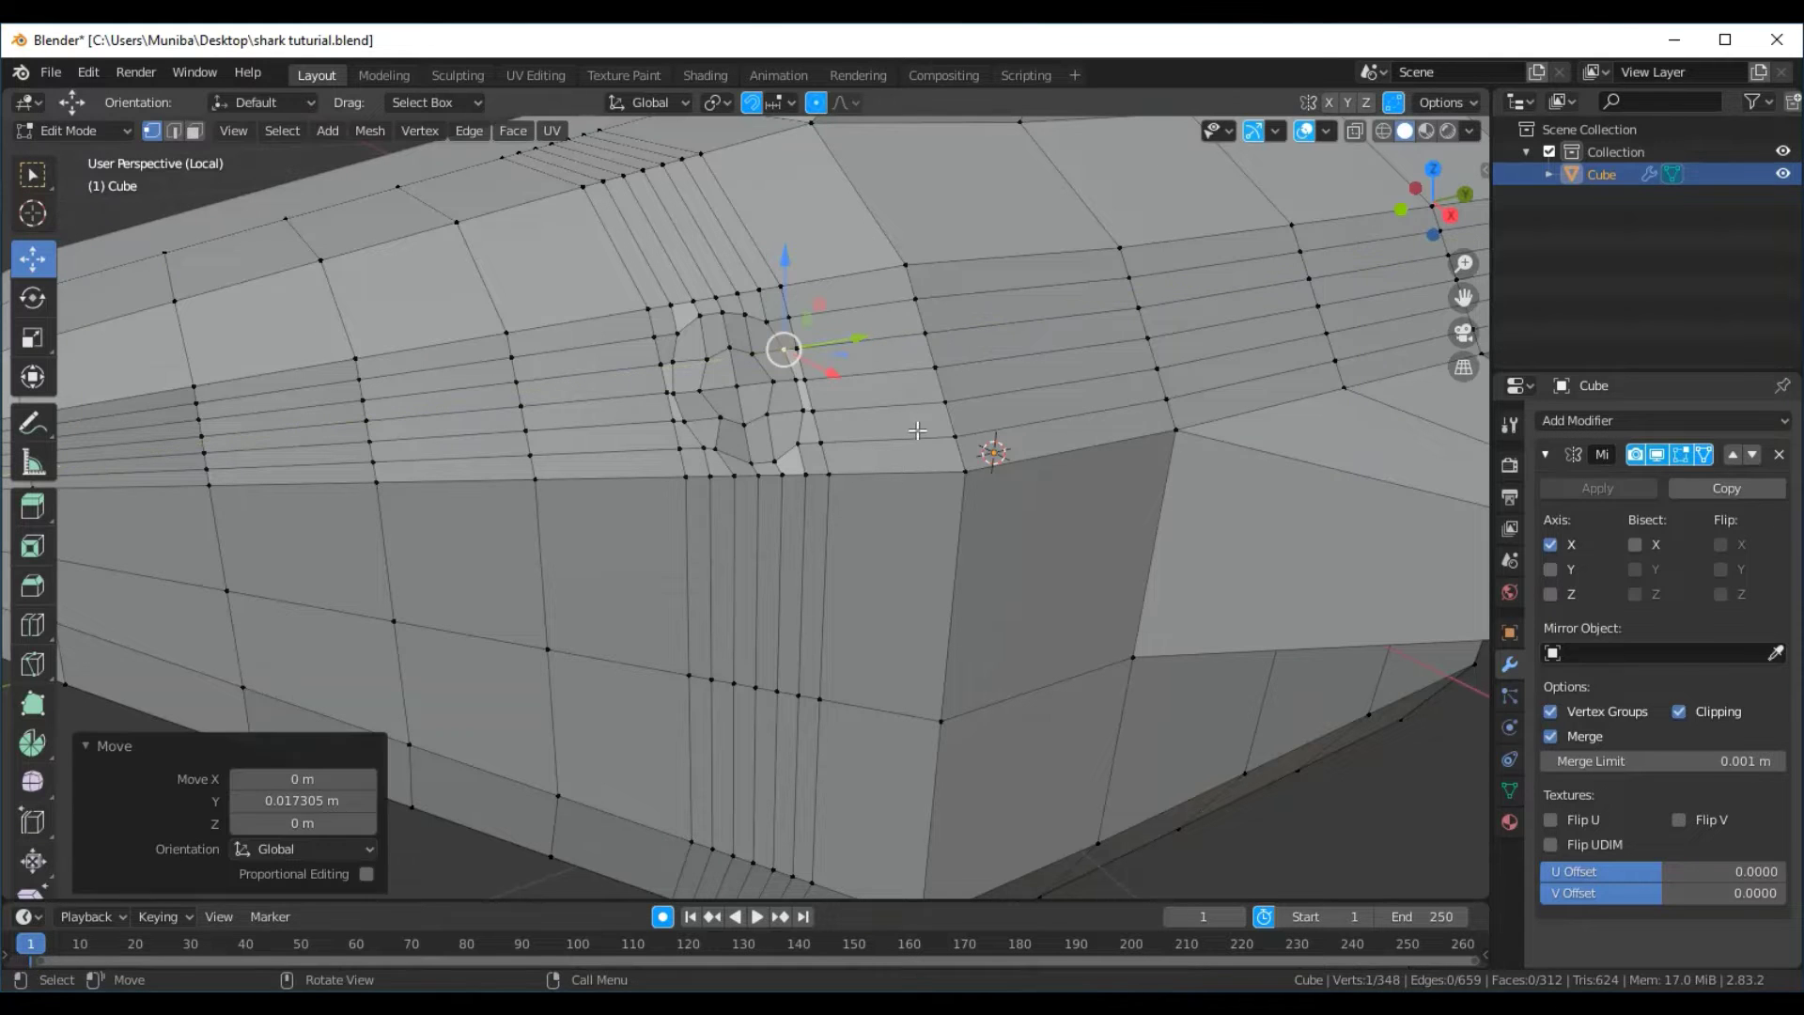
pyautogui.moveTo(917, 430); pyautogui.dragTo(869, 447, button='middle')
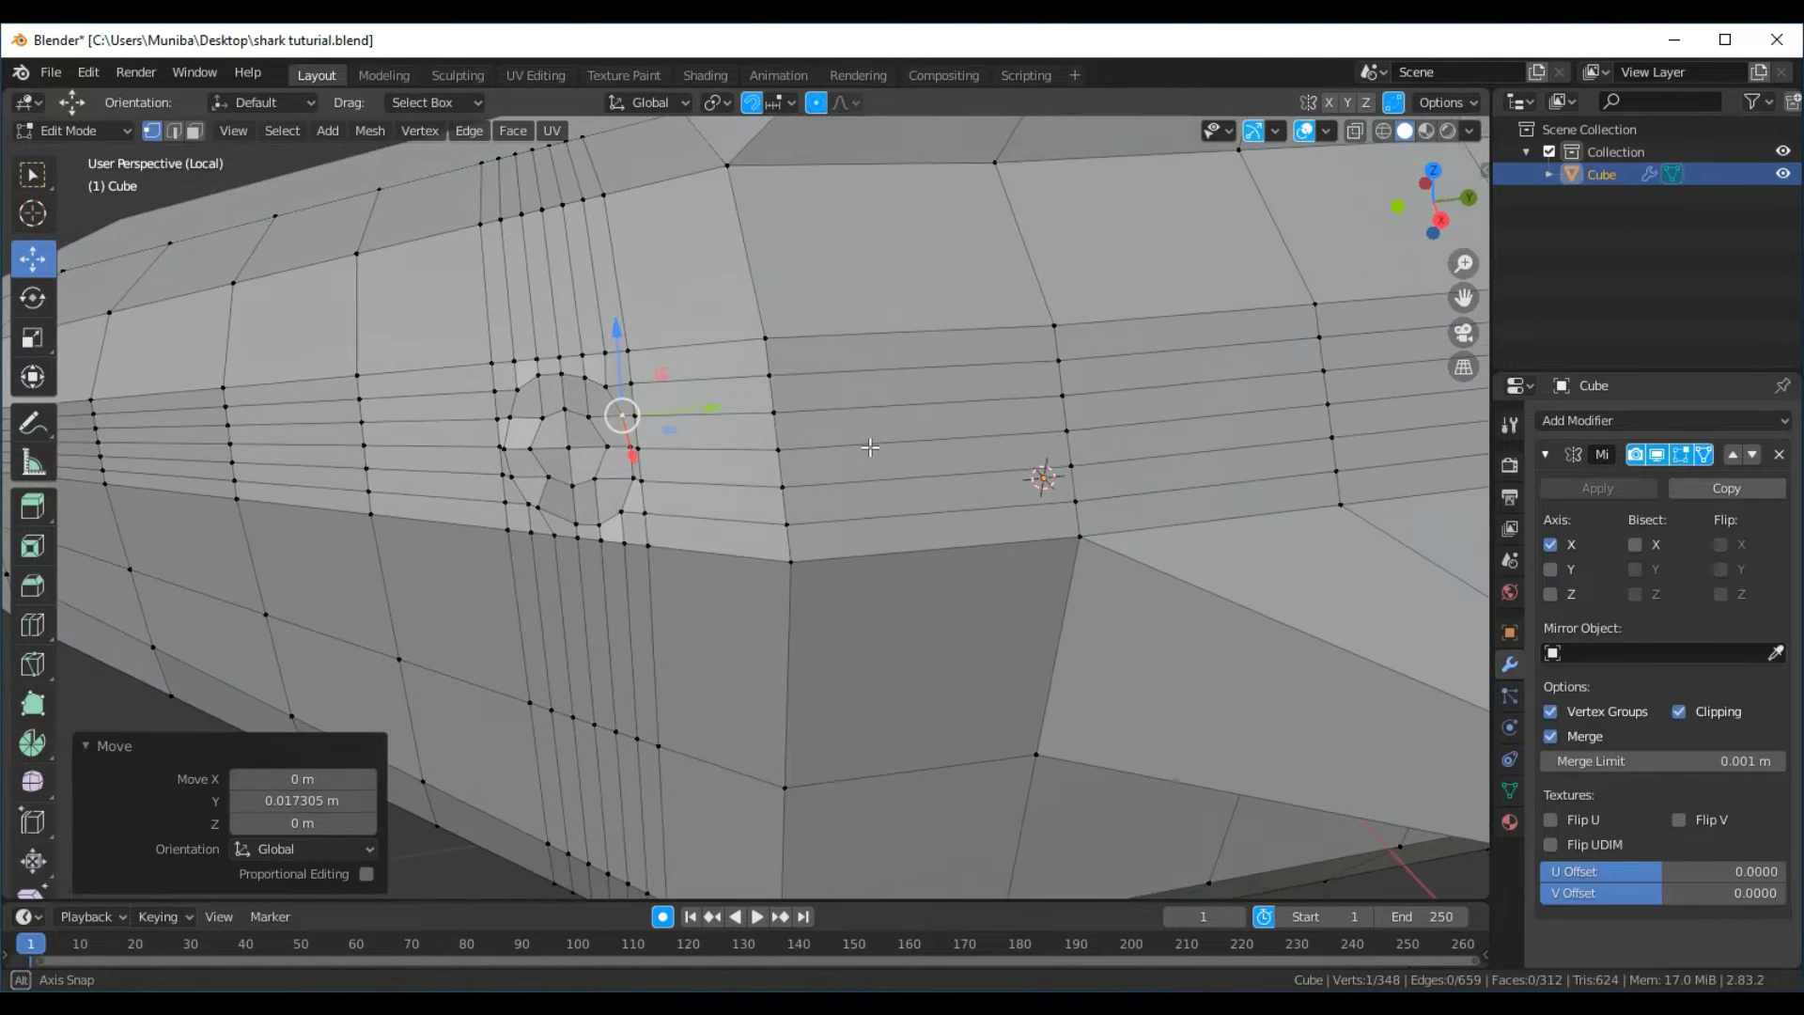
pyautogui.click(544, 509)
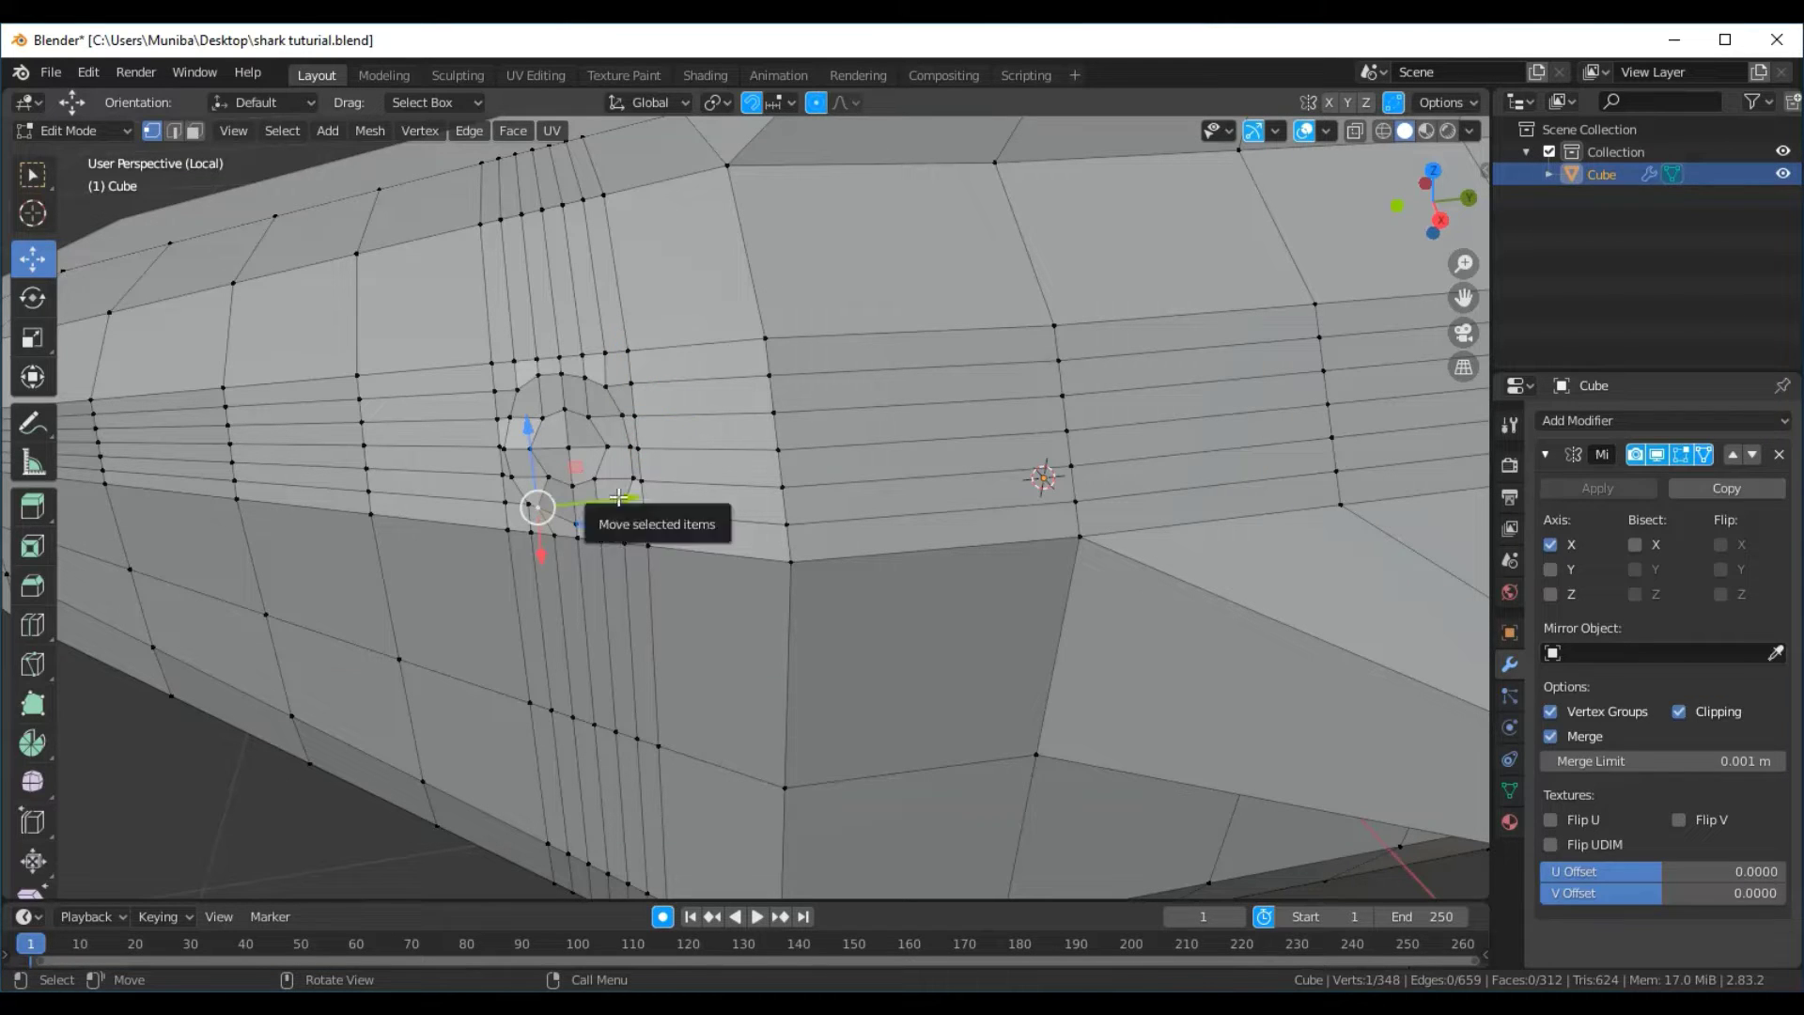
pyautogui.moveTo(568, 503); pyautogui.dragTo(629, 501)
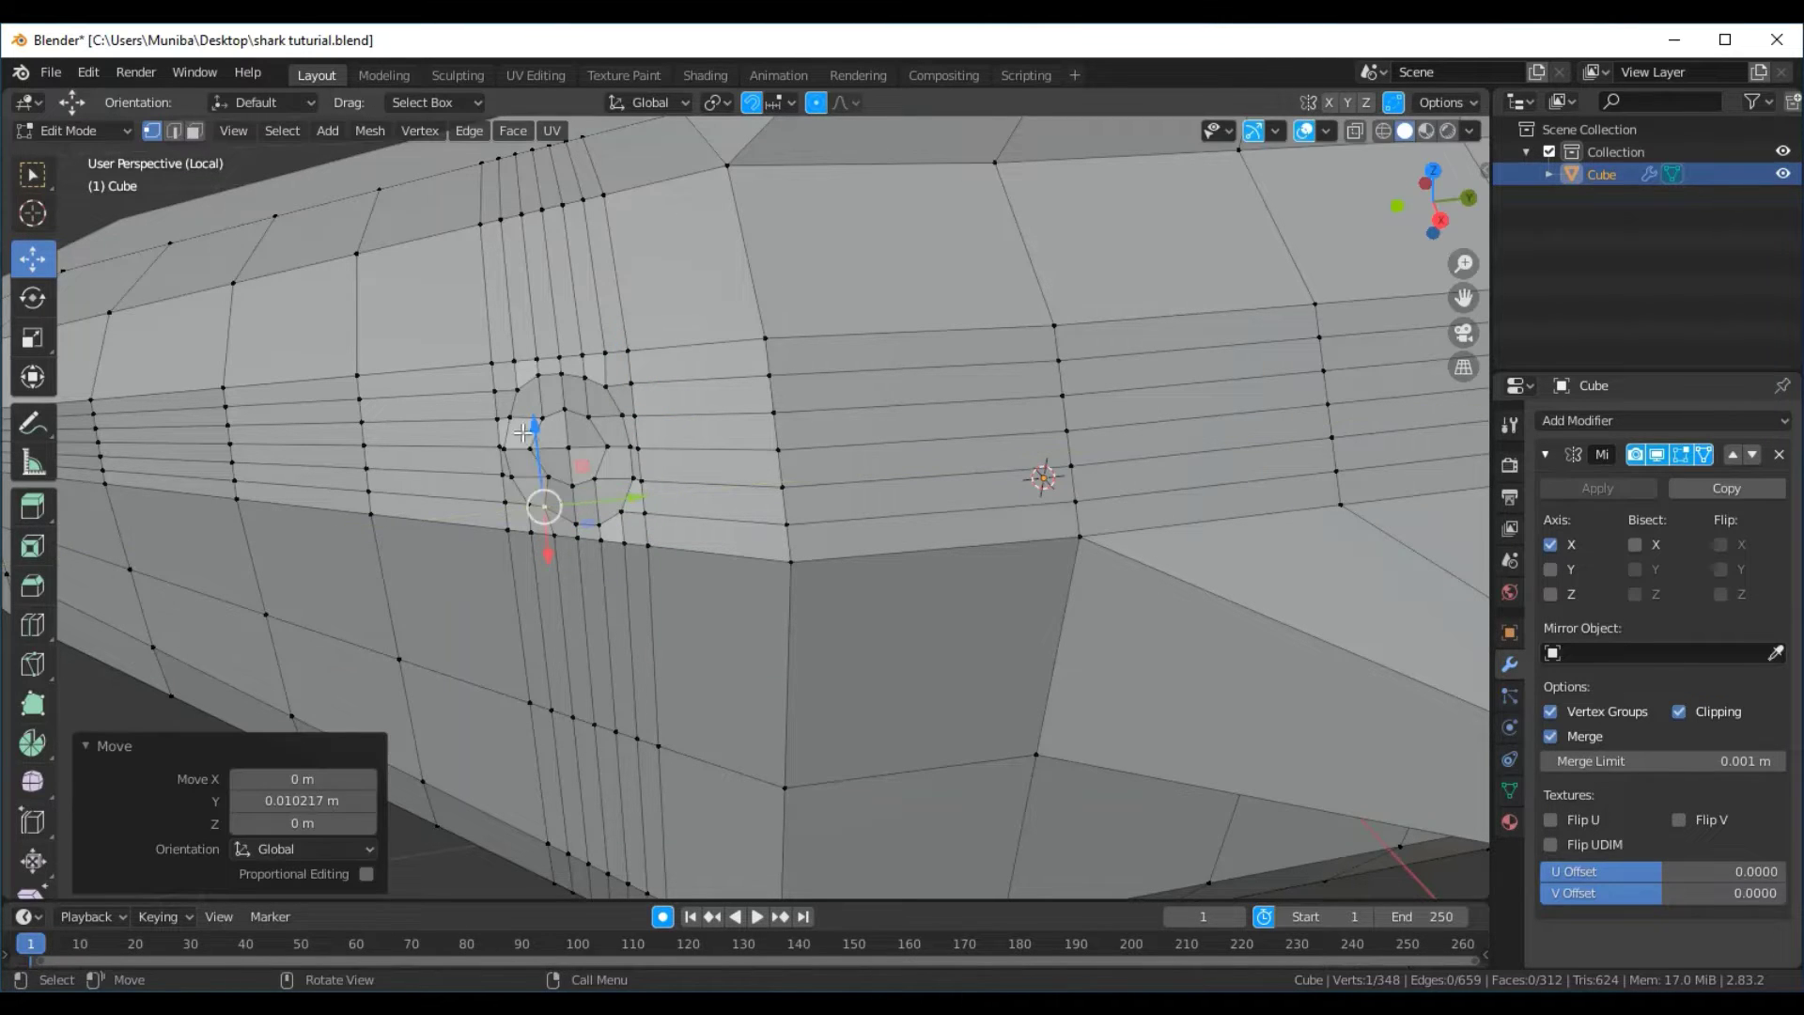
pyautogui.moveTo(541, 461); pyautogui.dragTo(525, 448)
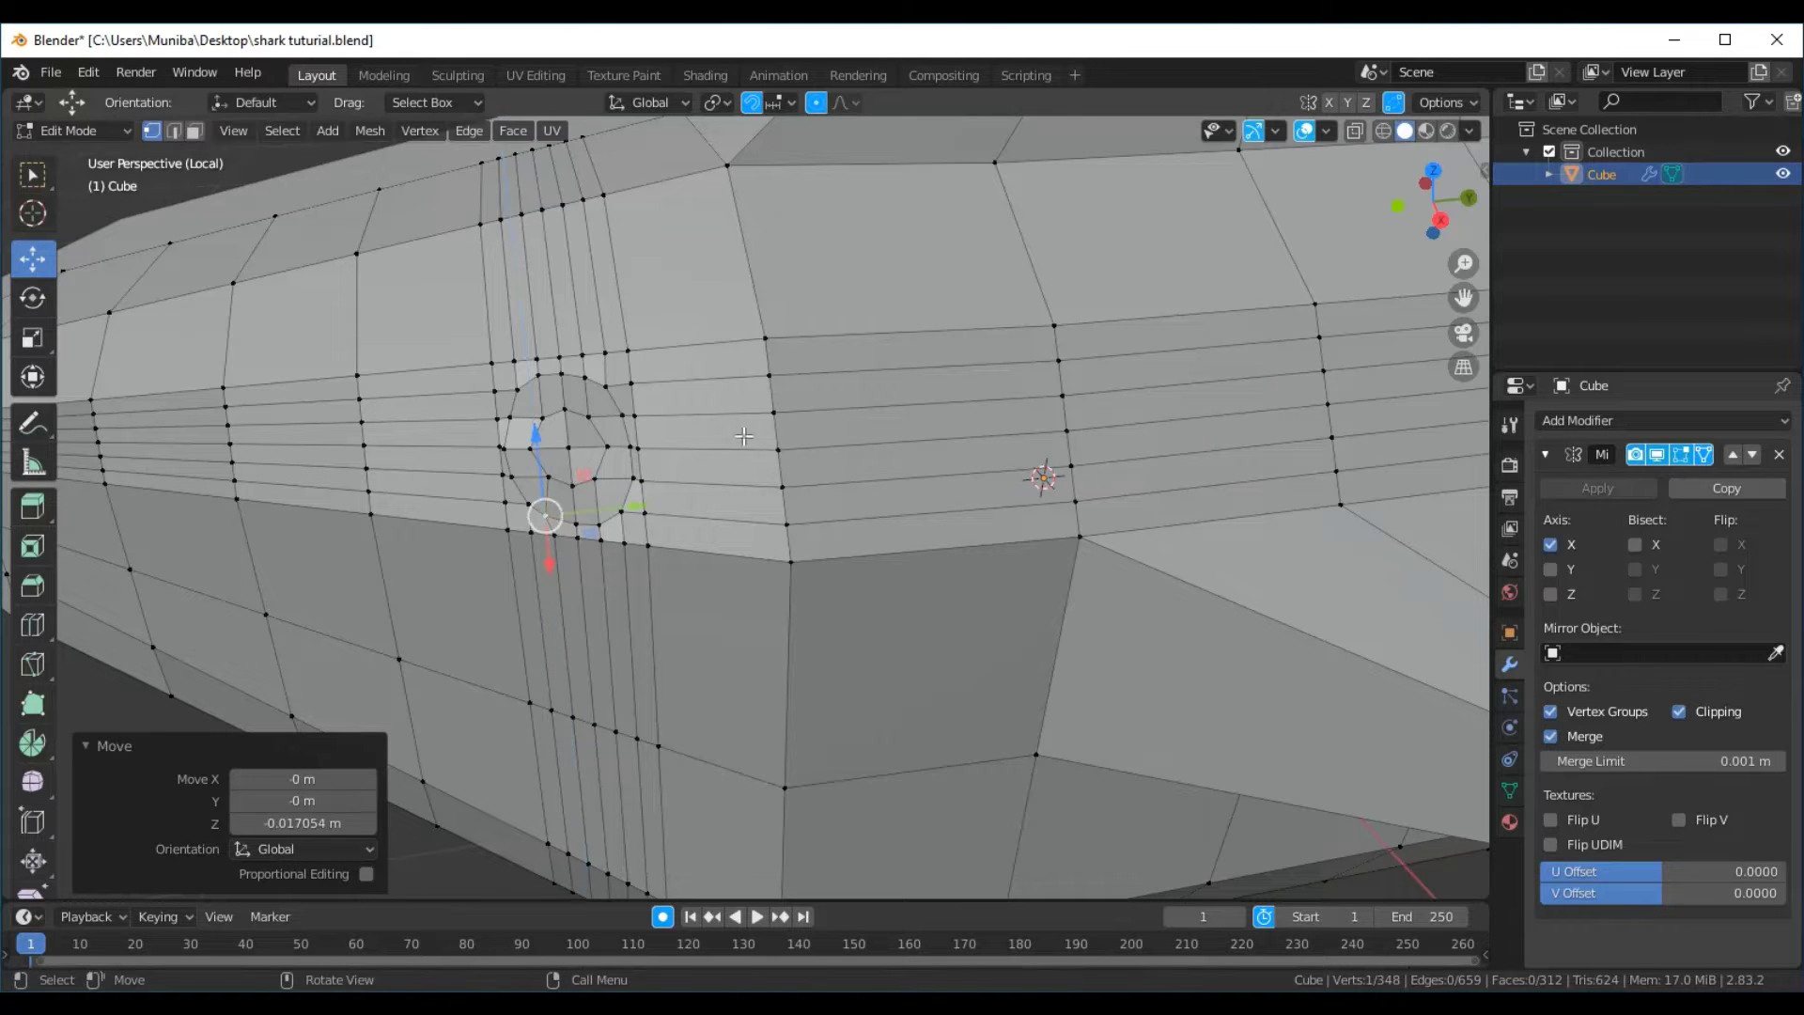
# Orbit and zoom to face the eye ring, then box-select the four faces inside it
pyautogui.moveTo(754, 437)
pyautogui.mouseDown(button='middle')
pyautogui.moveTo(776, 432)
pyautogui.moveTo(526, 396)
pyautogui.mouseUp(button='middle')
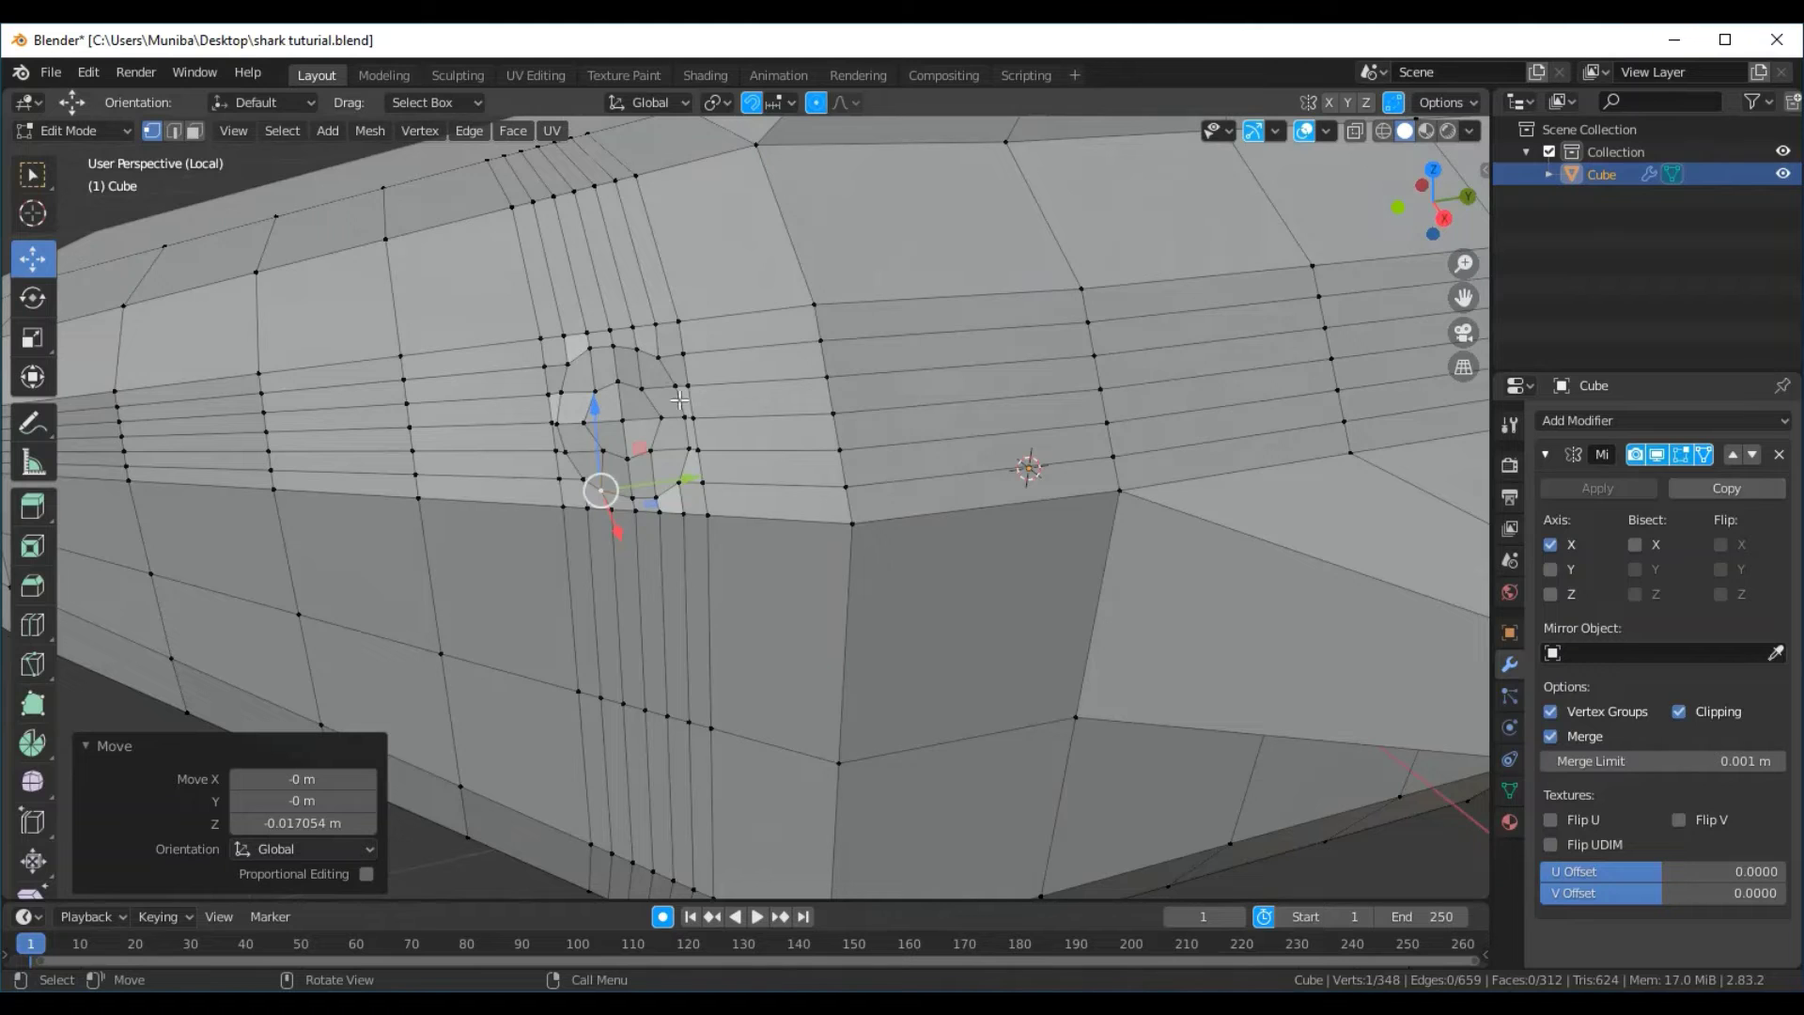
pyautogui.moveTo(664, 483)
pyautogui.mouseDown(button='middle')
pyautogui.moveTo(1110, 405)
pyautogui.moveTo(737, 376)
pyautogui.moveTo(748, 365)
pyautogui.mouseUp(button='middle')
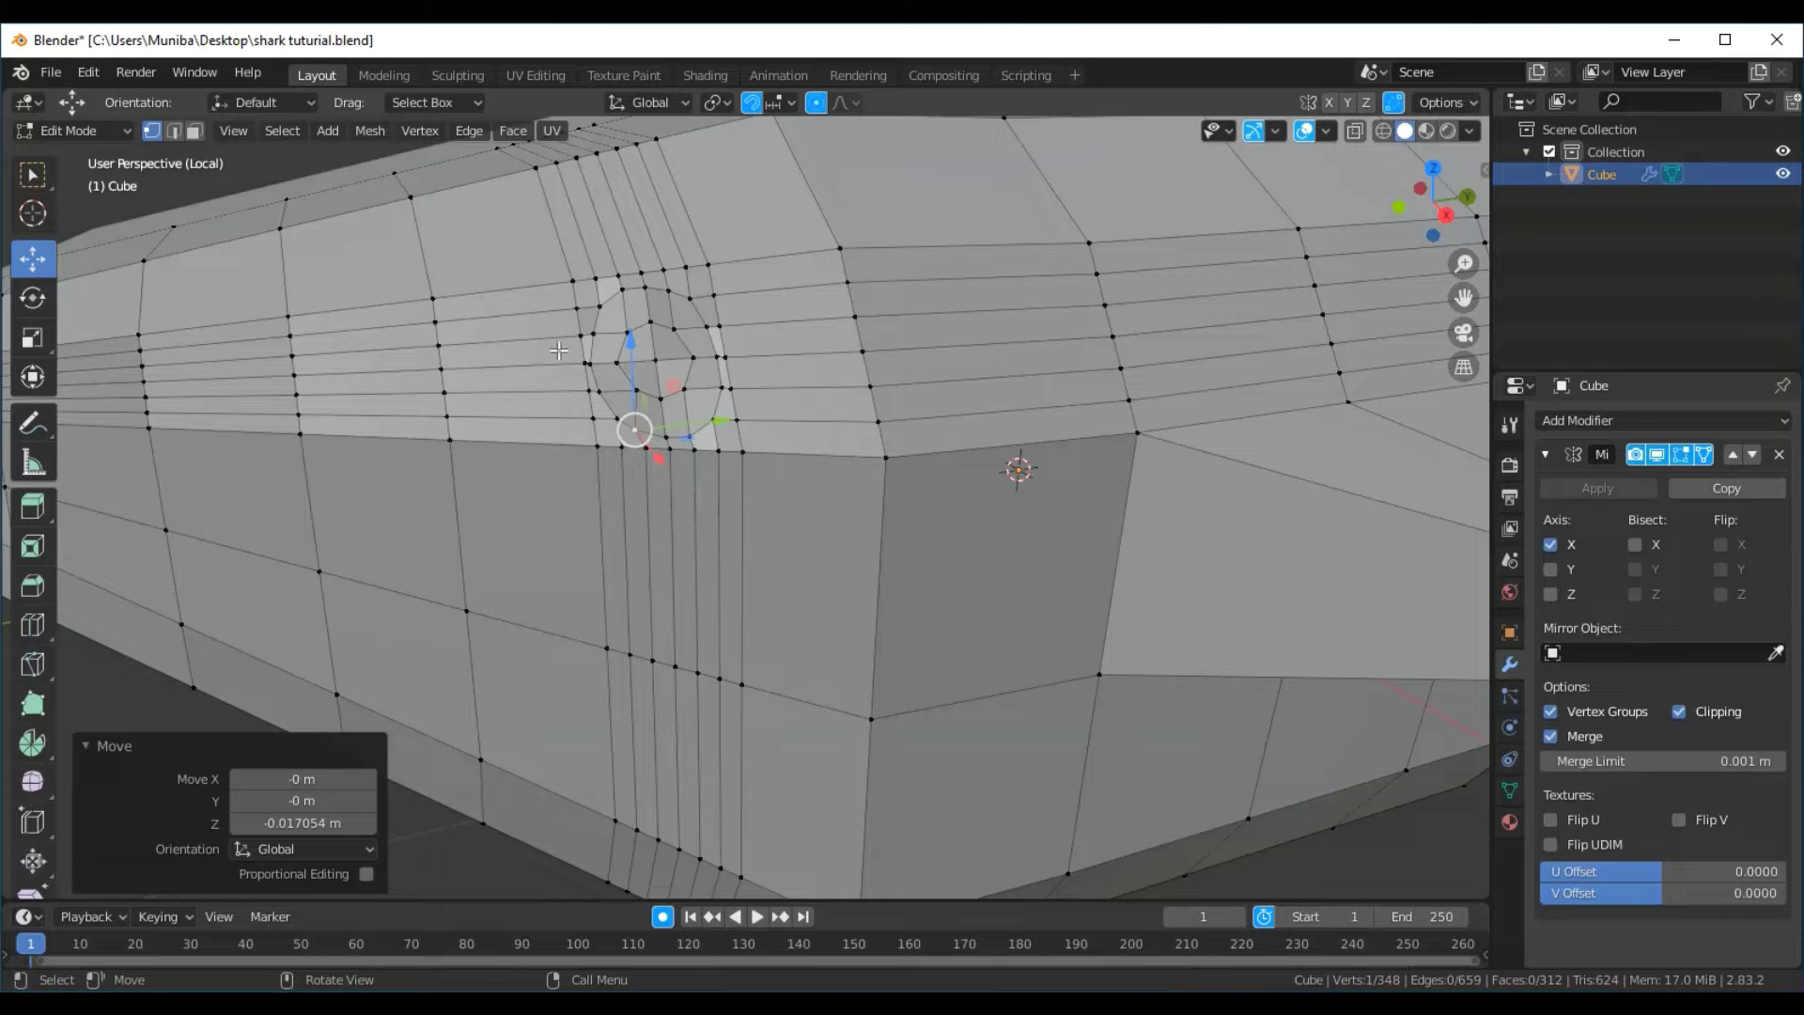
pyautogui.moveTo(735, 329); pyautogui.dragTo(725, 354, button='middle')
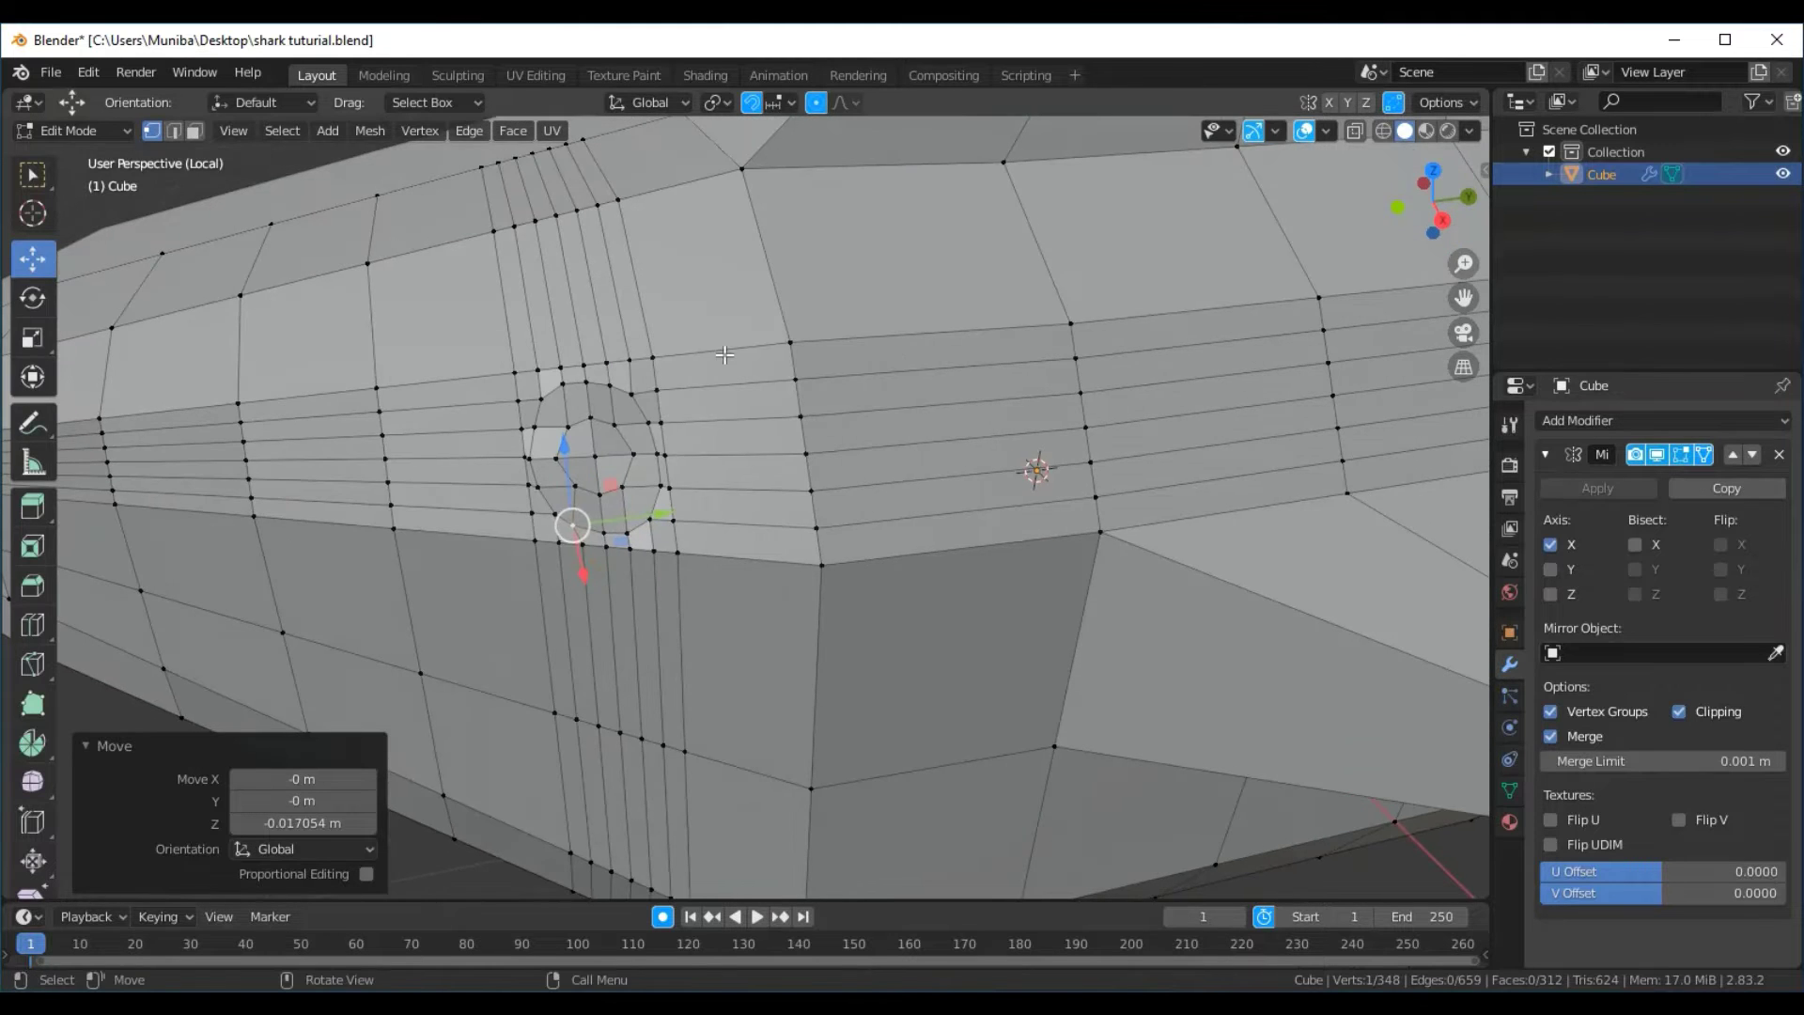
pyautogui.scroll(2, 724, 355)
pyautogui.scroll(1, 724, 354)
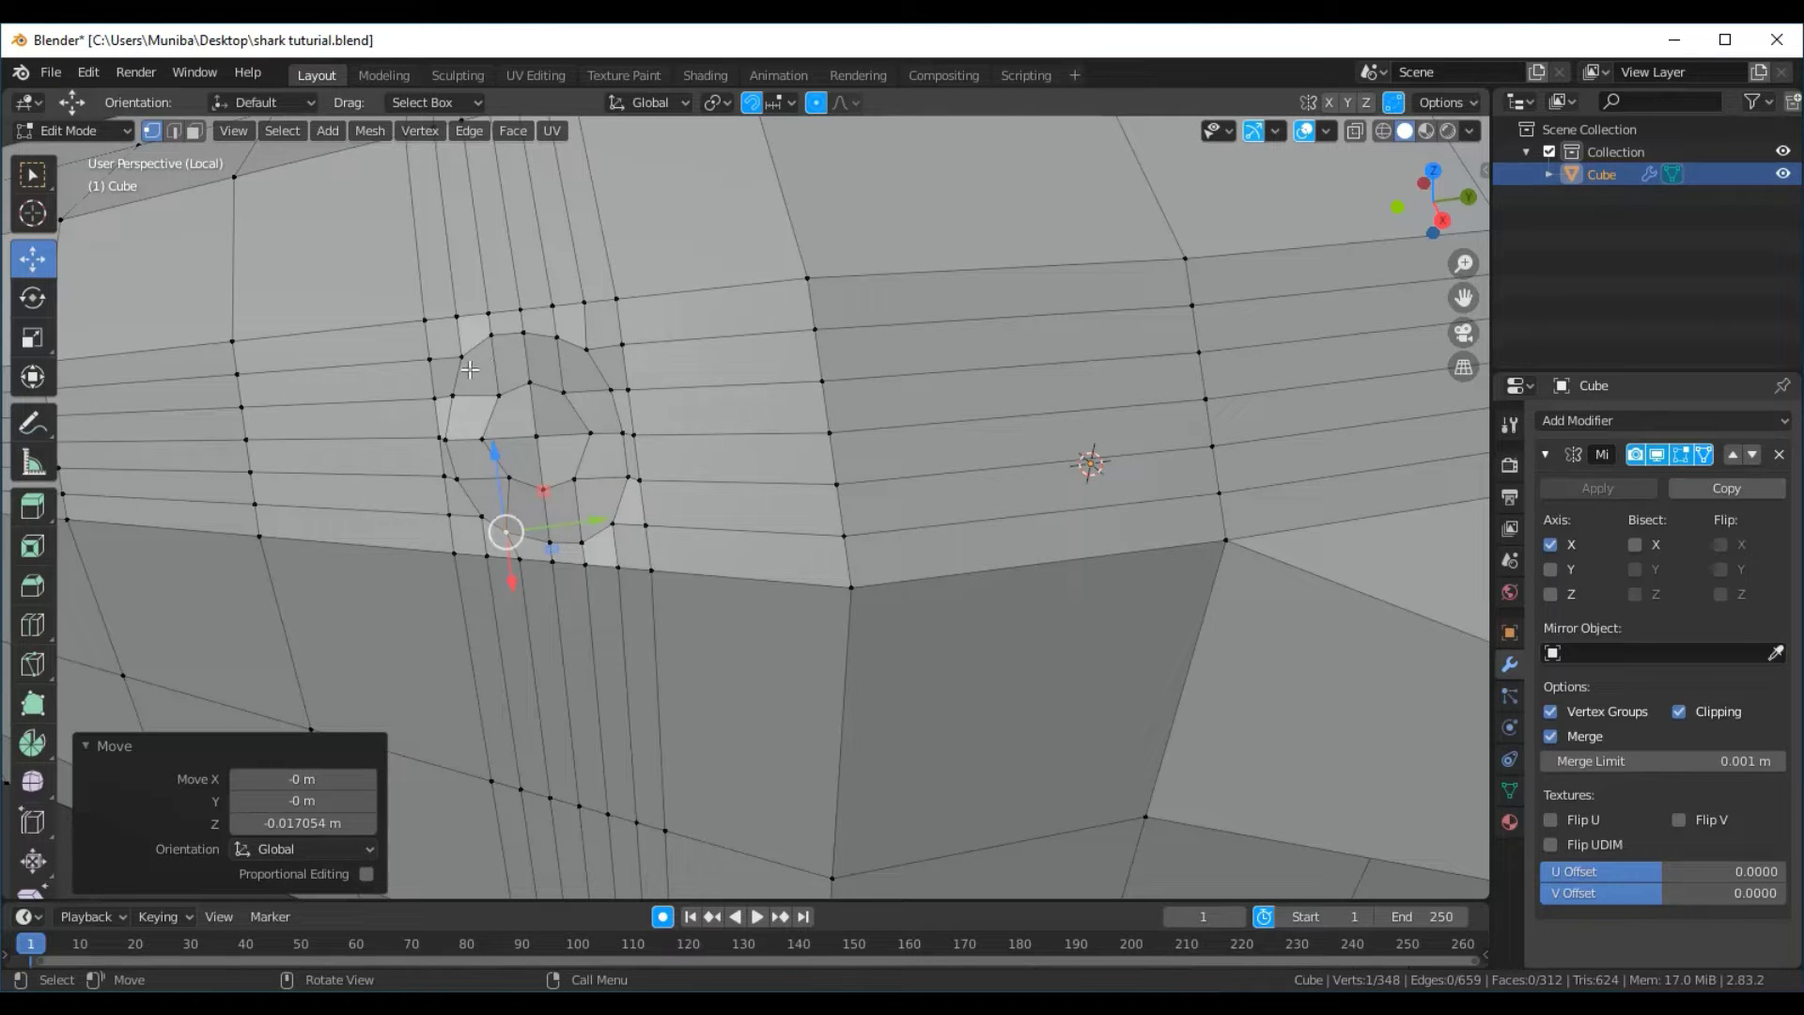
pyautogui.moveTo(469, 369); pyautogui.dragTo(598, 500)
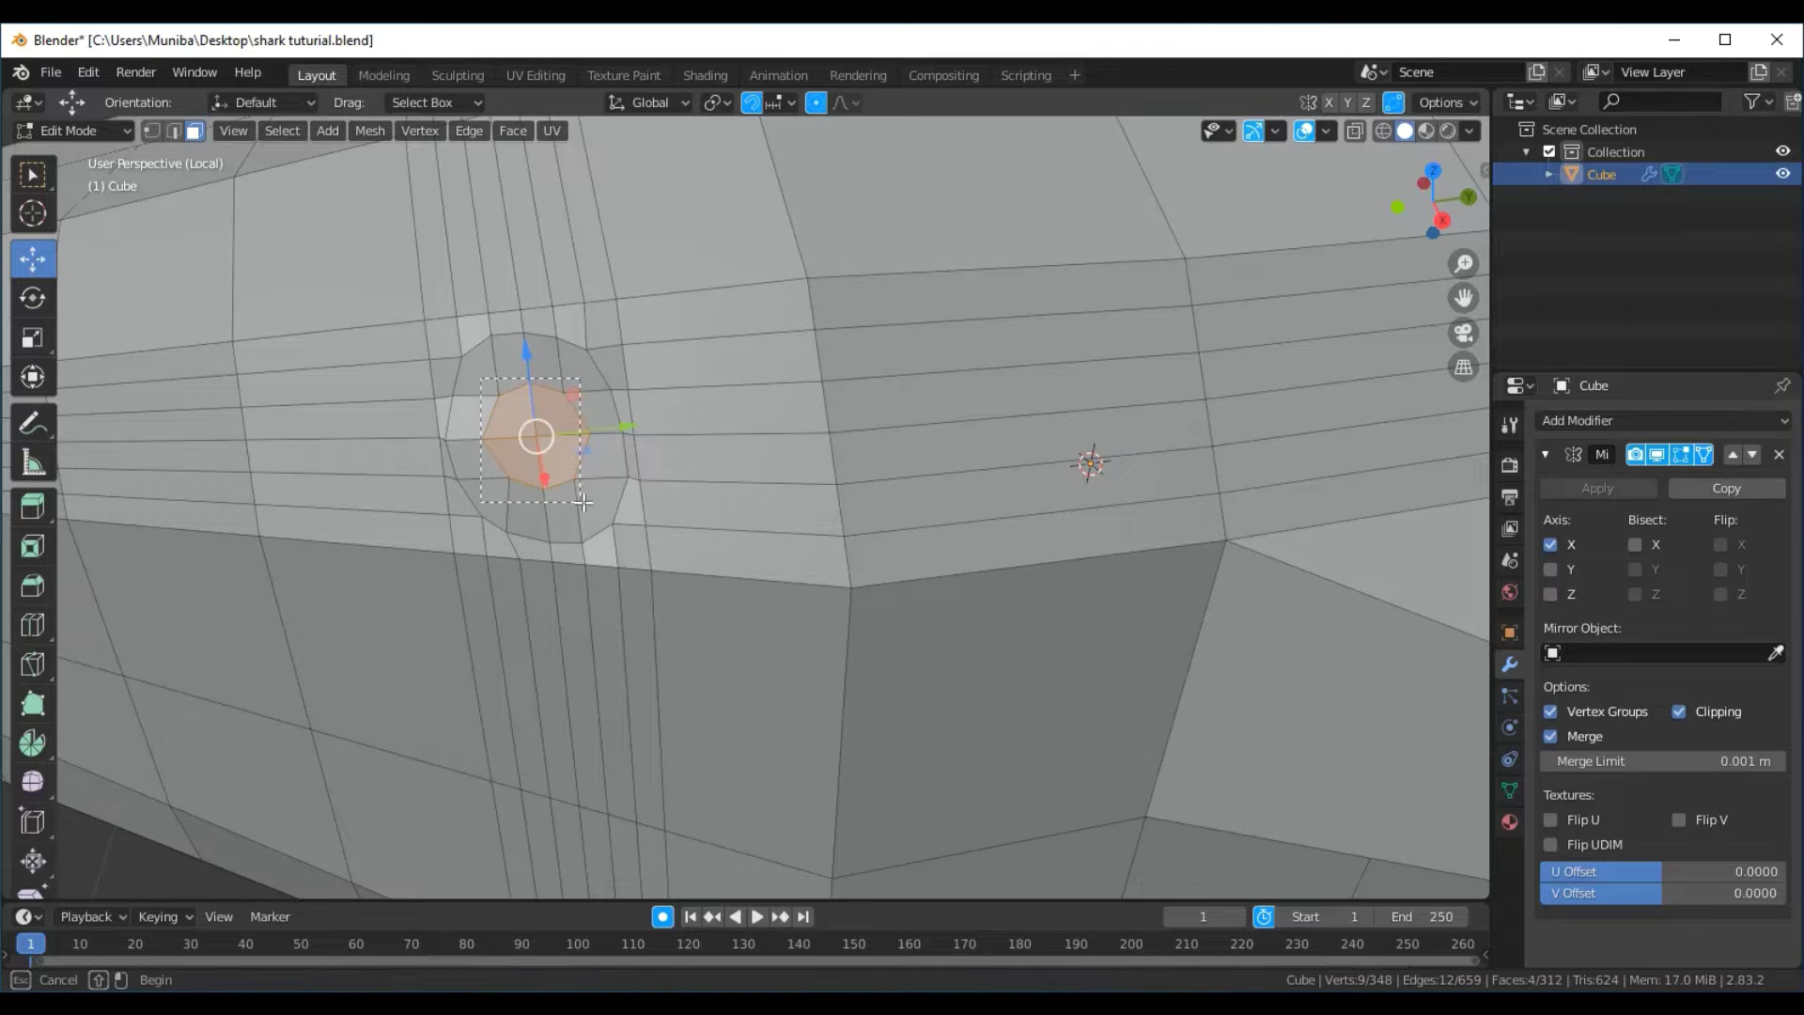
# Grow the eye face selection, inset it by 0.008176 m, and begin a second inset
pyautogui.press('ctrl+KP_Add')
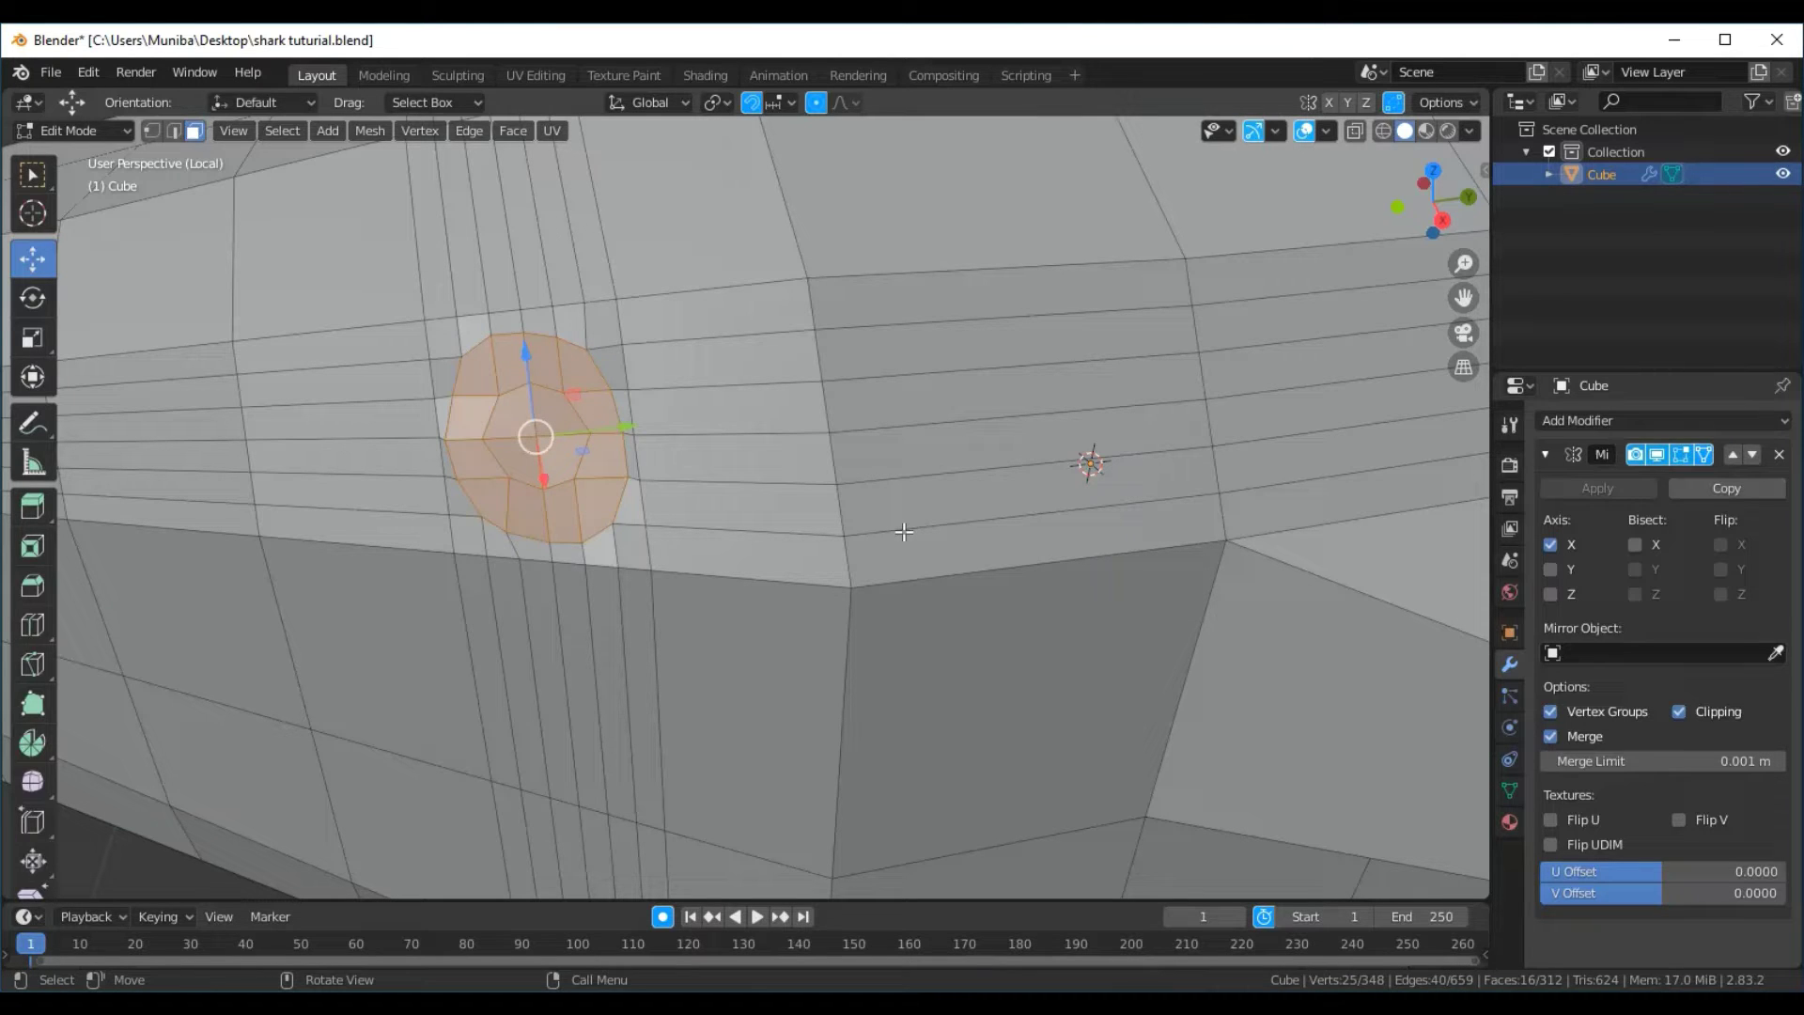
pyautogui.press('i')
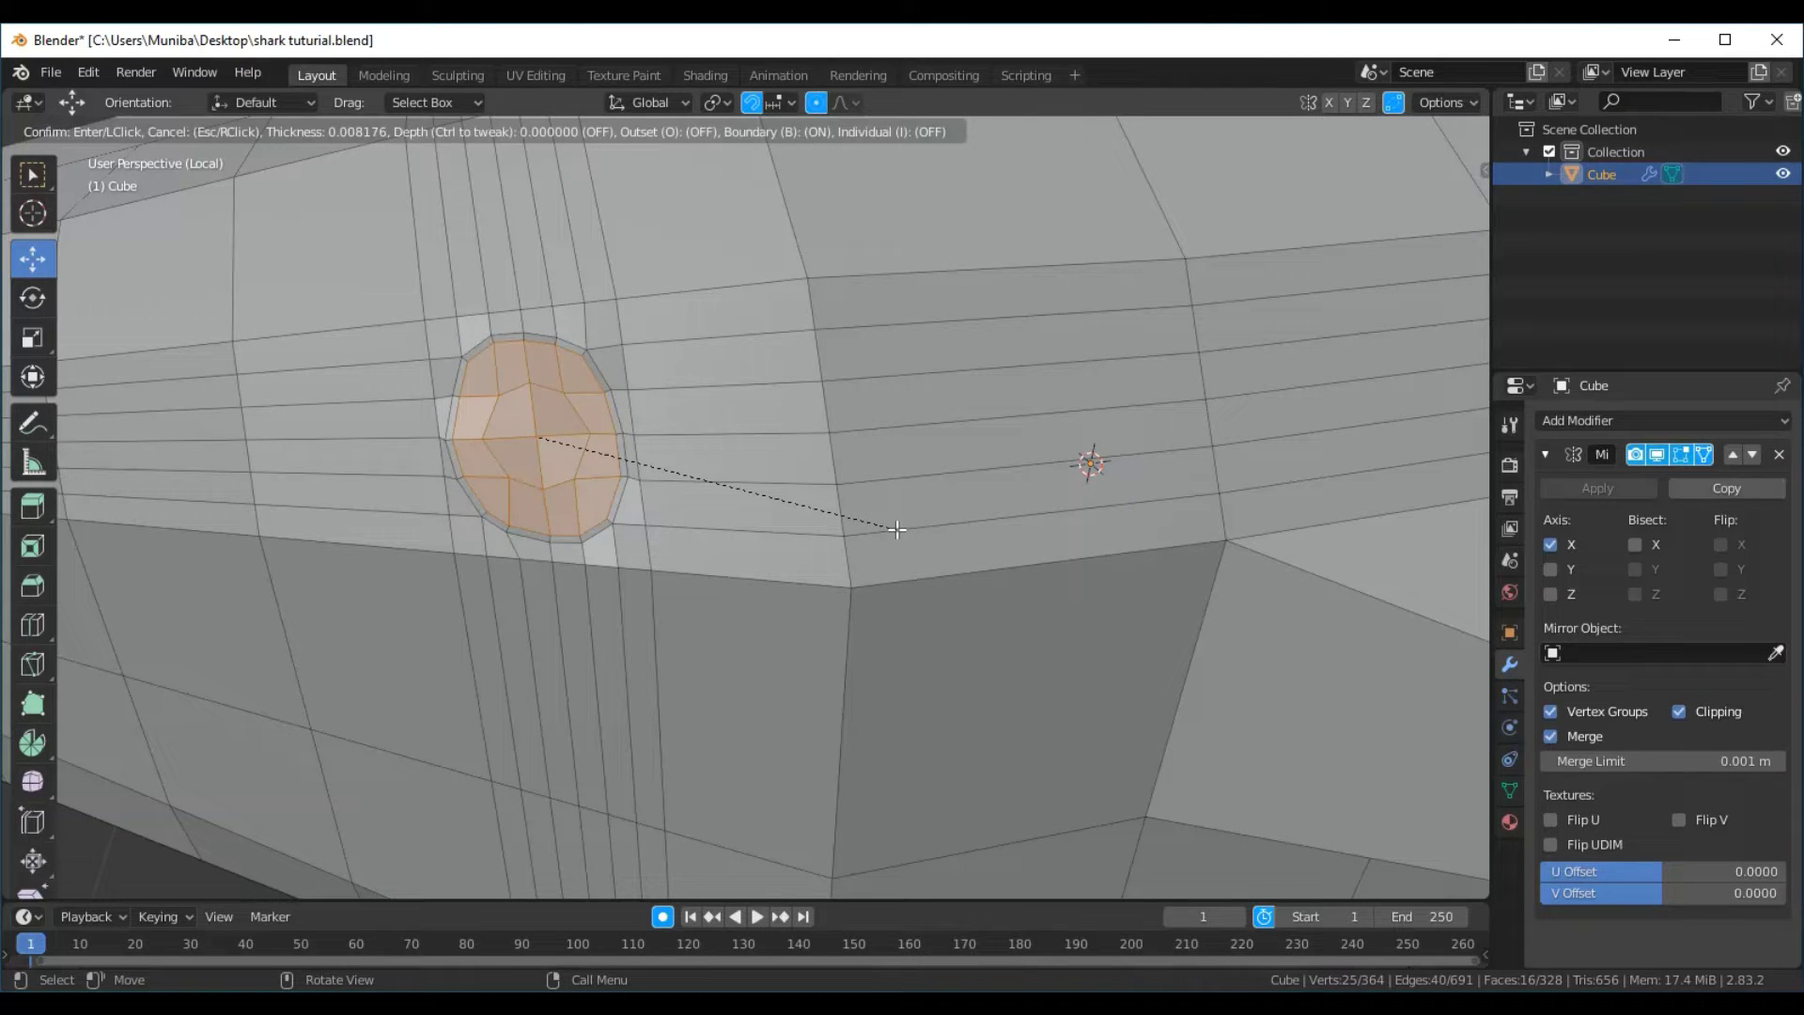
pyautogui.click(896, 529)
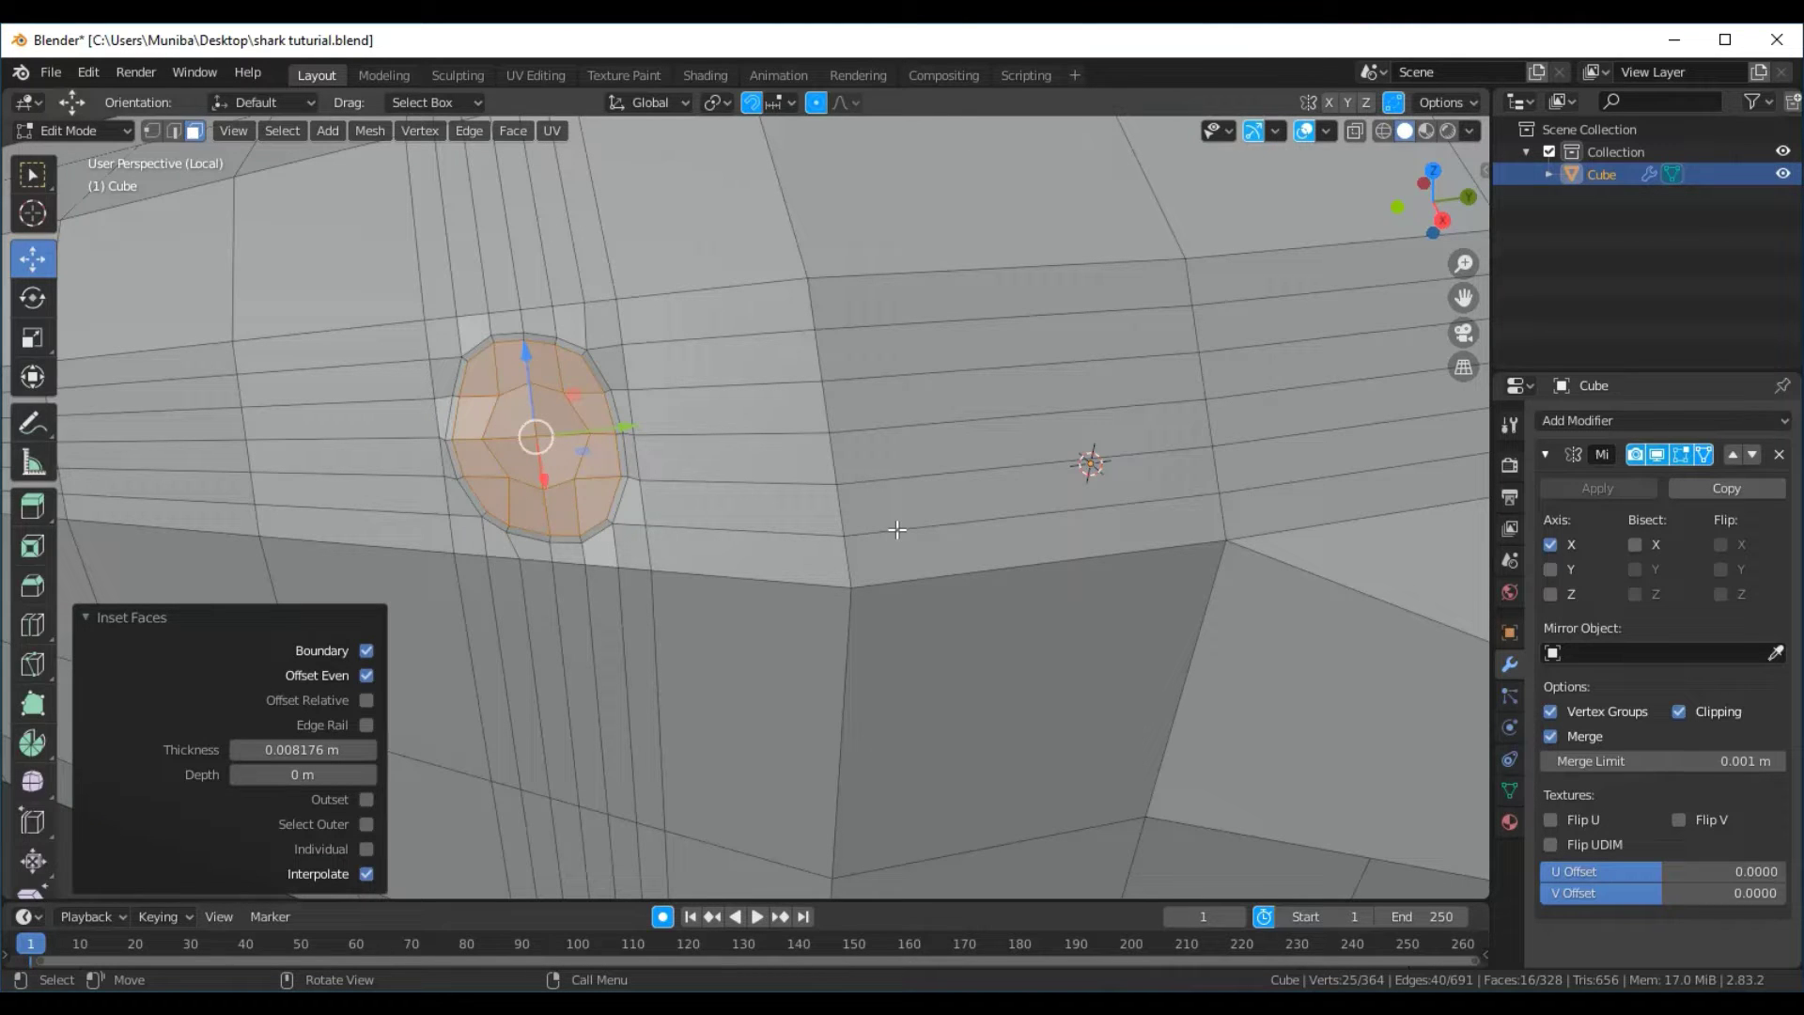
pyautogui.press('i')
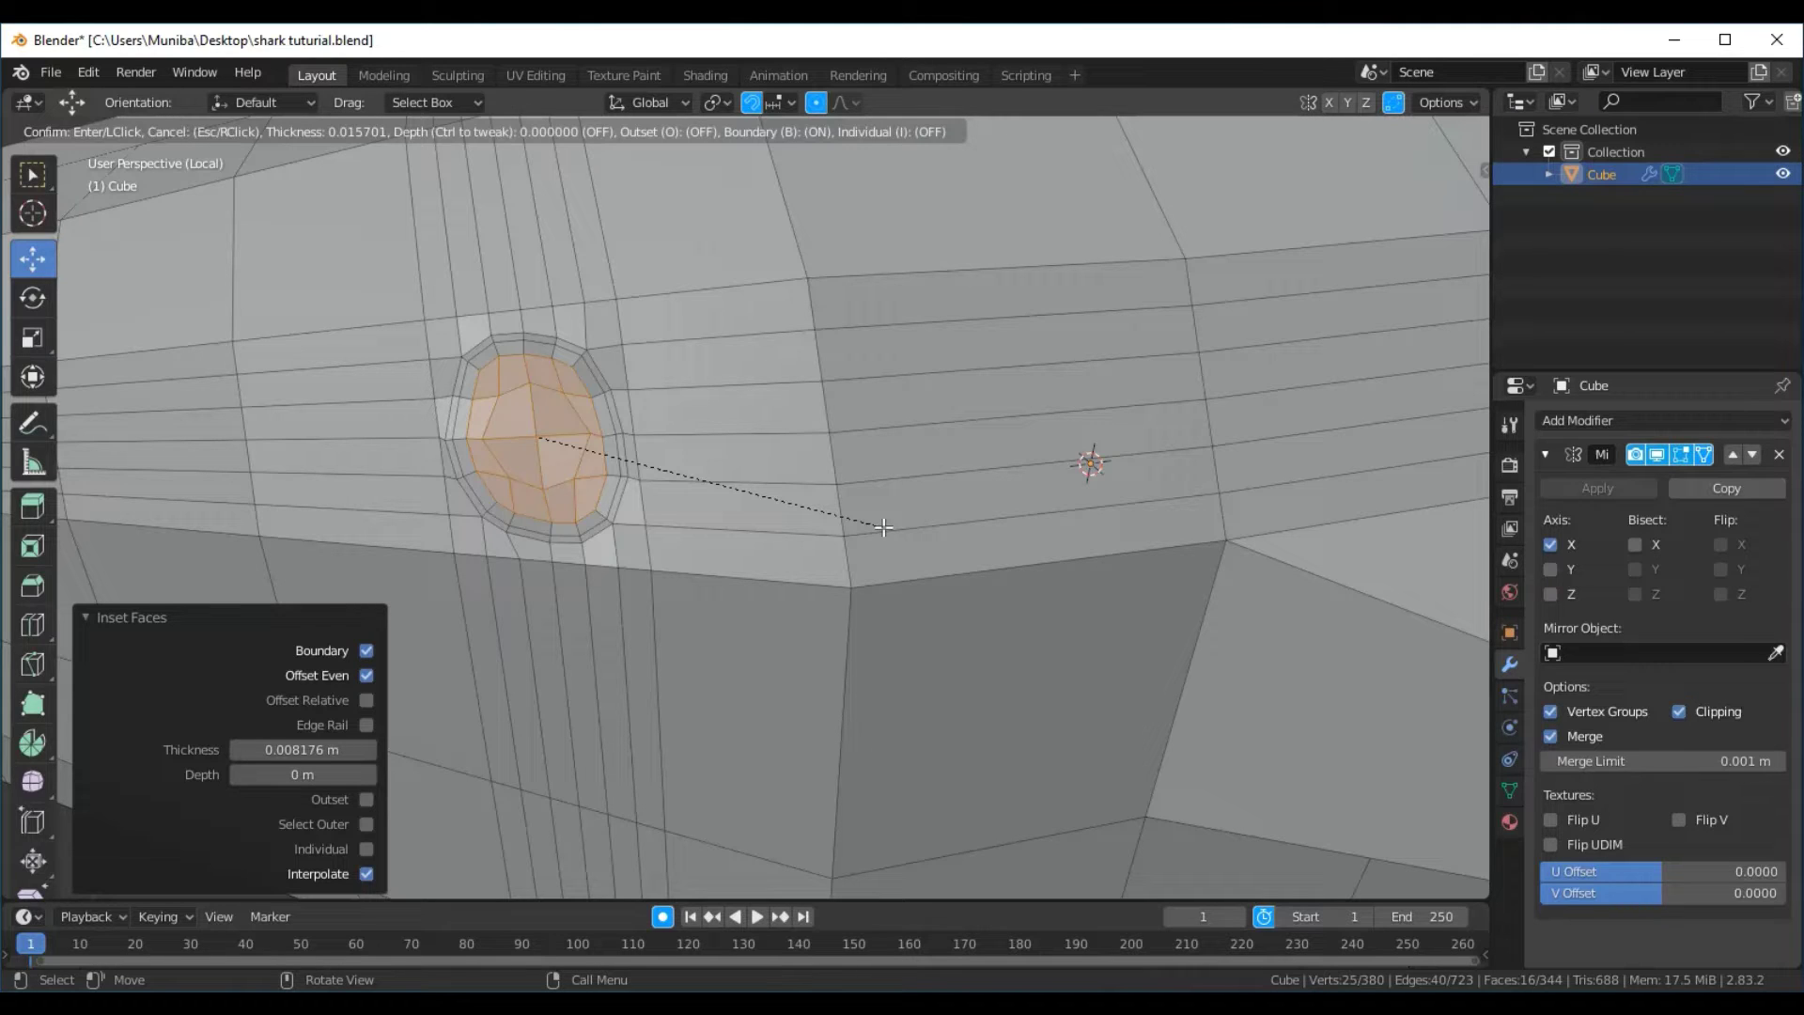
# Finish the eye inset and push the eye faces inward along X
pyautogui.click(884, 527)
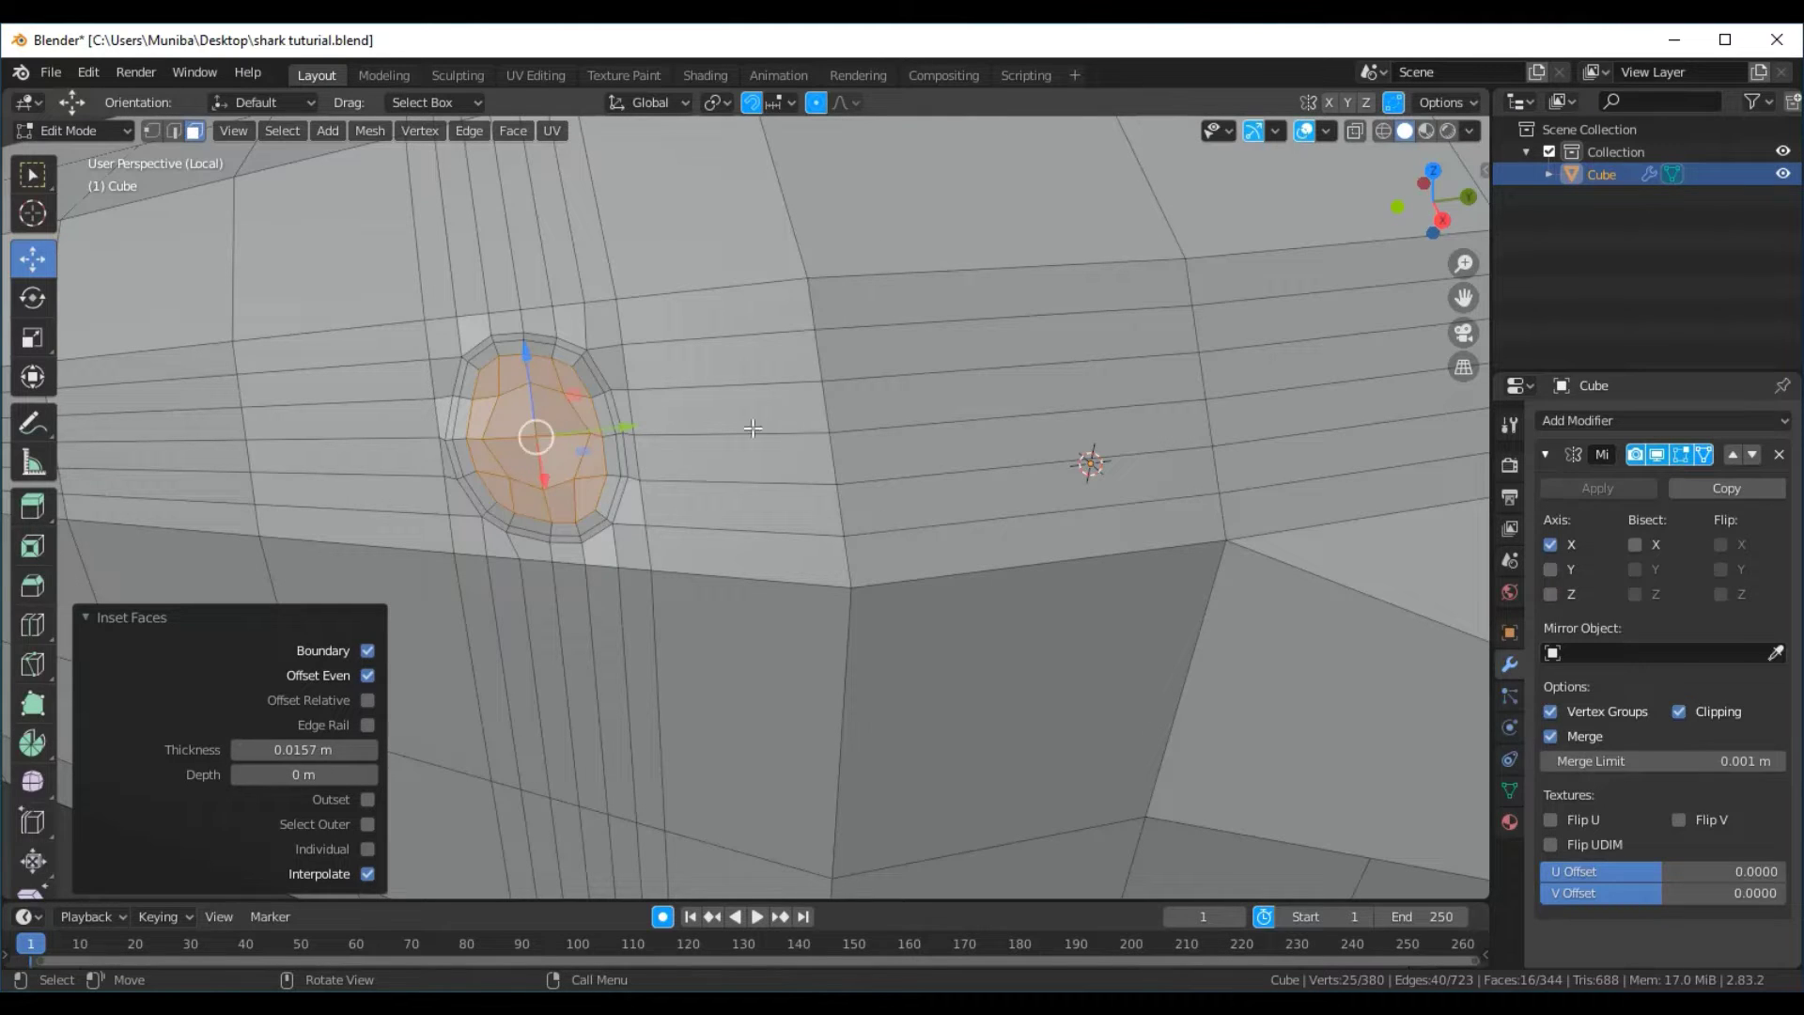
pyautogui.moveTo(877, 435)
pyautogui.mouseDown(button='middle')
pyautogui.moveTo(950, 465)
pyautogui.moveTo(1030, 423)
pyautogui.mouseUp(button='middle')
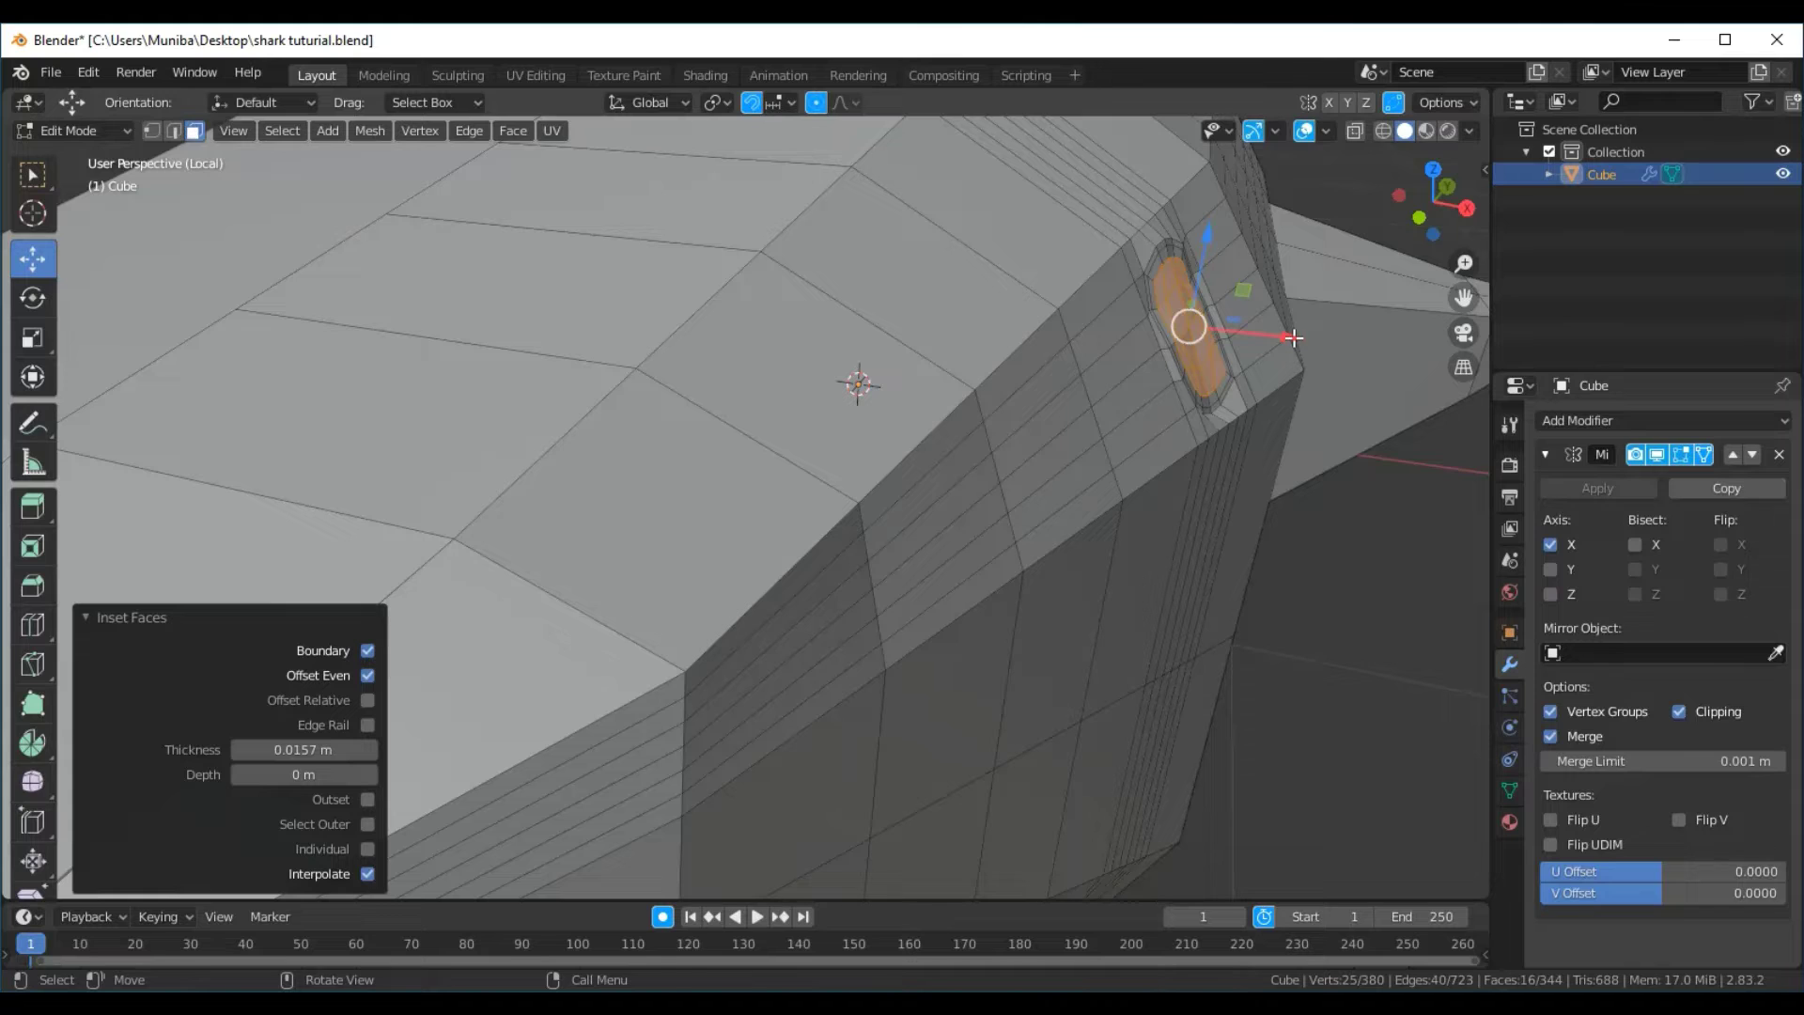
pyautogui.moveTo(1293, 337); pyautogui.dragTo(1272, 333)
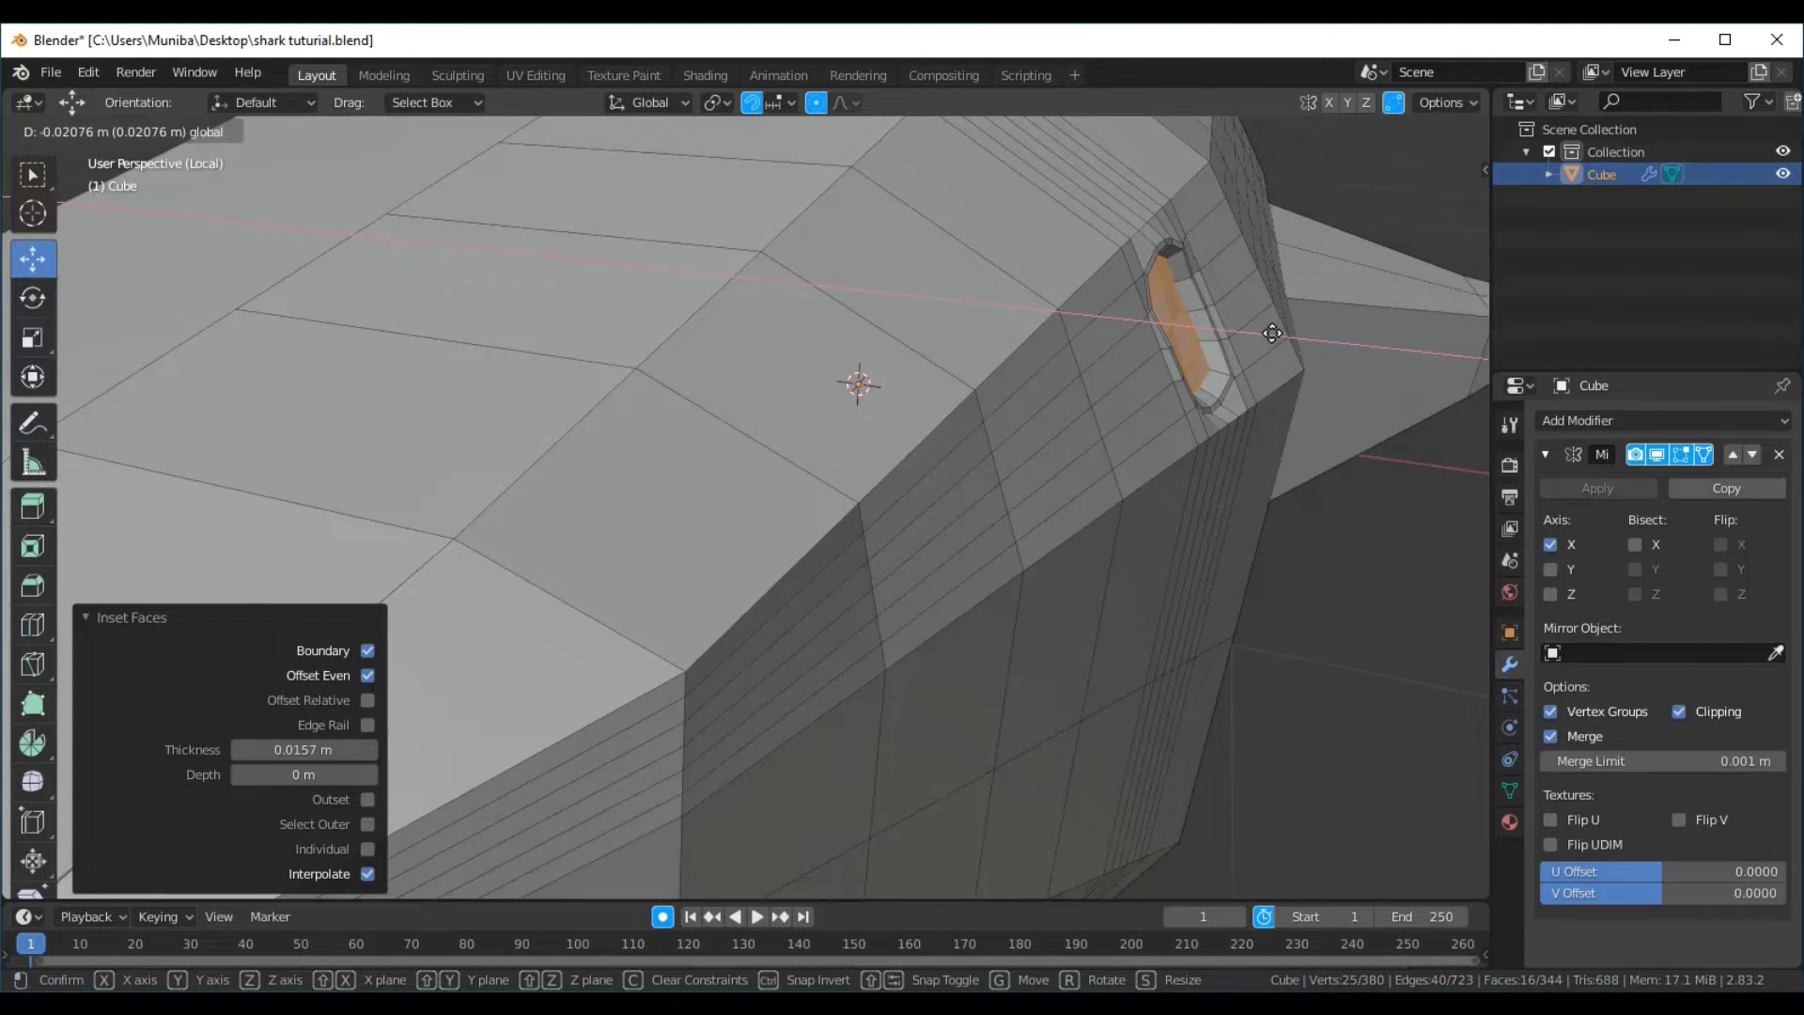
pyautogui.moveTo(1337, 324)
pyautogui.mouseDown(button='middle')
pyautogui.moveTo(1231, 350)
pyautogui.moveTo(1212, 314)
pyautogui.mouseUp(button='middle')
# Select faces around the eye socket and undo an accidental nudge of the eye face
pyautogui.click(808, 458)
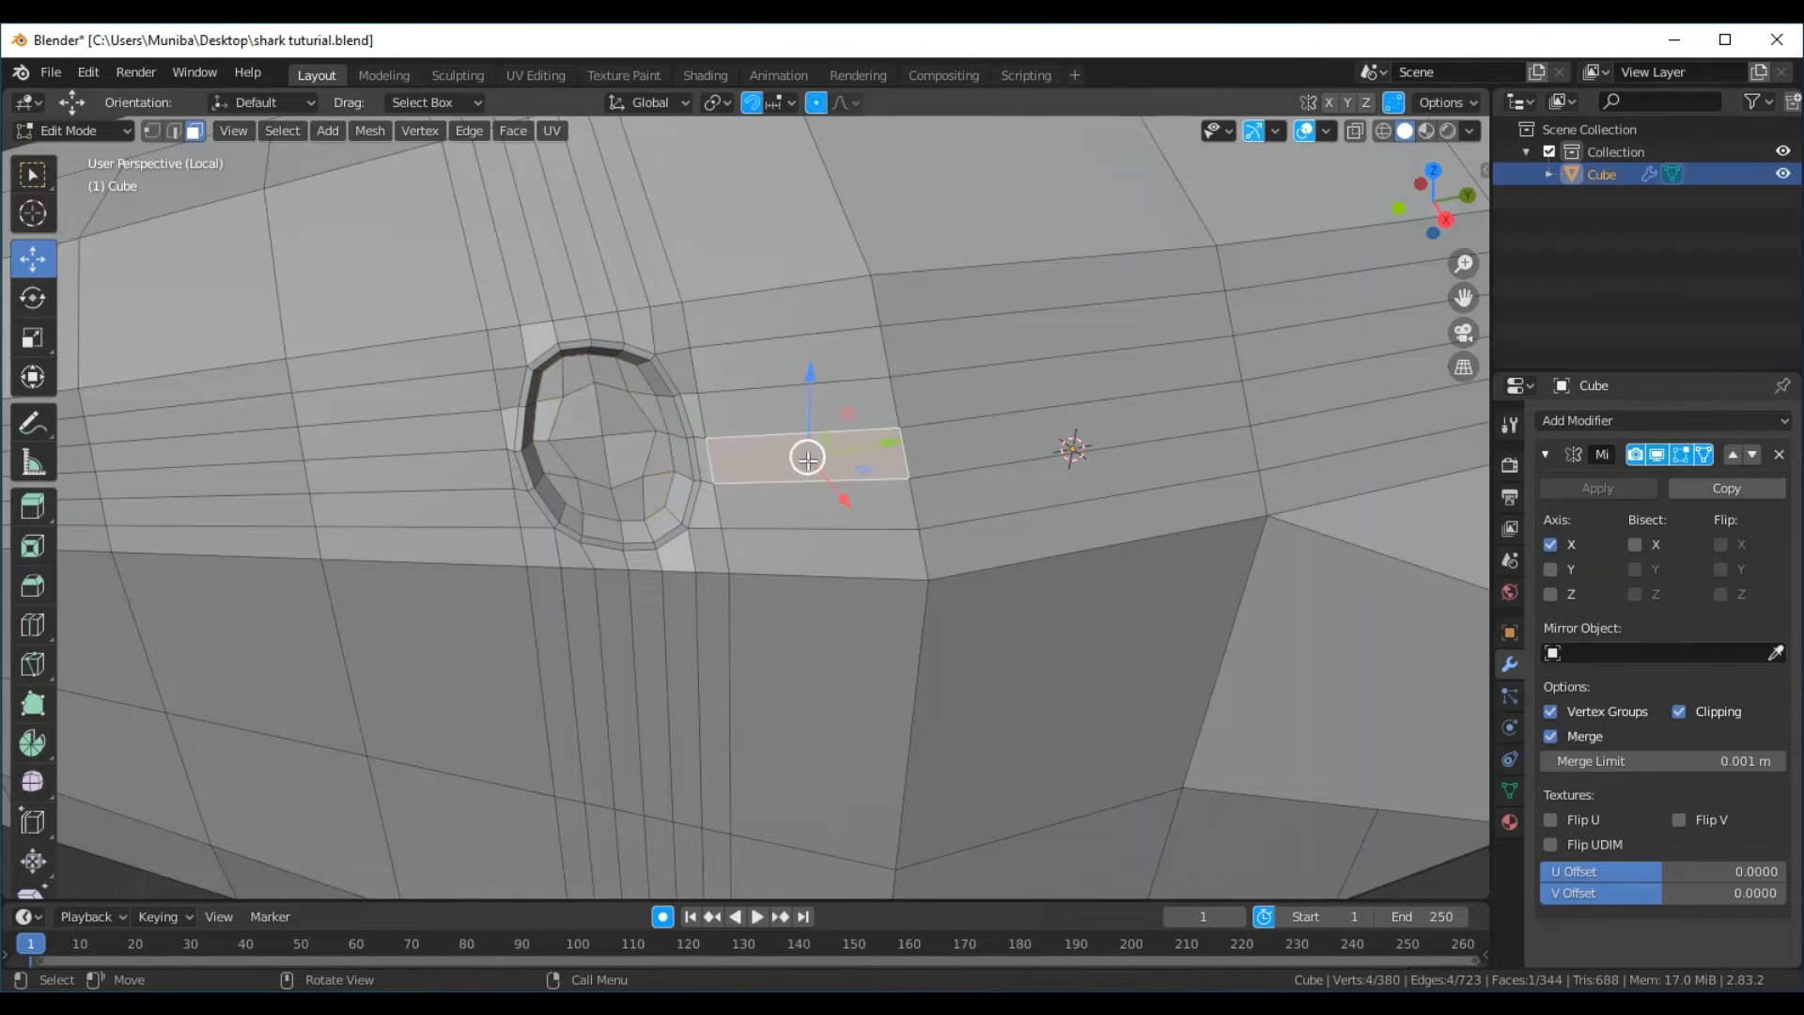
pyautogui.click(579, 414)
pyautogui.moveTo(581, 415); pyautogui.dragTo(587, 412)
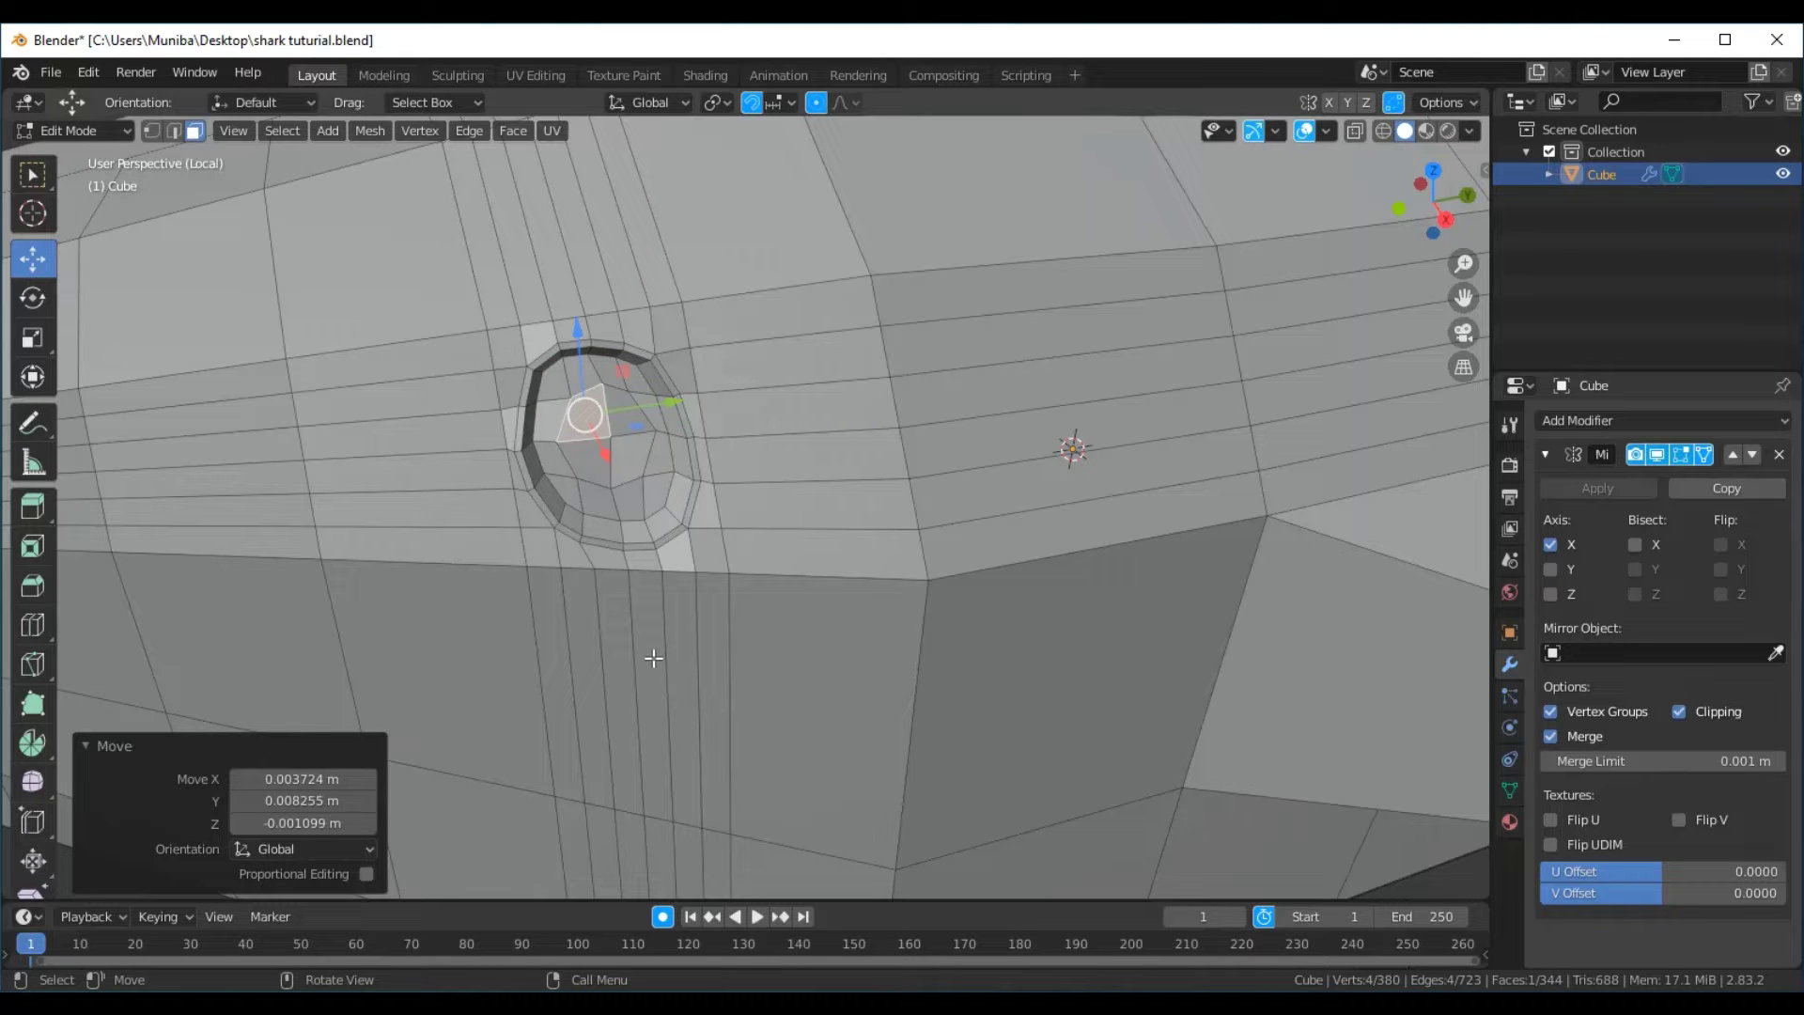
pyautogui.hotkey('ctrl', 'z')
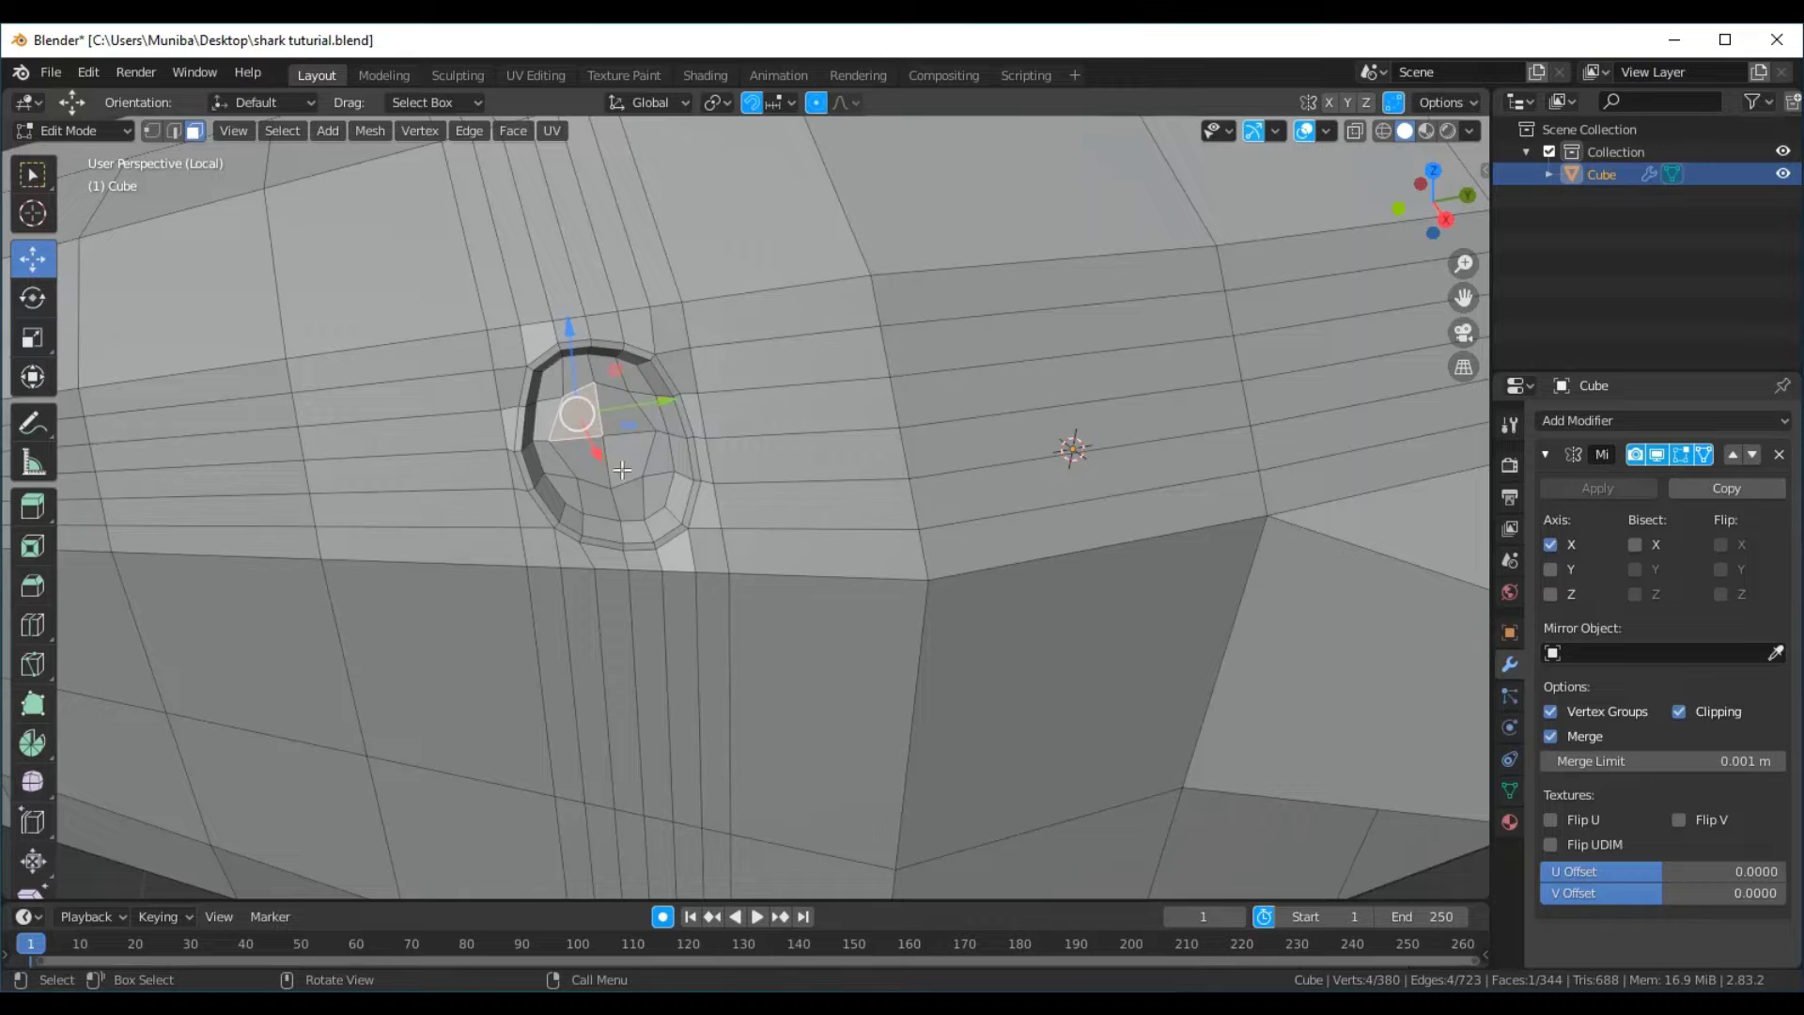
# Push the inner eye faces further inward along X, then begin another inset
pyautogui.click(464, 499)
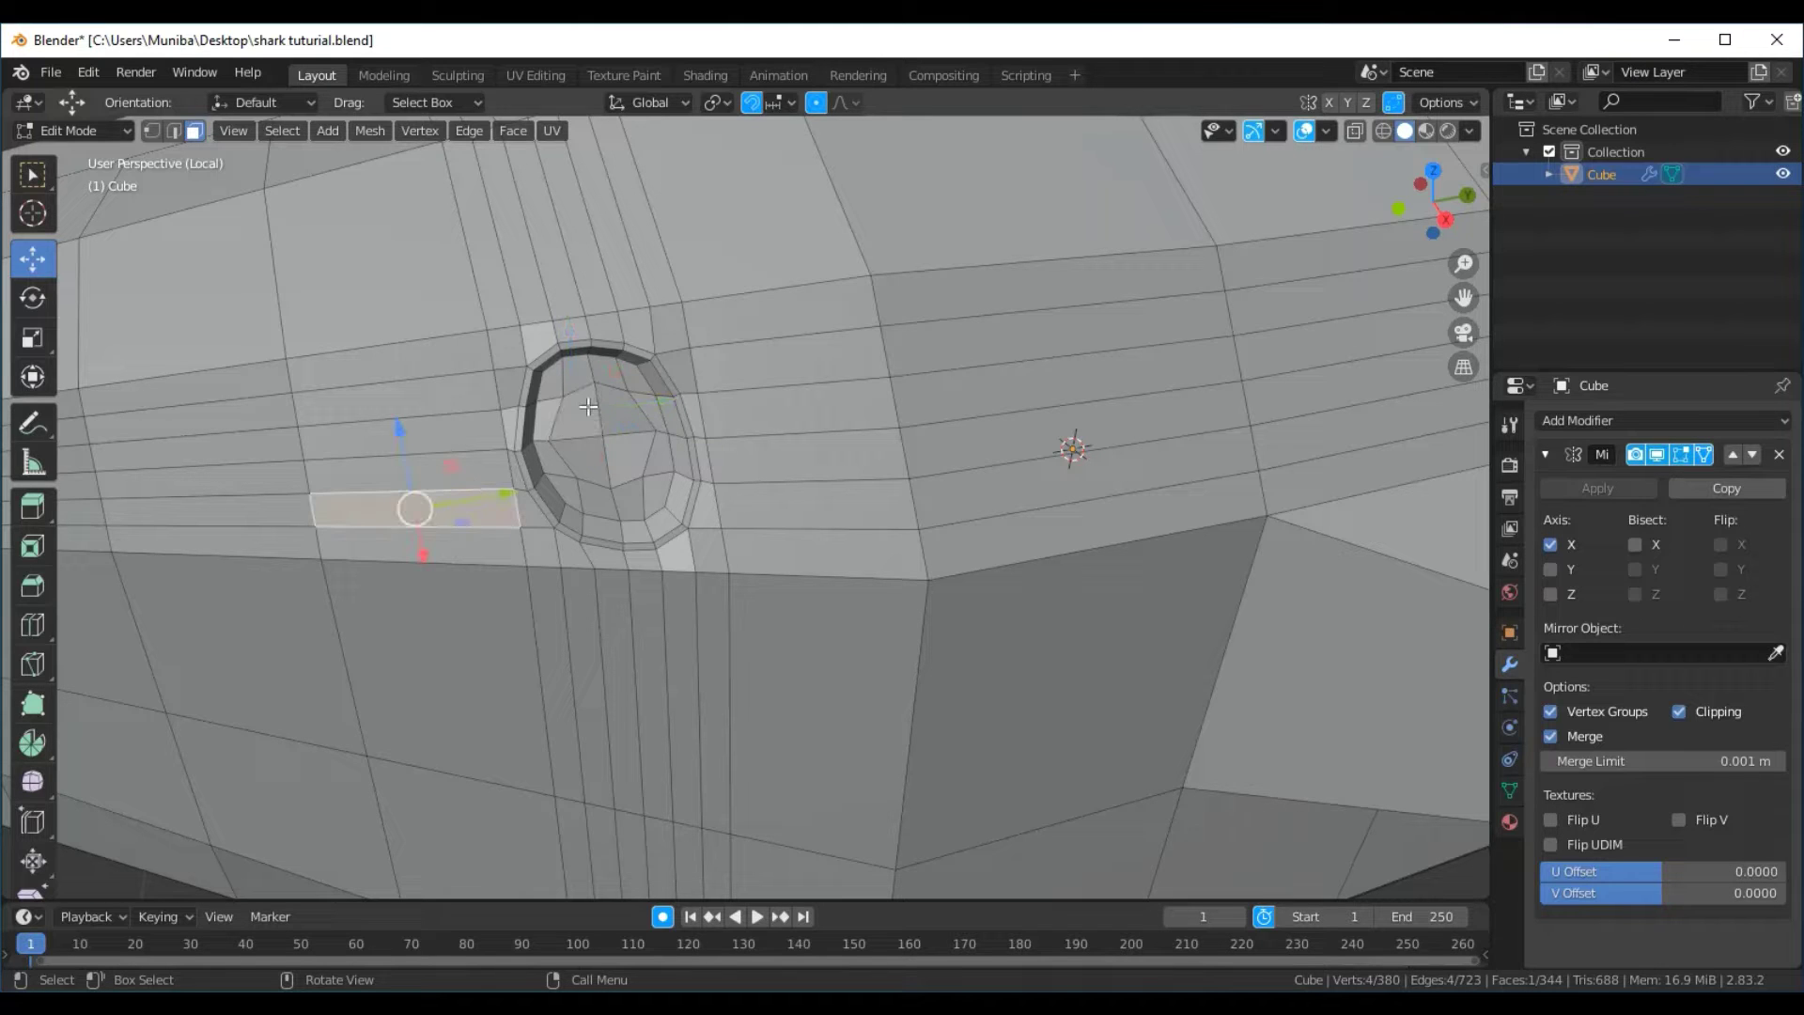
pyautogui.click(618, 459)
pyautogui.moveTo(927, 467); pyautogui.dragTo(1059, 435, button='middle')
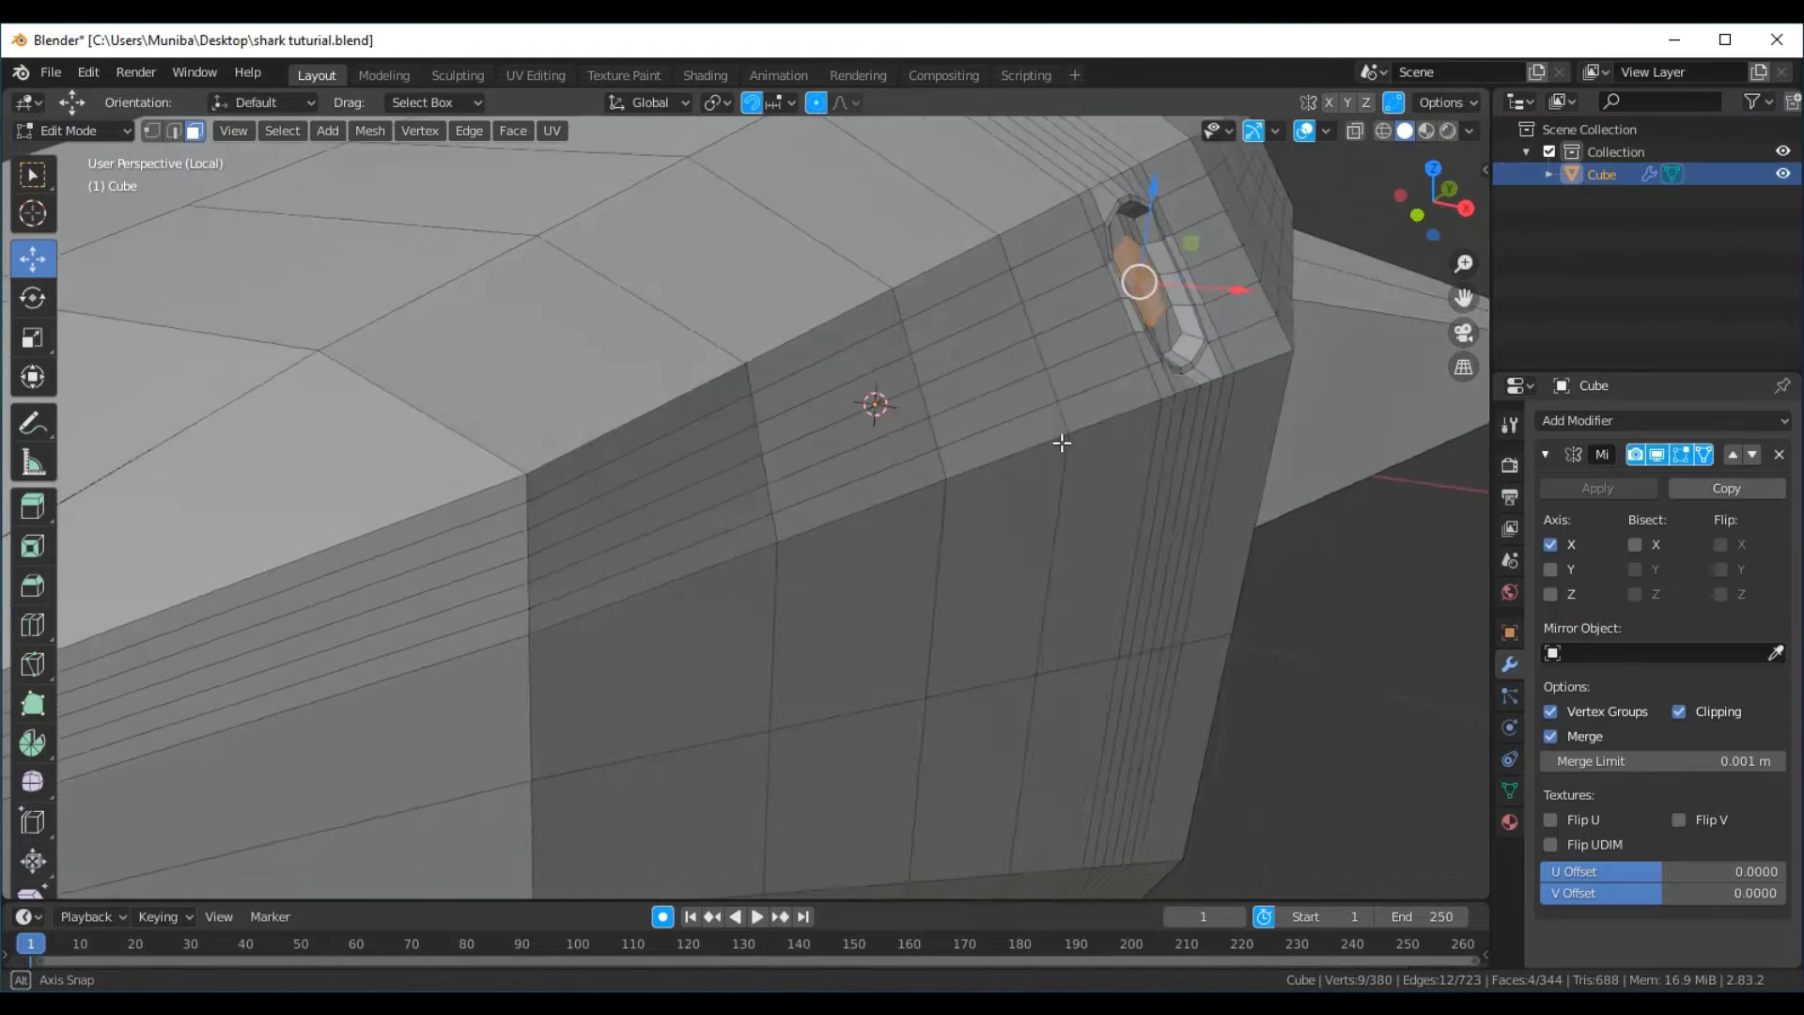
pyautogui.moveTo(1280, 267); pyautogui.dragTo(1299, 259)
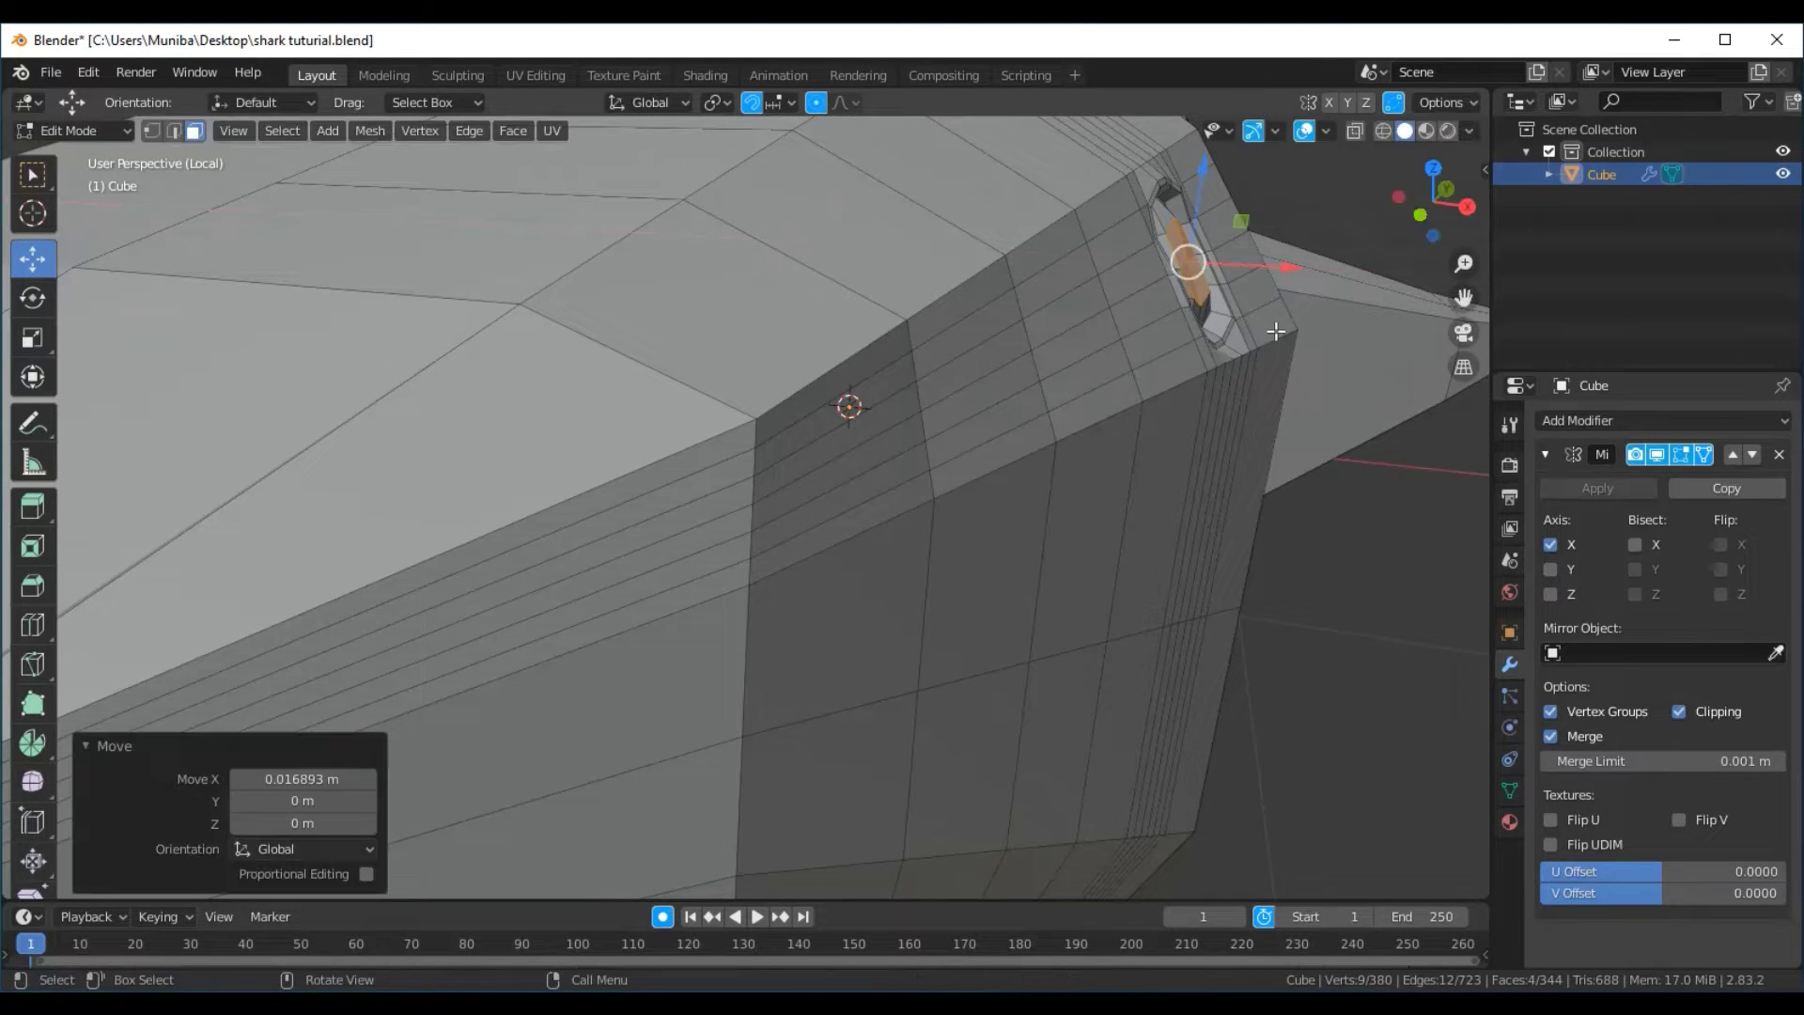
pyautogui.moveTo(1272, 338)
pyautogui.mouseDown(button='middle')
pyautogui.moveTo(1011, 414)
pyautogui.moveTo(1150, 323)
pyautogui.mouseUp(button='middle')
pyautogui.moveTo(732, 346); pyautogui.dragTo(844, 317, button='middle')
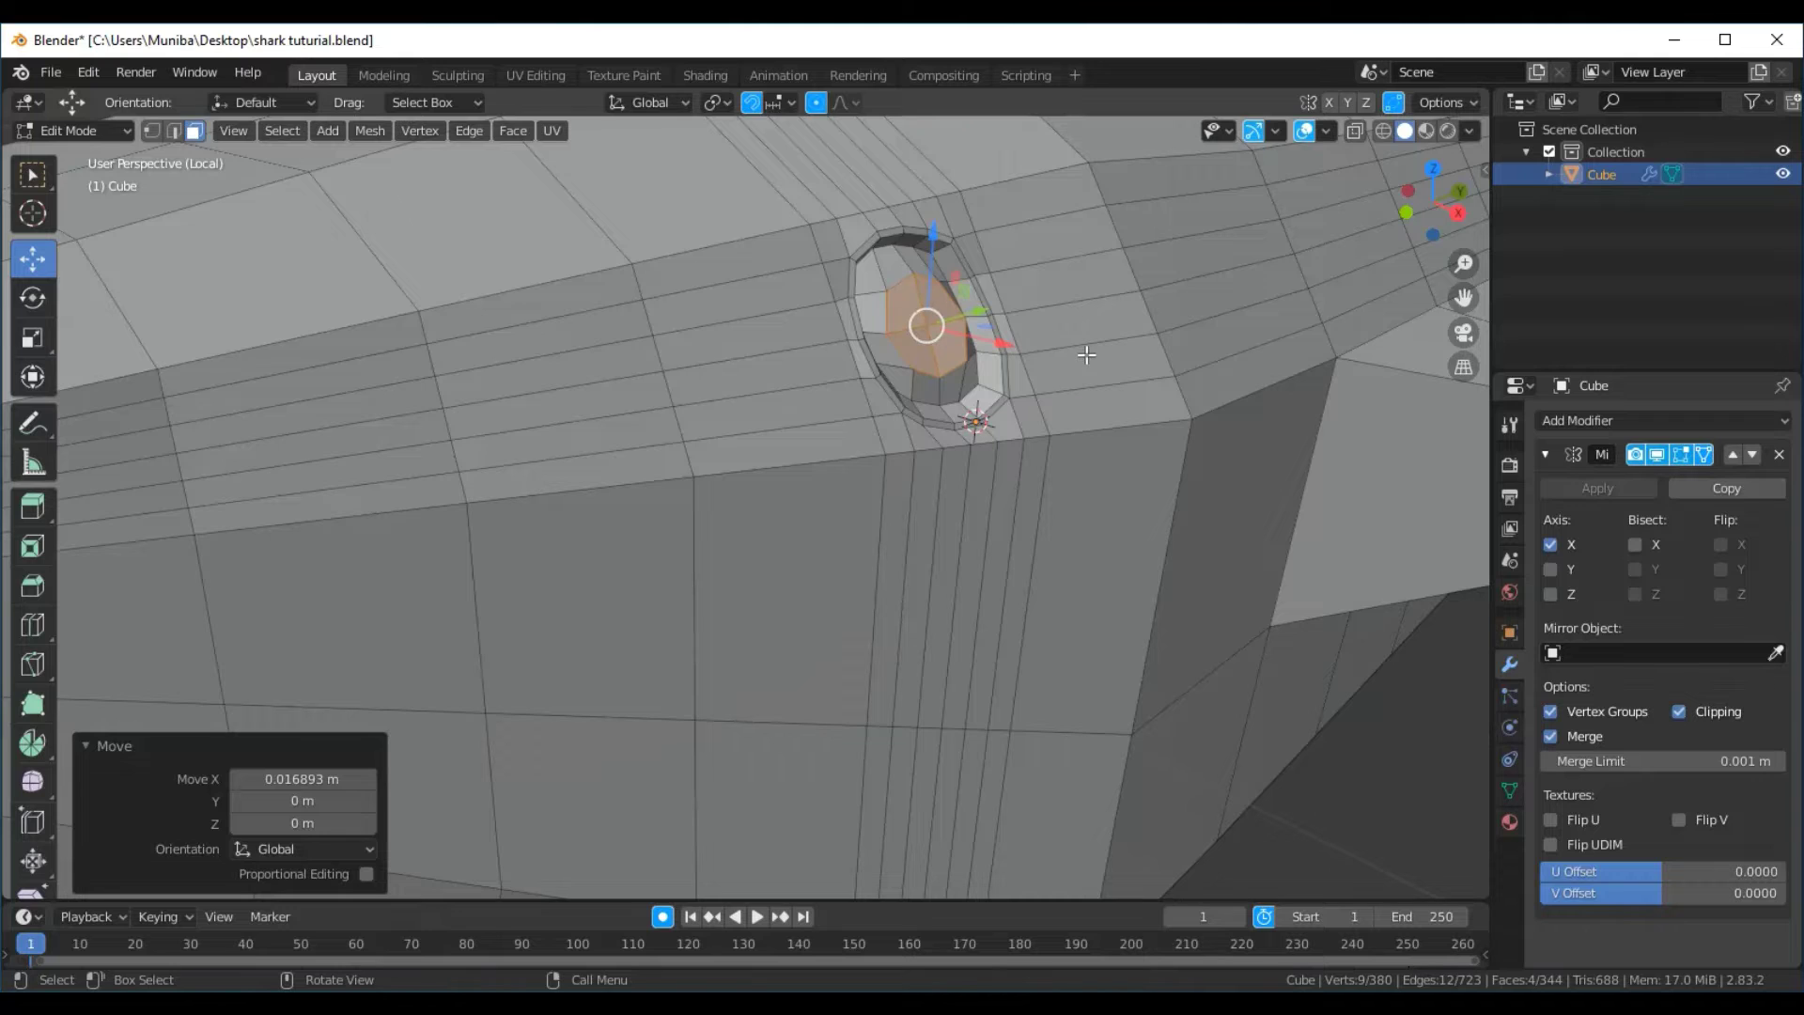
pyautogui.moveTo(1086, 354); pyautogui.dragTo(1004, 362, button='middle')
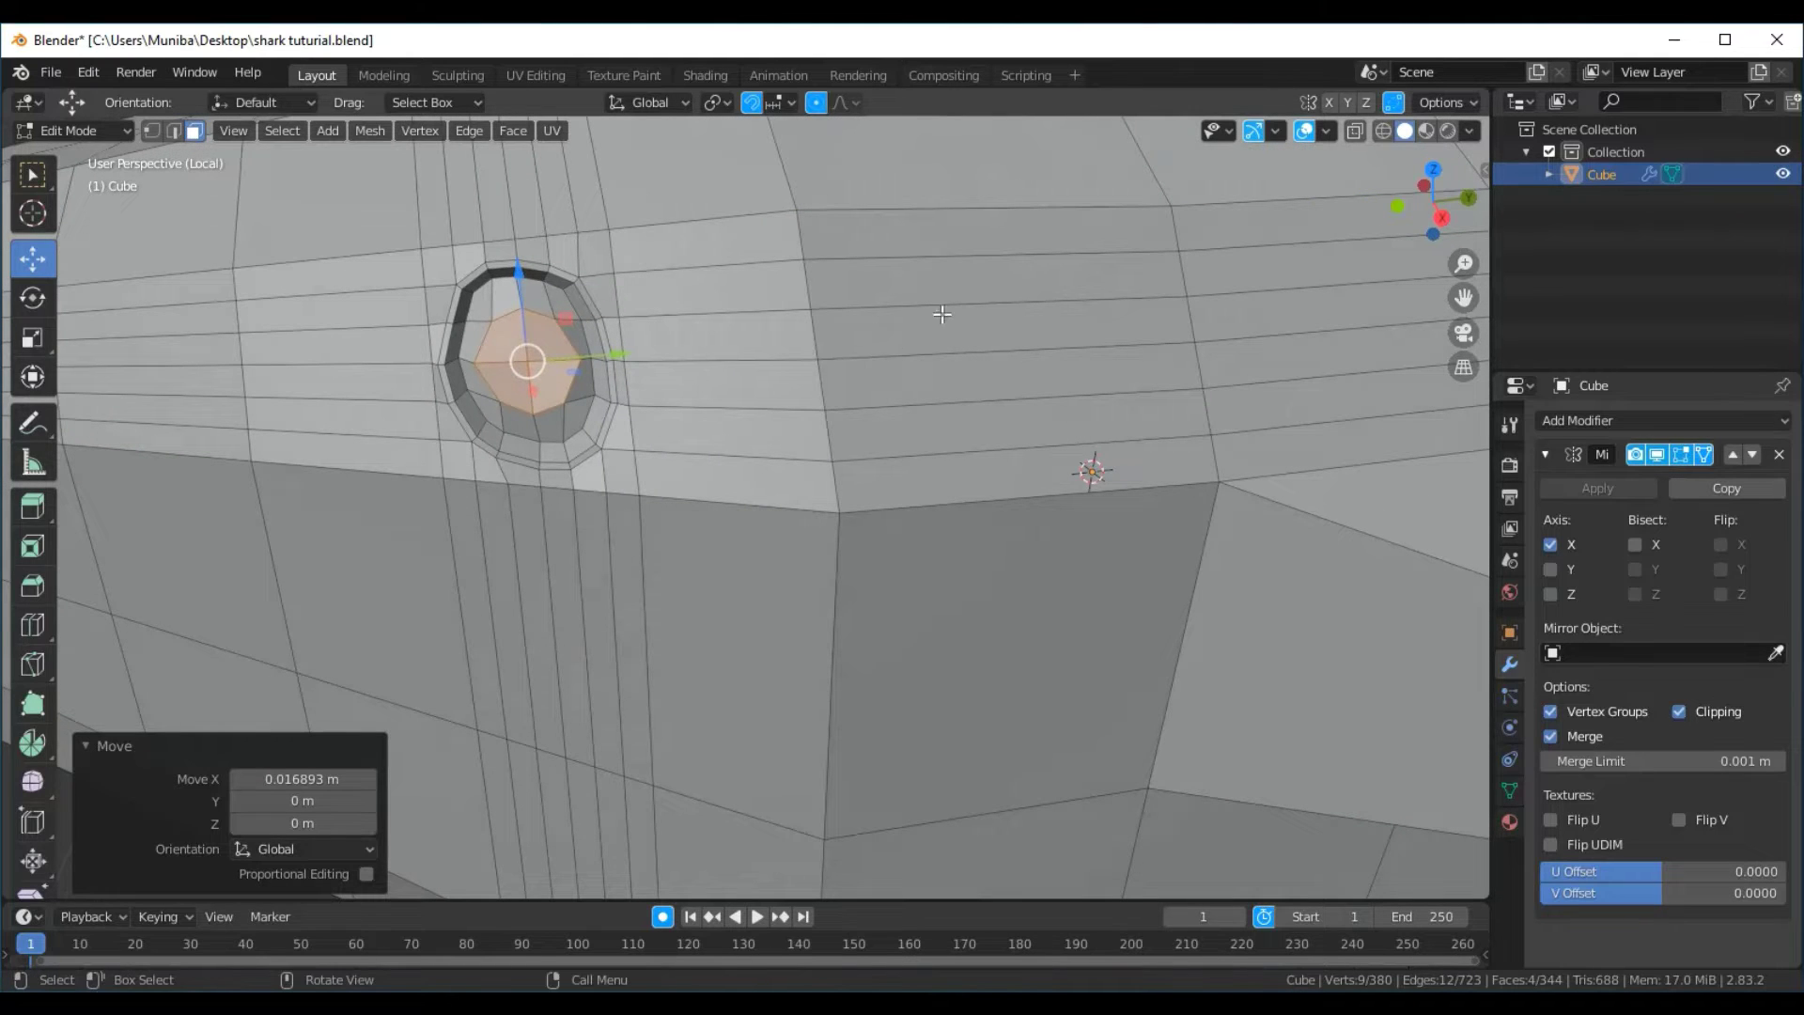
pyautogui.press('i')
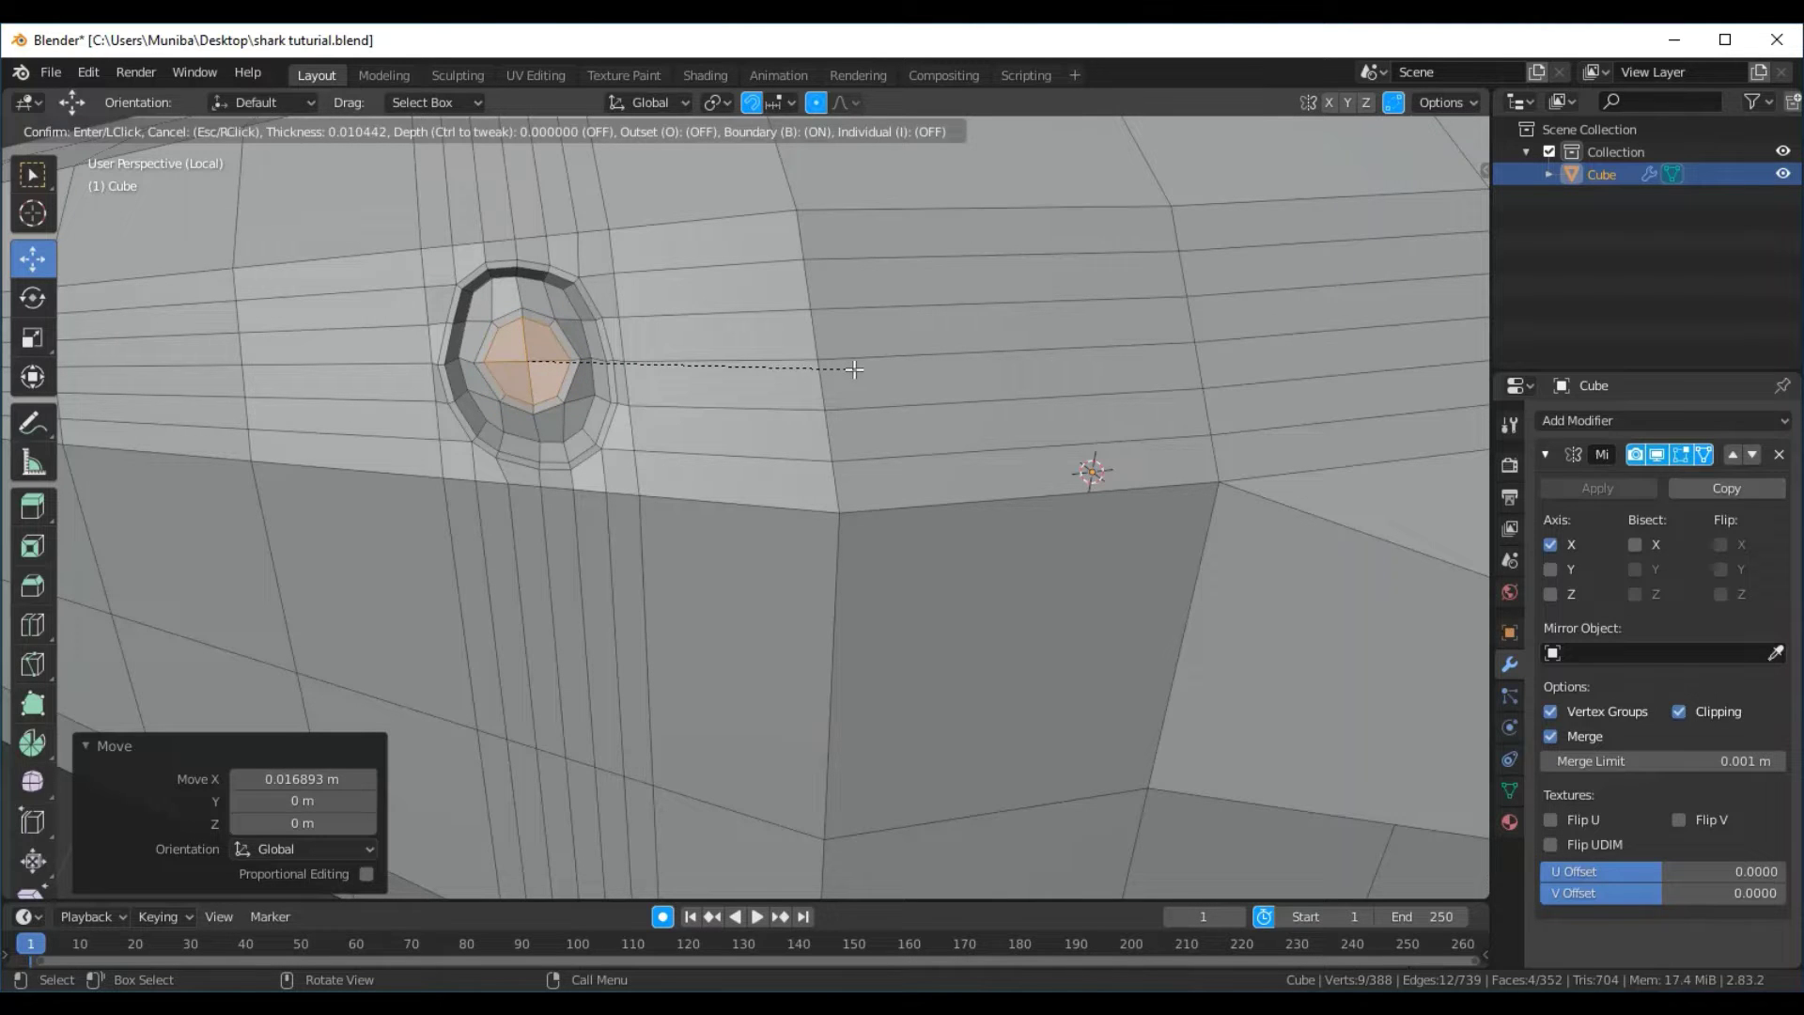
# Add the inner inset ring and sink the eye's centre face 0.005672 m along X
pyautogui.click(854, 369)
pyautogui.moveTo(854, 368); pyautogui.dragTo(1046, 347, button='middle')
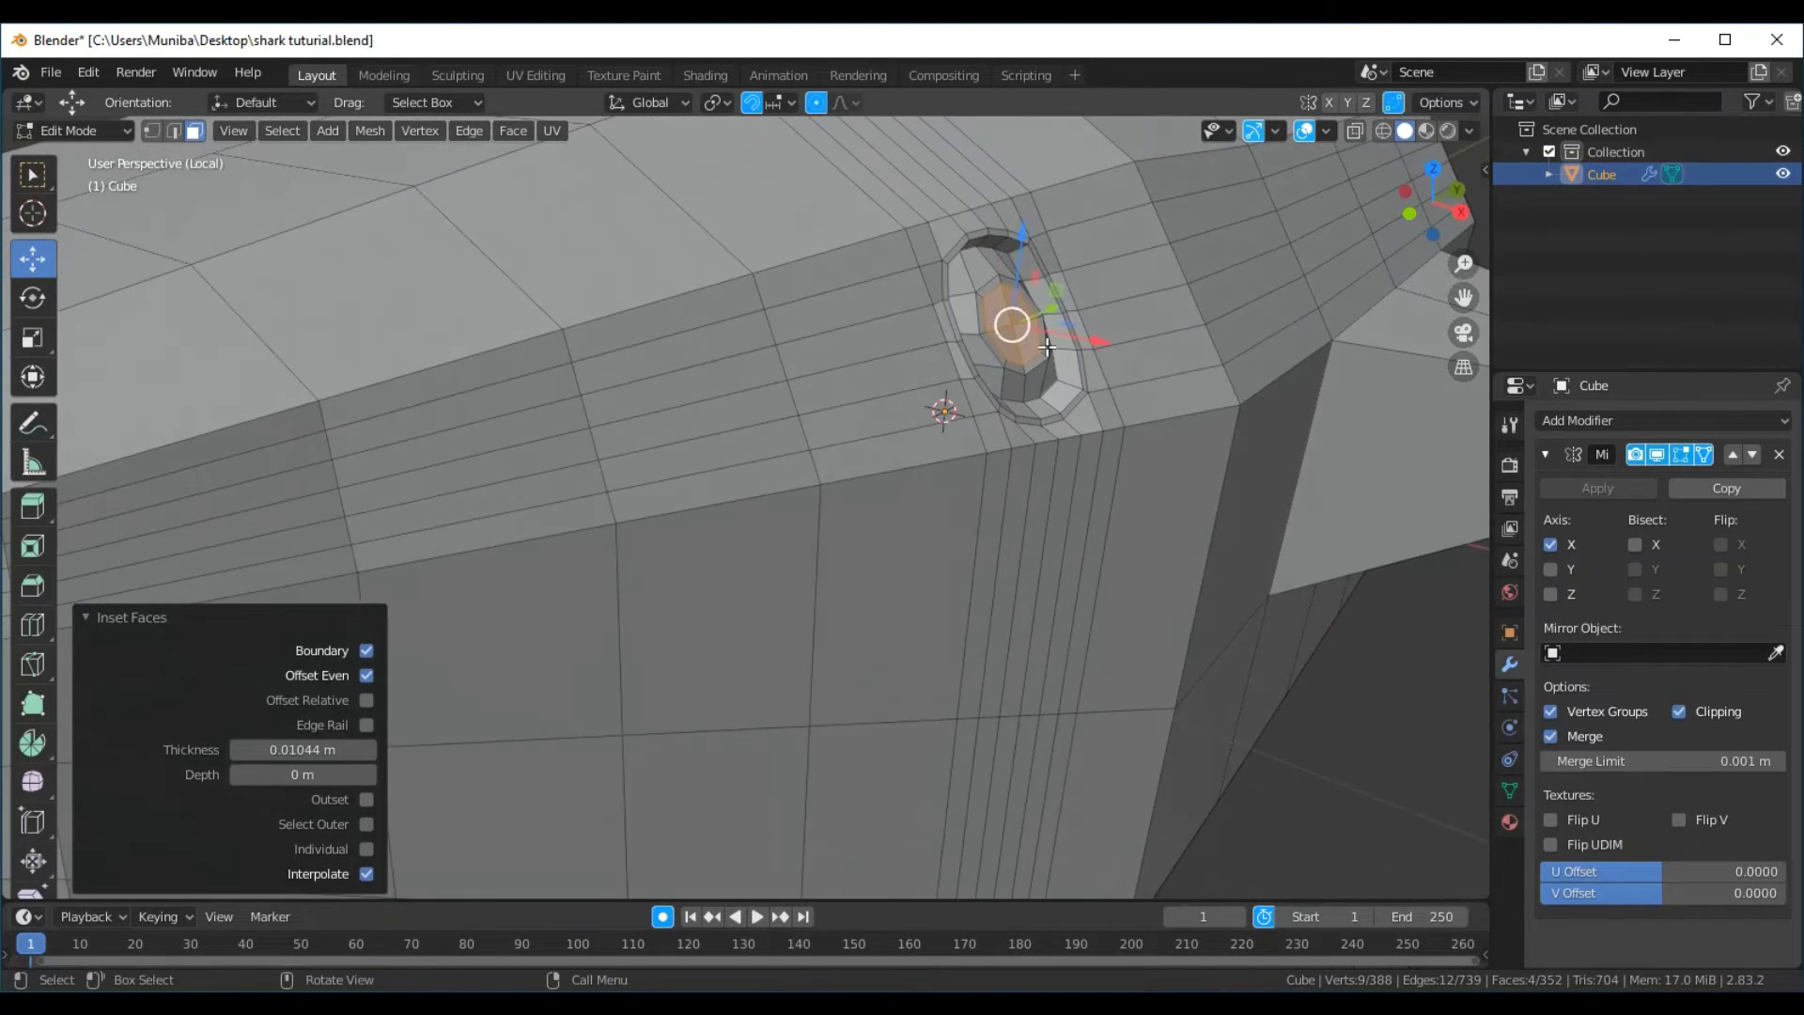
pyautogui.moveTo(1107, 336); pyautogui.dragTo(1109, 331)
pyautogui.scroll(3, 1080, 456)
pyautogui.moveTo(1080, 455); pyautogui.dragTo(898, 469, button='middle')
# Orbit and zoom around the eye to inspect the new inner ring
pyautogui.moveTo(967, 447); pyautogui.dragTo(1075, 455, button='middle')
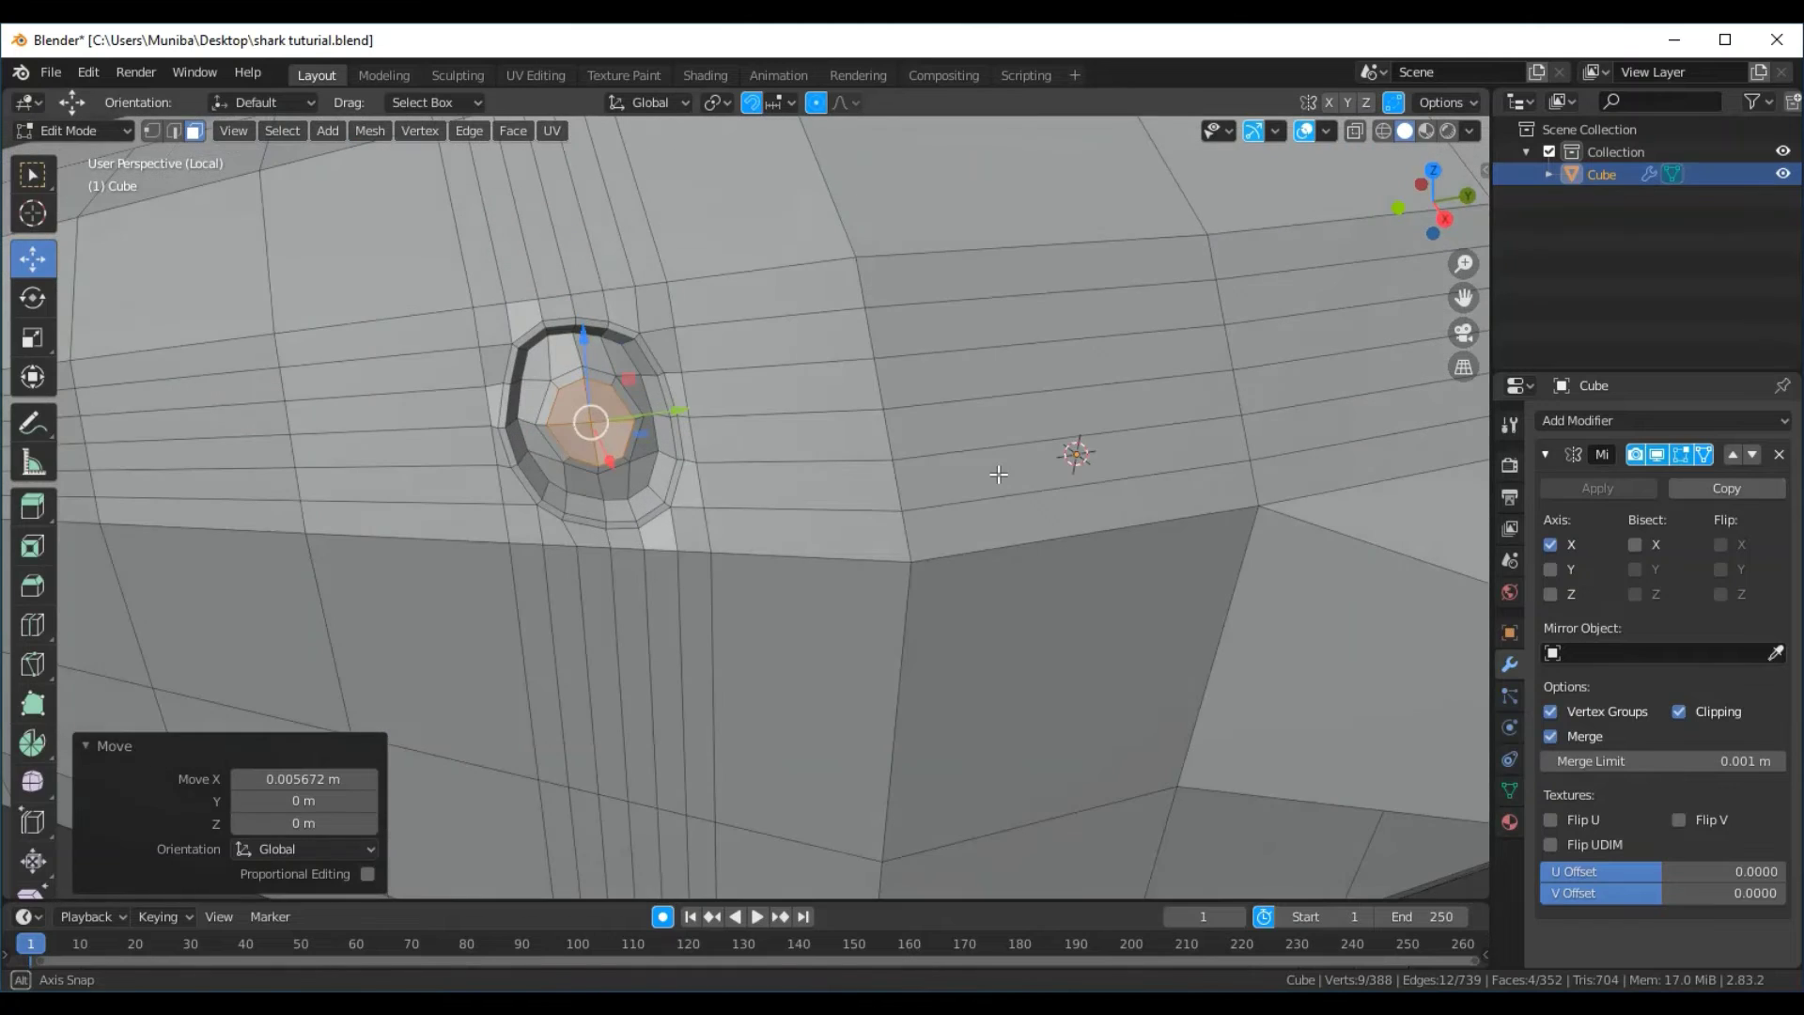
pyautogui.scroll(2, 1136, 435)
pyautogui.scroll(2, 1196, 432)
pyautogui.scroll(-2, 743, 460)
pyautogui.scroll(-2, 743, 459)
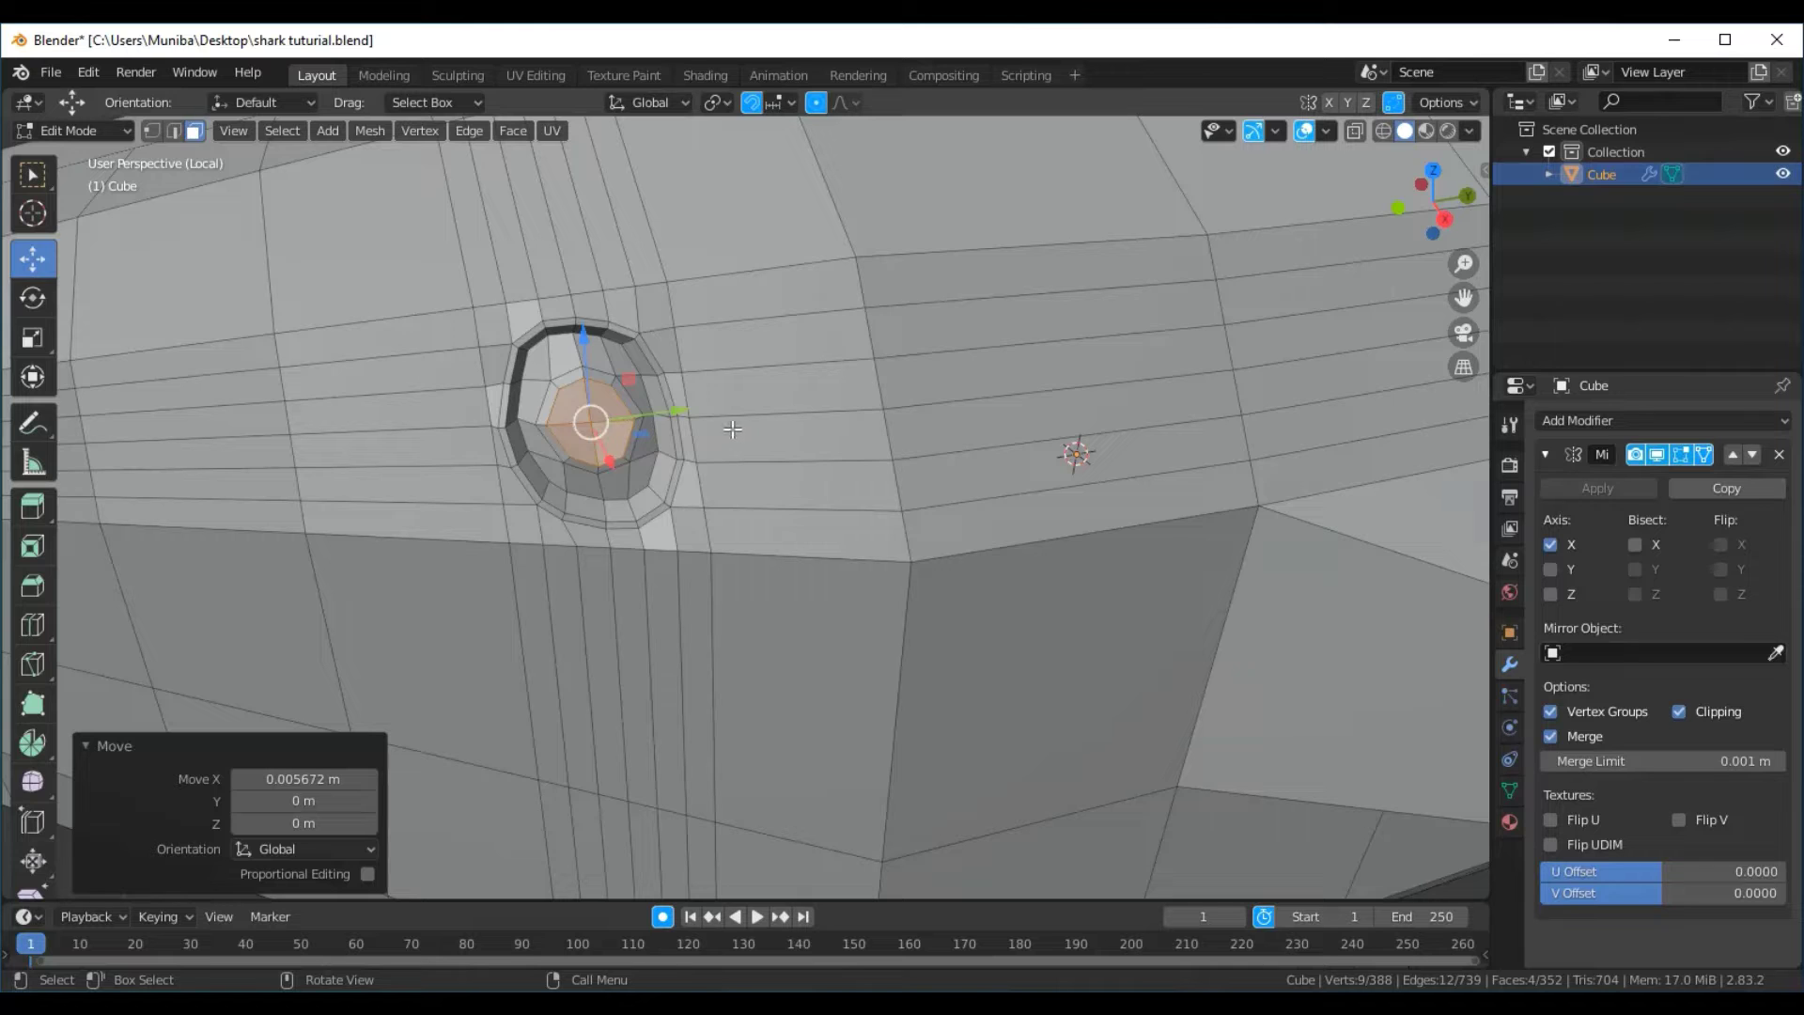
pyautogui.moveTo(733, 429); pyautogui.dragTo(727, 429, button='middle')
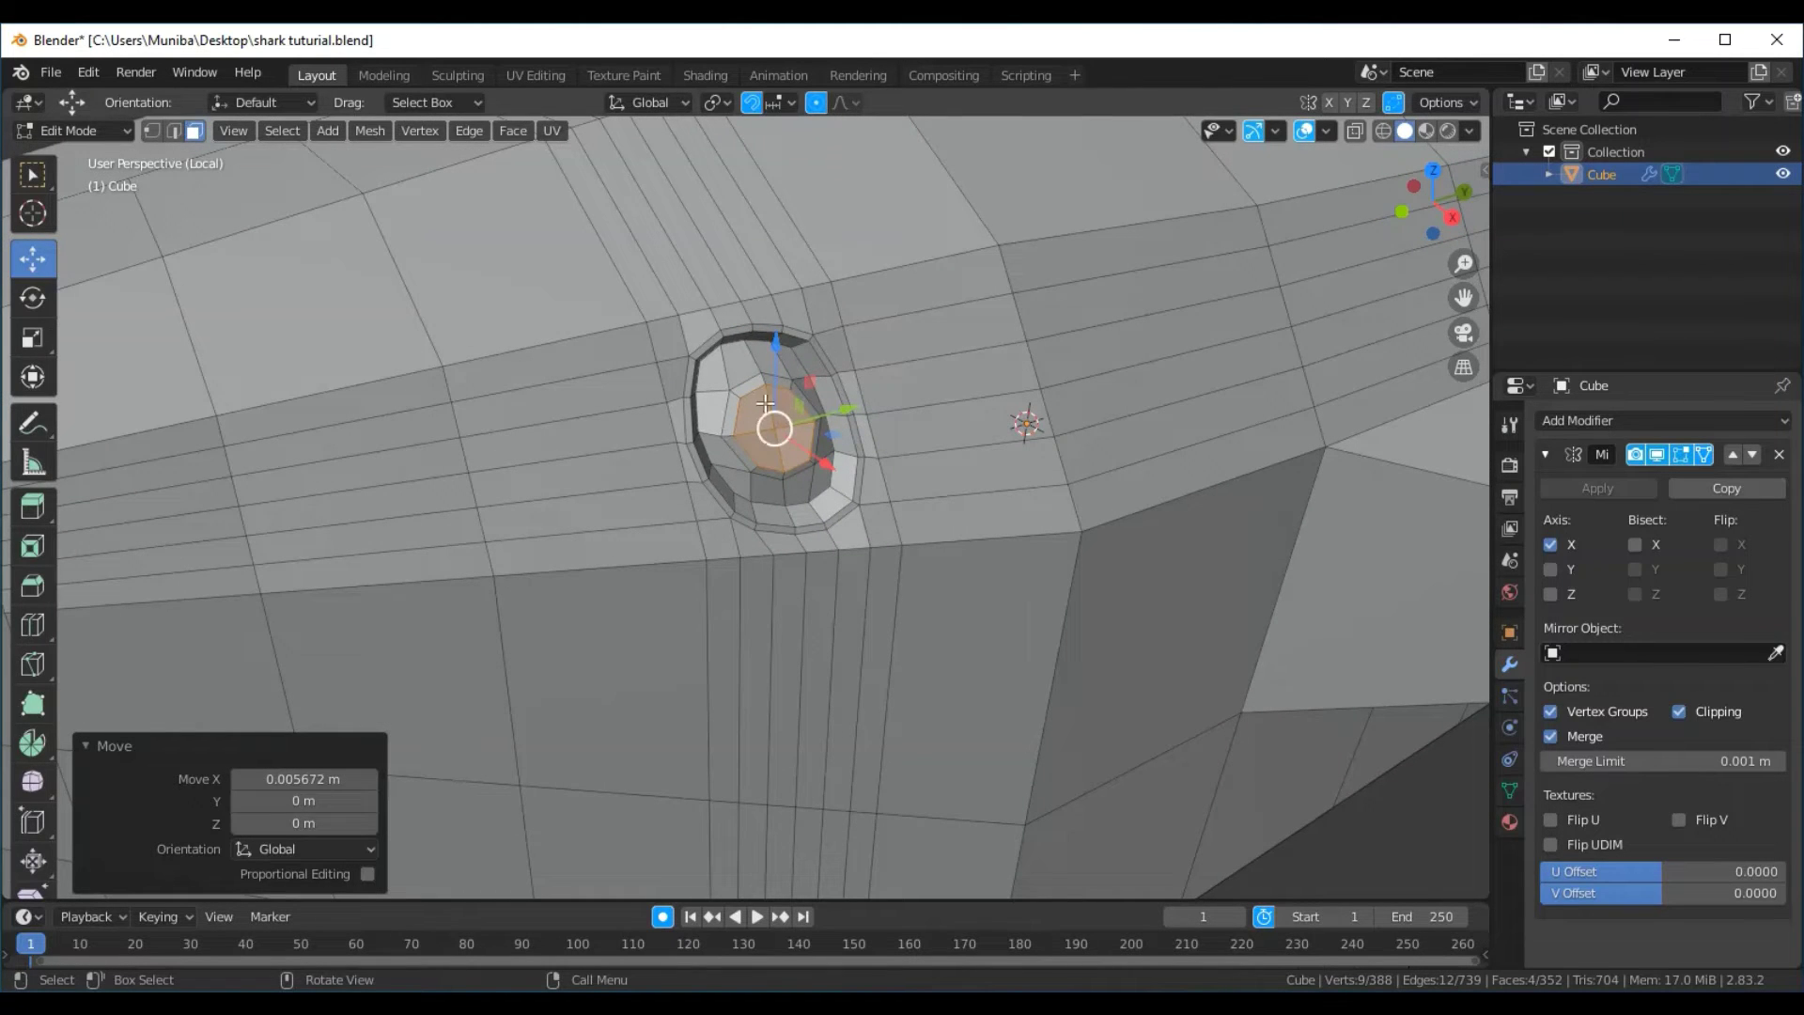
pyautogui.scroll(2, 899, 366)
pyautogui.scroll(2, 899, 367)
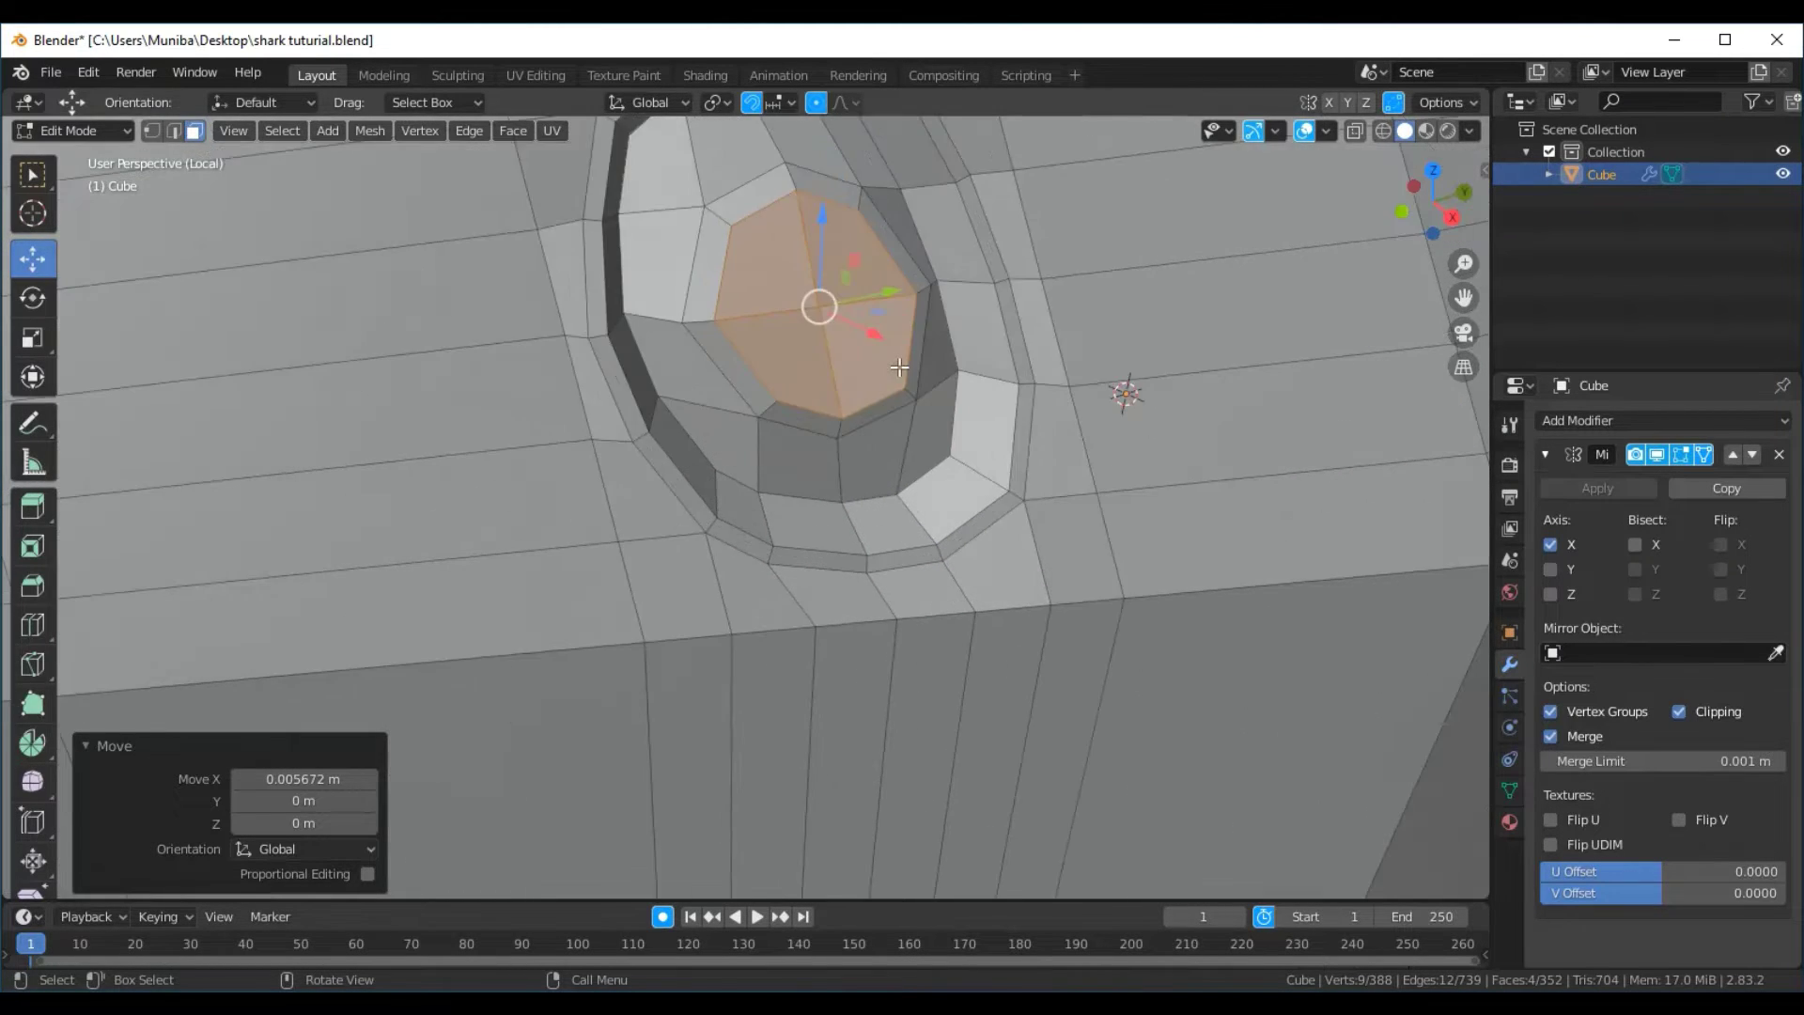
pyautogui.scroll(-2, 899, 366)
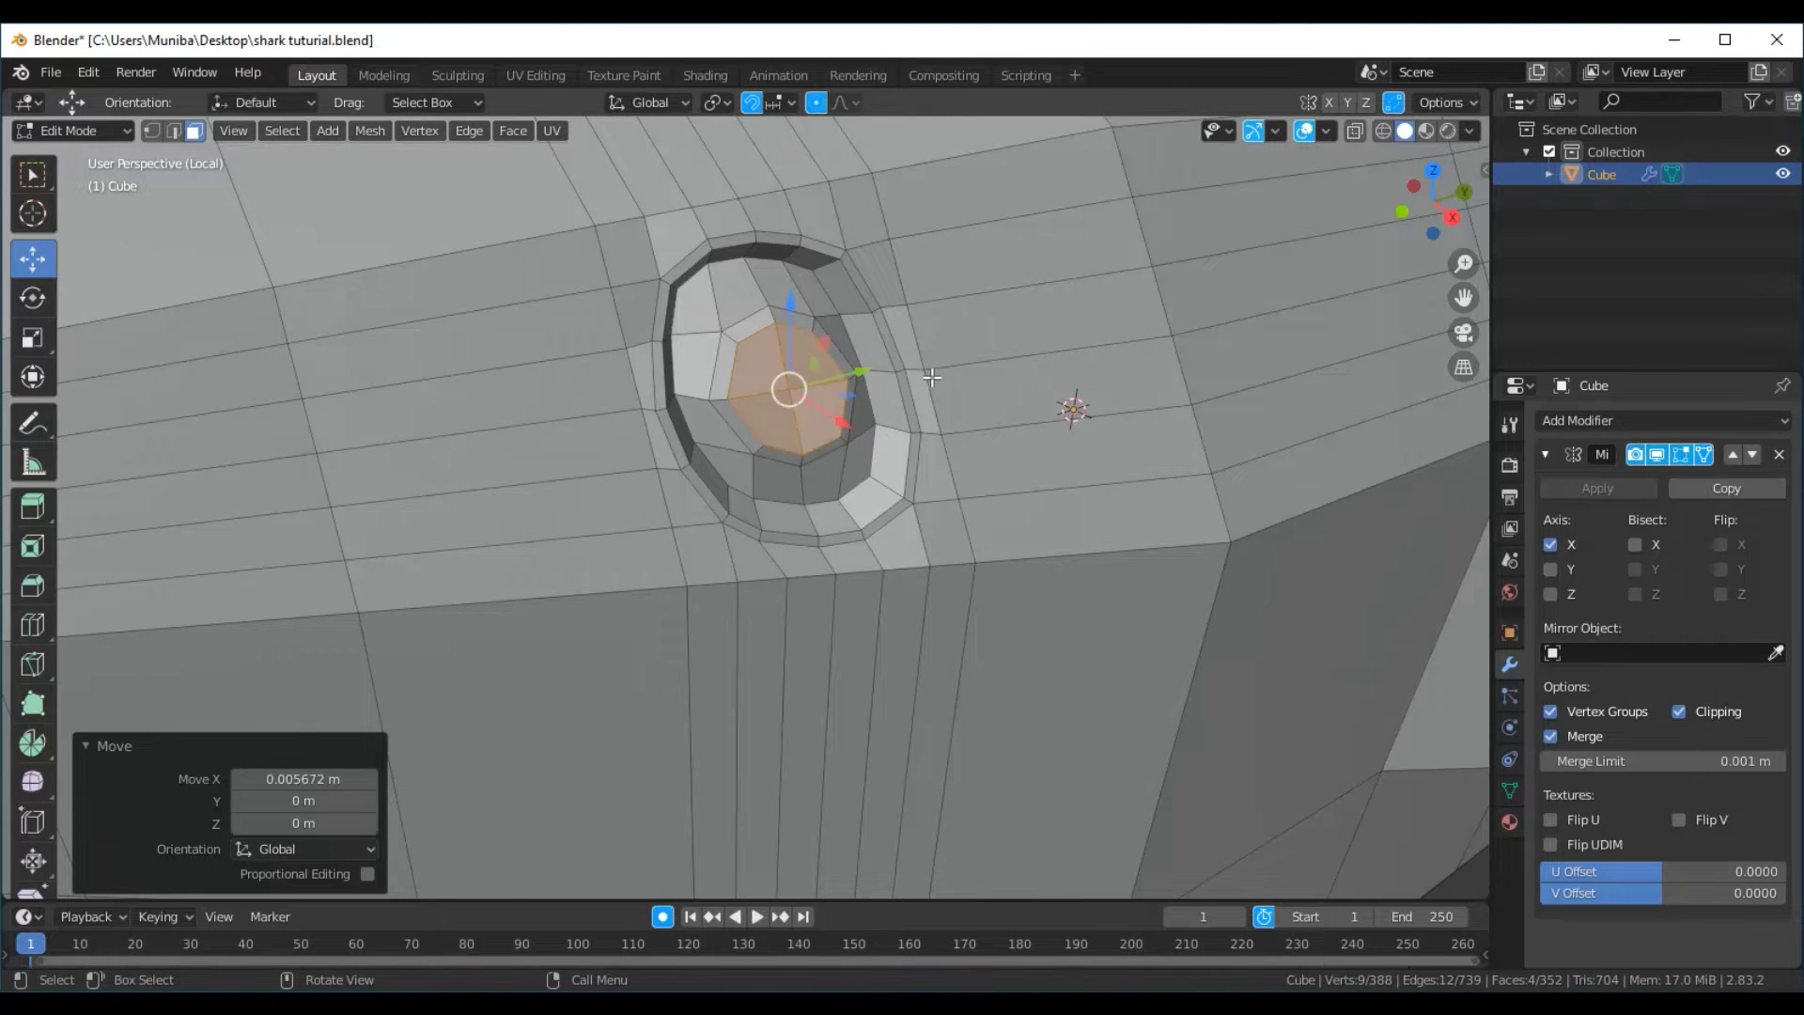
pyautogui.moveTo(931, 377); pyautogui.dragTo(893, 379, button='middle')
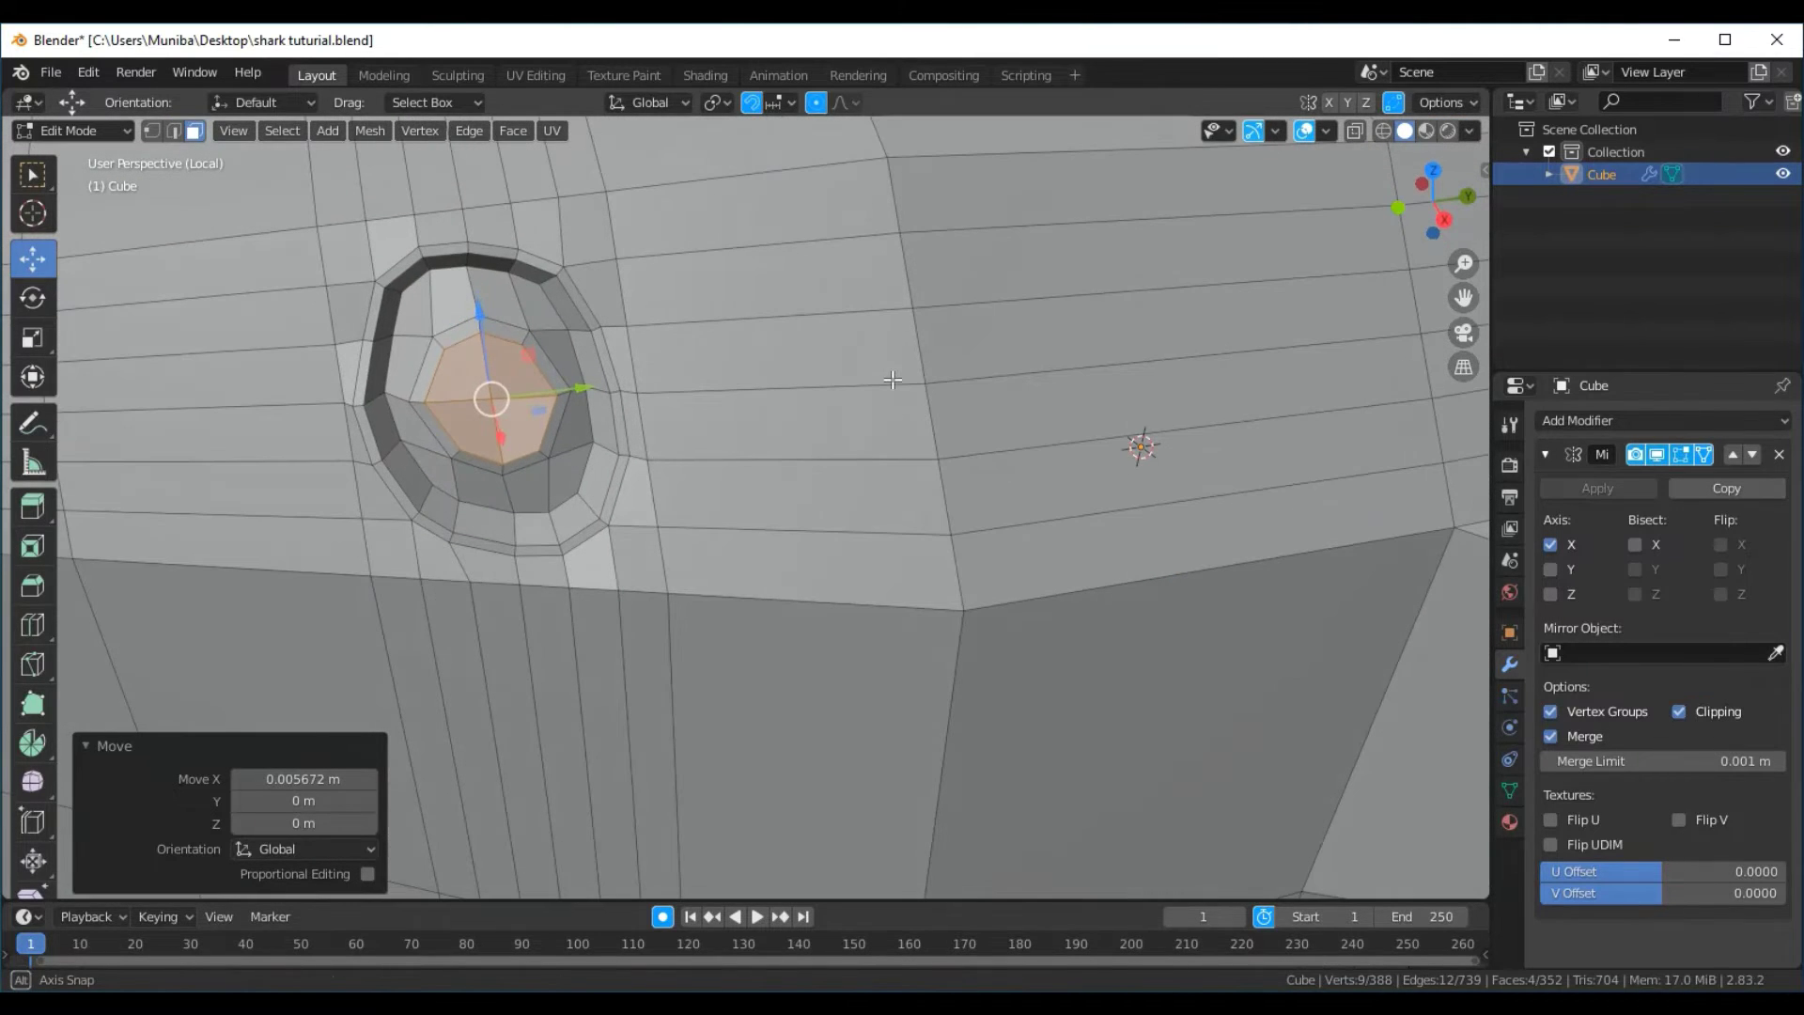
# Select the small eye-edge face, the long face to its left, and the face above
pyautogui.click(403, 298)
pyautogui.click(263, 338)
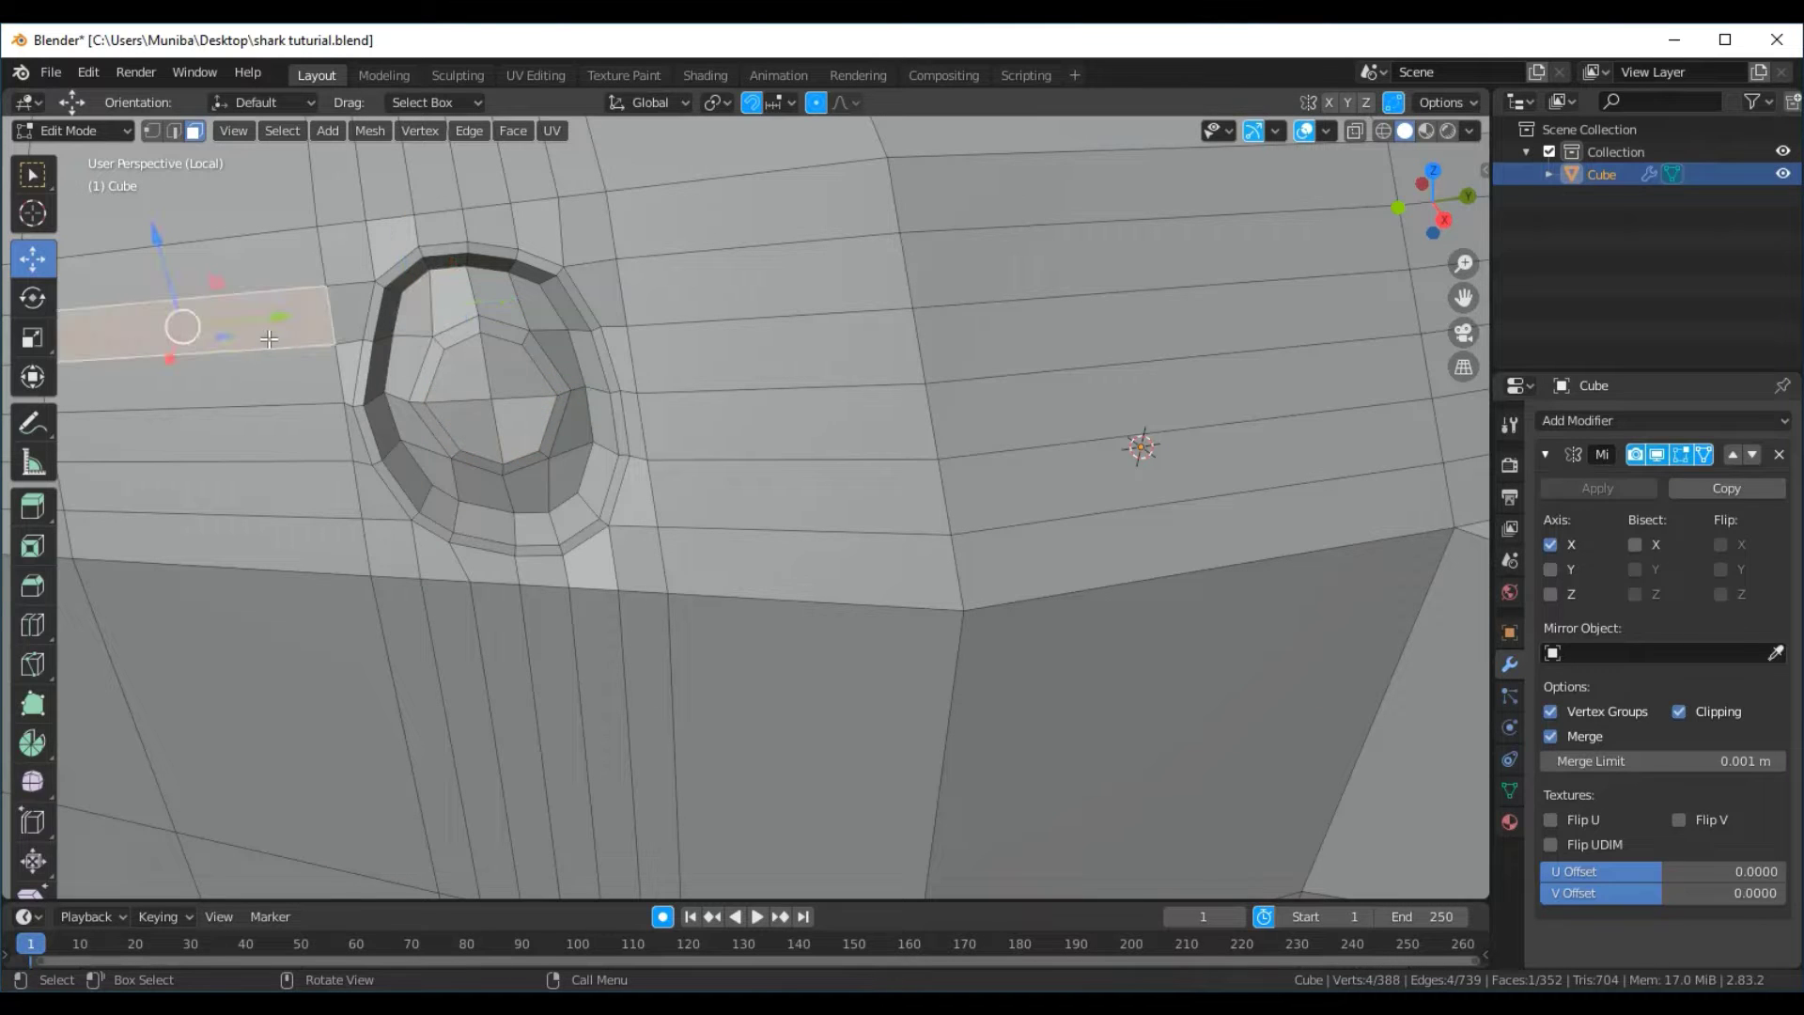
pyautogui.click(141, 126)
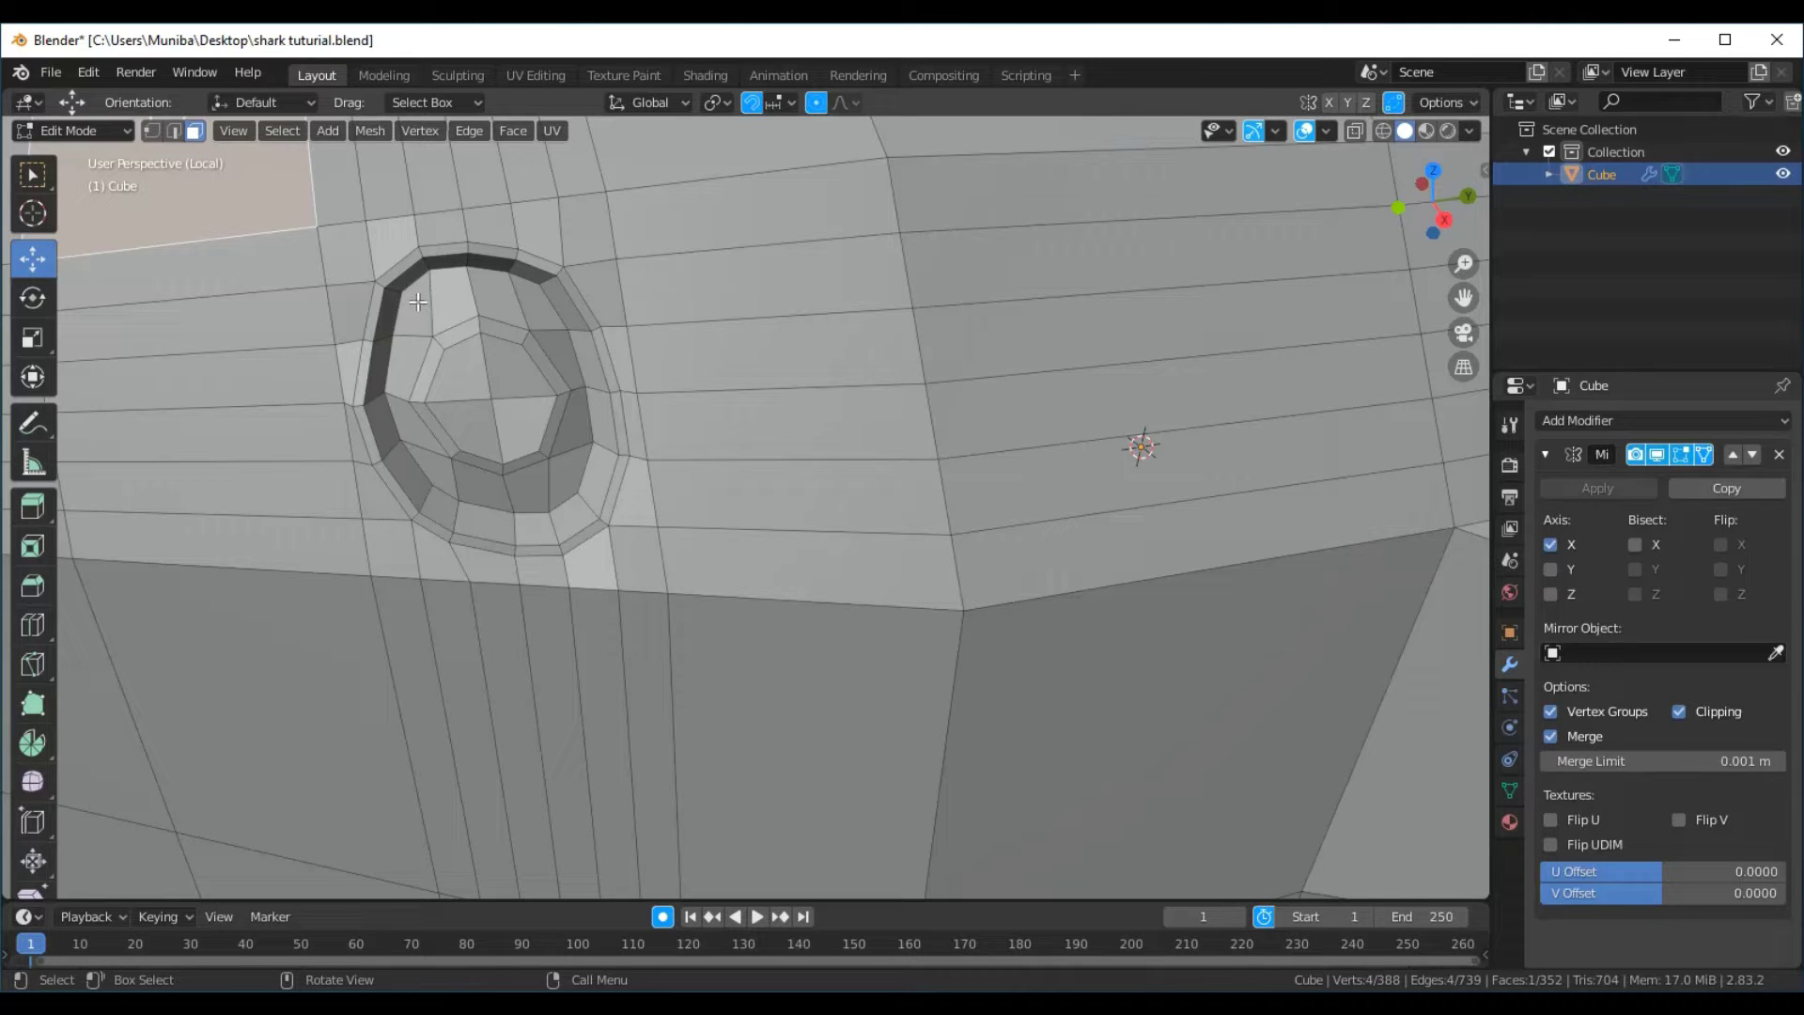
# Select the eye's inner faces and nudge them 0.000201 m along X
pyautogui.moveTo(418, 301); pyautogui.dragTo(563, 485)
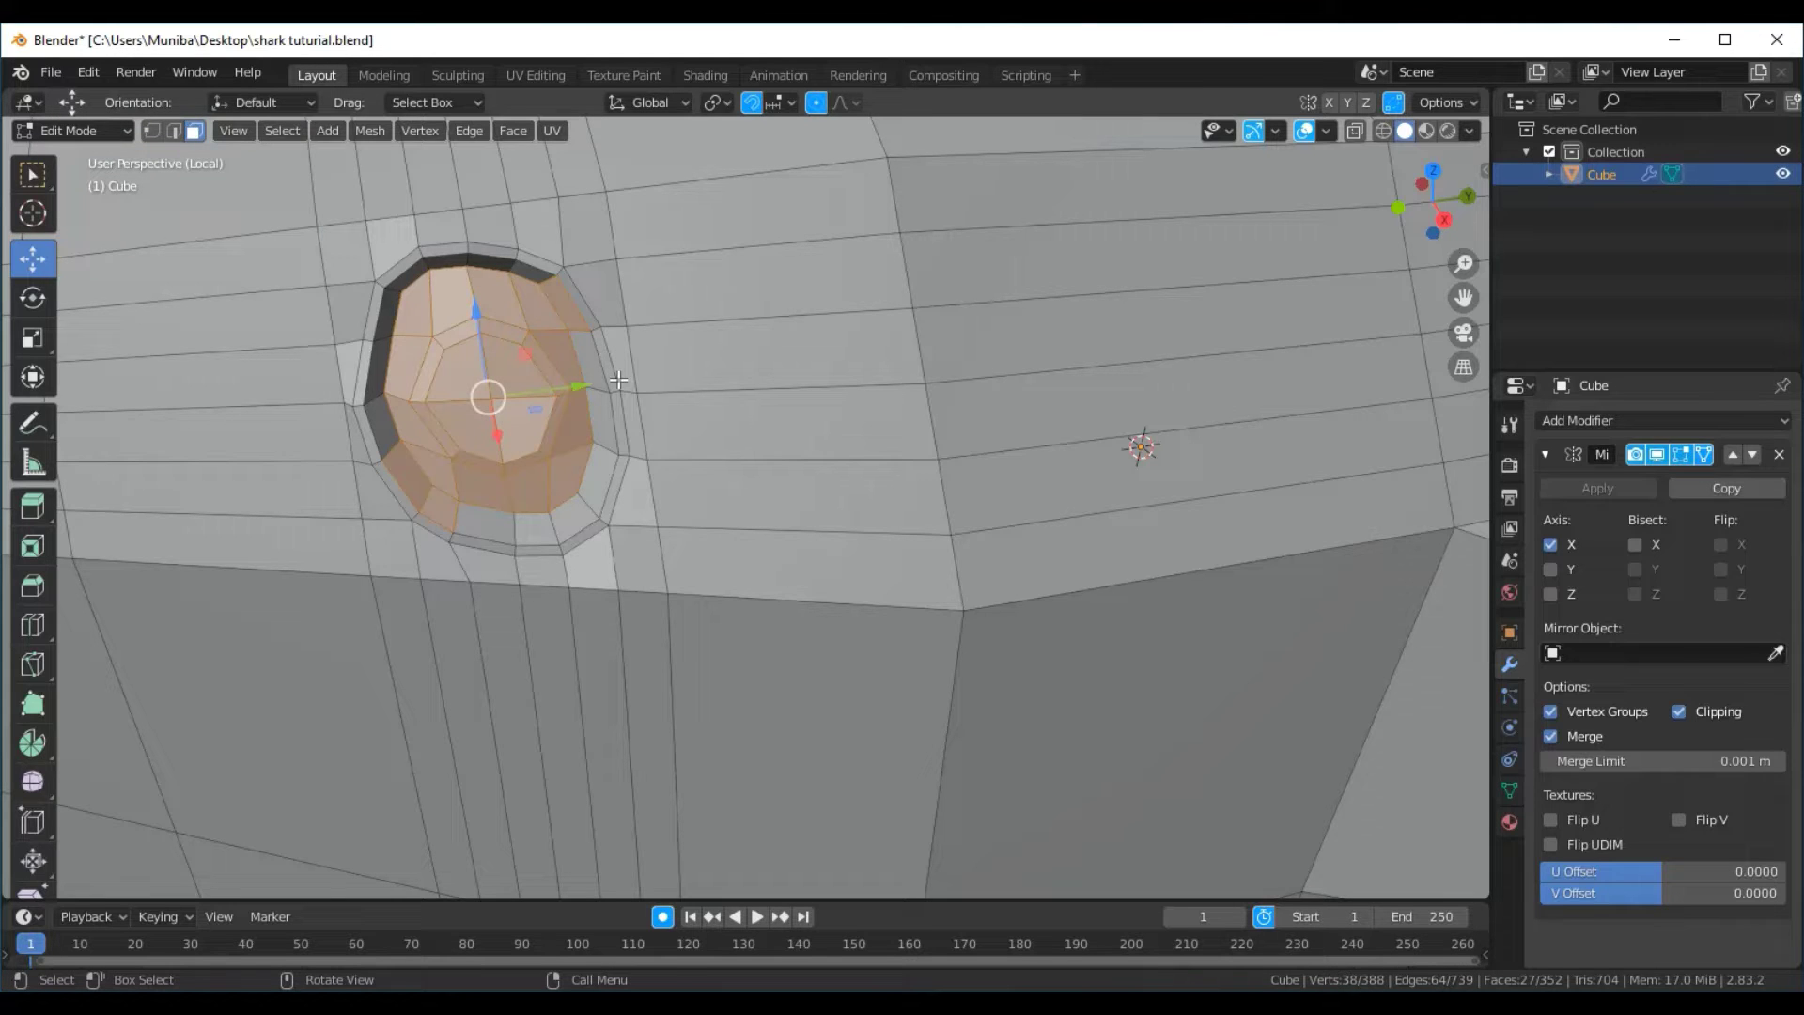
pyautogui.keyDown('shift'); pyautogui.click(566, 313); pyautogui.keyUp('shift')
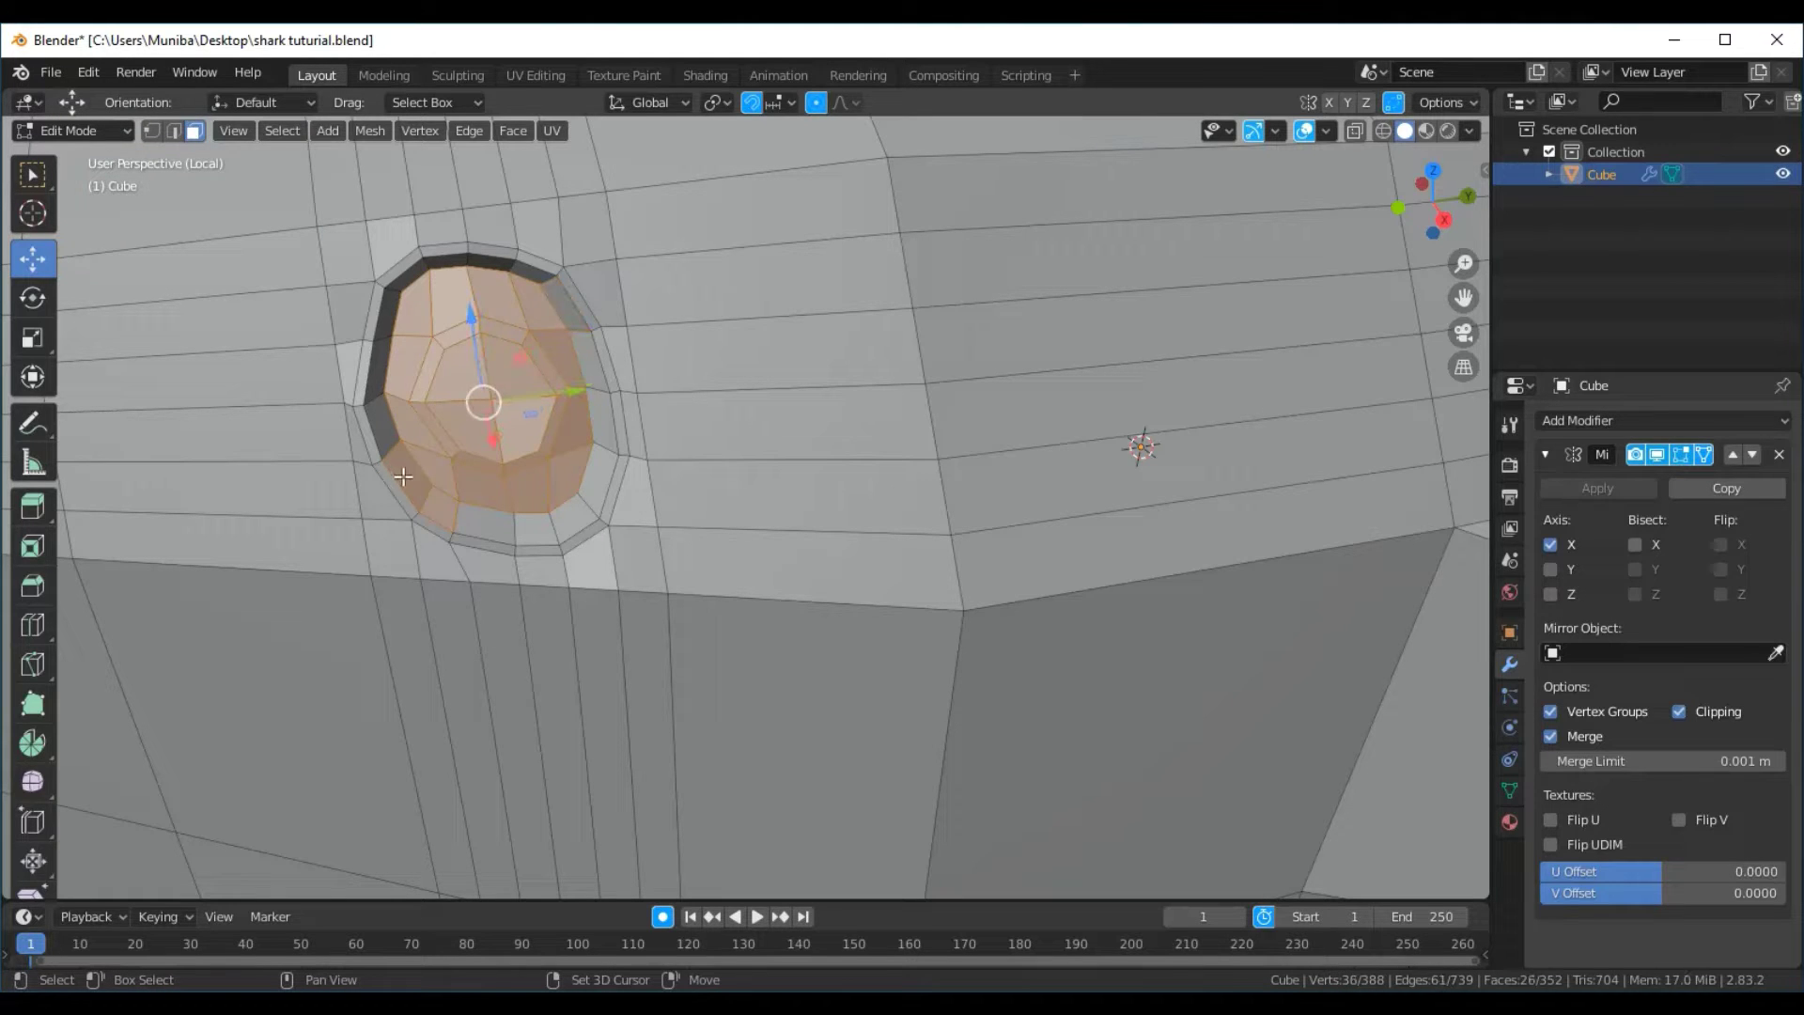
pyautogui.keyDown('shift'); pyautogui.click(403, 476); pyautogui.keyUp('shift')
pyautogui.keyDown('shift'); pyautogui.click(440, 510); pyautogui.keyUp('shift')
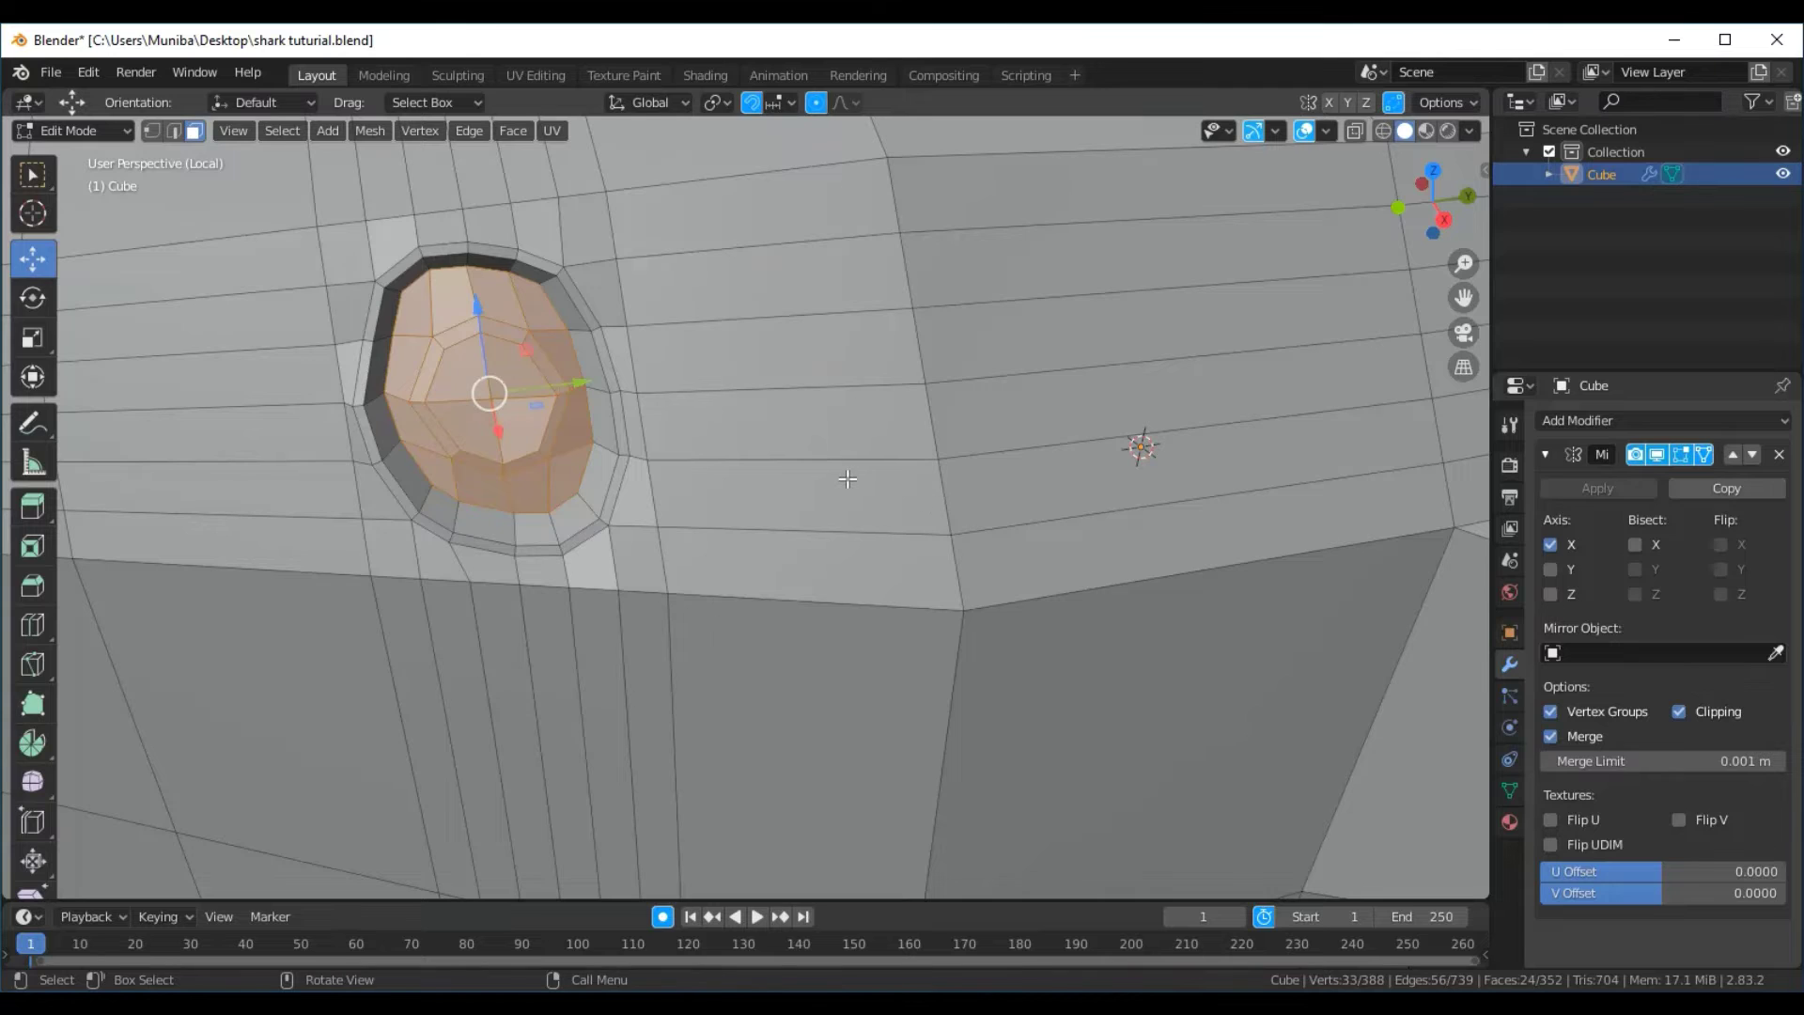
pyautogui.moveTo(847, 479); pyautogui.dragTo(978, 464, button='middle')
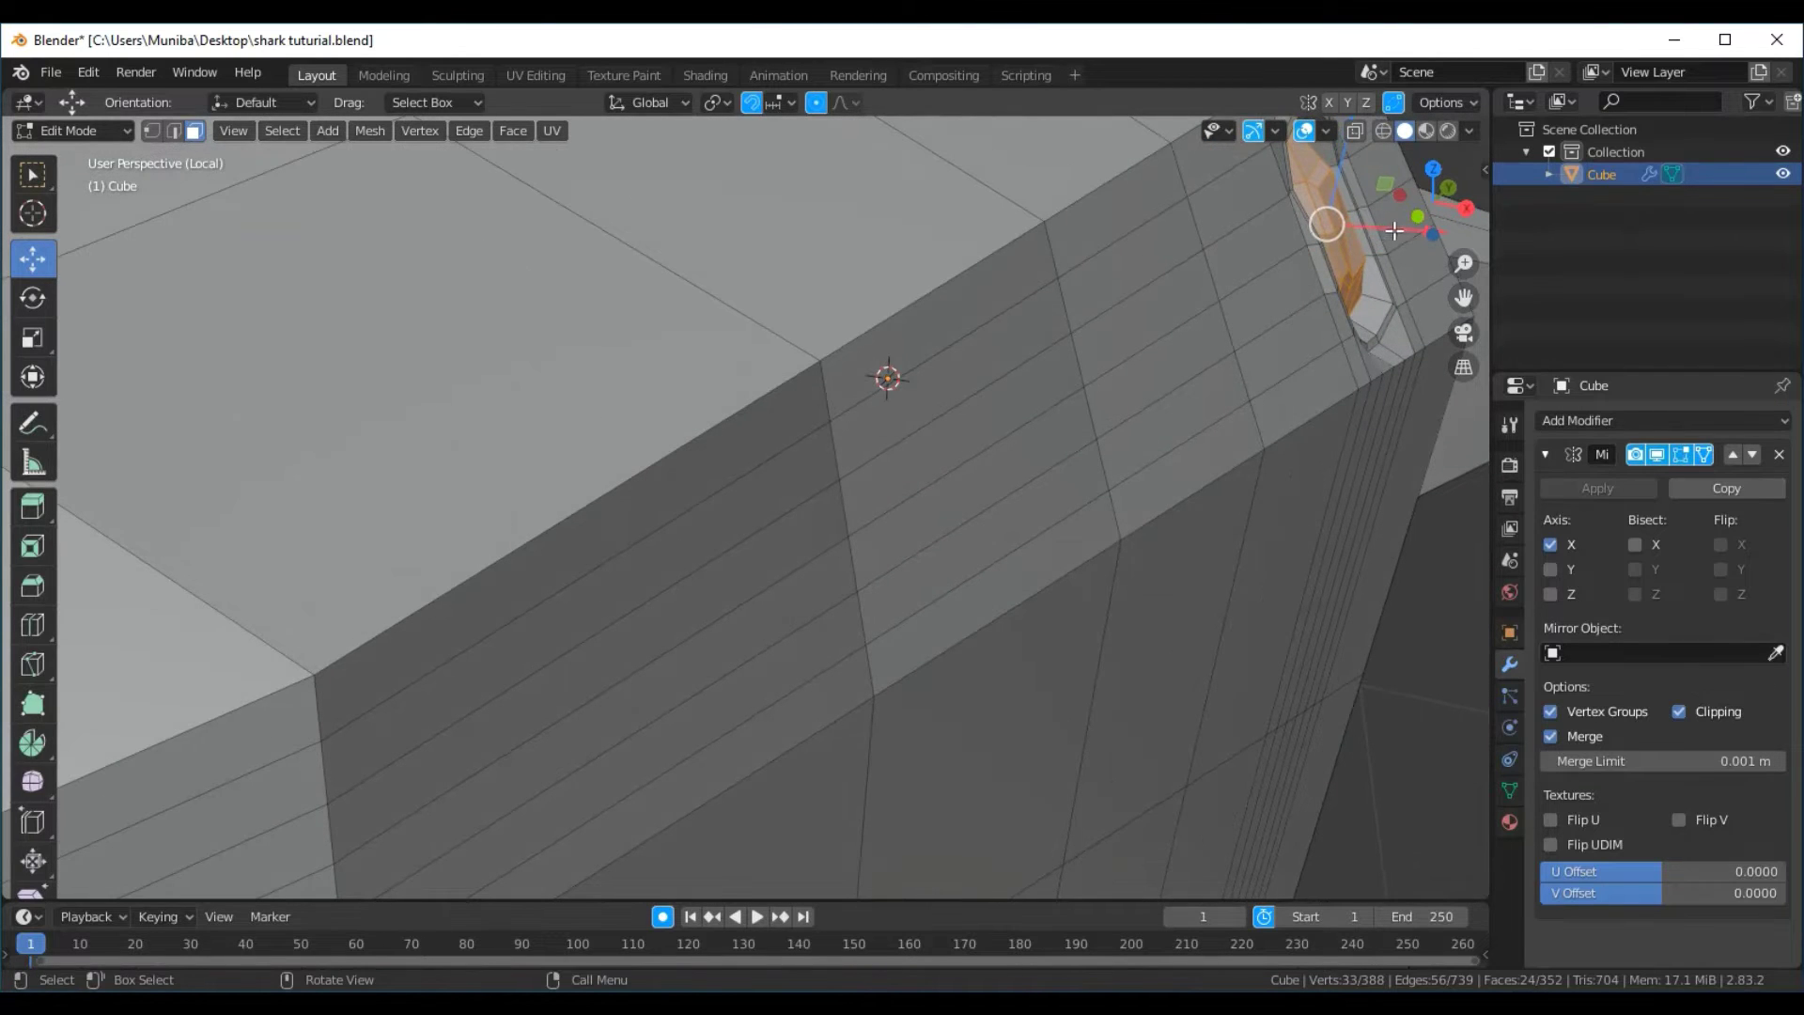
pyautogui.press('g')
pyautogui.press('x')
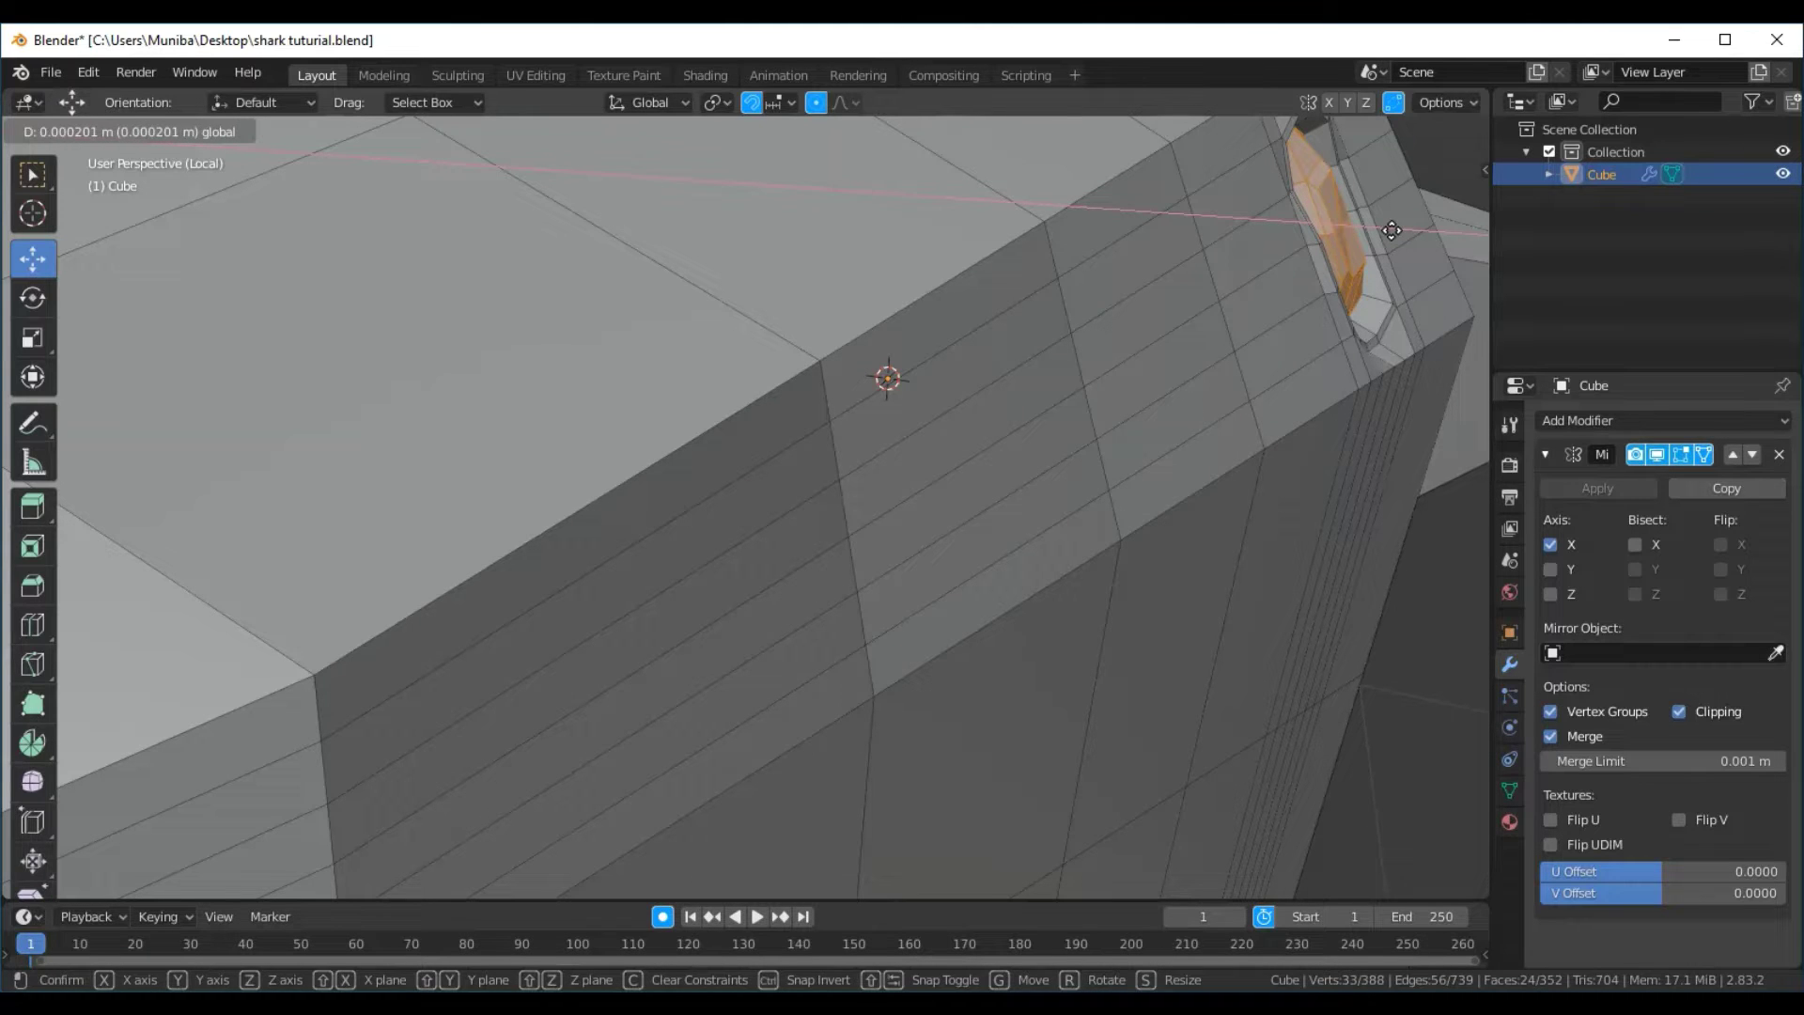
pyautogui.click(1392, 231)
# Frame the selected eye faces and zoom in to inspect the recess
pyautogui.press('KP_Decimal')
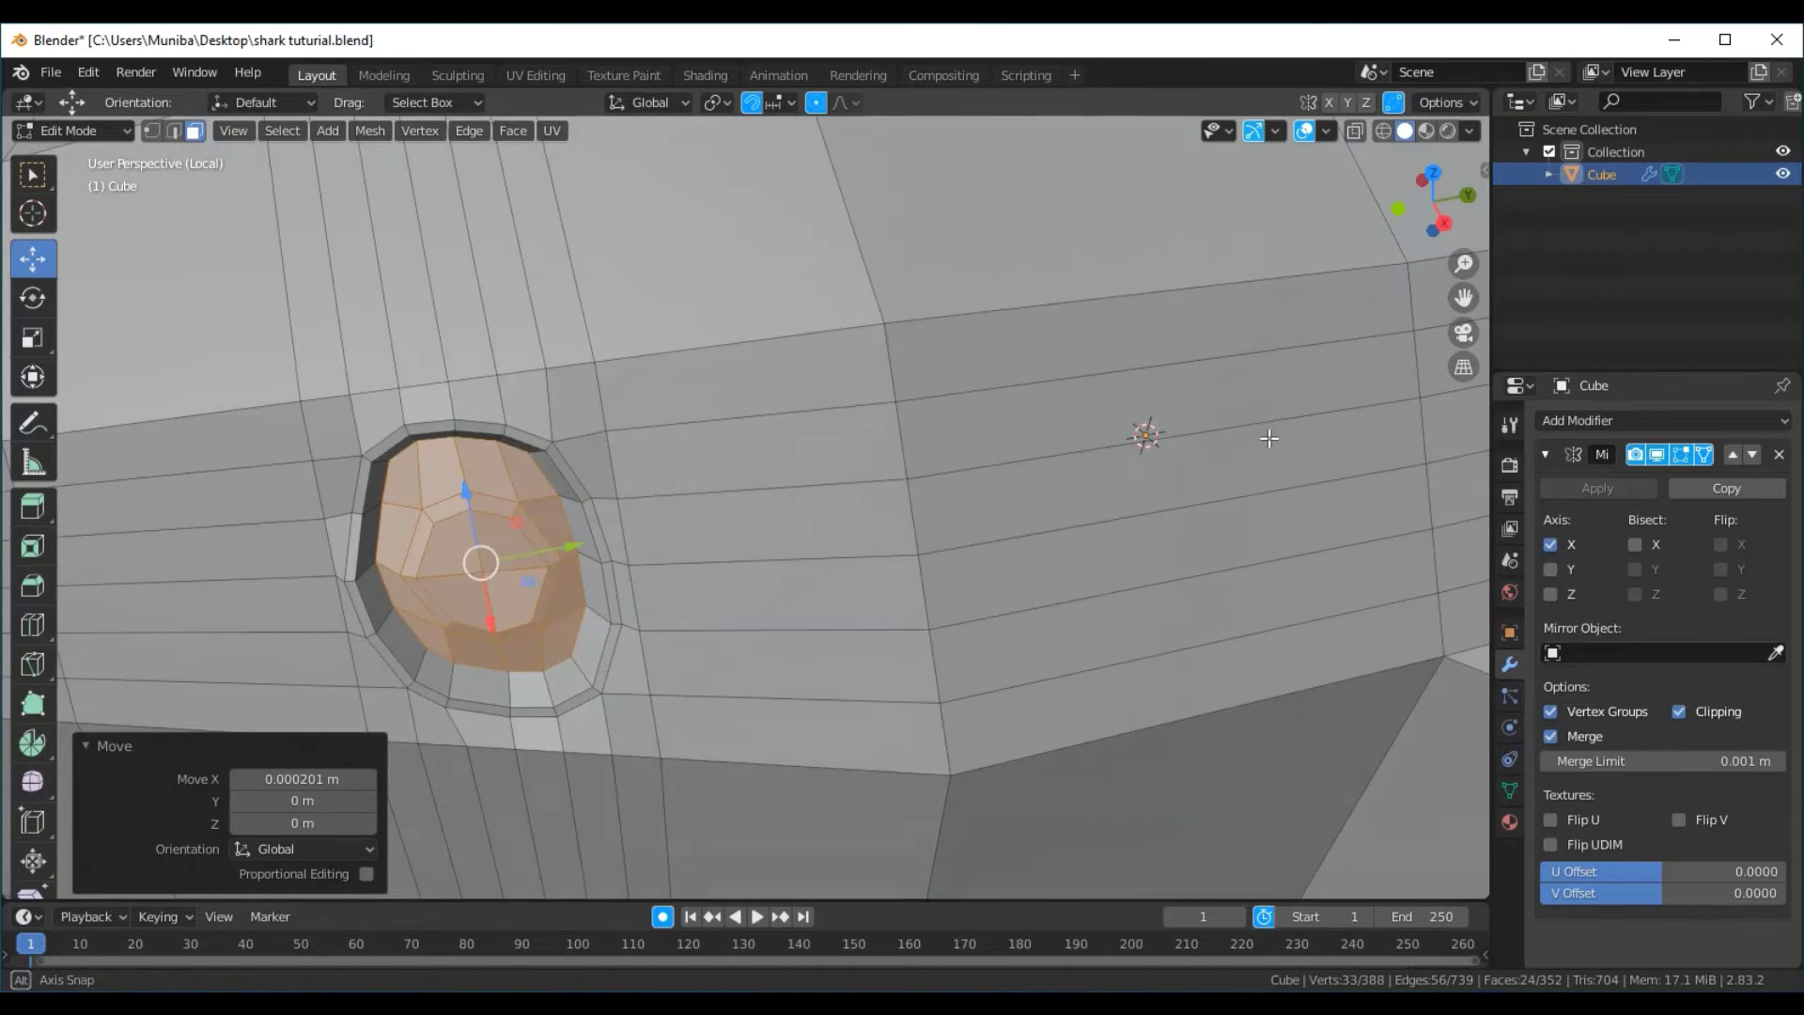
pyautogui.moveTo(1297, 405); pyautogui.dragTo(1276, 413, button='middle')
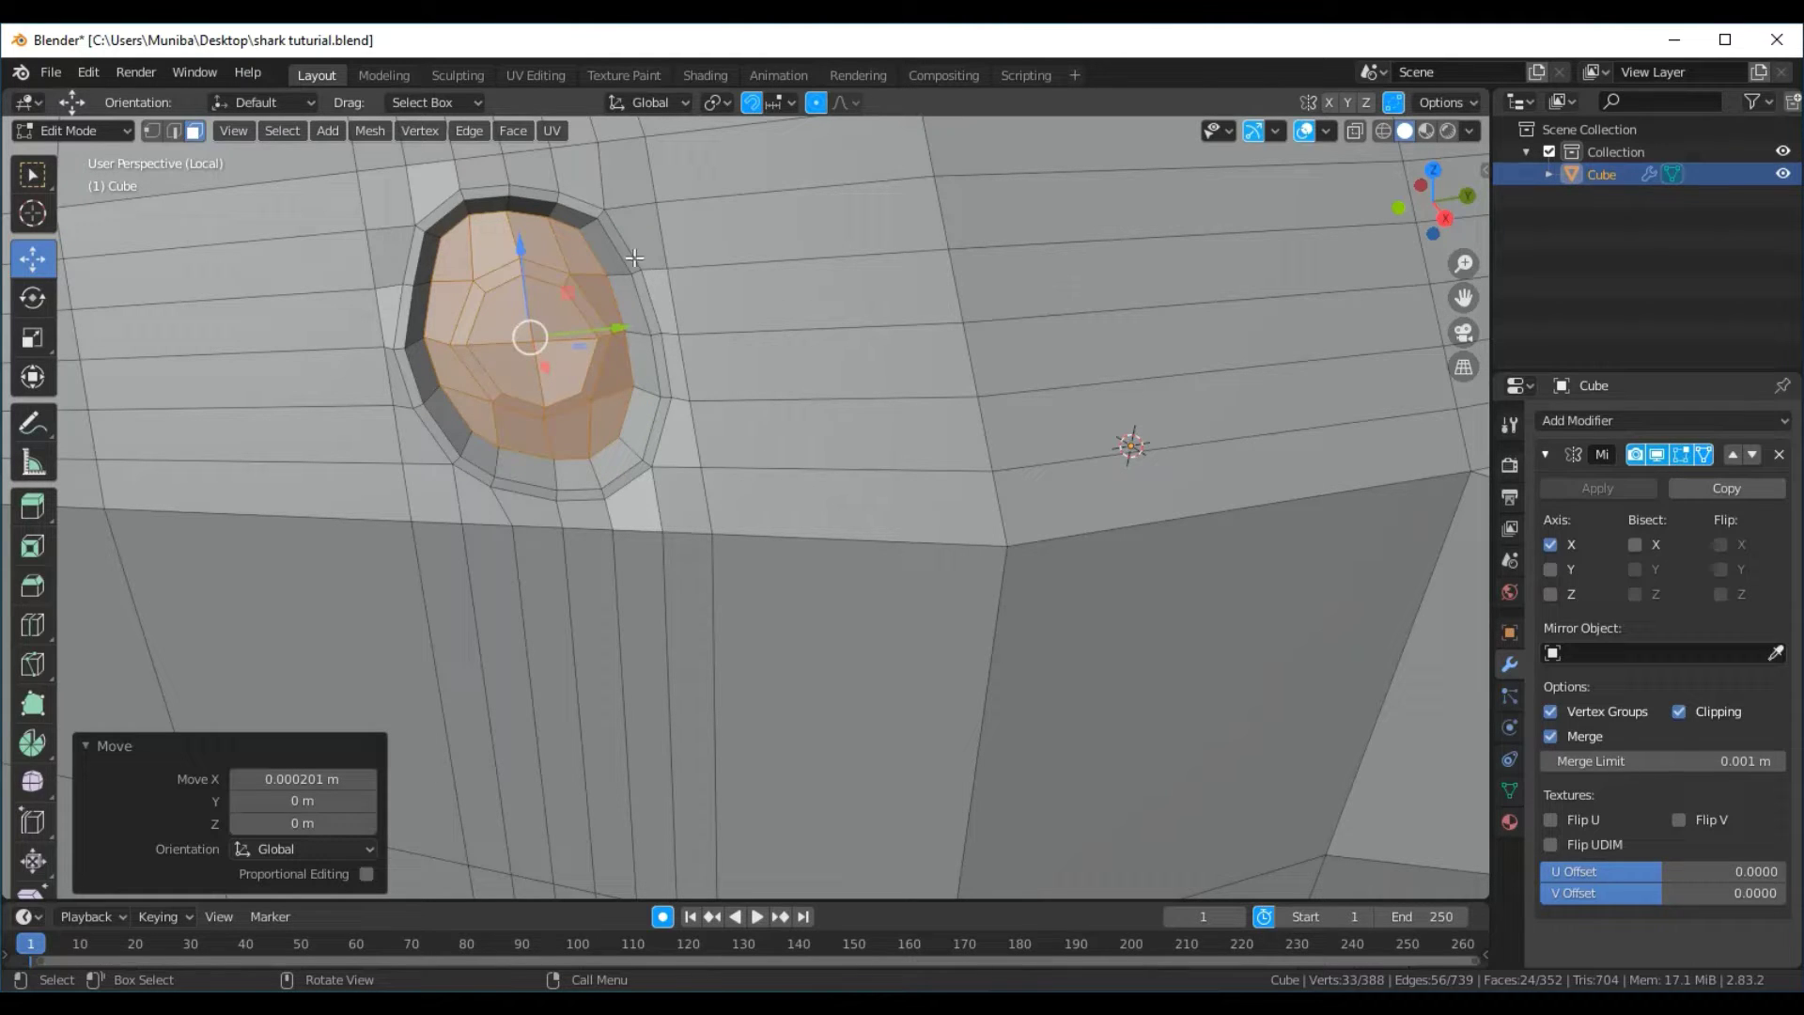
pyautogui.scroll(2, 824, 496)
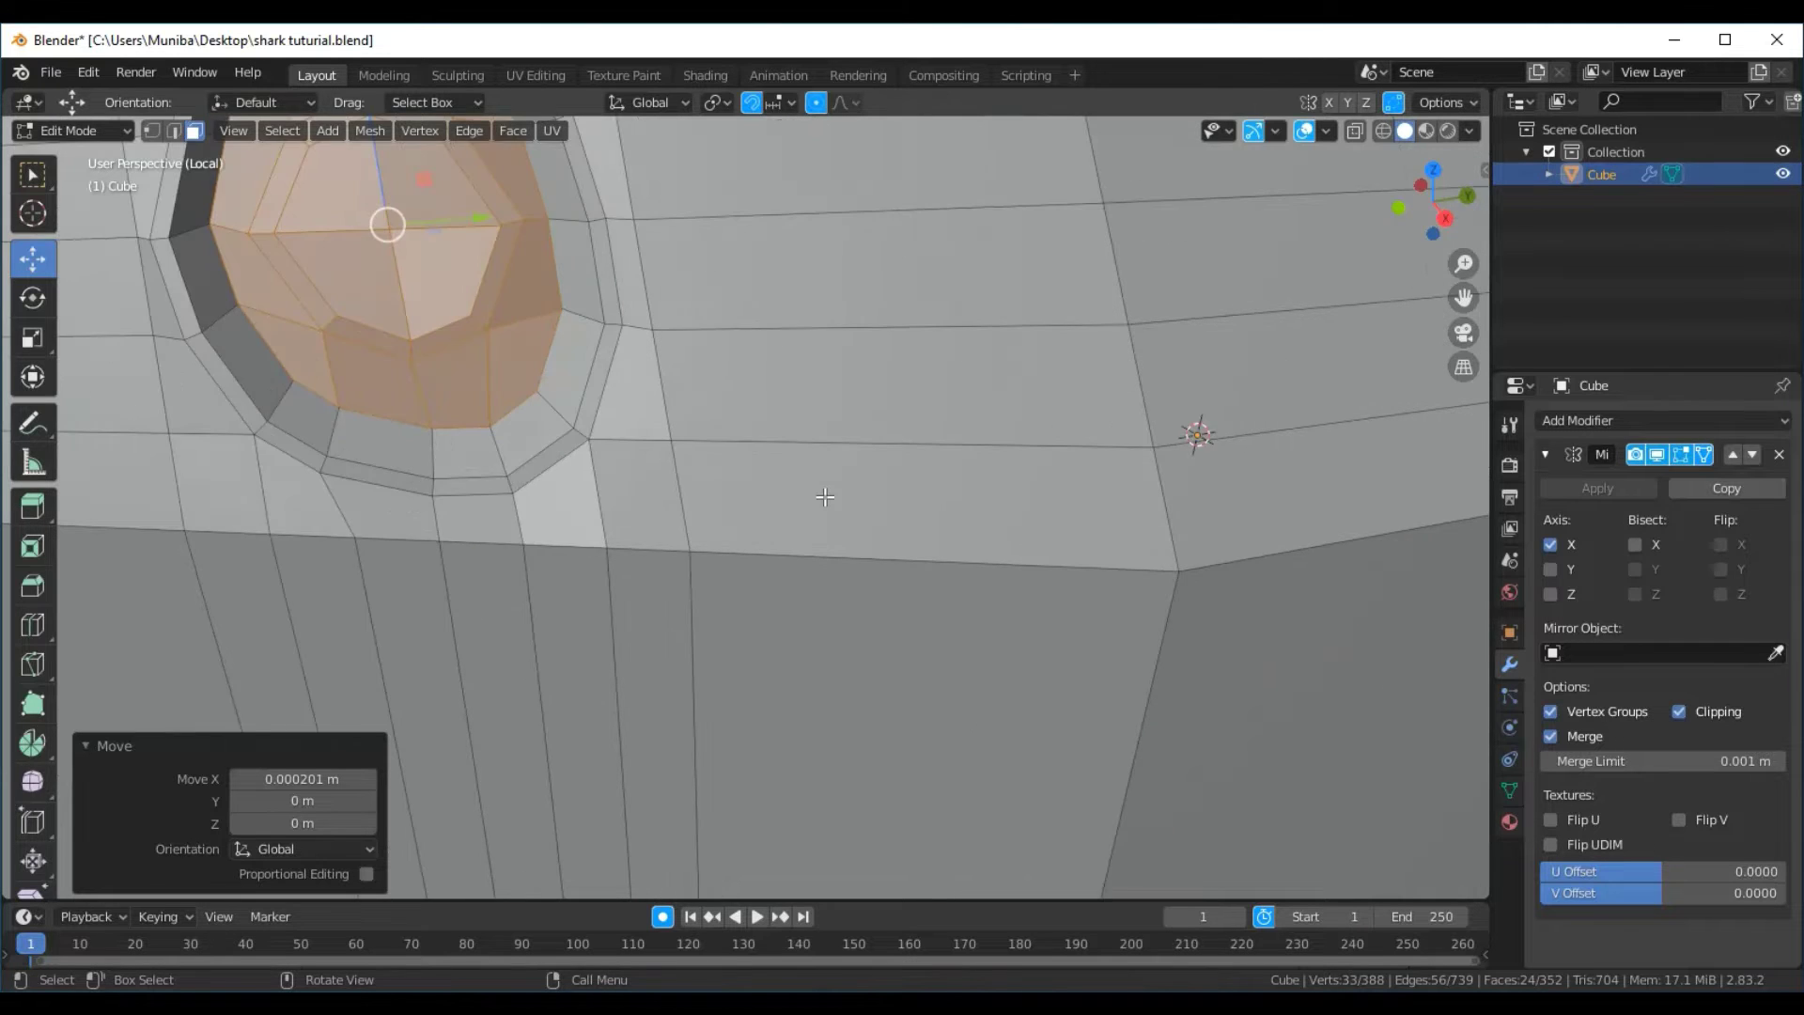
pyautogui.scroll(-2, 824, 496)
pyautogui.scroll(-1, 825, 496)
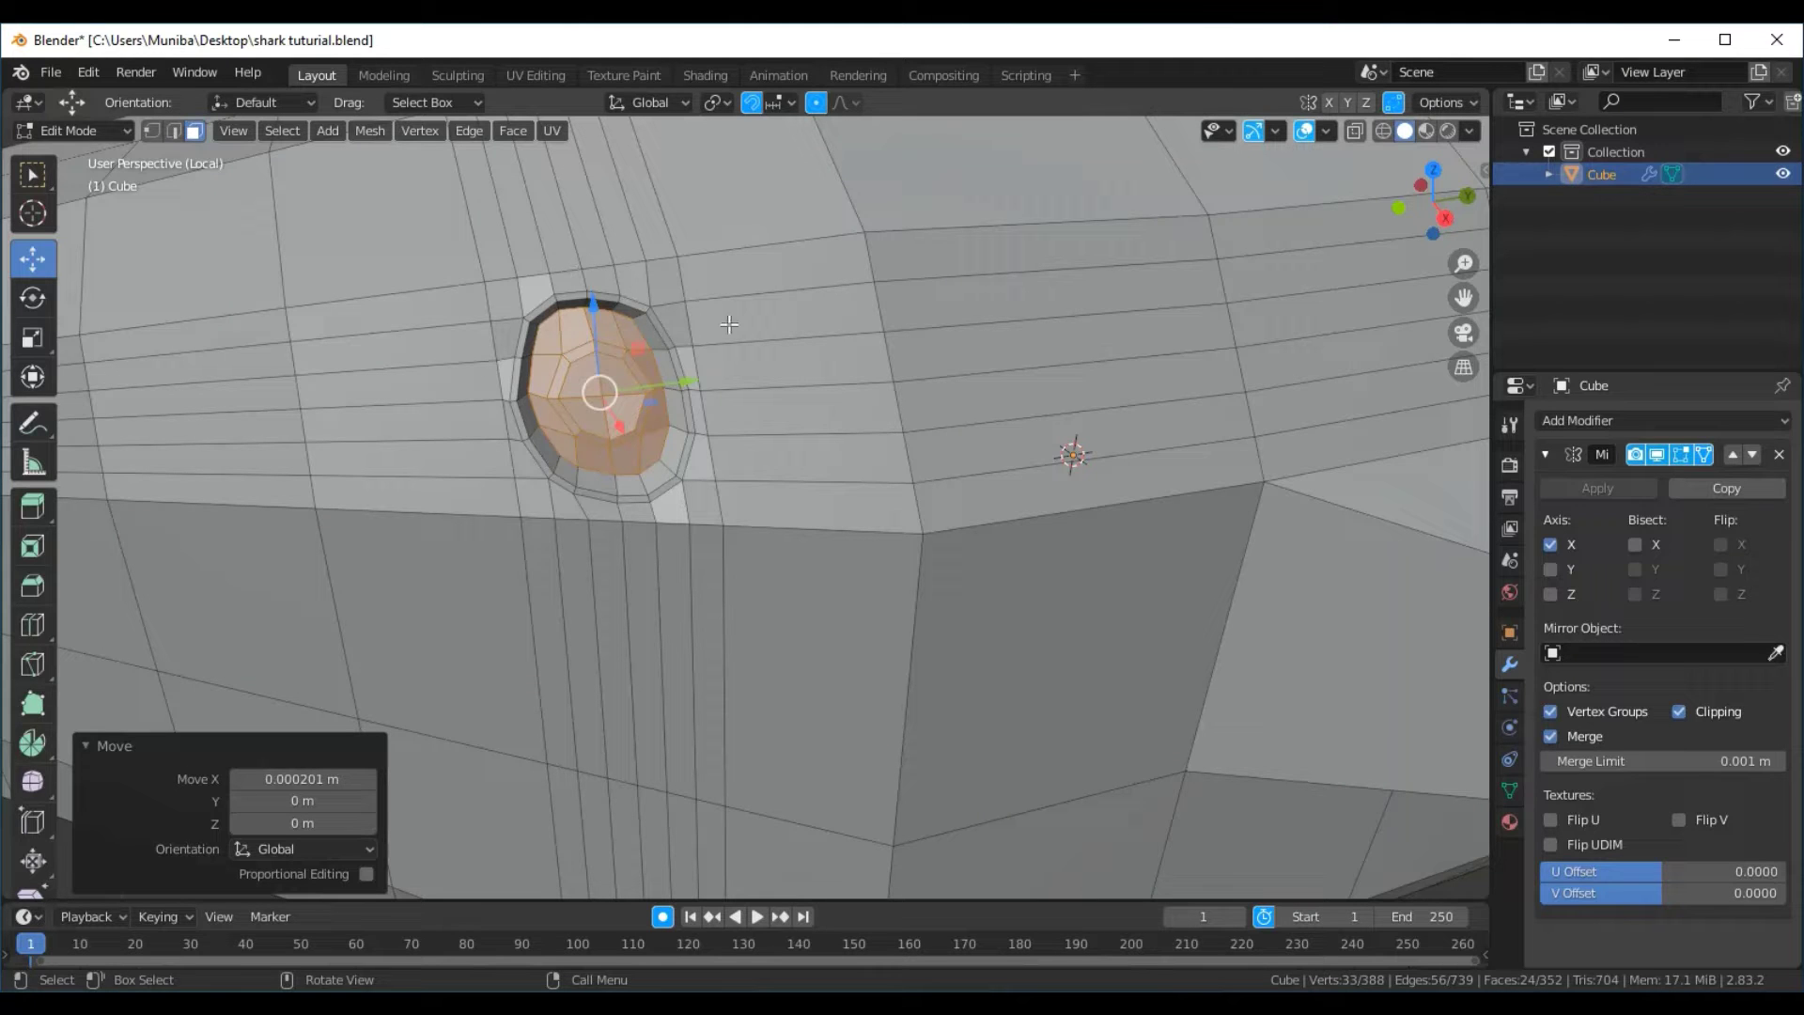
pyautogui.scroll(1, 725, 322)
pyautogui.scroll(1, 725, 323)
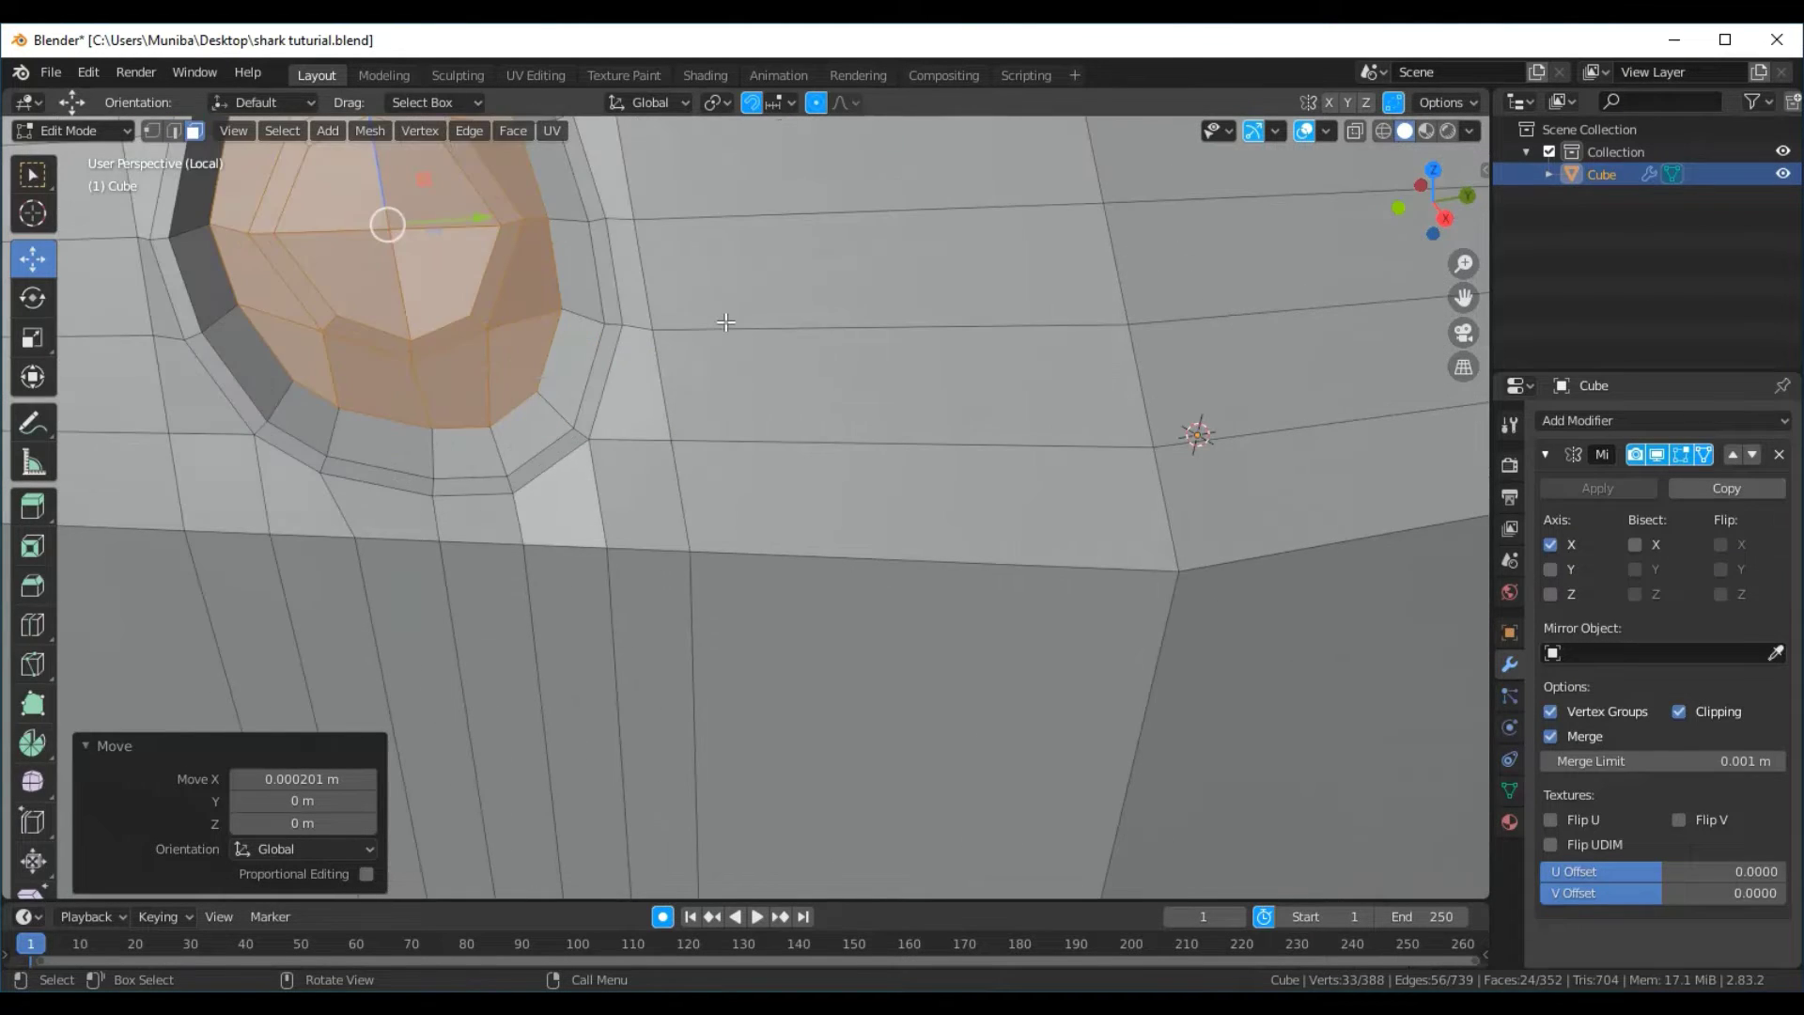
pyautogui.scroll(-1, 726, 322)
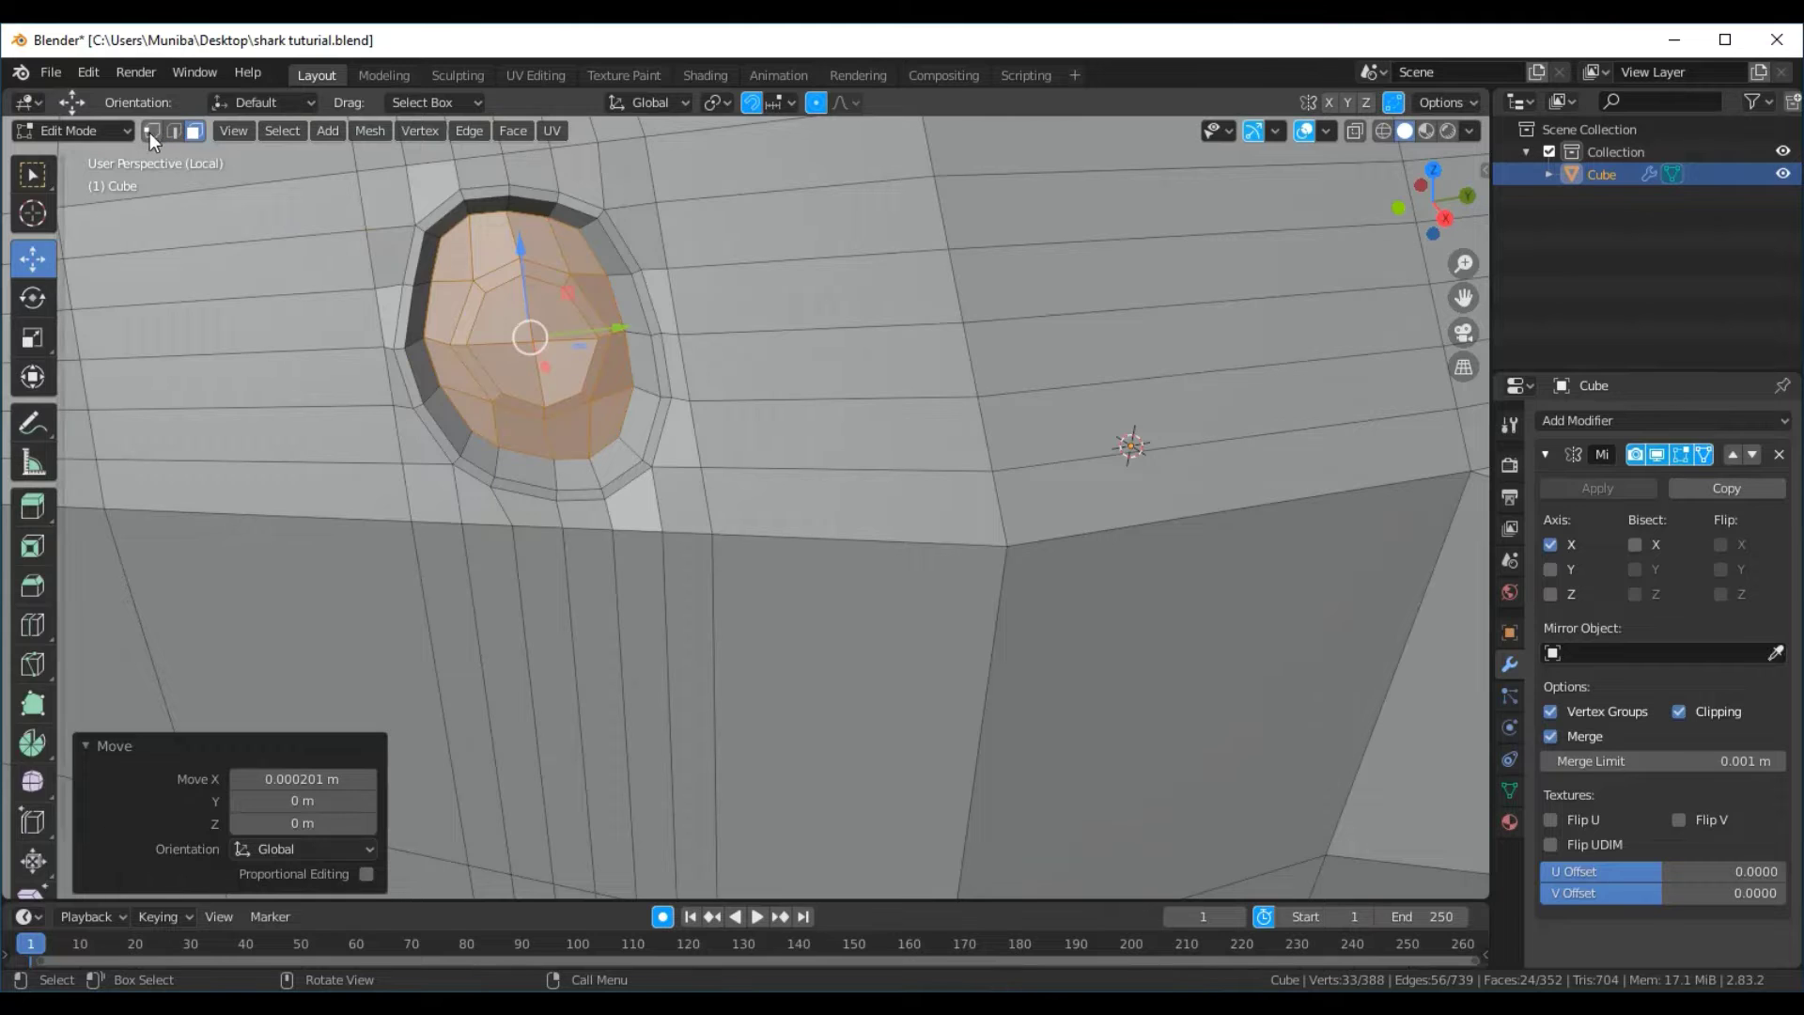
# In Vertex select mode, lower the two top vertices of the eye ring slightly
pyautogui.click(149, 130)
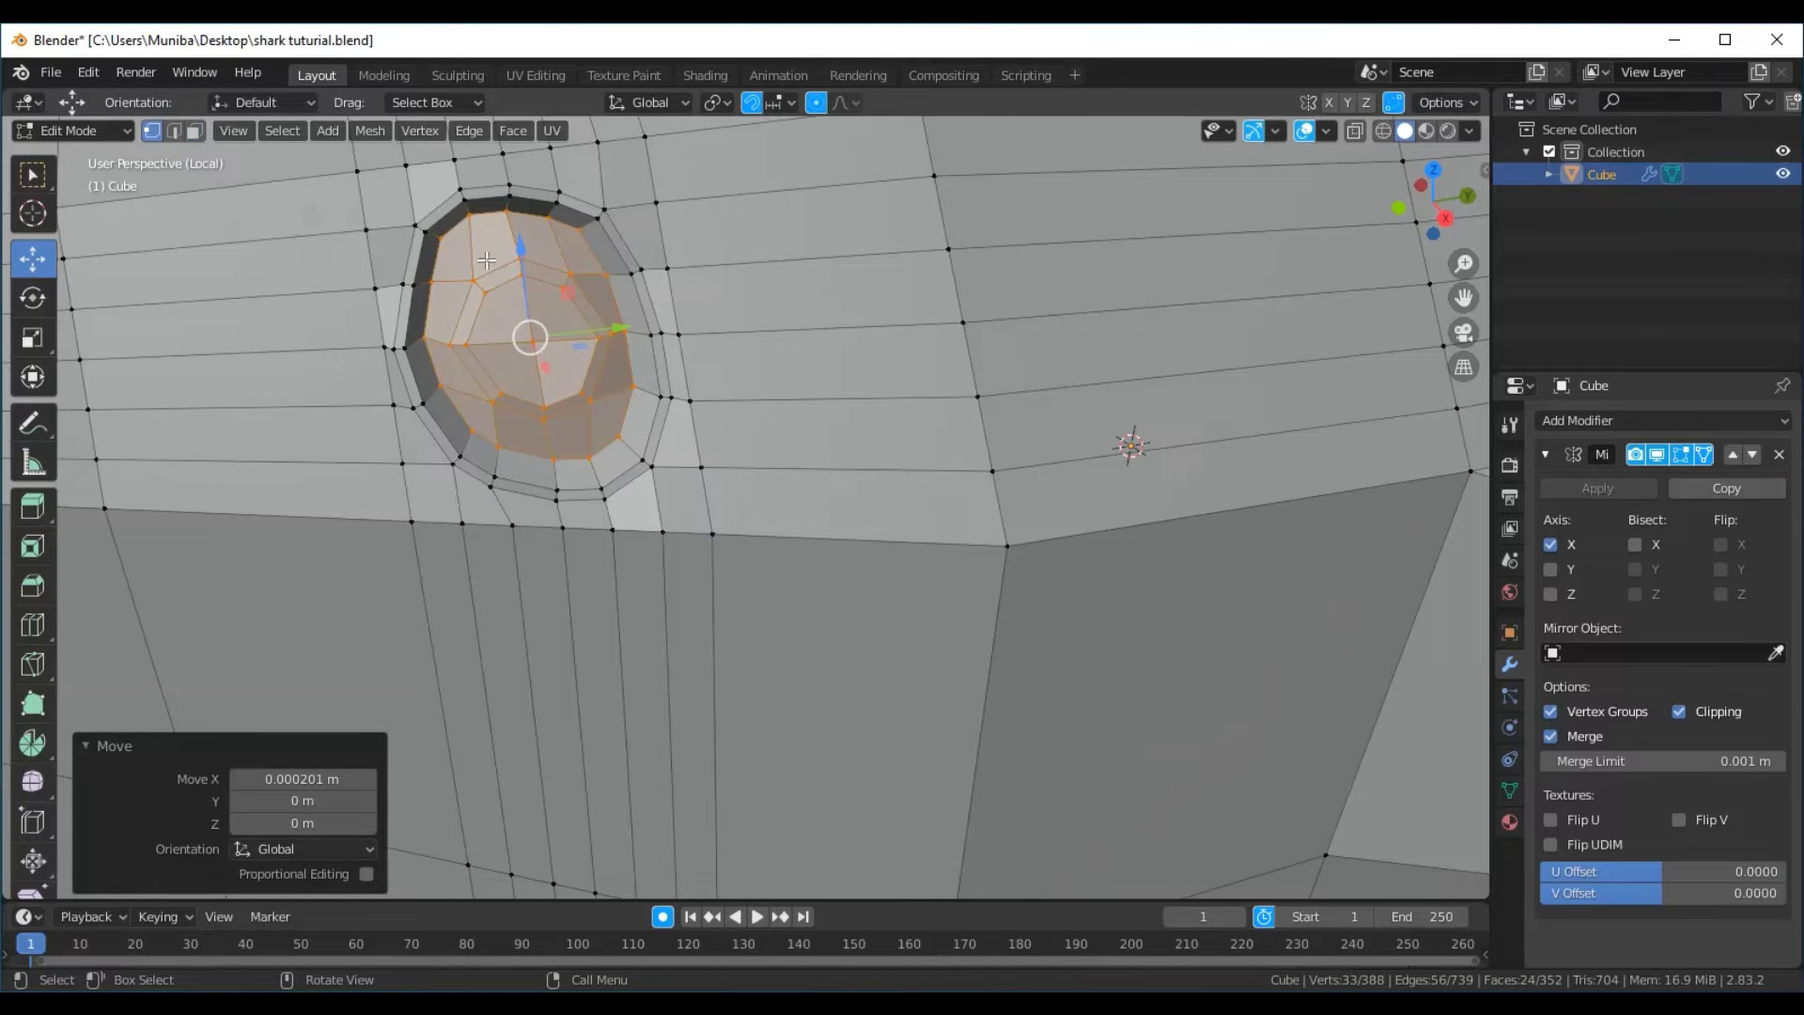
pyautogui.click(444, 237)
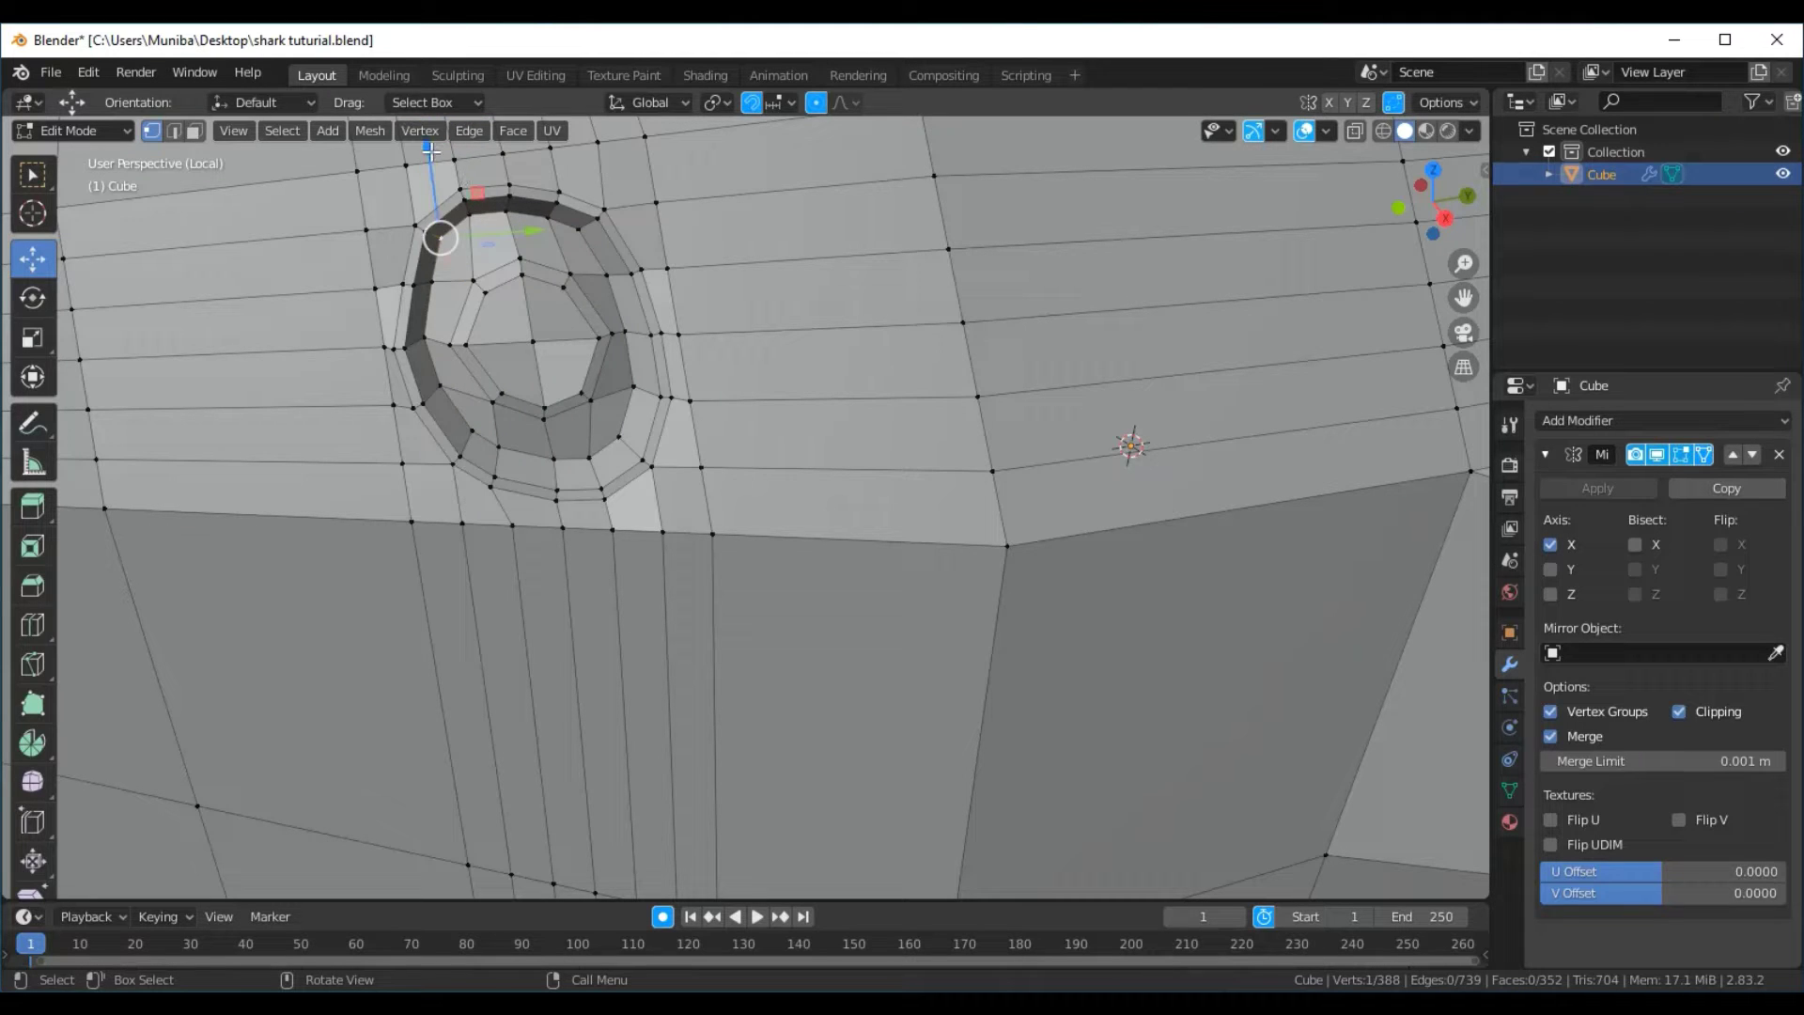
pyautogui.moveTo(432, 155); pyautogui.dragTo(436, 173)
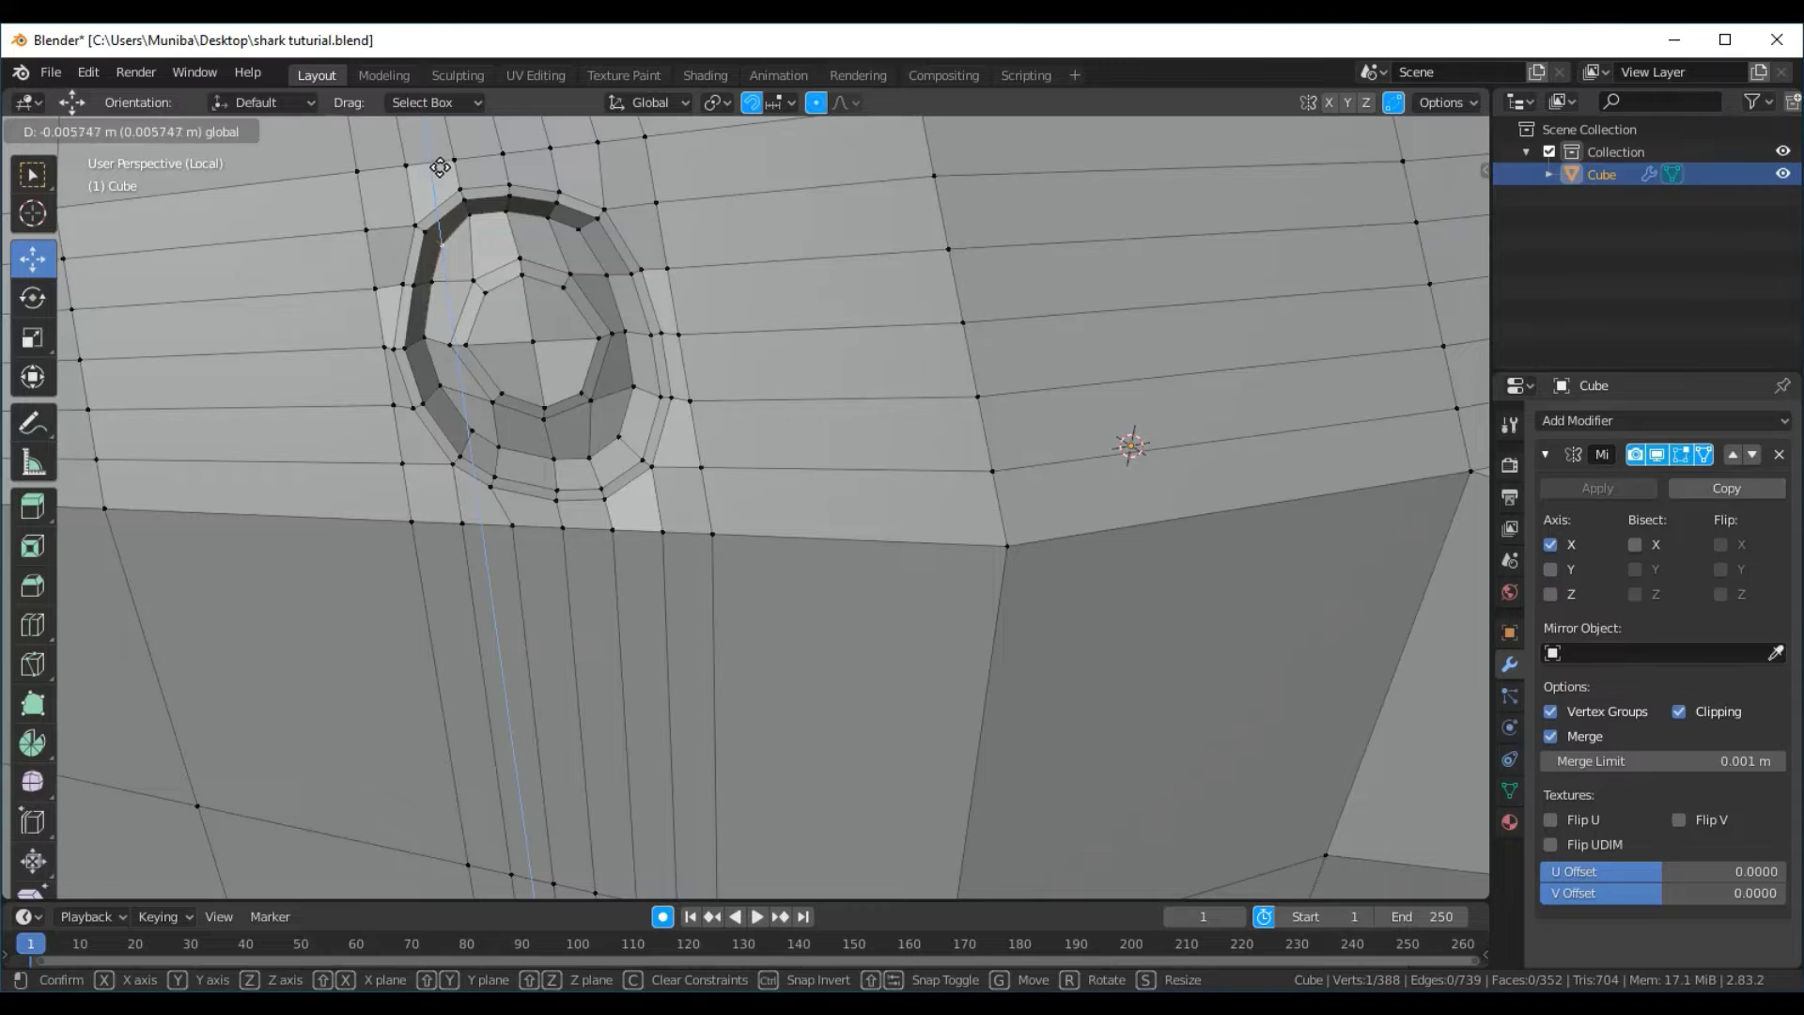
pyautogui.click(477, 217)
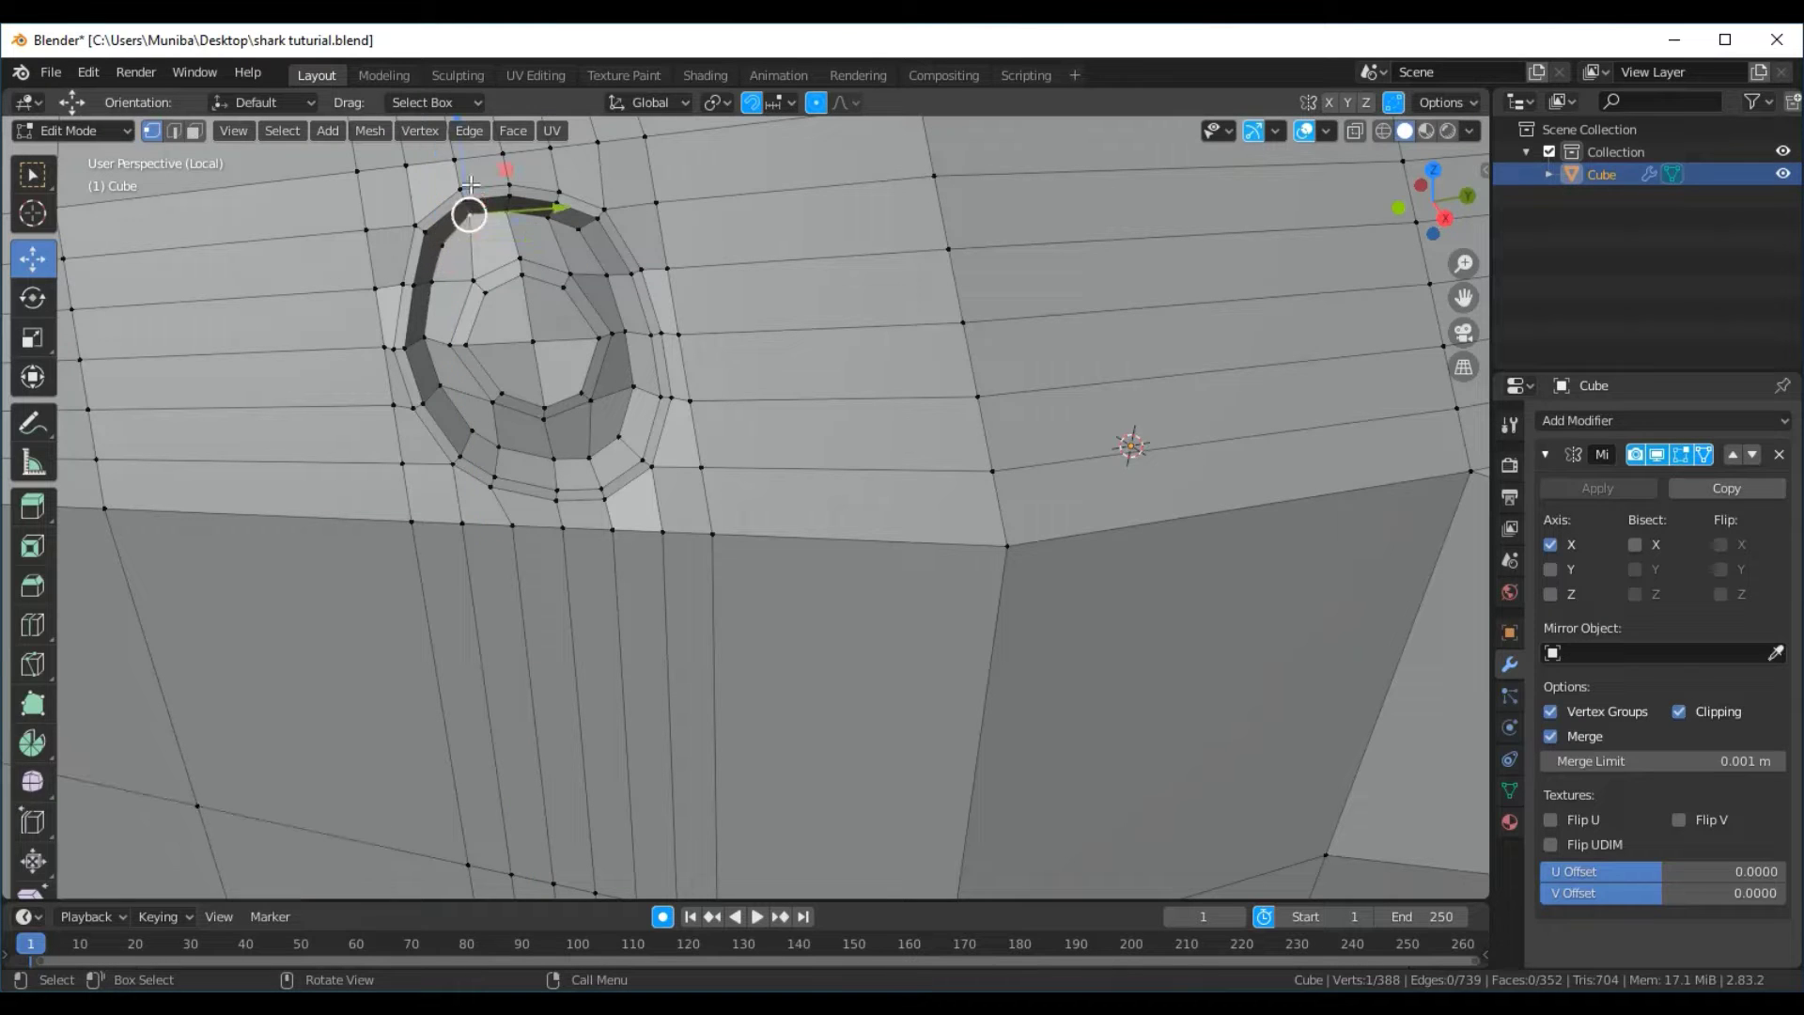
pyautogui.moveTo(466, 156); pyautogui.dragTo(468, 179)
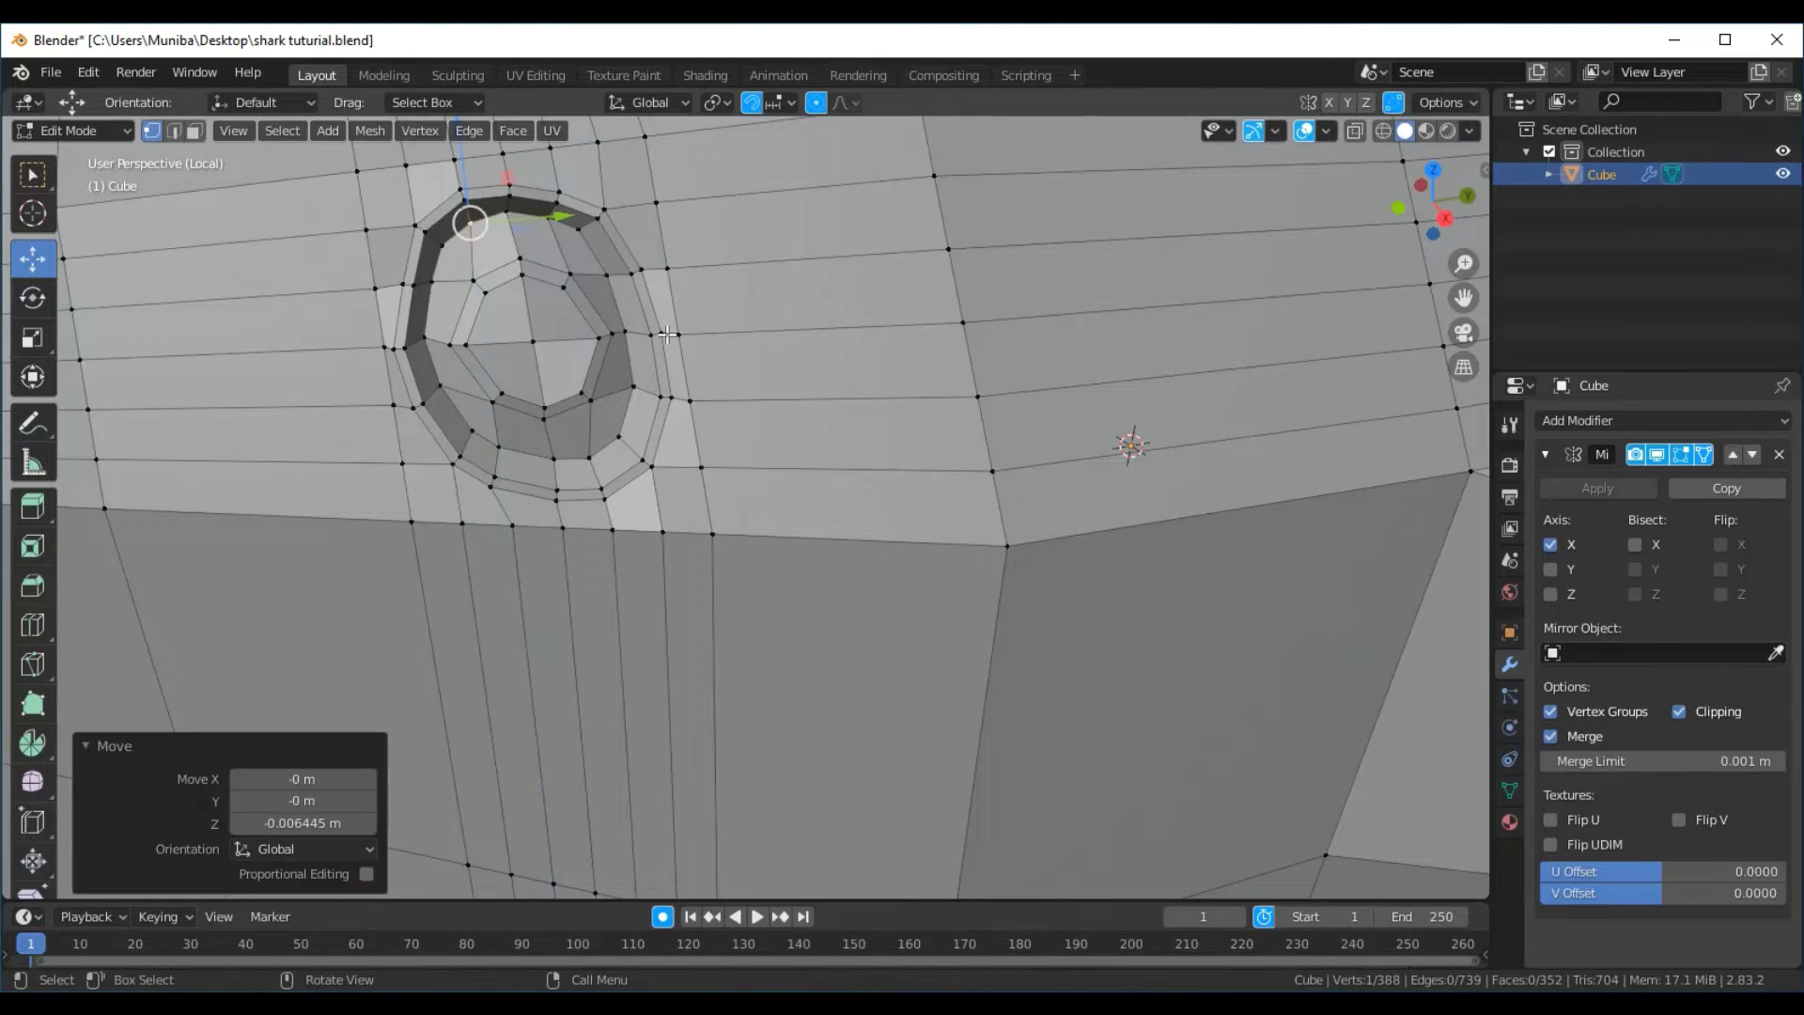
# Raise a lower ring vertex and shift the right-side vertex slightly along Y
pyautogui.click(586, 460)
pyautogui.moveTo(594, 377)
pyautogui.mouseDown()
pyautogui.moveTo(580, 364)
pyautogui.moveTo(619, 343)
pyautogui.mouseUp()
pyautogui.click(619, 436)
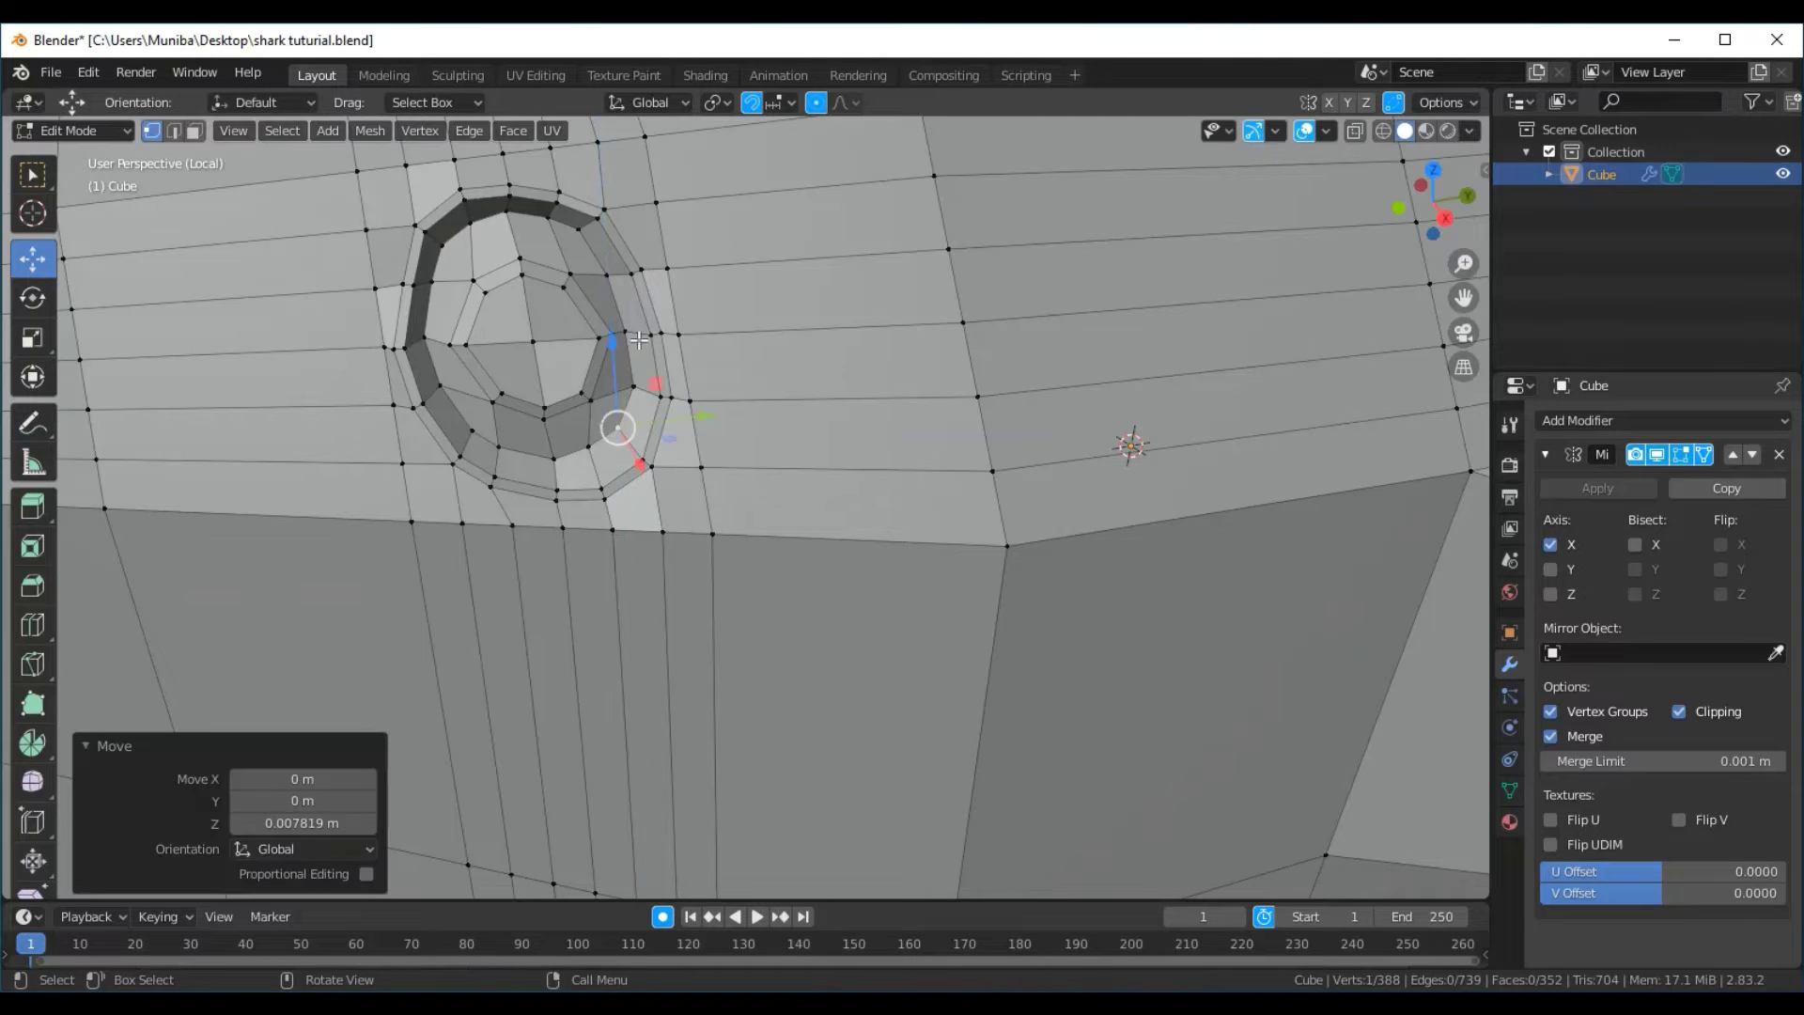
pyautogui.click(626, 333)
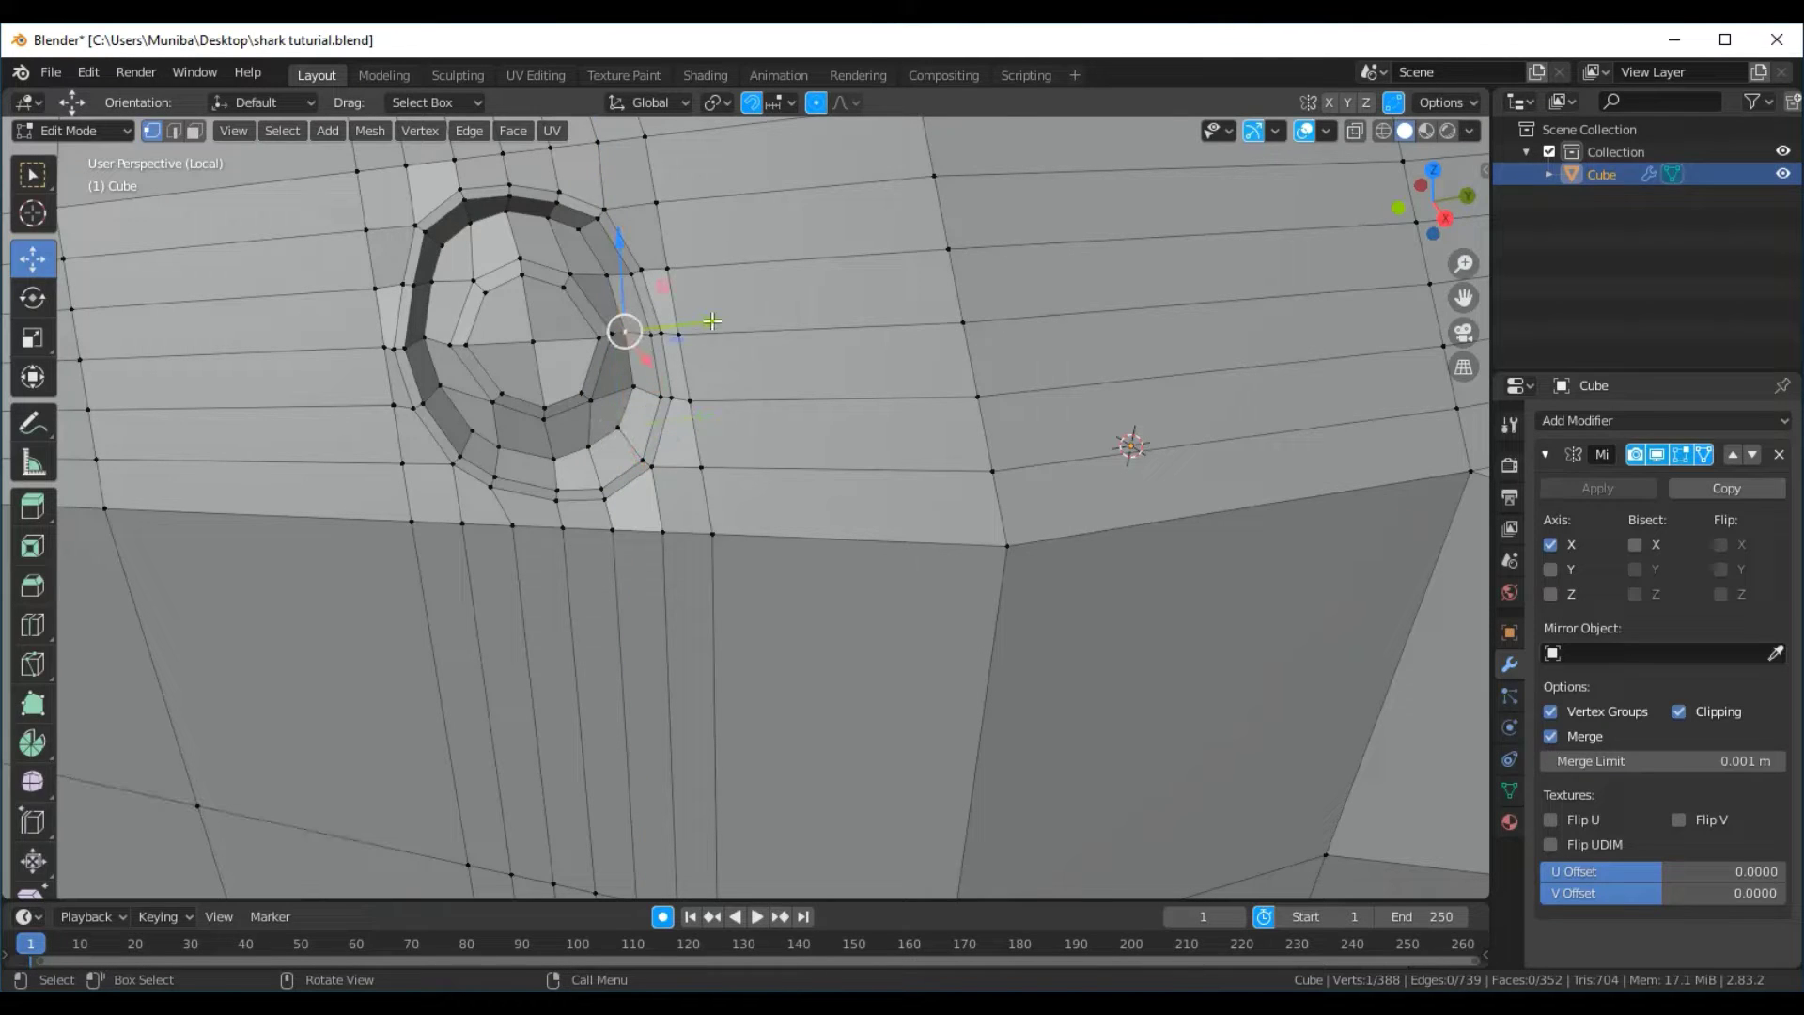
pyautogui.press('g')
pyautogui.press('y')
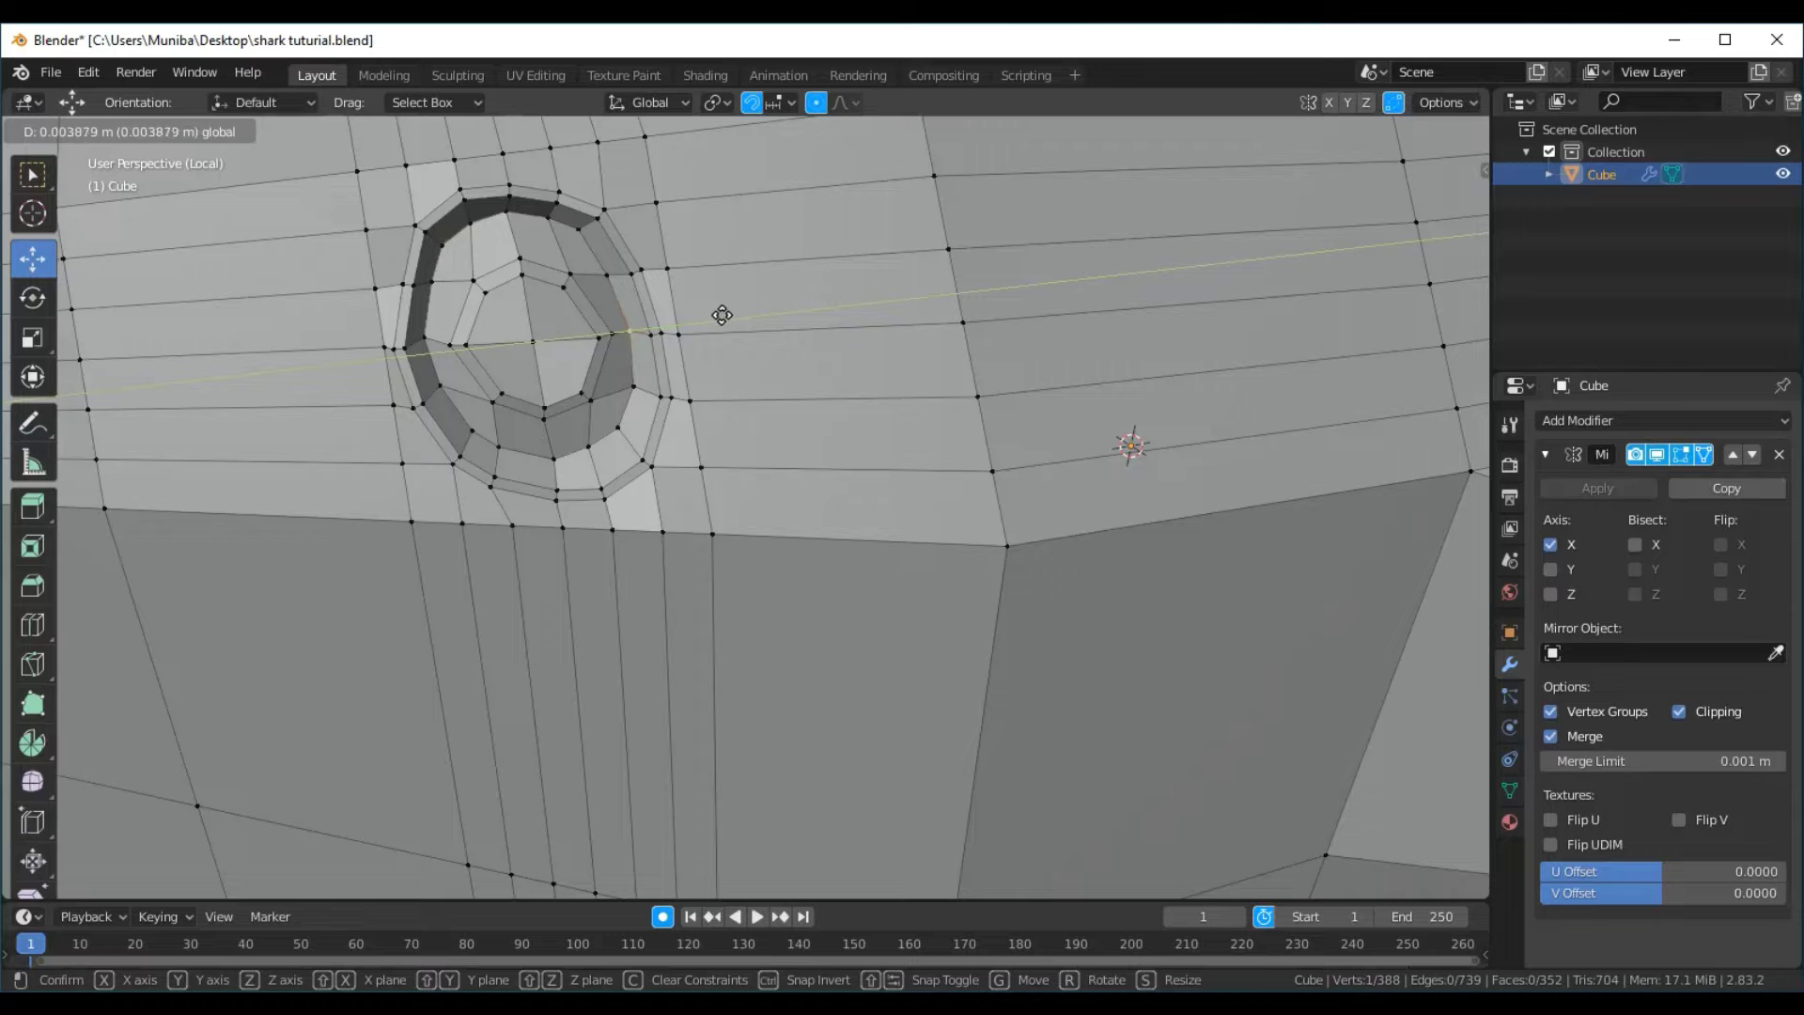
pyautogui.click(721, 313)
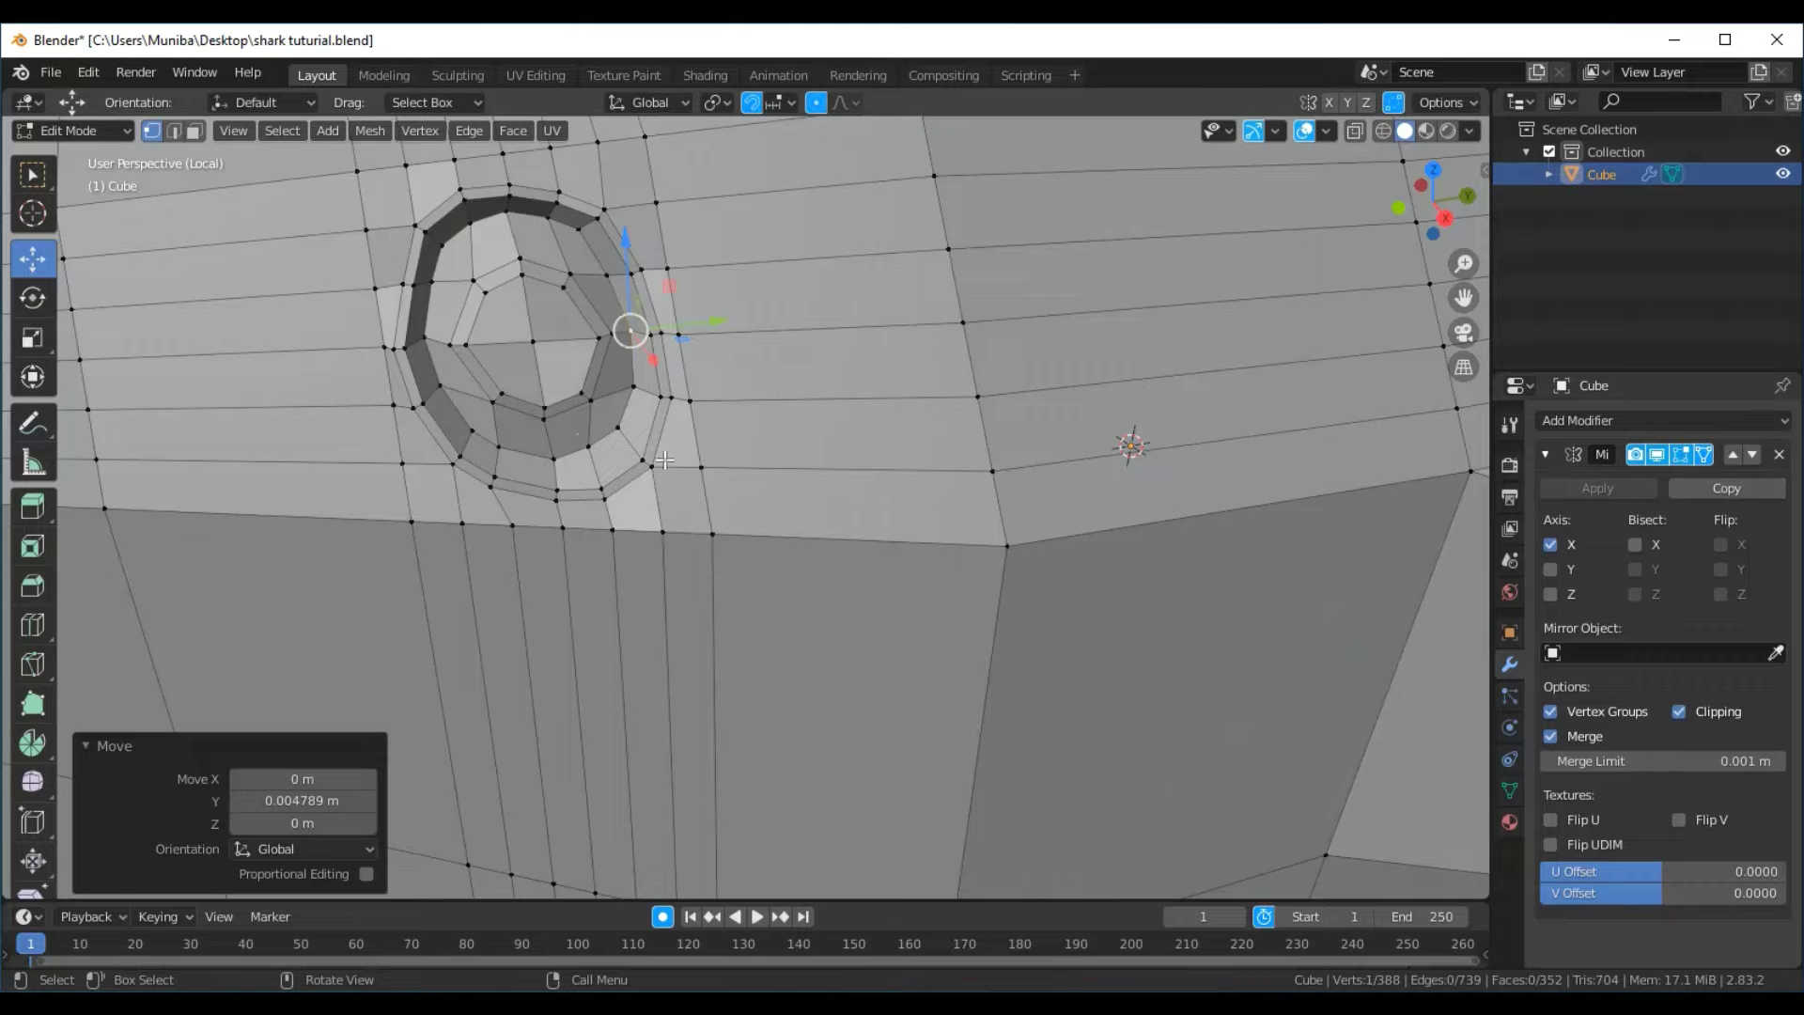
# In Face select mode, select the face on top of the eye ring
pyautogui.click(794, 421)
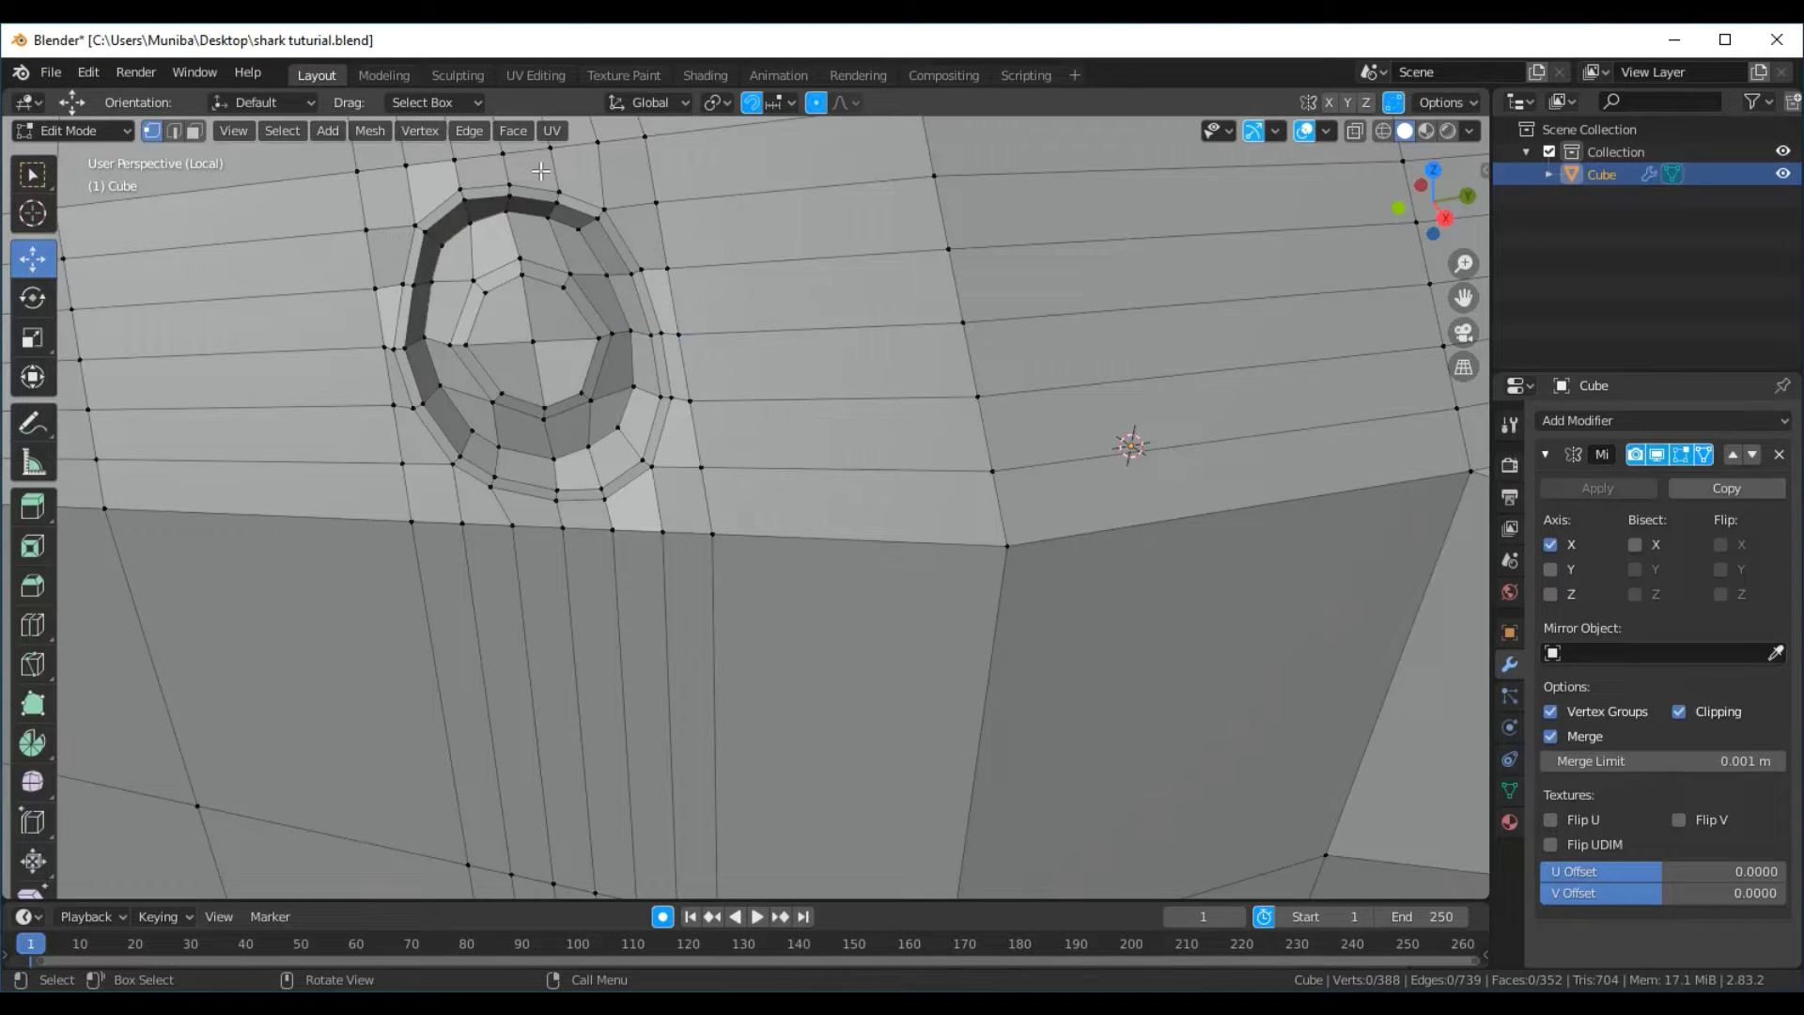
pyautogui.click(192, 133)
pyautogui.keyDown('alt'); pyautogui.click(439, 213); pyautogui.keyUp('alt')
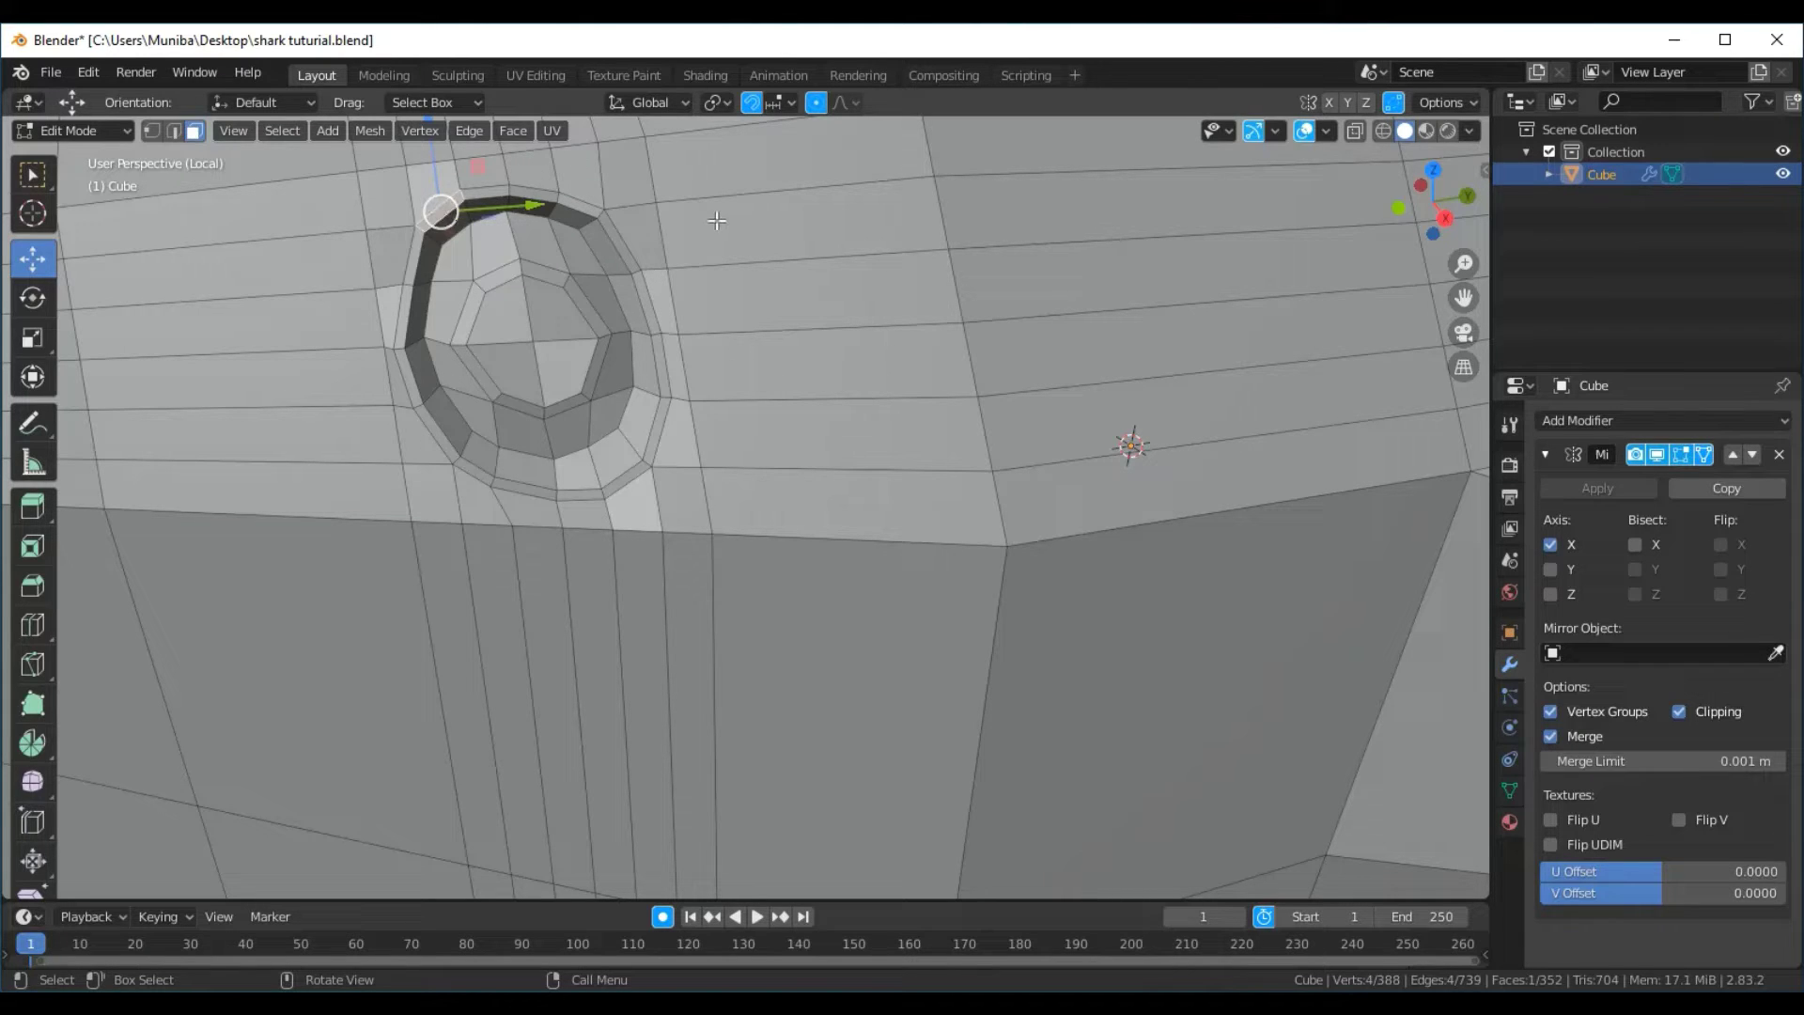
pyautogui.moveTo(813, 374); pyautogui.dragTo(939, 380, button='middle')
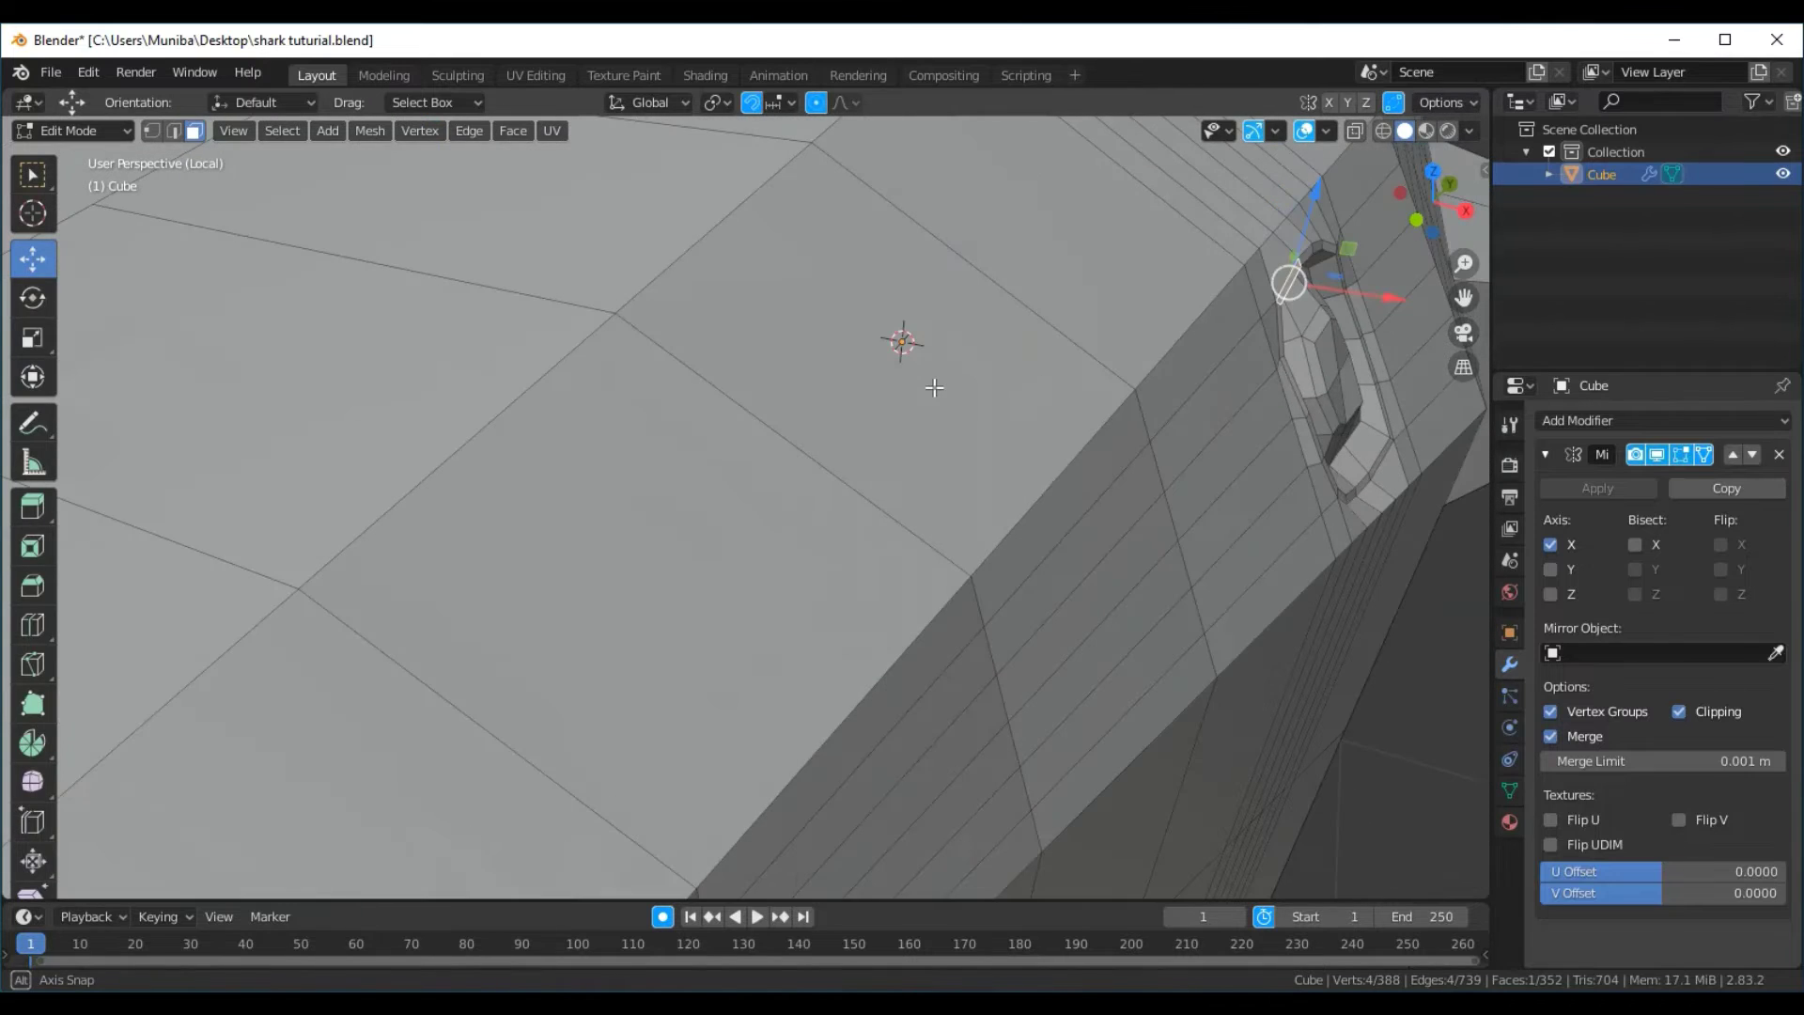
pyautogui.scroll(-3, 939, 379)
pyautogui.scroll(-3, 940, 379)
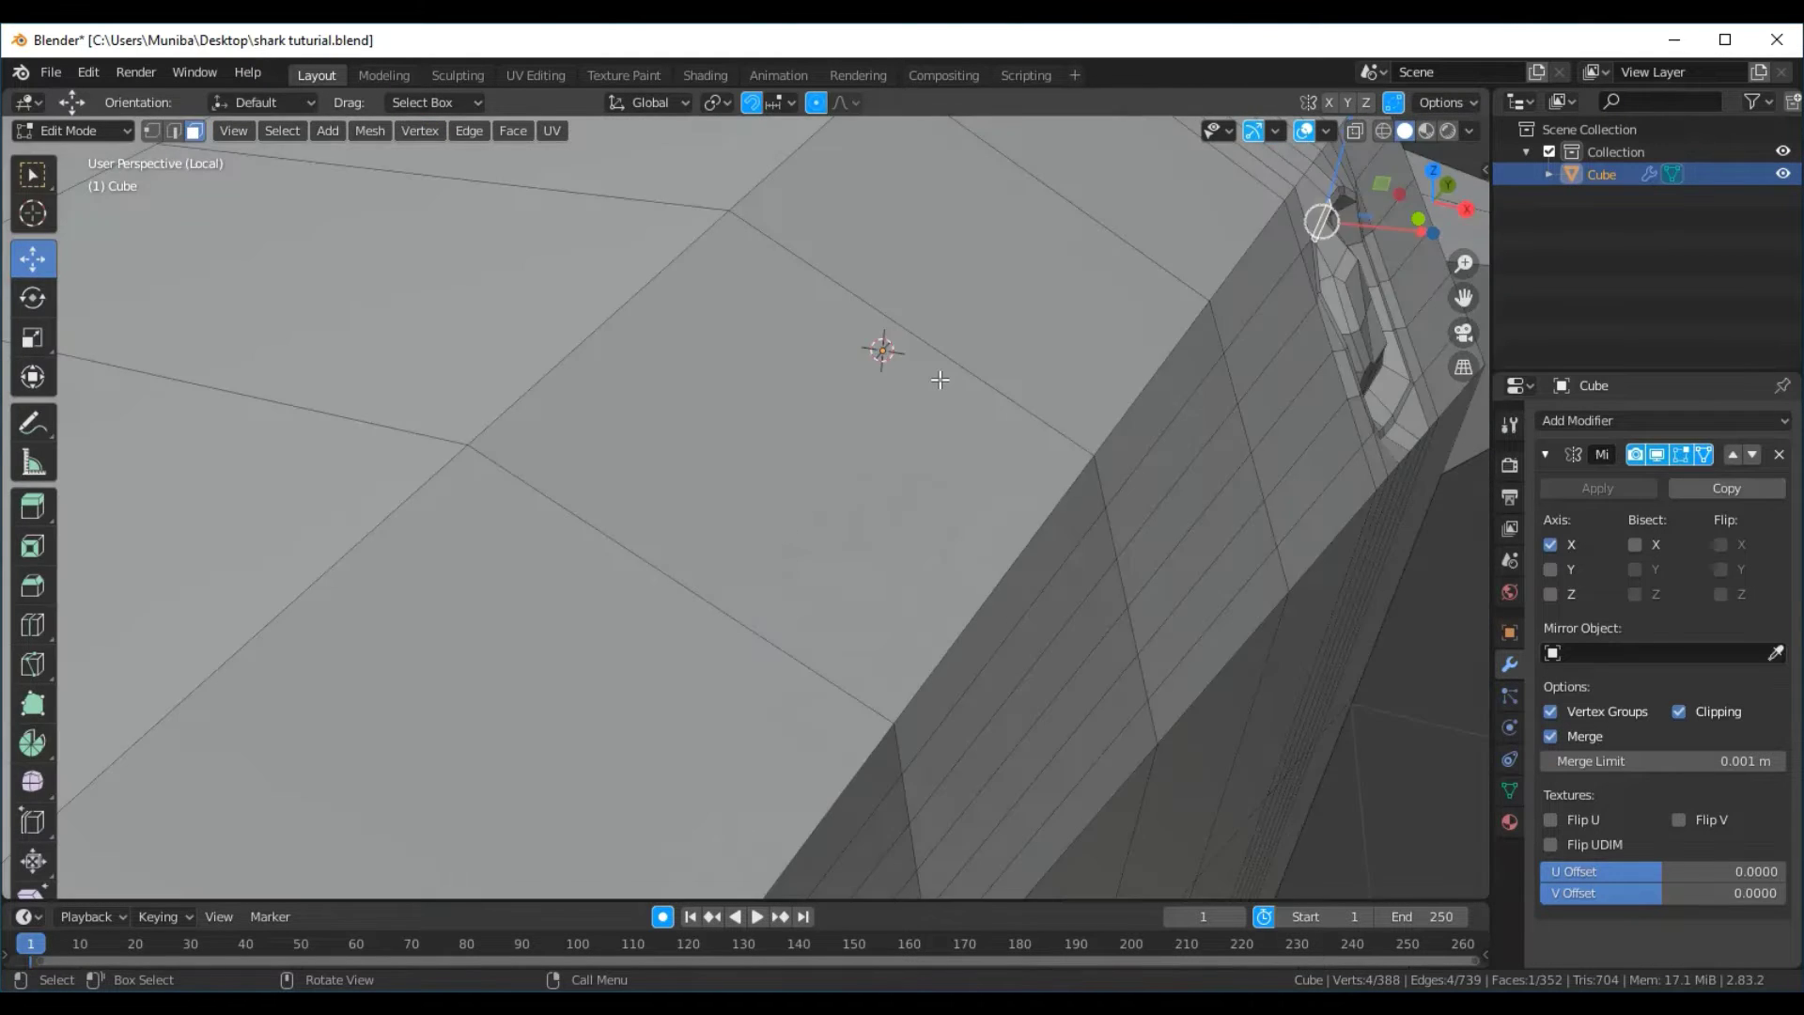
pyautogui.scroll(-3, 944, 390)
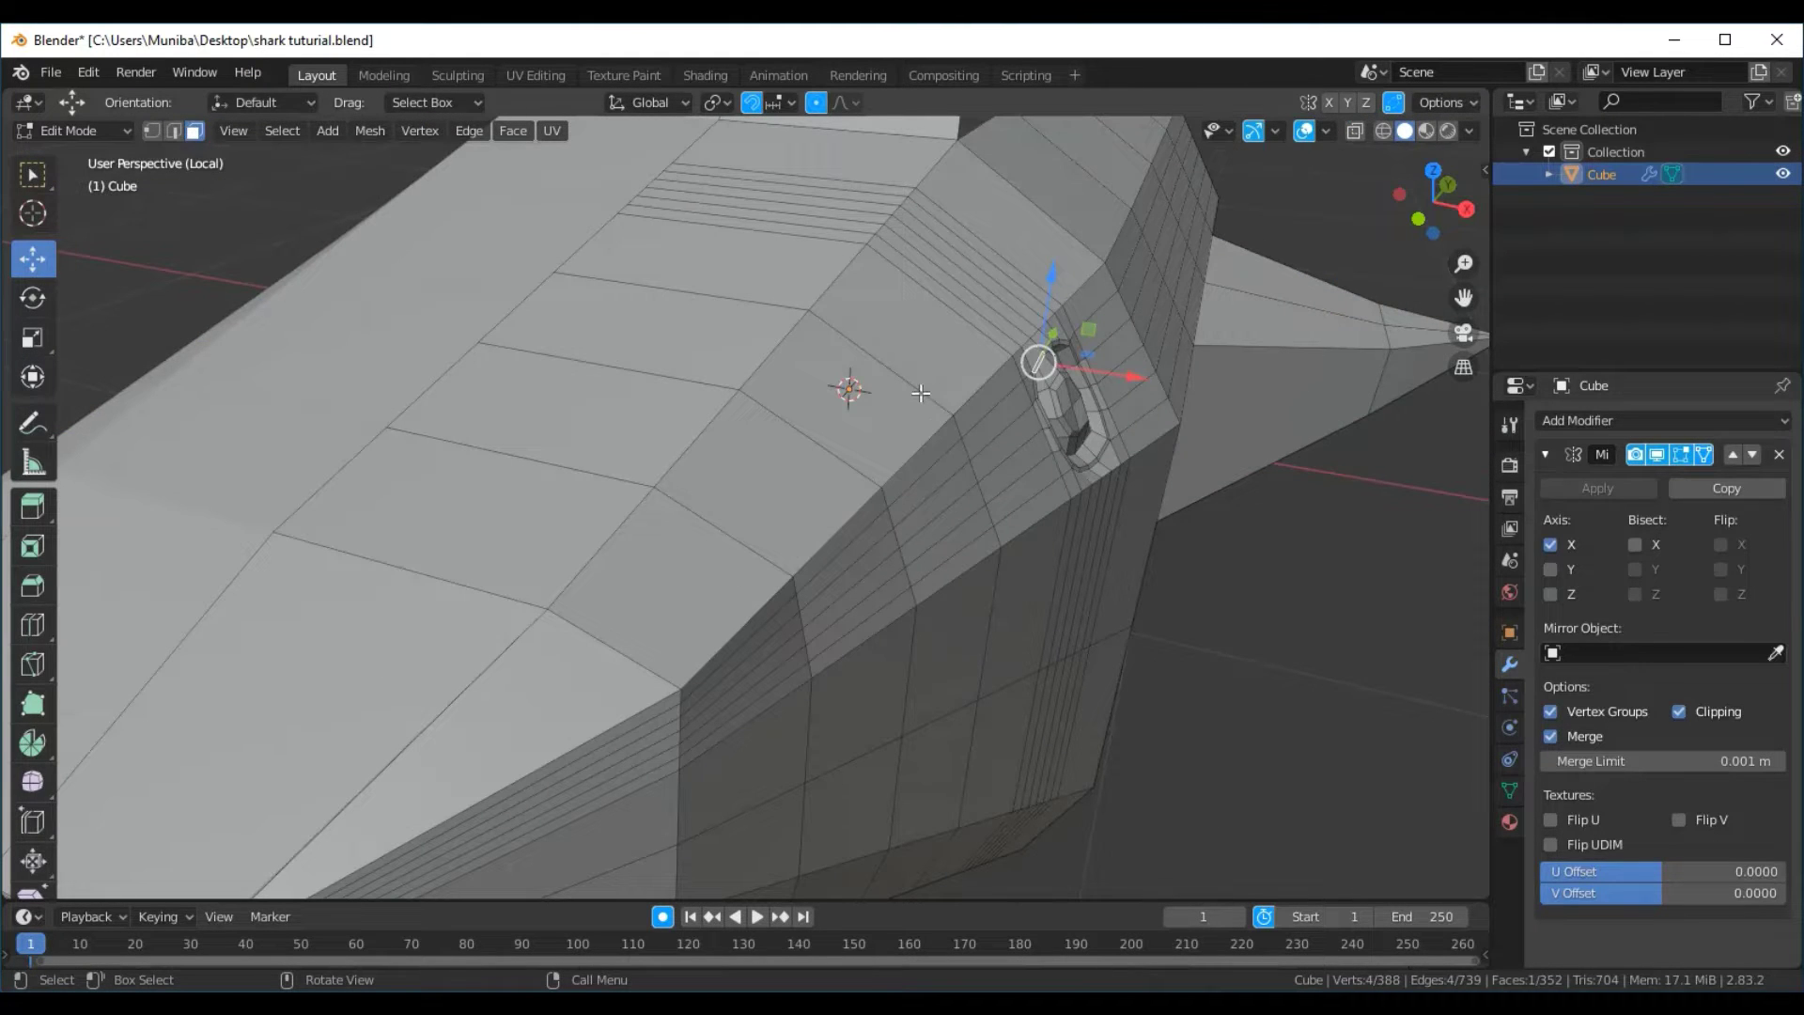
pyautogui.moveTo(926, 399); pyautogui.dragTo(968, 398, button='middle')
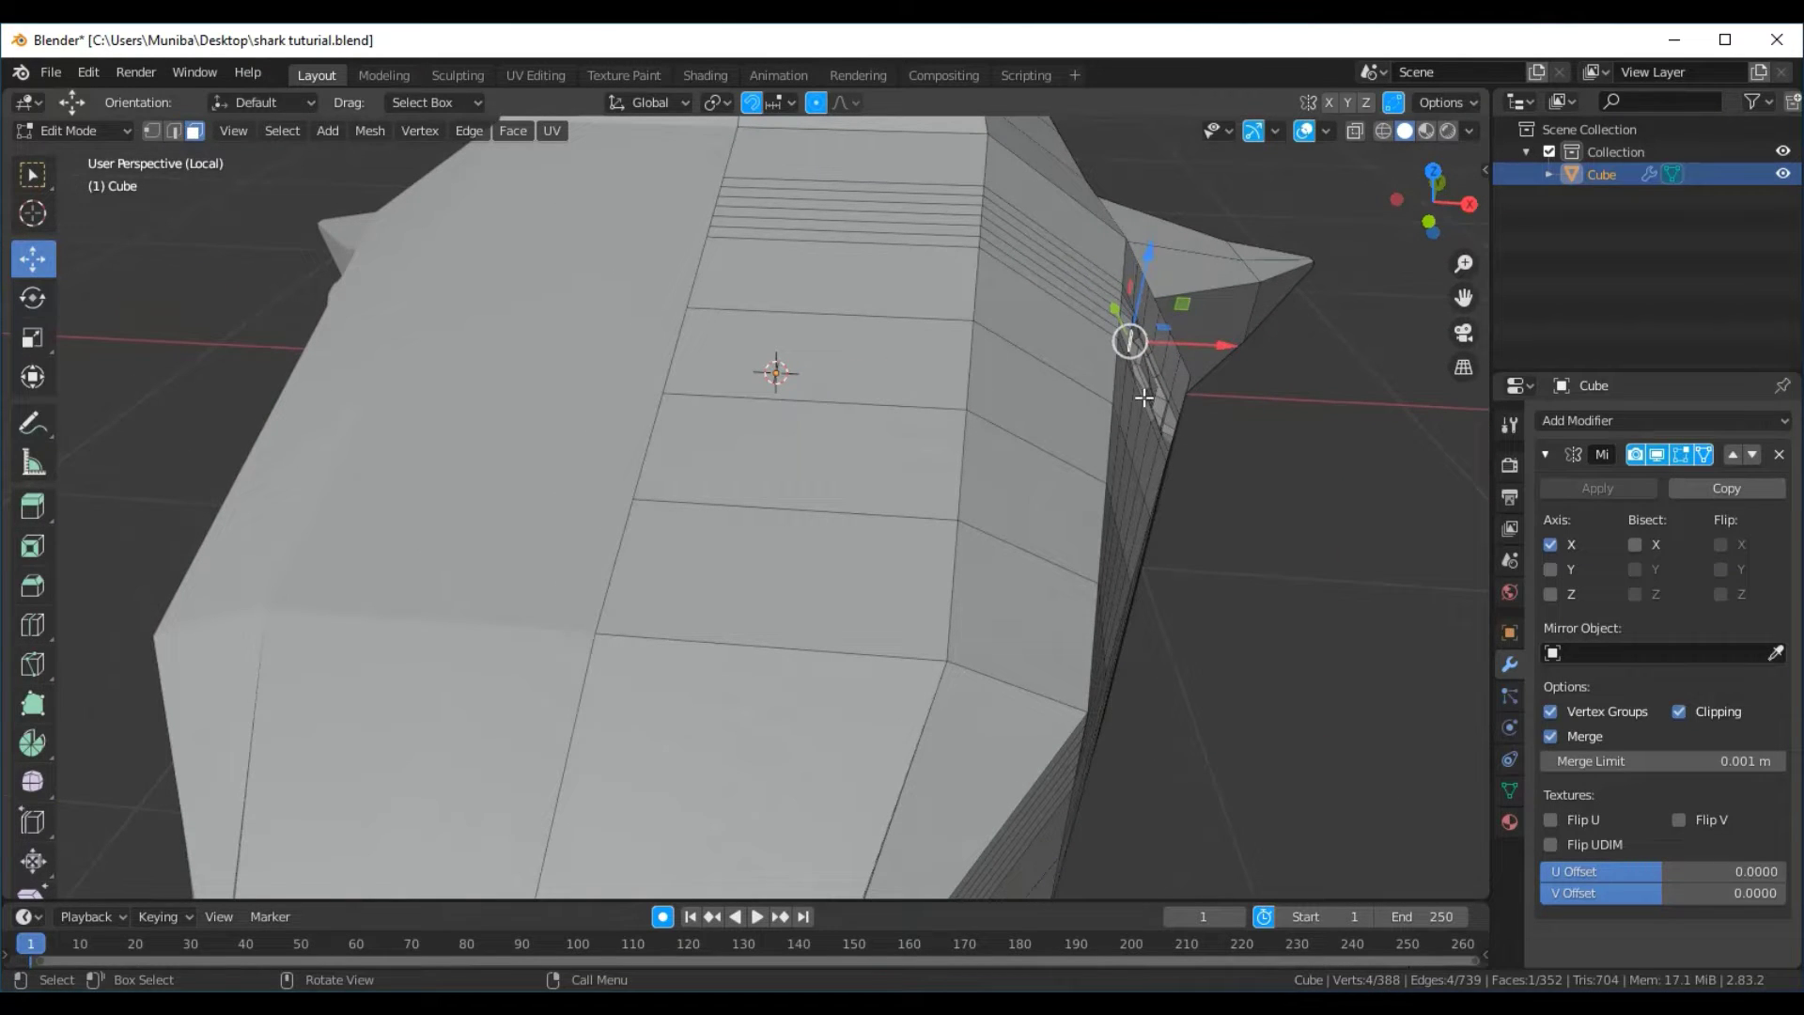
# Extrude the face above the eye, raise it, and scale it to 0.636
pyautogui.press('e')
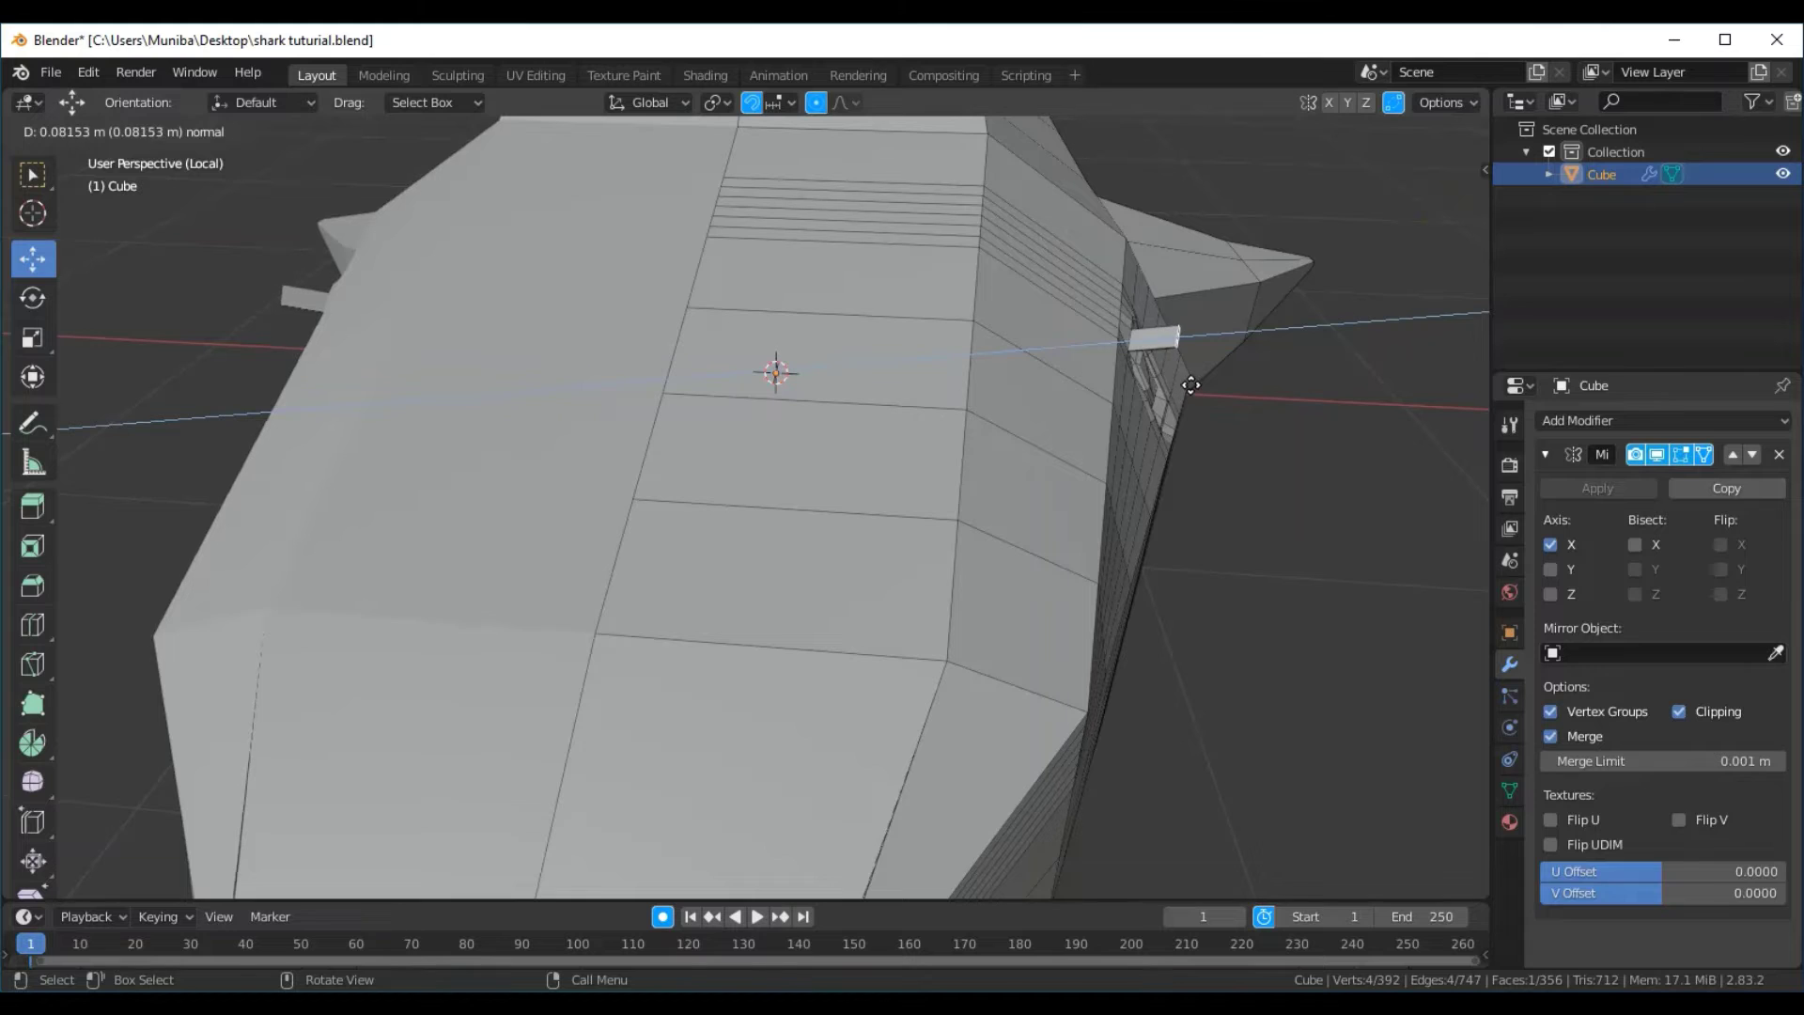
pyautogui.click(1180, 389)
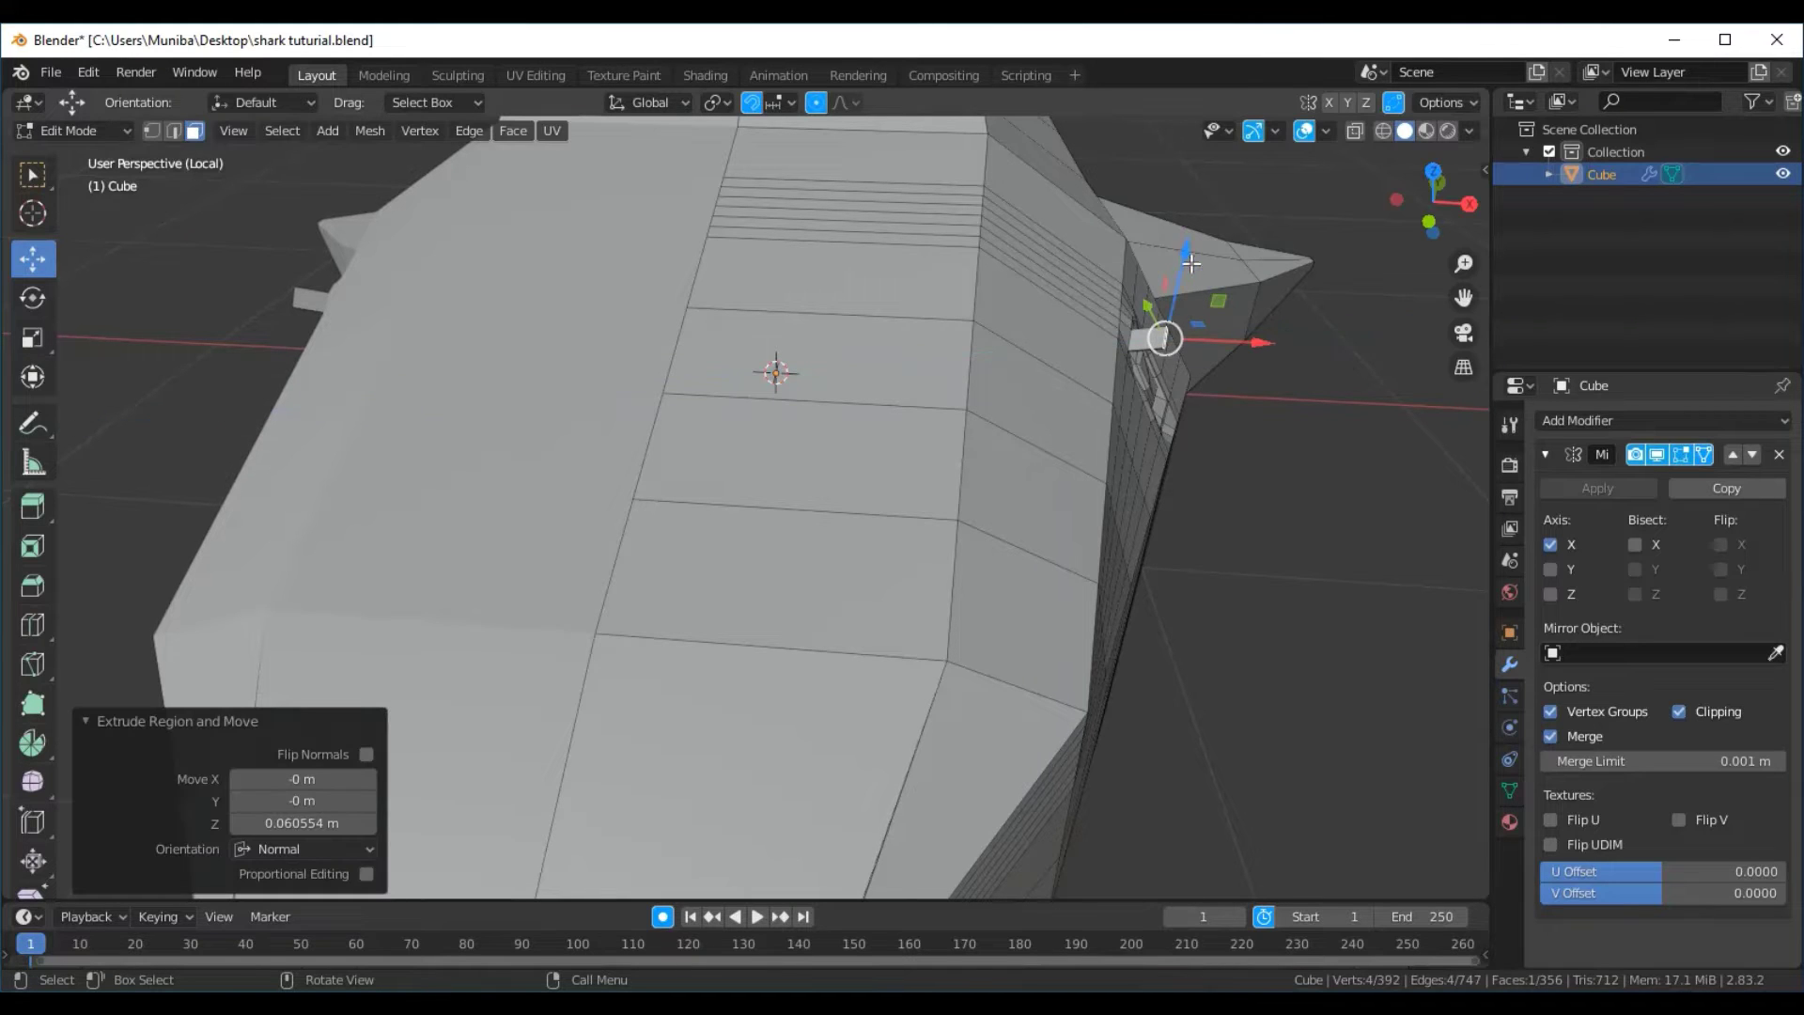
pyautogui.moveTo(1186, 255); pyautogui.dragTo(1182, 242)
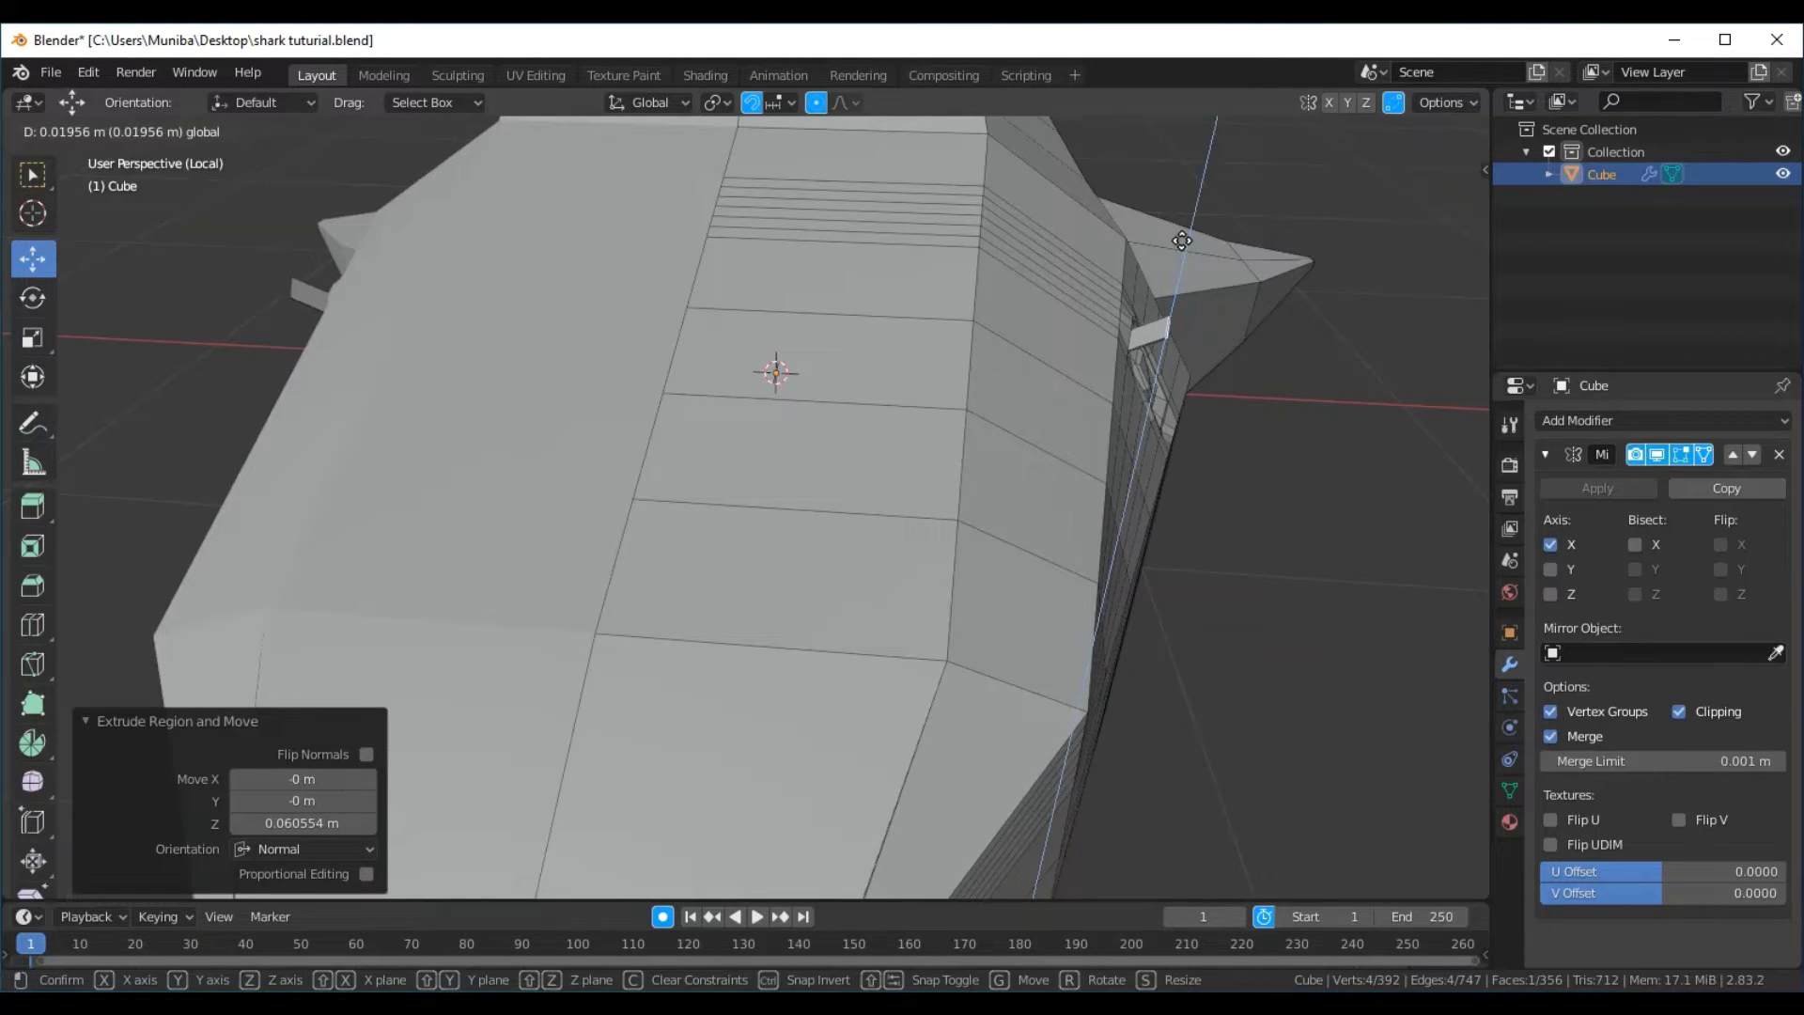
pyautogui.click(1181, 241)
pyautogui.press('s')
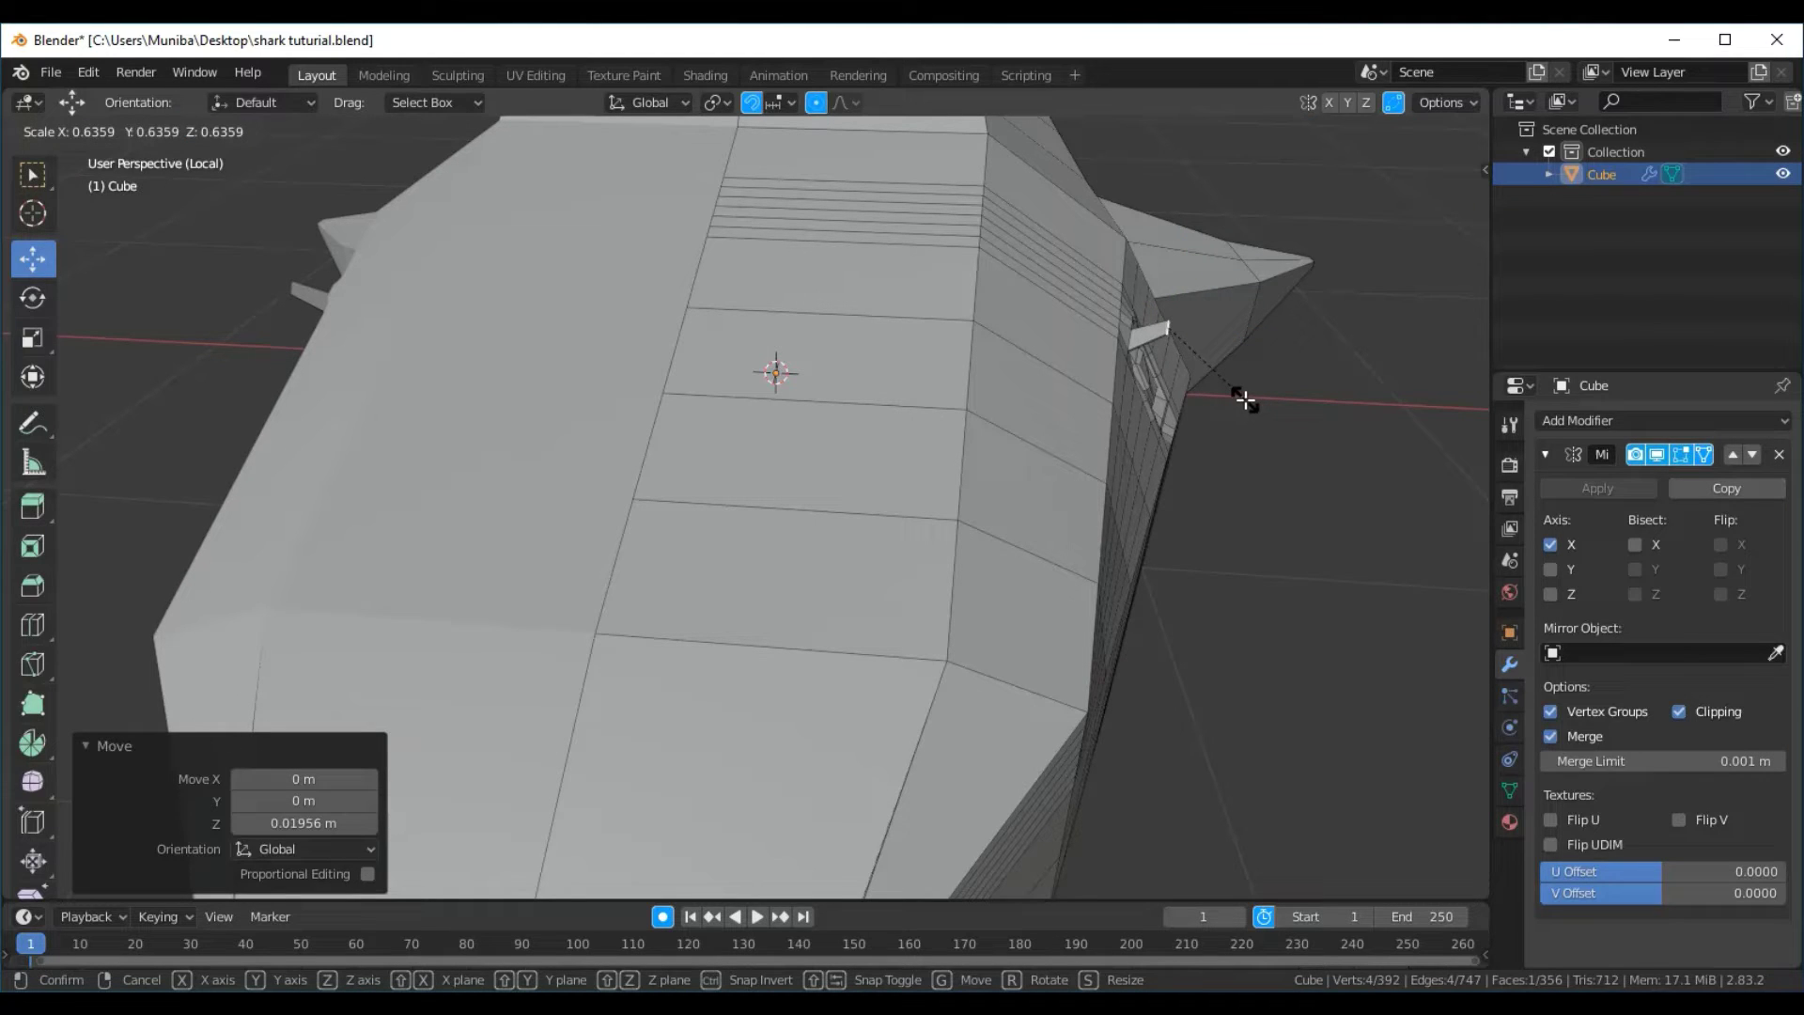
pyautogui.click(1244, 399)
# Inspect the tapered brow segment from the side, then extrude it again
pyautogui.scroll(2, 1245, 399)
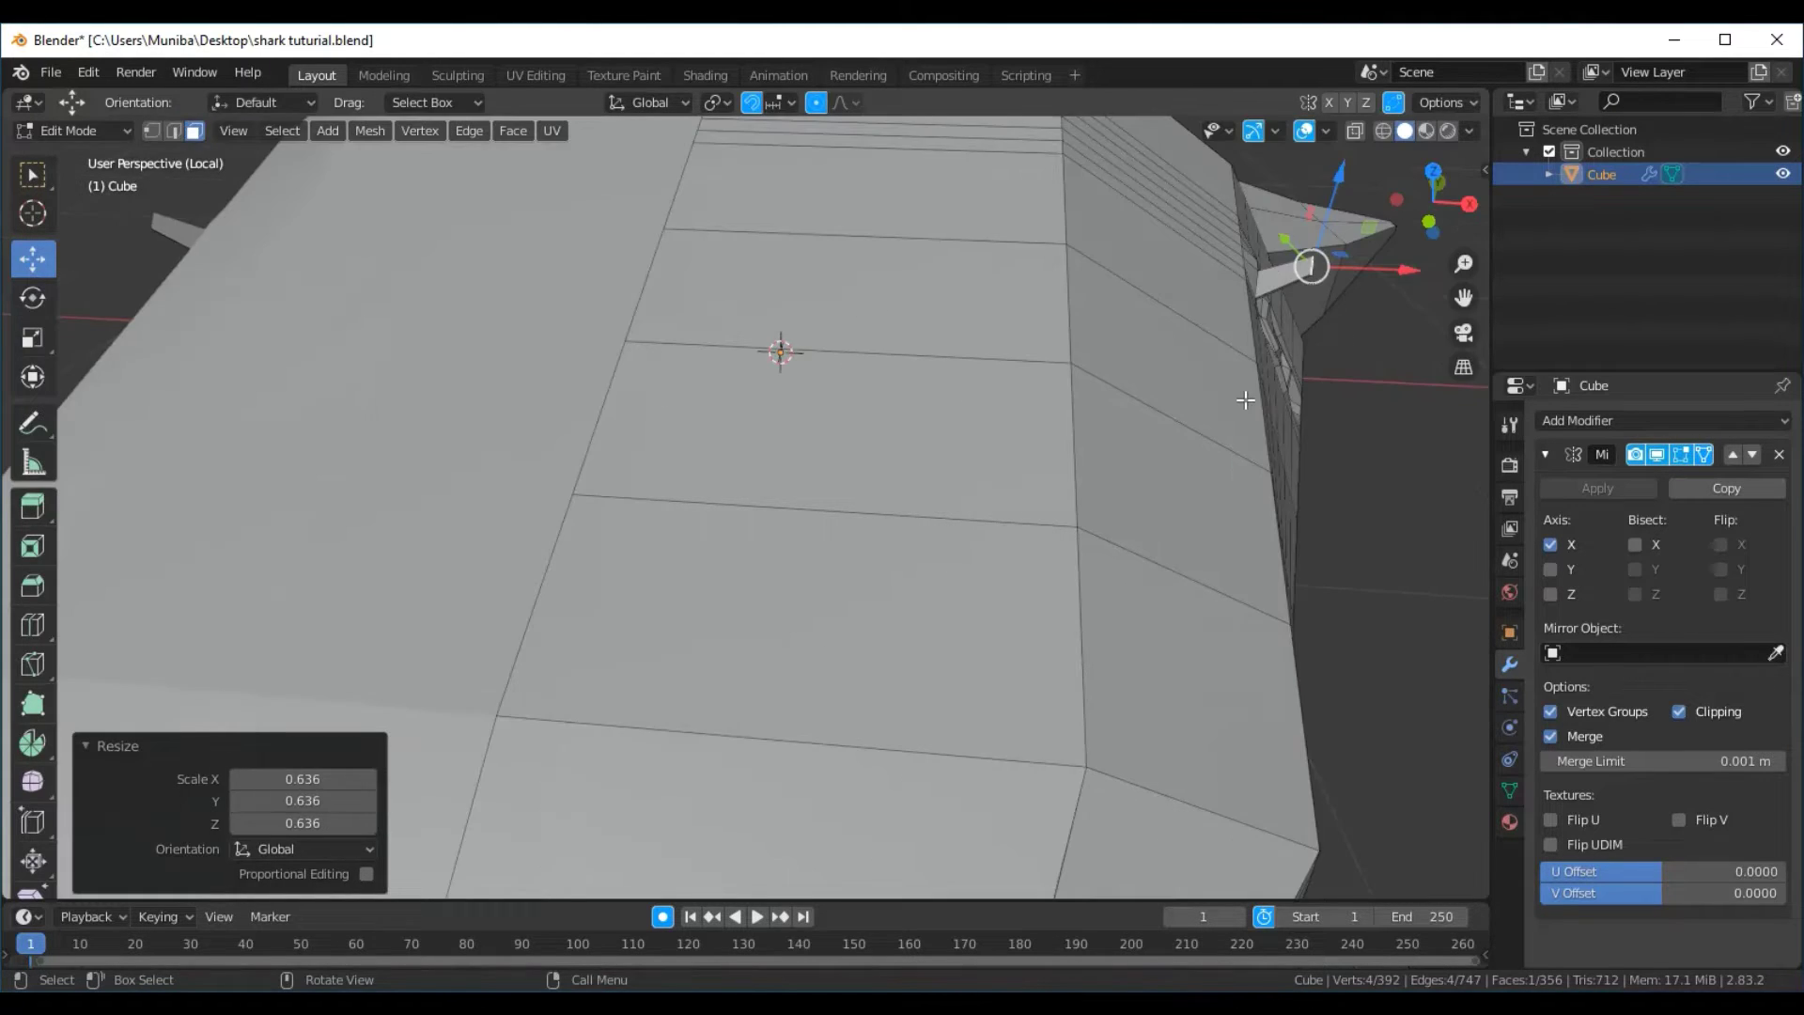
pyautogui.scroll(-3, 1245, 400)
pyautogui.moveTo(1247, 398); pyautogui.dragTo(1196, 424, button='middle')
pyautogui.scroll(3, 1195, 425)
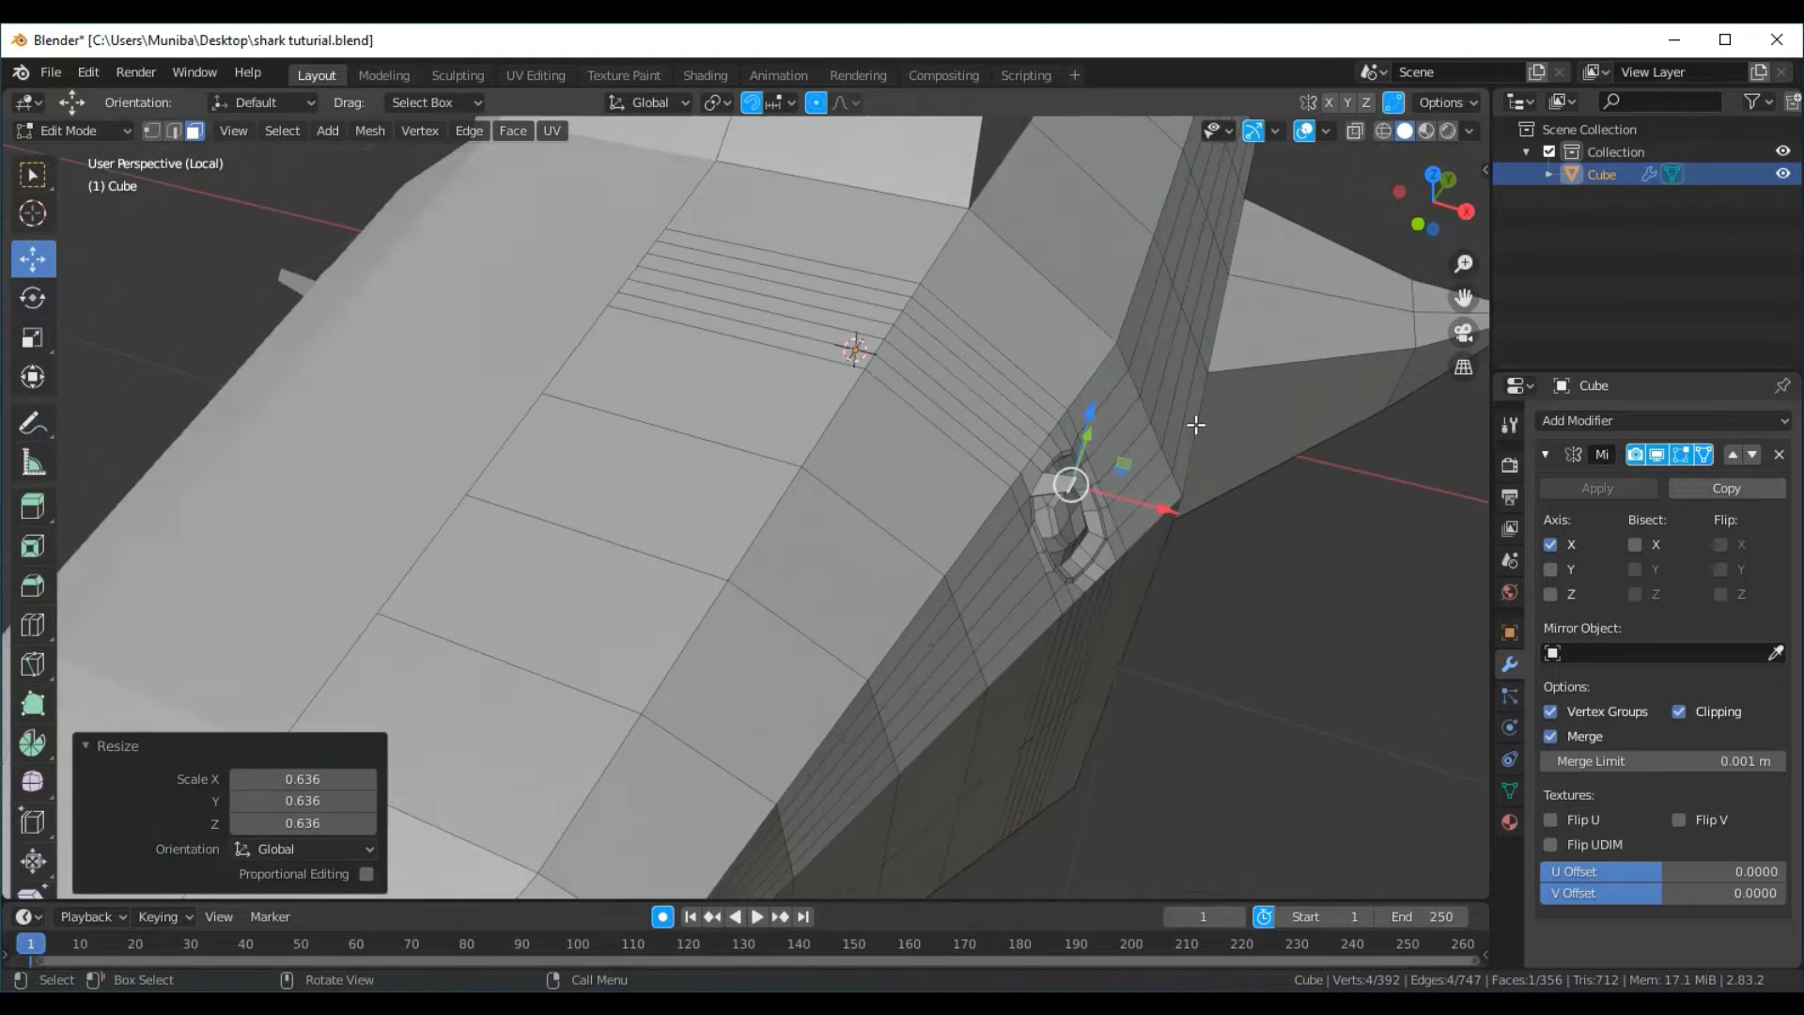
pyautogui.scroll(2, 1196, 425)
pyautogui.scroll(2, 1195, 425)
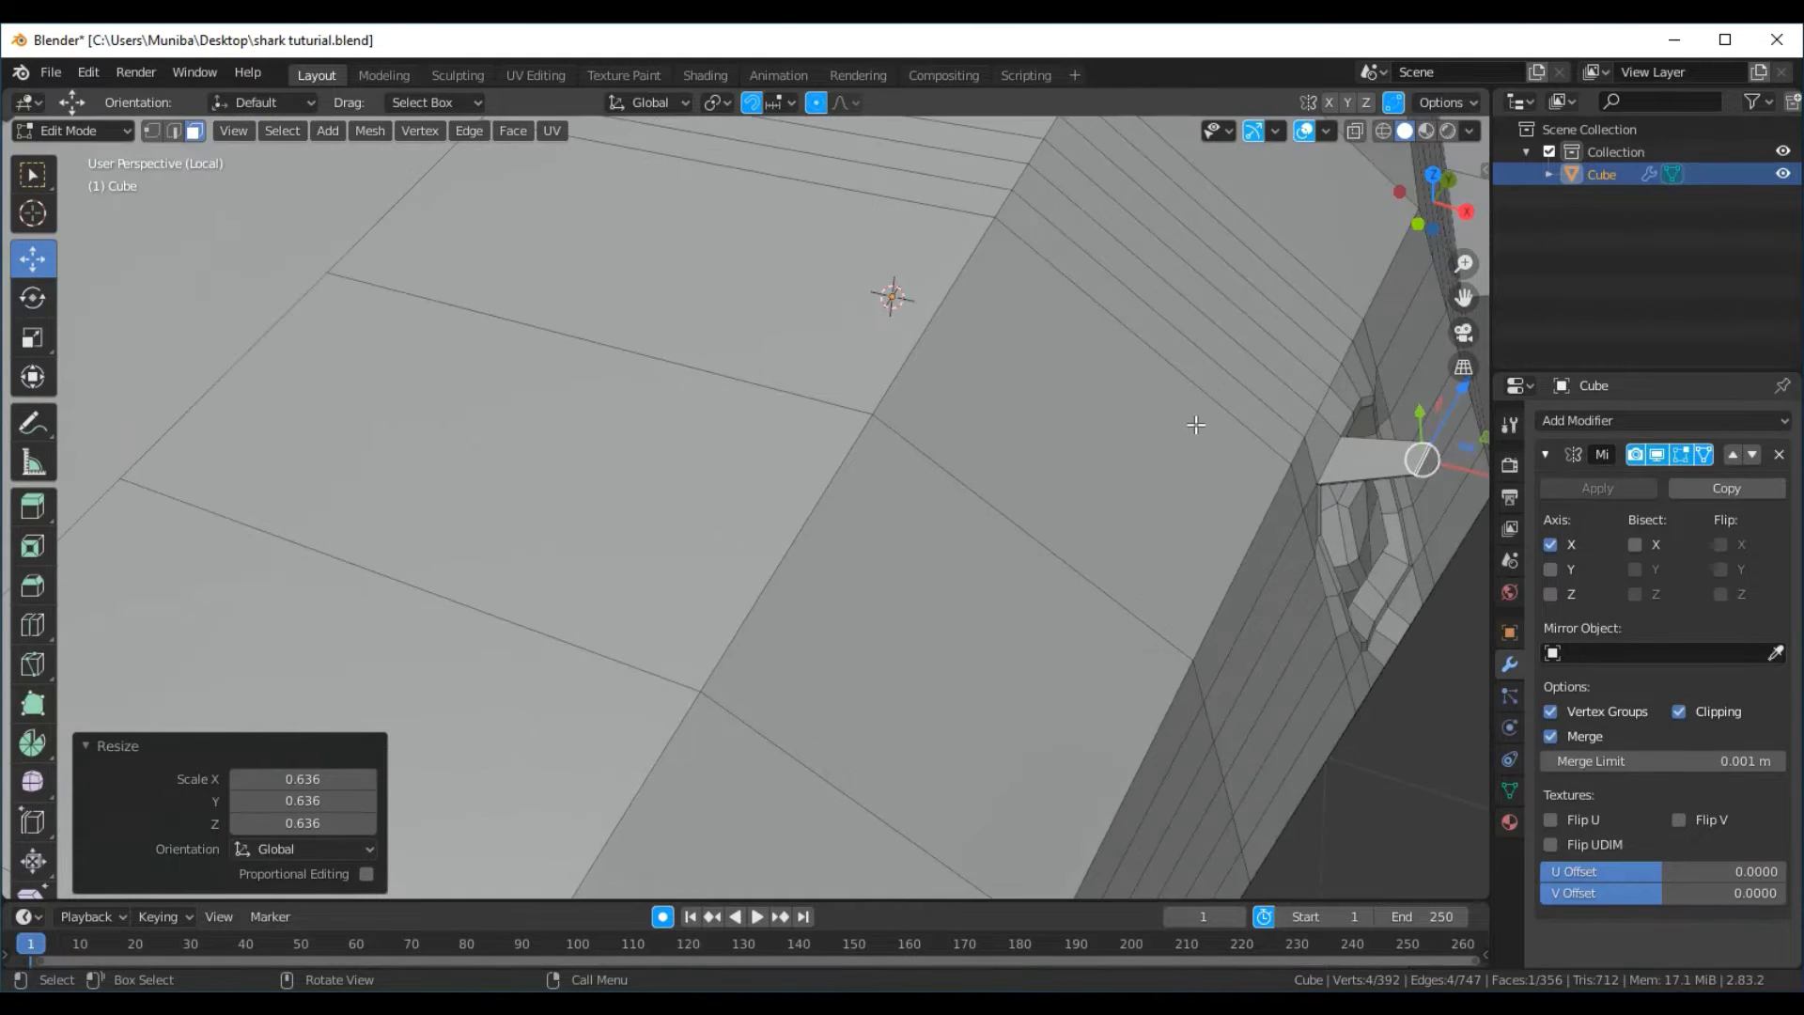
pyautogui.scroll(-2, 1196, 425)
pyautogui.scroll(-2, 1196, 424)
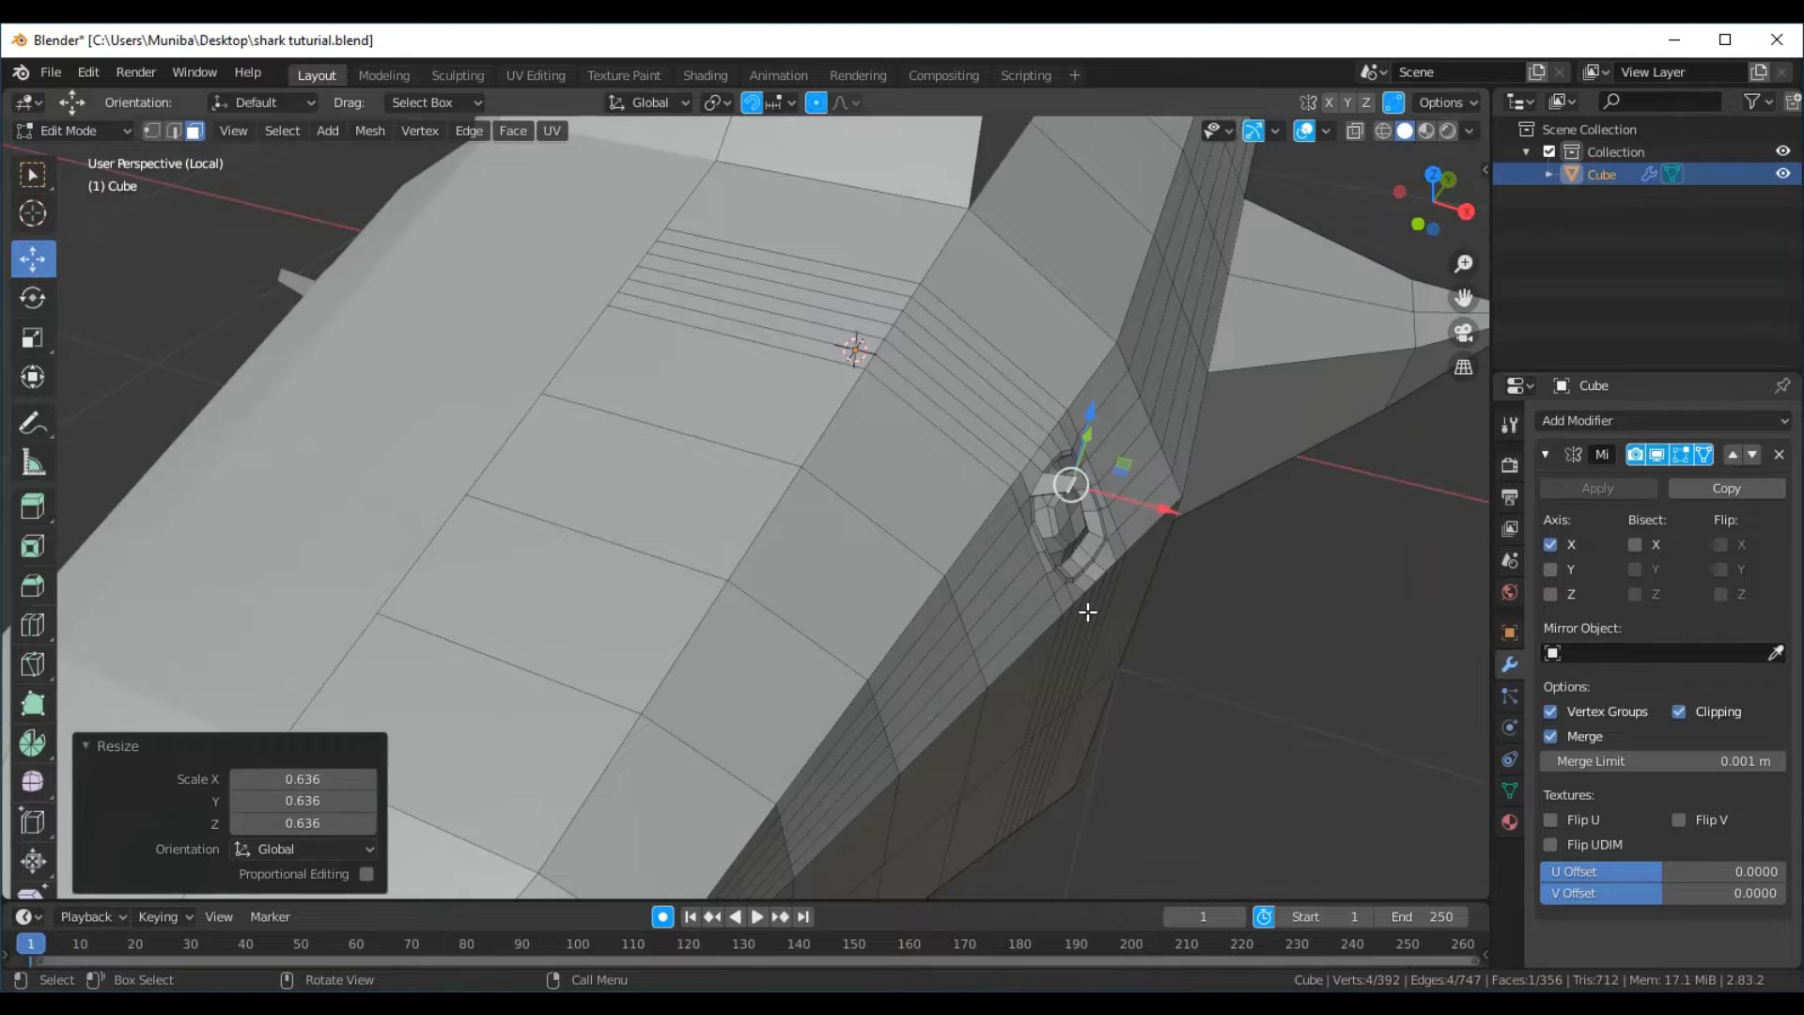
pyautogui.moveTo(1087, 611); pyautogui.dragTo(1095, 583, button='middle')
pyautogui.scroll(2, 1111, 564)
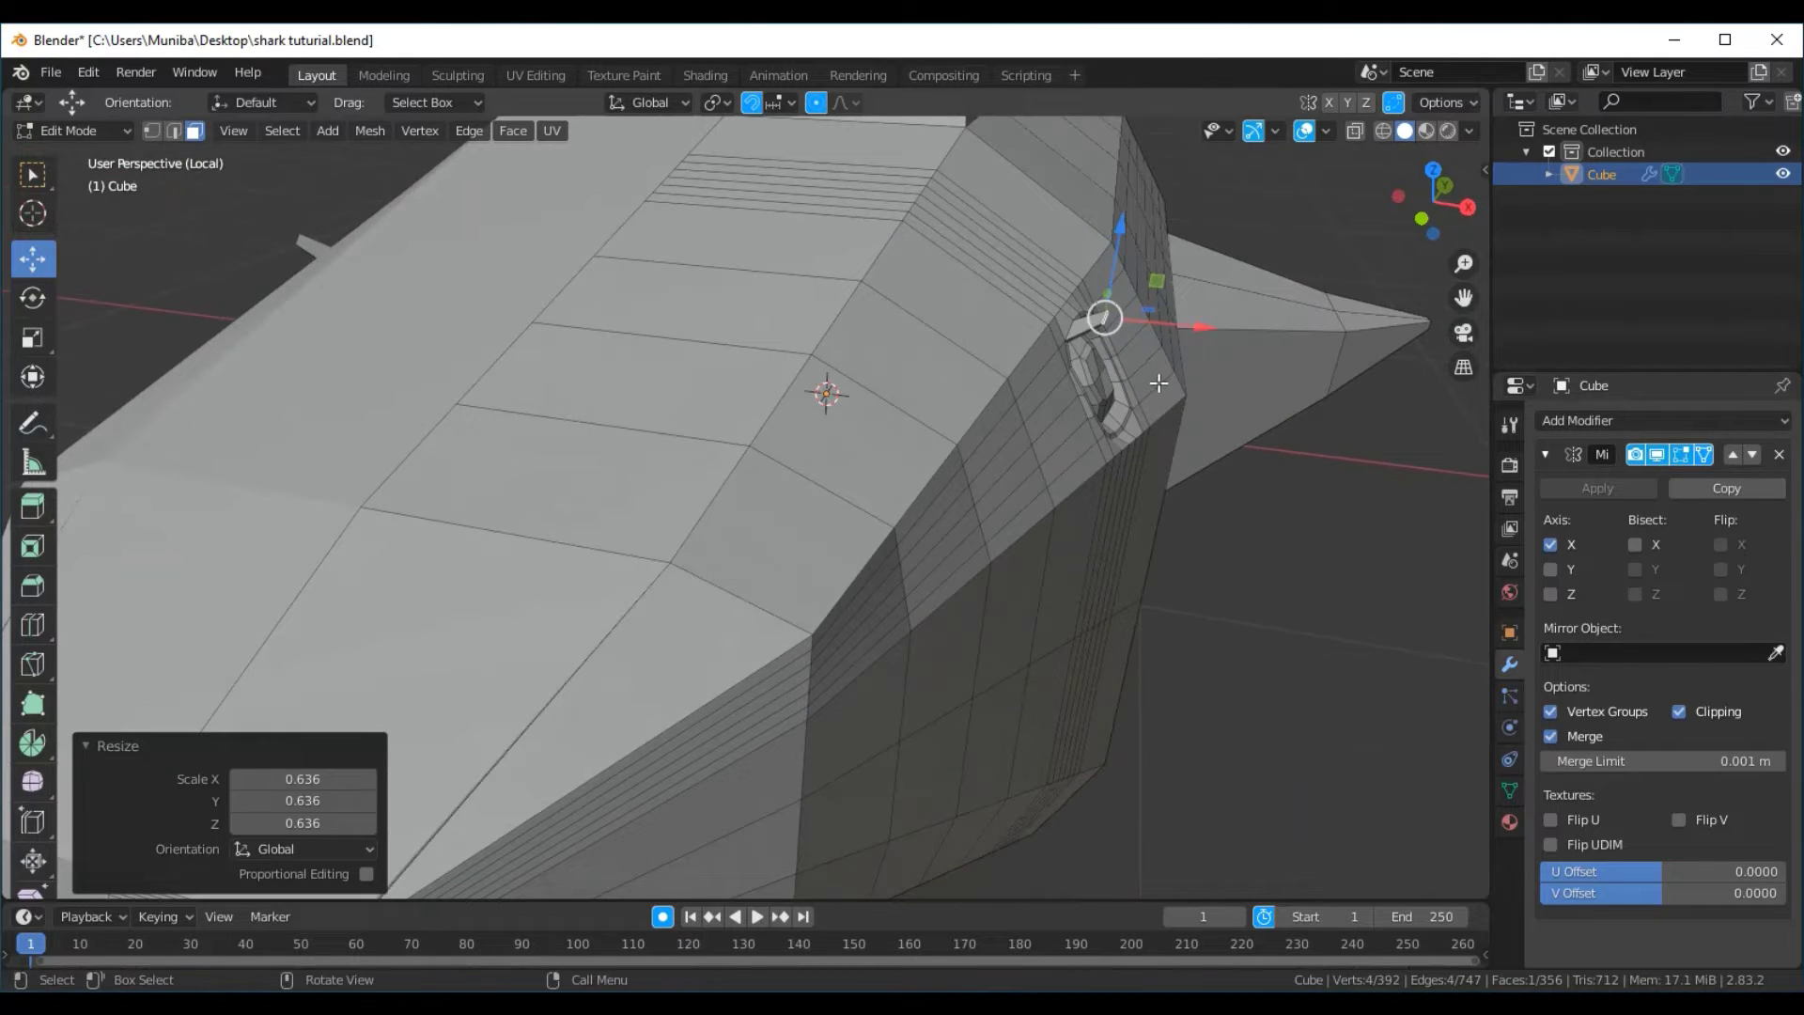
pyautogui.press('e')
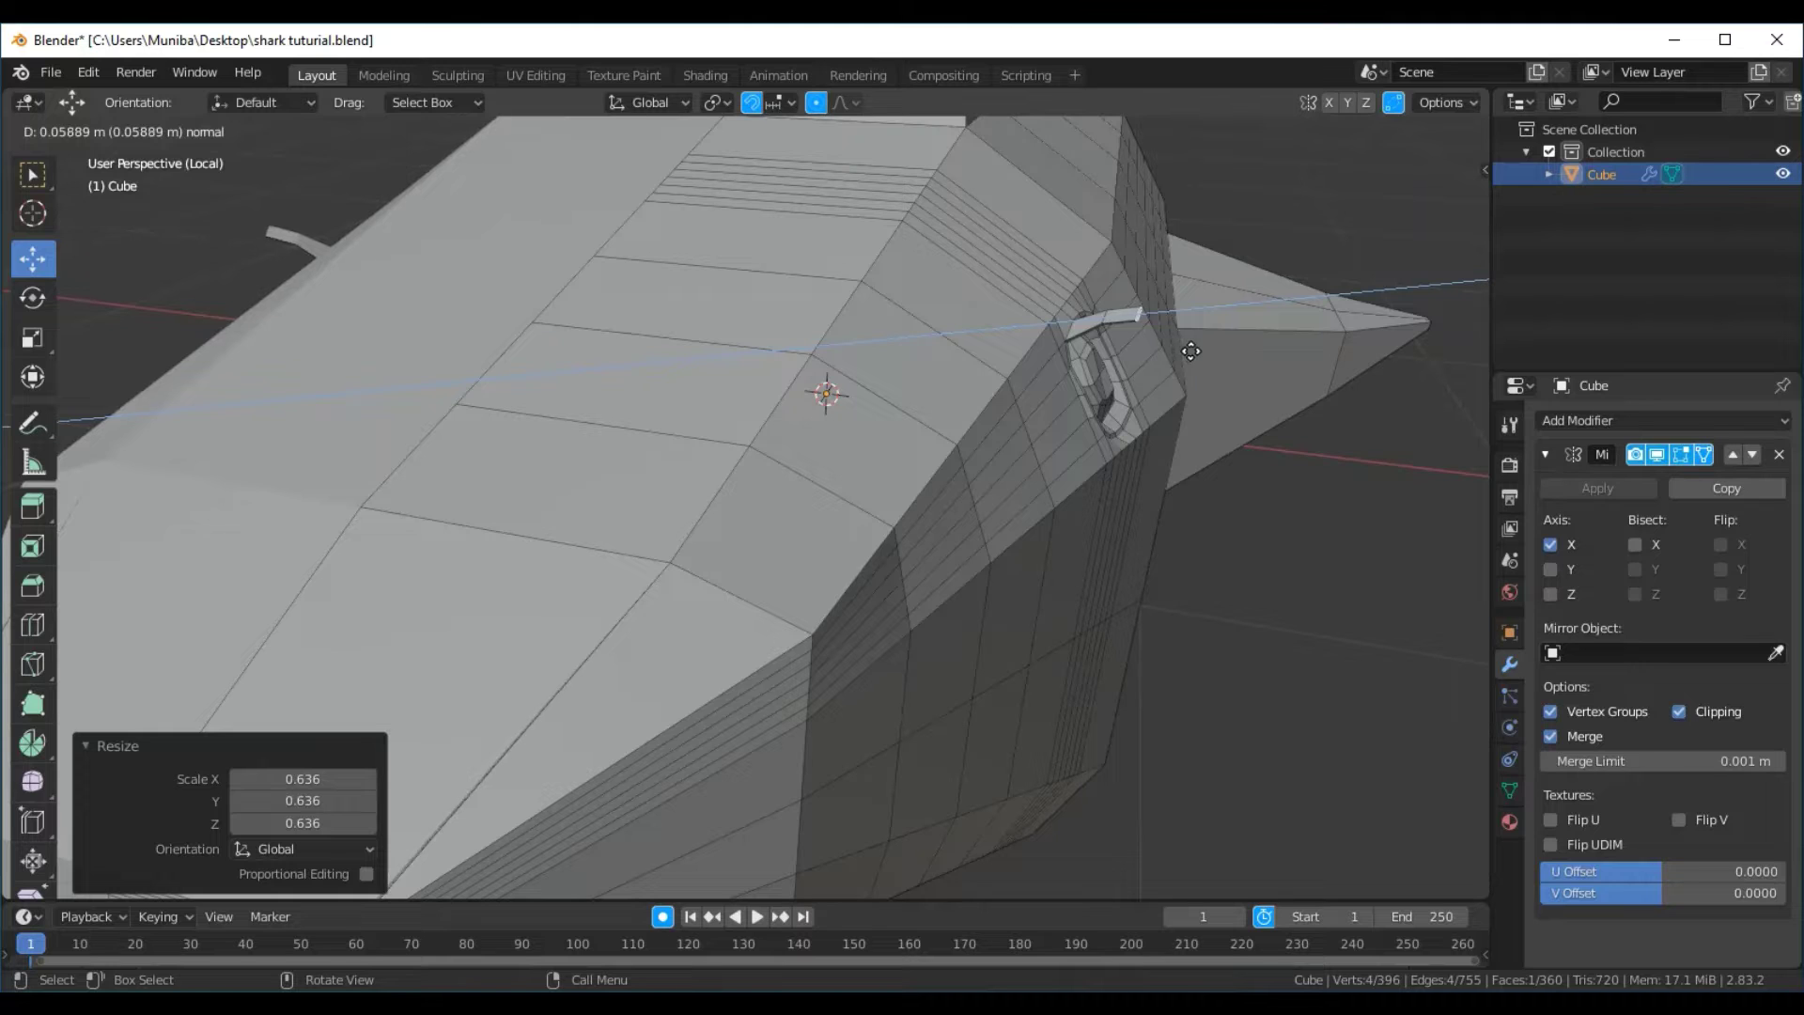
# Scale the new spike tip to 0.377 and raise it along Z
pyautogui.click(1191, 352)
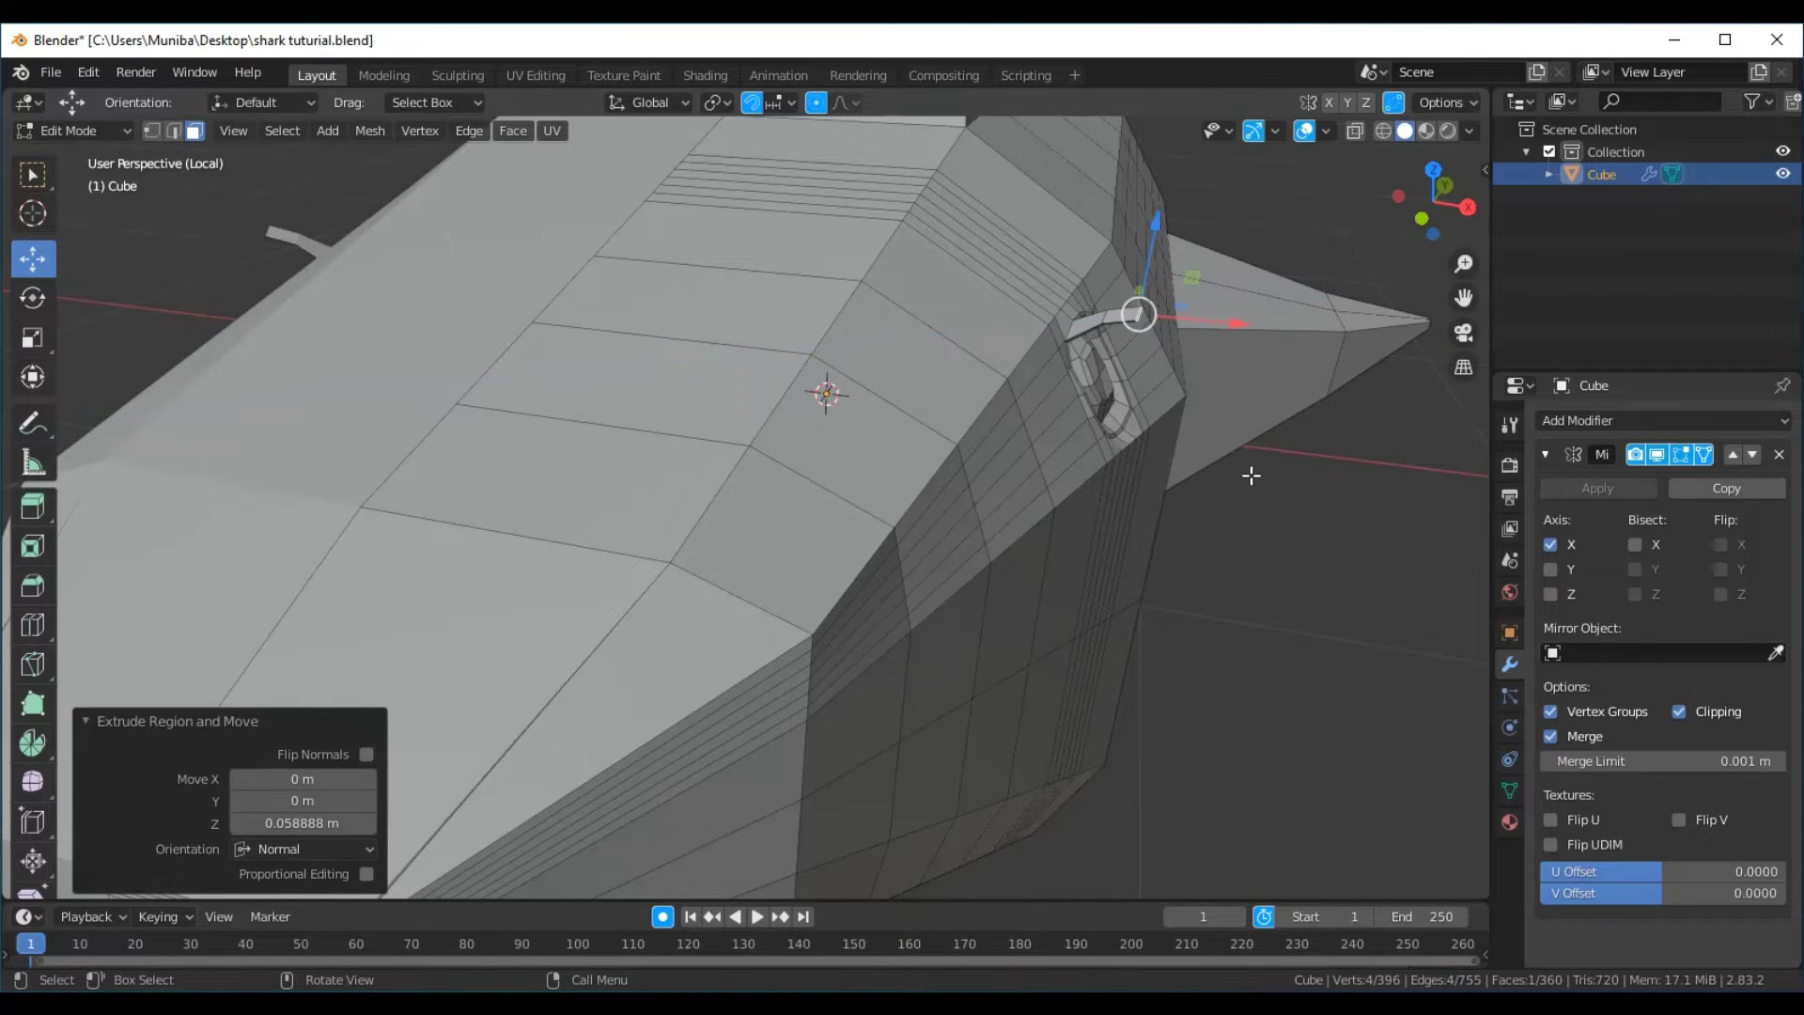
pyautogui.press('s')
pyautogui.click(1175, 373)
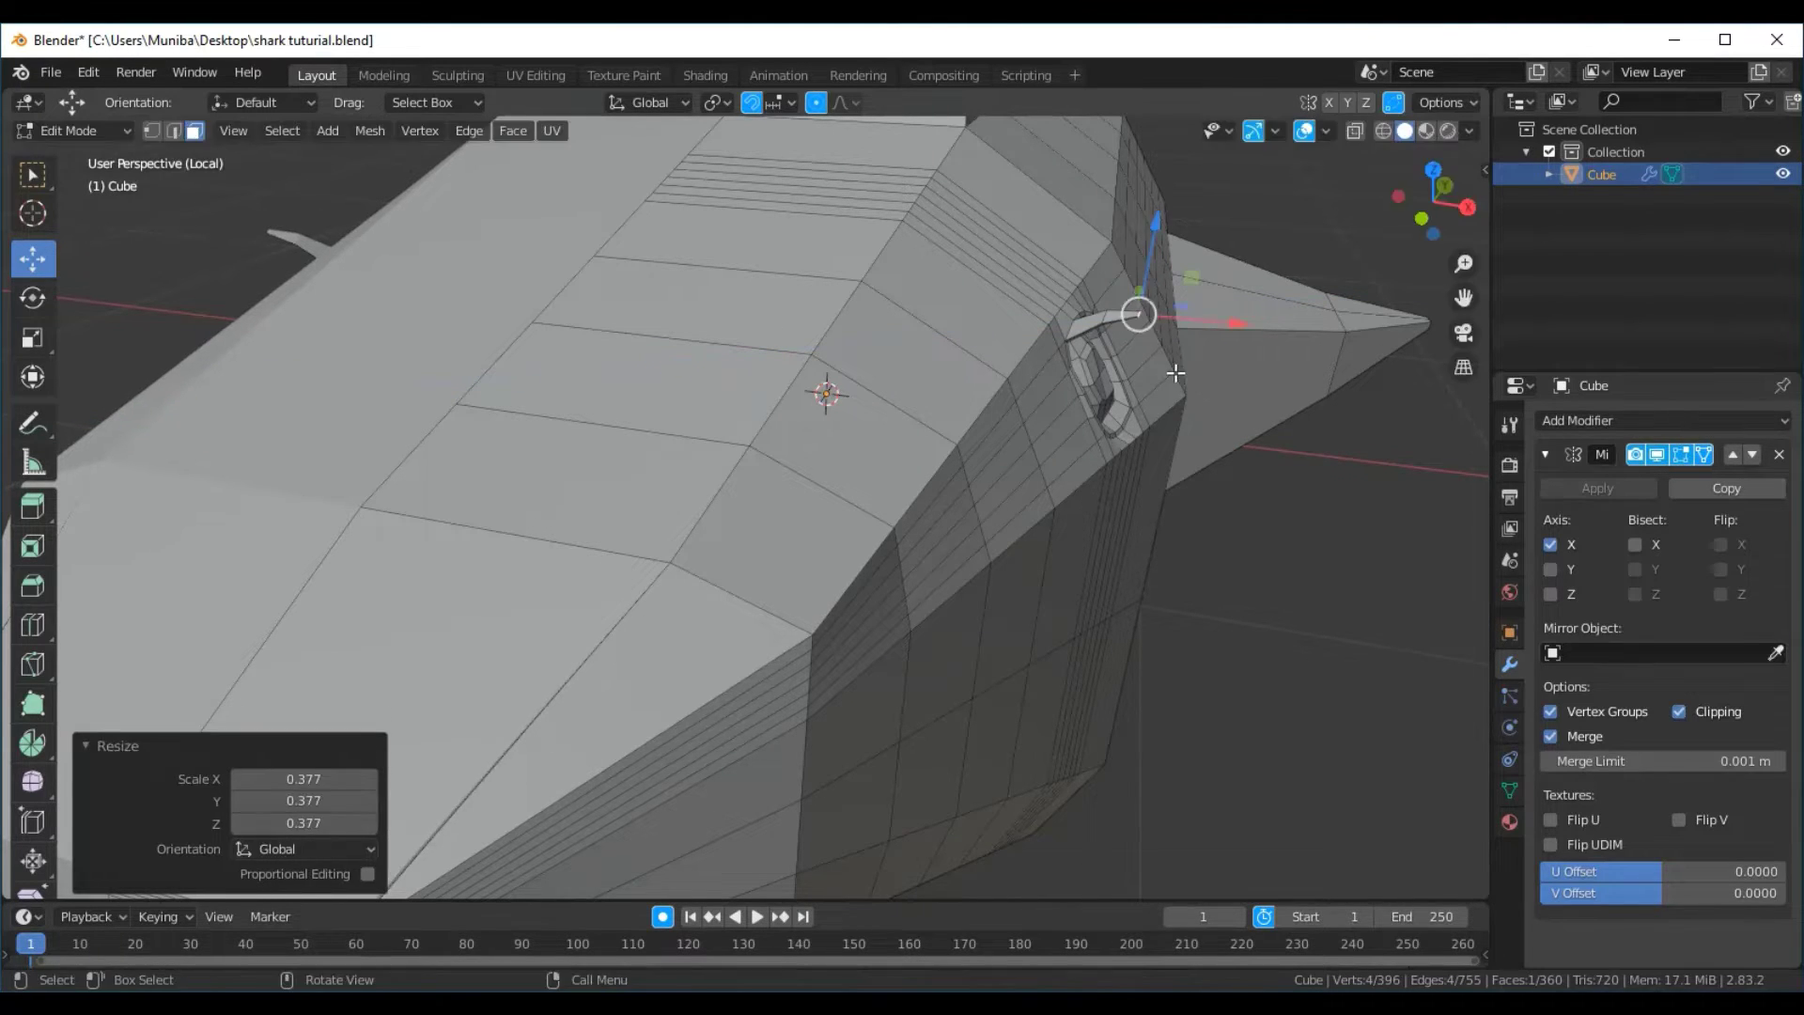
pyautogui.press('g')
pyautogui.press('z')
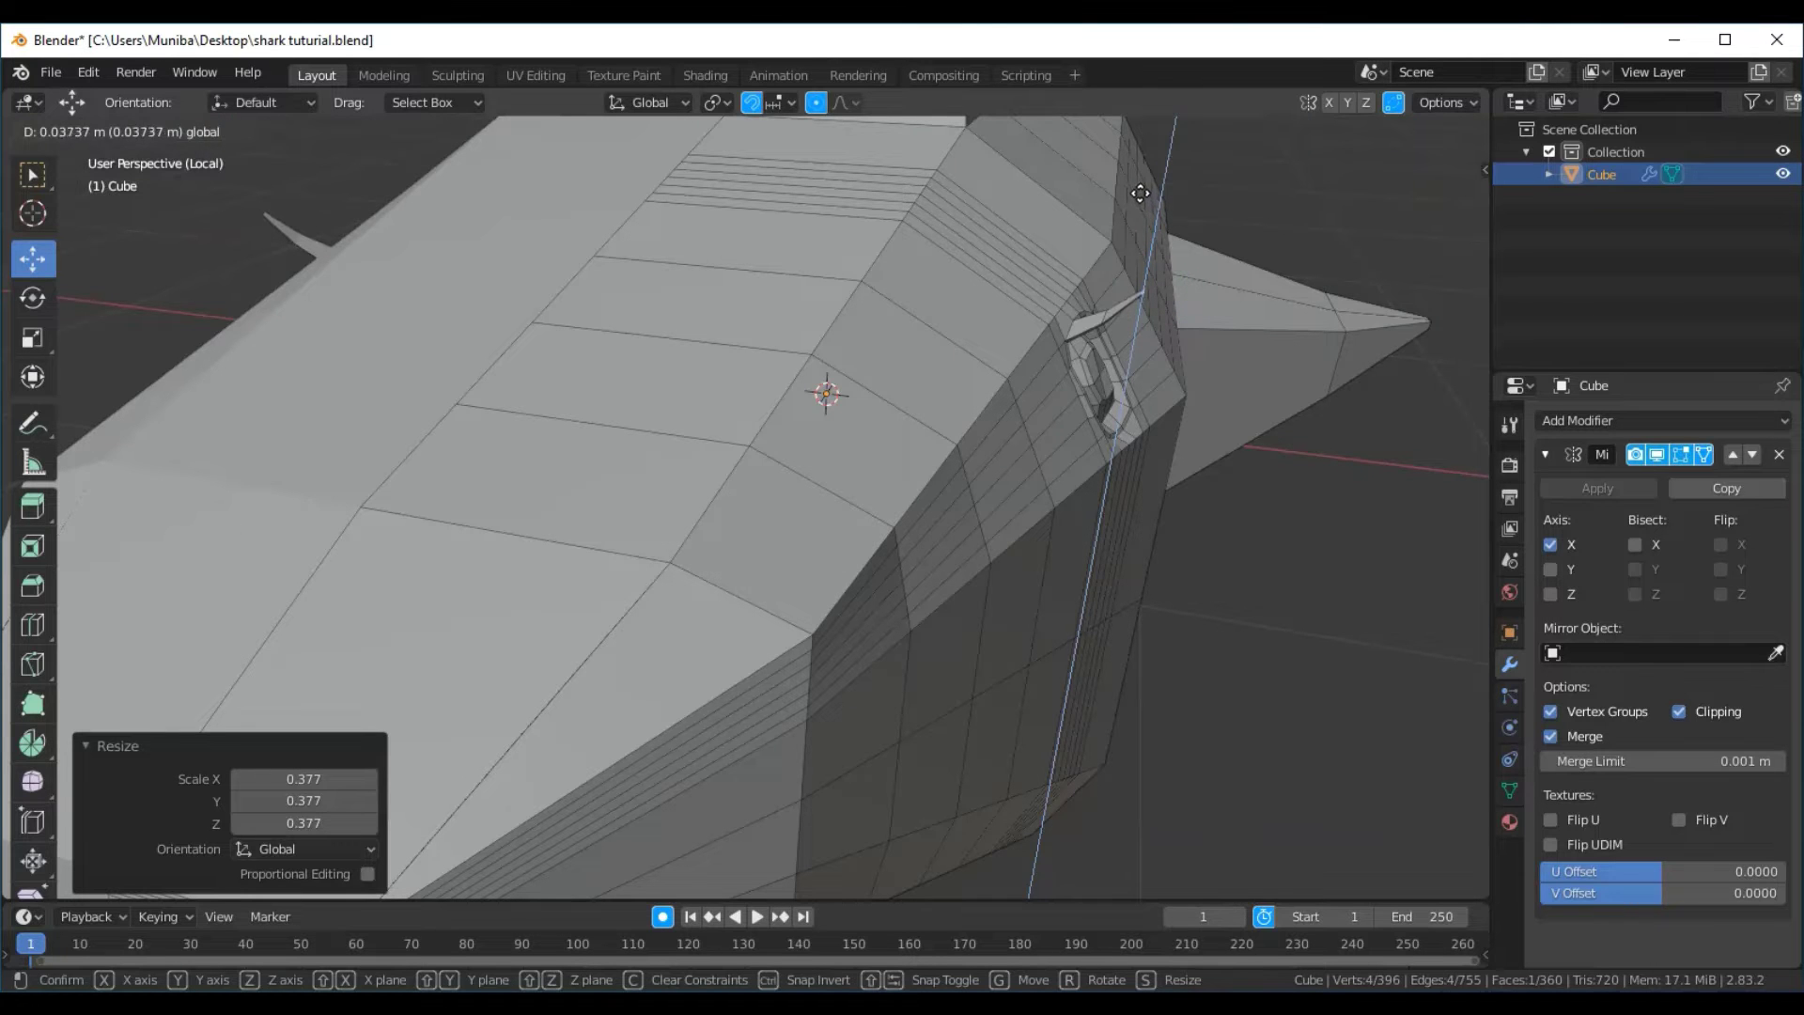
pyautogui.click(1135, 187)
# Shift the spike tip -0.02706 m along Y and select another spike vertex
pyautogui.moveTo(1283, 325)
pyautogui.mouseDown(button='middle')
pyautogui.moveTo(1243, 348)
pyautogui.moveTo(1148, 302)
pyautogui.mouseUp(button='middle')
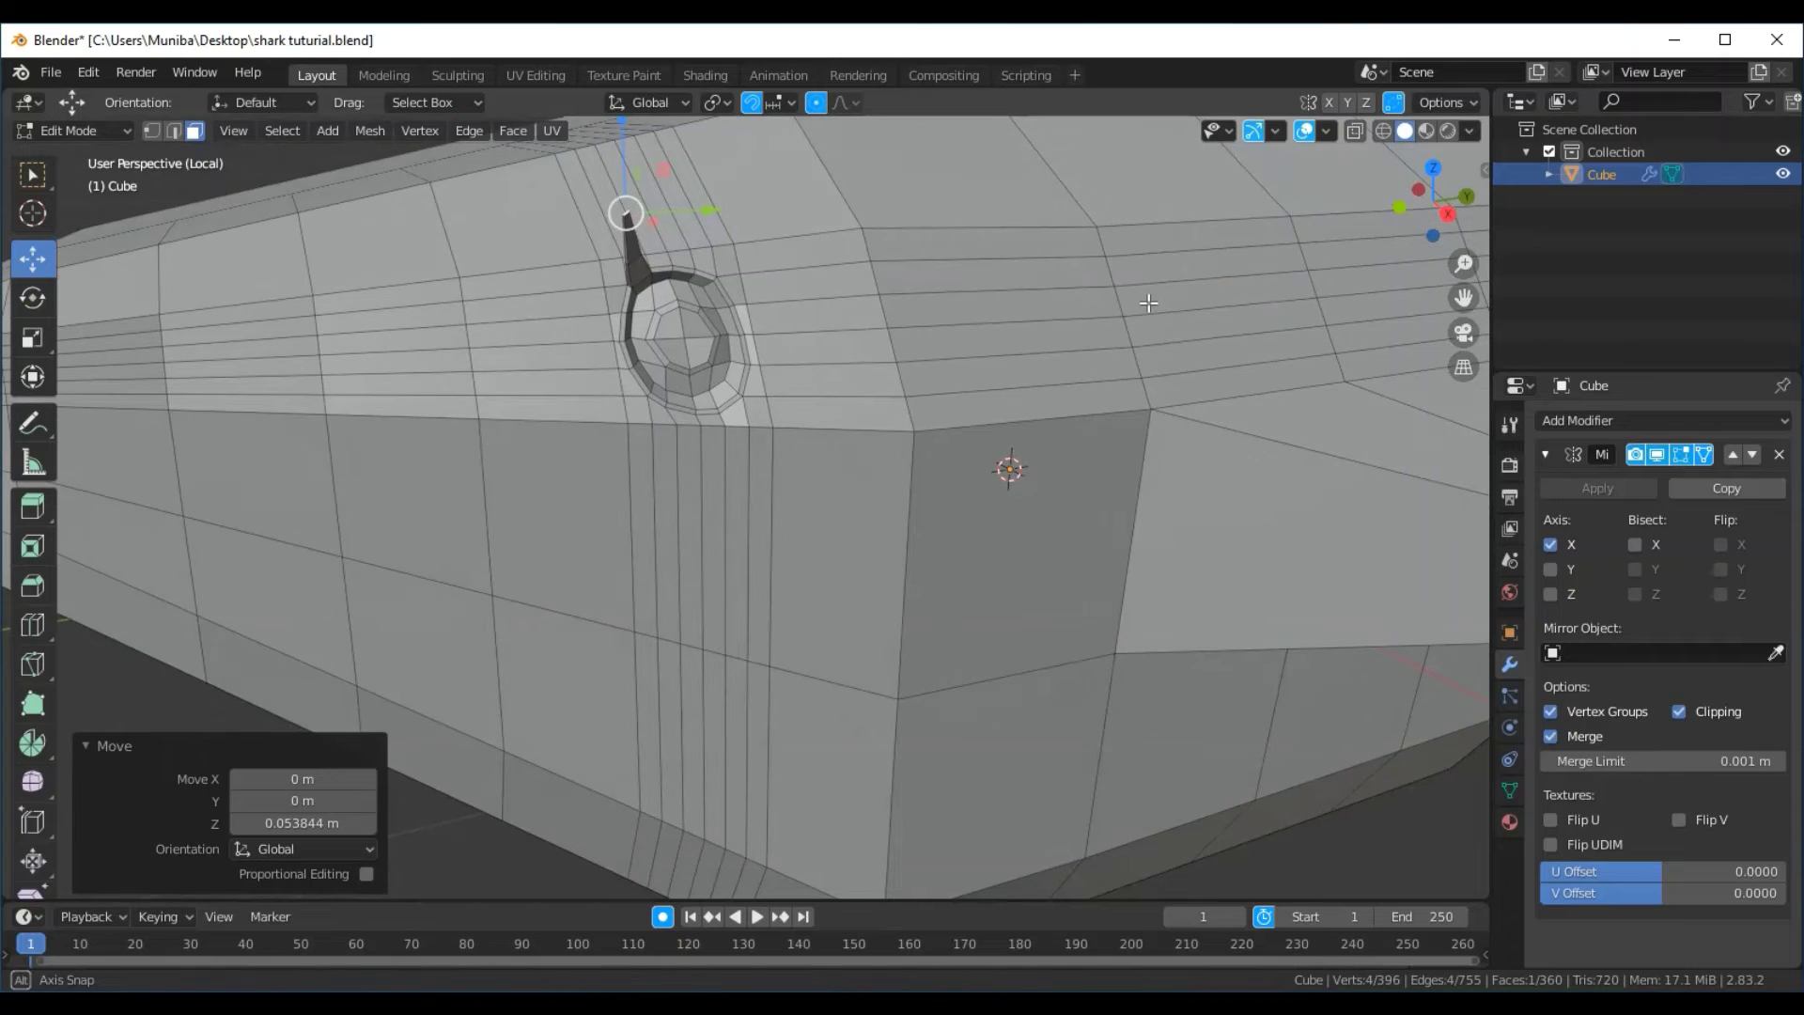
pyautogui.moveTo(700, 210); pyautogui.dragTo(685, 211)
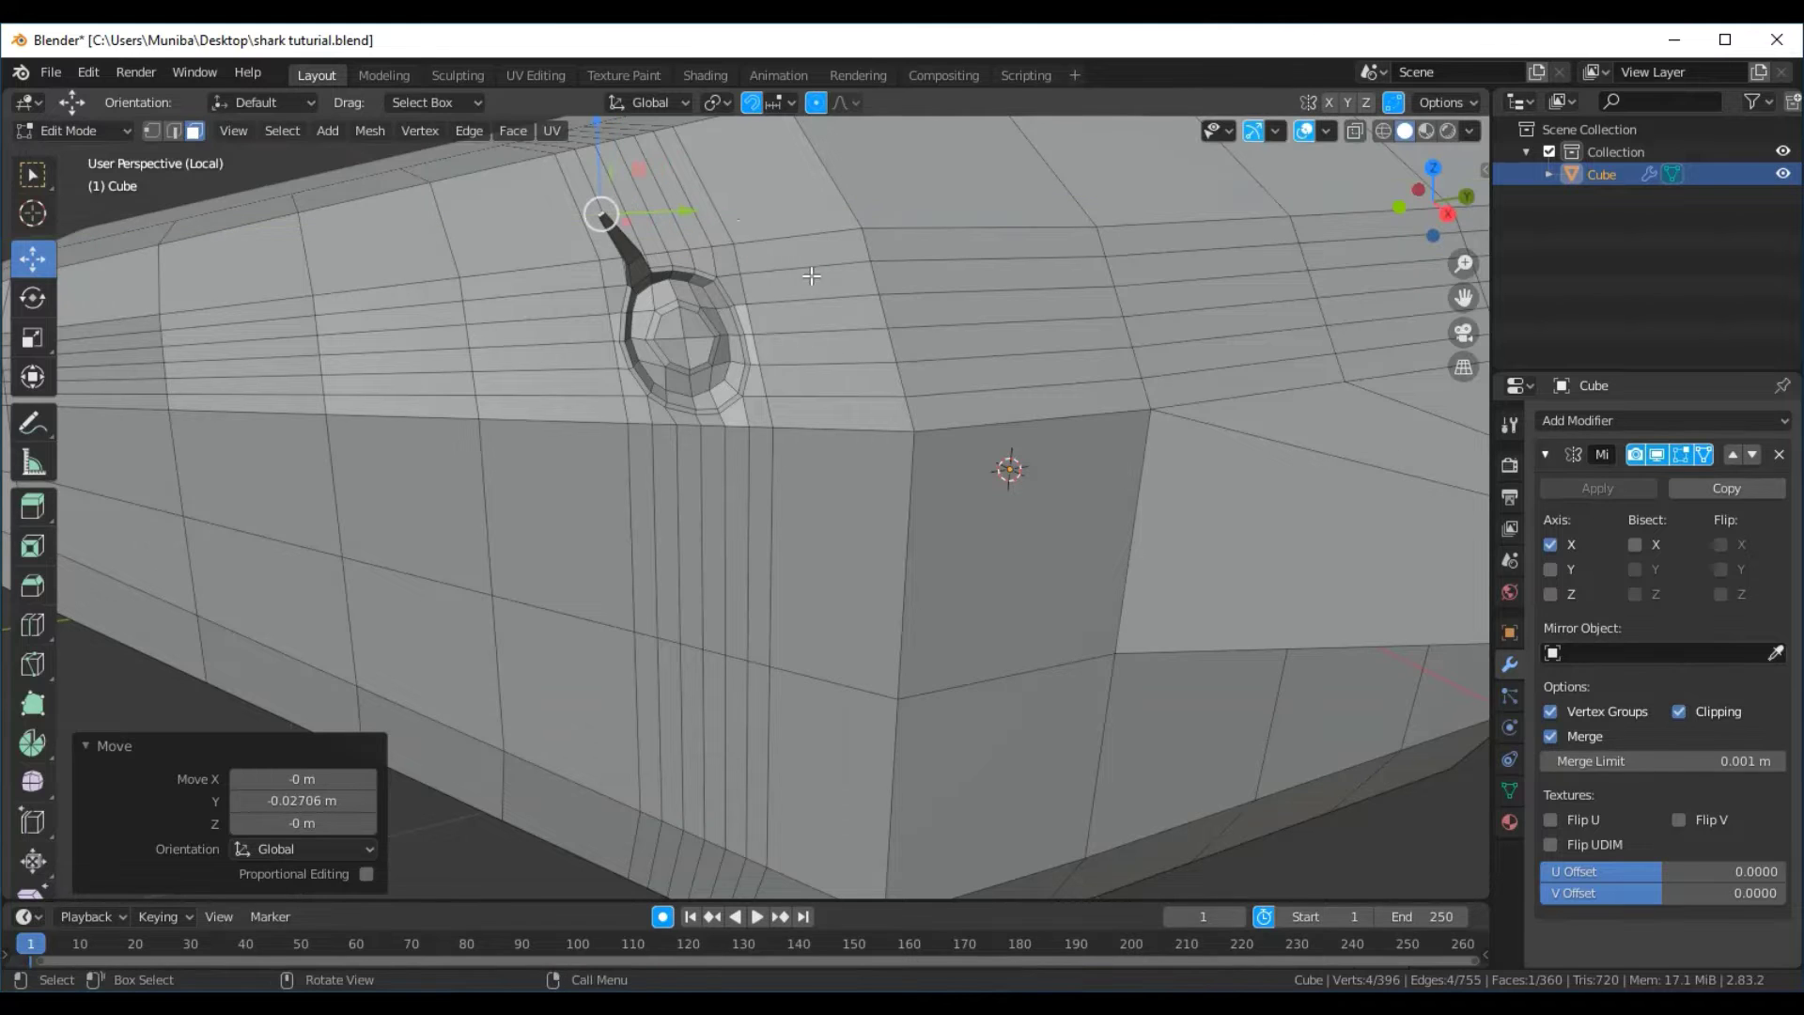
pyautogui.moveTo(812, 275)
pyautogui.mouseDown(button='middle')
pyautogui.moveTo(1044, 433)
pyautogui.moveTo(1046, 500)
pyautogui.moveTo(987, 499)
pyautogui.moveTo(918, 393)
pyautogui.moveTo(788, 331)
pyautogui.mouseUp(button='middle')
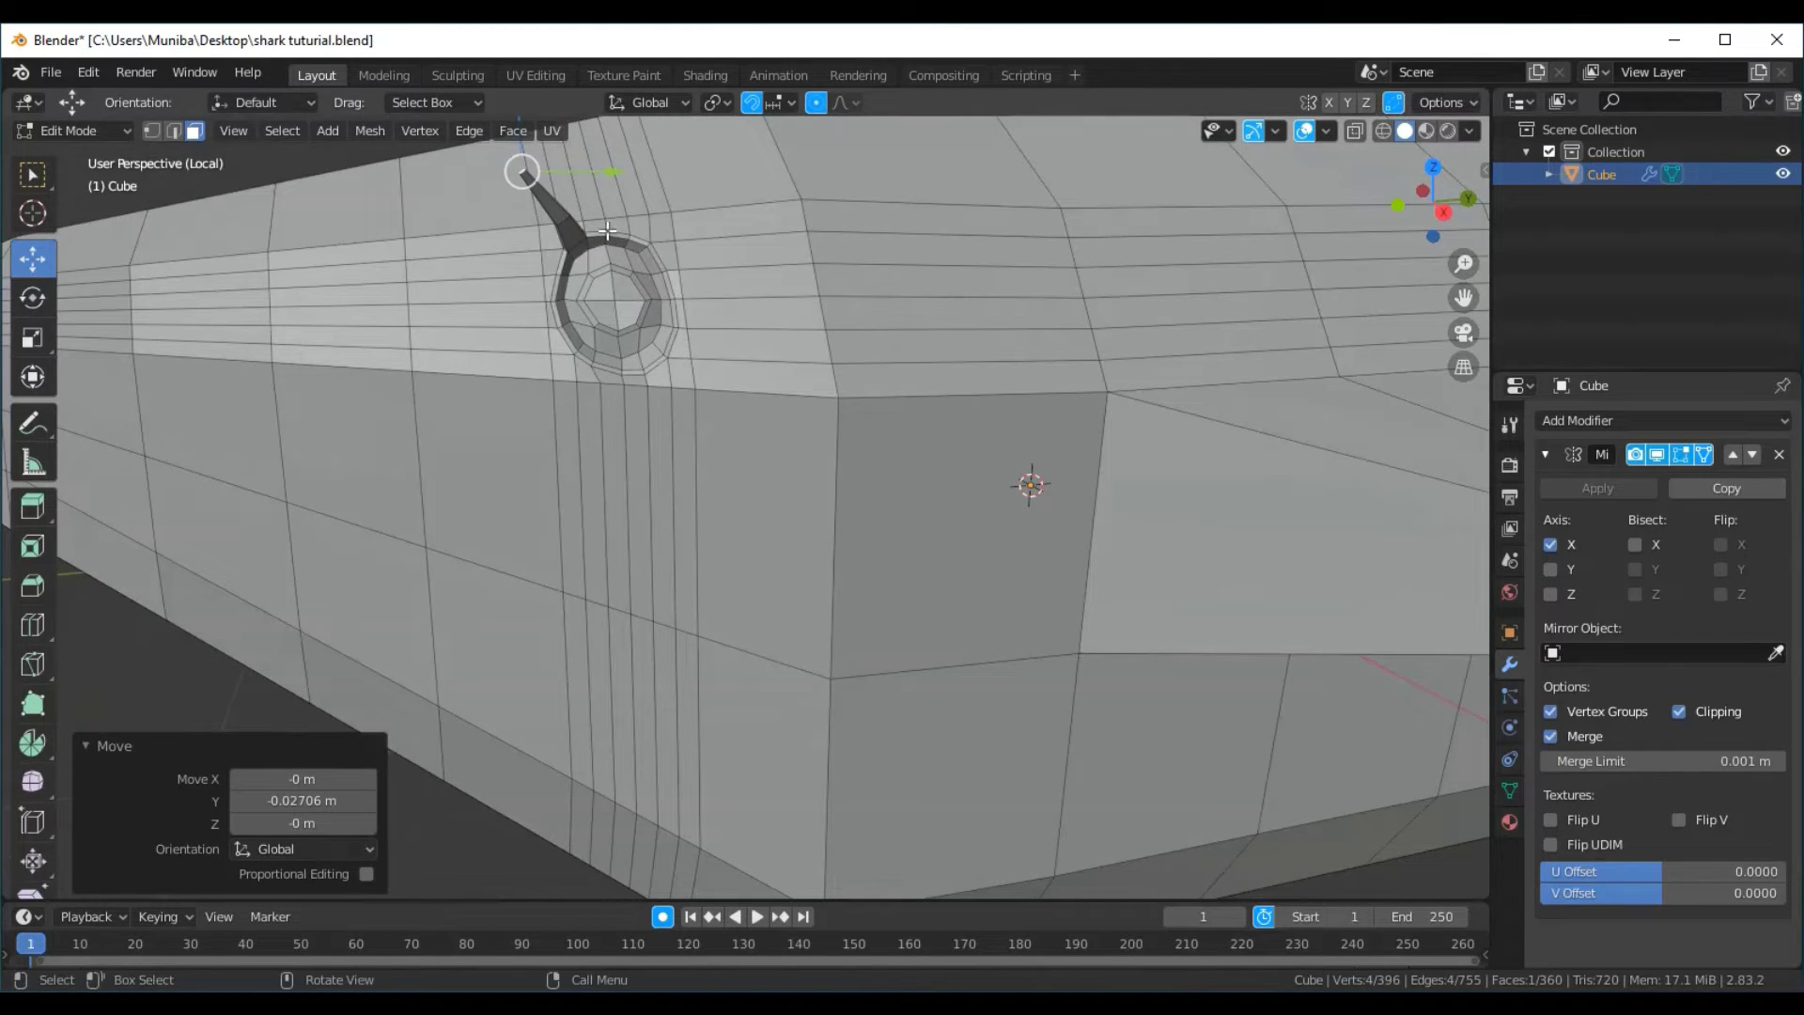
pyautogui.scroll(2, 607, 231)
pyautogui.scroll(-2, 607, 231)
pyautogui.click(597, 234)
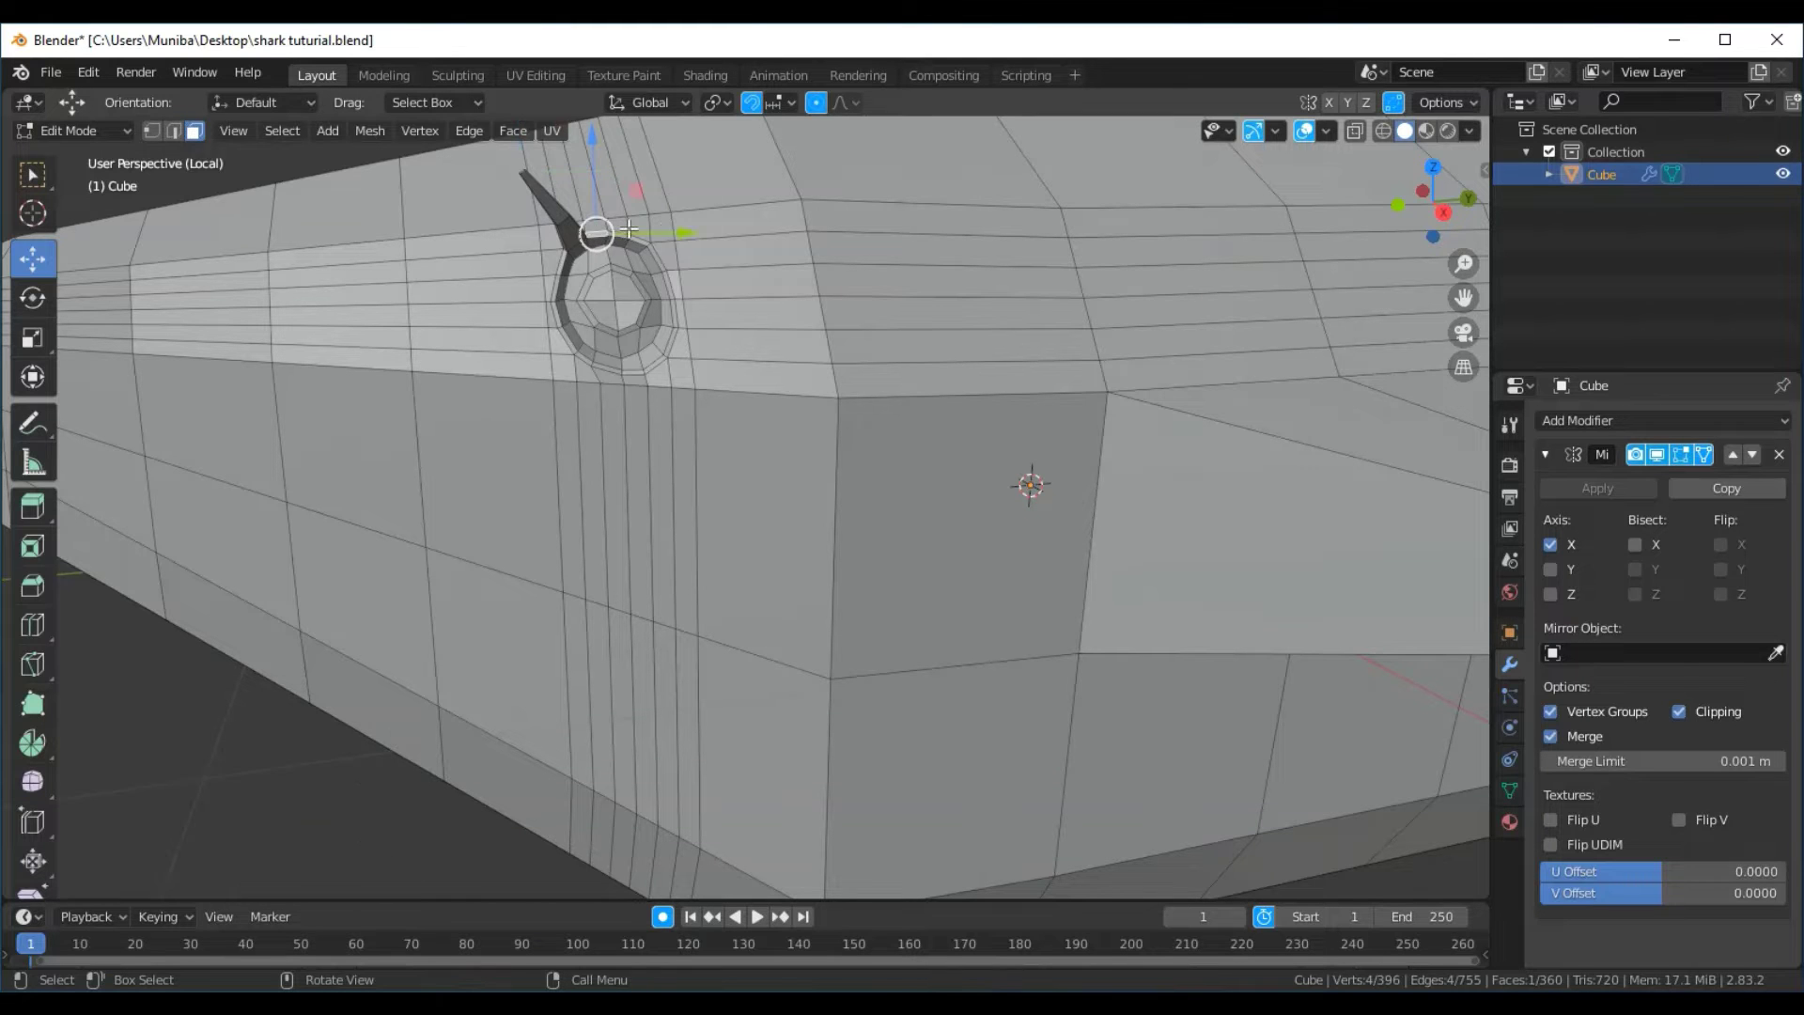
pyautogui.moveTo(759, 340)
pyautogui.mouseDown(button='middle')
pyautogui.moveTo(968, 407)
pyautogui.moveTo(956, 386)
pyautogui.mouseUp(button='middle')
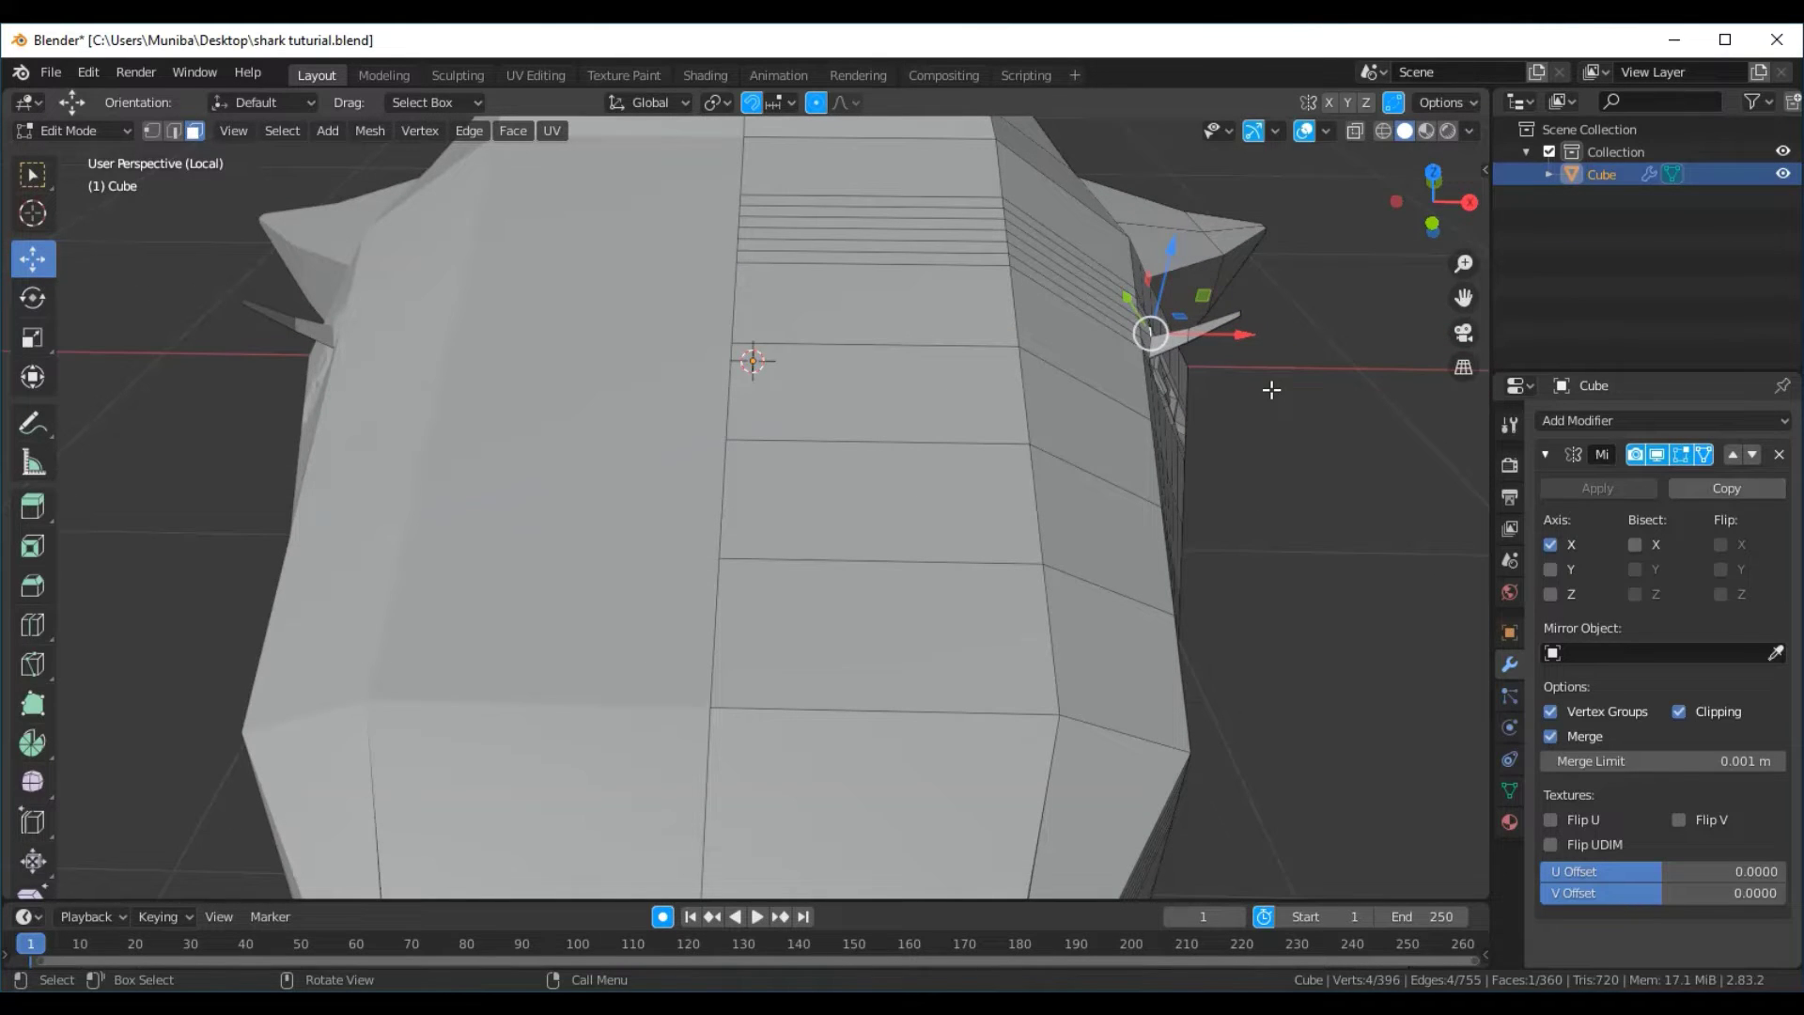
# Extrude the spike face, scale it to 0.727, and raise it upward
pyautogui.press('e')
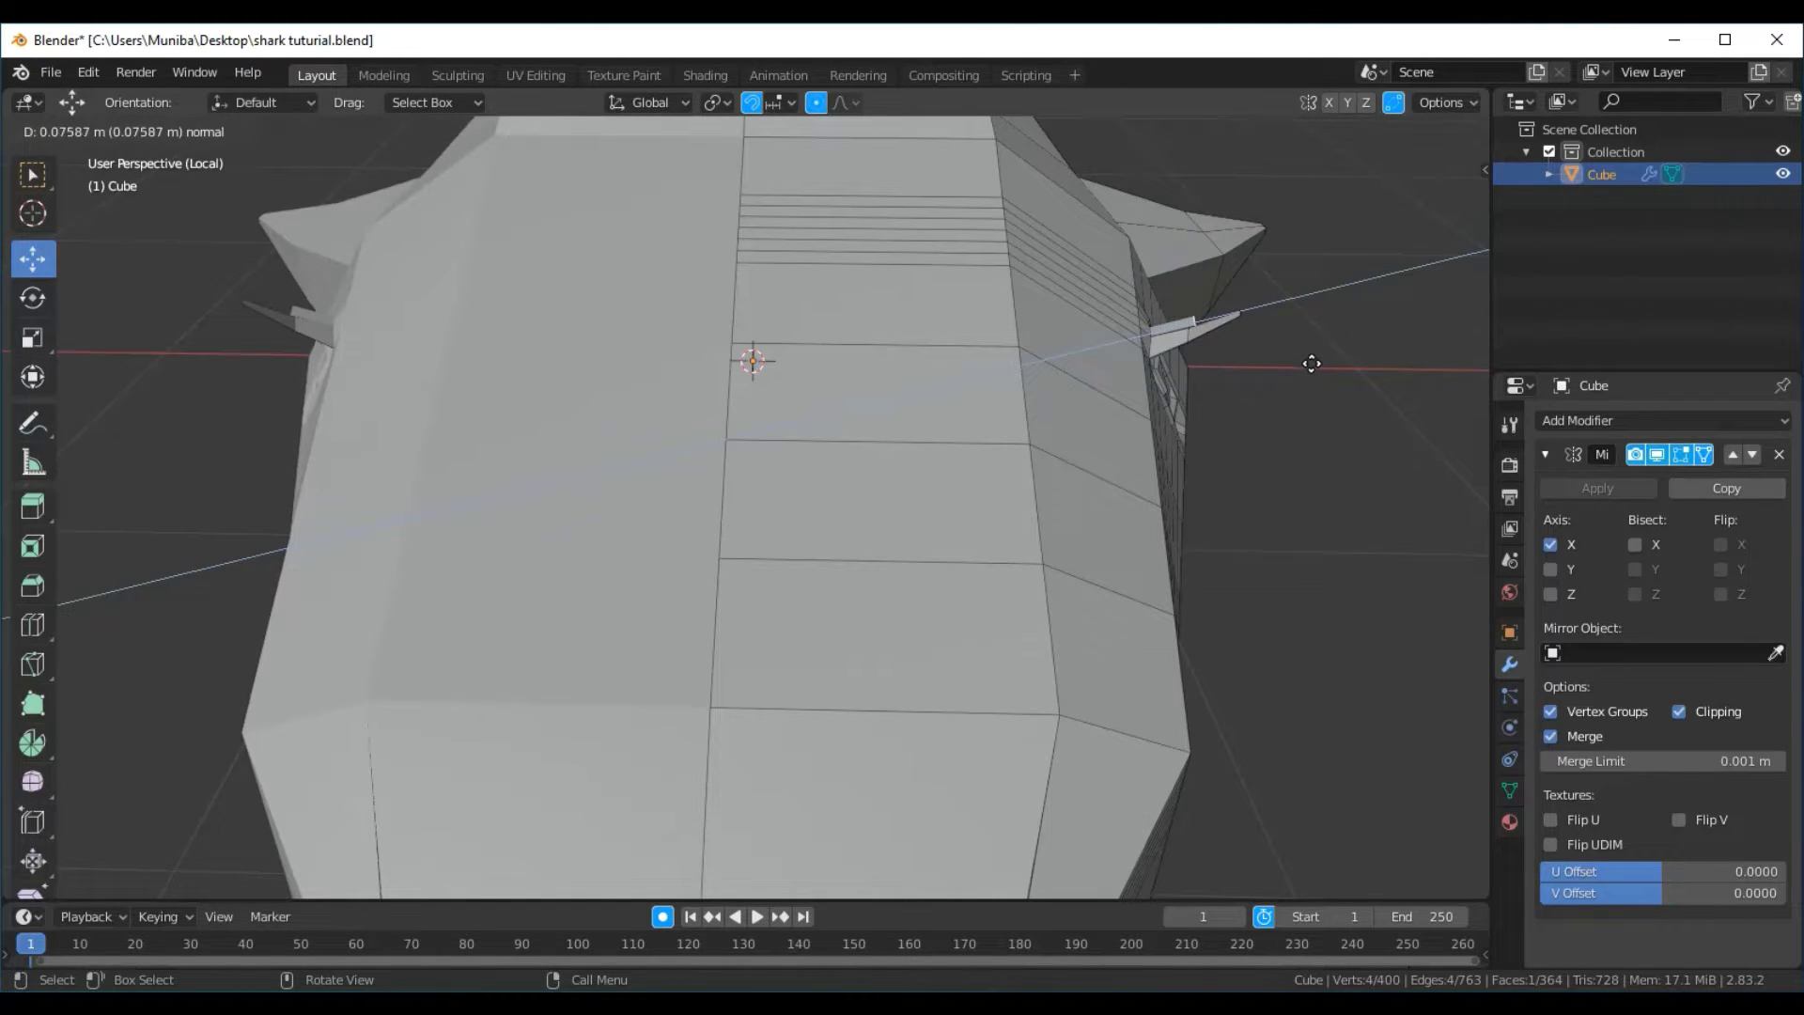
pyautogui.click(1312, 363)
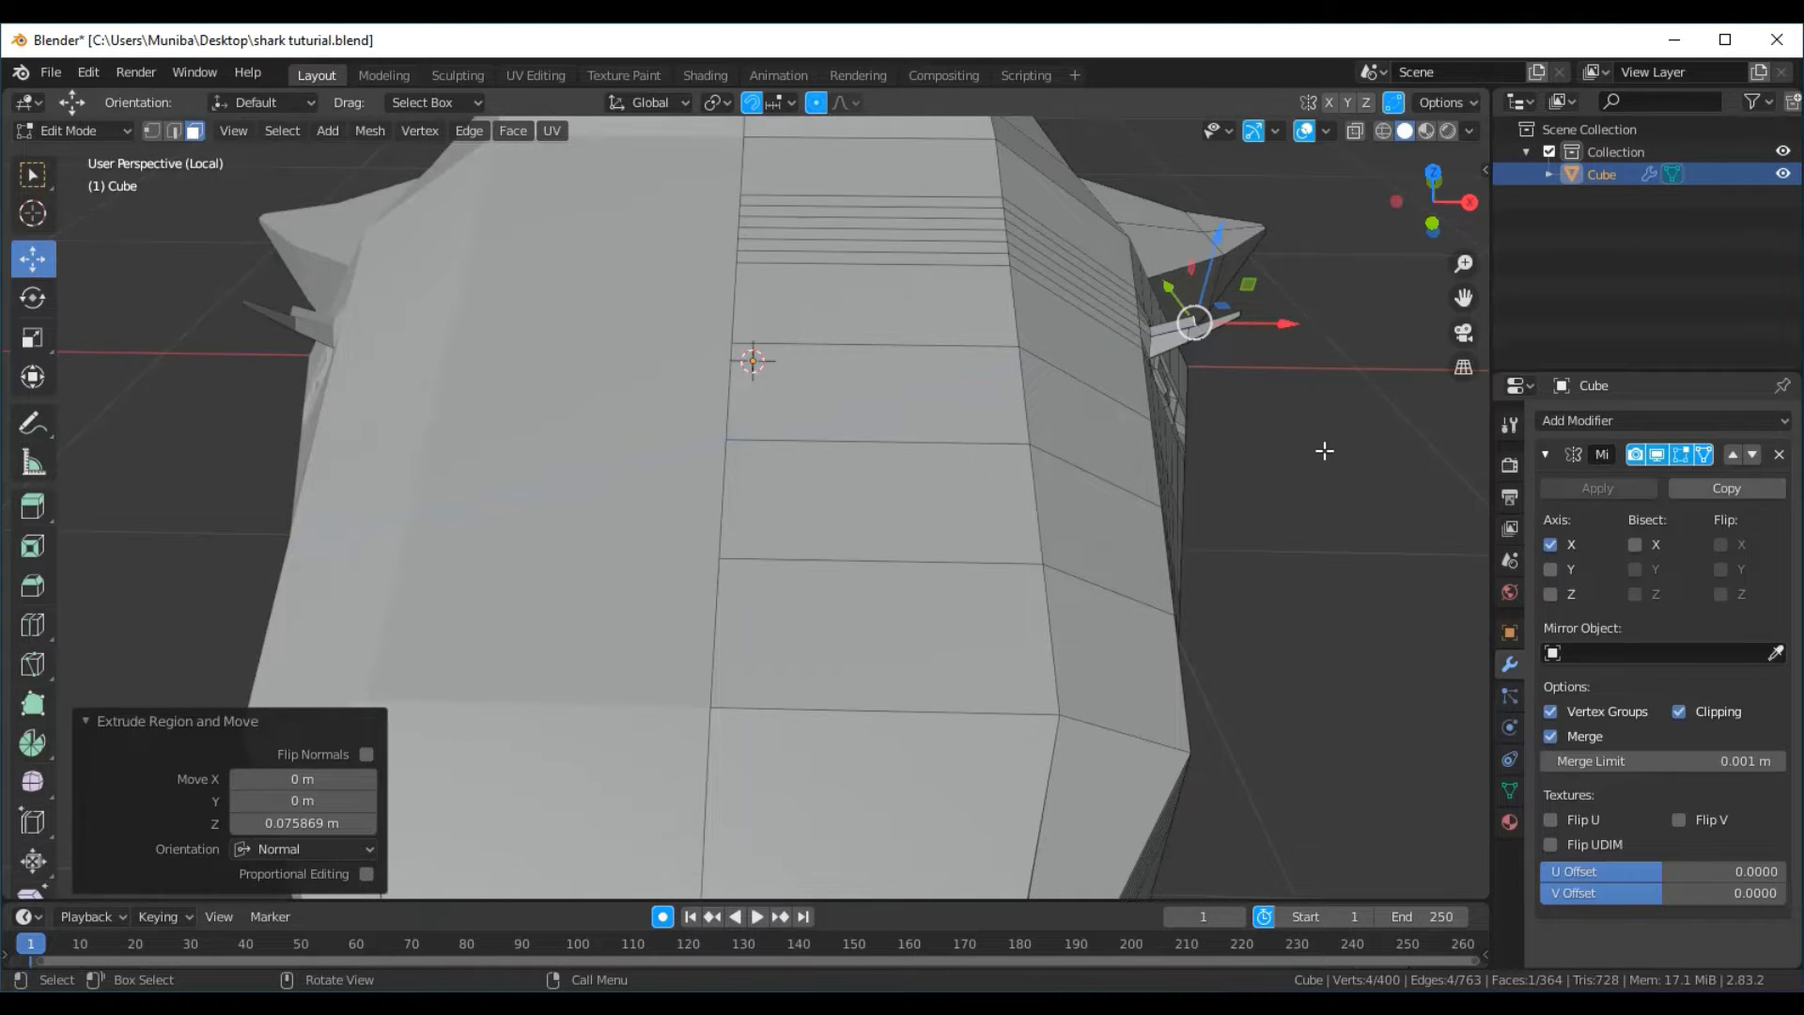
pyautogui.press('s')
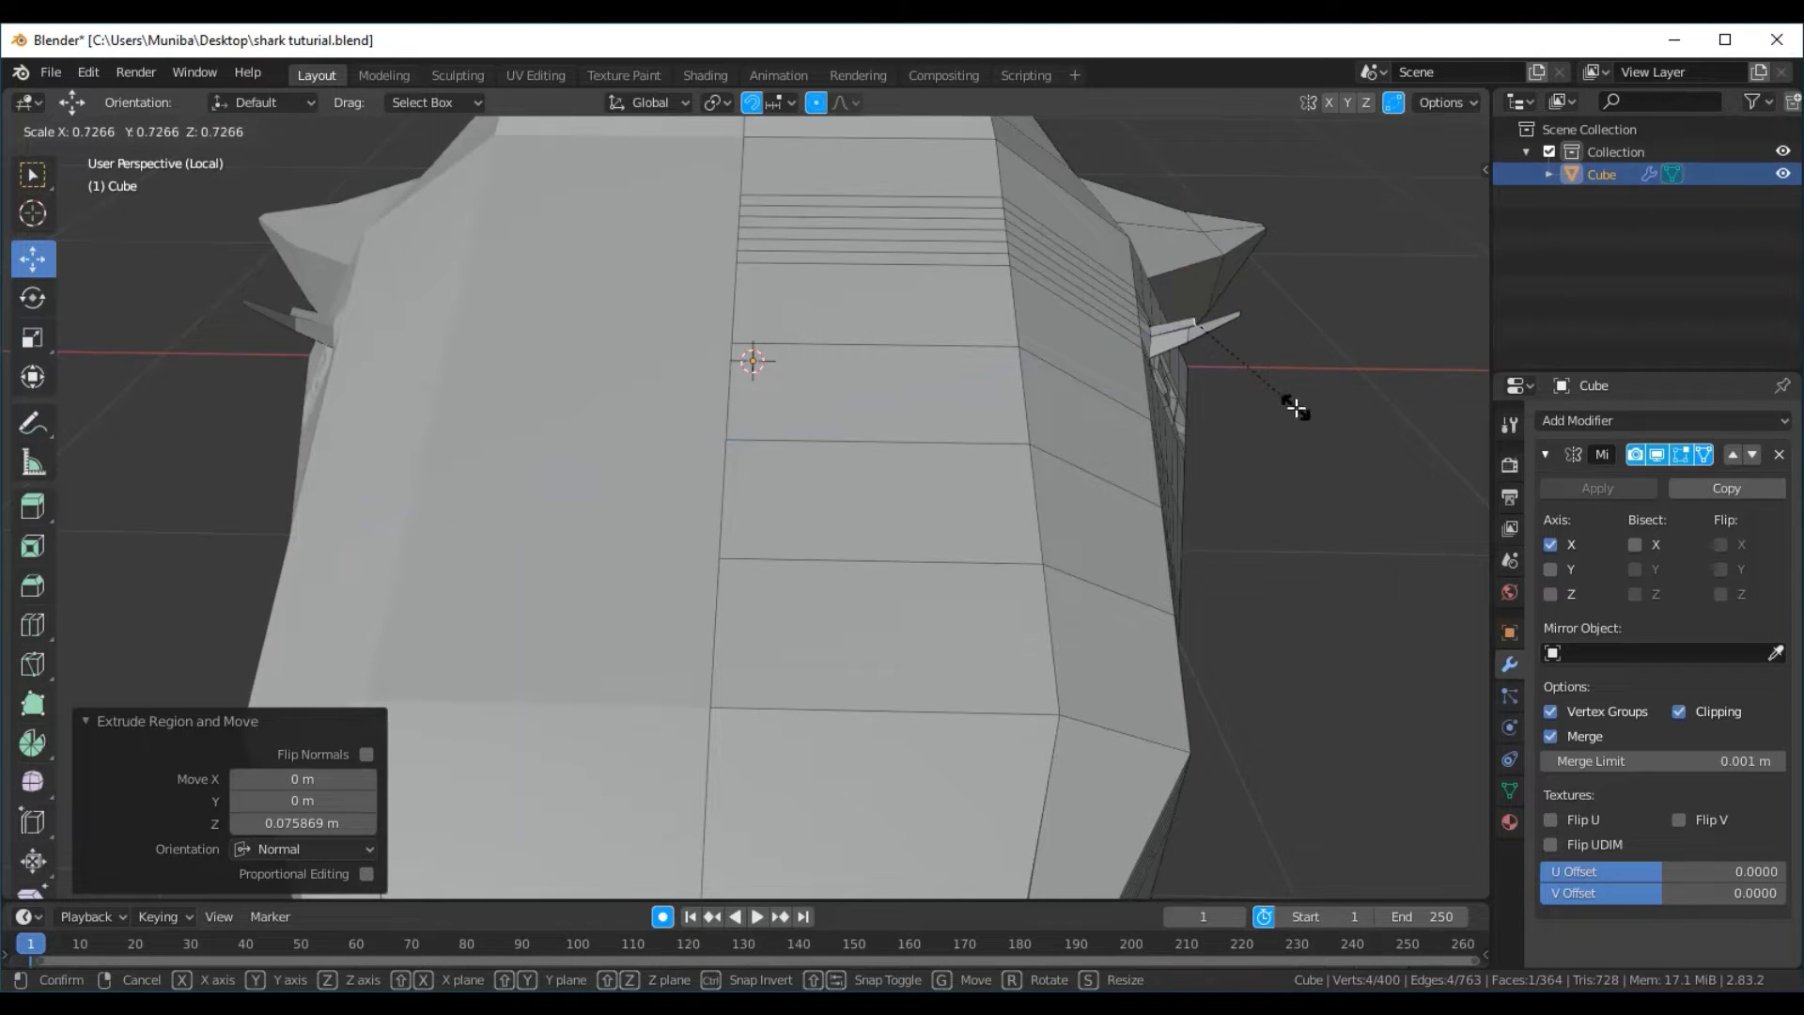
pyautogui.click(1295, 407)
pyautogui.moveTo(1255, 433); pyautogui.dragTo(1094, 396, button='middle')
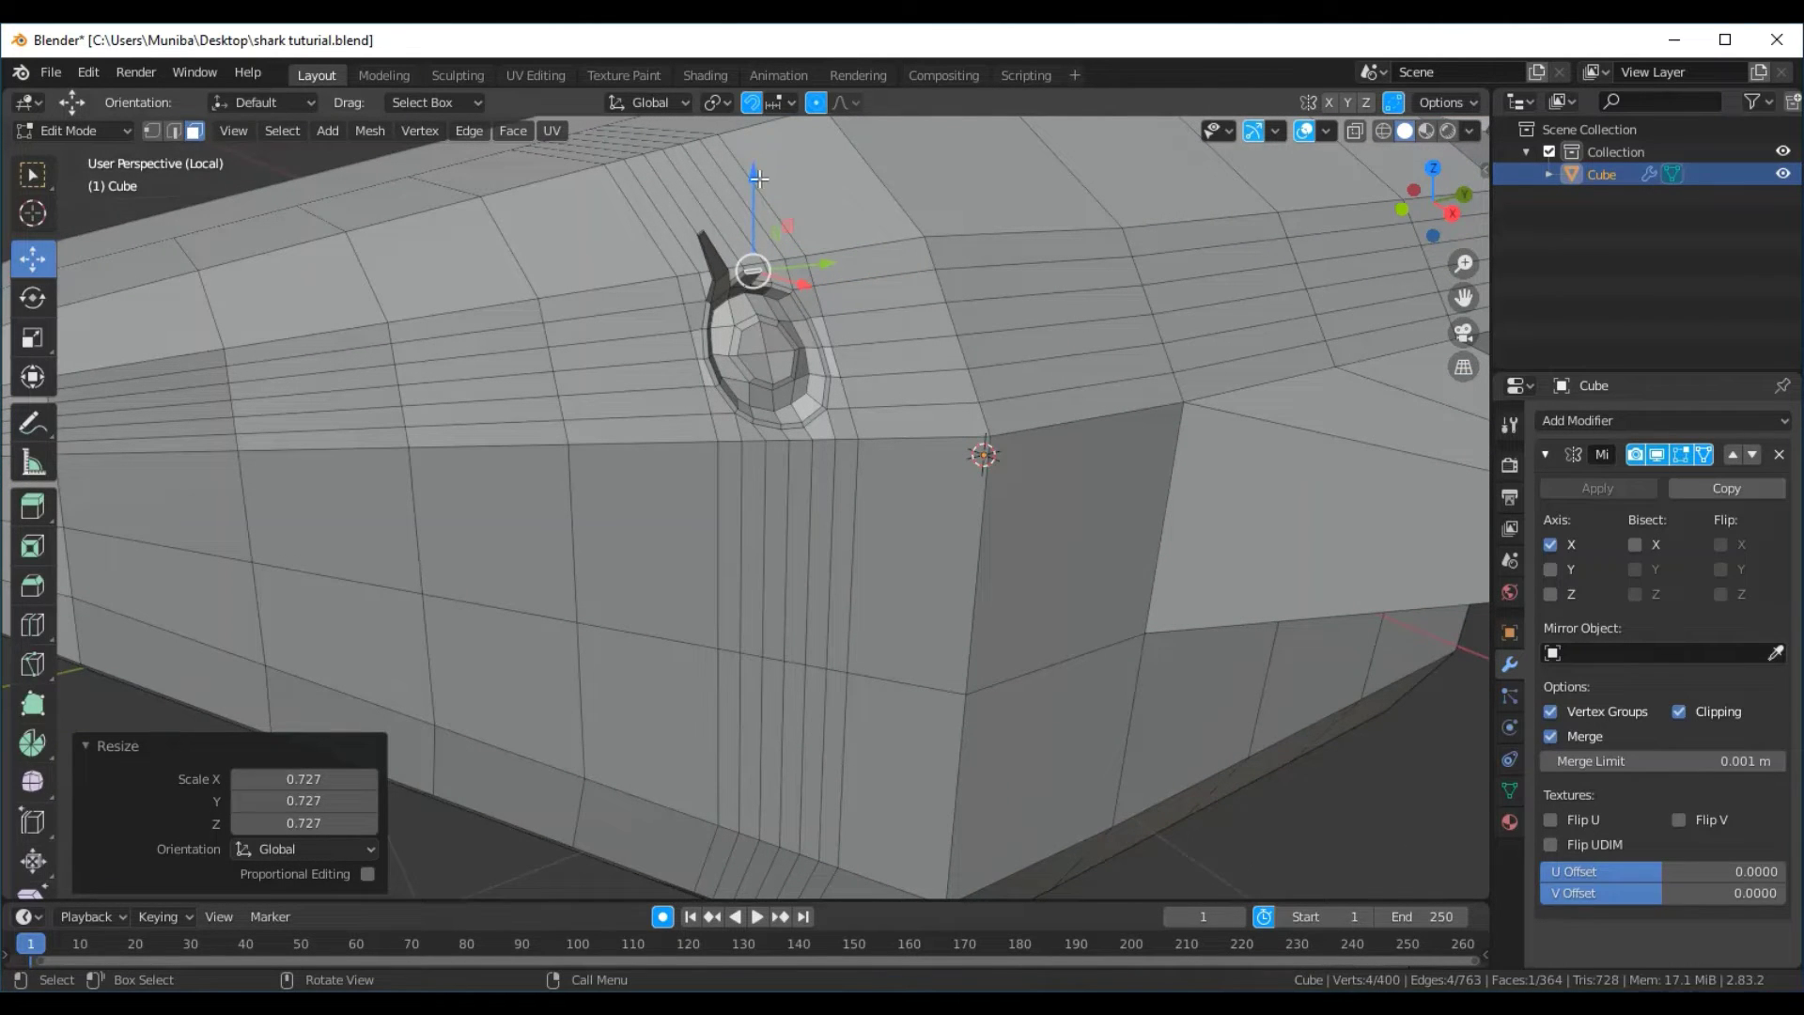
pyautogui.moveTo(759, 178); pyautogui.dragTo(757, 157)
pyautogui.moveTo(905, 419); pyautogui.dragTo(1056, 445, button='middle')
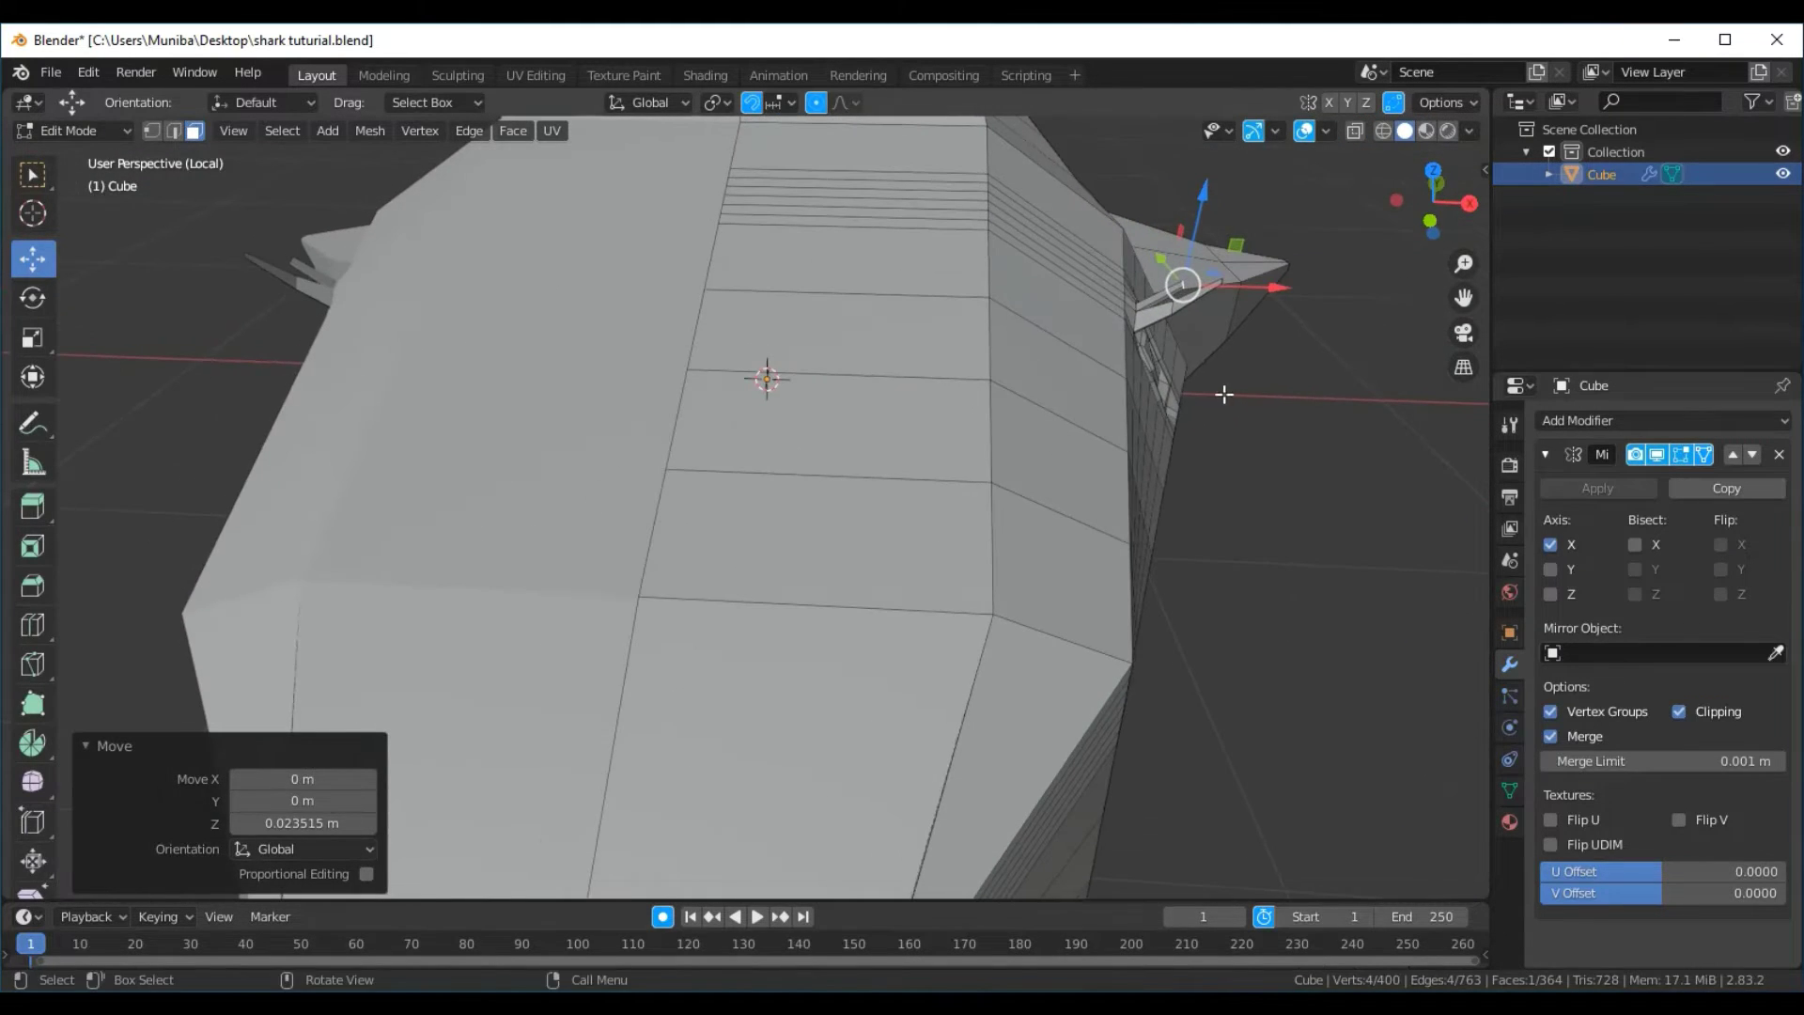
# Extrude a second section, scale its tip to 0.376, and raise it 0.063543 m along Z
pyautogui.press('e')
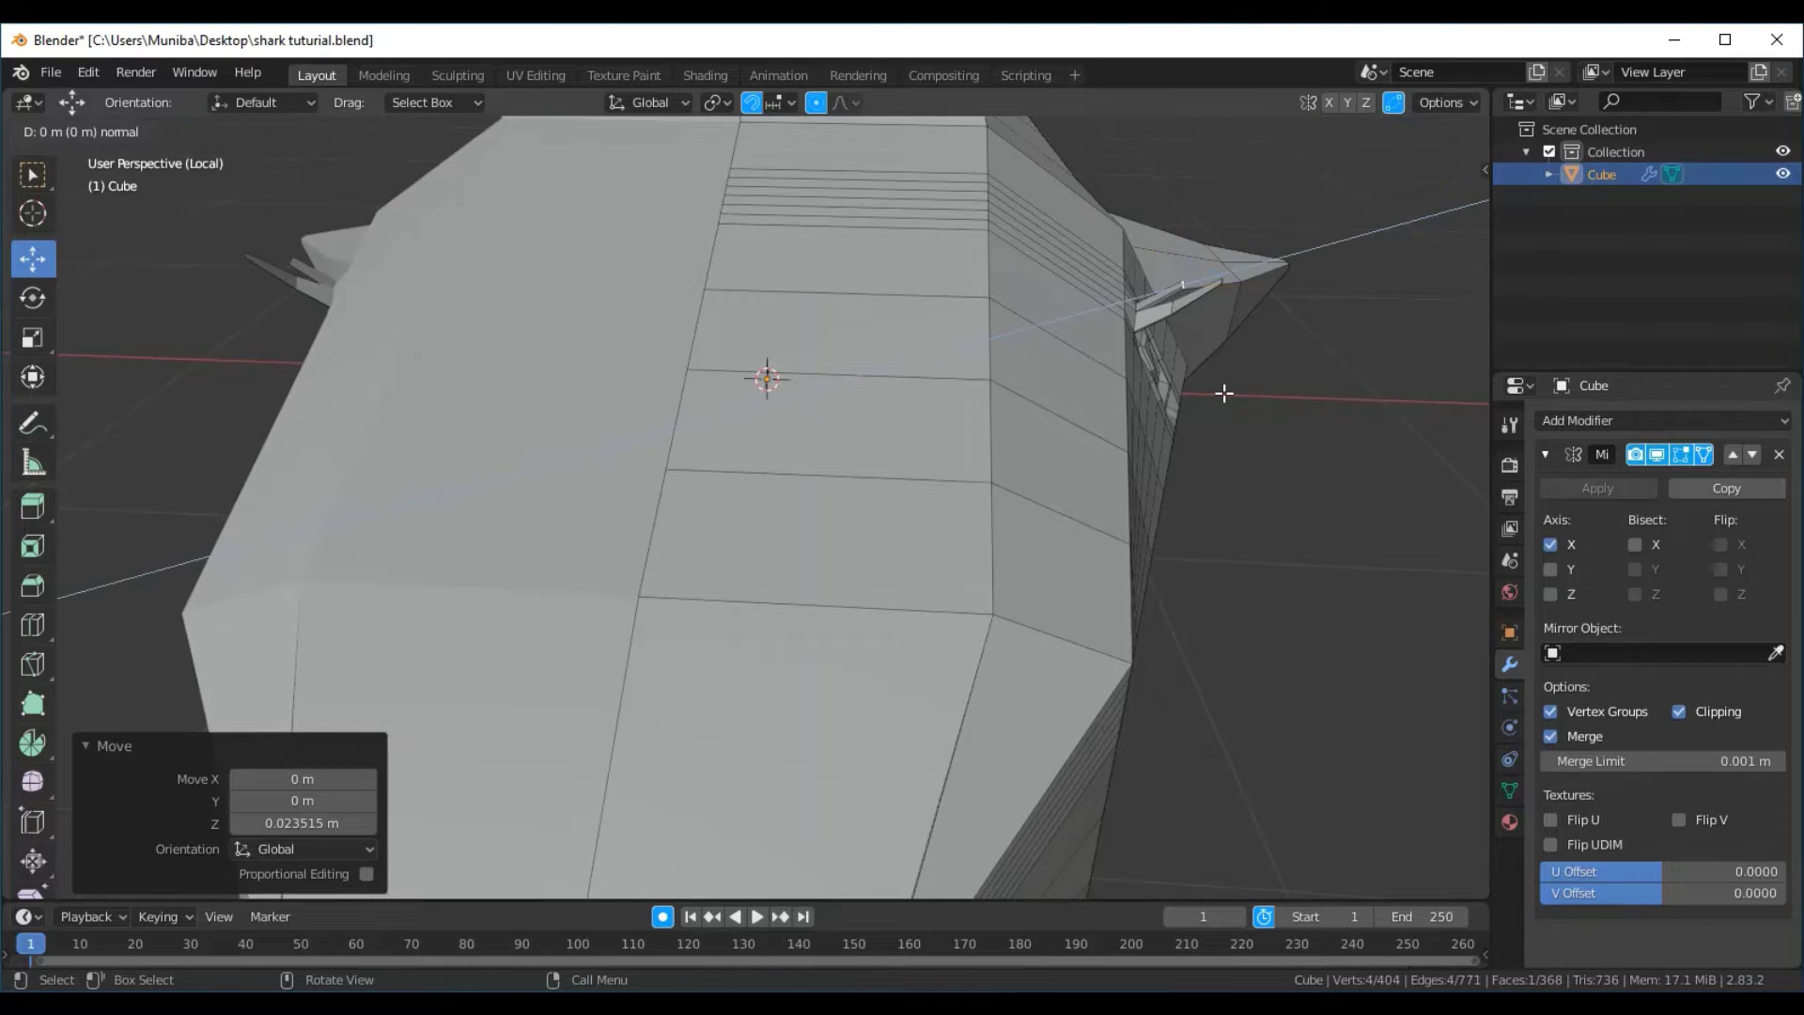
pyautogui.click(1259, 360)
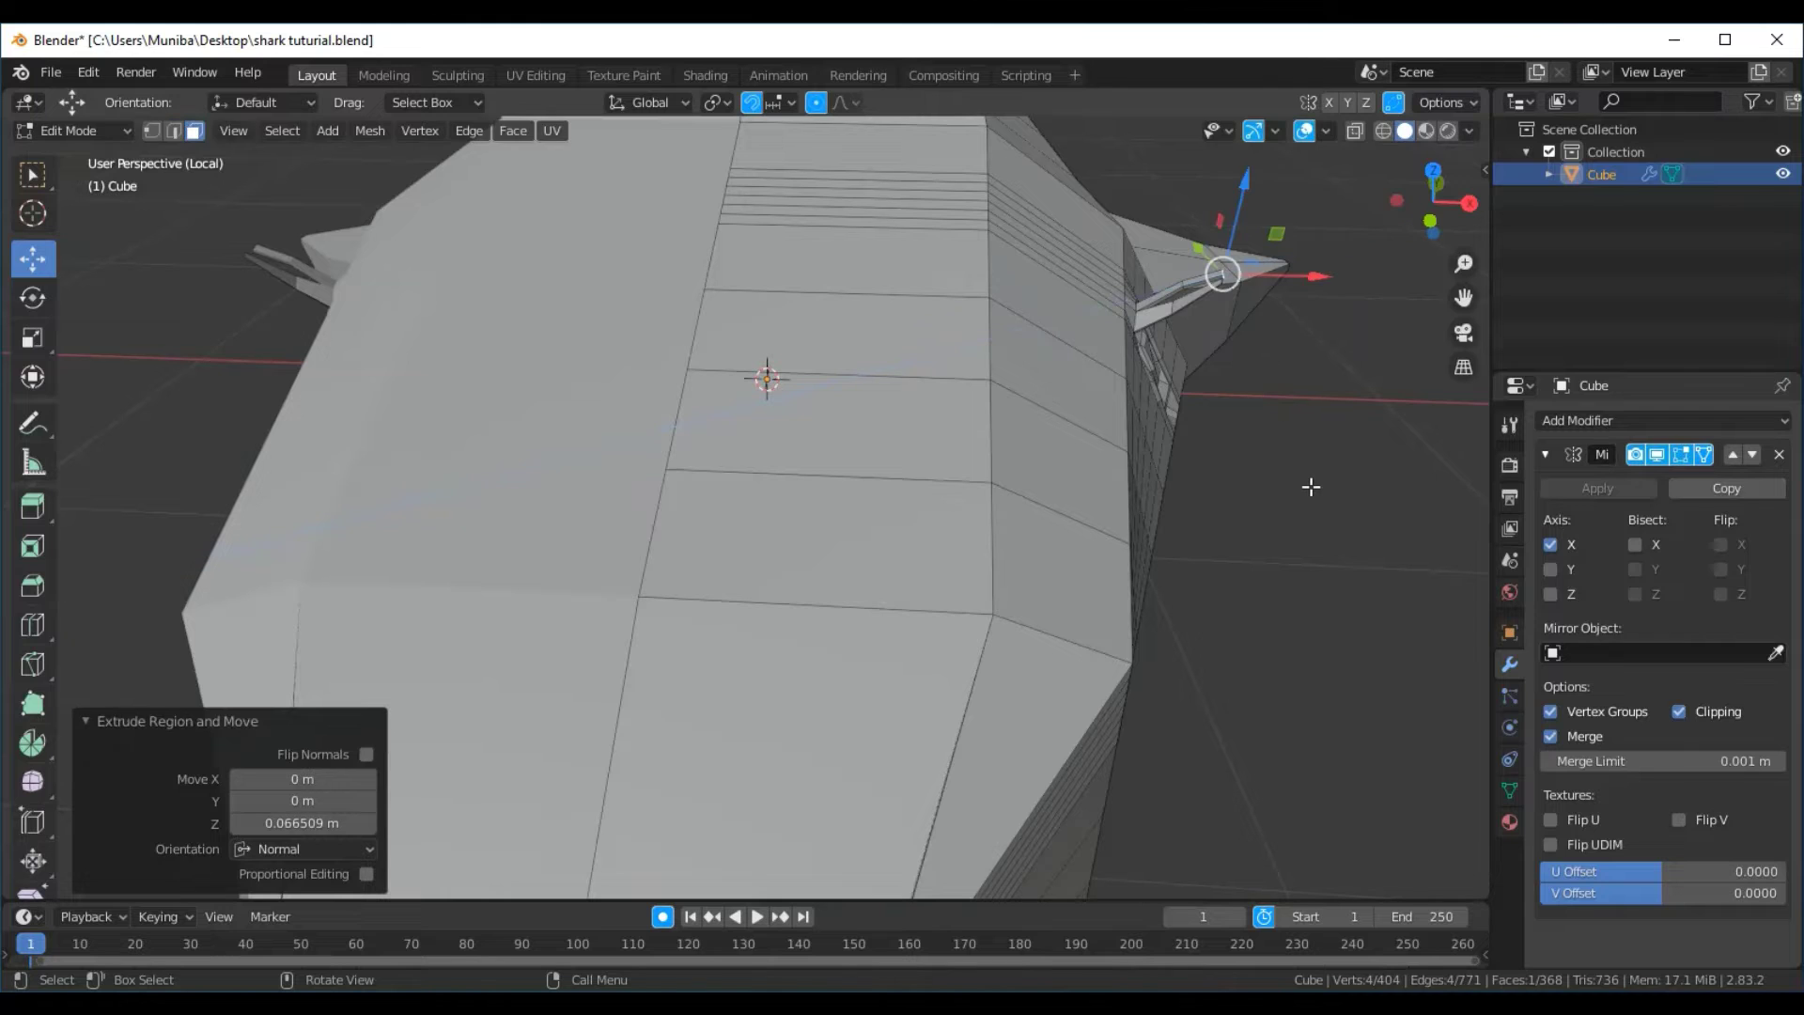
pyautogui.press('s')
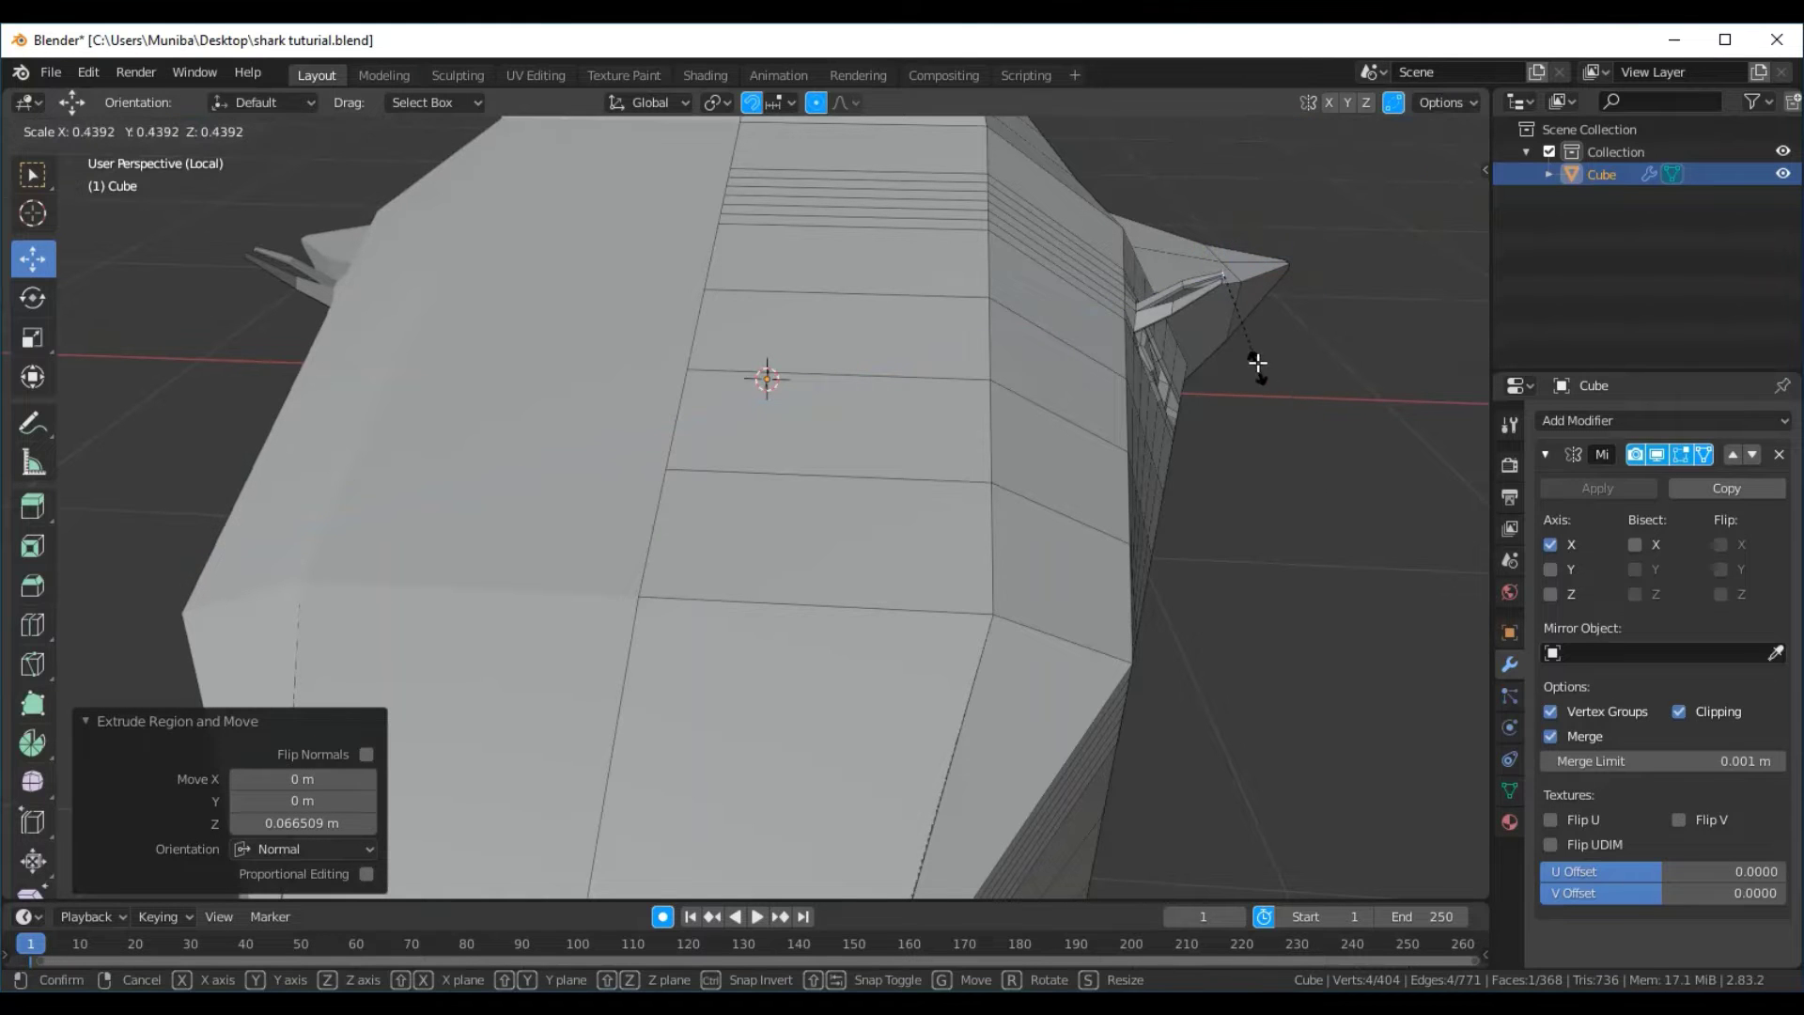
pyautogui.click(1257, 354)
pyautogui.moveTo(1268, 419)
pyautogui.mouseDown(button='middle')
pyautogui.moveTo(1080, 405)
pyautogui.moveTo(1061, 385)
pyautogui.mouseUp(button='middle')
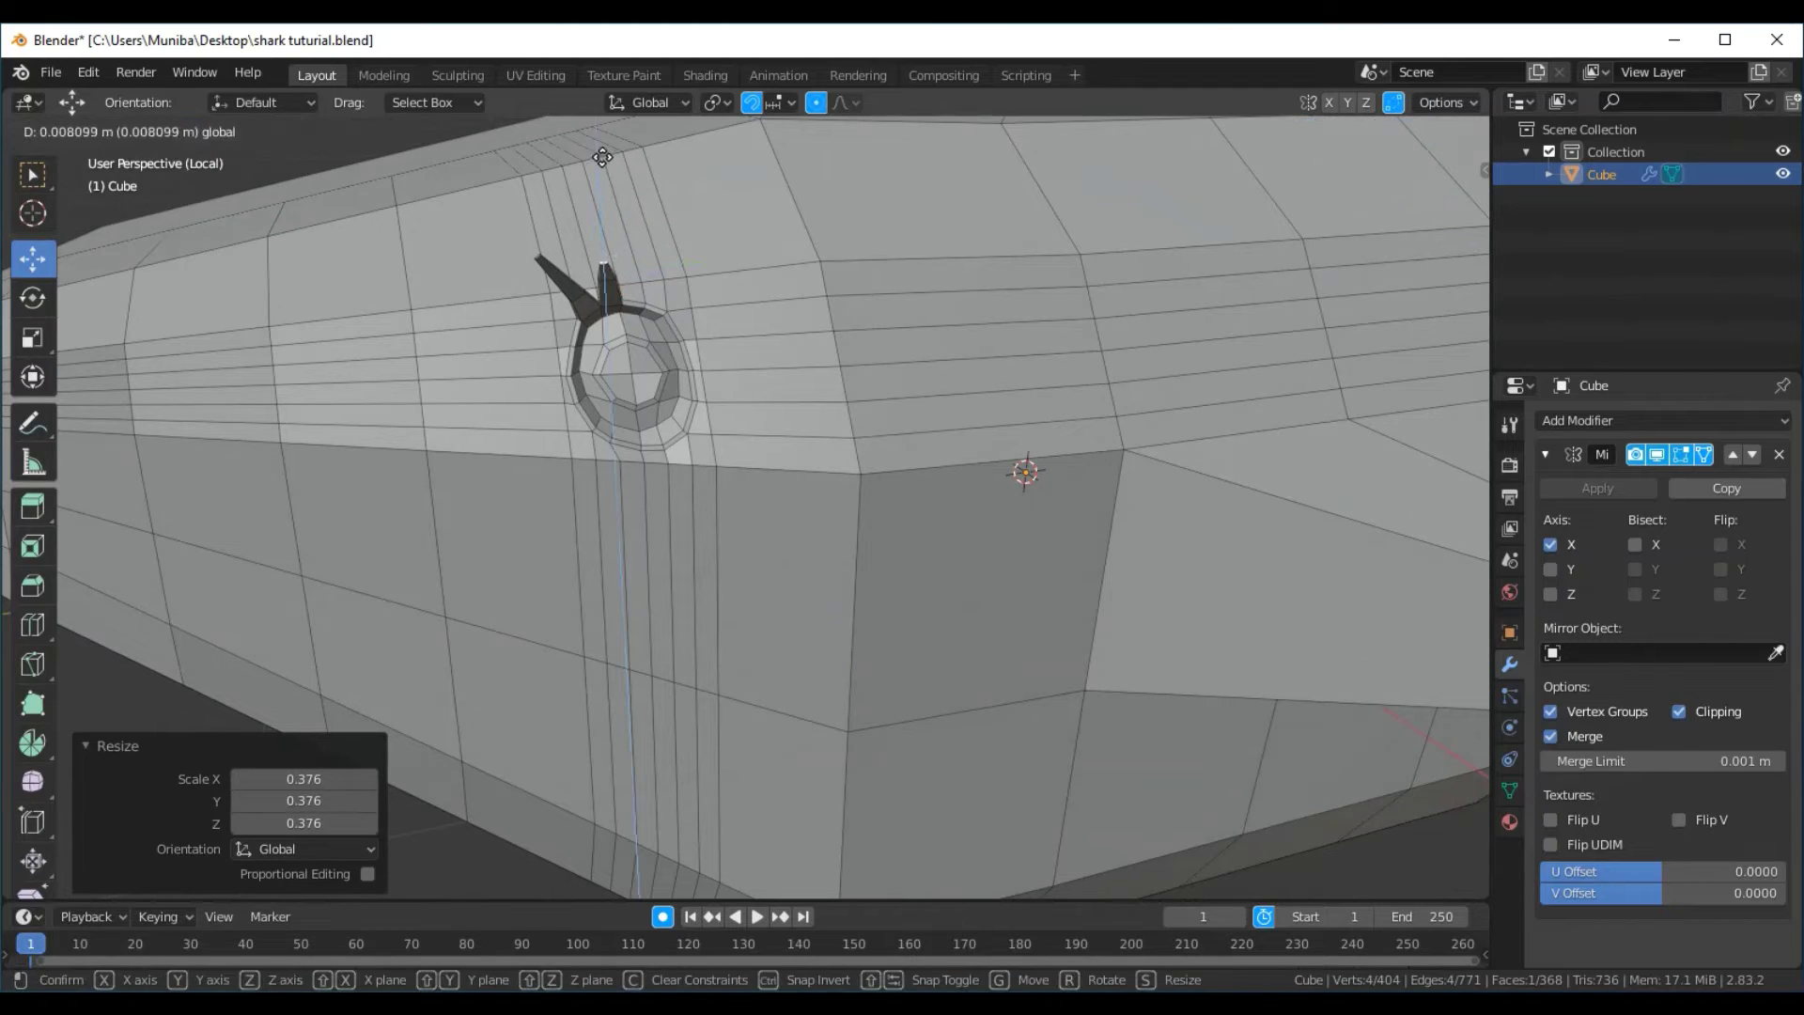
pyautogui.moveTo(608, 174); pyautogui.dragTo(606, 128)
pyautogui.moveTo(703, 372)
pyautogui.mouseDown(button='middle')
pyautogui.moveTo(874, 475)
pyautogui.moveTo(736, 418)
pyautogui.mouseUp(button='middle')
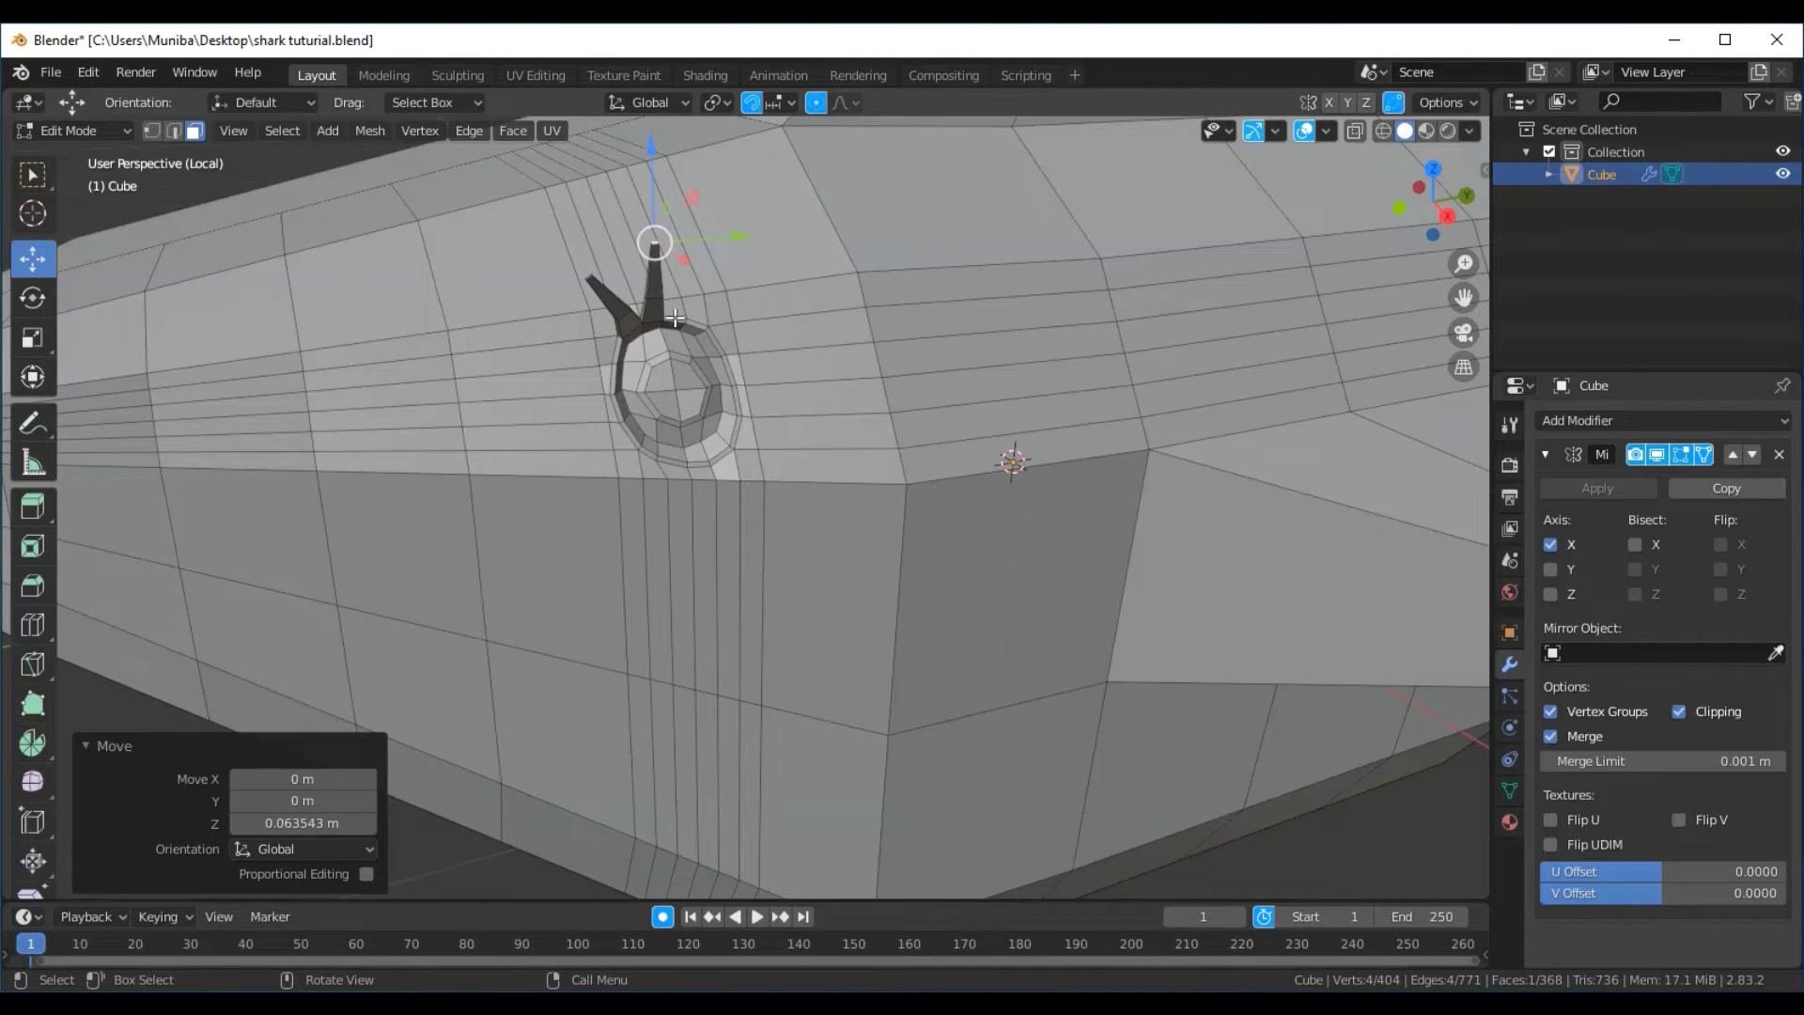
pyautogui.click(675, 317)
pyautogui.moveTo(798, 370)
pyautogui.mouseDown(button='middle')
pyautogui.moveTo(964, 399)
pyautogui.moveTo(968, 376)
pyautogui.mouseUp(button='middle')
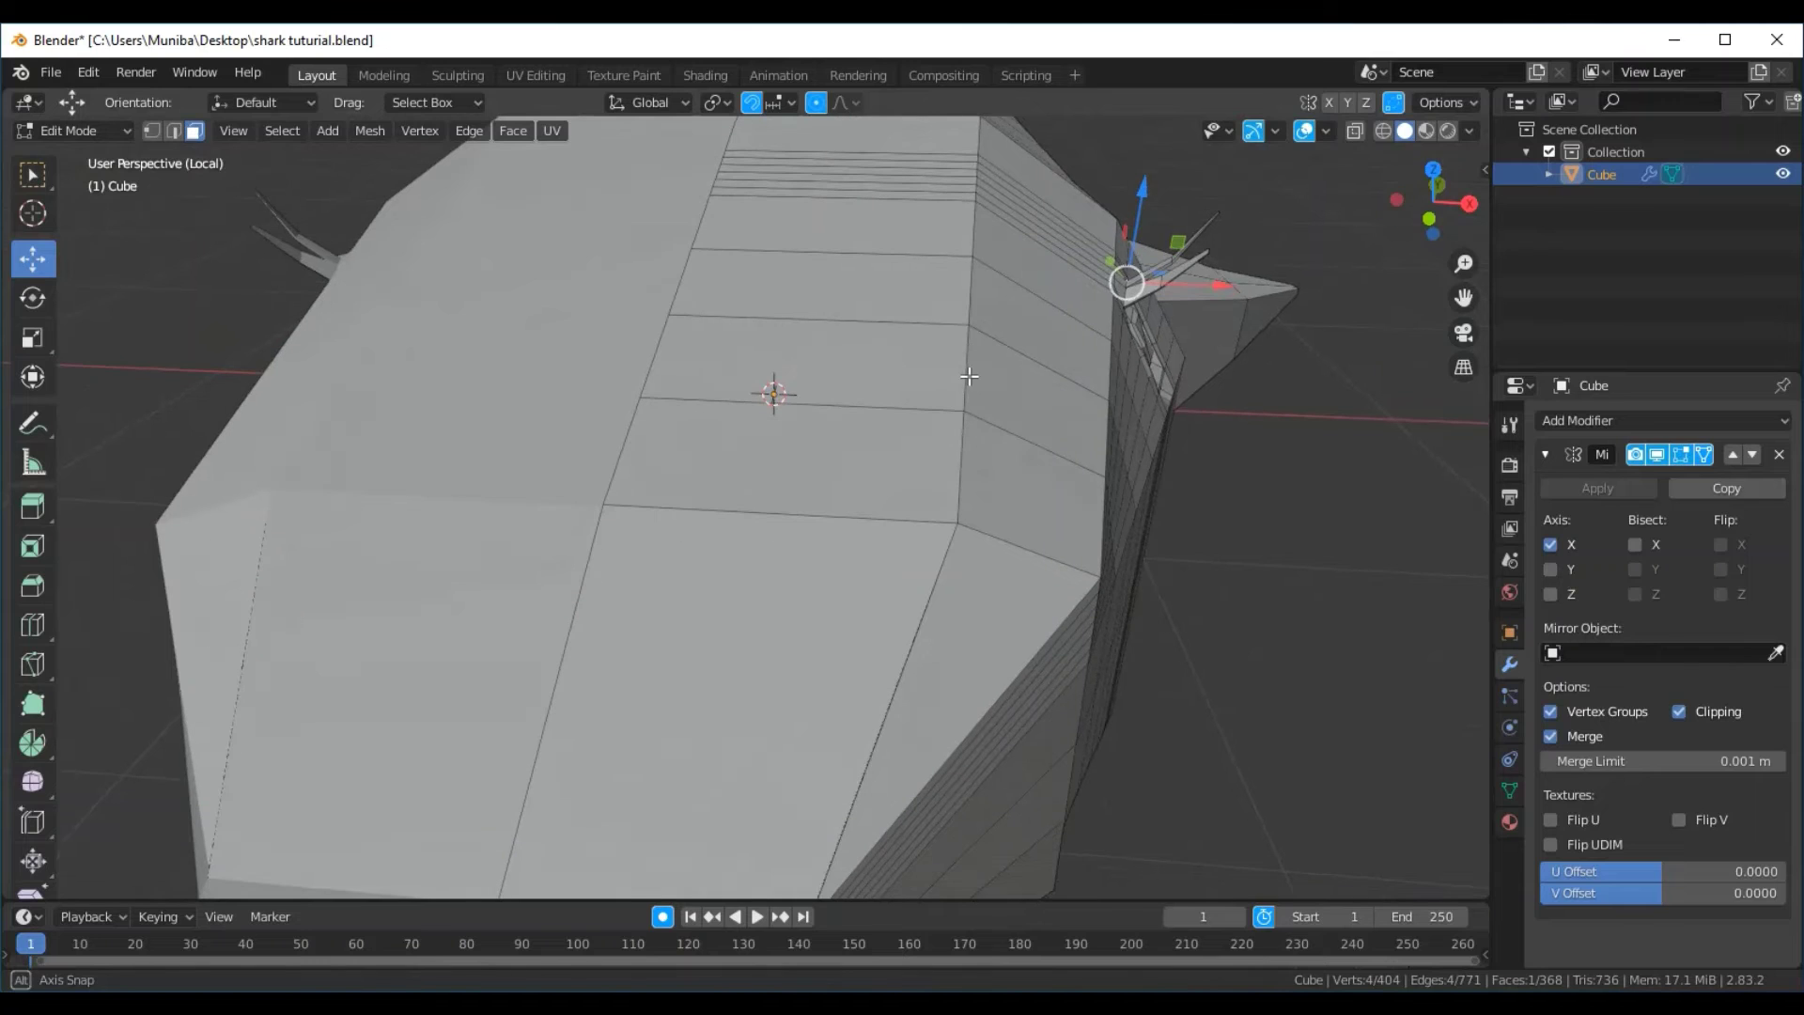
# Extrude a new prong, scale it to 0.624, raise it 0.044429 m, and extend it 0.31091 m
pyautogui.press('e')
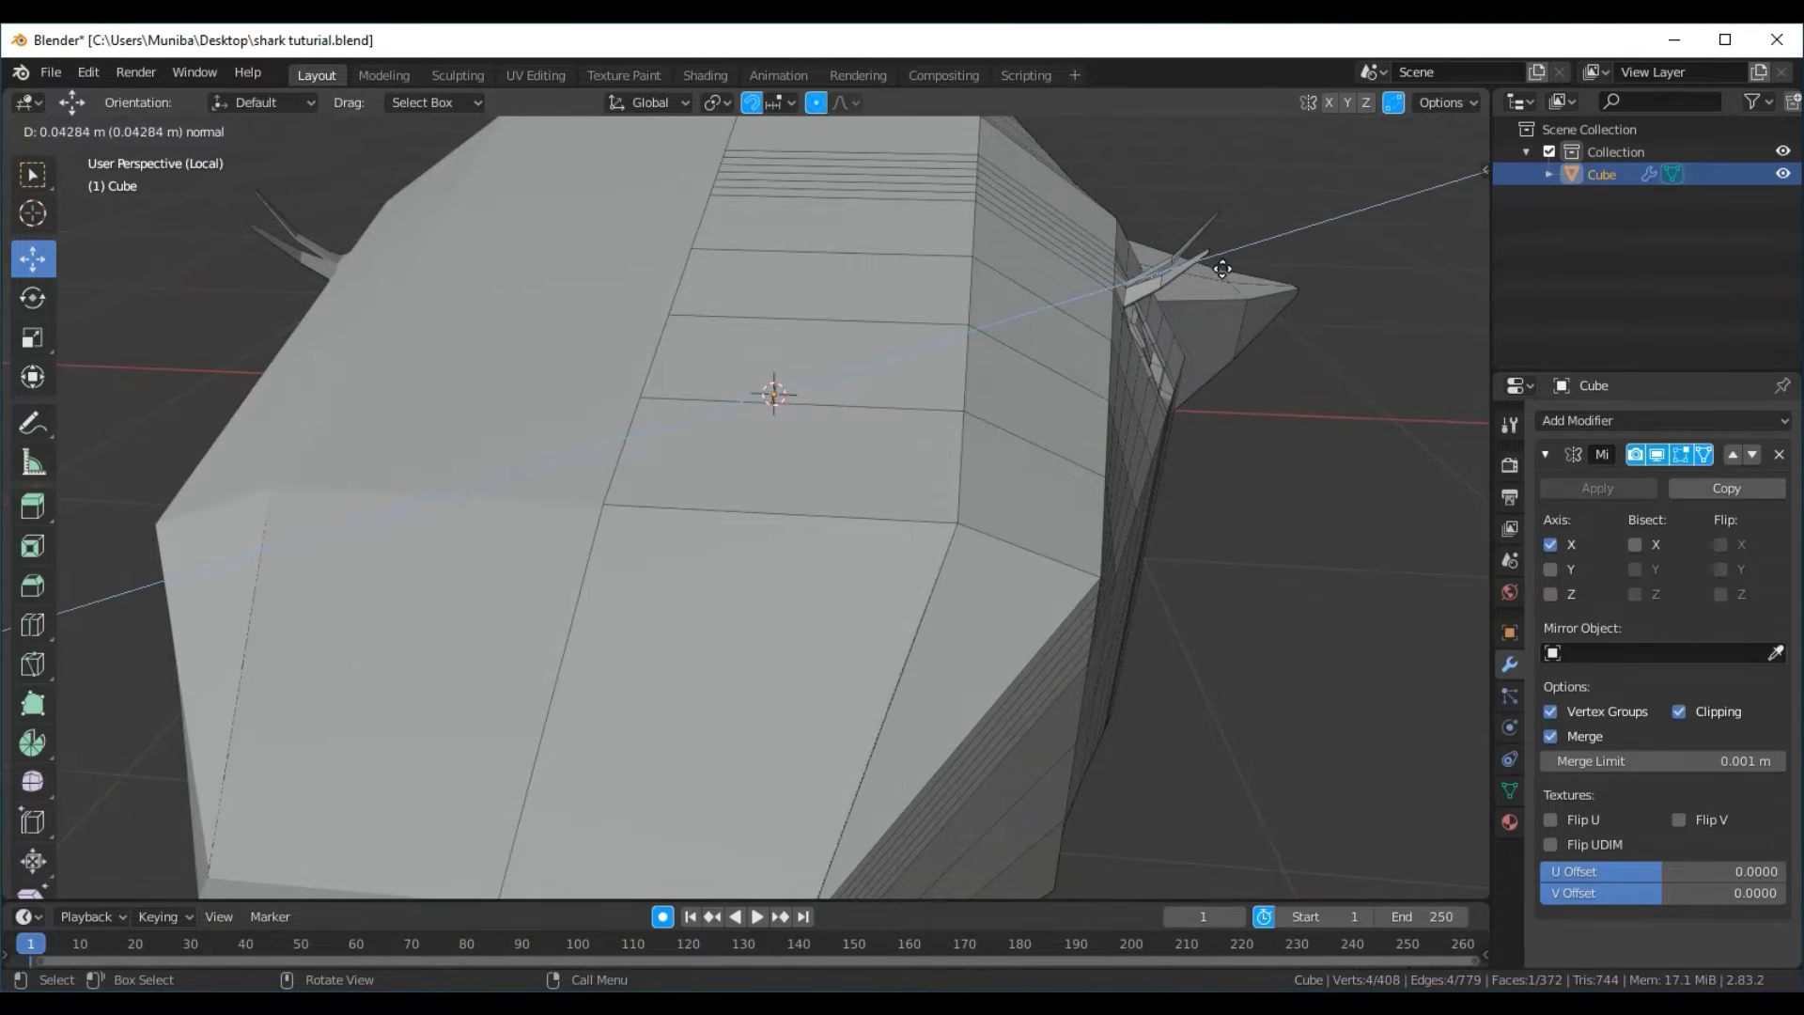
pyautogui.click(1233, 266)
pyautogui.moveTo(1257, 325); pyautogui.dragTo(1084, 289, button='middle')
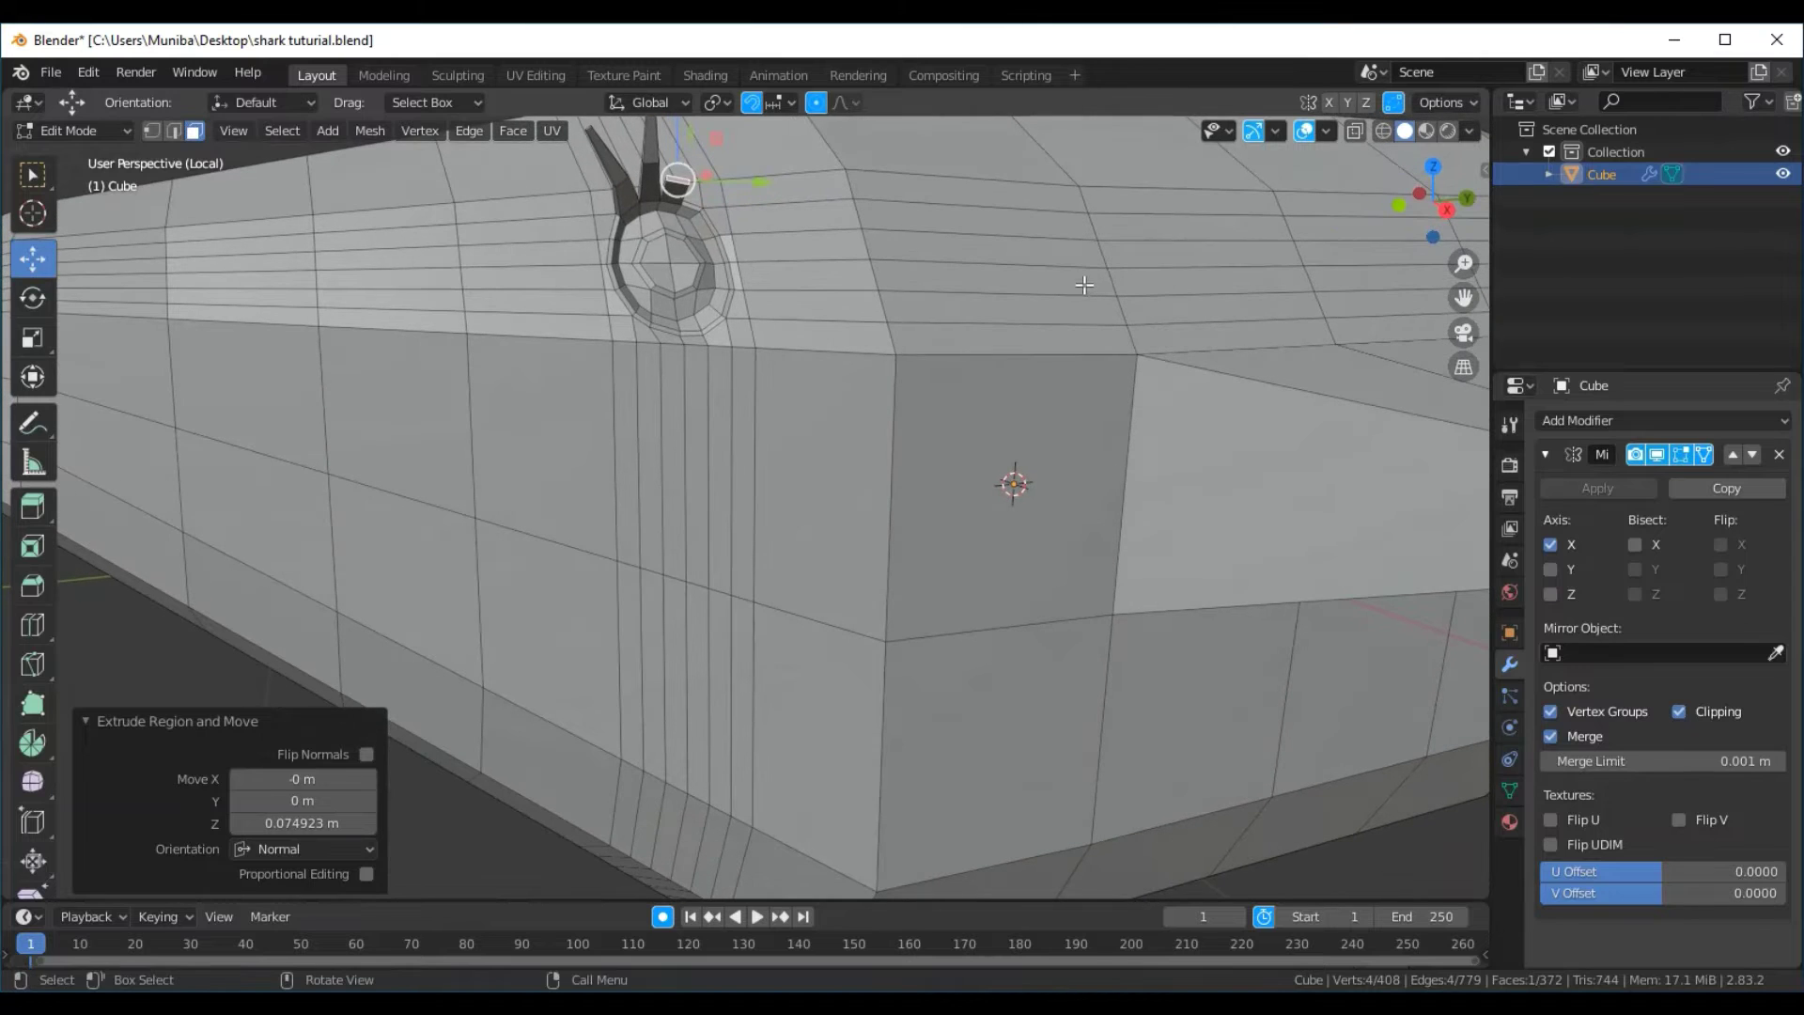
pyautogui.moveTo(1085, 288); pyautogui.dragTo(1054, 336, button='middle')
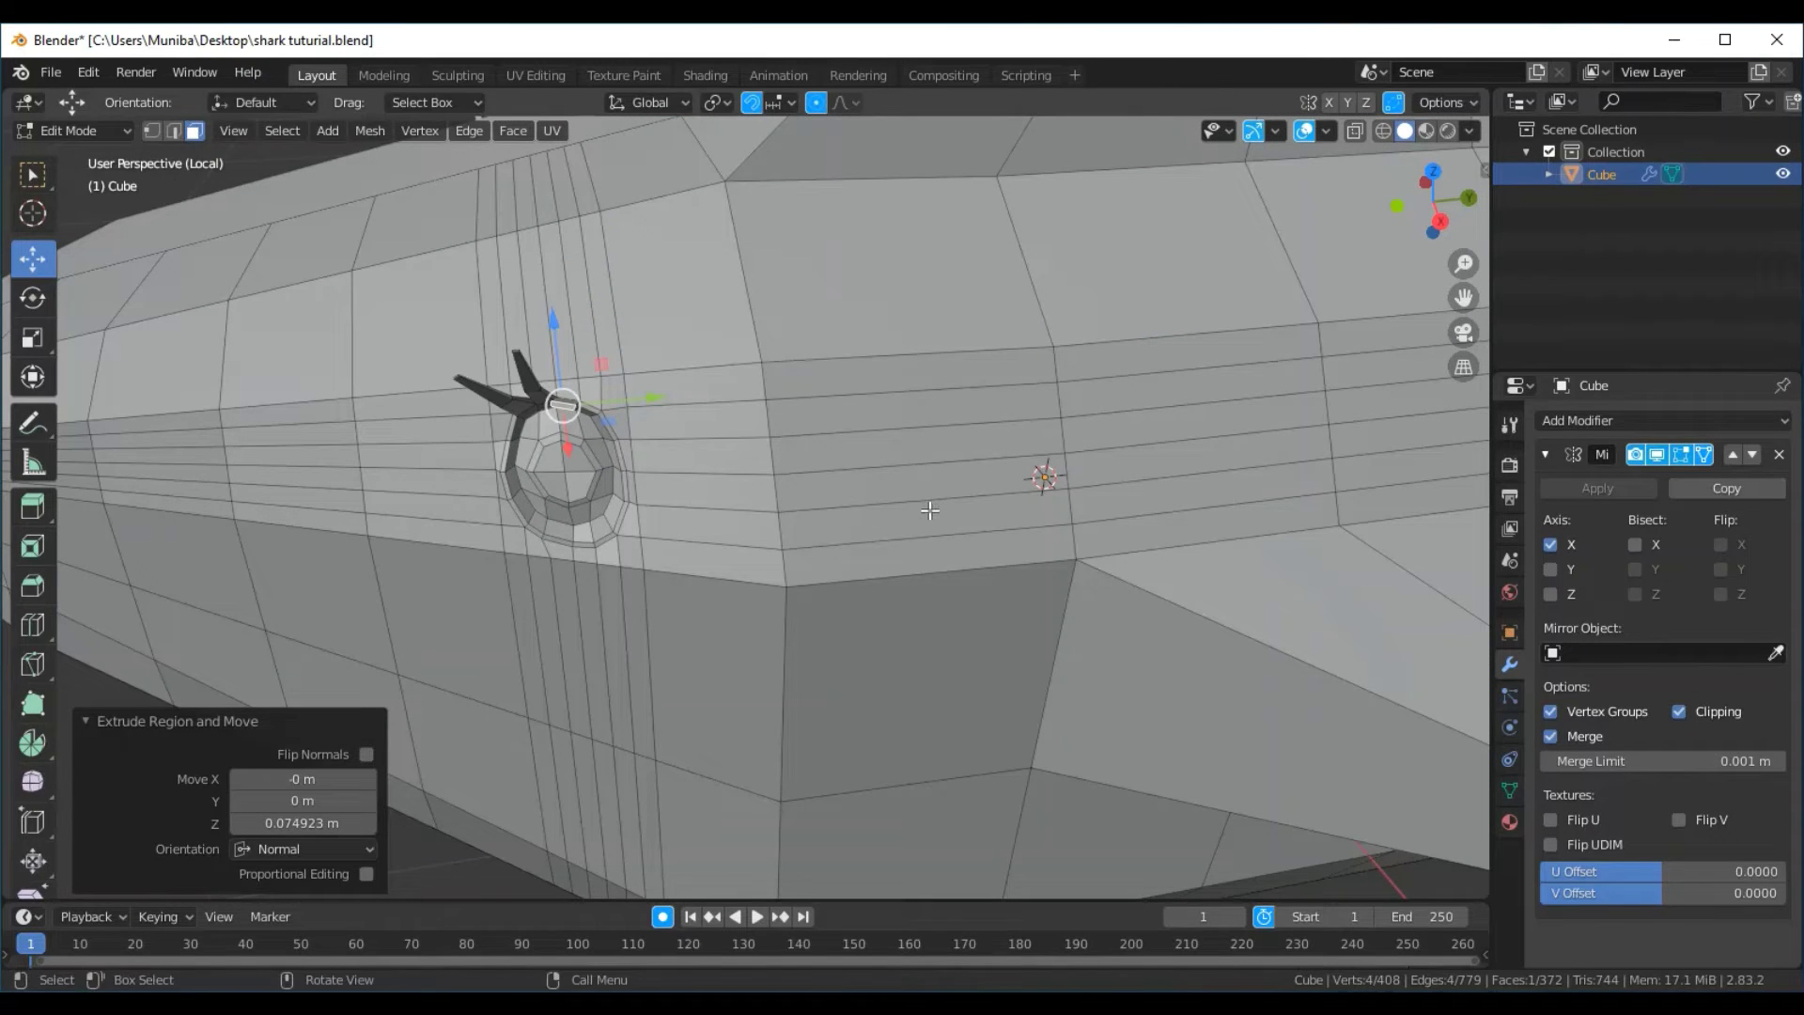
pyautogui.press('s')
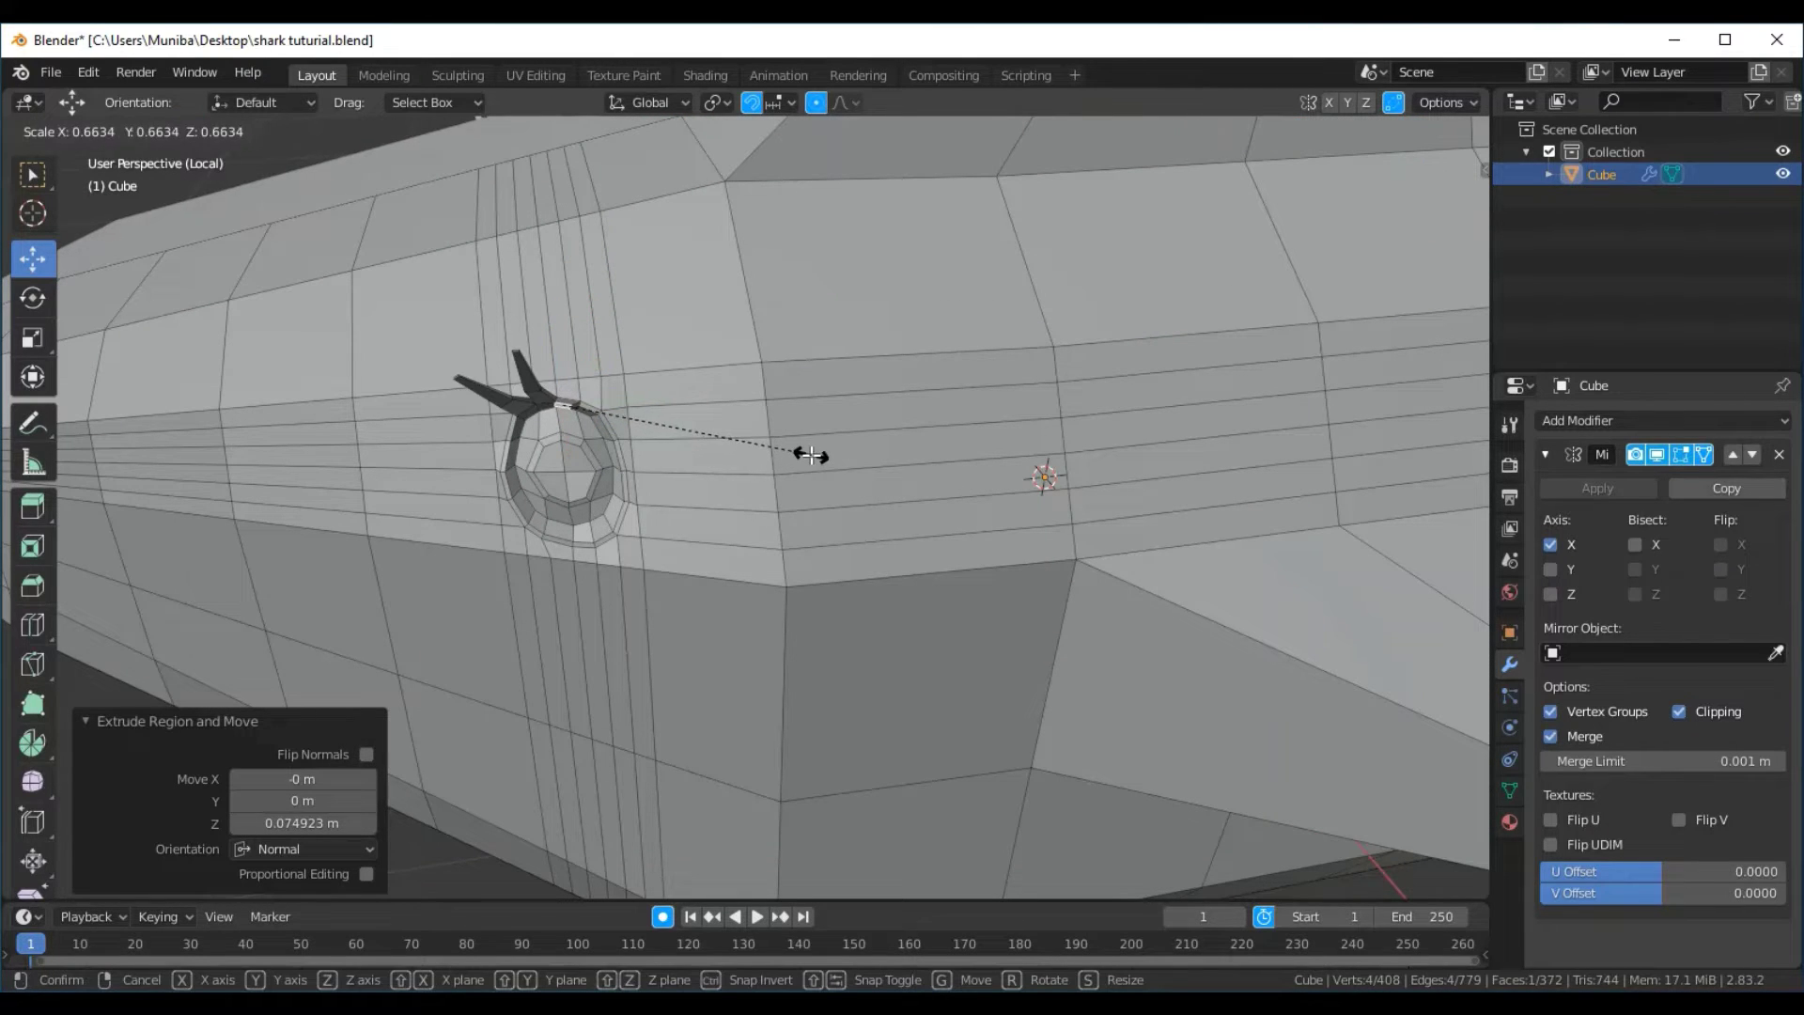
pyautogui.click(797, 452)
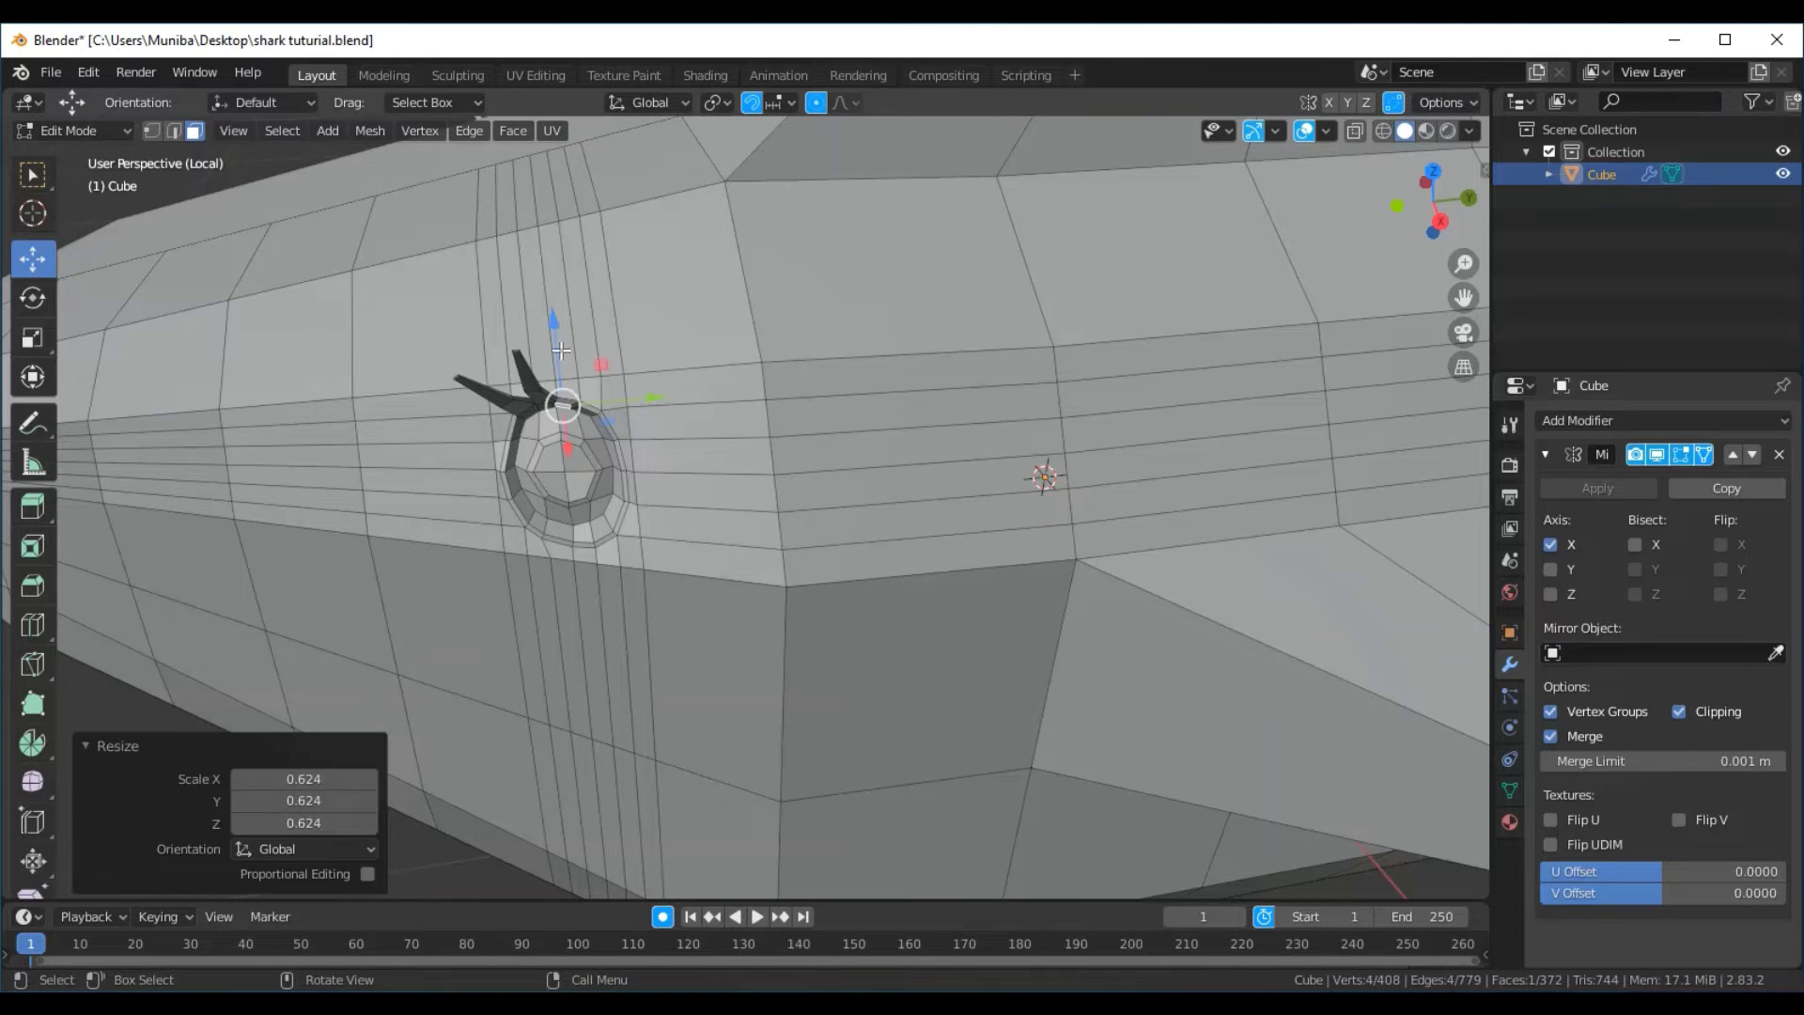
pyautogui.moveTo(558, 337); pyautogui.dragTo(573, 298)
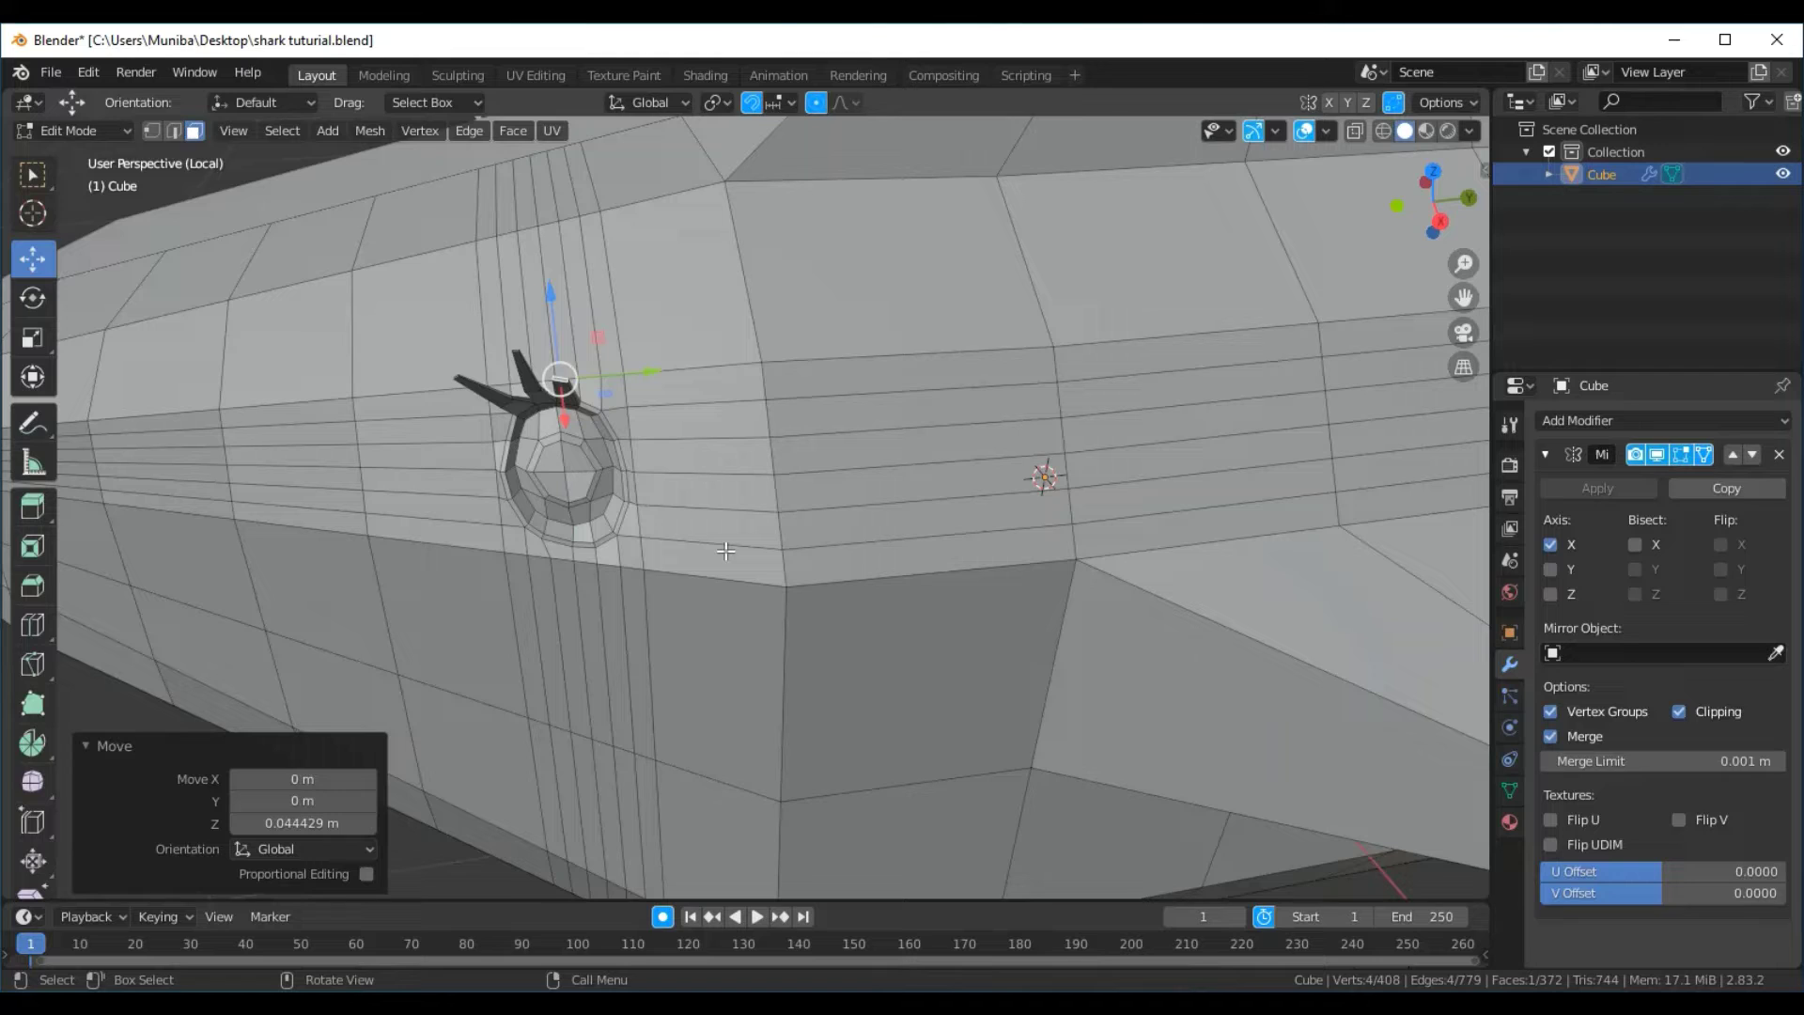
pyautogui.press('e')
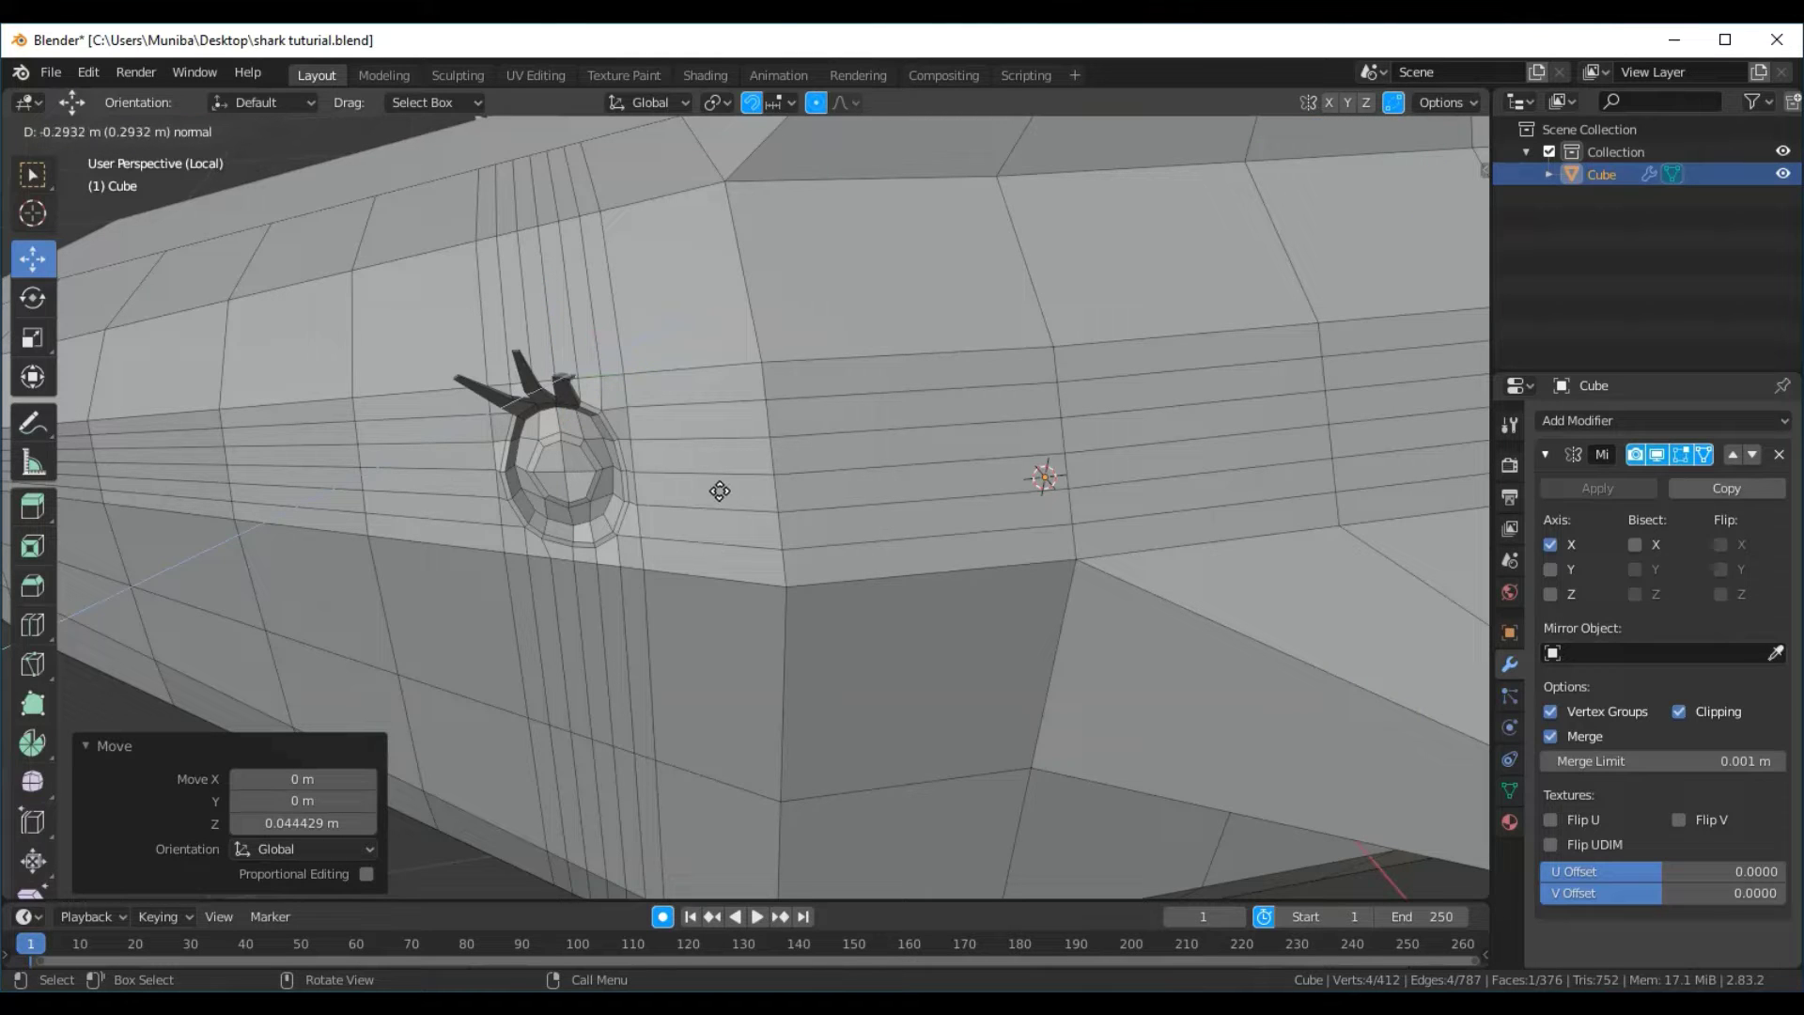
pyautogui.click(676, 533)
# Undo the long prong extension and its tip move, then select the face beside the eye
pyautogui.moveTo(707, 617); pyautogui.dragTo(903, 625, button='middle')
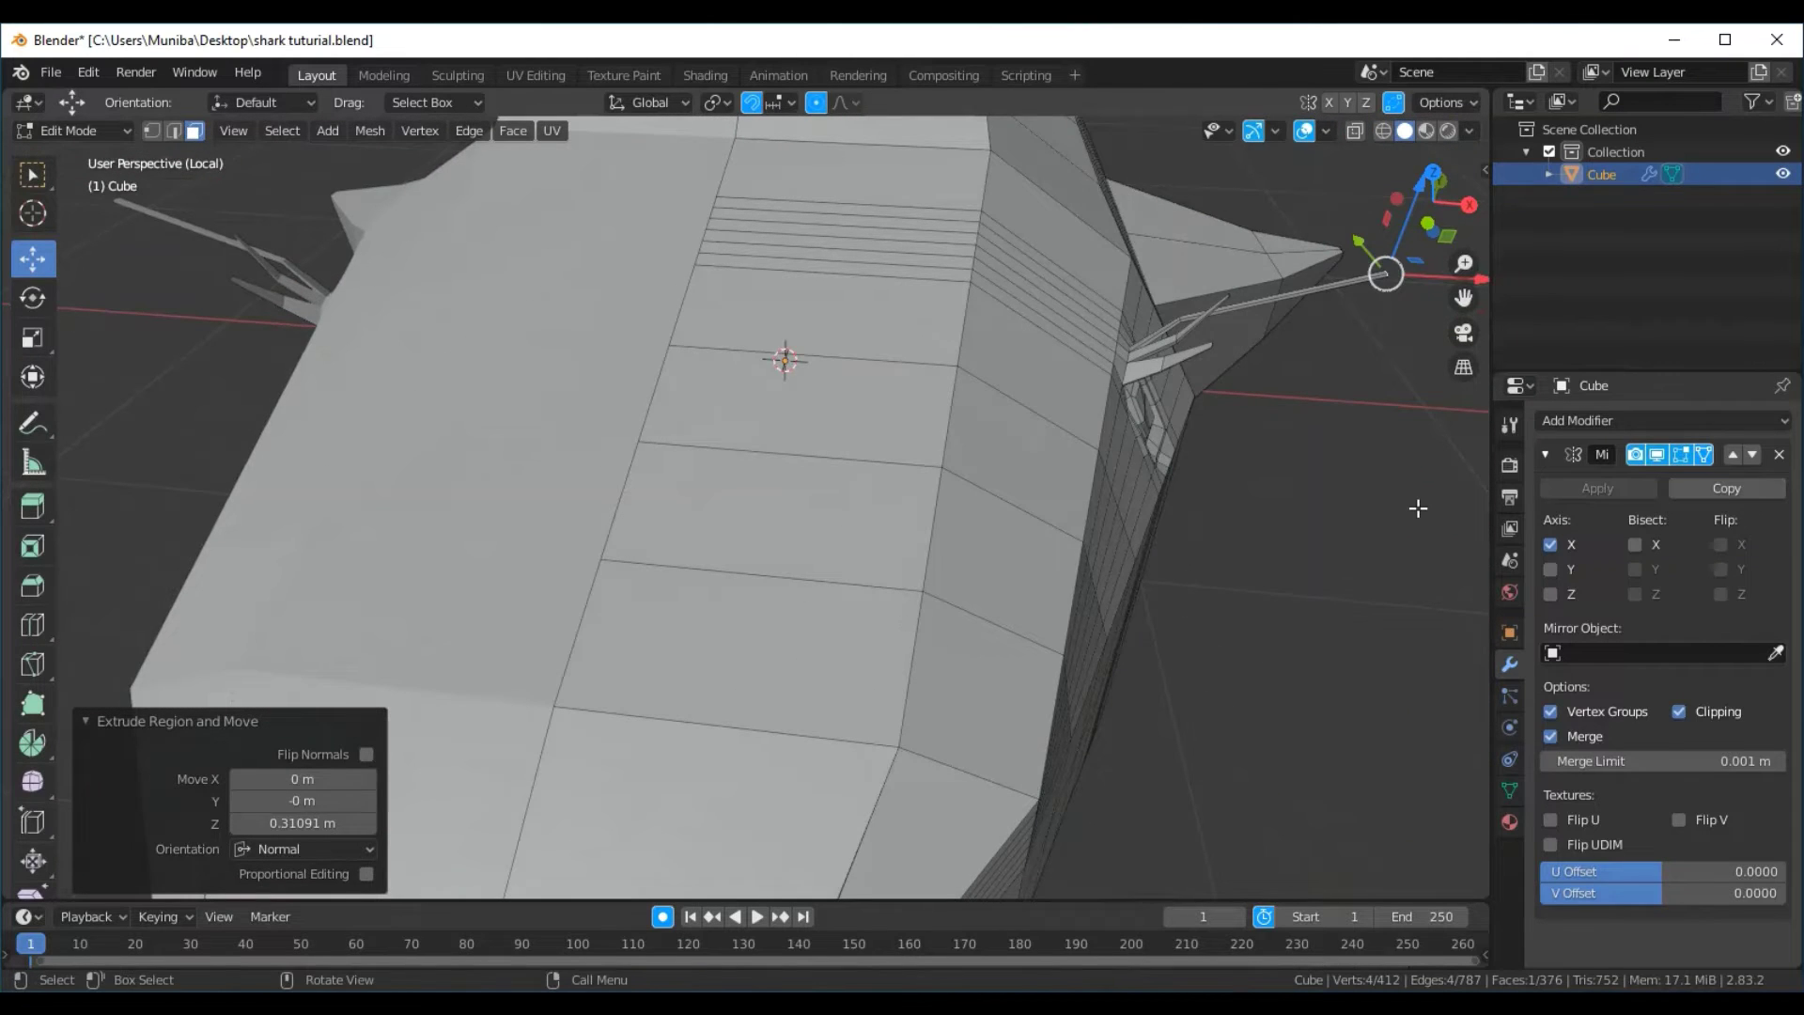
pyautogui.moveTo(1417, 507); pyautogui.dragTo(1371, 513, button='middle')
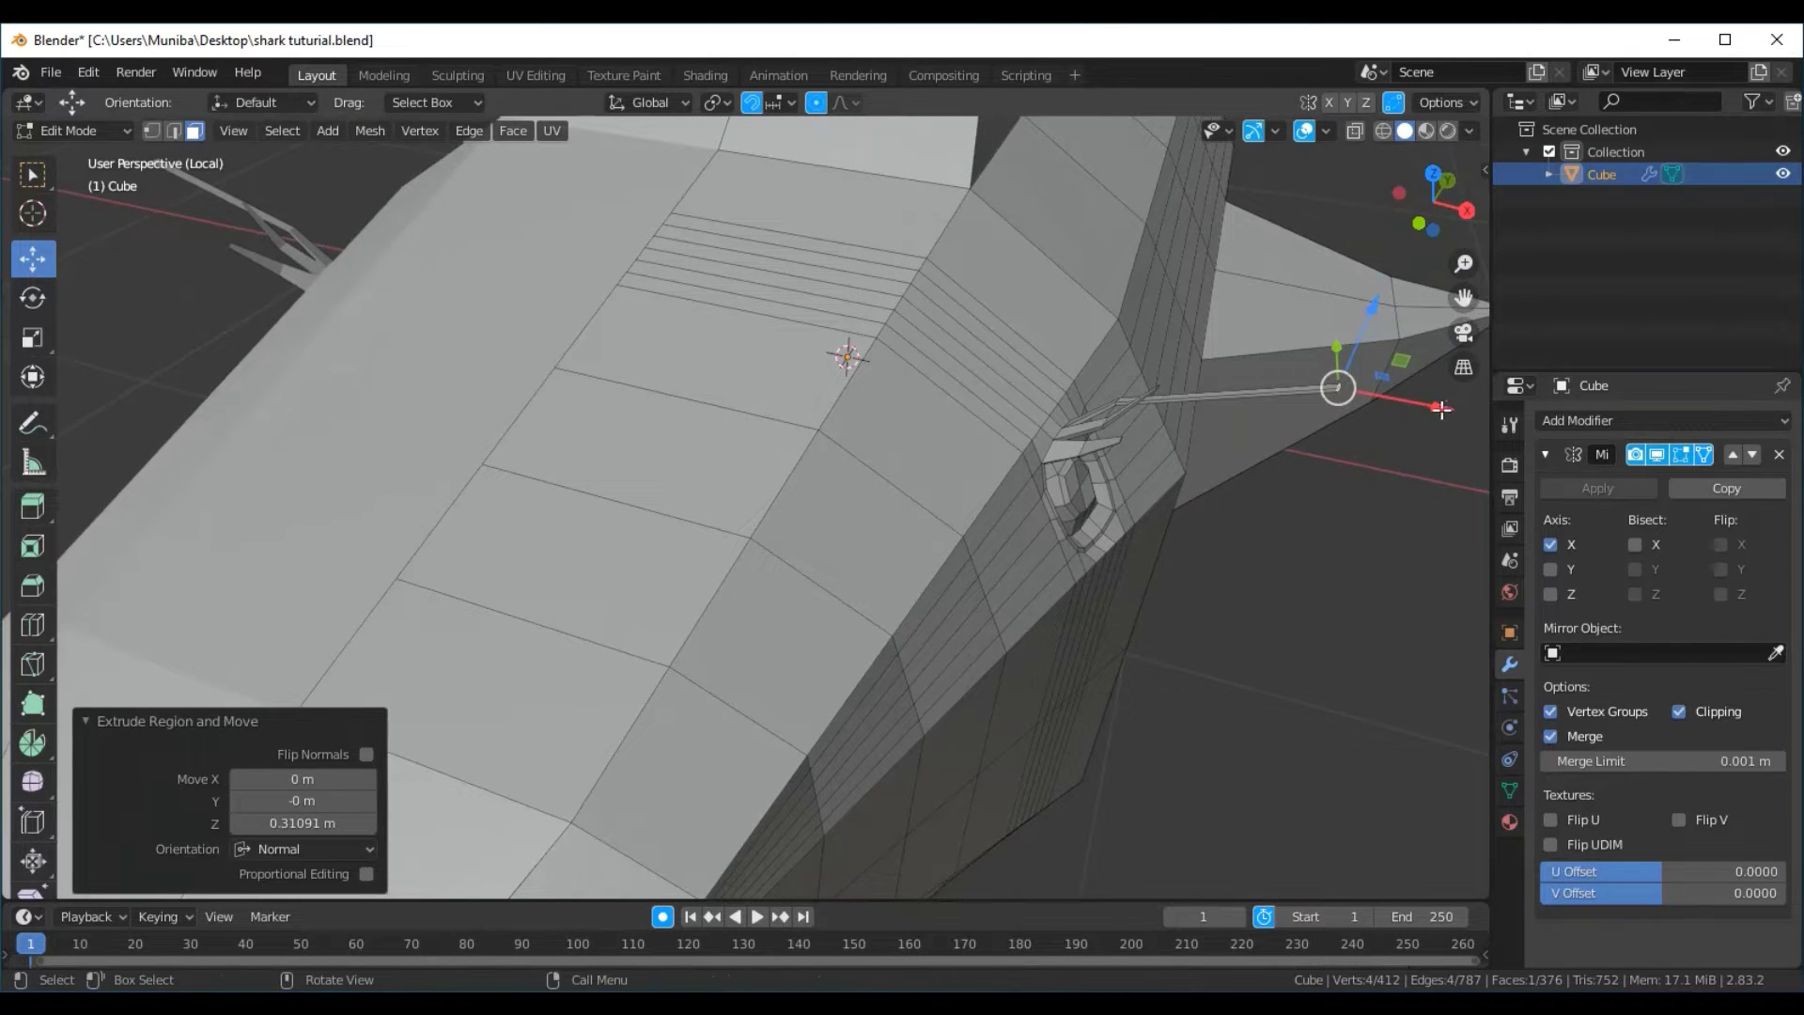
pyautogui.moveTo(1441, 410); pyautogui.dragTo(1274, 448)
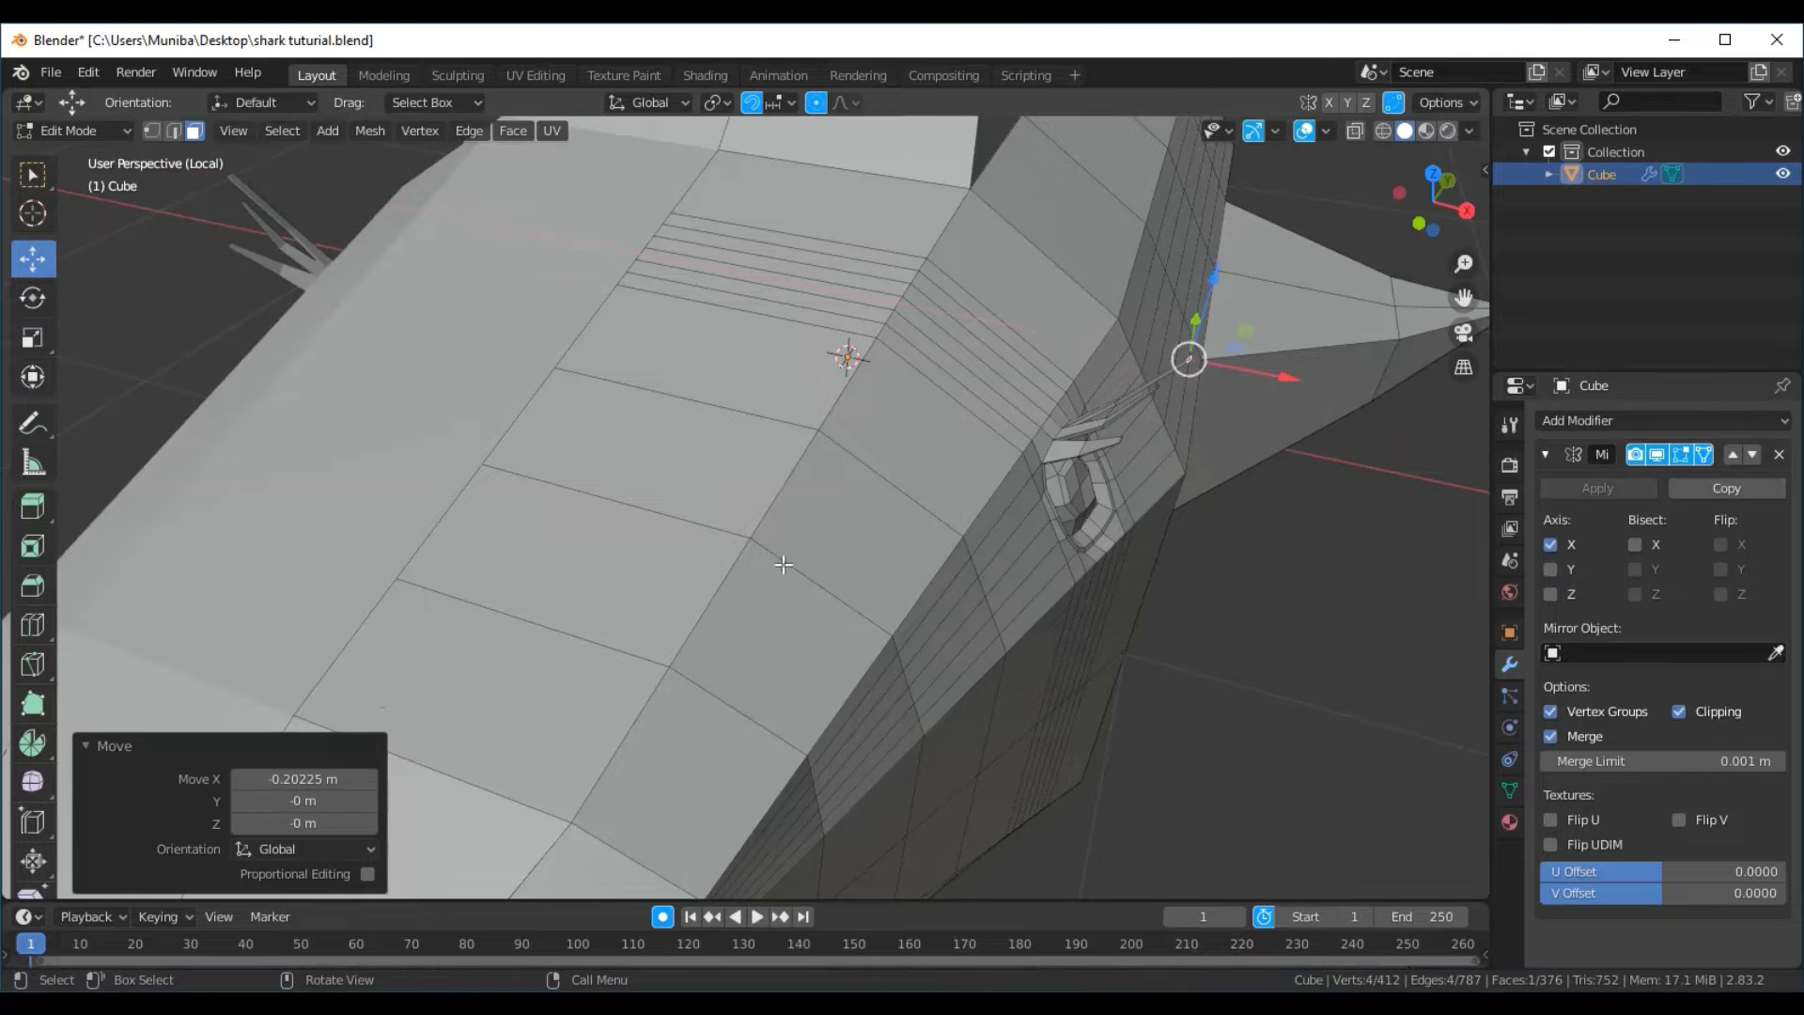
pyautogui.moveTo(1084, 620)
pyautogui.mouseDown(button='middle')
pyautogui.moveTo(971, 581)
pyautogui.moveTo(972, 605)
pyautogui.mouseUp(button='middle')
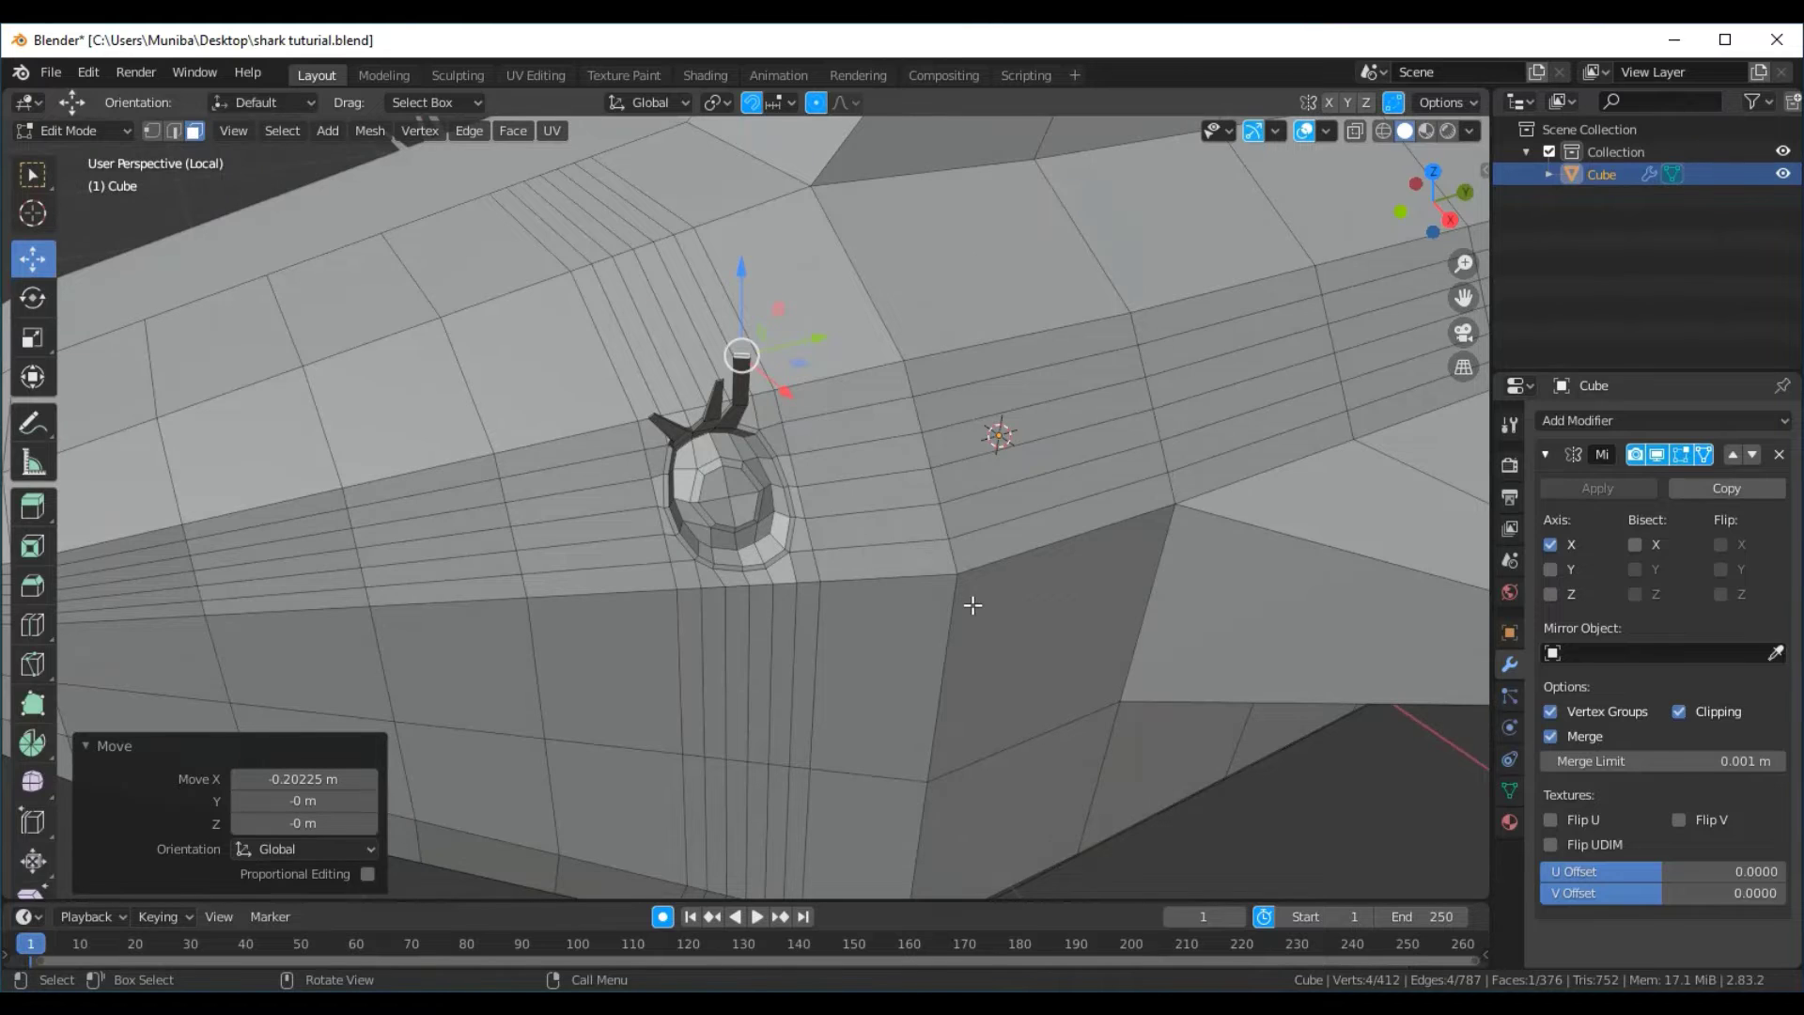
pyautogui.hotkey('ctrl', 'z')
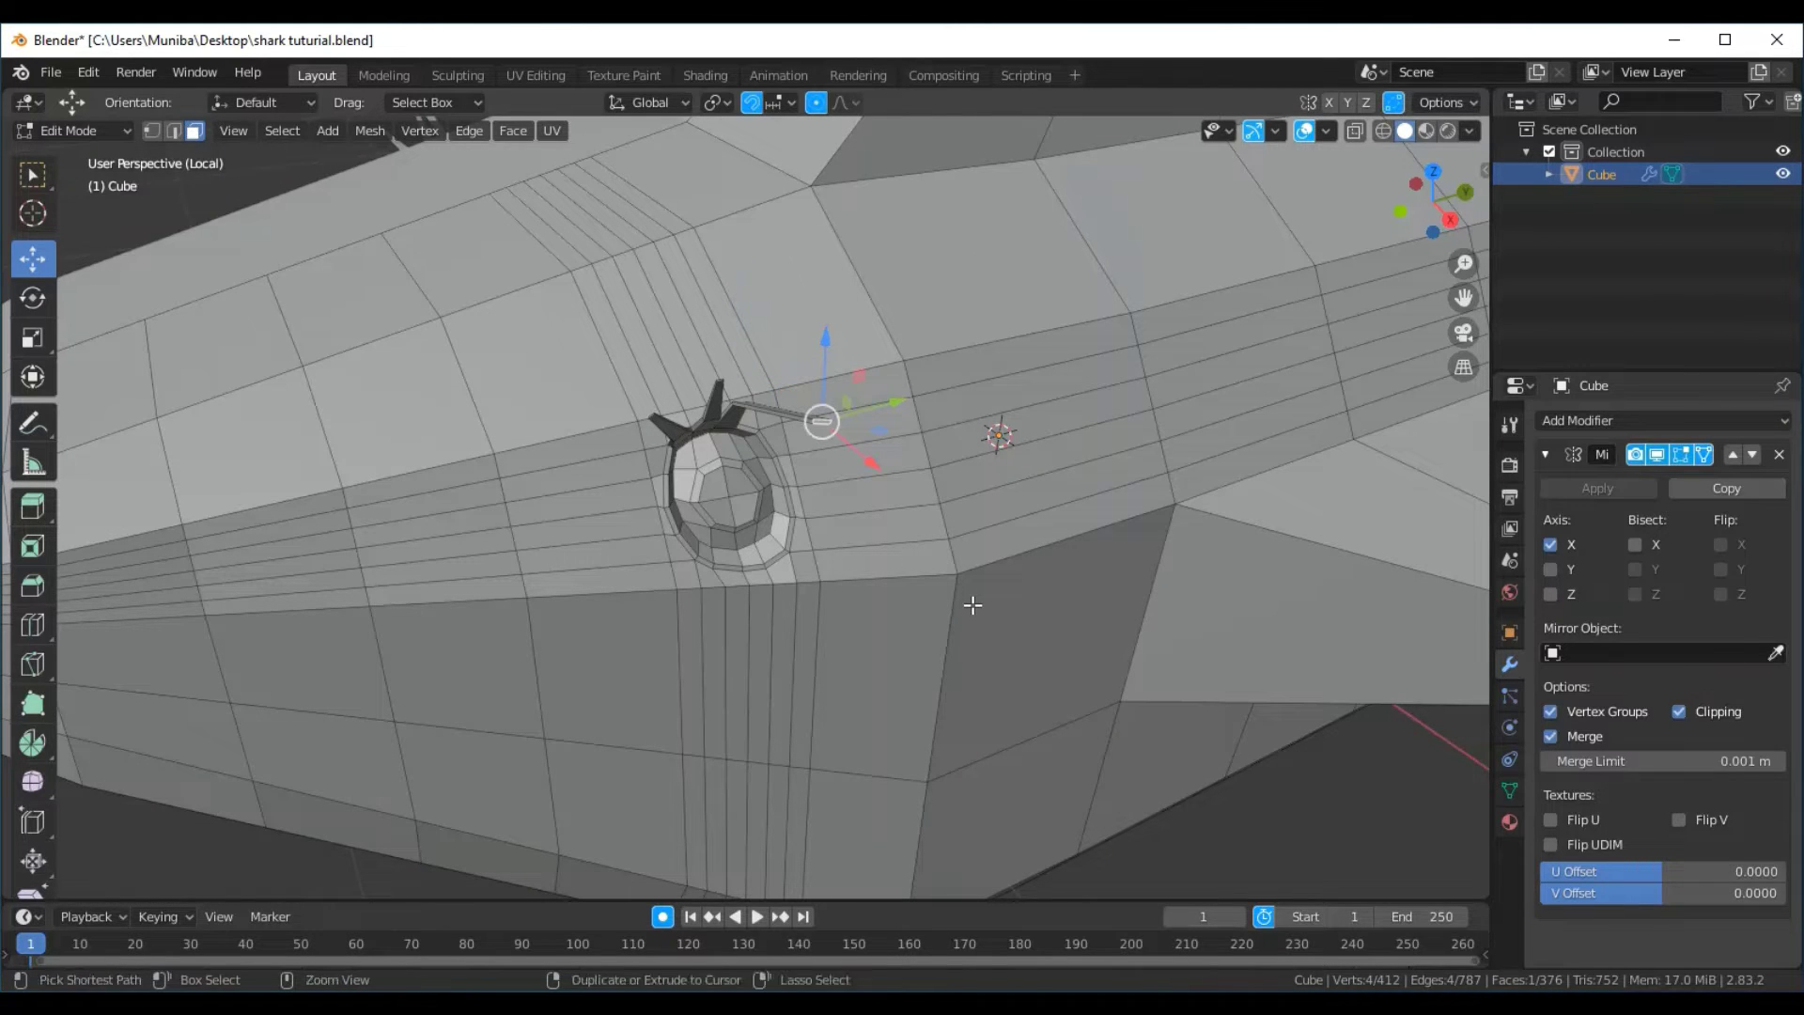
pyautogui.hotkey('ctrl', 'z')
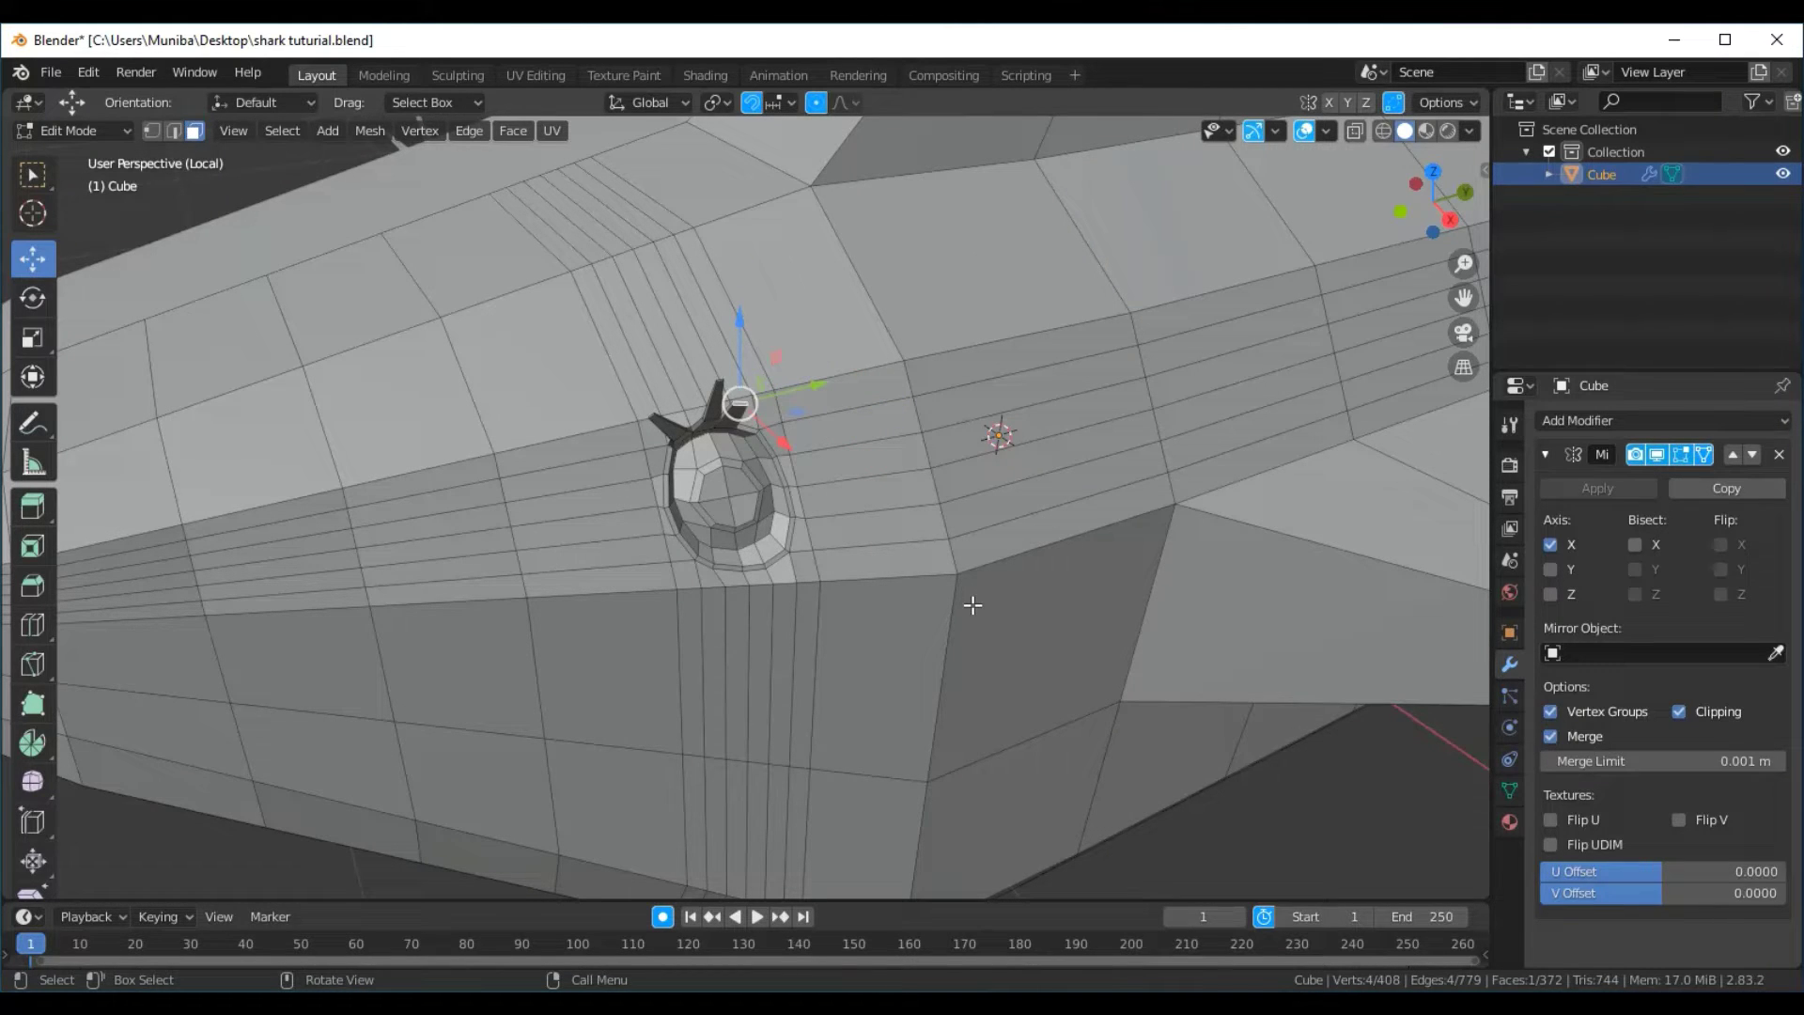
pyautogui.moveTo(546, 543); pyautogui.dragTo(714, 542, button='middle')
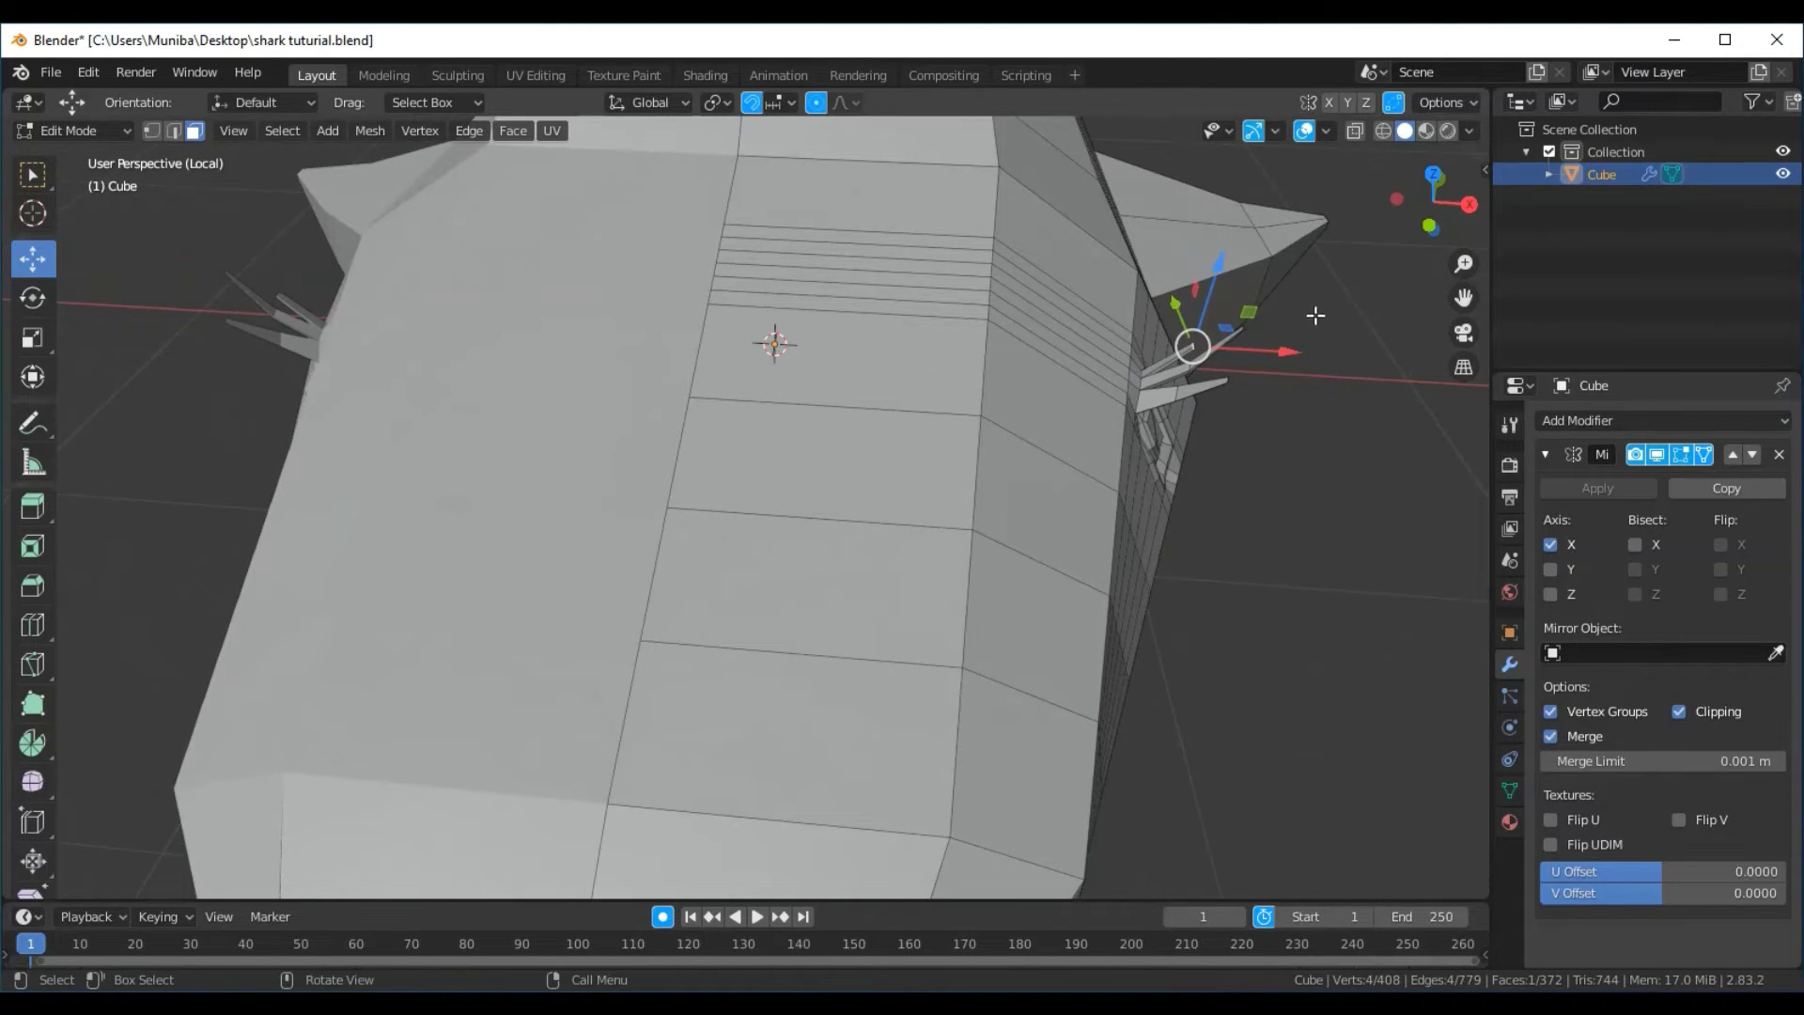
pyautogui.moveTo(1315, 316)
pyautogui.mouseDown()
pyautogui.moveTo(1345, 303)
pyautogui.moveTo(1272, 396)
pyautogui.mouseUp()
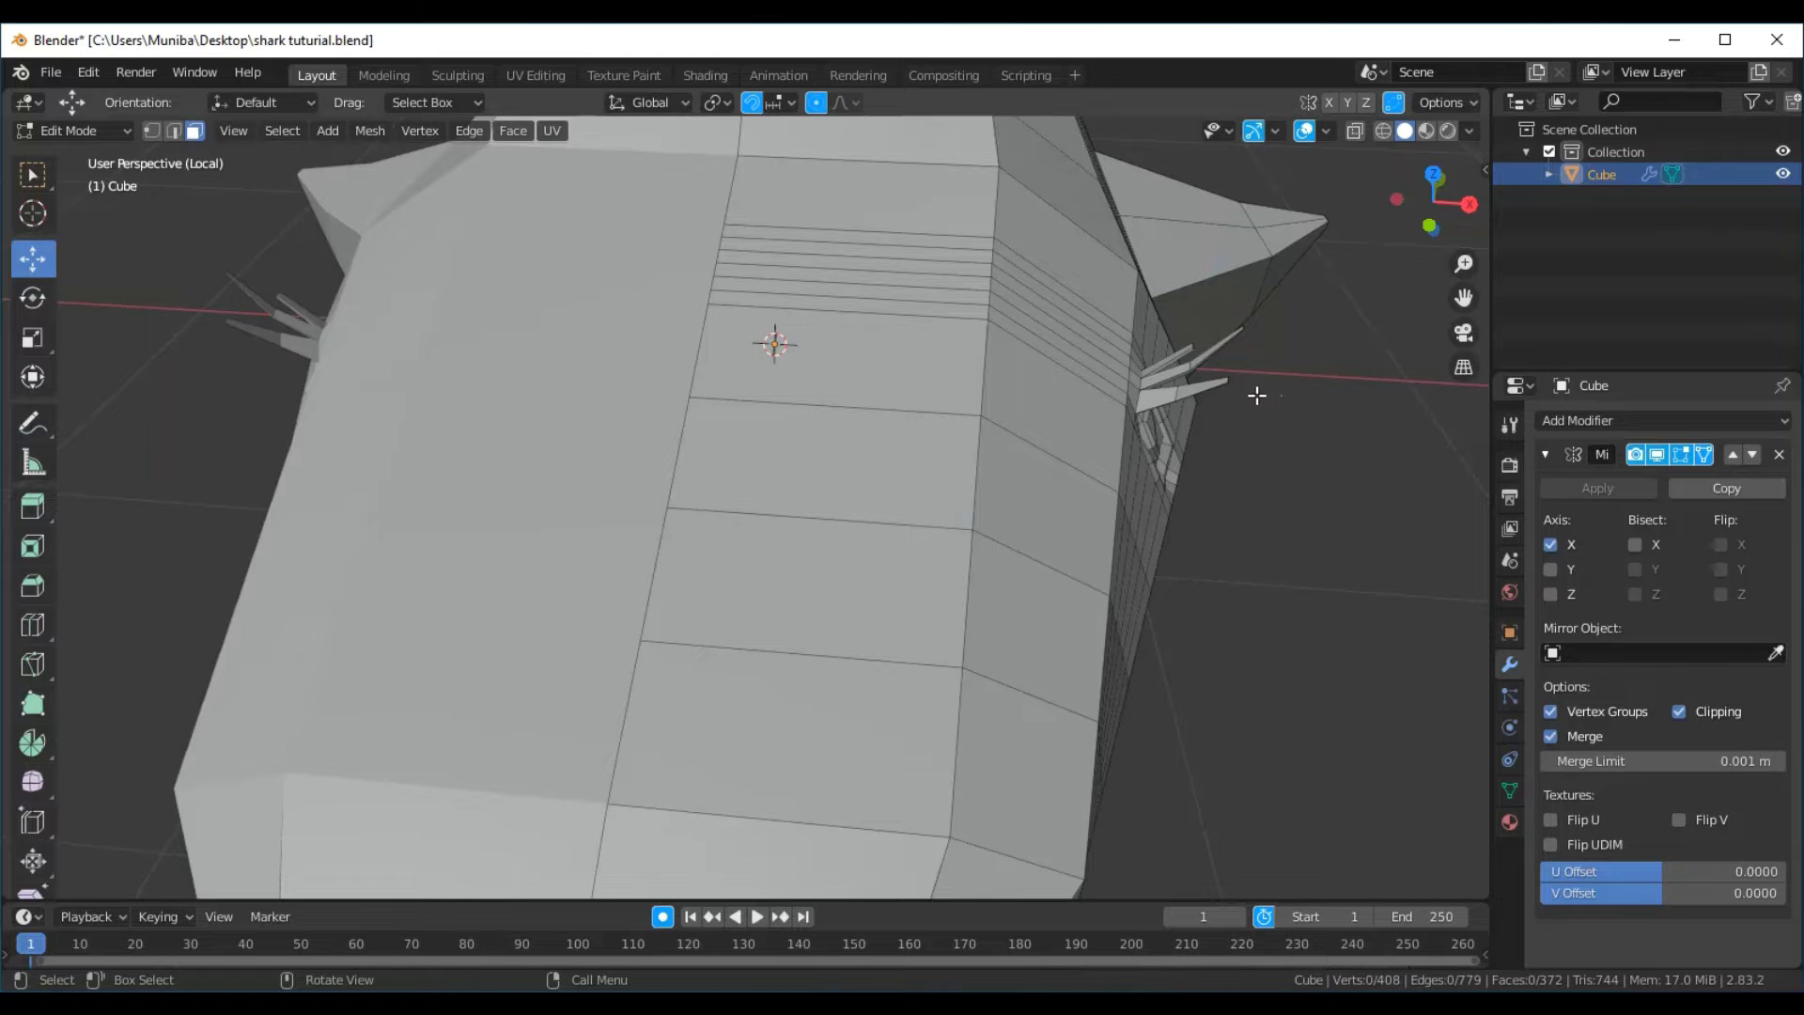
pyautogui.moveTo(1337, 410); pyautogui.dragTo(828, 474, button='middle')
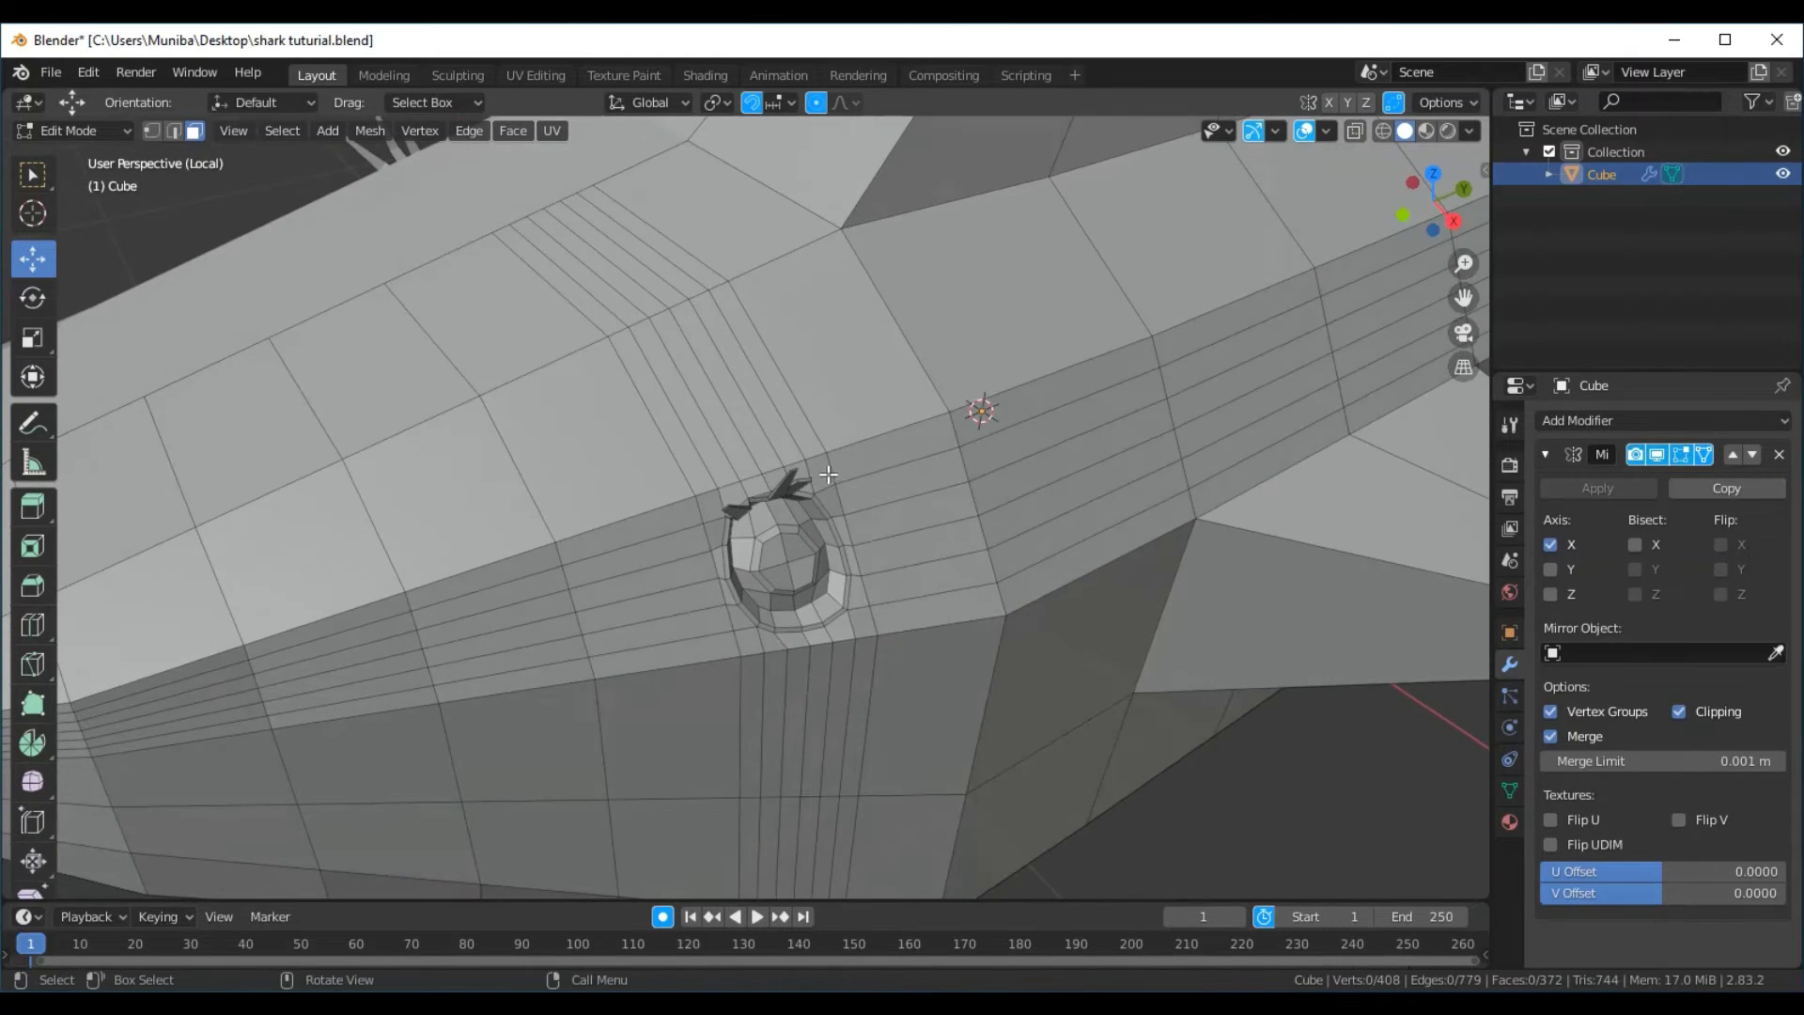
pyautogui.click(810, 480)
# Try an extrusion of about 0.08 m with an unchanged scale, then undo both
pyautogui.moveTo(805, 474)
pyautogui.mouseDown(button='middle')
pyautogui.moveTo(1101, 505)
pyautogui.moveTo(1235, 483)
pyautogui.mouseUp(button='middle')
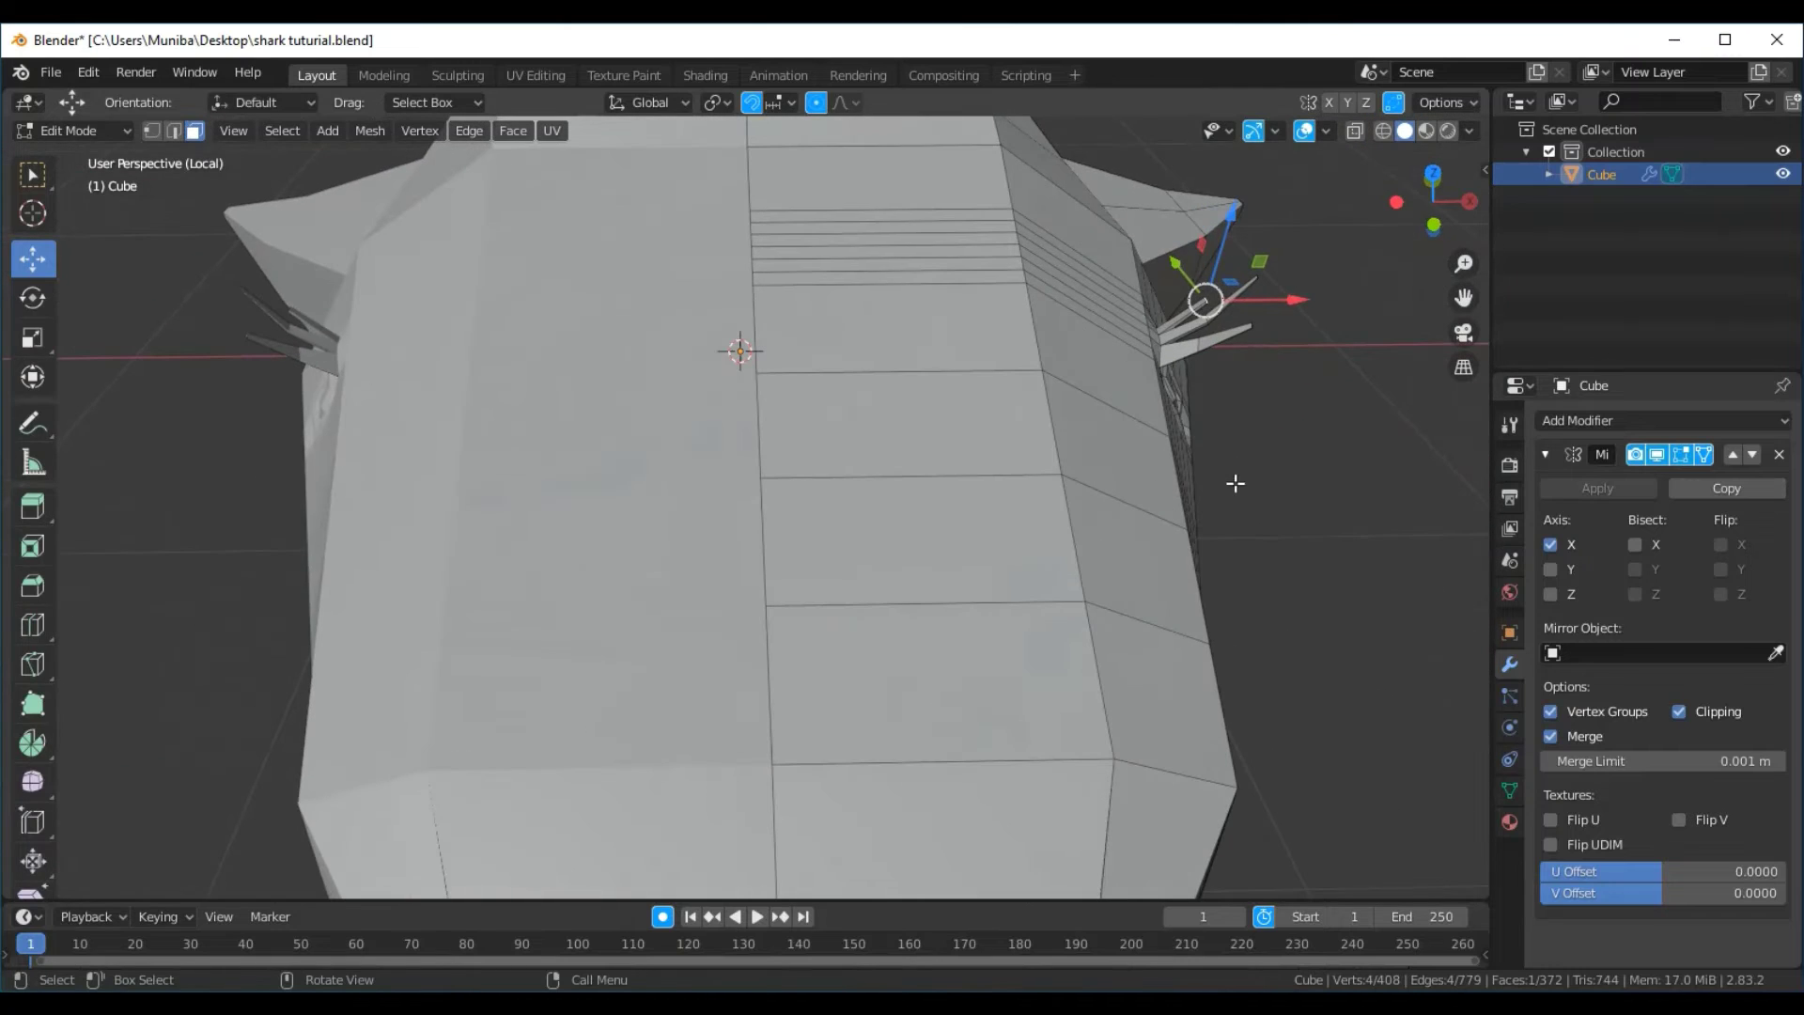
pyautogui.press('e')
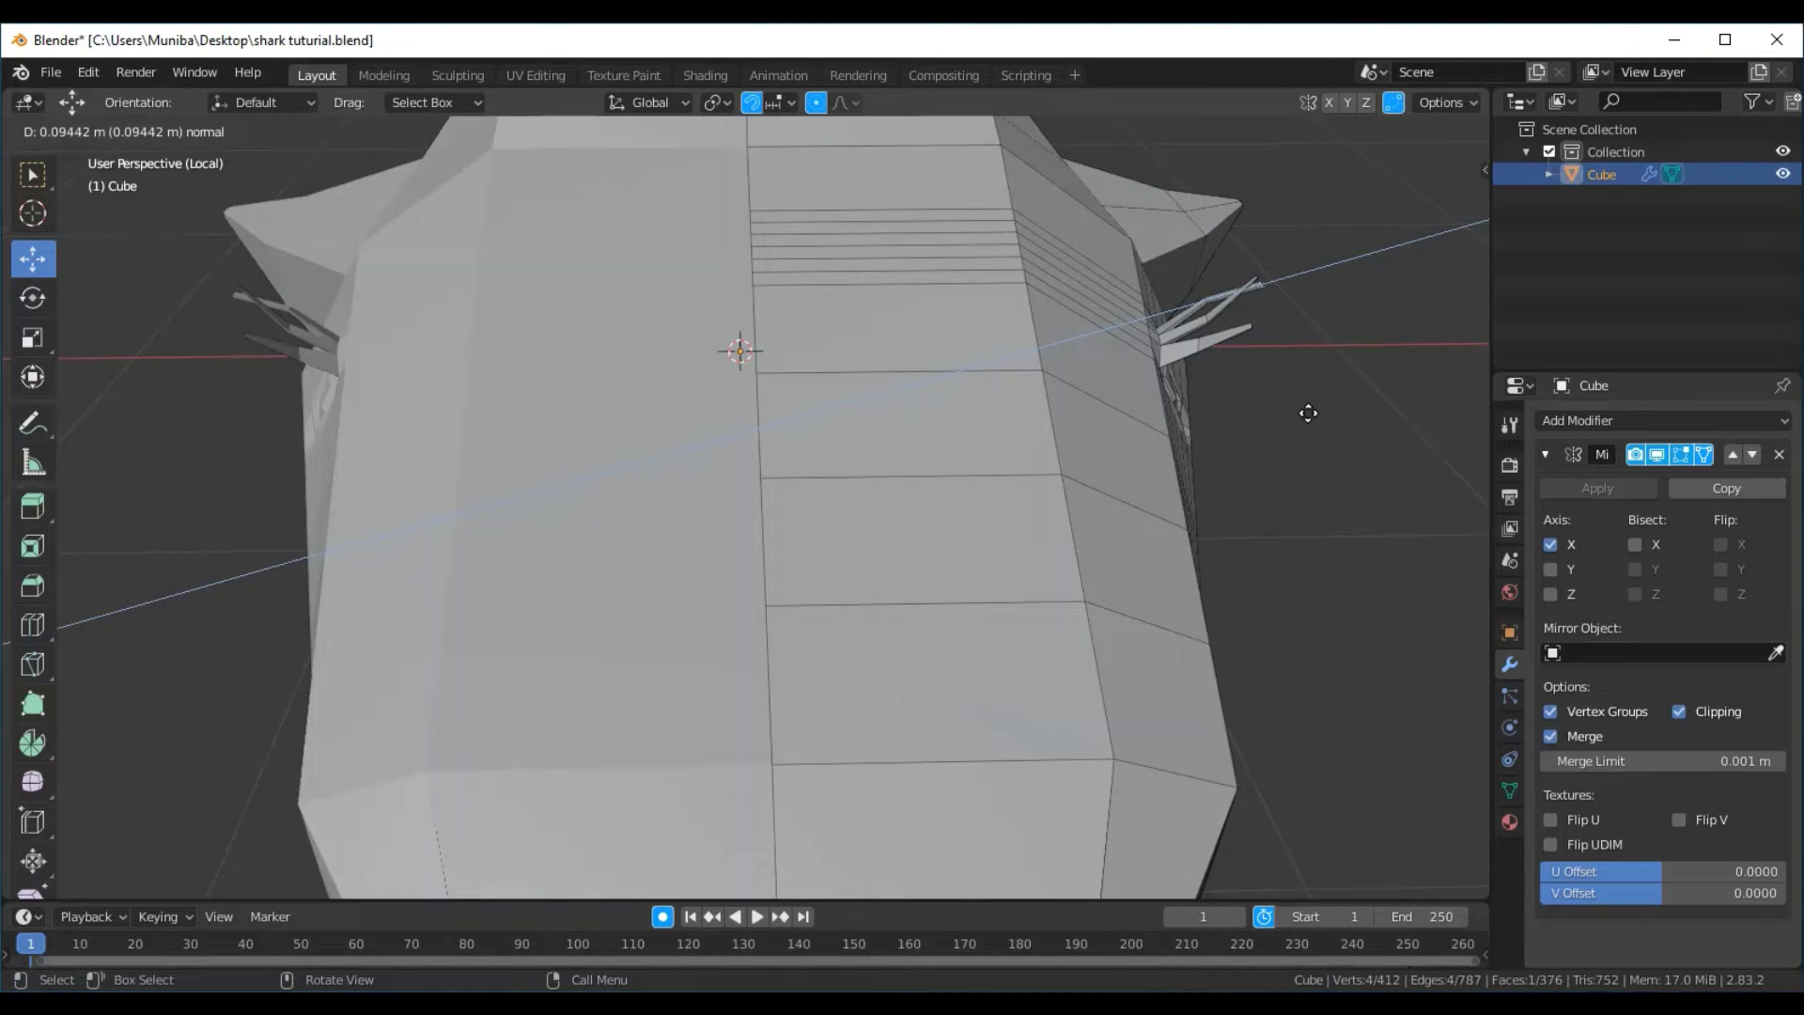
pyautogui.click(1312, 413)
pyautogui.press('s')
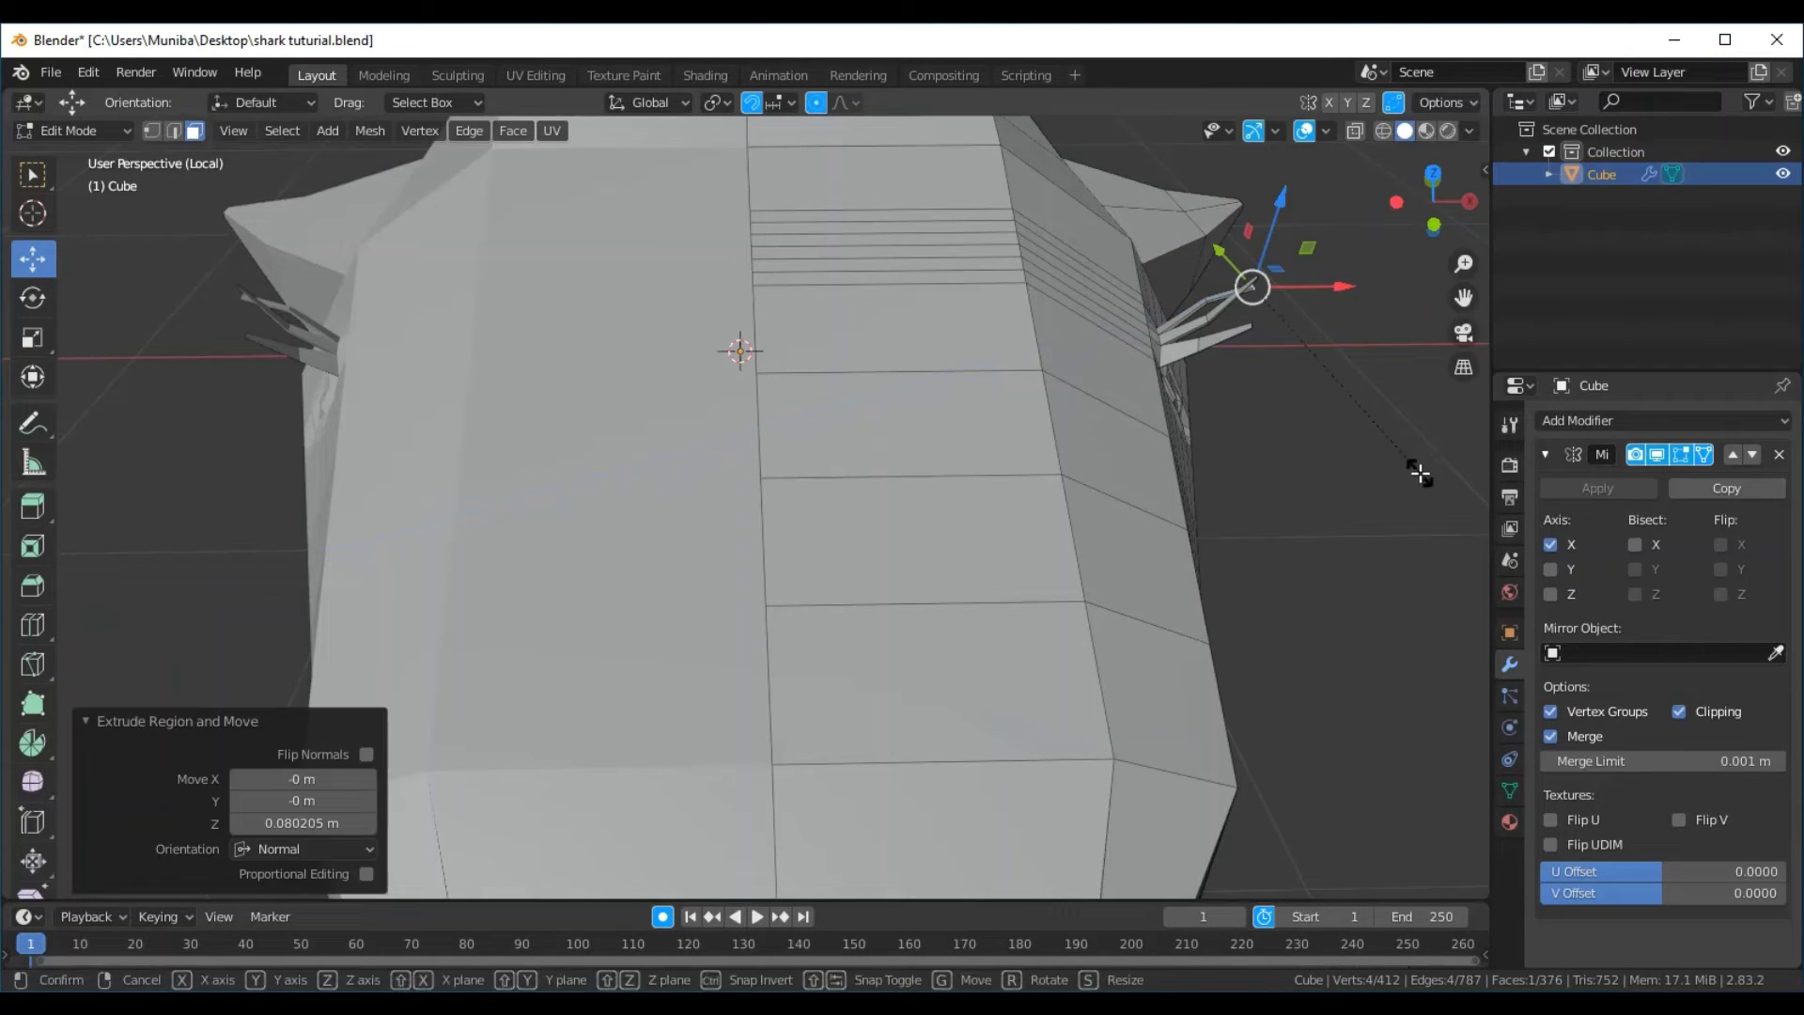
pyautogui.click(1416, 469)
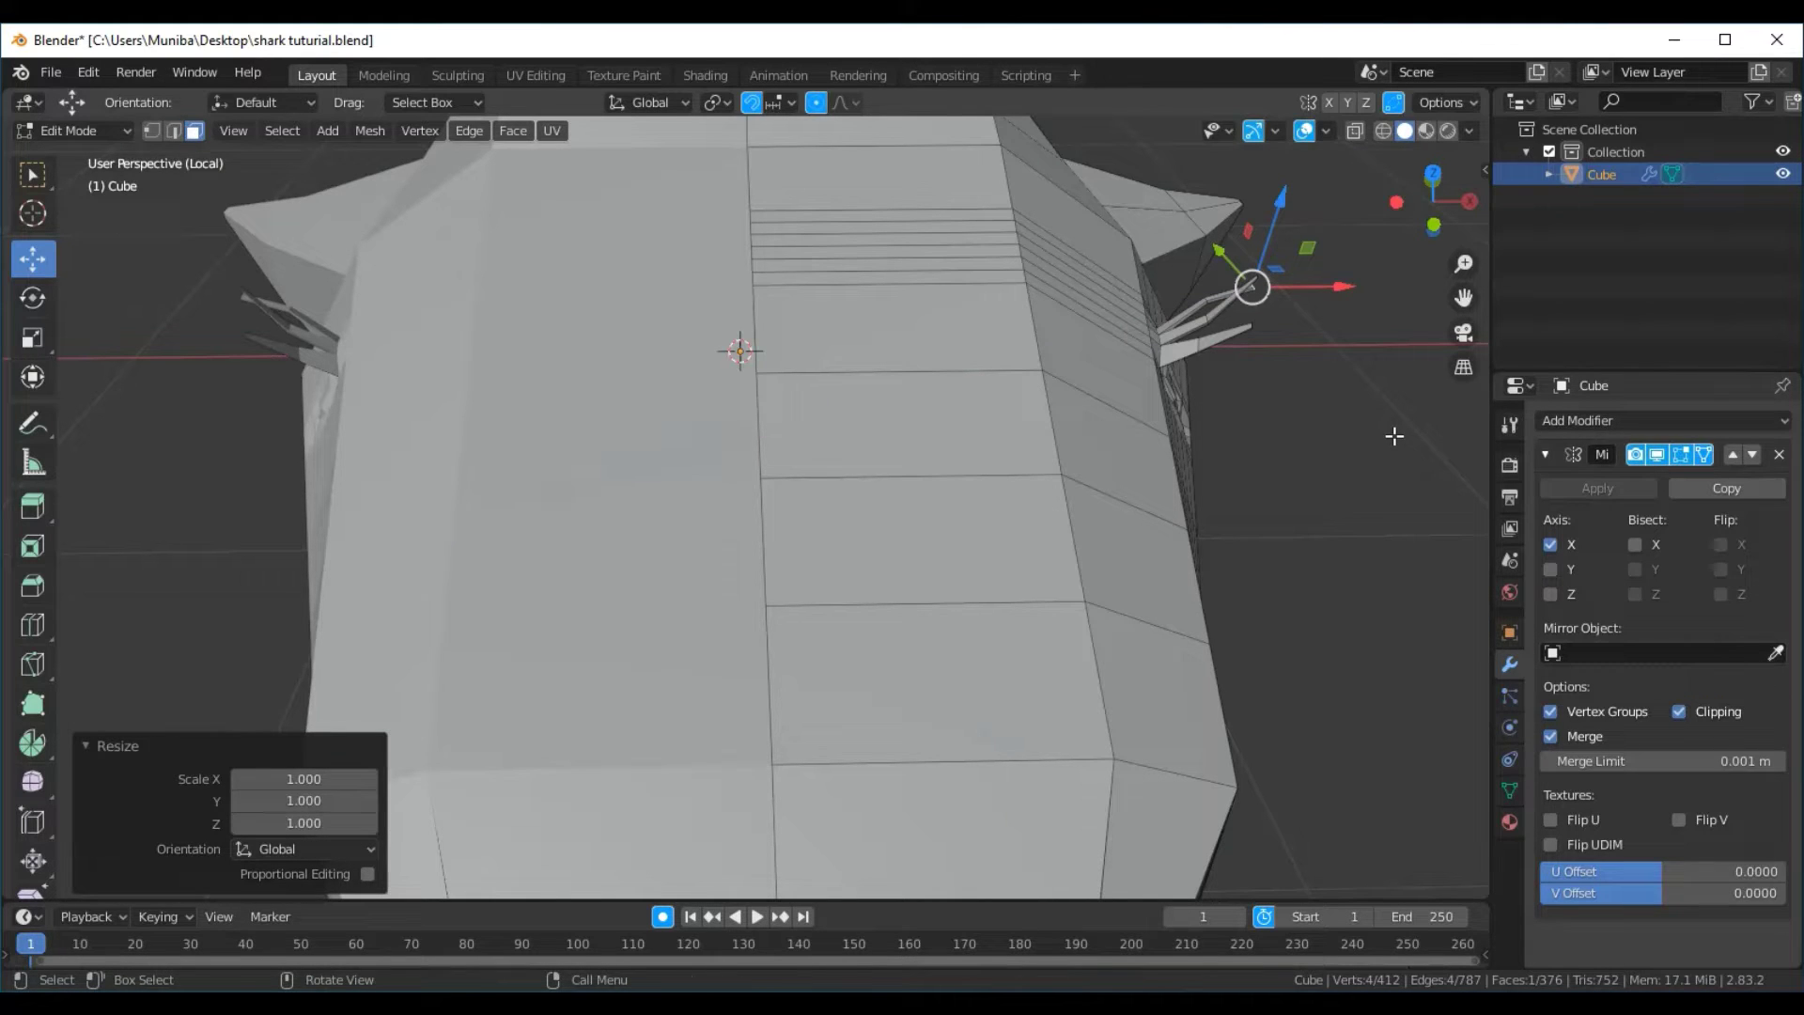
pyautogui.hotkey('ctrl', 'z')
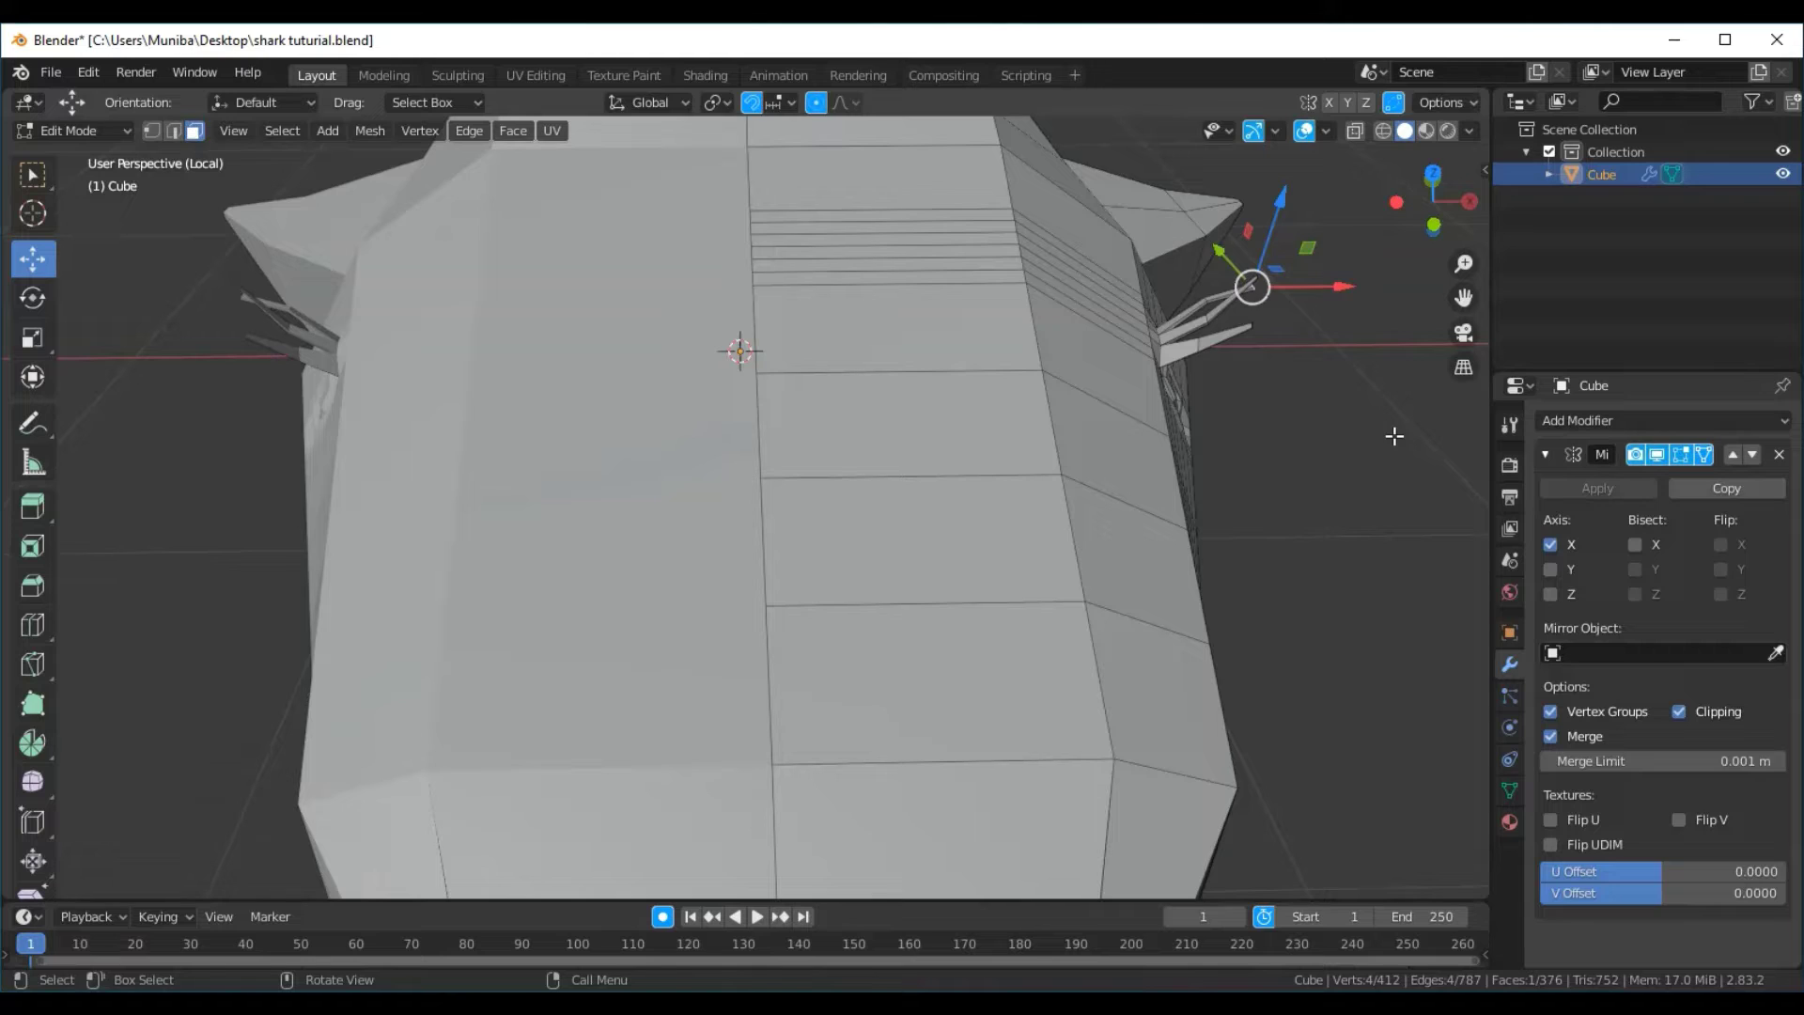
pyautogui.hotkey('ctrl', 'z')
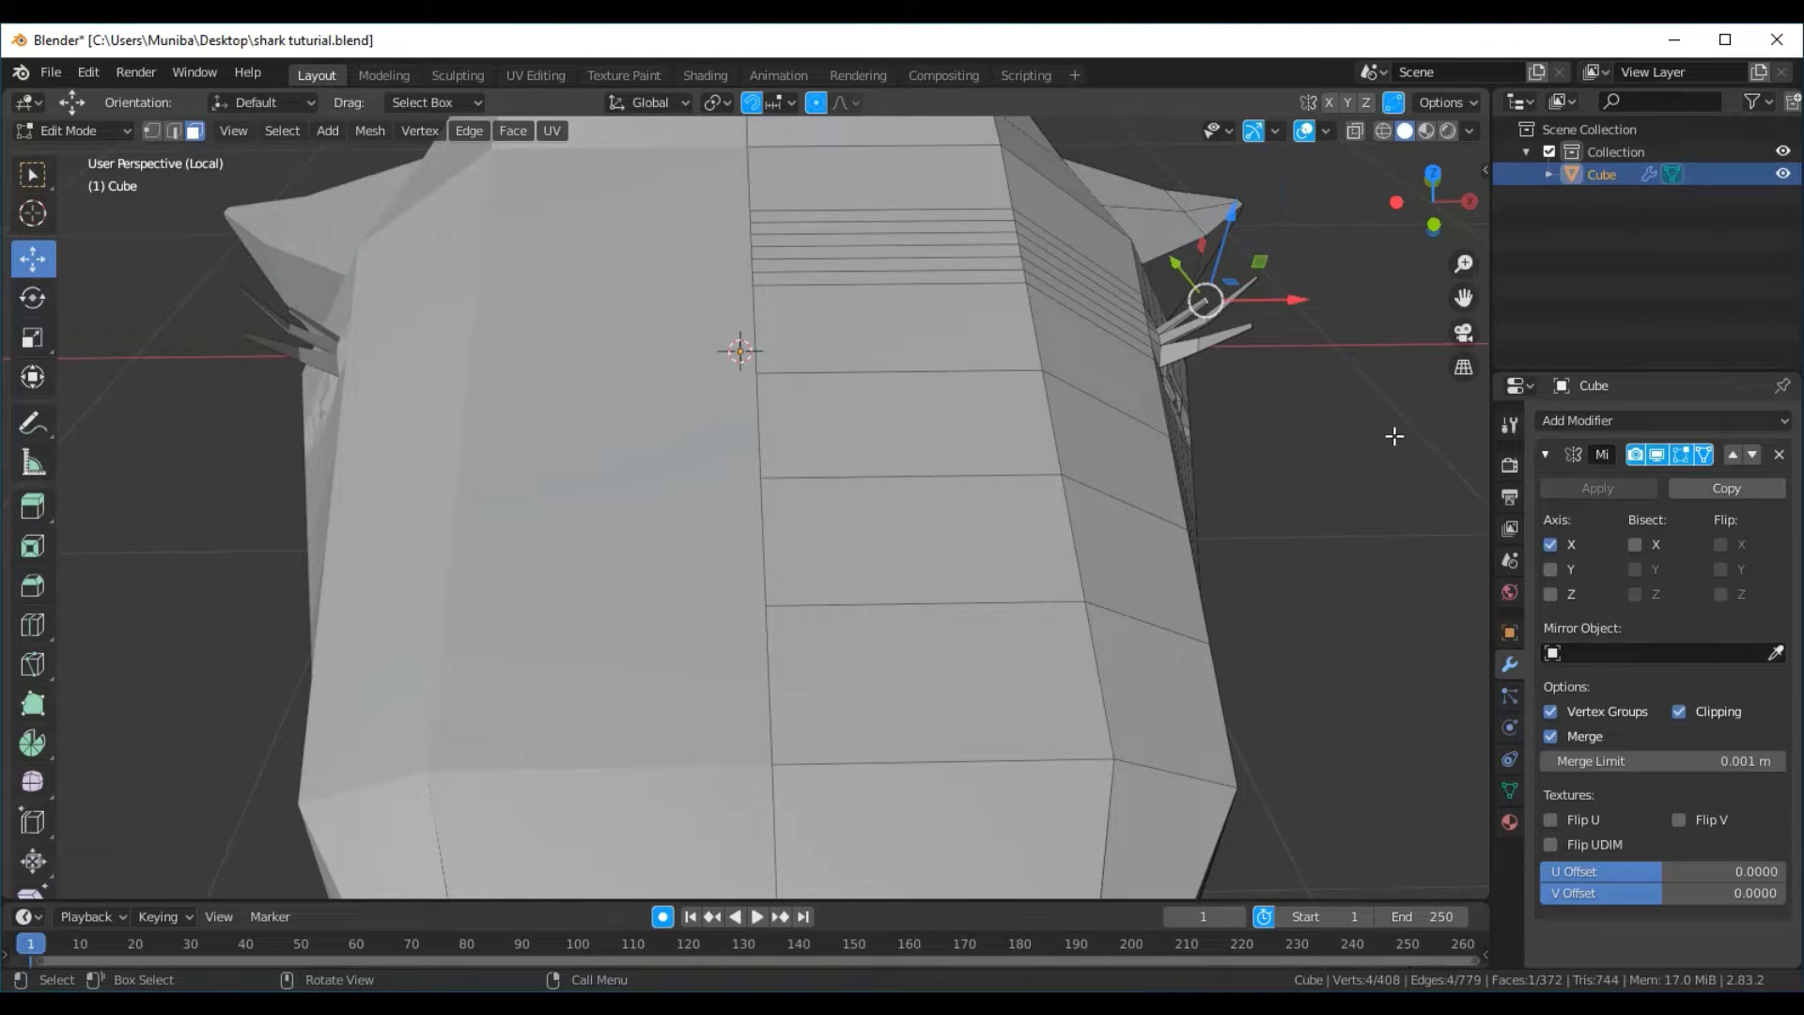
# Extrude the face 0.079 m outward and scale its tip to 0.238 into a point
pyautogui.press('e')
pyautogui.rightClick(1395, 435)
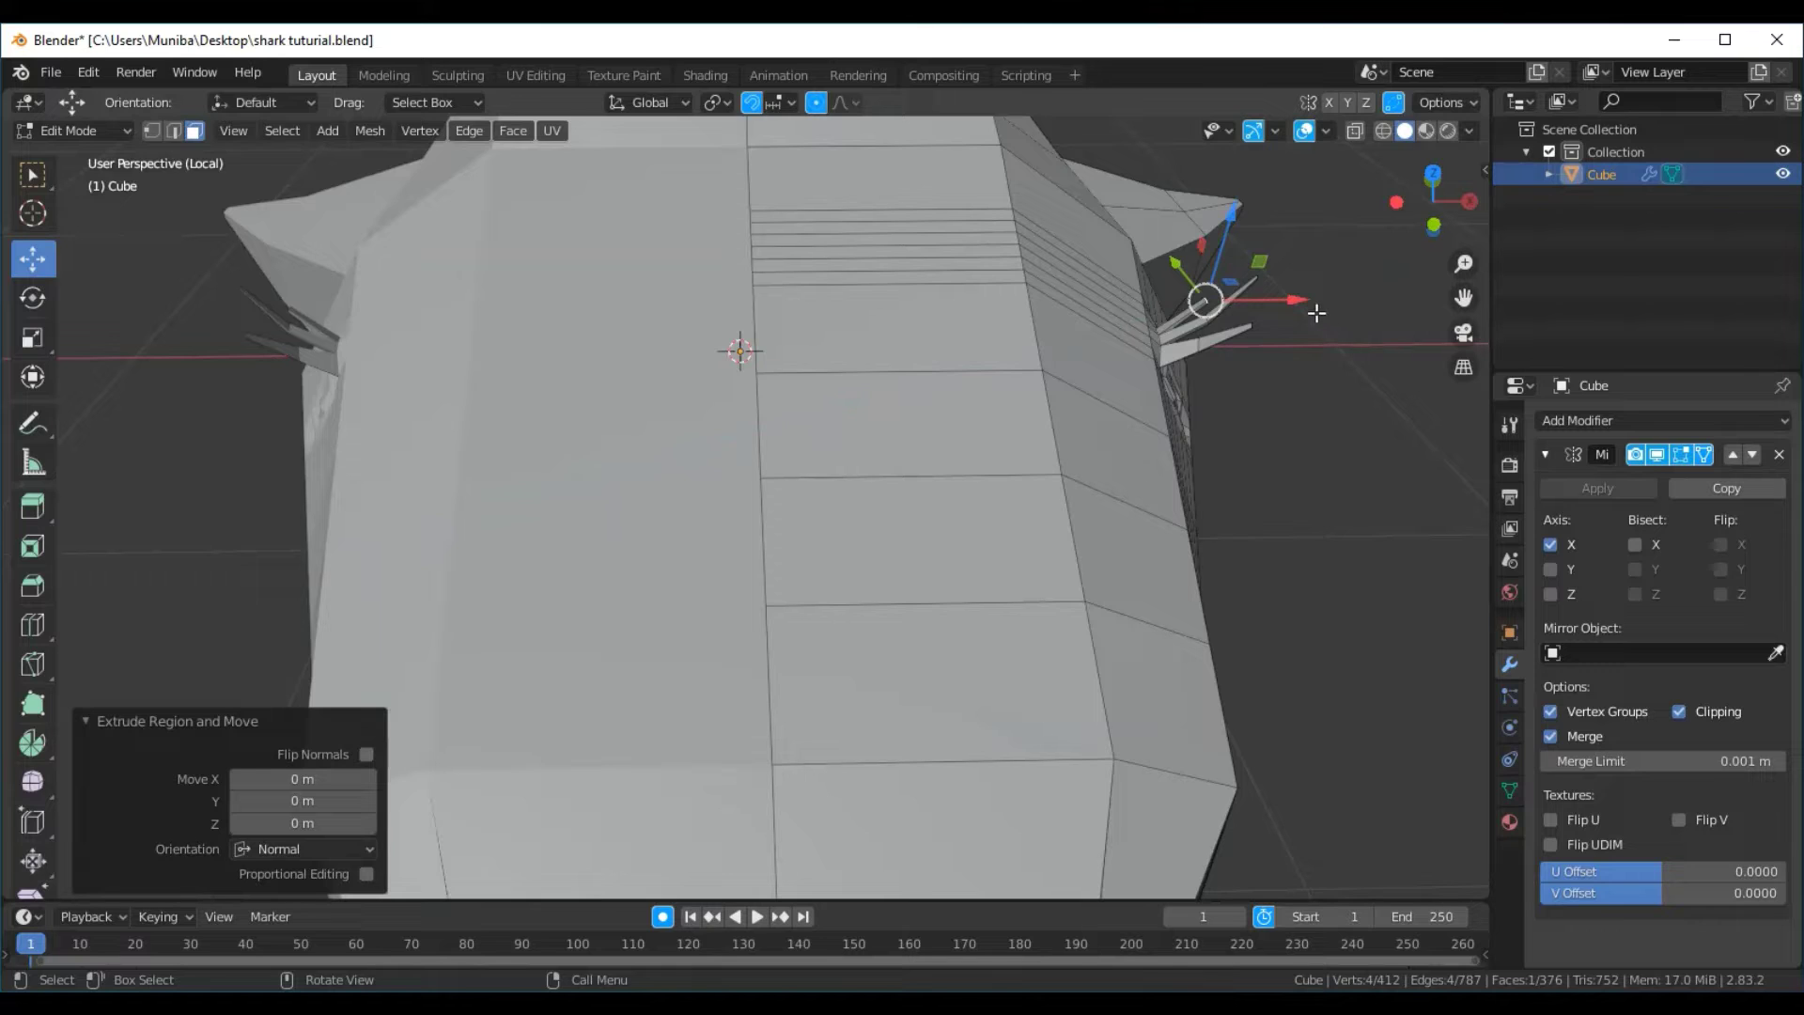
pyautogui.press('e')
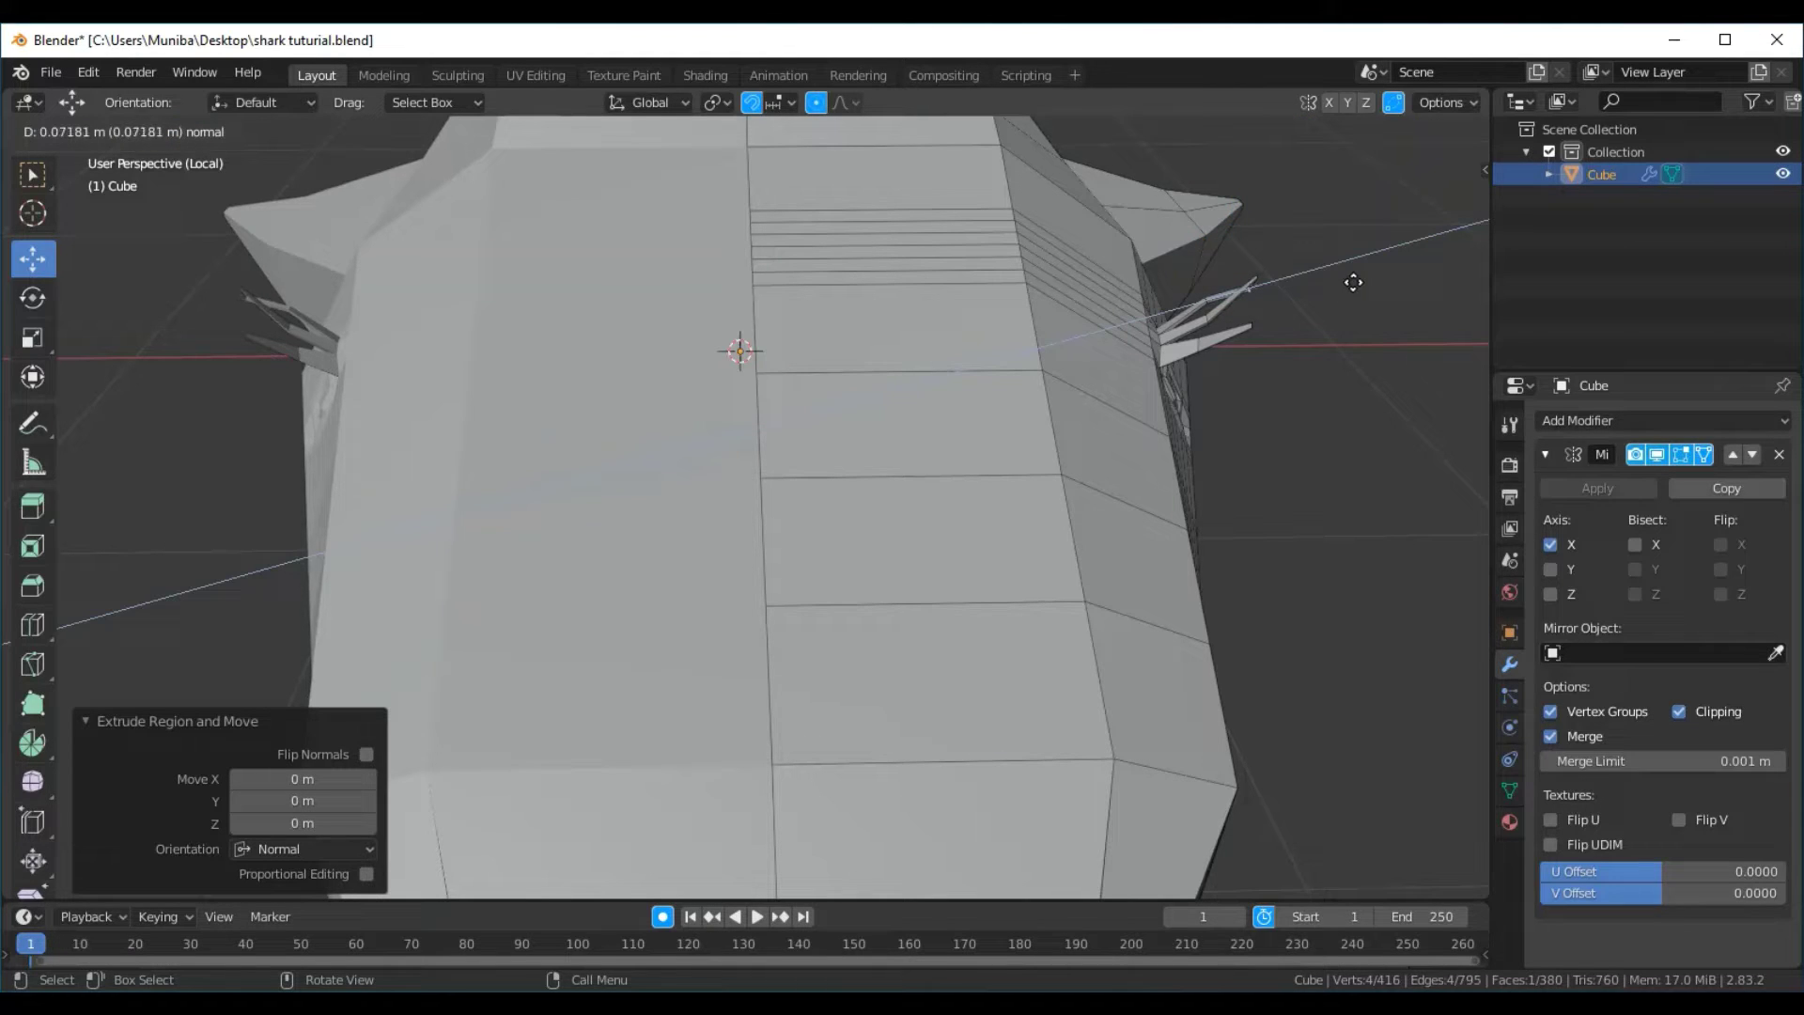
pyautogui.click(1358, 282)
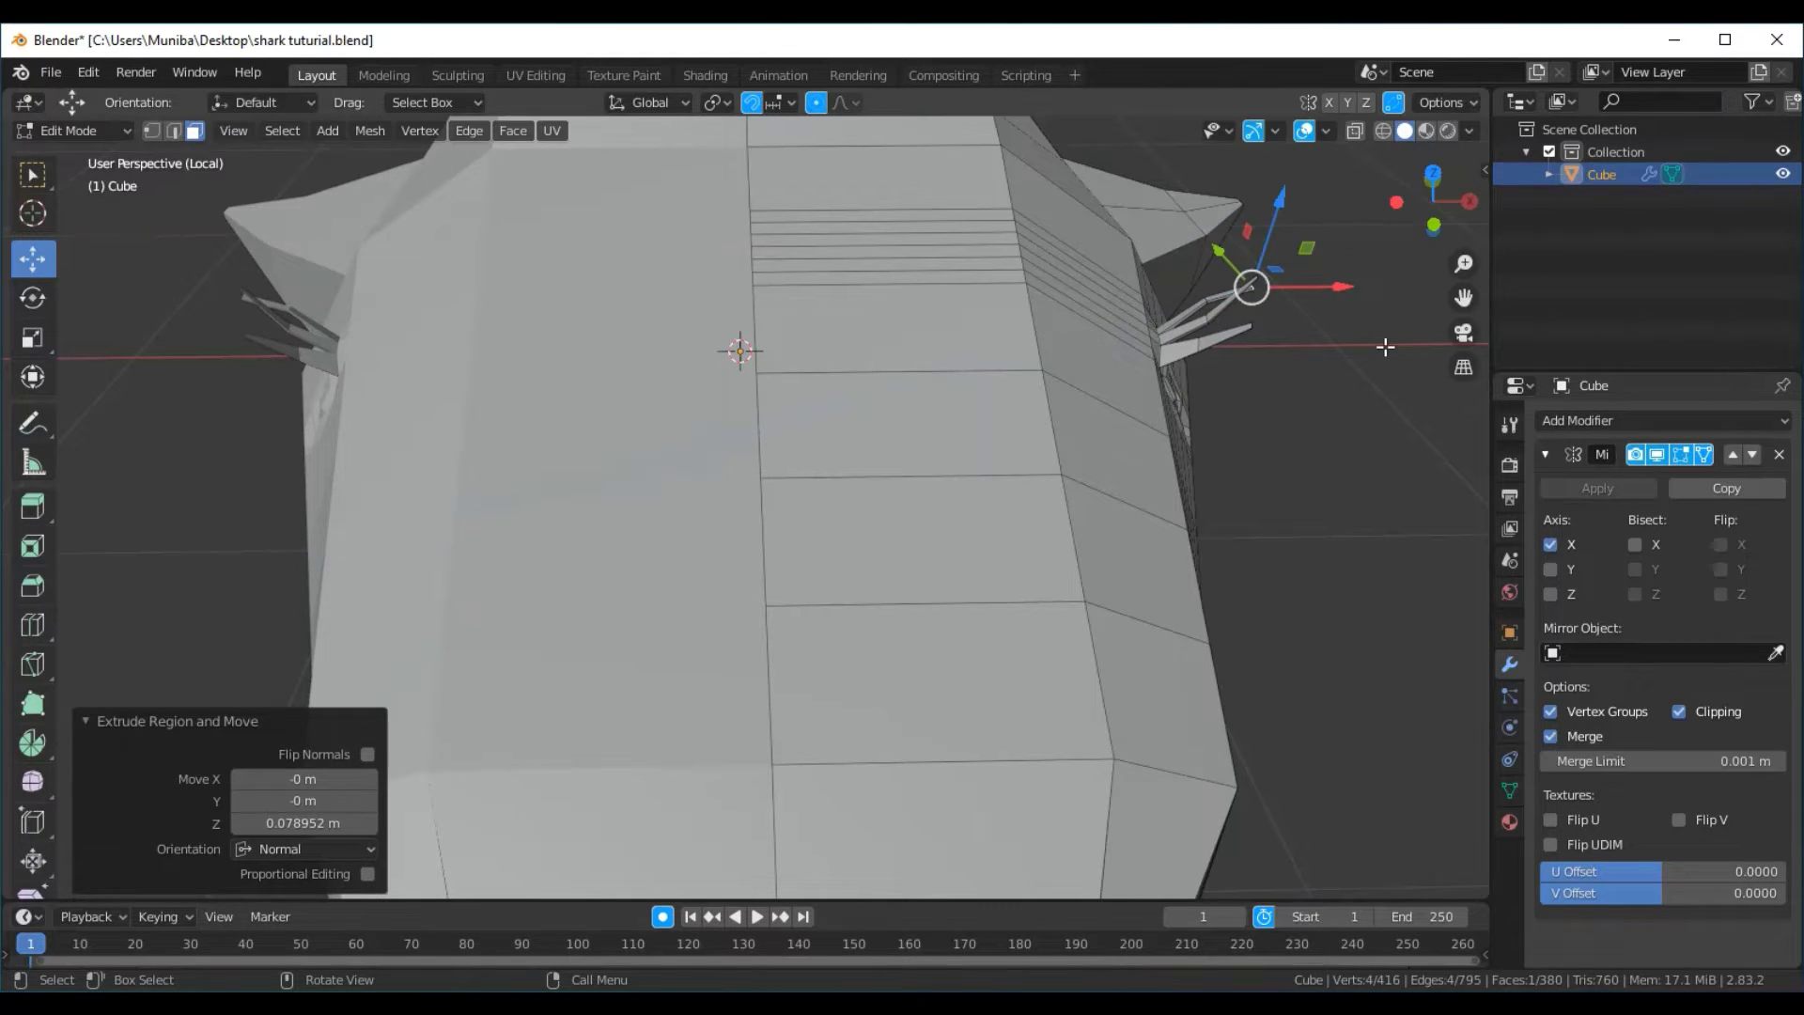
pyautogui.press('s')
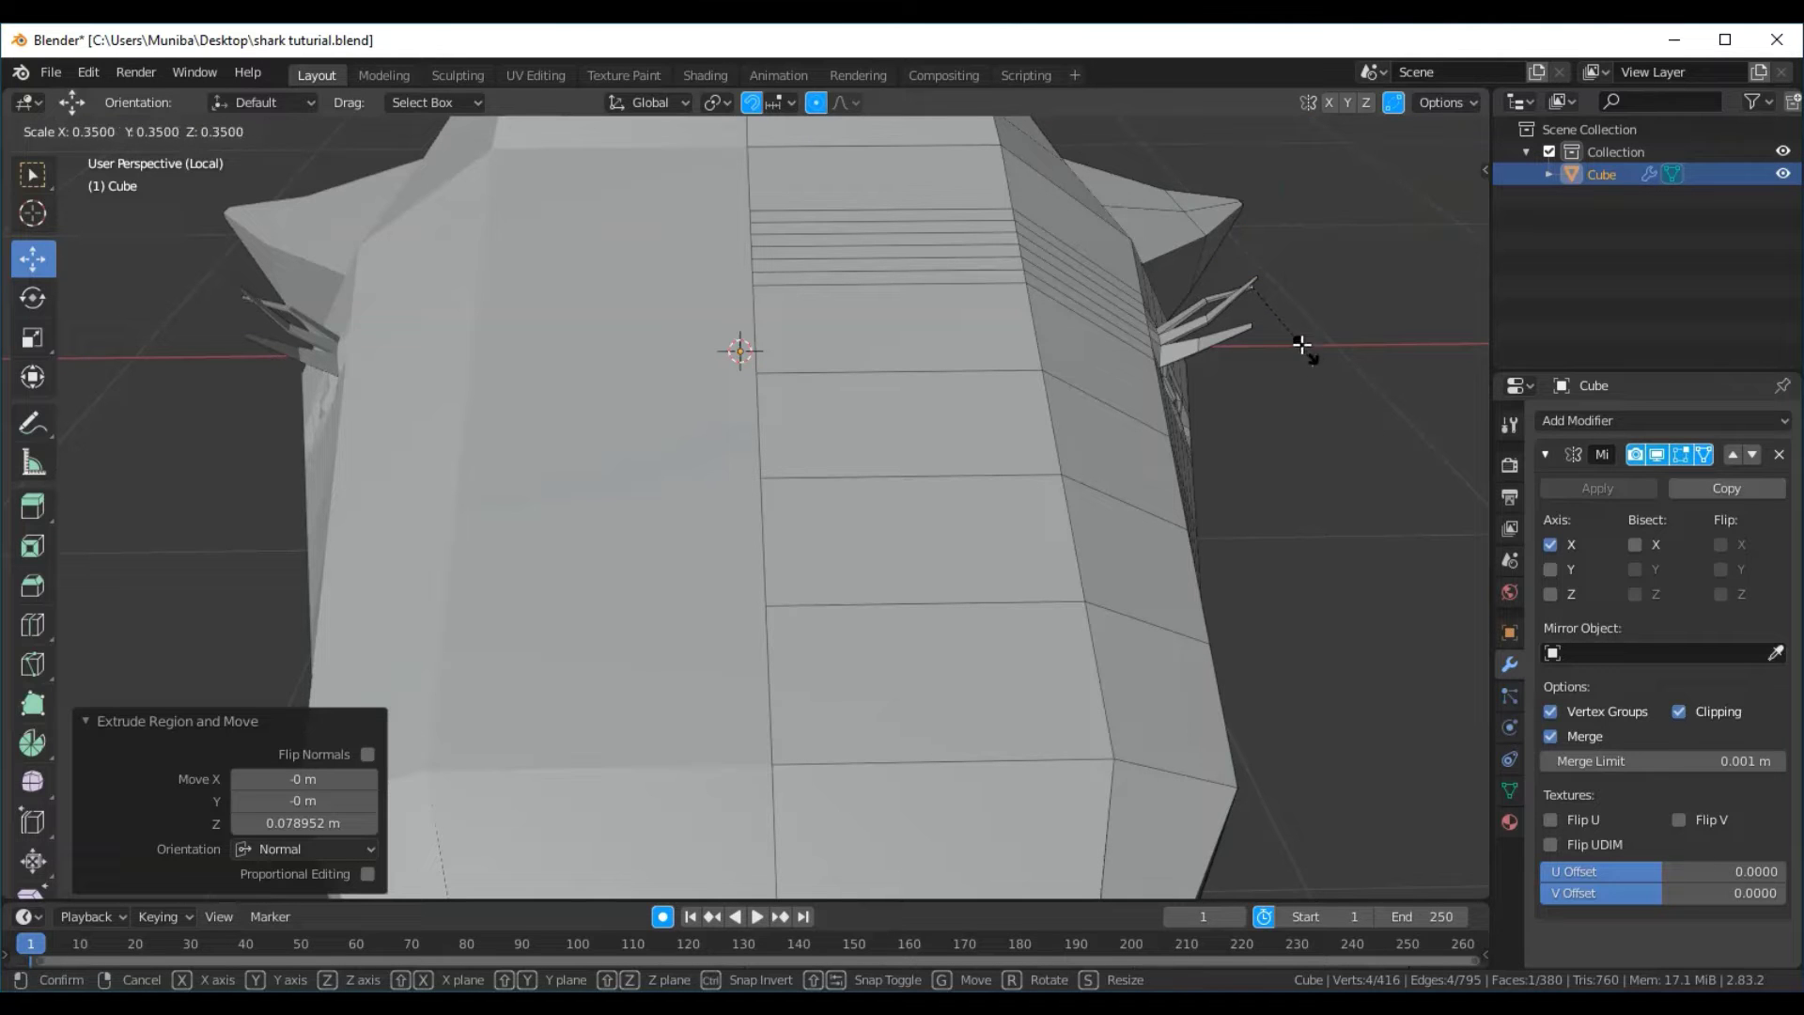
pyautogui.click(1297, 338)
pyautogui.moveTo(1306, 343); pyautogui.dragTo(767, 219, button='middle')
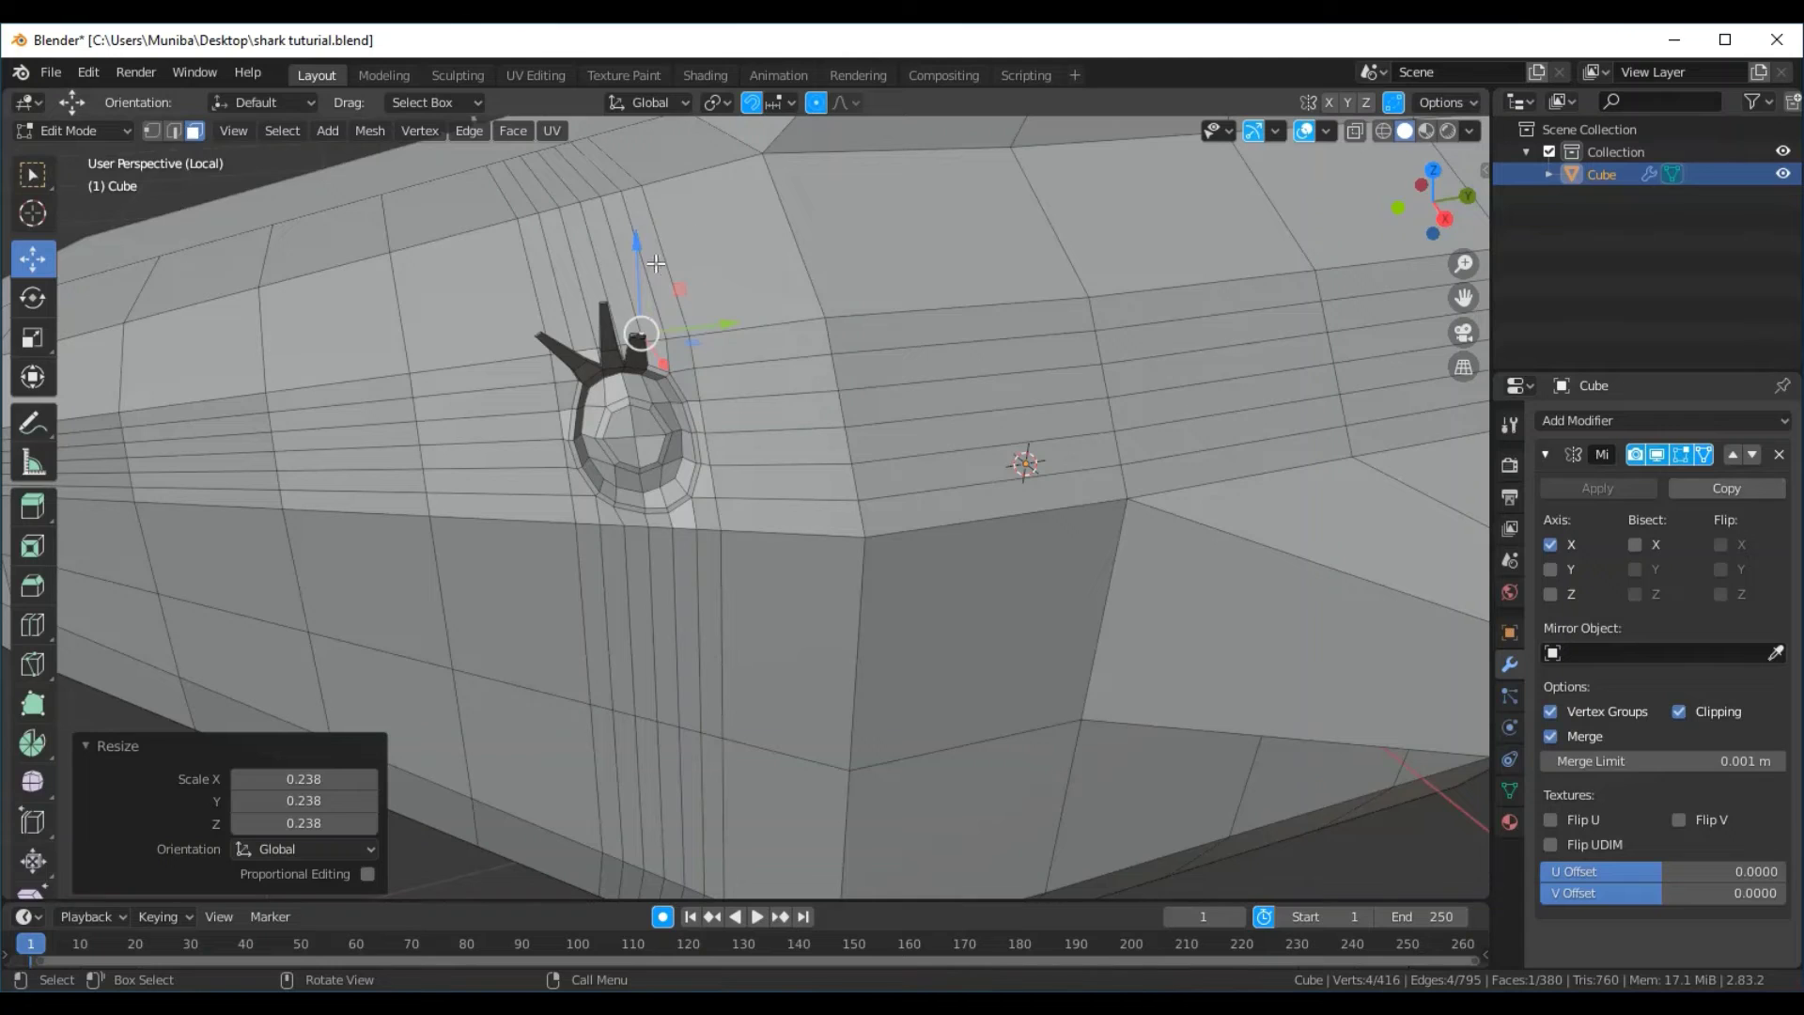
# Move the spike tip along Y and Z, leaving it about 0.07 m lower
pyautogui.moveTo(655, 241)
pyautogui.mouseDown()
pyautogui.moveTo(716, 235)
pyautogui.moveTo(729, 280)
pyautogui.mouseUp()
pyautogui.moveTo(728, 280); pyautogui.dragTo(1034, 460, button='middle')
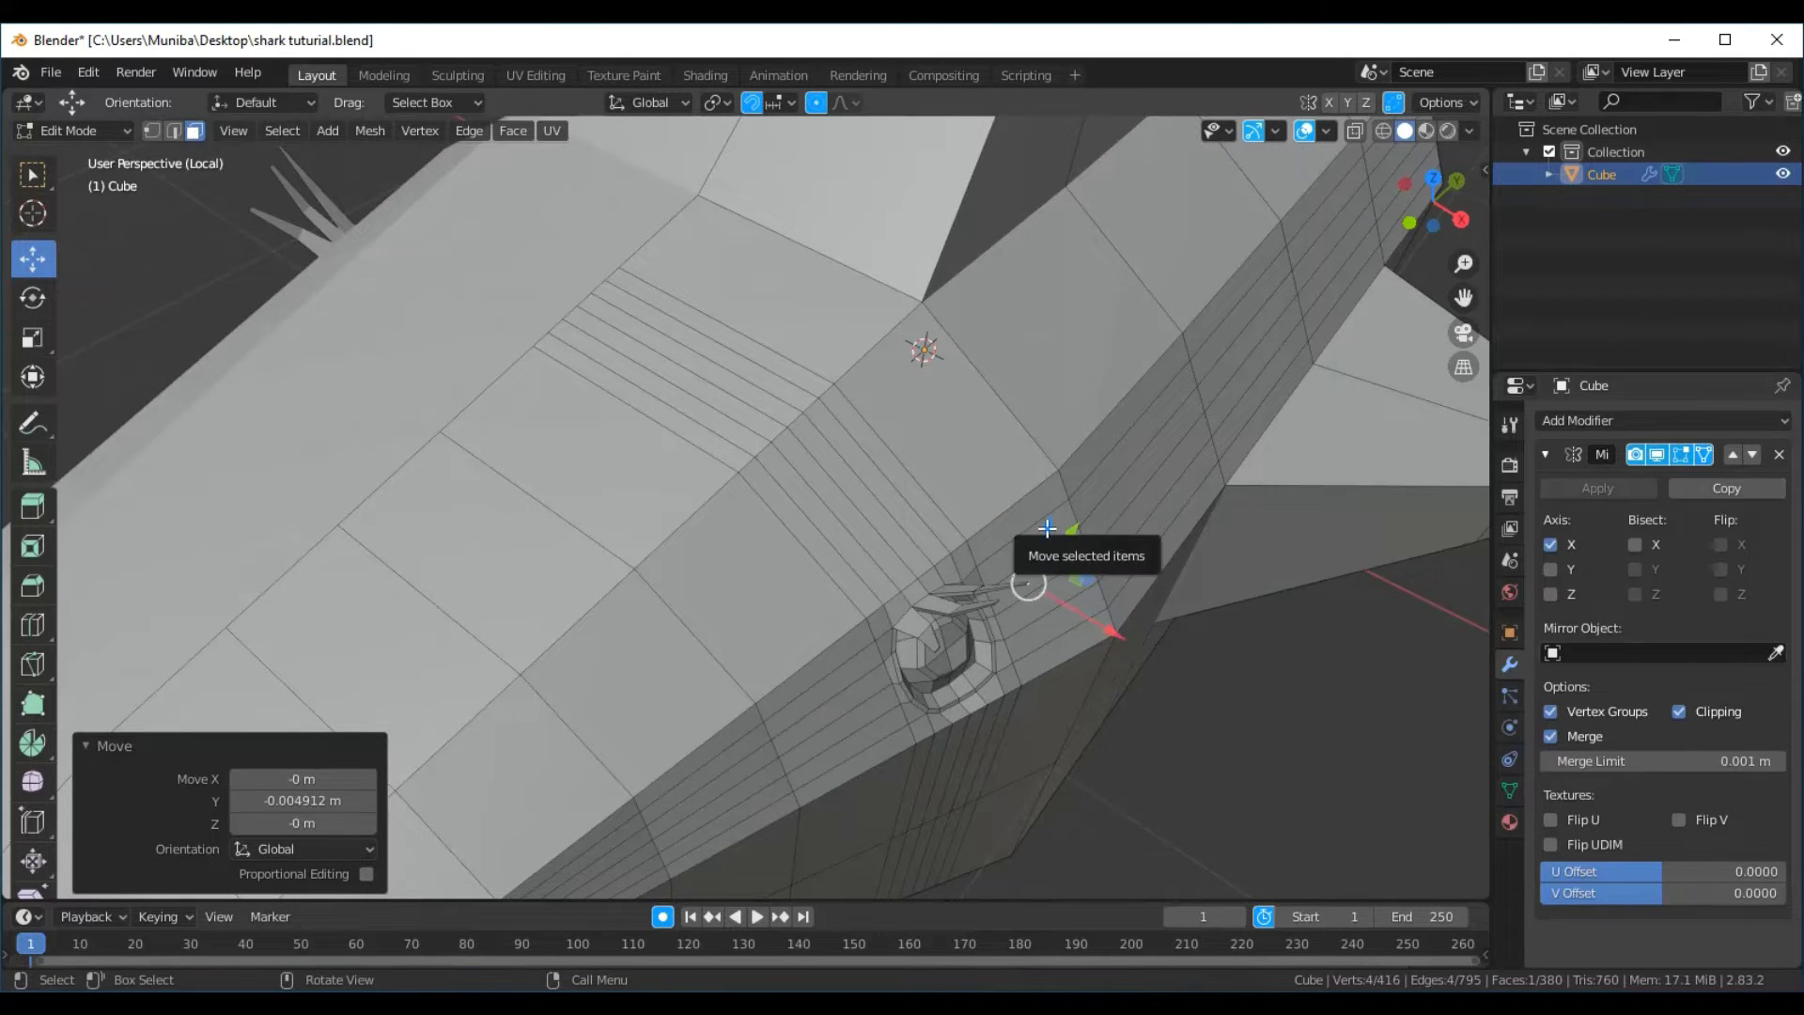
pyautogui.moveTo(1052, 532); pyautogui.dragTo(1039, 493)
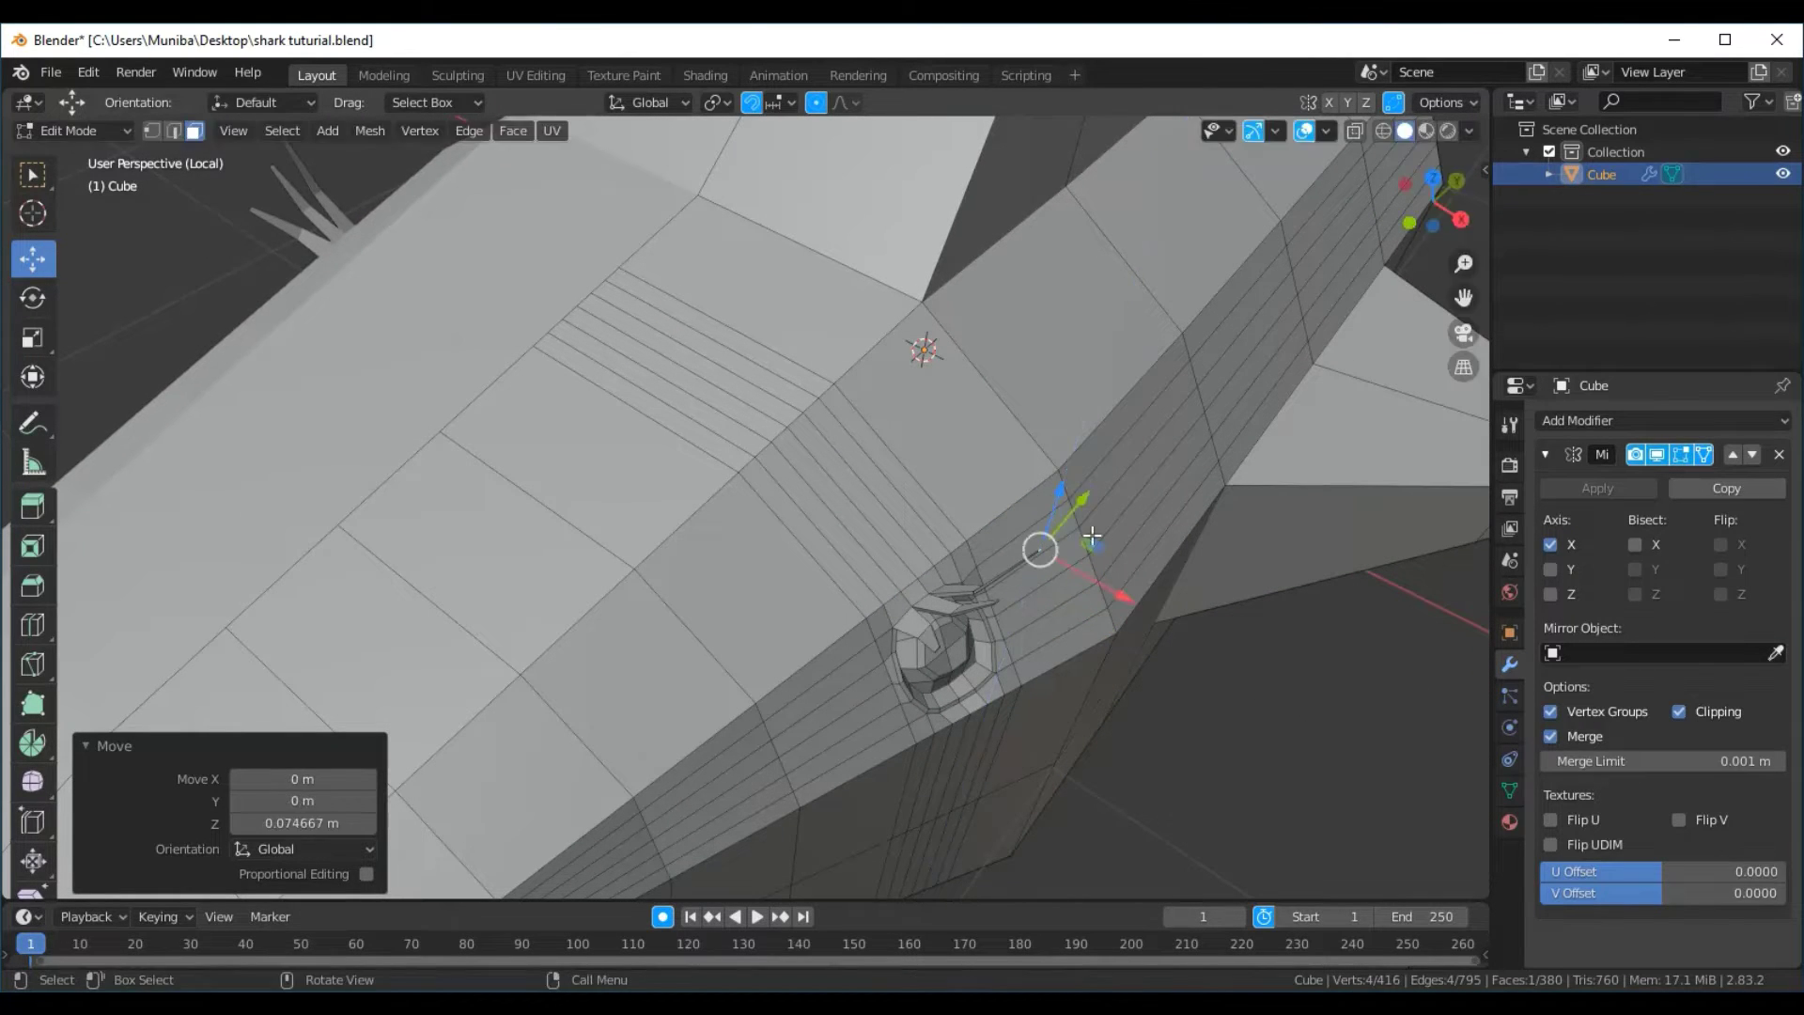
pyautogui.moveTo(1039, 543)
pyautogui.mouseDown(button='middle')
pyautogui.moveTo(1046, 488)
pyautogui.moveTo(1039, 516)
pyautogui.mouseUp(button='middle')
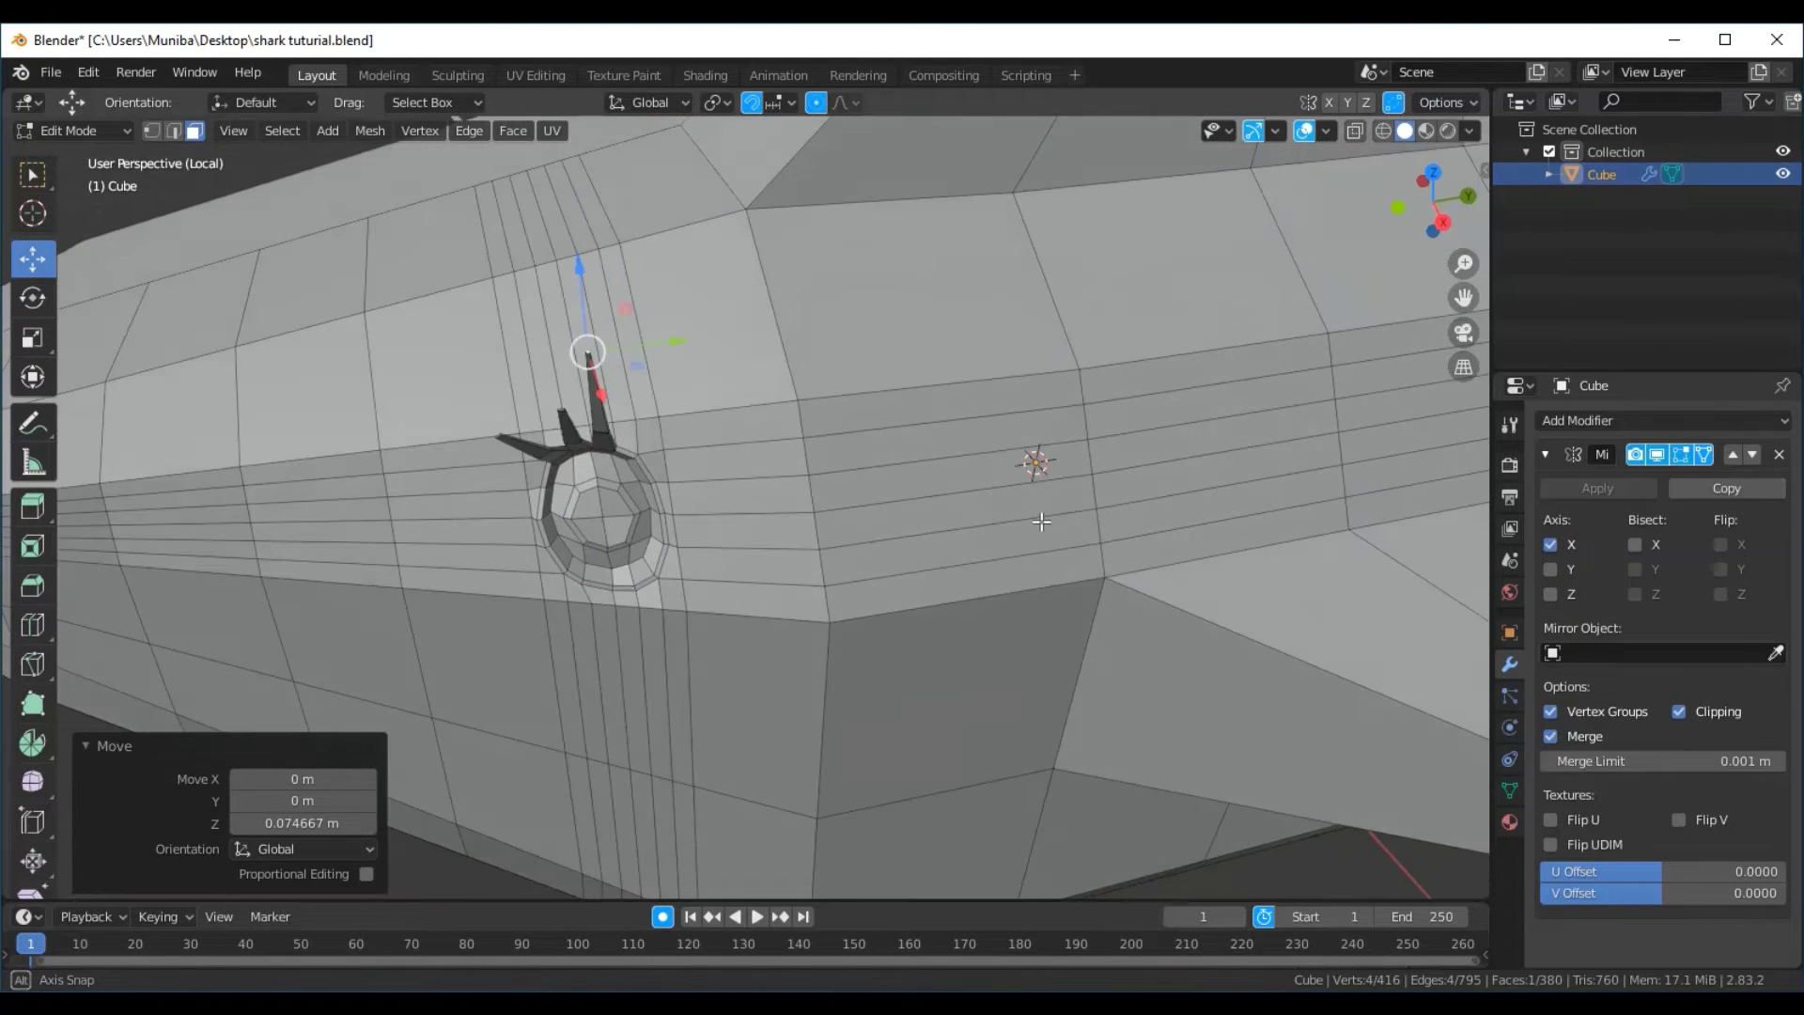
pyautogui.moveTo(579, 268); pyautogui.dragTo(599, 318)
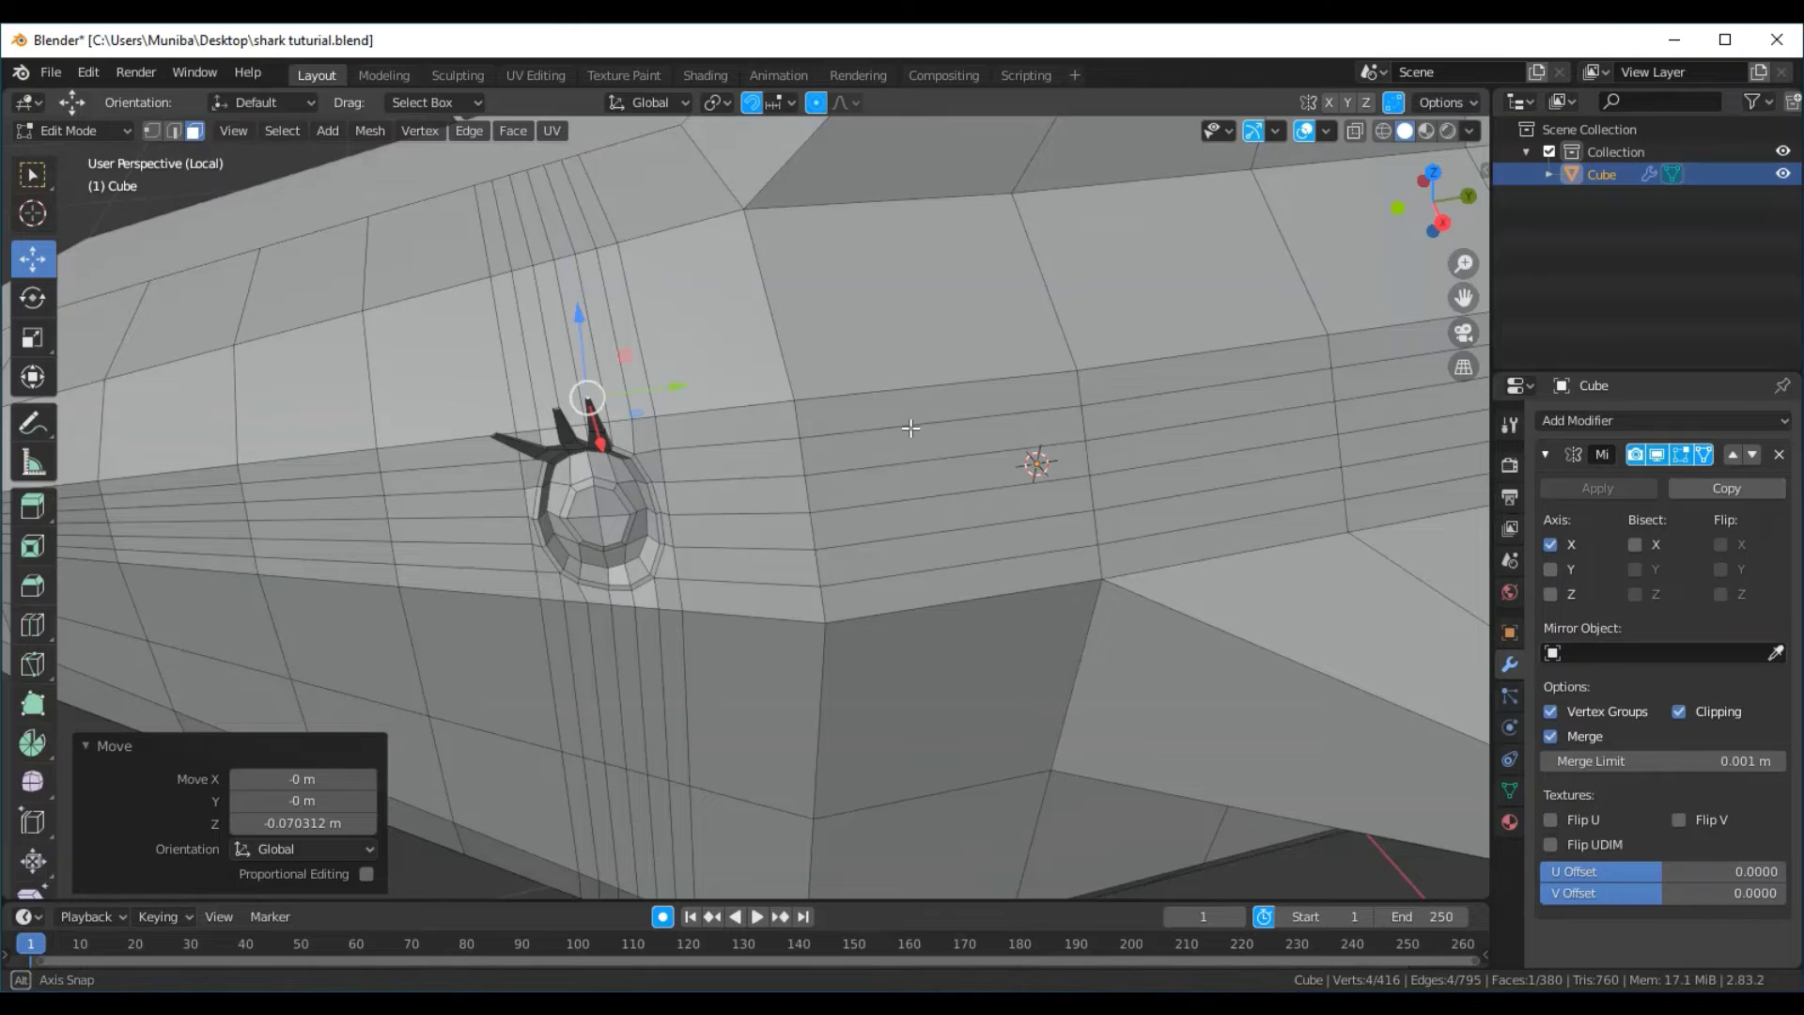
pyautogui.moveTo(911, 428)
pyautogui.mouseDown(button='middle')
pyautogui.moveTo(1056, 480)
pyautogui.moveTo(1040, 523)
pyautogui.moveTo(955, 507)
pyautogui.moveTo(1067, 508)
pyautogui.moveTo(1067, 595)
pyautogui.moveTo(858, 427)
pyautogui.moveTo(855, 375)
pyautogui.moveTo(874, 390)
pyautogui.mouseUp(button='middle')
# Select the face where the spike meets the eye and enable X-ray display
pyautogui.scroll(2, 880, 391)
pyautogui.moveTo(650, 280)
pyautogui.mouseDown(button='middle')
pyautogui.moveTo(662, 301)
pyautogui.moveTo(662, 282)
pyautogui.moveTo(657, 300)
pyautogui.moveTo(492, 317)
pyautogui.mouseUp(button='middle')
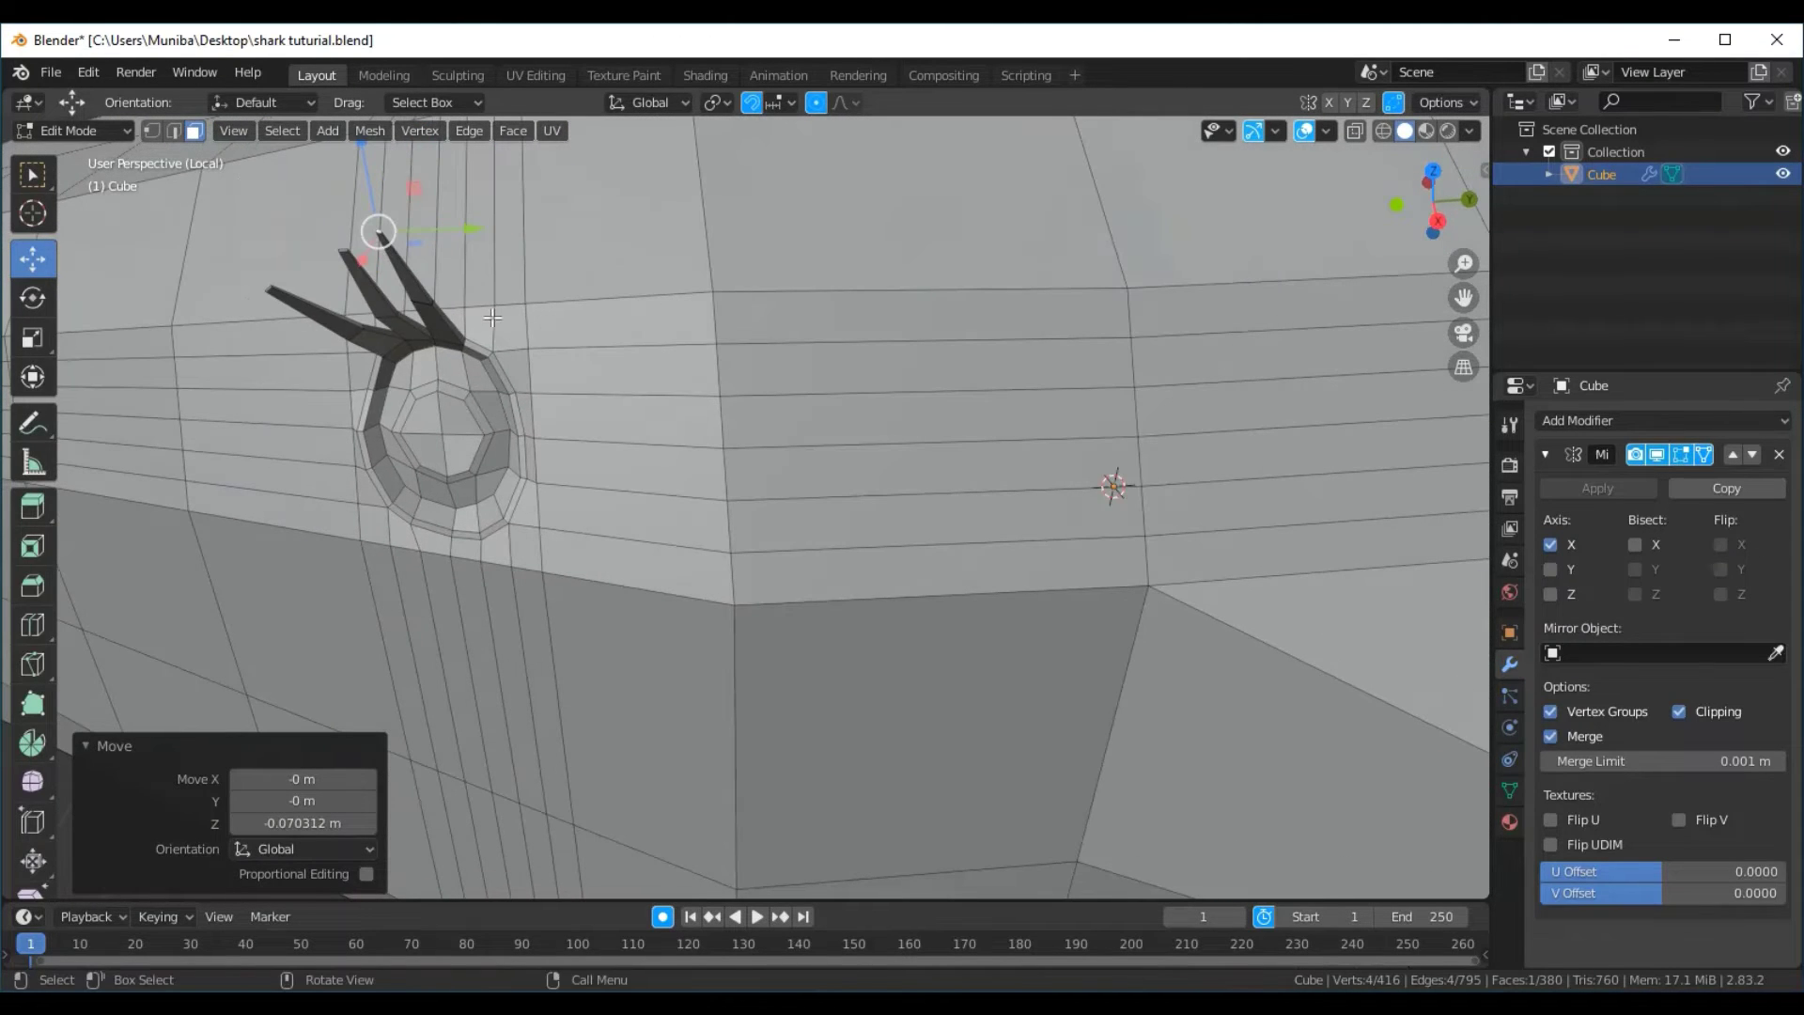
pyautogui.click(427, 303)
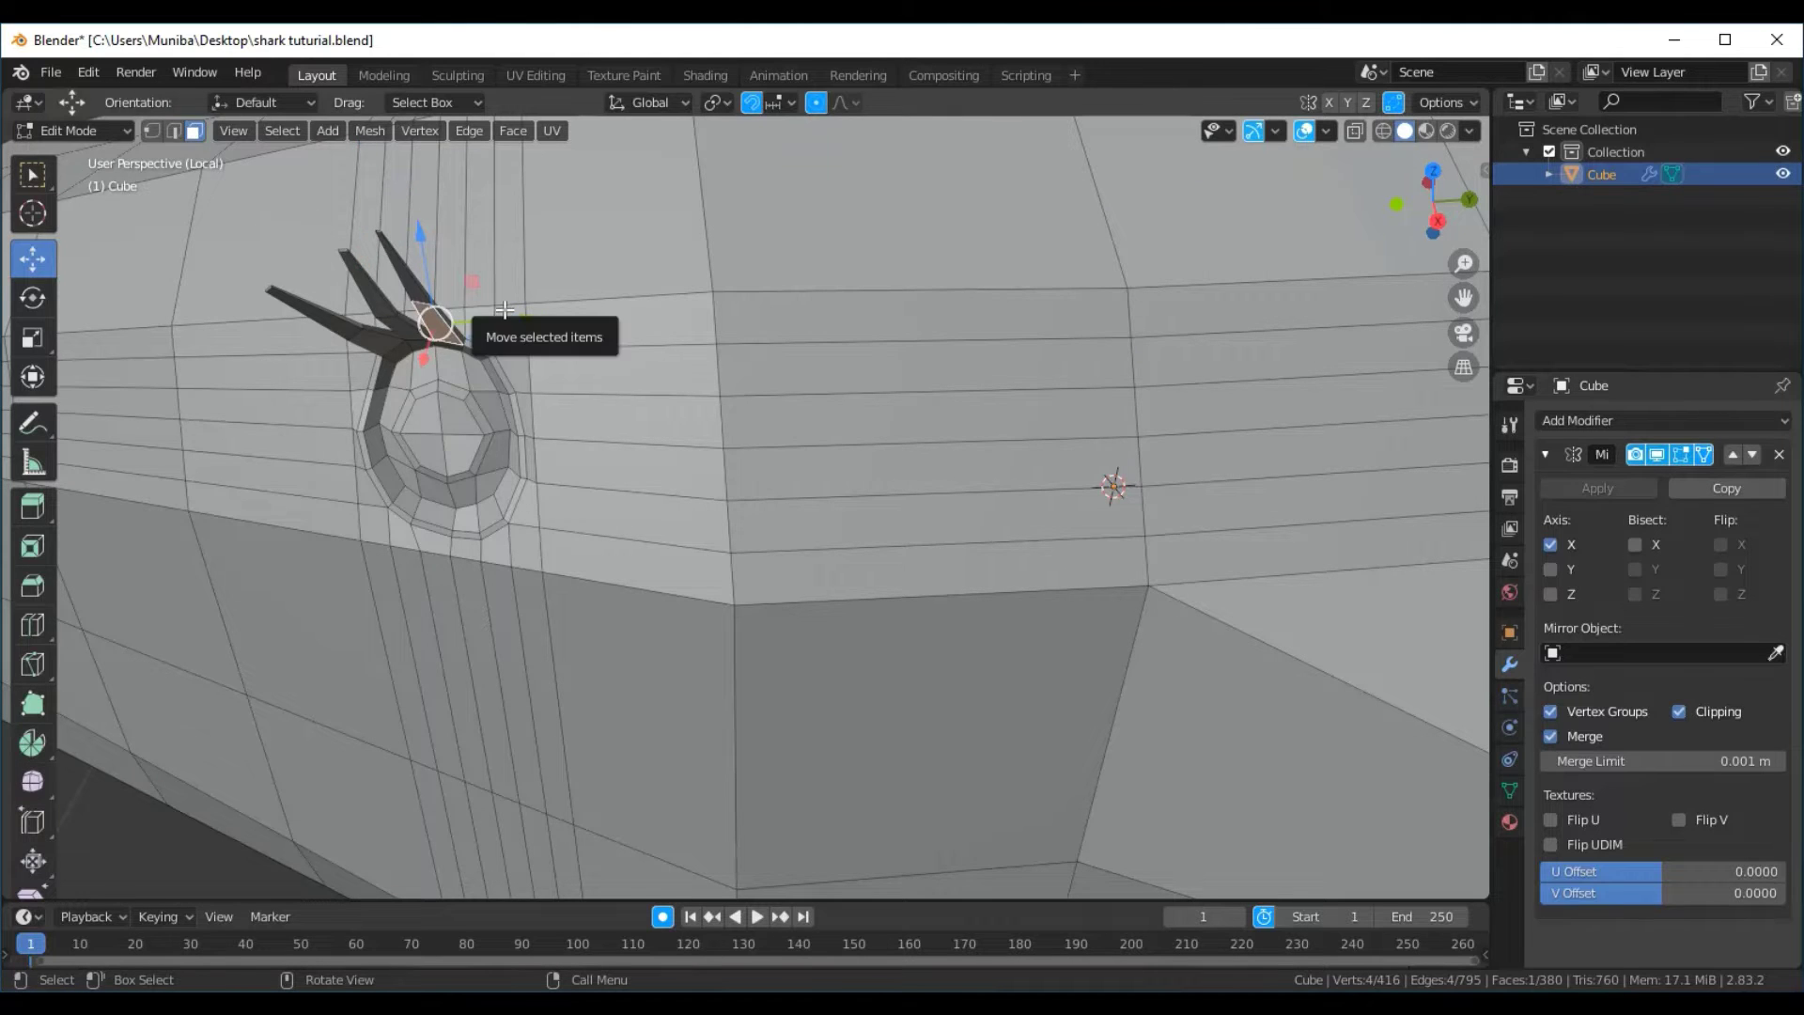
pyautogui.scroll(2, 505, 309)
pyautogui.scroll(-2, 505, 309)
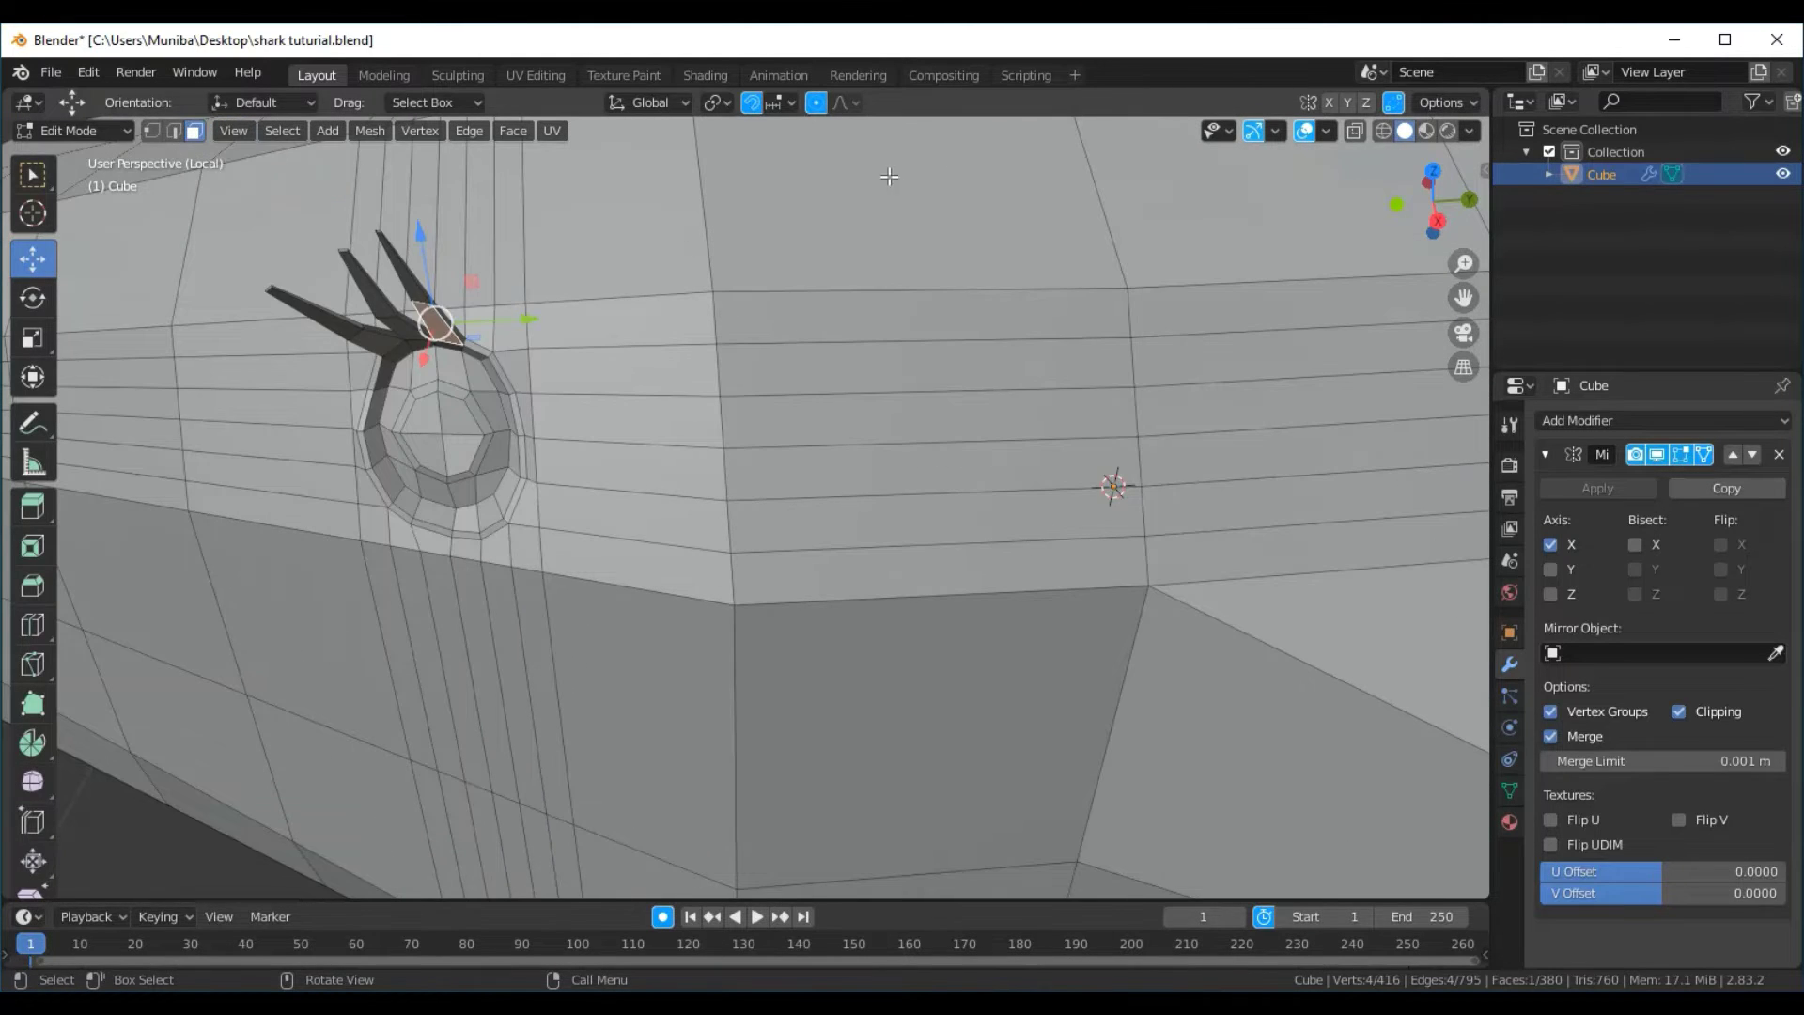
pyautogui.click(1355, 133)
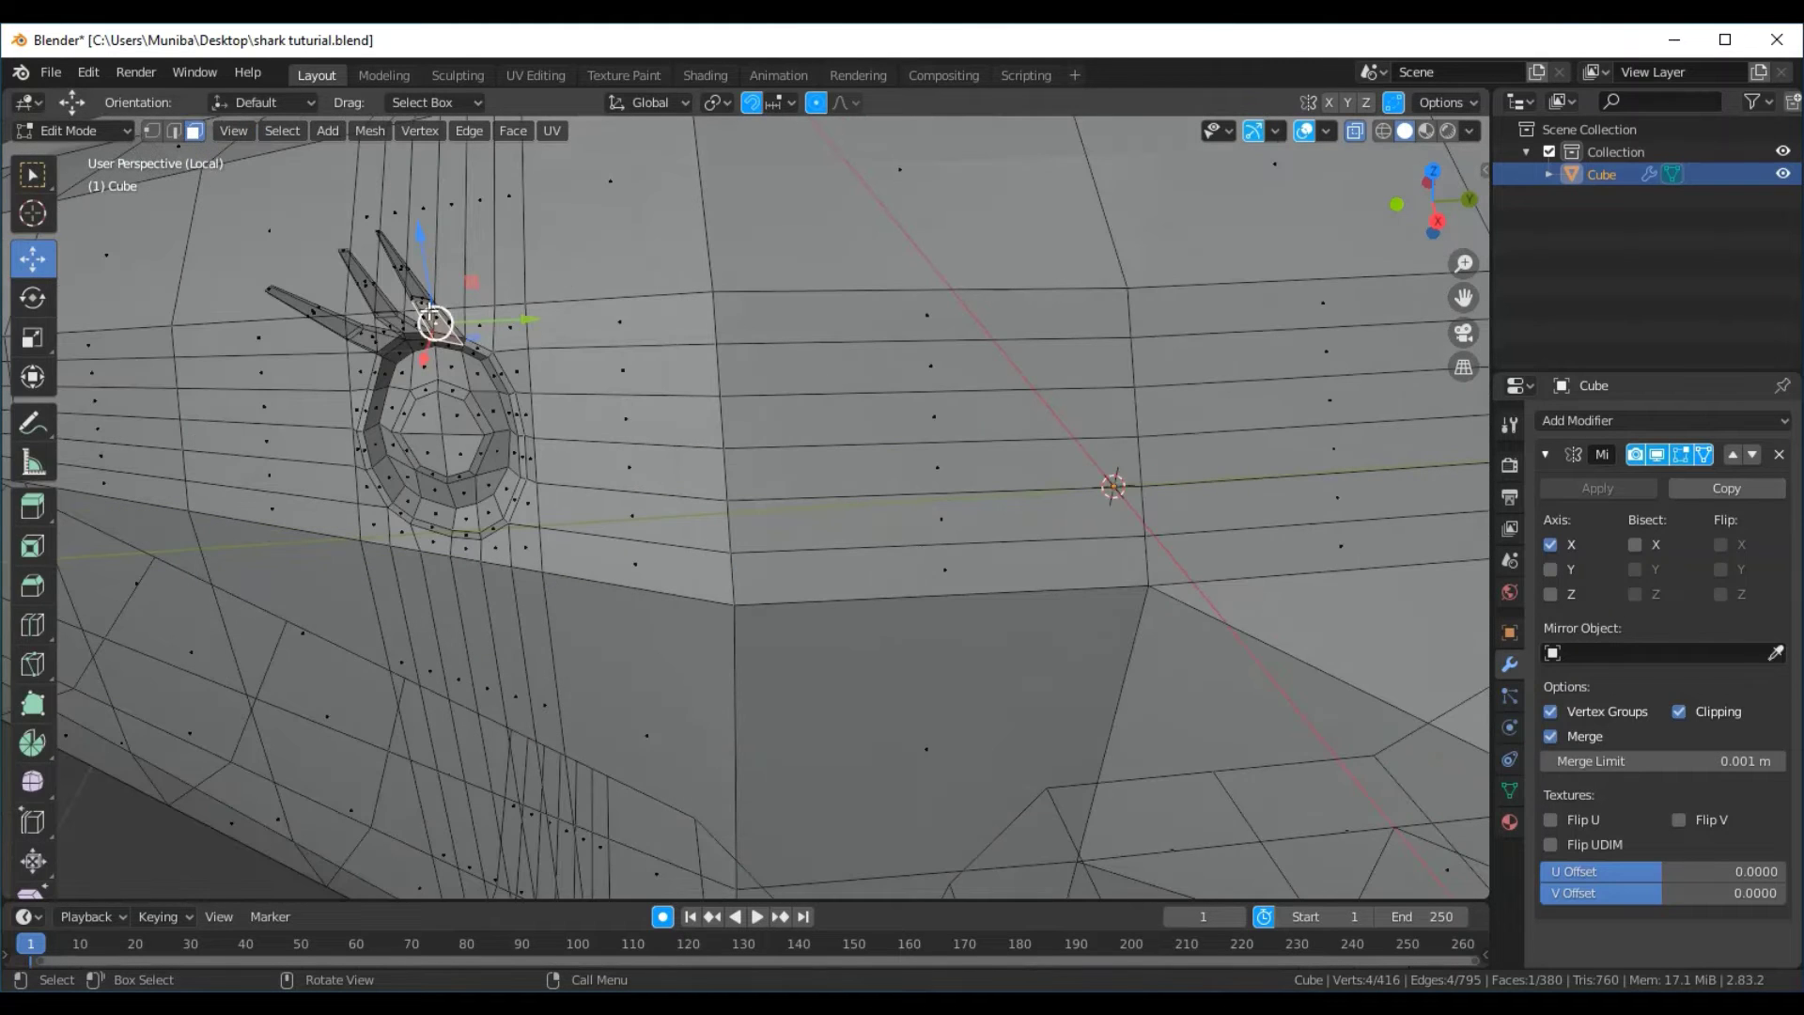
# Shift the geometry beside the spike slightly along Y
pyautogui.moveTo(425, 300); pyautogui.dragTo(435, 313)
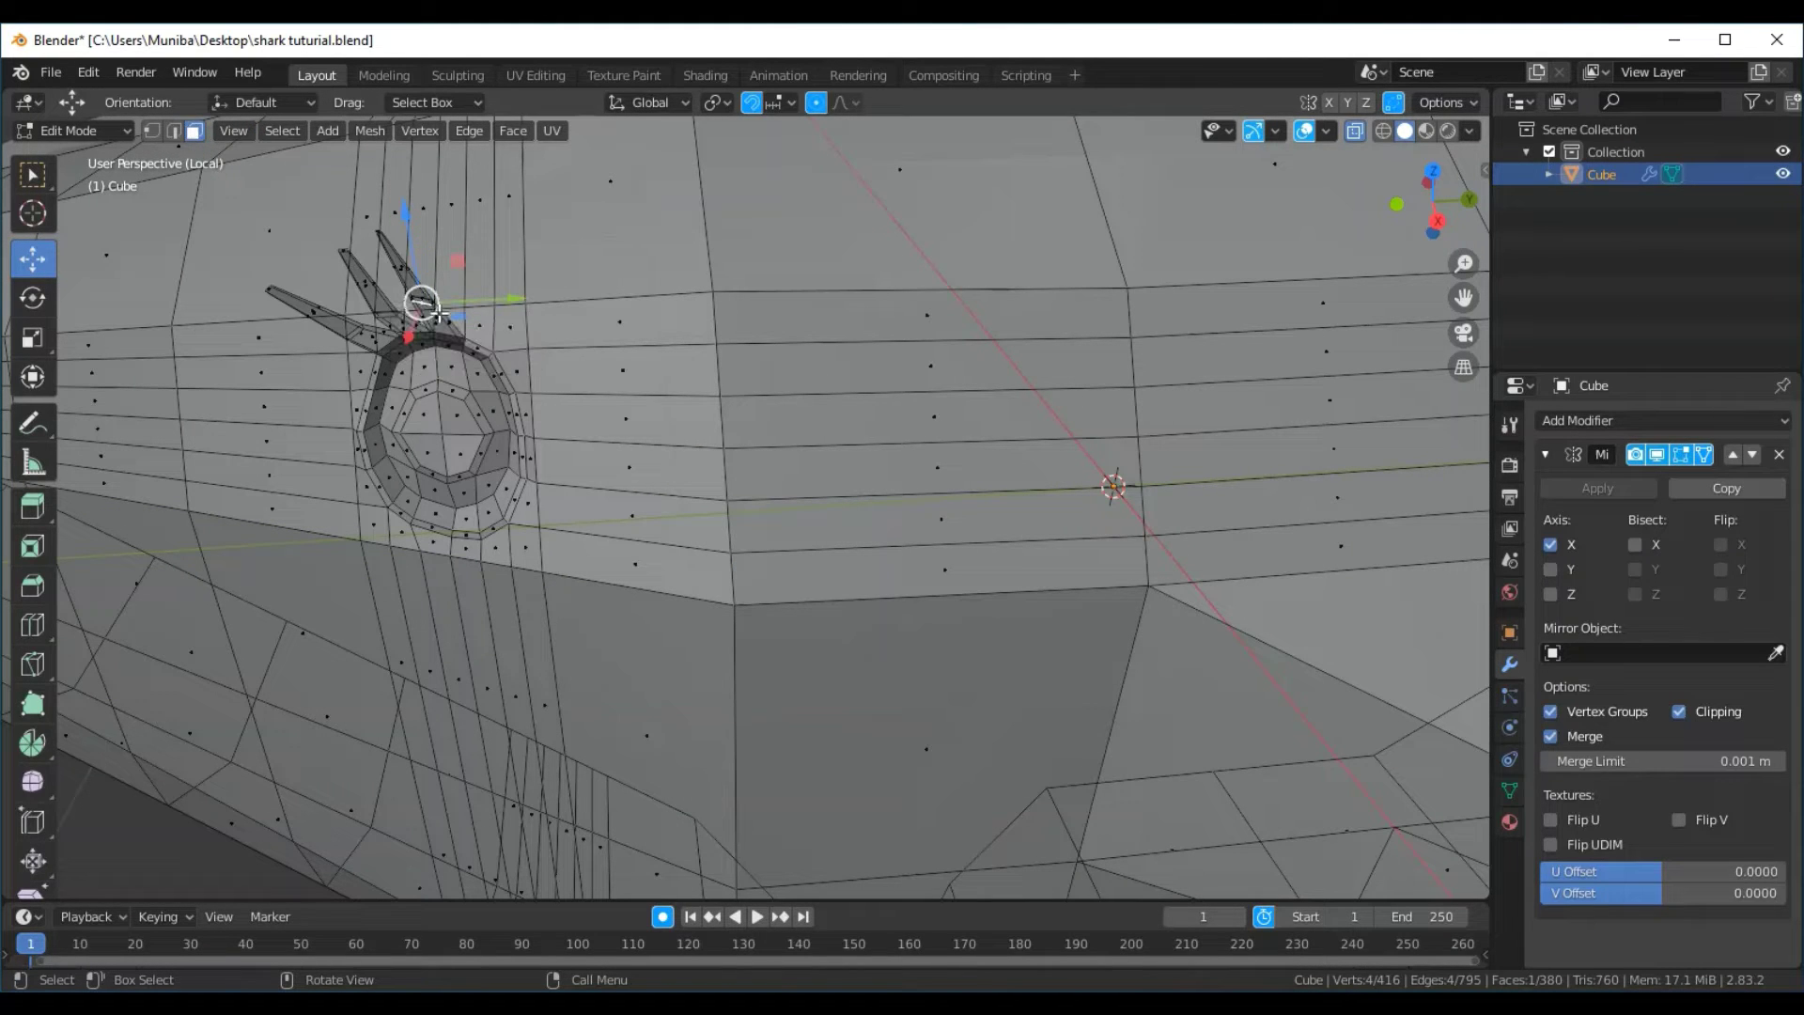
pyautogui.scroll(2, 543, 330)
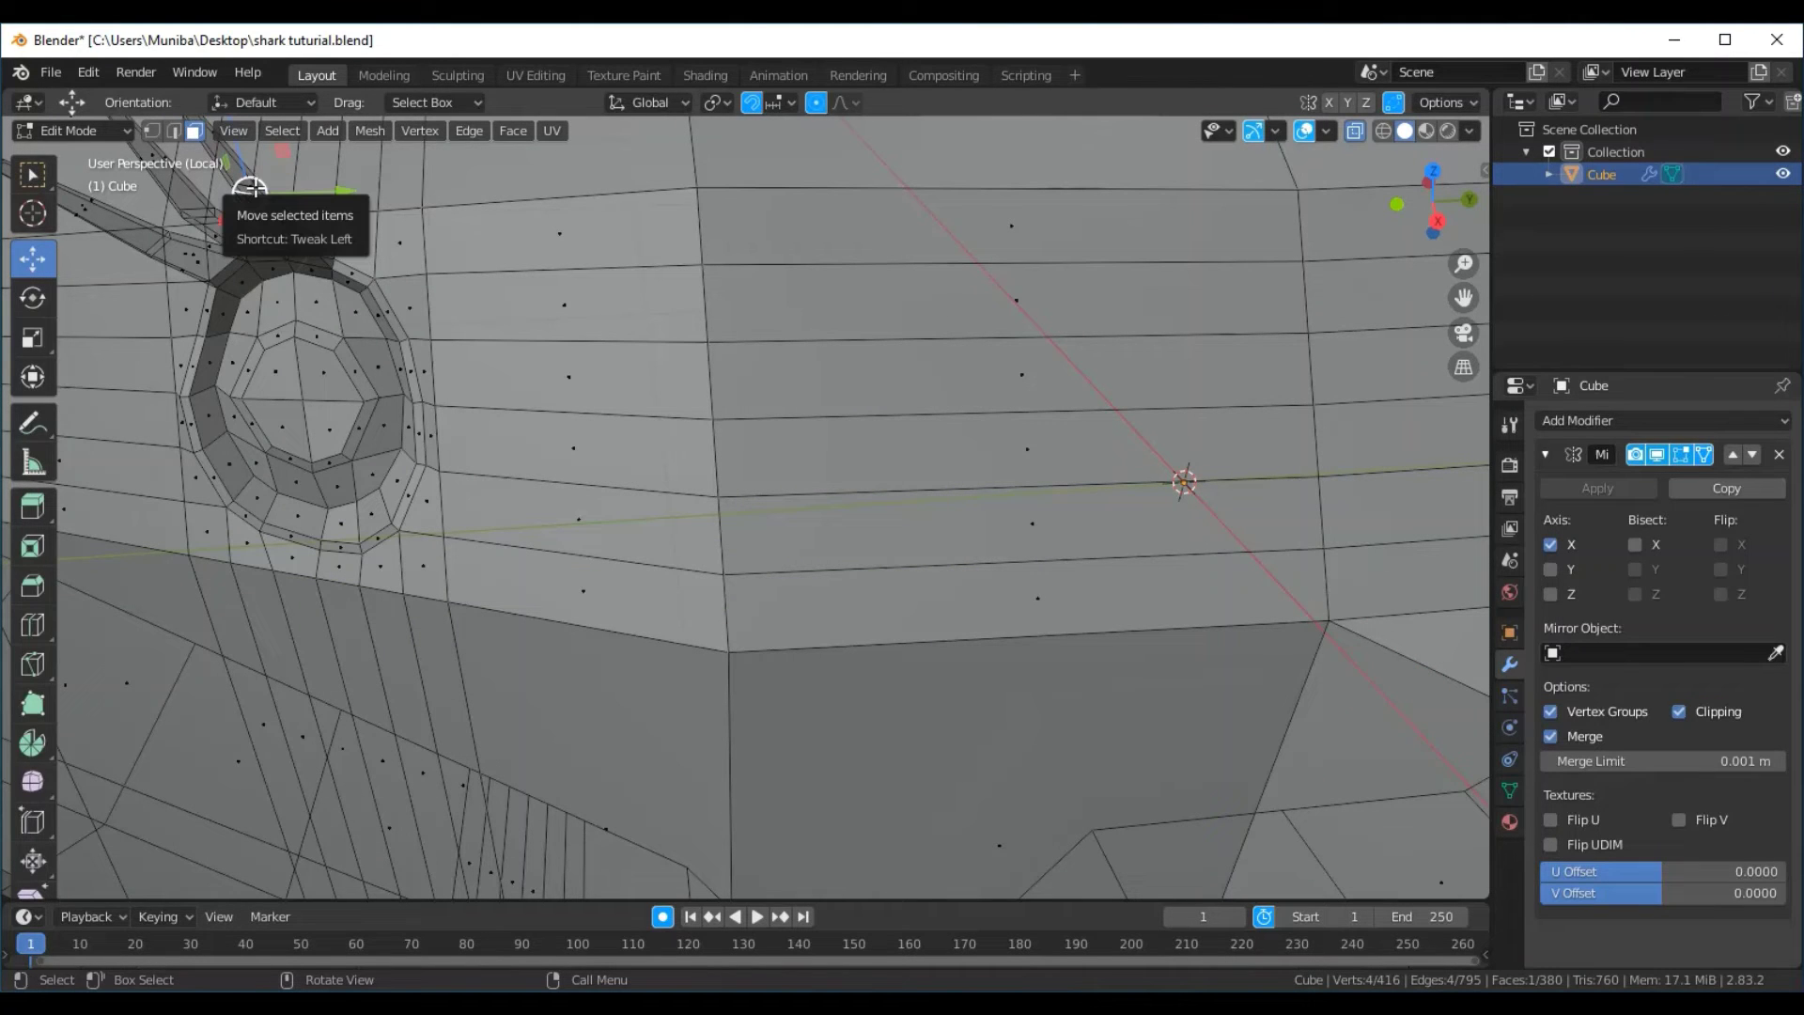
pyautogui.moveTo(254, 191)
pyautogui.mouseDown()
pyautogui.moveTo(274, 209)
pyautogui.moveTo(250, 186)
pyautogui.mouseUp()
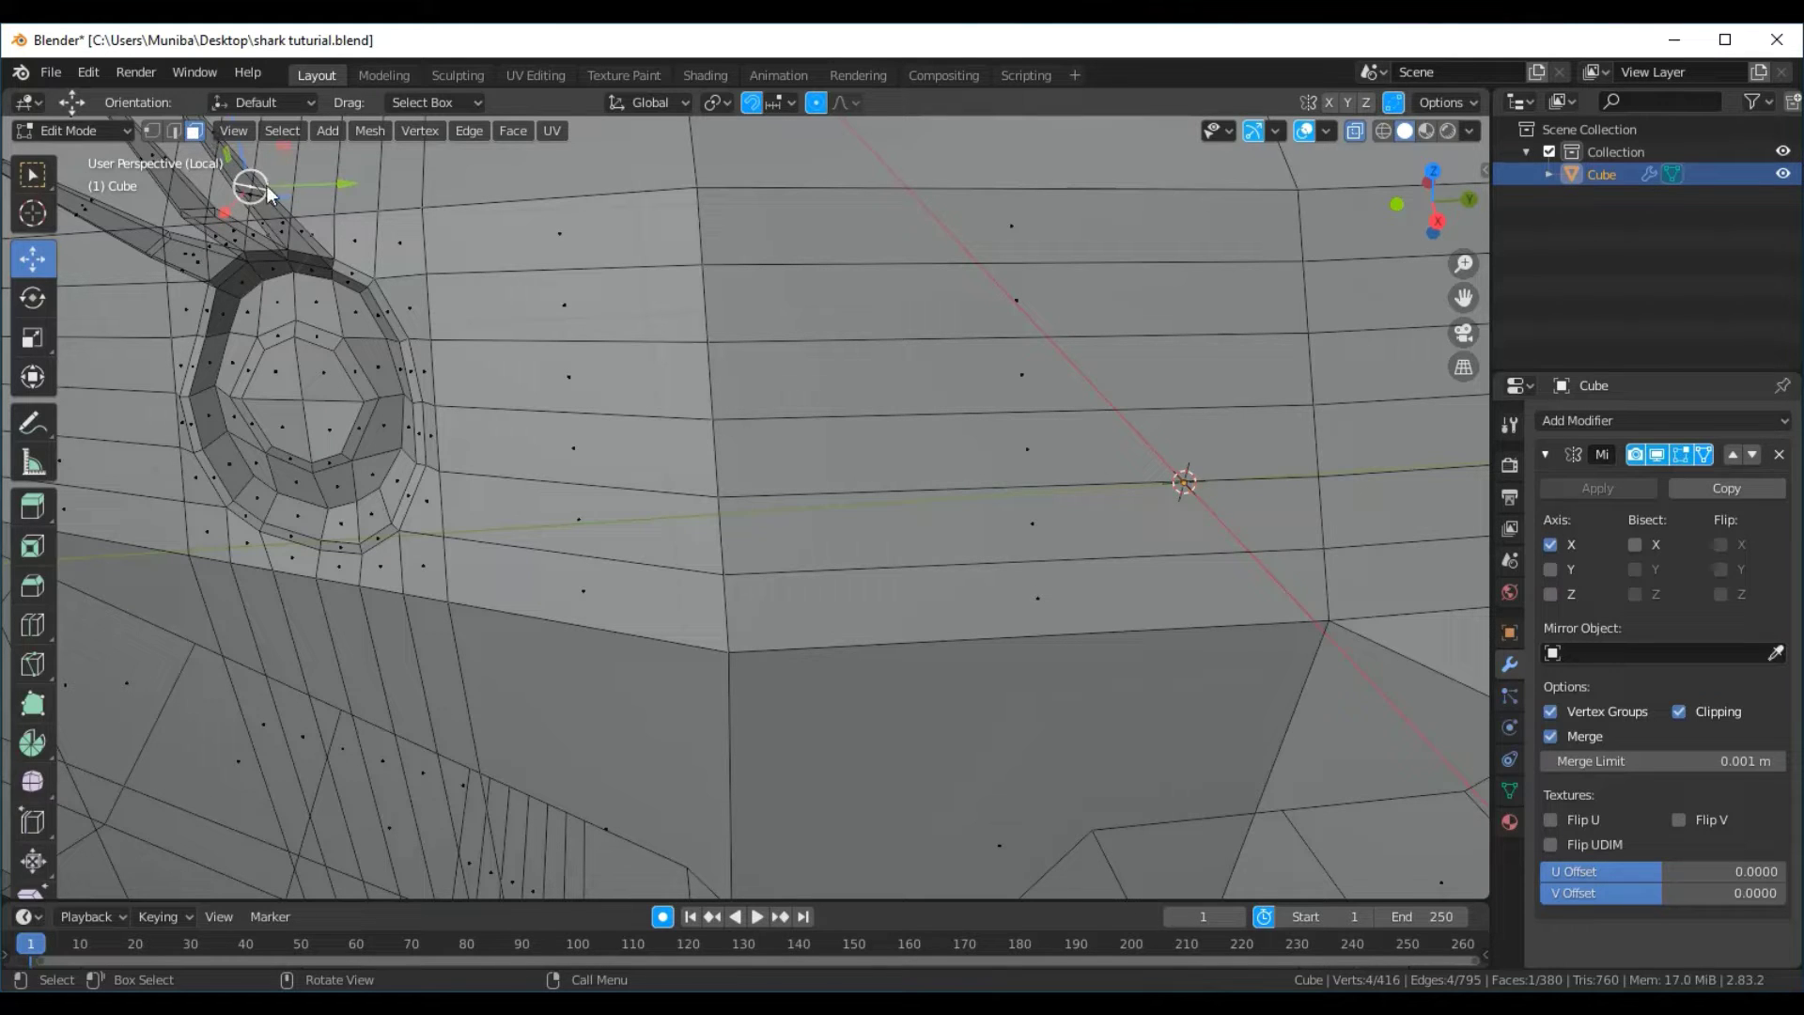
pyautogui.moveTo(348, 184); pyautogui.dragTo(361, 184)
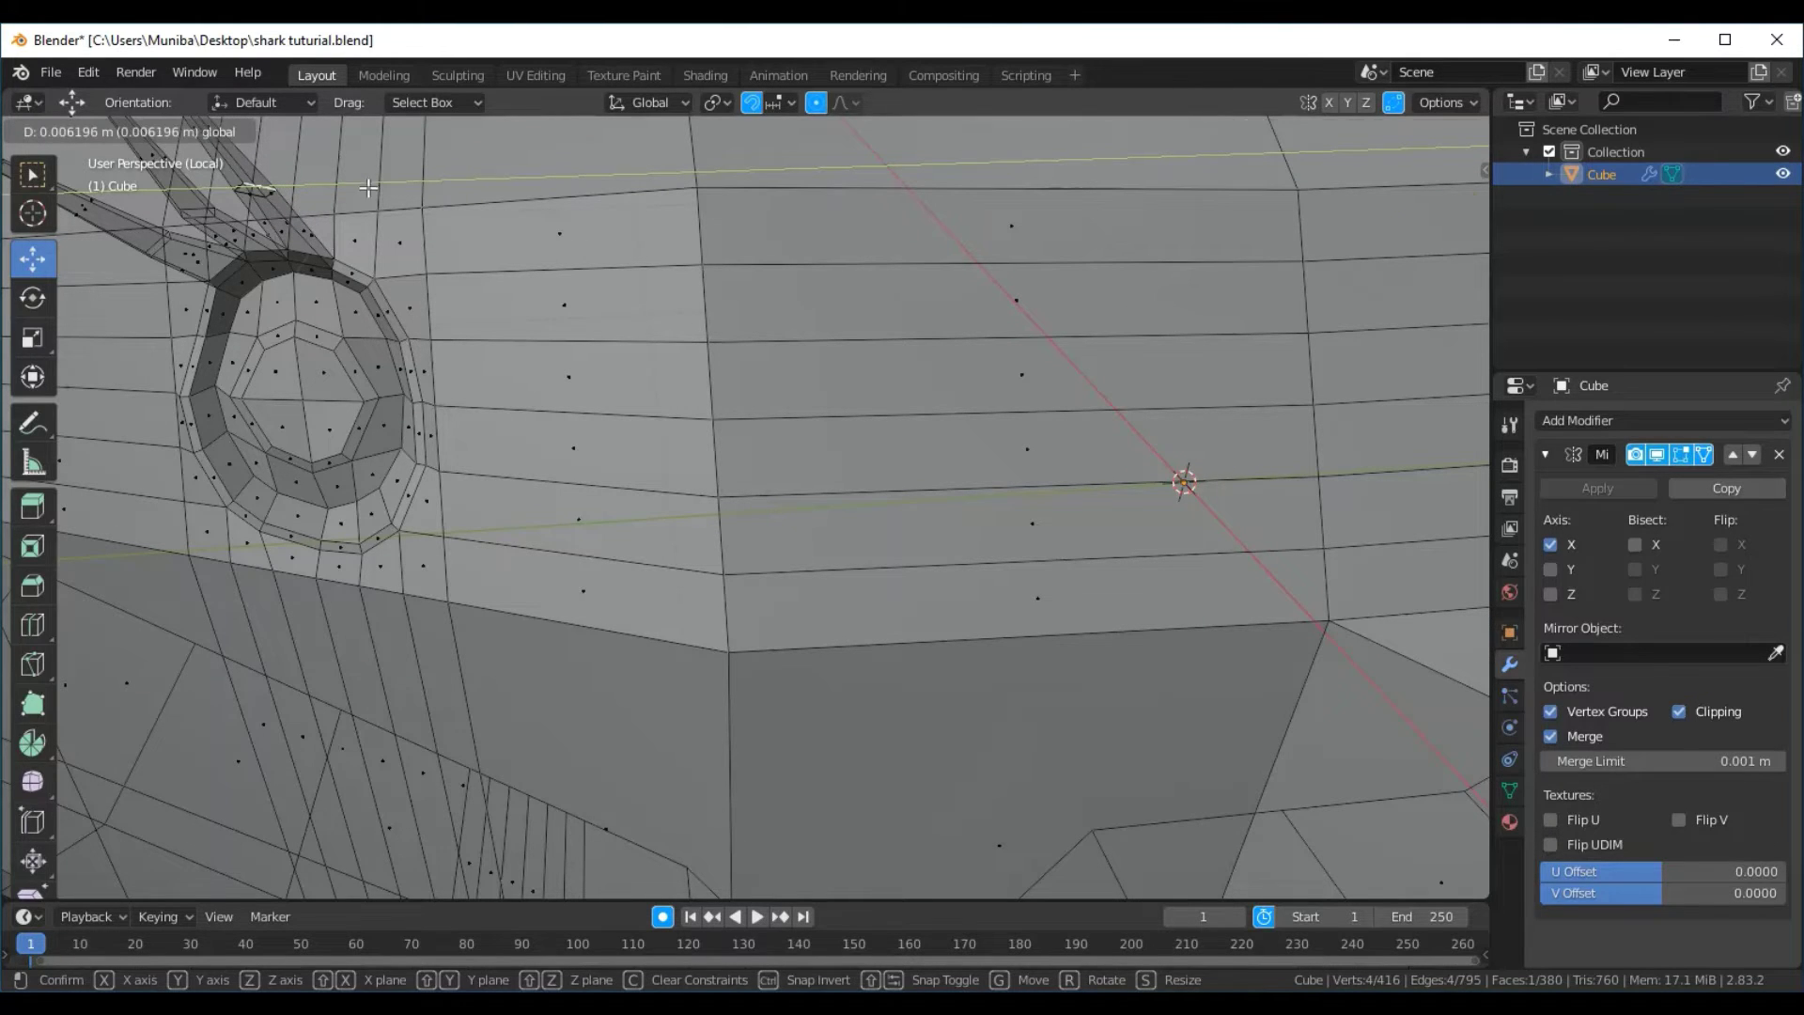
pyautogui.click(368, 187)
pyautogui.moveTo(368, 187); pyautogui.dragTo(472, 255, button='middle')
pyautogui.scroll(2, 472, 255)
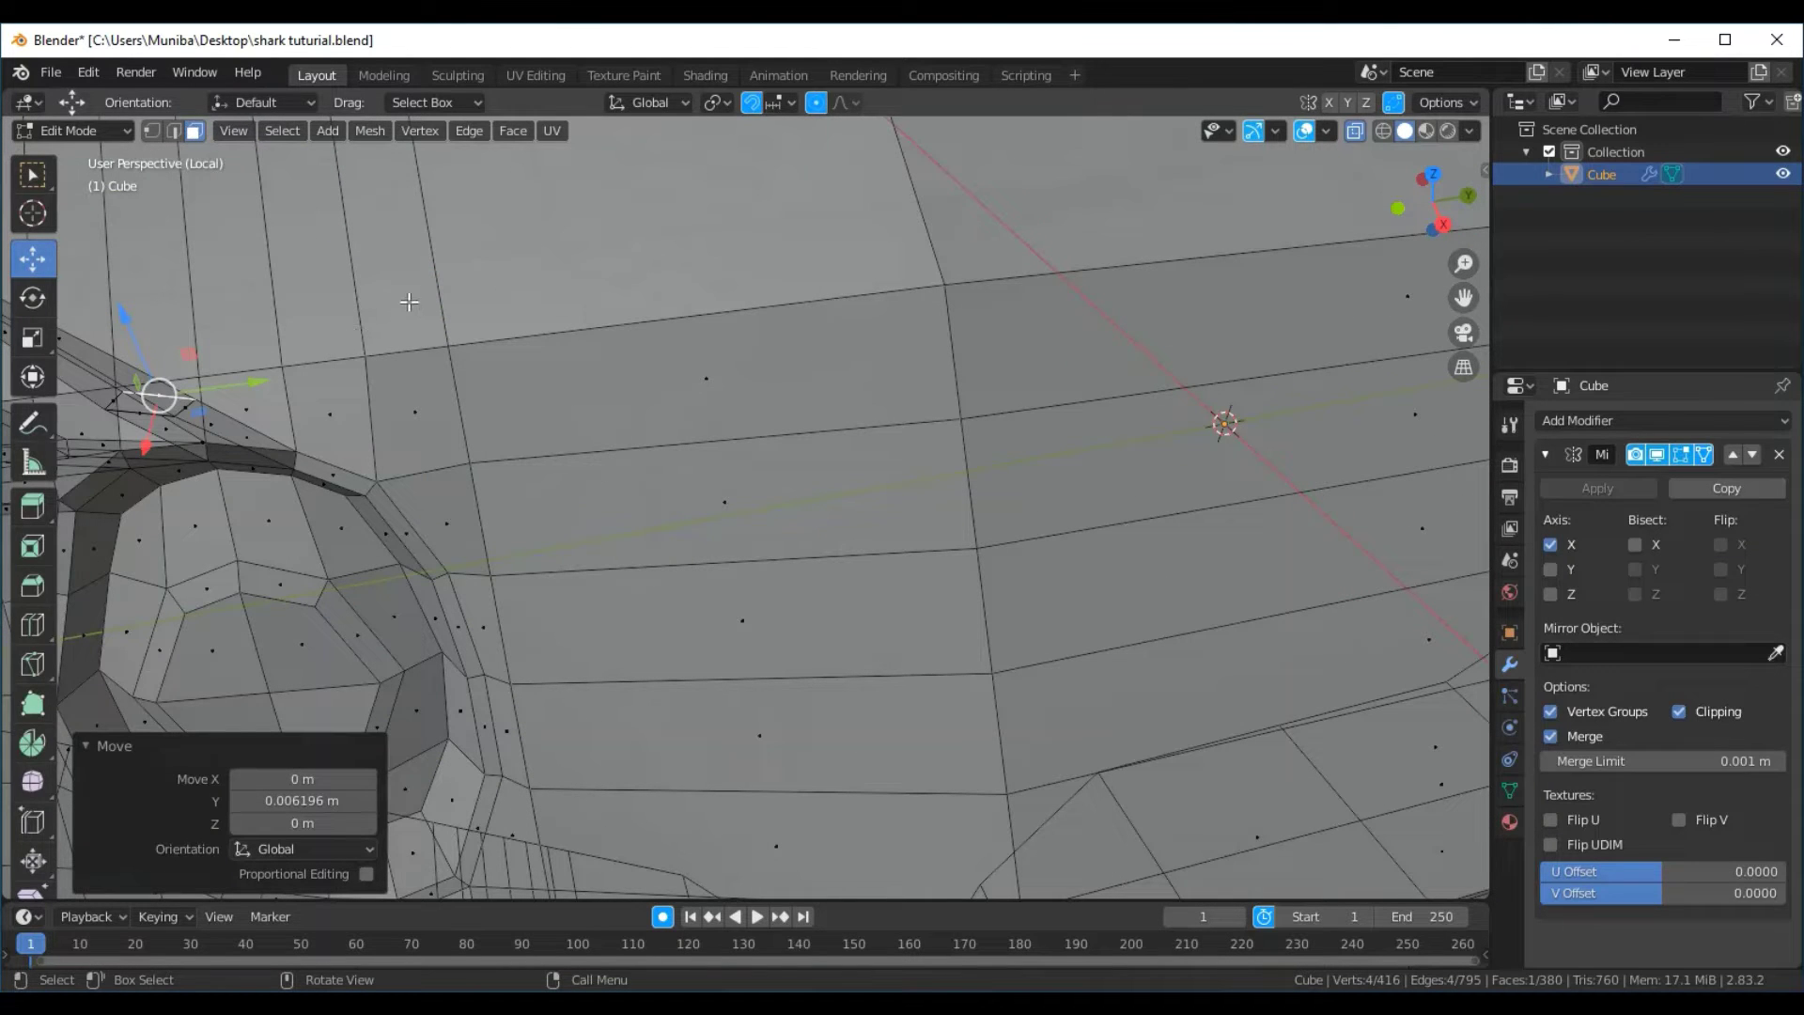
# Select the faces around the eye and move them 0.012 m along Y
pyautogui.keyDown('shift'); pyautogui.click(177, 410); pyautogui.keyUp('shift')
pyautogui.keyDown('shift'); pyautogui.click(141, 411); pyautogui.keyUp('shift')
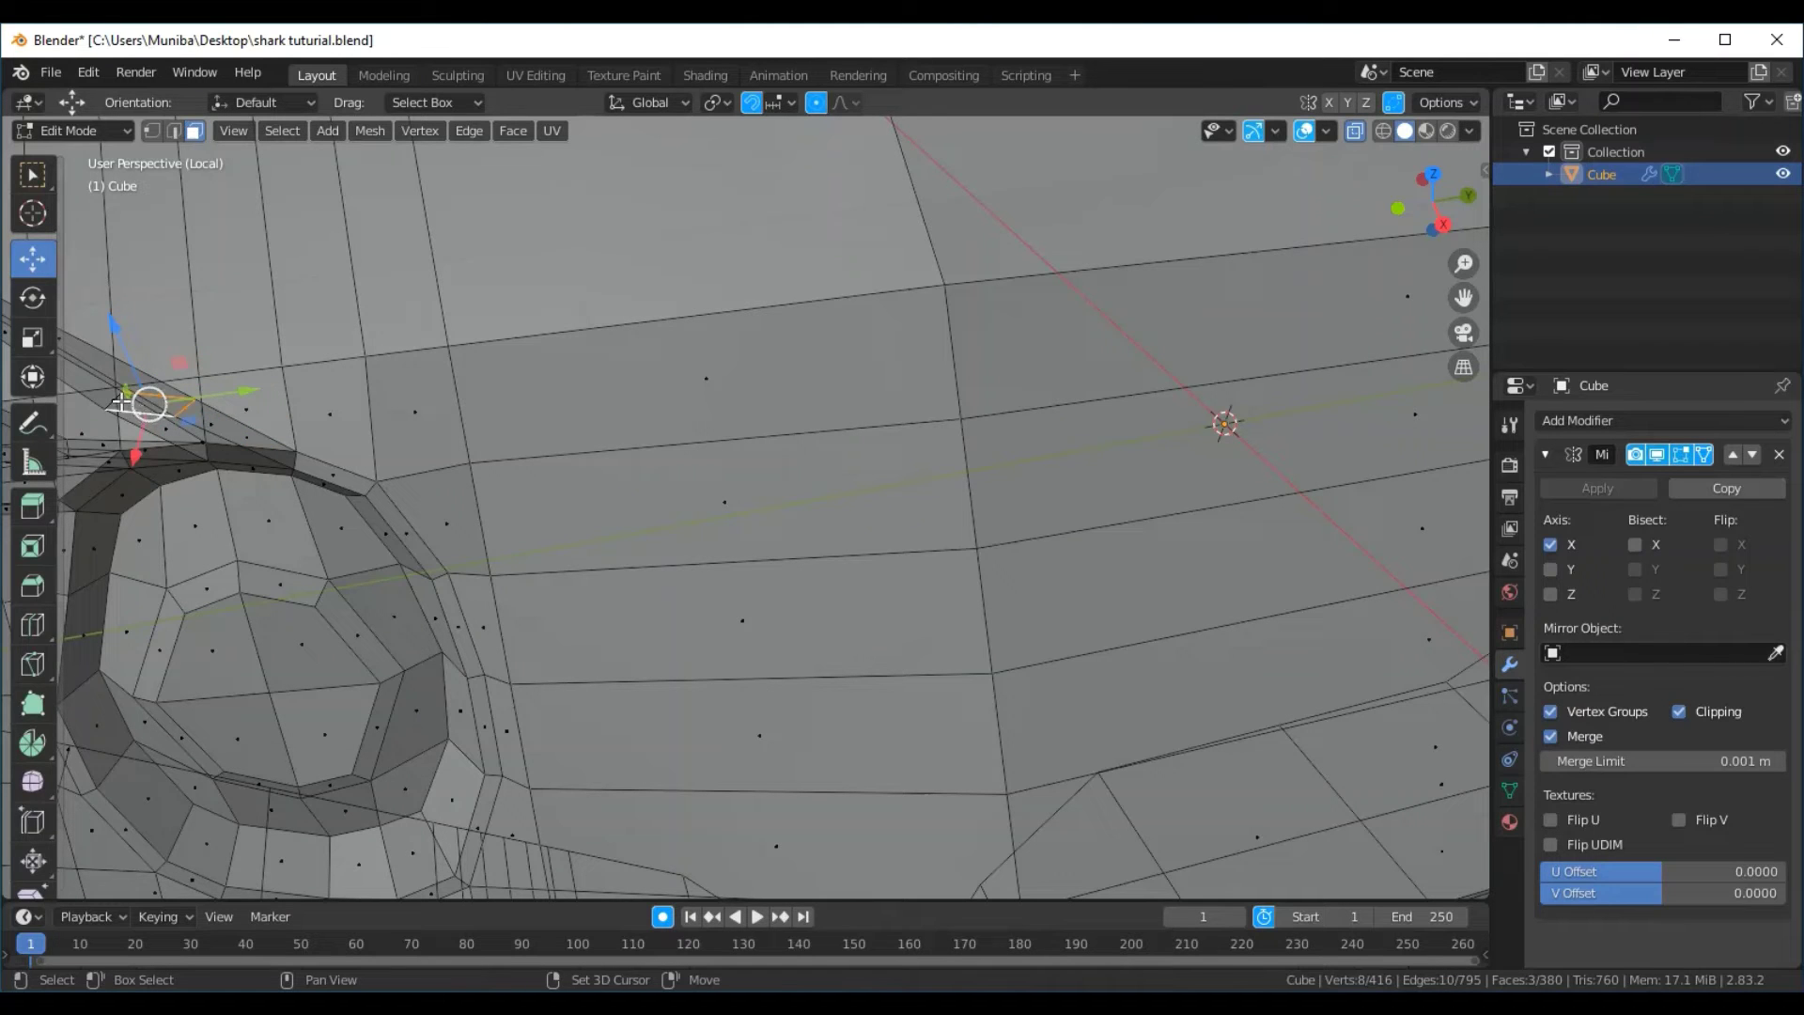
pyautogui.keyDown('shift'); pyautogui.click(121, 402); pyautogui.keyUp('shift')
pyautogui.press('g')
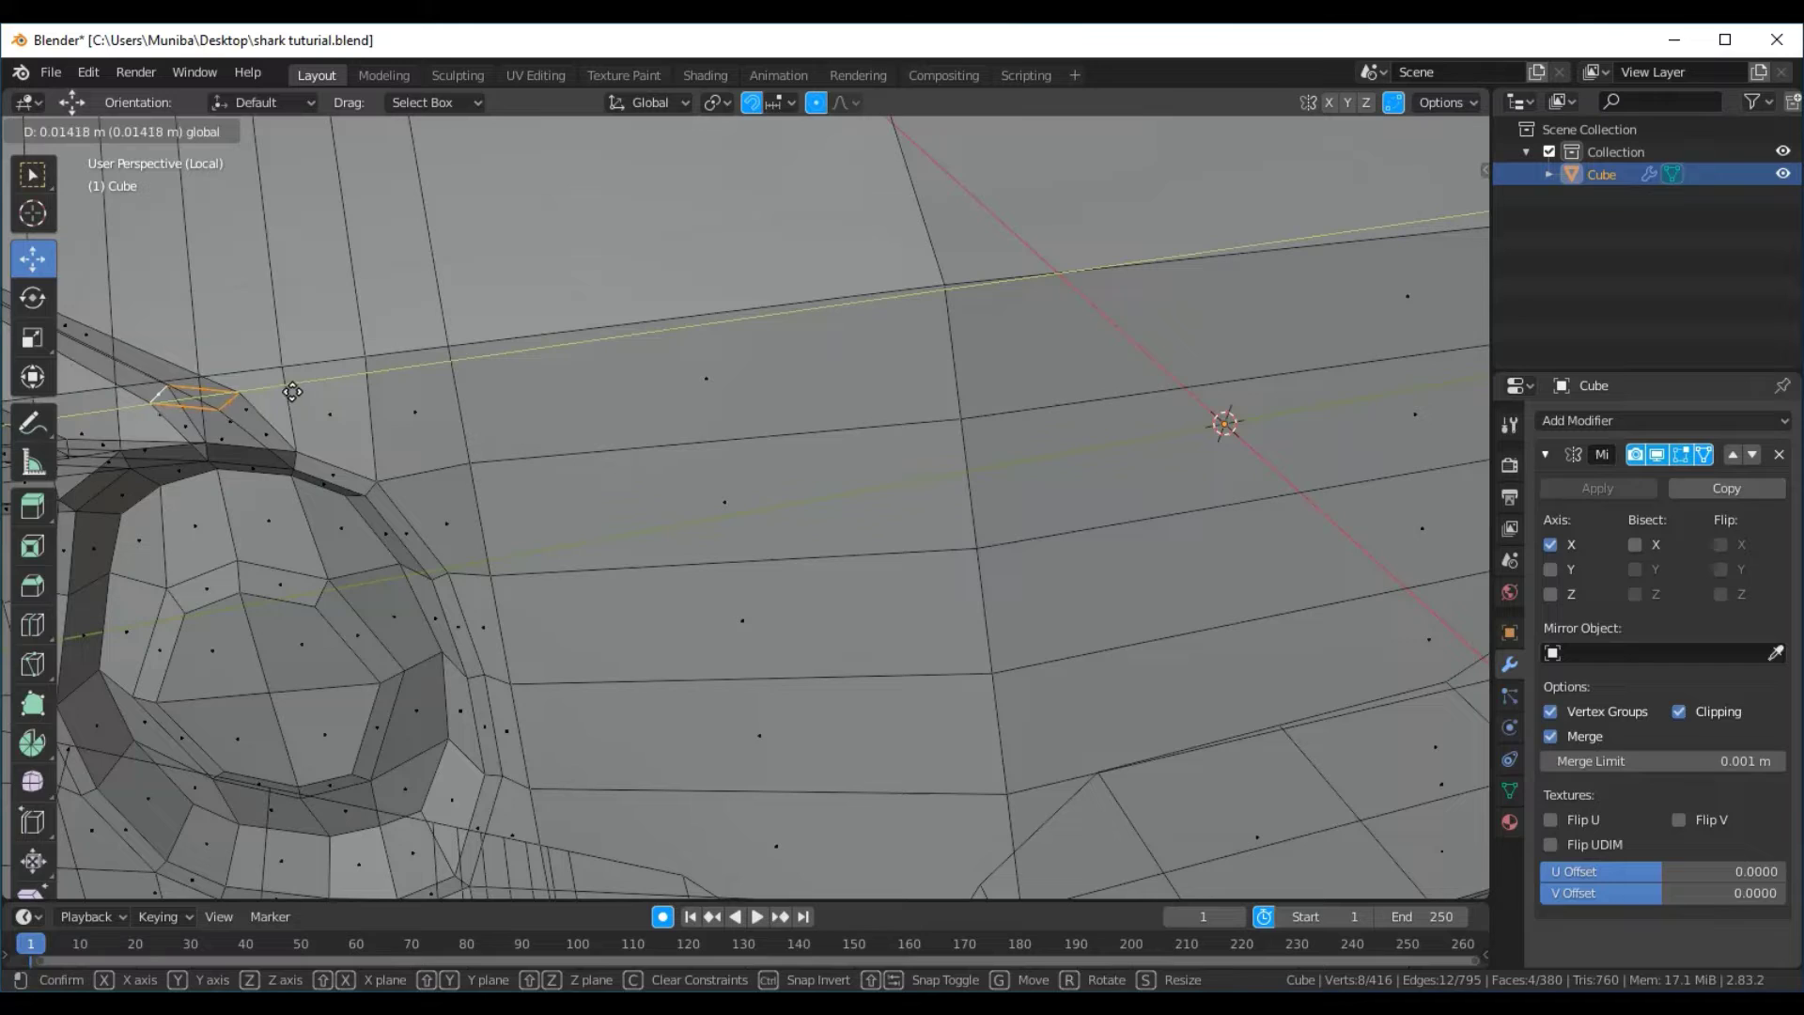
pyautogui.press('y')
pyautogui.click(310, 385)
# Orbit around the head and turn X-ray display back off
pyautogui.moveTo(355, 361)
pyautogui.mouseDown(button='middle')
pyautogui.moveTo(451, 423)
pyautogui.moveTo(484, 365)
pyautogui.moveTo(443, 333)
pyautogui.mouseUp(button='middle')
pyautogui.scroll(3, 444, 341)
pyautogui.scroll(-2, 444, 341)
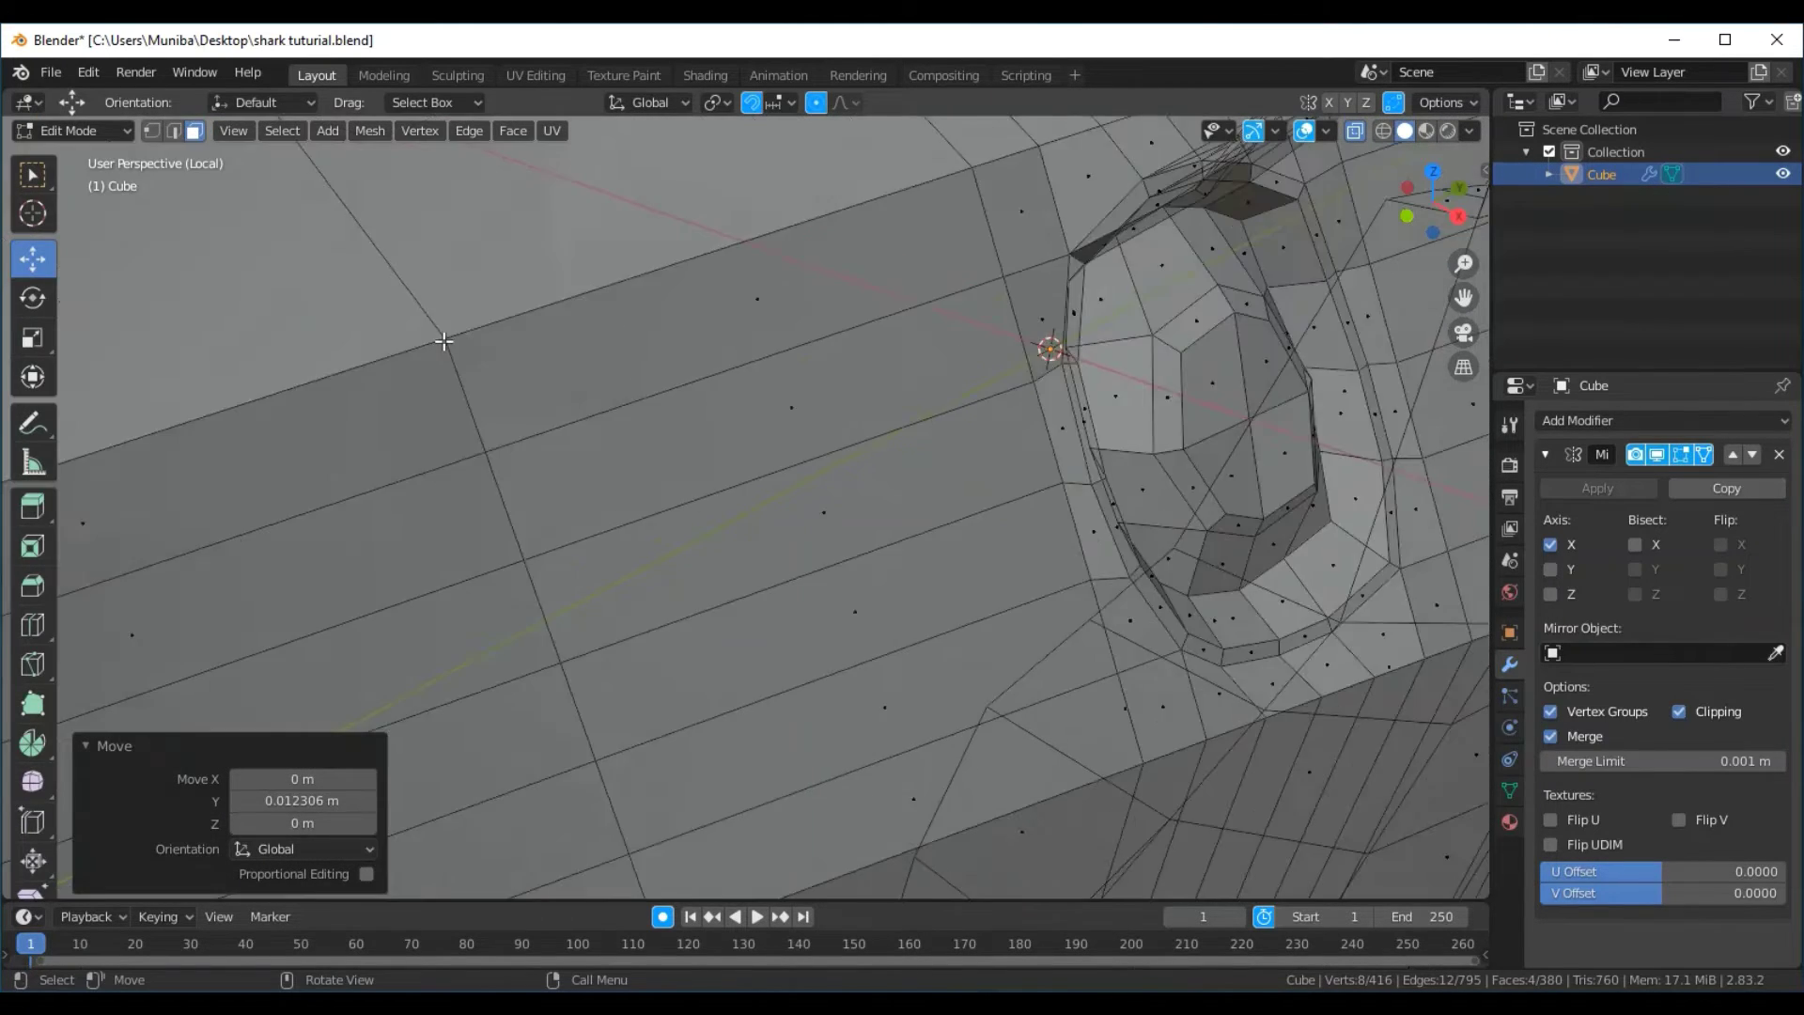
pyautogui.scroll(-5, 444, 341)
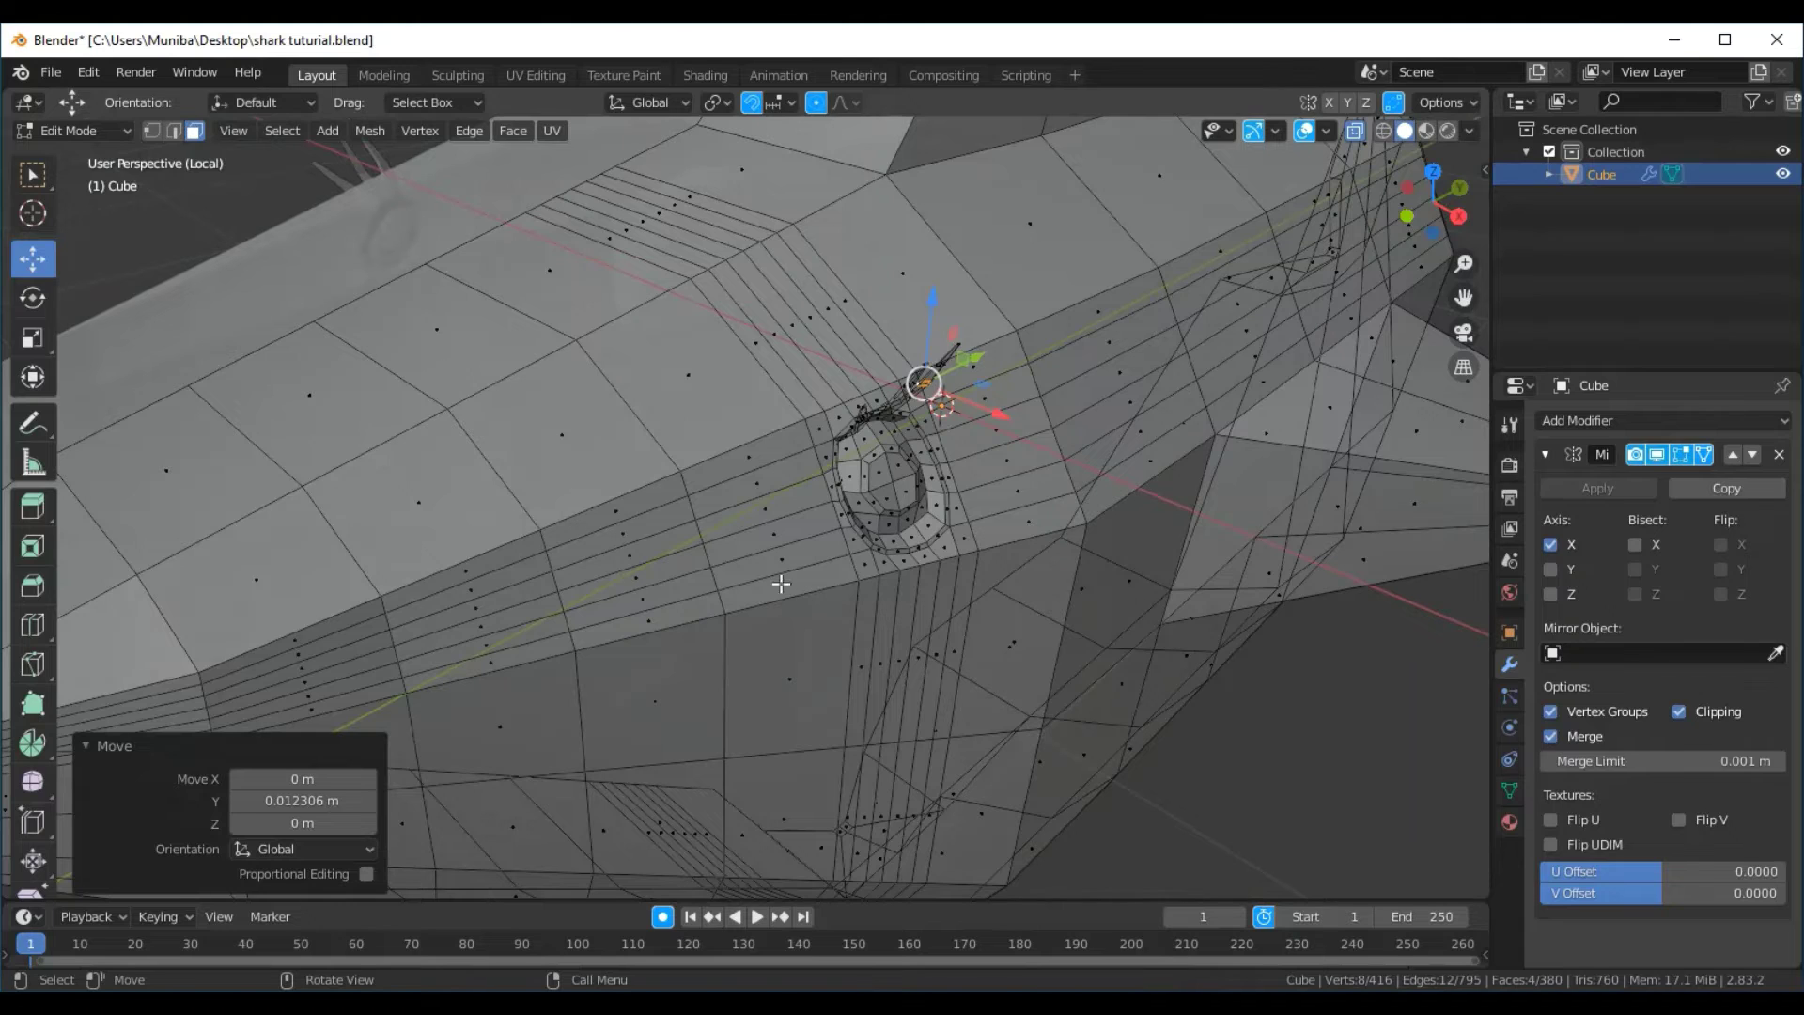
pyautogui.rightClick(781, 584)
pyautogui.moveTo(1125, 697)
pyautogui.mouseDown(button='middle')
pyautogui.moveTo(1044, 698)
pyautogui.moveTo(764, 561)
pyautogui.mouseUp(button='middle')
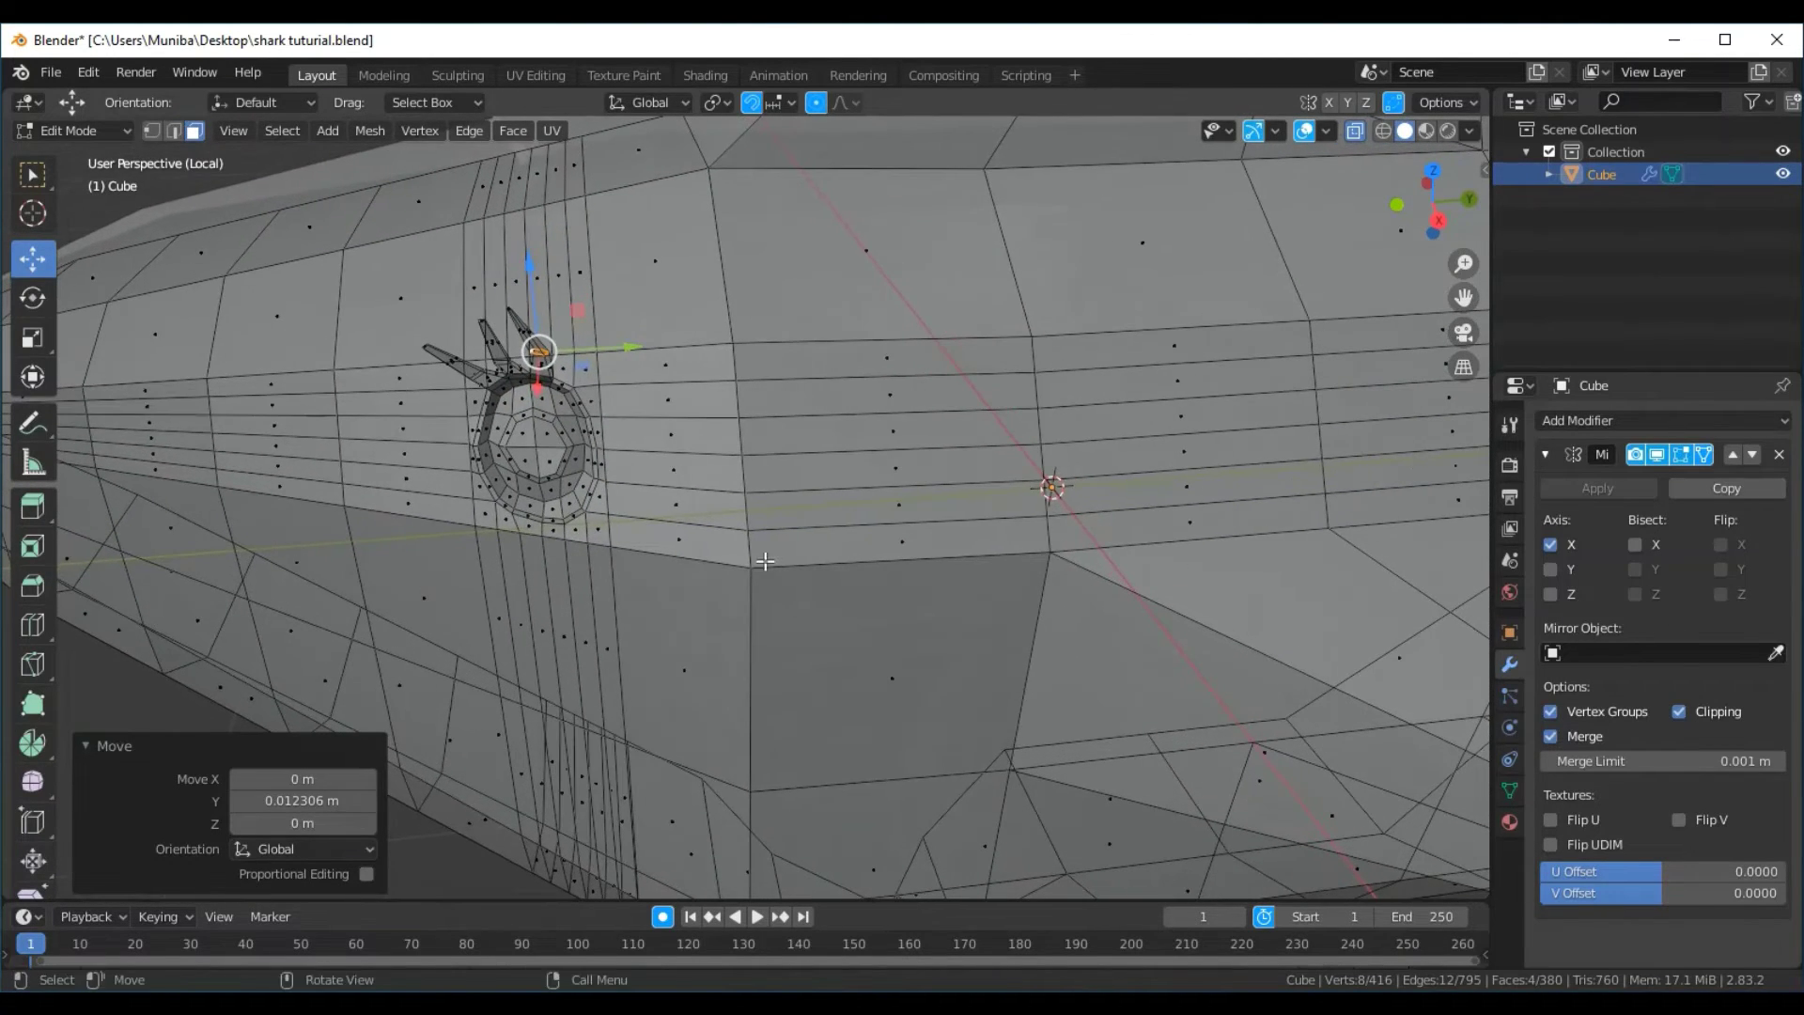
pyautogui.click(1351, 138)
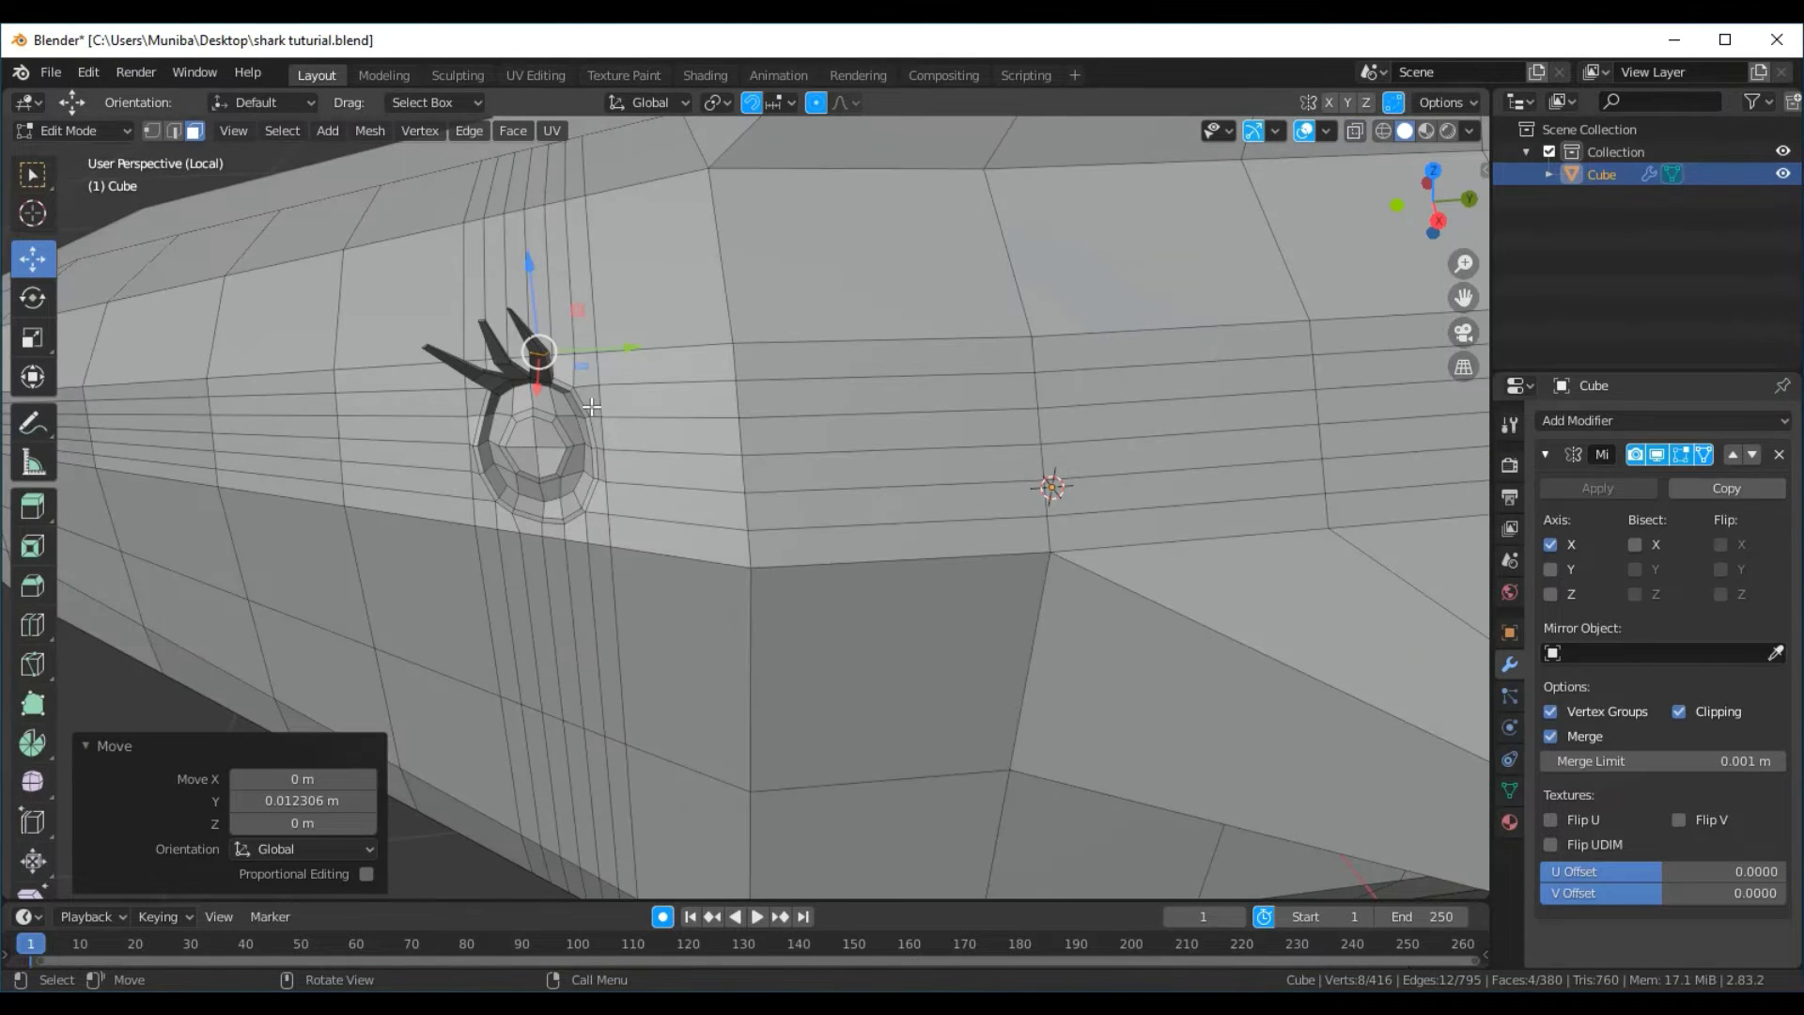
# Try selecting several faces above the eye to locate the spike tip
pyautogui.moveTo(591, 406); pyautogui.dragTo(522, 412, button='middle')
pyautogui.click(514, 429)
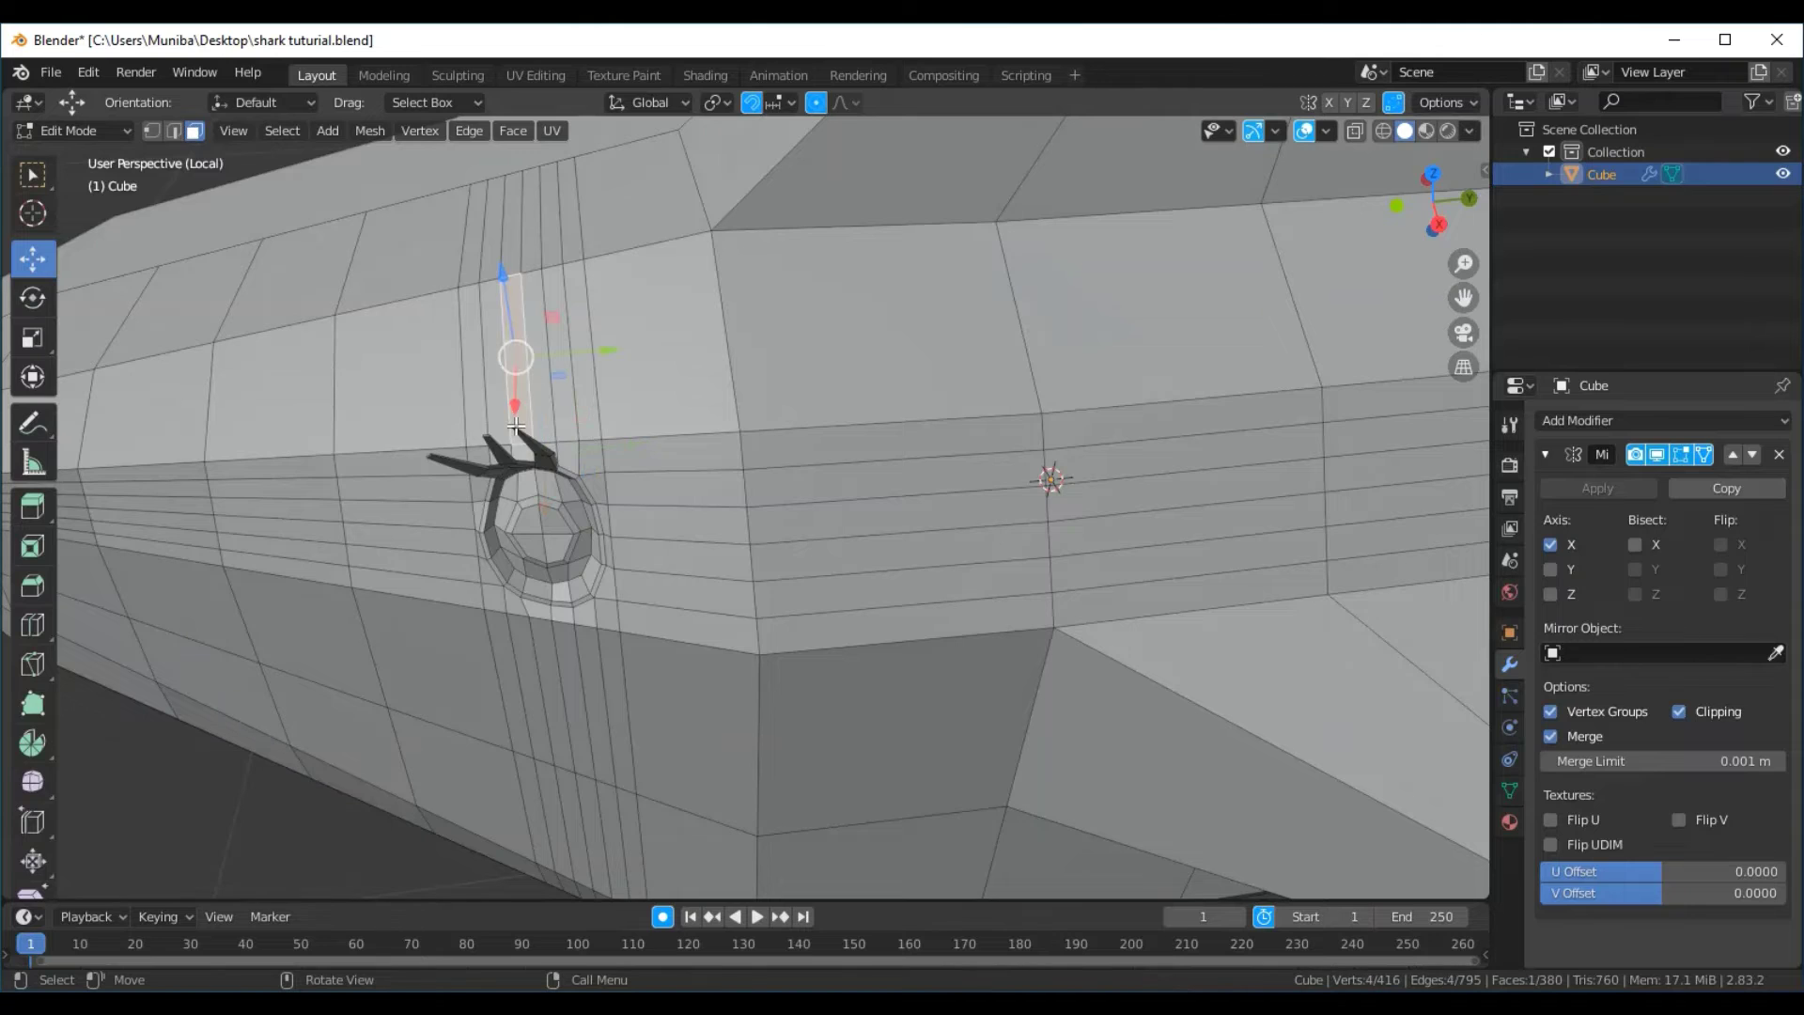
pyautogui.scroll(2, 573, 383)
pyautogui.scroll(2, 574, 383)
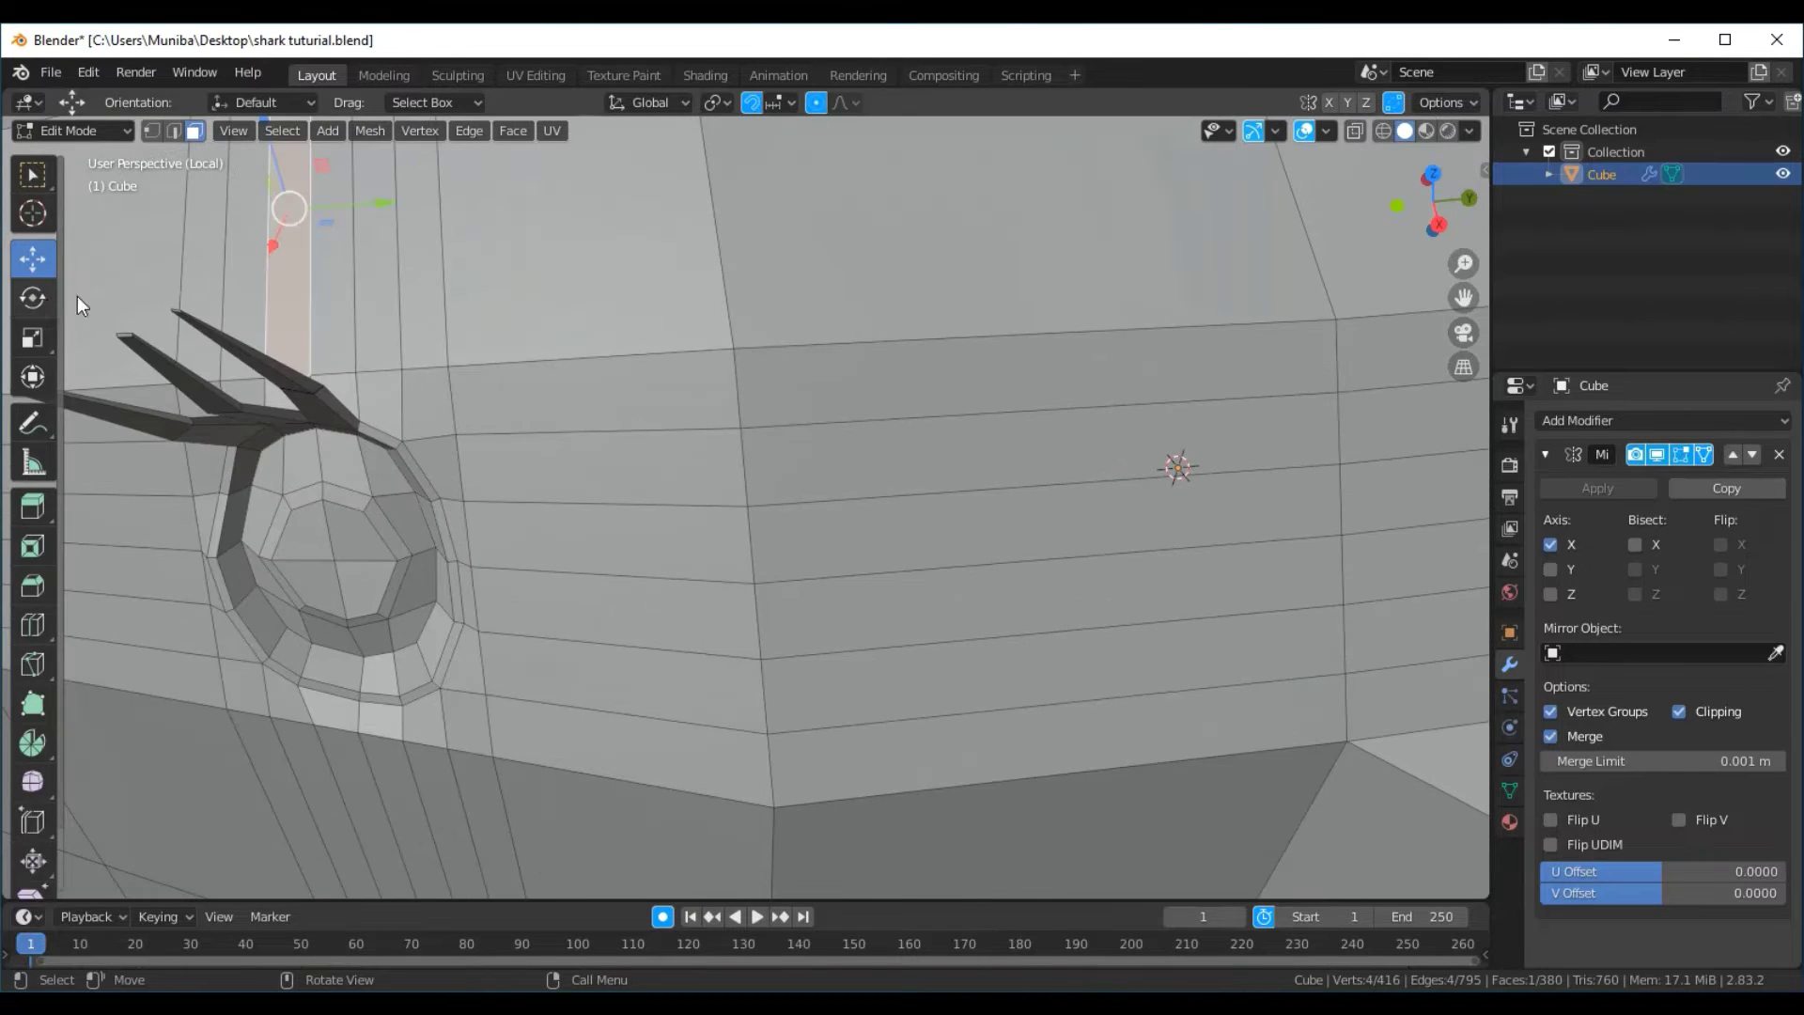
pyautogui.click(175, 316)
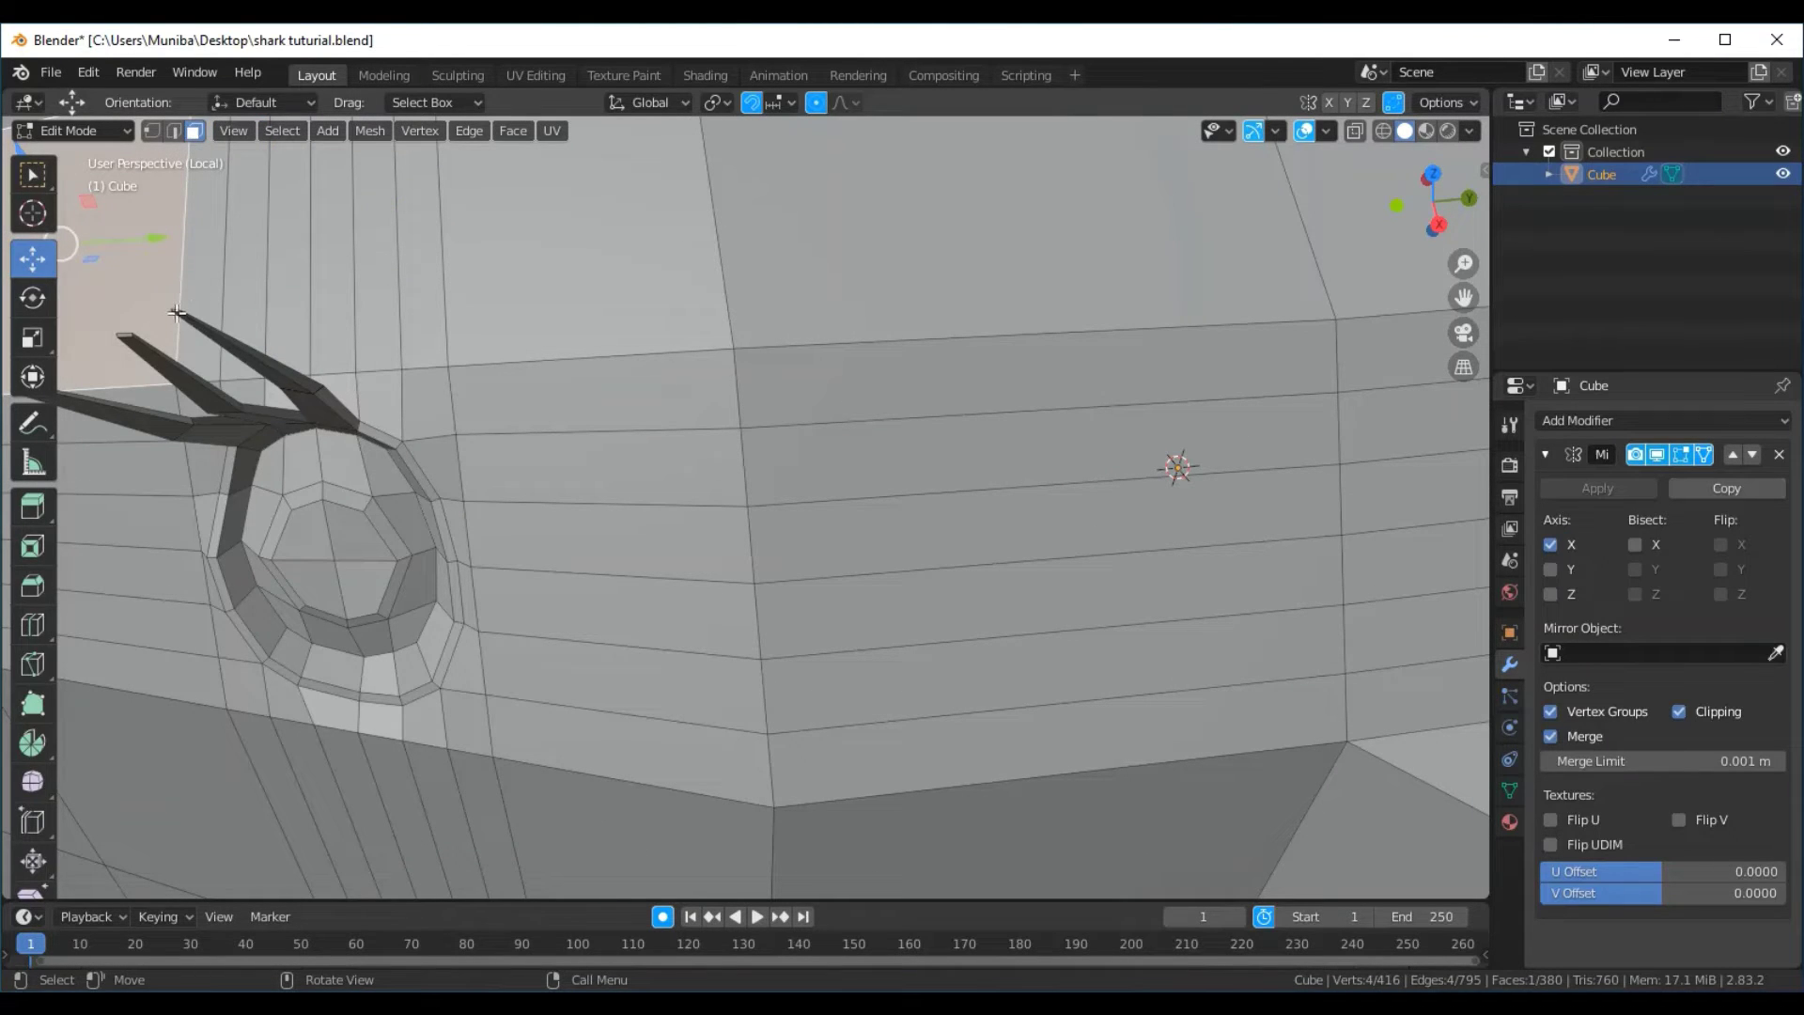
pyautogui.click(177, 311)
pyautogui.click(175, 315)
pyautogui.moveTo(179, 315)
pyautogui.mouseDown(button='middle')
pyautogui.moveTo(326, 342)
pyautogui.moveTo(321, 301)
pyautogui.mouseUp(button='middle')
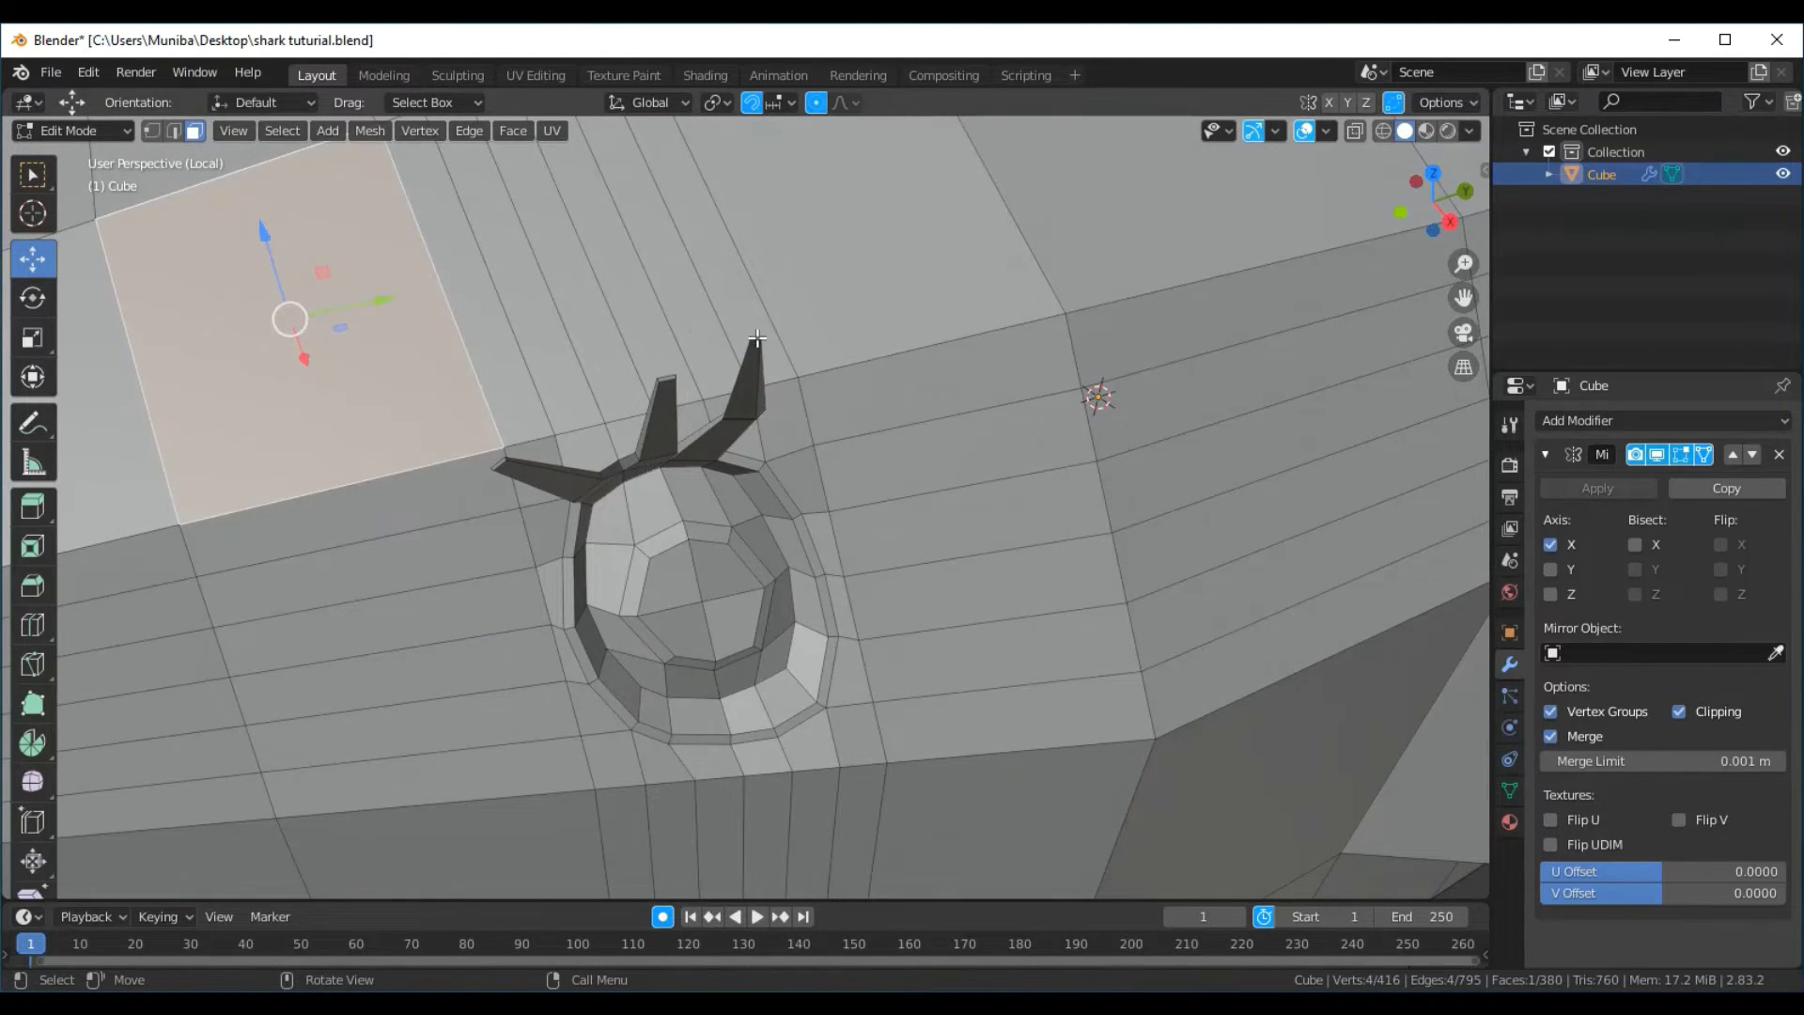
pyautogui.click(757, 338)
pyautogui.scroll(2, 721, 361)
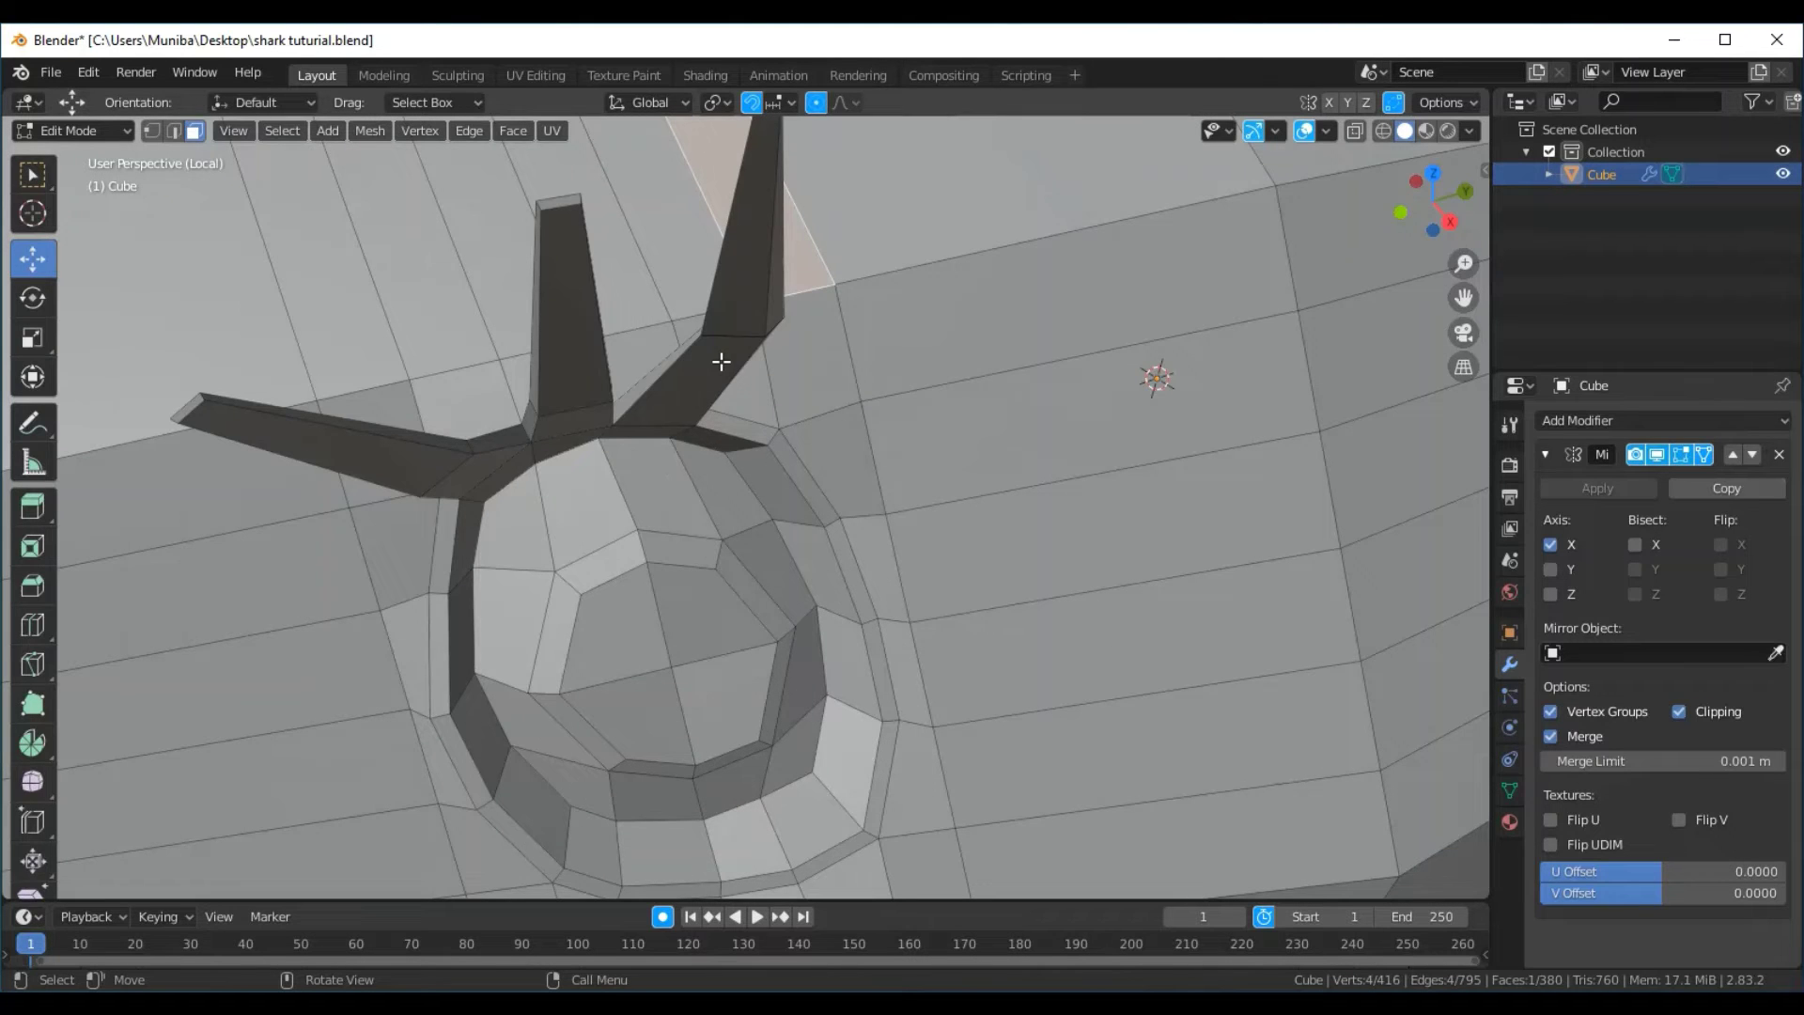
pyautogui.scroll(-2, 720, 360)
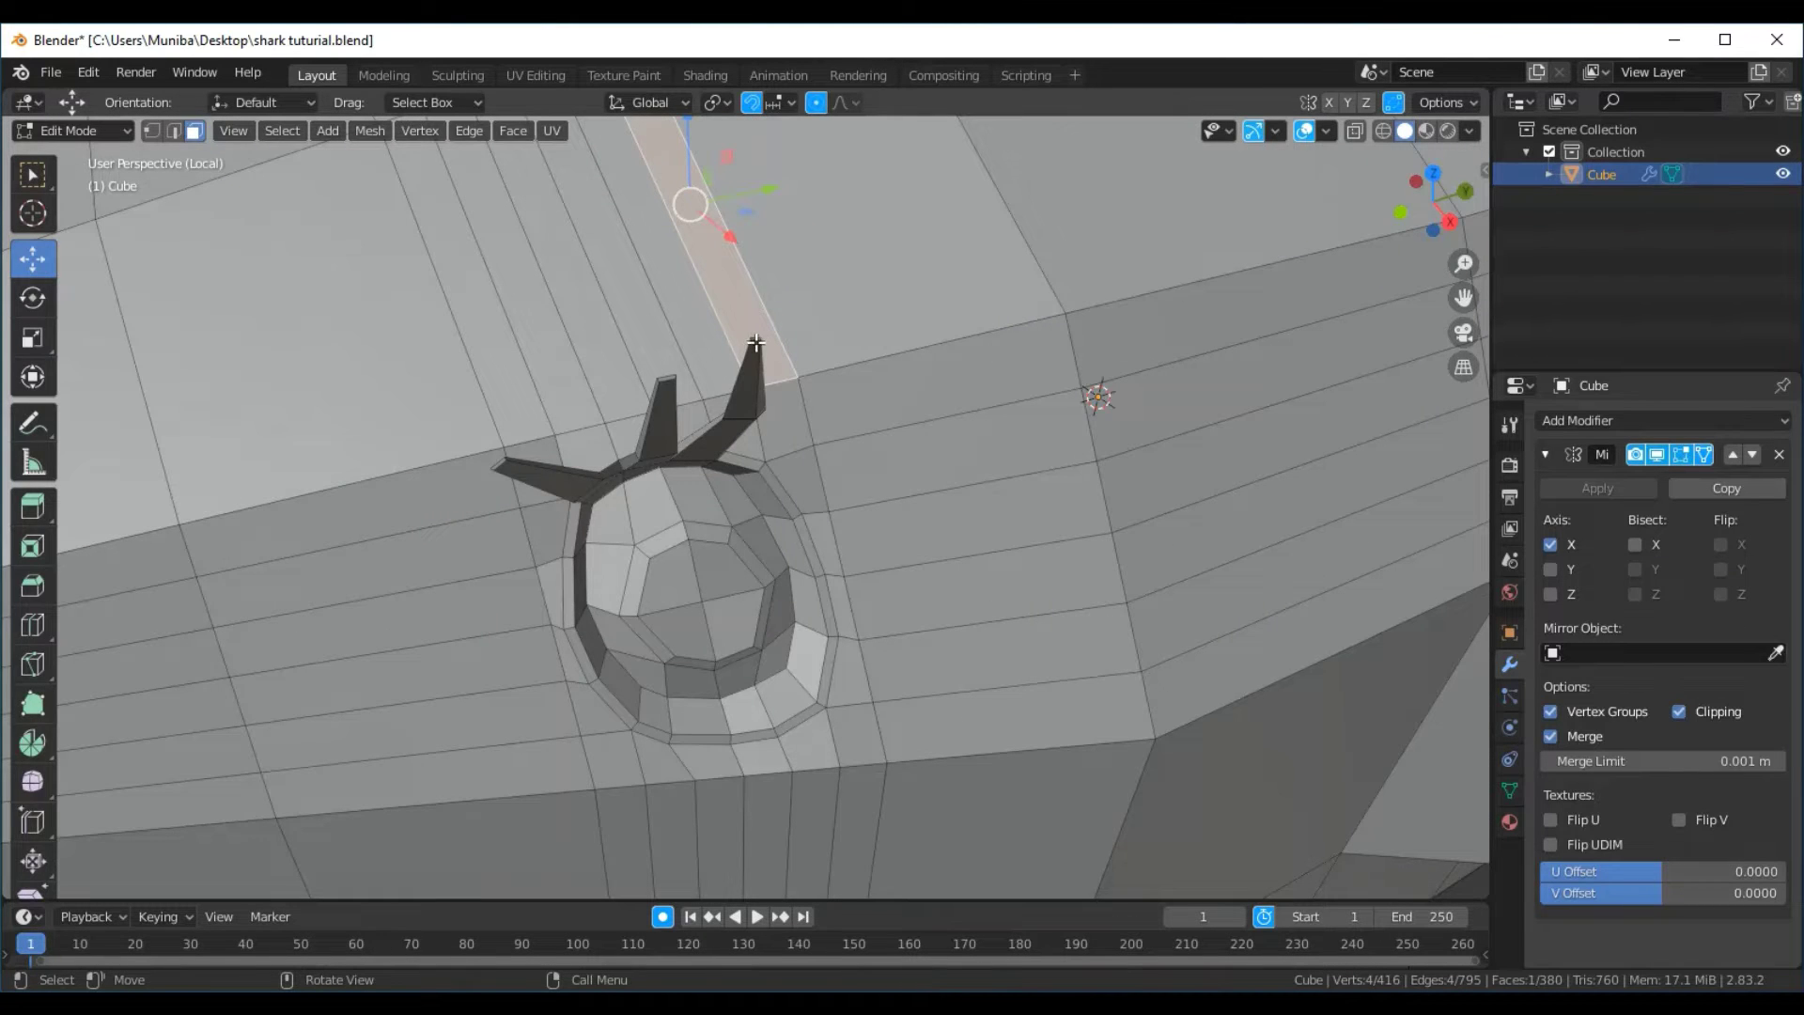
# Select the spike tip's top face and pull it 0.0275 m along Y
pyautogui.click(758, 340)
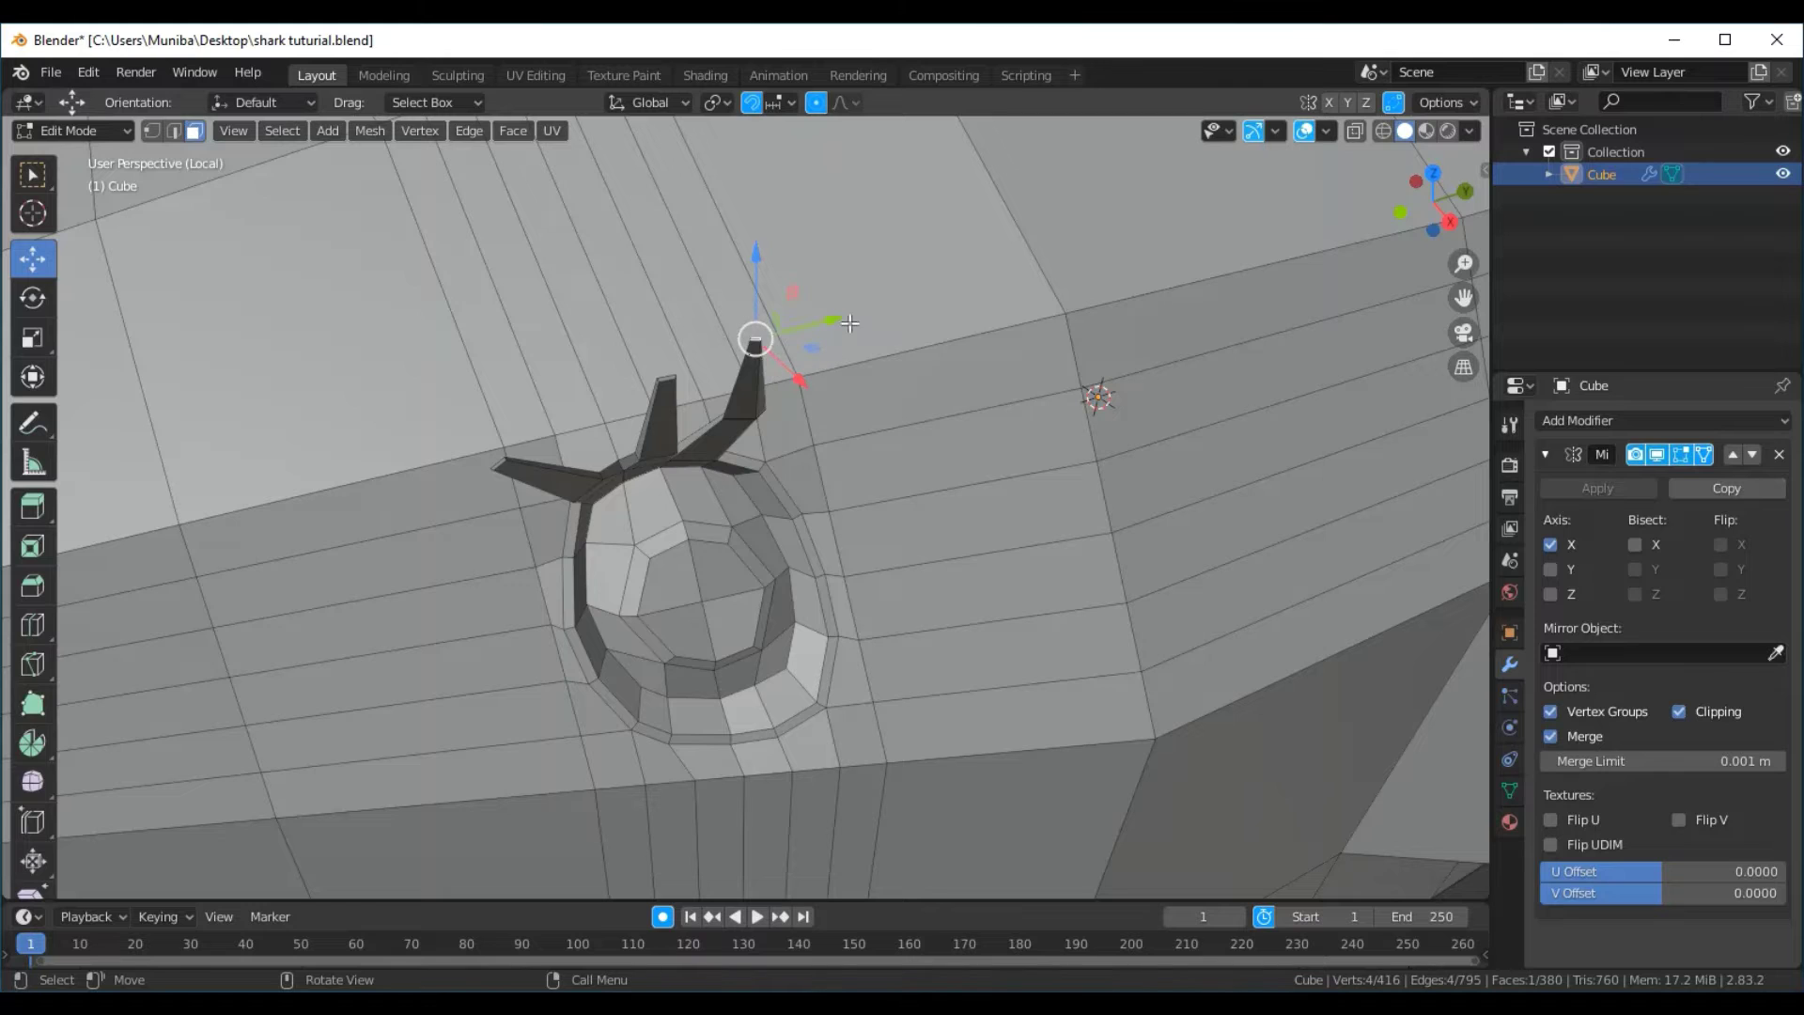
pyautogui.moveTo(755, 340); pyautogui.dragTo(893, 346)
pyautogui.moveTo(815, 428); pyautogui.dragTo(816, 454, button='middle')
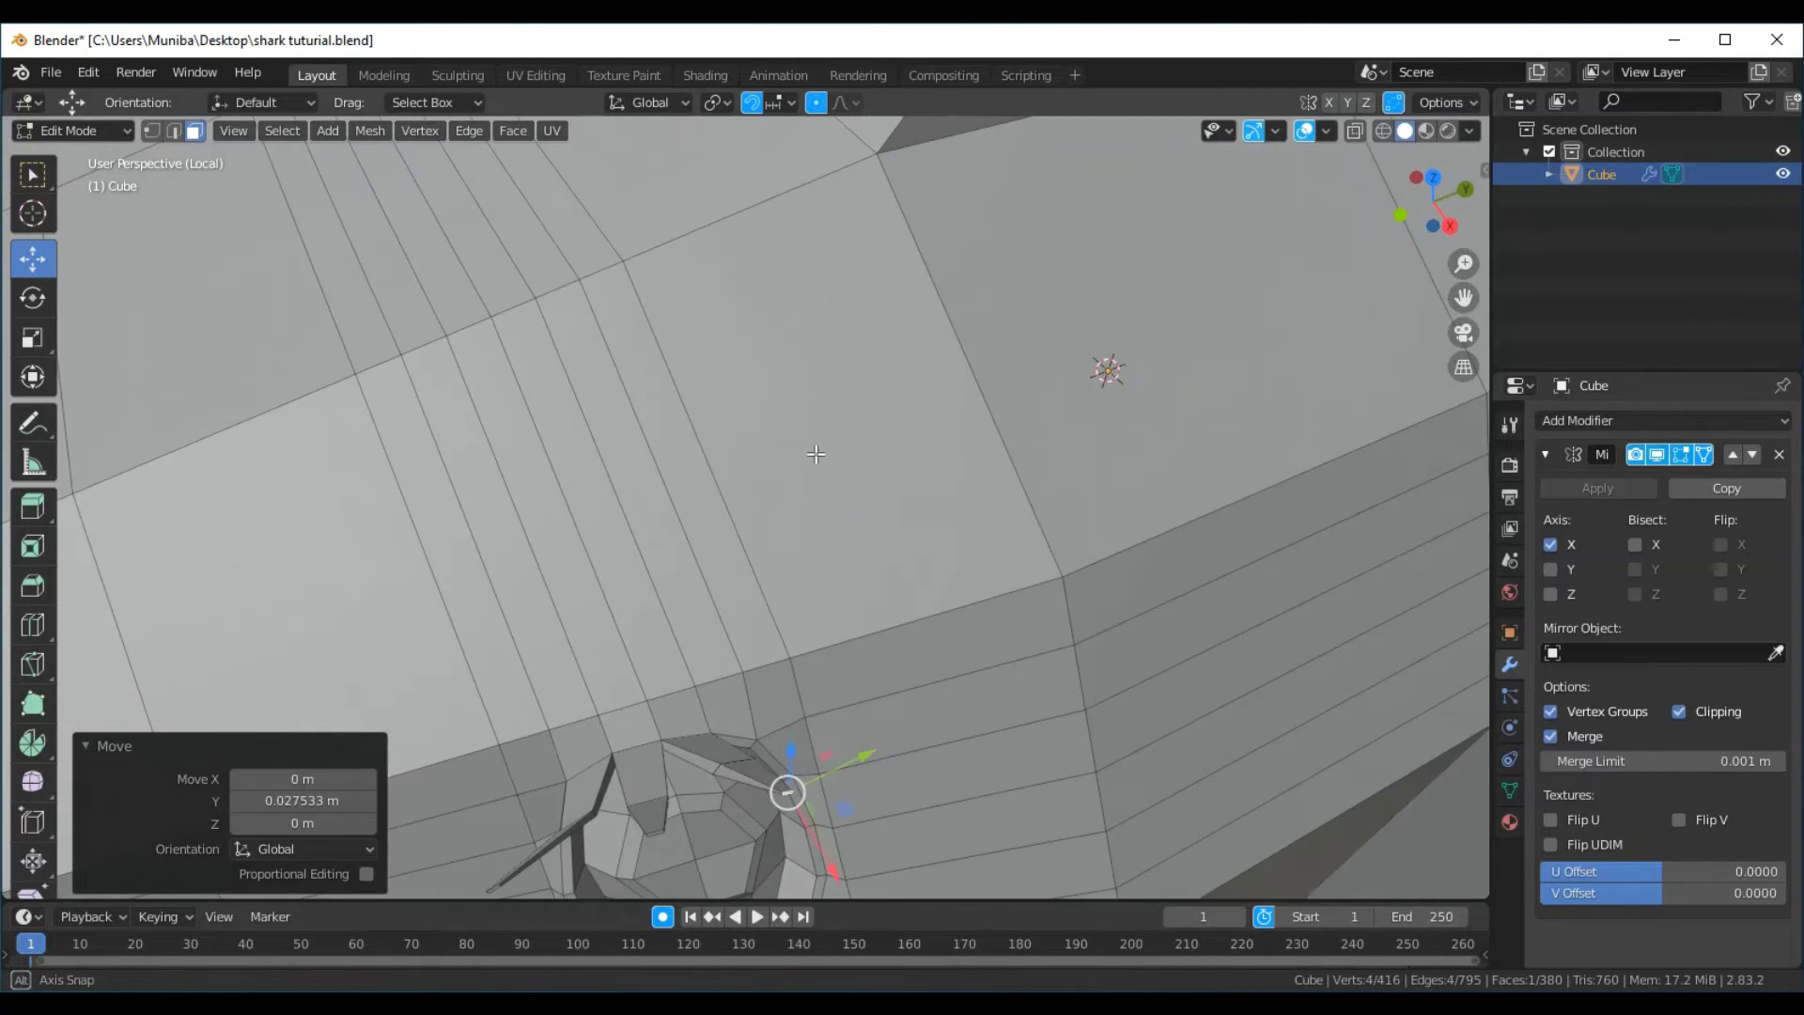
pyautogui.scroll(-2, 628, 444)
pyautogui.scroll(-2, 628, 444)
pyautogui.scroll(-1, 628, 445)
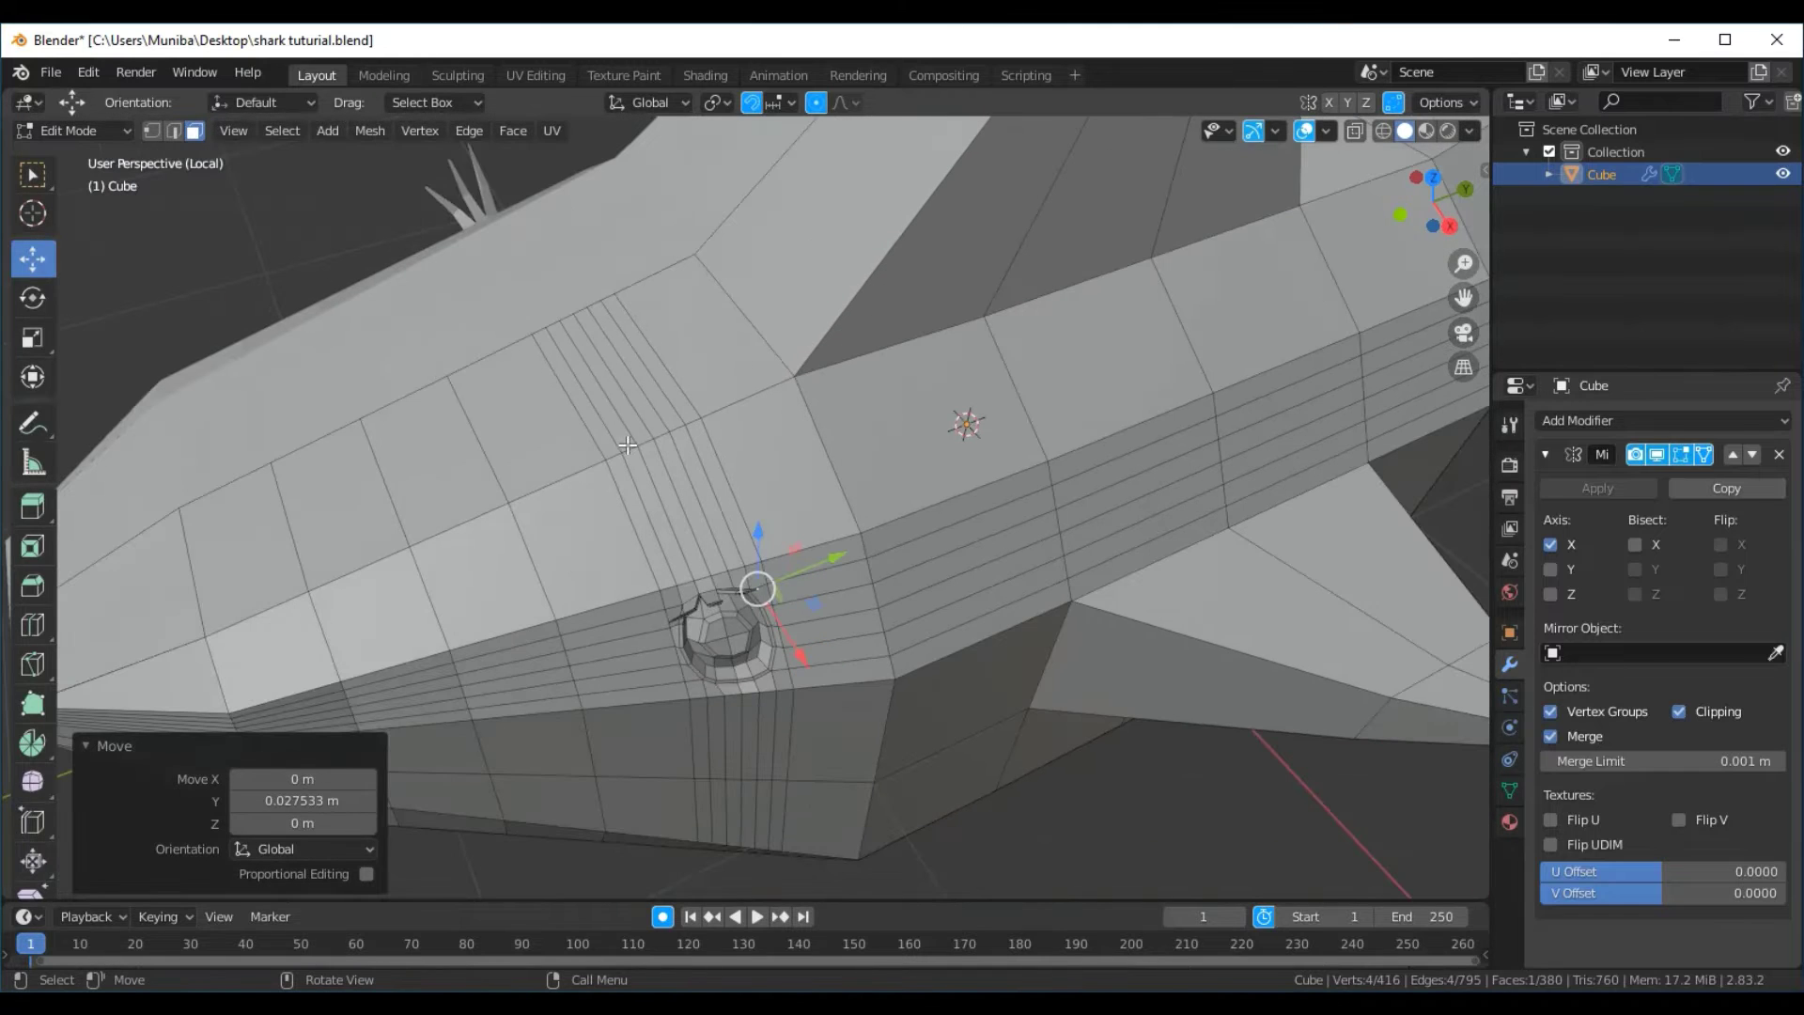
pyautogui.moveTo(545, 549)
pyautogui.mouseDown(button='middle')
pyautogui.moveTo(734, 595)
pyautogui.moveTo(605, 526)
pyautogui.moveTo(512, 434)
pyautogui.moveTo(488, 444)
pyautogui.mouseUp(button='middle')
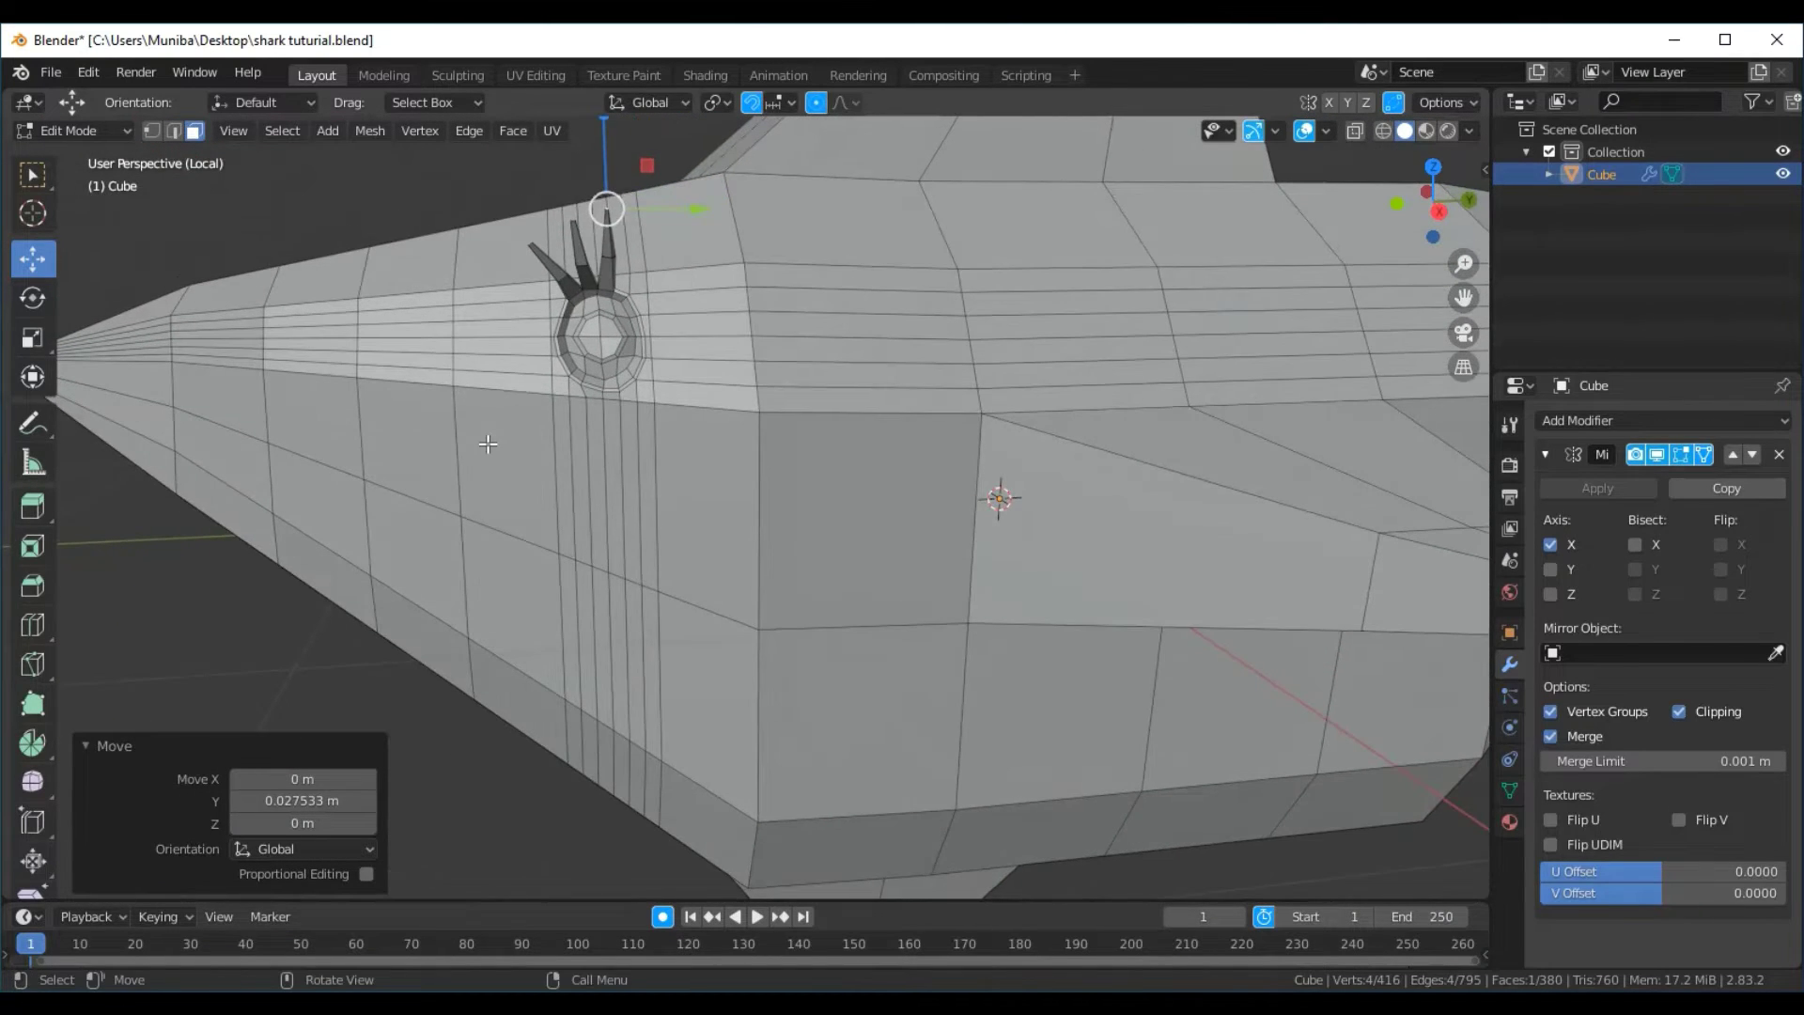
pyautogui.scroll(2, 487, 444)
pyautogui.scroll(-2, 488, 444)
pyautogui.scroll(1, 487, 444)
pyautogui.moveTo(487, 444); pyautogui.dragTo(516, 448, button='middle')
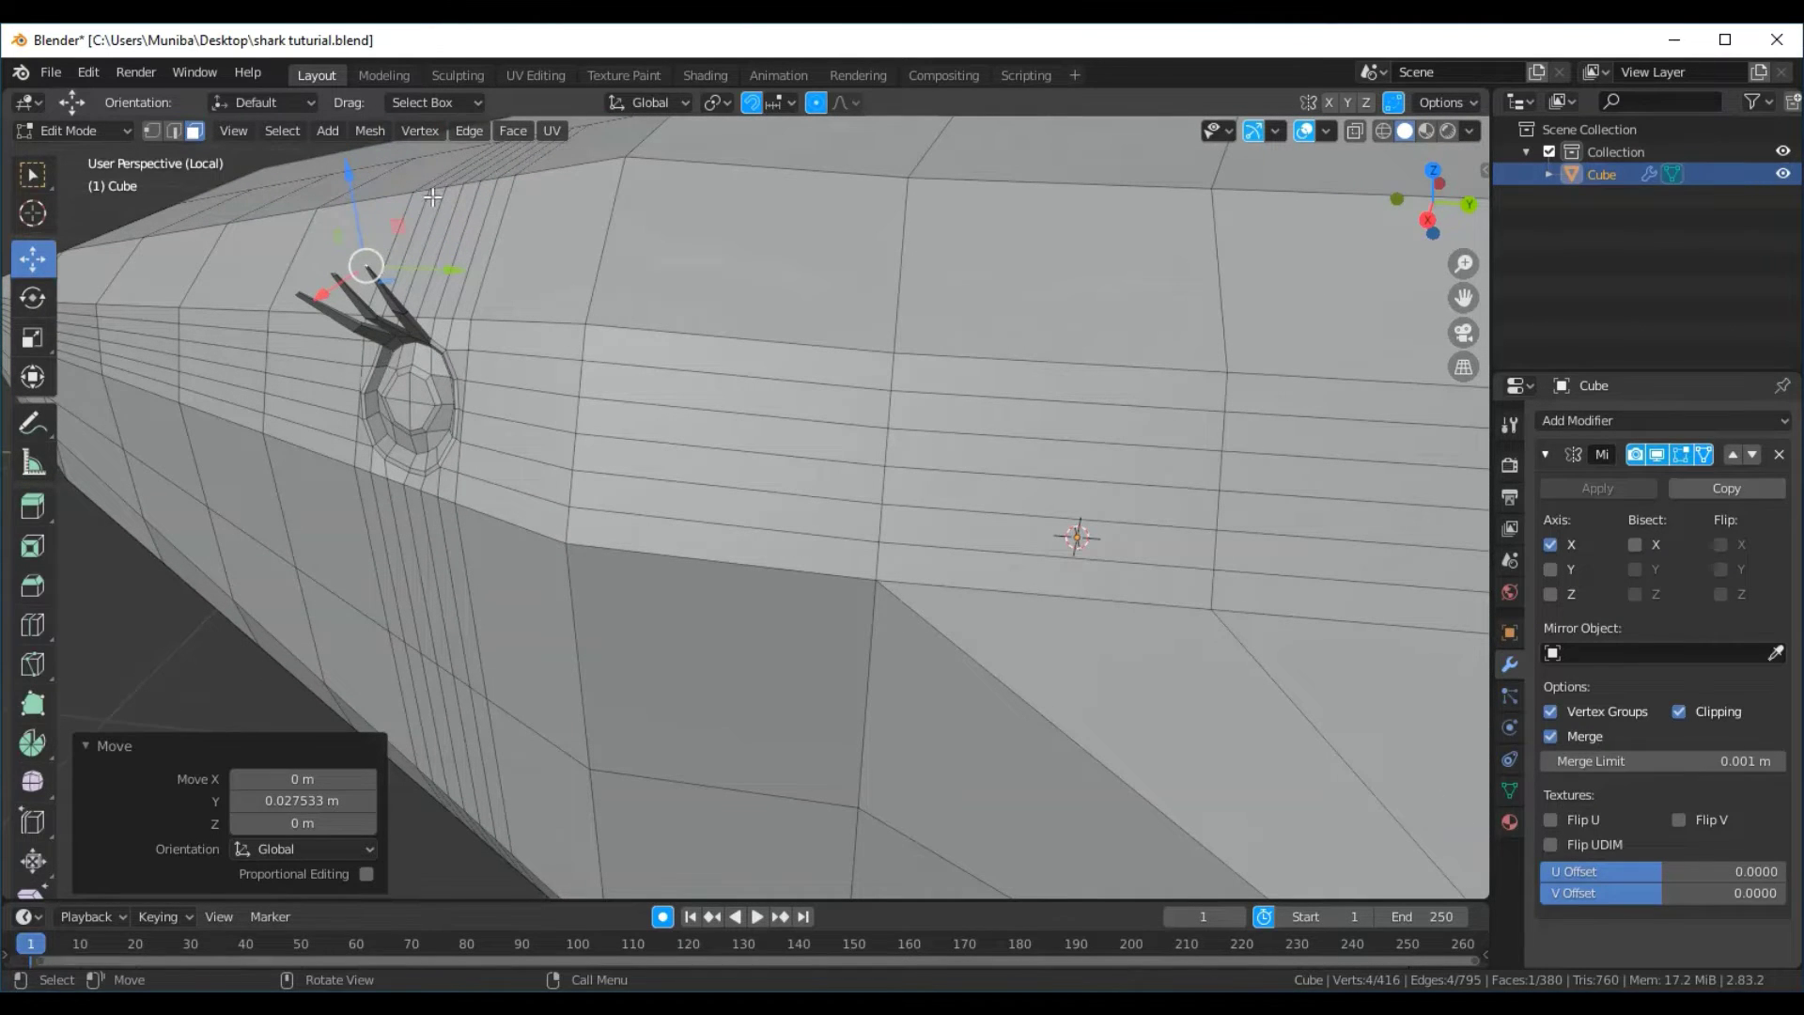
pyautogui.moveTo(514, 242)
pyautogui.mouseDown(button='middle')
pyautogui.moveTo(479, 311)
pyautogui.moveTo(516, 277)
pyautogui.mouseUp(button='middle')
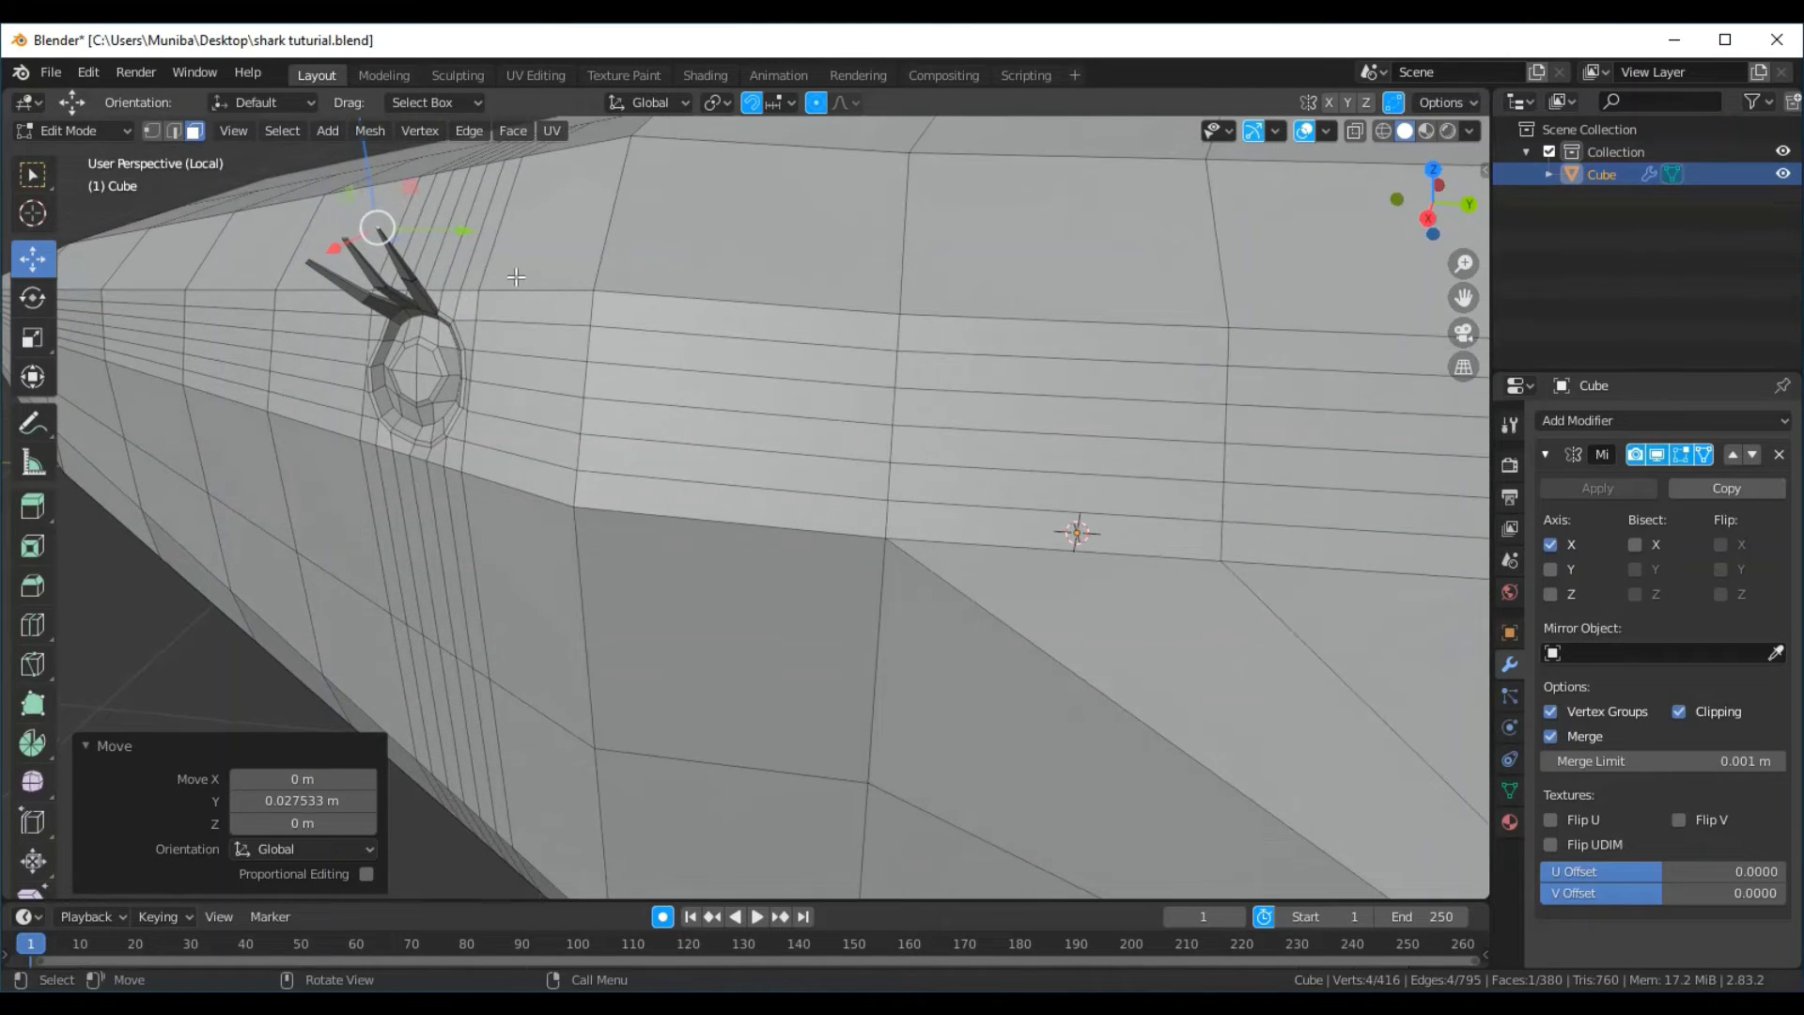
pyautogui.moveTo(534, 348)
pyautogui.mouseDown(button='middle')
pyautogui.moveTo(321, 405)
pyautogui.moveTo(326, 369)
pyautogui.mouseUp(button='middle')
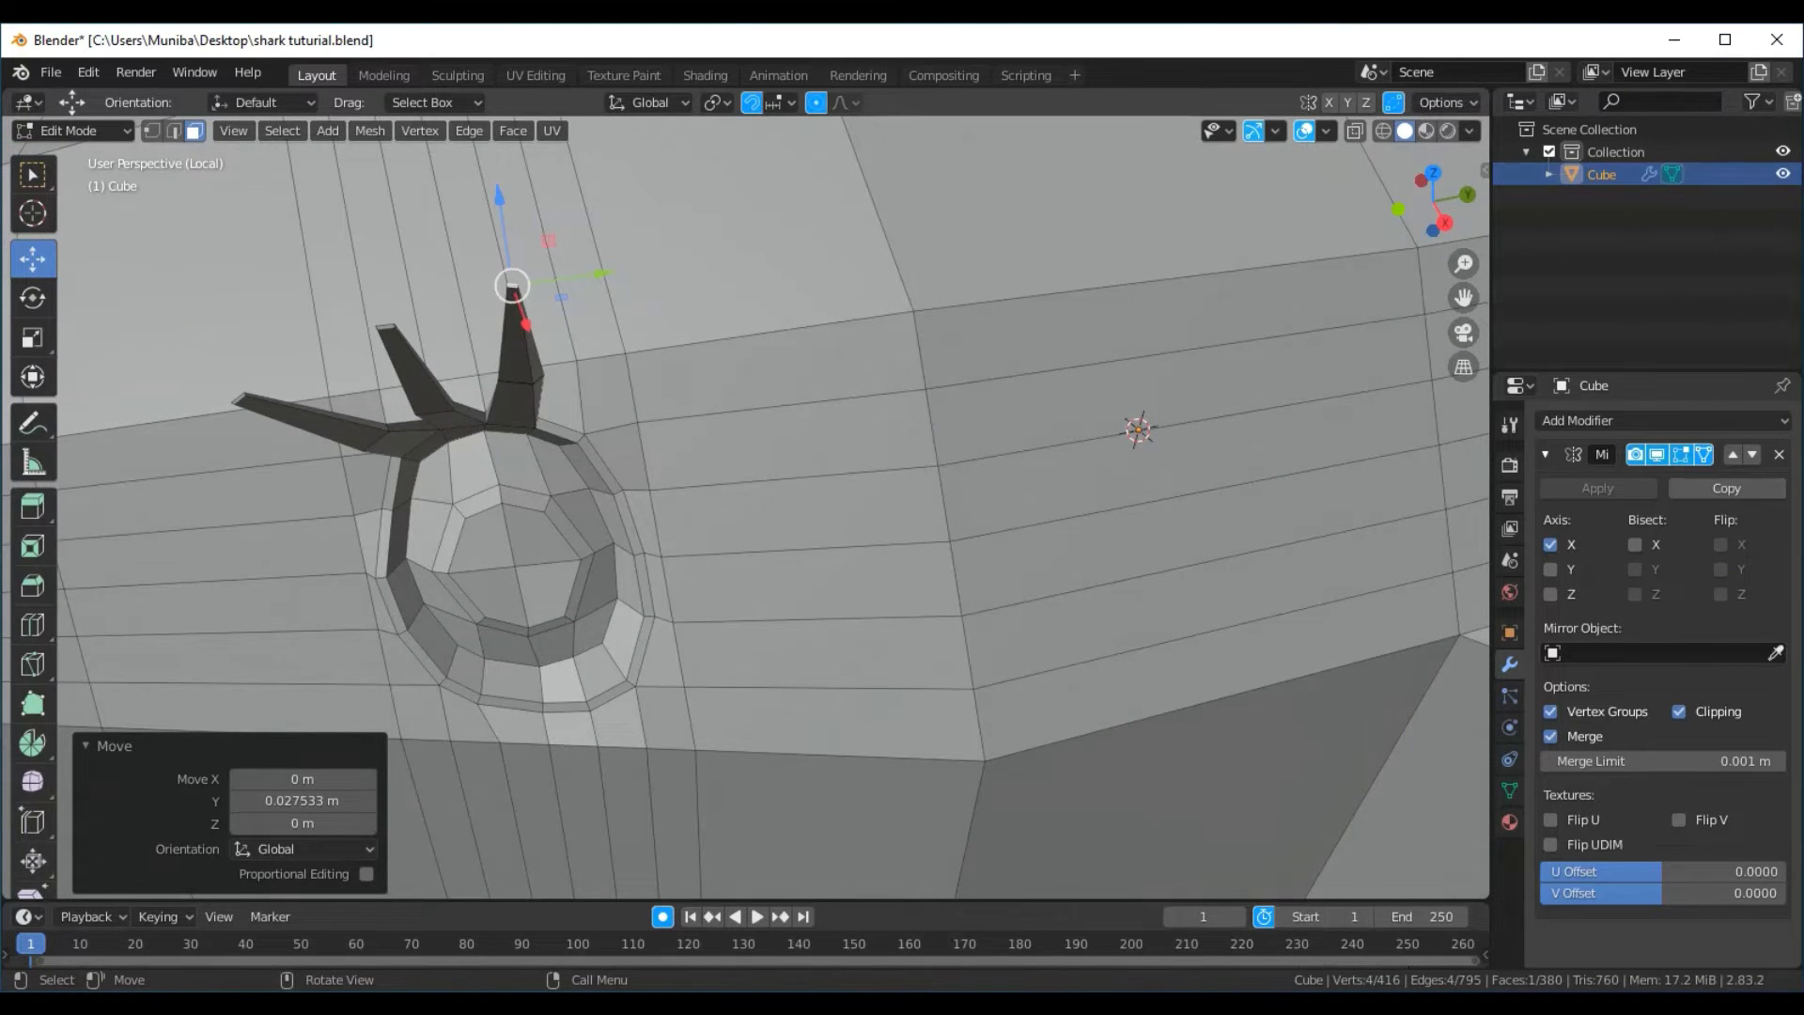
# In X-ray, undo the tip stretch, lower two spike faces 0.0196 m along Z, then exit X-ray
pyautogui.click(1352, 130)
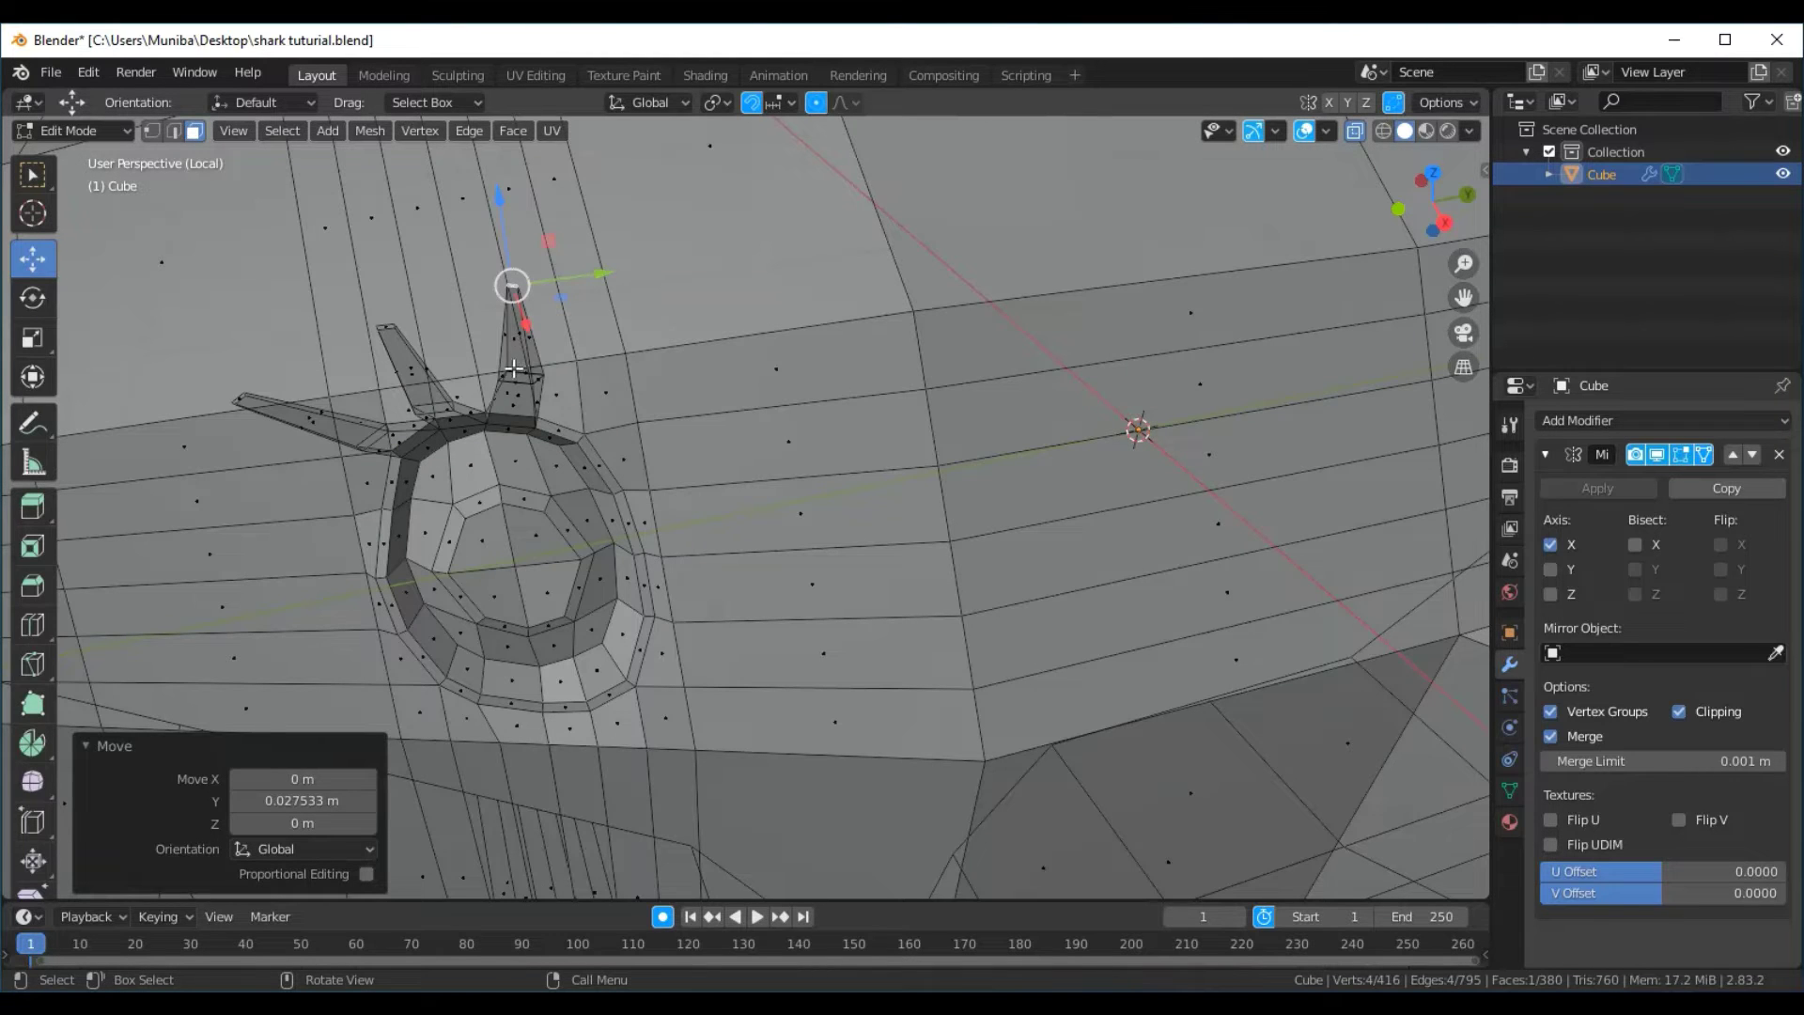
pyautogui.hotkey('ctrl', 'z')
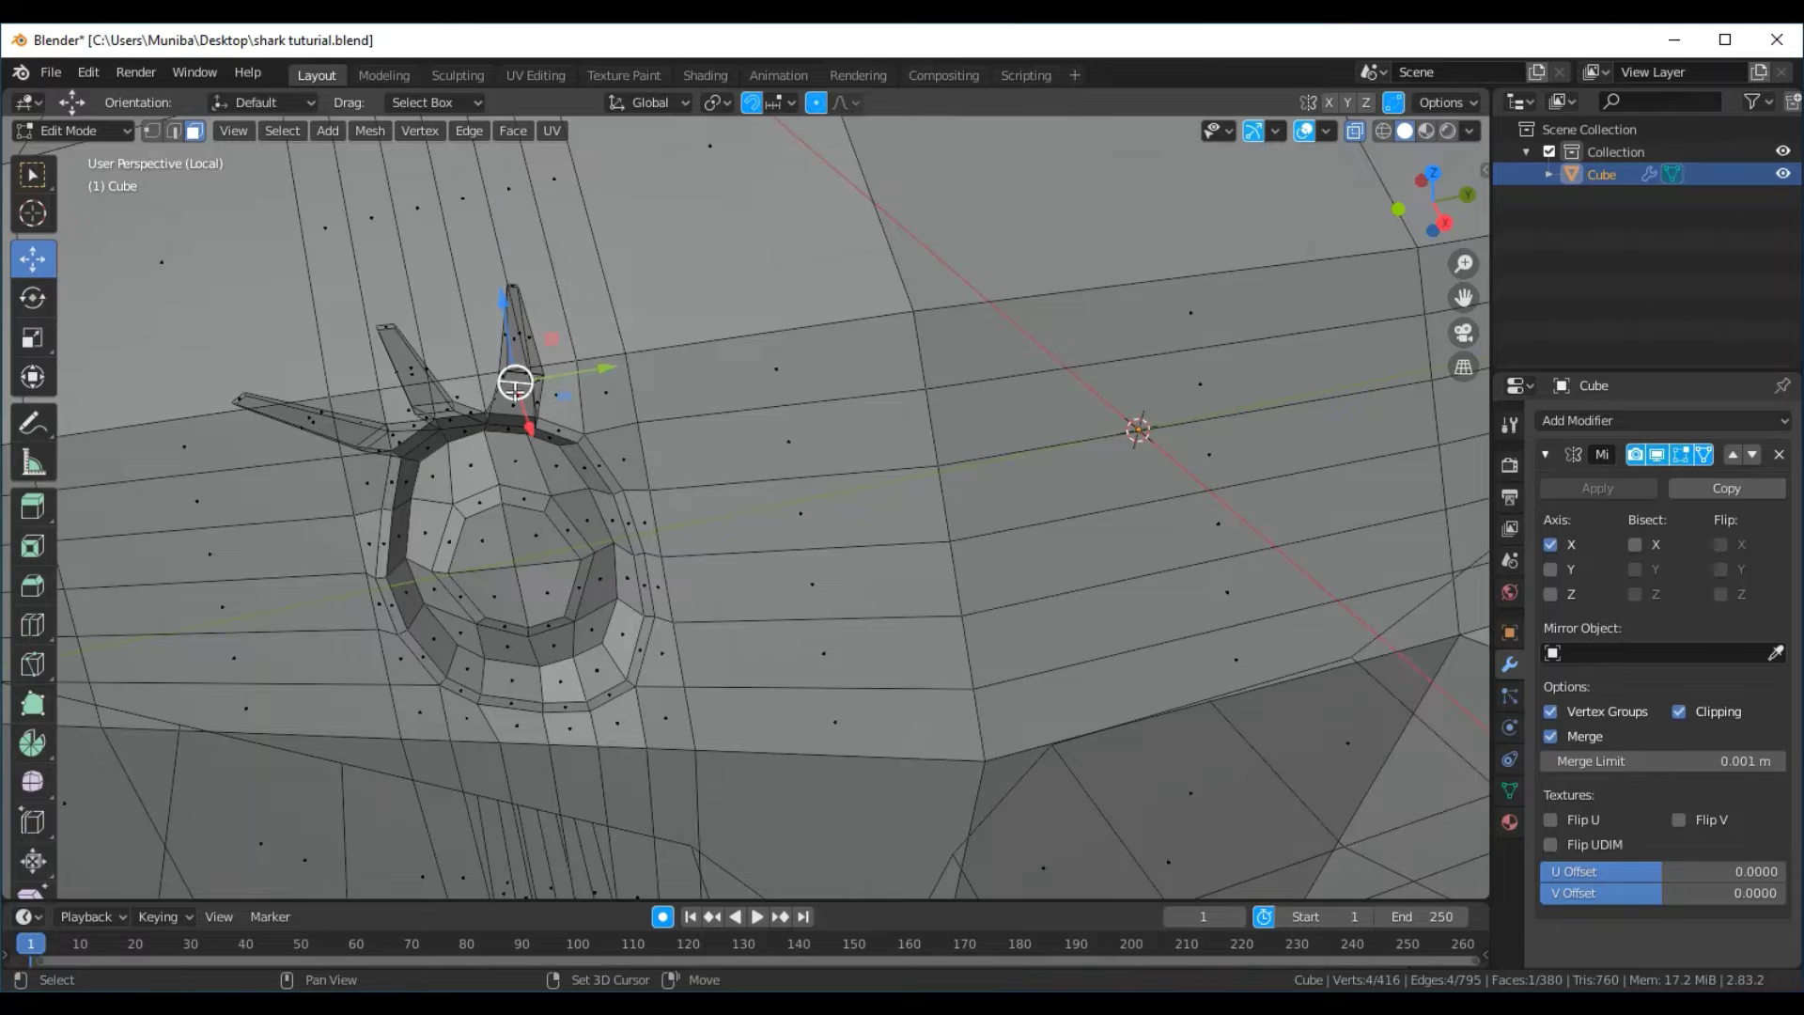
pyautogui.keyDown('shift'); pyautogui.click(527, 376); pyautogui.keyUp('shift')
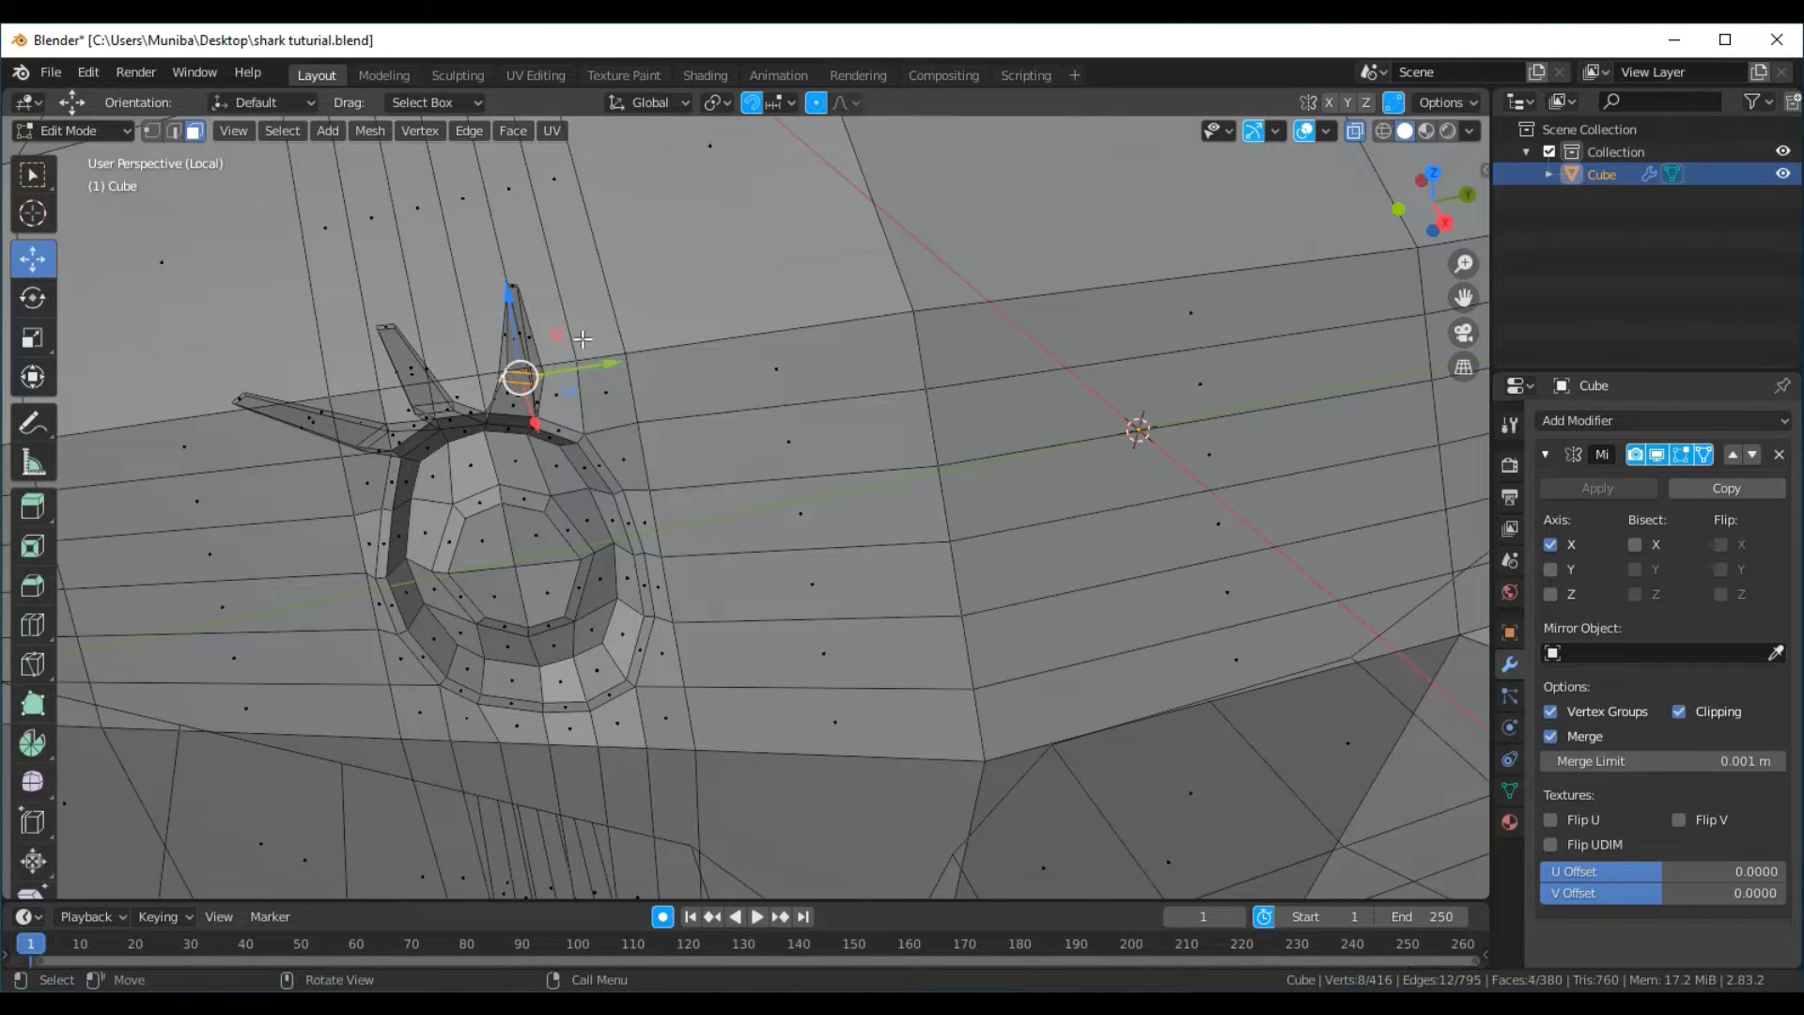
pyautogui.moveTo(518, 298)
pyautogui.mouseDown()
pyautogui.moveTo(507, 326)
pyautogui.moveTo(528, 322)
pyautogui.mouseUp()
pyautogui.moveTo(682, 373)
pyautogui.mouseDown(button='middle')
pyautogui.moveTo(630, 386)
pyautogui.moveTo(672, 373)
pyautogui.mouseUp(button='middle')
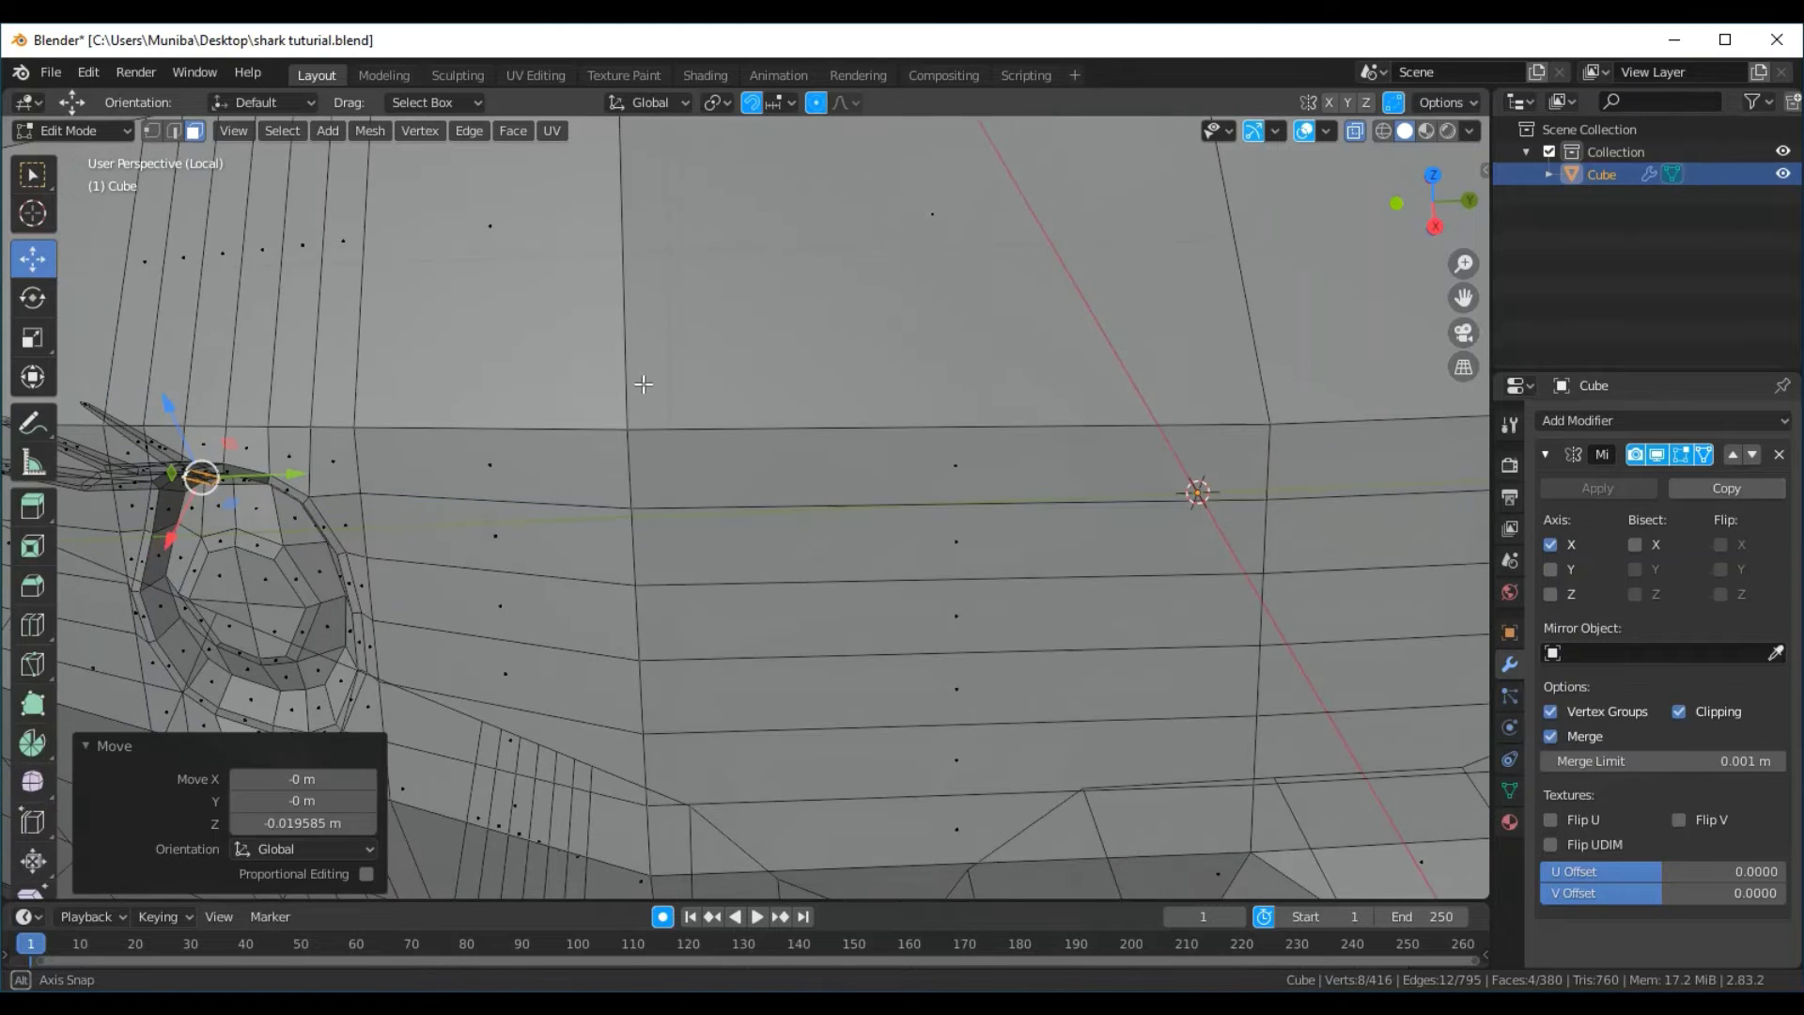
pyautogui.click(1347, 131)
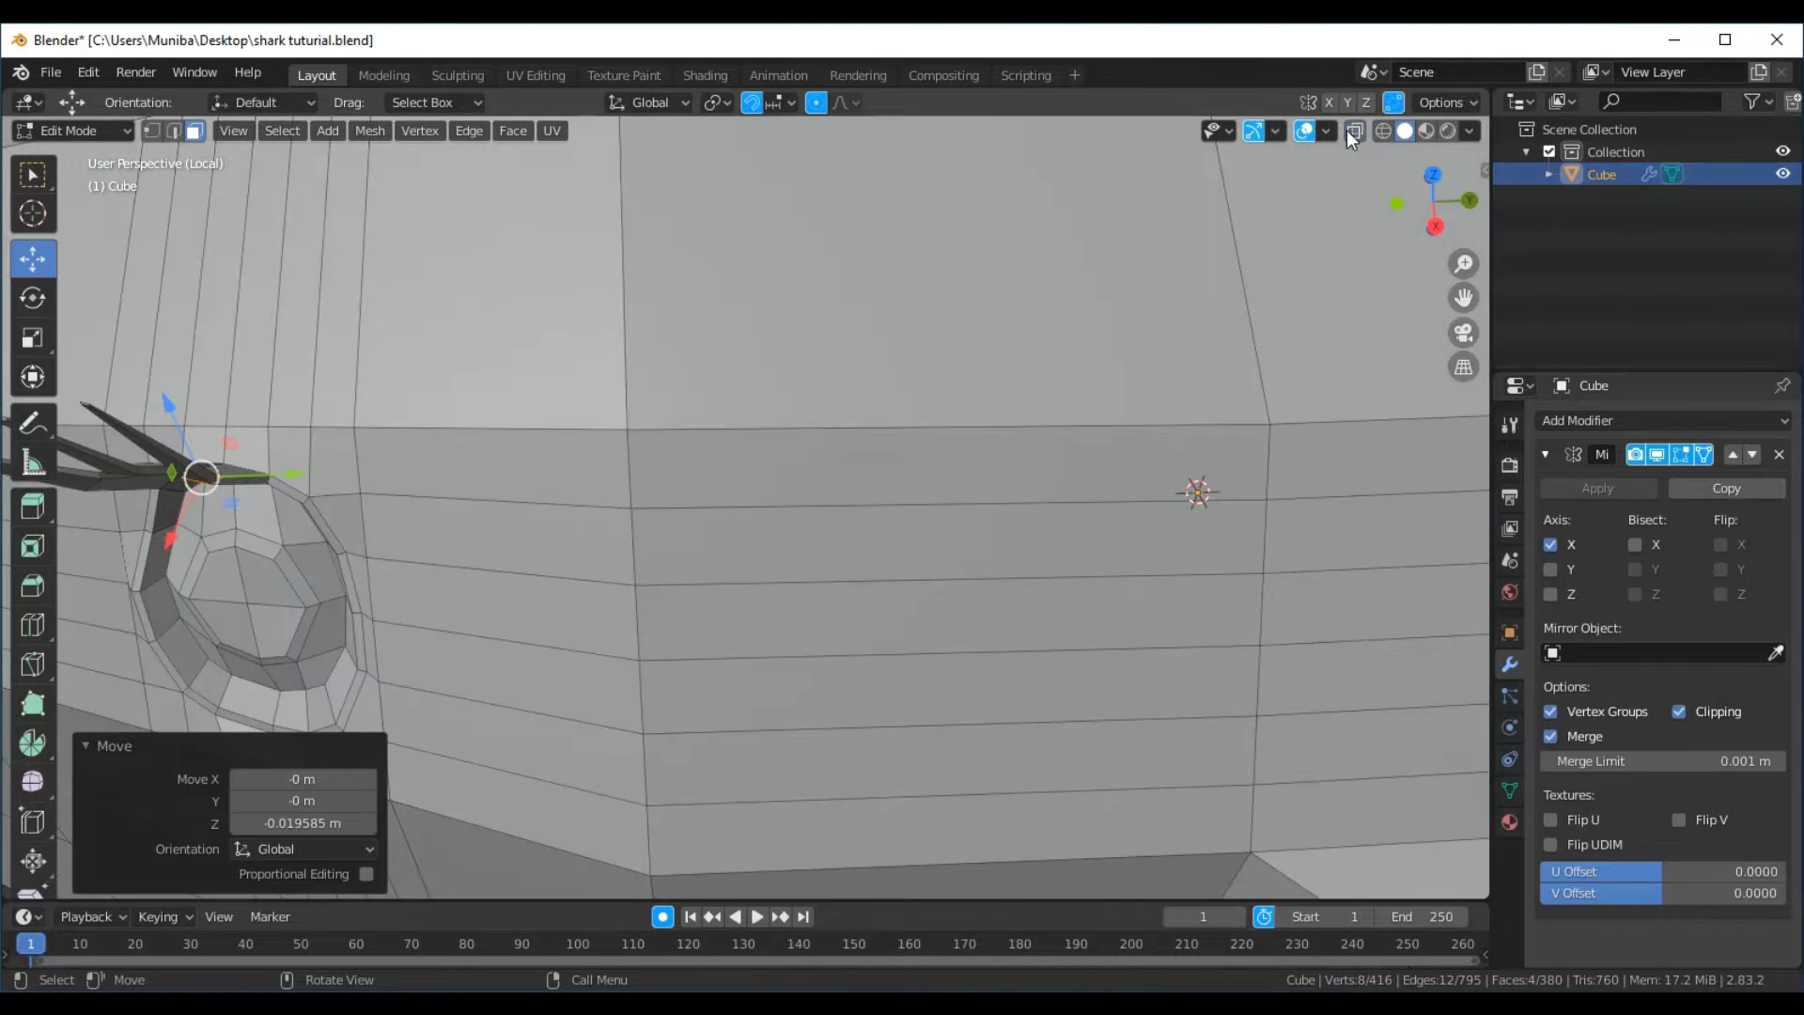
# Orbit and zoom to inspect the shark from the side
pyautogui.moveTo(421, 406)
pyautogui.mouseDown(button='middle')
pyautogui.moveTo(561, 406)
pyautogui.moveTo(510, 368)
pyautogui.mouseUp(button='middle')
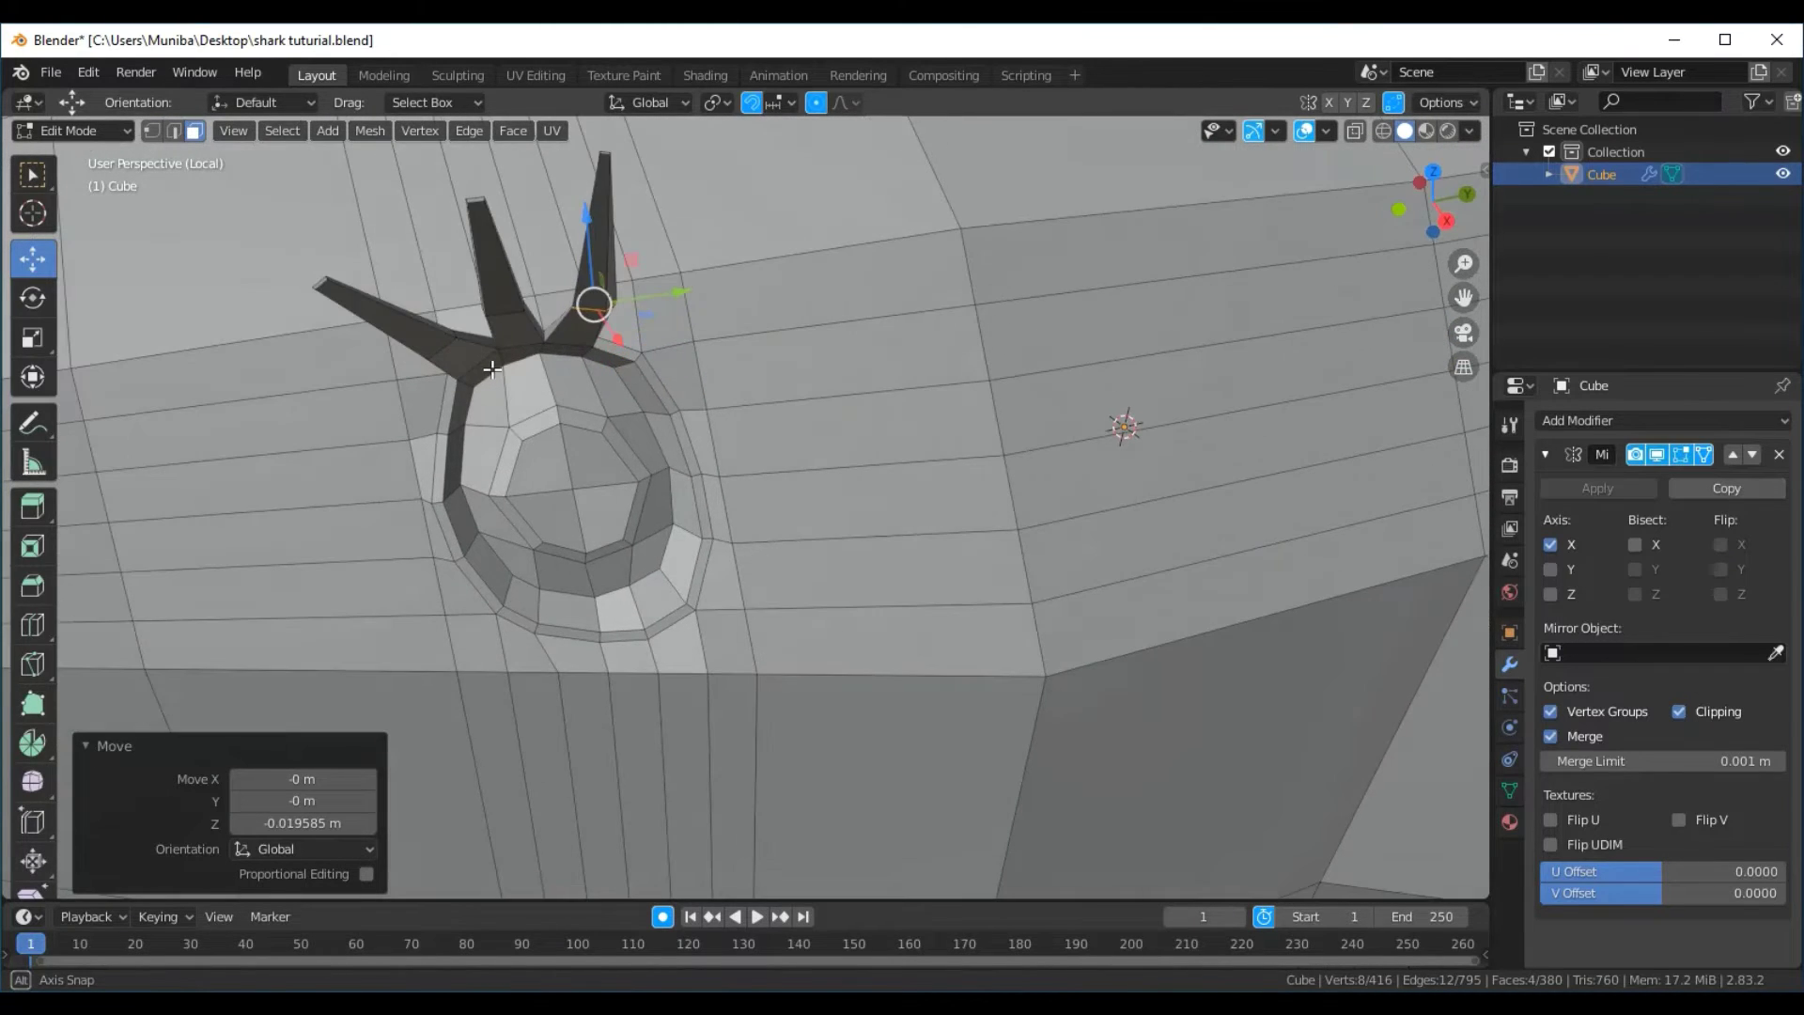
pyautogui.moveTo(510, 368); pyautogui.dragTo(534, 458, button='middle')
pyautogui.scroll(5, 534, 458)
pyautogui.scroll(-3, 534, 457)
pyautogui.scroll(-3, 564, 479)
pyautogui.scroll(-2, 611, 508)
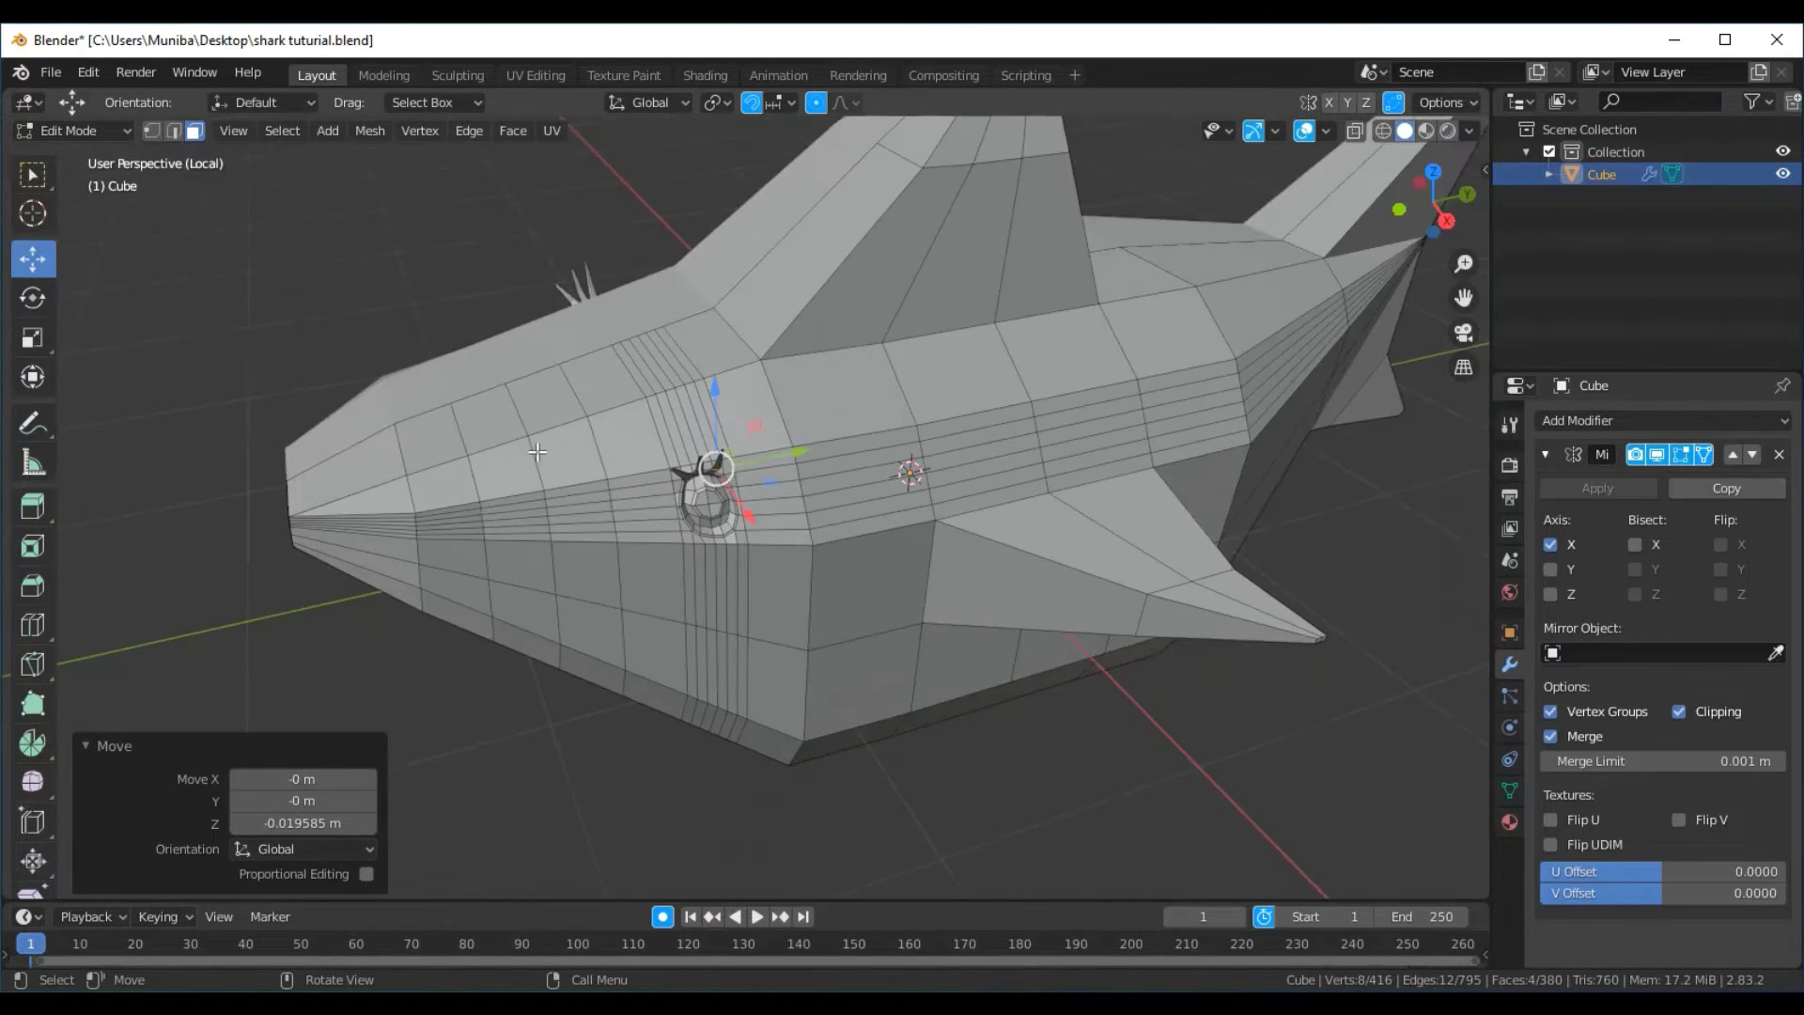
pyautogui.scroll(-1, 656, 535)
pyautogui.moveTo(657, 535); pyautogui.dragTo(1151, 488, button='middle')
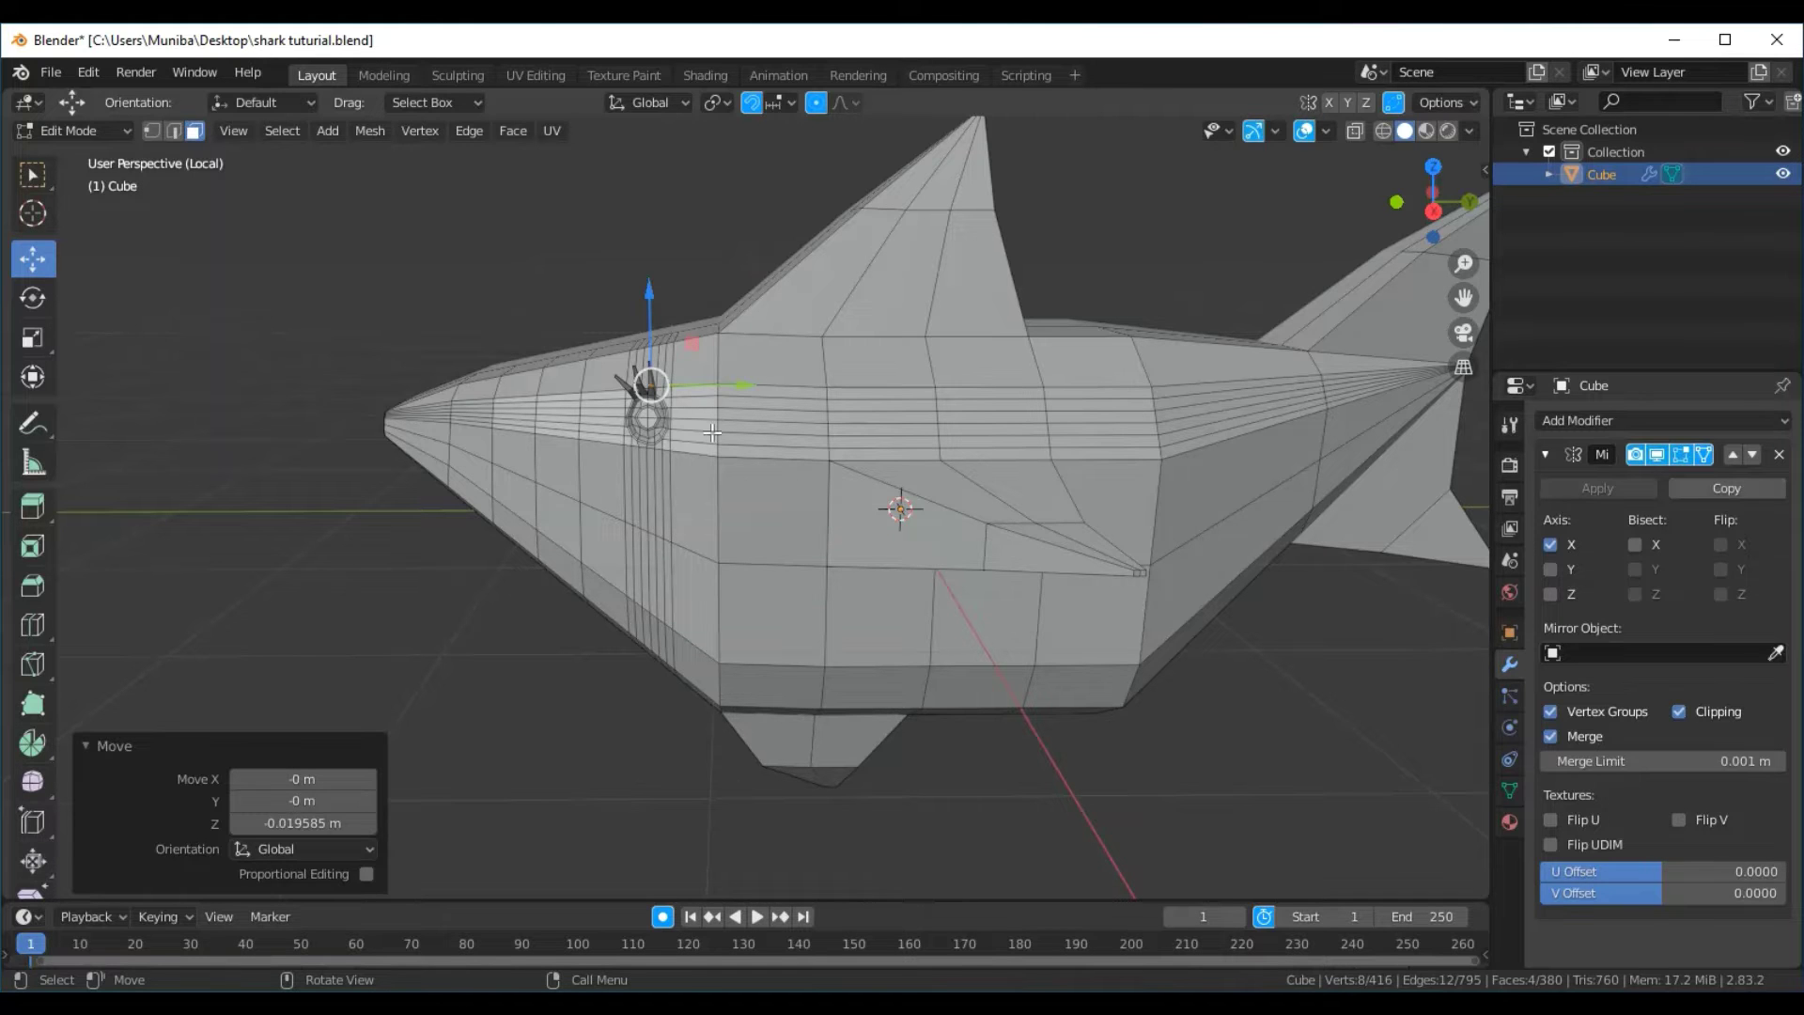
# Orbit and zoom around the eye to inspect the lowered eye ring
pyautogui.scroll(1, 712, 432)
pyautogui.moveTo(726, 426); pyautogui.dragTo(714, 409, button='middle')
pyautogui.scroll(3, 710, 408)
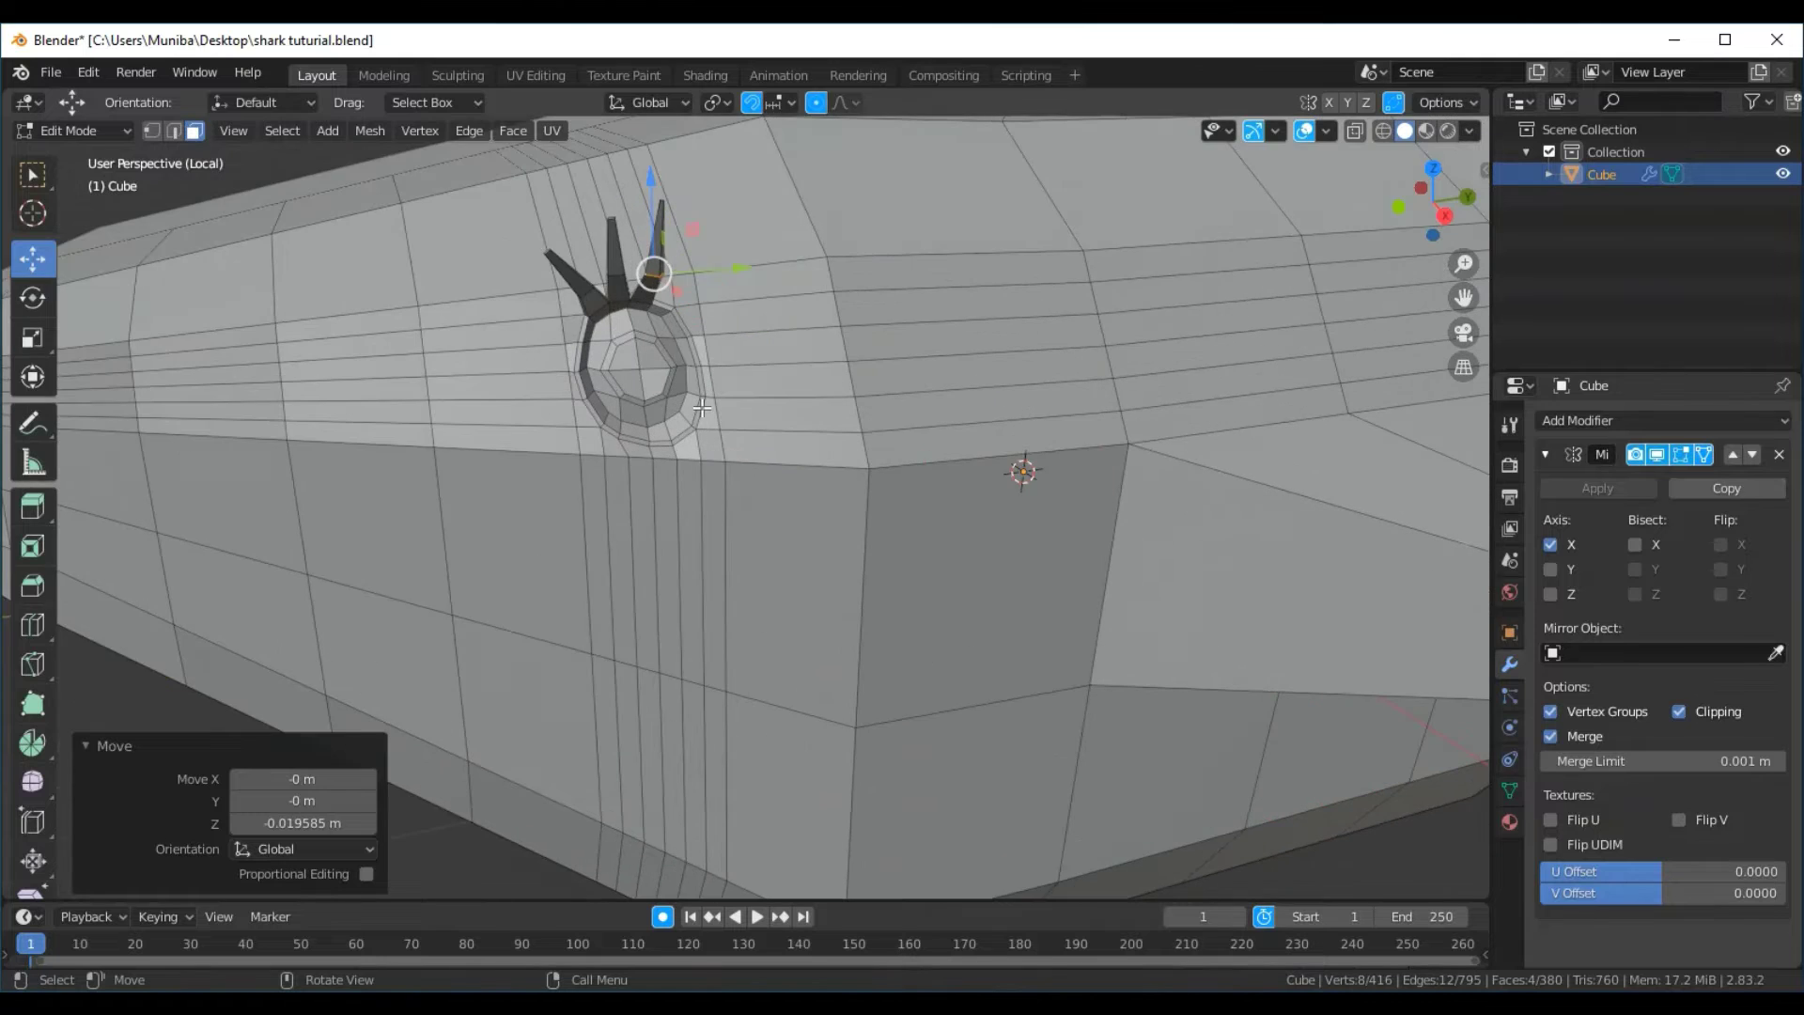
pyautogui.scroll(1, 702, 407)
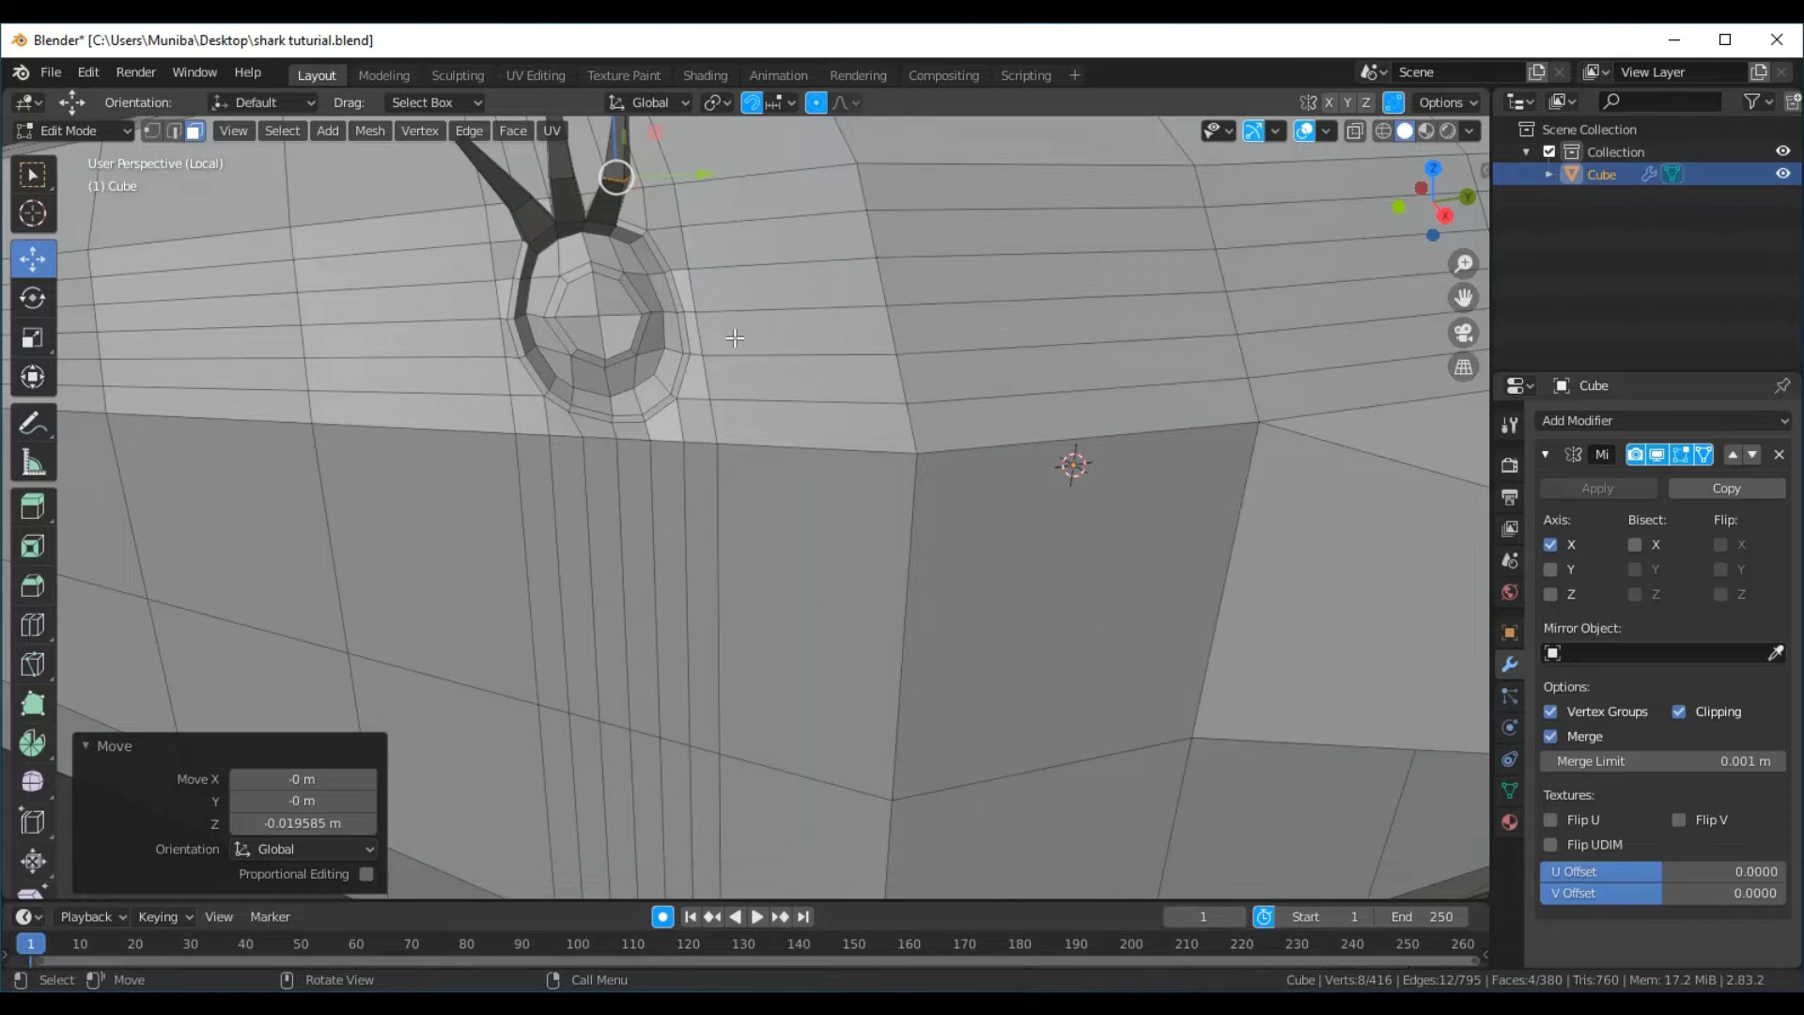
pyautogui.moveTo(759, 325)
pyautogui.mouseDown(button='middle')
pyautogui.moveTo(787, 349)
pyautogui.moveTo(739, 339)
pyautogui.moveTo(766, 332)
pyautogui.moveTo(690, 483)
pyautogui.moveTo(899, 435)
pyautogui.moveTo(595, 419)
pyautogui.mouseUp(button='middle')
pyautogui.scroll(-3, 766, 332)
pyautogui.scroll(-3, 767, 333)
pyautogui.scroll(2, 595, 419)
pyautogui.scroll(2, 554, 348)
pyautogui.scroll(1, 505, 260)
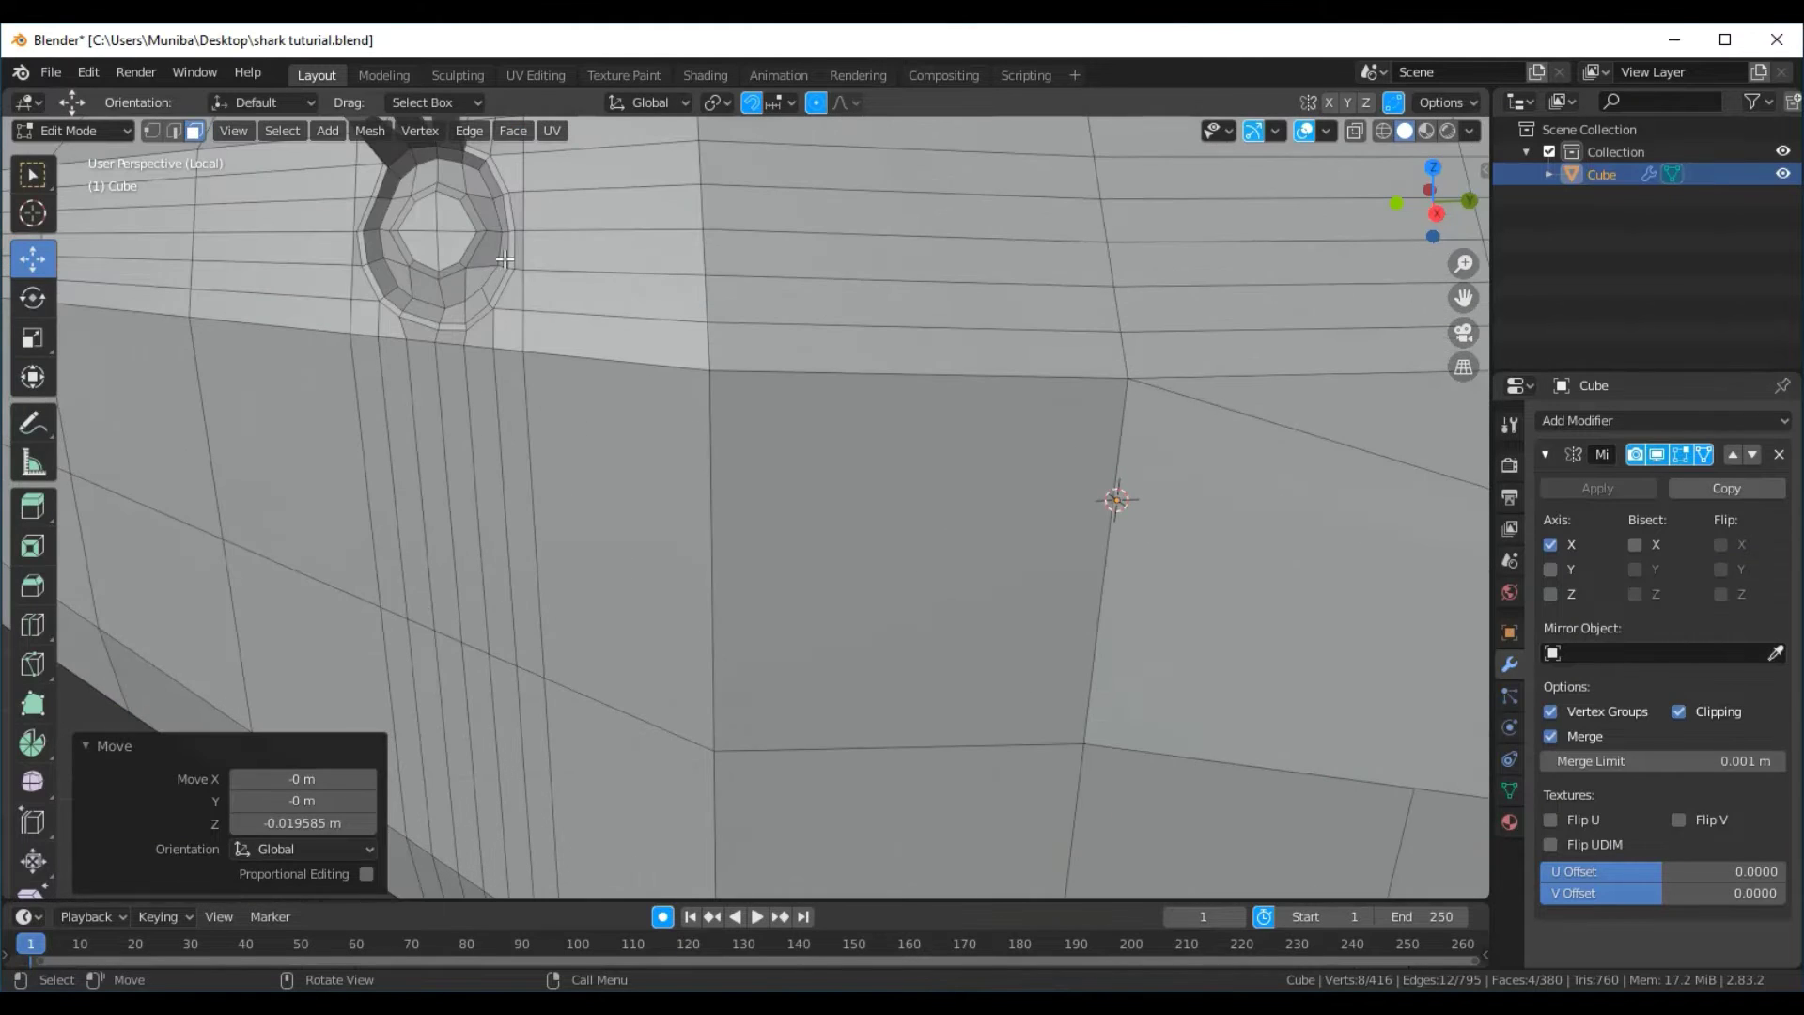
pyautogui.scroll(-1, 495, 187)
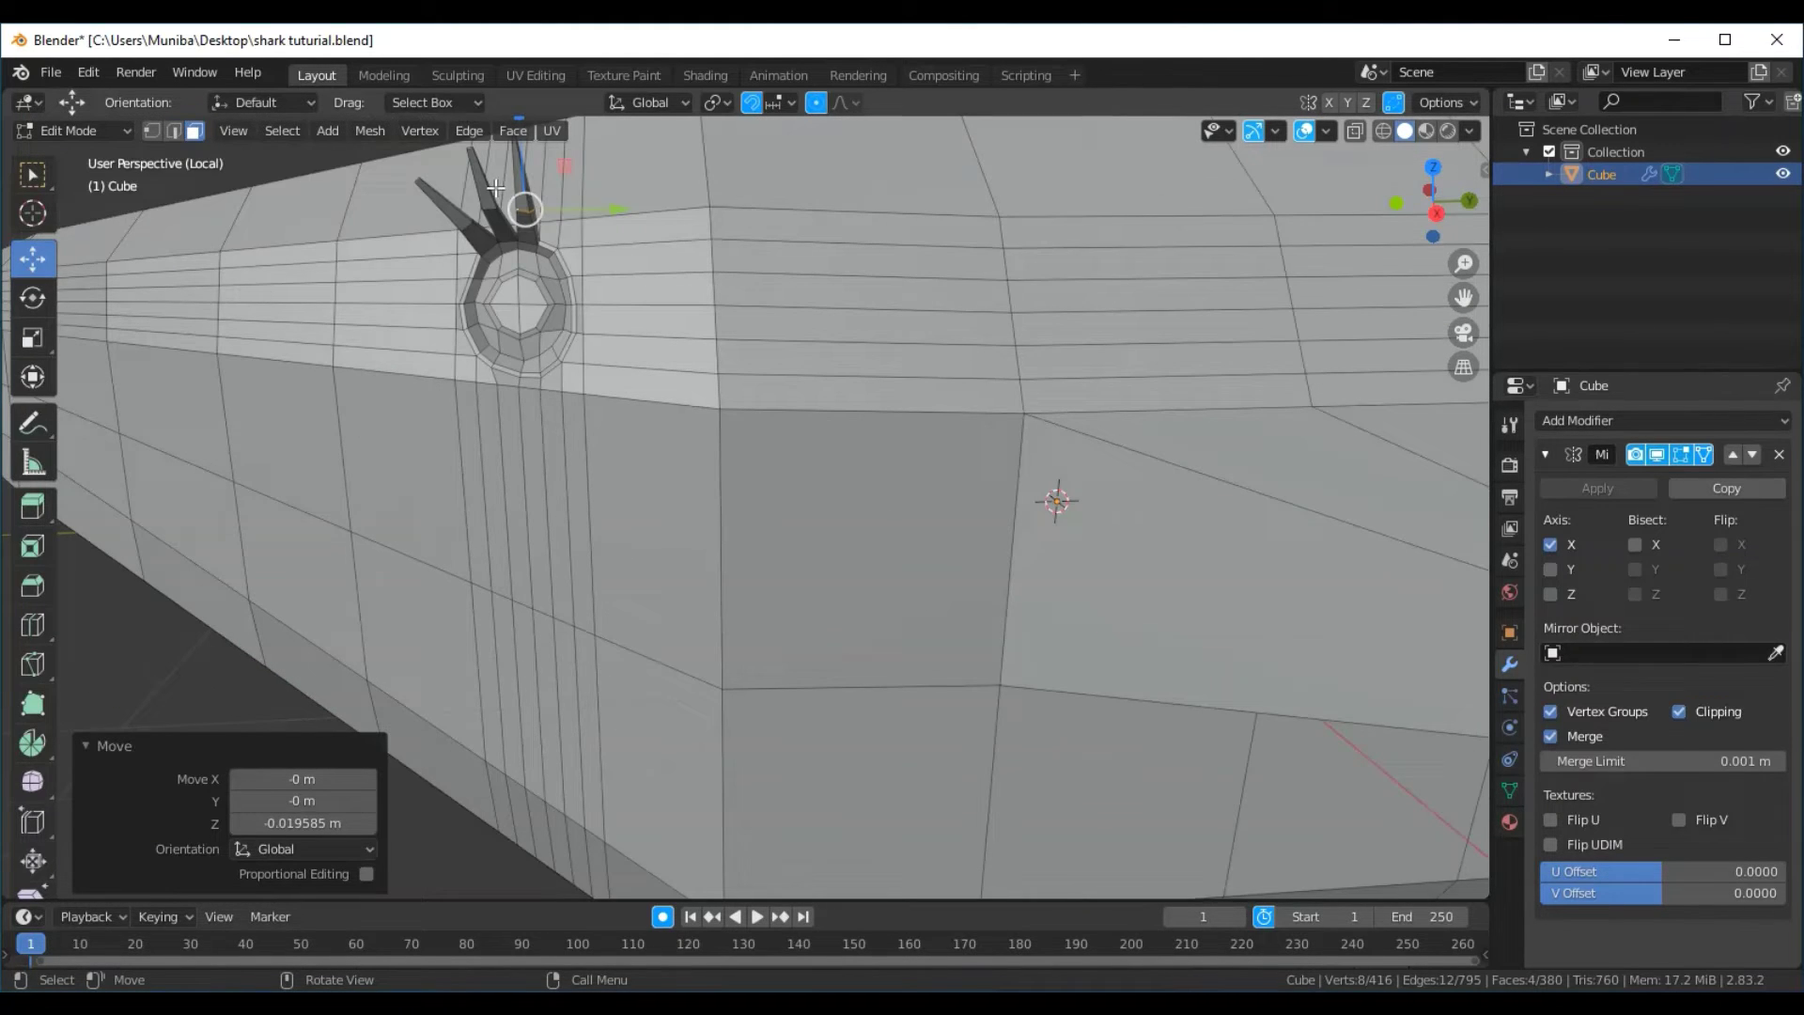
# Select a face near the eye and extrude it outward as a new spike
pyautogui.click(548, 246)
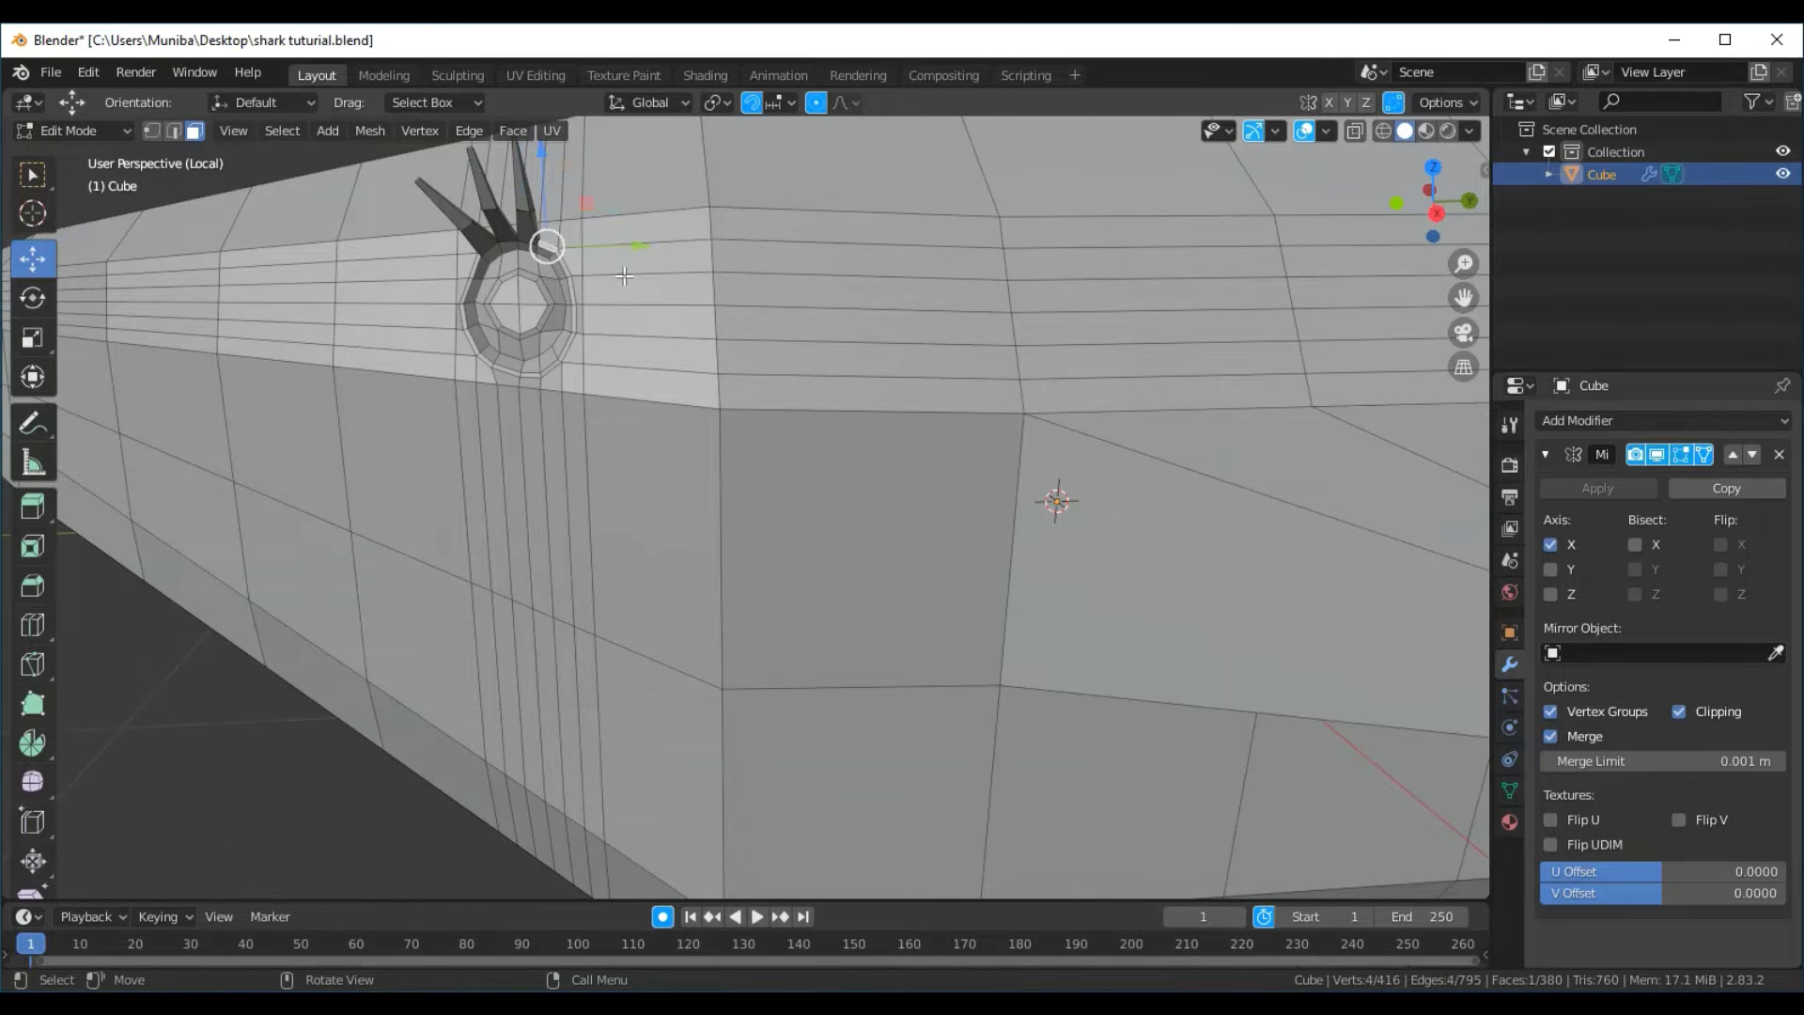
pyautogui.moveTo(455, 406); pyautogui.dragTo(683, 461, button='middle')
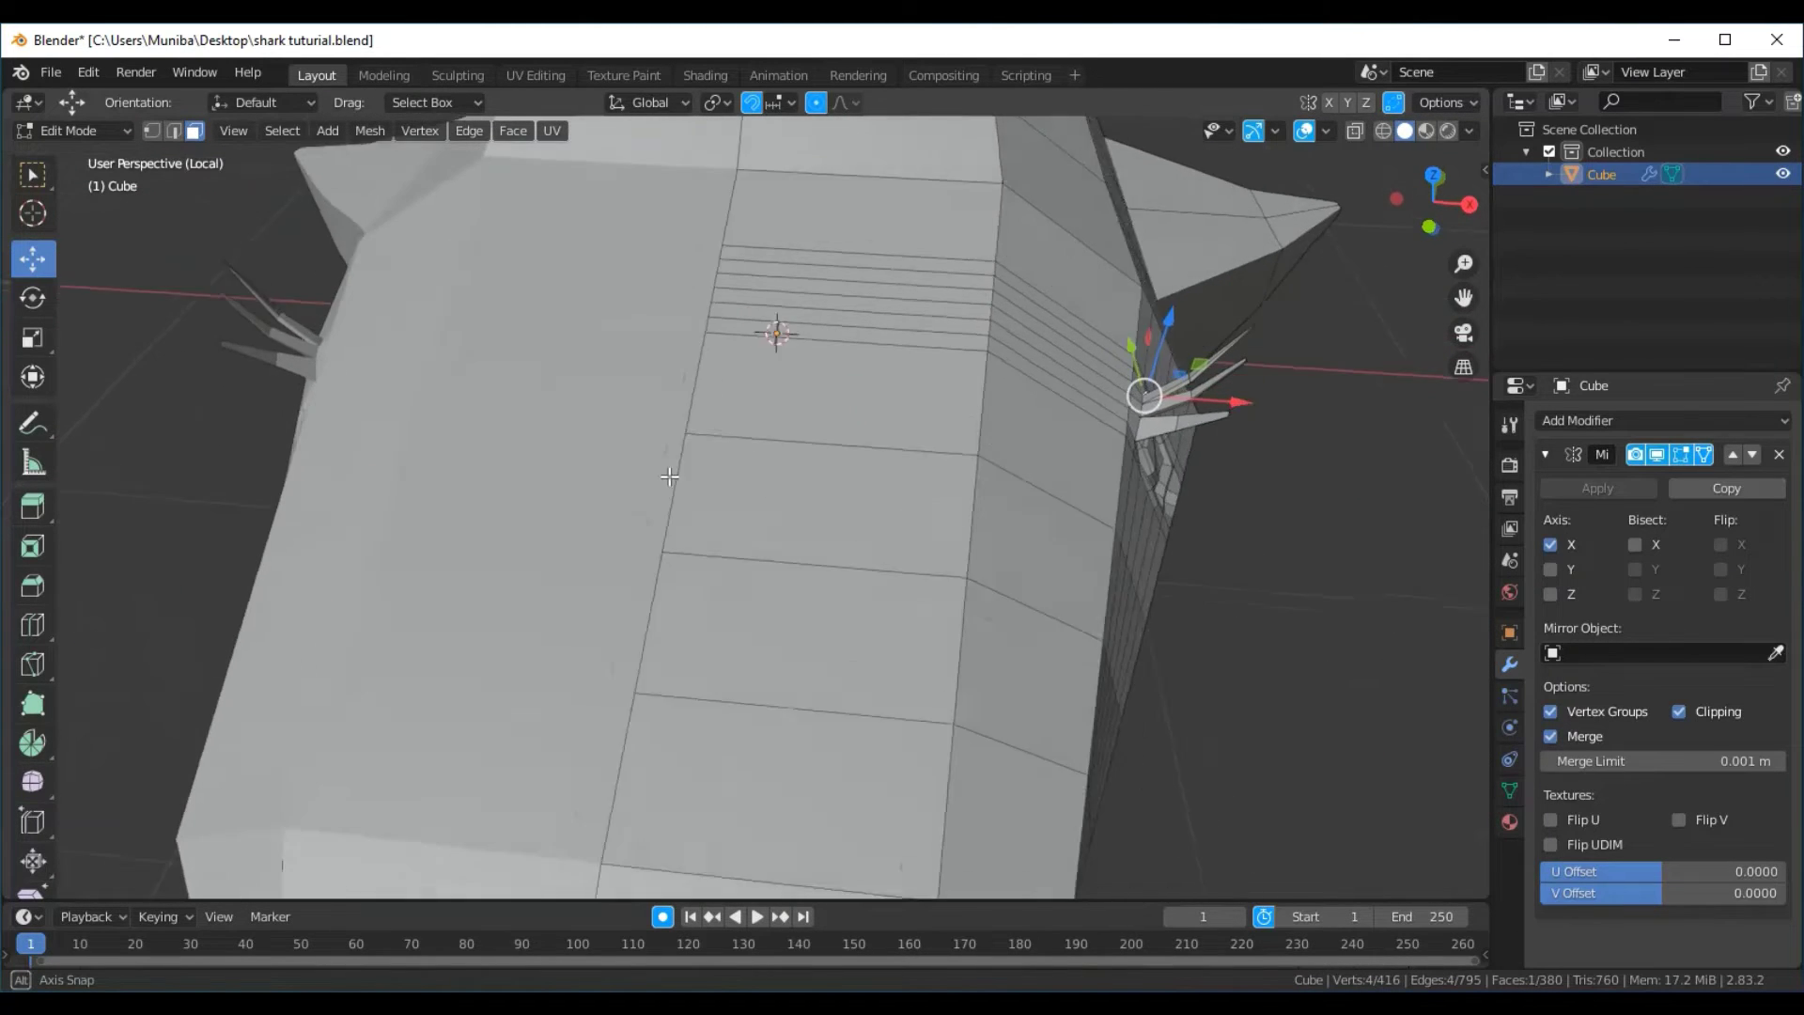
pyautogui.moveTo(683, 460); pyautogui.dragTo(691, 443, button='middle')
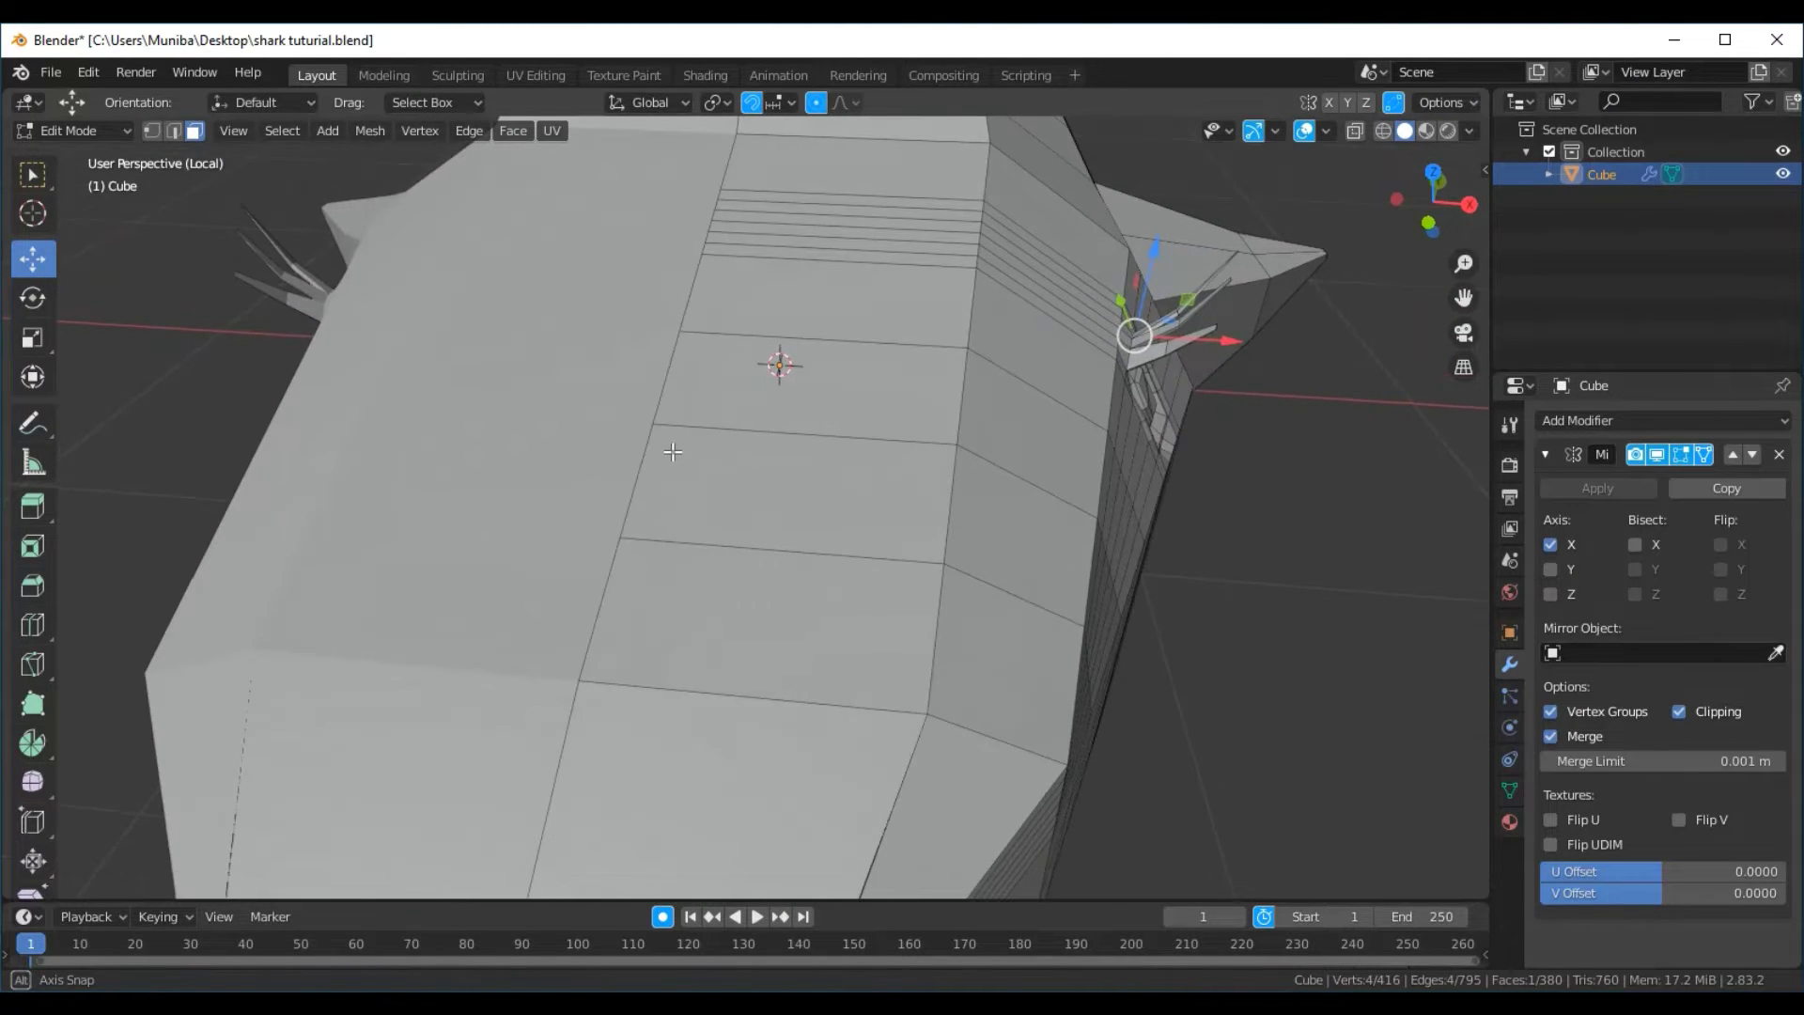
pyautogui.press('e')
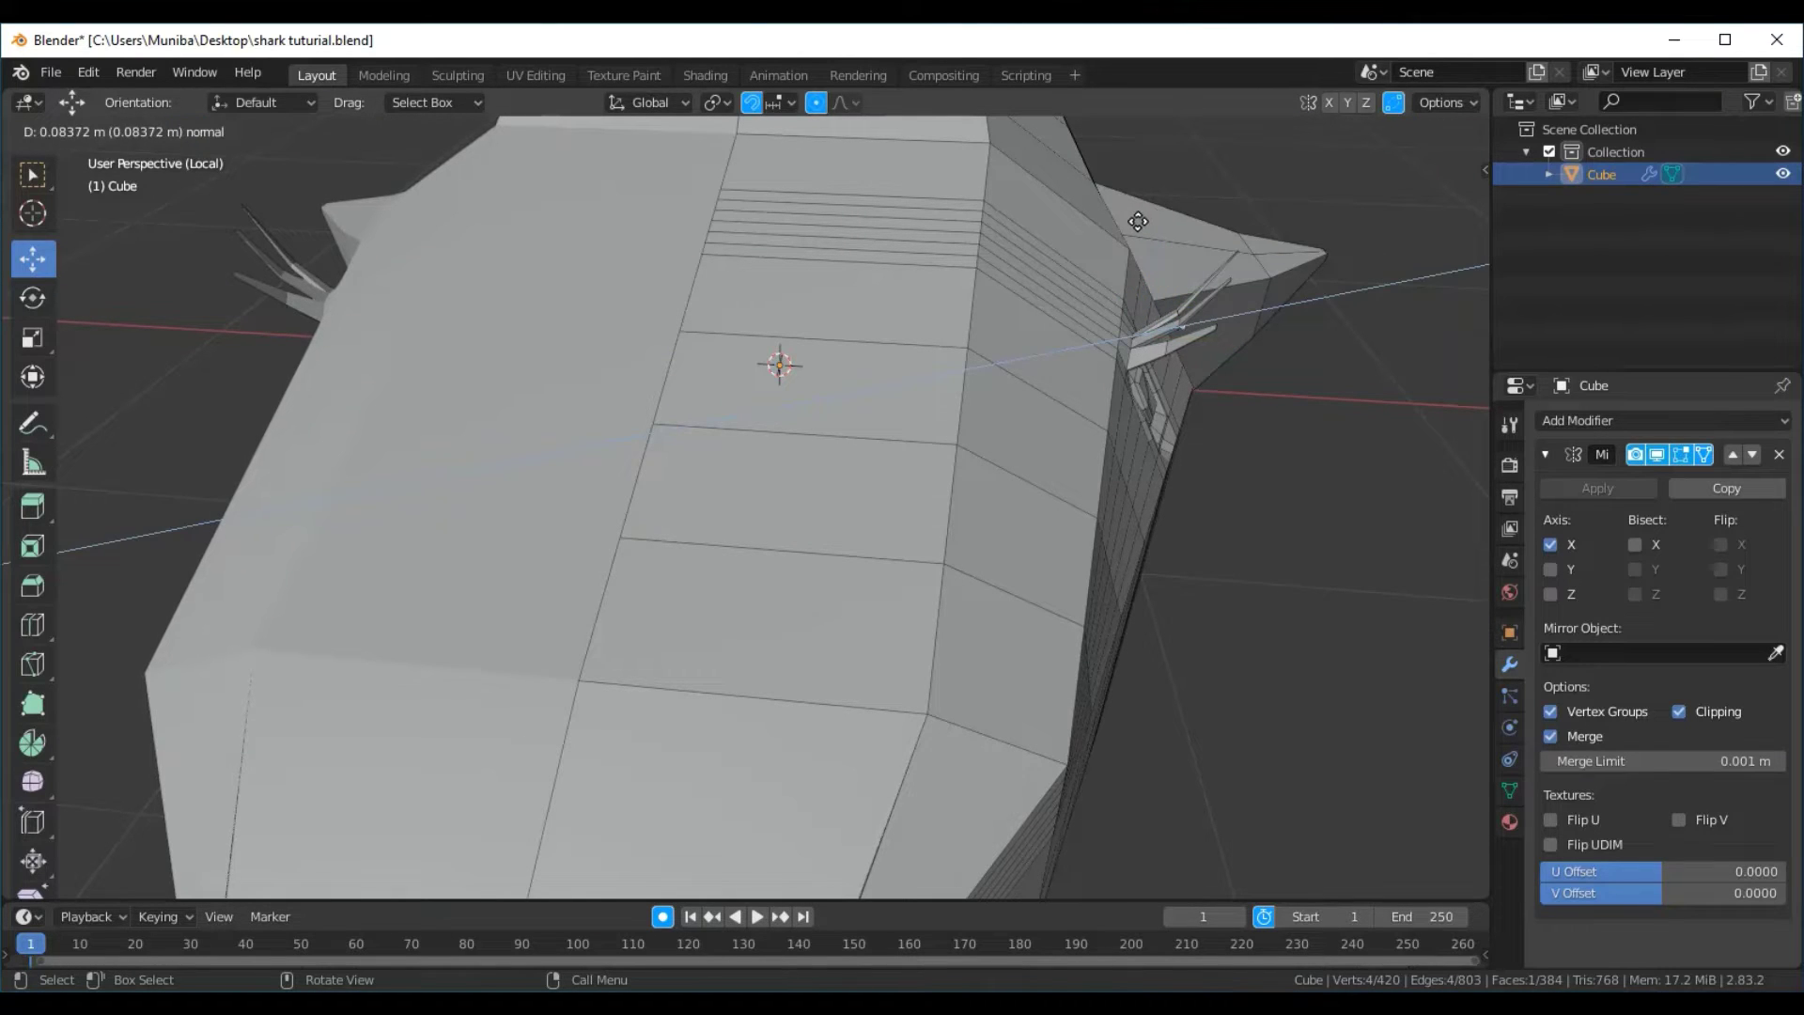
pyautogui.click(1137, 222)
pyautogui.moveTo(1230, 388); pyautogui.dragTo(1065, 378, button='middle')
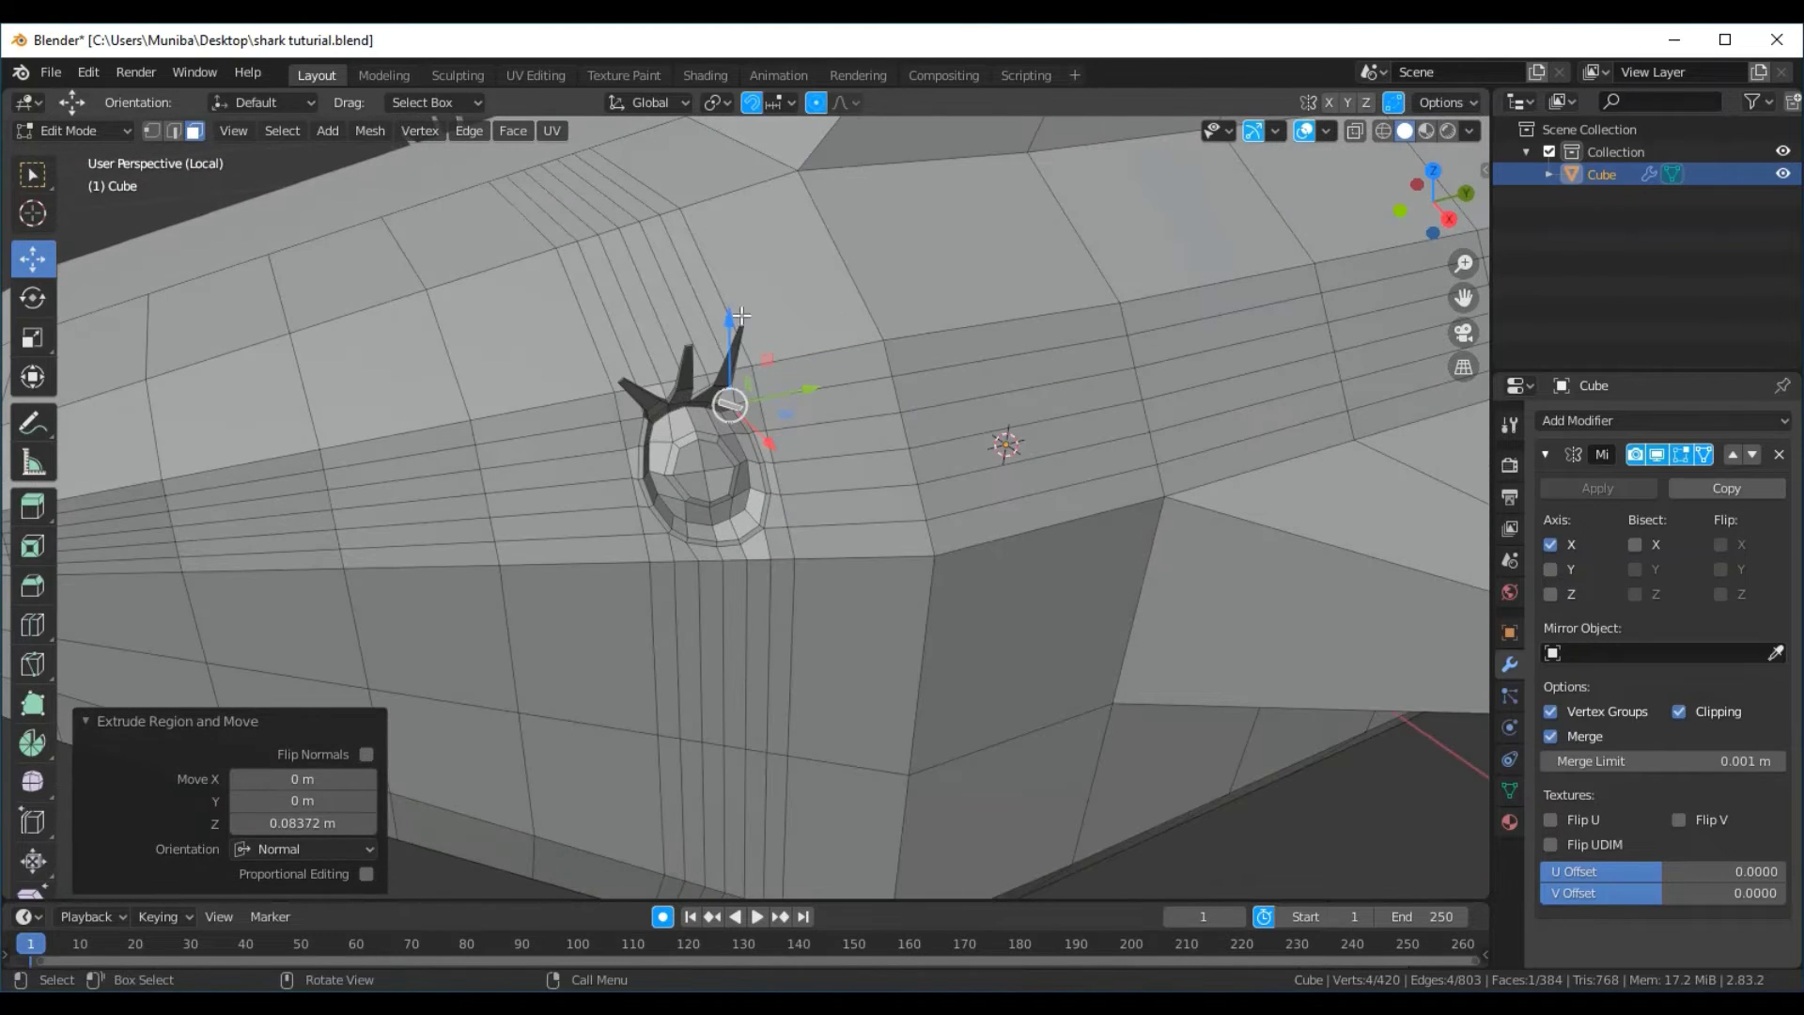
# Raise the spike tip, shift it along Y and X, then lower it slightly
pyautogui.moveTo(729, 323); pyautogui.dragTo(729, 299)
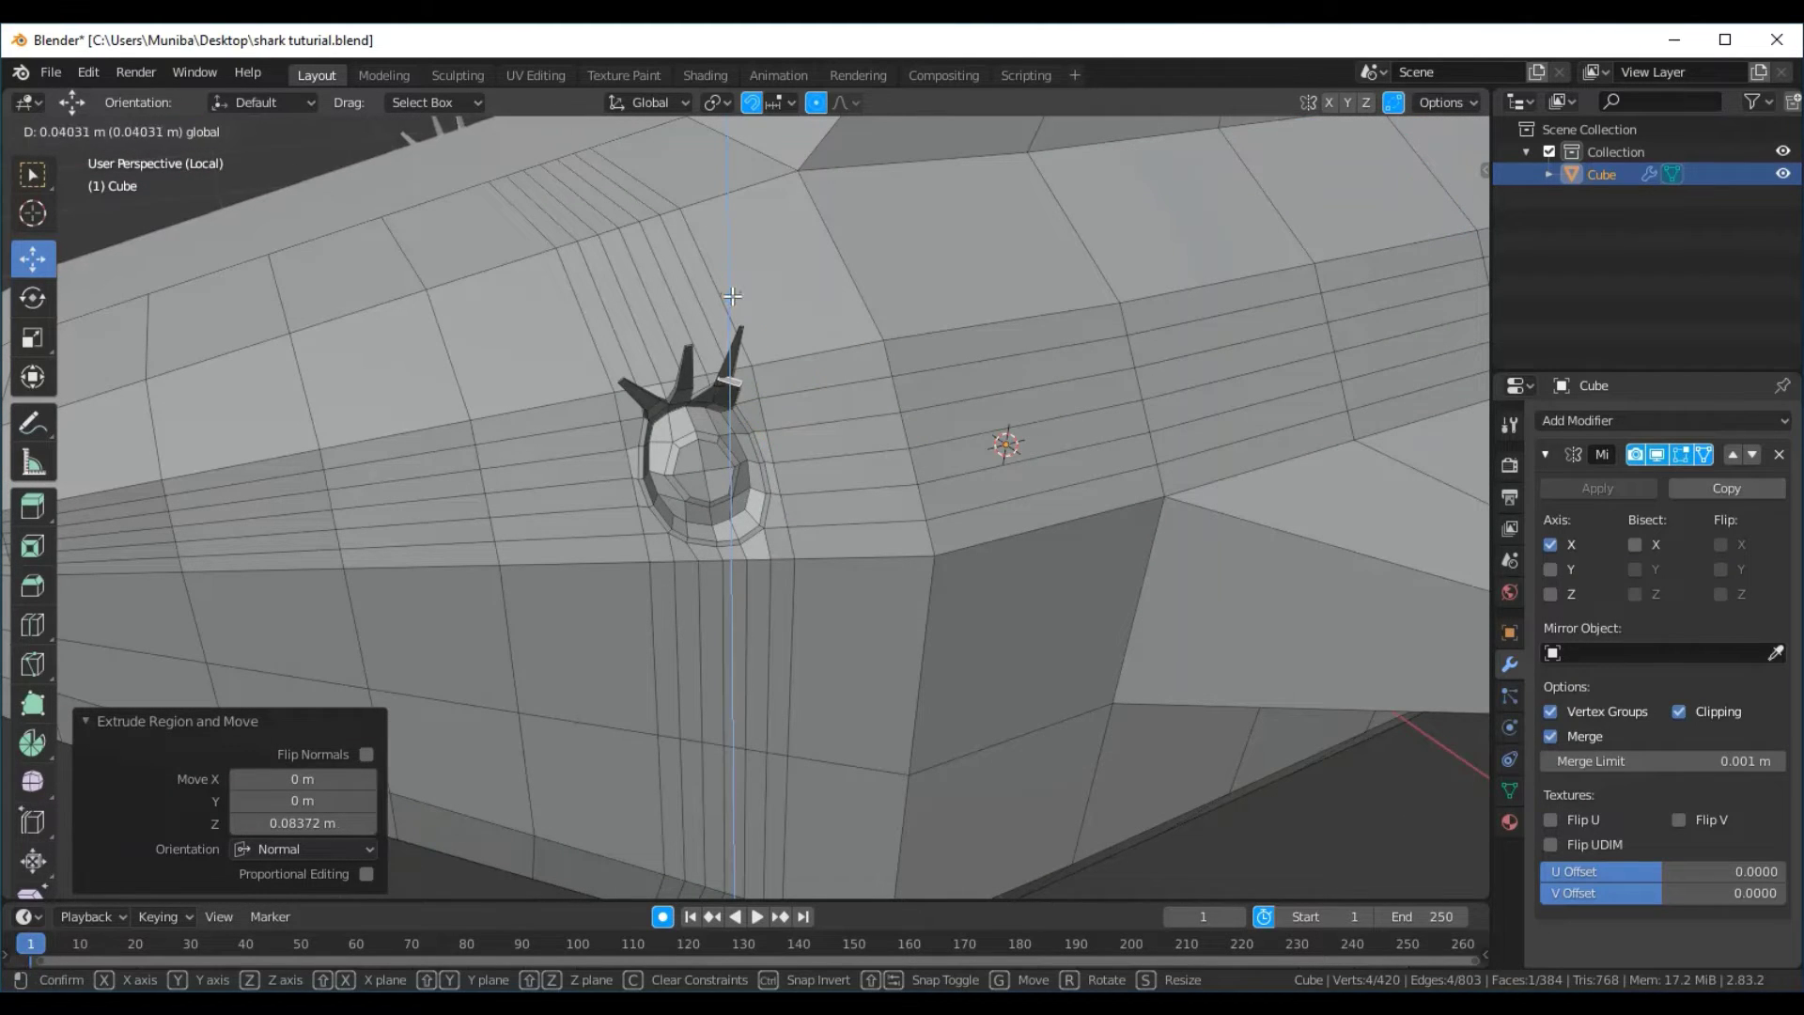
pyautogui.moveTo(817, 375); pyautogui.dragTo(857, 375)
pyautogui.moveTo(893, 482)
pyautogui.mouseDown(button='middle')
pyautogui.moveTo(748, 531)
pyautogui.moveTo(880, 558)
pyautogui.moveTo(1042, 539)
pyautogui.mouseUp(button='middle')
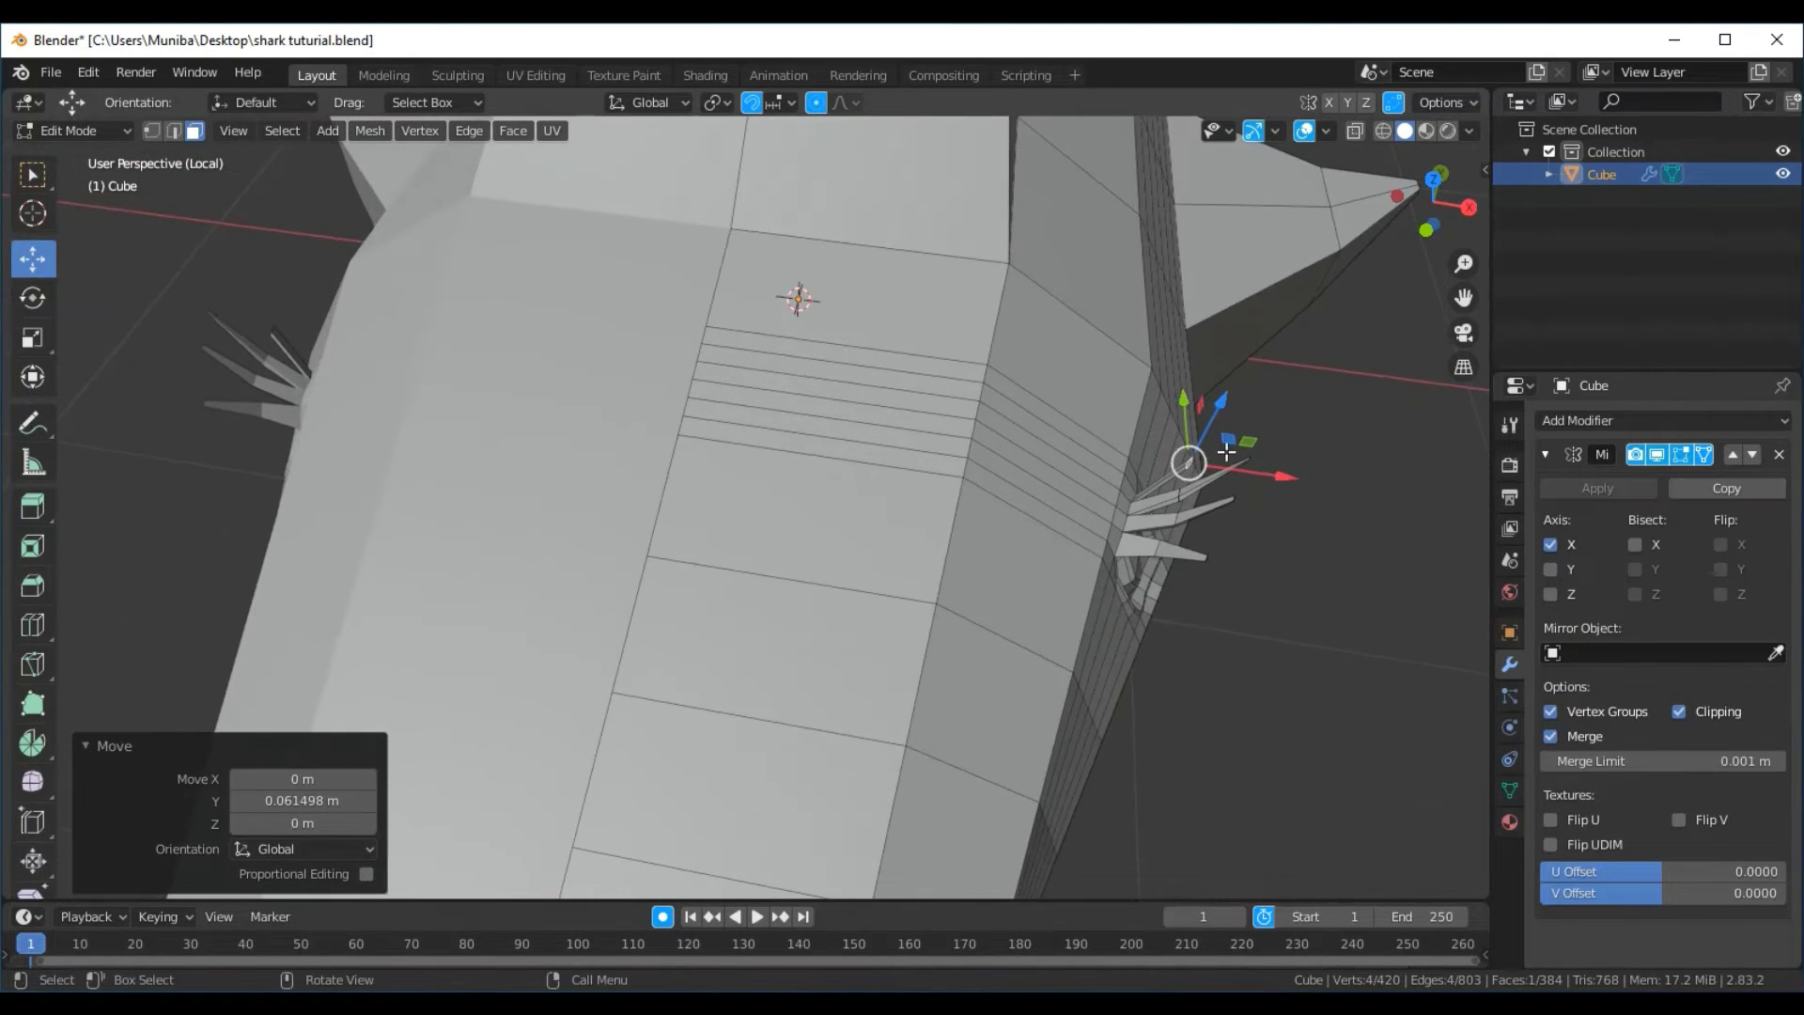
pyautogui.moveTo(1289, 475)
pyautogui.mouseDown()
pyautogui.moveTo(1193, 434)
pyautogui.moveTo(1280, 458)
pyautogui.mouseUp()
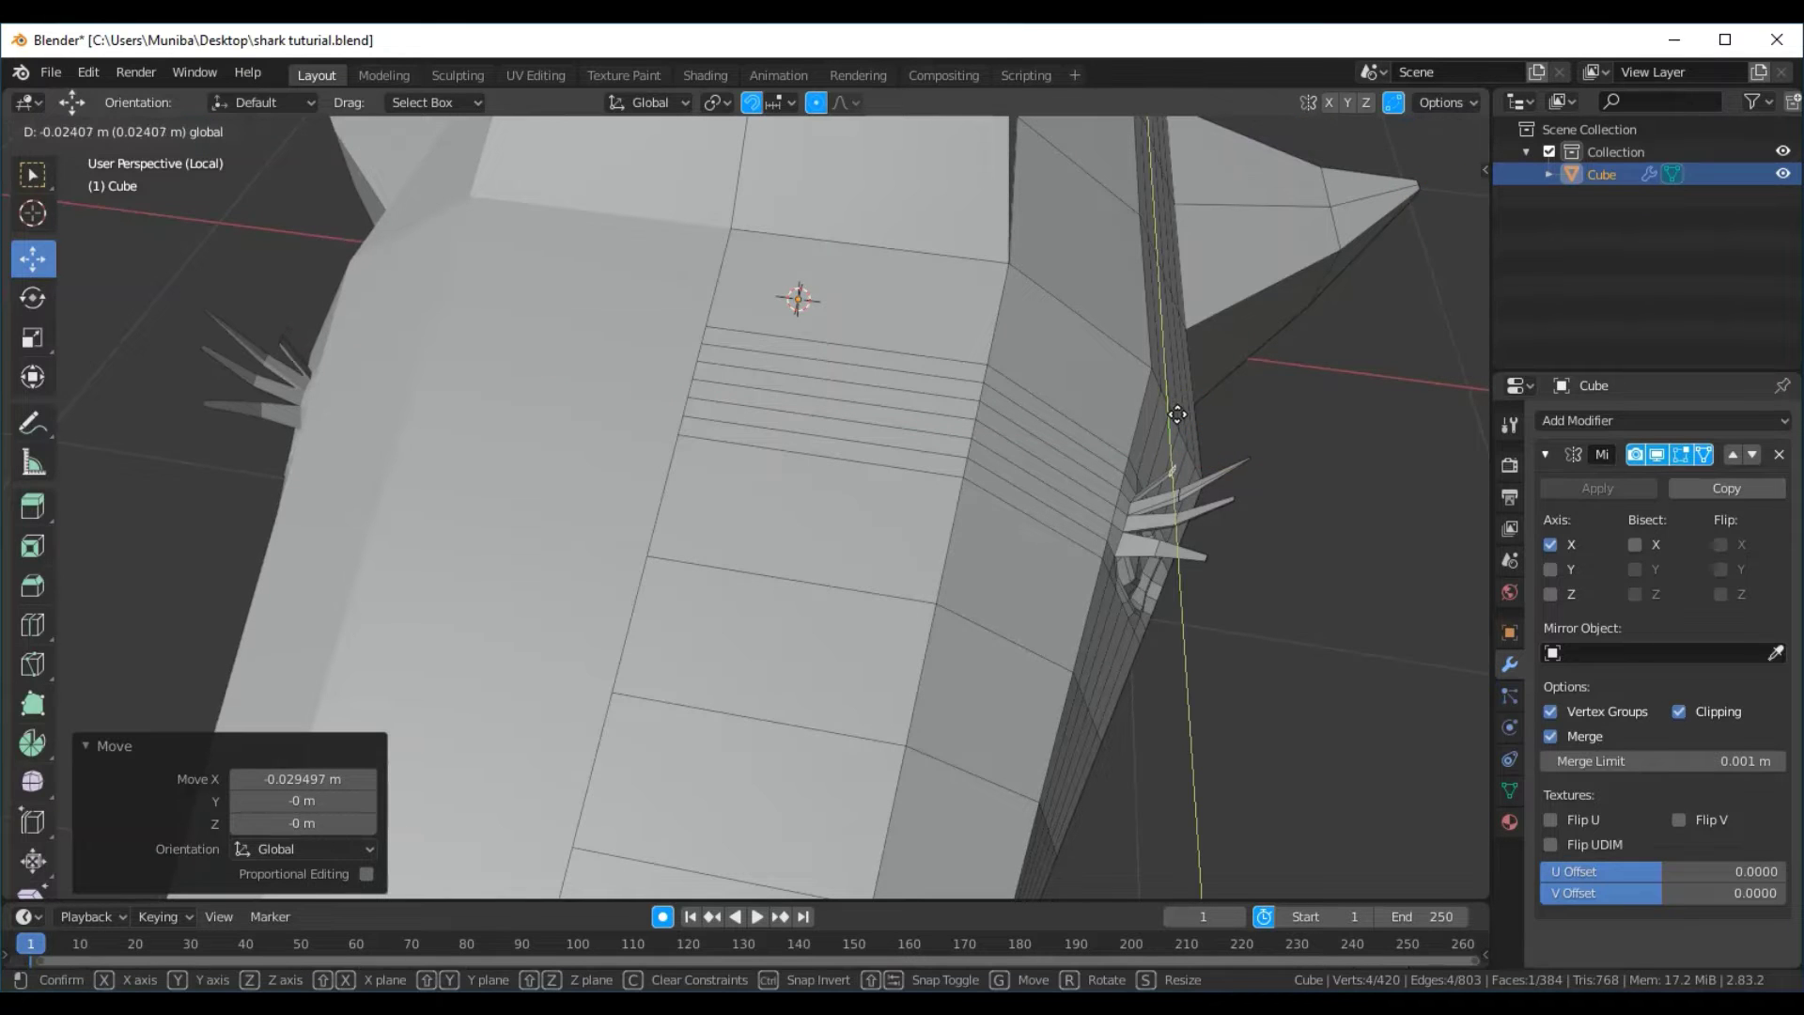
pyautogui.moveTo(1310, 480); pyautogui.dragTo(839, 353, button='middle')
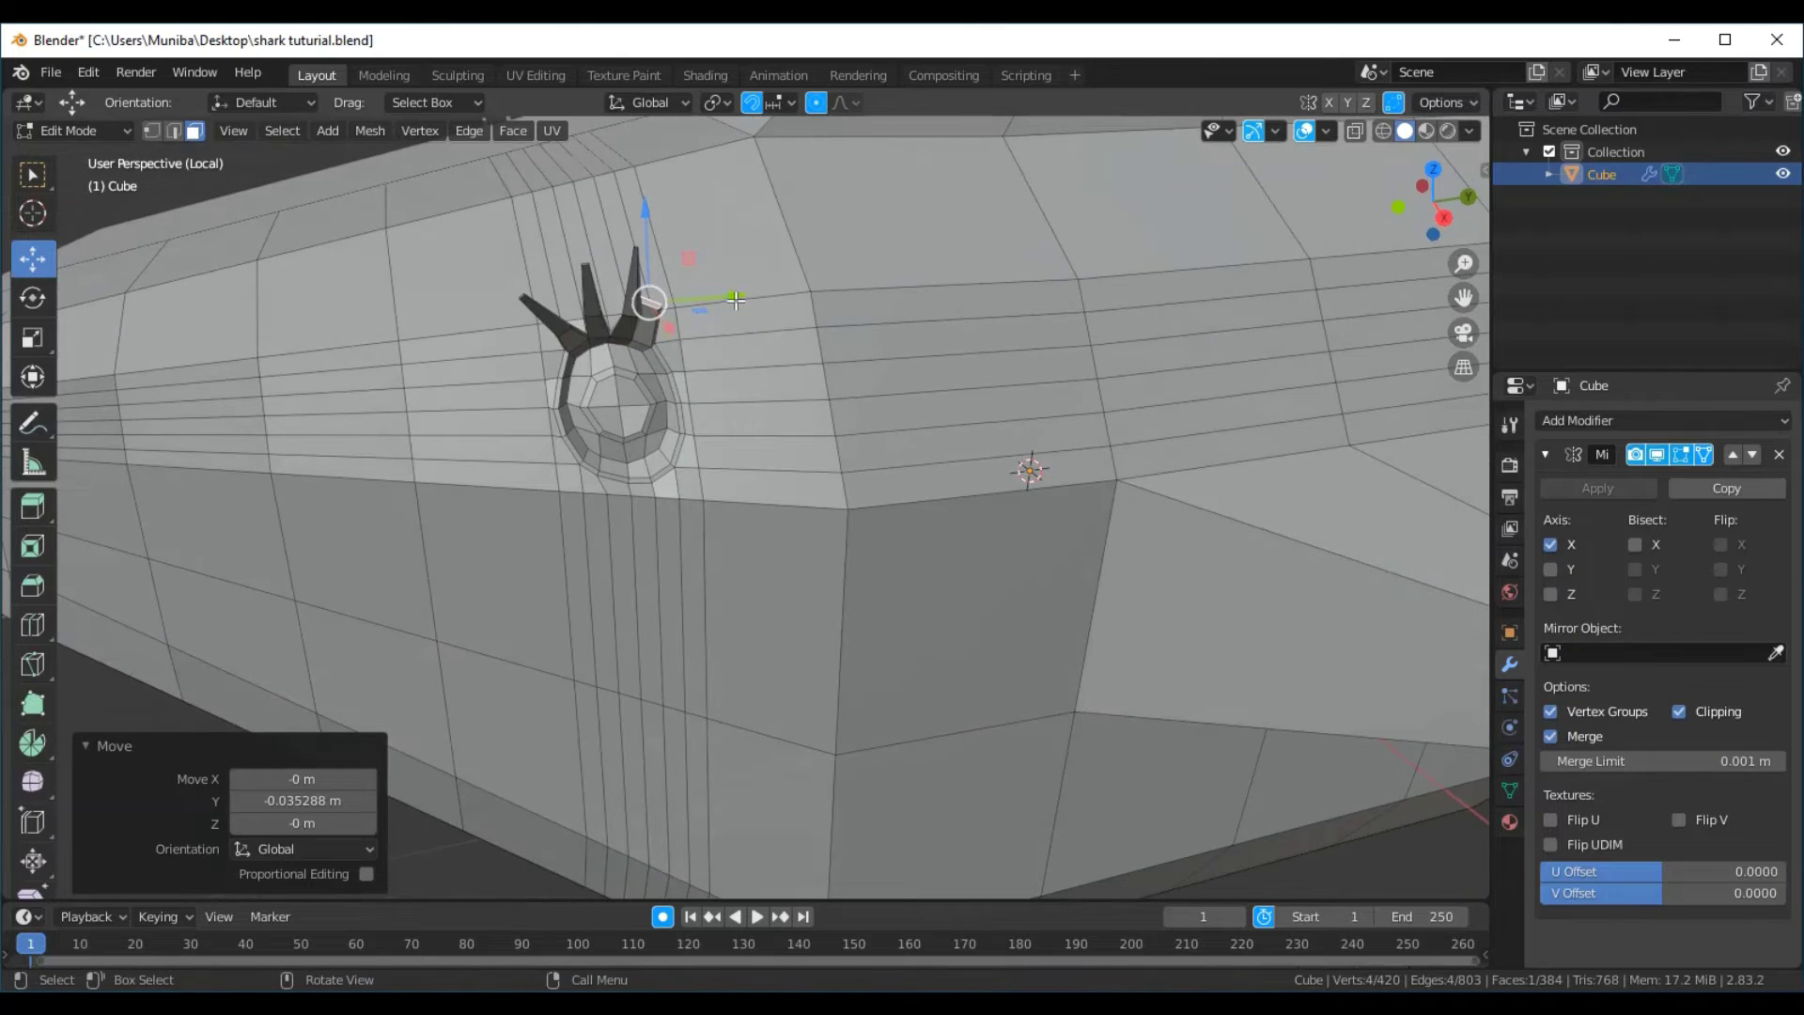
pyautogui.moveTo(736, 299); pyautogui.dragTo(768, 310)
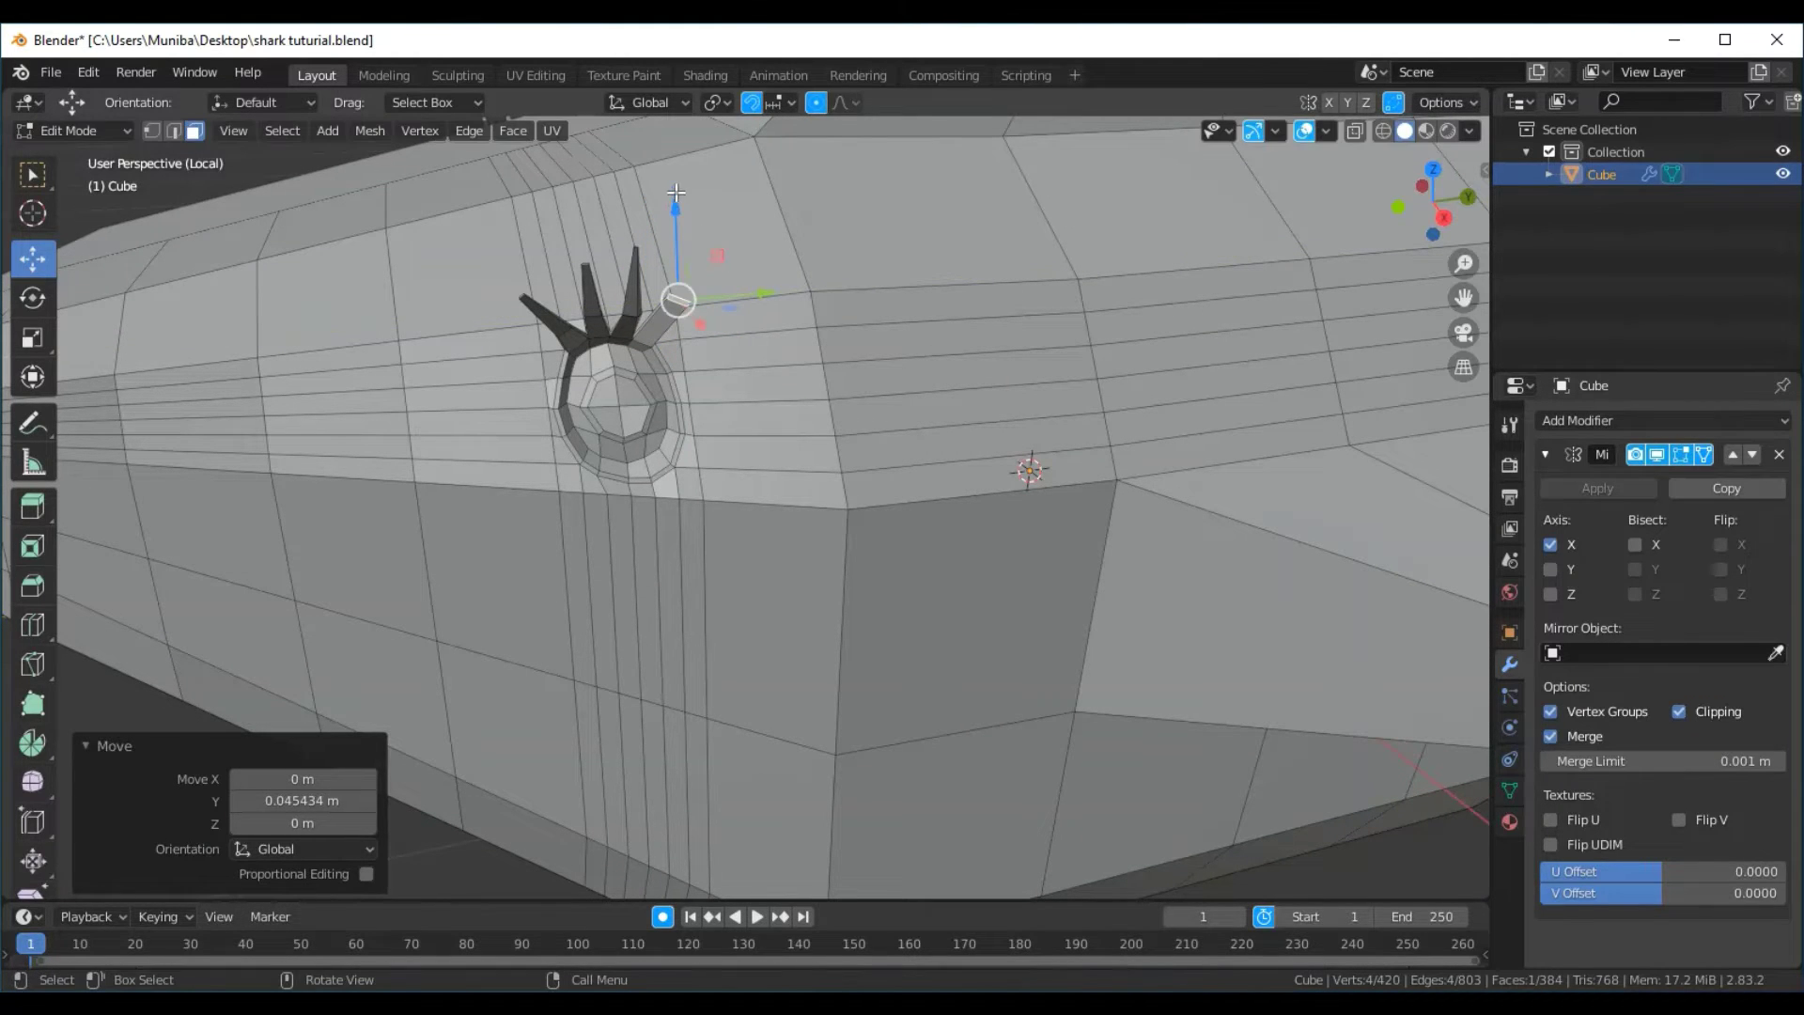
pyautogui.moveTo(675, 192); pyautogui.dragTo(676, 222)
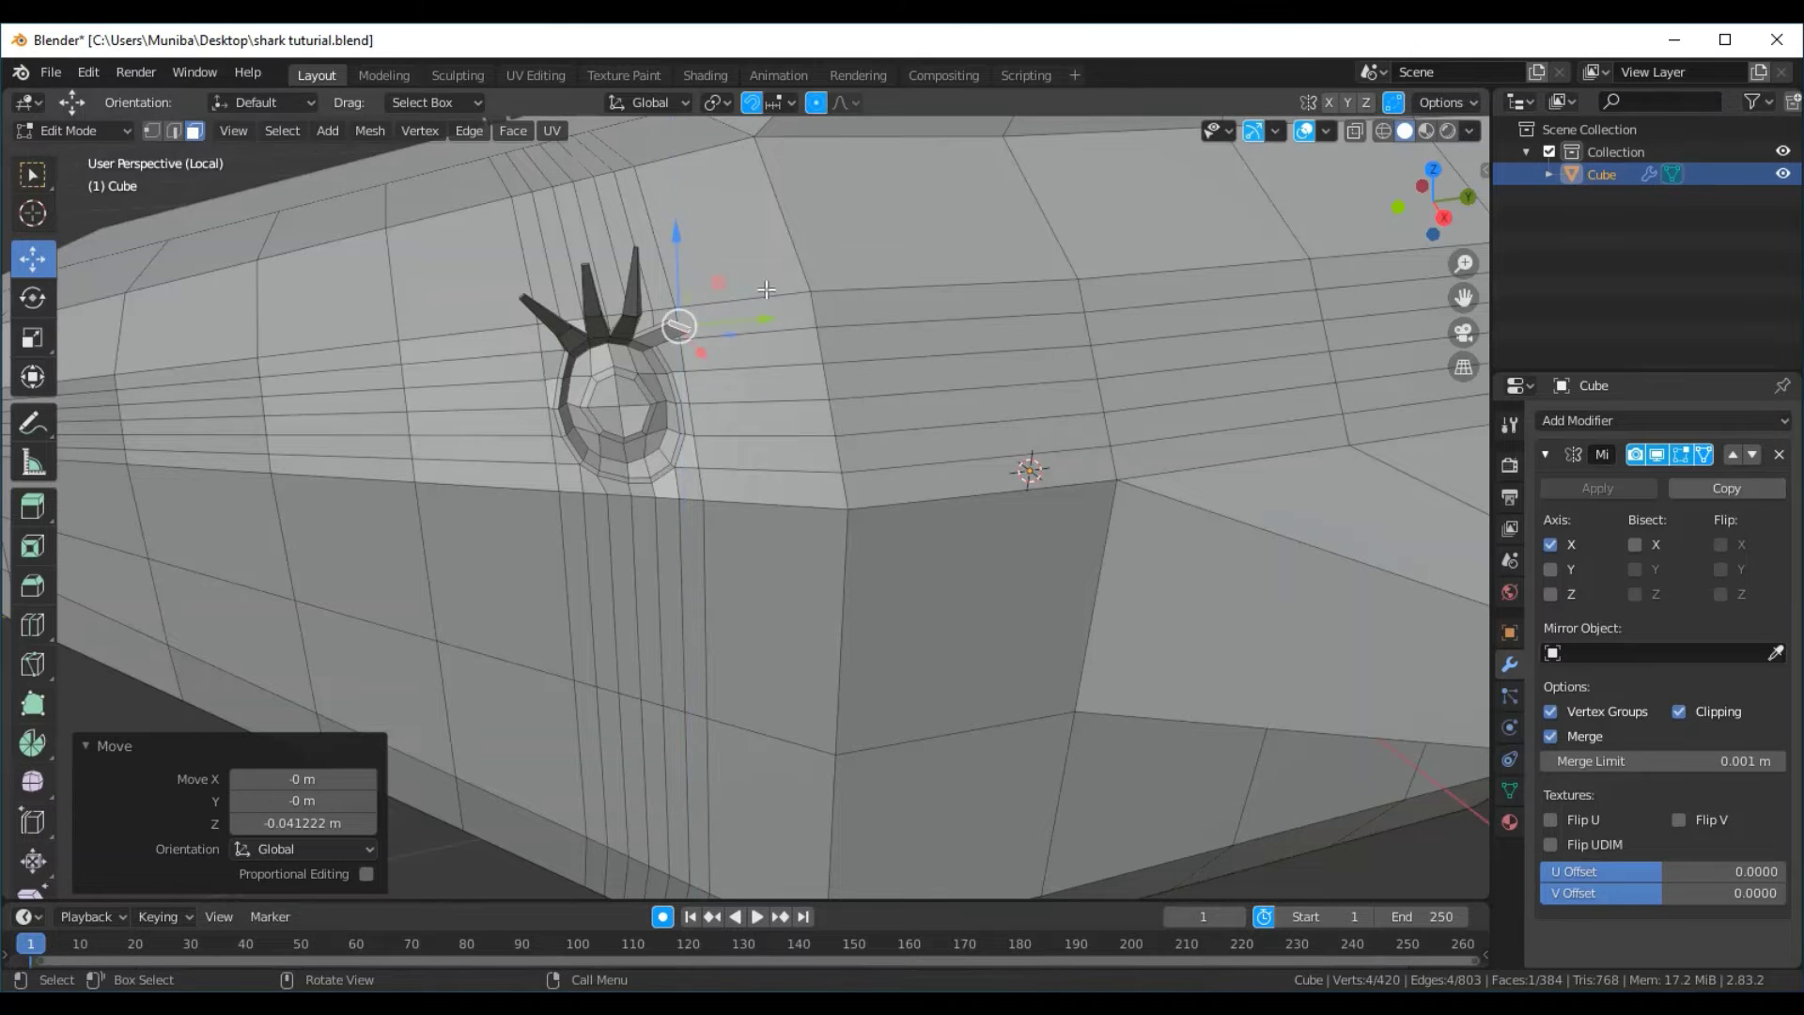
# Refine the tip along X and Y, finally raising it 0.022 m along Z
pyautogui.moveTo(767, 289); pyautogui.dragTo(742, 394, button='middle')
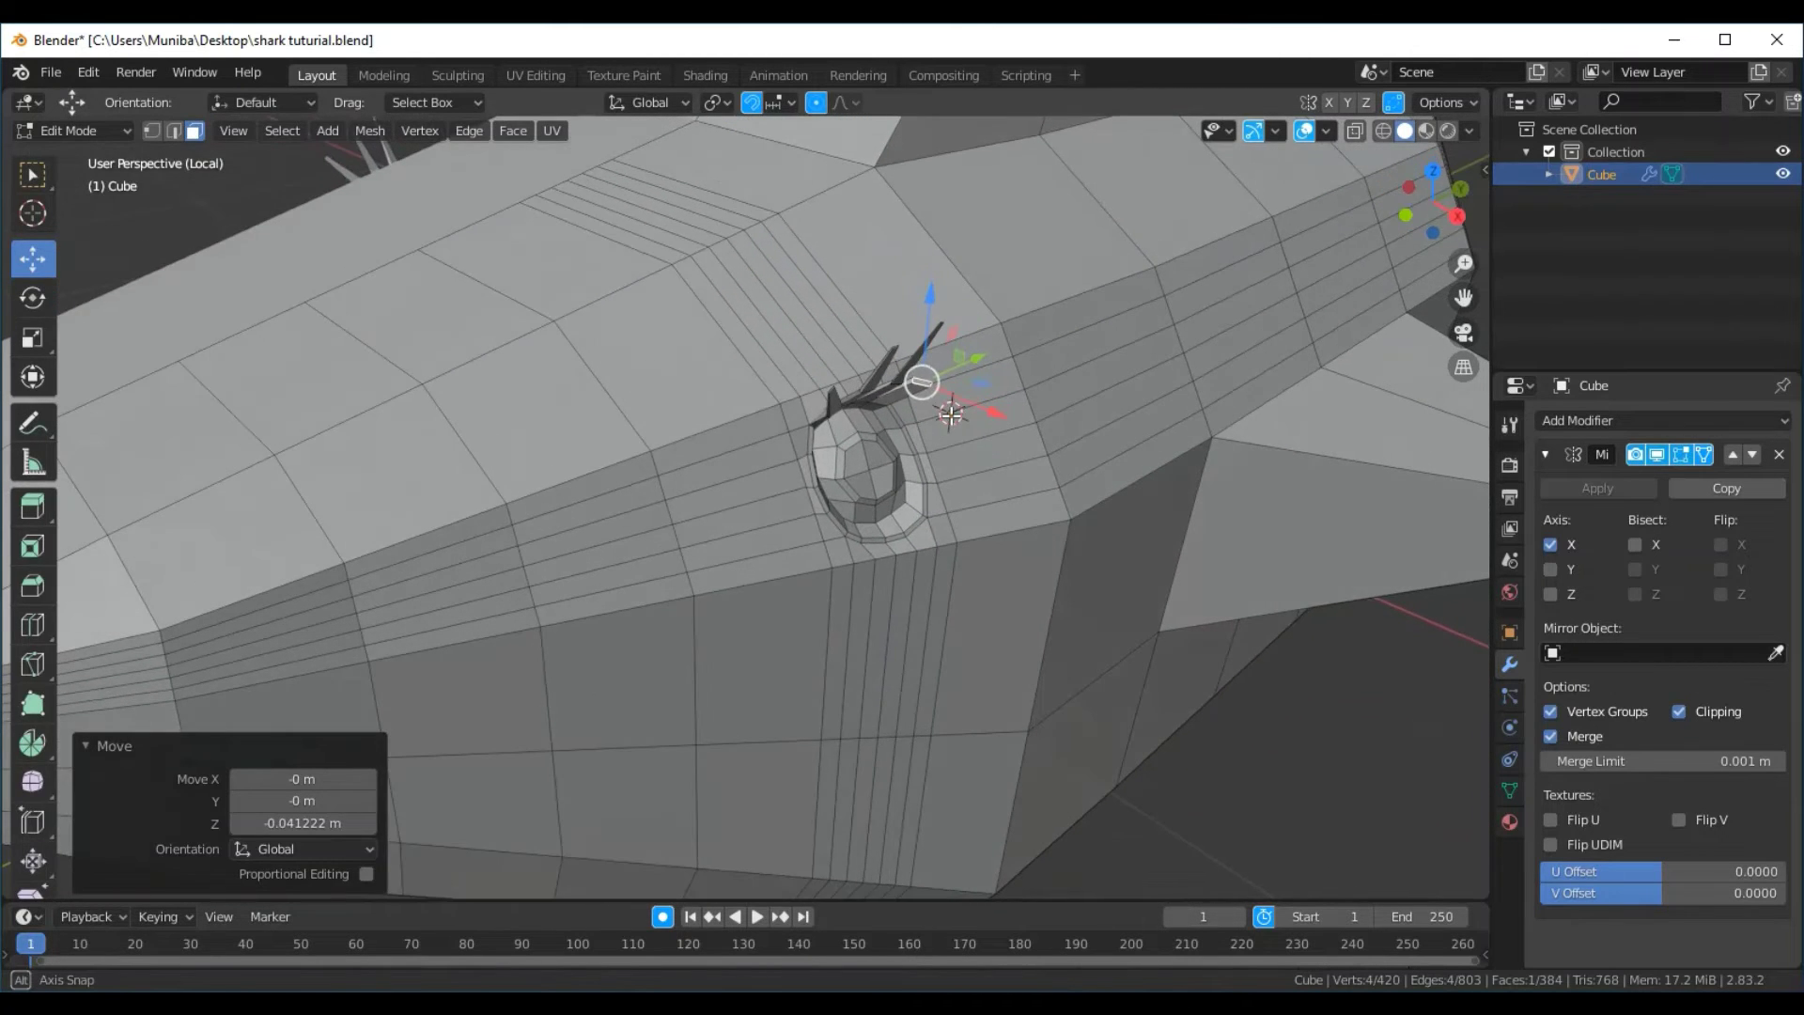
pyautogui.moveTo(951, 414)
pyautogui.mouseDown(button='middle')
pyautogui.moveTo(1027, 471)
pyautogui.moveTo(894, 455)
pyautogui.moveTo(902, 509)
pyautogui.moveTo(1136, 528)
pyautogui.mouseUp(button='middle')
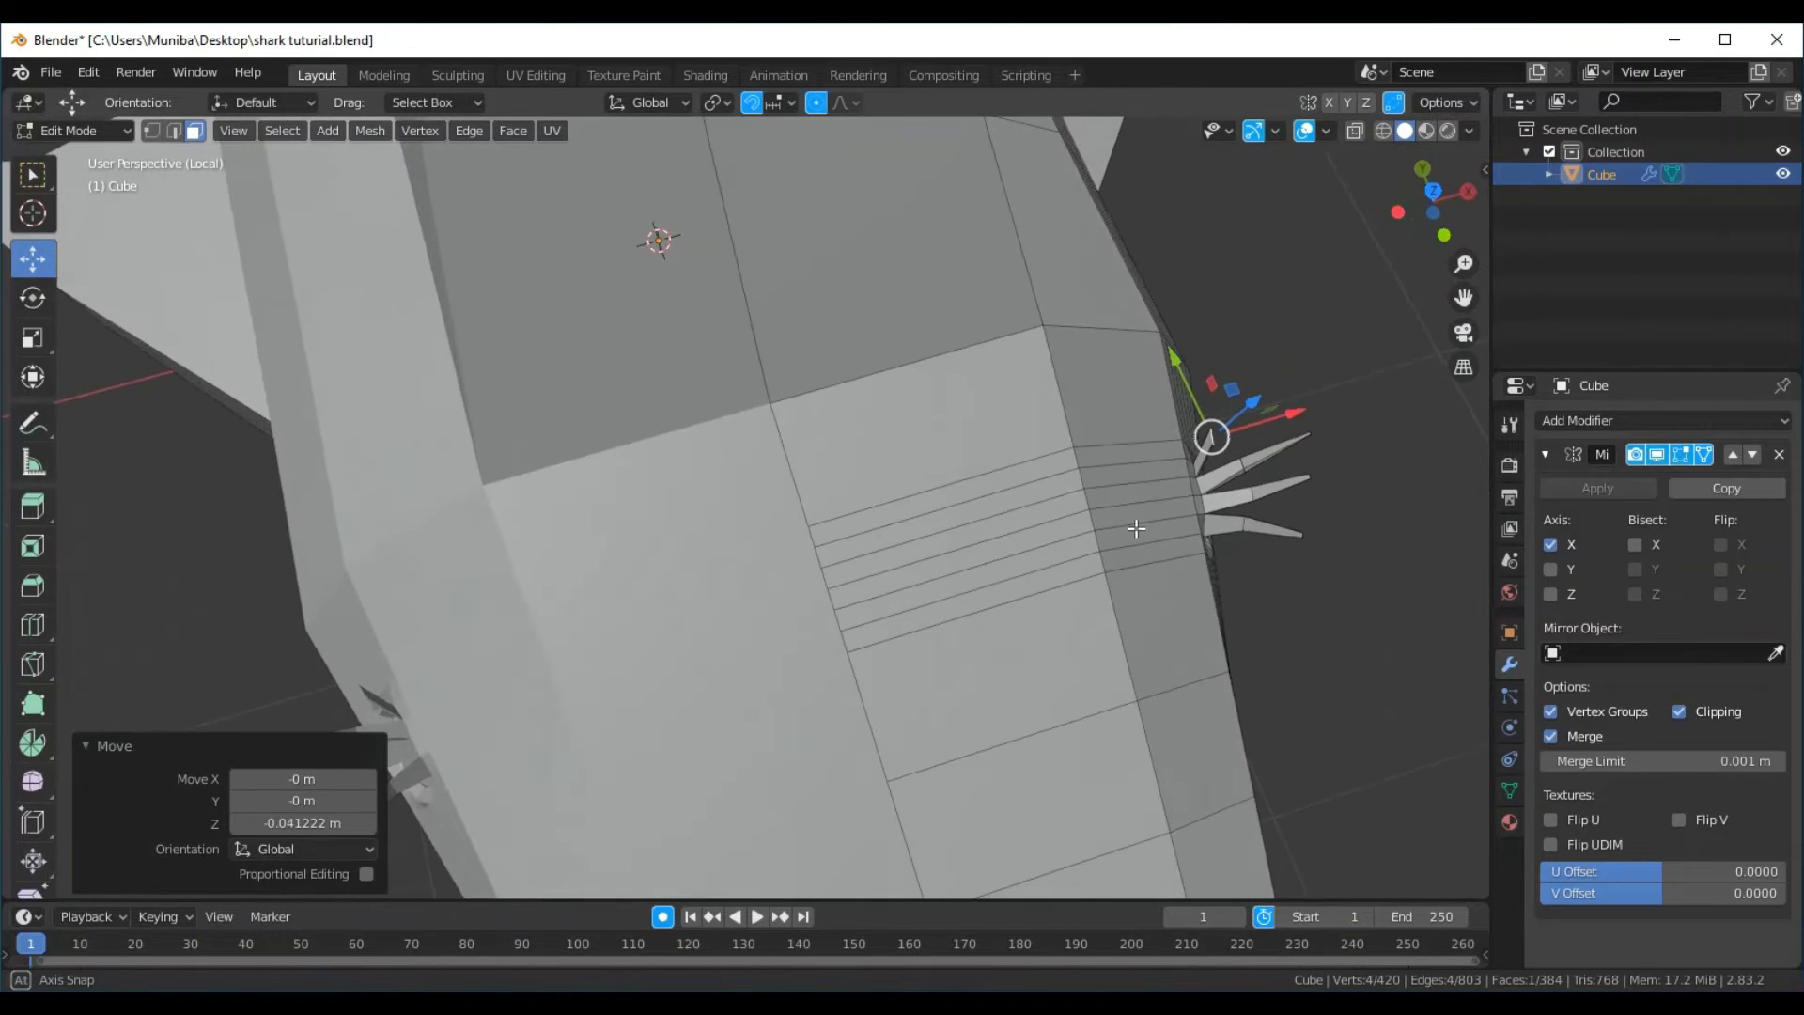
pyautogui.moveTo(1288, 420)
pyautogui.mouseDown()
pyautogui.moveTo(1322, 432)
pyautogui.moveTo(1280, 394)
pyautogui.moveTo(1264, 442)
pyautogui.mouseUp()
pyautogui.moveTo(1305, 462)
pyautogui.mouseDown(button='middle')
pyautogui.moveTo(1047, 375)
pyautogui.moveTo(1041, 334)
pyautogui.moveTo(884, 222)
pyautogui.mouseUp(button='middle')
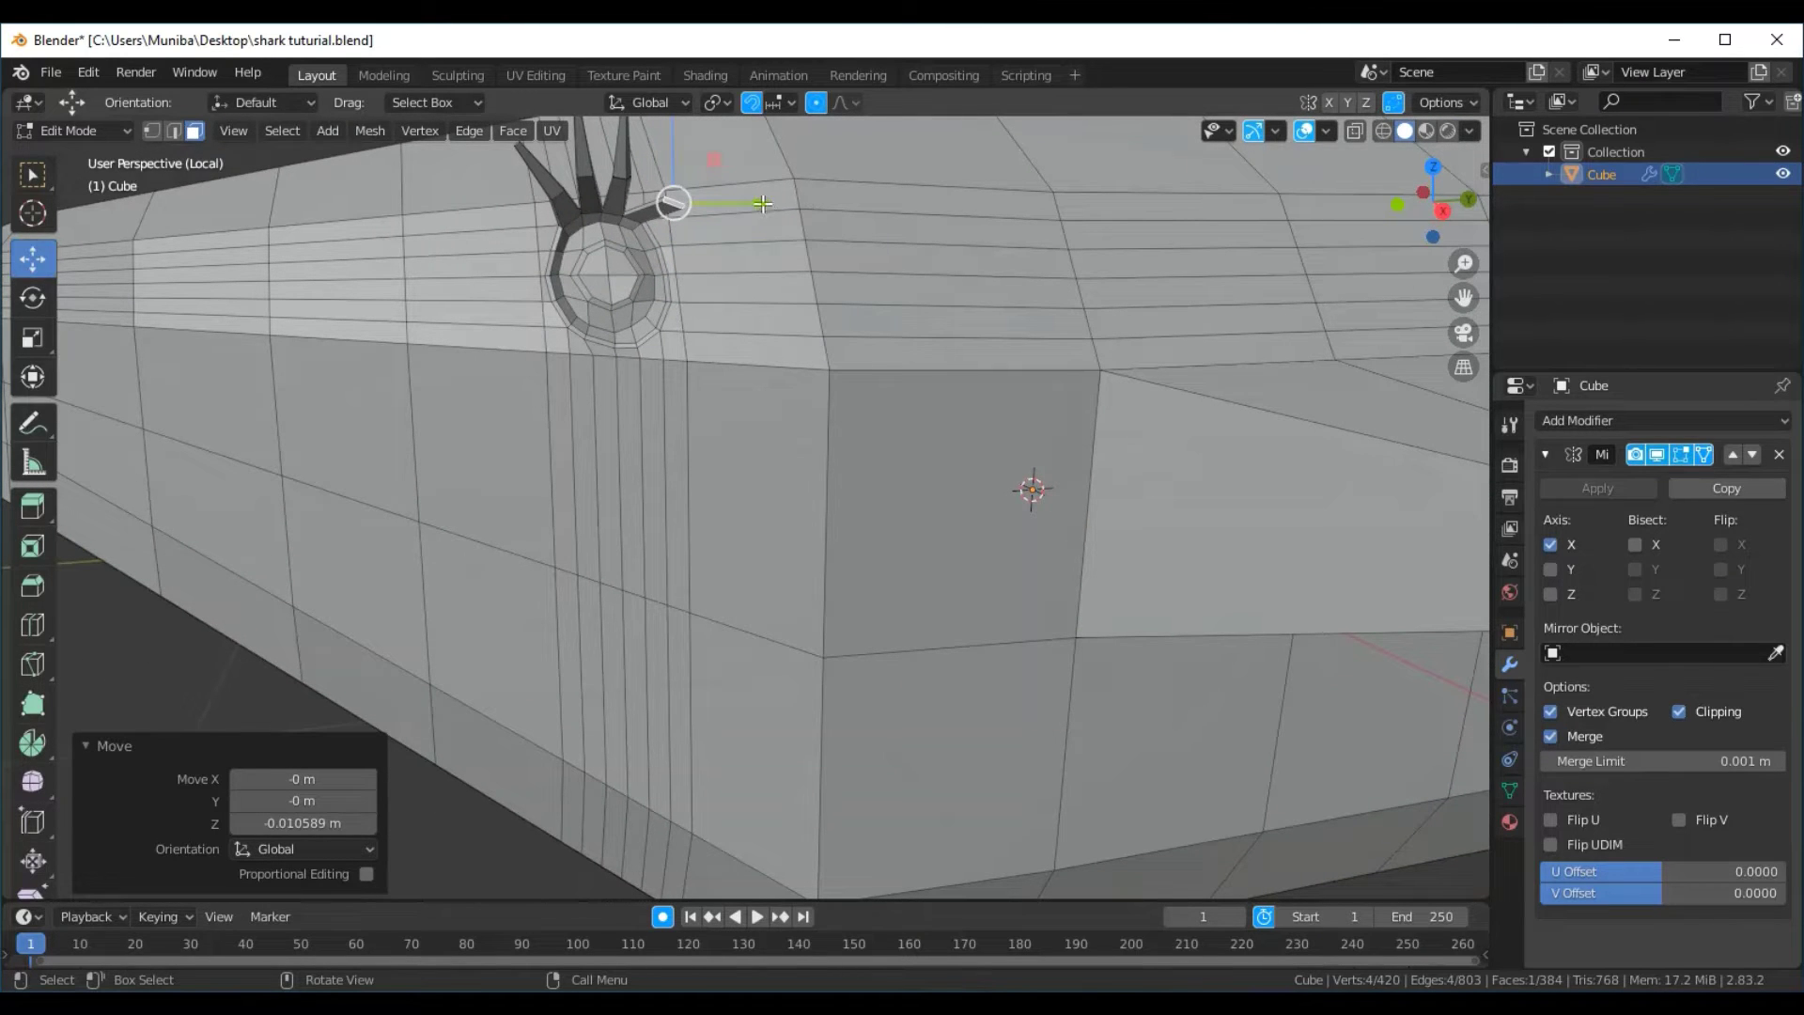
pyautogui.moveTo(766, 205); pyautogui.dragTo(752, 201)
pyautogui.moveTo(940, 260)
pyautogui.mouseDown(button='middle')
pyautogui.moveTo(918, 301)
pyautogui.moveTo(624, 258)
pyautogui.mouseUp(button='middle')
pyautogui.moveTo(569, 253); pyautogui.dragTo(580, 234)
pyautogui.moveTo(580, 233)
pyautogui.mouseDown(button='middle')
pyautogui.moveTo(878, 472)
pyautogui.moveTo(836, 453)
pyautogui.moveTo(874, 391)
pyautogui.moveTo(910, 391)
pyautogui.mouseUp(button='middle')
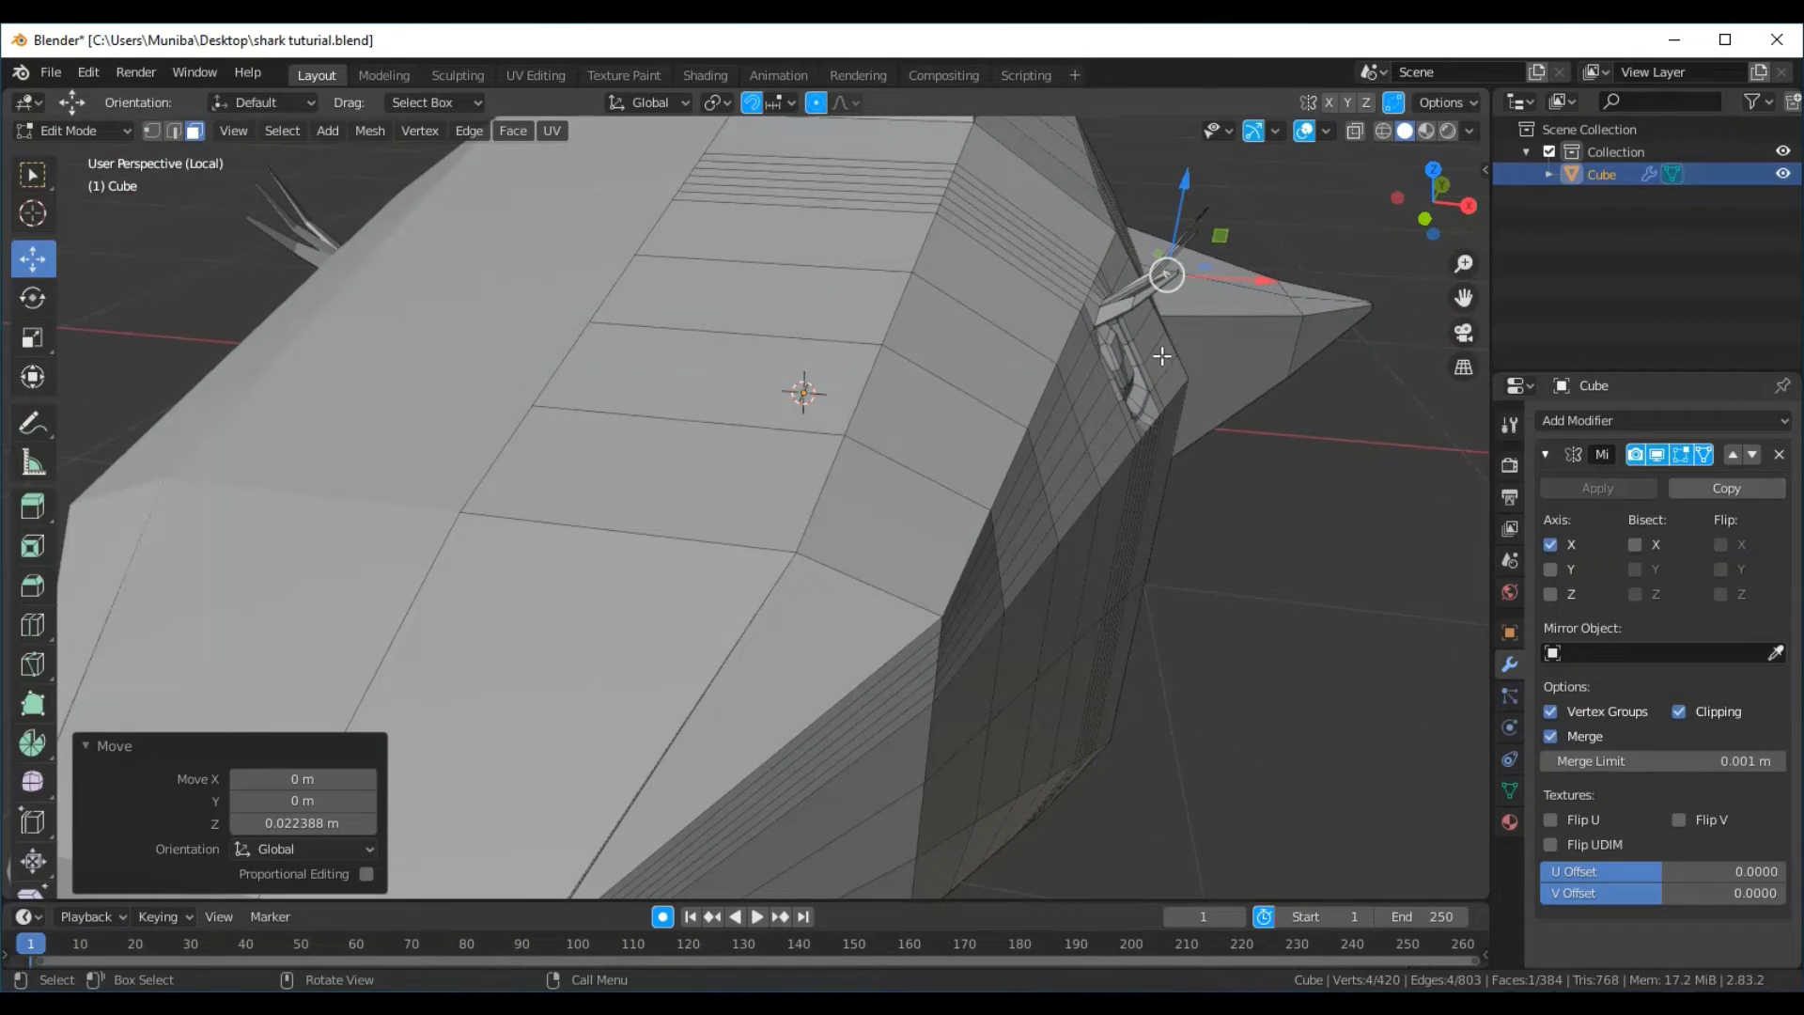
# Extrude another spike face and shrink its tip to about half size
pyautogui.press('e')
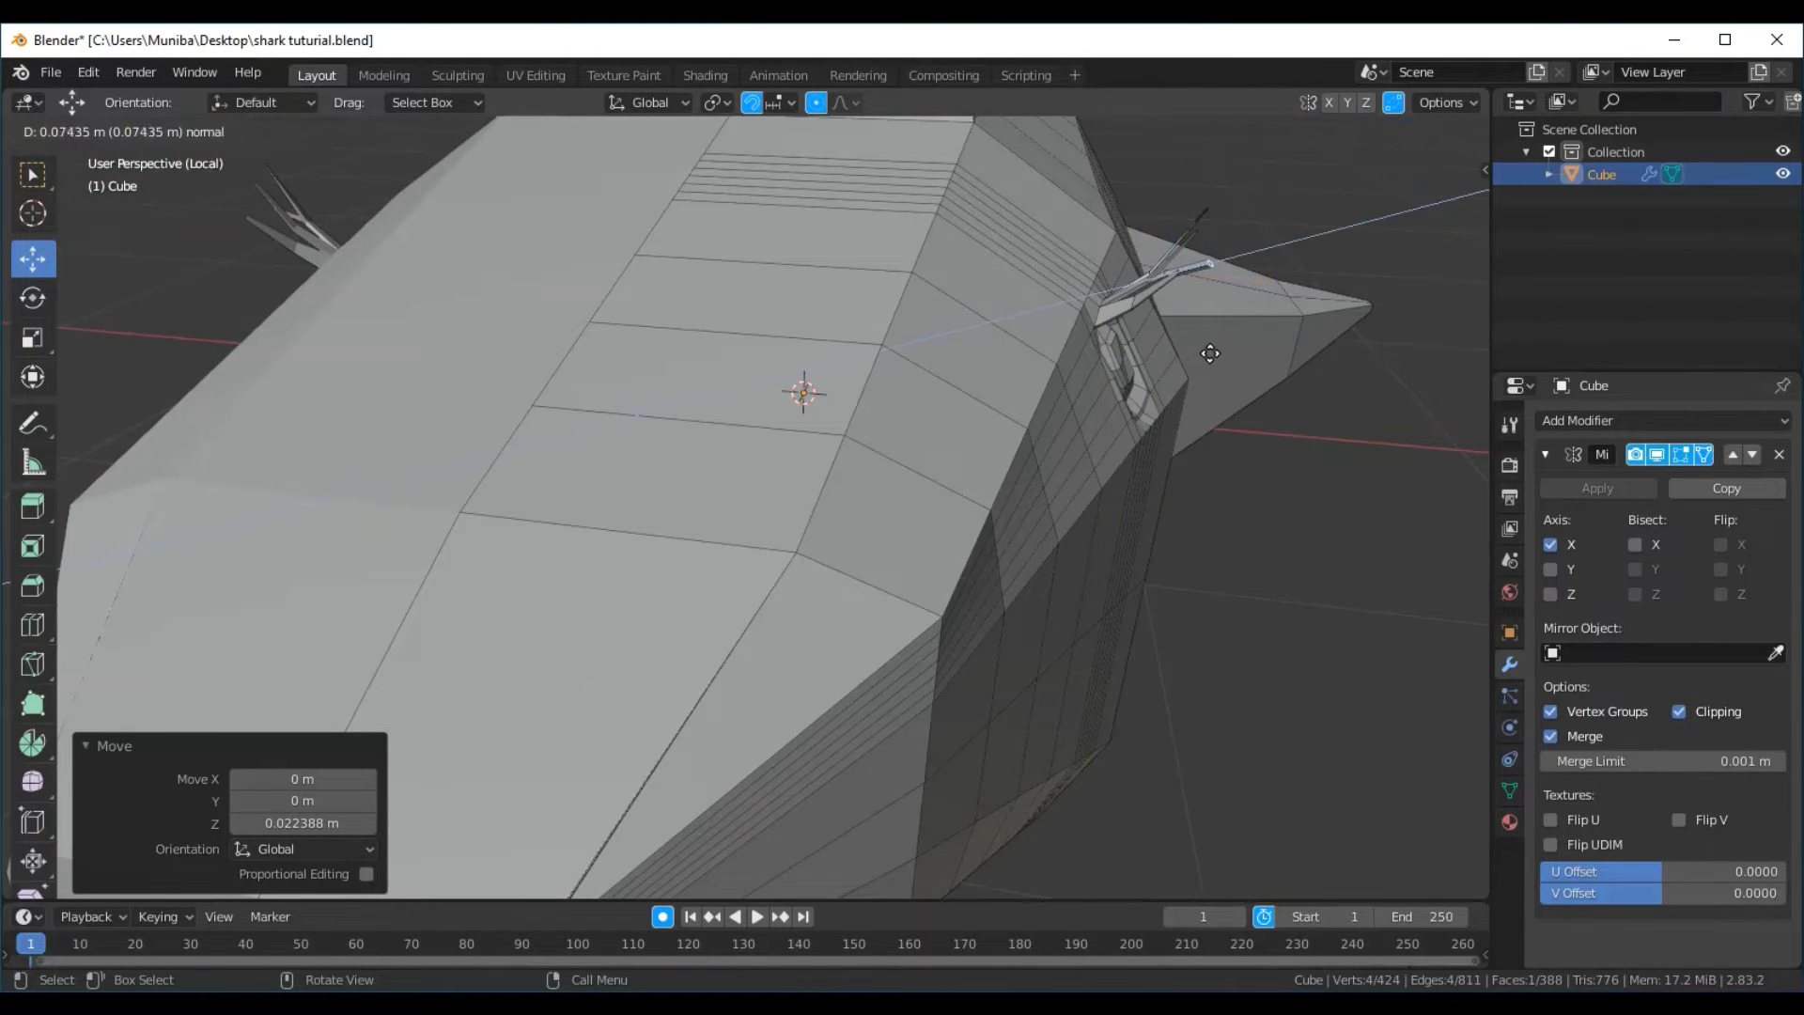
pyautogui.click(1234, 386)
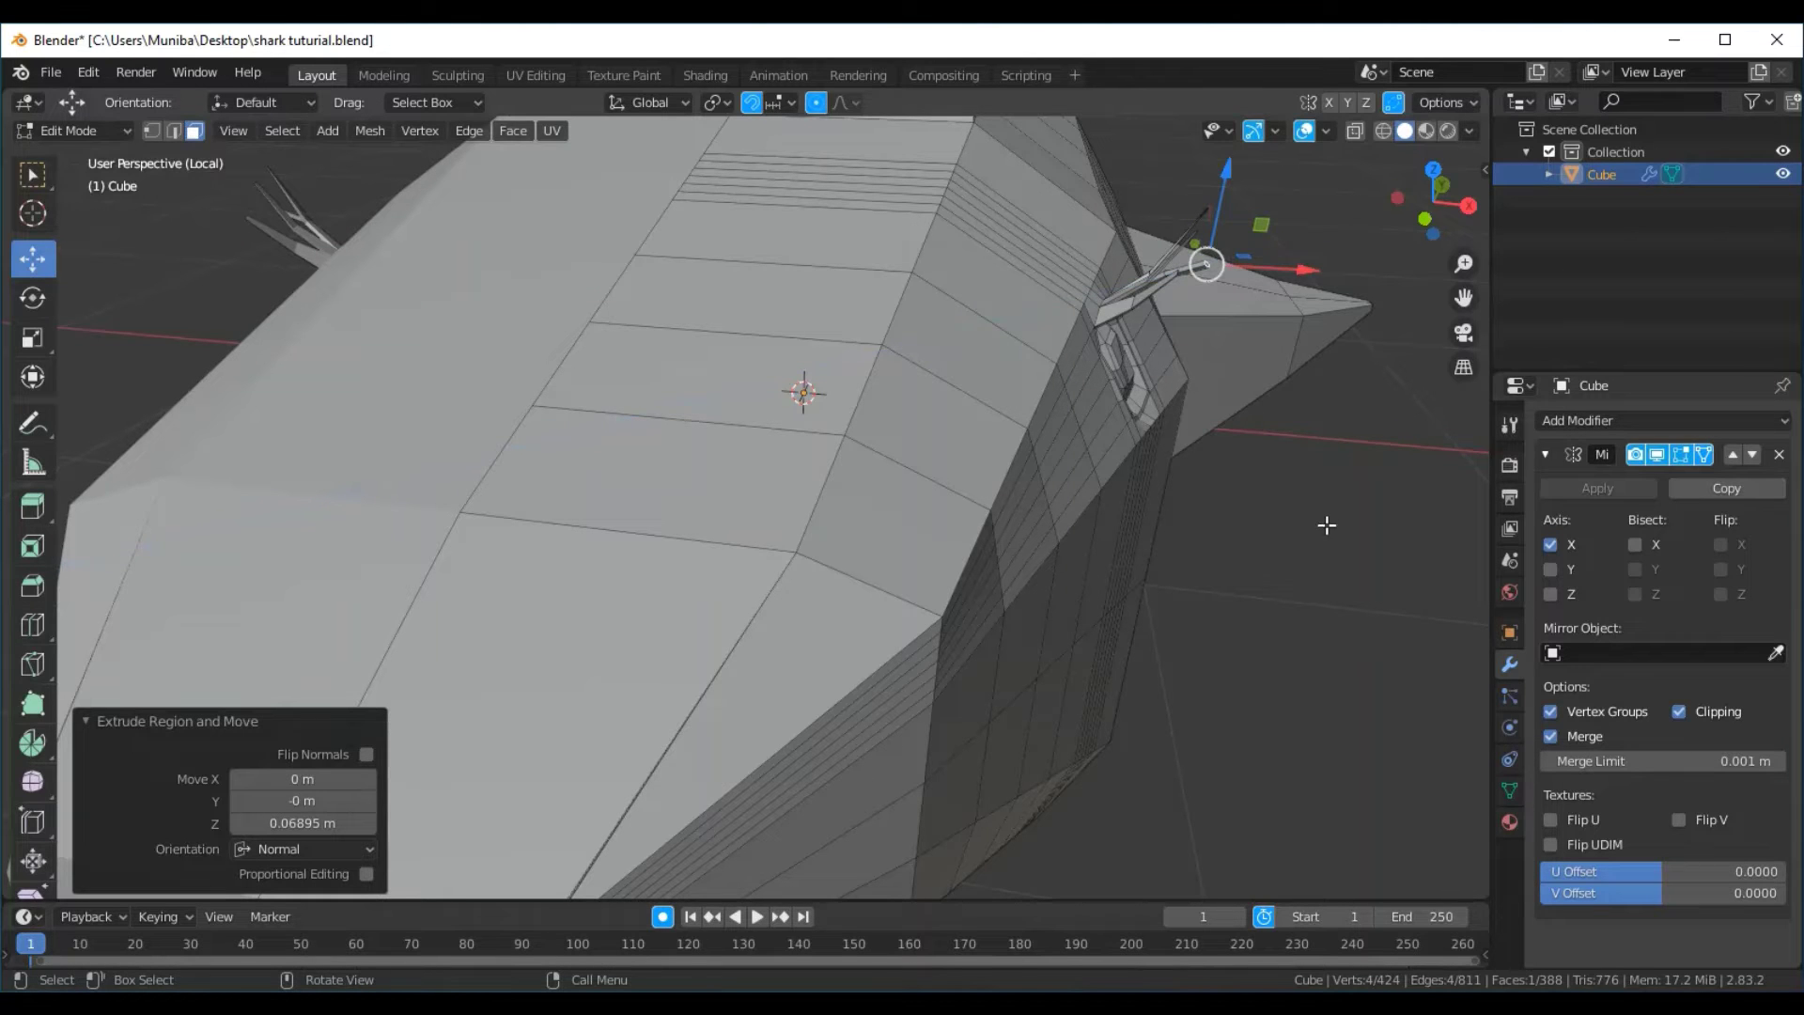
pyautogui.press('s')
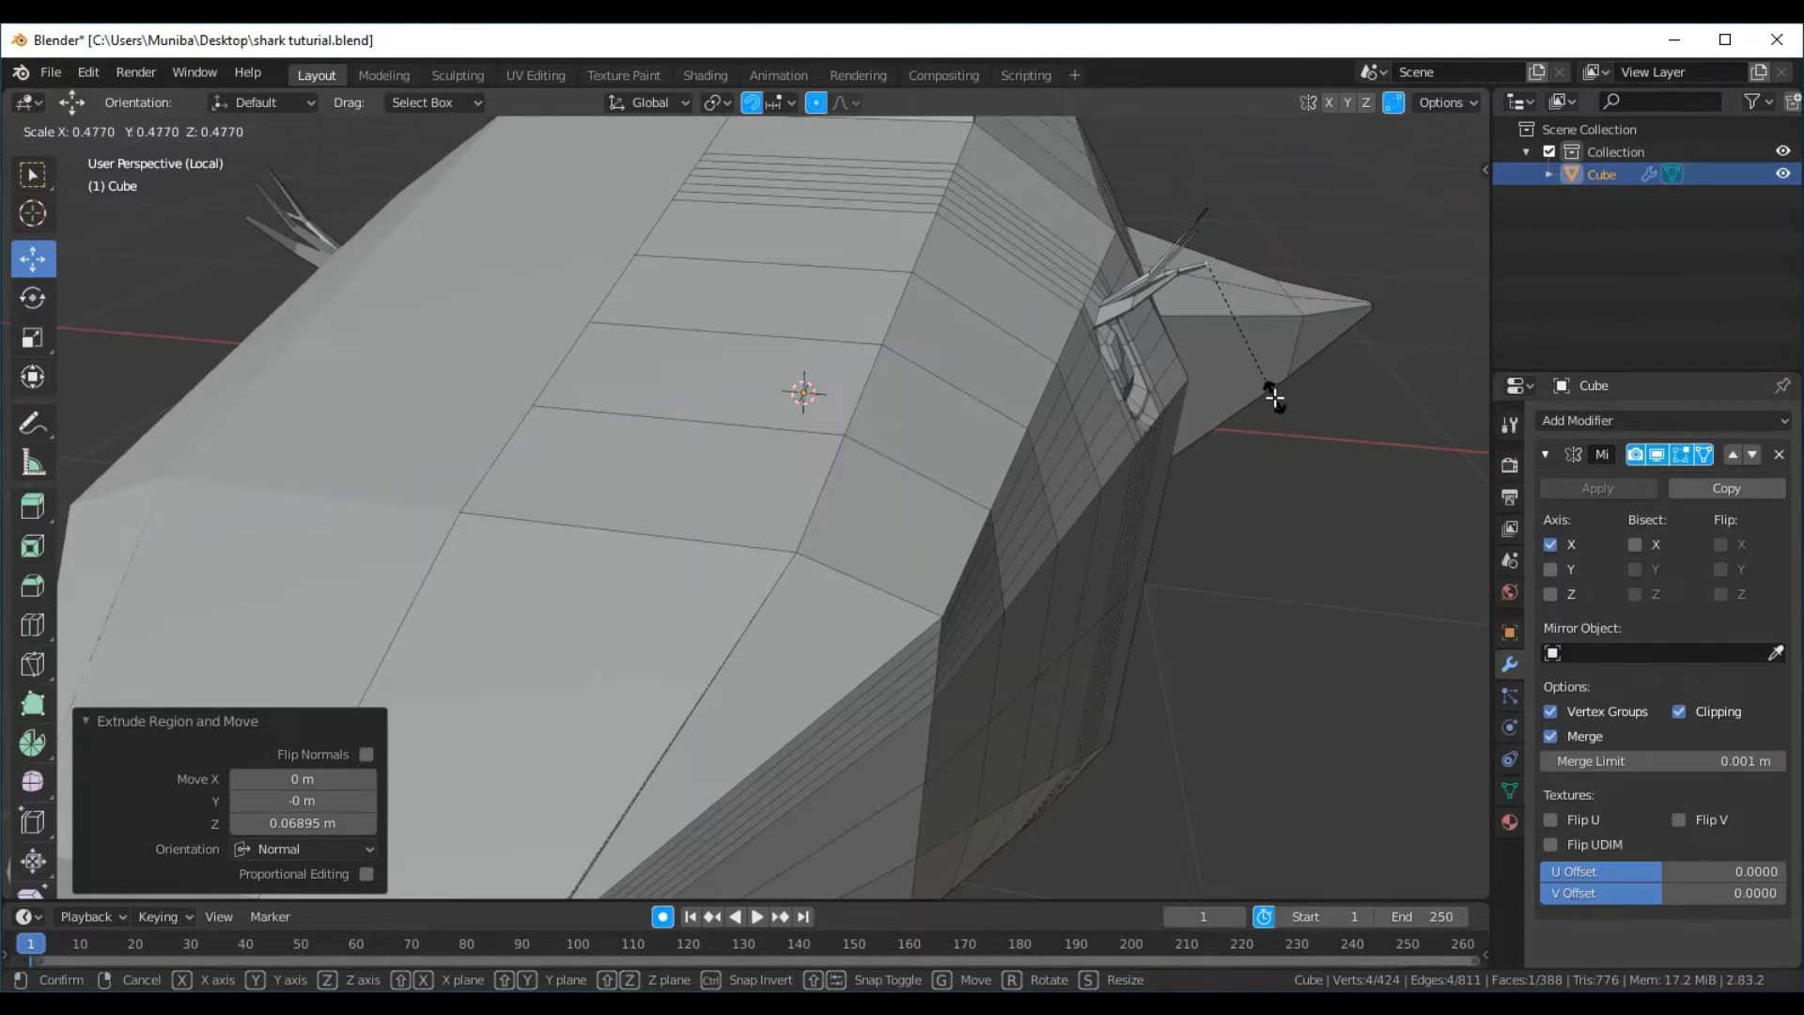
pyautogui.click(1273, 399)
pyautogui.moveTo(1293, 527); pyautogui.dragTo(1007, 531, button='middle')
# Raise the new spike tip and push it outward along Y
pyautogui.moveTo(320, 223); pyautogui.dragTo(385, 189)
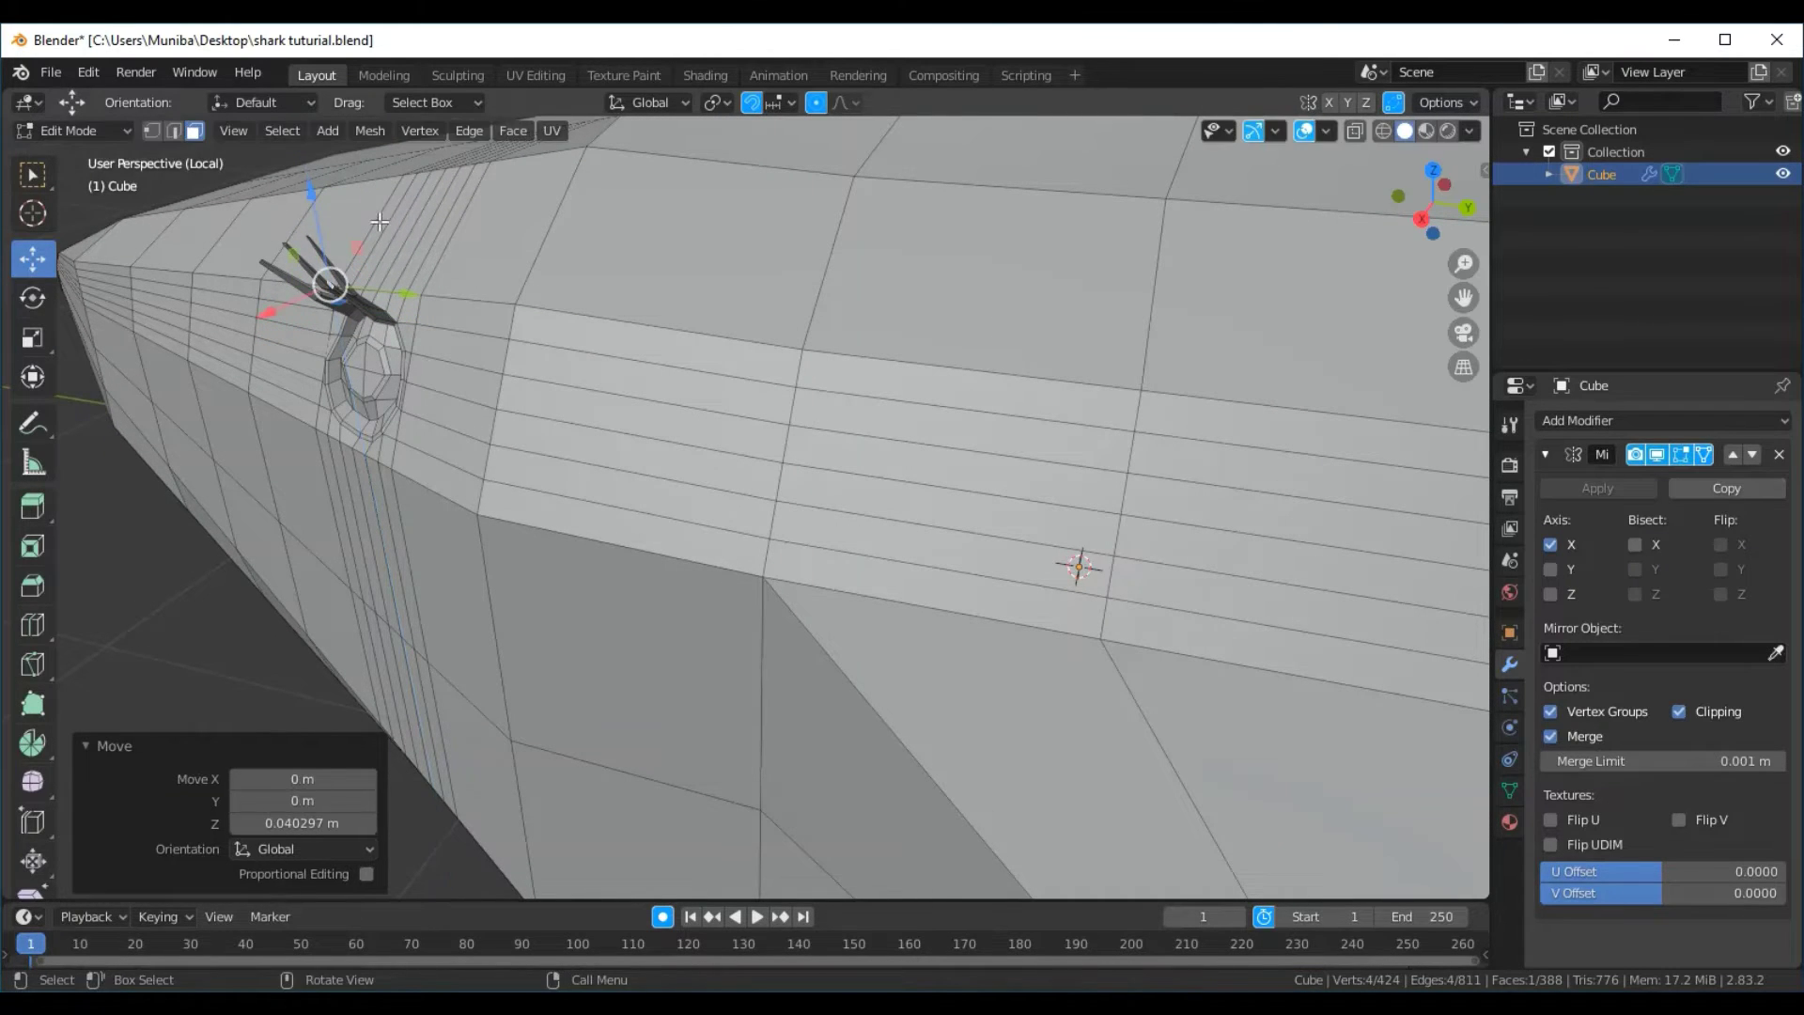
pyautogui.moveTo(380, 221)
pyautogui.mouseDown(button='middle')
pyautogui.moveTo(610, 382)
pyautogui.moveTo(708, 215)
pyautogui.mouseUp(button='middle')
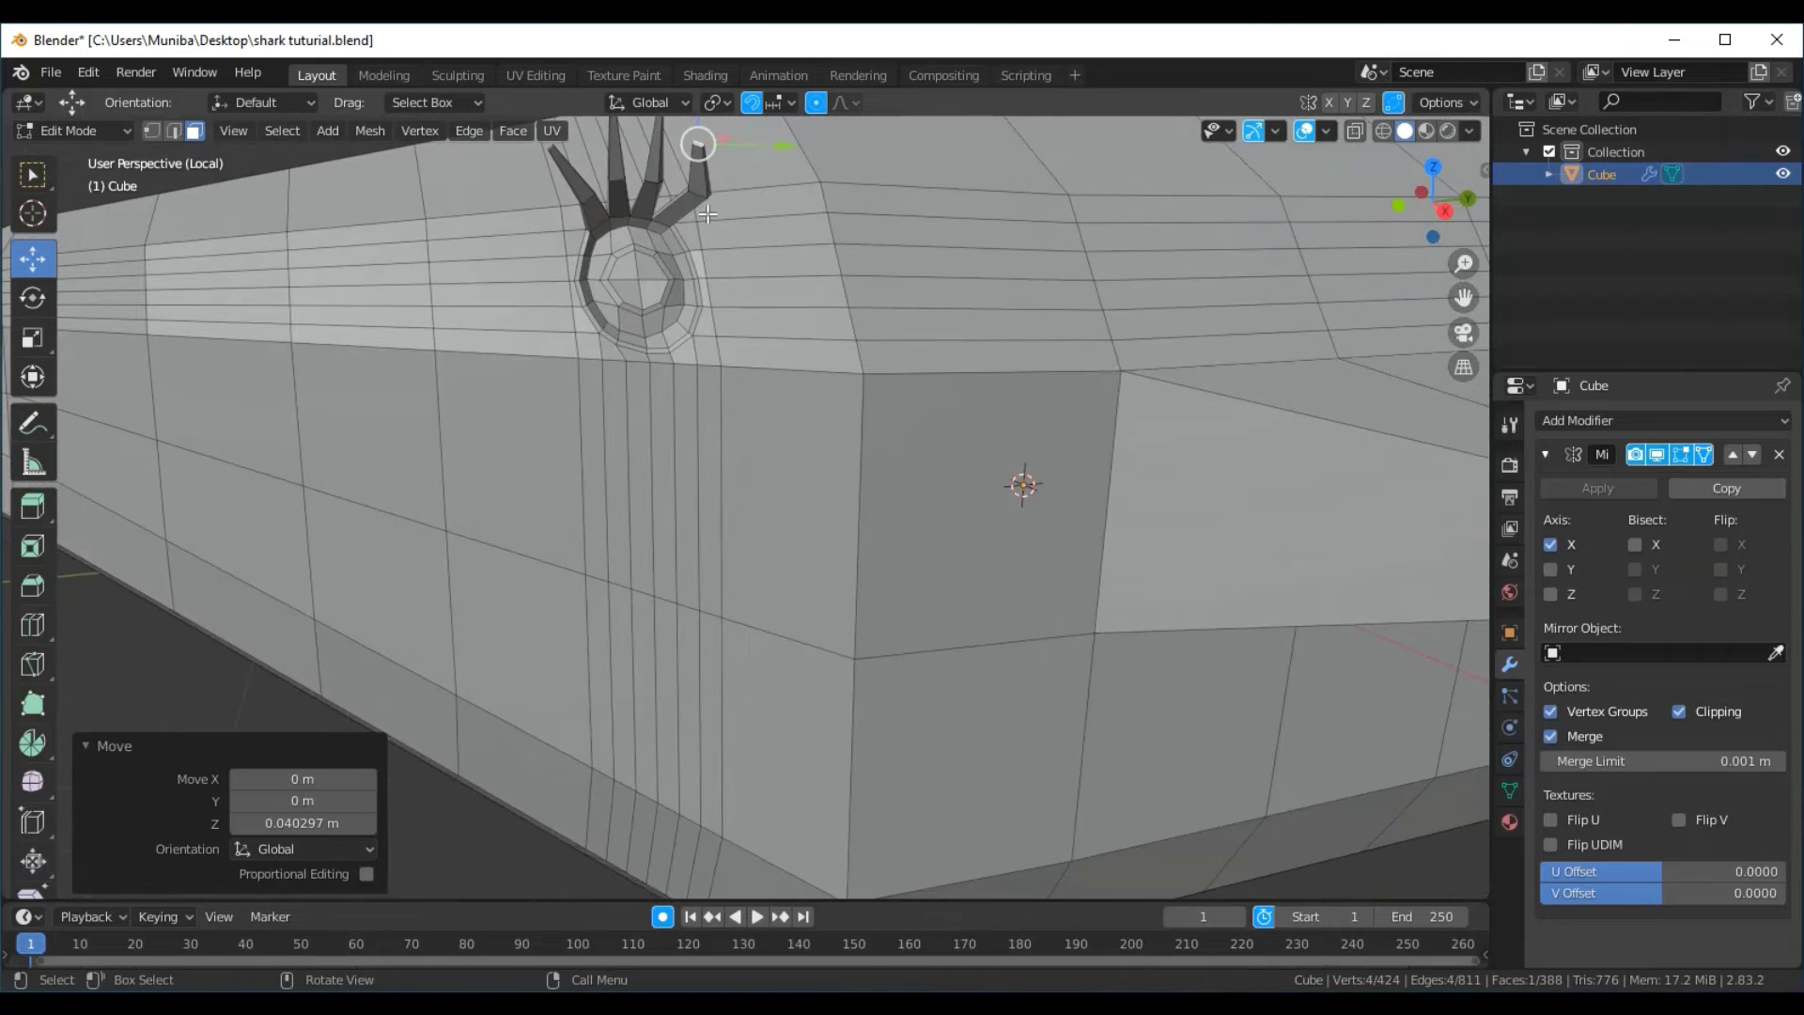
pyautogui.moveTo(773, 150); pyautogui.dragTo(794, 153)
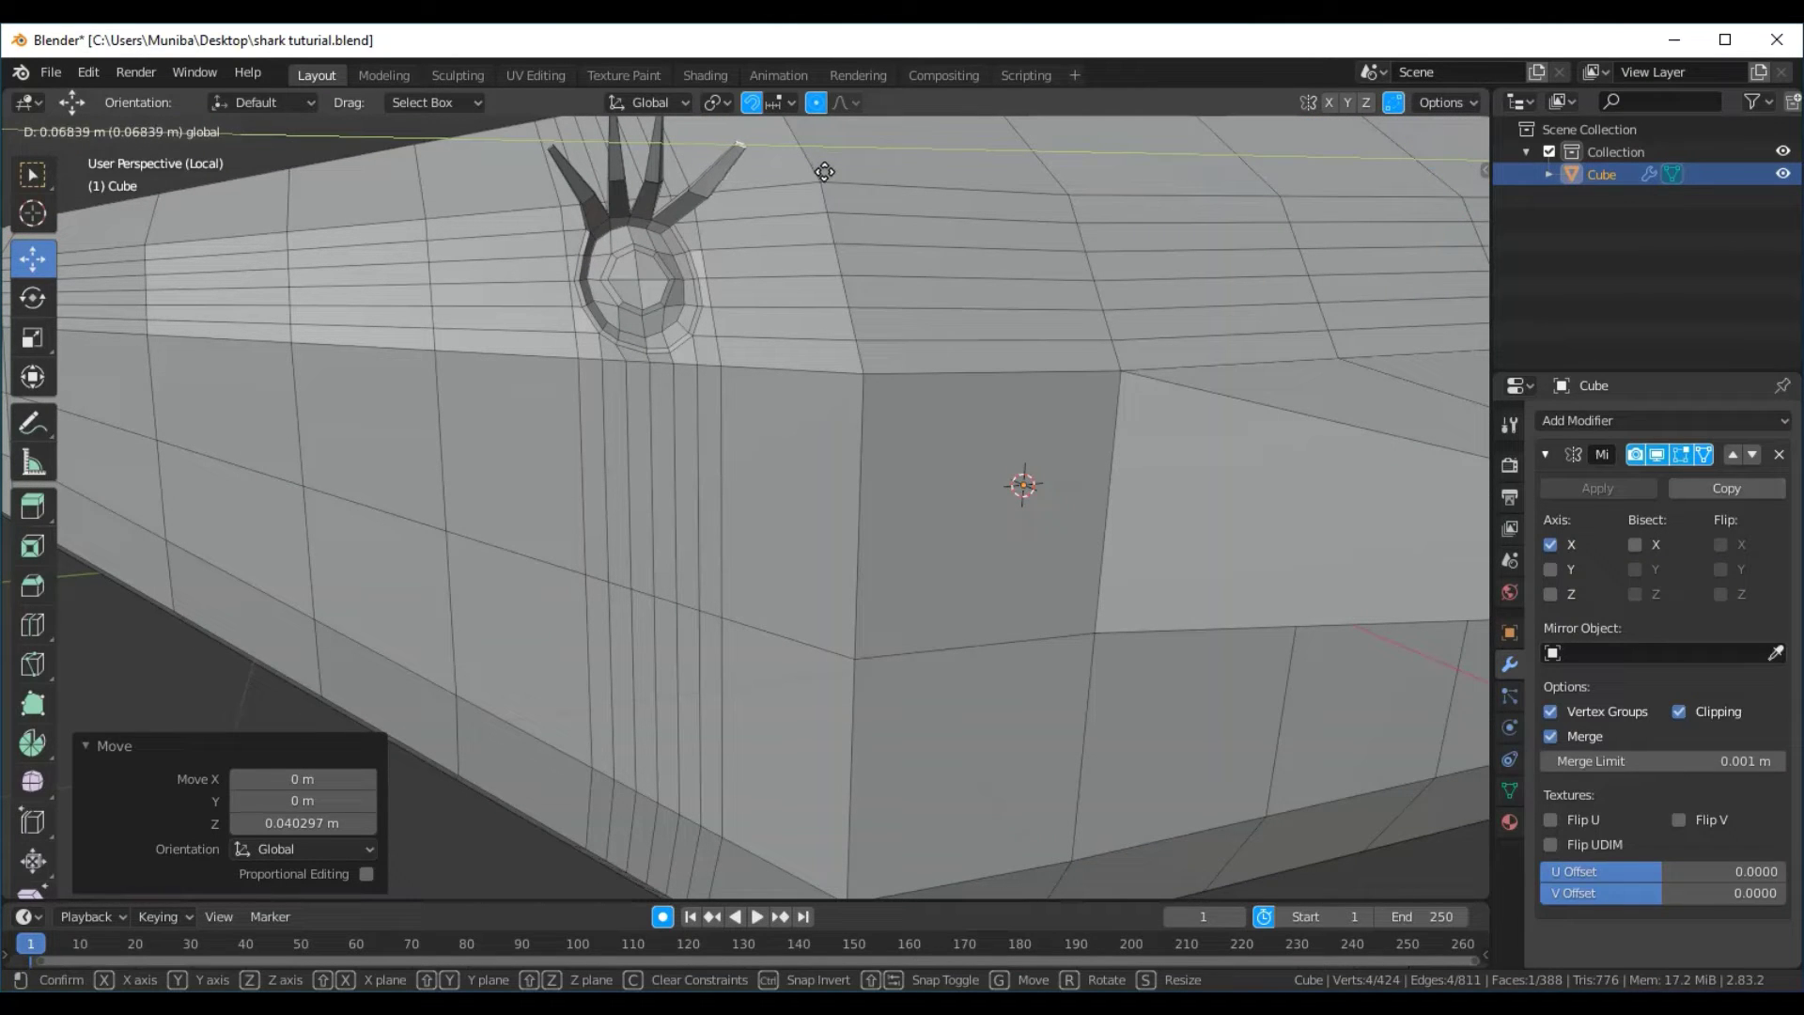
pyautogui.press('y')
pyautogui.click(824, 177)
pyautogui.moveTo(797, 291); pyautogui.dragTo(893, 354, button='middle')
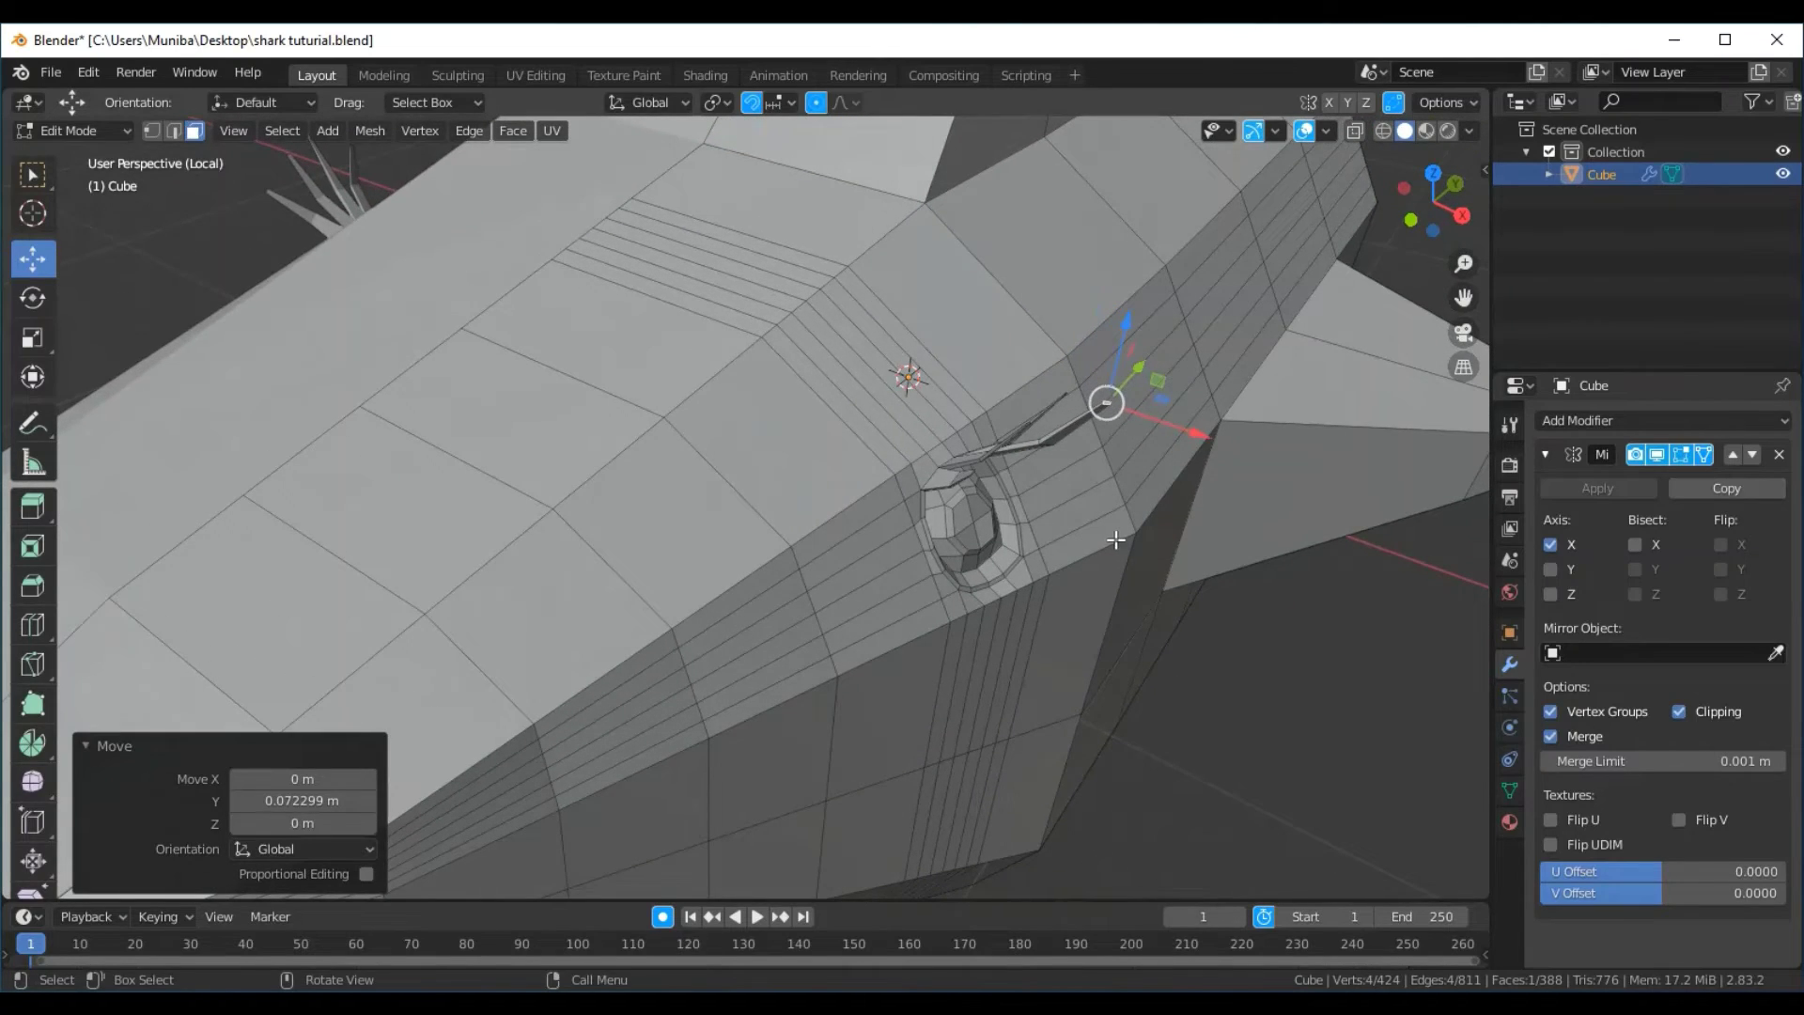
pyautogui.moveTo(1115, 539)
pyautogui.mouseDown(button='middle')
pyautogui.moveTo(1170, 606)
pyautogui.moveTo(1071, 528)
pyautogui.moveTo(1056, 491)
pyautogui.mouseUp(button='middle')
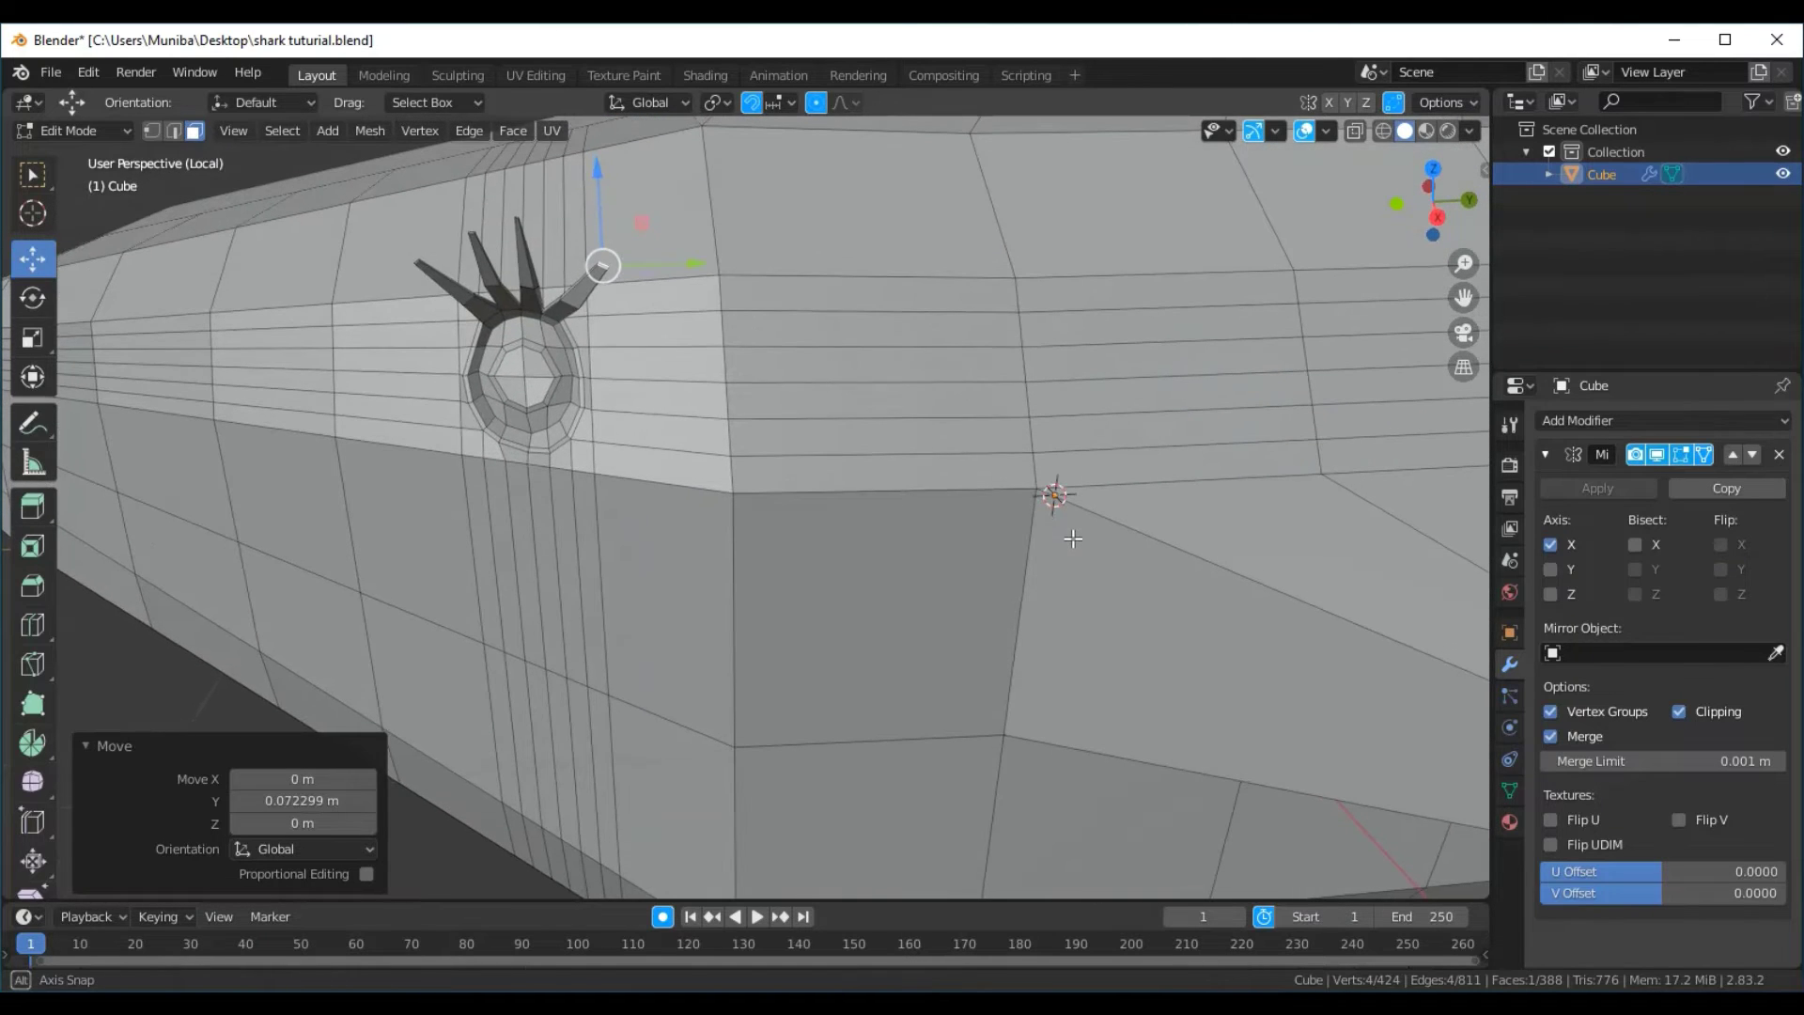
# Scale the spike tip to 0.459 and orbit around the crown to check it
pyautogui.press('s')
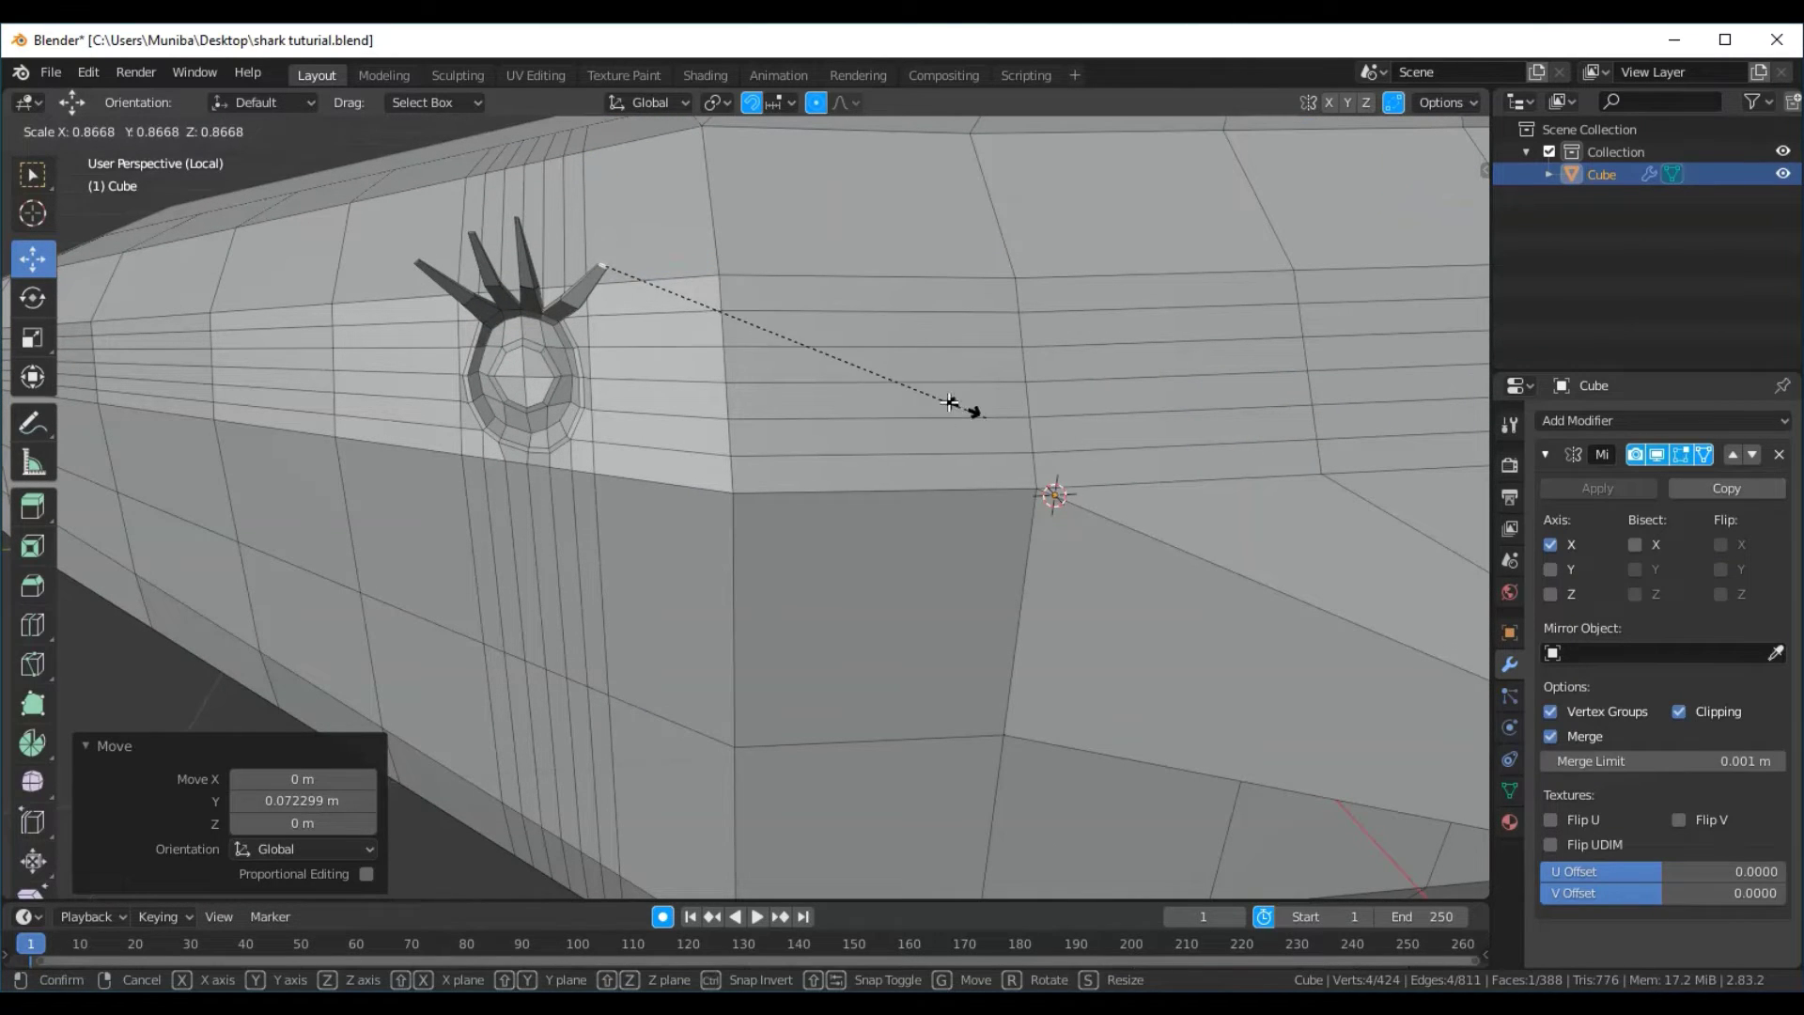
pyautogui.click(808, 341)
pyautogui.moveTo(1055, 492)
pyautogui.mouseDown(button='middle')
pyautogui.moveTo(737, 521)
pyautogui.moveTo(687, 444)
pyautogui.mouseUp(button='middle')
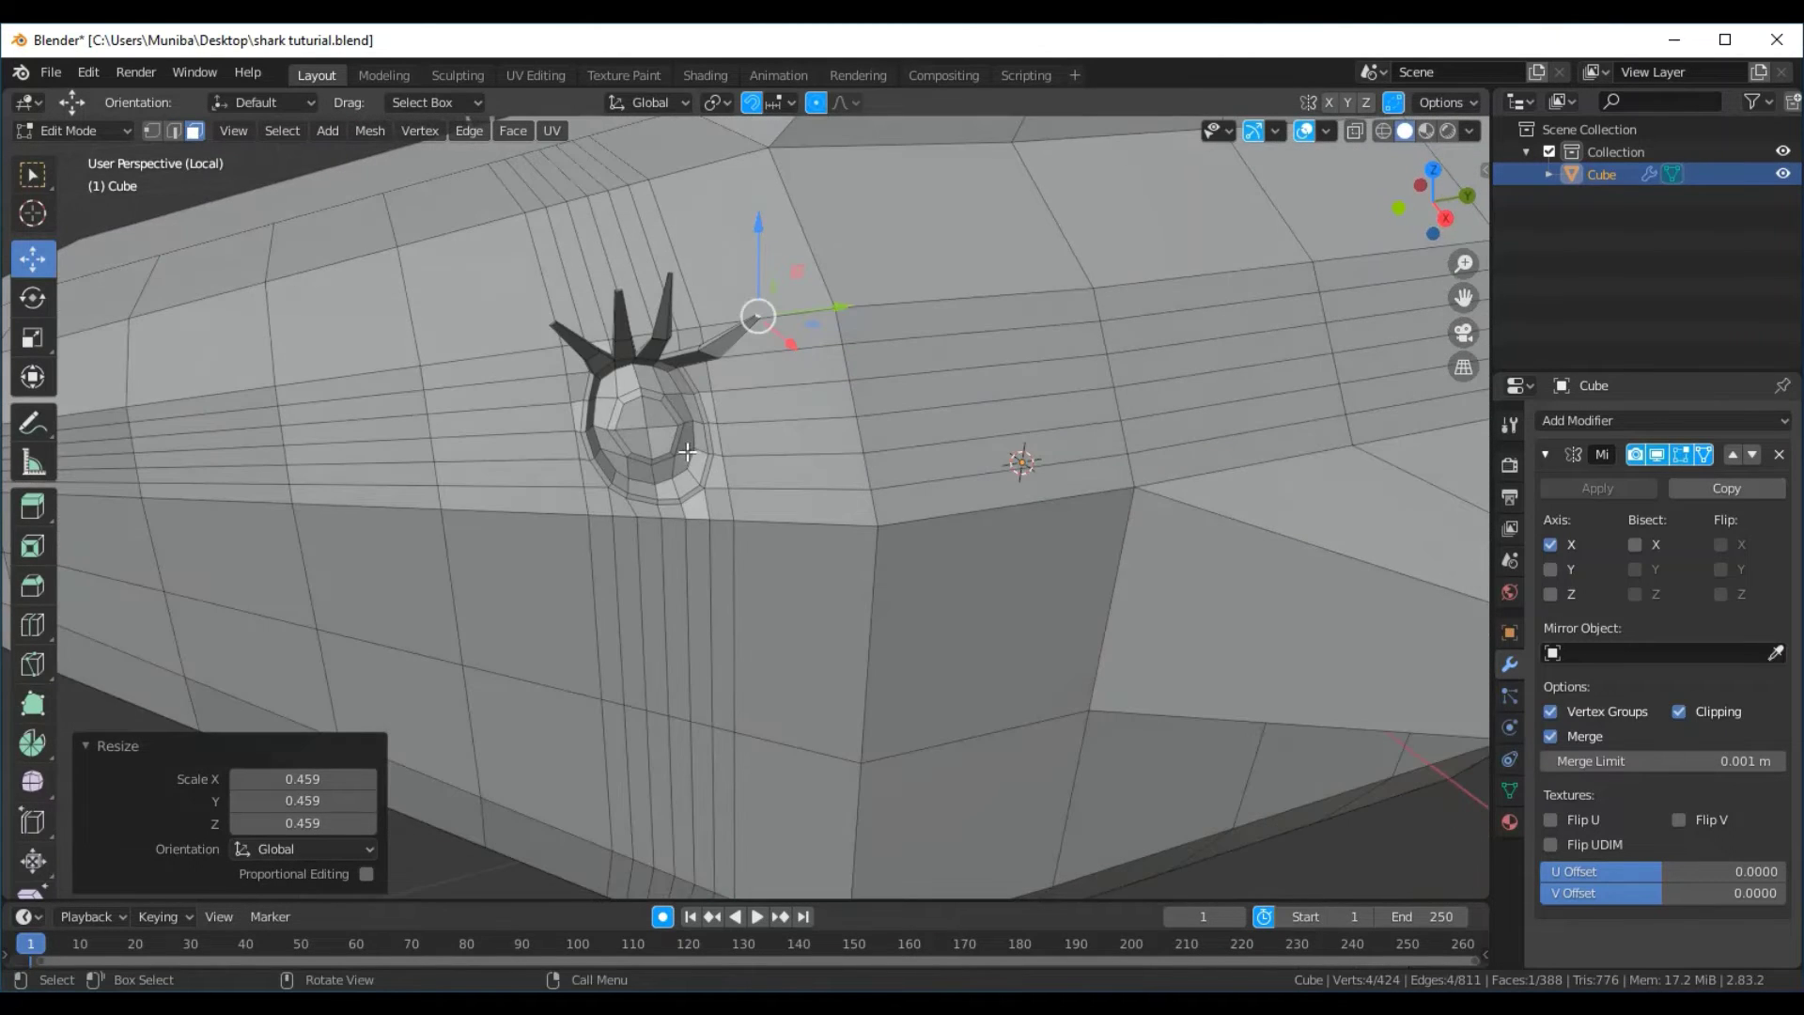
pyautogui.scroll(2, 686, 443)
pyautogui.scroll(2, 687, 443)
pyautogui.scroll(-3, 686, 443)
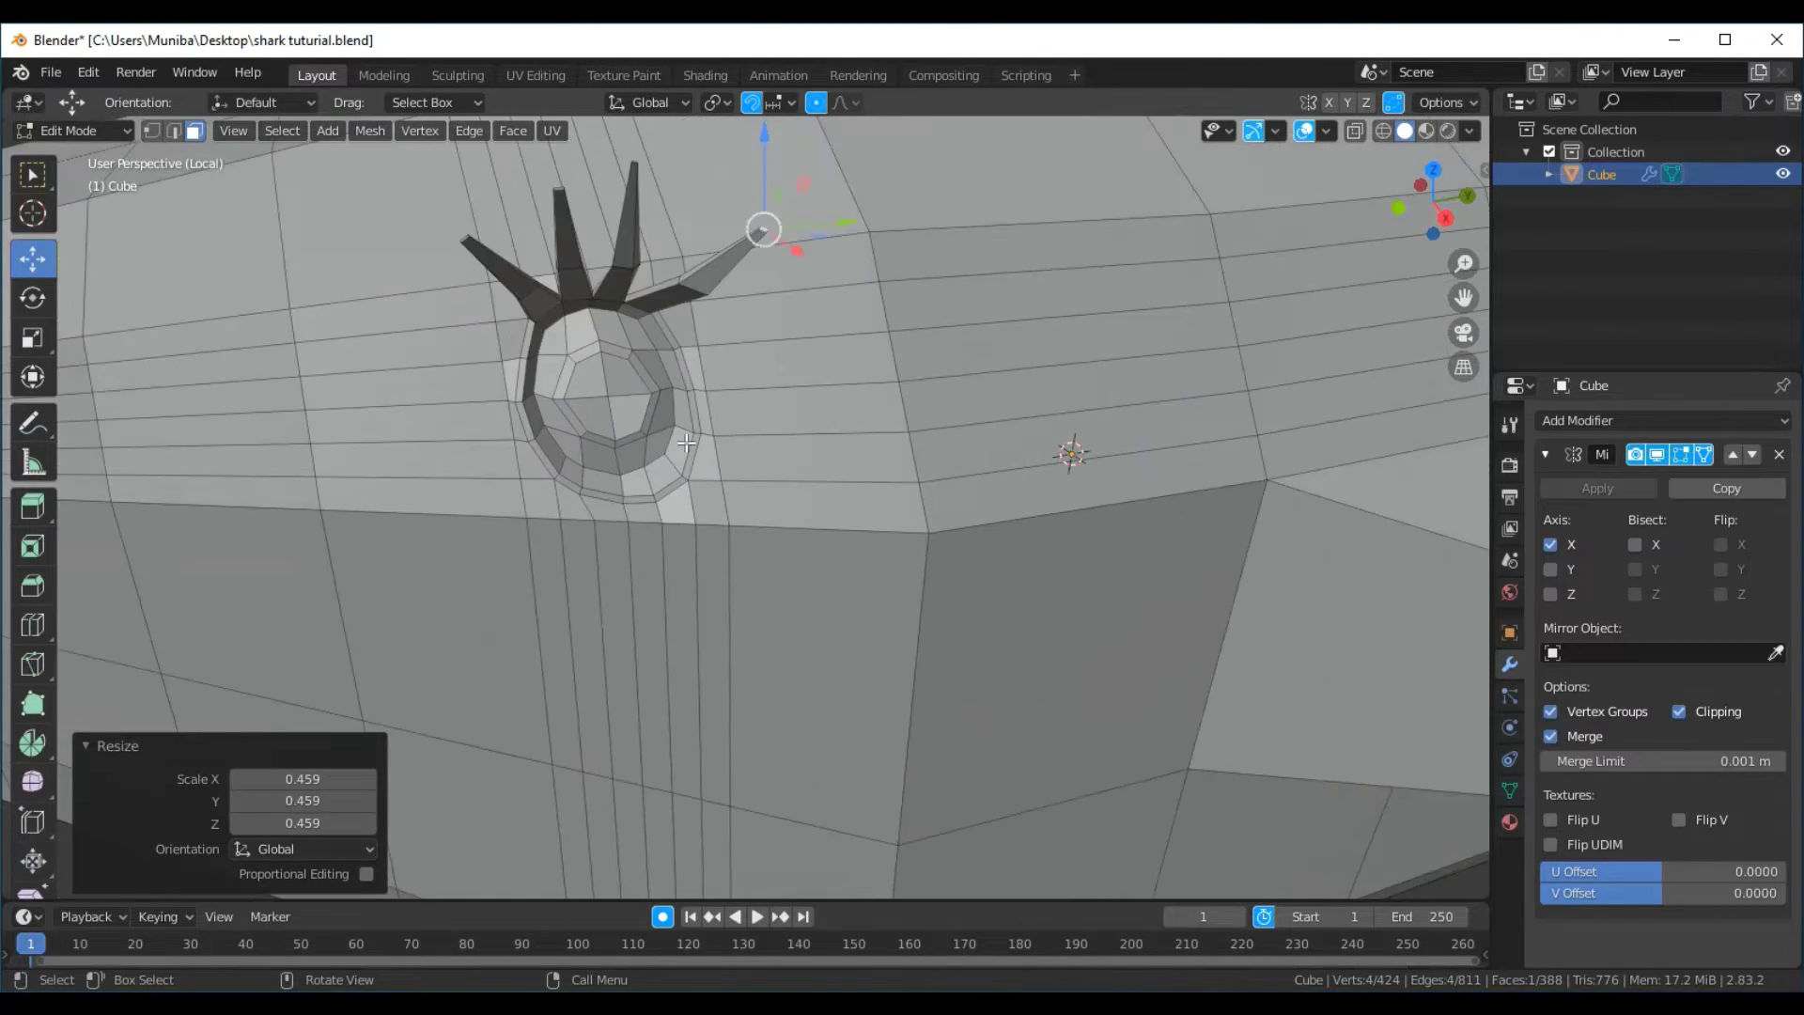
pyautogui.moveTo(787, 410); pyautogui.dragTo(761, 404, button='middle')
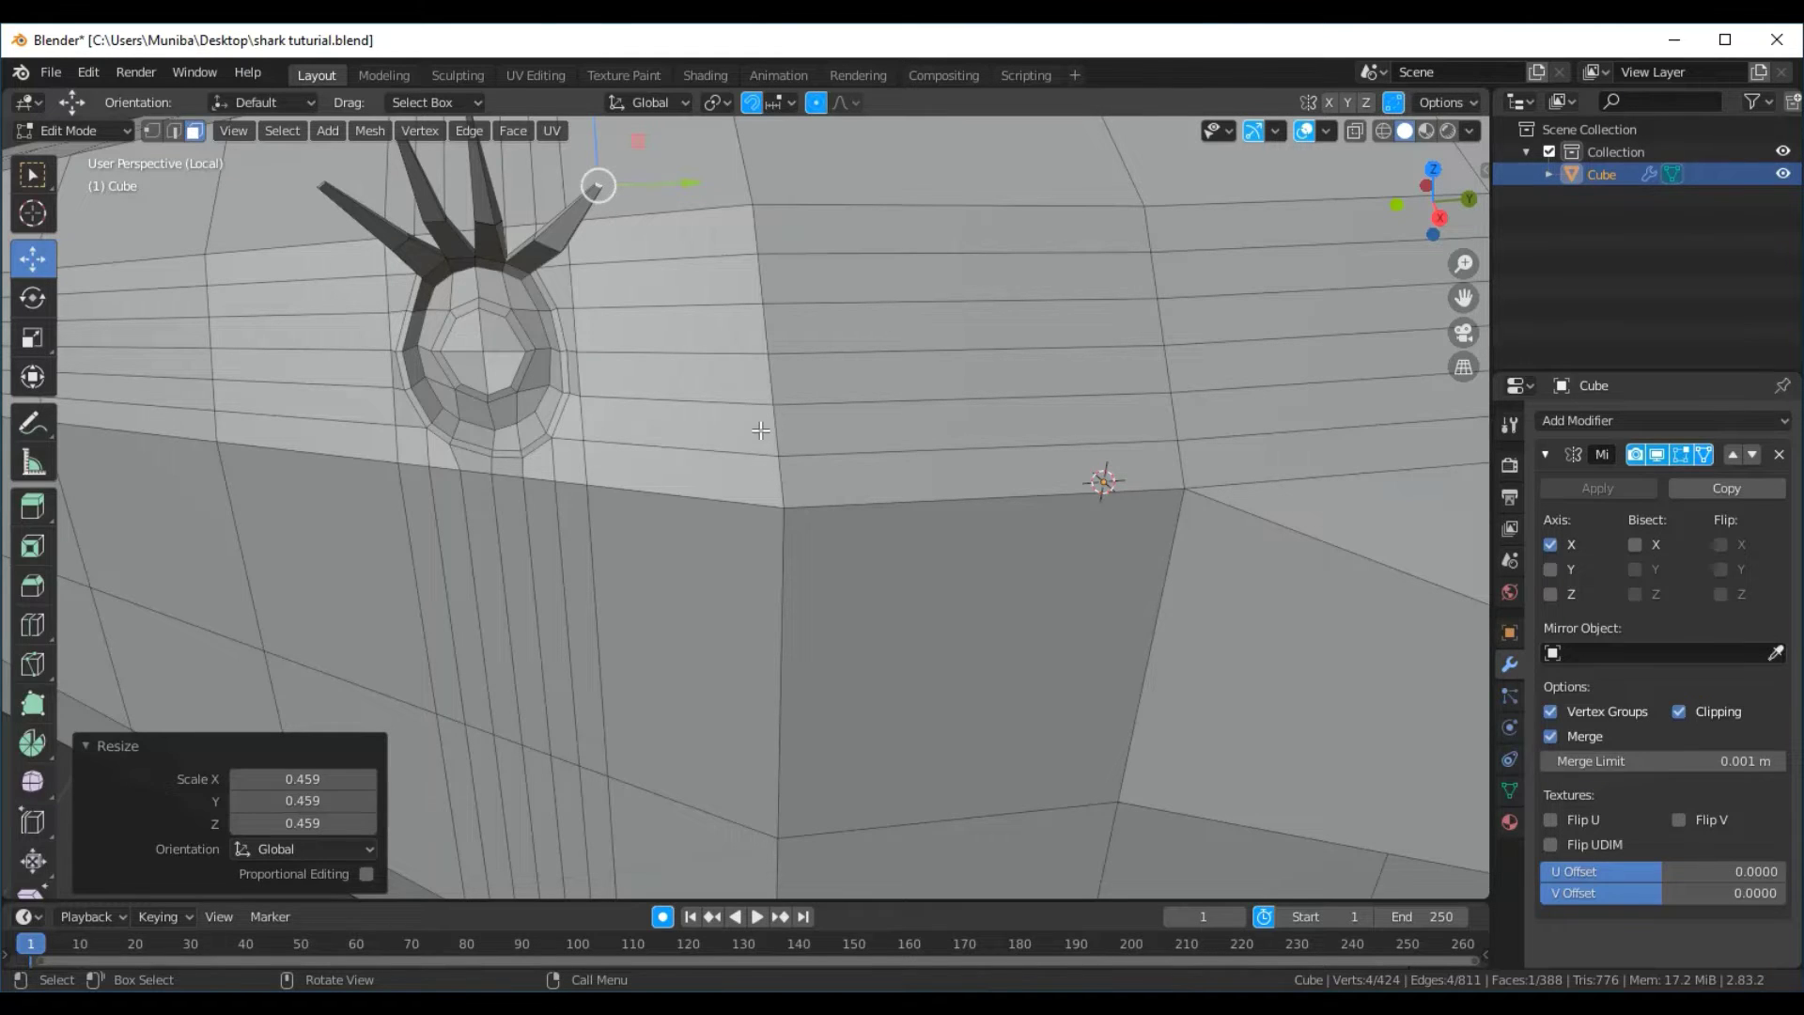
pyautogui.moveTo(618, 317)
pyautogui.mouseDown(button='middle')
pyautogui.moveTo(709, 330)
pyautogui.moveTo(643, 307)
pyautogui.moveTo(716, 363)
pyautogui.moveTo(714, 329)
pyautogui.moveTo(825, 355)
pyautogui.moveTo(821, 330)
pyautogui.moveTo(805, 376)
pyautogui.moveTo(805, 307)
pyautogui.mouseUp(button='middle')
pyautogui.scroll(2, 808, 291)
pyautogui.scroll(-6, 808, 357)
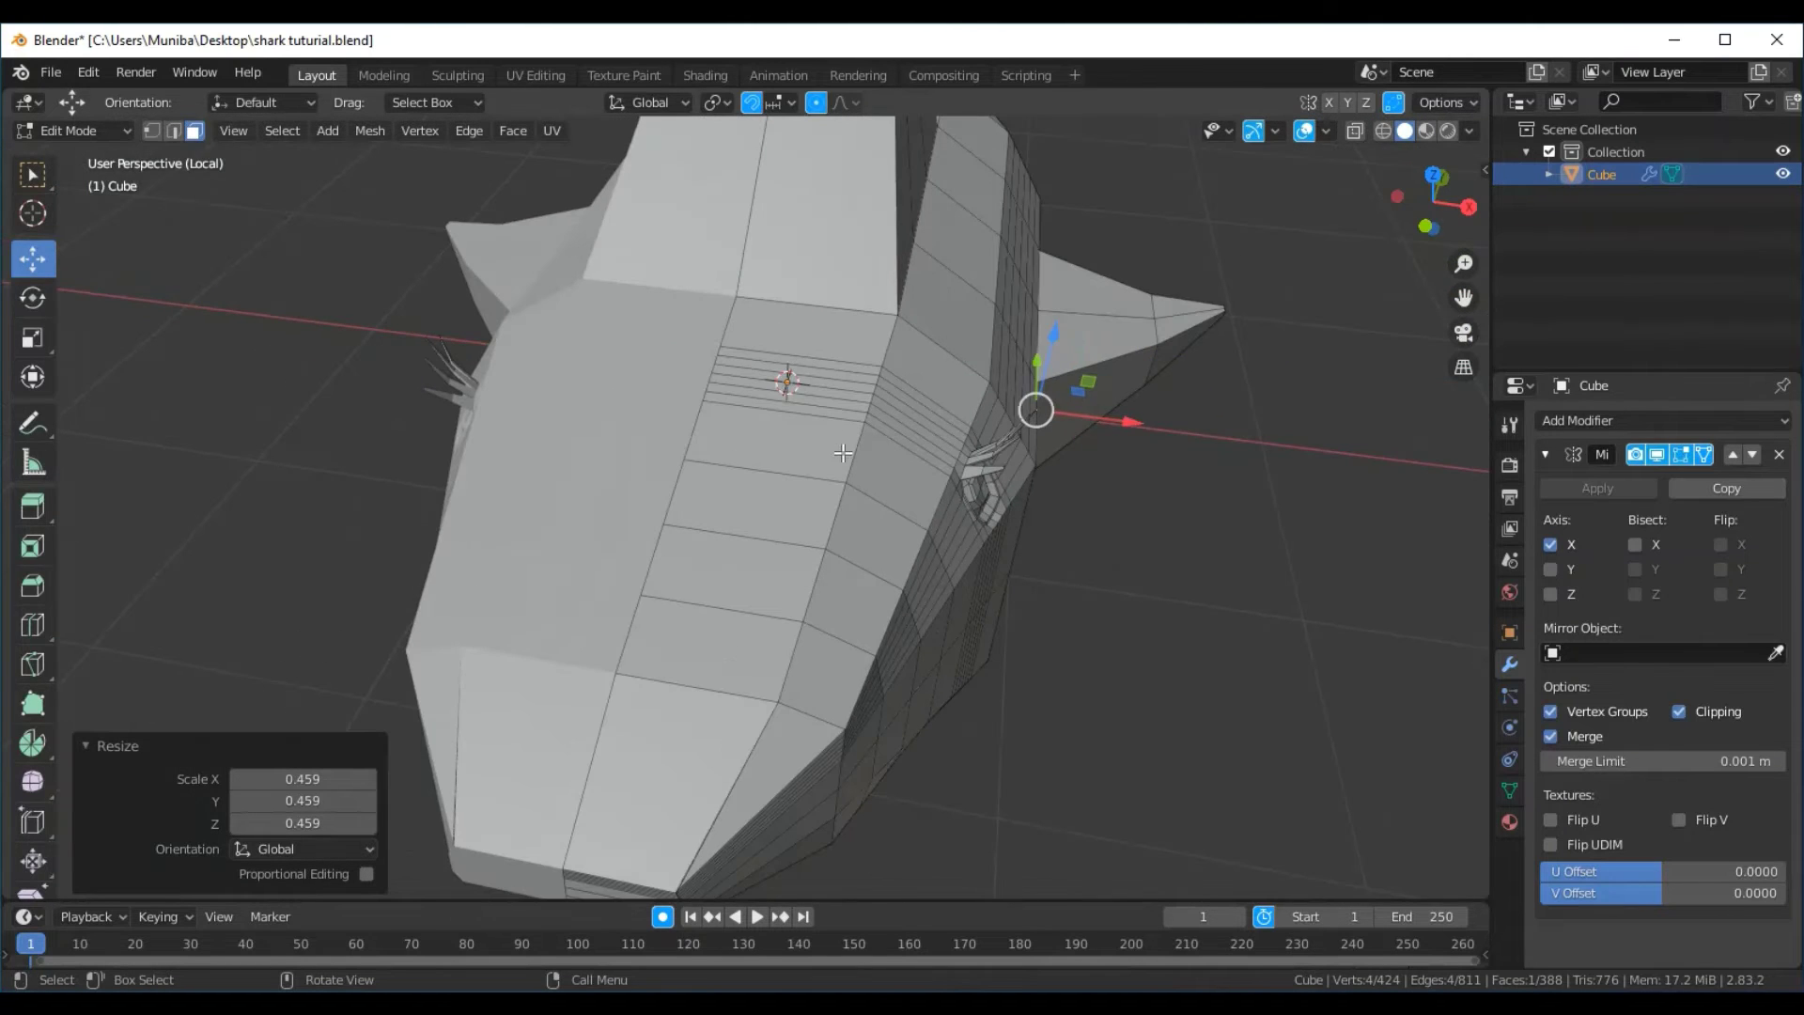
pyautogui.moveTo(843, 452)
pyautogui.mouseDown(button='middle')
pyautogui.moveTo(739, 353)
pyautogui.moveTo(650, 357)
pyautogui.moveTo(653, 381)
pyautogui.moveTo(604, 422)
pyautogui.moveTo(672, 441)
pyautogui.moveTo(673, 419)
pyautogui.mouseUp(button='middle')
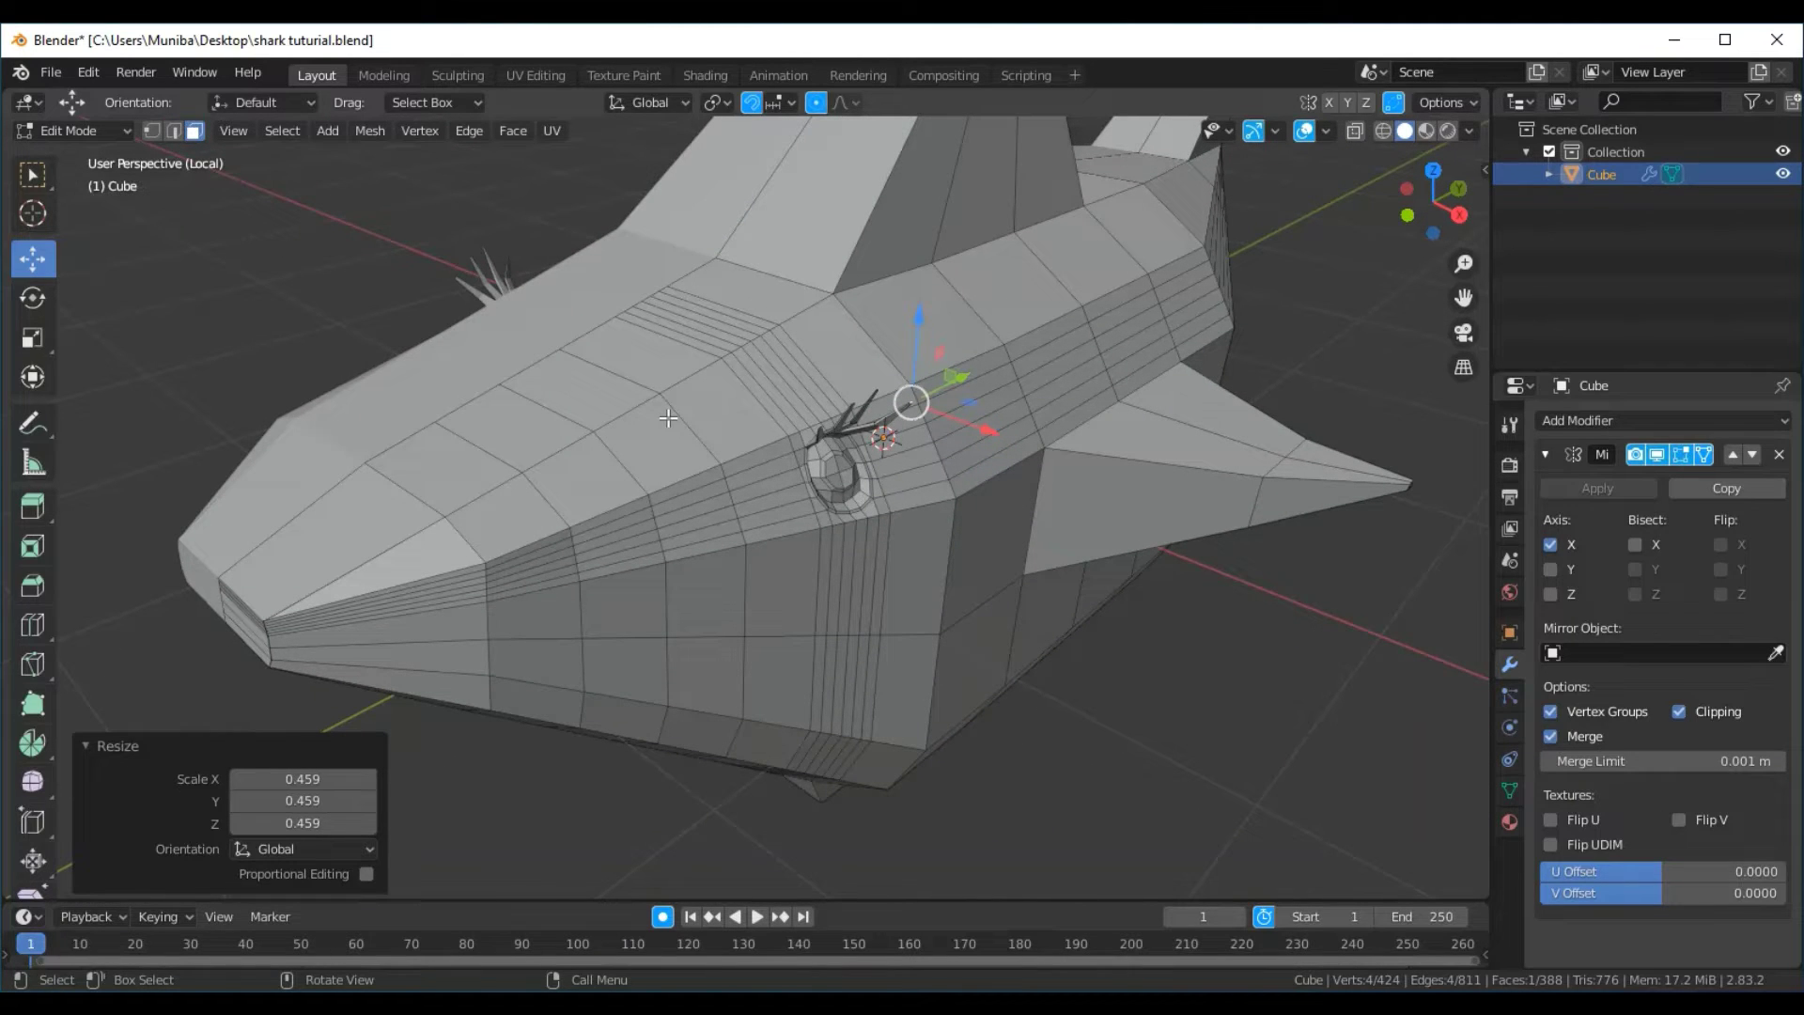
pyautogui.moveTo(954, 652)
pyautogui.mouseDown(button='middle')
pyautogui.moveTo(839, 562)
pyautogui.moveTo(886, 551)
pyautogui.moveTo(878, 632)
pyautogui.moveTo(921, 656)
pyautogui.mouseUp(button='middle')
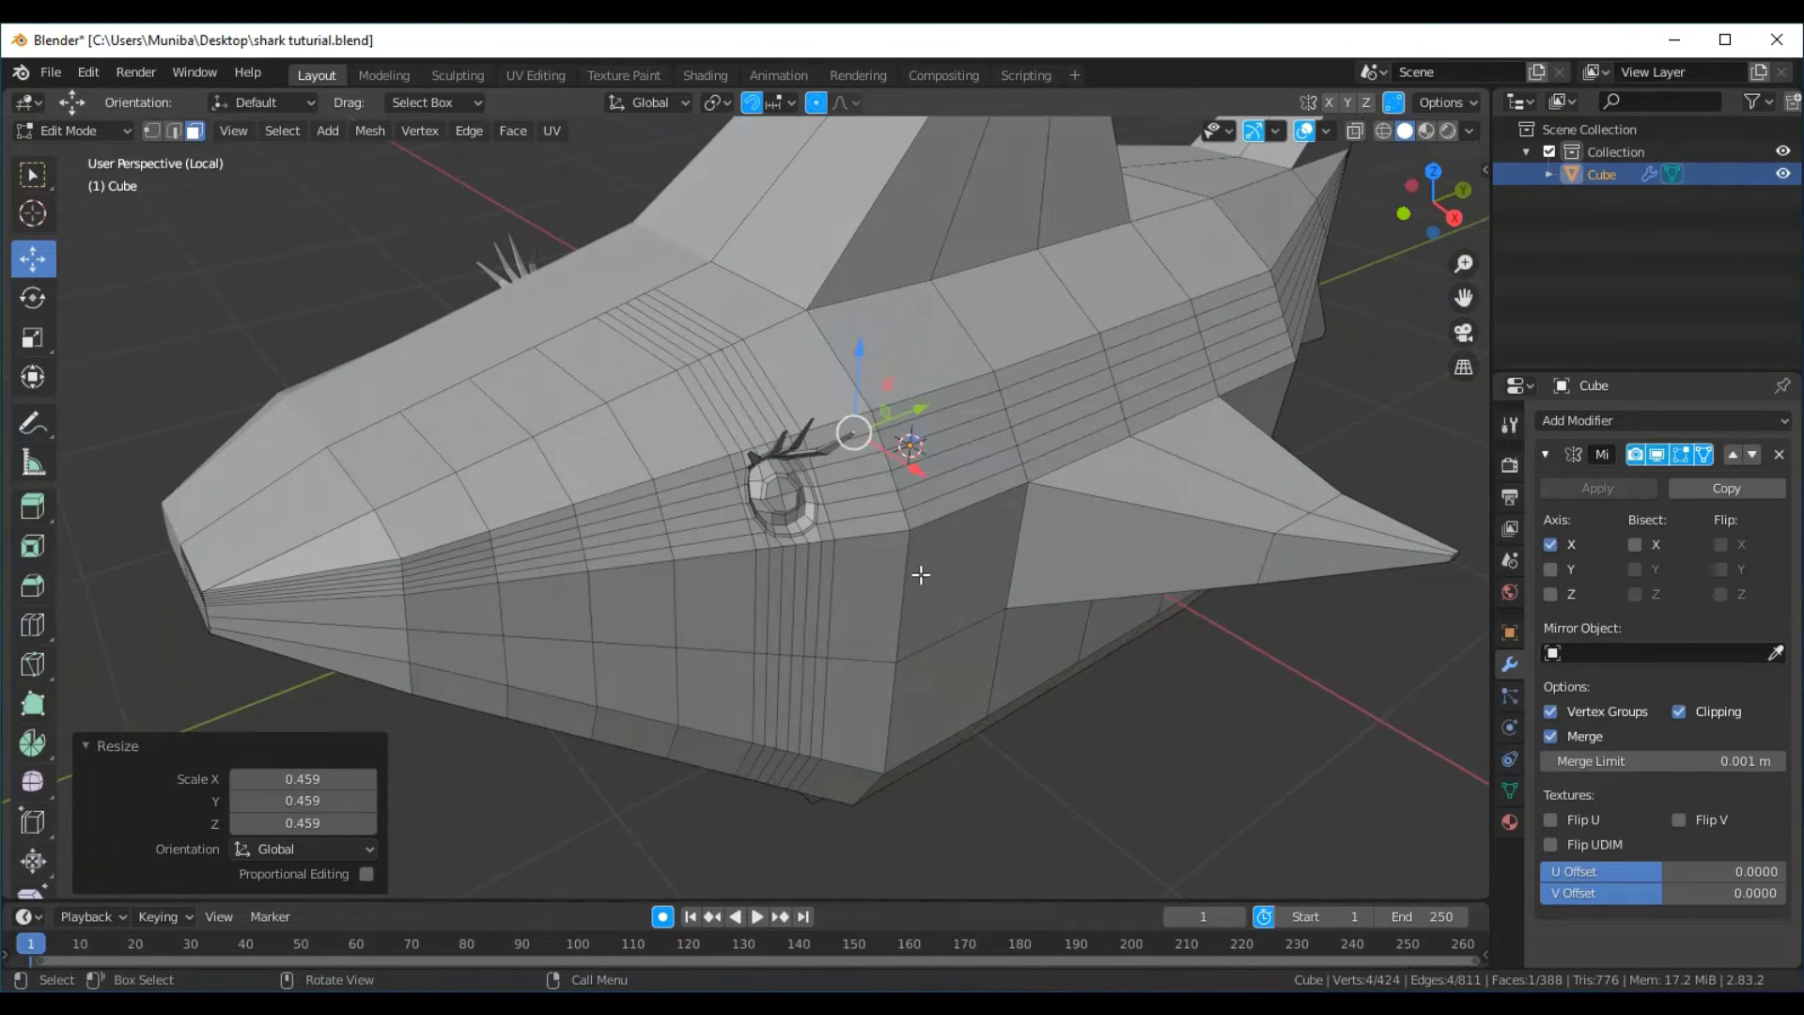
pyautogui.moveTo(837, 574)
pyautogui.mouseDown(button='middle')
pyautogui.moveTo(870, 511)
pyautogui.moveTo(854, 504)
pyautogui.moveTo(921, 480)
pyautogui.mouseUp(button='middle')
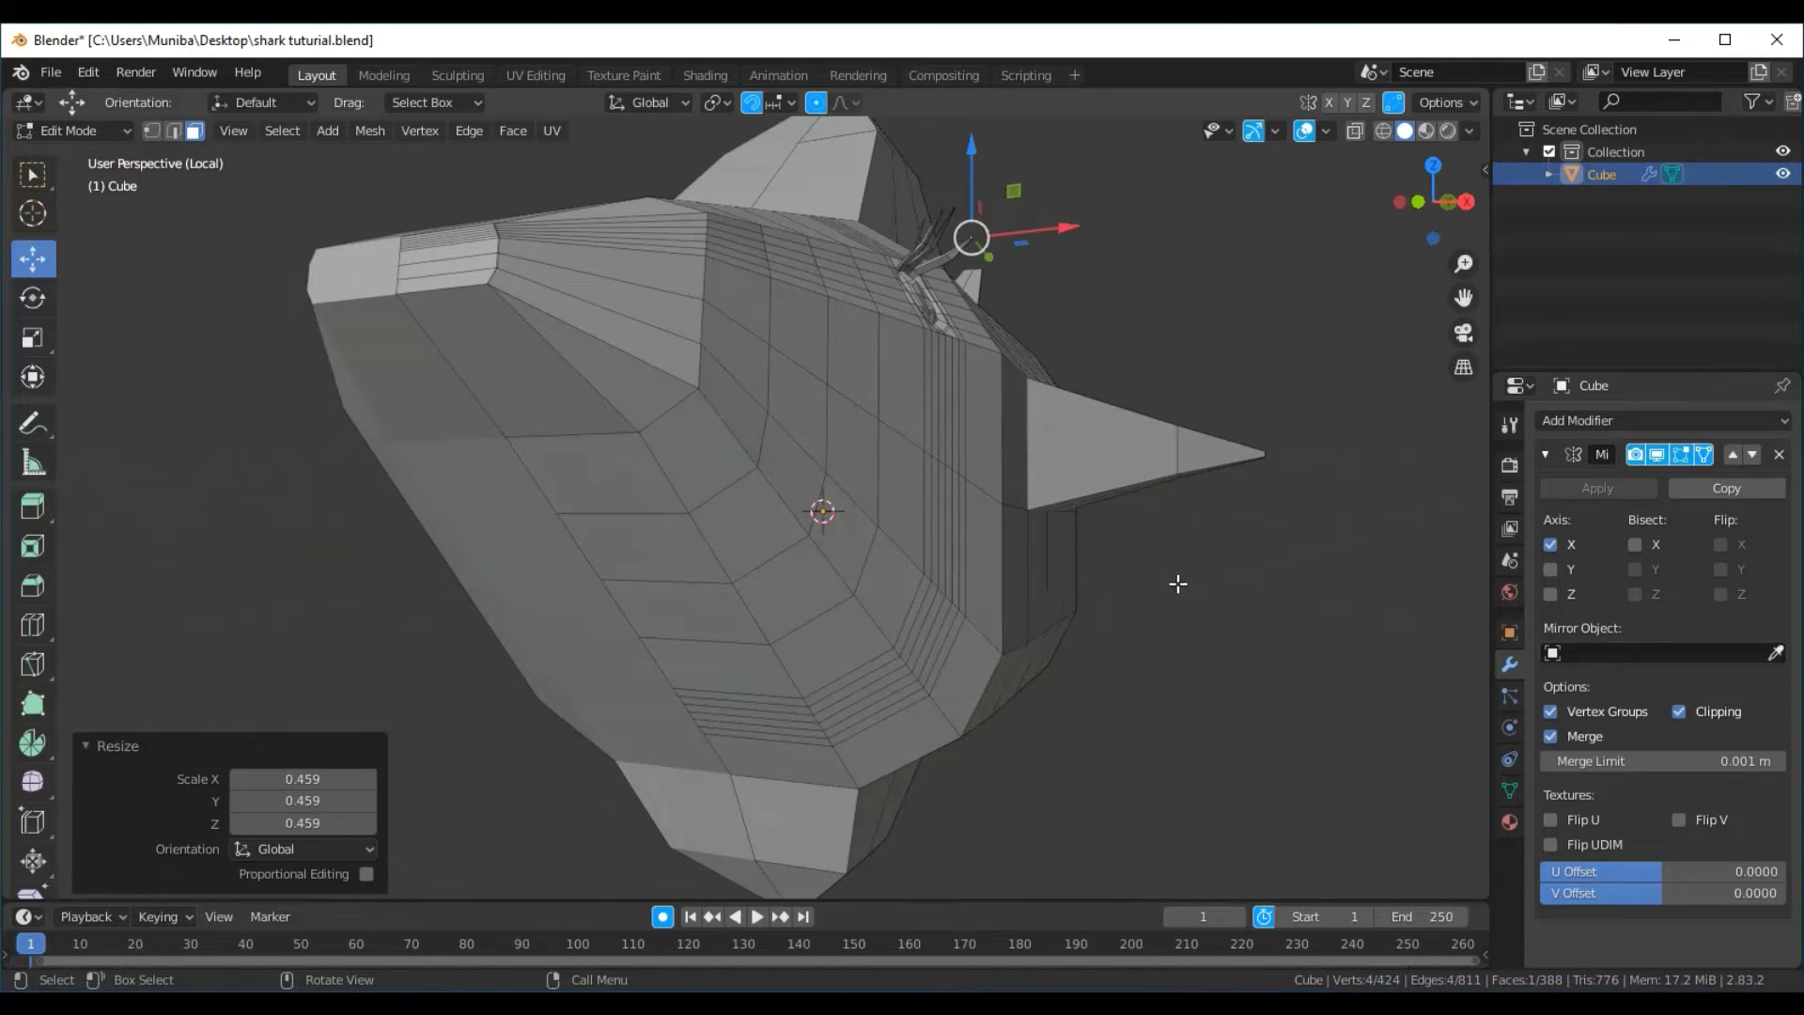
pyautogui.moveTo(860, 627)
pyautogui.mouseDown(button='middle')
pyautogui.moveTo(910, 624)
pyautogui.moveTo(894, 604)
pyautogui.moveTo(904, 627)
pyautogui.mouseUp(button='middle')
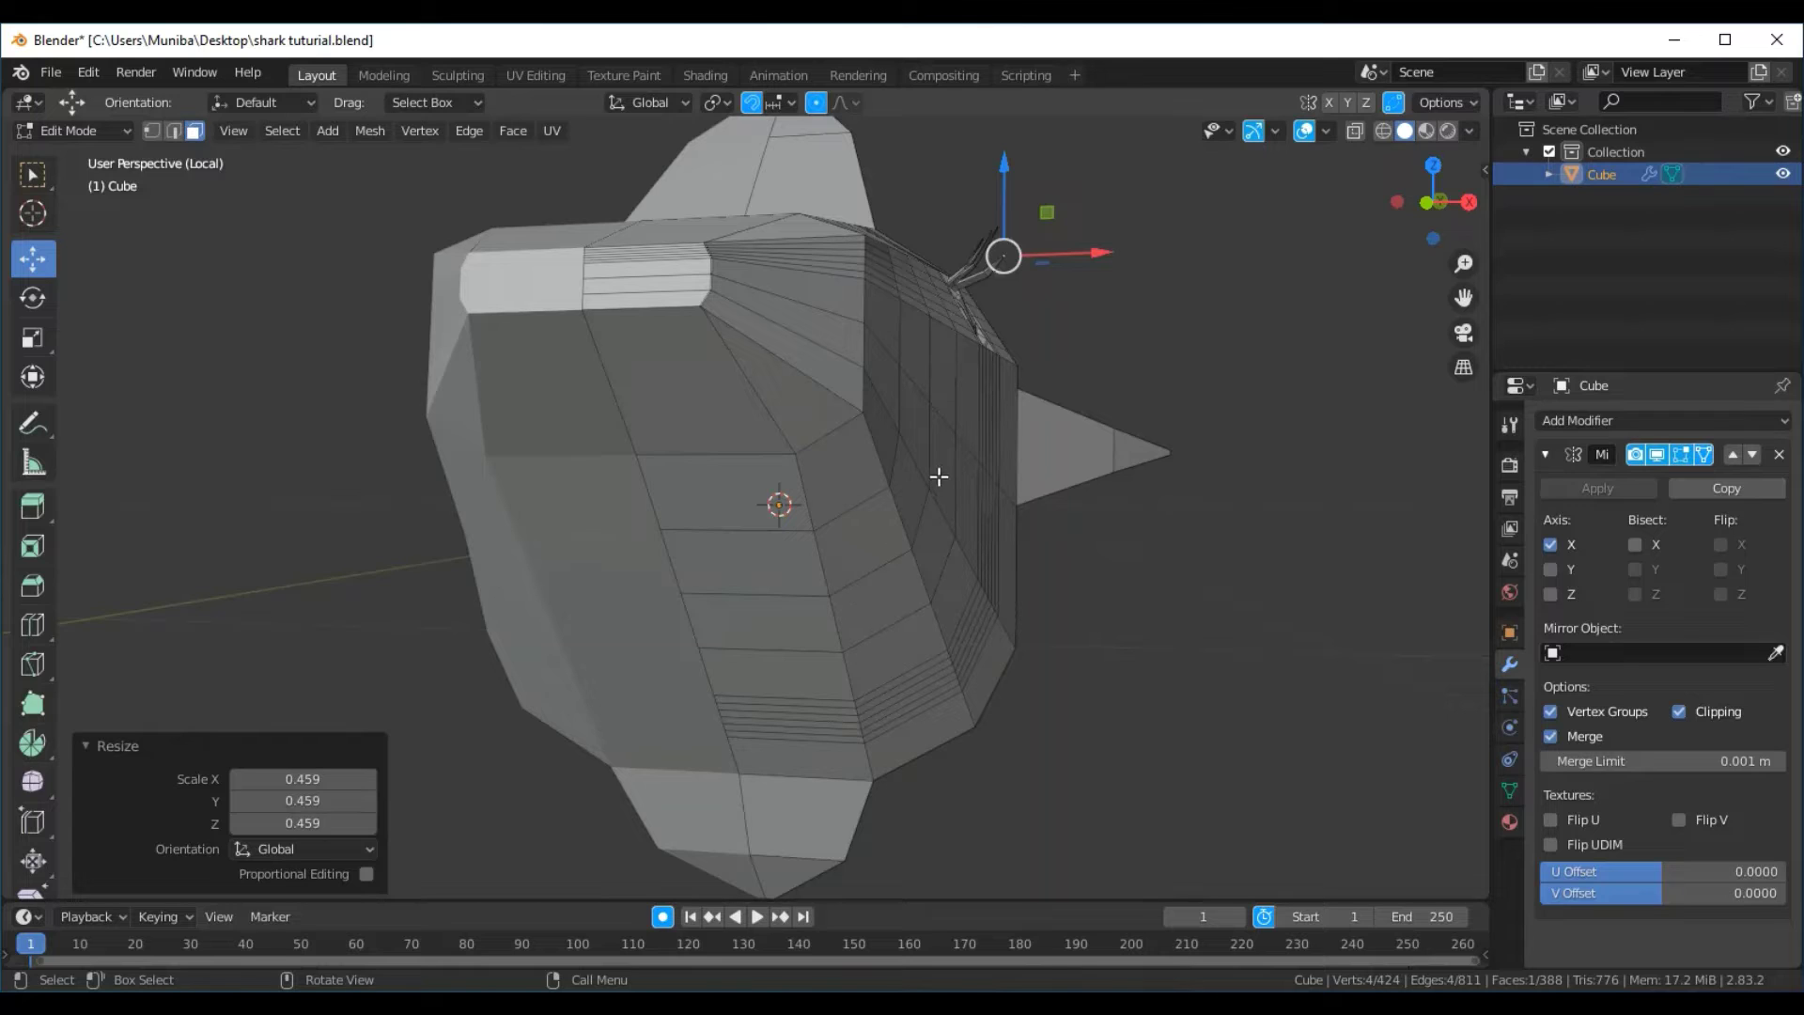
pyautogui.click(928, 541)
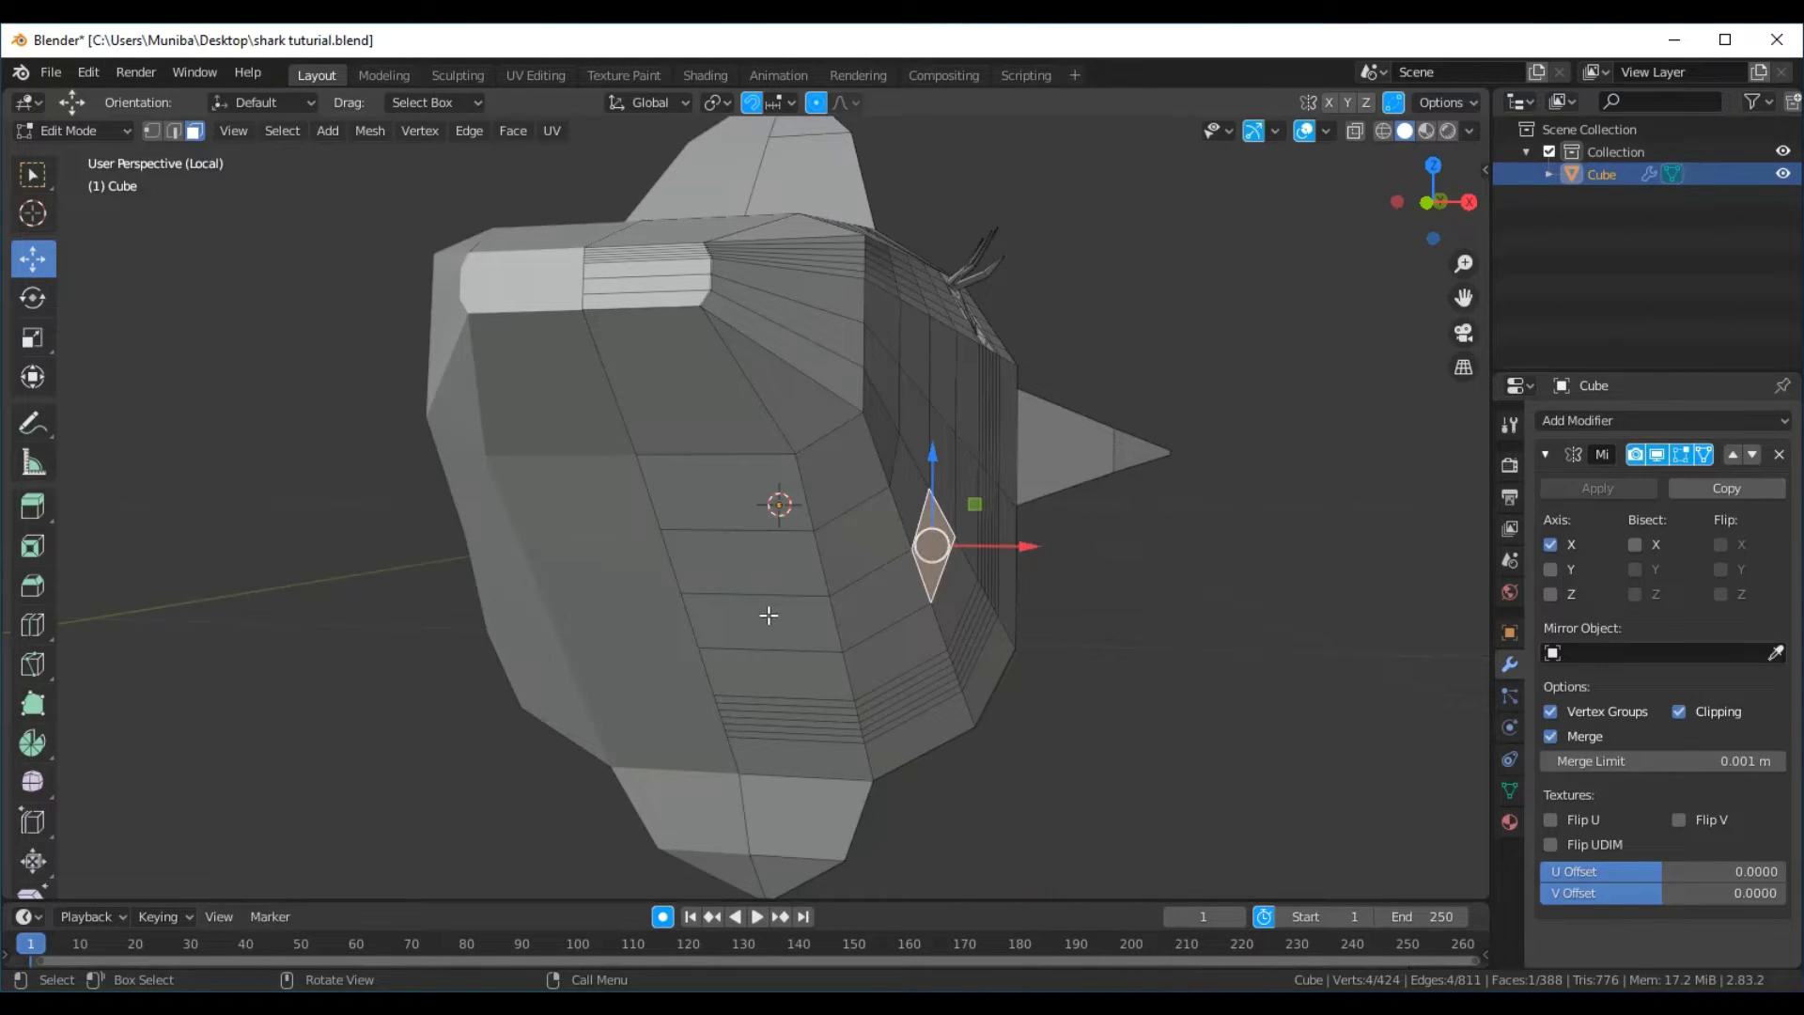
pyautogui.click(909, 501)
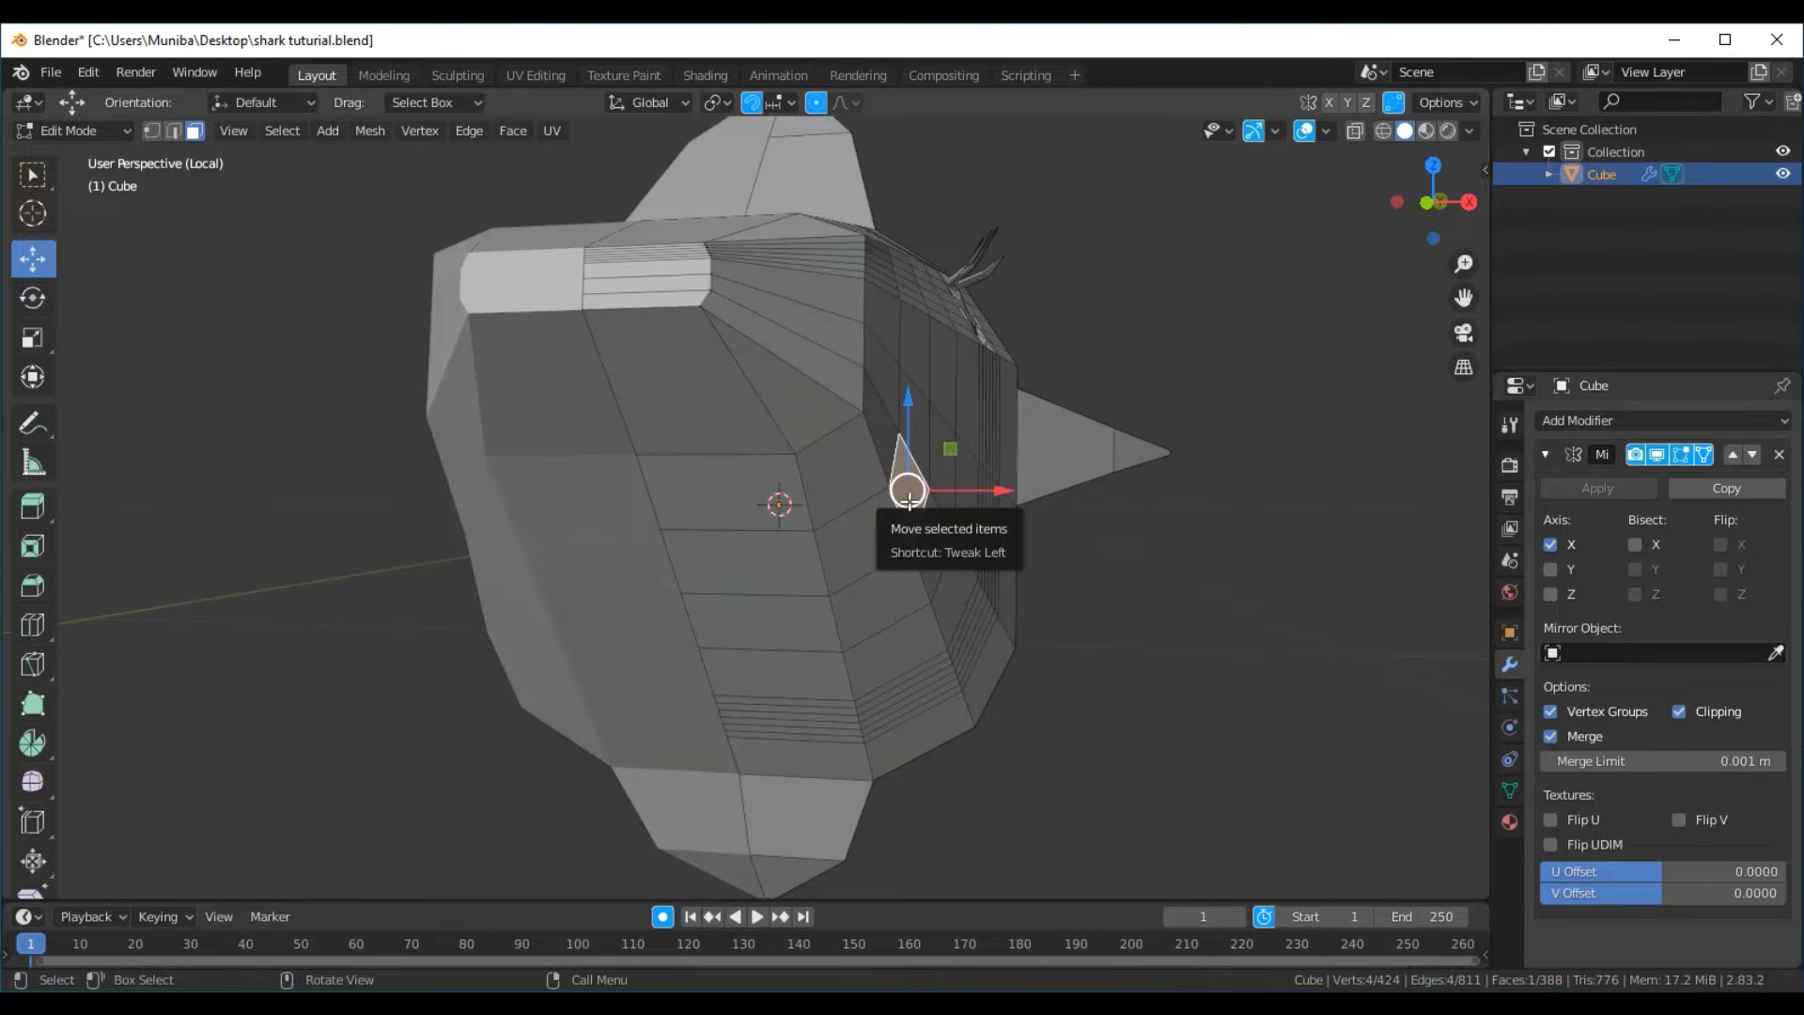
pyautogui.keyDown('shift'); pyautogui.click(909, 507); pyautogui.keyUp('shift')
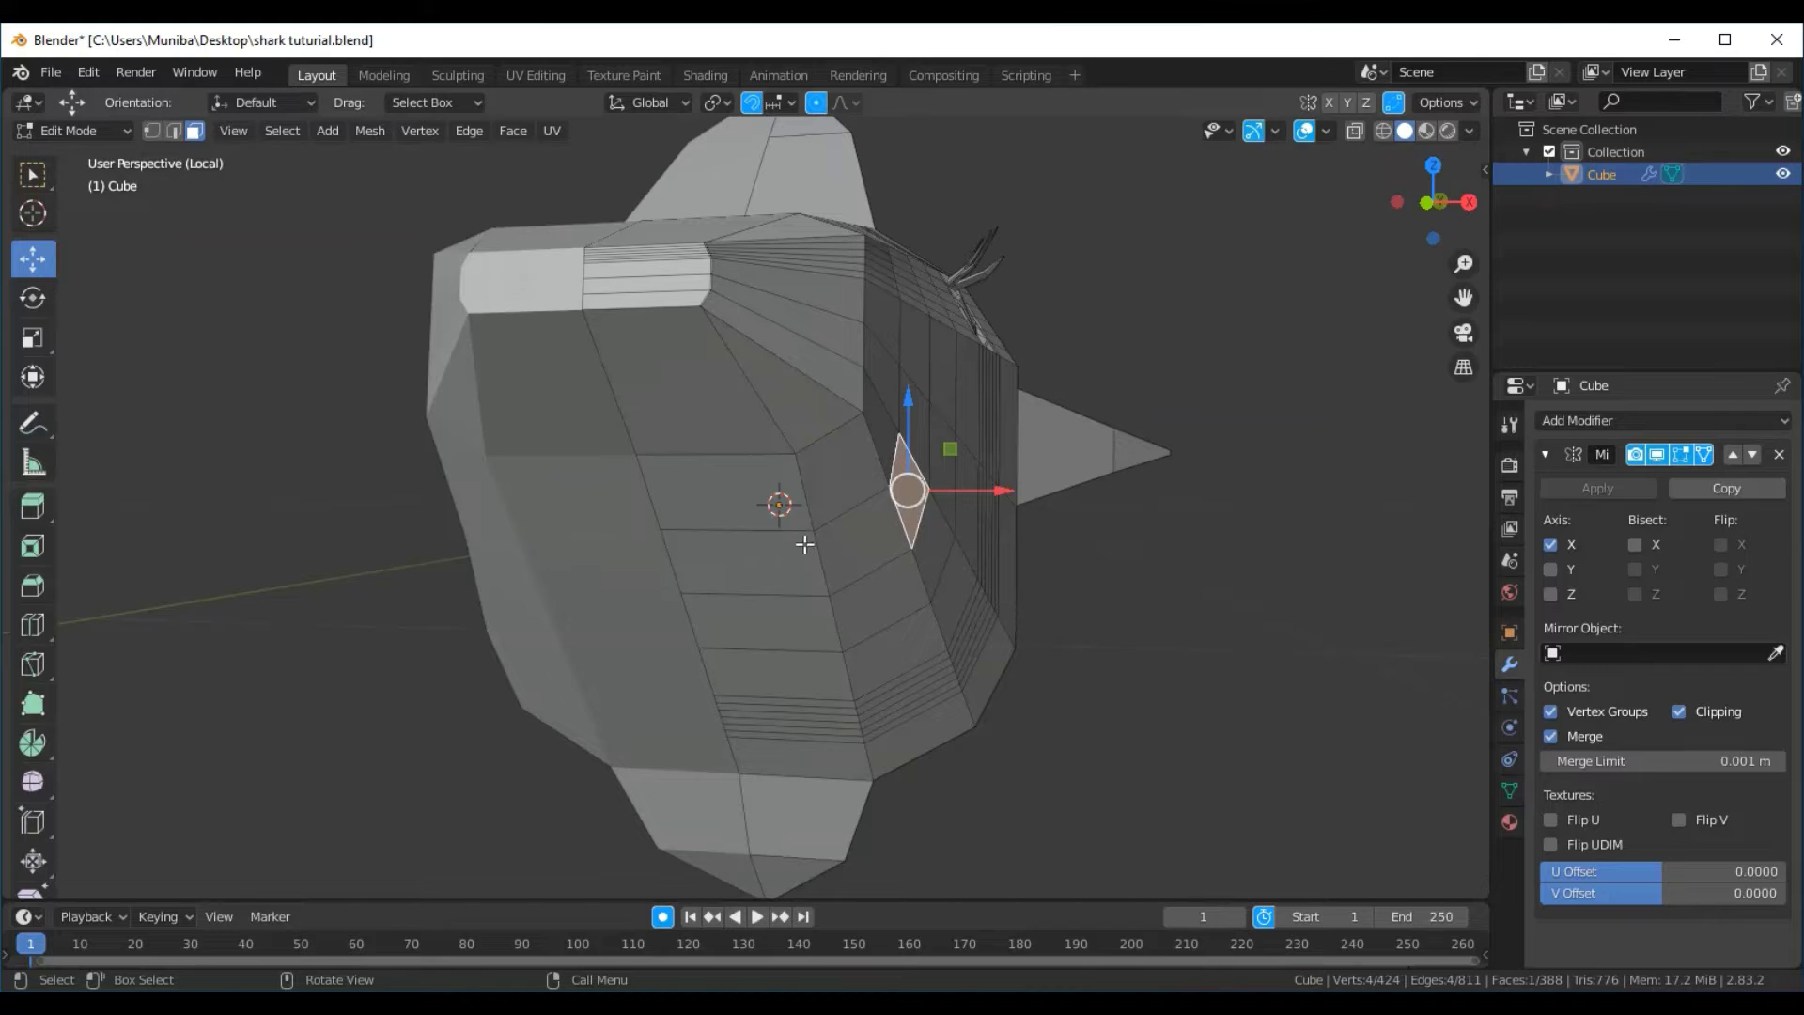
pyautogui.keyDown('shift'); pyautogui.click(851, 555); pyautogui.keyUp('shift')
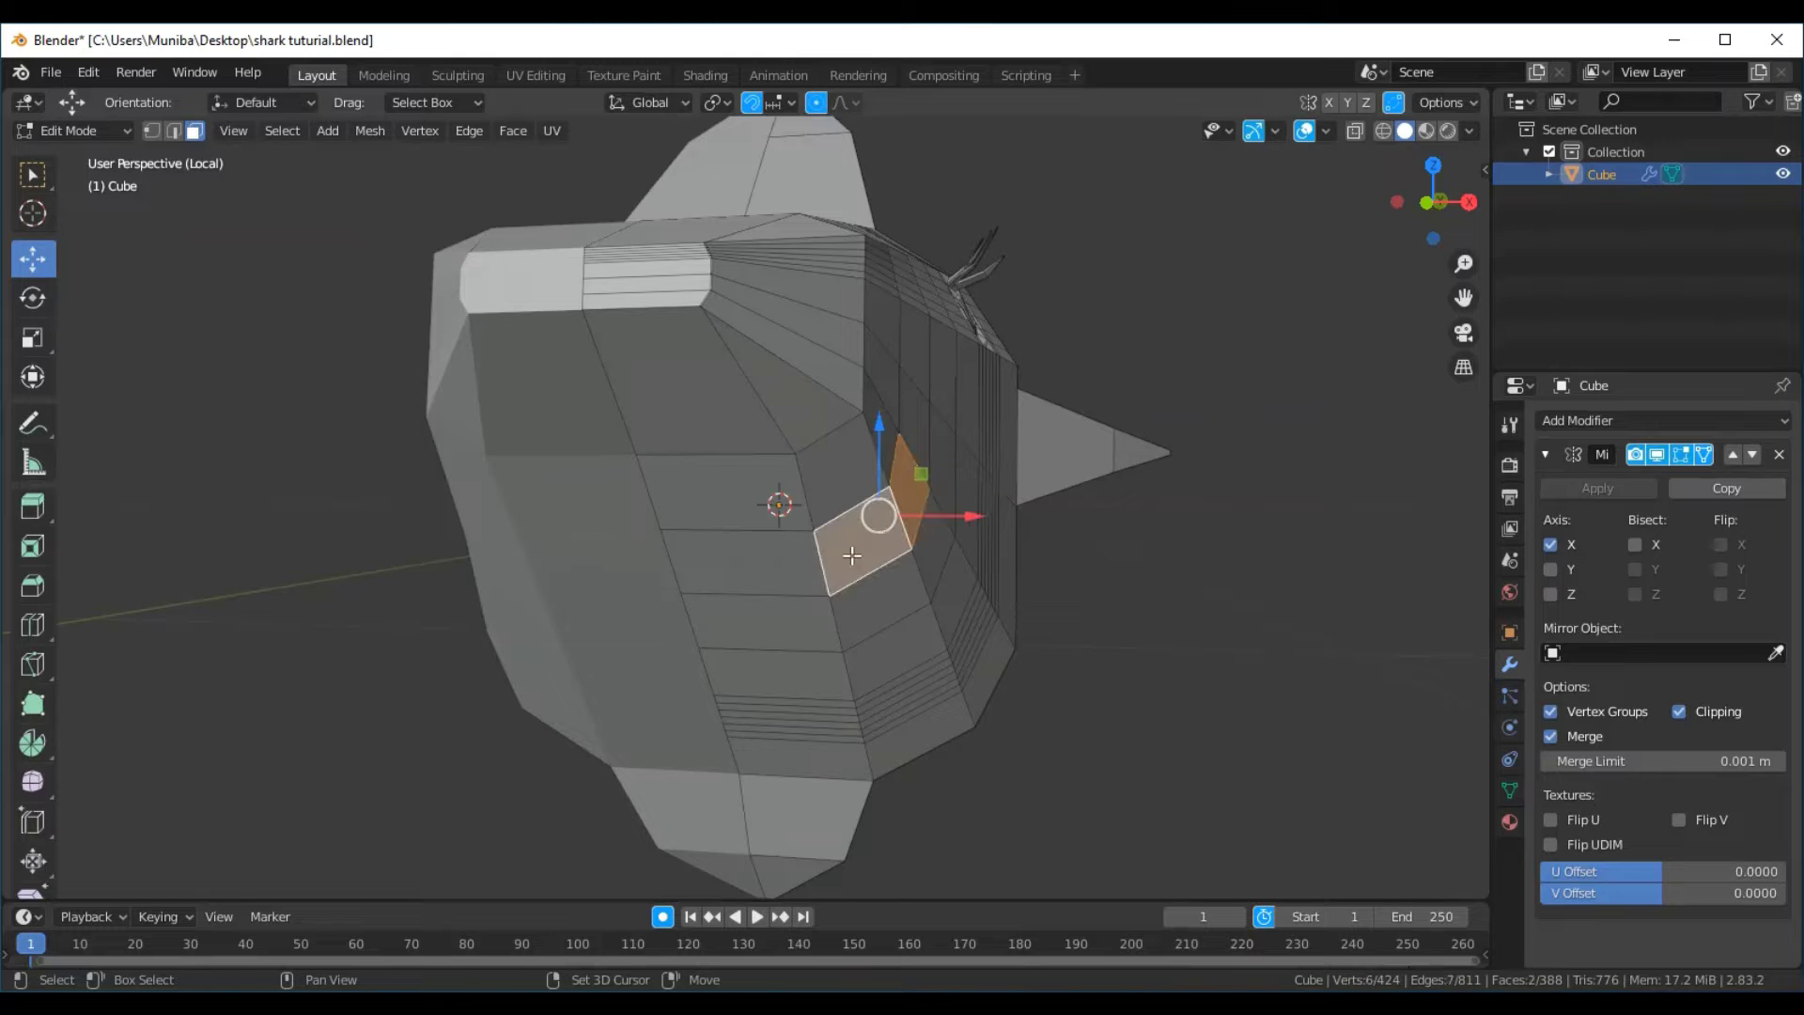
pyautogui.keyDown('shift'); pyautogui.click(795, 562); pyautogui.keyUp('shift')
pyautogui.moveTo(1050, 562)
pyautogui.mouseDown(button='middle')
pyautogui.moveTo(1010, 595)
pyautogui.moveTo(699, 589)
pyautogui.mouseUp(button='middle')
pyautogui.press('g')
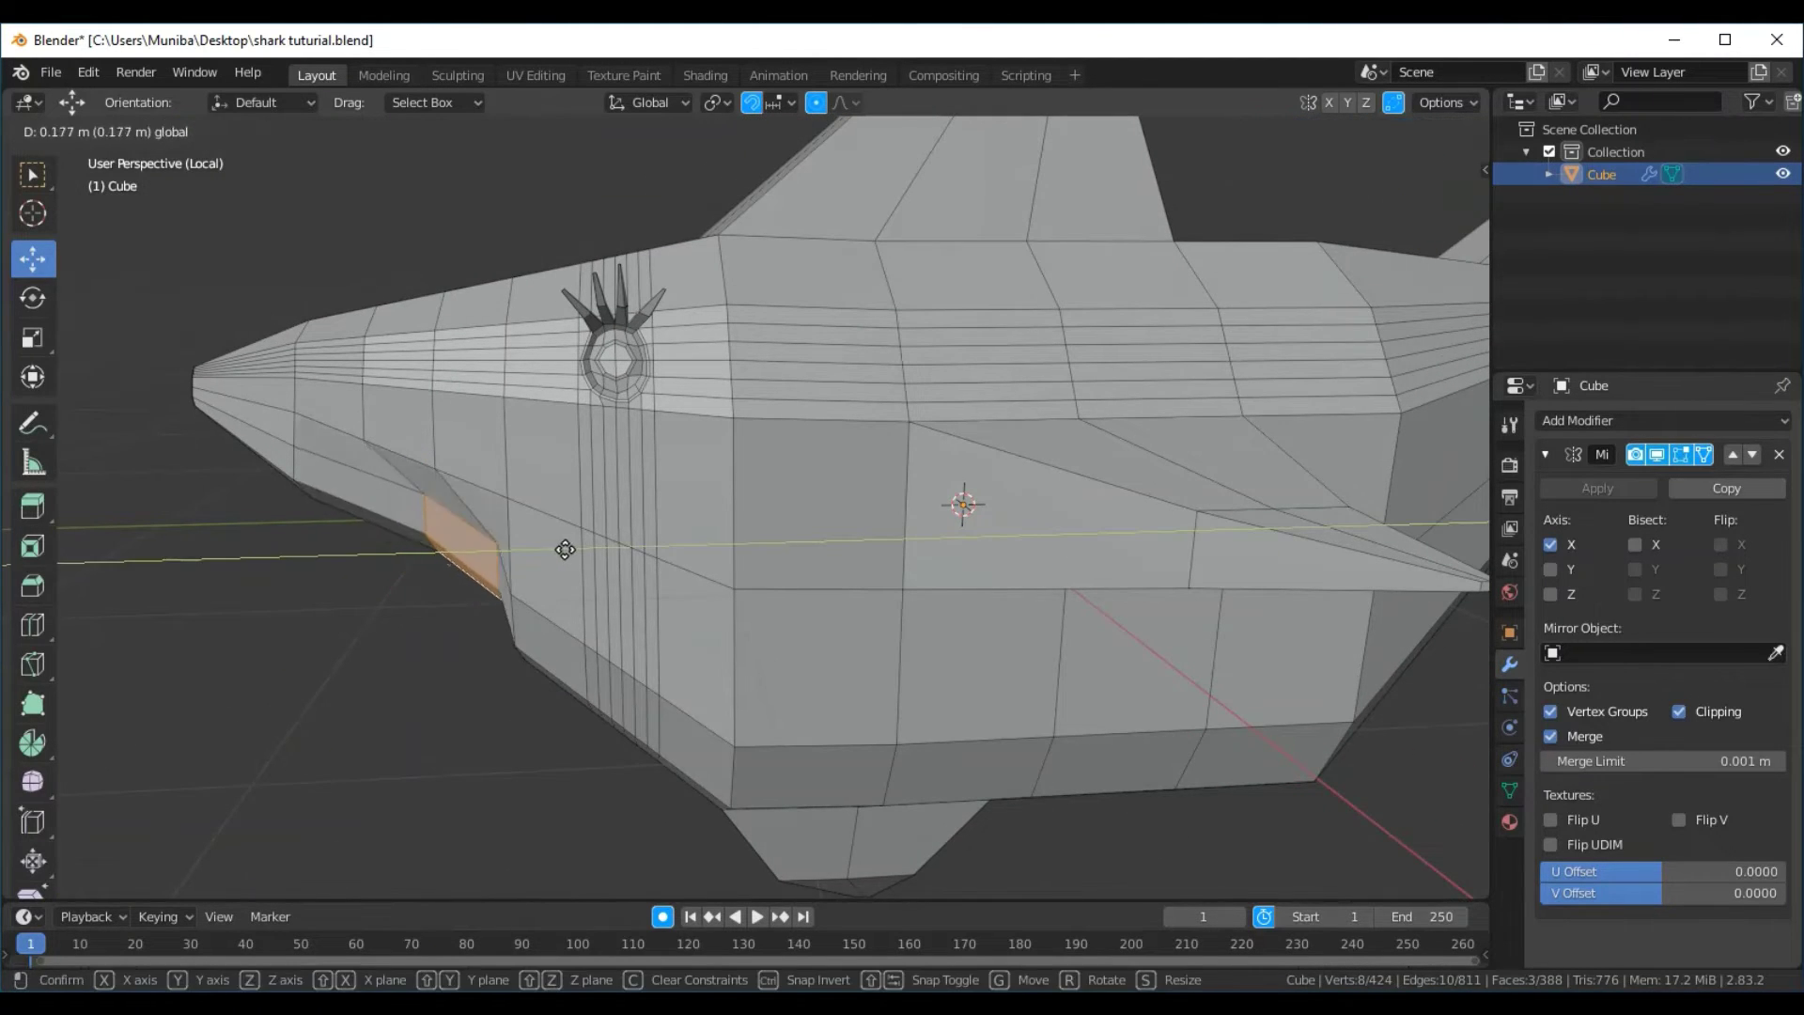
pyautogui.press('y')
pyautogui.click(680, 551)
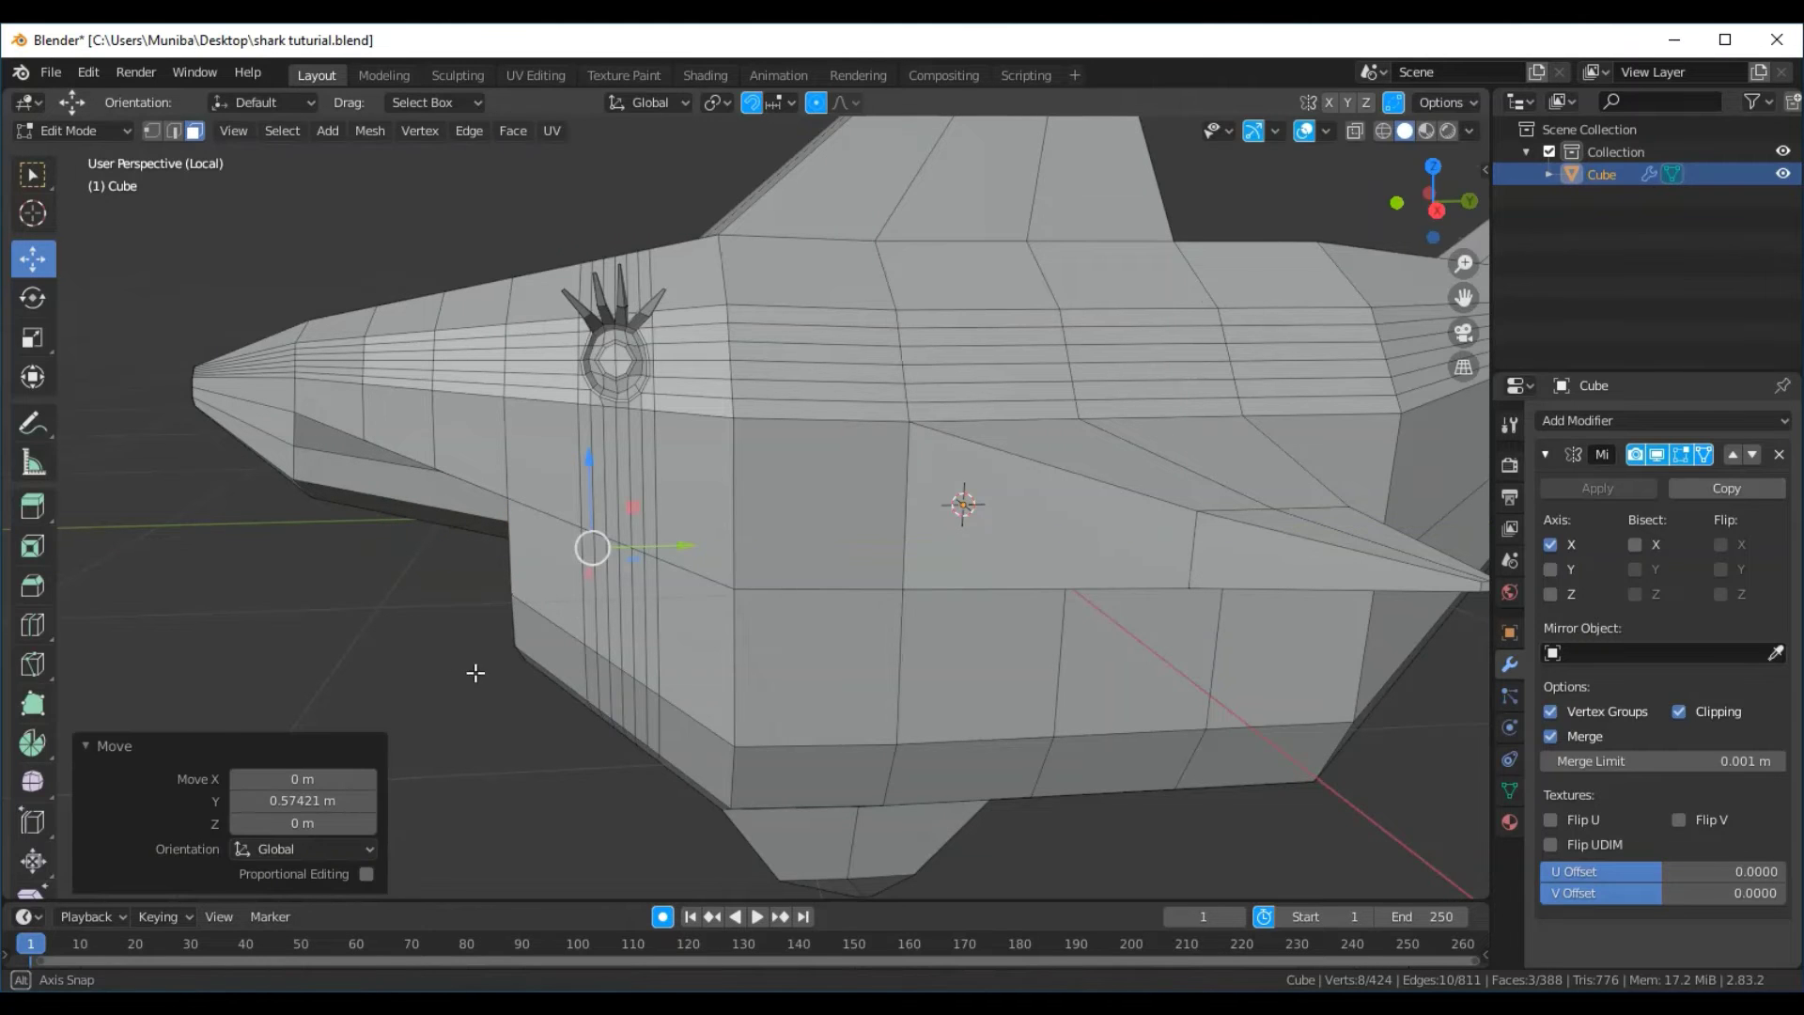
pyautogui.moveTo(475, 673)
pyautogui.mouseDown(button='middle')
pyautogui.moveTo(825, 665)
pyautogui.moveTo(759, 591)
pyautogui.moveTo(685, 604)
pyautogui.moveTo(635, 667)
pyautogui.moveTo(777, 576)
pyautogui.moveTo(813, 676)
pyautogui.moveTo(588, 655)
pyautogui.moveTo(624, 576)
pyautogui.moveTo(646, 604)
pyautogui.moveTo(627, 587)
pyautogui.mouseUp(button='middle')
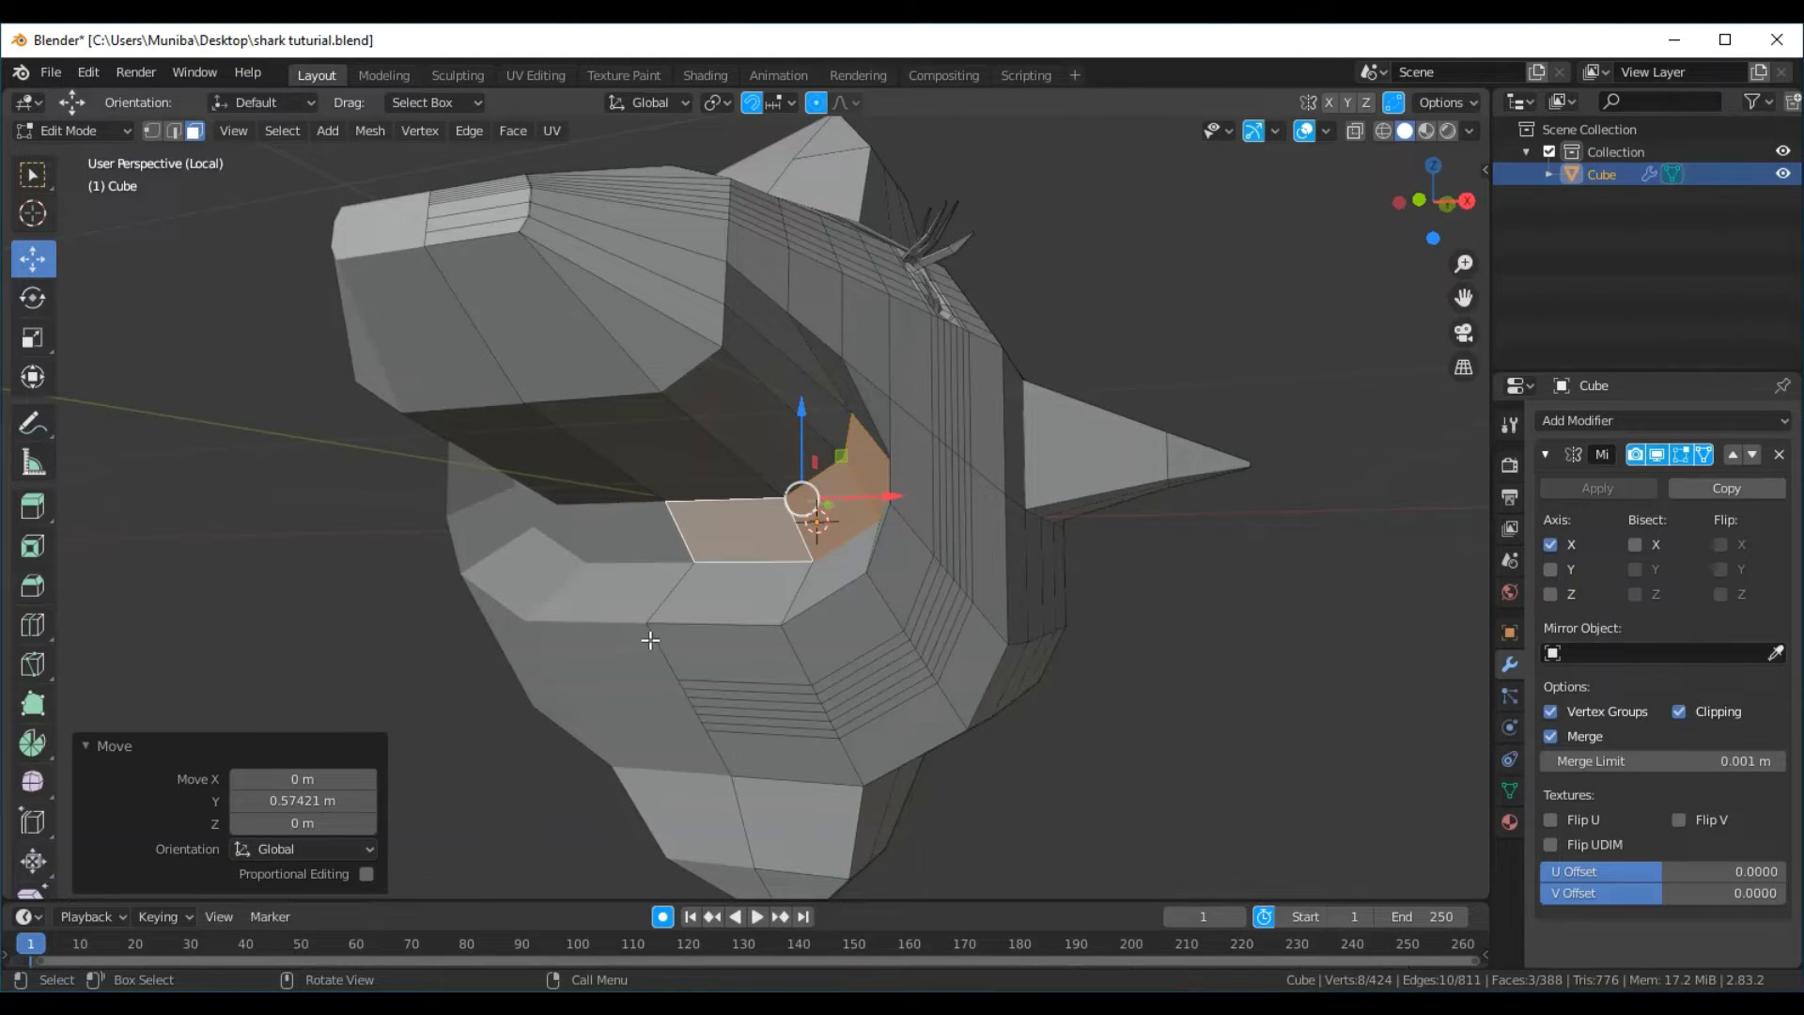
pyautogui.press('ctrl')
pyautogui.hotkey('ctrl', 'z')
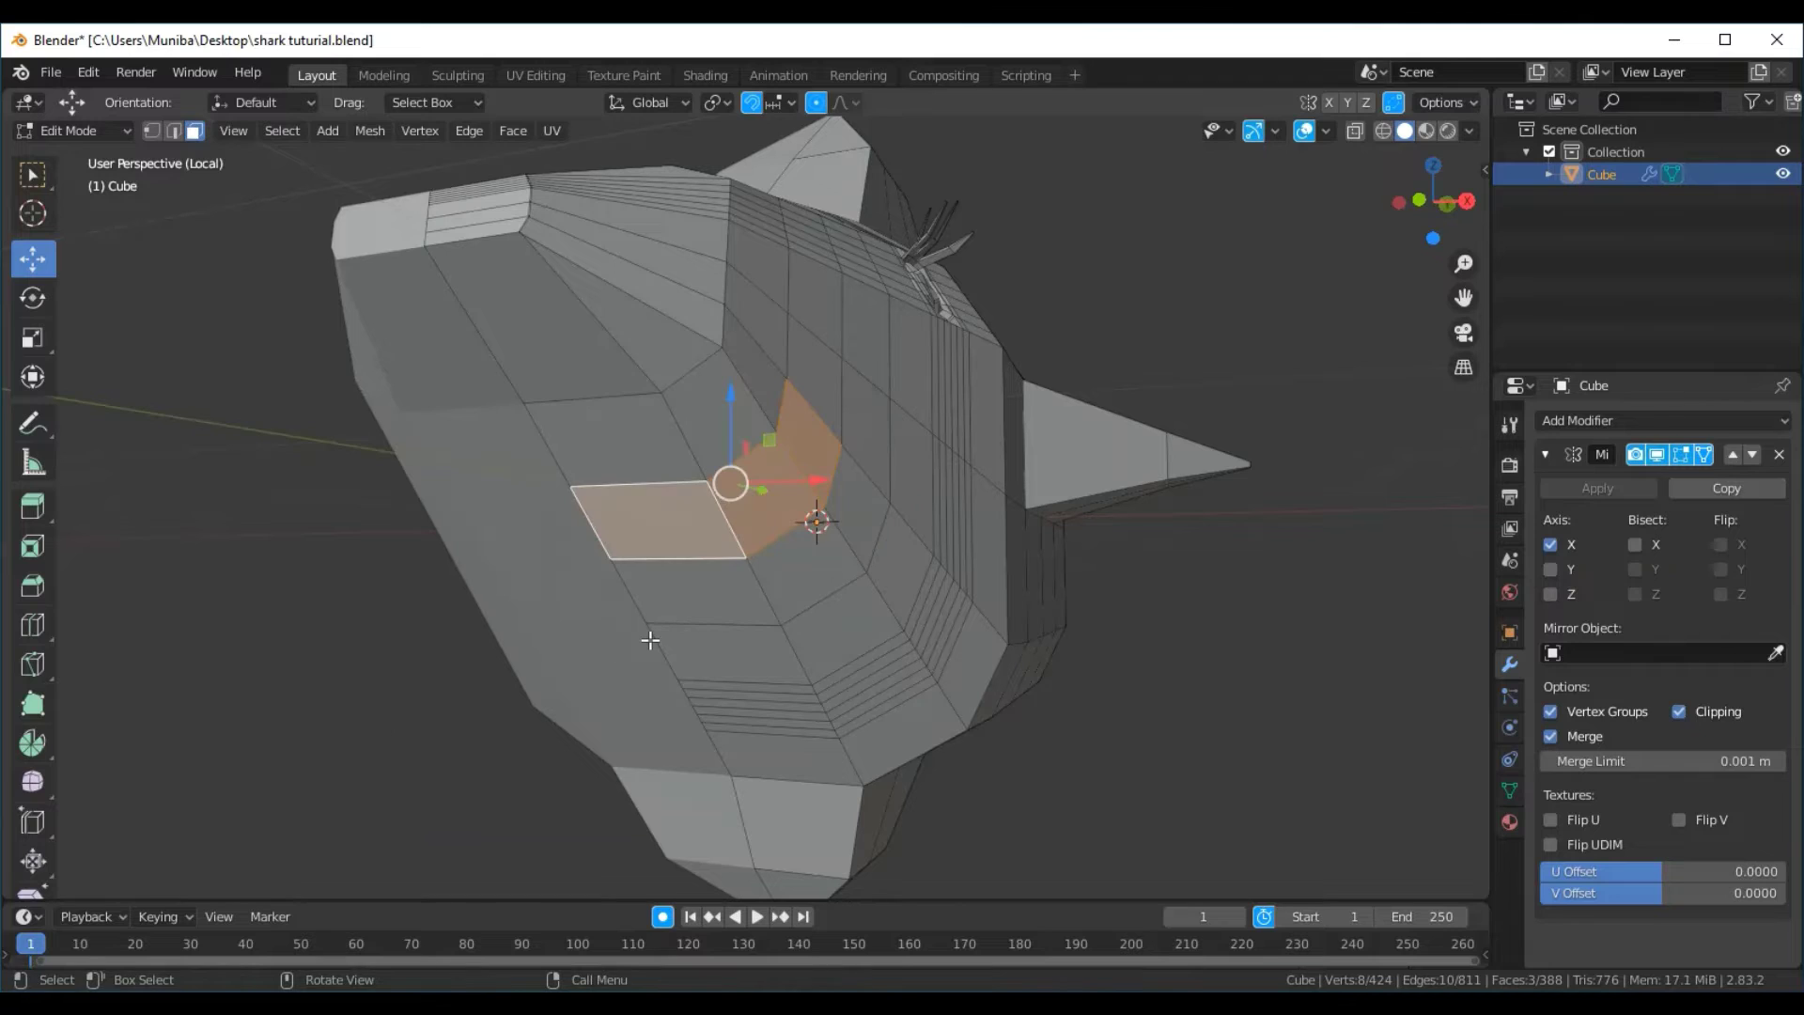
pyautogui.click(327, 621)
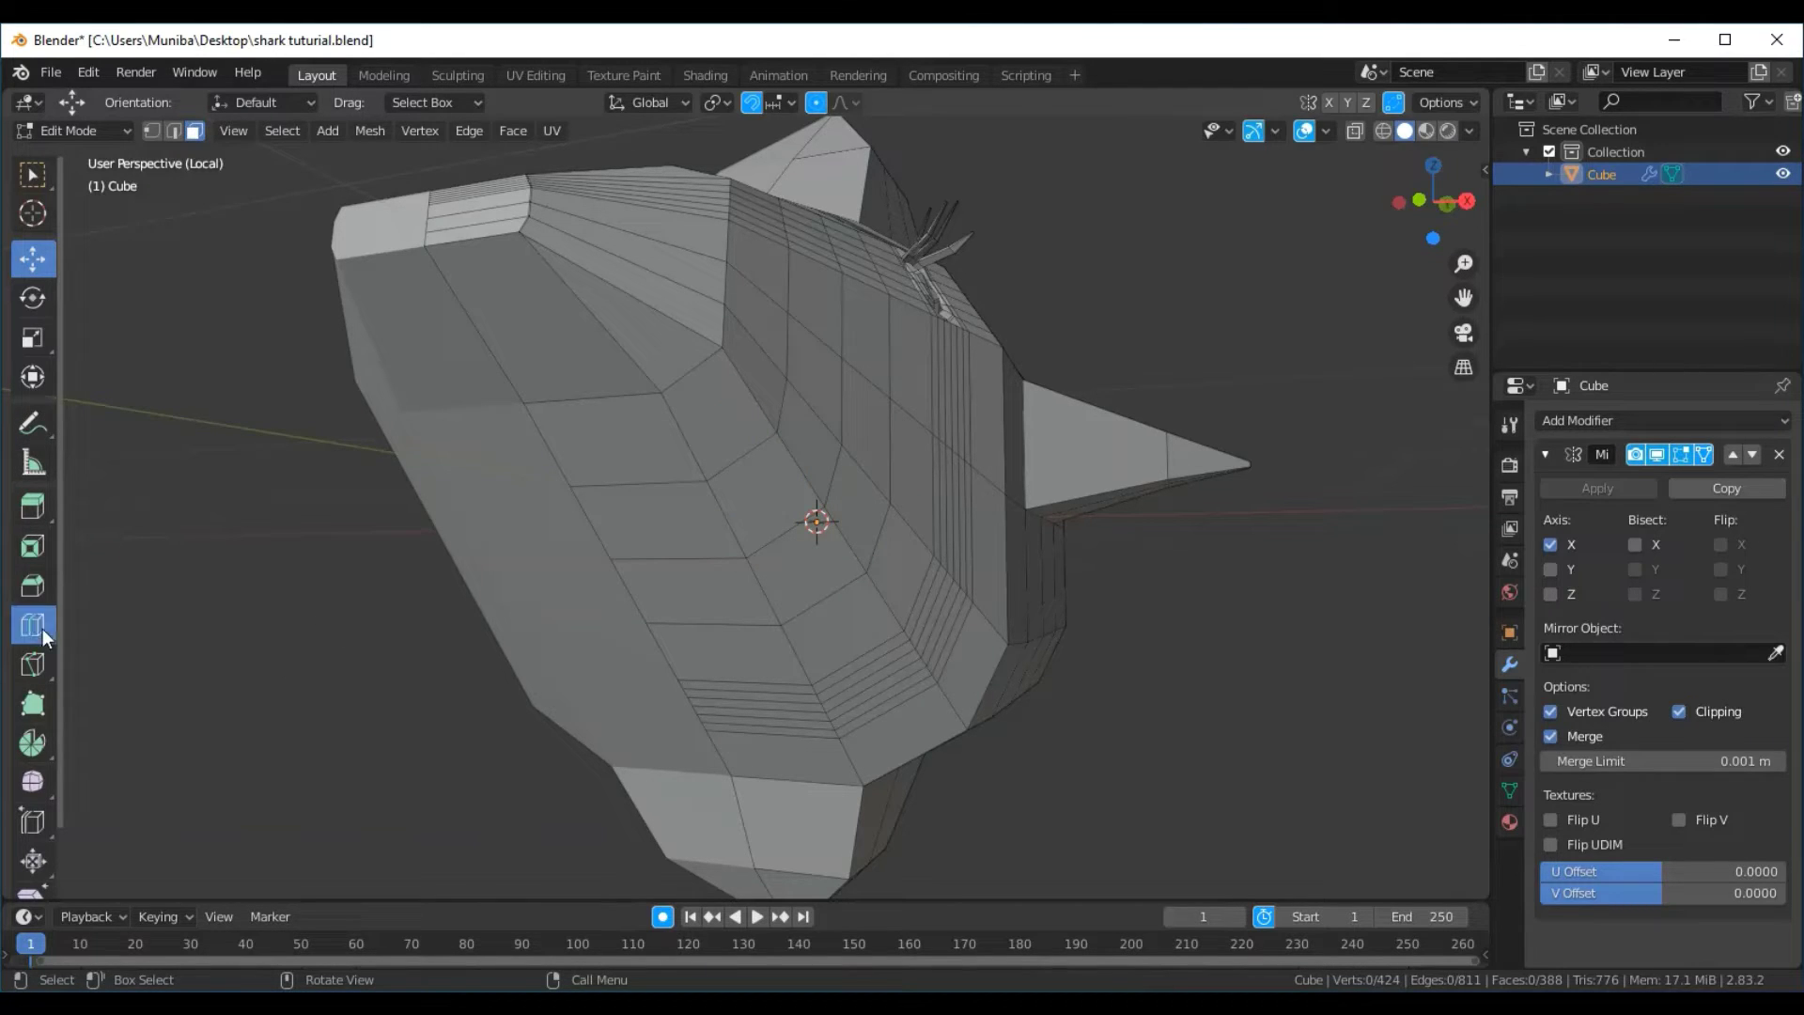
# Loop-cut three rings across the shark's head front to reach 466 vertices, then deselect
pyautogui.moveTo(42, 629); pyautogui.dragTo(81, 628)
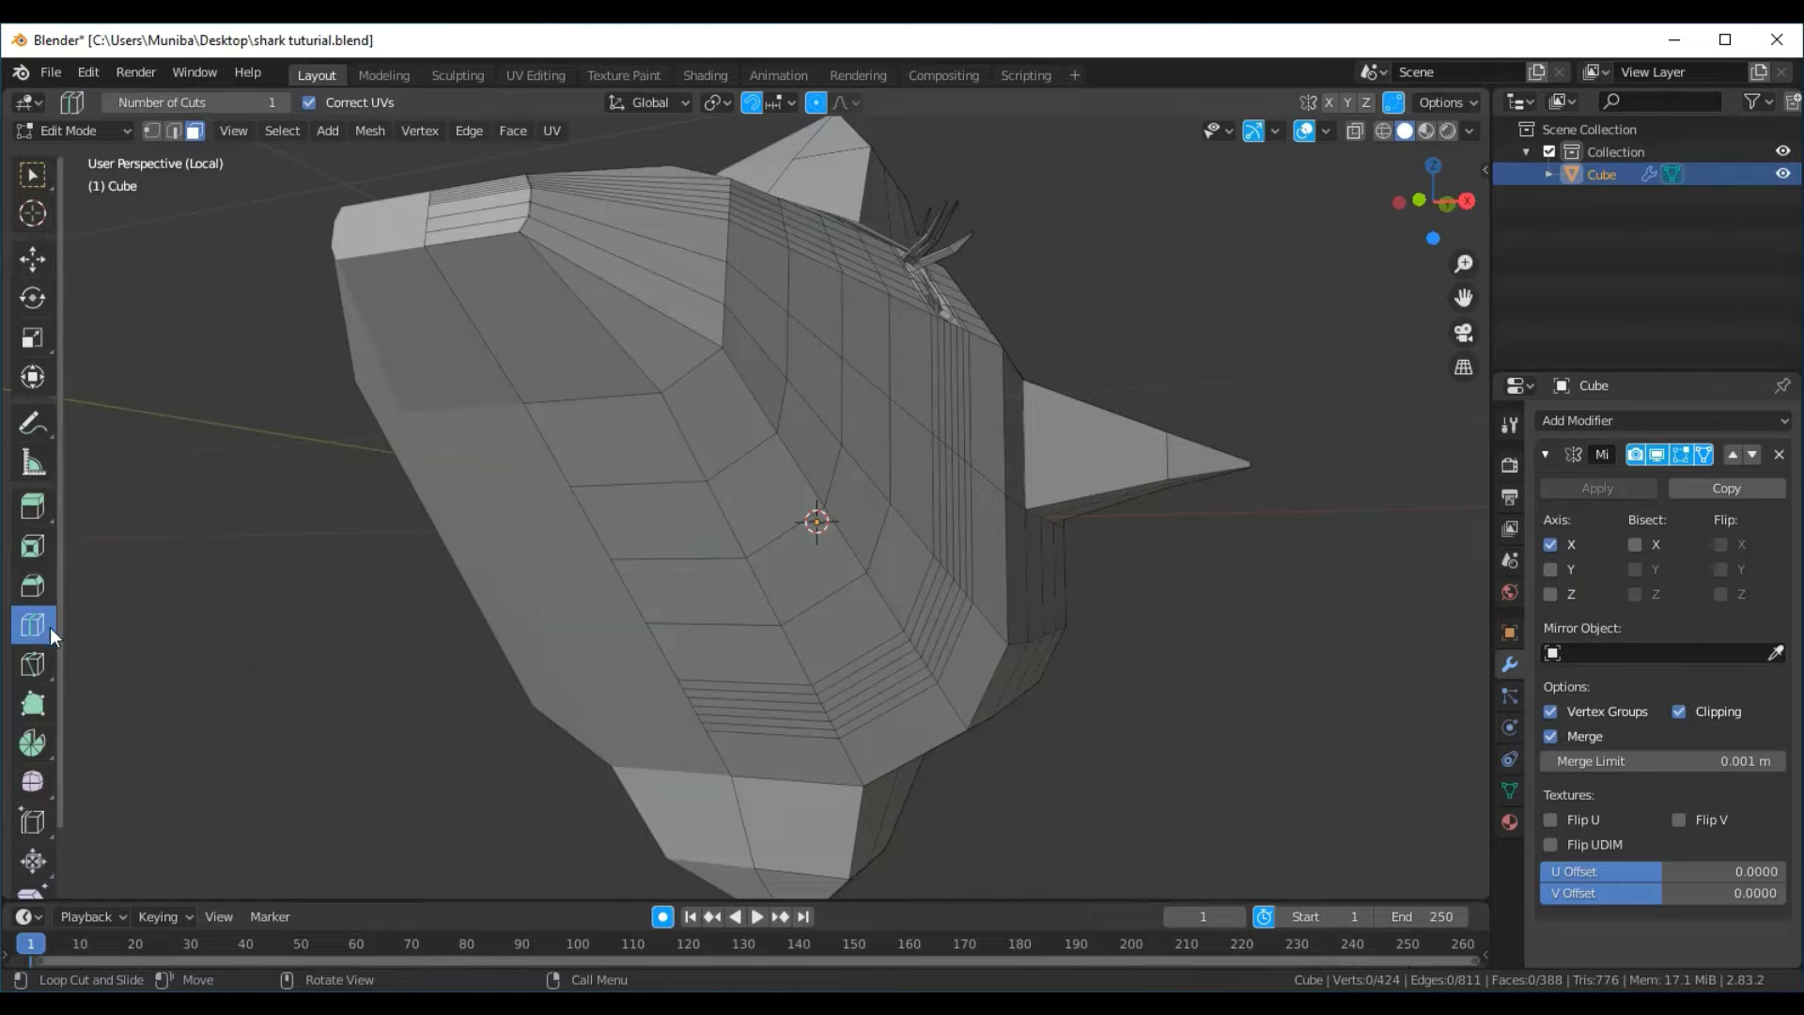
pyautogui.click(49, 627)
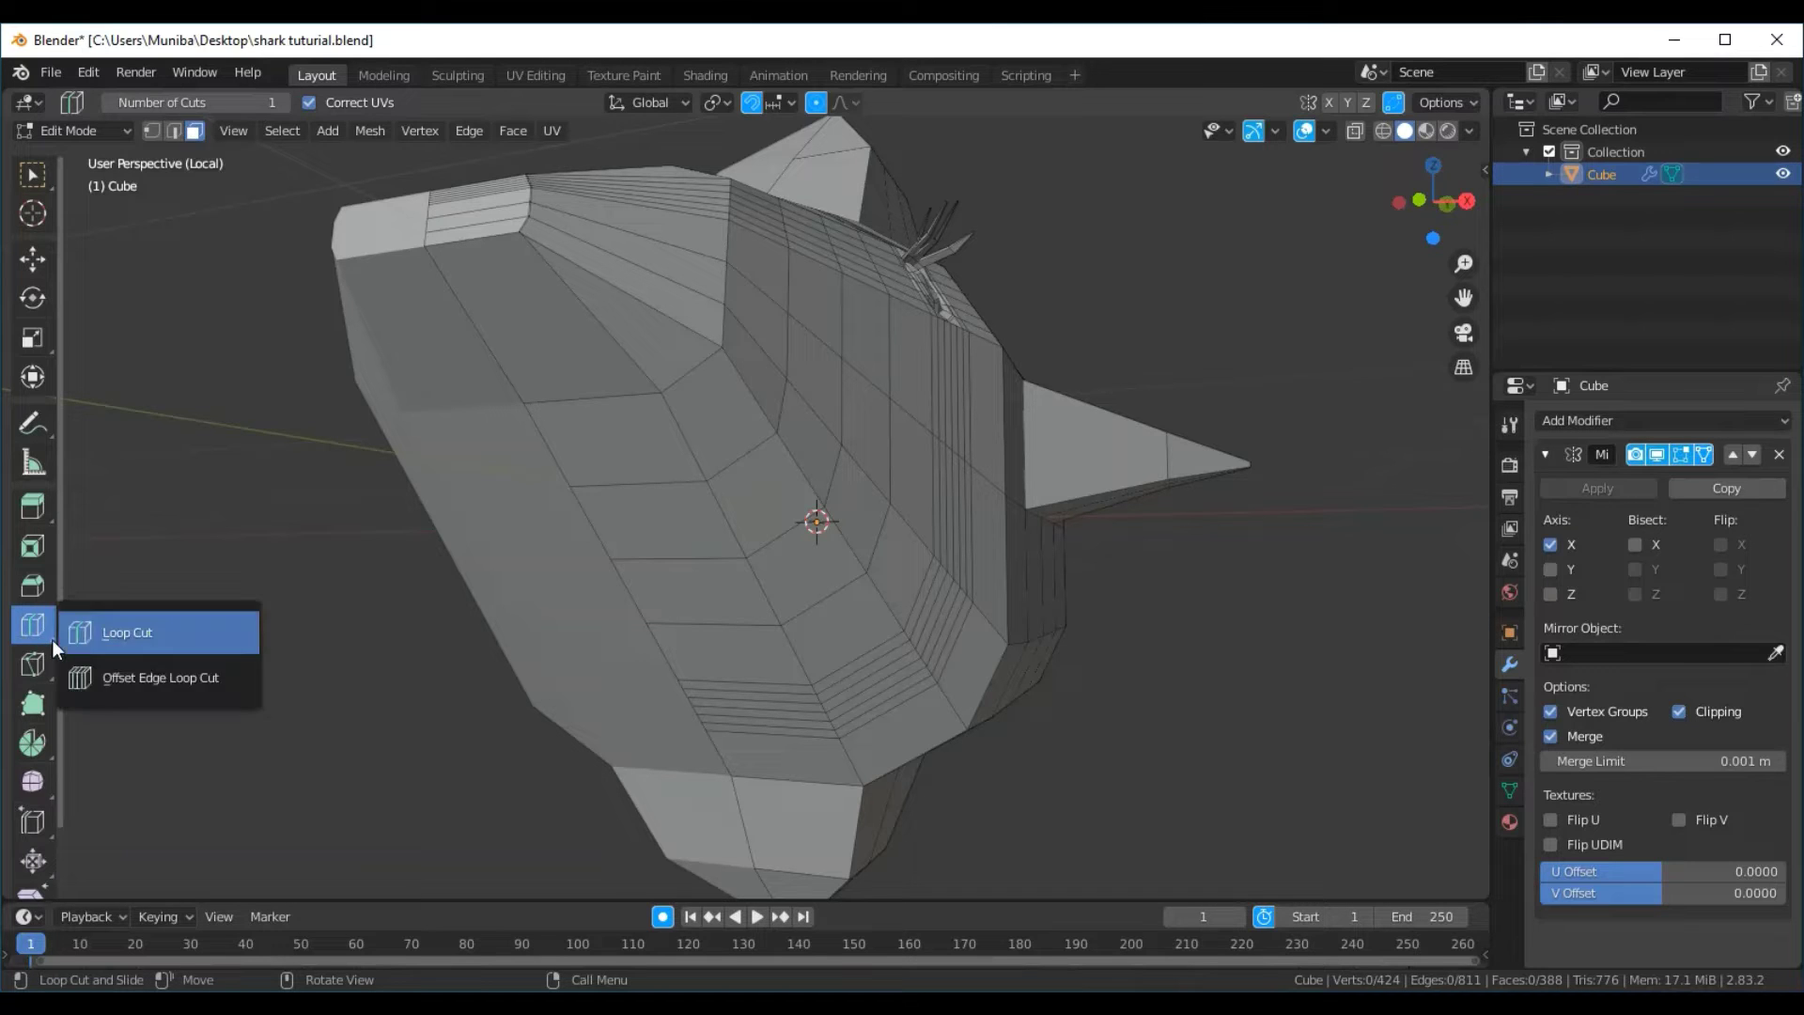
pyautogui.click(760, 581)
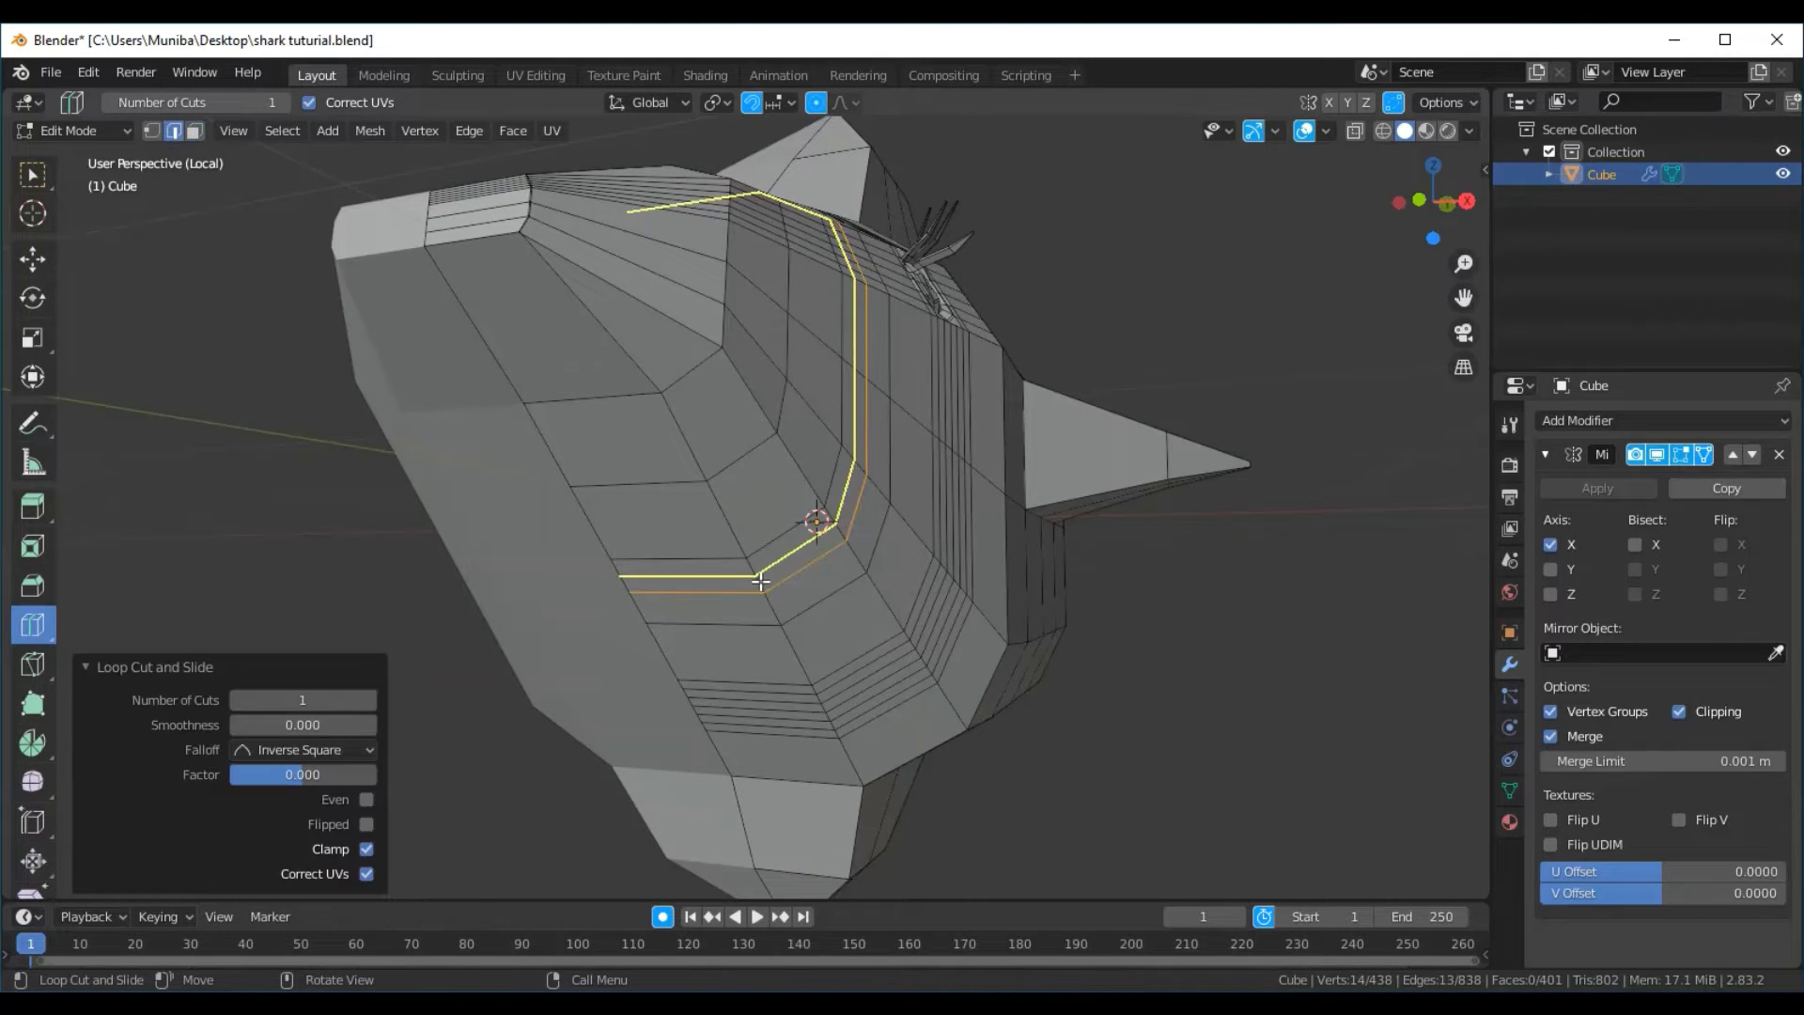
pyautogui.click(725, 518)
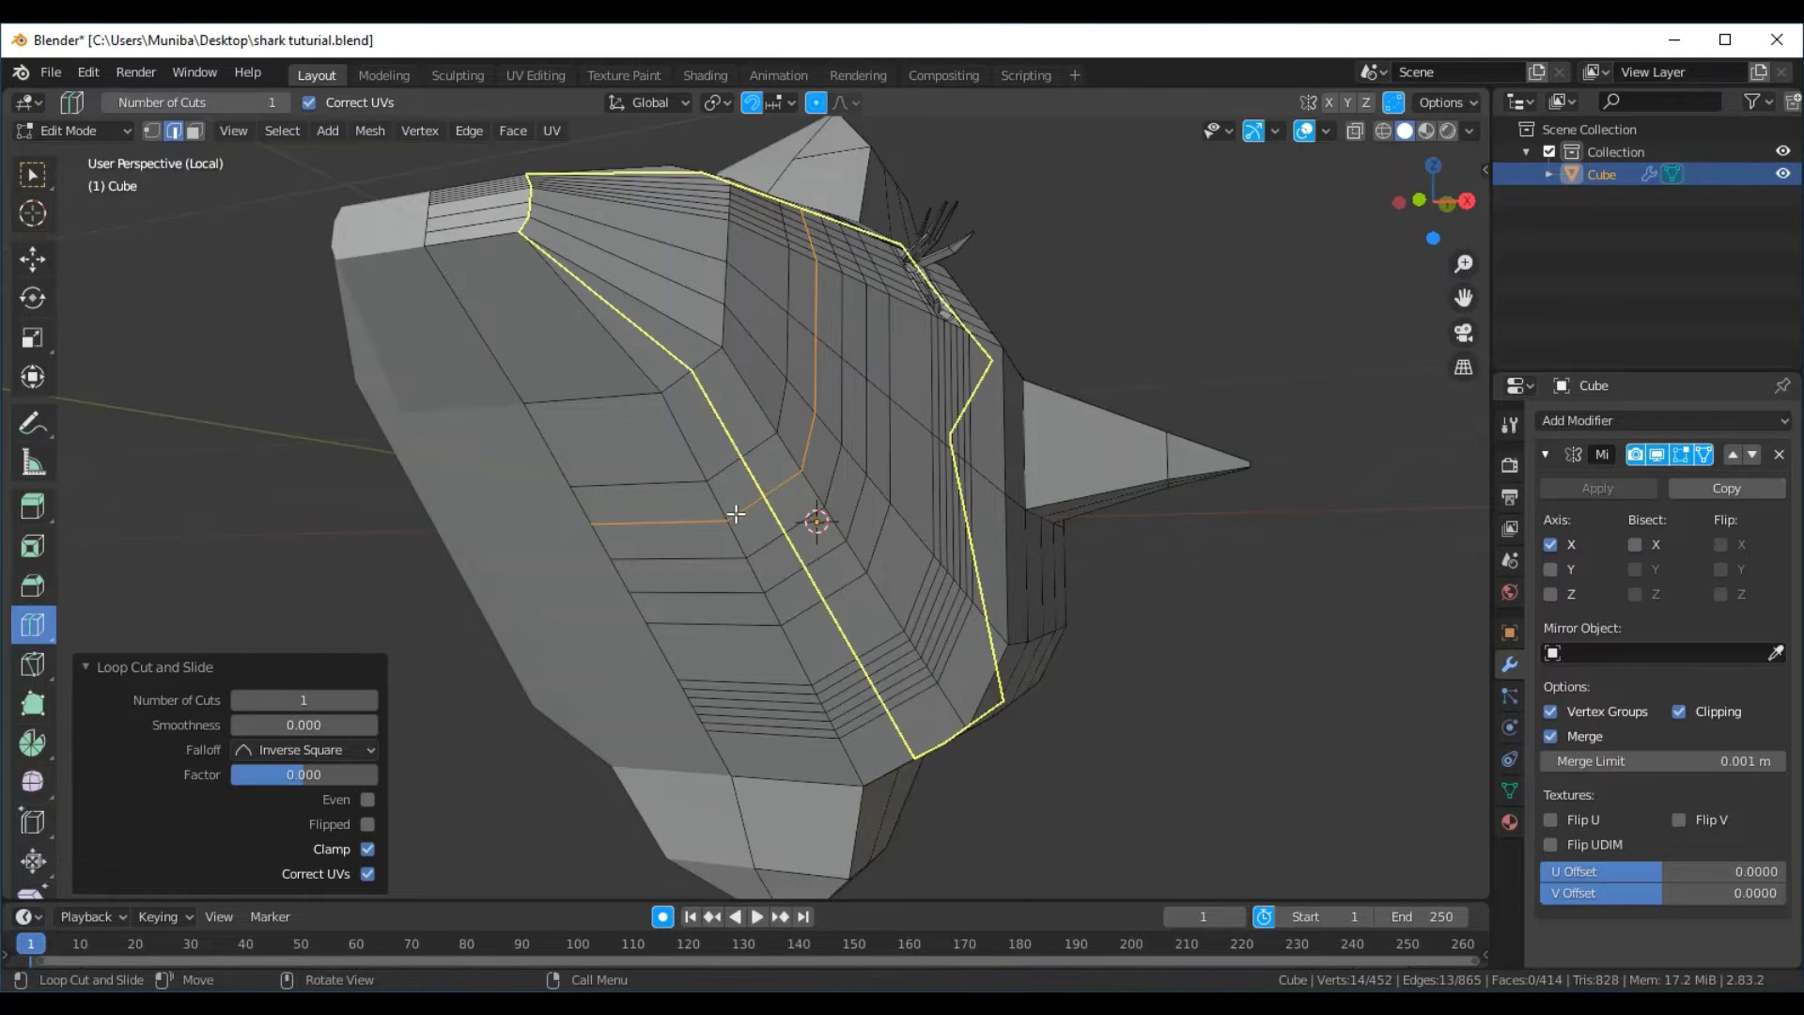
pyautogui.click(723, 501)
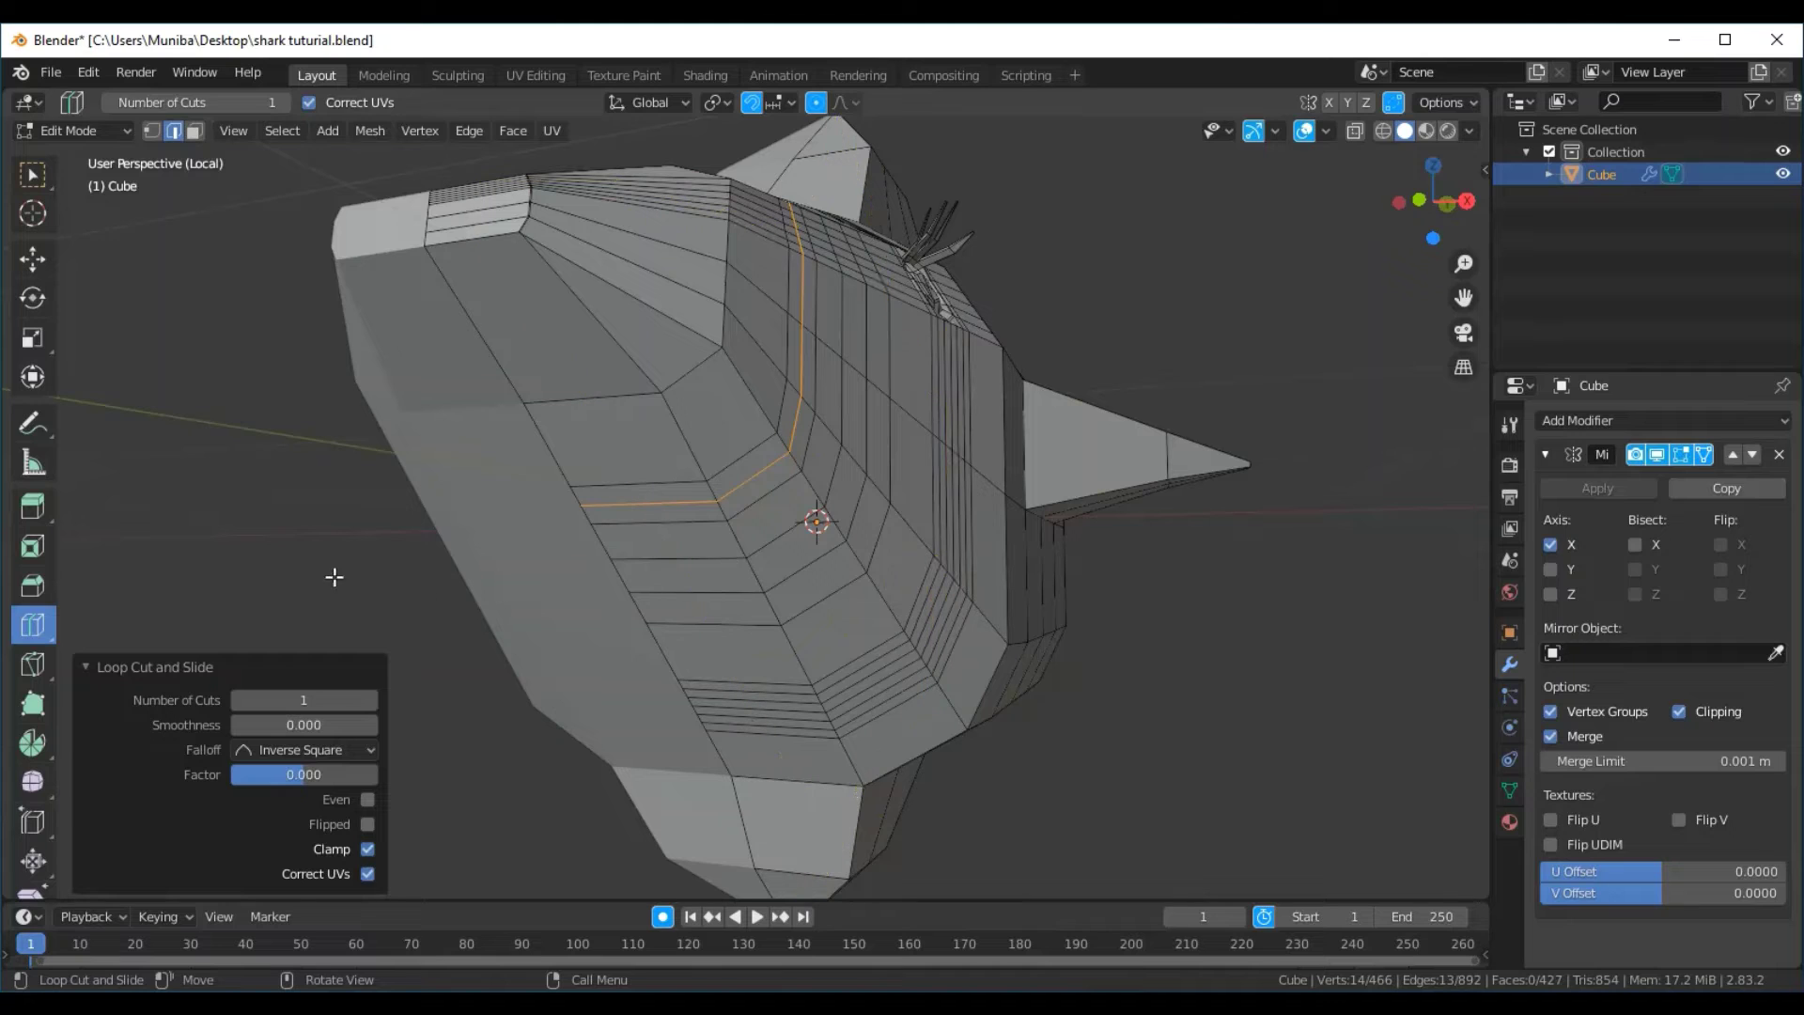
pyautogui.click(32, 174)
pyautogui.click(196, 471)
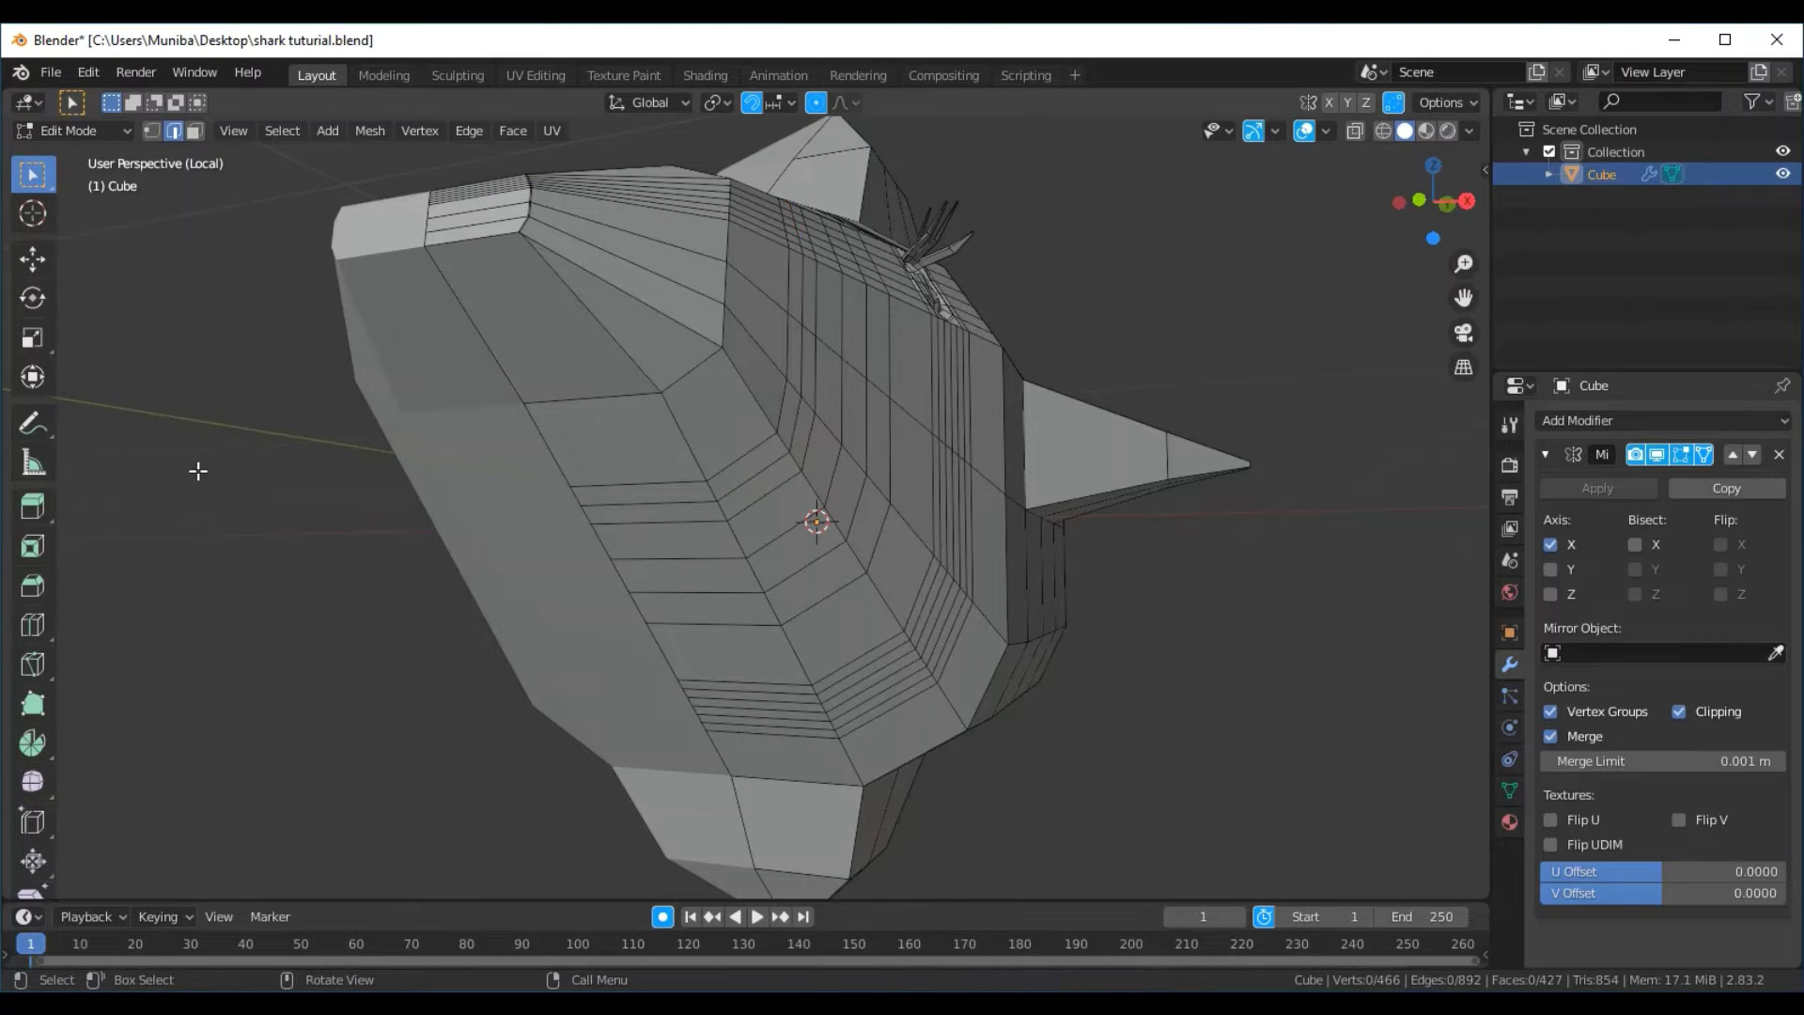
pyautogui.moveTo(707, 702); pyautogui.dragTo(733, 712, button='middle')
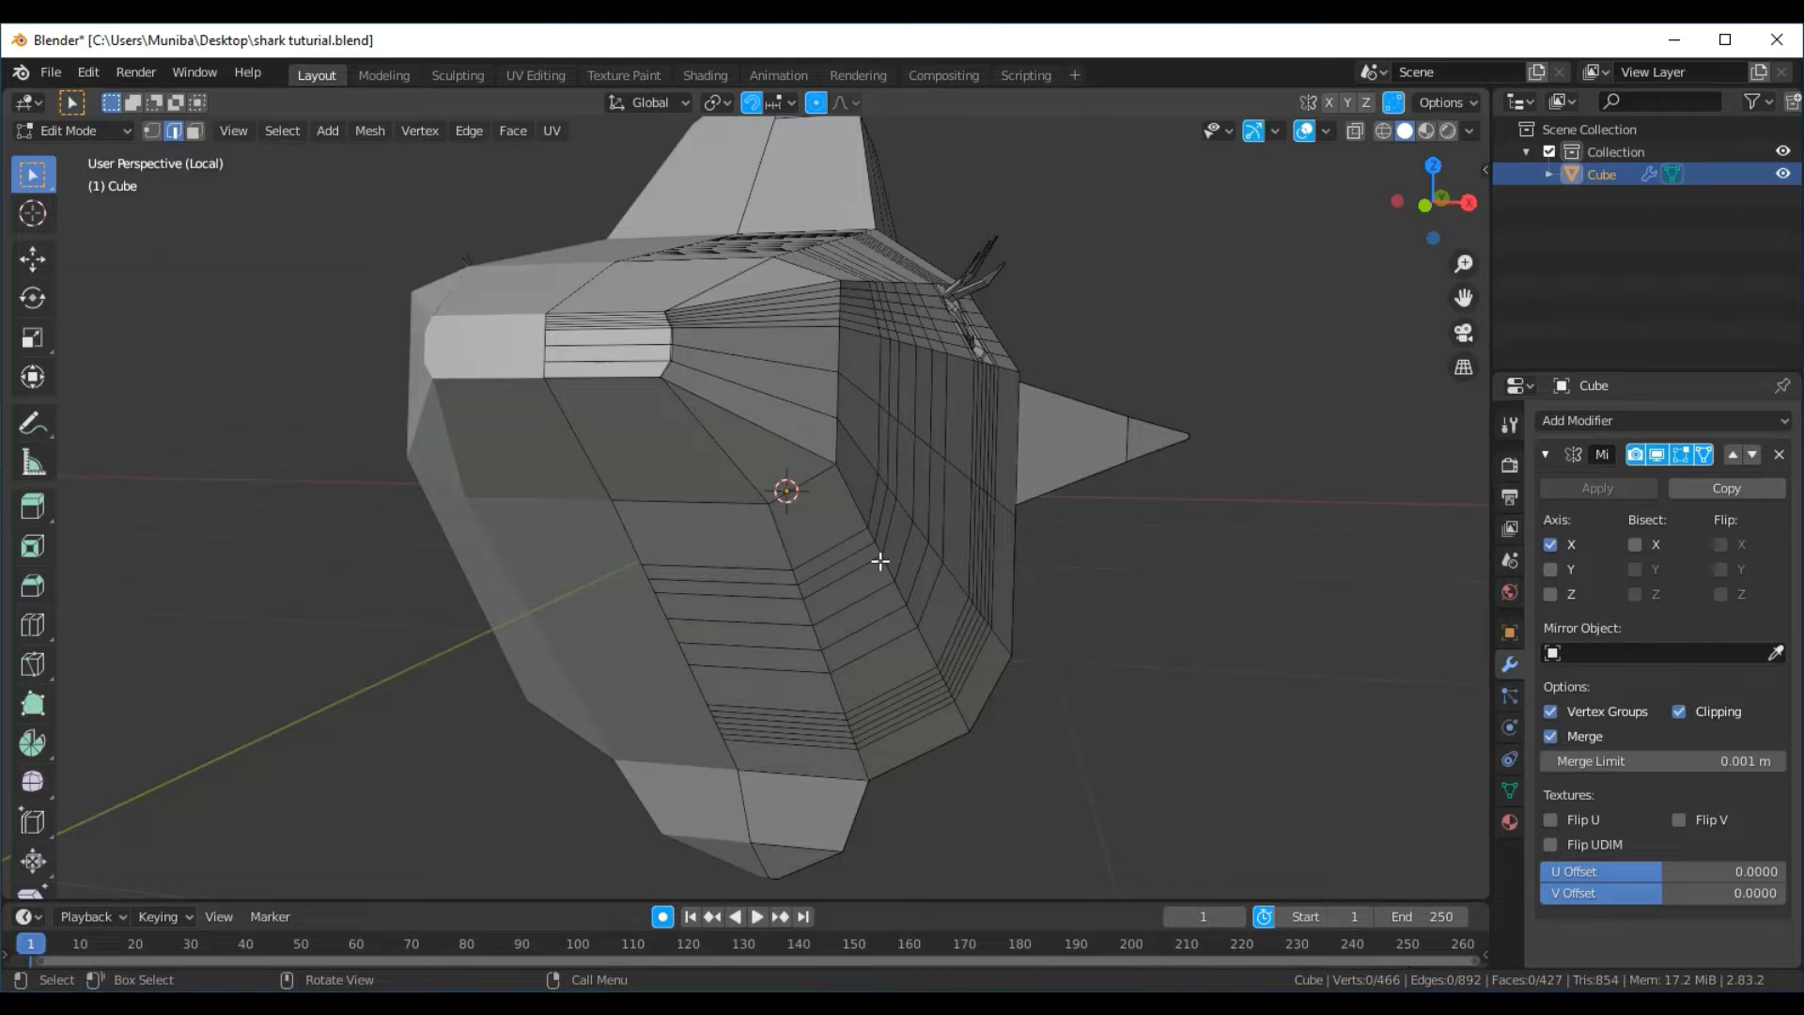
# In face mode, select a strip of three faces along the mouth line
pyautogui.click(899, 541)
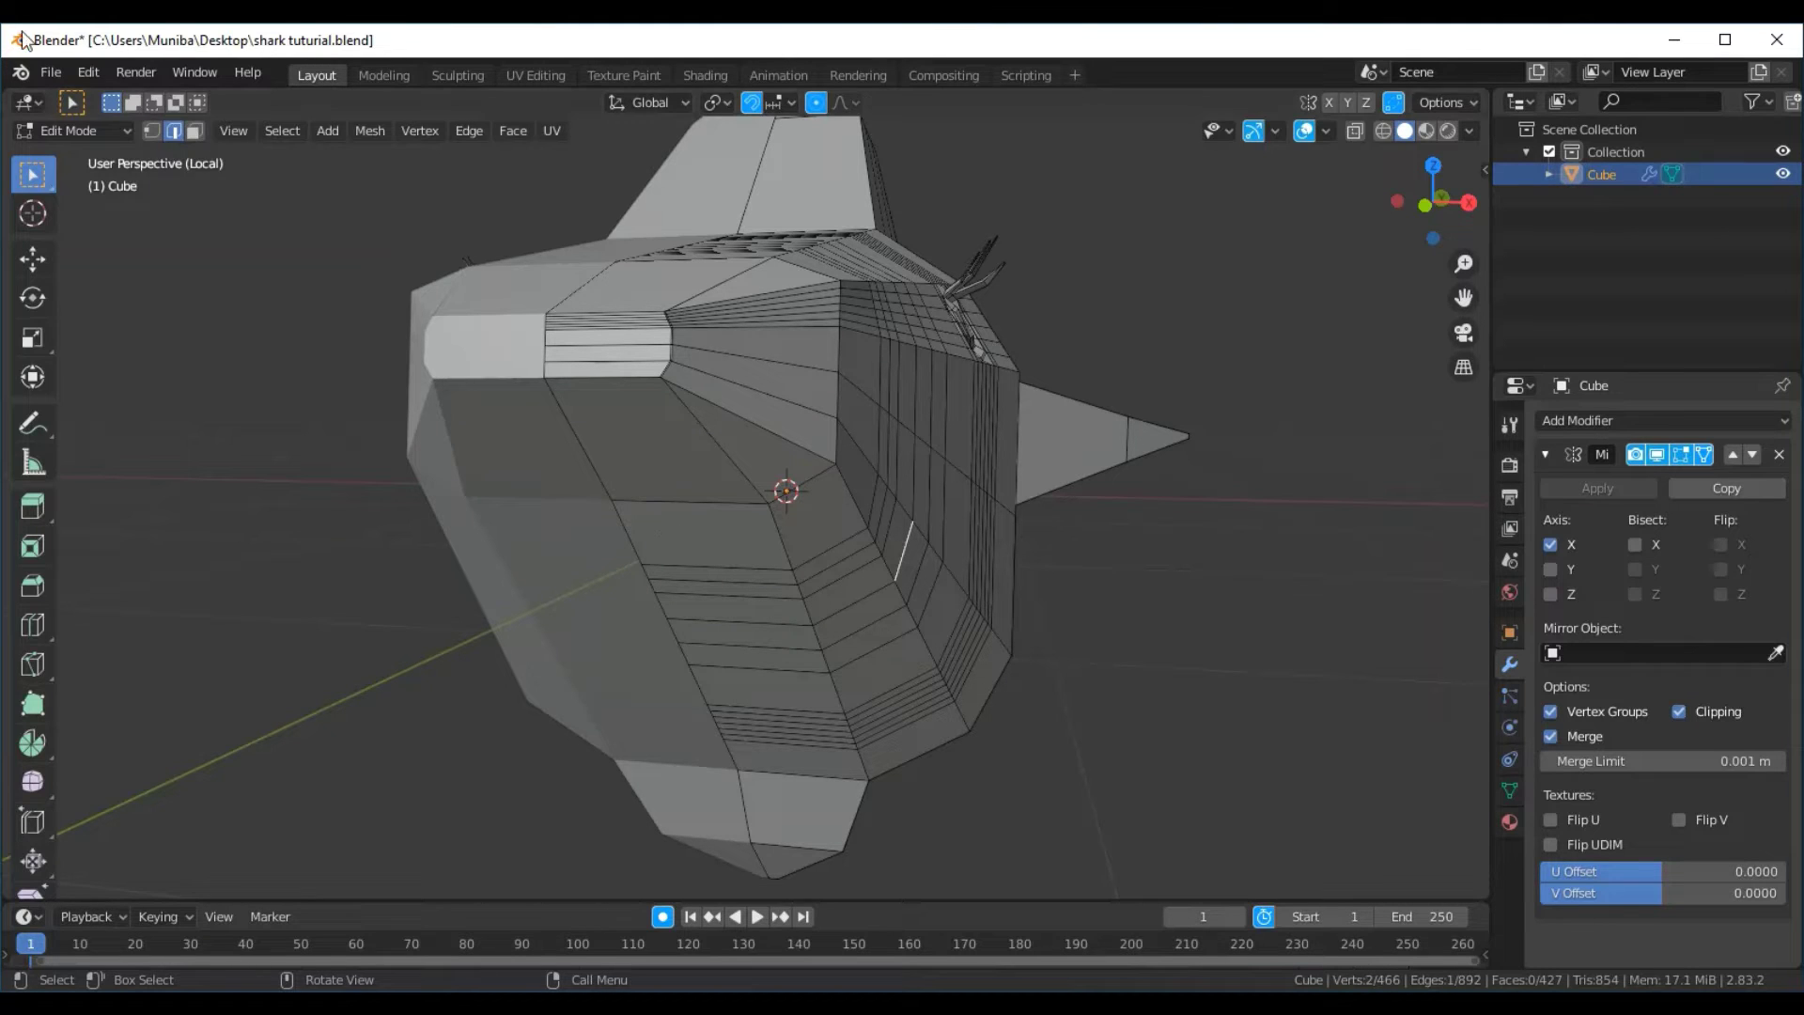
pyautogui.click(193, 131)
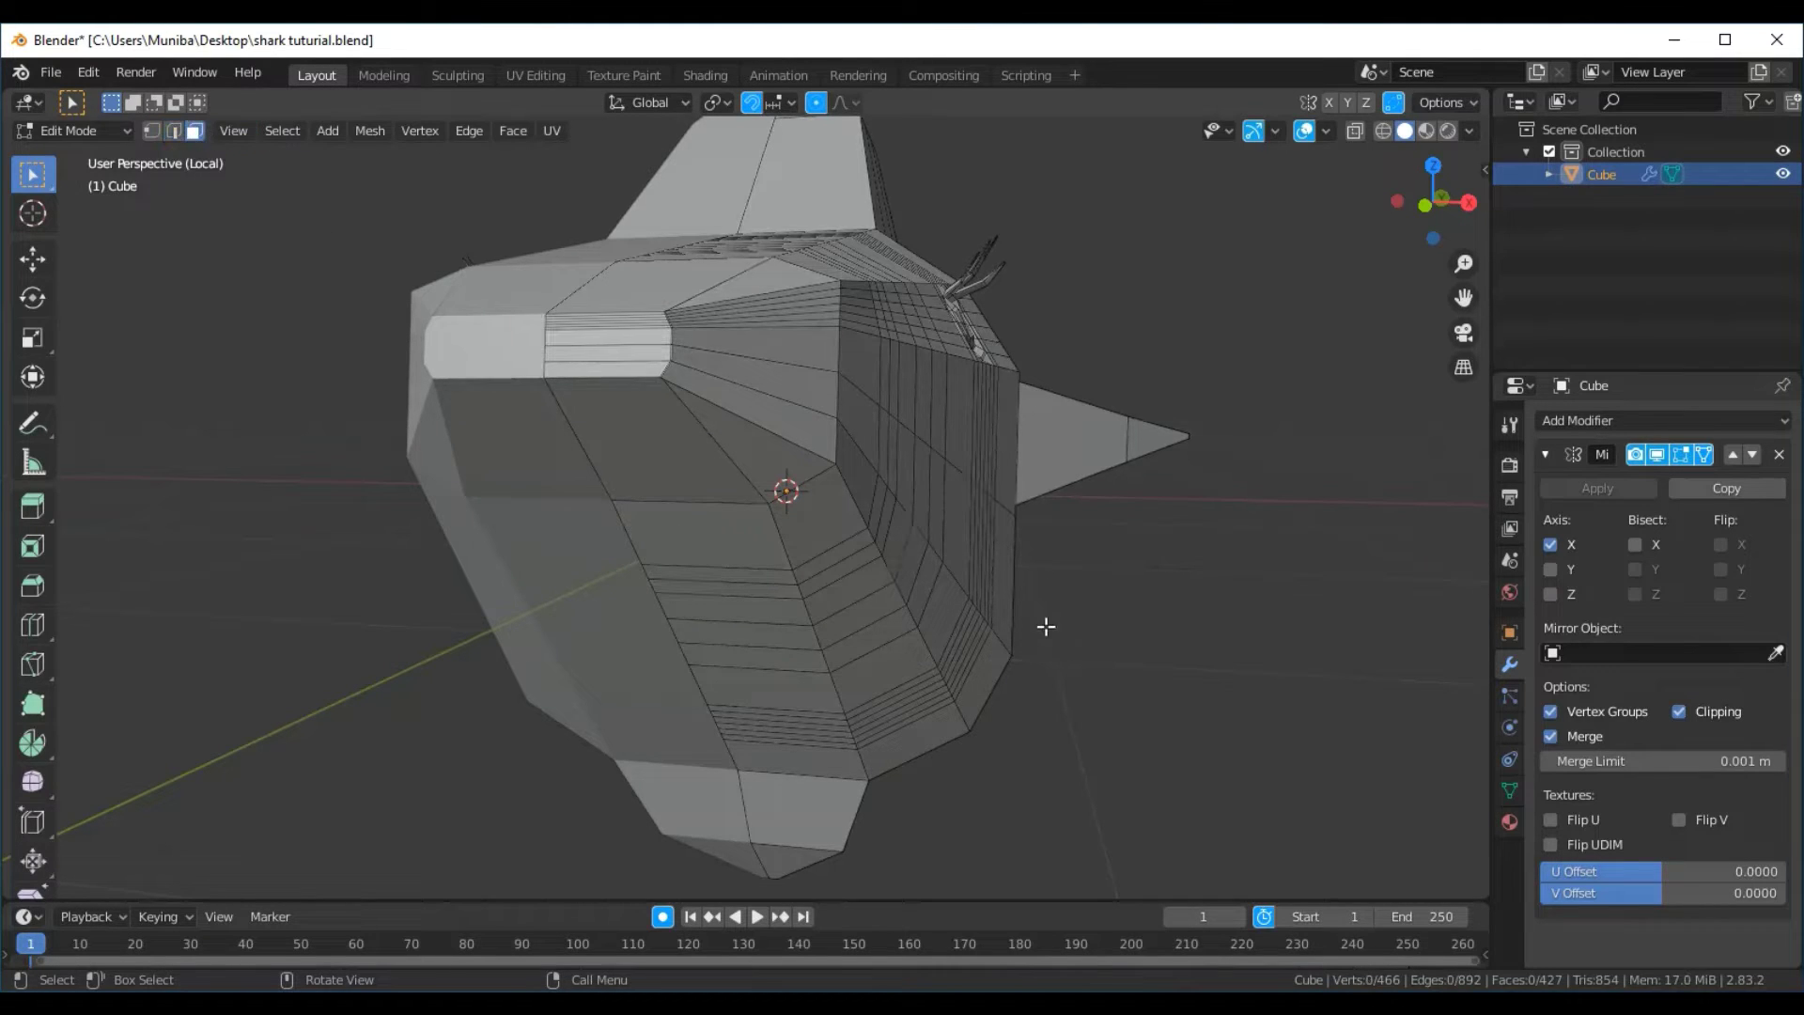
pyautogui.click(893, 558)
pyautogui.keyDown('shift'); pyautogui.click(854, 595); pyautogui.keyUp('shift')
pyautogui.keyDown('shift'); pyautogui.click(757, 608); pyautogui.keyUp('shift')
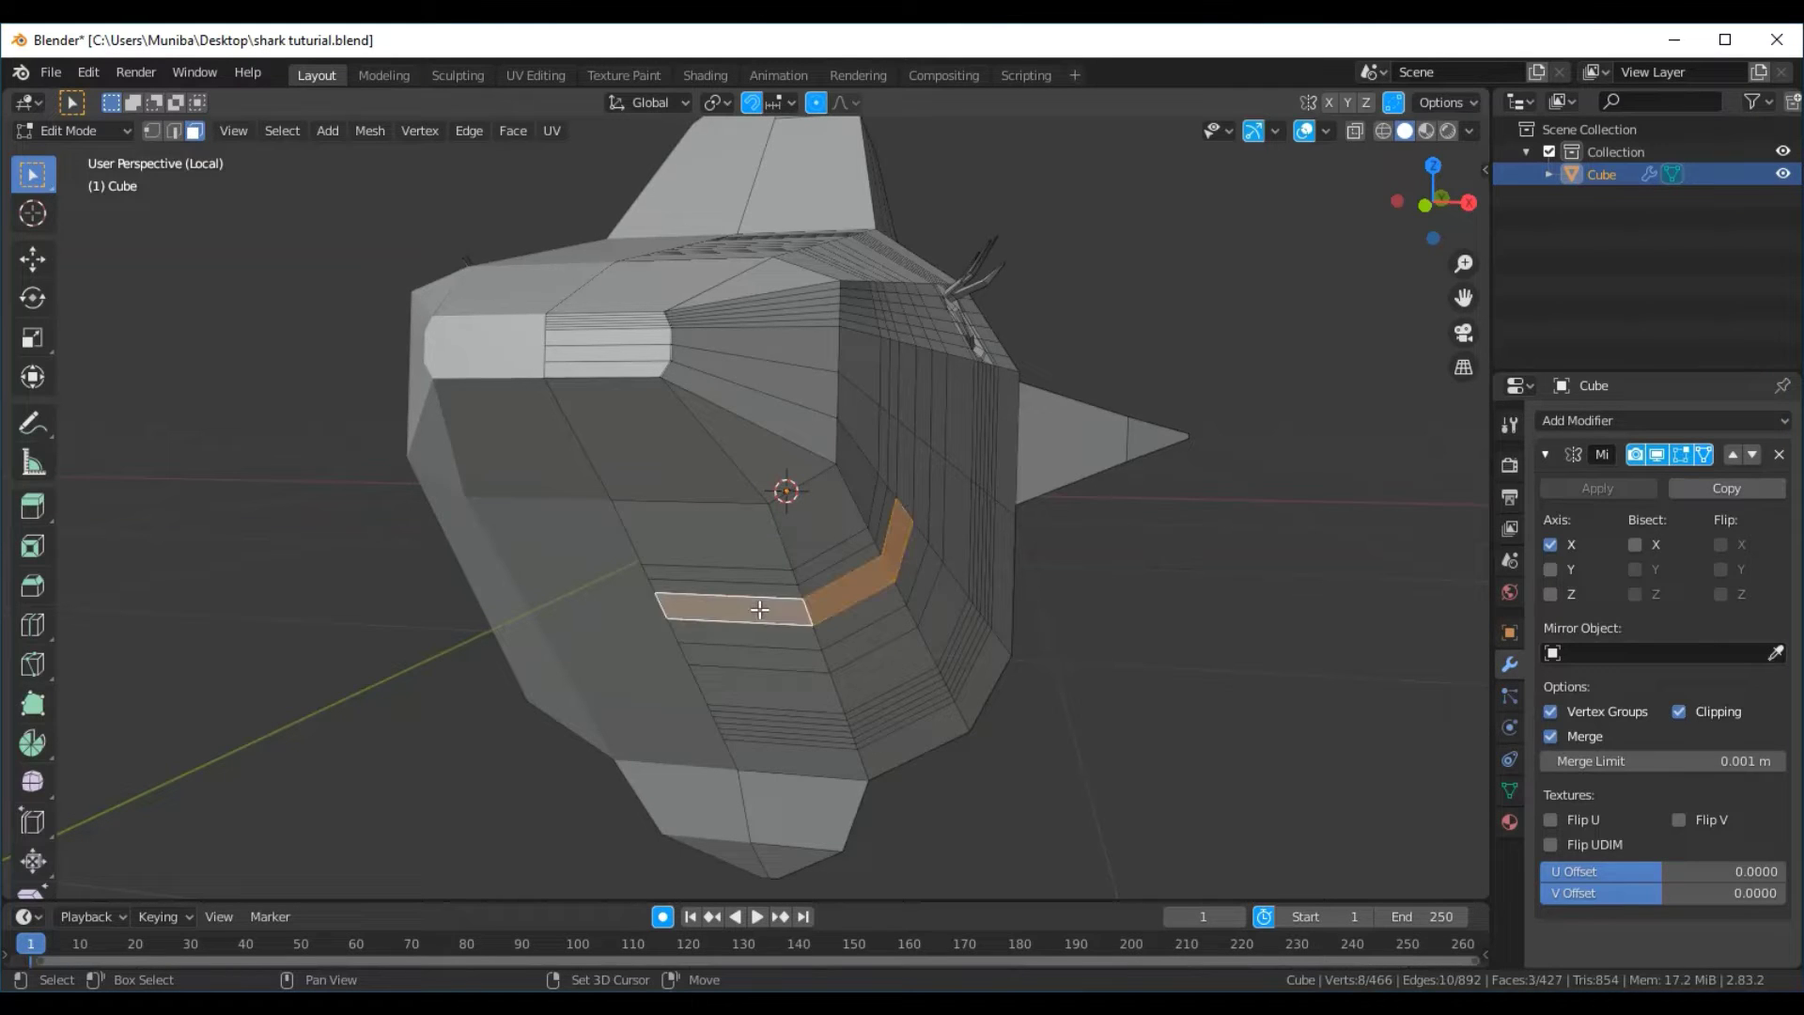
pyautogui.moveTo(1100, 676)
pyautogui.mouseDown(button='middle')
pyautogui.moveTo(963, 717)
pyautogui.moveTo(977, 728)
pyautogui.mouseUp(button='middle')
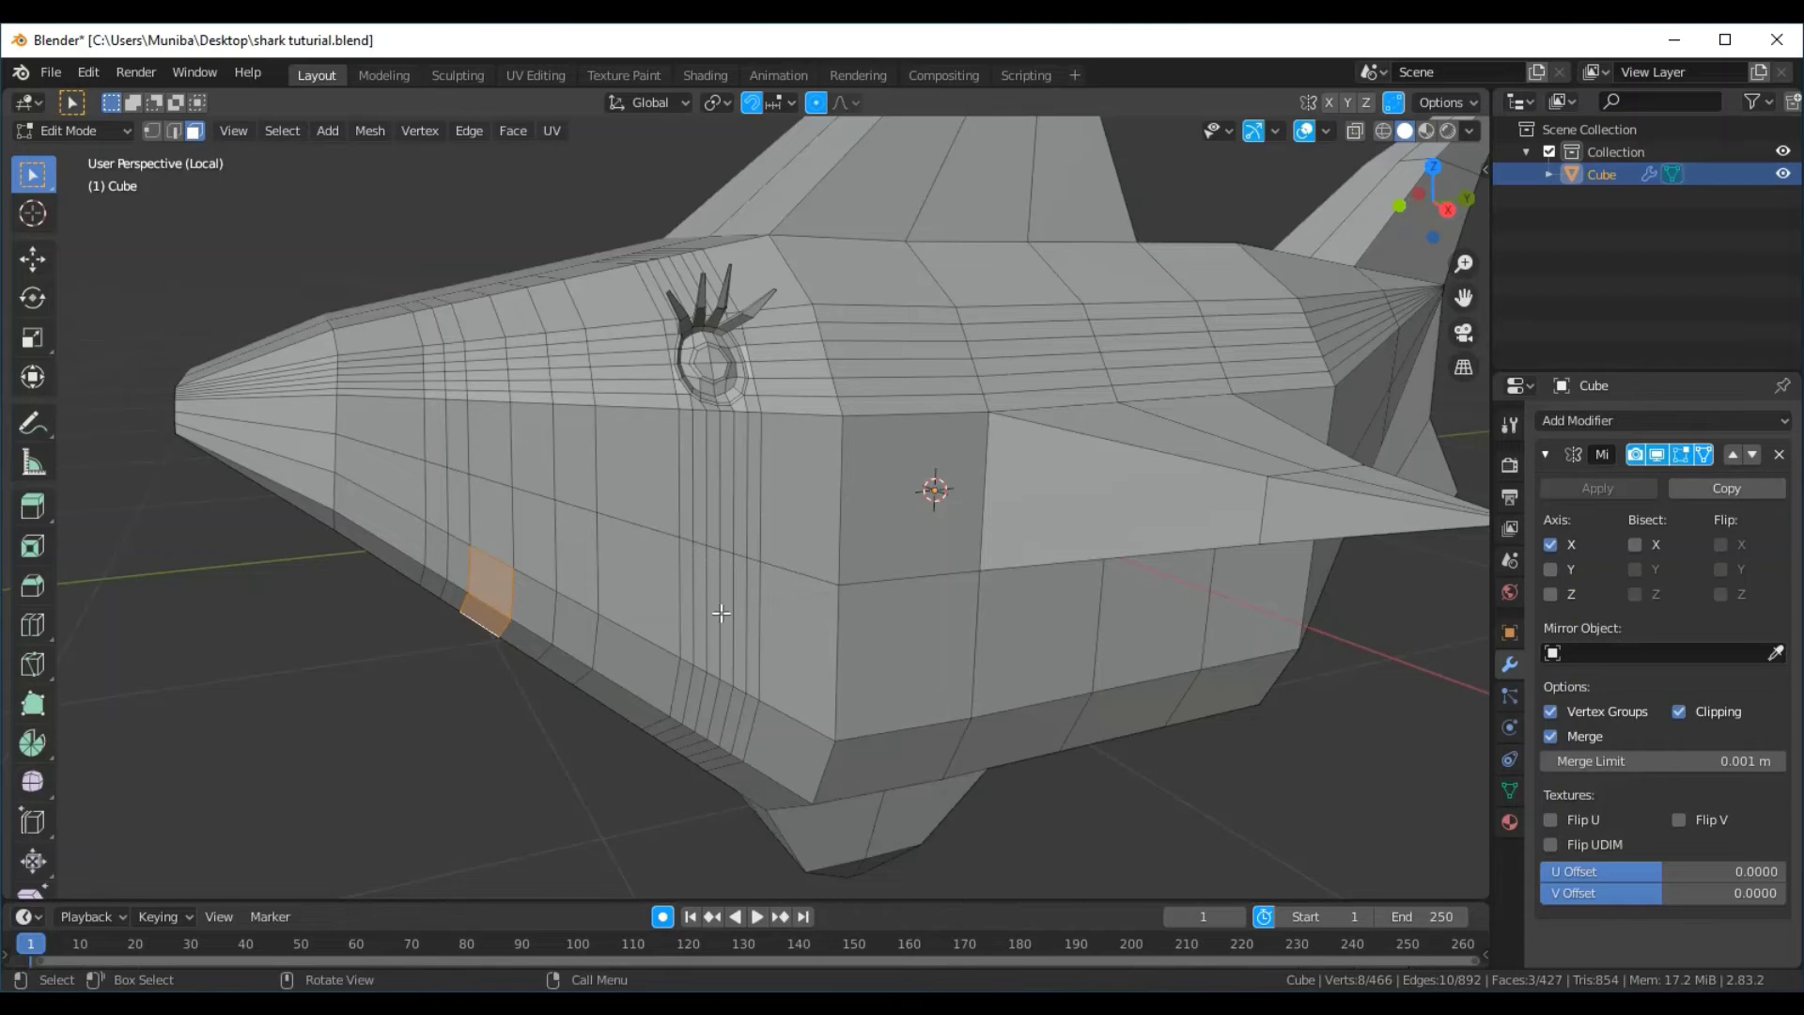
# Push the three mouth faces 0.67681 m inward along Y
pyautogui.click(47, 250)
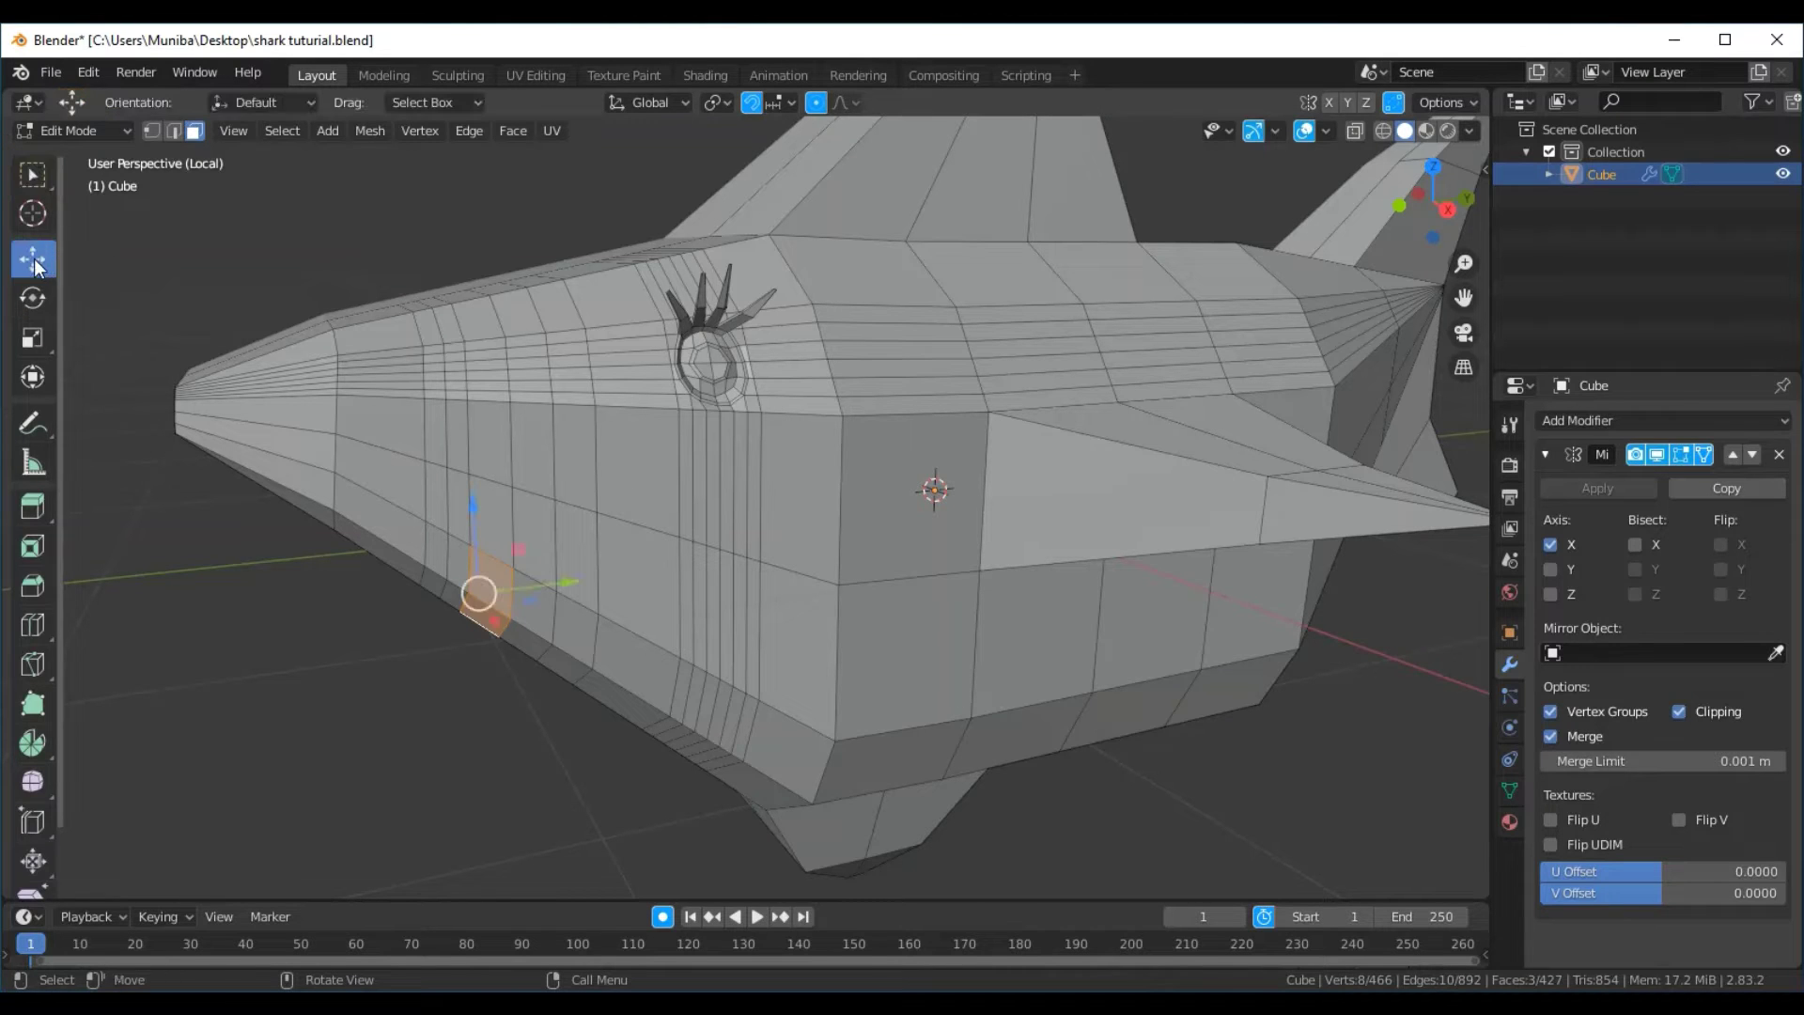
pyautogui.moveTo(1151, 799); pyautogui.dragTo(1111, 789, button='middle')
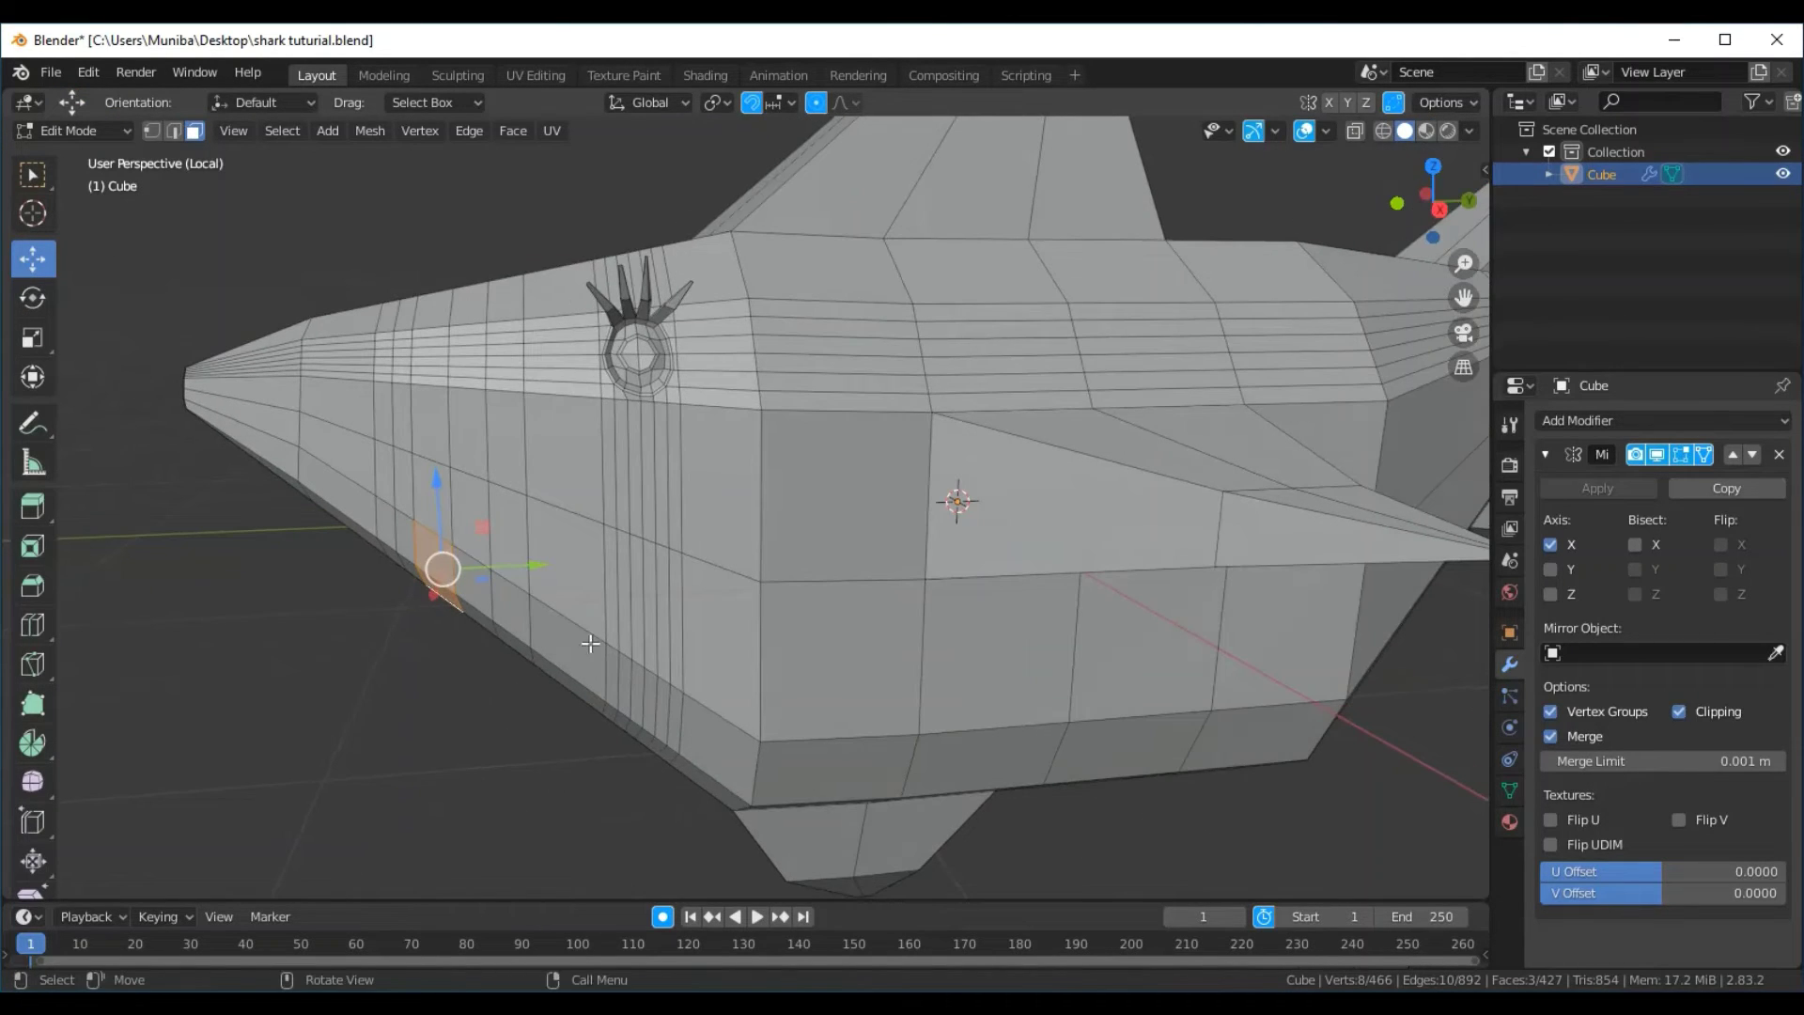
pyautogui.moveTo(533, 566); pyautogui.dragTo(690, 714)
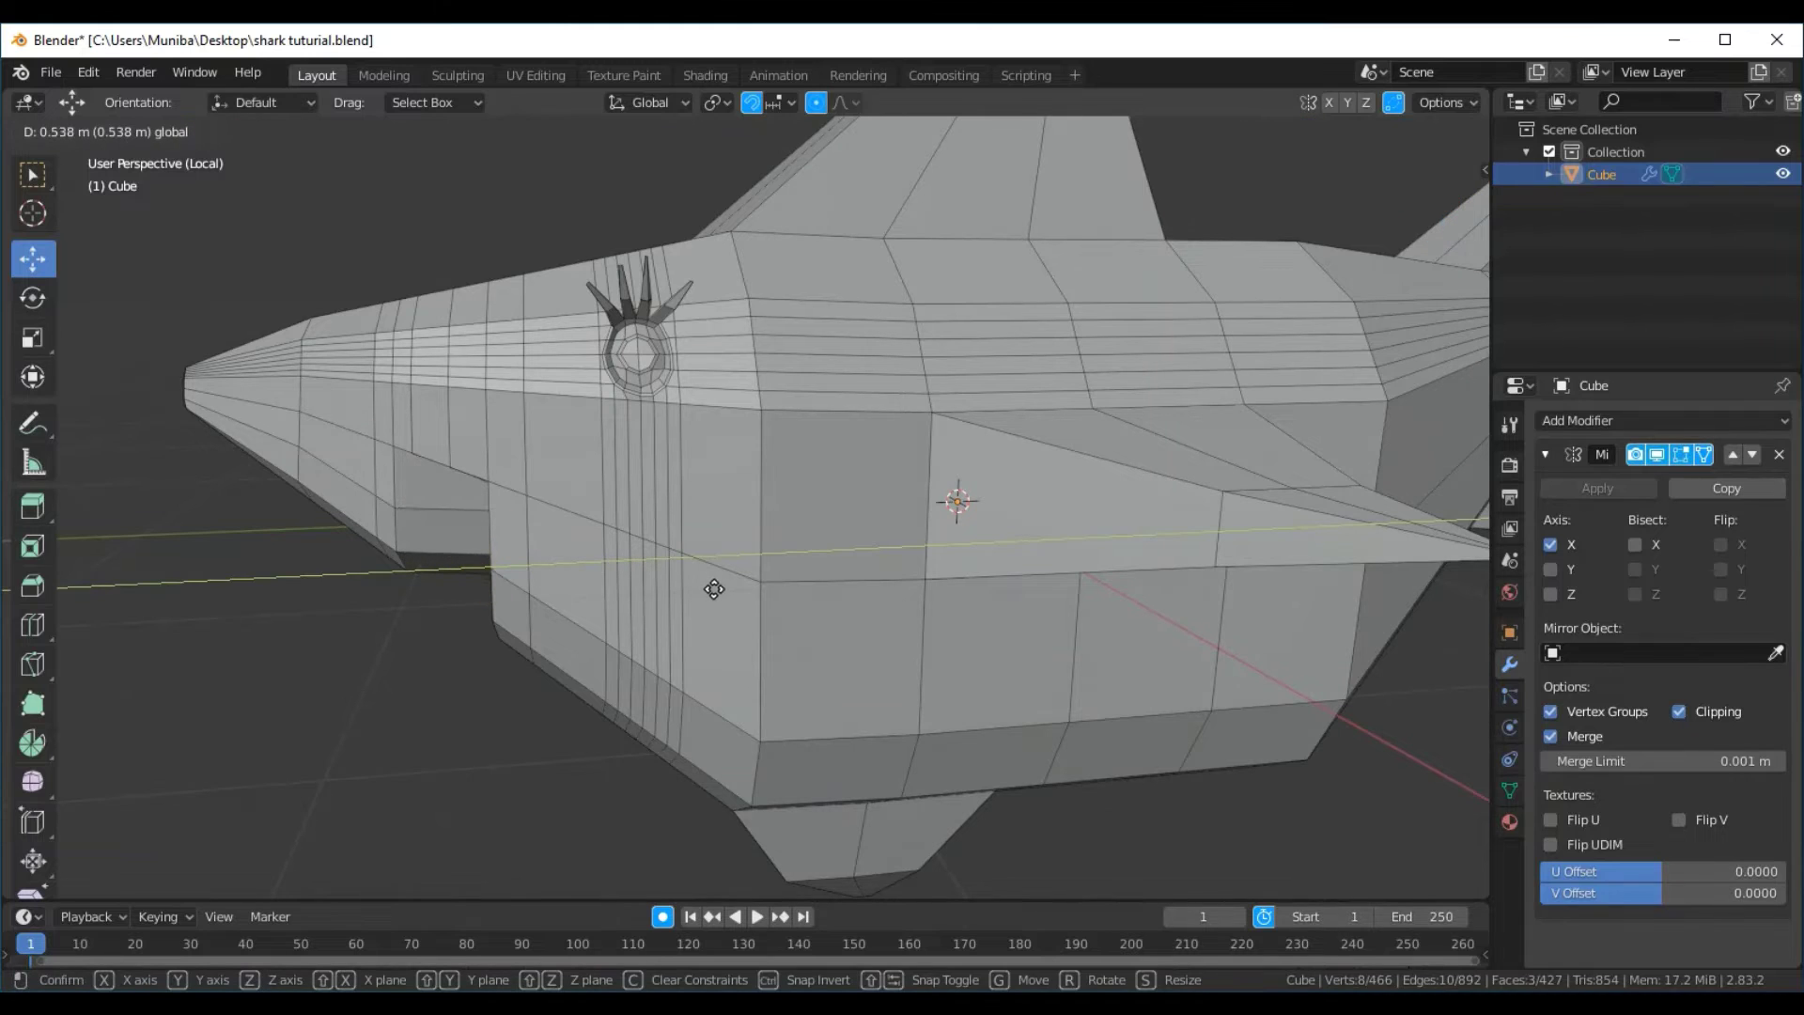
pyautogui.moveTo(690, 714)
pyautogui.mouseDown(button='middle')
pyautogui.moveTo(790, 708)
pyautogui.moveTo(894, 649)
pyautogui.moveTo(965, 673)
pyautogui.mouseUp(button='middle')
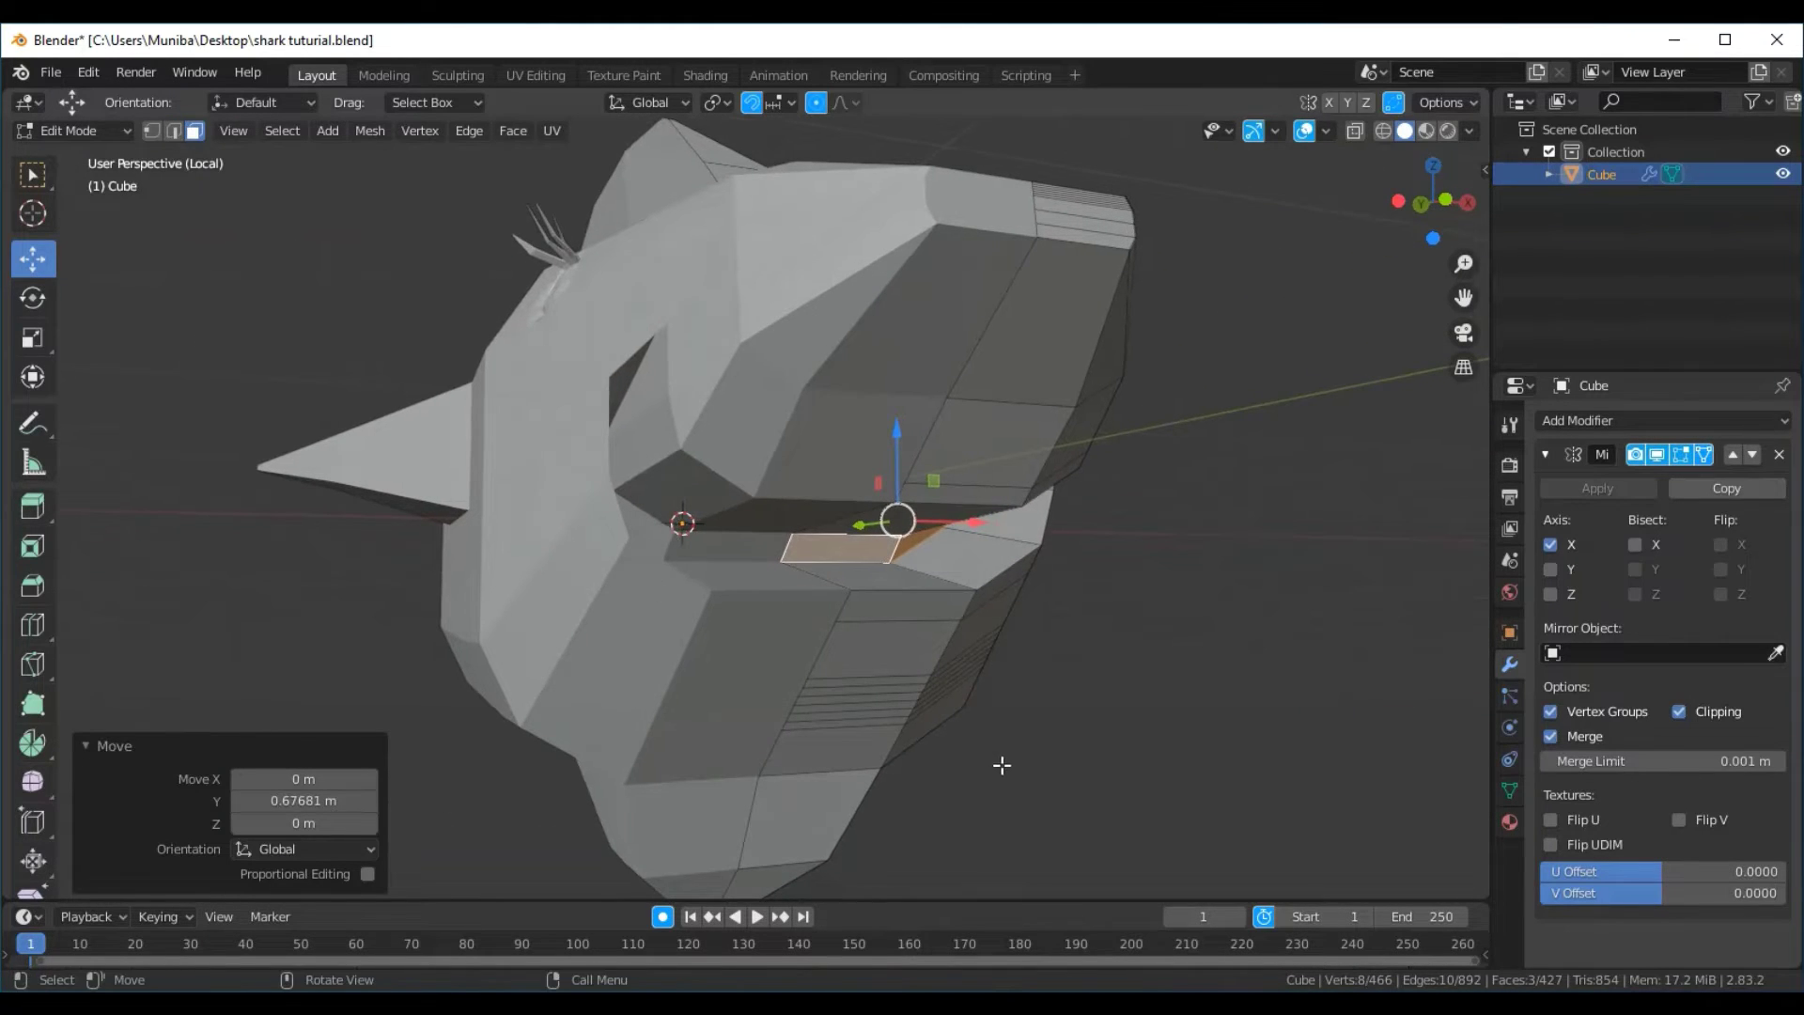
# Using X-ray view, raise the mouth-corner face 0.19479 m along Z
pyautogui.moveTo(1002, 766)
pyautogui.mouseDown(button='middle')
pyautogui.moveTo(875, 711)
pyautogui.moveTo(850, 770)
pyautogui.moveTo(865, 797)
pyautogui.moveTo(998, 749)
pyautogui.moveTo(784, 558)
pyautogui.mouseUp(button='middle')
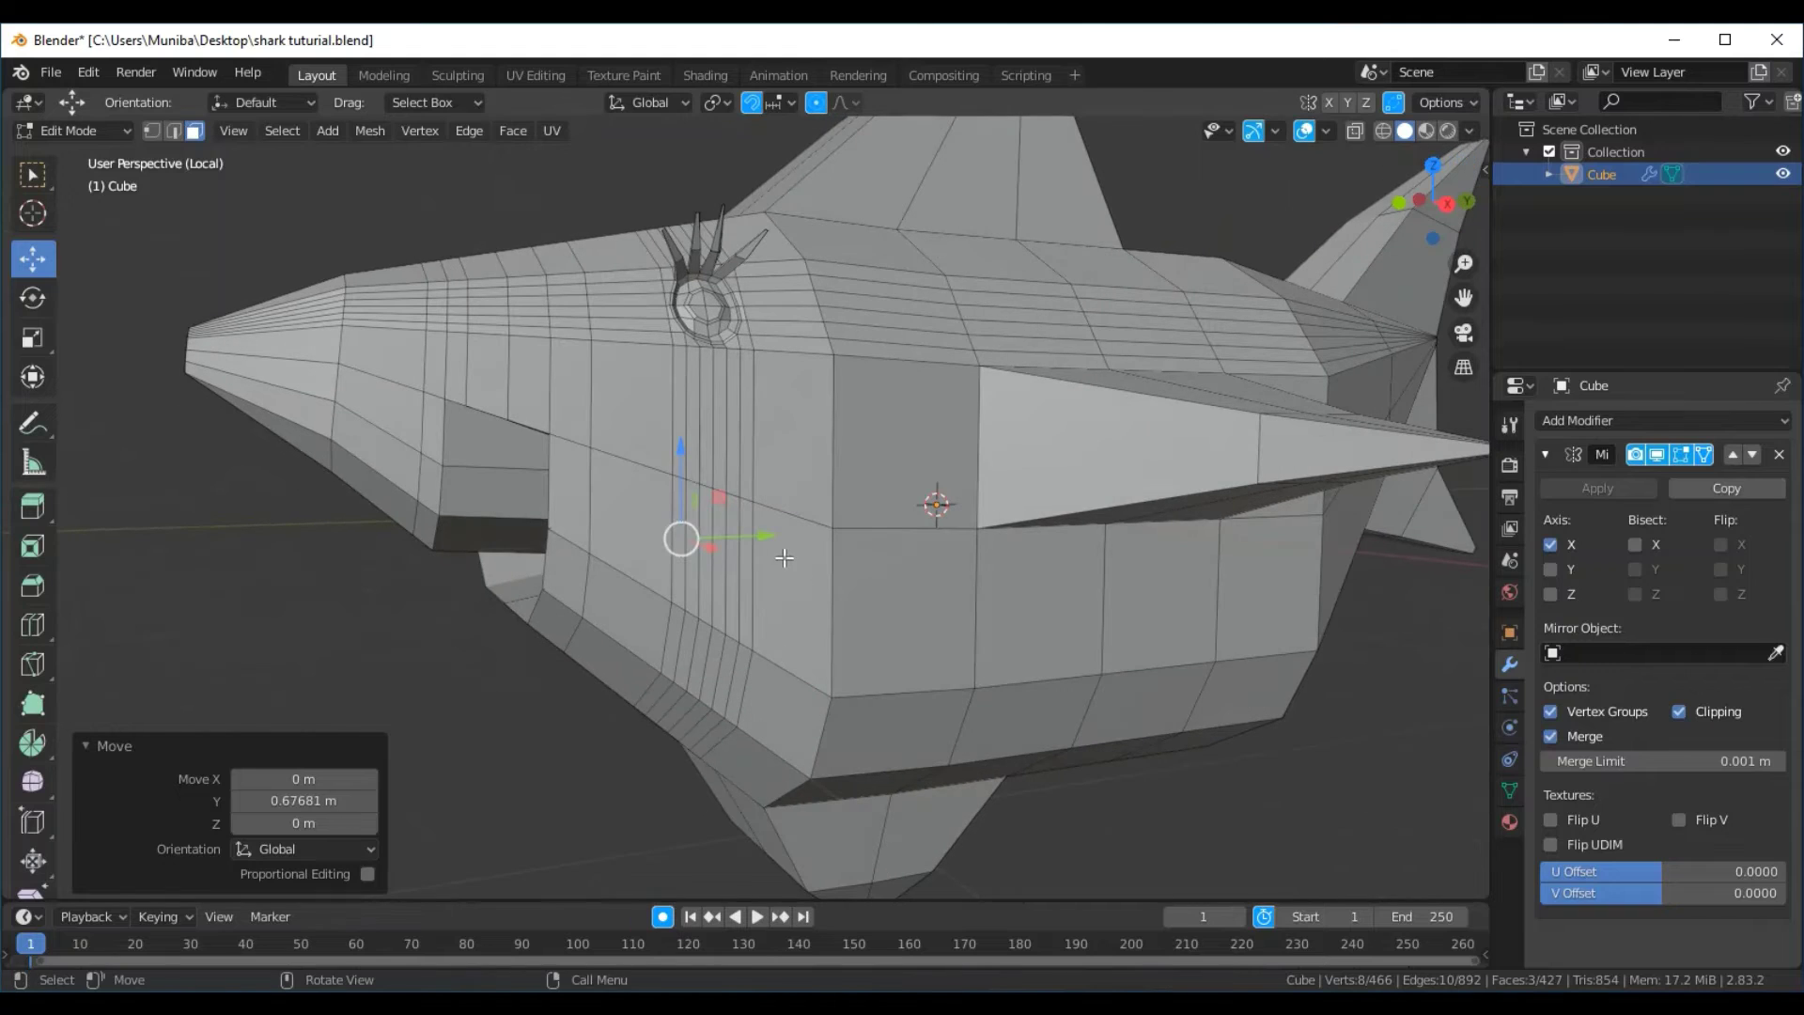
pyautogui.moveTo(769, 538); pyautogui.dragTo(794, 536)
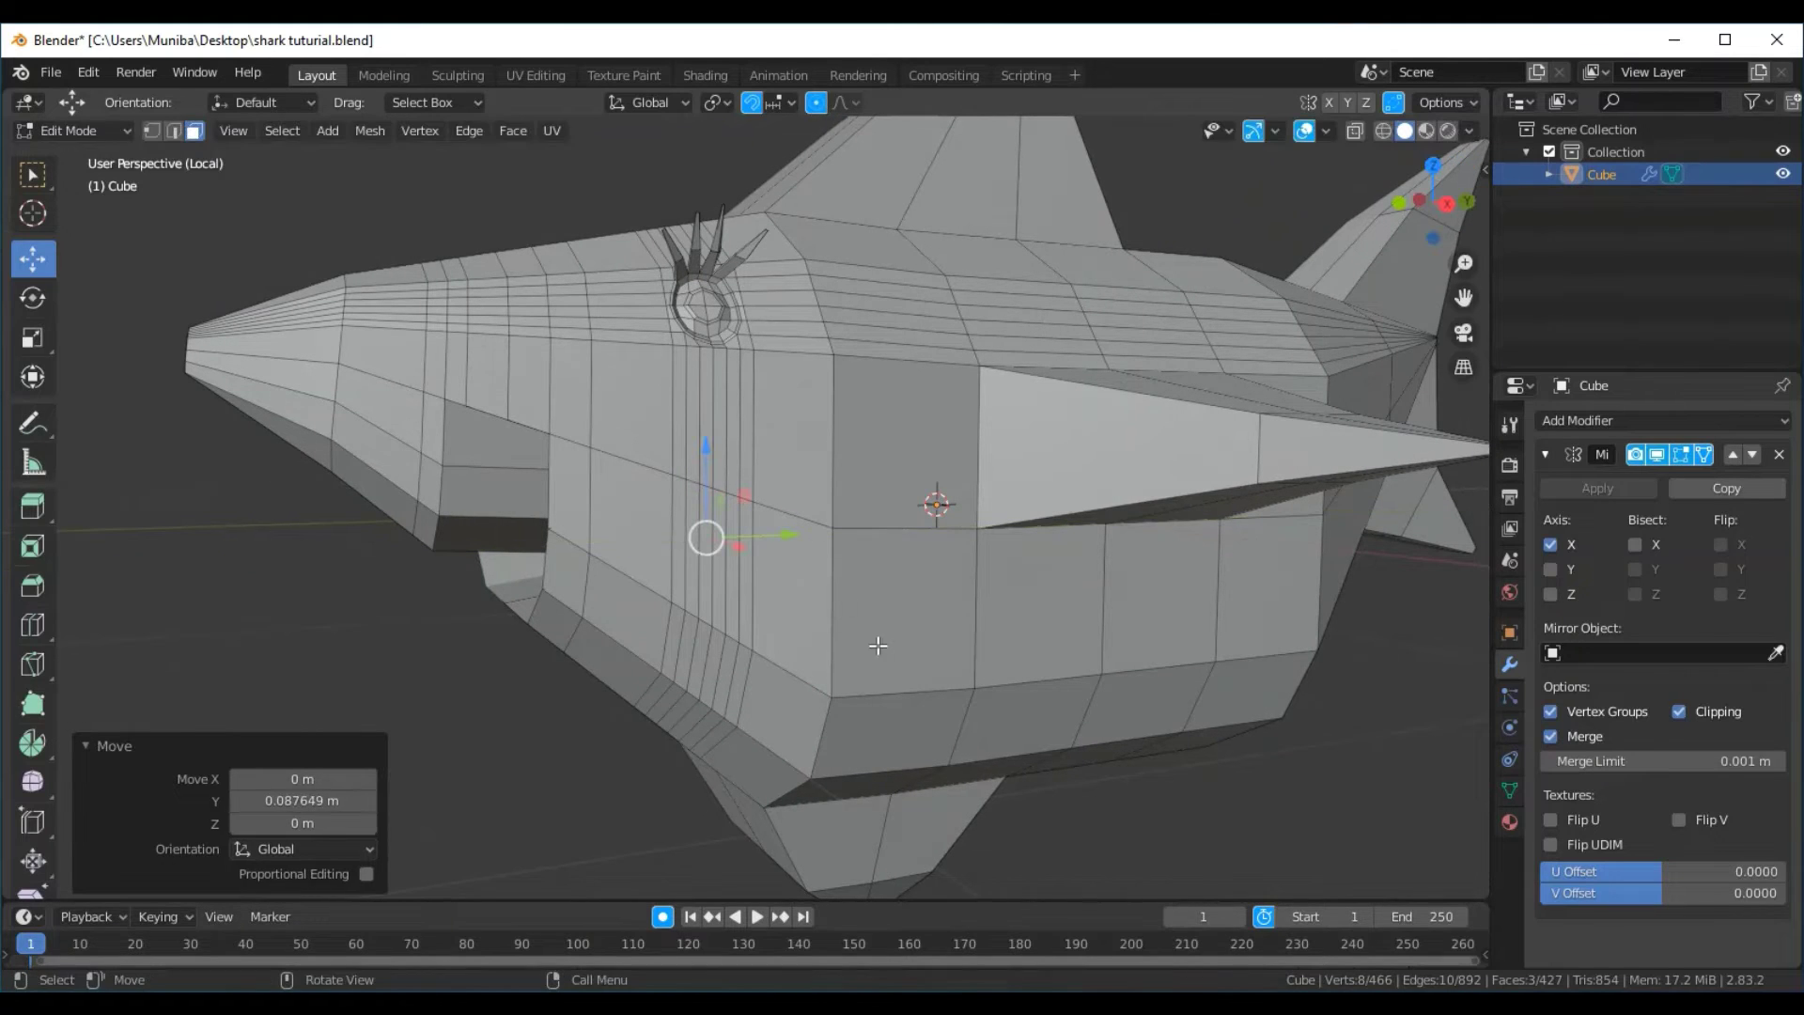
pyautogui.click(1355, 130)
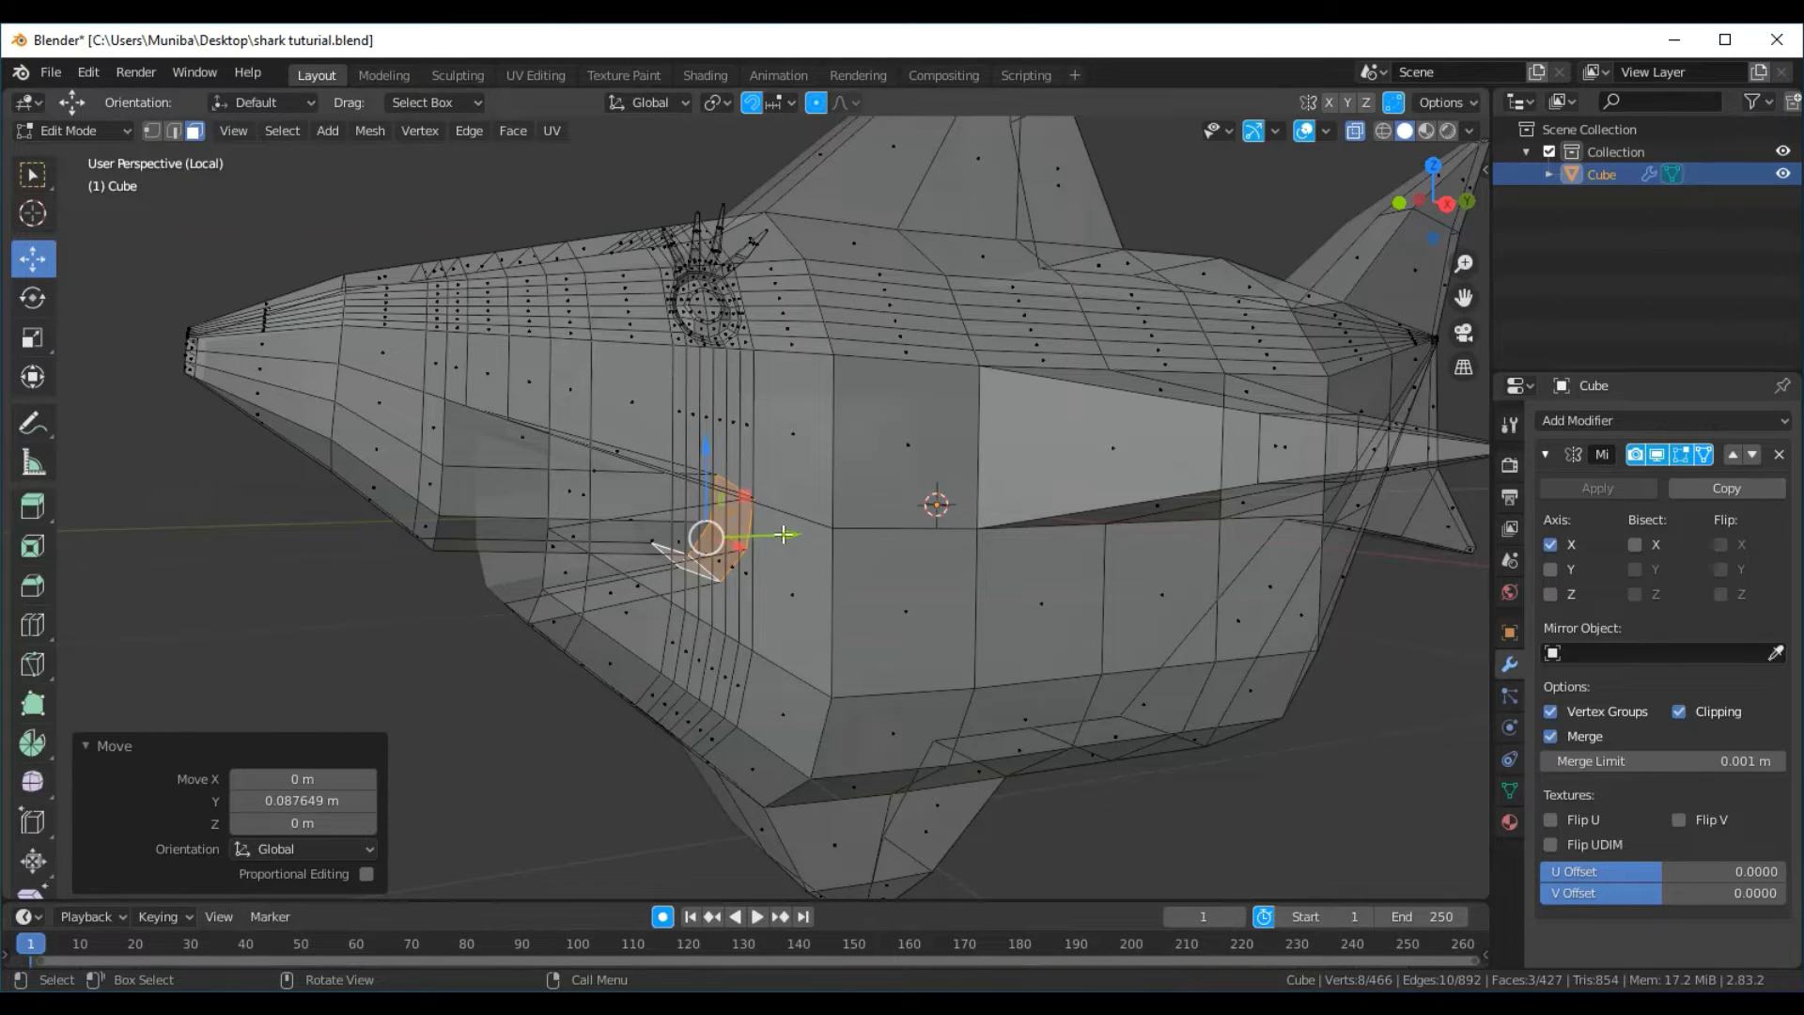
pyautogui.moveTo(783, 534)
pyautogui.mouseDown()
pyautogui.moveTo(820, 526)
pyautogui.moveTo(740, 398)
pyautogui.mouseUp()
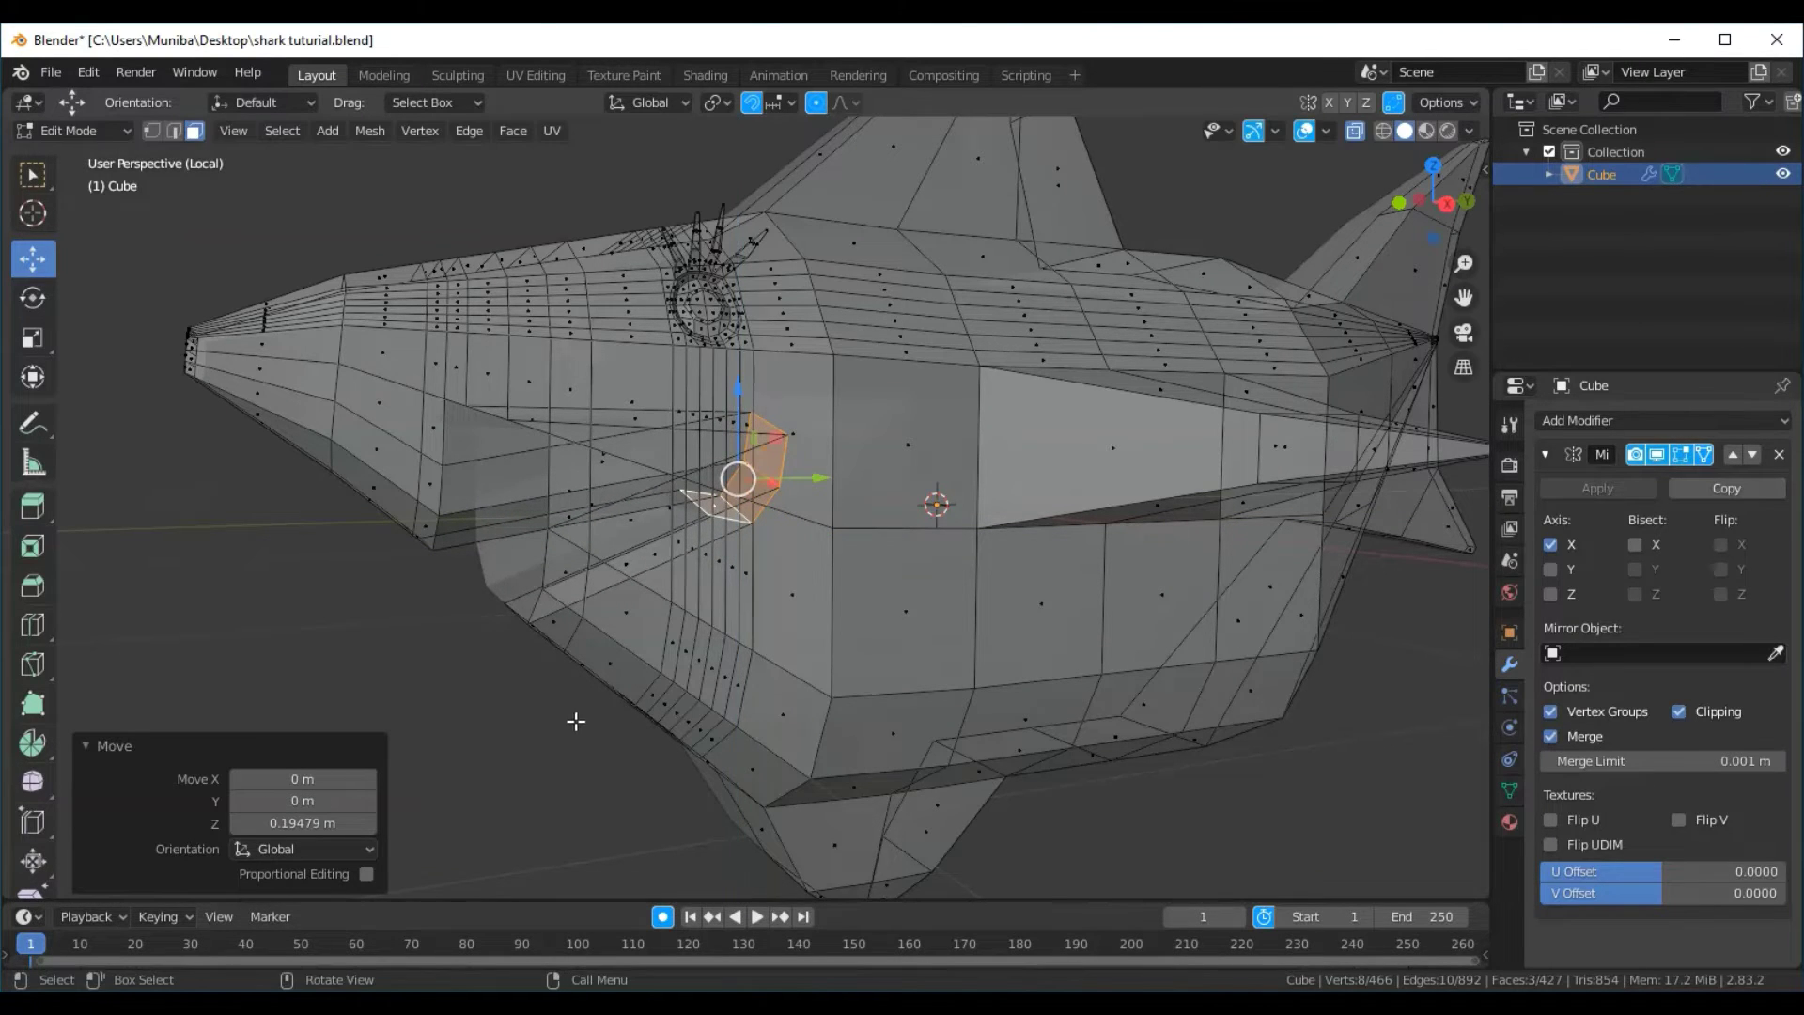
pyautogui.moveTo(526, 743)
pyautogui.mouseDown(button='middle')
pyautogui.moveTo(717, 712)
pyautogui.moveTo(699, 715)
pyautogui.mouseUp(button='middle')
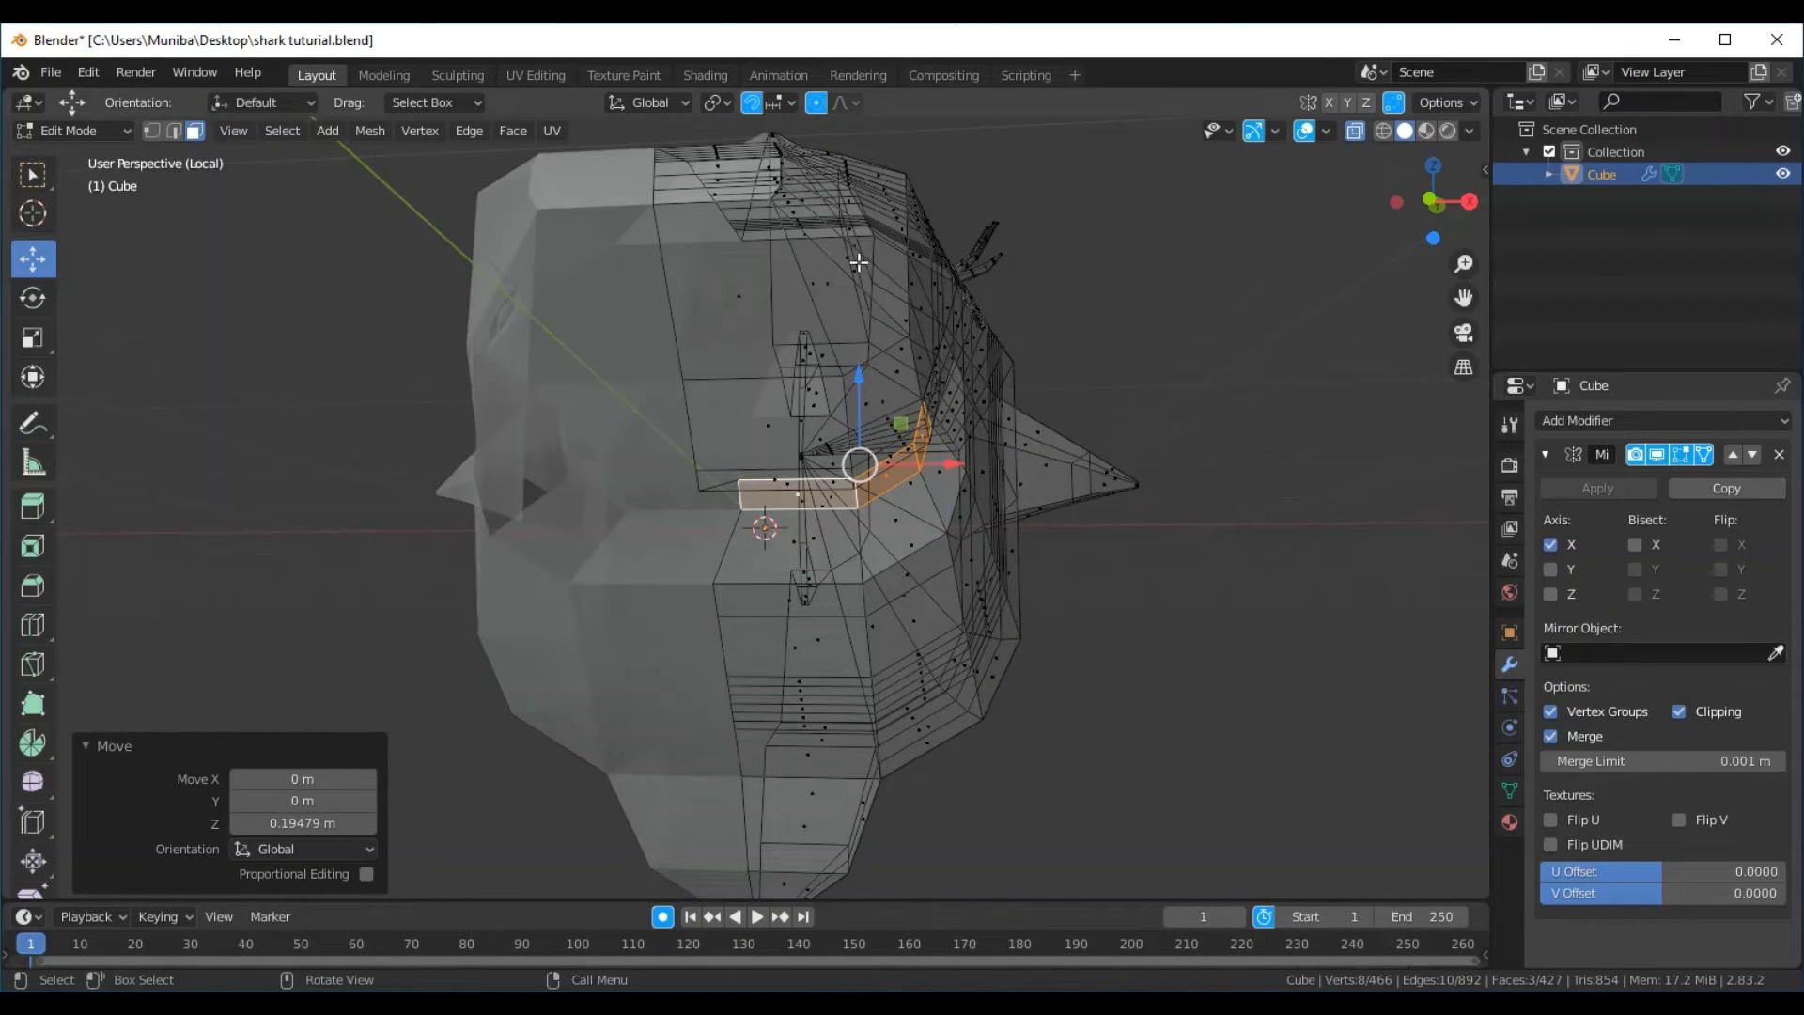
pyautogui.click(1354, 134)
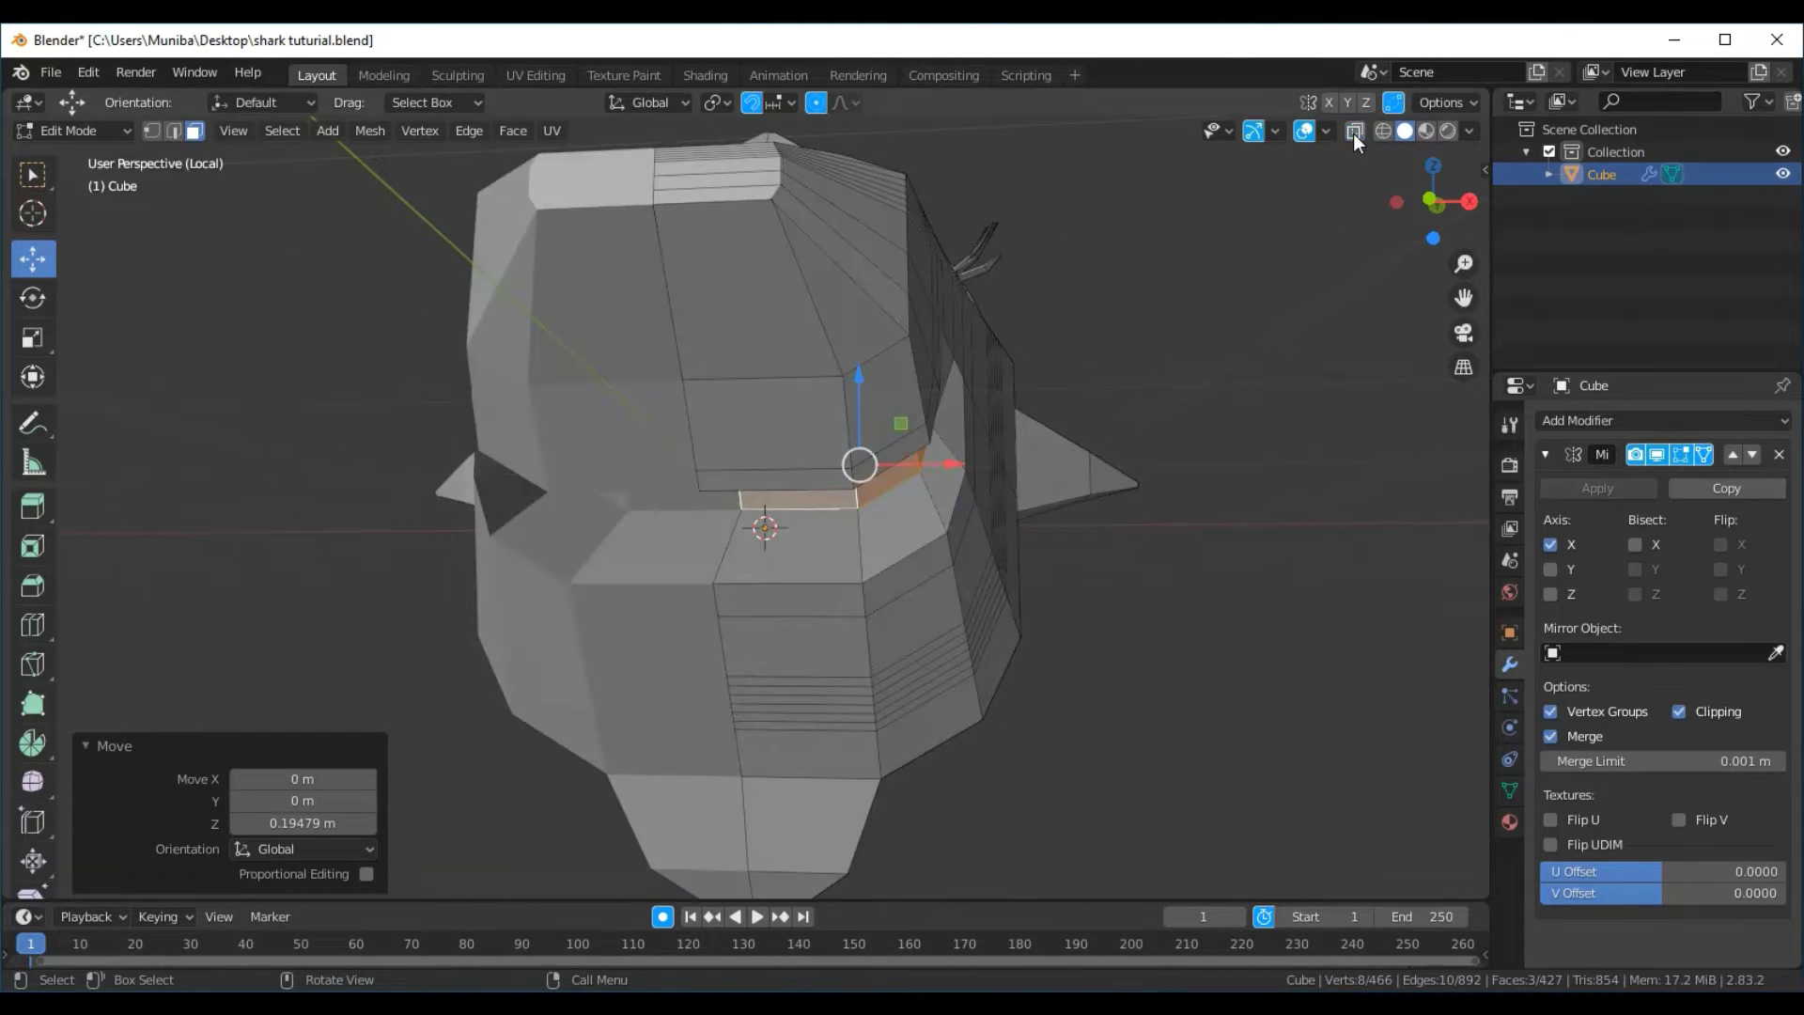
pyautogui.moveTo(1306, 410); pyautogui.dragTo(716, 552, button='middle')
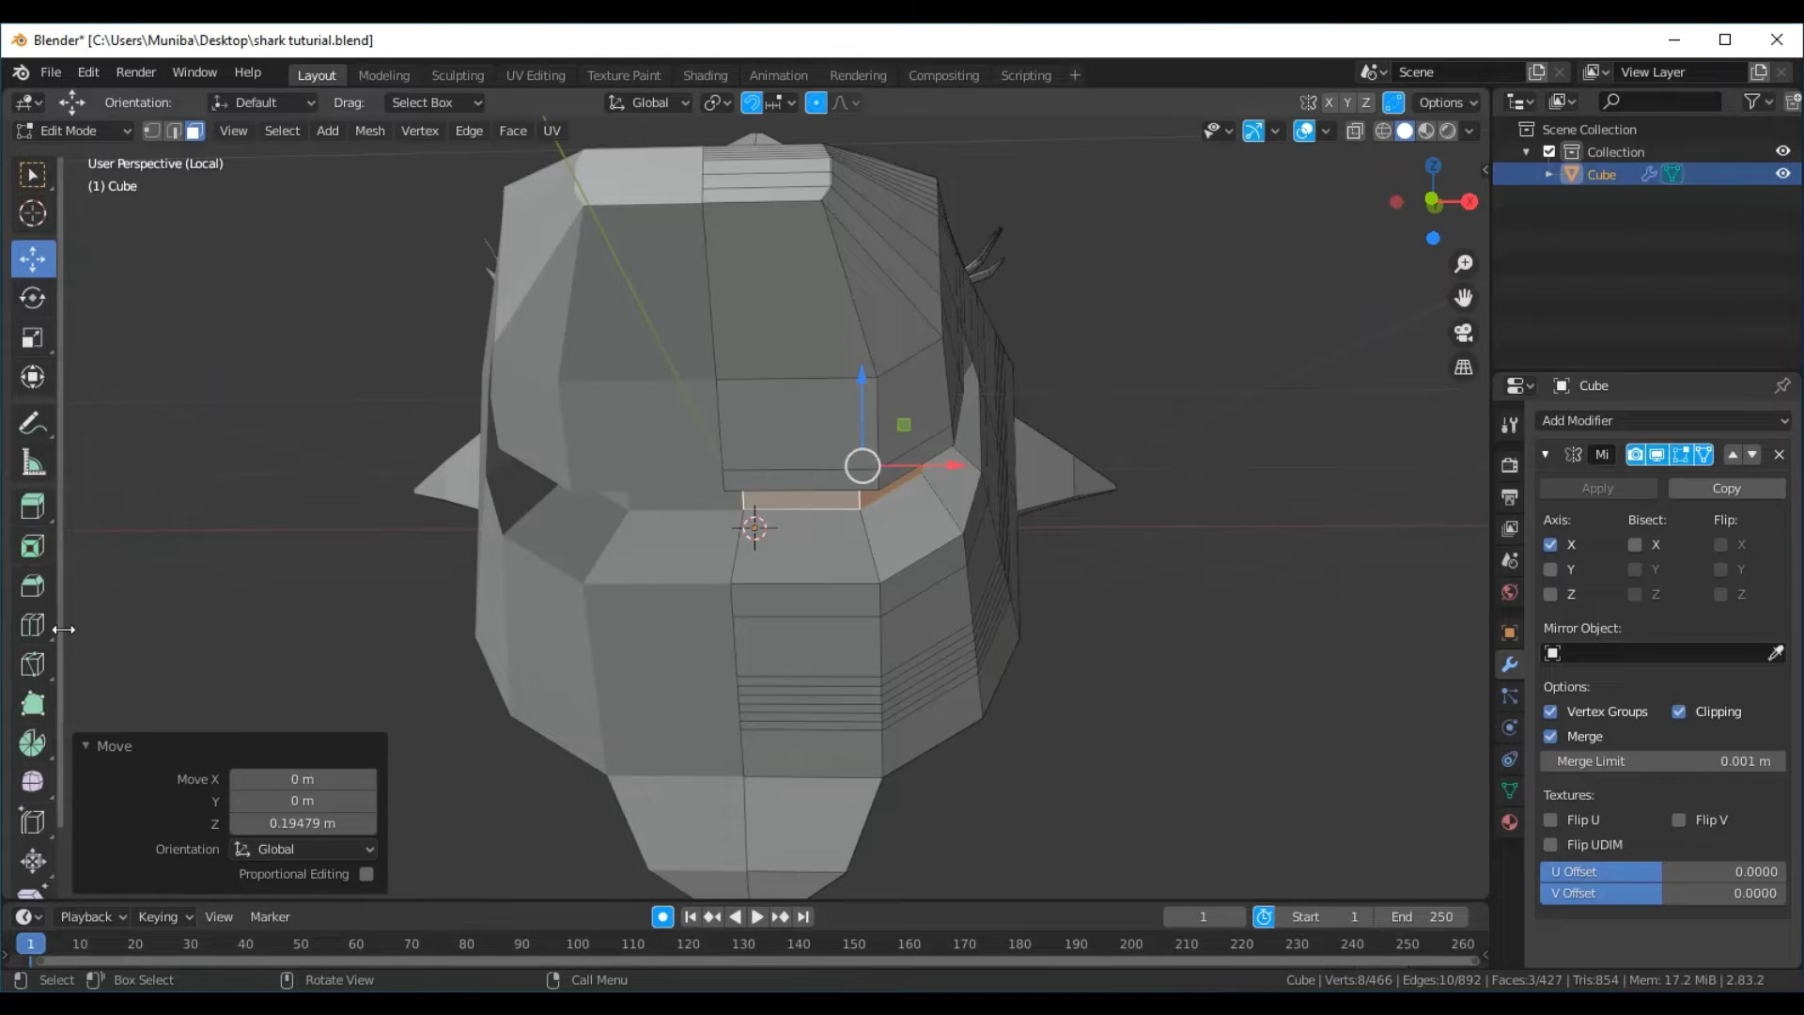
# Loop-cut the mouth band with 2 cuts to reach 494 vertices, then deselect
pyautogui.moveTo(49, 635)
pyautogui.mouseDown()
pyautogui.moveTo(99, 631)
pyautogui.moveTo(211, 698)
pyautogui.mouseUp()
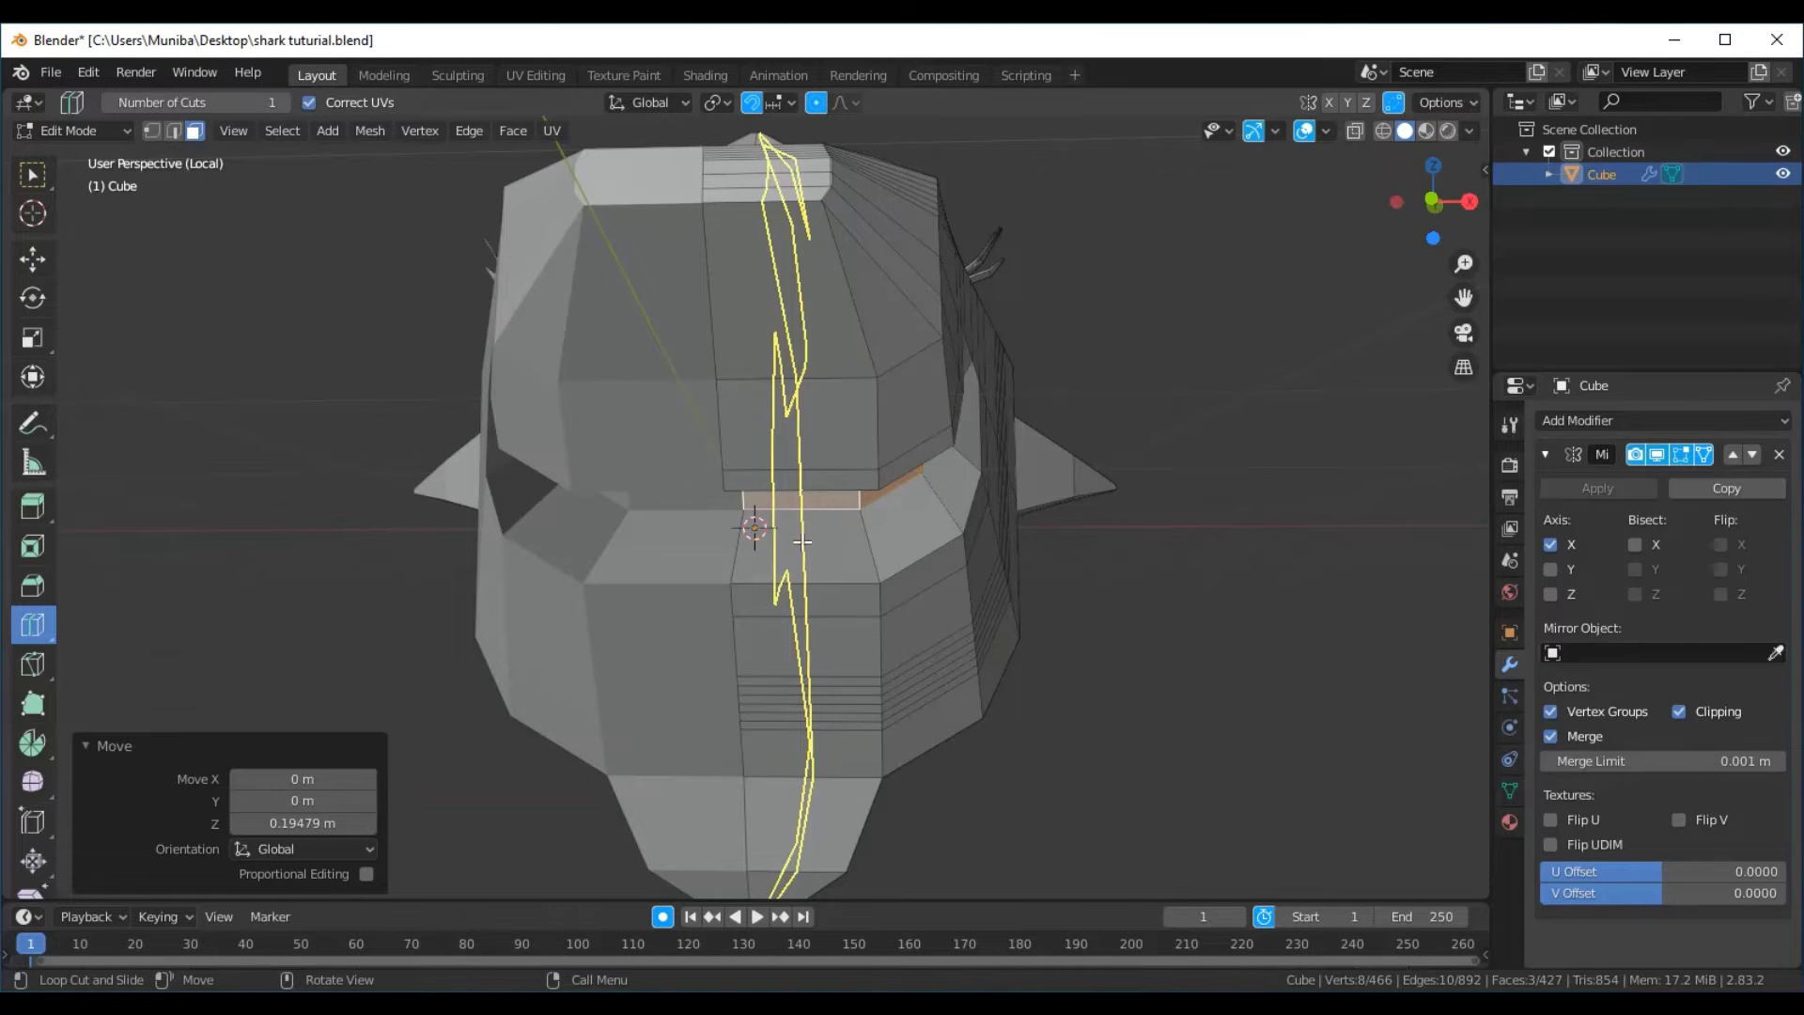
pyautogui.click(747, 538)
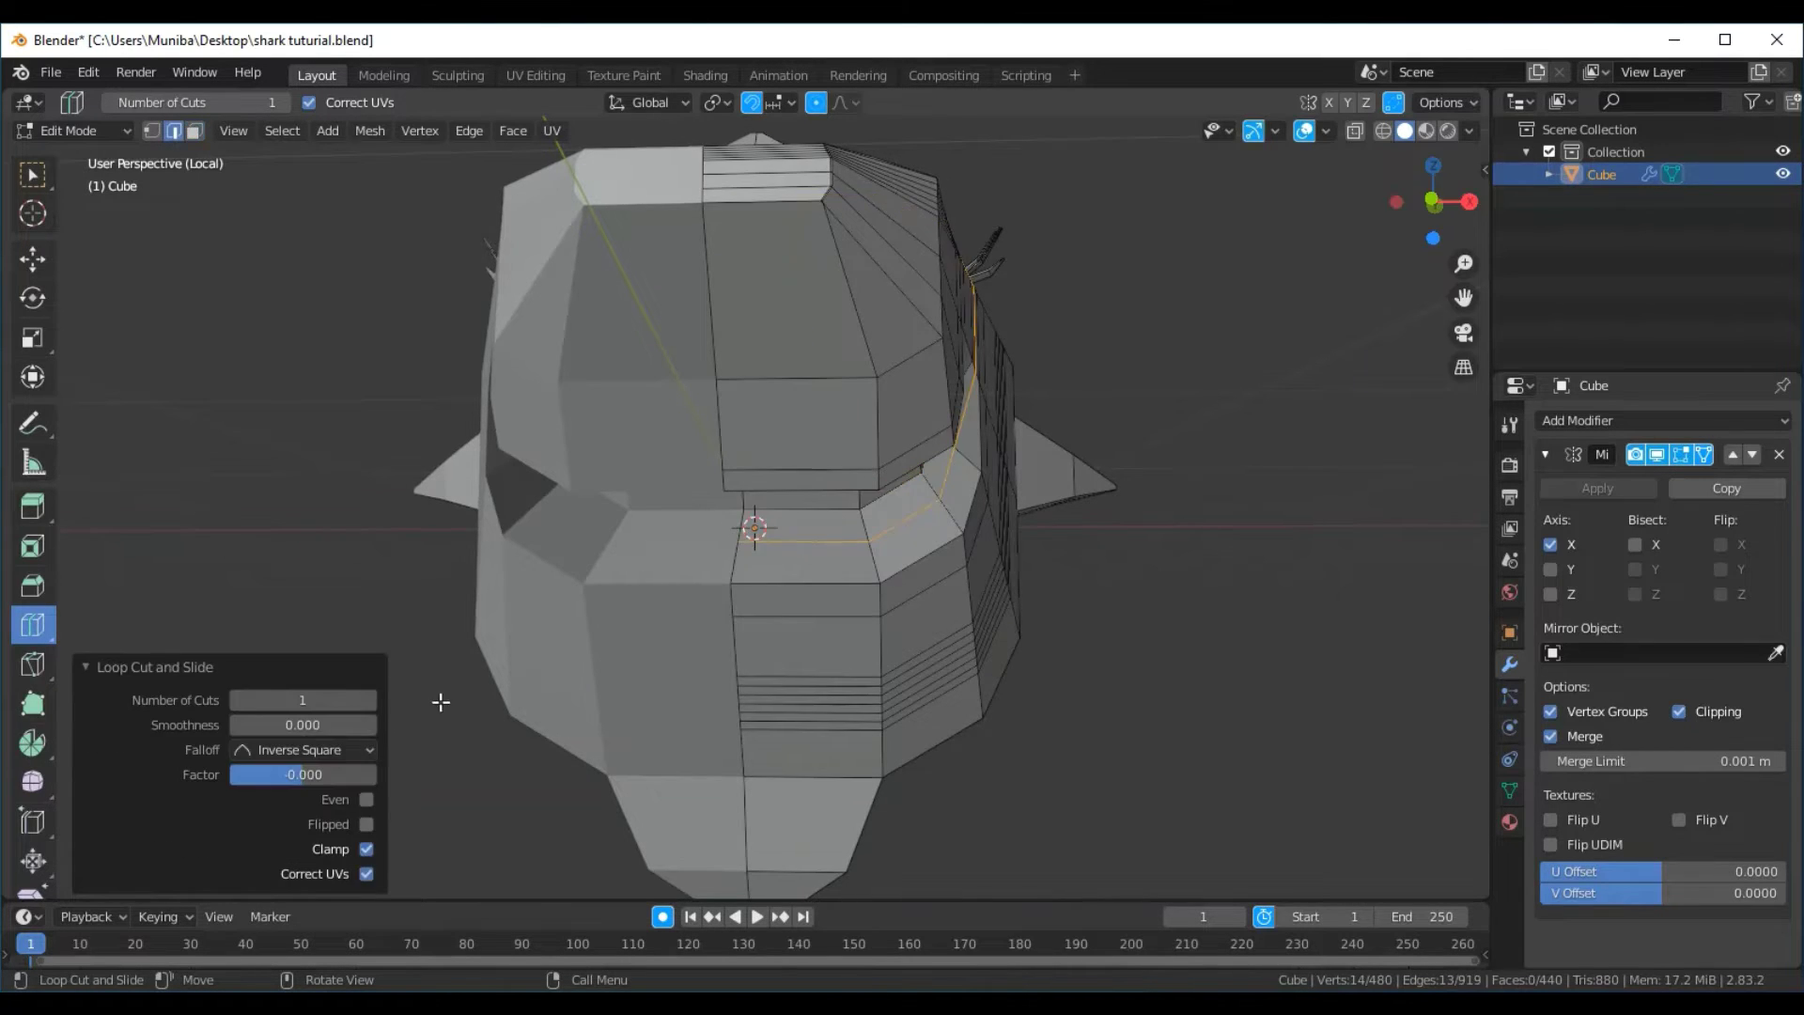
pyautogui.moveTo(369, 700)
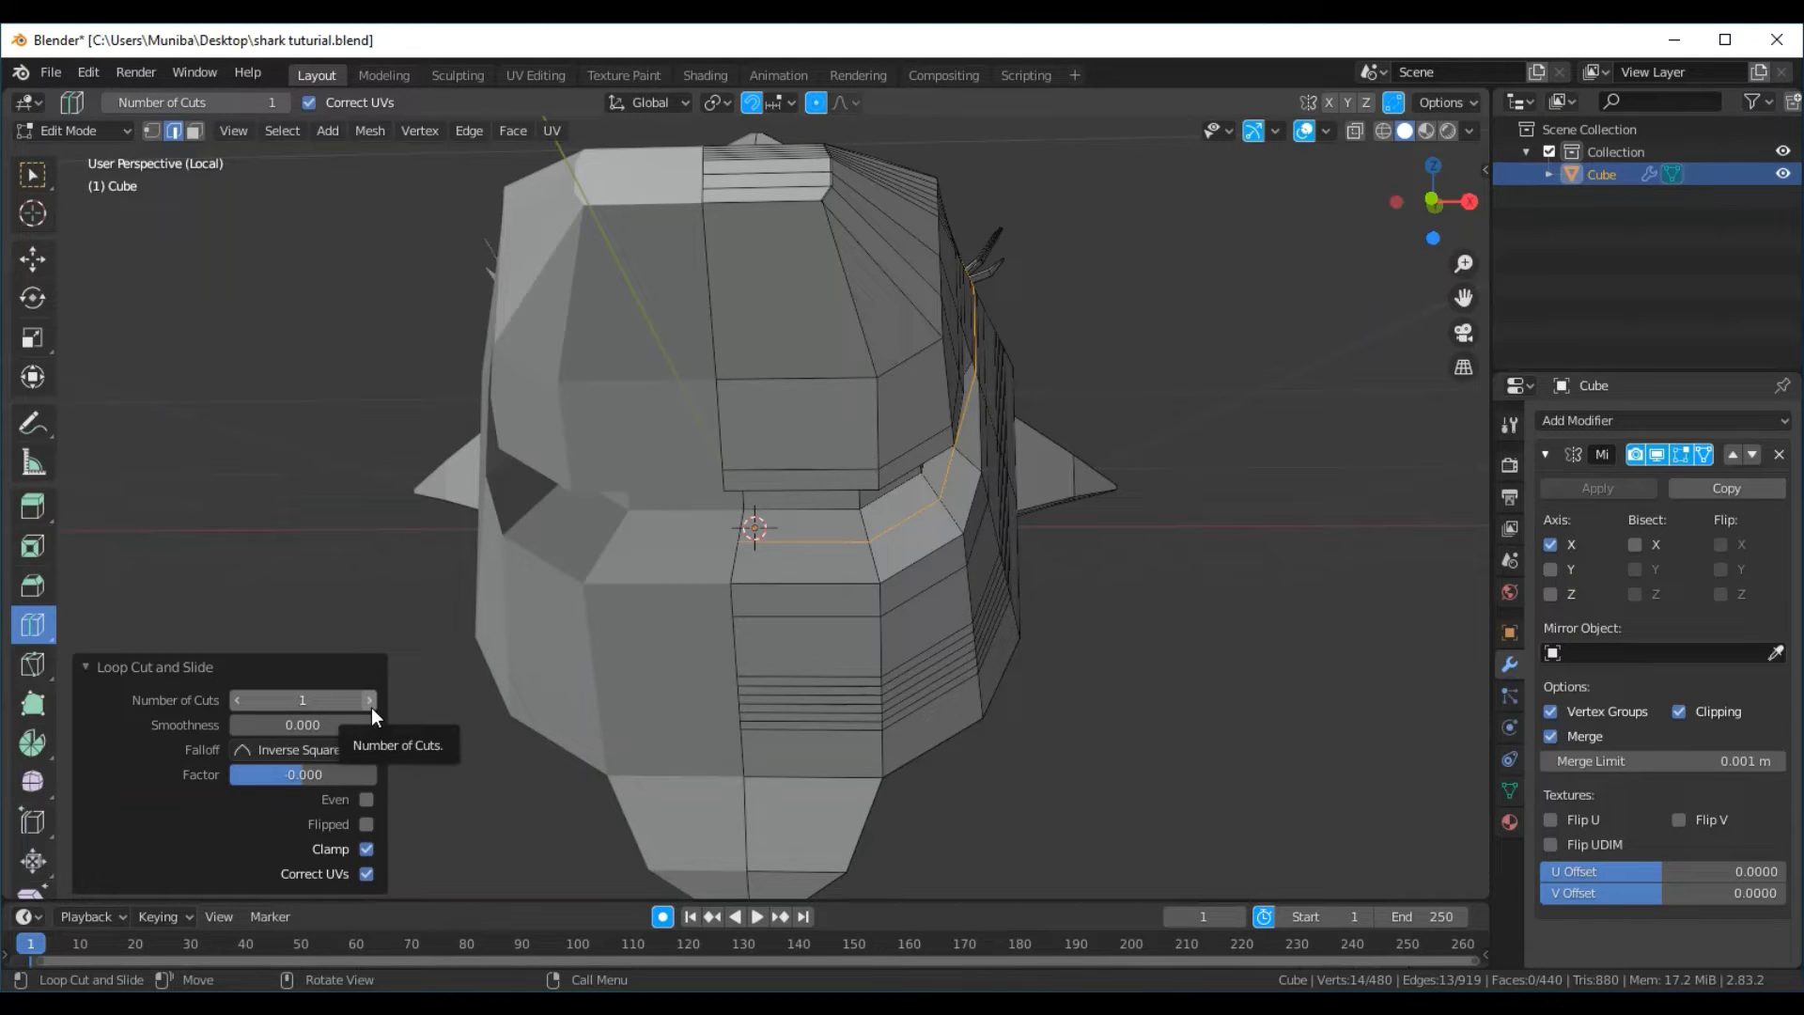
pyautogui.click(371, 710)
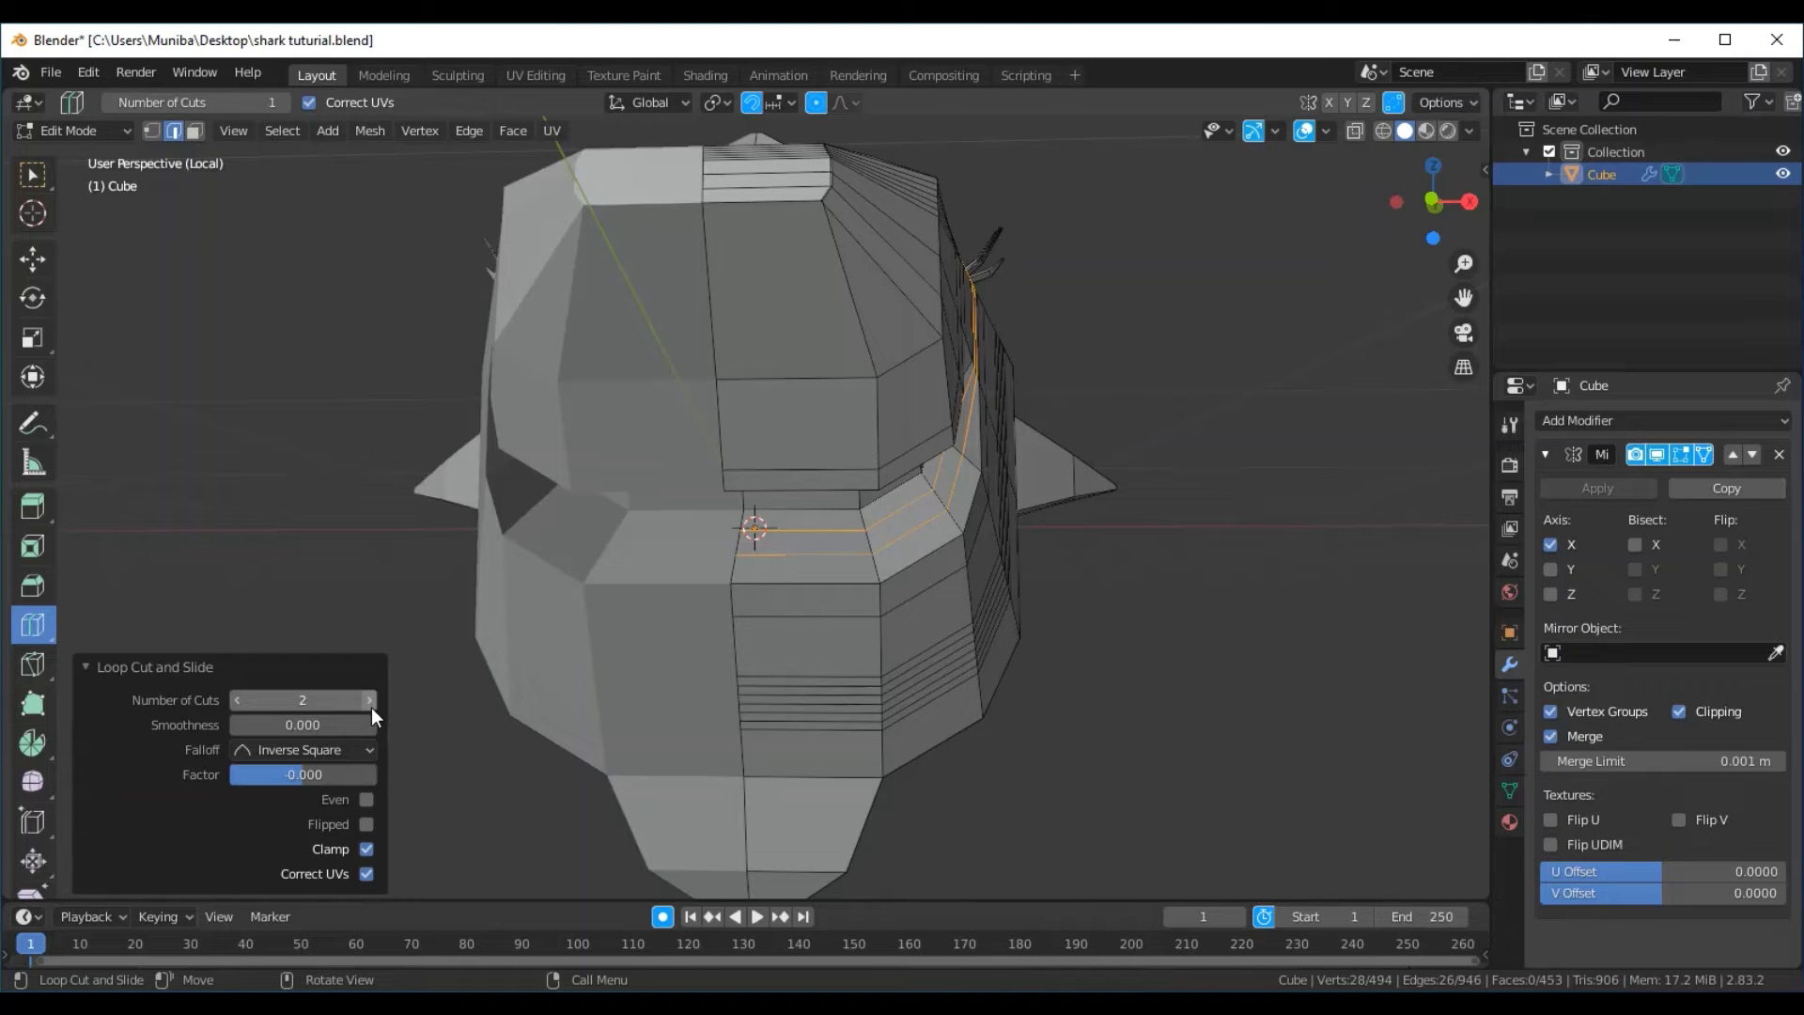
pyautogui.click(34, 176)
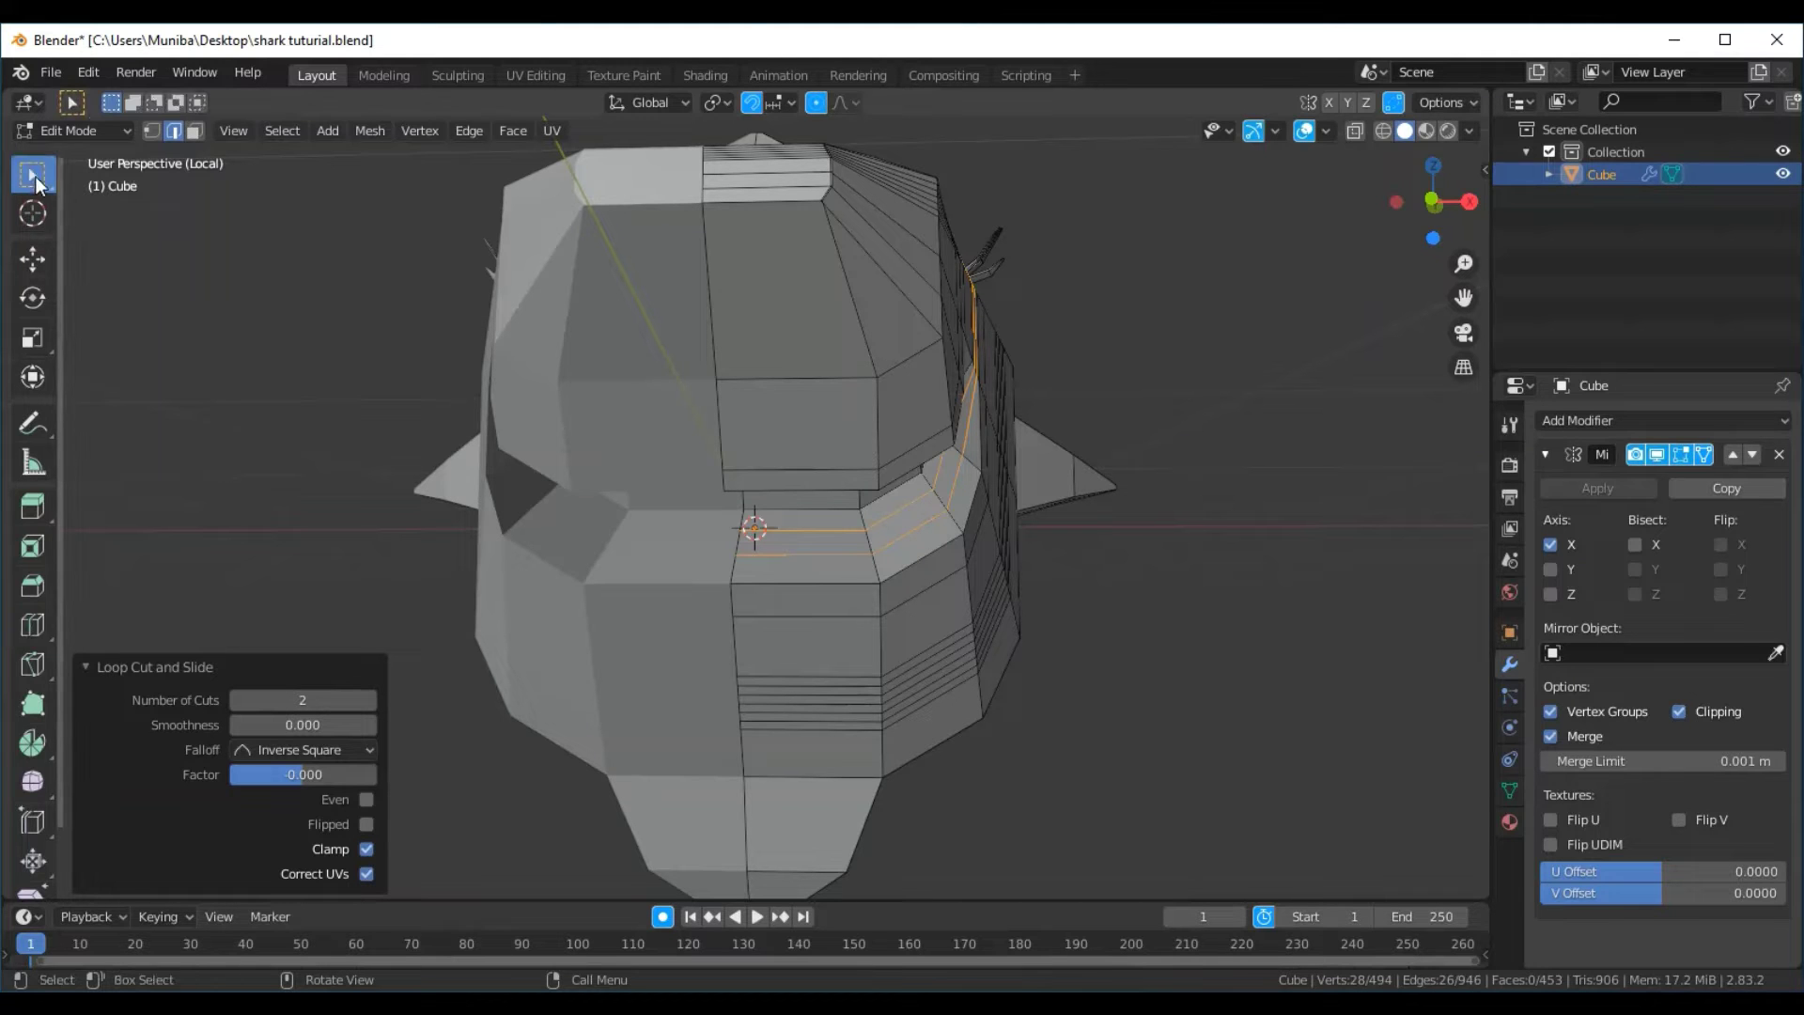
pyautogui.click(255, 488)
pyautogui.moveTo(1209, 638)
pyautogui.mouseDown(button='middle')
pyautogui.moveTo(1244, 636)
pyautogui.moveTo(1204, 660)
pyautogui.moveTo(1245, 639)
pyautogui.mouseUp(button='middle')
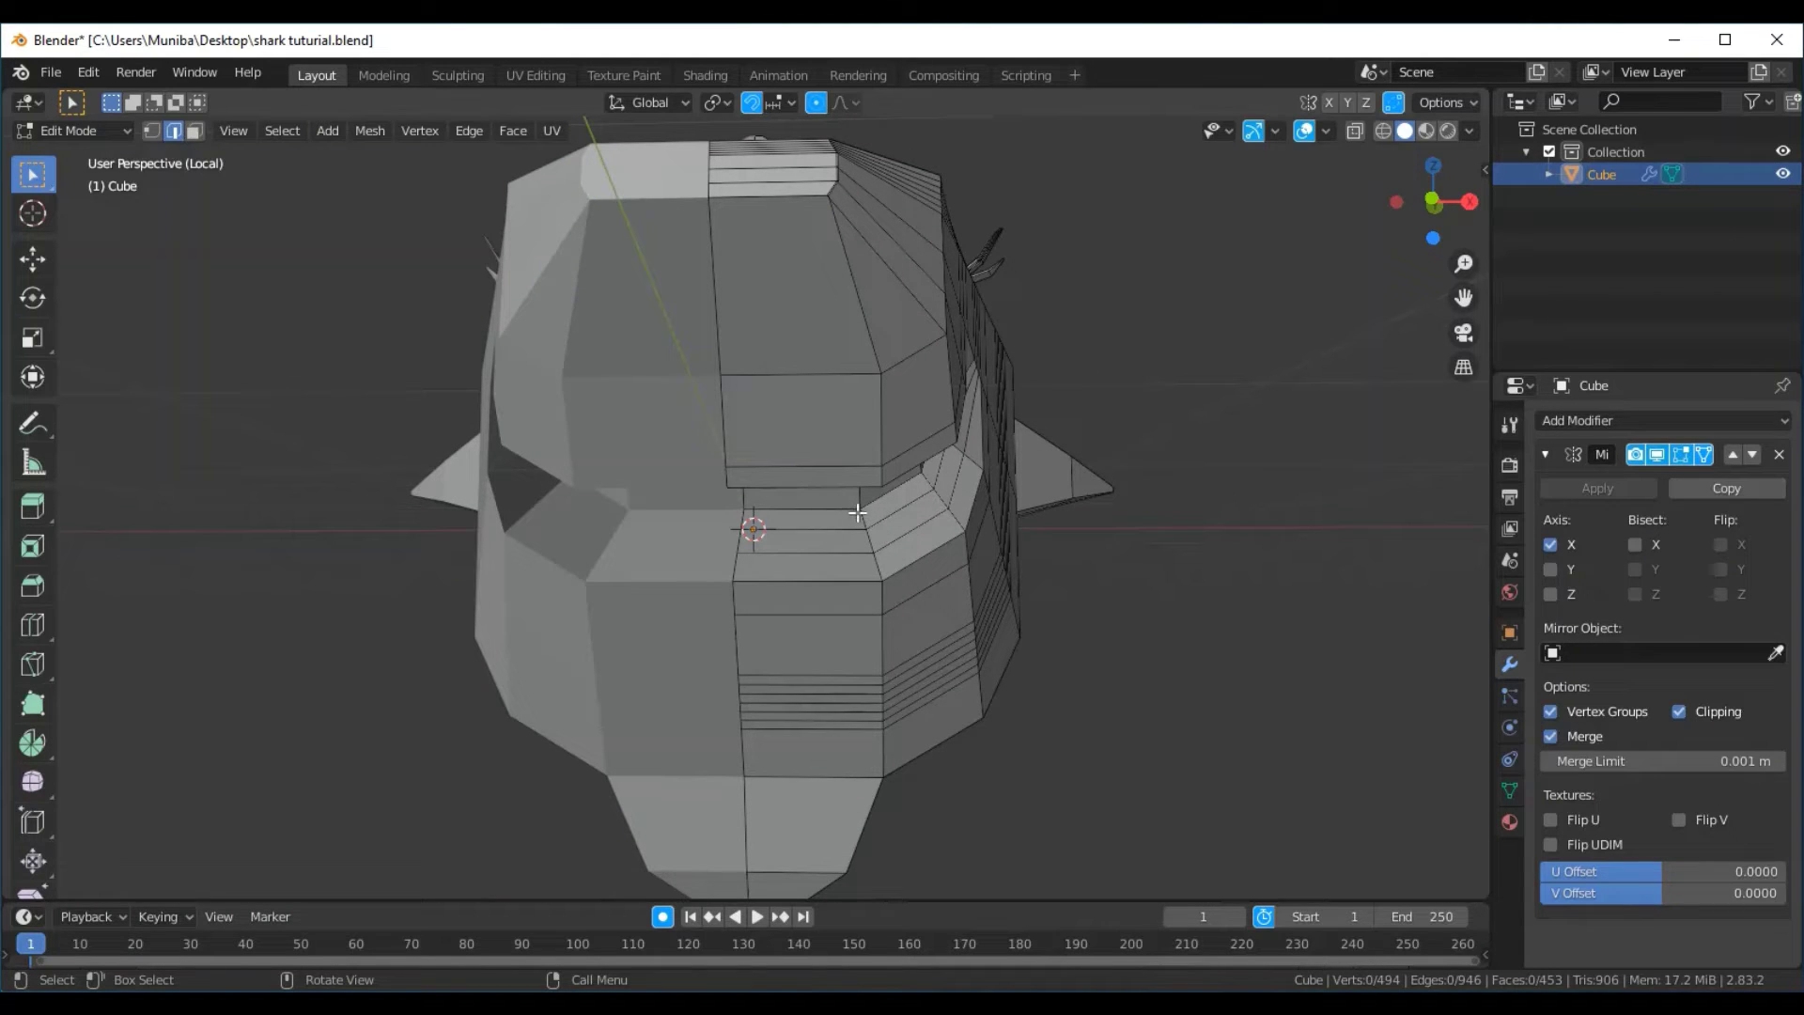
# In vertex mode, slide the mouth-edge vertex sideways along X
pyautogui.click(154, 132)
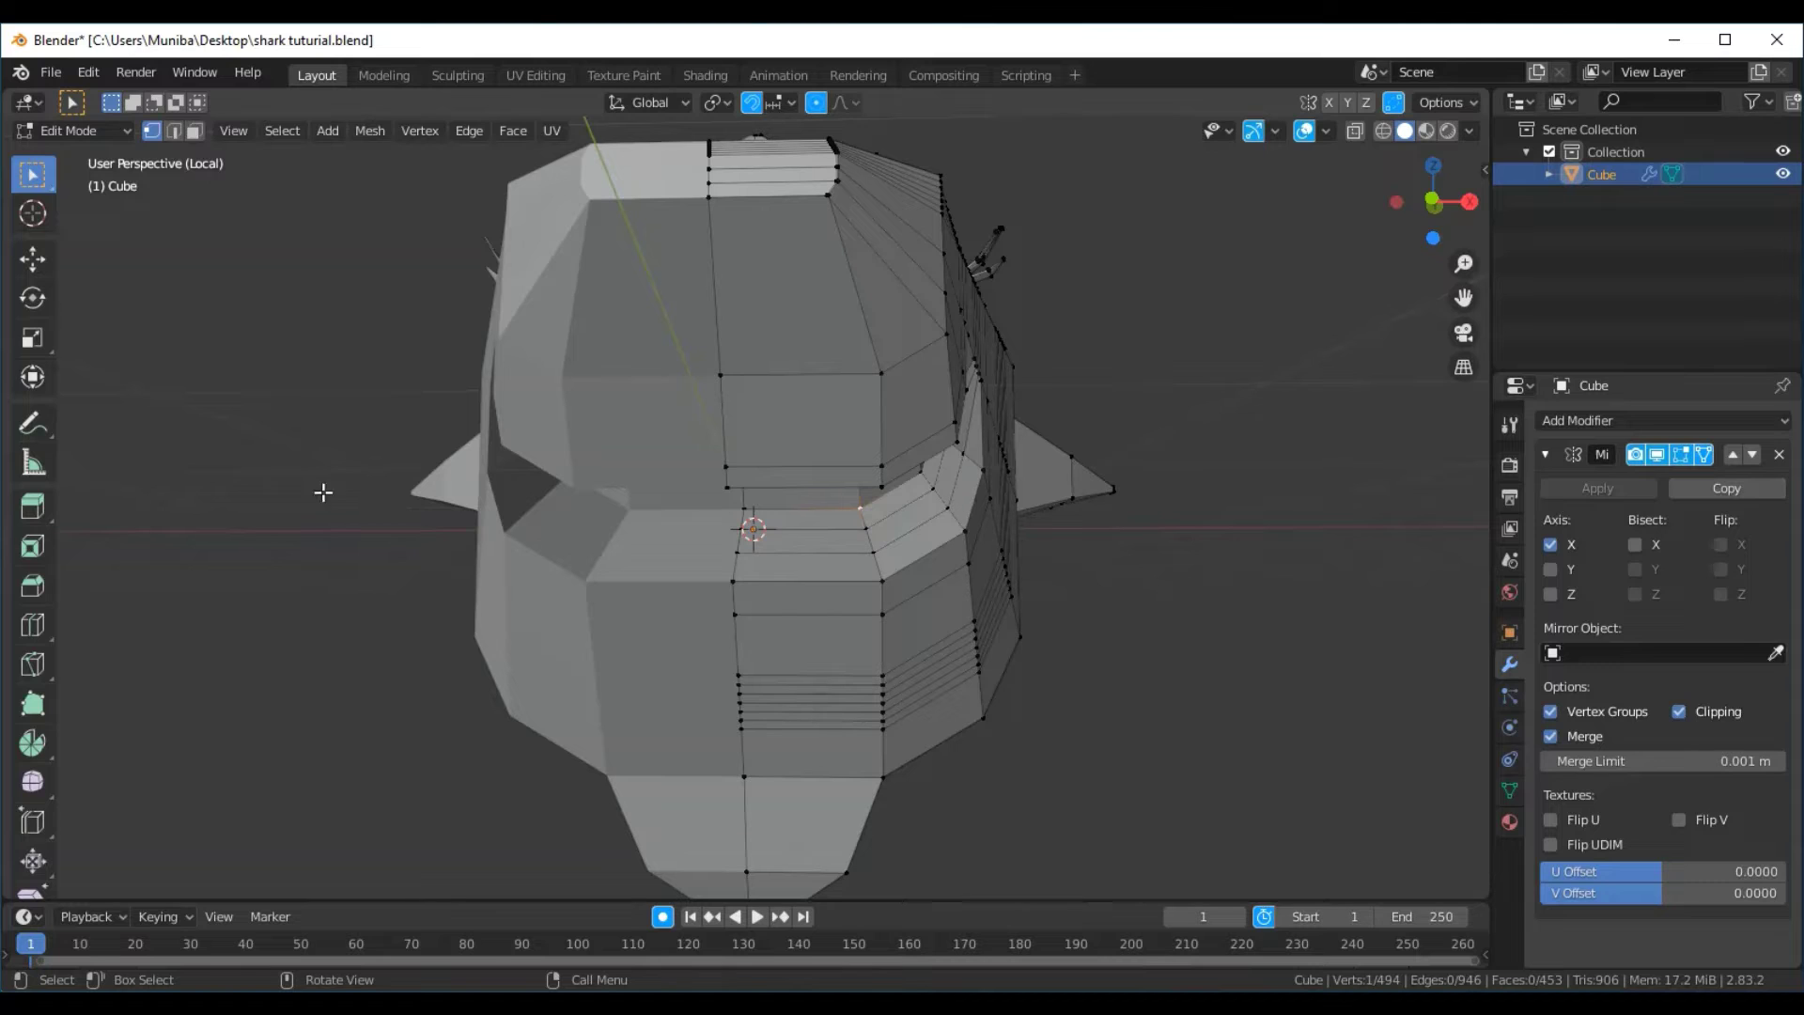
pyautogui.click(39, 269)
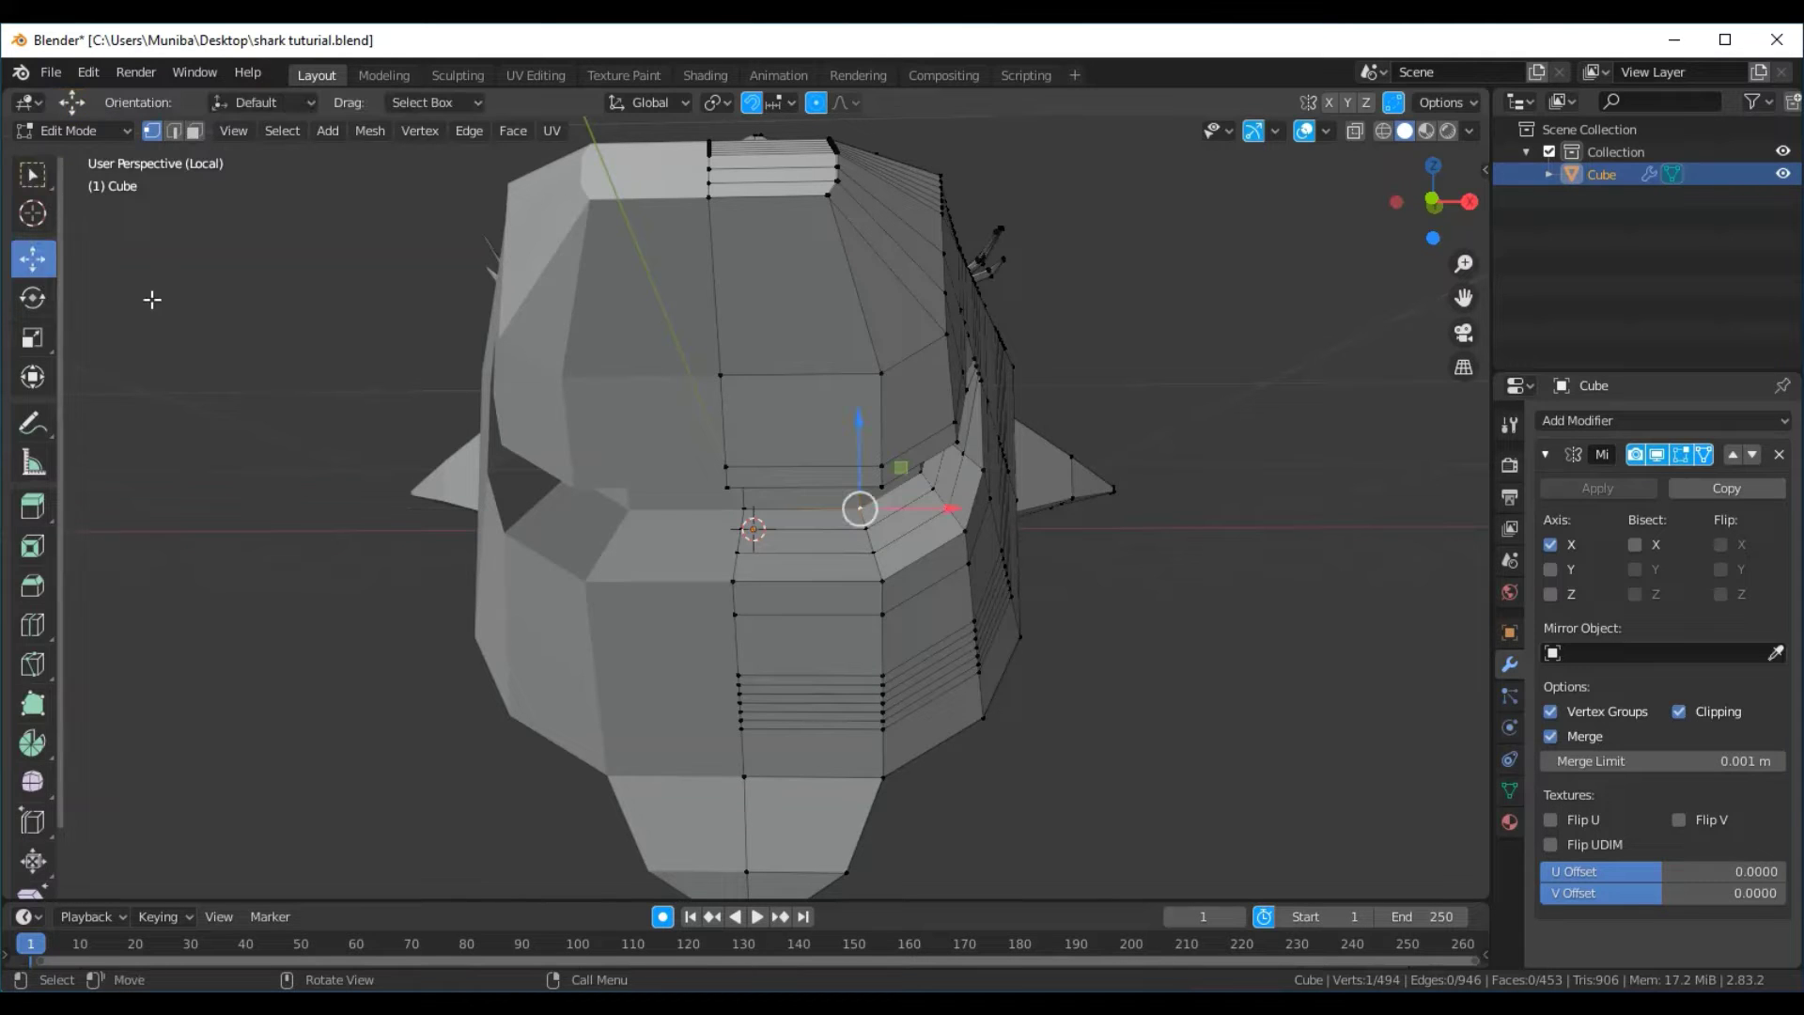
pyautogui.moveTo(957, 512)
pyautogui.mouseDown()
pyautogui.moveTo(866, 515)
pyautogui.moveTo(907, 543)
pyautogui.mouseUp()
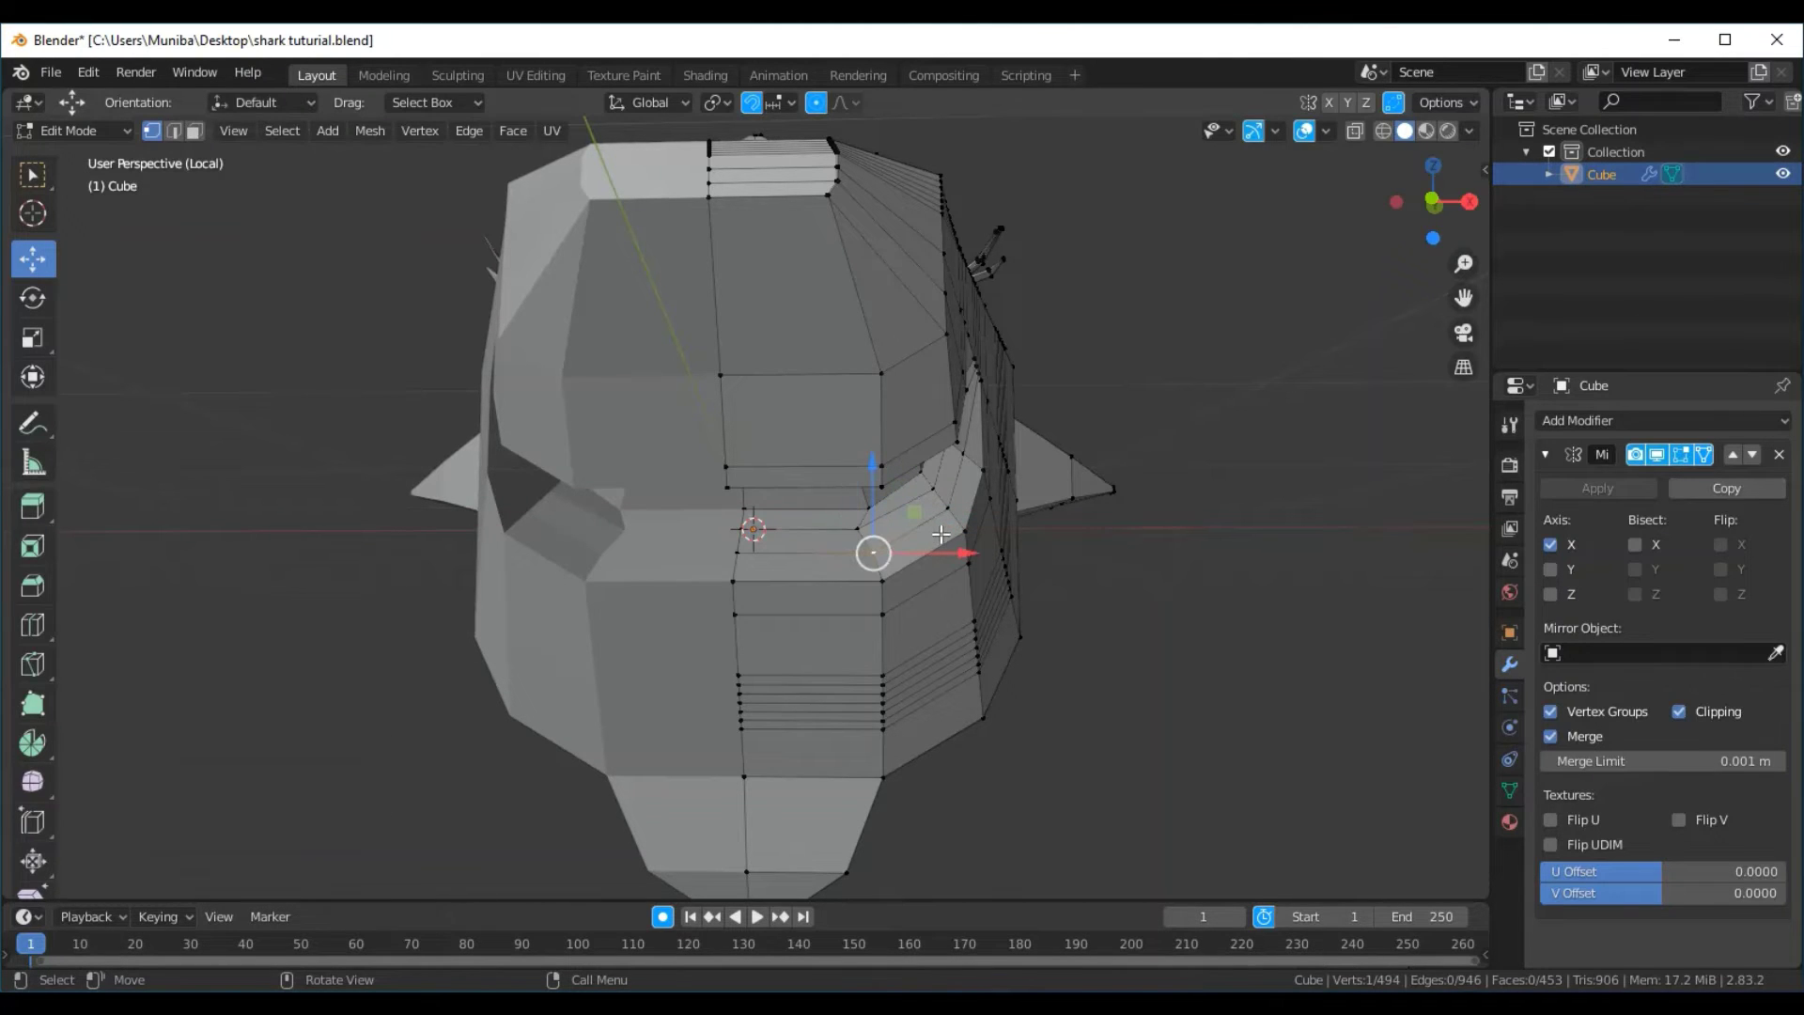
pyautogui.moveTo(945, 536); pyautogui.dragTo(907, 565)
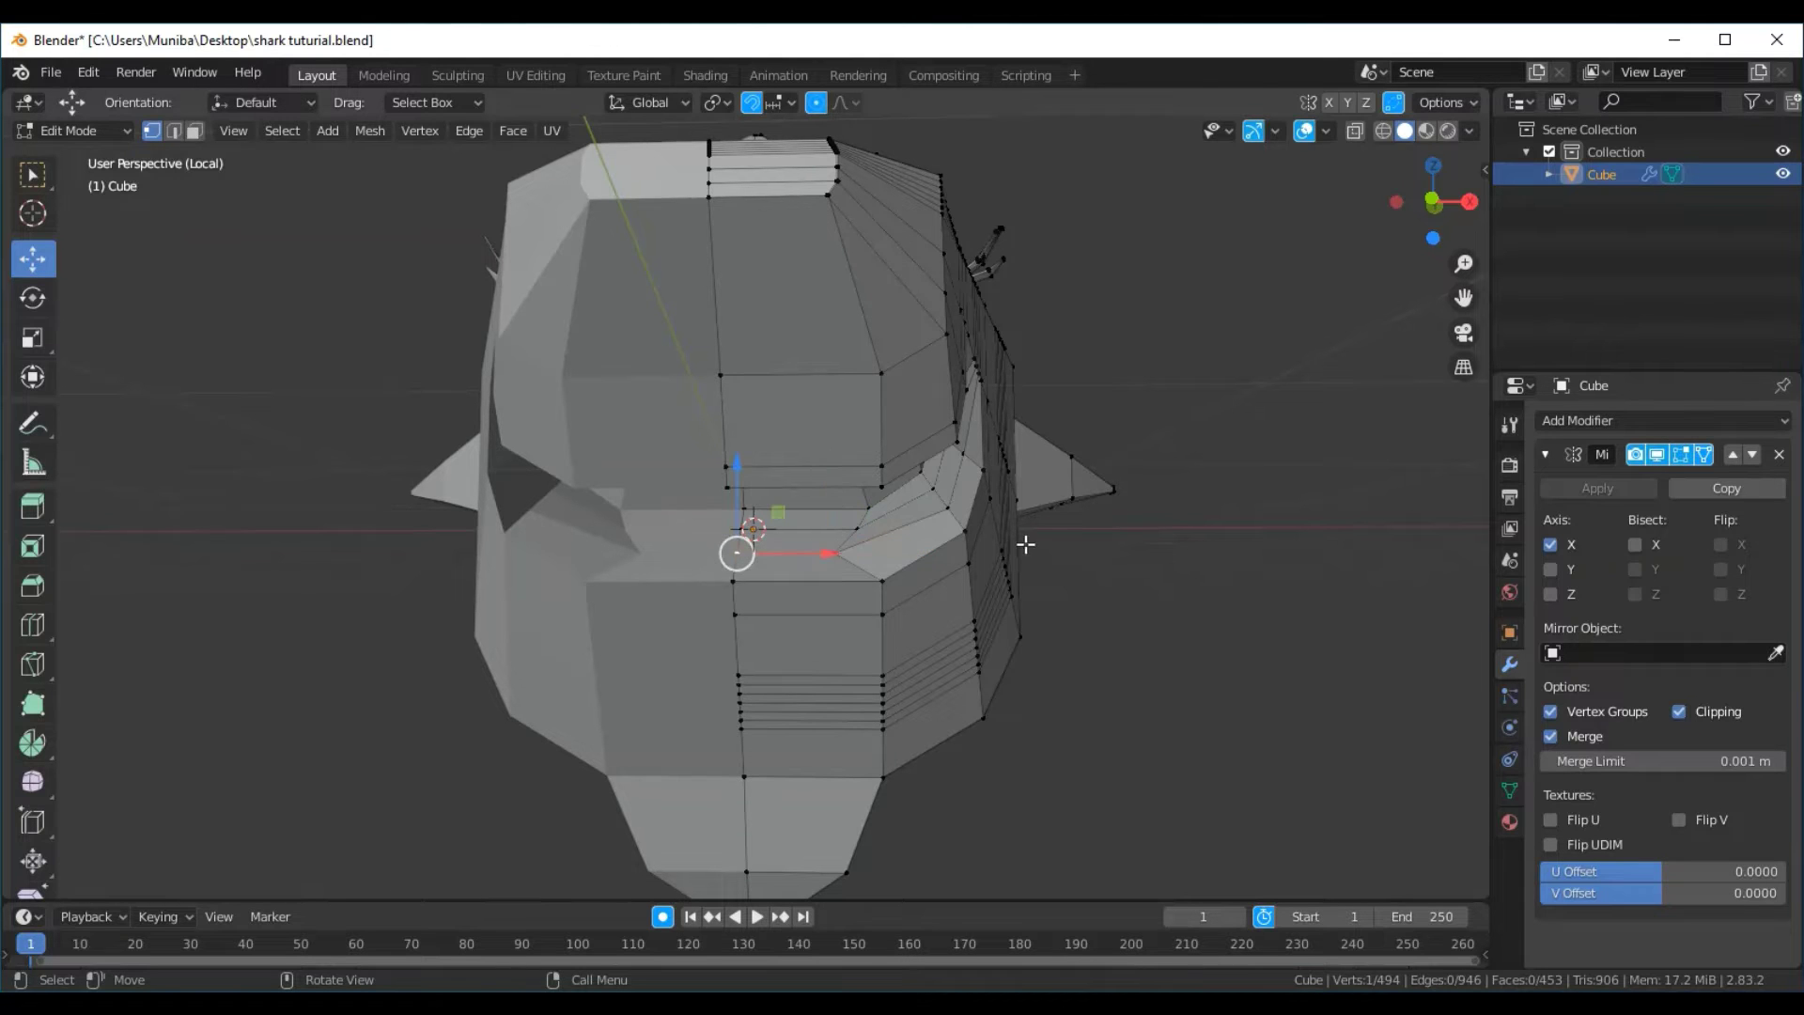
# Push the vertex 0.079689 m along Y, lower it 0.01146 m in Z, and nudge it along X
pyautogui.moveTo(1087, 557); pyautogui.dragTo(973, 579, button='middle')
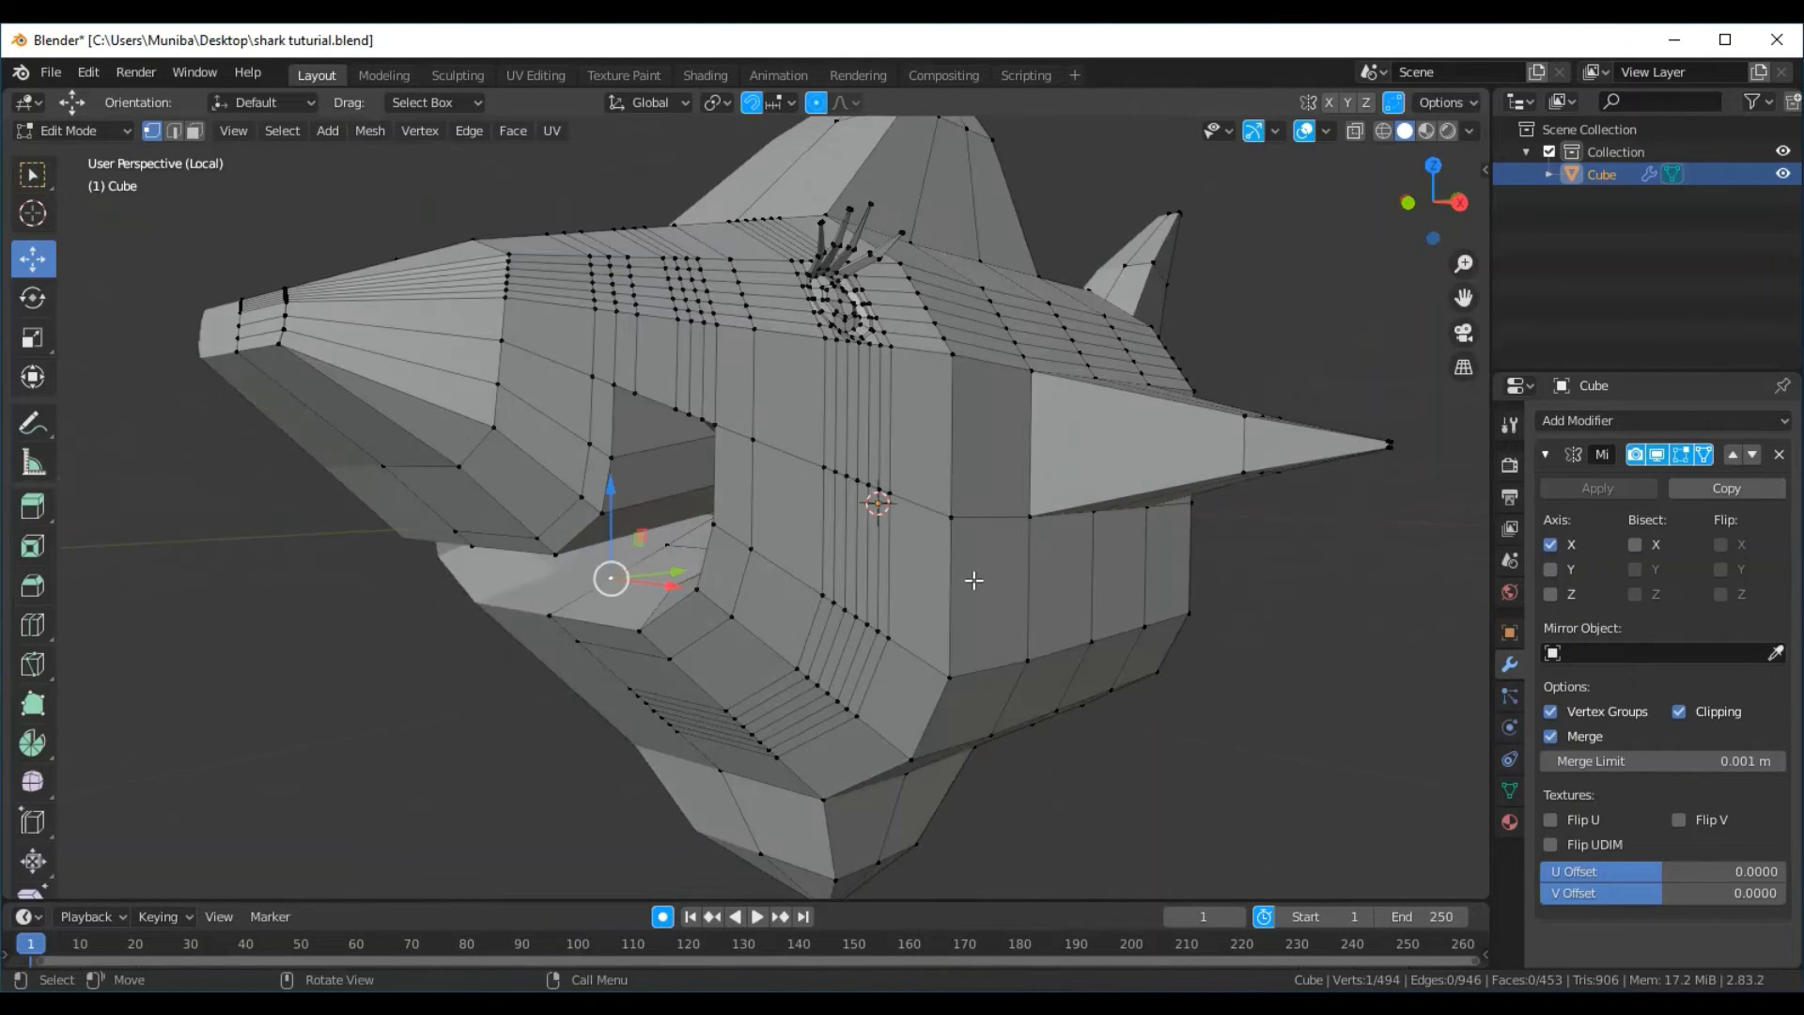
pyautogui.moveTo(688, 575); pyautogui.dragTo(669, 581)
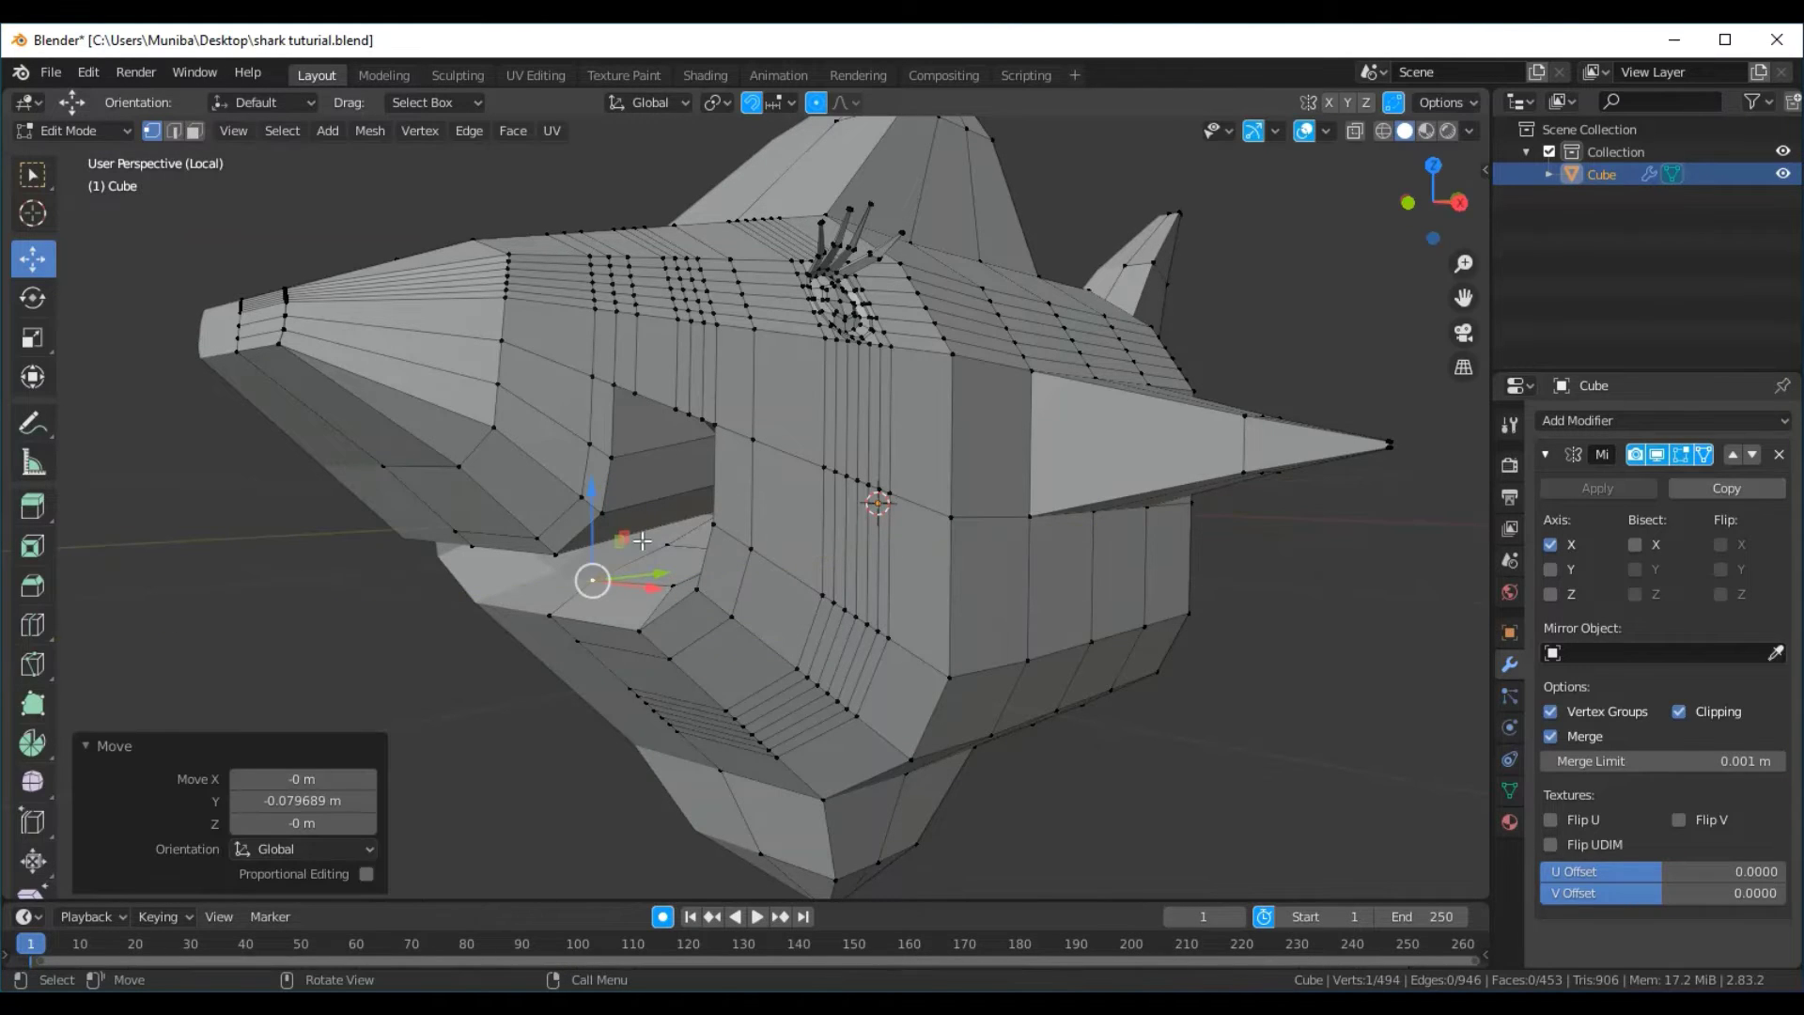
pyautogui.moveTo(586, 503); pyautogui.dragTo(593, 507)
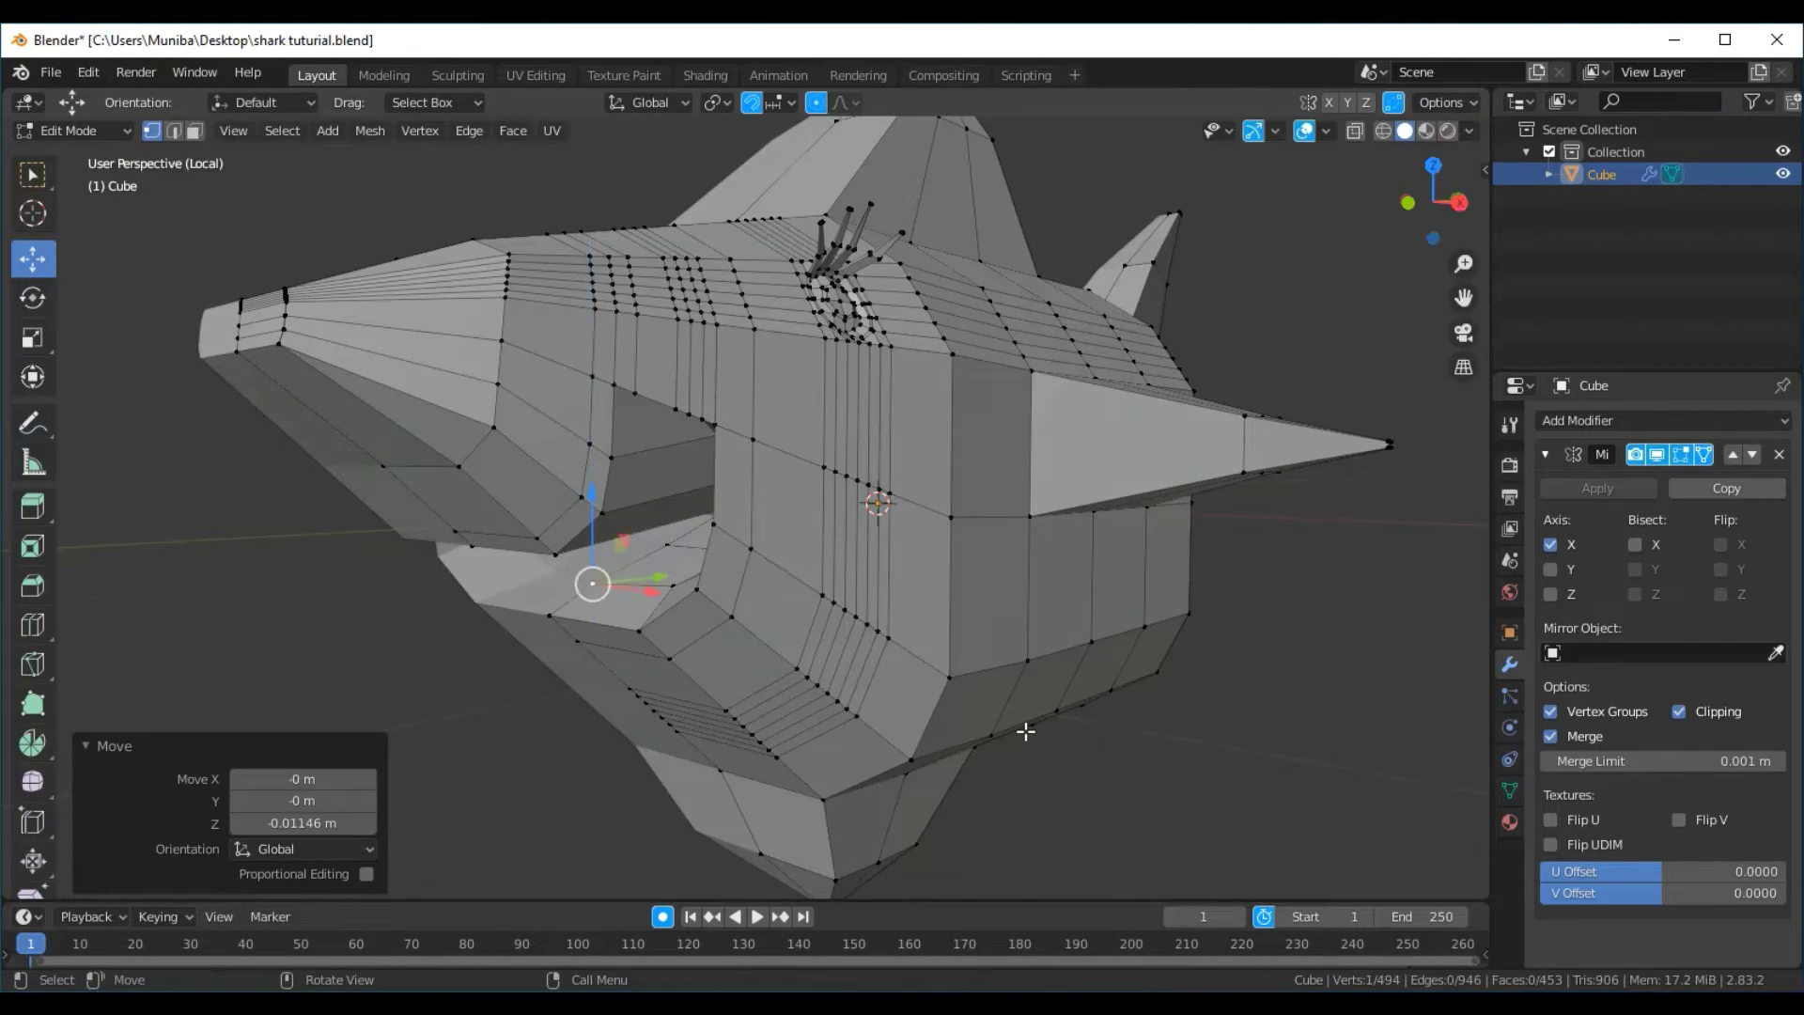
pyautogui.moveTo(1027, 724)
pyautogui.mouseDown(button='middle')
pyautogui.moveTo(1150, 712)
pyautogui.moveTo(1140, 693)
pyautogui.mouseUp(button='middle')
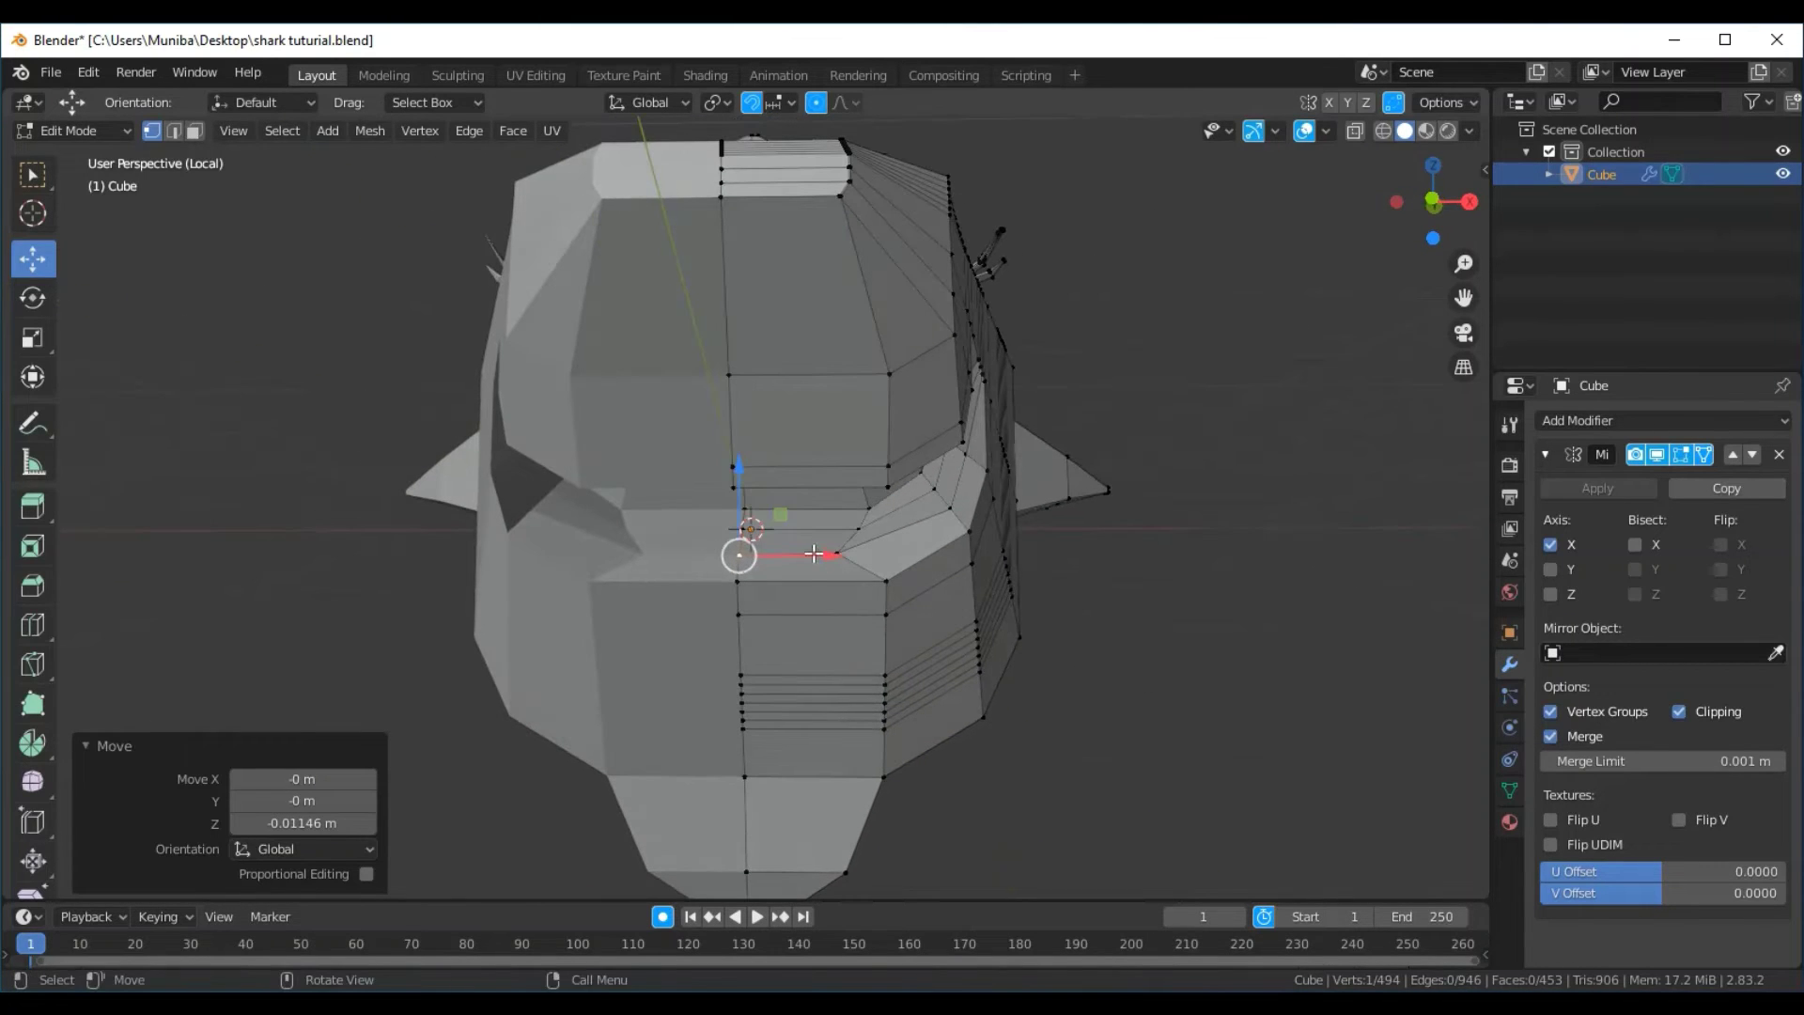
pyautogui.moveTo(823, 555); pyautogui.dragTo(920, 553)
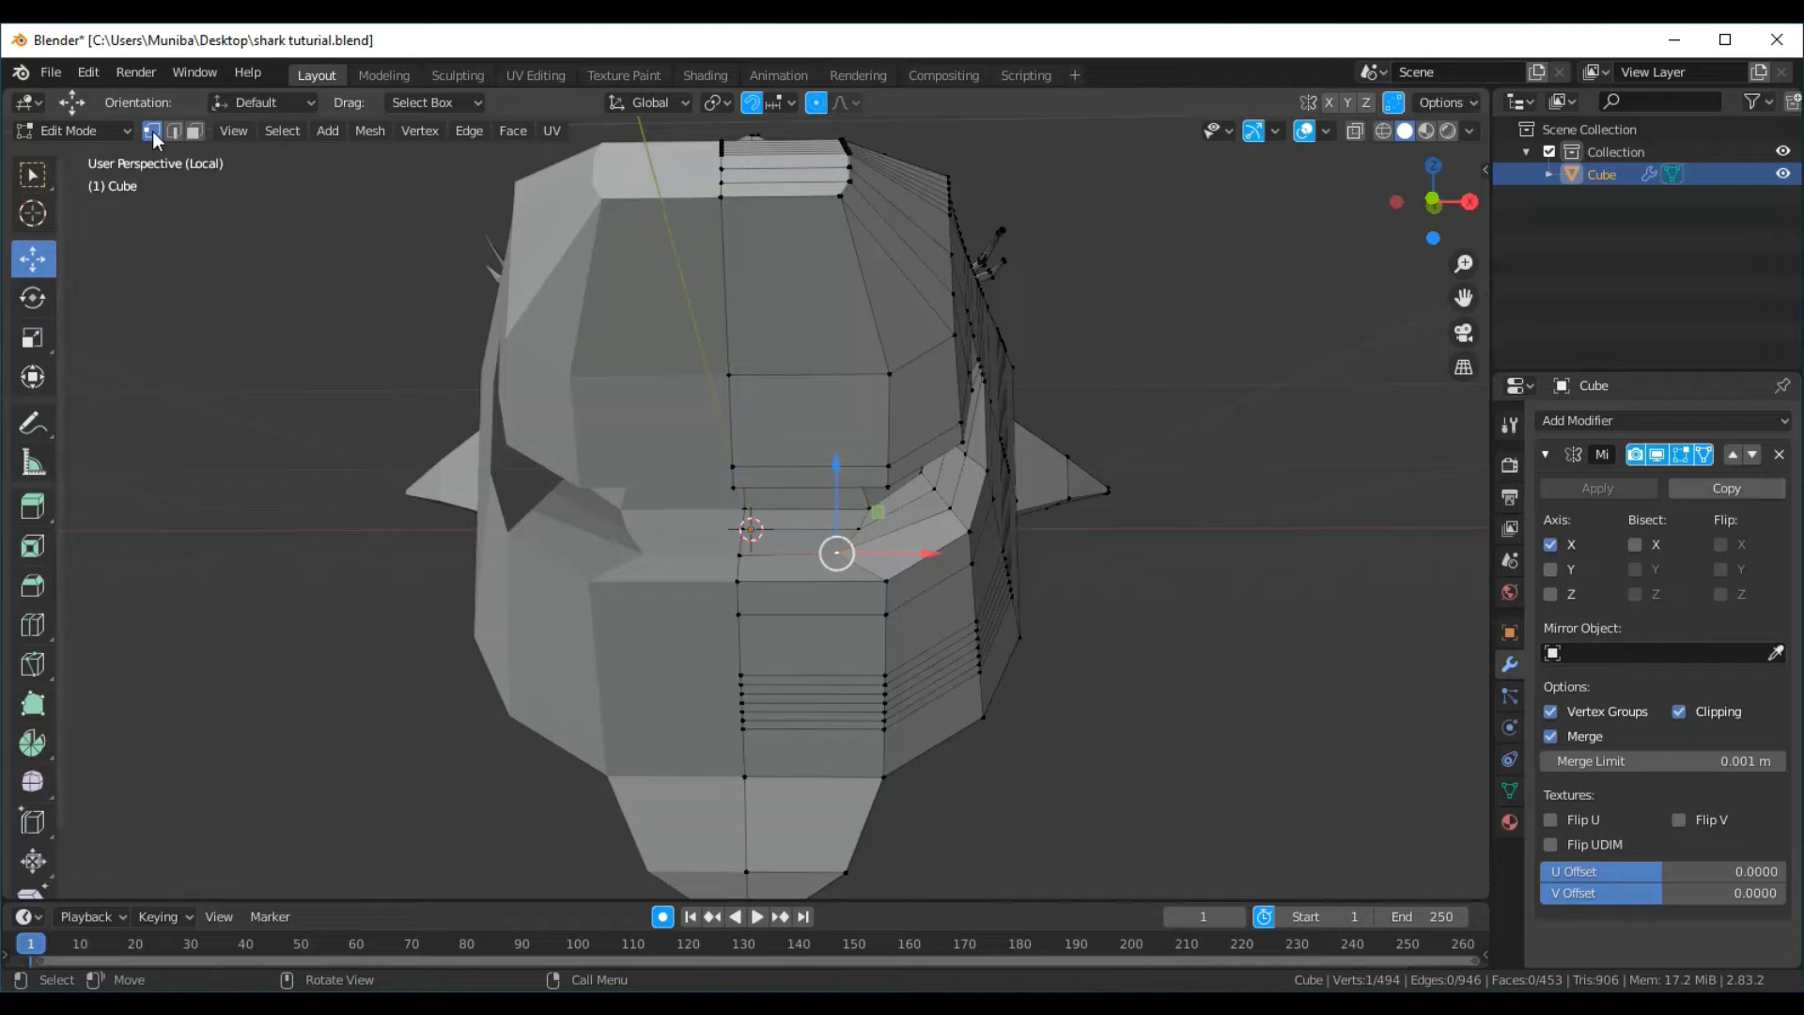
# Select the two front mouth faces, lower them 0.019443 m in Z, and start extruding them
pyautogui.click(195, 131)
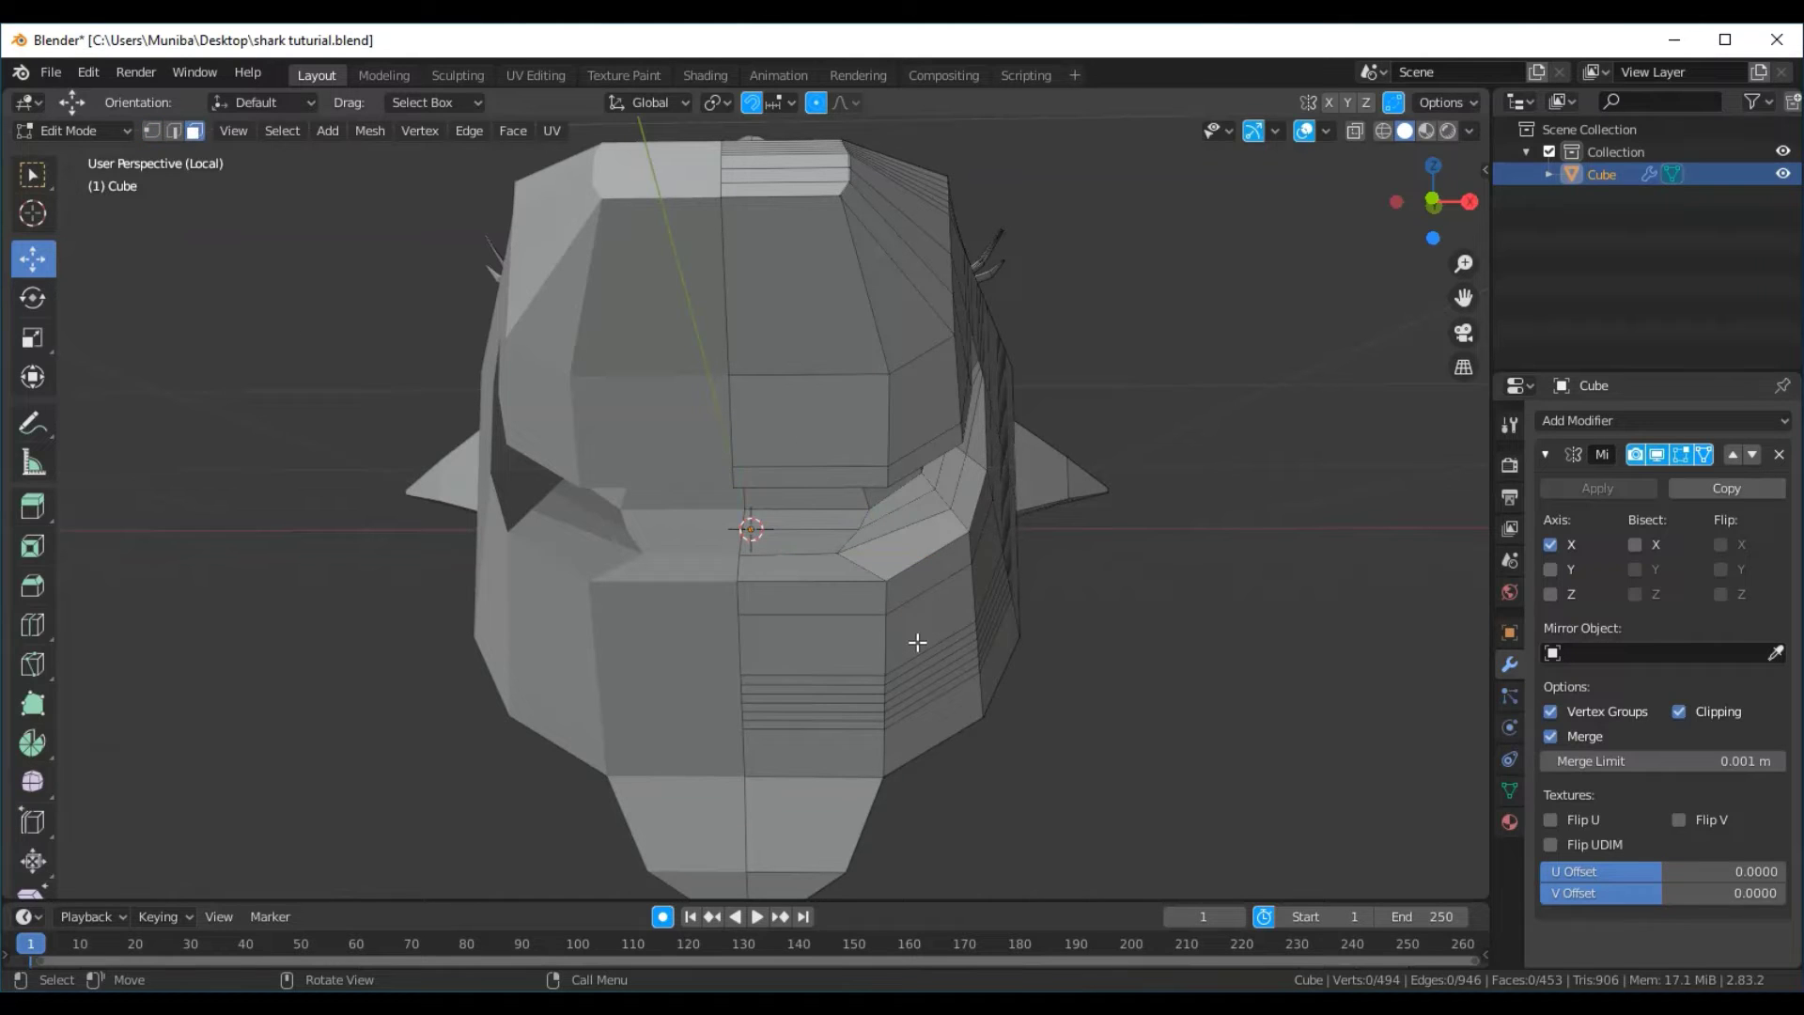
pyautogui.click(783, 548)
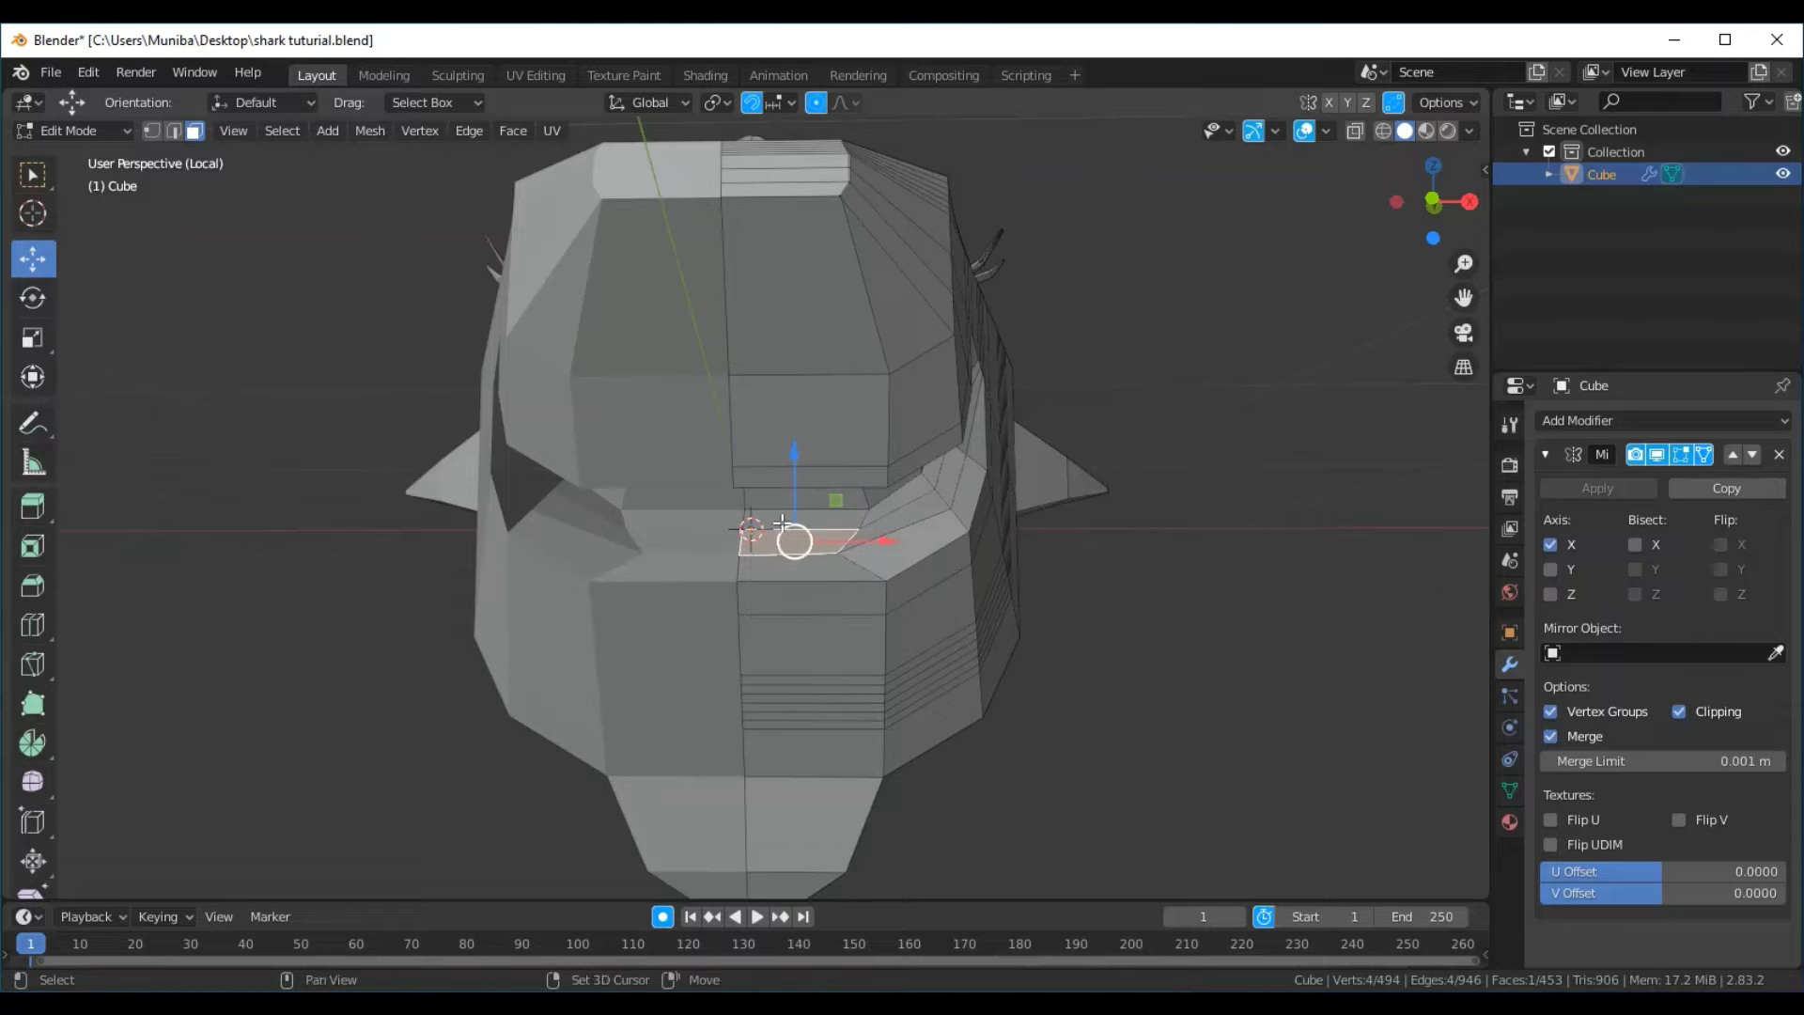
pyautogui.keyDown('shift'); pyautogui.click(782, 520); pyautogui.keyUp('shift')
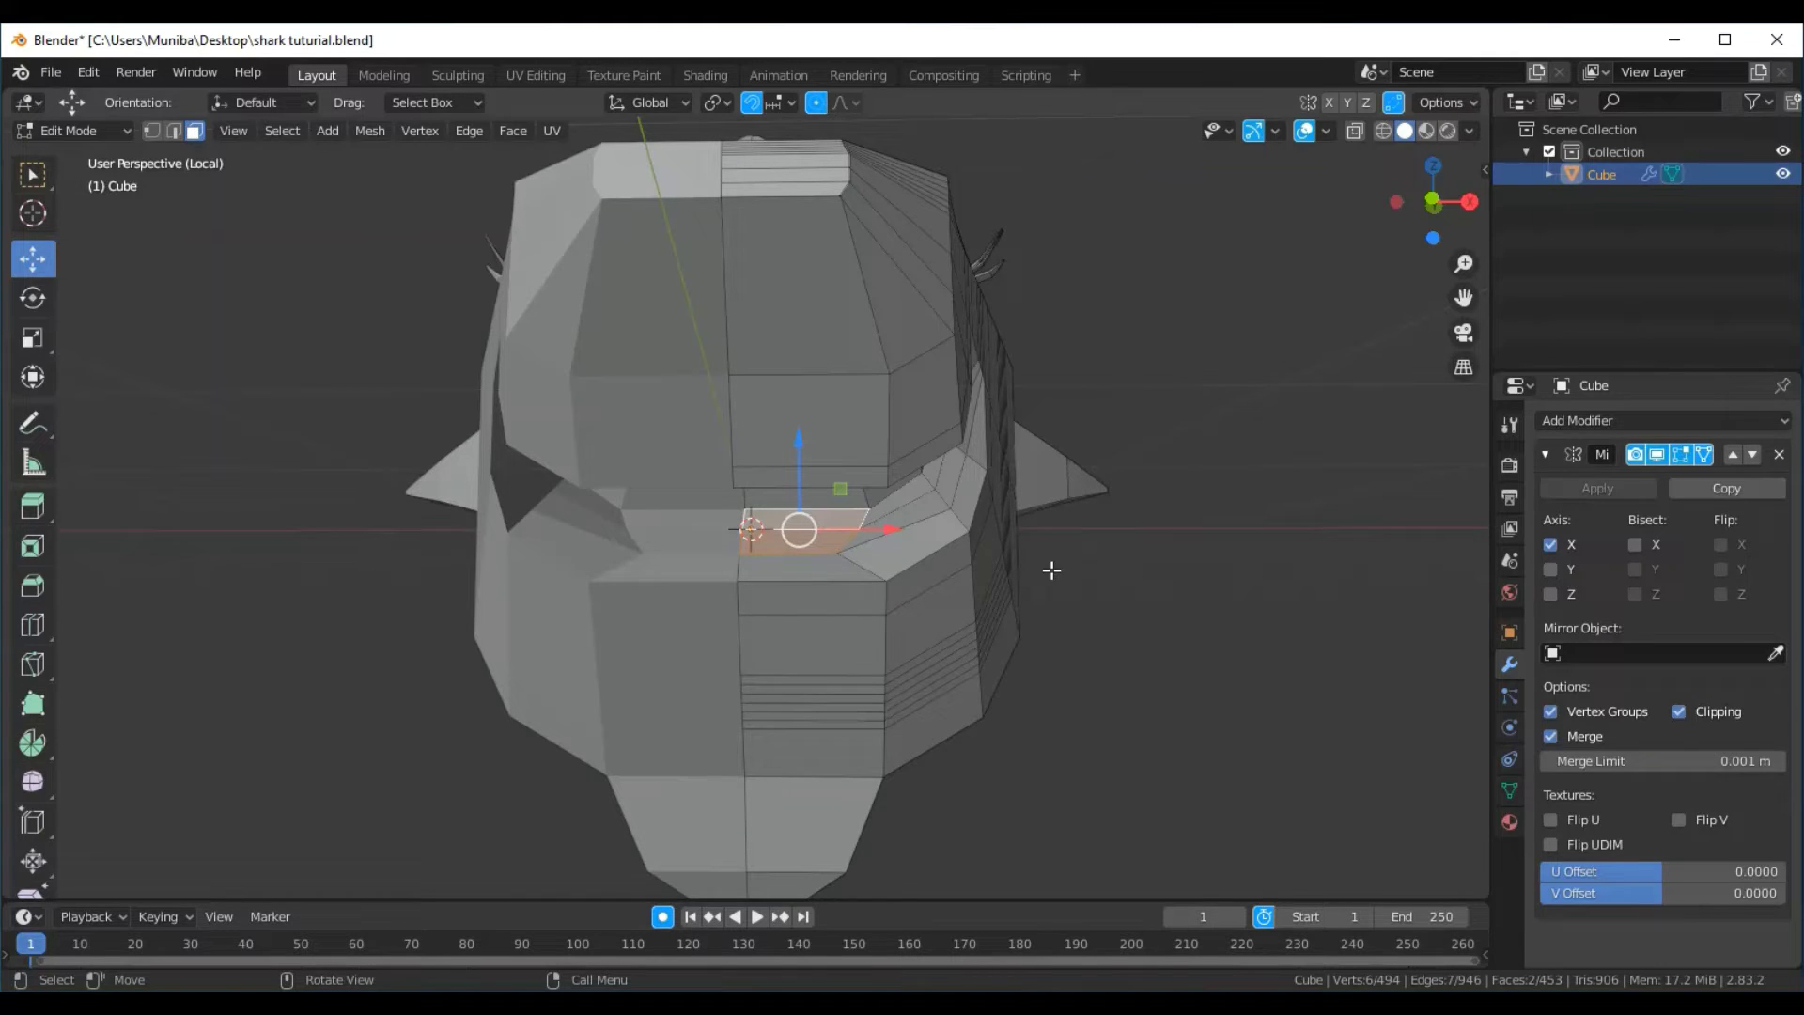
pyautogui.press('i')
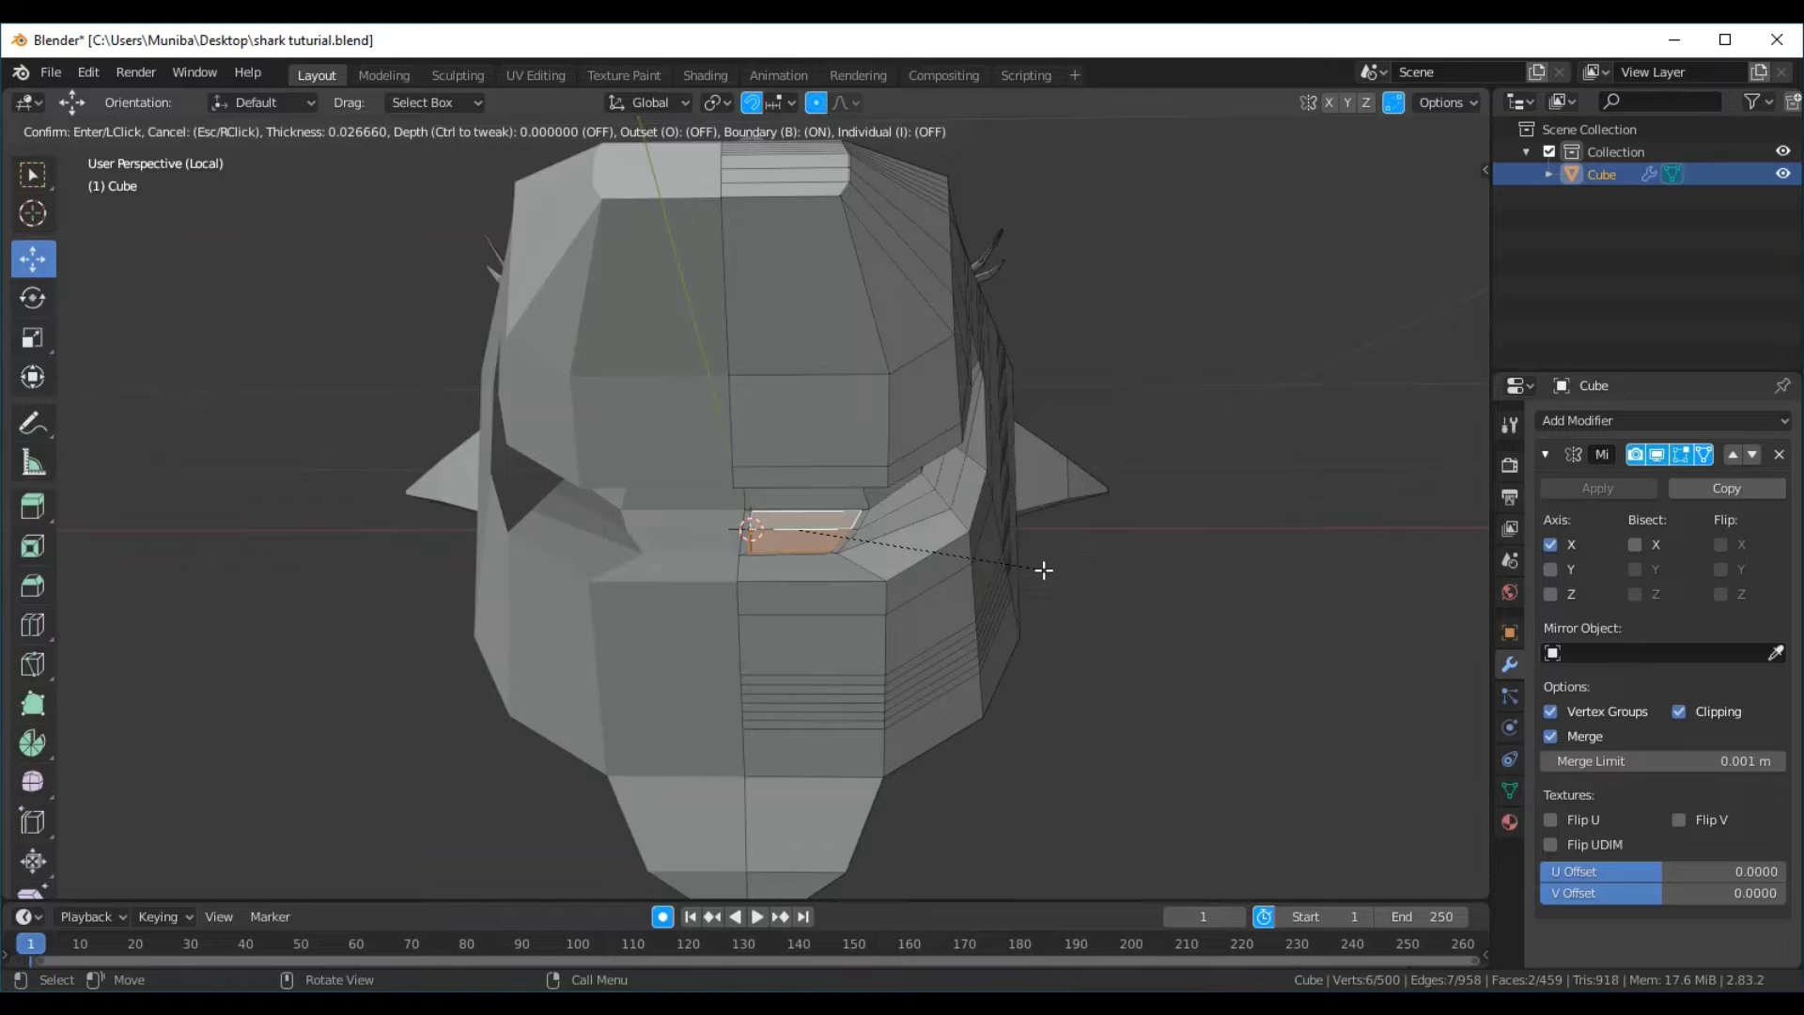
pyautogui.click(1044, 569)
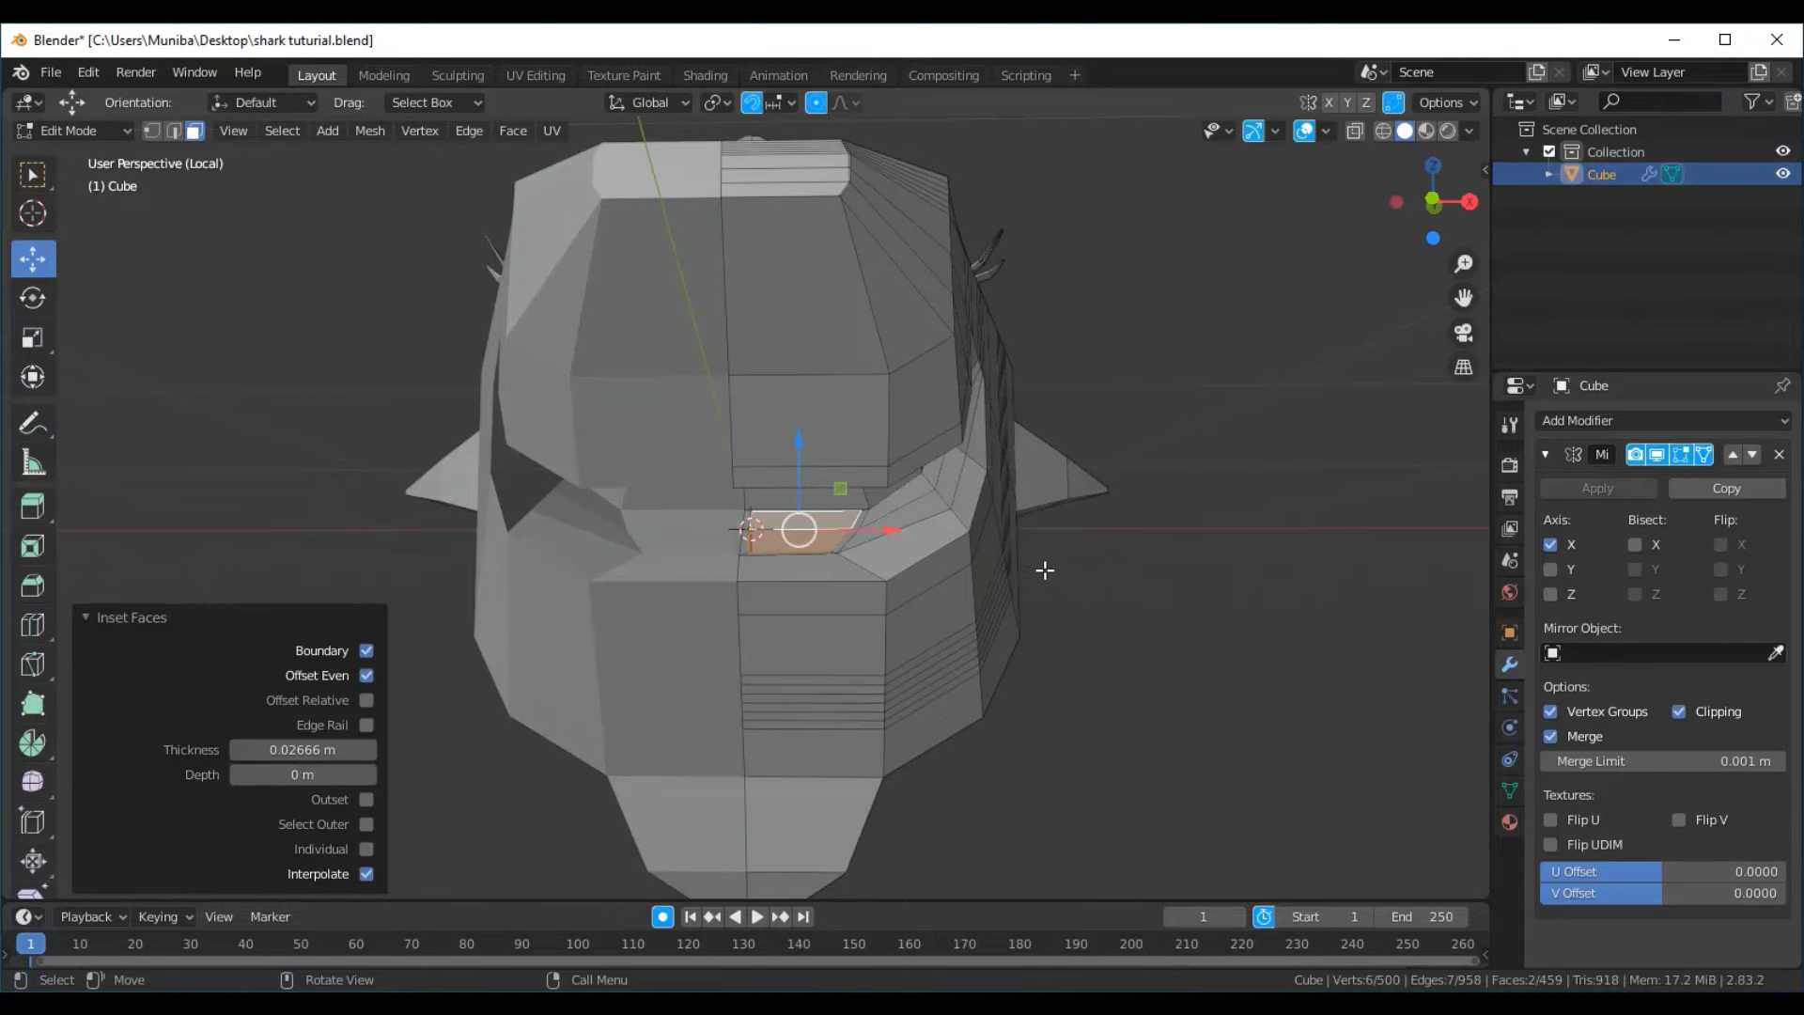
pyautogui.hotkey('ctrl', 'z')
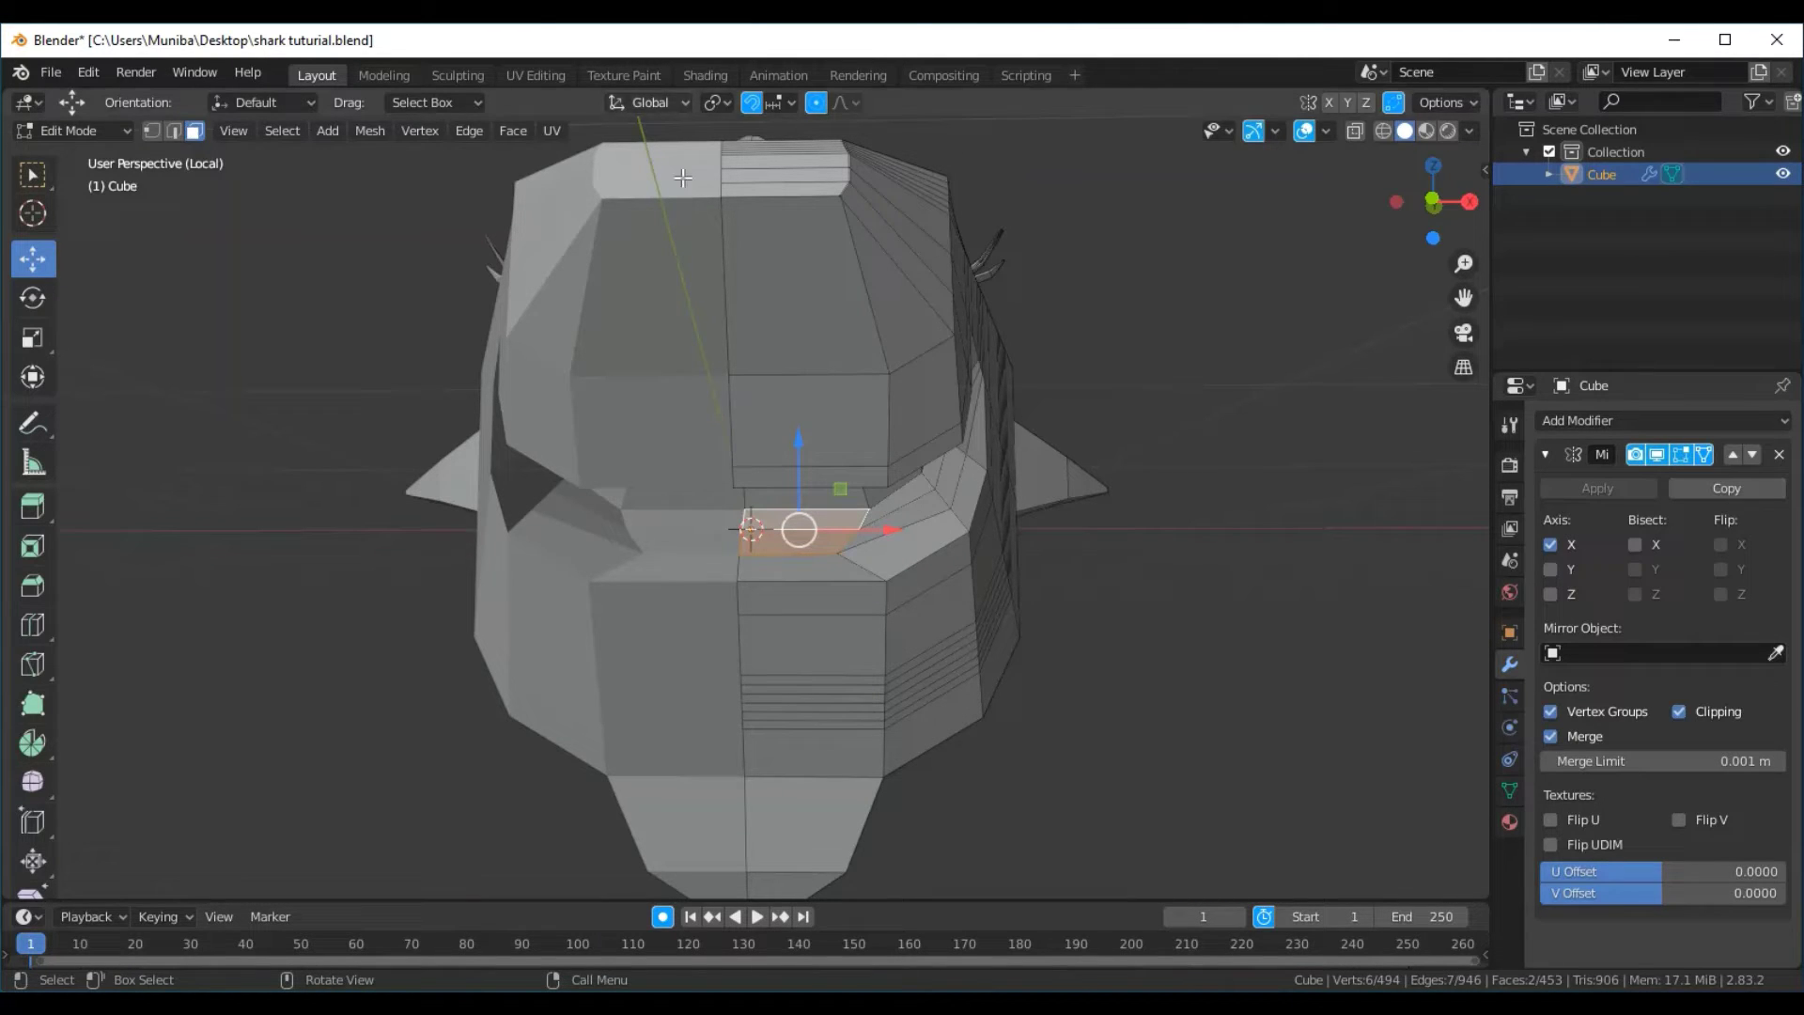
pyautogui.moveTo(800, 441)
pyautogui.mouseDown()
pyautogui.moveTo(802, 425)
pyautogui.moveTo(804, 440)
pyautogui.mouseUp()
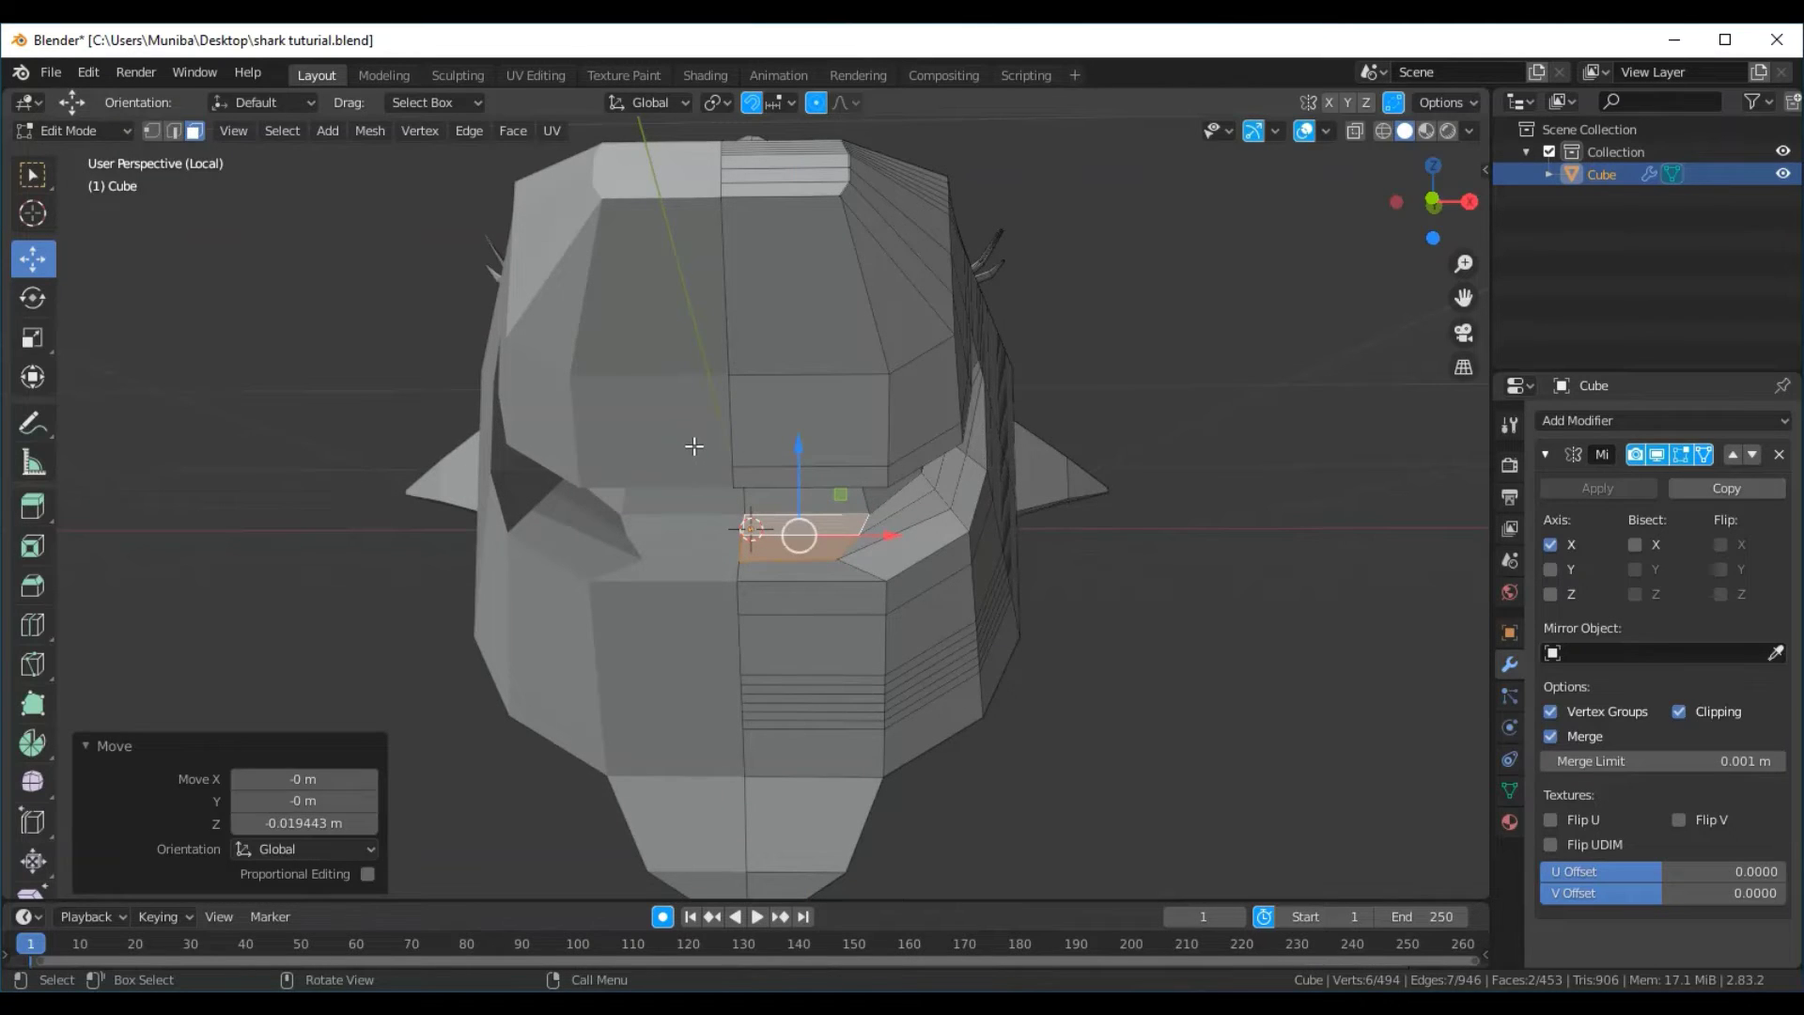
pyautogui.press('e')
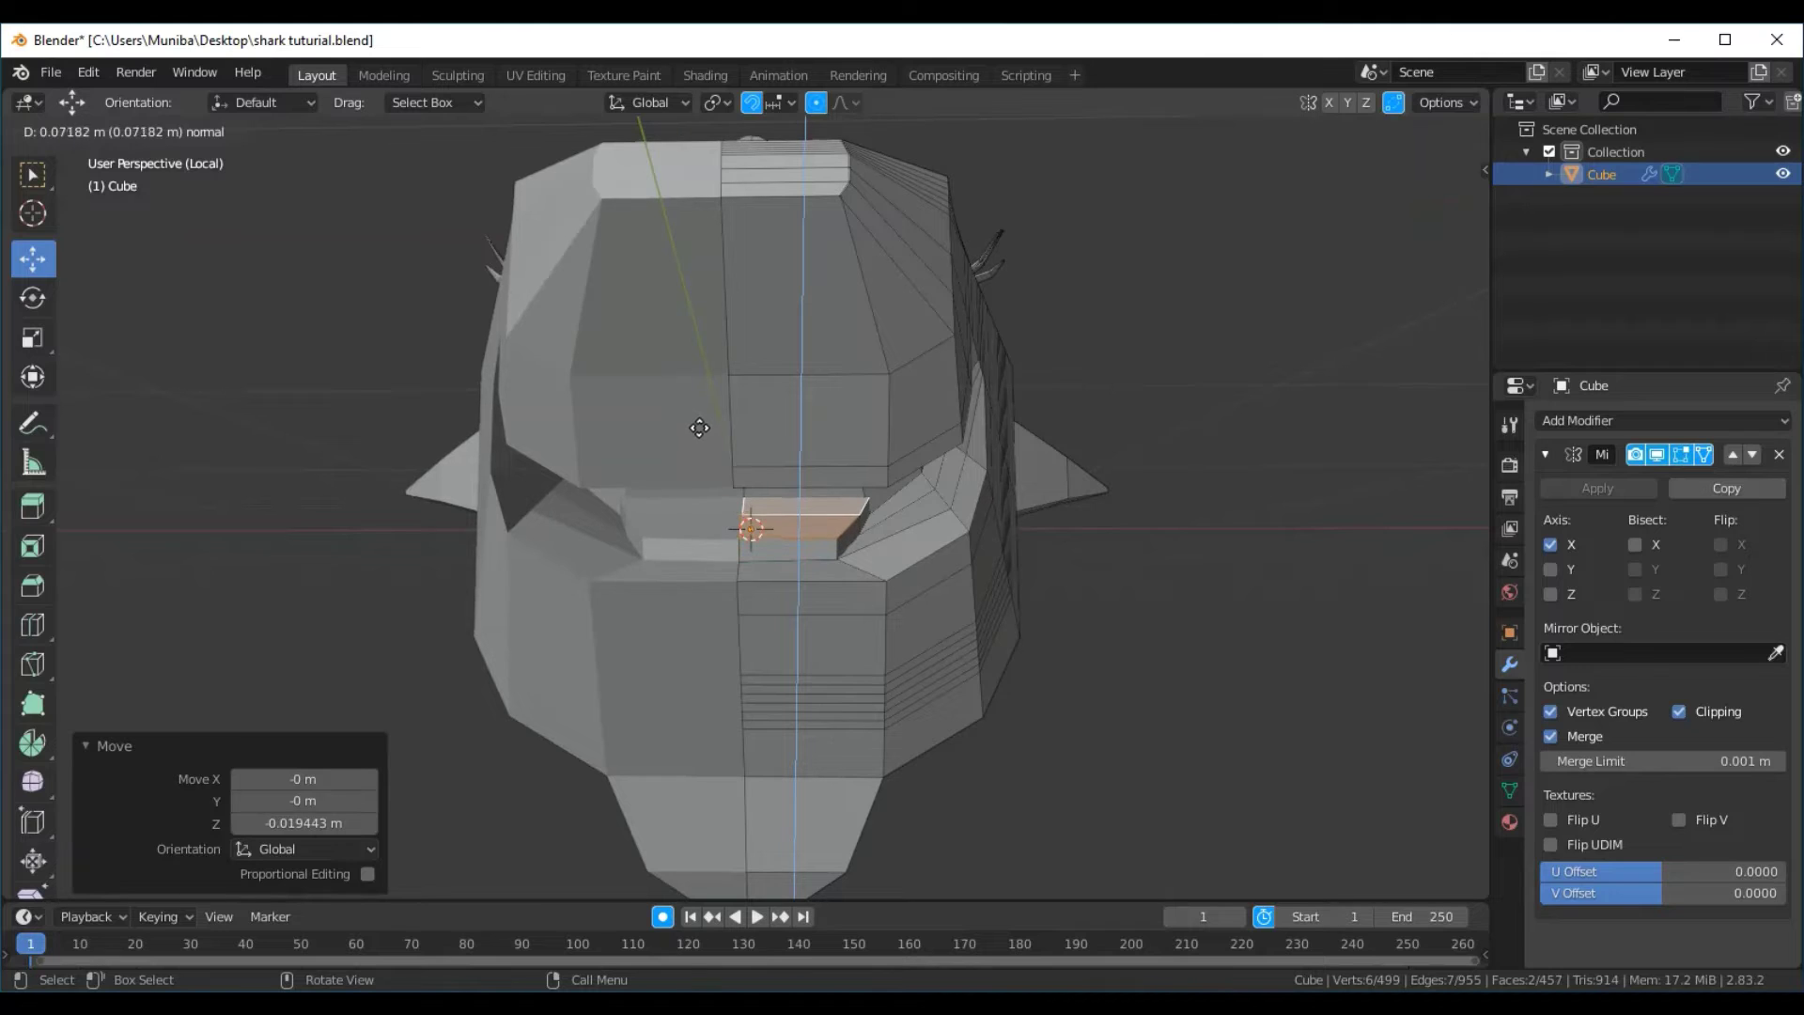
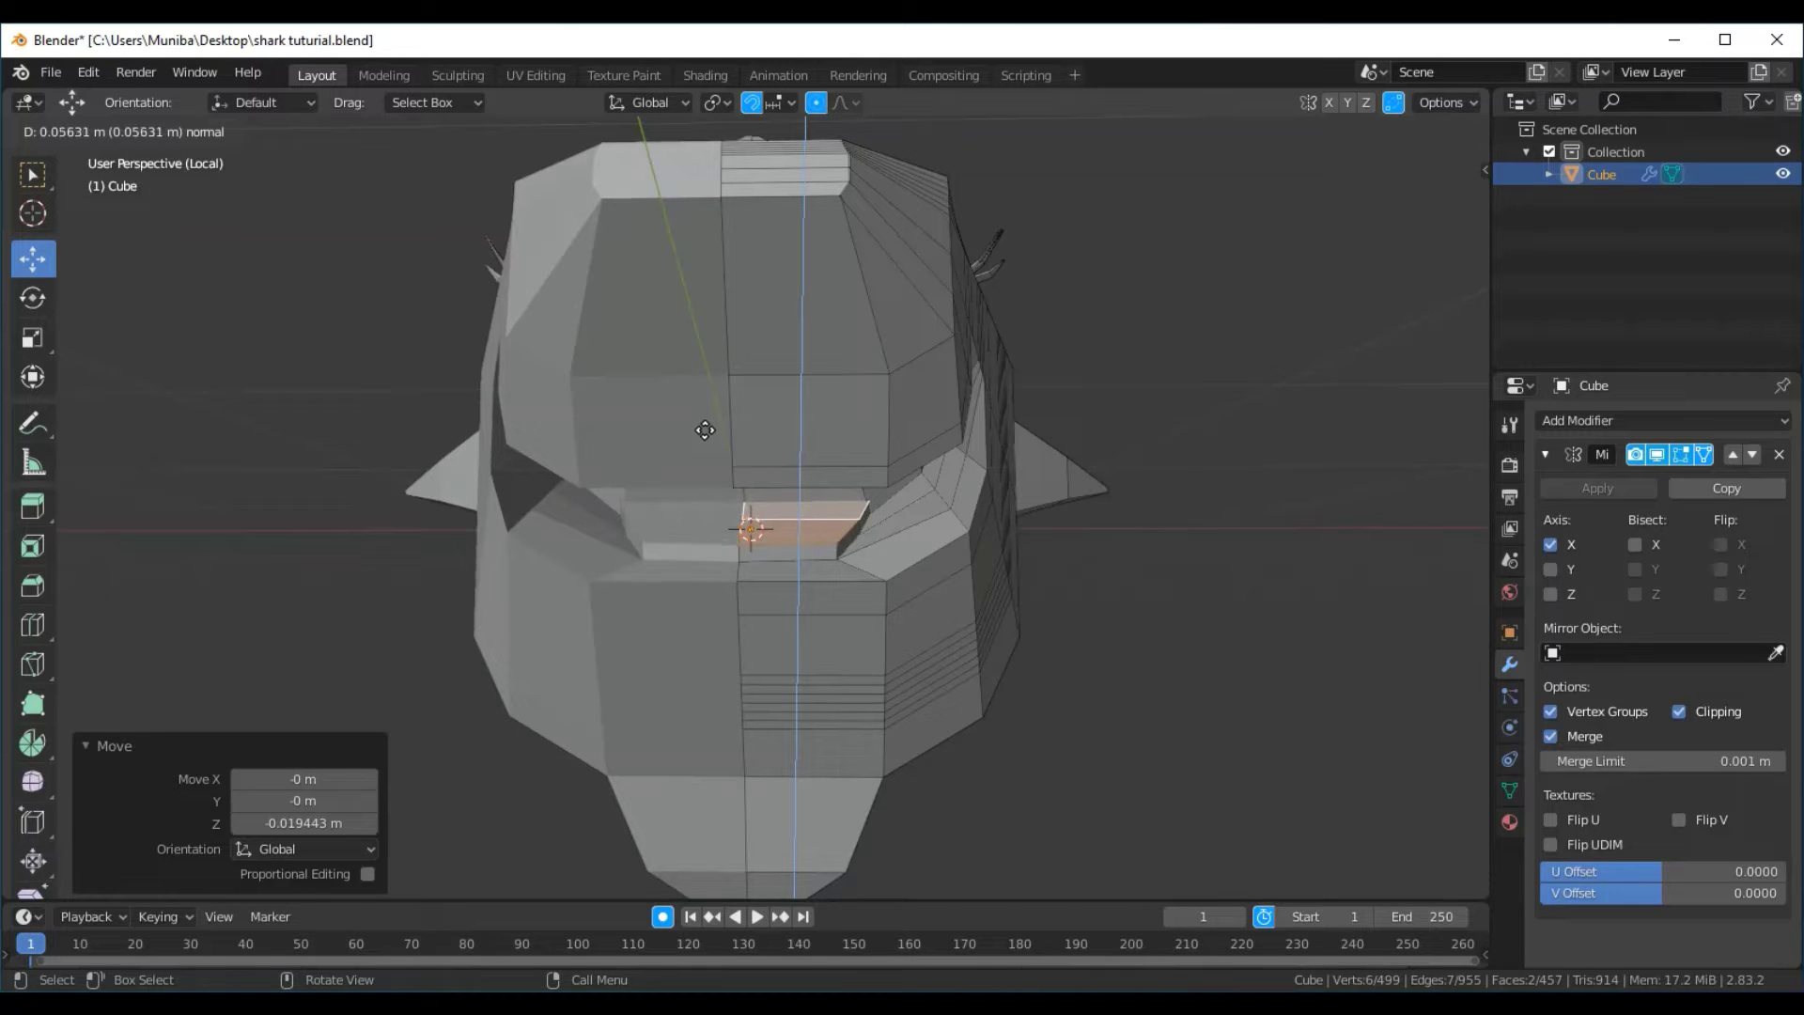
# Confirm the 0.068209 m extrusion of the mouth face and inspect it from the side
pyautogui.click(706, 427)
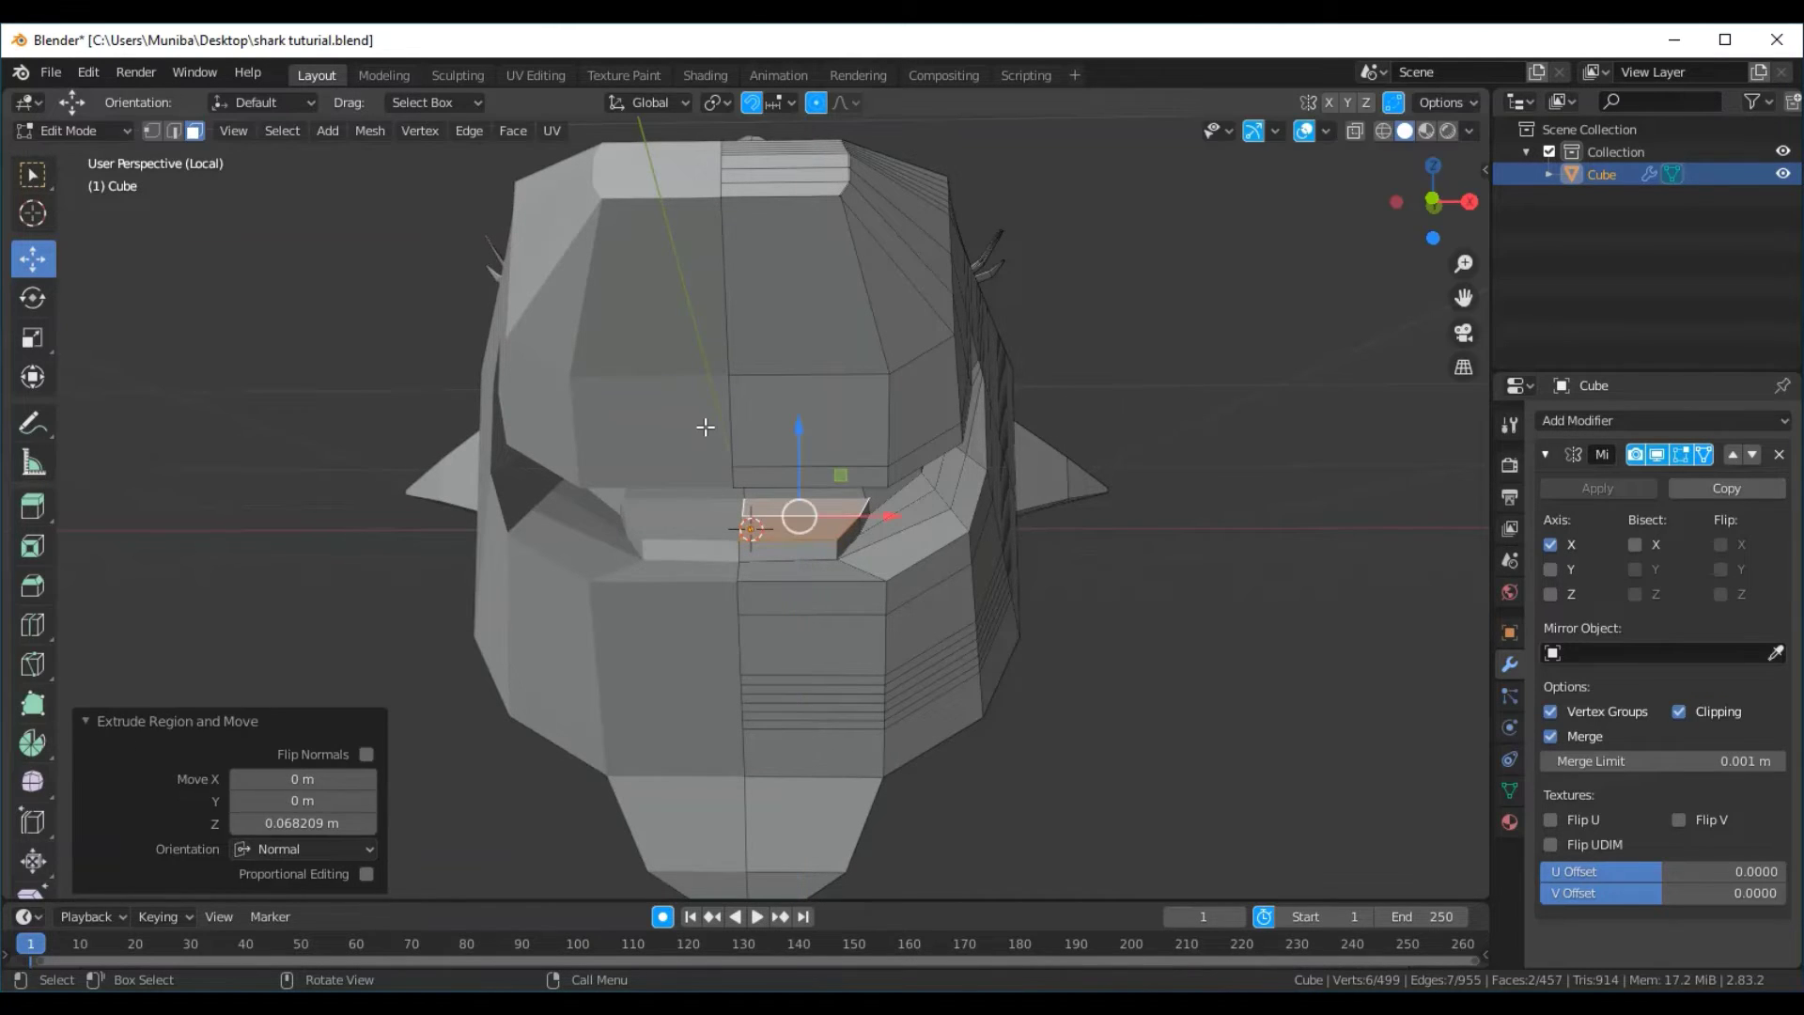
pyautogui.moveTo(1121, 562)
pyautogui.mouseDown(button='middle')
pyautogui.moveTo(989, 584)
pyautogui.moveTo(971, 612)
pyautogui.moveTo(1055, 556)
pyautogui.moveTo(1171, 560)
pyautogui.moveTo(1139, 556)
pyautogui.moveTo(1138, 535)
pyautogui.moveTo(793, 508)
pyautogui.mouseUp(button='middle')
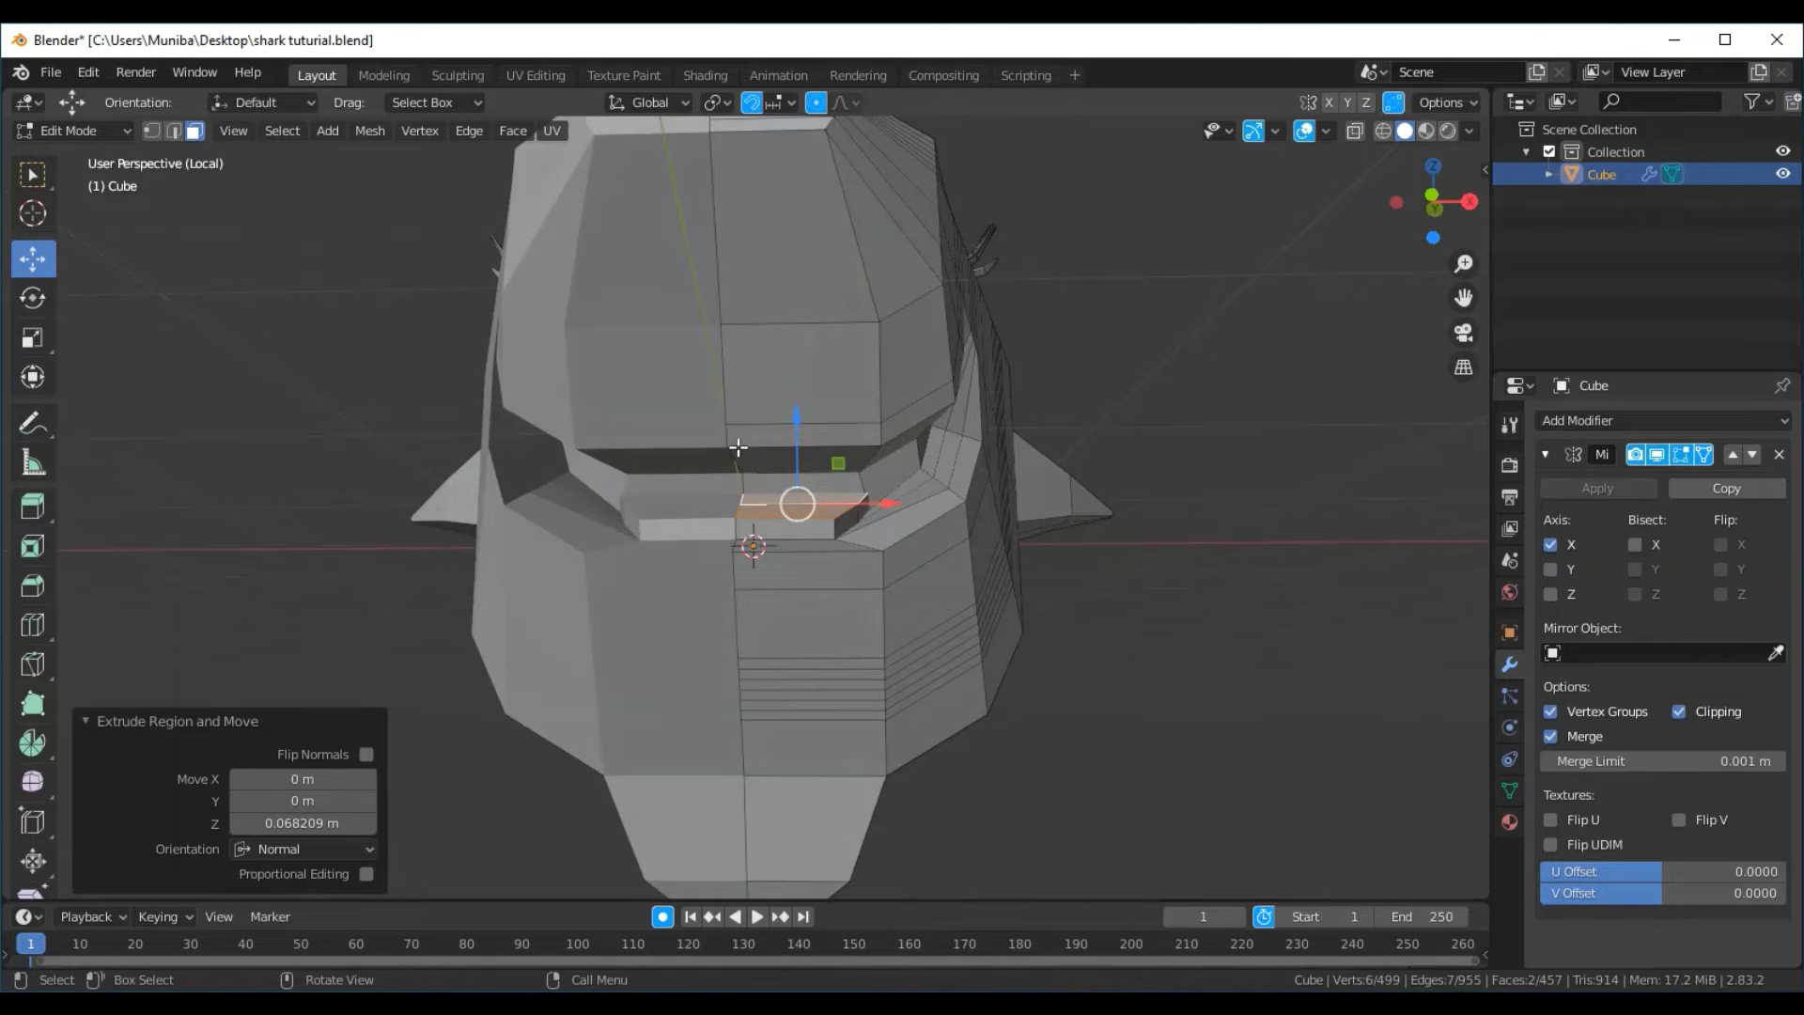
pyautogui.moveTo(1030, 596)
pyautogui.mouseDown(button='middle')
pyautogui.moveTo(1071, 604)
pyautogui.moveTo(986, 633)
pyautogui.moveTo(1095, 516)
pyautogui.moveTo(1084, 601)
pyautogui.moveTo(1091, 511)
pyautogui.mouseUp(button='middle')
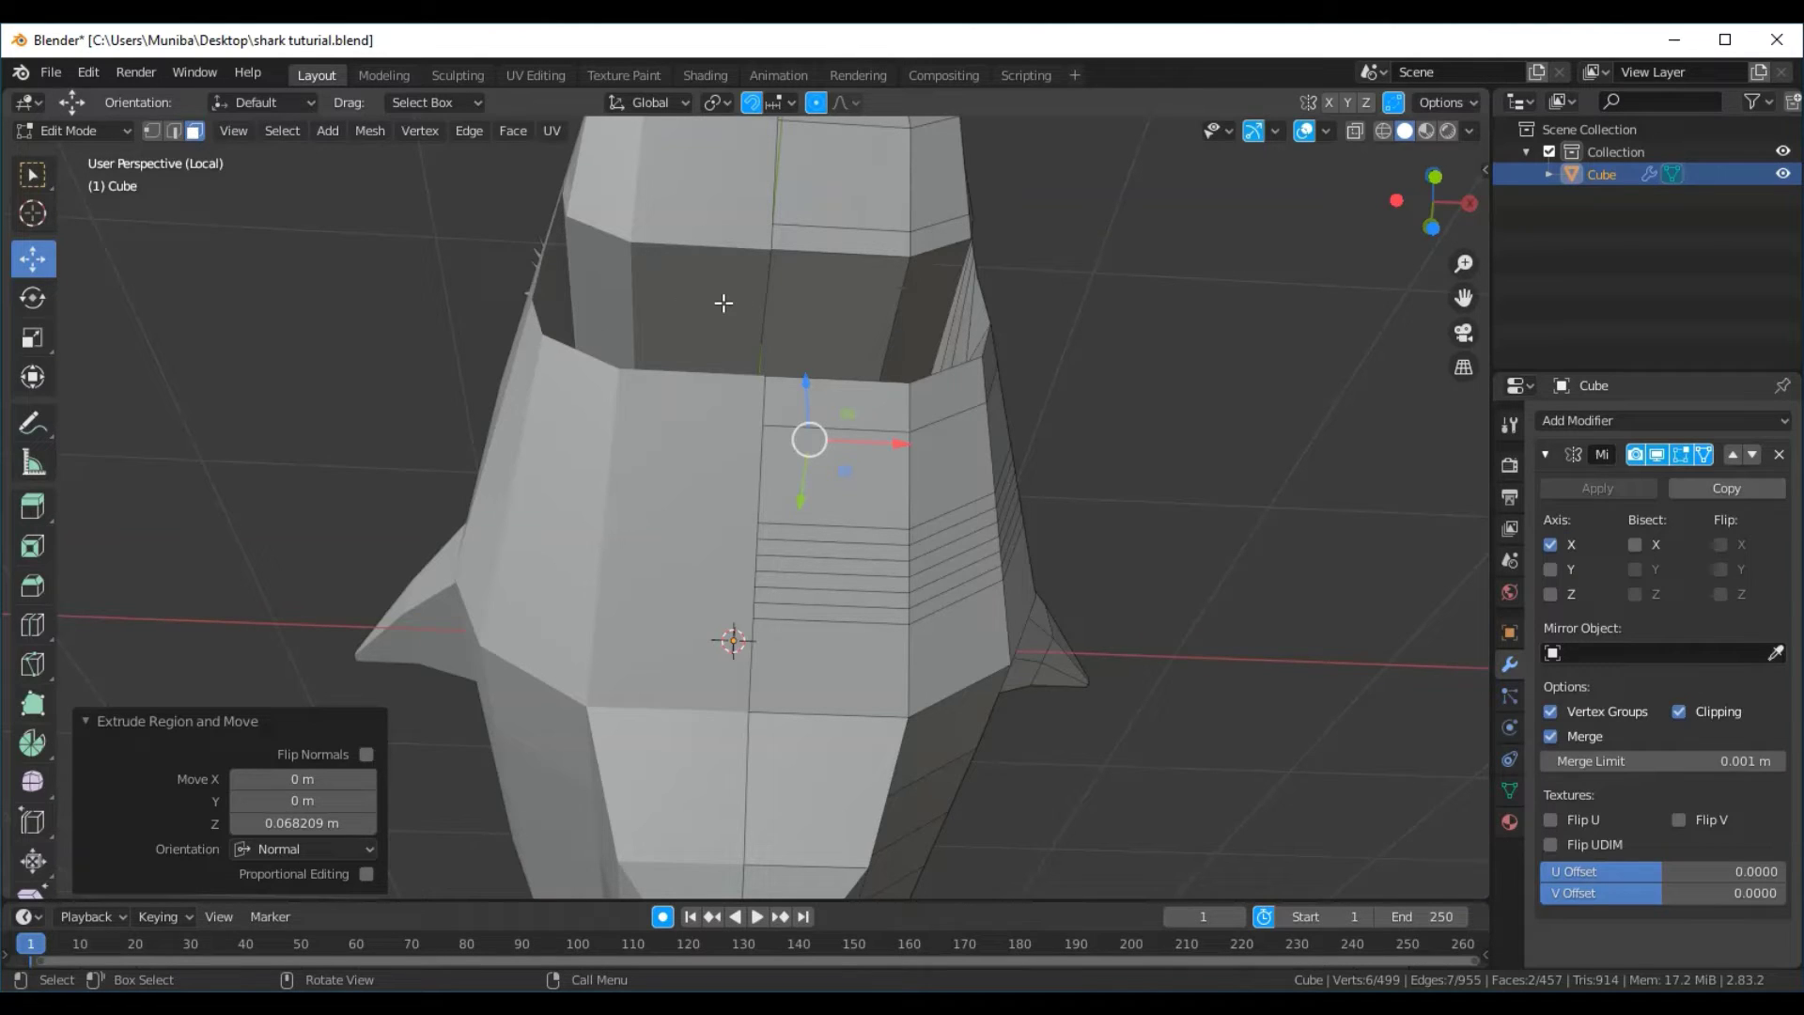
# Add a three-cut horizontal edge loop inside the upper jaw
pyautogui.click(45, 631)
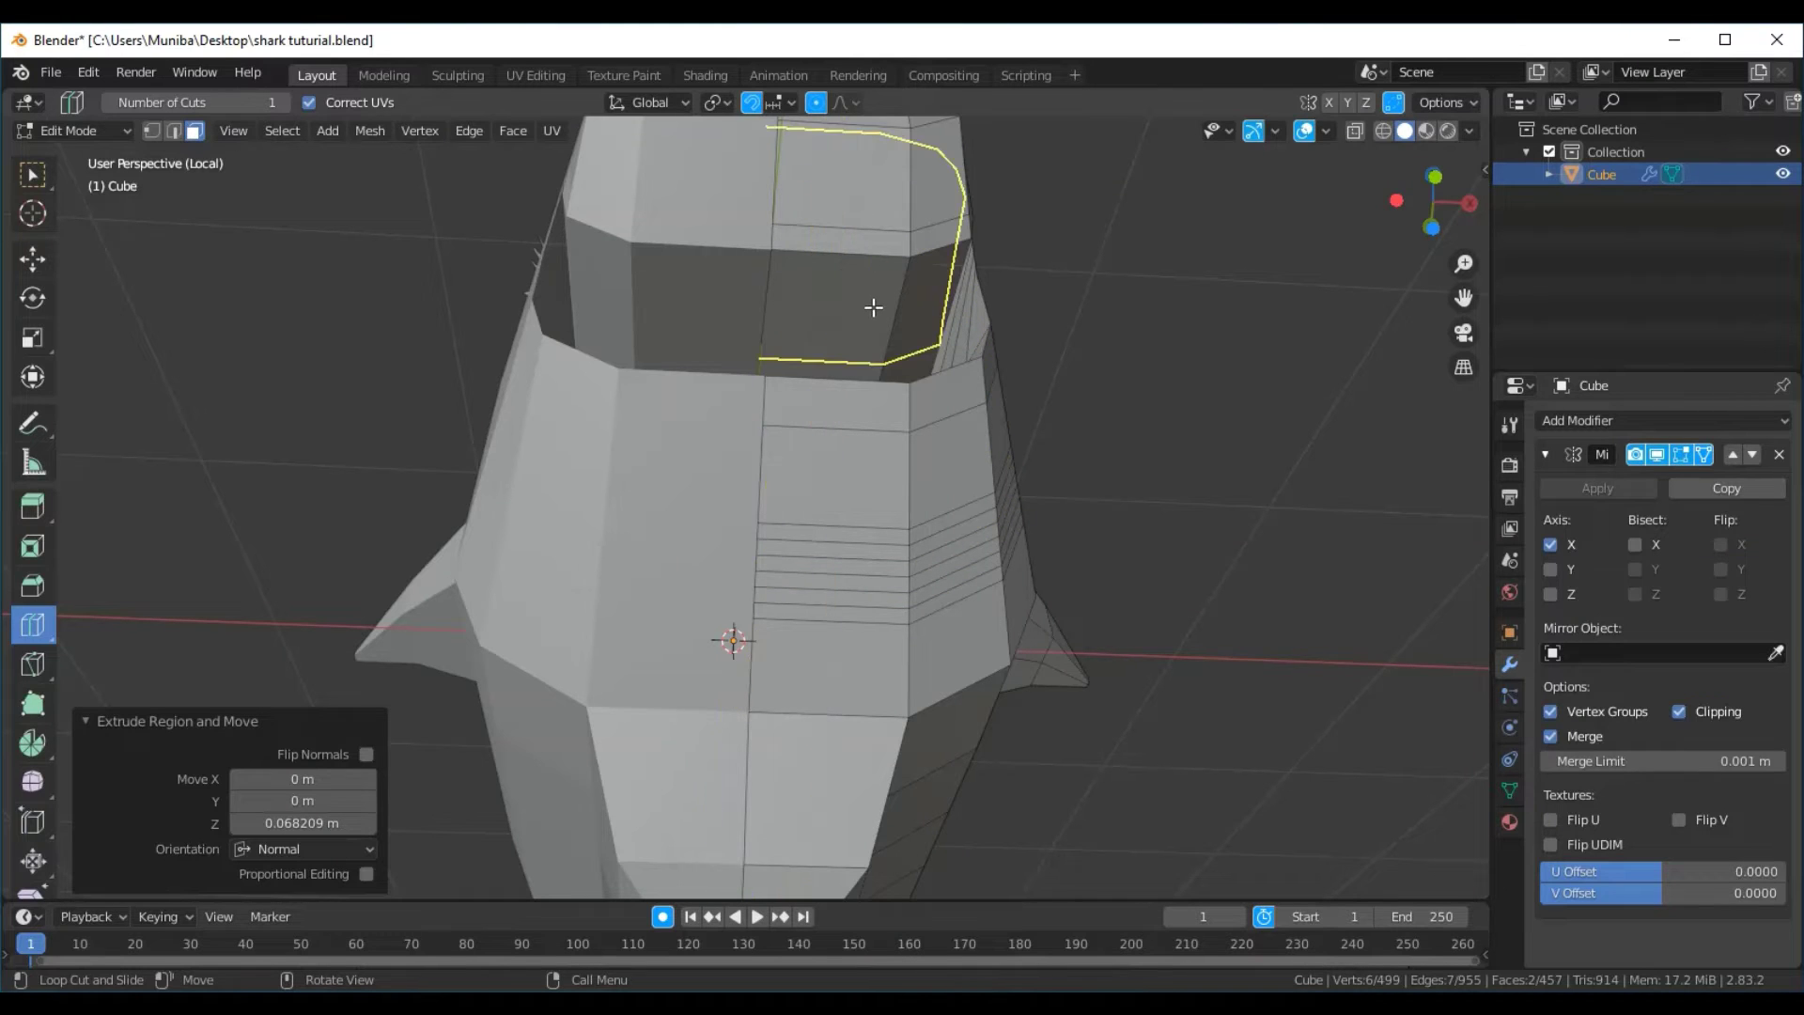
pyautogui.click(919, 275)
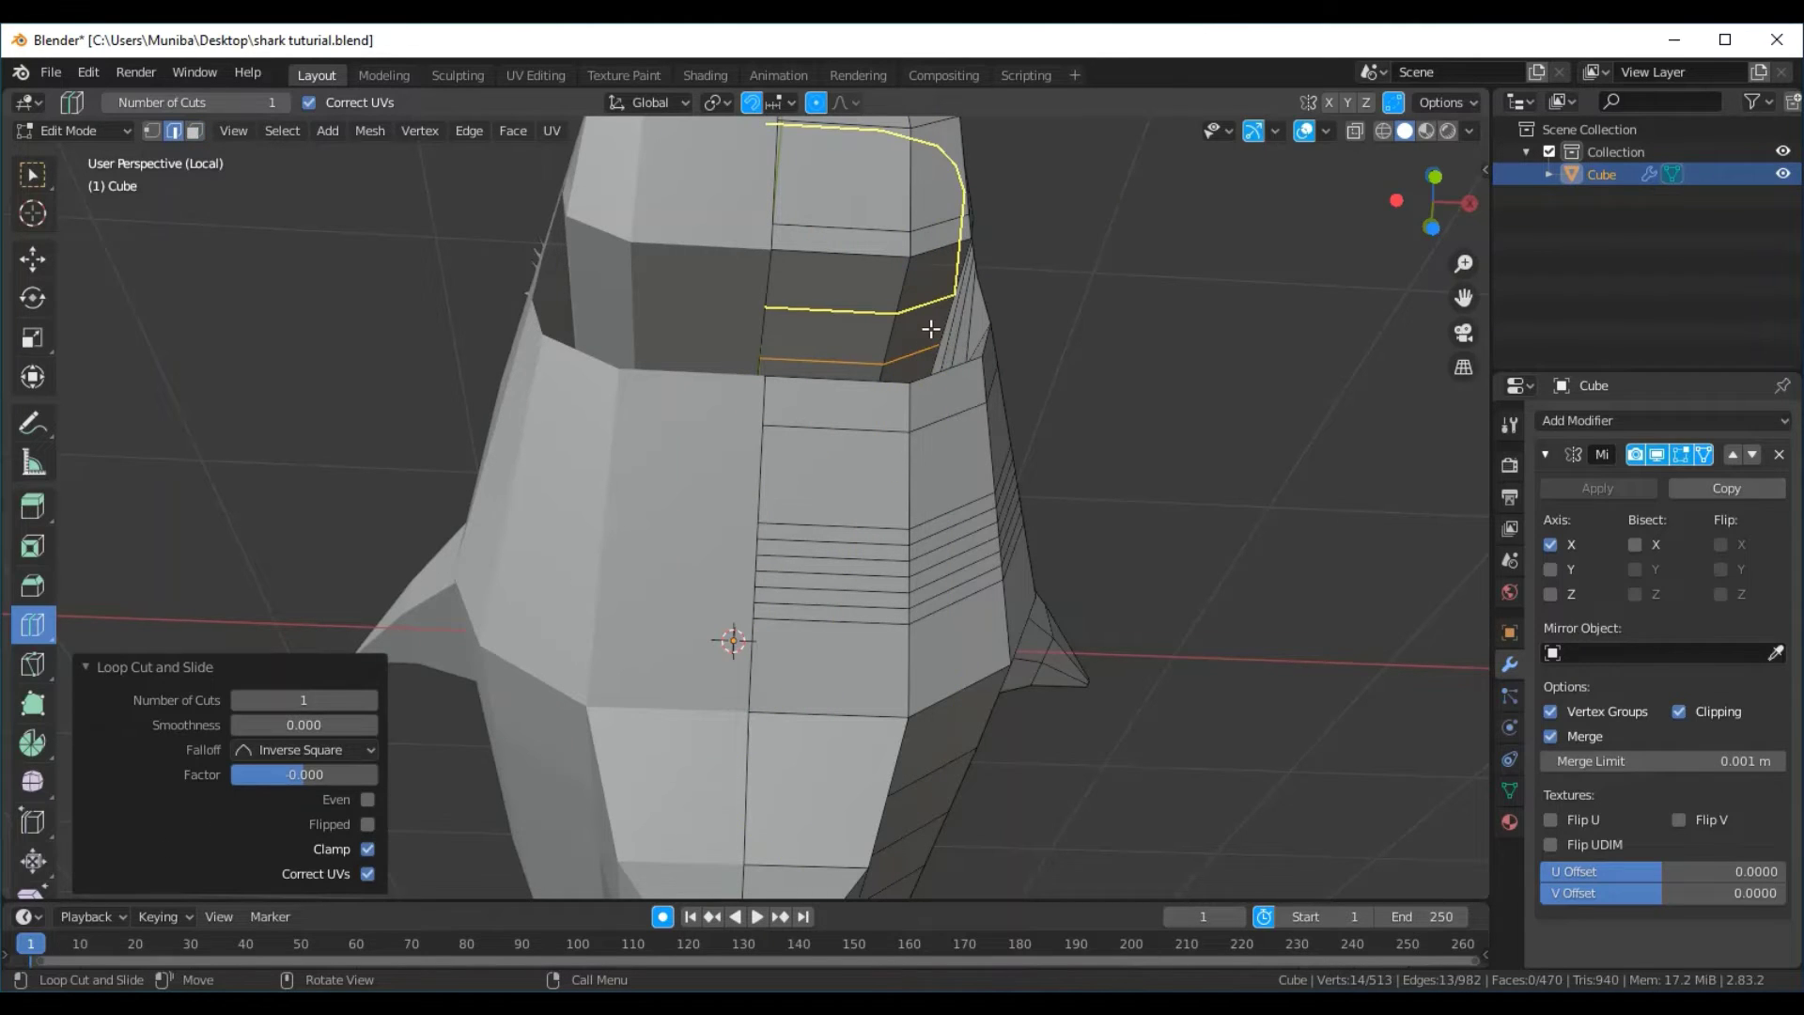
pyautogui.click(371, 700)
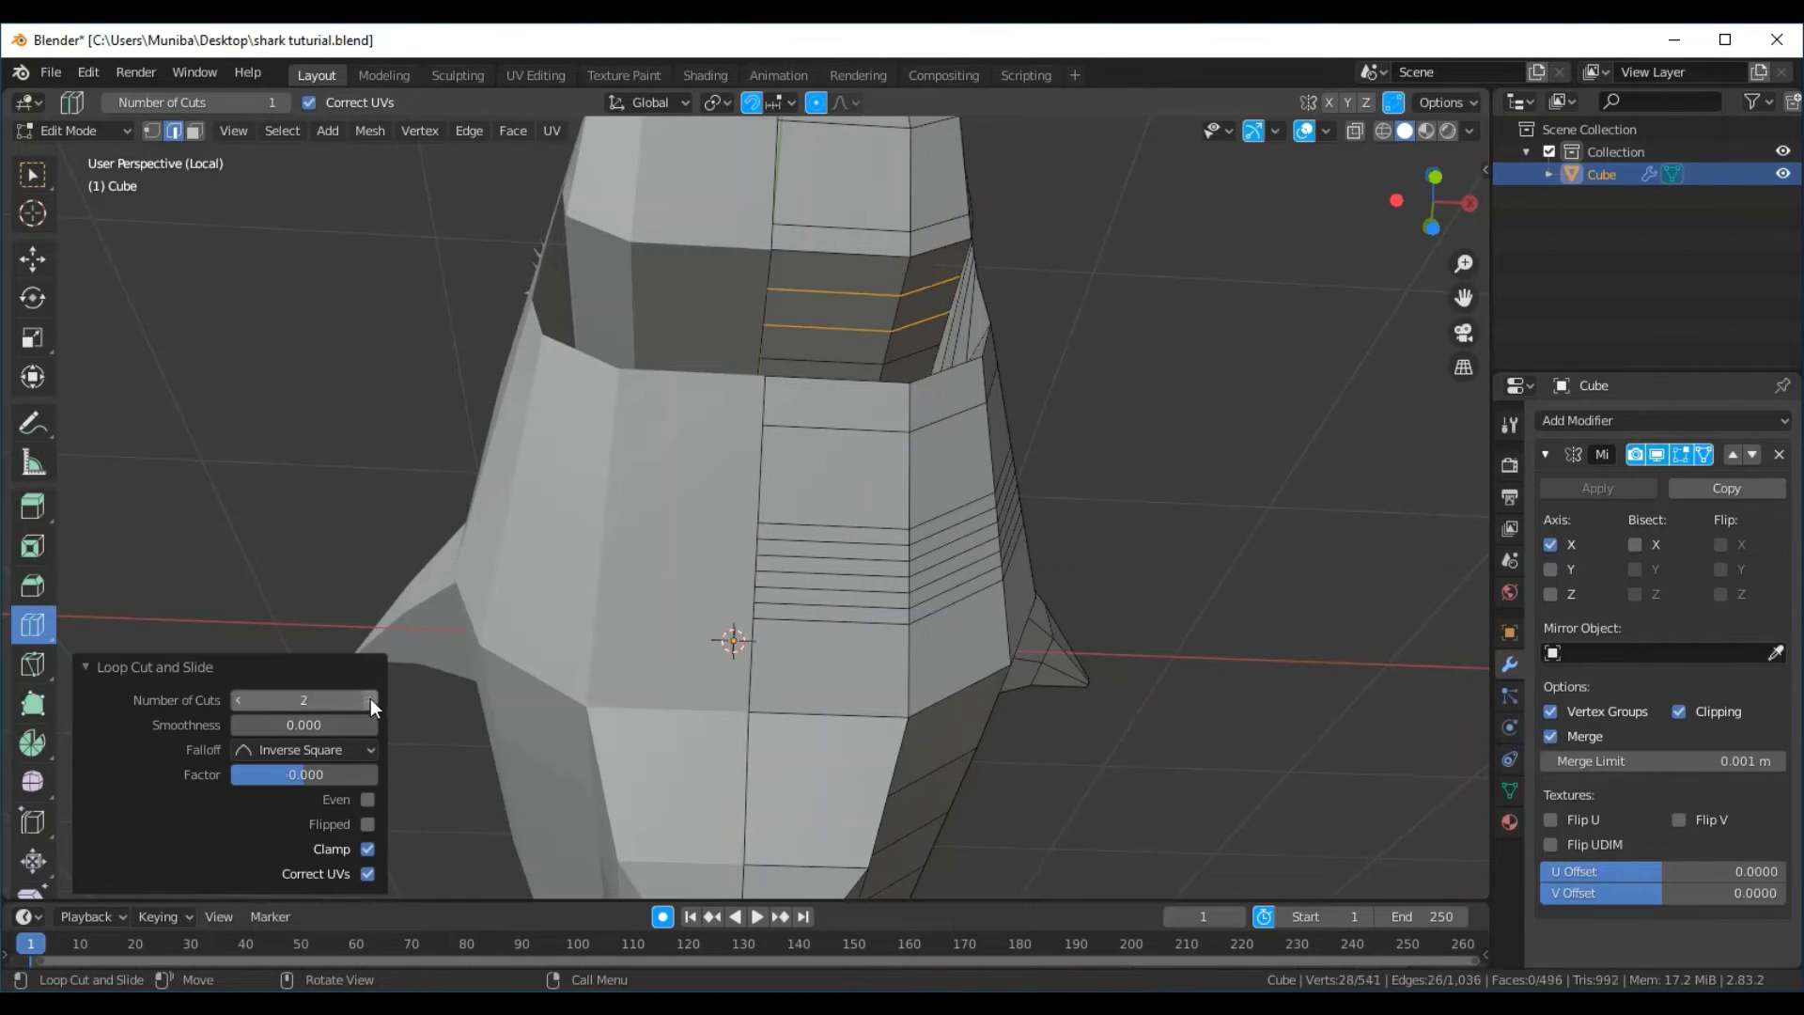
pyautogui.click(370, 699)
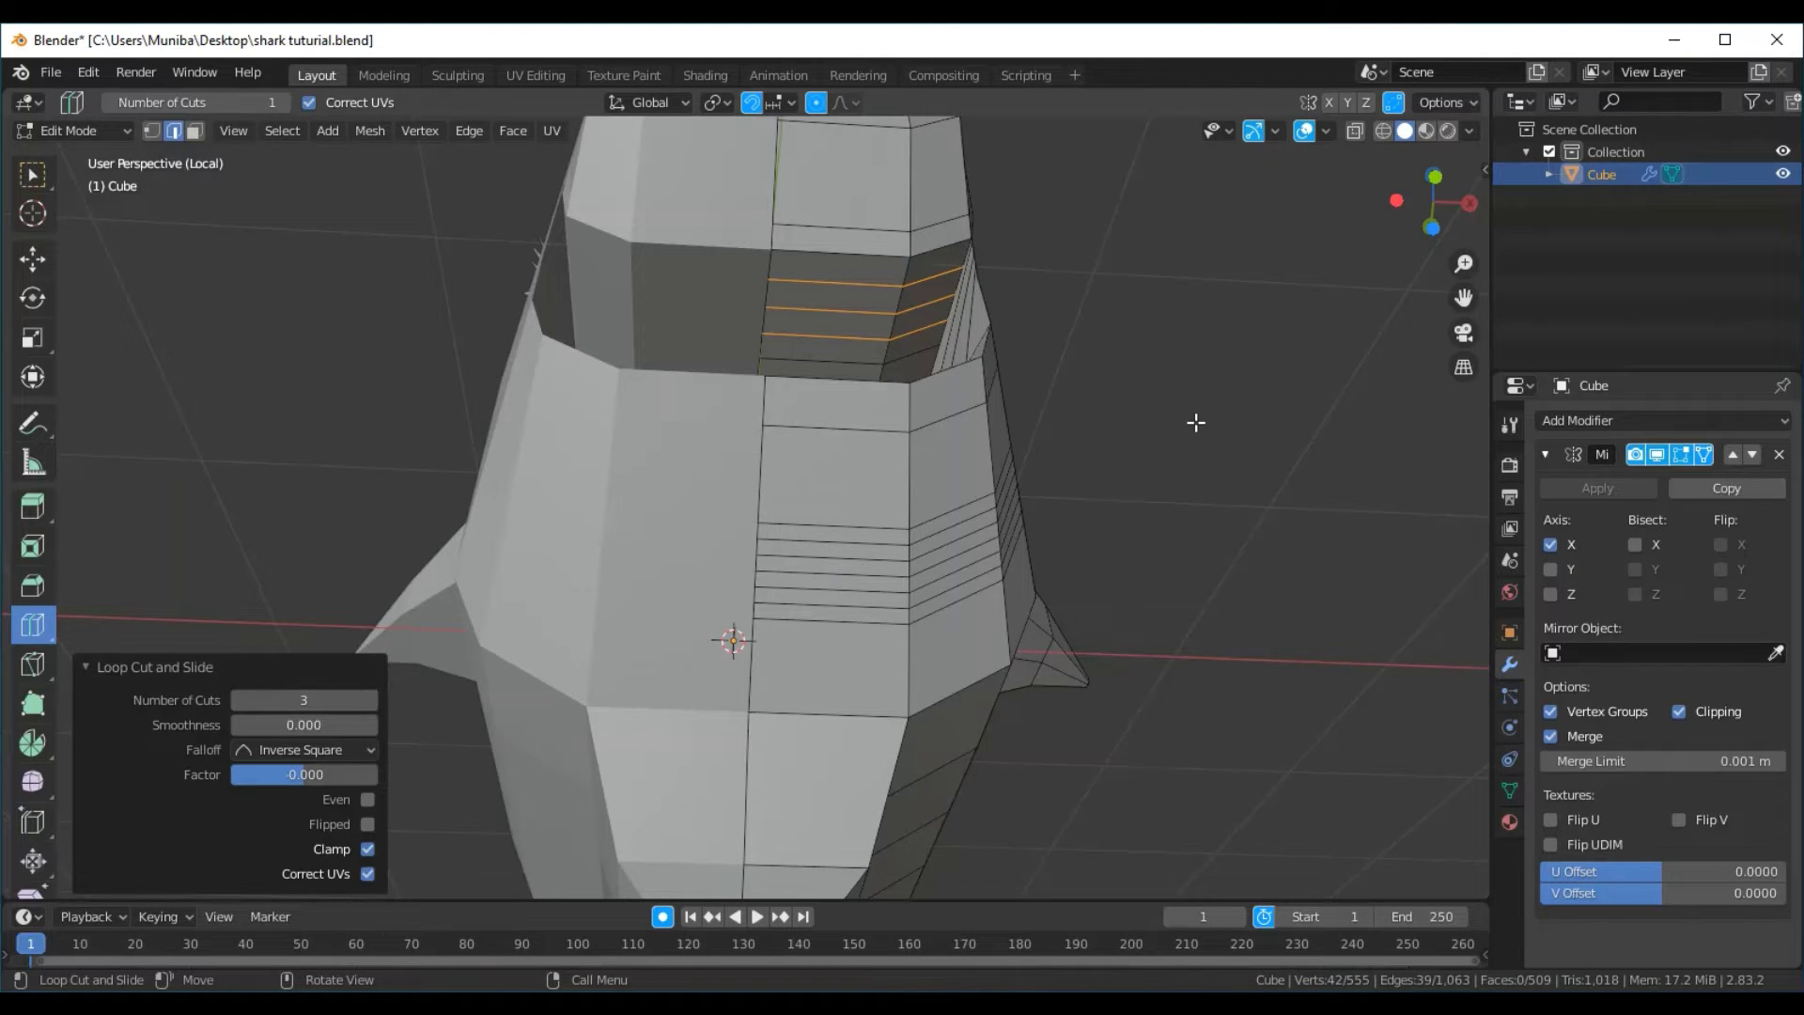
pyautogui.click(32, 175)
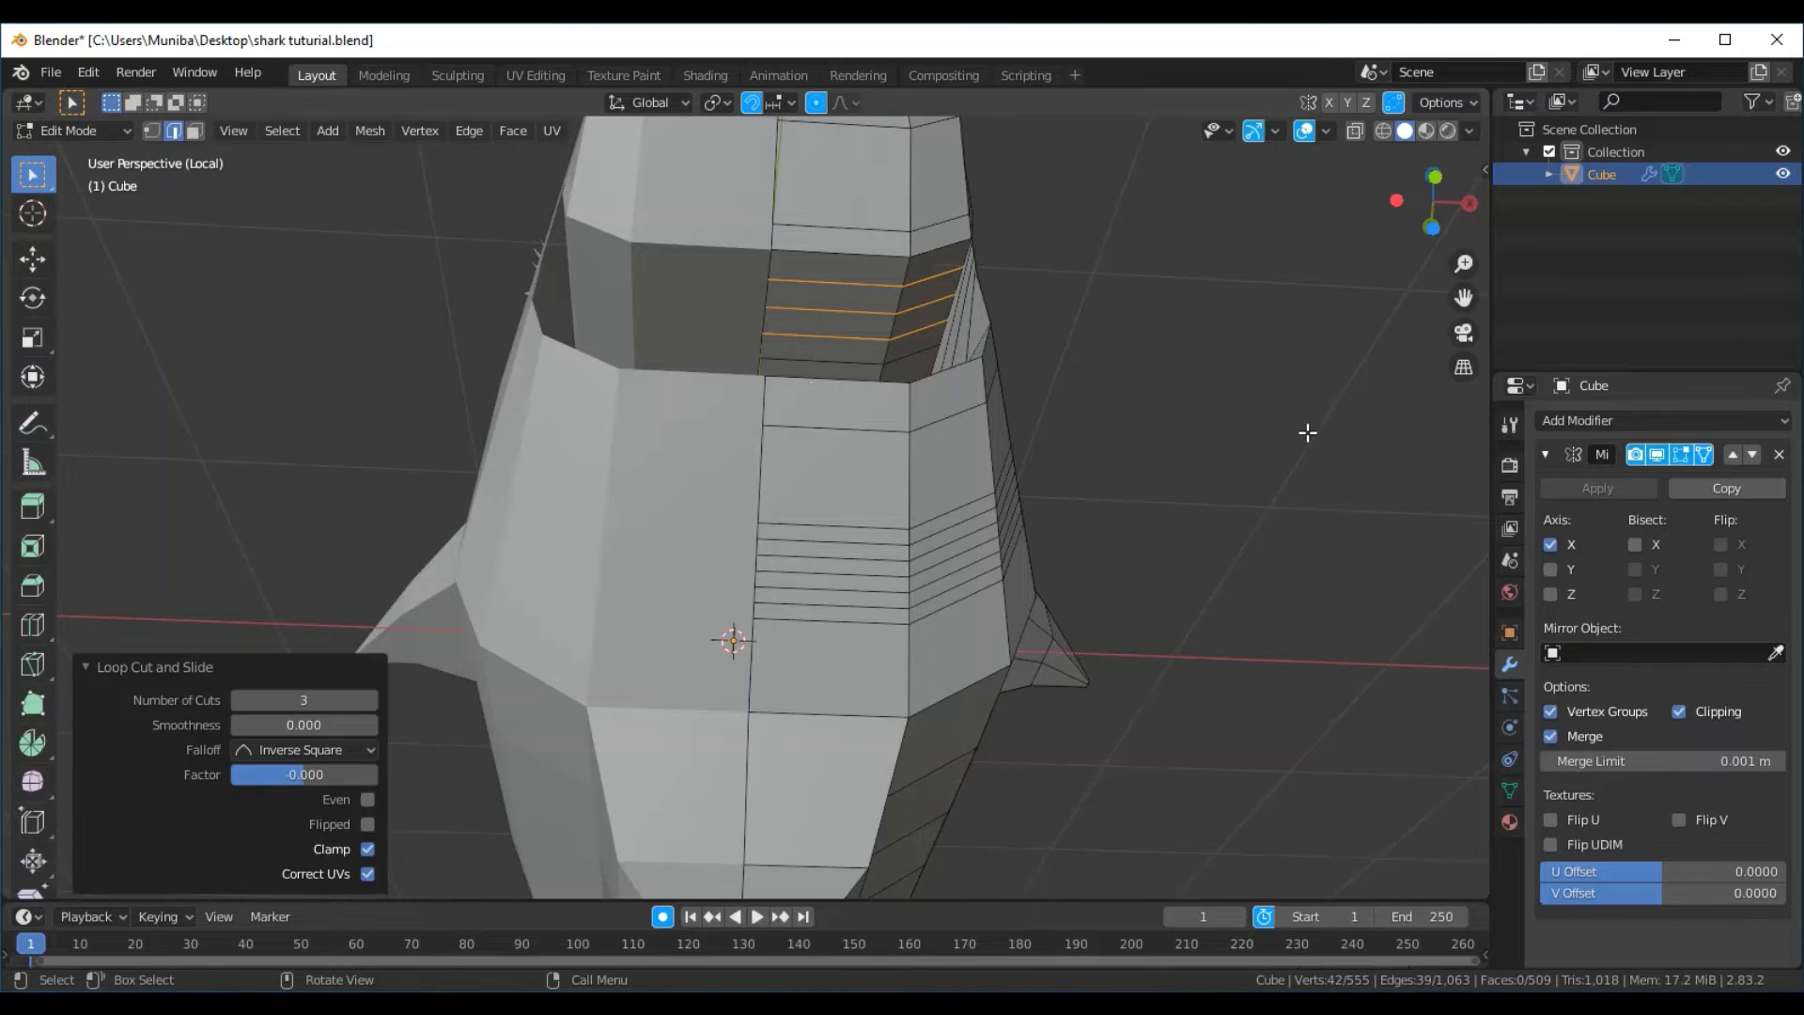
pyautogui.moveTo(1331, 448)
pyautogui.mouseDown(button='middle')
pyautogui.moveTo(1227, 419)
pyautogui.moveTo(1293, 432)
pyautogui.moveTo(1337, 488)
pyautogui.moveTo(1328, 511)
pyautogui.mouseUp(button='middle')
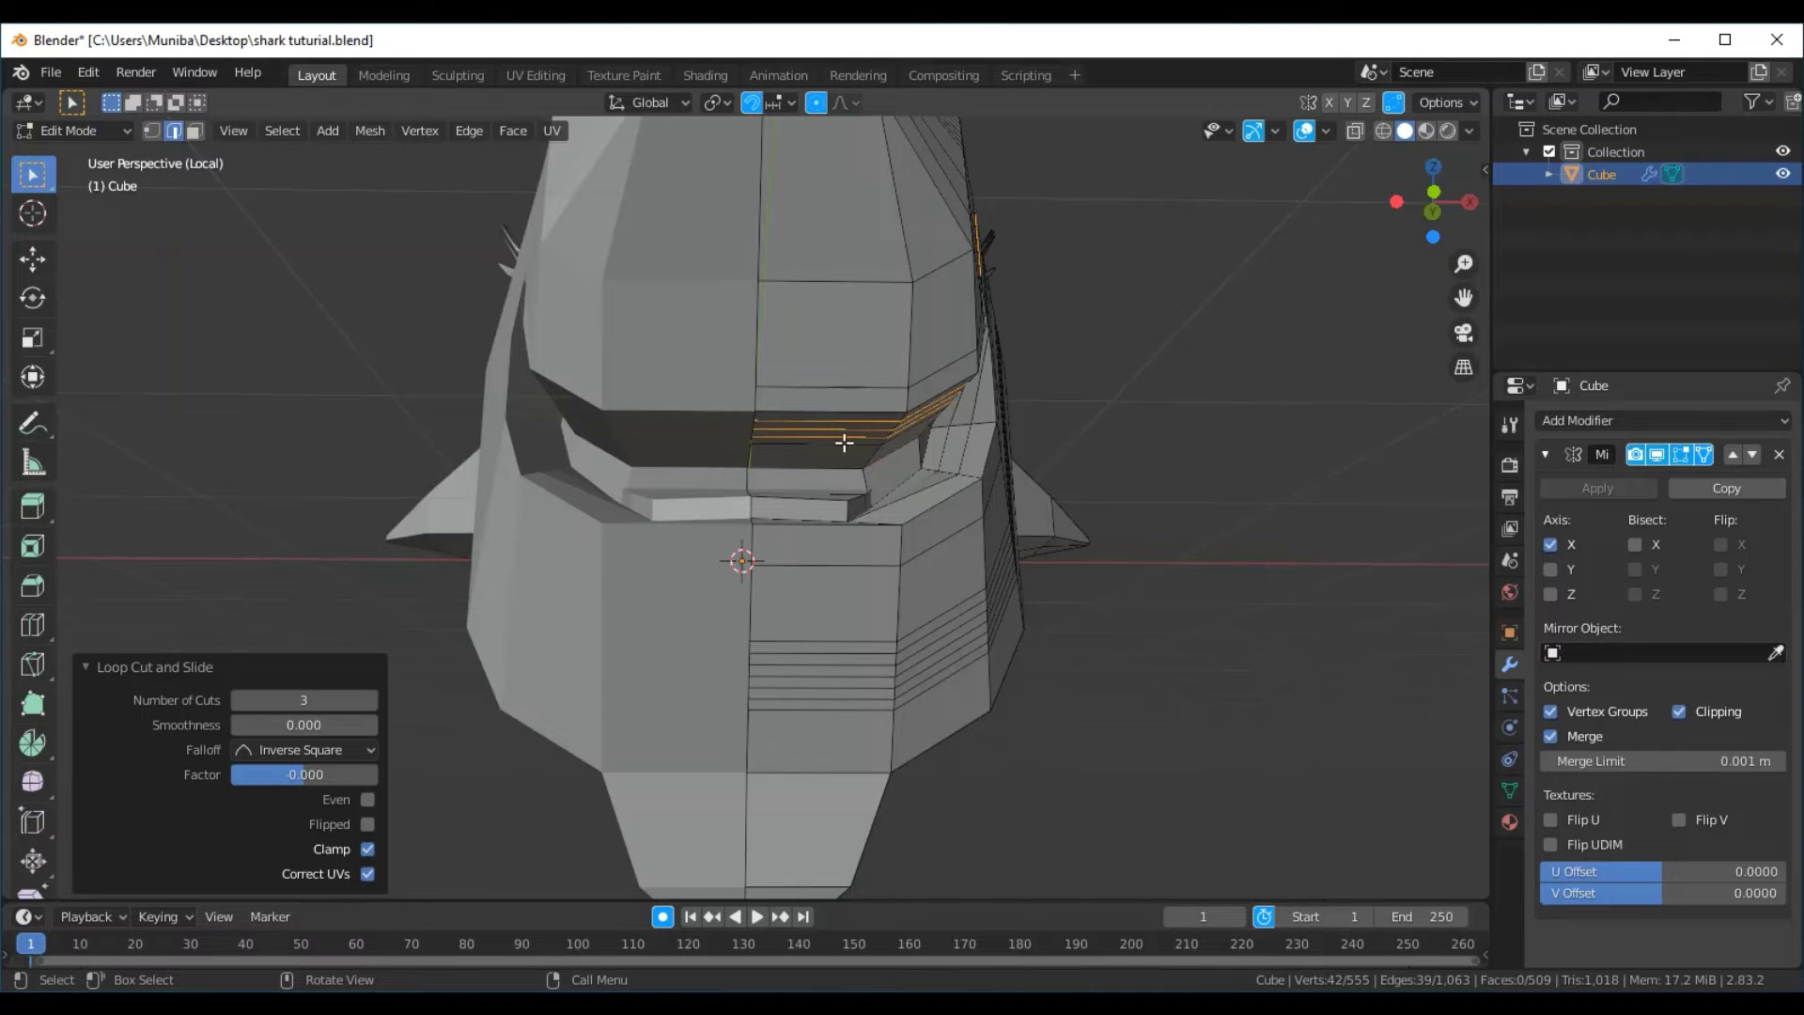
pyautogui.moveTo(1101, 465); pyautogui.dragTo(1096, 407, button='middle')
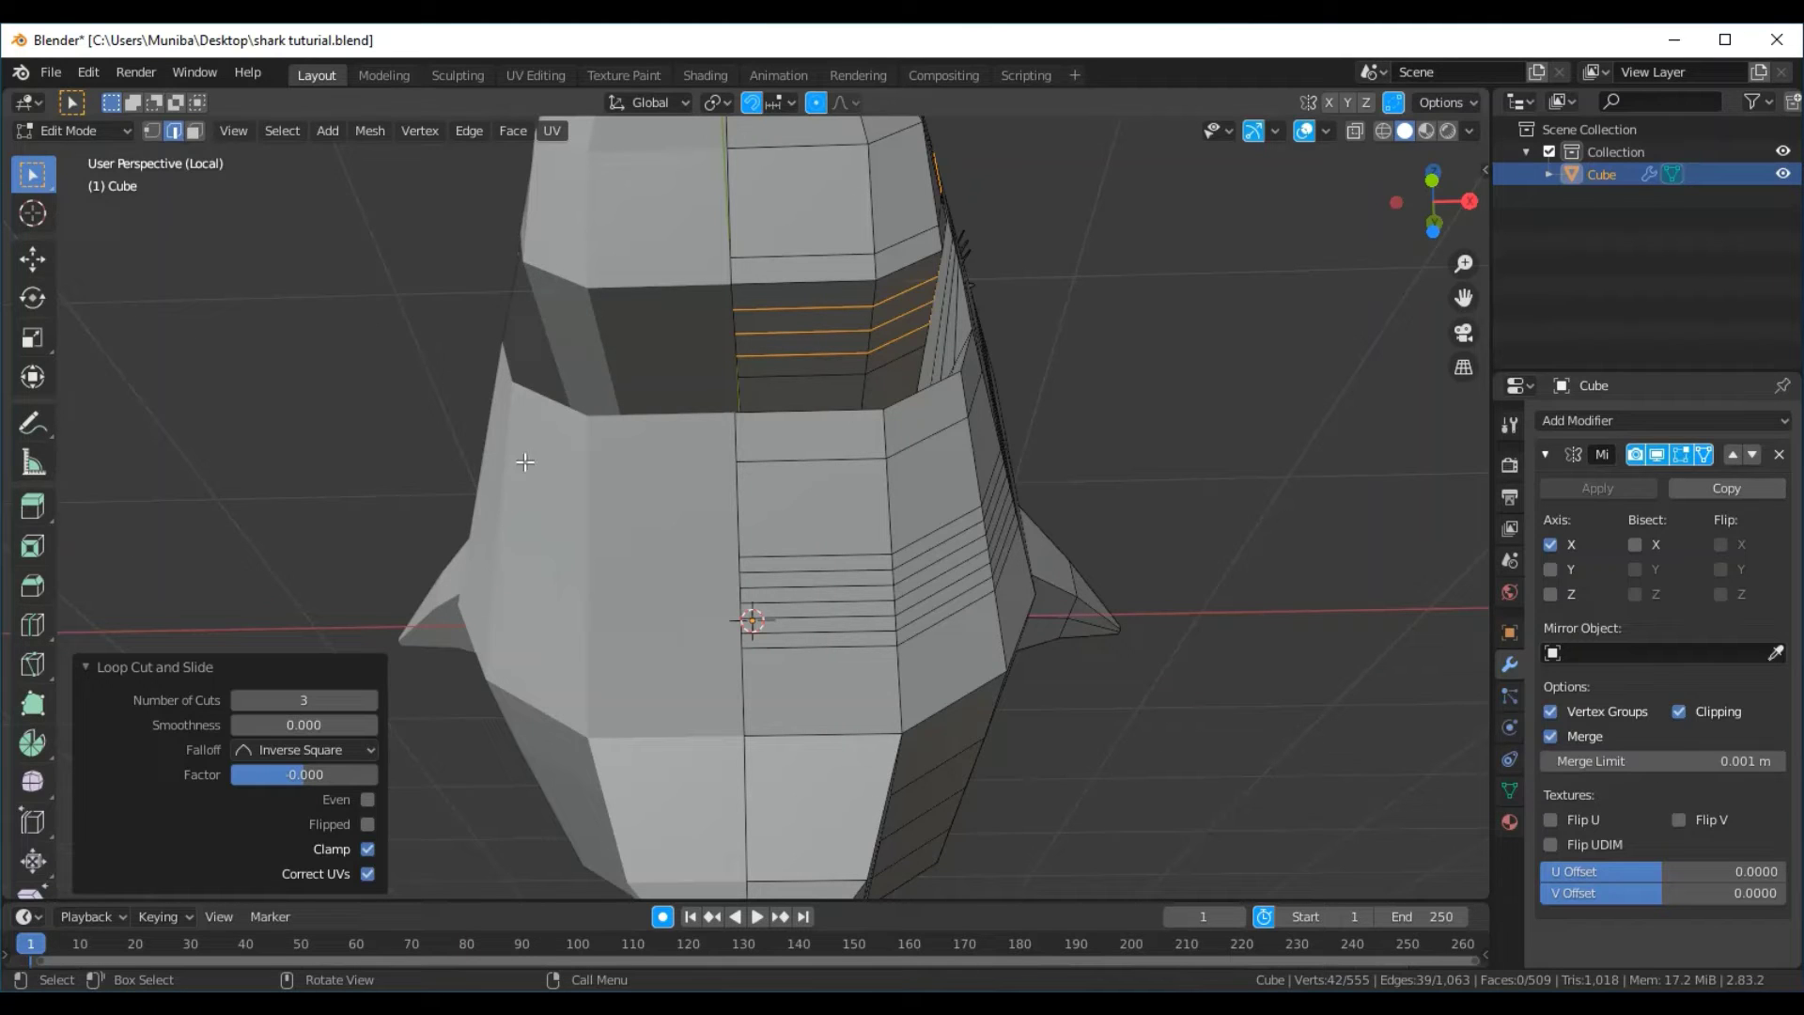
# Add one vertical edge loop through the jaw, then deselect it
pyautogui.click(35, 628)
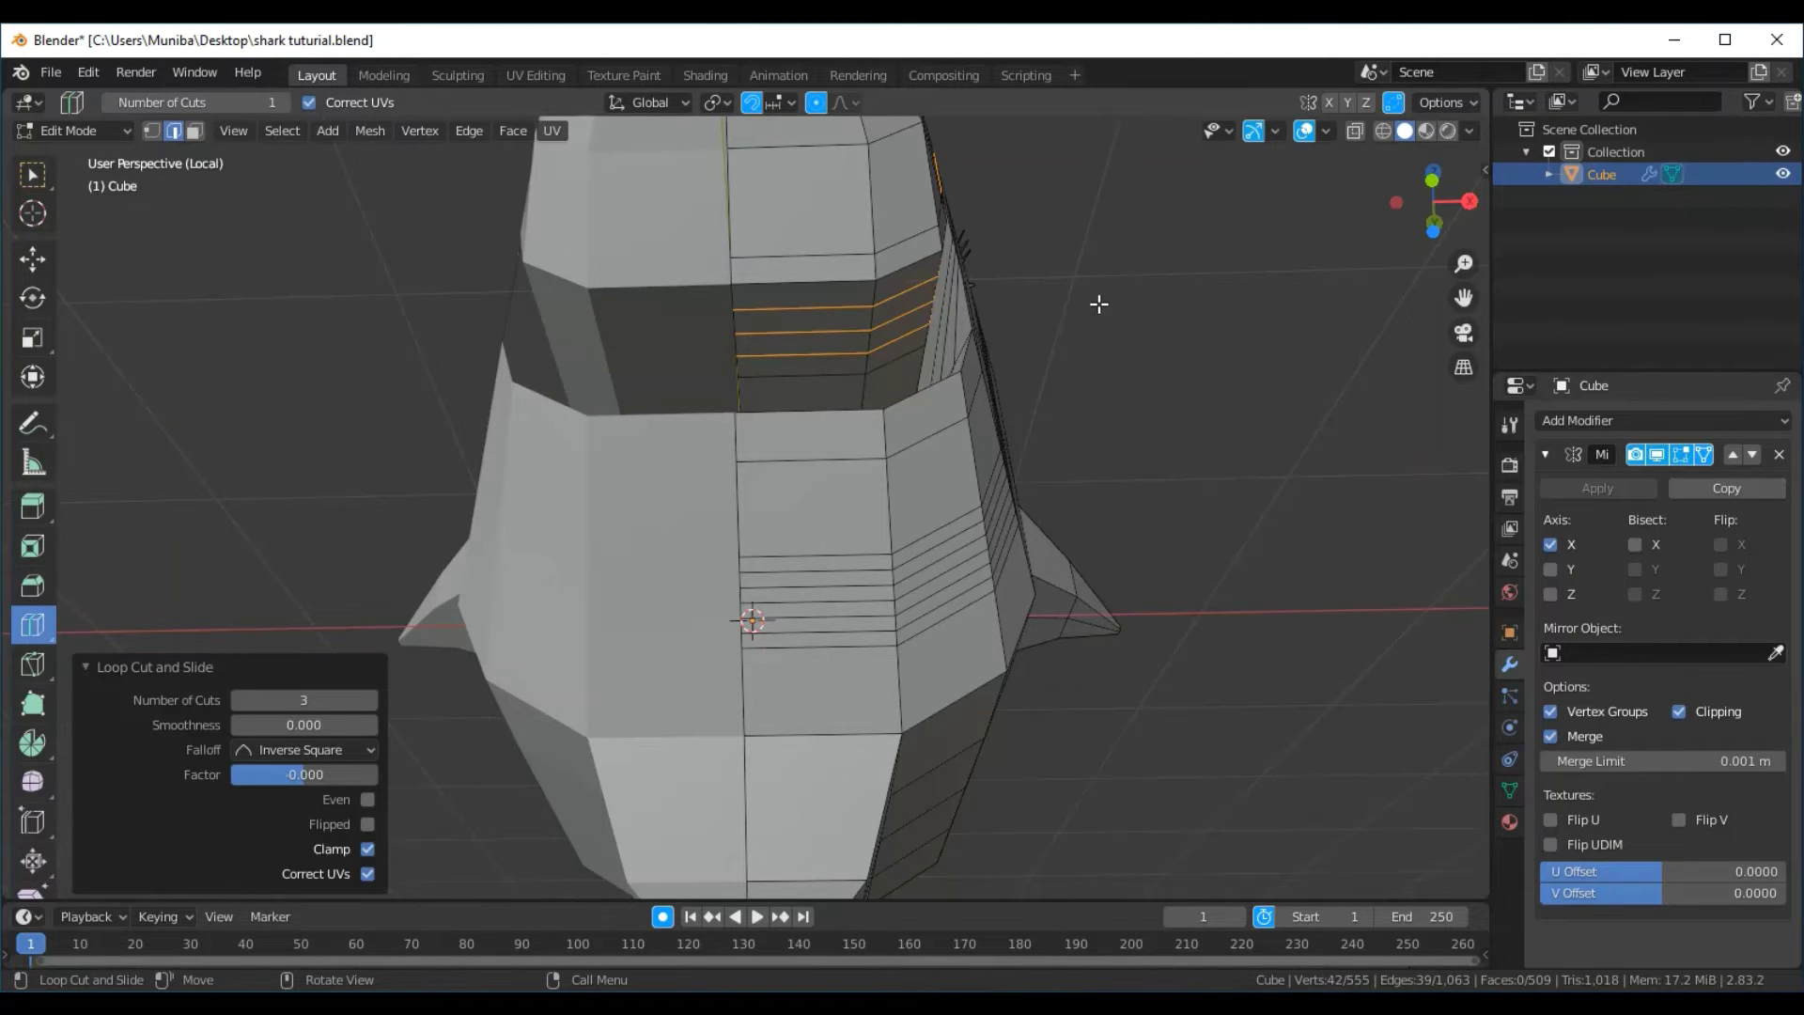
pyautogui.click(786, 288)
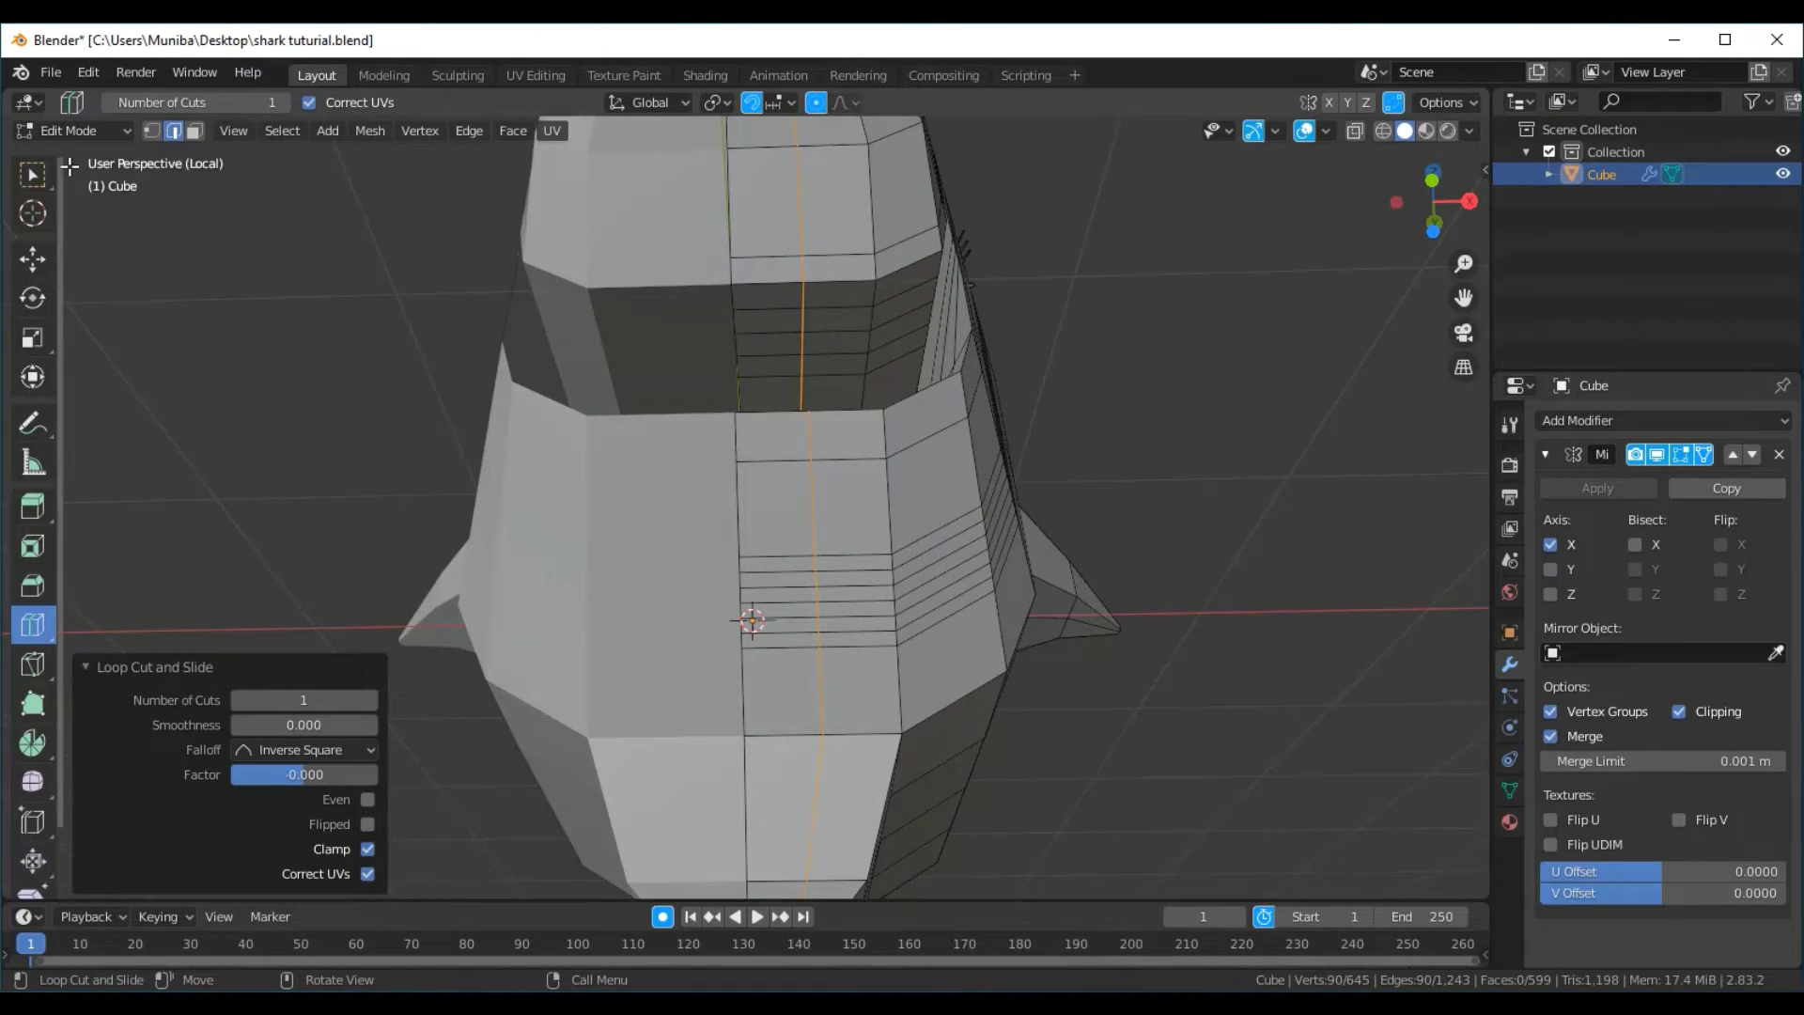
pyautogui.click(31, 175)
pyautogui.click(236, 306)
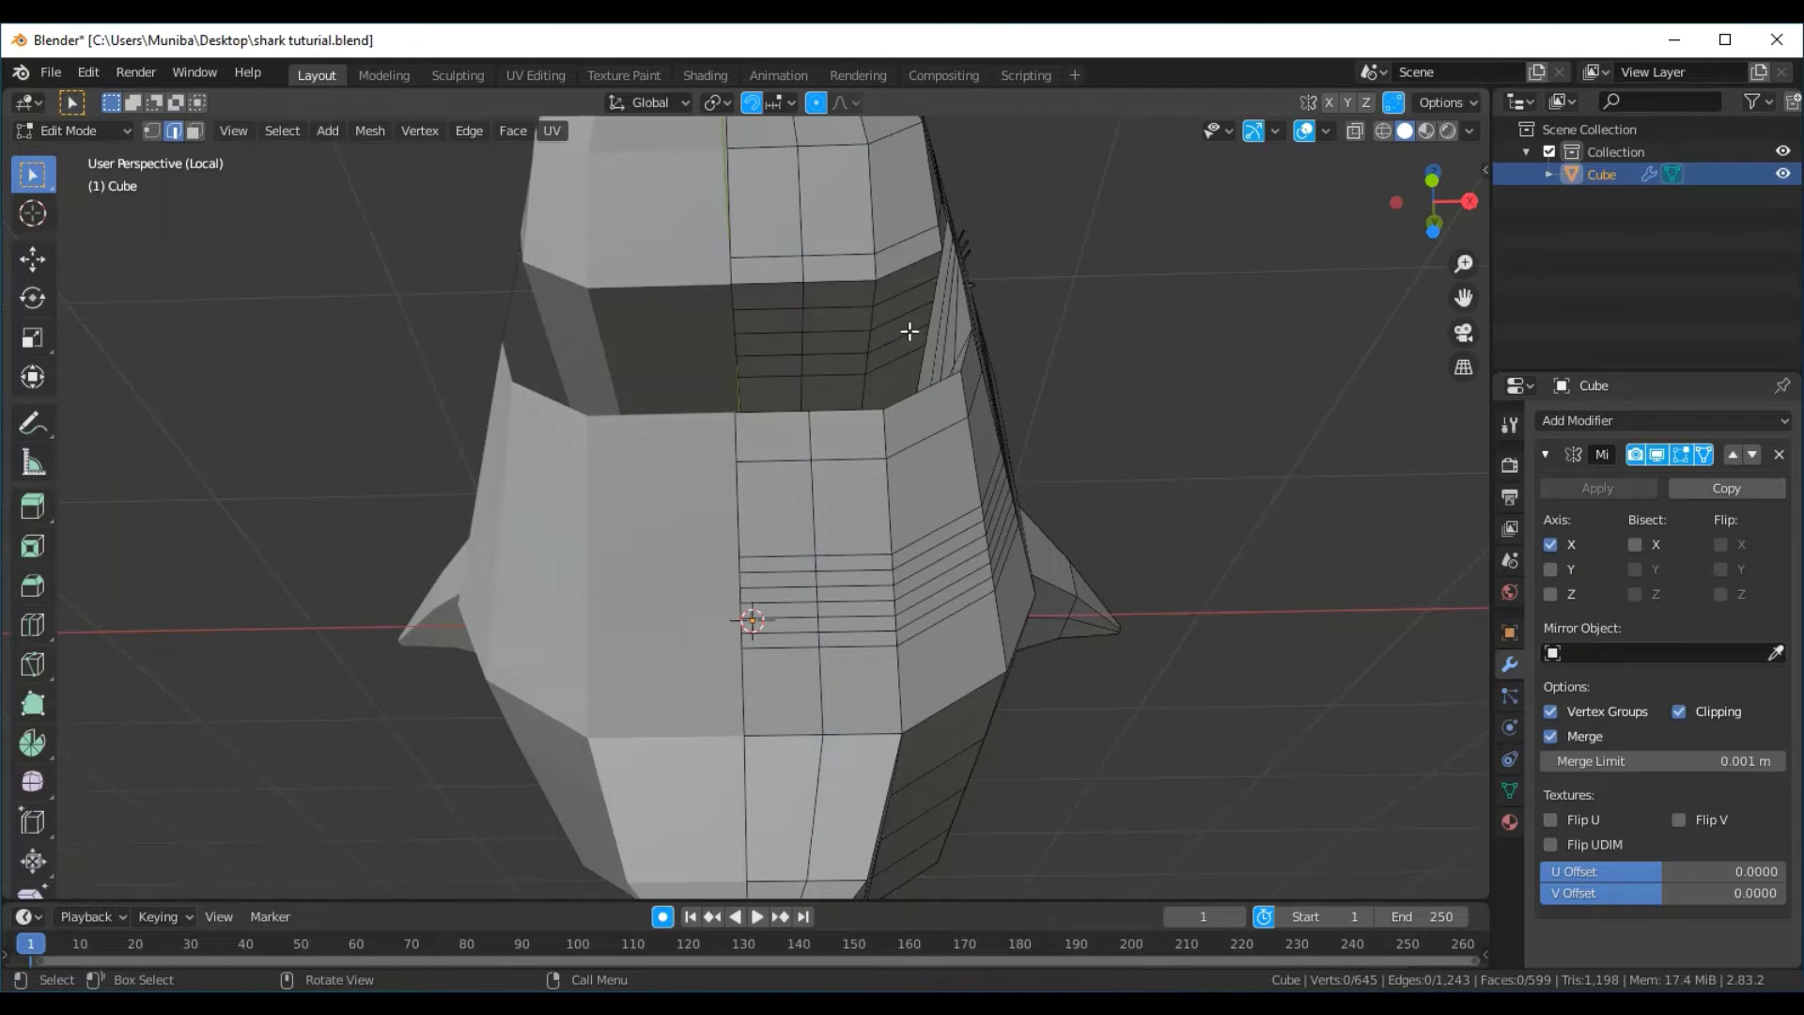
# Extrude a face inside the upper jaw in face select mode
pyautogui.click(194, 132)
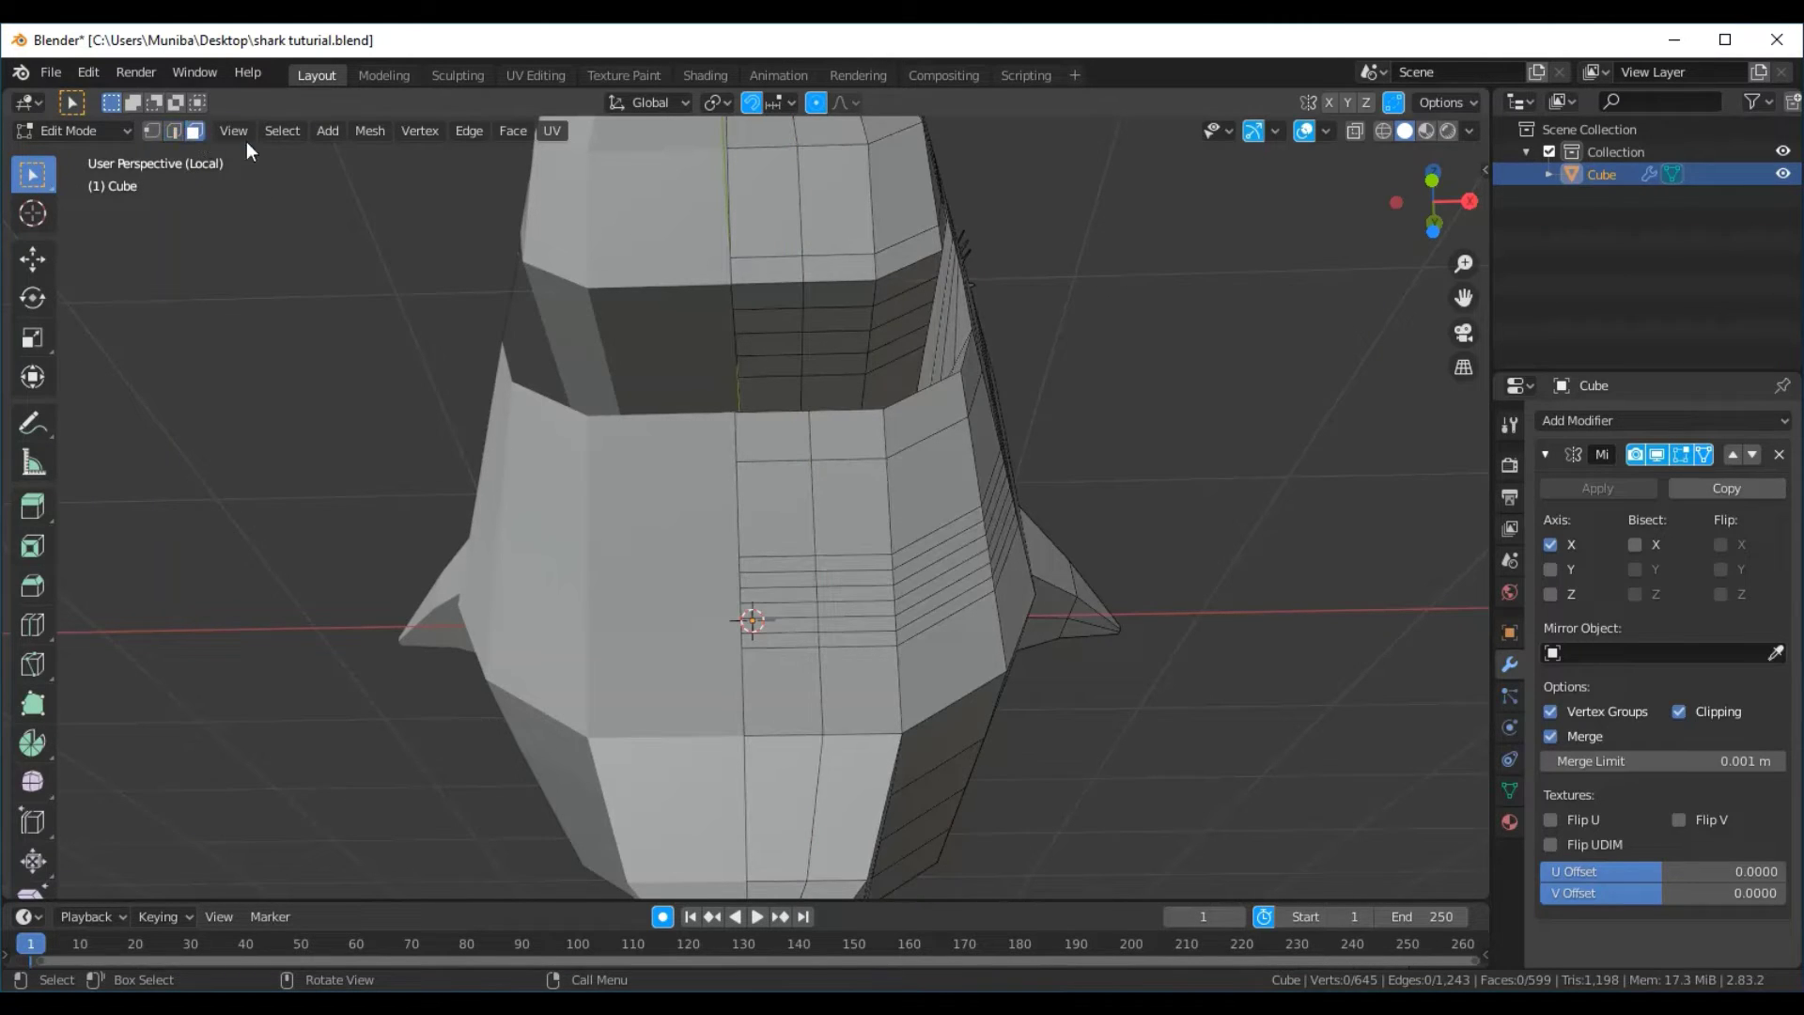
pyautogui.click(779, 298)
pyautogui.moveTo(1078, 258); pyautogui.dragTo(1092, 357, button='middle')
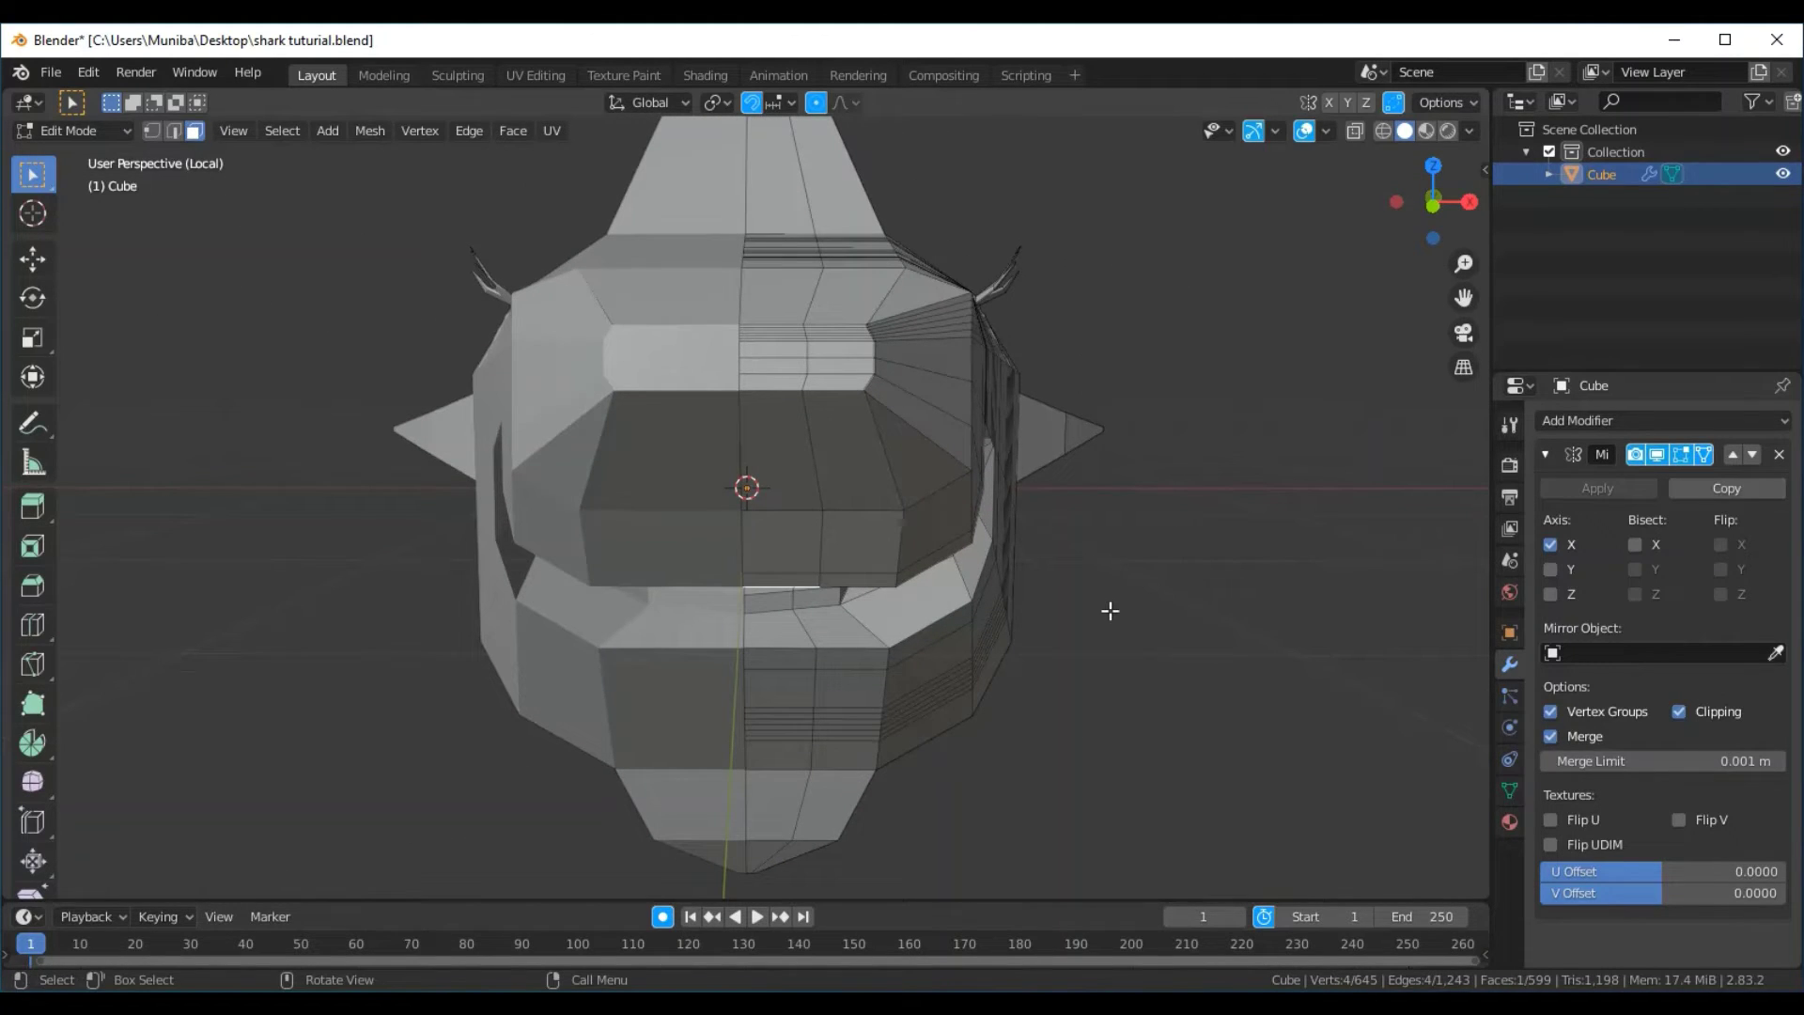
pyautogui.press('e')
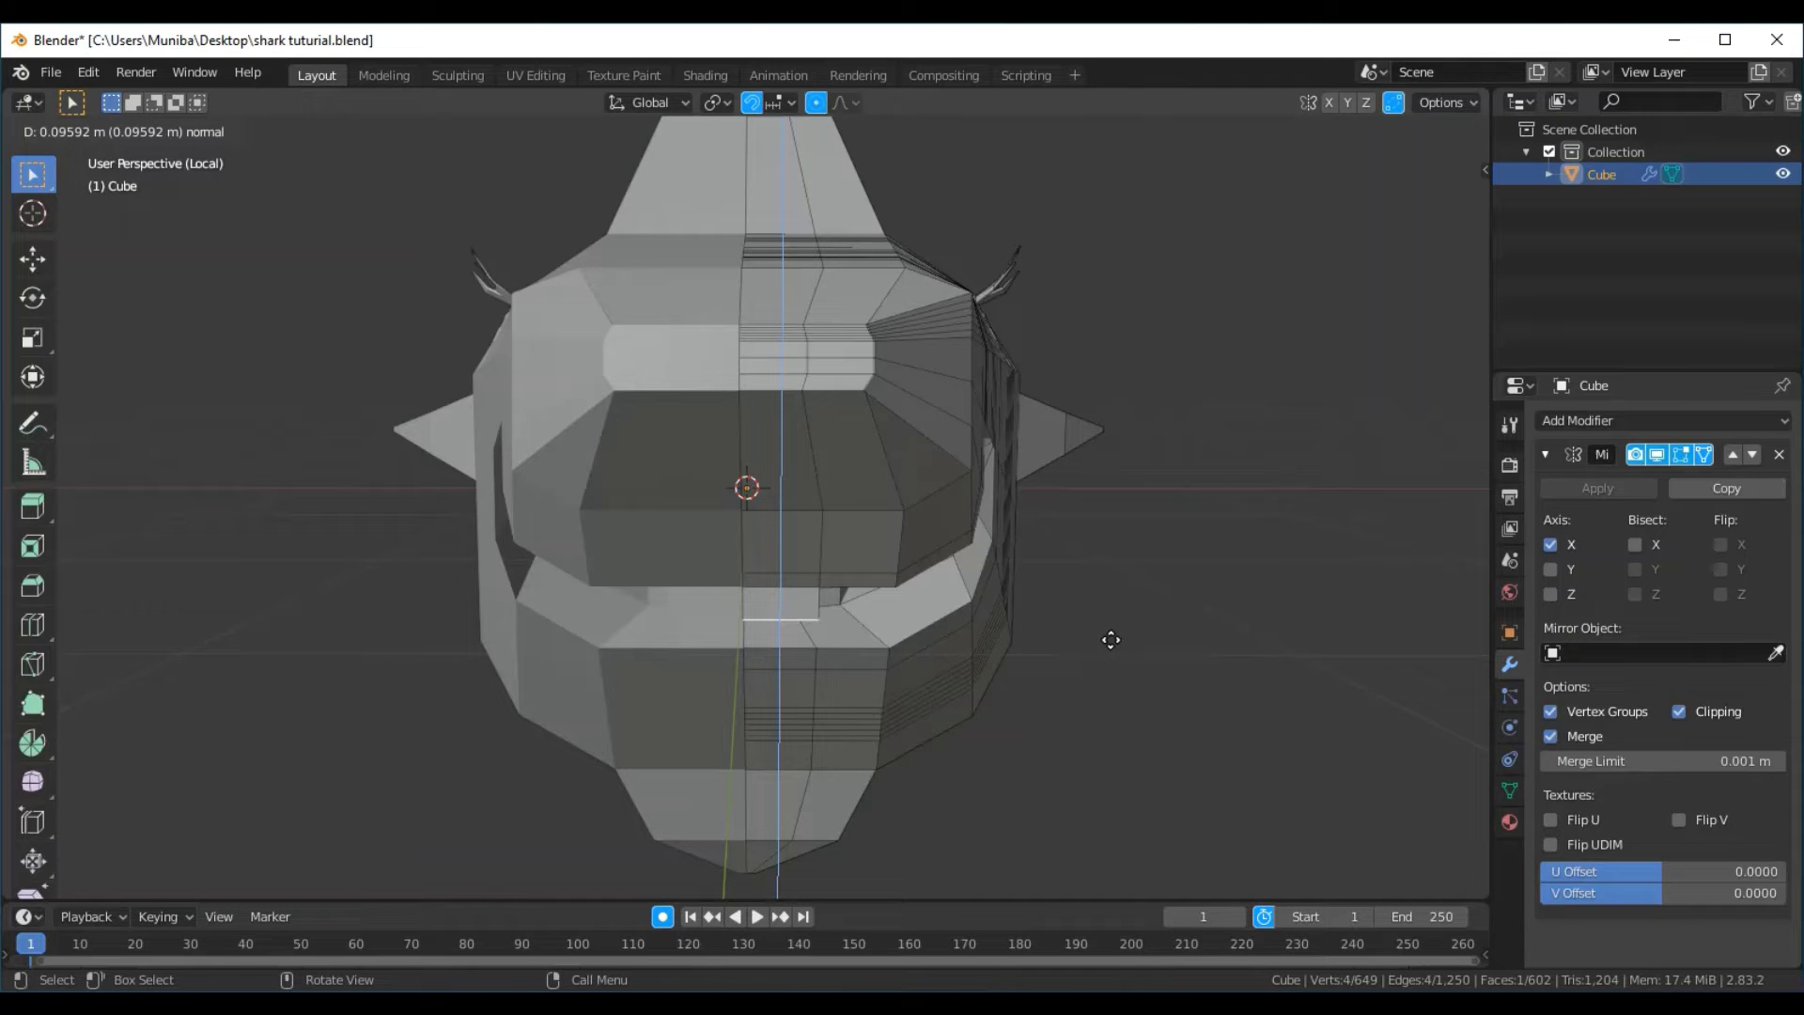
pyautogui.click(1110, 643)
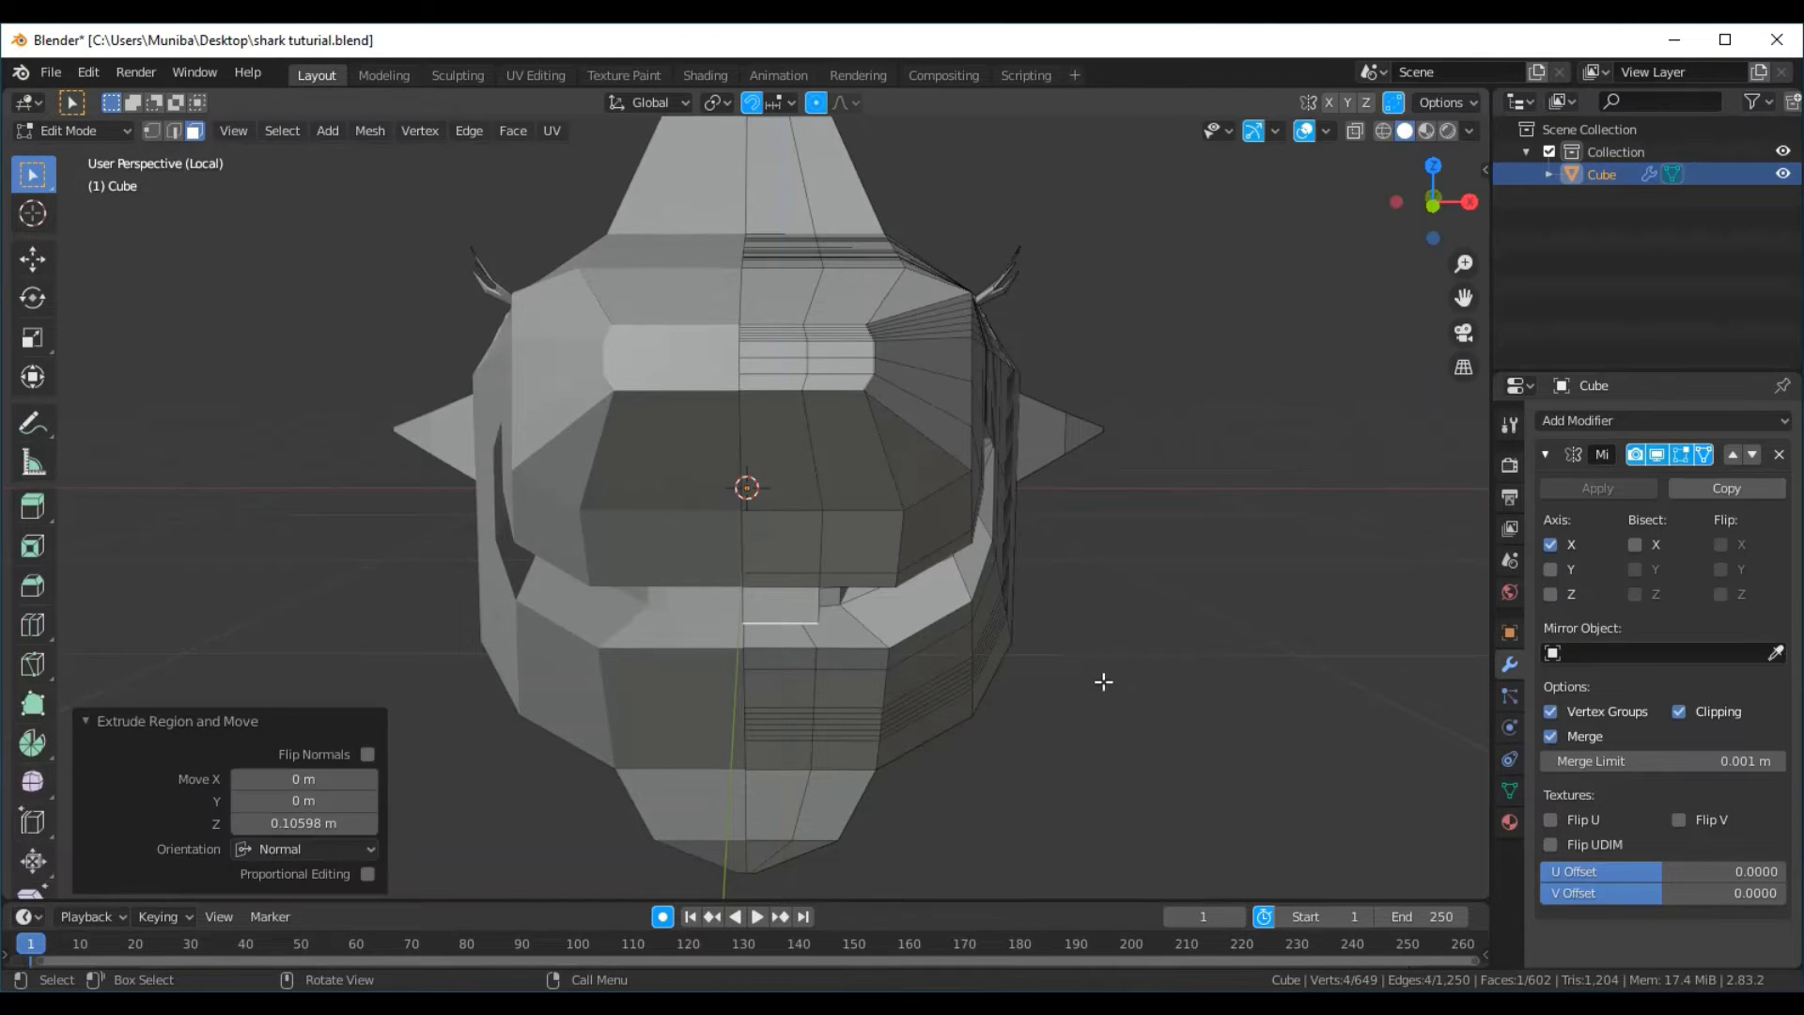
# Scale the extruded face to 0.673 and select one of its vertices
pyautogui.press('s')
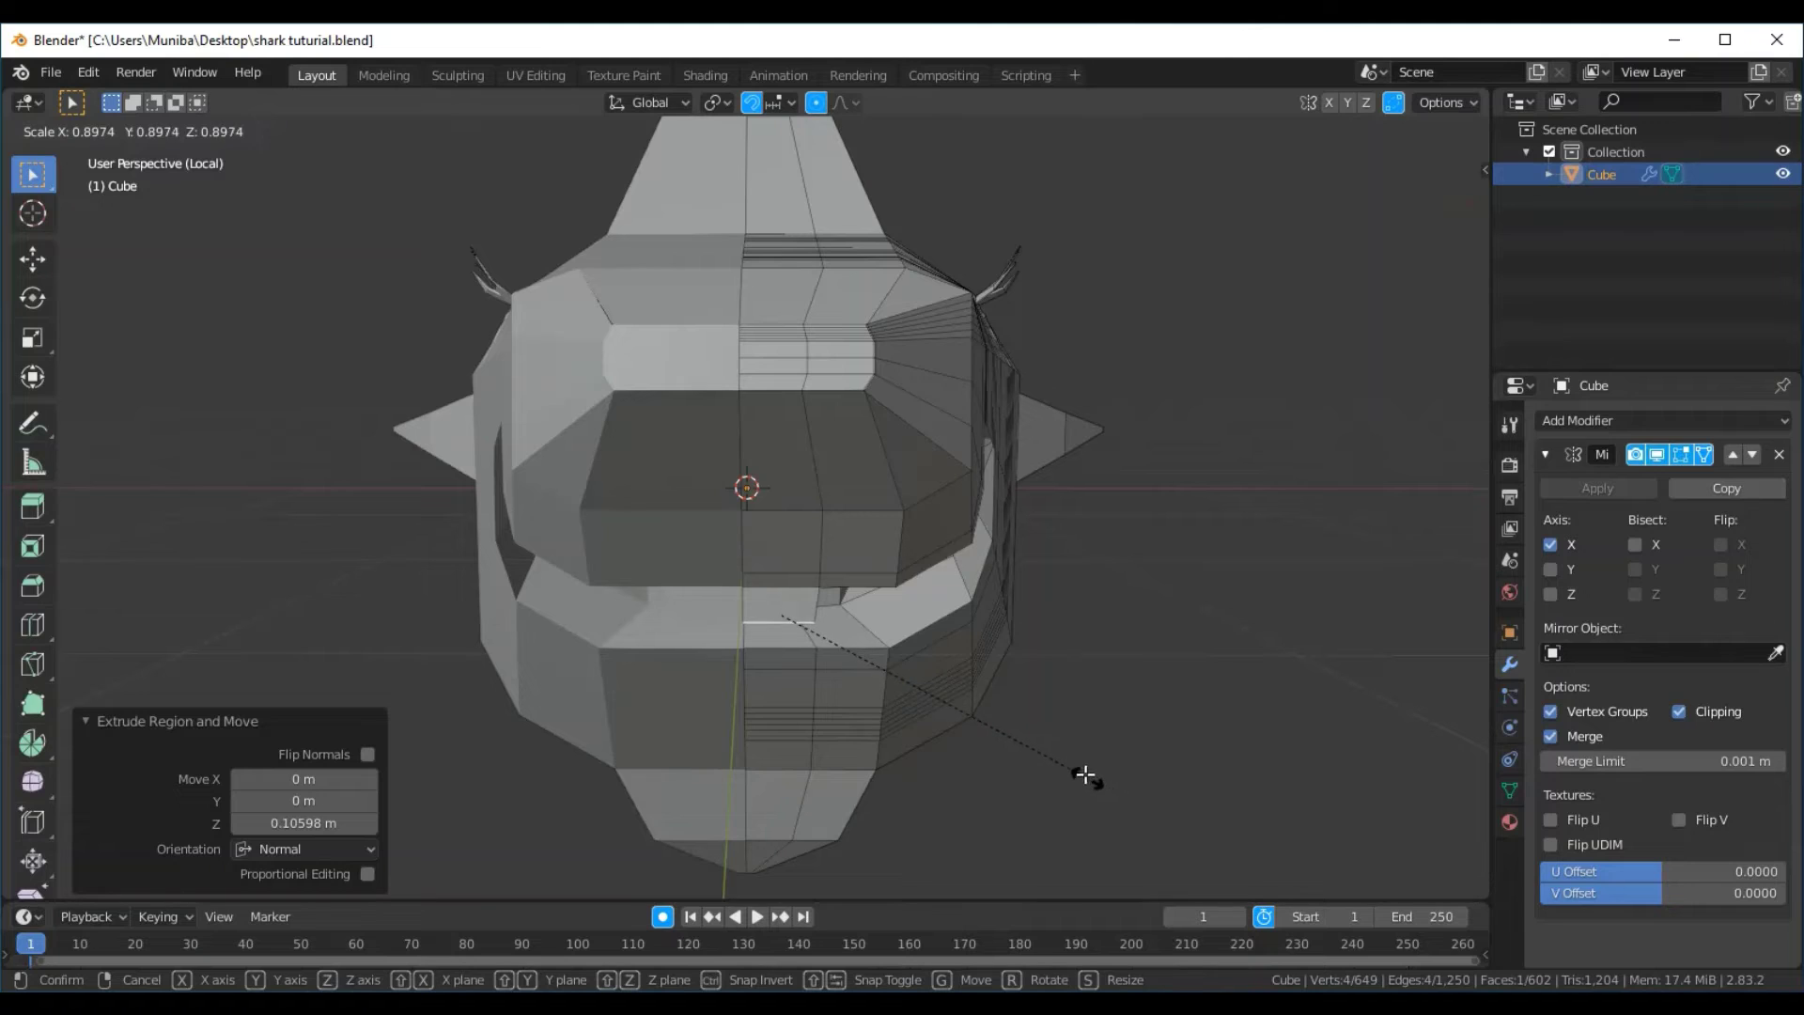
pyautogui.click(1010, 739)
pyautogui.moveTo(1031, 762)
pyautogui.mouseDown(button='middle')
pyautogui.moveTo(1047, 640)
pyautogui.moveTo(1019, 672)
pyautogui.mouseUp(button='middle')
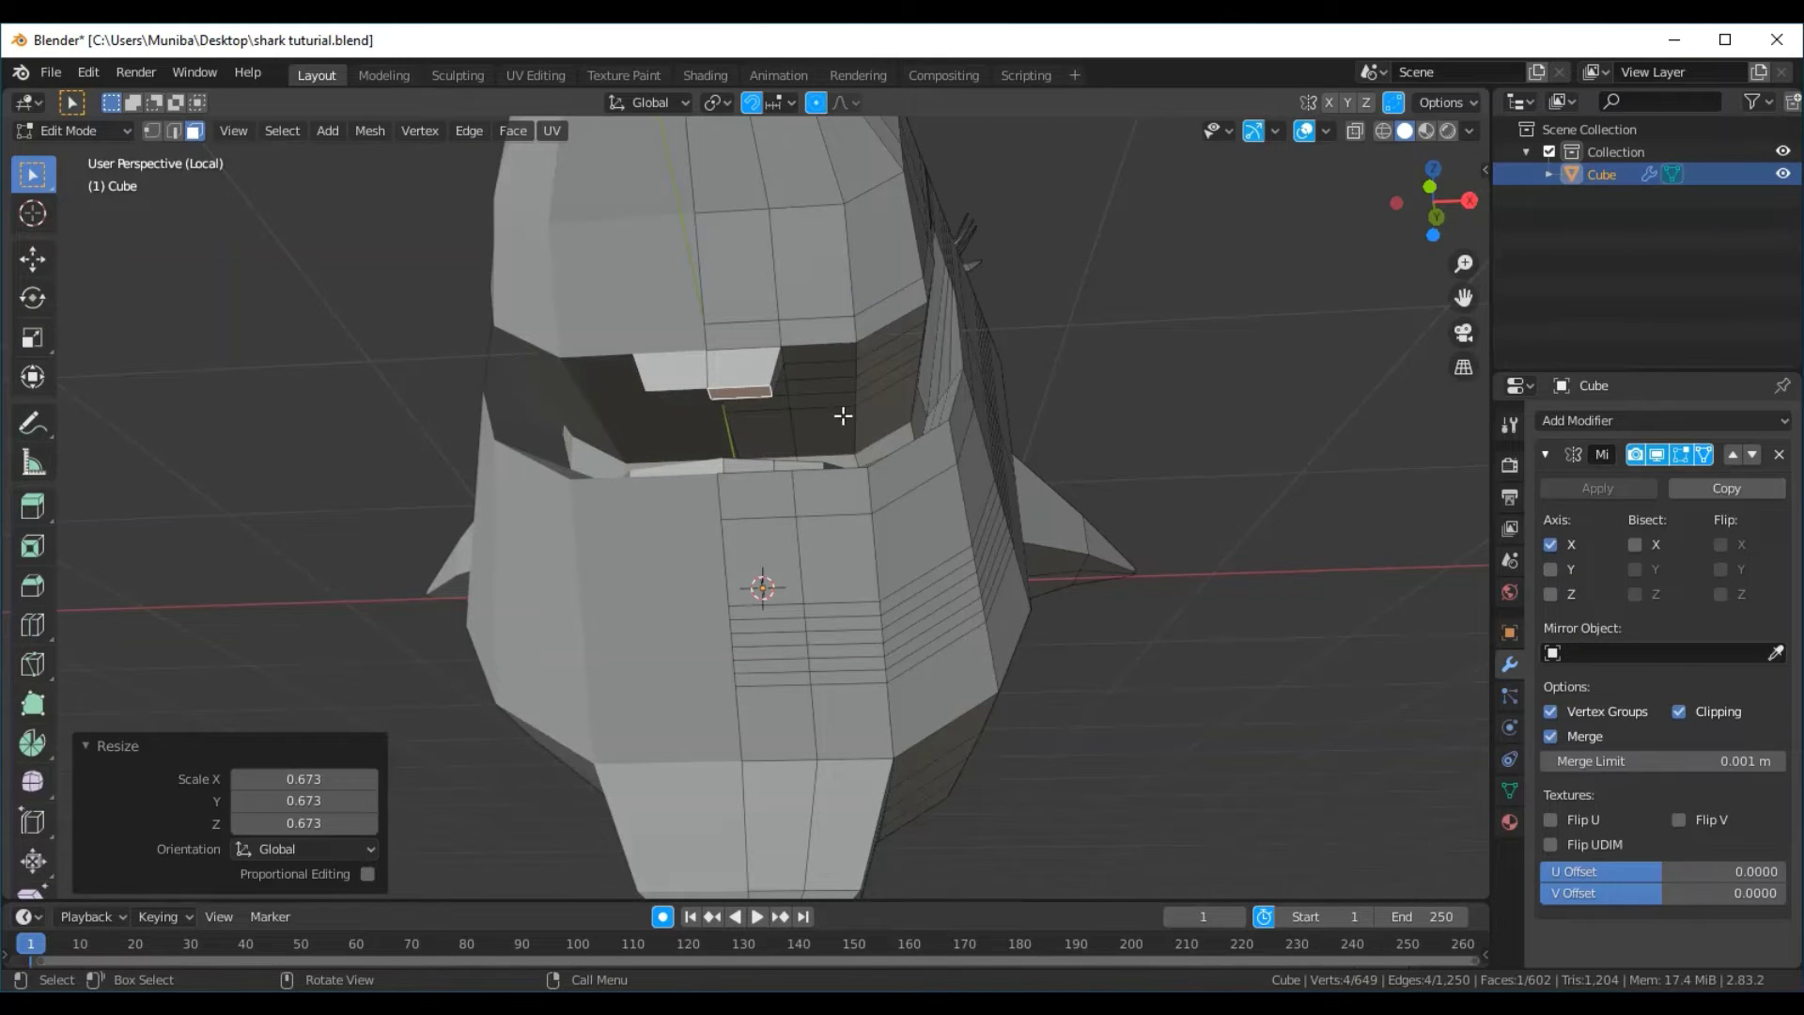
pyautogui.moveTo(842, 415); pyautogui.dragTo(865, 374, button='middle')
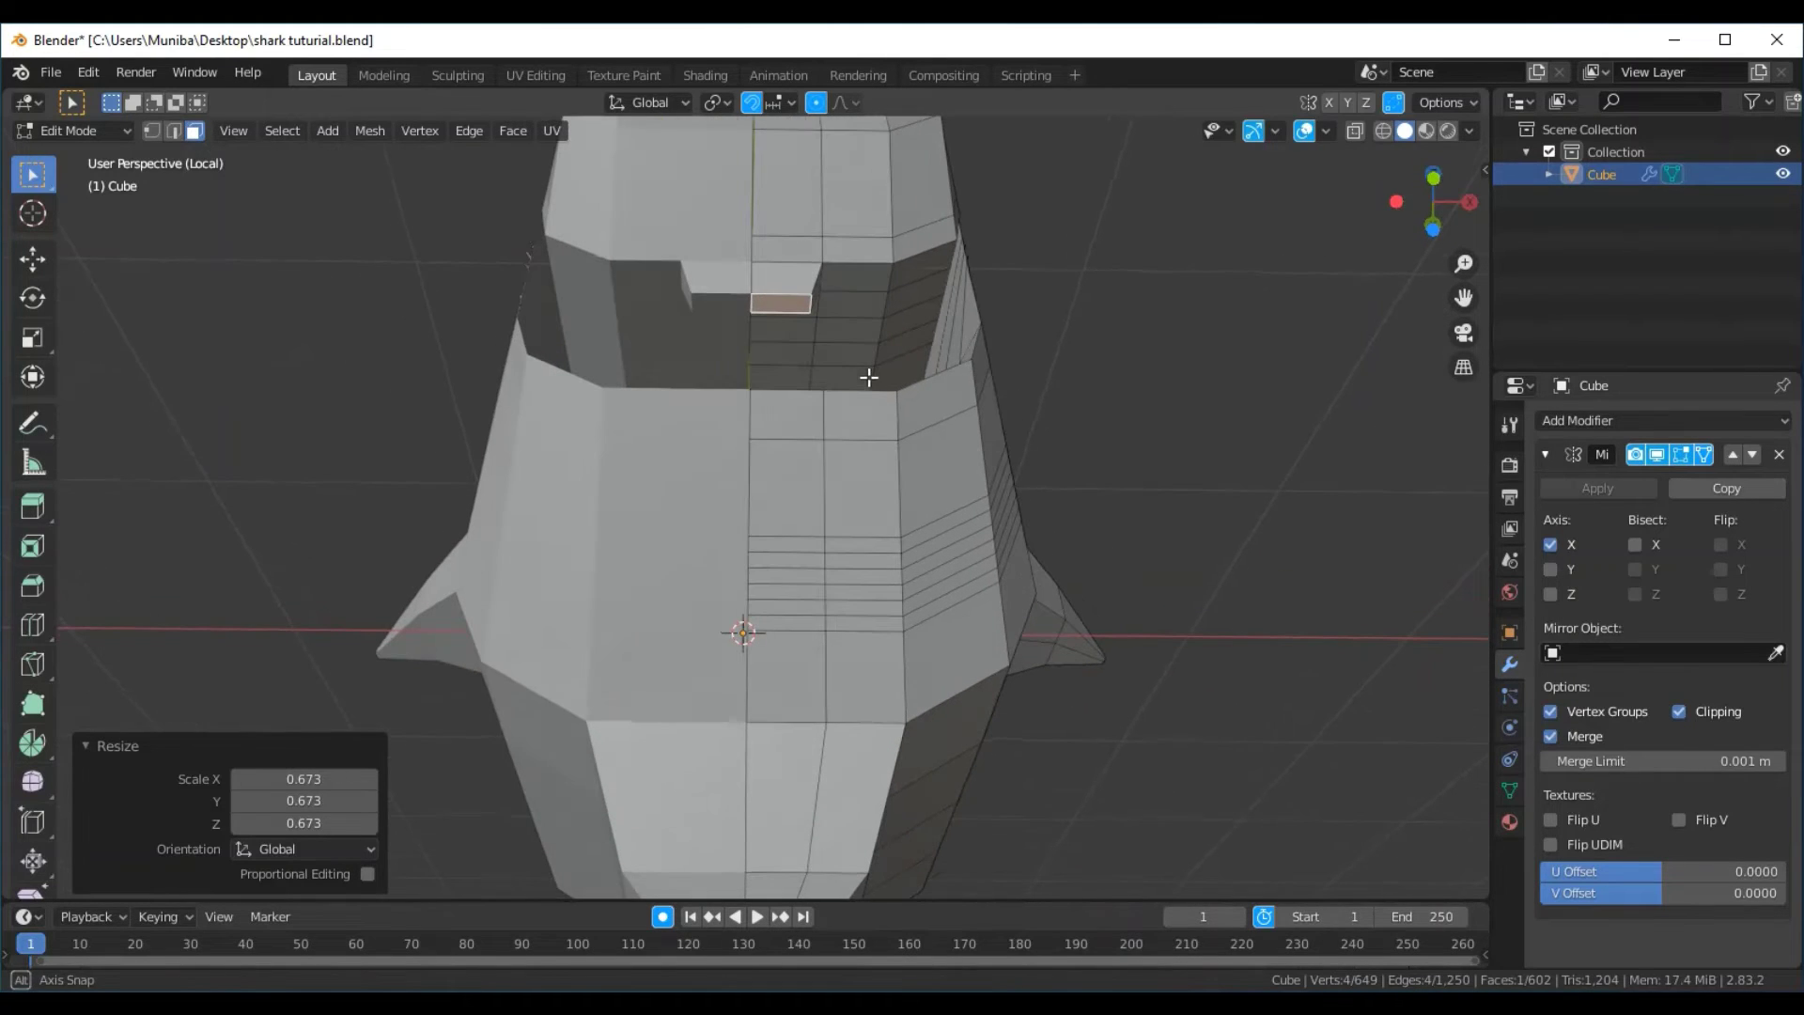
pyautogui.click(151, 130)
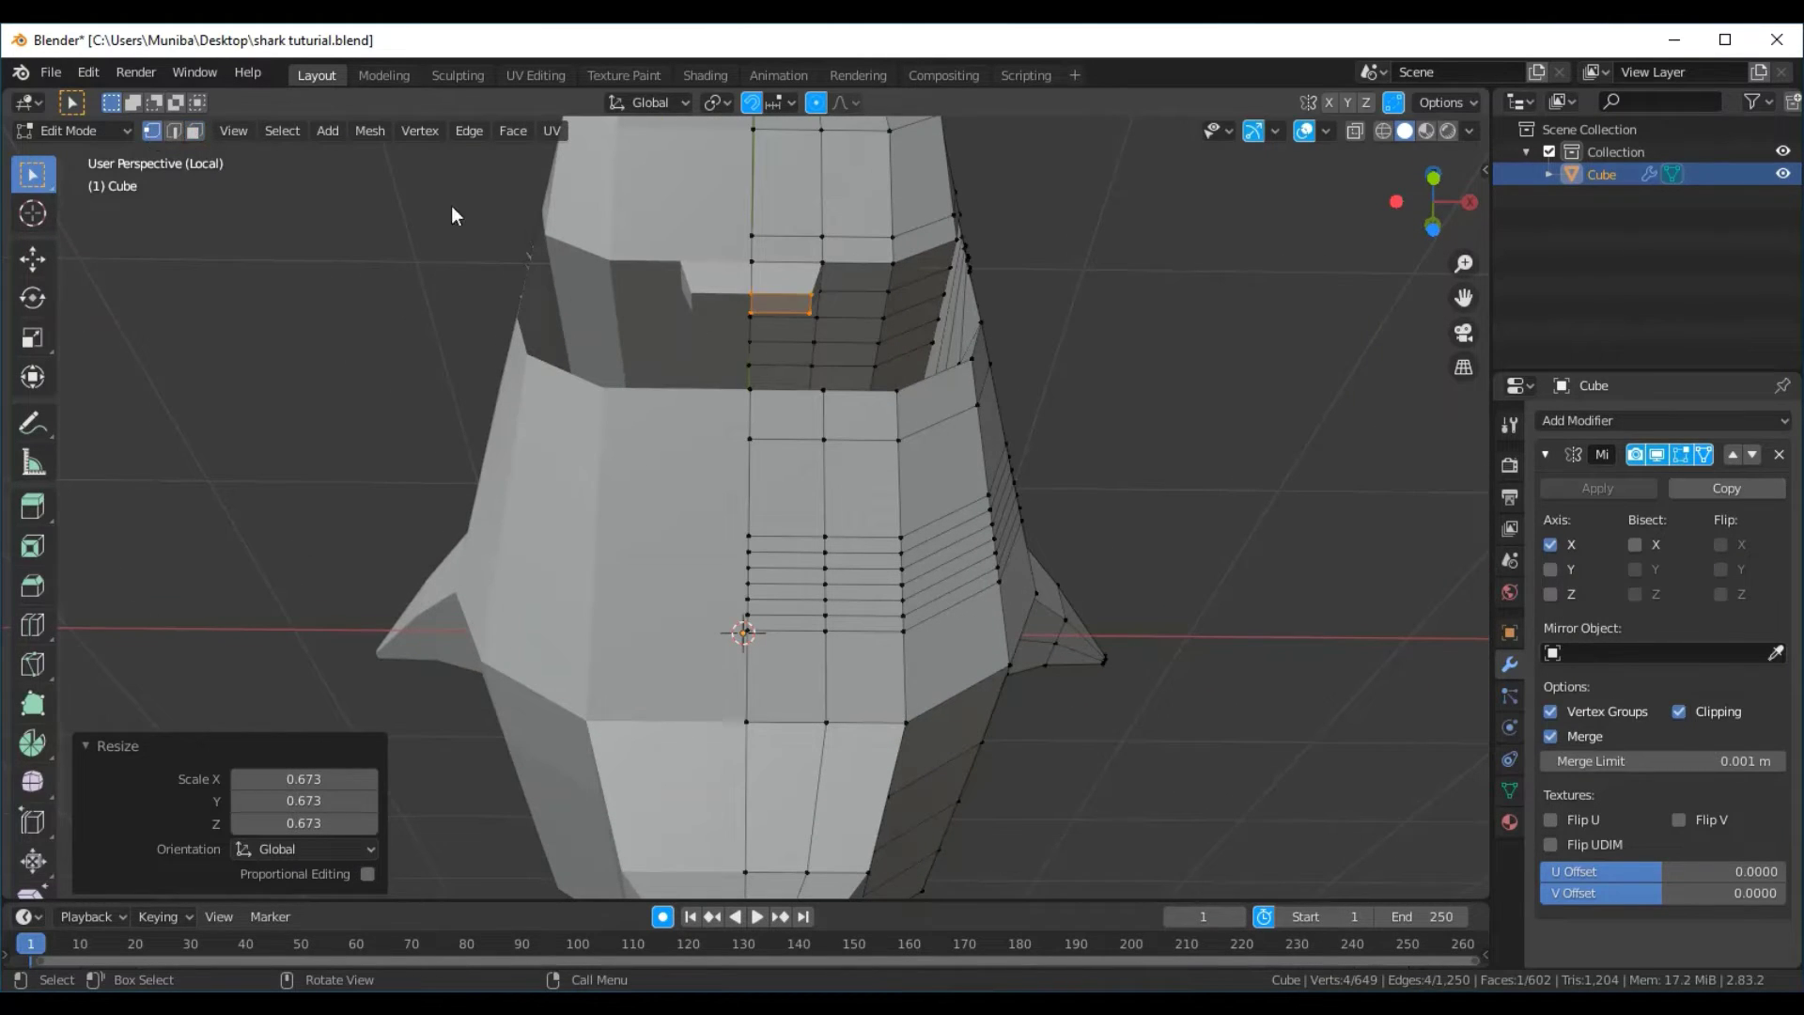
pyautogui.click(756, 295)
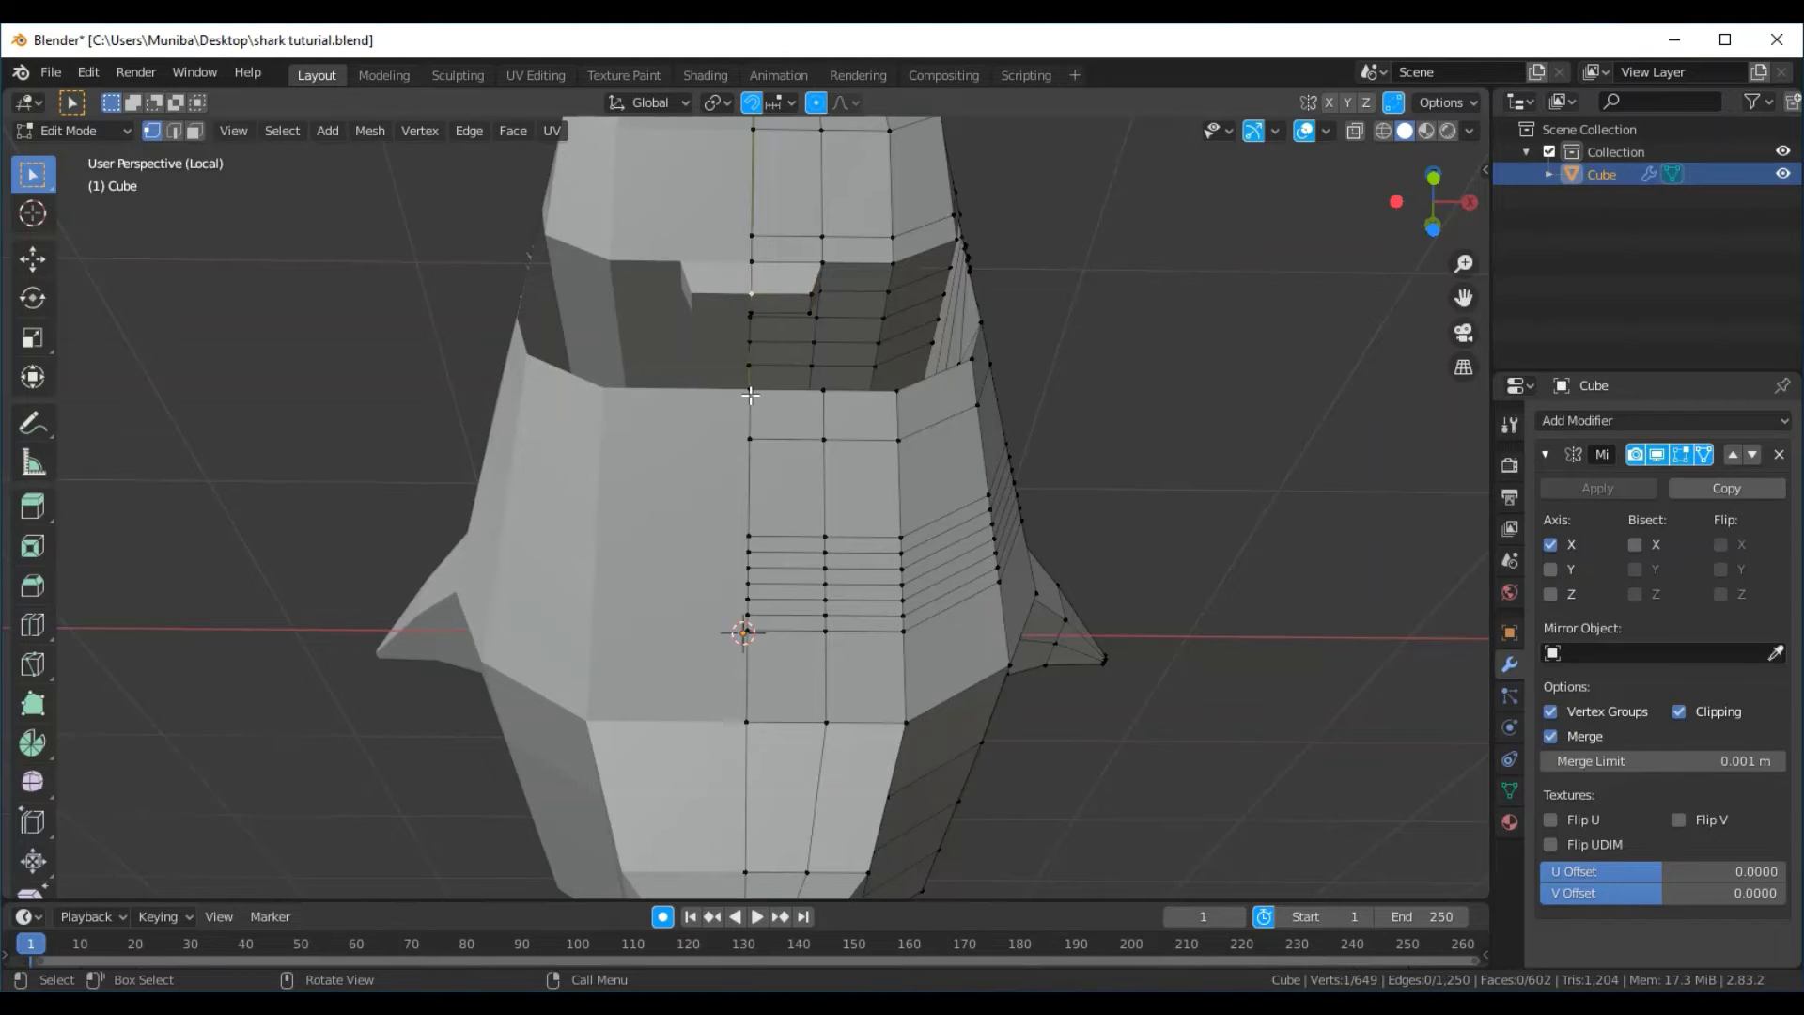
# Add a second vertex and slide the selected vertices along X
pyautogui.keyDown('shift'); pyautogui.click(753, 312); pyautogui.keyUp('shift')
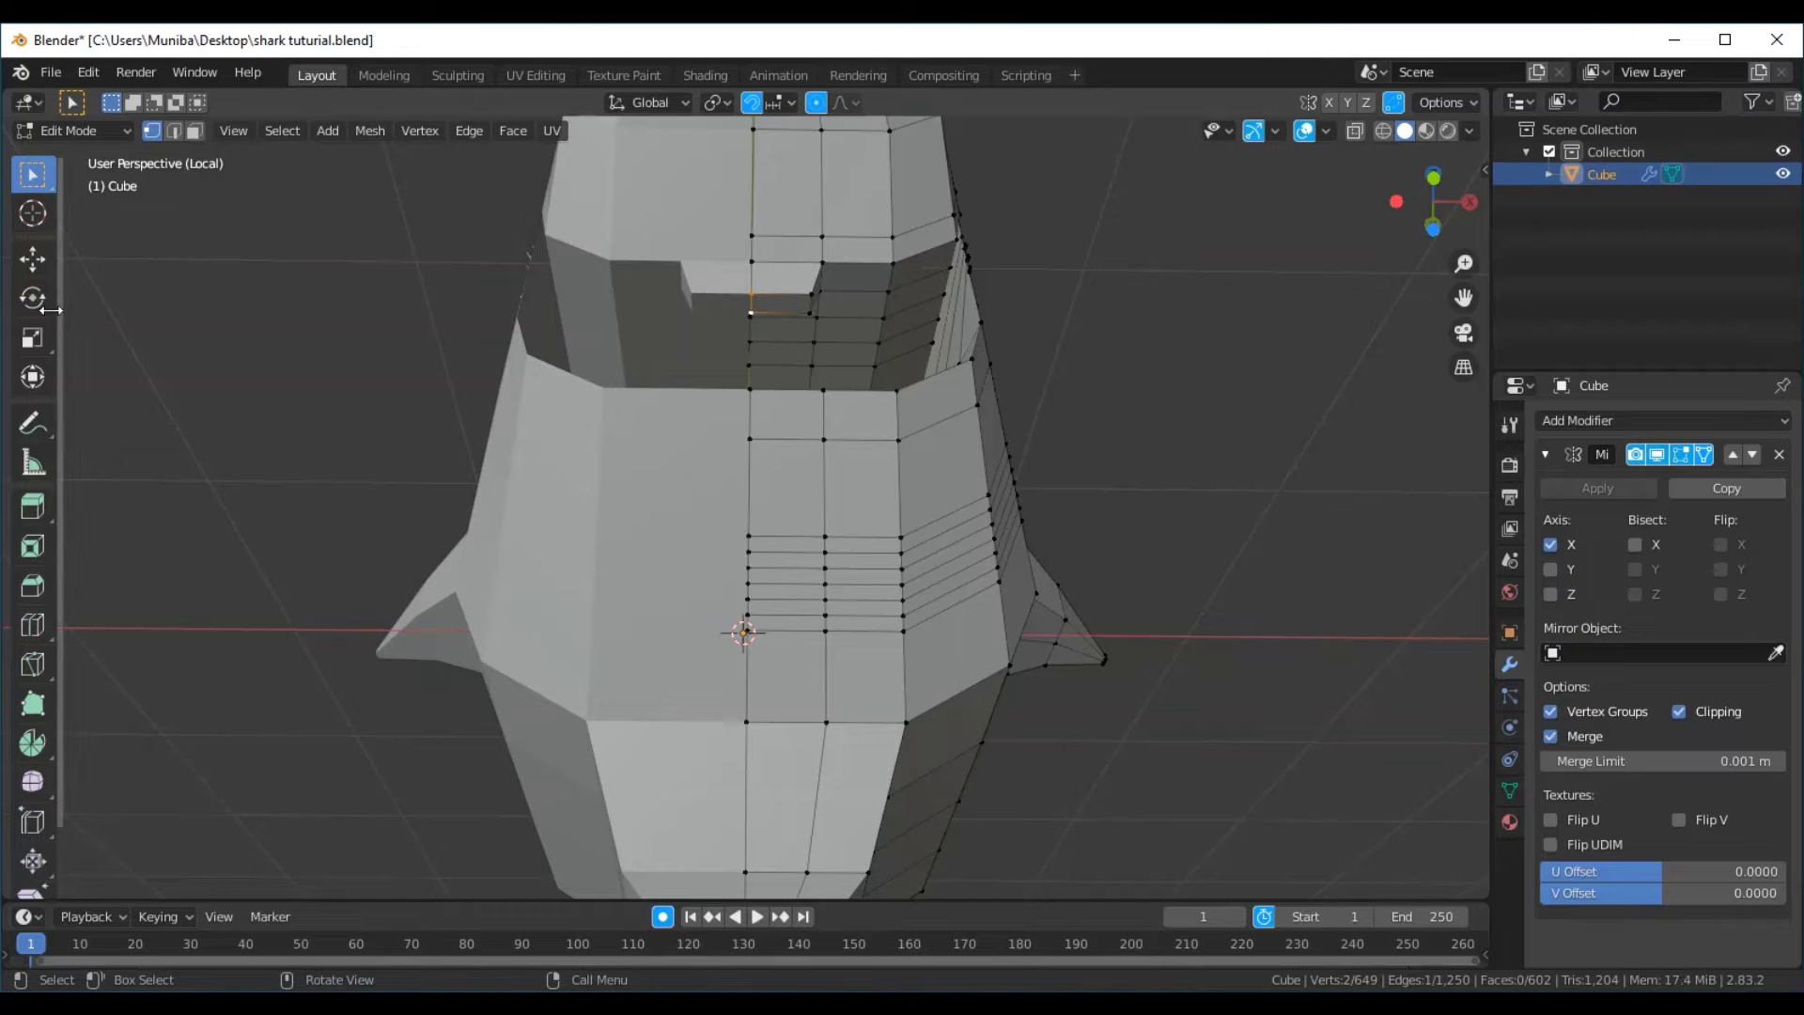
pyautogui.click(32, 258)
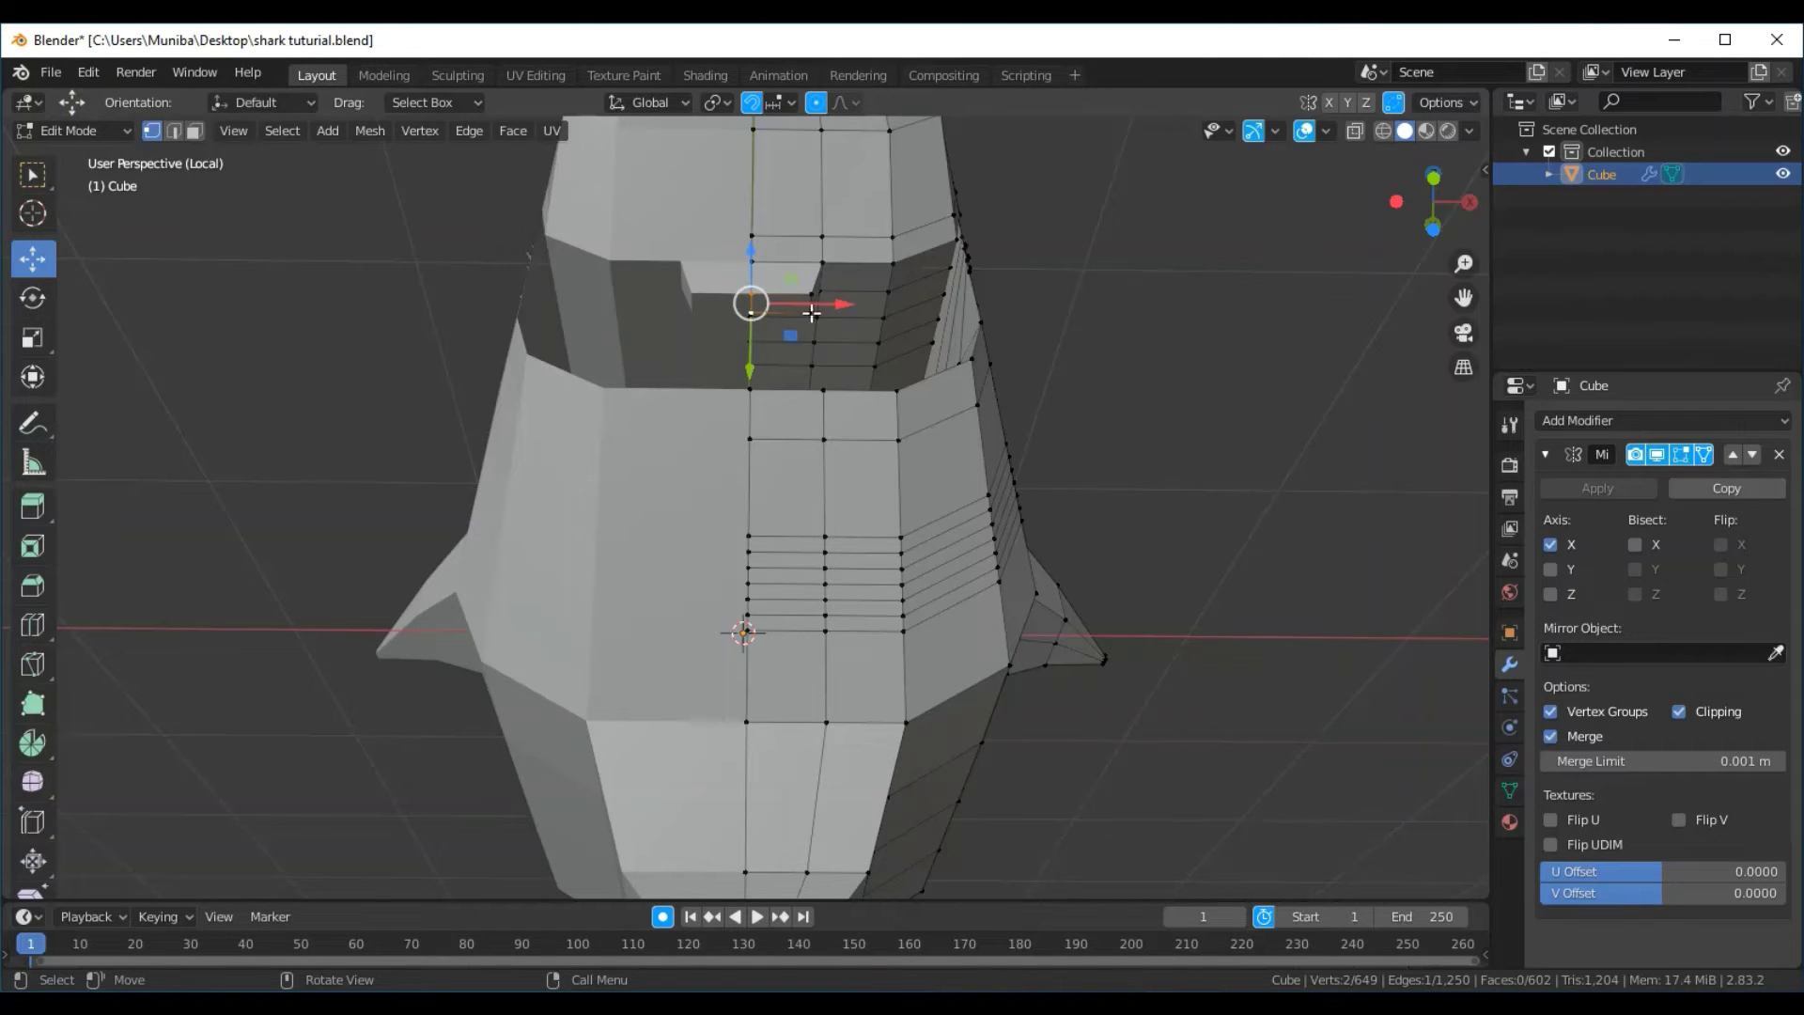
pyautogui.moveTo(842, 304); pyautogui.dragTo(1063, 346)
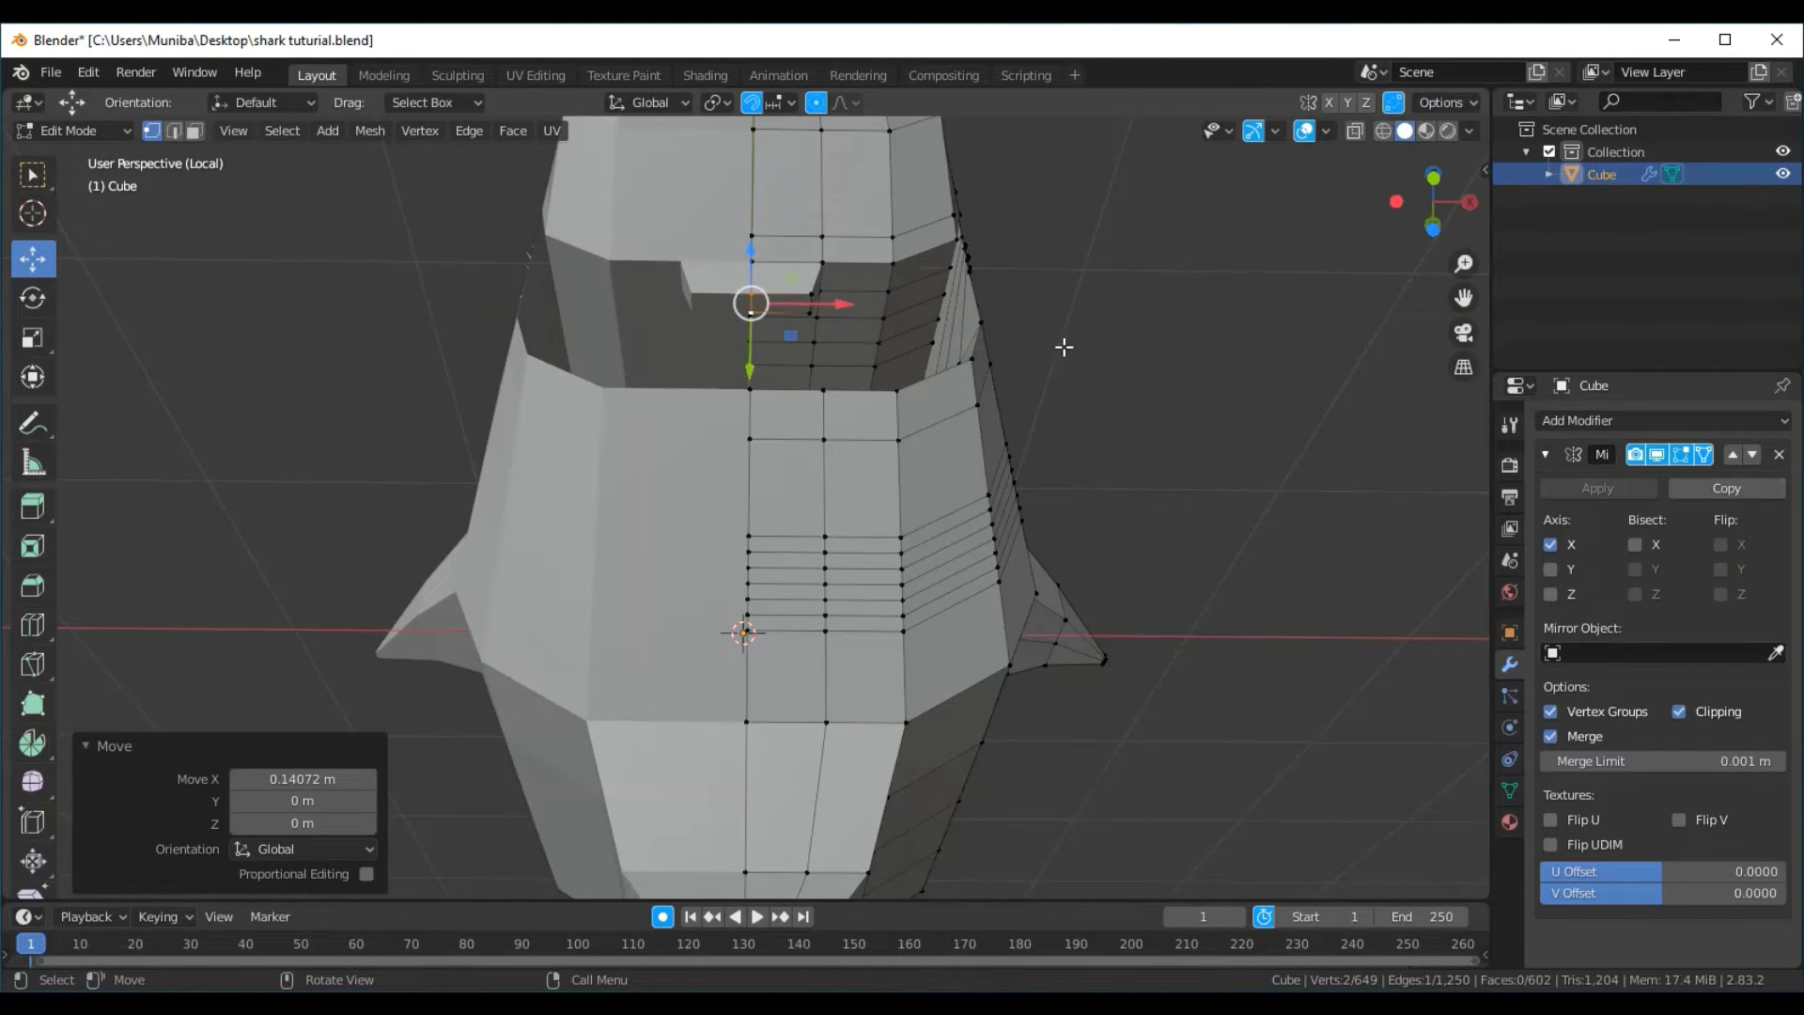
pyautogui.moveTo(1064, 347)
pyautogui.mouseDown(button='middle')
pyautogui.moveTo(1099, 382)
pyautogui.moveTo(1087, 426)
pyautogui.moveTo(1075, 406)
pyautogui.moveTo(1099, 370)
pyautogui.moveTo(1055, 370)
pyautogui.mouseUp(button='middle')
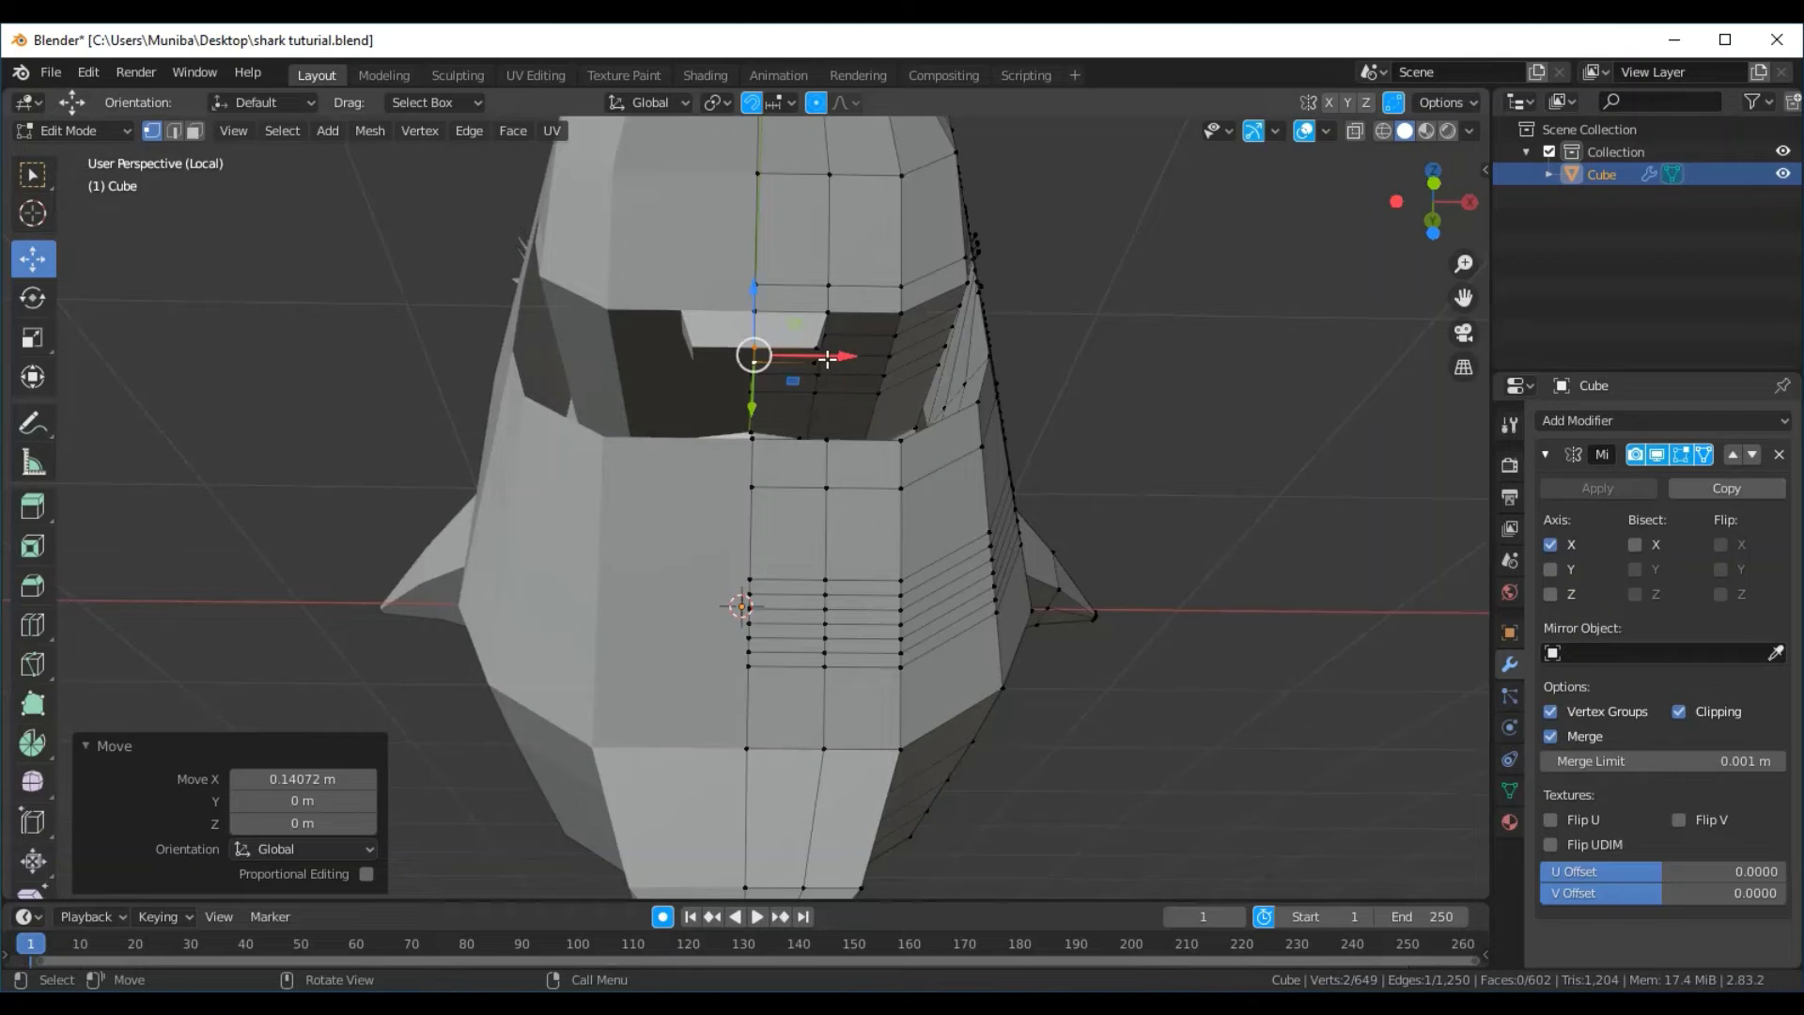
pyautogui.moveTo(845, 354); pyautogui.dragTo(918, 355)
pyautogui.moveTo(918, 355)
pyautogui.mouseDown(button='middle')
pyautogui.moveTo(1205, 398)
pyautogui.moveTo(1047, 436)
pyautogui.moveTo(1118, 535)
pyautogui.mouseUp(button='middle')
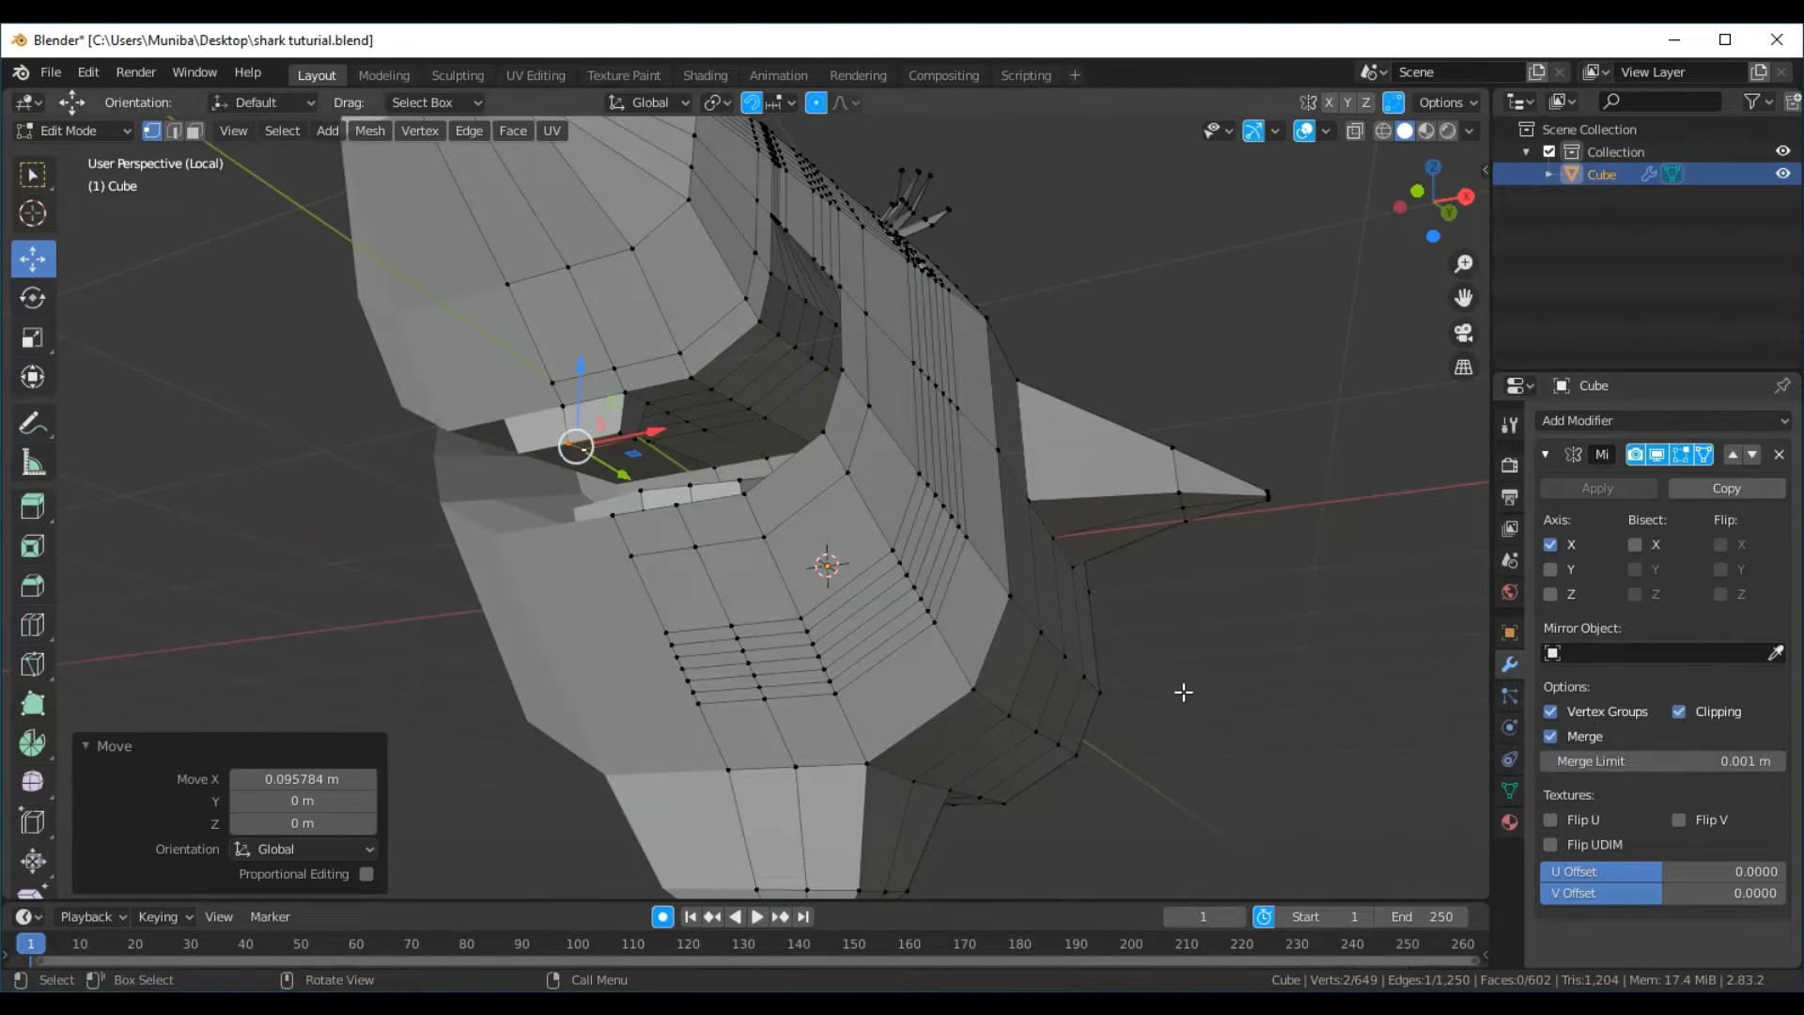
pyautogui.moveTo(1183, 692)
pyautogui.mouseDown(button='middle')
pyautogui.moveTo(1281, 677)
pyautogui.moveTo(1244, 733)
pyautogui.moveTo(1276, 740)
pyautogui.moveTo(1250, 684)
pyautogui.moveTo(1232, 701)
pyautogui.moveTo(1265, 668)
pyautogui.mouseUp(button='middle')
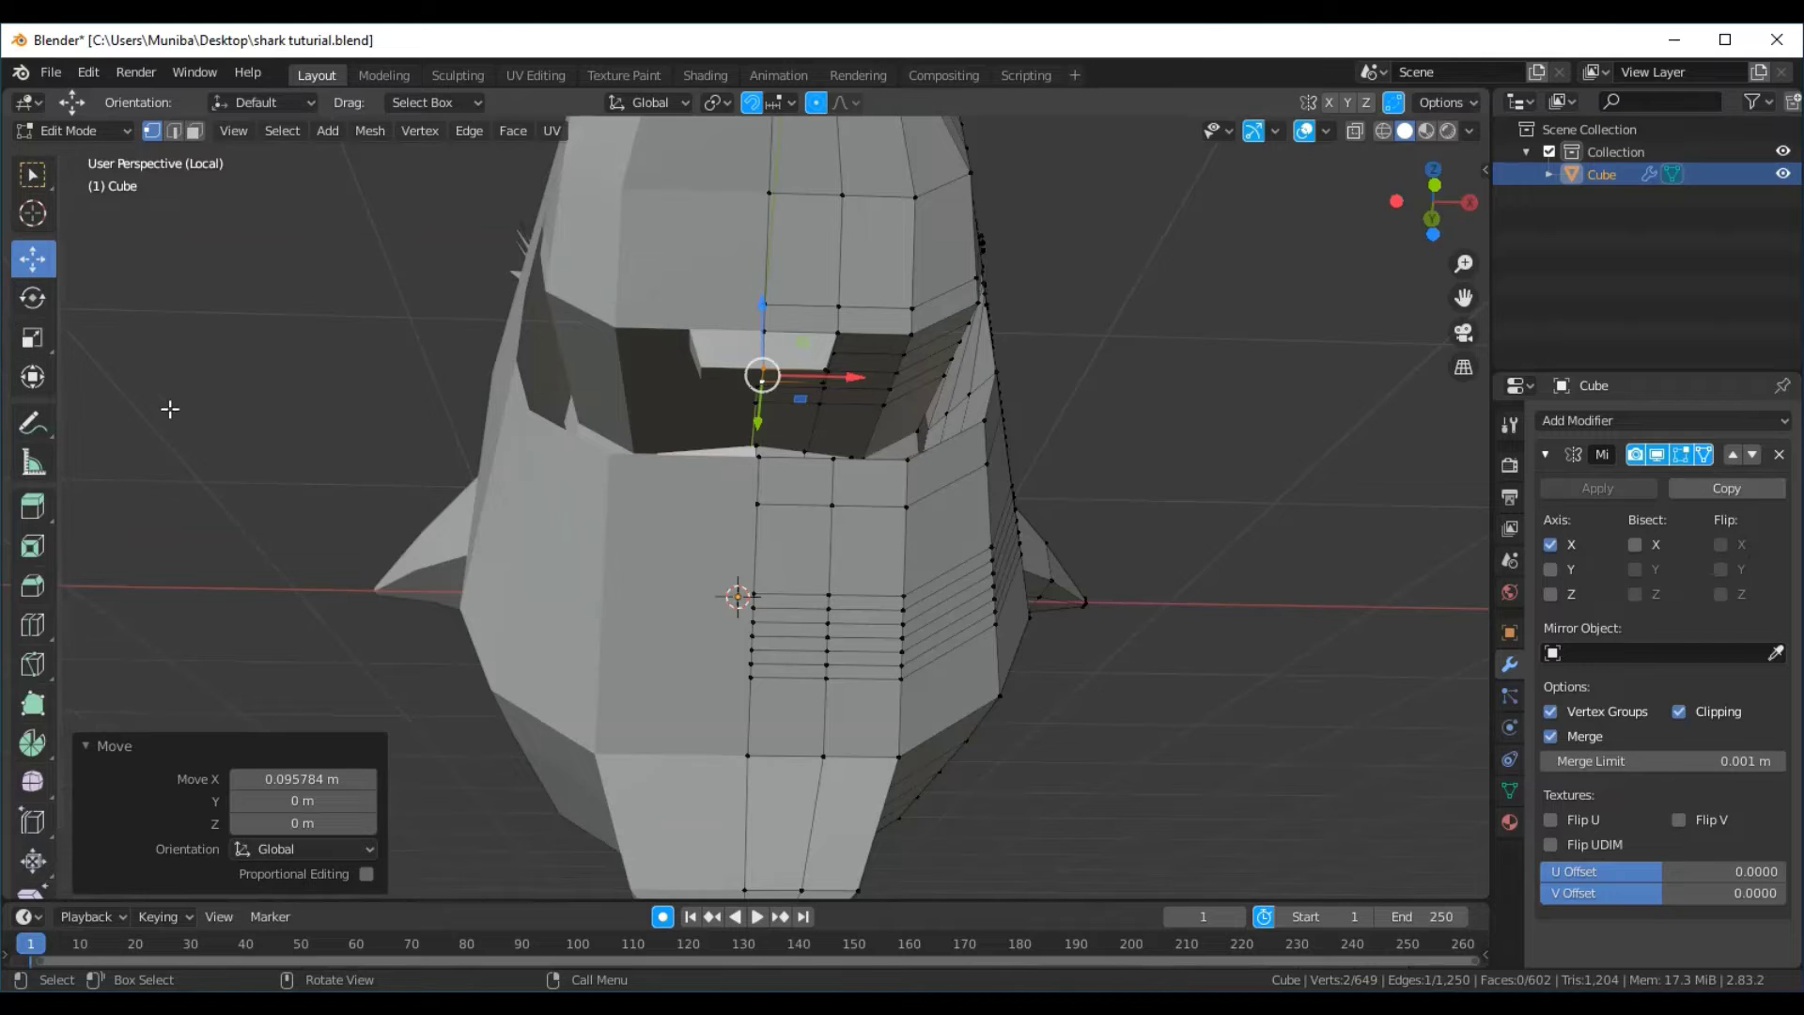
# Undo three changes and deselect everything in the mouth with Alt+A
pyautogui.click(193, 374)
pyautogui.moveTo(1130, 369); pyautogui.dragTo(1135, 404, button='middle')
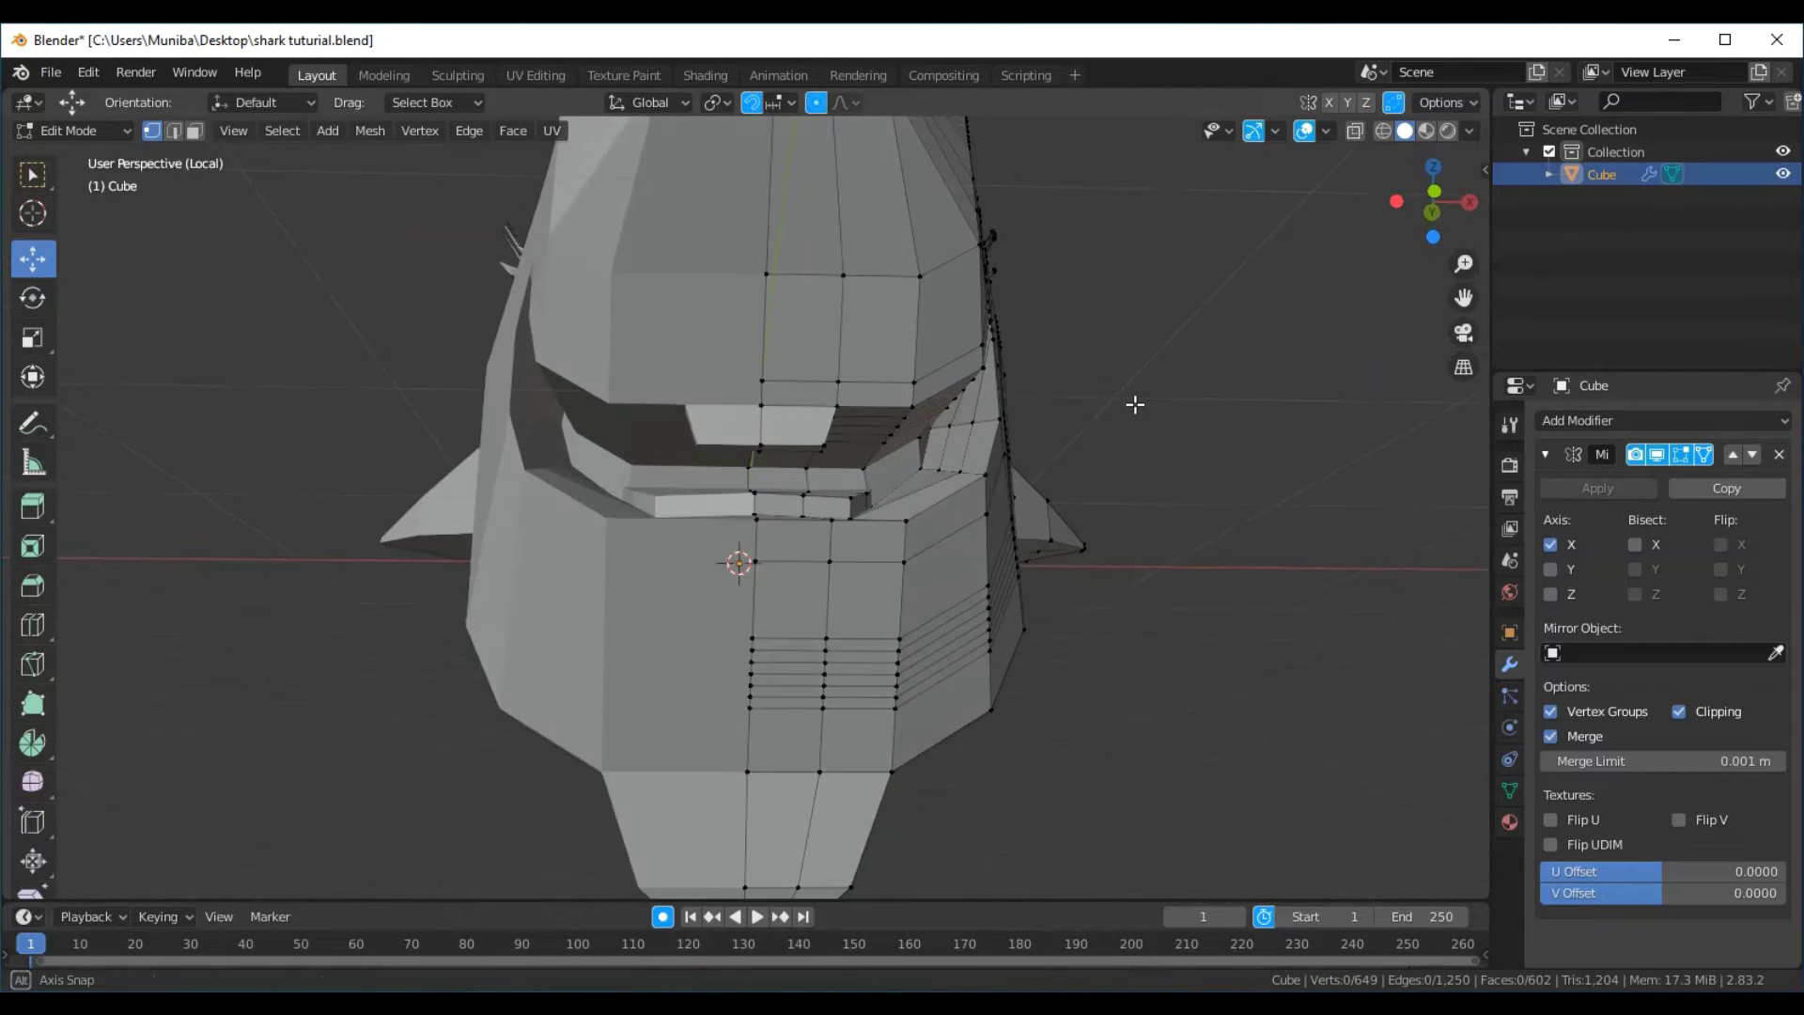
pyautogui.hotkey('ctrl', 'z')
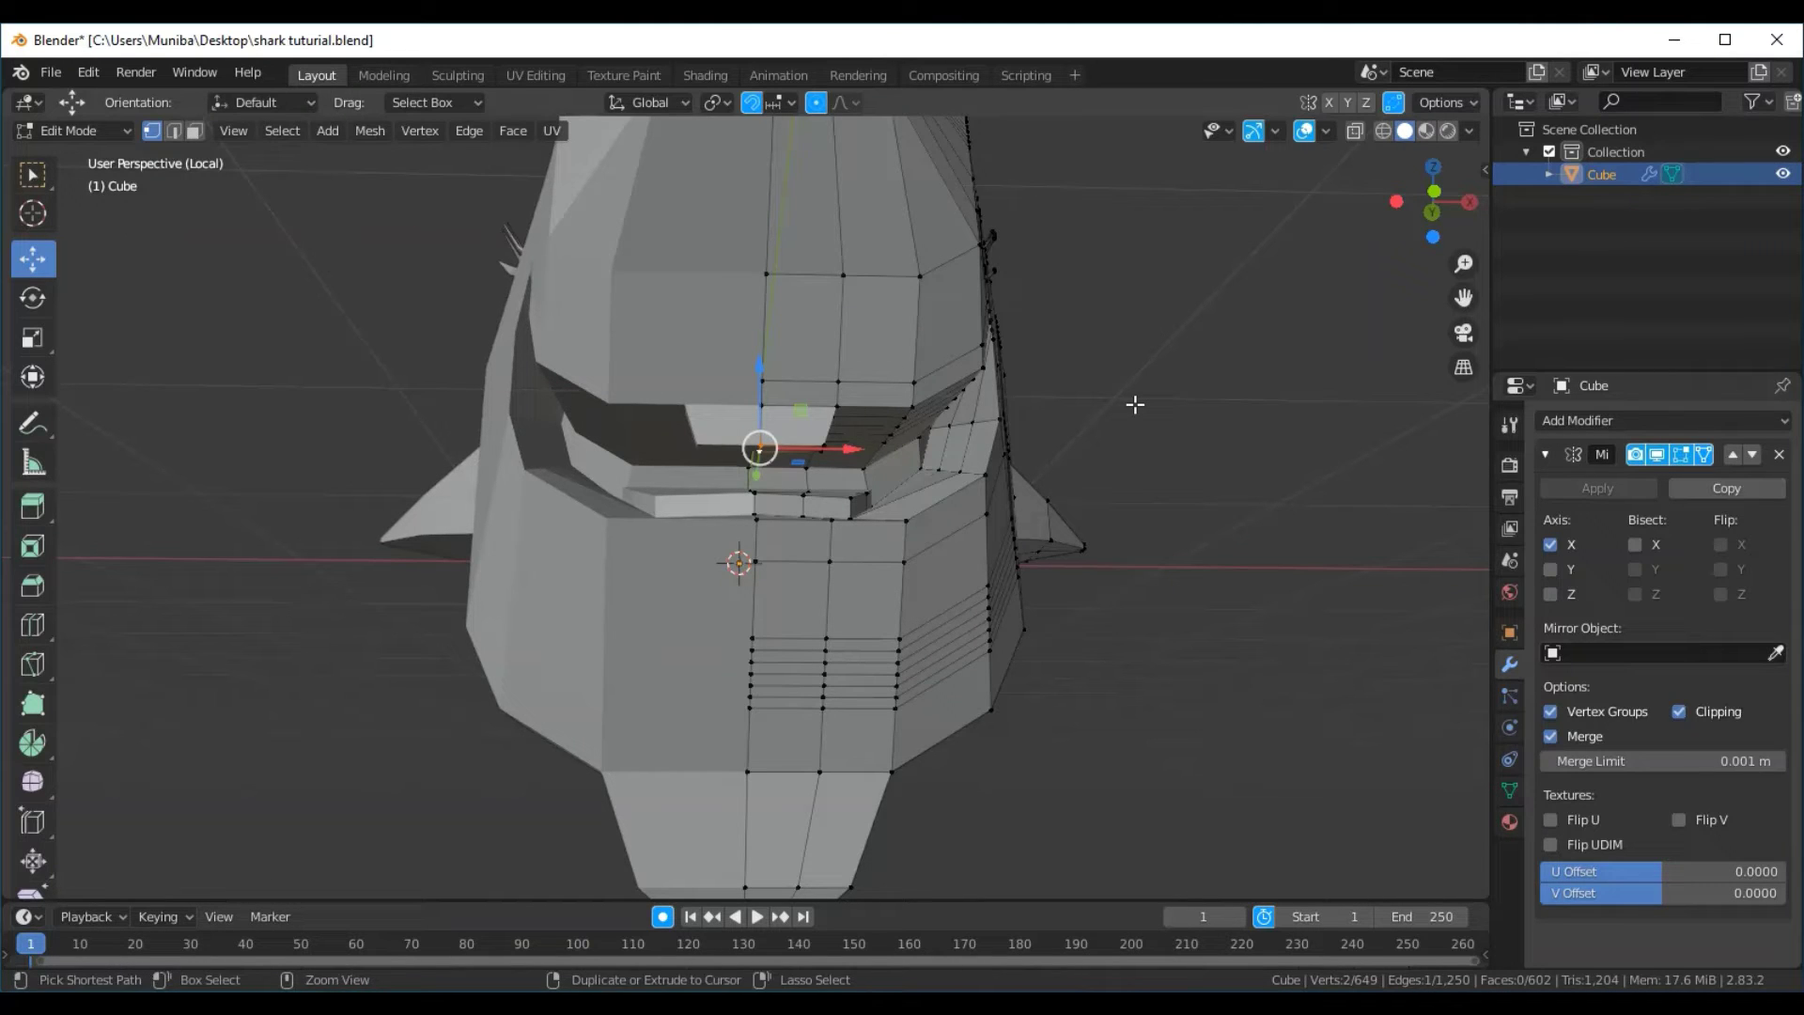
pyautogui.hotkey('ctrl', 'z')
pyautogui.hotkey('ctrl', 'z')
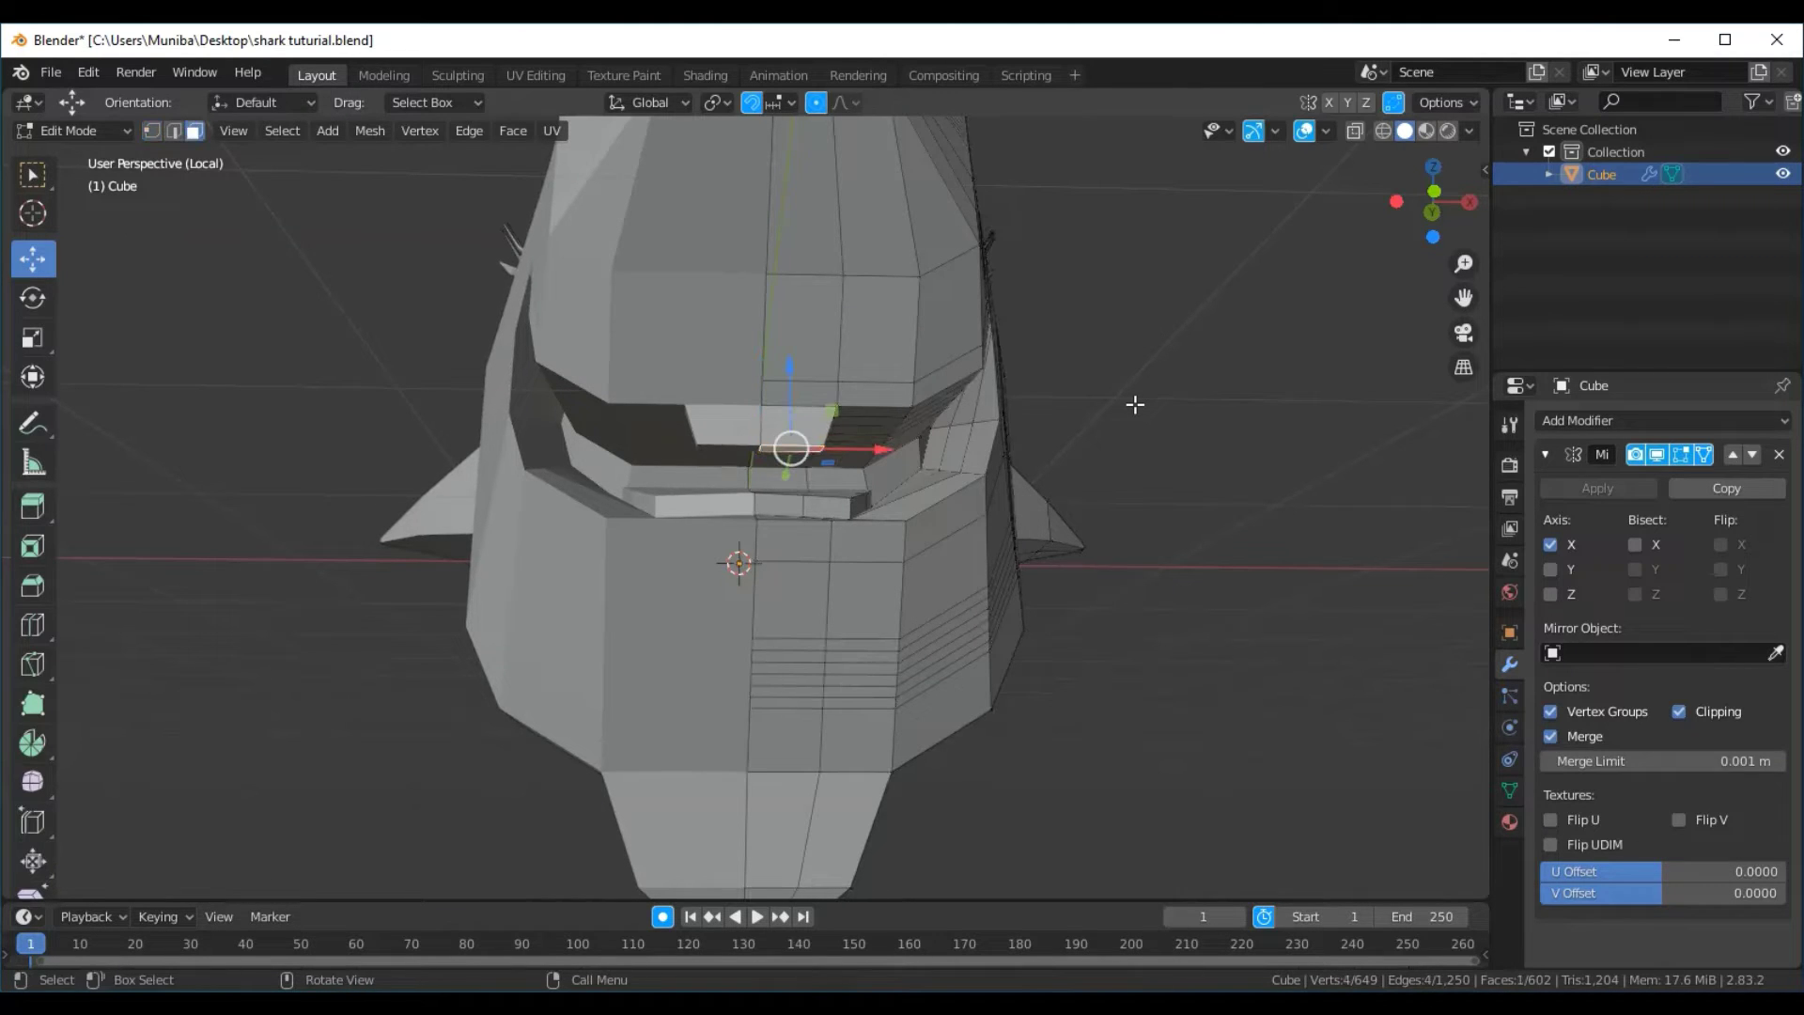
pyautogui.hotkey('ctrl', 'z')
pyautogui.hotkey('ctrl', 'z')
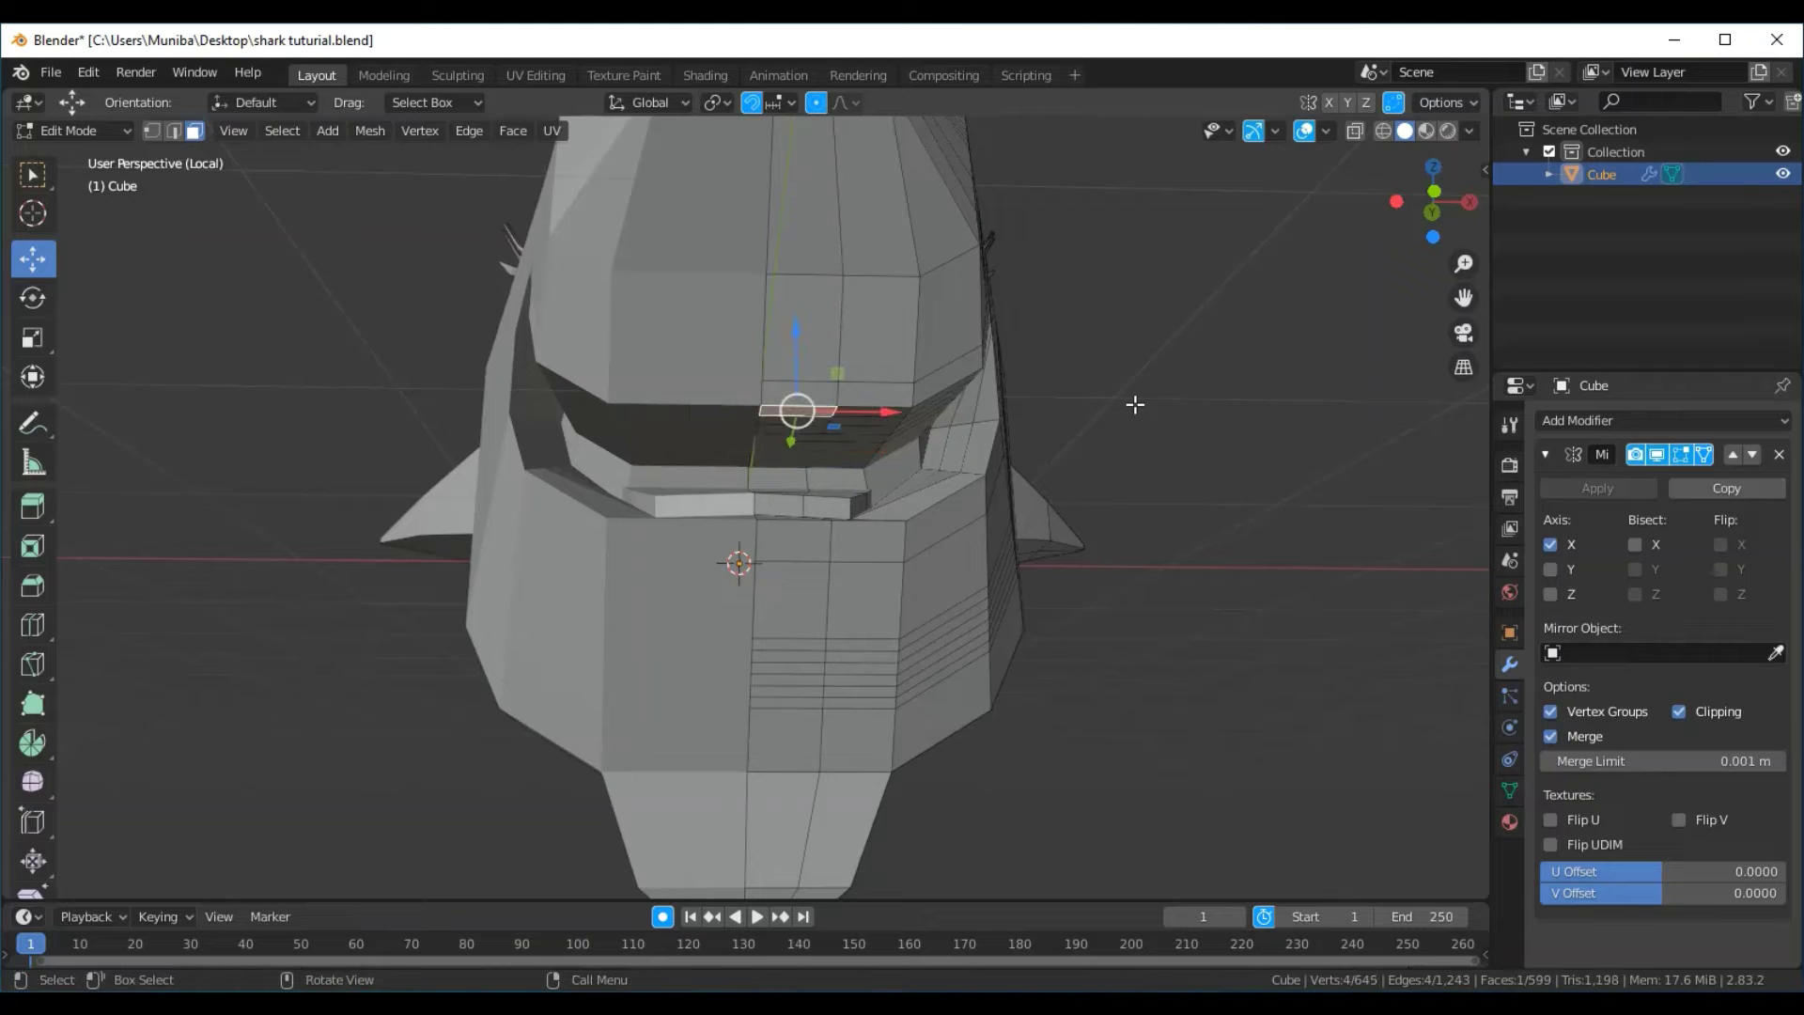
pyautogui.hotkey('alt', 'a')
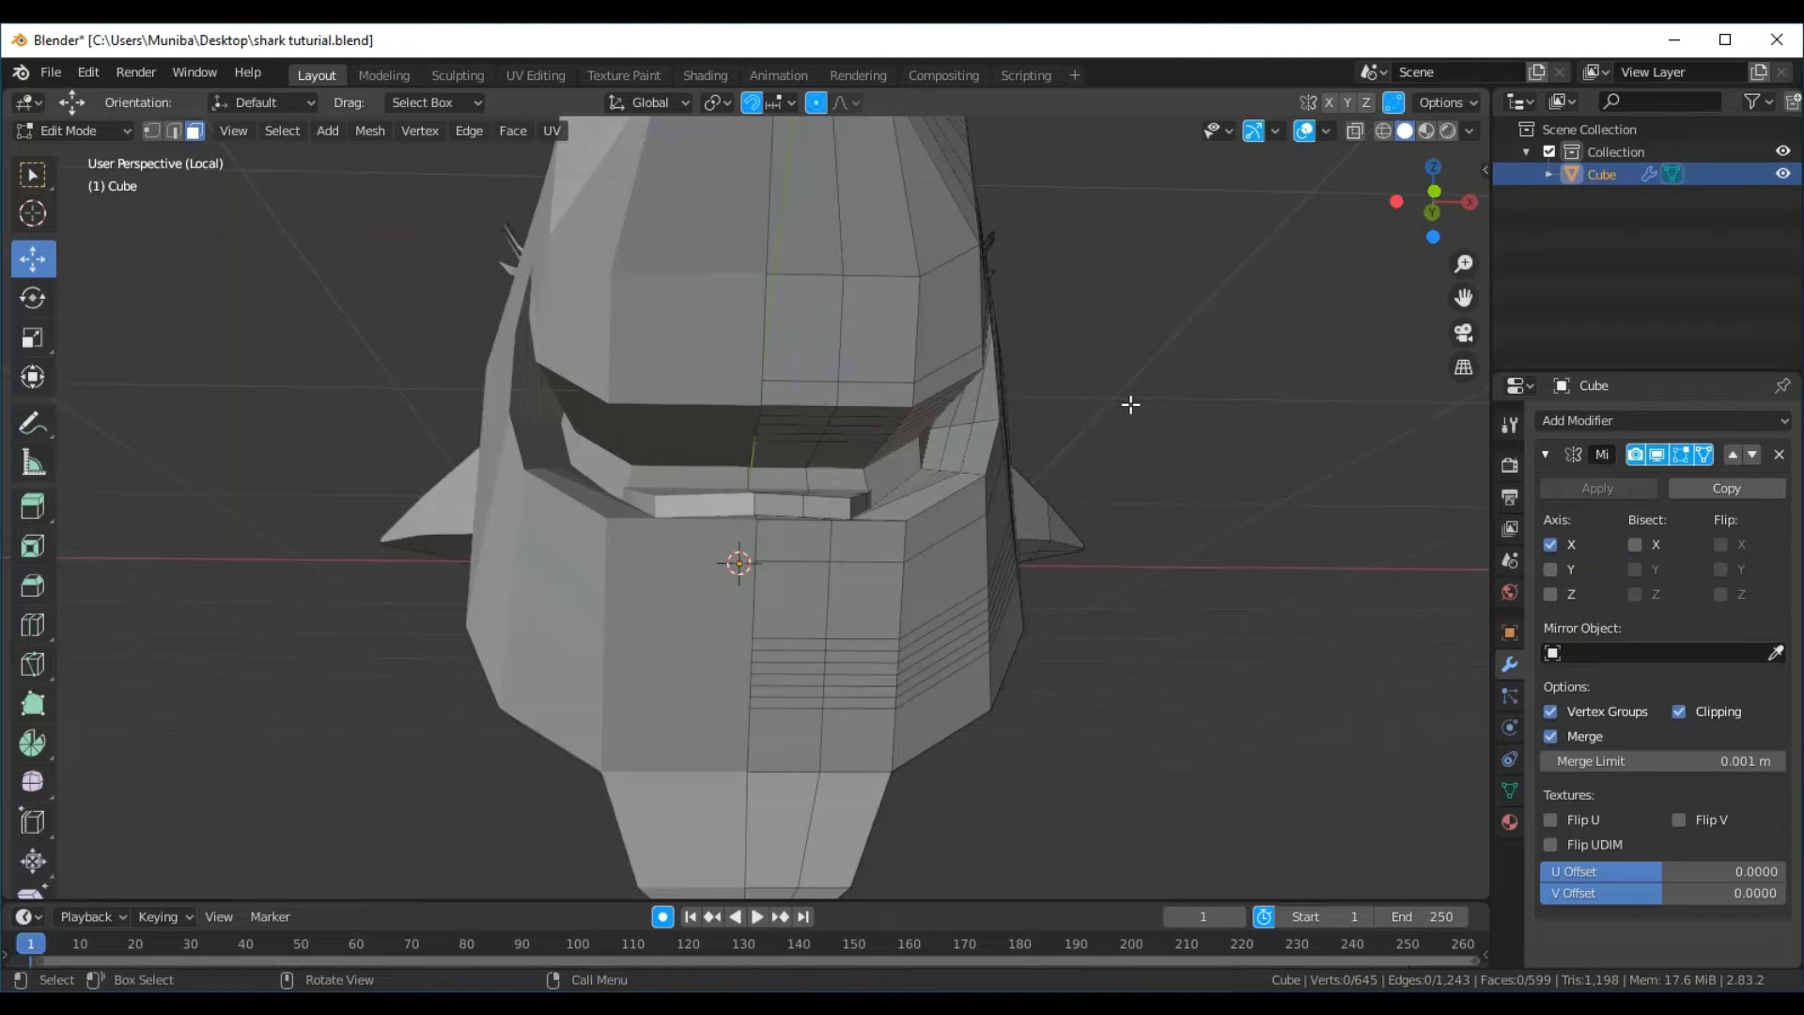
pyautogui.moveTo(1130, 404); pyautogui.dragTo(1134, 370, button='middle')
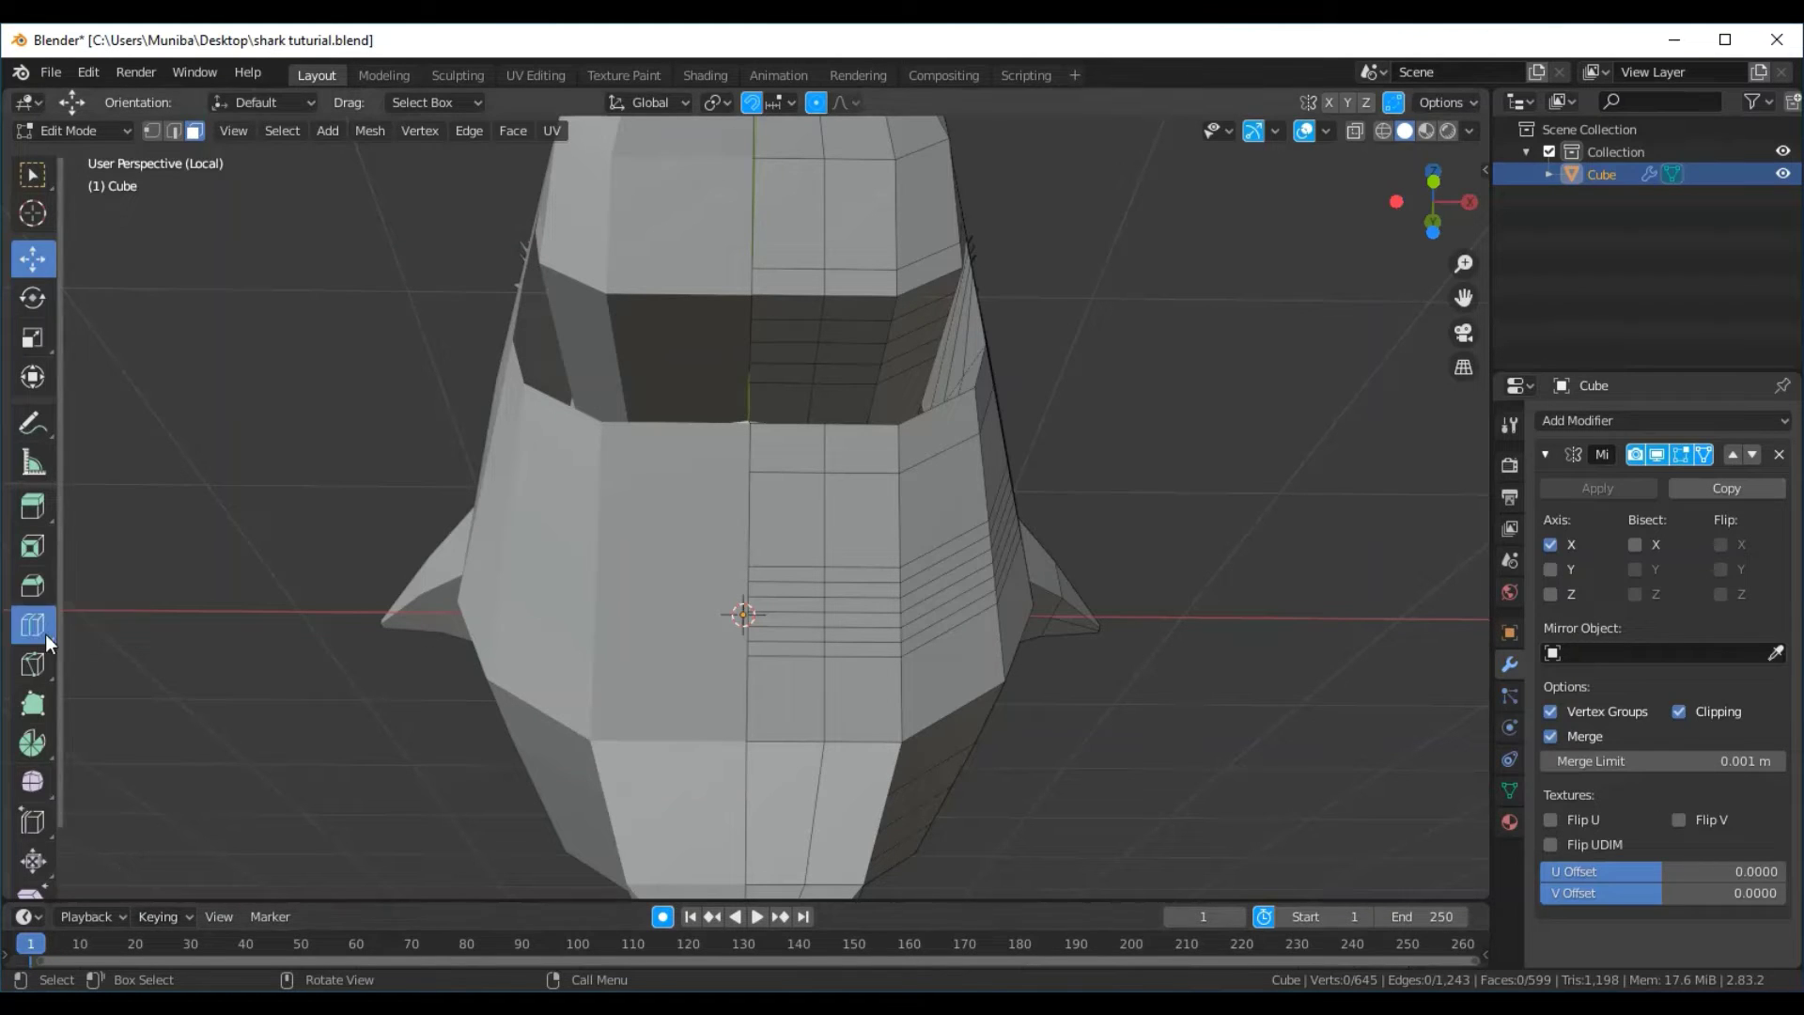
# Cut four vertical edge loops down the centre of the head
pyautogui.moveTo(45, 634); pyautogui.dragTo(98, 633)
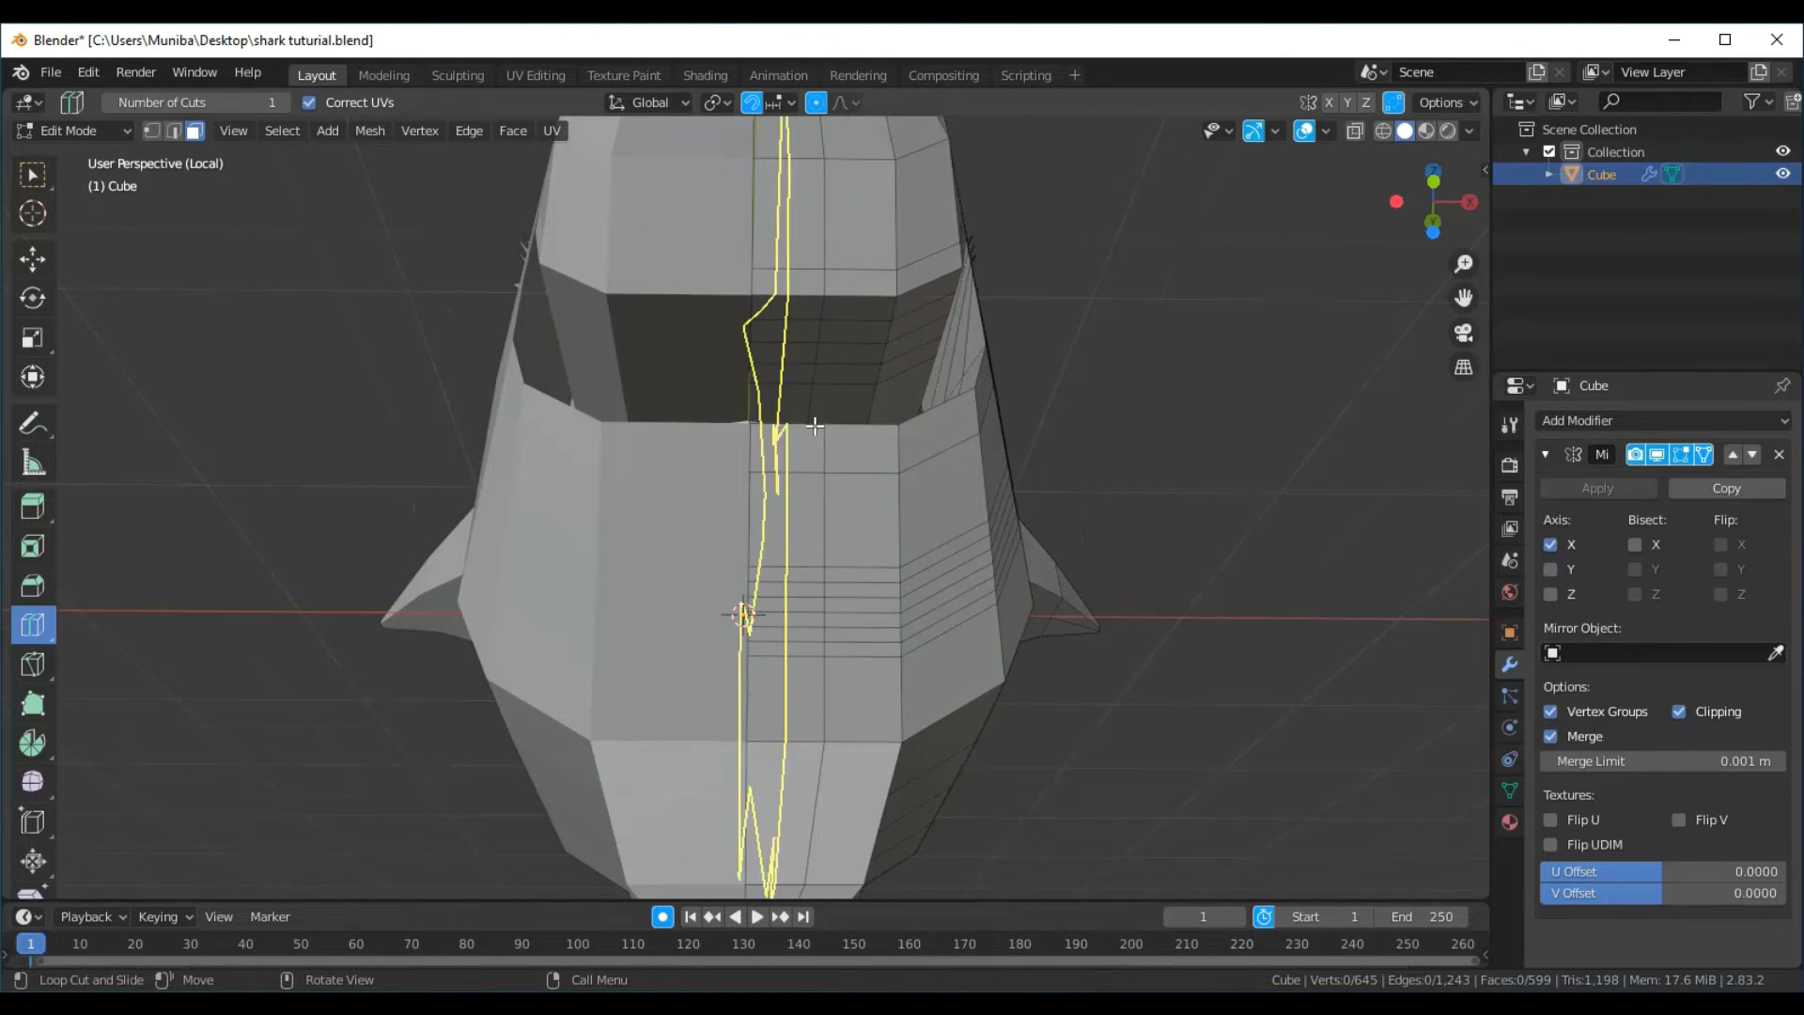
pyautogui.scroll(1, 814, 425)
pyautogui.scroll(1, 815, 426)
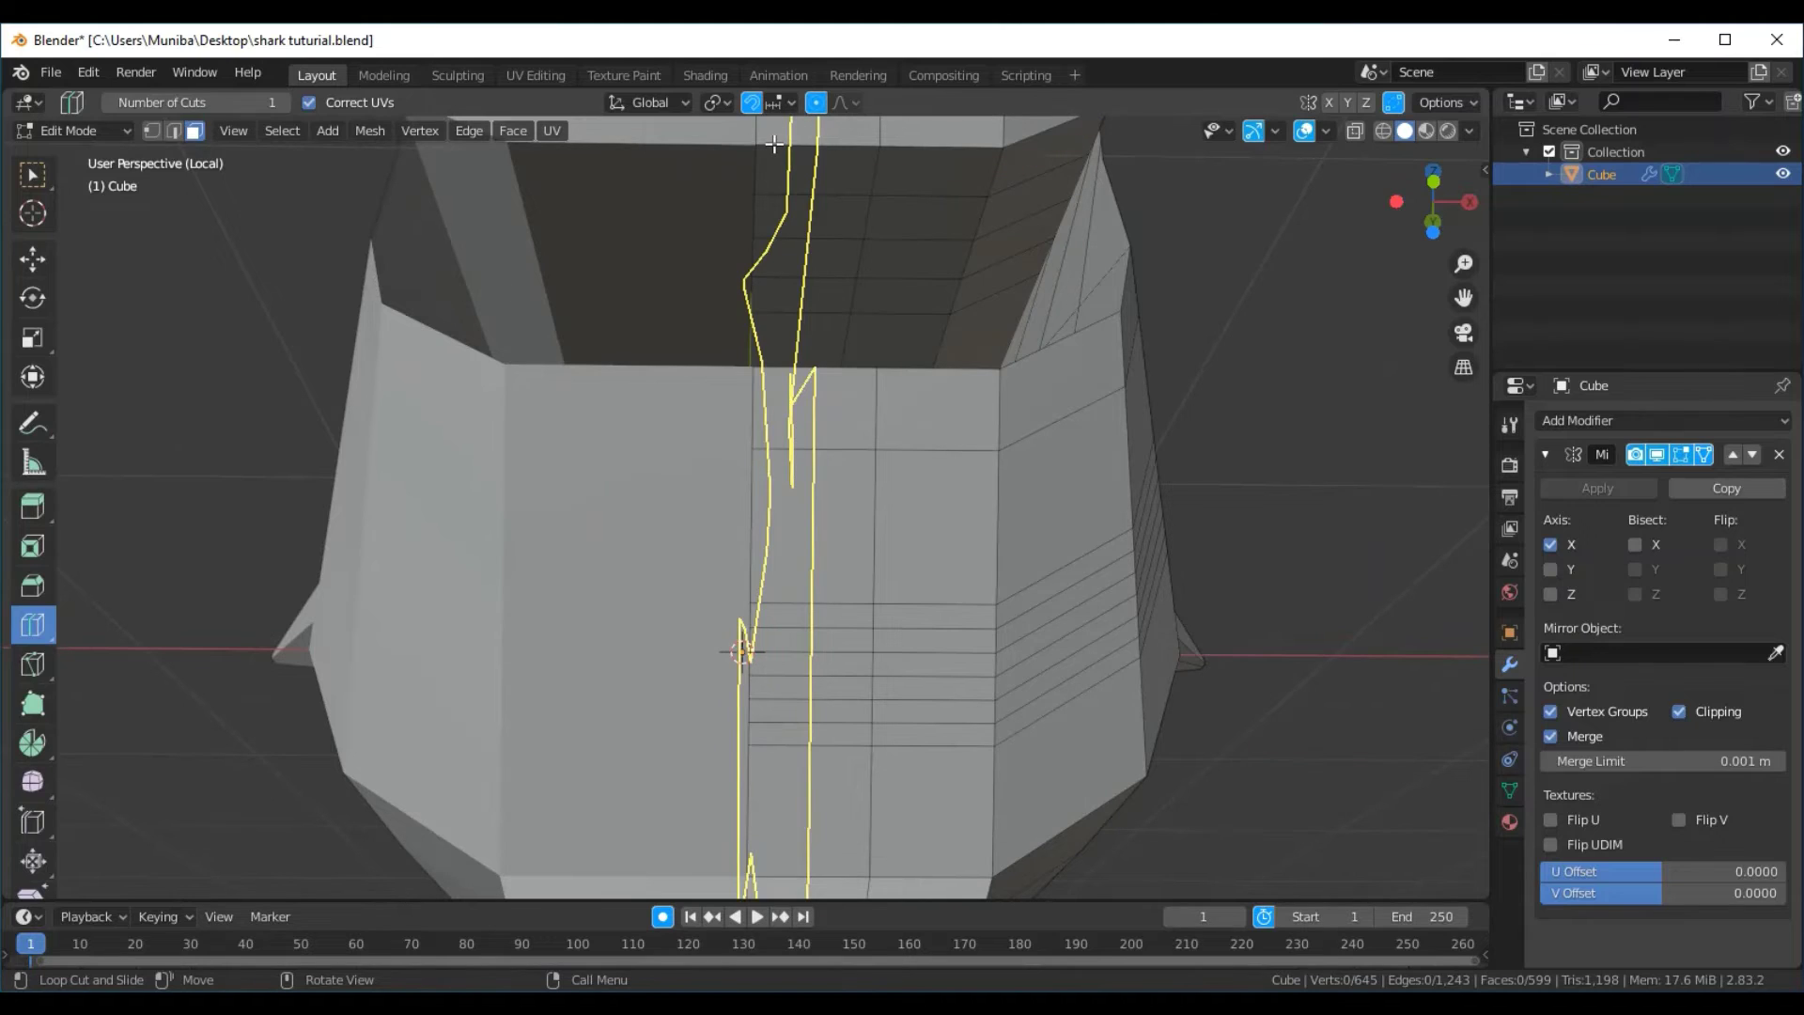
pyautogui.click(774, 142)
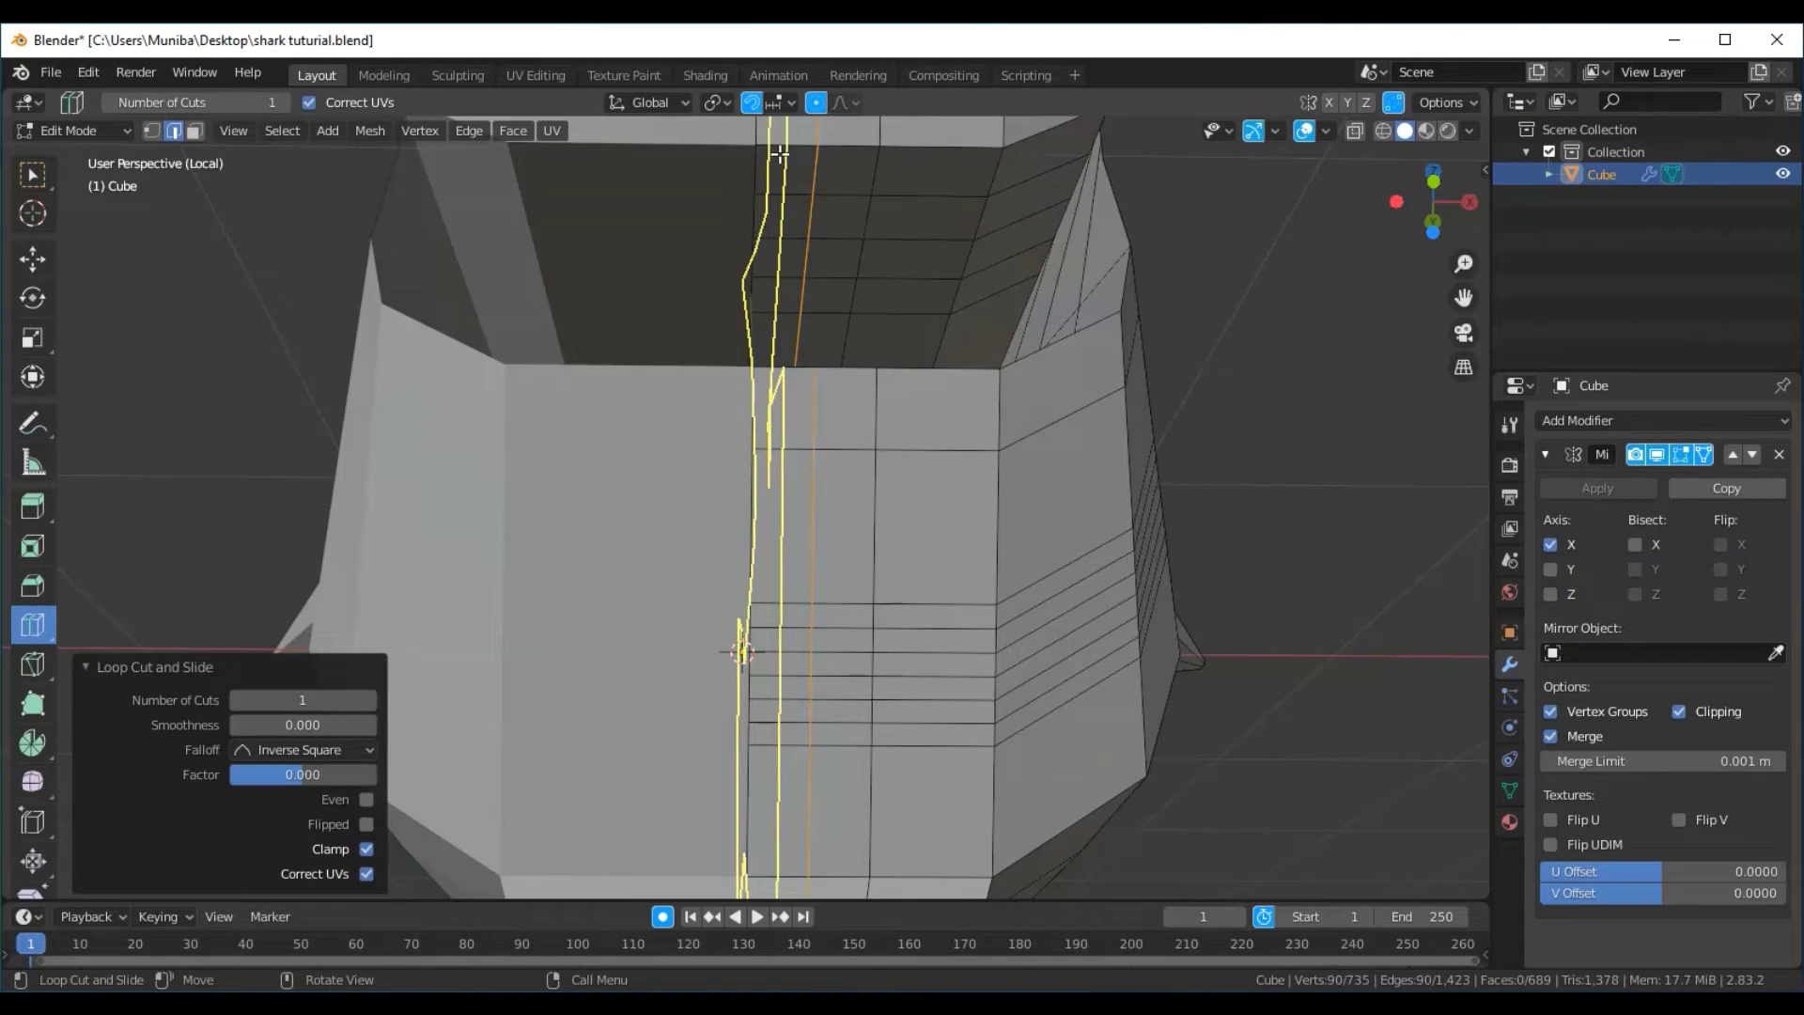
pyautogui.click(369, 701)
pyautogui.click(369, 701)
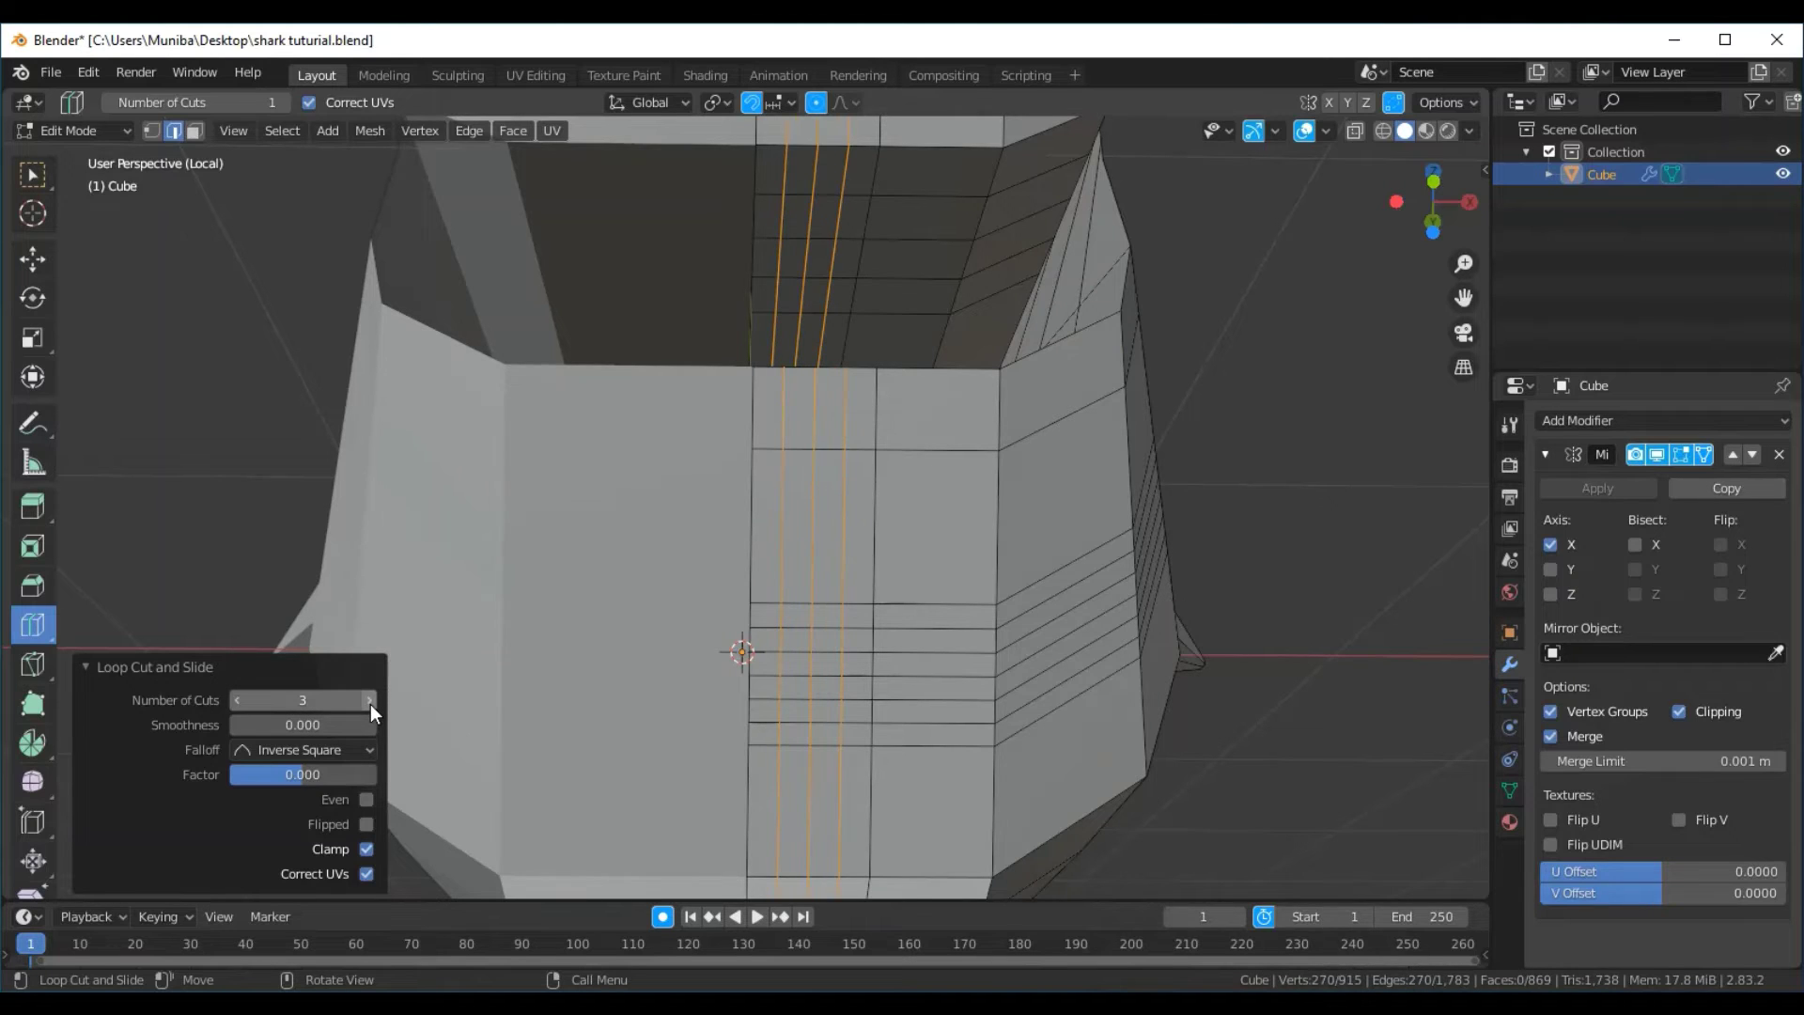
pyautogui.click(370, 701)
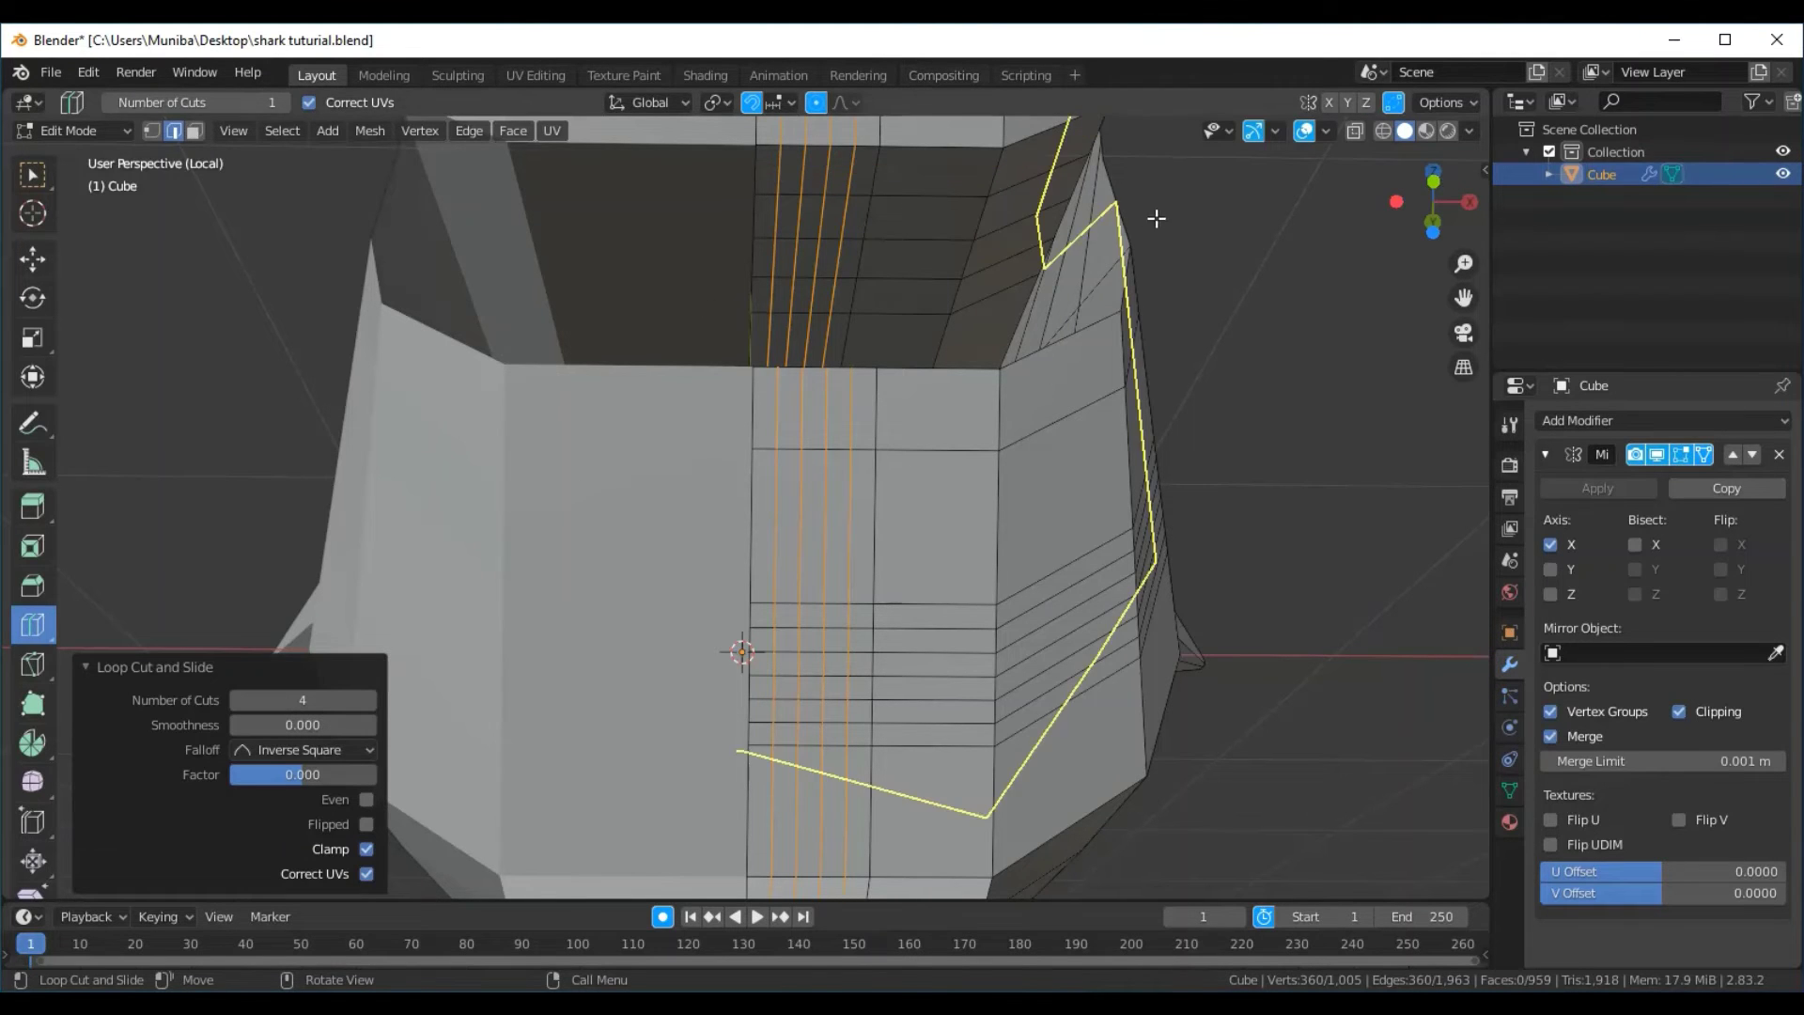
# Raise the centre loop cut to six edge loops across the head front
pyautogui.moveTo(1156, 218)
pyautogui.mouseDown(button='middle')
pyautogui.moveTo(1143, 302)
pyautogui.moveTo(1164, 206)
pyautogui.moveTo(1152, 270)
pyautogui.mouseUp(button='middle')
pyautogui.scroll(3, 1152, 268)
pyautogui.scroll(2, 1151, 267)
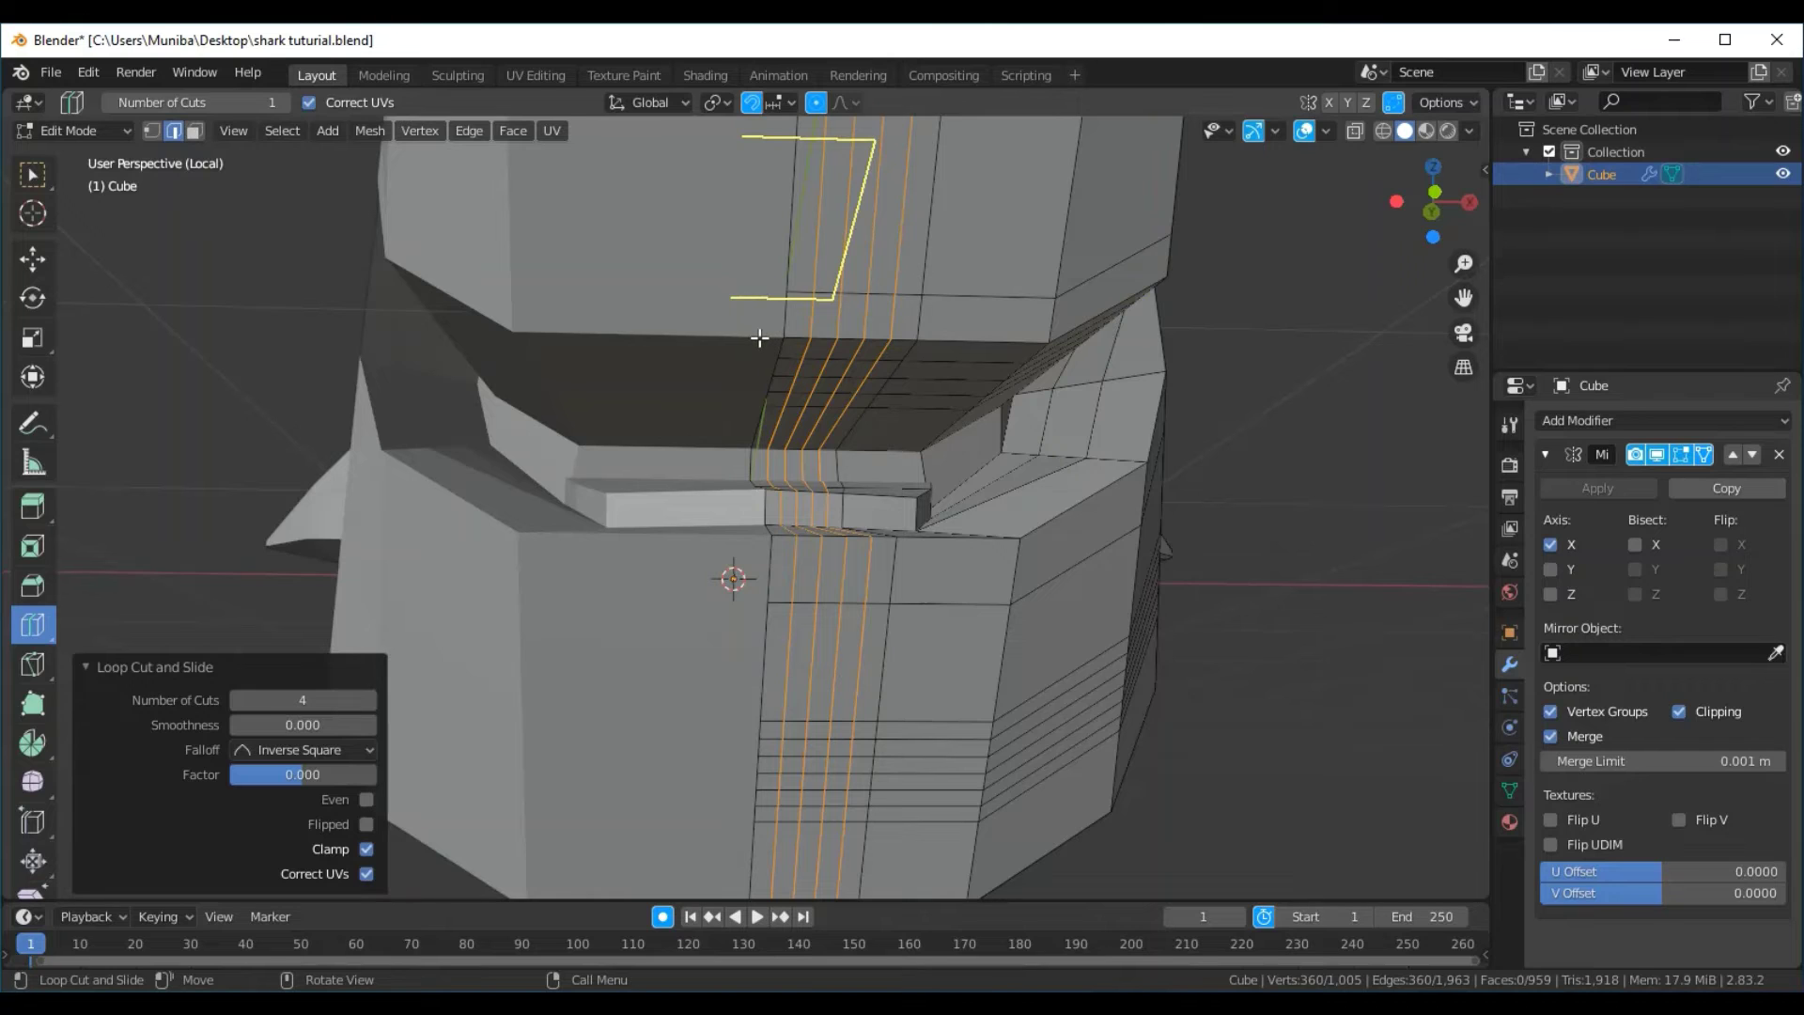
pyautogui.click(370, 708)
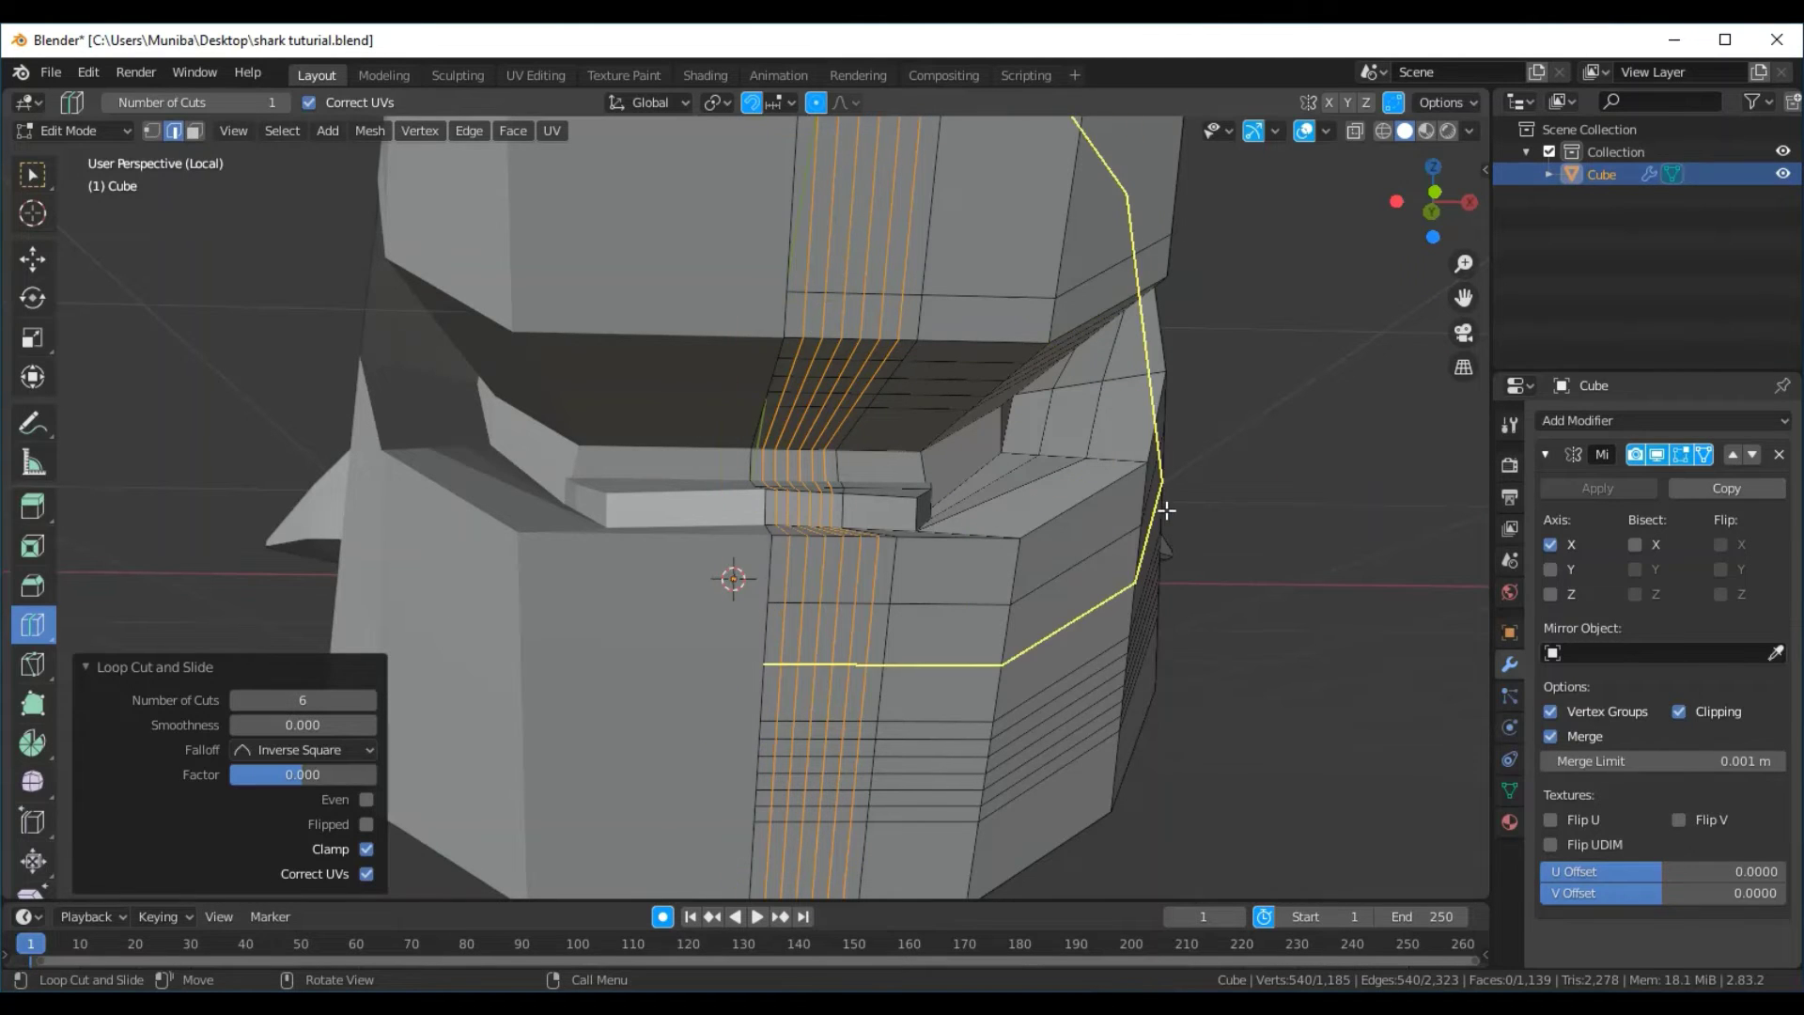
pyautogui.moveTo(1163, 512); pyautogui.dragTo(1156, 479, button='middle')
# Return to box selection and face select mode, viewing the upper jaw's underside
pyautogui.click(33, 174)
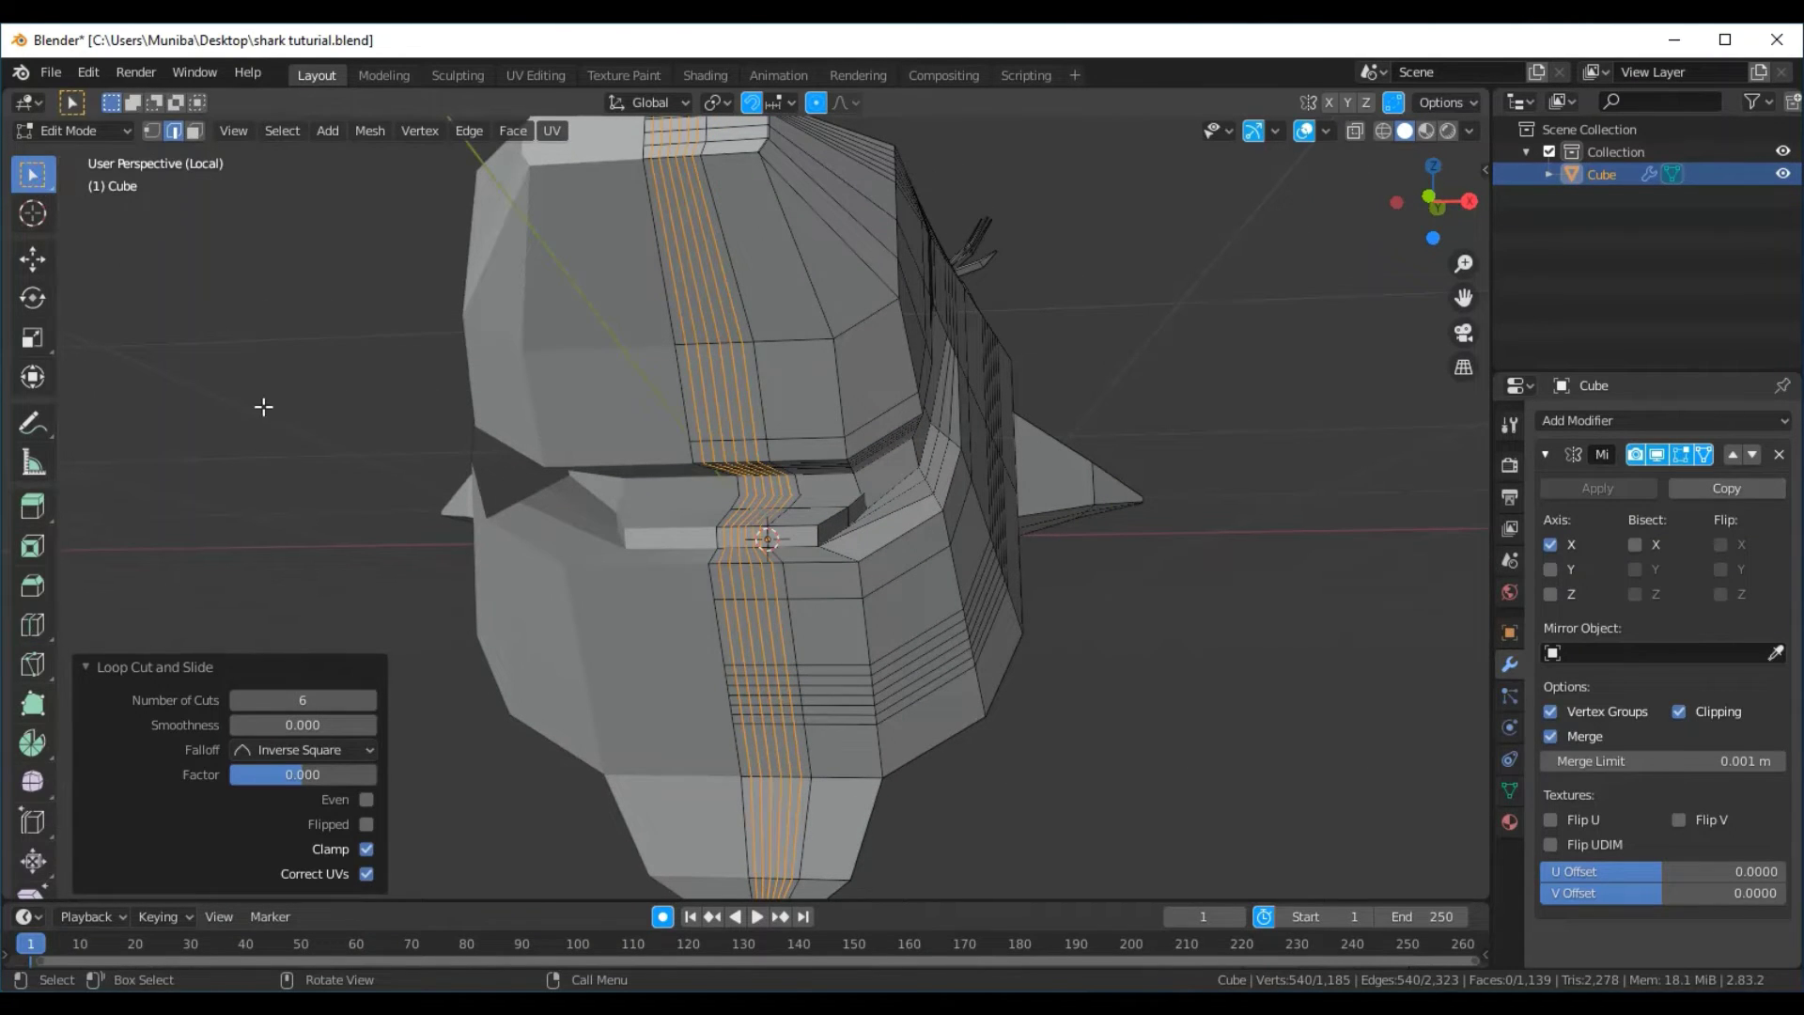
pyautogui.click(263, 403)
pyautogui.moveTo(1232, 568)
pyautogui.mouseDown(button='middle')
pyautogui.moveTo(930, 528)
pyautogui.moveTo(940, 549)
pyautogui.mouseUp(button='middle')
pyautogui.scroll(2, 1135, 543)
pyautogui.scroll(4, 1135, 543)
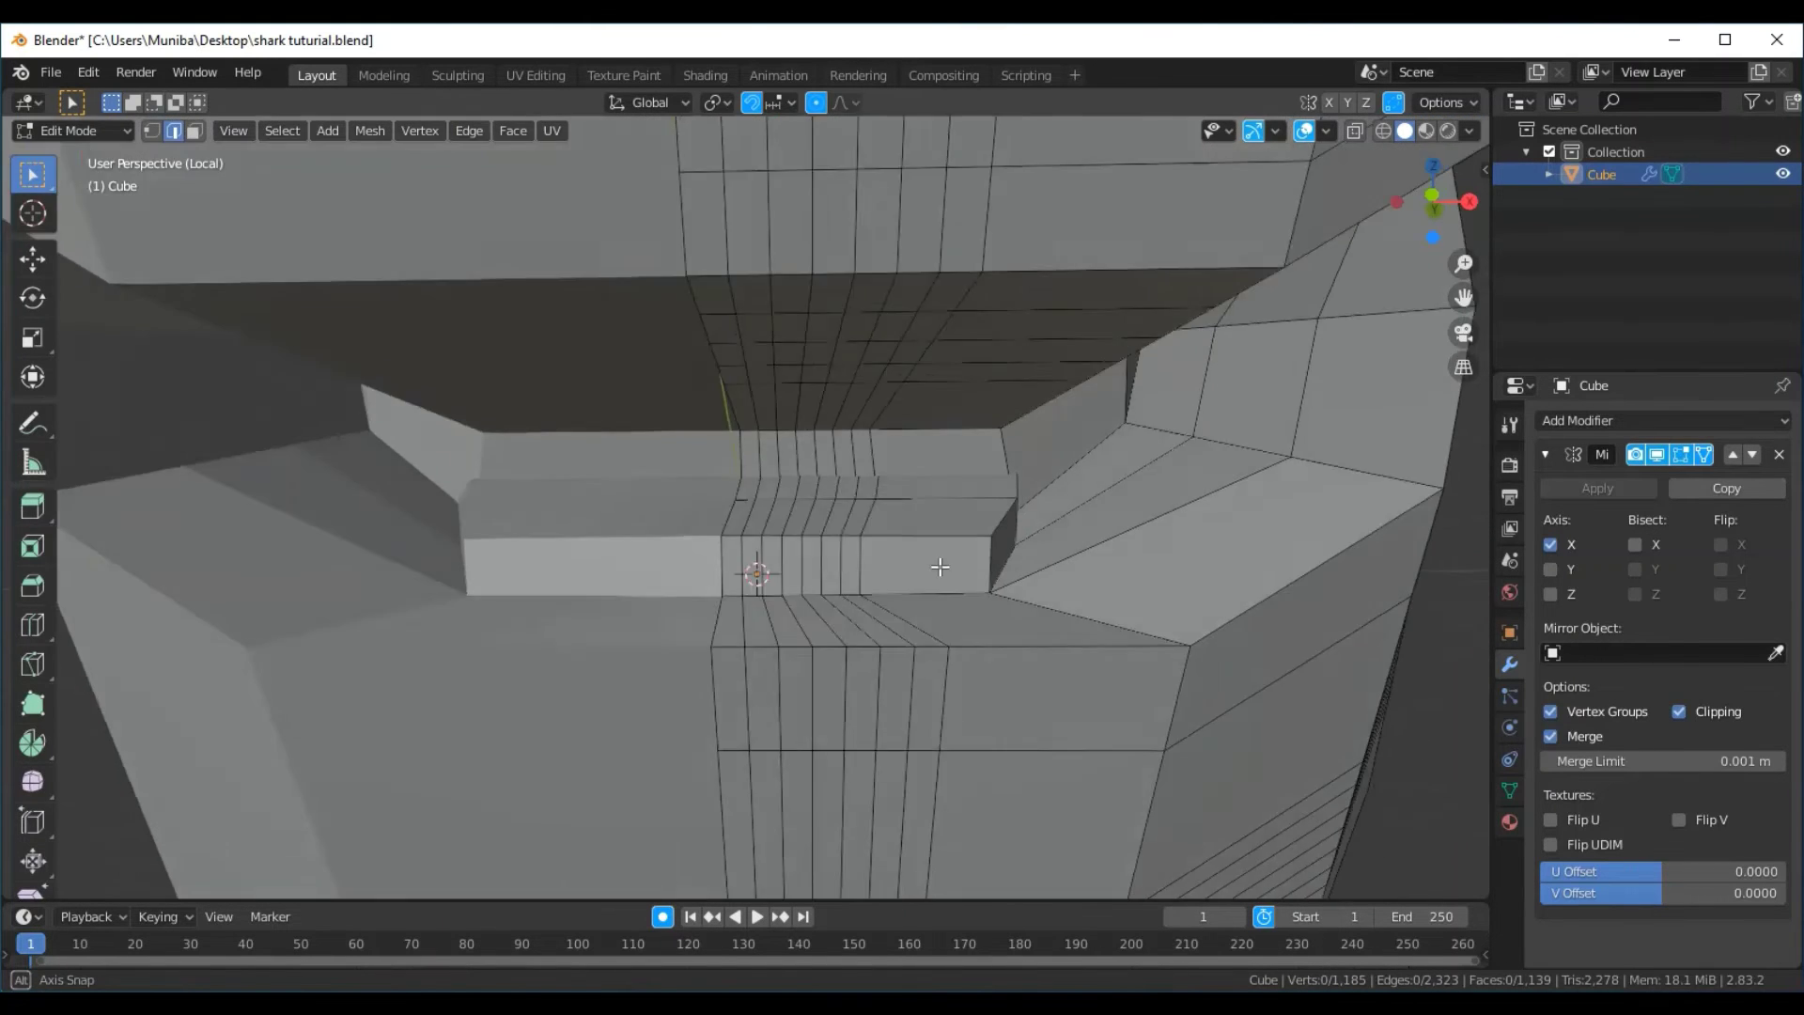
pyautogui.scroll(-3, 940, 548)
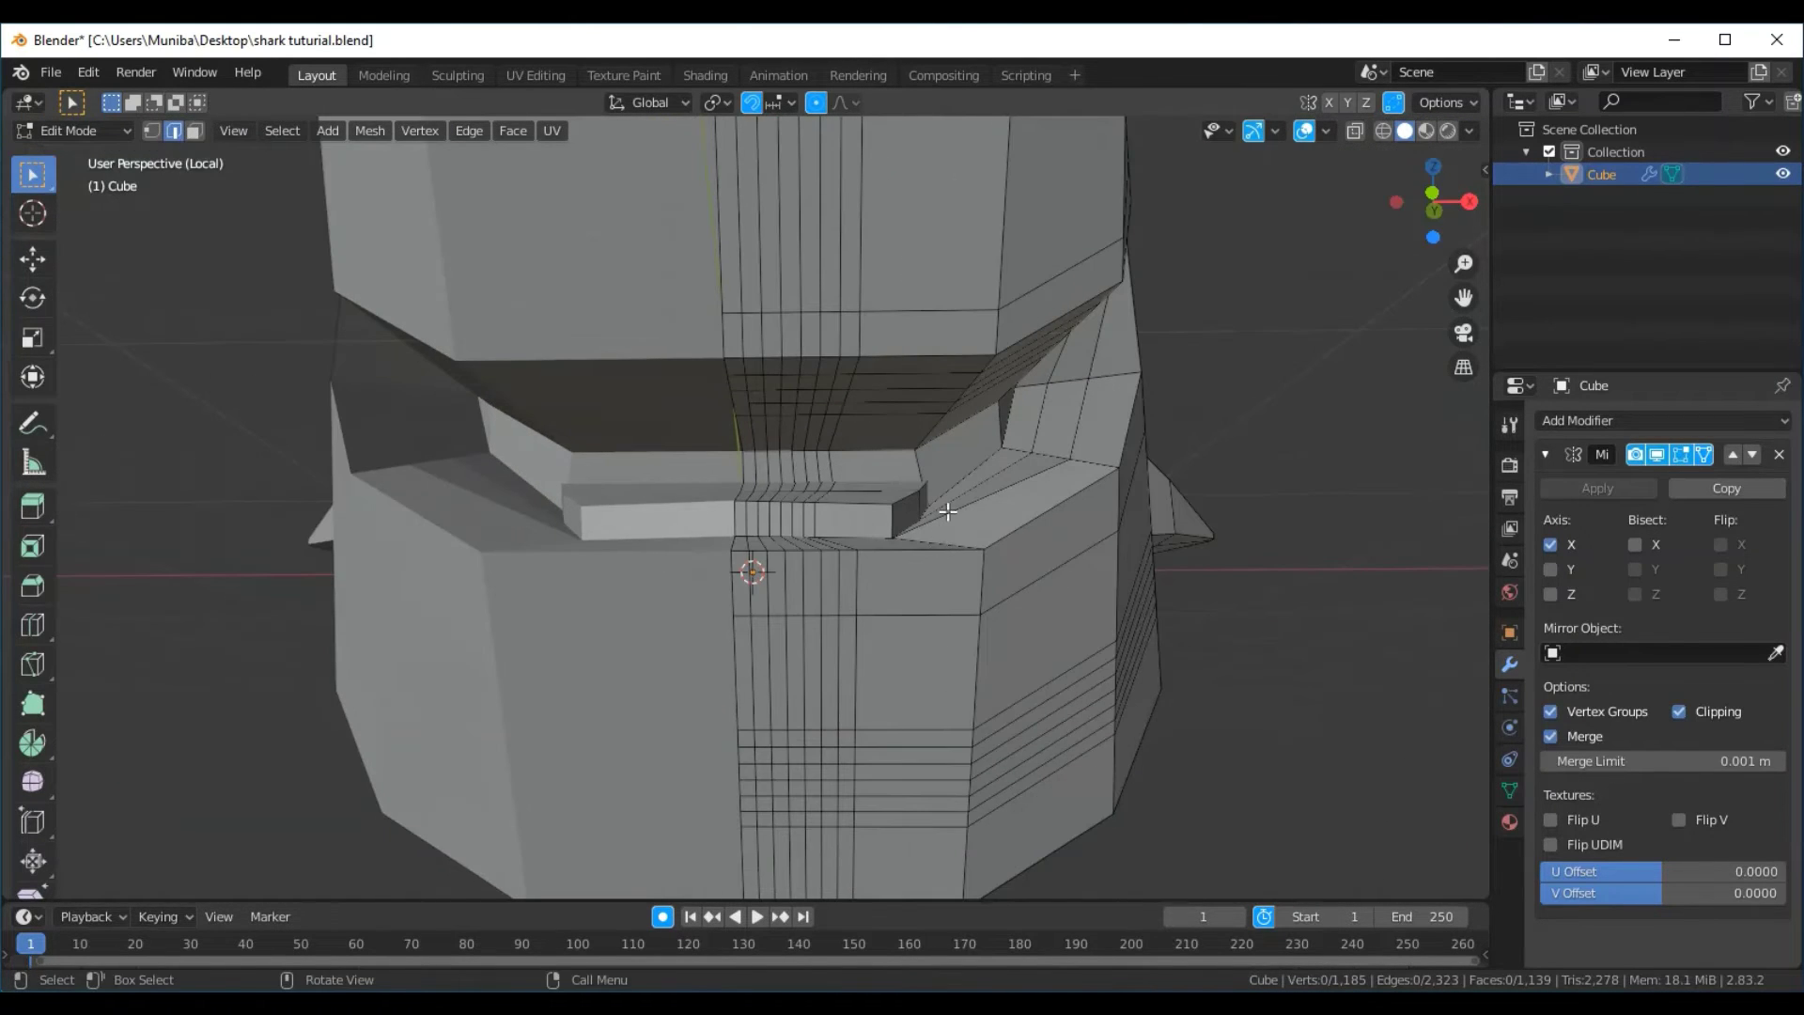
pyautogui.moveTo(930, 481); pyautogui.dragTo(802, 364, button='middle')
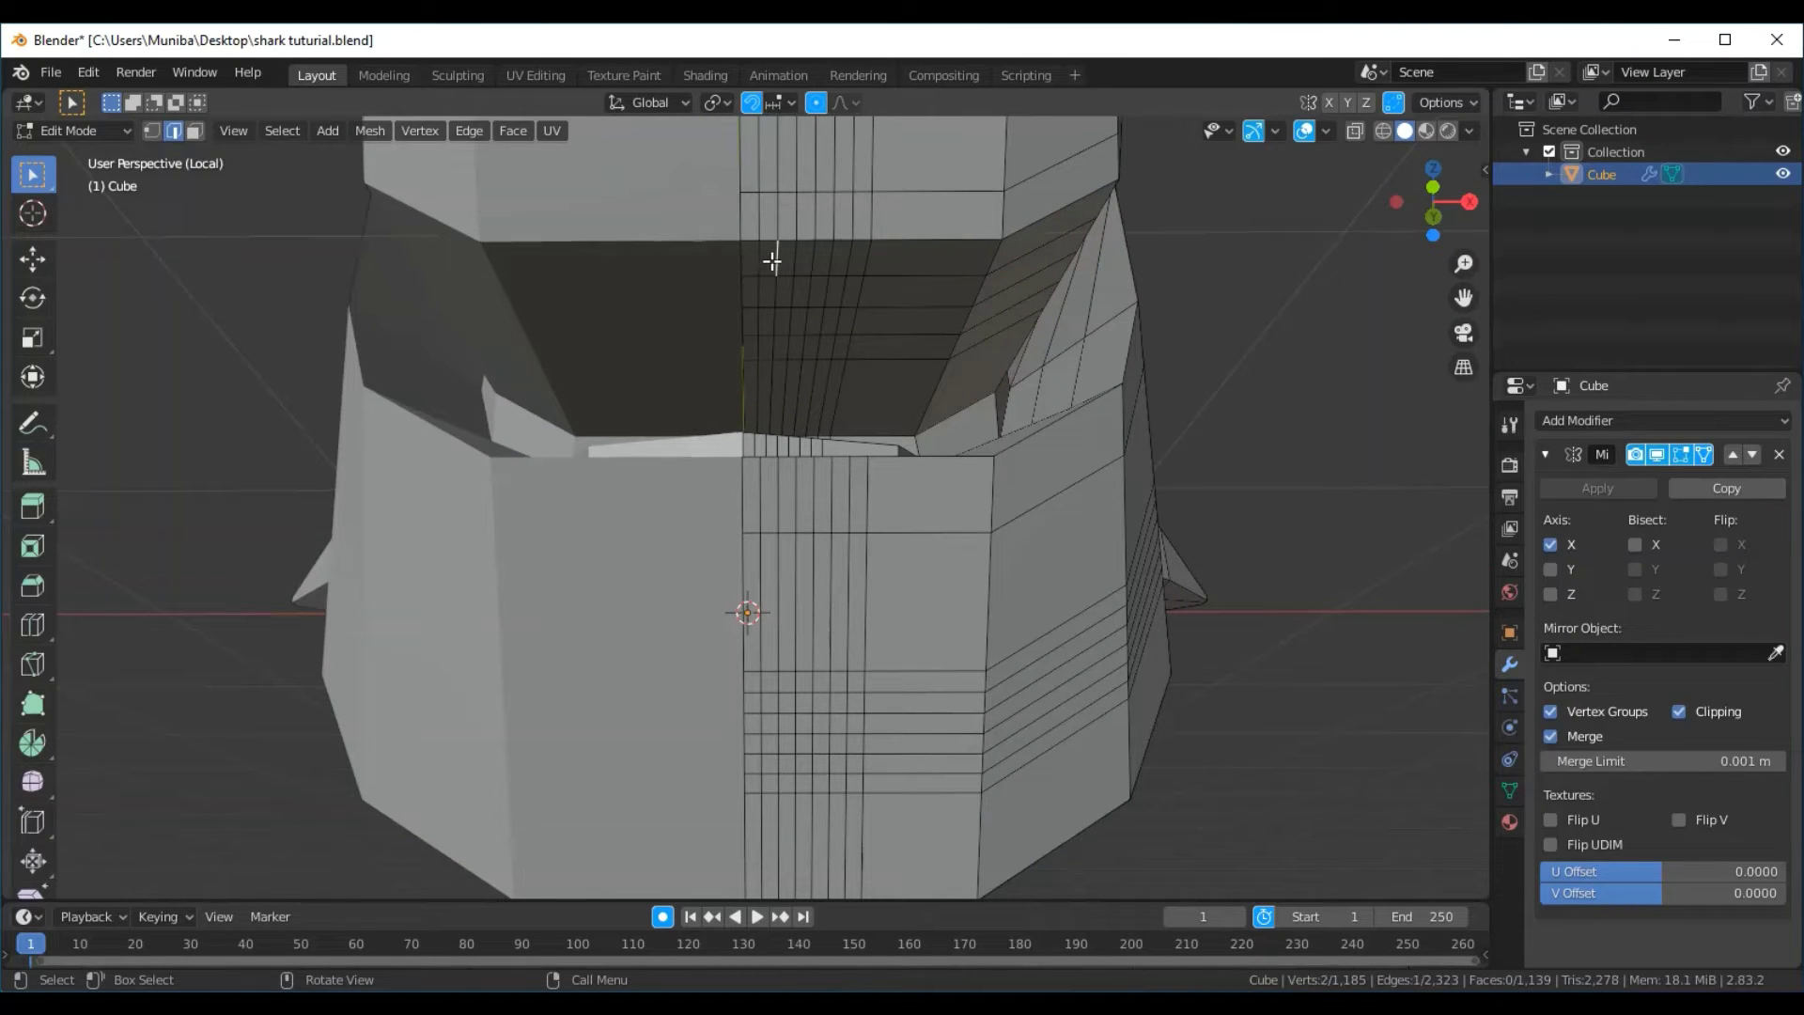
pyautogui.click(195, 131)
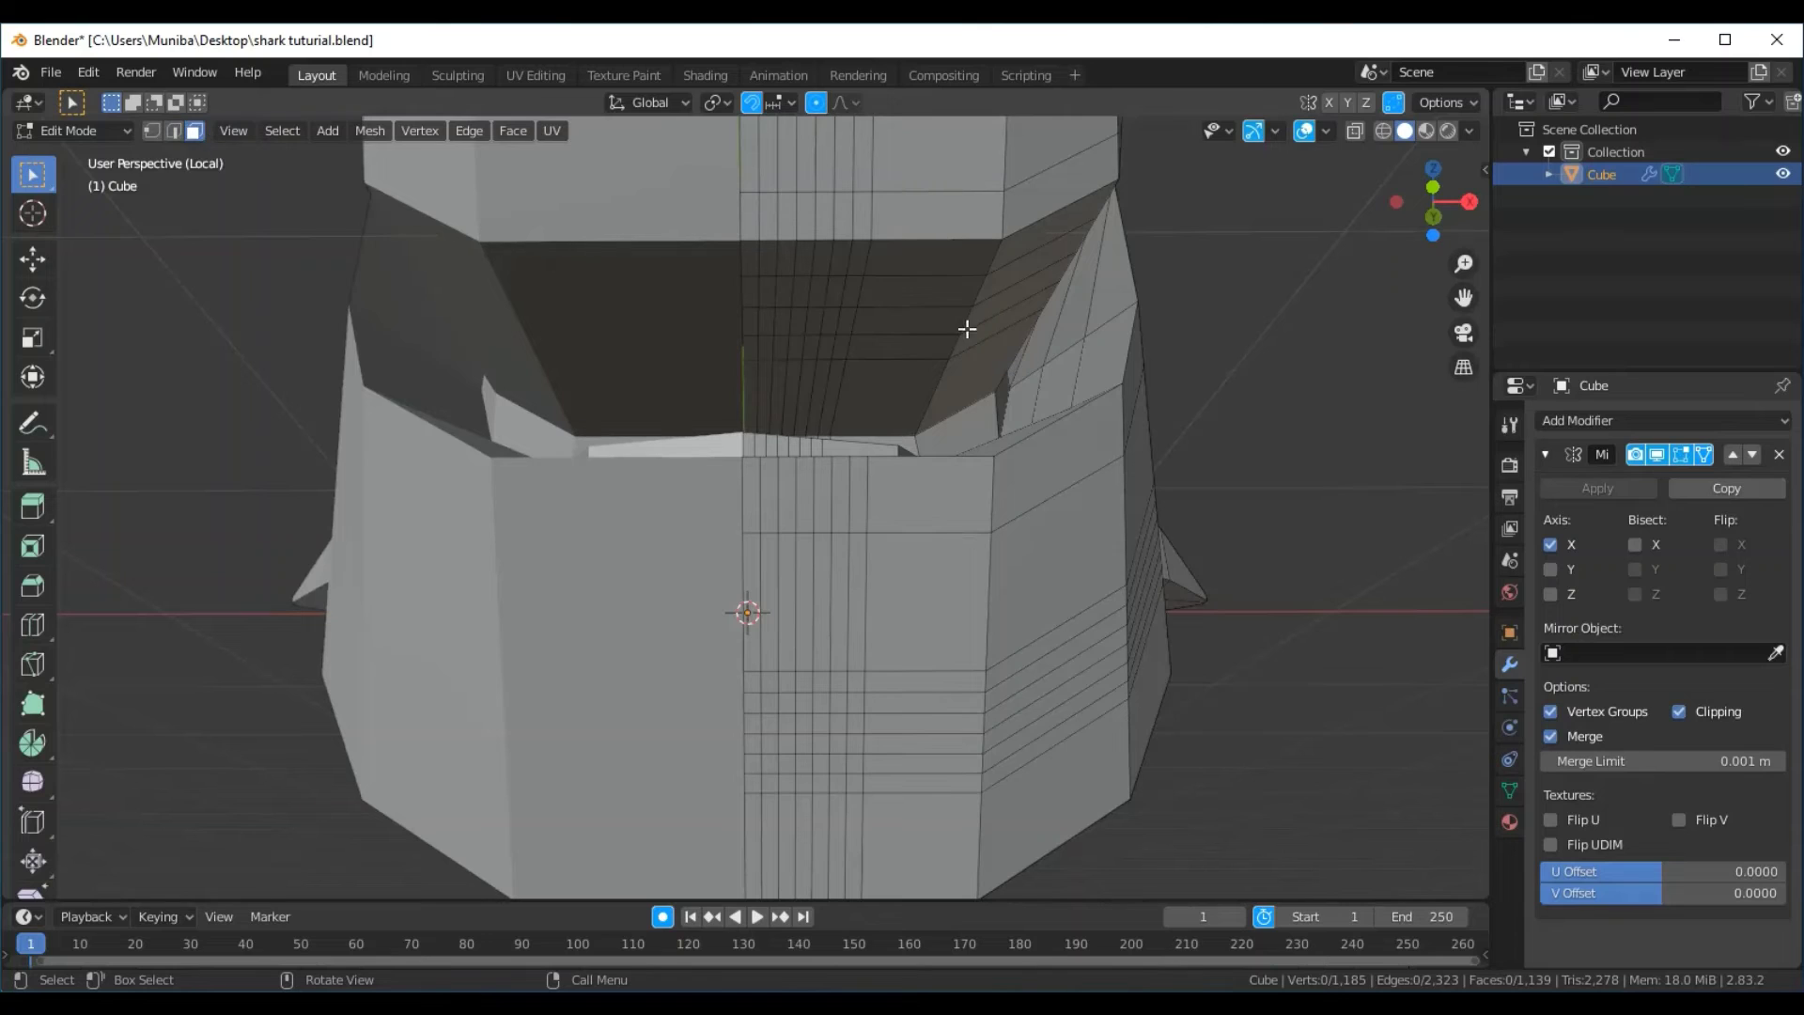
# Select four adjacent faces under the upper jaw
pyautogui.click(772, 262)
pyautogui.press('shift')
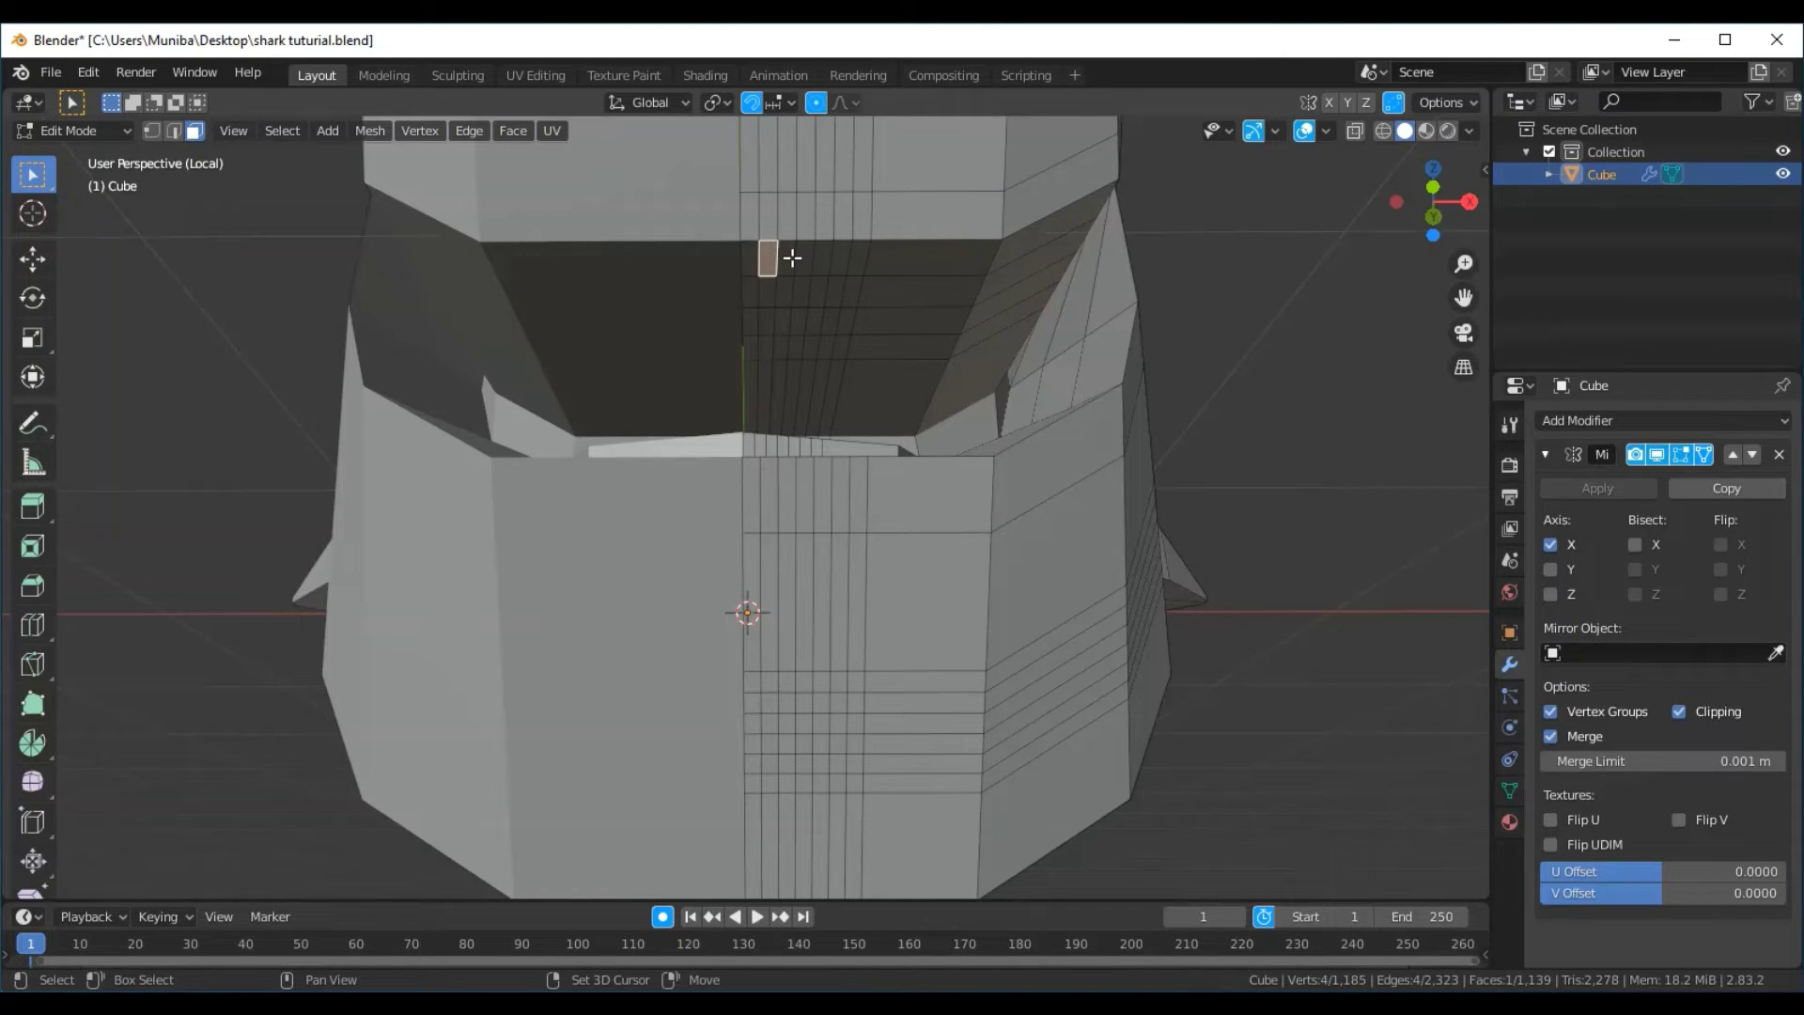
pyautogui.keyDown('shift'); pyautogui.click(794, 258); pyautogui.keyUp('shift')
pyautogui.keyDown('shift'); pyautogui.click(807, 258); pyautogui.keyUp('shift')
pyautogui.keyDown('shift'); pyautogui.click(825, 260); pyautogui.keyUp('shift')
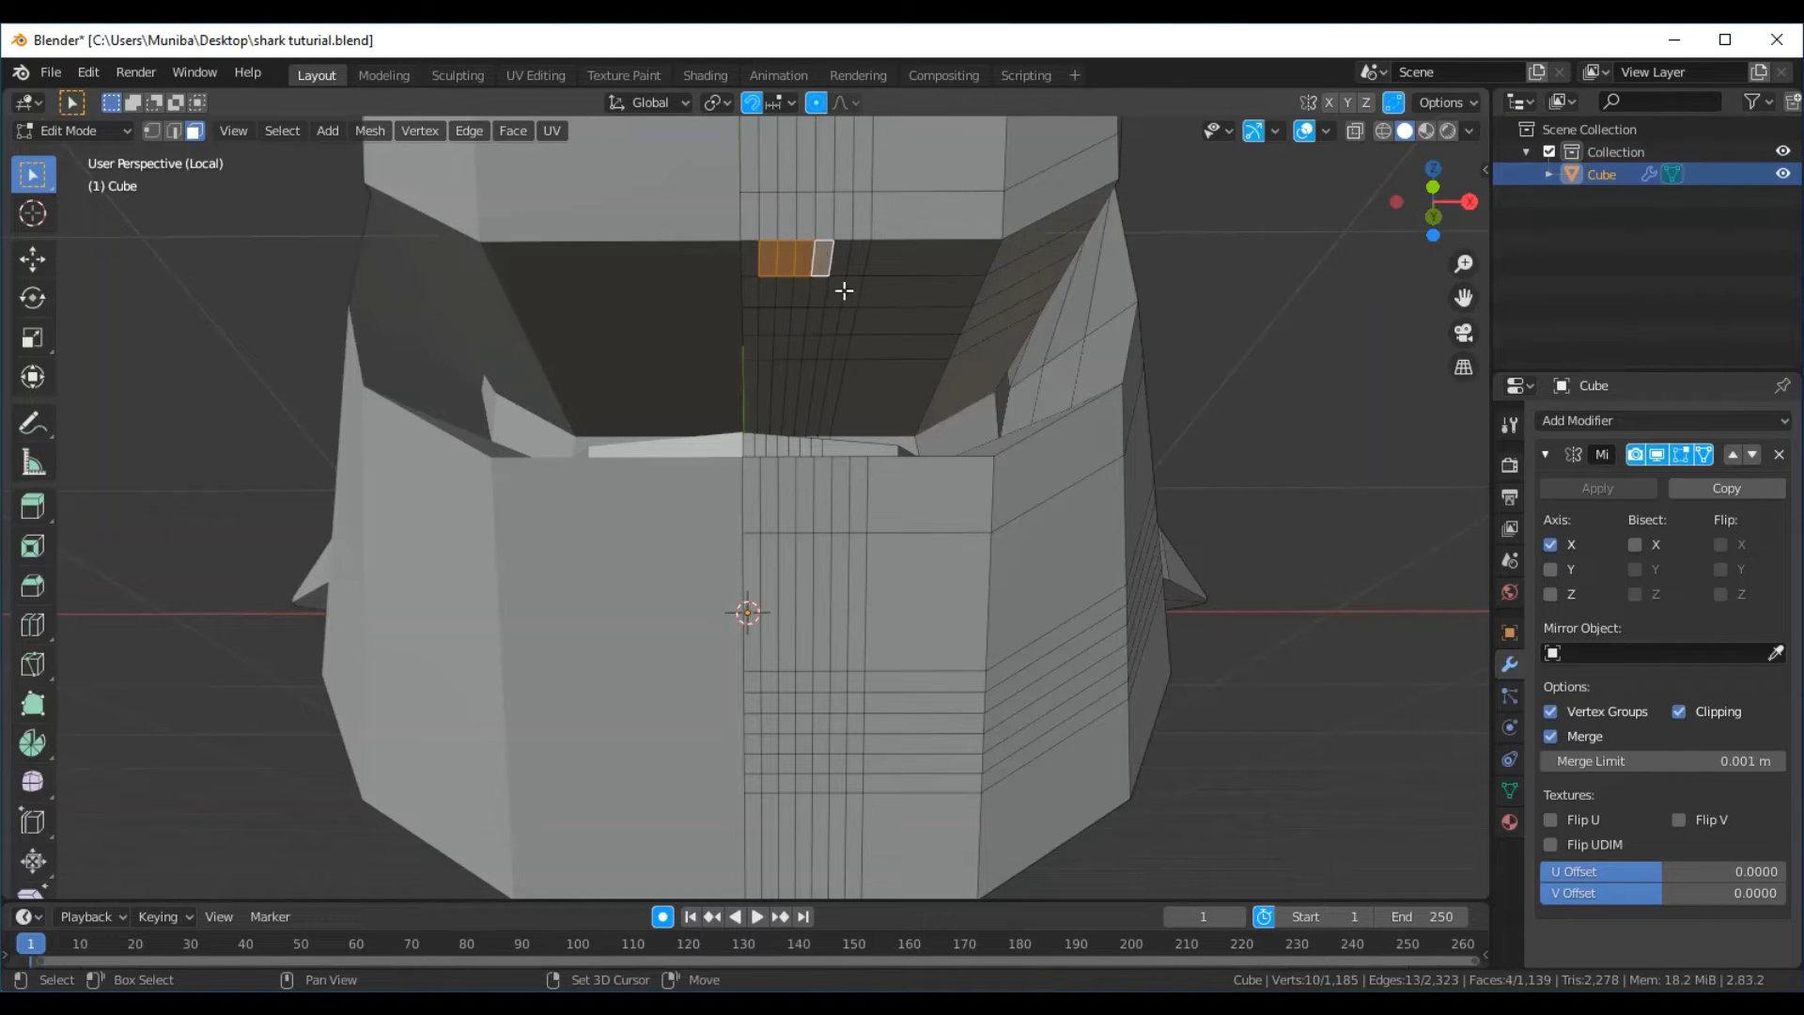
pyautogui.moveTo(892, 374); pyautogui.dragTo(916, 475, button='middle')
# Extrude the four faces downward into a tooth
pyautogui.press('e')
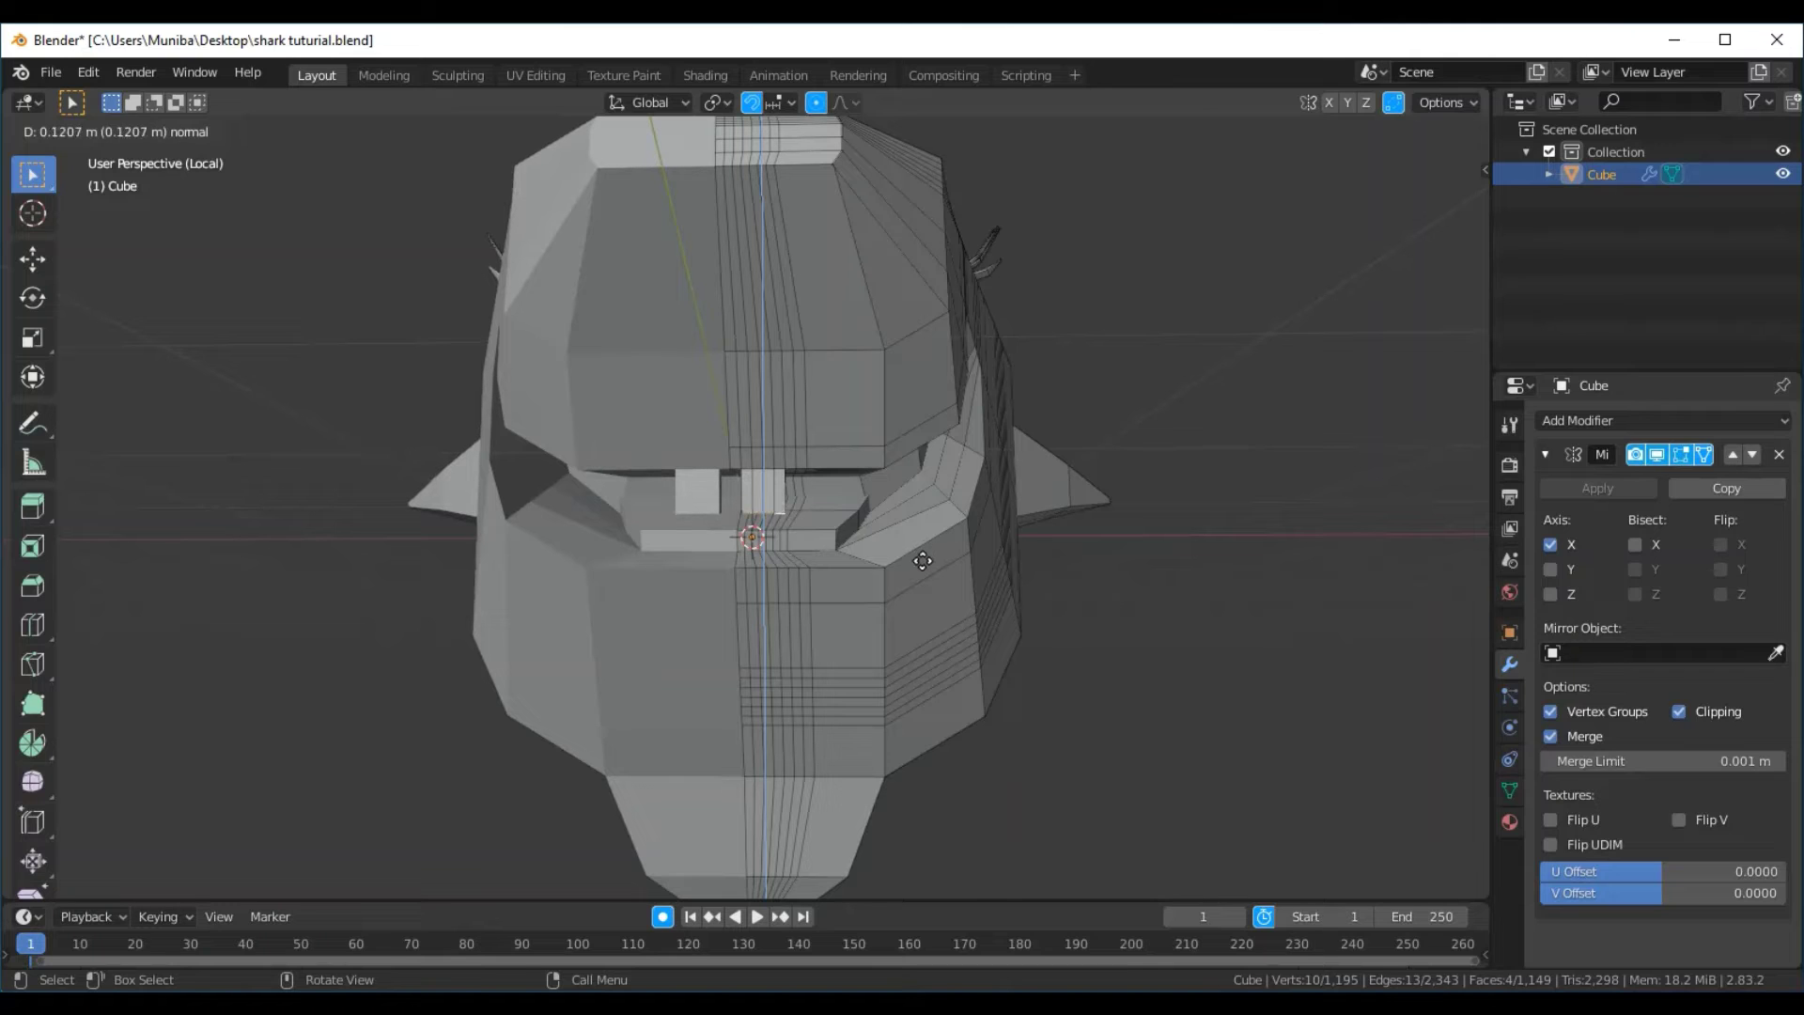
pyautogui.click(923, 558)
pyautogui.moveTo(960, 575)
pyautogui.mouseDown(button='middle')
pyautogui.moveTo(983, 507)
pyautogui.moveTo(971, 545)
pyautogui.mouseUp(button='middle')
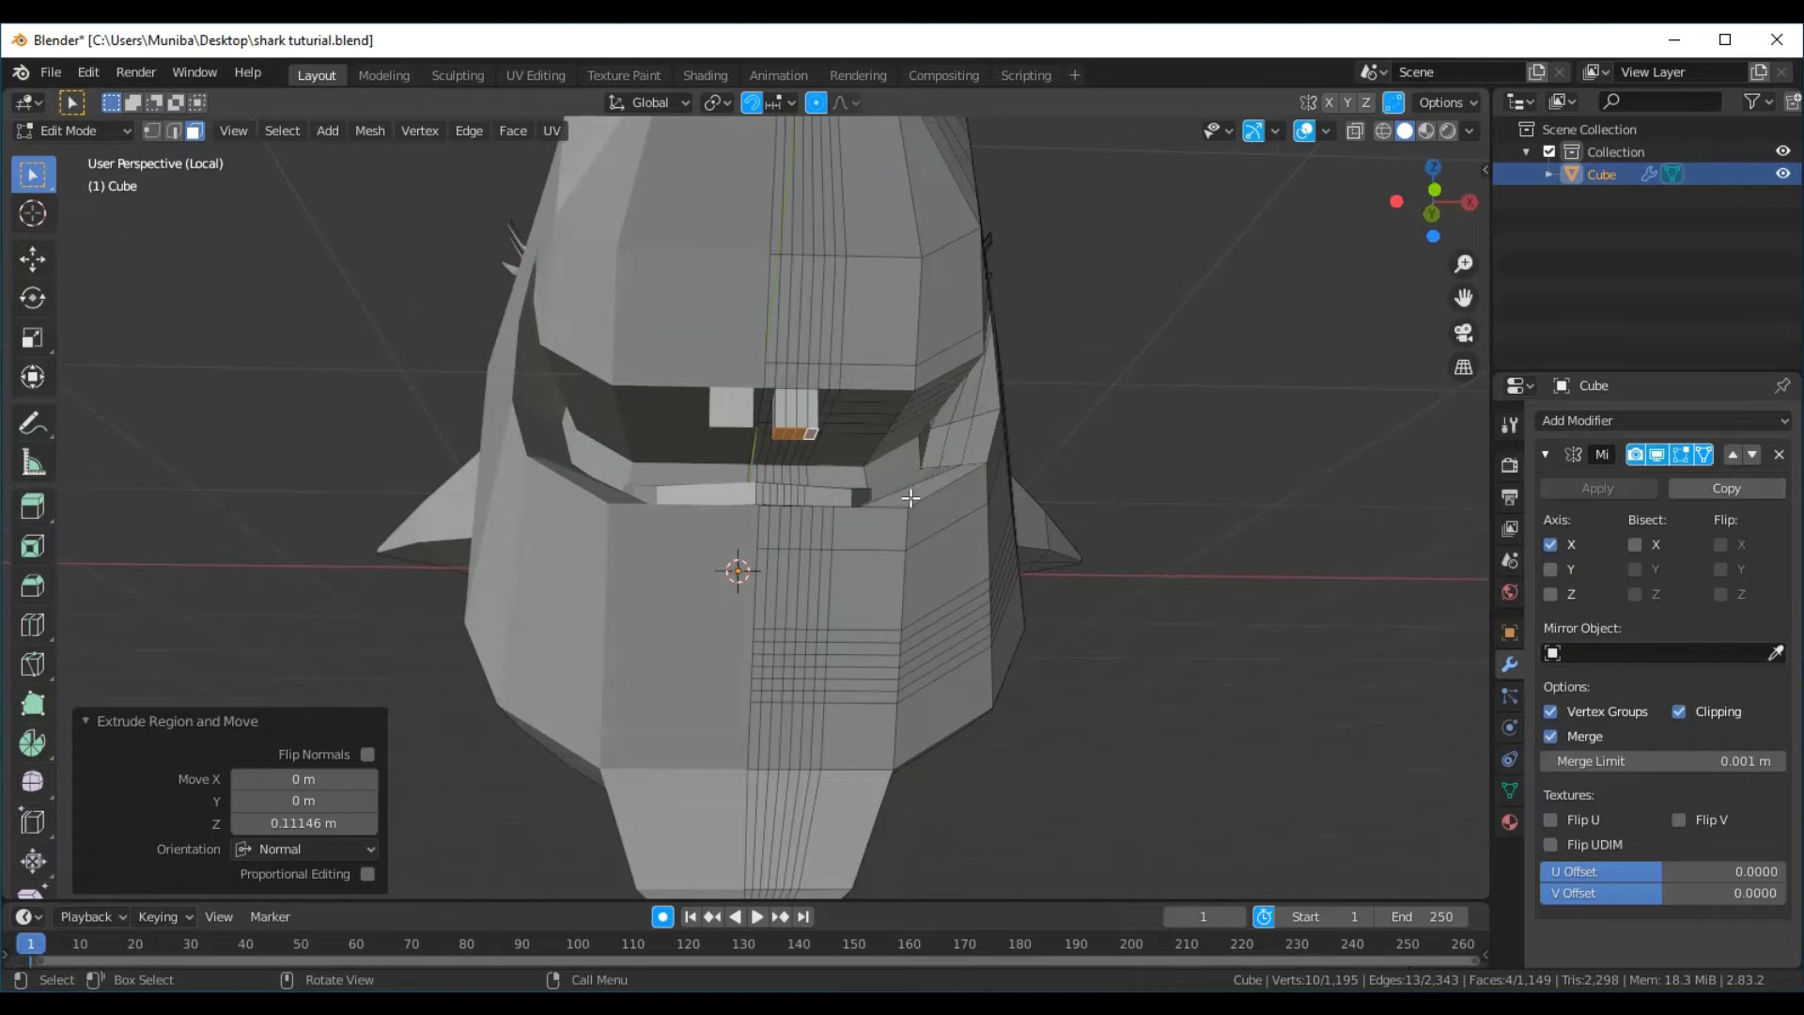
pyautogui.moveTo(984, 613)
pyautogui.mouseDown(button='middle')
pyautogui.moveTo(998, 591)
pyautogui.moveTo(998, 636)
pyautogui.moveTo(1063, 658)
pyautogui.mouseUp(button='middle')
# Scale the tooth tip to 0.861, then again to 0.661
pyautogui.press('s')
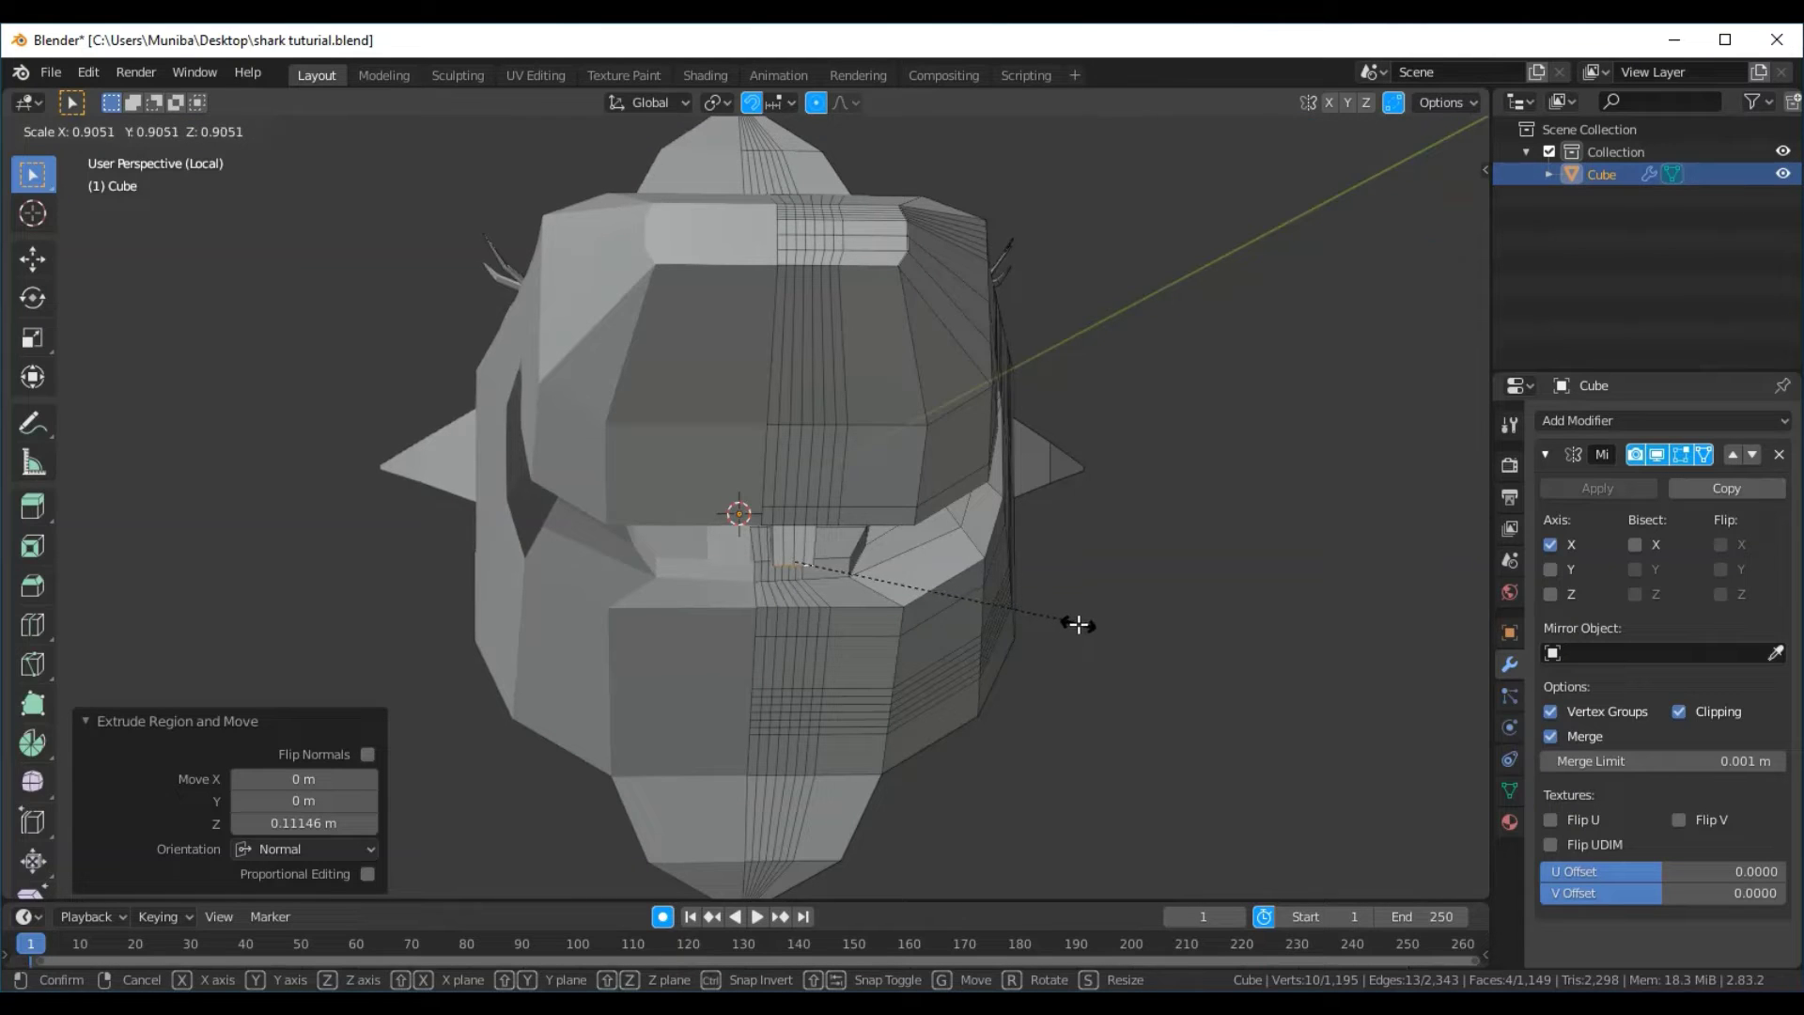
pyautogui.click(1068, 624)
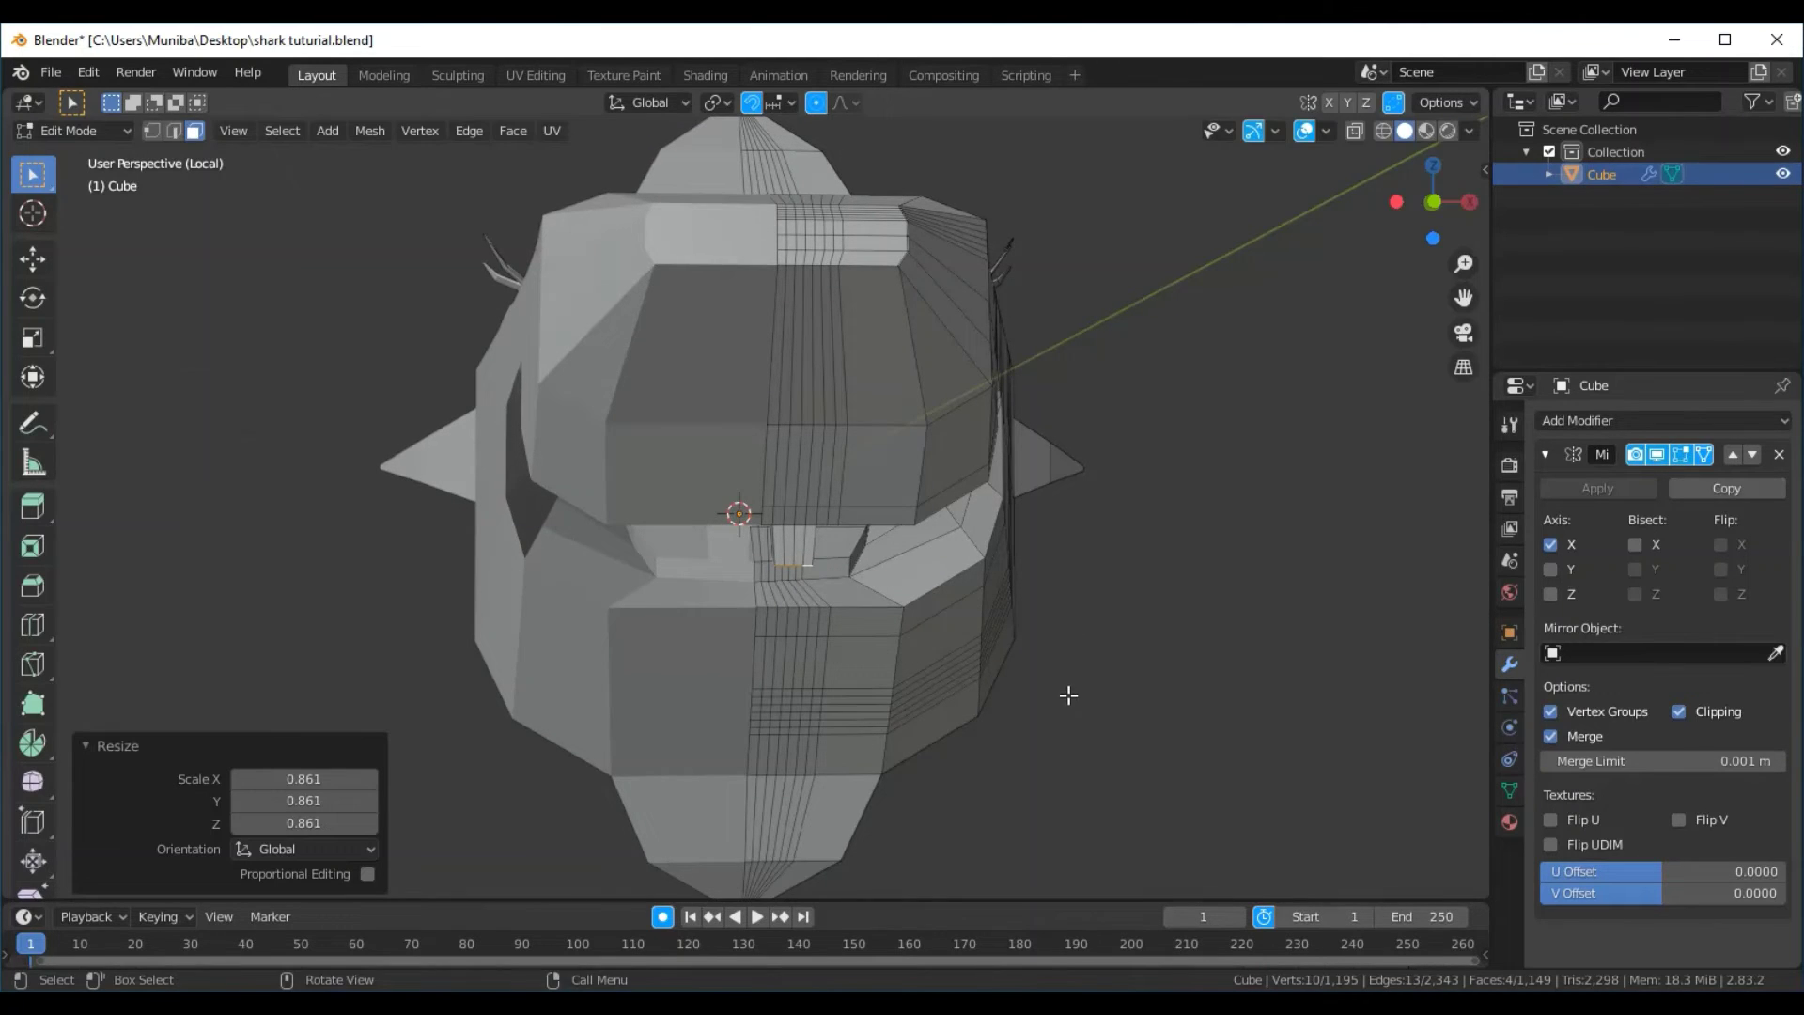
pyautogui.moveTo(1068, 695)
pyautogui.mouseDown(button='middle')
pyautogui.moveTo(1075, 616)
pyautogui.moveTo(1051, 647)
pyautogui.moveTo(1073, 667)
pyautogui.moveTo(1058, 676)
pyautogui.moveTo(1075, 669)
pyautogui.mouseUp(button='middle')
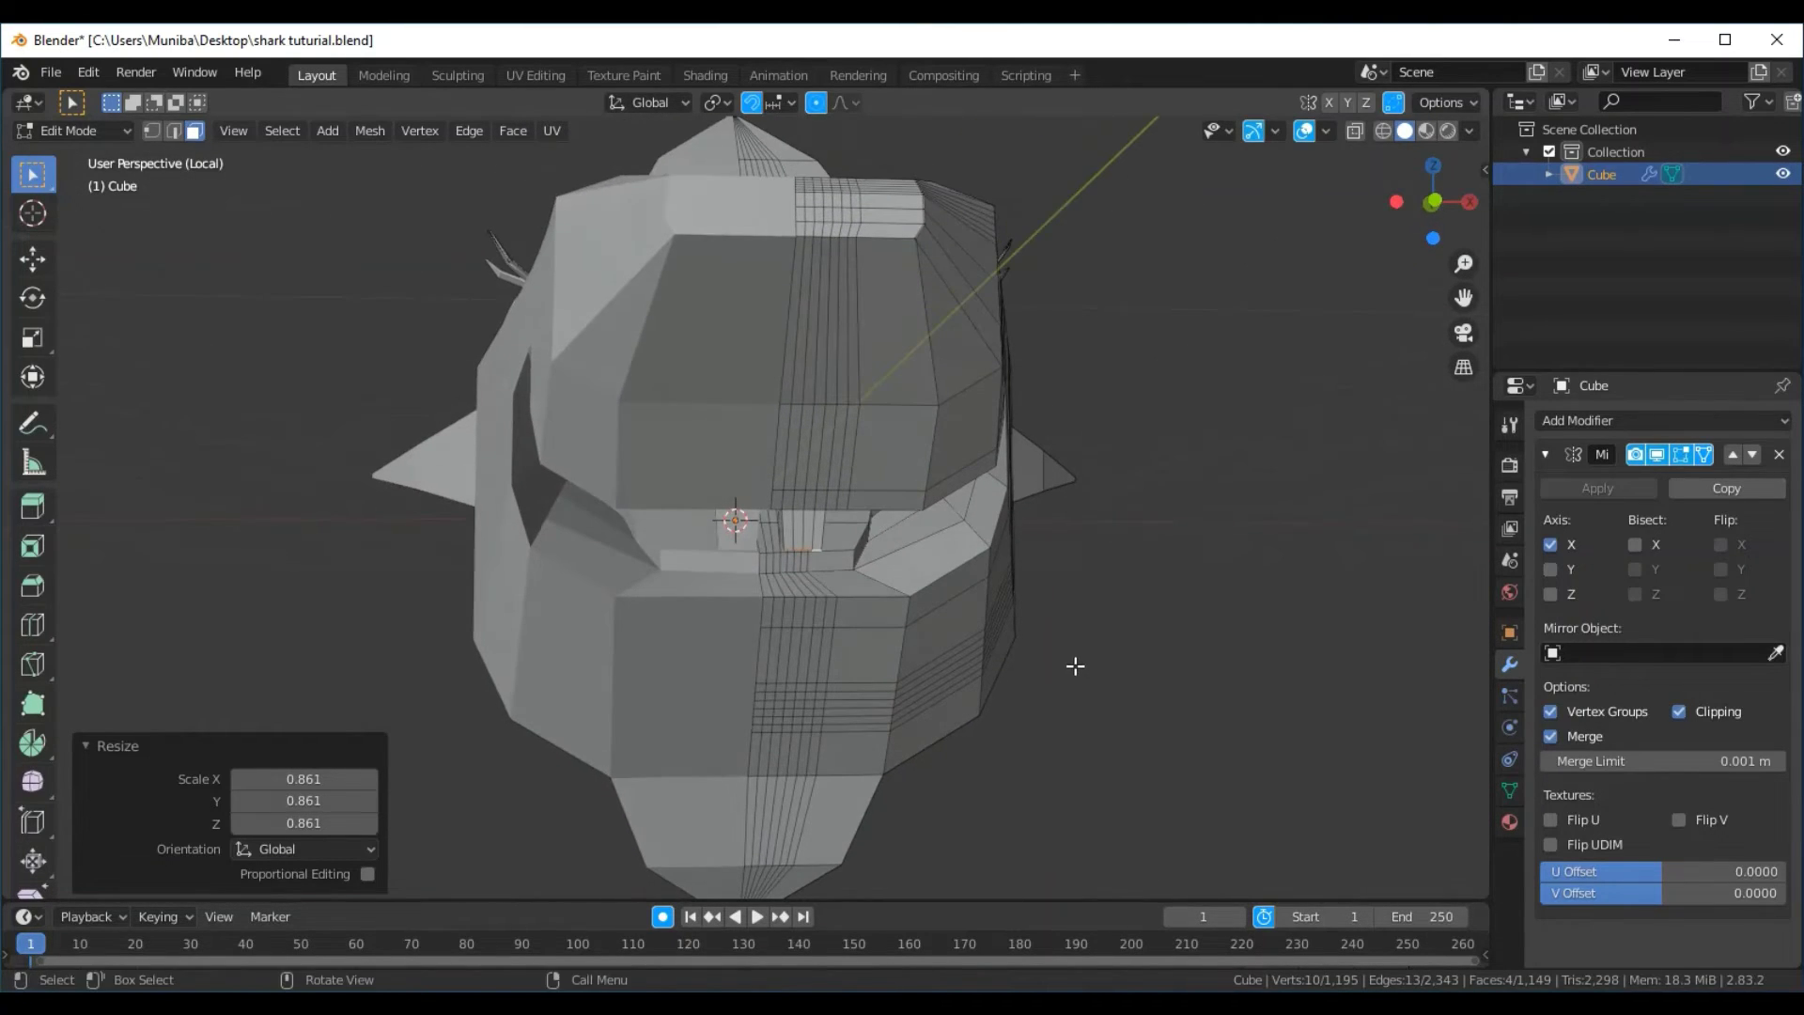
pyautogui.press('s')
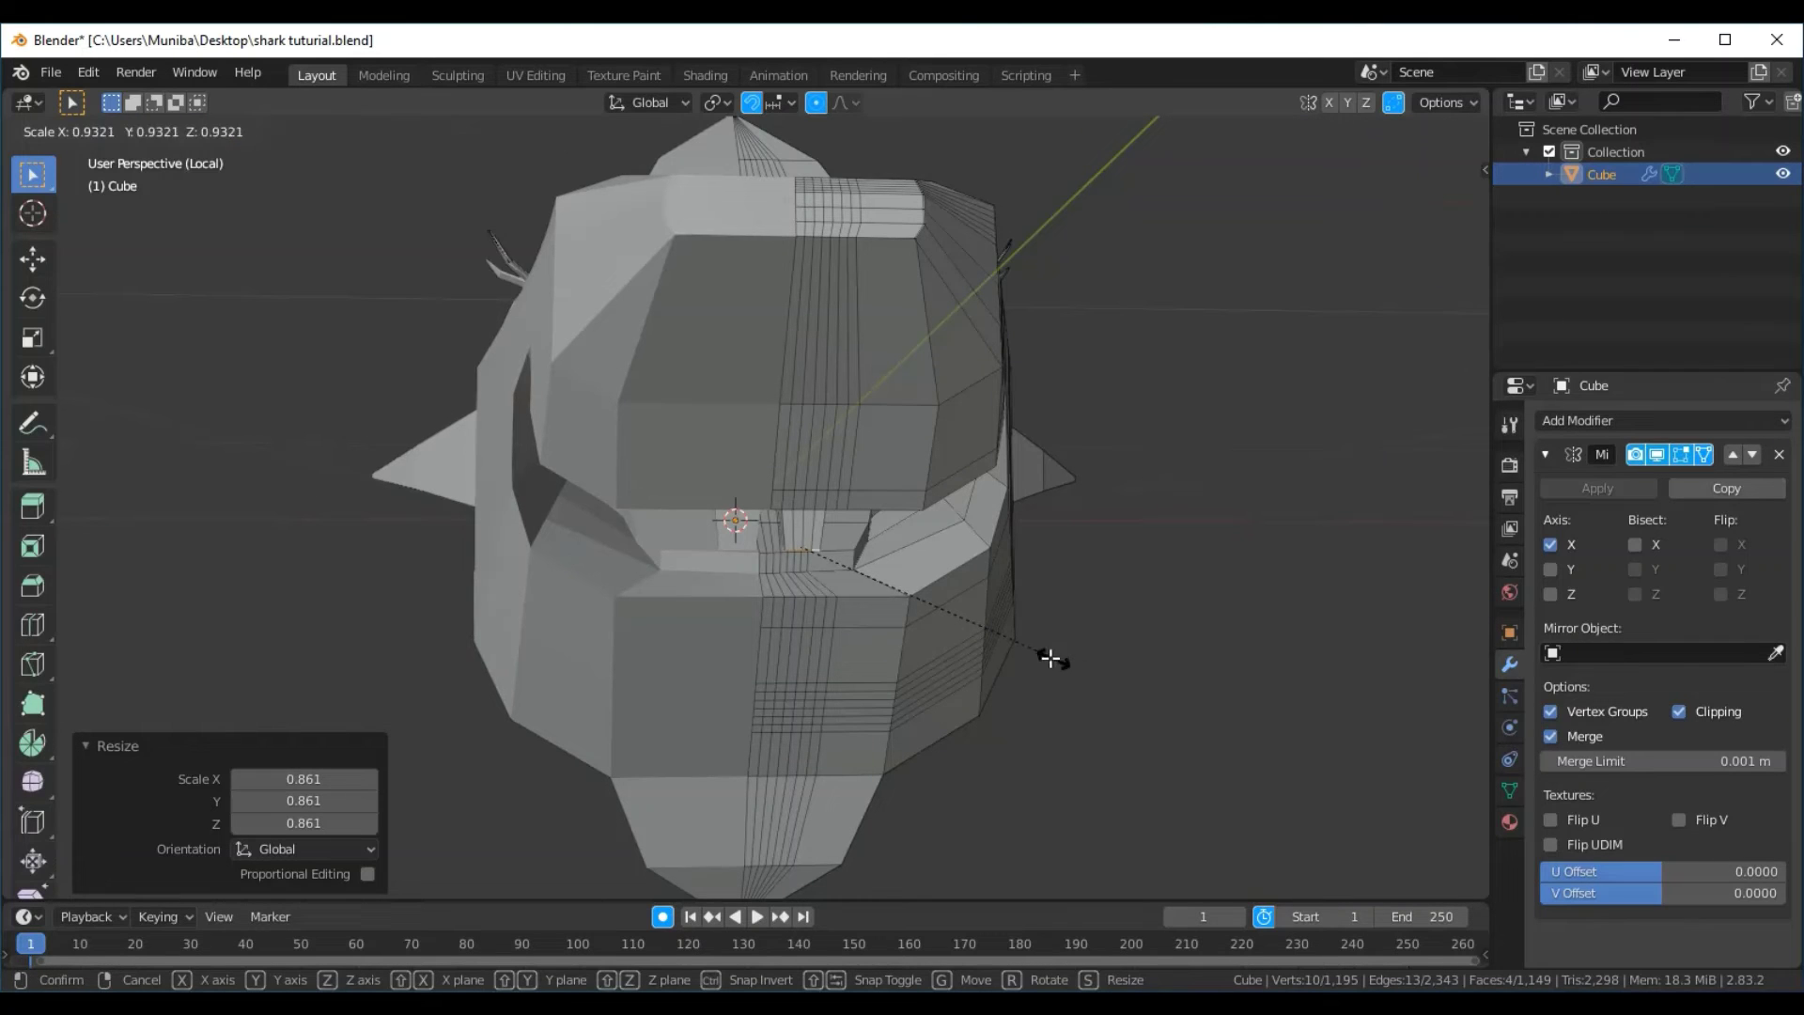
pyautogui.click(974, 639)
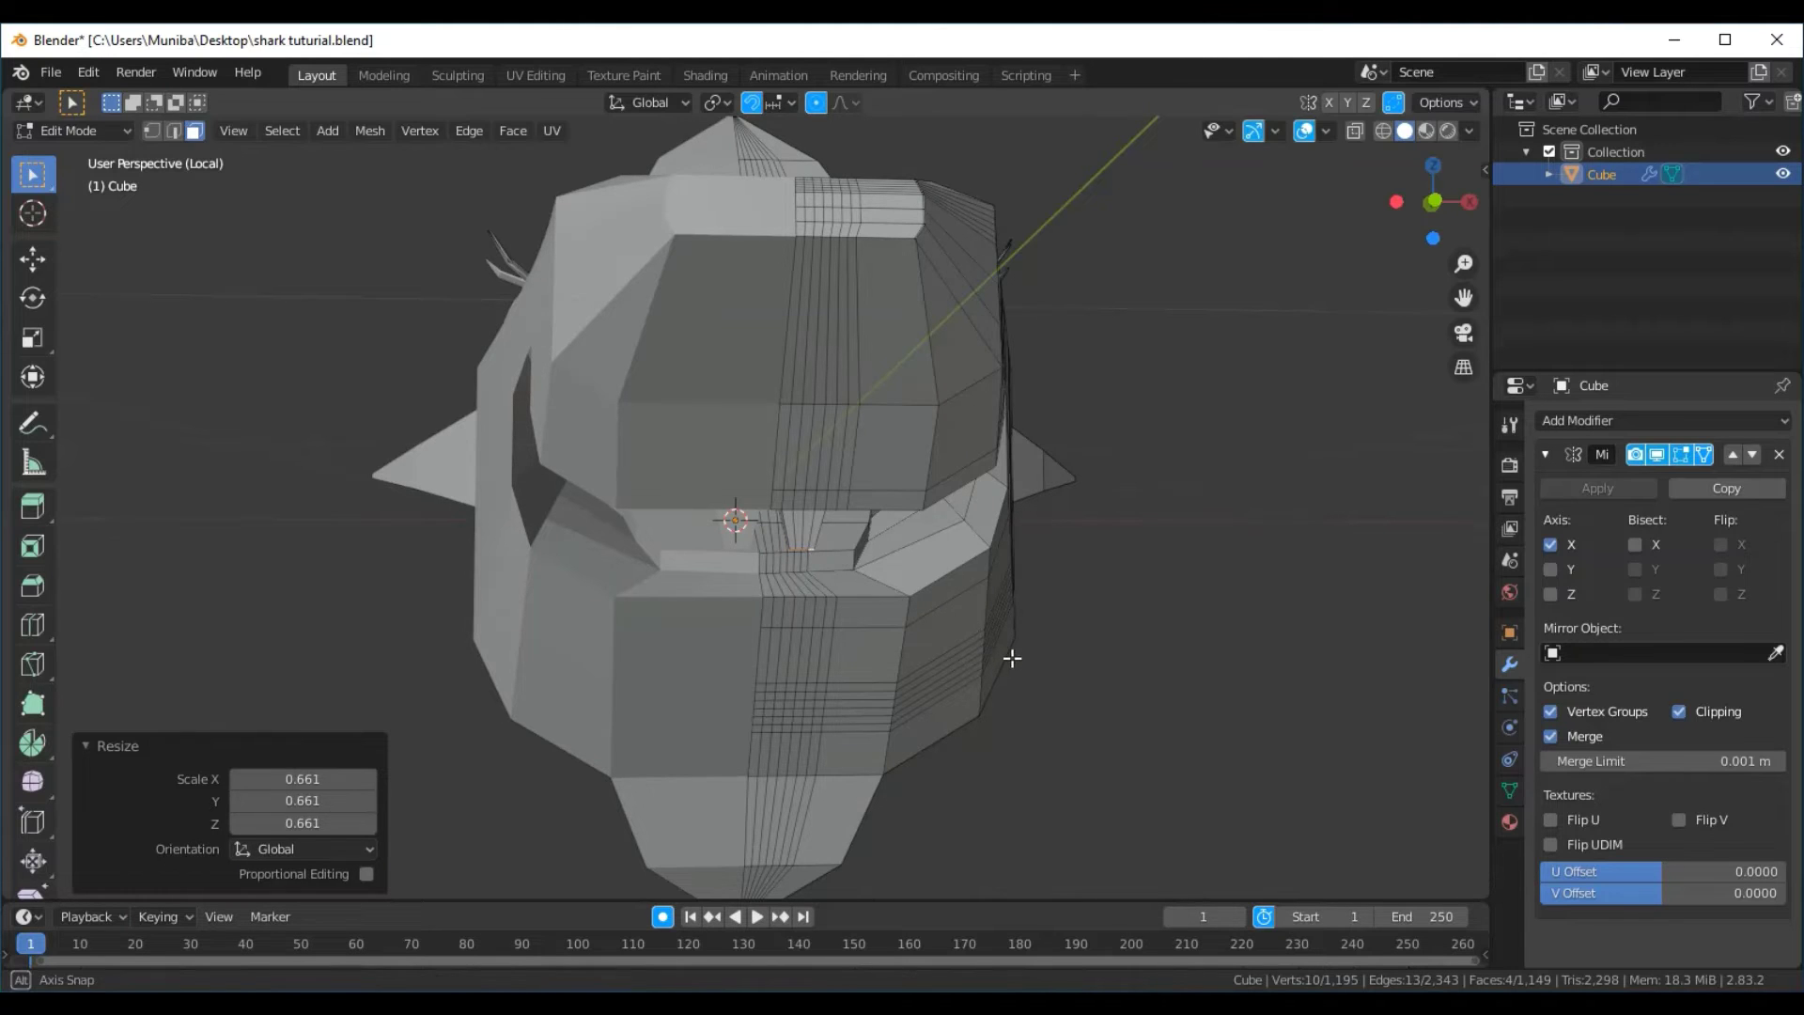
pyautogui.moveTo(1011, 656)
pyautogui.mouseDown(button='middle')
pyautogui.moveTo(1015, 575)
pyautogui.moveTo(949, 616)
pyautogui.moveTo(1037, 516)
pyautogui.moveTo(1000, 631)
pyautogui.mouseUp(button='middle')
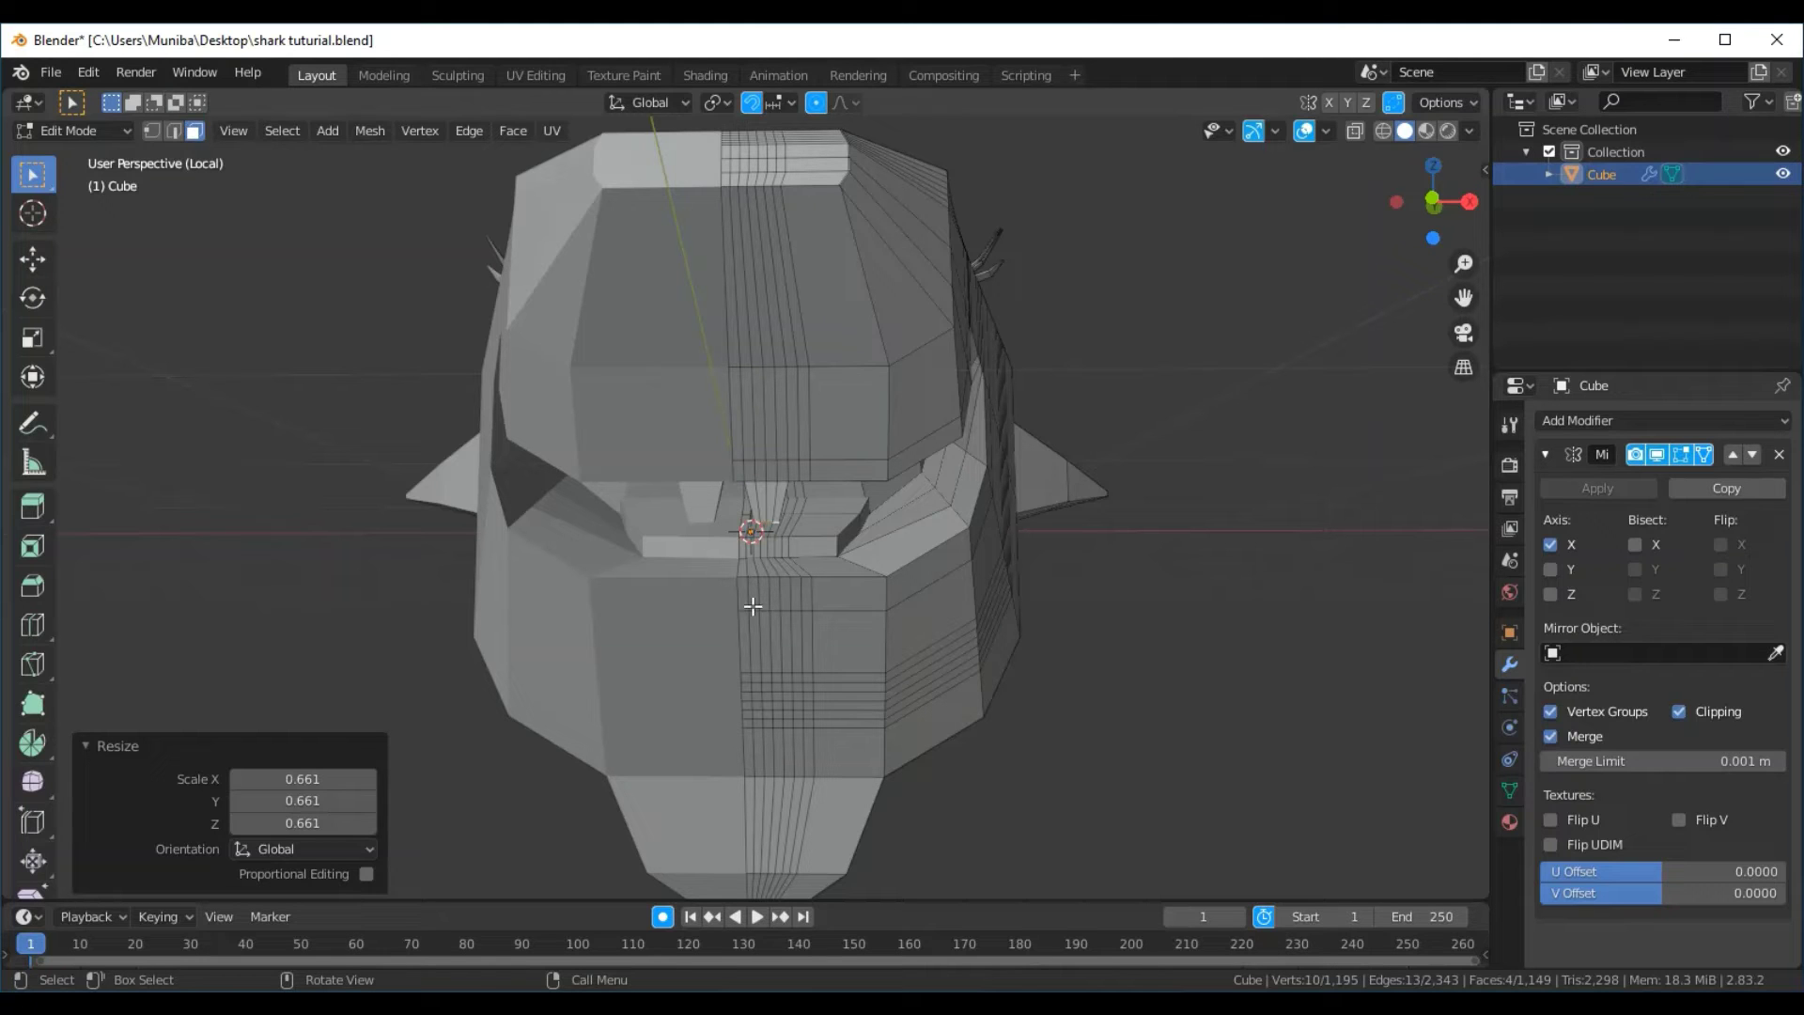
# Scale the tooth tip along global Y to 0.421, flattening it to a thin edge
pyautogui.moveTo(730, 483); pyautogui.dragTo(783, 469, button='middle')
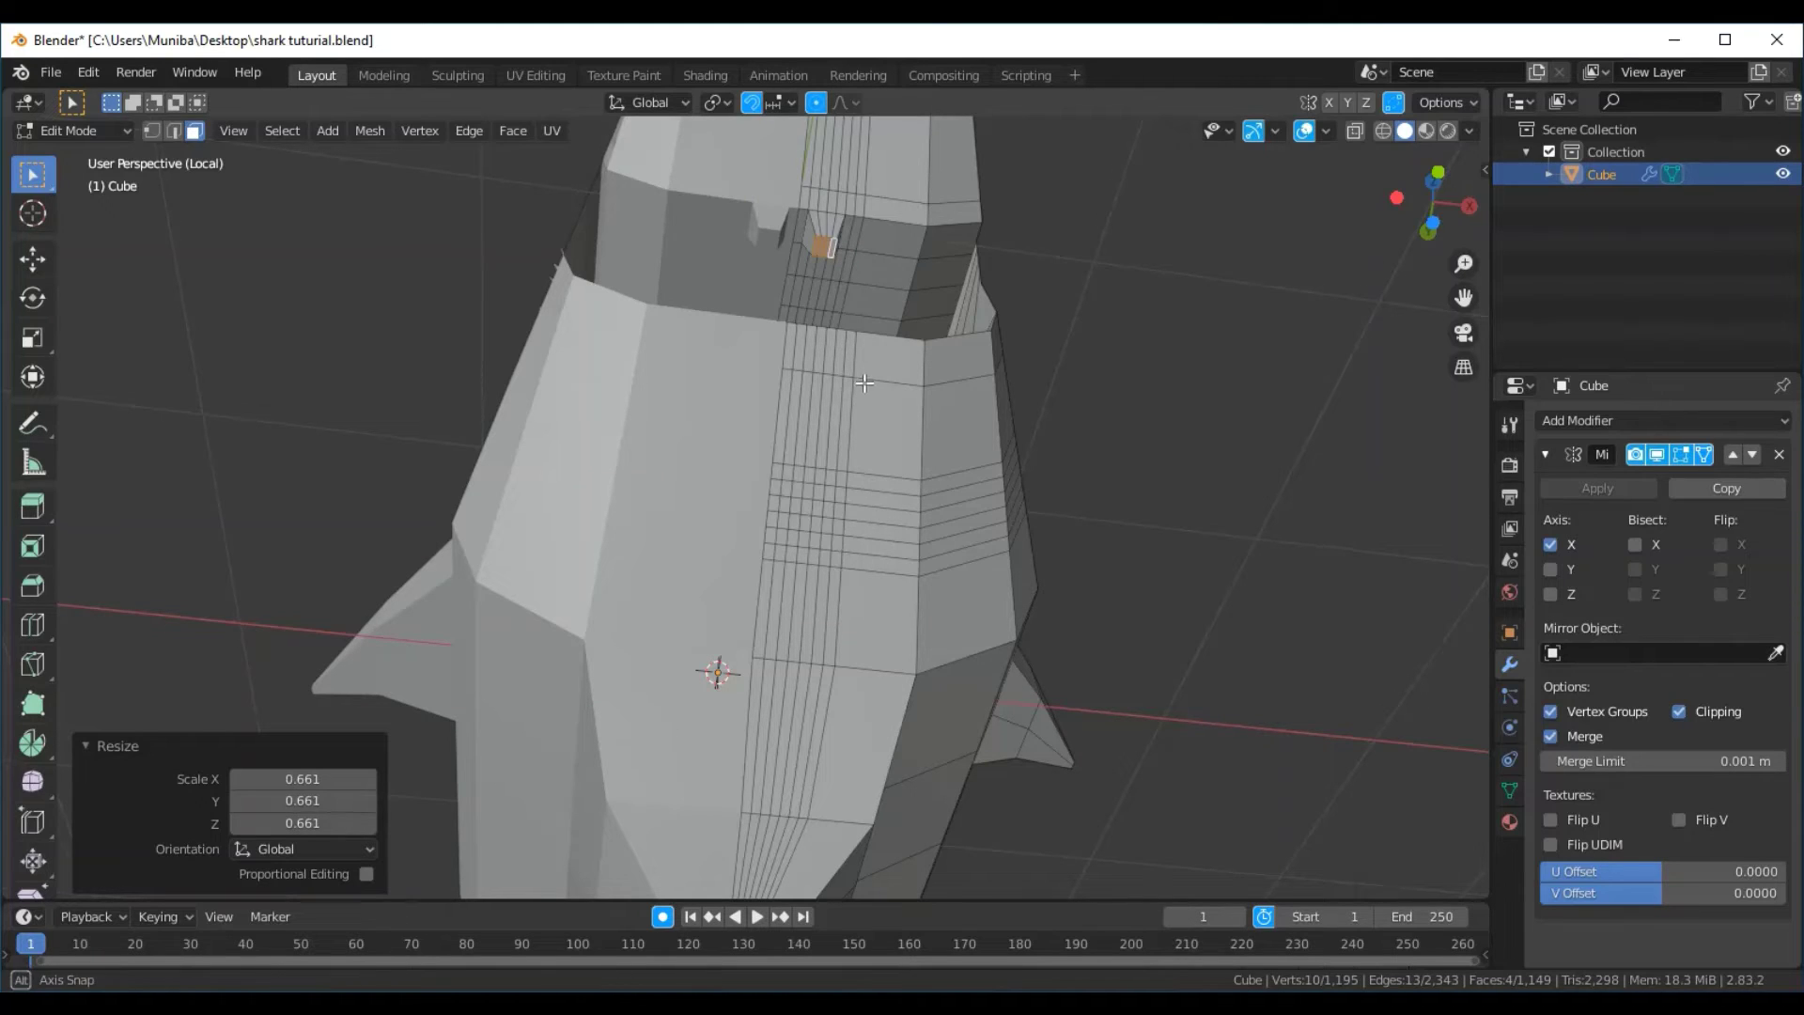
pyautogui.scroll(2, 867, 396)
pyautogui.scroll(2, 826, 382)
pyautogui.moveTo(826, 379)
pyautogui.mouseDown(button='middle')
pyautogui.moveTo(697, 434)
pyautogui.moveTo(800, 446)
pyautogui.moveTo(734, 365)
pyautogui.moveTo(748, 231)
pyautogui.mouseUp(button='middle')
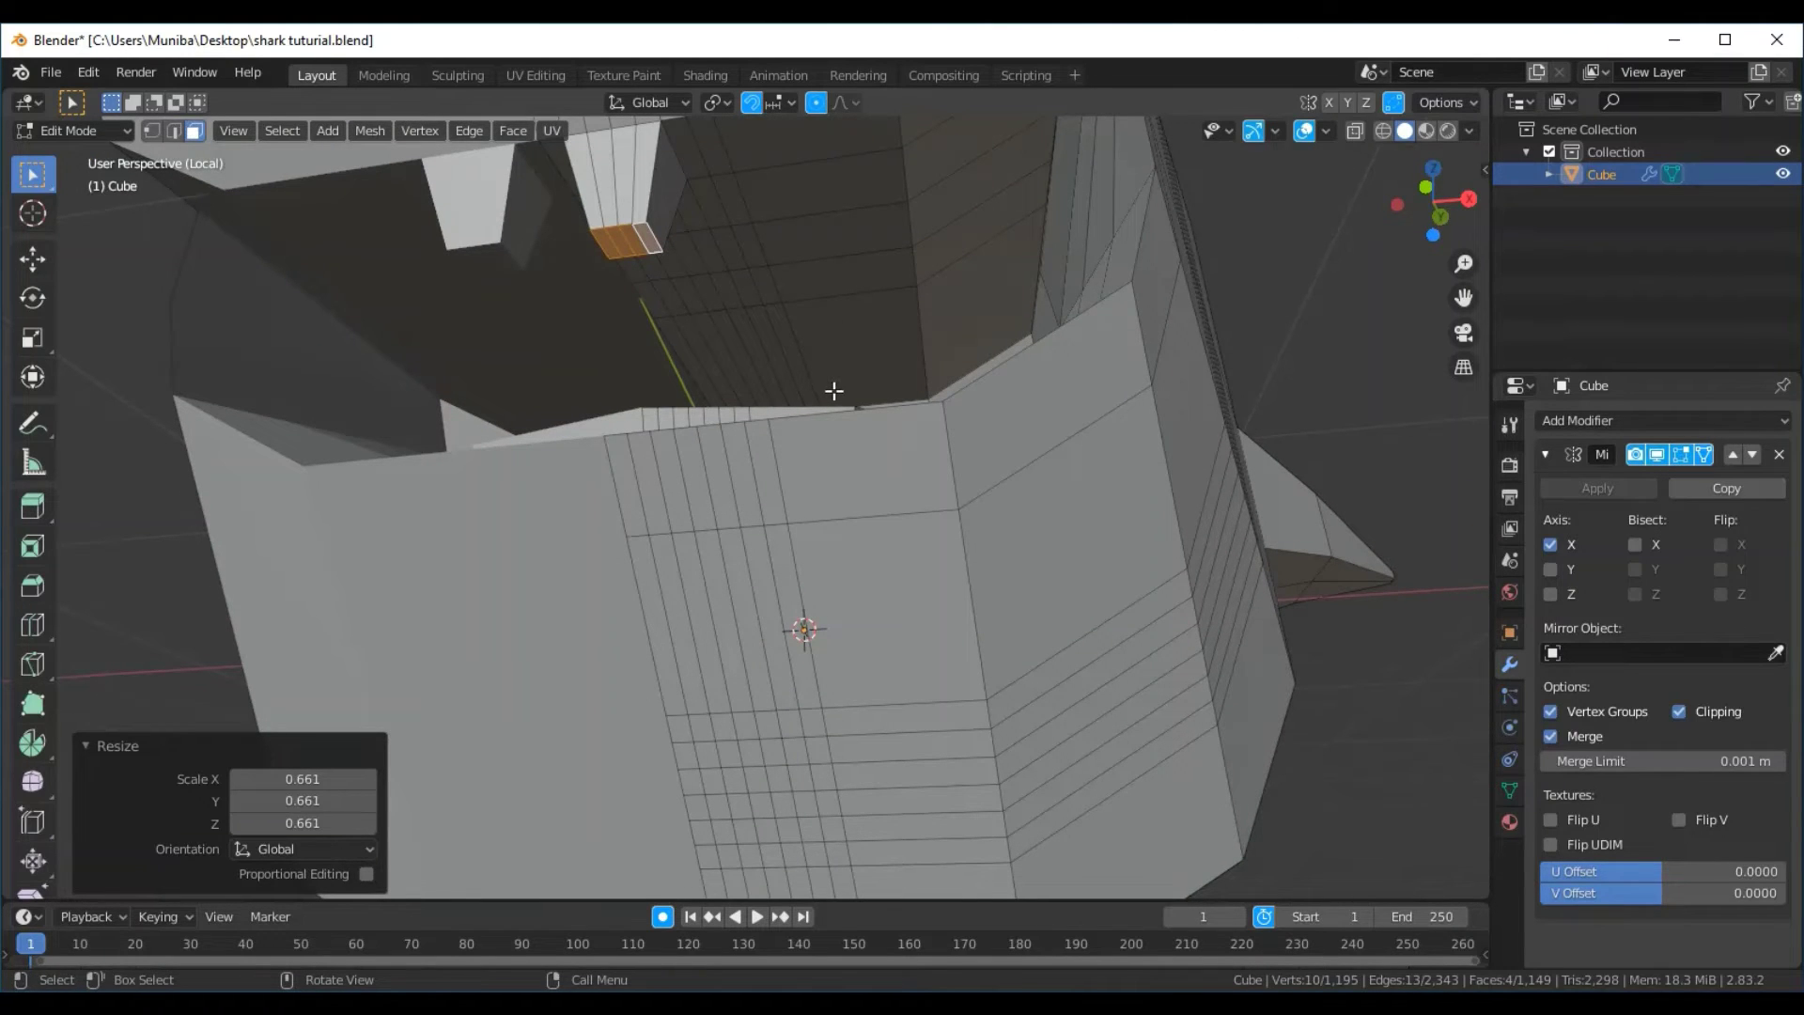
pyautogui.press('s')
pyautogui.press('y')
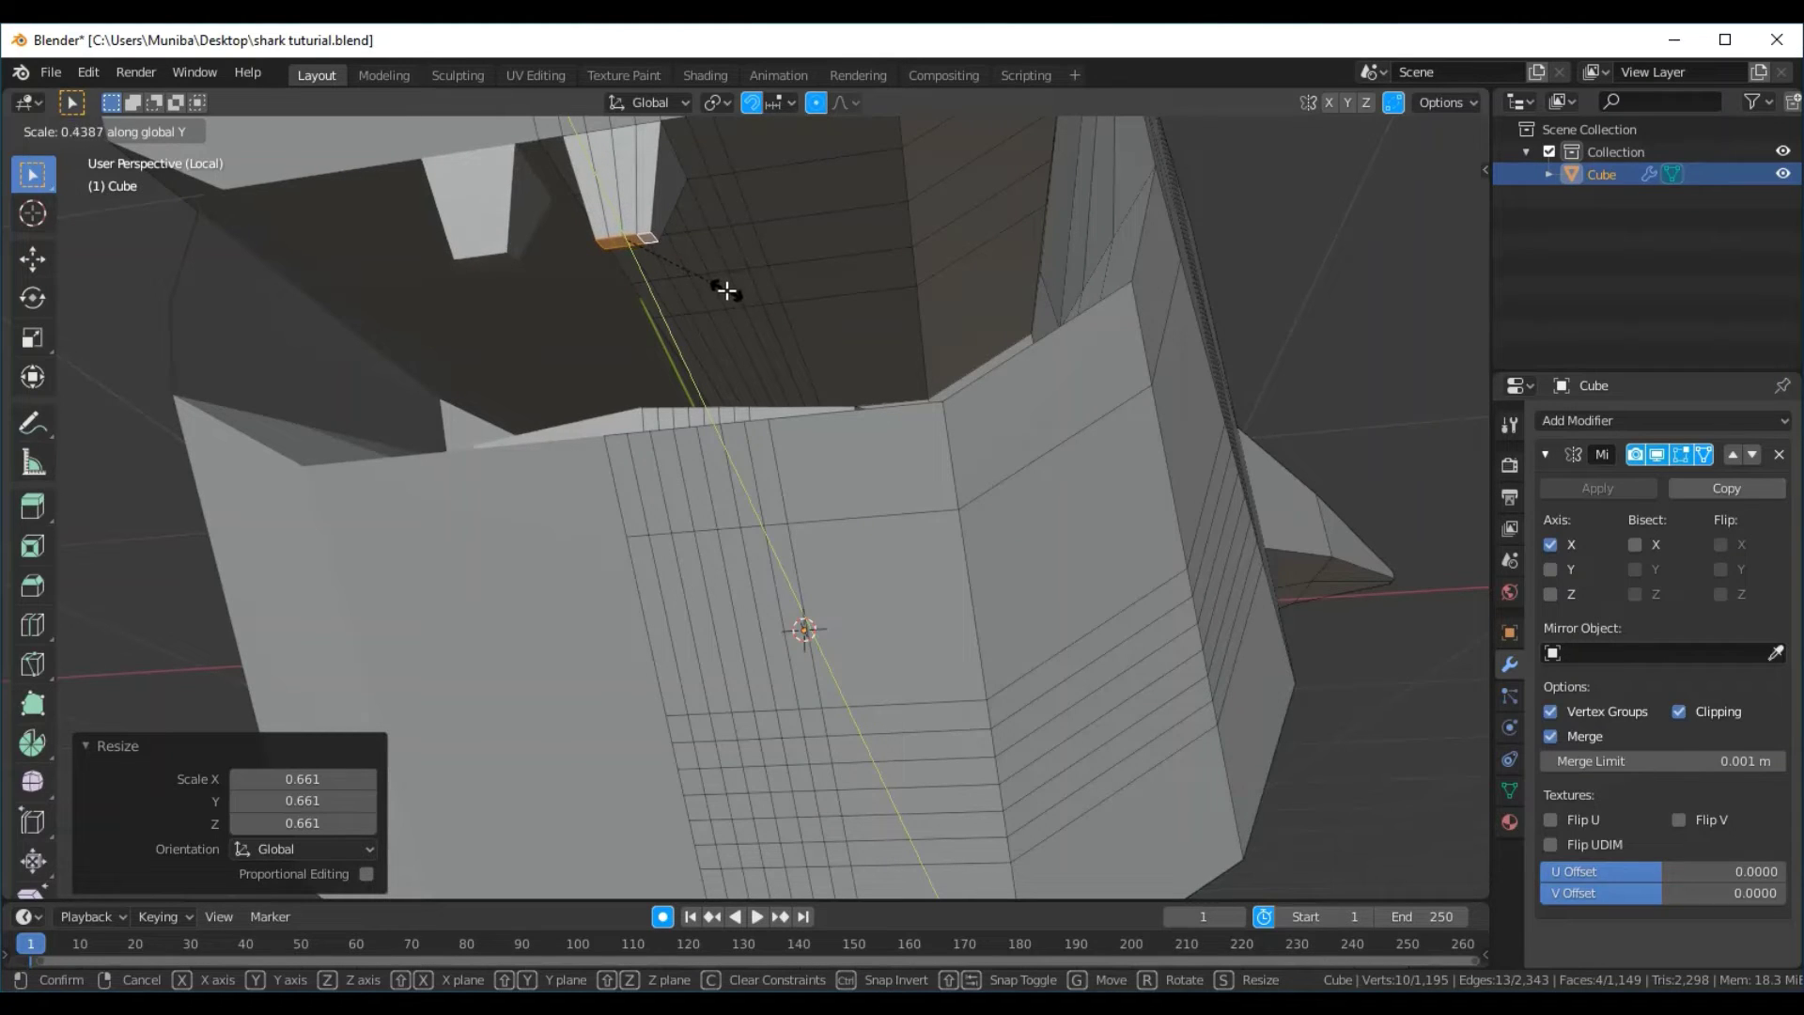
pyautogui.click(724, 287)
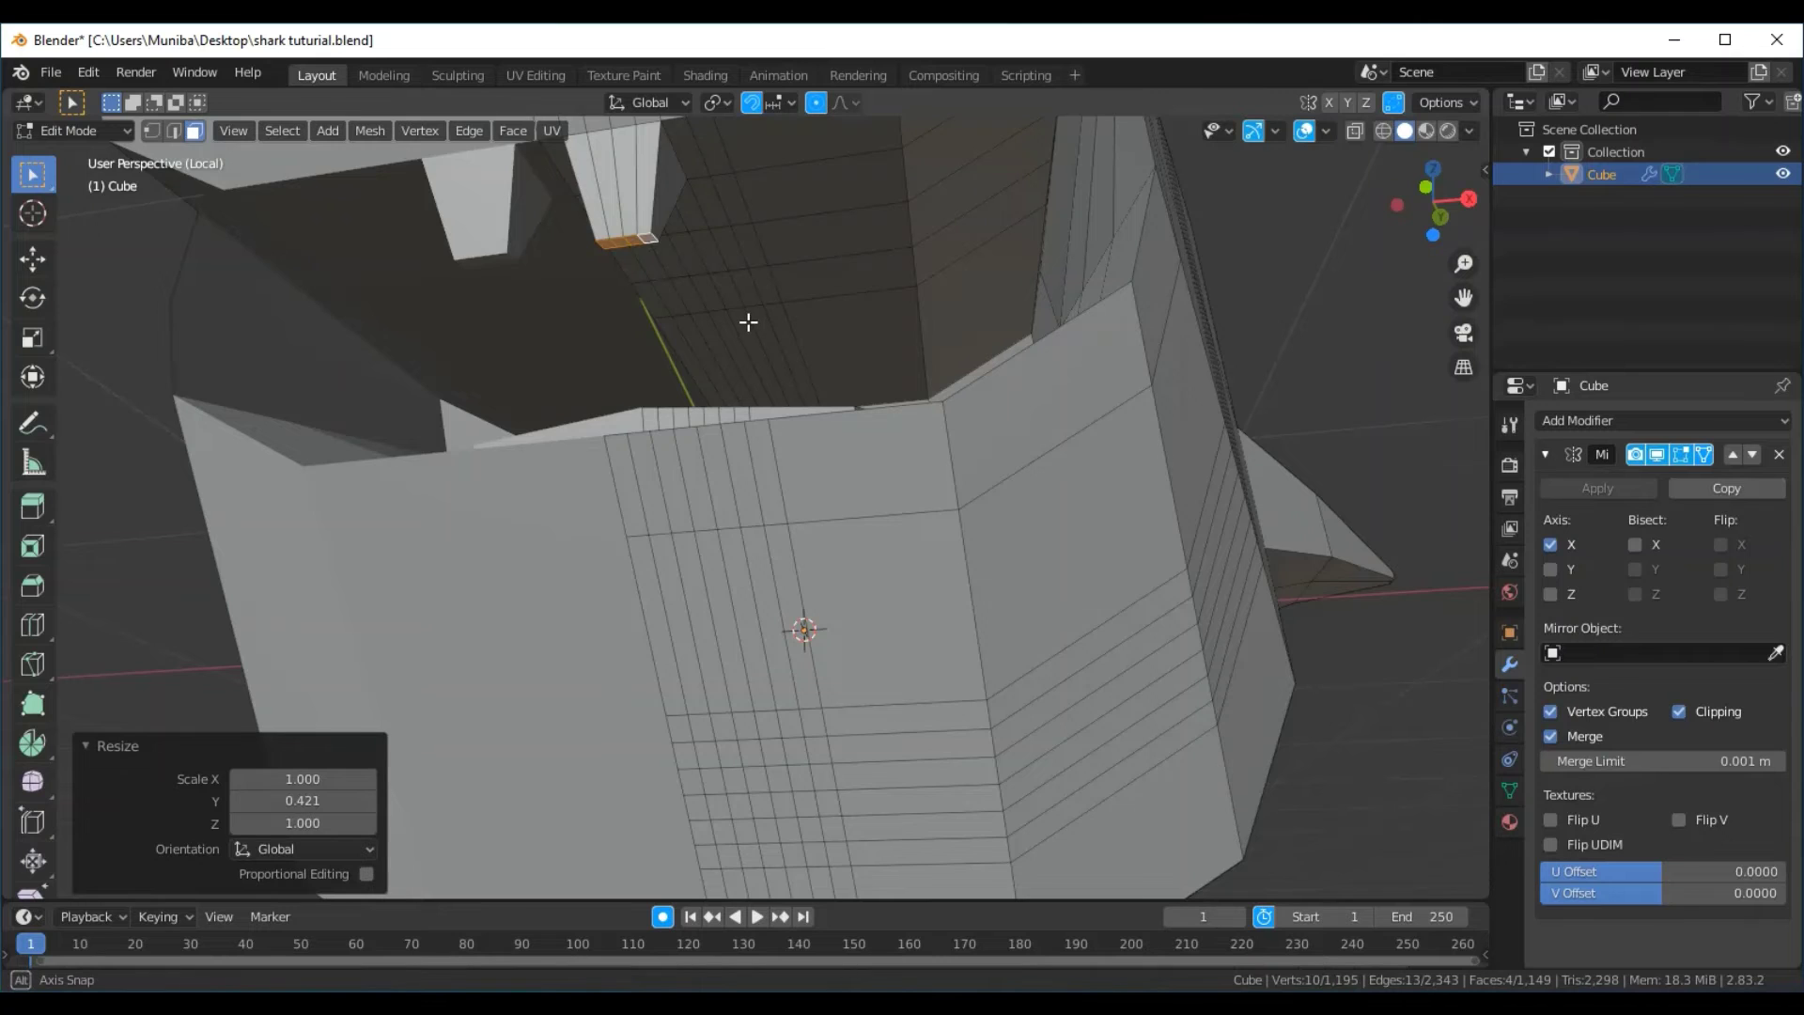
pyautogui.moveTo(749, 322)
pyautogui.mouseDown(button='middle')
pyautogui.moveTo(776, 434)
pyautogui.moveTo(816, 407)
pyautogui.moveTo(795, 402)
pyautogui.mouseUp(button='middle')
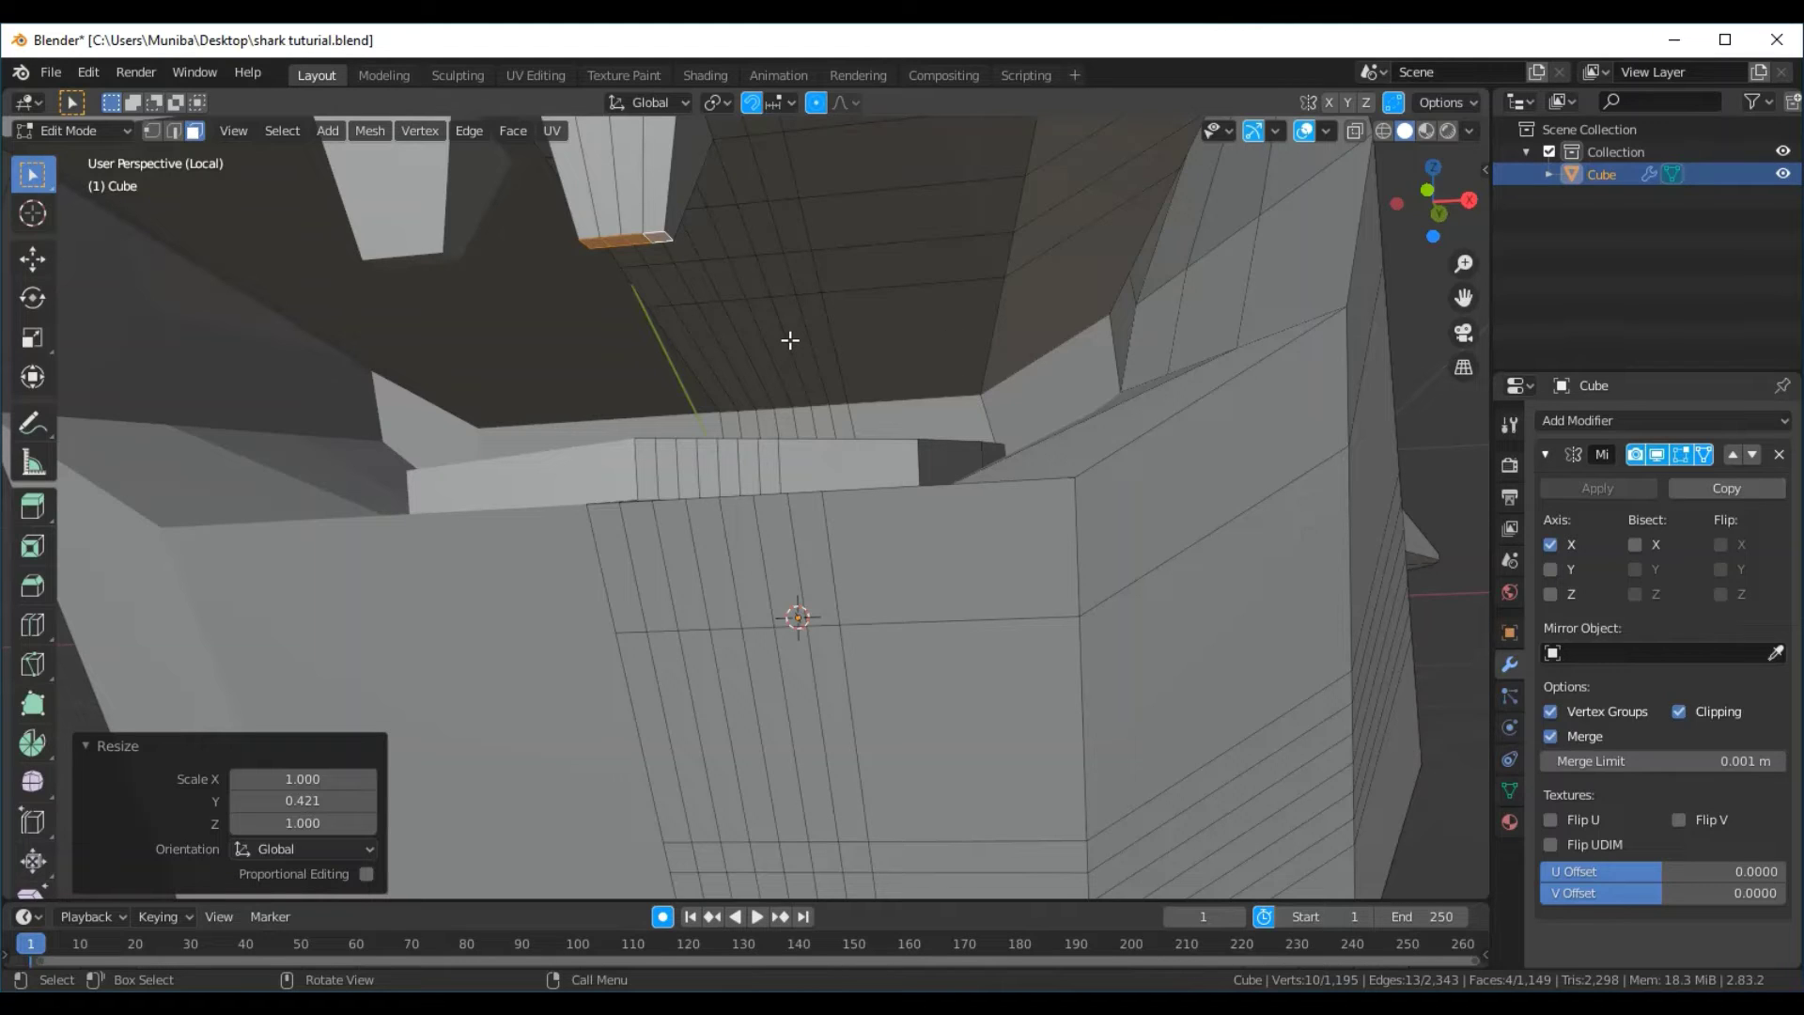
# Extrude the tooth-tip face a short distance and shrink it to 0.570
pyautogui.press('e')
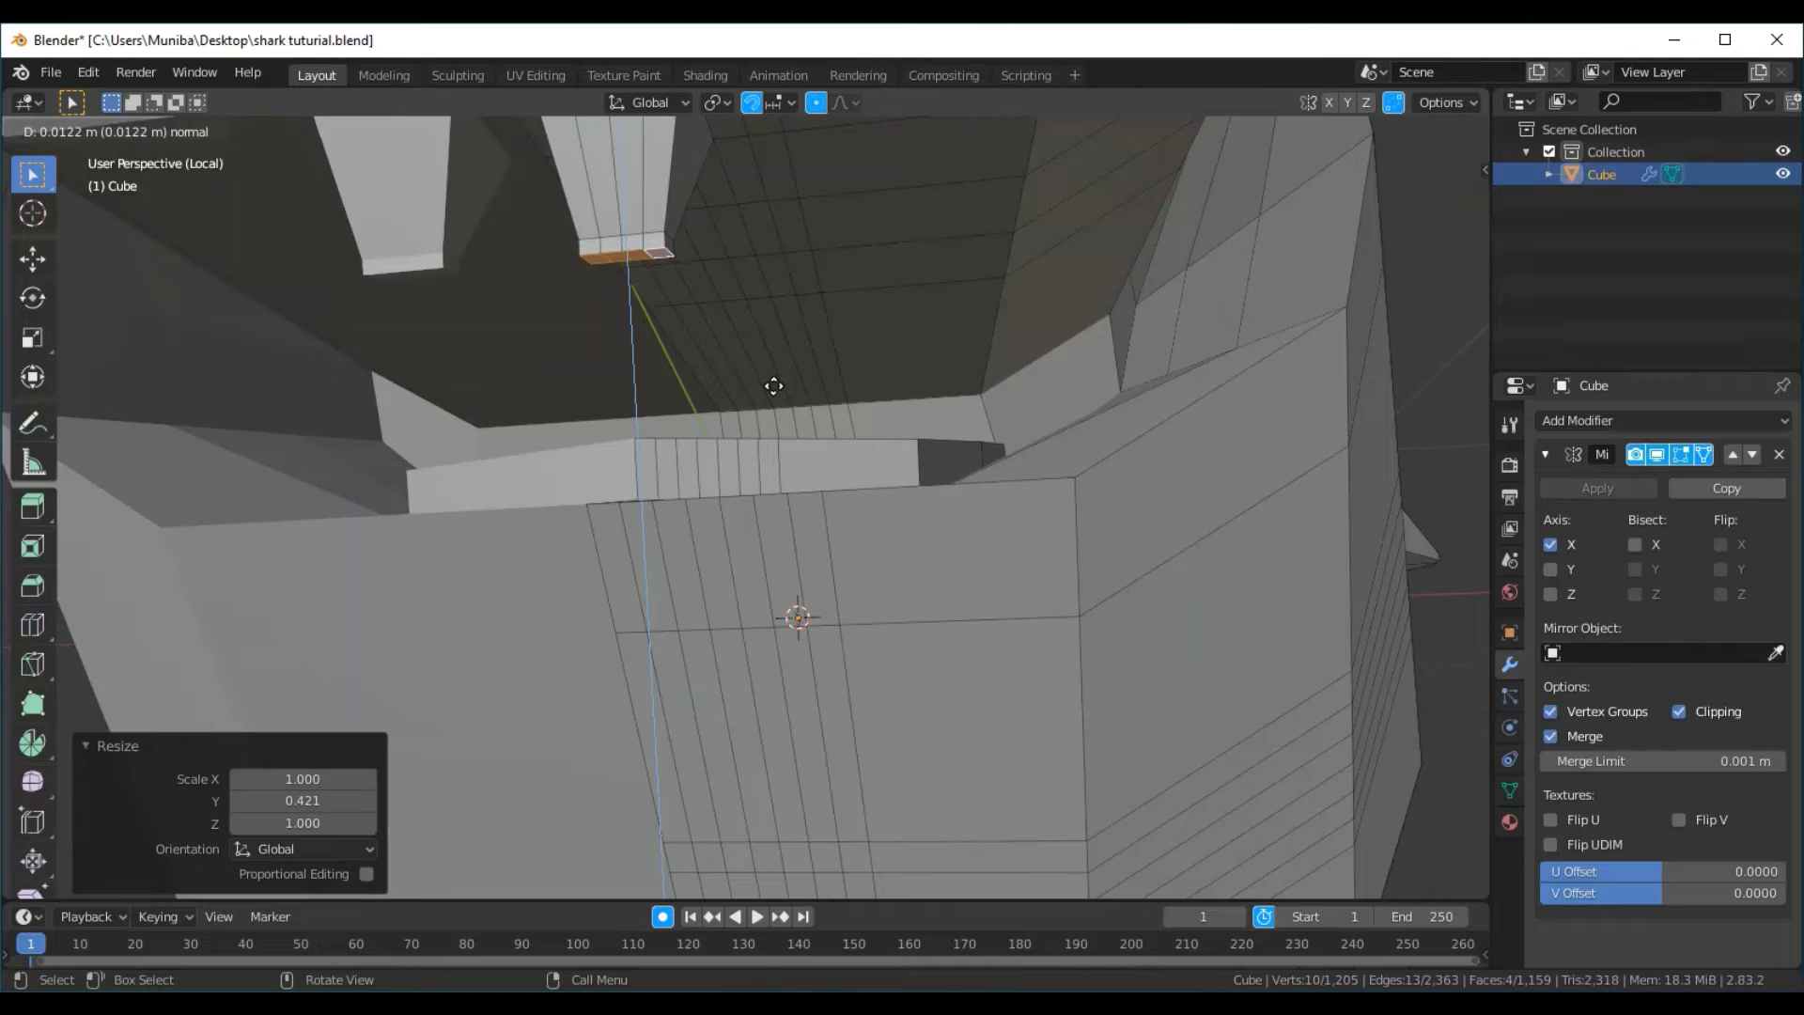
pyautogui.click(773, 385)
pyautogui.press('s')
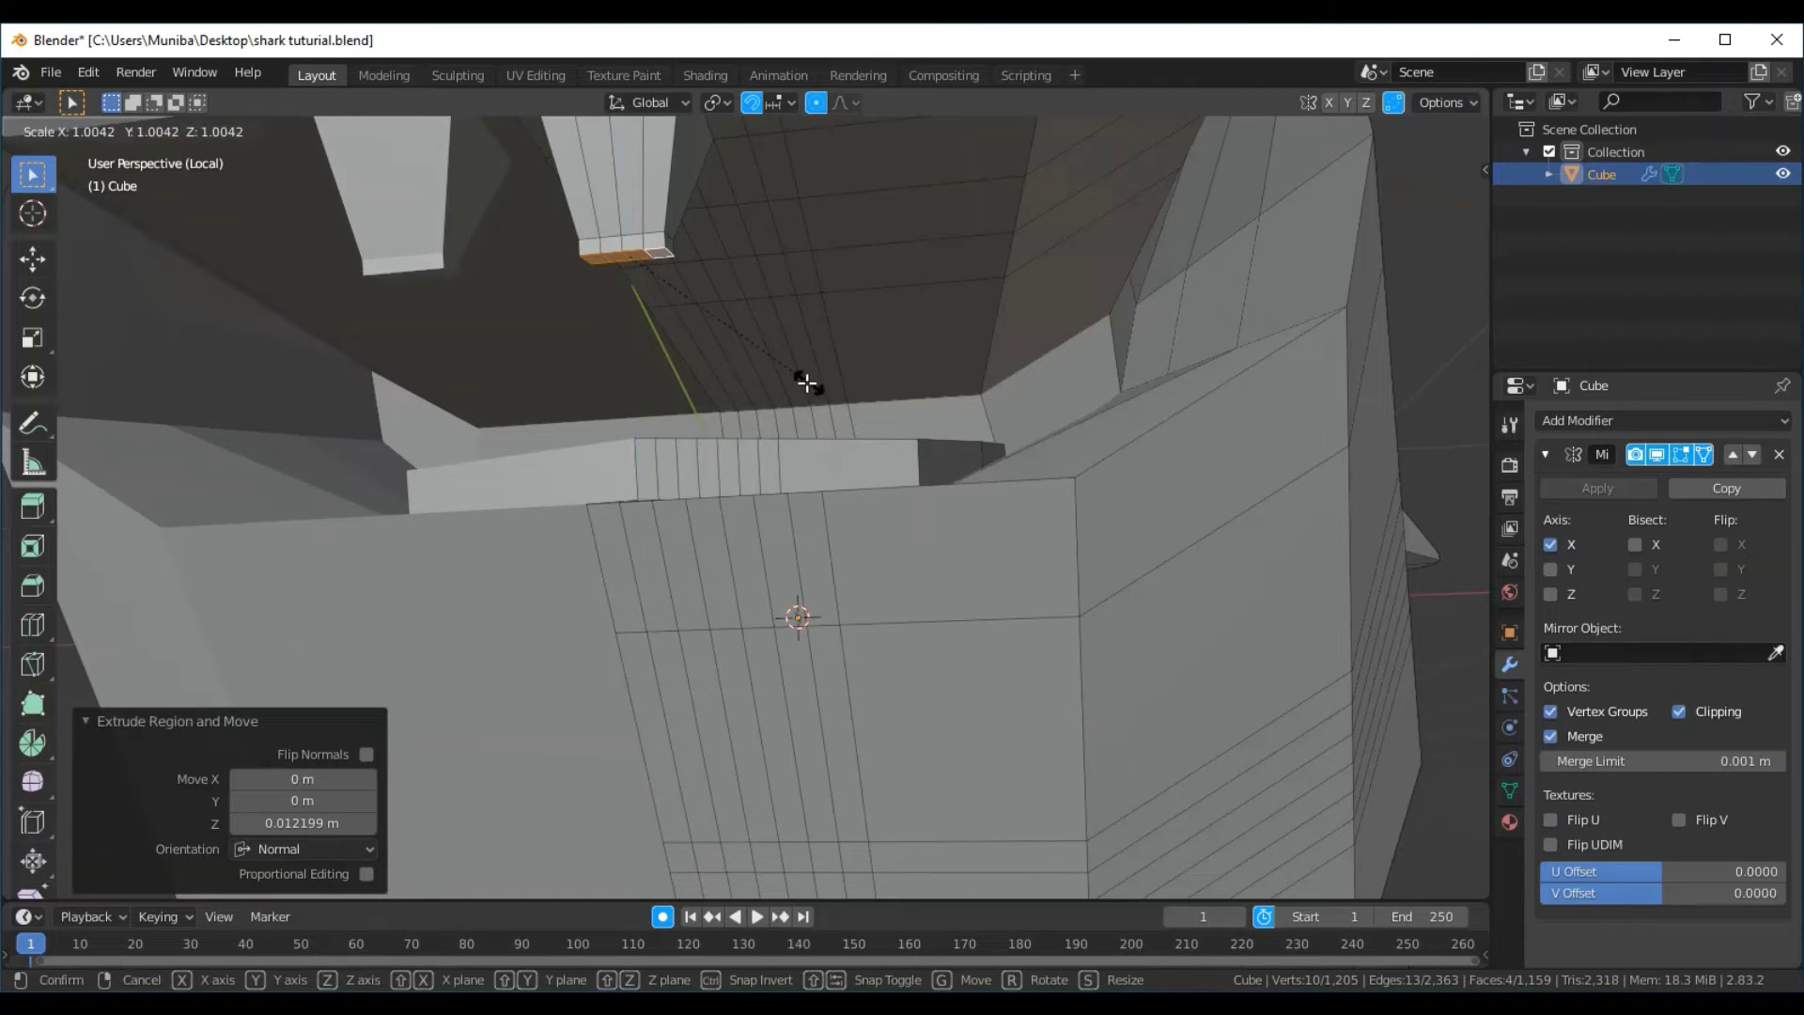
pyautogui.click(743, 307)
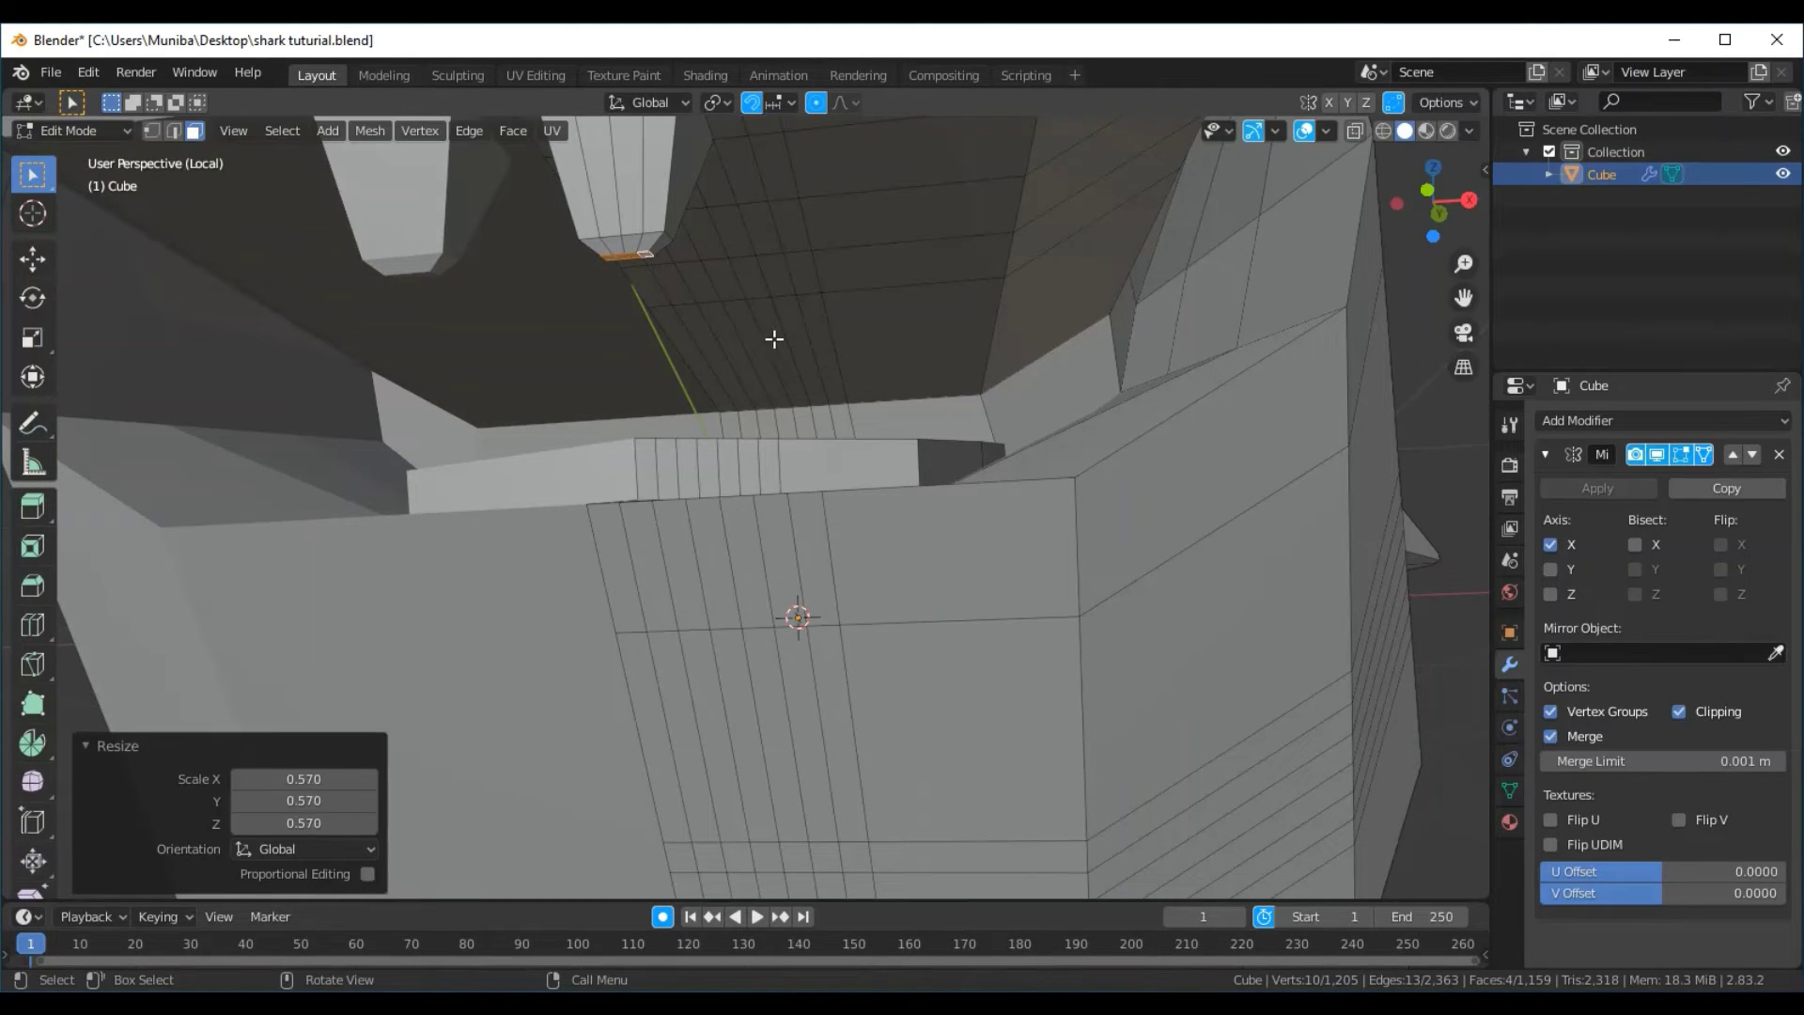
pyautogui.moveTo(777, 338); pyautogui.dragTo(804, 352, button='middle')
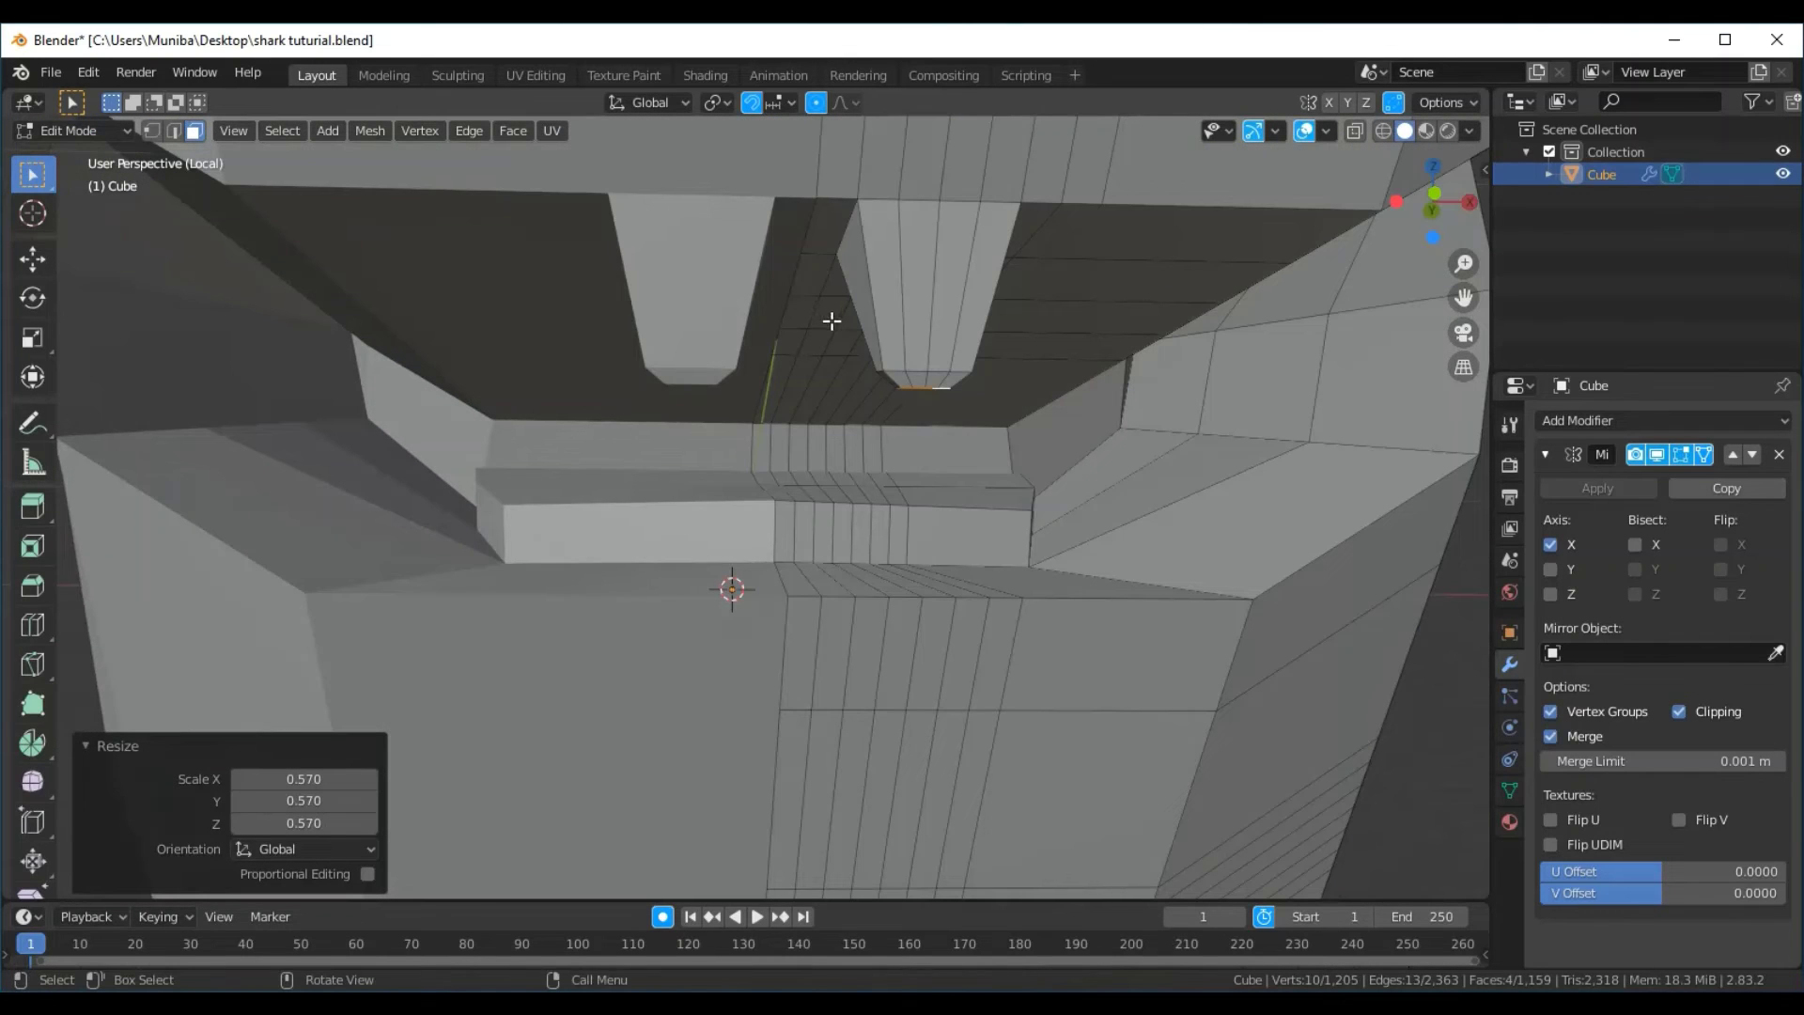
pyautogui.moveTo(1058, 385); pyautogui.dragTo(789, 383, button='middle')
pyautogui.scroll(-3, 1175, 628)
pyautogui.scroll(-2, 1174, 628)
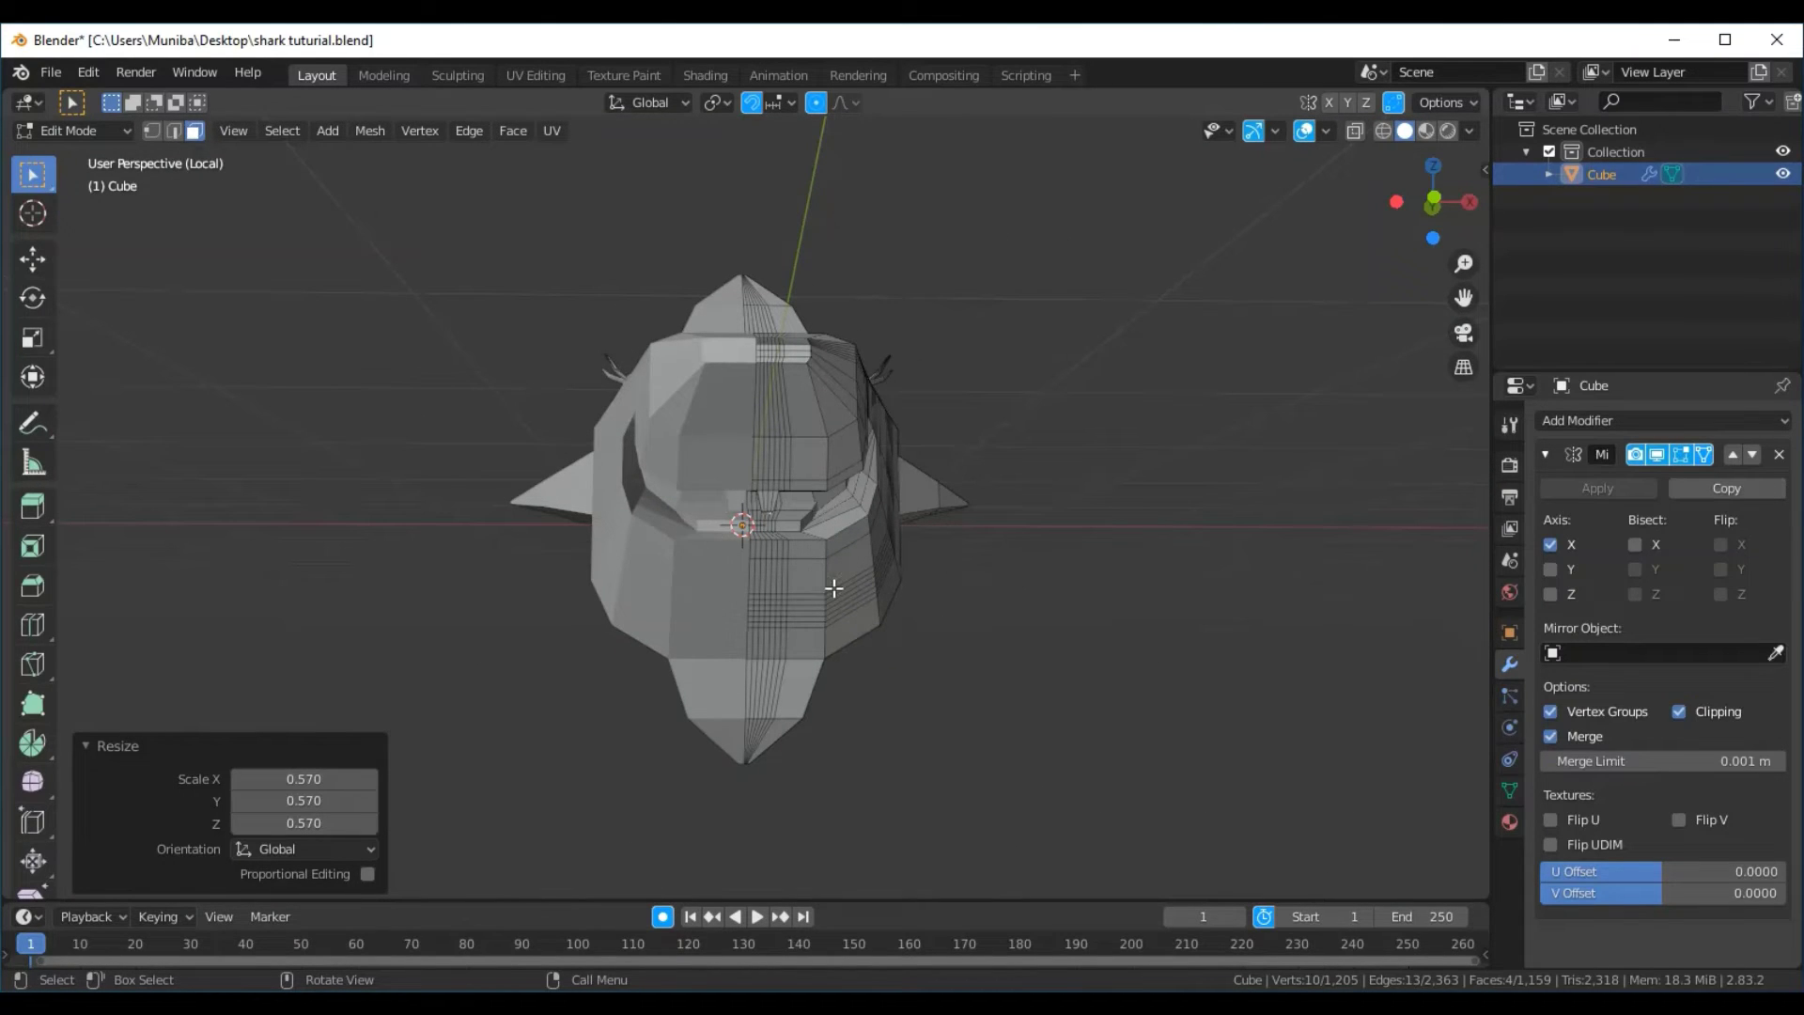
pyautogui.moveTo(860, 635)
pyautogui.mouseDown(button='middle')
pyautogui.moveTo(881, 599)
pyautogui.moveTo(875, 711)
pyautogui.moveTo(865, 701)
pyautogui.moveTo(944, 654)
pyautogui.moveTo(966, 596)
pyautogui.mouseUp(button='middle')
pyautogui.scroll(1, 865, 699)
pyautogui.scroll(1, 865, 695)
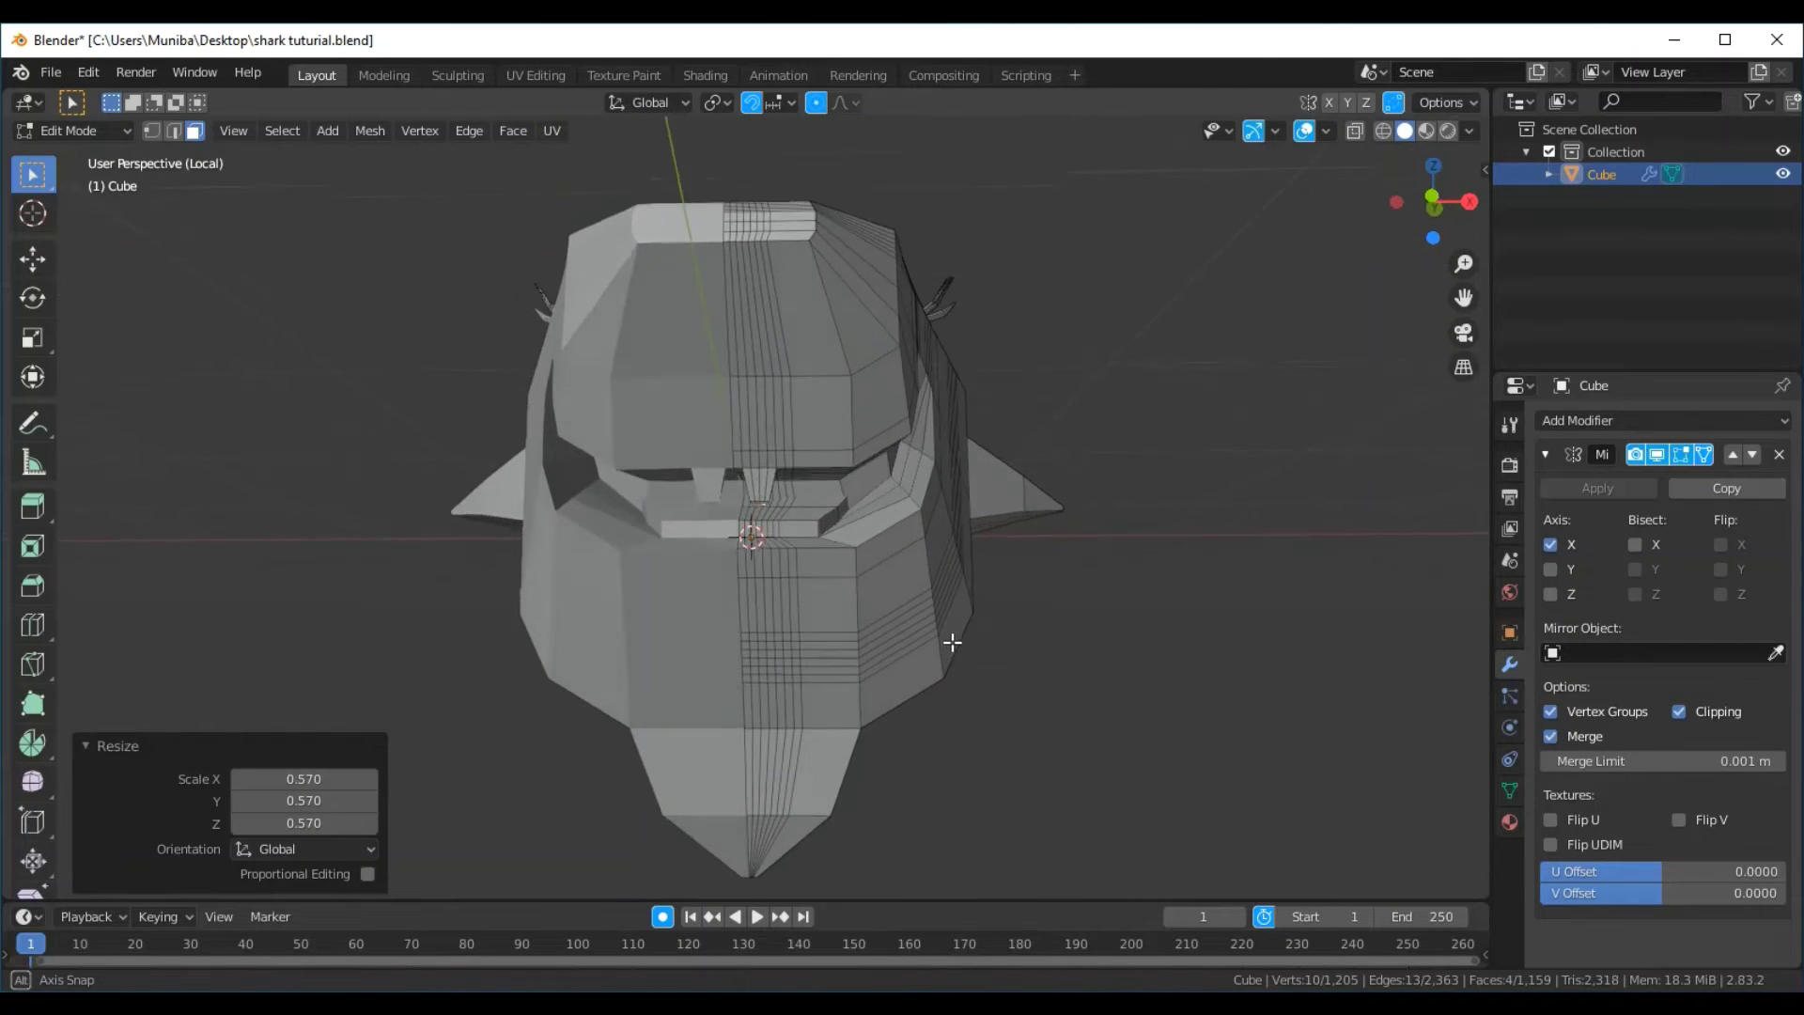
pyautogui.scroll(2, 966, 596)
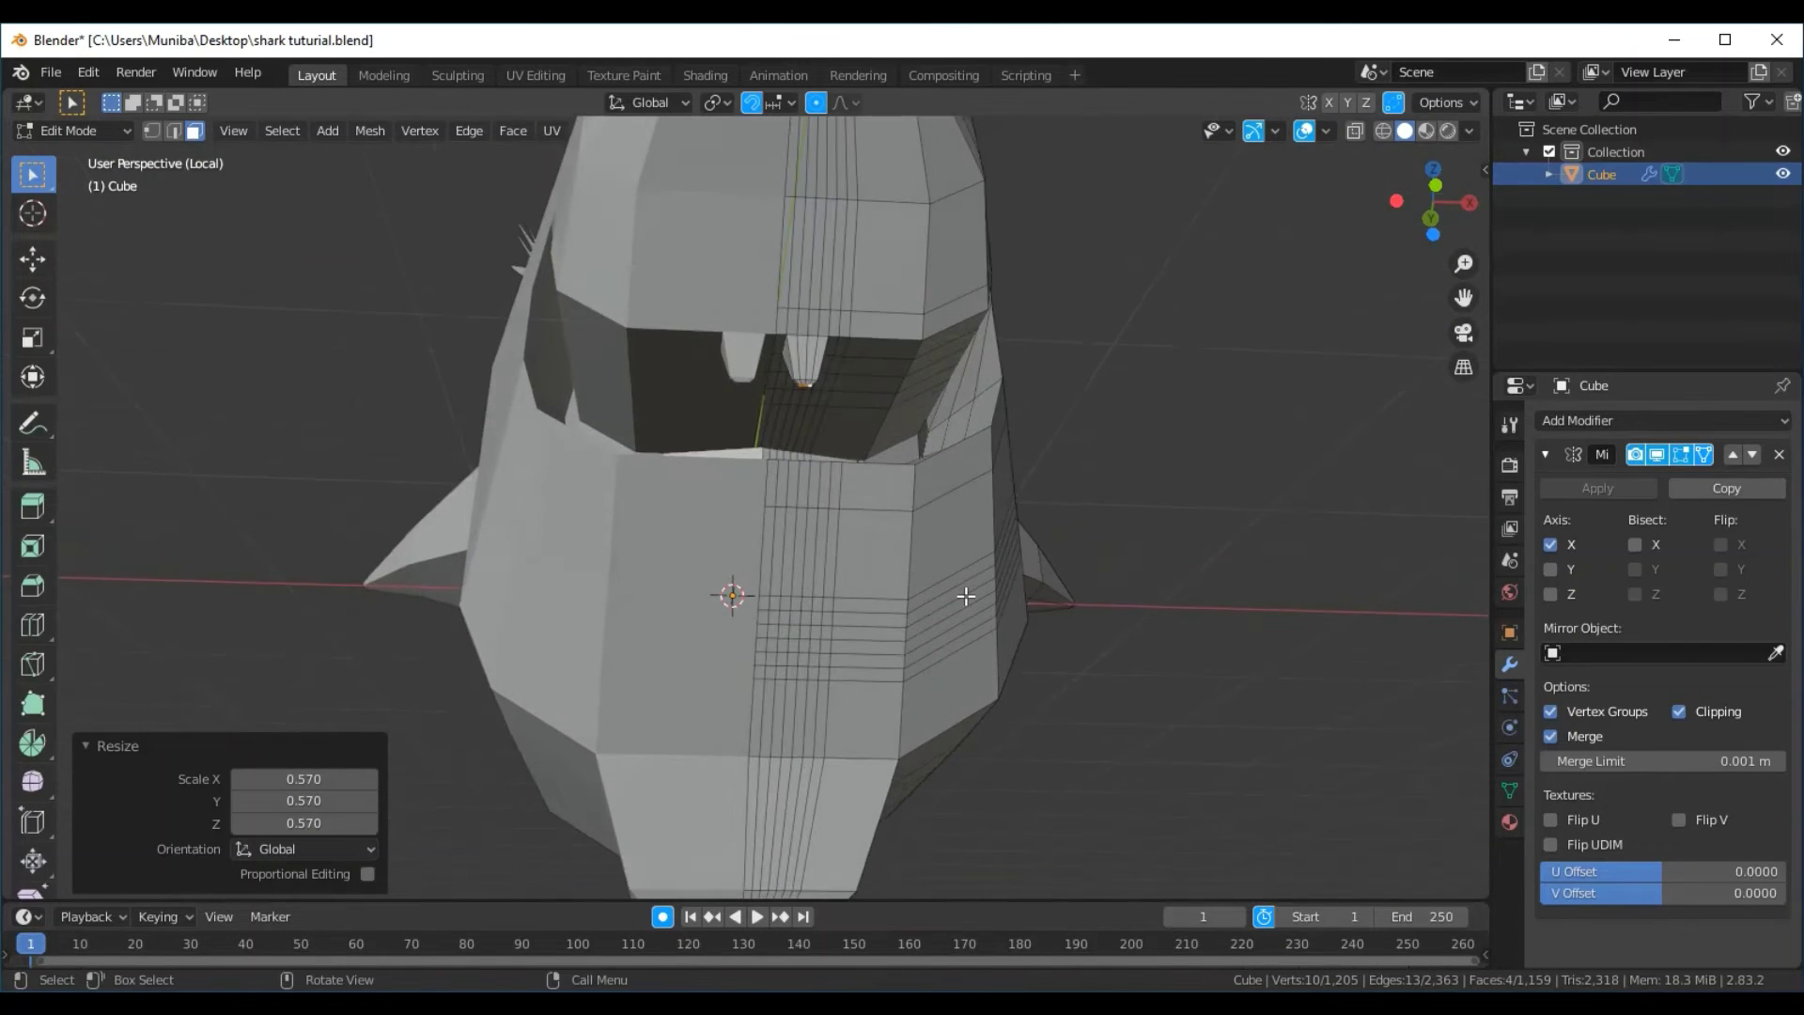
pyautogui.scroll(3, 966, 596)
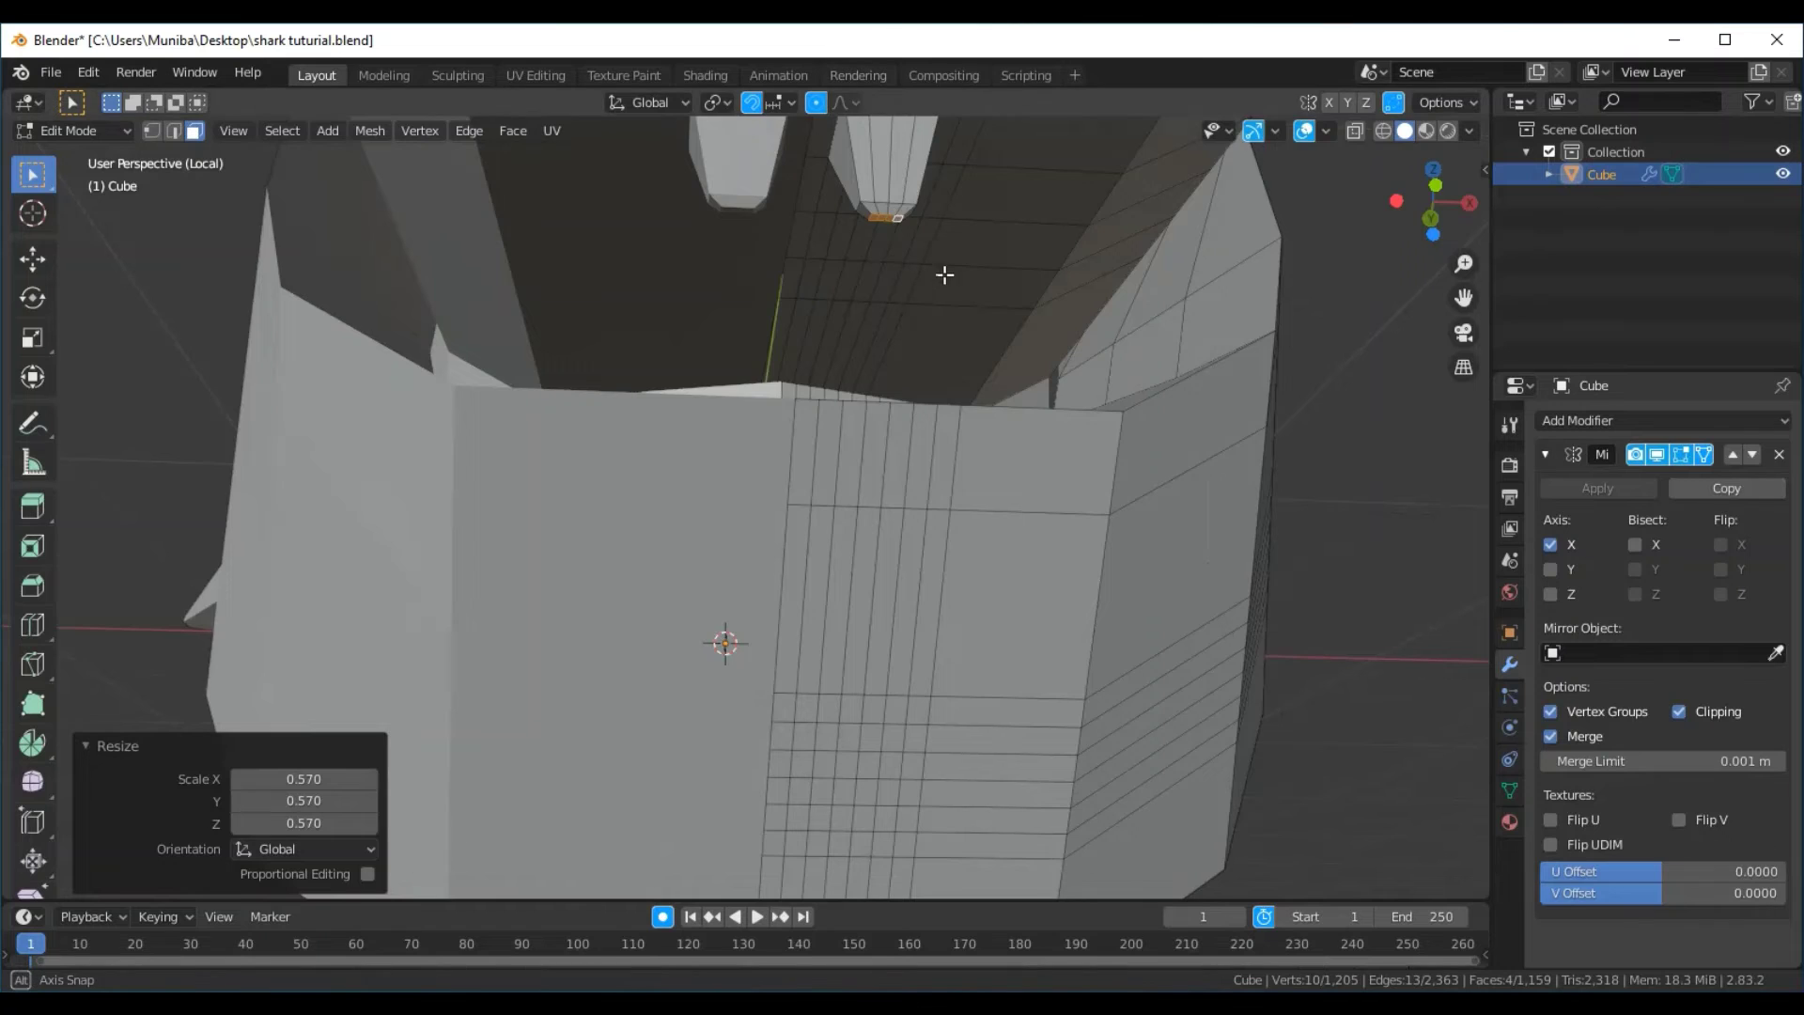
pyautogui.moveTo(942, 273); pyautogui.dragTo(927, 272, button='middle')
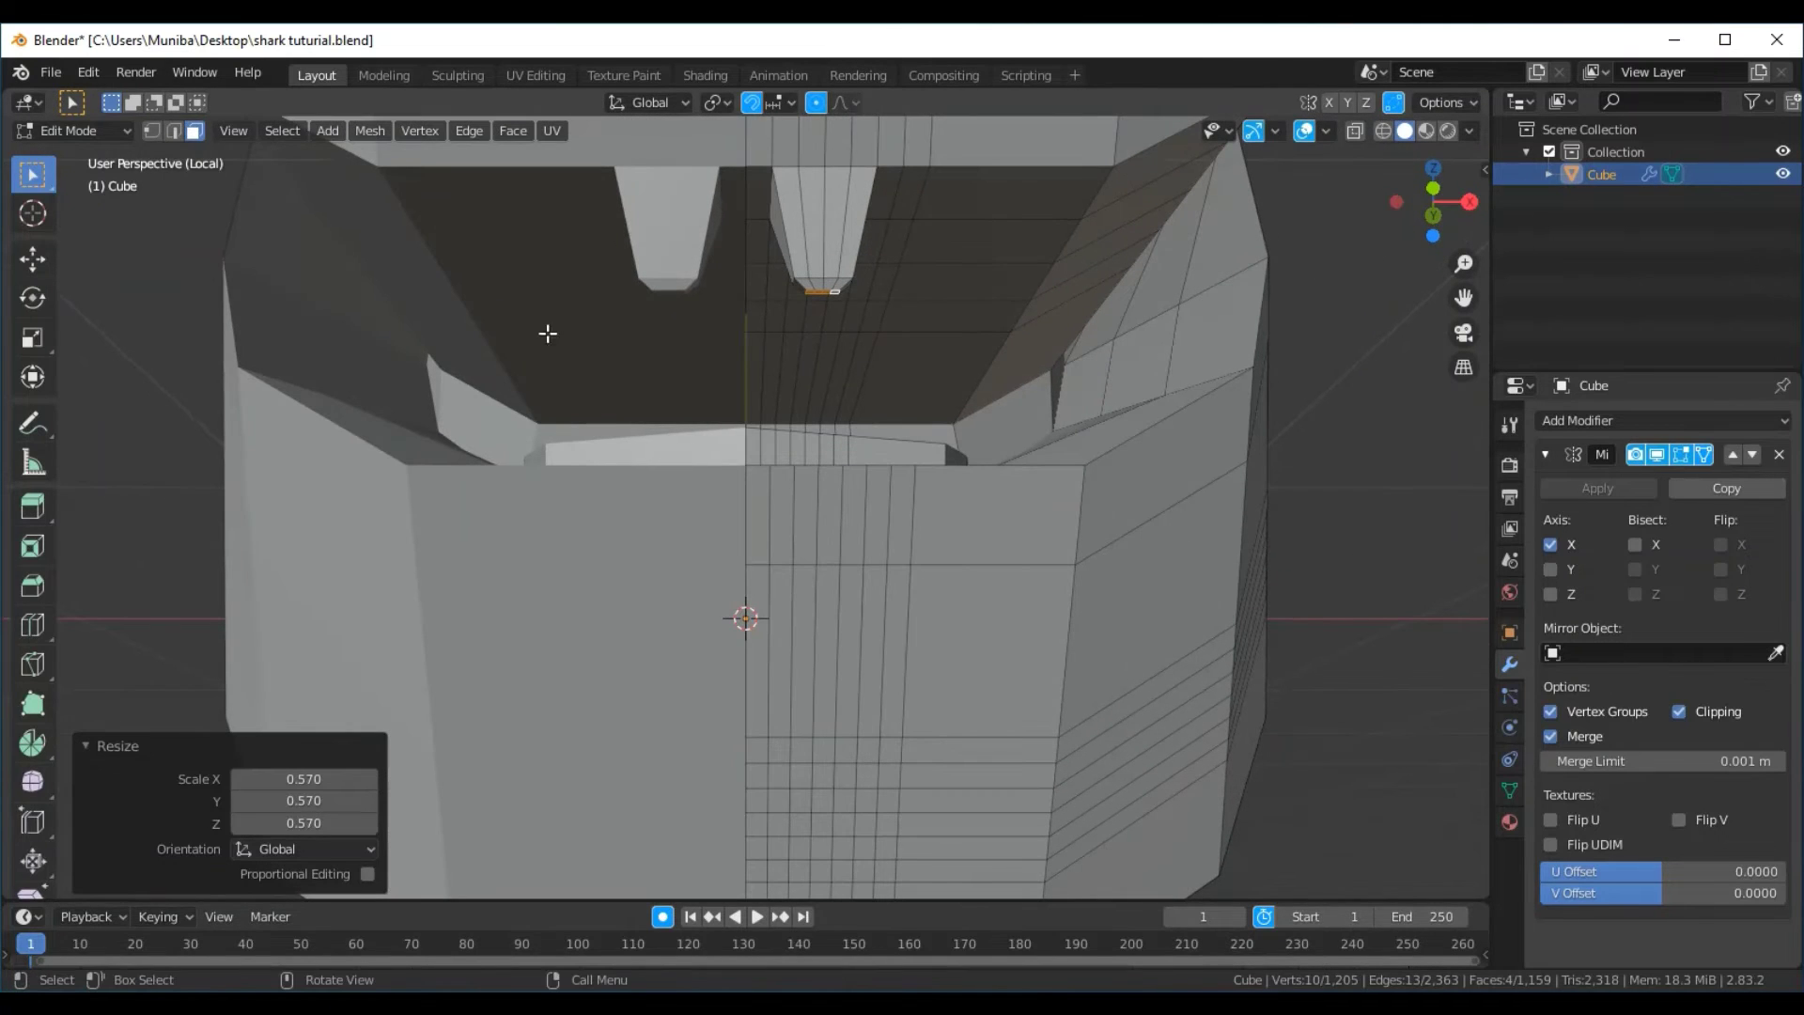
# Move the tooth's top vertex -0.026607 m along X
pyautogui.click(149, 130)
pyautogui.click(769, 220)
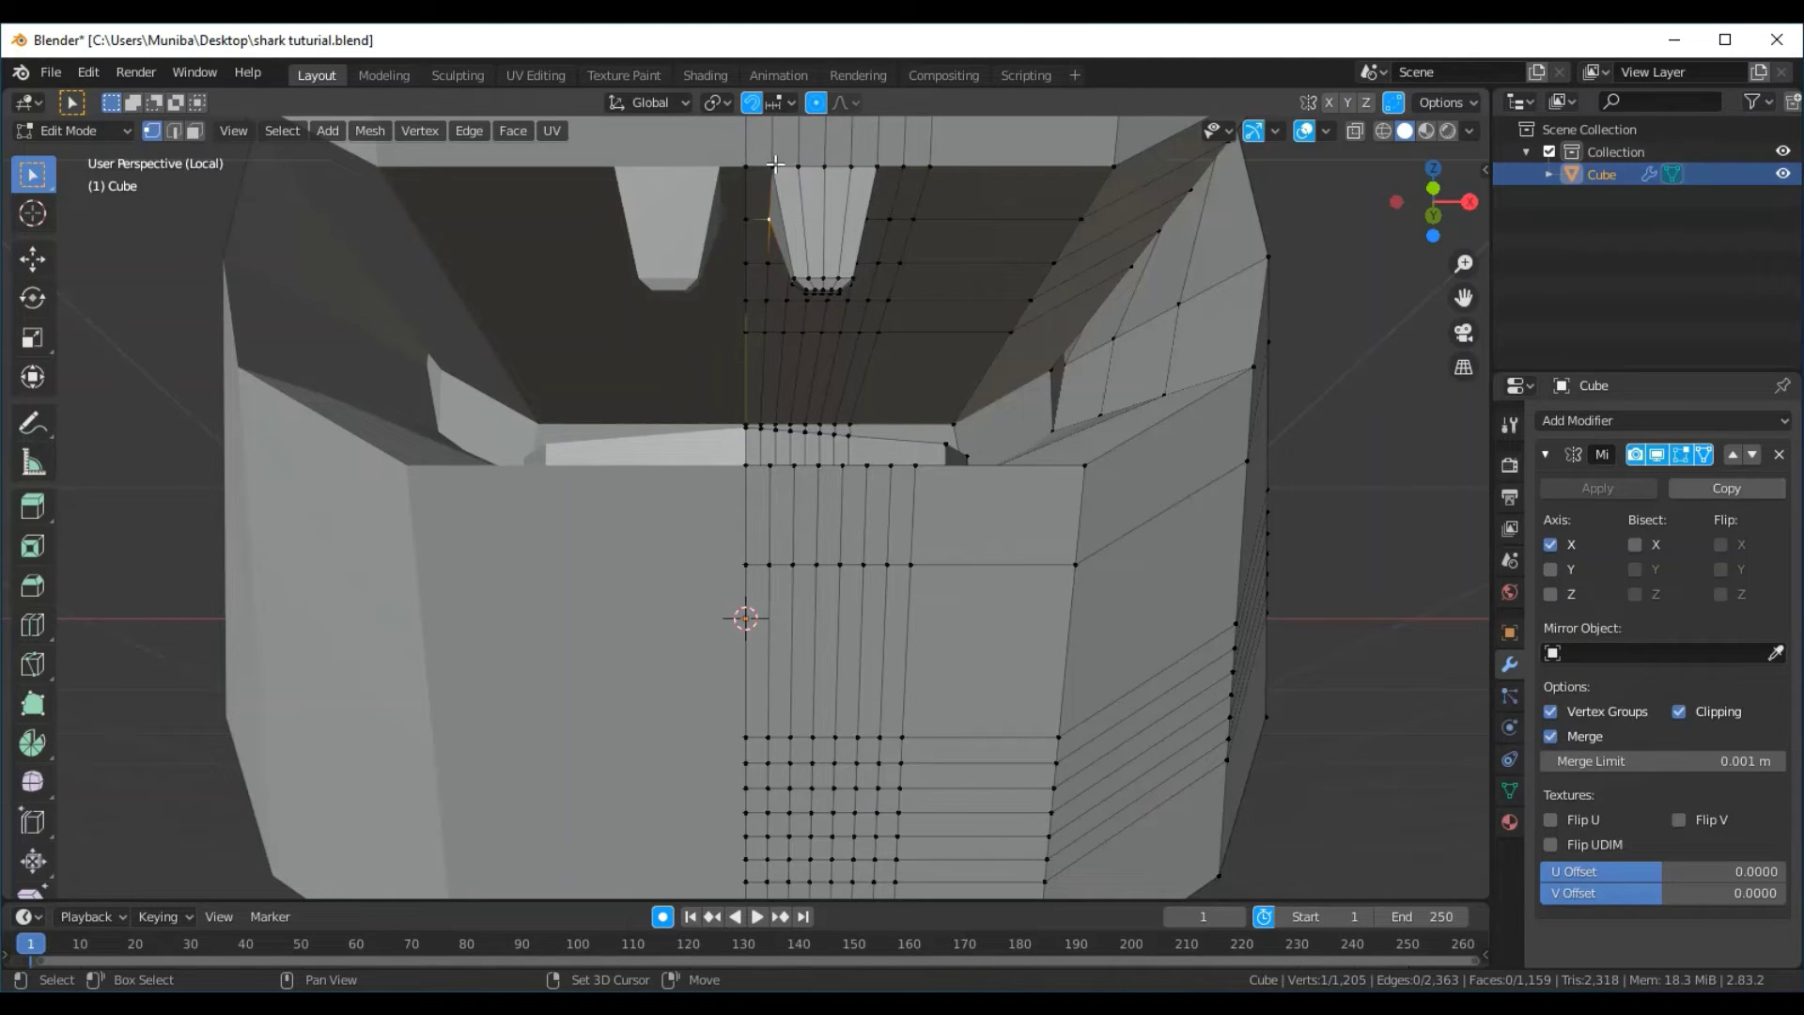
pyautogui.click(33, 261)
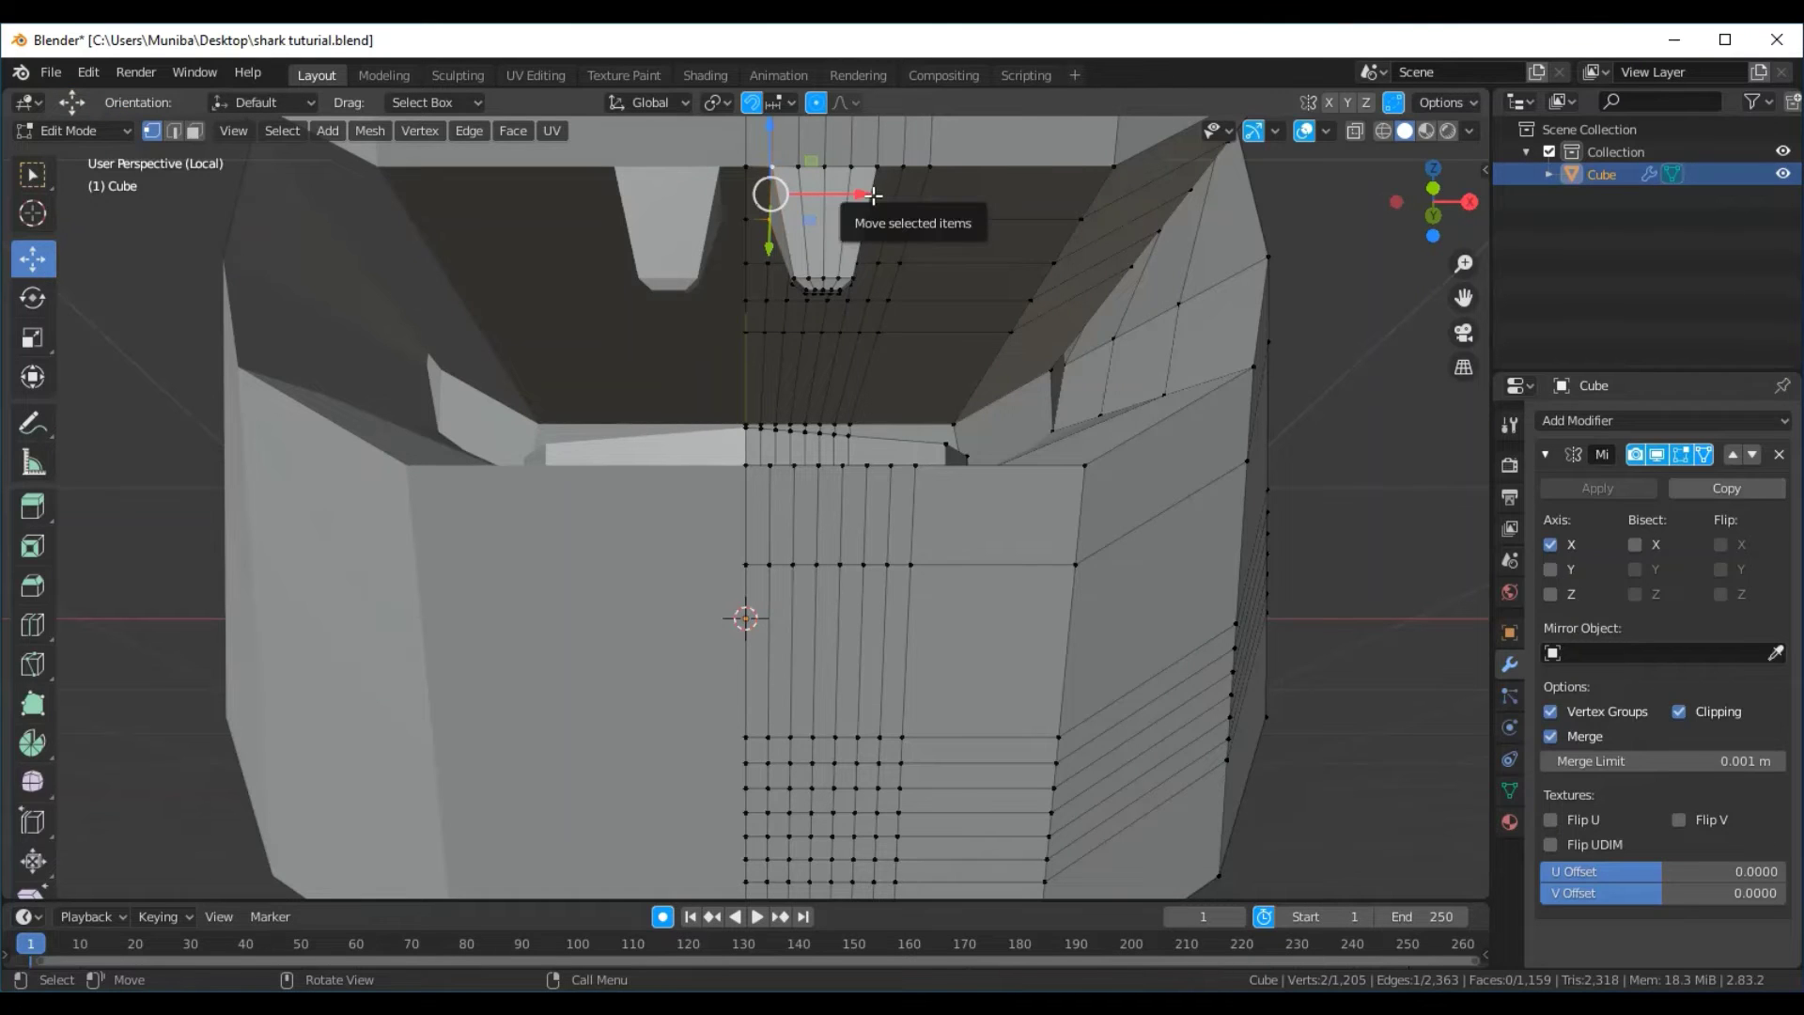
pyautogui.moveTo(862, 195); pyautogui.dragTo(847, 195)
pyautogui.scroll(-2, 950, 358)
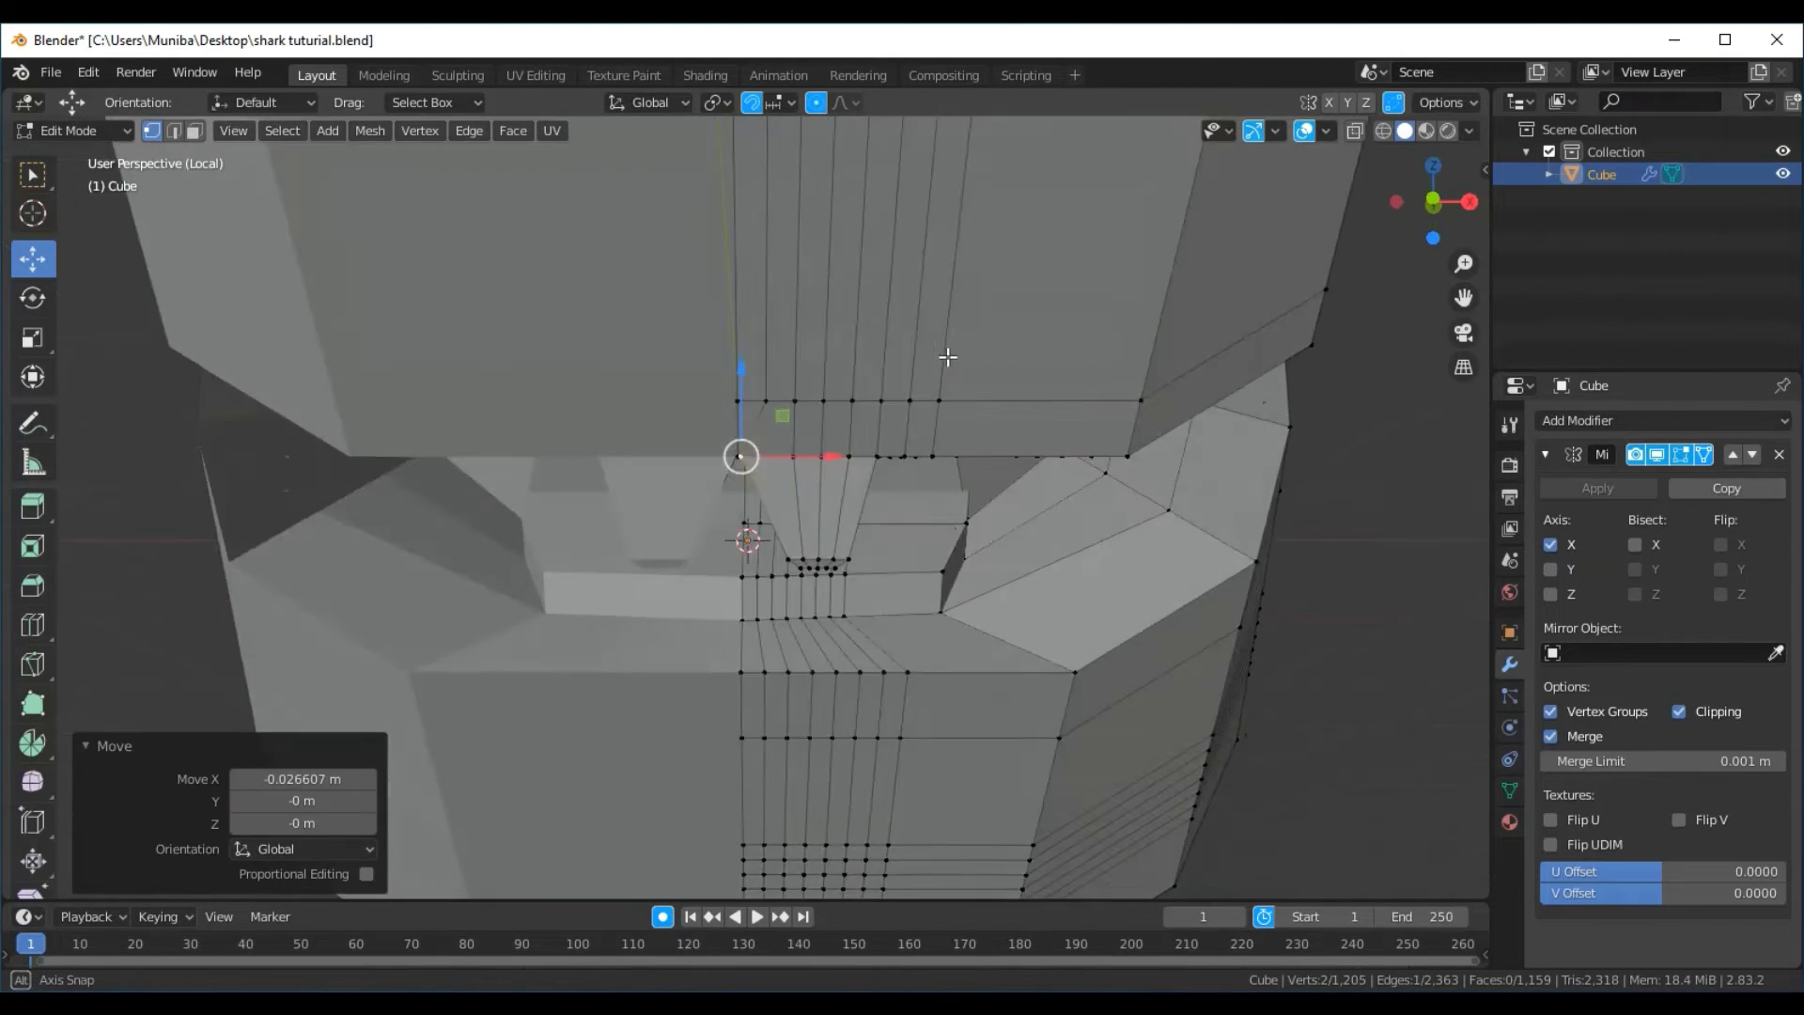
pyautogui.scroll(-2, 950, 361)
pyautogui.scroll(-2, 948, 367)
pyautogui.scroll(-2, 946, 369)
pyautogui.scroll(-1, 946, 363)
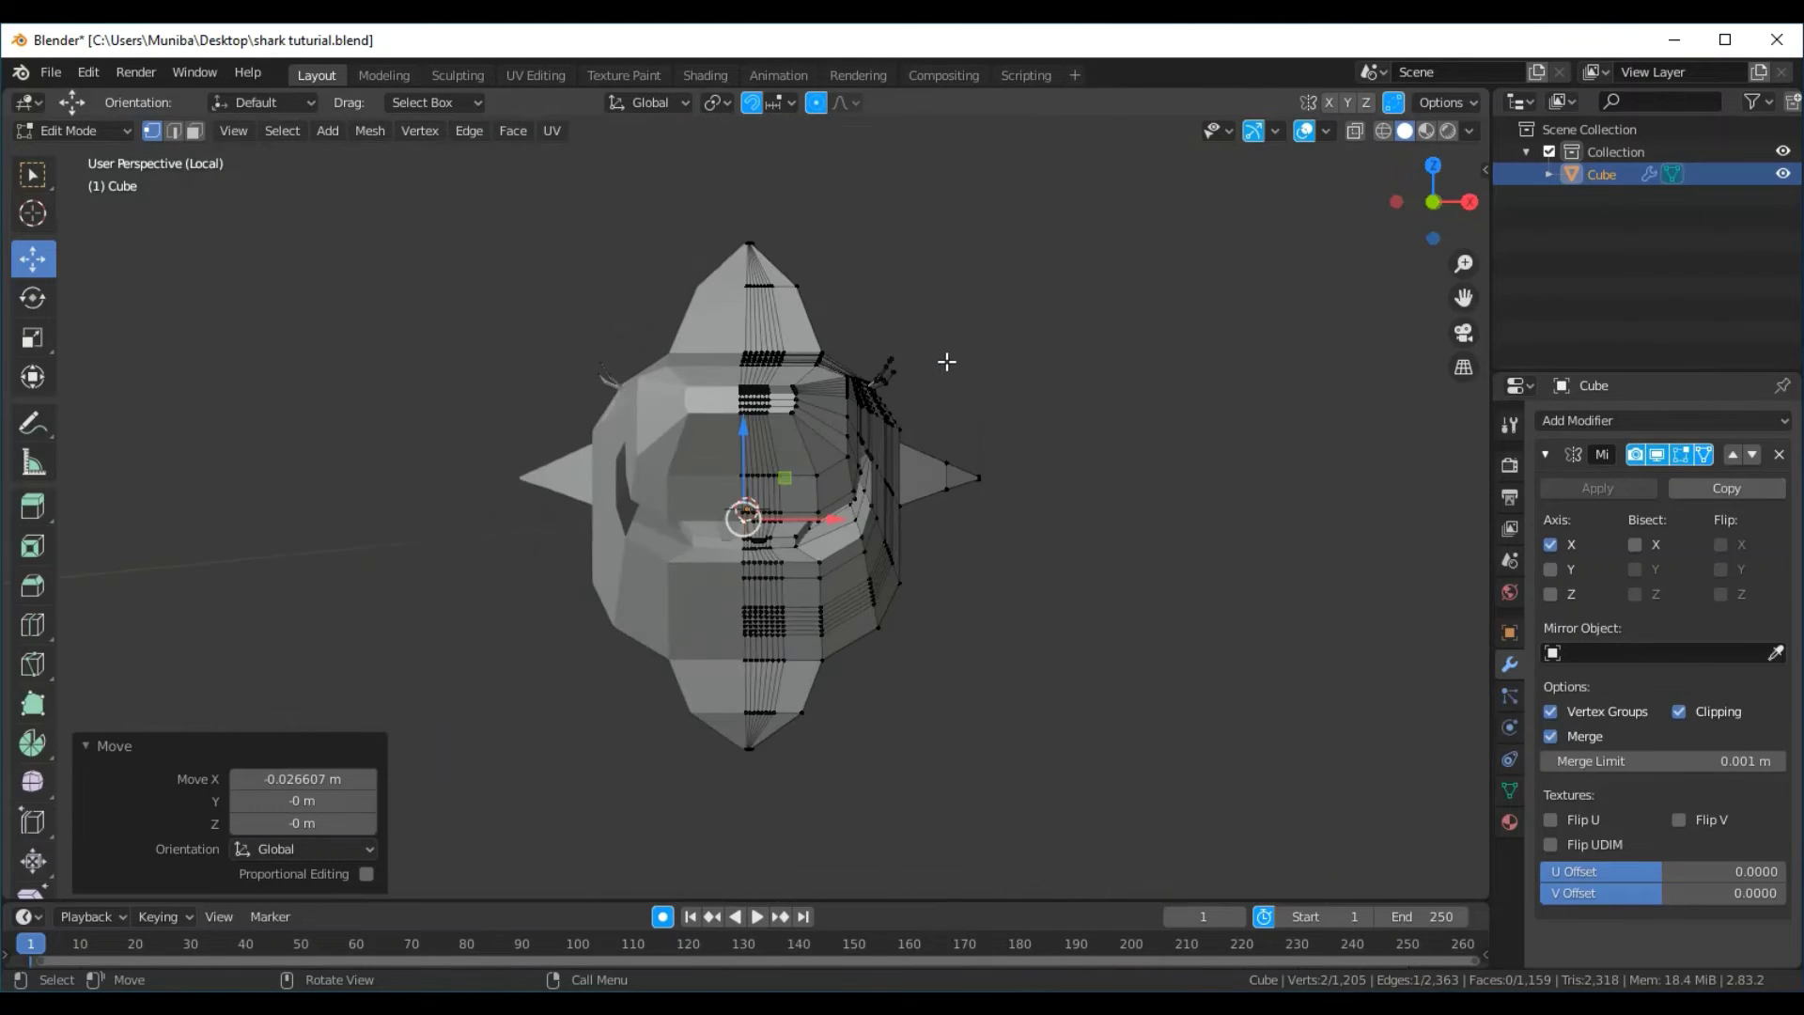
# Select and then deselect the right fin spike's tip vertex
pyautogui.click(1012, 511)
pyautogui.scroll(1, 1060, 691)
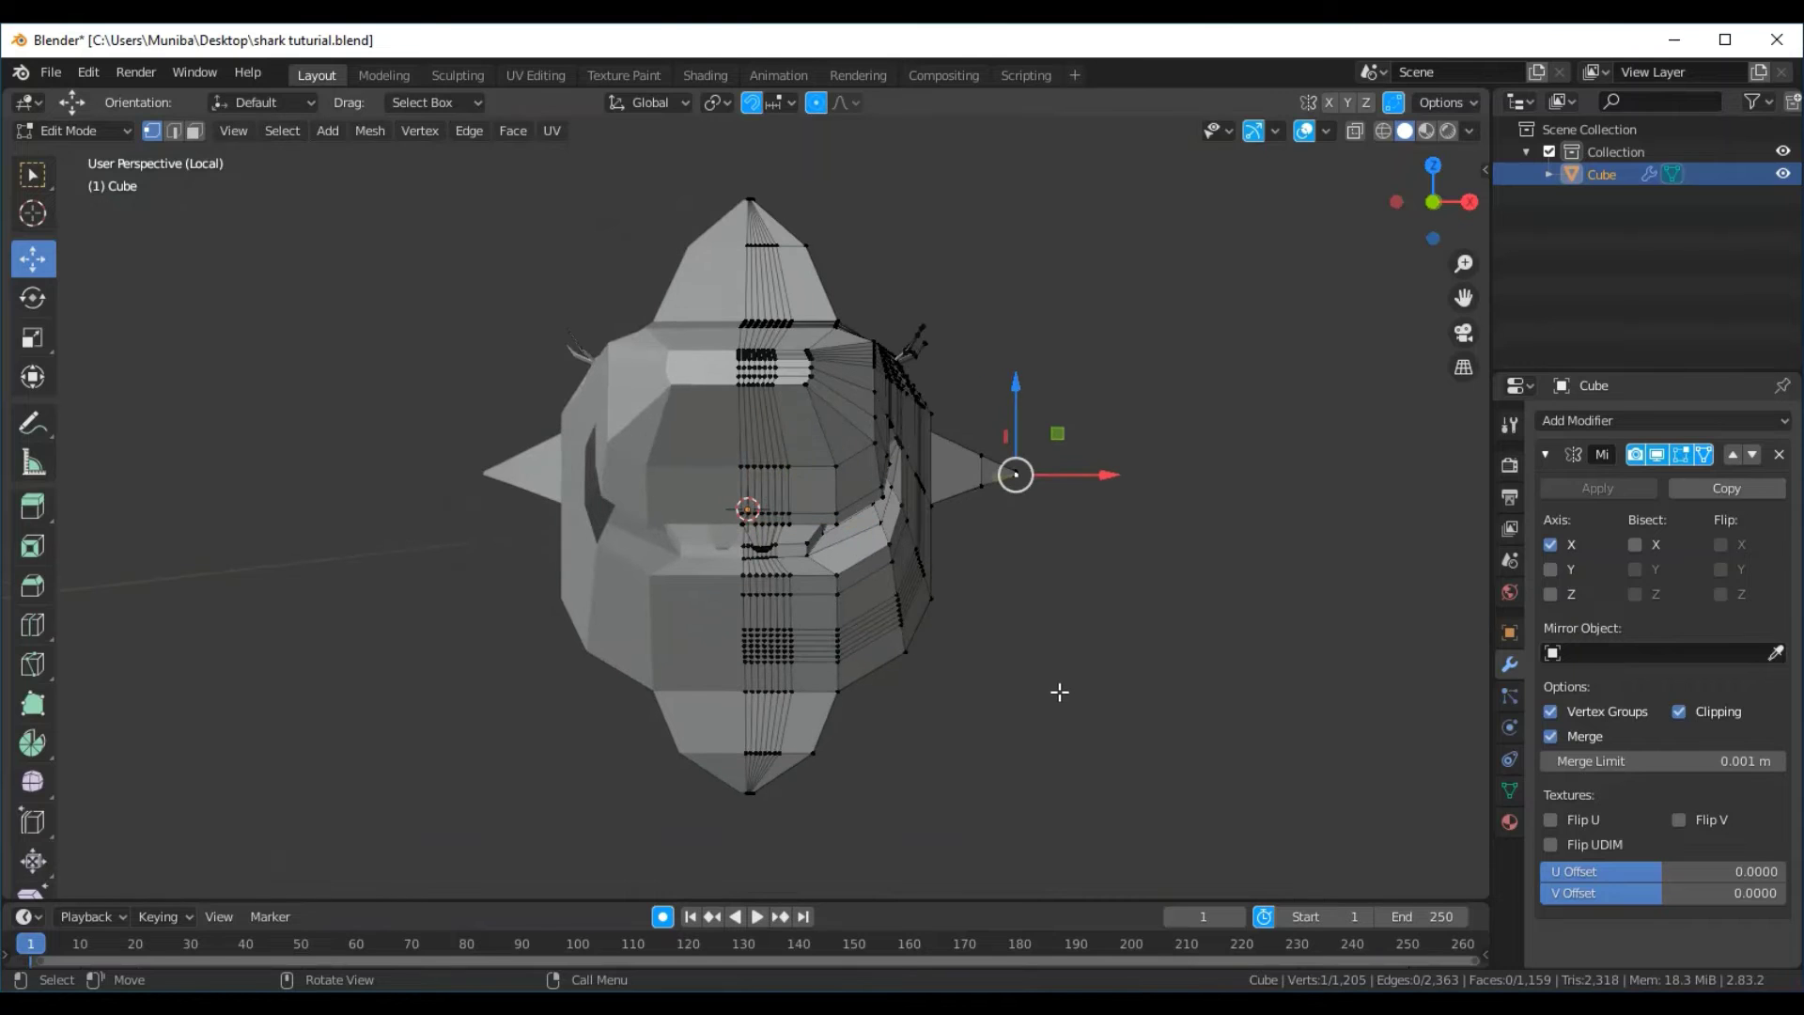
pyautogui.click(1072, 657)
pyautogui.moveTo(1087, 652); pyautogui.dragTo(1016, 667, button='middle')
# Switch to Object Mode and inspect the mirrored head, teeth and fin spike from several angles
pyautogui.click(103, 128)
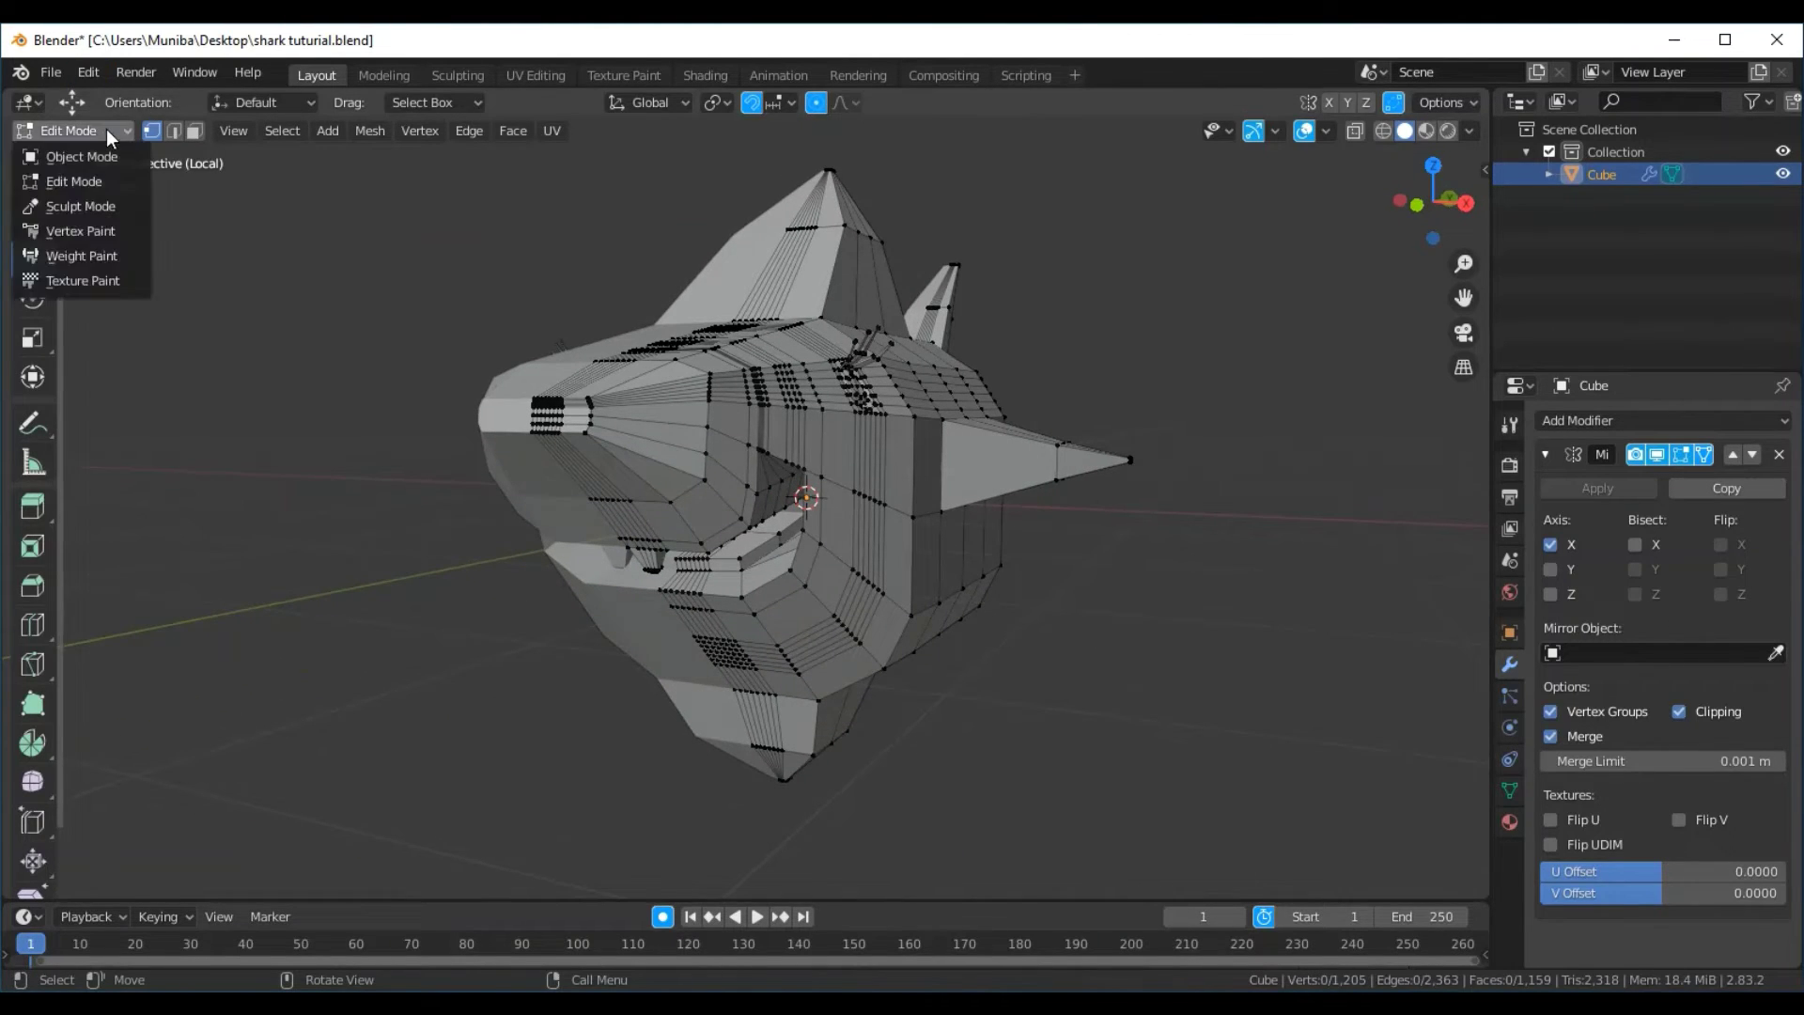
pyautogui.click(105, 156)
pyautogui.moveTo(216, 329)
pyautogui.mouseDown(button='middle')
pyautogui.moveTo(272, 402)
pyautogui.moveTo(349, 360)
pyautogui.moveTo(350, 411)
pyautogui.moveTo(354, 382)
pyautogui.moveTo(254, 459)
pyautogui.moveTo(182, 425)
pyautogui.moveTo(91, 448)
pyautogui.moveTo(100, 424)
pyautogui.moveTo(150, 415)
pyautogui.moveTo(229, 439)
pyautogui.moveTo(317, 503)
pyautogui.moveTo(257, 463)
pyautogui.moveTo(258, 391)
pyautogui.moveTo(338, 511)
pyautogui.moveTo(344, 445)
pyautogui.moveTo(426, 391)
pyautogui.moveTo(150, 463)
pyautogui.moveTo(113, 545)
pyautogui.moveTo(218, 594)
pyautogui.moveTo(280, 474)
pyautogui.mouseUp(button='middle')
pyautogui.scroll(2, 280, 474)
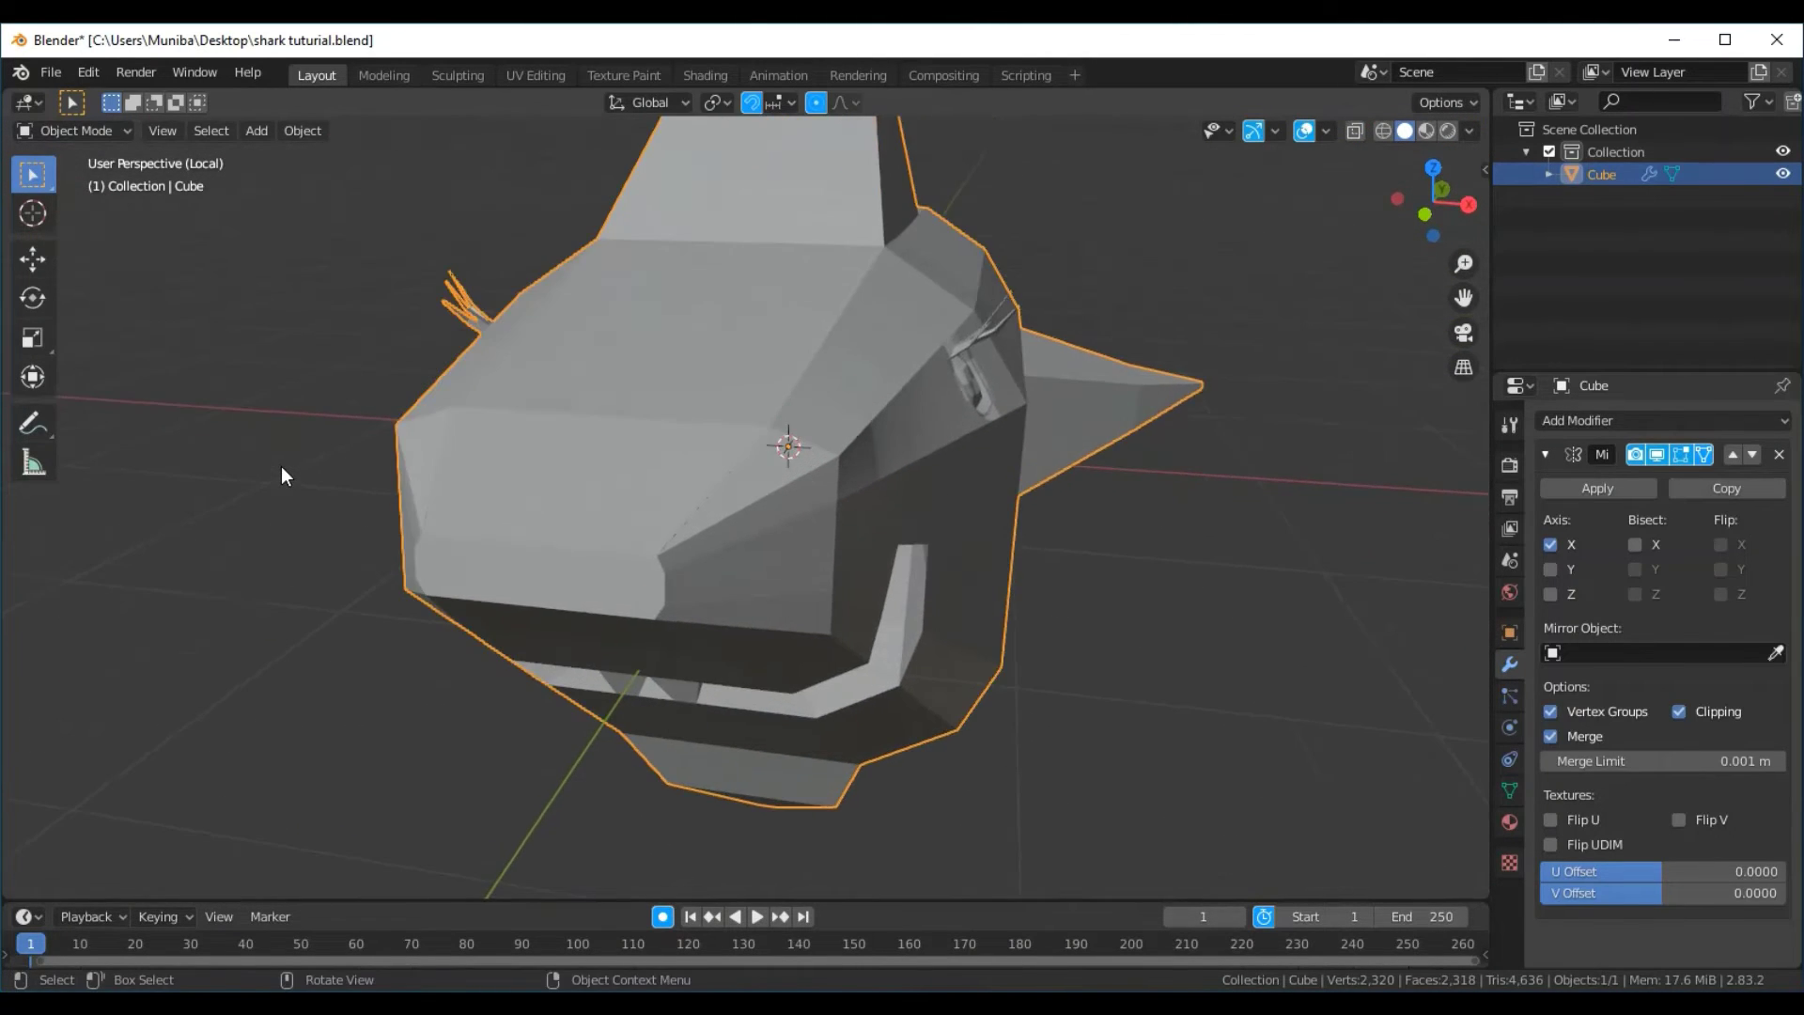
pyautogui.moveTo(1082, 596)
pyautogui.mouseDown(button='middle')
pyautogui.moveTo(917, 552)
pyautogui.moveTo(954, 560)
pyautogui.moveTo(998, 520)
pyautogui.moveTo(1051, 526)
pyautogui.mouseUp(button='middle')
pyautogui.scroll(2, 1048, 521)
pyautogui.scroll(-2, 1047, 518)
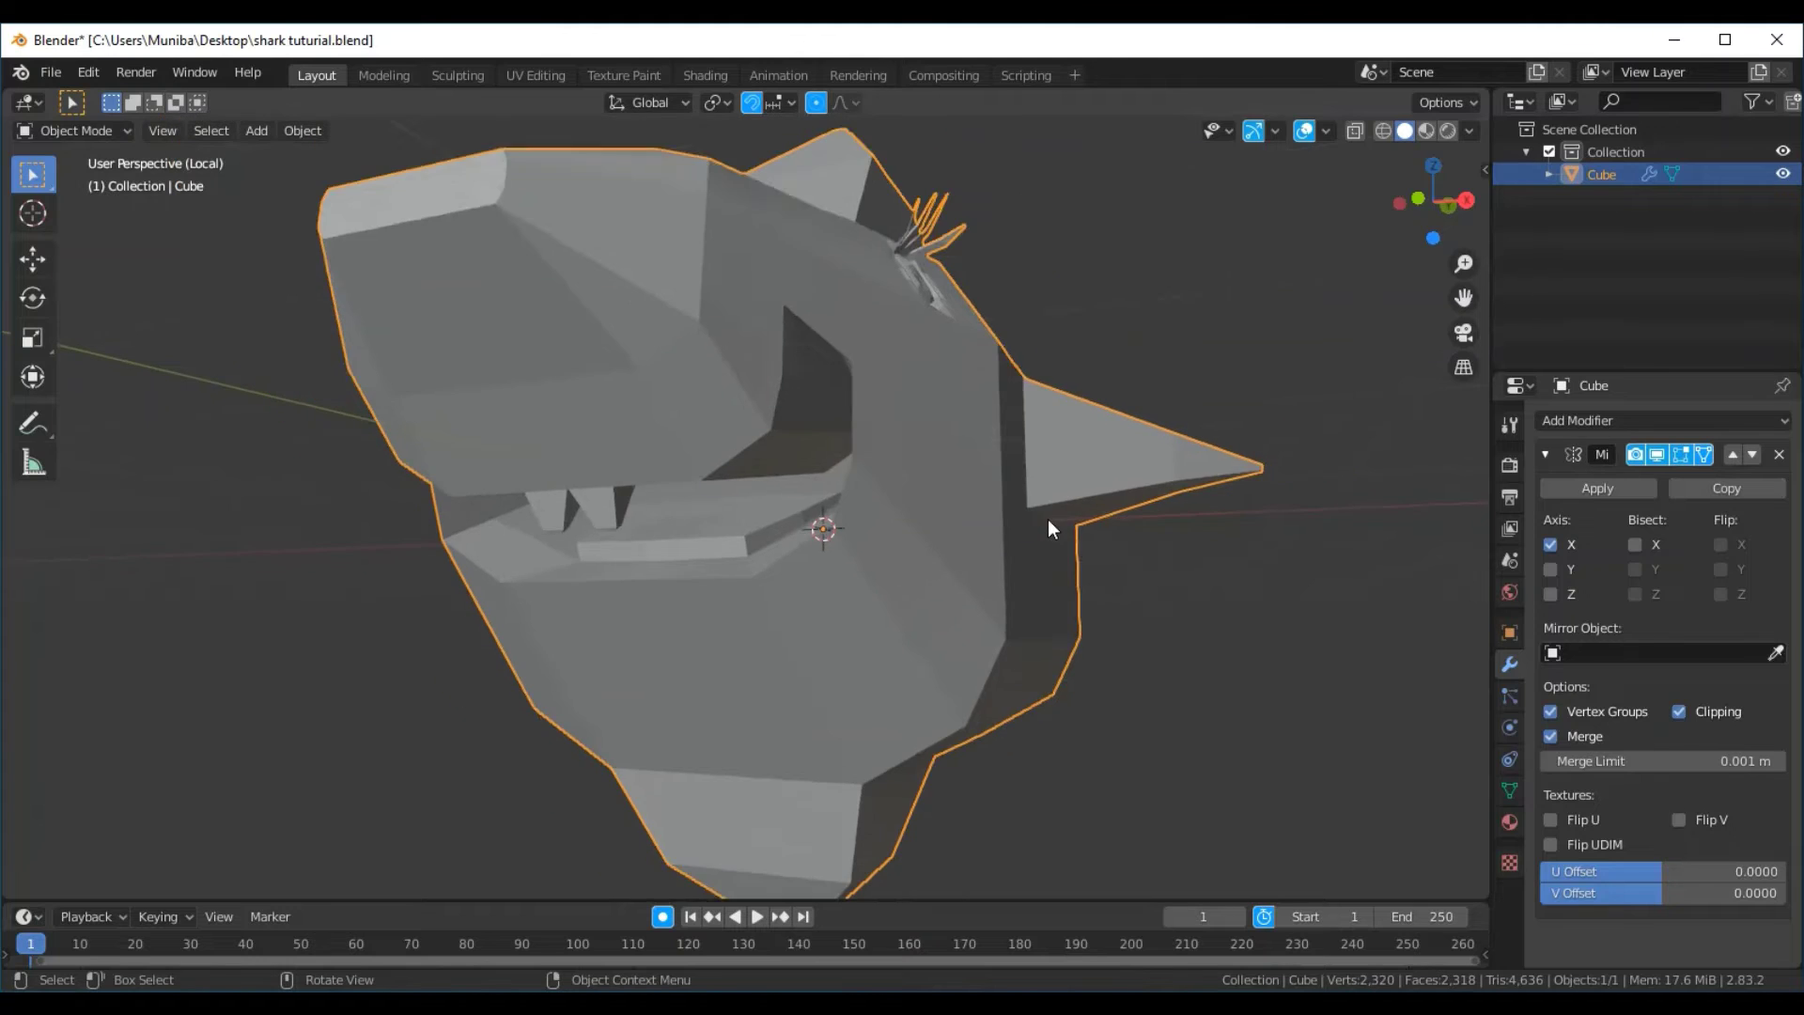
pyautogui.scroll(-1, 1047, 518)
pyautogui.moveTo(1037, 582)
pyautogui.mouseDown(button='middle')
pyautogui.moveTo(911, 566)
pyautogui.moveTo(900, 590)
pyautogui.moveTo(919, 621)
pyautogui.moveTo(1058, 572)
pyautogui.mouseUp(button='middle')
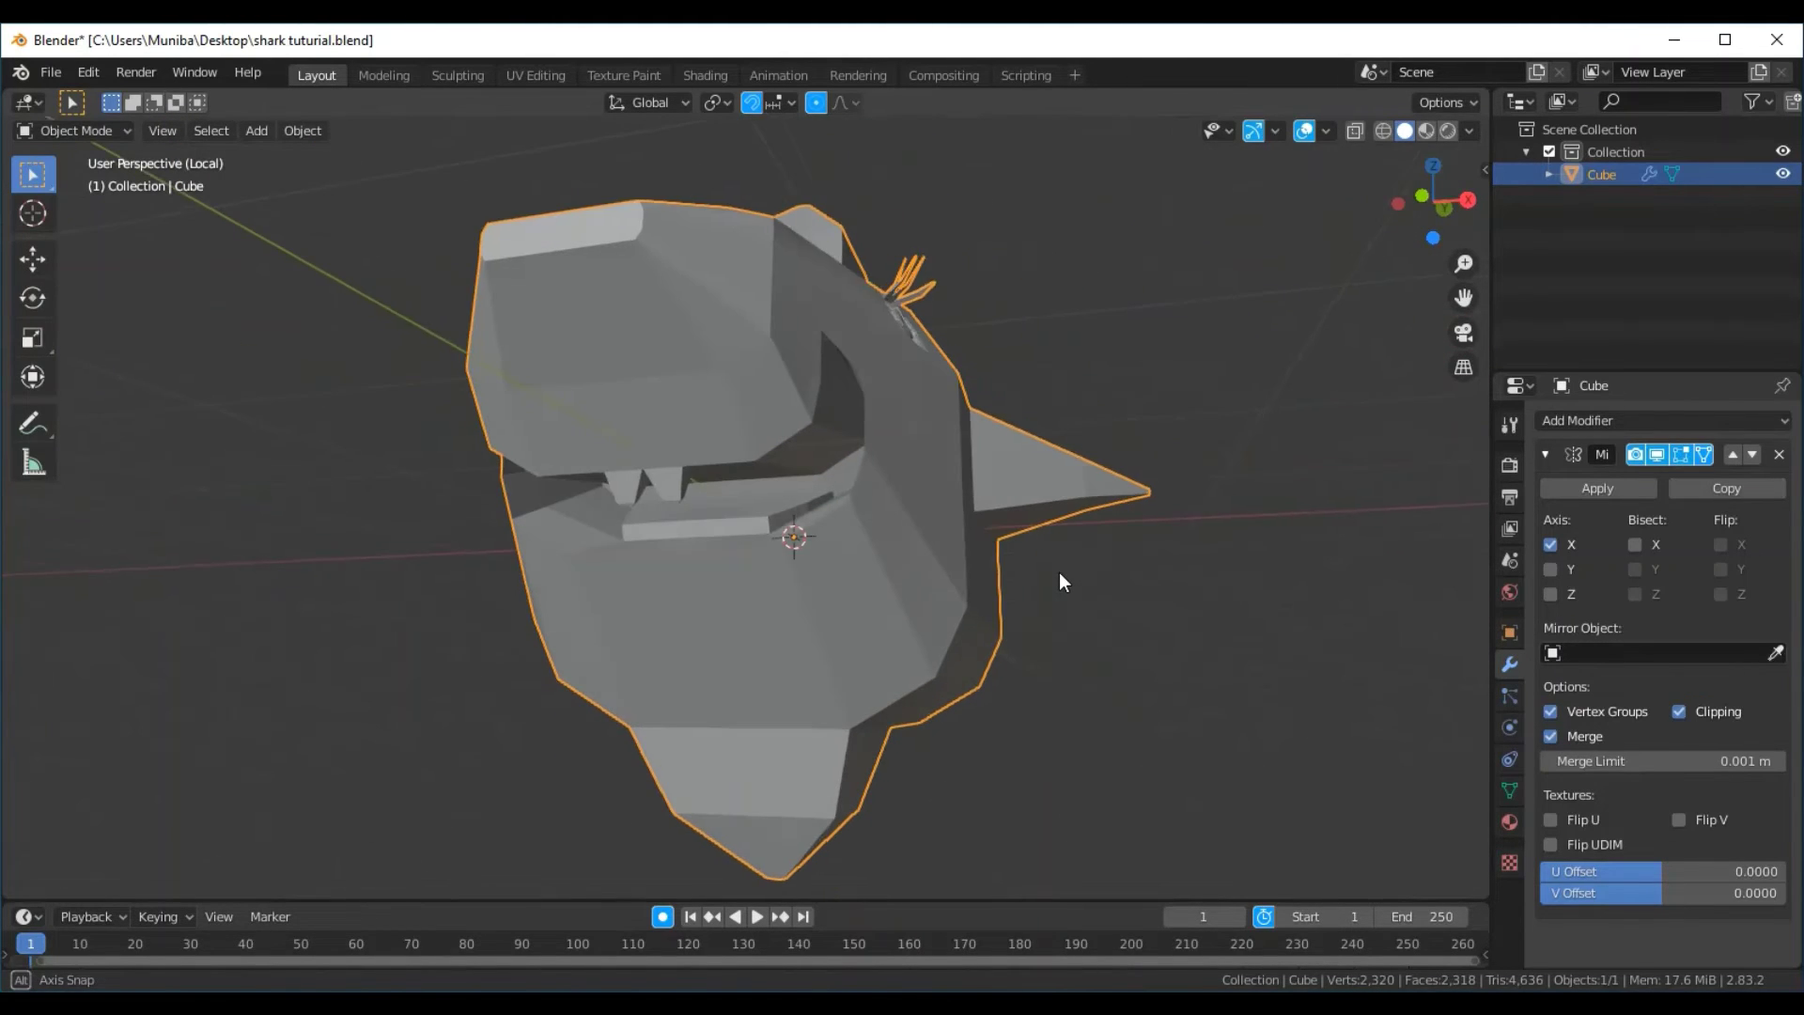
pyautogui.scroll(2, 1058, 572)
pyautogui.scroll(2, 1058, 566)
pyautogui.scroll(-1, 1058, 561)
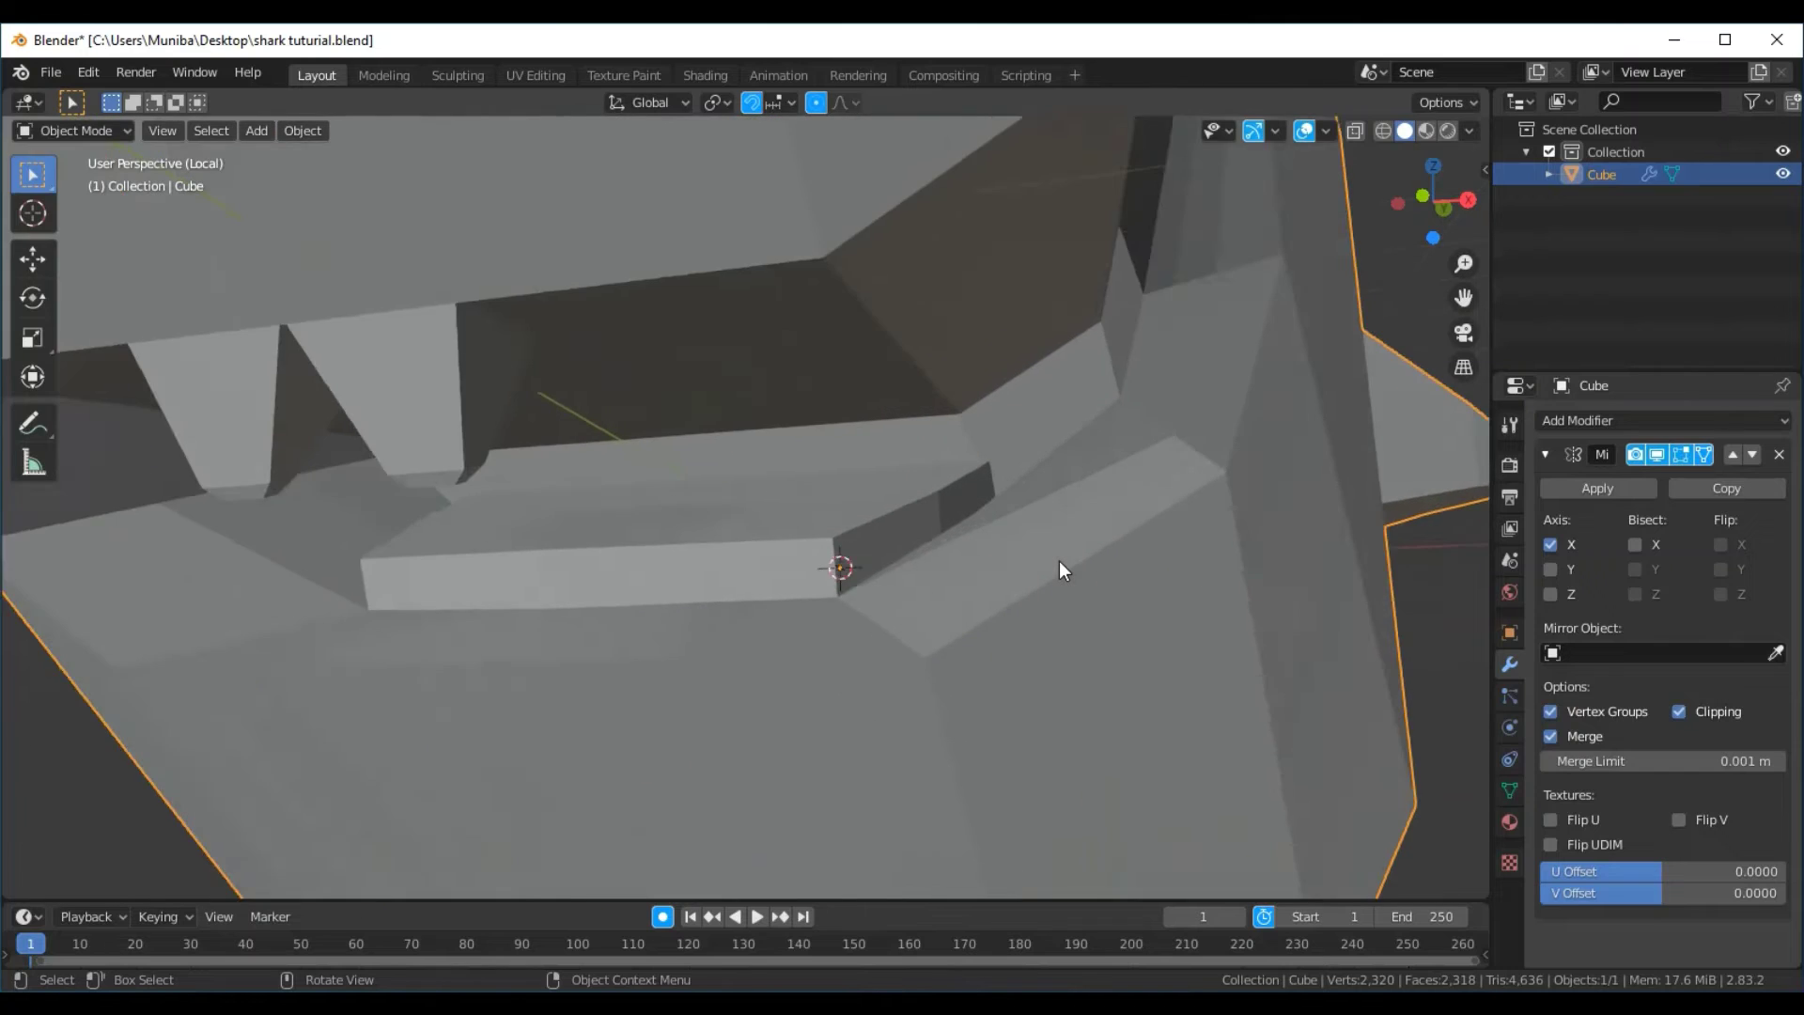
pyautogui.scroll(-2, 1058, 561)
pyautogui.scroll(-2, 1058, 561)
pyautogui.scroll(-1, 1058, 561)
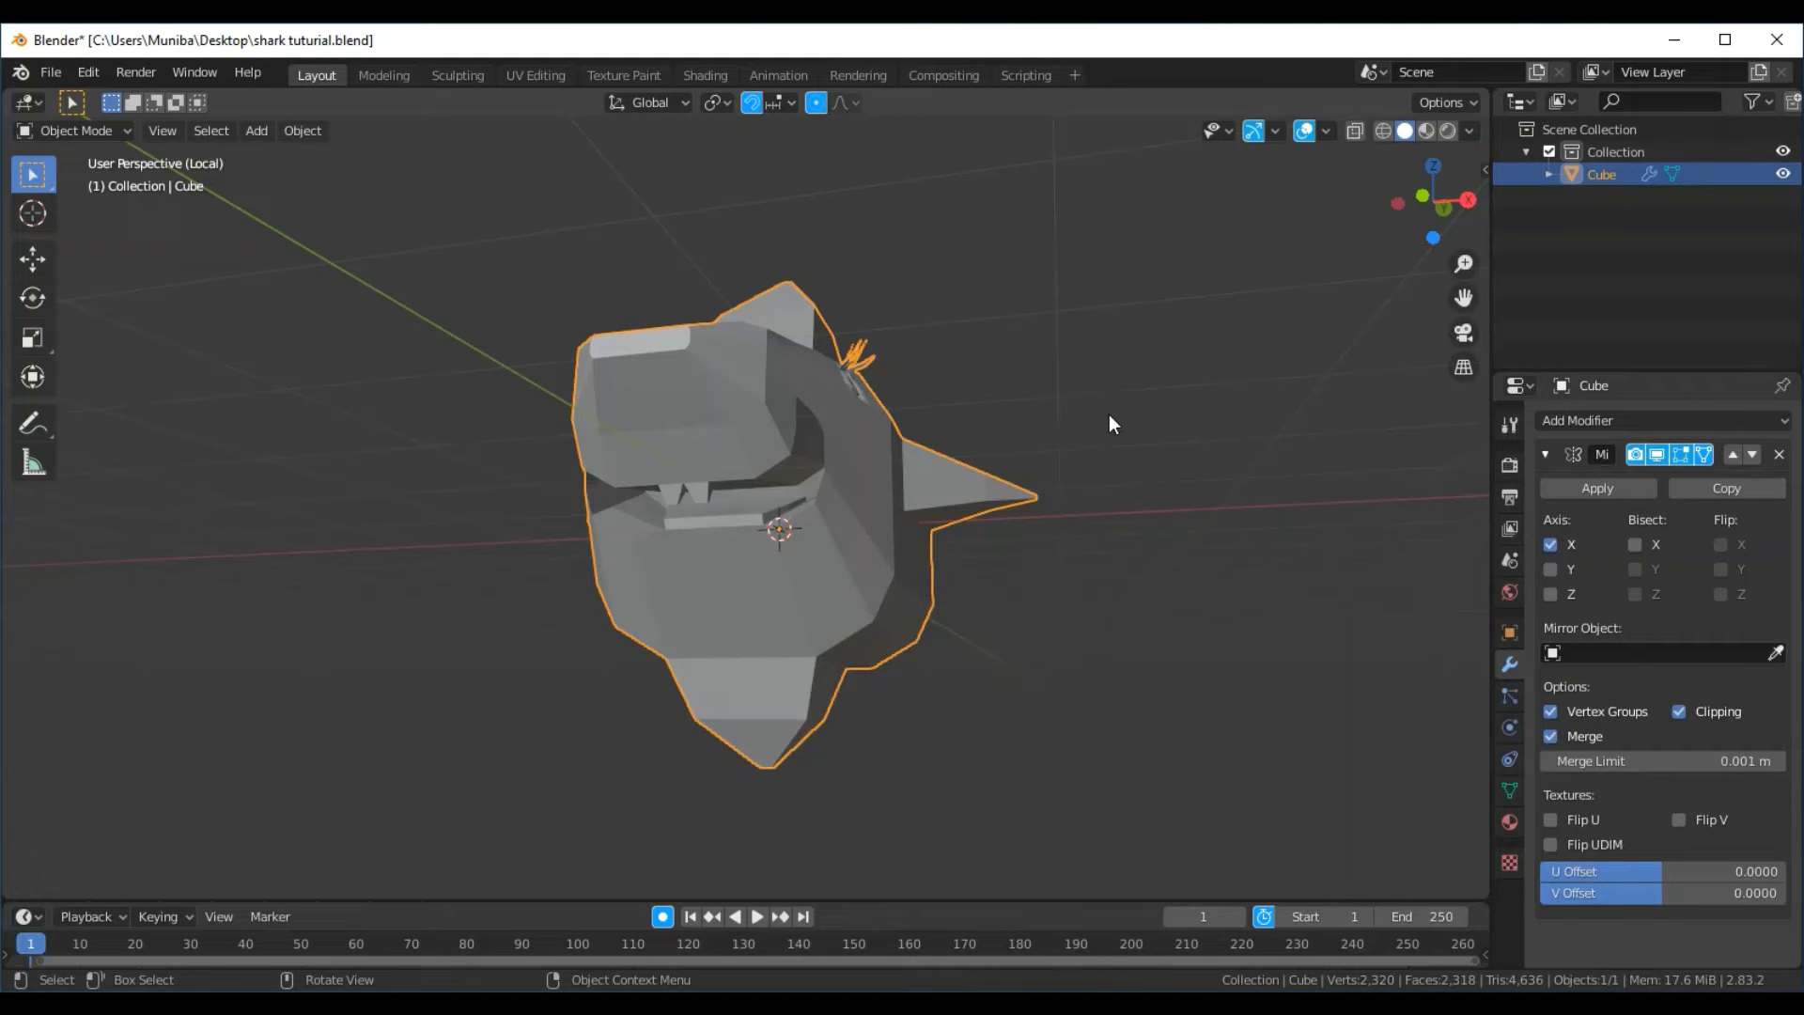
# Return to Edit Mode and select every vertex of the shark mesh
pyautogui.click(67, 135)
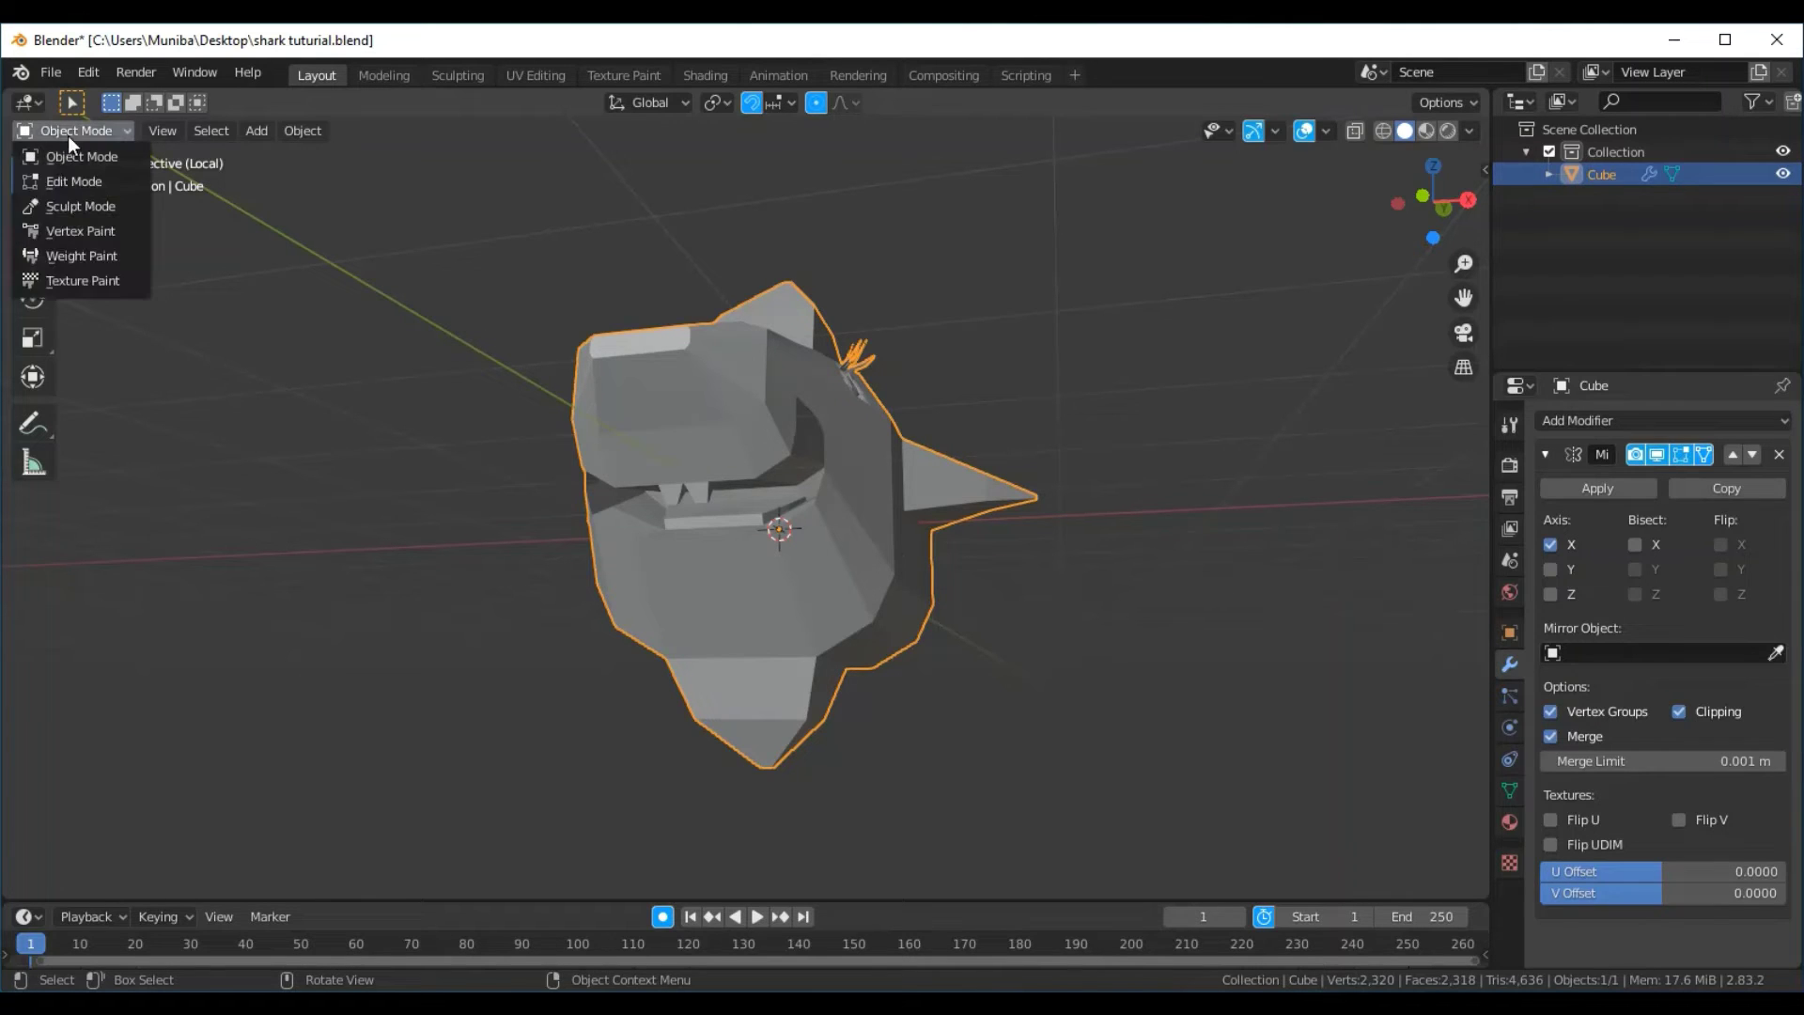
pyautogui.click(83, 184)
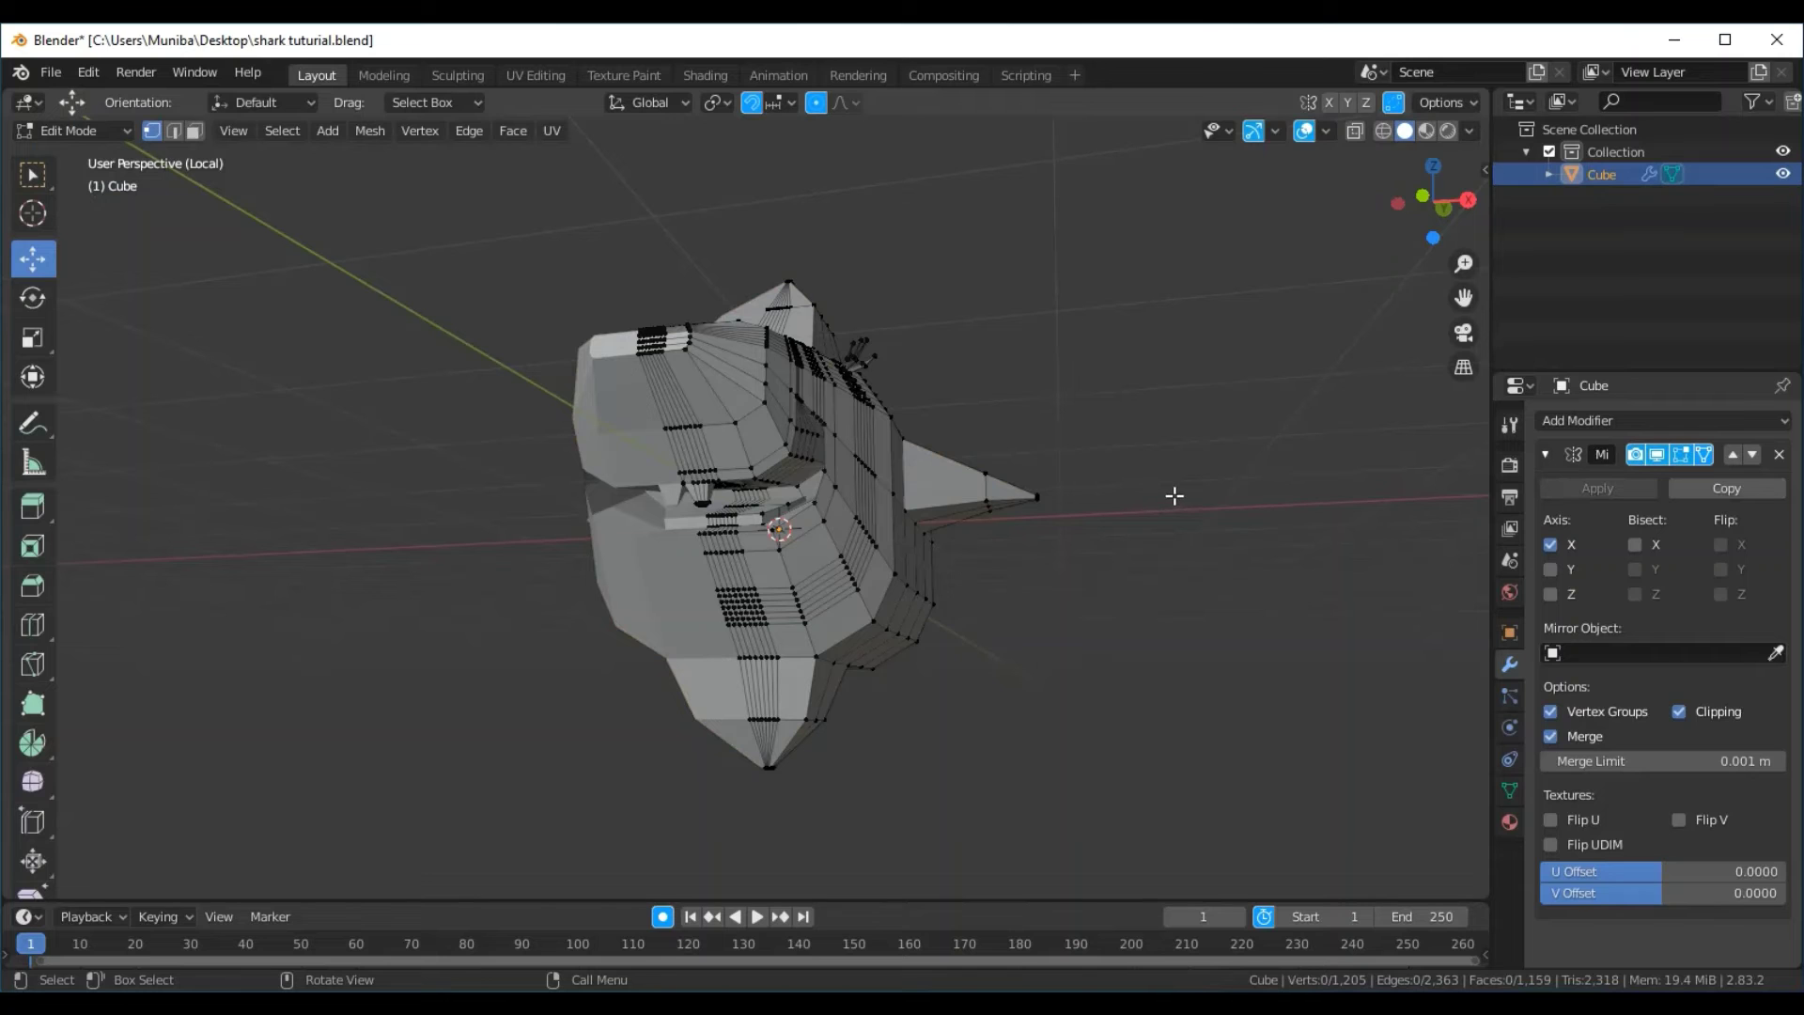
pyautogui.press('a')
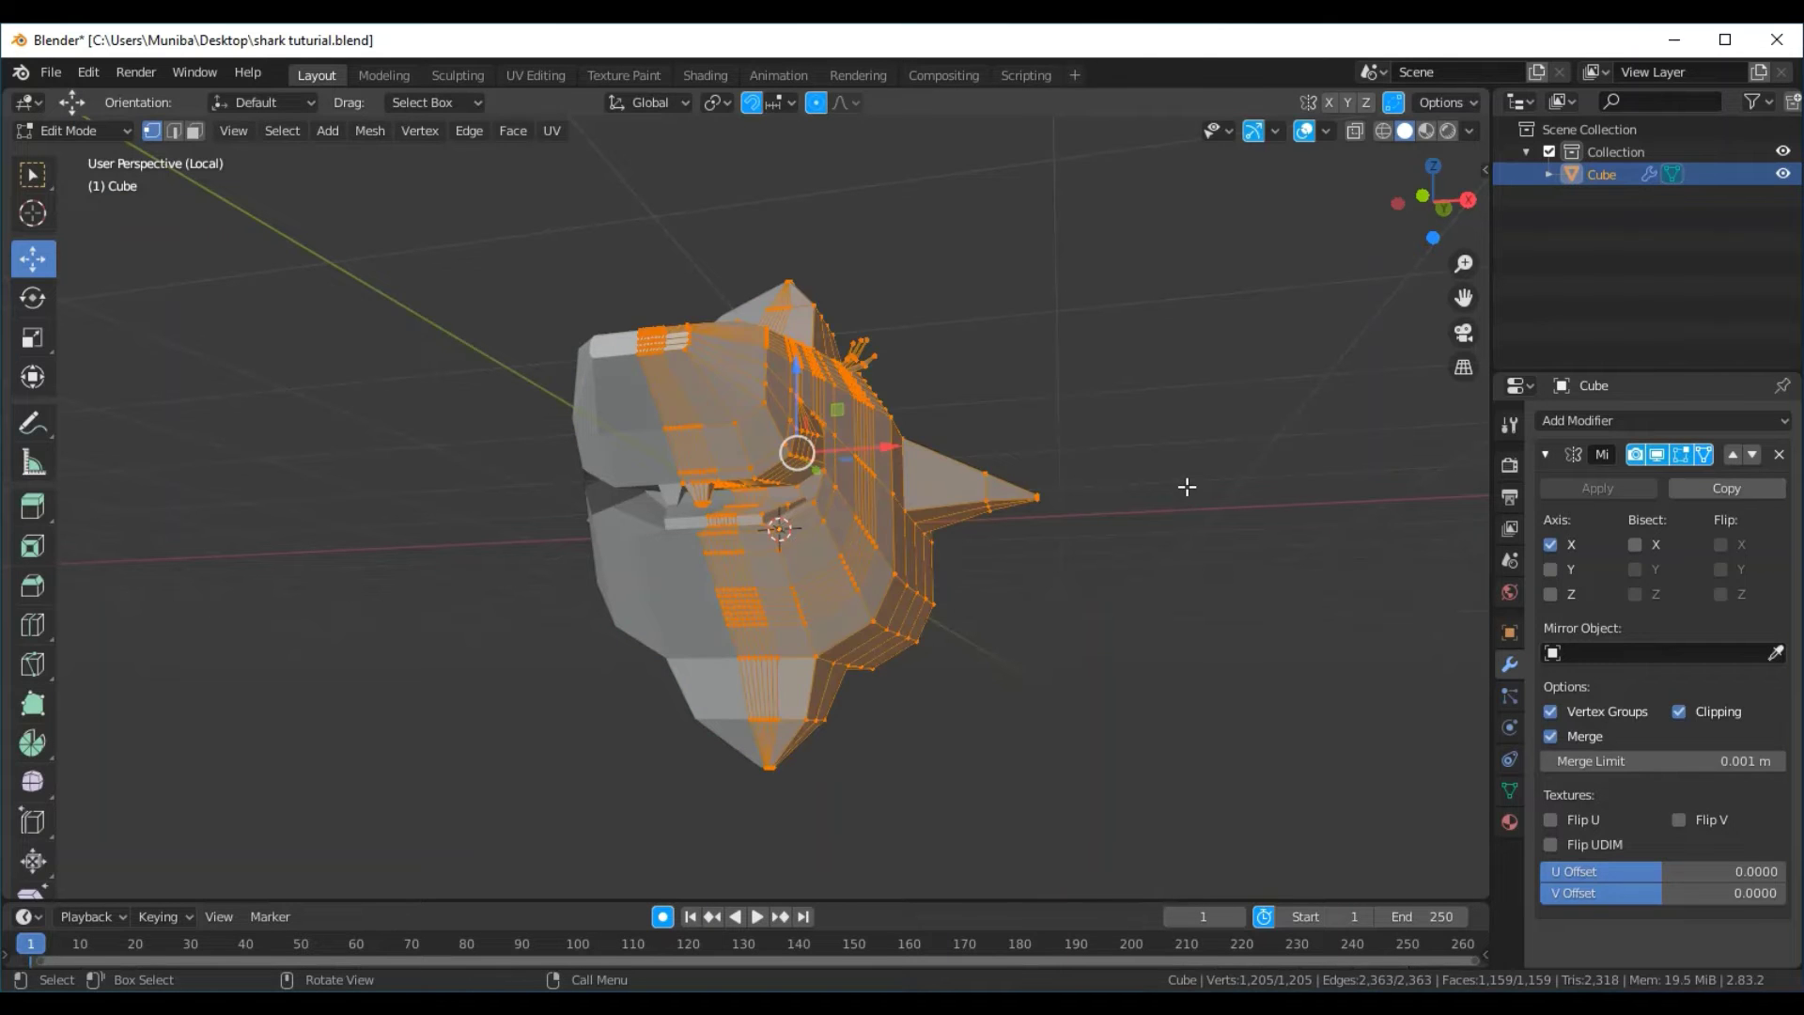
pyautogui.moveTo(1187, 480)
pyautogui.mouseDown(button='middle')
pyautogui.moveTo(1114, 477)
pyautogui.moveTo(1104, 509)
pyautogui.mouseUp(button='middle')
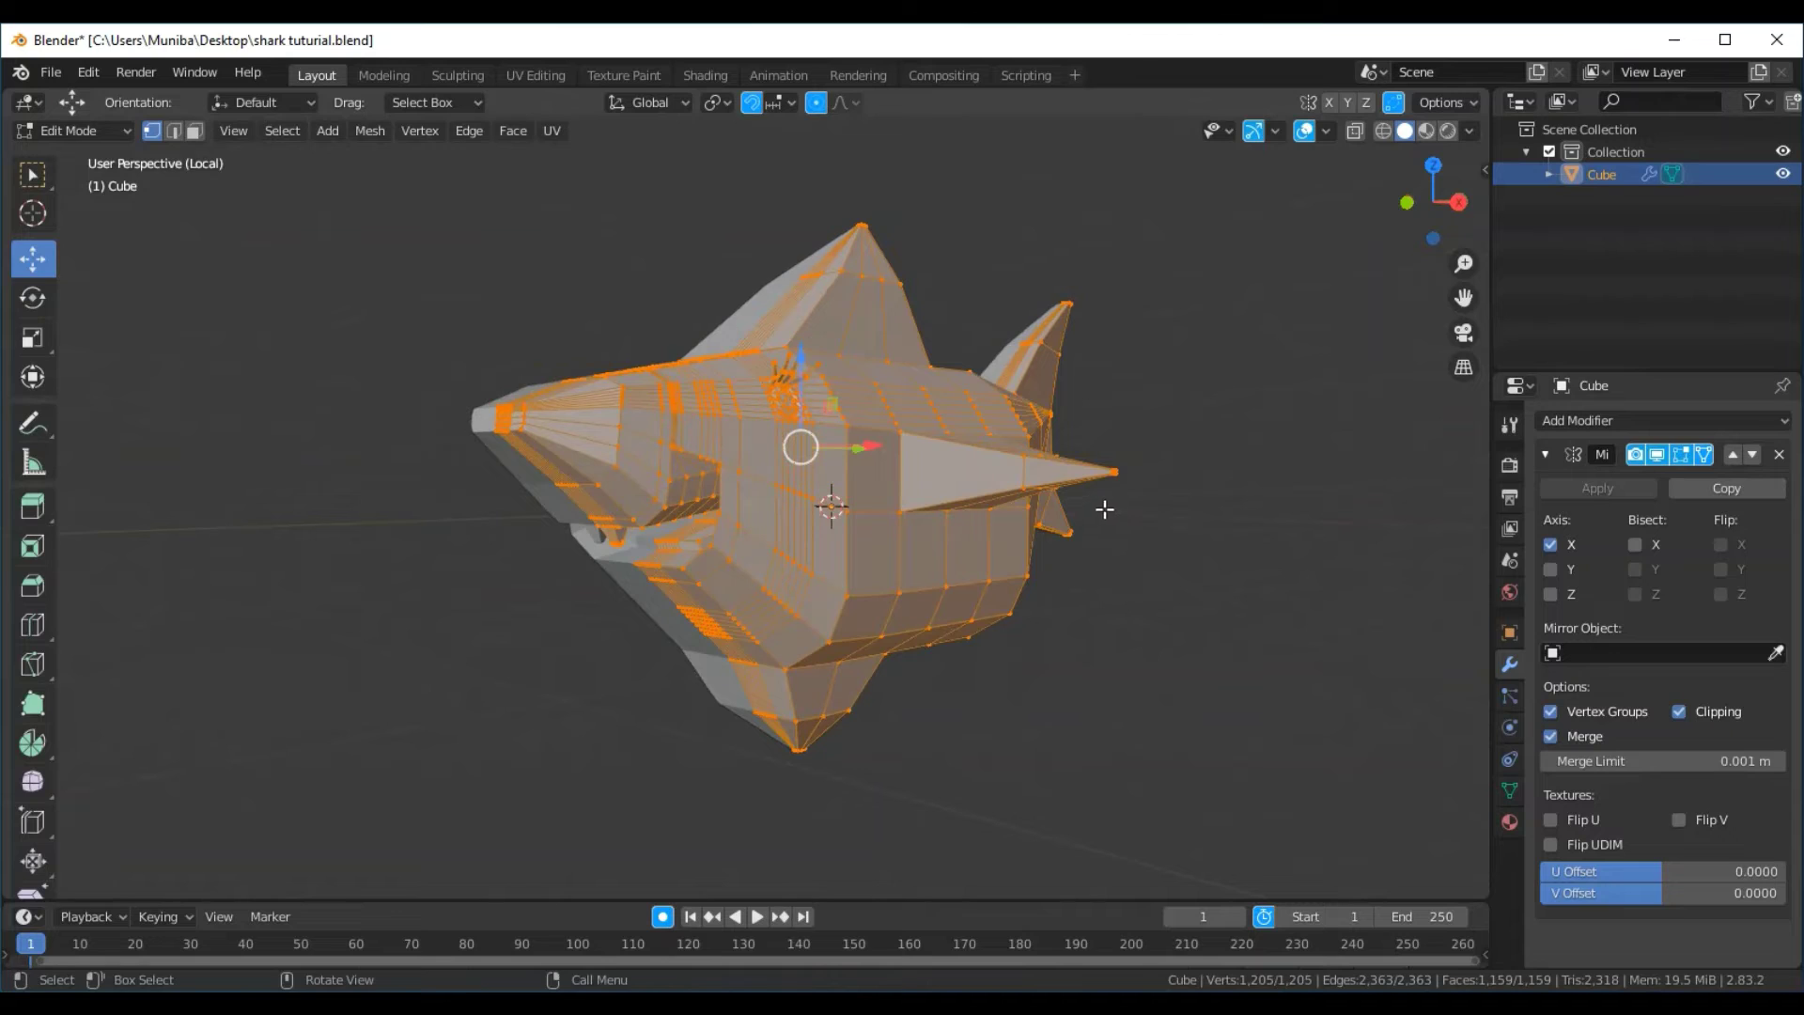
# Create a new material for the shark mesh named 'baby s'
pyautogui.click(1509, 822)
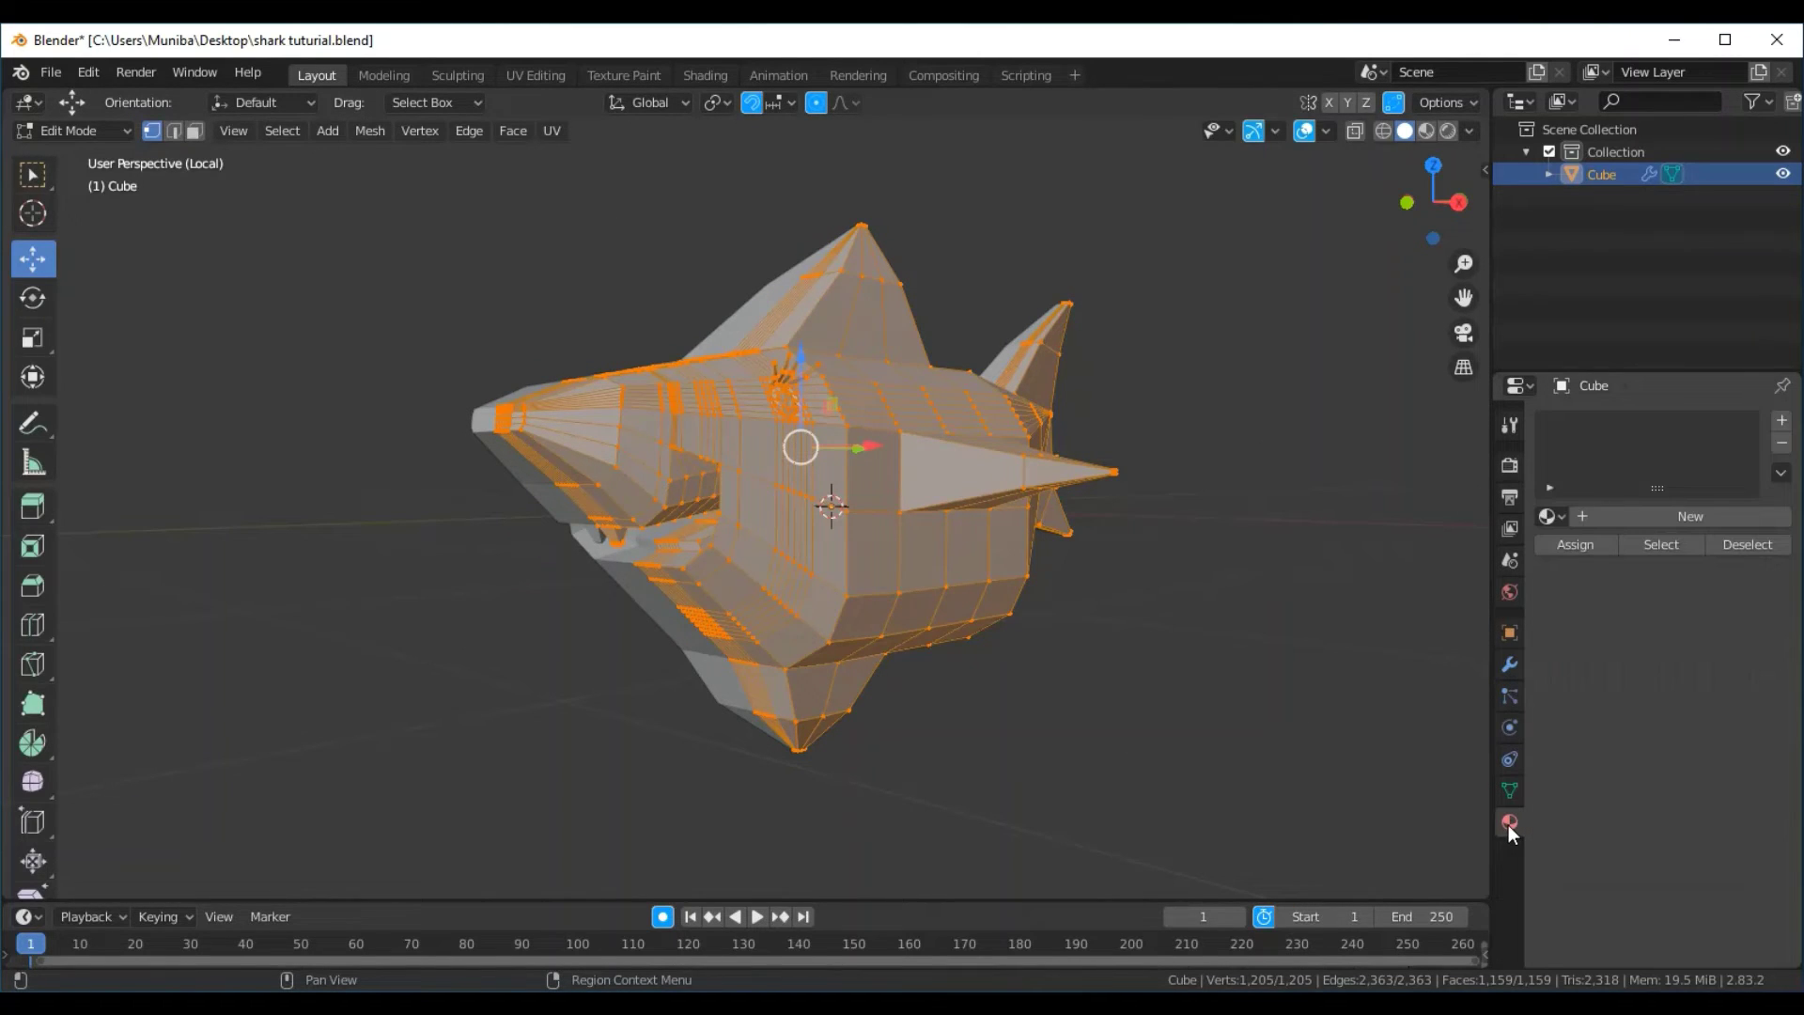
pyautogui.click(1729, 519)
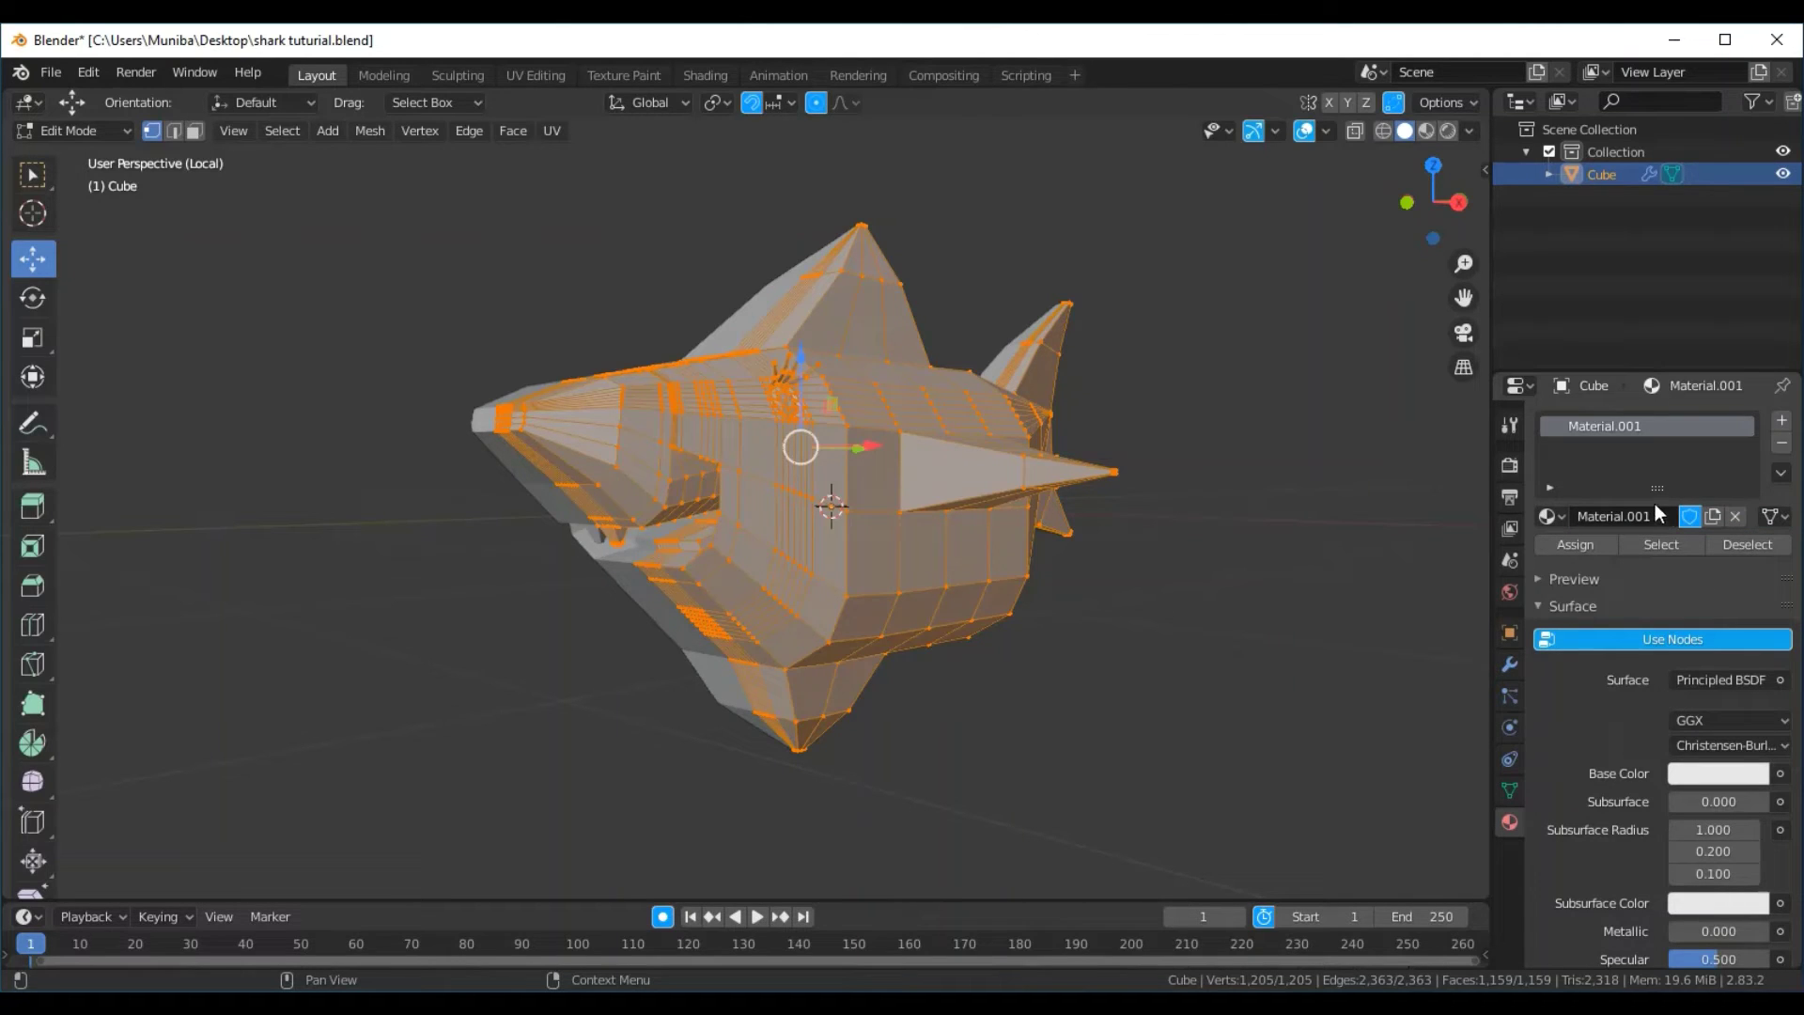
pyautogui.click(1653, 511)
pyautogui.press('BackSpace')
pyautogui.write('baby s')
pyautogui.press('Return')
pyautogui.click(1717, 774)
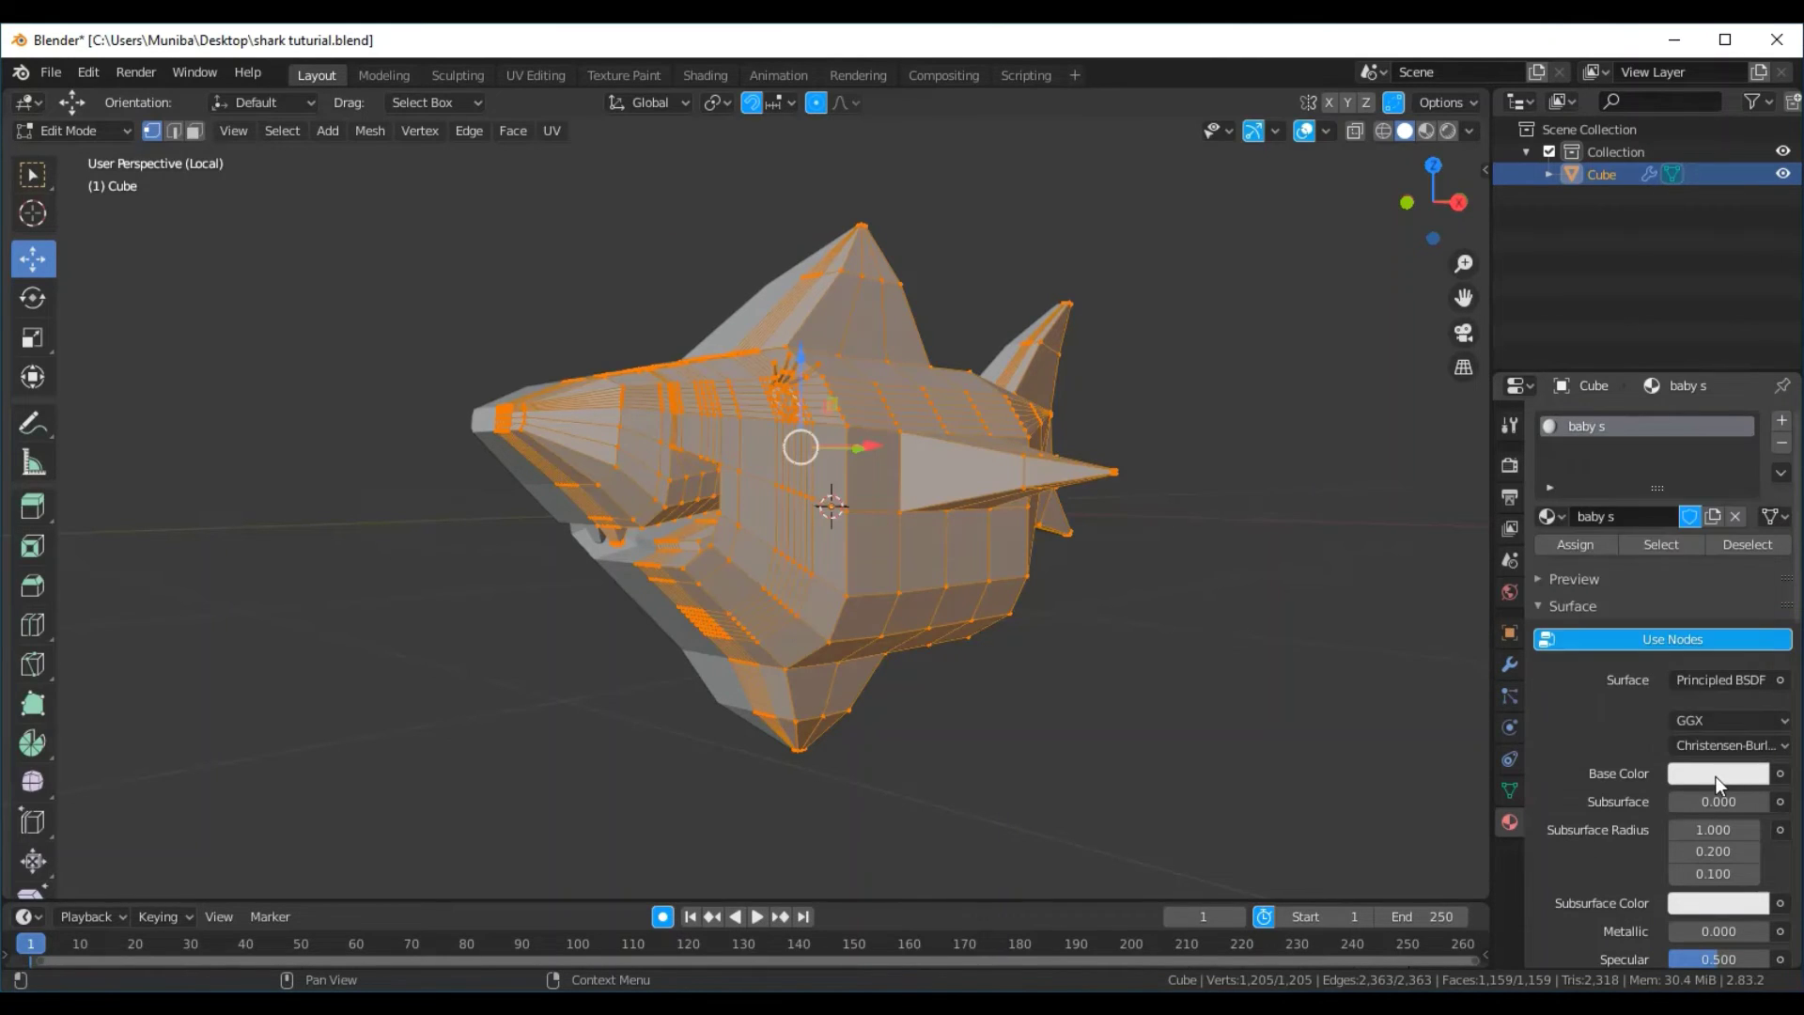
# Set the baby s base colour to a deep blue (H 0.581, S 0.931, V 0.906)
pyautogui.click(1716, 776)
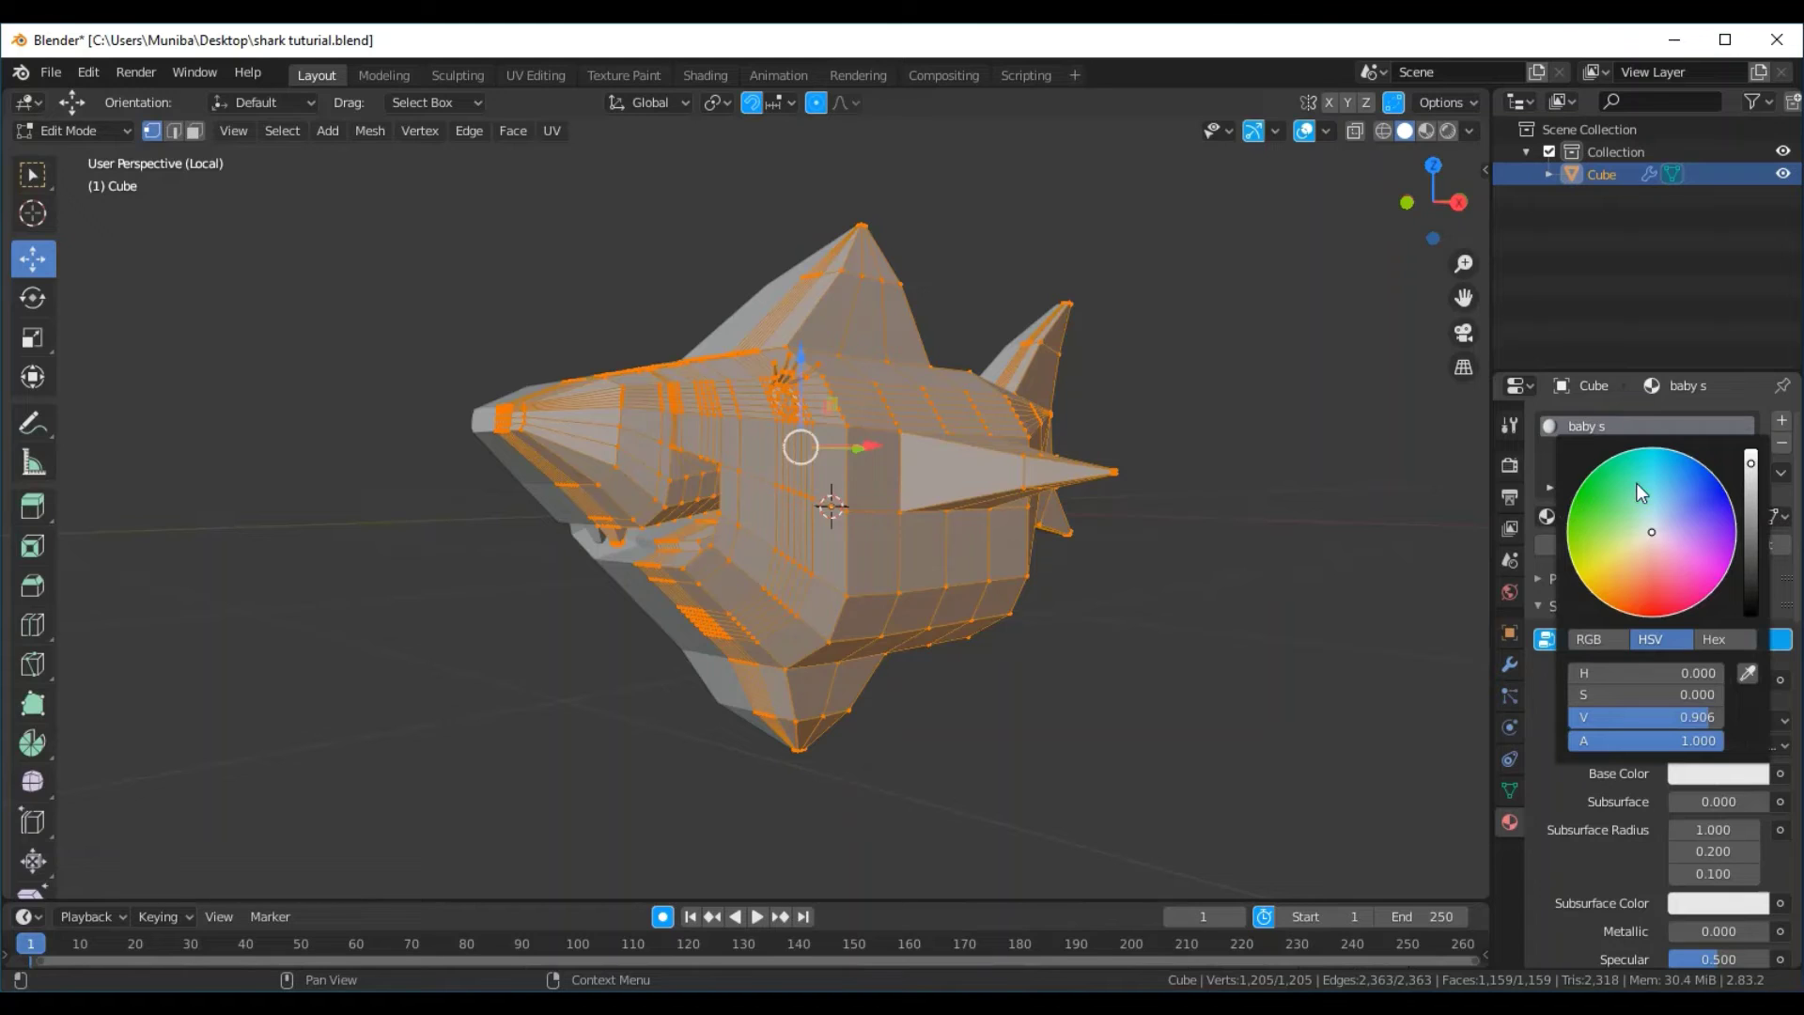
pyautogui.click(1660, 454)
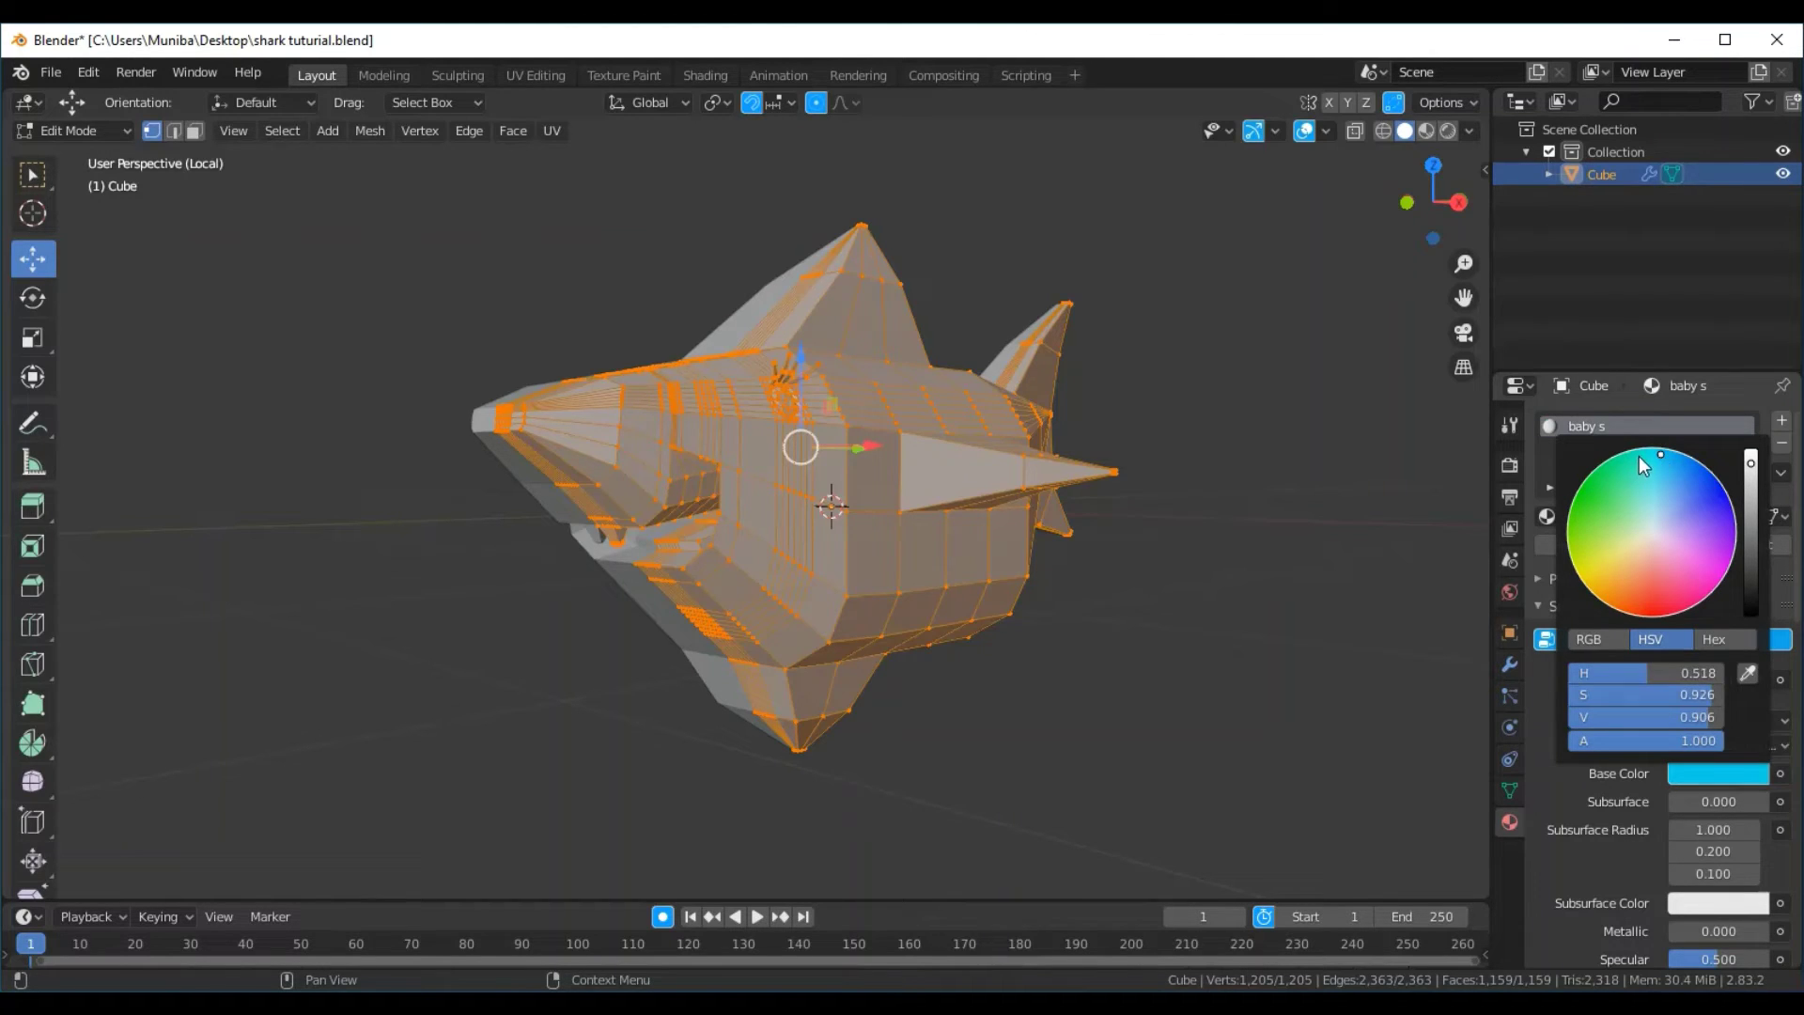
pyautogui.click(1639, 458)
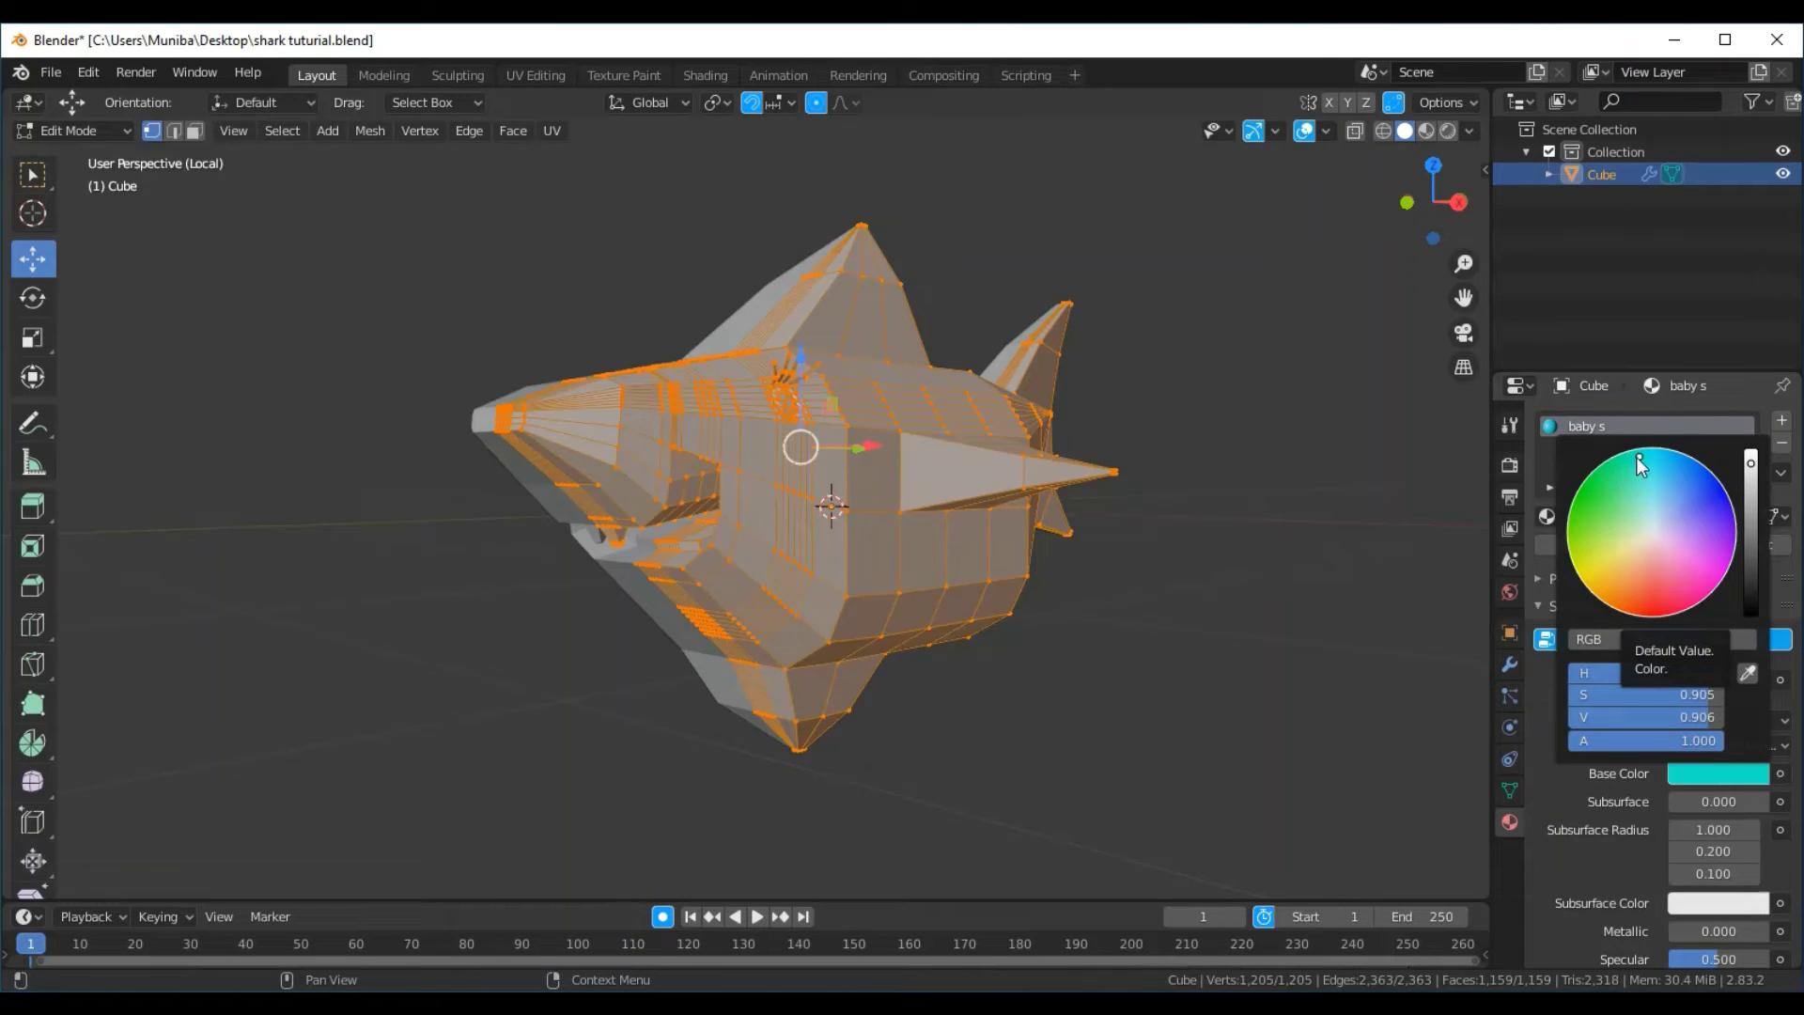
pyautogui.click(1677, 462)
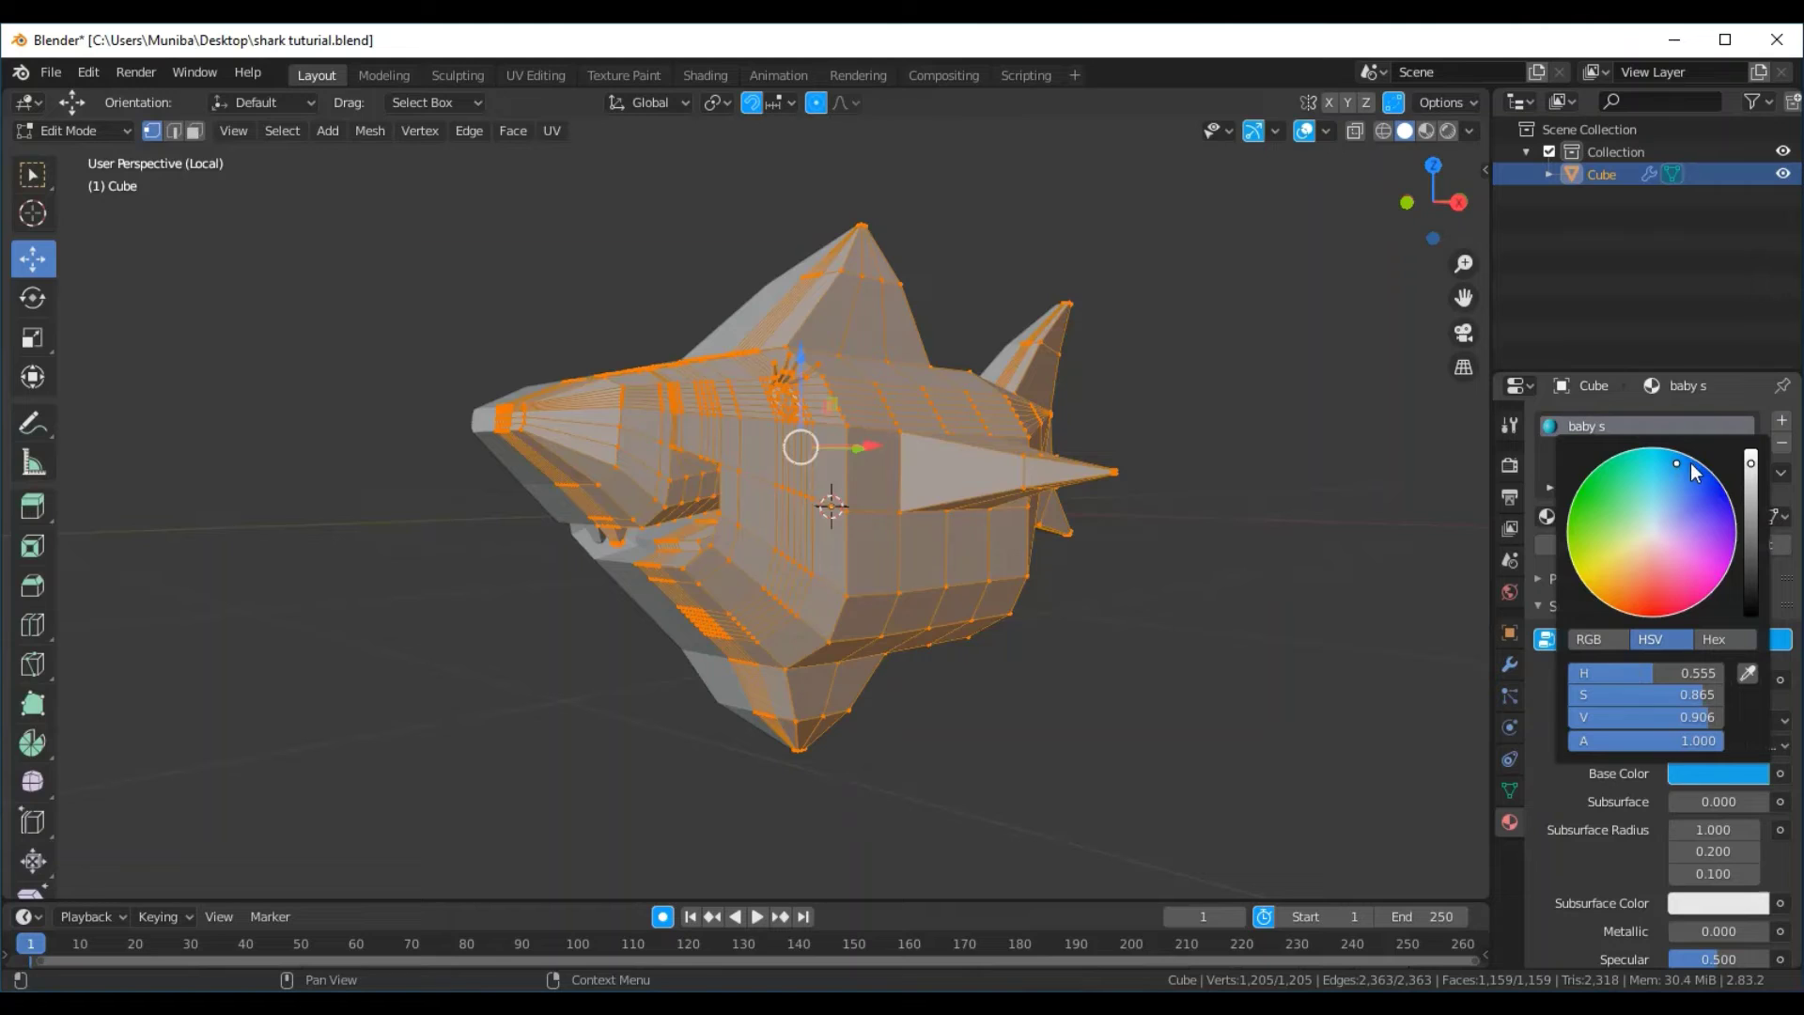
pyautogui.click(1689, 462)
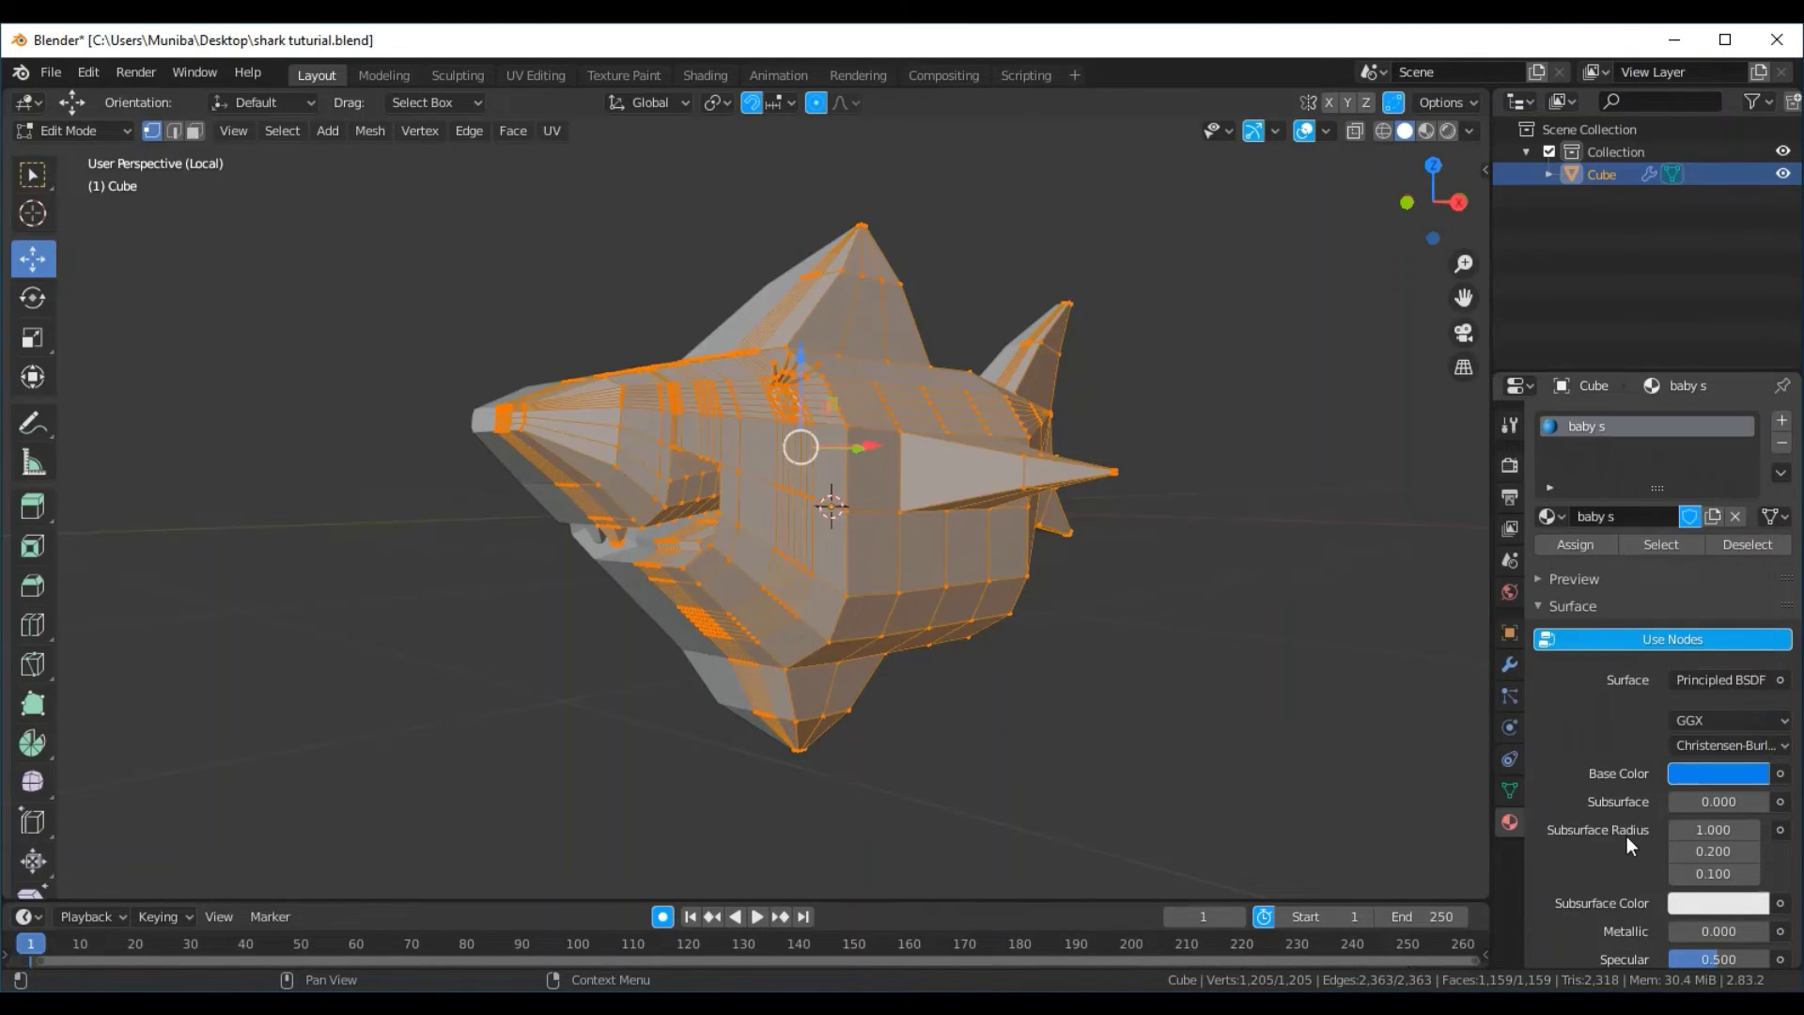
# Make the baby s Viewport Display colour blue
pyautogui.scroll(-3, 1635, 832)
pyautogui.scroll(-3, 1646, 820)
pyautogui.scroll(-3, 1651, 817)
pyautogui.scroll(-3, 1653, 814)
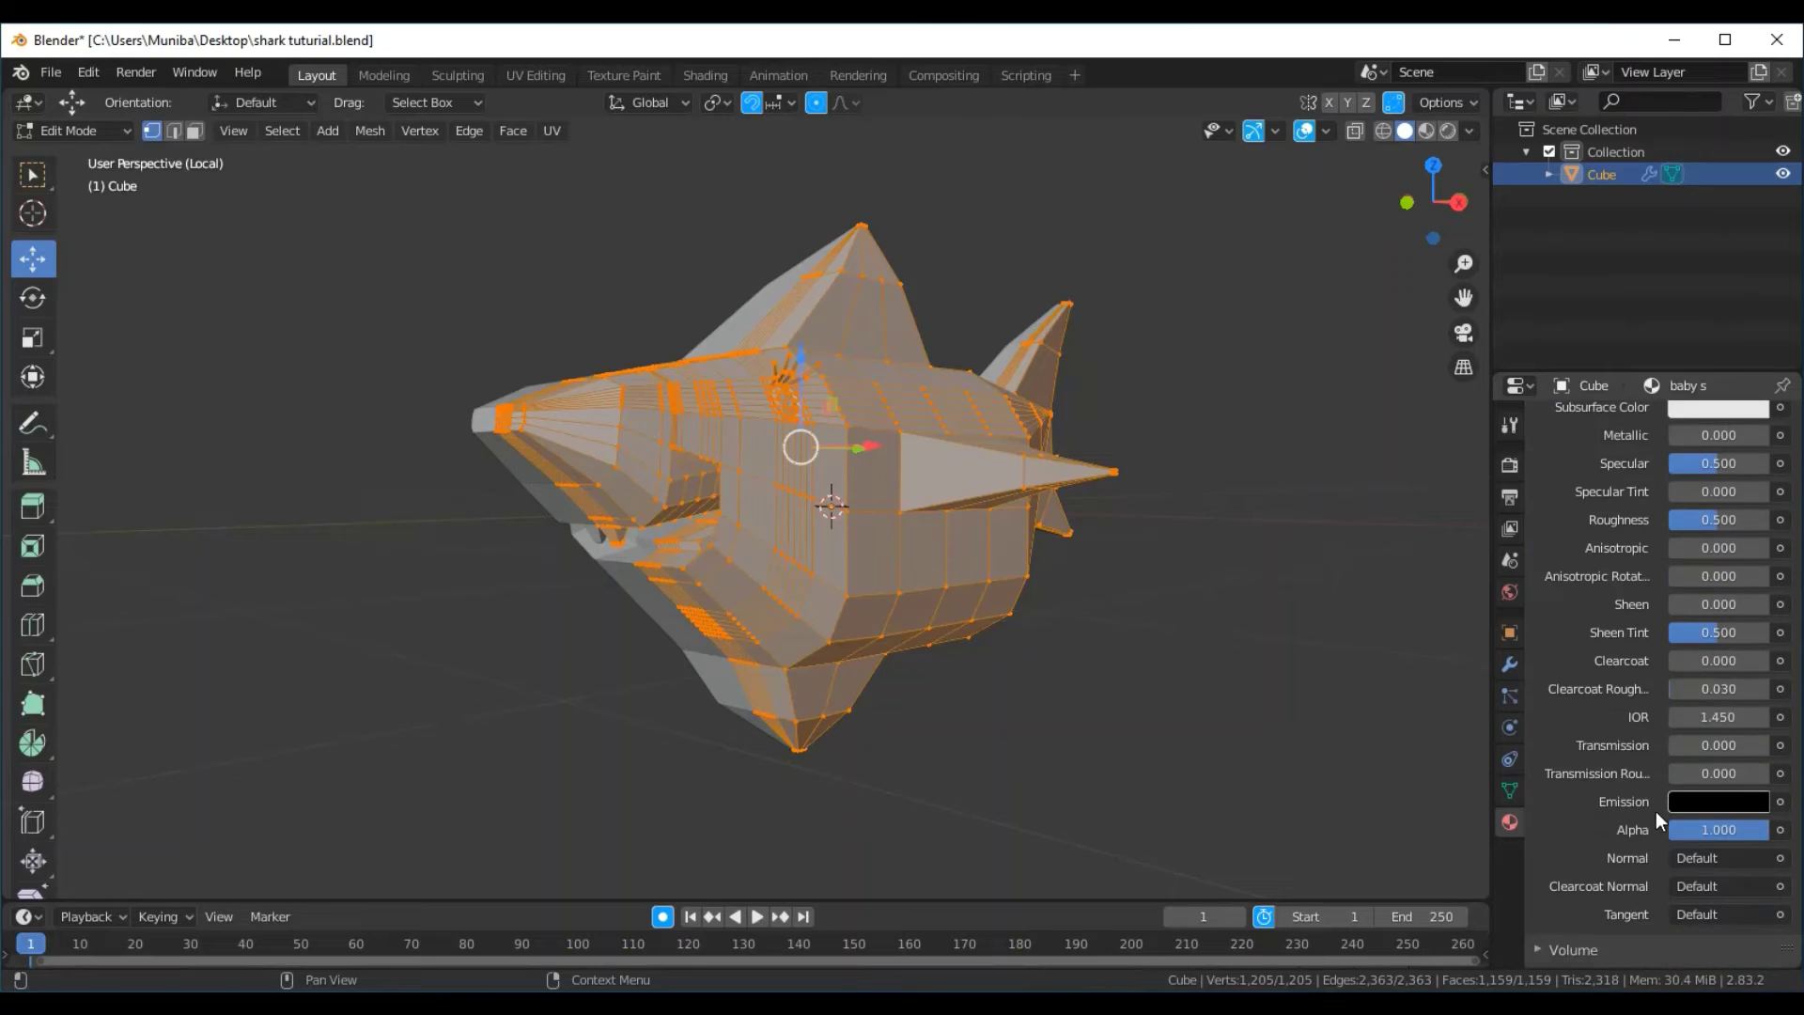
pyautogui.scroll(-3, 1655, 810)
pyautogui.scroll(-3, 1655, 810)
pyautogui.scroll(-3, 1655, 810)
pyautogui.scroll(-2, 1655, 809)
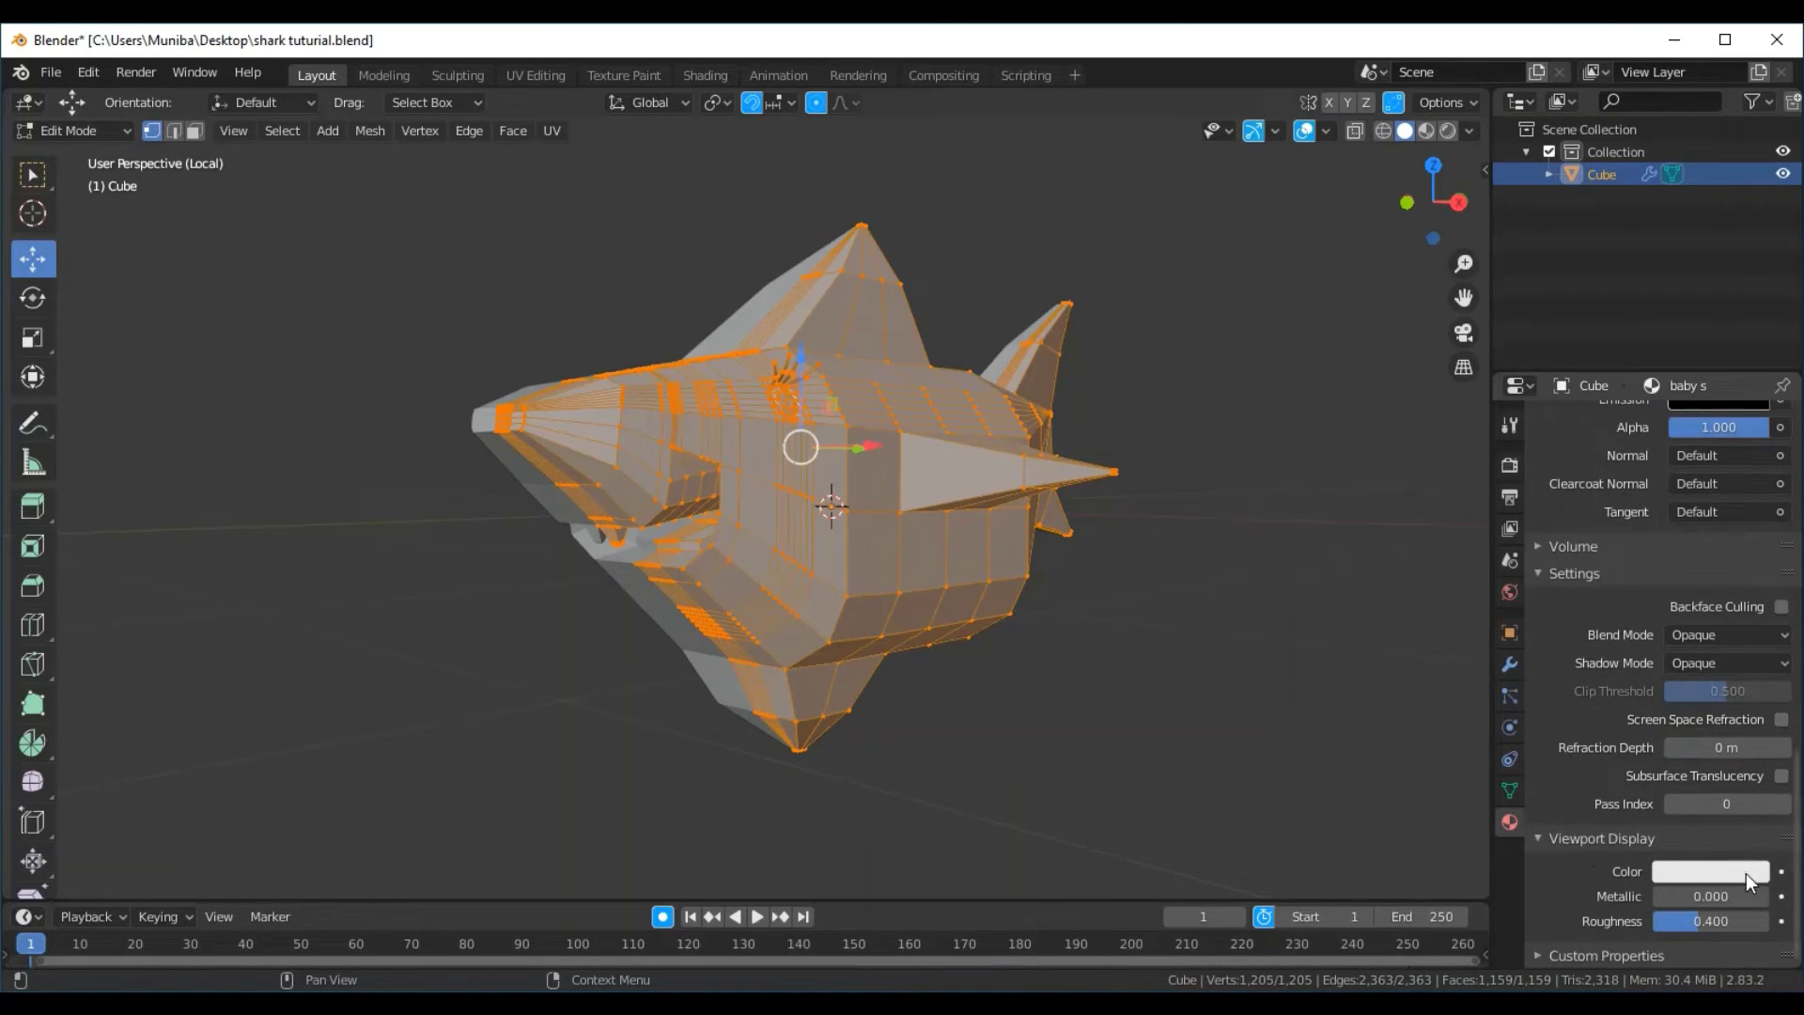
pyautogui.click(1746, 872)
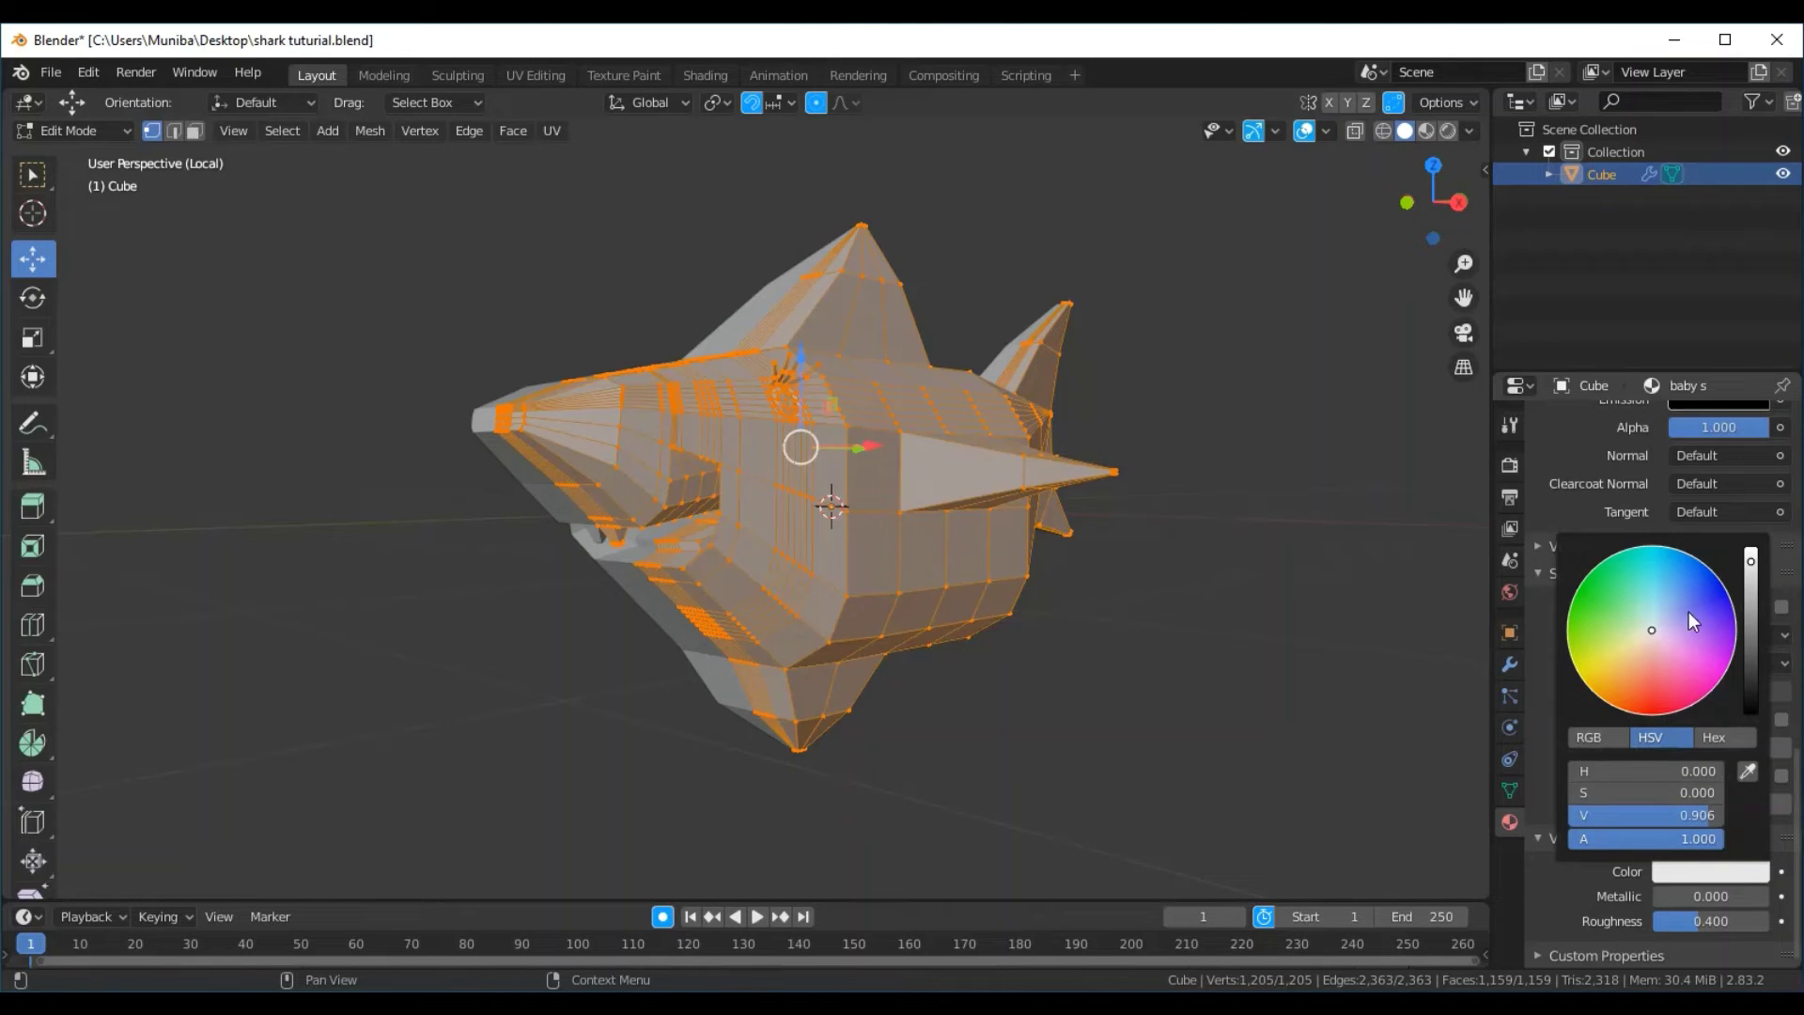
pyautogui.click(1688, 568)
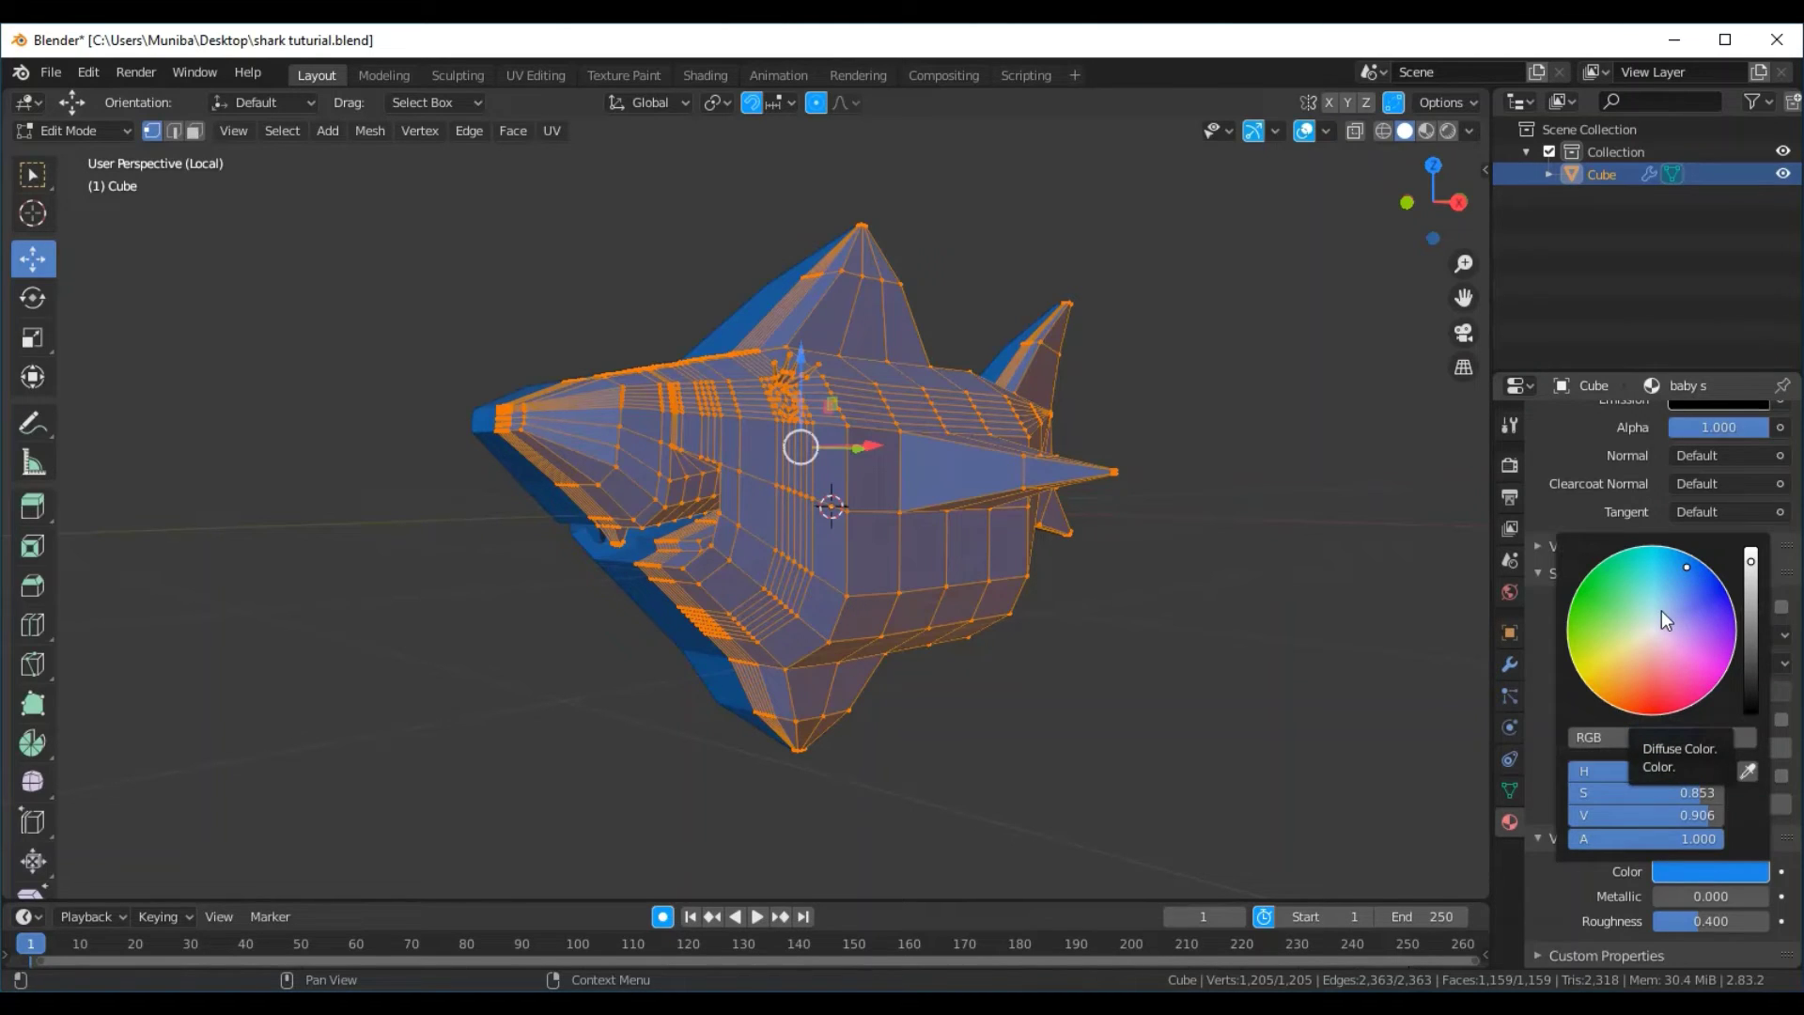
# Try brighter, cyan, paler and deeper blue shades for the viewport colour
pyautogui.click(1673, 559)
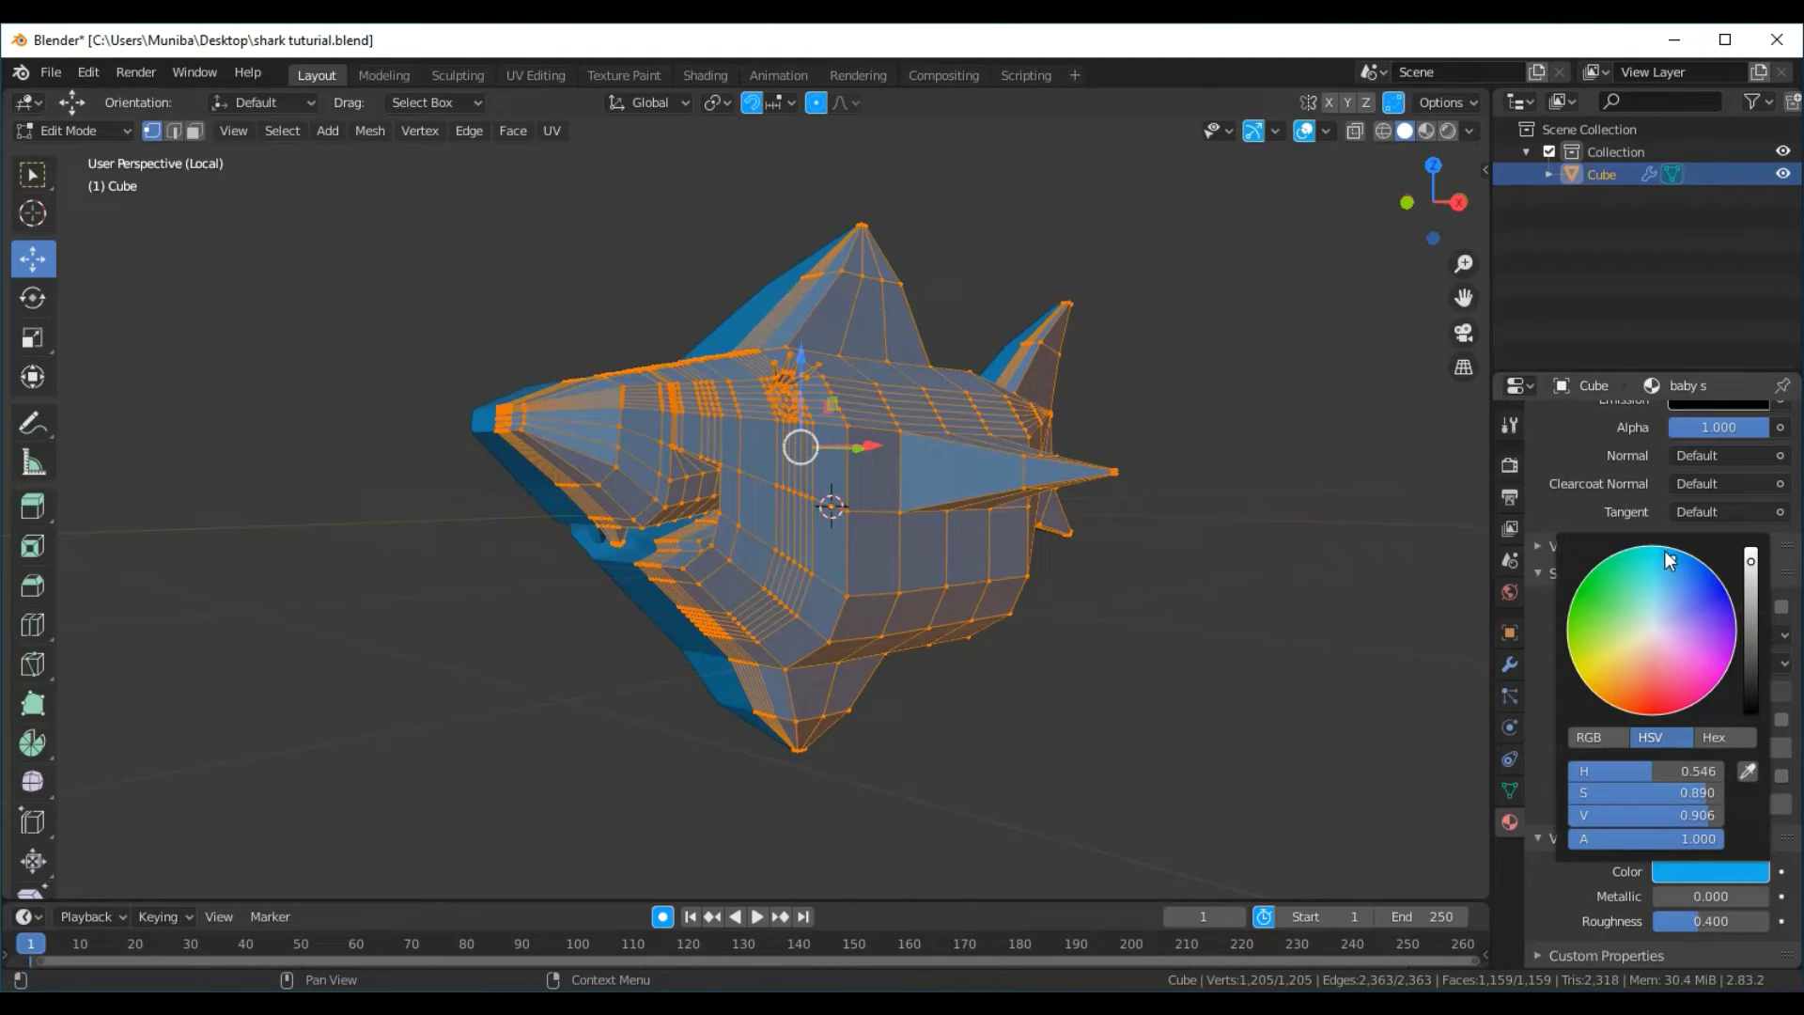
pyautogui.click(1662, 549)
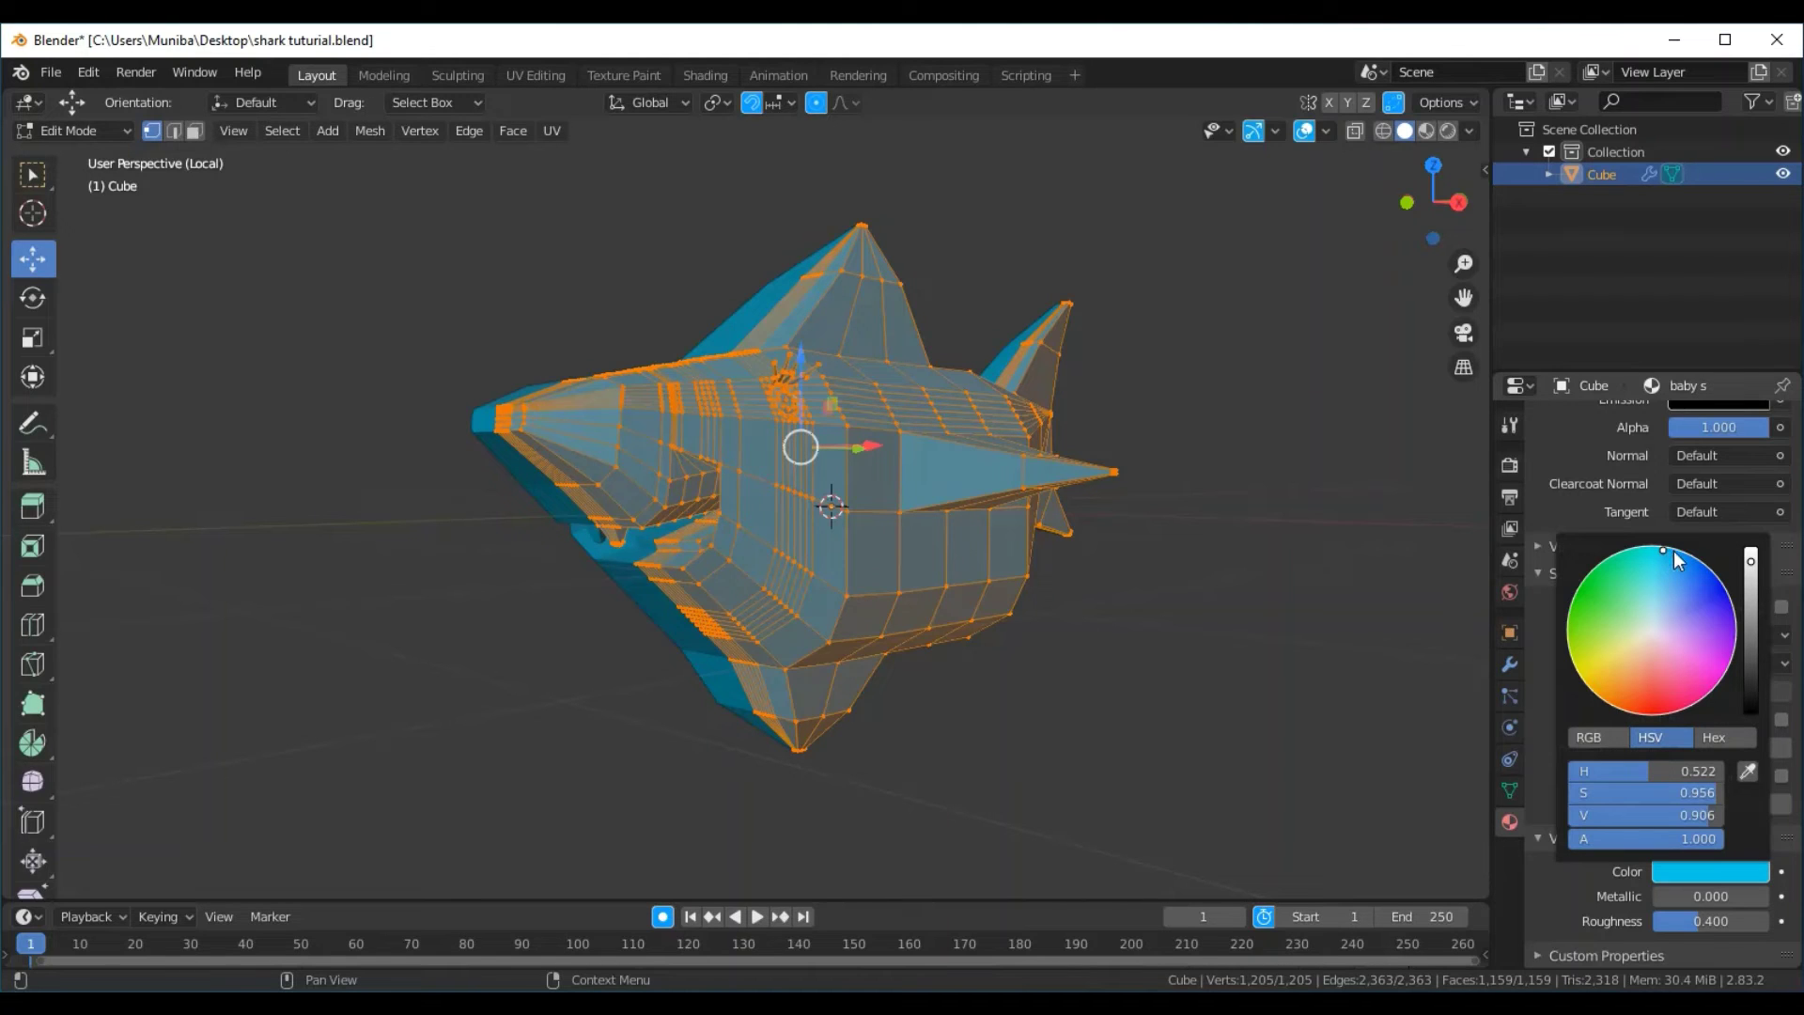
pyautogui.click(1650, 547)
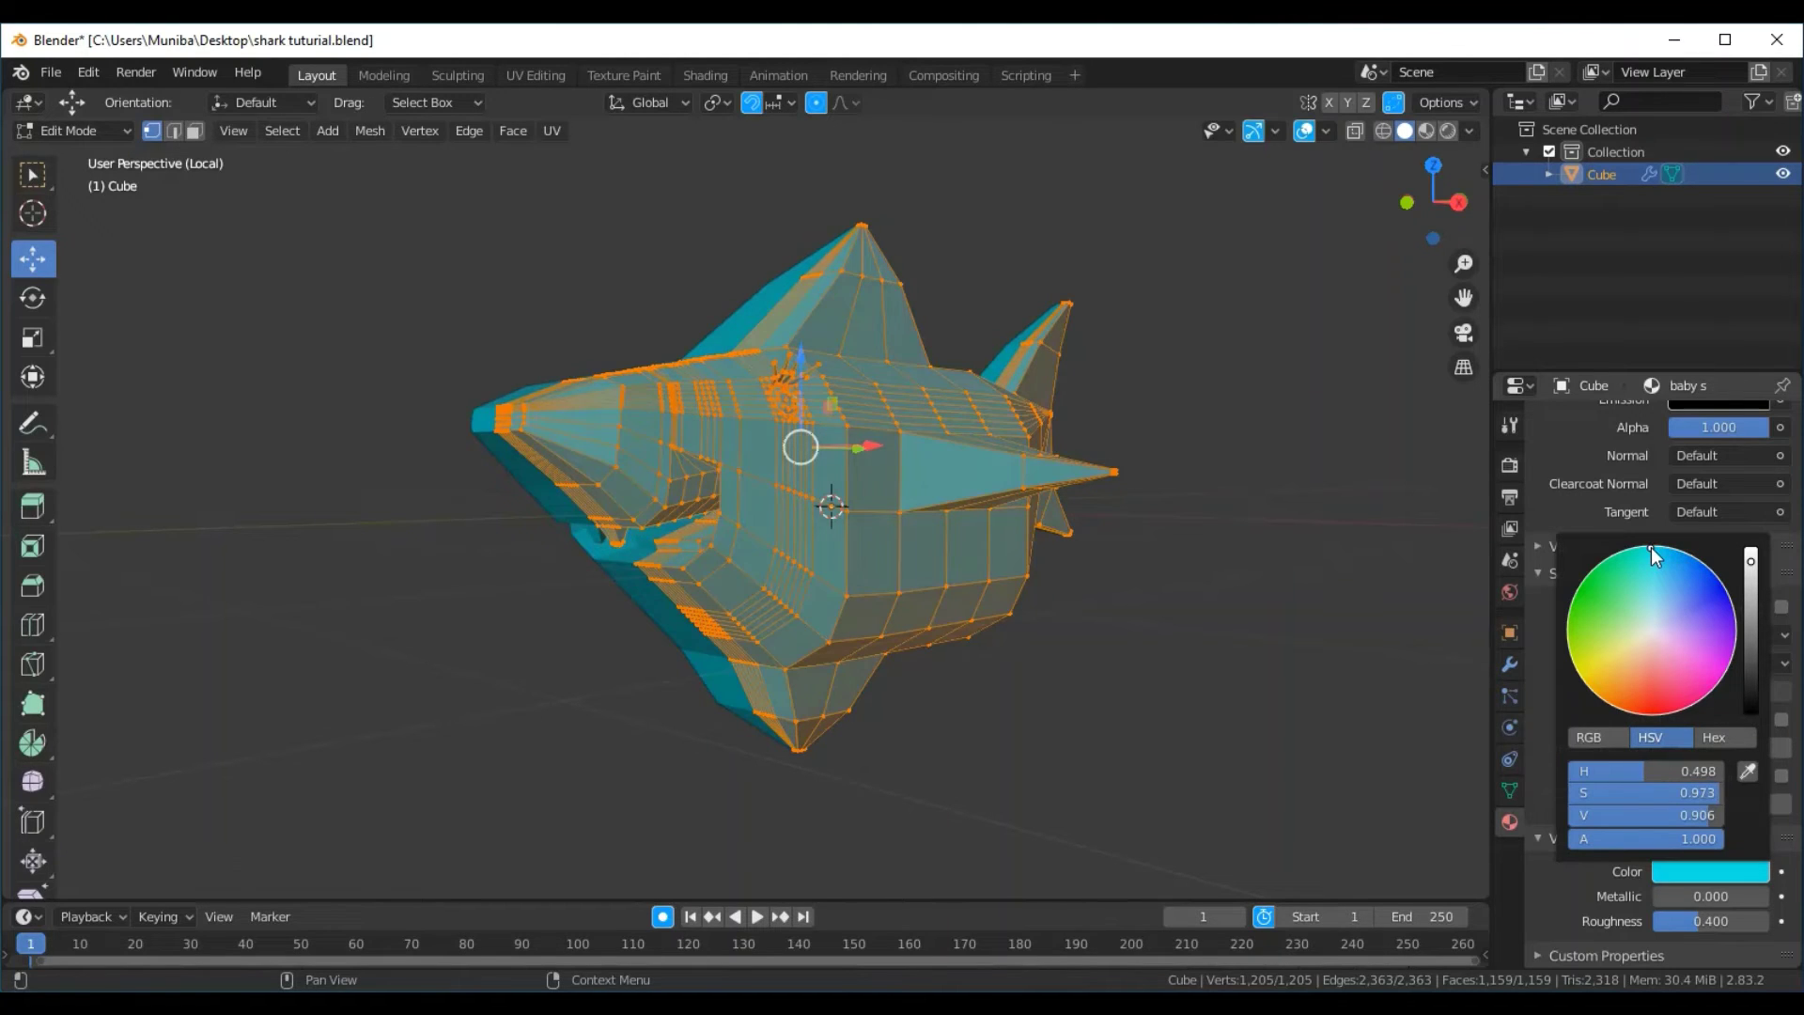
pyautogui.click(1695, 566)
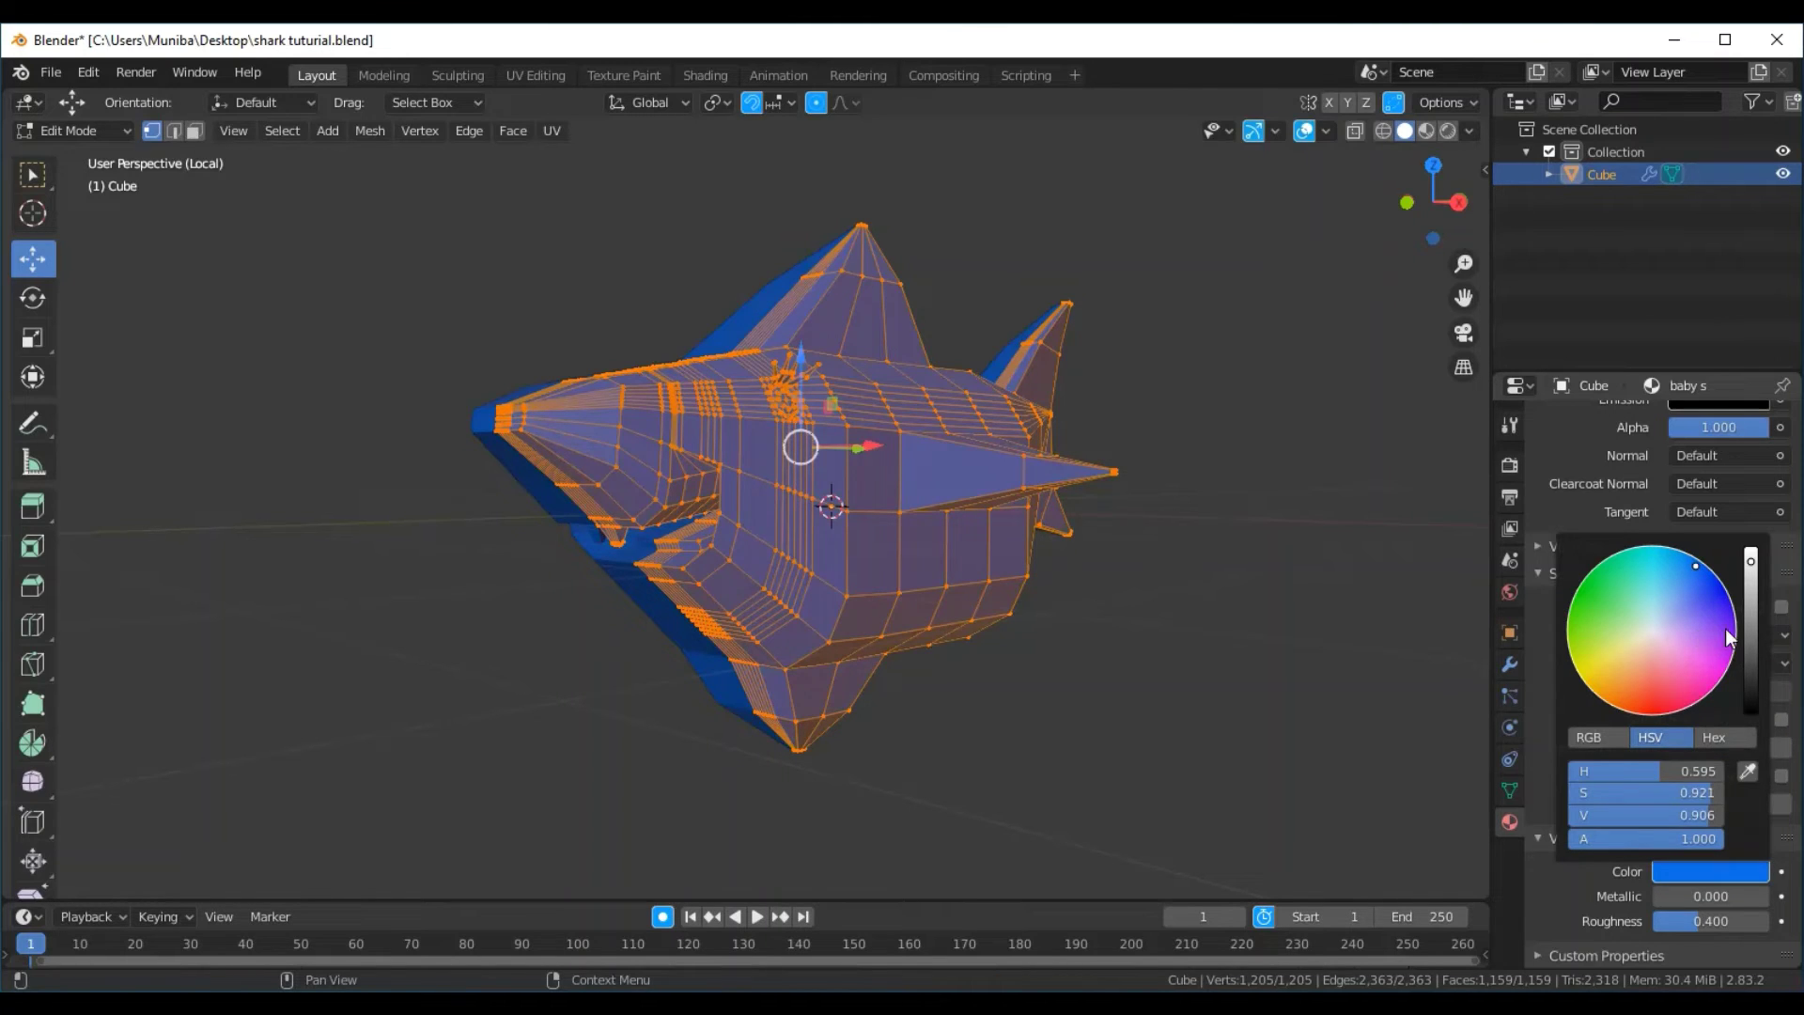
pyautogui.click(1676, 590)
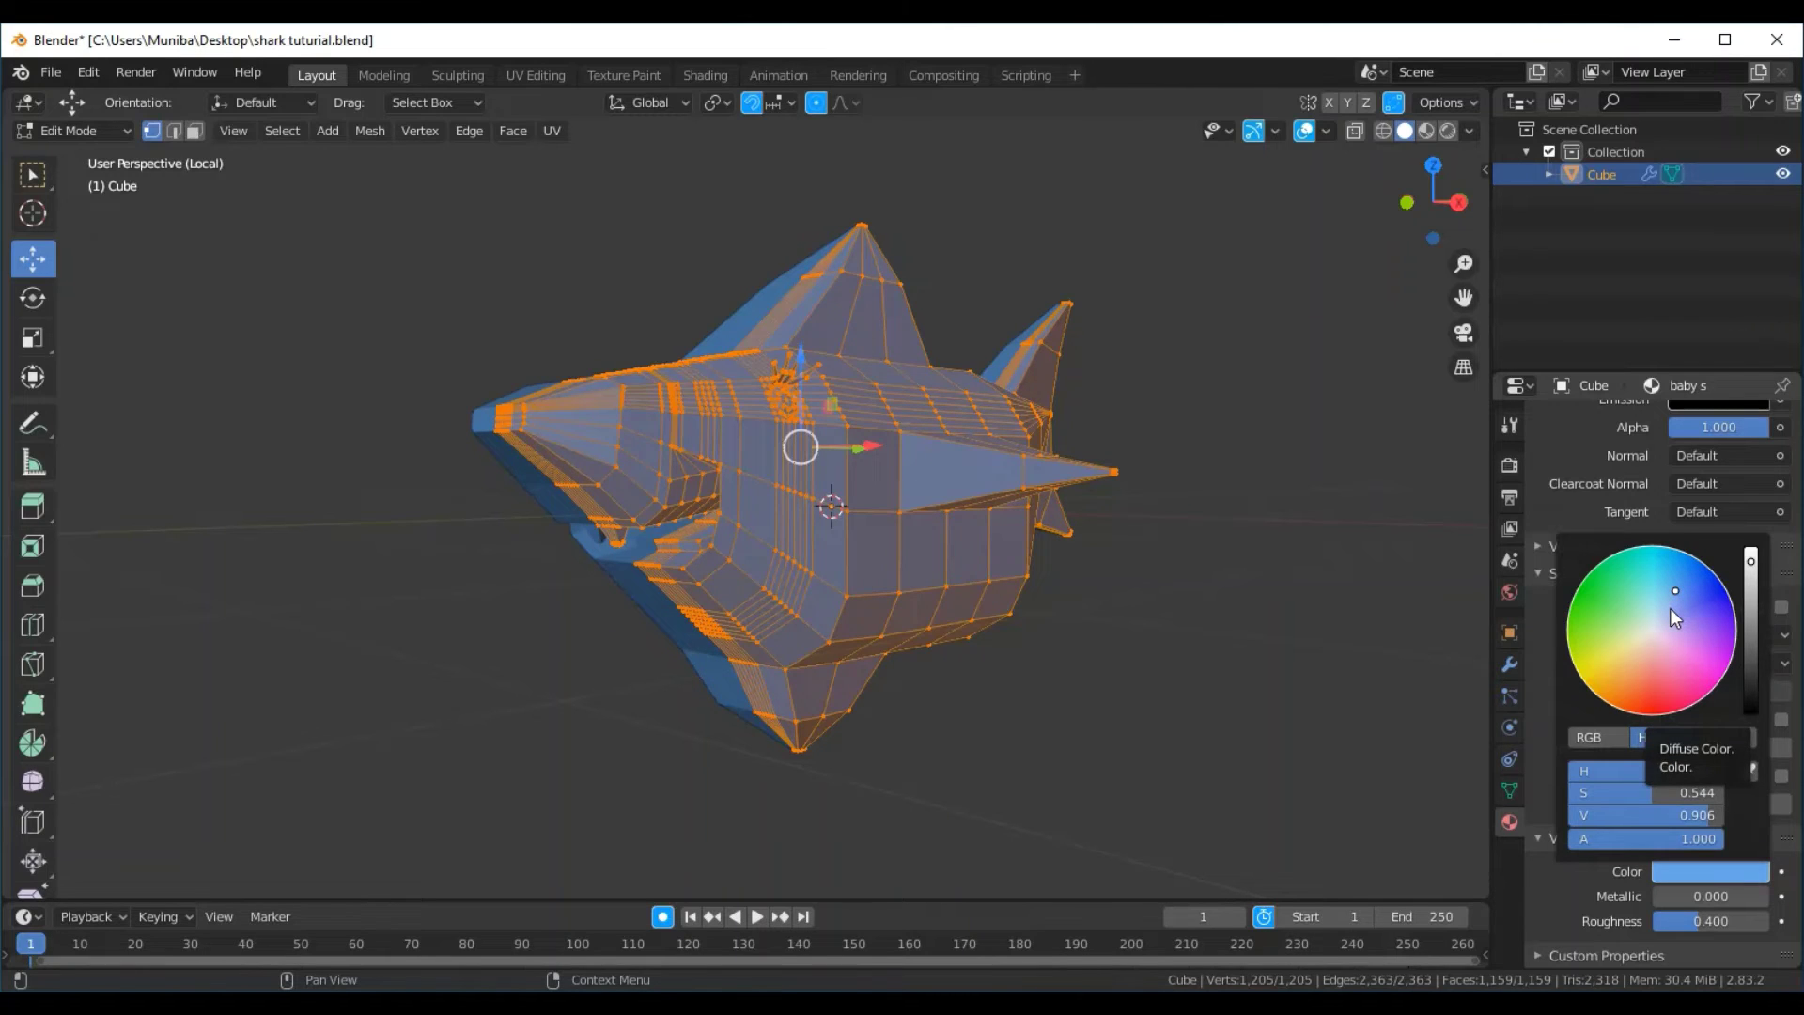
pyautogui.click(1670, 607)
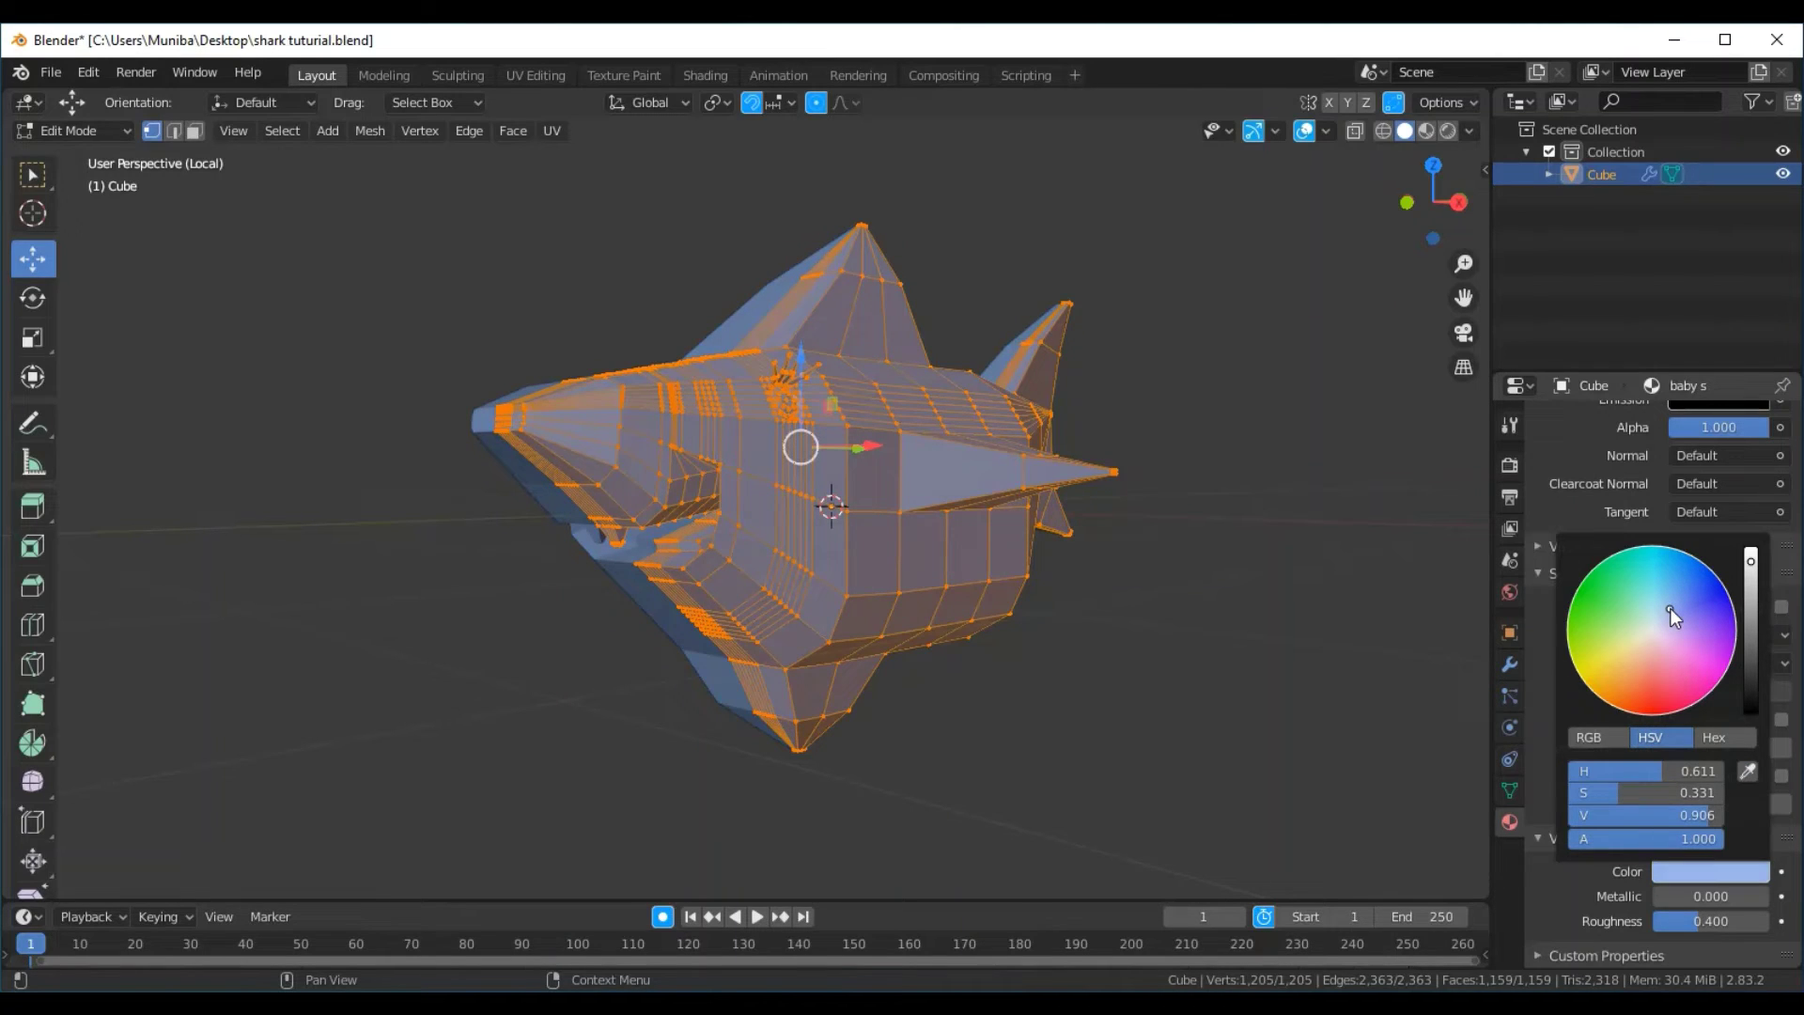
pyautogui.click(1661, 587)
pyautogui.click(1683, 558)
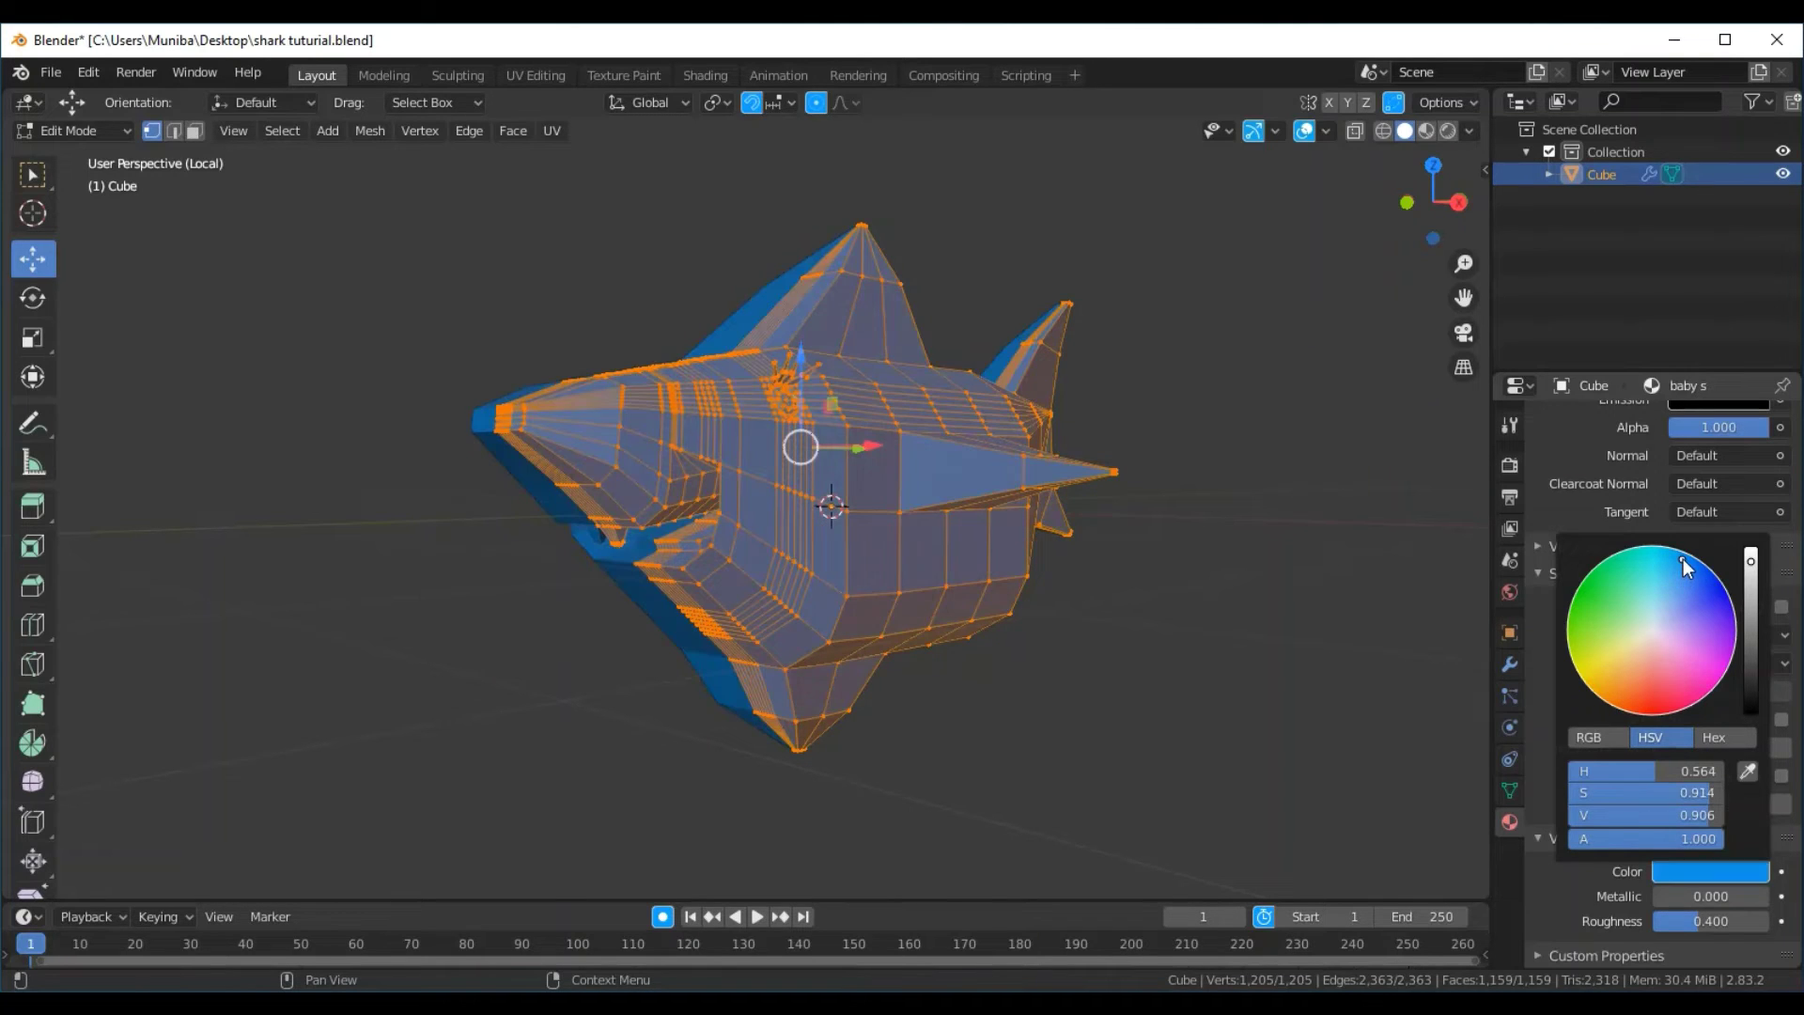
pyautogui.click(1674, 574)
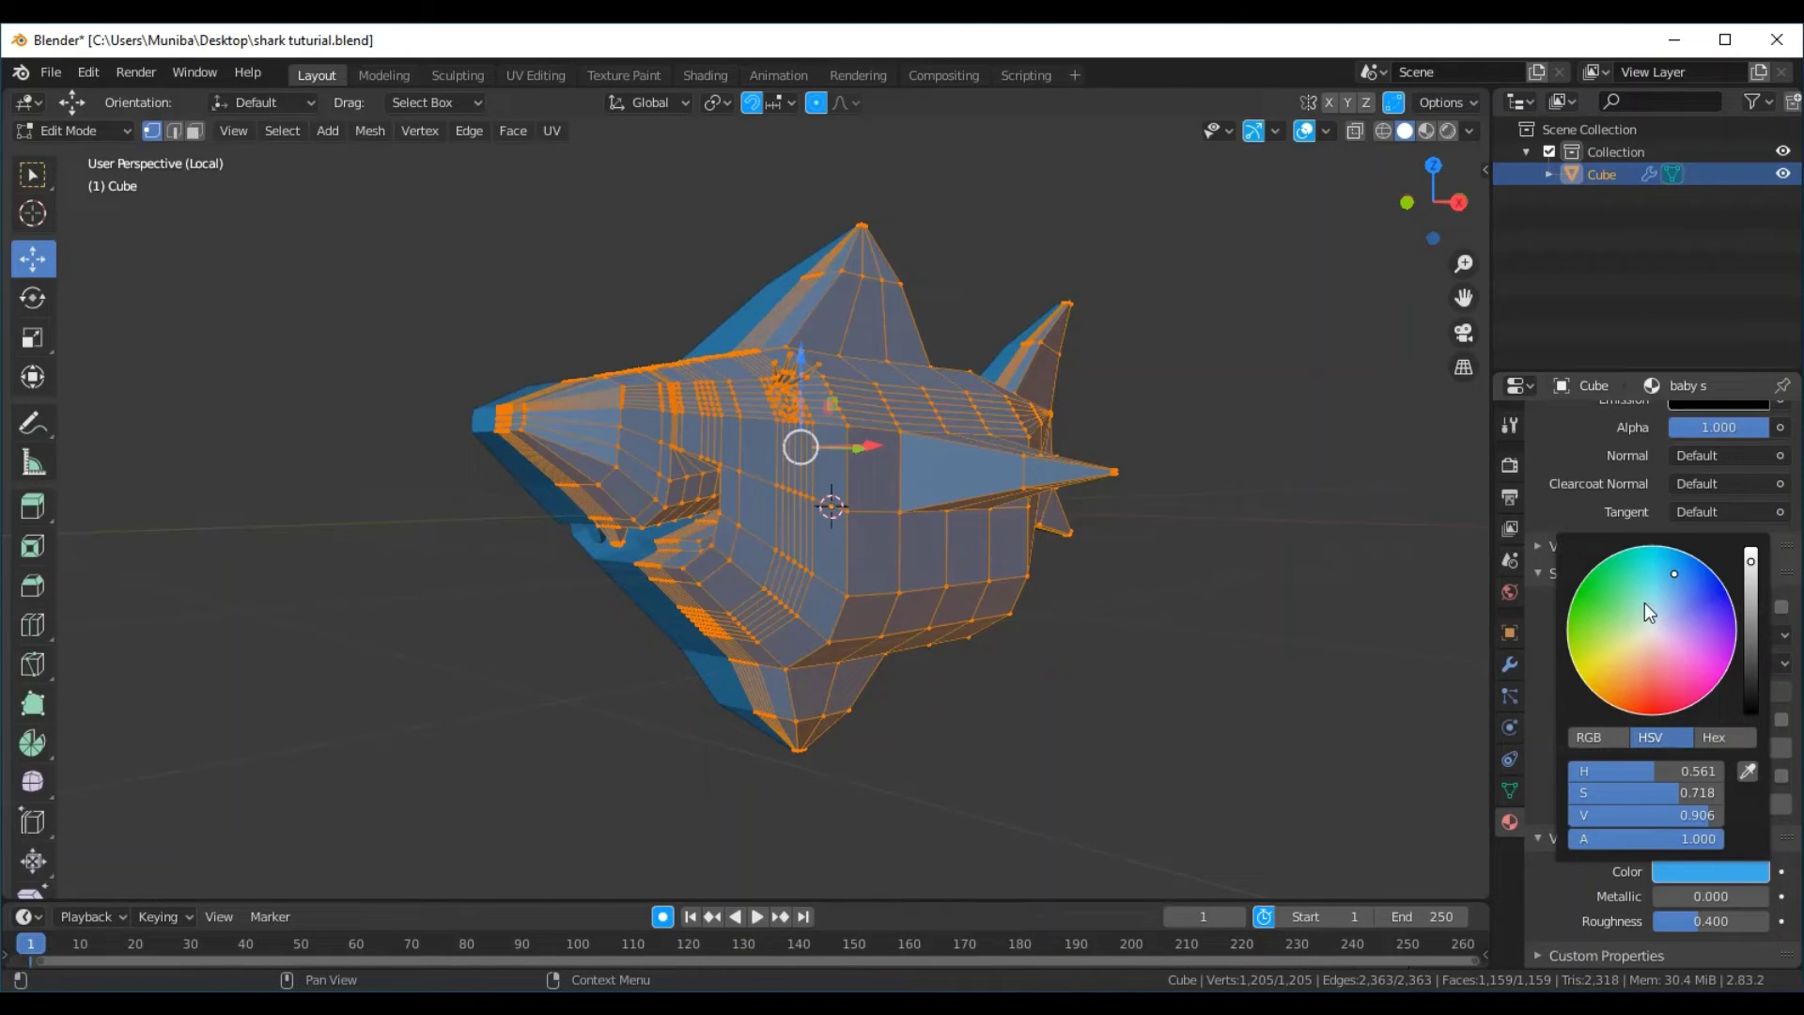
# Try green, yellow, magenta, purple and pink, then settle on cyan-blue (H 0.529, S 0.813)
pyautogui.click(1605, 611)
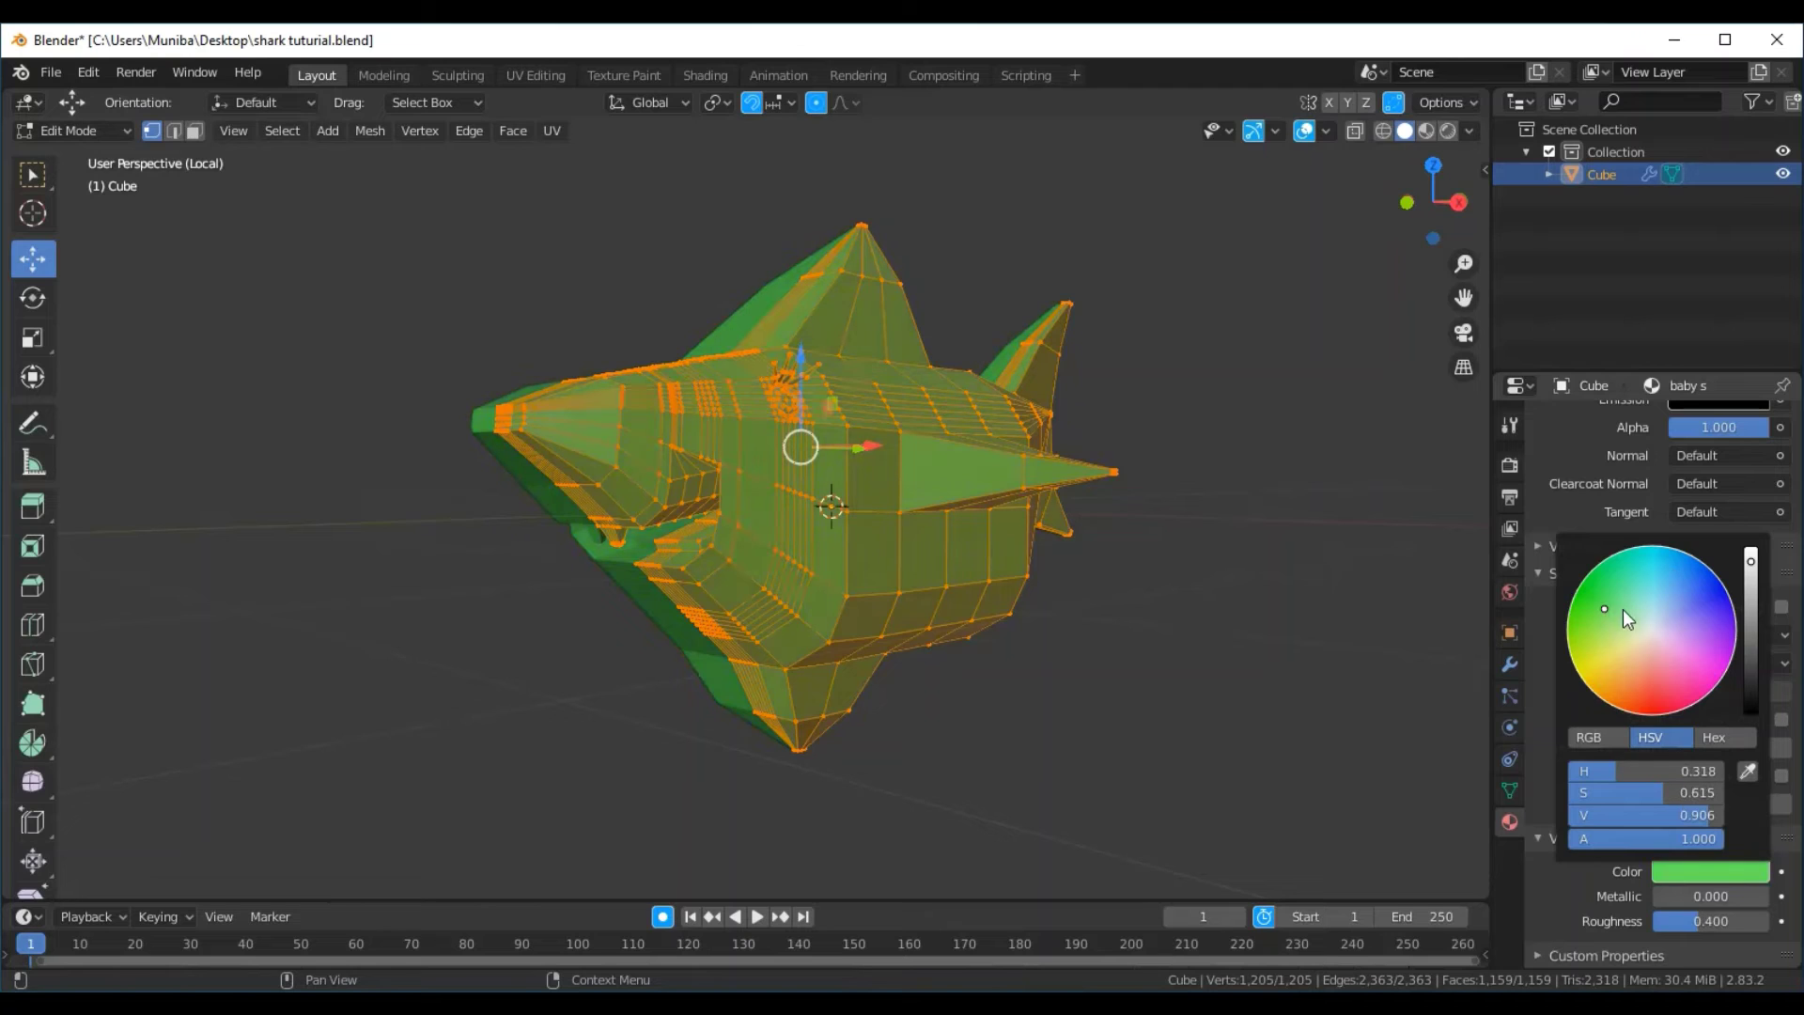
pyautogui.click(1611, 661)
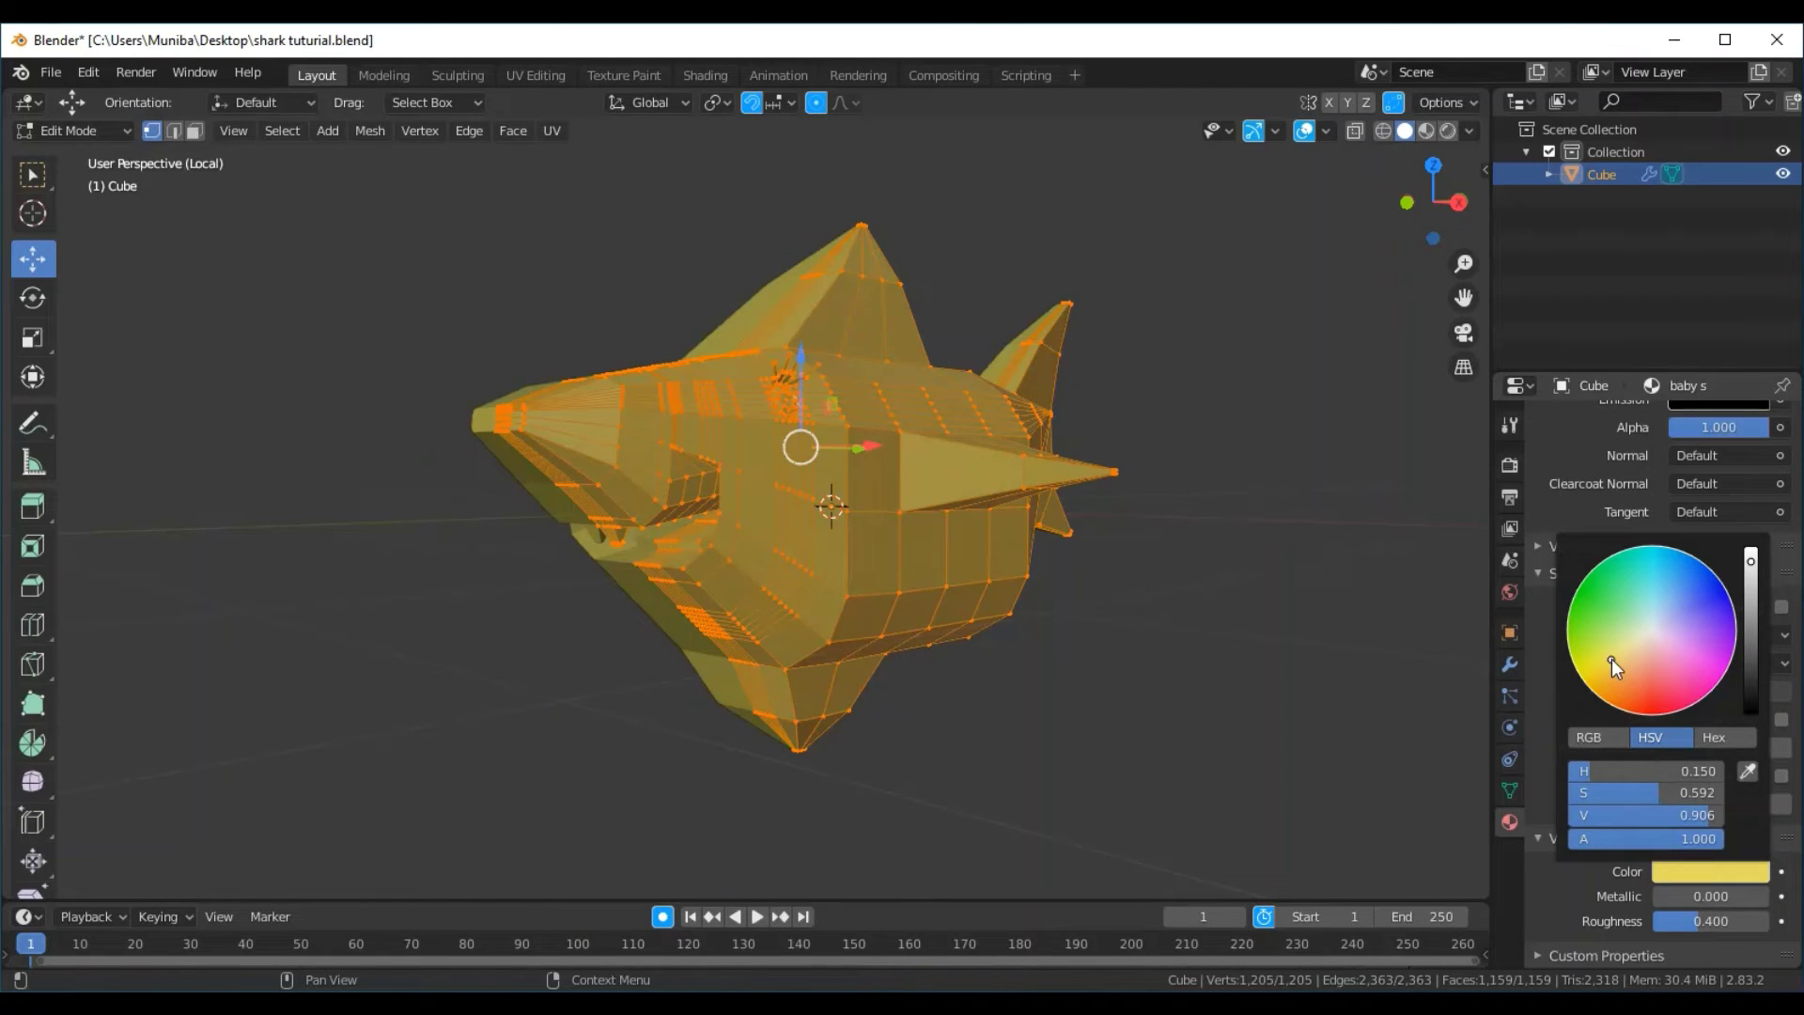
pyautogui.click(1710, 673)
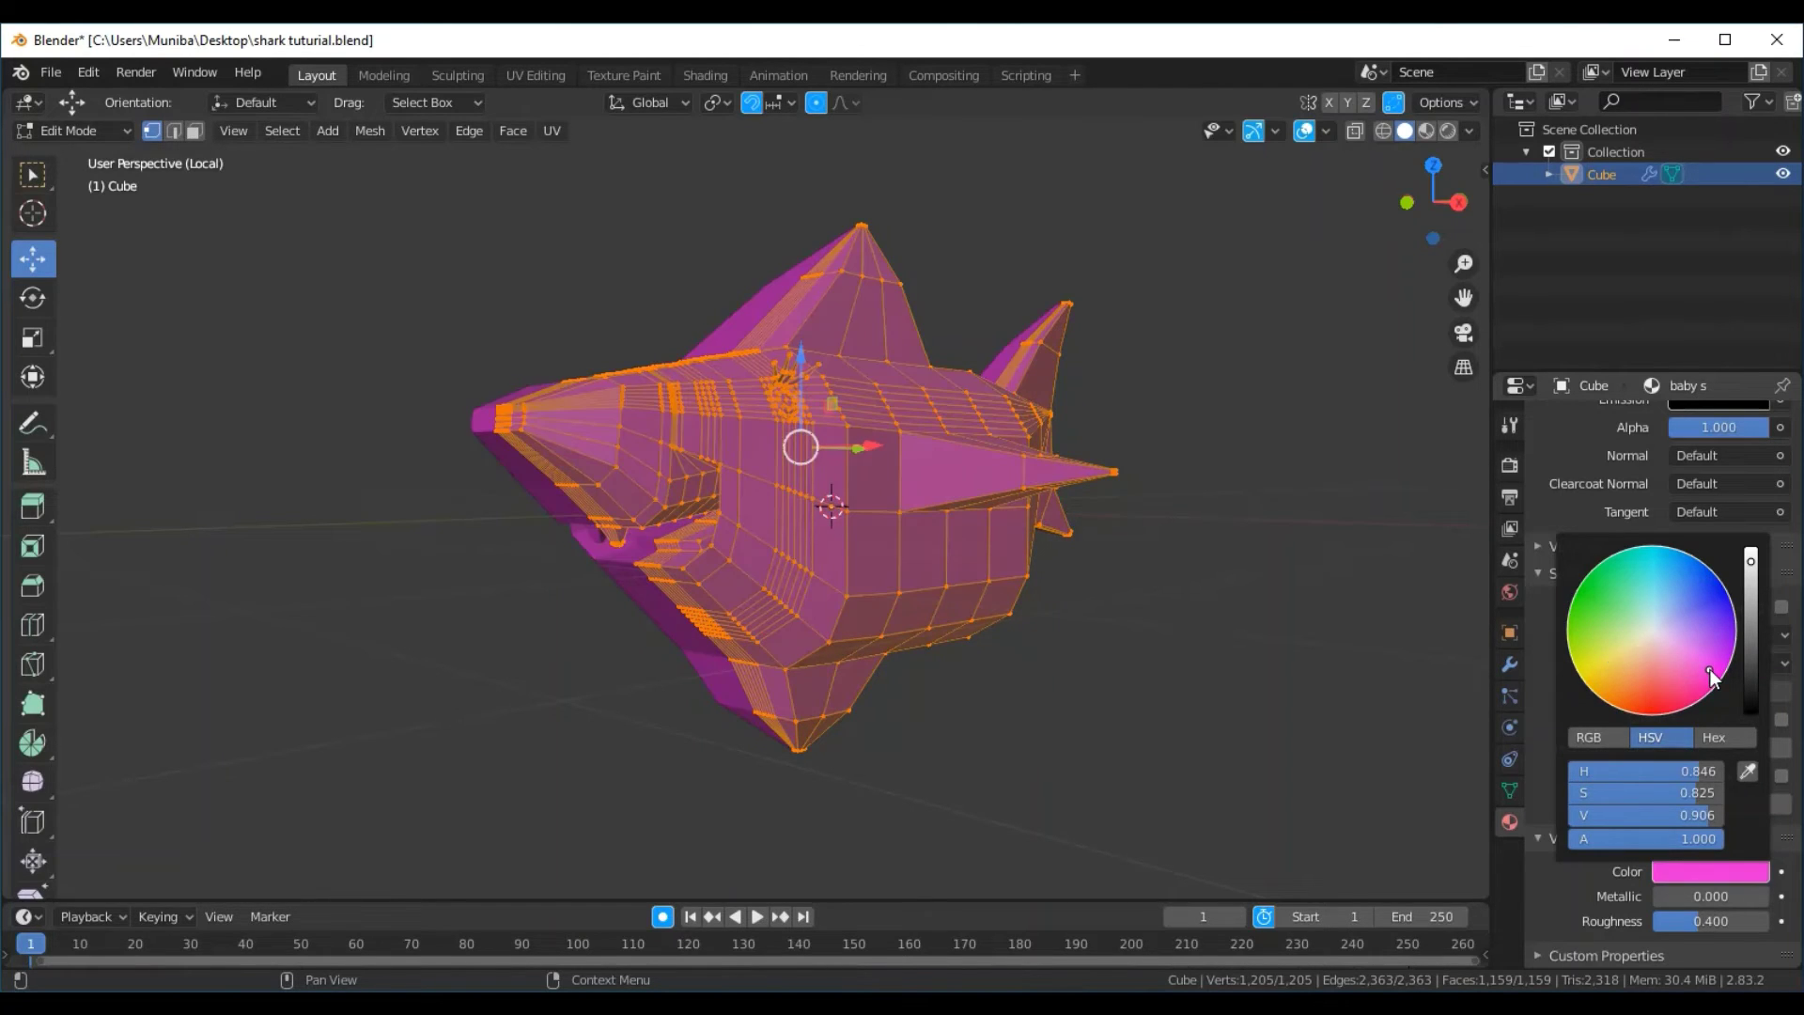
pyautogui.click(1700, 635)
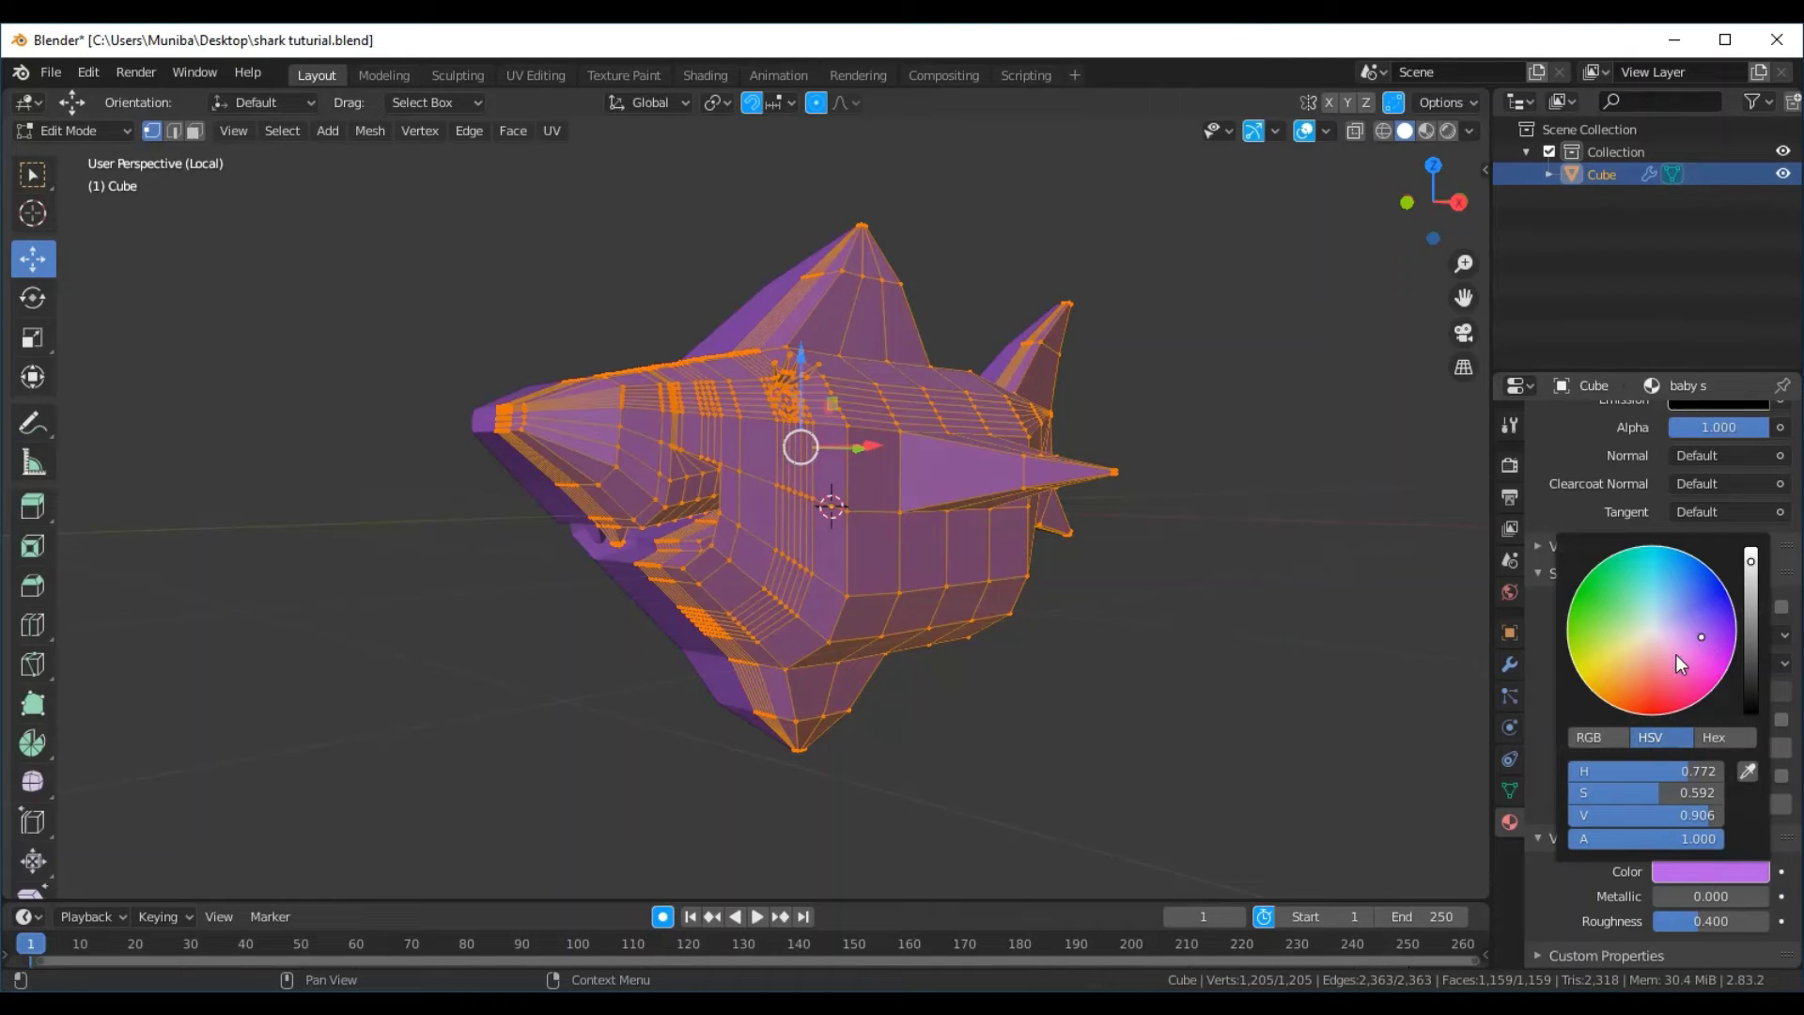
pyautogui.click(1657, 643)
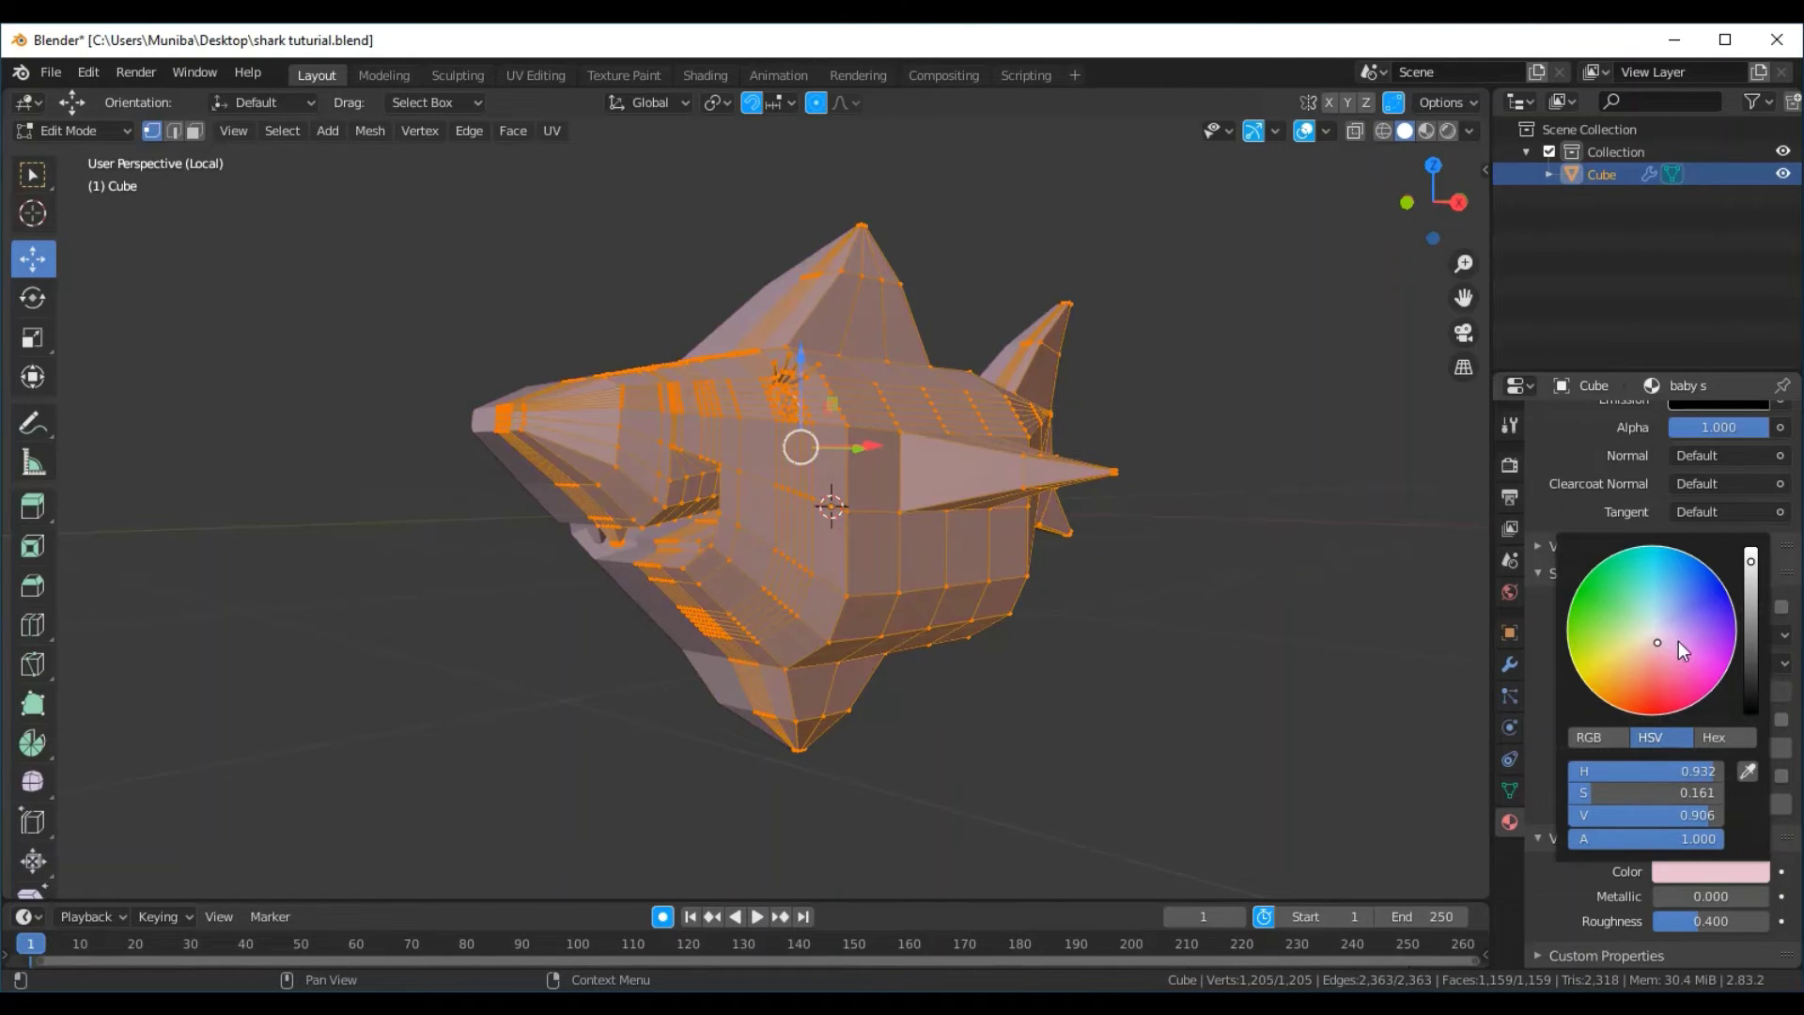
pyautogui.click(1678, 640)
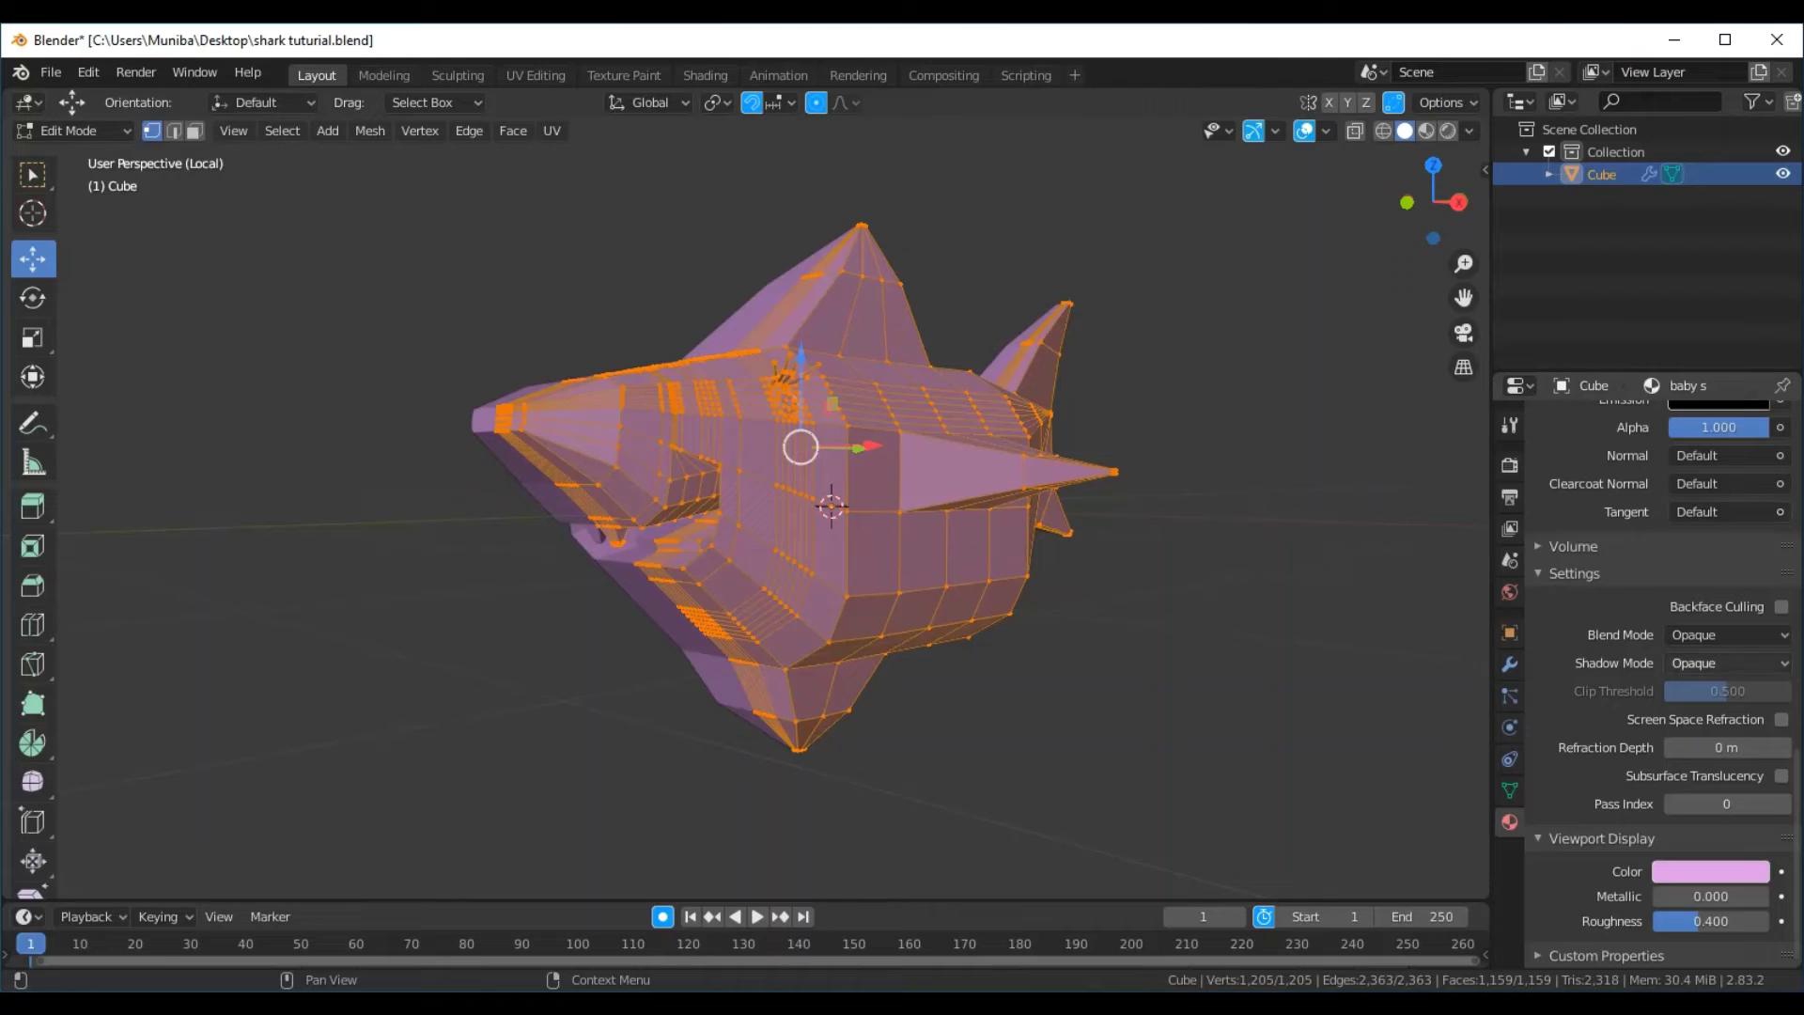
pyautogui.click(1700, 866)
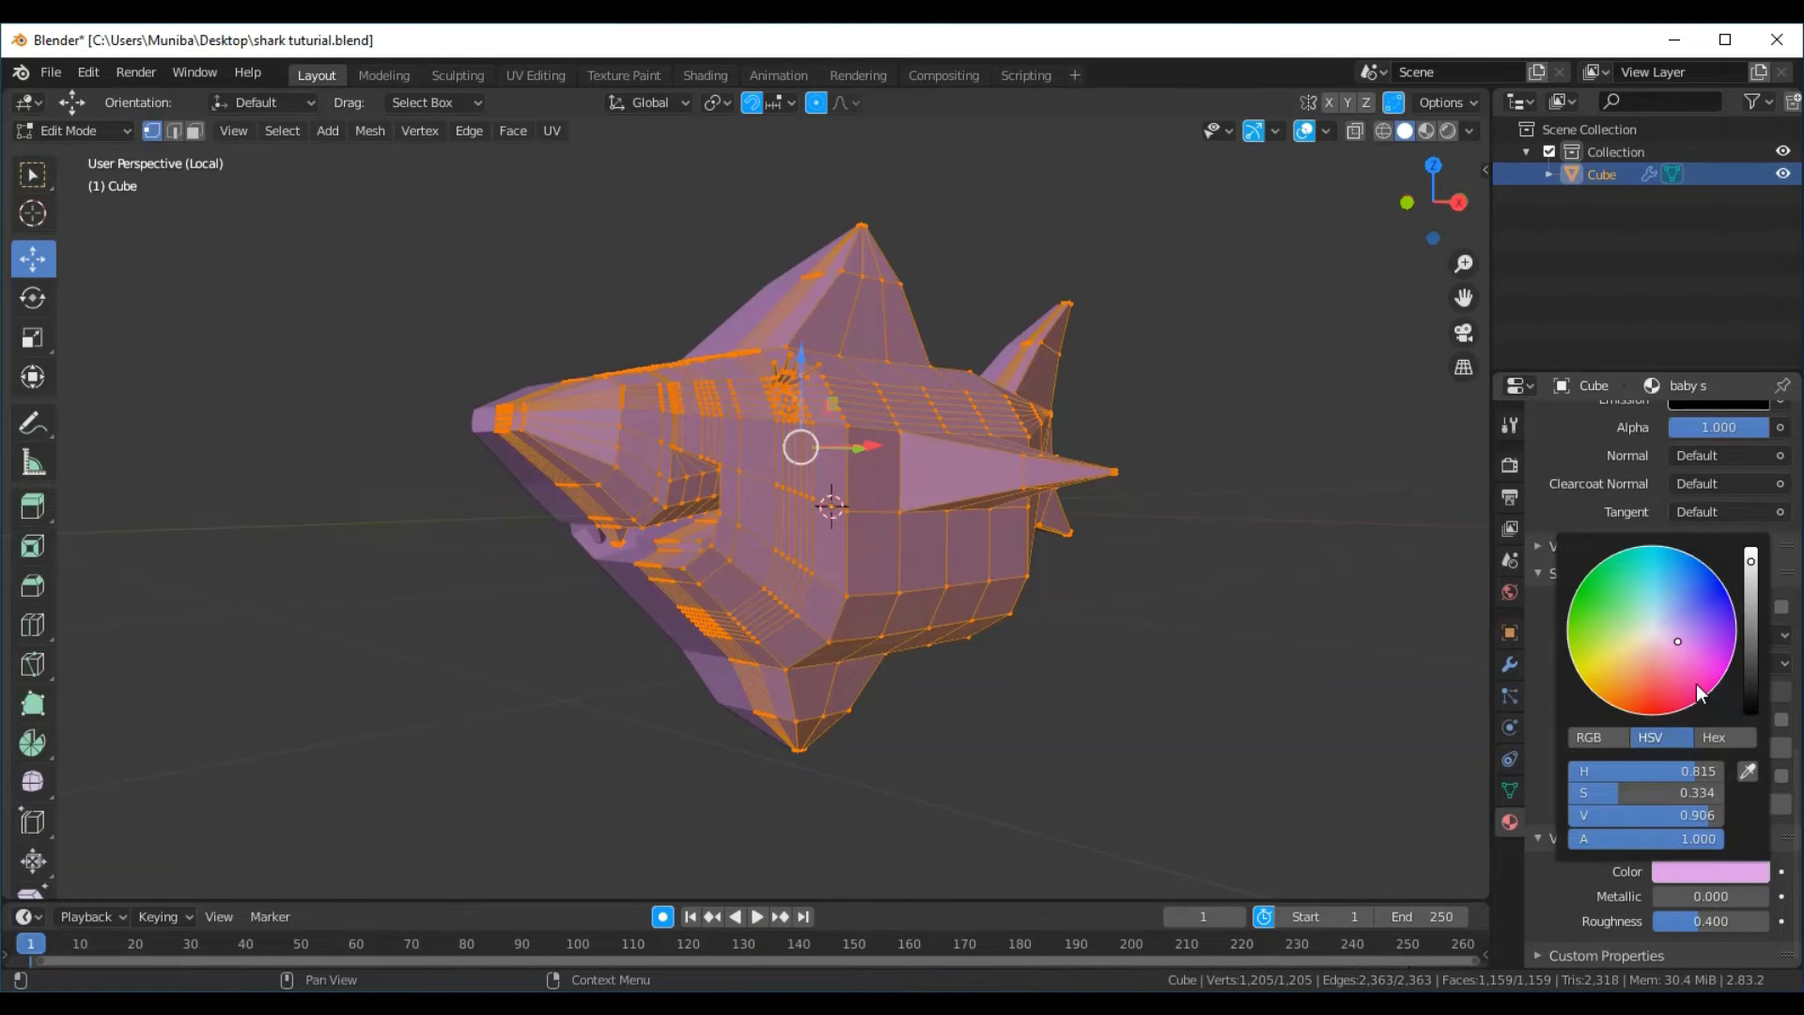
pyautogui.click(1664, 561)
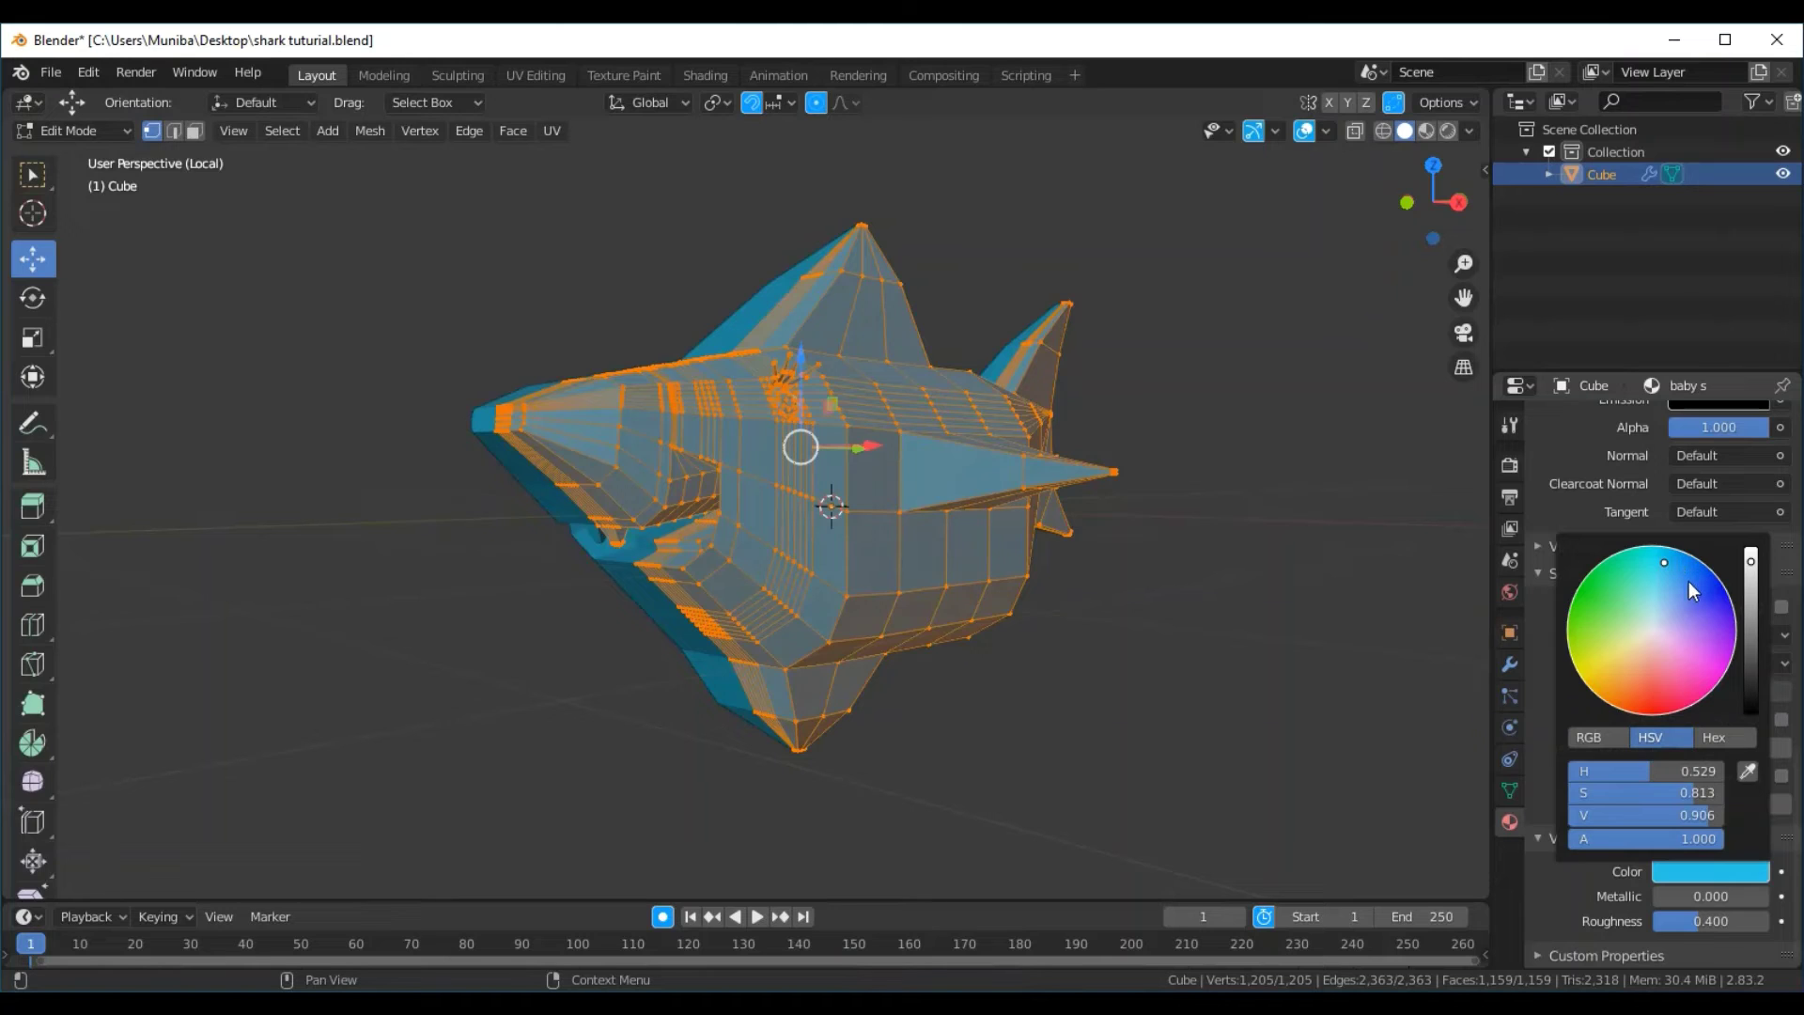
# Raise the cyan-blue's value to 1.000 and deselect the whole shark mesh
pyautogui.scroll(2, 1695, 553)
pyautogui.scroll(3, 1565, 578)
pyautogui.scroll(2, 1569, 575)
pyautogui.scroll(2, 1579, 571)
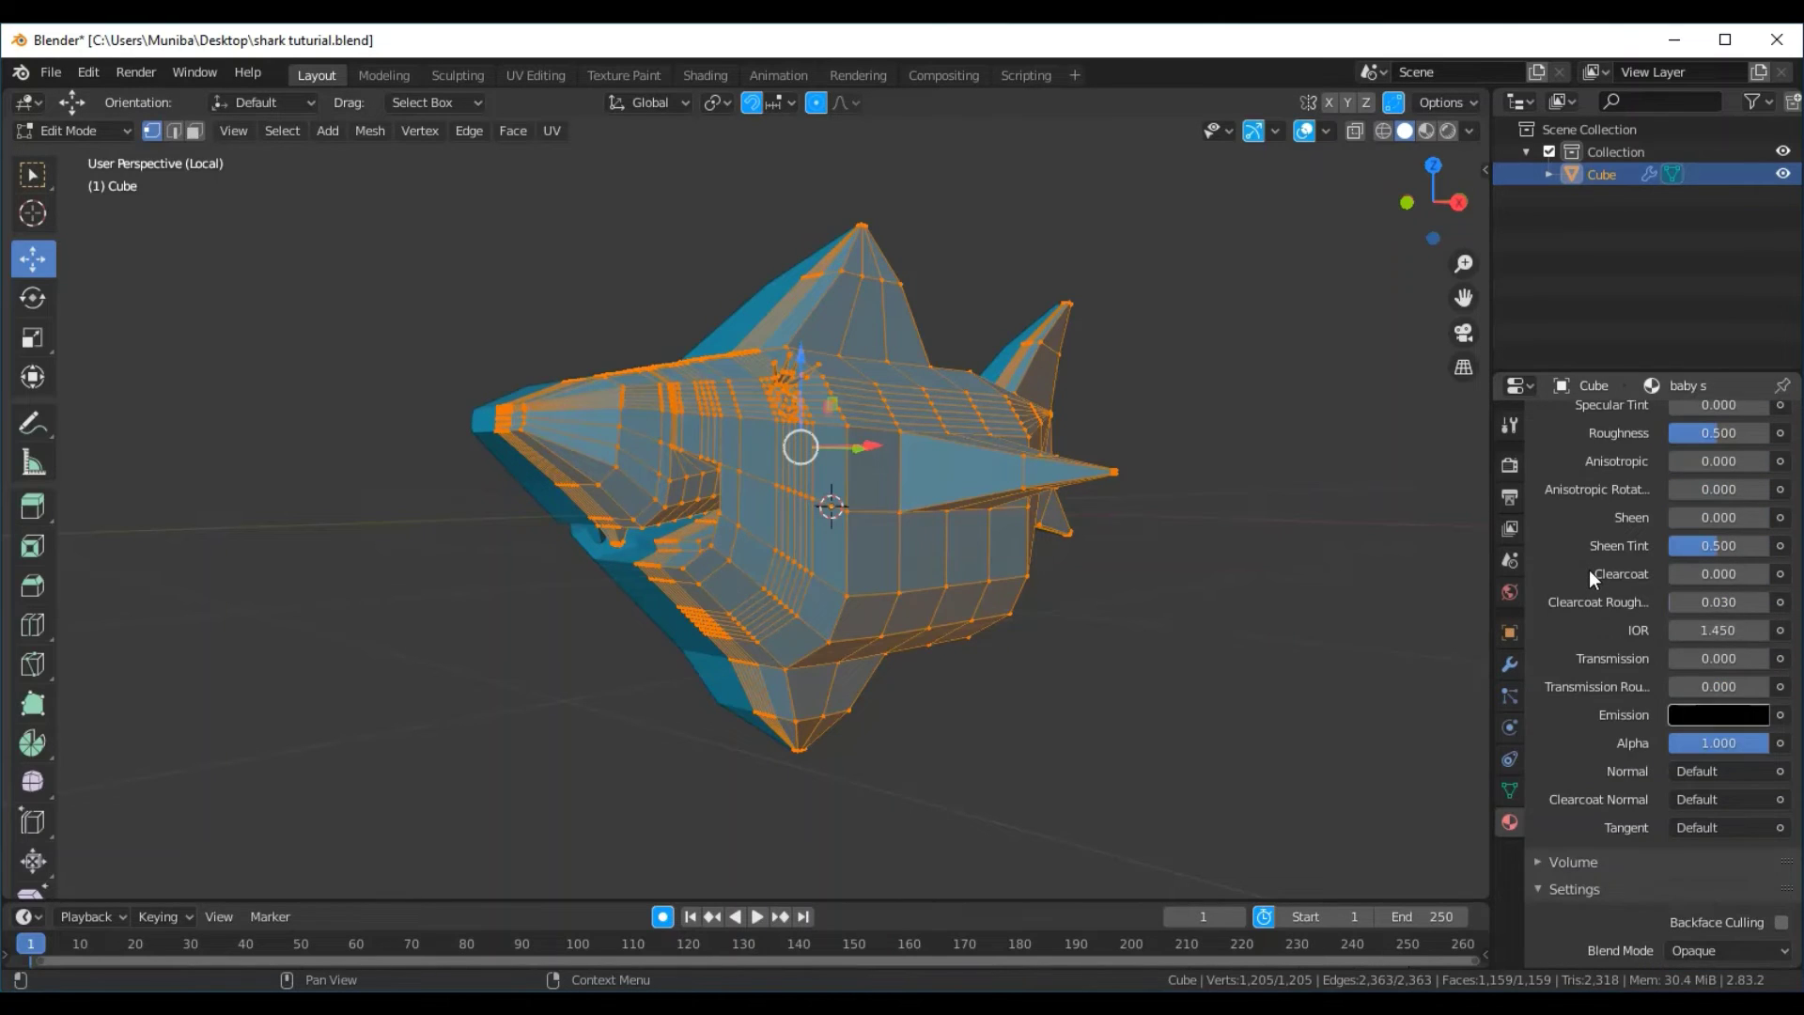
pyautogui.scroll(3, 1590, 569)
pyautogui.scroll(3, 1592, 567)
pyautogui.scroll(3, 1591, 567)
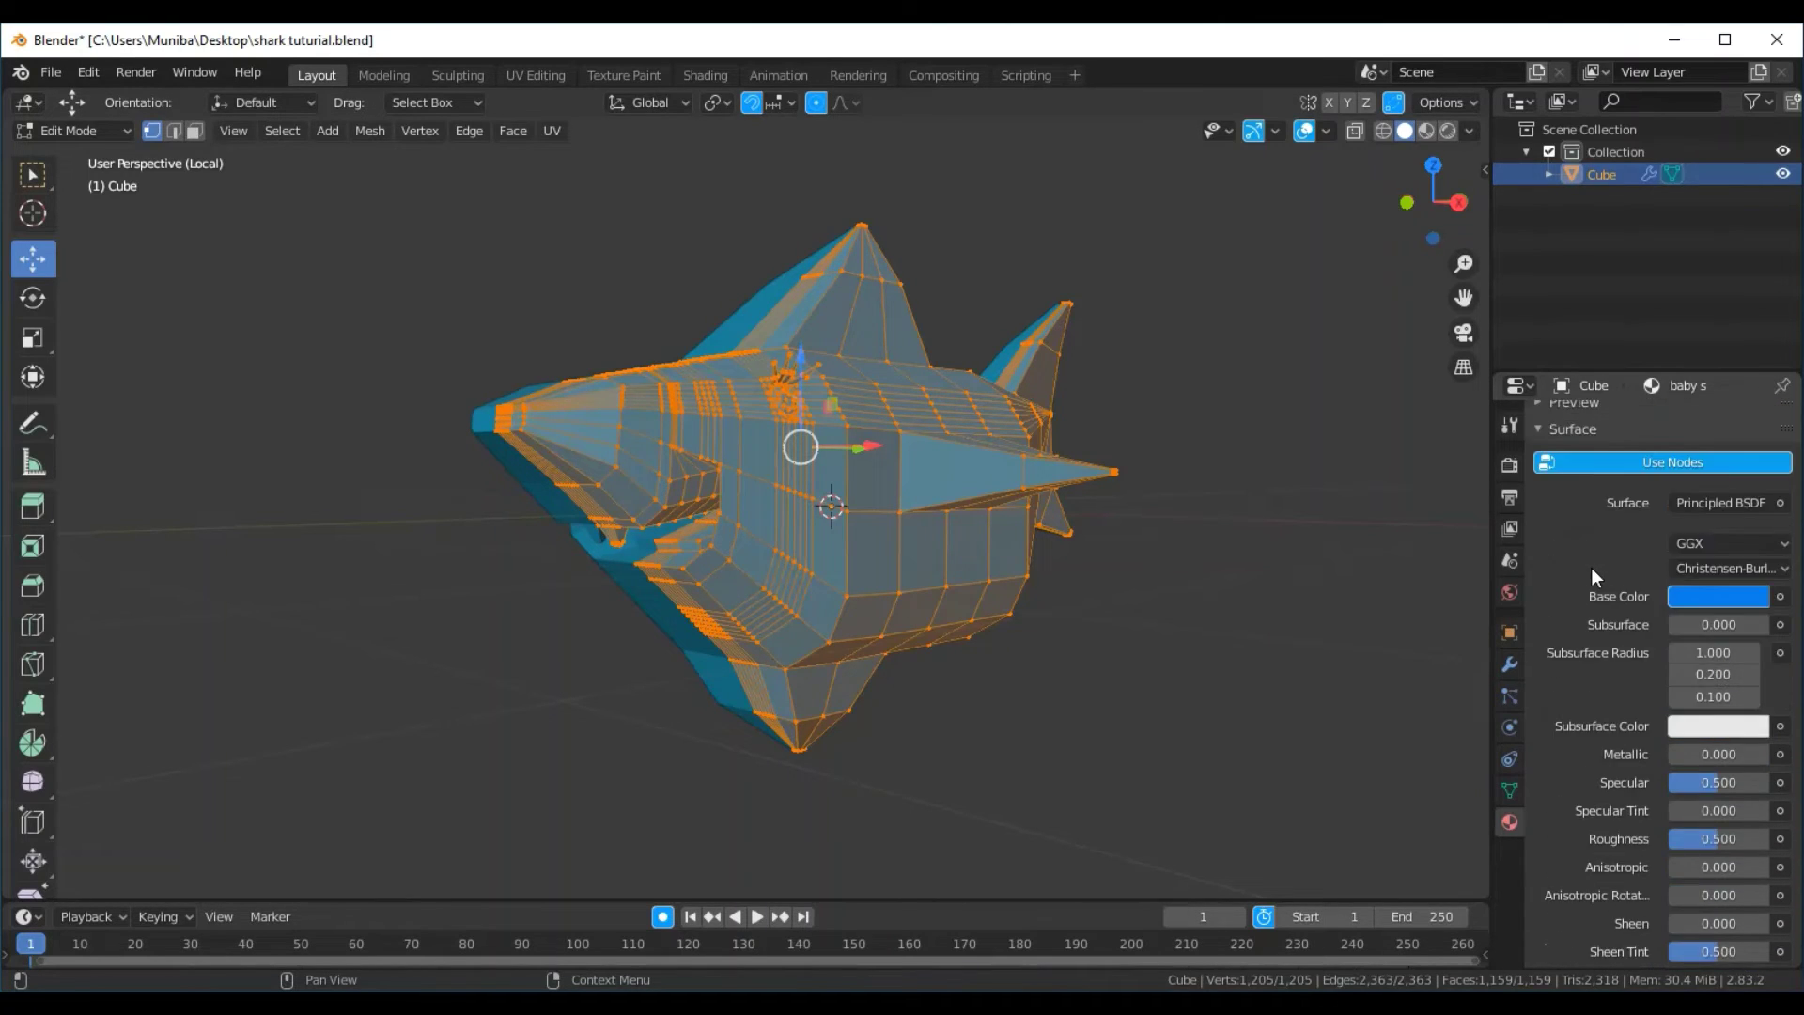
pyautogui.scroll(3, 1591, 567)
pyautogui.scroll(2, 1591, 567)
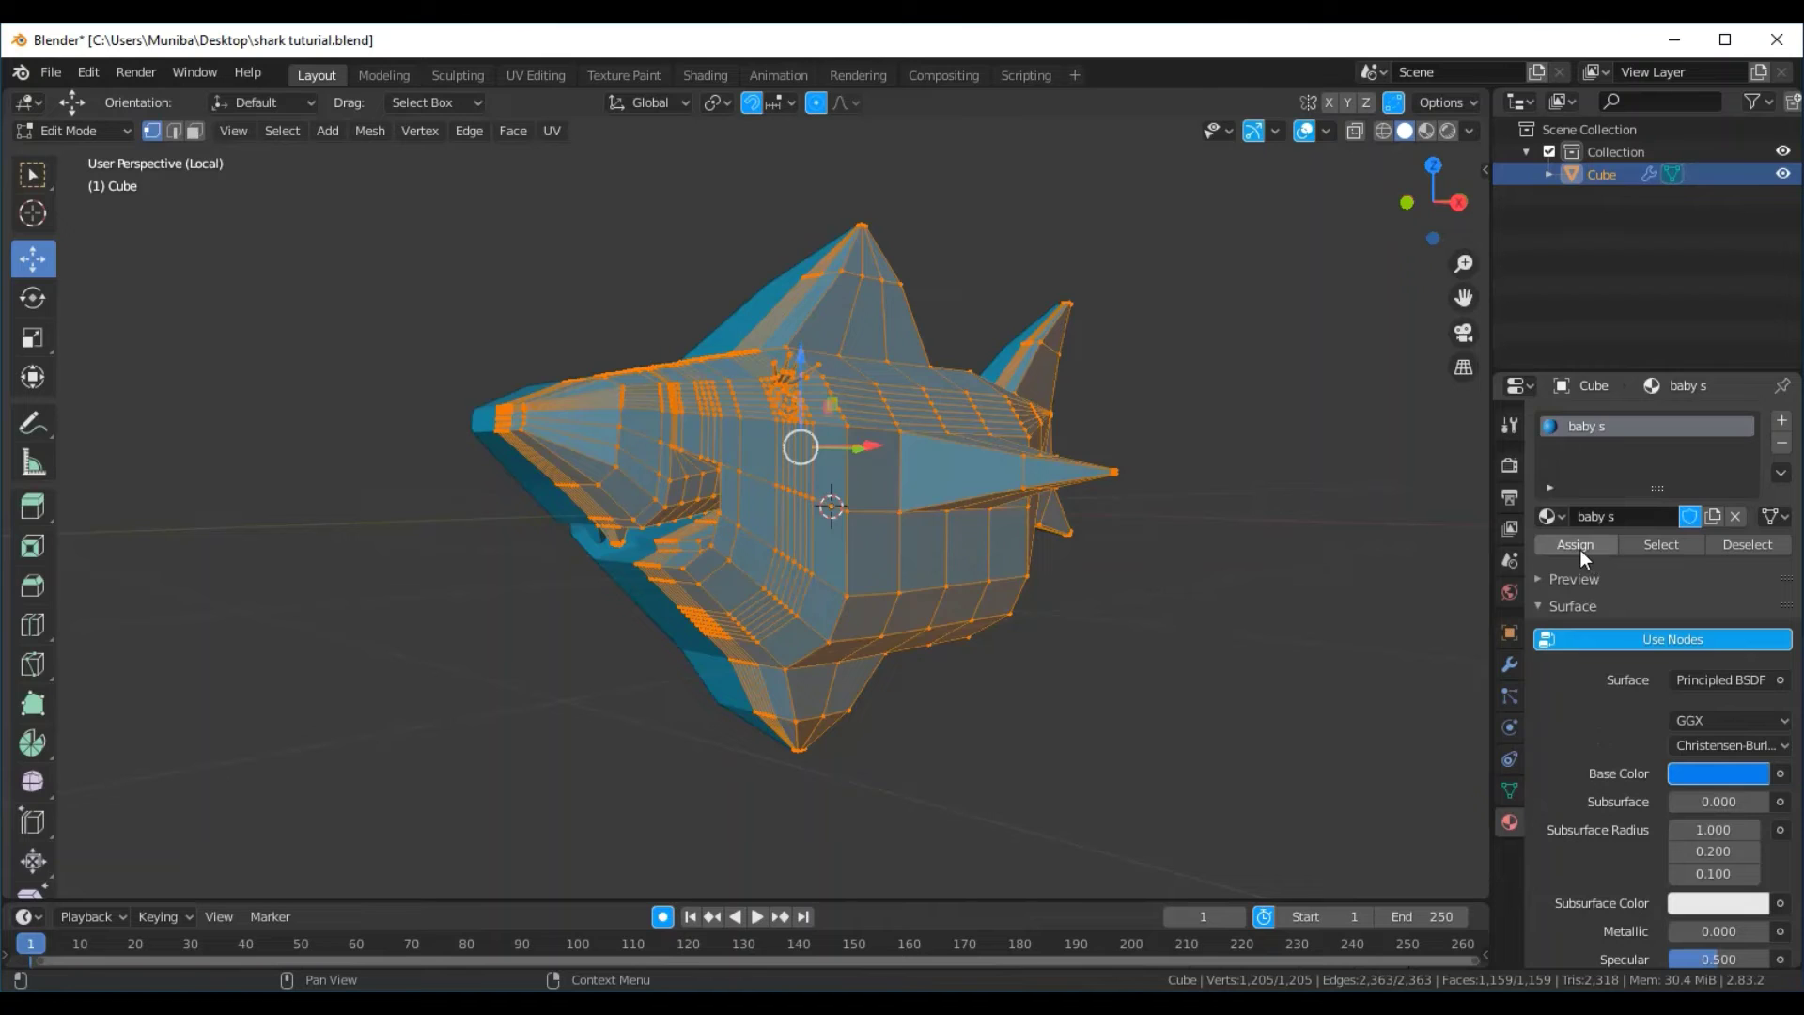
pyautogui.click(1277, 653)
pyautogui.moveTo(1281, 644)
pyautogui.mouseDown(button='middle')
pyautogui.moveTo(1312, 670)
pyautogui.moveTo(1418, 652)
pyautogui.moveTo(1309, 564)
pyautogui.moveTo(1208, 624)
pyautogui.moveTo(1203, 713)
pyautogui.moveTo(1288, 713)
pyautogui.moveTo(1388, 656)
pyautogui.moveTo(1252, 673)
pyautogui.moveTo(1216, 657)
pyautogui.moveTo(1236, 612)
pyautogui.moveTo(1285, 599)
pyautogui.moveTo(1305, 632)
pyautogui.moveTo(1413, 624)
pyautogui.mouseUp(button='middle')
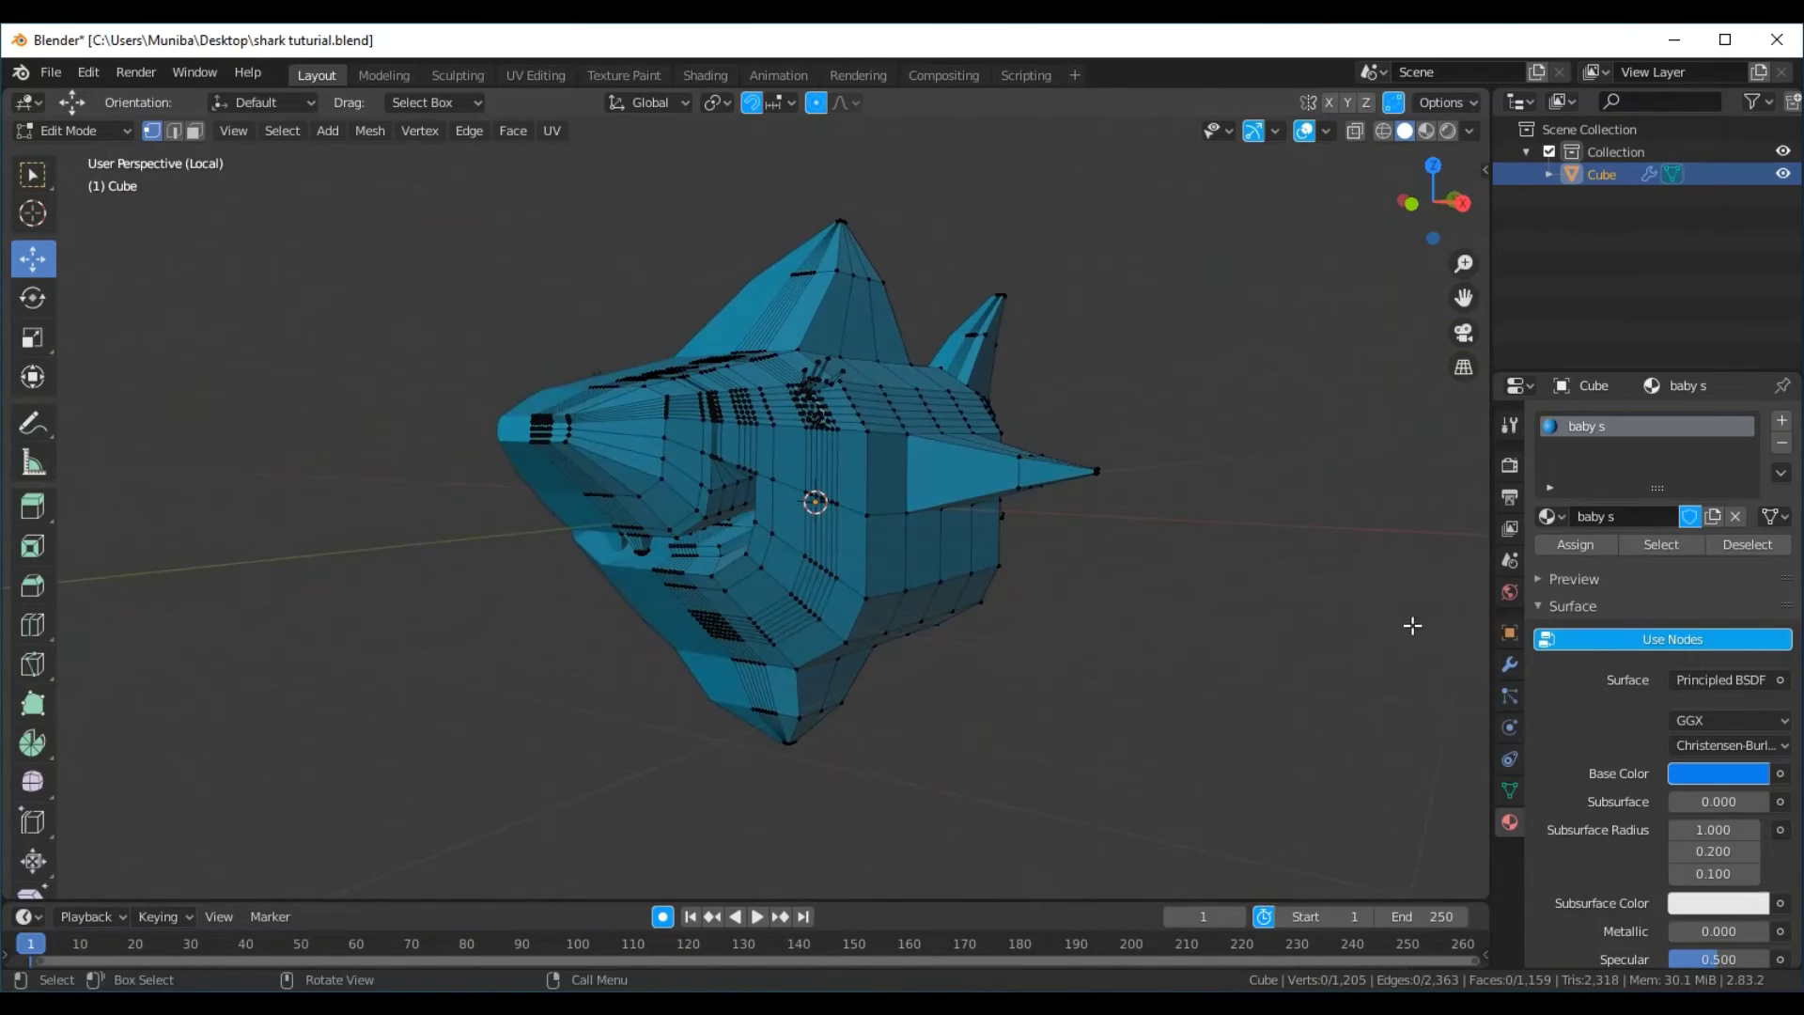
# Orbit and zoom to a close, low view looking into the shark's open mouth
pyautogui.scroll(2, 1090, 705)
pyautogui.moveTo(1103, 695)
pyautogui.mouseDown(button='middle')
pyautogui.moveTo(1140, 689)
pyautogui.moveTo(1164, 729)
pyautogui.moveTo(1071, 765)
pyautogui.moveTo(962, 701)
pyautogui.moveTo(1117, 742)
pyautogui.moveTo(1155, 708)
pyautogui.moveTo(1091, 717)
pyautogui.mouseUp(button='middle')
pyautogui.moveTo(1062, 591)
pyautogui.mouseDown(button='middle')
pyautogui.moveTo(1067, 611)
pyautogui.moveTo(1023, 628)
pyautogui.moveTo(1123, 536)
pyautogui.moveTo(1203, 530)
pyautogui.moveTo(1191, 540)
pyautogui.mouseUp(button='middle')
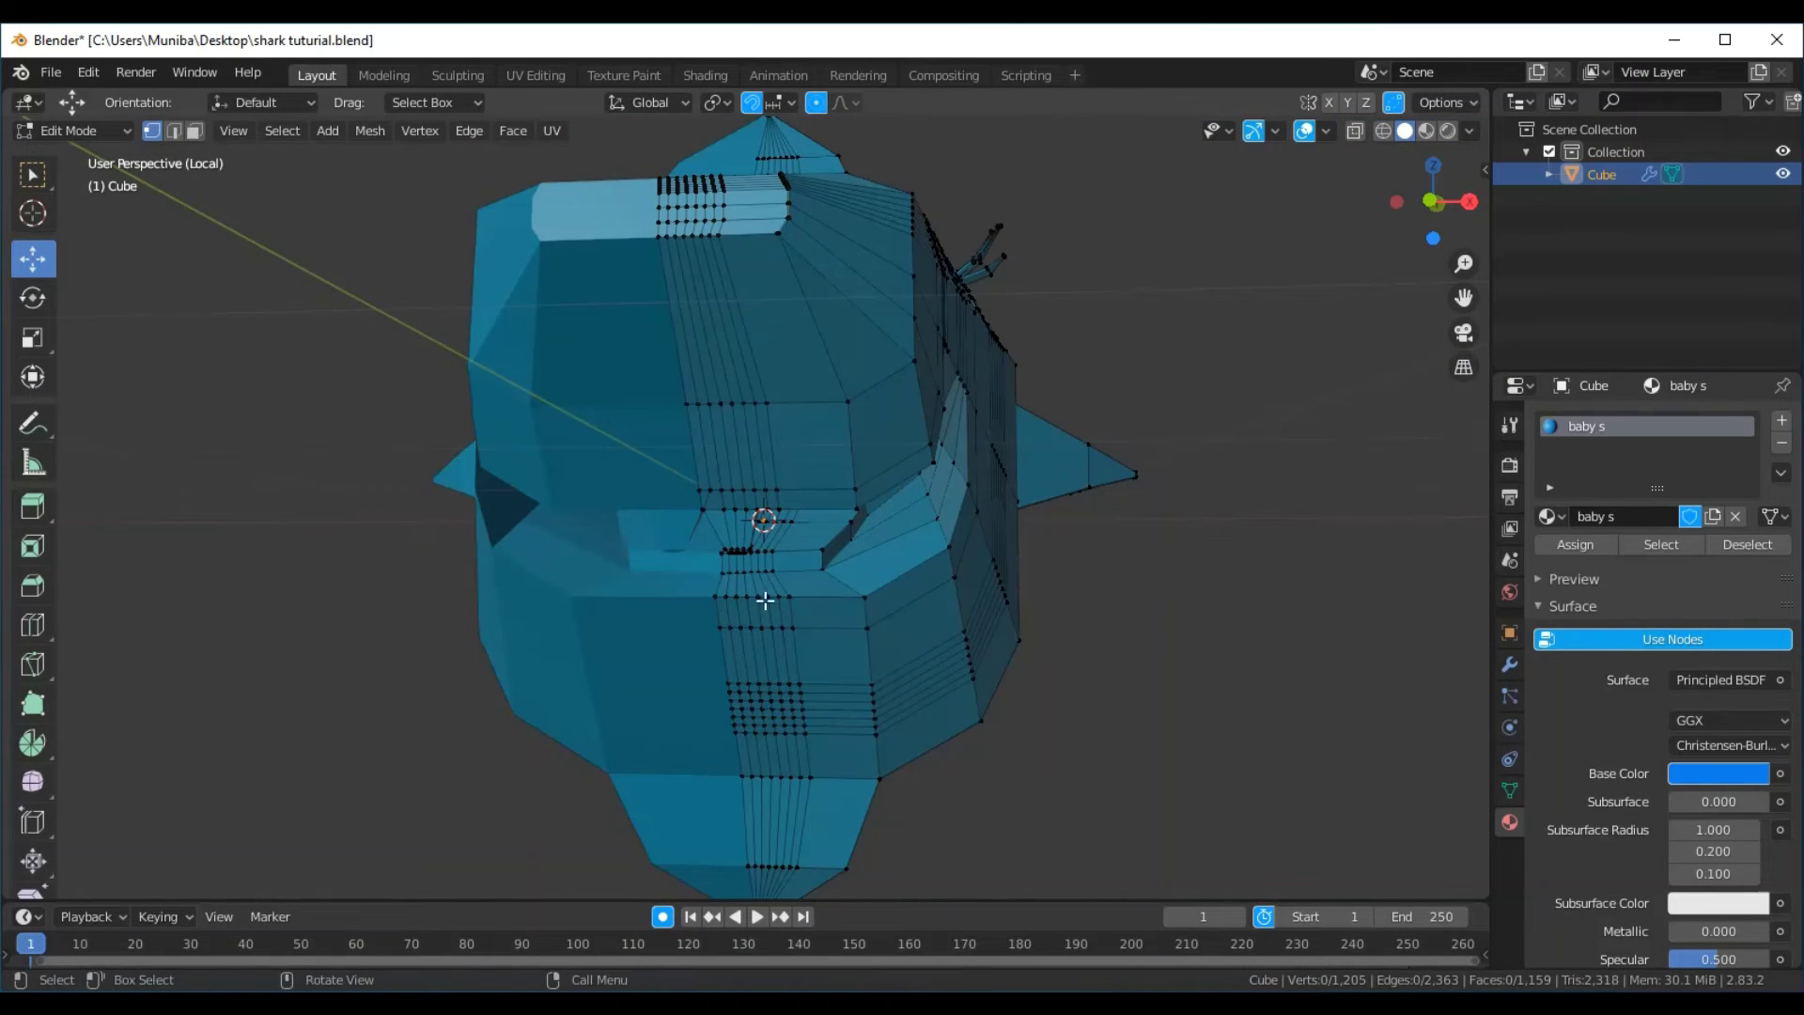
pyautogui.scroll(1, 858, 652)
pyautogui.scroll(2, 862, 644)
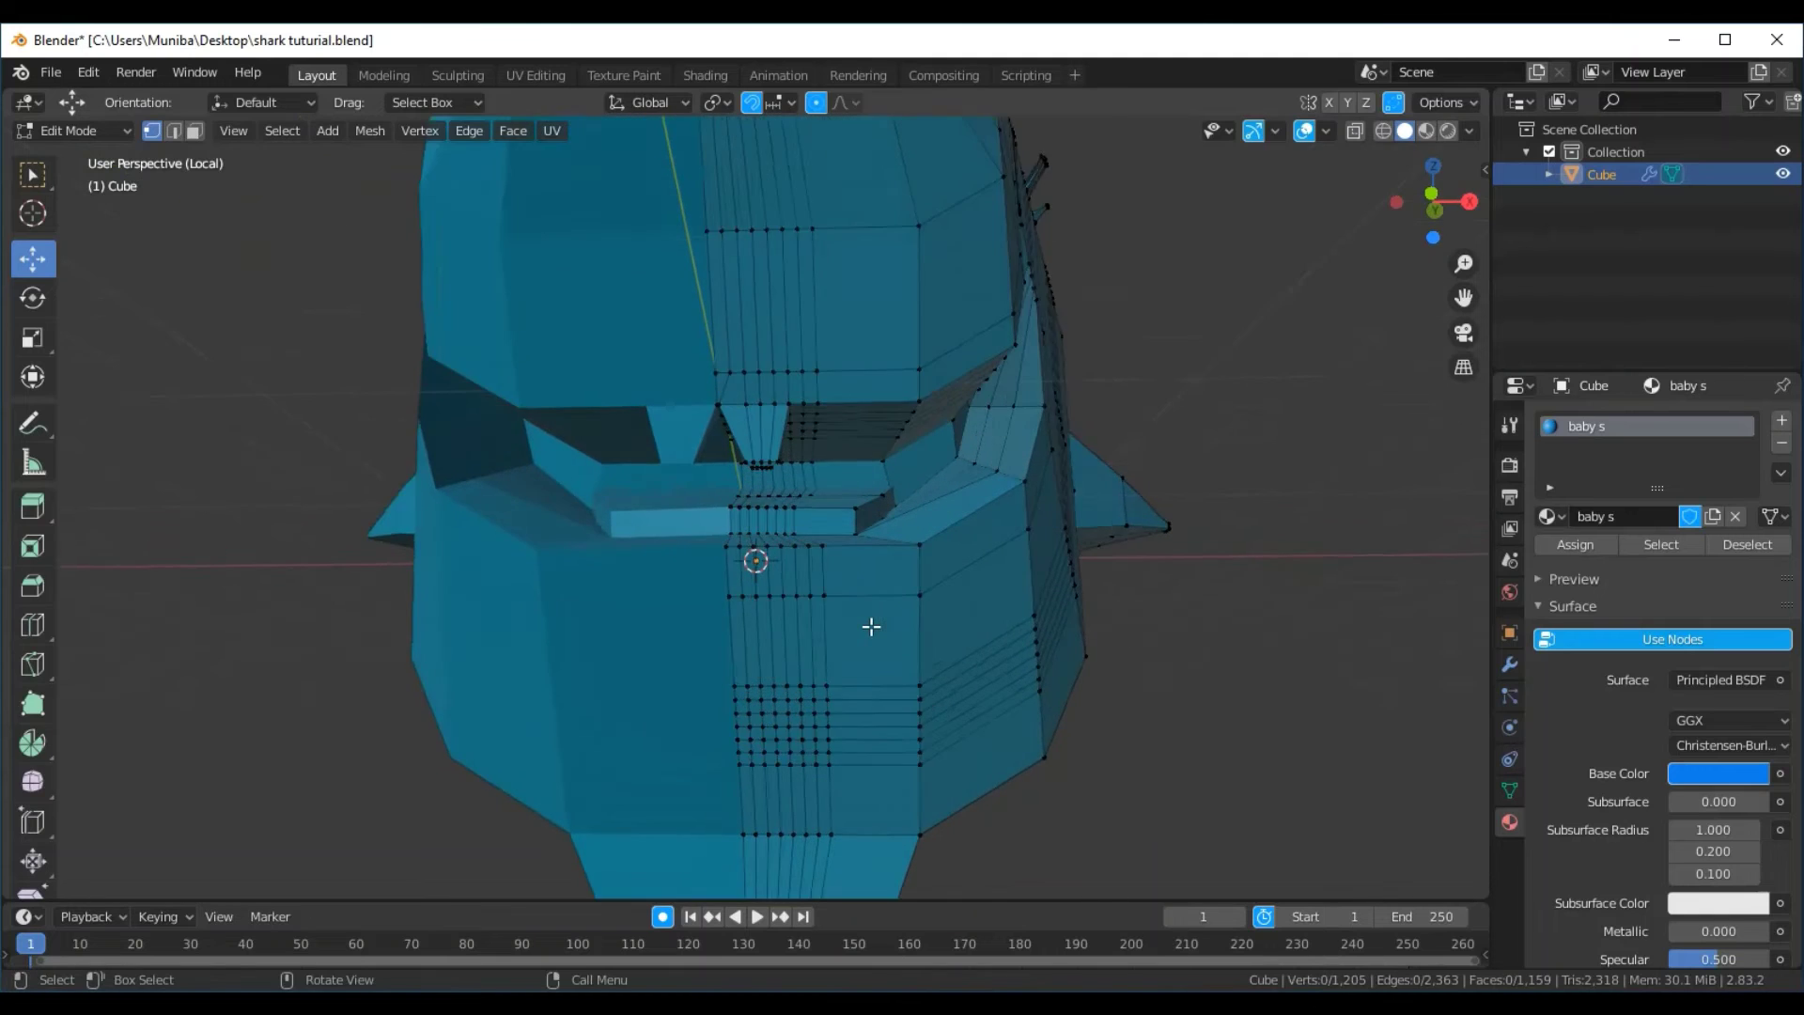
pyautogui.scroll(2, 871, 627)
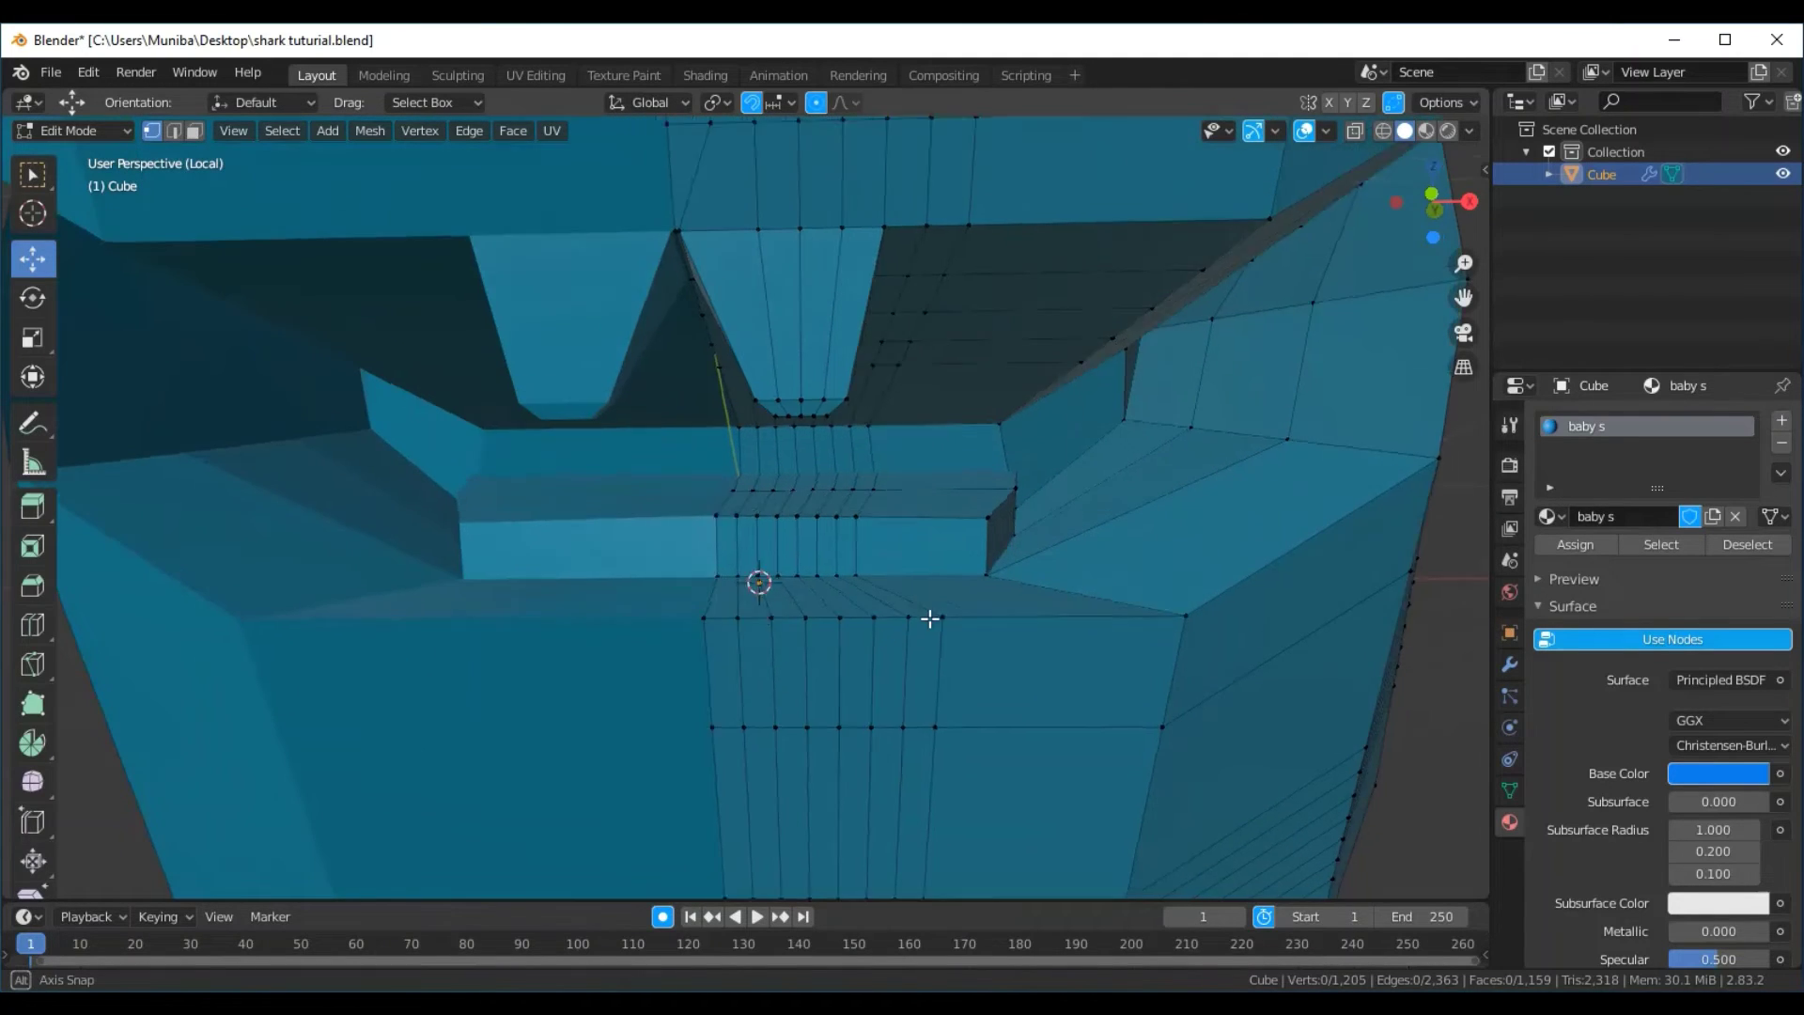
pyautogui.moveTo(930, 620)
pyautogui.mouseDown(button='middle')
pyautogui.moveTo(990, 599)
pyautogui.moveTo(978, 612)
pyautogui.mouseUp(button='middle')
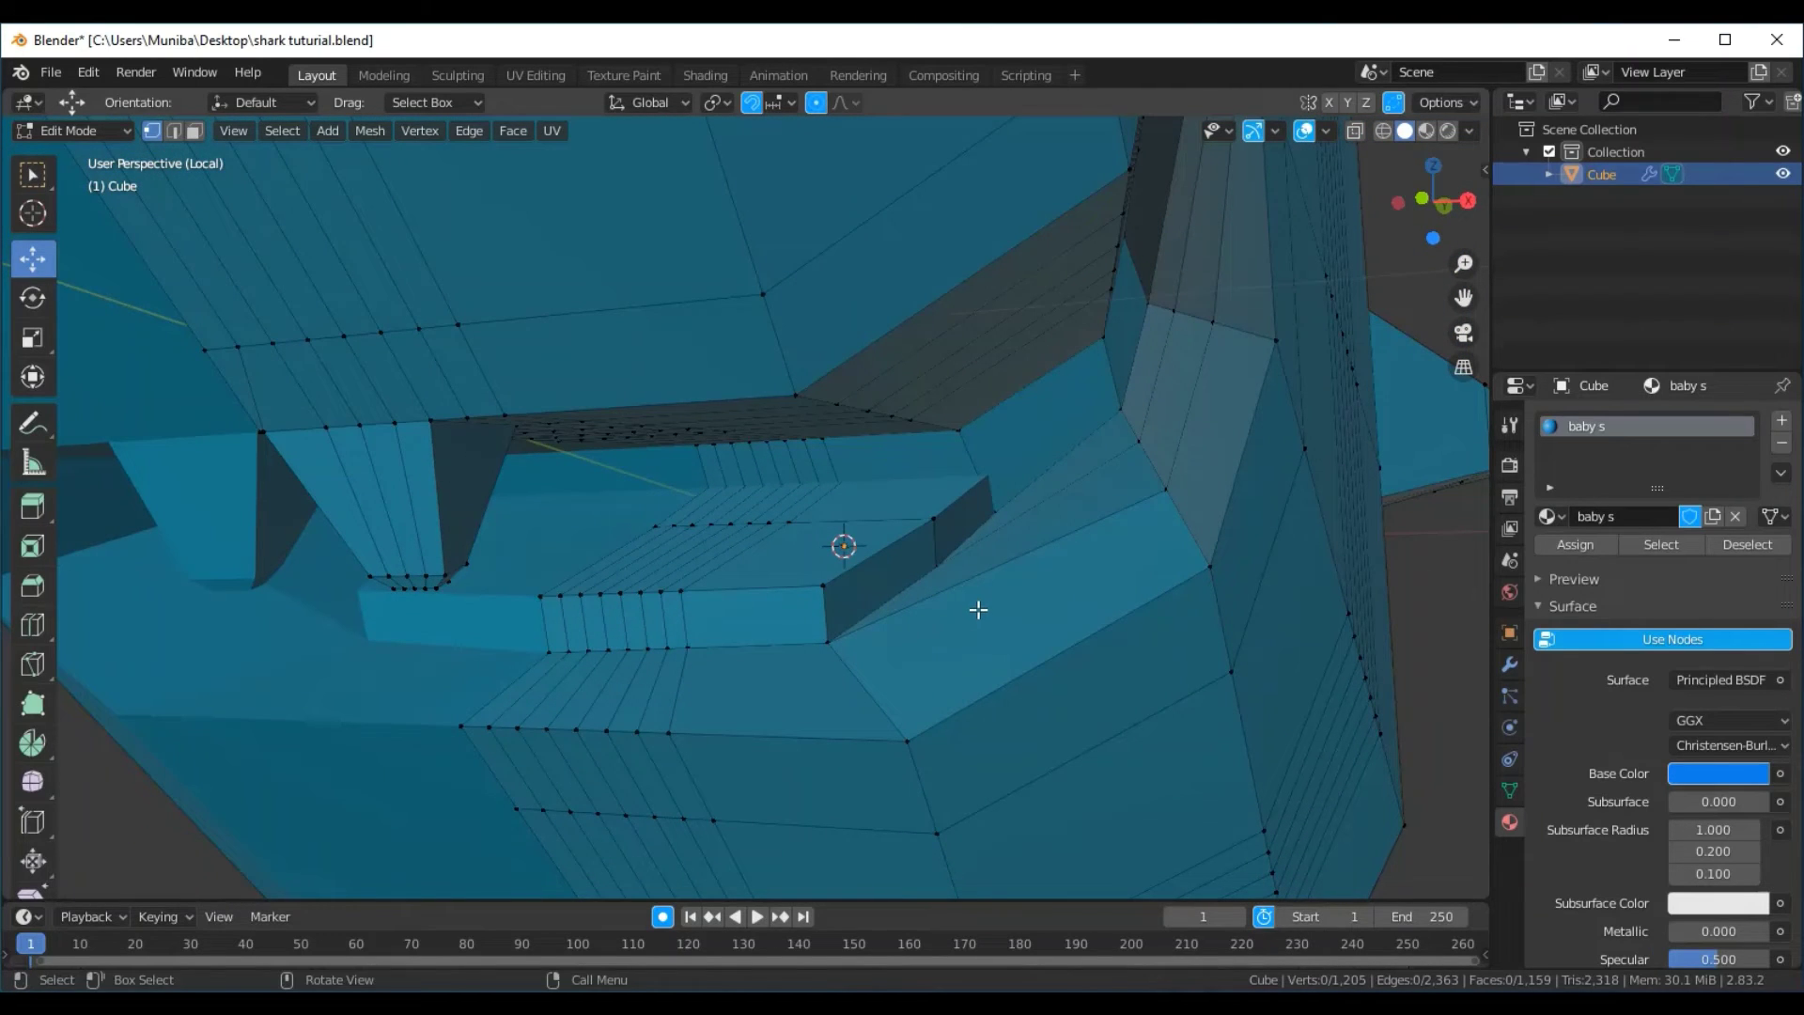
pyautogui.moveTo(902, 604)
pyautogui.mouseDown(button='middle')
pyautogui.moveTo(894, 623)
pyautogui.moveTo(889, 604)
pyautogui.mouseUp(button='middle')
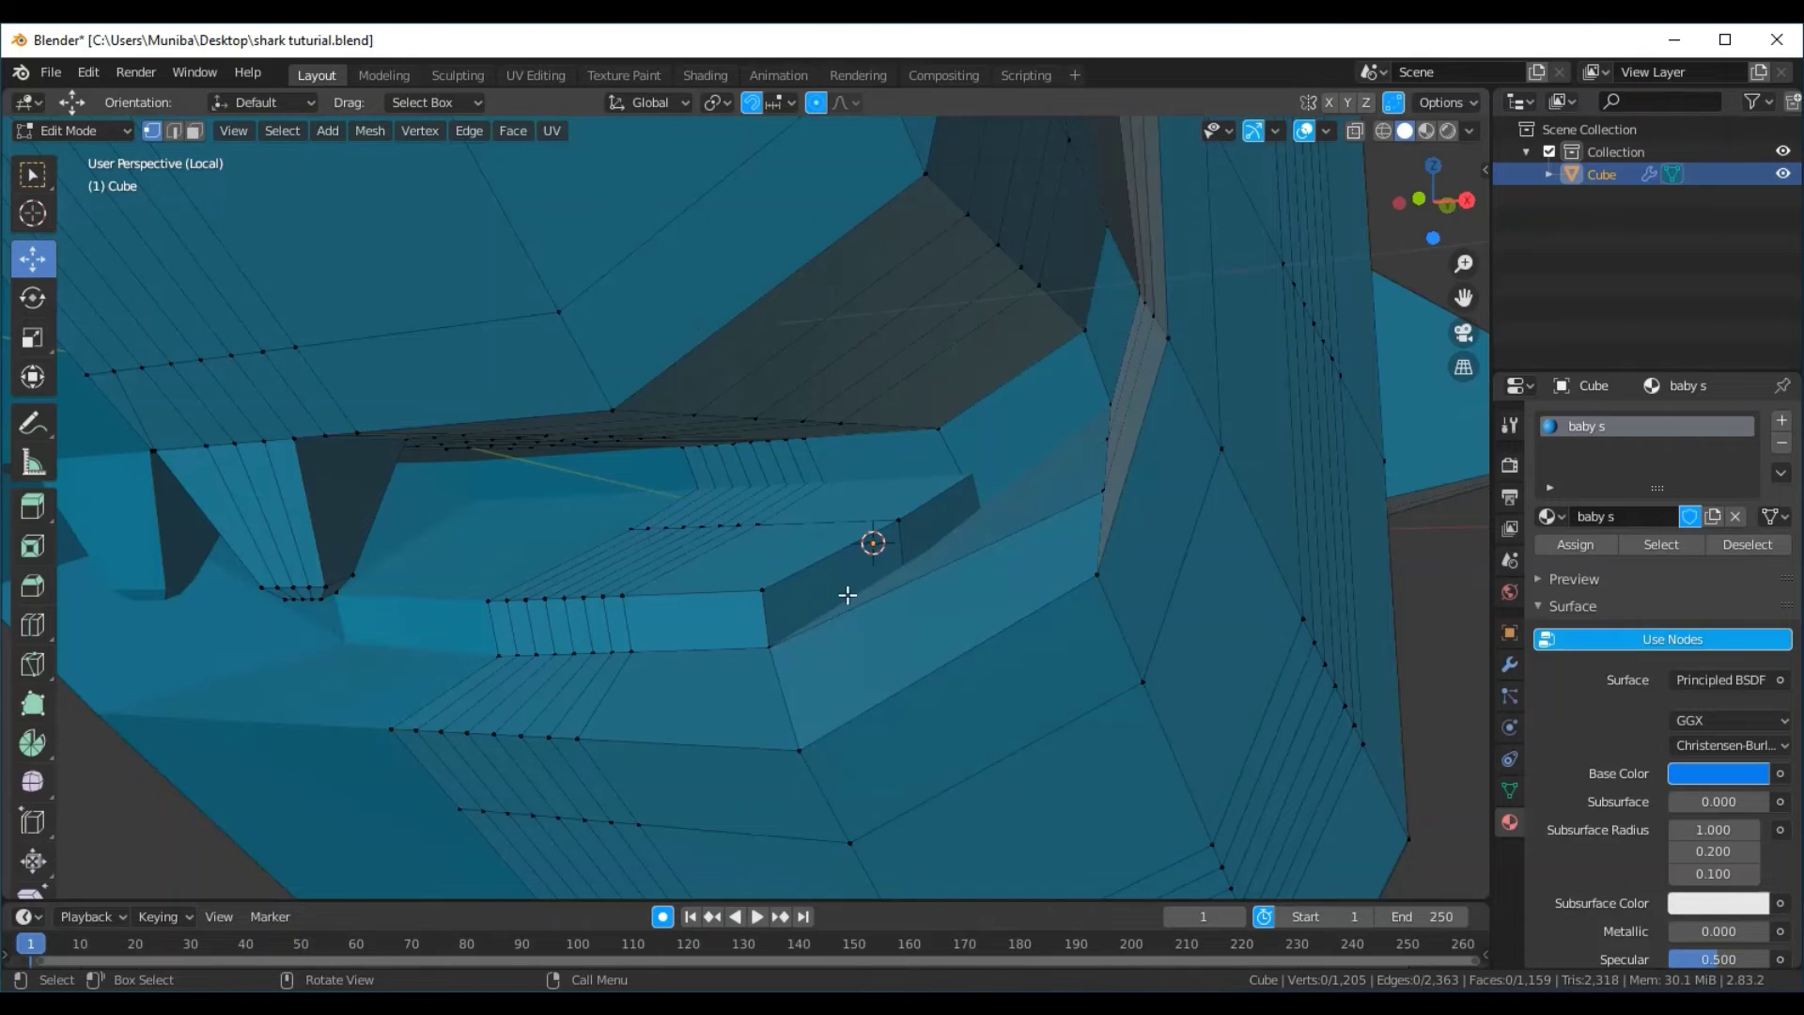
pyautogui.moveTo(850, 569)
pyautogui.mouseDown(button='middle')
pyautogui.moveTo(865, 596)
pyautogui.moveTo(724, 601)
pyautogui.mouseUp(button='middle')
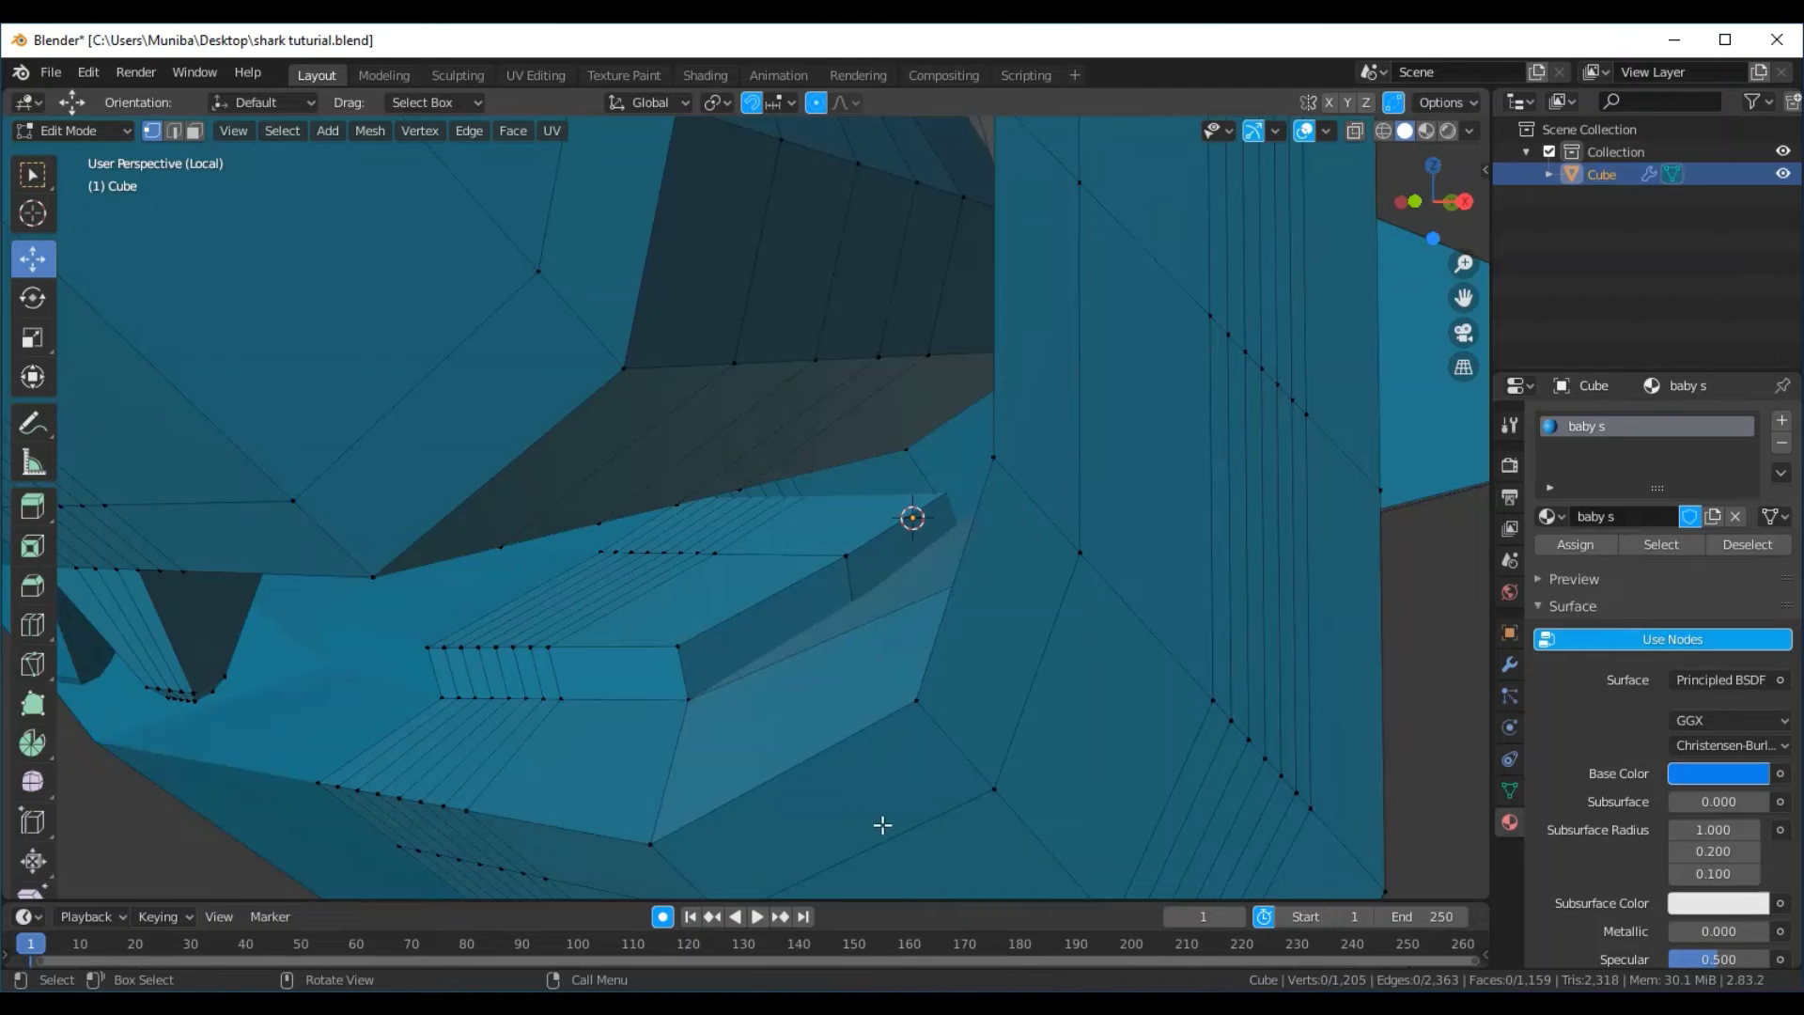
# Slide the tongue's corner vertex about -0.047 m along X, undoing stray Z moves
pyautogui.click(684, 651)
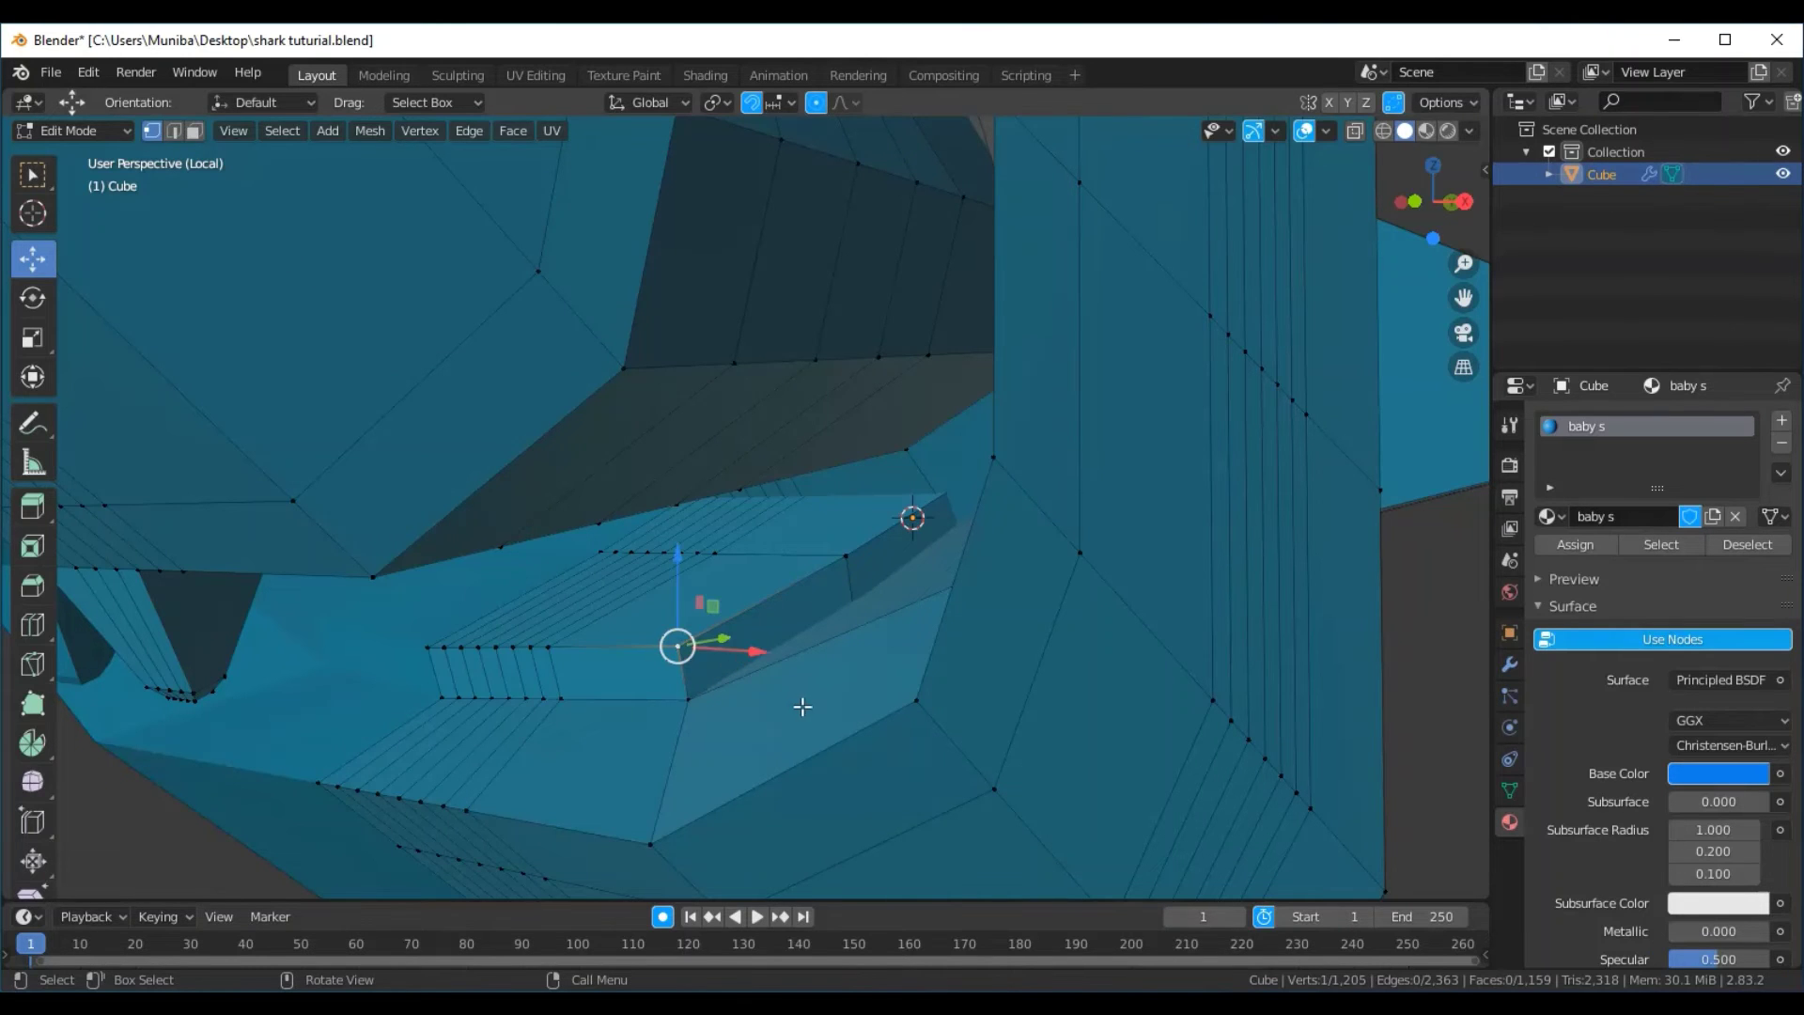
pyautogui.moveTo(801, 705)
pyautogui.mouseDown(button='middle')
pyautogui.moveTo(893, 705)
pyautogui.moveTo(905, 672)
pyautogui.mouseUp(button='middle')
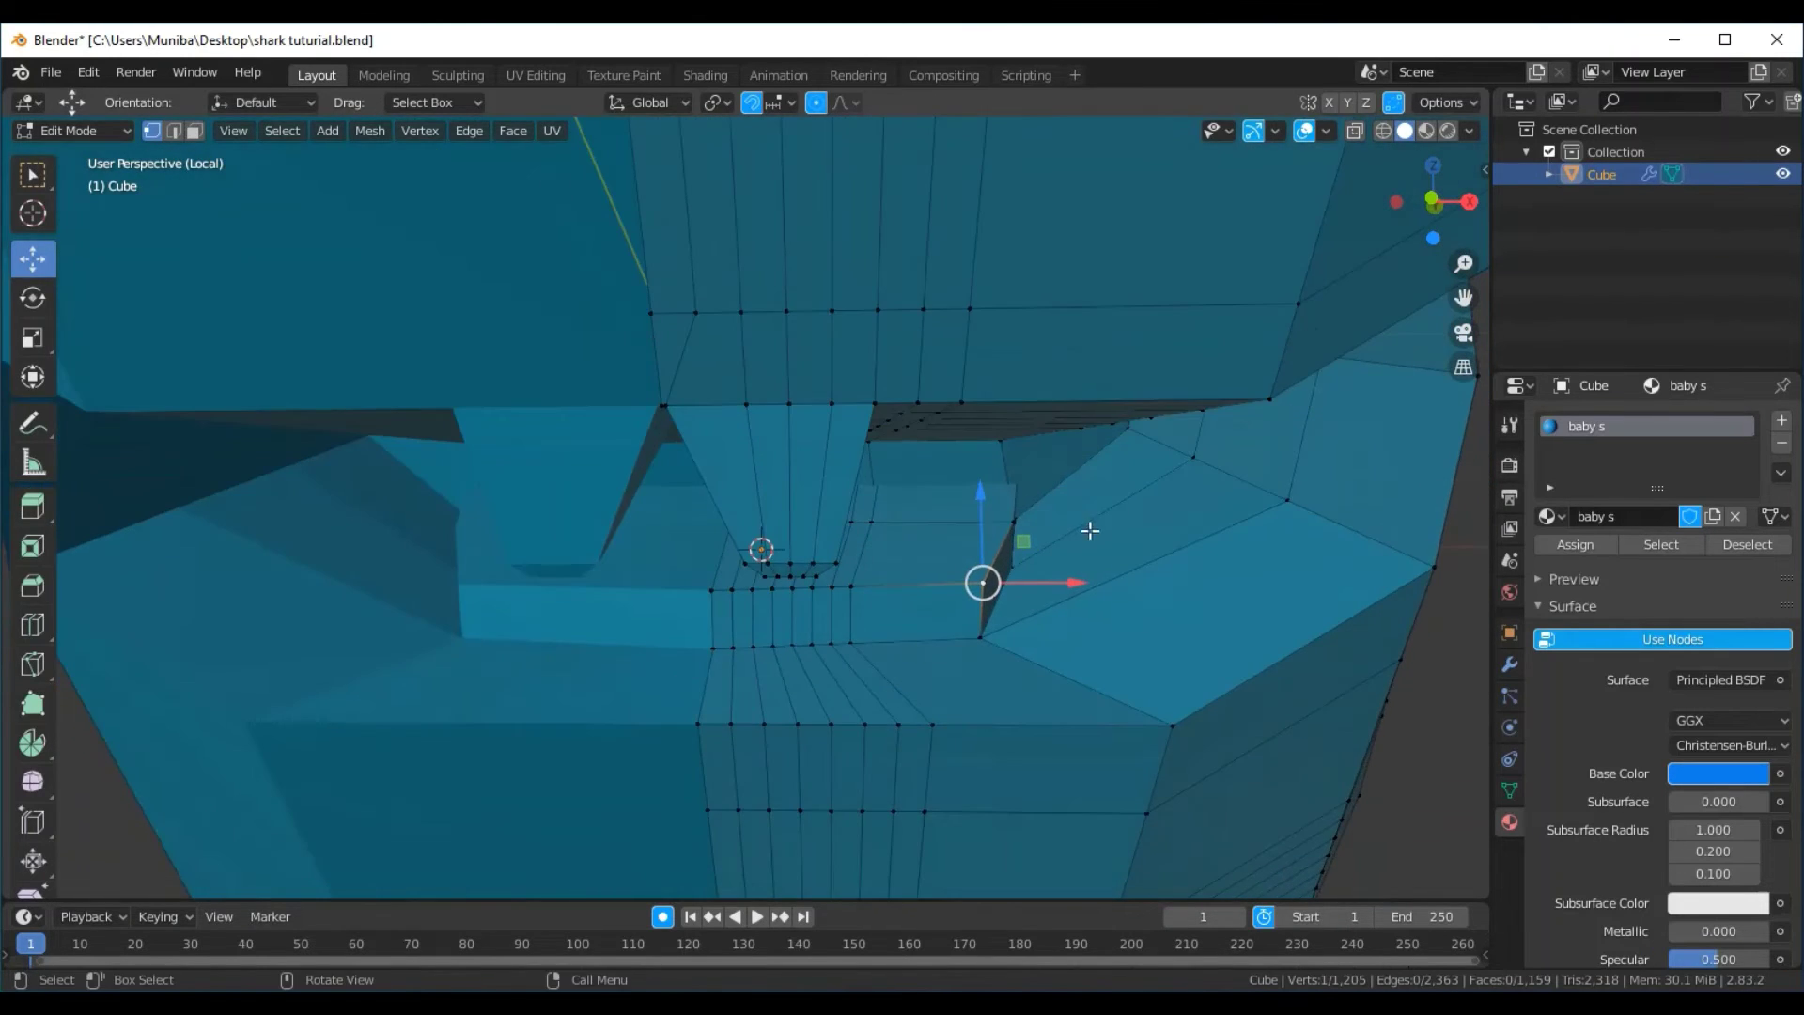
pyautogui.moveTo(1092, 583); pyautogui.dragTo(966, 579)
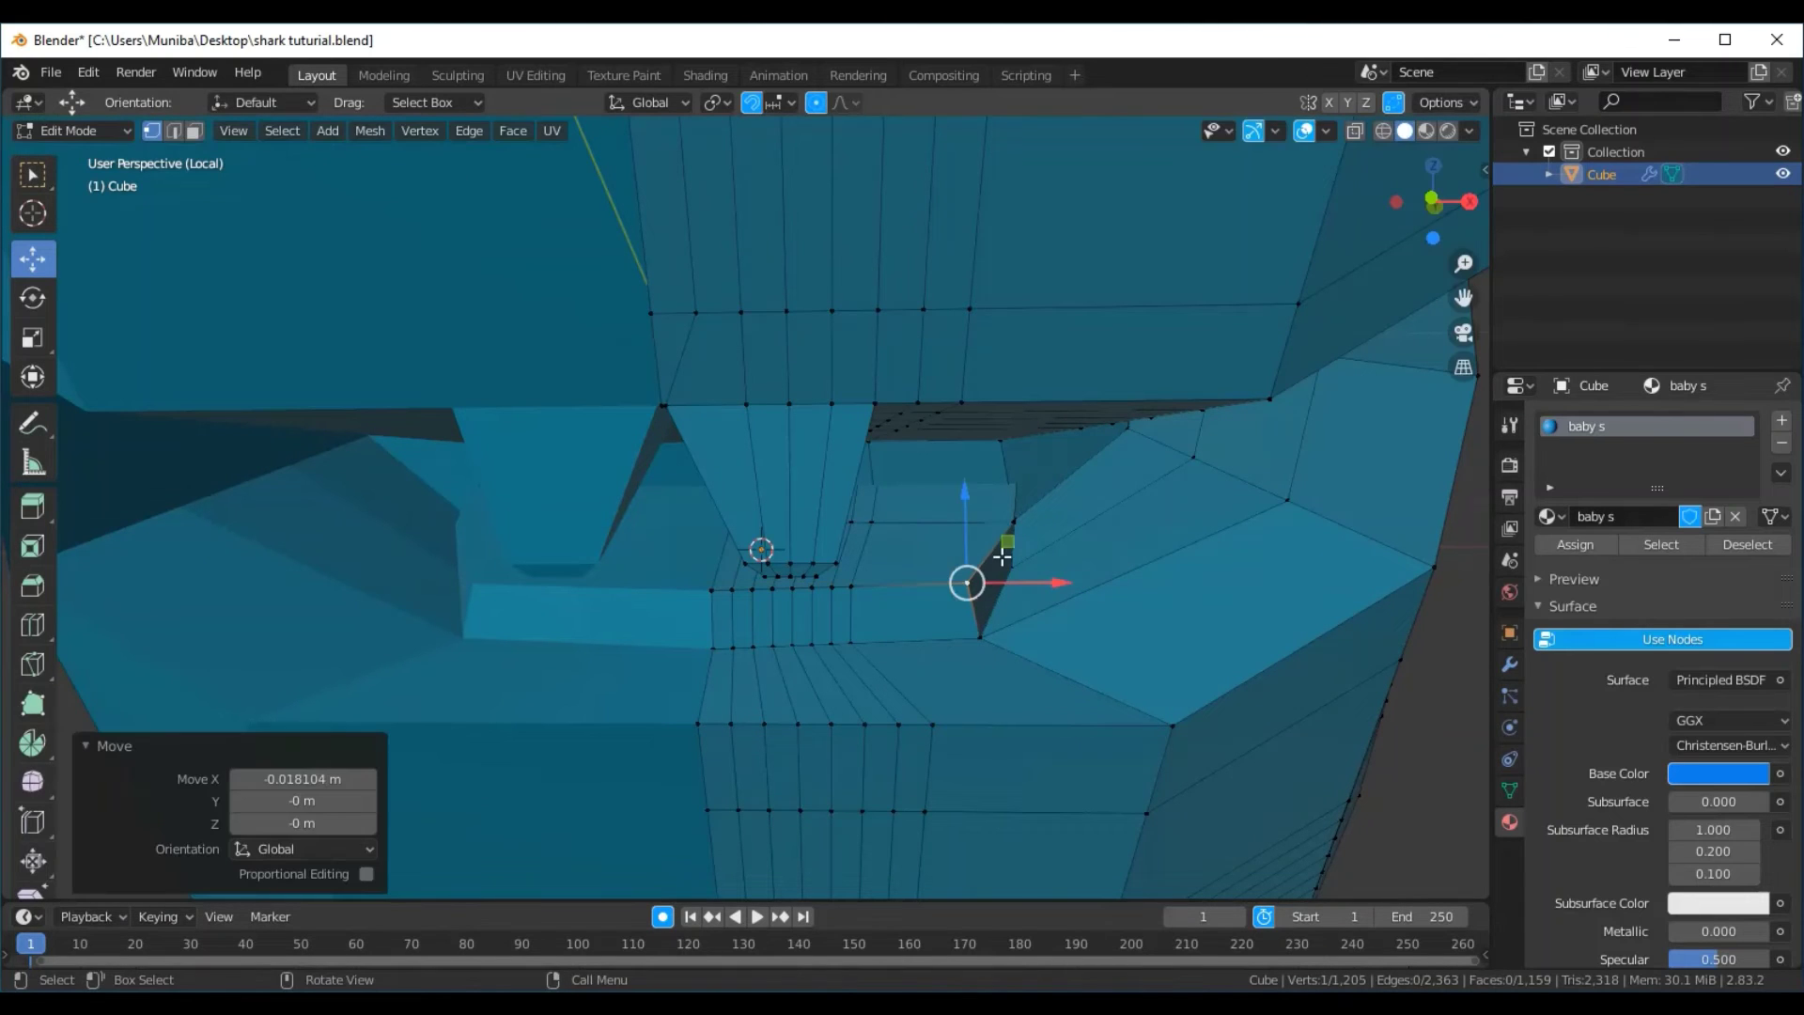
pyautogui.moveTo(966, 507); pyautogui.dragTo(966, 496)
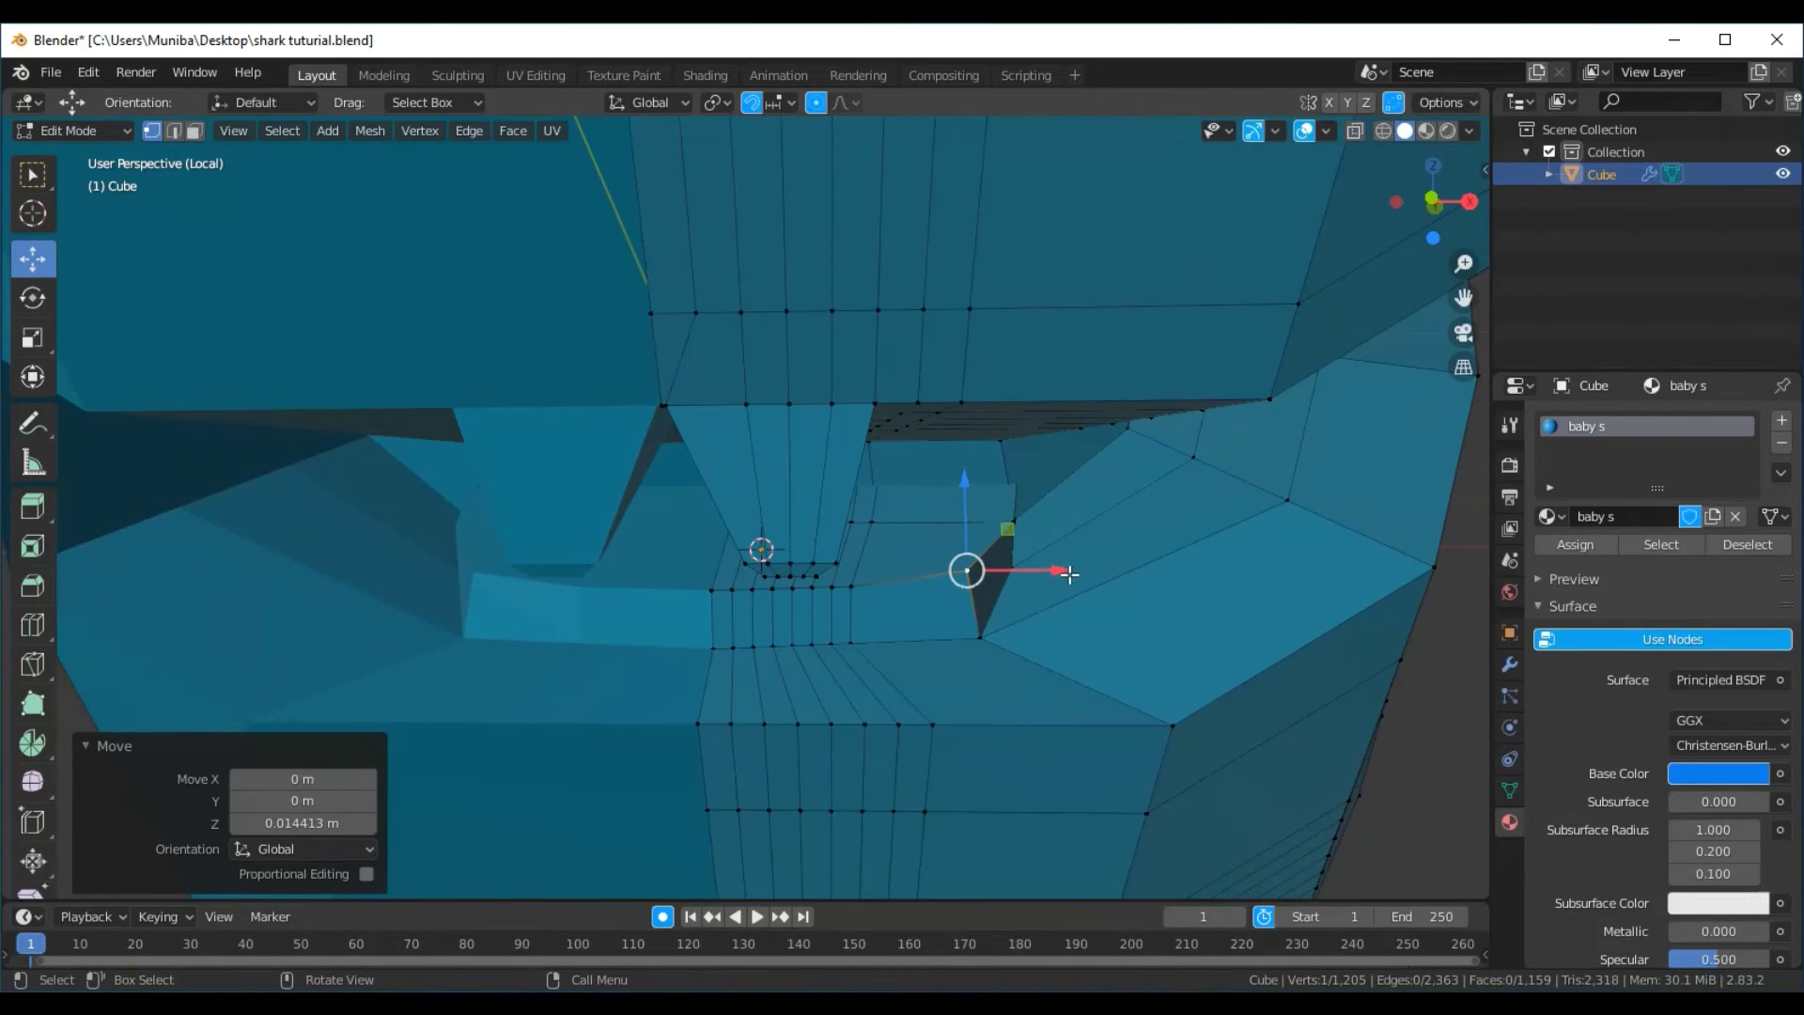
pyautogui.moveTo(1057, 571); pyautogui.dragTo(1015, 584)
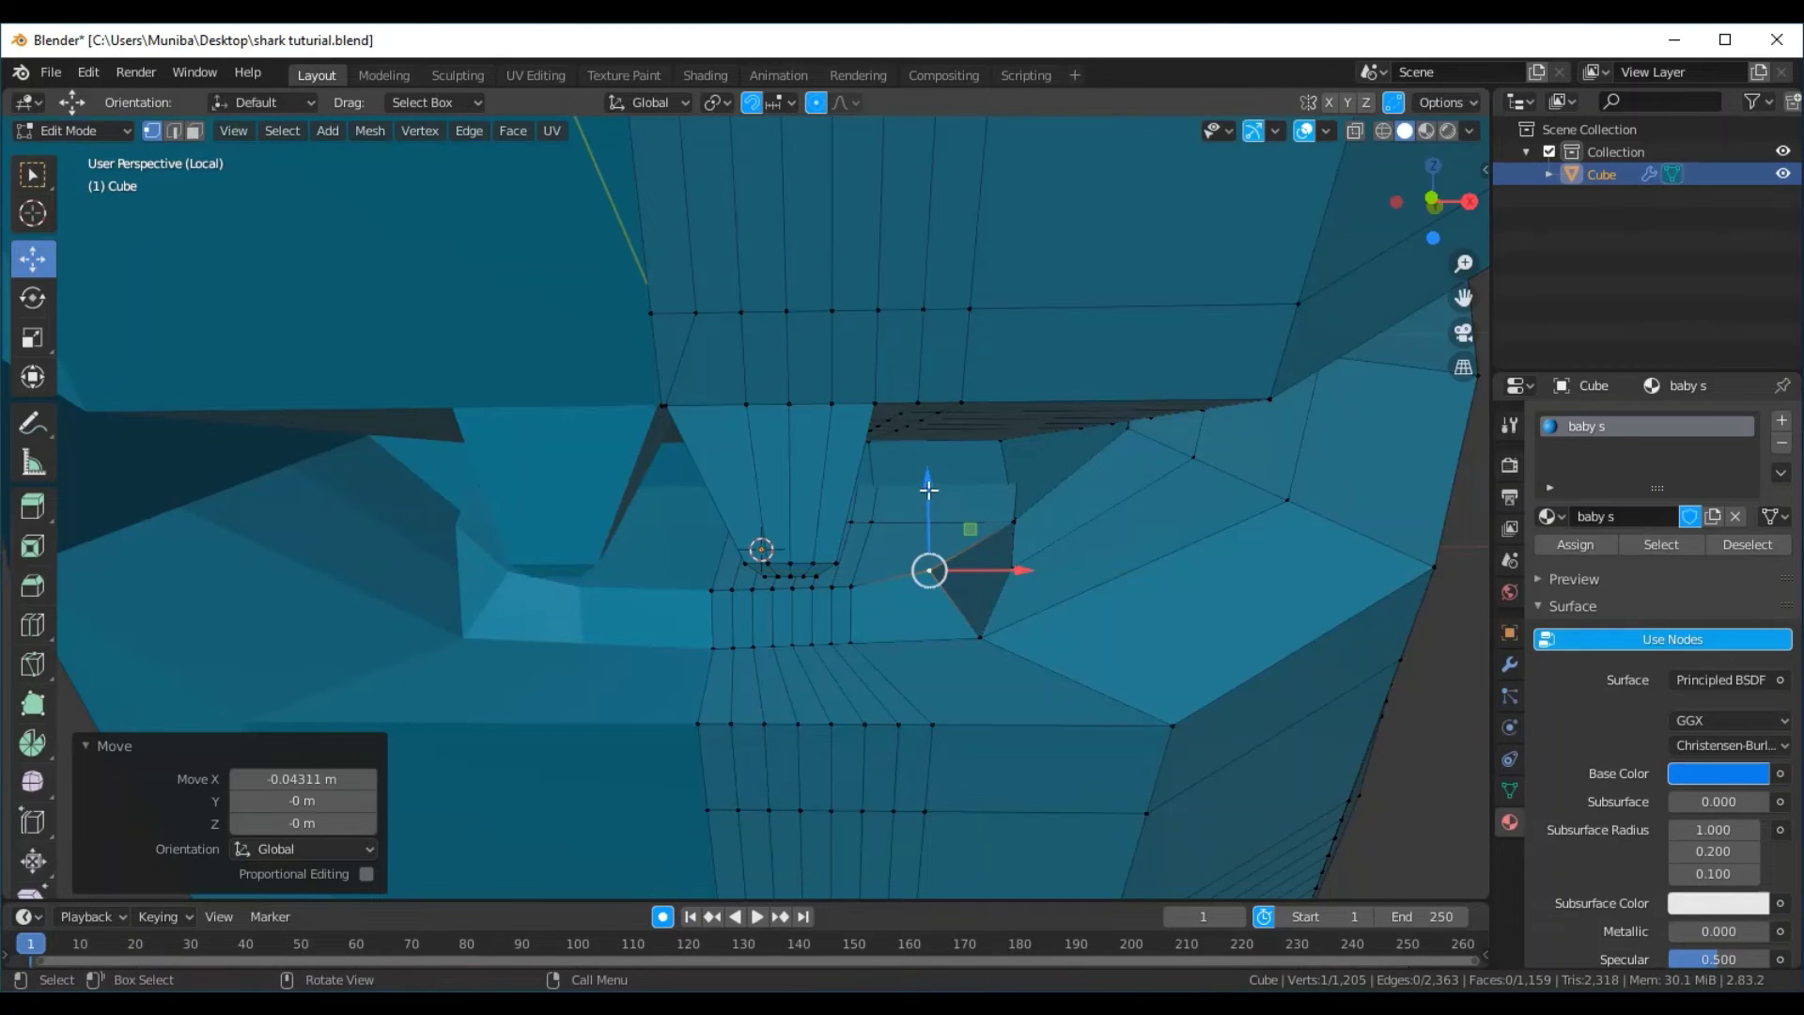
pyautogui.moveTo(926, 491); pyautogui.dragTo(948, 514)
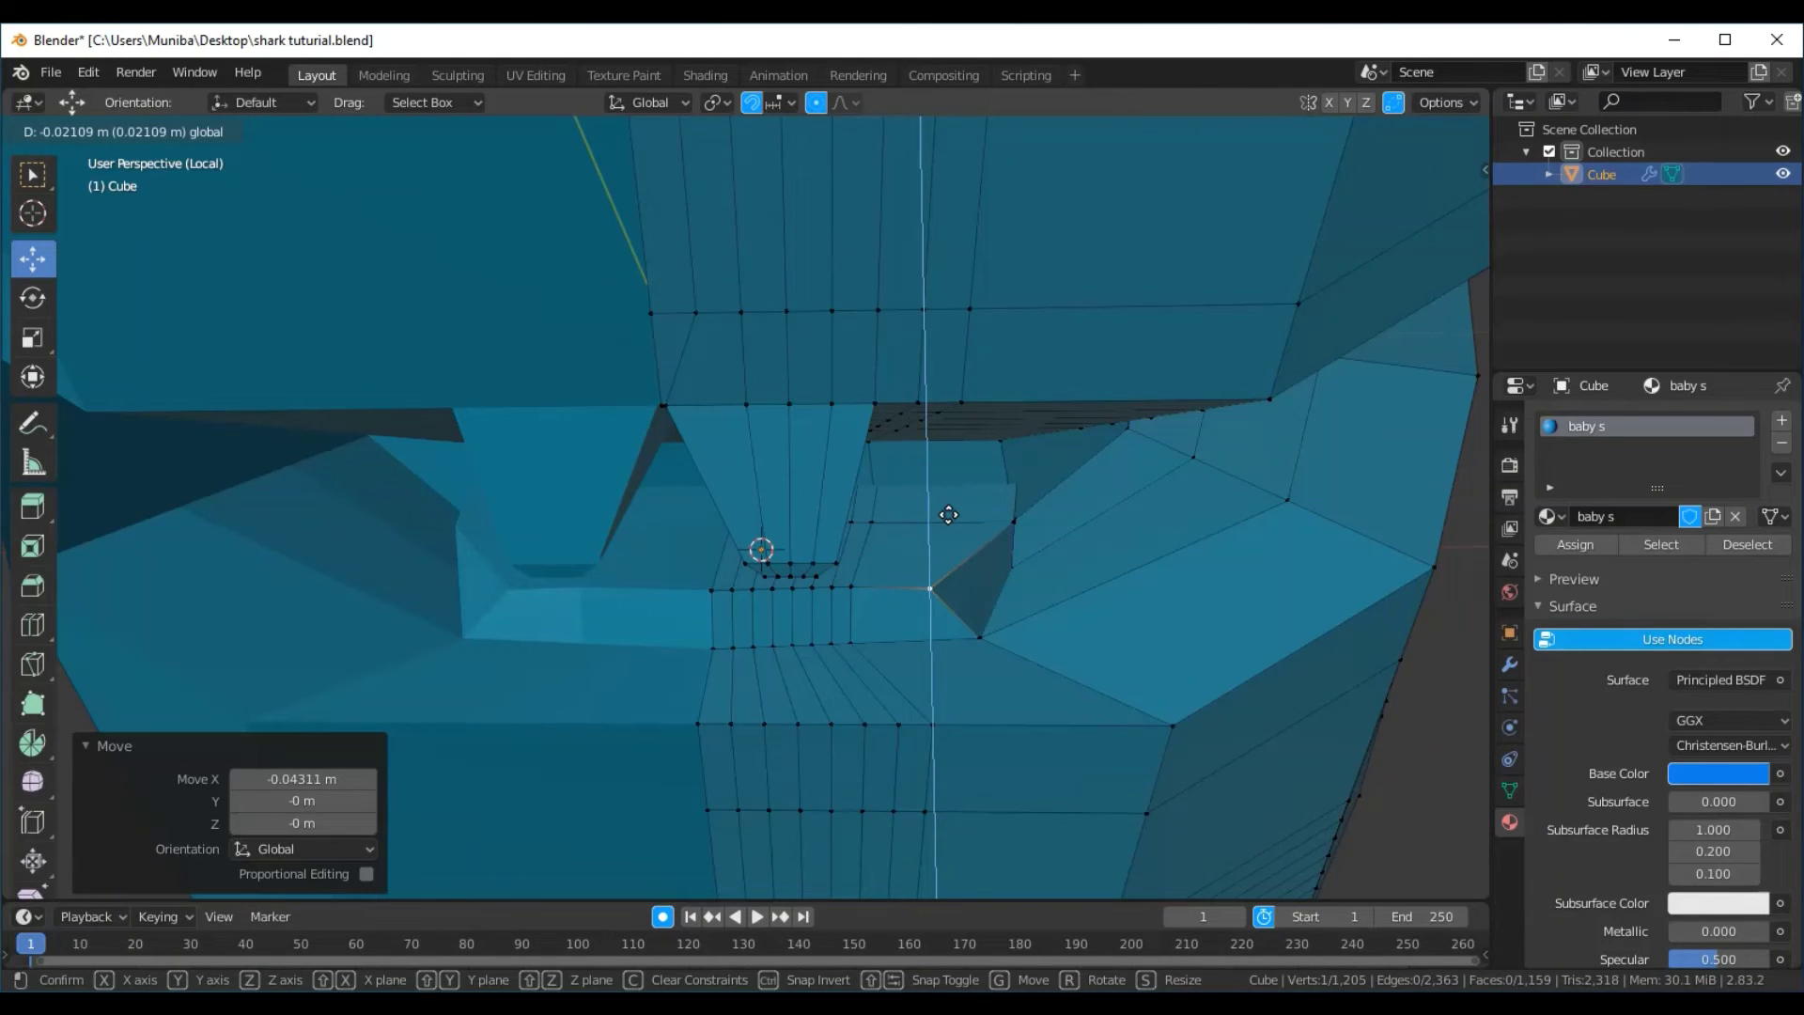
pyautogui.click(948, 515)
pyautogui.hotkey('ctrl', 'z')
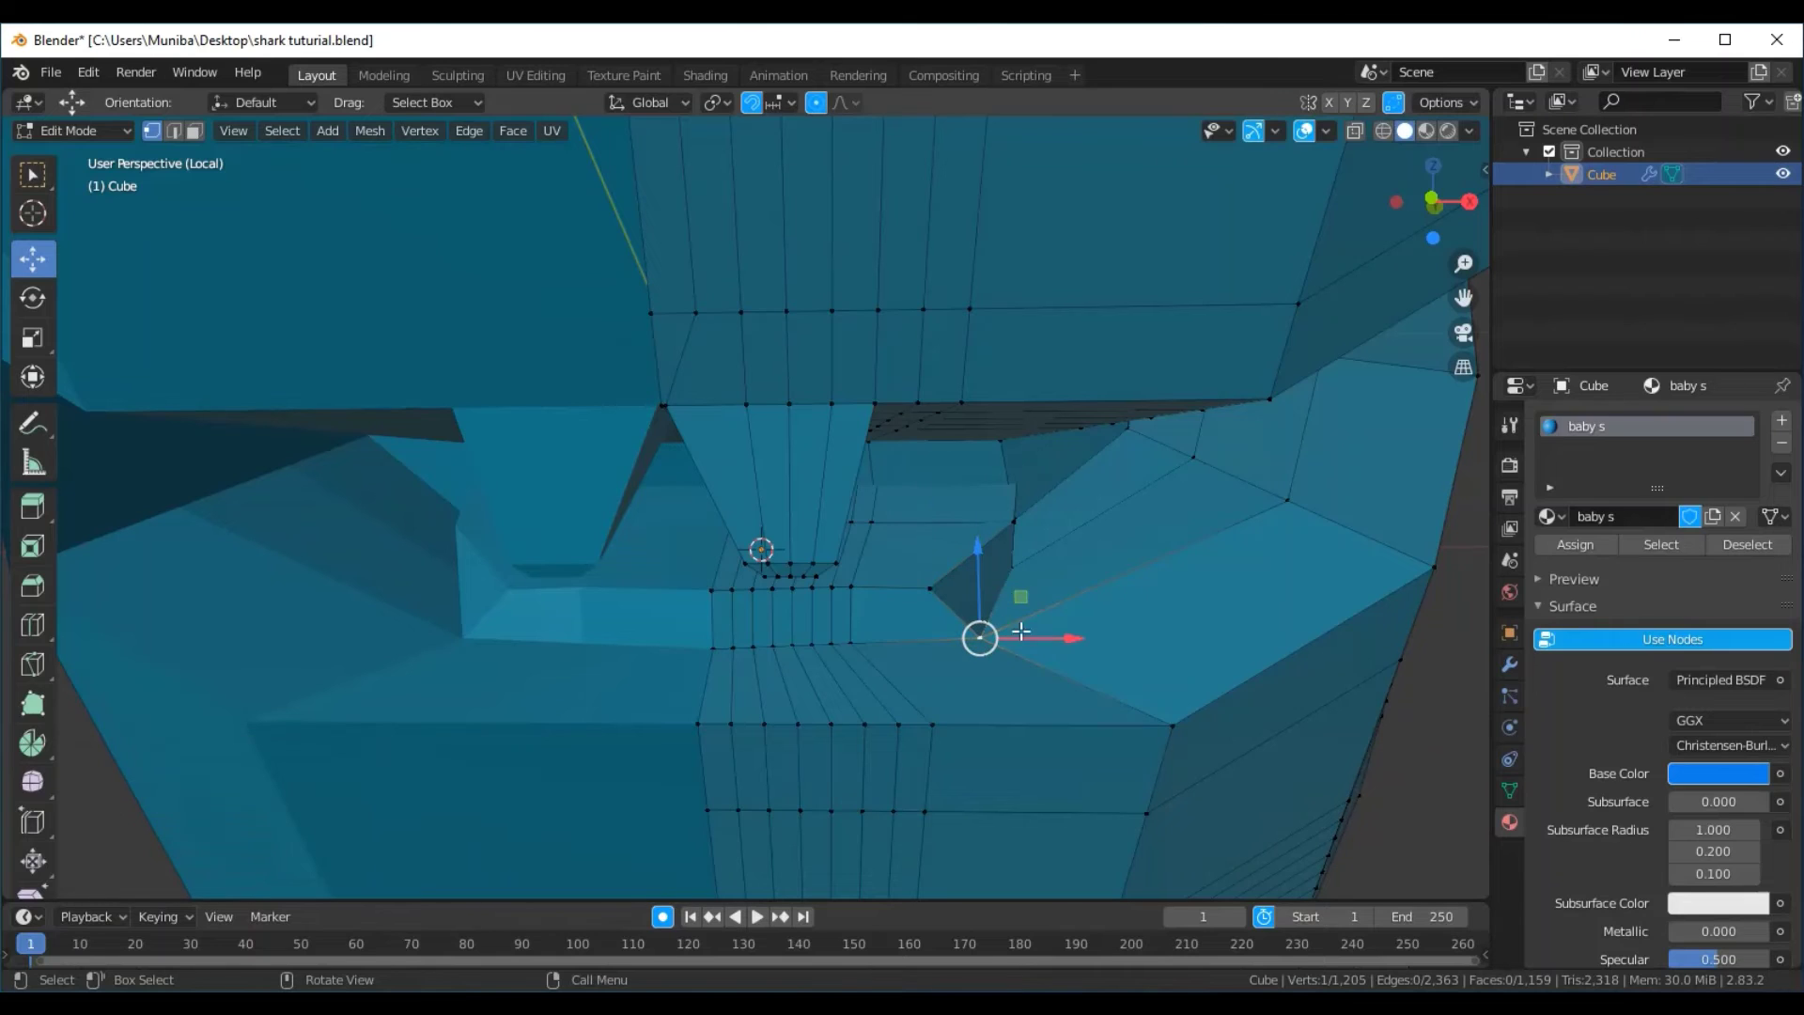
pyautogui.moveTo(1020, 632); pyautogui.dragTo(1004, 638)
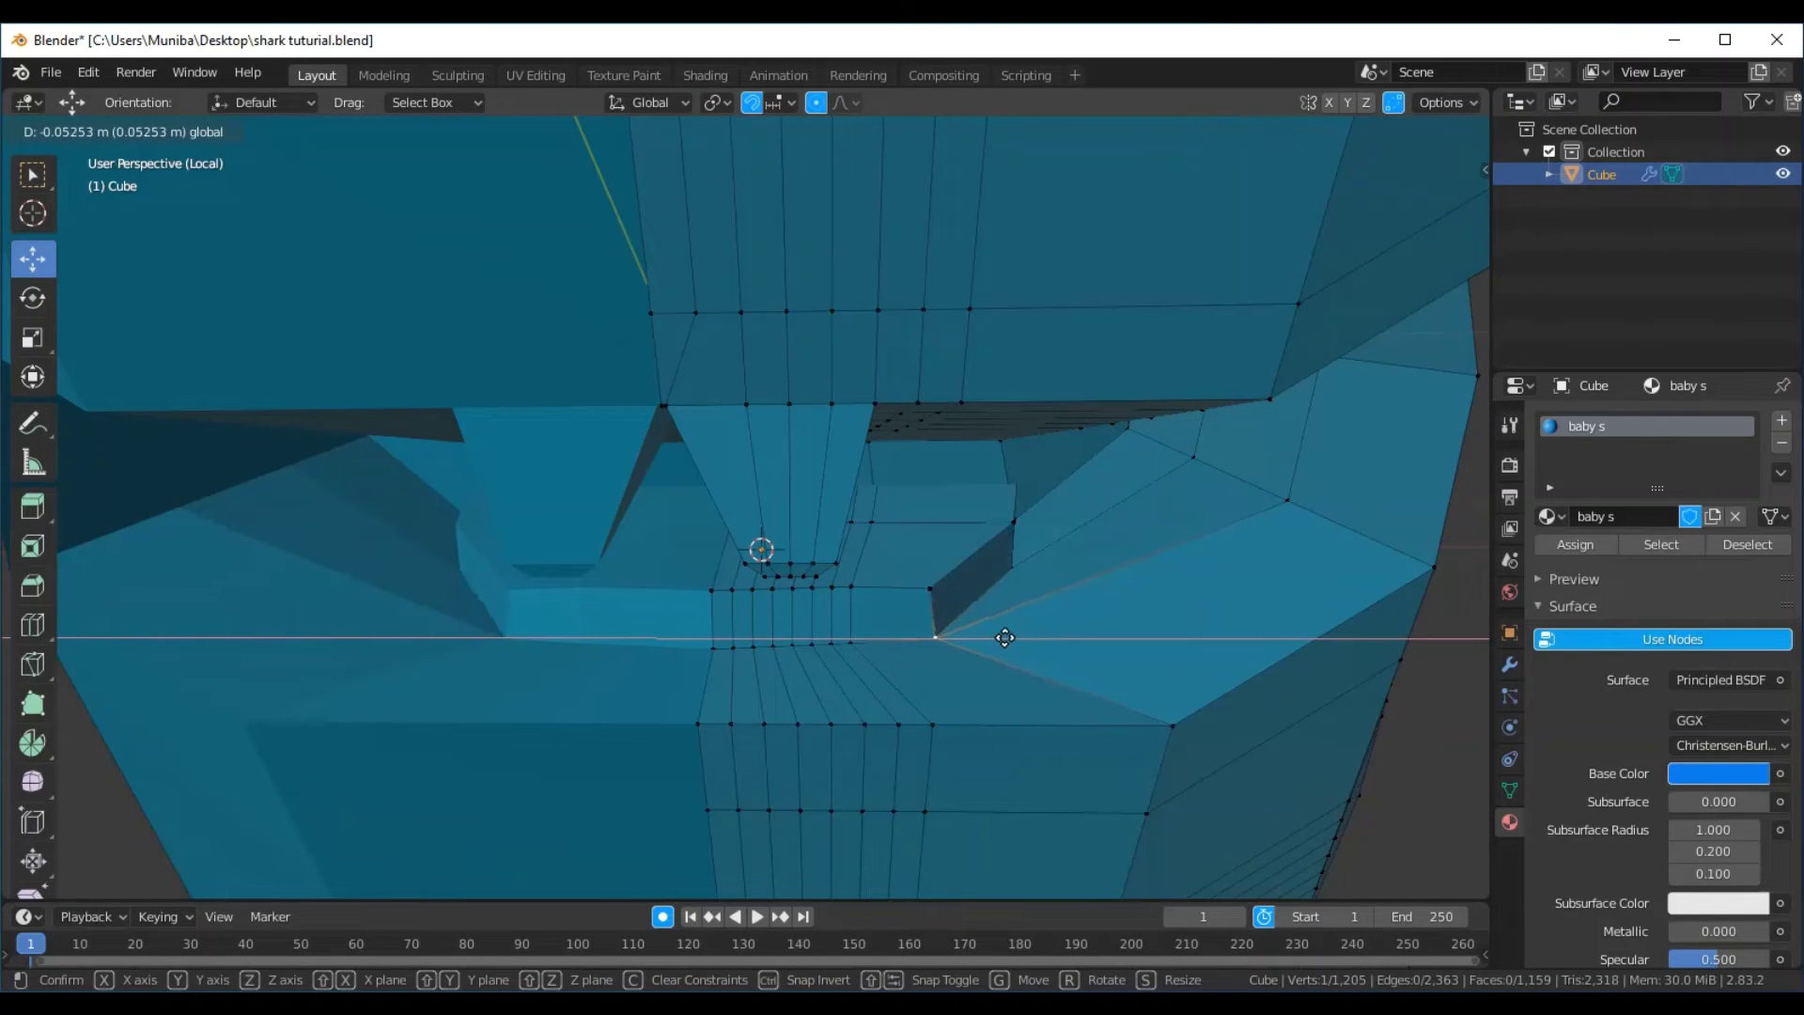
pyautogui.moveTo(1005, 638); pyautogui.dragTo(1010, 638)
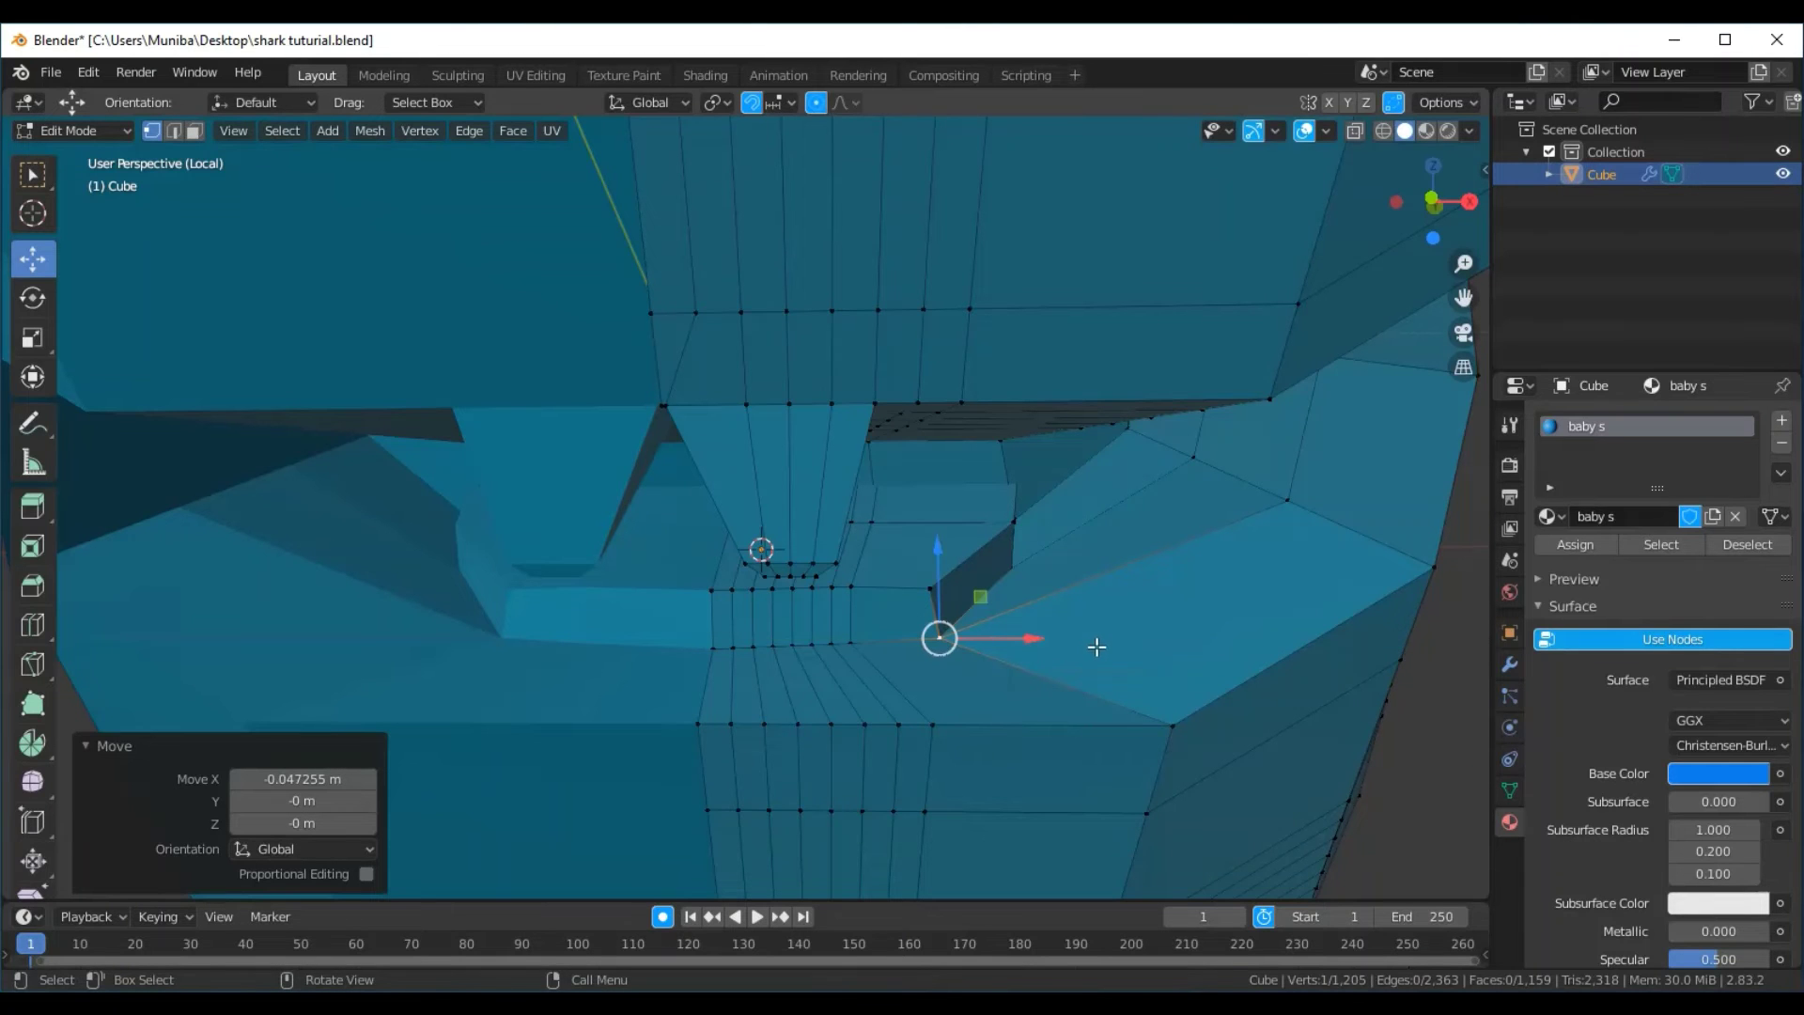
pyautogui.moveTo(1096, 644)
pyautogui.mouseDown(button='middle')
pyautogui.moveTo(1028, 645)
pyautogui.moveTo(1099, 604)
pyautogui.moveTo(1108, 640)
pyautogui.moveTo(1046, 637)
pyautogui.mouseUp(button='middle')
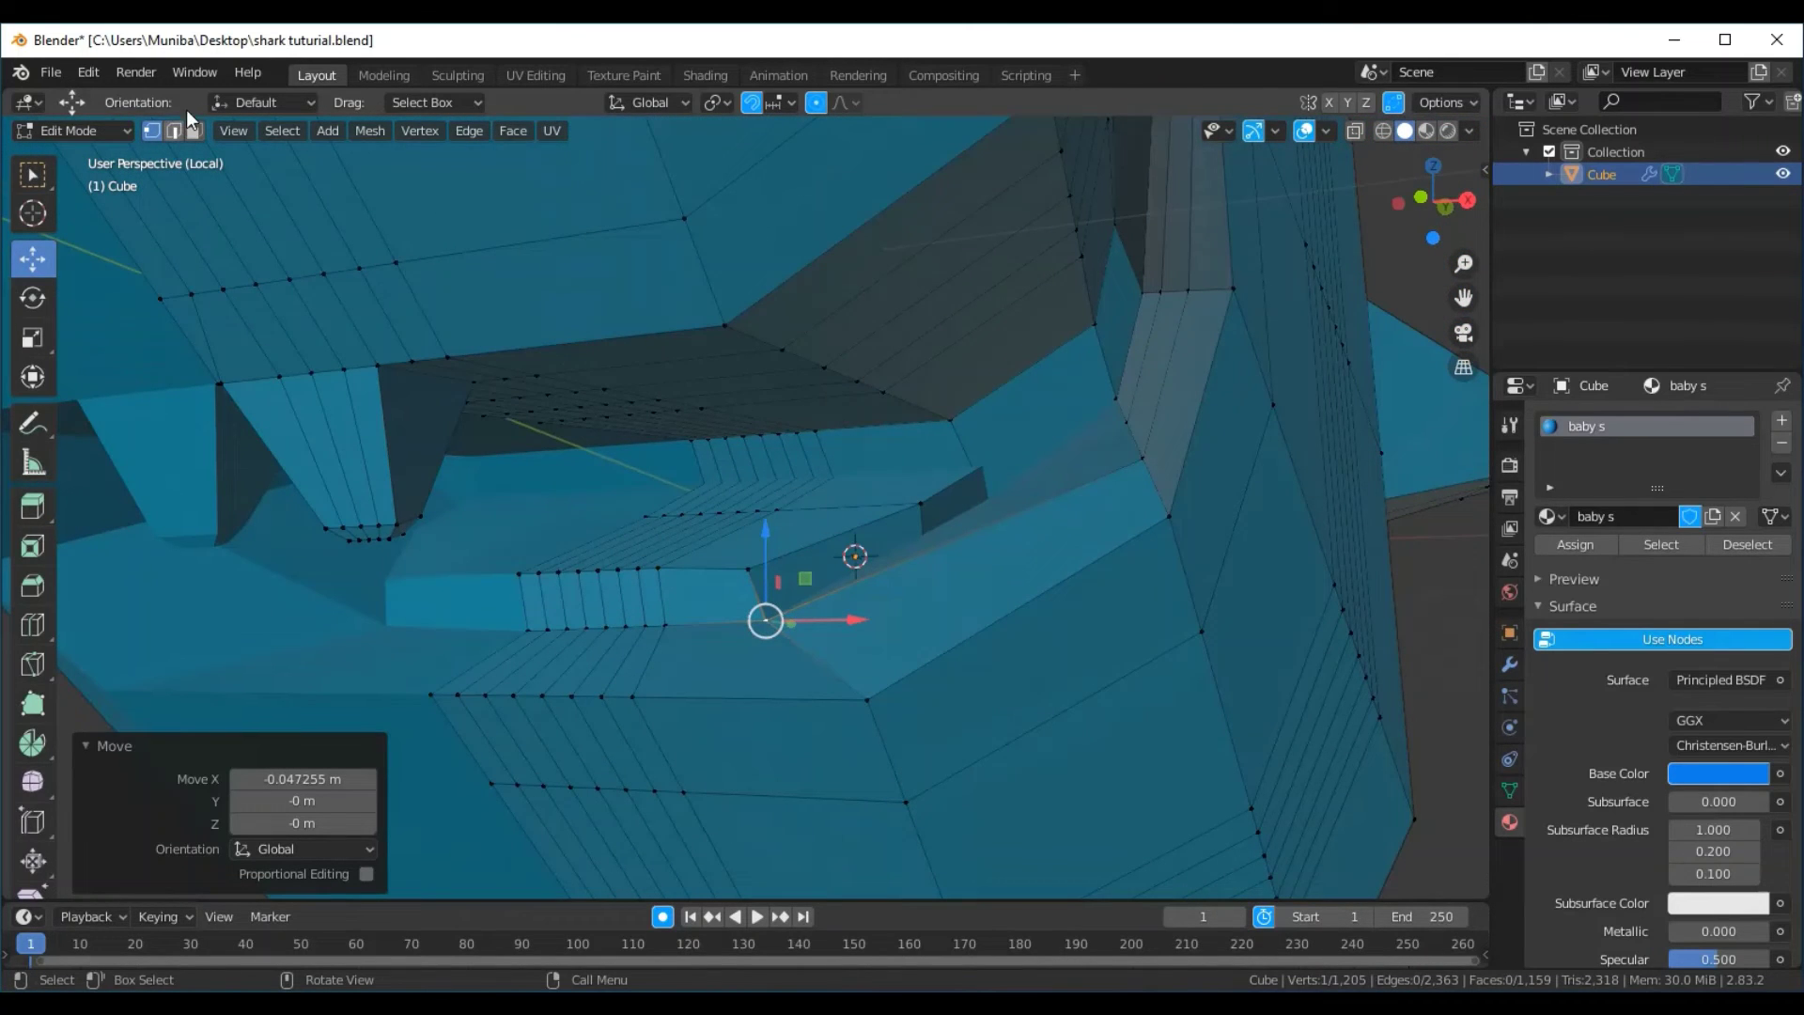
# In Face select mode, select the tongue's top and side faces
pyautogui.click(193, 134)
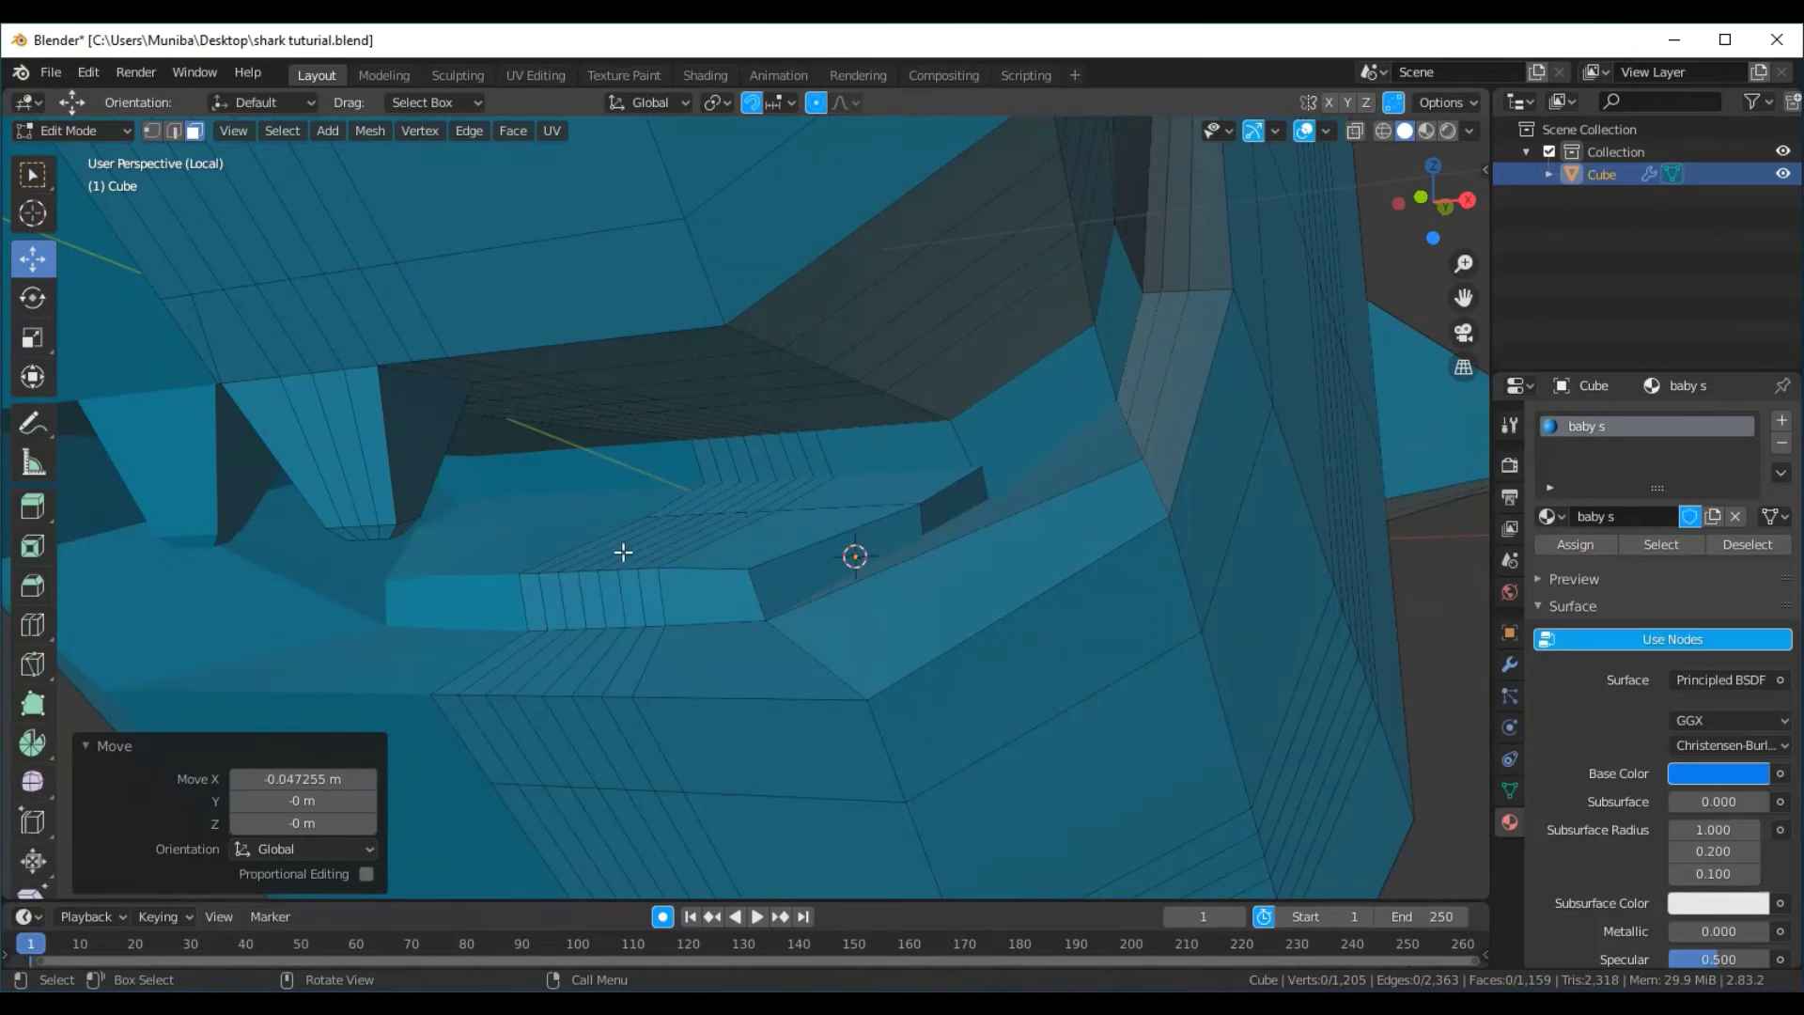
pyautogui.moveTo(701, 499); pyautogui.dragTo(777, 588)
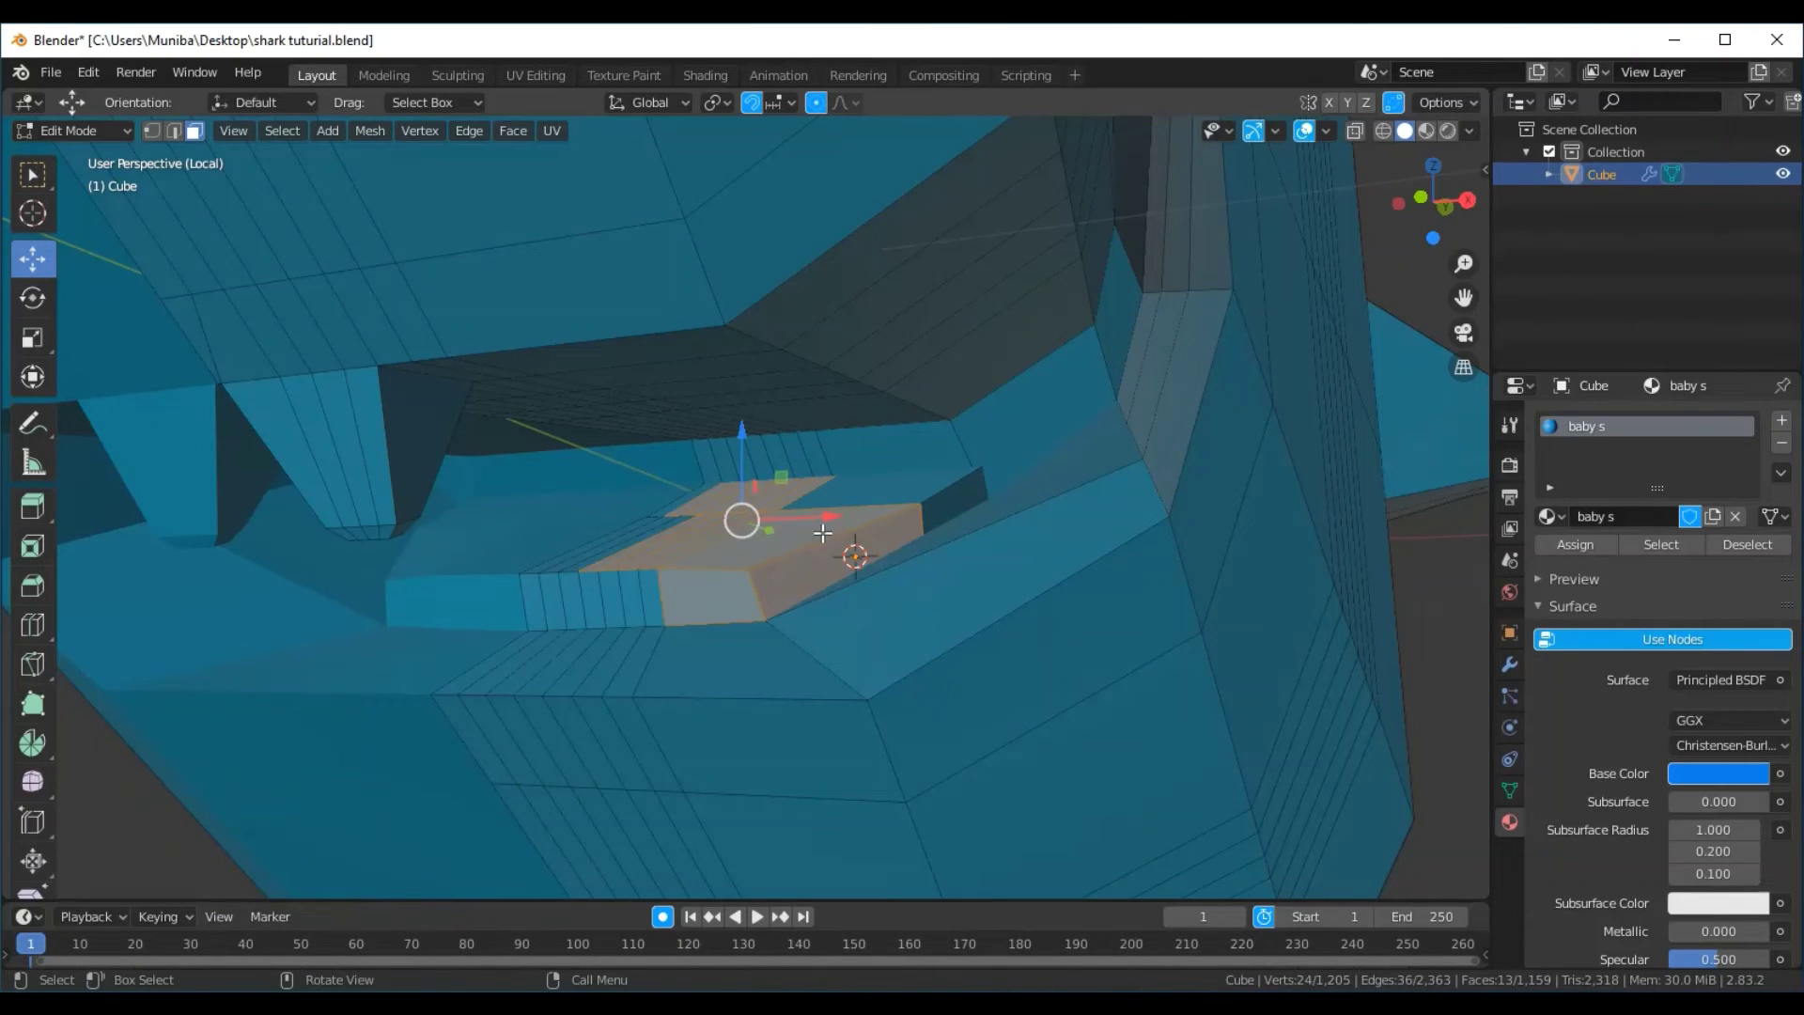
pyautogui.keyDown('shift'); pyautogui.click(896, 491); pyautogui.keyUp('shift')
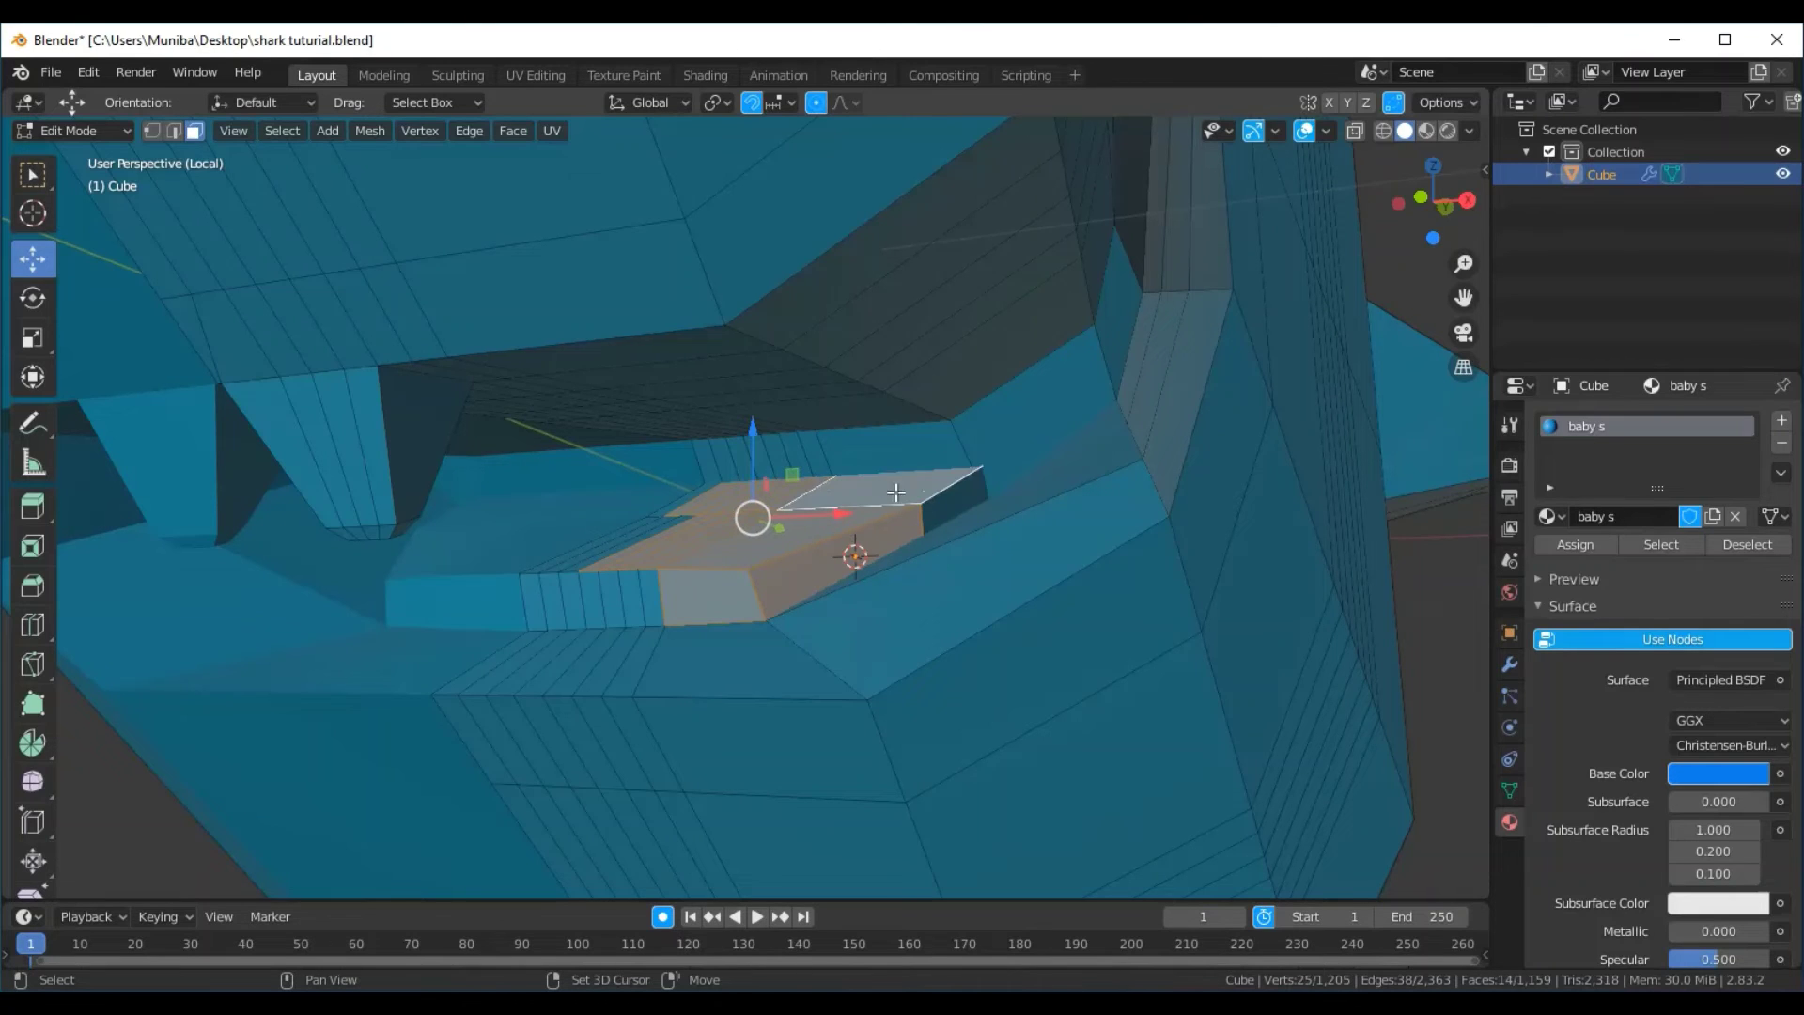
pyautogui.keyDown('shift'); pyautogui.click(942, 508); pyautogui.keyUp('shift')
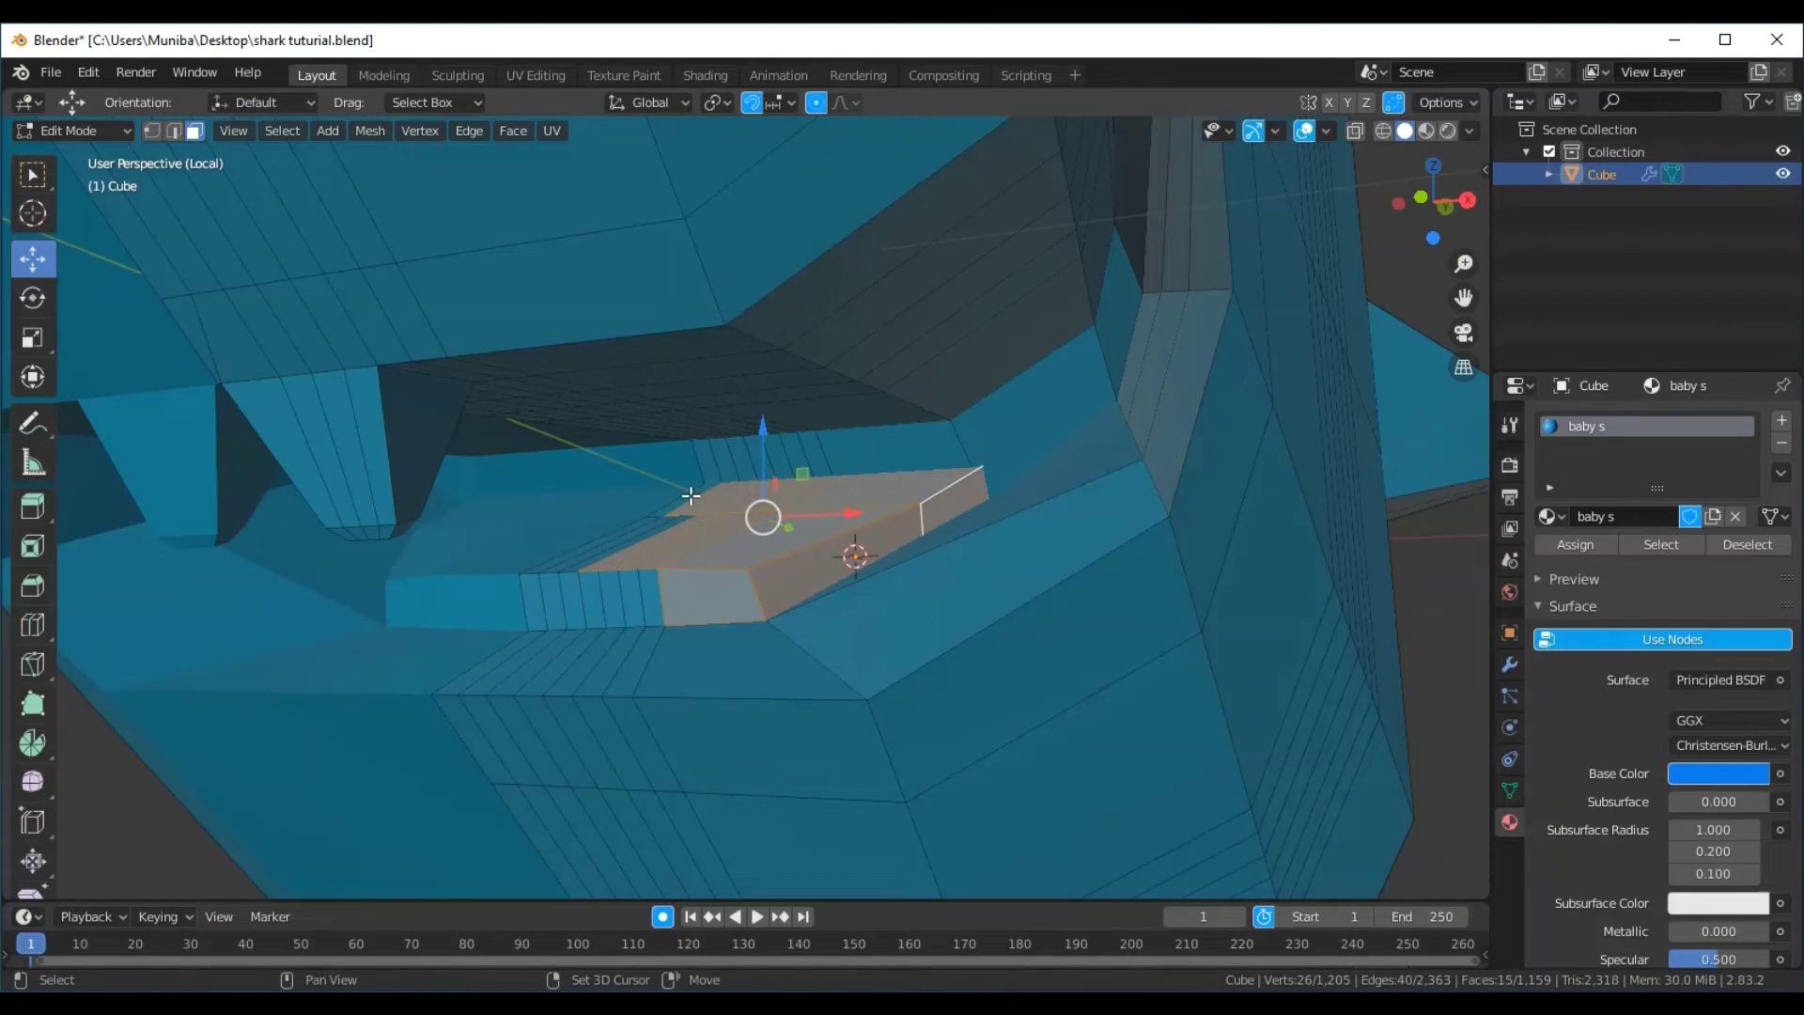
pyautogui.keyDown('shift'); pyautogui.click(686, 501); pyautogui.keyUp('shift')
# Add the tongue's thin strip faces, giving 26 selected faces
pyautogui.keyDown('shift'); pyautogui.click(644, 524); pyautogui.keyUp('shift')
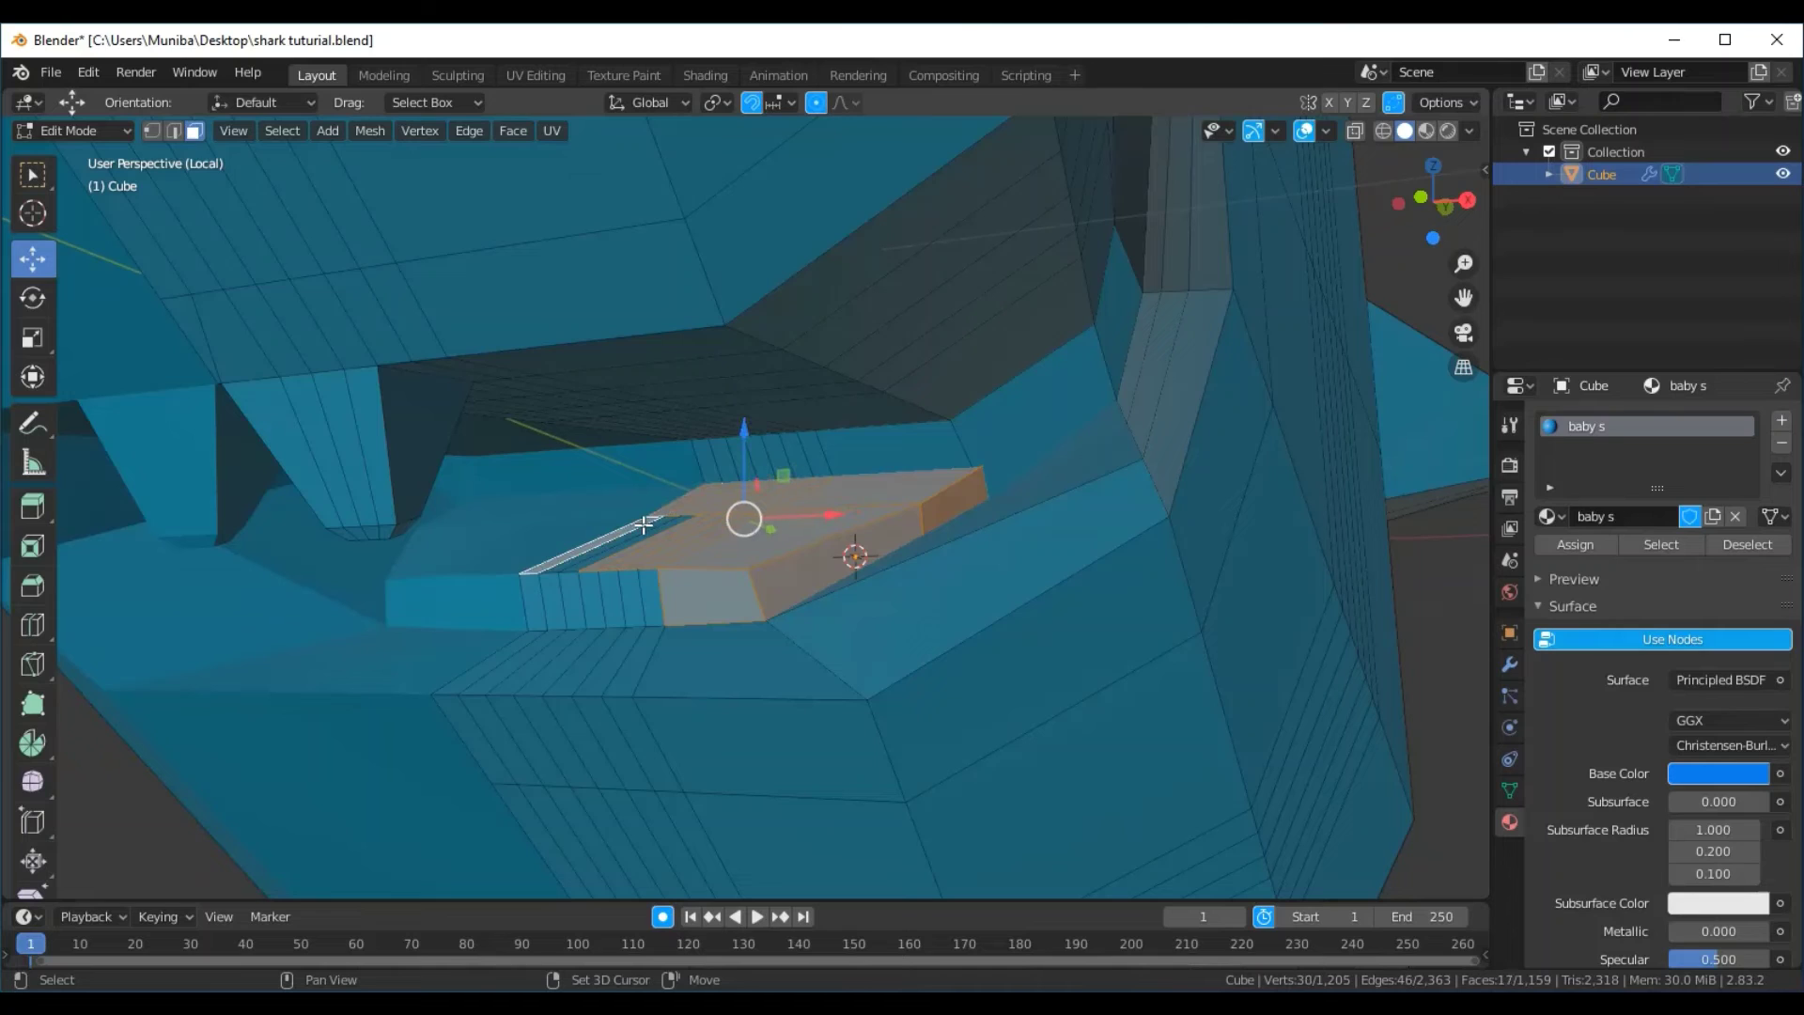
pyautogui.keyDown('shift'); pyautogui.click(646, 527); pyautogui.keyUp('shift')
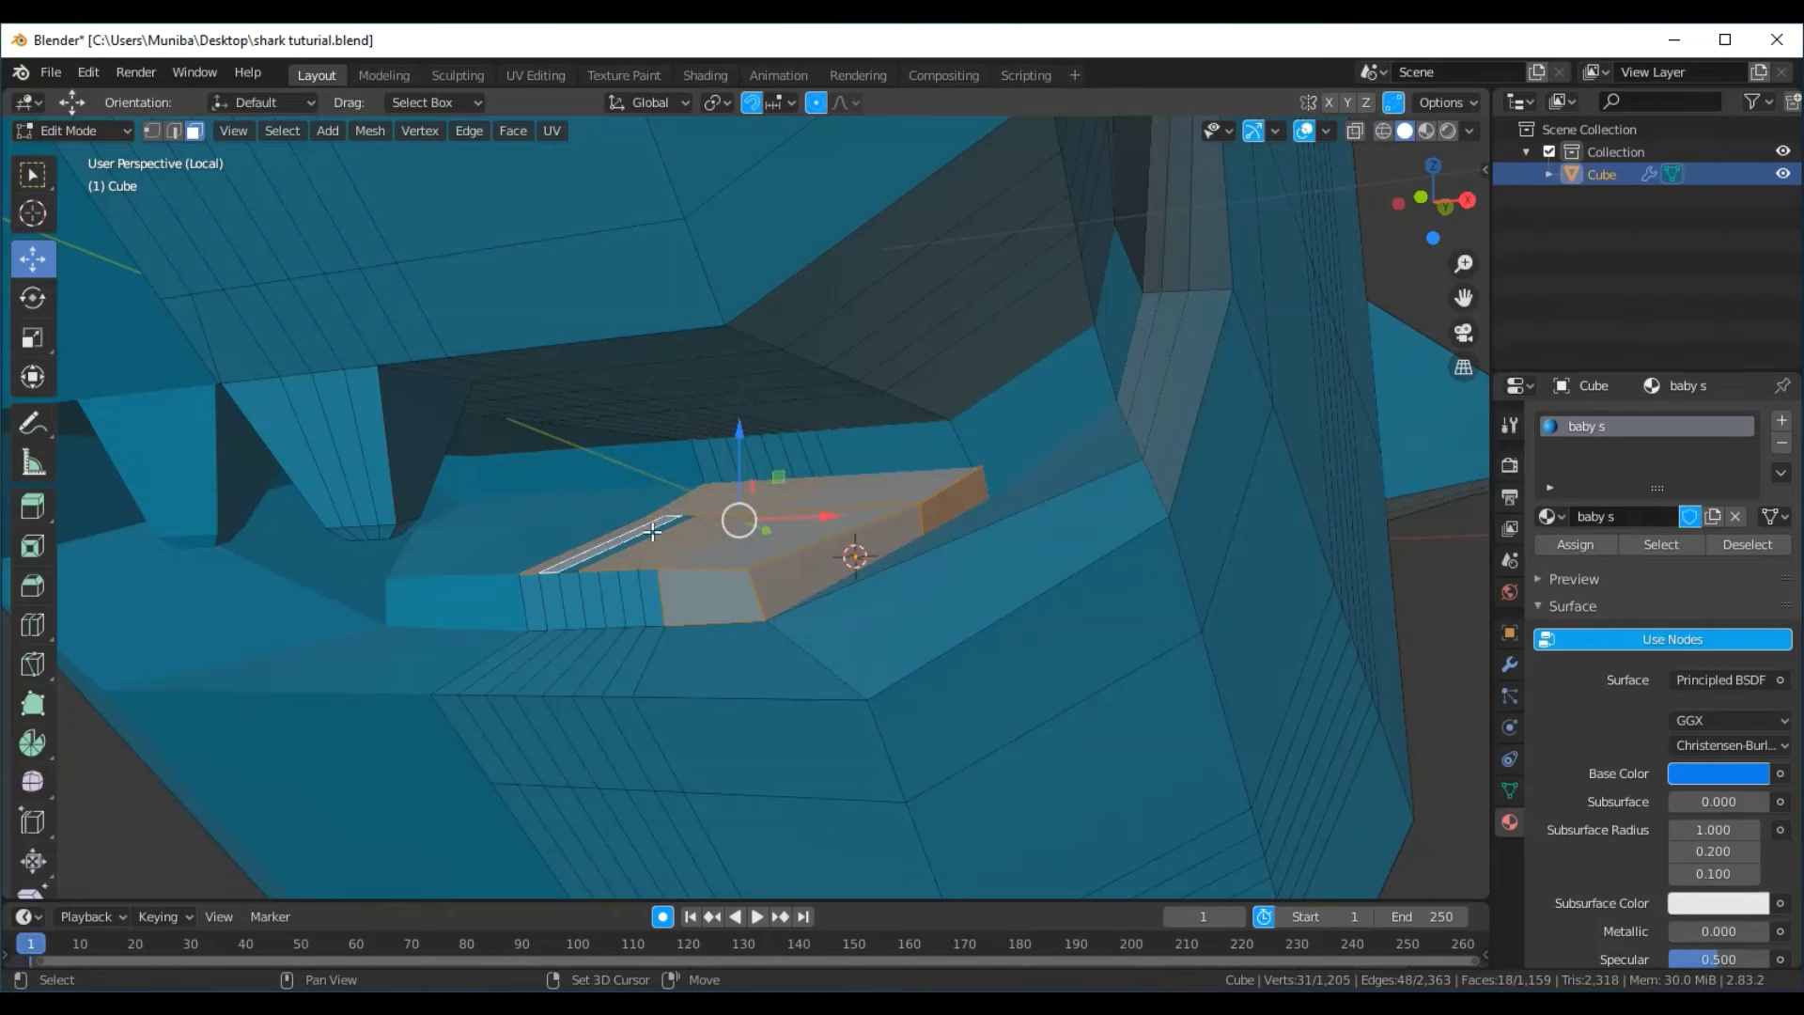
pyautogui.keyDown('shift'); pyautogui.click(652, 531); pyautogui.keyUp('shift')
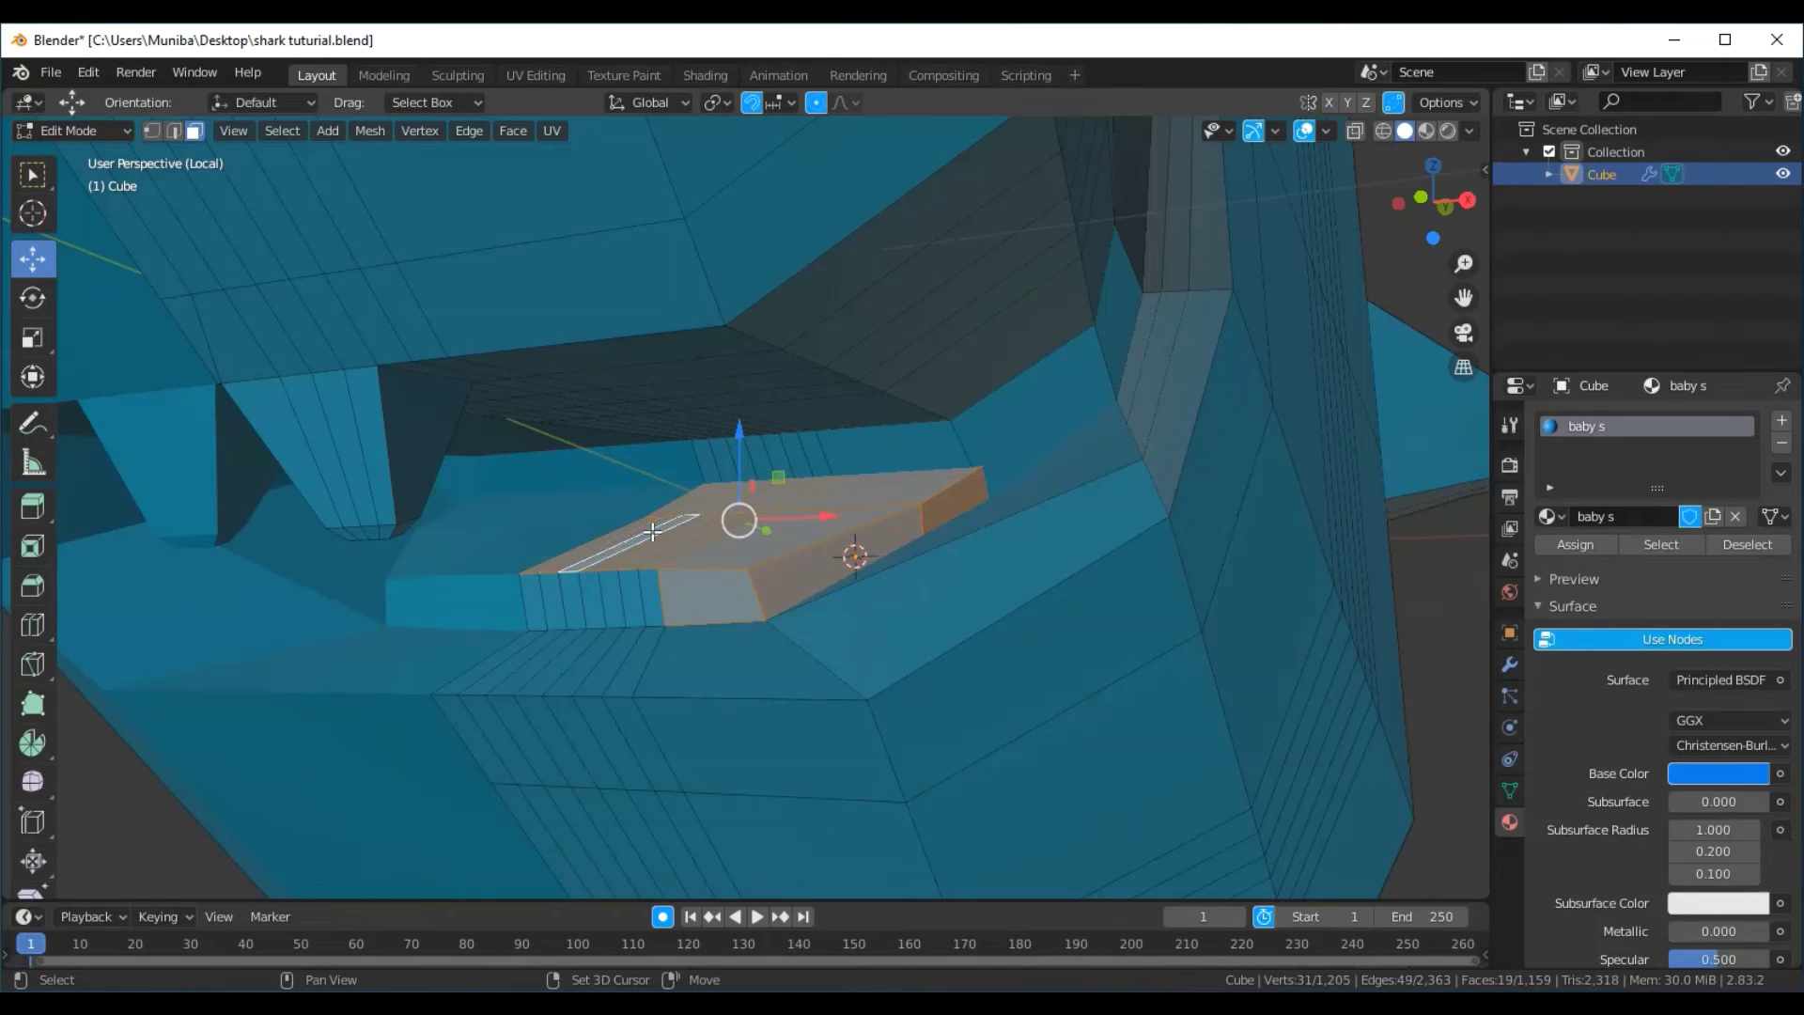
pyautogui.keyDown('shift'); pyautogui.click(542, 607); pyautogui.keyUp('shift')
pyautogui.keyDown('shift'); pyautogui.click(554, 608); pyautogui.keyUp('shift')
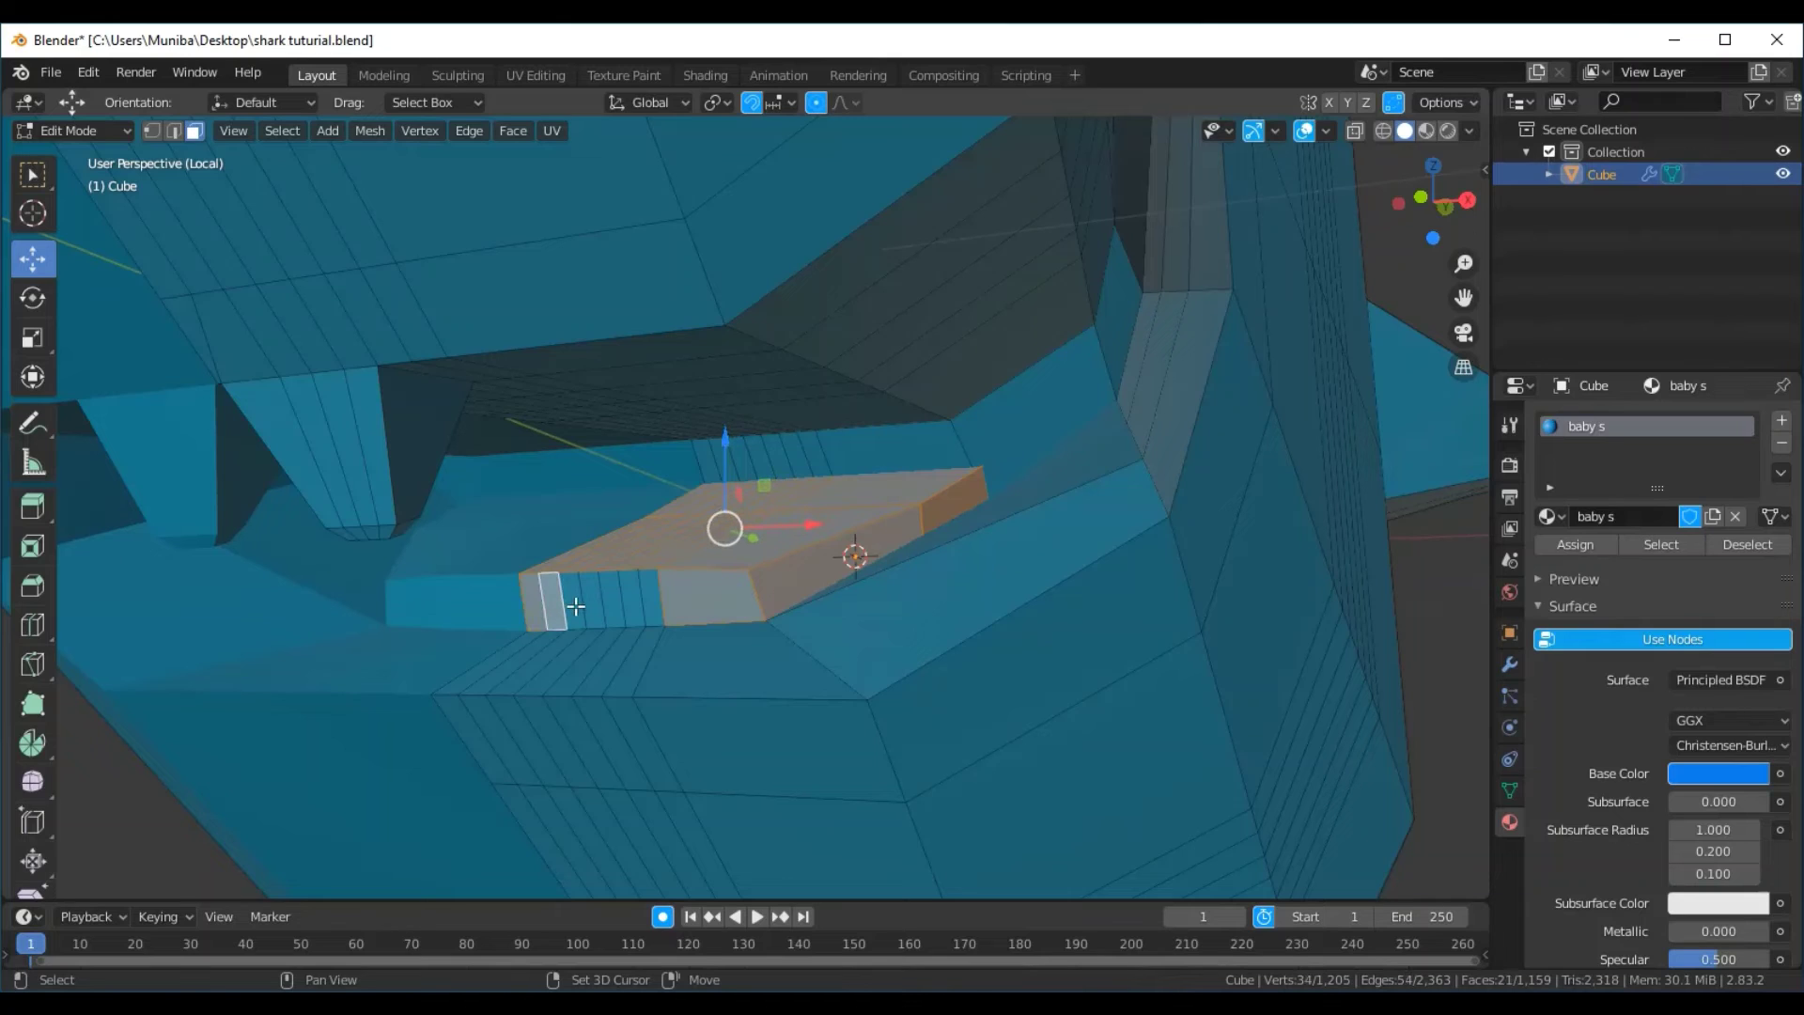
pyautogui.keyDown('shift'); pyautogui.click(596, 603); pyautogui.keyUp('shift')
pyautogui.keyDown('shift'); pyautogui.click(635, 600); pyautogui.keyUp('shift')
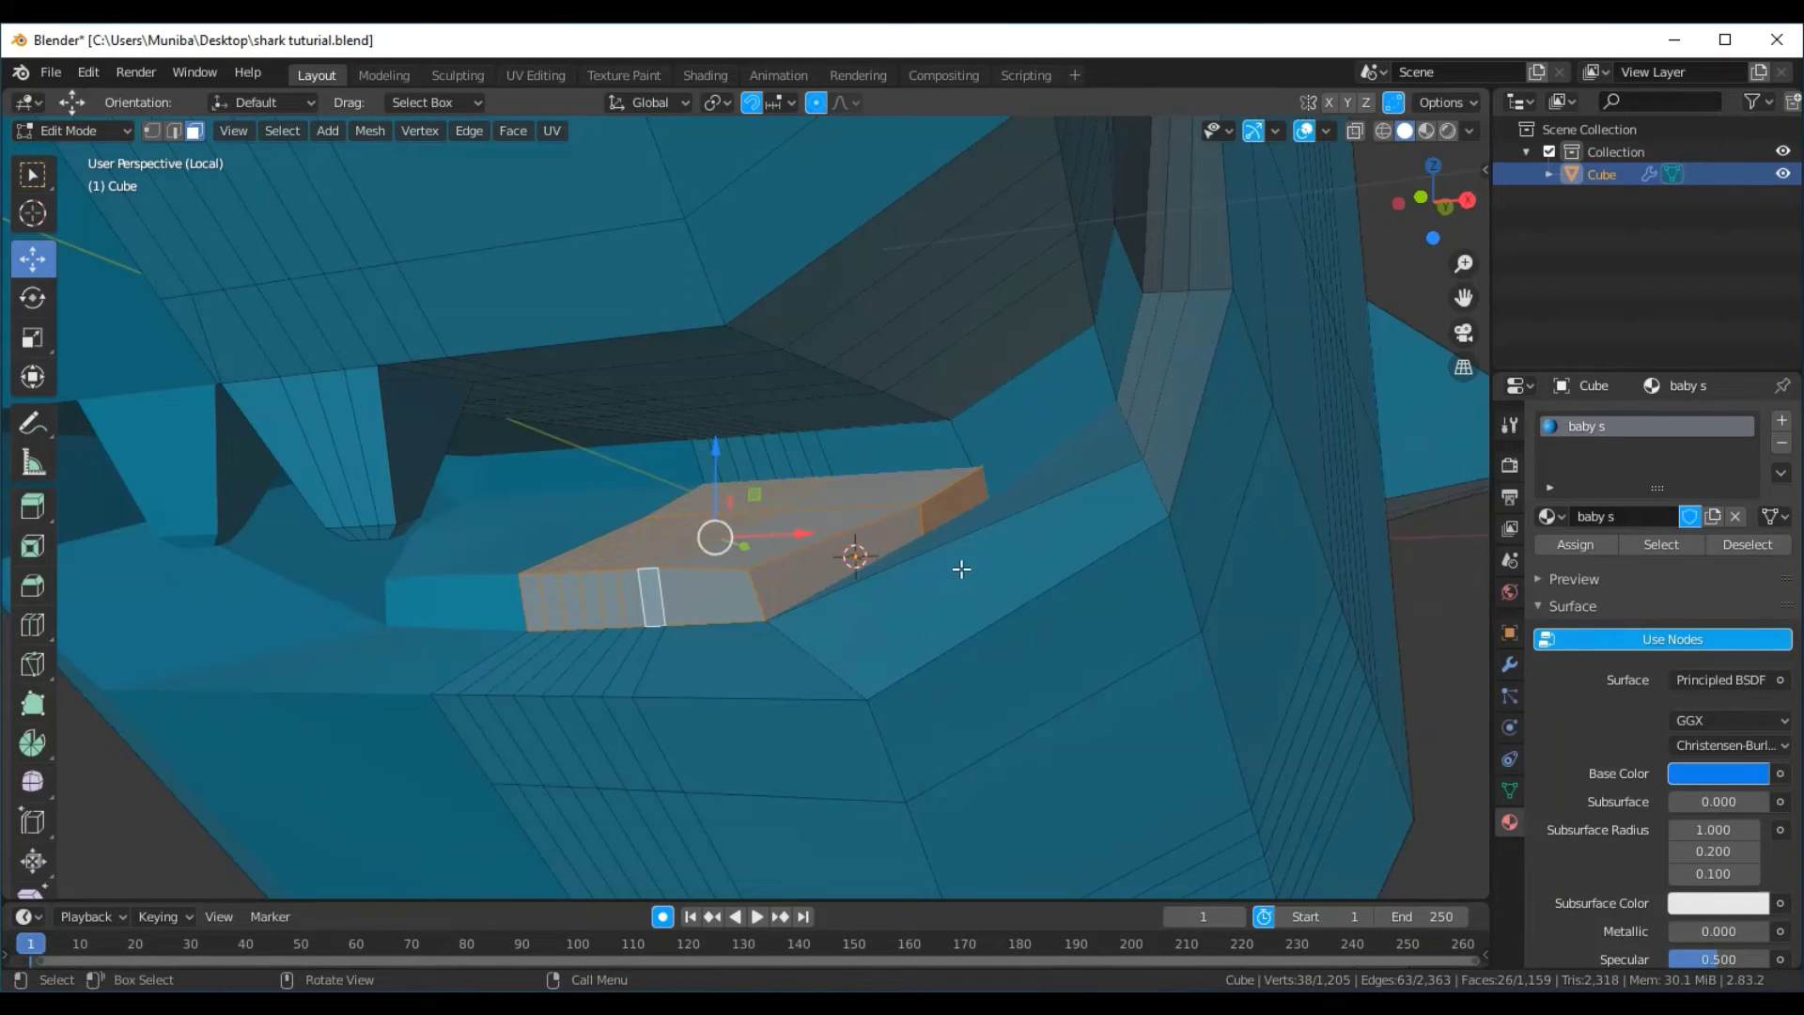
# Add a new material slot with a new material named 'tongue'
pyautogui.click(1781, 422)
pyautogui.click(1682, 561)
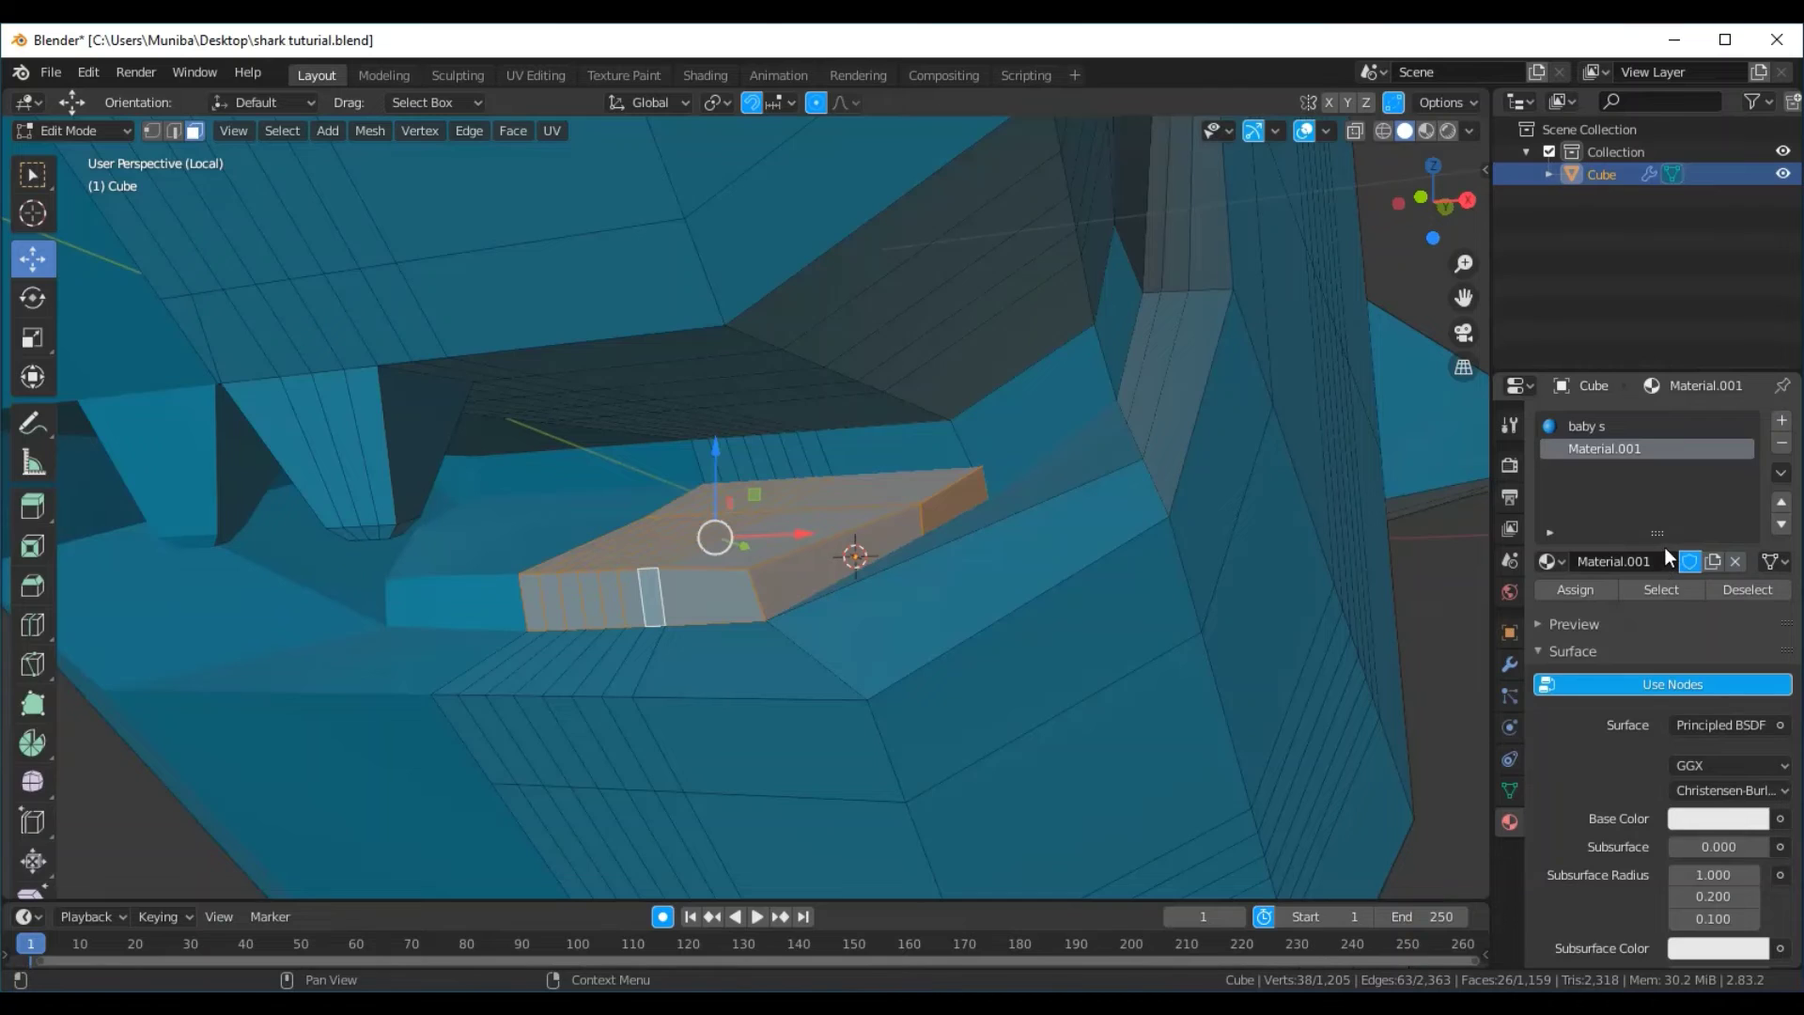
pyautogui.press('BackSpace')
pyautogui.write('tongue')
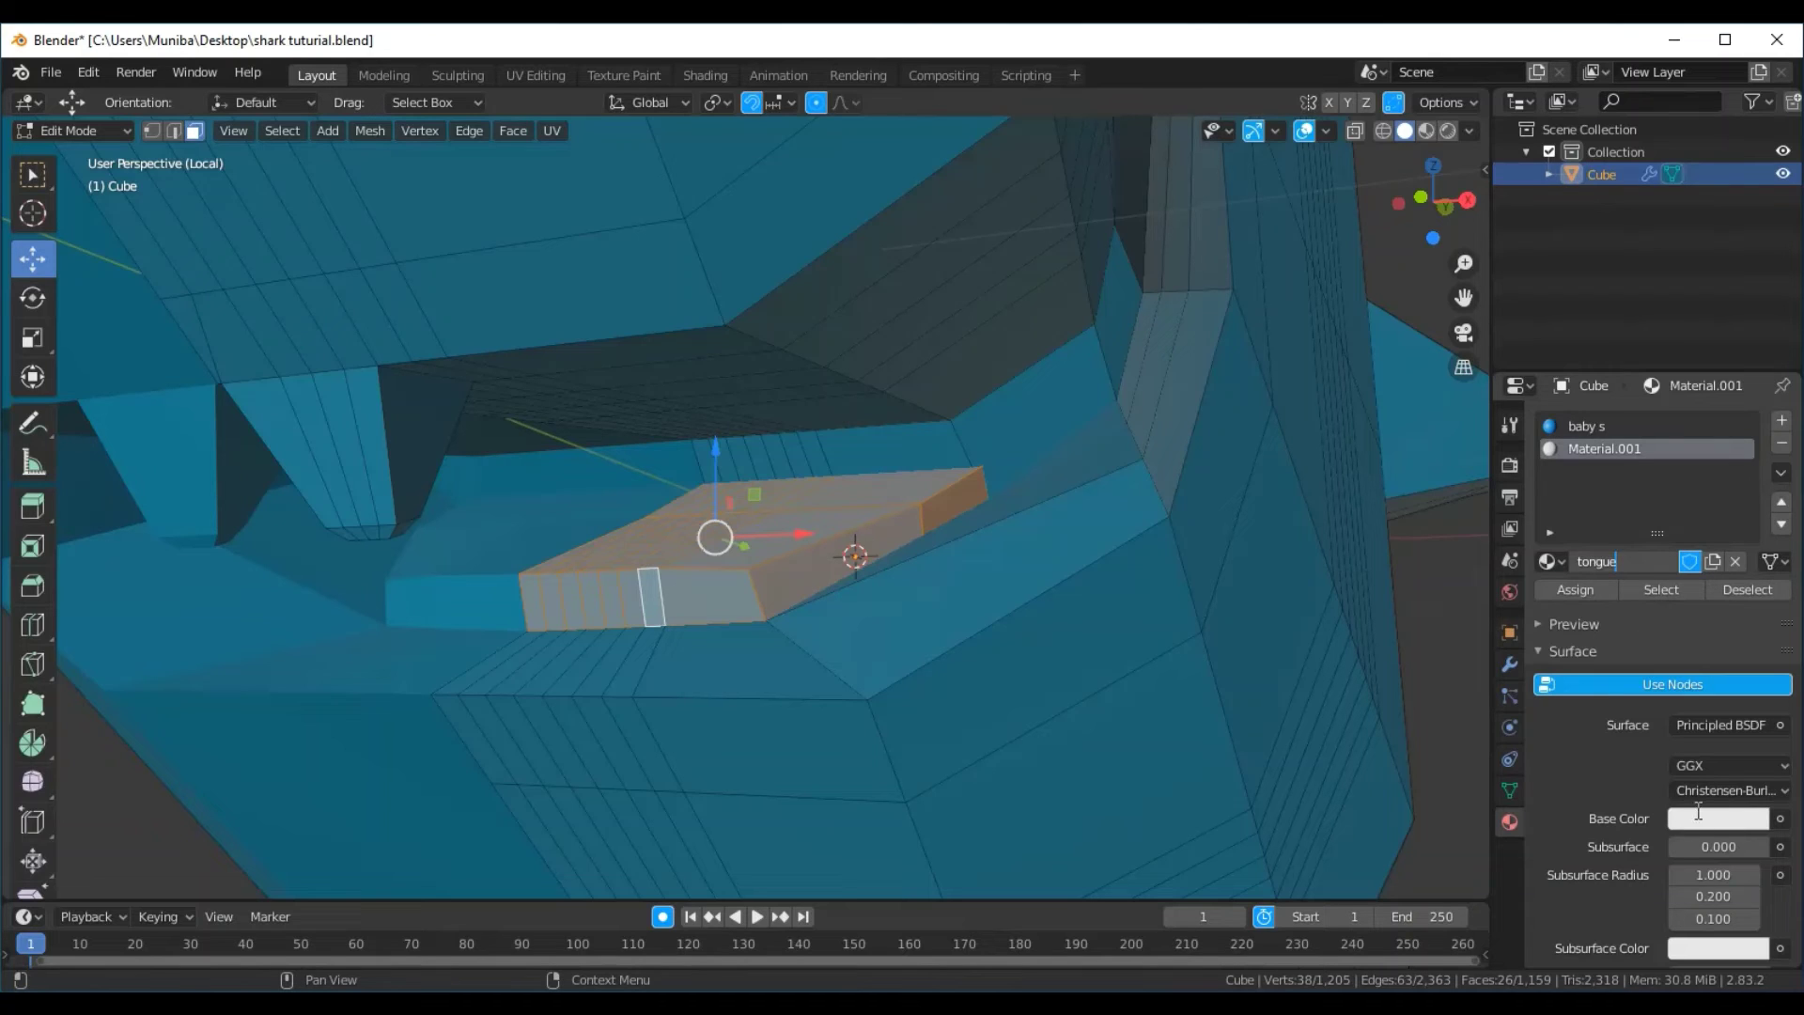
pyautogui.press('Return')
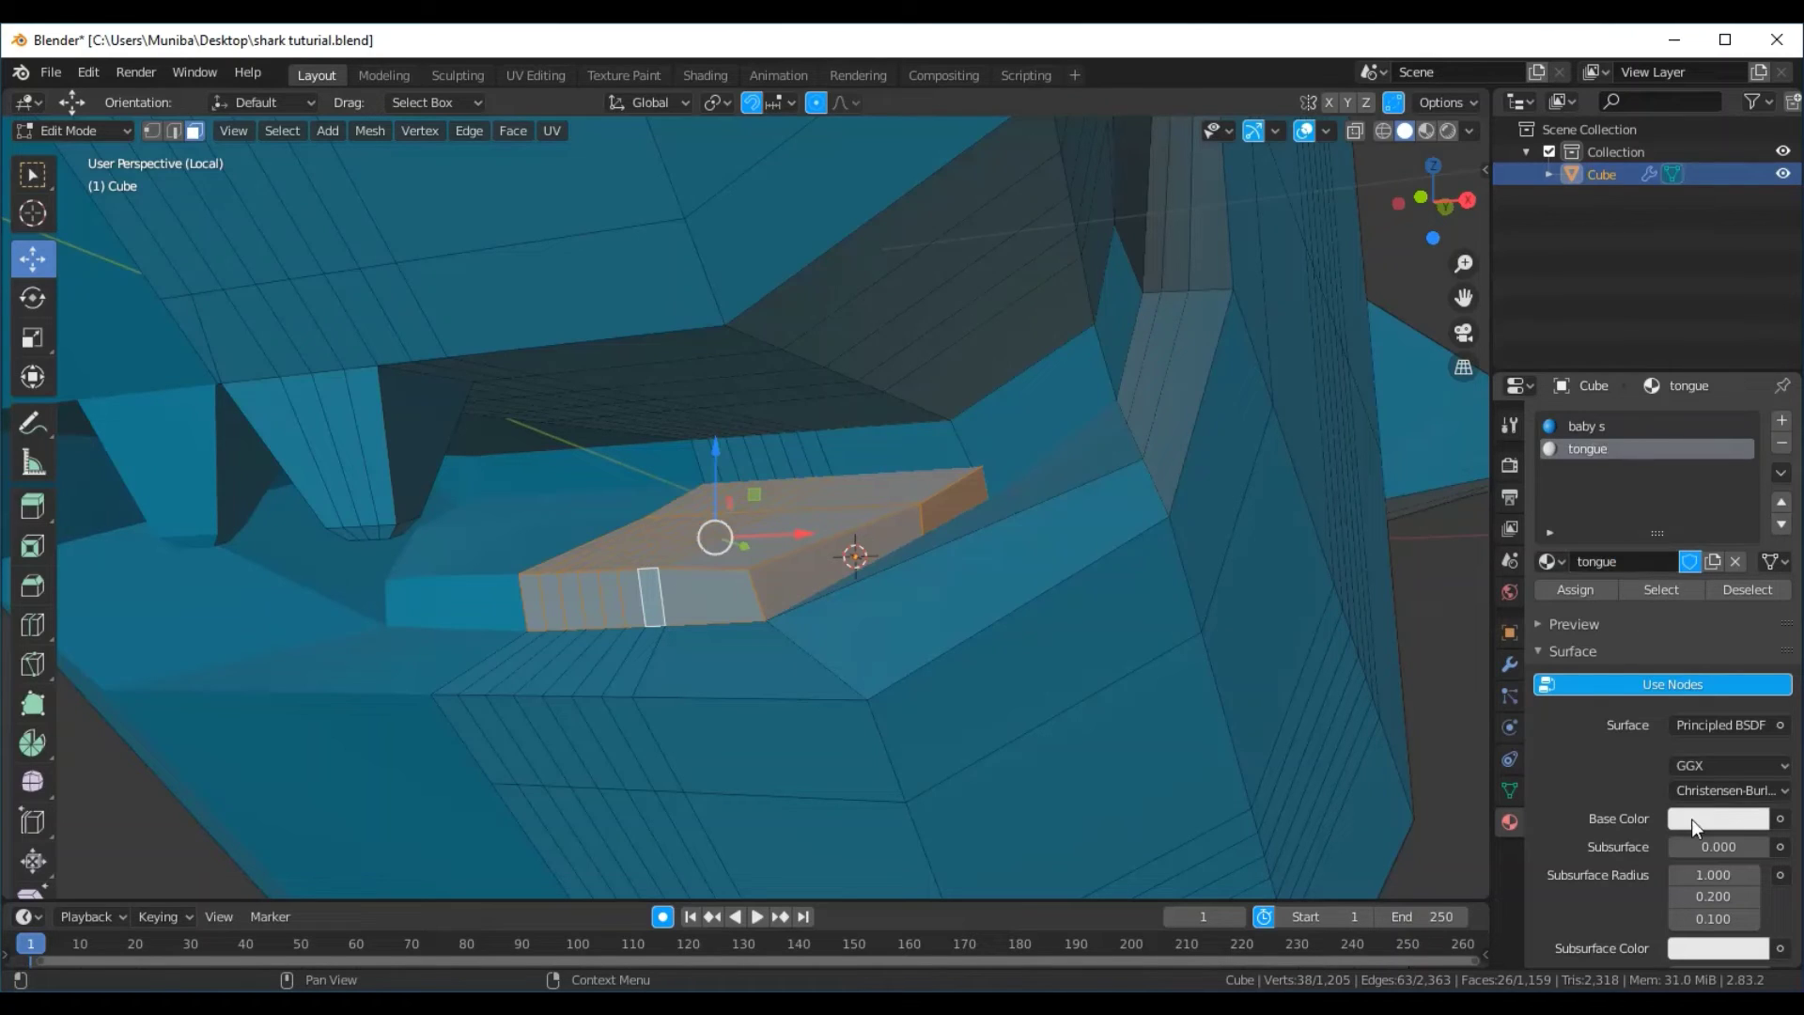
# Make the tongue material's base colour and viewport display colour red
pyautogui.click(1738, 819)
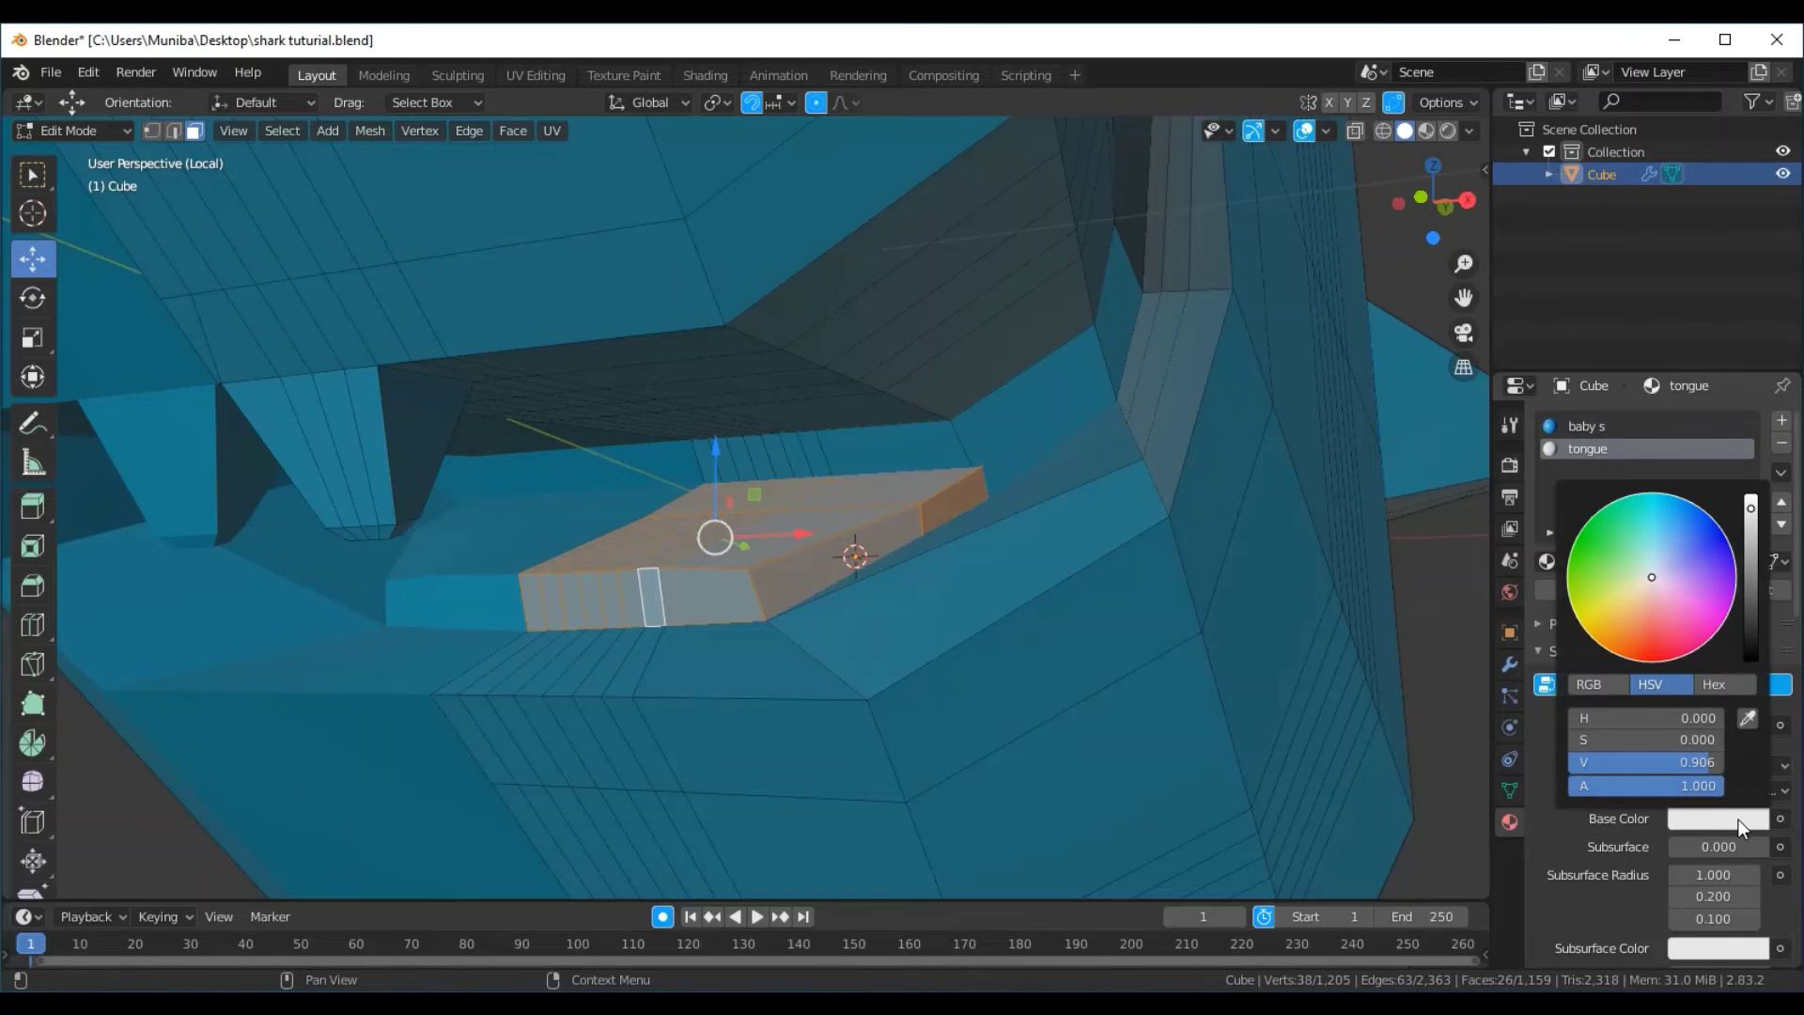
pyautogui.click(1659, 658)
pyautogui.scroll(-5, 1684, 906)
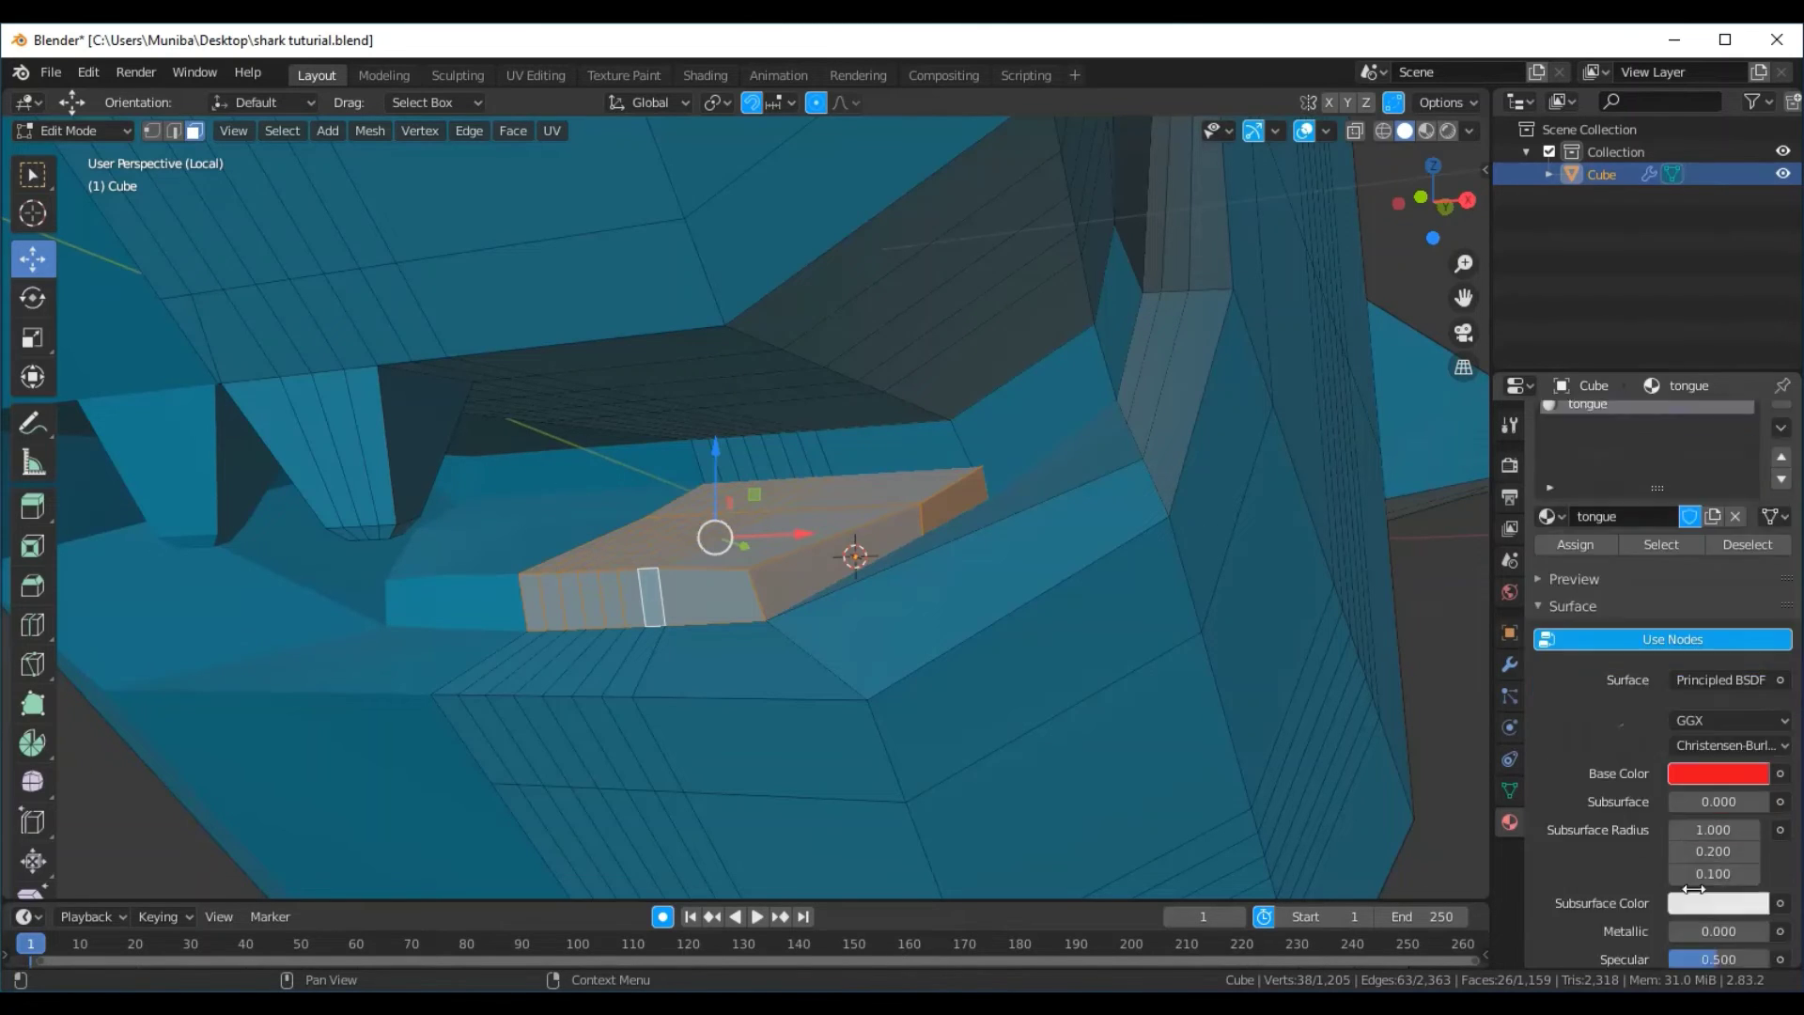
pyautogui.scroll(-5, 1691, 893)
pyautogui.scroll(-5, 1694, 889)
pyautogui.scroll(-3, 1694, 889)
pyautogui.scroll(-4, 1694, 889)
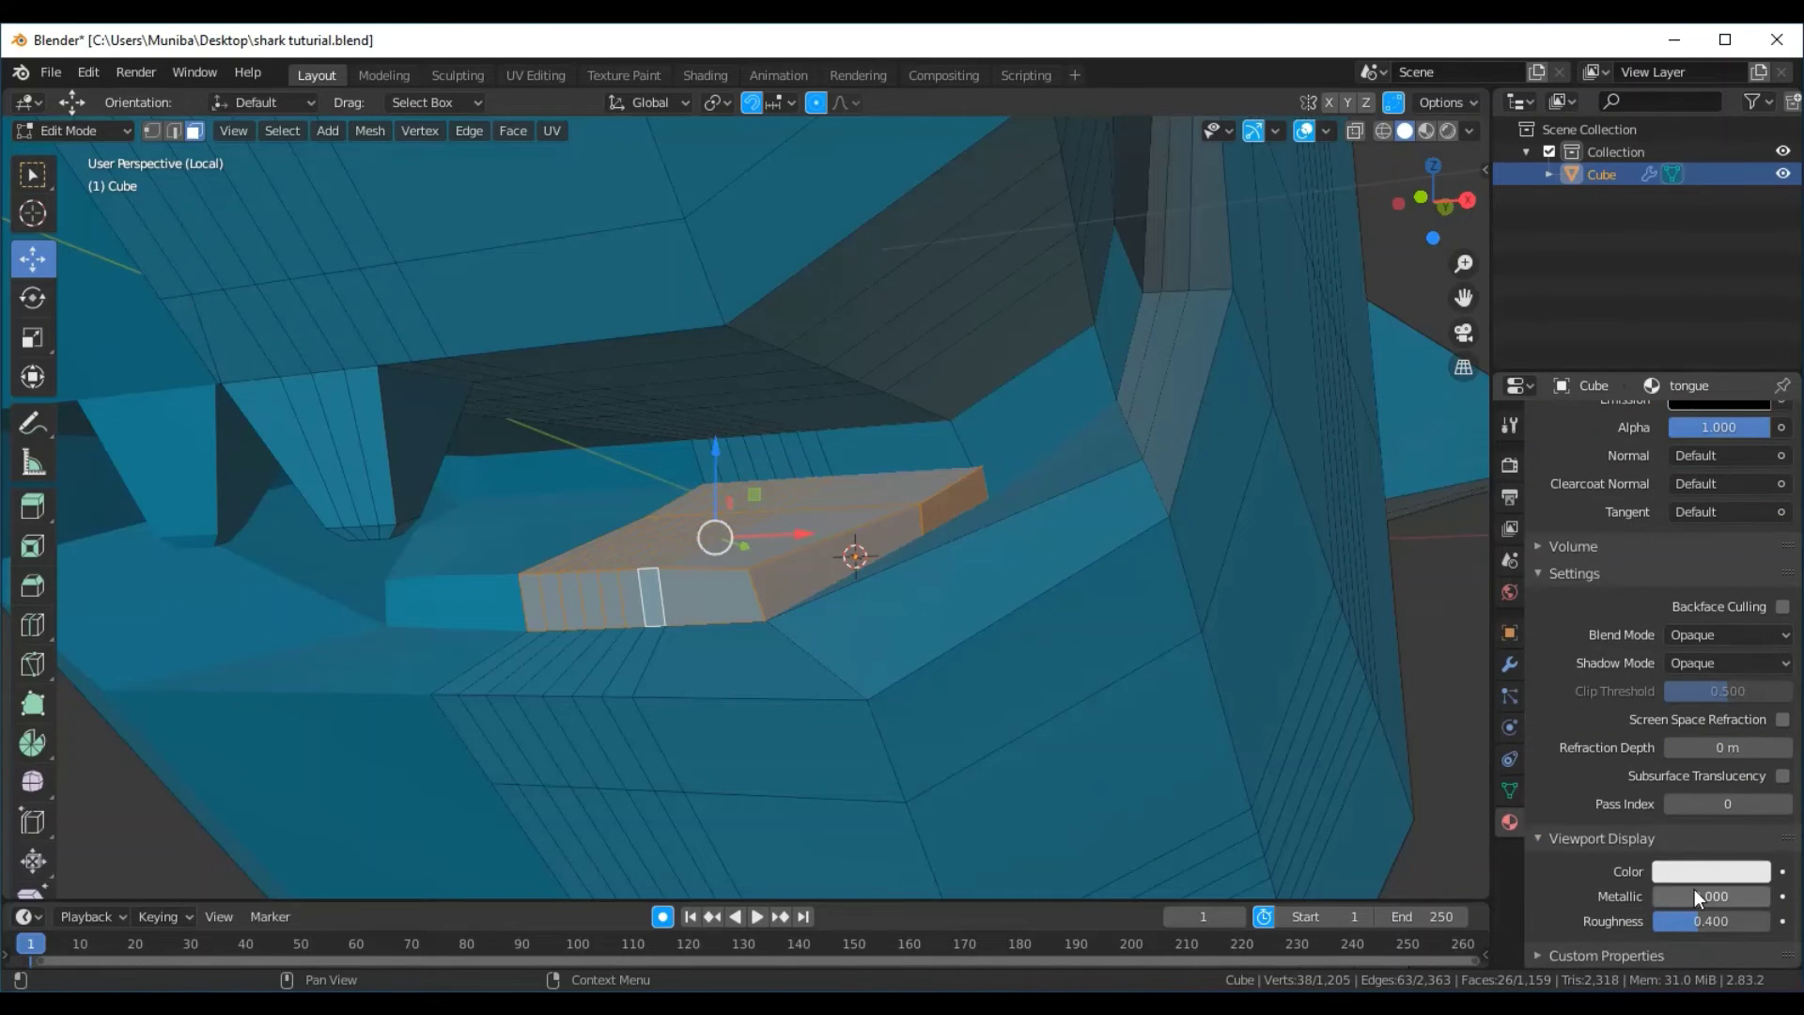
pyautogui.click(1694, 873)
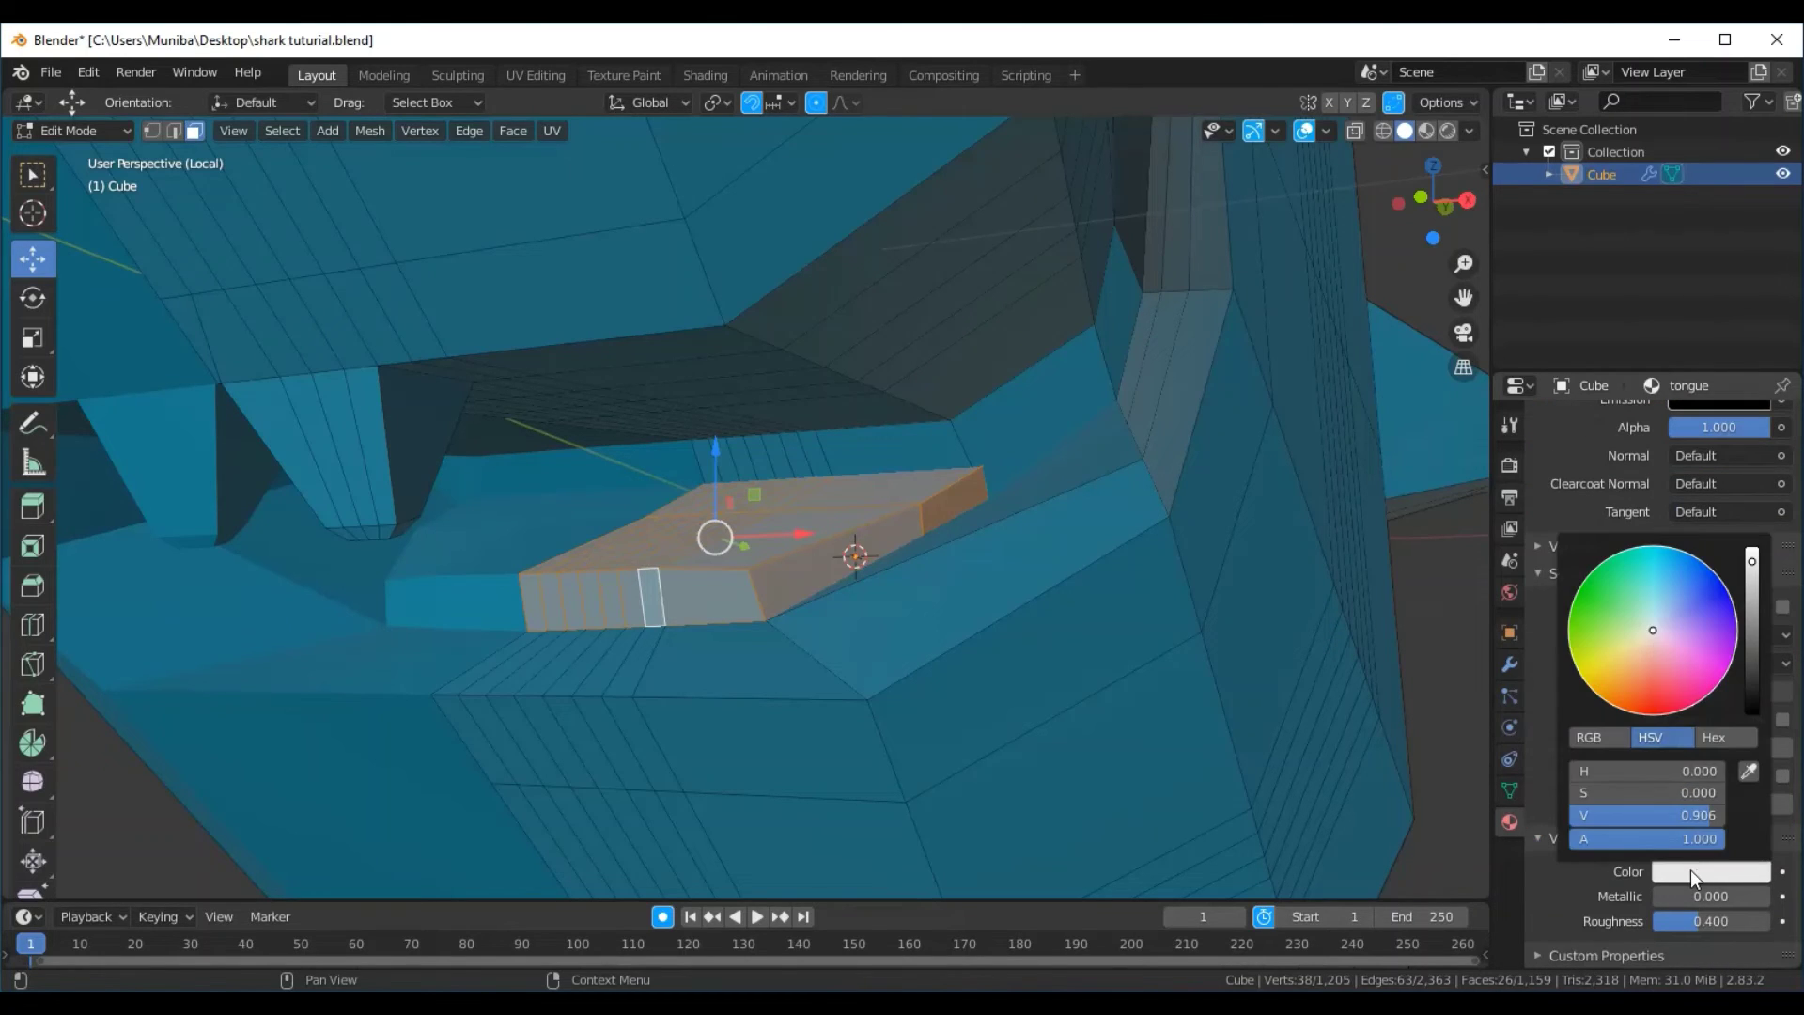
pyautogui.click(1664, 711)
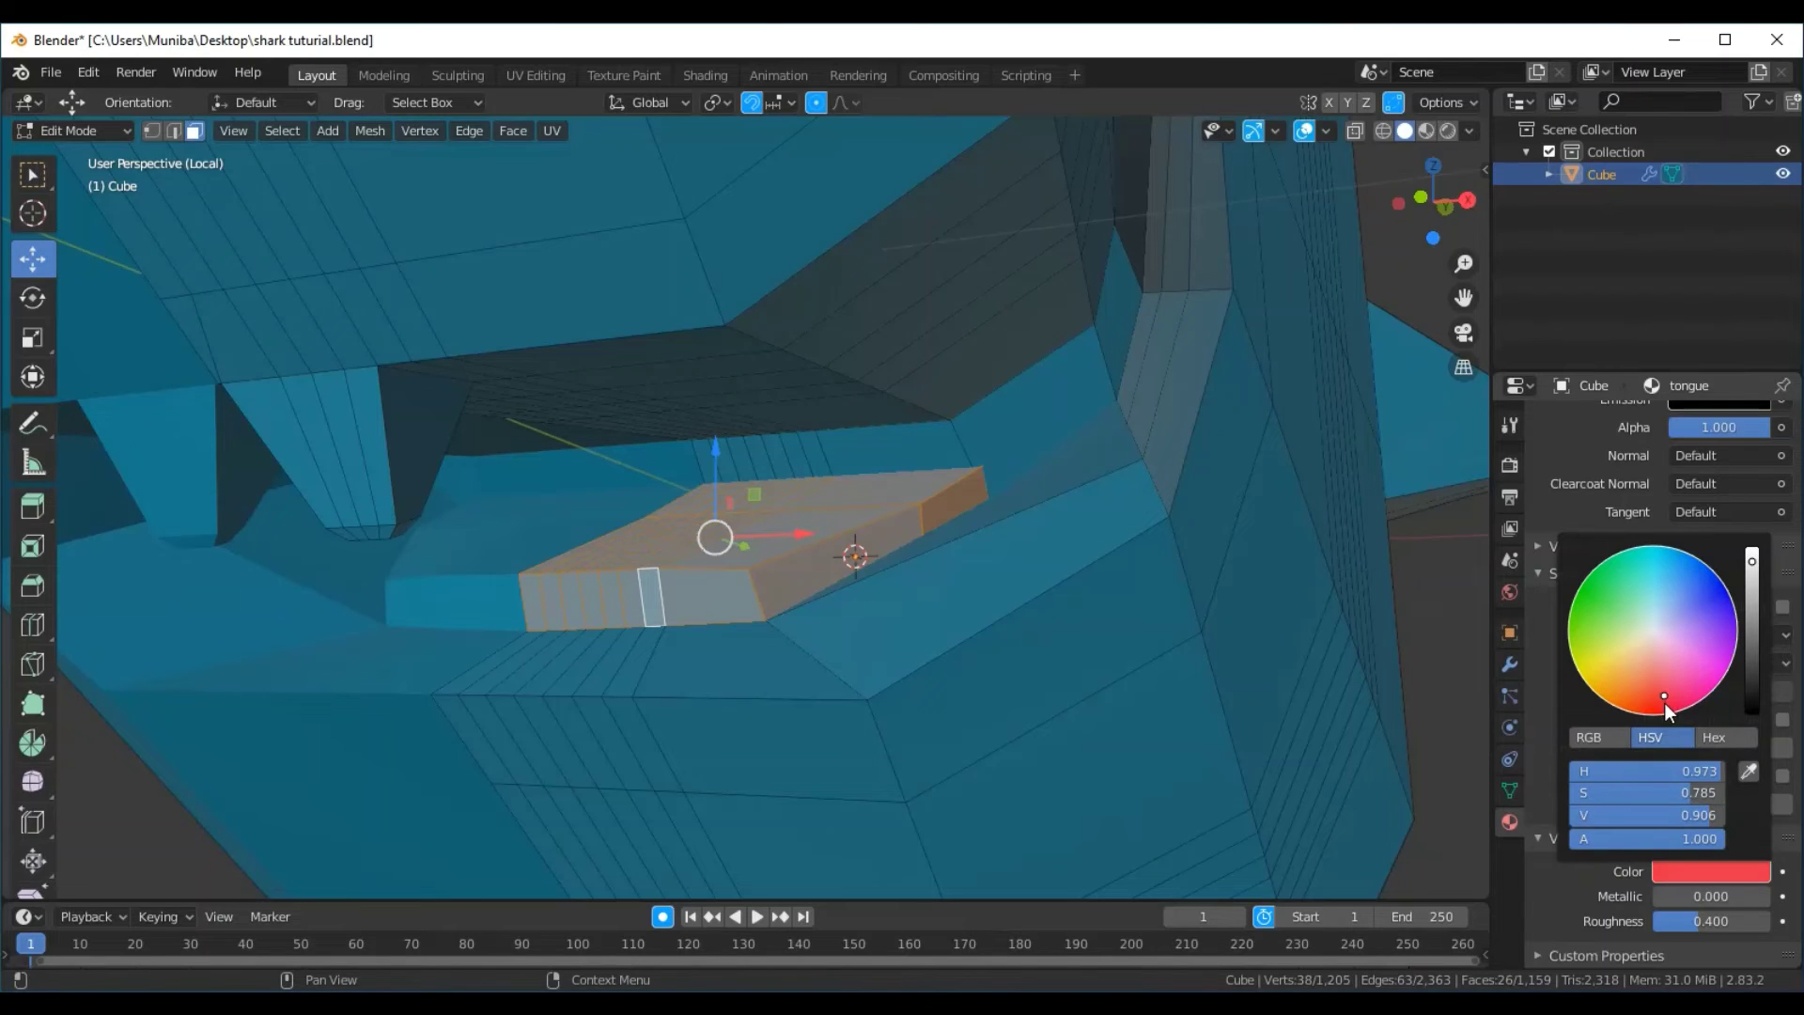
pyautogui.click(1665, 712)
# Assign the tongue material to the selected tongue faces
pyautogui.scroll(2, 1641, 704)
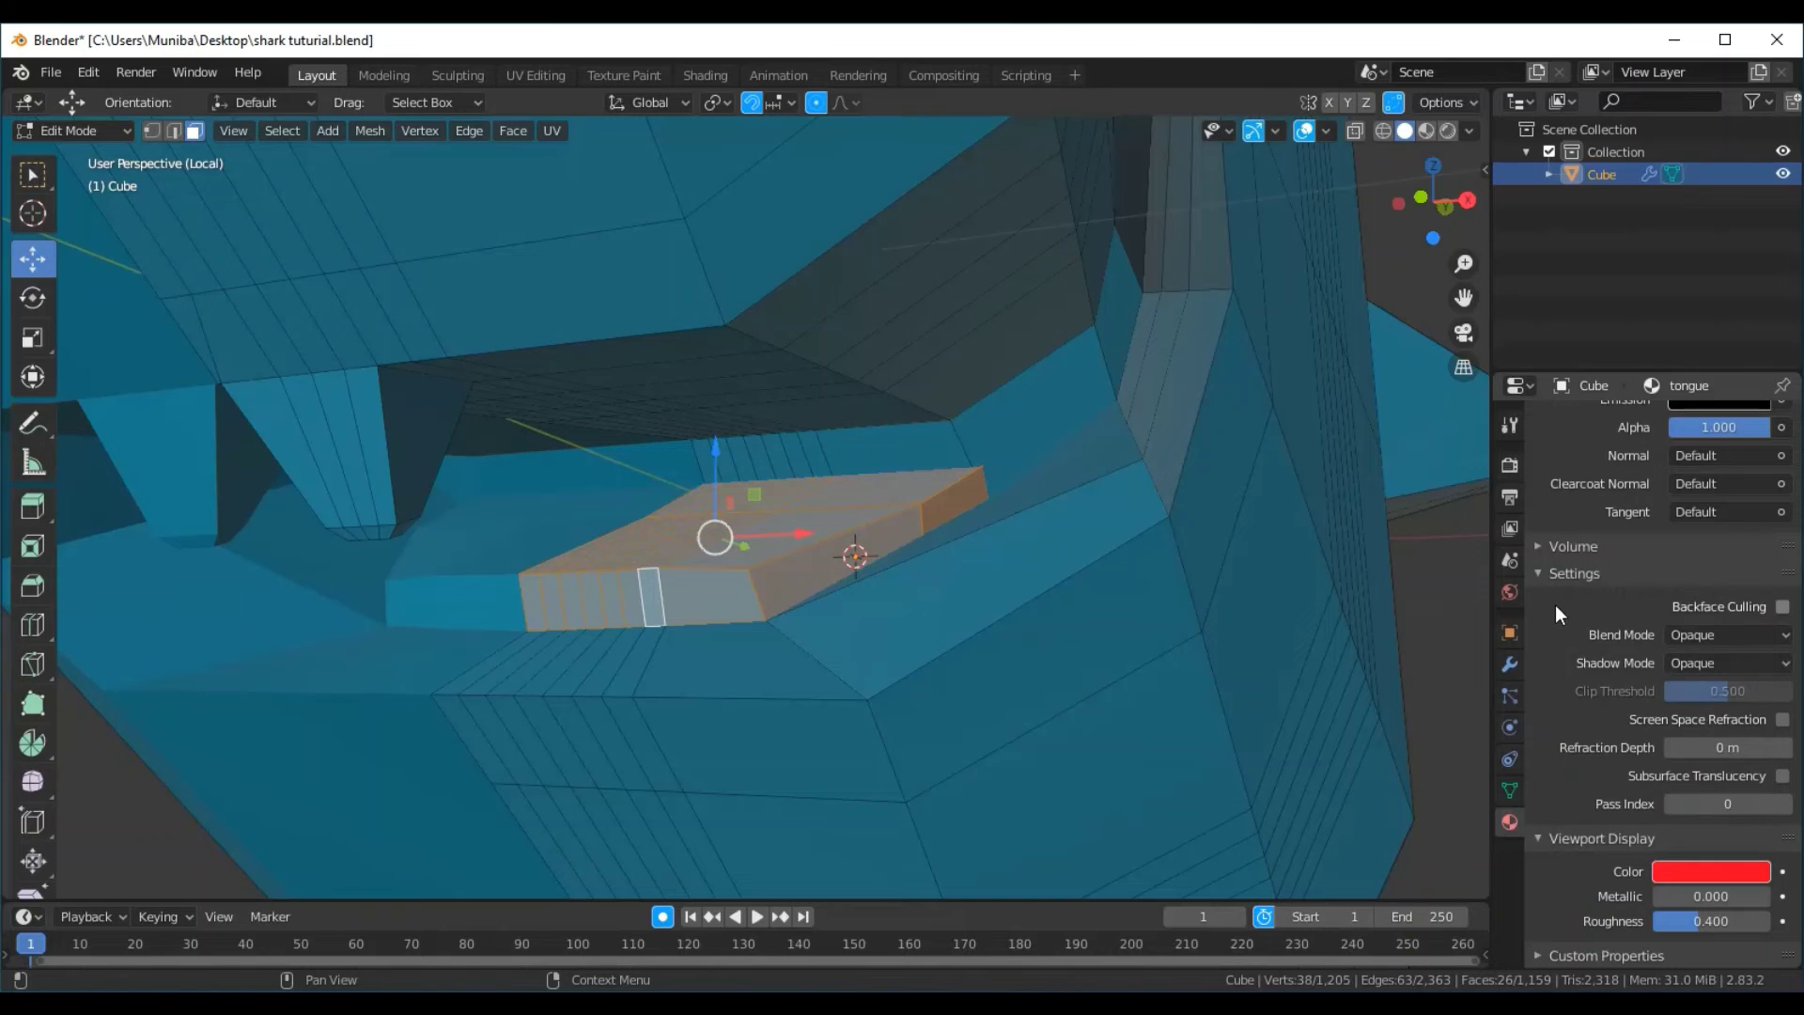
pyautogui.scroll(2, 1556, 601)
pyautogui.scroll(2, 1559, 598)
pyautogui.scroll(4, 1558, 598)
pyautogui.scroll(4, 1565, 606)
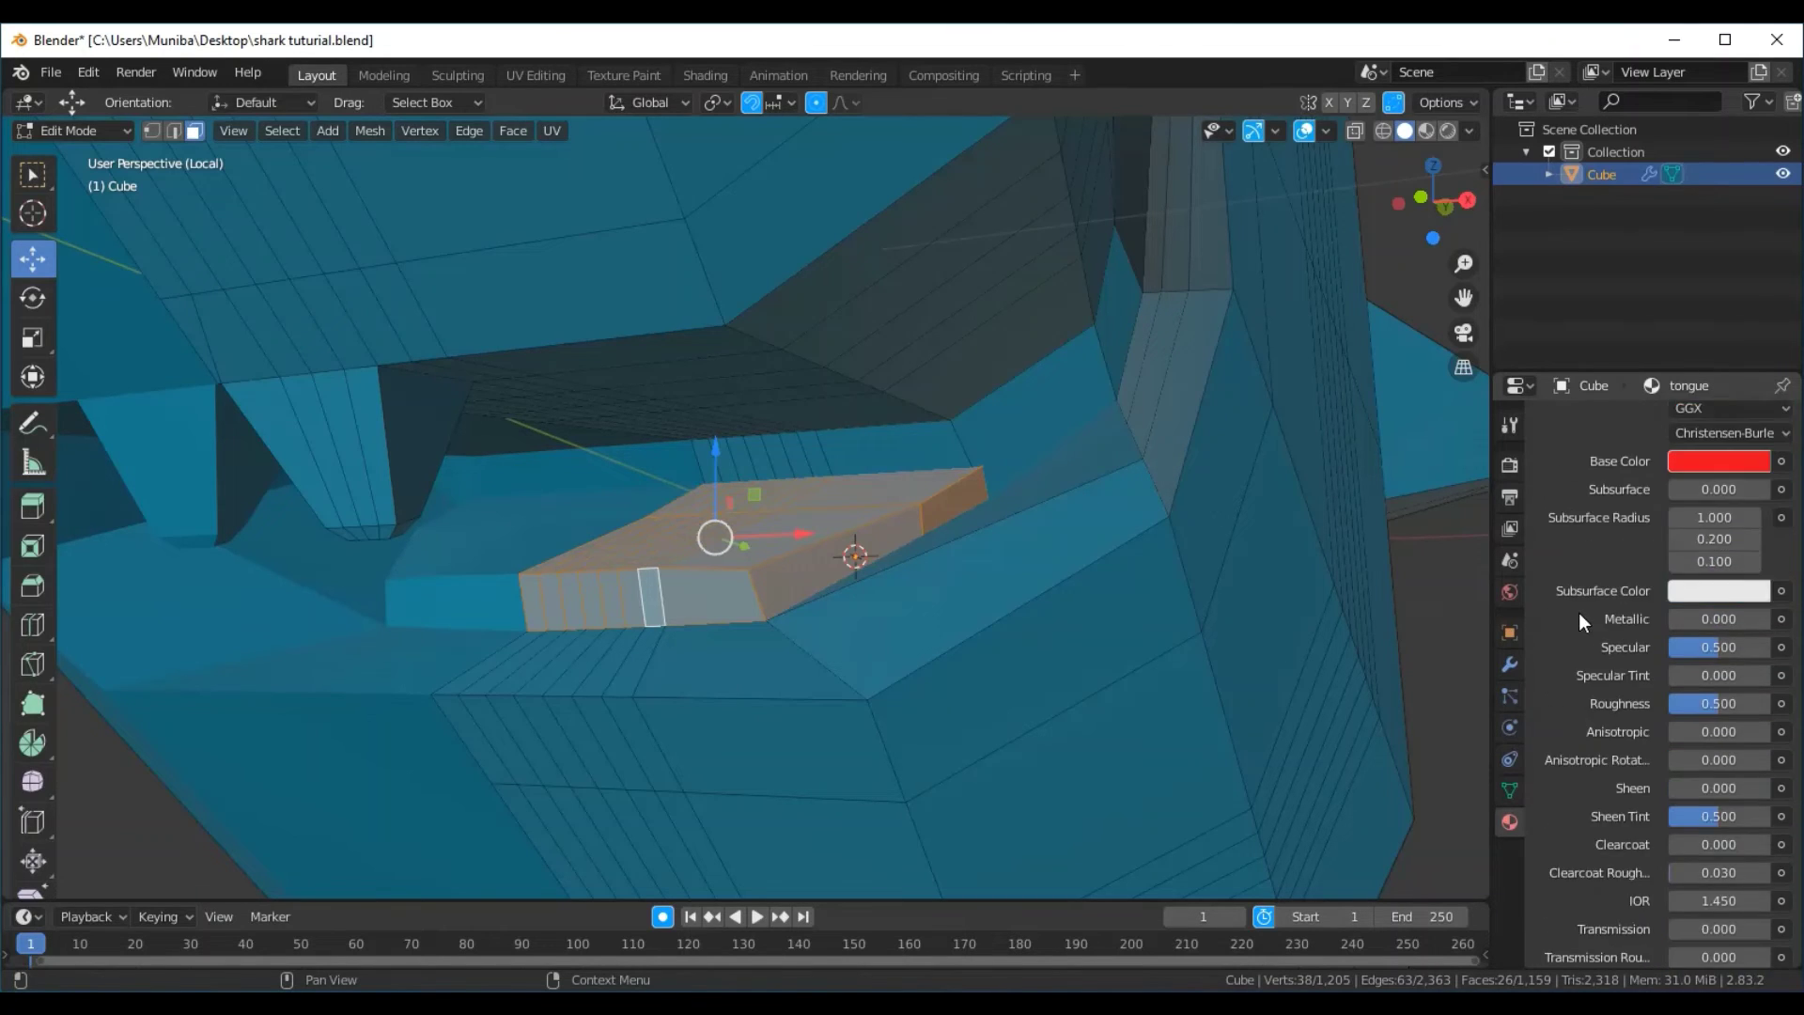
pyautogui.scroll(4, 1579, 613)
pyautogui.scroll(4, 1580, 613)
pyautogui.scroll(3, 1580, 613)
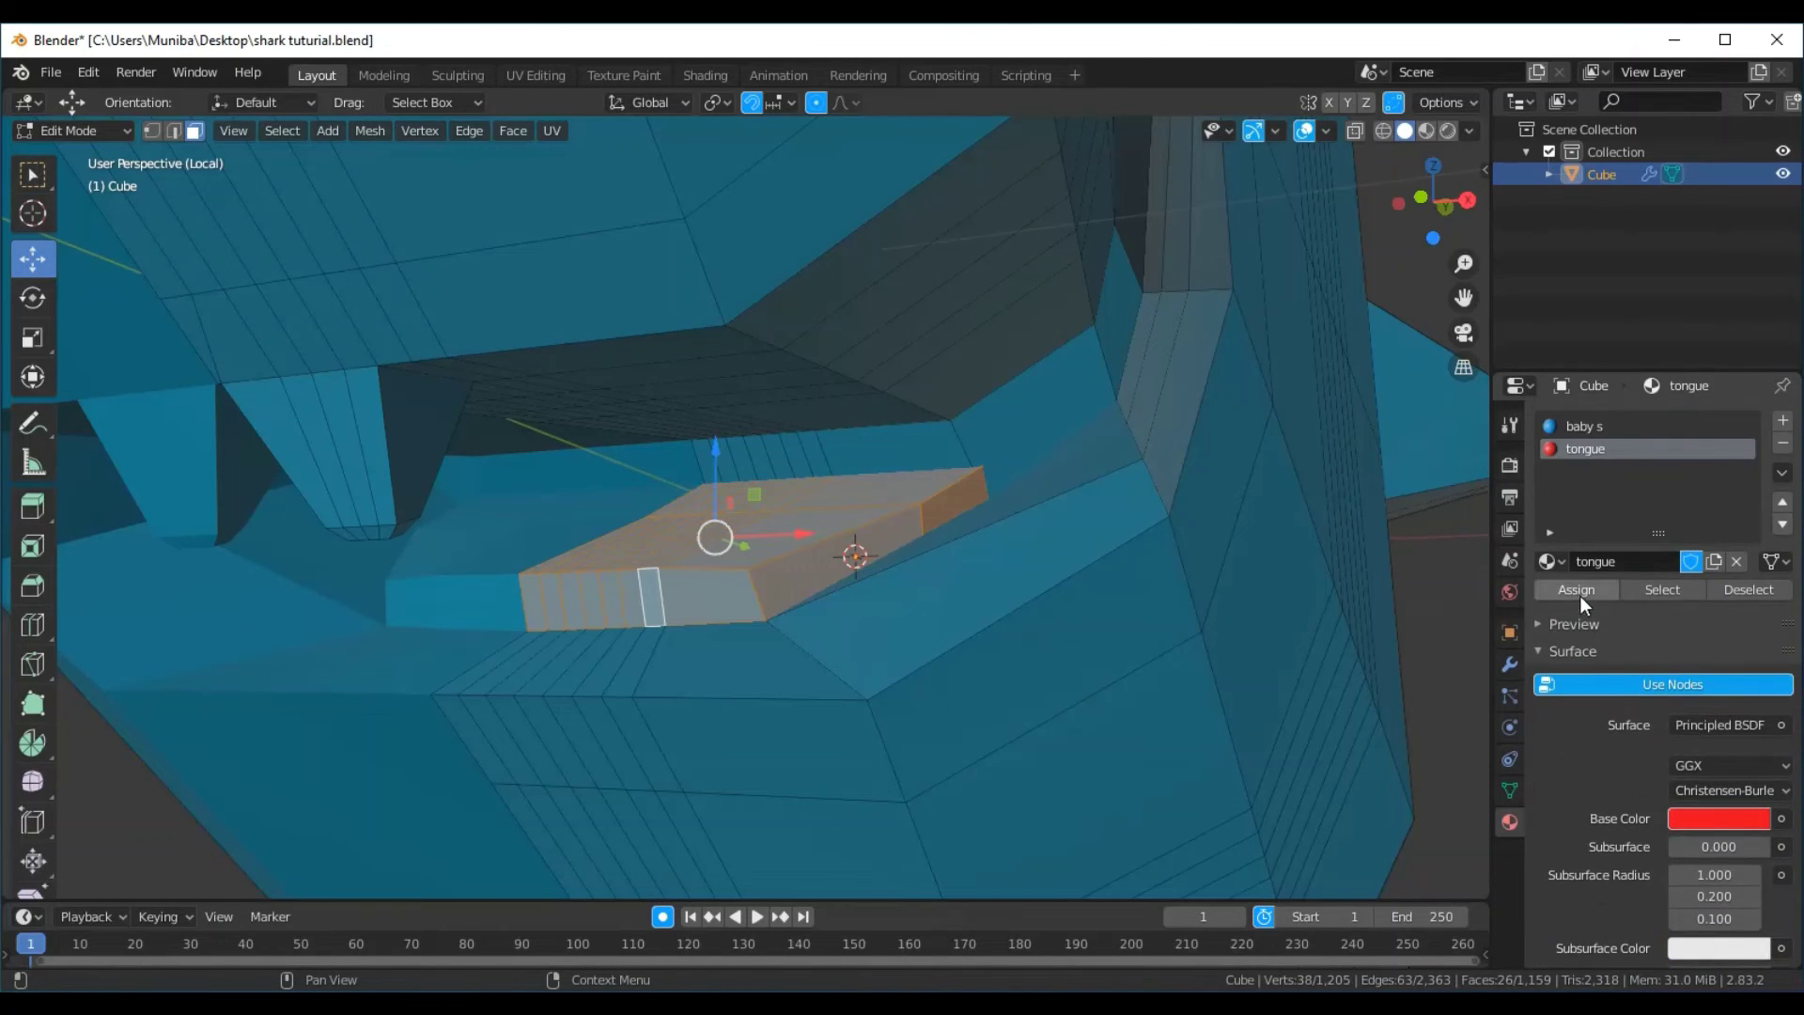
pyautogui.click(1581, 594)
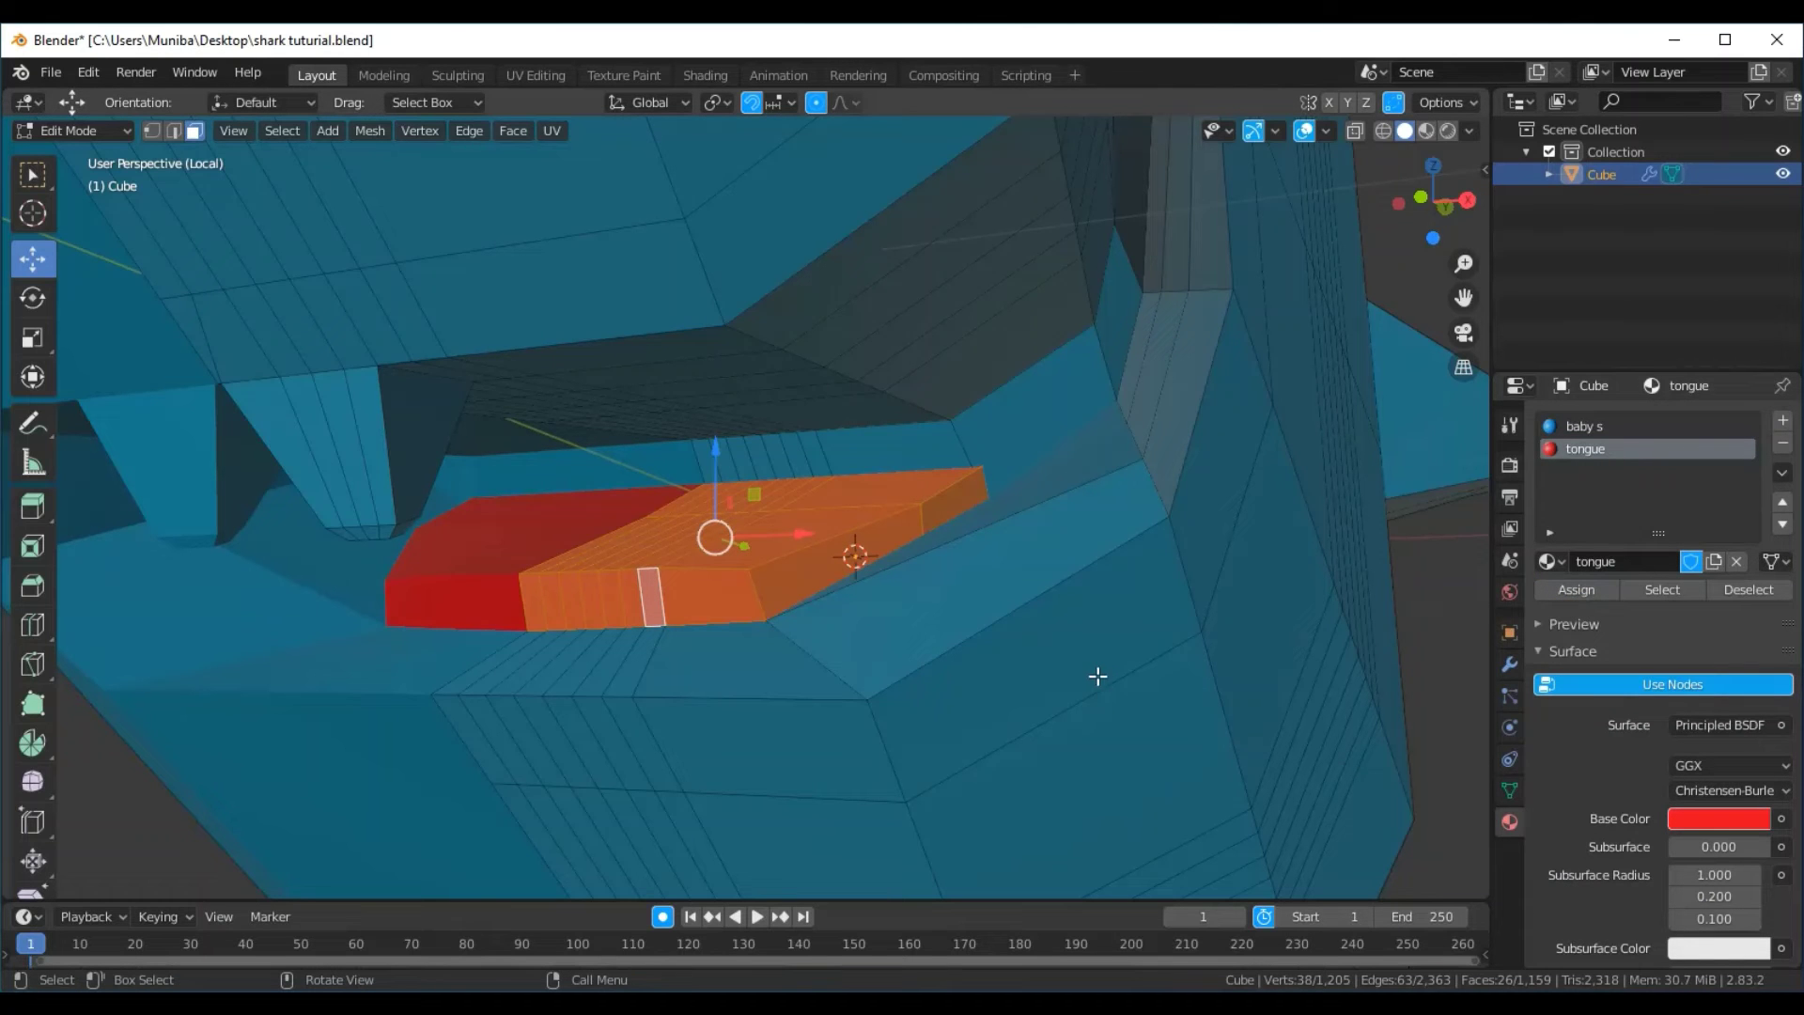
# Deselect the tongue faces, view the mouth from the front, and enable X-ray
pyautogui.moveTo(949, 660)
pyautogui.mouseDown(button='middle')
pyautogui.moveTo(1087, 656)
pyautogui.moveTo(1103, 676)
pyautogui.moveTo(1068, 704)
pyautogui.moveTo(995, 685)
pyautogui.moveTo(995, 665)
pyautogui.mouseUp(button='middle')
pyautogui.hotkey('alt', 'a')
pyautogui.moveTo(1128, 631)
pyautogui.mouseDown(button='middle')
pyautogui.moveTo(1136, 608)
pyautogui.moveTo(1216, 616)
pyautogui.moveTo(1095, 629)
pyautogui.moveTo(1099, 612)
pyautogui.moveTo(1095, 644)
pyautogui.moveTo(1144, 604)
pyautogui.moveTo(866, 676)
pyautogui.mouseUp(button='middle')
pyautogui.moveTo(729, 645); pyautogui.dragTo(814, 583, button='middle')
pyautogui.scroll(2, 790, 600)
pyautogui.scroll(2, 794, 600)
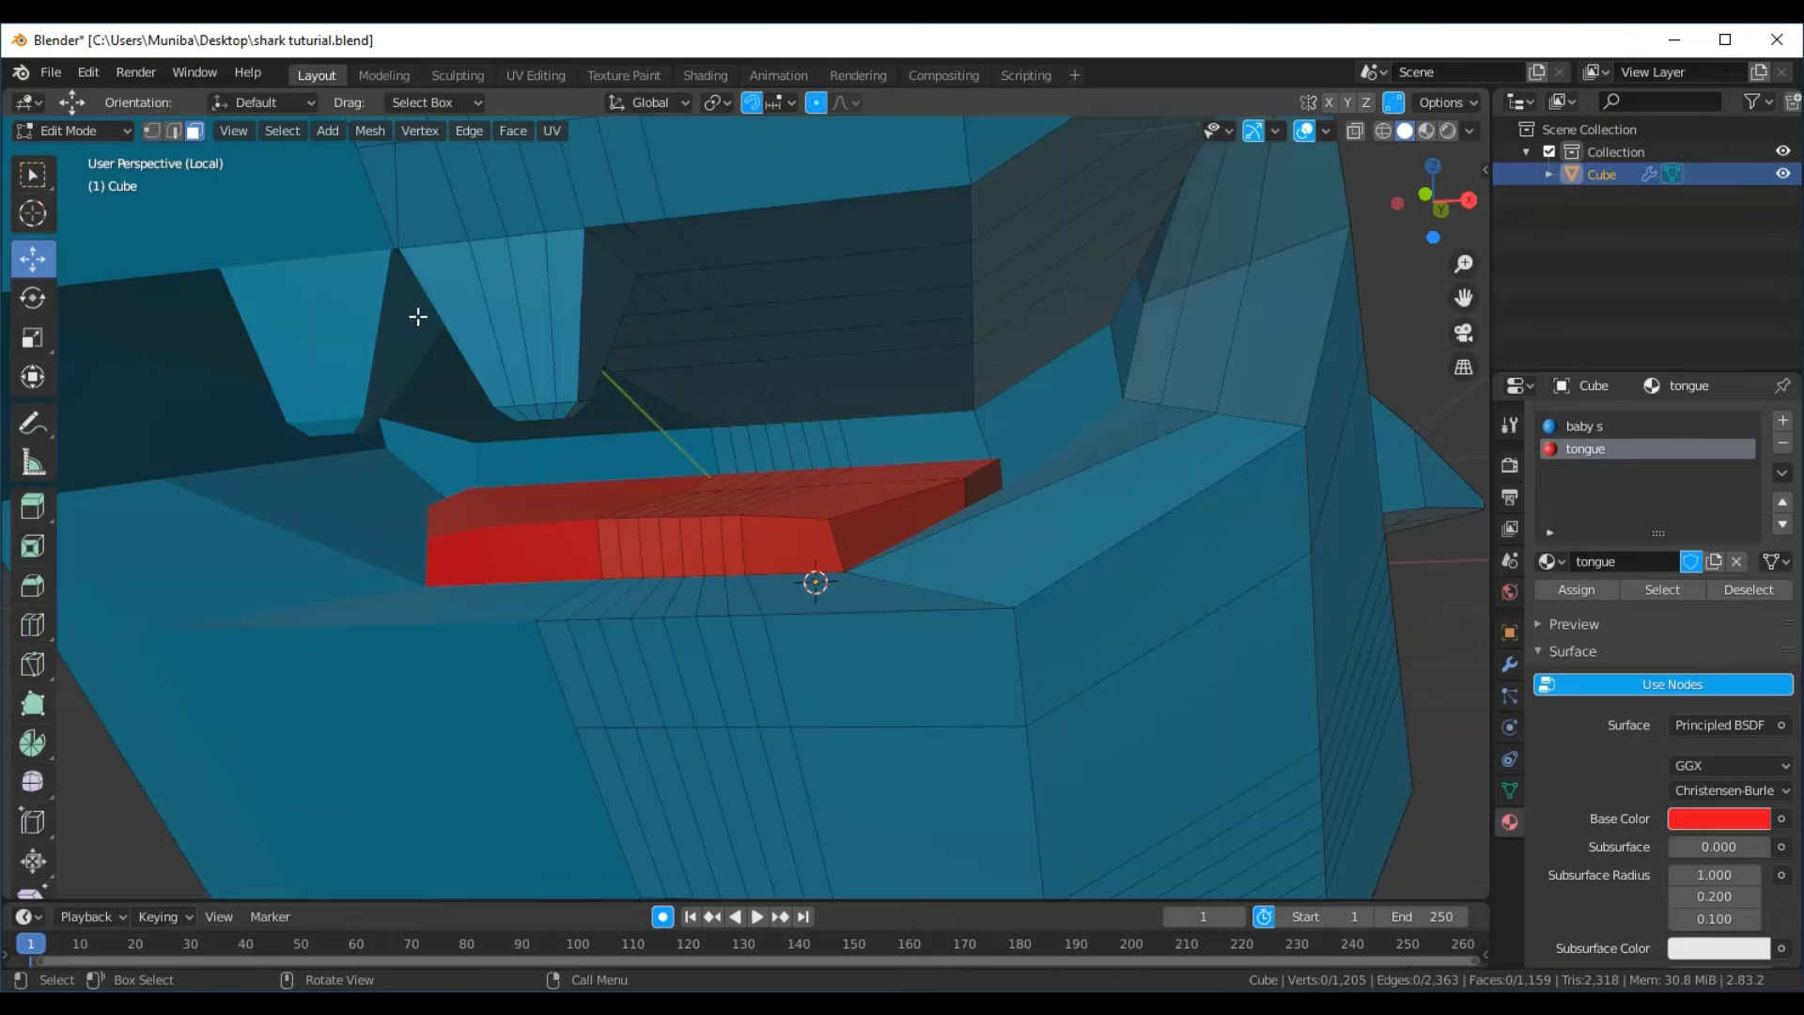
pyautogui.click(1353, 133)
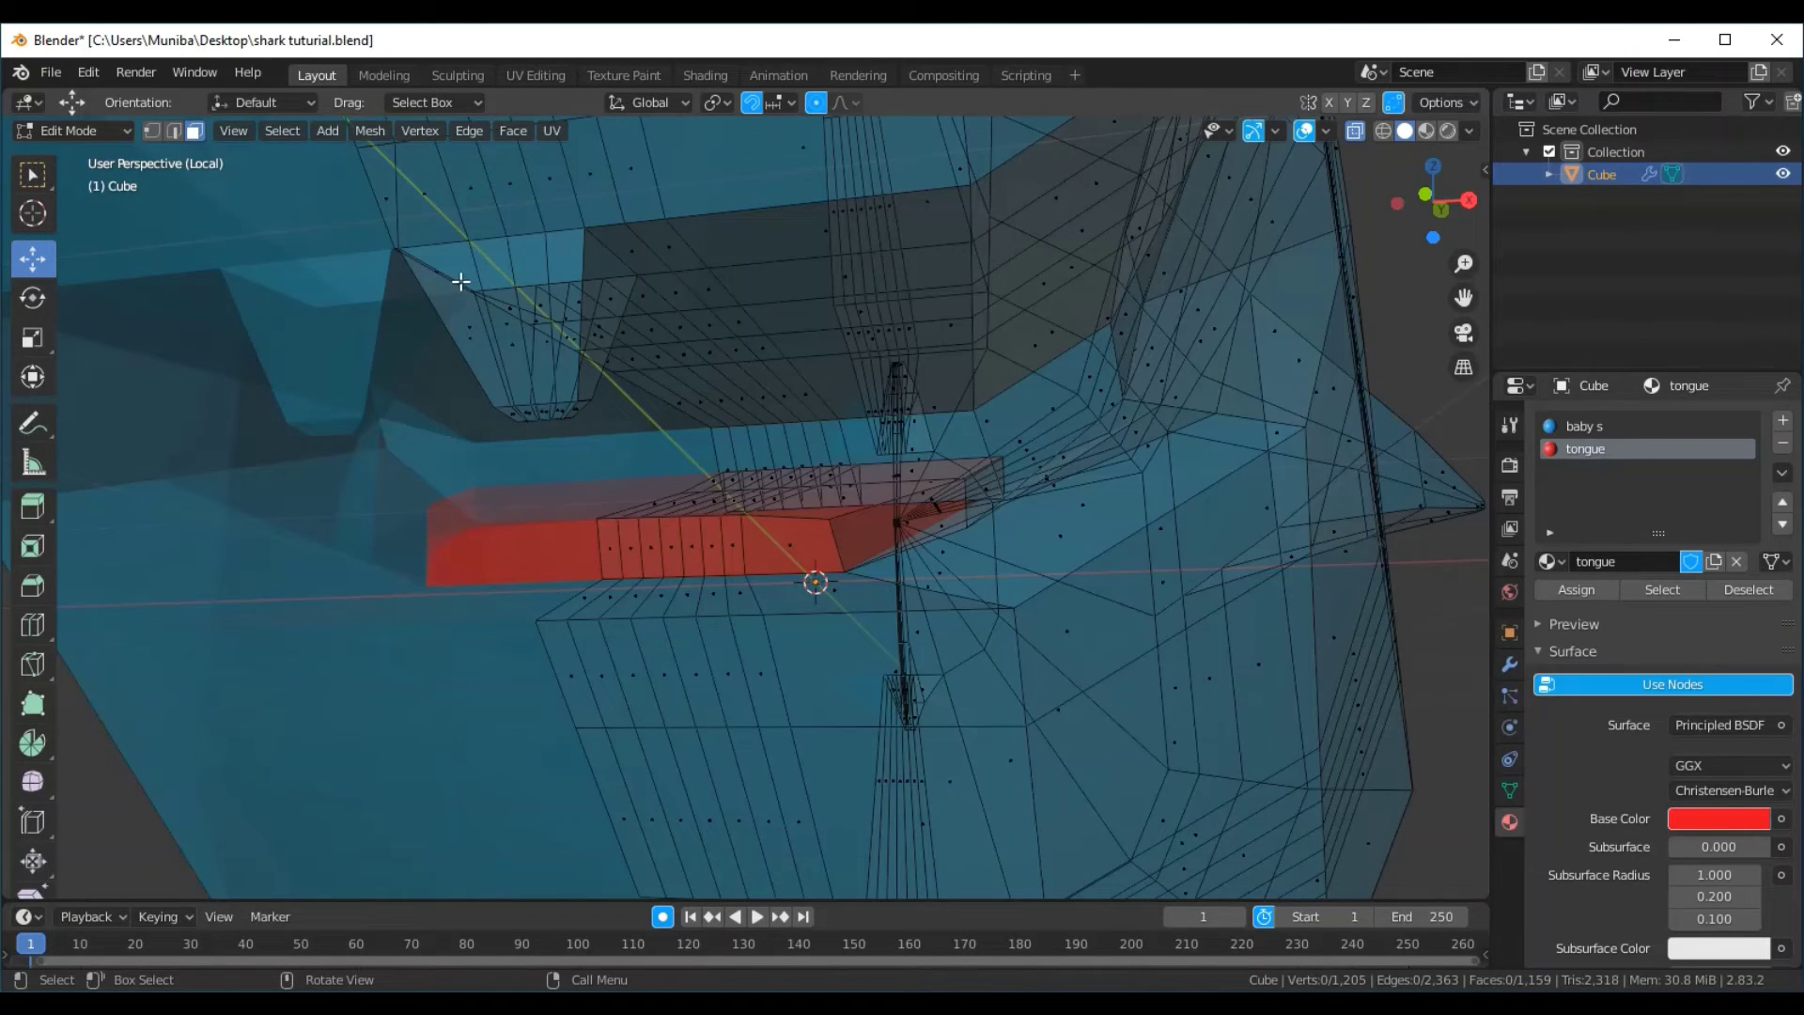
# Box-select the upper tooth faces in X-ray view, then check them in solid shading
pyautogui.moveTo(461, 282); pyautogui.dragTo(594, 409)
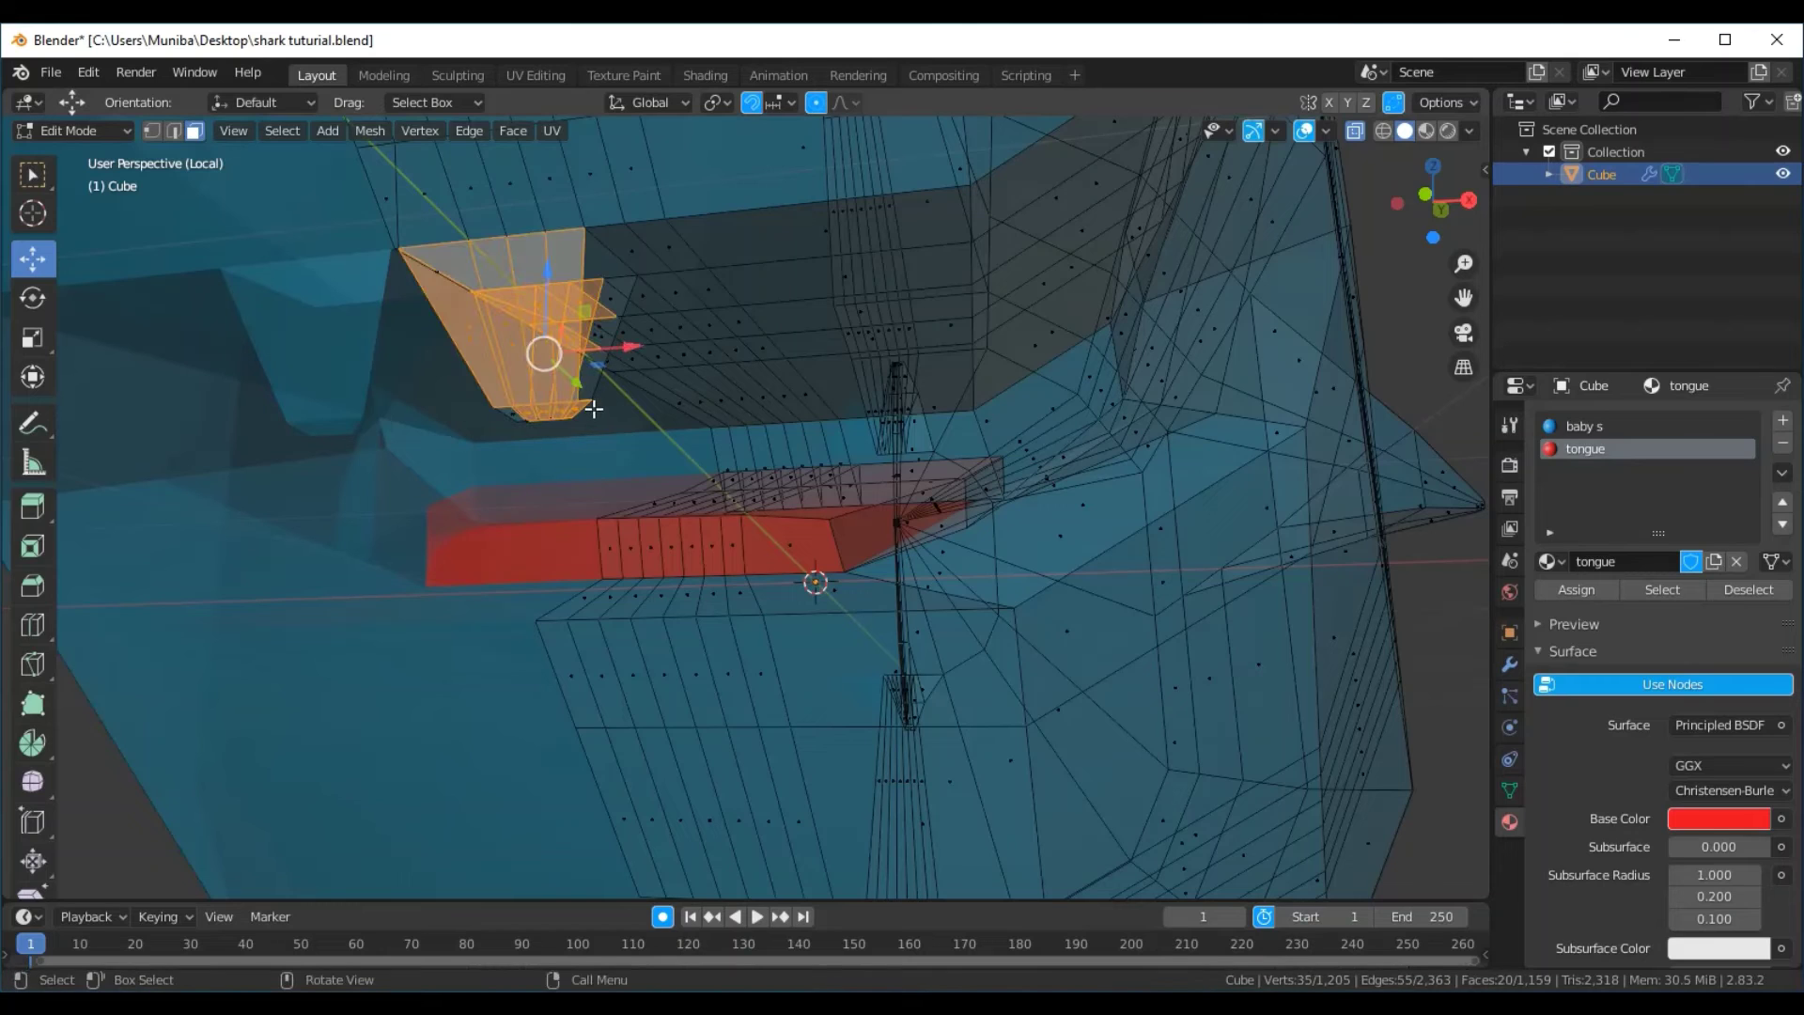
pyautogui.moveTo(655, 411)
pyautogui.mouseDown(button='middle')
pyautogui.moveTo(610, 416)
pyautogui.moveTo(624, 390)
pyautogui.mouseUp(button='middle')
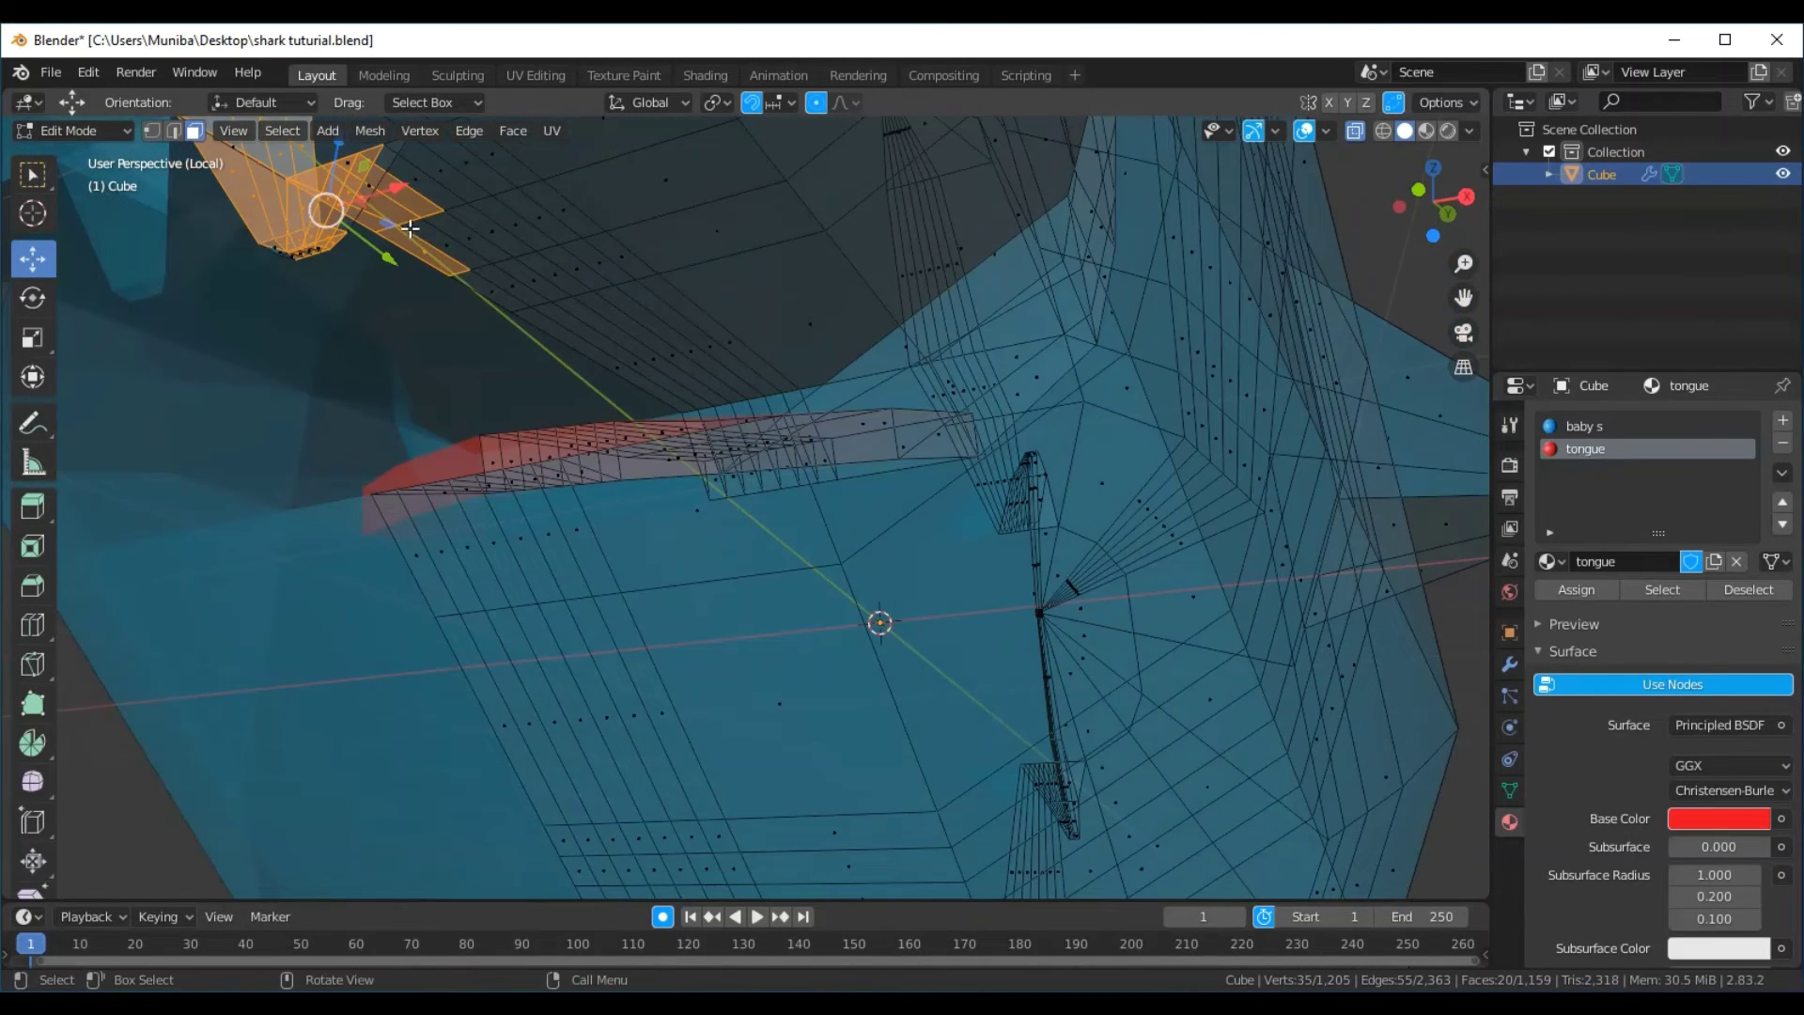
pyautogui.click(1357, 138)
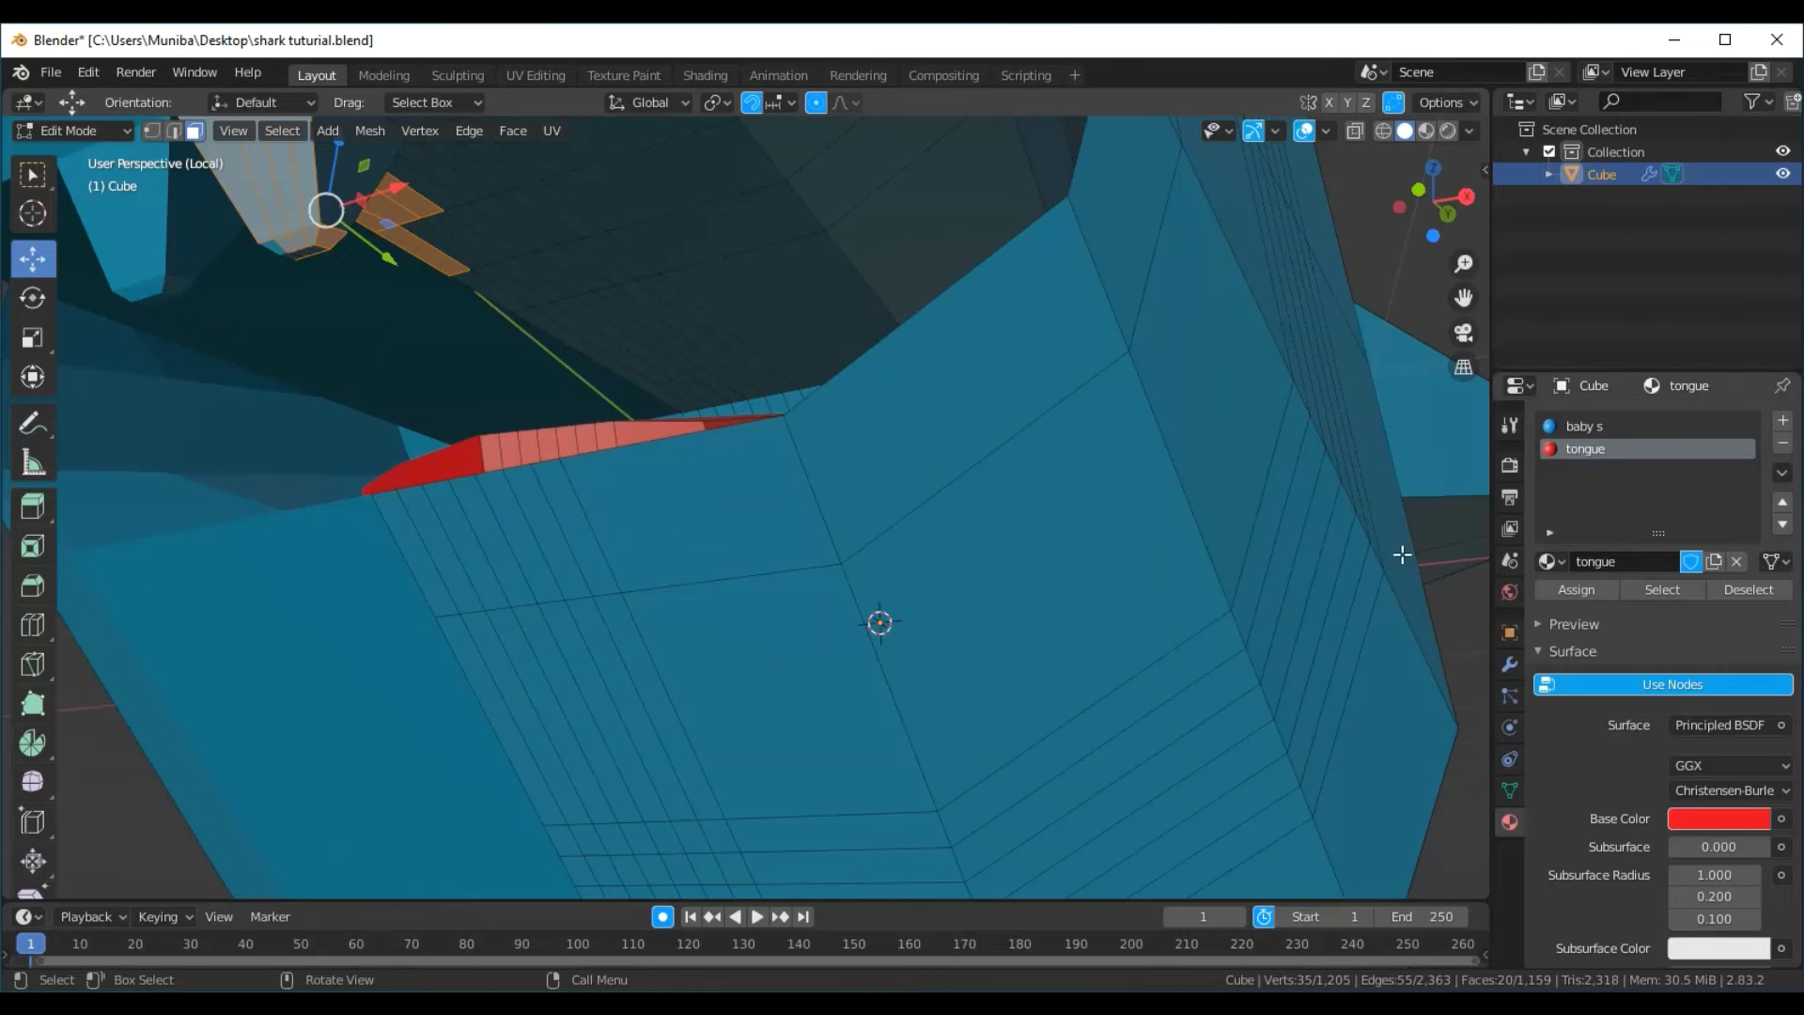
pyautogui.click(1438, 541)
pyautogui.moveTo(302, 423); pyautogui.dragTo(318, 455, button='middle')
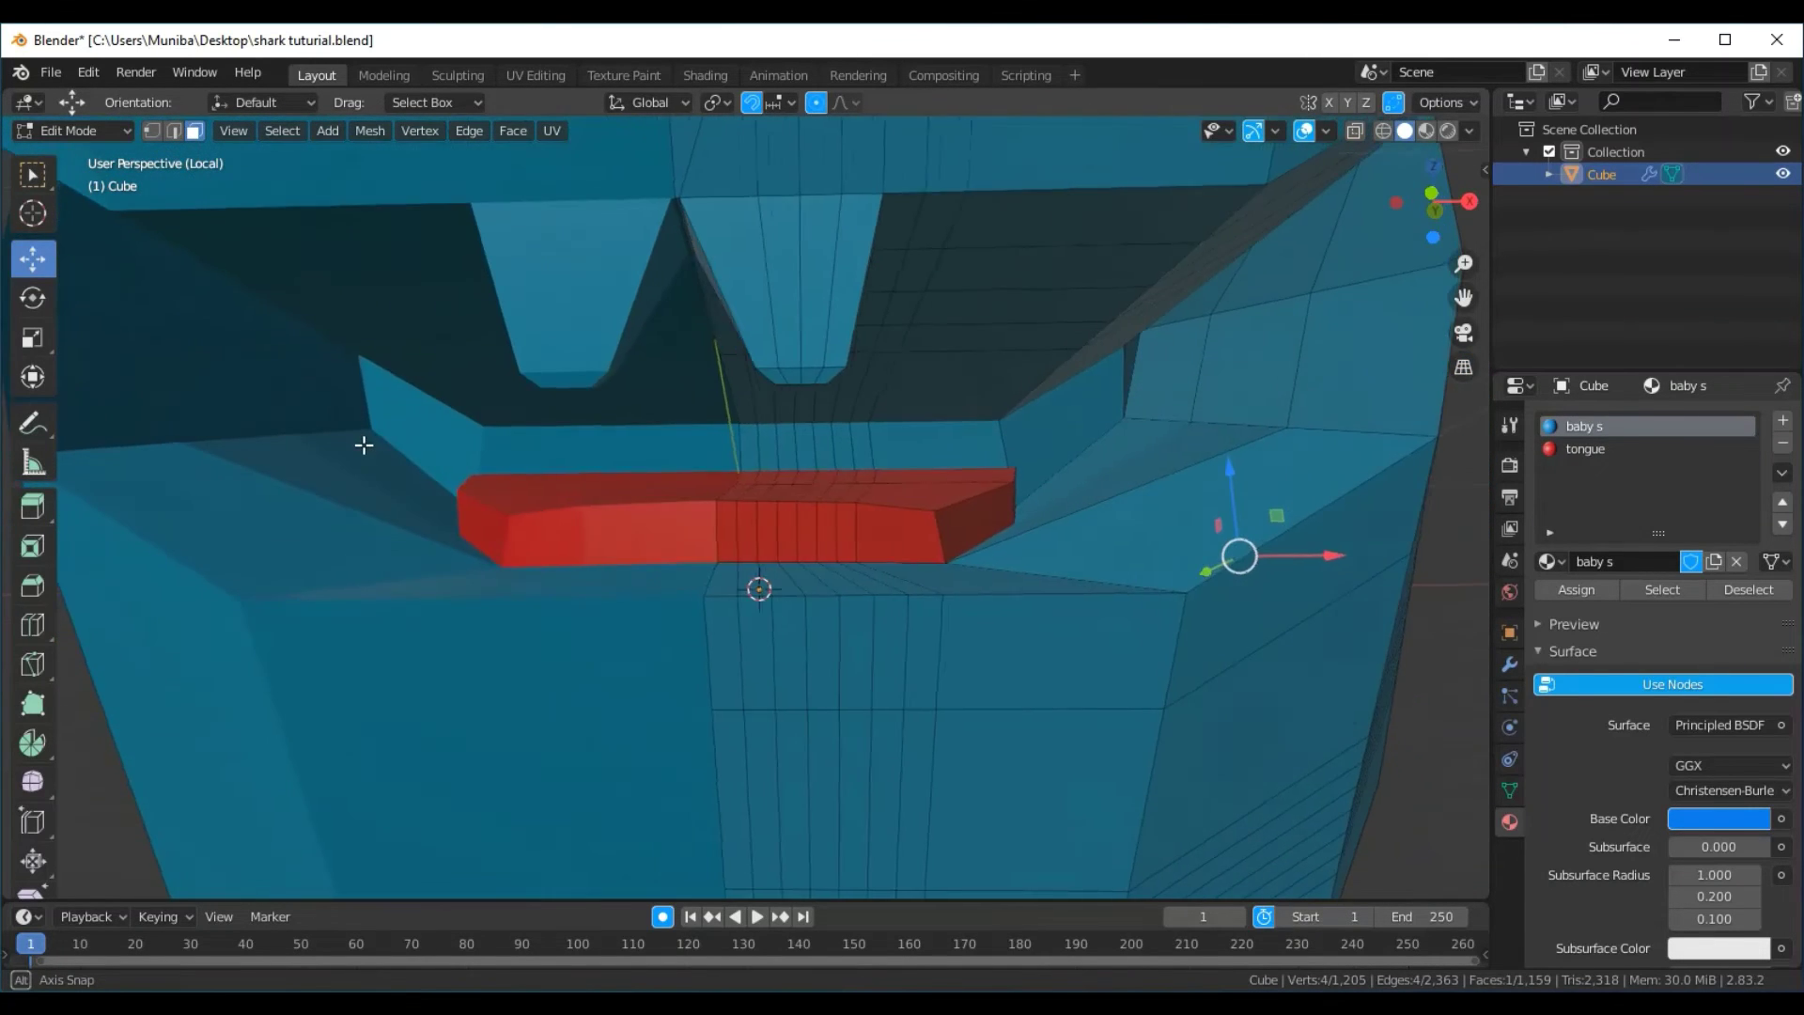
pyautogui.moveTo(318, 455); pyautogui.dragTo(330, 449, button='middle')
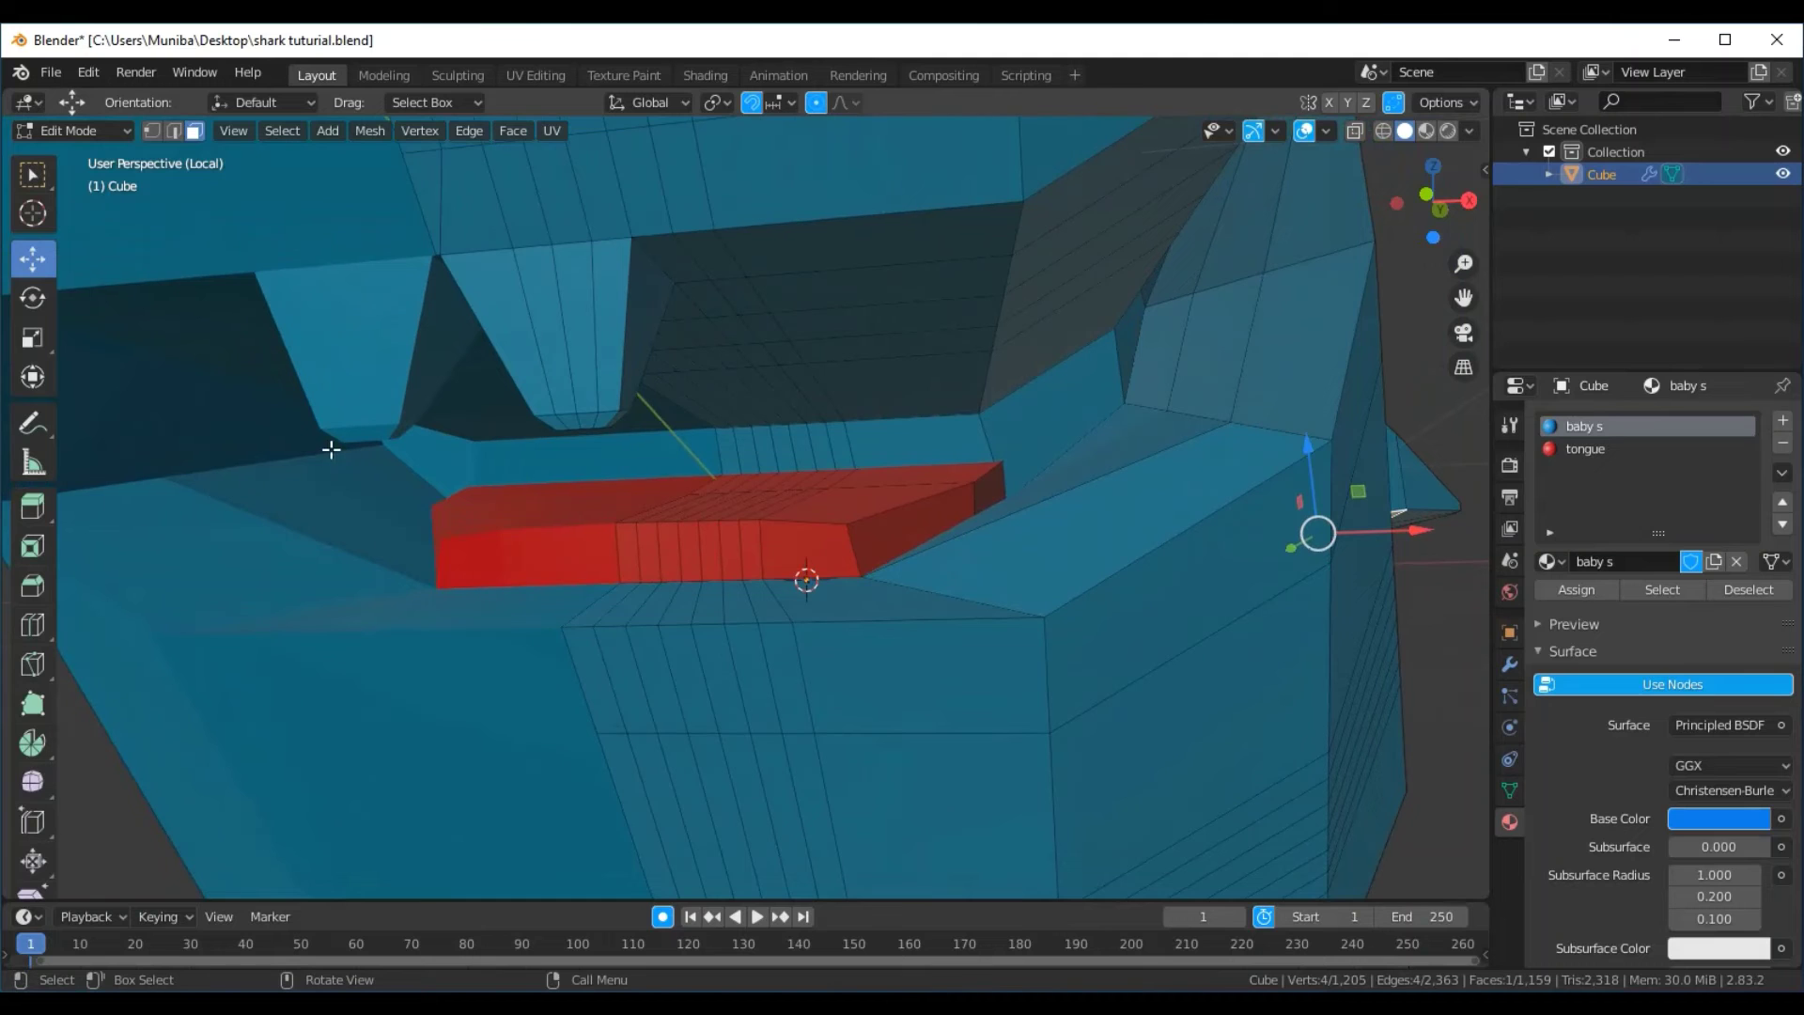
pyautogui.click(1355, 132)
pyautogui.moveTo(735, 448); pyautogui.dragTo(734, 387, button='middle')
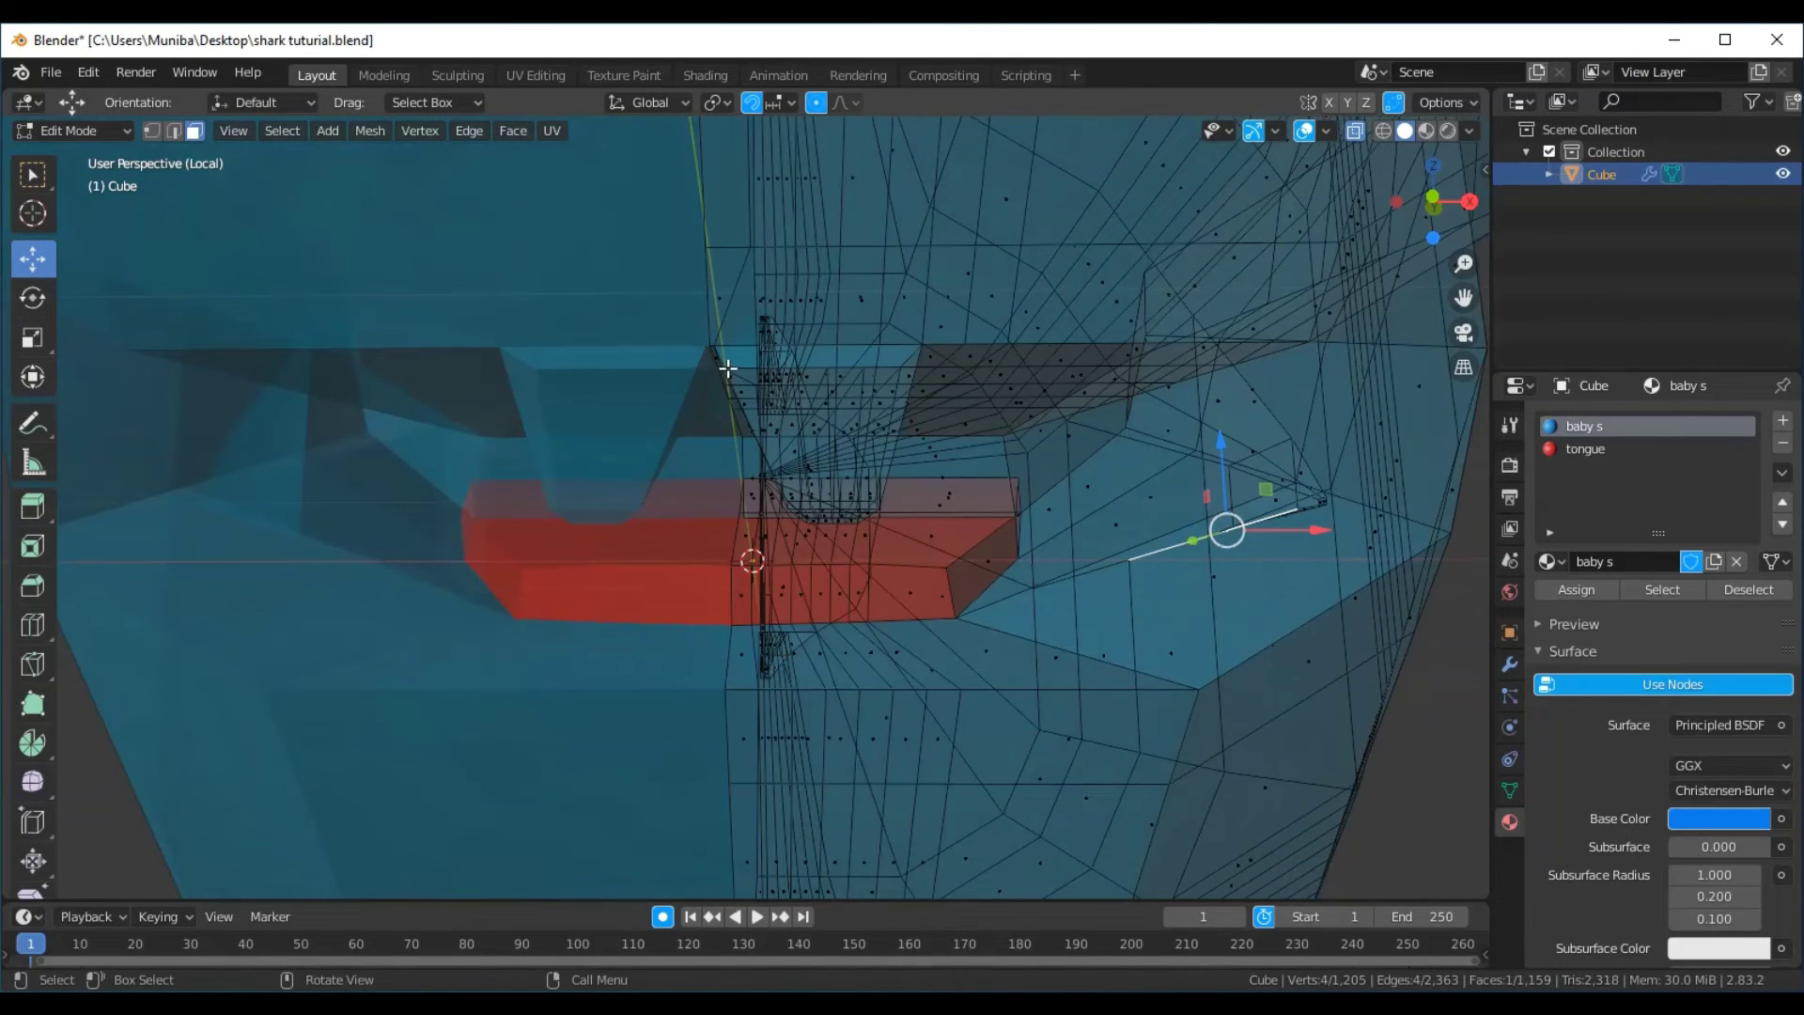
pyautogui.moveTo(719, 365); pyautogui.dragTo(936, 540)
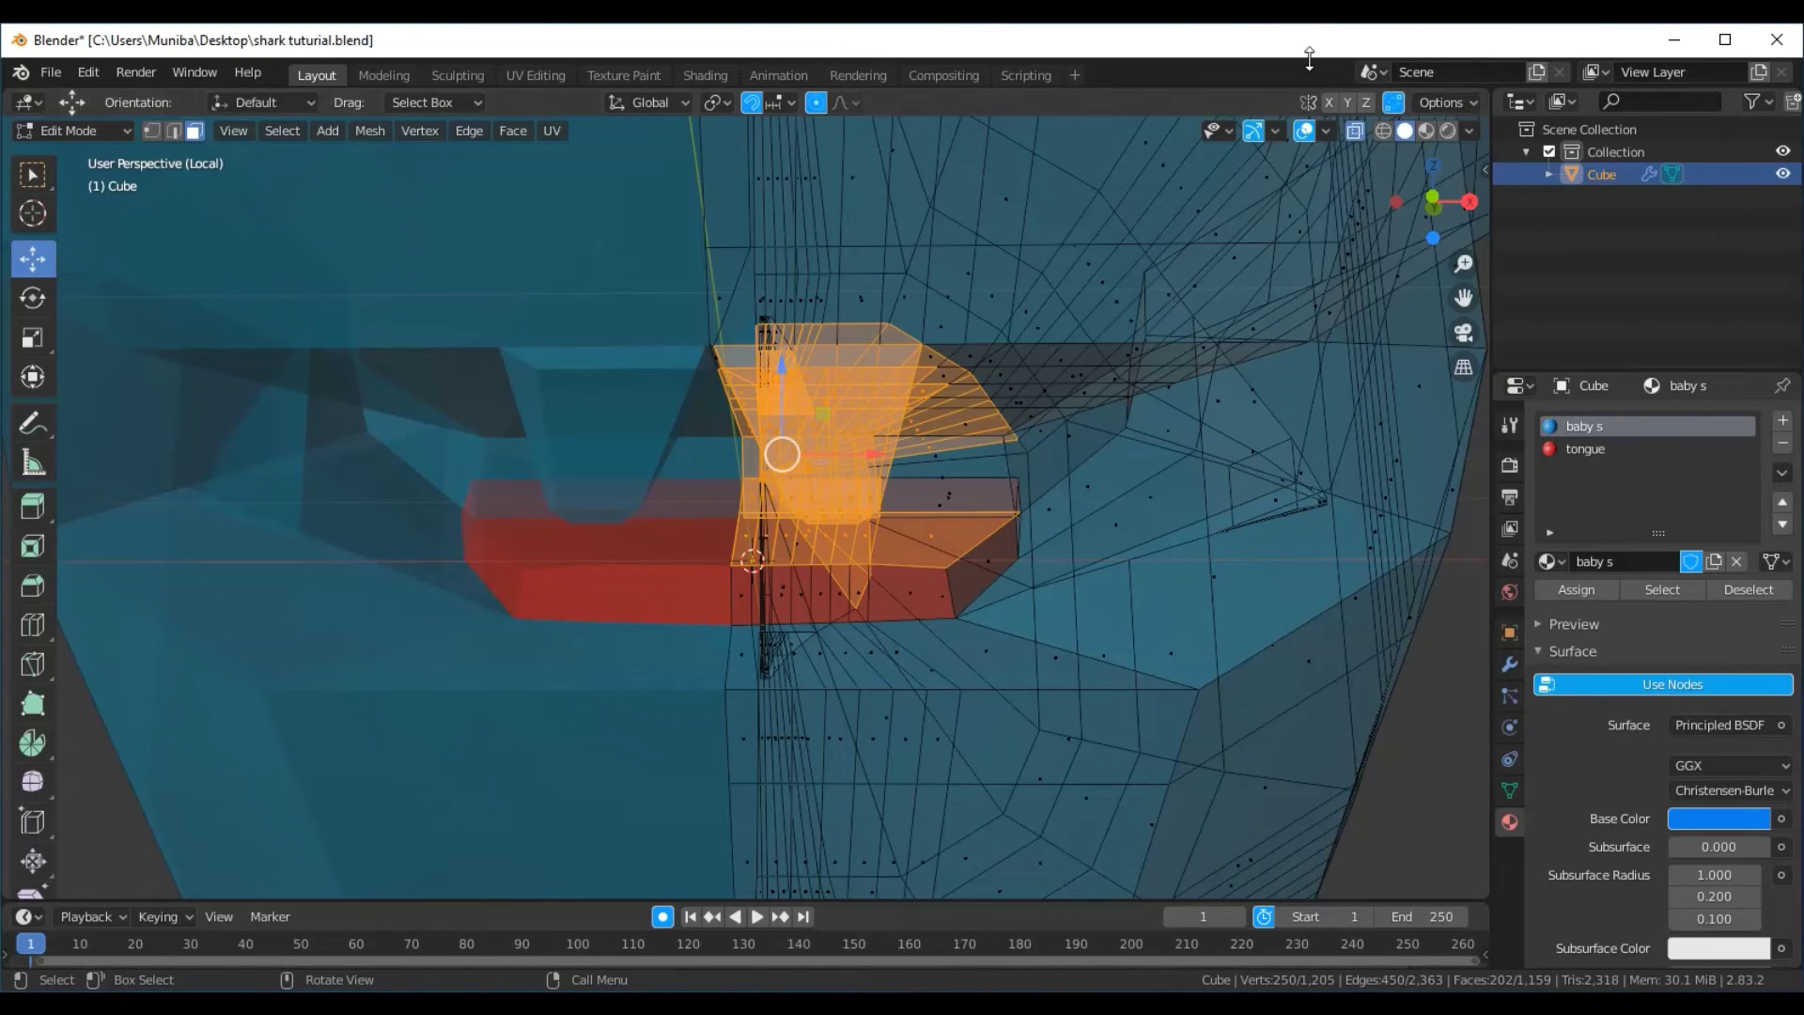
pyautogui.click(1351, 134)
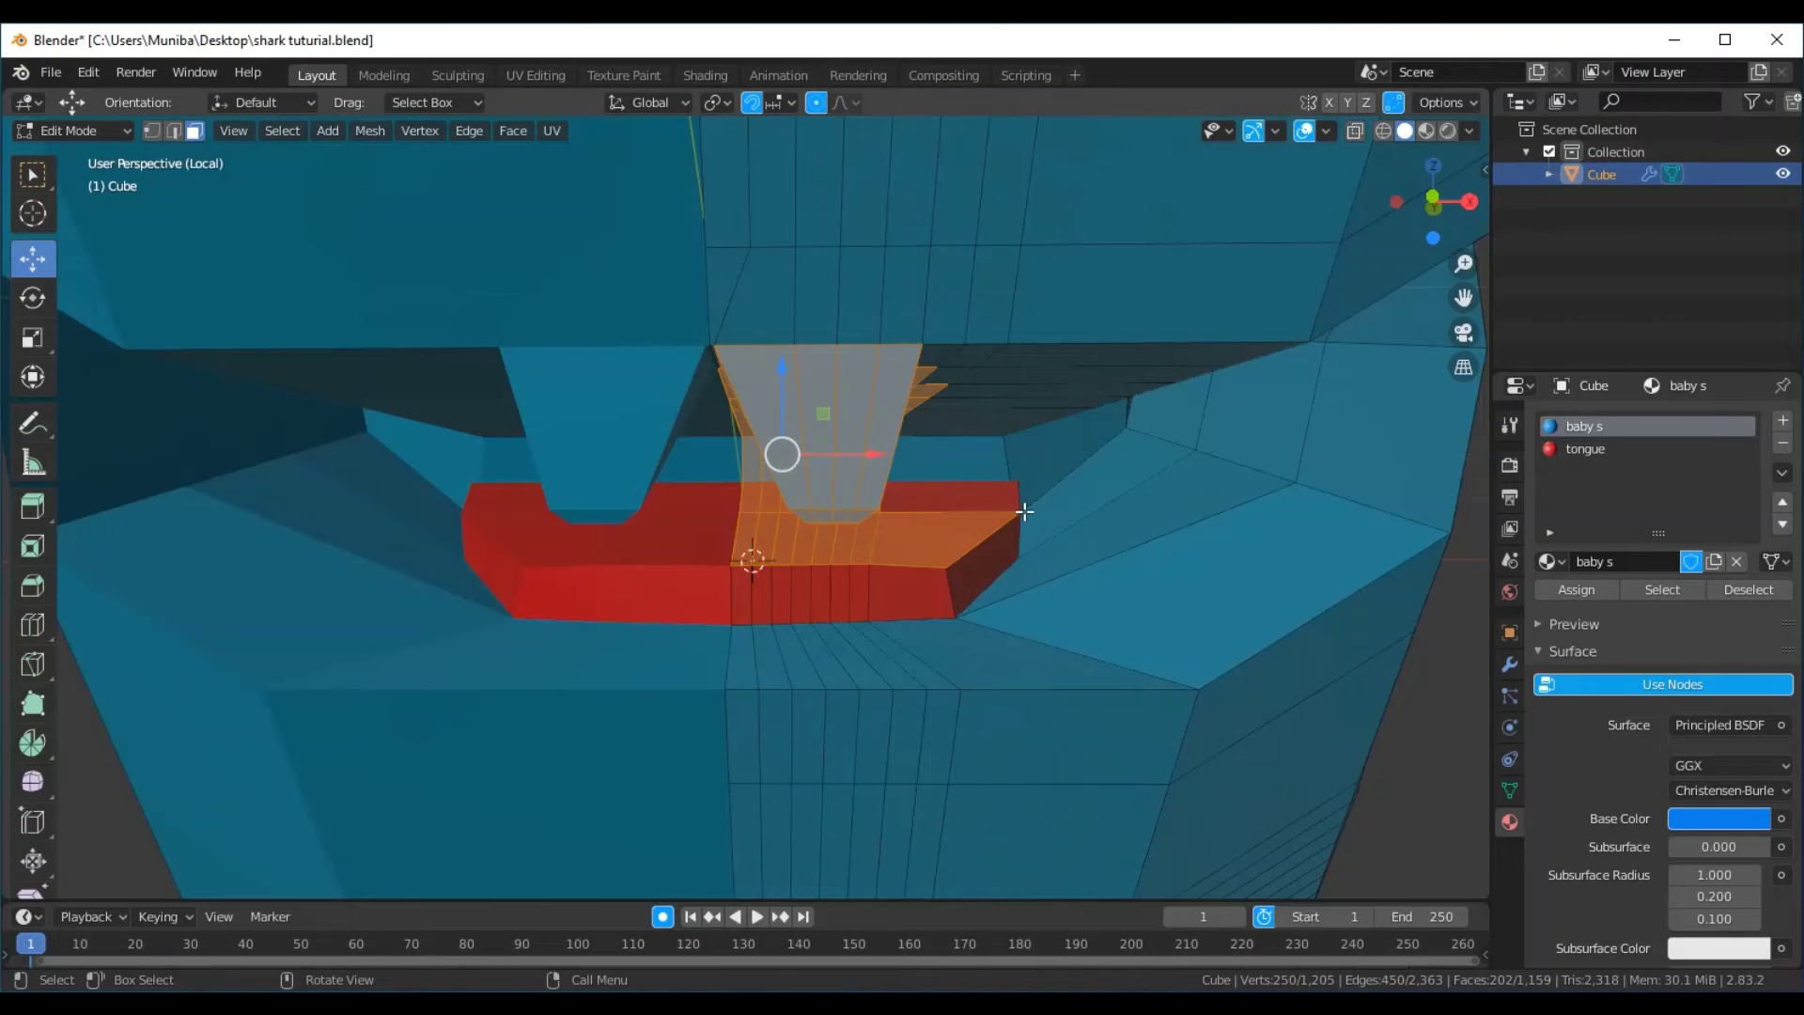
pyautogui.moveTo(1024, 511); pyautogui.dragTo(930, 484, button='middle')
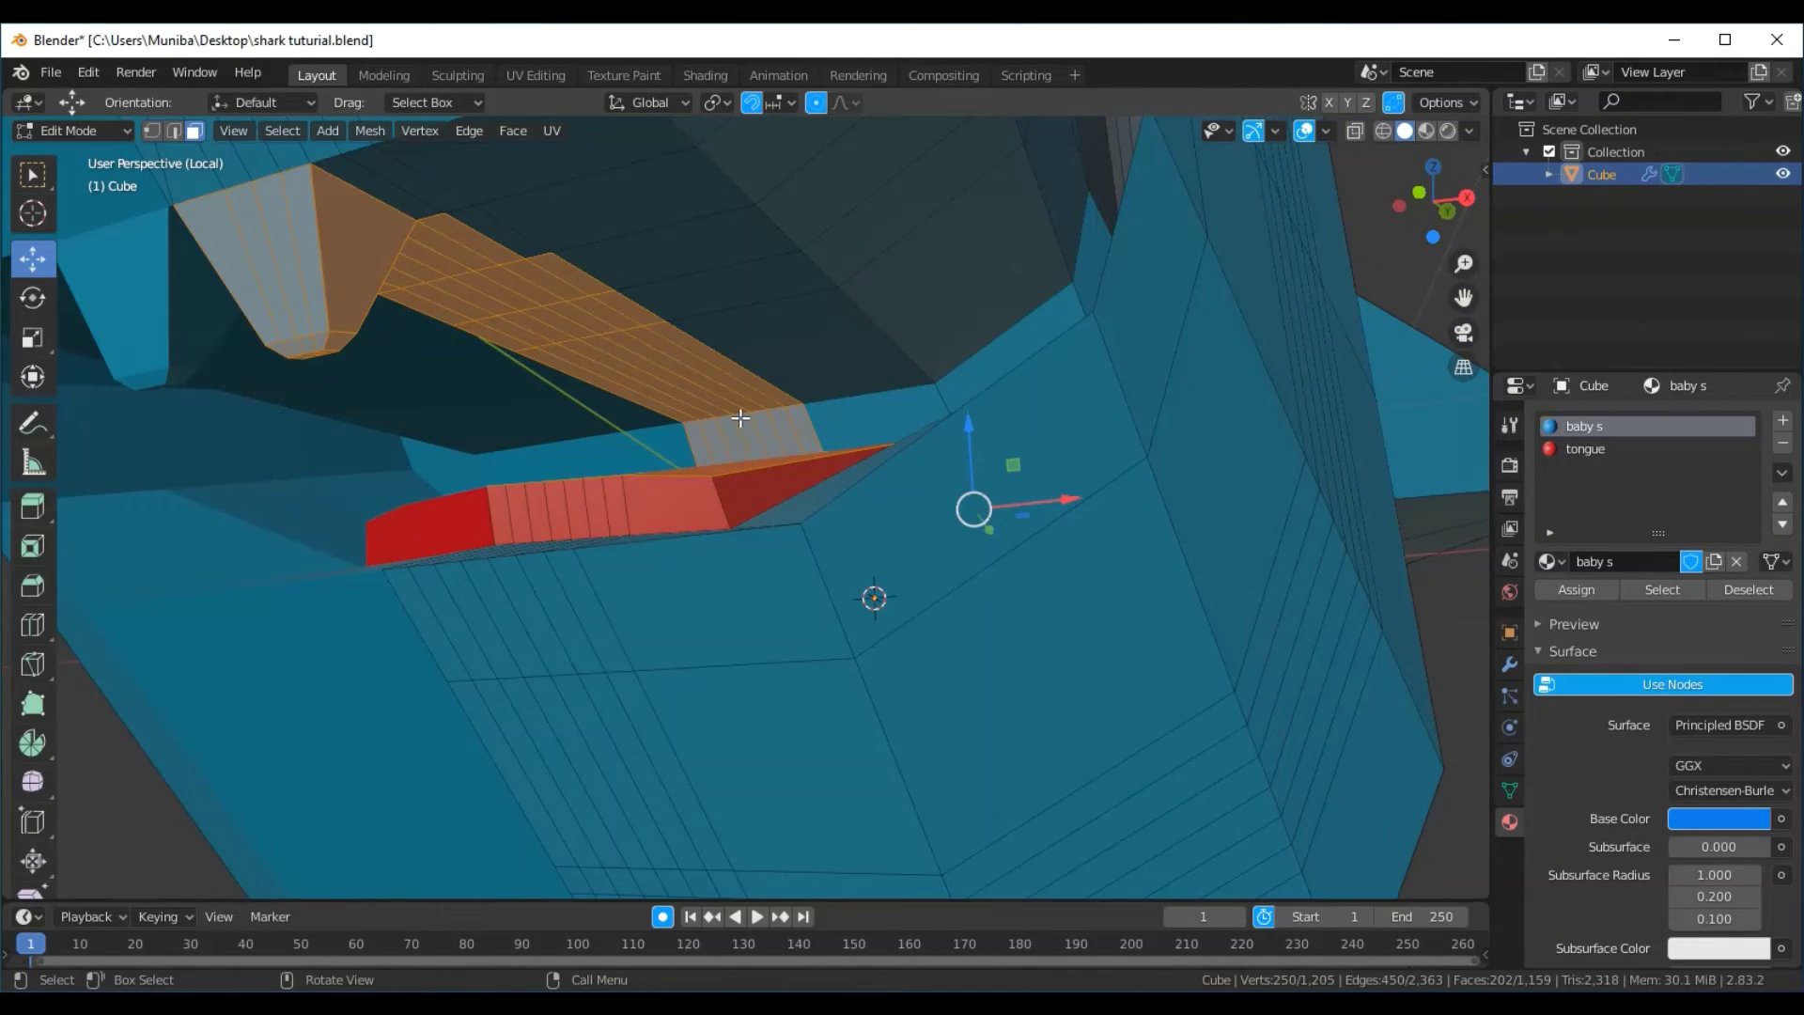
# Deselect the unwanted jaw-strip faces near the tongue from the tooth selection
pyautogui.keyDown('shift'); pyautogui.click(717, 469); pyautogui.keyUp('shift')
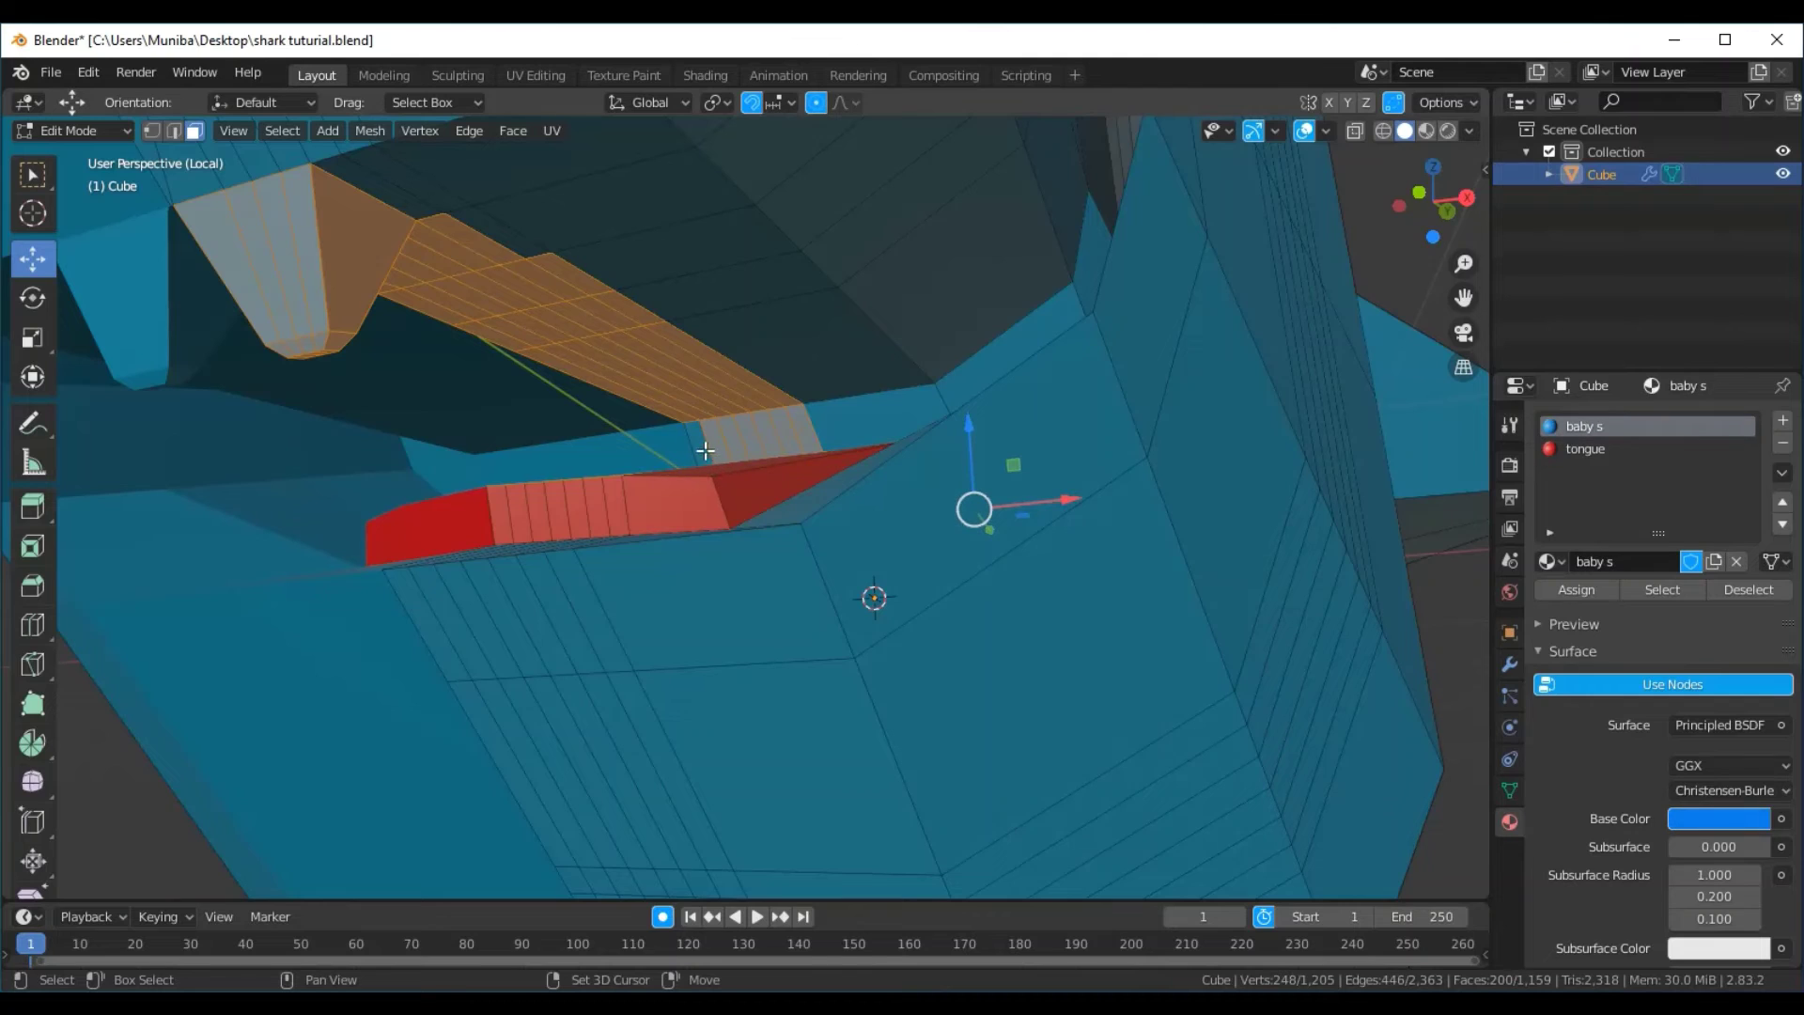
pyautogui.keyDown('shift'); pyautogui.click(725, 441); pyautogui.keyUp('shift')
pyautogui.keyDown('shift'); pyautogui.click(767, 440); pyautogui.keyUp('shift')
pyautogui.keyDown('shift'); pyautogui.click(806, 430); pyautogui.keyUp('shift')
pyautogui.keyDown('shift'); pyautogui.click(736, 435); pyautogui.keyUp('shift')
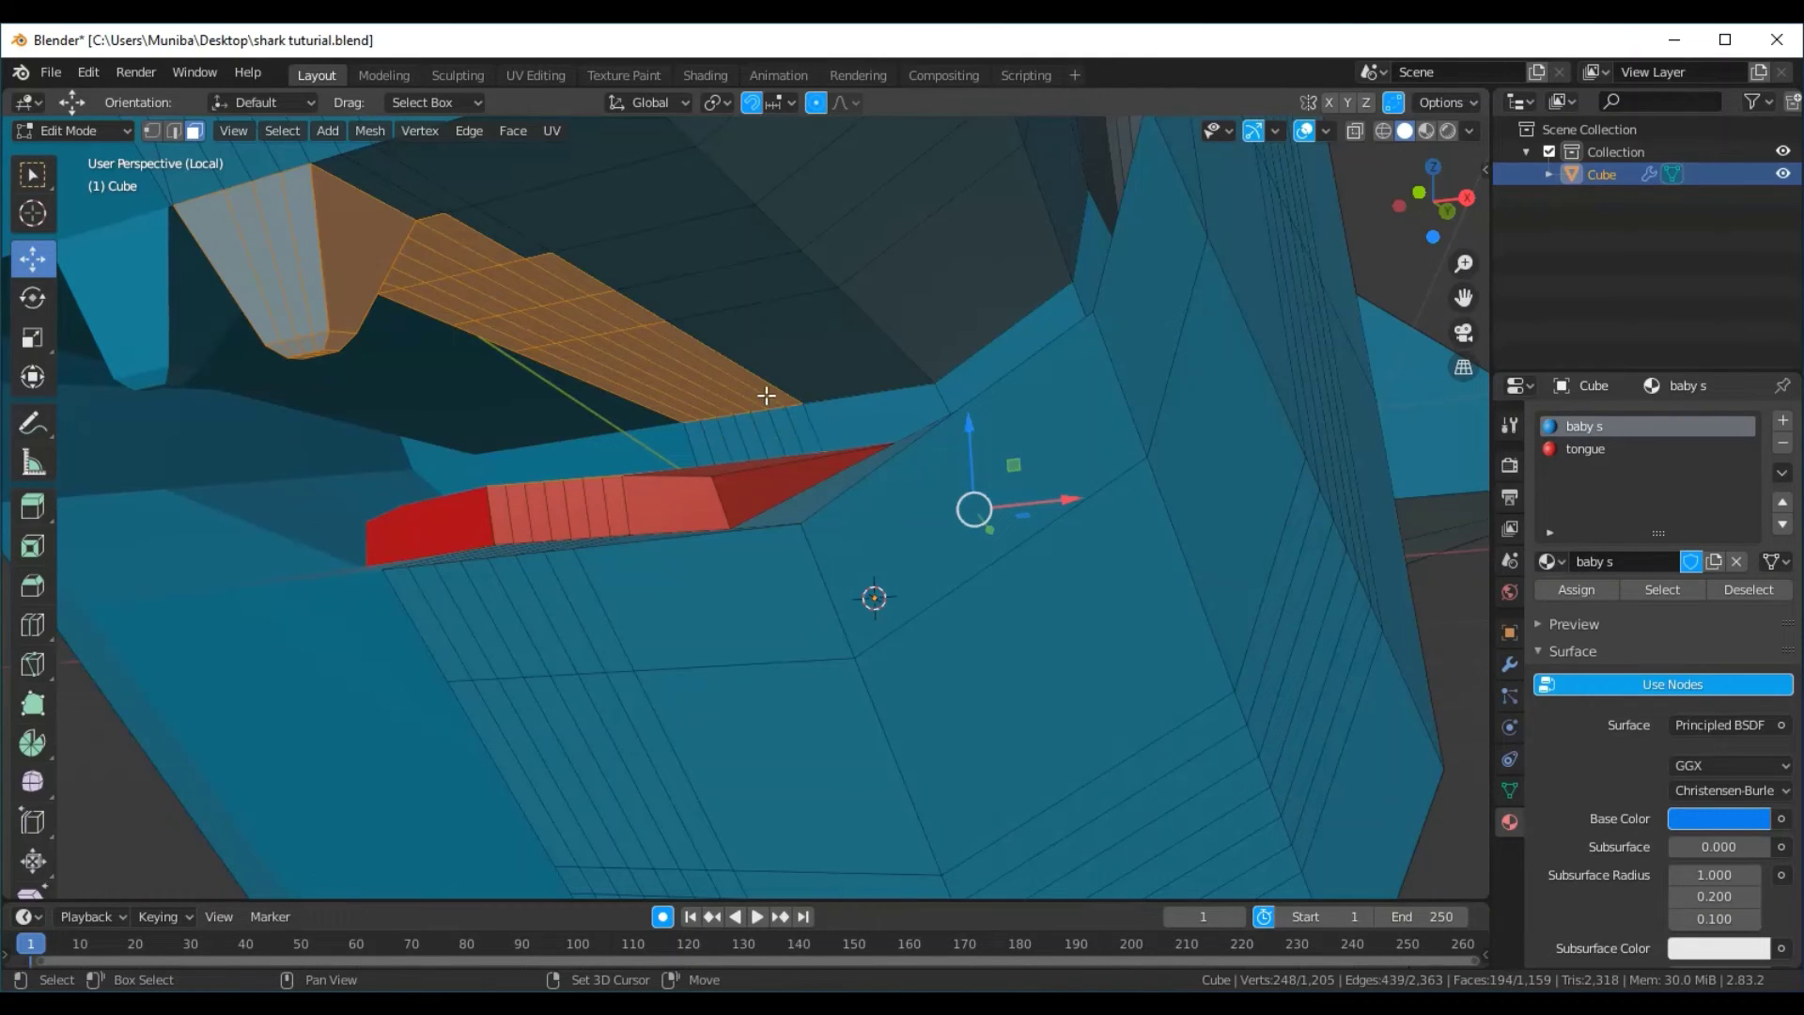
pyautogui.keyDown('shift'); pyautogui.click(757, 398); pyautogui.keyUp('shift')
pyautogui.keyDown('shift'); pyautogui.click(746, 396); pyautogui.keyUp('shift')
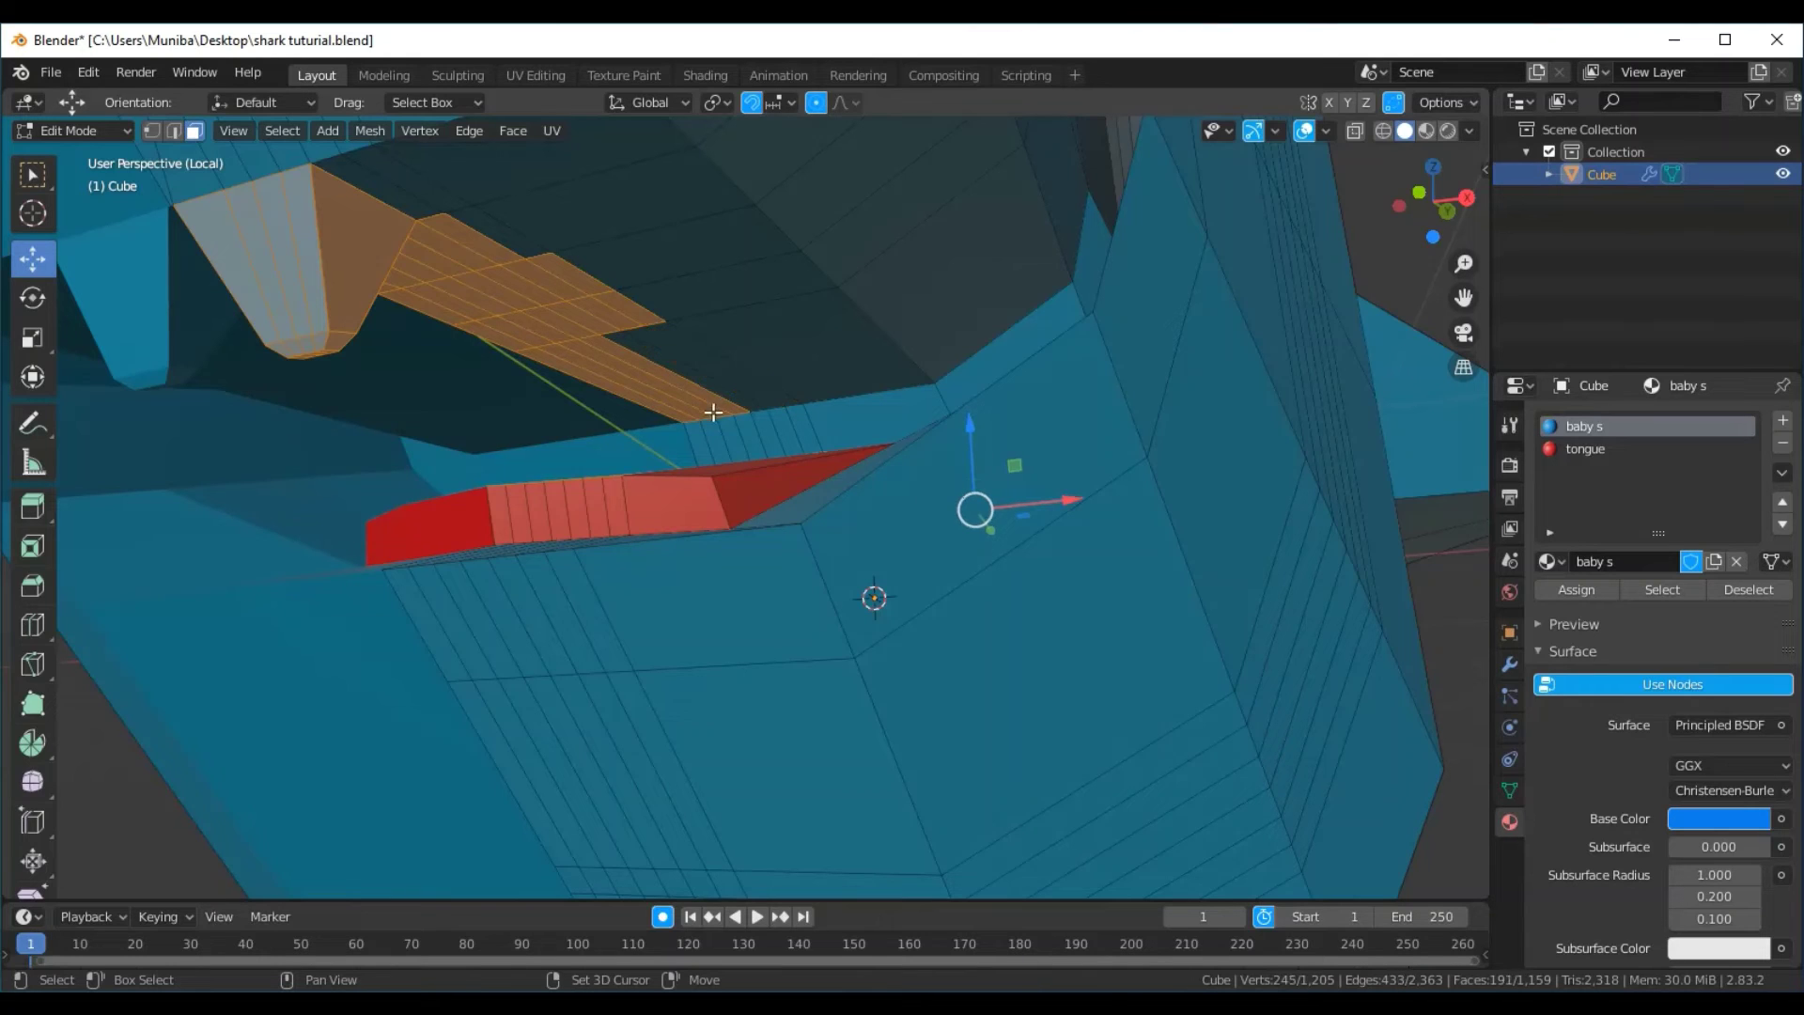
pyautogui.keyDown('shift'); pyautogui.click(698, 402); pyautogui.keyUp('shift')
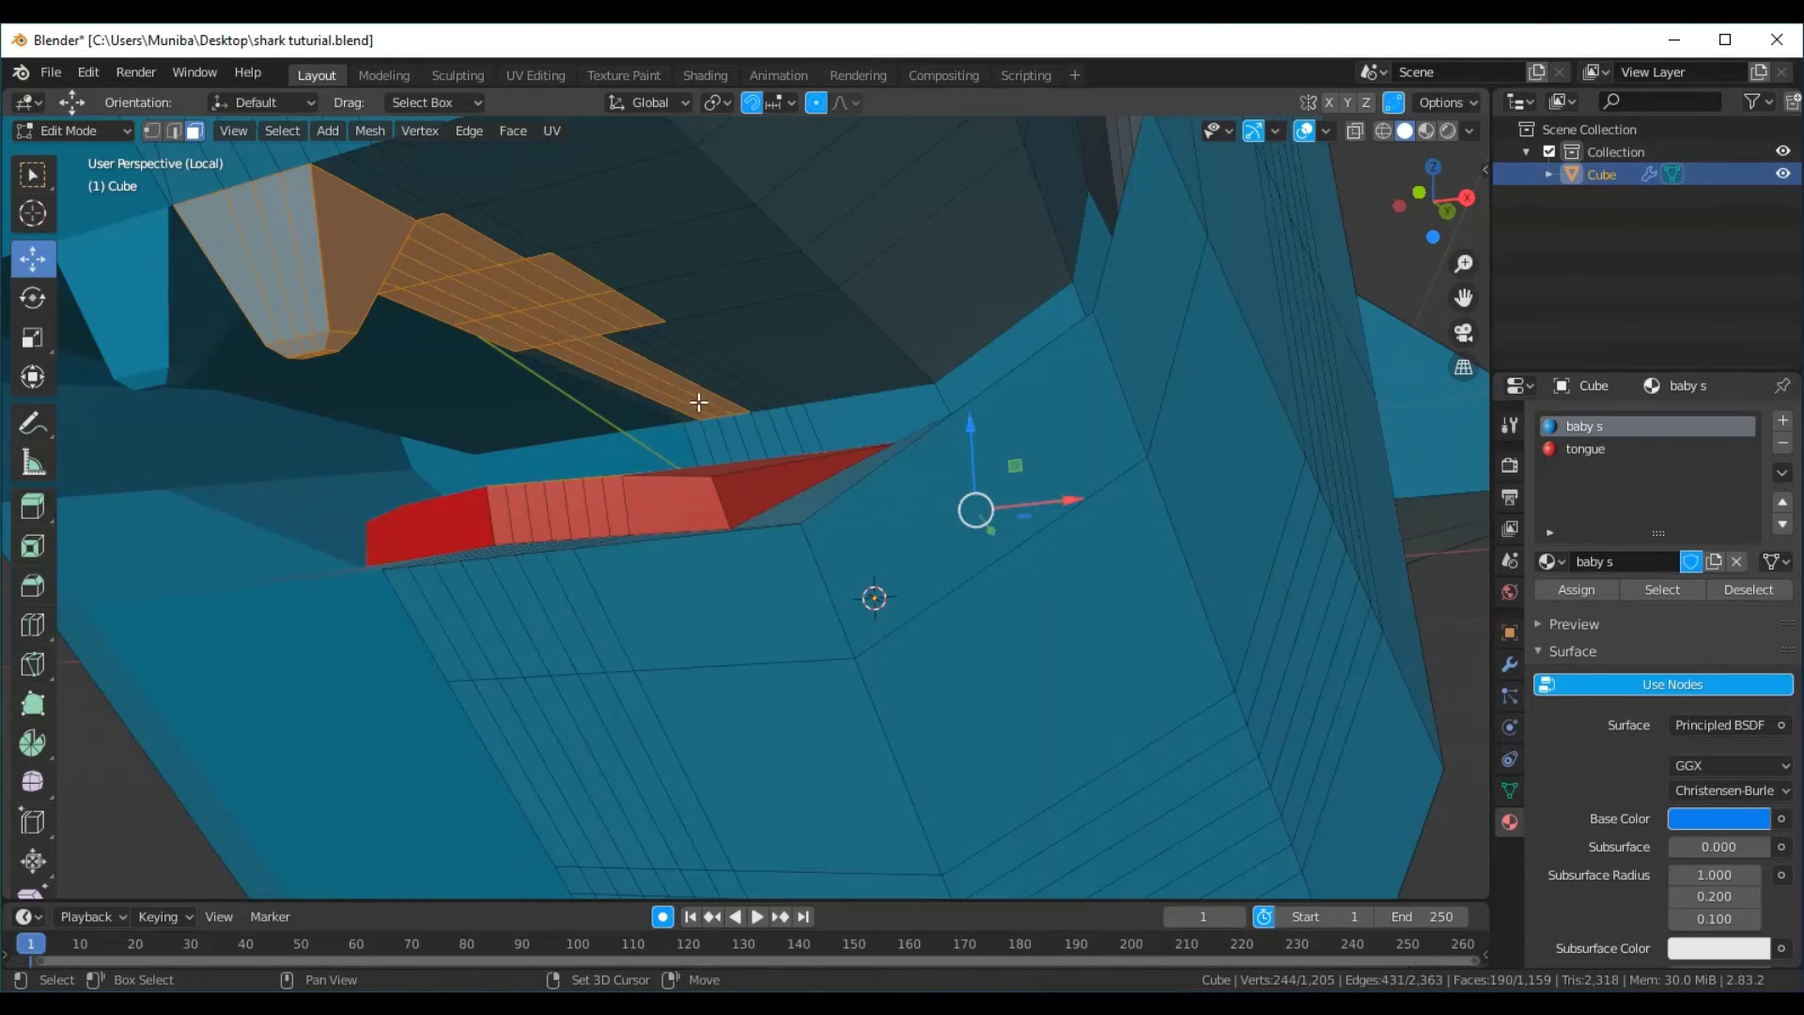
pyautogui.keyDown('shift'); pyautogui.click(702, 401); pyautogui.keyUp('shift')
pyautogui.keyDown('shift'); pyautogui.click(702, 401); pyautogui.keyUp('shift')
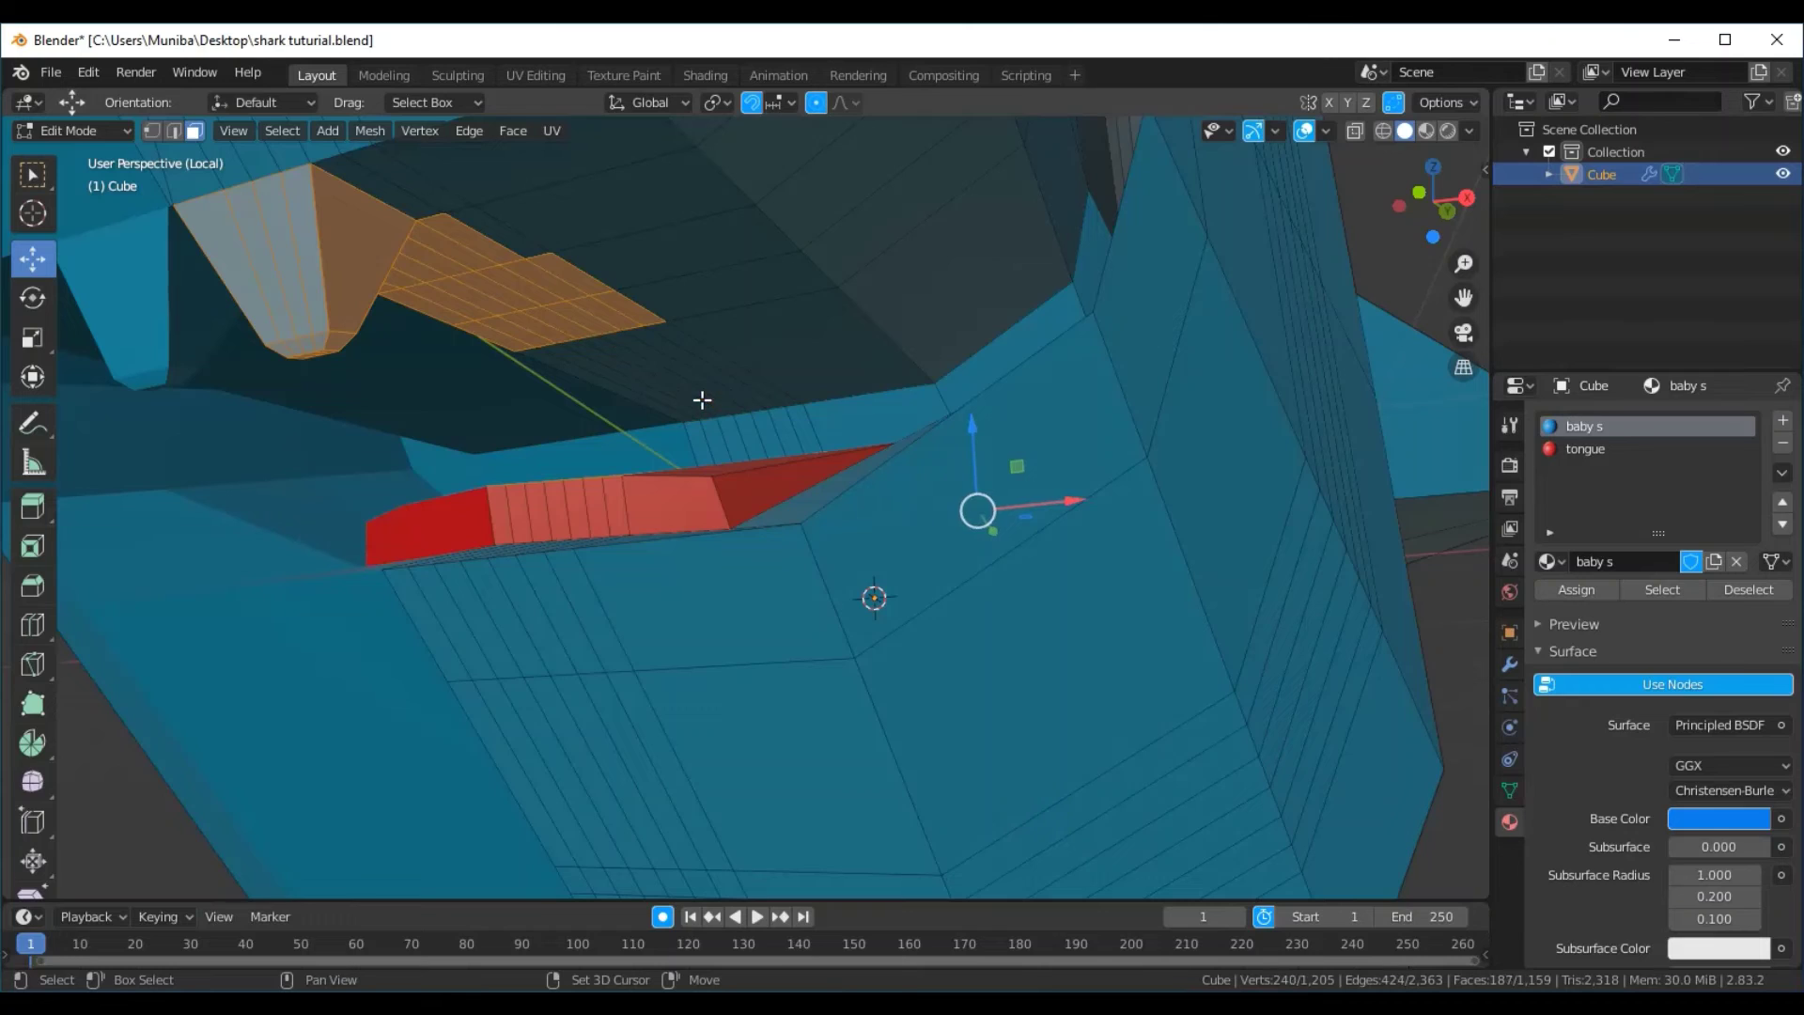
# Deselect the remaining tip faces of the strip beside the tooth
pyautogui.keyDown('shift'); pyautogui.click(624, 321); pyautogui.keyUp('shift')
pyautogui.keyDown('shift'); pyautogui.click(617, 323); pyautogui.keyUp('shift')
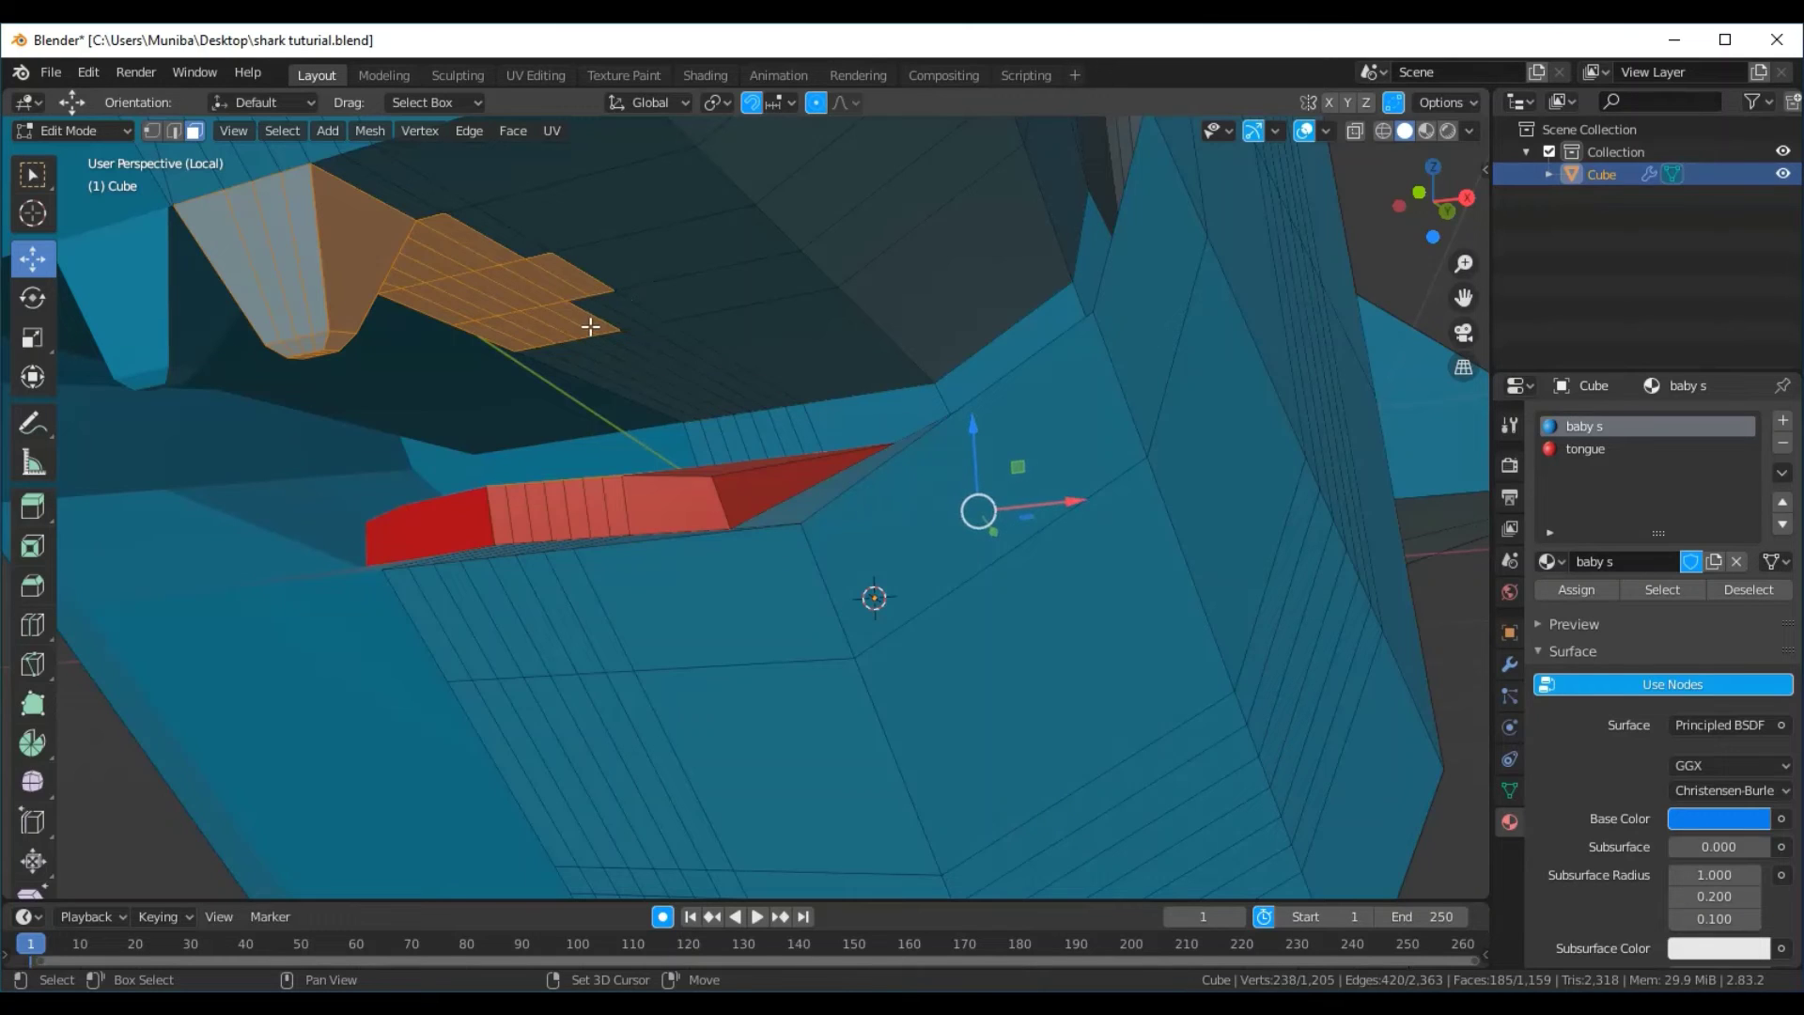
pyautogui.keyDown('shift'); pyautogui.click(564, 336); pyautogui.keyUp('shift')
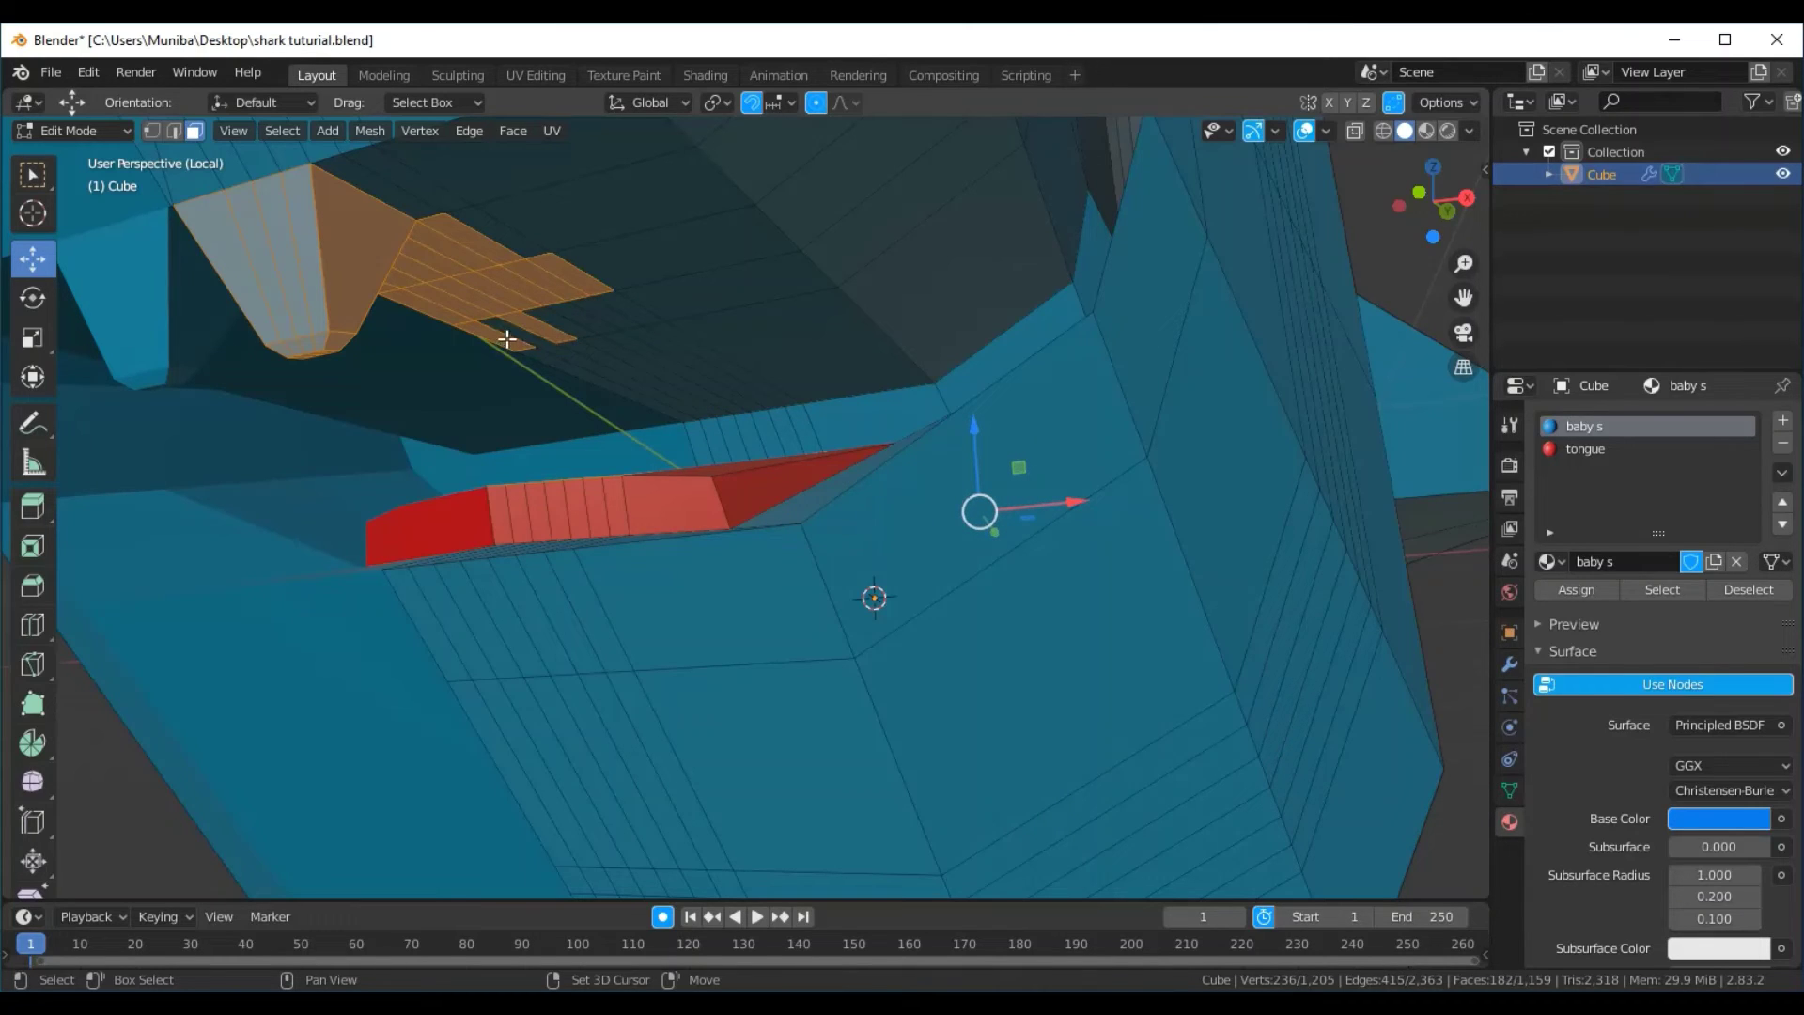
pyautogui.keyDown('shift'); pyautogui.click(512, 330); pyautogui.keyUp('shift')
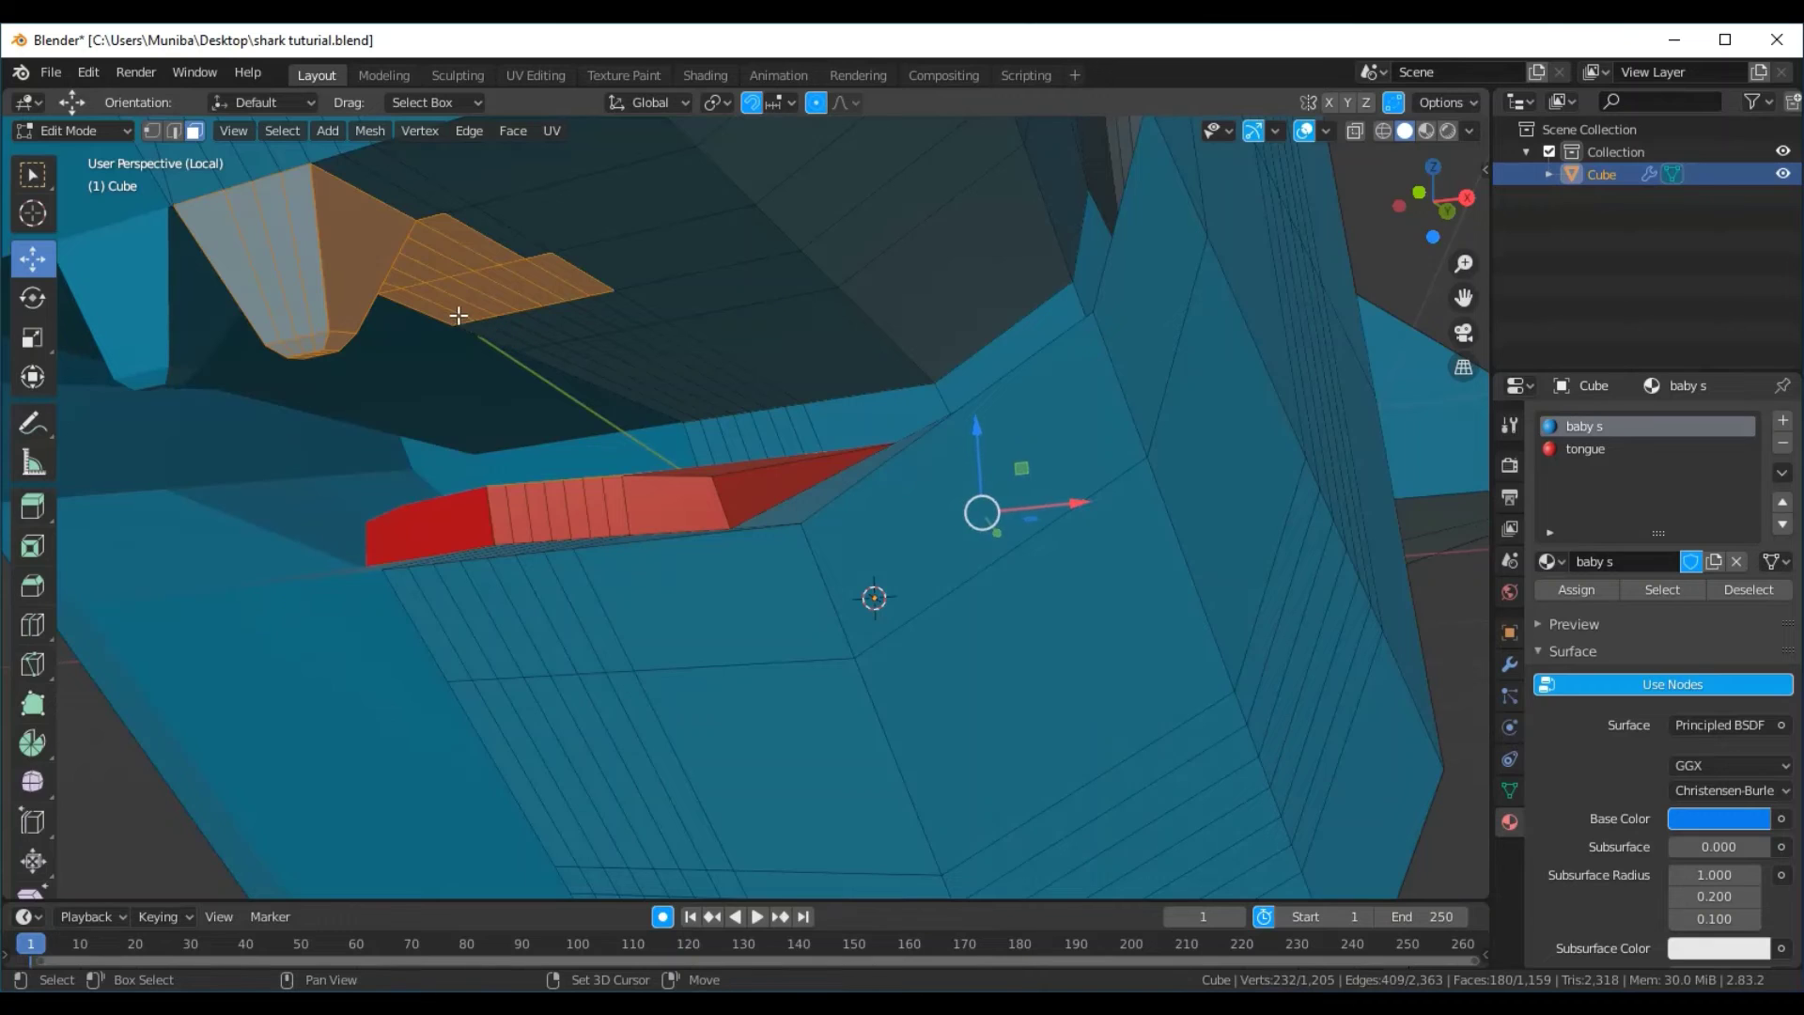
pyautogui.keyDown('shift'); pyautogui.click(459, 312); pyautogui.keyUp('shift')
pyautogui.keyDown('shift'); pyautogui.click(493, 291); pyautogui.keyUp('shift')
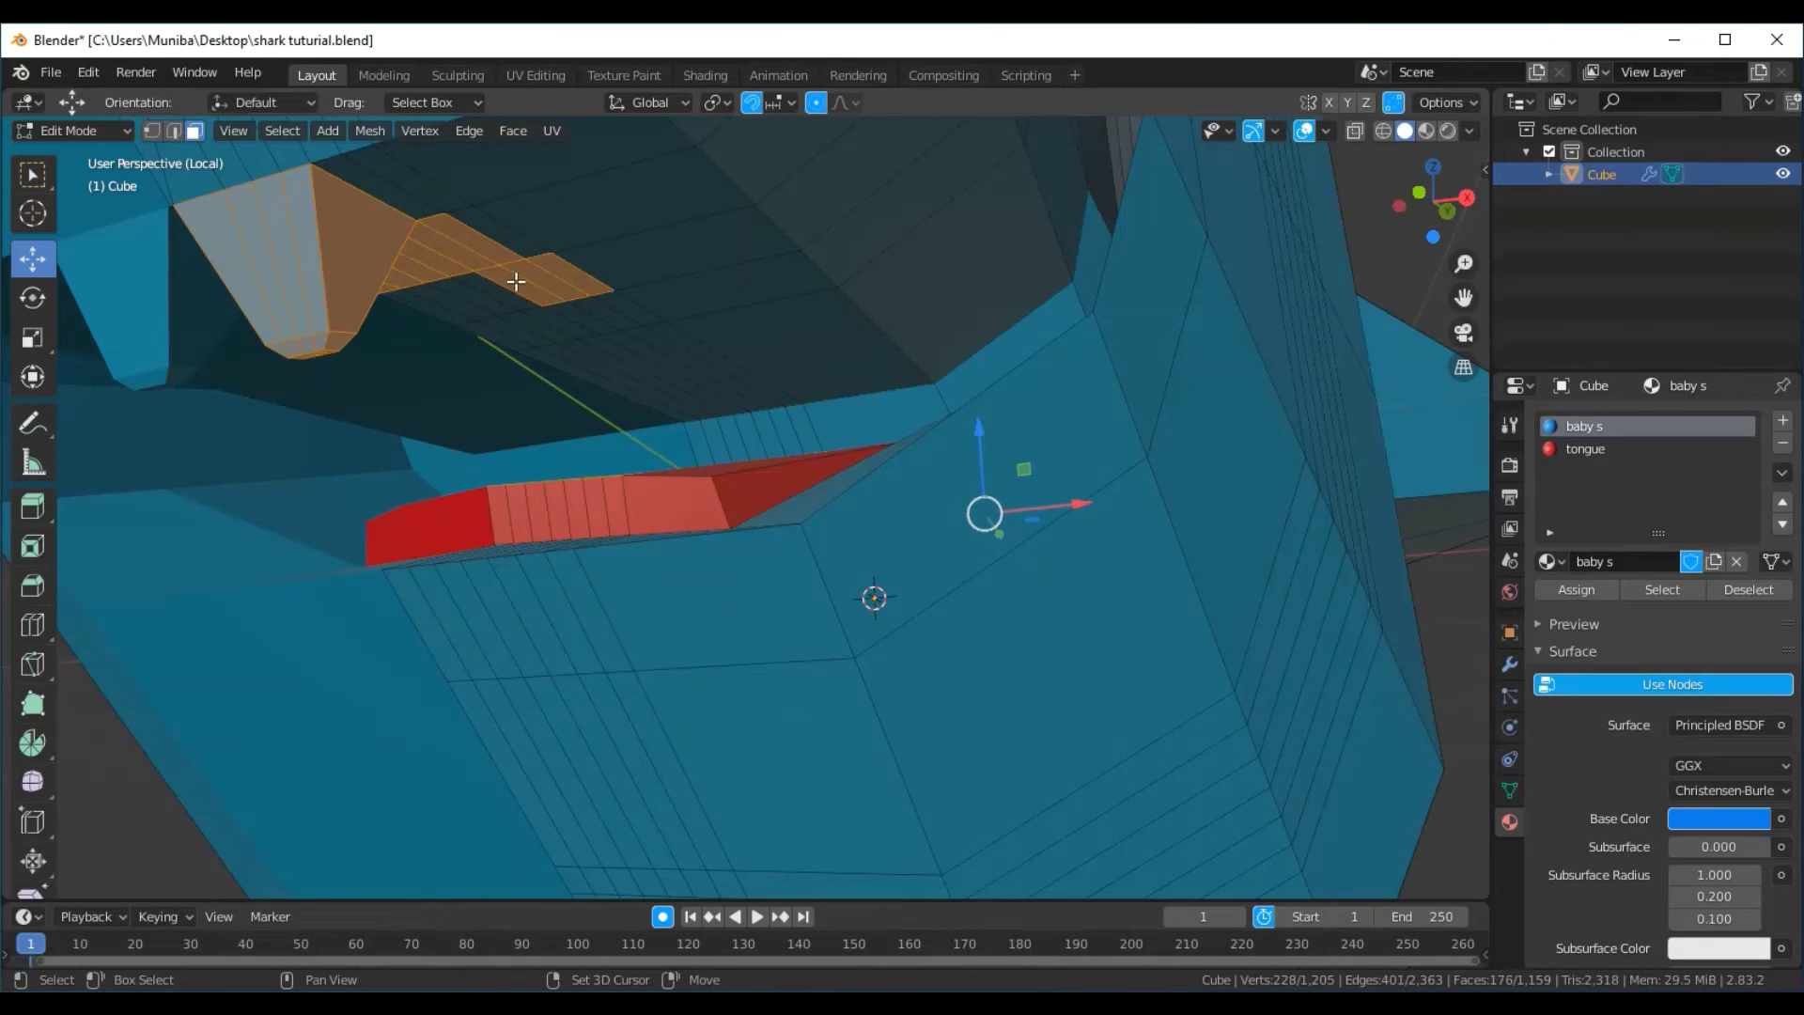
pyautogui.keyDown('shift'); pyautogui.click(527, 278); pyautogui.keyUp('shift')
pyautogui.keyDown('shift'); pyautogui.click(543, 265); pyautogui.keyUp('shift')
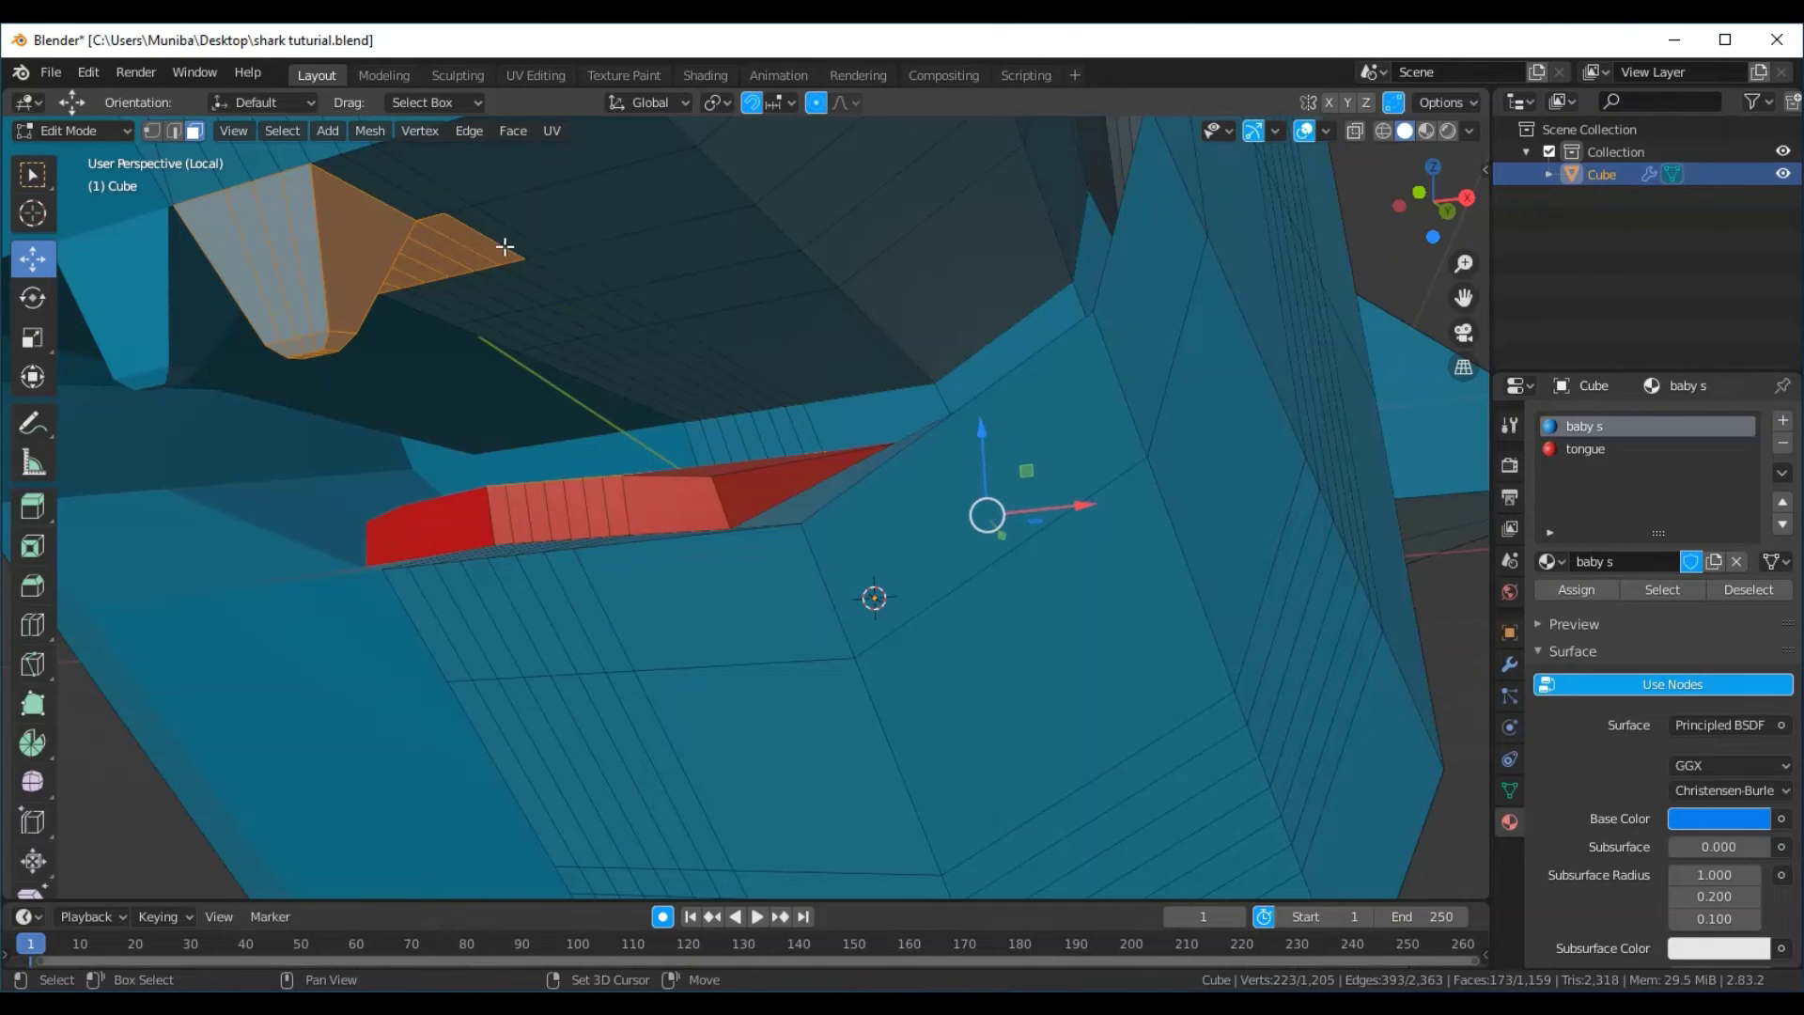
pyautogui.keyDown('shift'); pyautogui.click(505, 246); pyautogui.keyUp('shift')
pyautogui.keyDown('shift'); pyautogui.click(511, 251); pyautogui.keyUp('shift')
pyautogui.keyDown('shift'); pyautogui.click(479, 261); pyautogui.keyUp('shift')
pyautogui.keyDown('shift'); pyautogui.click(449, 270); pyautogui.keyUp('shift')
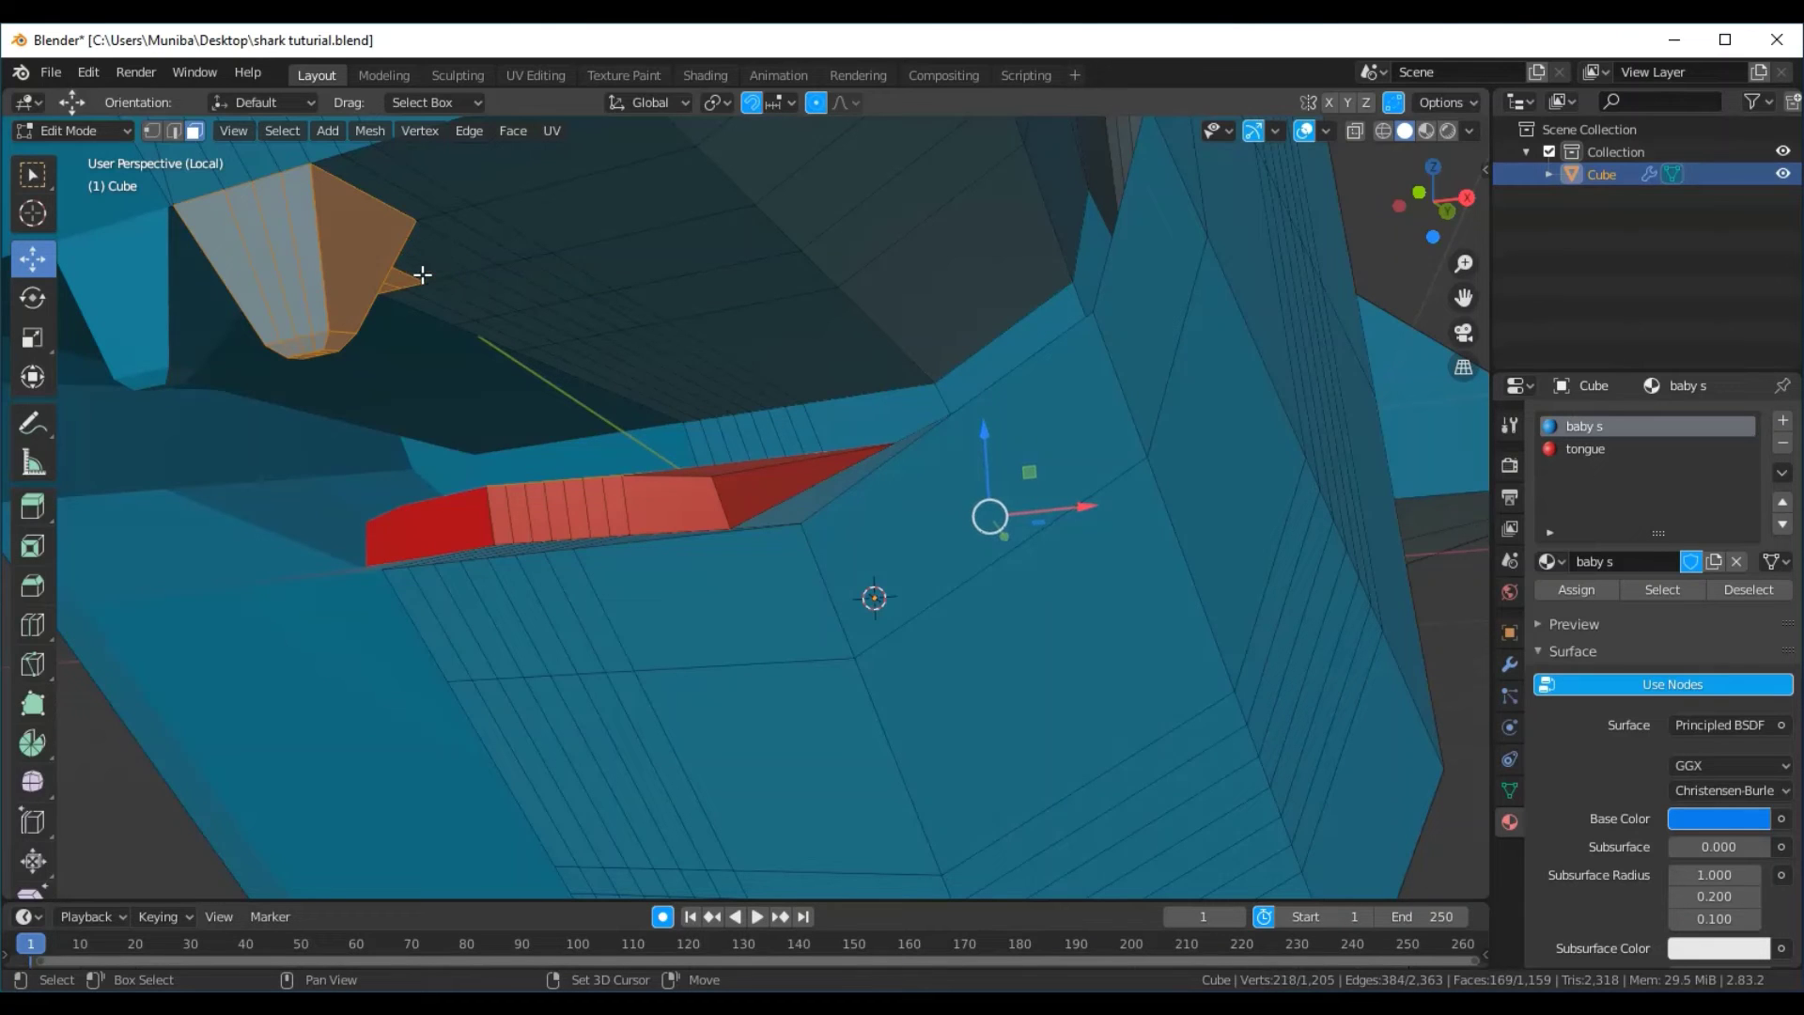
# Deselect the leftover faces beside the tooth
pyautogui.moveTo(527, 338)
pyautogui.mouseDown(button='middle')
pyautogui.moveTo(564, 302)
pyautogui.moveTo(532, 383)
pyautogui.mouseUp(button='middle')
pyautogui.moveTo(578, 535)
pyautogui.mouseDown(button='middle')
pyautogui.moveTo(617, 564)
pyautogui.moveTo(609, 514)
pyautogui.moveTo(548, 503)
pyautogui.mouseUp(button='middle')
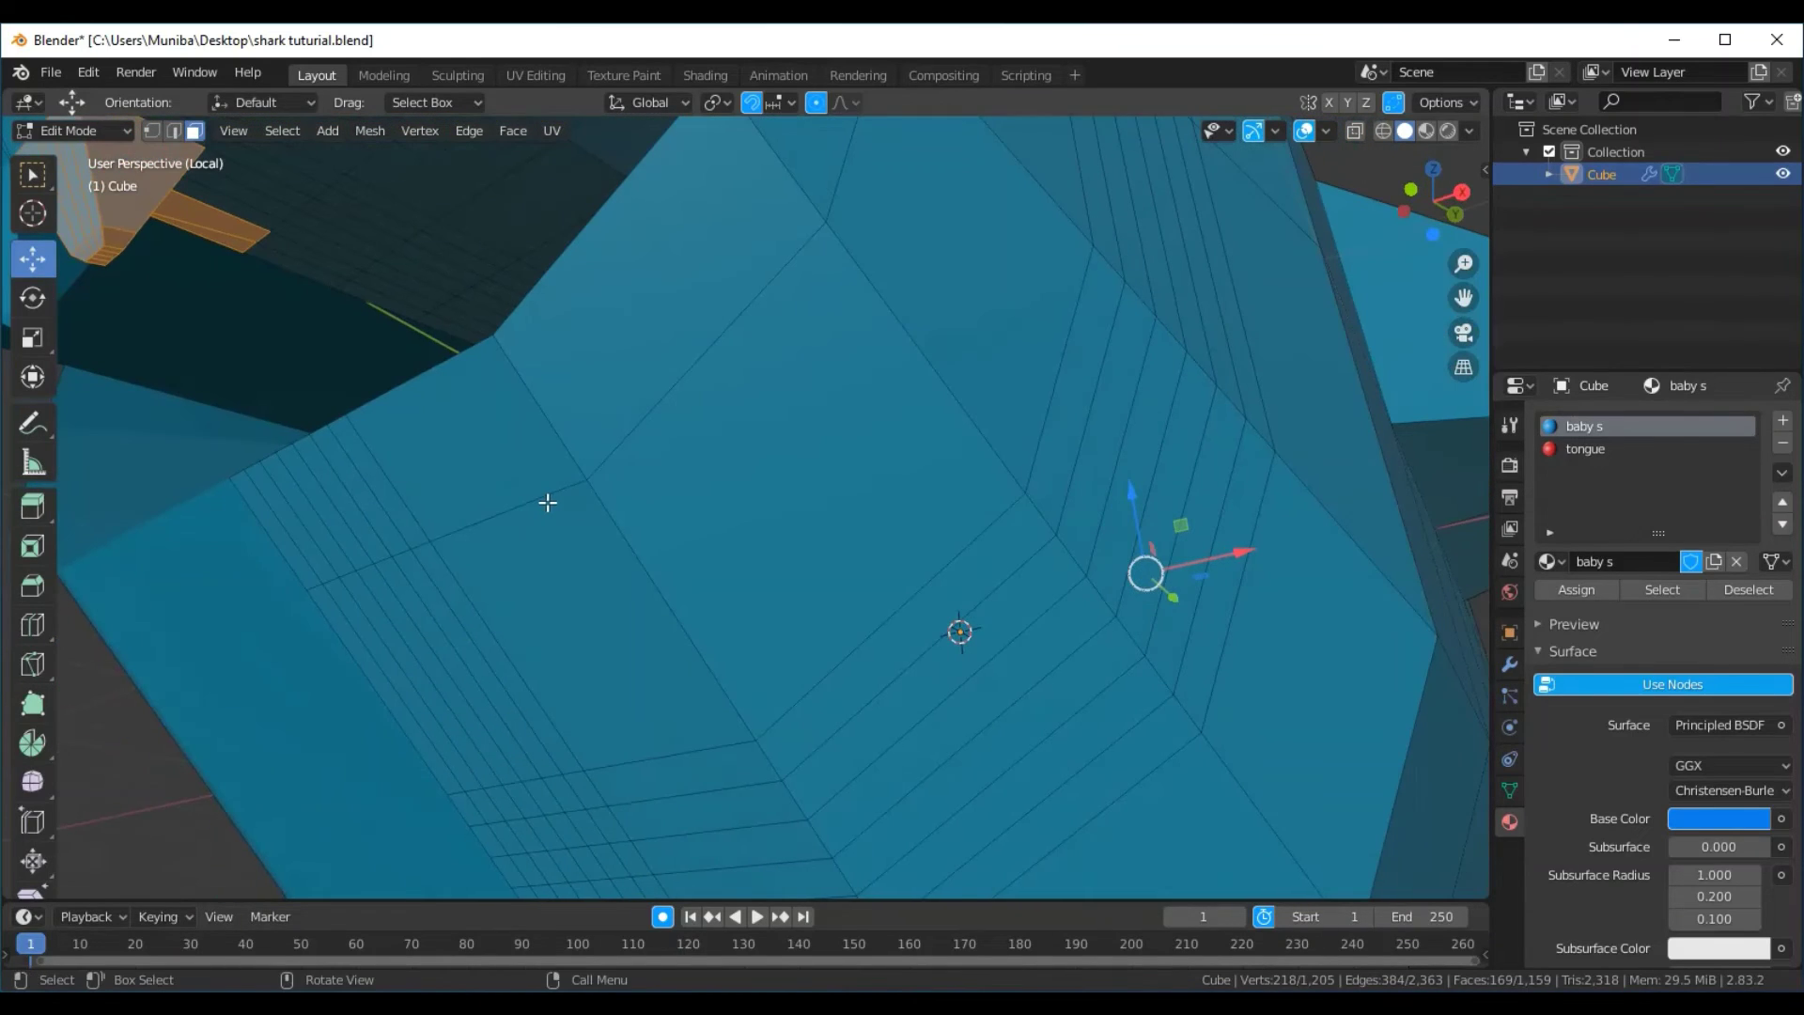
pyautogui.keyDown('shift'); pyautogui.click(201, 219); pyautogui.keyUp('shift')
pyautogui.keyDown('shift'); pyautogui.click(209, 229); pyautogui.keyUp('shift')
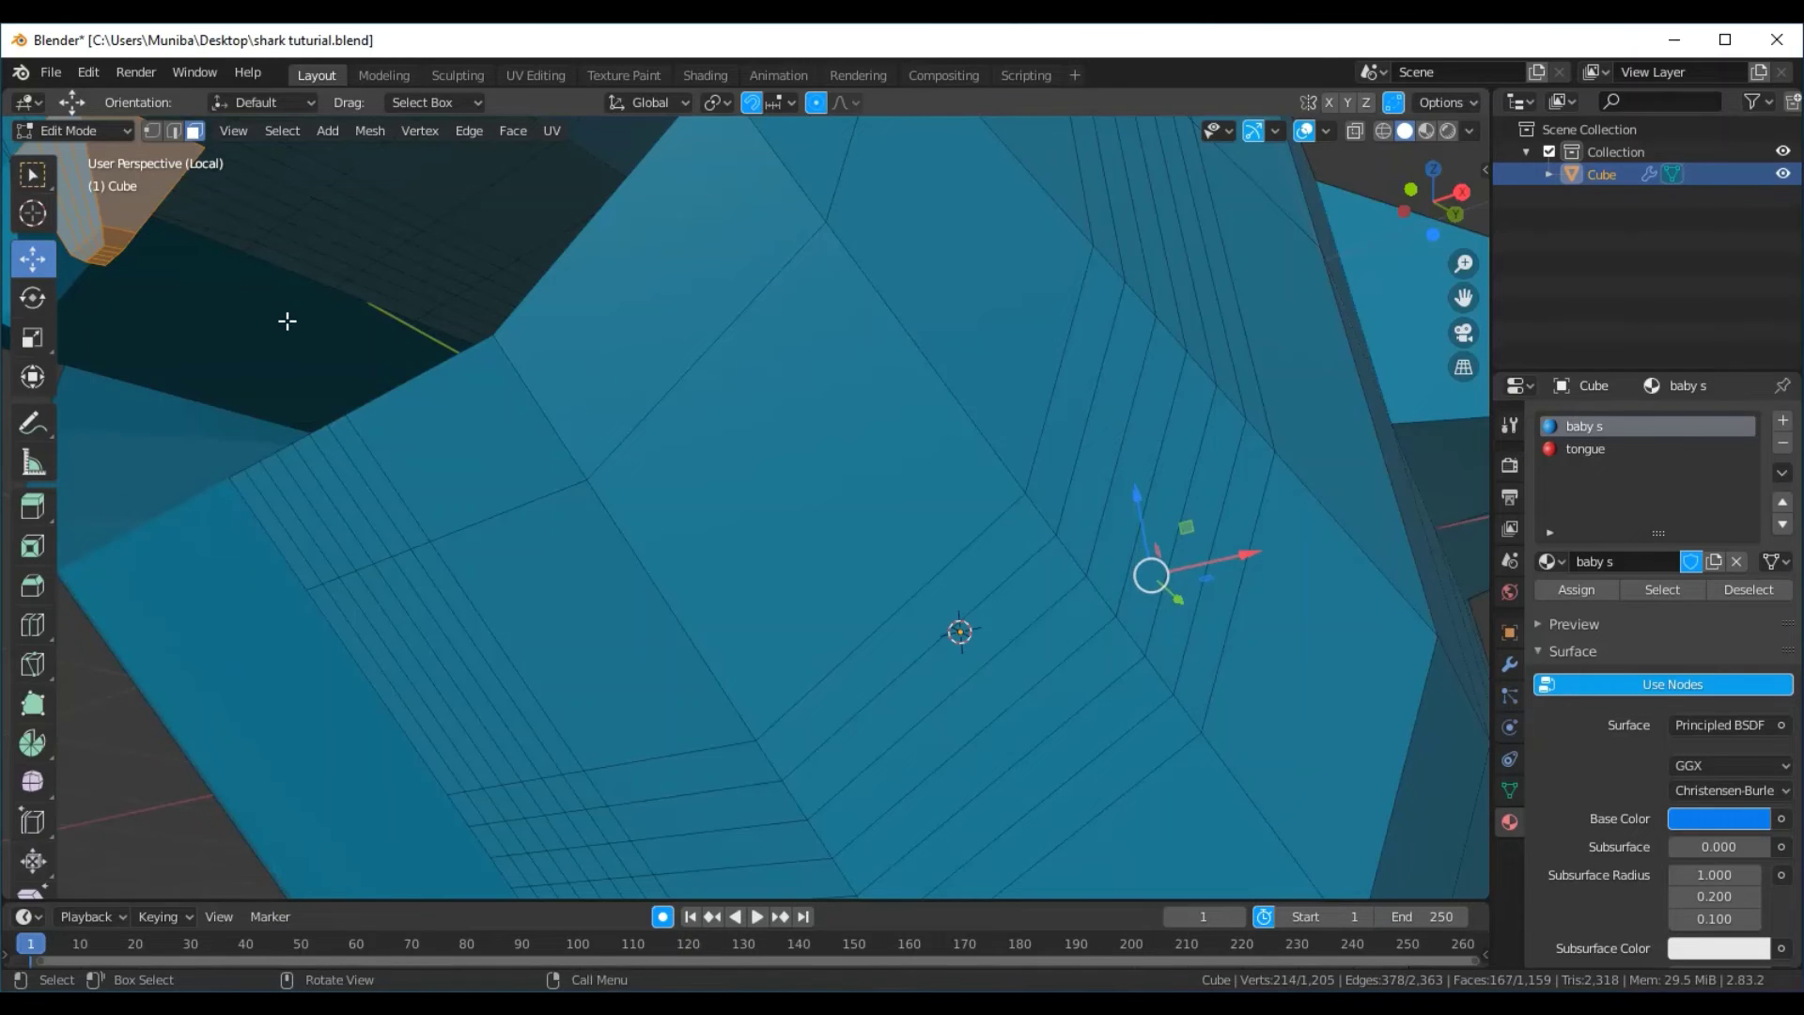
pyautogui.moveTo(285, 314)
pyautogui.mouseDown(button='middle')
pyautogui.moveTo(318, 398)
pyautogui.moveTo(319, 374)
pyautogui.mouseUp(button='middle')
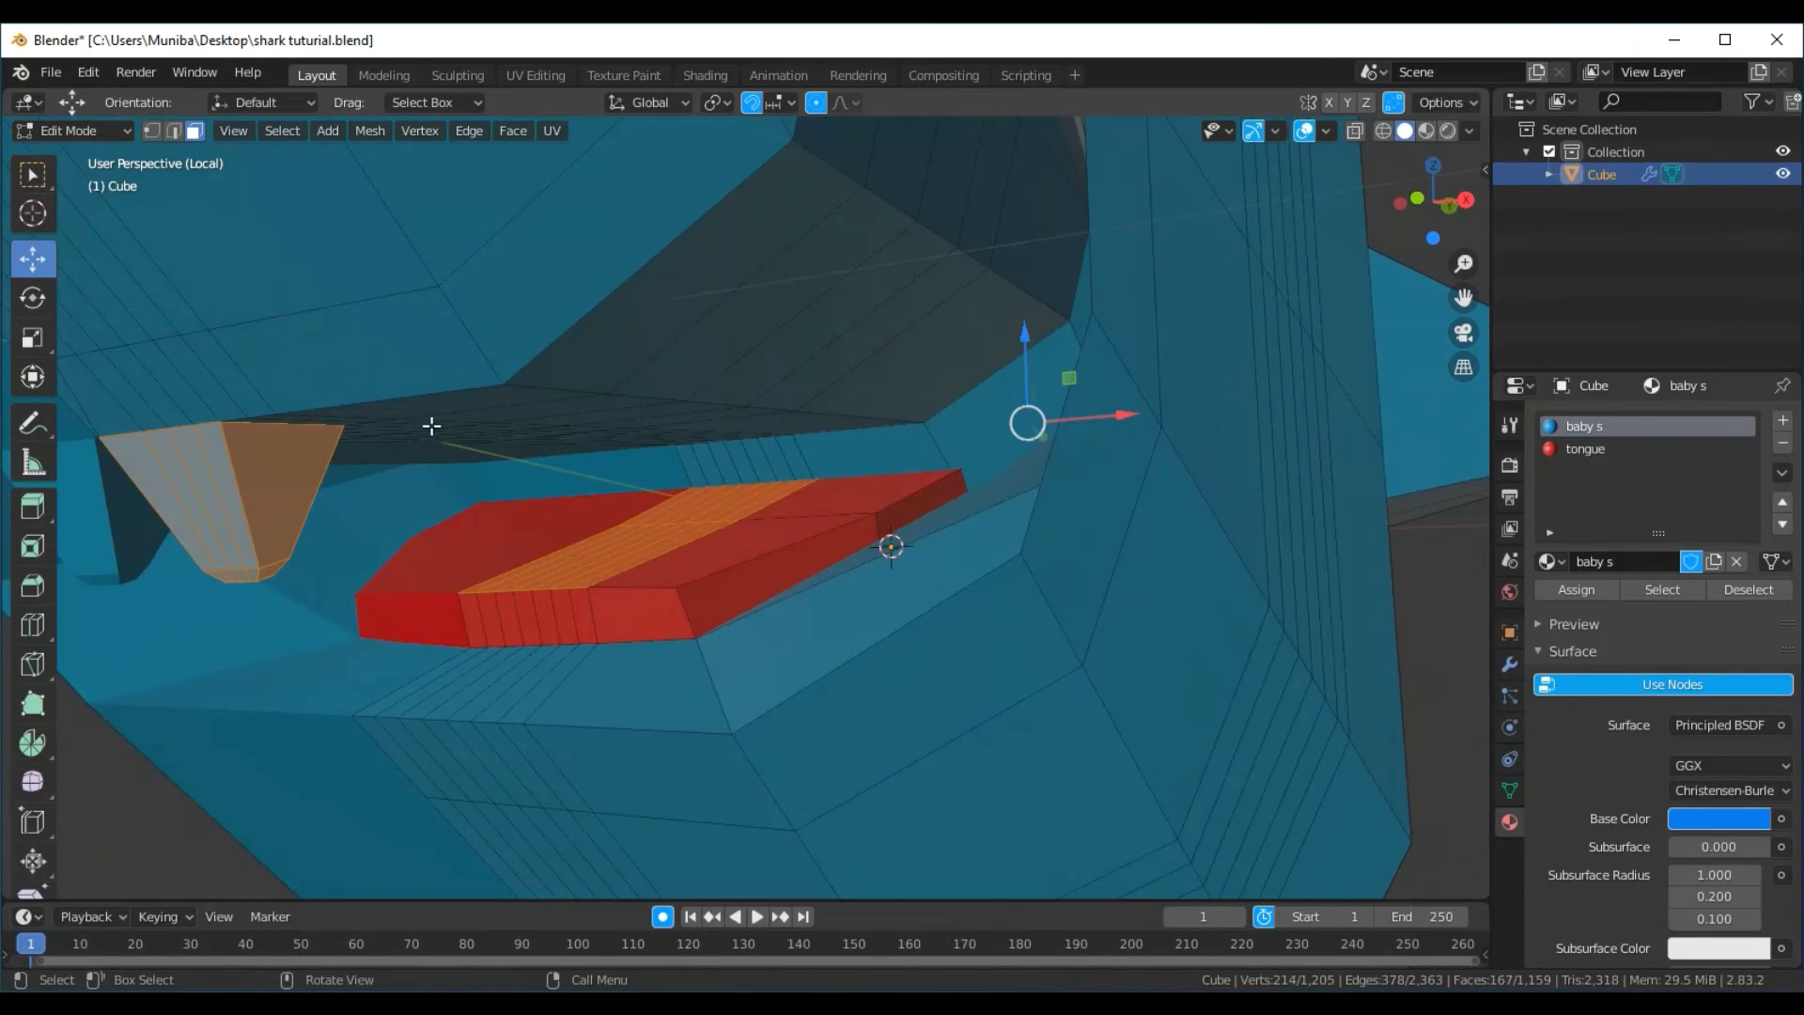
# Deselect every stray strip on the red tongue, leaving 153 tooth faces selected
pyautogui.keyDown('shift'); pyautogui.click(593, 554); pyautogui.keyUp('shift')
pyautogui.keyDown('shift'); pyautogui.click(600, 558); pyautogui.keyUp('shift')
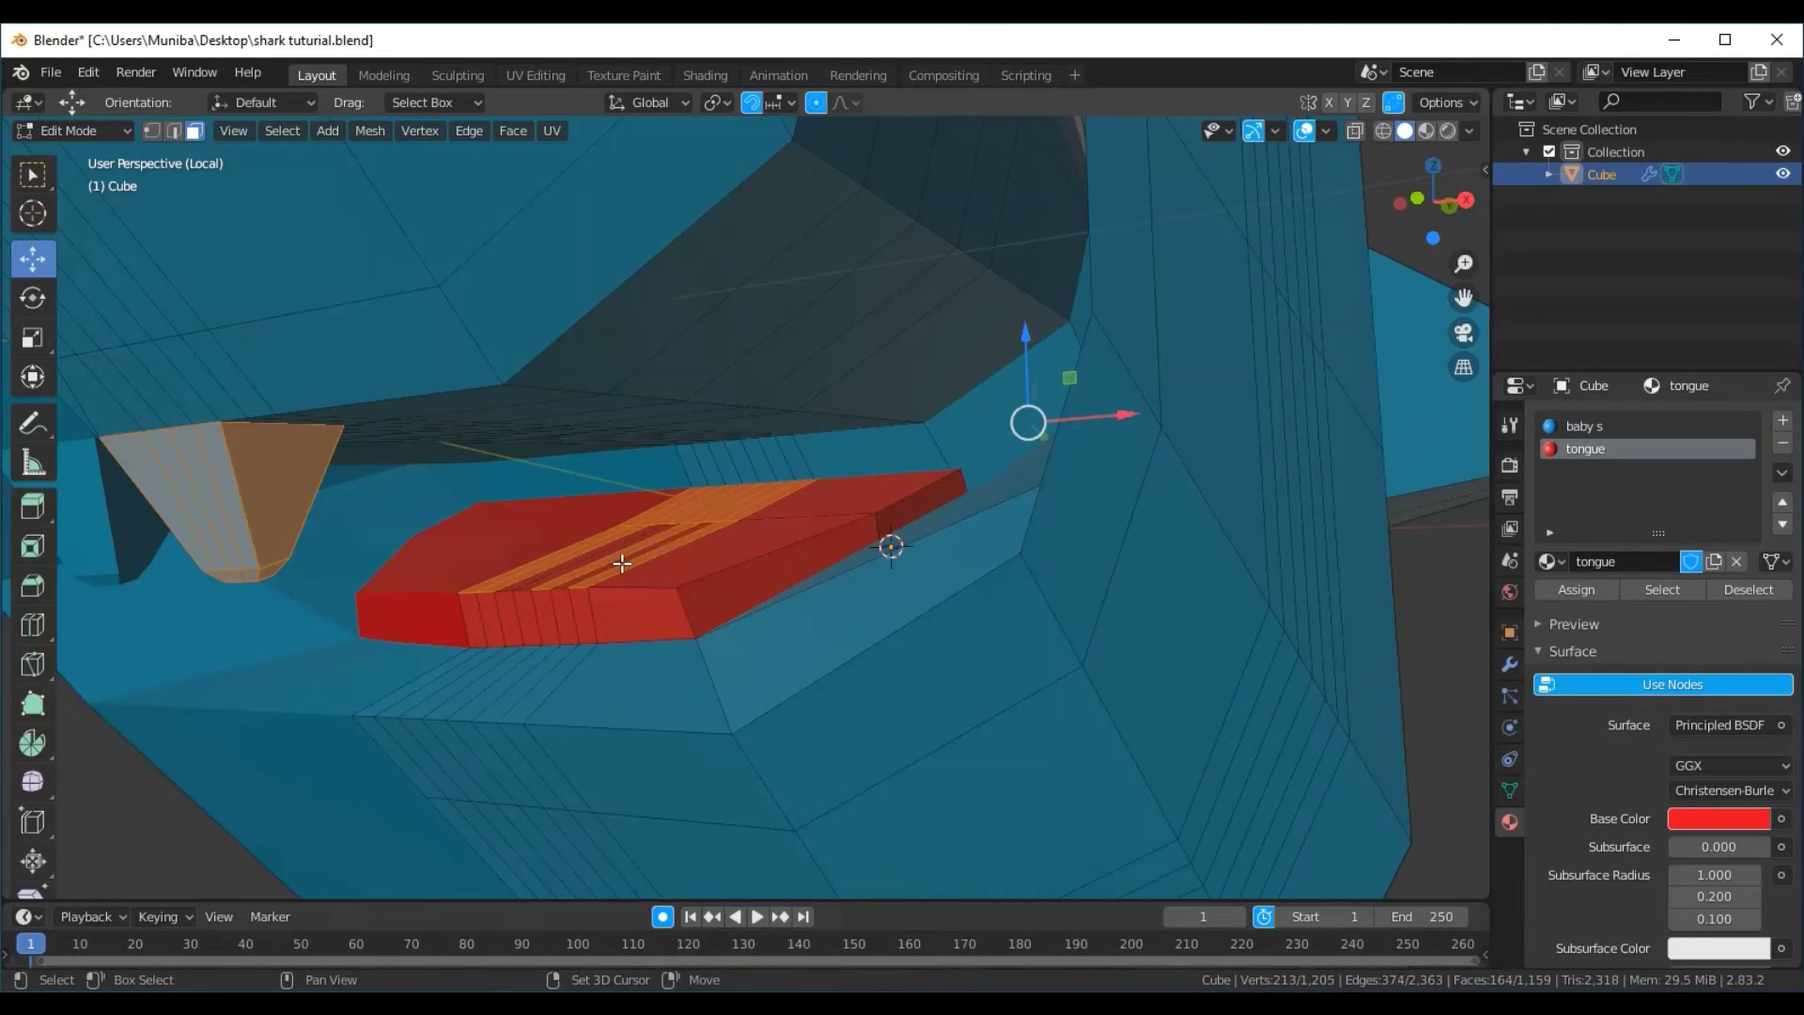
pyautogui.keyDown('shift'); pyautogui.click(624, 563); pyautogui.keyUp('shift')
pyautogui.keyDown('shift'); pyautogui.click(629, 558); pyautogui.keyUp('shift')
pyautogui.keyDown('shift'); pyautogui.click(618, 553); pyautogui.keyUp('shift')
pyautogui.keyDown('shift'); pyautogui.click(588, 548); pyautogui.keyUp('shift')
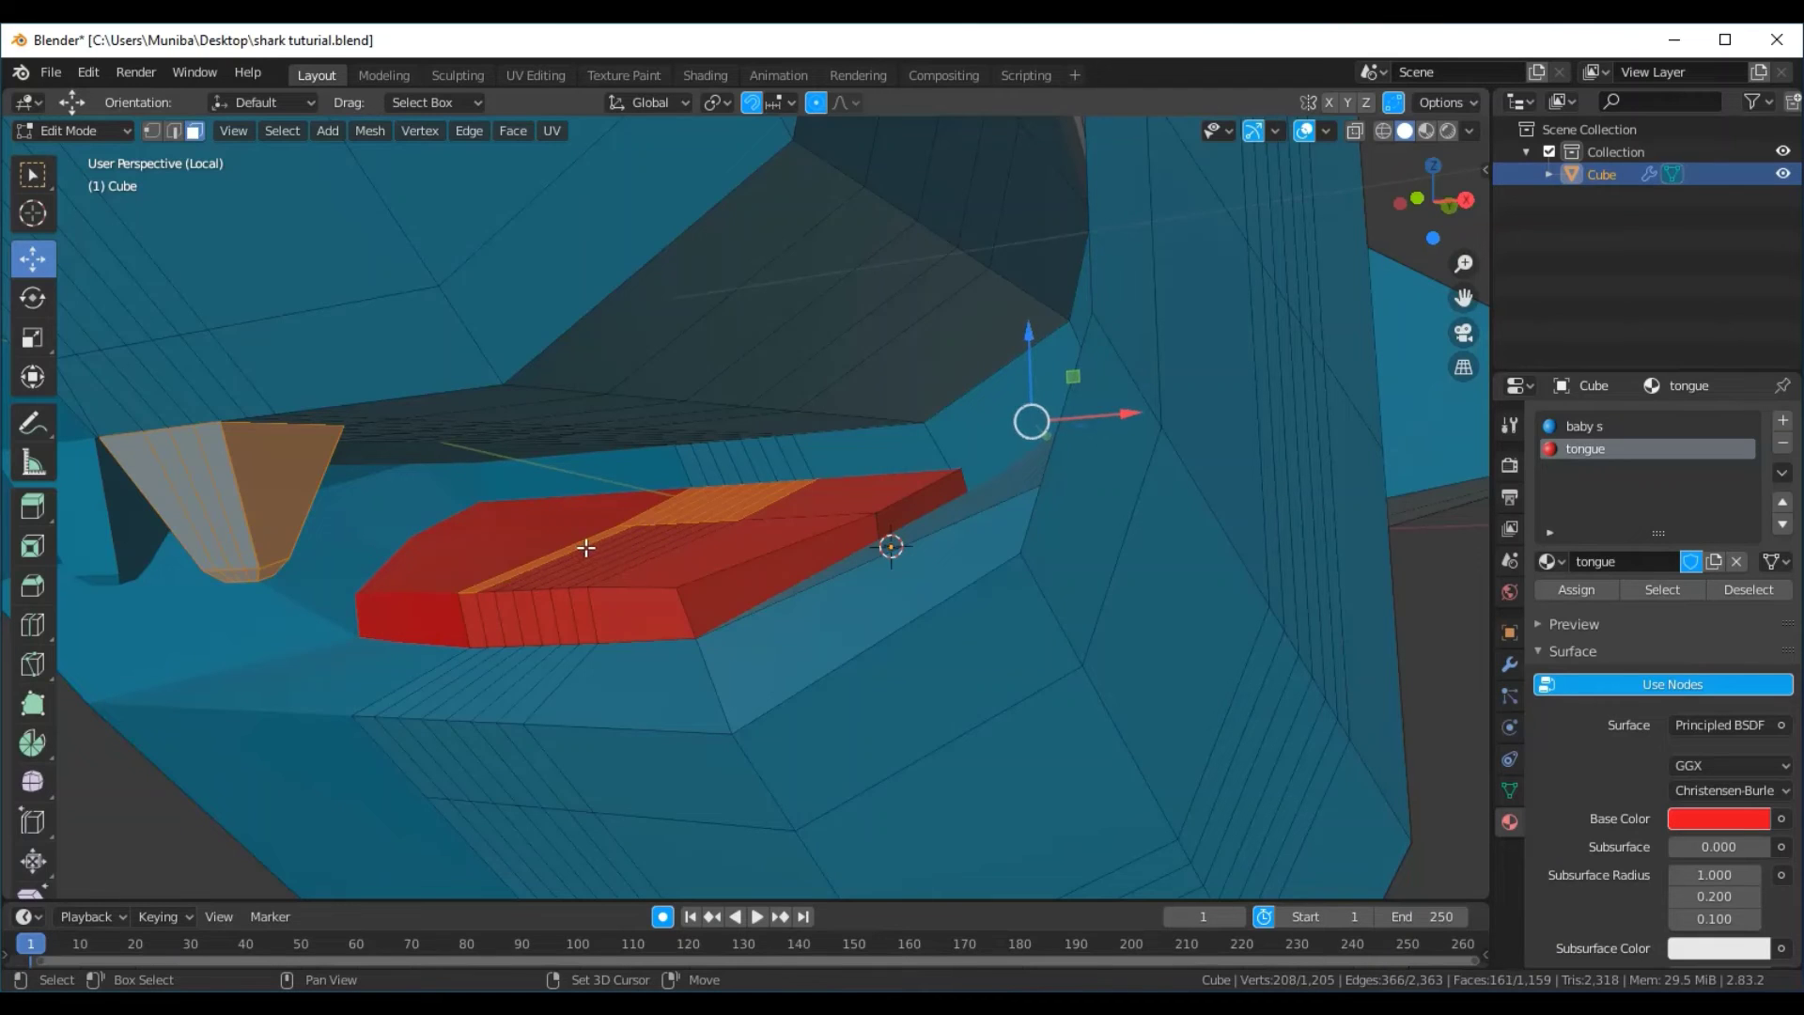
pyautogui.keyDown('shift'); pyautogui.click(575, 546); pyautogui.keyUp('shift')
pyautogui.keyDown('shift'); pyautogui.click(743, 512); pyautogui.keyUp('shift')
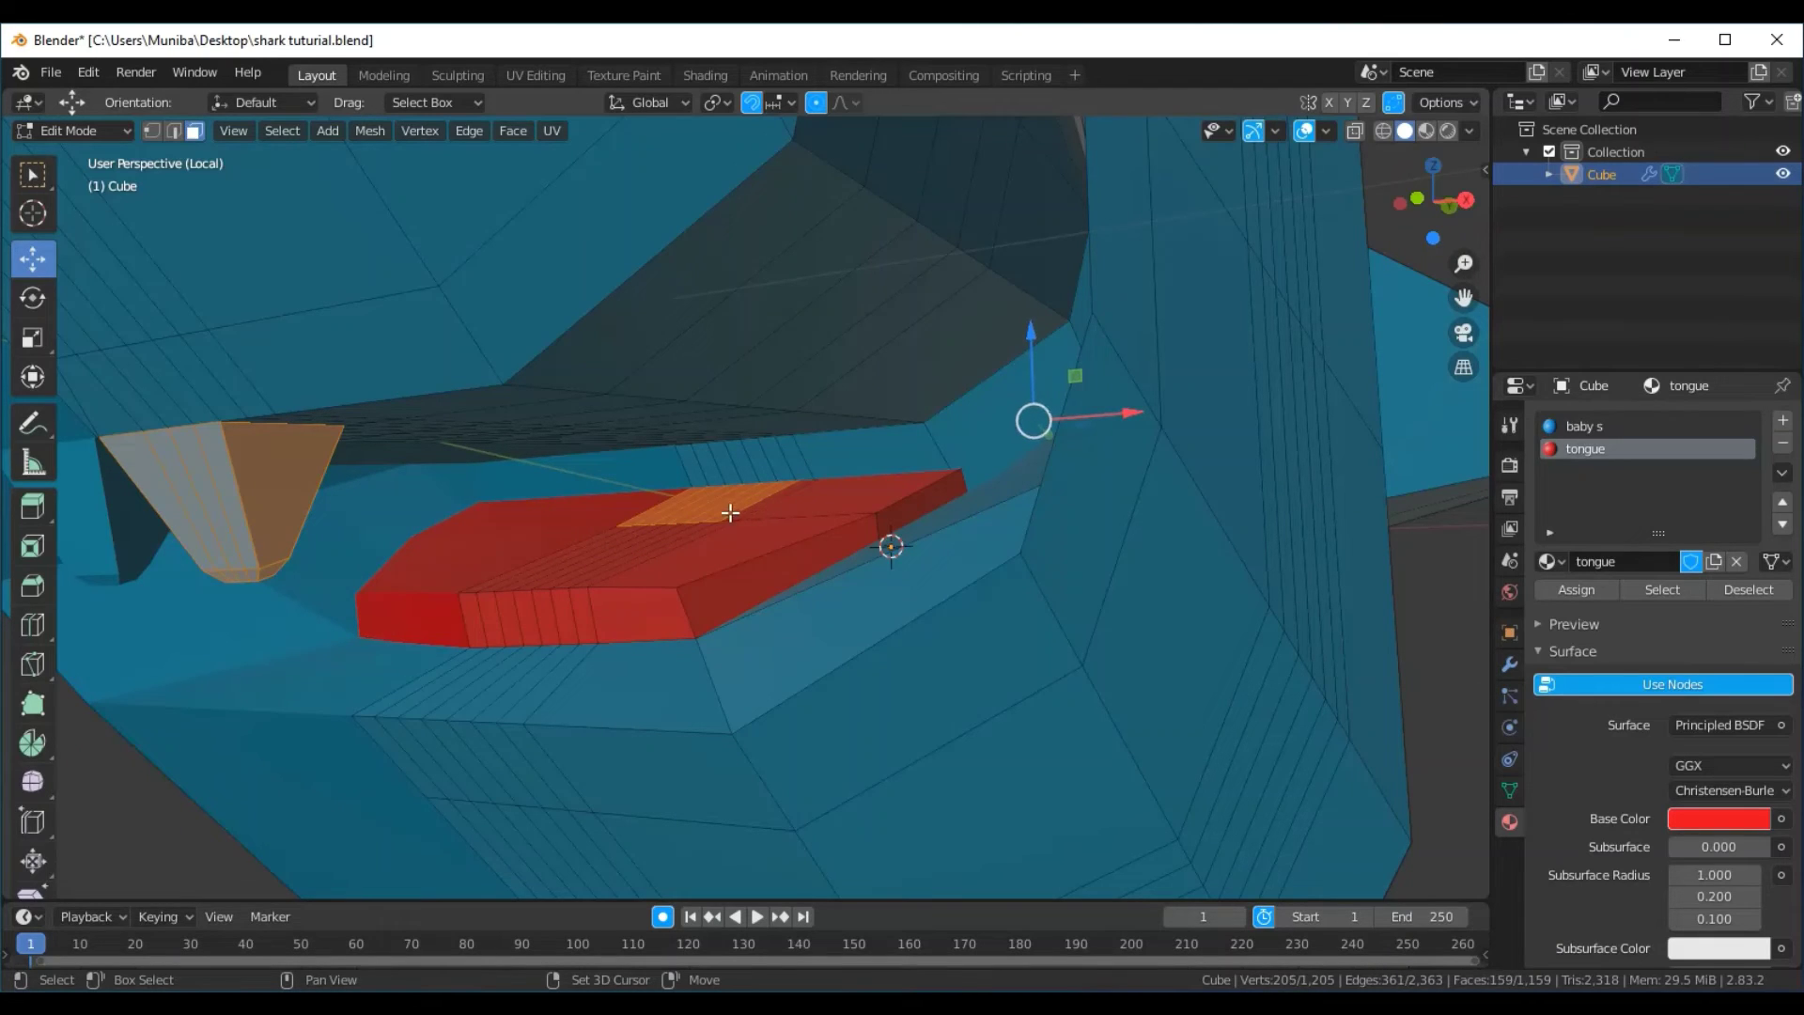
pyautogui.keyDown('shift'); pyautogui.click(725, 512); pyautogui.keyUp('shift')
pyautogui.keyDown('shift'); pyautogui.click(689, 515); pyautogui.keyUp('shift')
pyautogui.keyDown('shift'); pyautogui.click(670, 517); pyautogui.keyUp('shift')
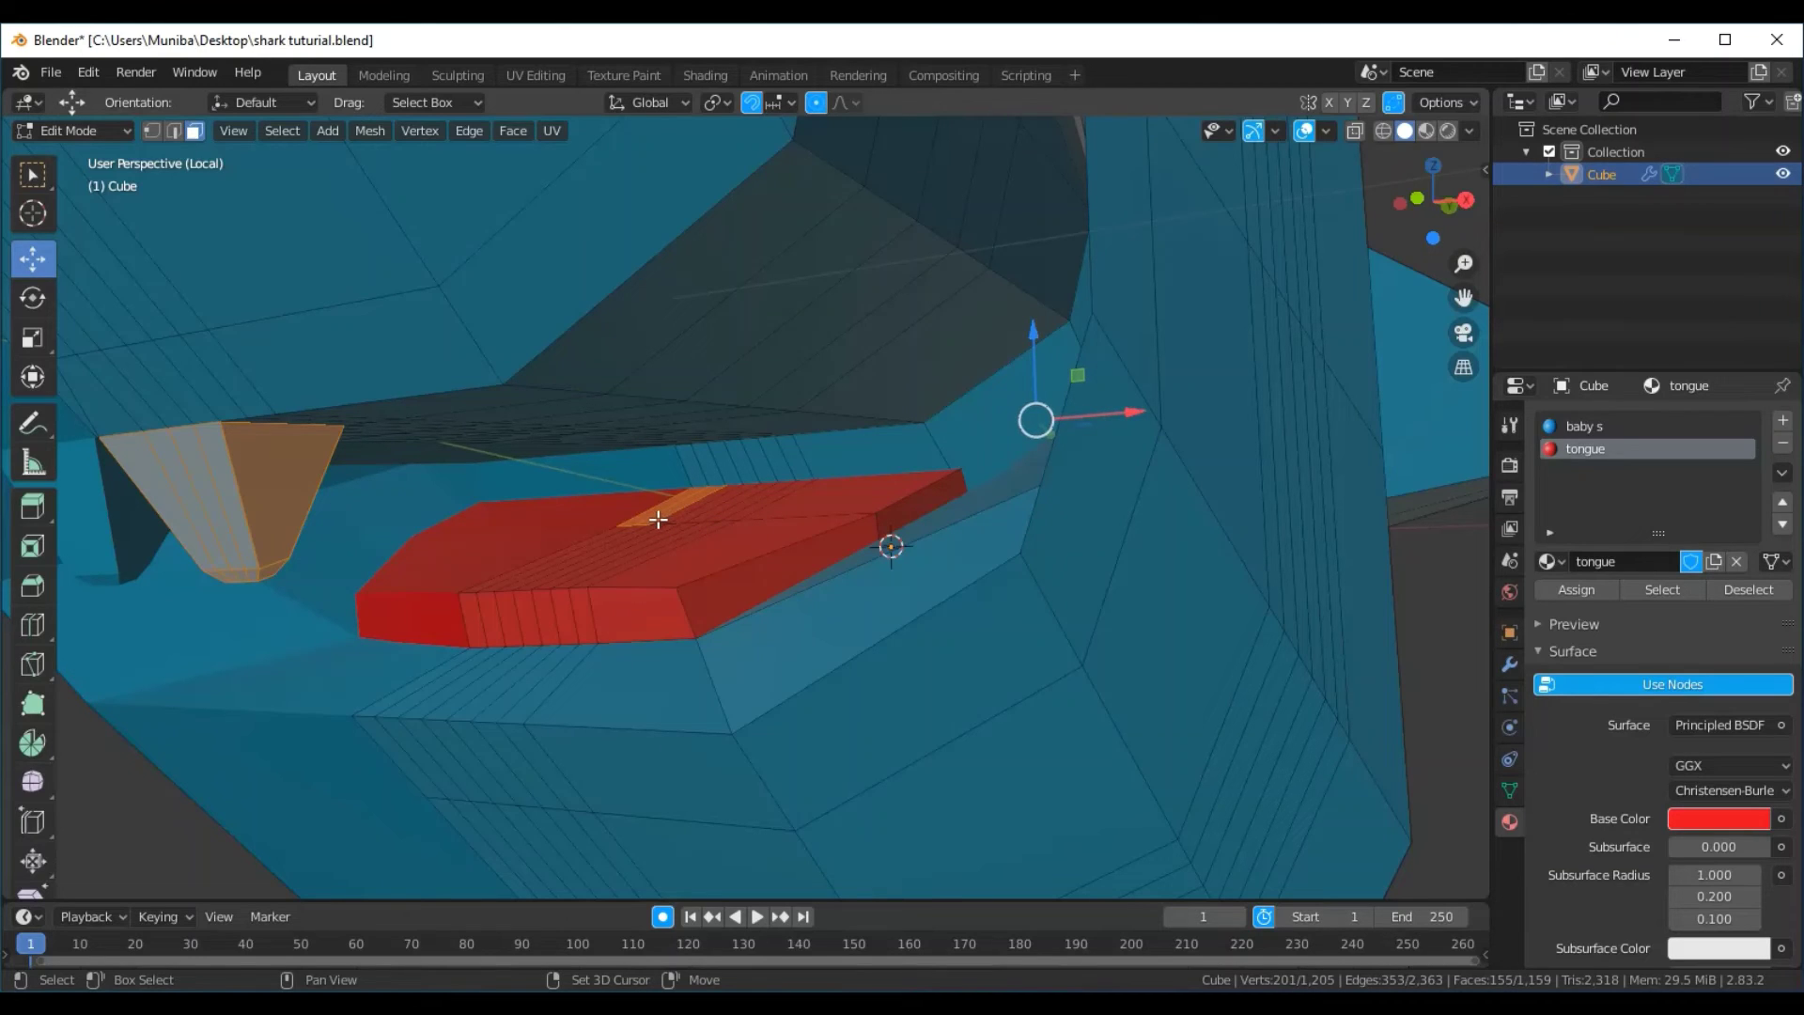
pyautogui.keyDown('shift'); pyautogui.click(658, 519); pyautogui.keyUp('shift')
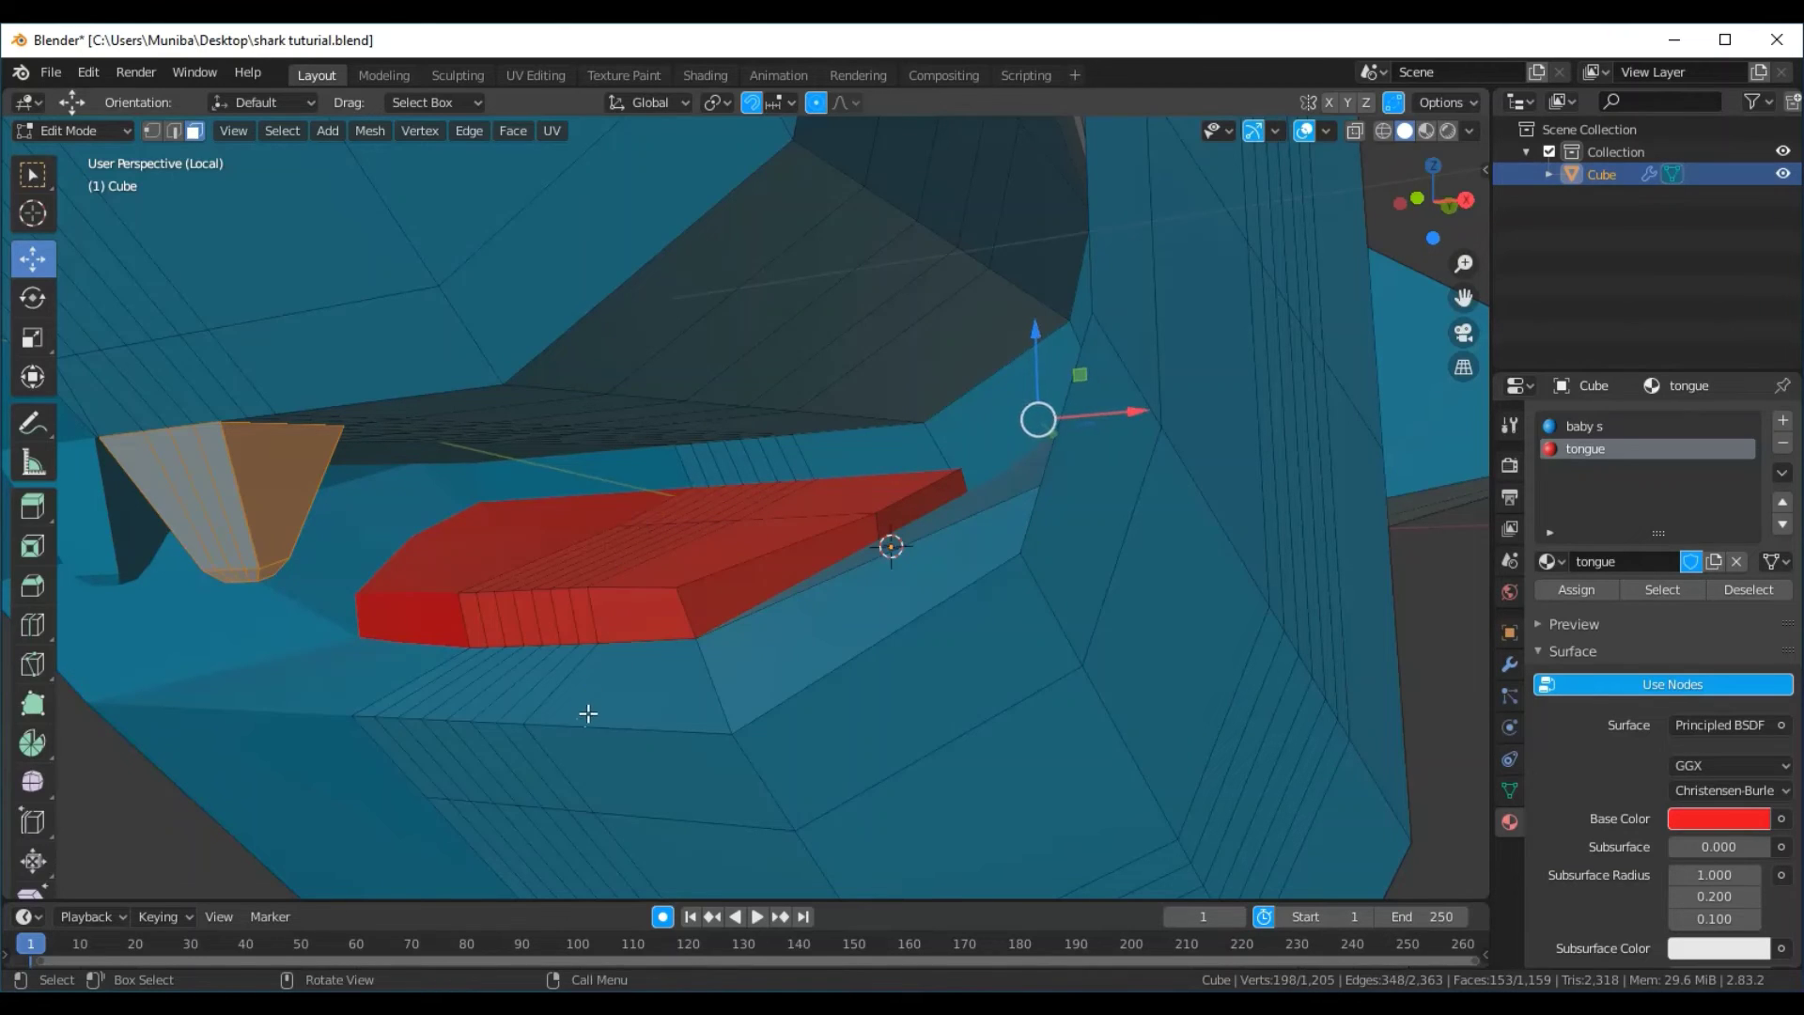
pyautogui.moveTo(587, 714)
pyautogui.mouseDown(button='middle')
pyautogui.moveTo(624, 676)
pyautogui.moveTo(737, 645)
pyautogui.moveTo(745, 671)
pyautogui.moveTo(652, 696)
pyautogui.mouseUp(button='middle')
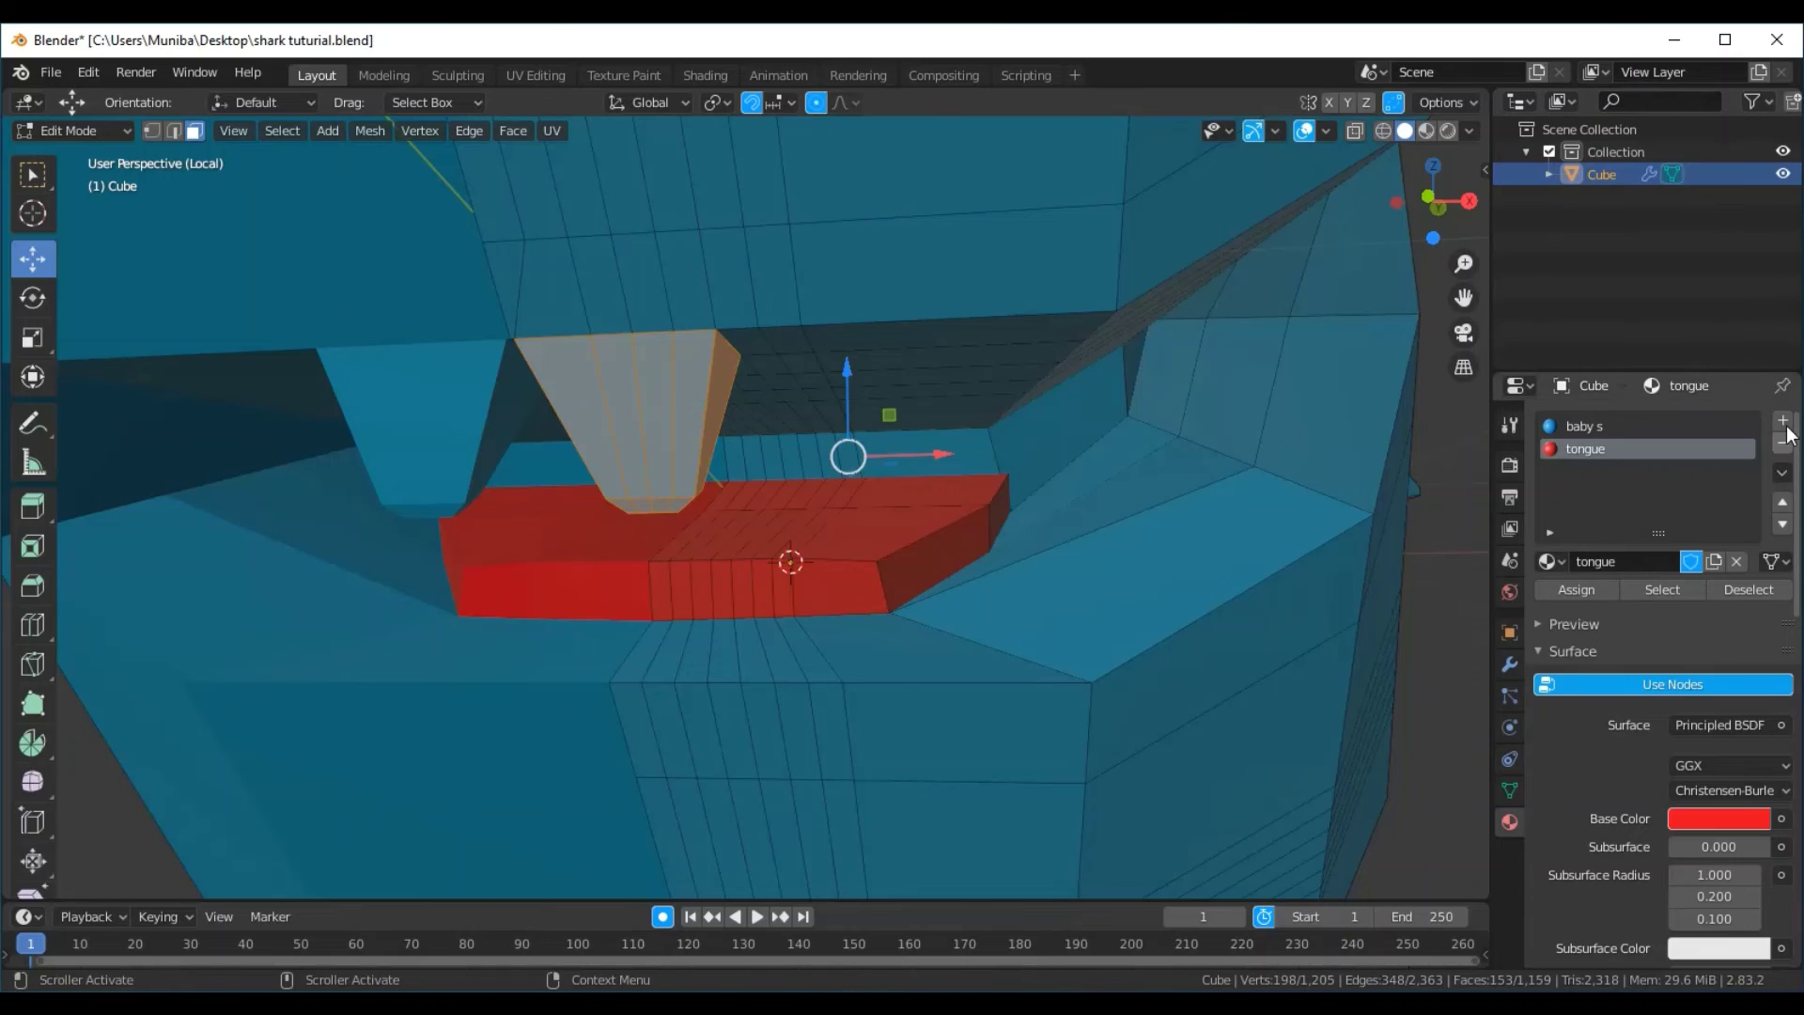
# Add a third material slot with a new material named teeth (becomes teeth.001)
pyautogui.click(1782, 421)
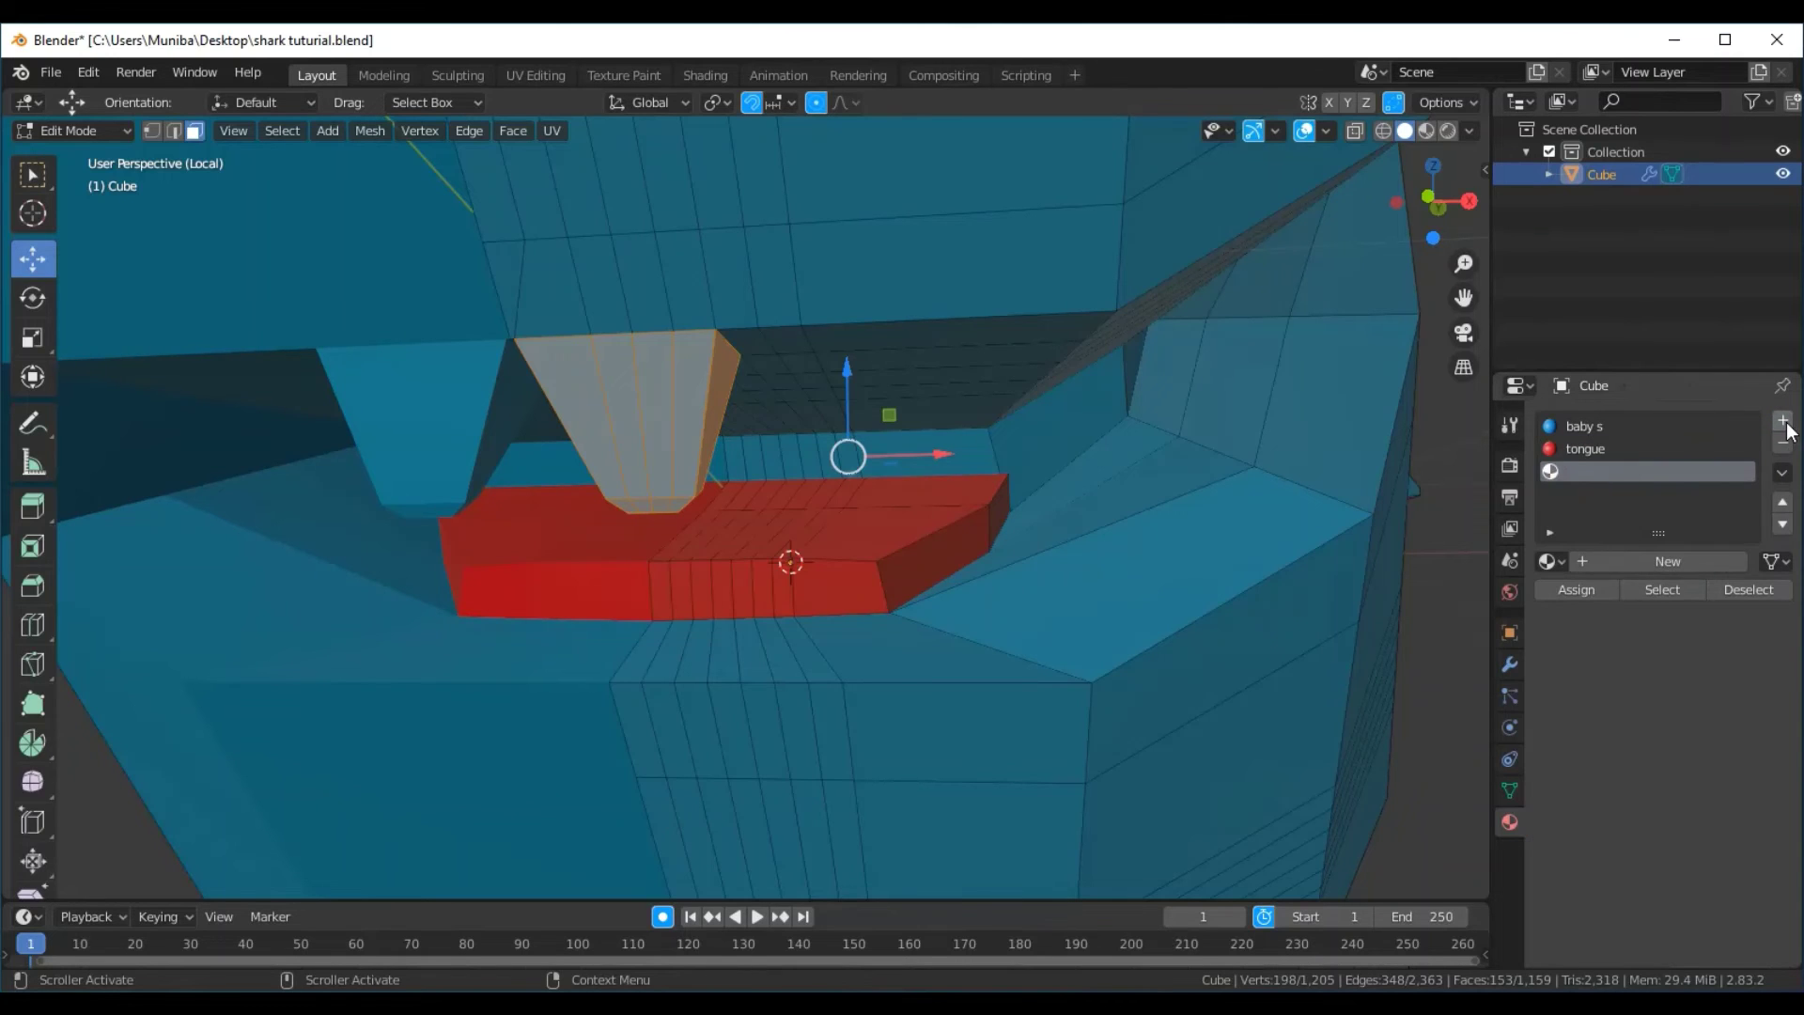
pyautogui.click(1635, 562)
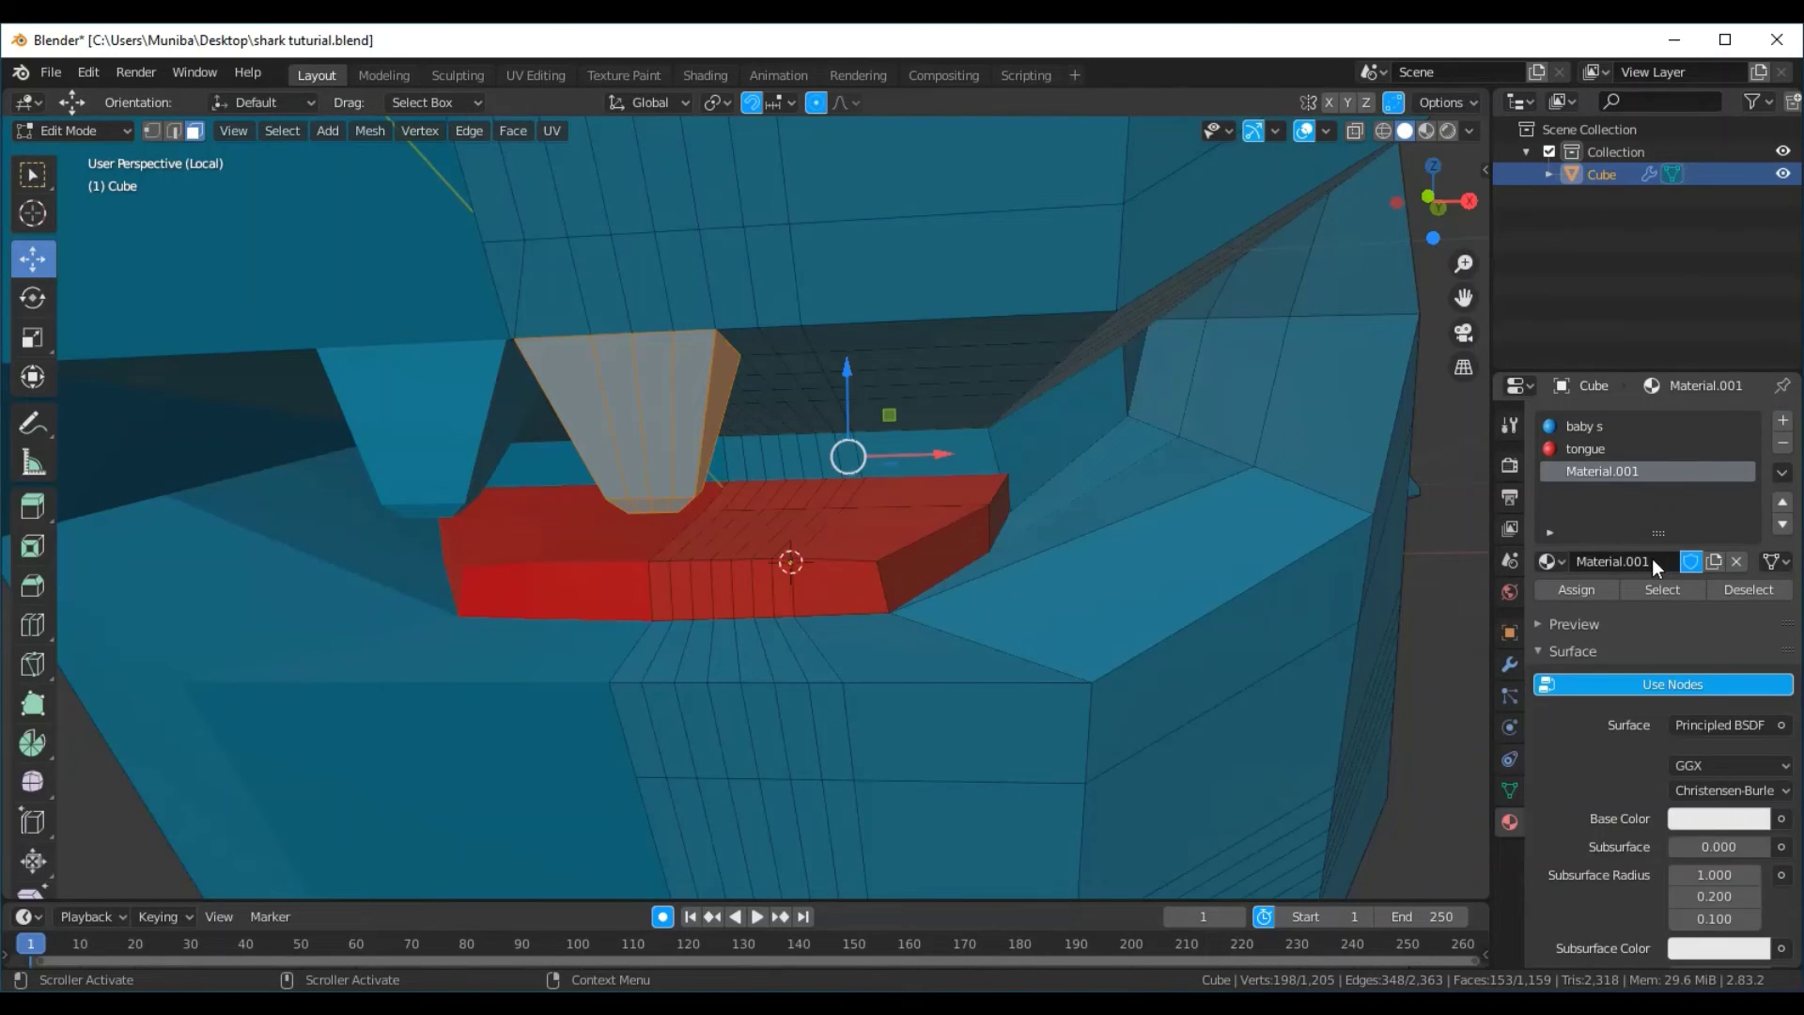
pyautogui.doubleClick(1652, 560)
pyautogui.write('teeth')
pyautogui.press('Return')
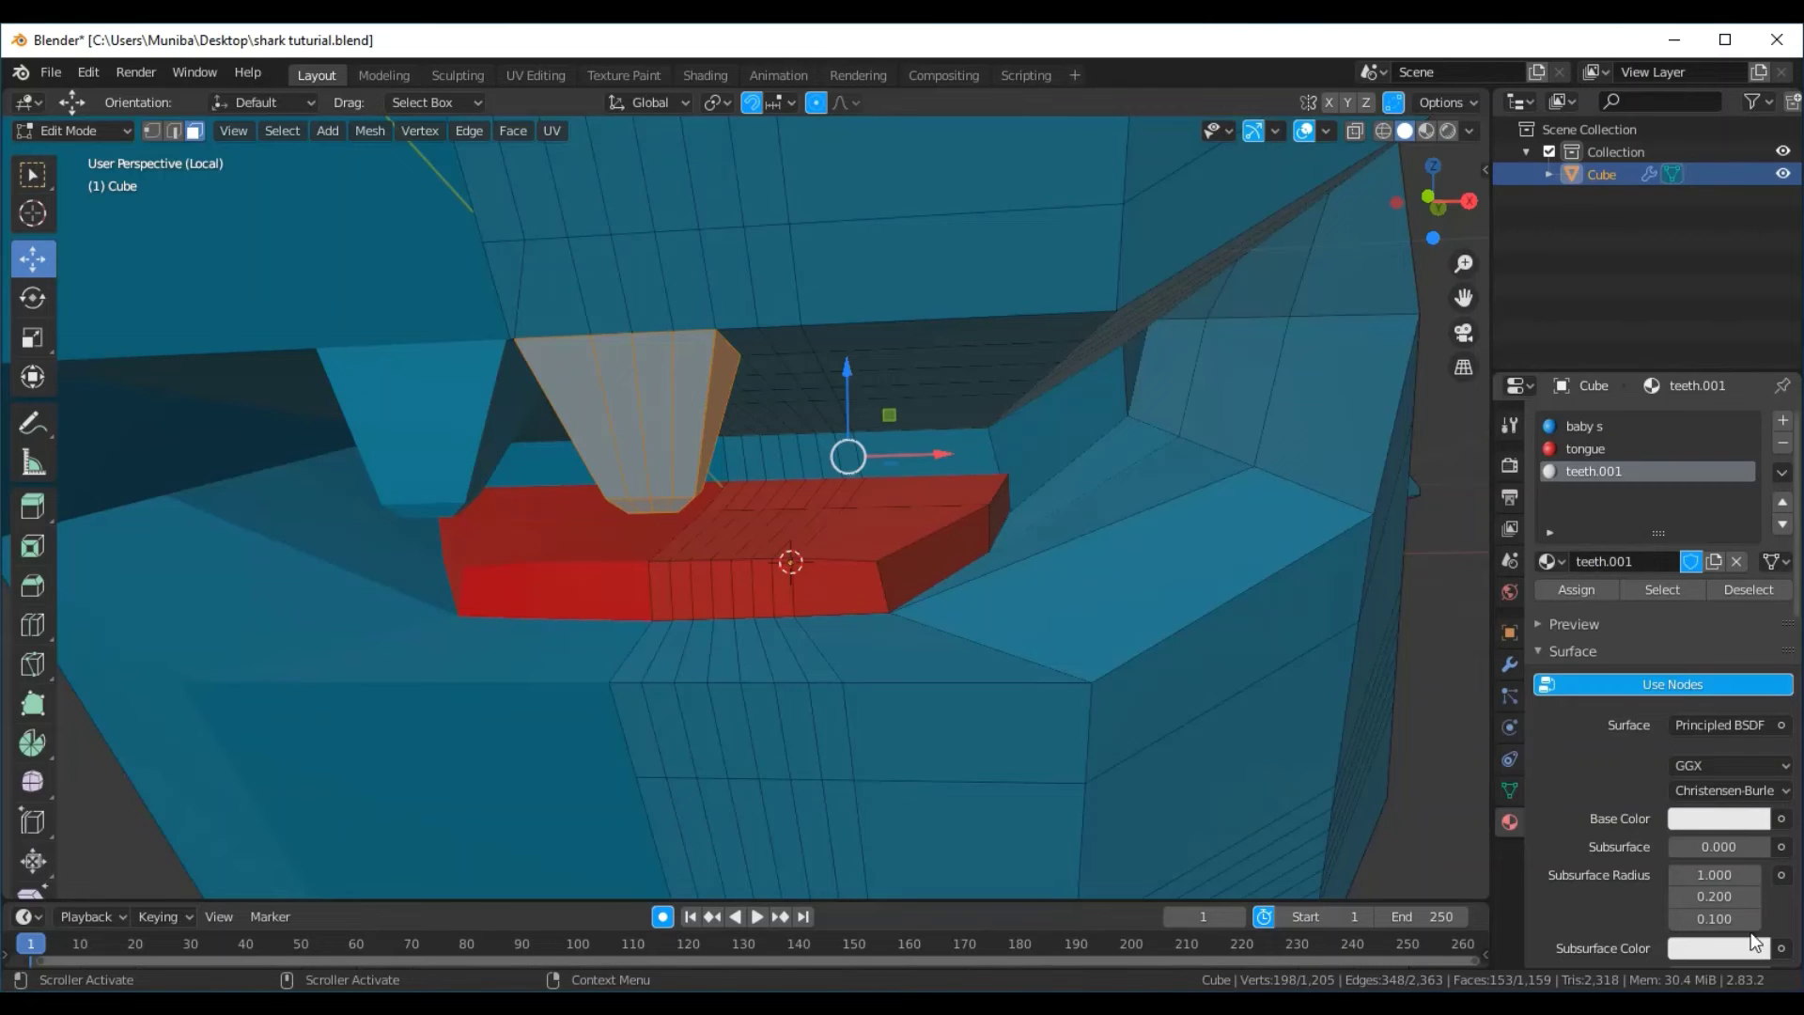
# Assign the white teeth.001 material to the 153 selected tooth faces
pyautogui.scroll(-4, 1728, 864)
pyautogui.scroll(-4, 1732, 883)
pyautogui.scroll(-6, 1733, 888)
pyautogui.scroll(-7, 1733, 888)
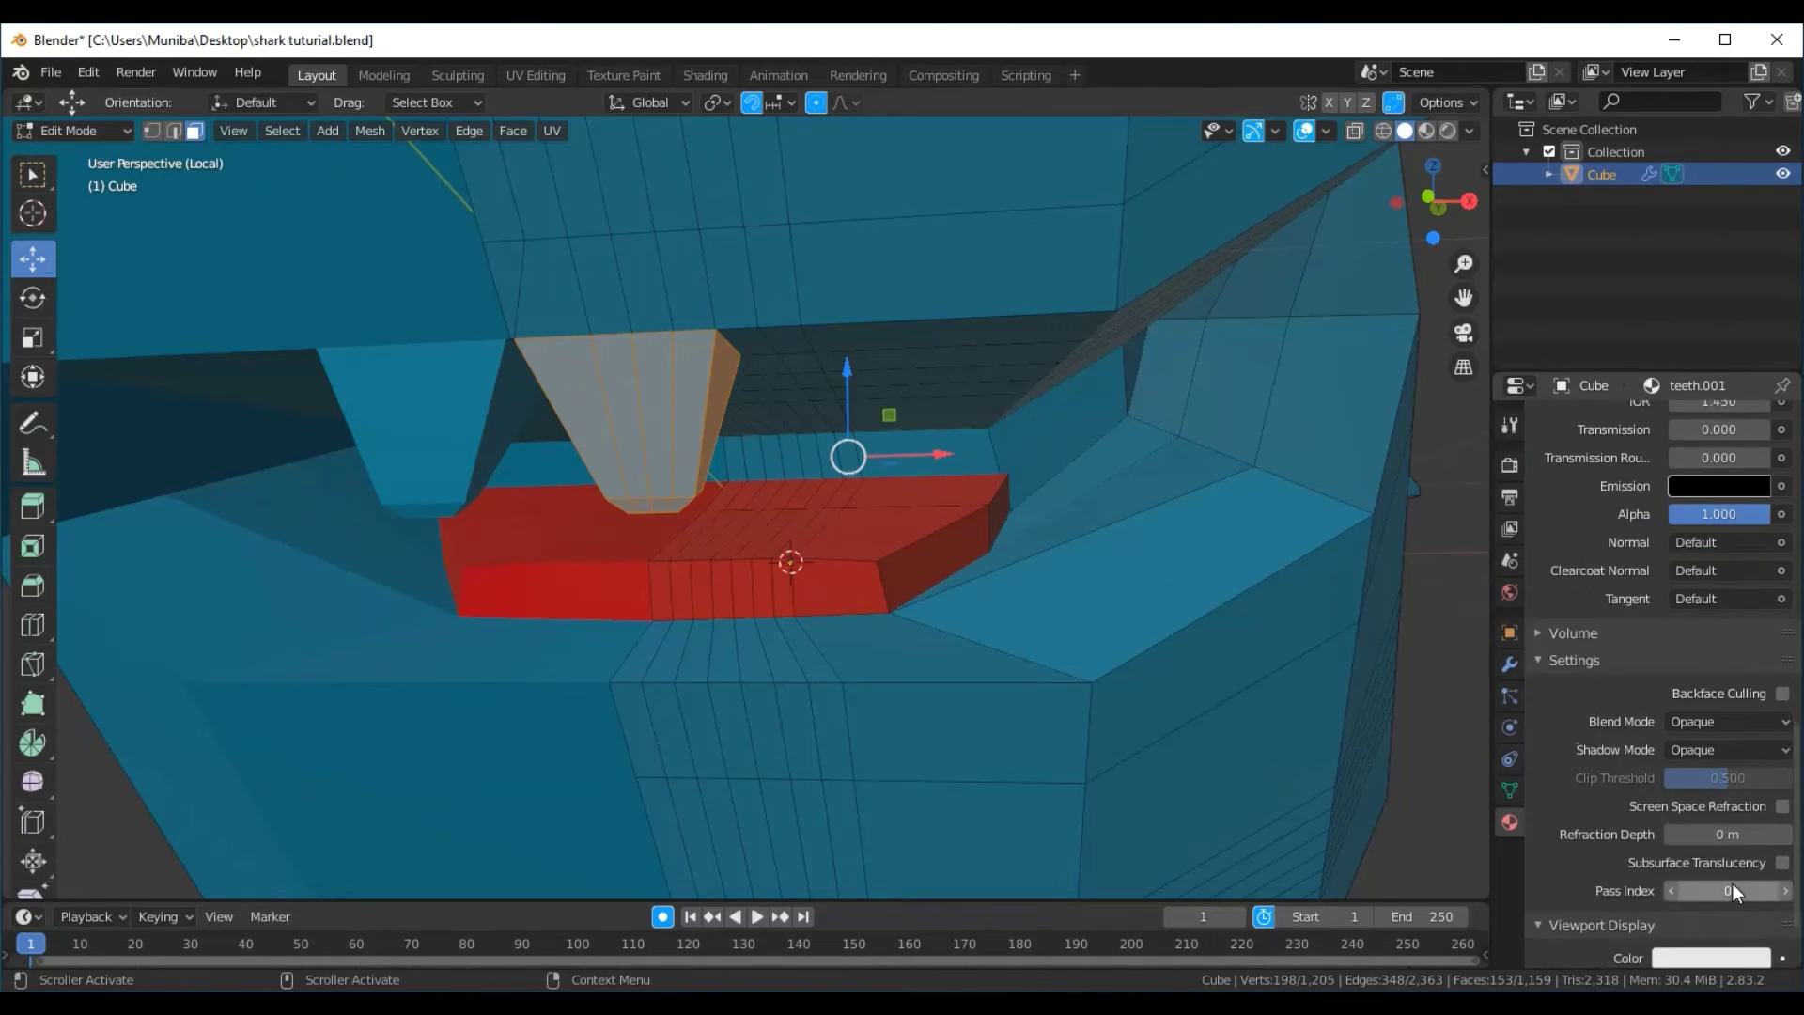
pyautogui.scroll(-3, 1732, 888)
pyautogui.scroll(4, 1733, 888)
pyautogui.scroll(4, 1727, 851)
pyautogui.scroll(9, 1725, 856)
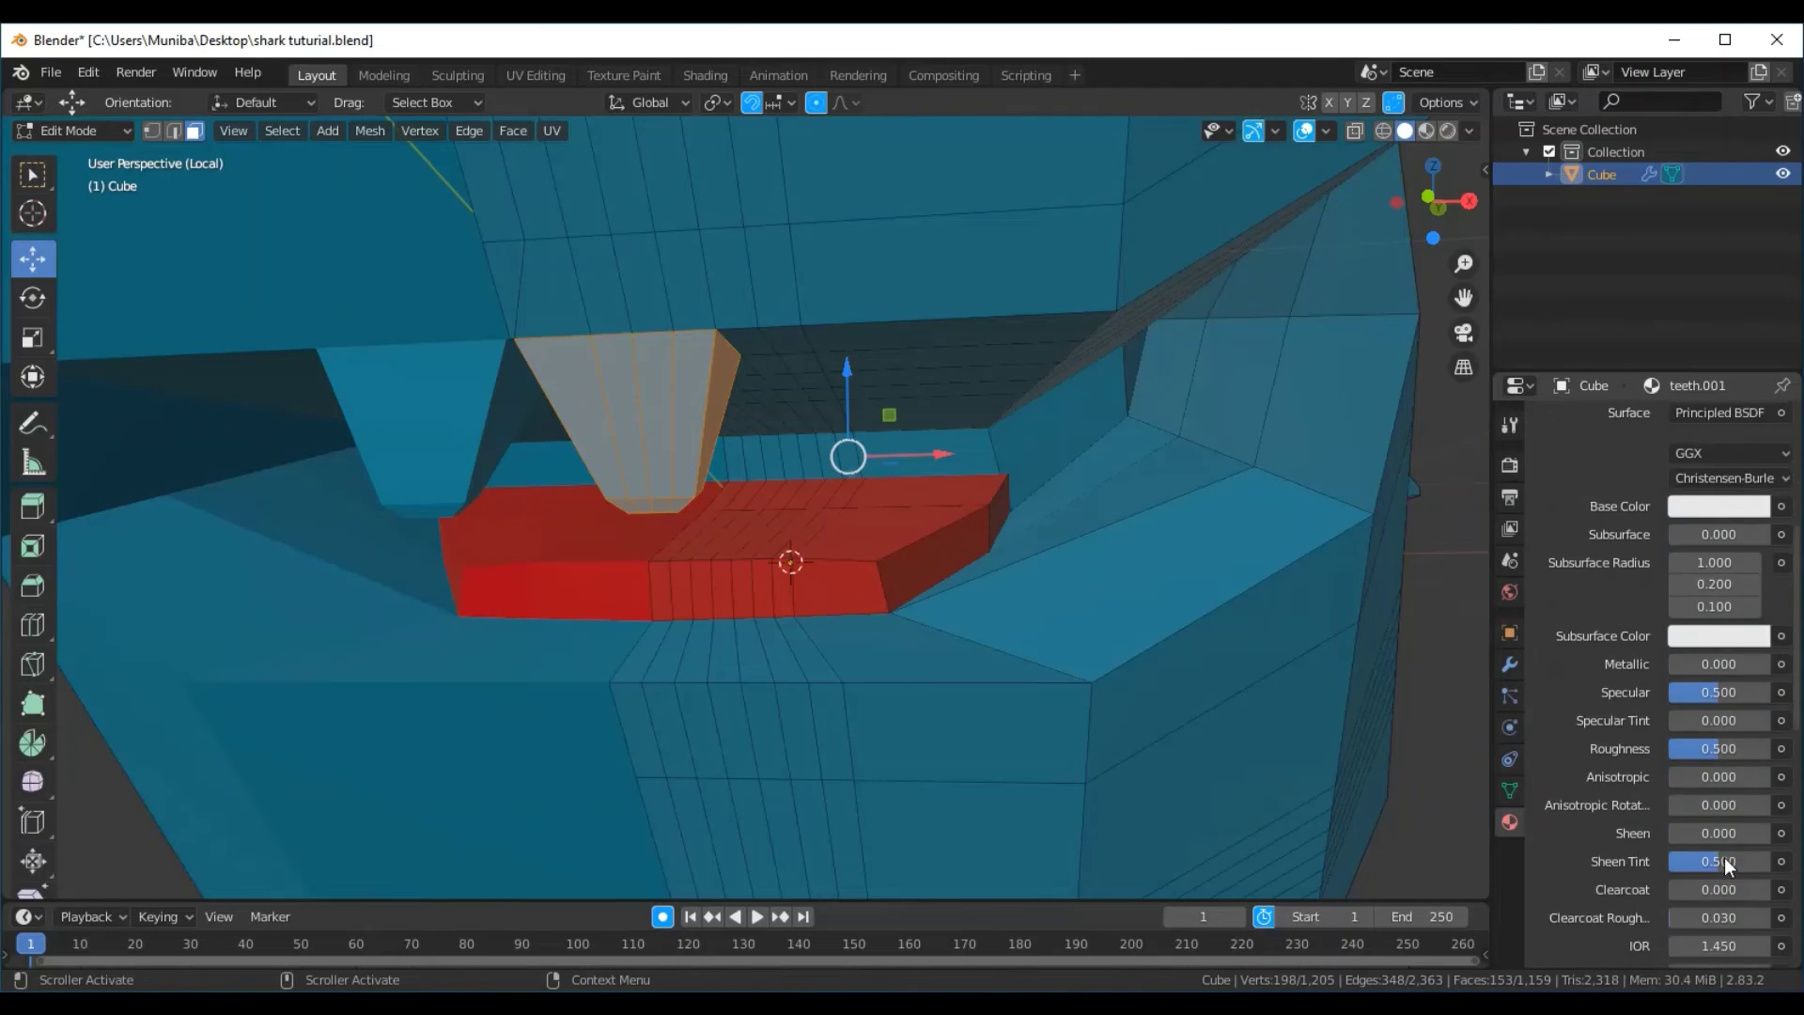
pyautogui.scroll(3, 1727, 855)
pyautogui.scroll(2, 1729, 855)
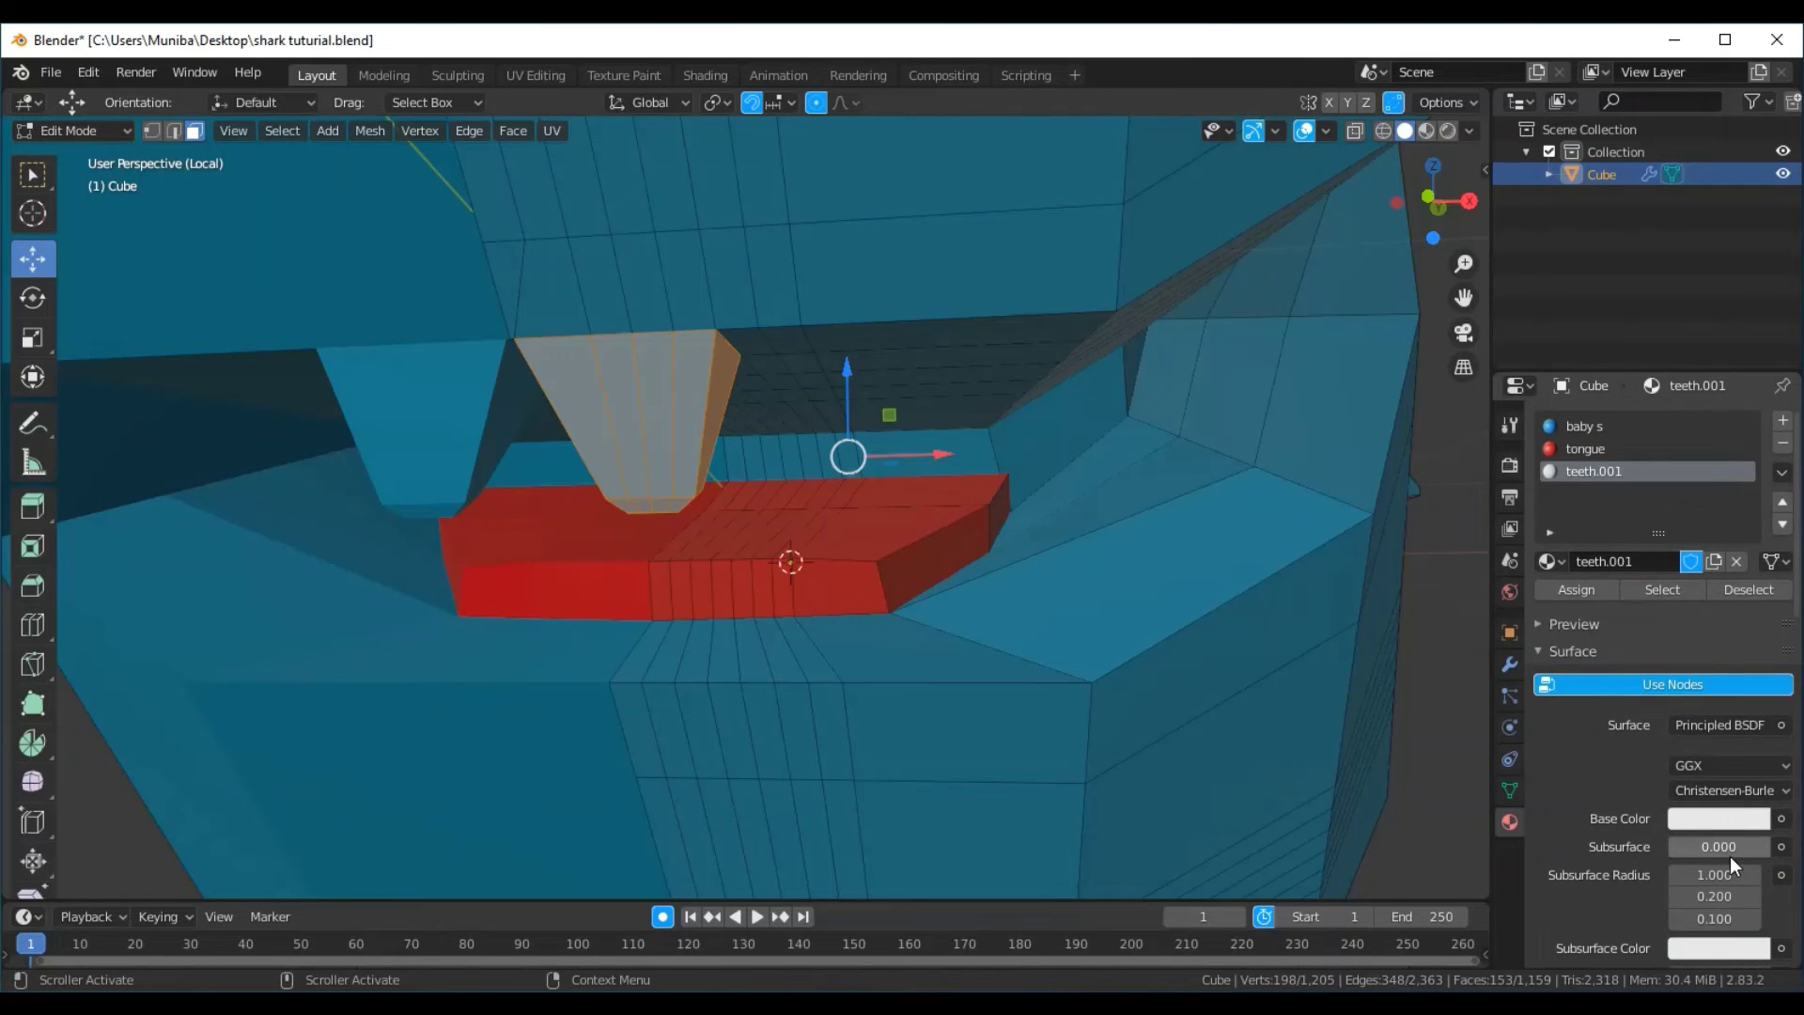
pyautogui.click(1587, 590)
# Turn on X-ray and deselect all faces with Alt+A
pyautogui.scroll(-2, 1403, 565)
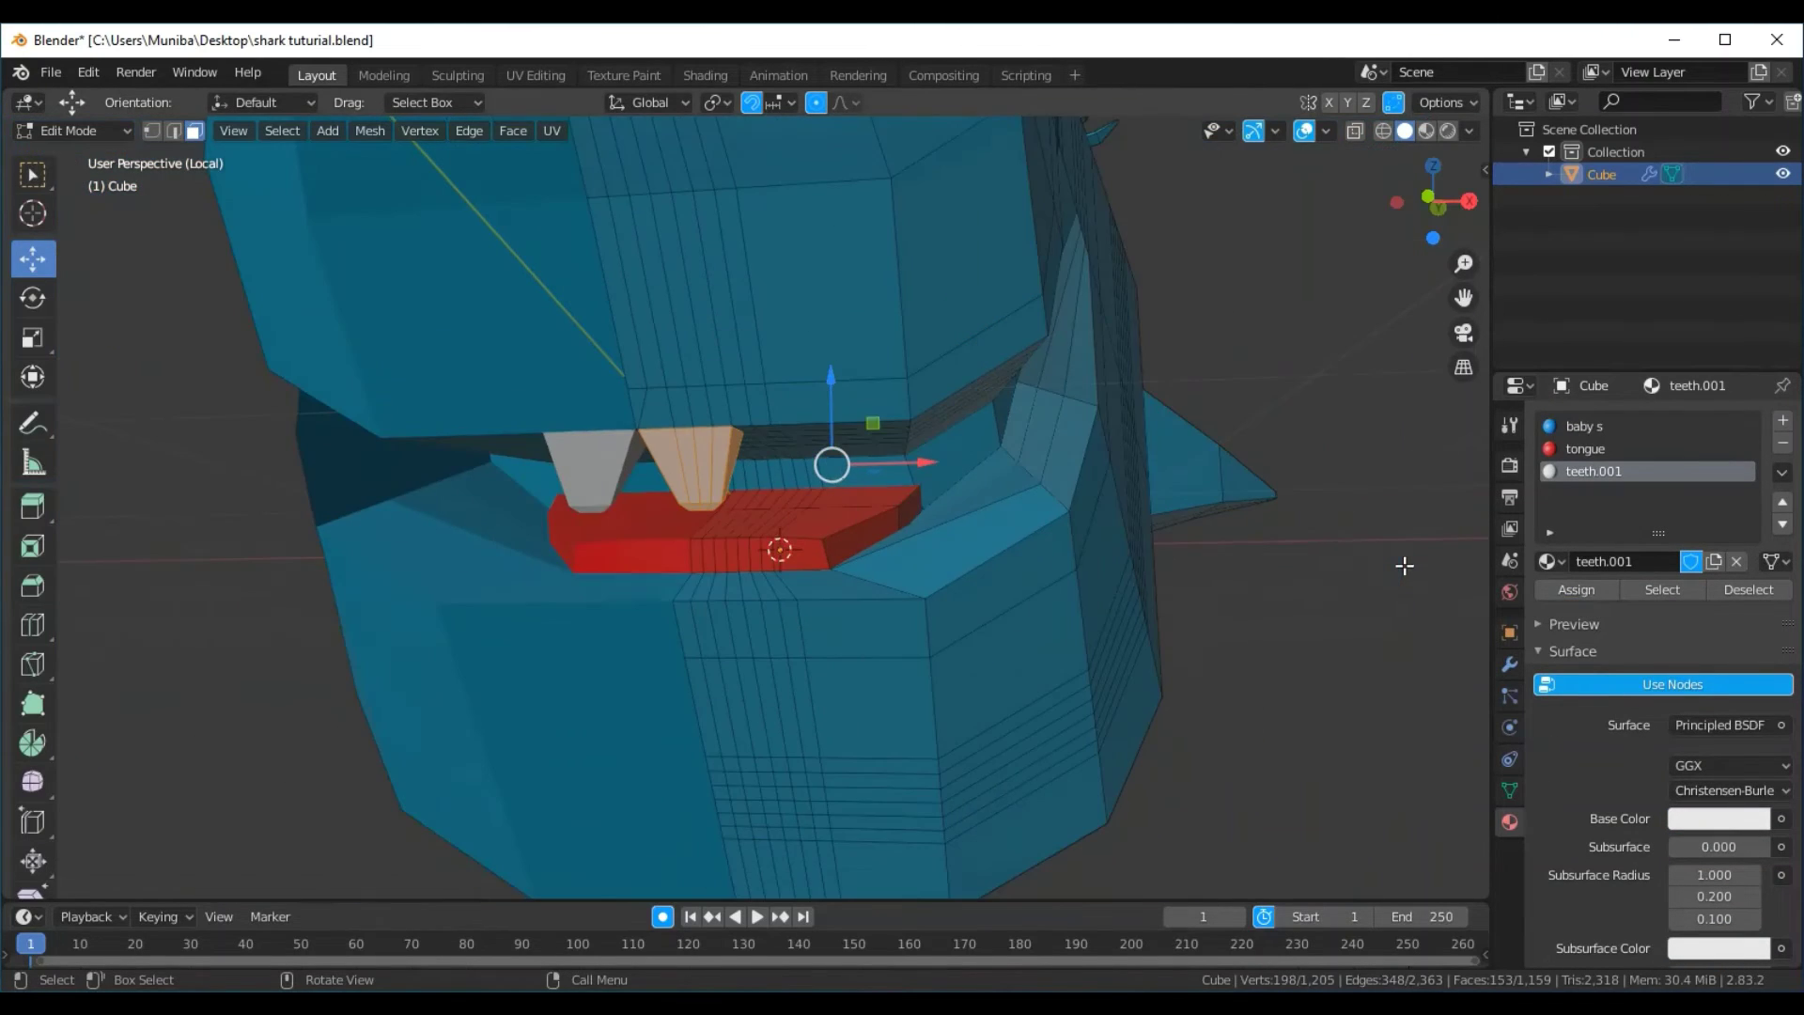
pyautogui.scroll(-2, 1403, 565)
pyautogui.moveTo(1316, 573)
pyautogui.mouseDown(button='middle')
pyautogui.moveTo(1172, 628)
pyautogui.moveTo(1134, 681)
pyautogui.moveTo(1136, 664)
pyautogui.mouseUp(button='middle')
pyautogui.scroll(1, 945, 562)
pyautogui.scroll(1, 938, 555)
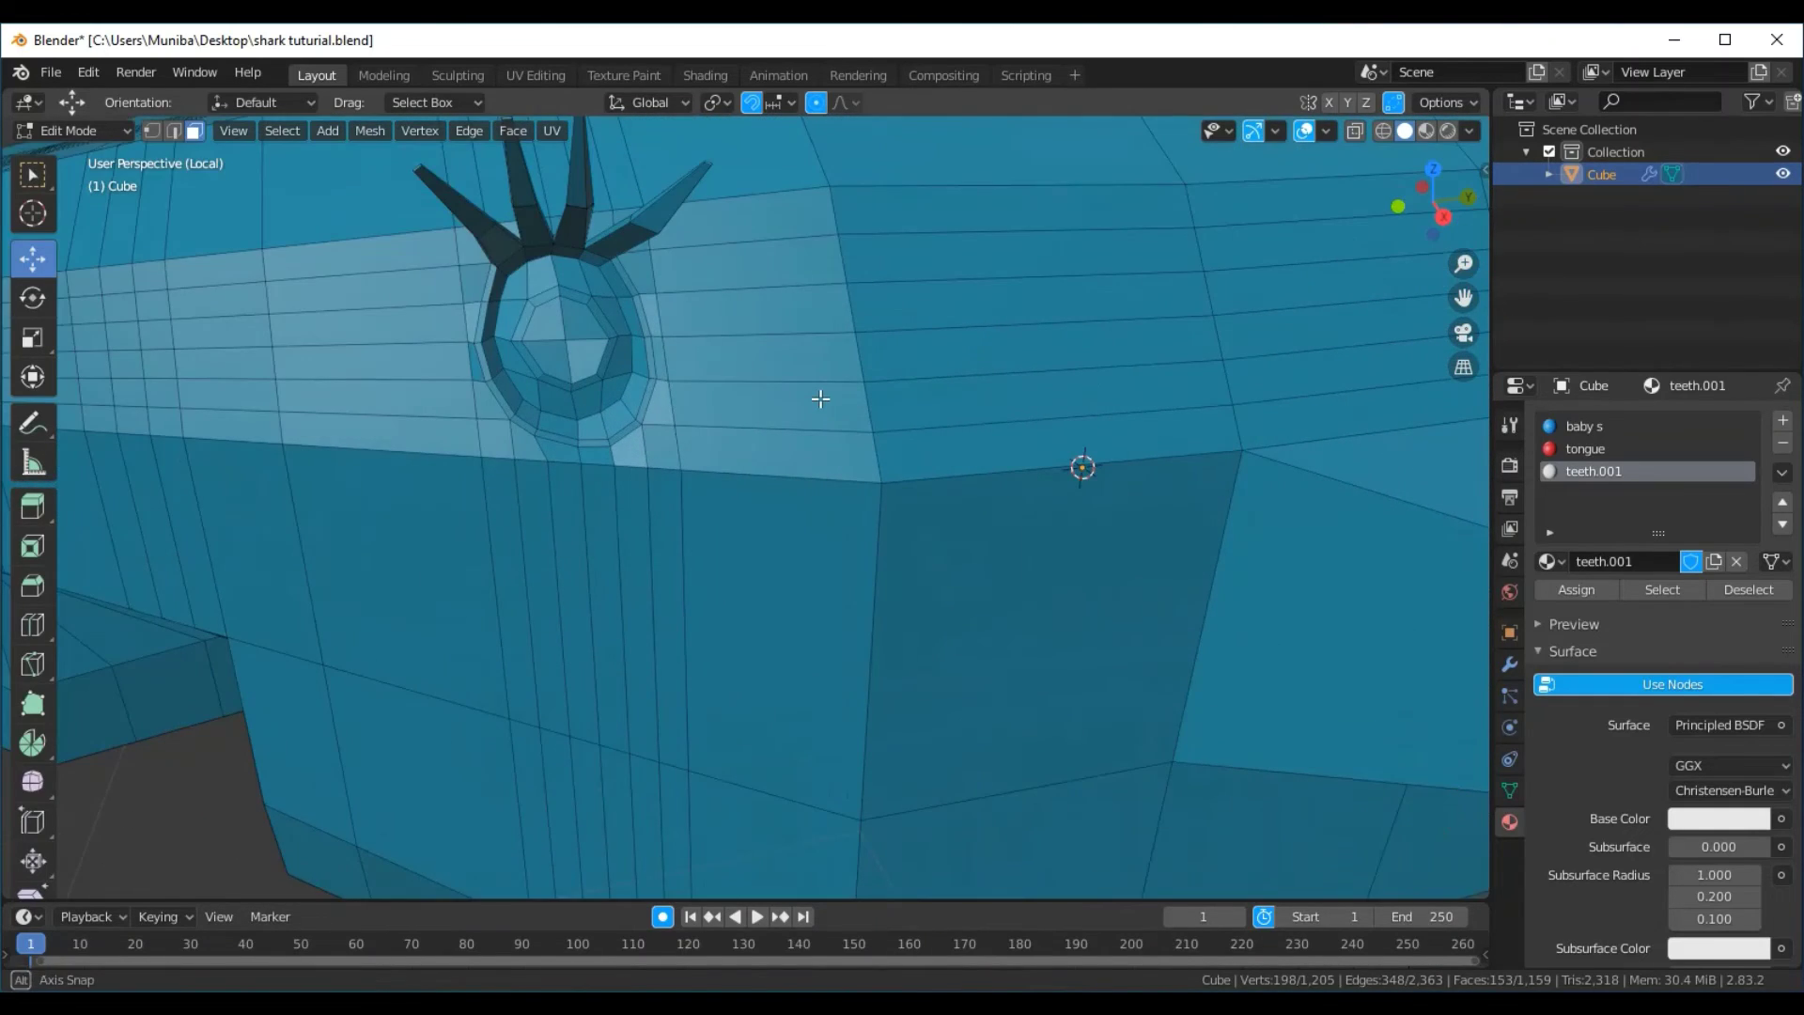
pyautogui.moveTo(821, 398)
pyautogui.mouseDown(button='middle')
pyautogui.moveTo(854, 435)
pyautogui.moveTo(890, 432)
pyautogui.moveTo(846, 419)
pyautogui.moveTo(849, 437)
pyautogui.moveTo(886, 427)
pyautogui.moveTo(843, 420)
pyautogui.mouseUp(button='middle')
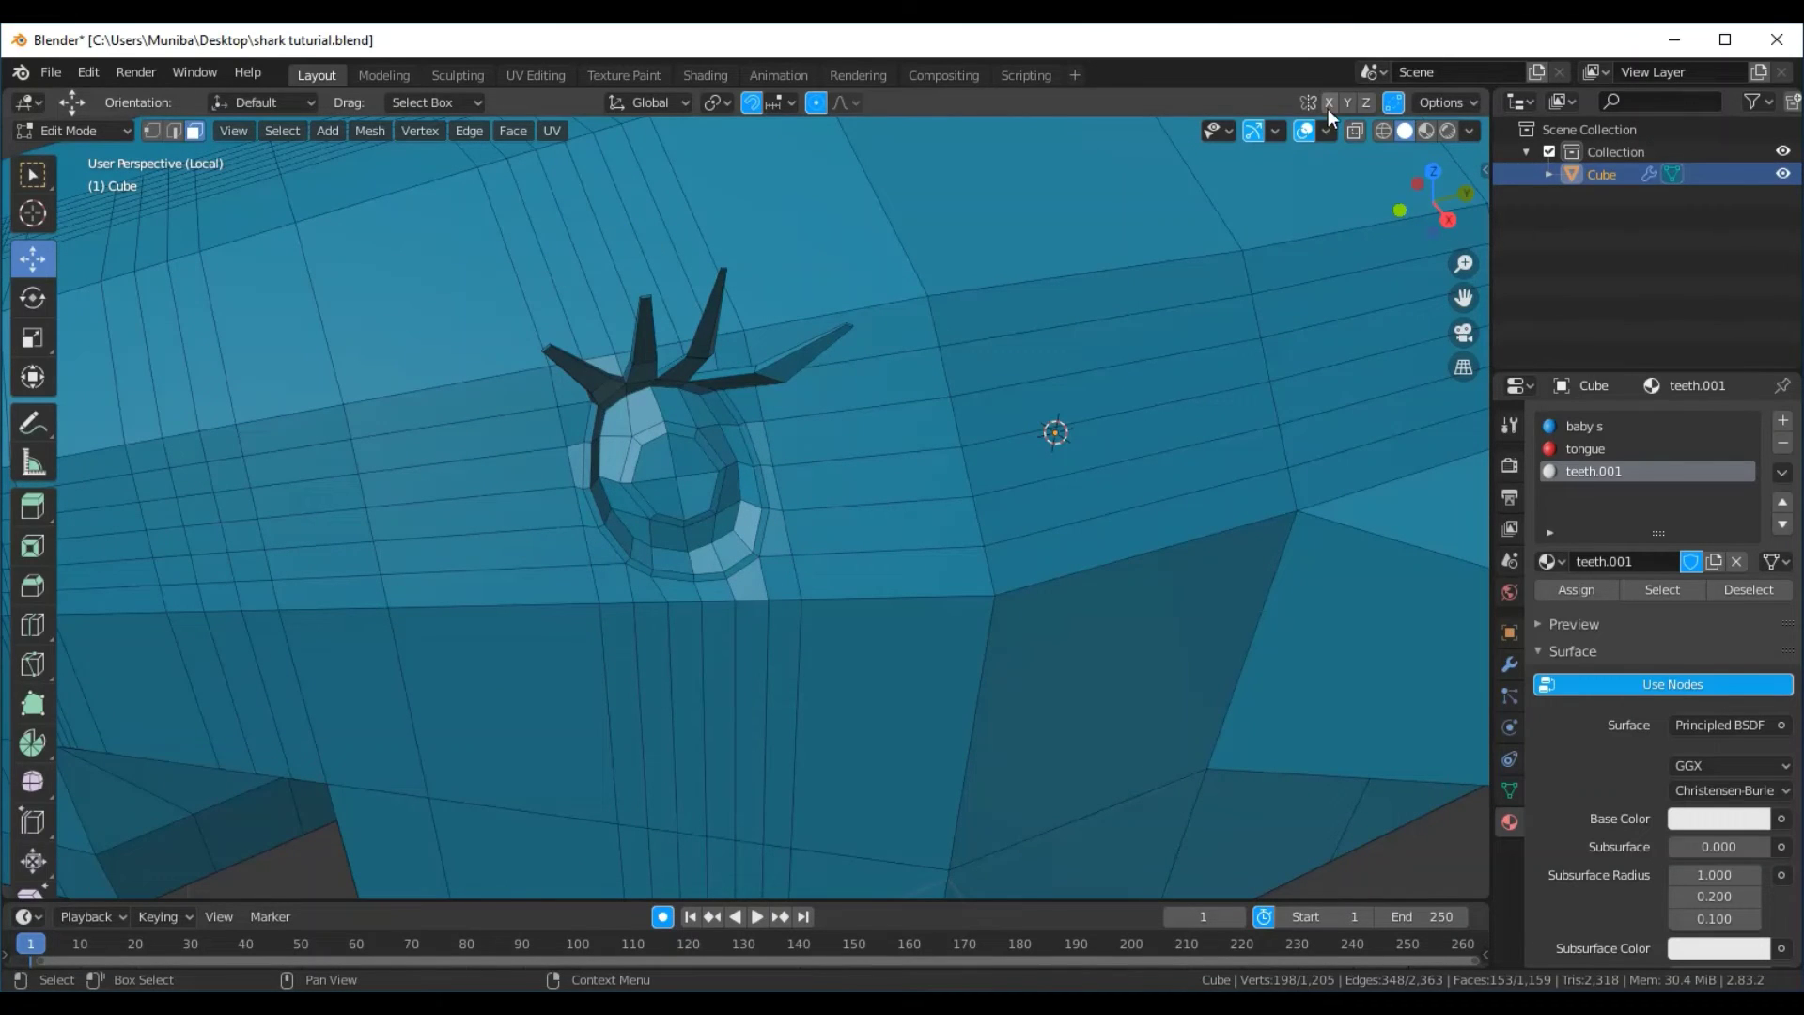
pyautogui.click(1353, 131)
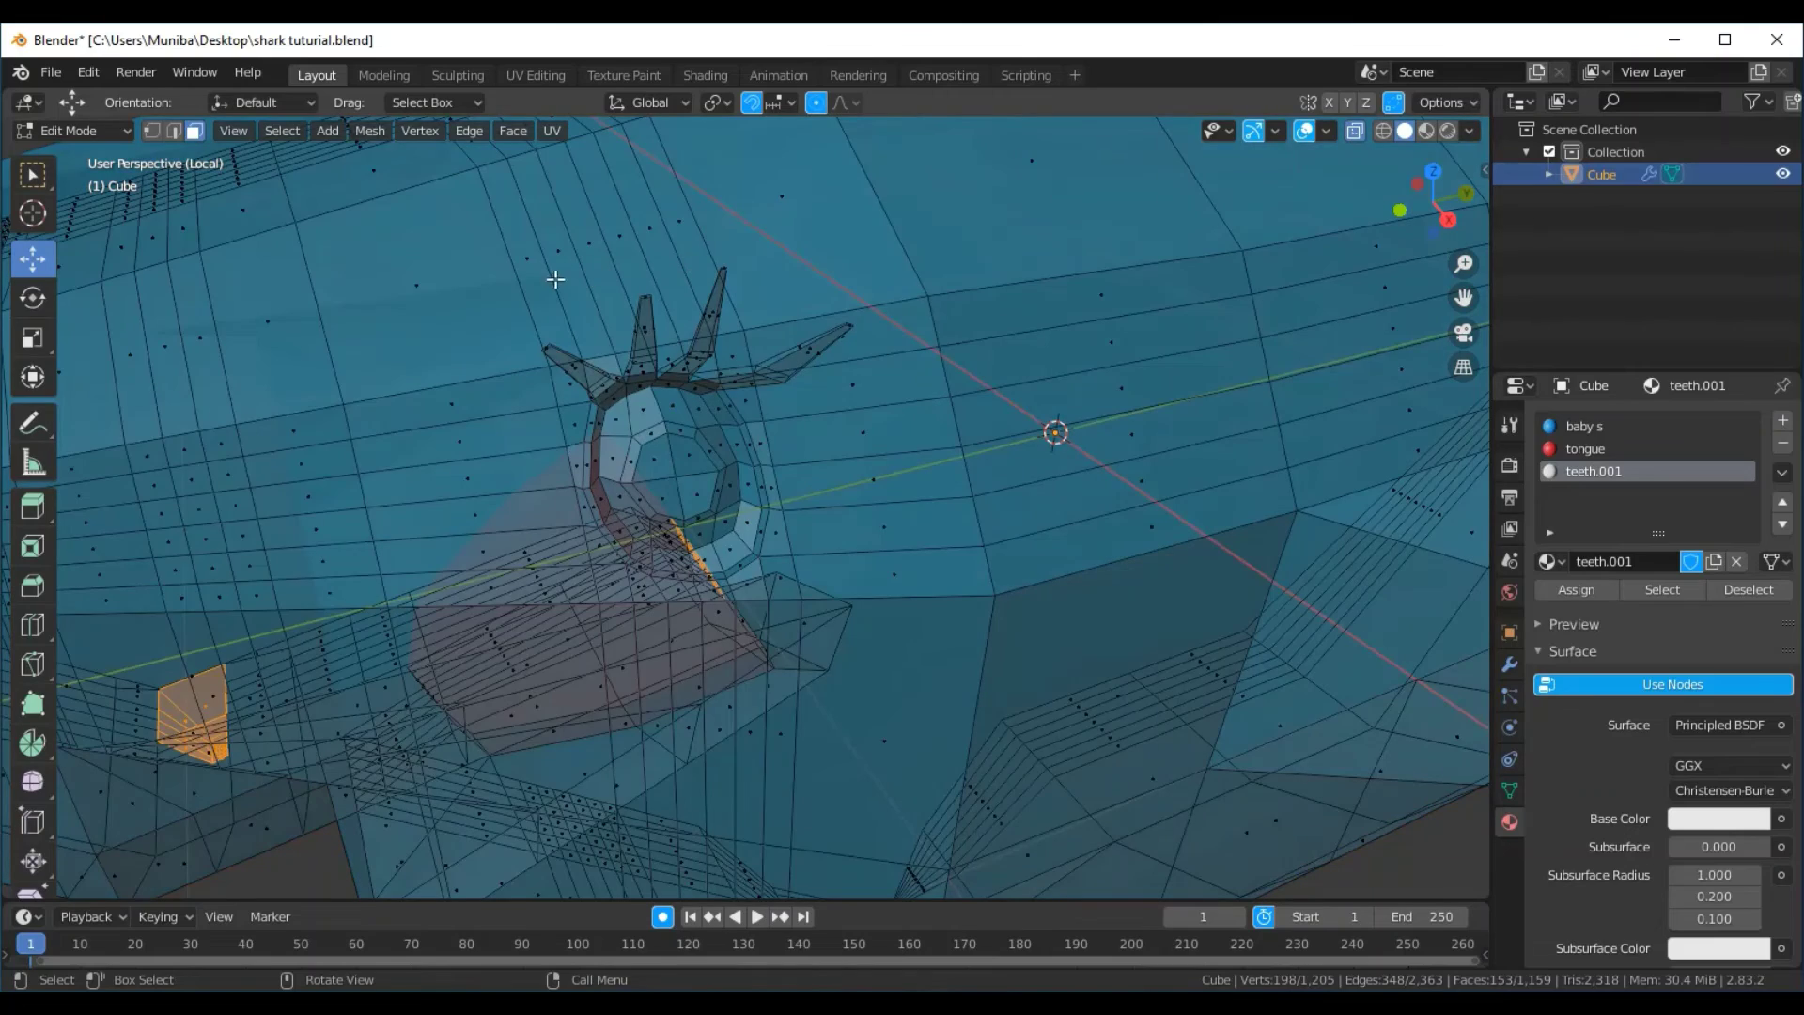
pyautogui.moveTo(1219, 712); pyautogui.dragTo(1367, 575, button='middle')
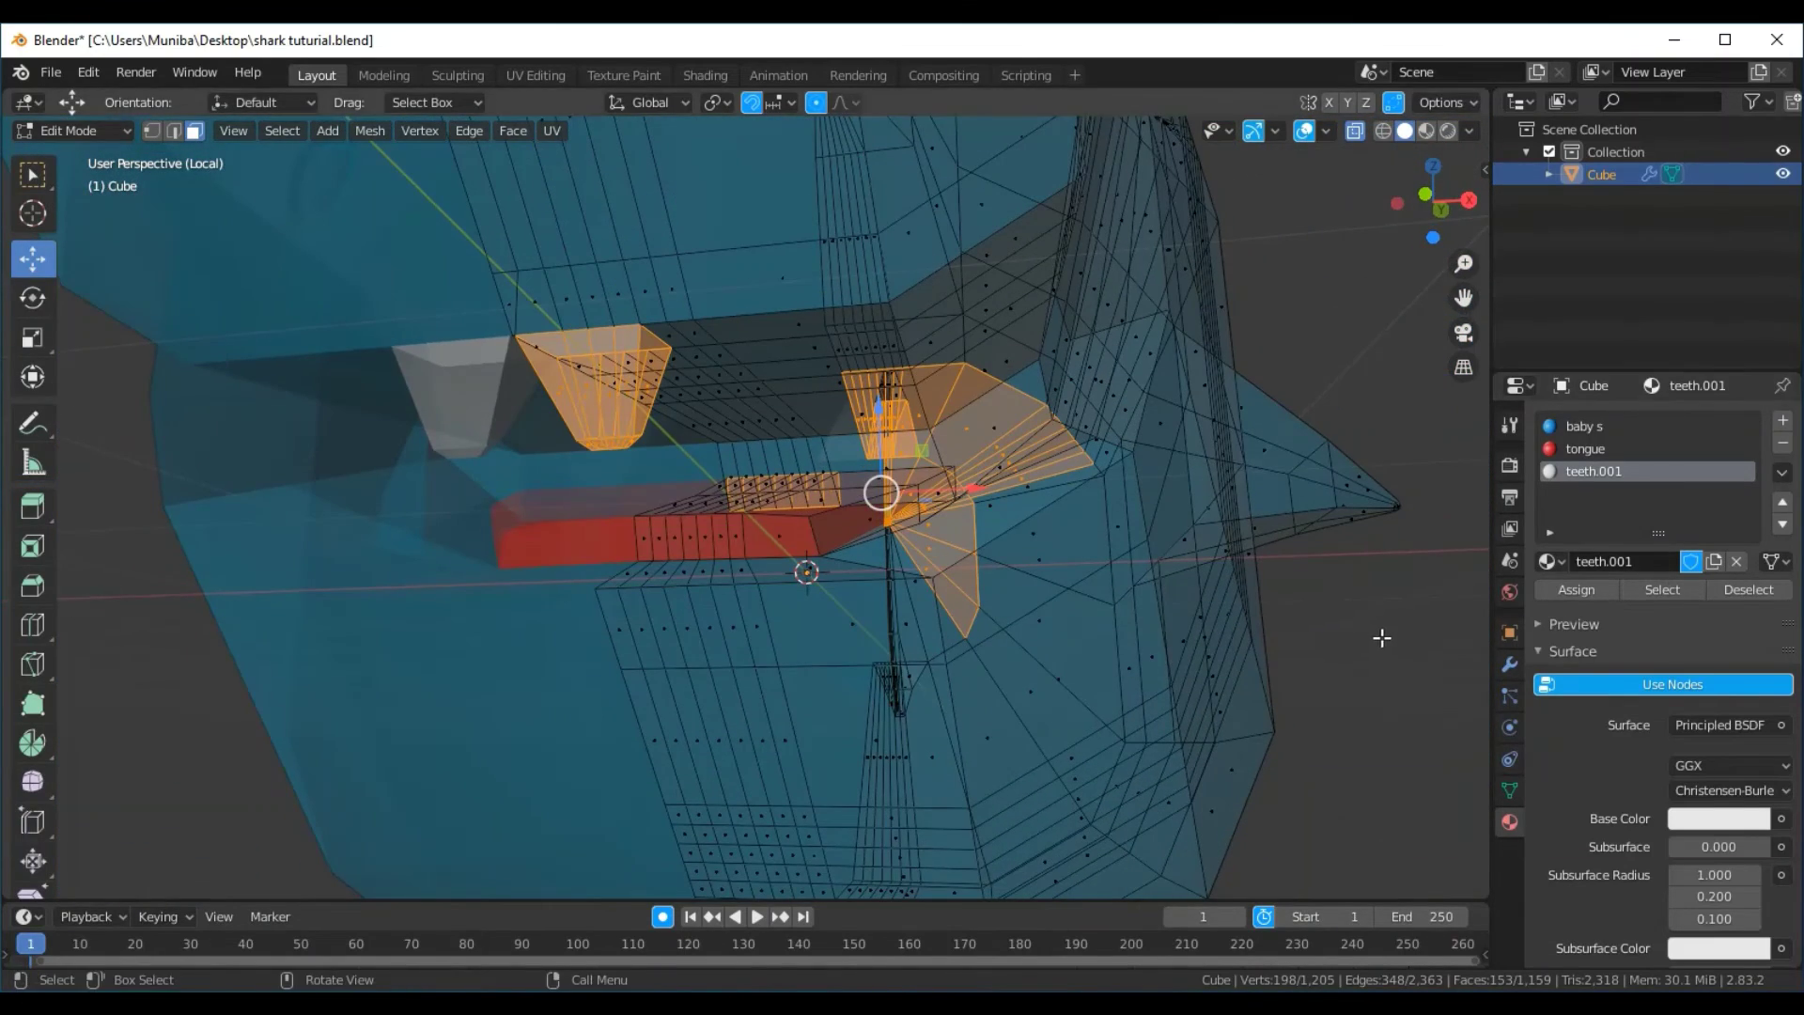
pyautogui.hotkey('alt', 'a')
# Orbit and zoom out to frame the whole shark
pyautogui.moveTo(1390, 632); pyautogui.dragTo(1168, 657, button='middle')
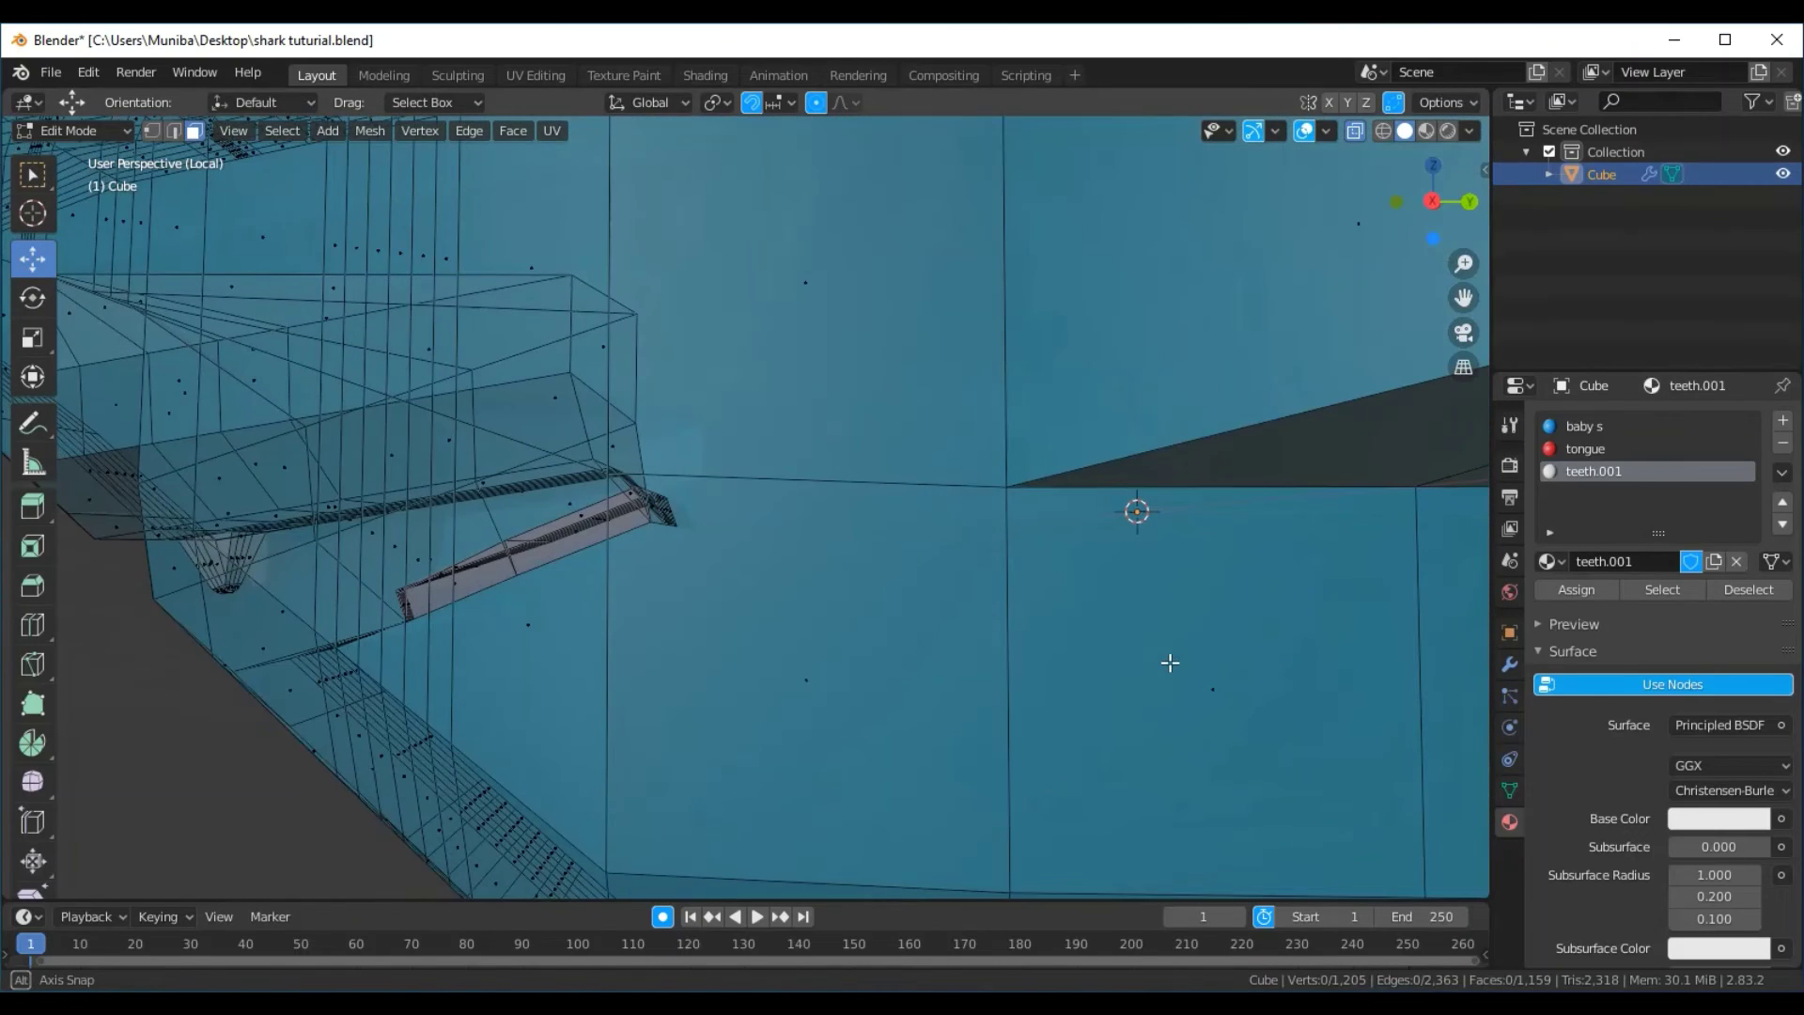
pyautogui.scroll(-3, 1174, 657)
pyautogui.scroll(-4, 1184, 657)
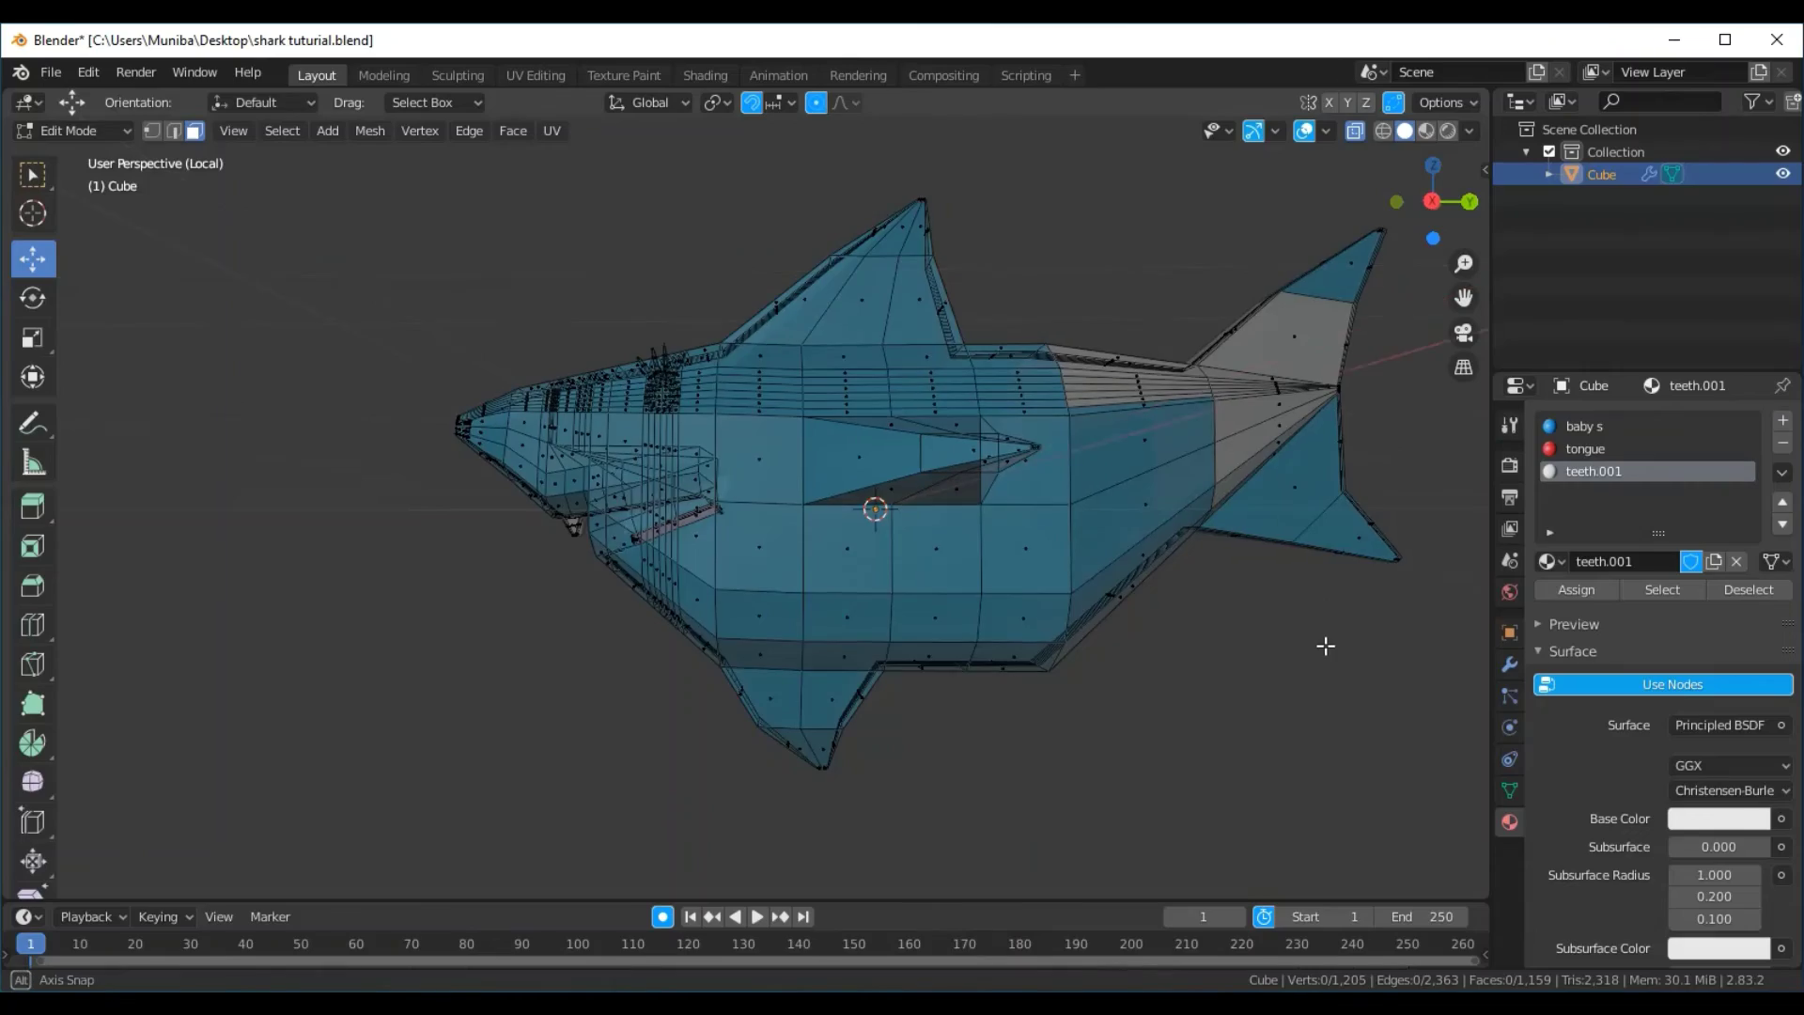
pyautogui.moveTo(1325, 642)
pyautogui.mouseDown(button='middle')
pyautogui.moveTo(1234, 755)
pyautogui.moveTo(1237, 717)
pyautogui.moveTo(1208, 705)
pyautogui.moveTo(1155, 735)
pyautogui.moveTo(1281, 714)
pyautogui.moveTo(1305, 692)
pyautogui.moveTo(1284, 679)
pyautogui.moveTo(1313, 695)
pyautogui.mouseUp(button='middle')
pyautogui.scroll(-4, 1314, 695)
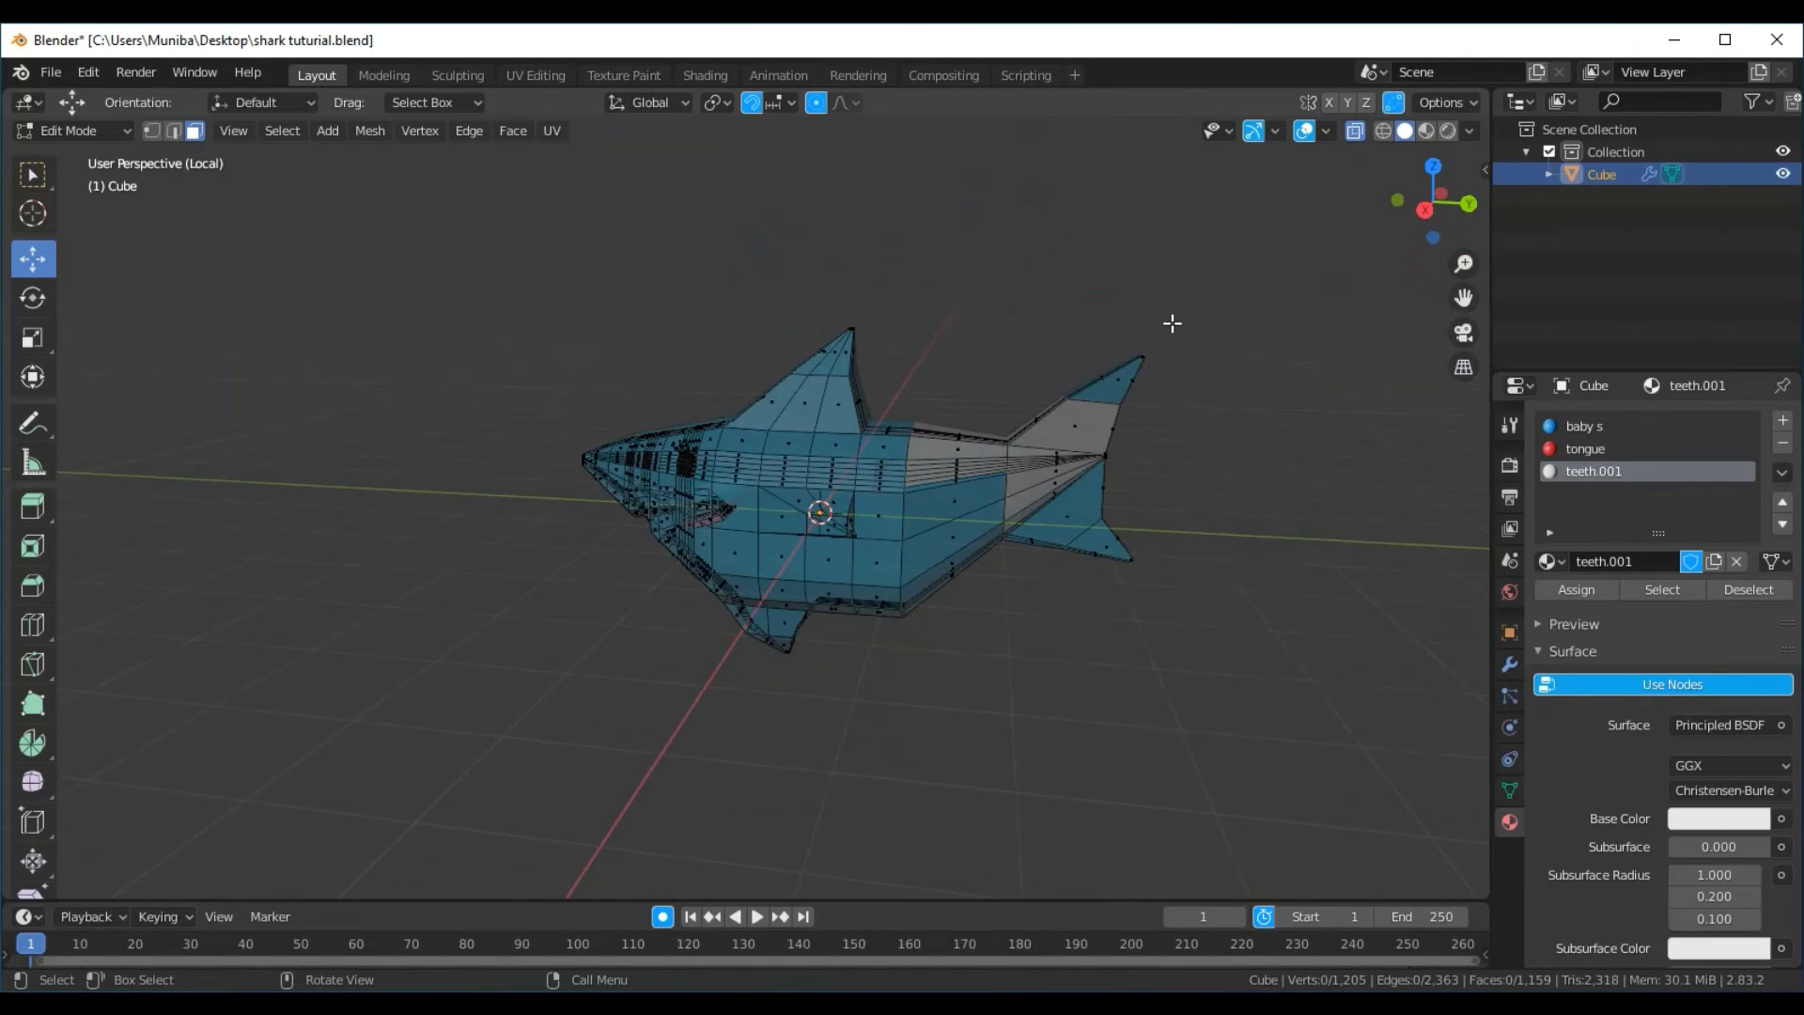
# Box-select the grey tail faces, assign the baby s material, then deselect all
pyautogui.click(1170, 315)
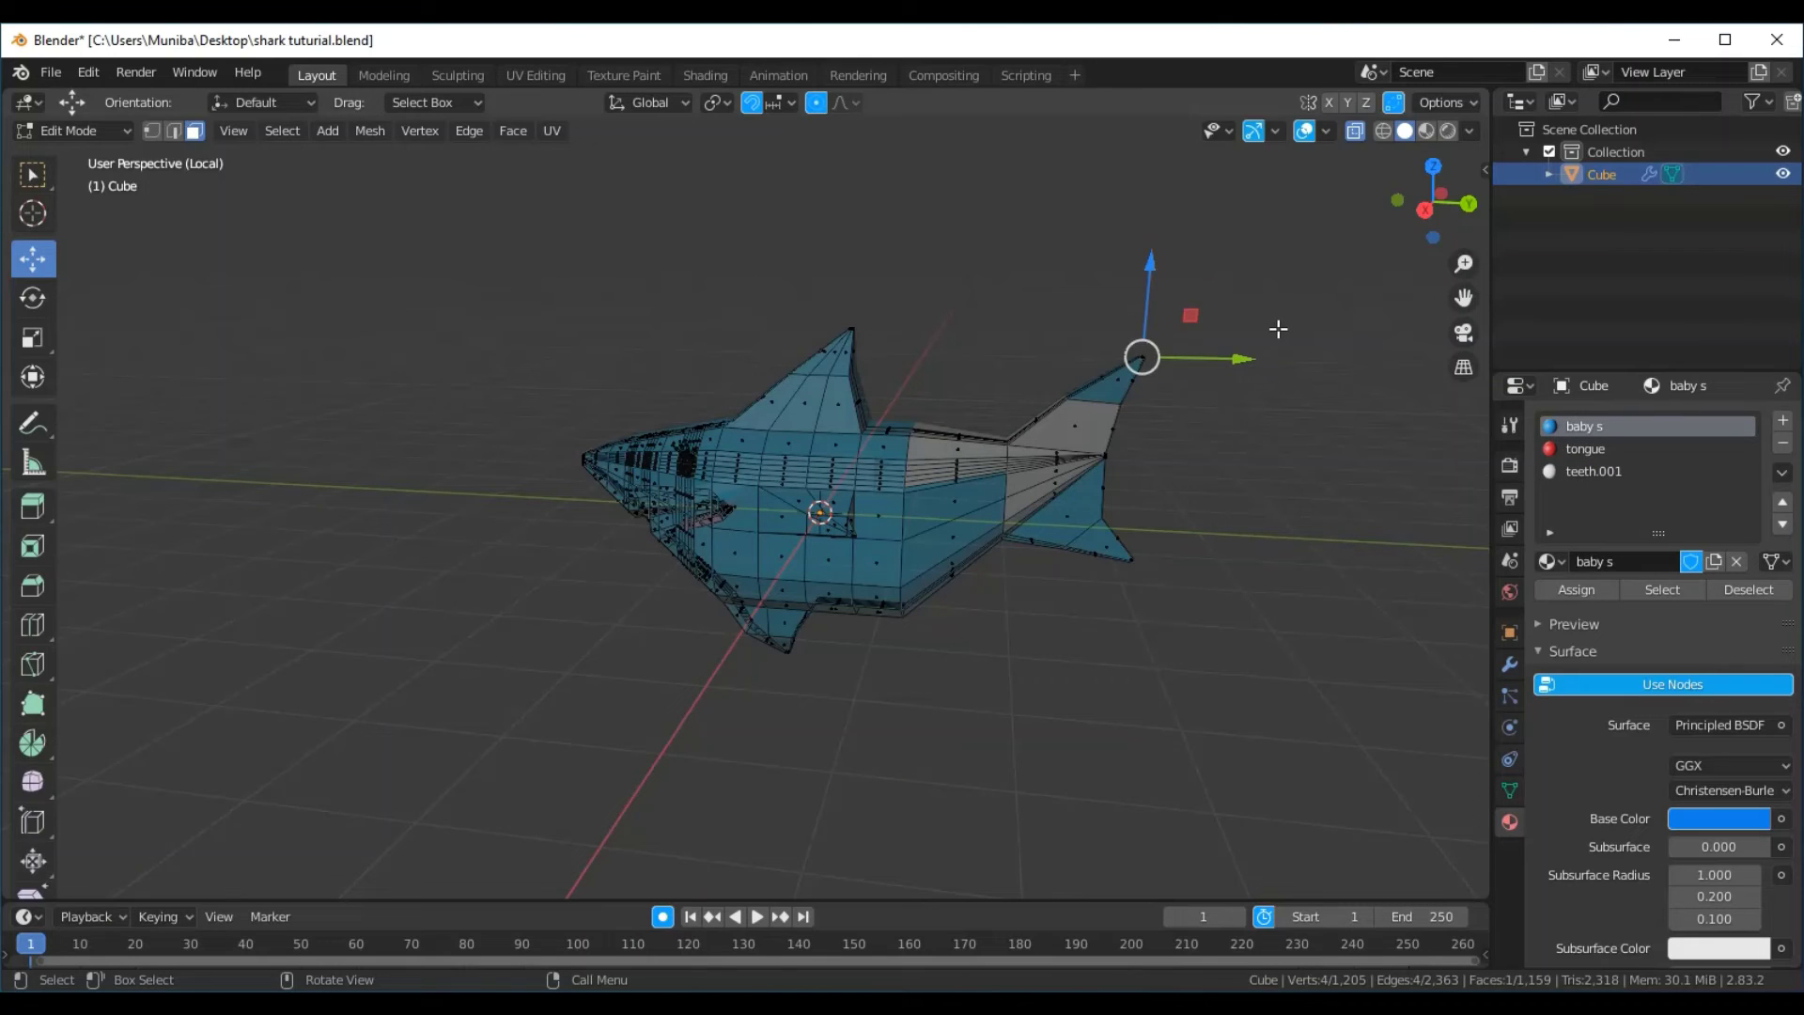
pyautogui.hotkey('alt', 'a')
pyautogui.moveTo(1268, 327); pyautogui.dragTo(894, 656)
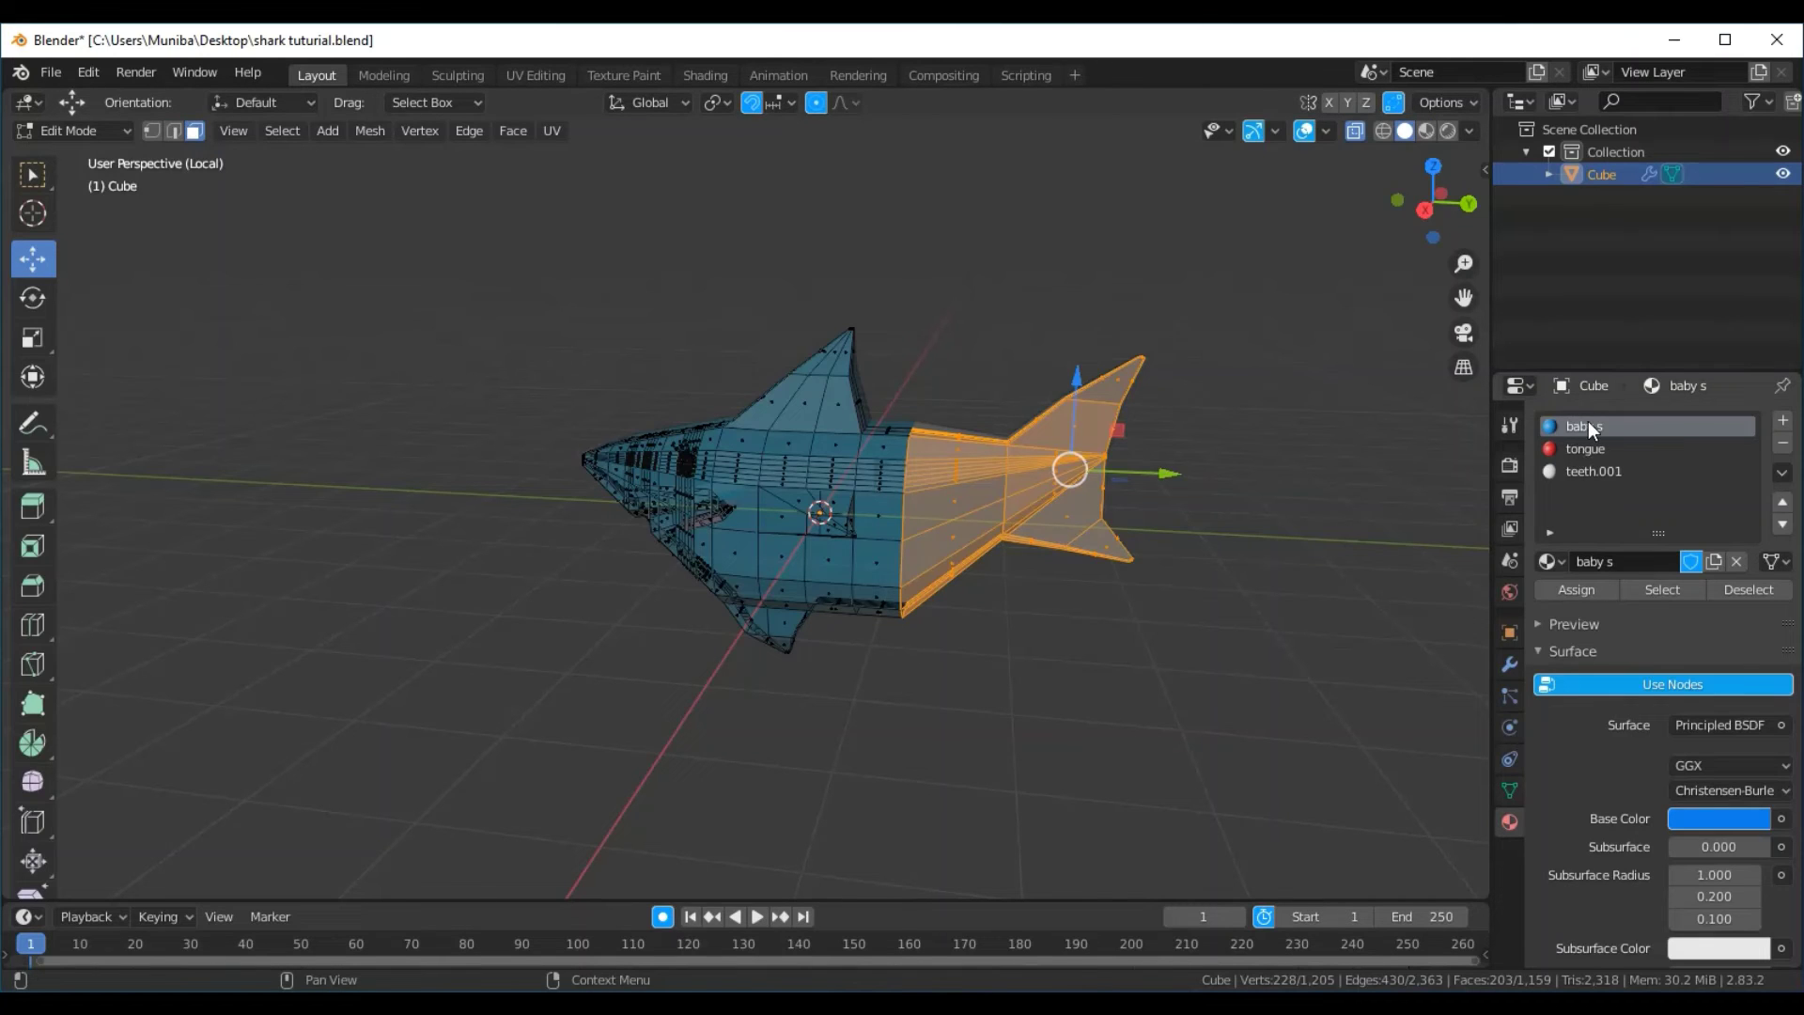
pyautogui.click(1559, 590)
pyautogui.hotkey('alt', 'a')
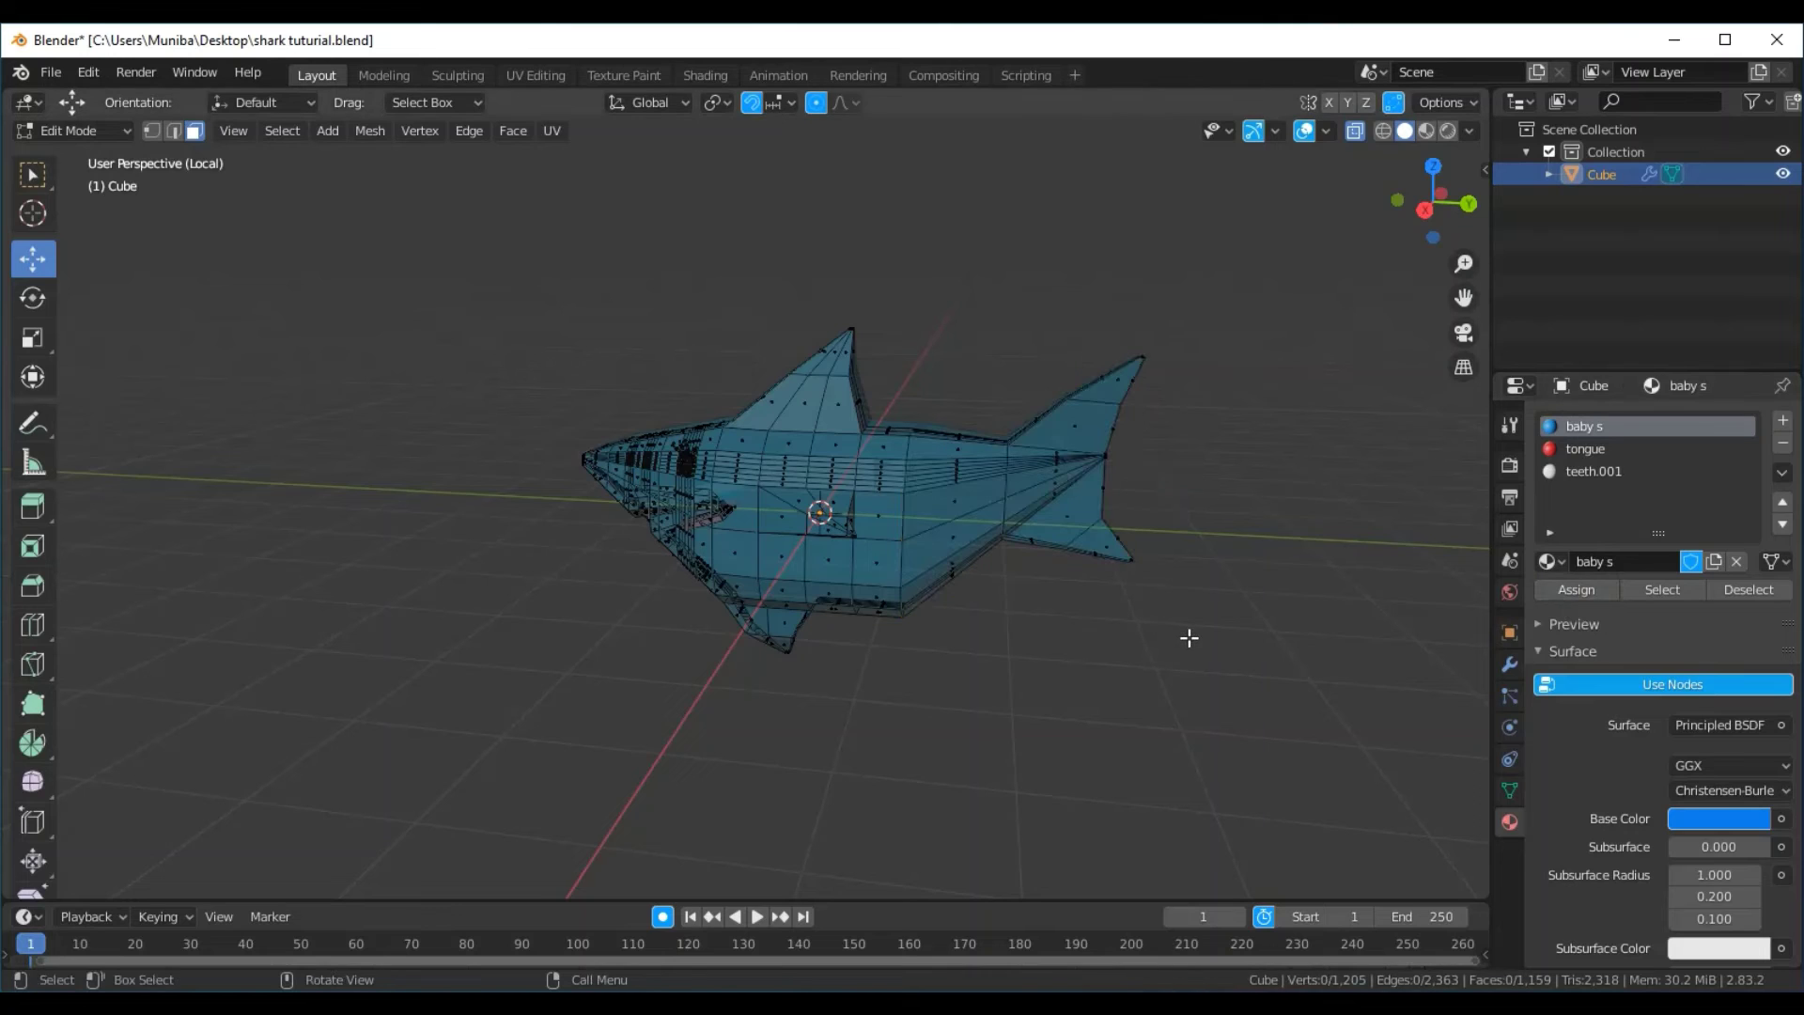
# Orbit and zoom in on the shark's eye and red tongue through the see-through body
pyautogui.moveTo(1188, 632)
pyautogui.mouseDown(button='middle')
pyautogui.moveTo(1256, 717)
pyautogui.moveTo(1326, 668)
pyautogui.moveTo(1137, 613)
pyautogui.mouseUp(button='middle')
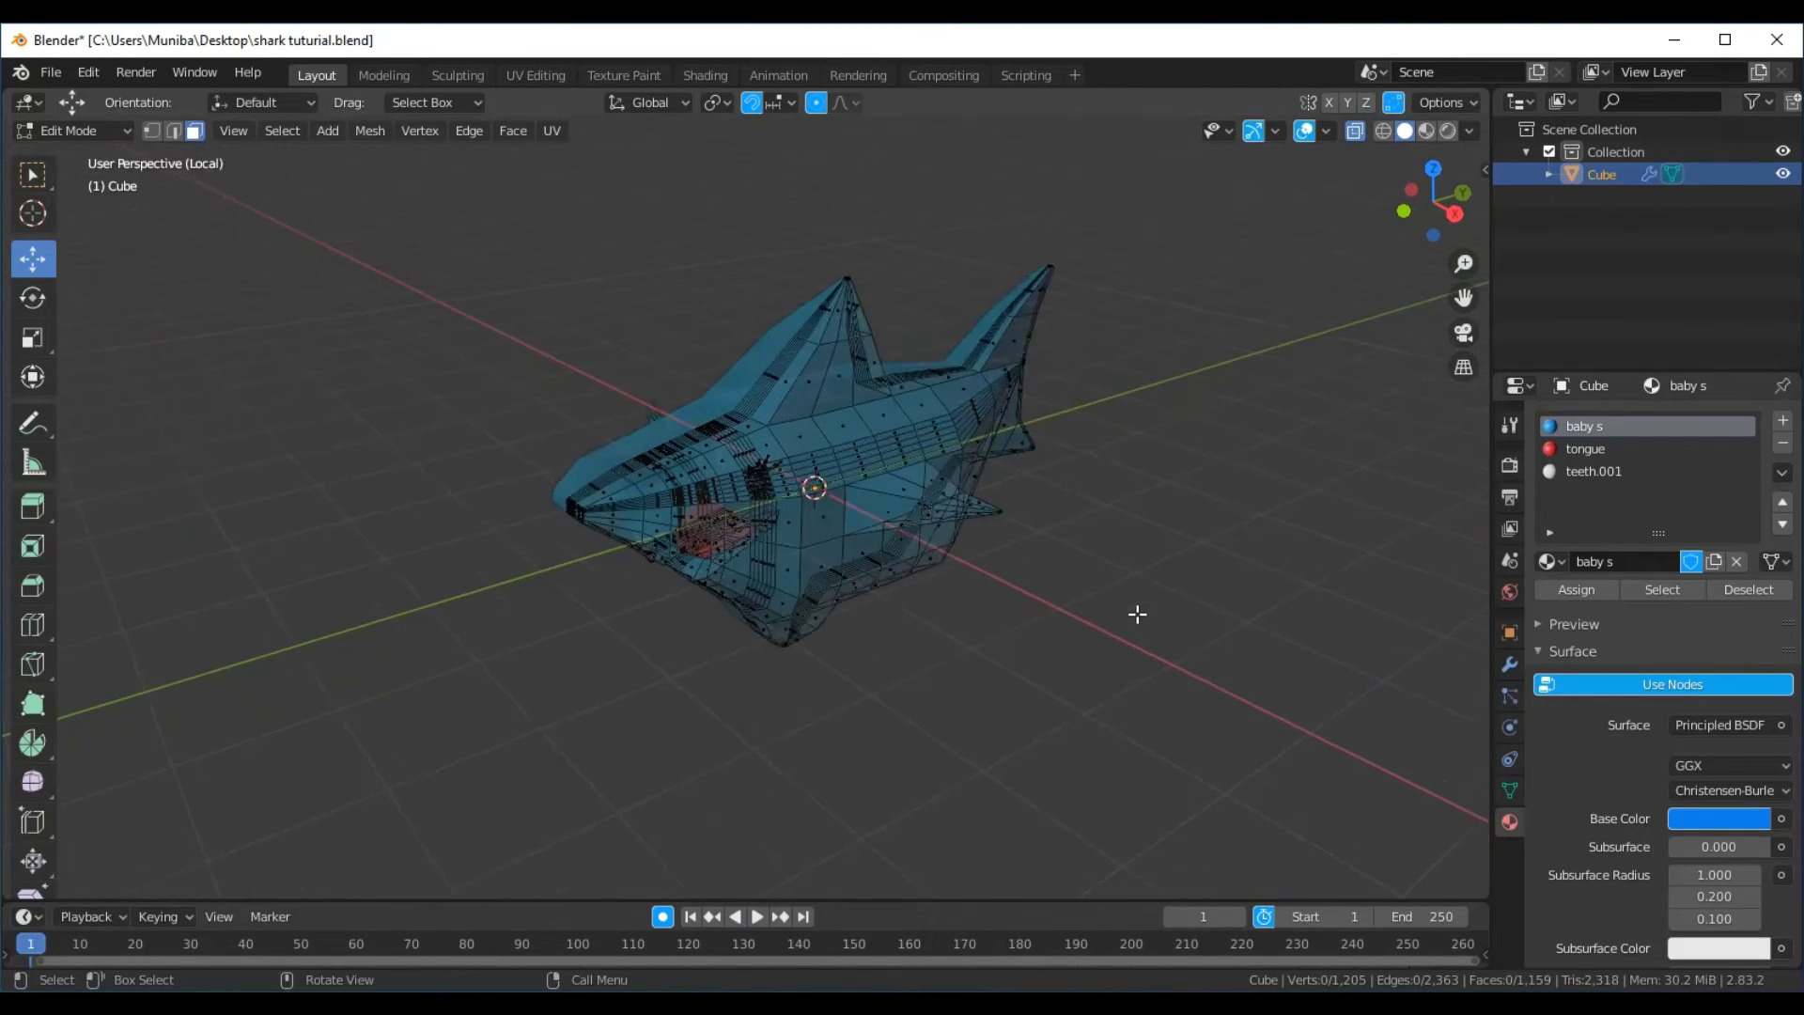
pyautogui.scroll(4, 1137, 612)
pyautogui.scroll(3, 1141, 611)
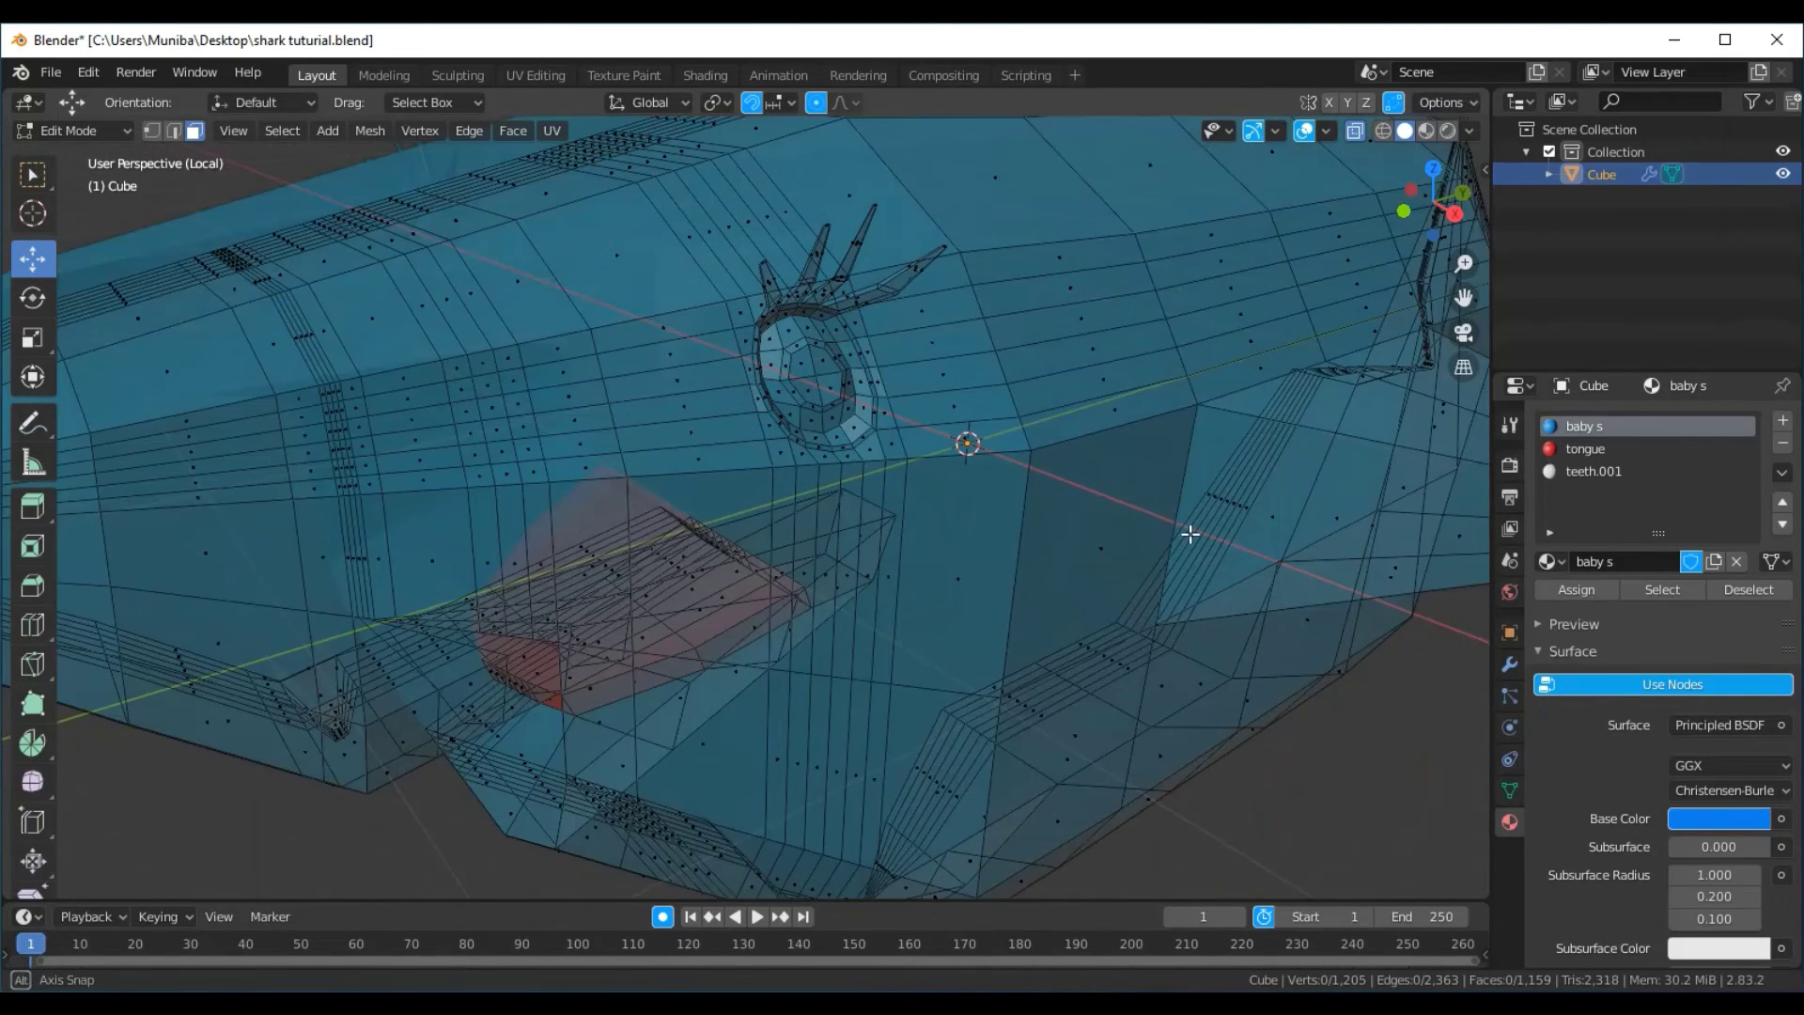
pyautogui.moveTo(1187, 531); pyautogui.dragTo(1132, 547, button='middle')
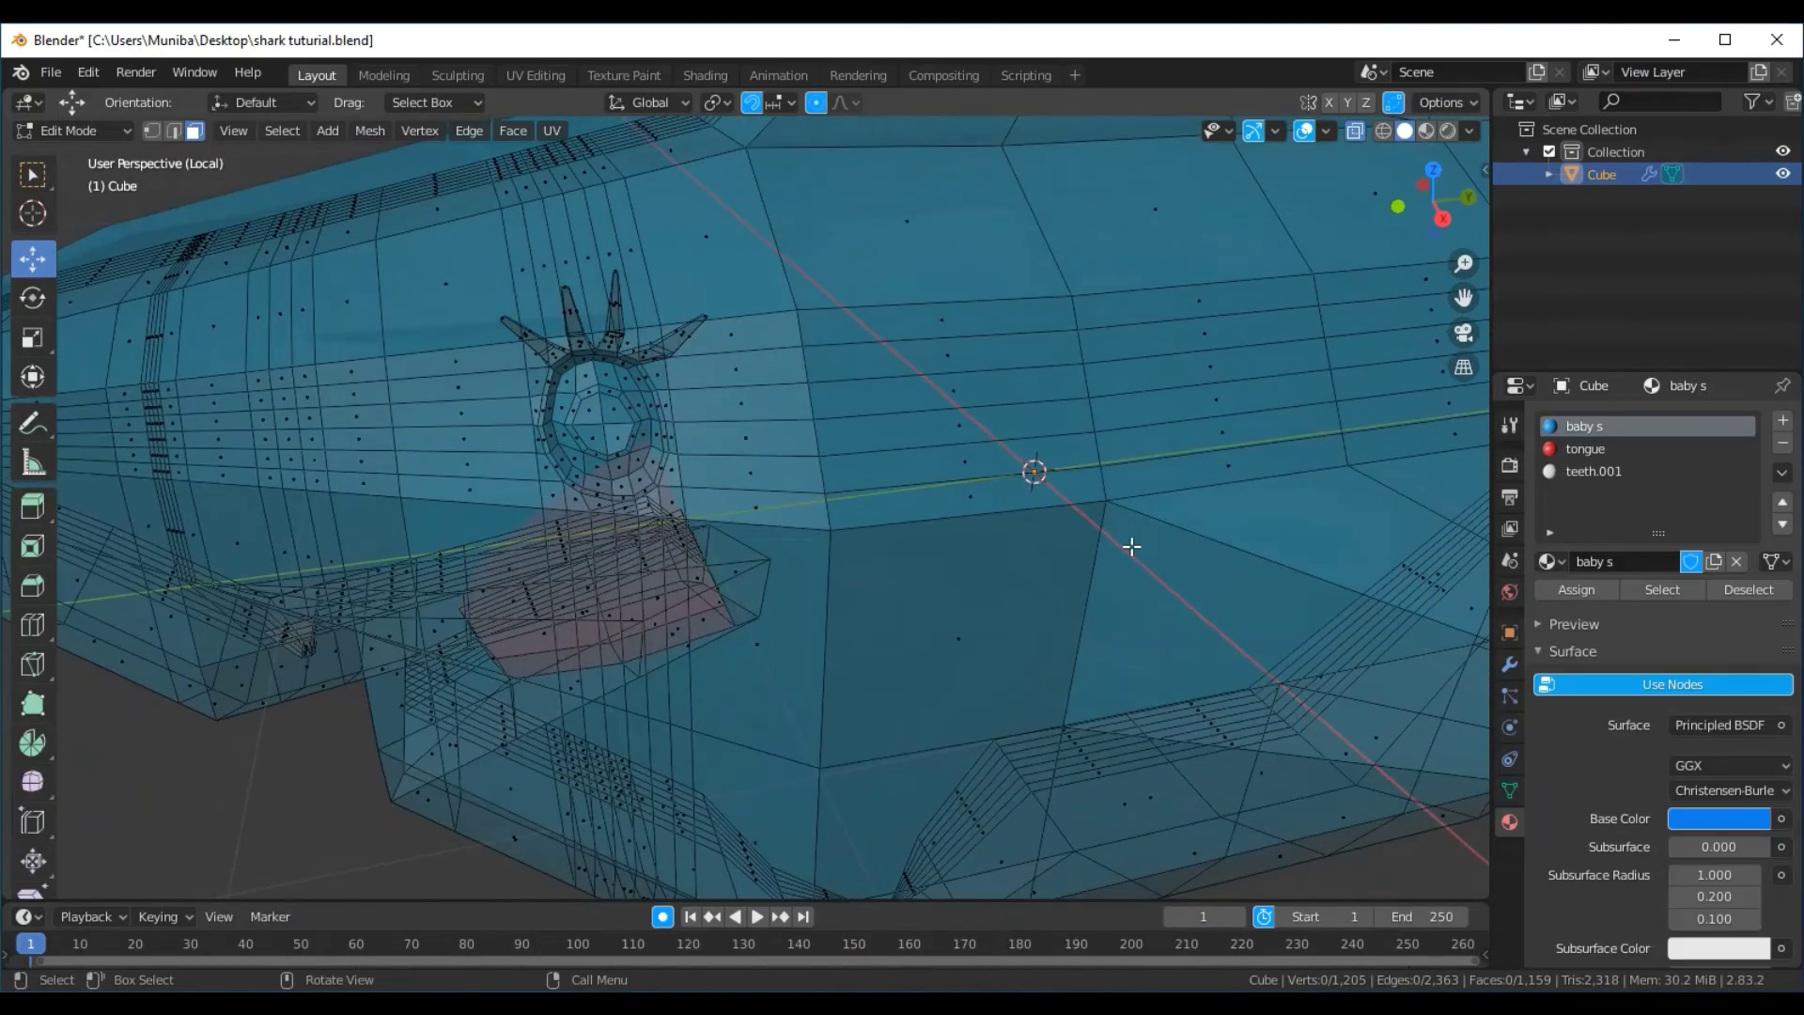
pyautogui.scroll(-2, 1132, 547)
pyautogui.scroll(-2, 1131, 547)
pyautogui.scroll(-1, 1132, 547)
pyautogui.scroll(2, 1131, 547)
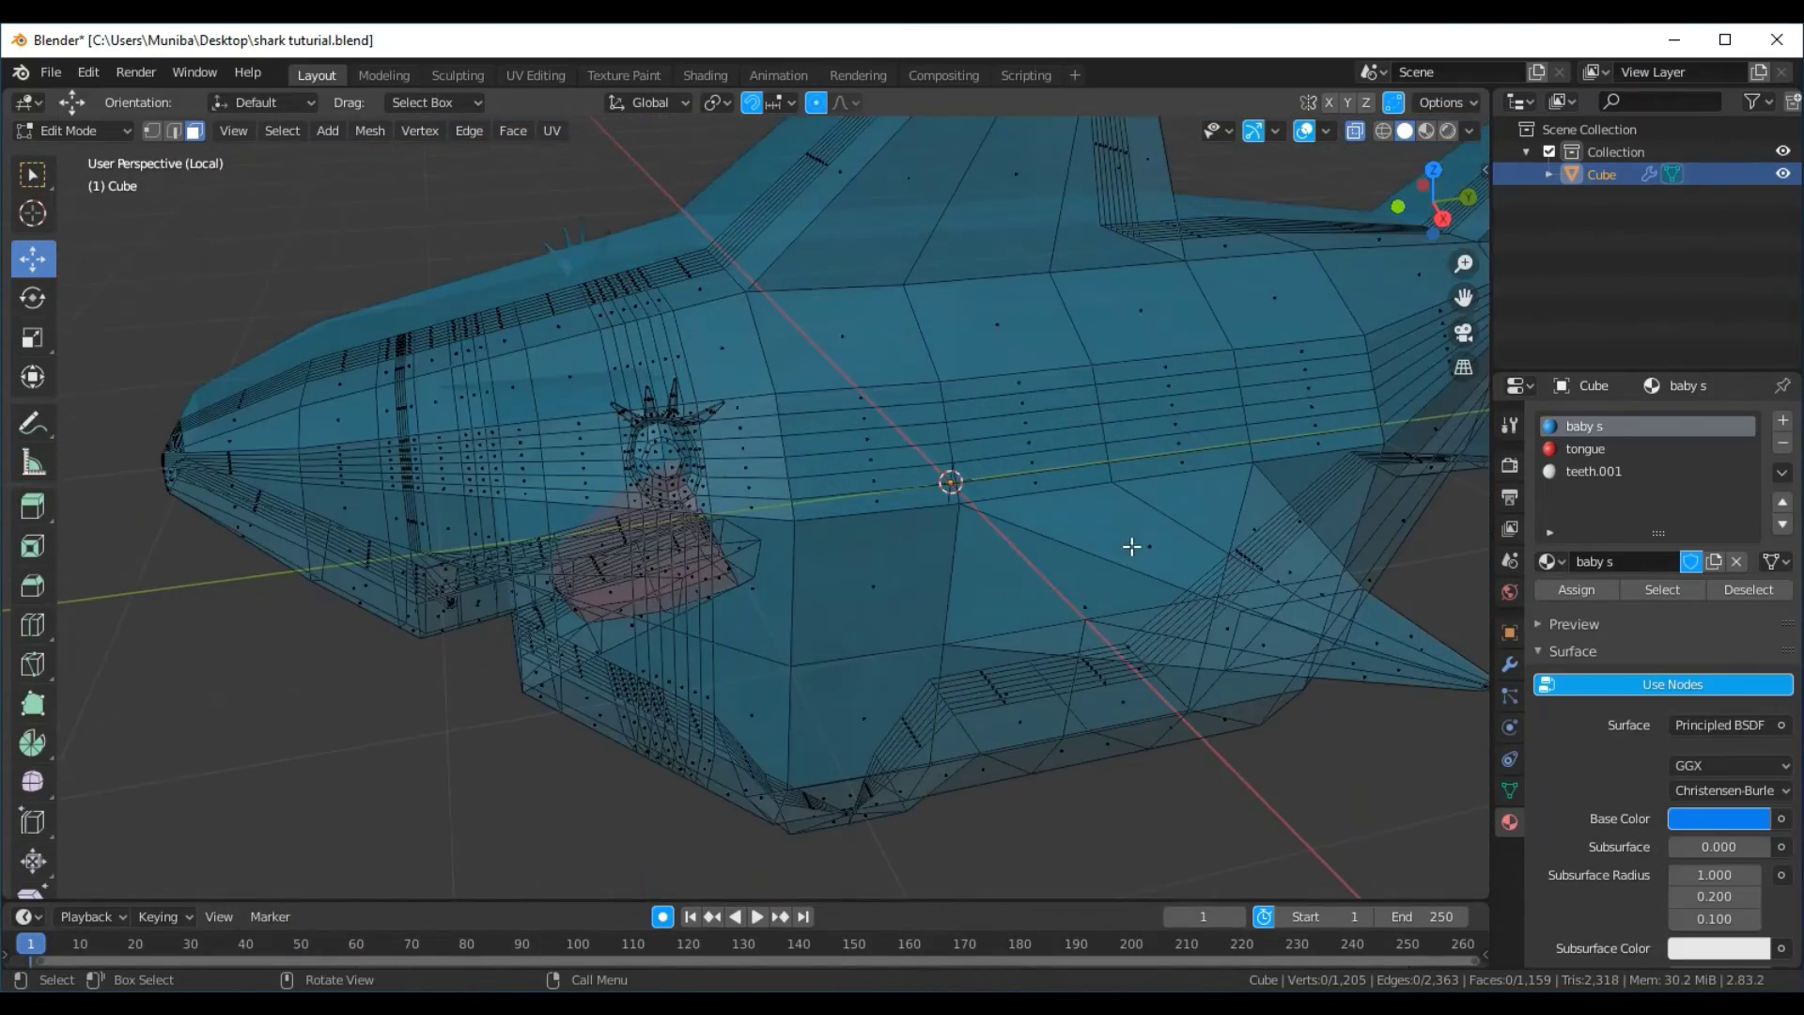
pyautogui.moveTo(892, 637)
pyautogui.mouseDown(button='middle')
pyautogui.moveTo(1078, 512)
pyautogui.moveTo(946, 576)
pyautogui.mouseUp(button='middle')
pyautogui.scroll(1, 946, 568)
pyautogui.scroll(2, 948, 562)
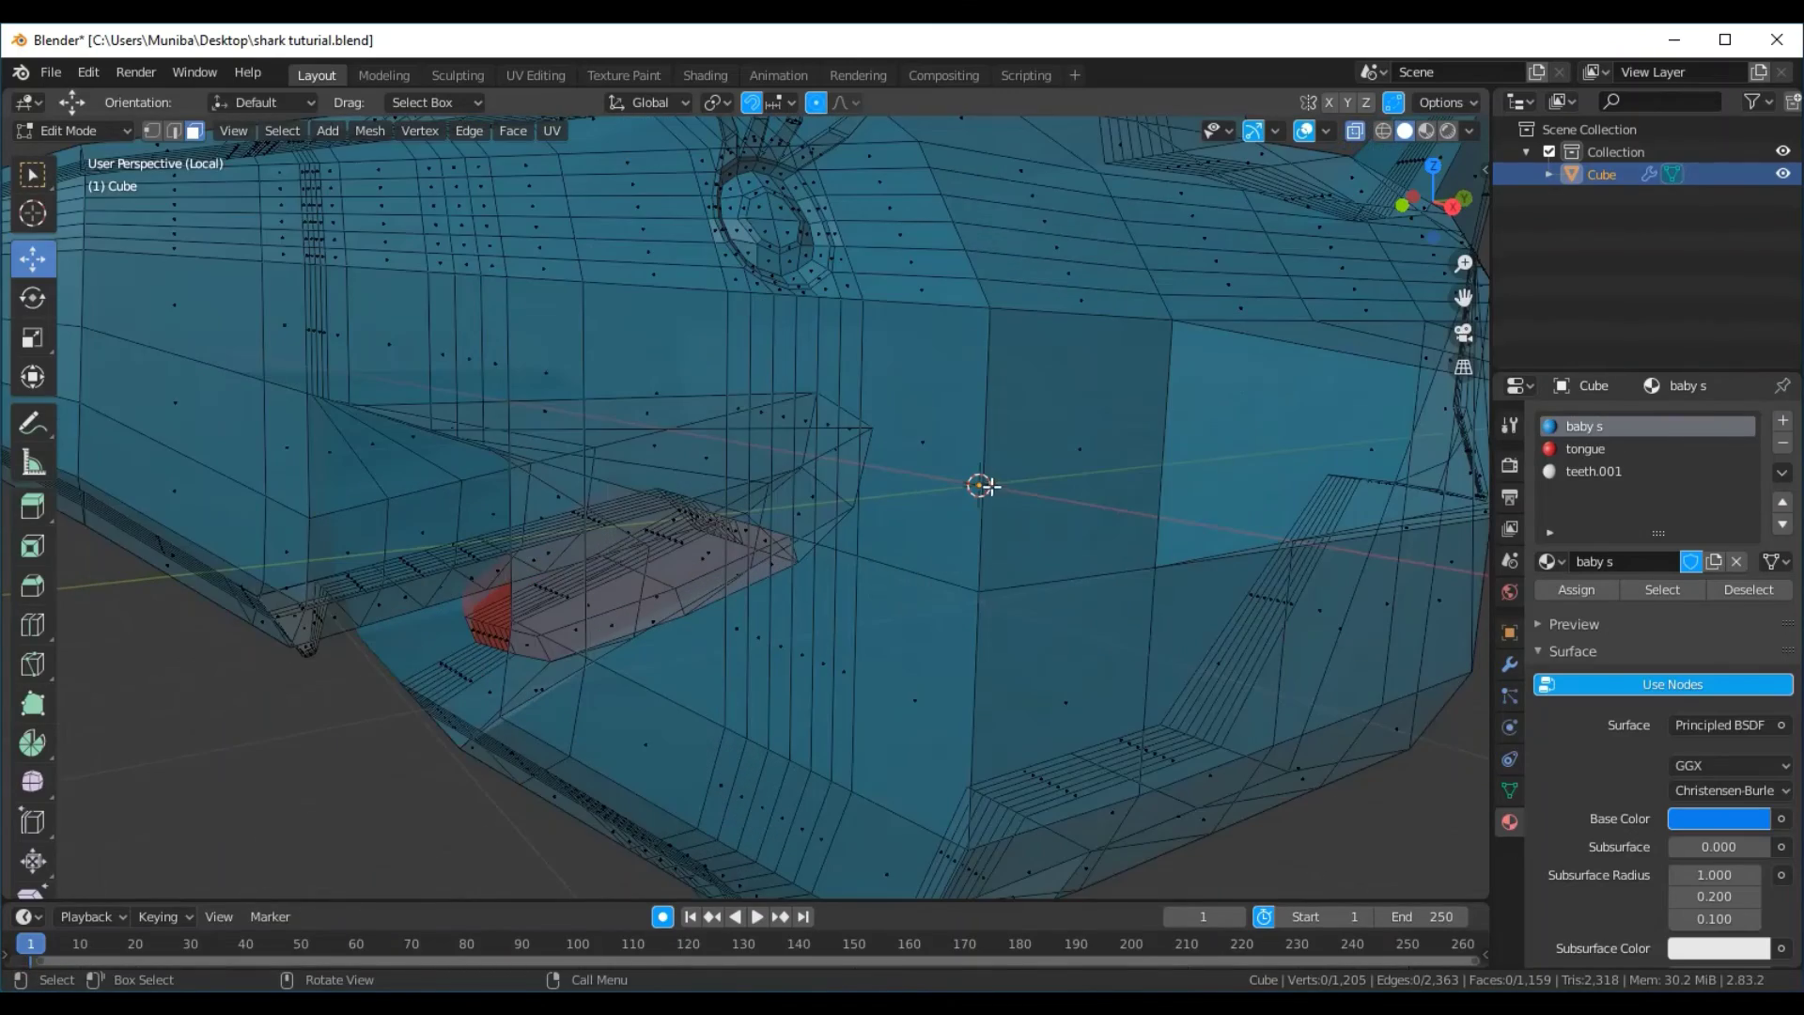
pyautogui.moveTo(986, 487)
pyautogui.mouseDown(button='middle')
pyautogui.moveTo(962, 528)
pyautogui.moveTo(974, 498)
pyautogui.moveTo(1000, 505)
pyautogui.mouseUp(button='middle')
pyautogui.scroll(3, 965, 529)
pyautogui.scroll(-2, 1000, 505)
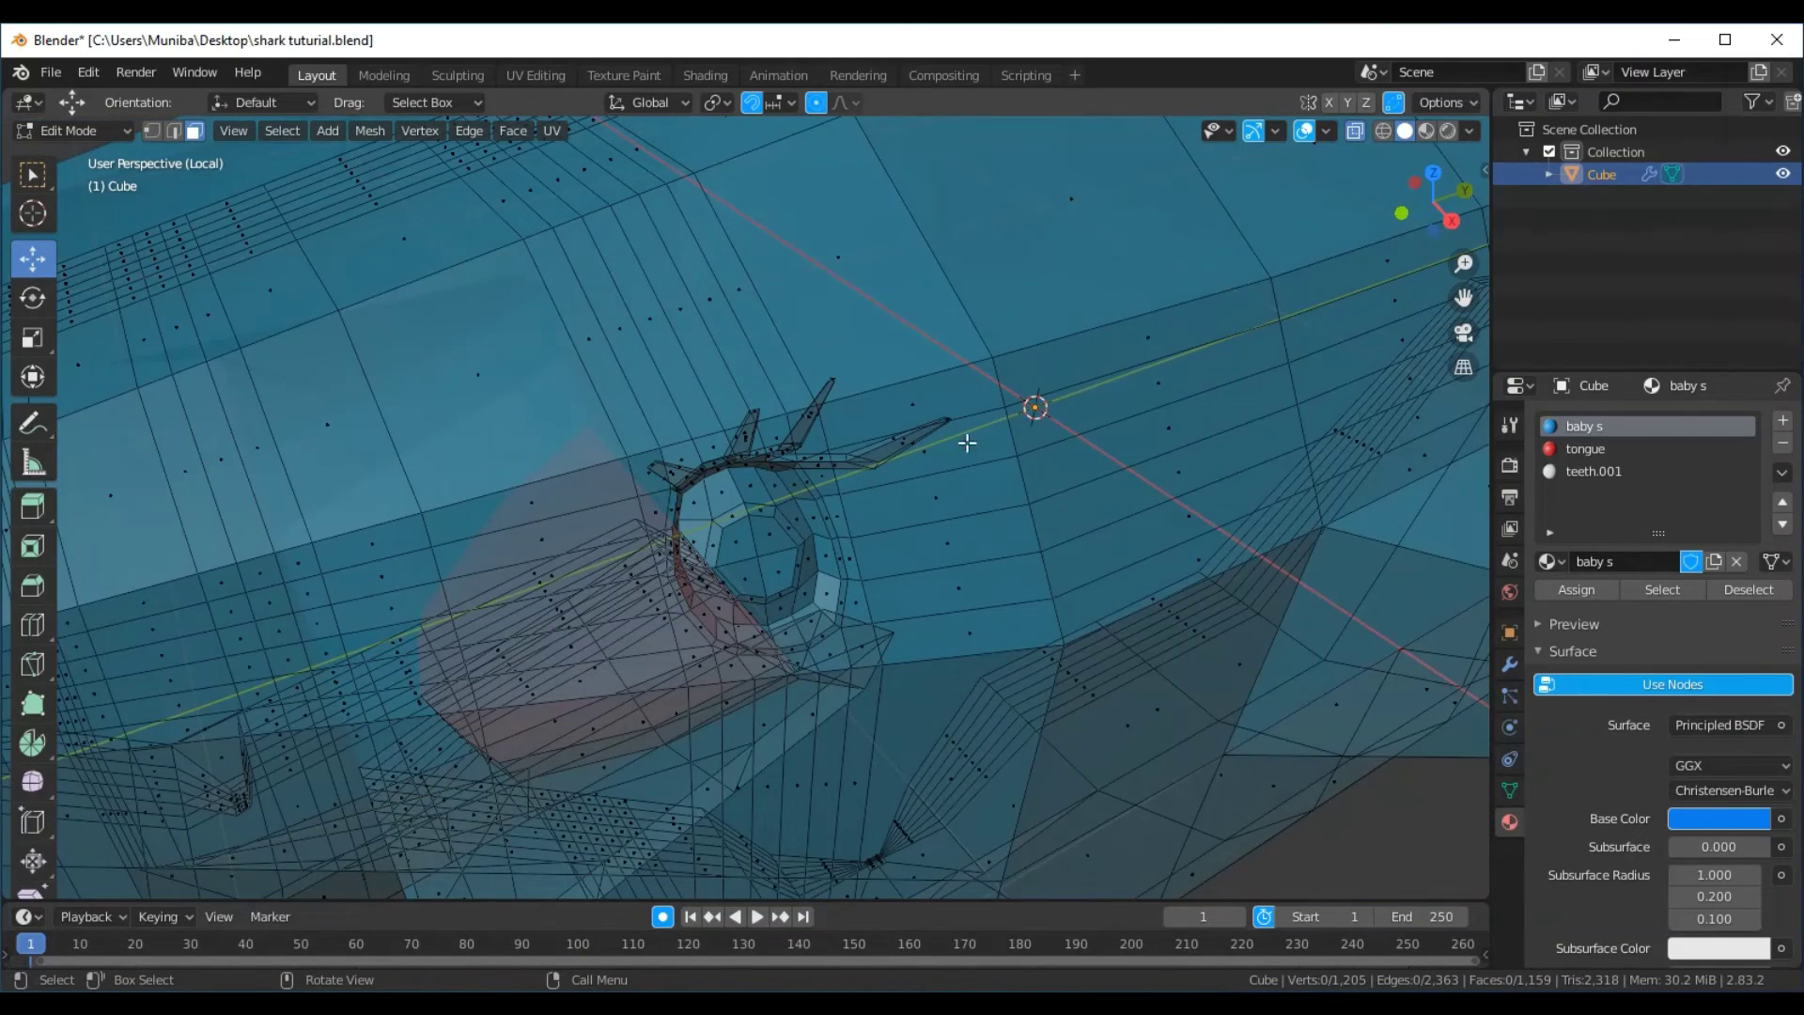
# In solid display, box-select the eyelashes and remove the nearby body faces
pyautogui.click(1353, 129)
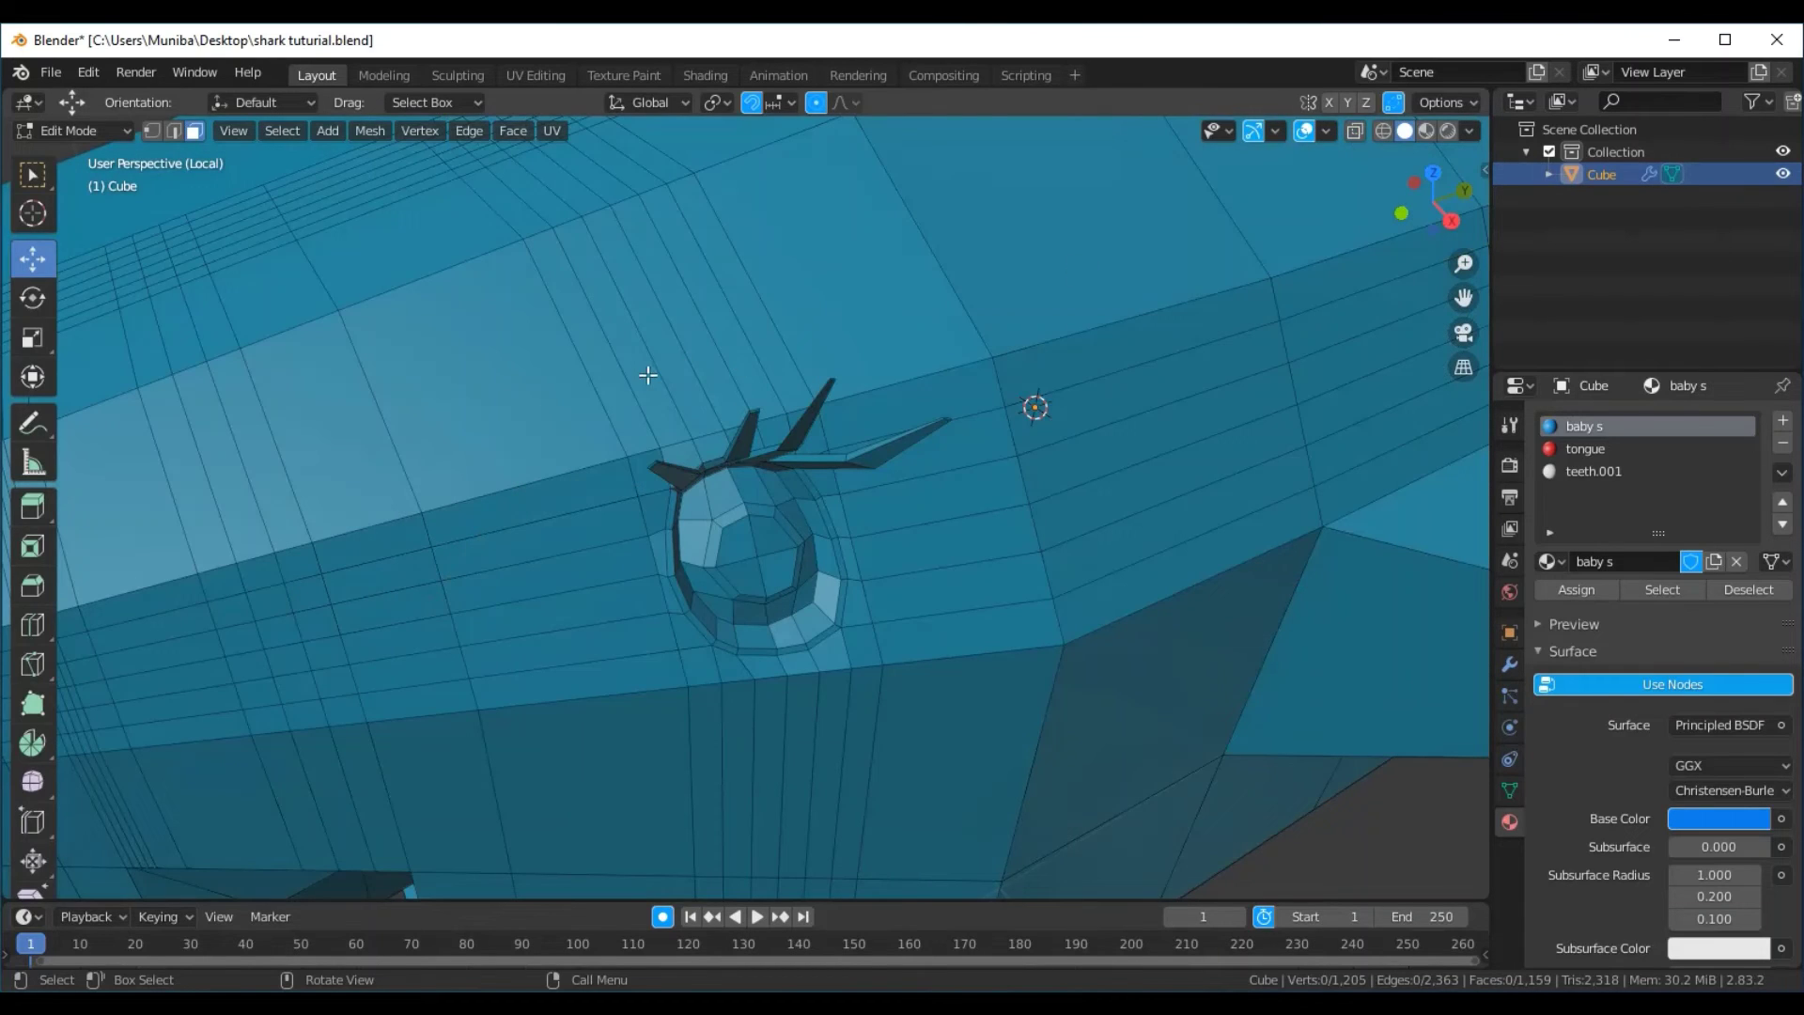
pyautogui.moveTo(639, 324); pyautogui.dragTo(973, 483)
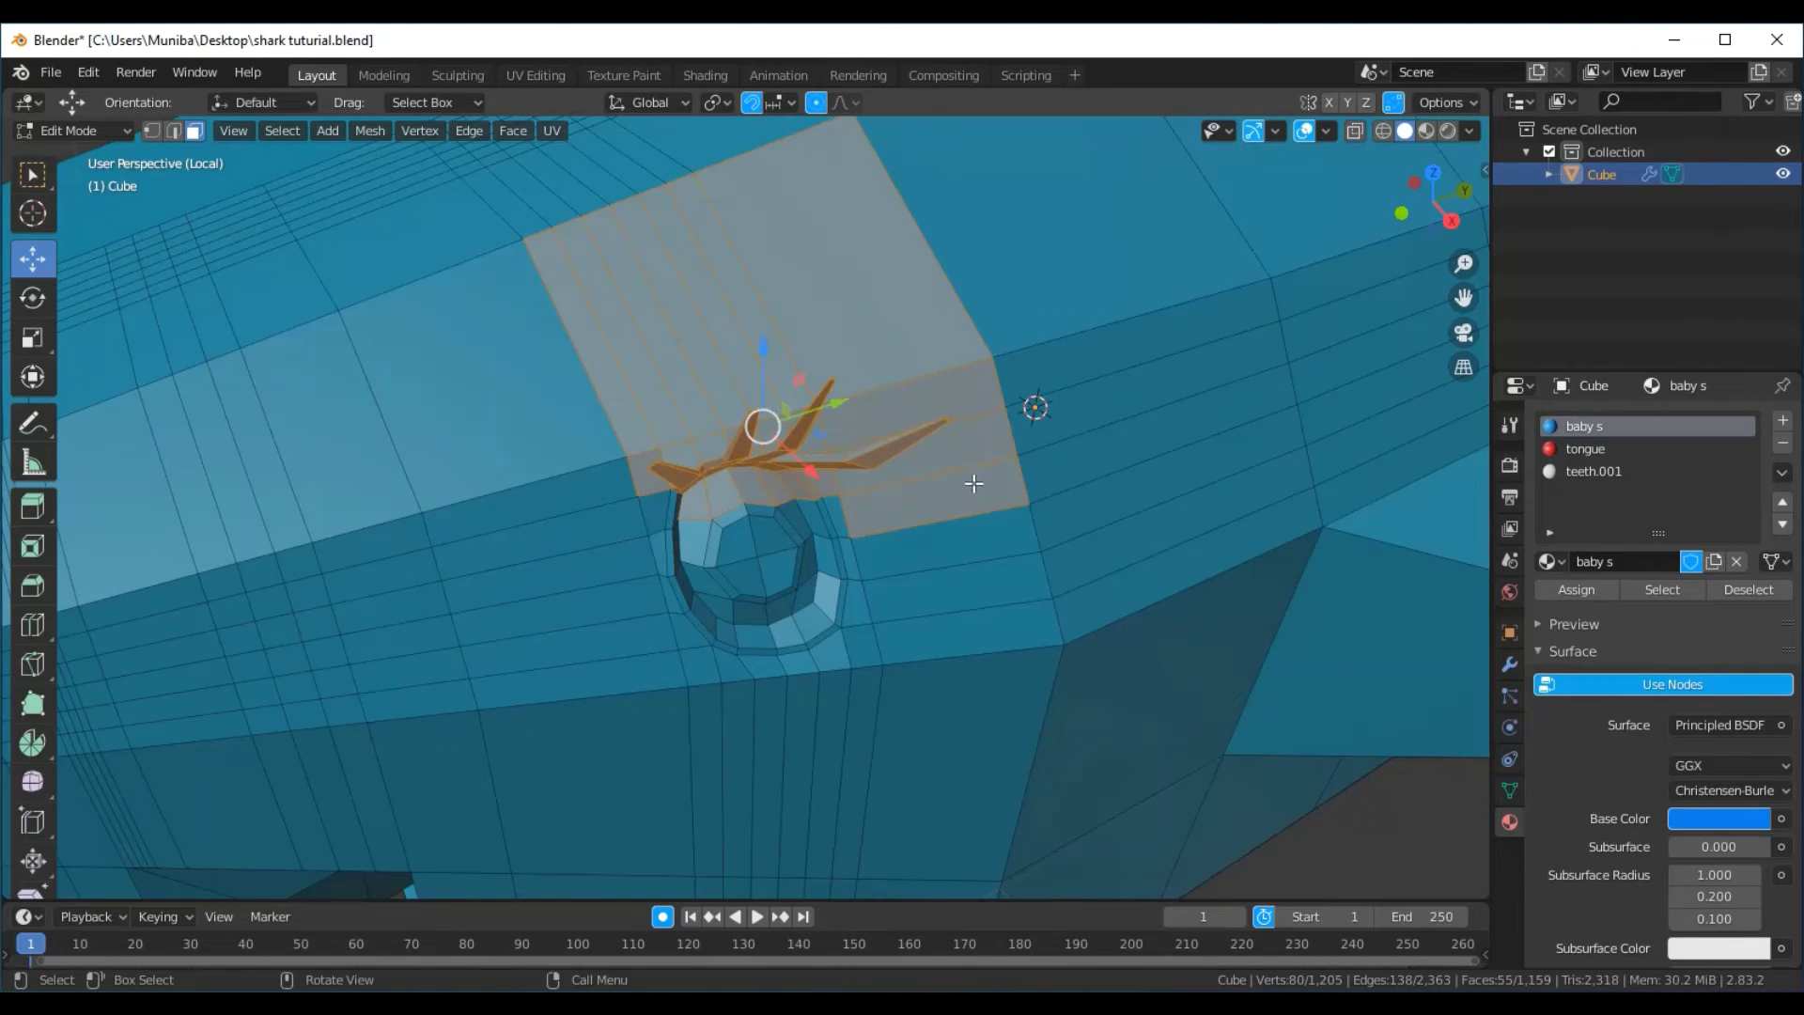
pyautogui.moveTo(968, 567)
pyautogui.mouseDown(button='middle')
pyautogui.moveTo(1030, 579)
pyautogui.moveTo(958, 558)
pyautogui.mouseUp(button='middle')
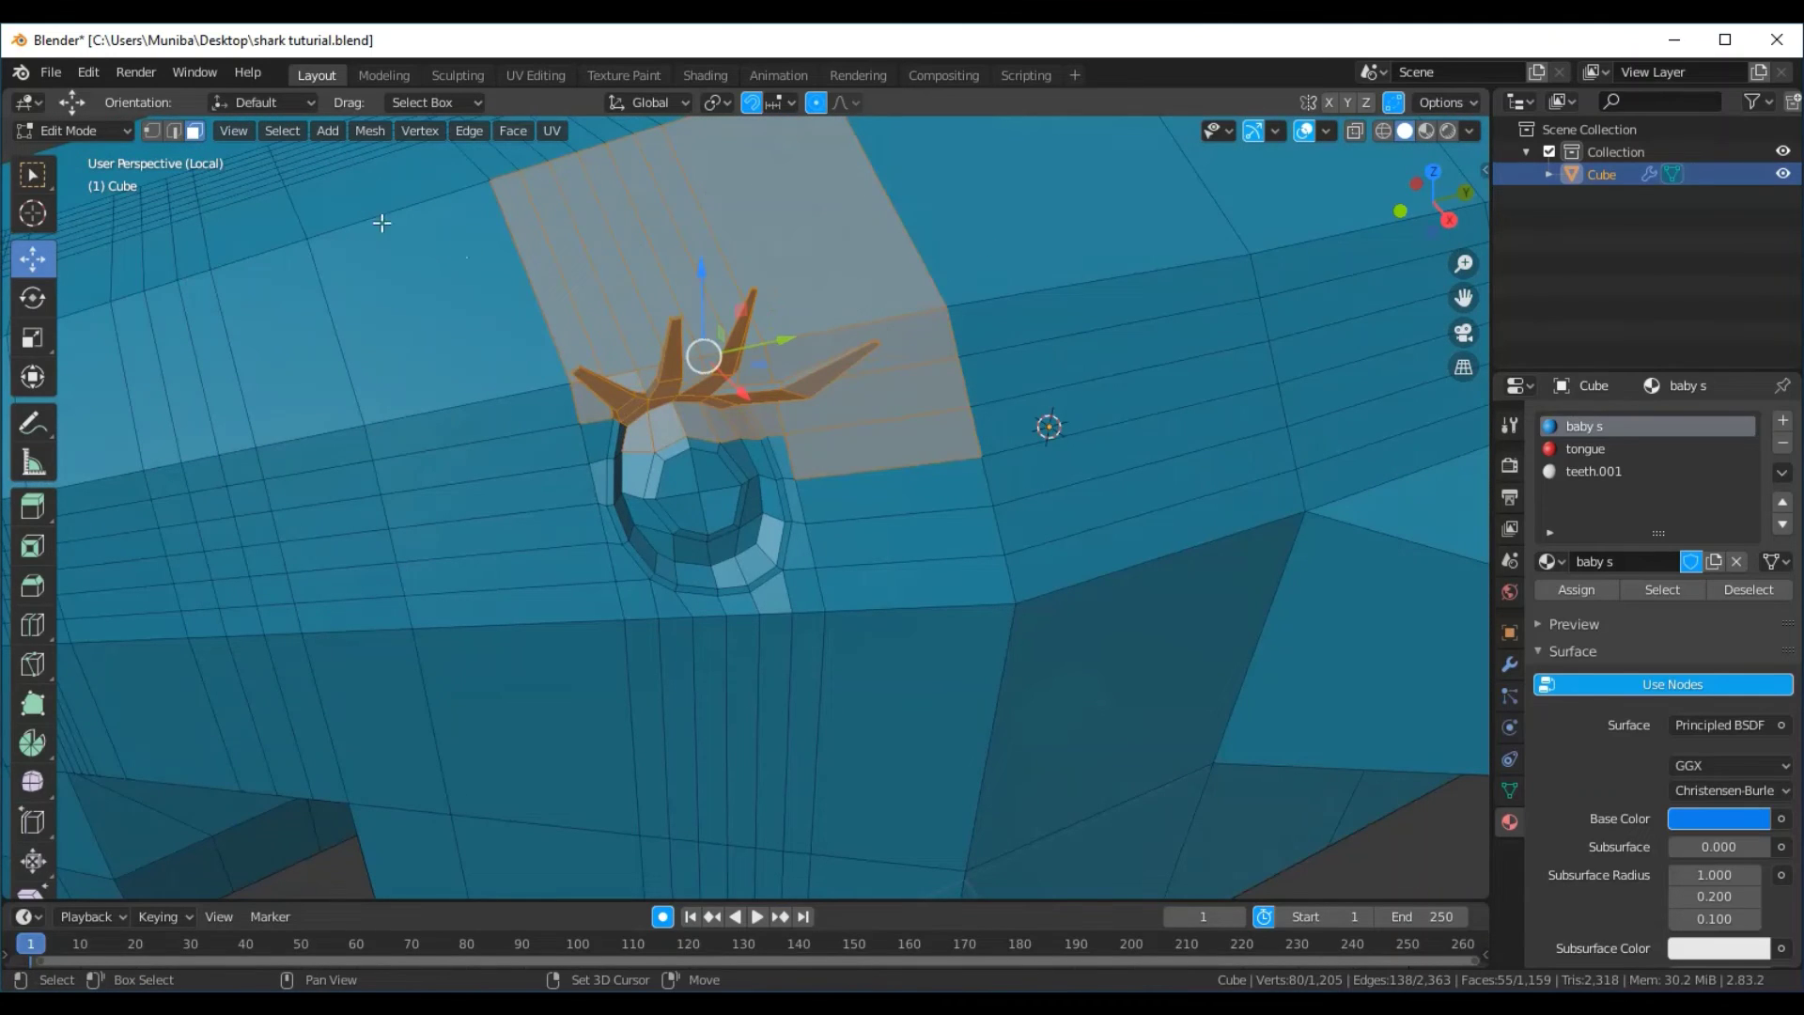
pyautogui.keyDown('shift'); pyautogui.click(563, 294); pyautogui.keyUp('shift')
pyautogui.keyDown('shift'); pyautogui.click(596, 404); pyautogui.keyUp('shift')
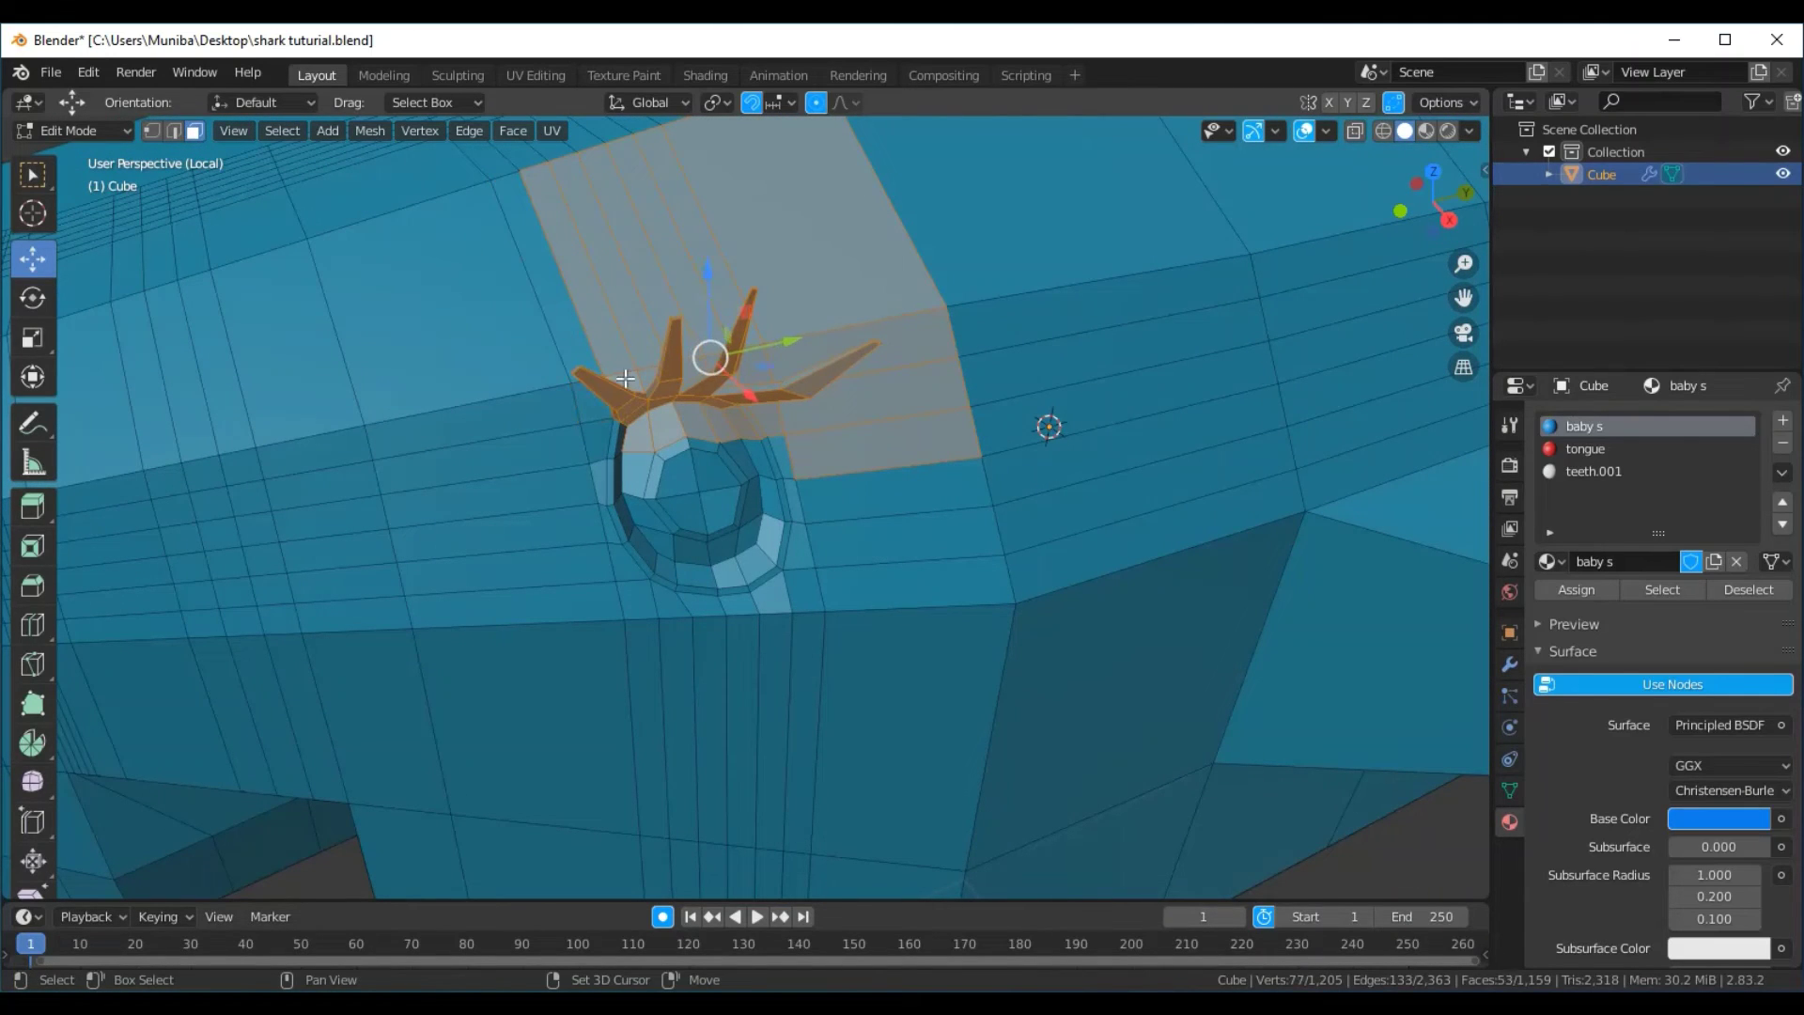
pyautogui.keyDown('shift'); pyautogui.click(646, 436); pyautogui.keyUp('shift')
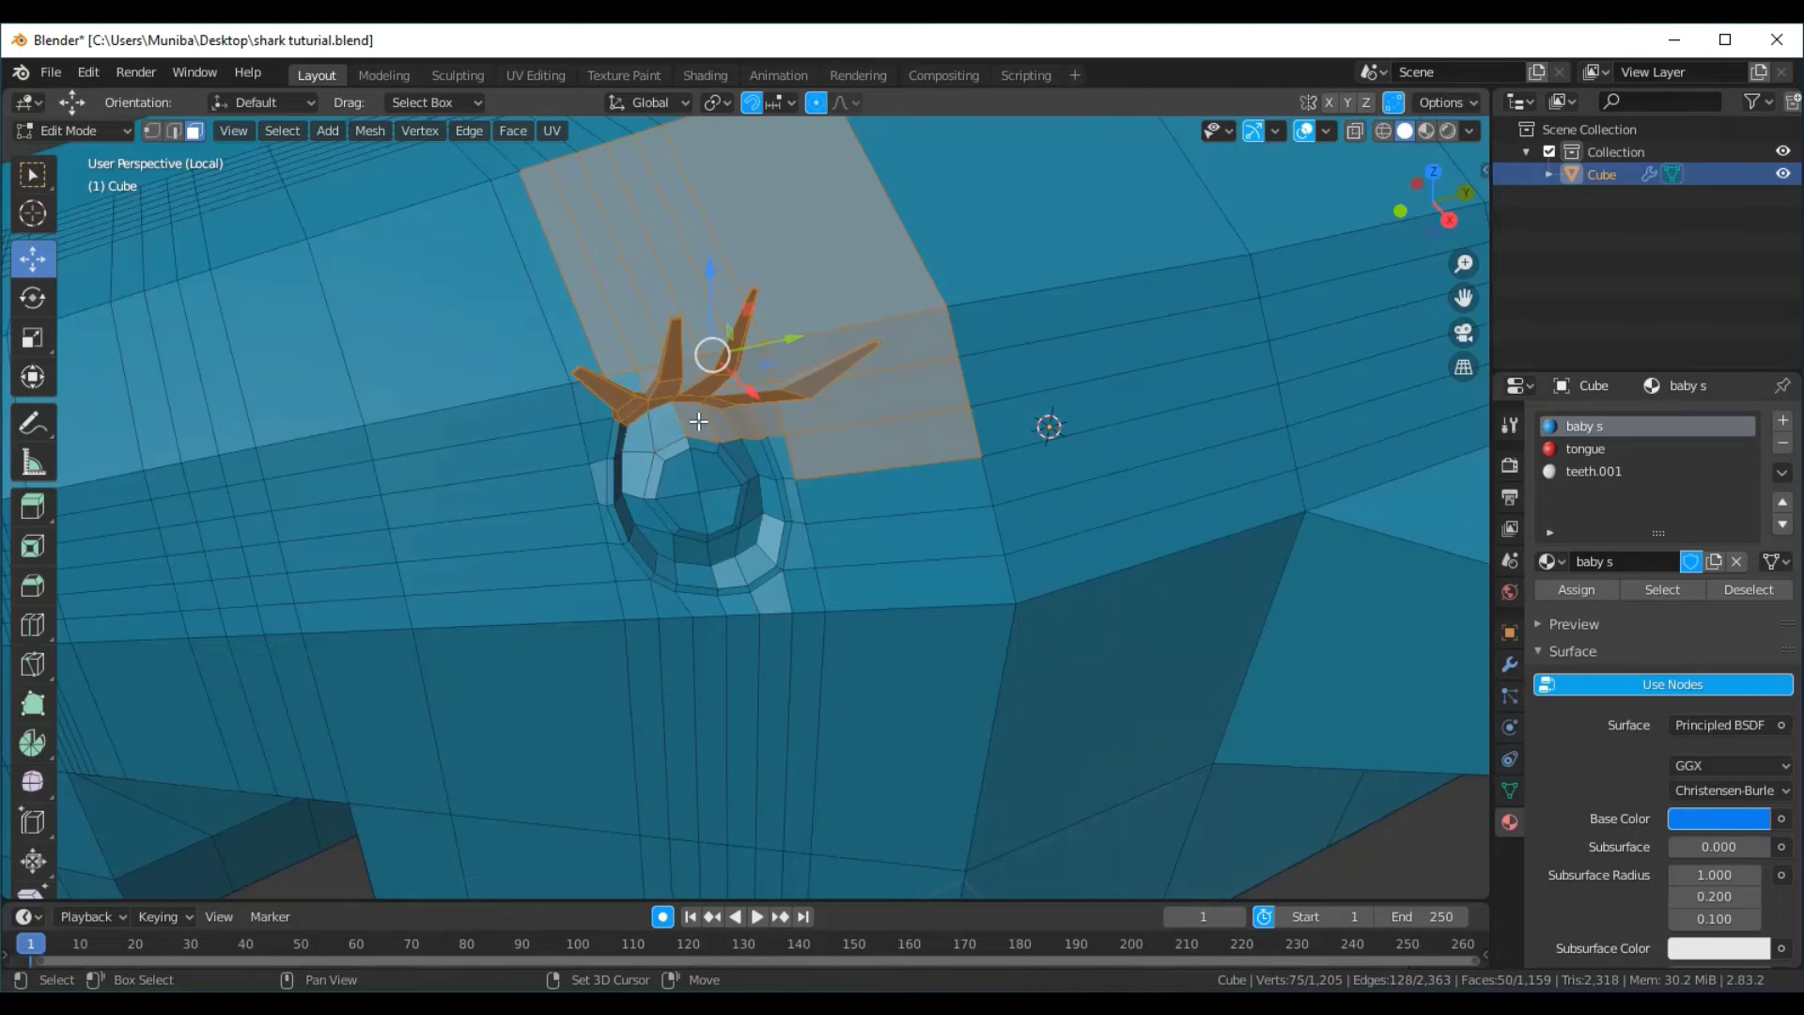
pyautogui.keyDown('shift'); pyautogui.click(697, 422); pyautogui.keyUp('shift')
pyautogui.keyDown('shift'); pyautogui.click(723, 433); pyautogui.keyUp('shift')
pyautogui.keyDown('shift'); pyautogui.click(747, 427); pyautogui.keyUp('shift')
# Deselect the remaining body faces and tall strip above, leaving 36 lash faces
pyautogui.keyDown('shift'); pyautogui.click(769, 425); pyautogui.keyUp('shift')
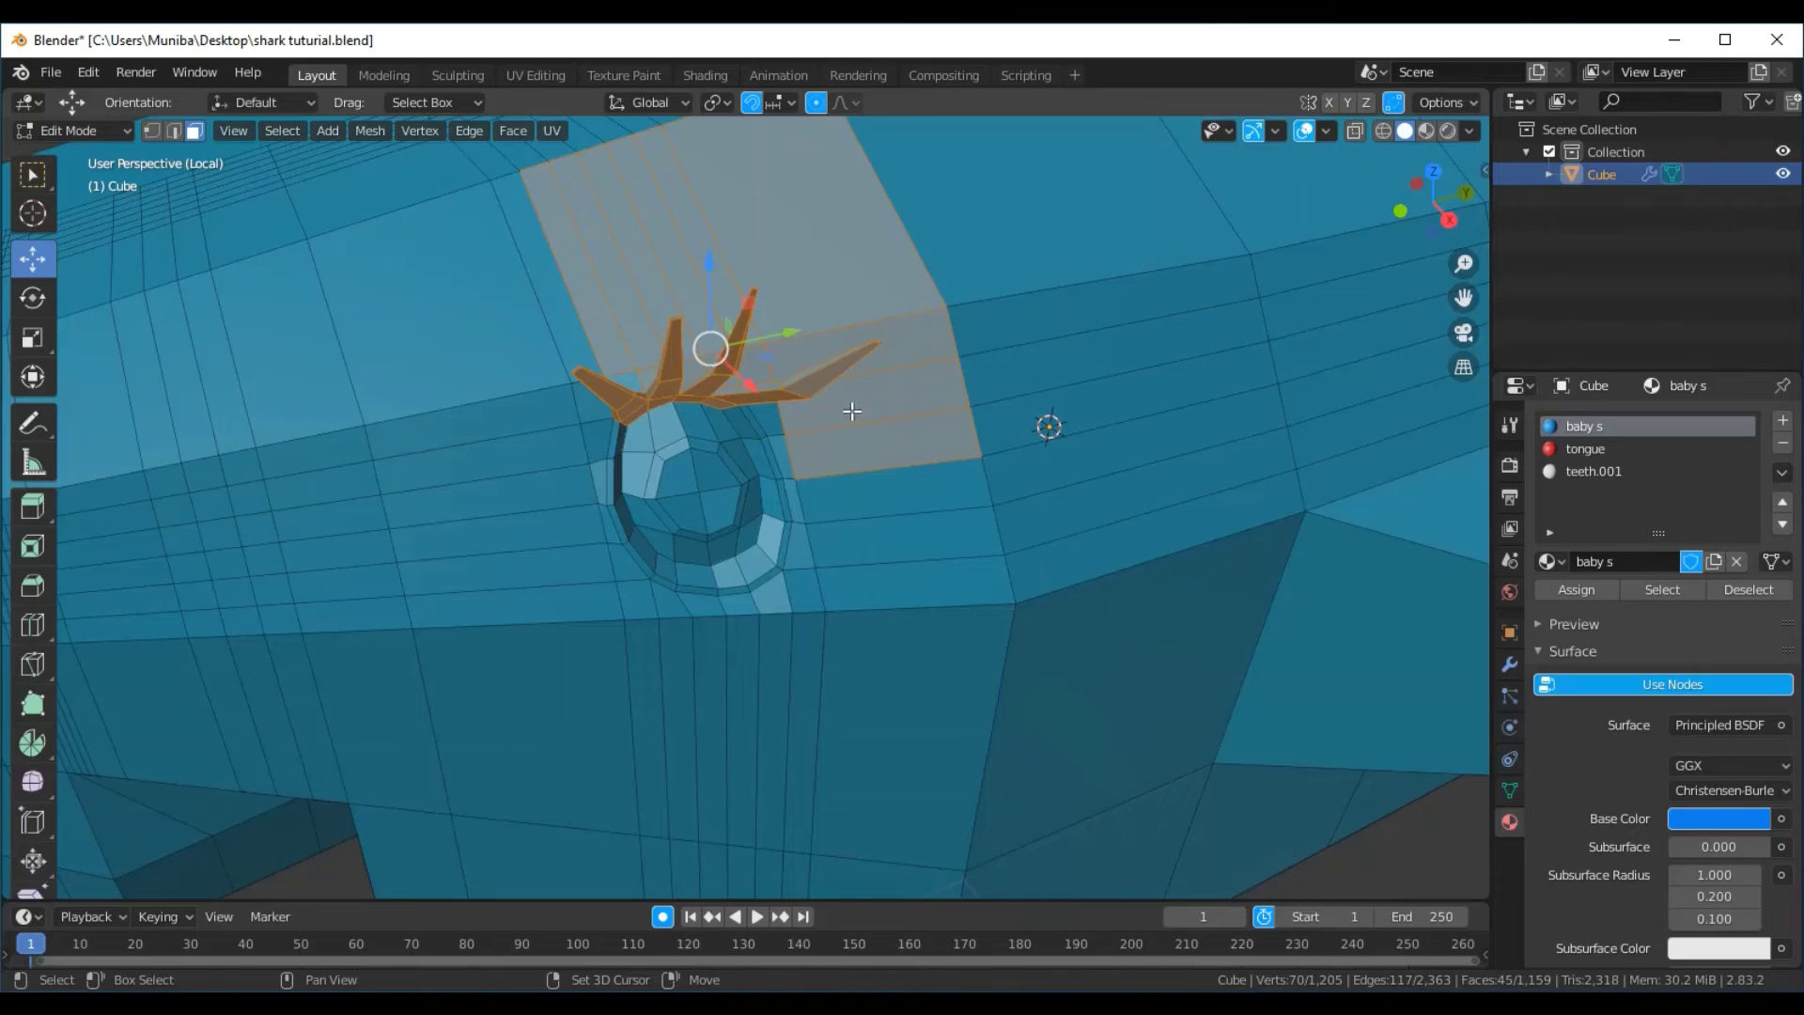
pyautogui.keyDown('shift'); pyautogui.click(851, 410); pyautogui.keyUp('shift')
pyautogui.keyDown('shift'); pyautogui.click(851, 448); pyautogui.keyUp('shift')
pyautogui.keyDown('shift'); pyautogui.click(907, 336); pyautogui.keyUp('shift')
pyautogui.keyDown('shift'); pyautogui.click(865, 279); pyautogui.keyUp('shift')
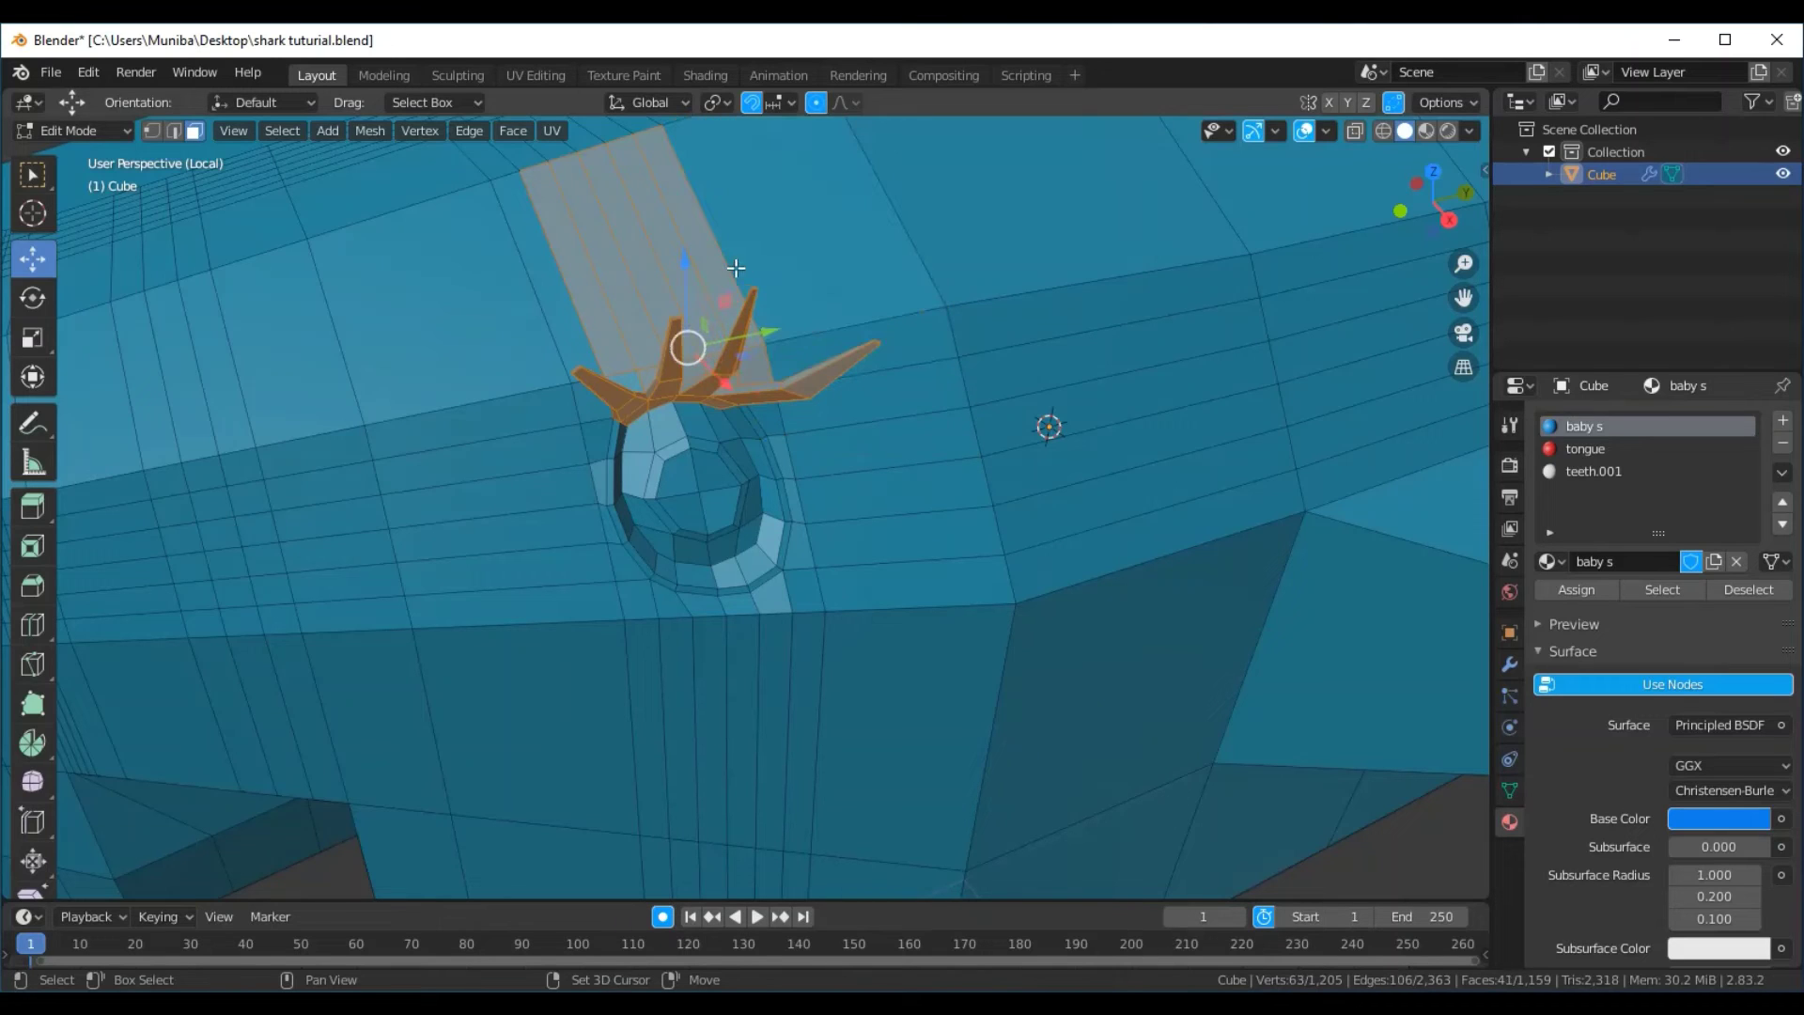
pyautogui.keyDown('shift'); pyautogui.click(706, 268); pyautogui.keyUp('shift')
pyautogui.keyDown('shift'); pyautogui.click(664, 257); pyautogui.keyUp('shift')
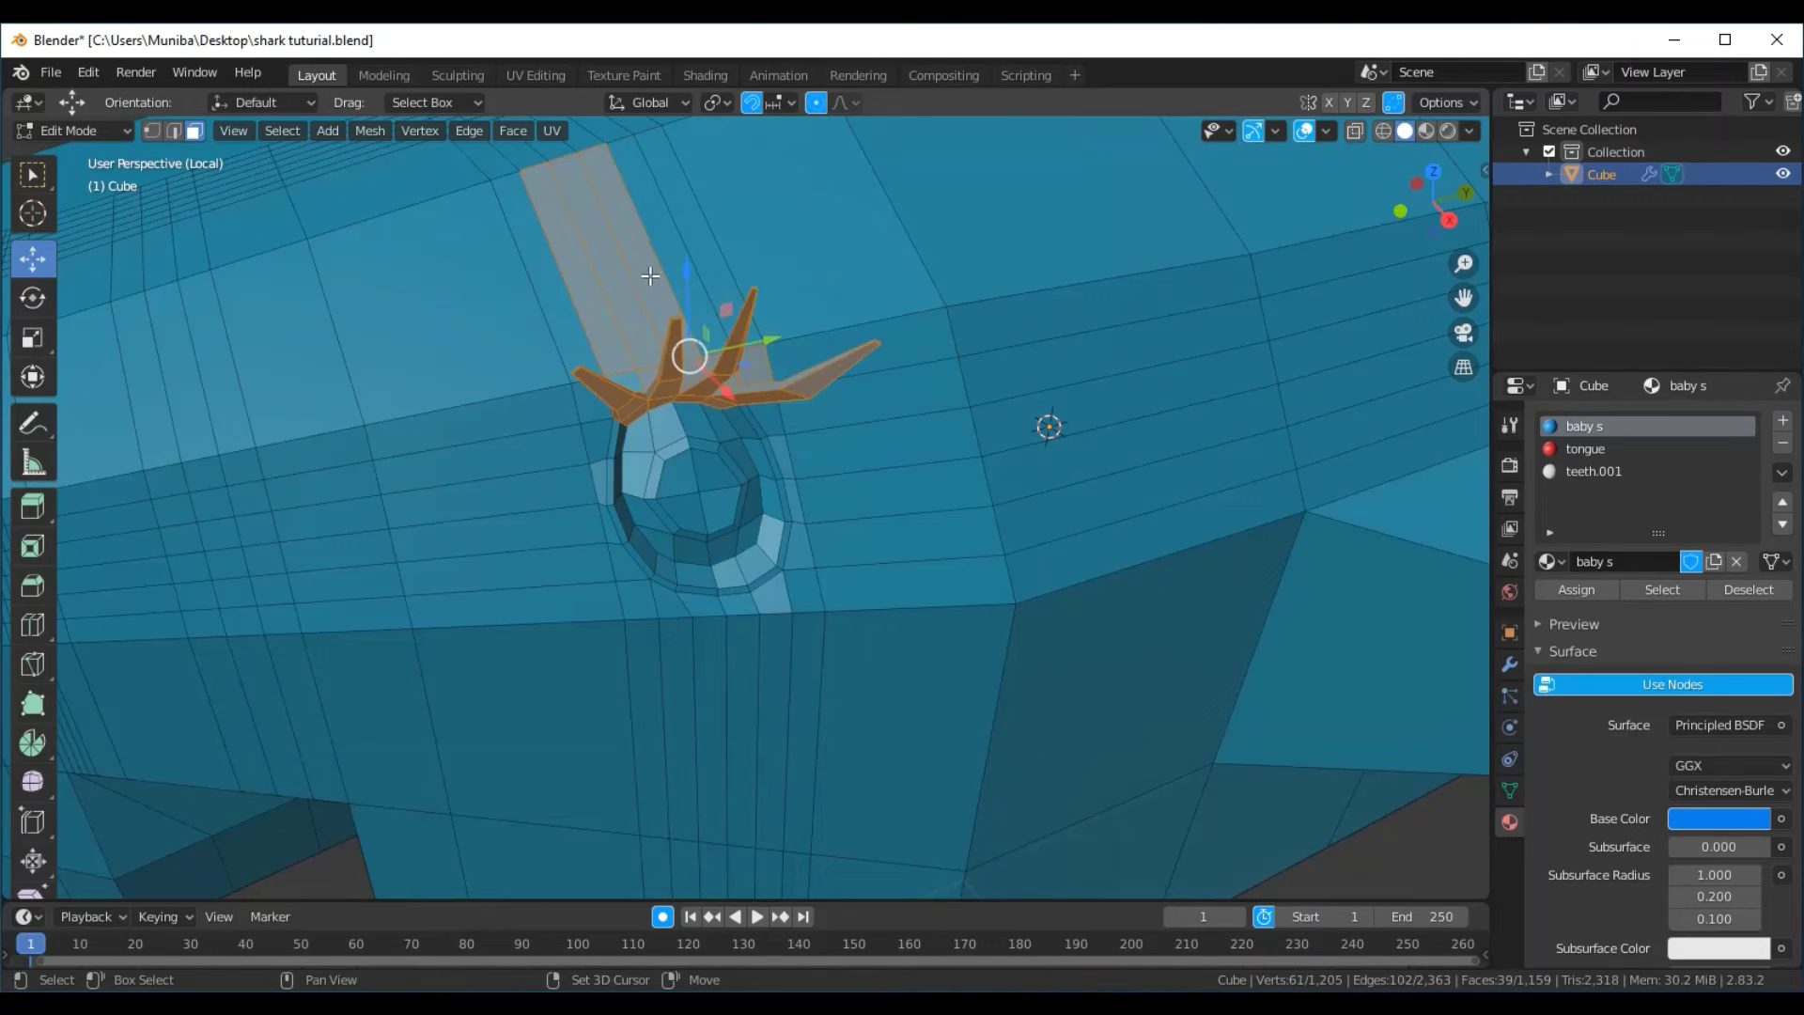
pyautogui.keyDown('shift'); pyautogui.click(621, 302); pyautogui.keyUp('shift')
pyautogui.keyDown('shift'); pyautogui.click(604, 305); pyautogui.keyUp('shift')
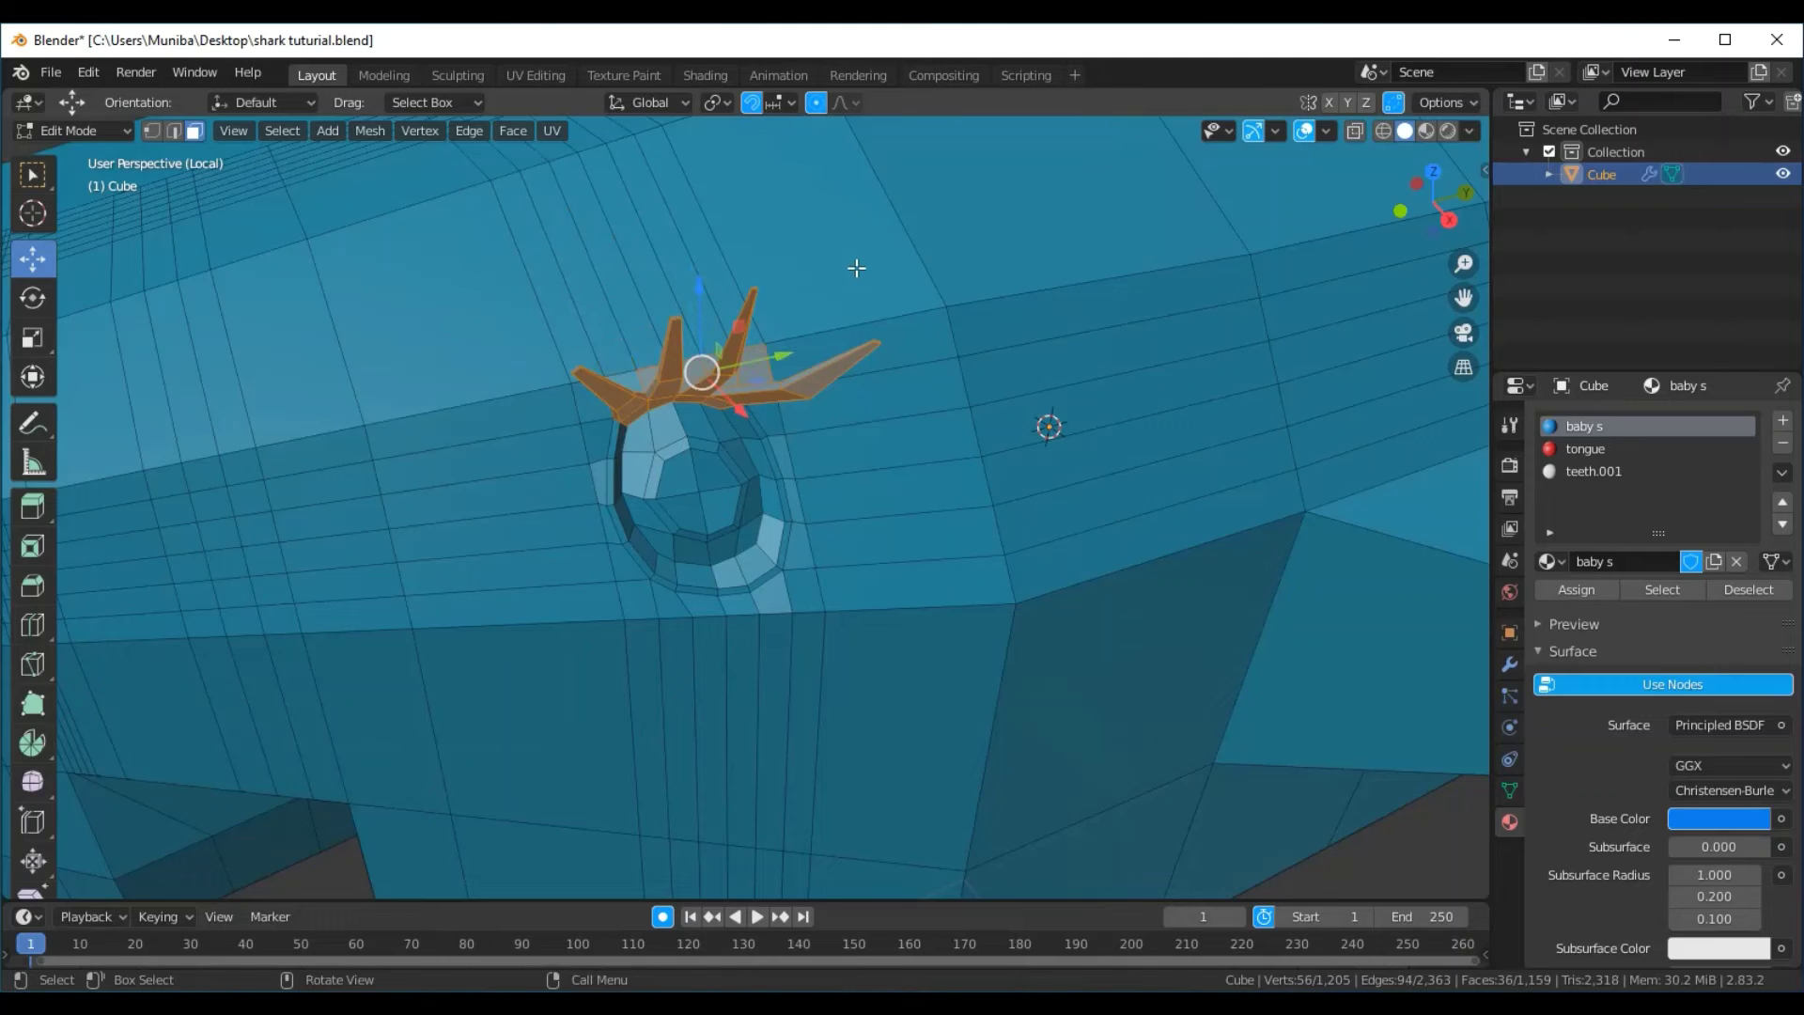
# Drop three stray fin faces and add the four eyelash faces to the selection
pyautogui.moveTo(856, 268); pyautogui.dragTo(889, 326, button='middle')
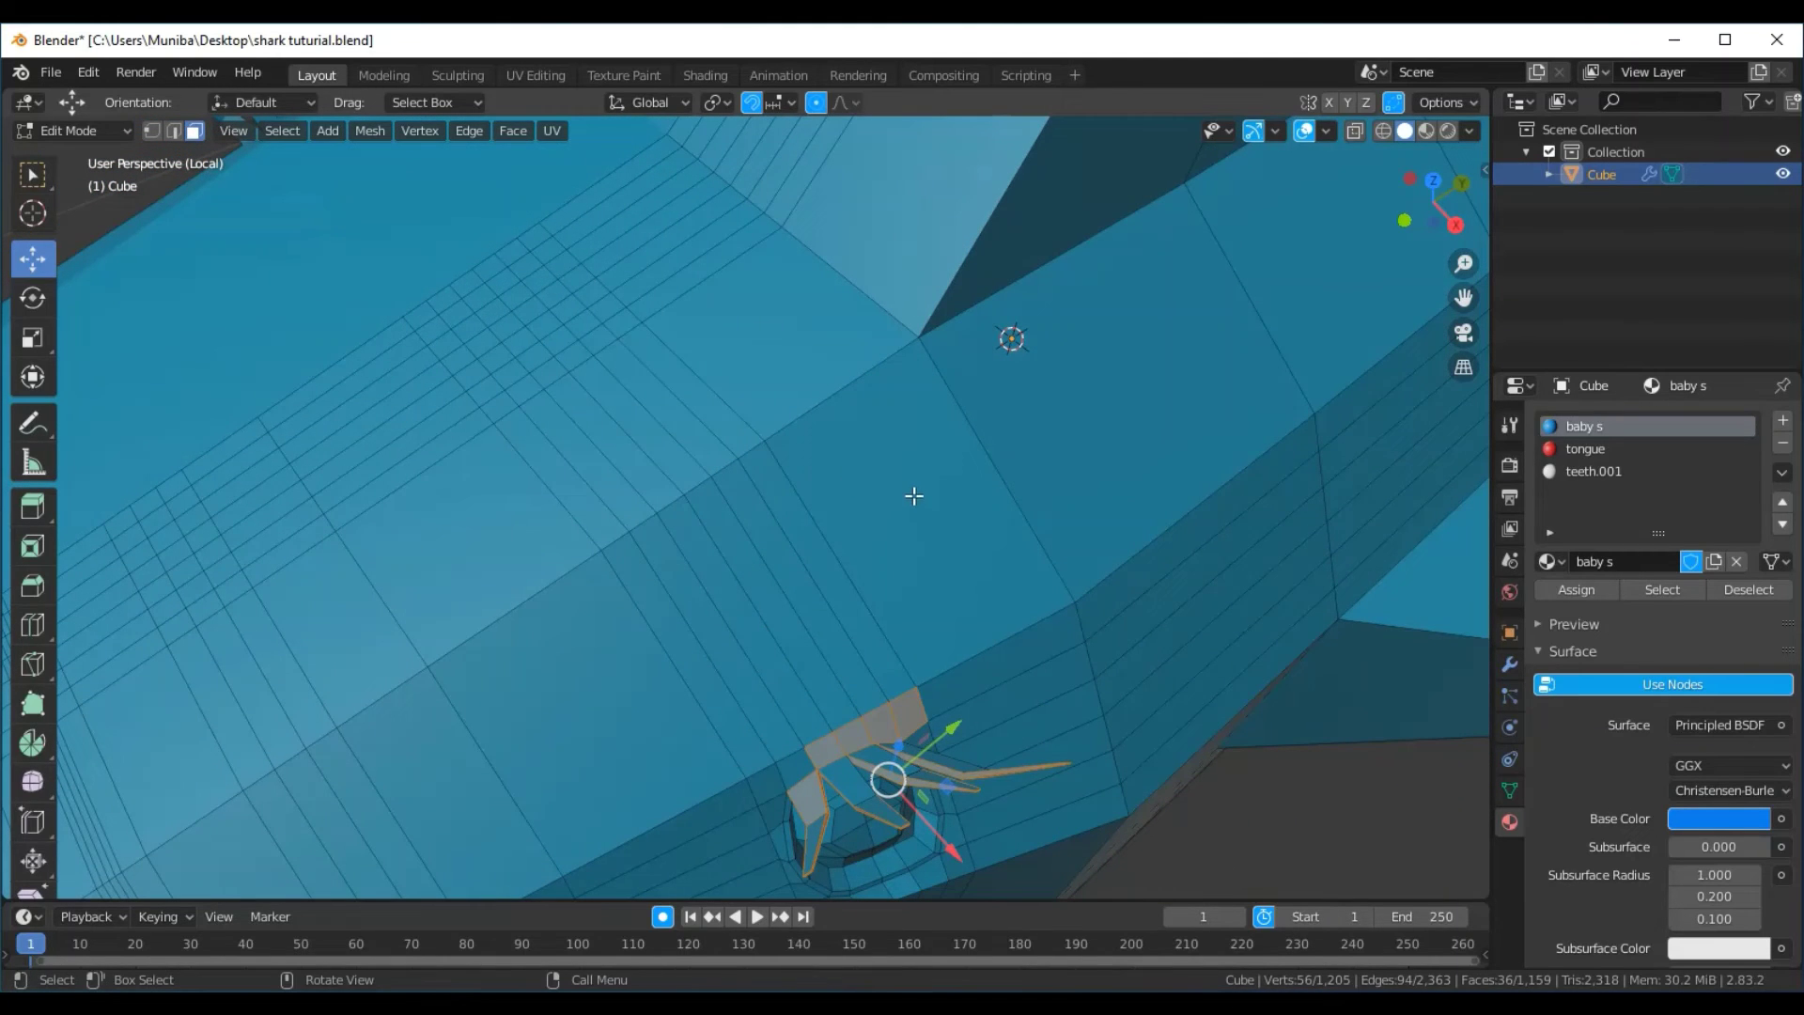
pyautogui.keyDown('shift'); pyautogui.click(904, 712); pyautogui.keyUp('shift')
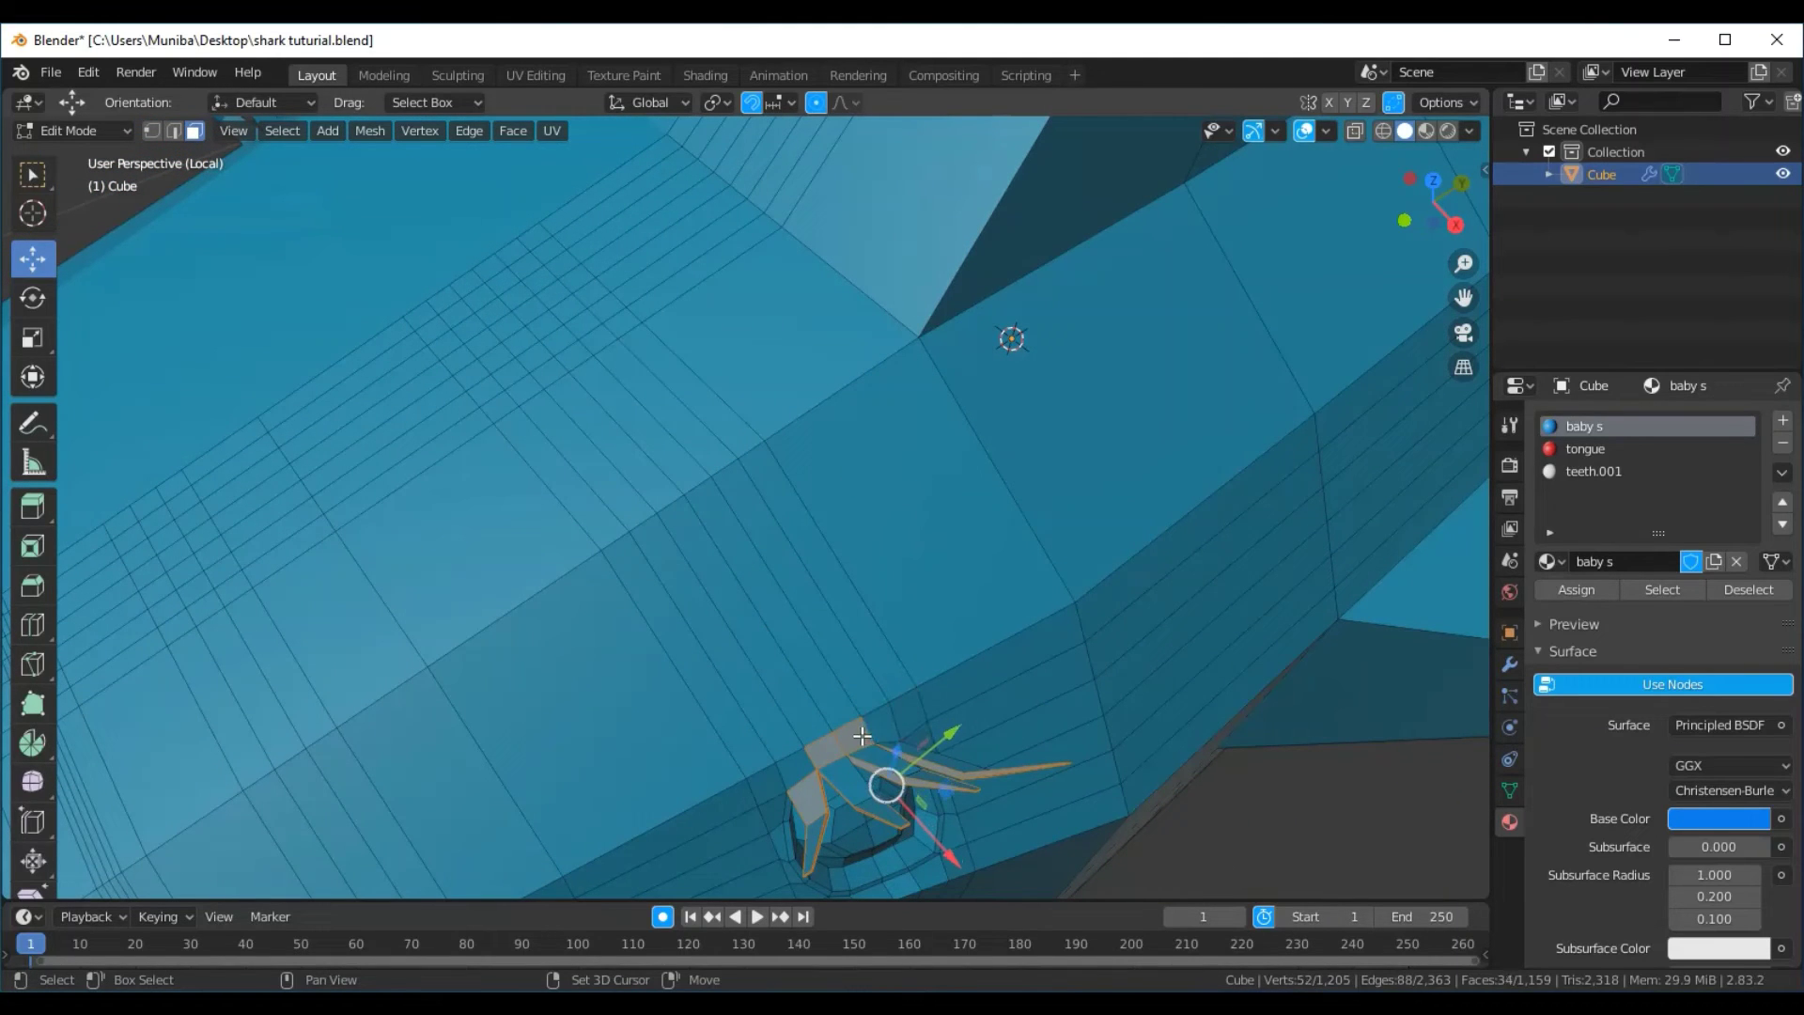
pyautogui.keyDown('shift'); pyautogui.click(842, 743); pyautogui.keyUp('shift')
pyautogui.keyDown('shift'); pyautogui.click(824, 747); pyautogui.keyUp('shift')
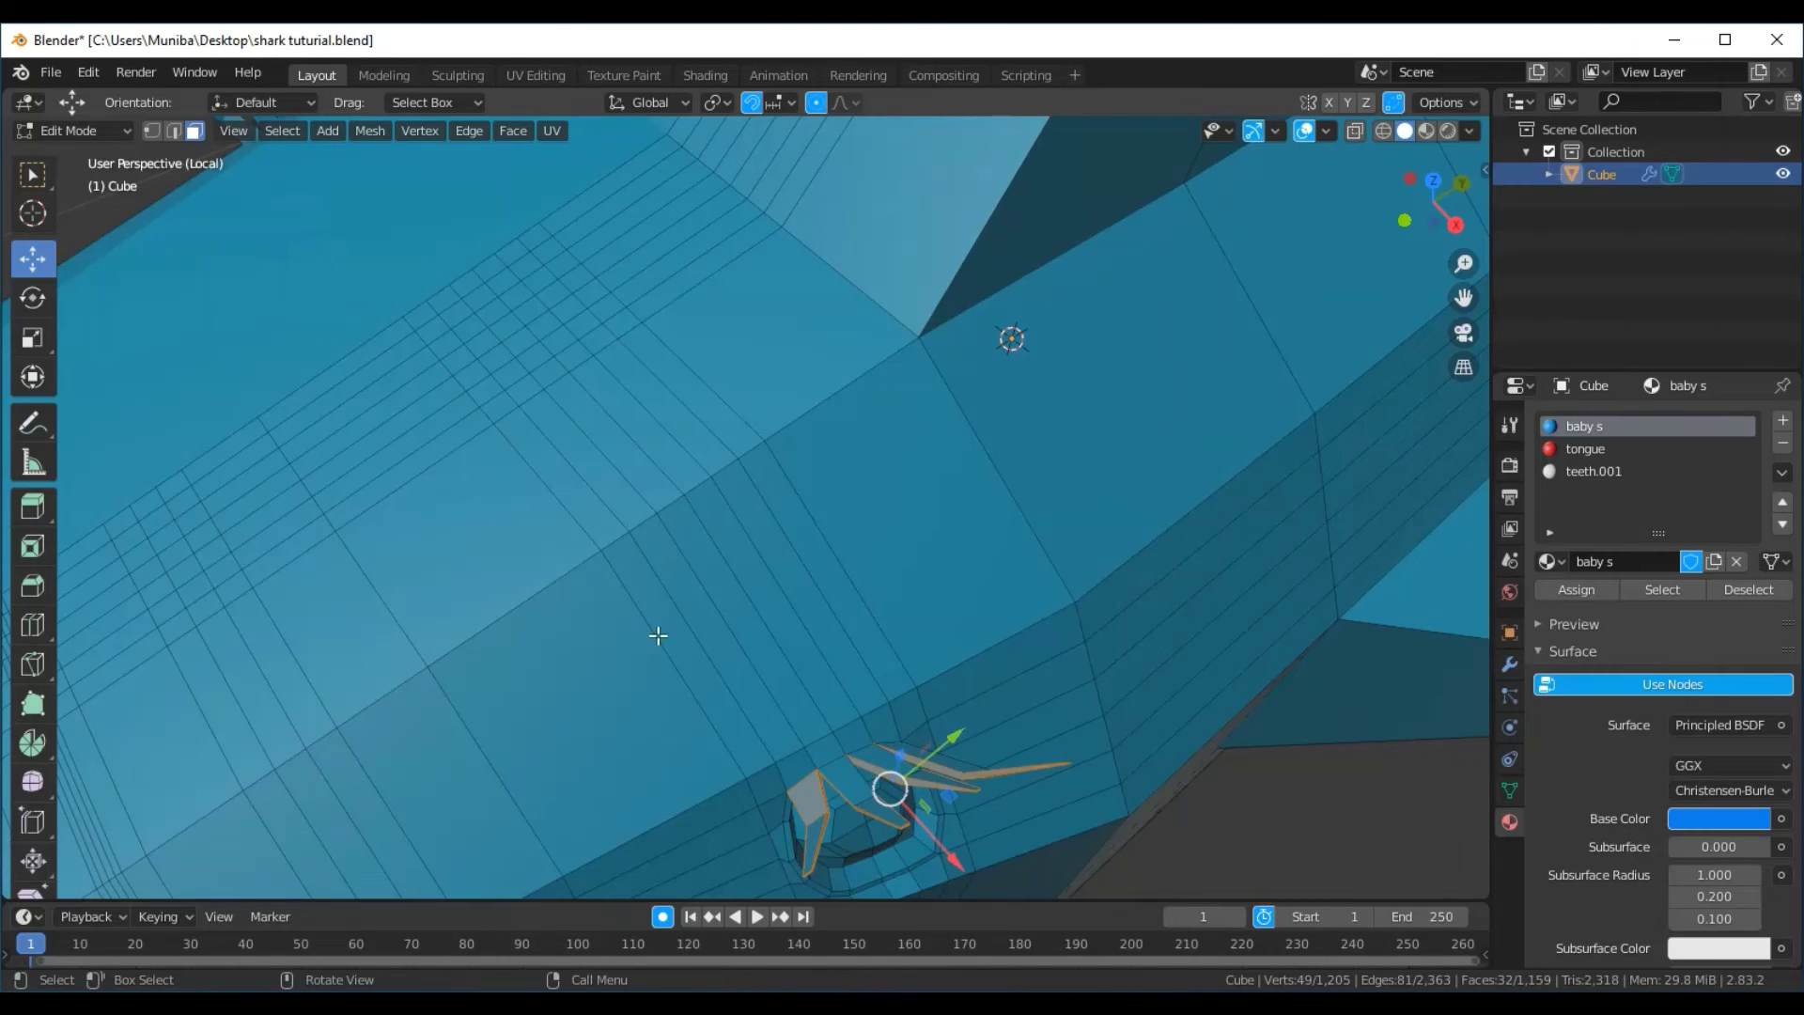
pyautogui.moveTo(656, 632); pyautogui.dragTo(765, 665, button='middle')
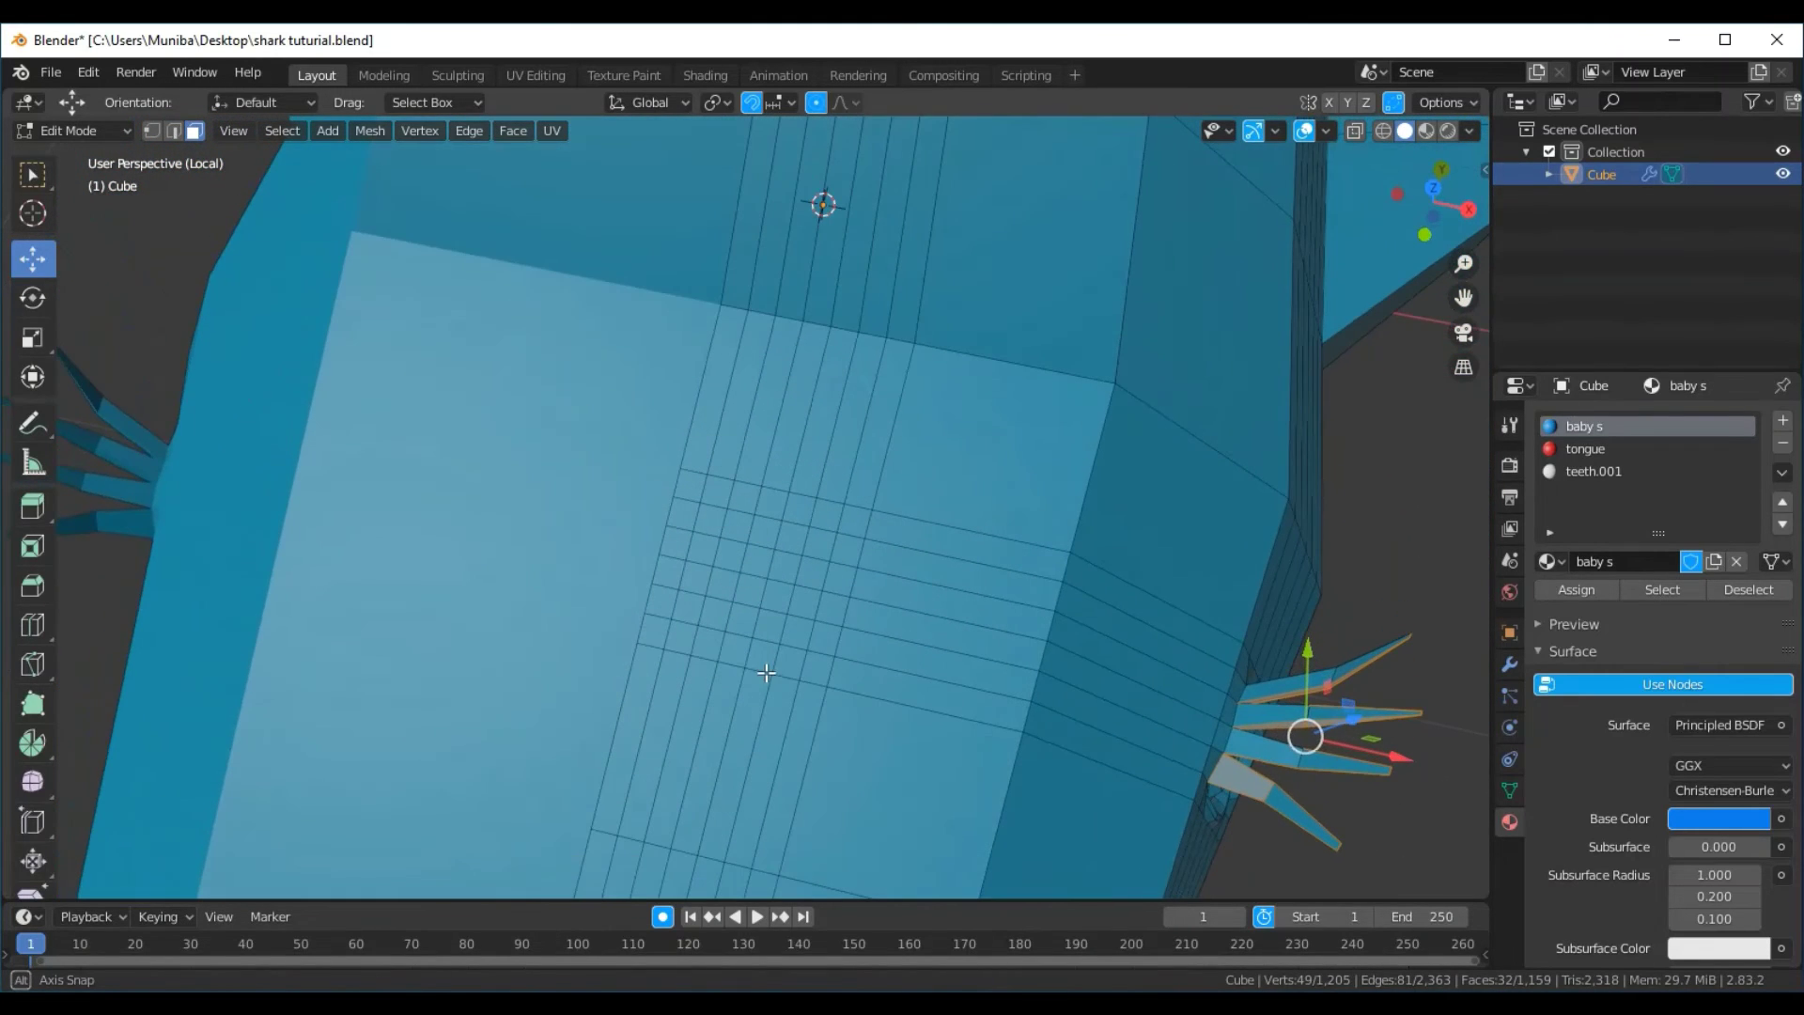
pyautogui.keyDown('shift'); pyautogui.click(1283, 687); pyautogui.keyUp('shift')
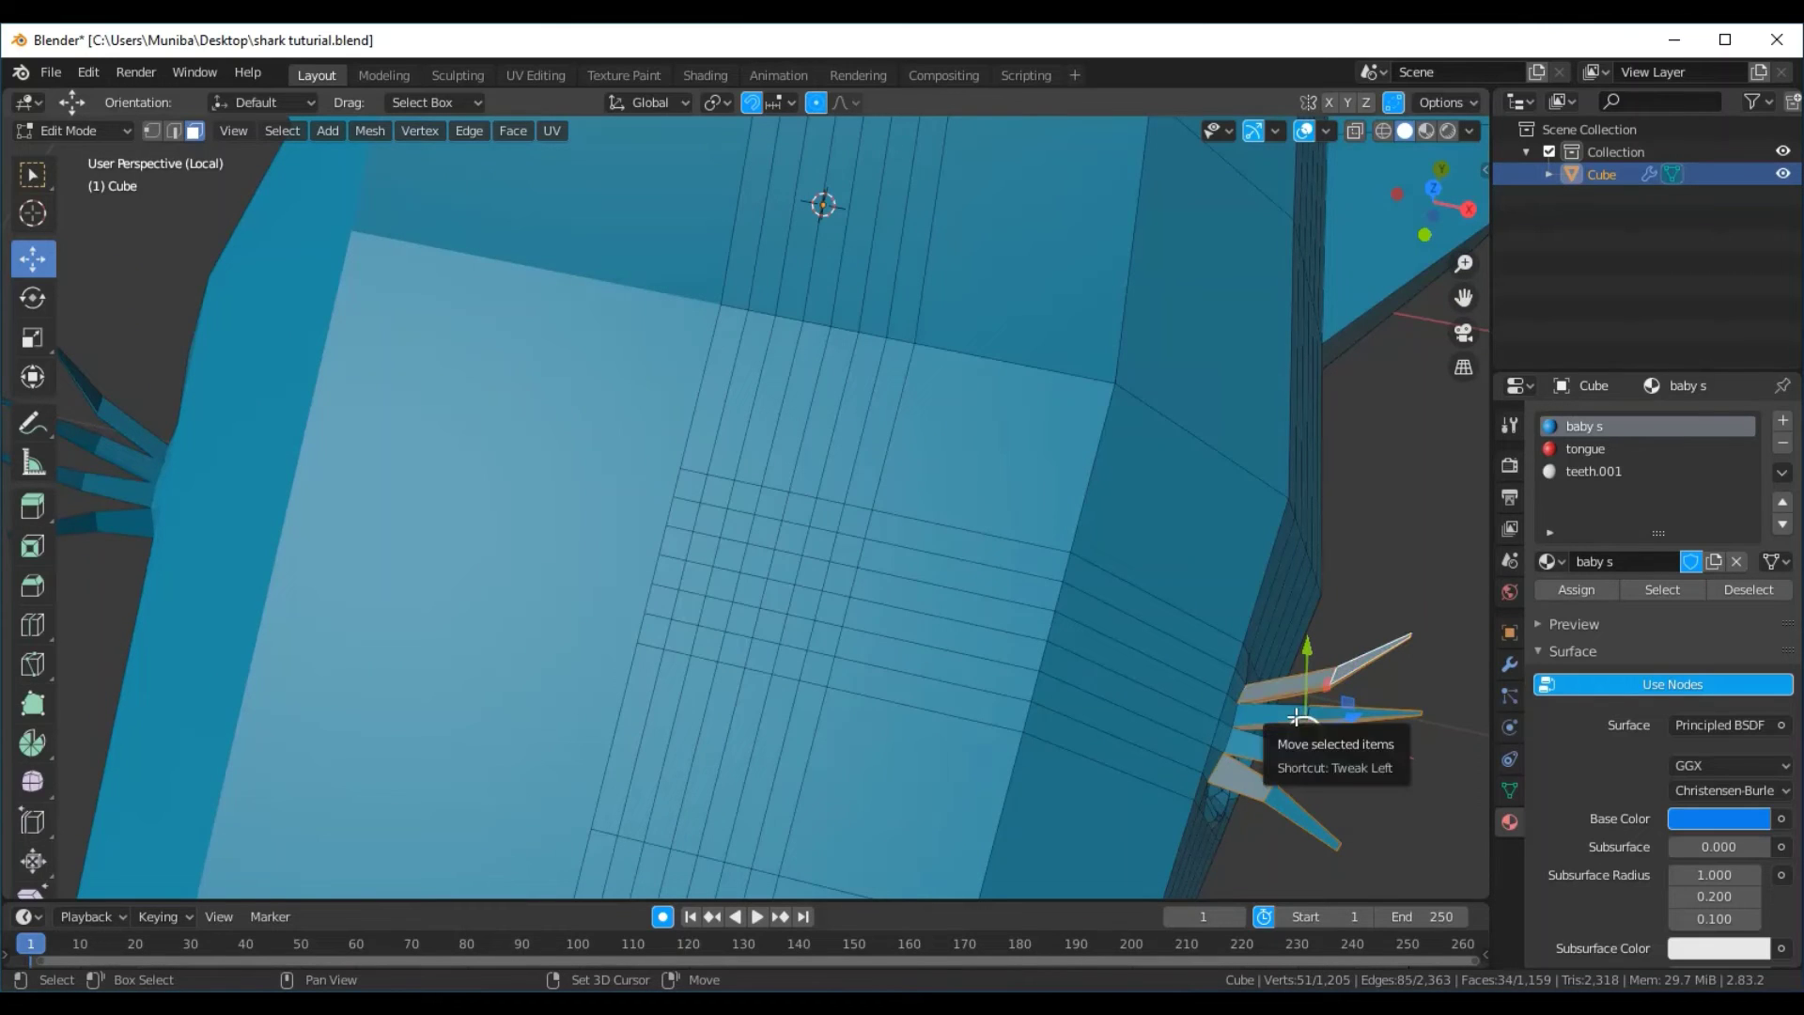
pyautogui.keyDown('shift'); pyautogui.click(1334, 711); pyautogui.keyUp('shift')
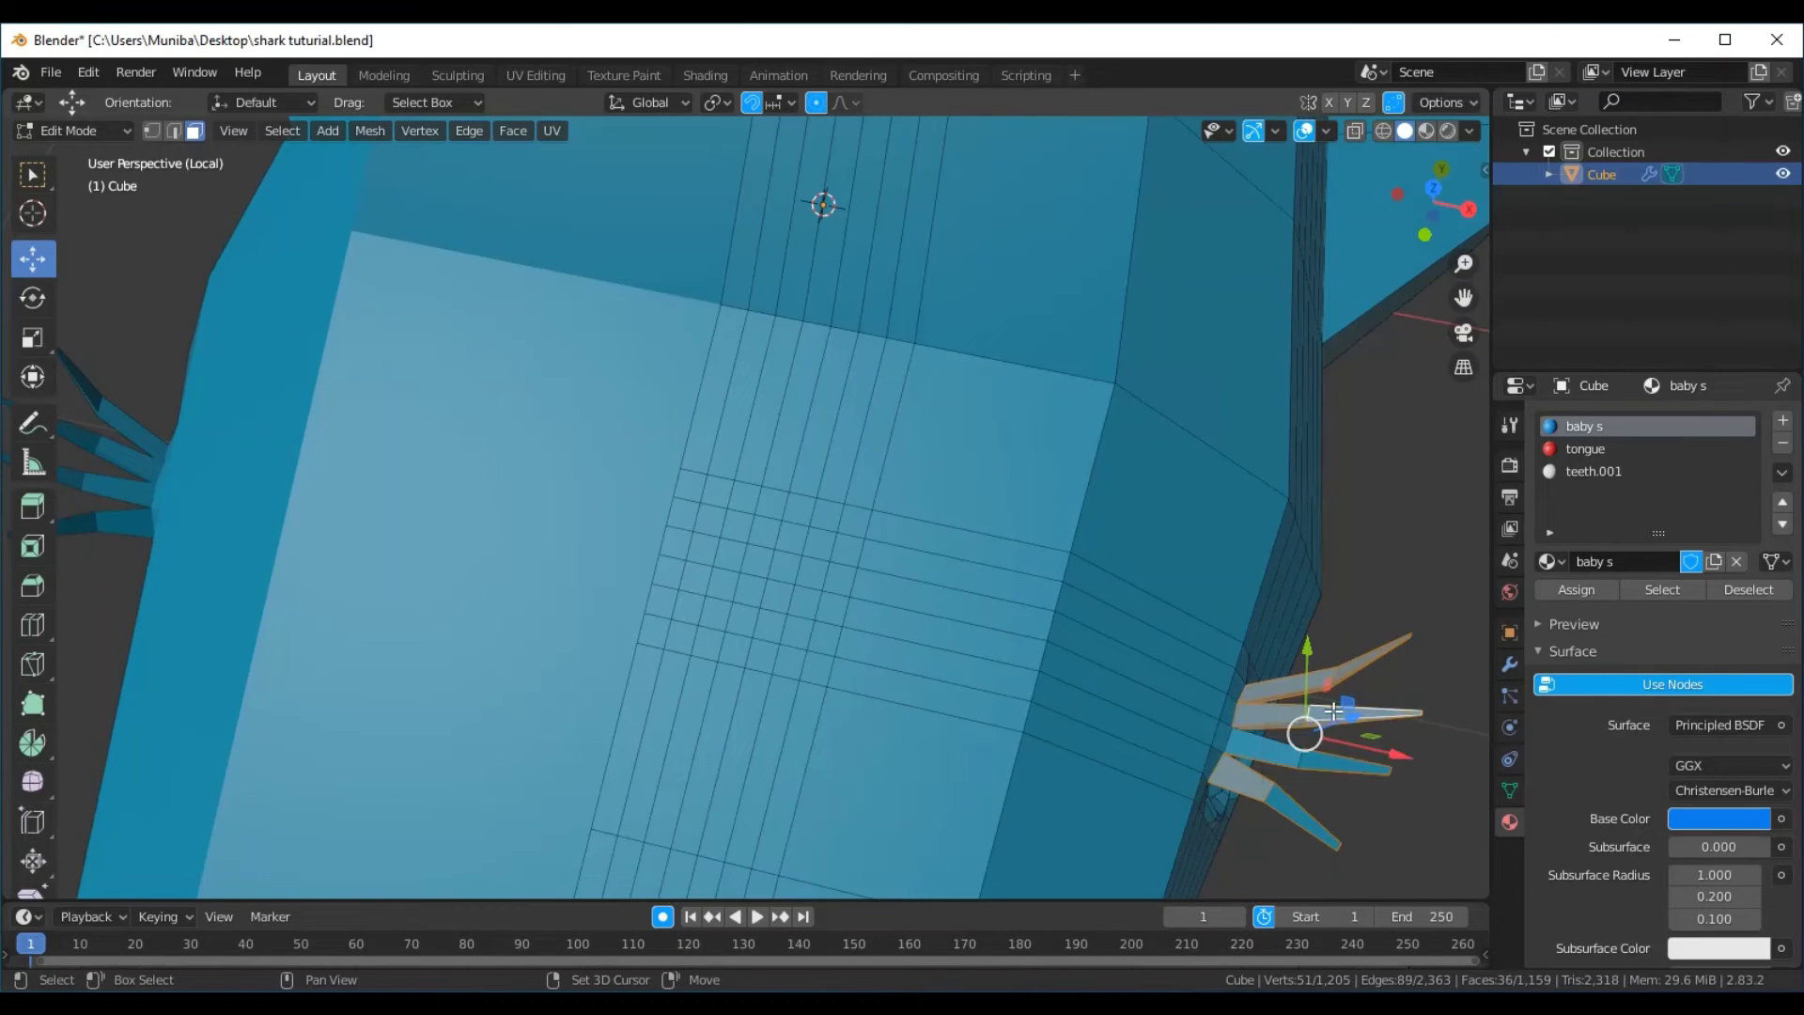
pyautogui.keyDown('shift'); pyautogui.click(1278, 749); pyautogui.keyUp('shift')
pyautogui.keyDown('shift'); pyautogui.click(1298, 811); pyautogui.keyUp('shift')
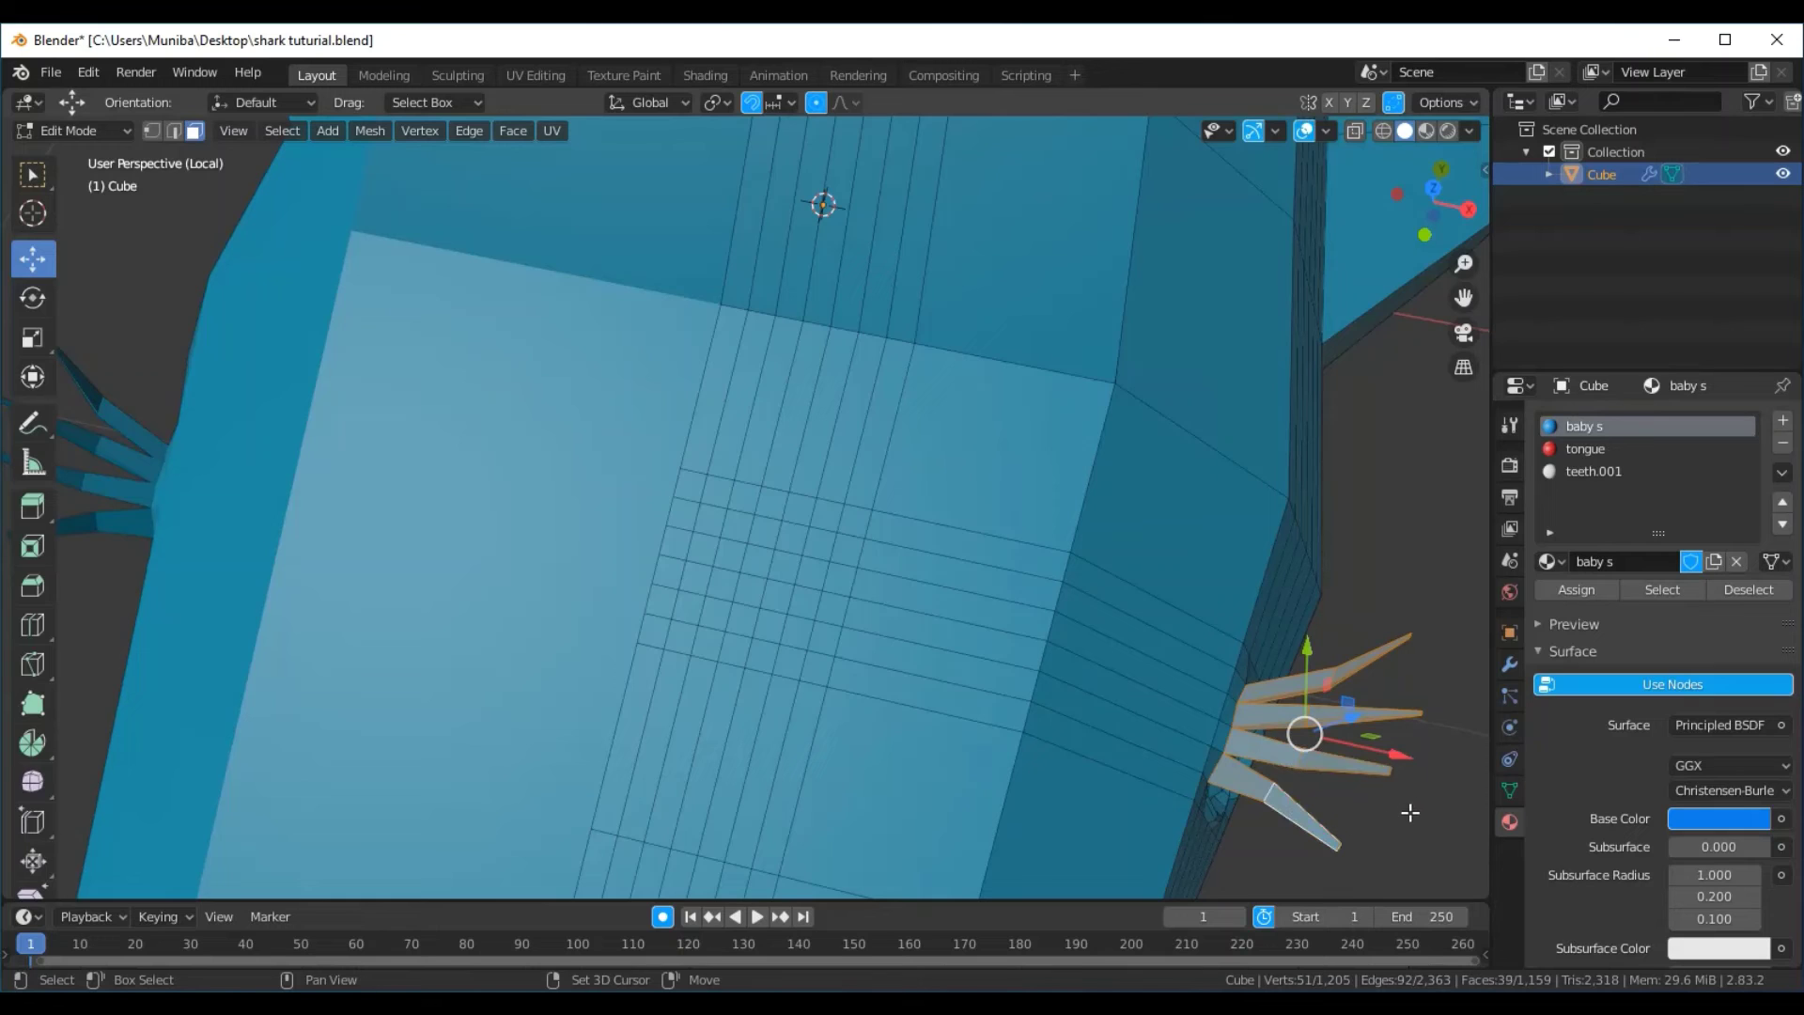
# Add the last two lash faces, bringing the eyelash selection to 41 faces
pyautogui.moveTo(1409, 812)
pyautogui.mouseDown(button='middle')
pyautogui.moveTo(1244, 721)
pyautogui.moveTo(1149, 725)
pyautogui.moveTo(1212, 692)
pyautogui.moveTo(1241, 736)
pyautogui.mouseUp(button='middle')
pyautogui.scroll(3, 1240, 736)
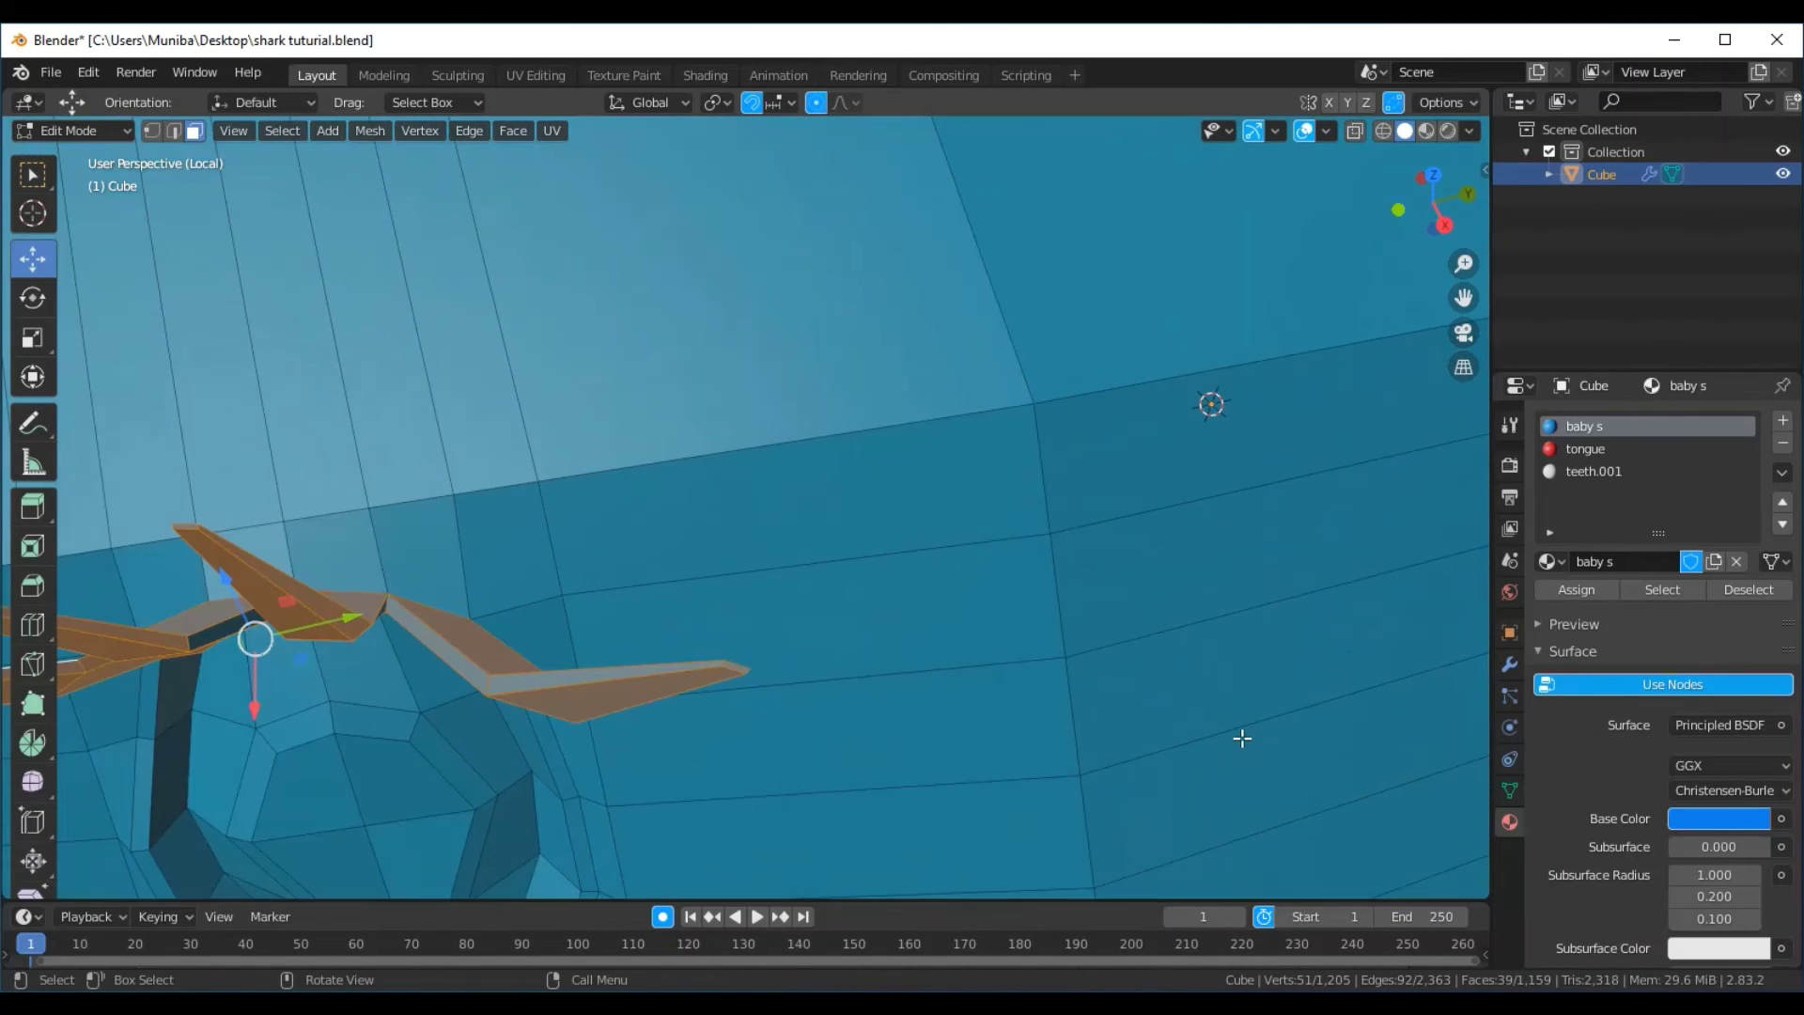
pyautogui.moveTo(585, 747)
pyautogui.mouseDown(button='middle')
pyautogui.moveTo(624, 742)
pyautogui.moveTo(576, 745)
pyautogui.mouseUp(button='middle')
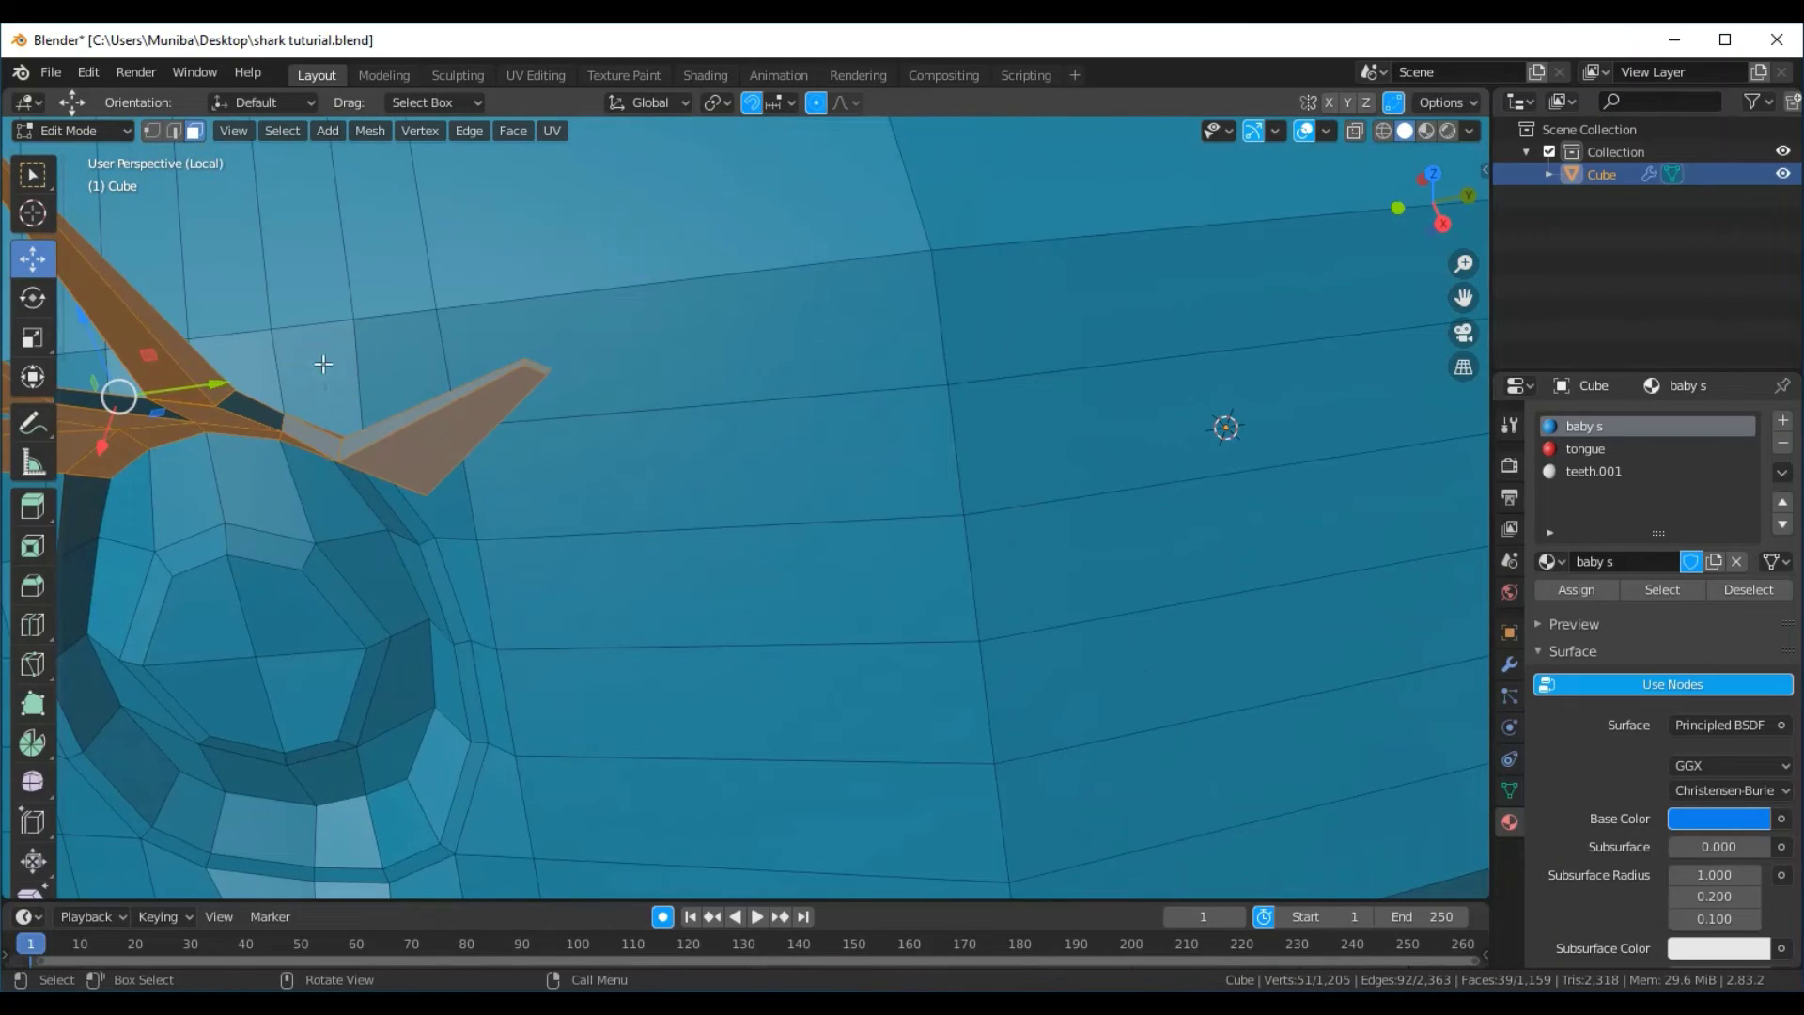
pyautogui.press('shift')
pyautogui.keyDown('shift'); pyautogui.click(242, 412); pyautogui.keyUp('shift')
pyautogui.keyDown('shift'); pyautogui.click(82, 398); pyautogui.keyUp('shift')
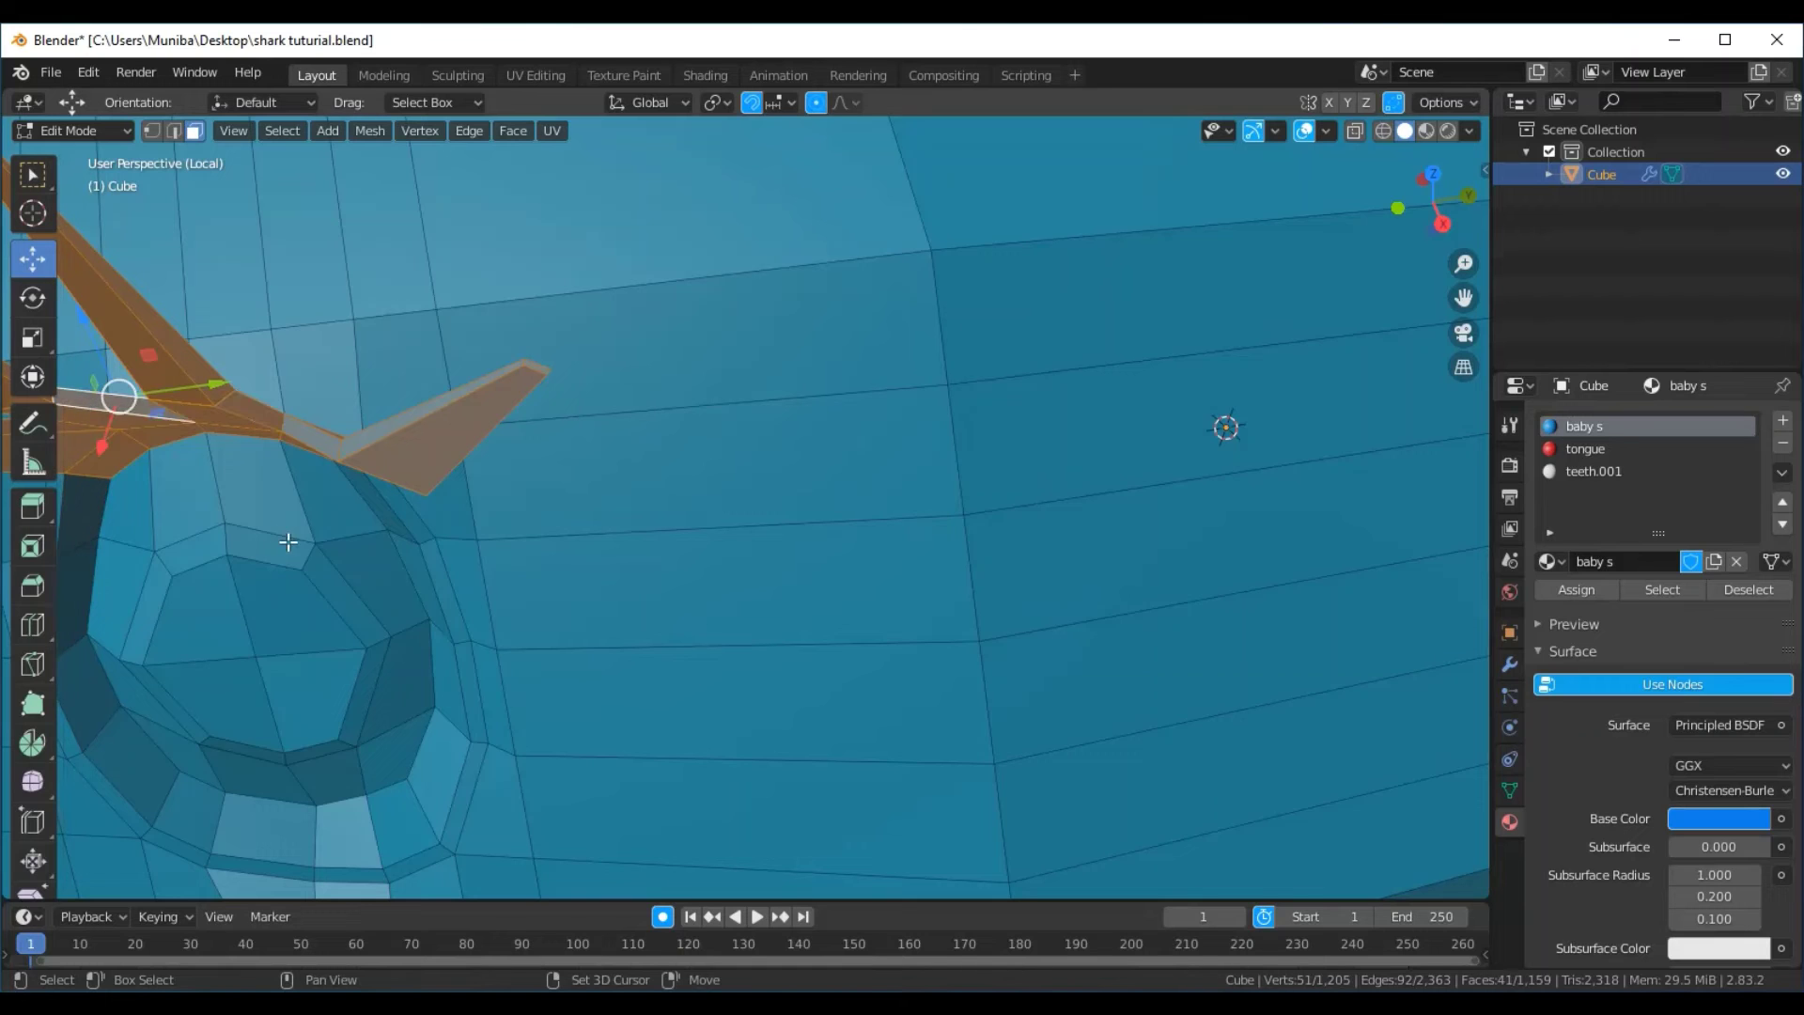
pyautogui.moveTo(287, 542)
pyautogui.mouseDown(button='middle')
pyautogui.moveTo(361, 537)
pyautogui.moveTo(329, 517)
pyautogui.mouseUp(button='middle')
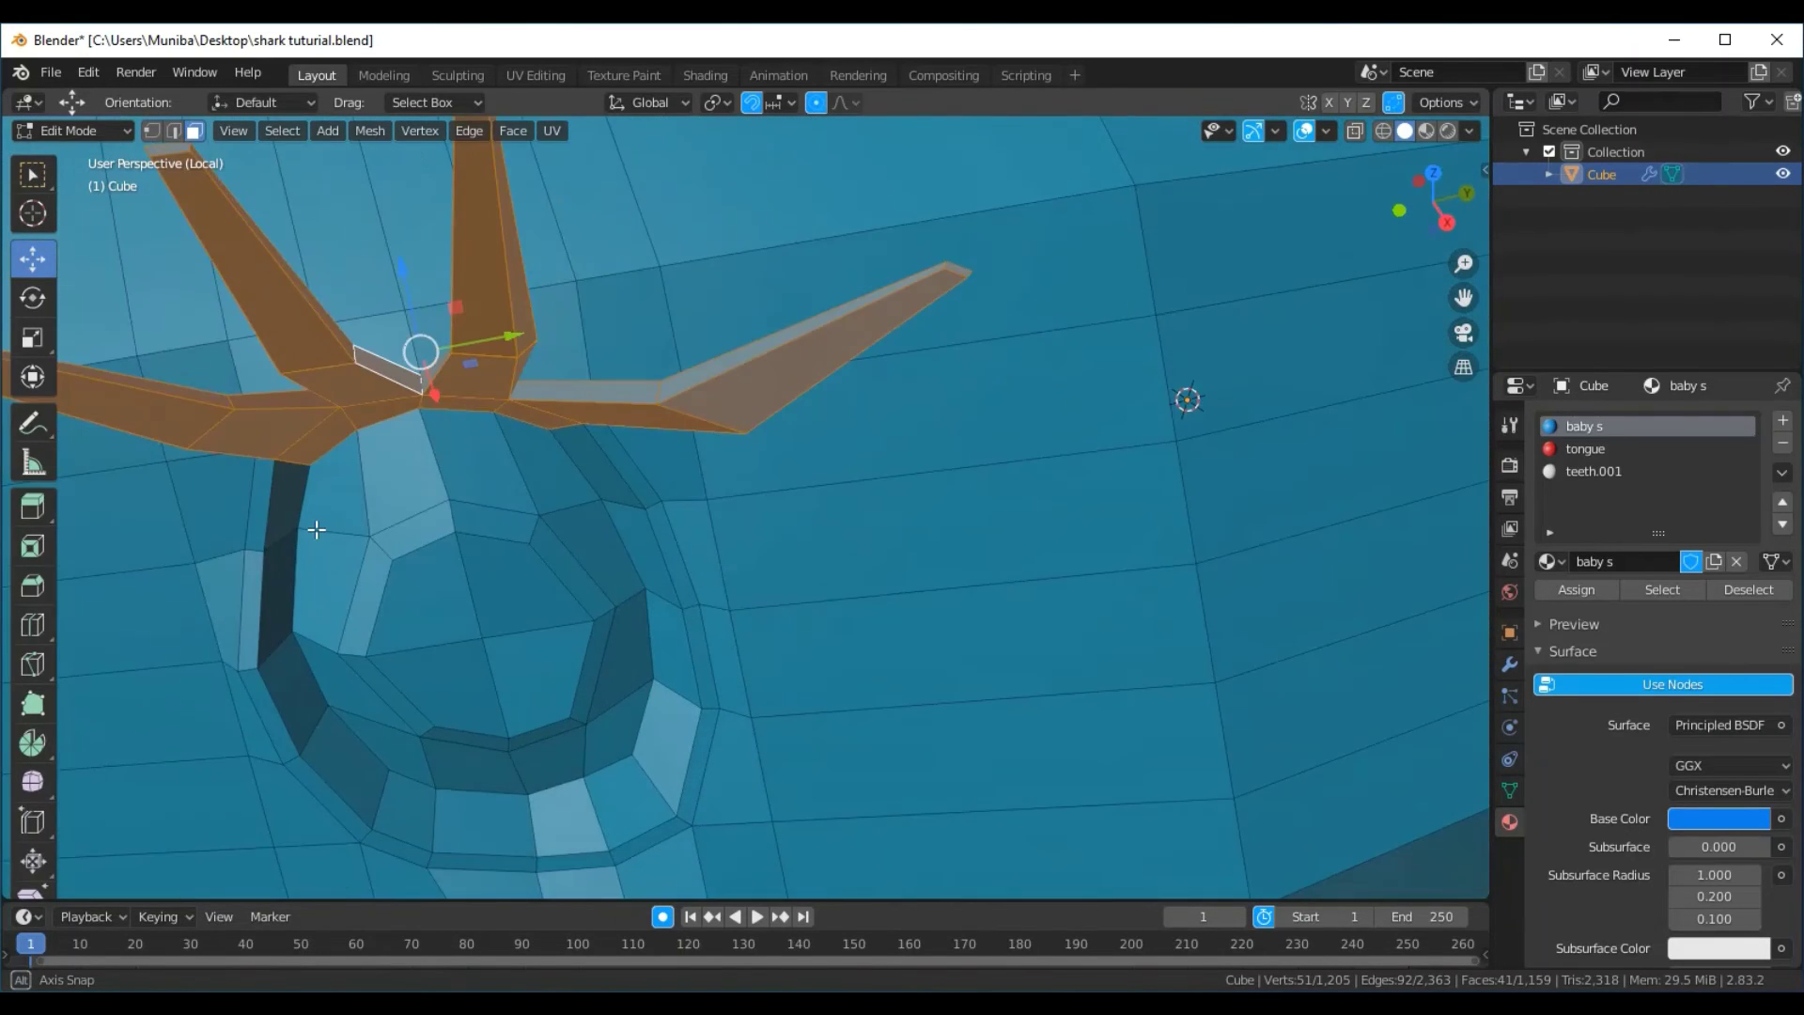
pyautogui.scroll(-5, 331, 517)
pyautogui.scroll(-2, 337, 517)
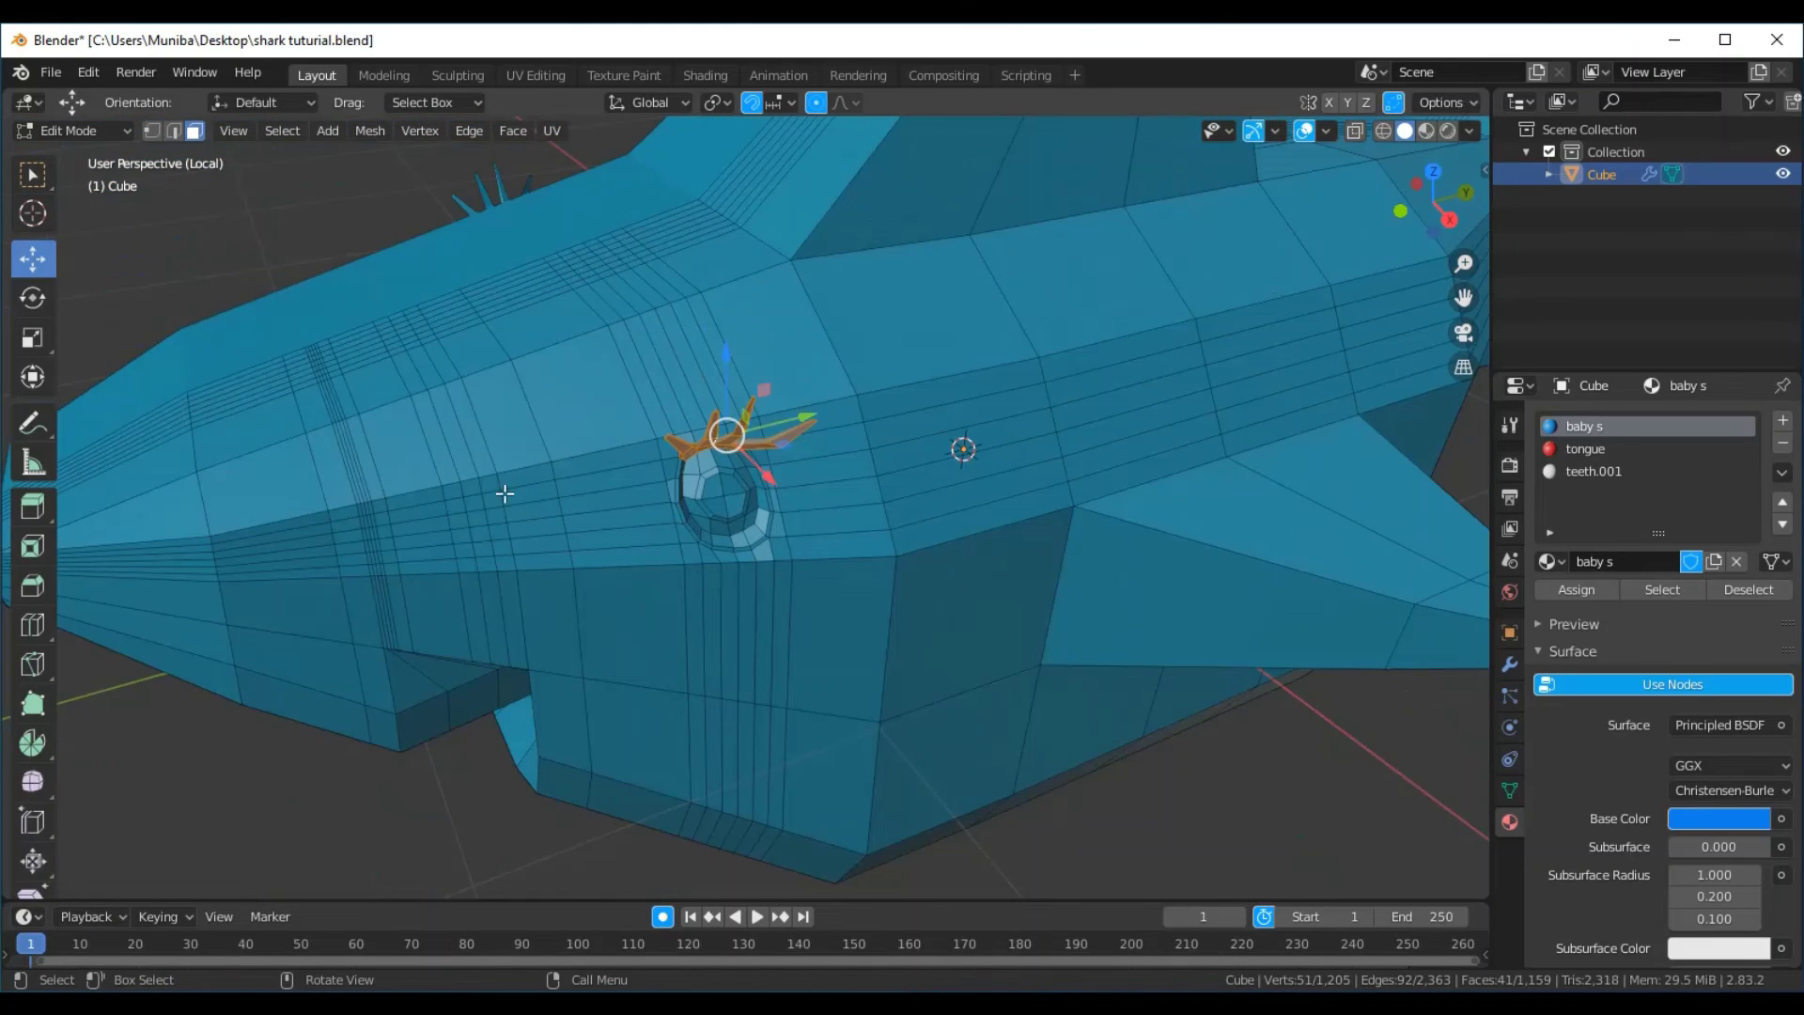
# Add a new material slot and material named 'eyel' with a black base colour
pyautogui.click(1782, 427)
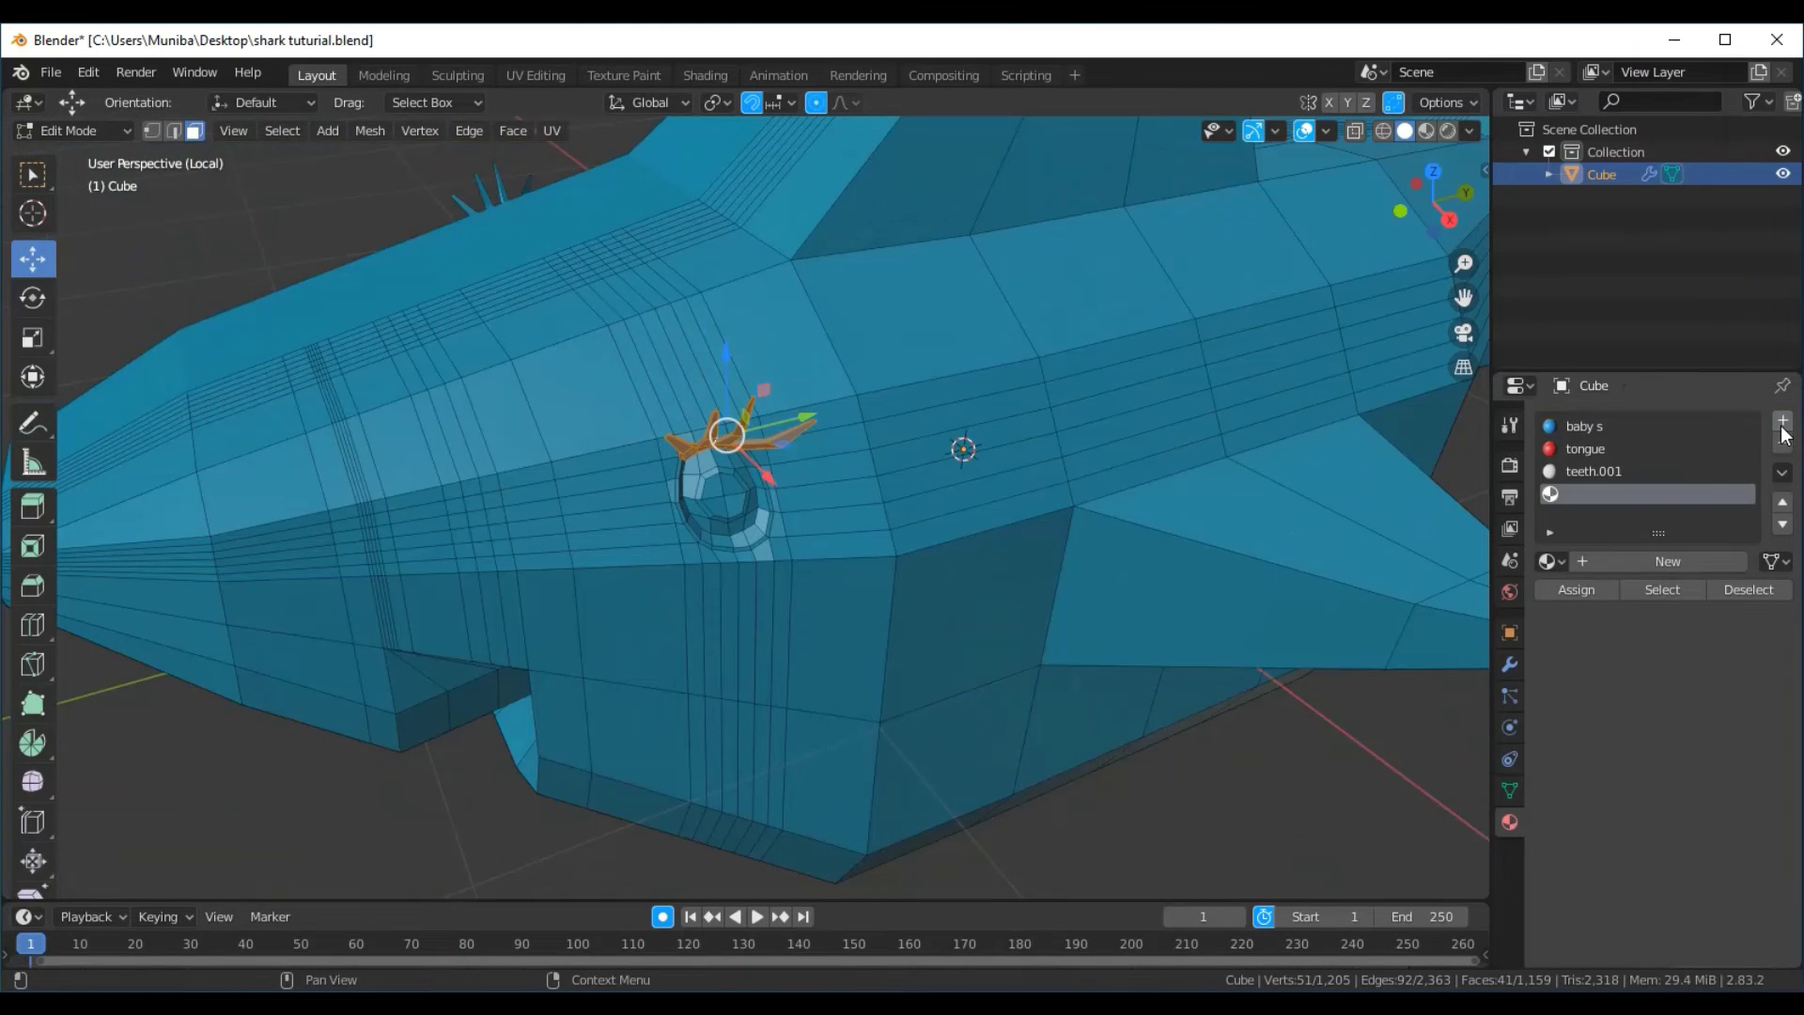
pyautogui.click(1599, 565)
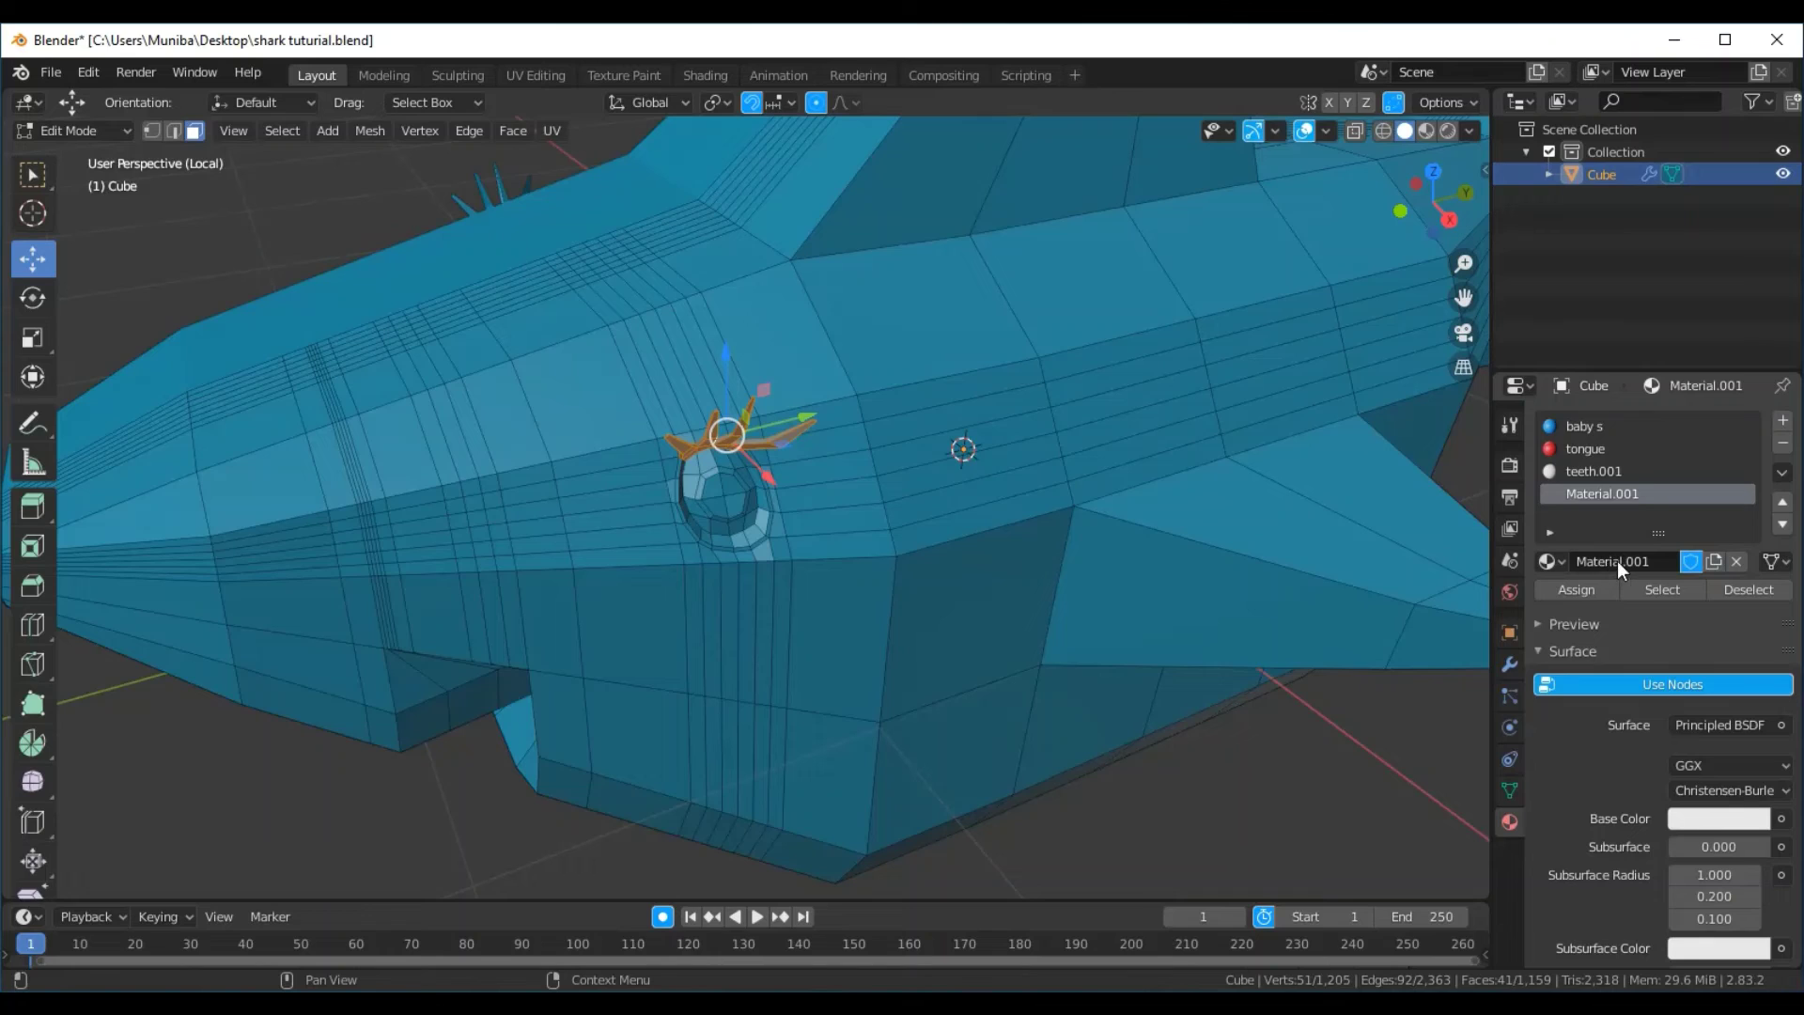
pyautogui.click(1622, 560)
pyautogui.write('eyel')
pyautogui.press('Return')
pyautogui.click(1739, 819)
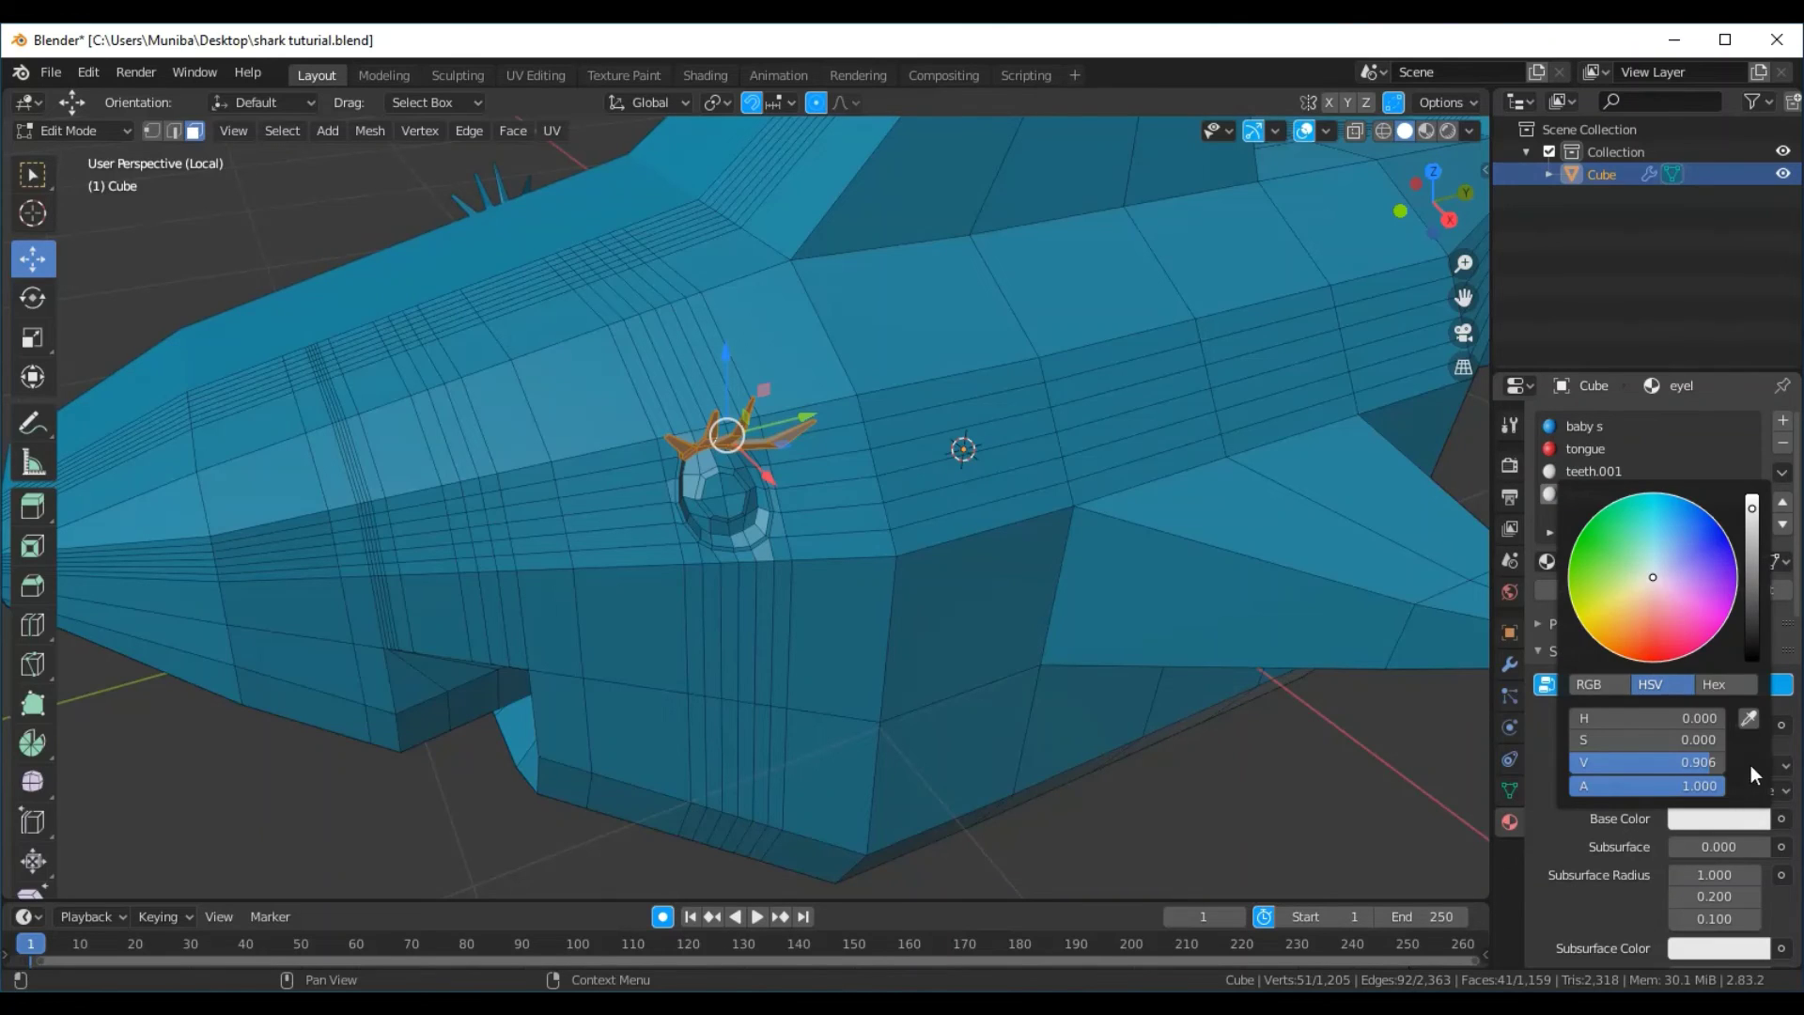
pyautogui.click(1751, 658)
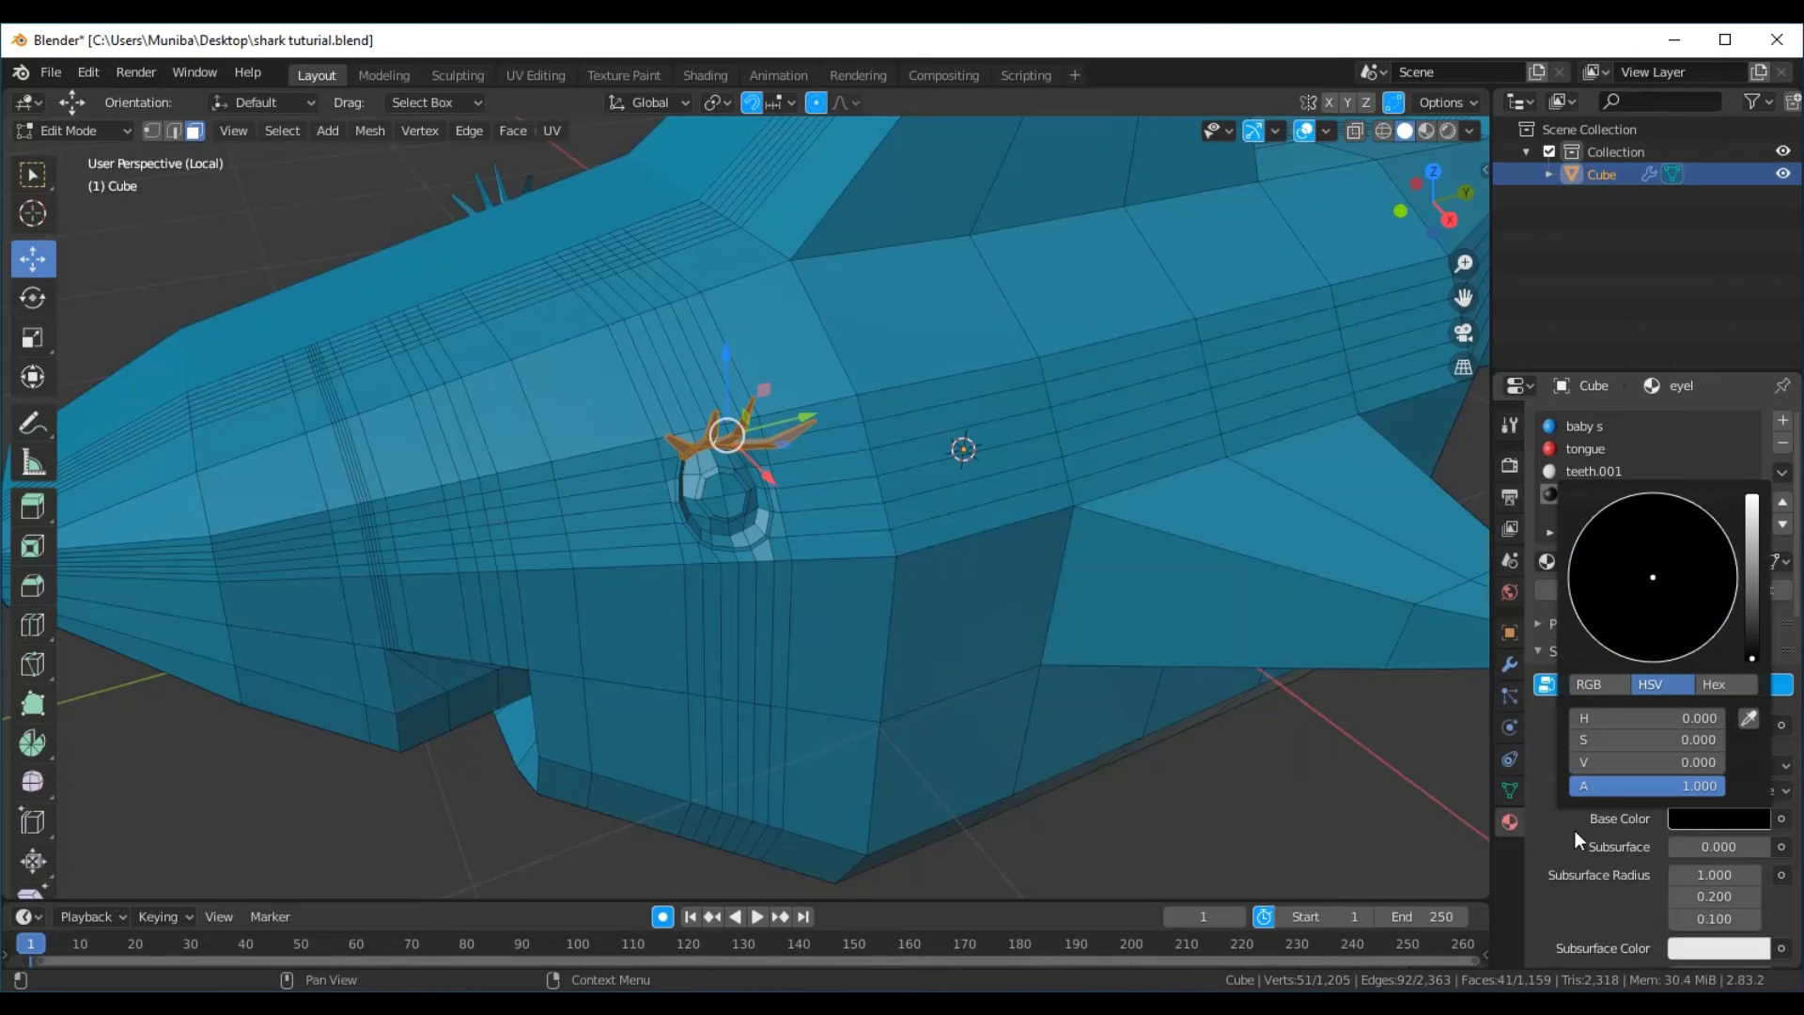
# Set the eyel material's viewport display colour to black
pyautogui.scroll(-4, 1637, 872)
pyautogui.scroll(-4, 1639, 854)
pyautogui.scroll(-4, 1640, 851)
pyautogui.scroll(-5, 1640, 851)
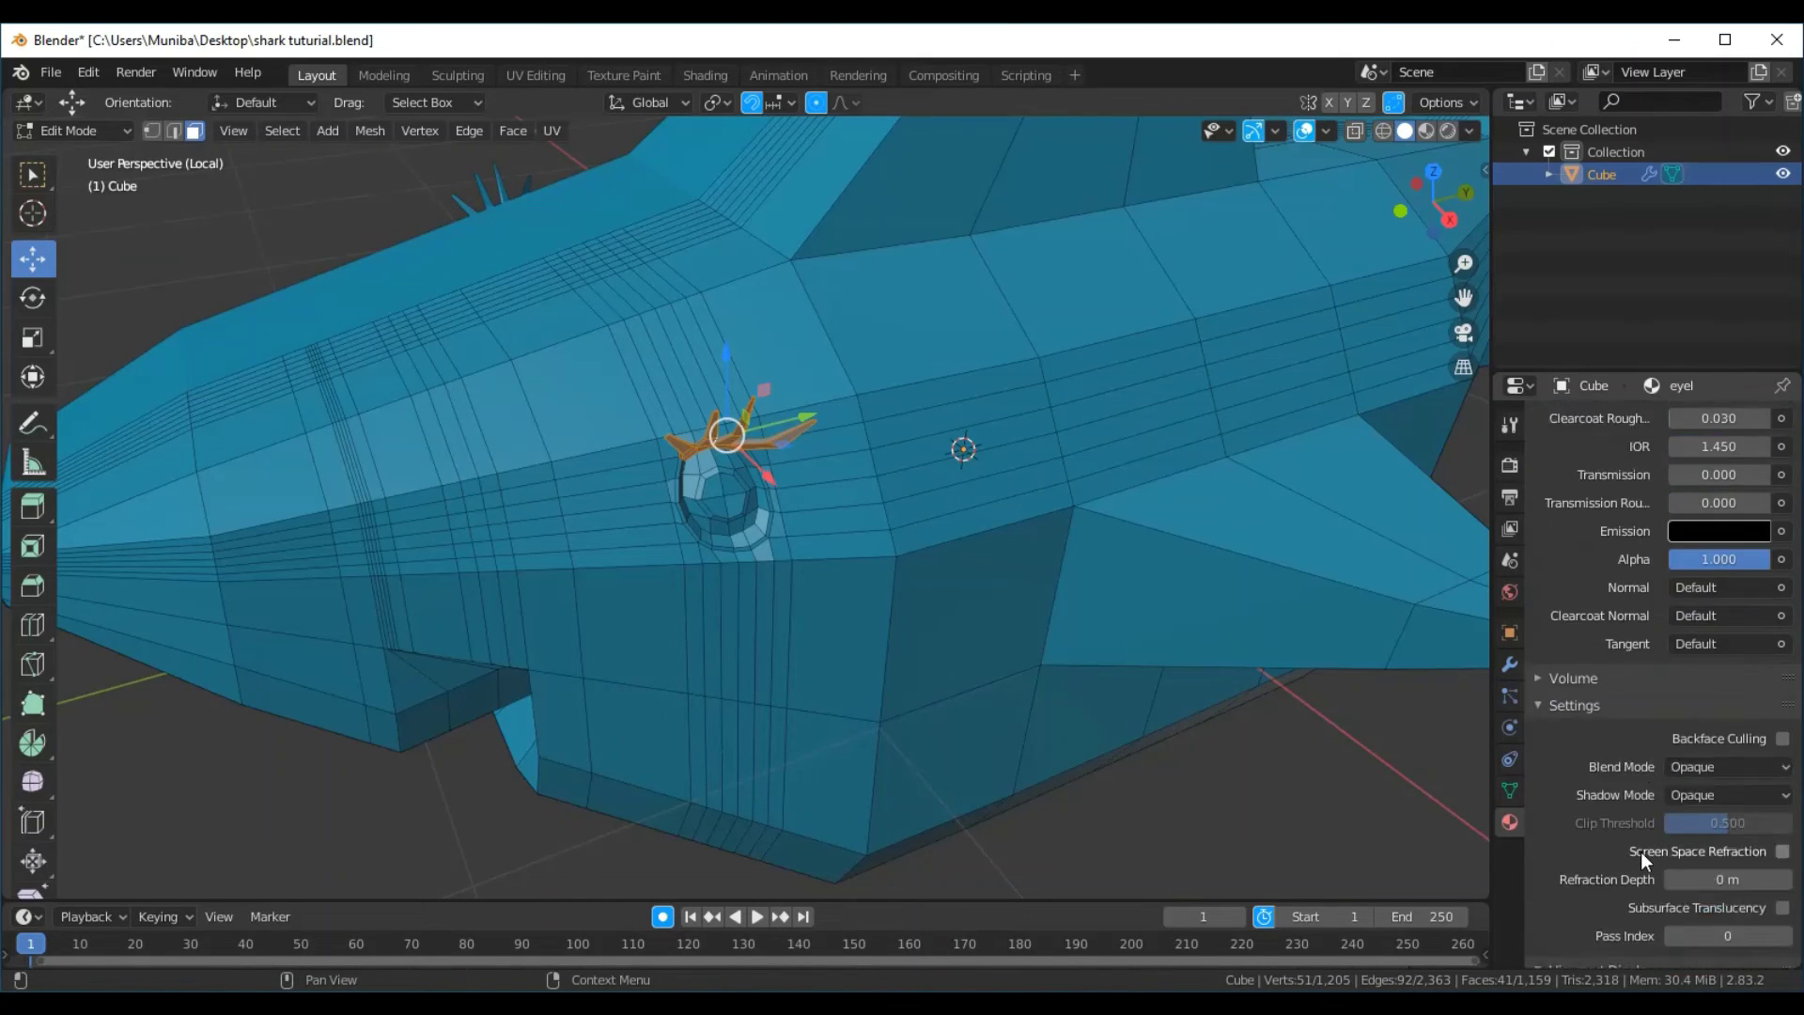
pyautogui.scroll(-4, 1640, 851)
pyautogui.click(1711, 870)
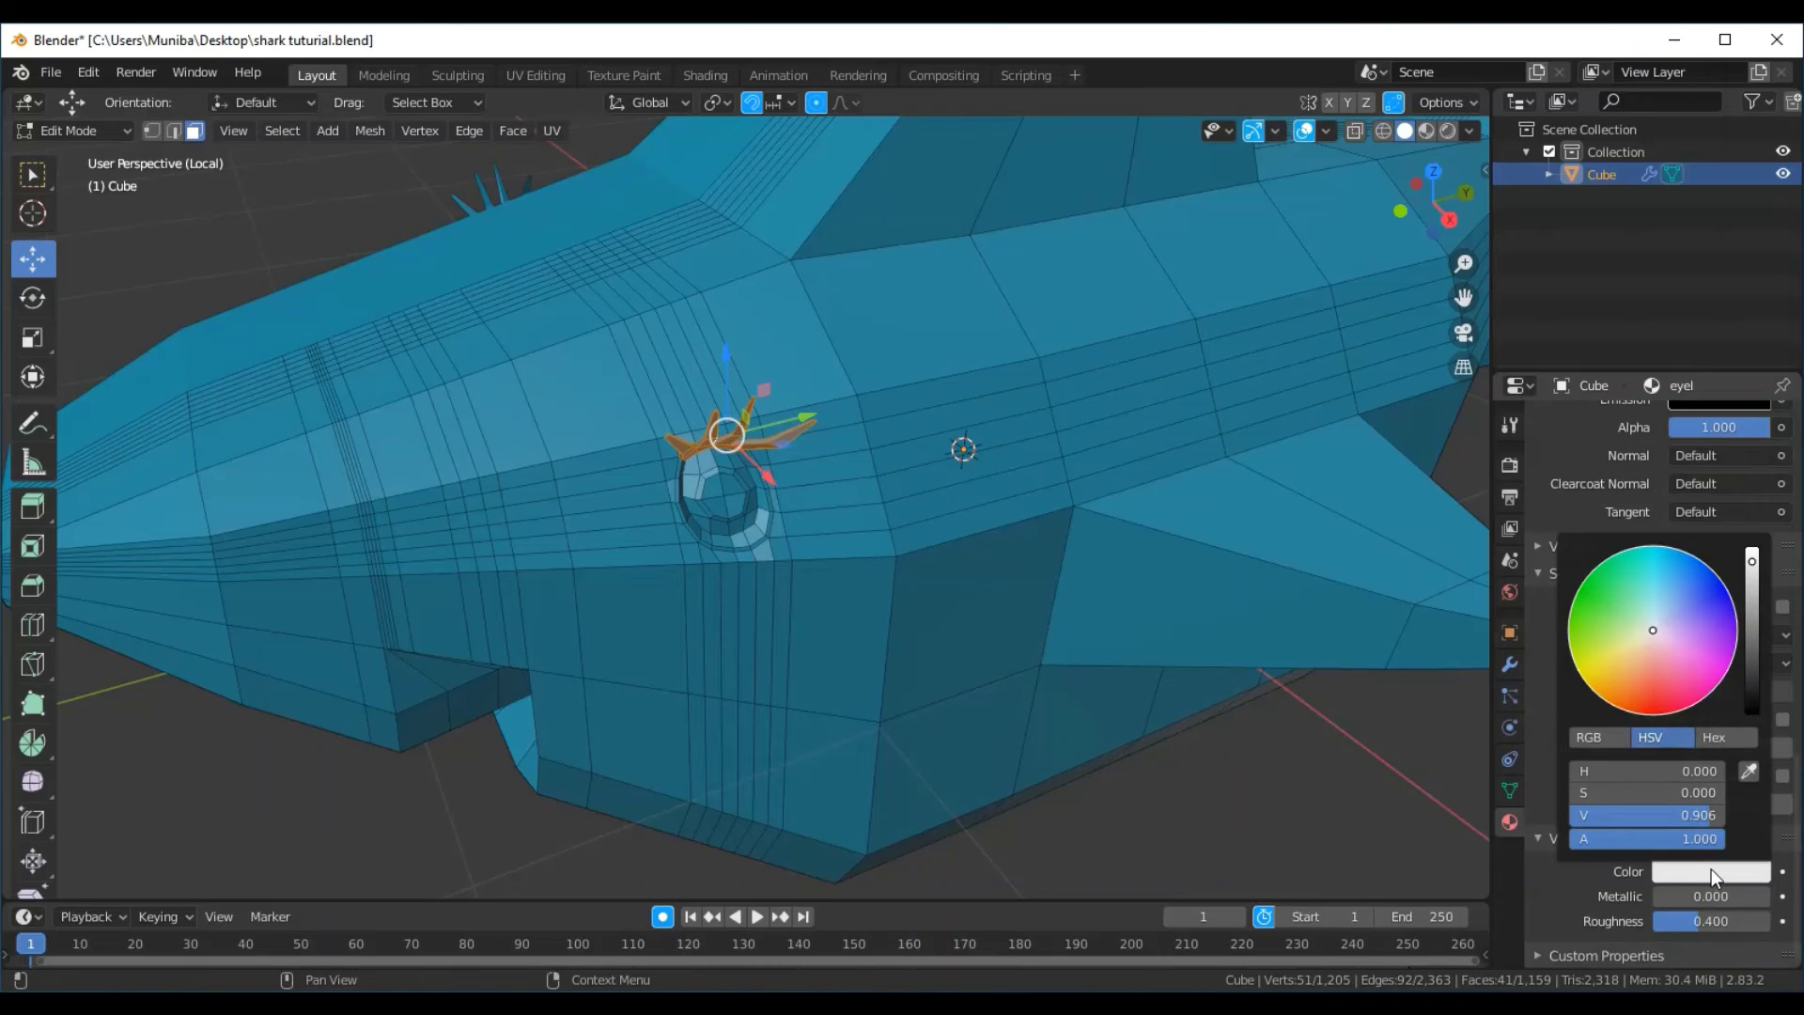
pyautogui.click(1755, 710)
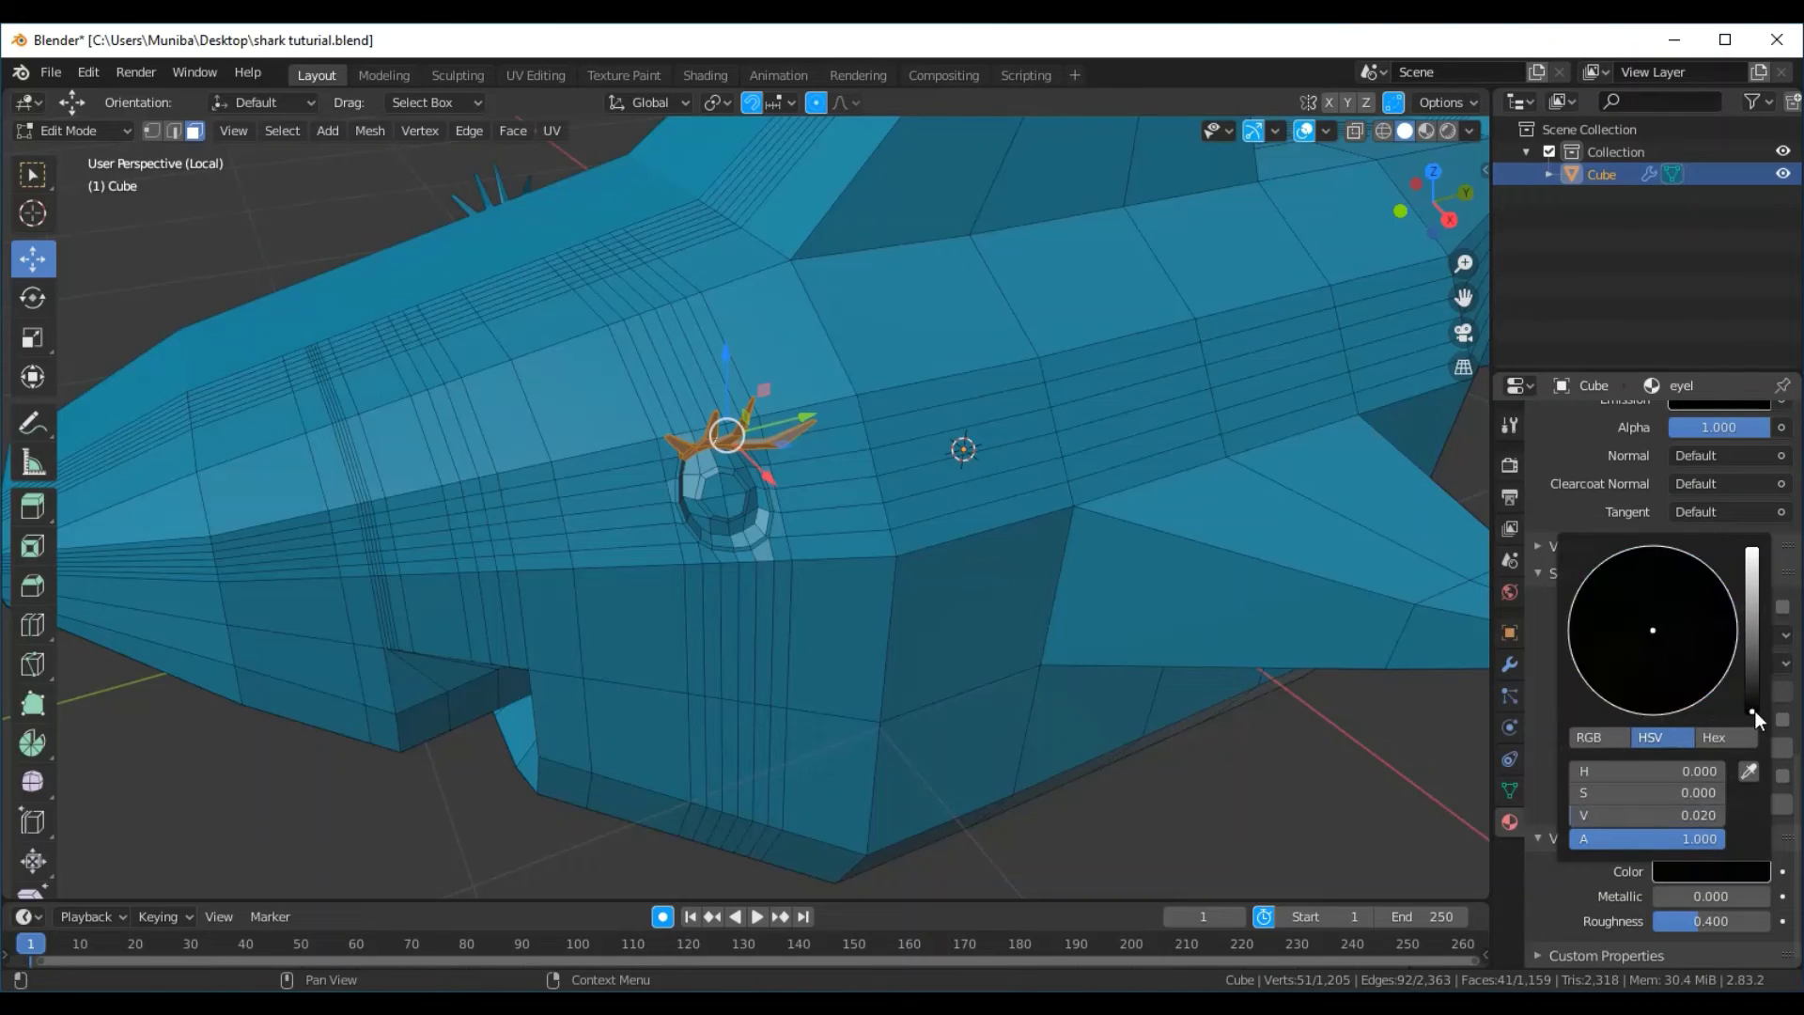
pyautogui.scroll(2, 1670, 767)
pyautogui.scroll(1, 1672, 765)
pyautogui.scroll(1, 1672, 782)
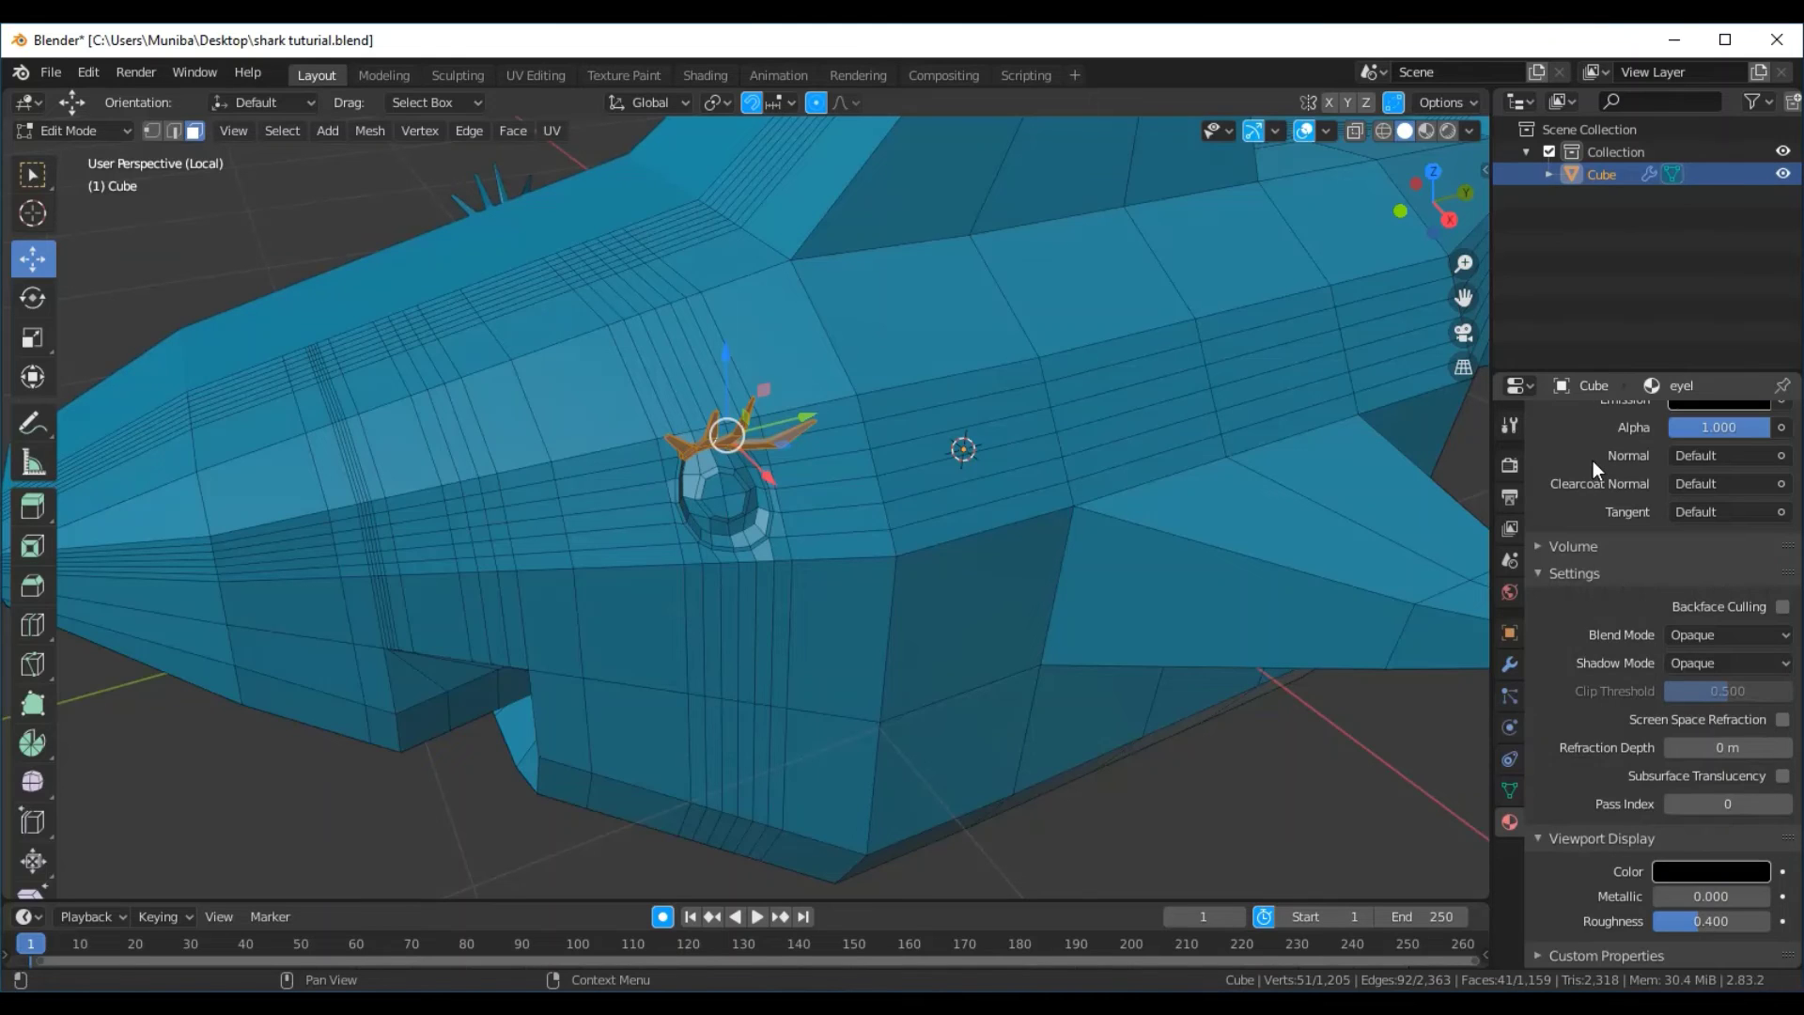
pyautogui.scroll(2, 1592, 460)
pyautogui.scroll(4, 1592, 460)
pyautogui.scroll(4, 1592, 462)
pyautogui.scroll(6, 1592, 464)
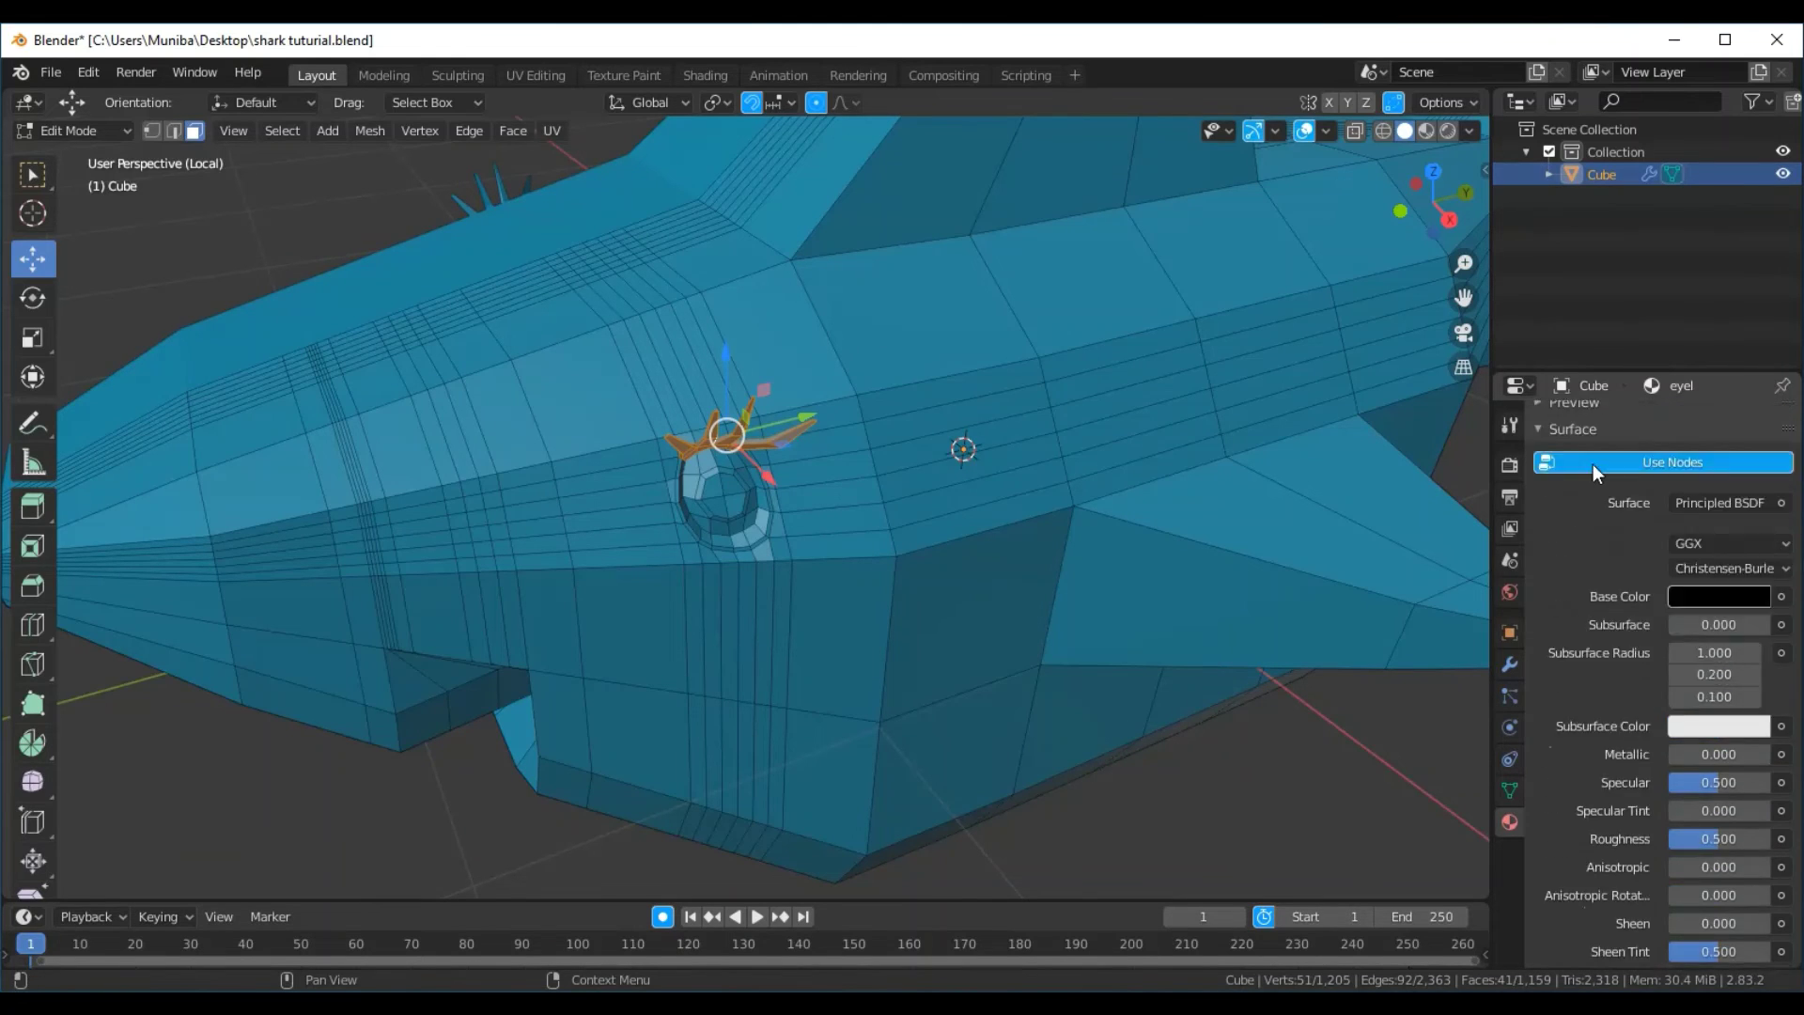
pyautogui.scroll(5, 1593, 465)
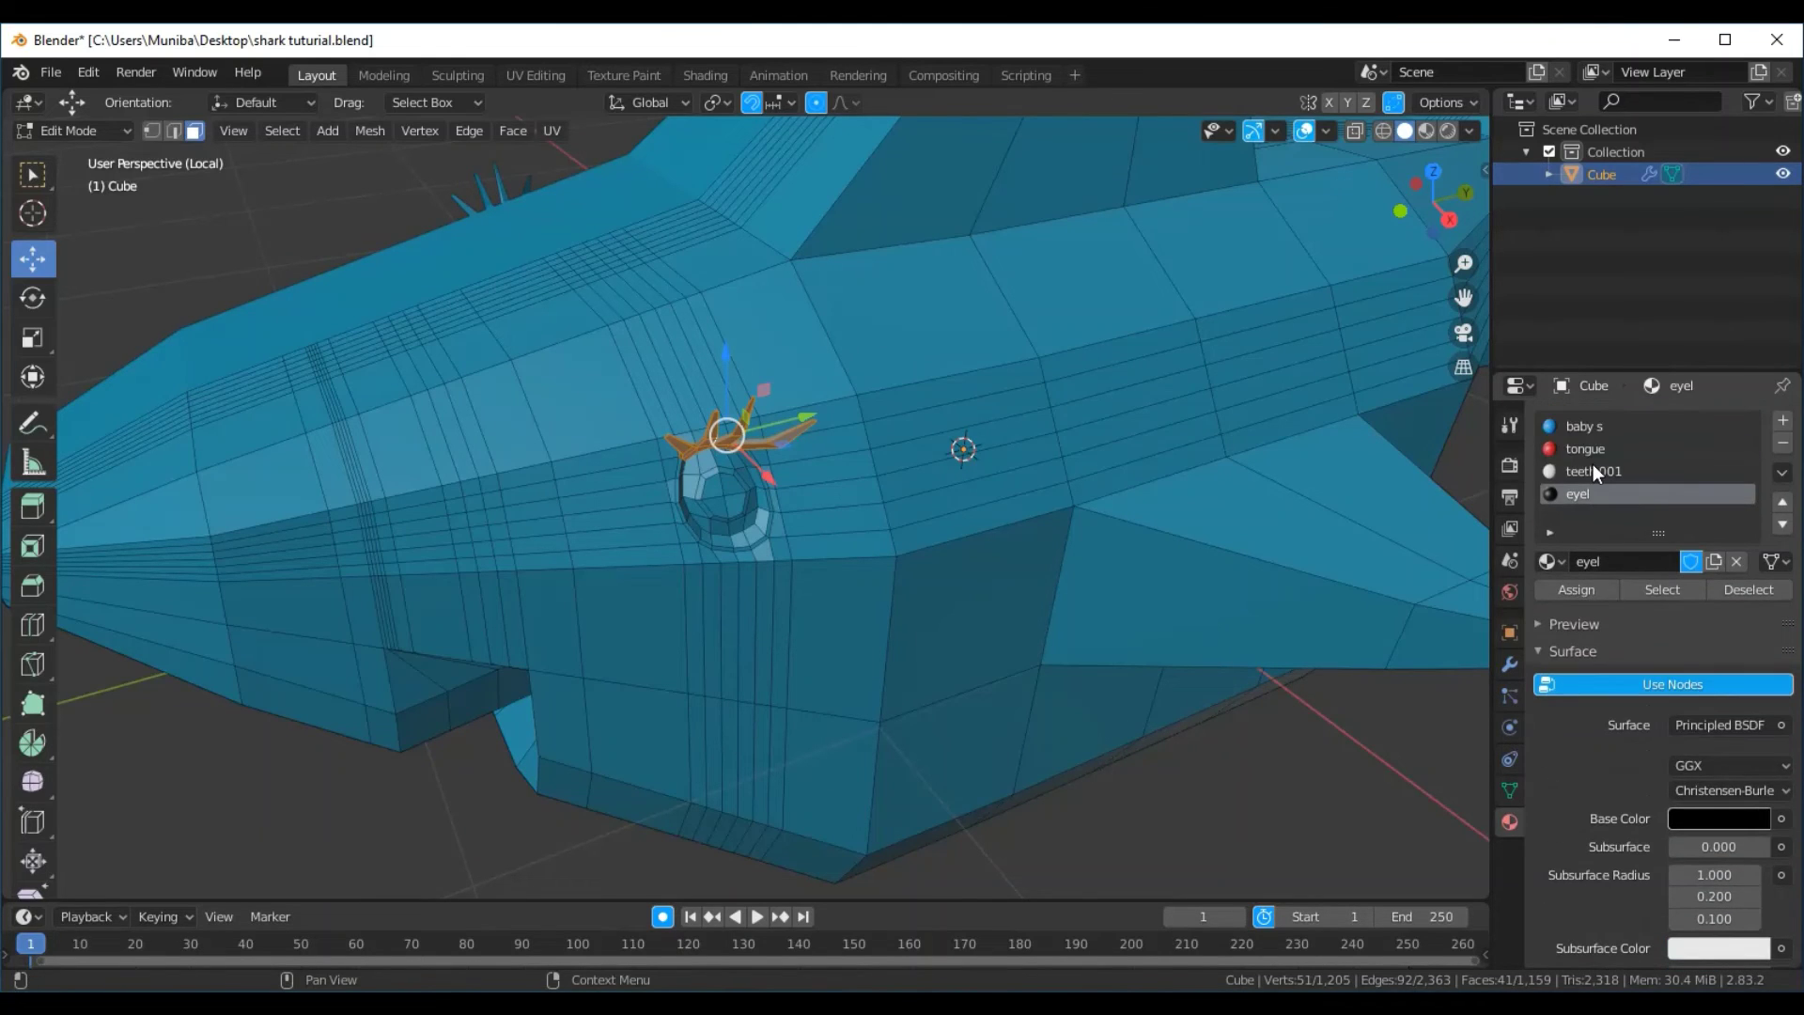
# Assign eyel to the 41 selected eyelash faces, deselect all, and orbit to inspect the black lashes
pyautogui.click(1572, 594)
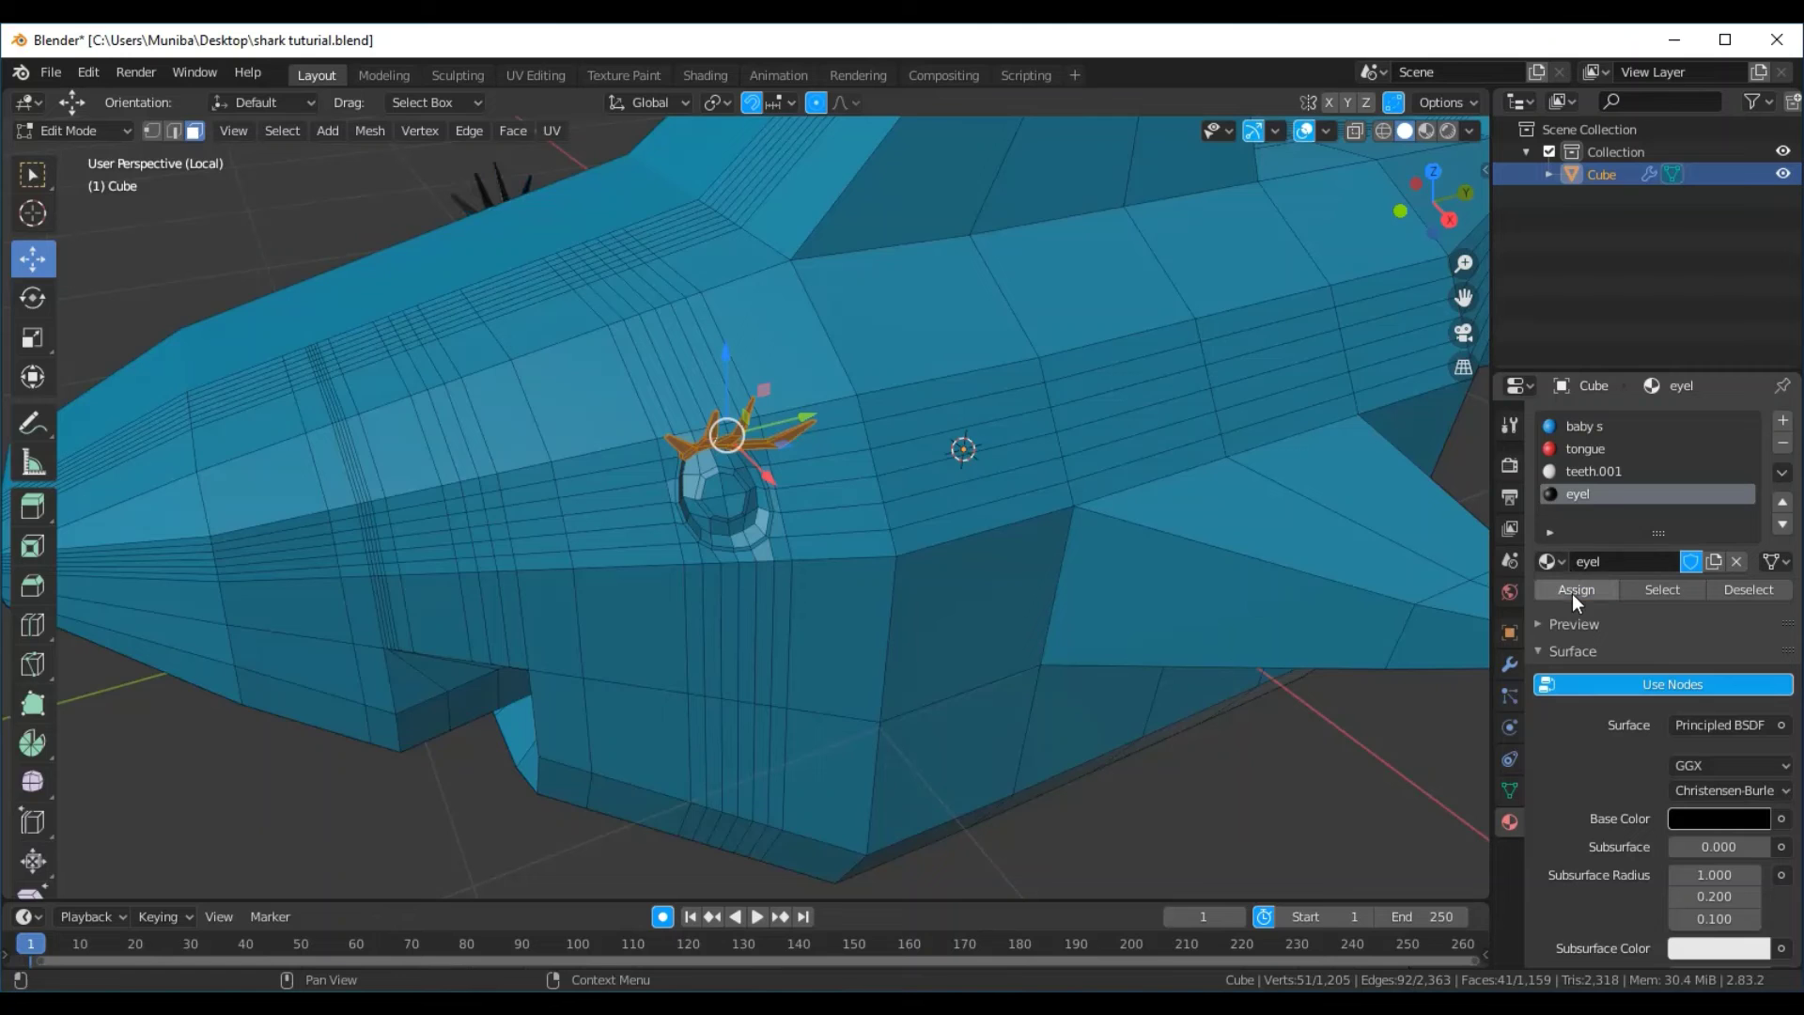
pyautogui.click(1128, 784)
pyautogui.moveTo(1141, 785)
pyautogui.mouseDown(button='middle')
pyautogui.moveTo(1348, 775)
pyautogui.moveTo(1293, 806)
pyautogui.moveTo(1192, 765)
pyautogui.moveTo(1100, 761)
pyautogui.mouseUp(button='middle')
pyautogui.scroll(5, 1005, 724)
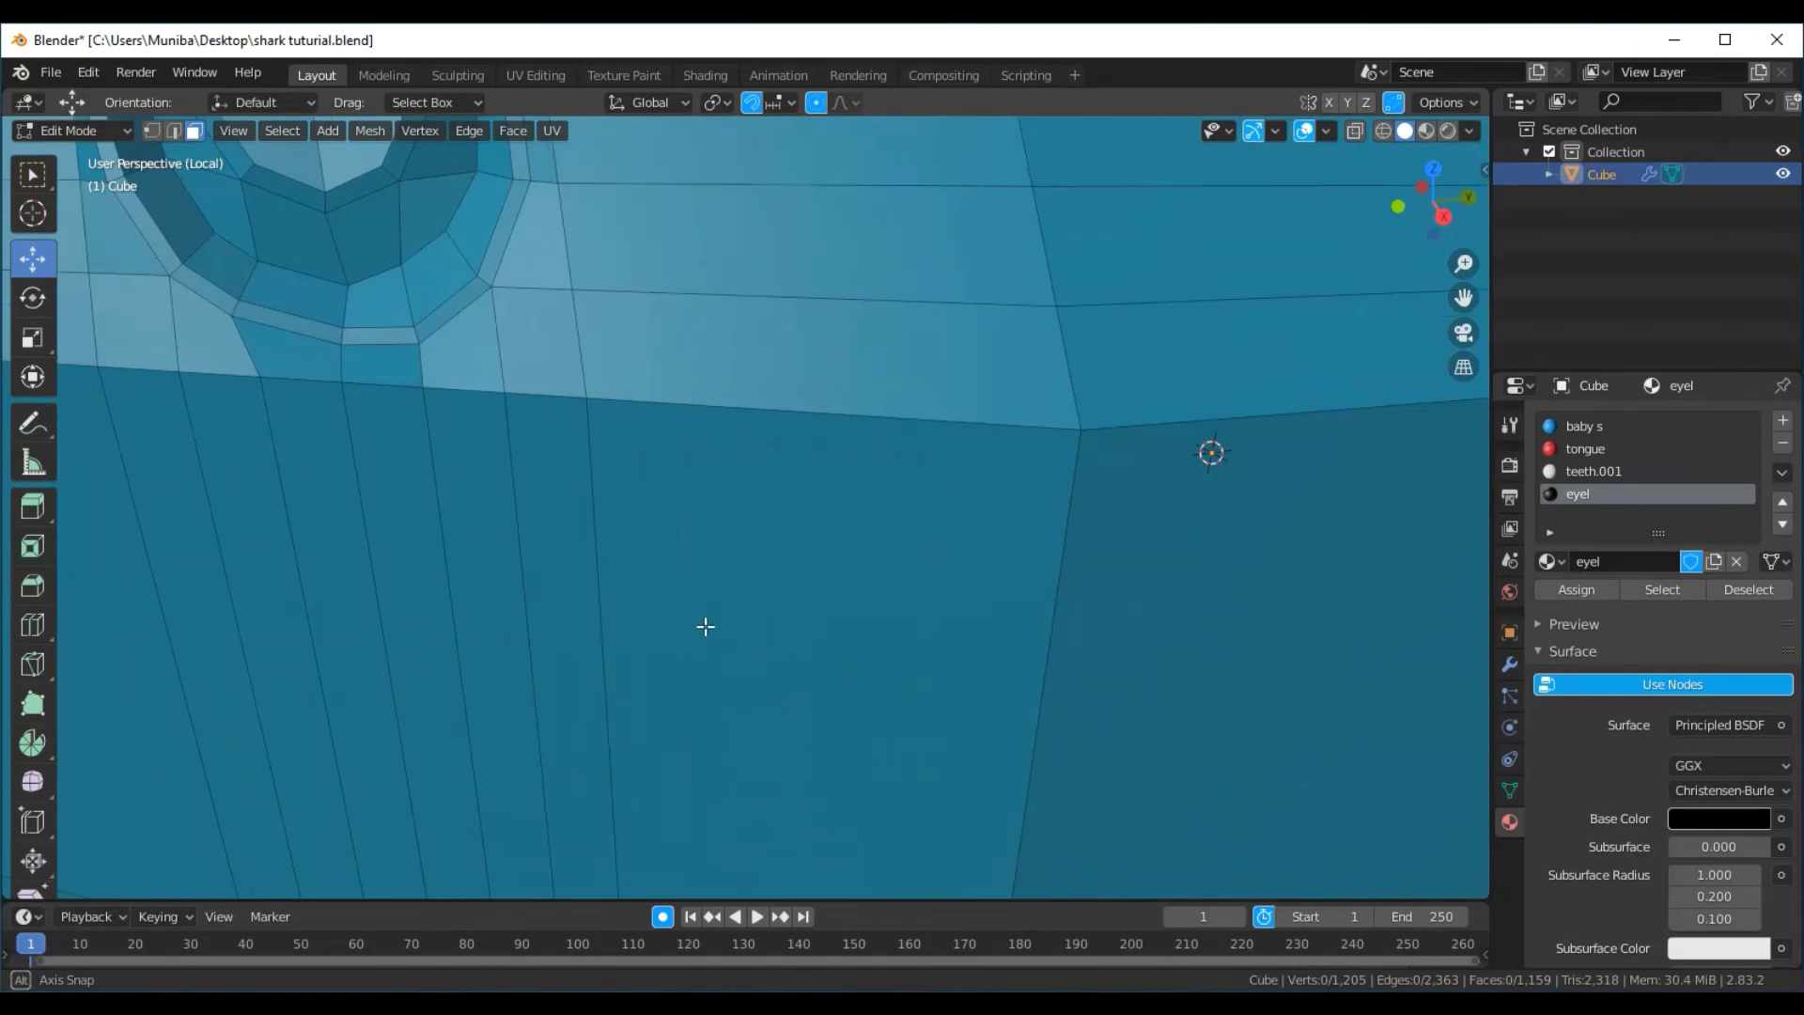
pyautogui.moveTo(706, 627)
pyautogui.mouseDown(button='middle')
pyautogui.moveTo(724, 640)
pyautogui.moveTo(651, 638)
pyautogui.mouseUp(button='middle')
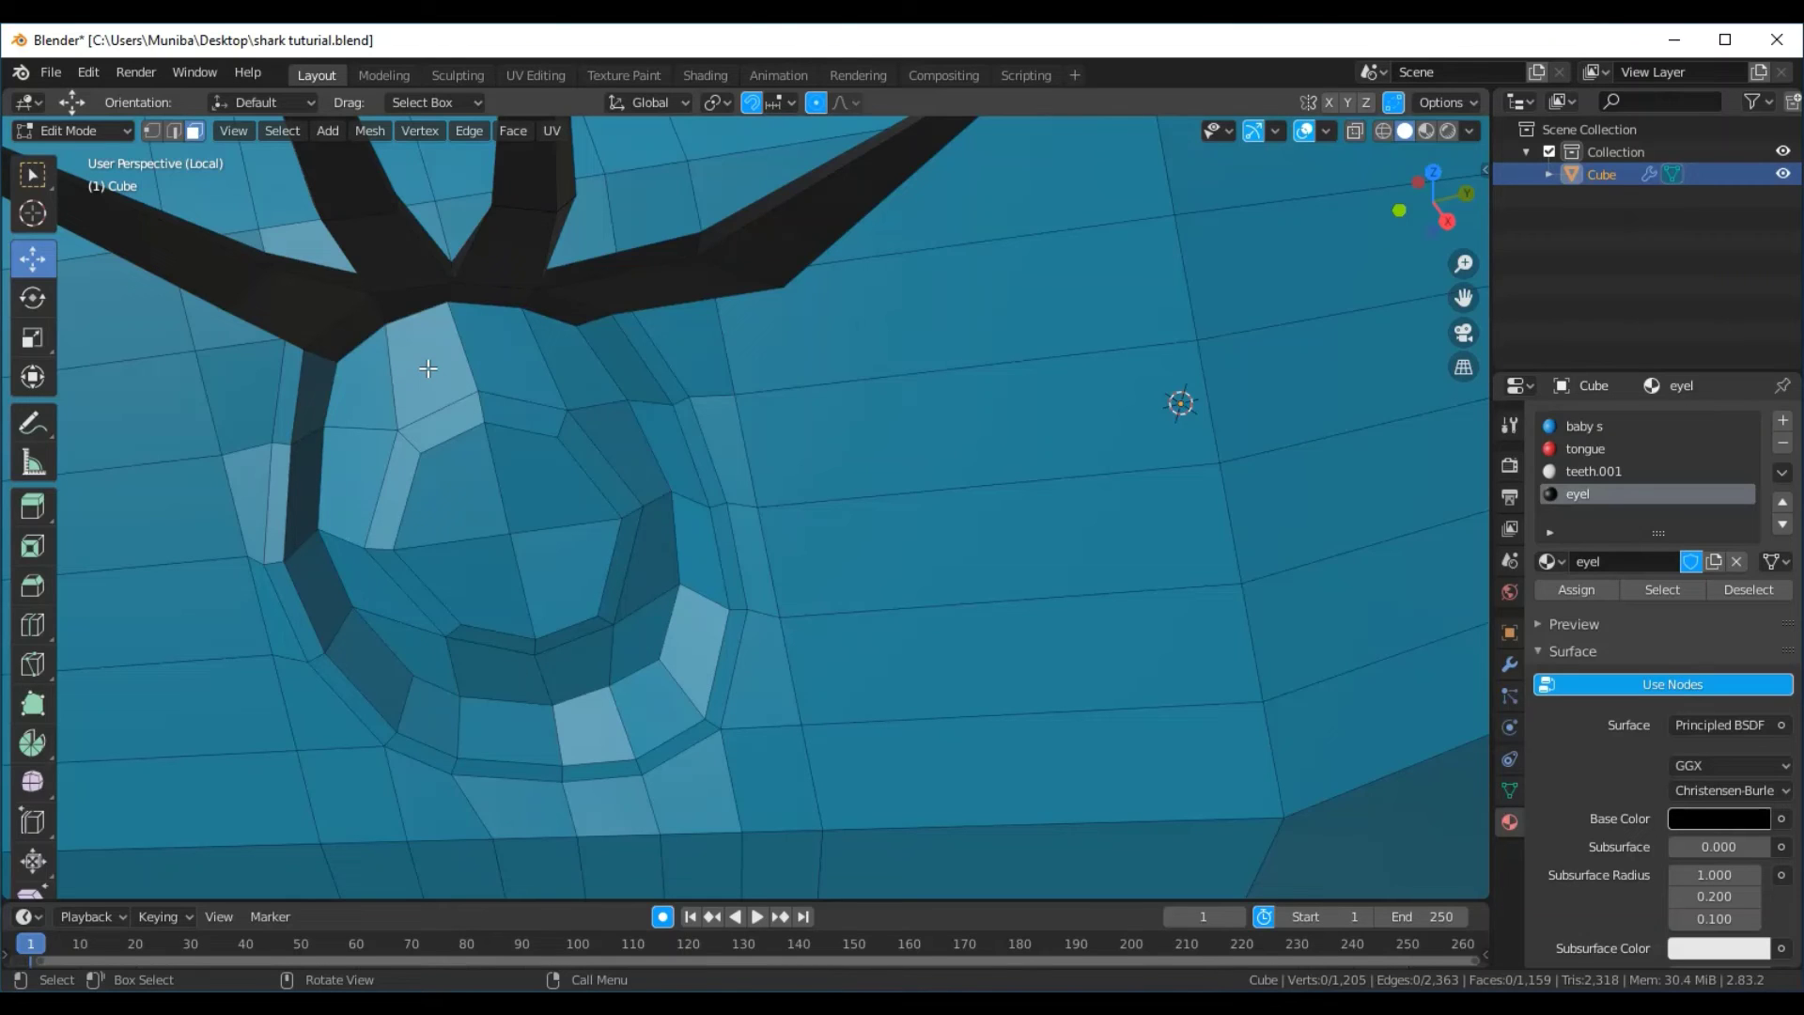
# Frame the shark's eye and select the upper faces of the eye ring
pyautogui.moveTo(539, 523)
pyautogui.mouseDown(button='middle')
pyautogui.moveTo(629, 472)
pyautogui.moveTo(685, 487)
pyautogui.mouseUp(button='middle')
pyautogui.scroll(-8, 677, 491)
pyautogui.scroll(-3, 673, 492)
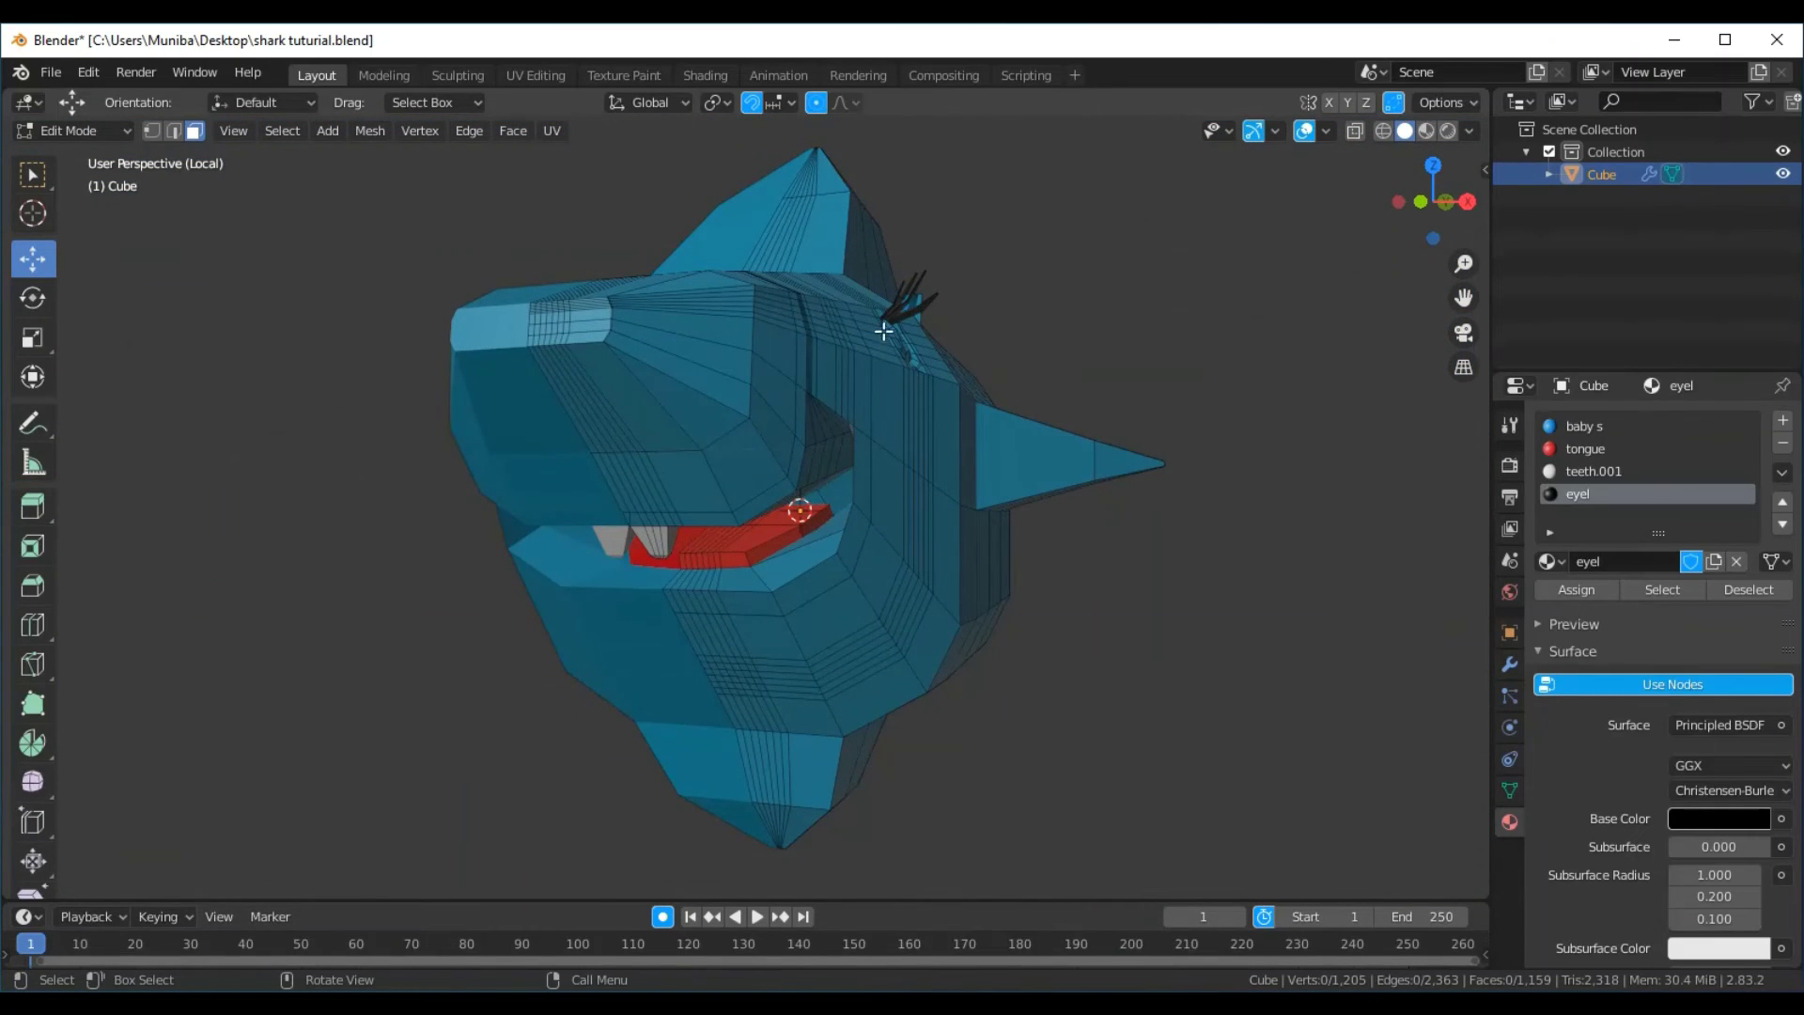
pyautogui.moveTo(950, 399); pyautogui.dragTo(840, 492, button='middle')
pyautogui.scroll(2, 843, 486)
pyautogui.scroll(3, 846, 479)
pyautogui.scroll(3, 845, 478)
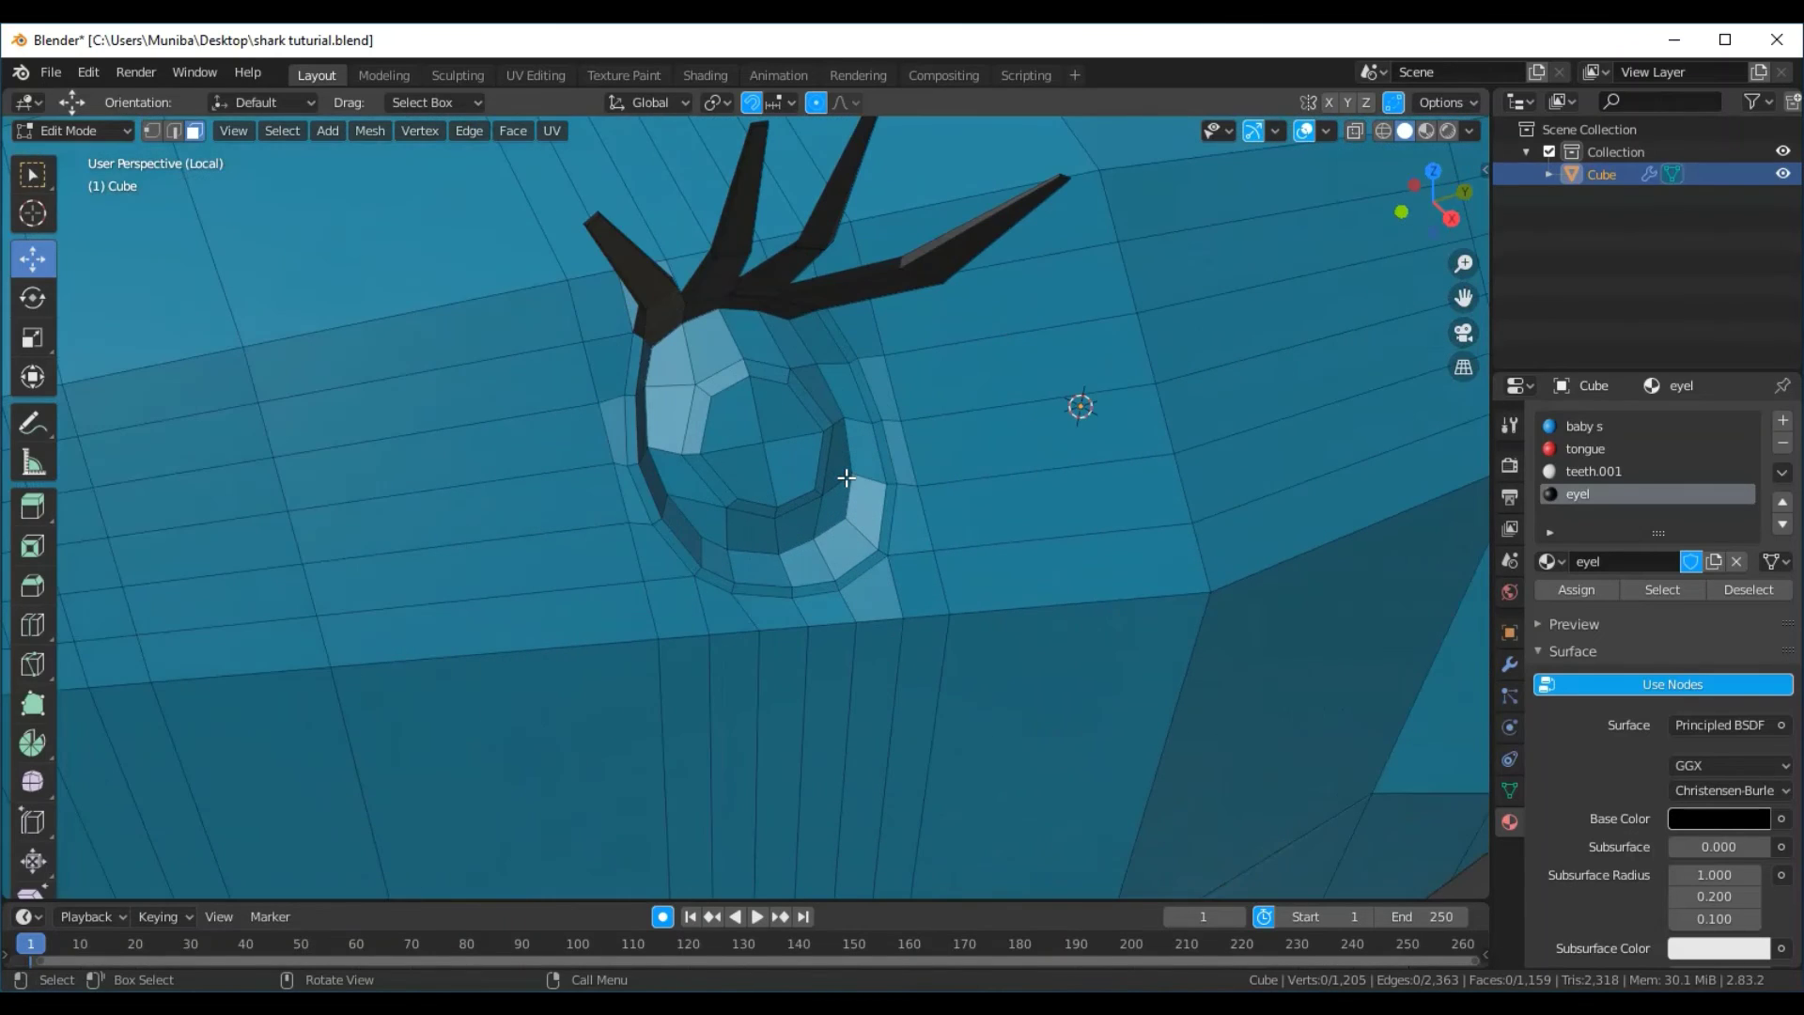
pyautogui.moveTo(950, 424)
pyautogui.mouseDown(button='middle')
pyautogui.moveTo(918, 442)
pyautogui.moveTo(922, 427)
pyautogui.mouseUp(button='middle')
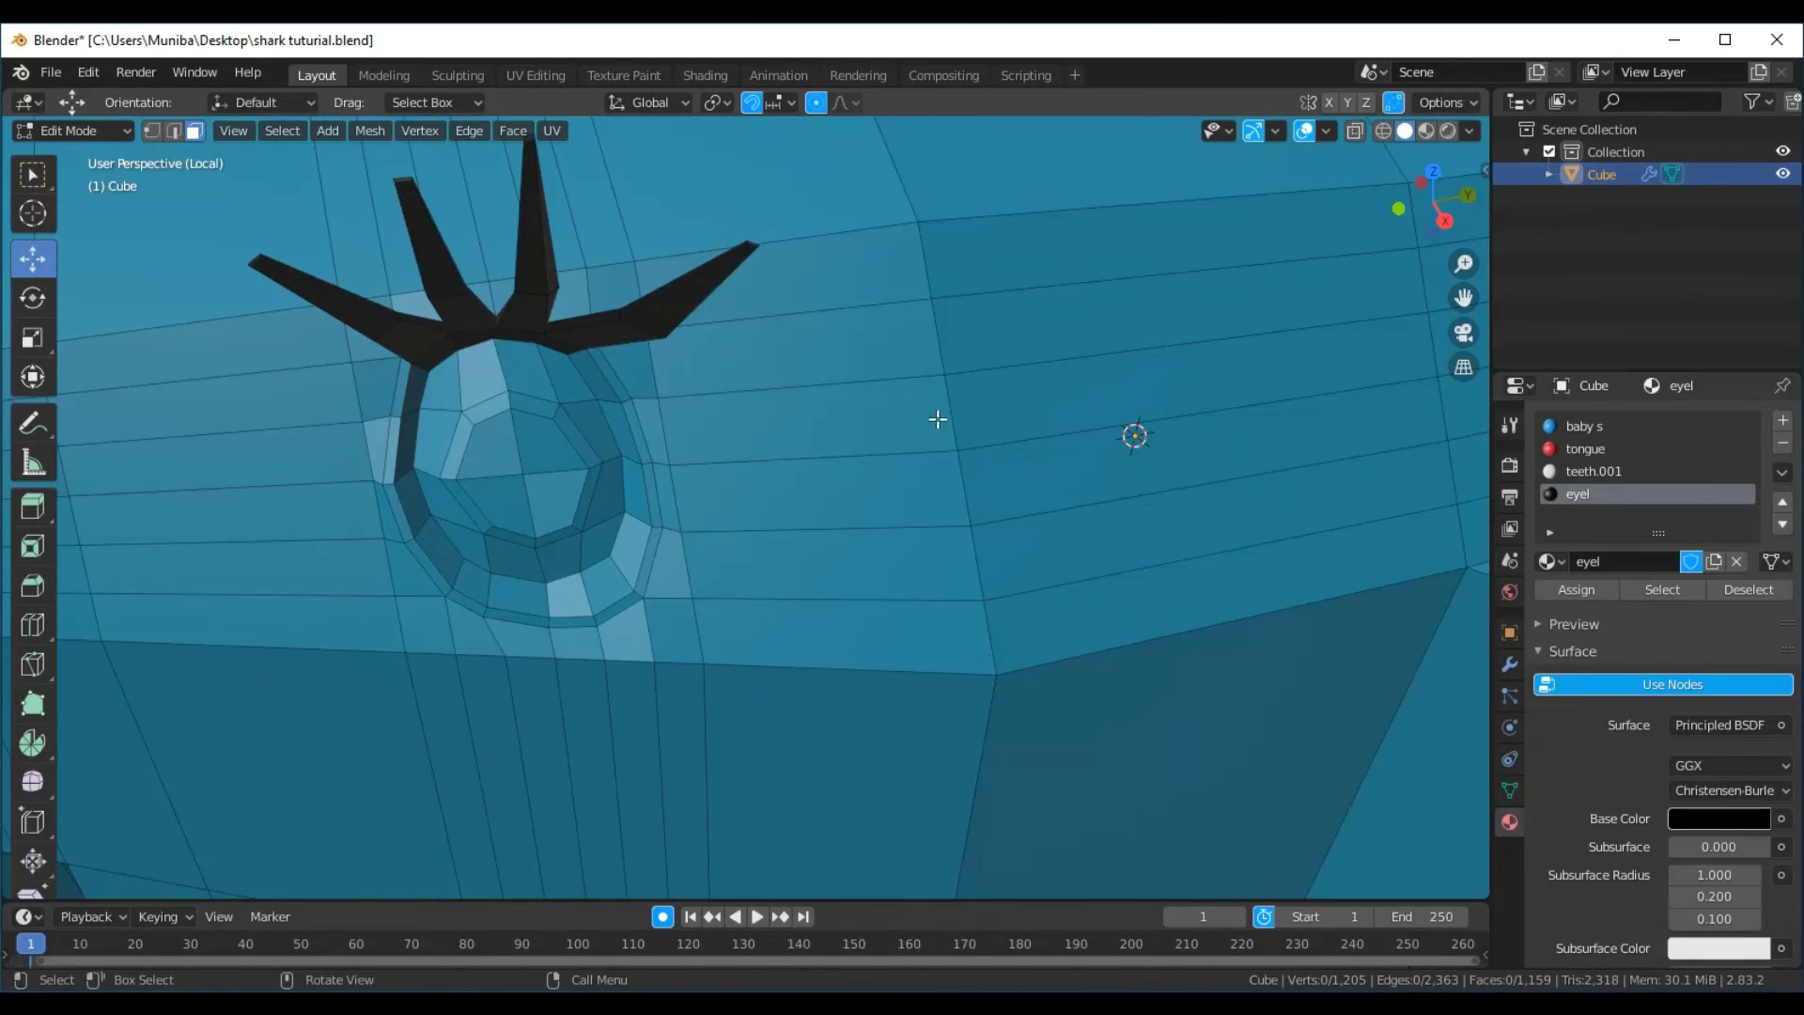
pyautogui.click(446, 391)
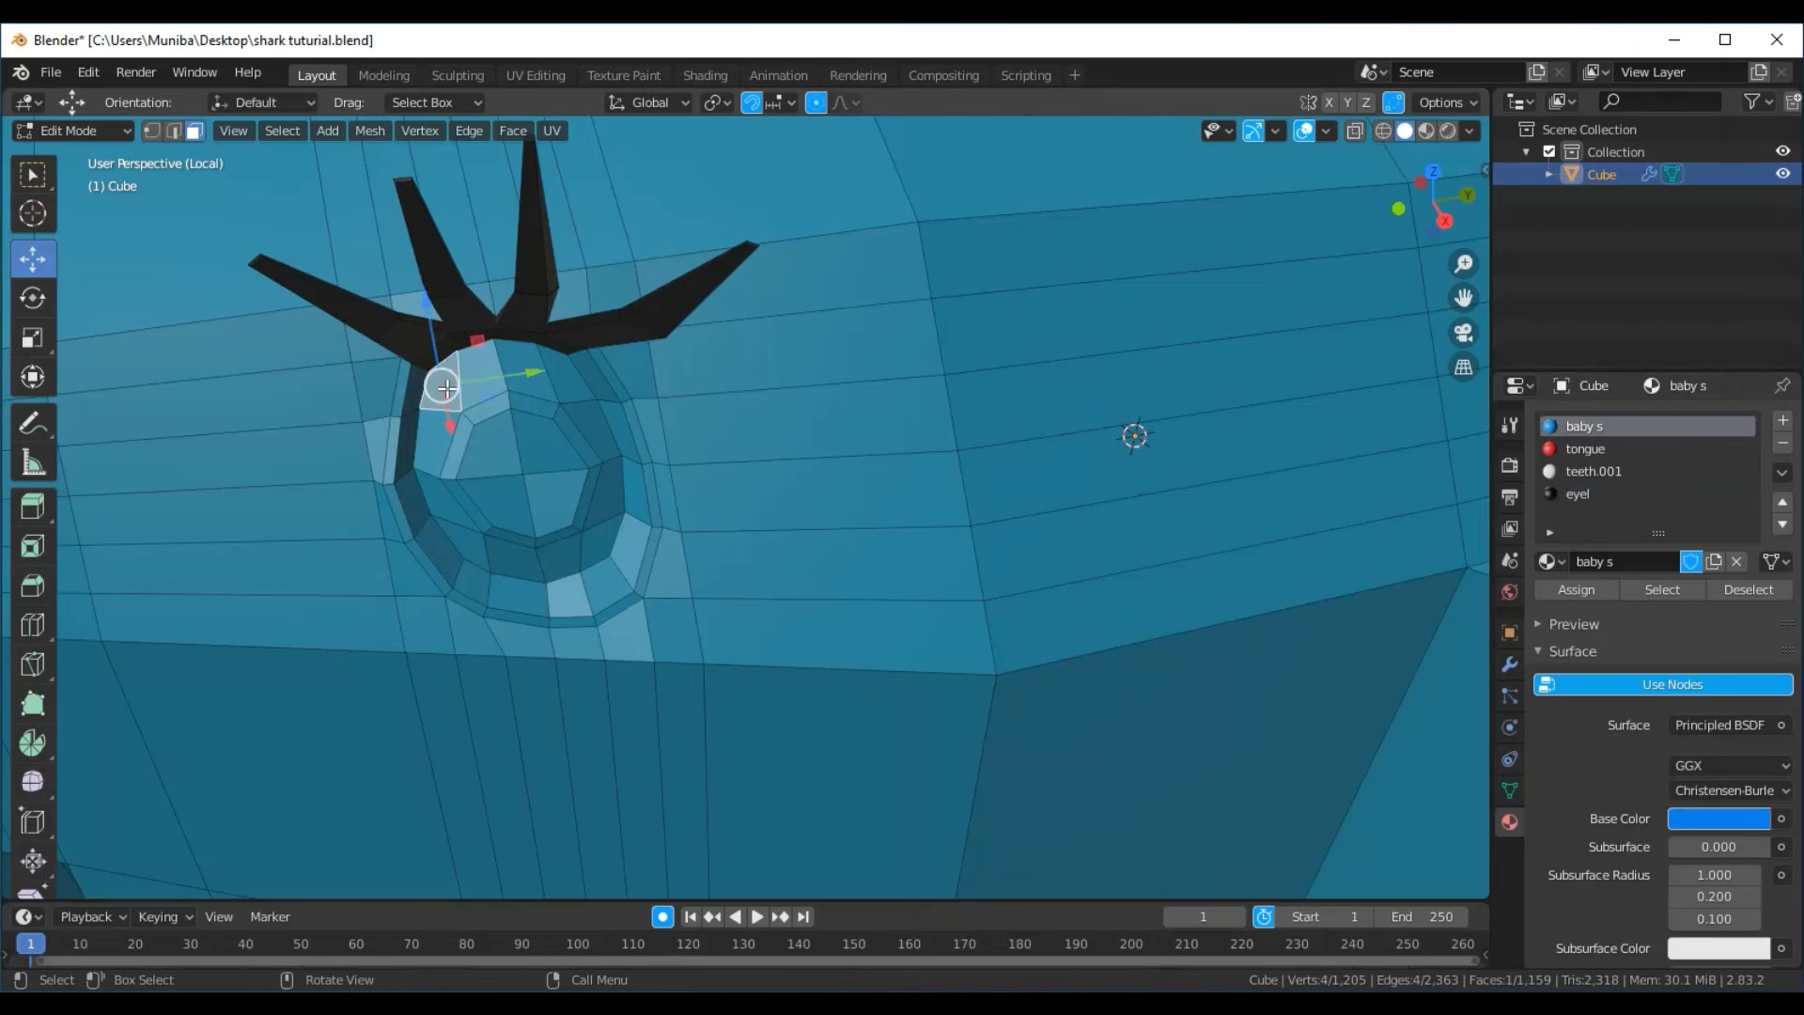
pyautogui.keyDown('shift'); pyautogui.click(501, 375); pyautogui.keyUp('shift')
pyautogui.keyDown('shift'); pyautogui.click(527, 375); pyautogui.keyUp('shift')
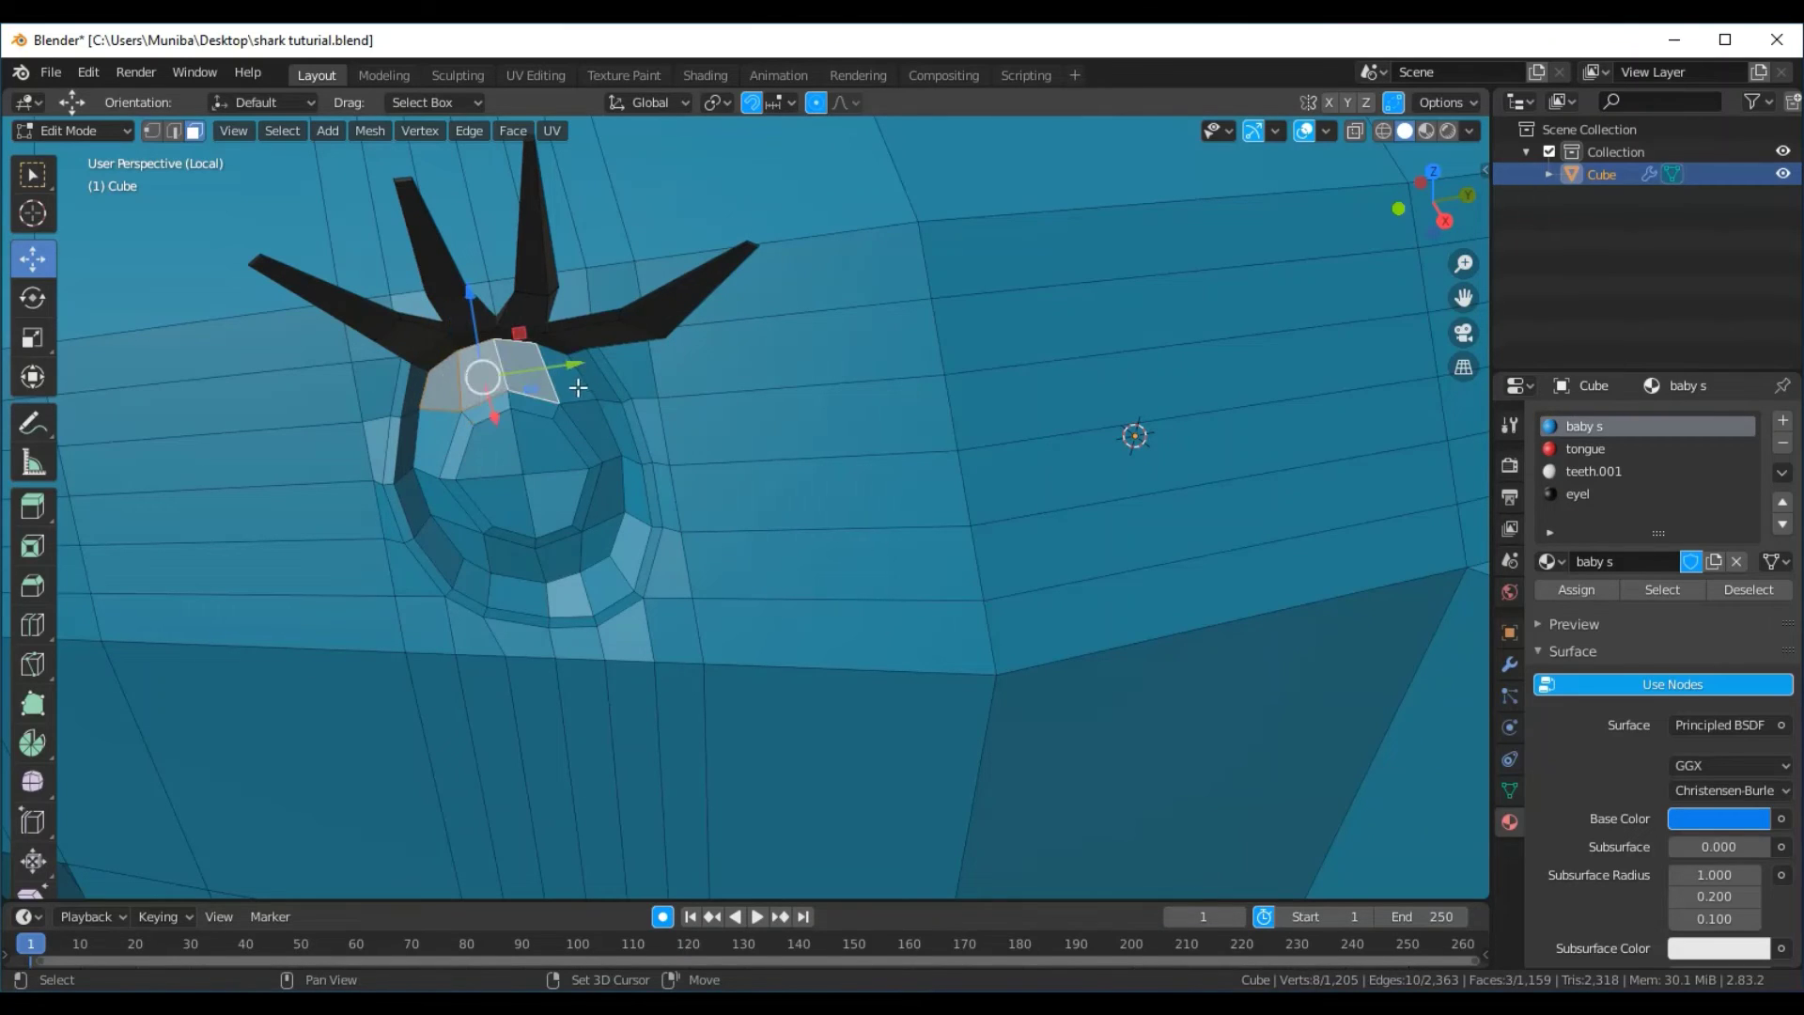
# Extend the face selection around the right and lower eye ring
pyautogui.keyDown('shift'); pyautogui.click(580, 393); pyautogui.keyUp('shift')
pyautogui.keyDown('shift'); pyautogui.click(593, 437); pyautogui.keyUp('shift')
pyautogui.keyDown('shift'); pyautogui.click(609, 508); pyautogui.keyUp('shift')
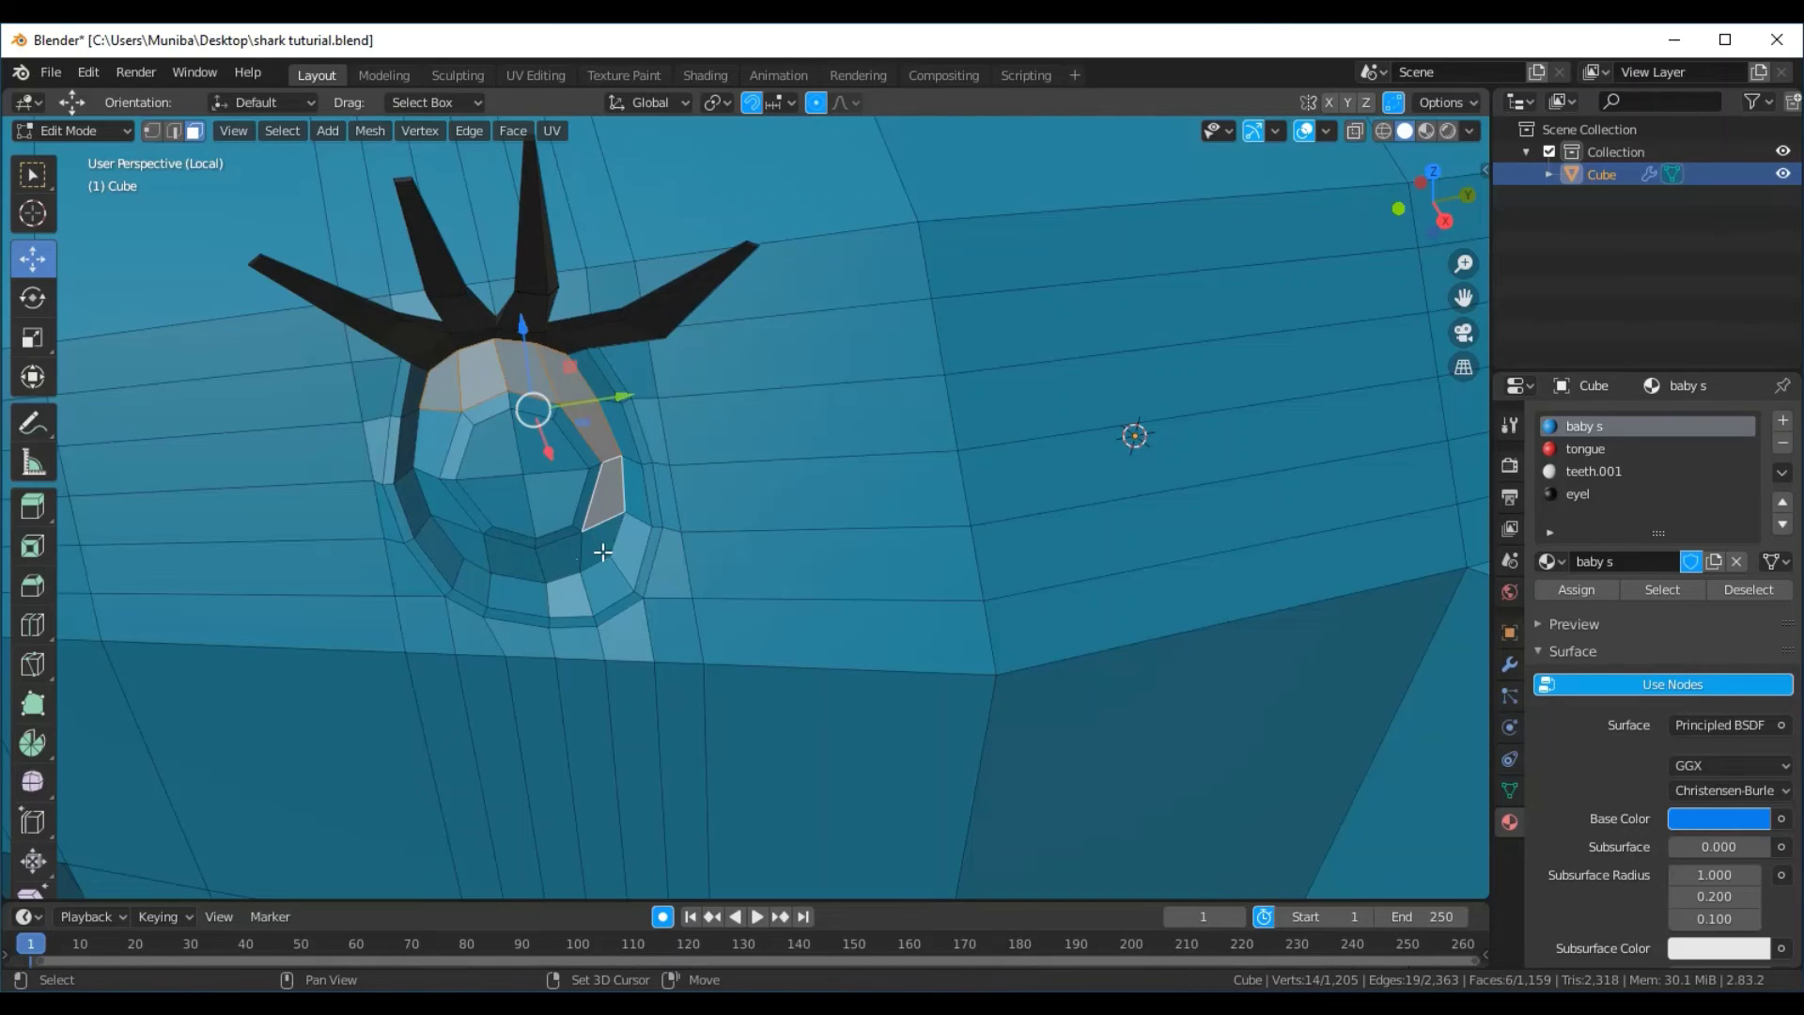
pyautogui.keyDown('shift'); pyautogui.click(596, 556); pyautogui.keyUp('shift')
pyautogui.keyDown('shift'); pyautogui.click(507, 562); pyautogui.keyUp('shift')
pyautogui.keyDown('shift'); pyautogui.click(454, 526); pyautogui.keyUp('shift')
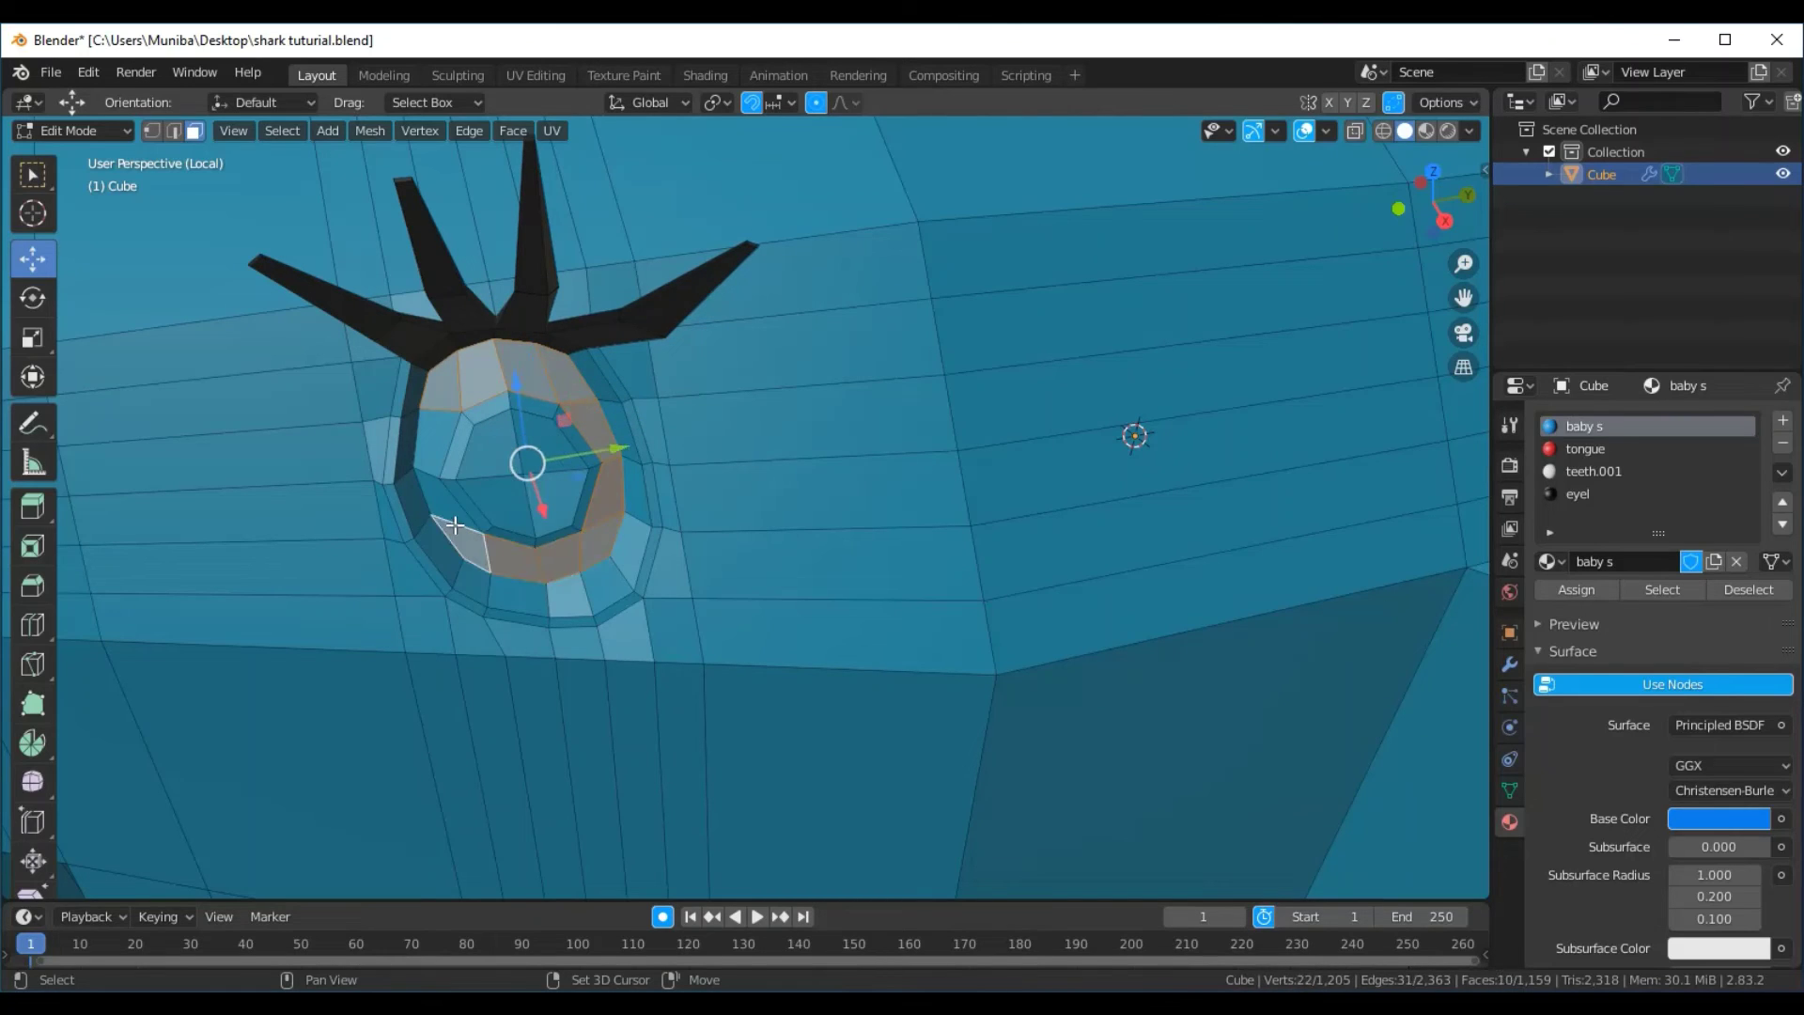
pyautogui.keyDown('shift'); pyautogui.click(441, 496); pyautogui.keyUp('shift')
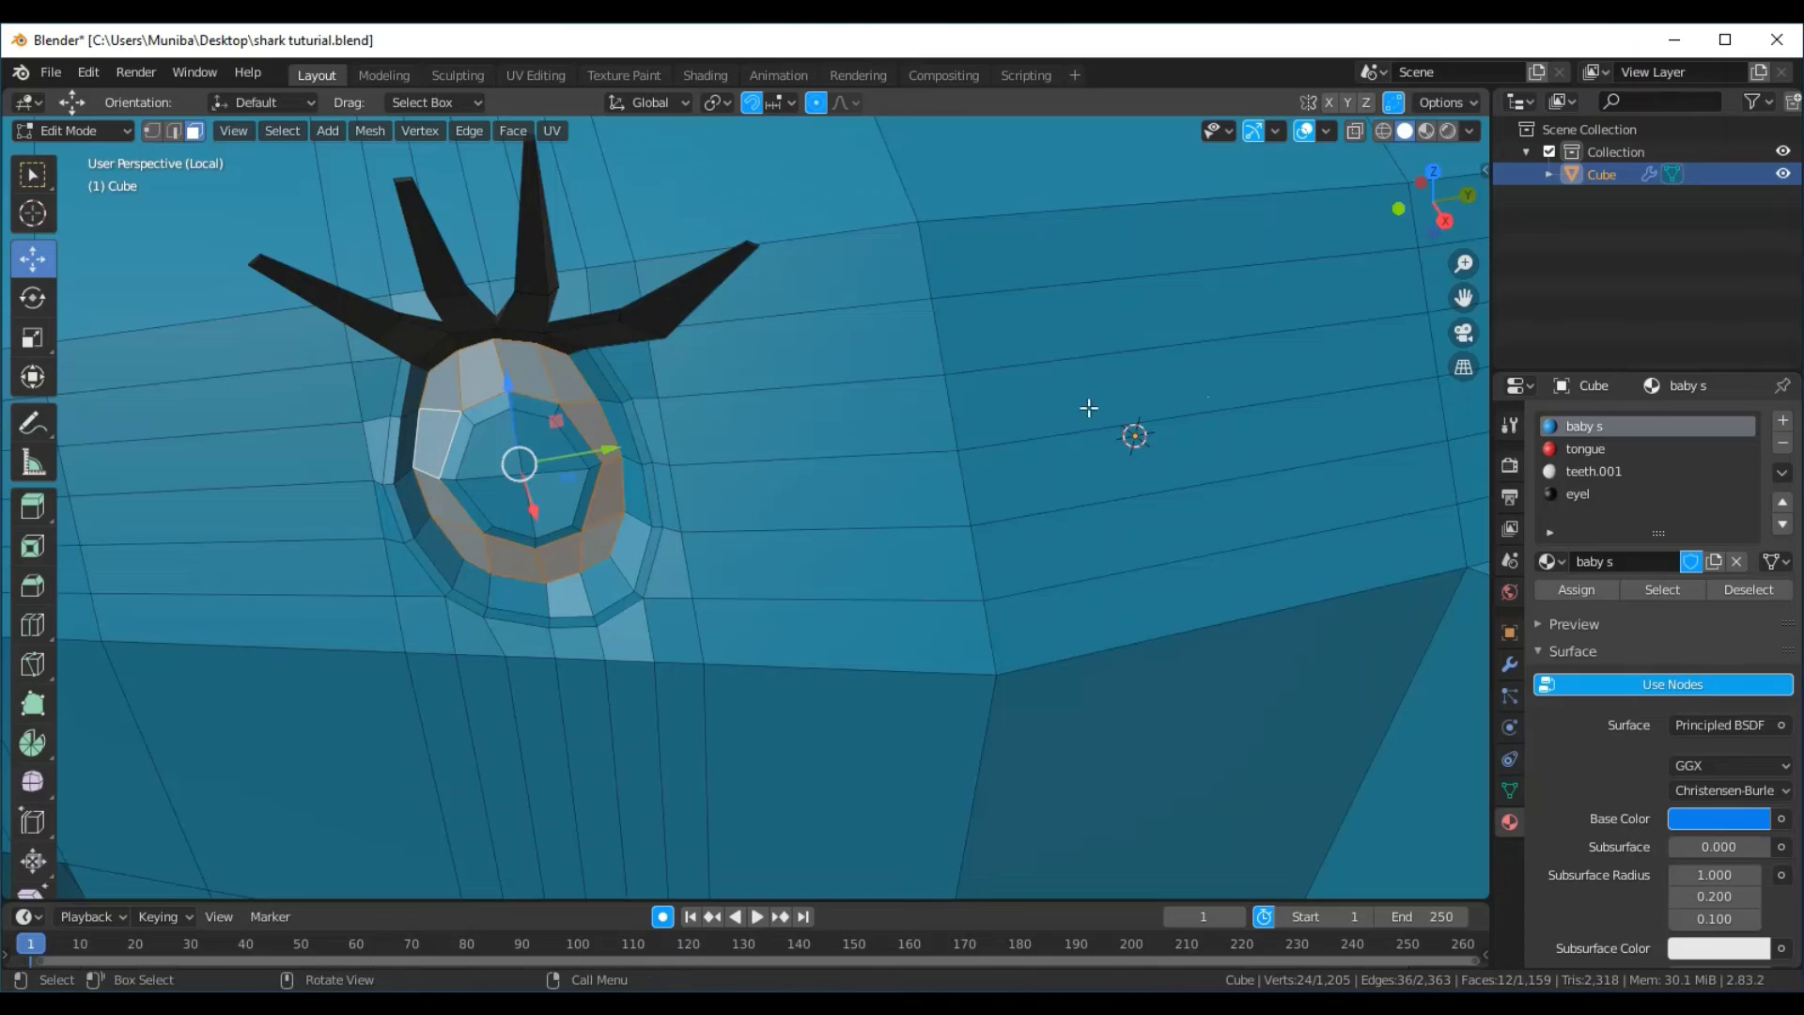
# Assign the teeth.001 material to the selected eye-ring faces, then clear the selection
pyautogui.click(1567, 470)
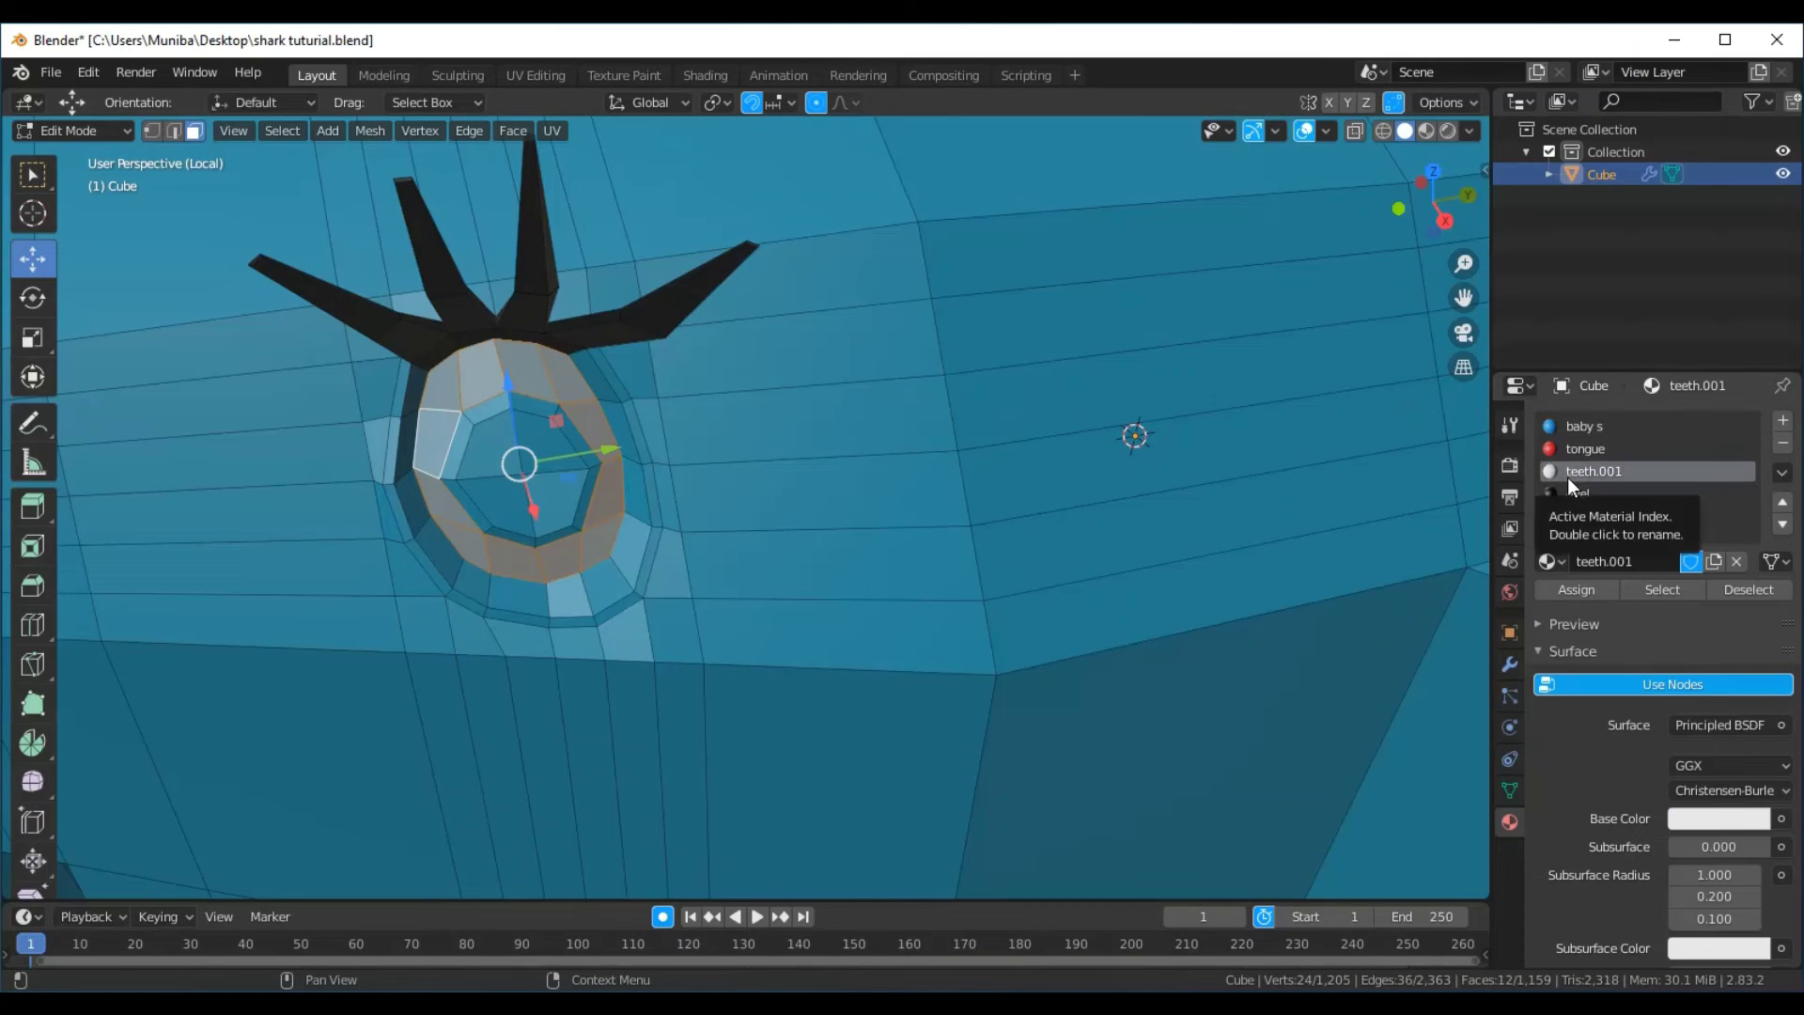
pyautogui.click(1592, 594)
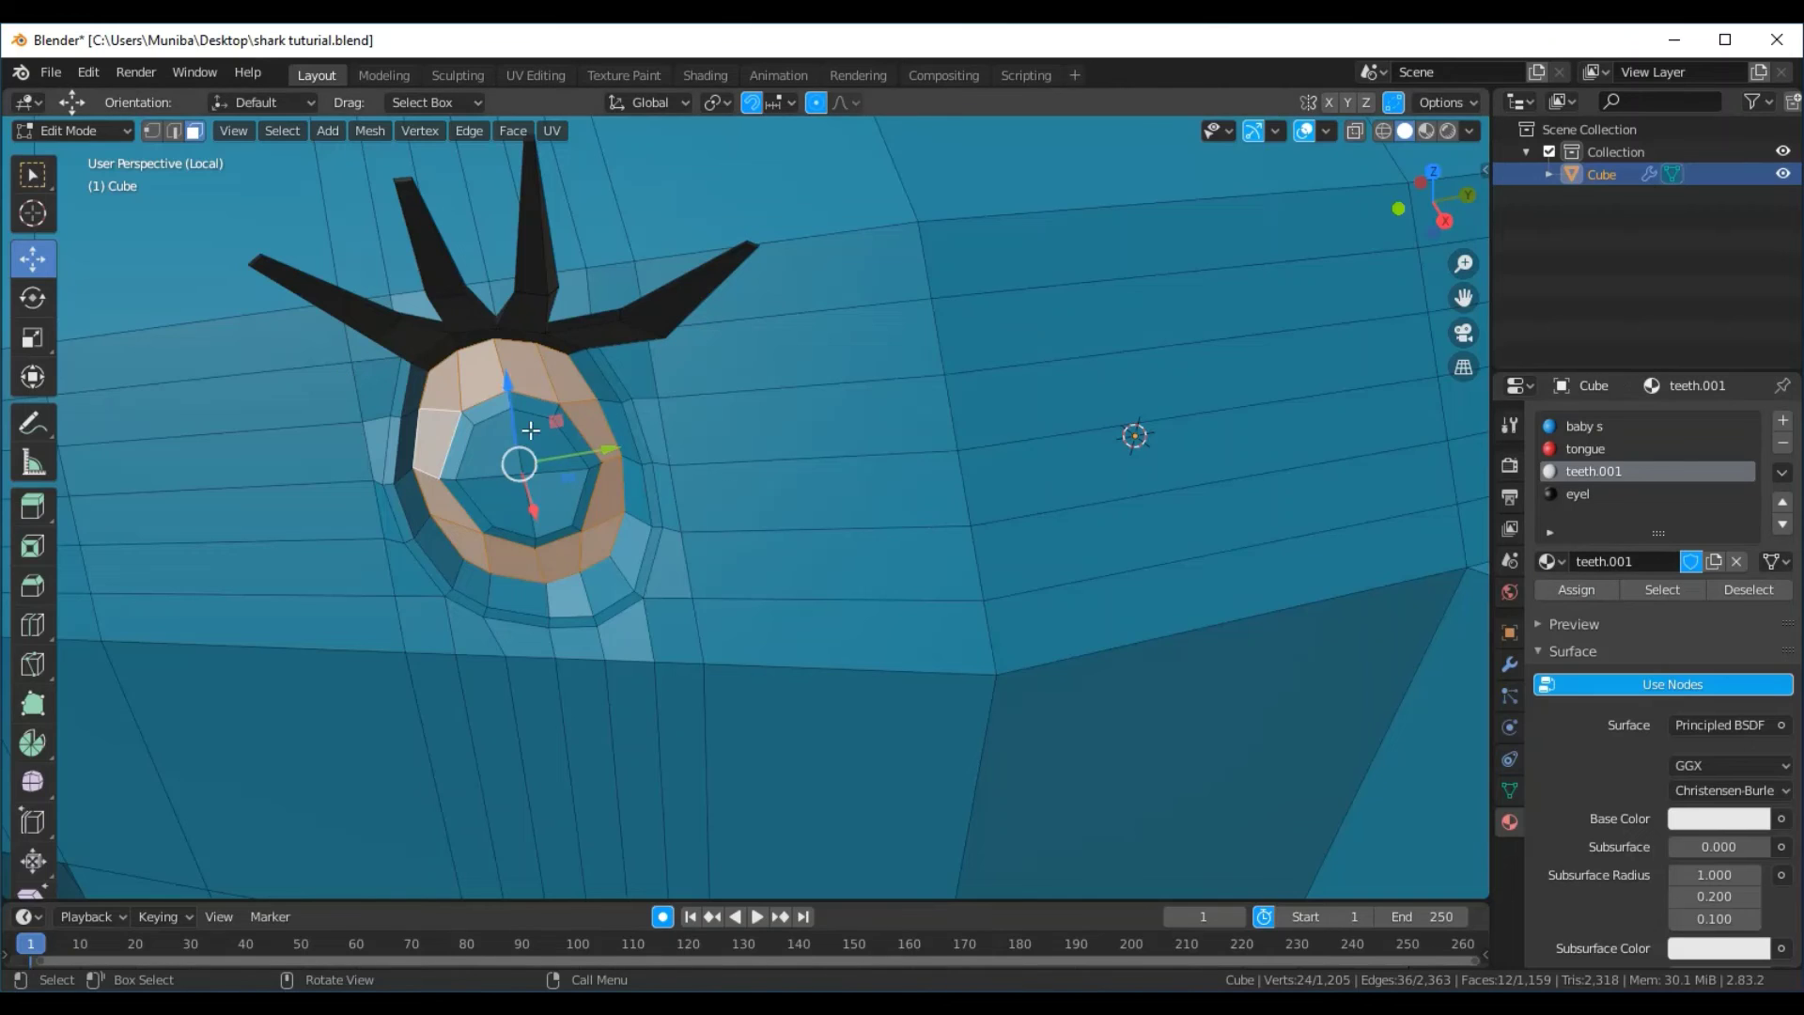
pyautogui.scroll(2, 759, 453)
pyautogui.scroll(-2, 759, 453)
pyautogui.scroll(-3, 761, 442)
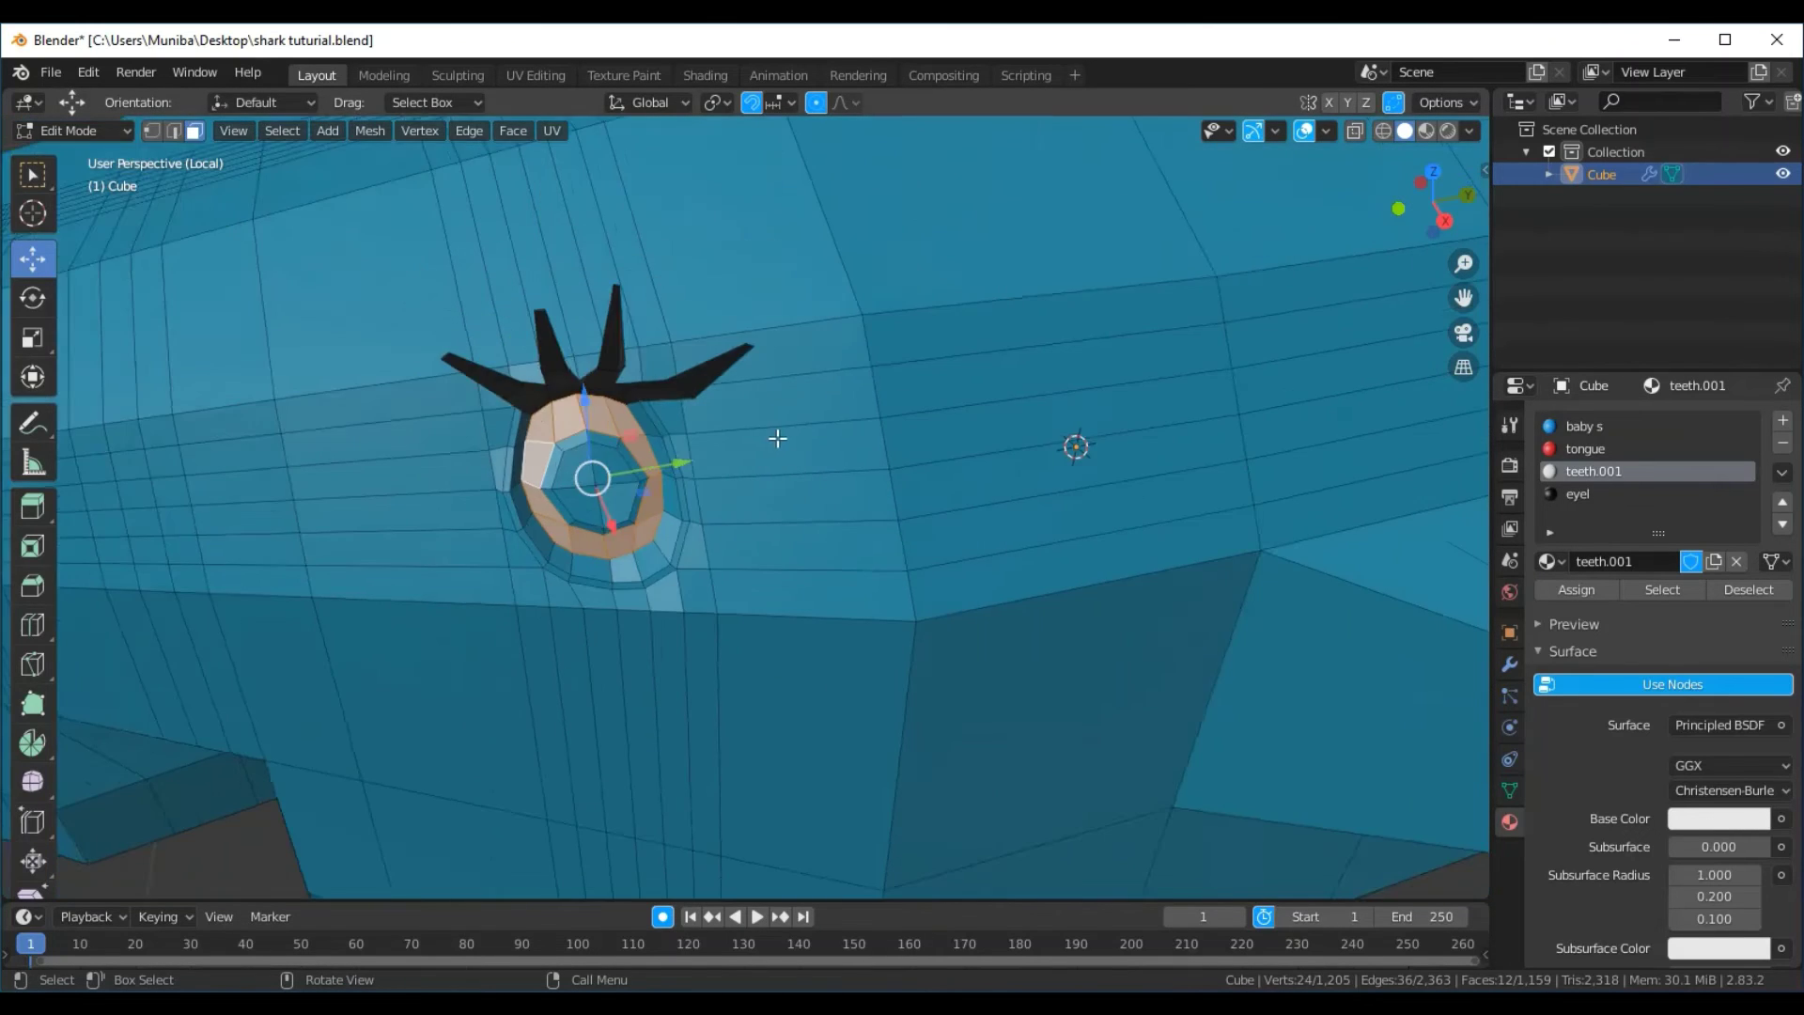
pyautogui.scroll(-4, 761, 441)
pyautogui.click(488, 774)
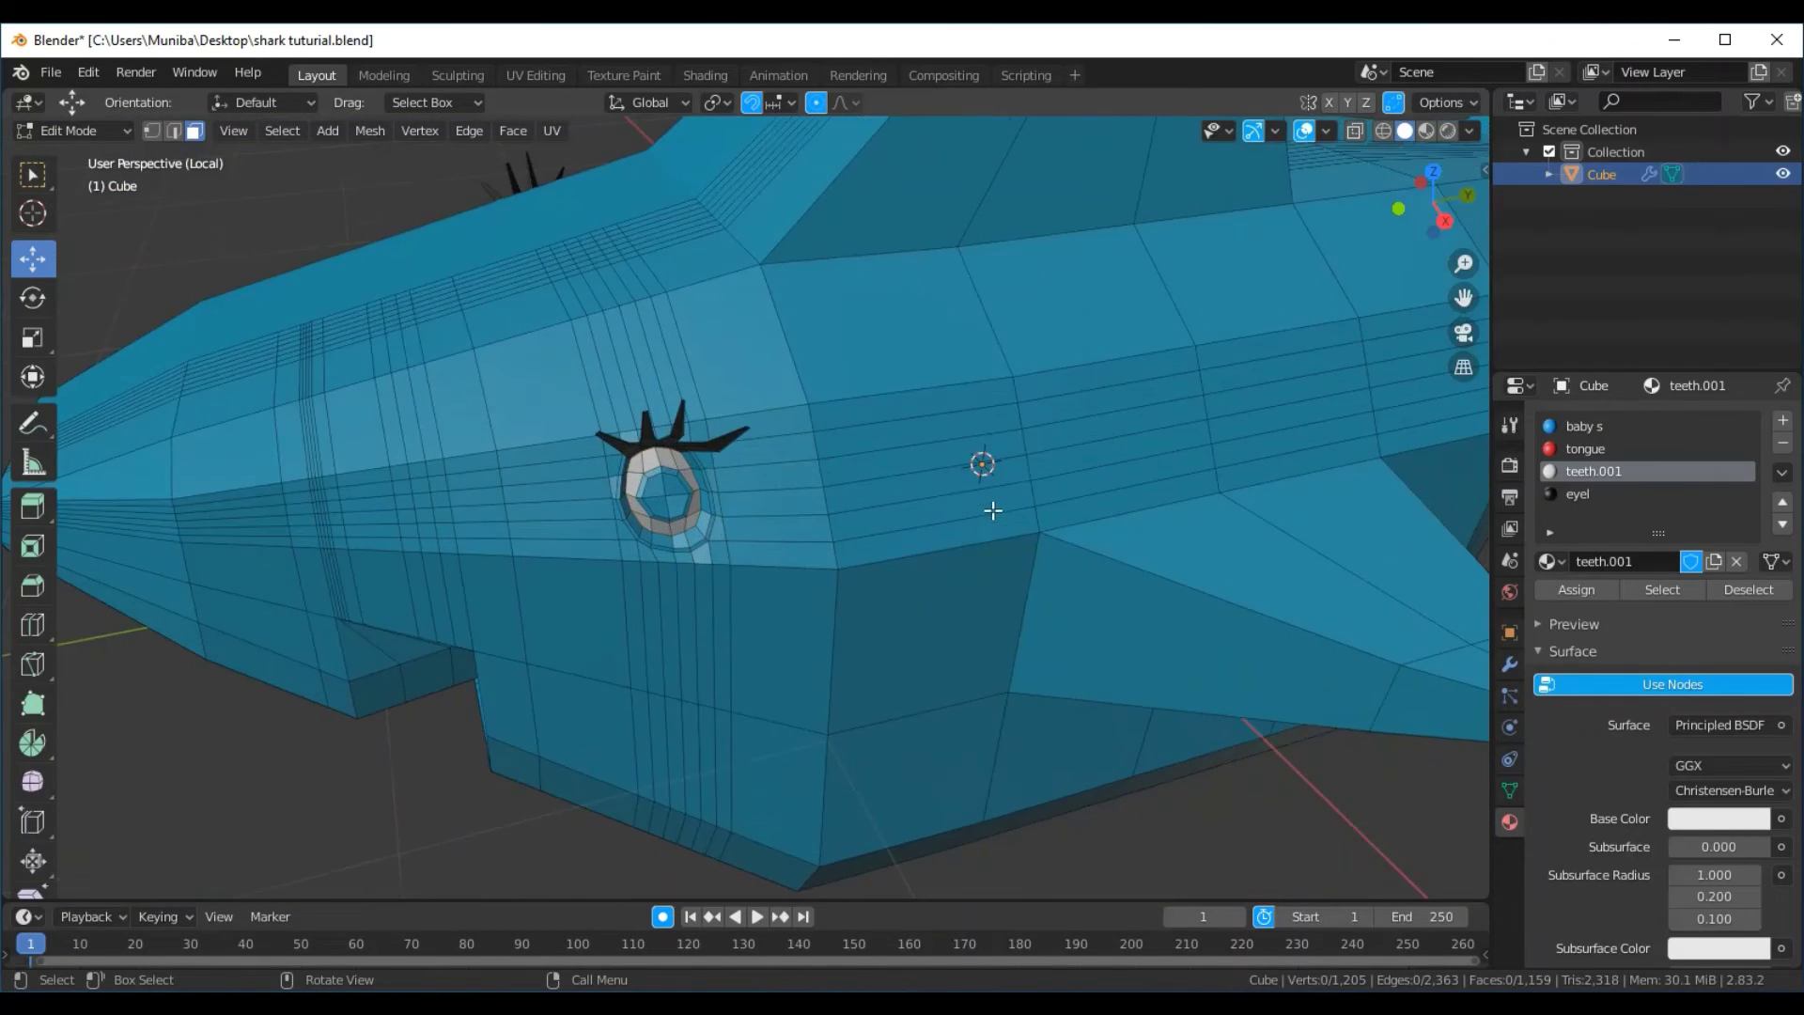
pyautogui.scroll(3, 987, 508)
pyautogui.scroll(3, 987, 507)
pyautogui.scroll(2, 742, 481)
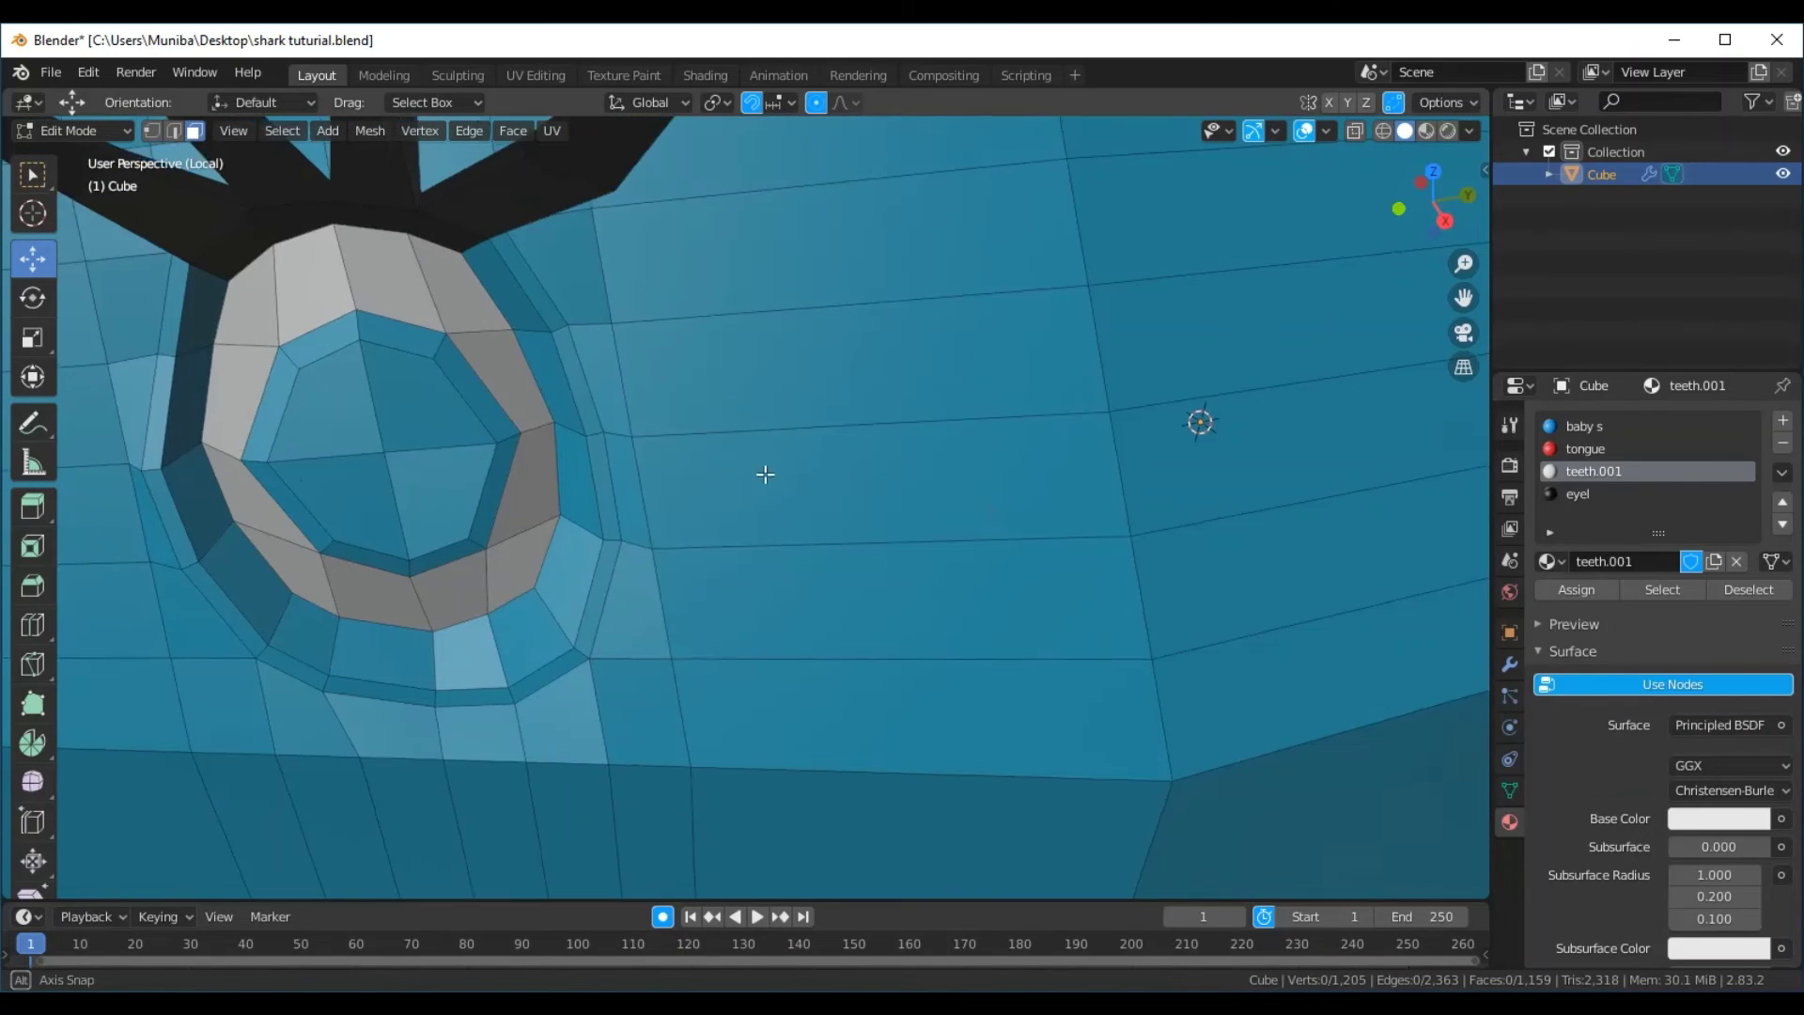
# Deselect all faces, then select only the four faces at the centre of the eye
pyautogui.keyDown('shift'); pyautogui.moveTo(764, 470); pyautogui.dragTo(773, 471, button='middle'); pyautogui.keyUp('shift')
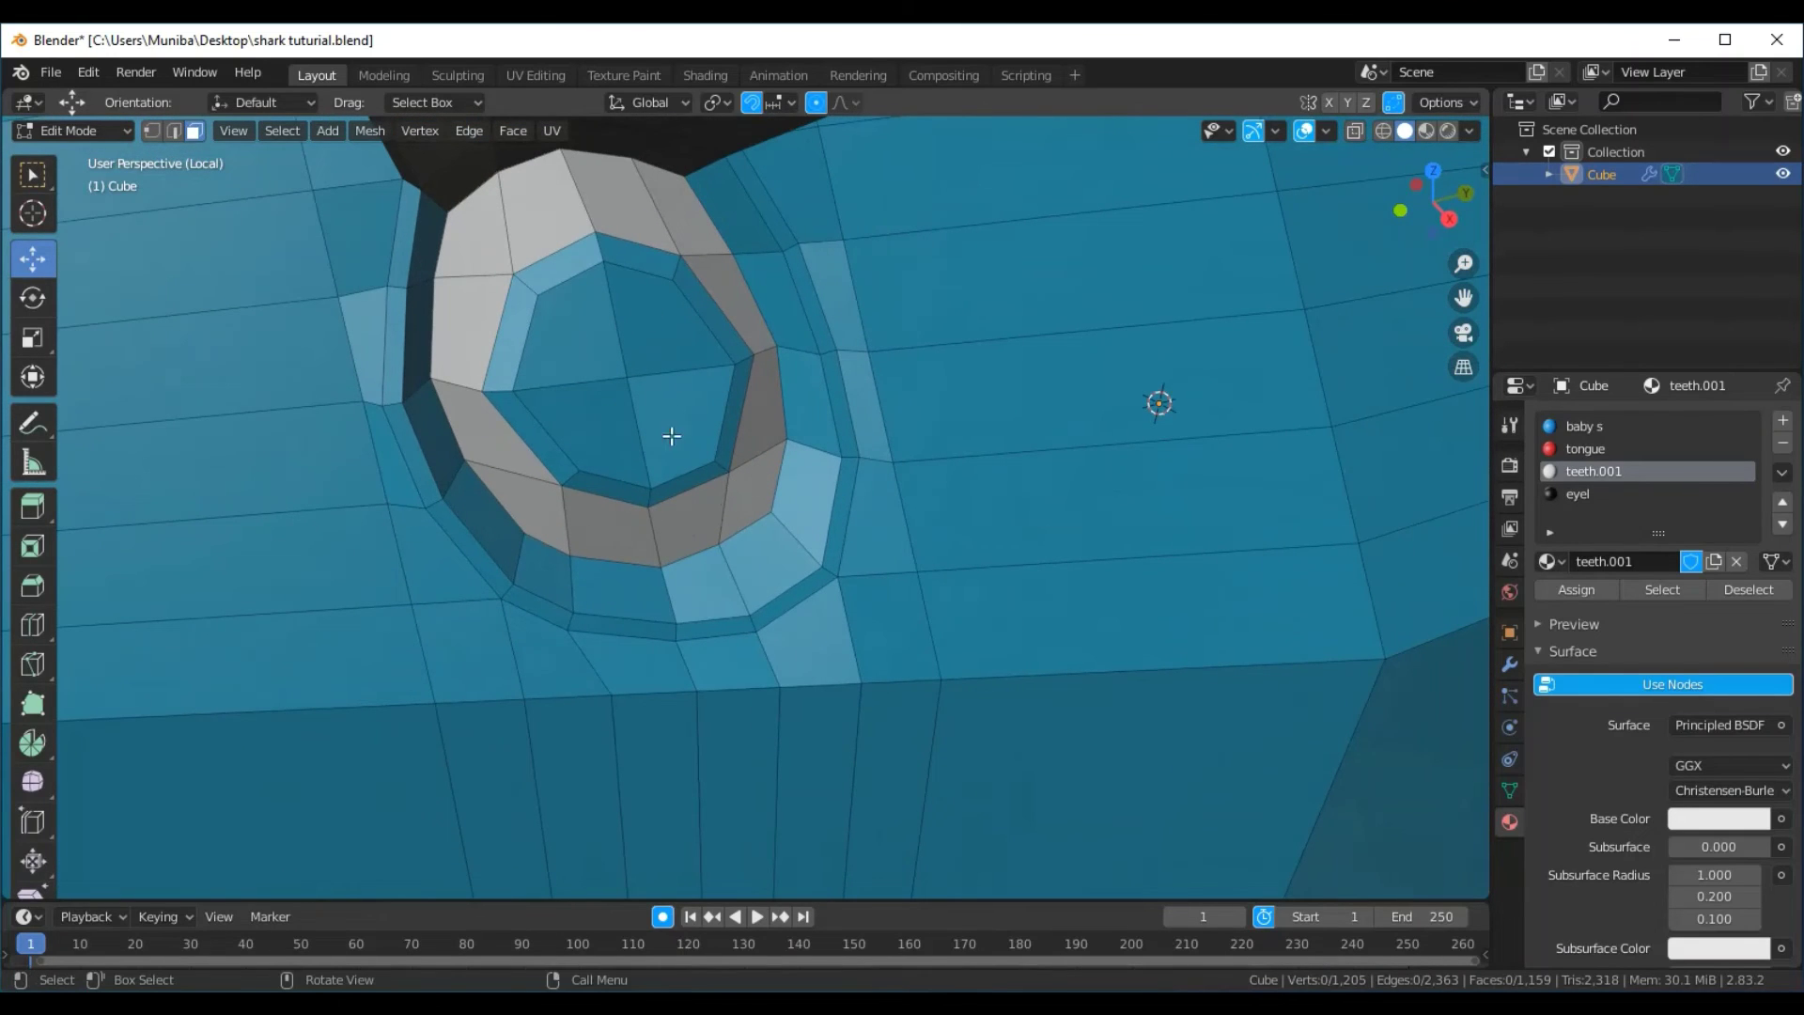
pyautogui.click(593, 357)
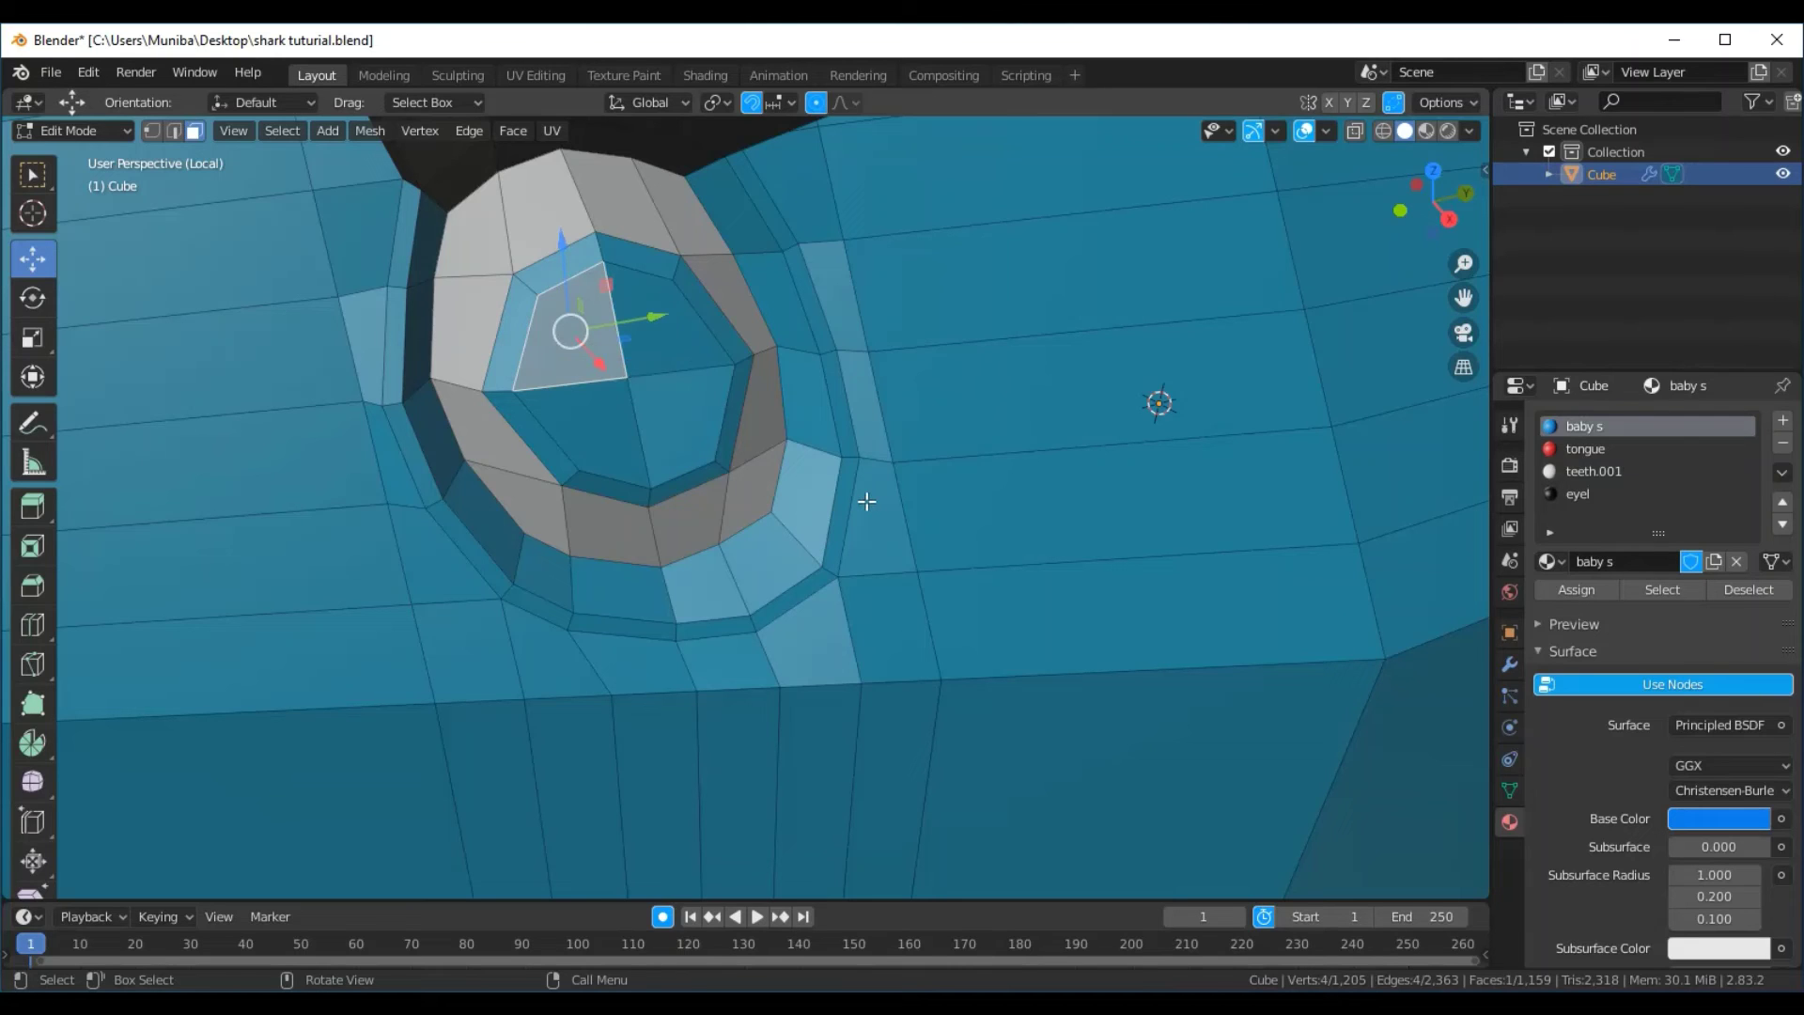
pyautogui.press('a')
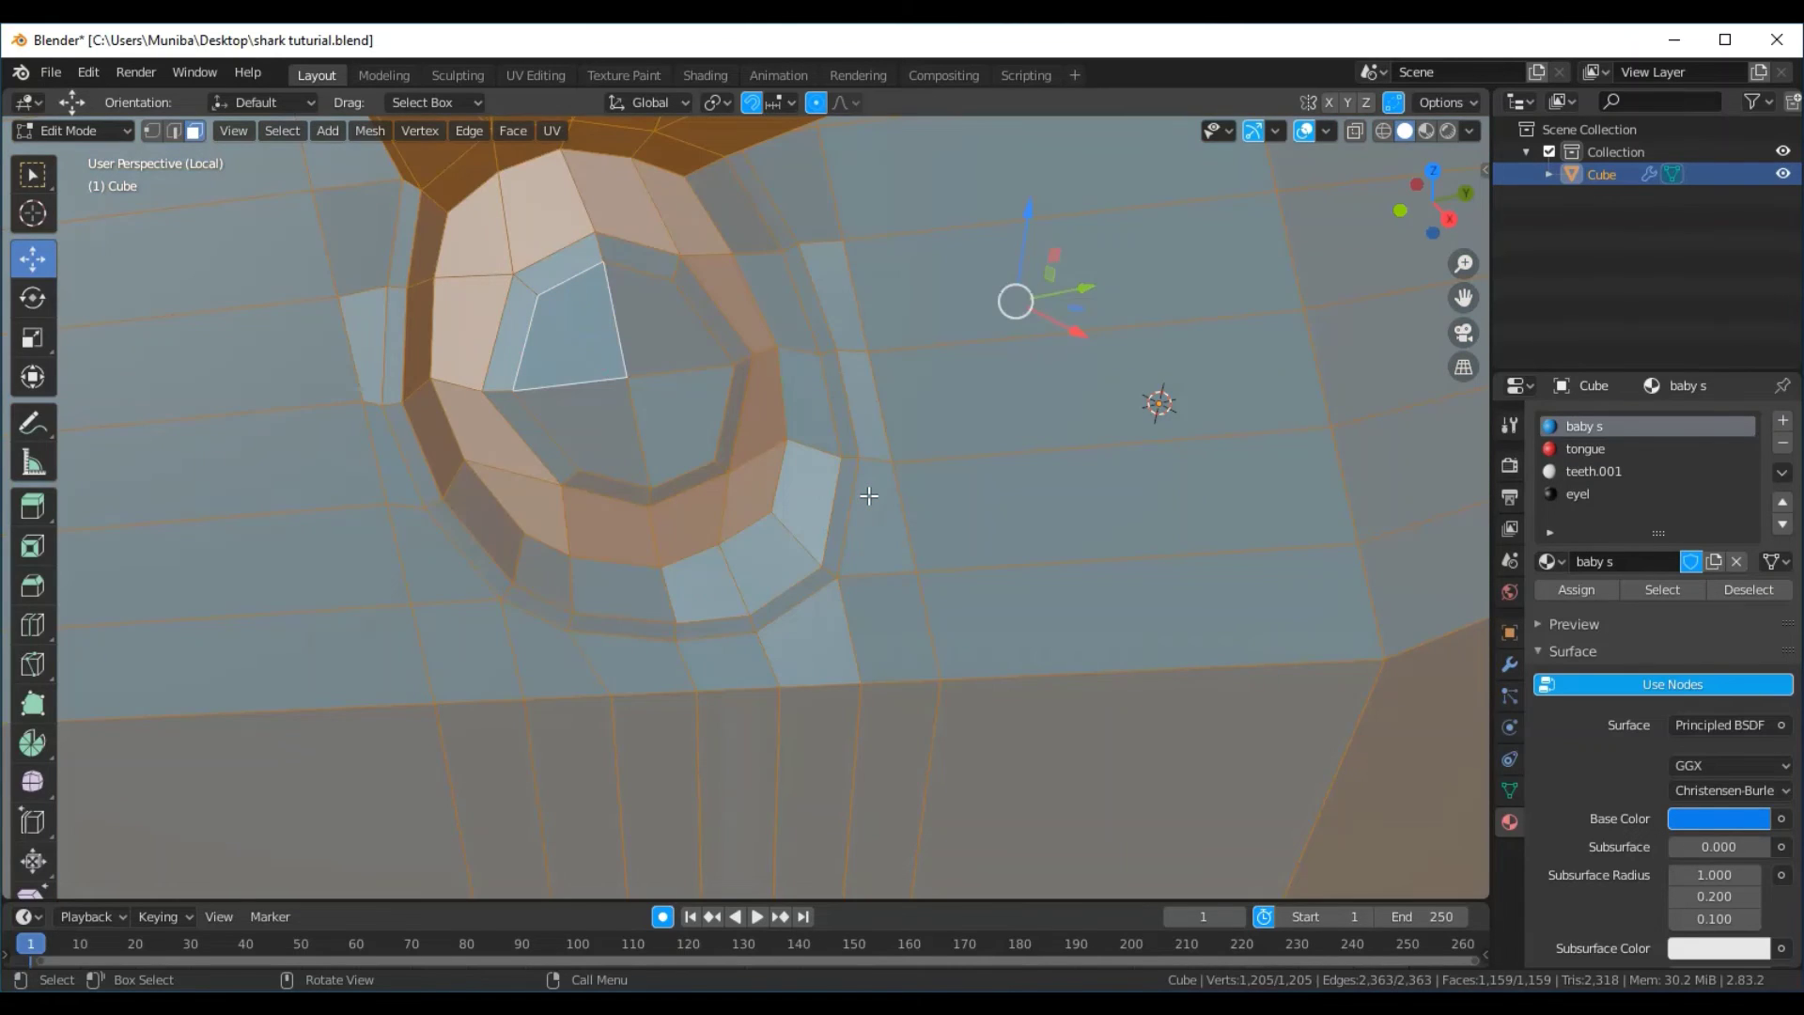
pyautogui.scroll(-10, 869, 495)
pyautogui.click(945, 733)
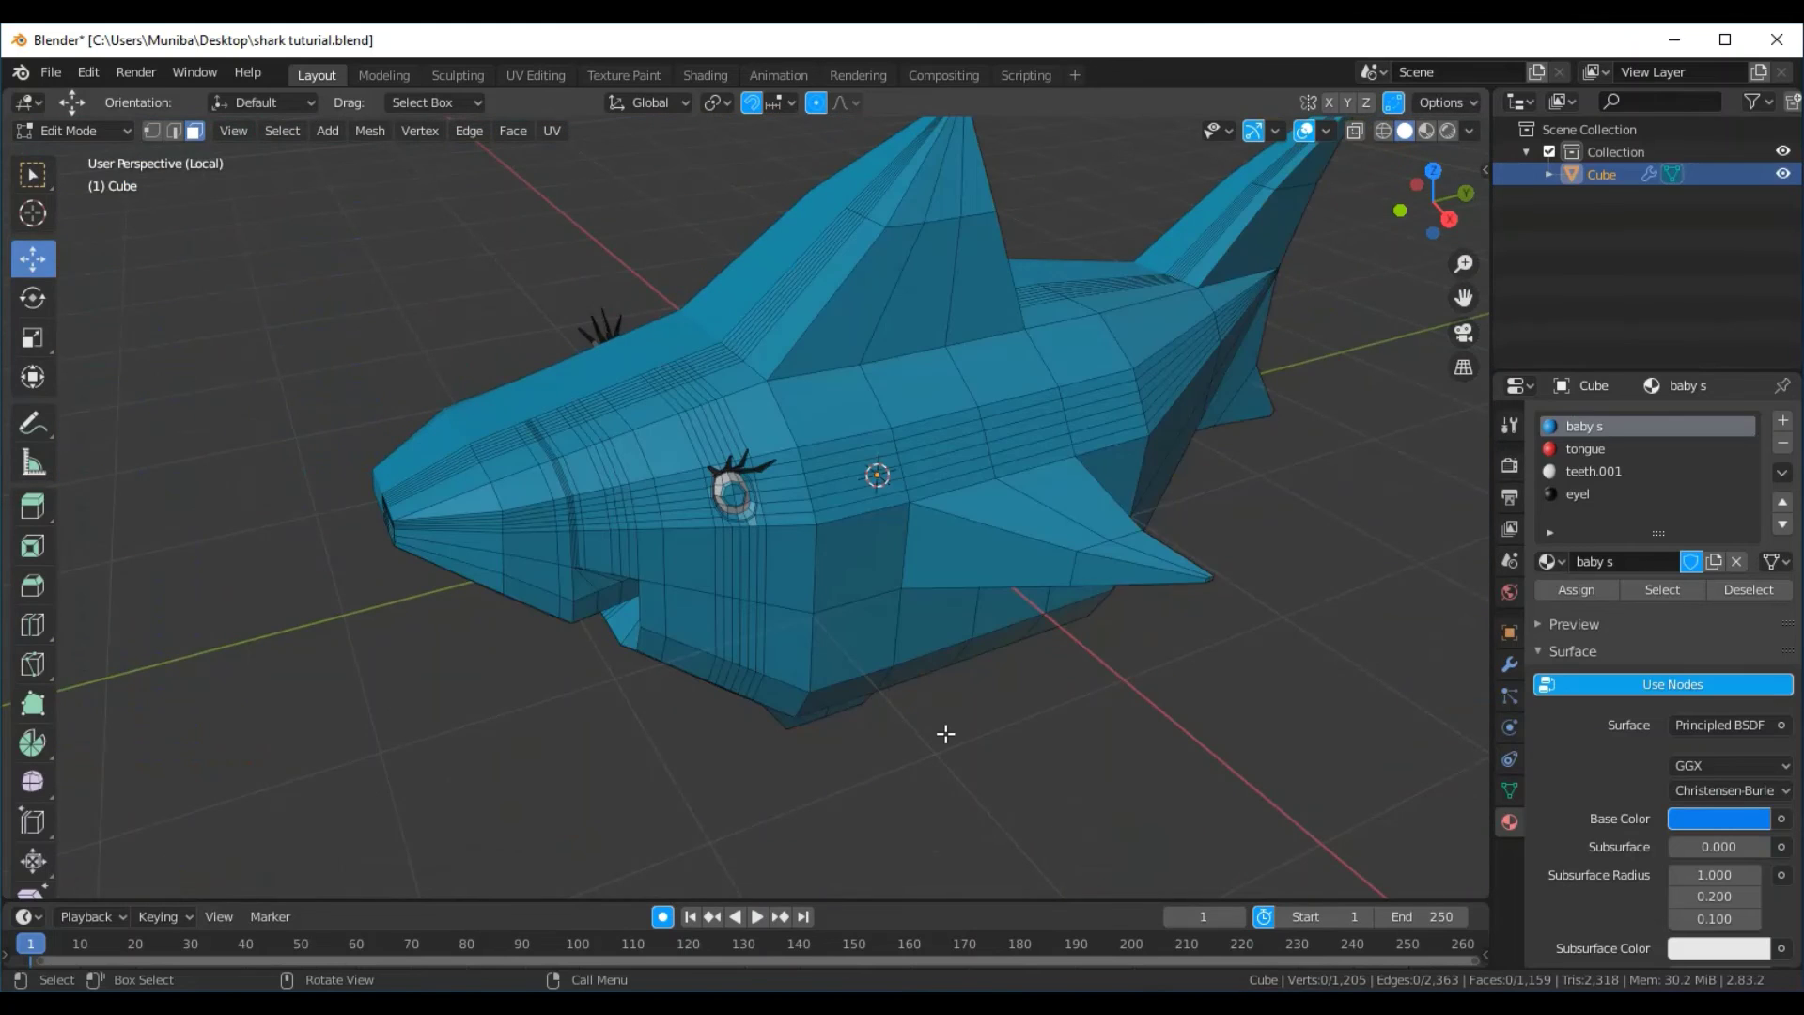
pyautogui.scroll(4, 963, 695)
pyautogui.scroll(5, 958, 685)
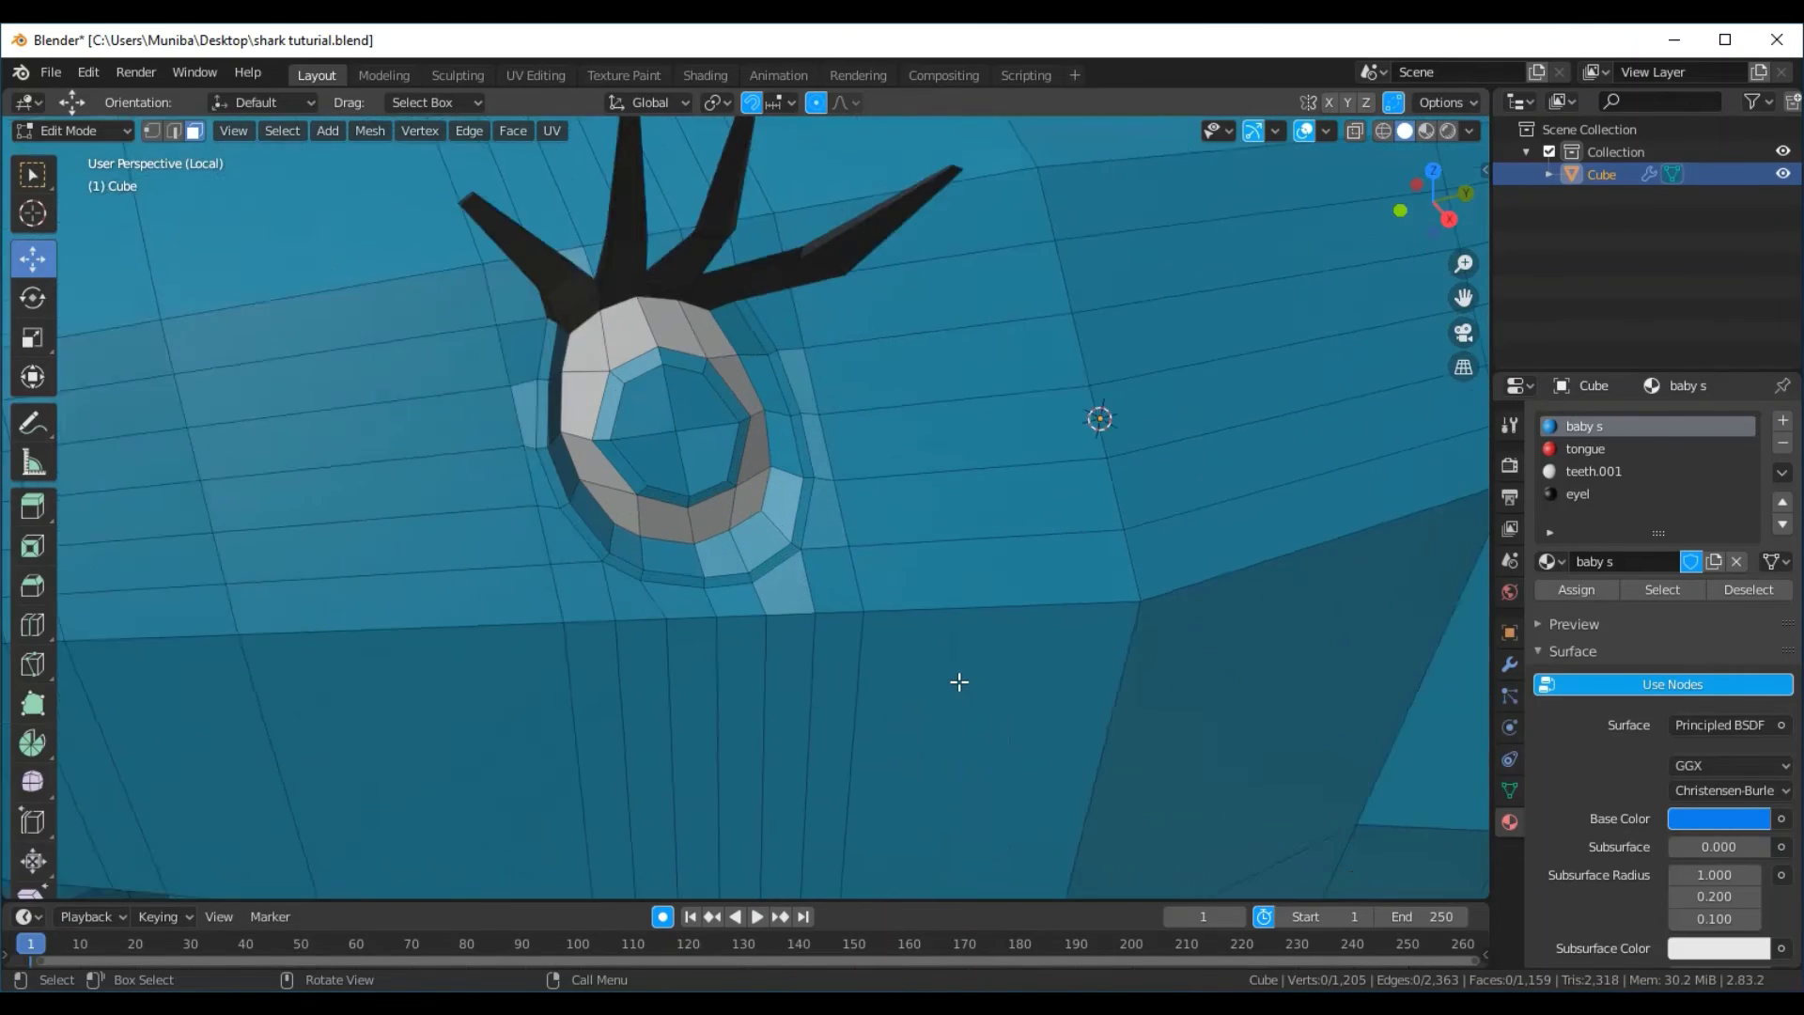
pyautogui.scroll(2, 958, 682)
pyautogui.click(594, 360)
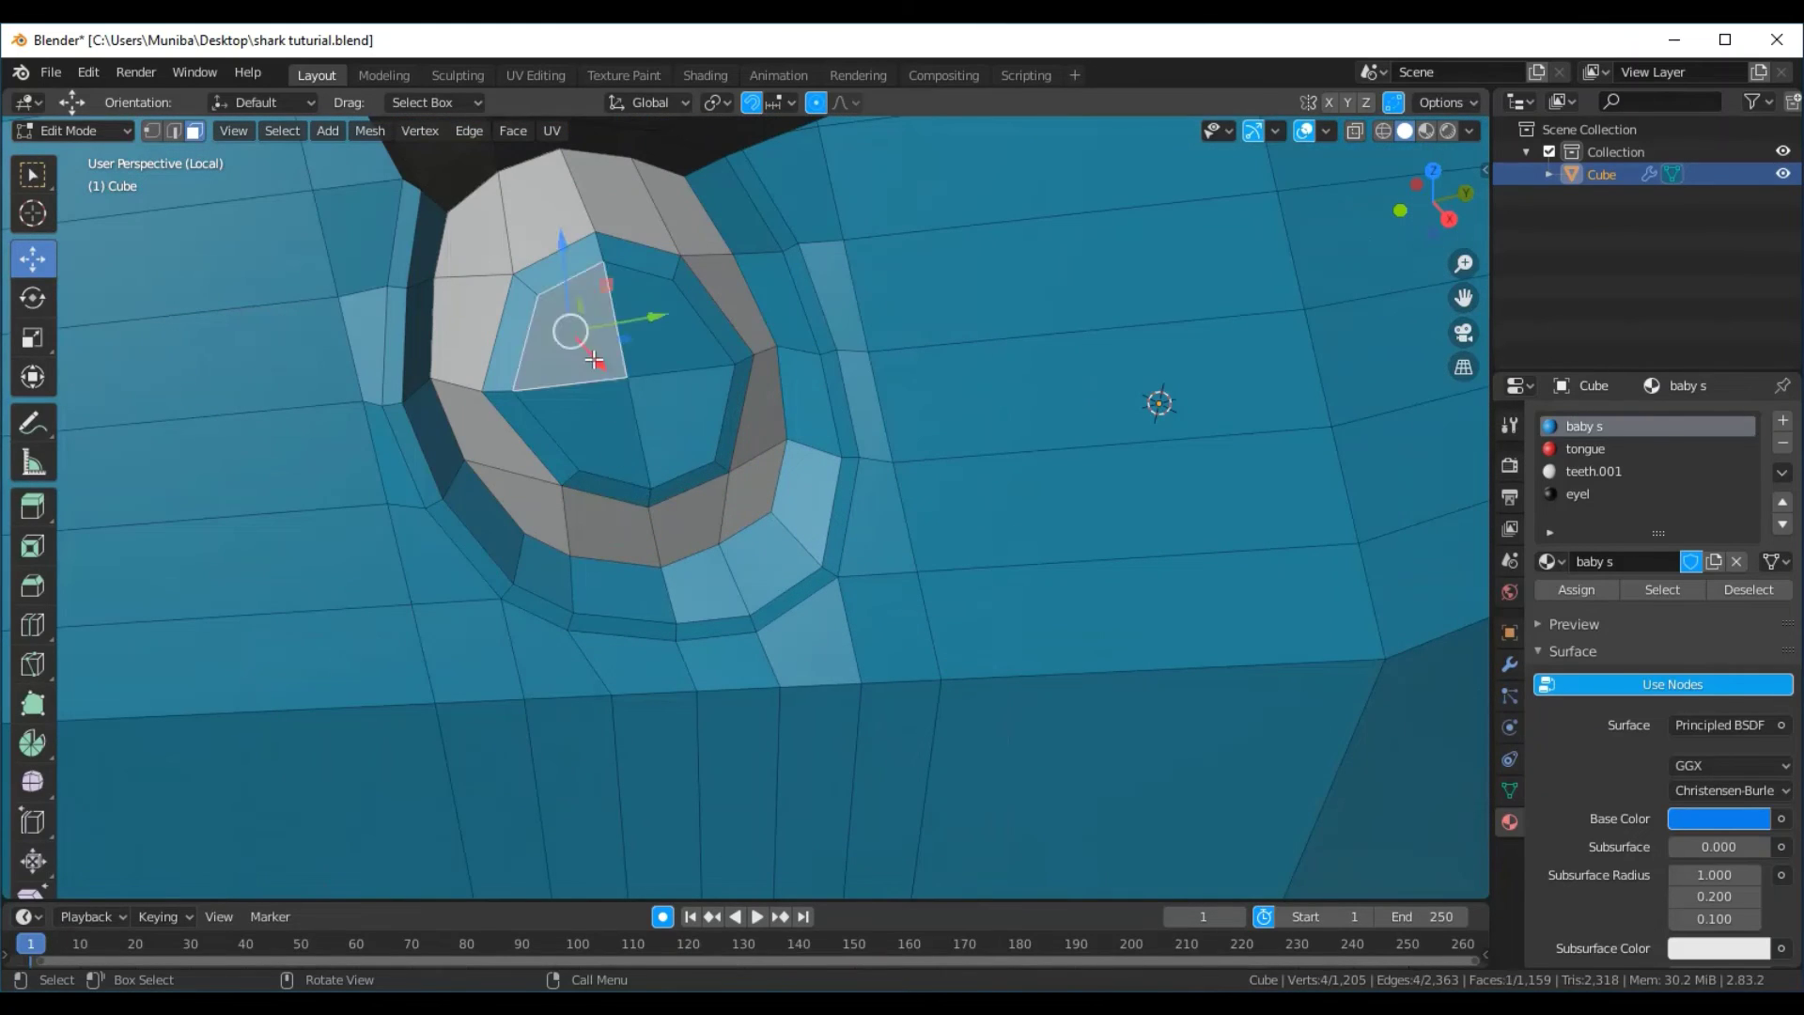
pyautogui.keyDown('shift'); pyautogui.click(682, 356); pyautogui.keyUp('shift')
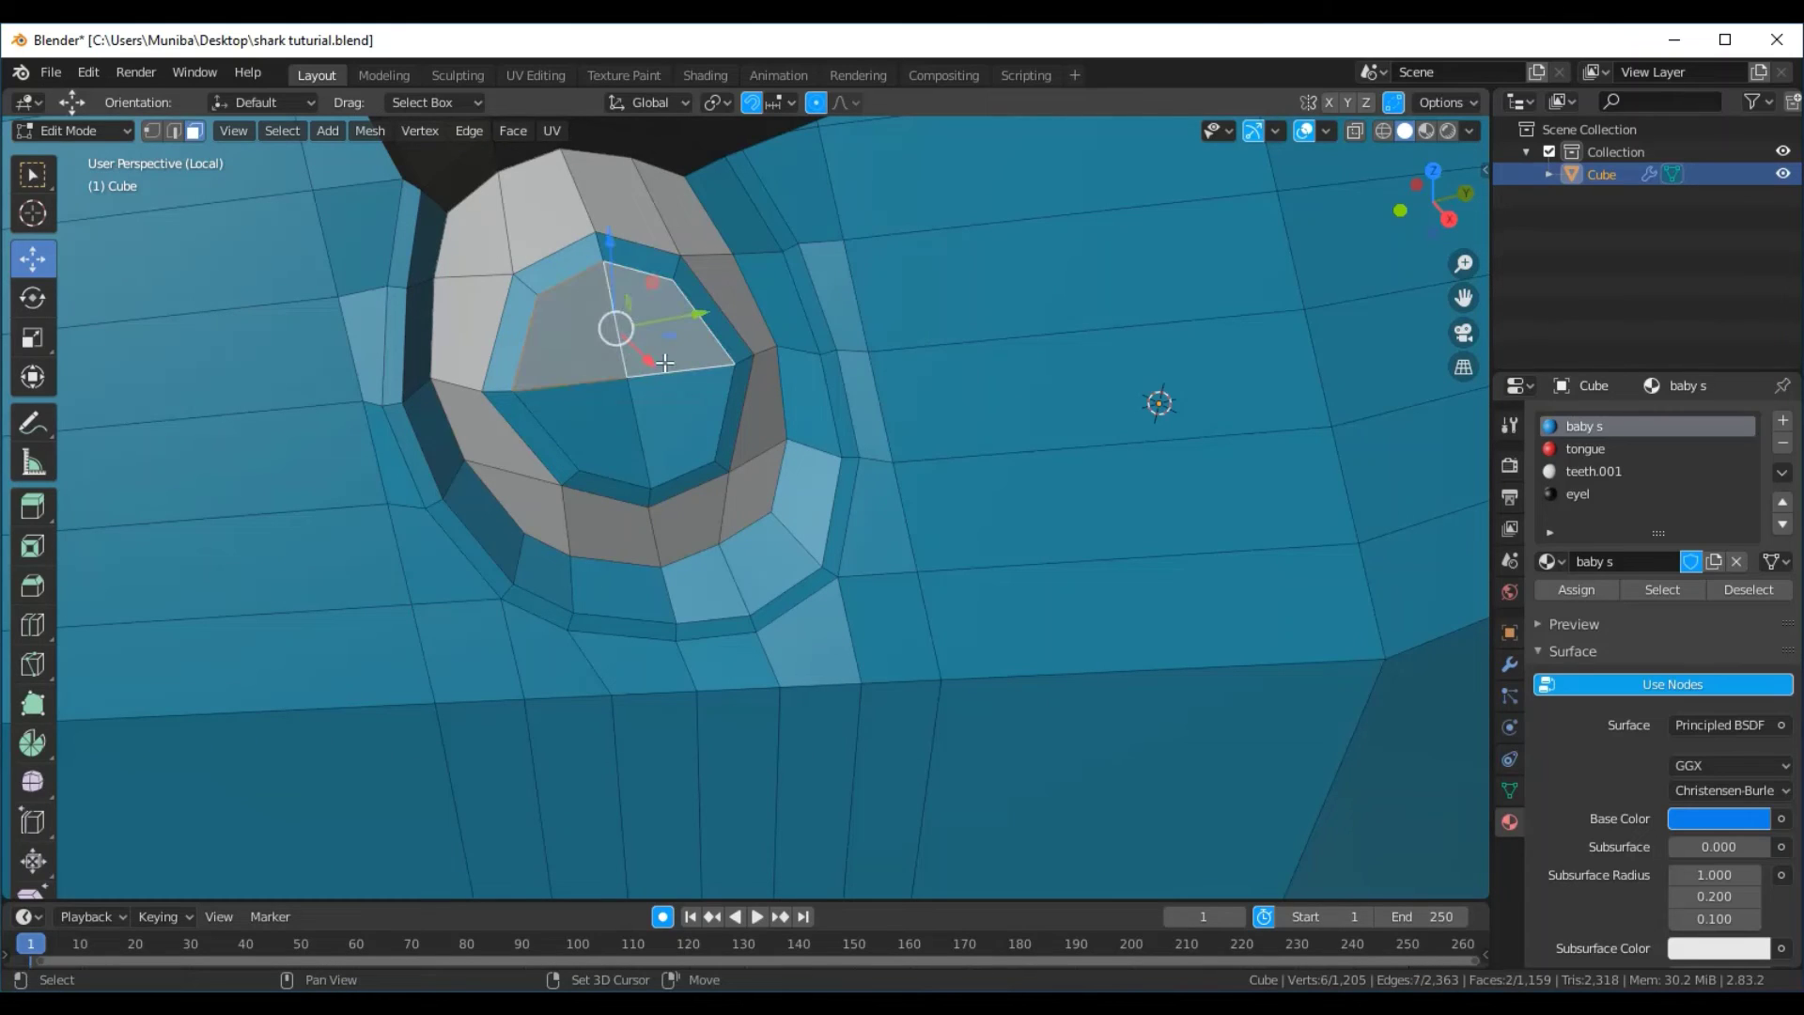
pyautogui.keyDown('shift'); pyautogui.click(603, 413); pyautogui.keyUp('shift')
pyautogui.keyDown('shift'); pyautogui.click(664, 410); pyautogui.keyUp('shift')
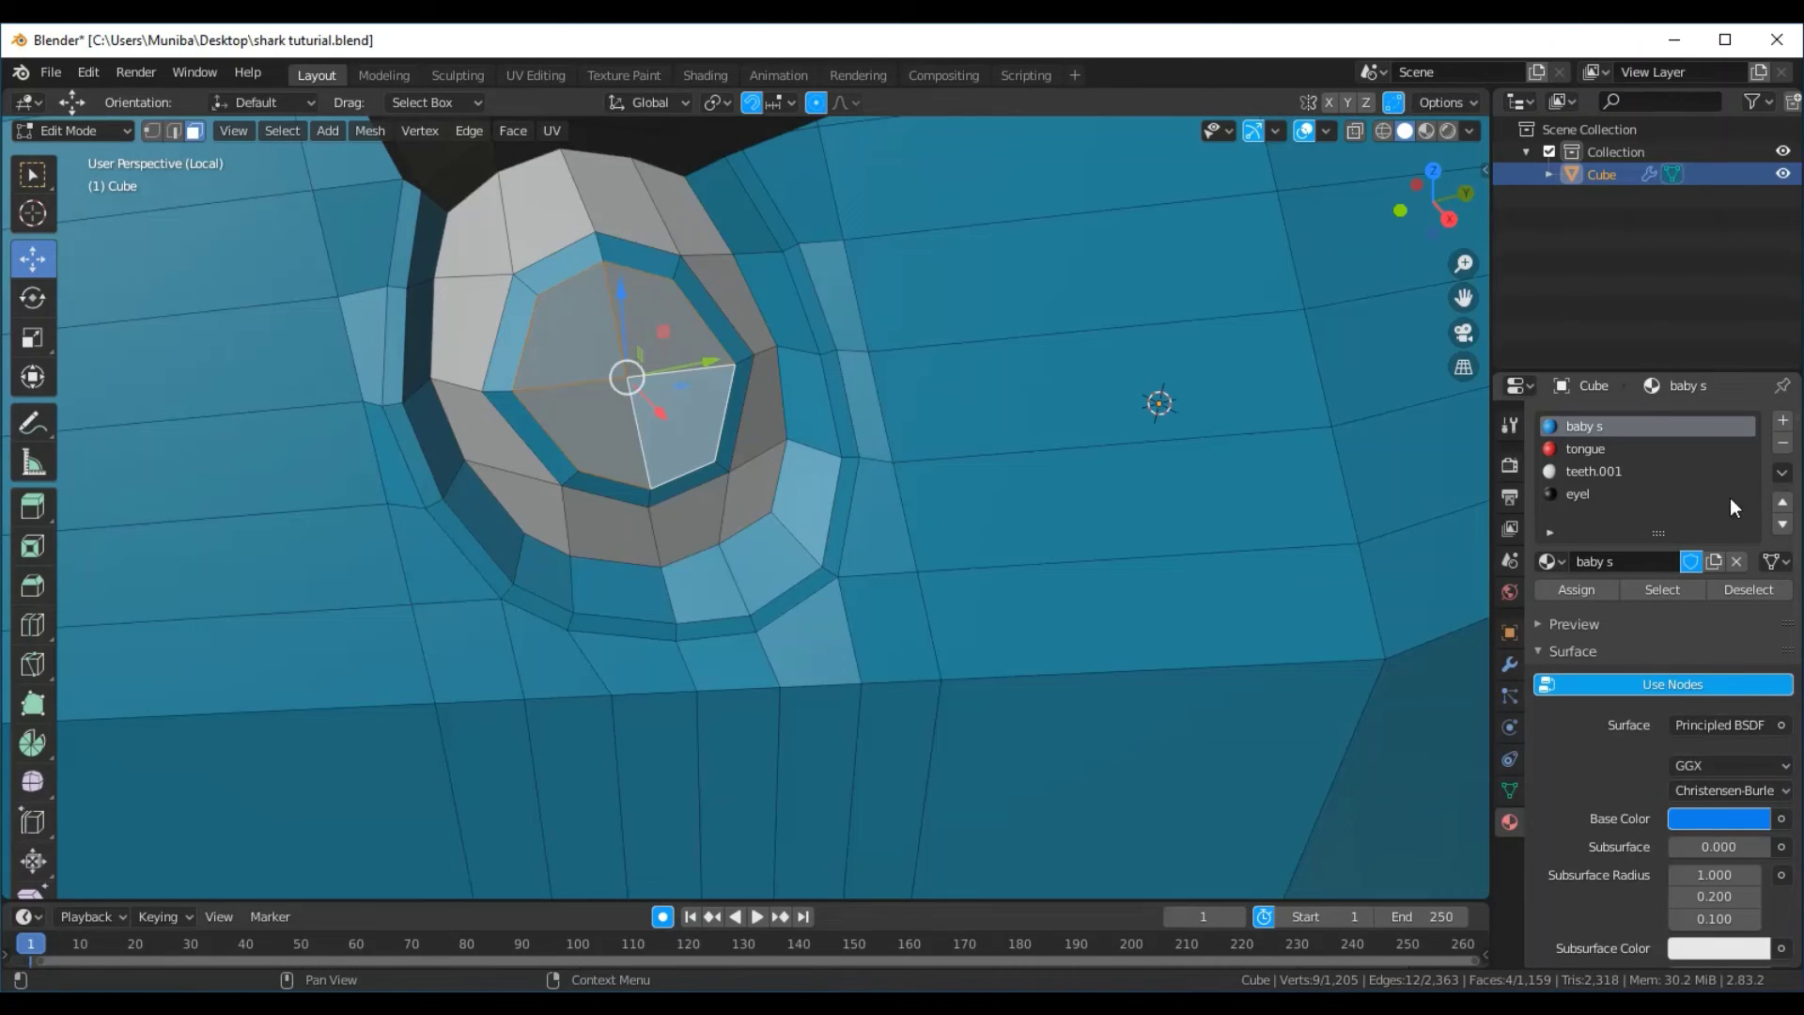
# Add a new material slot holding a new material named 'eye m'
pyautogui.click(1783, 420)
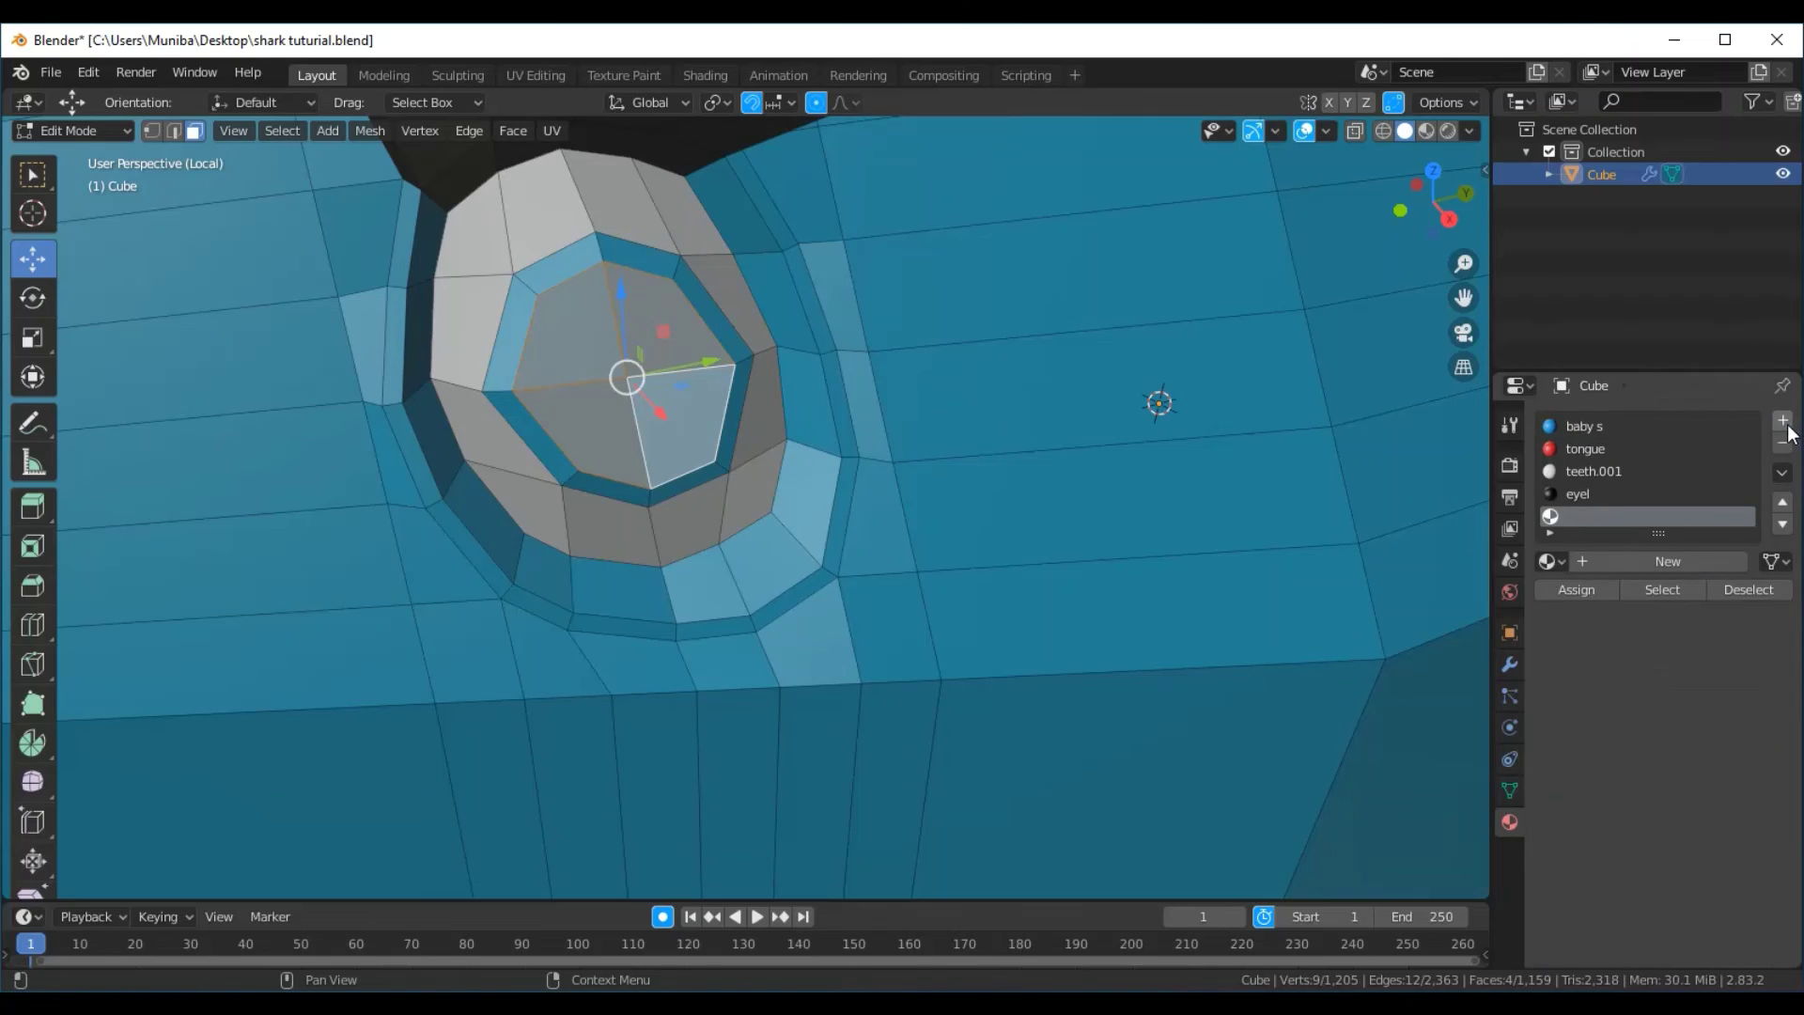
pyautogui.click(1700, 564)
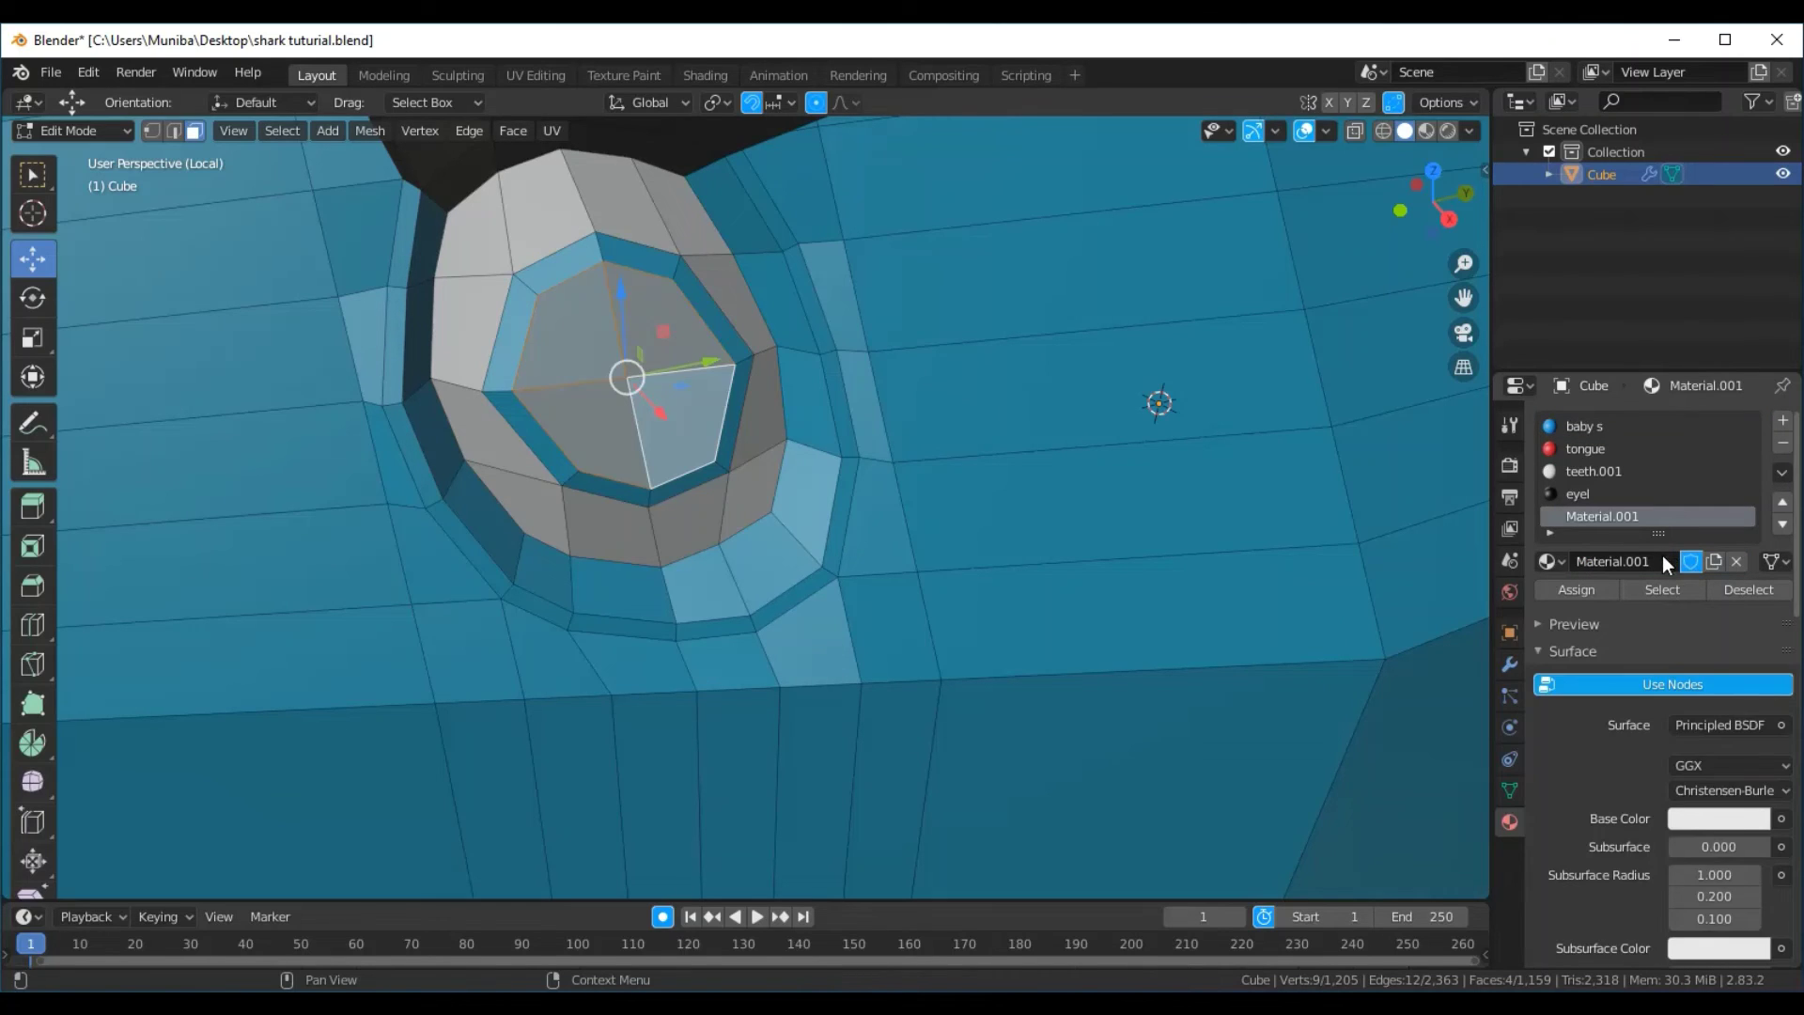
pyautogui.doubleClick(1652, 565)
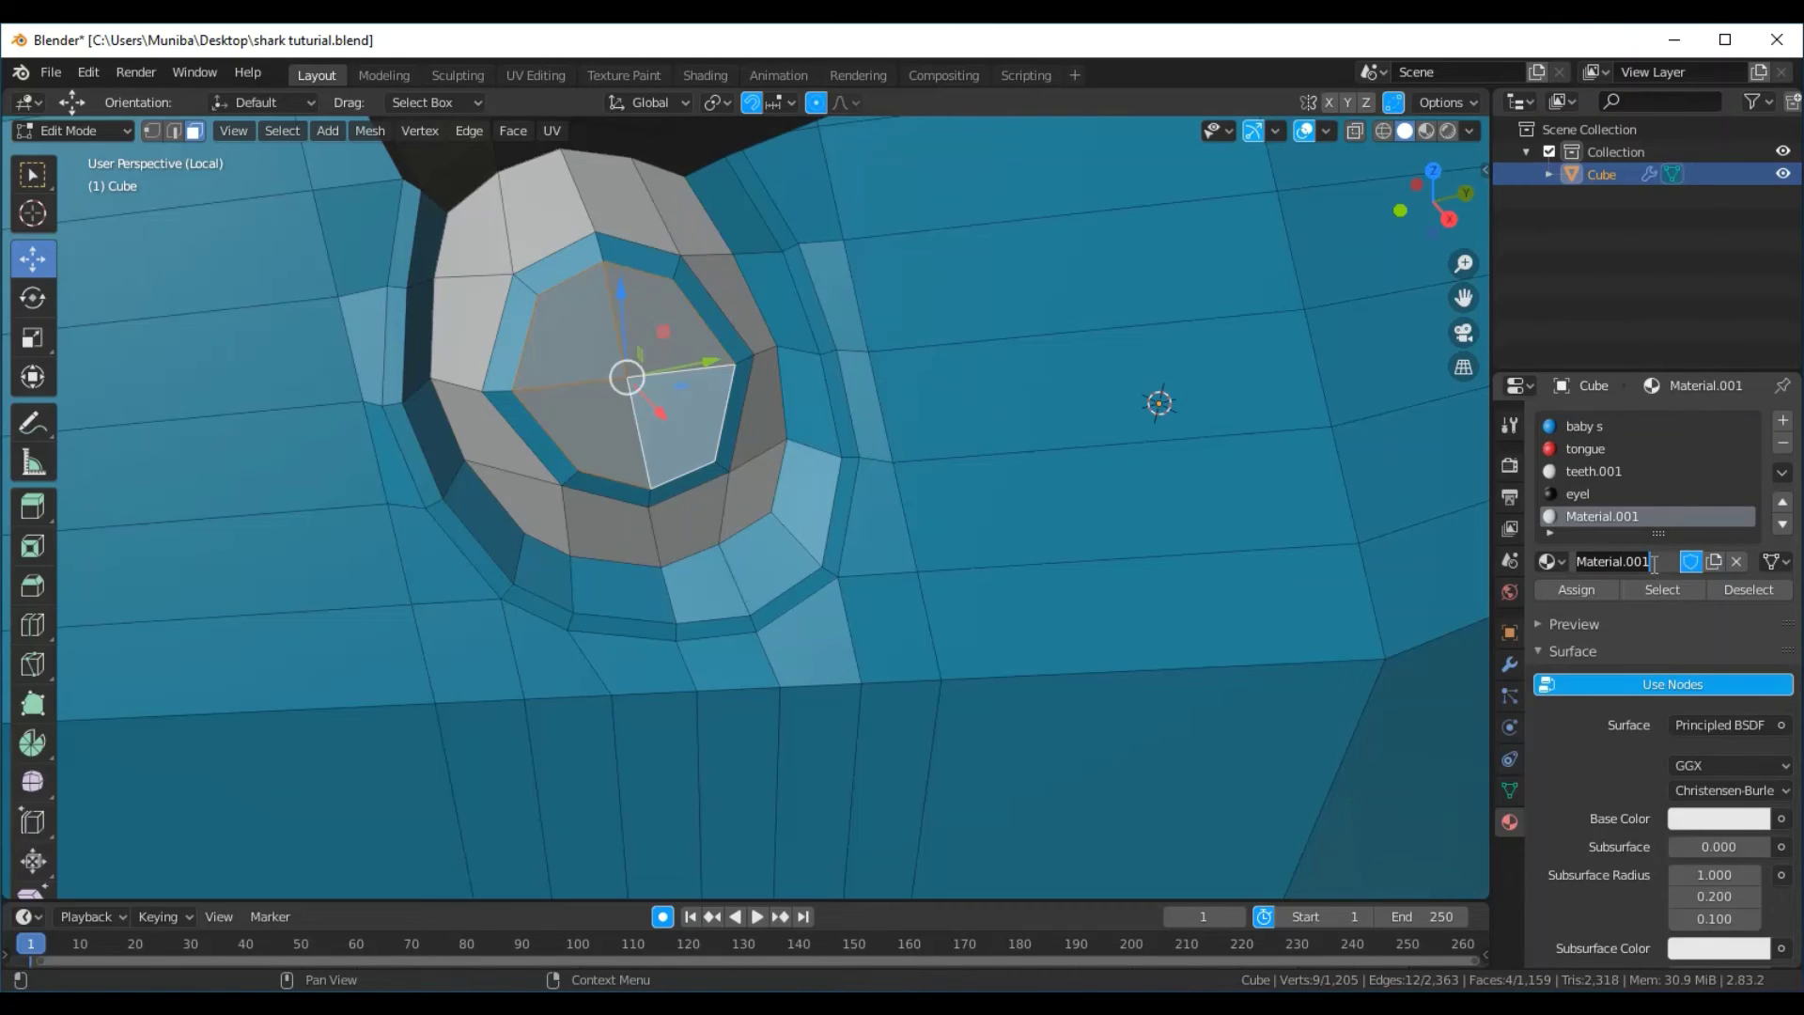
pyautogui.write('ey')
pyautogui.write('e')
pyautogui.write(' m')
pyautogui.click(1699, 825)
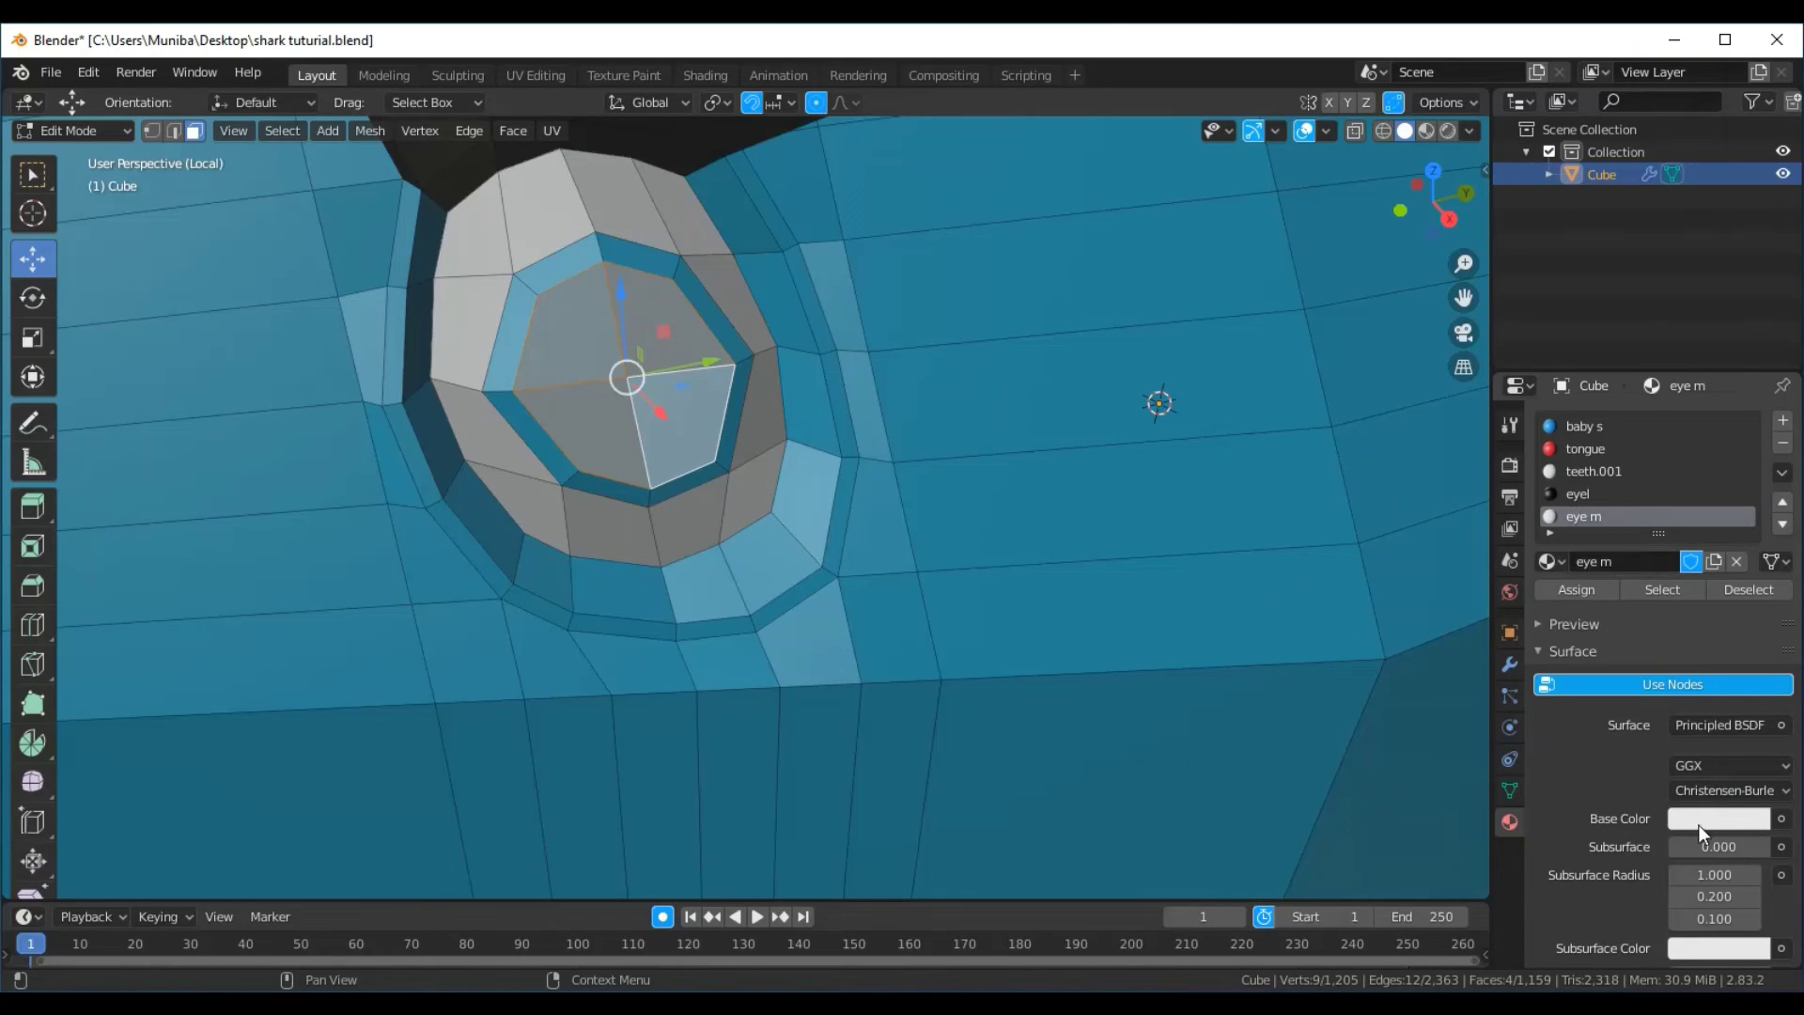
# Set the eye m base colour to a bright cyan
pyautogui.click(1699, 823)
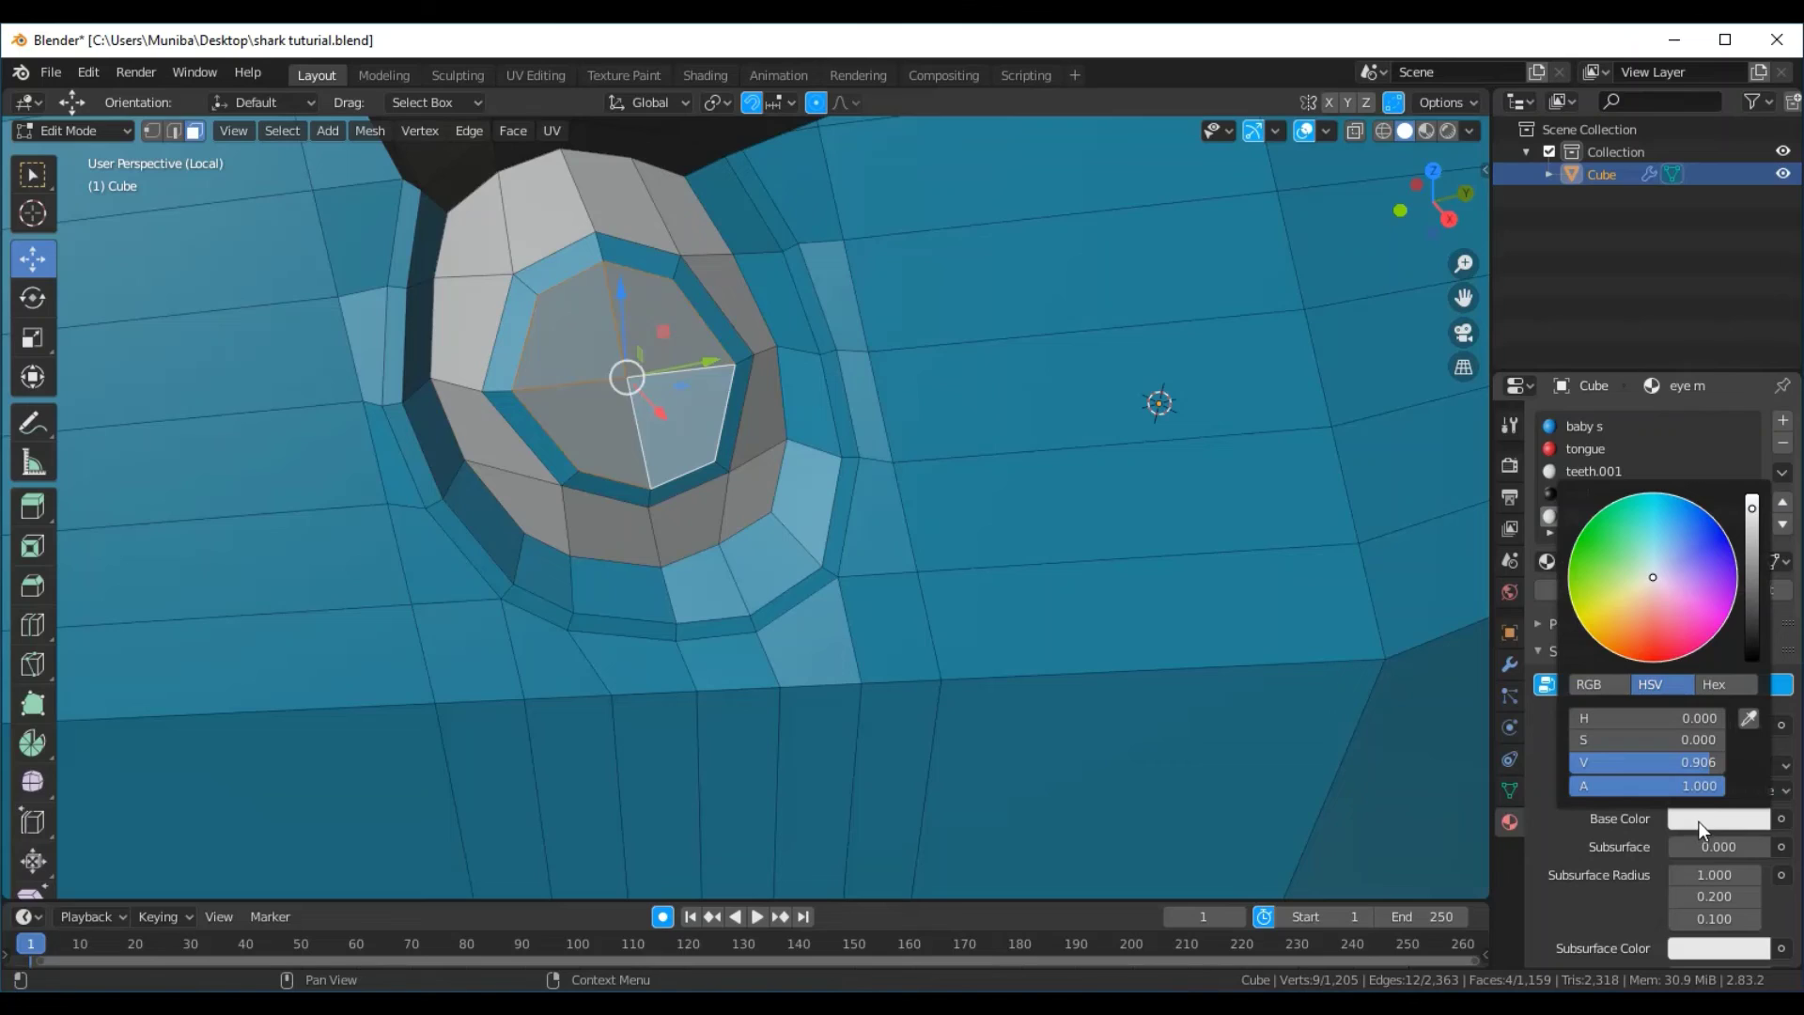
pyautogui.click(1659, 508)
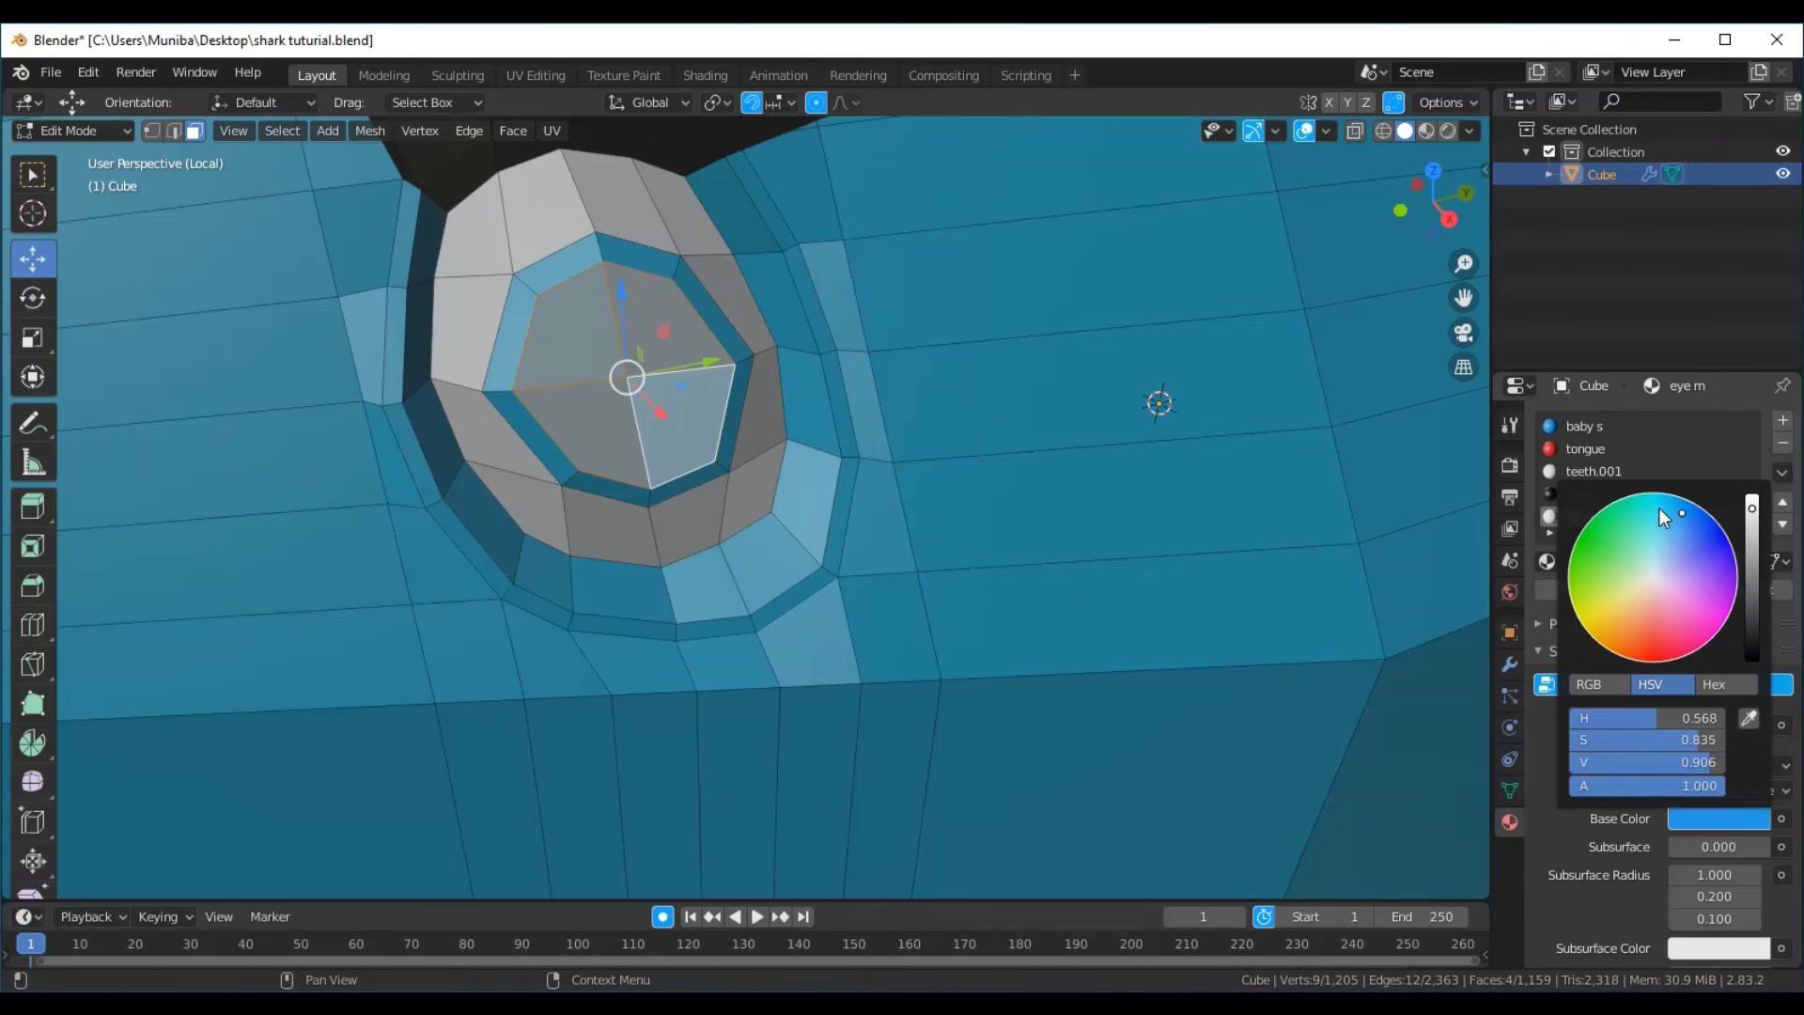
pyautogui.moveTo(1654, 499); pyautogui.dragTo(1639, 500)
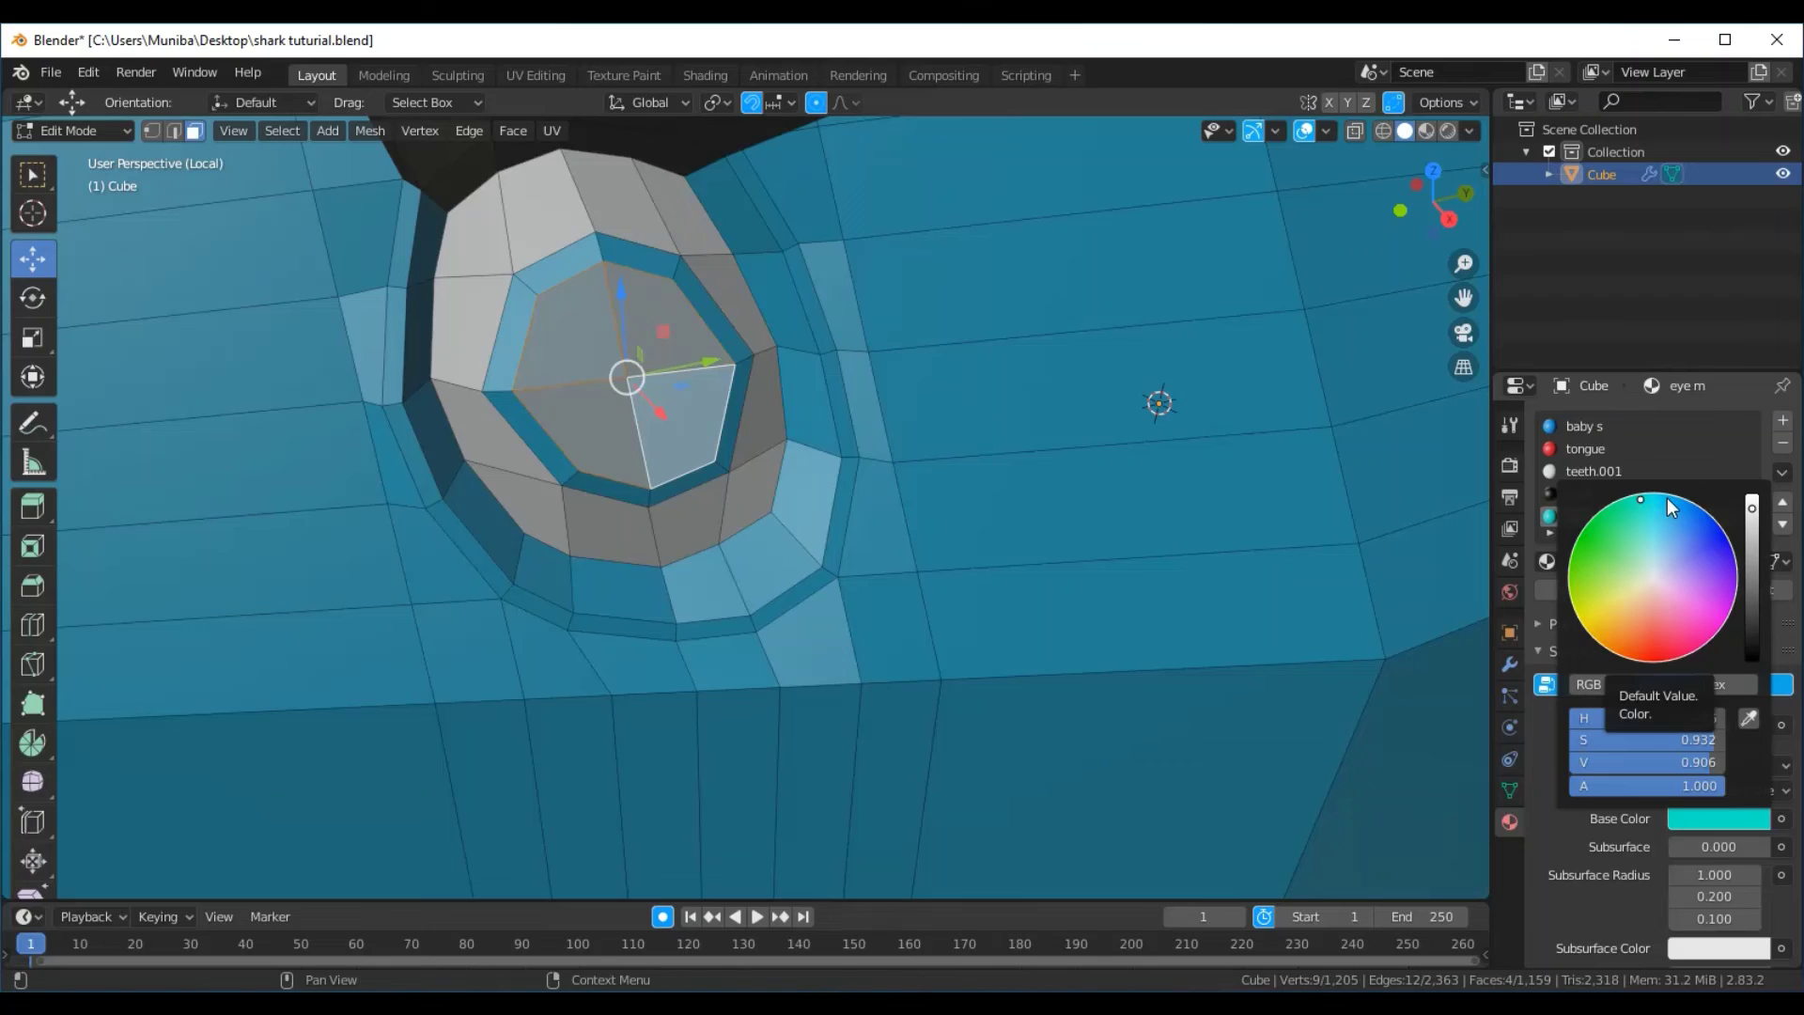
pyautogui.click(1667, 501)
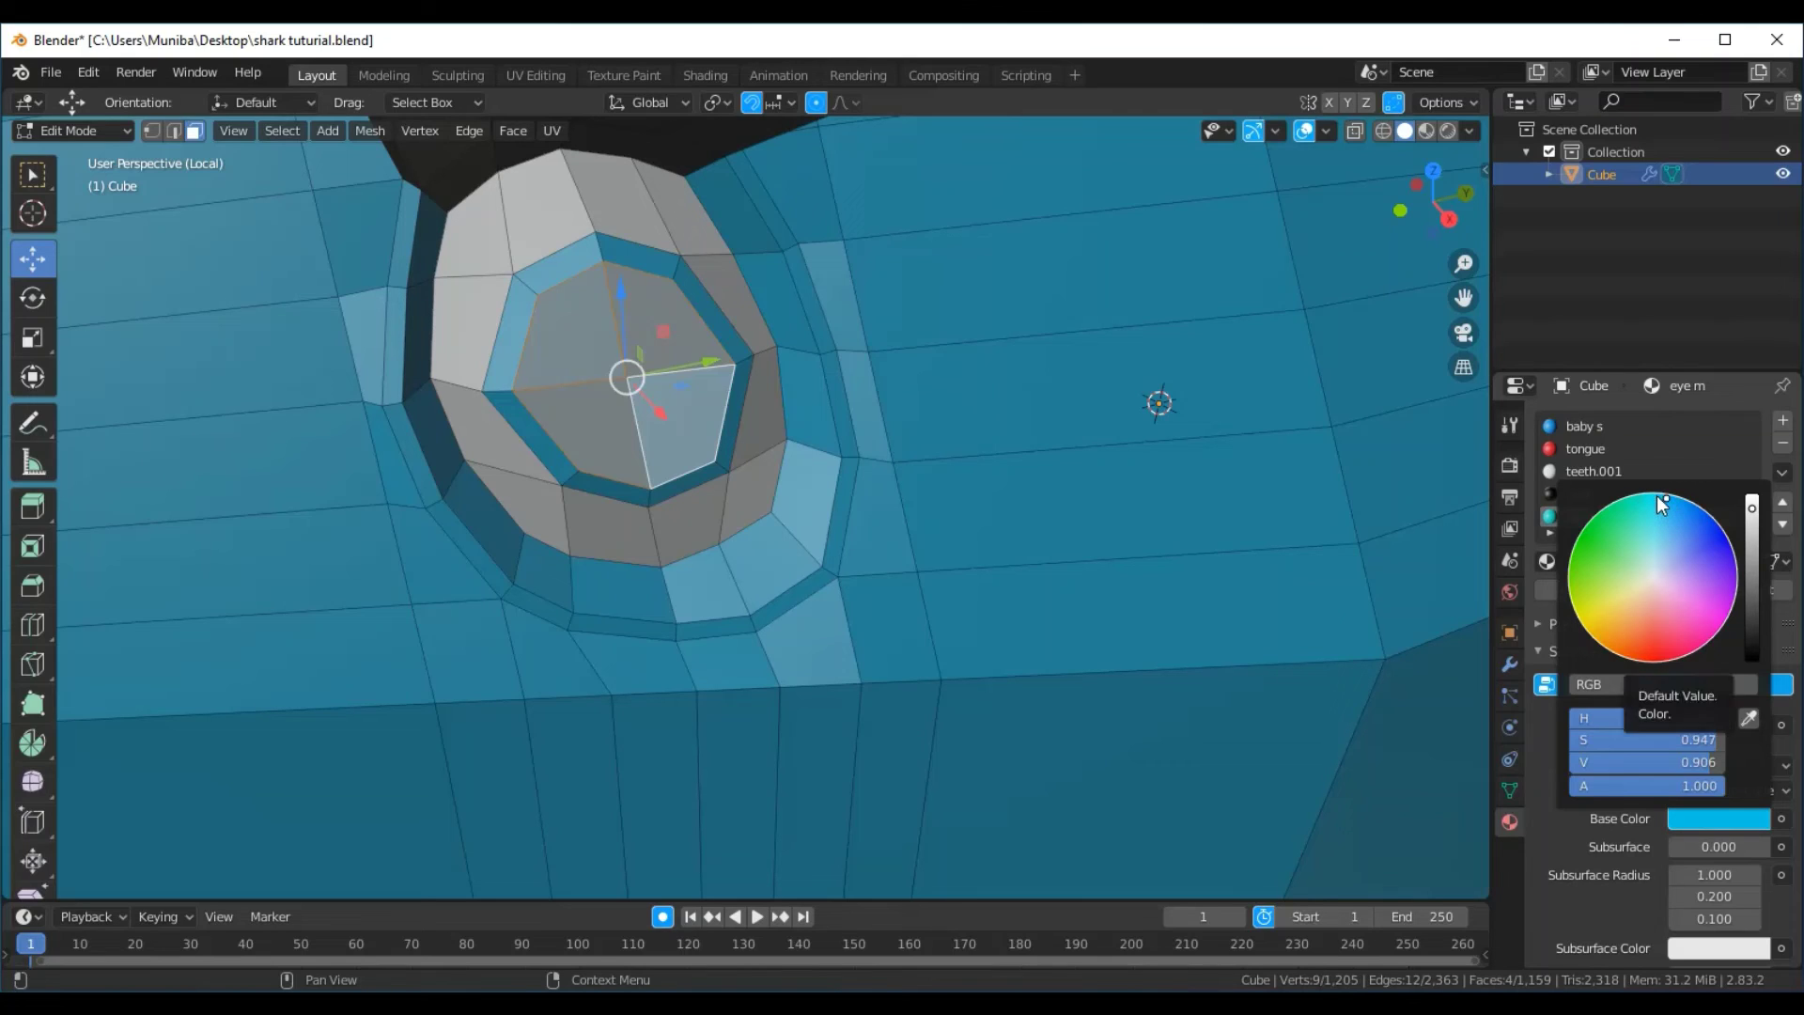
pyautogui.click(1657, 496)
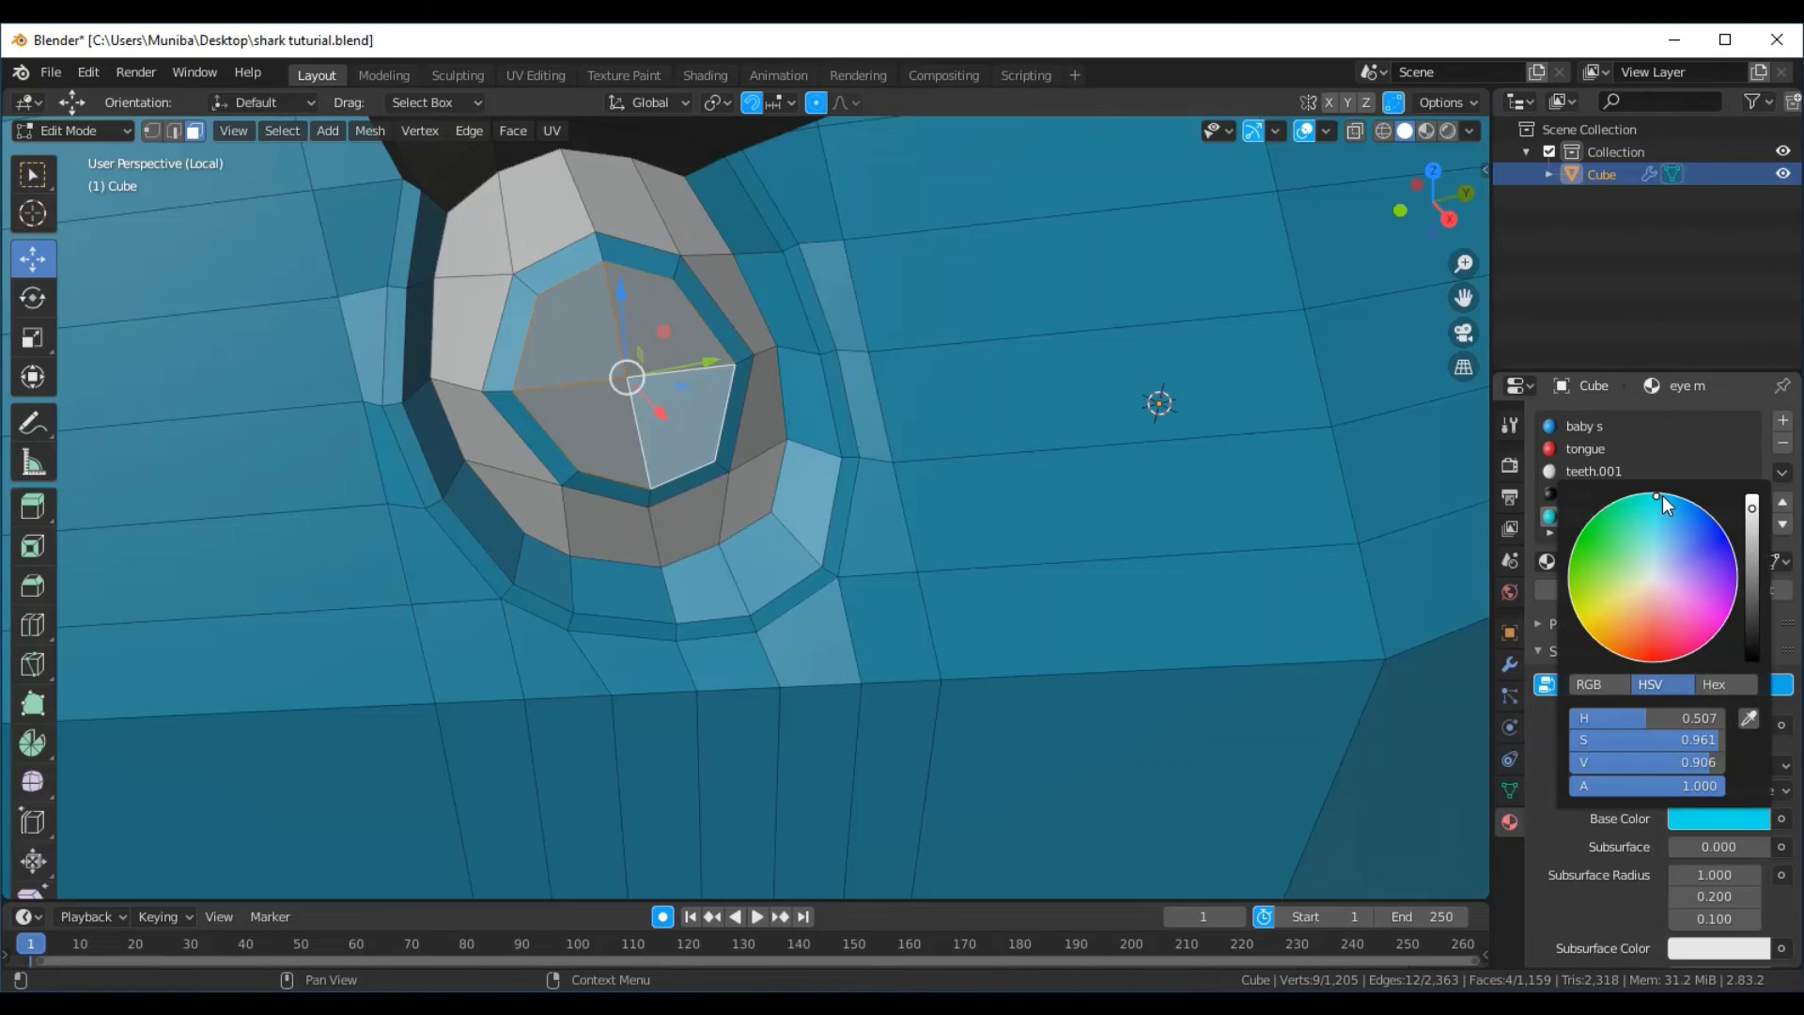
pyautogui.click(1662, 495)
pyautogui.click(1753, 501)
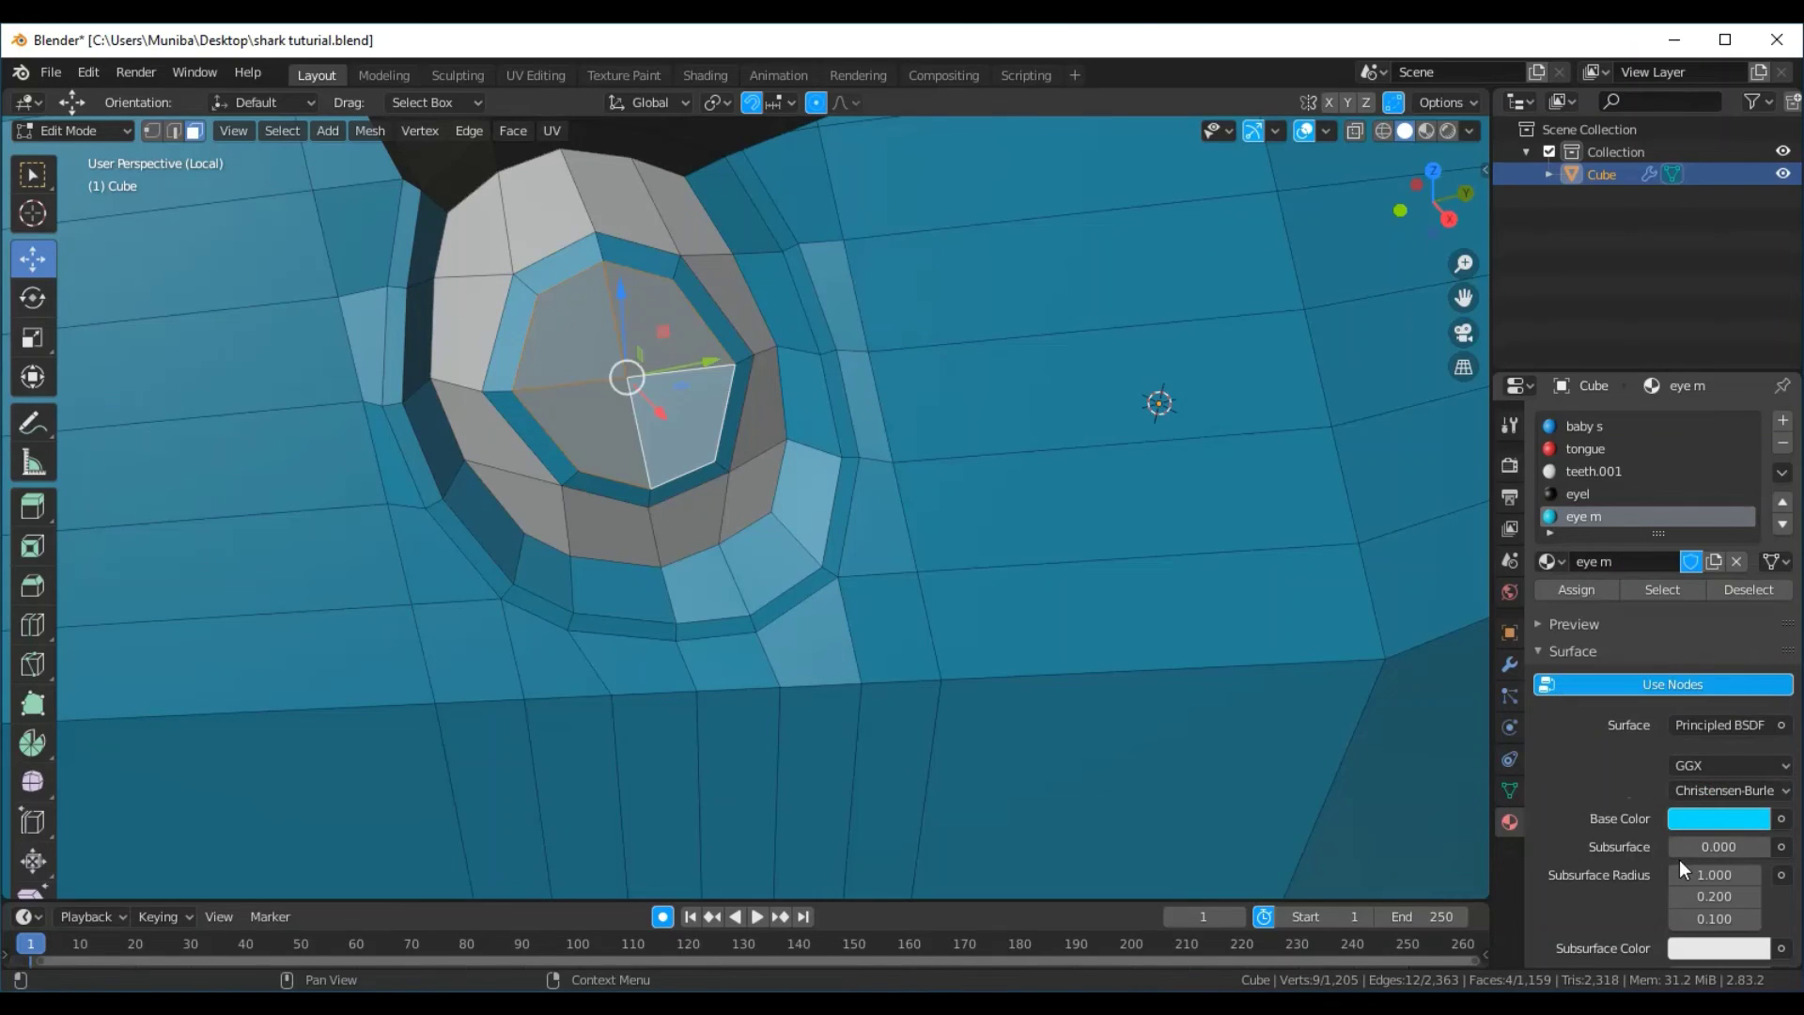
# Set the eye m viewport display colour to a bright cyan
pyautogui.scroll(-5, 1678, 859)
pyautogui.scroll(-5, 1682, 857)
pyautogui.scroll(-5, 1682, 857)
pyautogui.scroll(-6, 1684, 860)
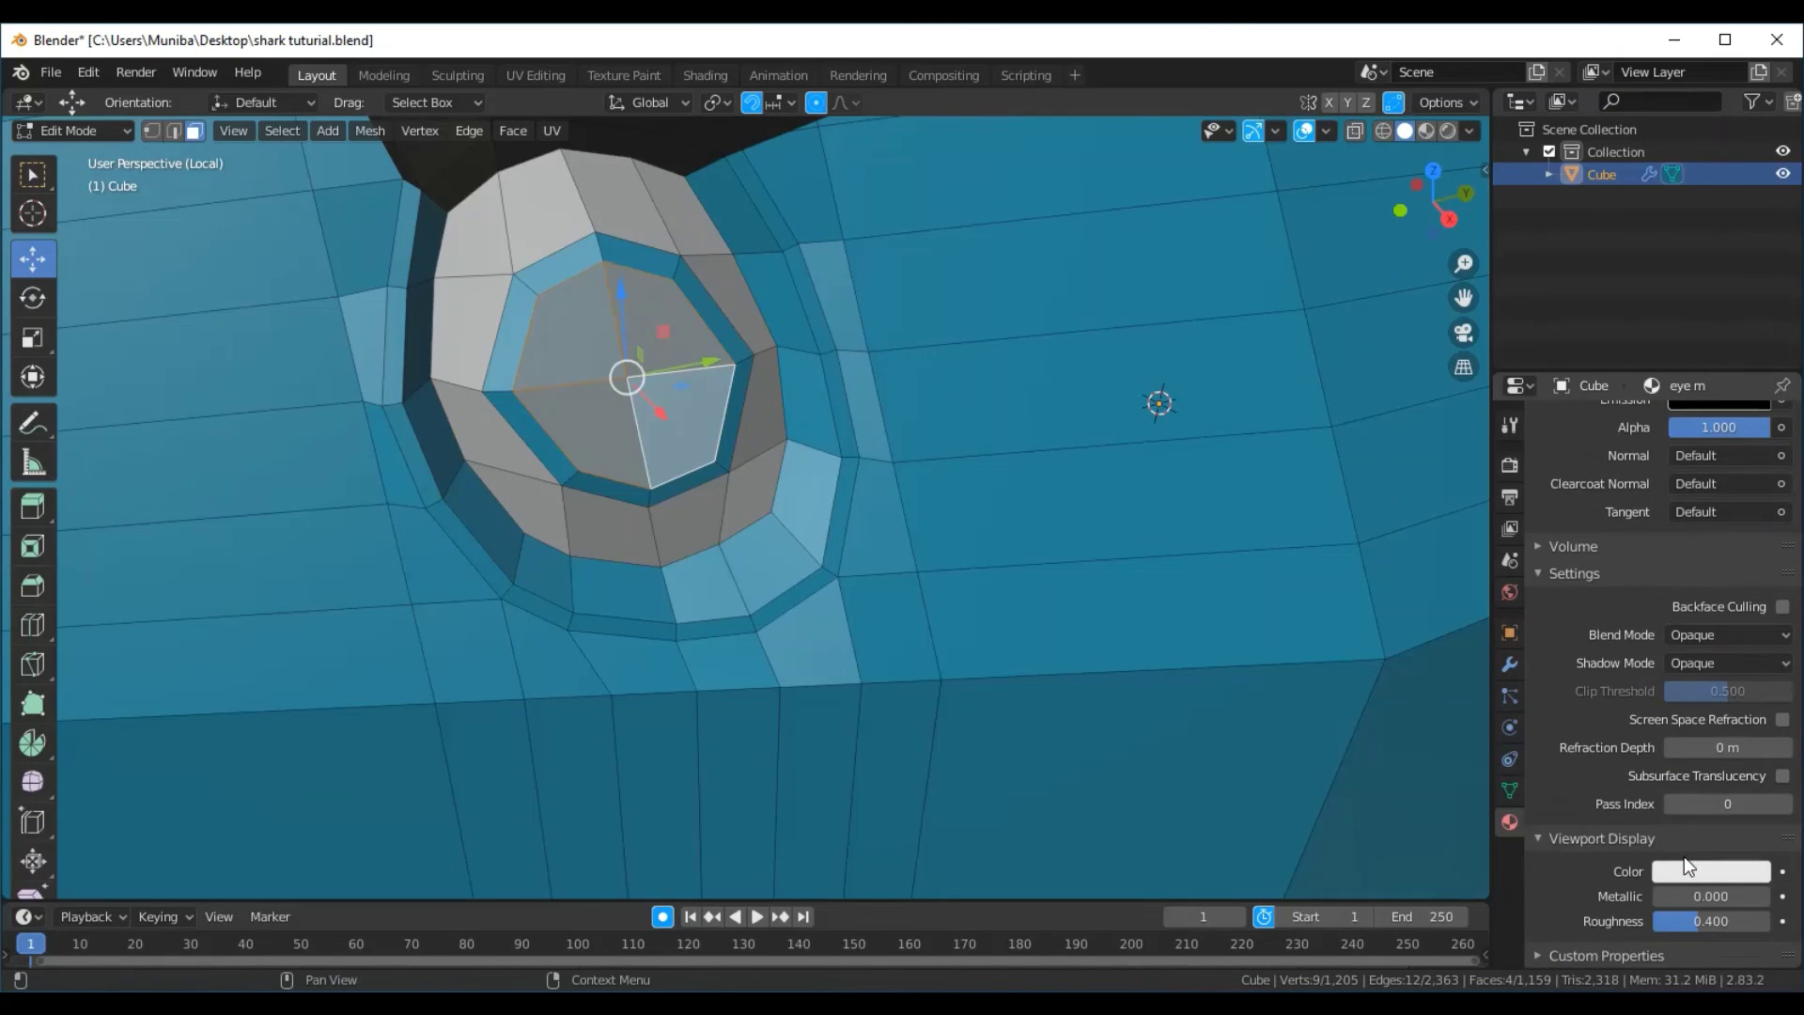
pyautogui.click(1680, 864)
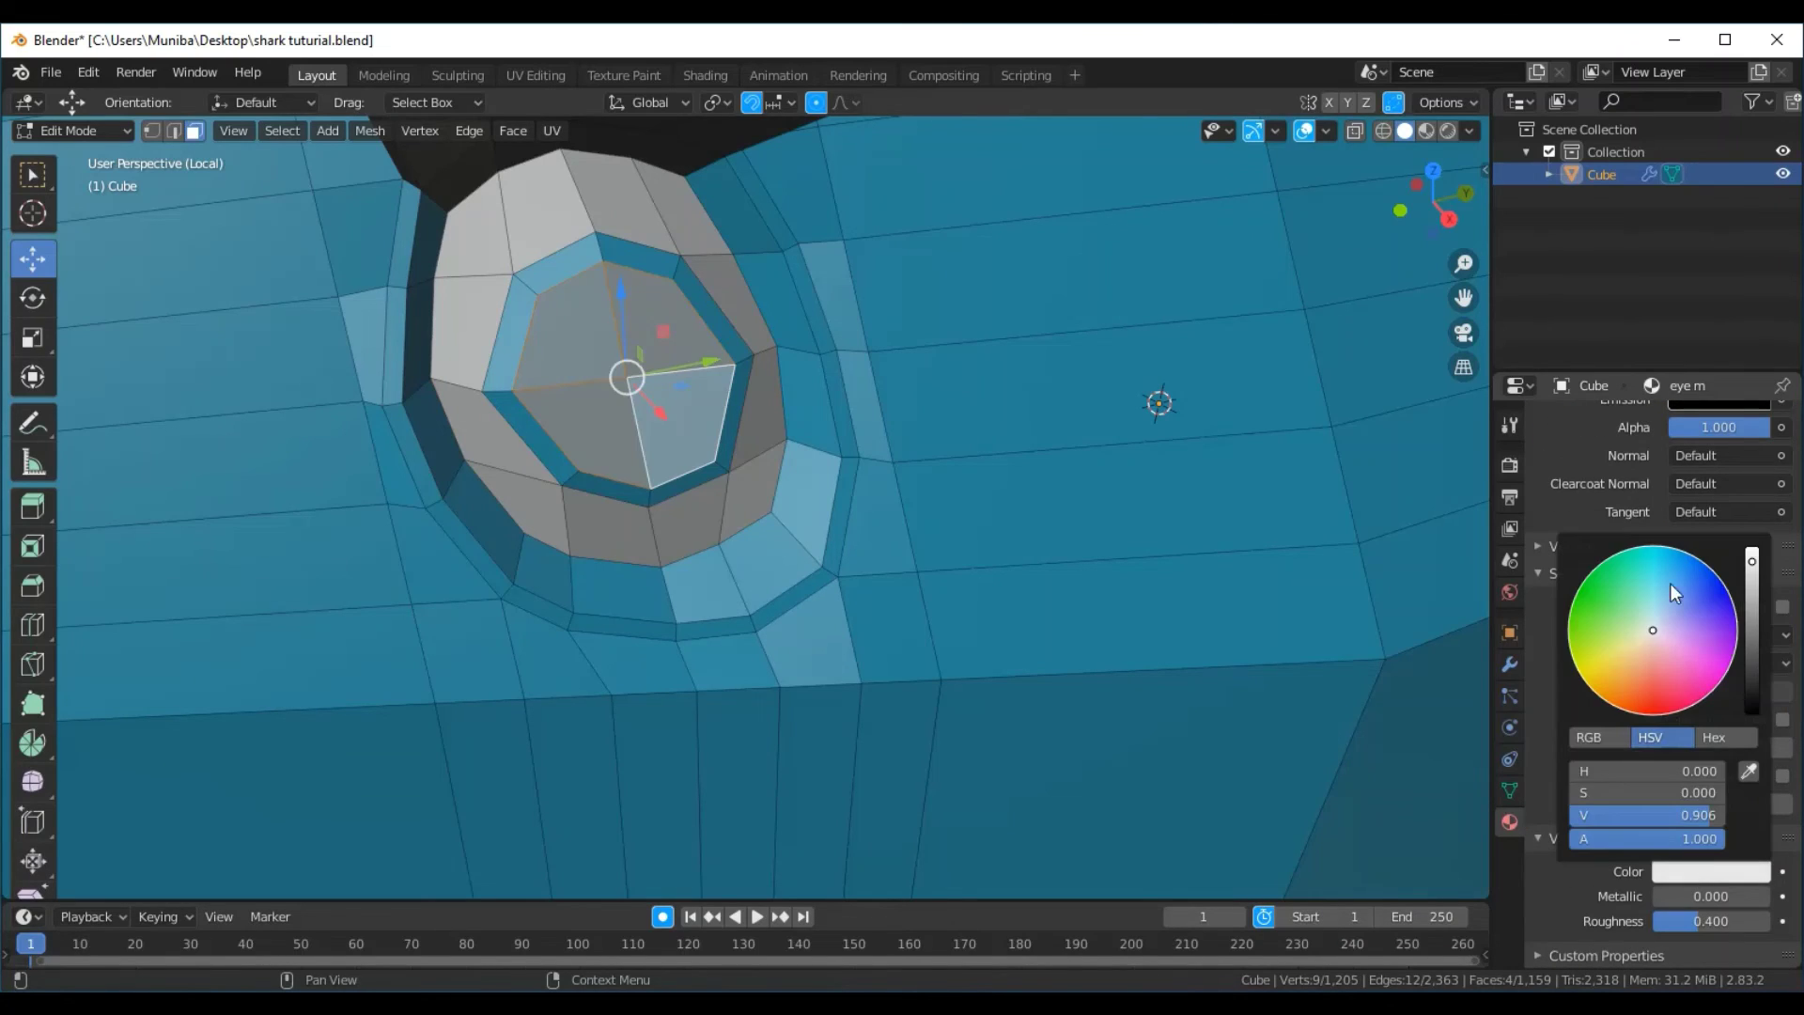
pyautogui.click(1655, 548)
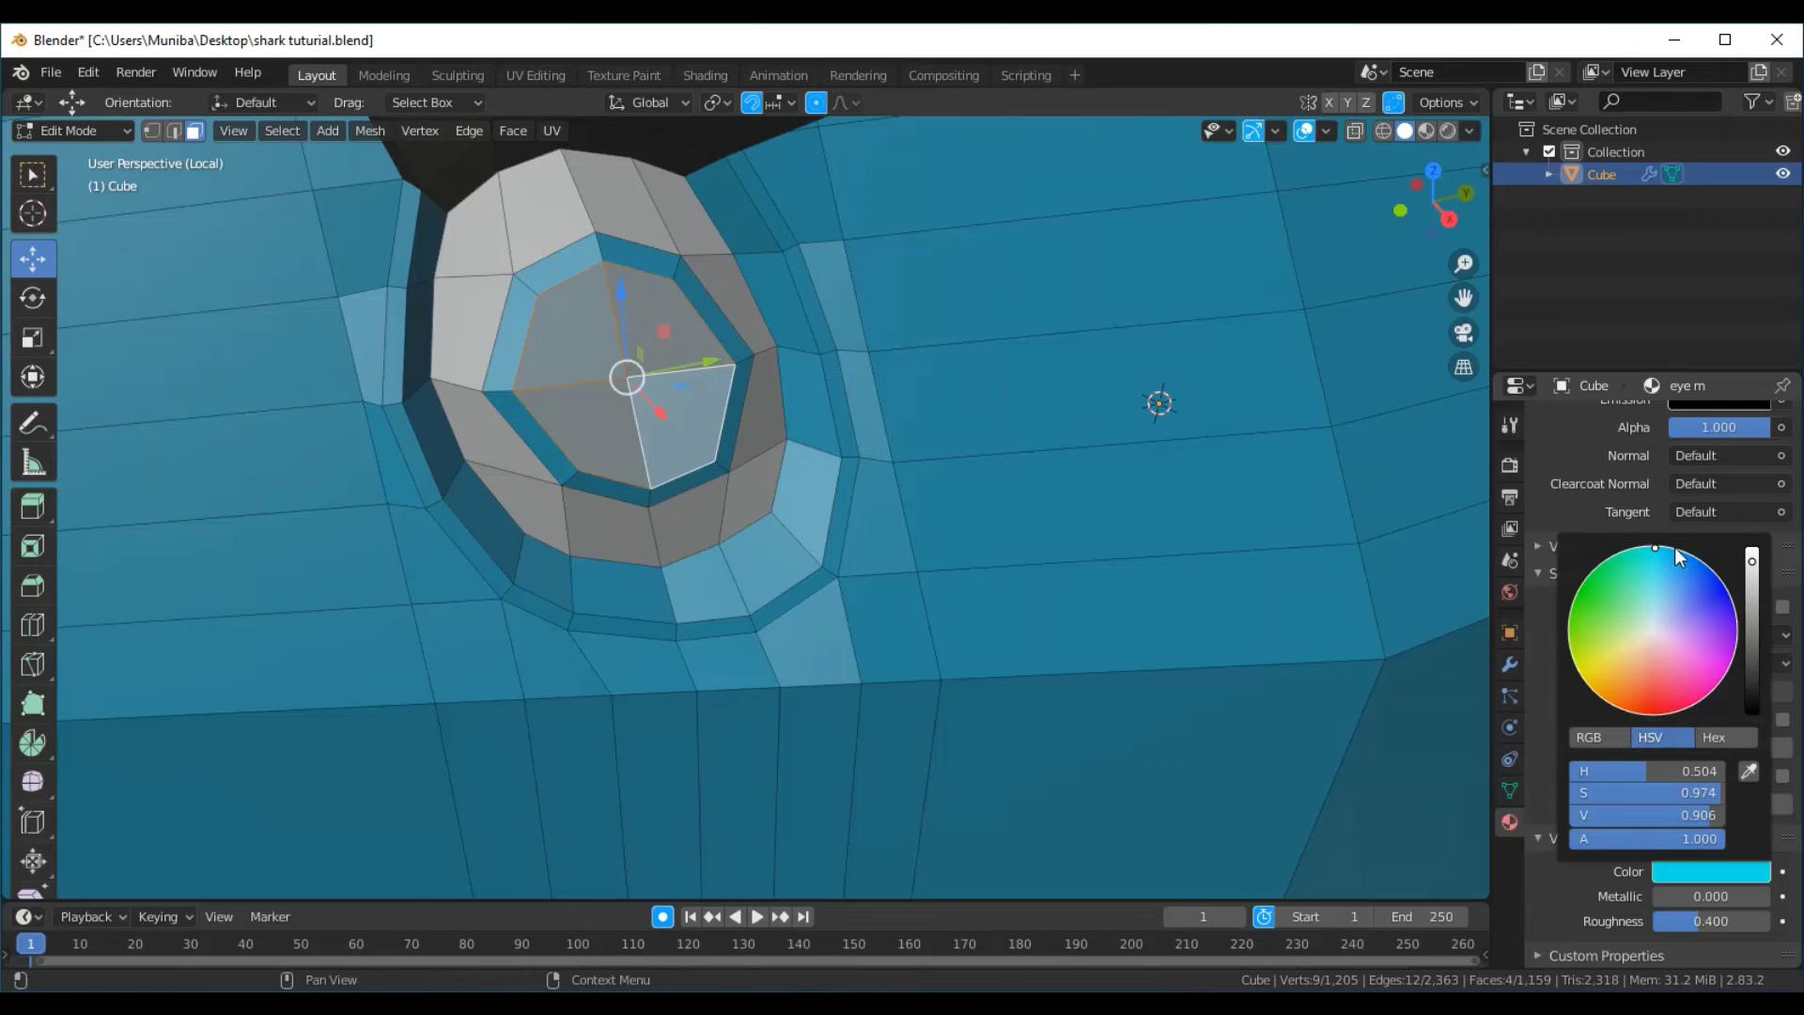
pyautogui.click(1750, 555)
pyautogui.scroll(1, 1586, 434)
pyautogui.scroll(5, 1586, 434)
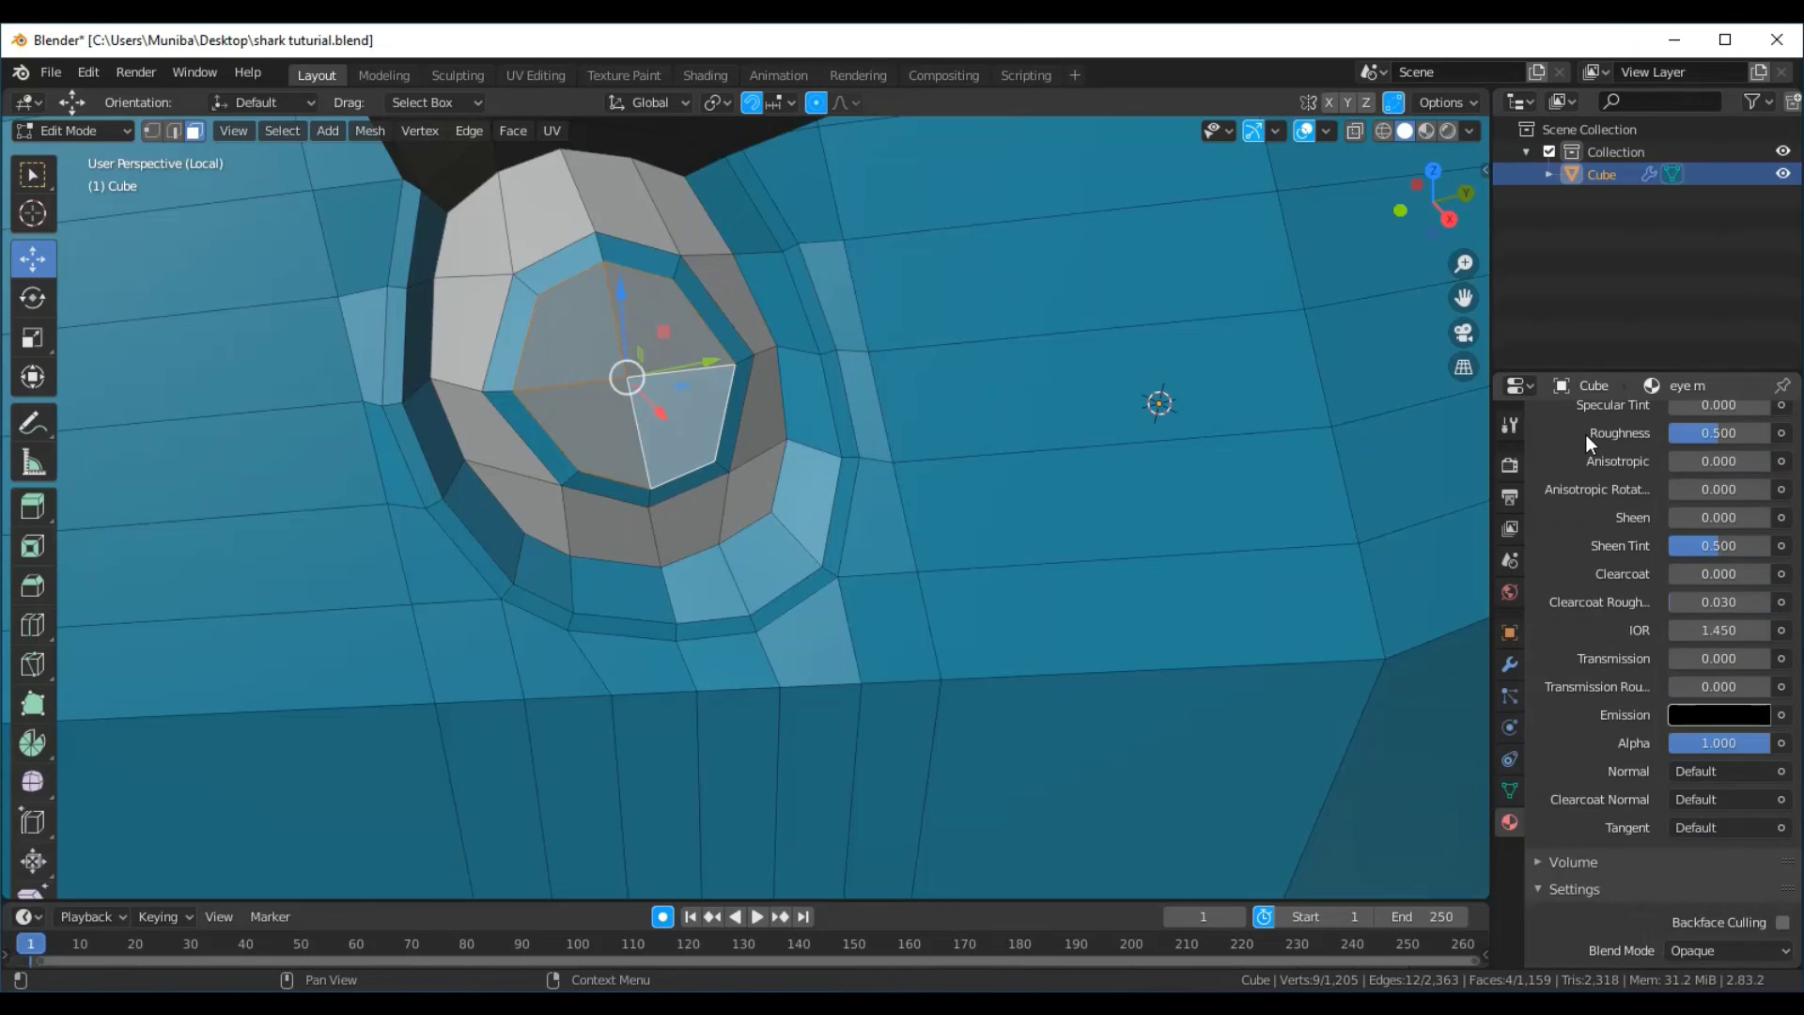
pyautogui.scroll(5, 1586, 434)
pyautogui.scroll(5, 1586, 434)
pyautogui.scroll(5, 1586, 434)
pyautogui.scroll(3, 1585, 434)
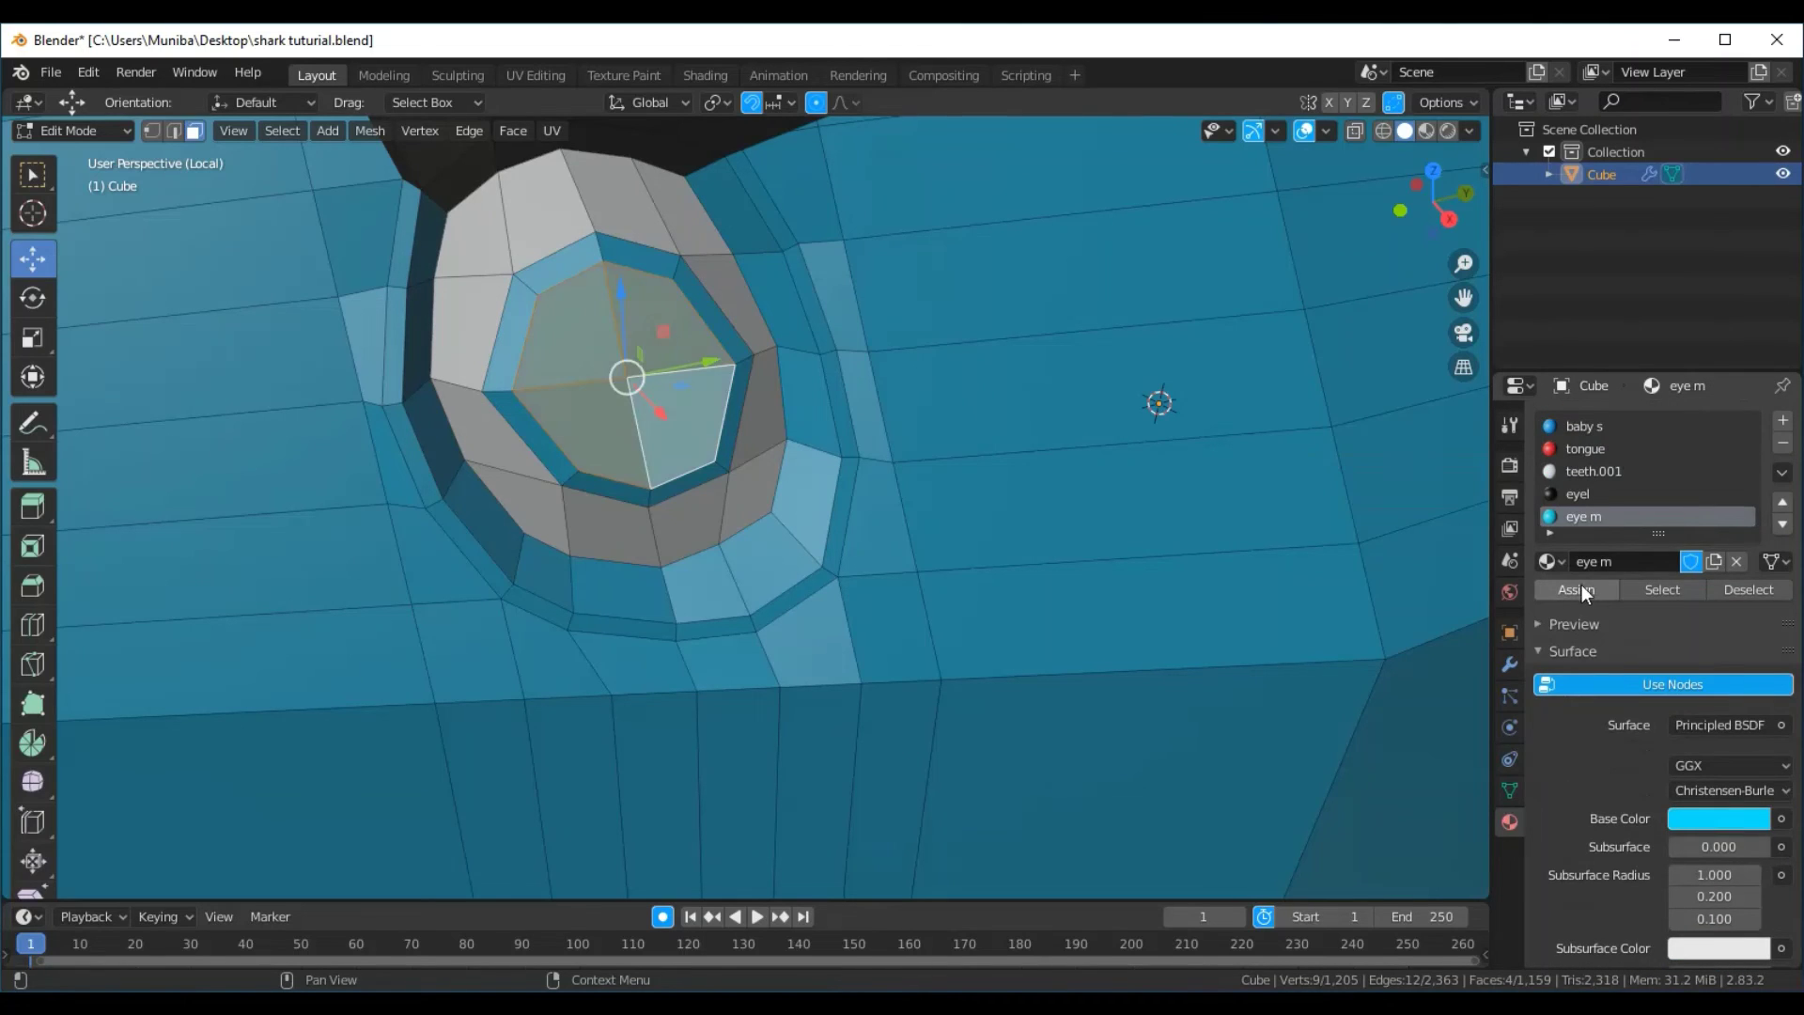
pyautogui.moveTo(1033, 470); pyautogui.dragTo(821, 484, button='middle')
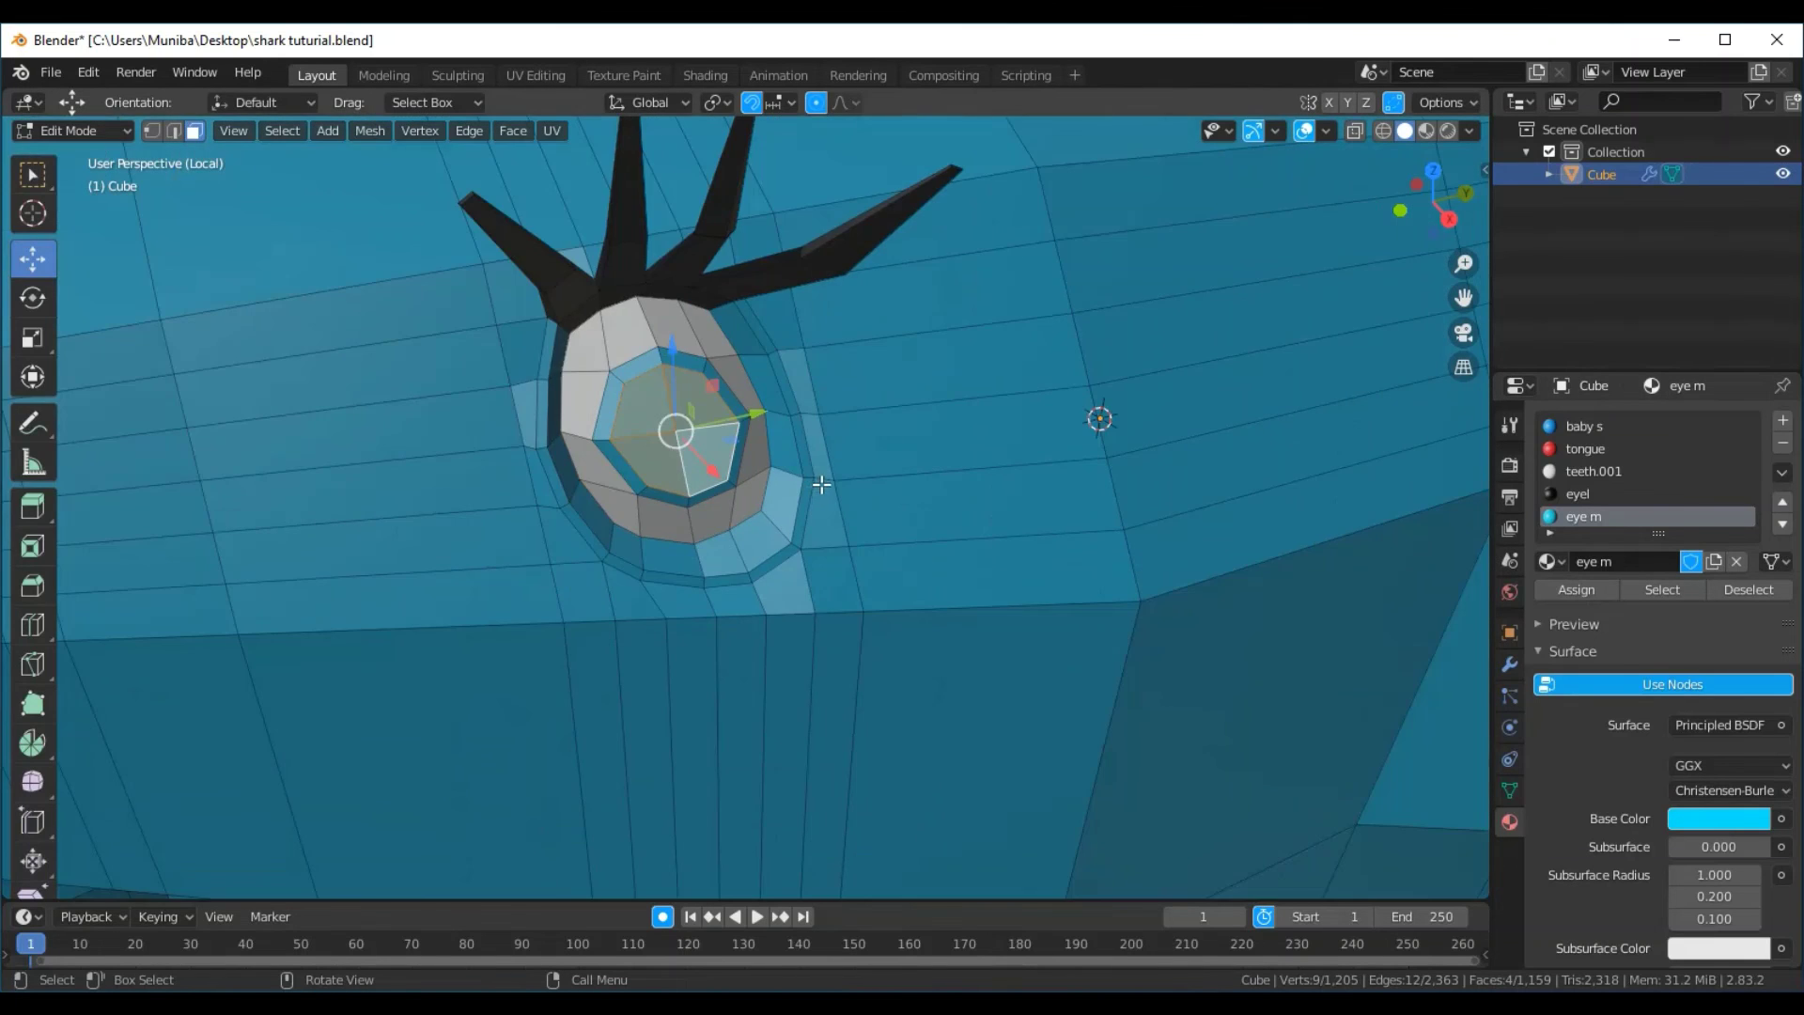
pyautogui.scroll(-4, 821, 483)
pyautogui.hotkey('alt', 'a')
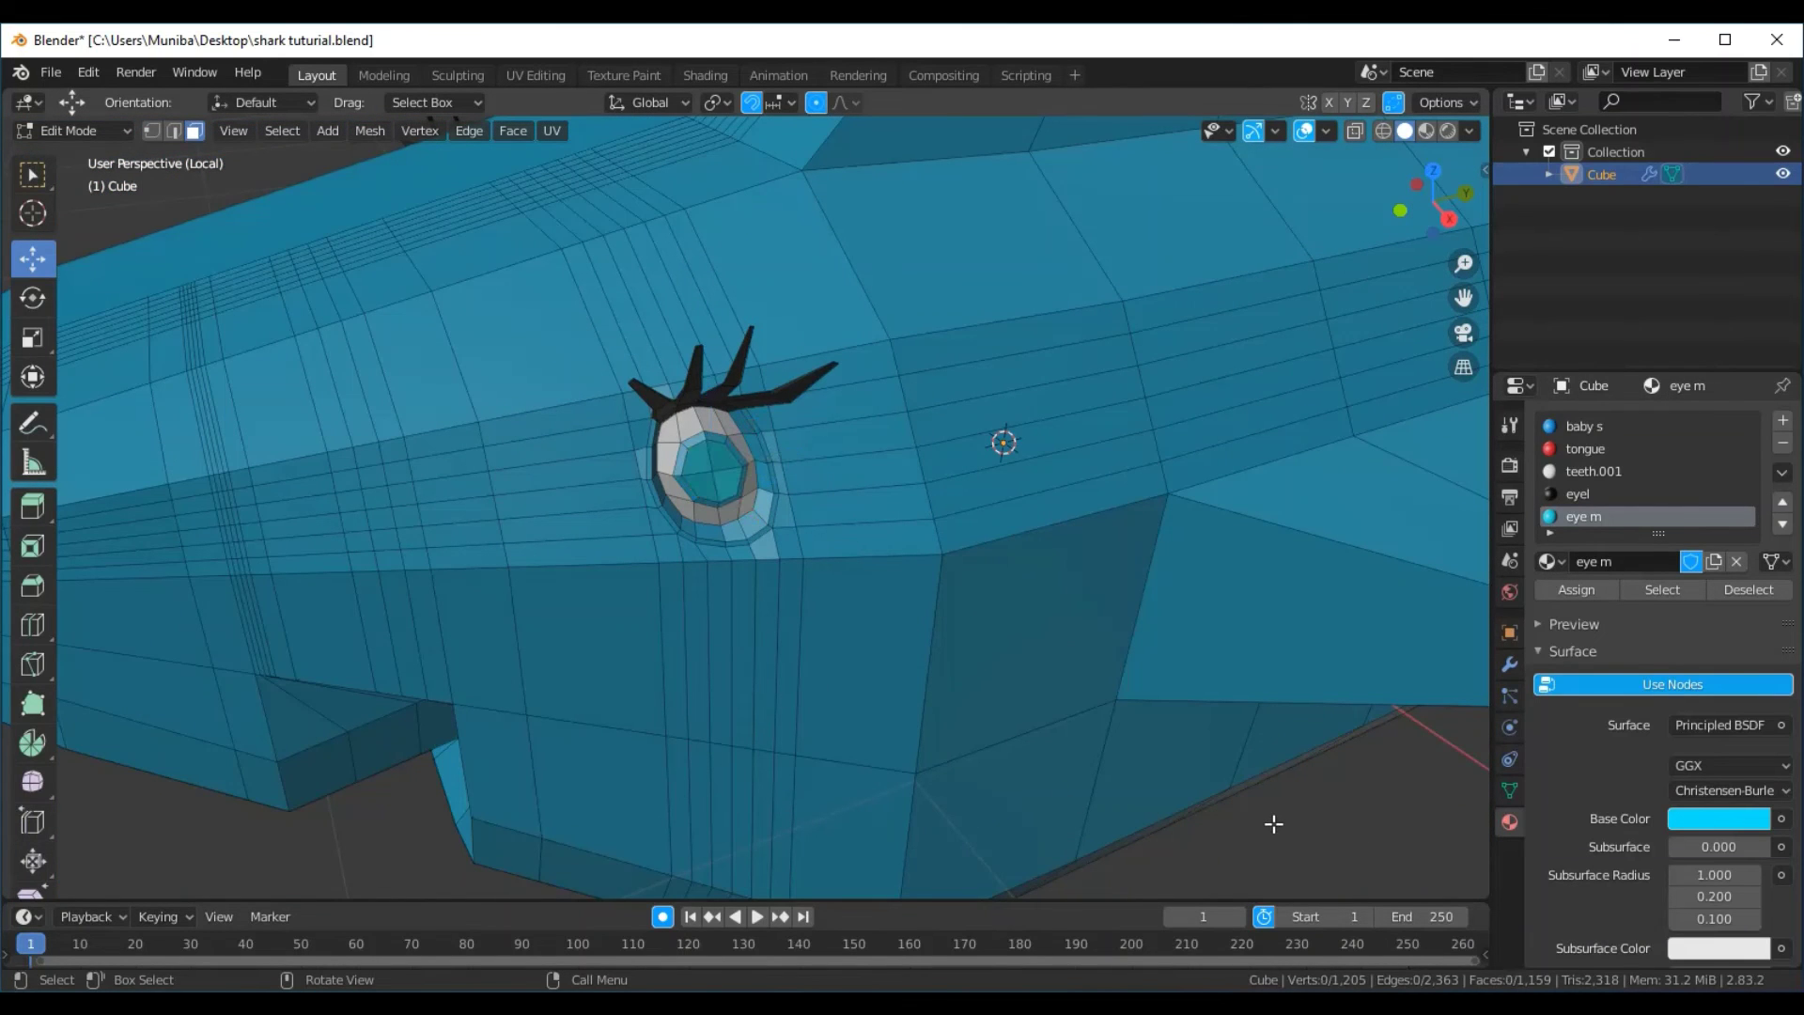
pyautogui.scroll(3, 821, 657)
pyautogui.scroll(2, 826, 656)
pyautogui.scroll(3, 818, 639)
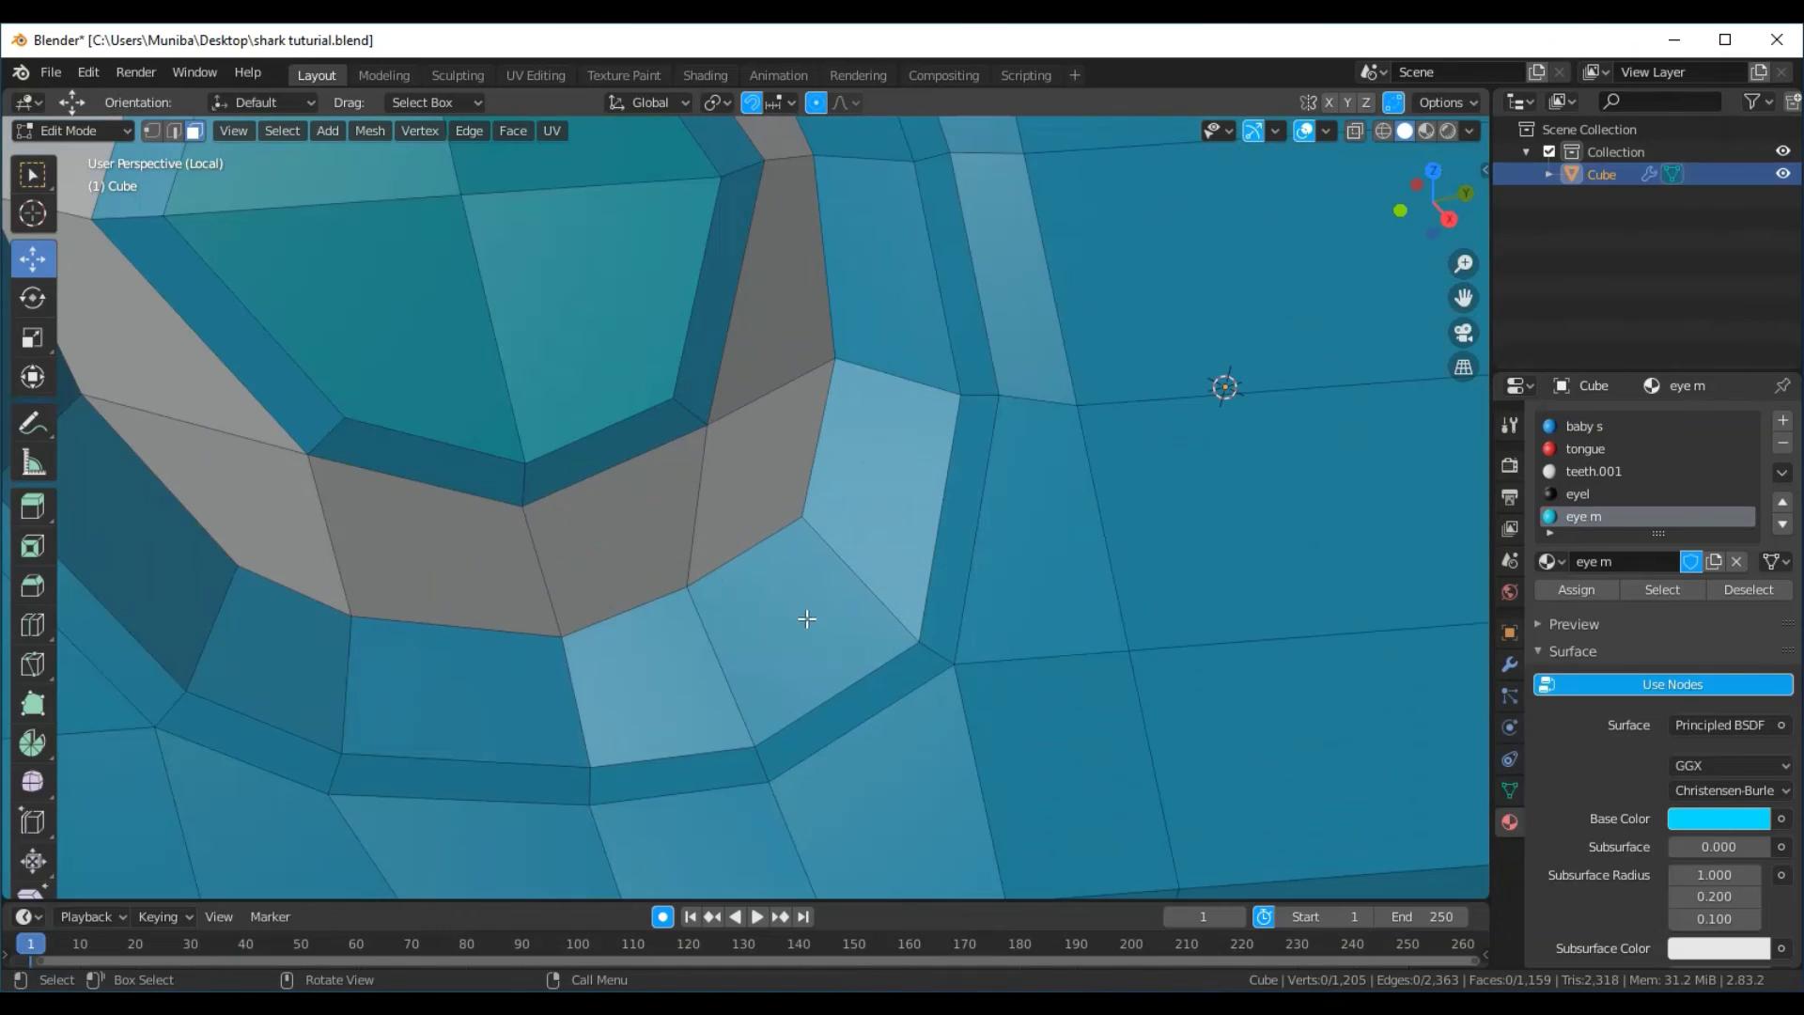
pyautogui.scroll(-5, 709, 395)
pyautogui.scroll(3, 709, 394)
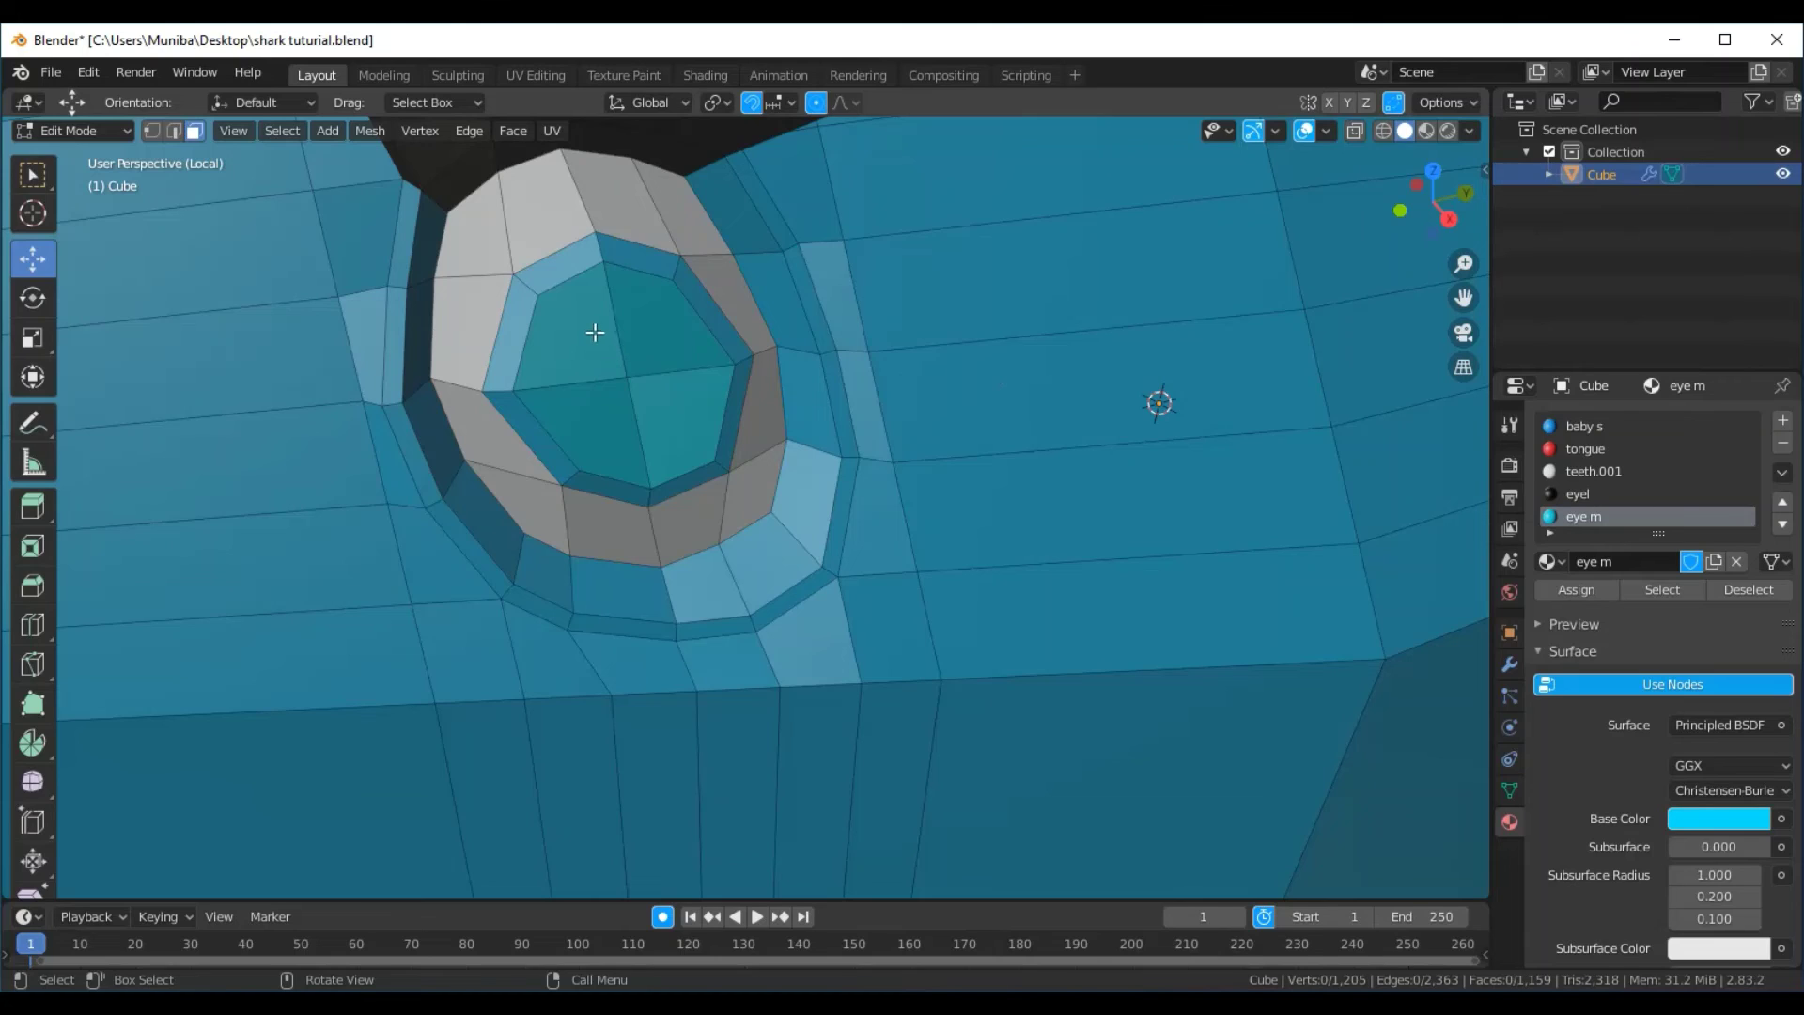
pyautogui.moveTo(594, 332); pyautogui.dragTo(651, 411)
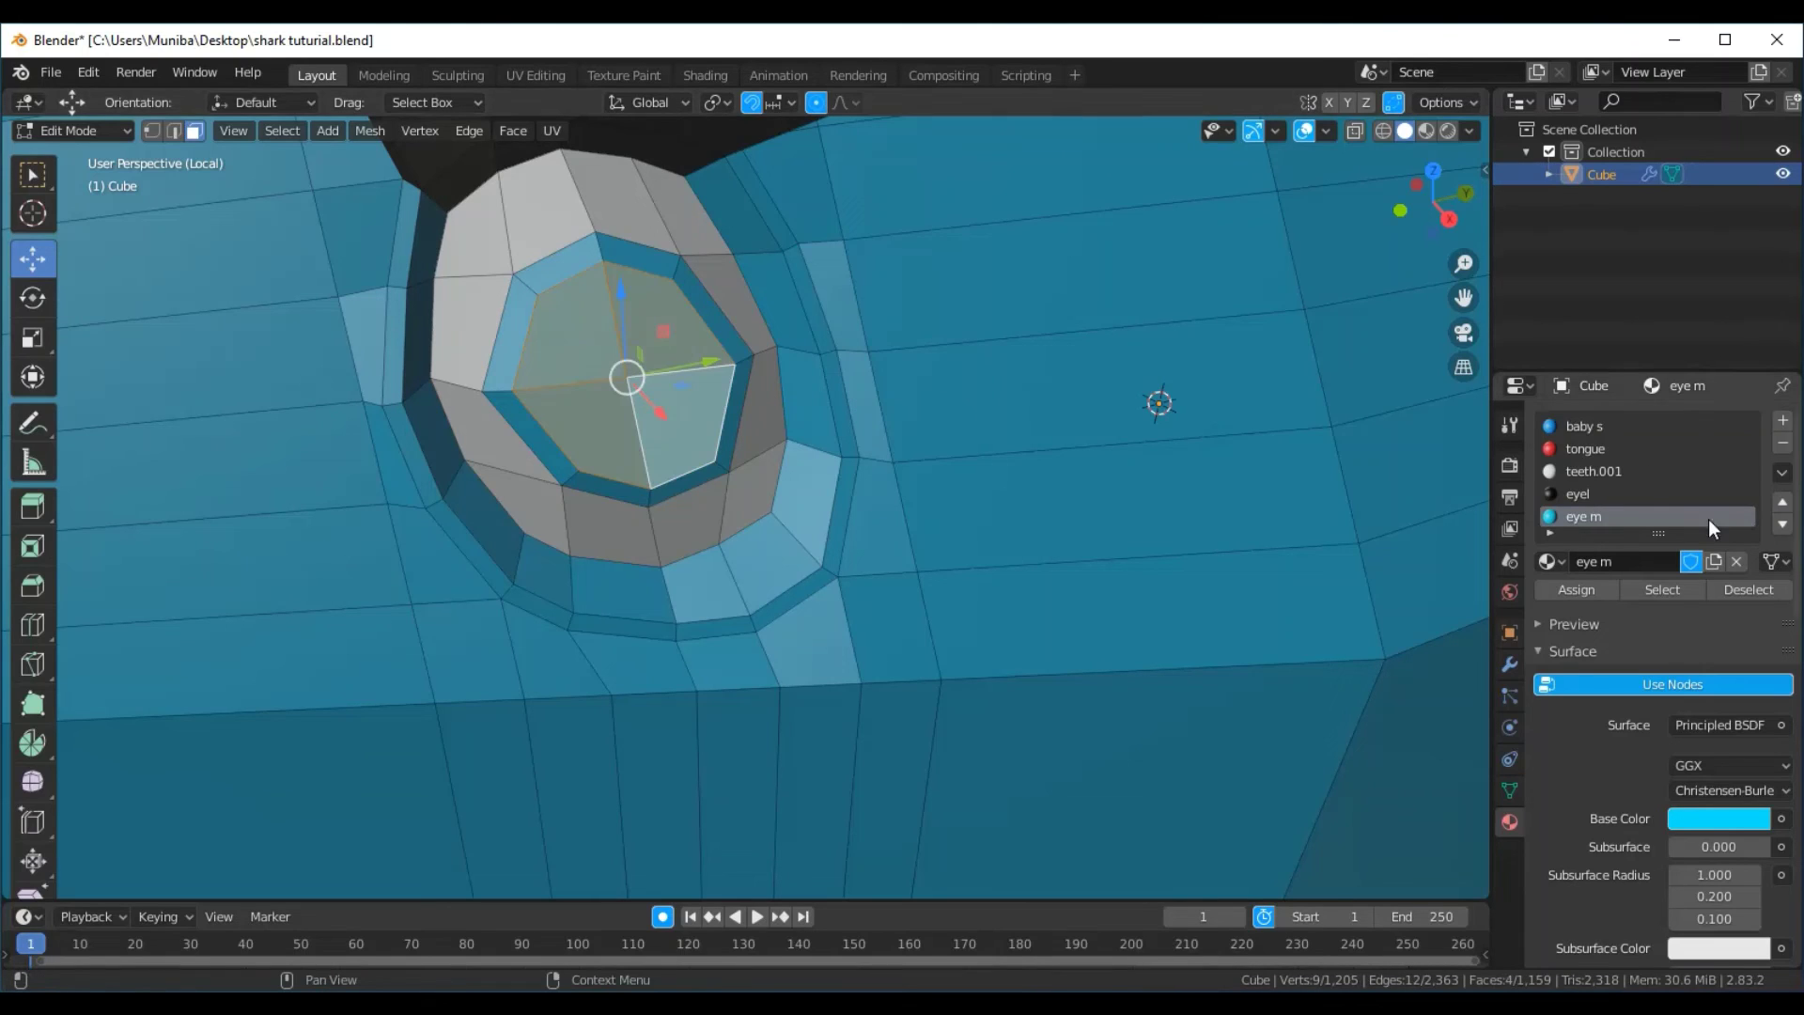
# Assign the eye m material to the four selected pupil faces
pyautogui.click(1599, 589)
pyautogui.scroll(-2, 1635, 662)
pyautogui.scroll(-2, 1637, 660)
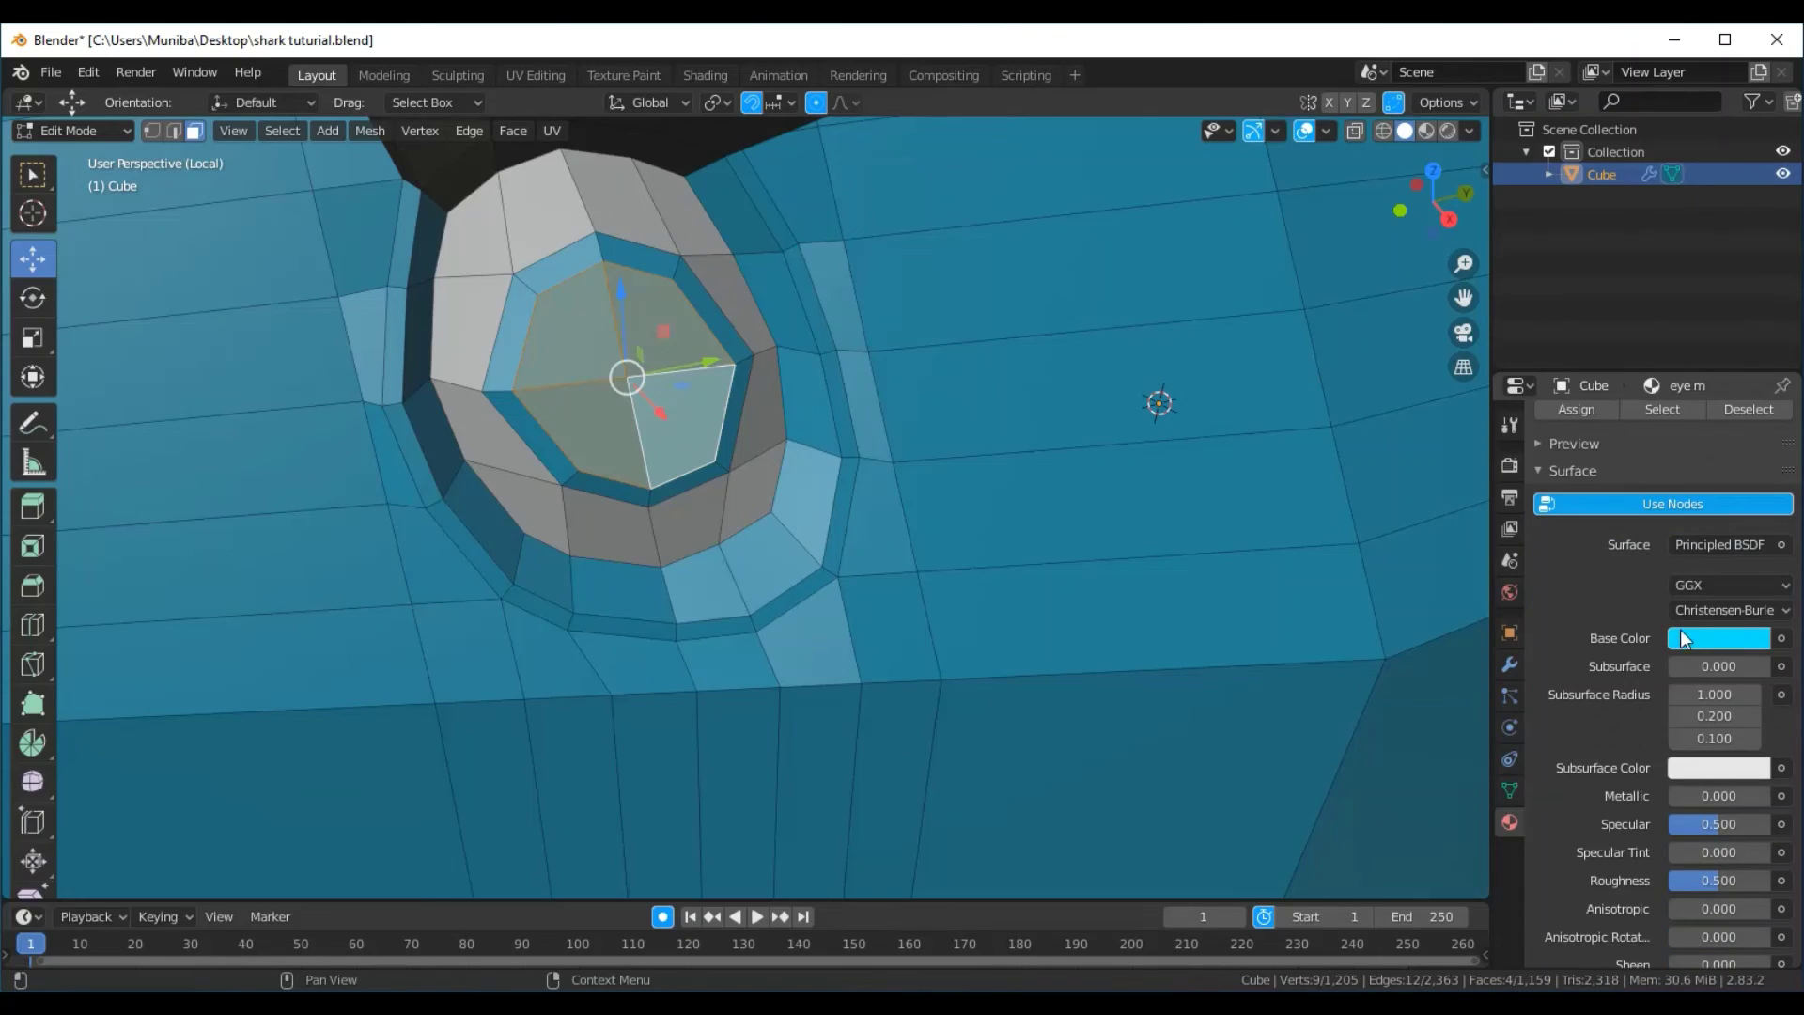
# Change the eye m base colour to a saturated green (HSV 0.375 / 0.792 / 0.980)
pyautogui.click(1697, 637)
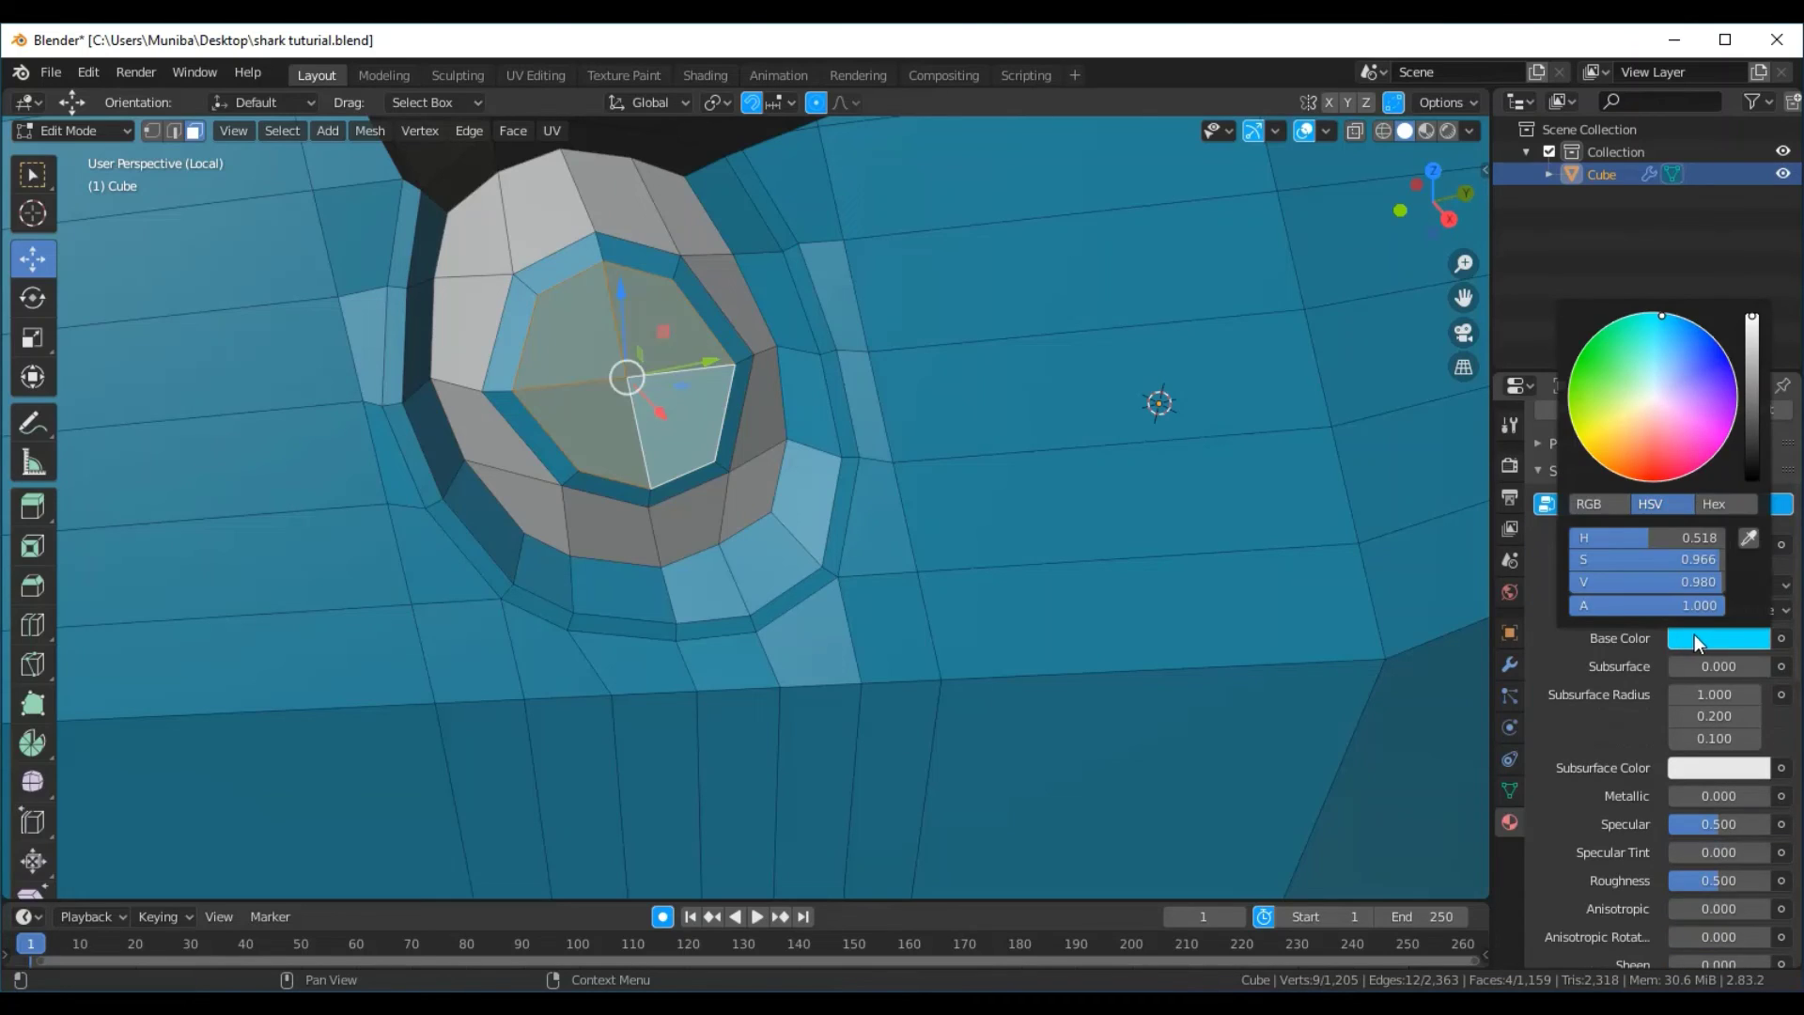
pyautogui.click(1691, 334)
pyautogui.click(1701, 340)
pyautogui.click(1721, 348)
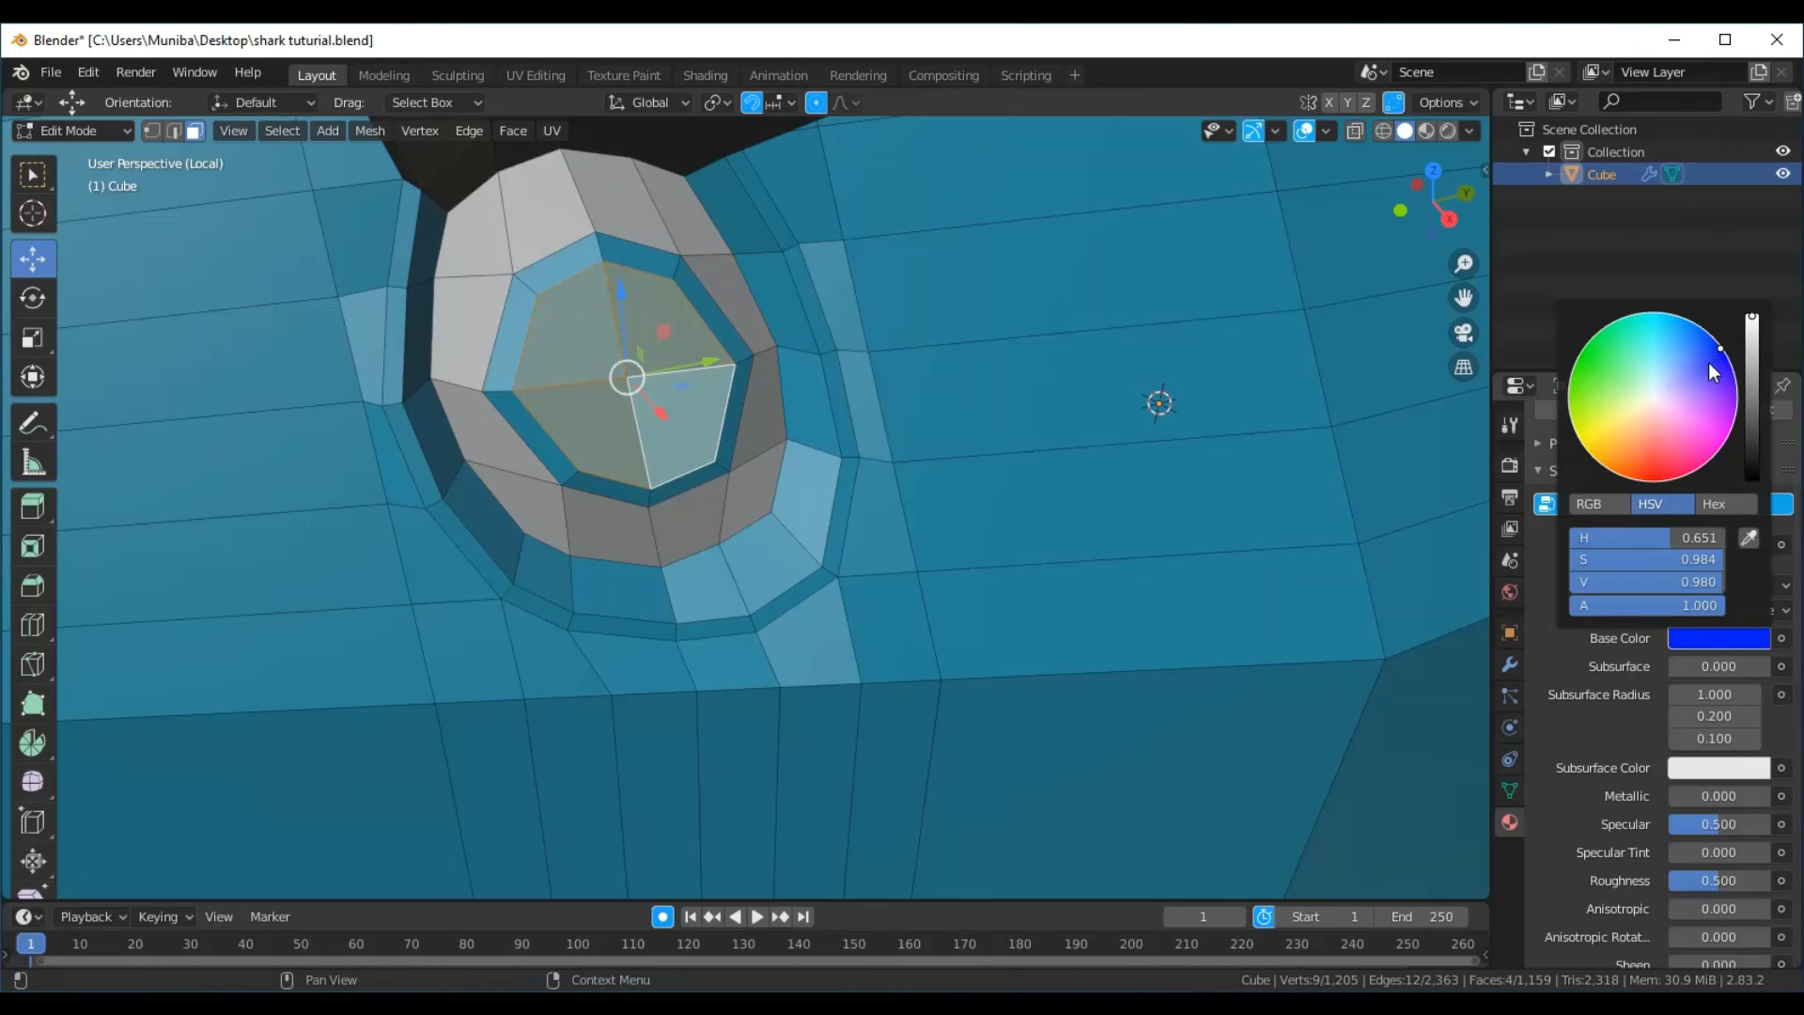
pyautogui.click(1700, 363)
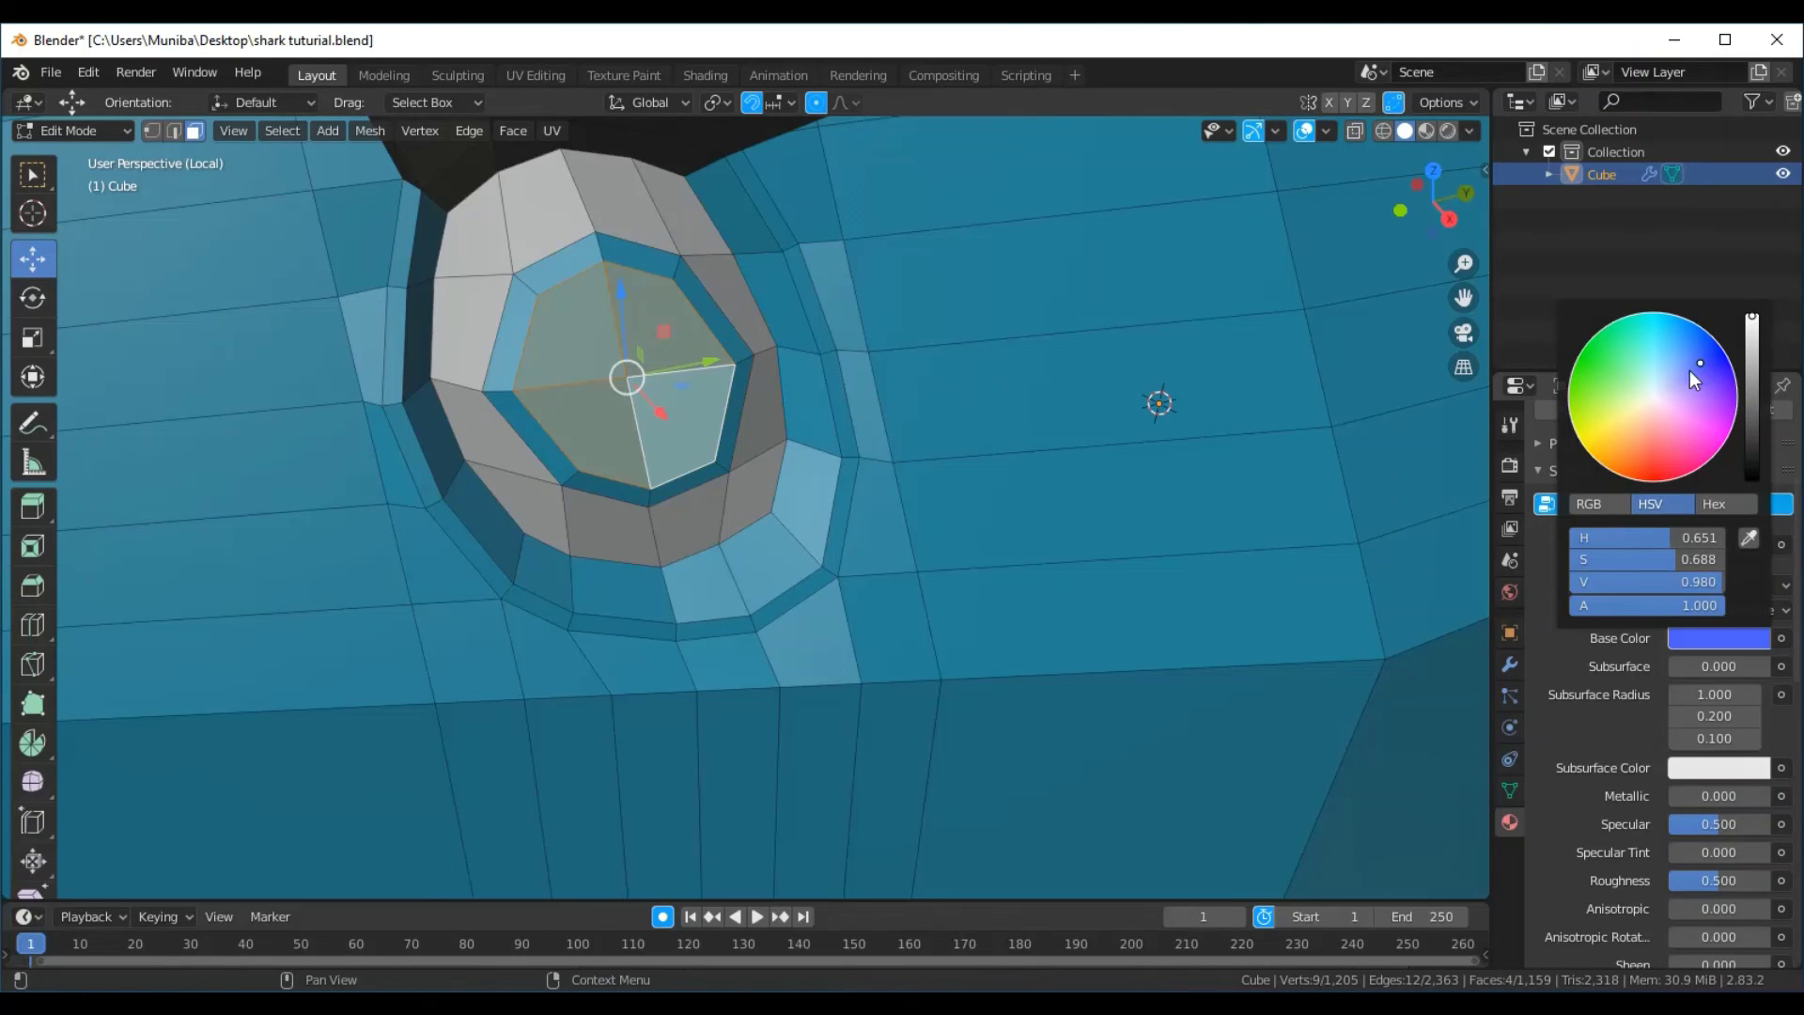
pyautogui.click(1690, 370)
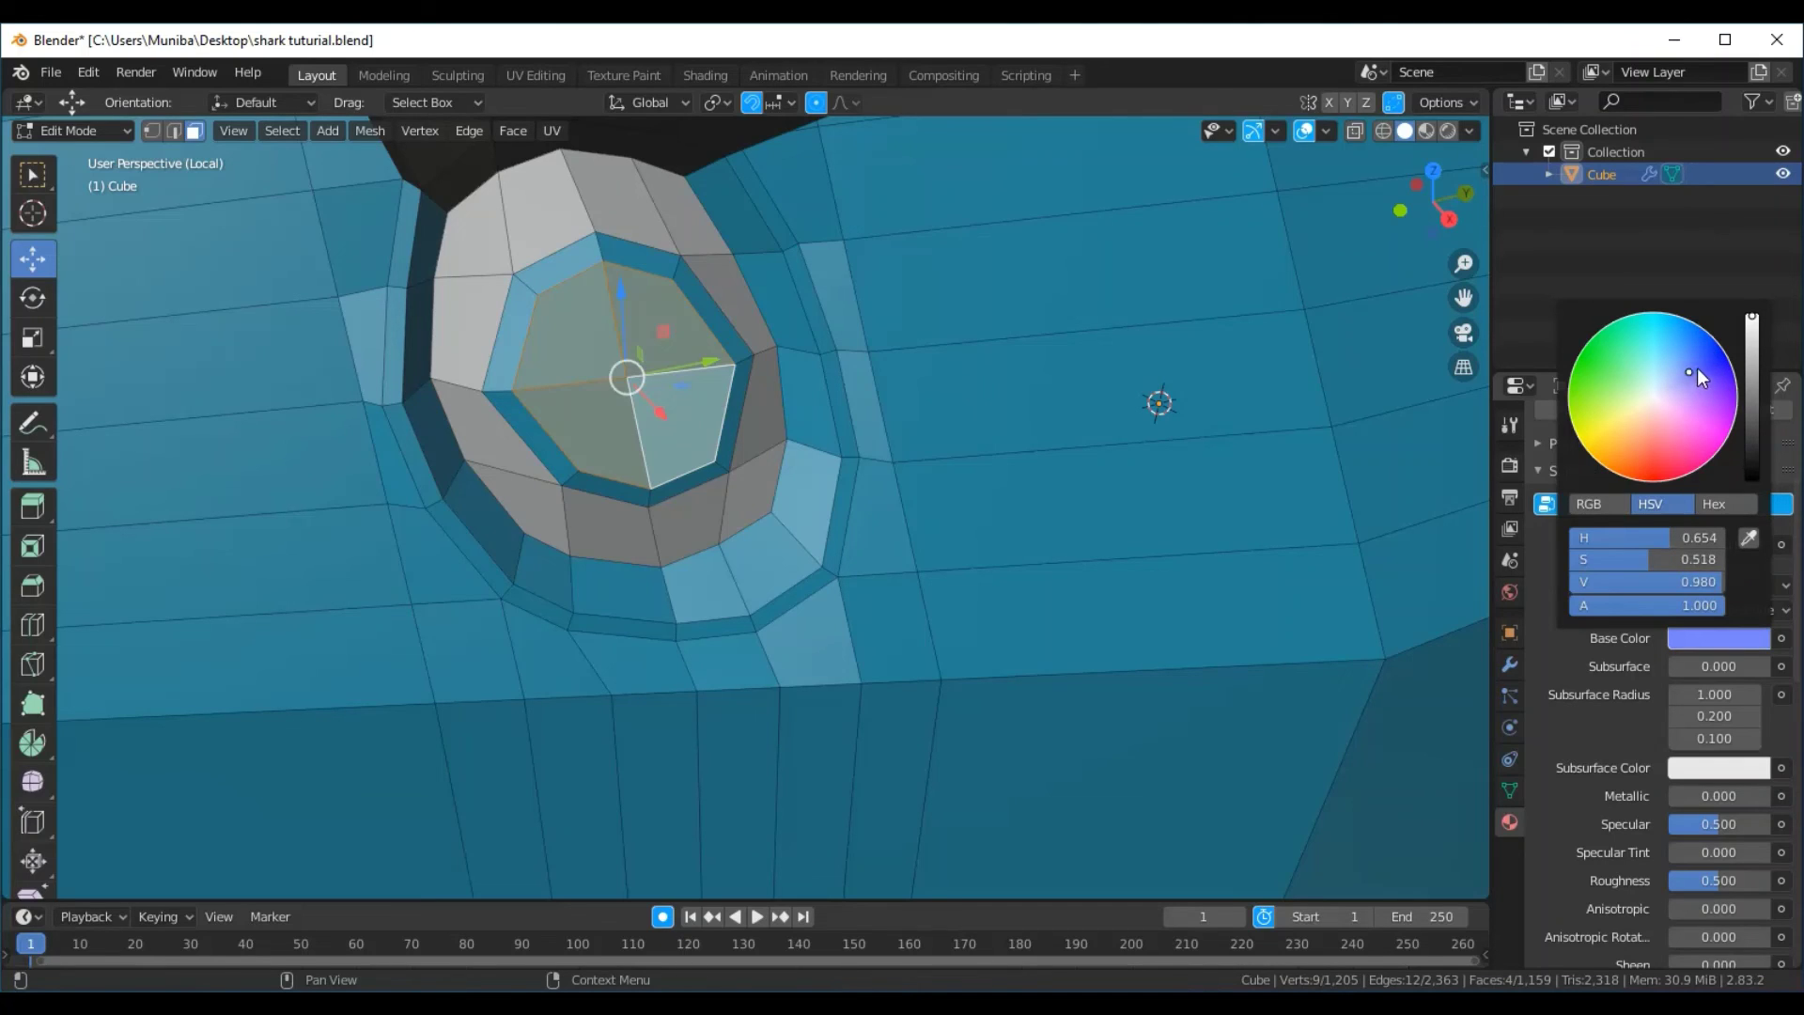
pyautogui.click(1615, 372)
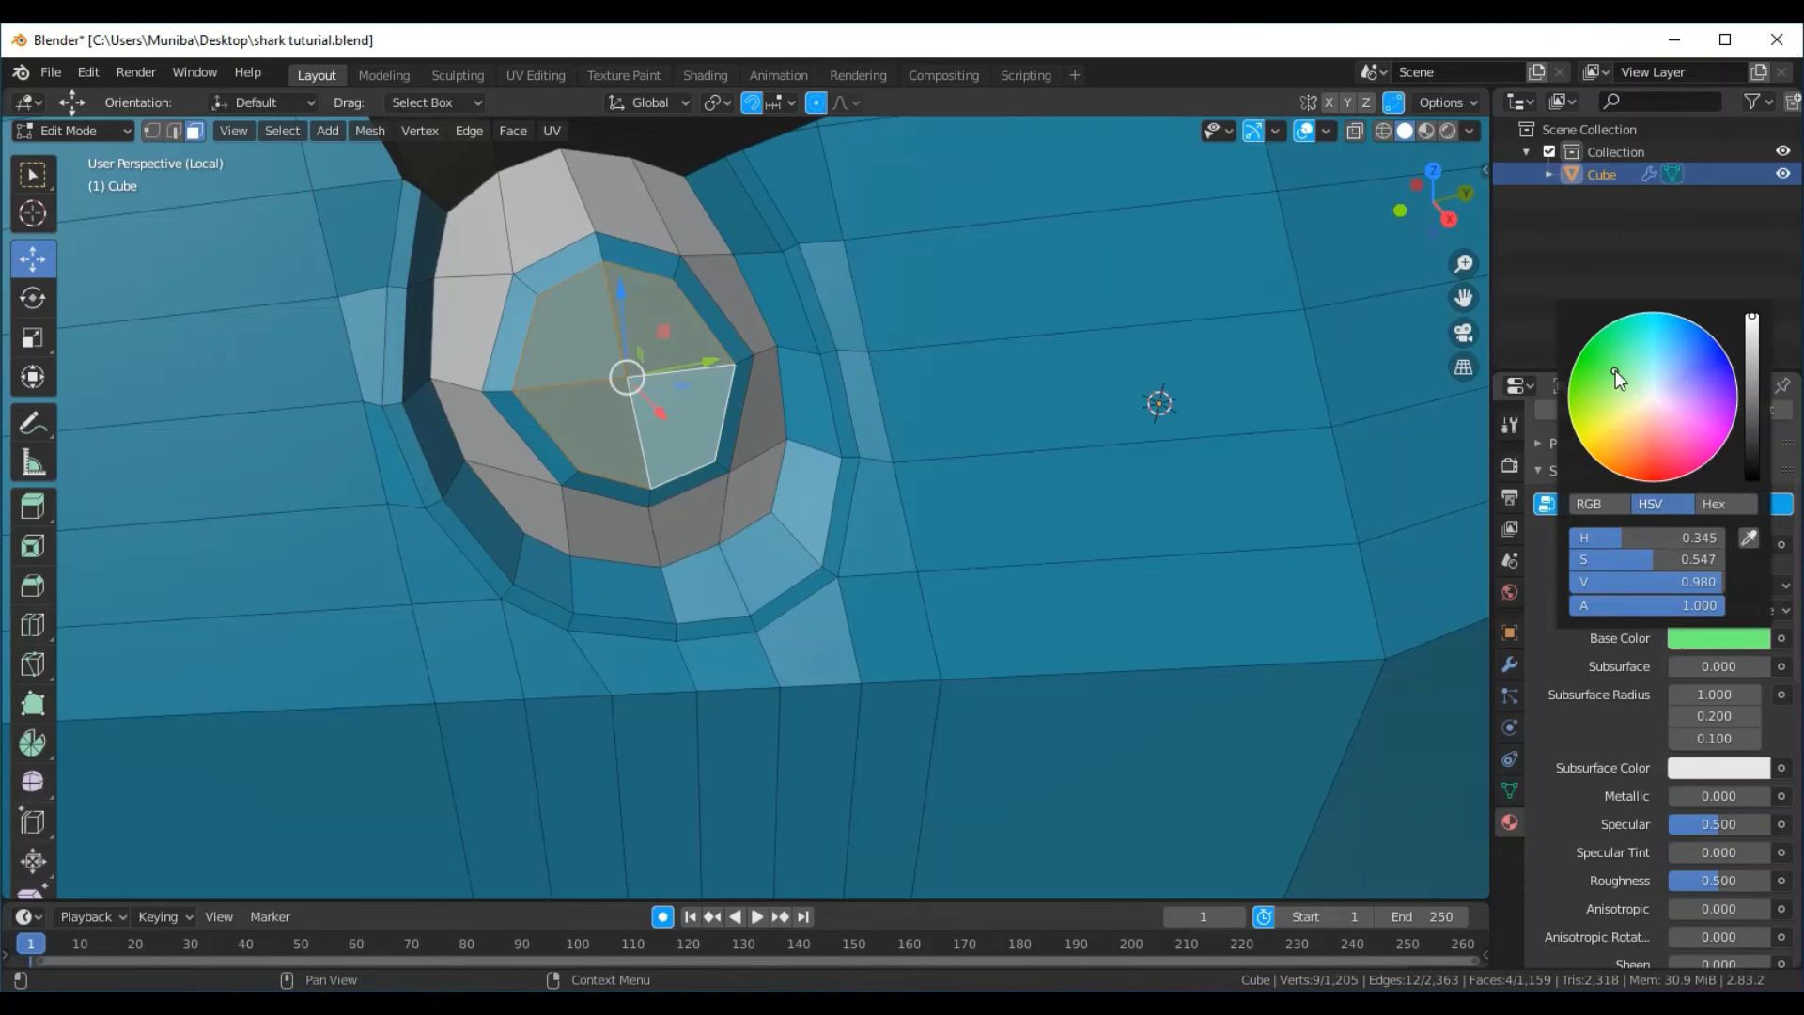
pyautogui.click(1606, 350)
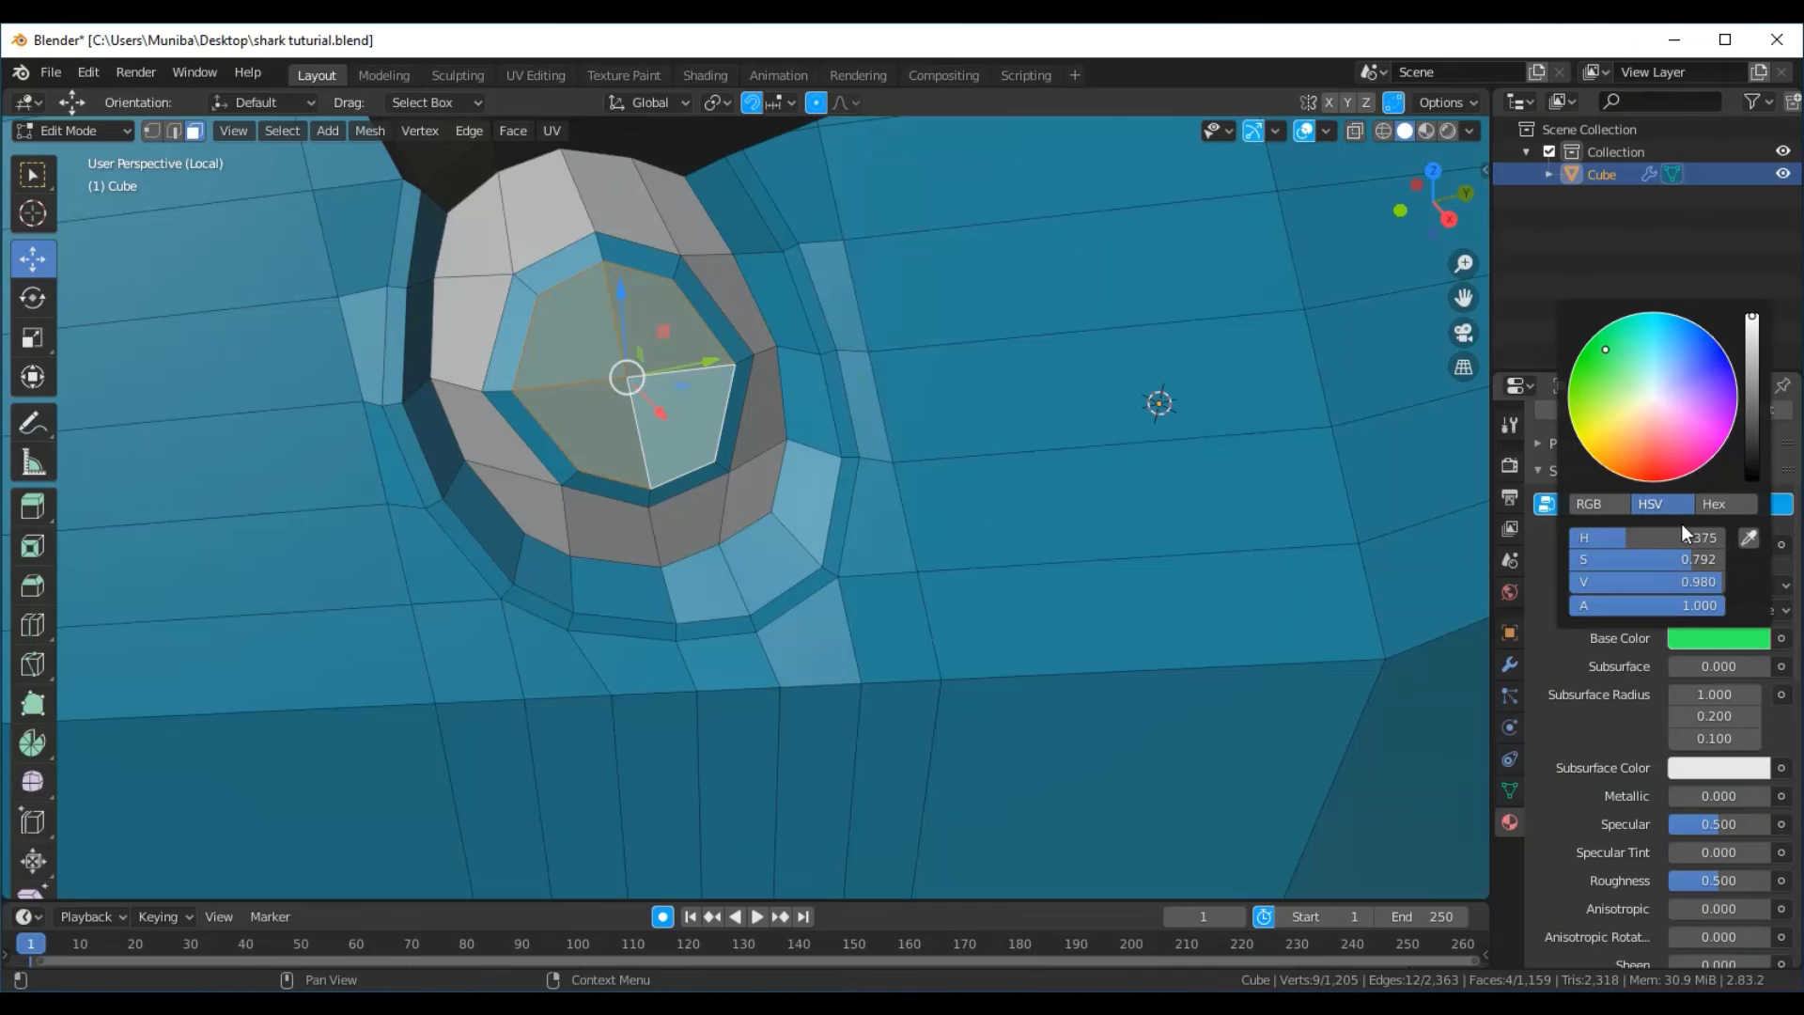
# Switch the eye m Viewport Display colour to green
pyautogui.scroll(-5, 1602, 668)
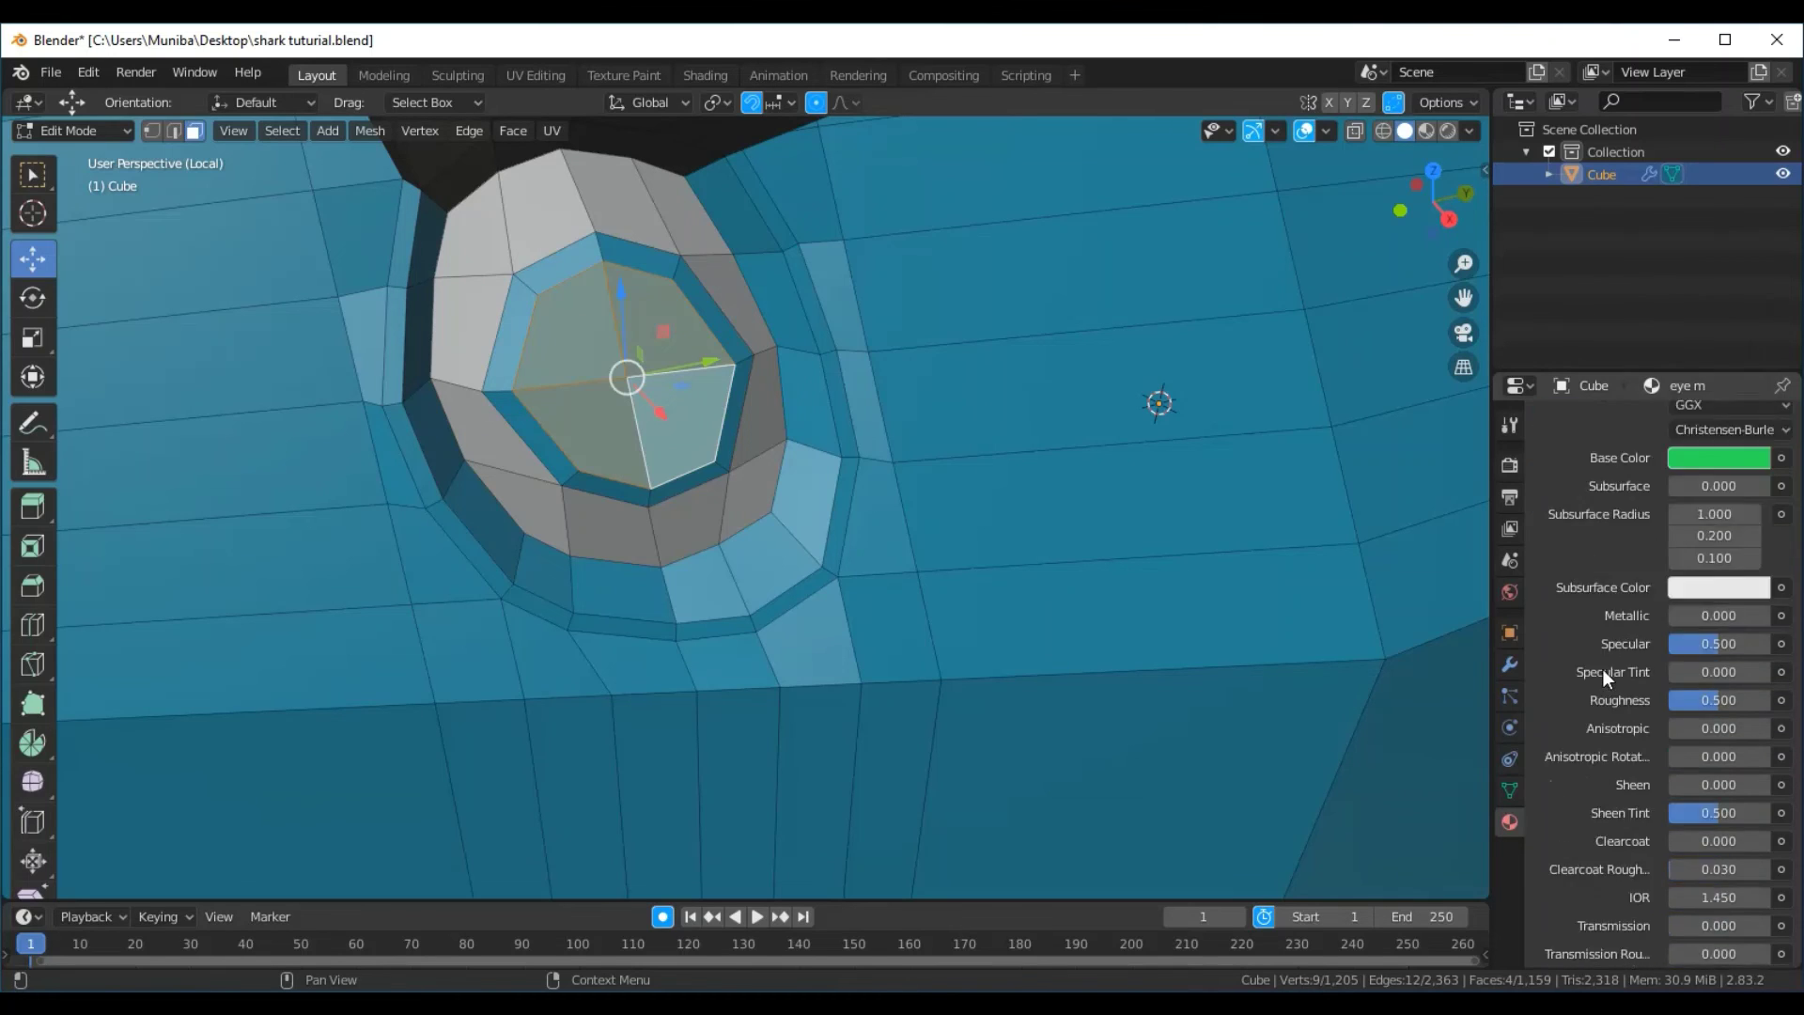
pyautogui.scroll(-5, 1603, 669)
pyautogui.scroll(-5, 1605, 668)
pyautogui.scroll(-5, 1605, 668)
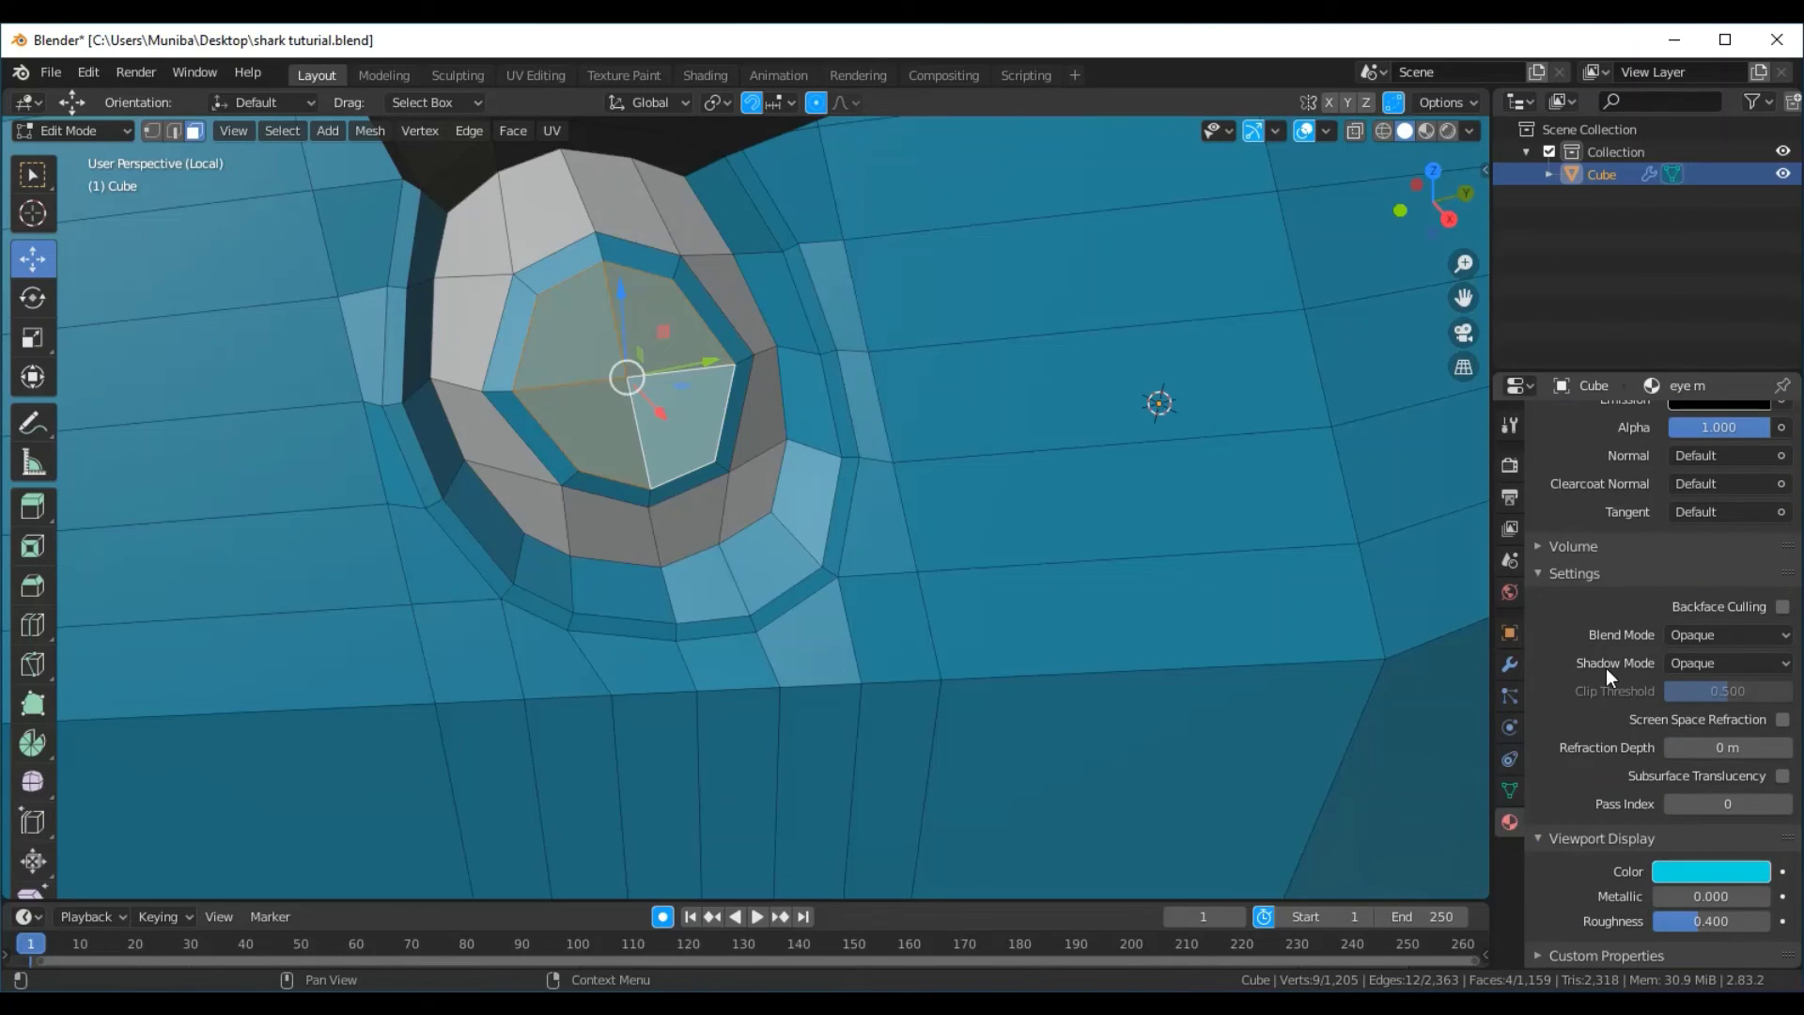
pyautogui.click(1687, 880)
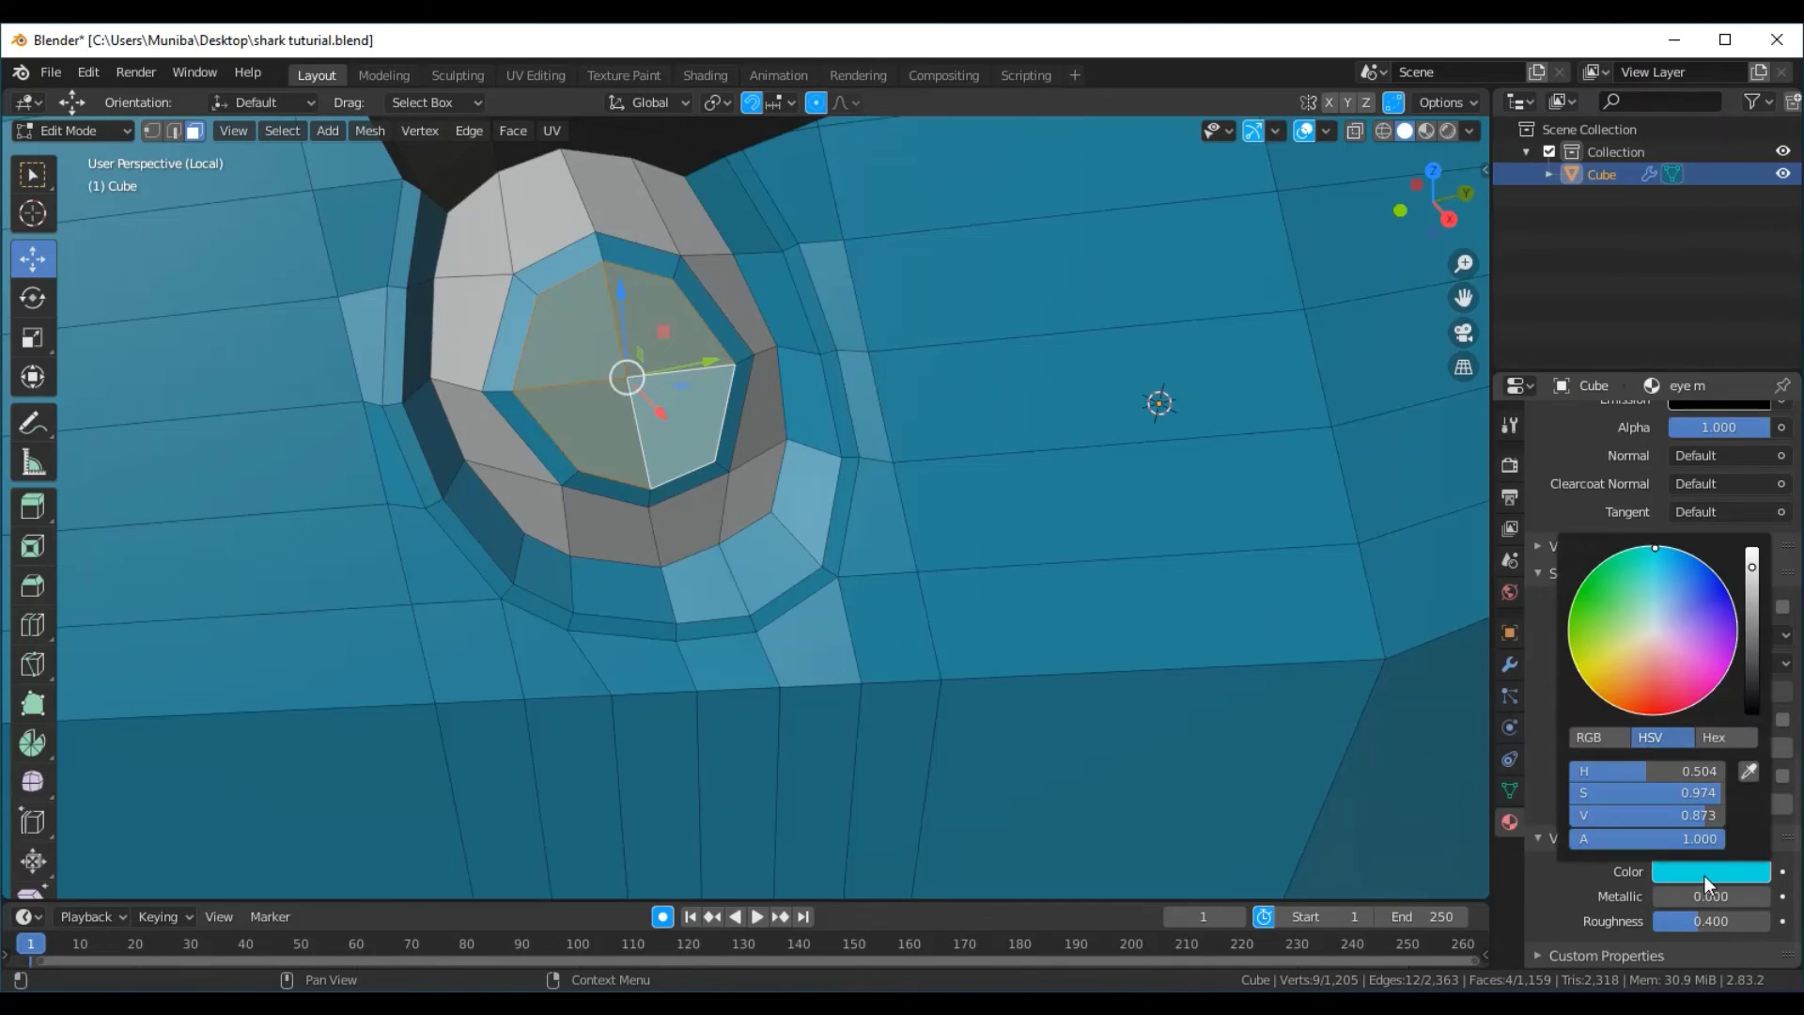
pyautogui.click(1616, 569)
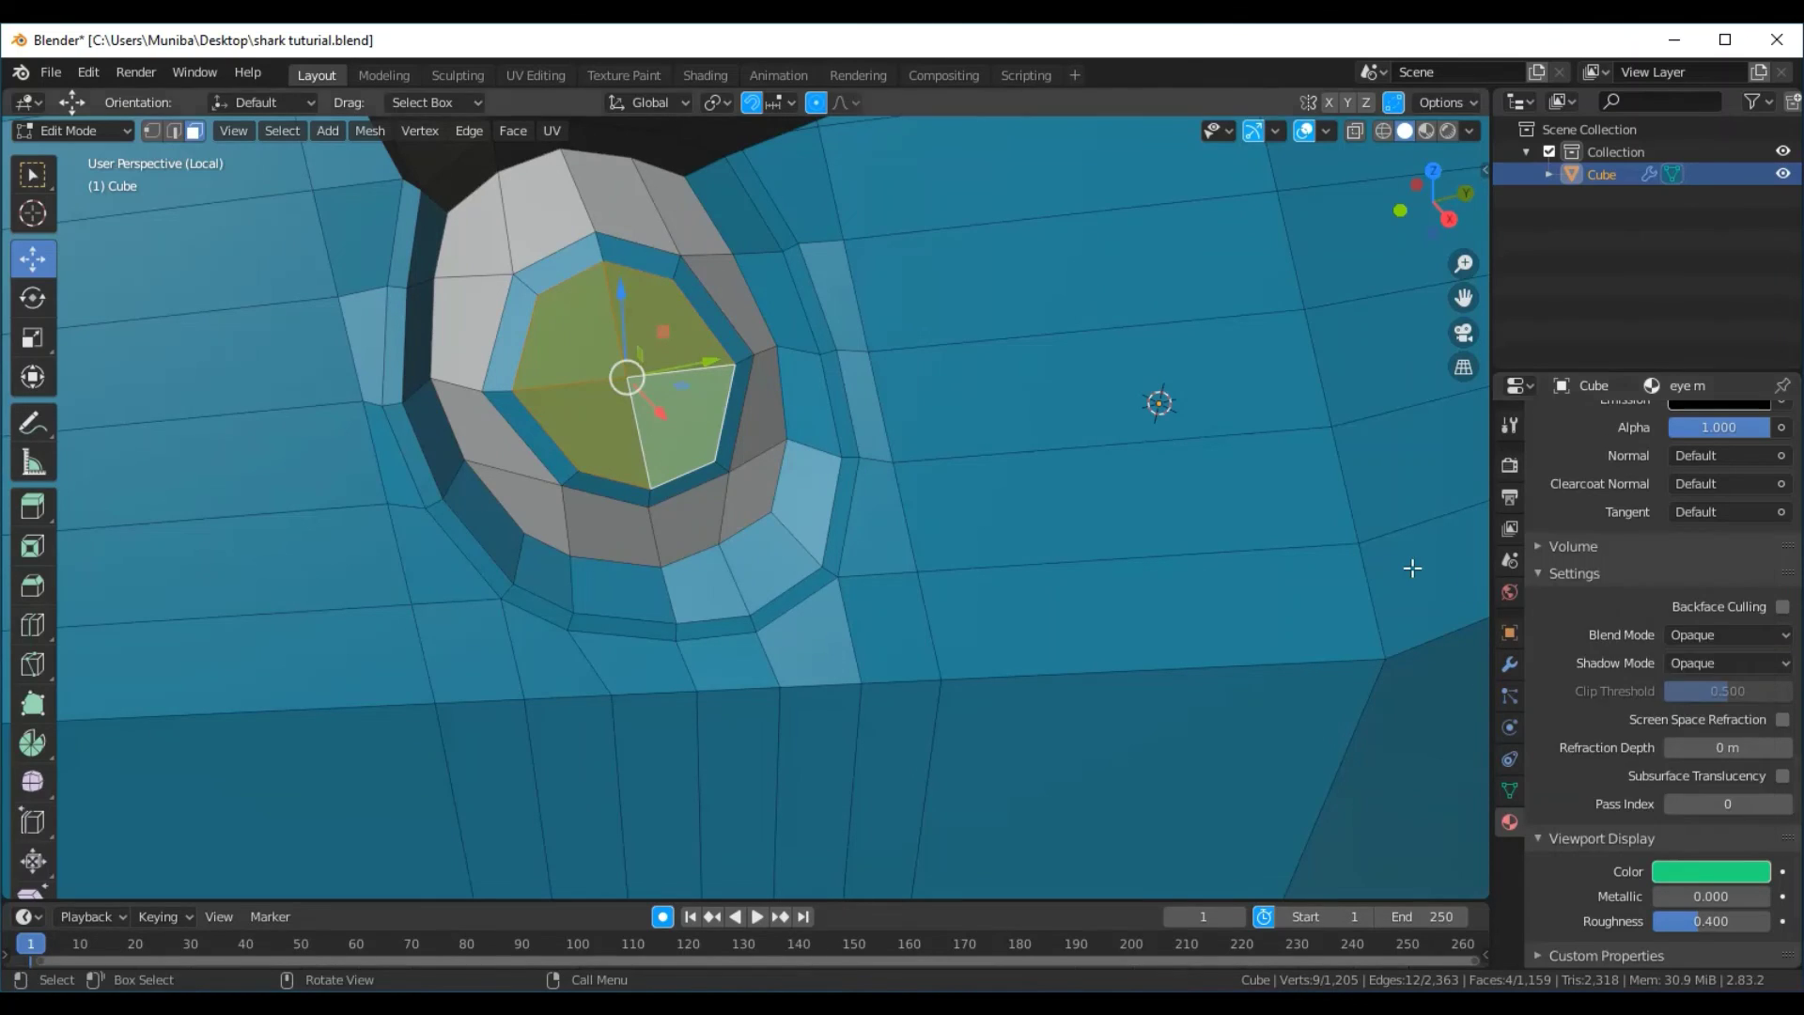
pyautogui.scroll(-5, 1412, 568)
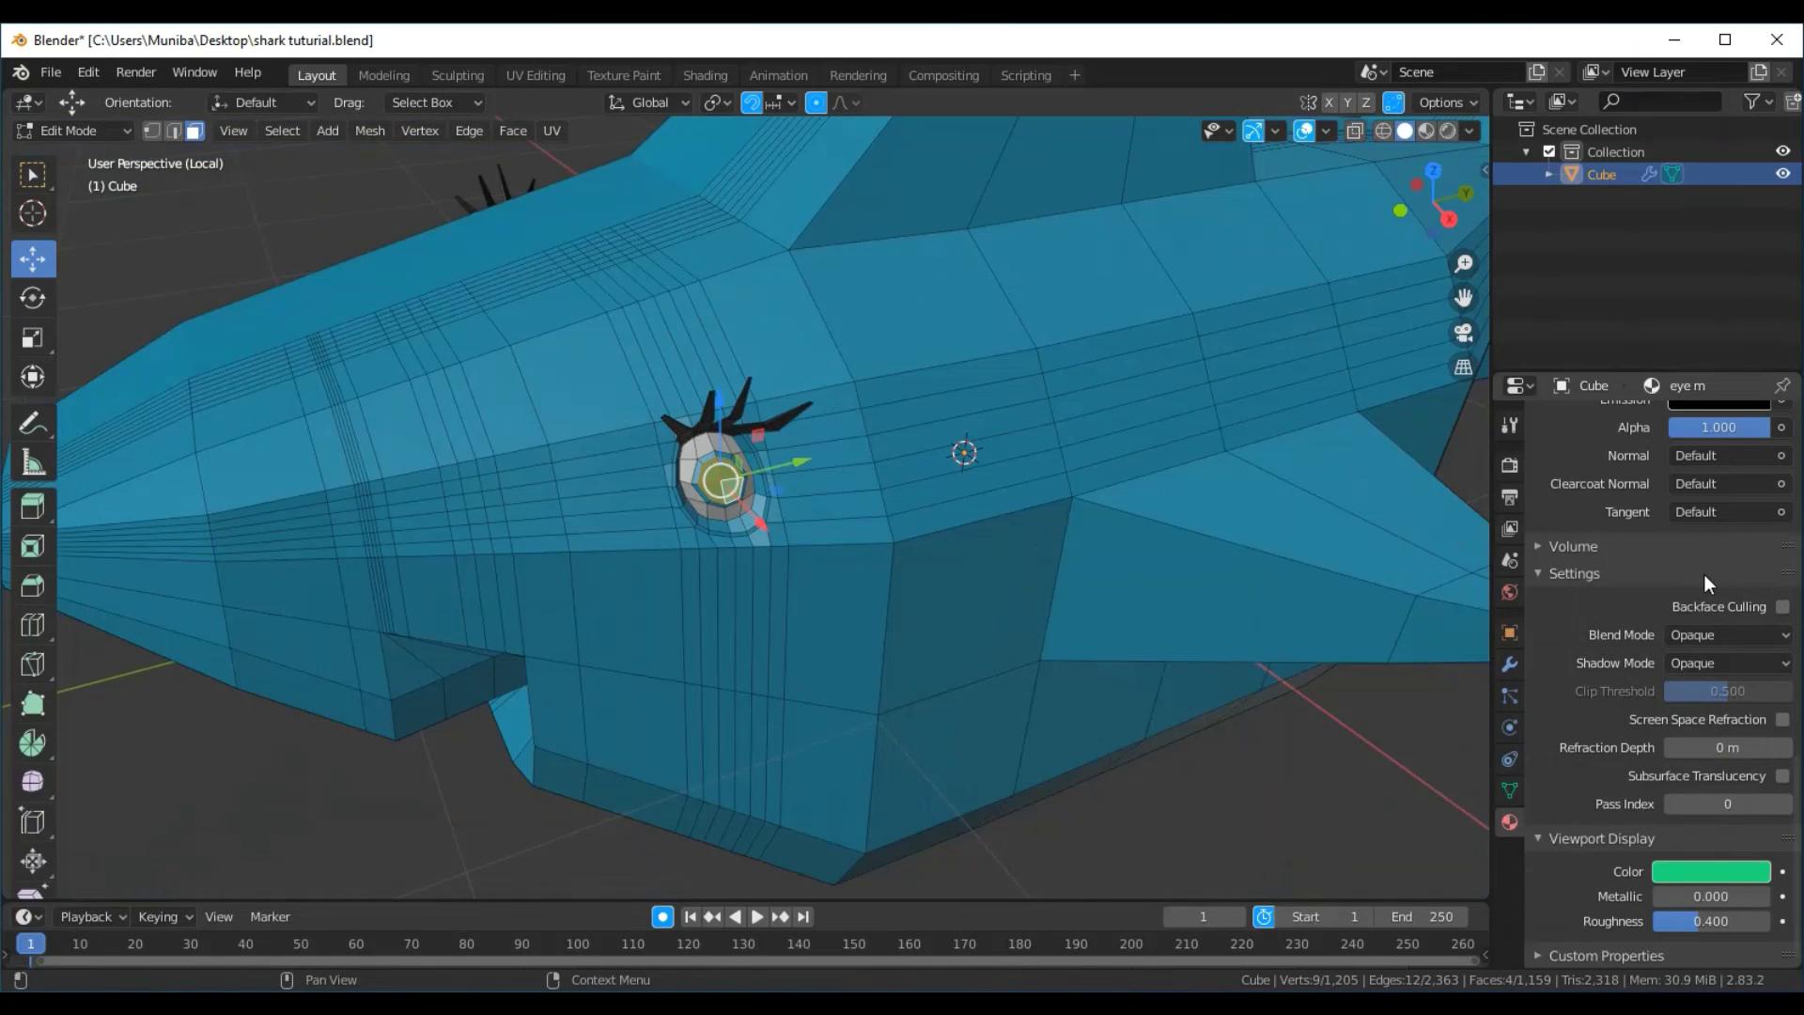
pyautogui.scroll(5, 1704, 573)
pyautogui.scroll(5, 1700, 577)
pyautogui.scroll(5, 1701, 577)
pyautogui.scroll(5, 1700, 576)
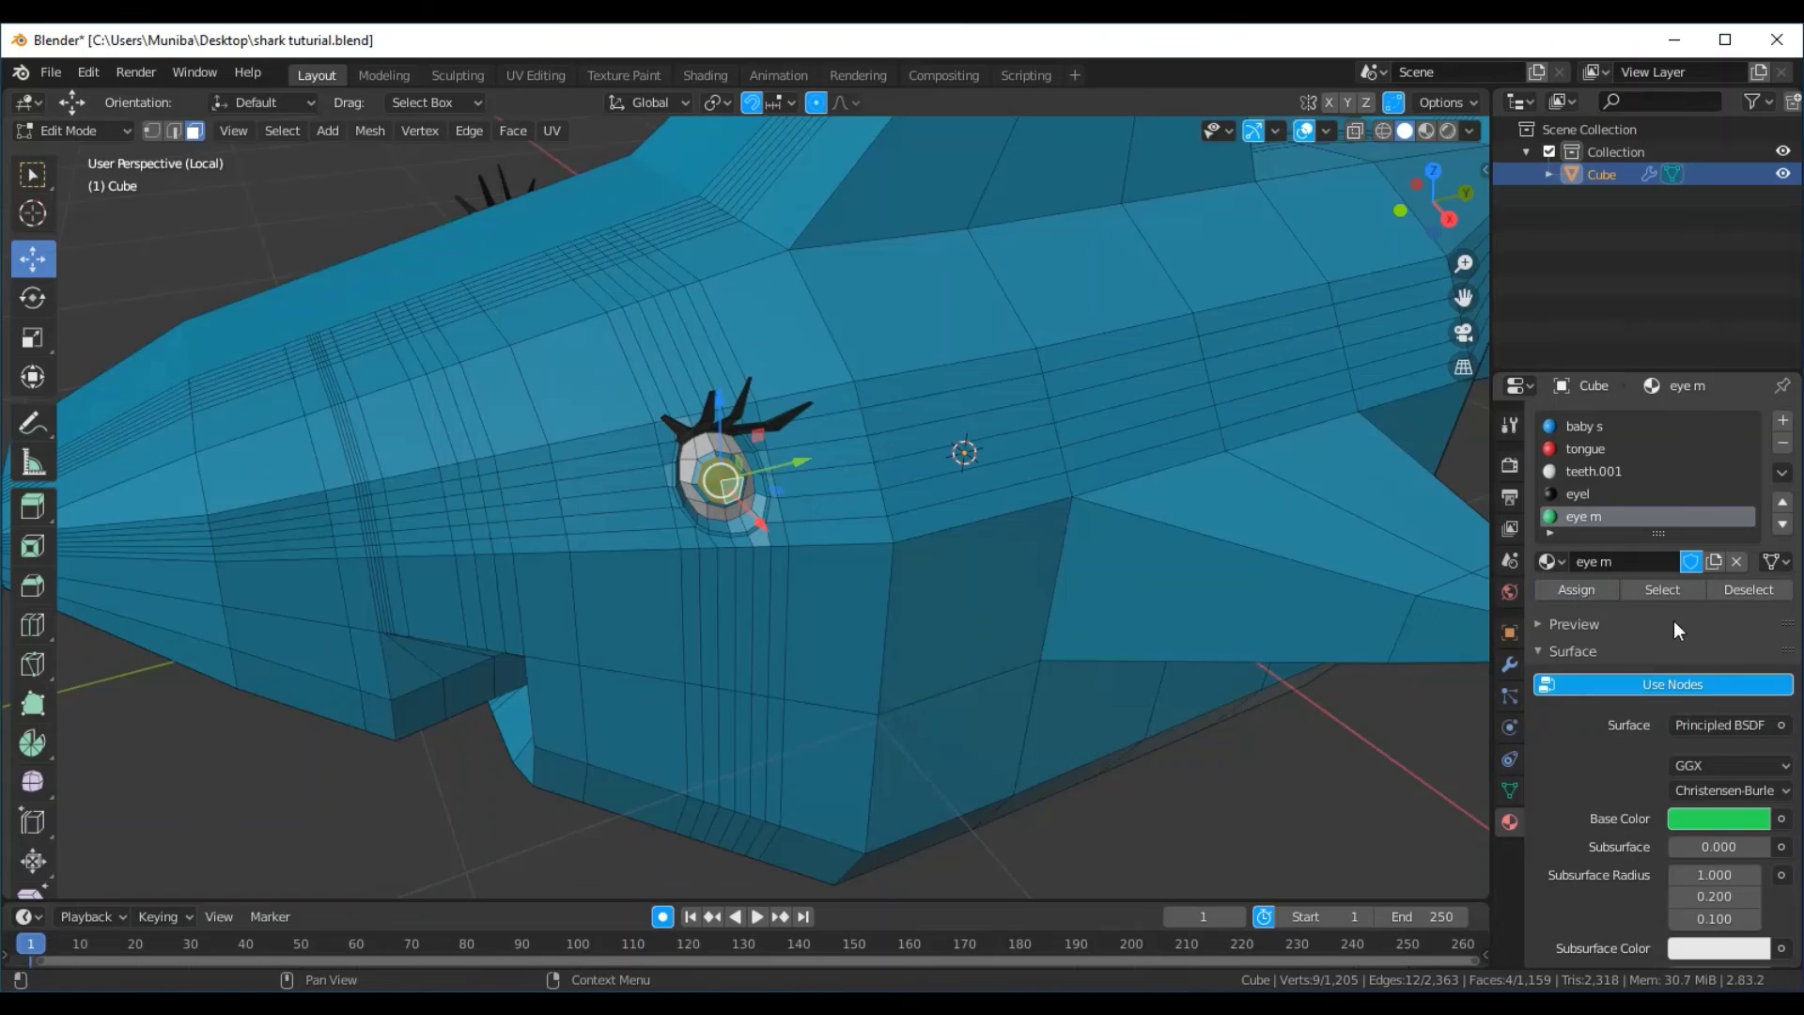
# Clear the pupil selection and select the upper-left rim faces around the eye
pyautogui.click(1289, 801)
pyautogui.scroll(1, 998, 639)
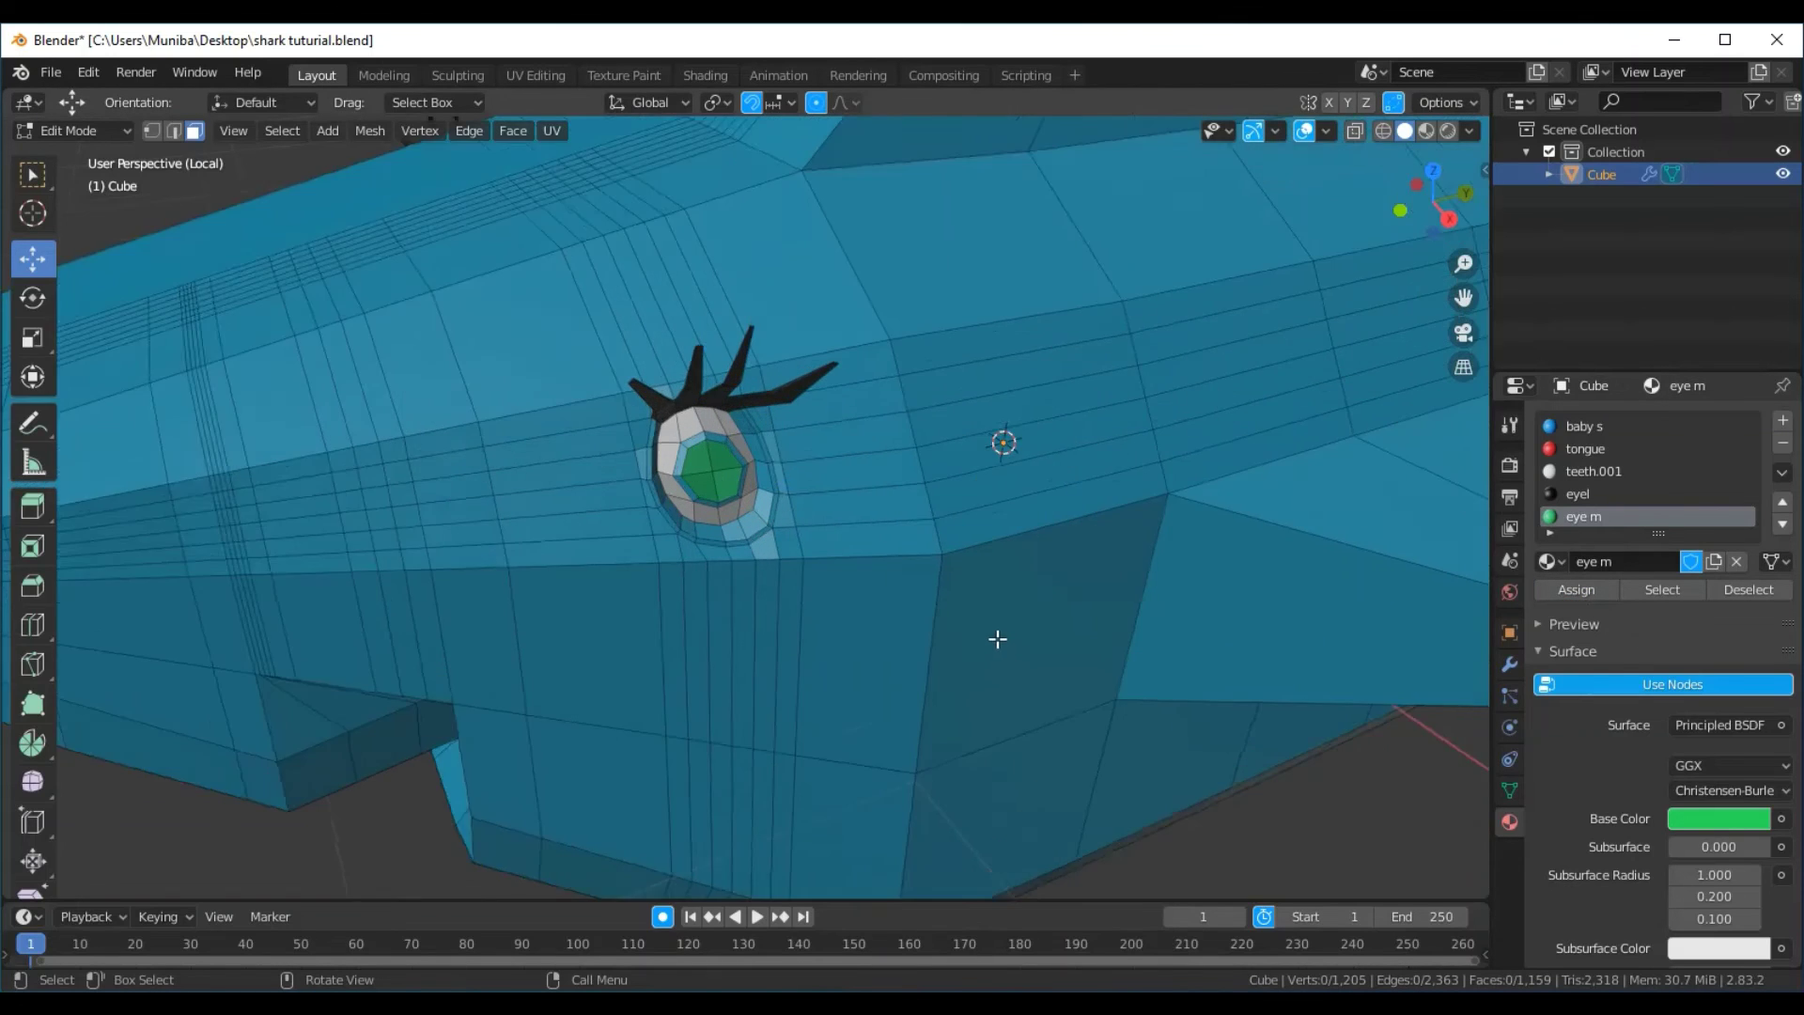
pyautogui.scroll(1, 998, 639)
pyautogui.scroll(1, 998, 638)
pyautogui.scroll(-1, 418, 390)
pyautogui.scroll(1, 573, 478)
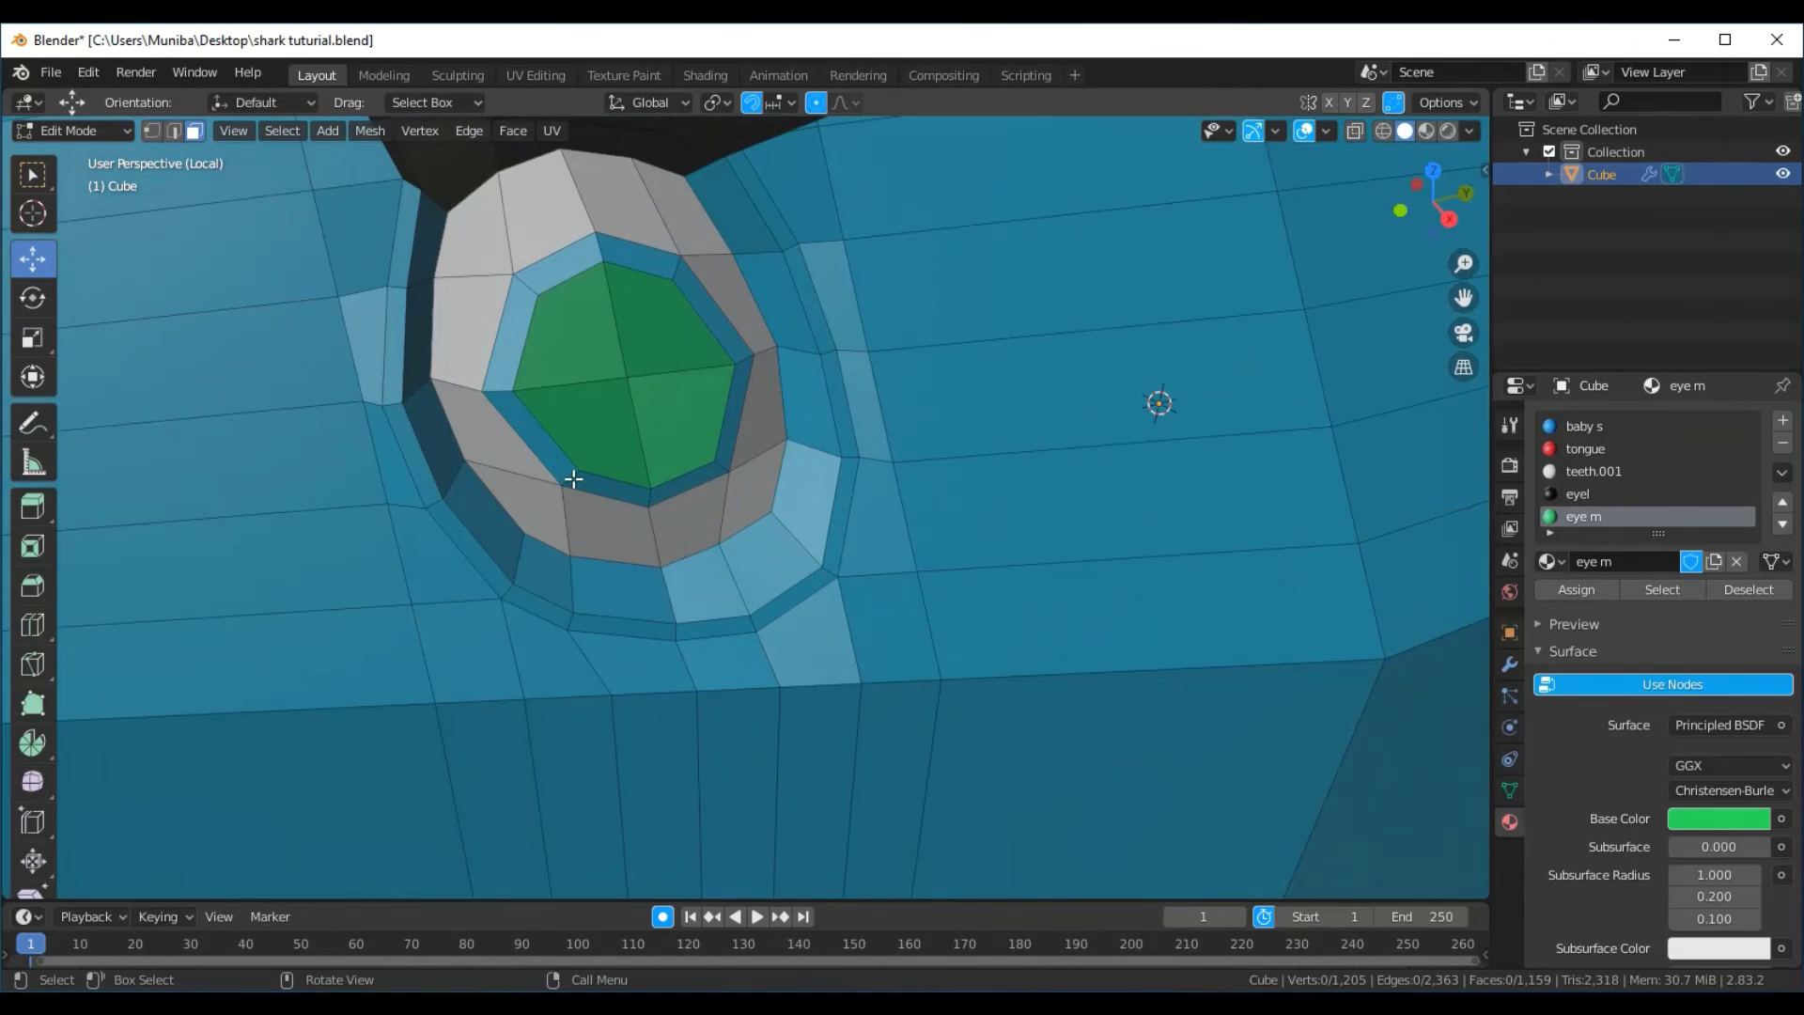
pyautogui.click(519, 331)
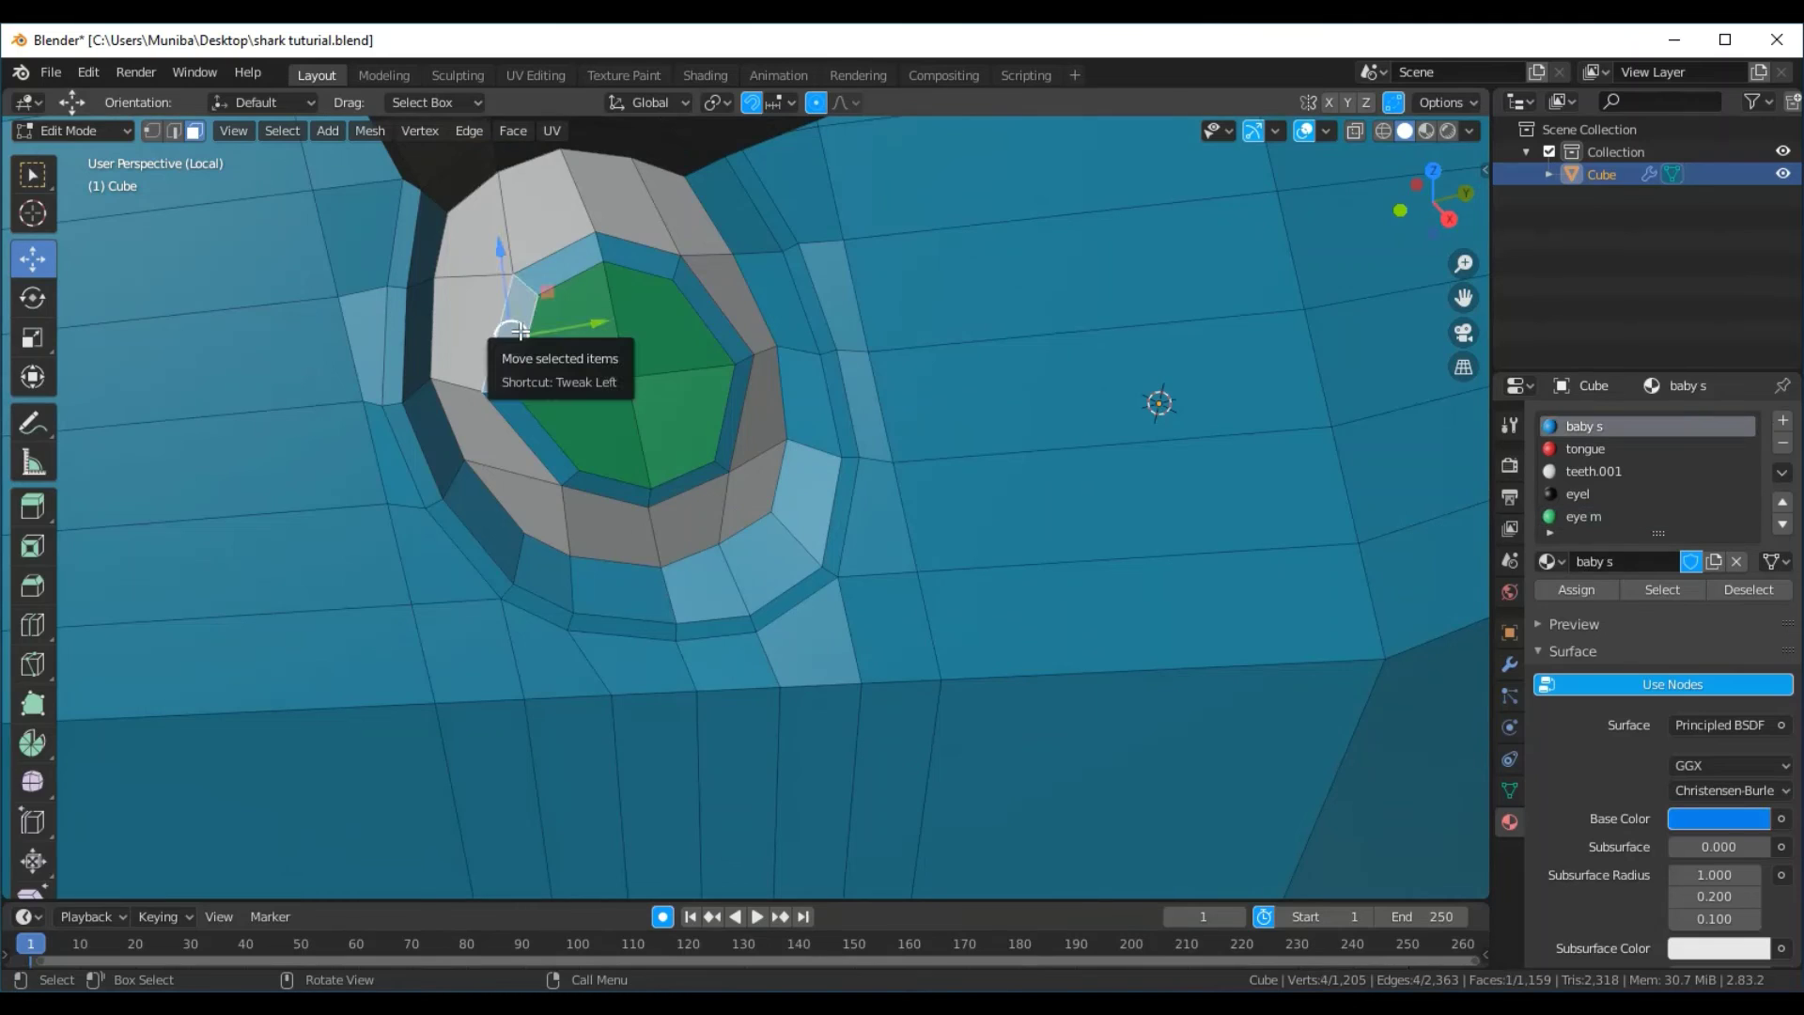
pyautogui.keyDown('shift'); pyautogui.click(562, 265); pyautogui.keyUp('shift')
pyautogui.keyDown('shift'); pyautogui.click(648, 259); pyautogui.keyUp('shift')
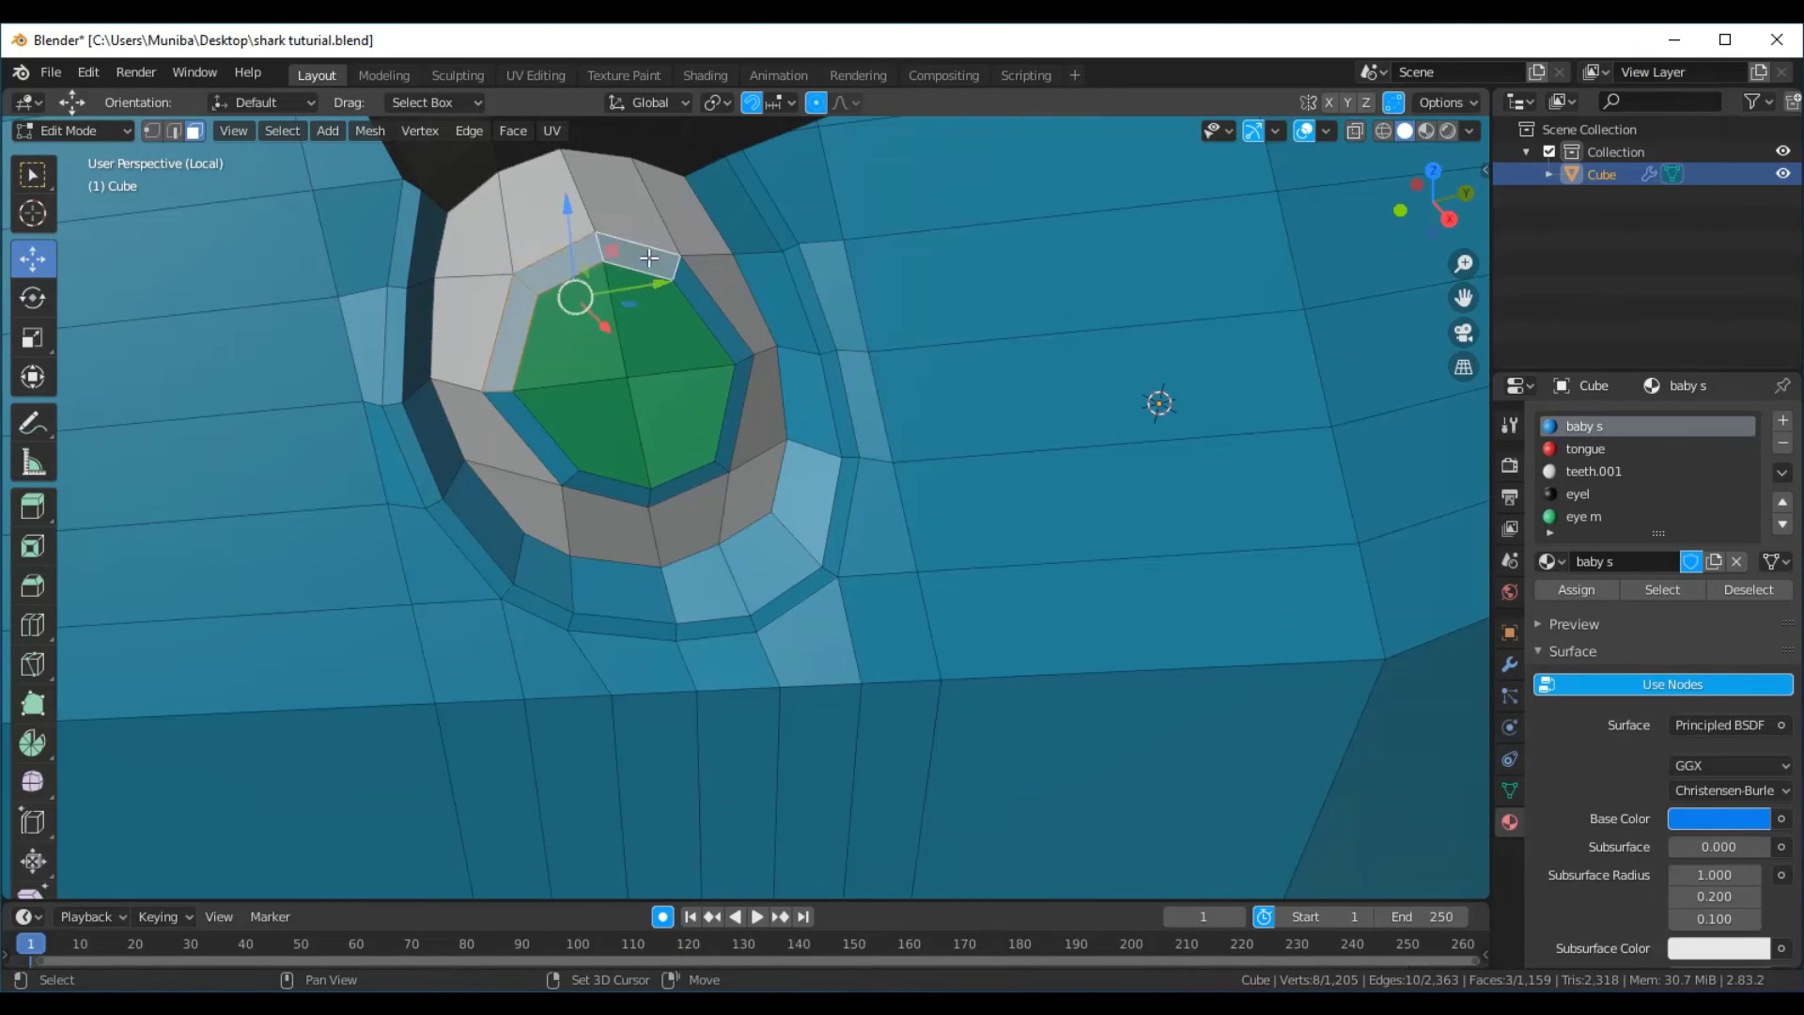
# Select the remaining rim faces around the pupil and add an empty material slot
pyautogui.keyDown('shift'); pyautogui.click(706, 308); pyautogui.keyUp('shift')
pyautogui.keyDown('shift'); pyautogui.click(736, 402); pyautogui.keyUp('shift')
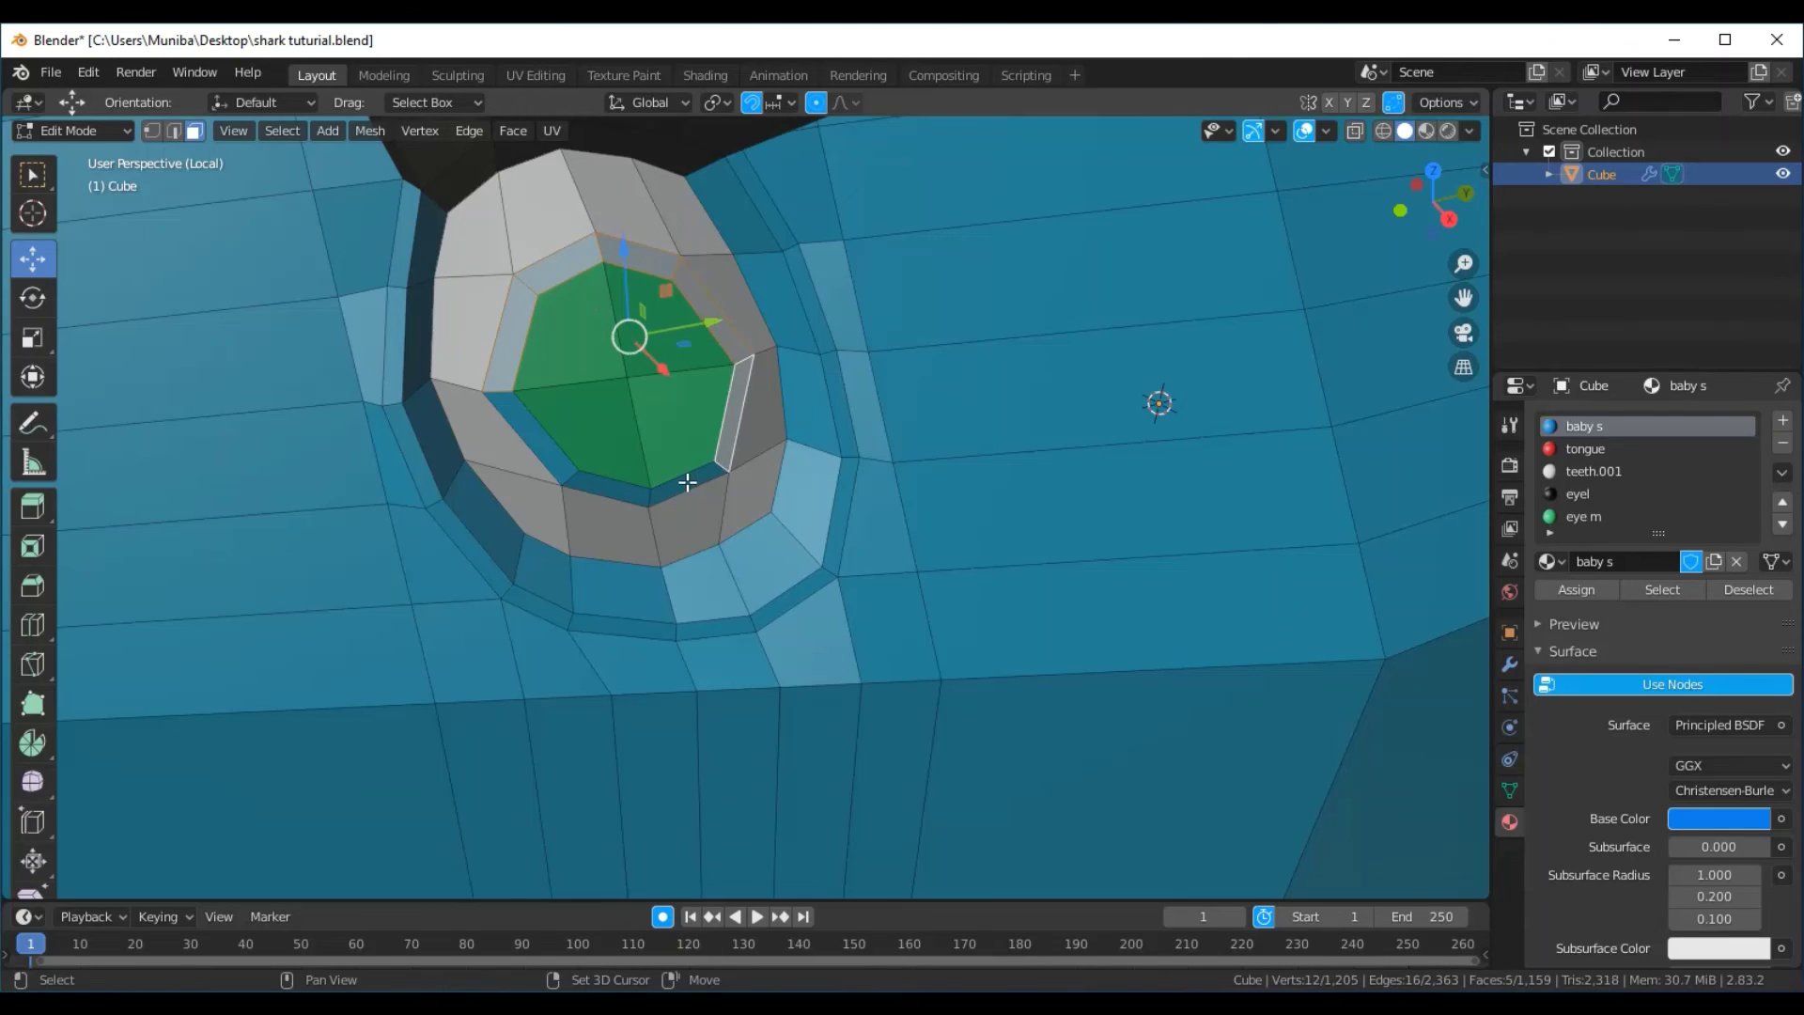
pyautogui.keyDown('shift'); pyautogui.click(687, 483); pyautogui.keyUp('shift')
pyautogui.keyDown('shift'); pyautogui.click(610, 488); pyautogui.keyUp('shift')
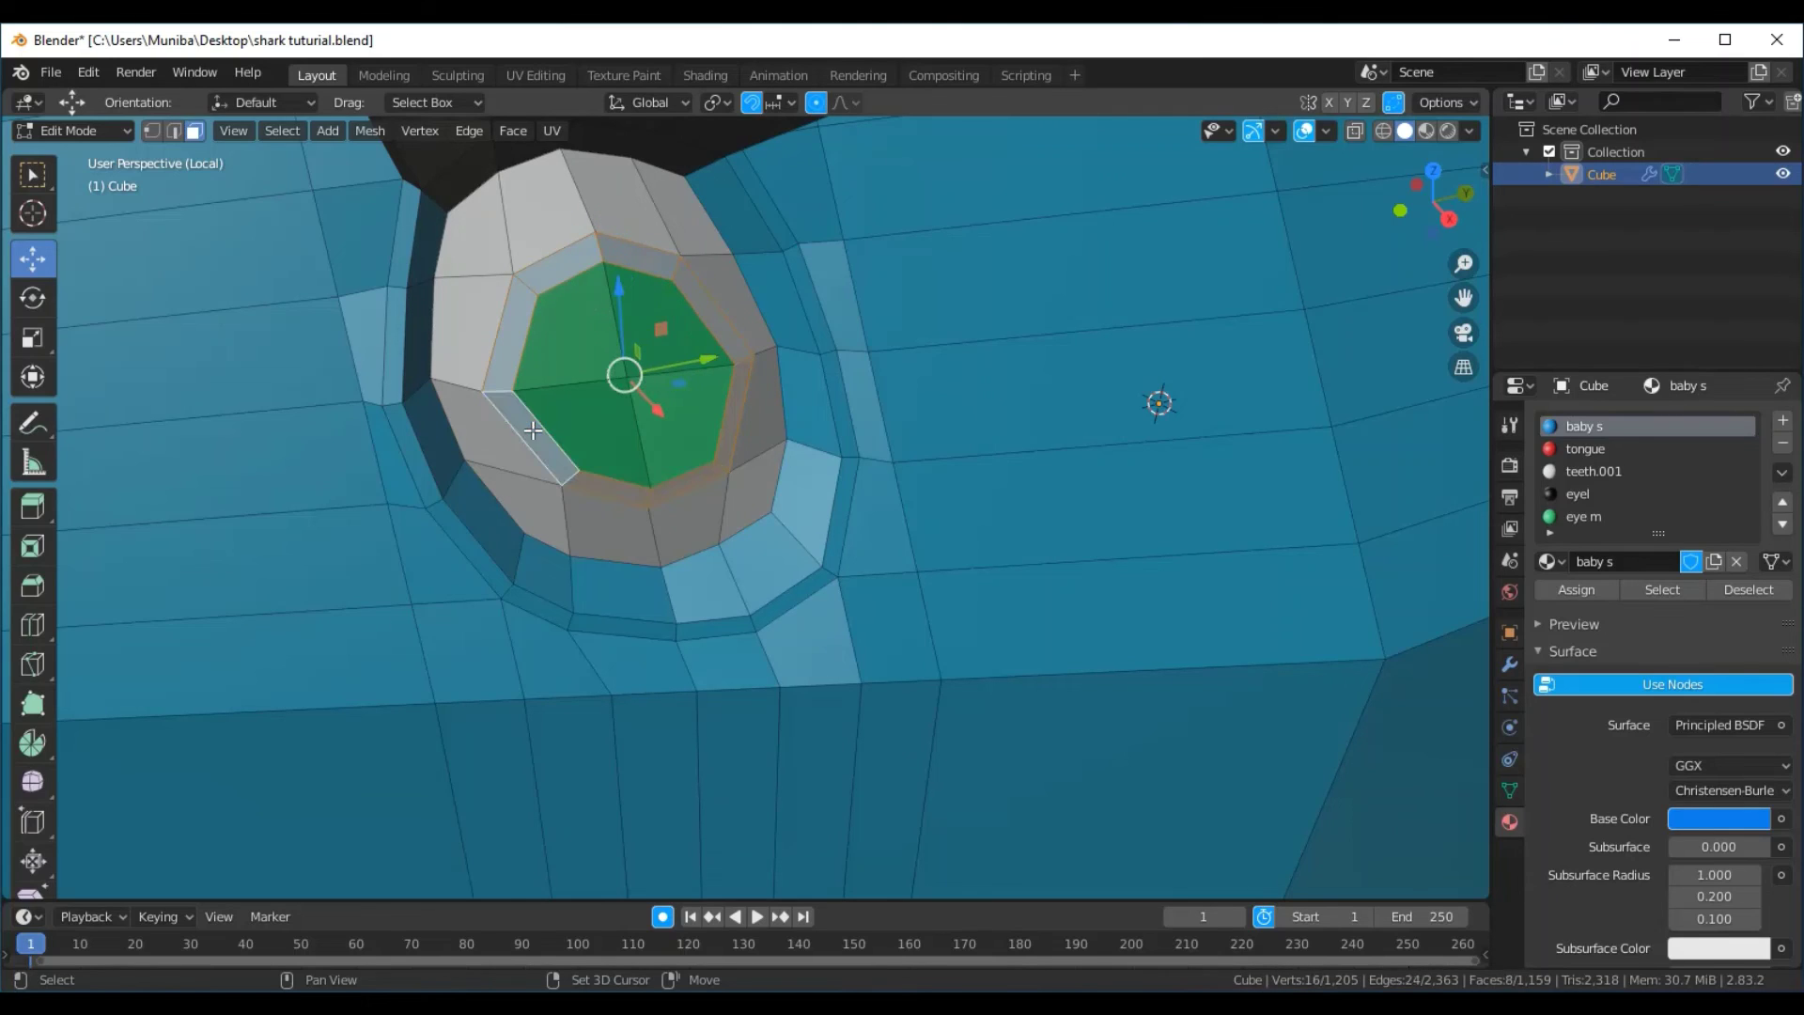
pyautogui.keyDown('shift'); pyautogui.click(526, 437); pyautogui.keyUp('shift')
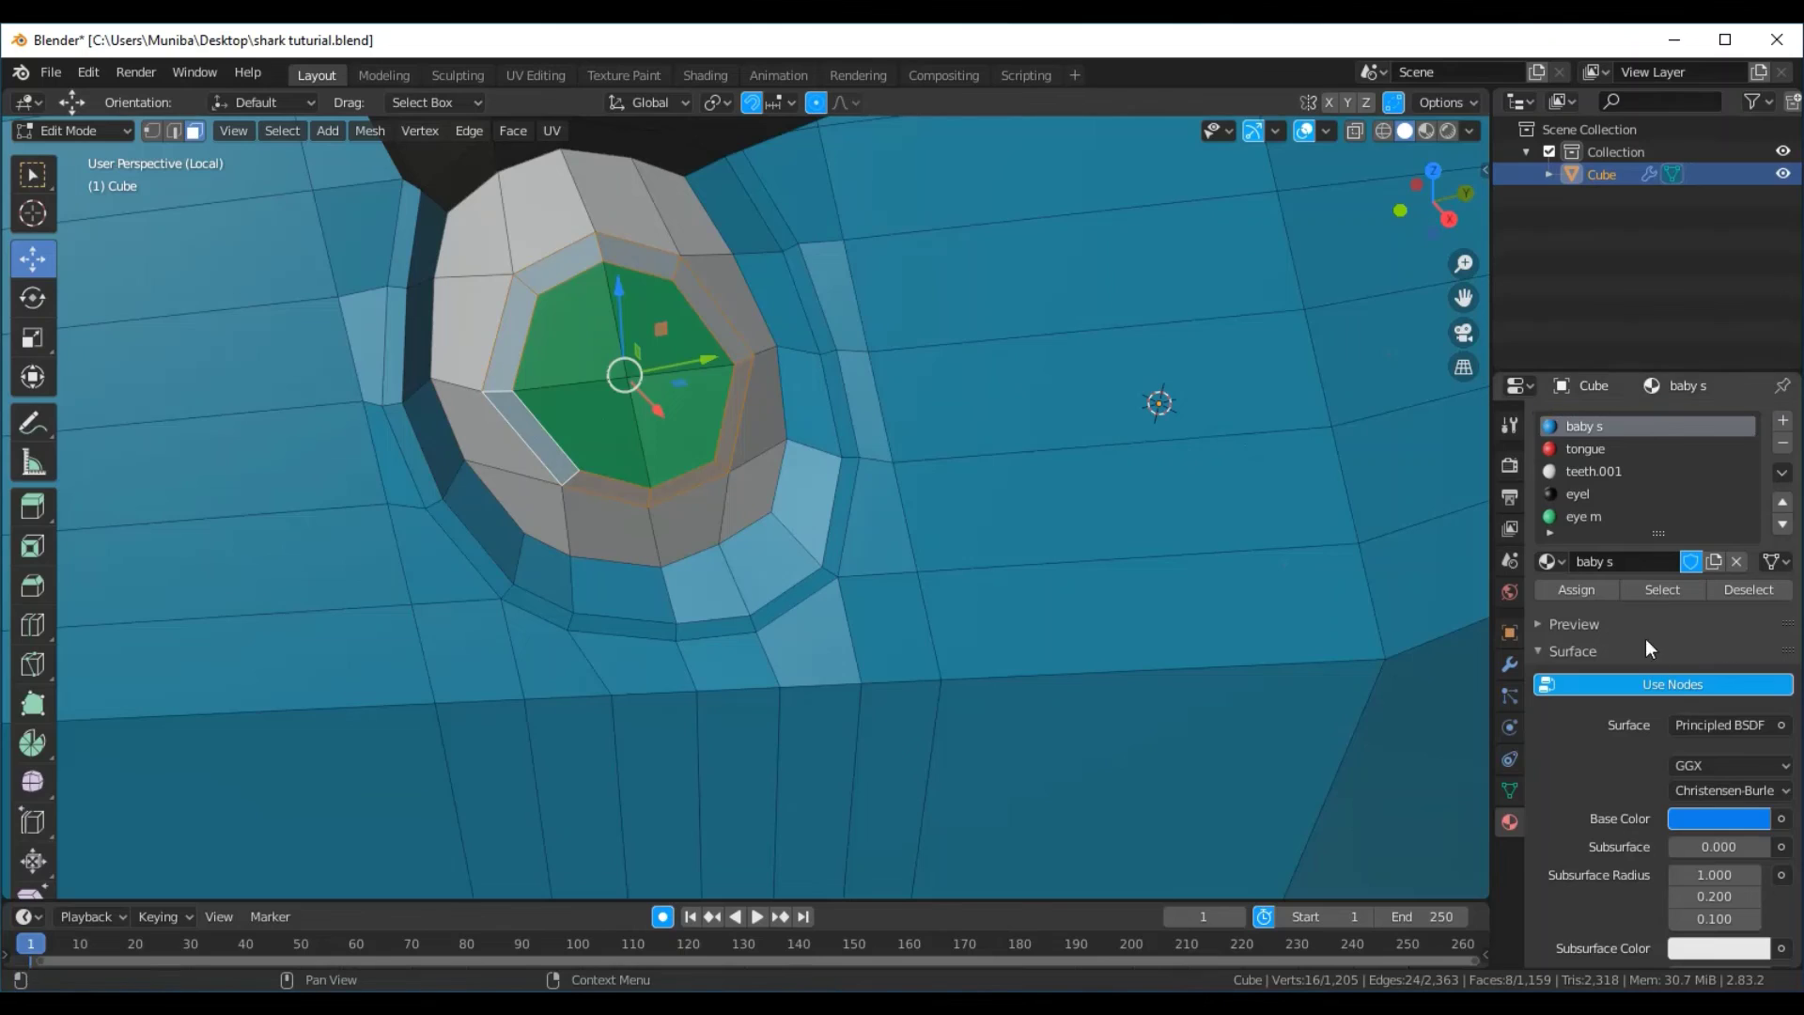
pyautogui.click(1783, 421)
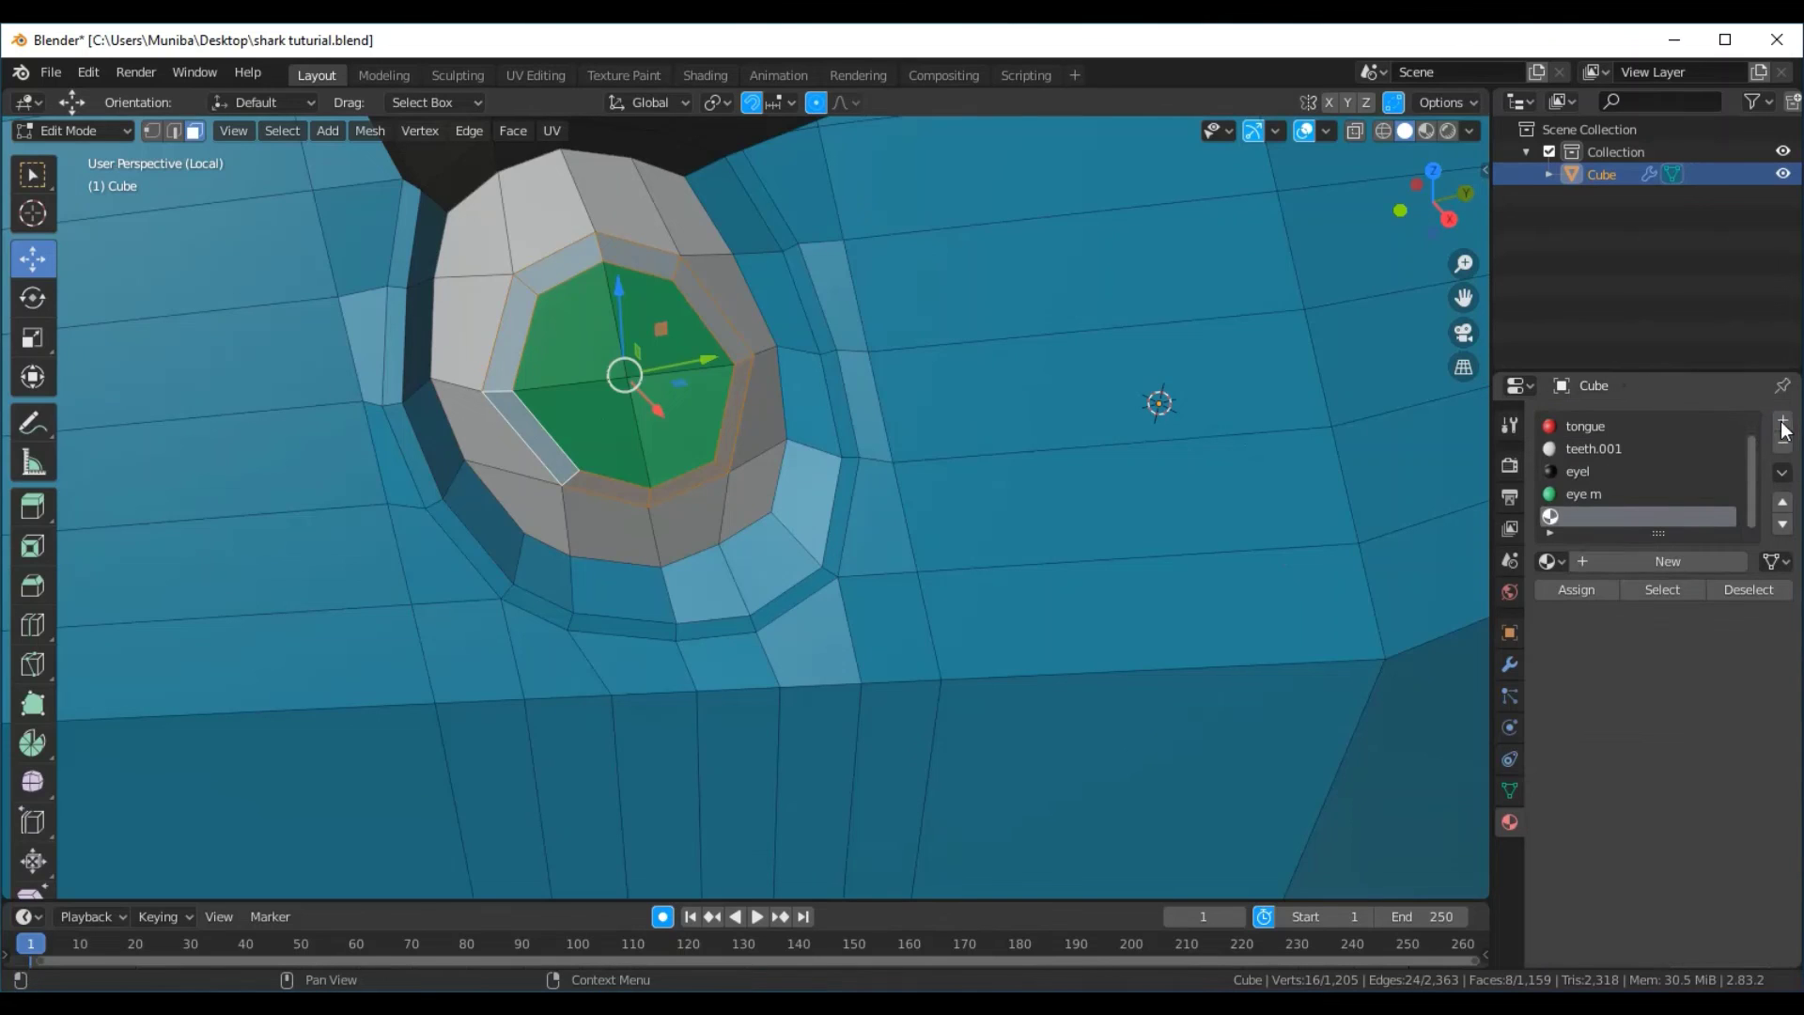
# Create a new material in the empty slot named 'eyeo'
pyautogui.click(1618, 563)
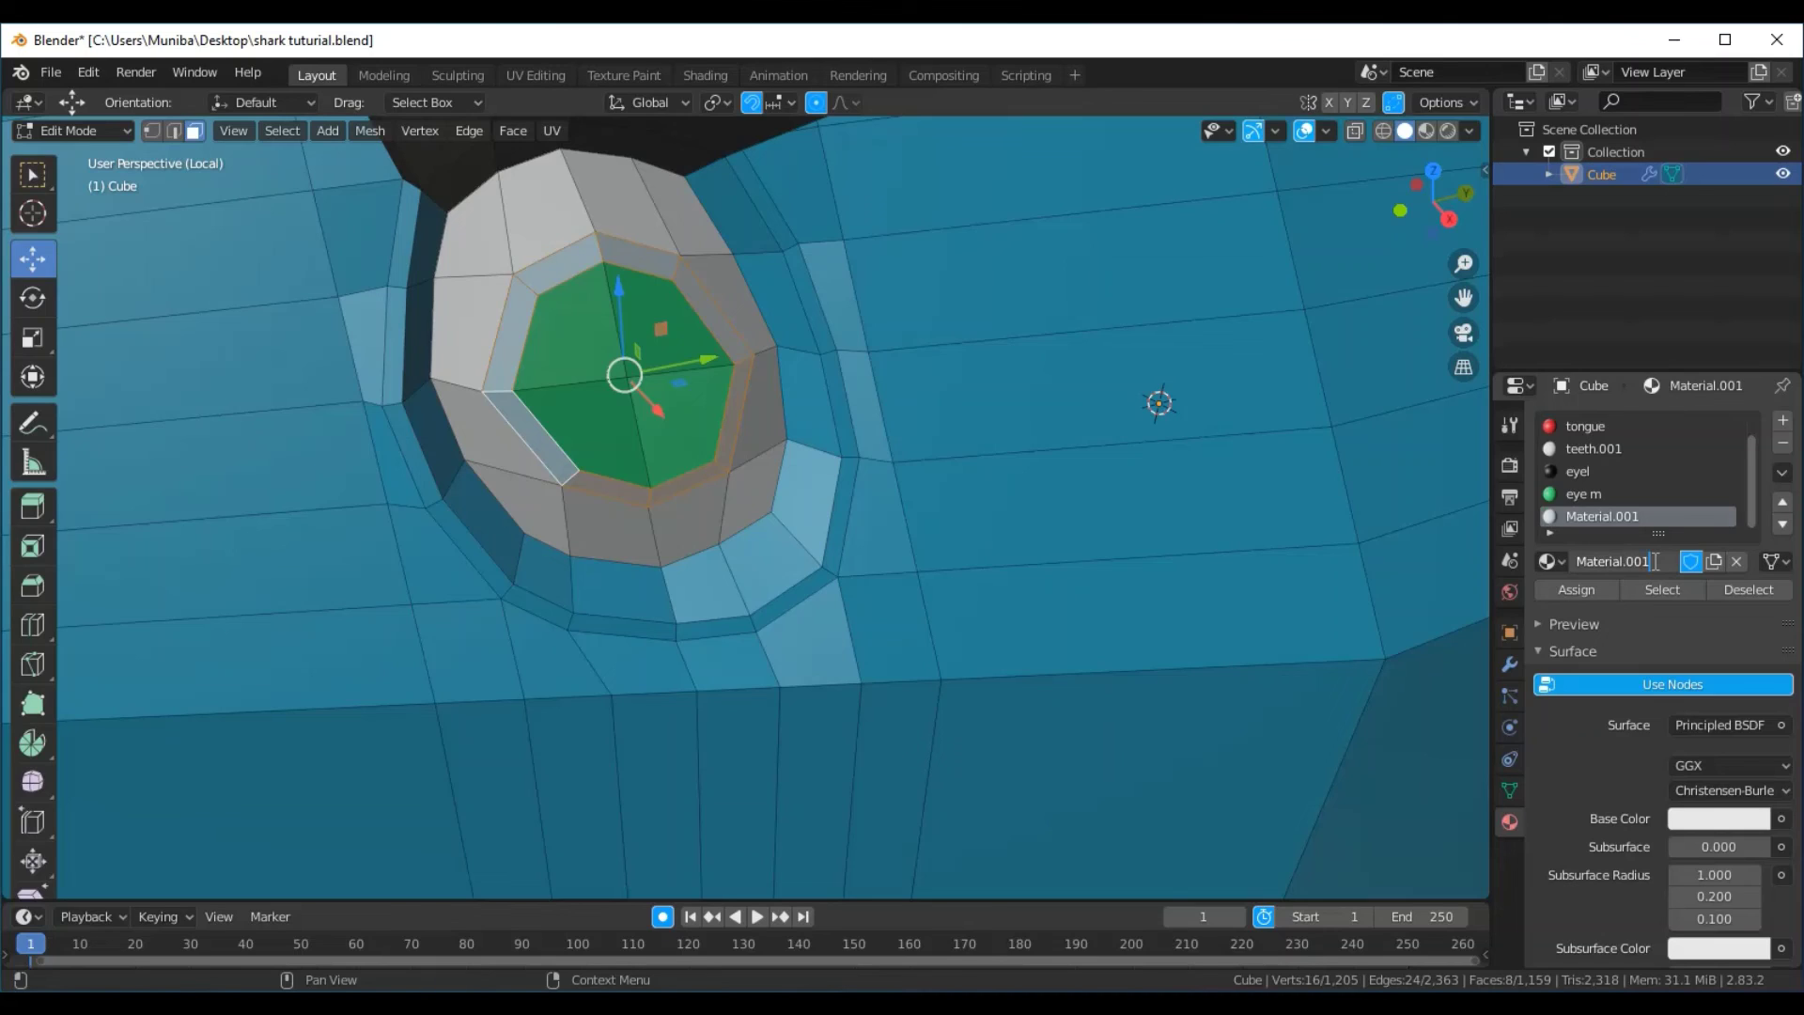
pyautogui.write('e')
pyautogui.write('ye')
pyautogui.write('b')
pyautogui.press('BackSpace')
pyautogui.press('BackSpace')
pyautogui.press('BackSpace')
pyautogui.press('BackSpace')
pyautogui.press('BackSpace')
pyautogui.press('BackSpace')
pyautogui.press('BackSpace')
pyautogui.press('BackSpace')
pyautogui.press('BackSpace')
pyautogui.write('ey')
pyautogui.write('eo')
pyautogui.press('Return')
# Set the eyeo base colour to dark green (HSV 0.298 / 0.949 / 0.553)
pyautogui.click(1689, 825)
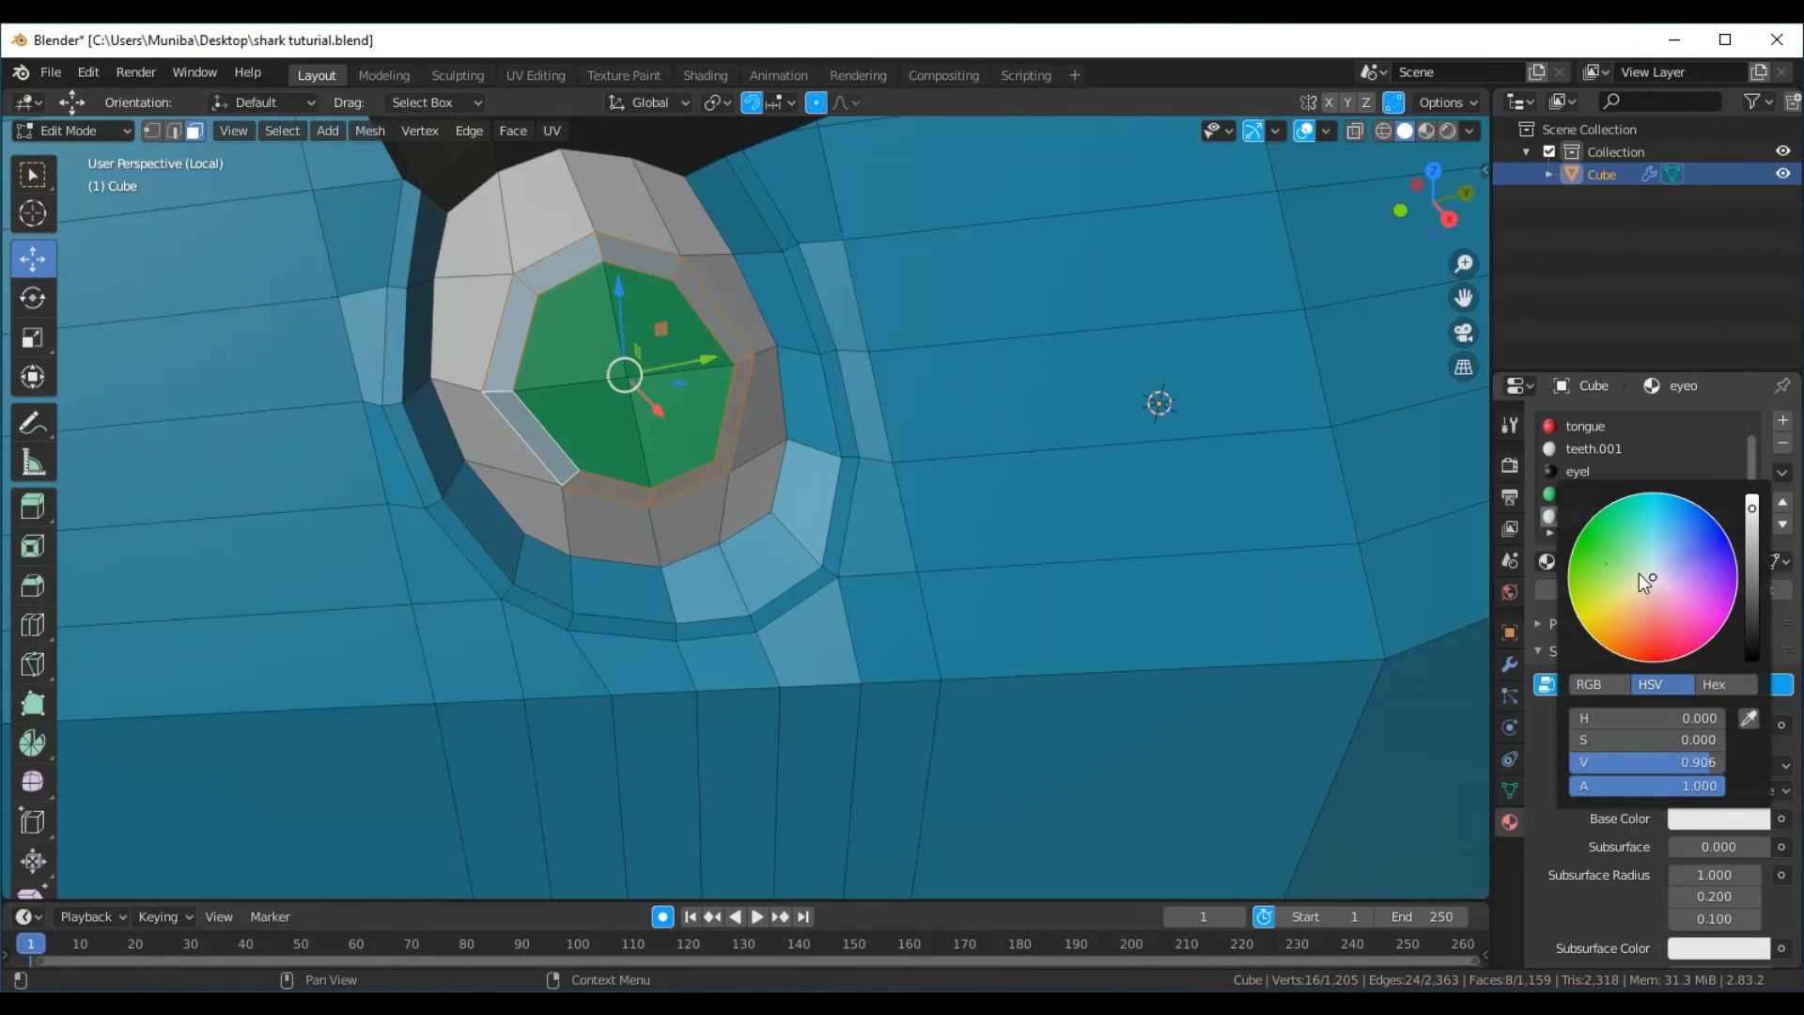
pyautogui.click(1589, 543)
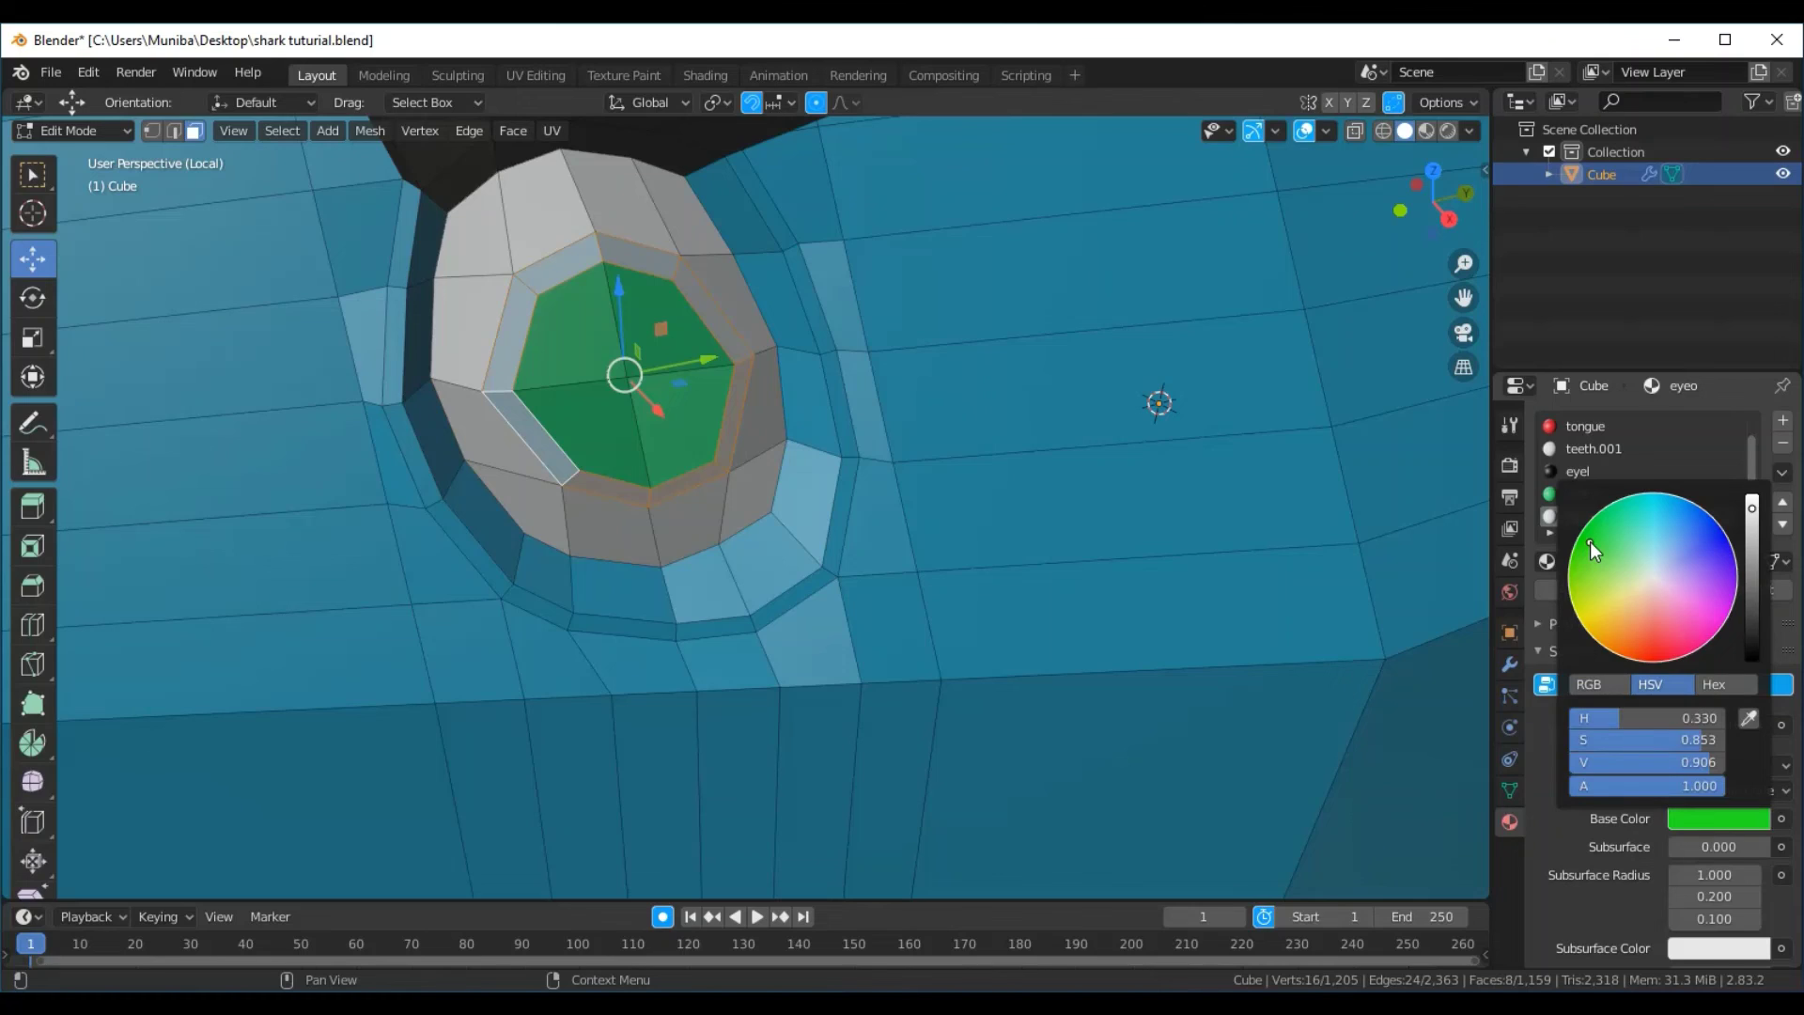
pyautogui.click(1577, 553)
pyautogui.moveTo(1753, 510); pyautogui.dragTo(1755, 568)
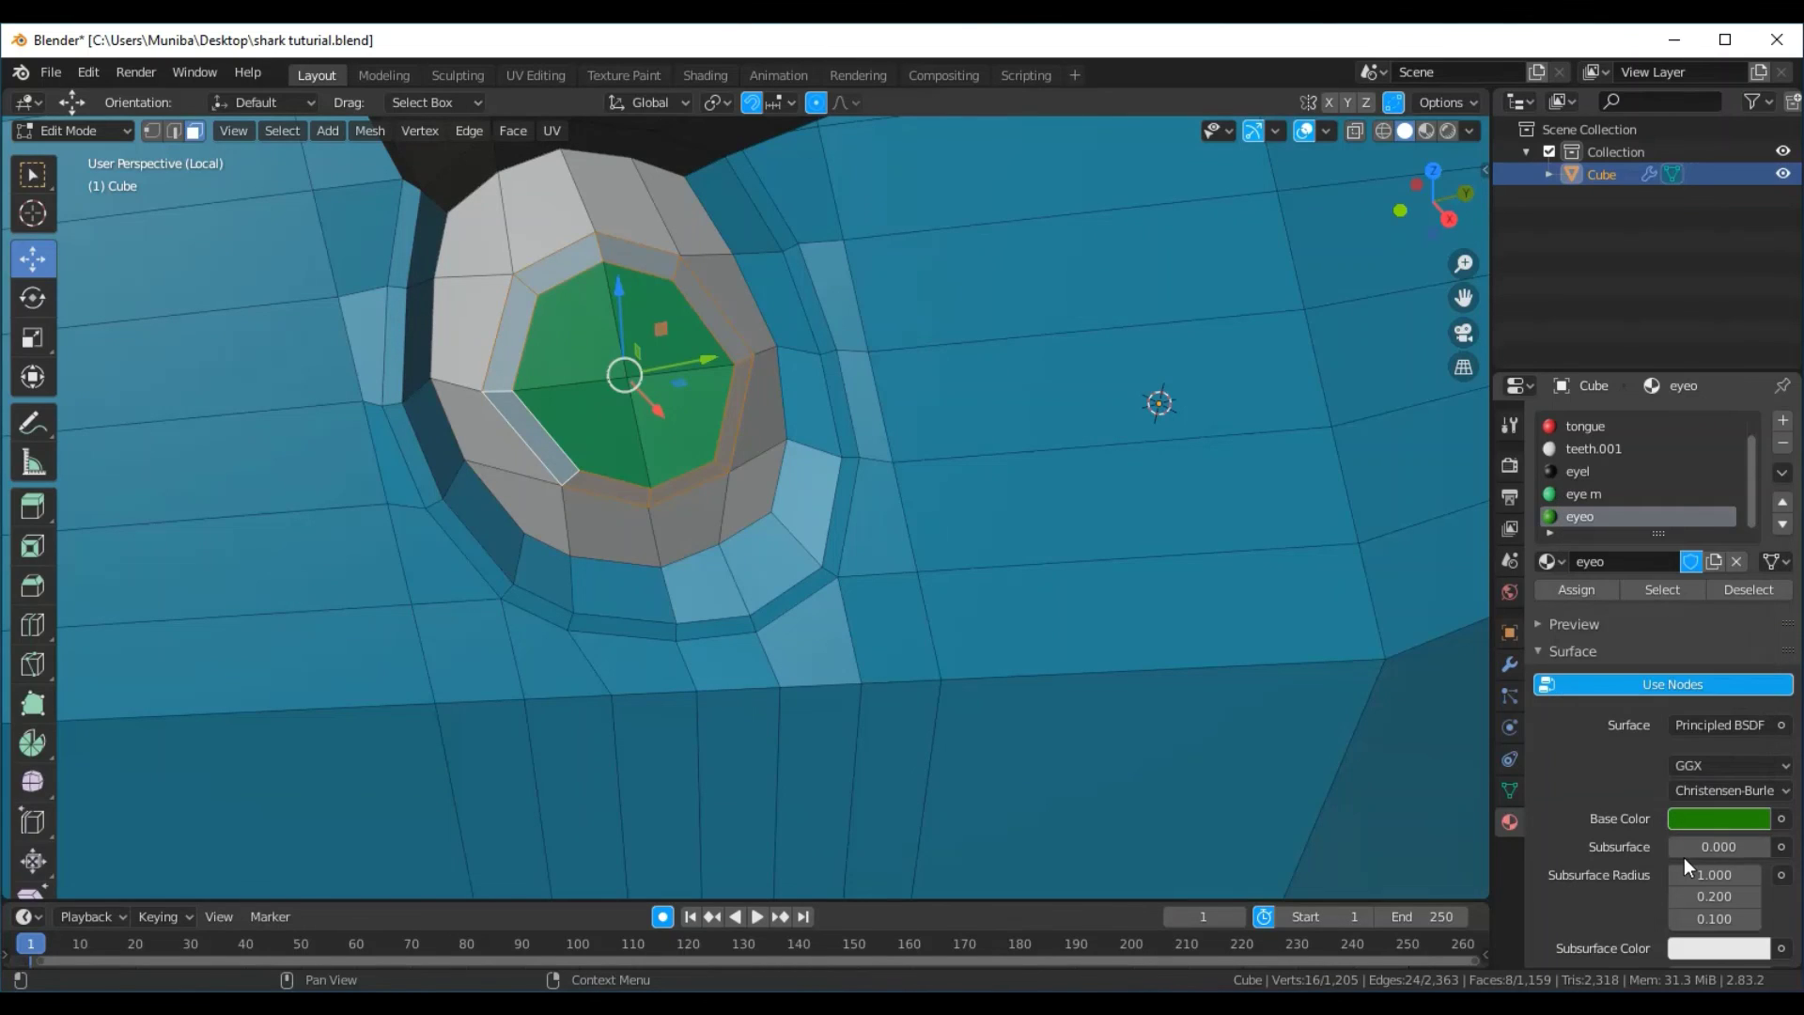
# Set the eyeo Viewport Display colour to dark green (HSV 0.325 / 0.763 / 0.617)
pyautogui.scroll(-3, 1683, 857)
pyautogui.scroll(-6, 1684, 857)
pyautogui.scroll(-4, 1676, 876)
pyautogui.scroll(-6, 1677, 872)
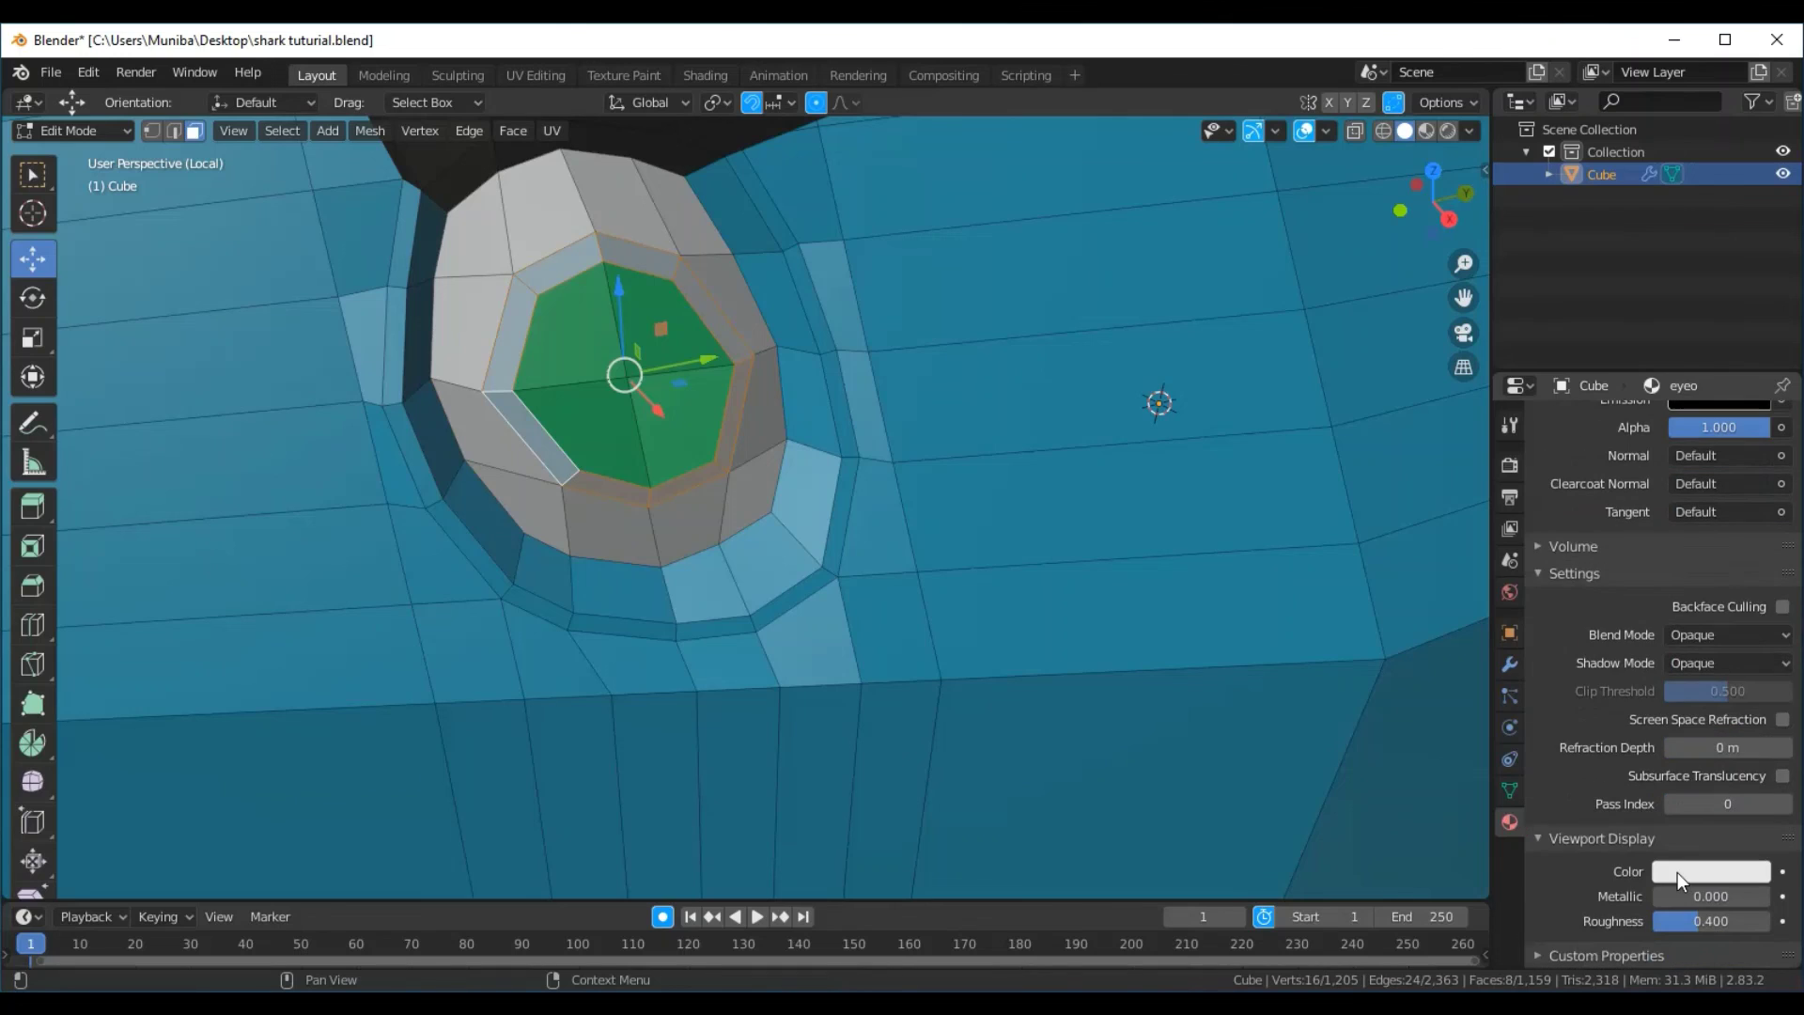
pyautogui.click(1677, 872)
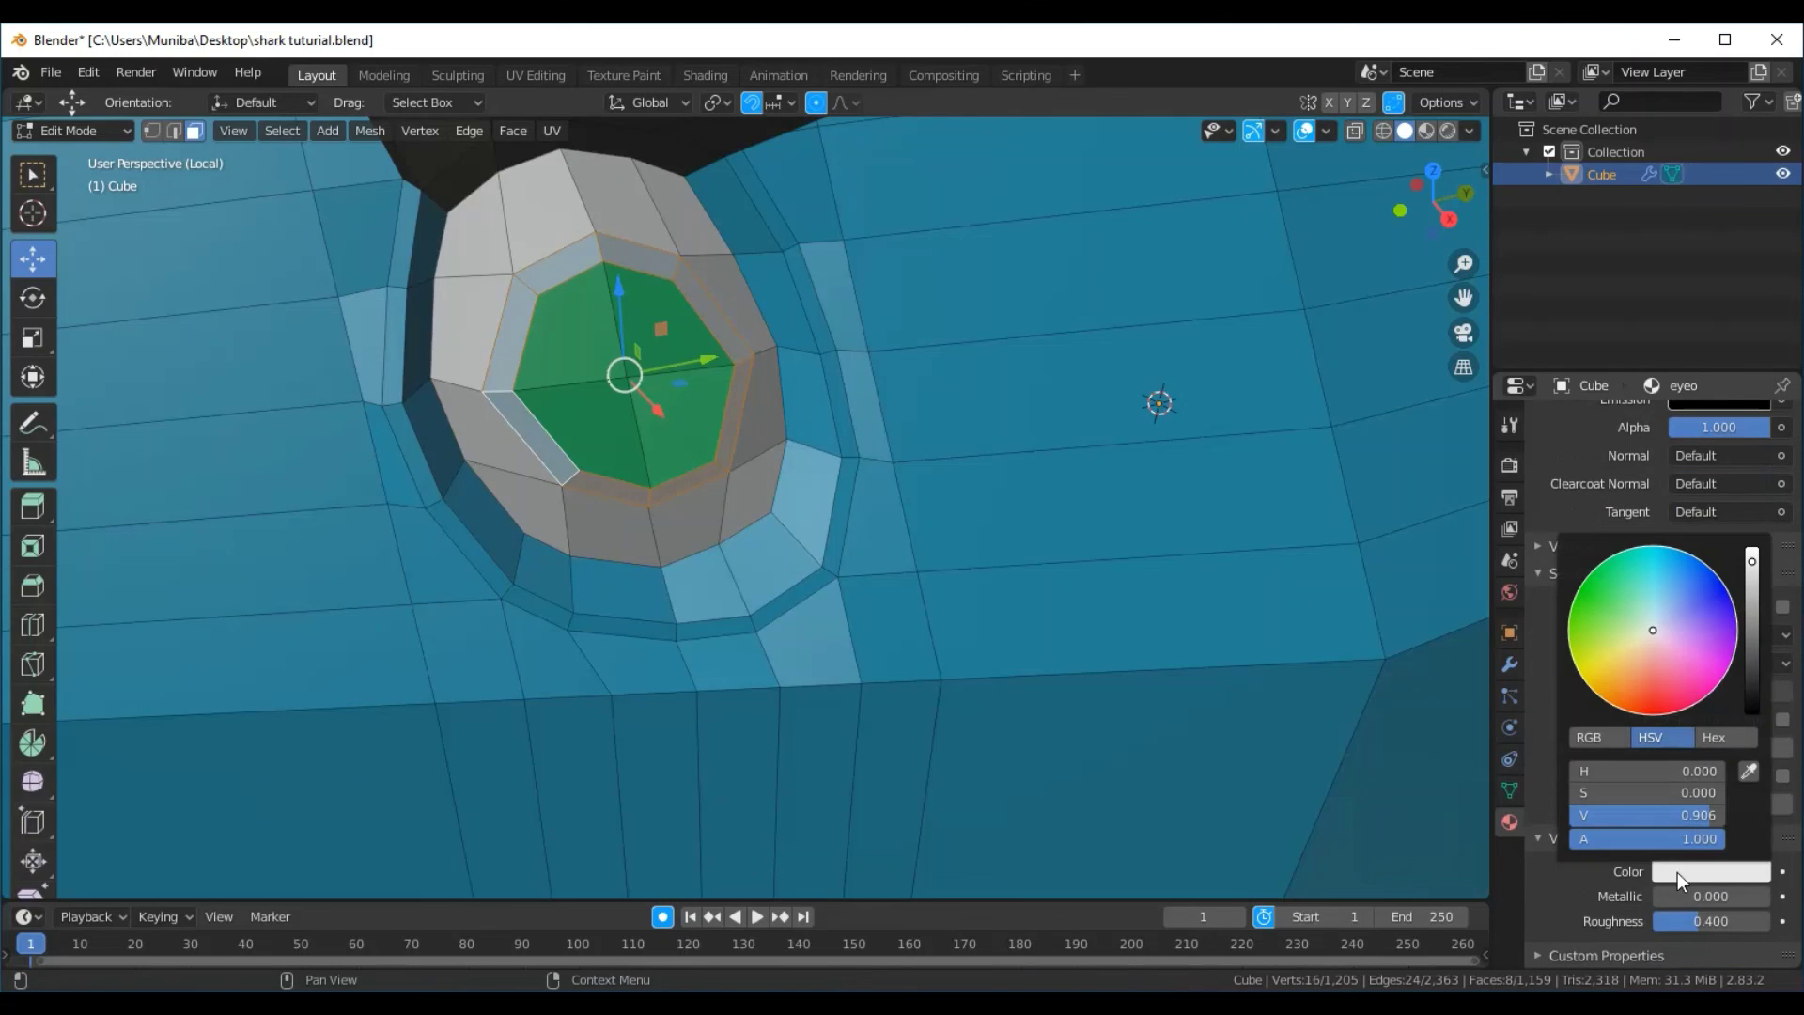
pyautogui.click(1609, 577)
pyautogui.moveTo(1751, 561)
pyautogui.mouseDown()
pyautogui.moveTo(1753, 624)
pyautogui.moveTo(1755, 601)
pyautogui.mouseUp()
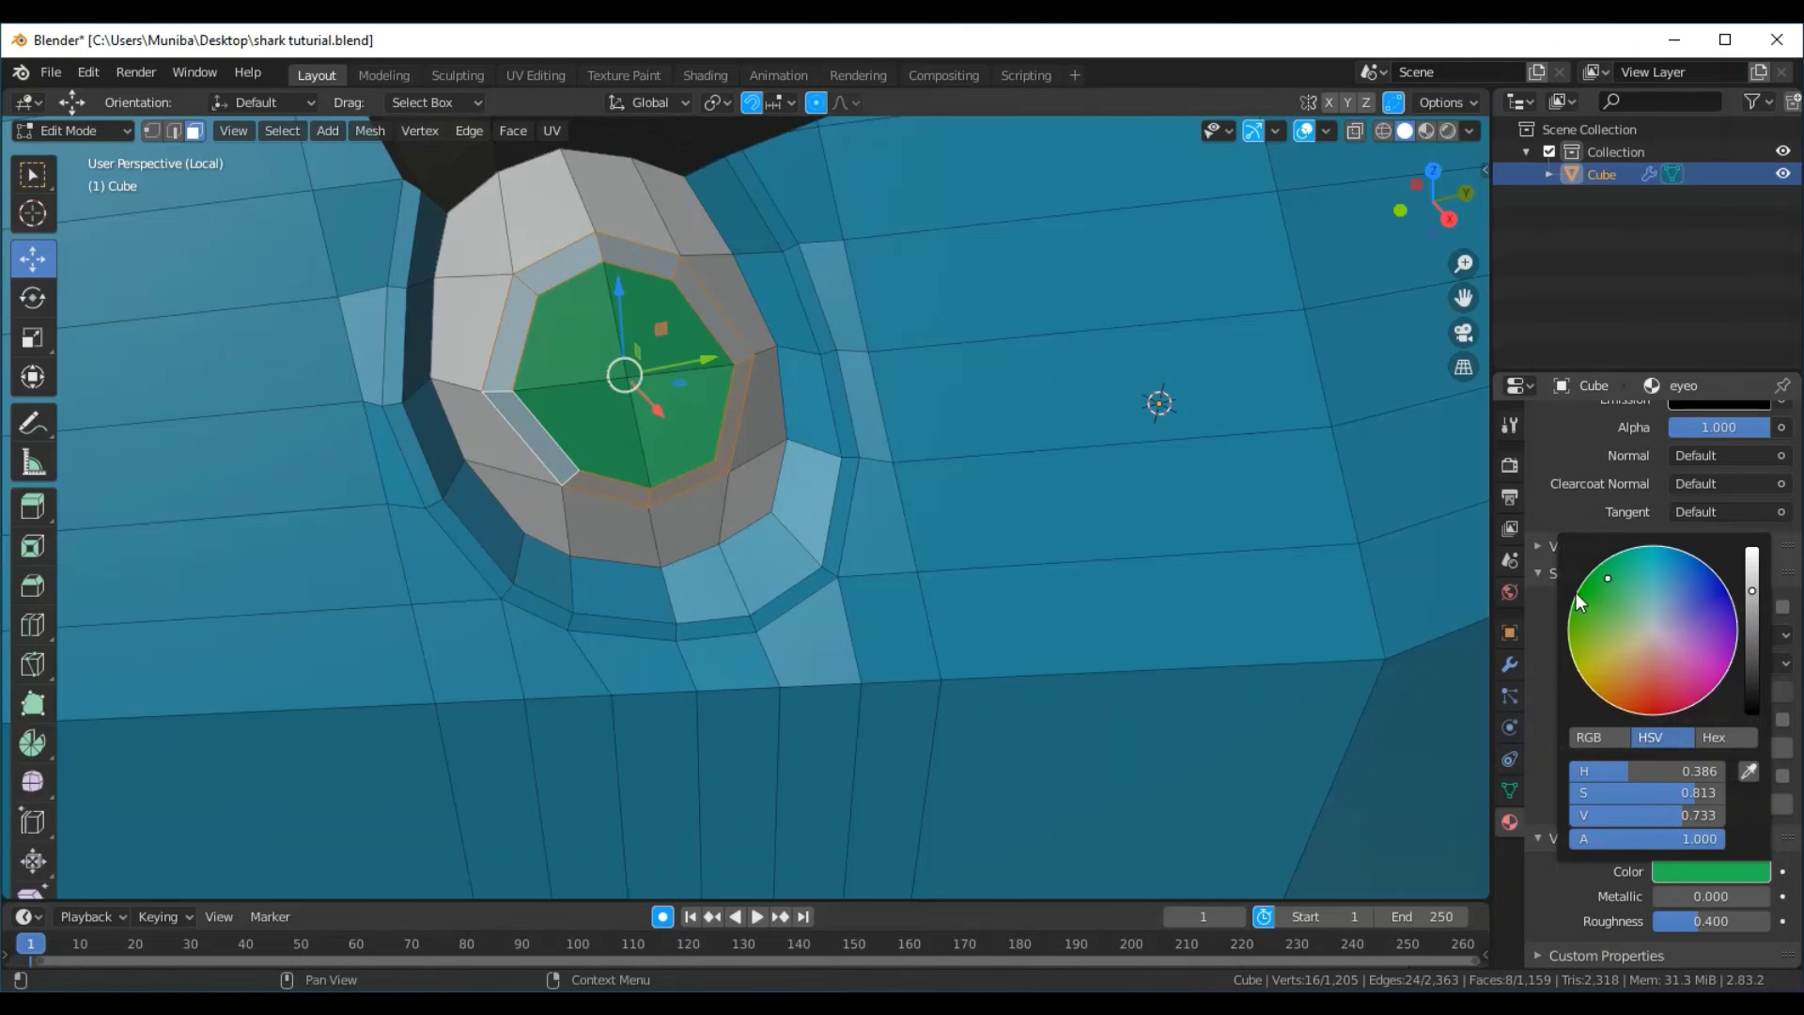
pyautogui.click(1593, 585)
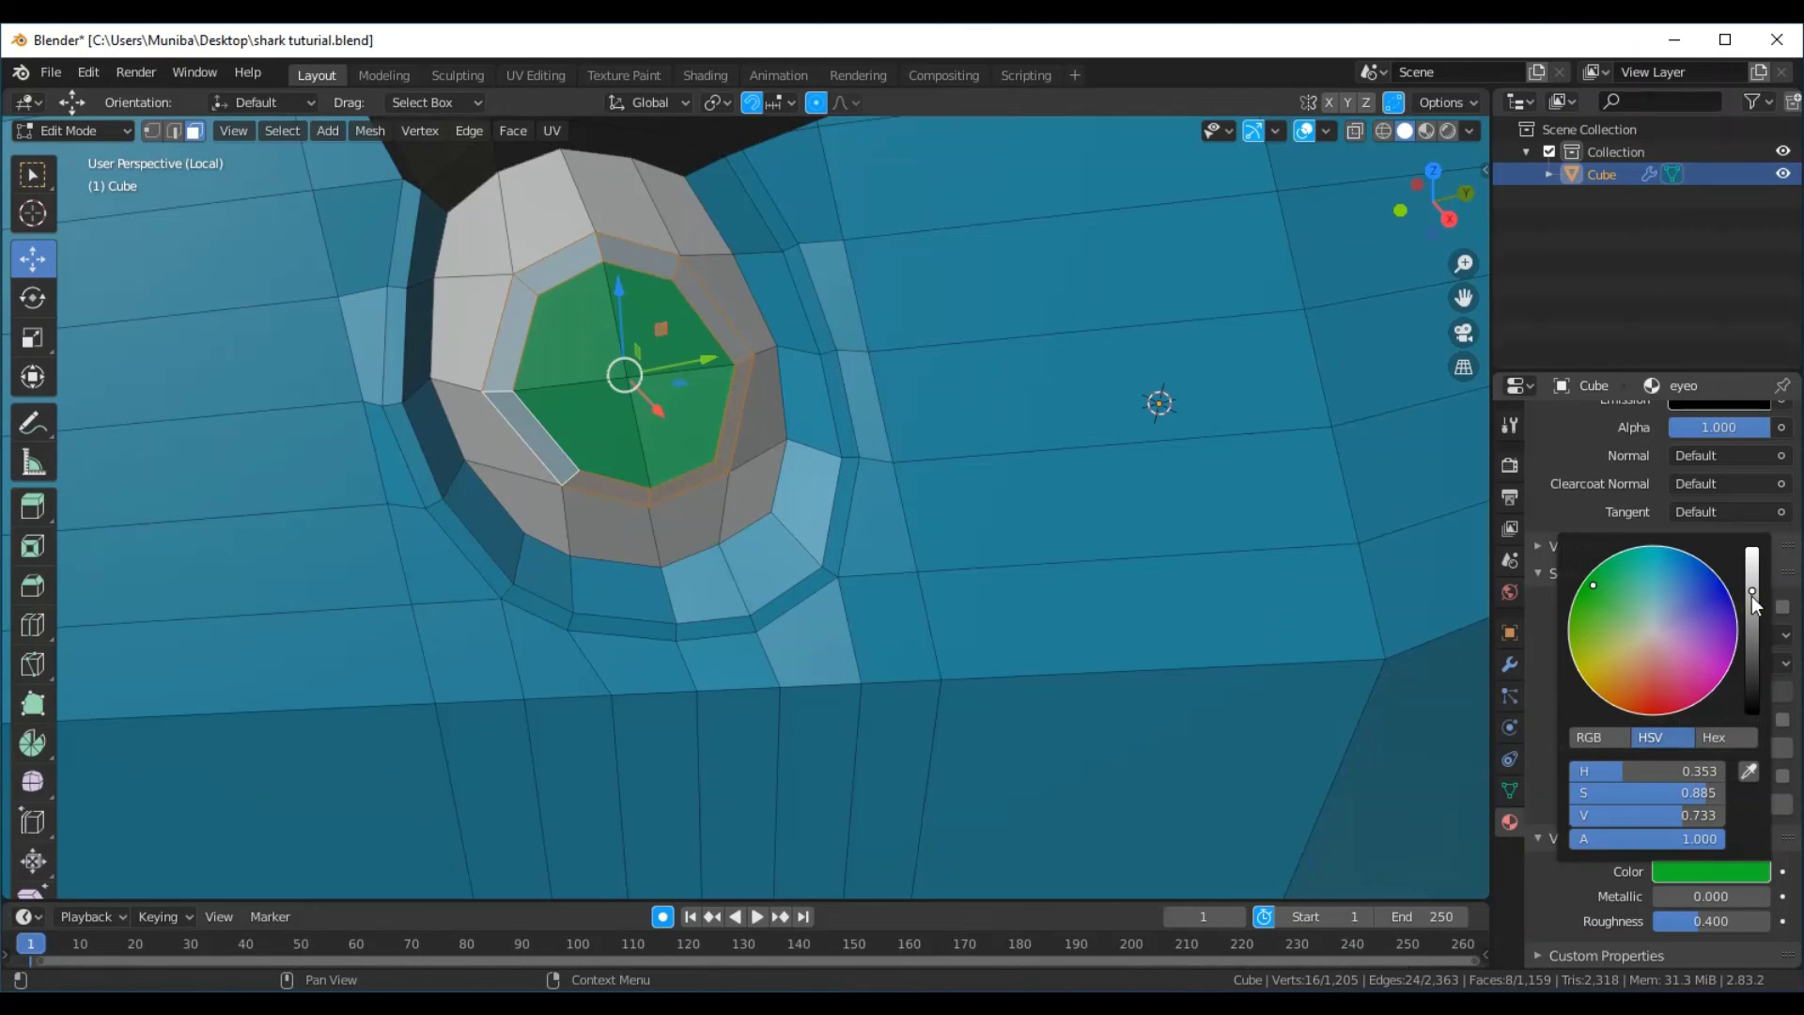
pyautogui.moveTo(1751, 595); pyautogui.dragTo(1751, 602)
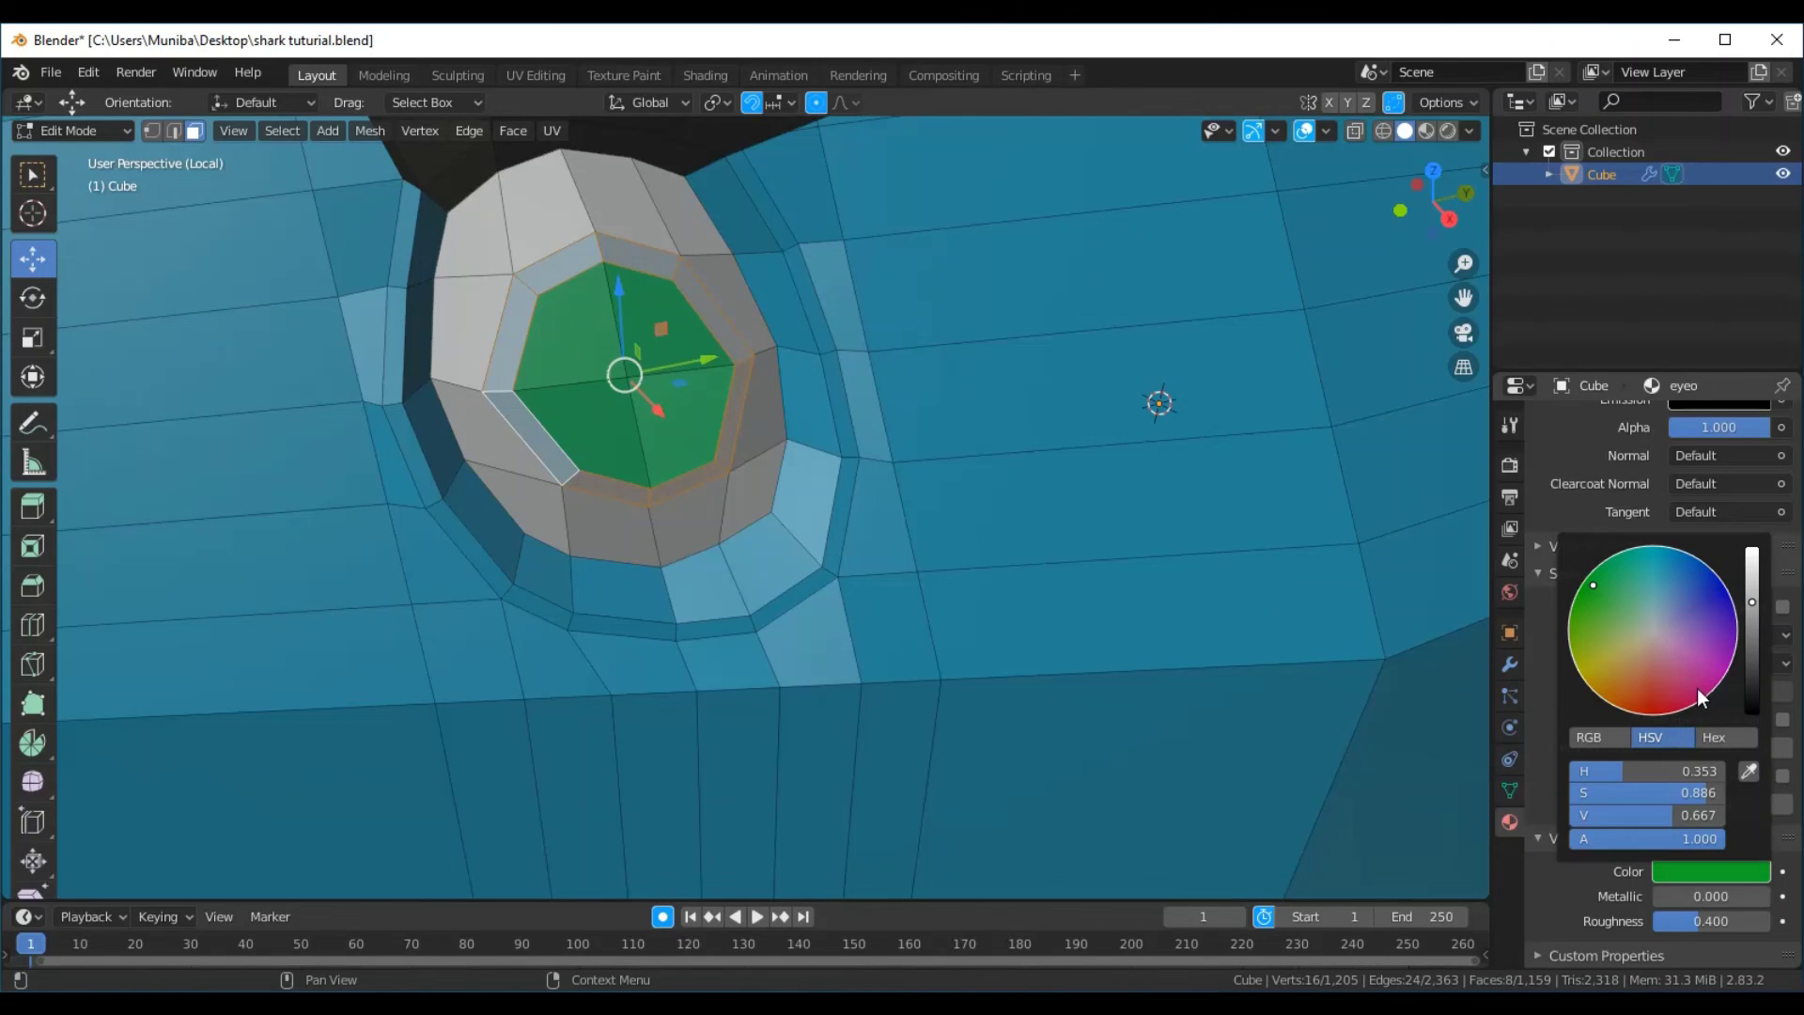
pyautogui.scroll(-2, 1697, 690)
pyautogui.scroll(1, 1697, 690)
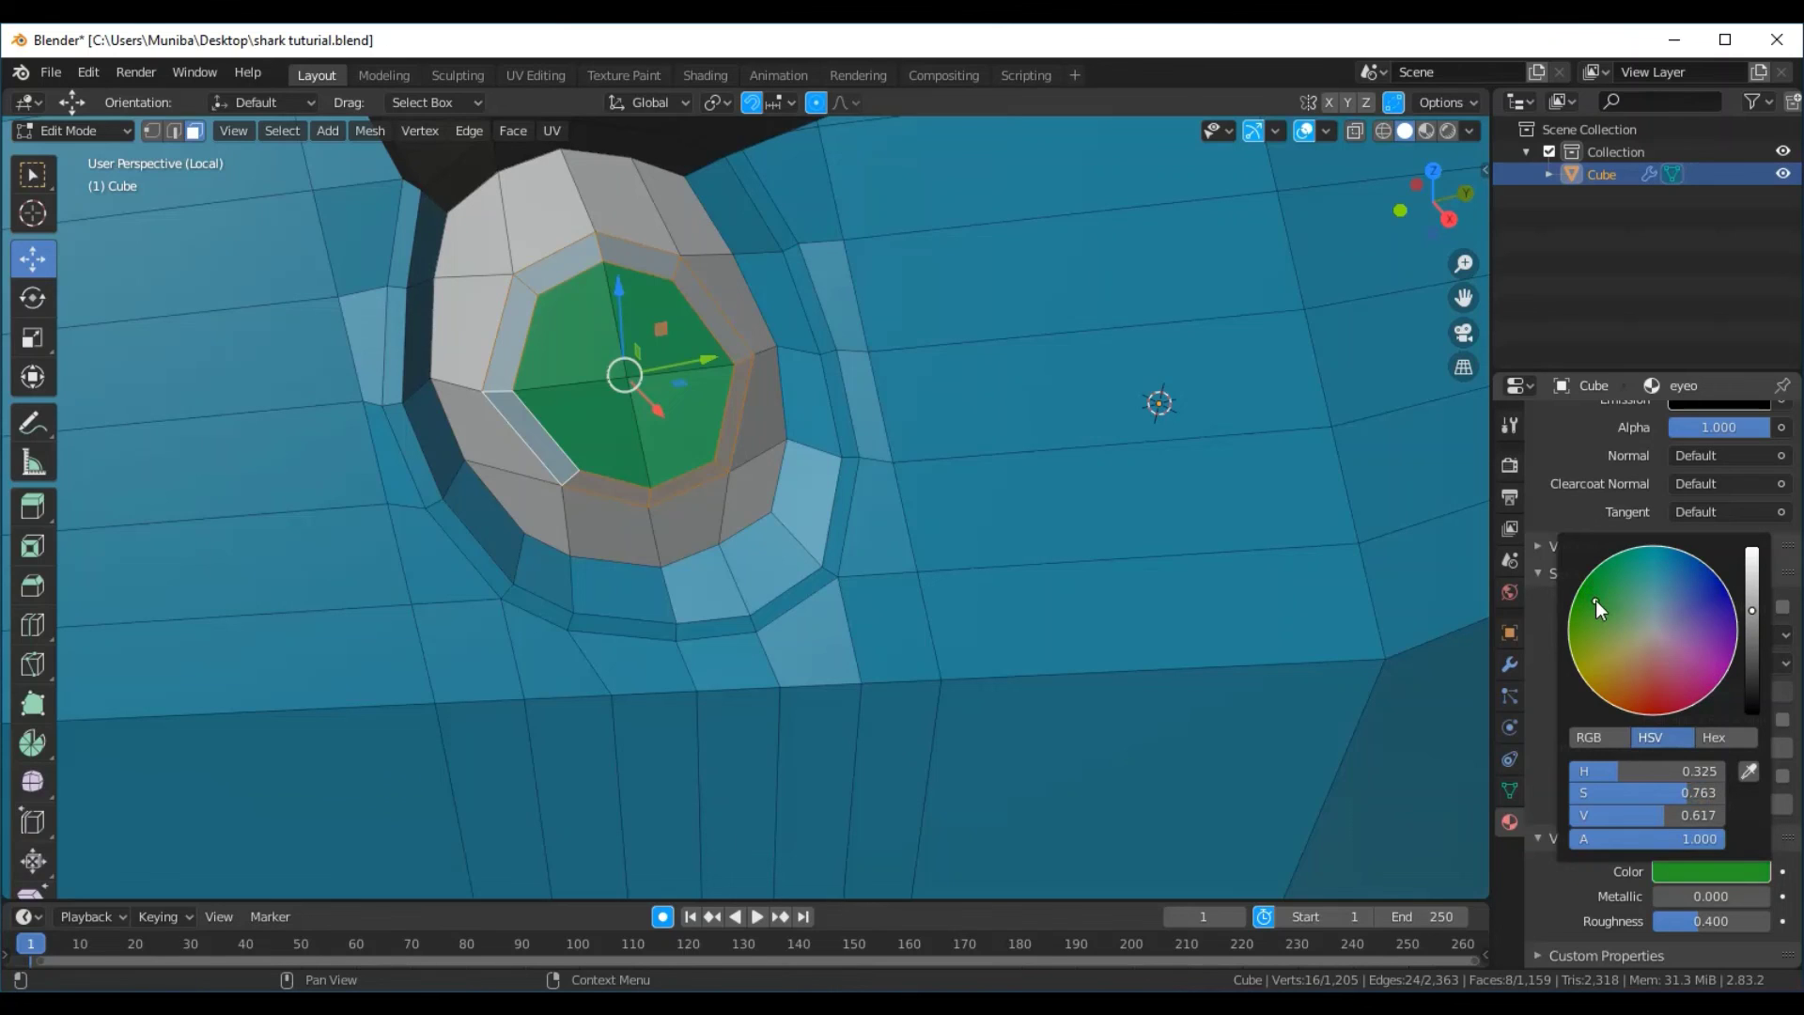
pyautogui.scroll(3, 1588, 457)
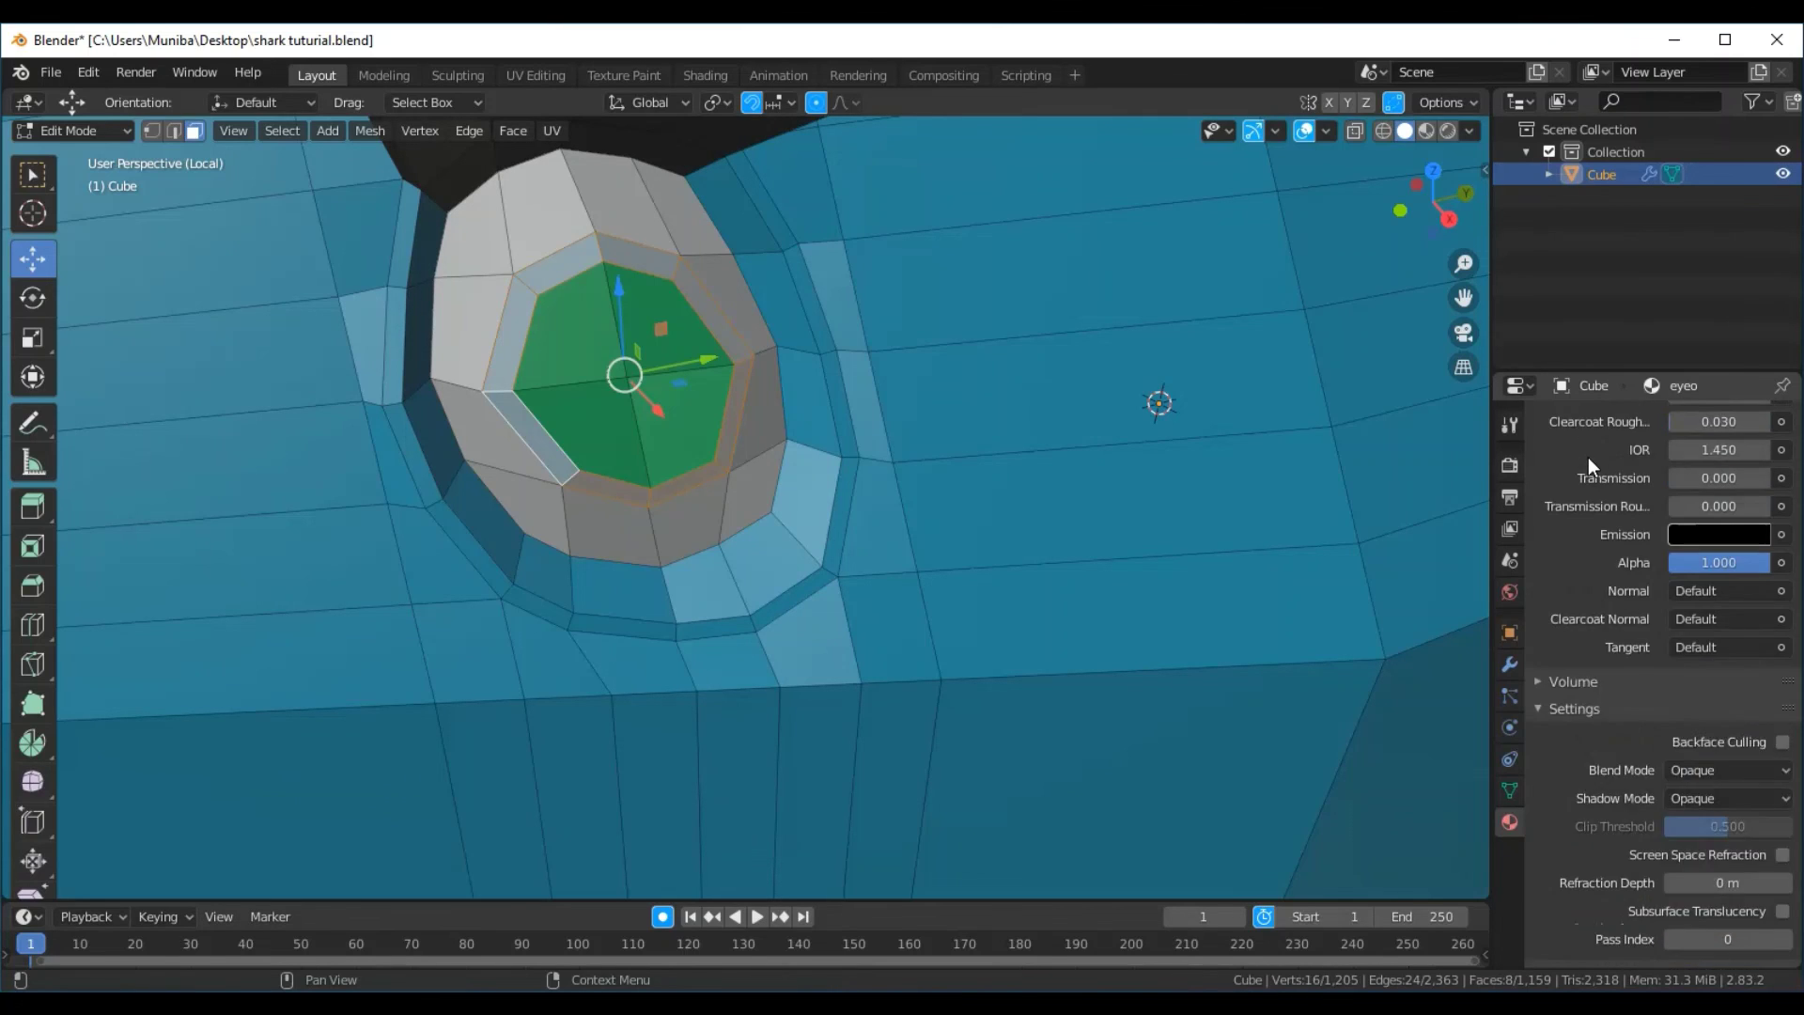
pyautogui.scroll(8, 1588, 457)
pyautogui.scroll(8, 1587, 456)
pyautogui.scroll(3, 1588, 457)
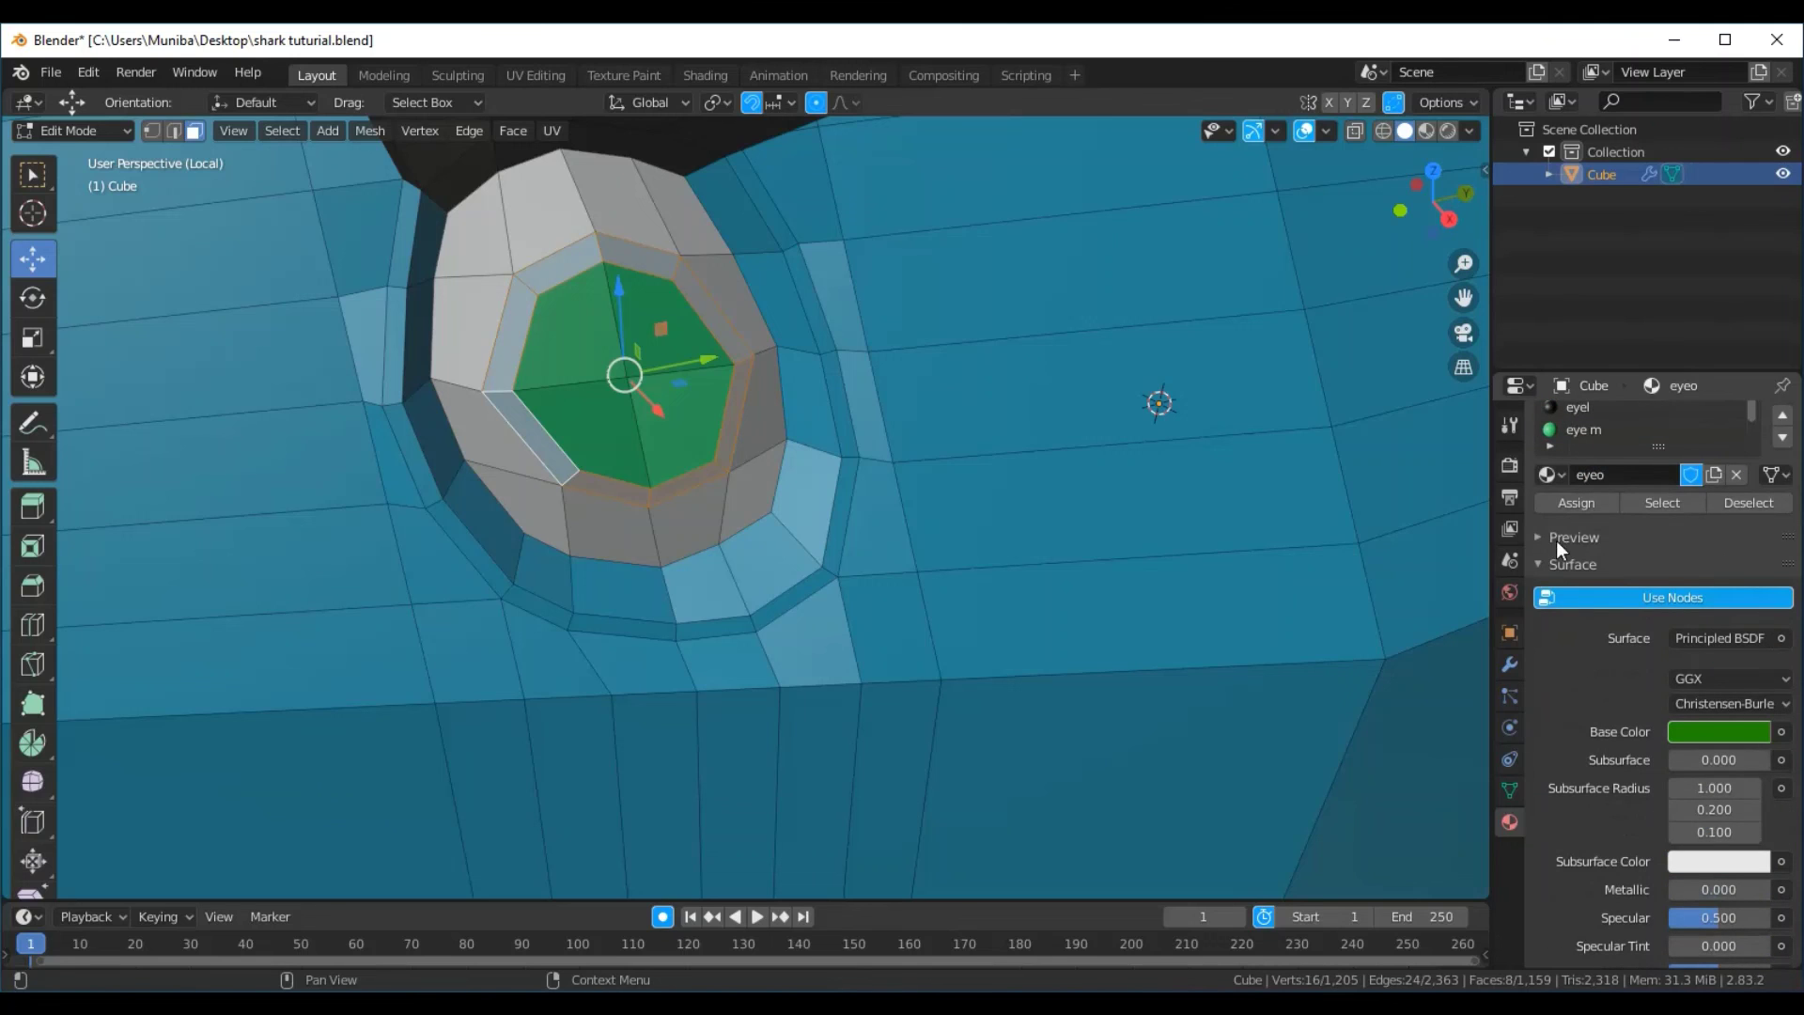
# Assign the eyeo material to the selected rim faces around the eye
pyautogui.click(1587, 500)
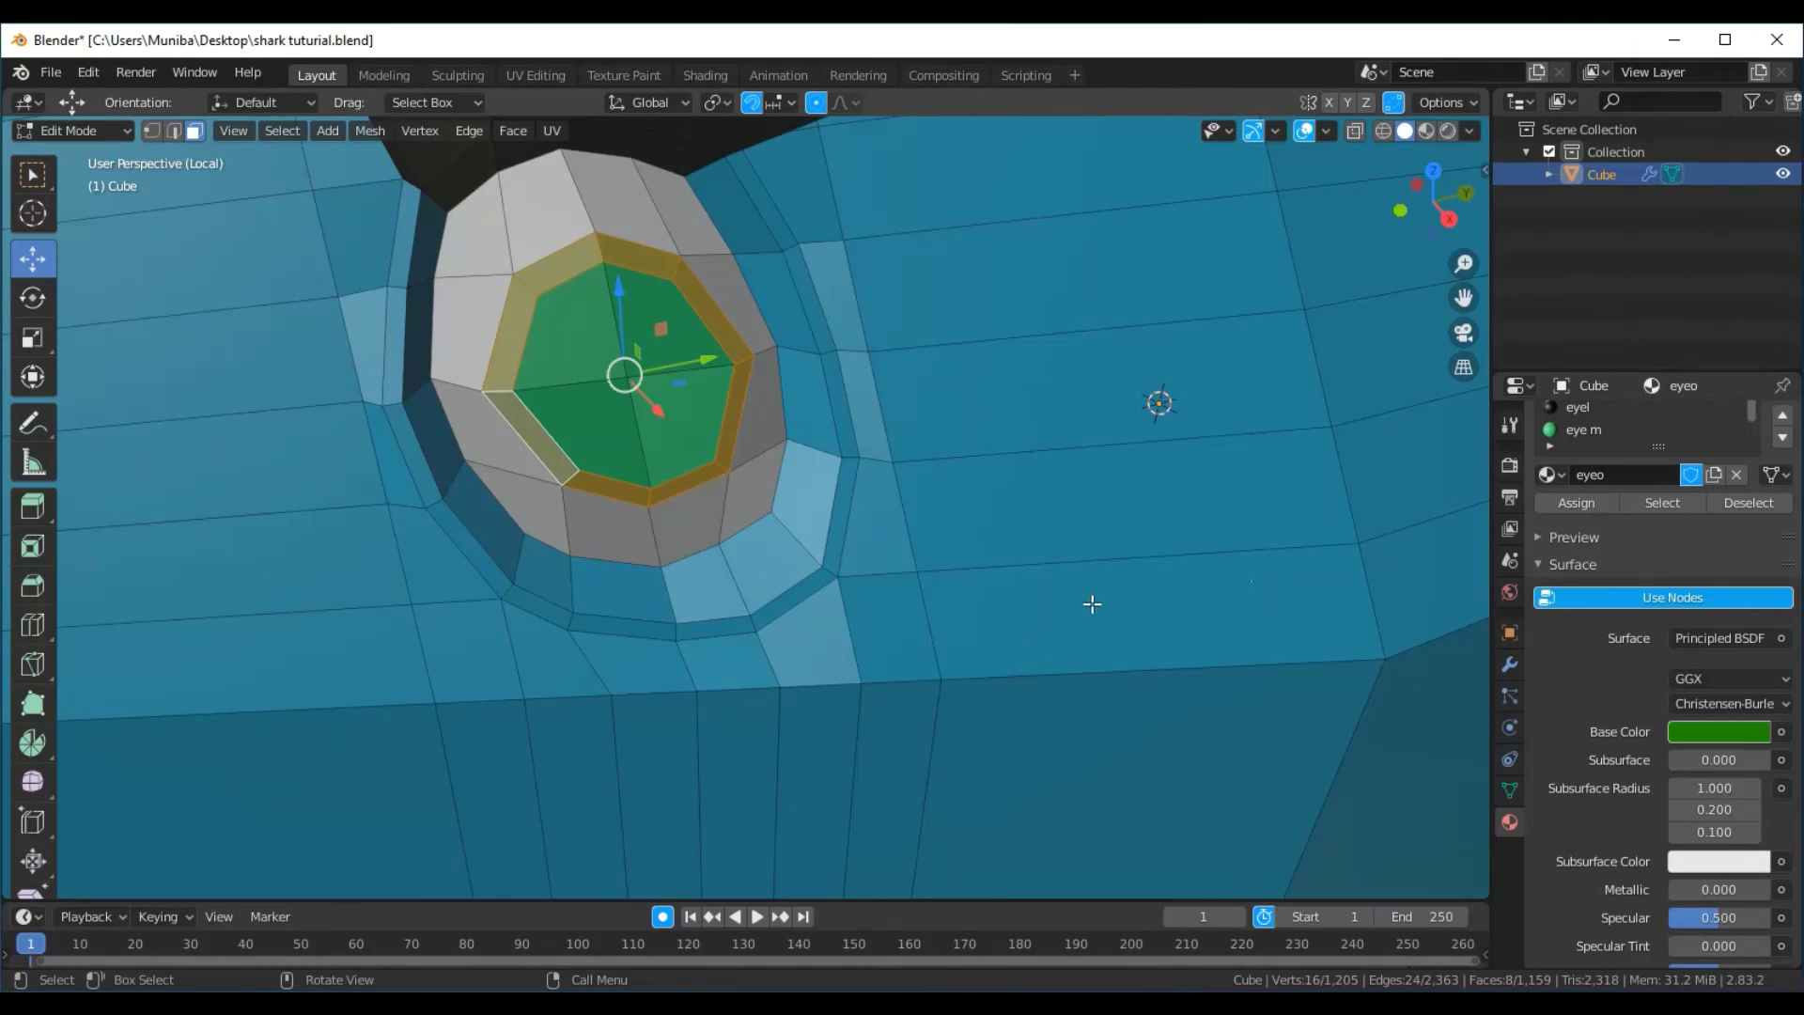
pyautogui.scroll(-6, 1296, 717)
pyautogui.scroll(-4, 1299, 716)
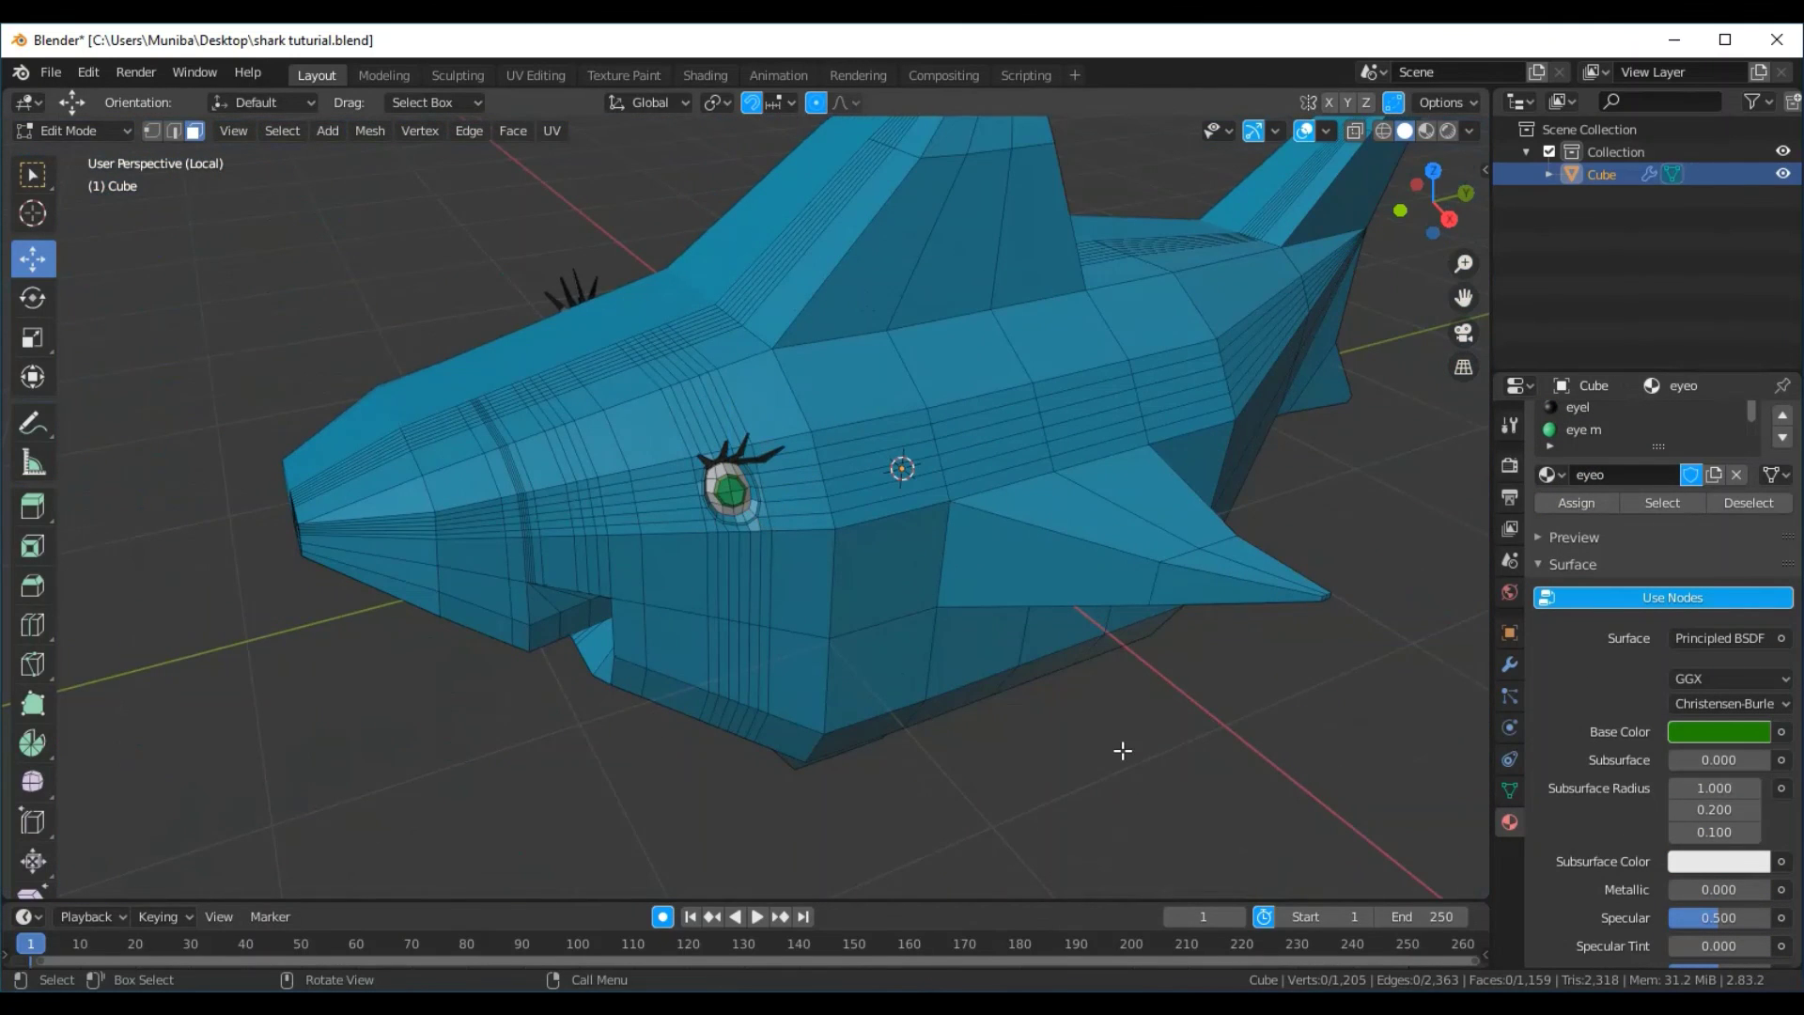
pyautogui.scroll(3, 1122, 750)
pyautogui.scroll(6, 1122, 749)
pyautogui.scroll(3, 1123, 749)
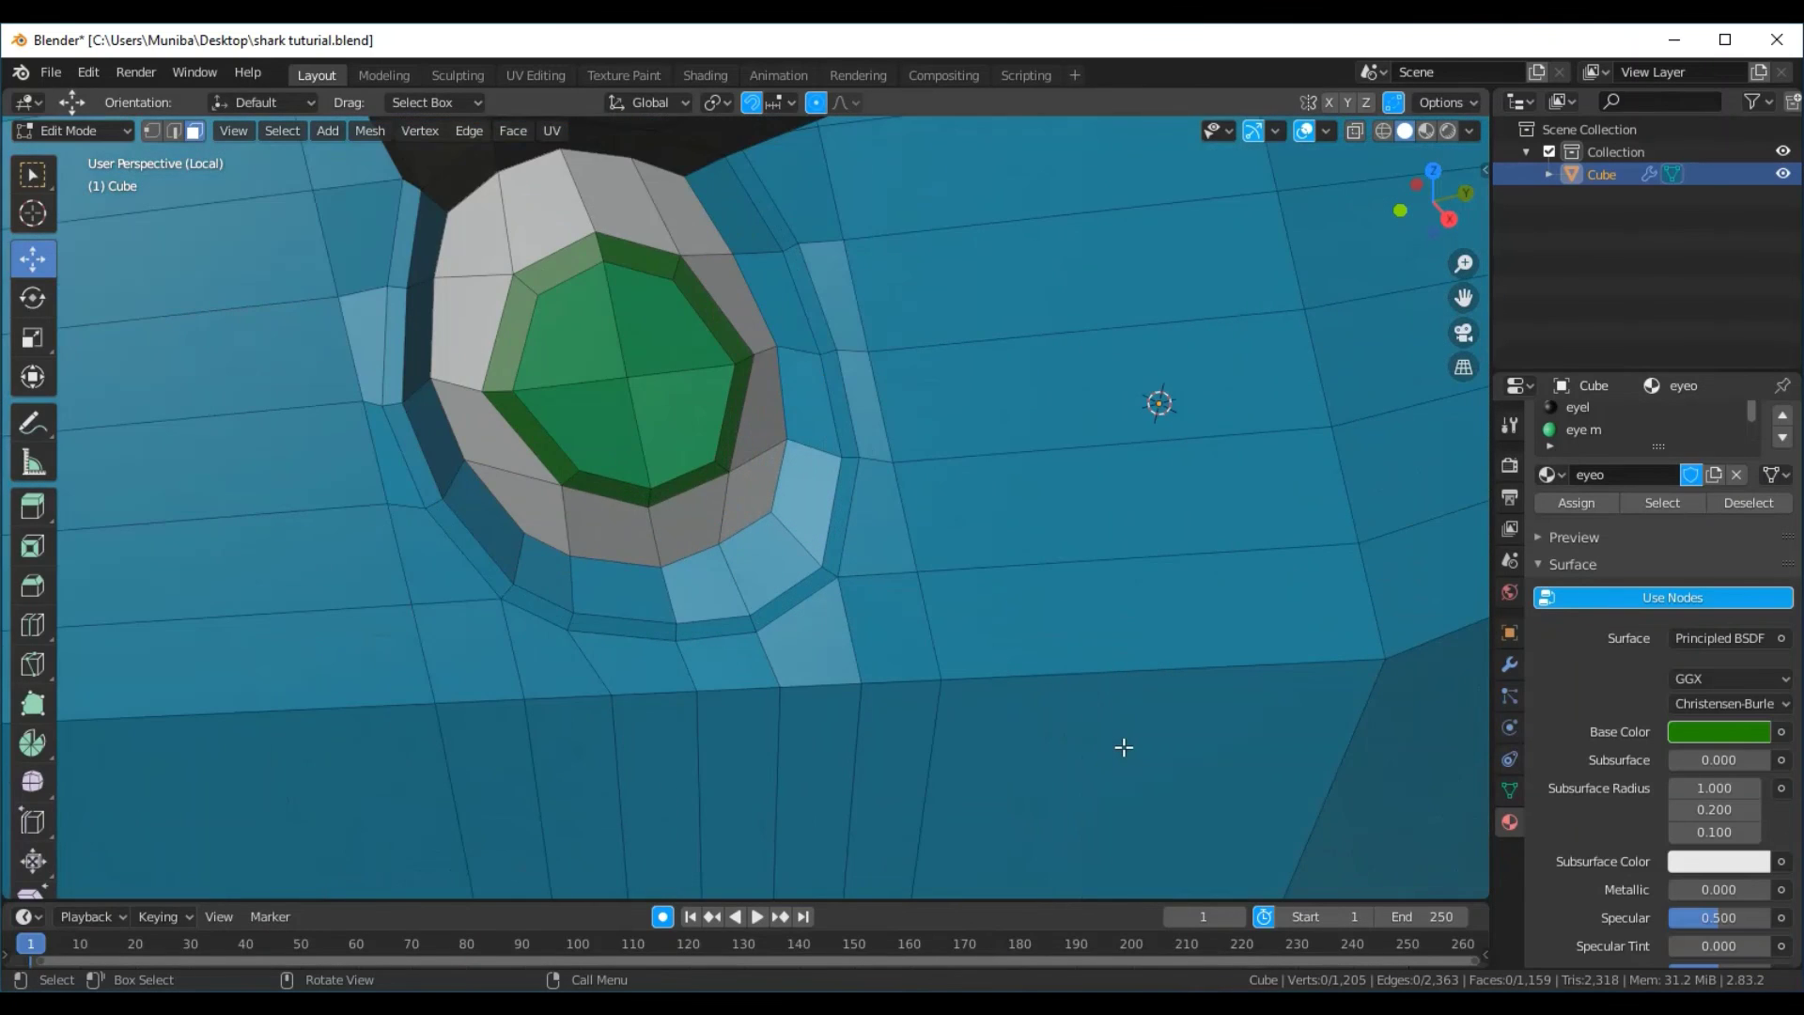
pyautogui.scroll(-5, 1123, 747)
# Orbit around the head to inspect the mouth and teeth, and switch to vertex select mode
pyautogui.moveTo(808, 852)
pyautogui.mouseDown(button='middle')
pyautogui.moveTo(838, 769)
pyautogui.moveTo(870, 752)
pyautogui.moveTo(854, 786)
pyautogui.moveTo(809, 786)
pyautogui.moveTo(863, 722)
pyautogui.moveTo(938, 685)
pyautogui.moveTo(1055, 708)
pyautogui.moveTo(1080, 757)
pyautogui.moveTo(1067, 800)
pyautogui.moveTo(962, 781)
pyautogui.moveTo(946, 757)
pyautogui.moveTo(1003, 752)
pyautogui.moveTo(889, 774)
pyautogui.moveTo(886, 685)
pyautogui.moveTo(854, 693)
pyautogui.moveTo(886, 652)
pyautogui.moveTo(982, 648)
pyautogui.moveTo(1003, 692)
pyautogui.moveTo(886, 704)
pyautogui.mouseUp(button='middle')
pyautogui.scroll(-5, 888, 773)
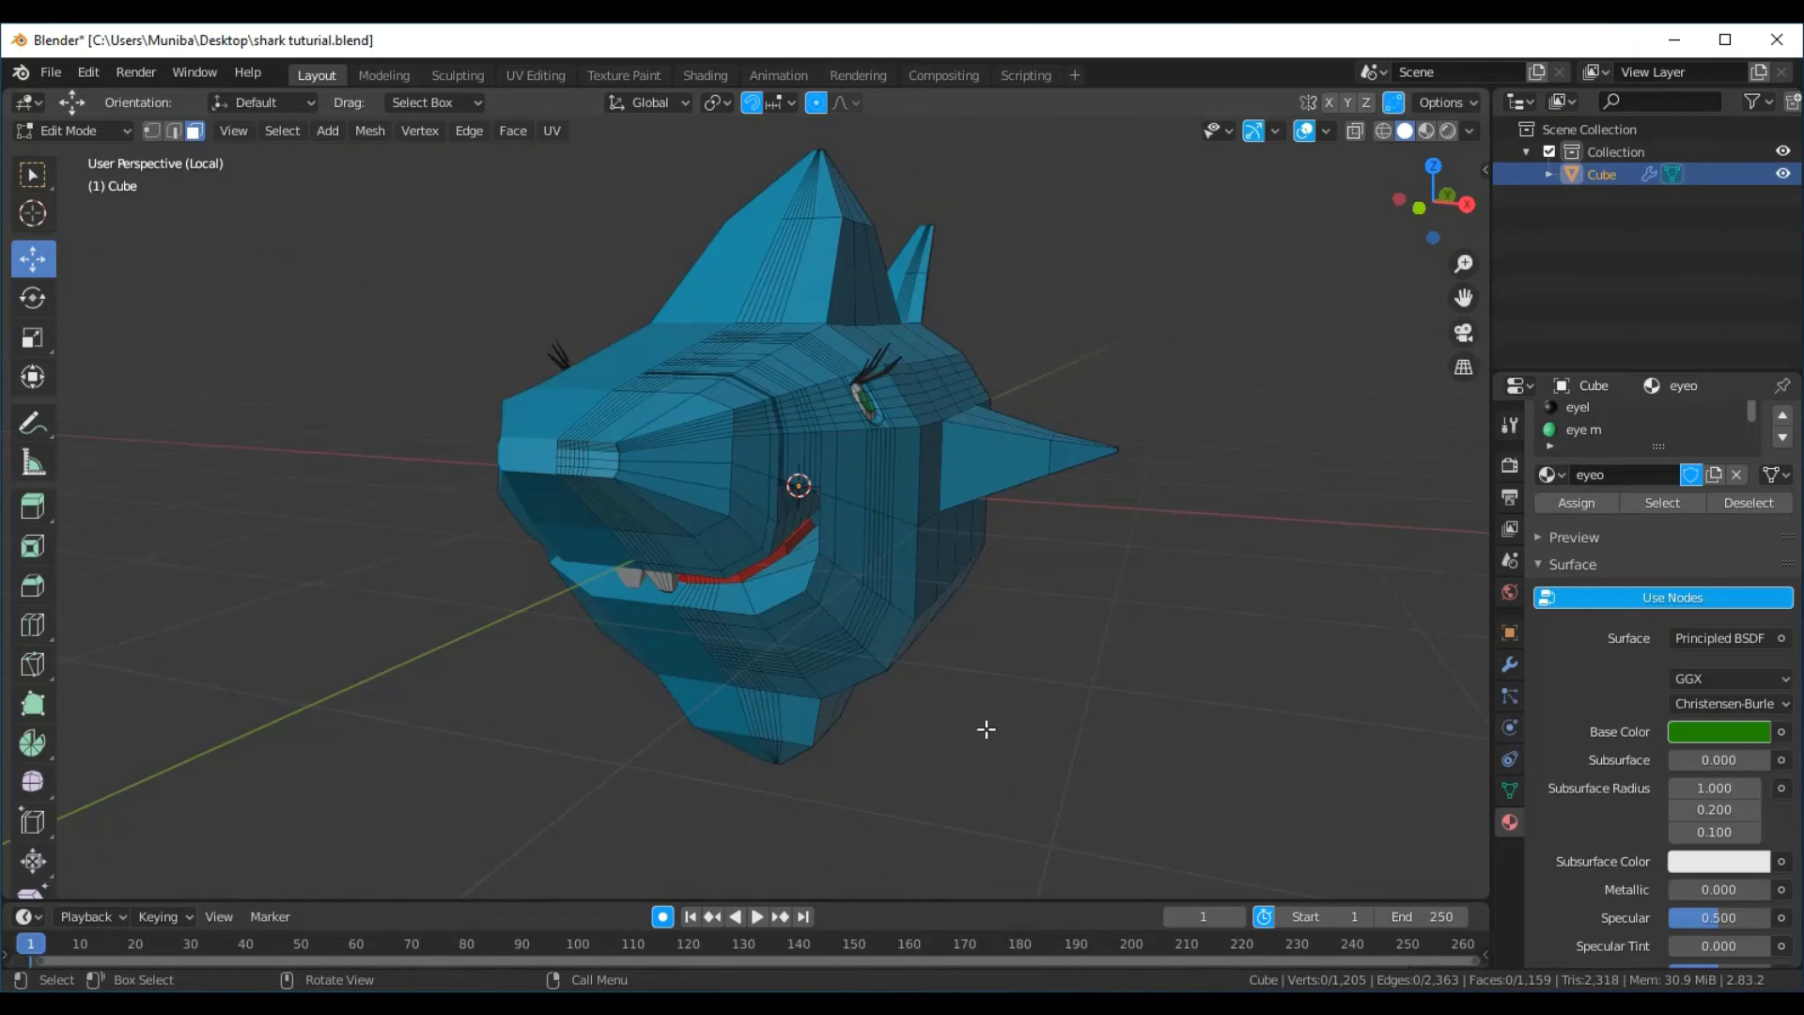
pyautogui.moveTo(985, 729)
pyautogui.mouseDown(button='middle')
pyautogui.moveTo(1018, 657)
pyautogui.moveTo(1075, 636)
pyautogui.moveTo(1137, 655)
pyautogui.moveTo(1152, 696)
pyautogui.moveTo(1091, 708)
pyautogui.moveTo(1063, 749)
pyautogui.moveTo(978, 724)
pyautogui.moveTo(939, 757)
pyautogui.moveTo(930, 805)
pyautogui.moveTo(1023, 816)
pyautogui.moveTo(1023, 645)
pyautogui.moveTo(1059, 632)
pyautogui.moveTo(1080, 705)
pyautogui.moveTo(1027, 749)
pyautogui.moveTo(945, 765)
pyautogui.mouseUp(button='middle')
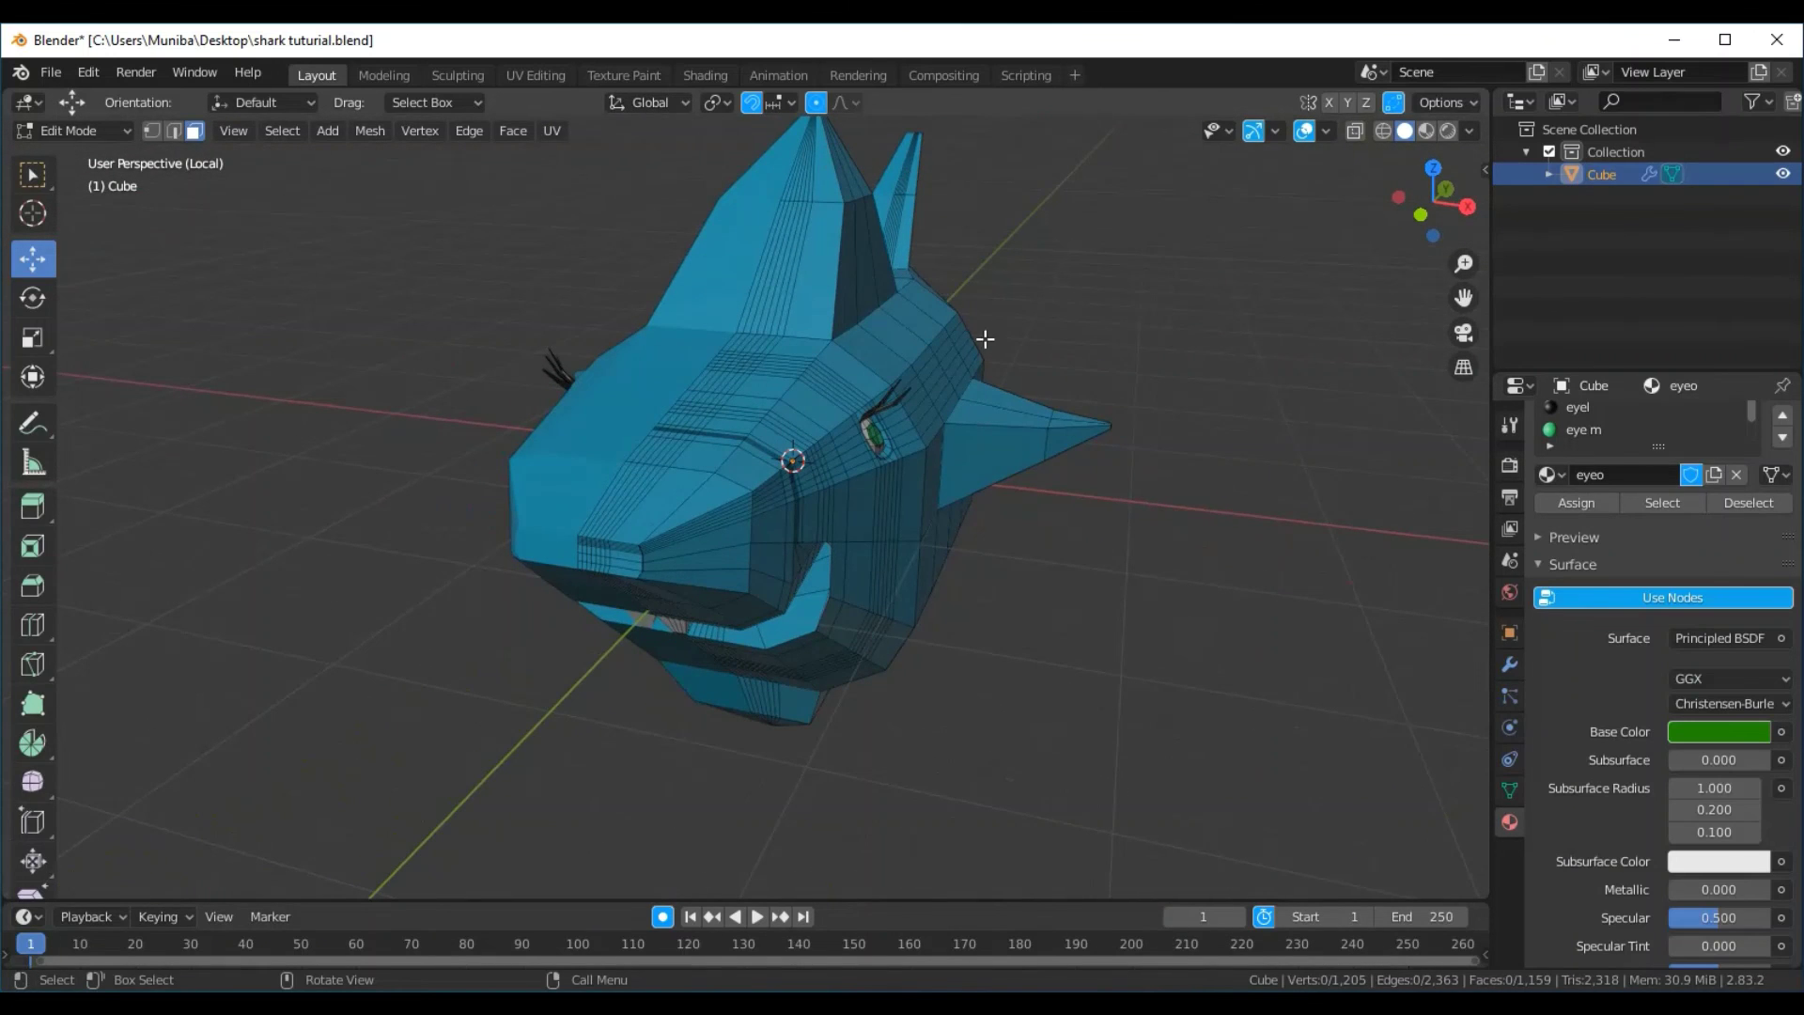
pyautogui.moveTo(973, 691)
pyautogui.mouseDown(button='middle')
pyautogui.moveTo(949, 724)
pyautogui.moveTo(958, 656)
pyautogui.moveTo(994, 616)
pyautogui.moveTo(866, 722)
pyautogui.moveTo(777, 668)
pyautogui.mouseUp(button='middle')
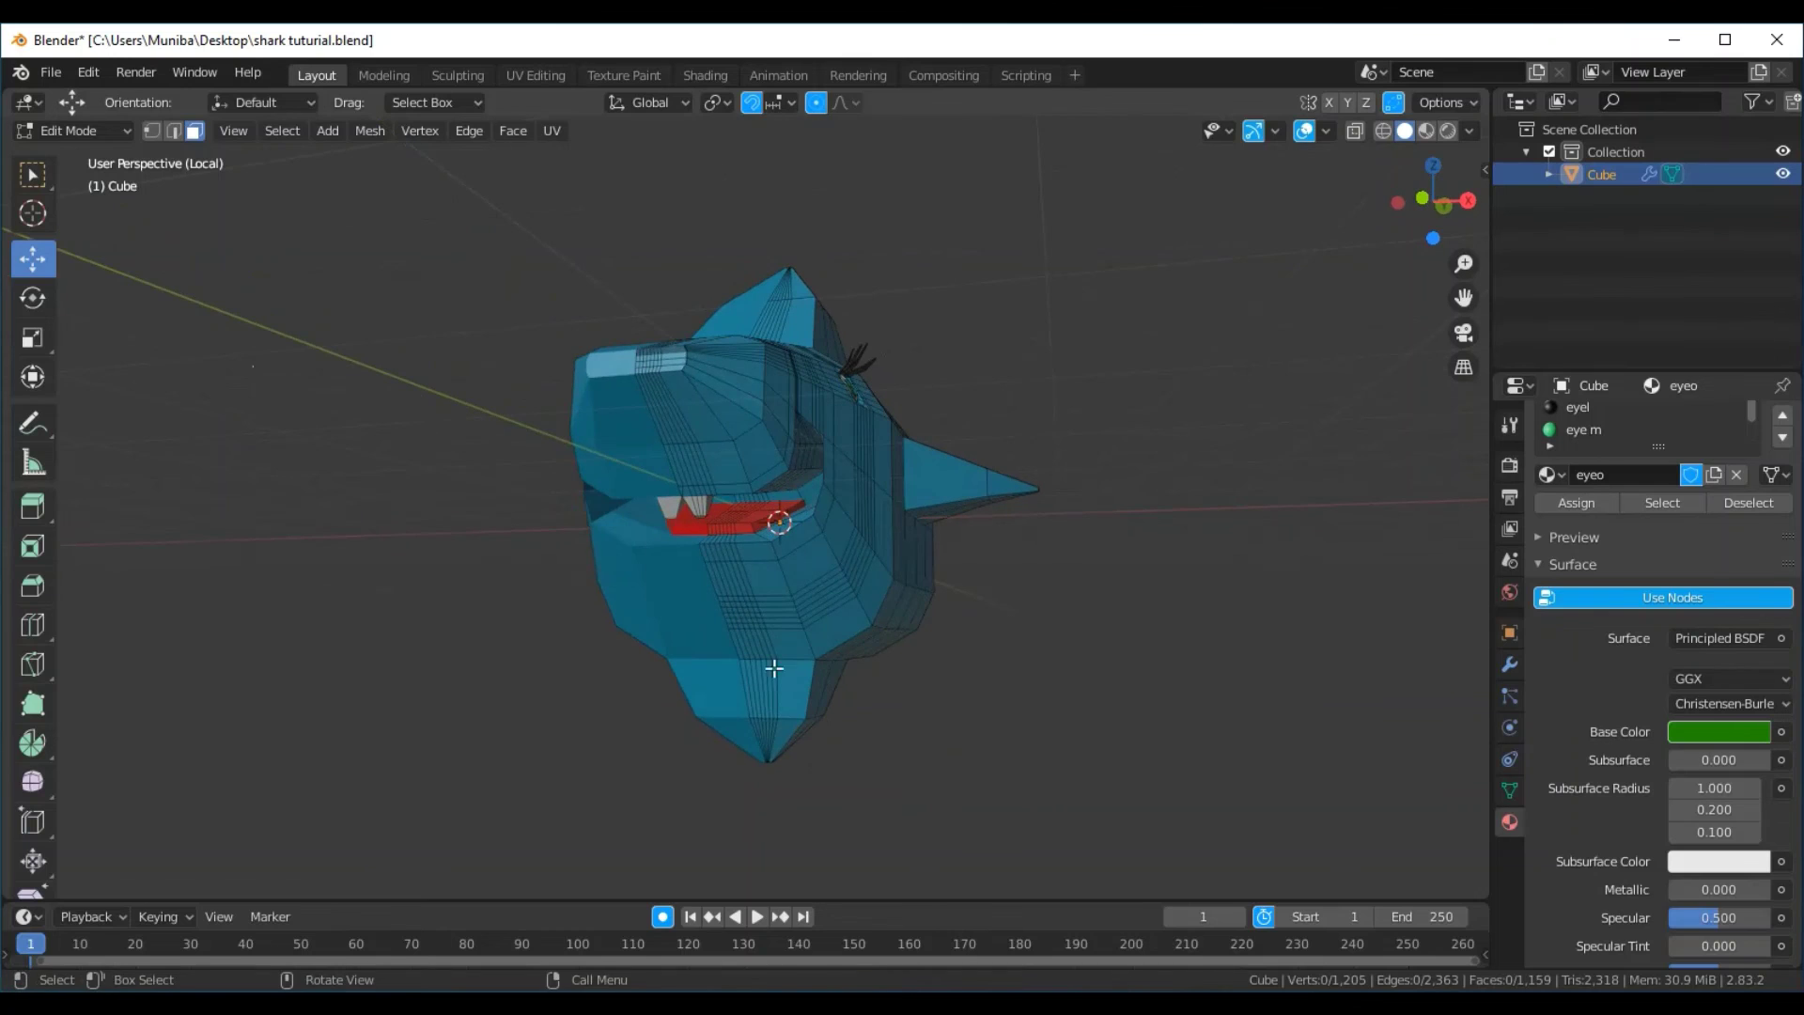
pyautogui.click(151, 131)
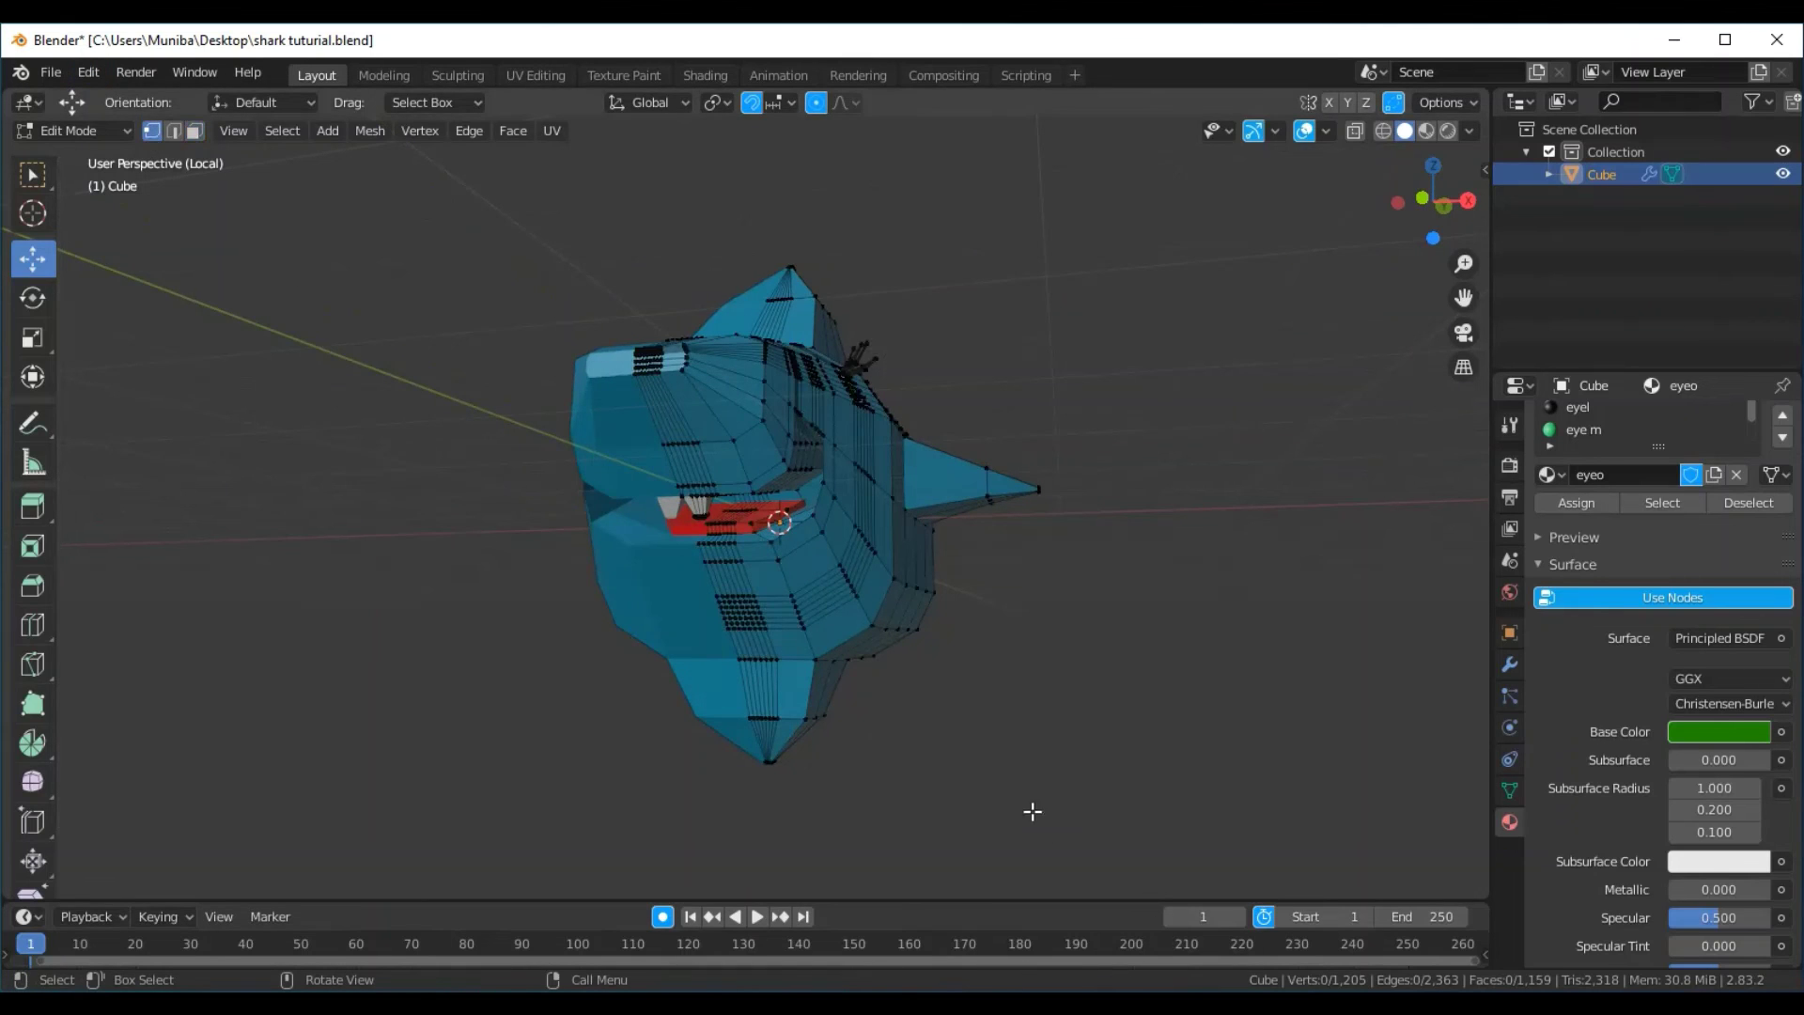
pyautogui.moveTo(1031, 809)
pyautogui.mouseDown(button='middle')
pyautogui.moveTo(1014, 758)
pyautogui.moveTo(938, 729)
pyautogui.mouseUp(button='middle')
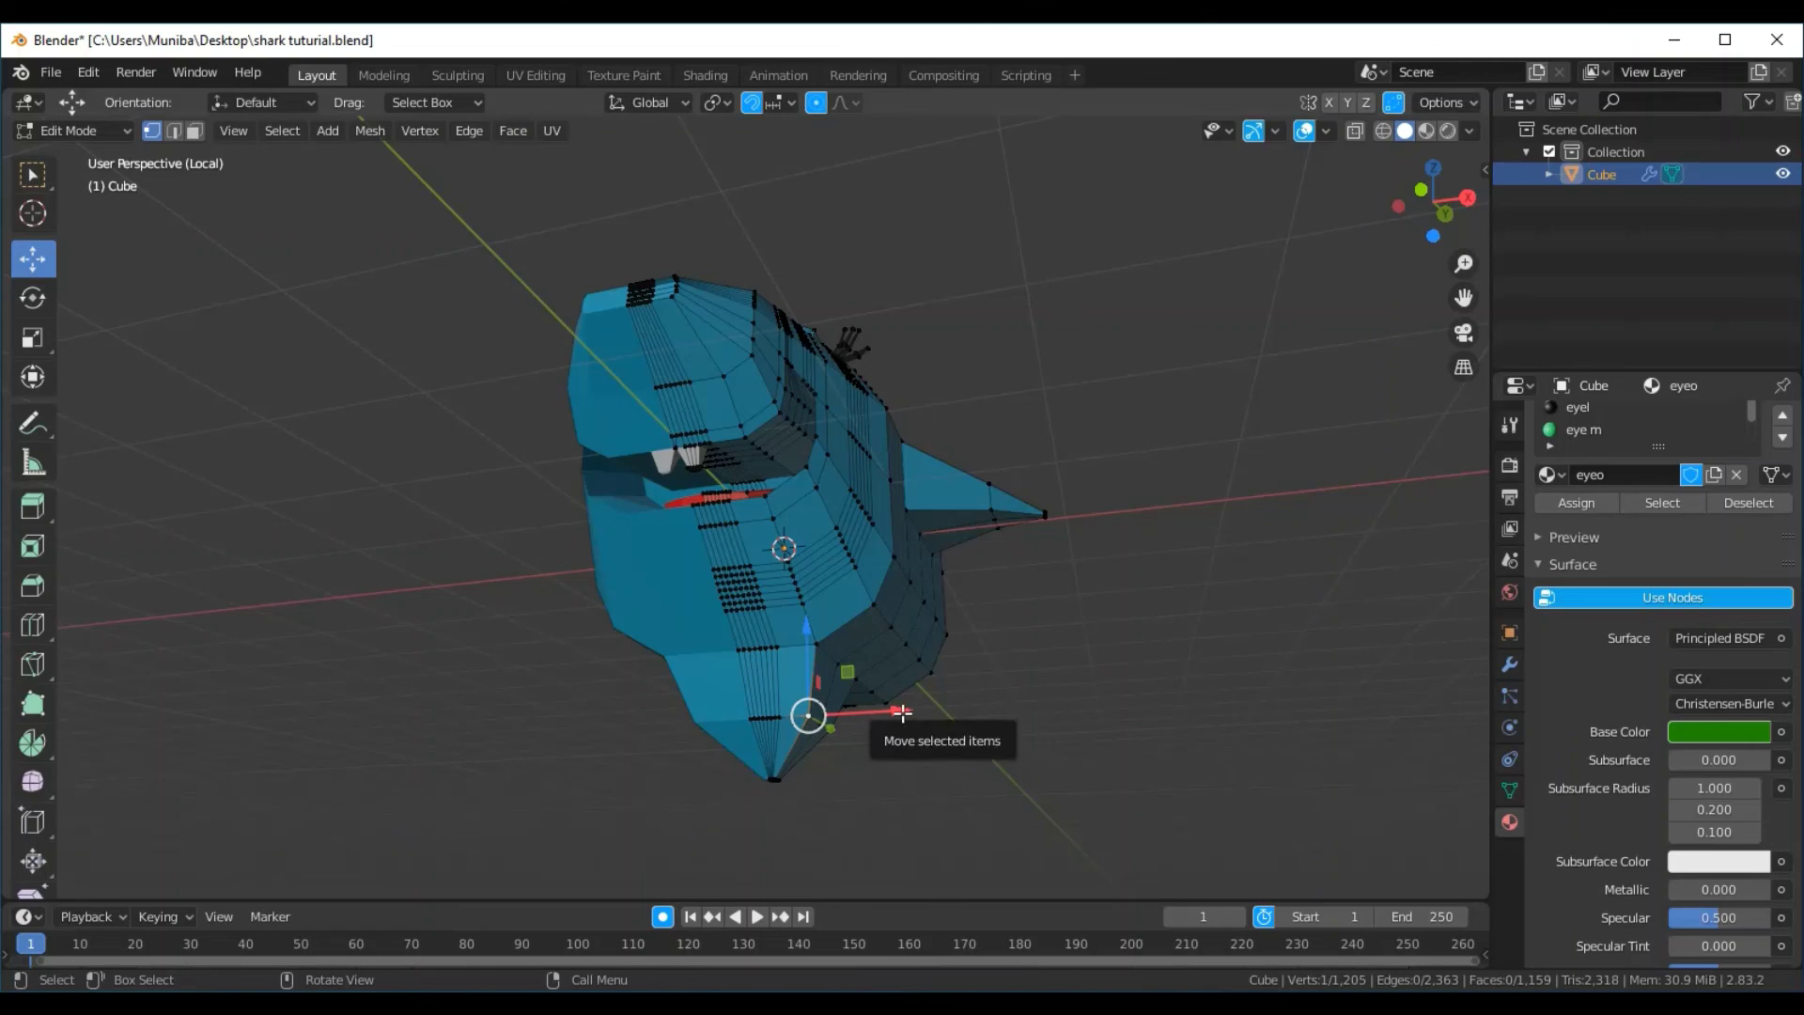
# Add a second shark-head vertex to the selection and switch to front orthographic view
pyautogui.keyDown('shift'); pyautogui.click(823, 729); pyautogui.keyUp('shift')
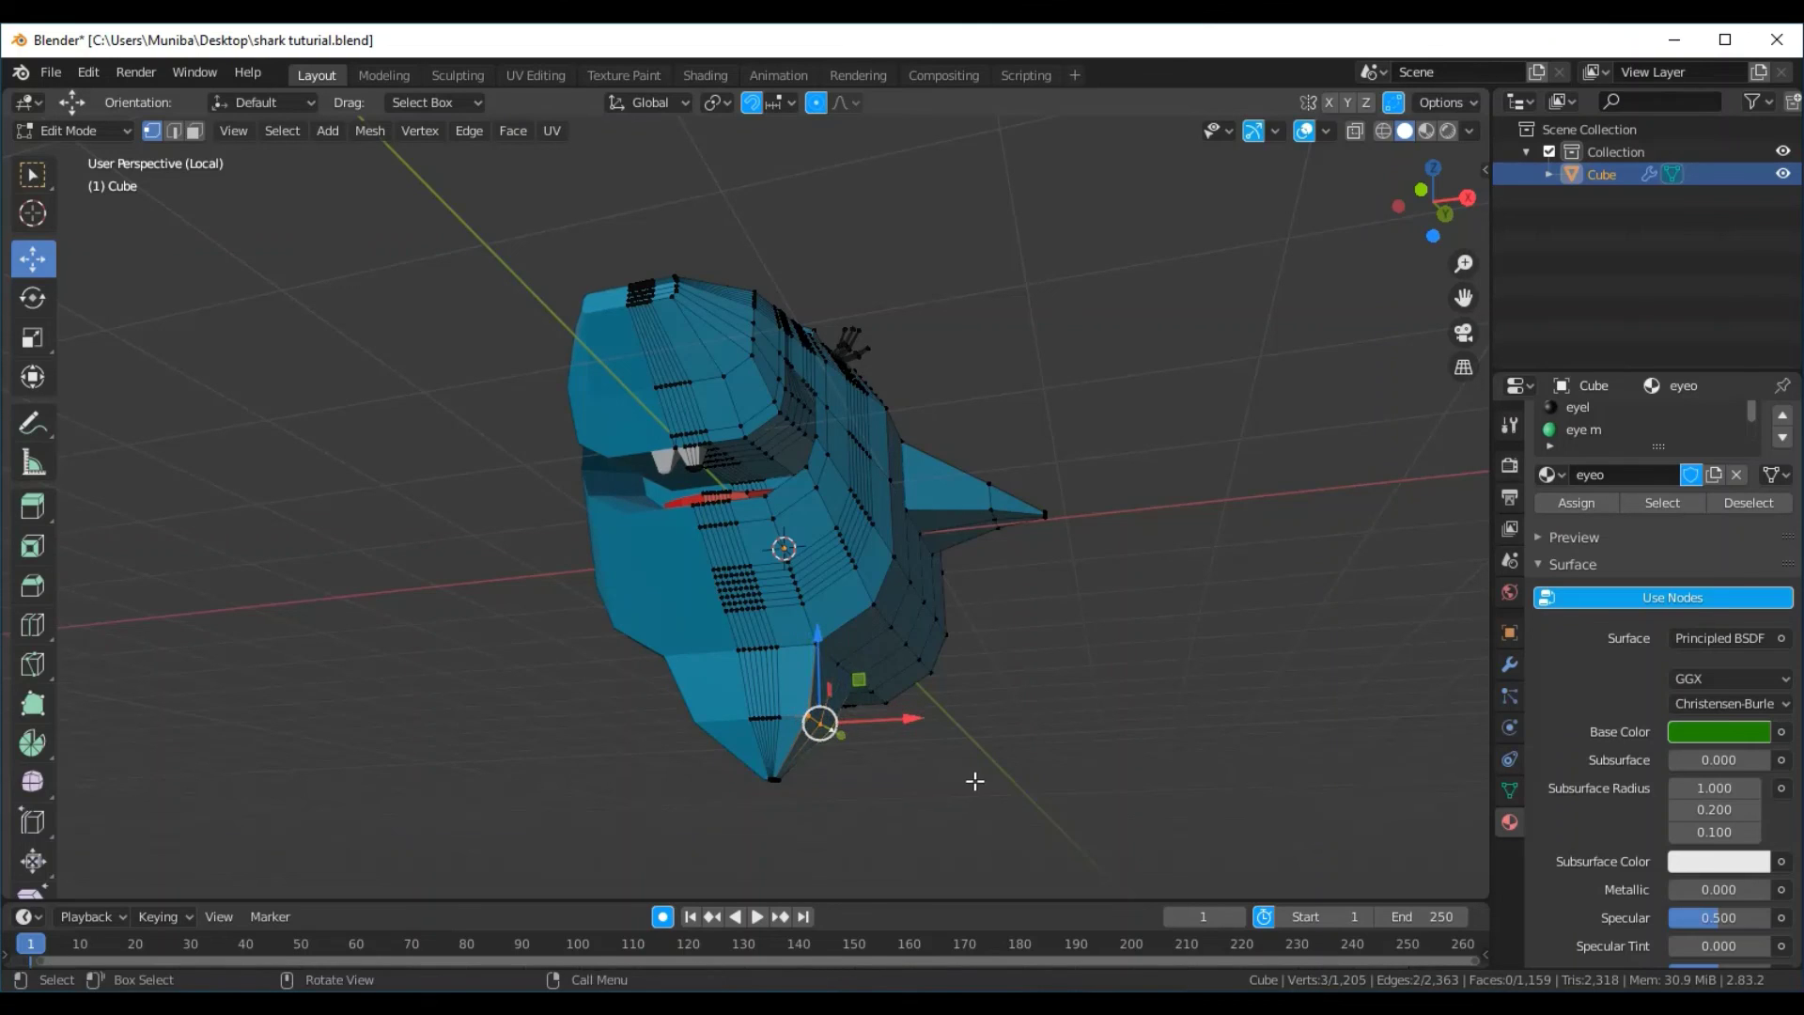
pyautogui.moveTo(975, 781); pyautogui.dragTo(1021, 848, button='middle')
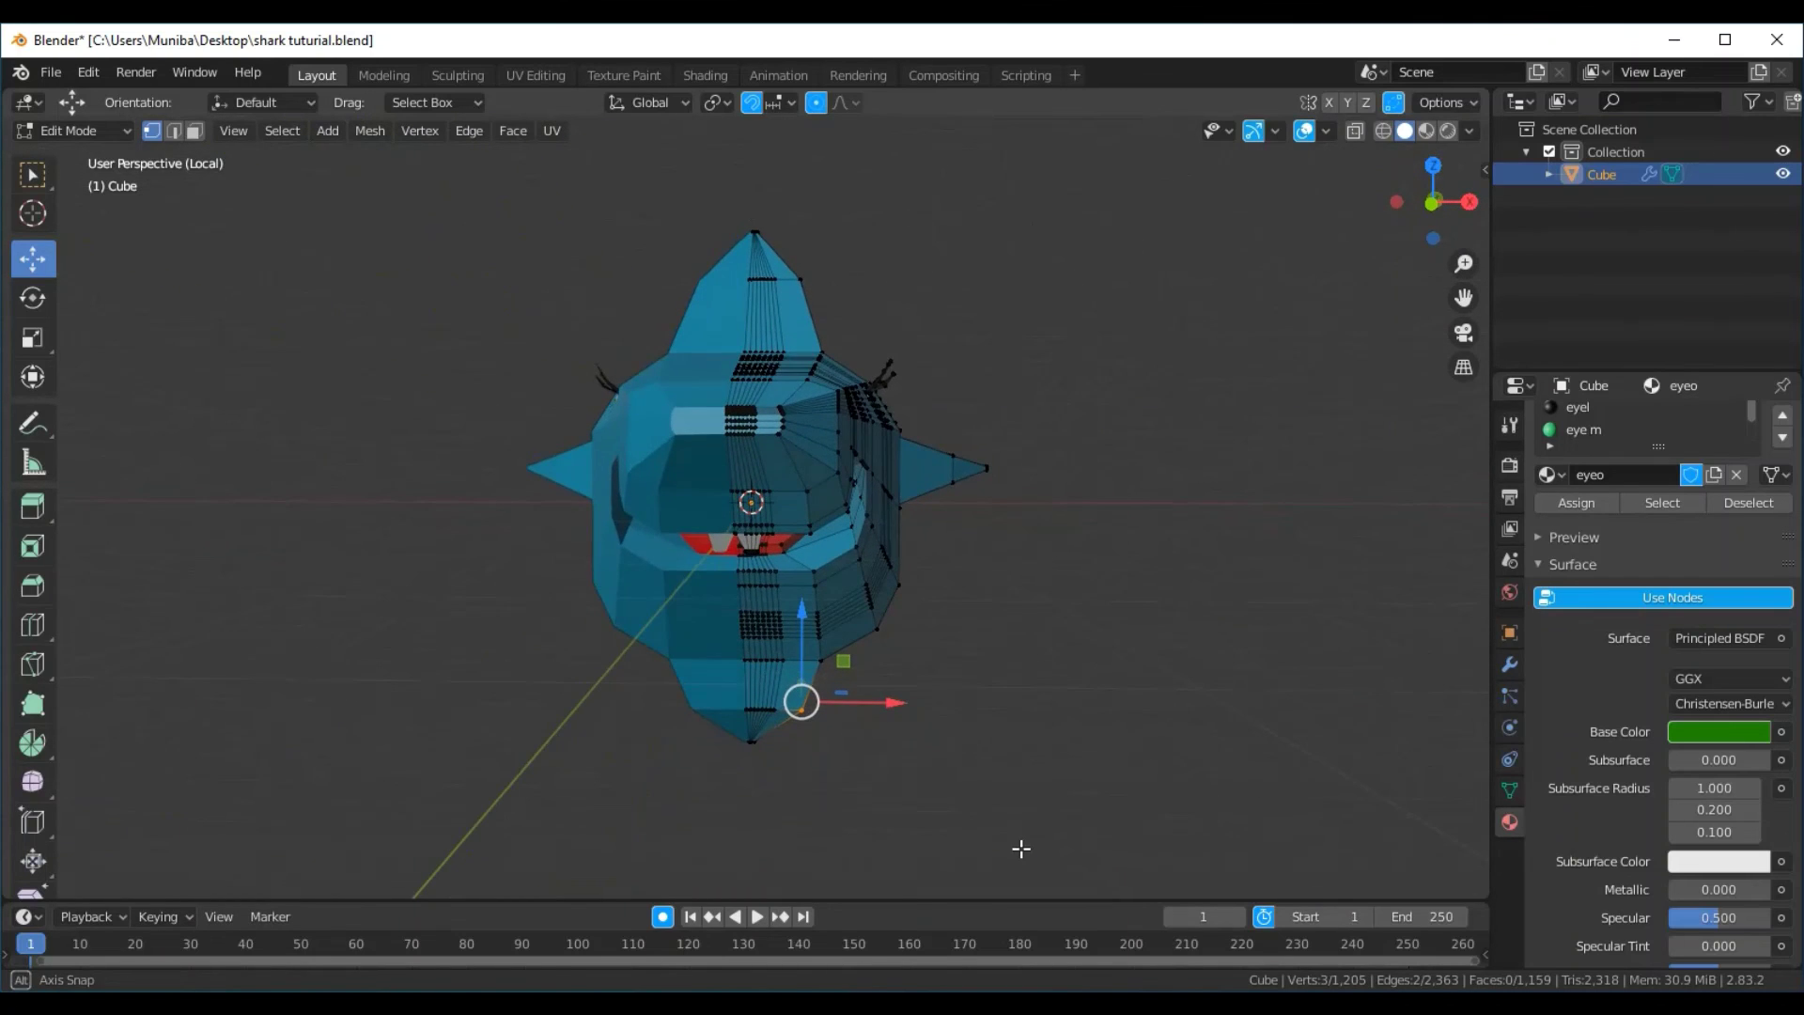
pyautogui.click(240, 137)
pyautogui.moveTo(273, 389)
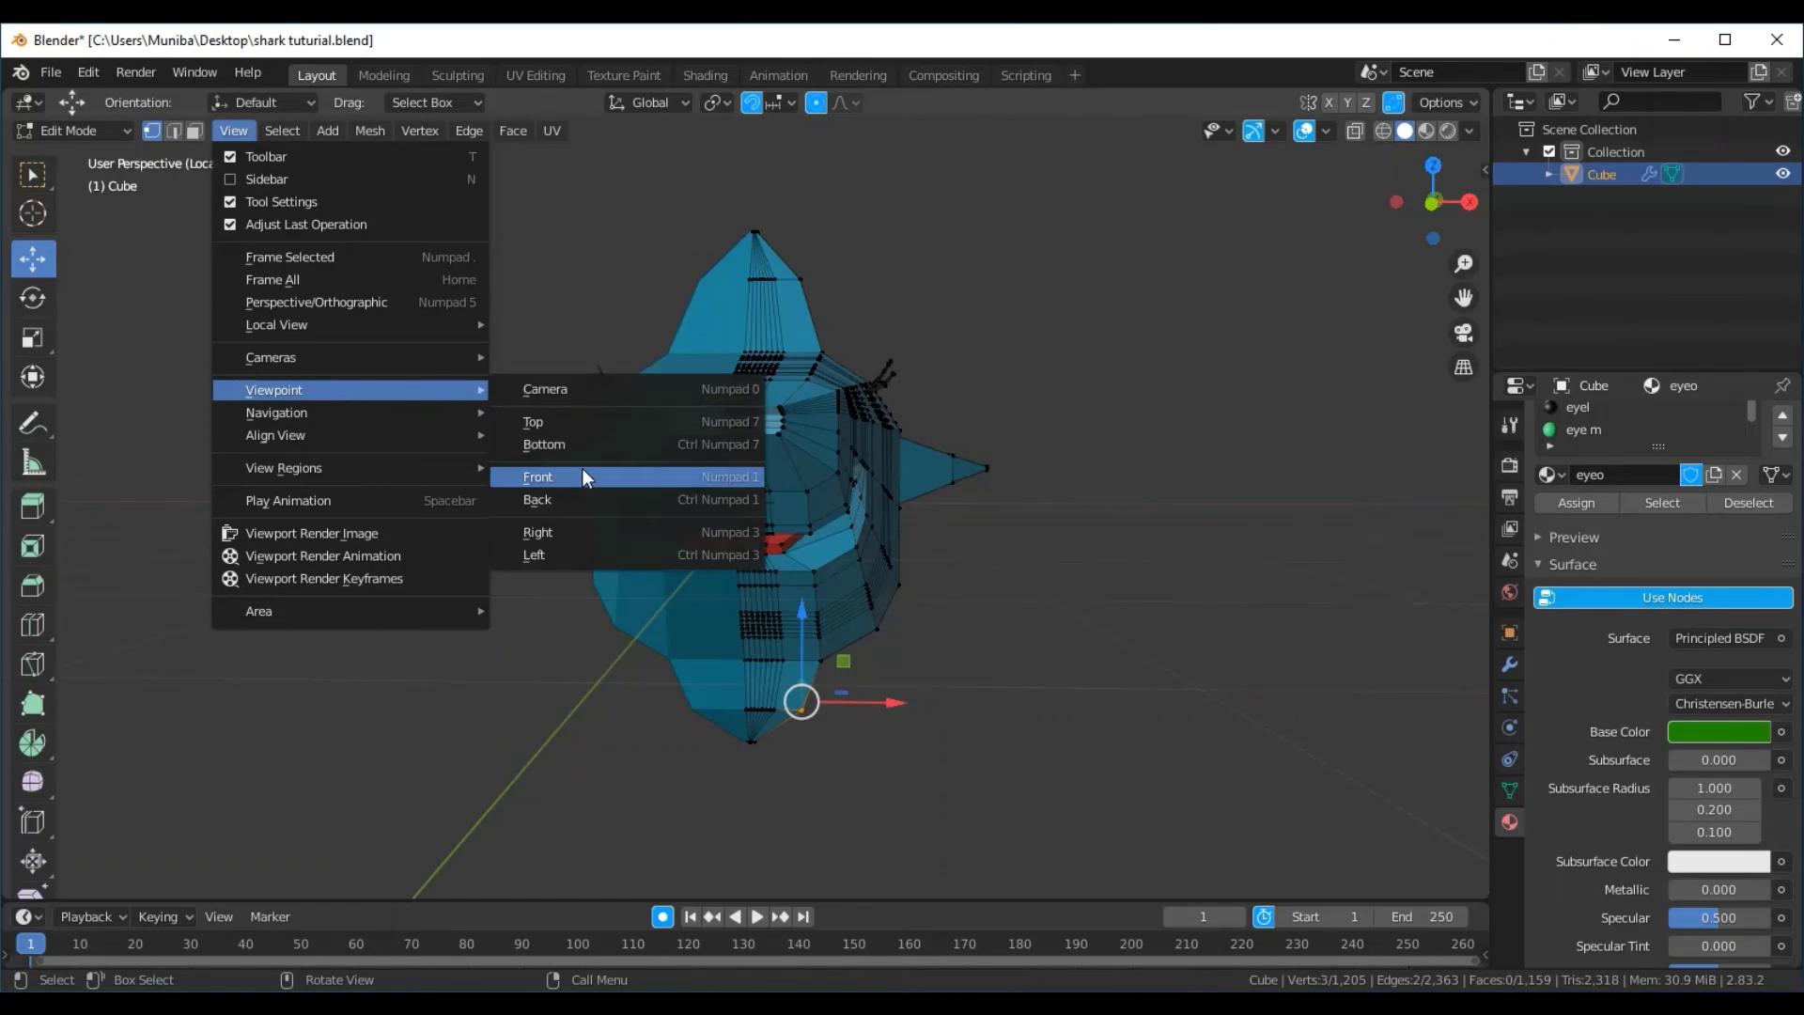
pyautogui.click(583, 475)
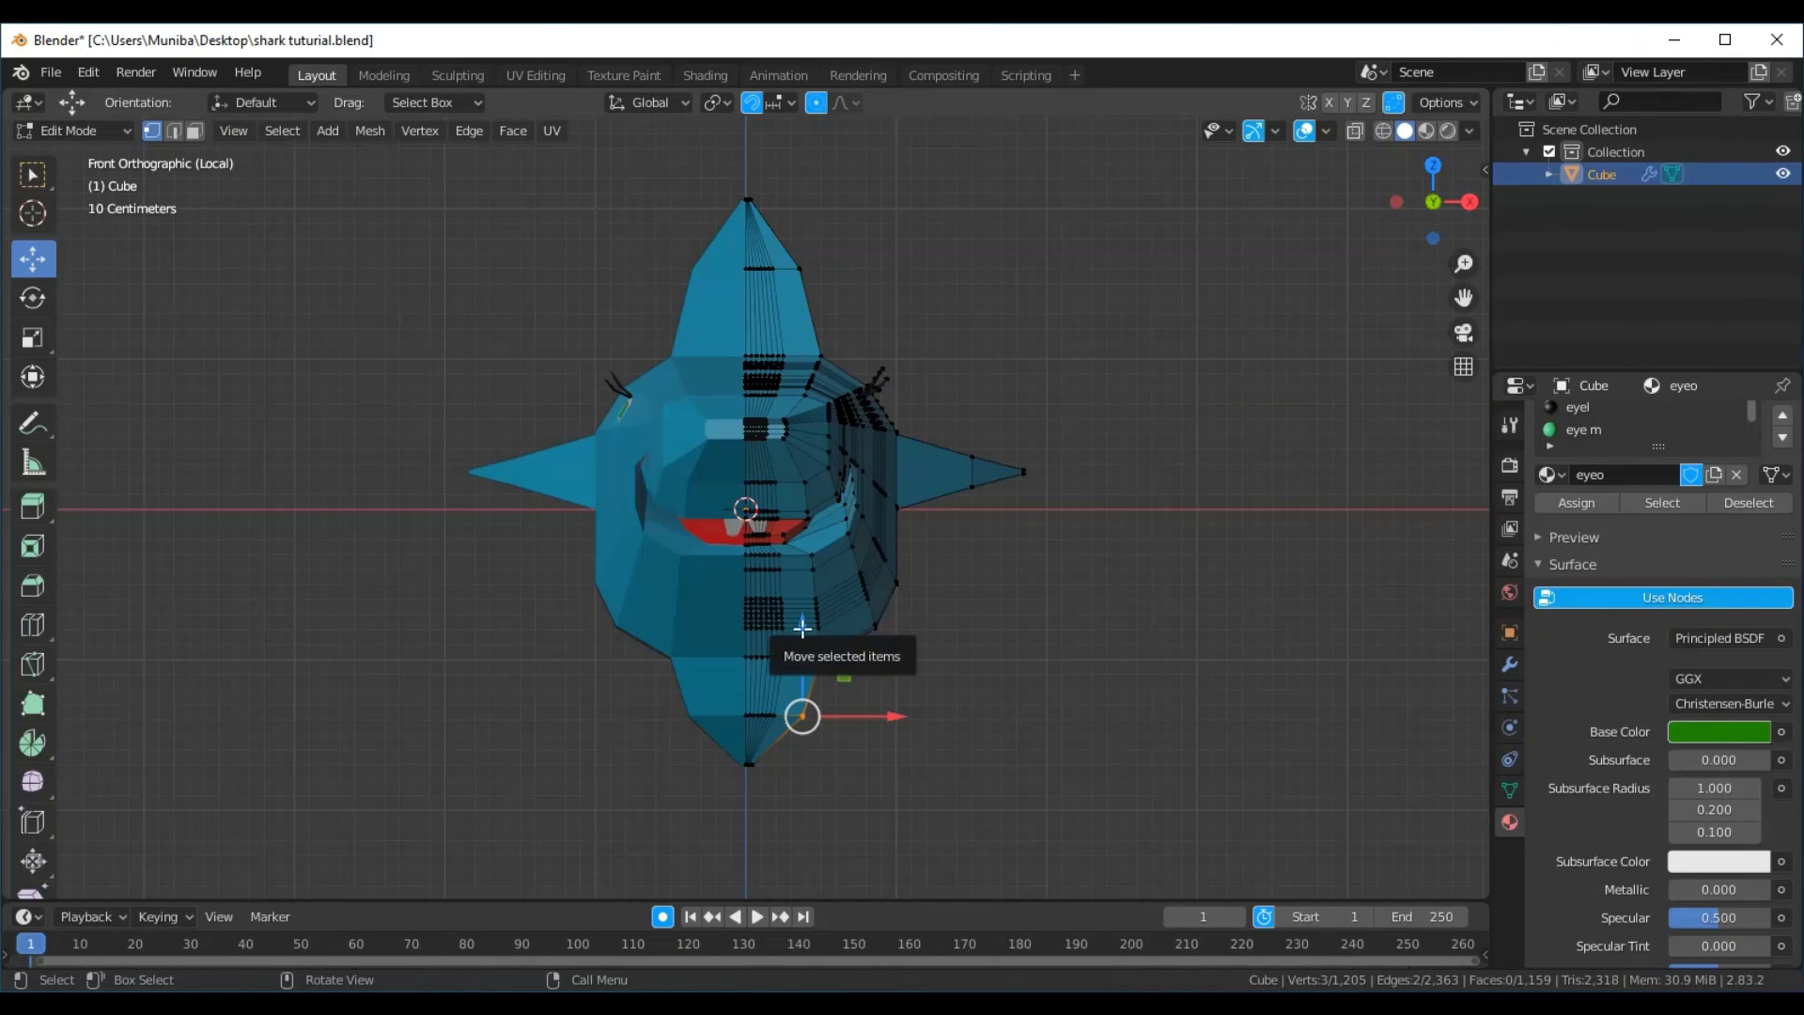
# Shift the selected vertices about -0.039 m along X, then deselect them
pyautogui.moveTo(804, 641); pyautogui.dragTo(802, 603)
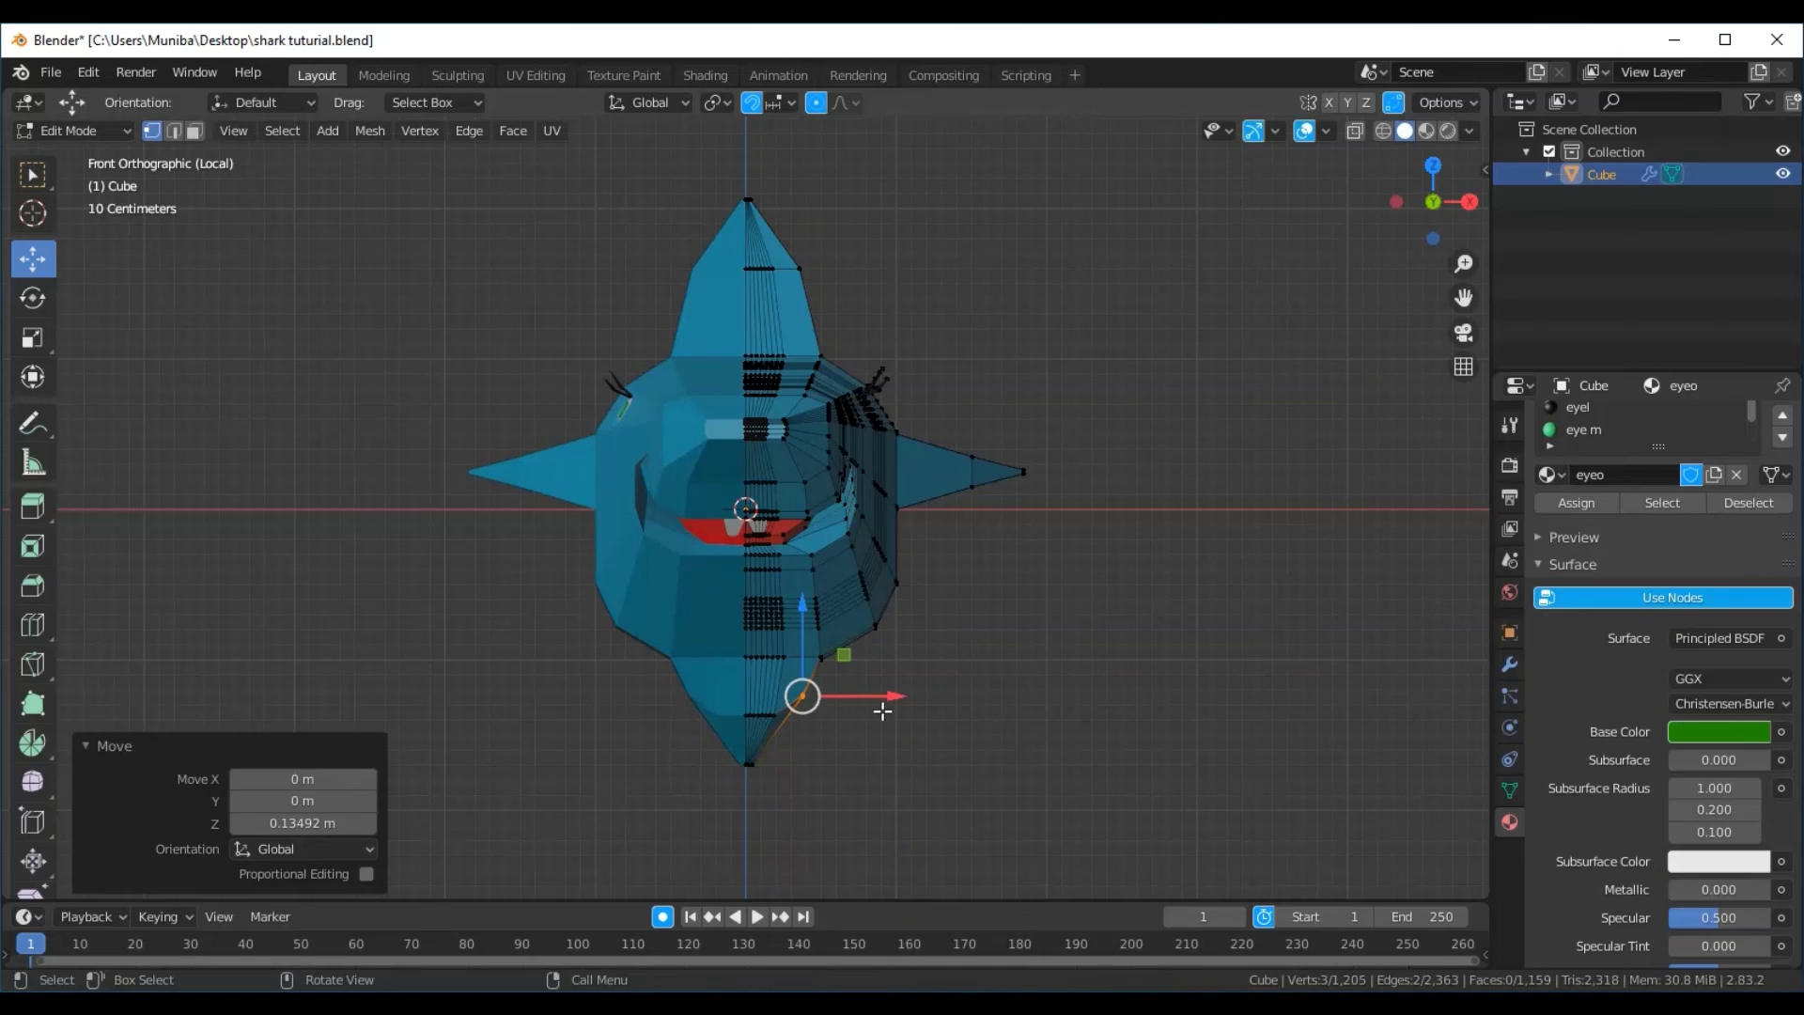
pyautogui.moveTo(884, 696); pyautogui.dragTo(888, 693)
pyautogui.moveTo(910, 754)
pyautogui.mouseDown(button='middle')
pyautogui.moveTo(570, 723)
pyautogui.moveTo(430, 668)
pyautogui.moveTo(564, 636)
pyautogui.moveTo(567, 499)
pyautogui.moveTo(781, 692)
pyautogui.moveTo(949, 731)
pyautogui.moveTo(926, 757)
pyautogui.moveTo(892, 752)
pyautogui.mouseUp(button='middle')
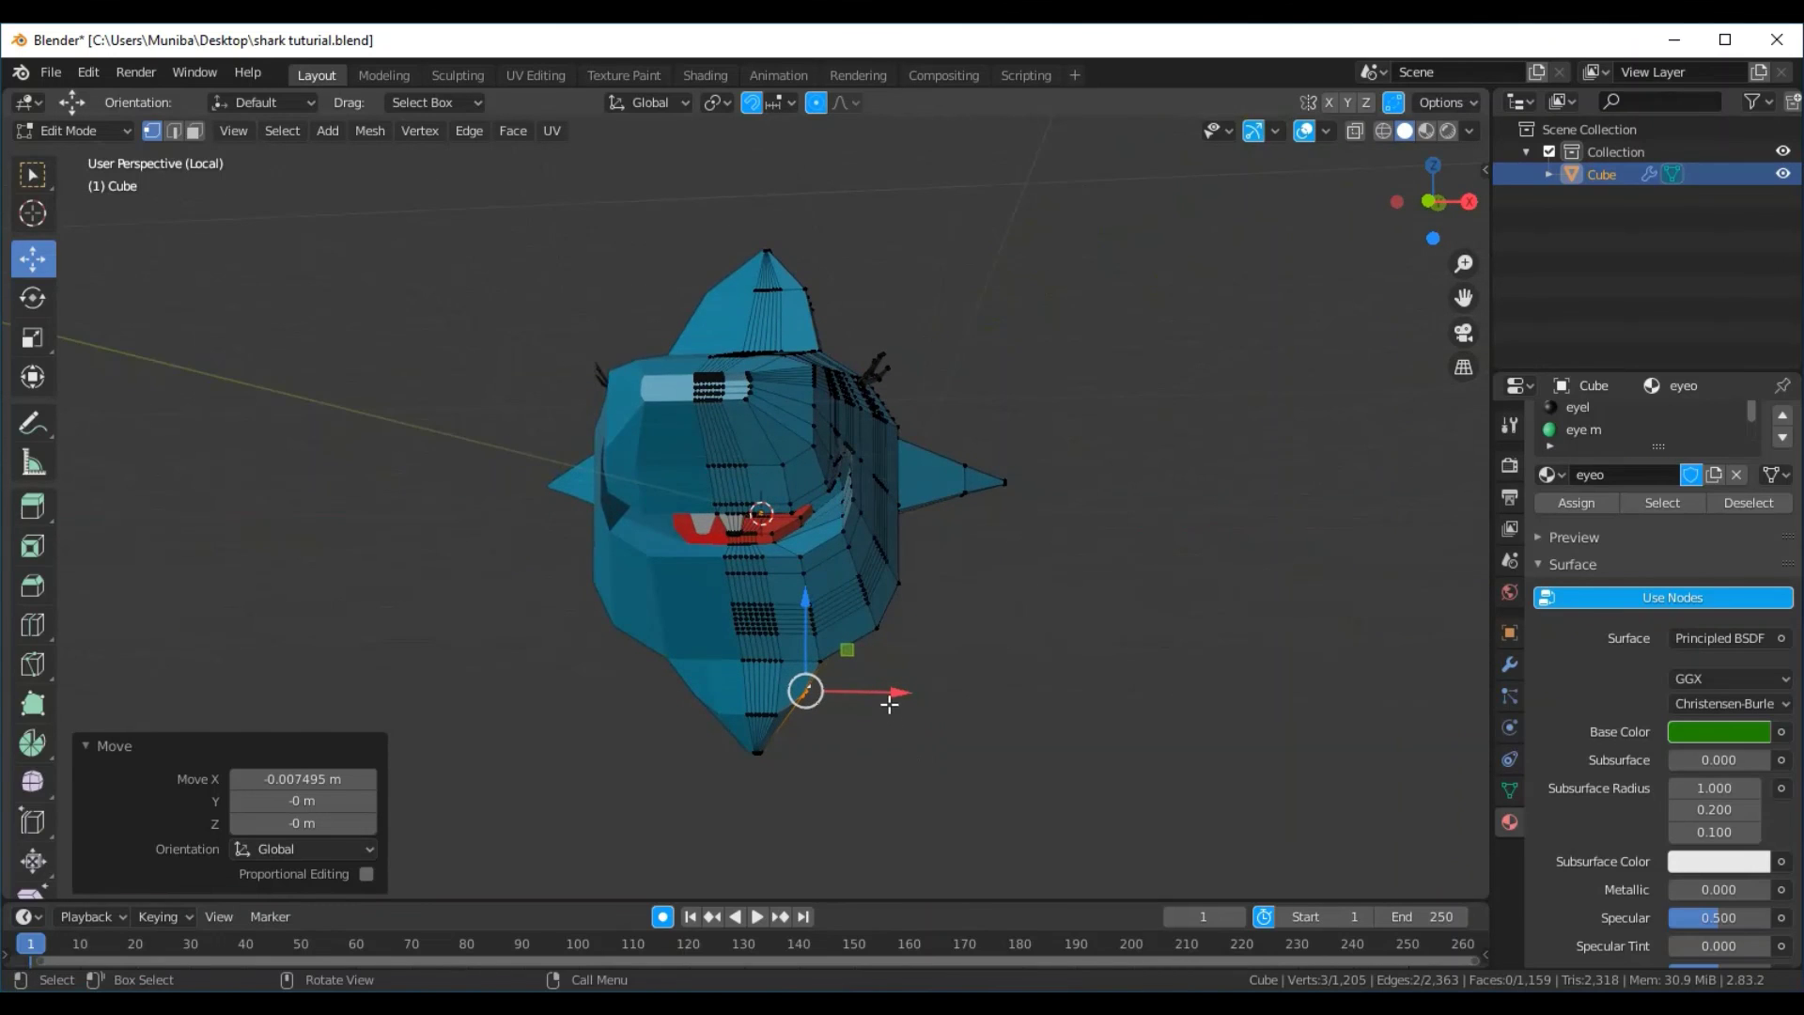
pyautogui.moveTo(899, 695); pyautogui.dragTo(893, 694)
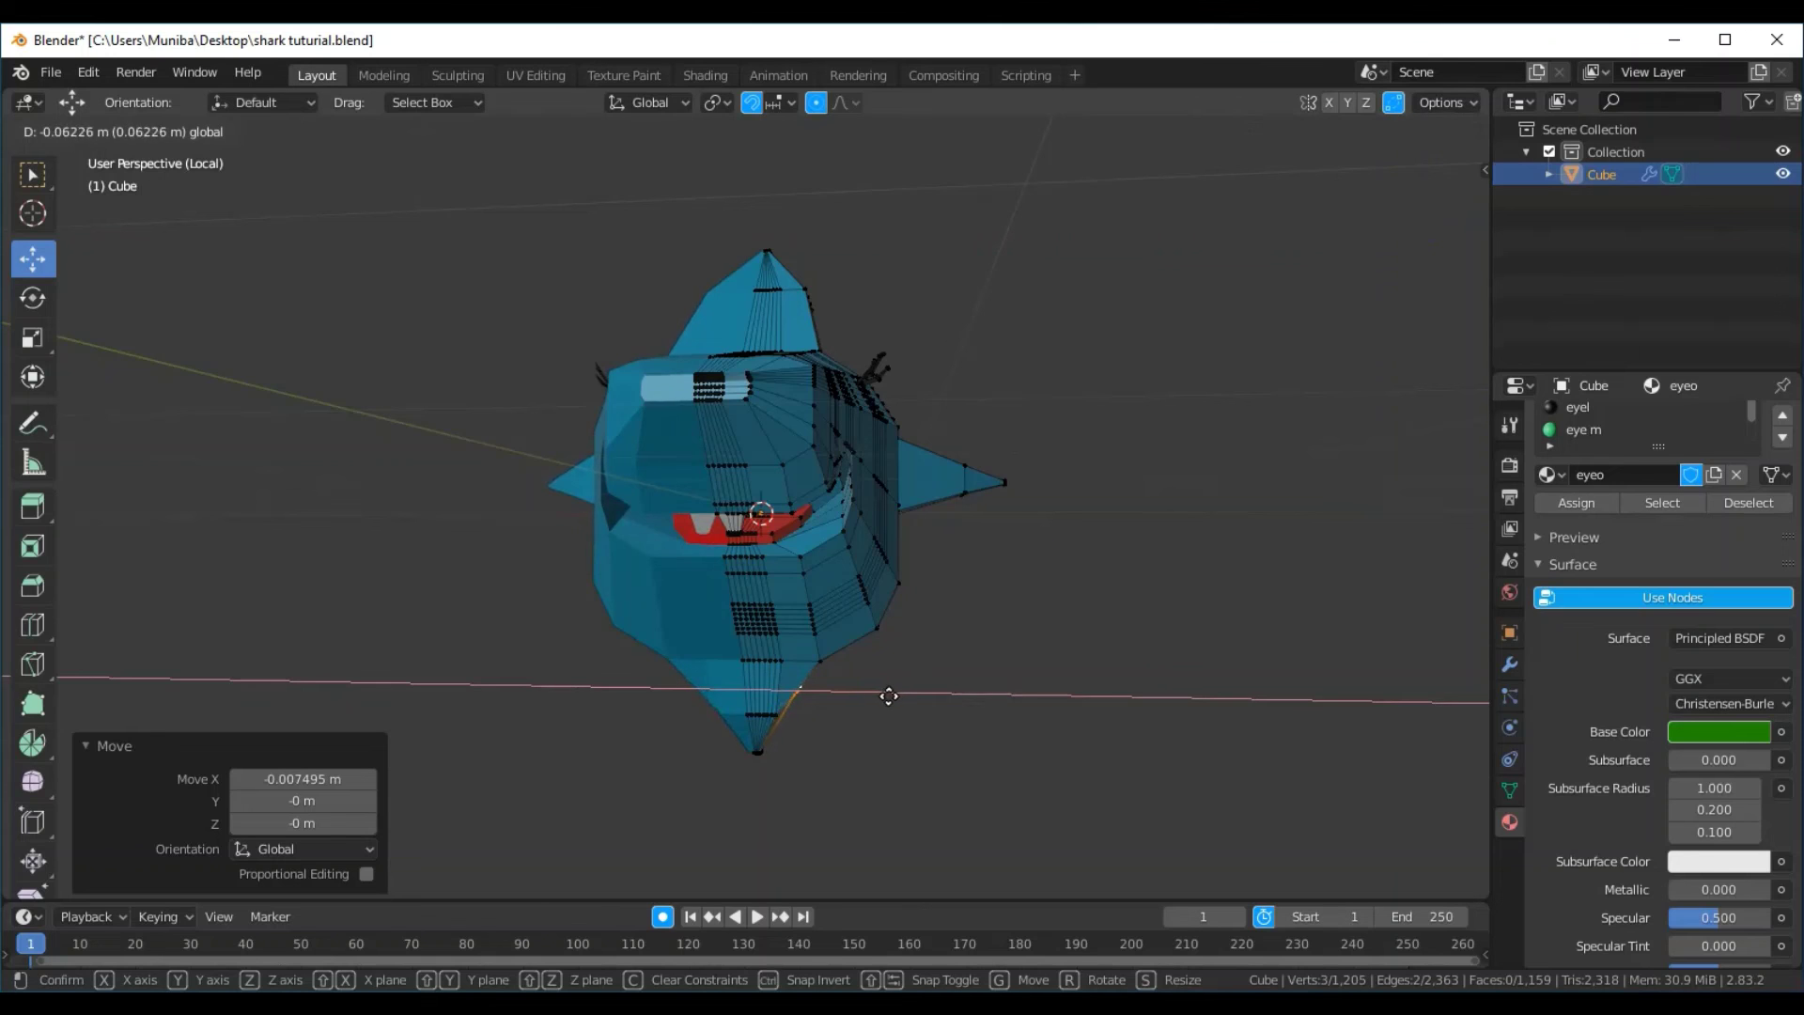
pyautogui.moveTo(891, 697); pyautogui.dragTo(891, 697)
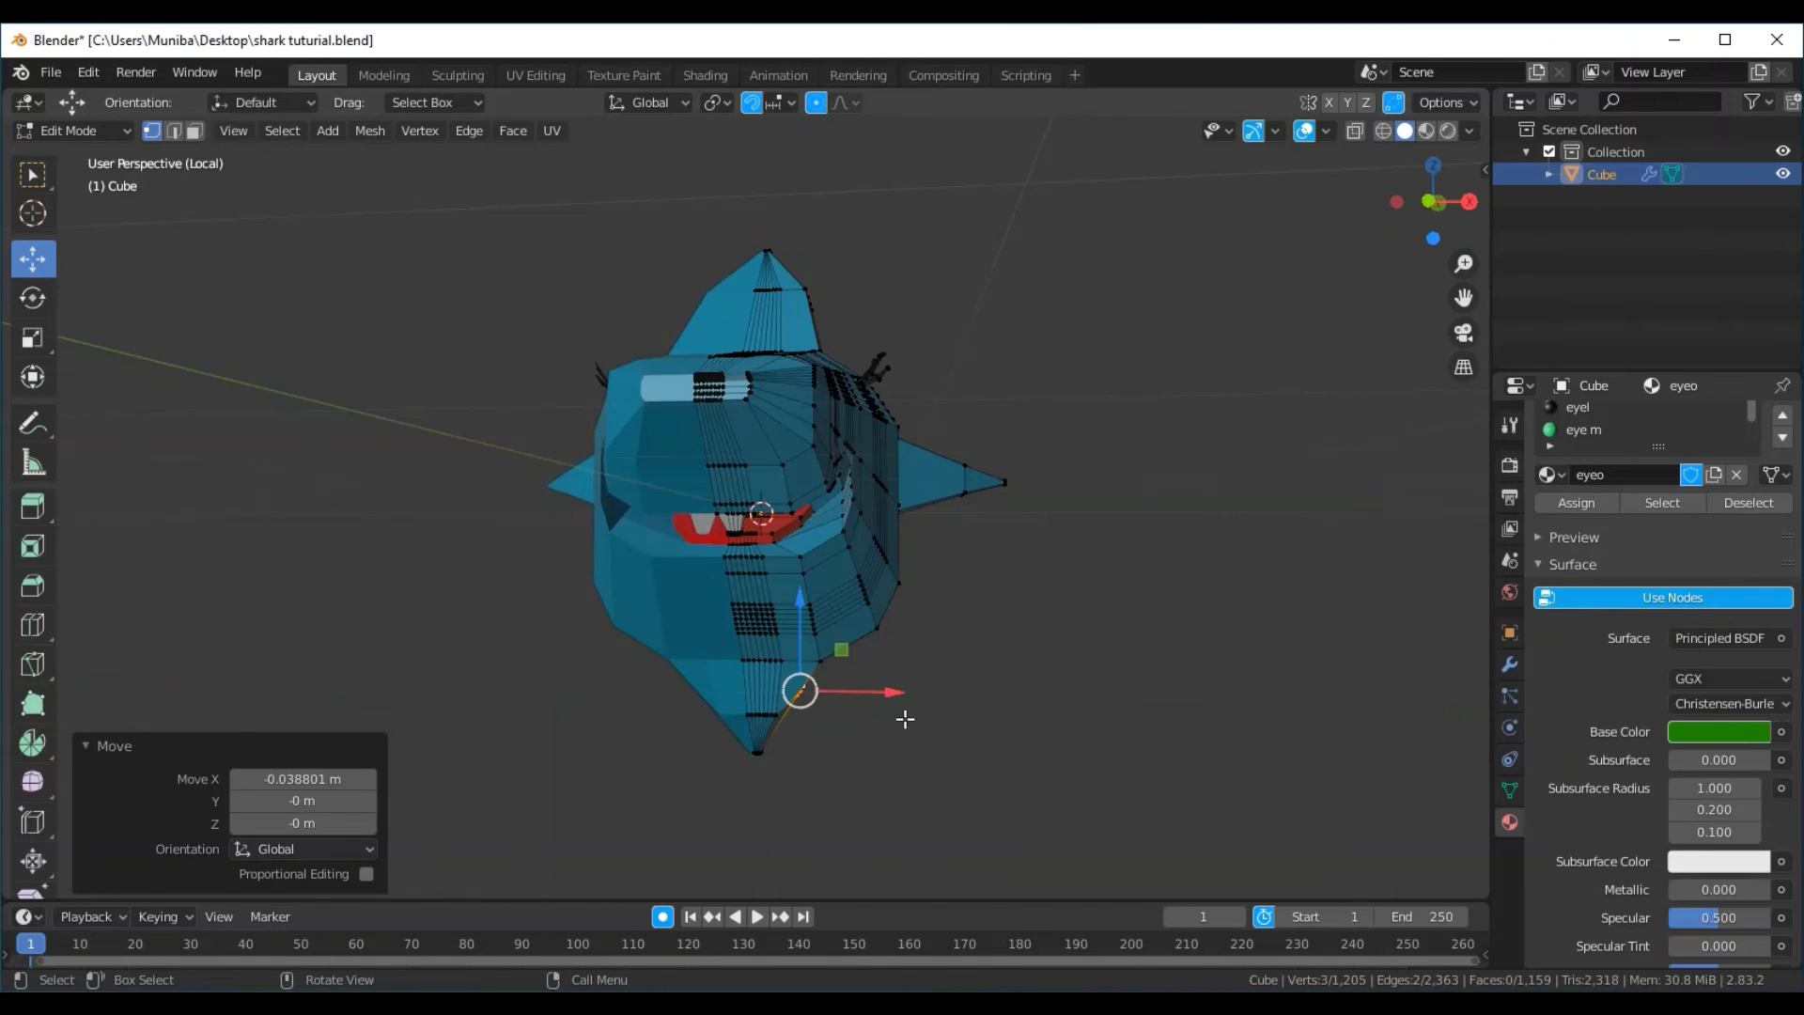
pyautogui.moveTo(901, 717)
pyautogui.mouseDown(button='middle')
pyautogui.moveTo(882, 749)
pyautogui.moveTo(813, 616)
pyautogui.moveTo(983, 617)
pyautogui.moveTo(994, 596)
pyautogui.moveTo(1080, 587)
pyautogui.moveTo(1144, 636)
pyautogui.moveTo(1143, 689)
pyautogui.moveTo(1337, 657)
pyautogui.moveTo(1350, 705)
pyautogui.moveTo(1373, 661)
pyautogui.moveTo(1429, 676)
pyautogui.moveTo(1139, 713)
pyautogui.moveTo(959, 761)
pyautogui.mouseUp(button='middle')
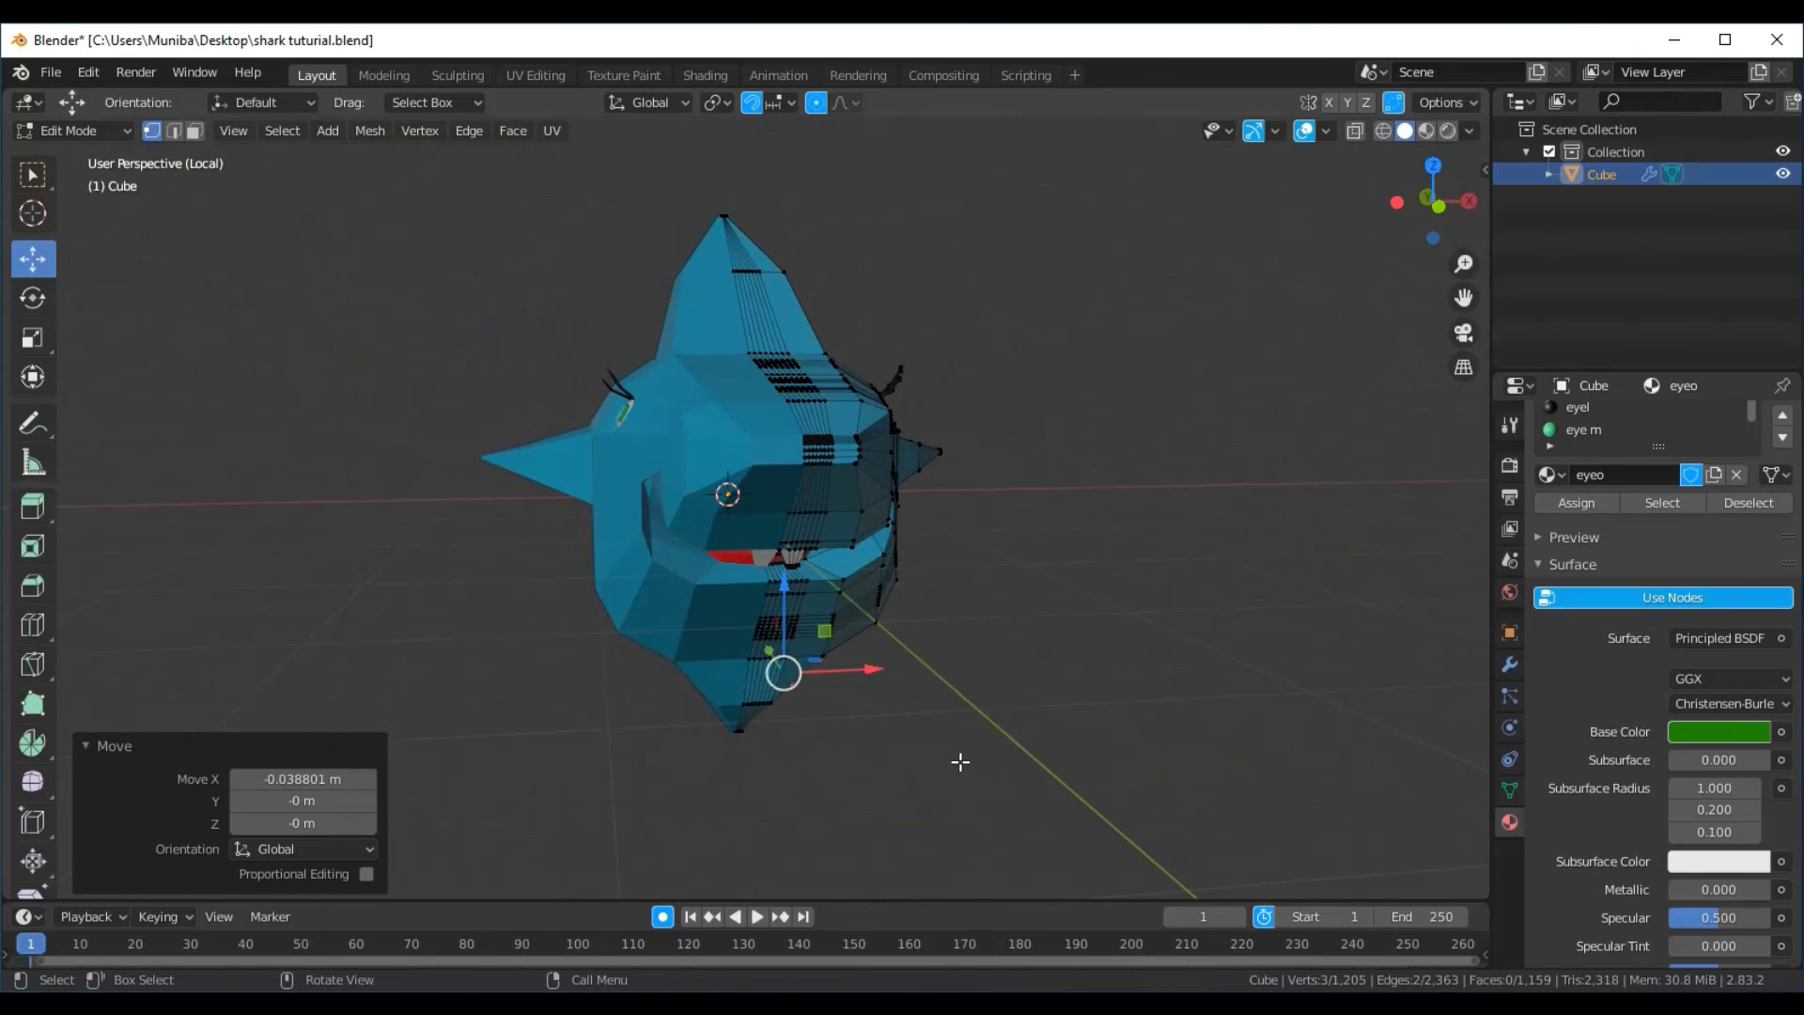
pyautogui.click(958, 761)
pyautogui.moveTo(1107, 600)
pyautogui.mouseDown(button='middle')
pyautogui.moveTo(1035, 652)
pyautogui.moveTo(1053, 697)
pyautogui.mouseUp(button='middle')
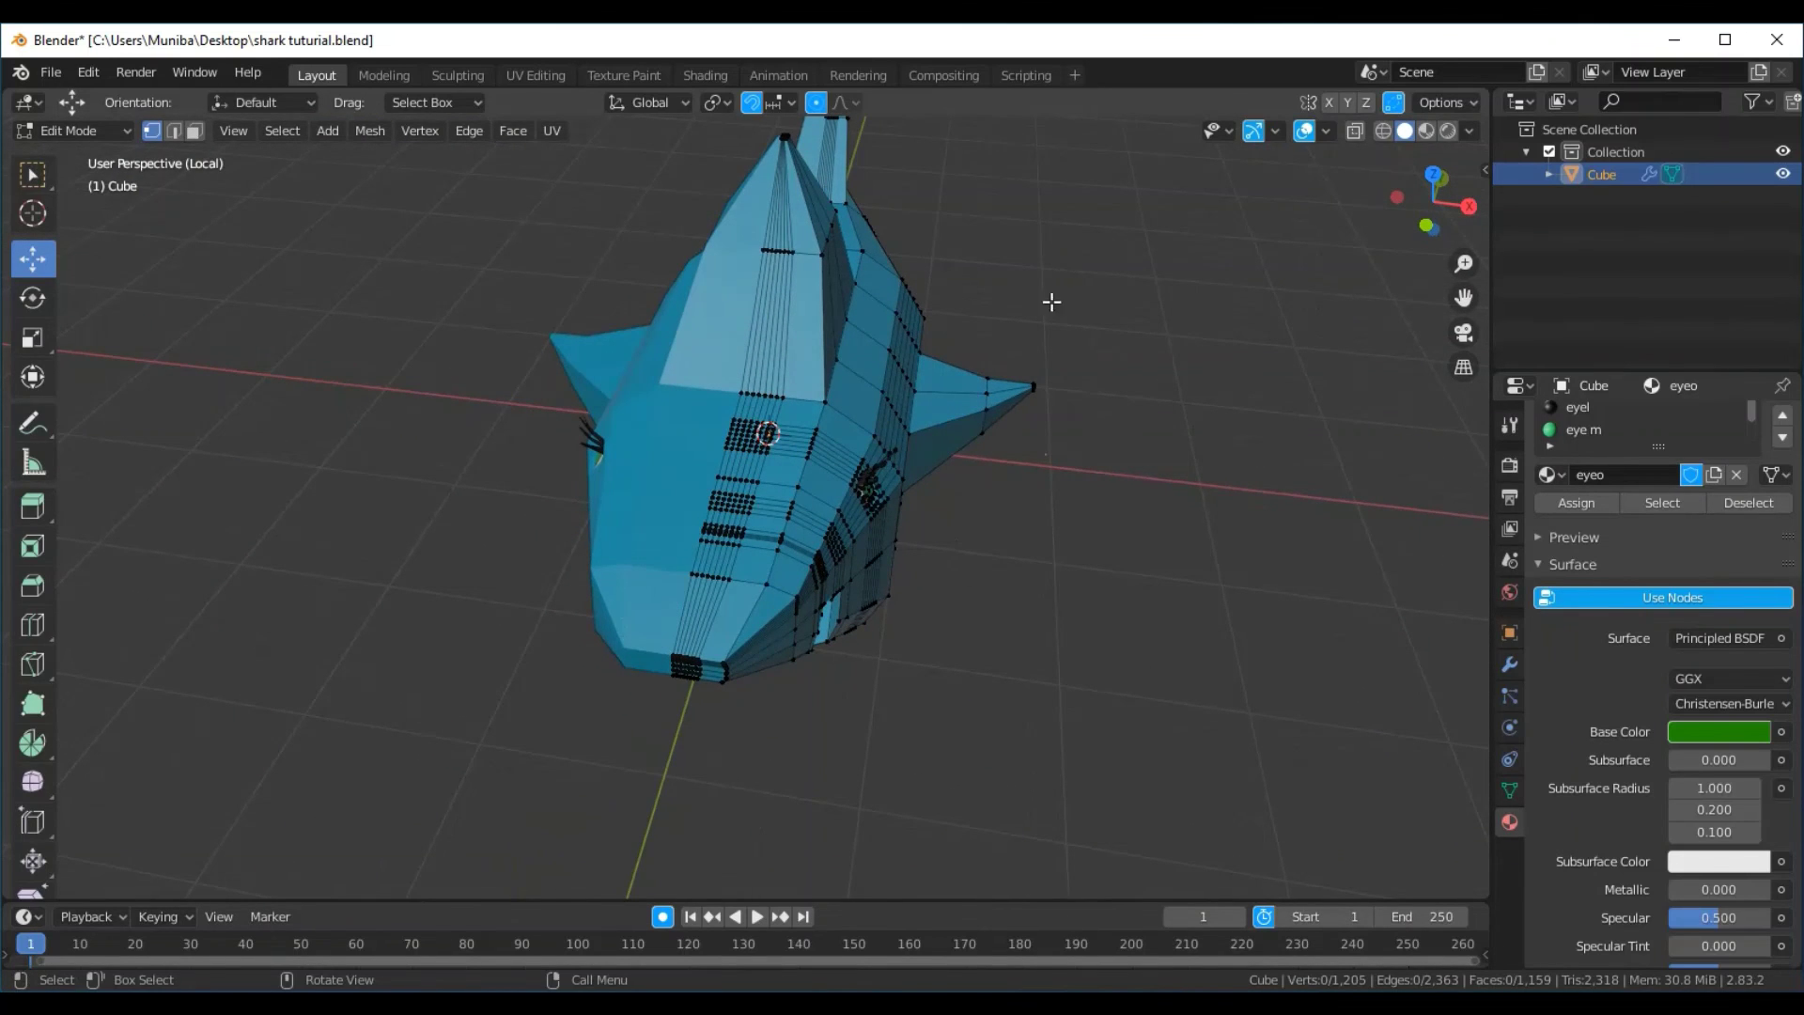
# Select four dorsal-fin tip vertices, lower them and shift them sideways along X
pyautogui.moveTo(1052, 301); pyautogui.dragTo(959, 406, button='middle')
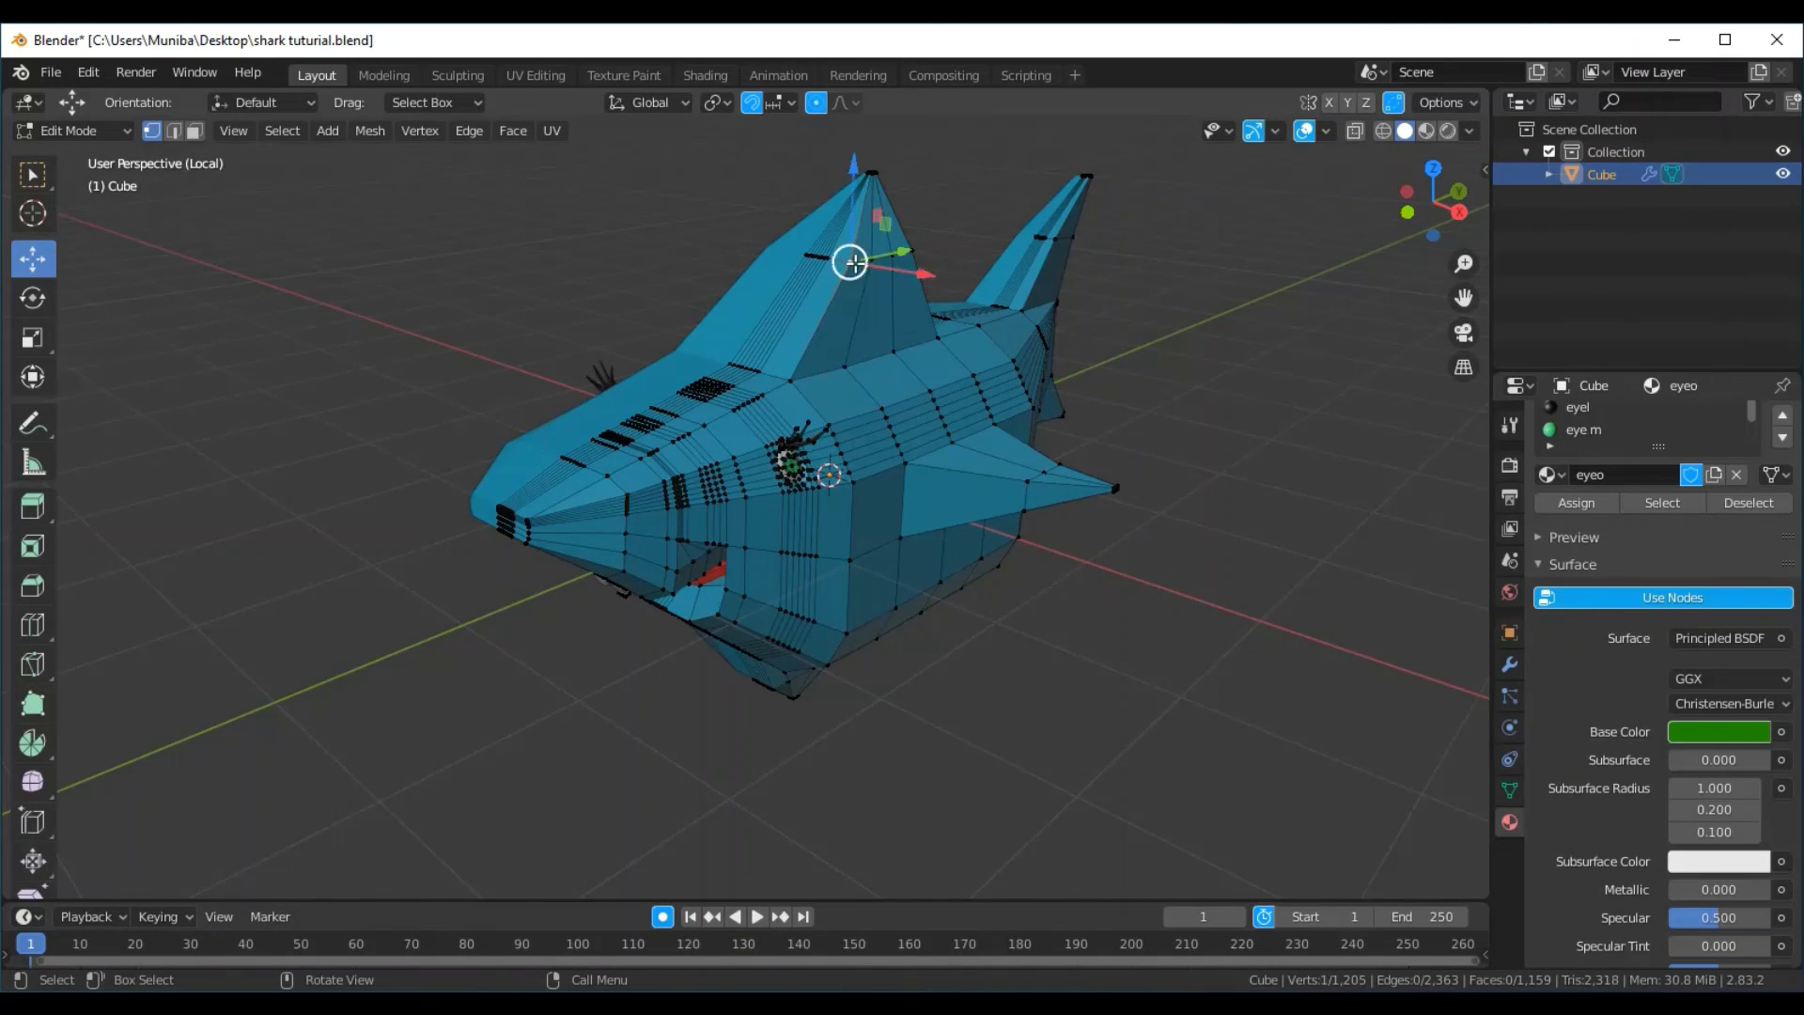
pyautogui.keyDown('shift'); pyautogui.click(874, 261); pyautogui.keyUp('shift')
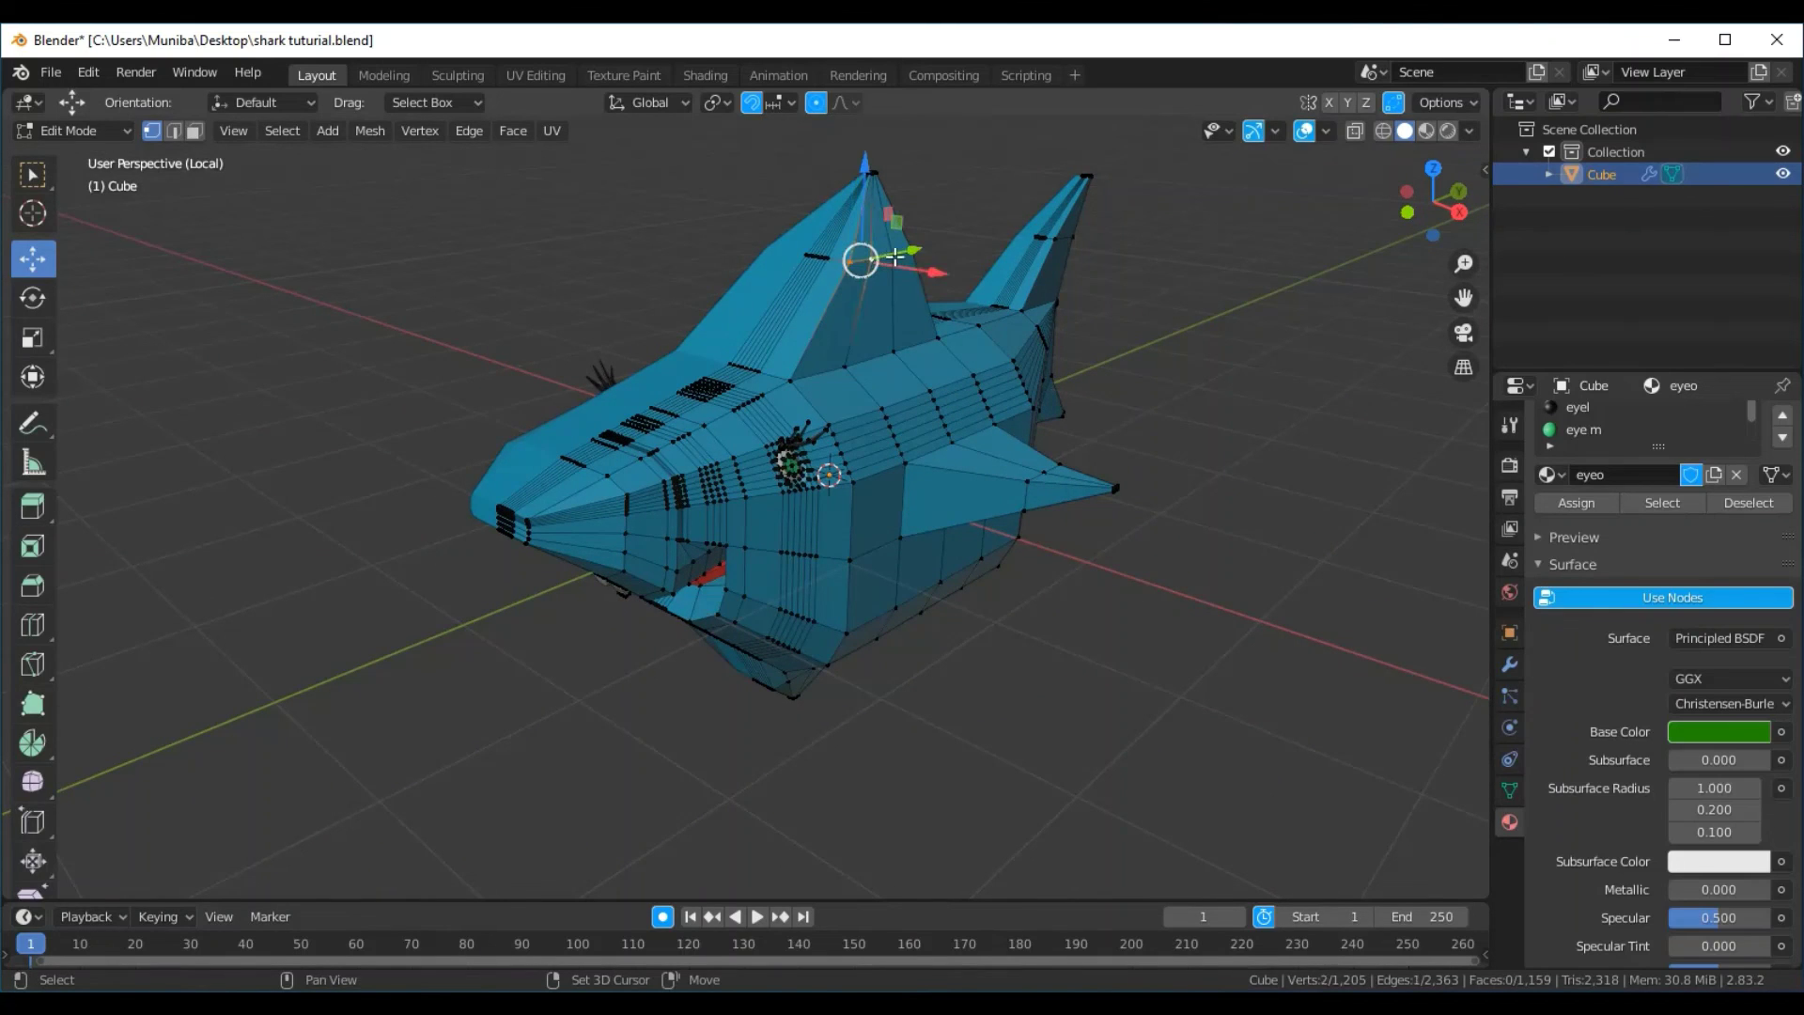
pyautogui.keyDown('shift'); pyautogui.click(892, 255); pyautogui.keyUp('shift')
pyautogui.keyDown('shift'); pyautogui.click(913, 251); pyautogui.keyUp('shift')
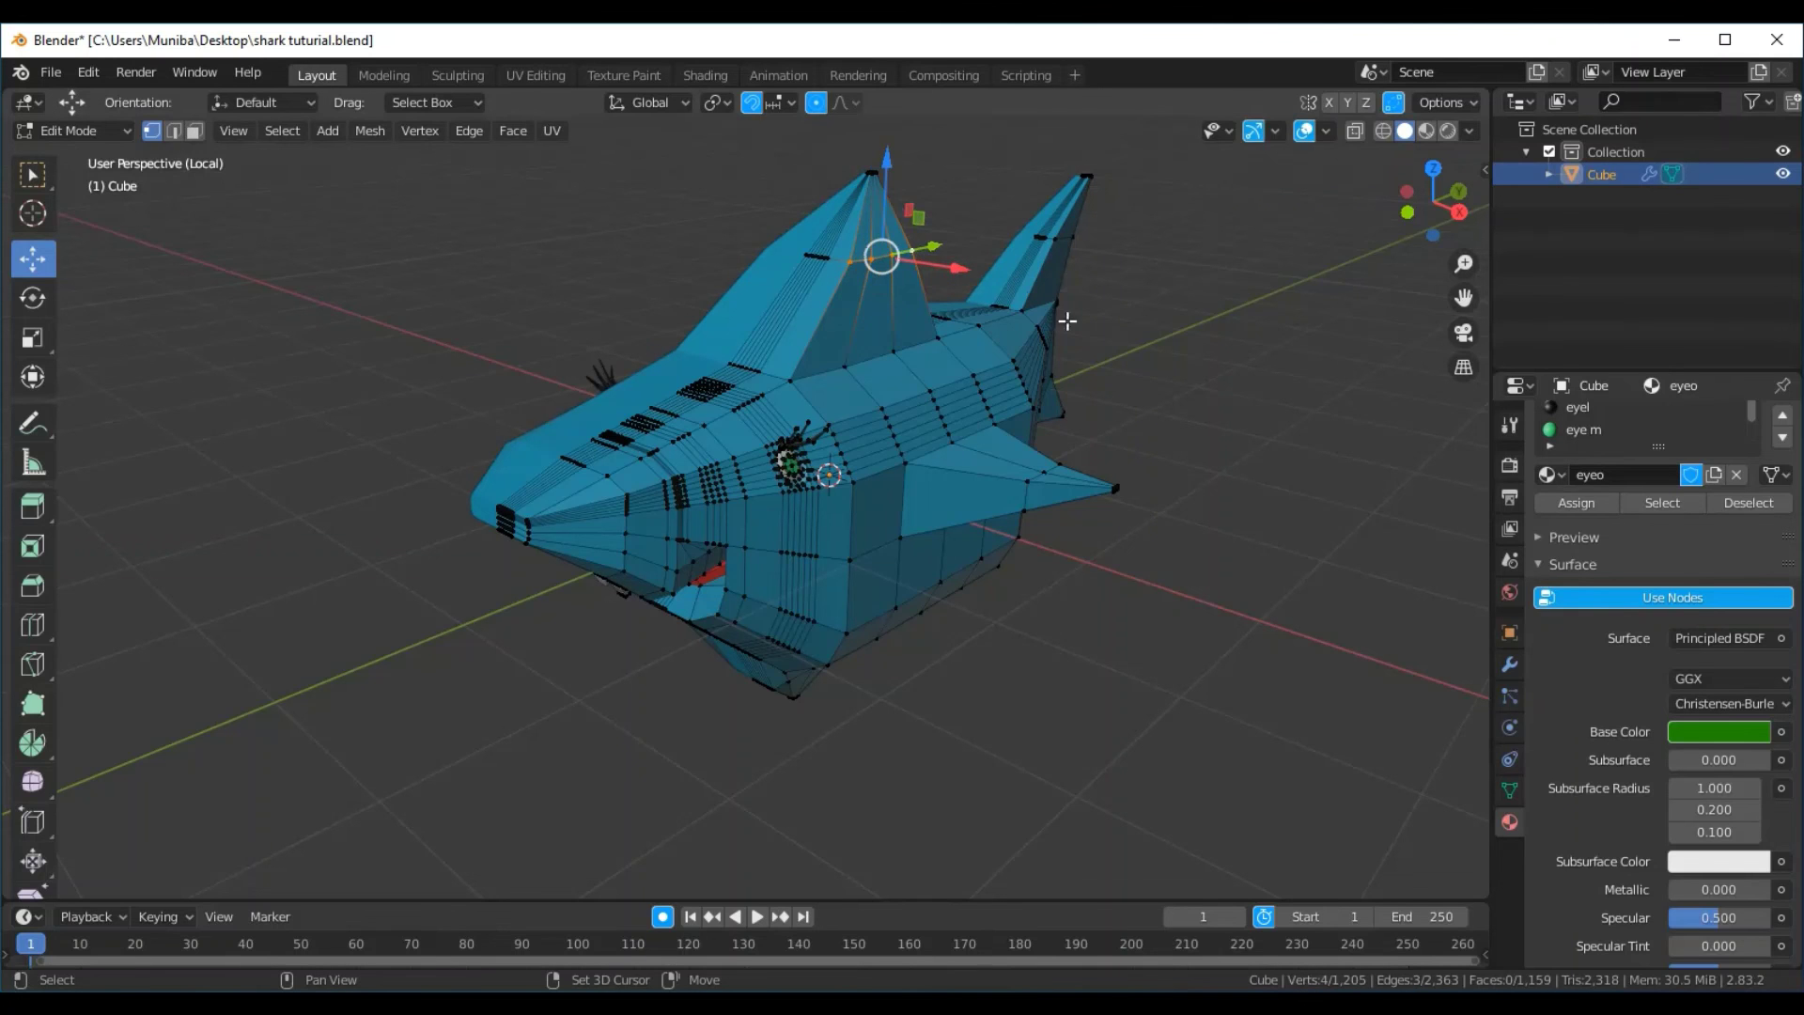
pyautogui.moveTo(1228, 375); pyautogui.dragTo(1362, 372, button='middle')
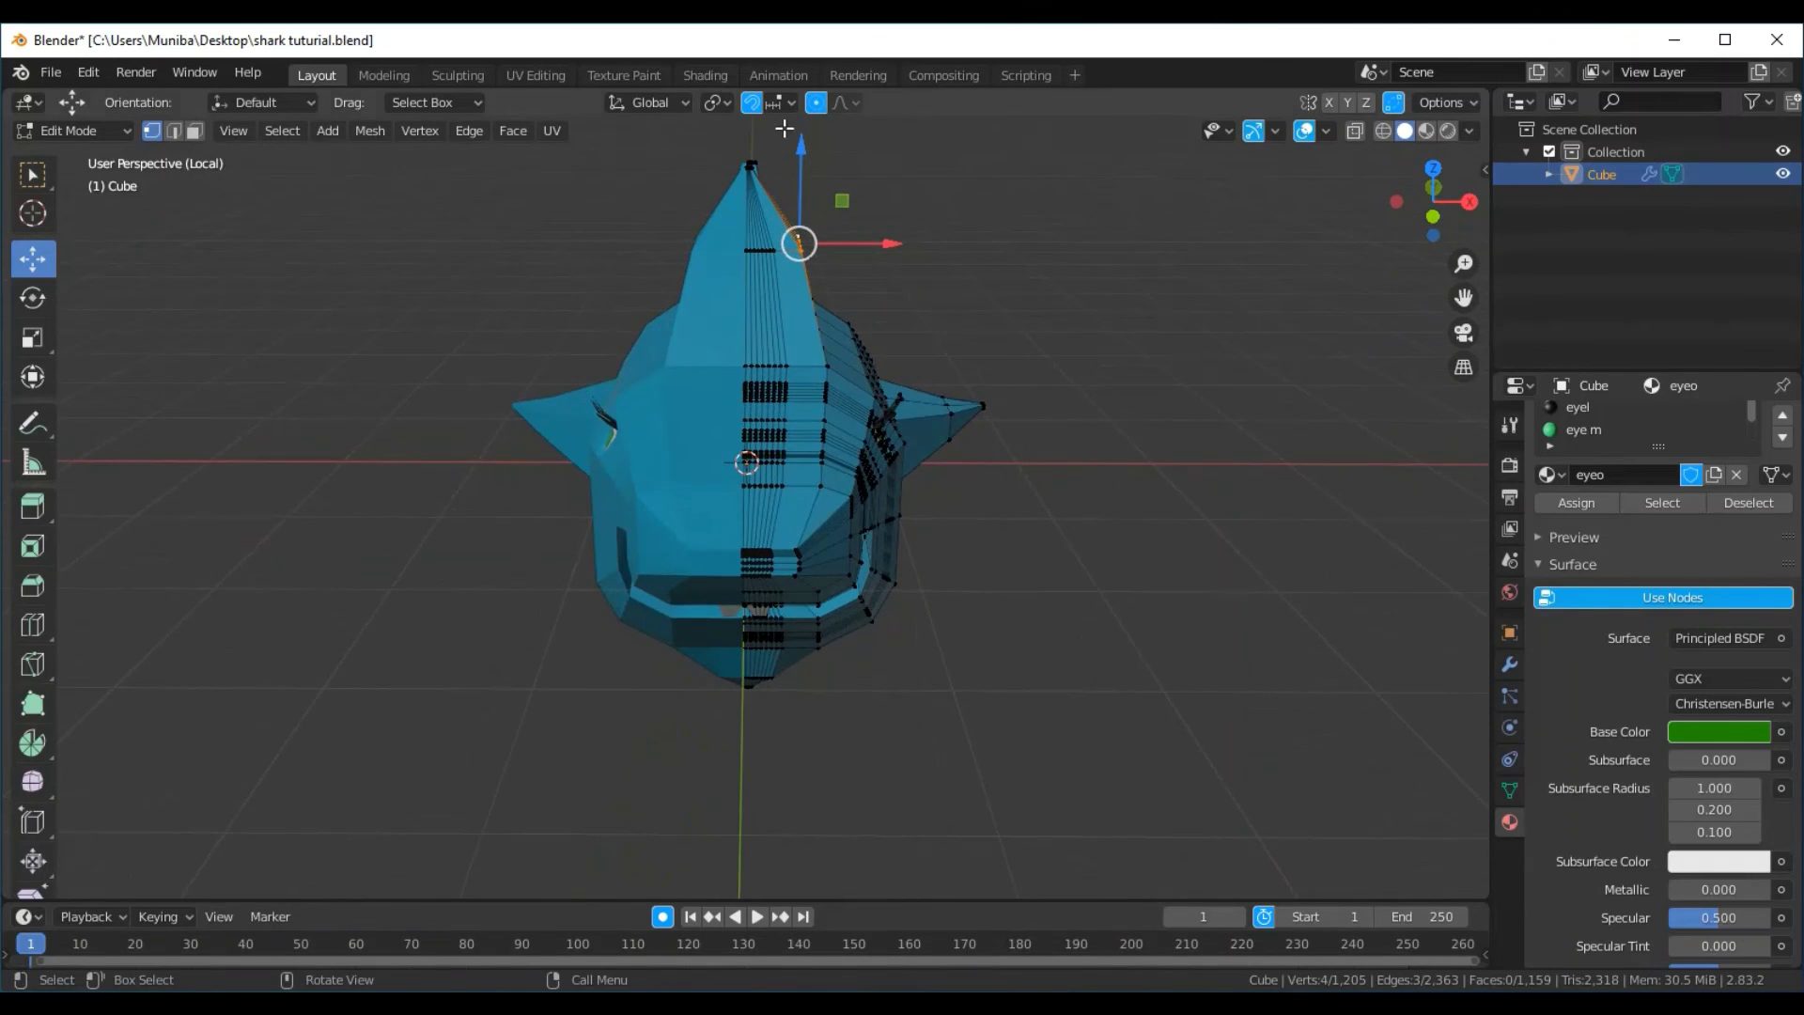
pyautogui.moveTo(802, 148); pyautogui.dragTo(802, 158)
pyautogui.moveTo(906, 267); pyautogui.dragTo(894, 274)
pyautogui.moveTo(1075, 338)
pyautogui.mouseDown(button='middle')
pyautogui.moveTo(886, 351)
pyautogui.moveTo(958, 299)
pyautogui.moveTo(1083, 322)
pyautogui.moveTo(1033, 469)
pyautogui.mouseUp(button='middle')
# Deselect the fin vertices, then select the entire shark mesh
pyautogui.click(971, 692)
pyautogui.moveTo(999, 675); pyautogui.dragTo(967, 624, button='middle')
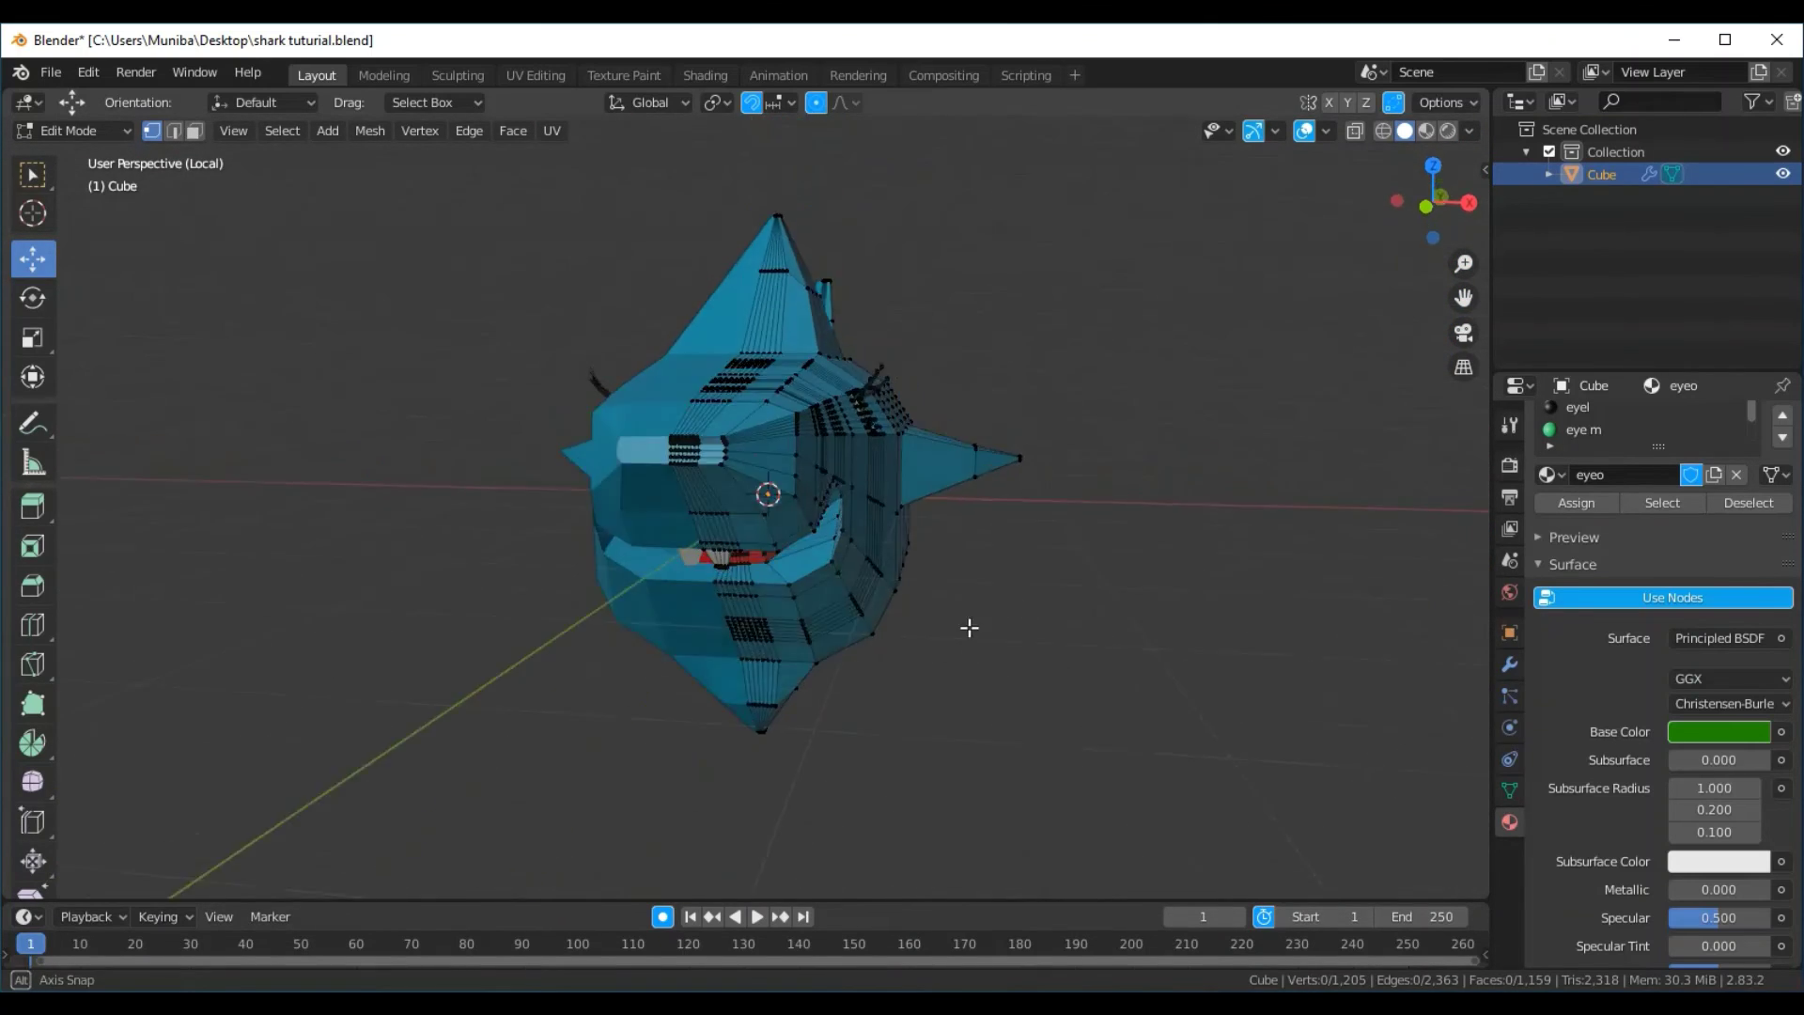
pyautogui.scroll(-3, 969, 616)
pyautogui.scroll(3, 972, 612)
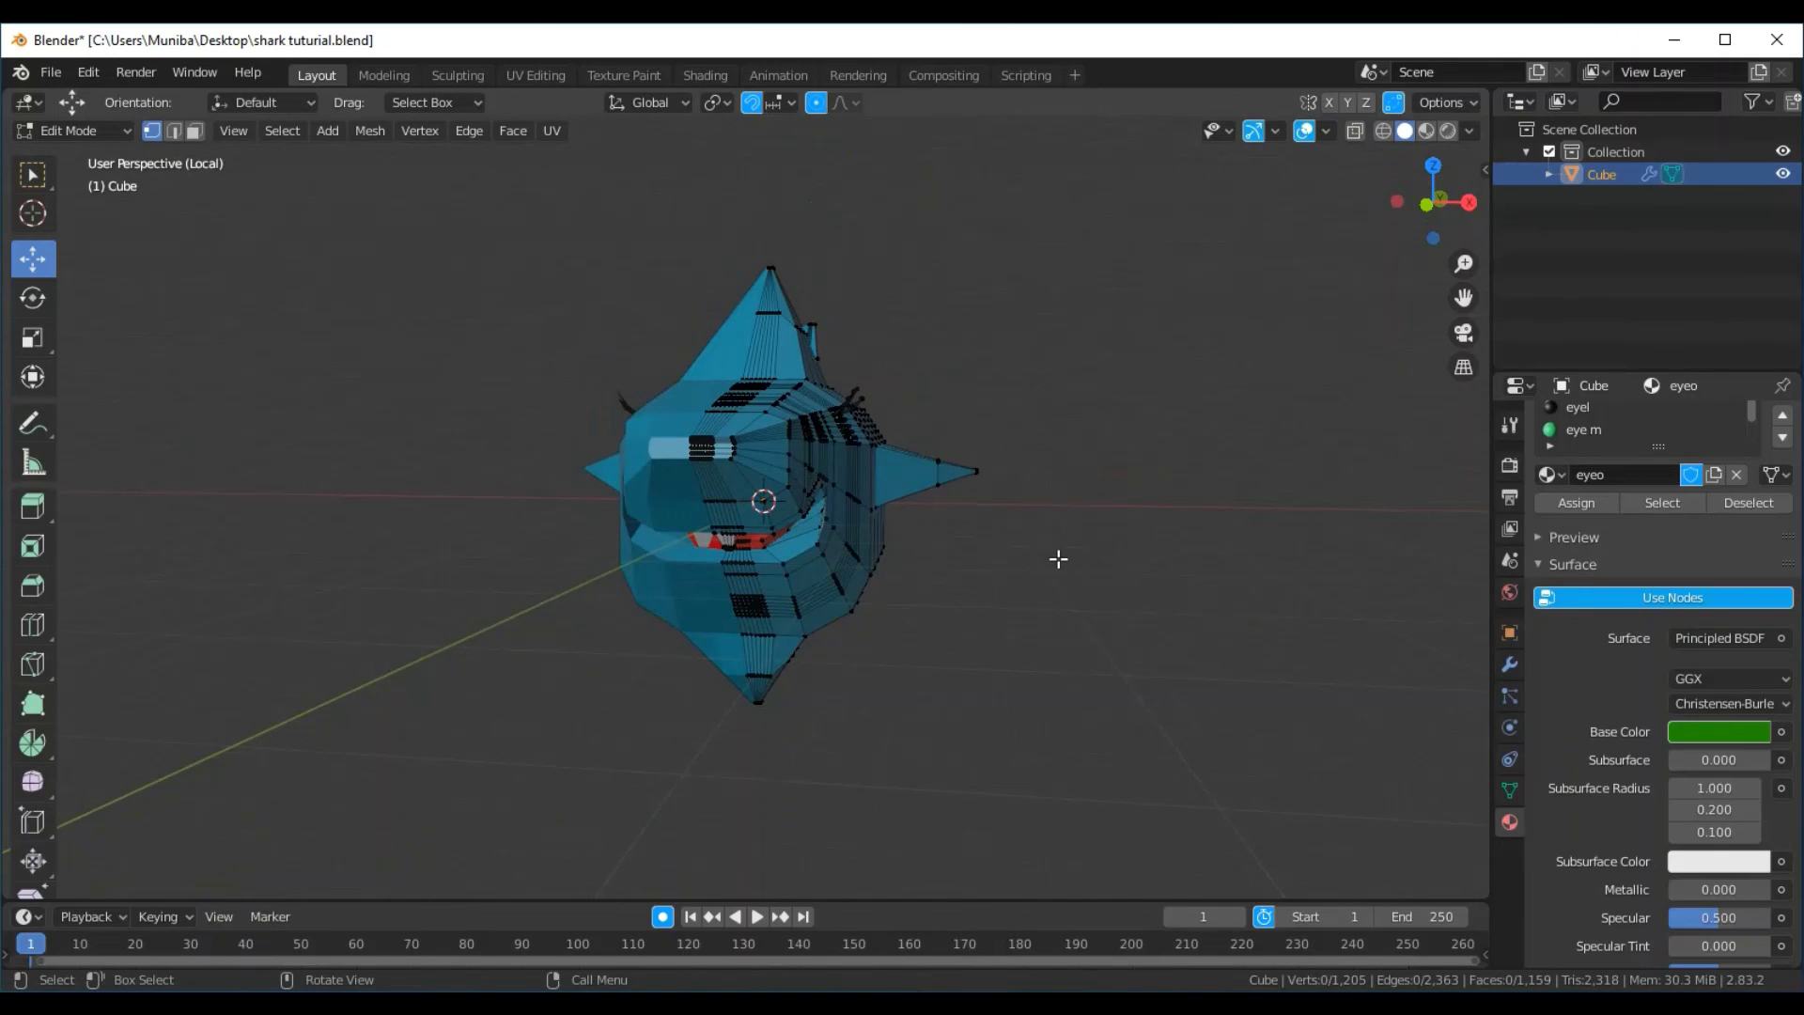
pyautogui.press('a')
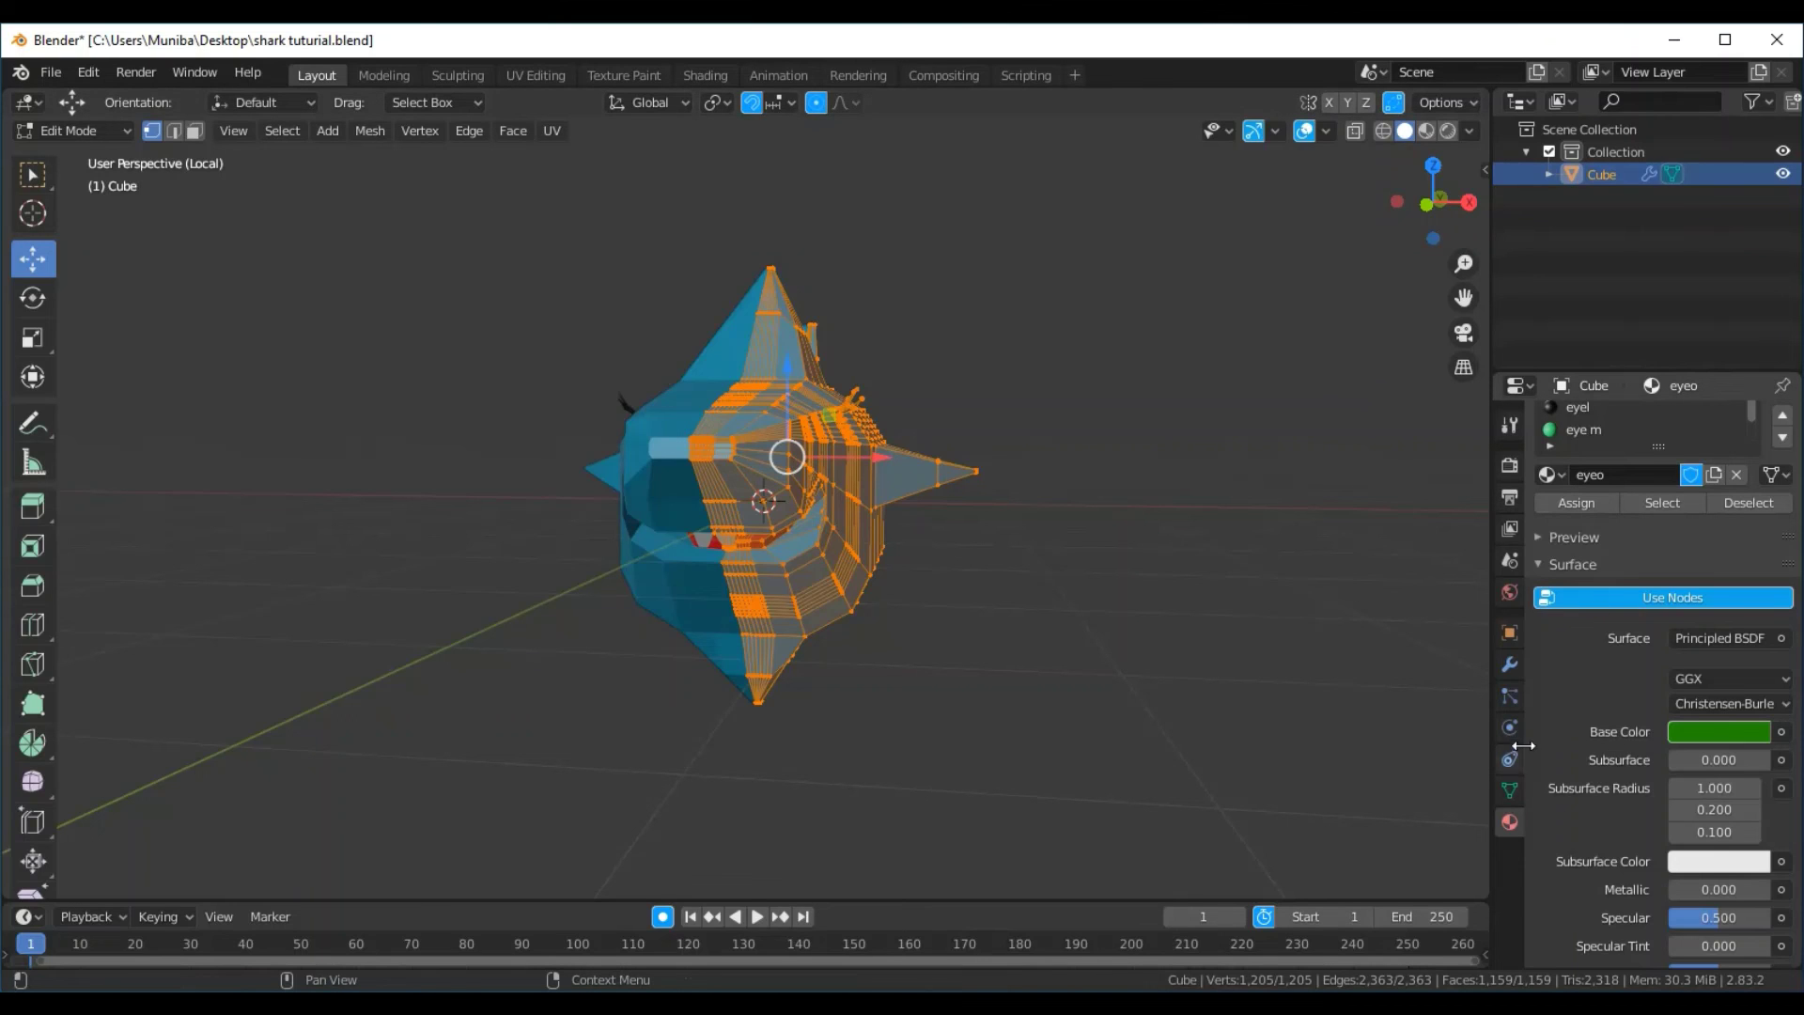
# Add a first Subdivision Surface modifier to the shark from the Modifier Properties
pyautogui.click(1510, 664)
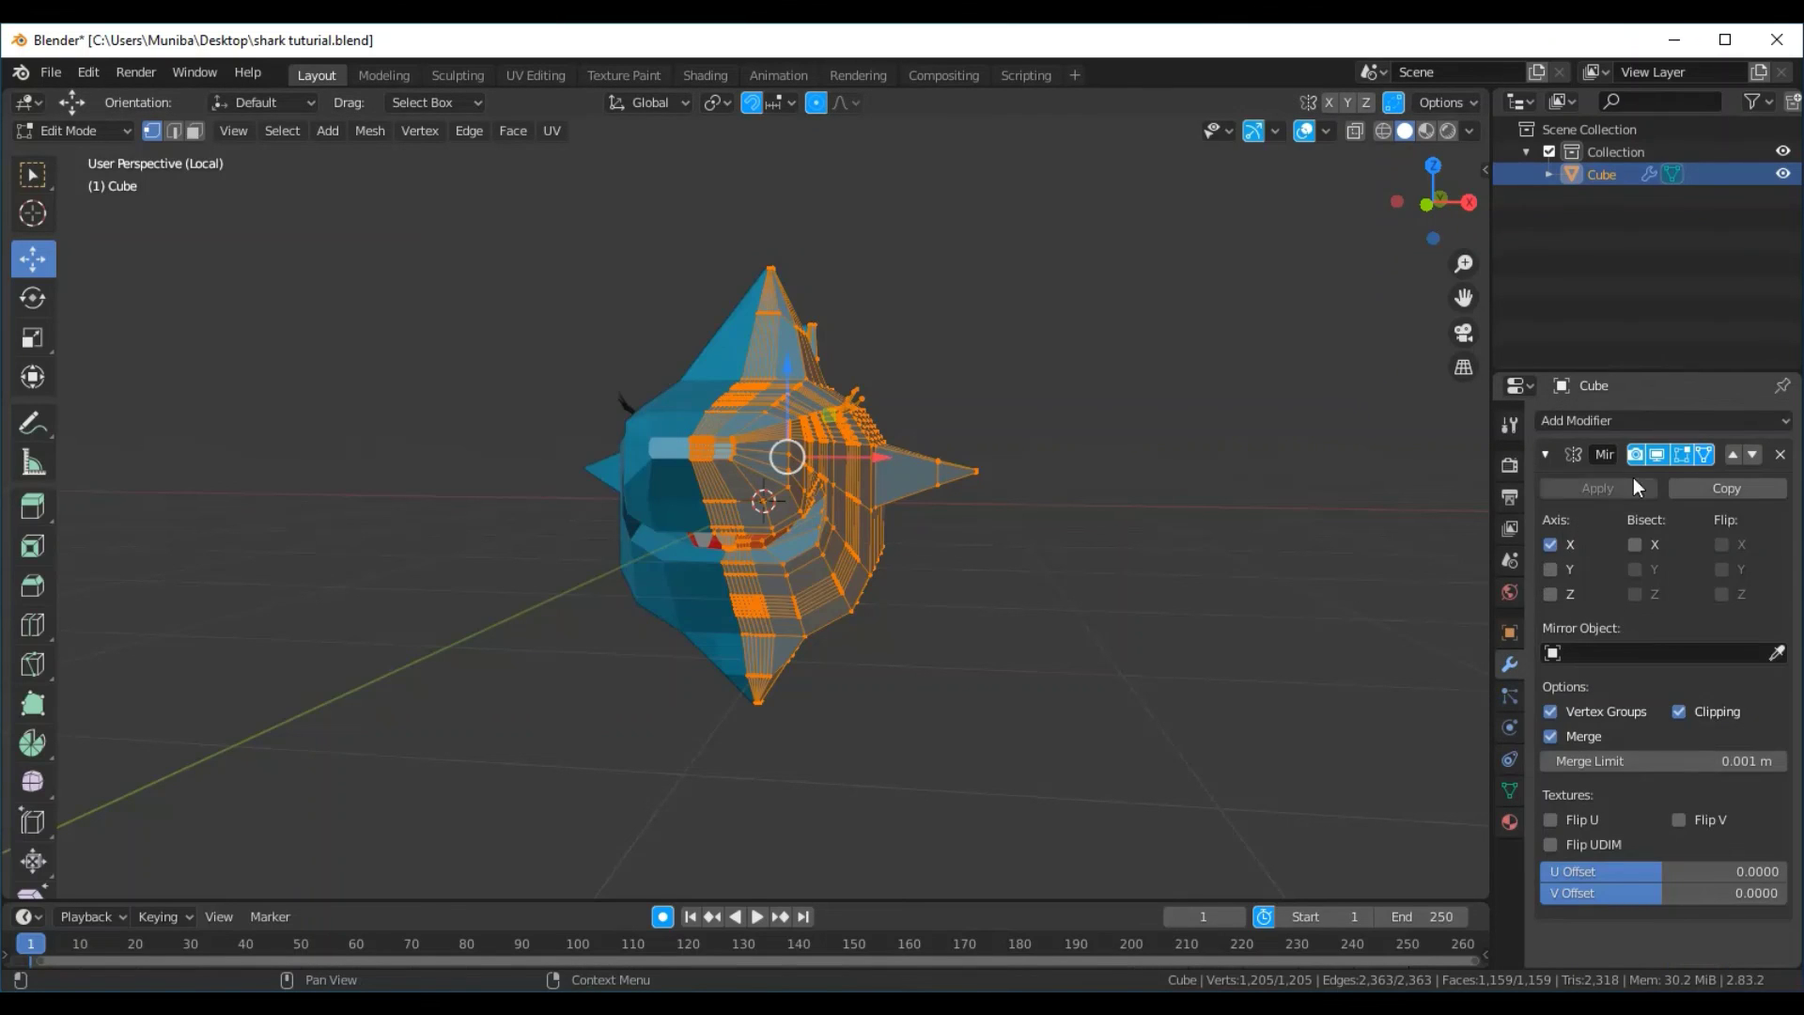
pyautogui.click(1672, 426)
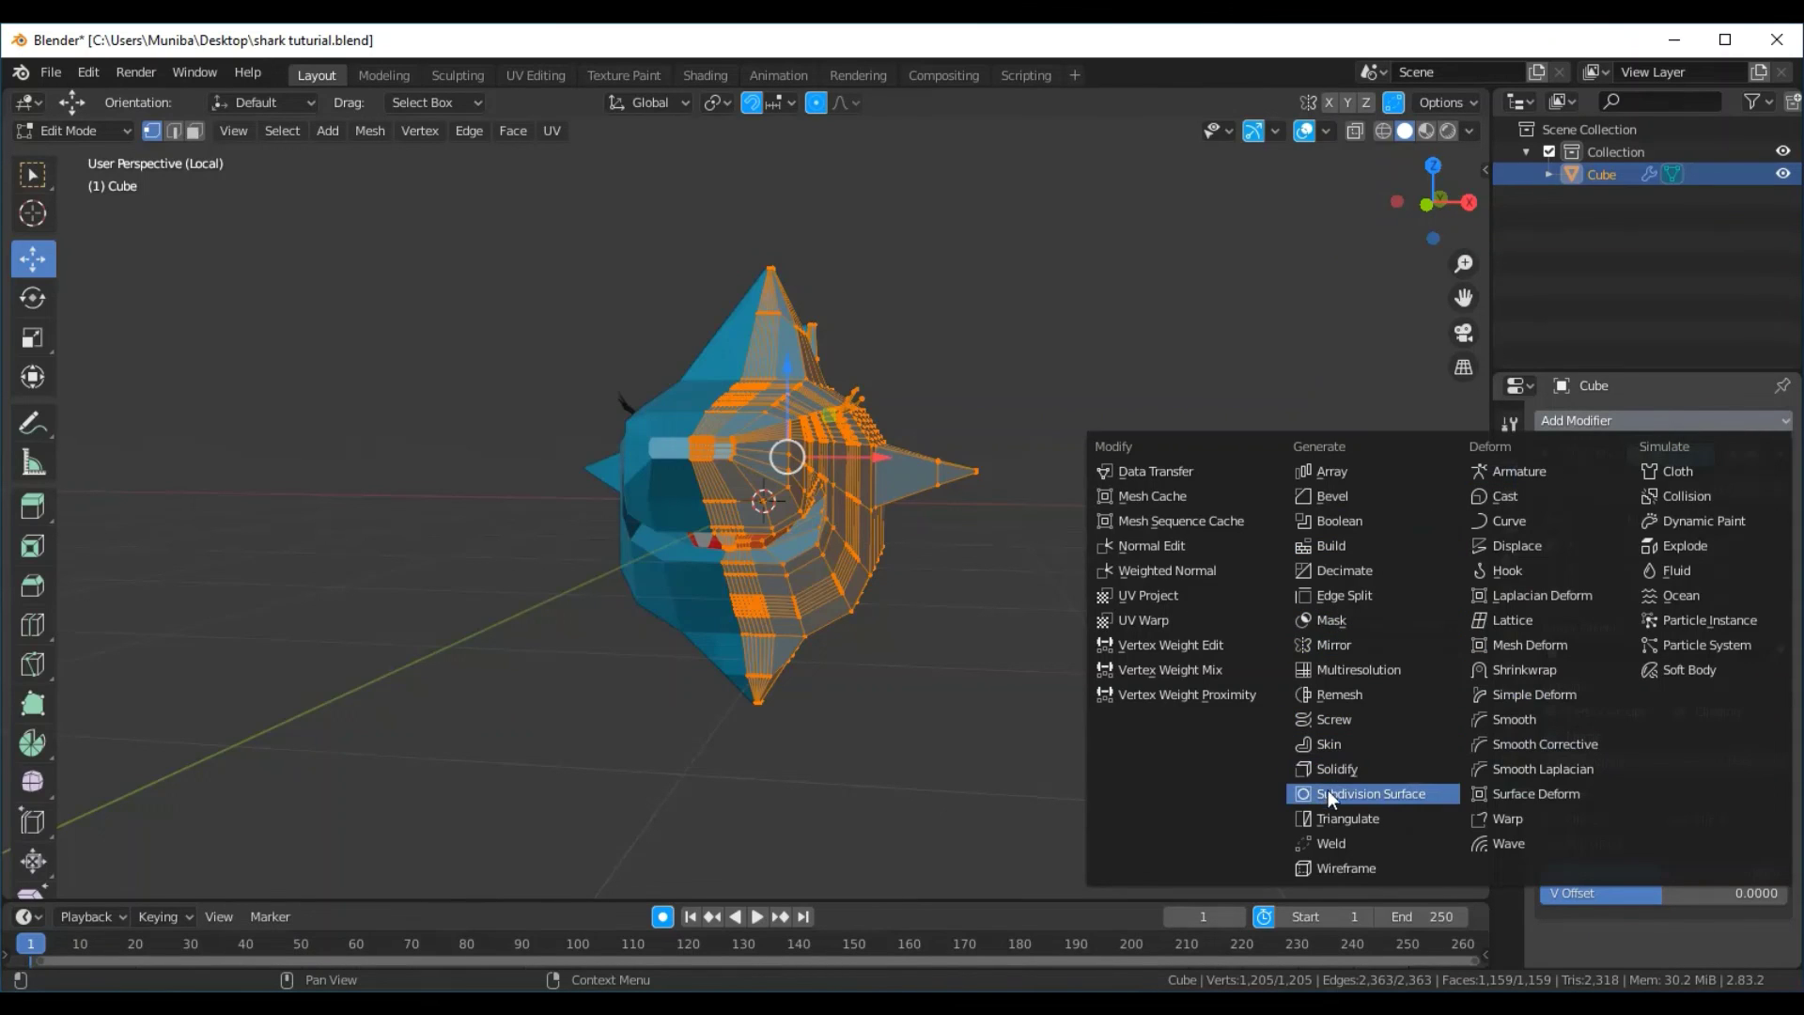
pyautogui.click(1351, 793)
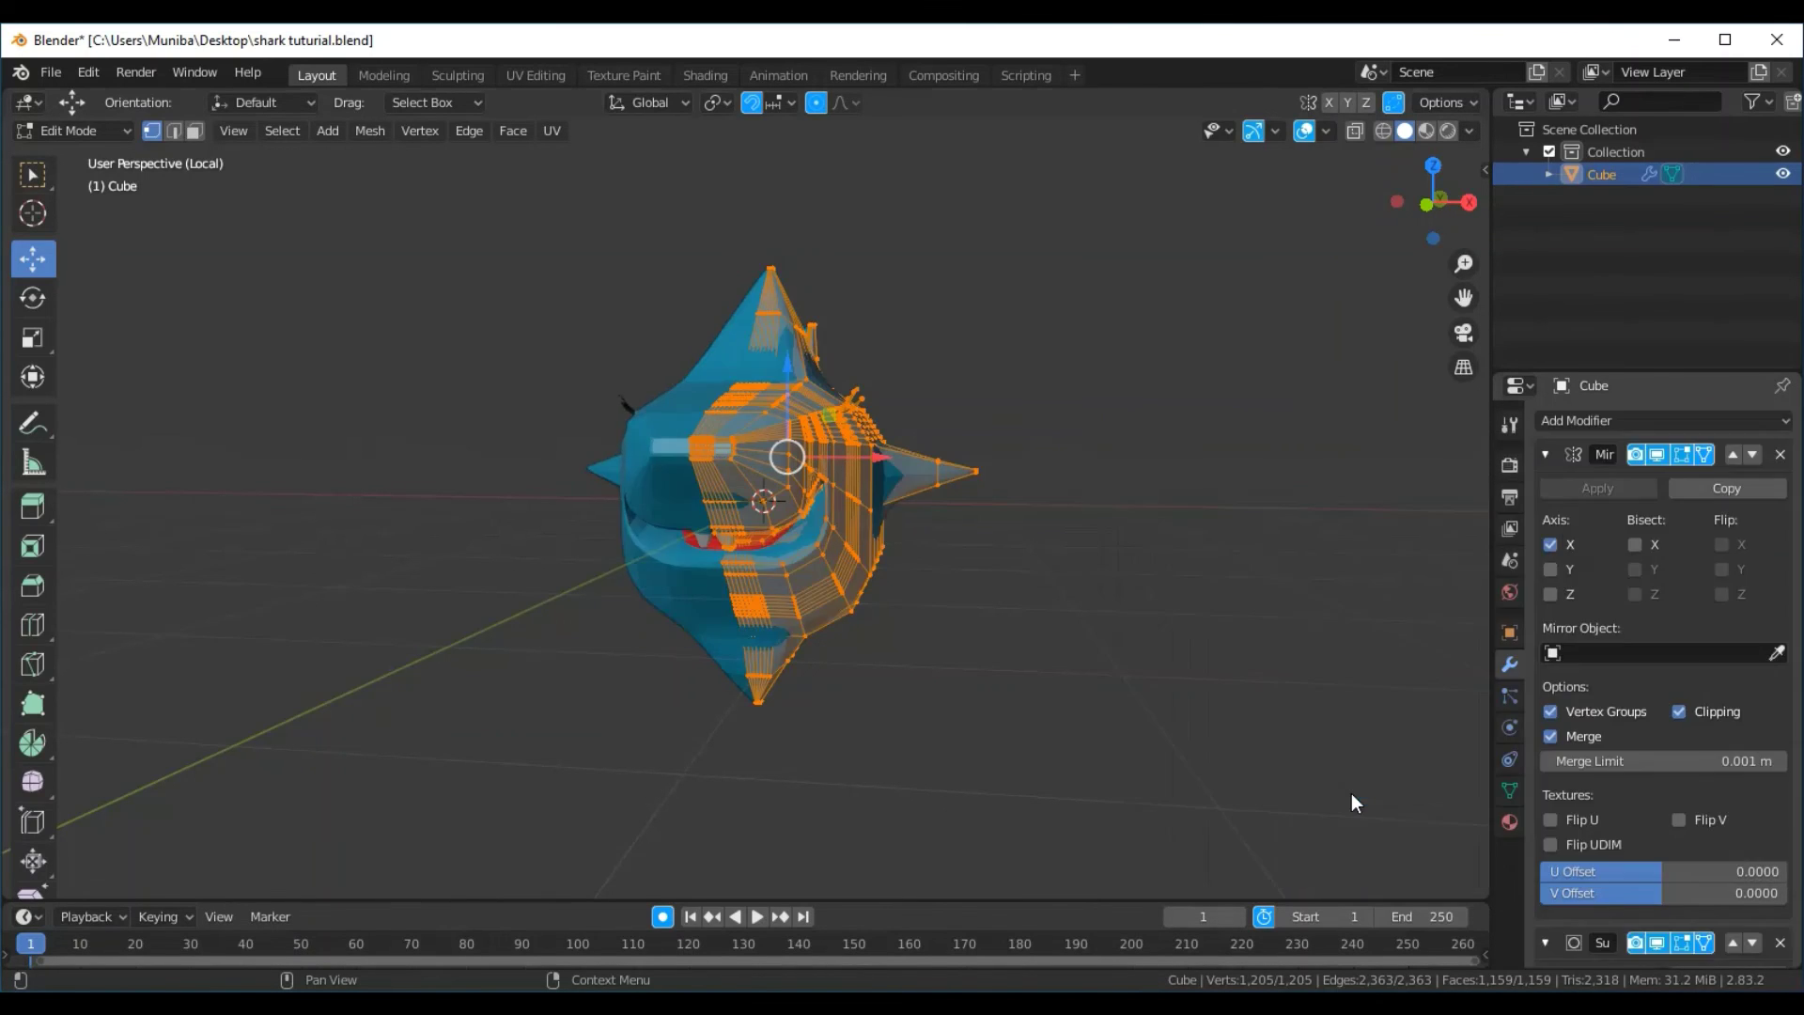
pyautogui.moveTo(1281, 721)
pyautogui.mouseDown(button='middle')
pyautogui.moveTo(1023, 757)
pyautogui.moveTo(1039, 838)
pyautogui.moveTo(1168, 837)
pyautogui.moveTo(1377, 719)
pyautogui.moveTo(1377, 685)
pyautogui.moveTo(1174, 718)
pyautogui.moveTo(1308, 692)
pyautogui.moveTo(1291, 677)
pyautogui.moveTo(1248, 710)
pyautogui.mouseUp(button='middle')
pyautogui.scroll(2, 1289, 679)
pyautogui.scroll(-2, 1289, 679)
# Add two more Subdivision Surface modifiers to smooth the shark further
pyautogui.click(1604, 419)
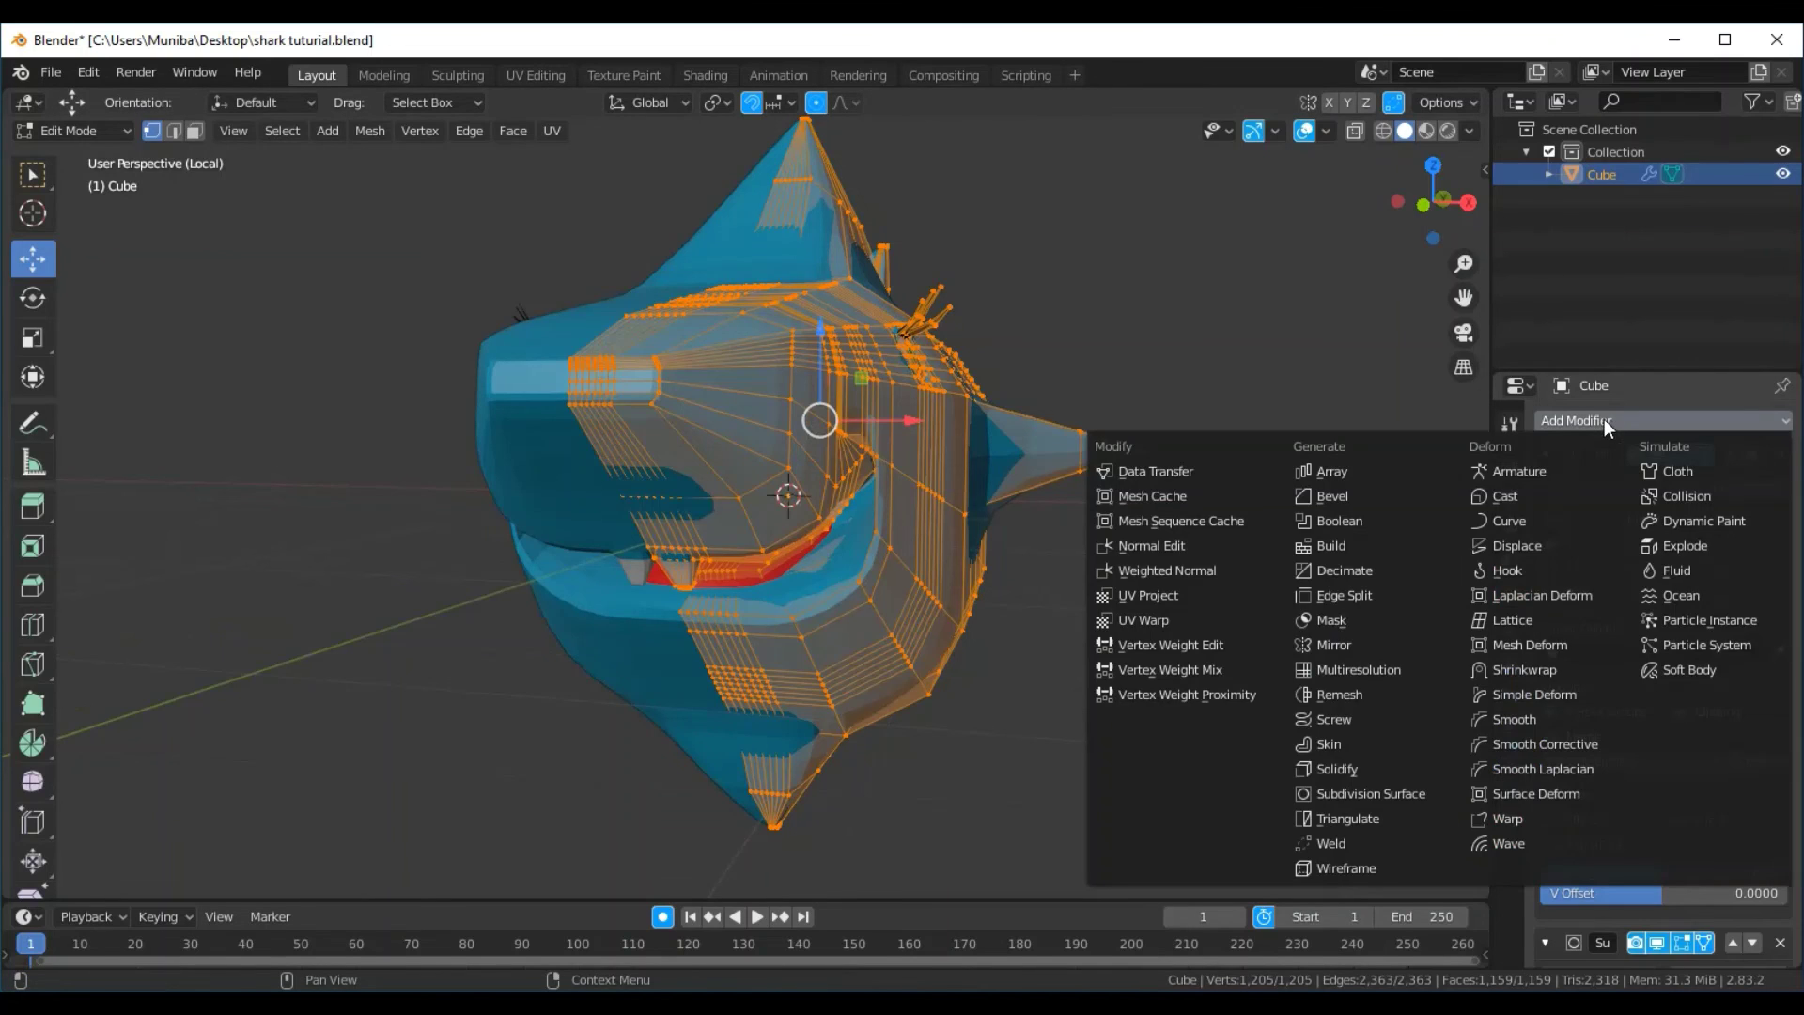
pyautogui.click(1384, 793)
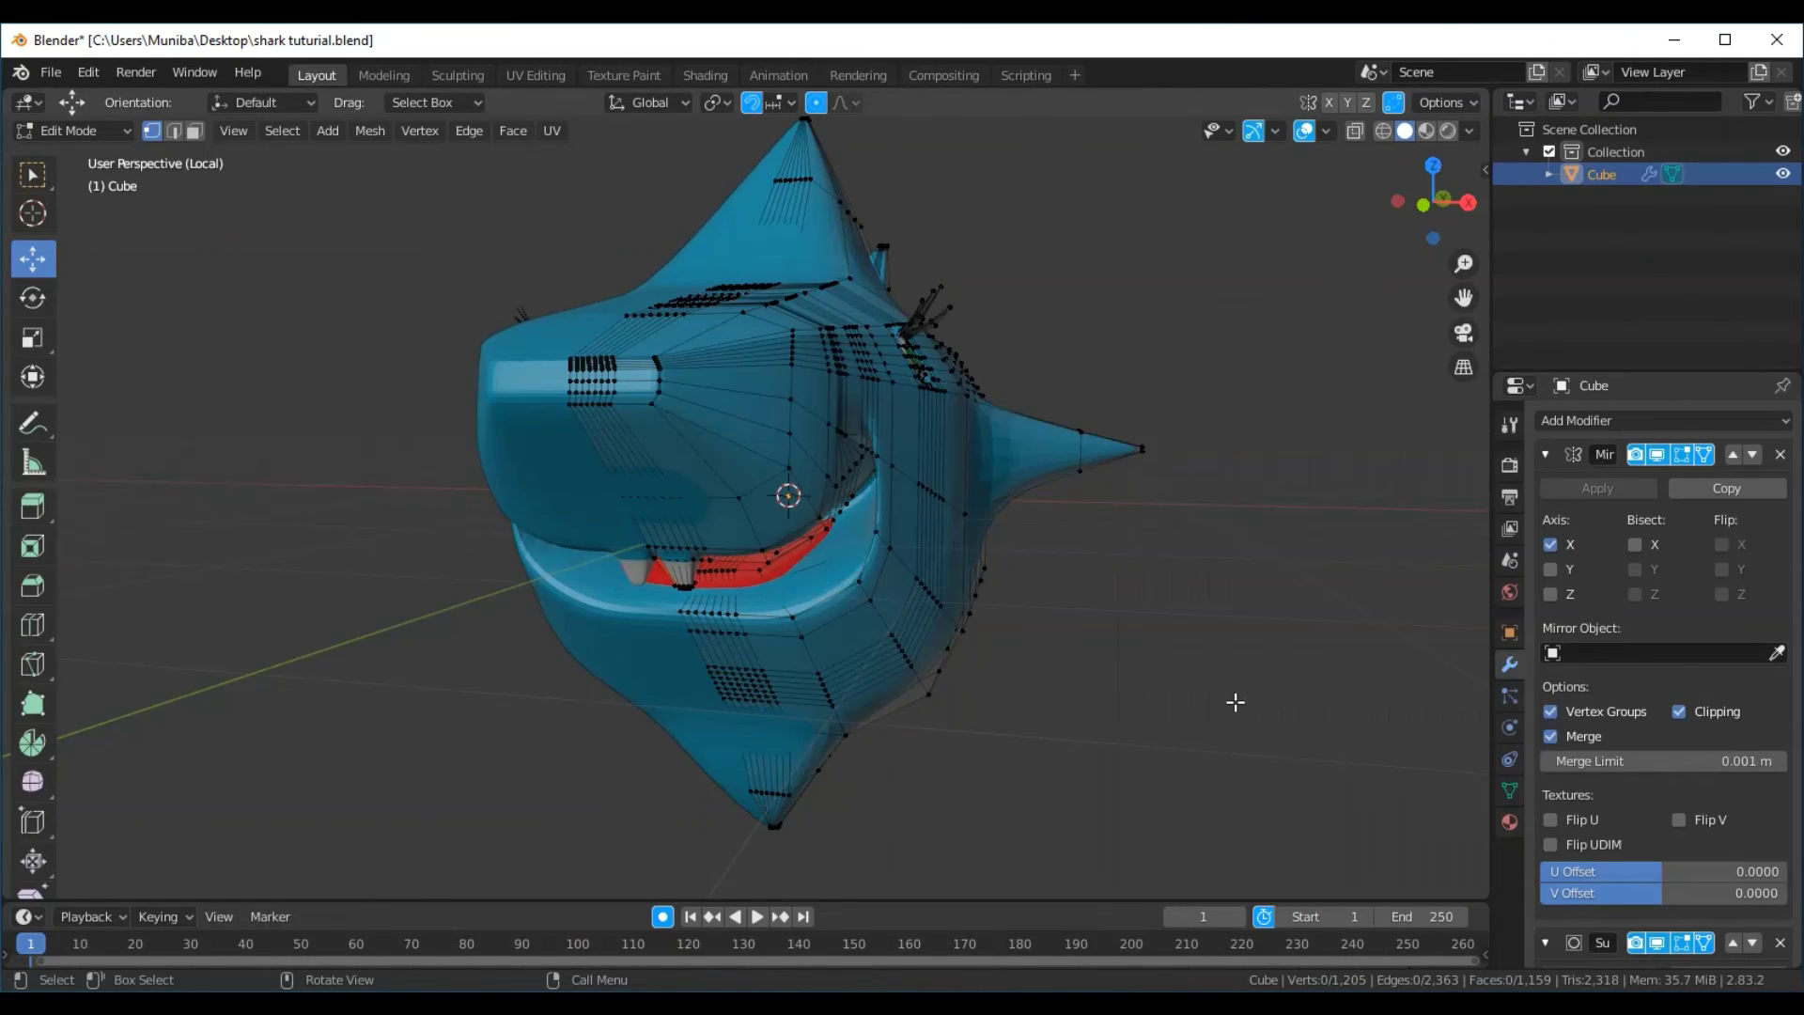
pyautogui.moveTo(1261, 662)
pyautogui.mouseDown(button='middle')
pyautogui.moveTo(1260, 721)
pyautogui.moveTo(1377, 736)
pyautogui.moveTo(1409, 690)
pyautogui.moveTo(1459, 696)
pyautogui.moveTo(1296, 649)
pyautogui.moveTo(1296, 617)
pyautogui.moveTo(1250, 673)
pyautogui.mouseUp(button='middle')
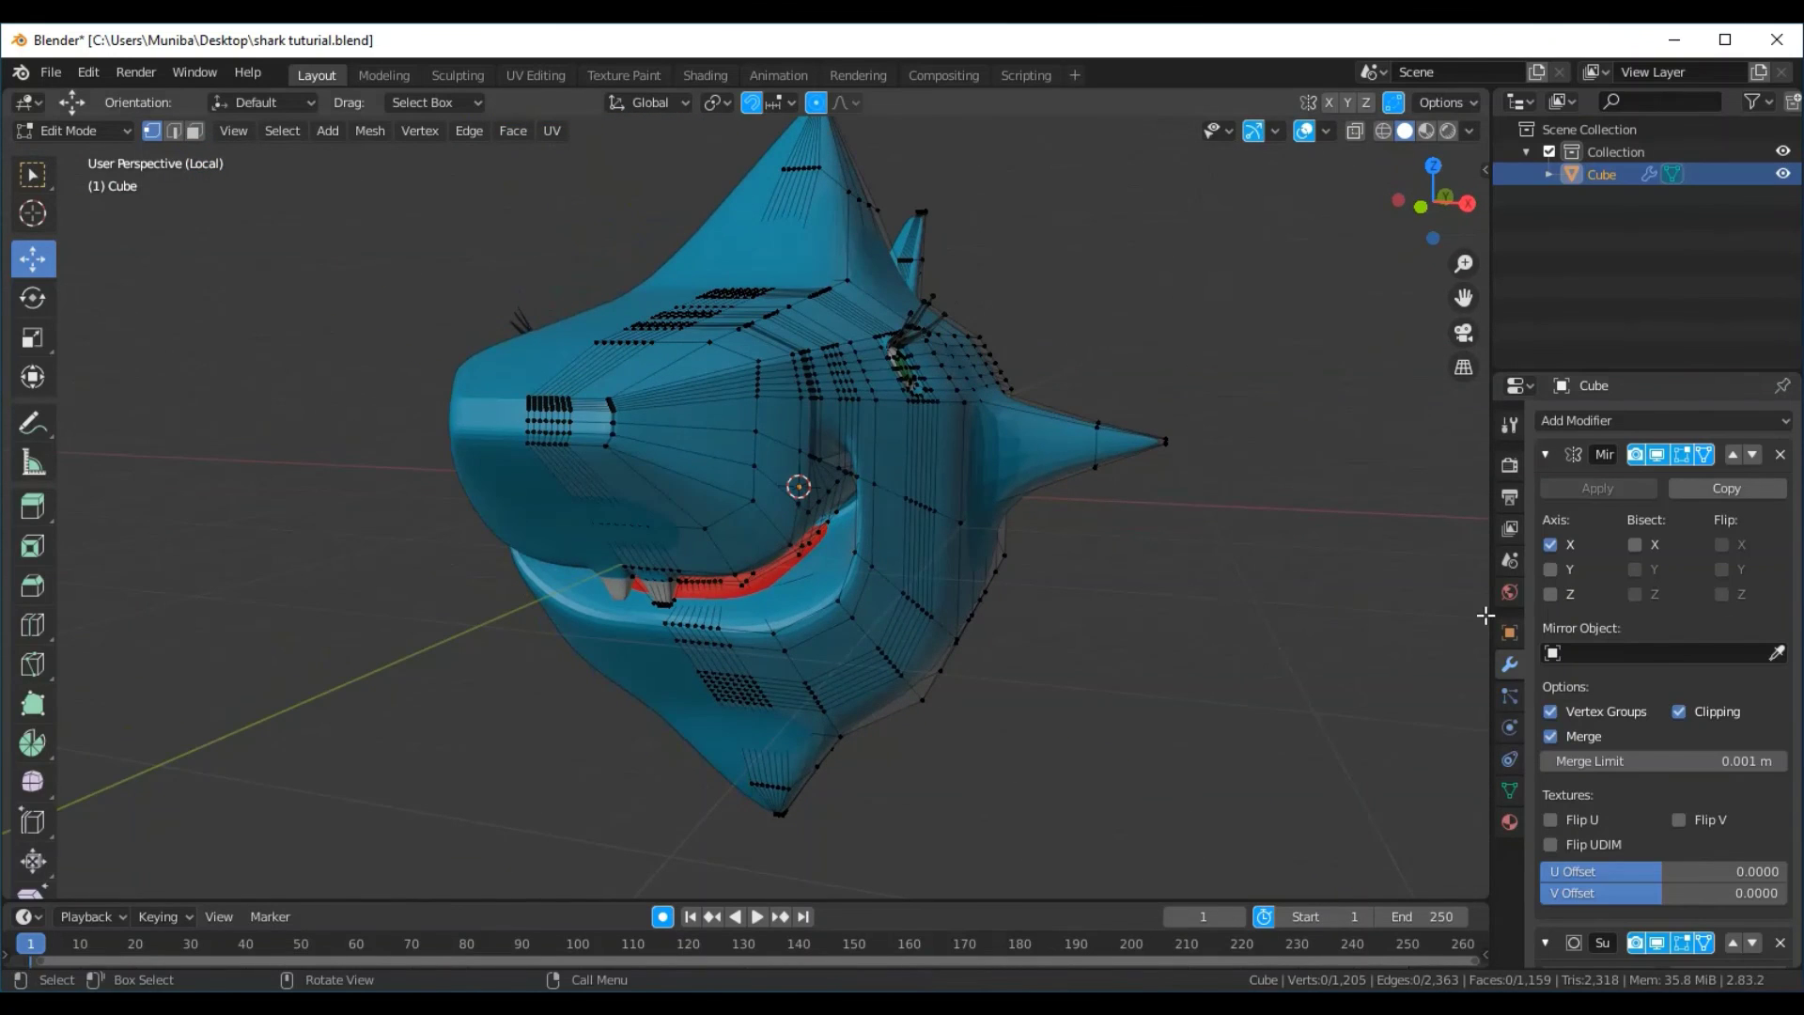
pyautogui.click(1764, 421)
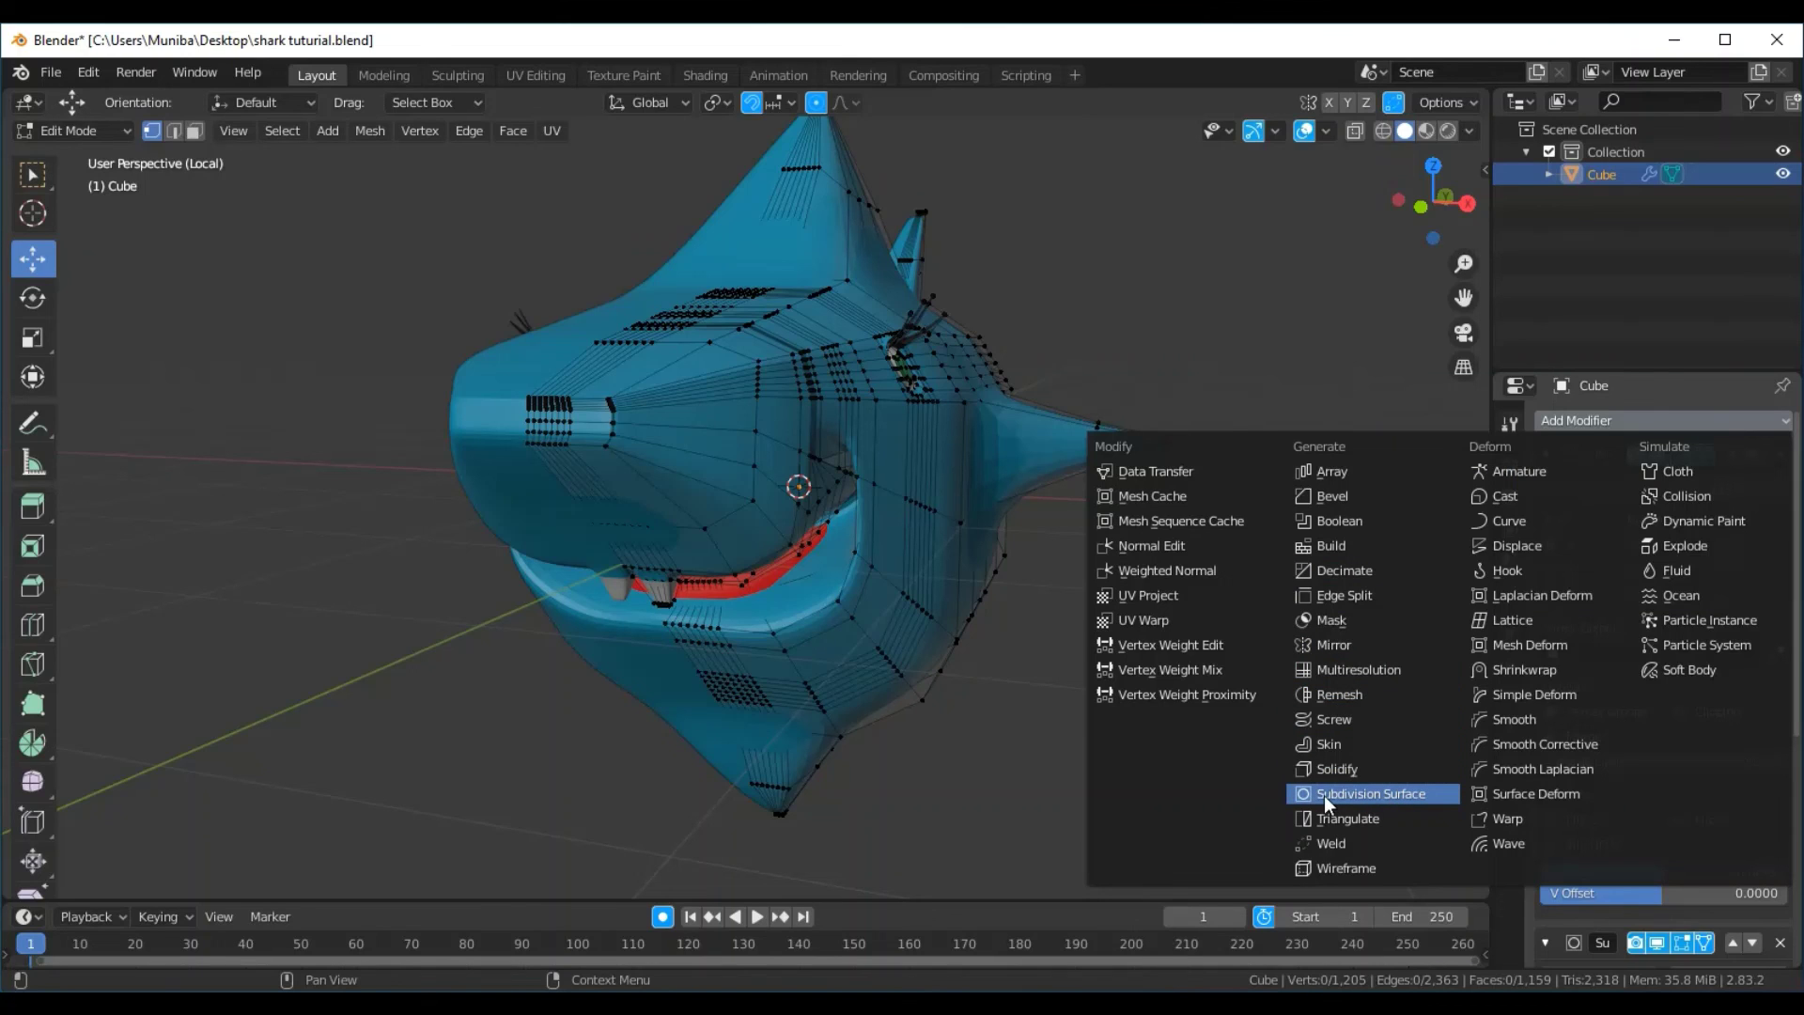
pyautogui.click(1403, 793)
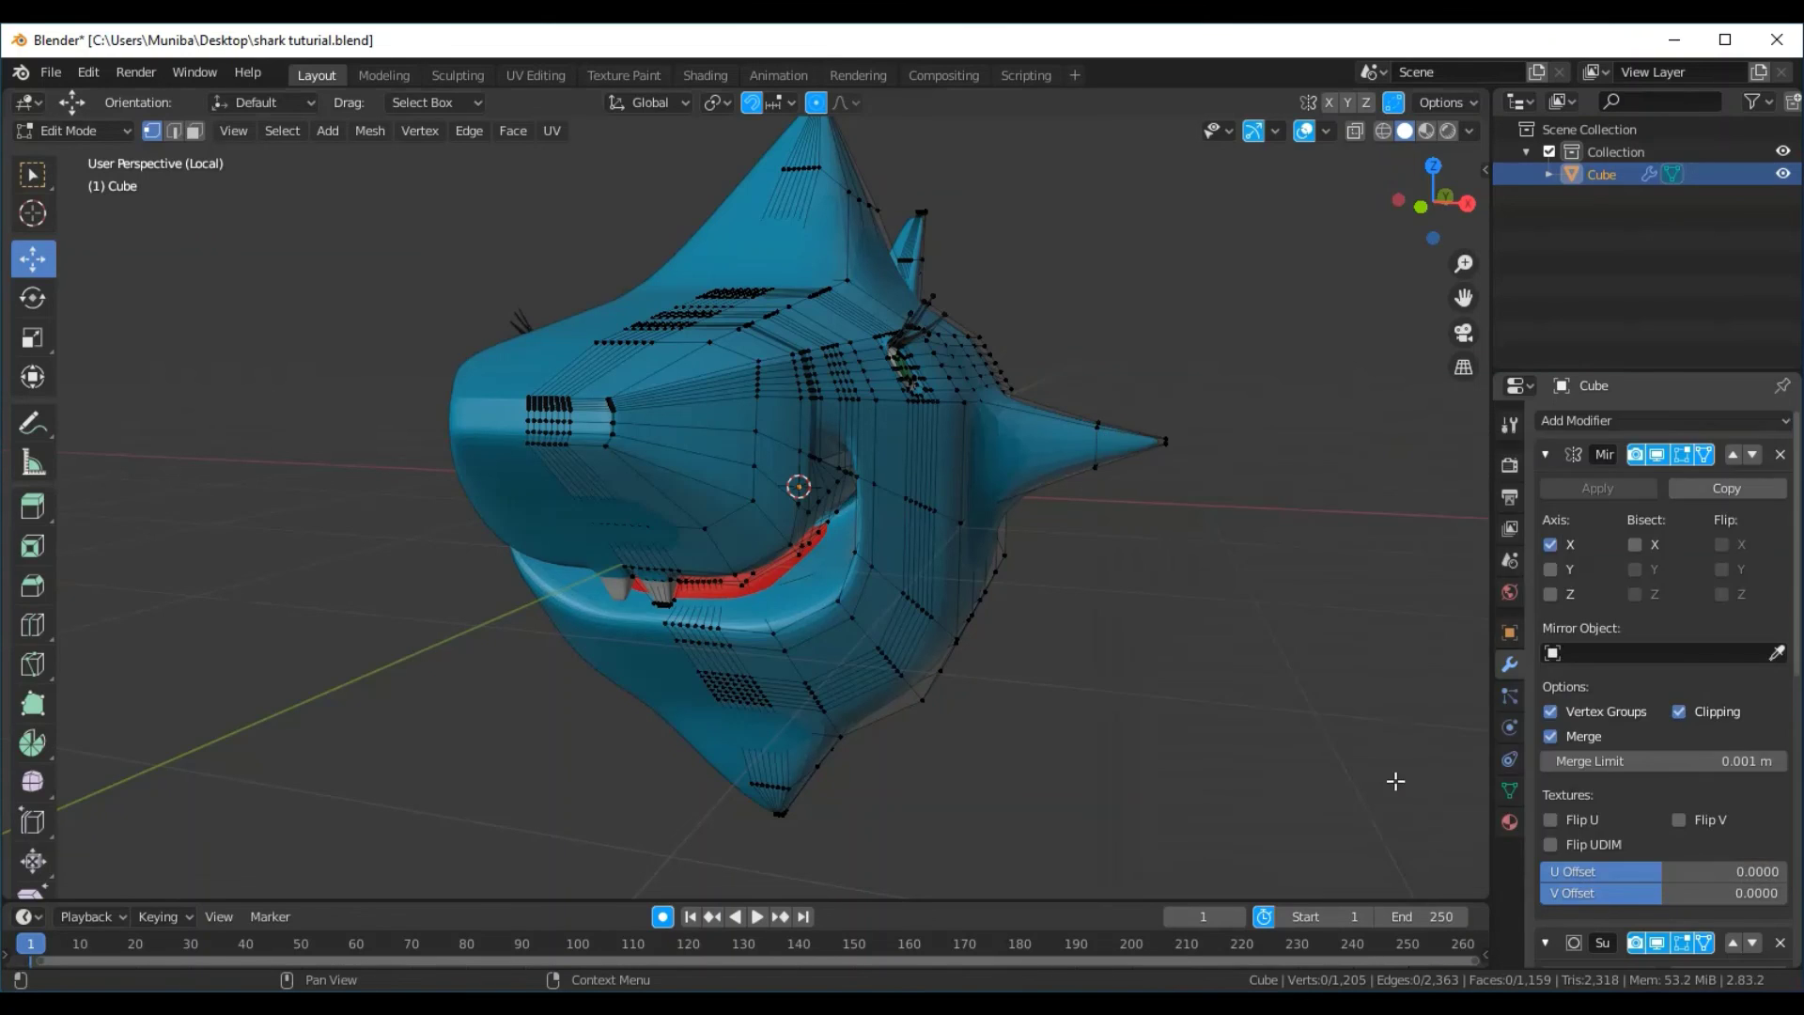
pyautogui.moveTo(1229, 641)
pyautogui.mouseDown(button='middle')
pyautogui.moveTo(1432, 688)
pyautogui.moveTo(1452, 746)
pyautogui.moveTo(1259, 656)
pyautogui.moveTo(1140, 645)
pyautogui.moveTo(1088, 663)
pyautogui.mouseUp(button='middle')
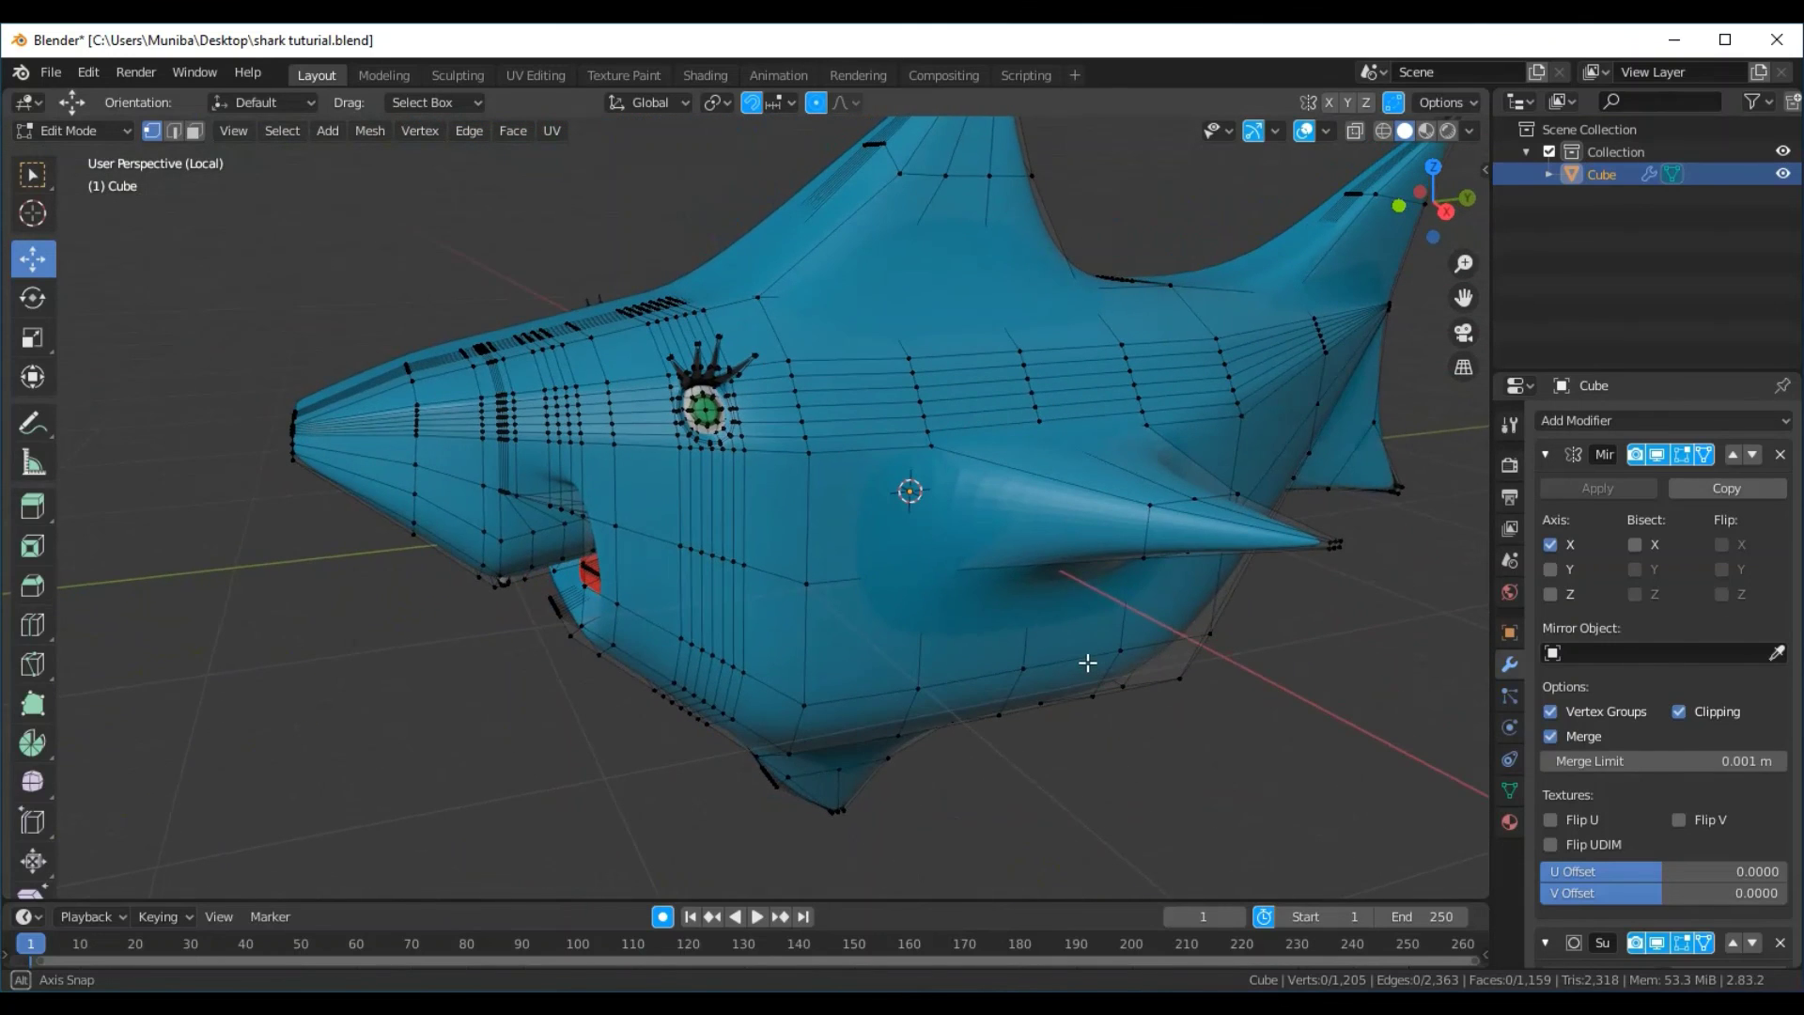
# Switch the shark to Object Mode and zoom toward its open mouth
pyautogui.click(83, 130)
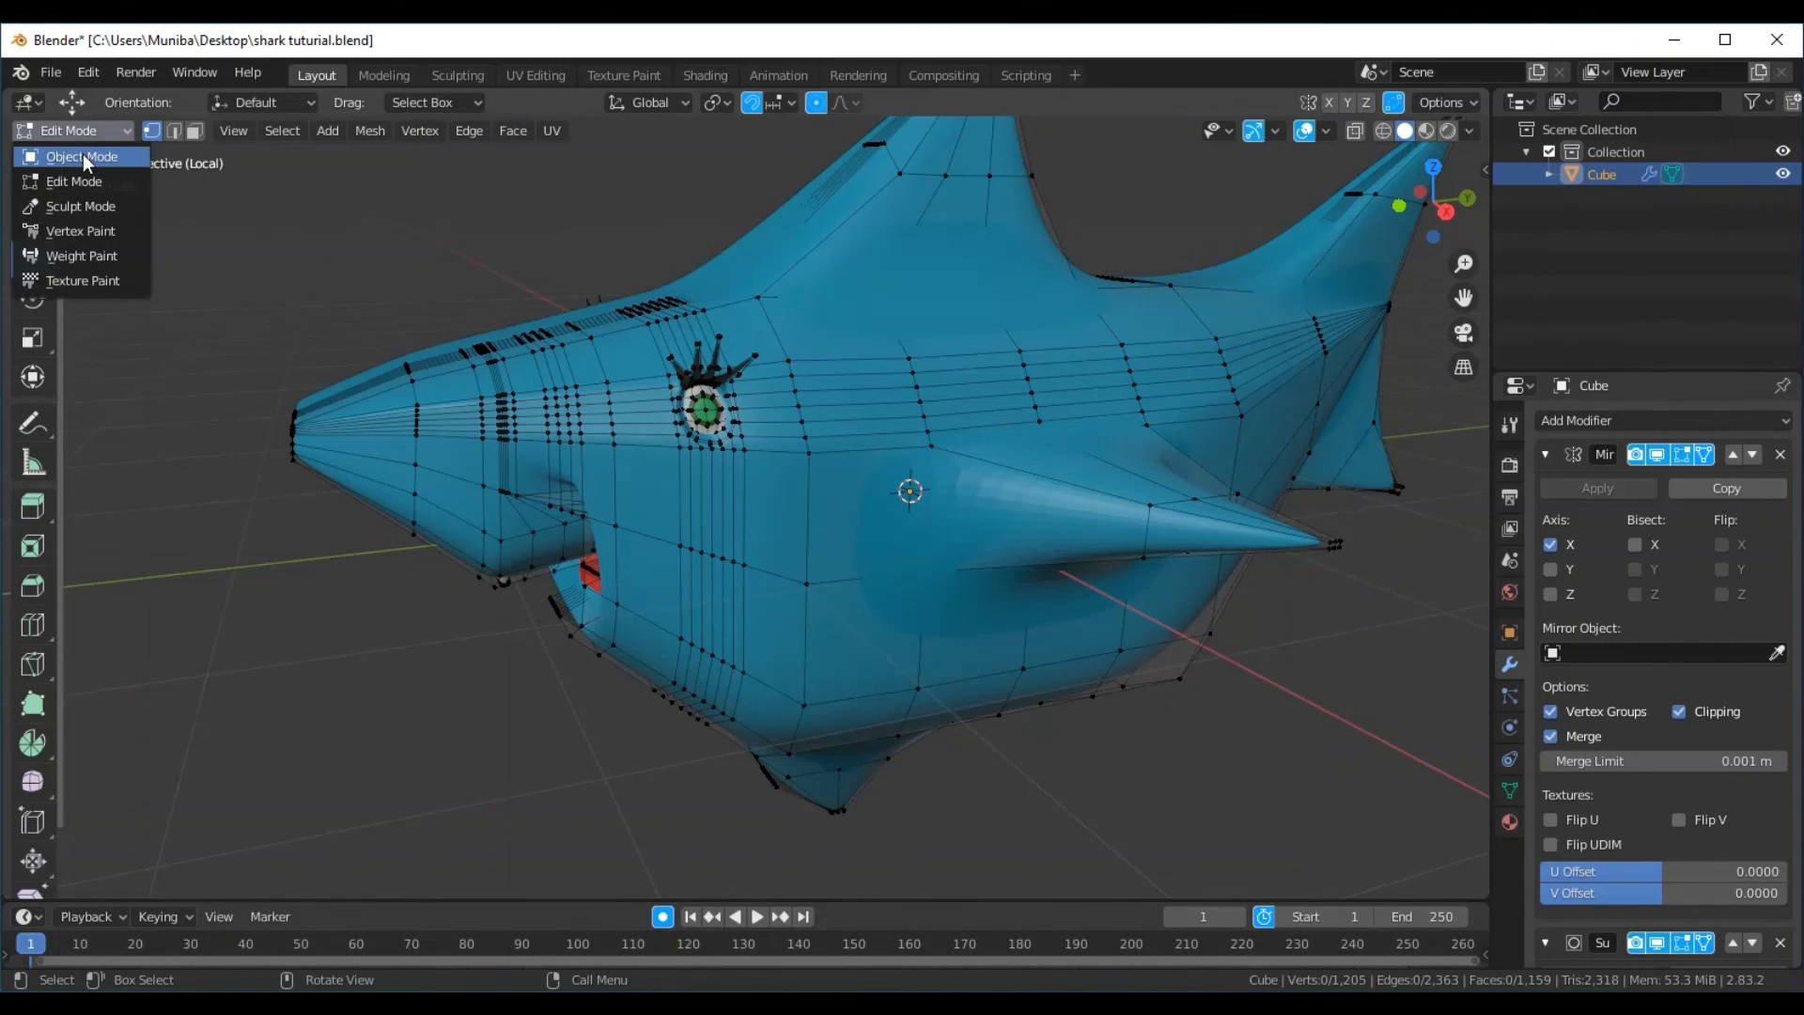
pyautogui.click(83, 156)
pyautogui.moveTo(709, 695)
pyautogui.mouseDown(button='middle')
pyautogui.moveTo(753, 612)
pyautogui.moveTo(869, 629)
pyautogui.moveTo(814, 618)
pyautogui.moveTo(809, 586)
pyautogui.moveTo(872, 590)
pyautogui.moveTo(910, 626)
pyautogui.moveTo(889, 641)
pyautogui.moveTo(911, 617)
pyautogui.moveTo(724, 652)
pyautogui.mouseUp(button='middle')
pyautogui.scroll(2, 722, 645)
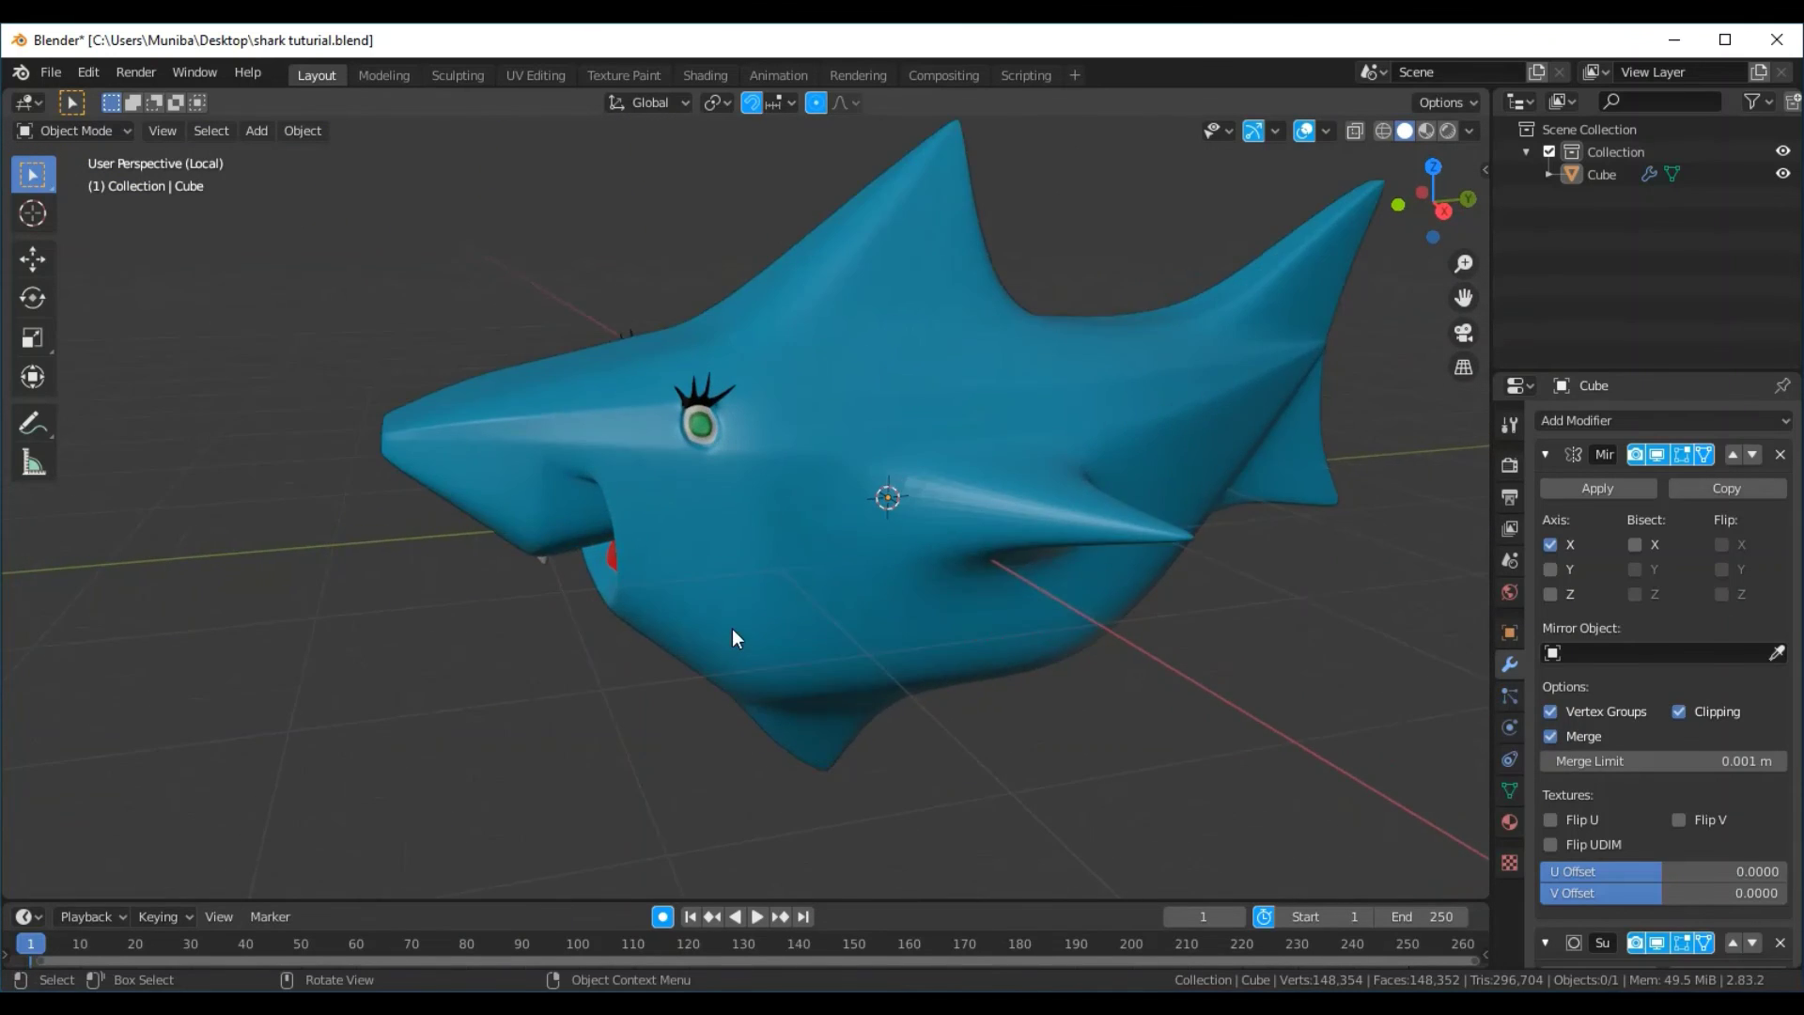
pyautogui.scroll(2, 731, 628)
pyautogui.scroll(2, 732, 618)
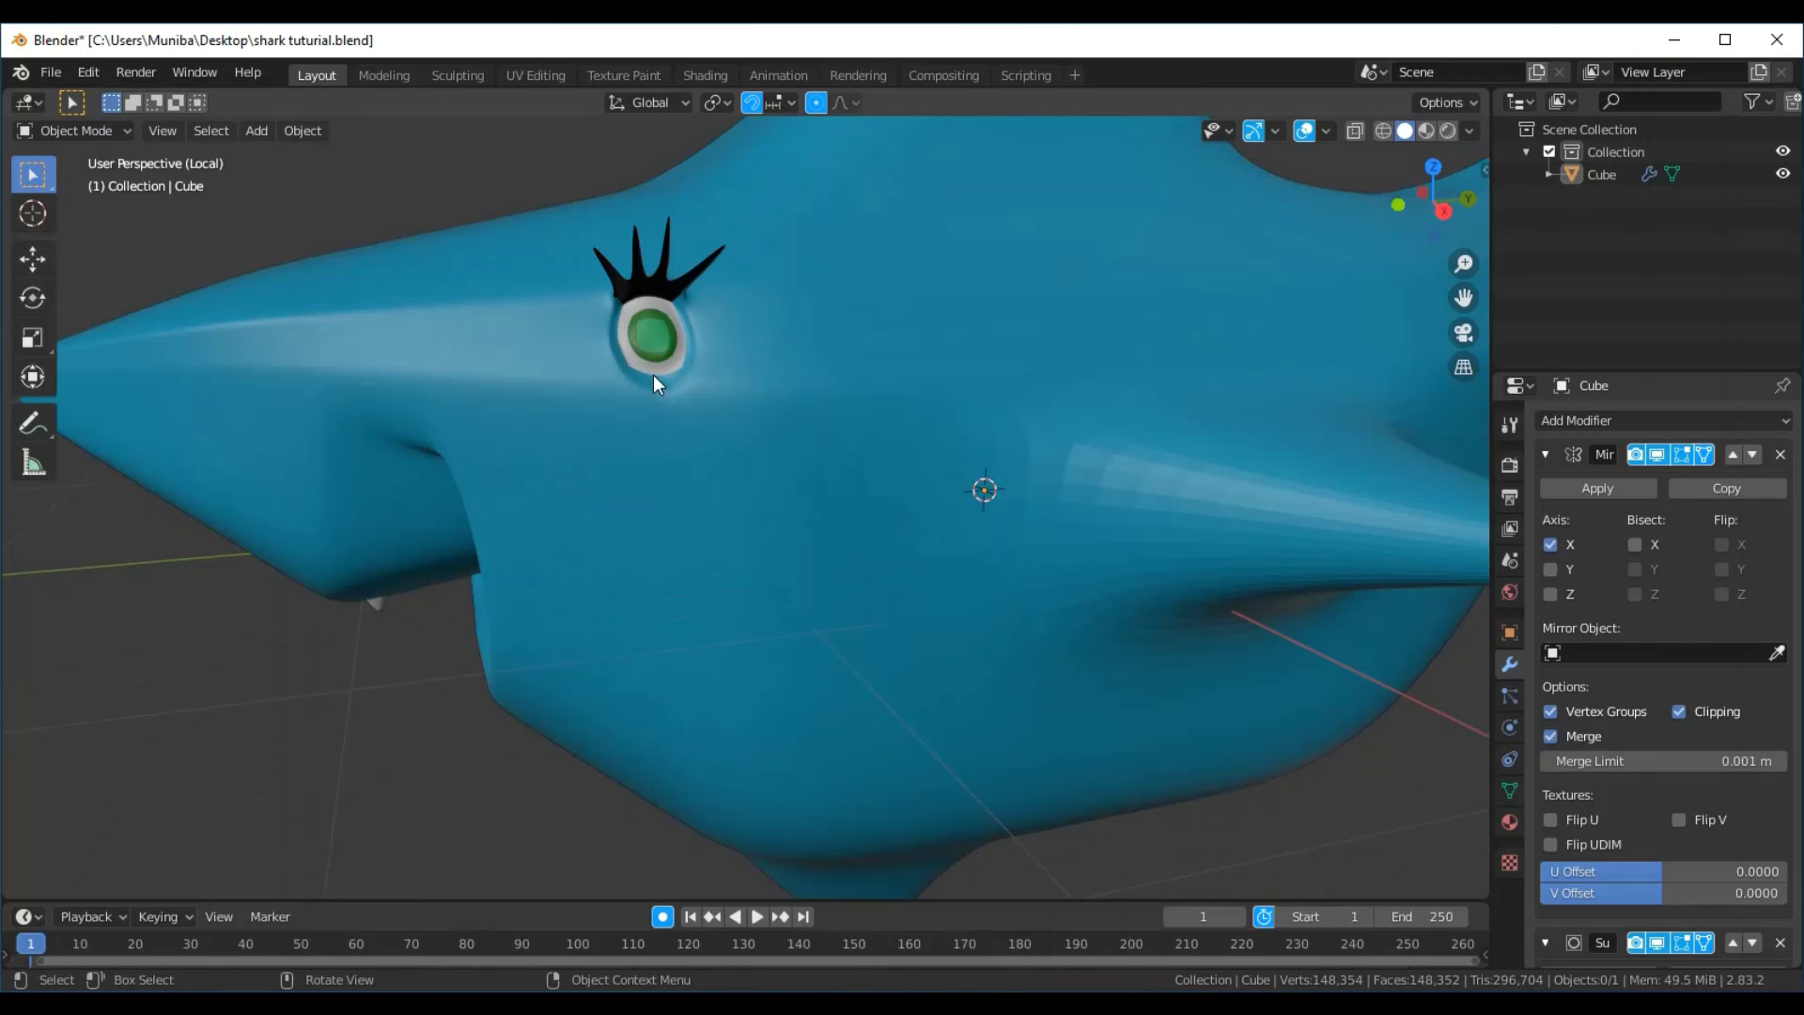
# Orbit around the smoothed shark from above, the side and the front
pyautogui.moveTo(721, 282); pyautogui.dragTo(919, 424, button='middle')
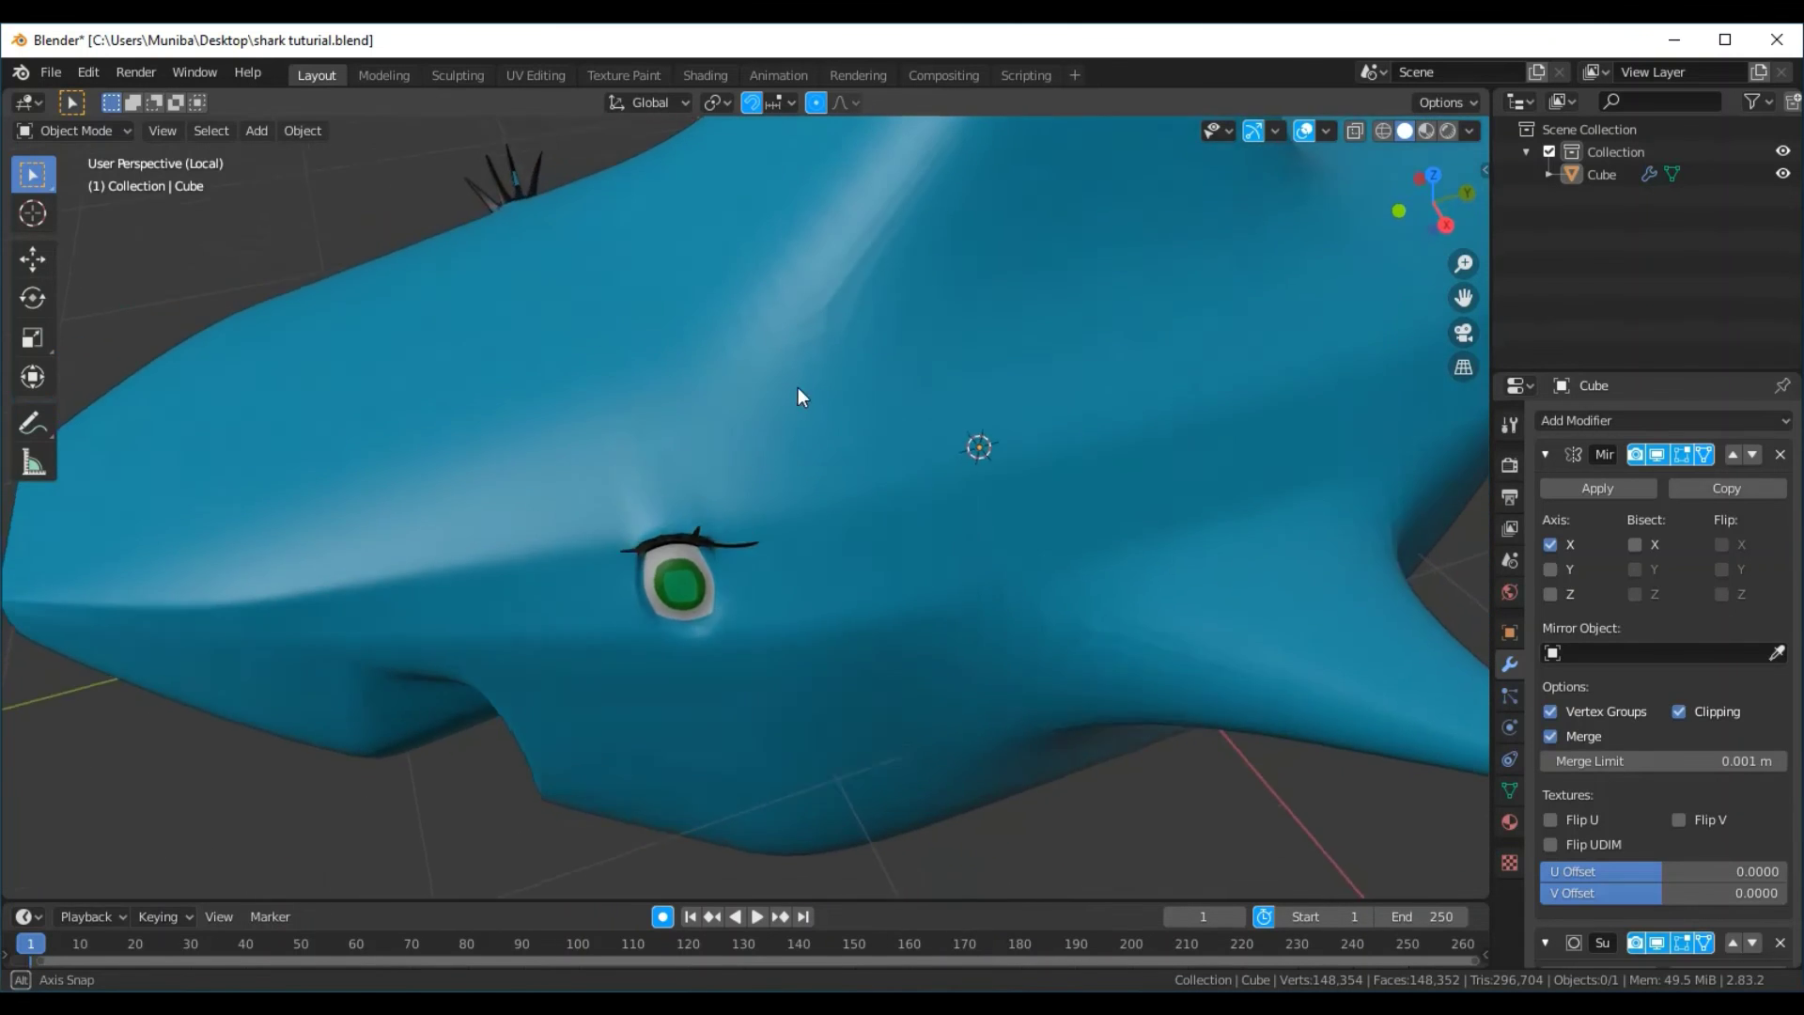
pyautogui.scroll(-5, 916, 415)
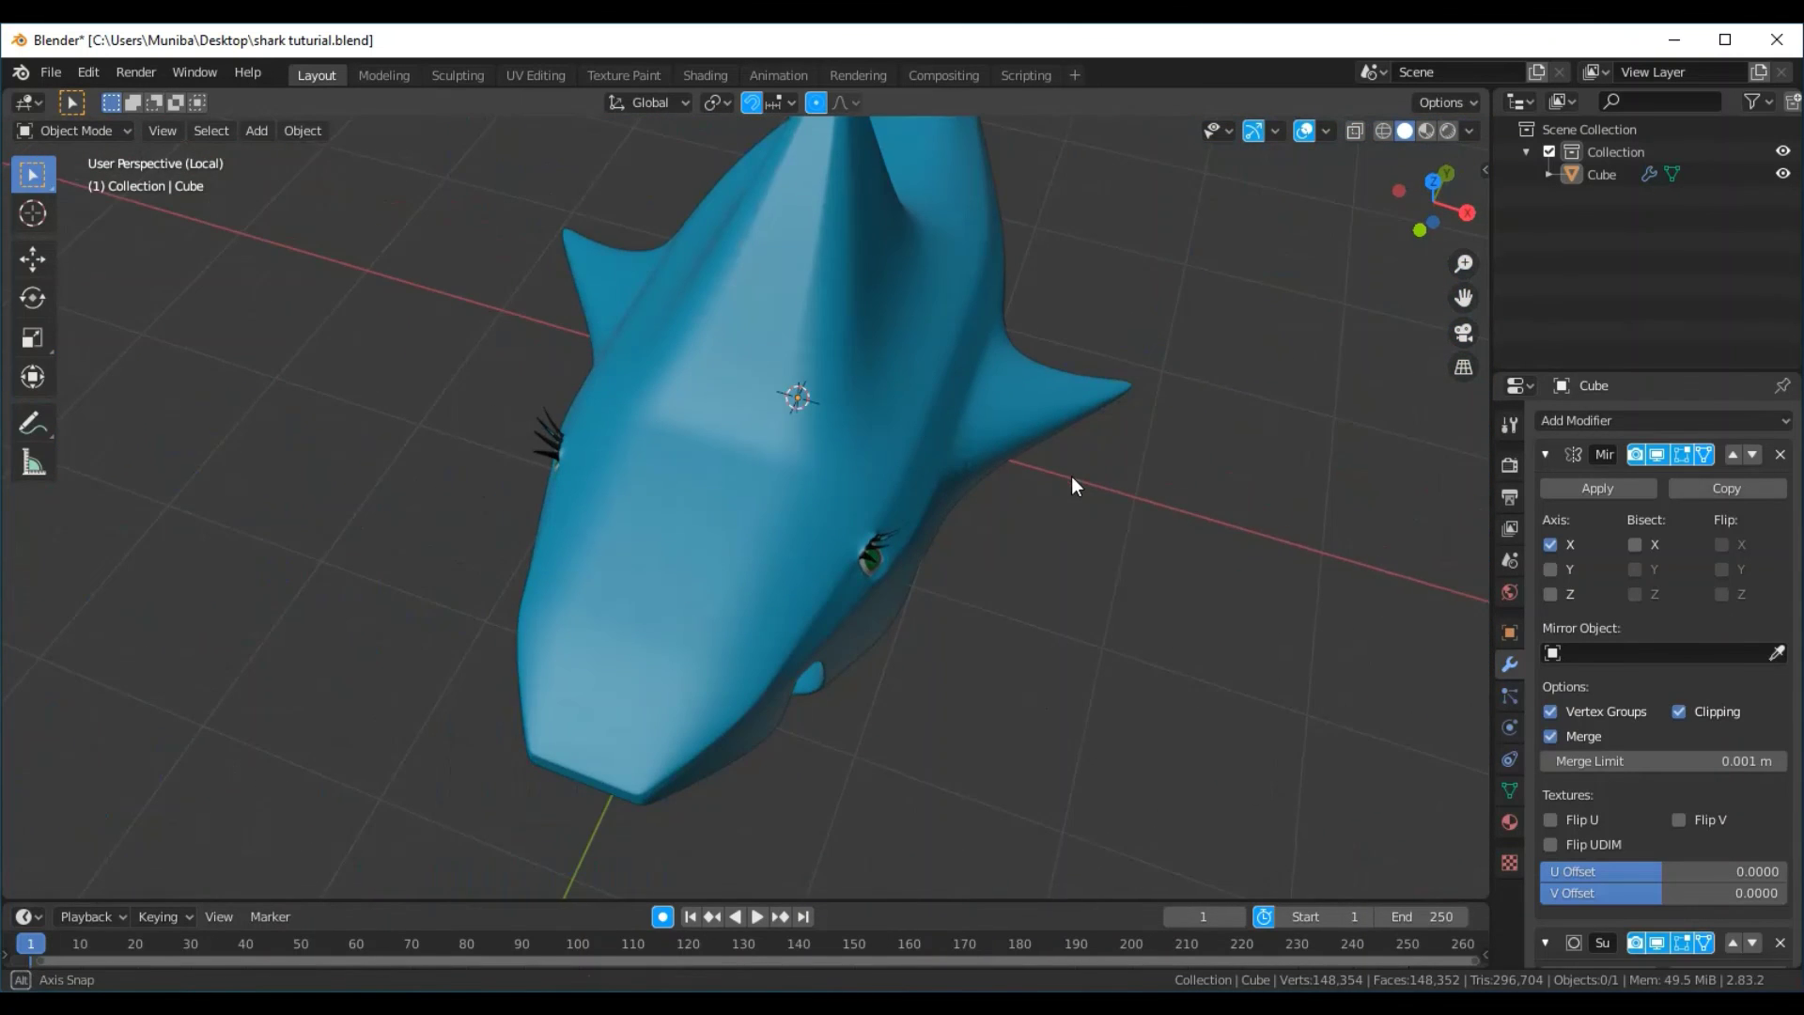
pyautogui.moveTo(1071, 476); pyautogui.dragTo(872, 408, button='middle')
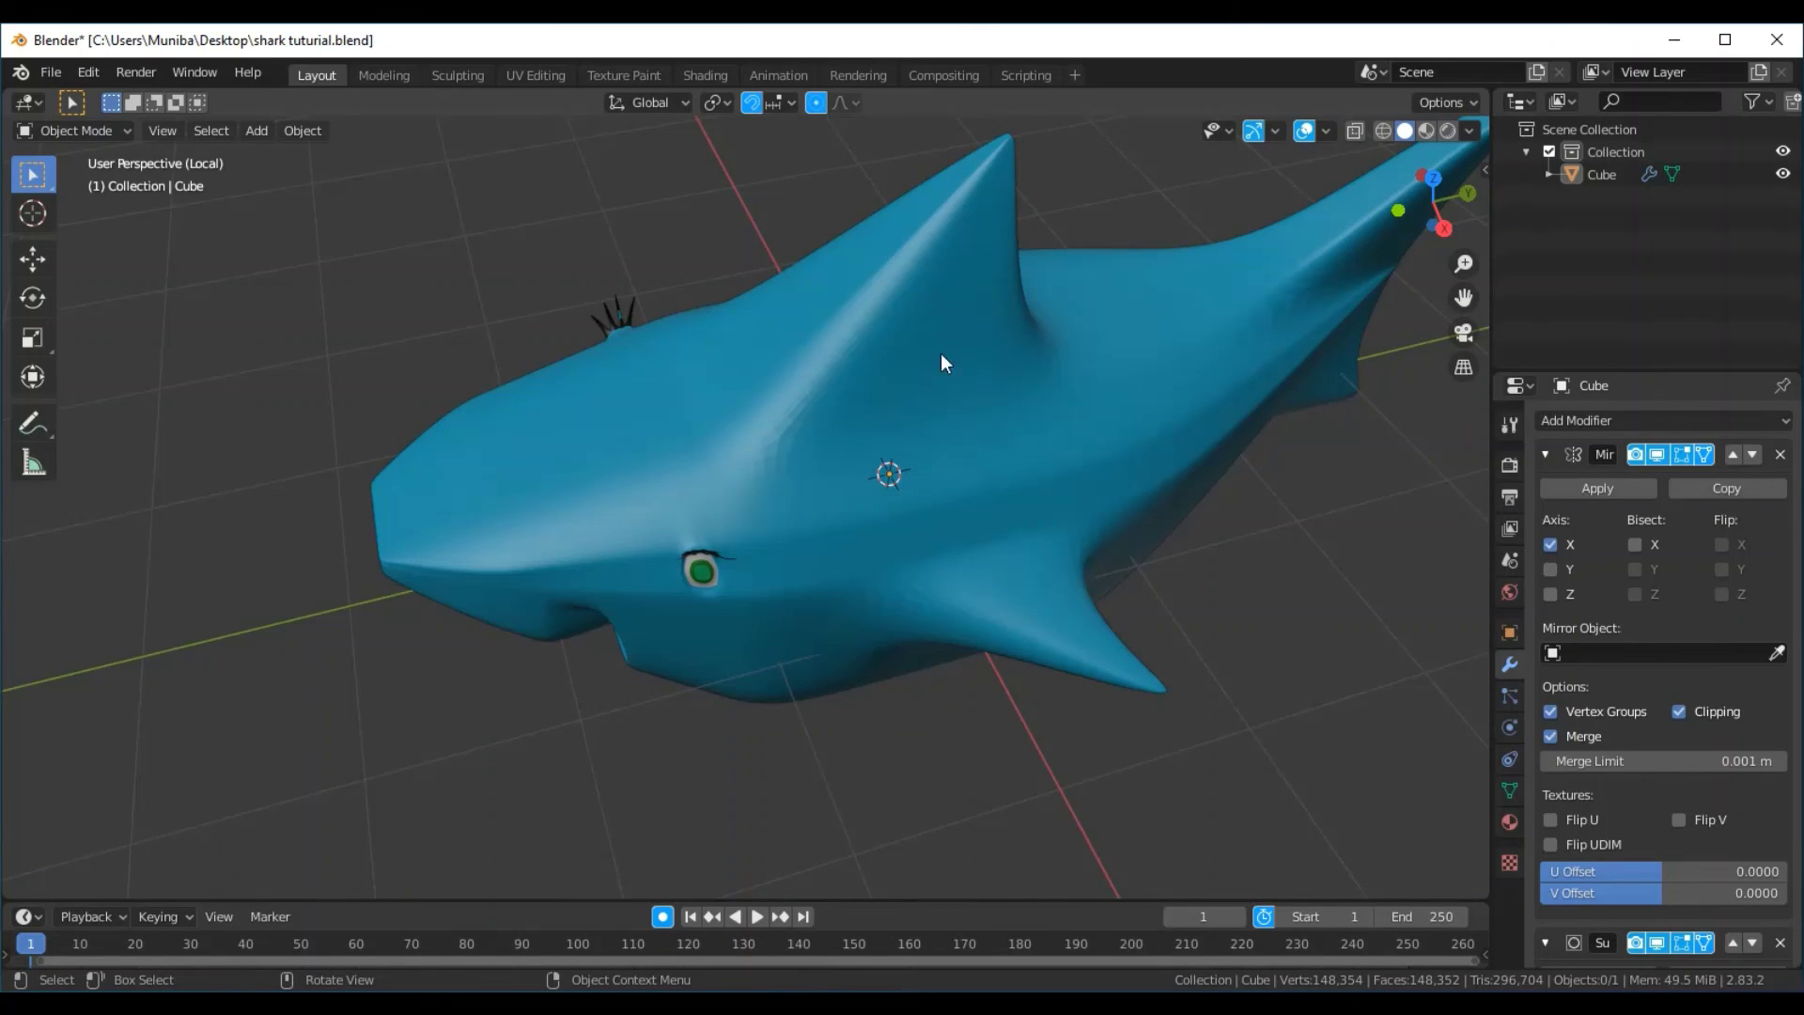
pyautogui.moveTo(1049, 399)
pyautogui.mouseDown(button='middle')
pyautogui.moveTo(1027, 415)
pyautogui.moveTo(1055, 306)
pyautogui.moveTo(1133, 232)
pyautogui.moveTo(815, 846)
pyautogui.mouseUp(button='middle')
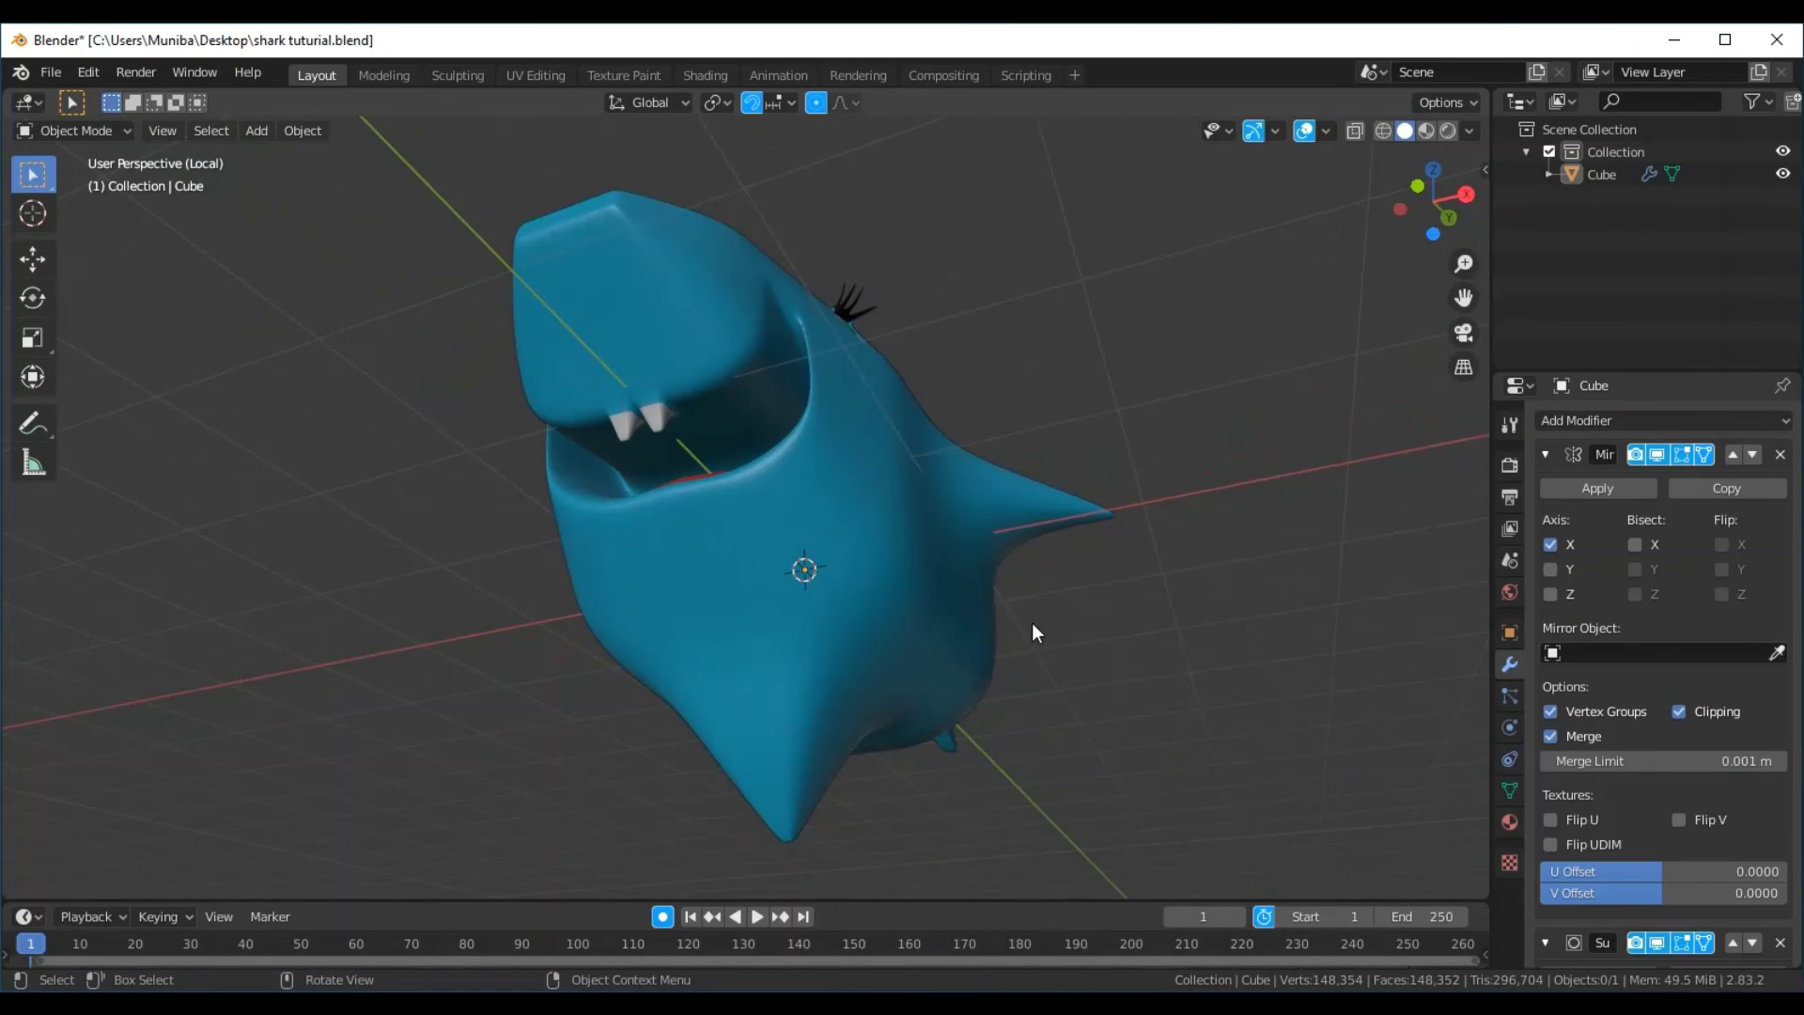
pyautogui.moveTo(1032, 622); pyautogui.dragTo(870, 696, button='middle')
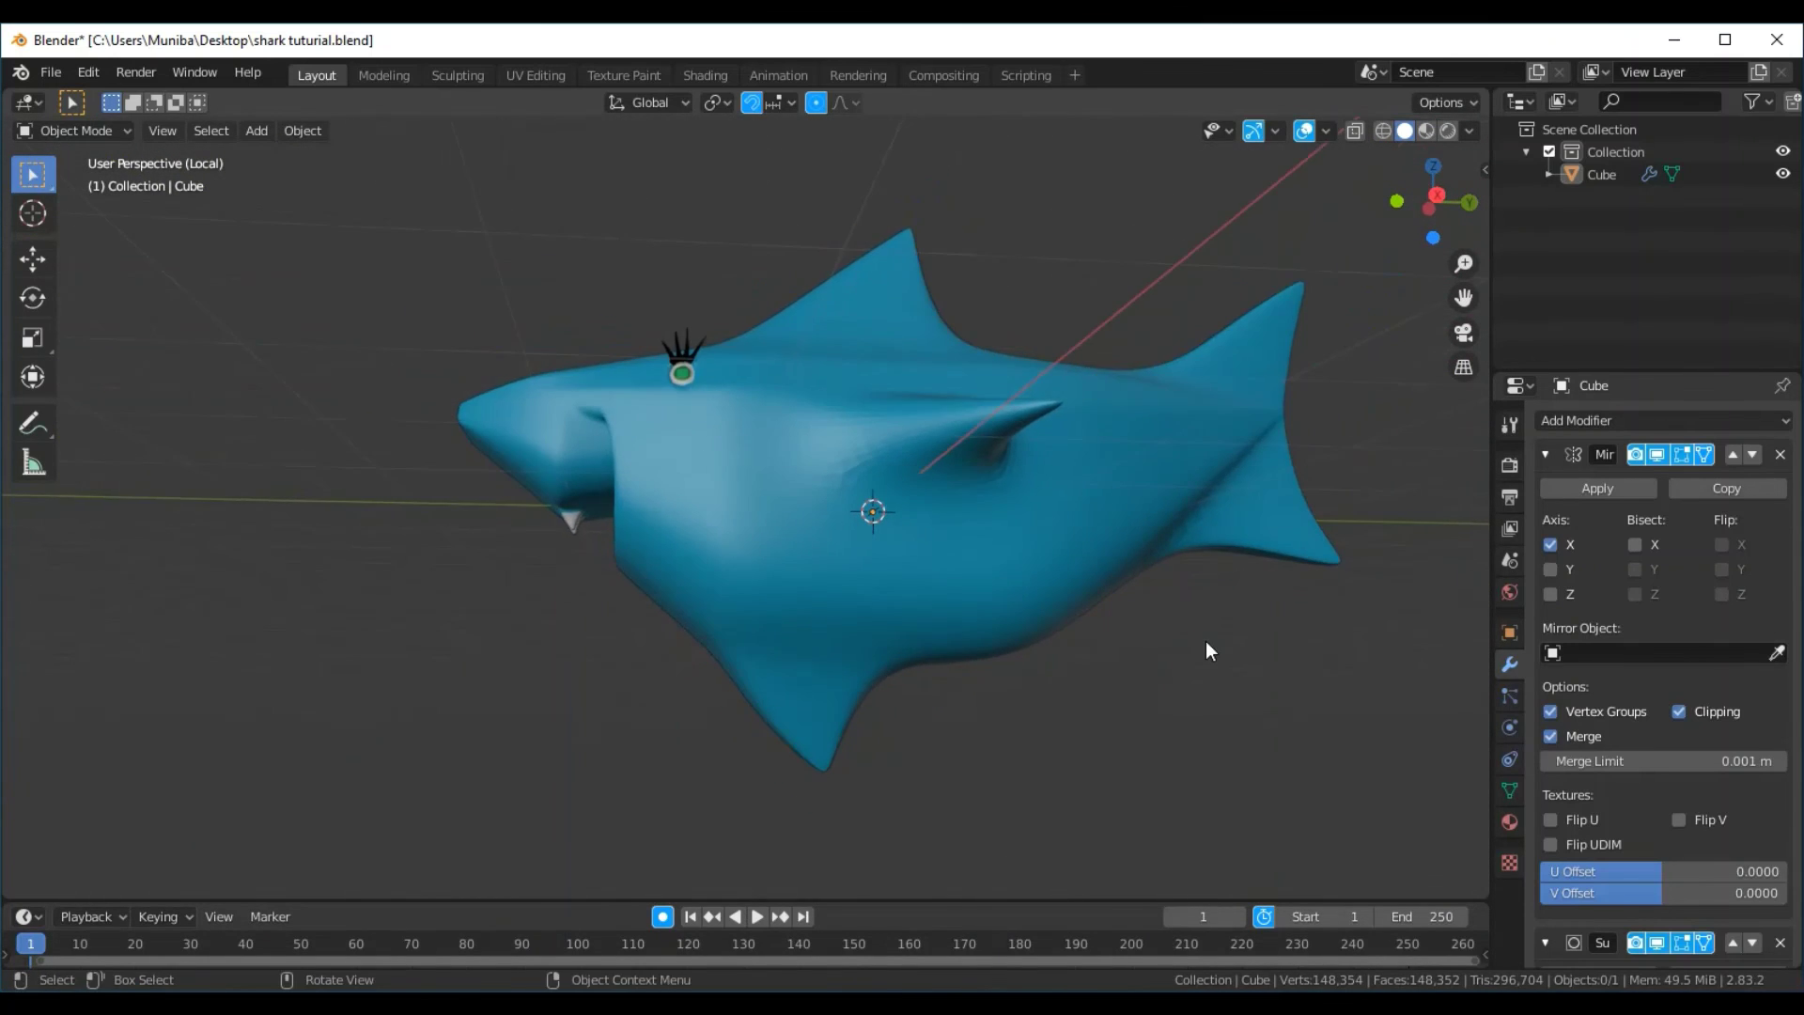
pyautogui.moveTo(1206, 648)
pyautogui.mouseDown(button='middle')
pyautogui.moveTo(1272, 567)
pyautogui.moveTo(1105, 658)
pyautogui.moveTo(1039, 652)
pyautogui.moveTo(1286, 652)
pyautogui.moveTo(1364, 622)
pyautogui.moveTo(681, 528)
pyautogui.moveTo(882, 568)
pyautogui.moveTo(966, 532)
pyautogui.moveTo(1017, 560)
pyautogui.moveTo(954, 576)
pyautogui.moveTo(798, 516)
pyautogui.moveTo(797, 494)
pyautogui.moveTo(772, 519)
pyautogui.mouseUp(button='middle')
pyautogui.moveTo(866, 590)
pyautogui.mouseDown(button='middle')
pyautogui.moveTo(876, 601)
pyautogui.moveTo(851, 605)
pyautogui.mouseUp(button='middle')
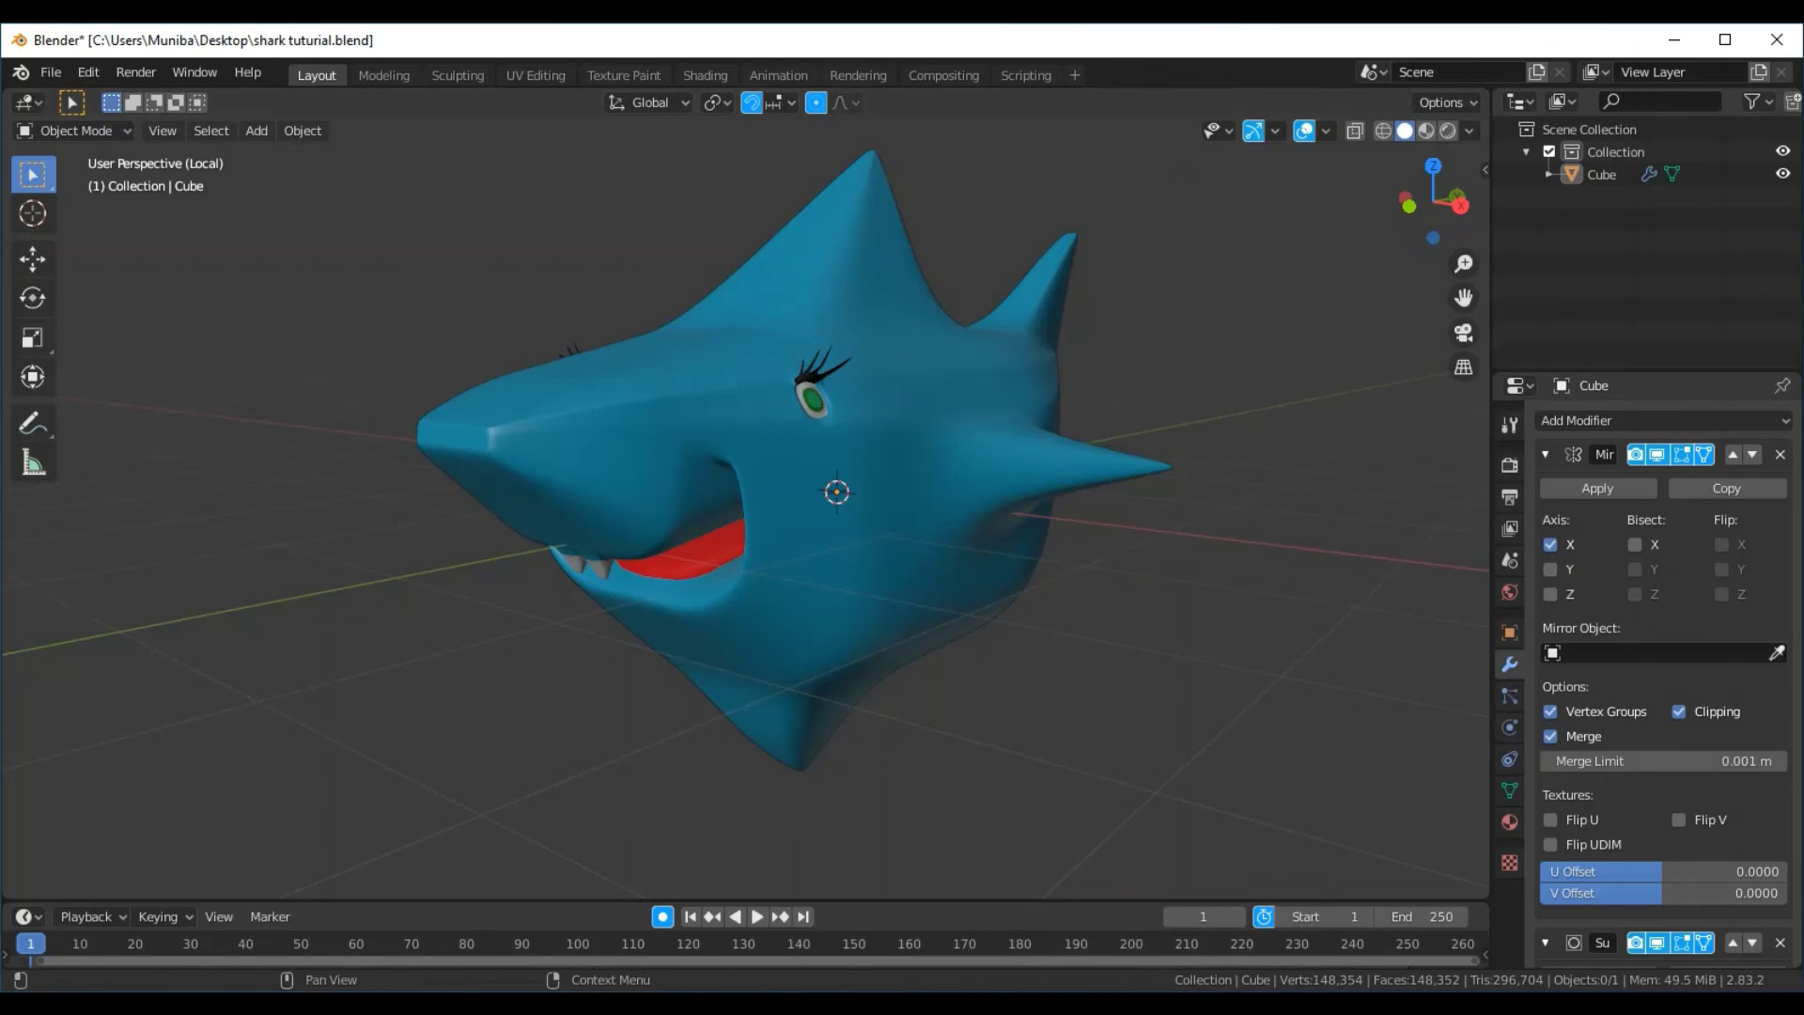
pyautogui.moveTo(836, 601)
pyautogui.mouseDown(button='middle')
pyautogui.moveTo(866, 630)
pyautogui.moveTo(836, 633)
pyautogui.moveTo(804, 594)
pyautogui.moveTo(894, 603)
pyautogui.moveTo(909, 631)
pyautogui.moveTo(724, 639)
pyautogui.mouseUp(button='middle')
# Zoom in and orbit to examine the shark's back, side and toothed open mouth
pyautogui.scroll(4, 728, 631)
pyautogui.scroll(2, 732, 626)
pyautogui.scroll(1, 732, 619)
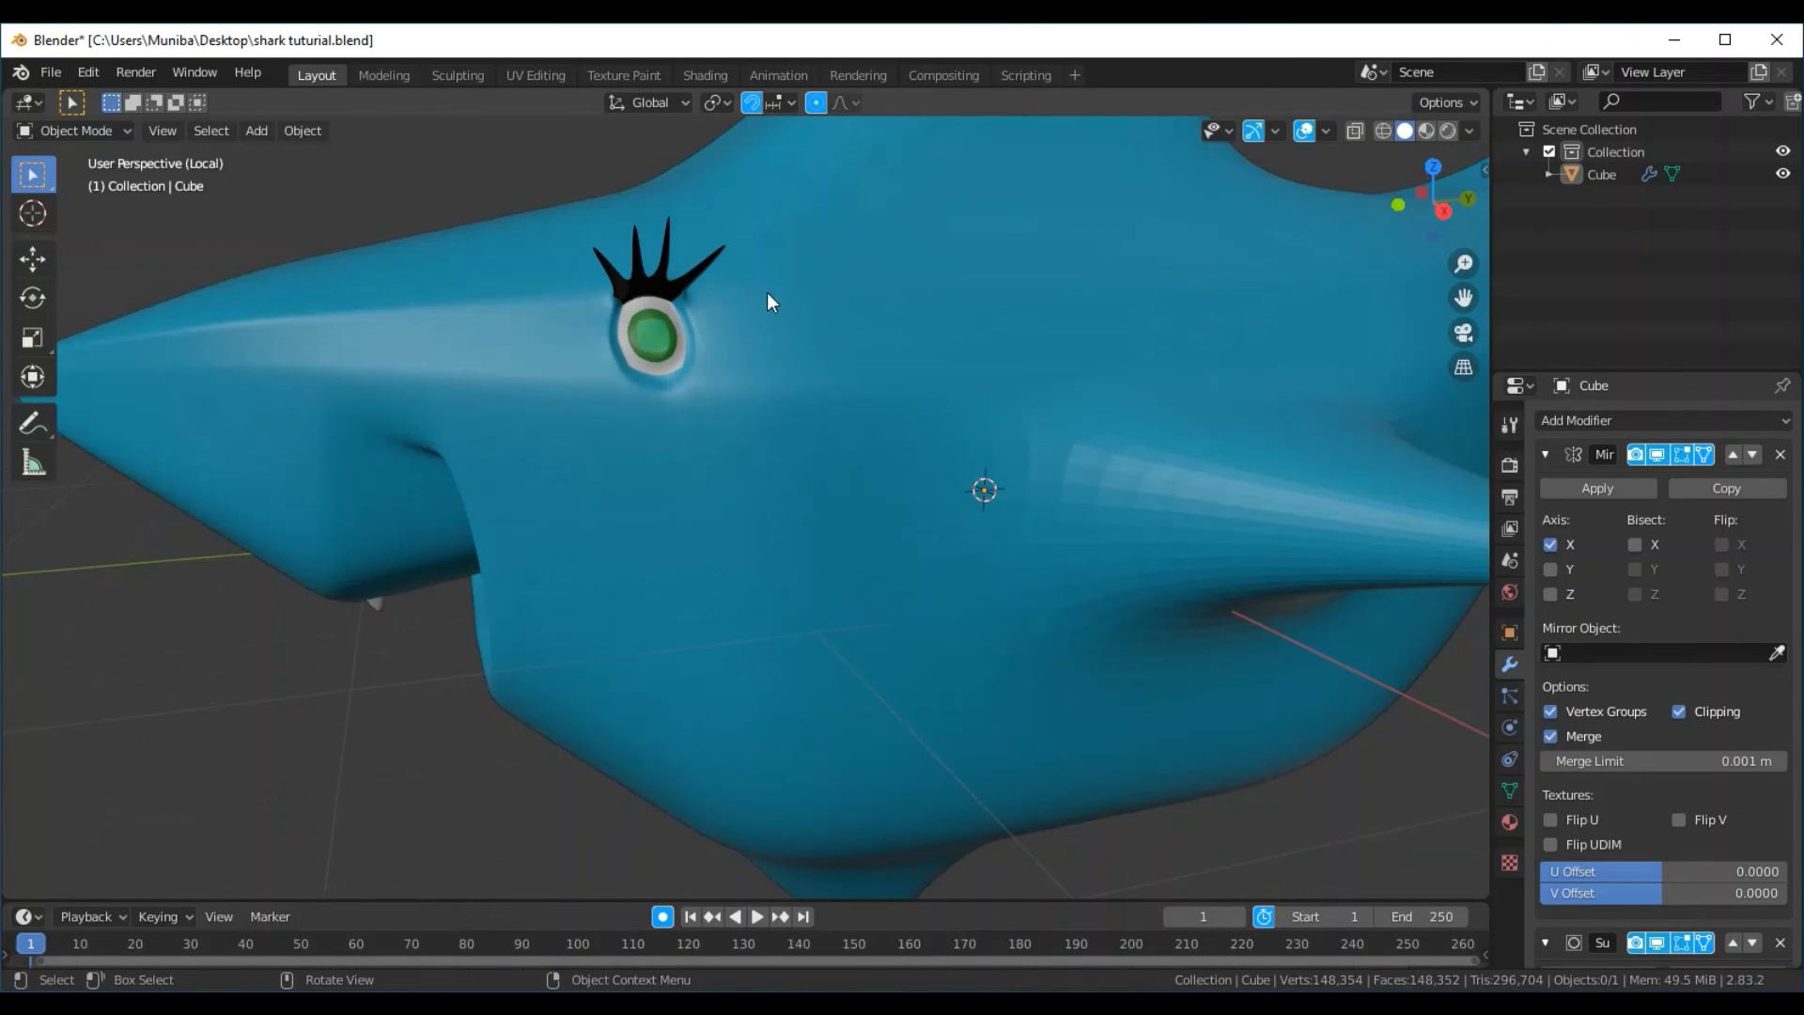
pyautogui.moveTo(769, 300)
pyautogui.mouseDown(button='middle')
pyautogui.moveTo(777, 354)
pyautogui.moveTo(834, 427)
pyautogui.moveTo(917, 467)
pyautogui.moveTo(918, 422)
pyautogui.mouseUp(button='middle')
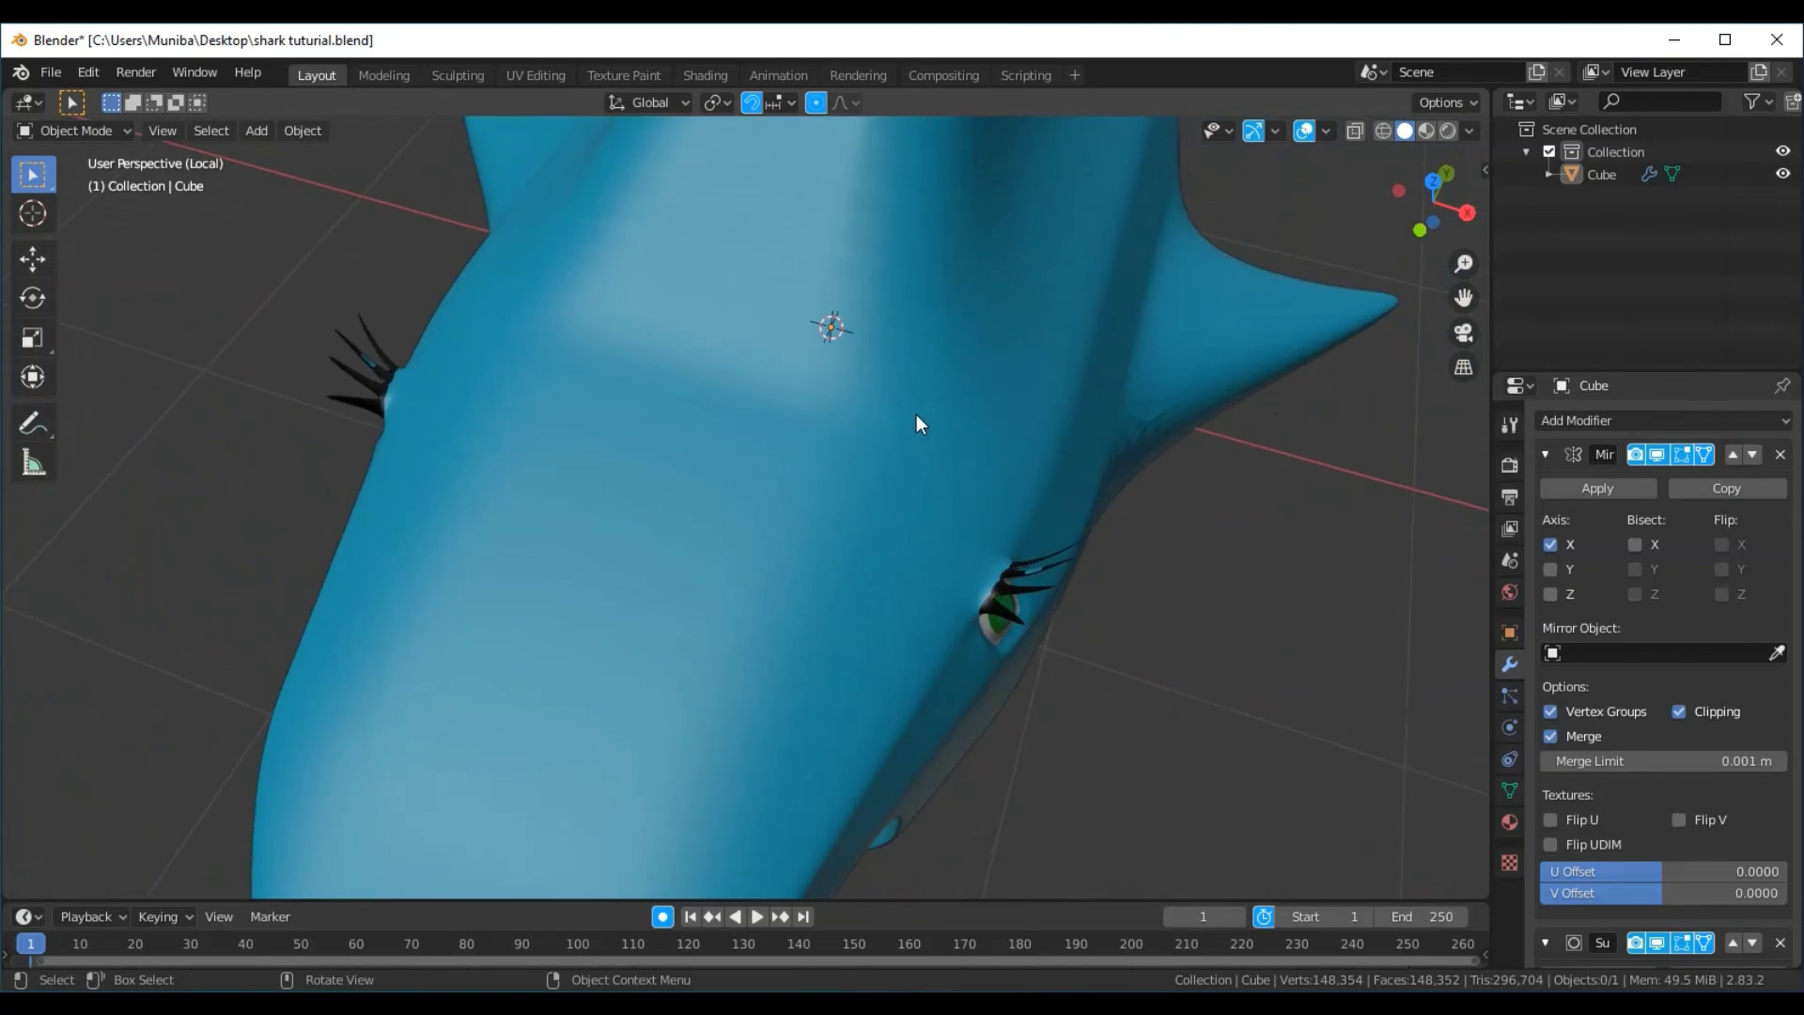
pyautogui.scroll(-5, 916, 415)
pyautogui.moveTo(1056, 503); pyautogui.dragTo(927, 470, button='middle')
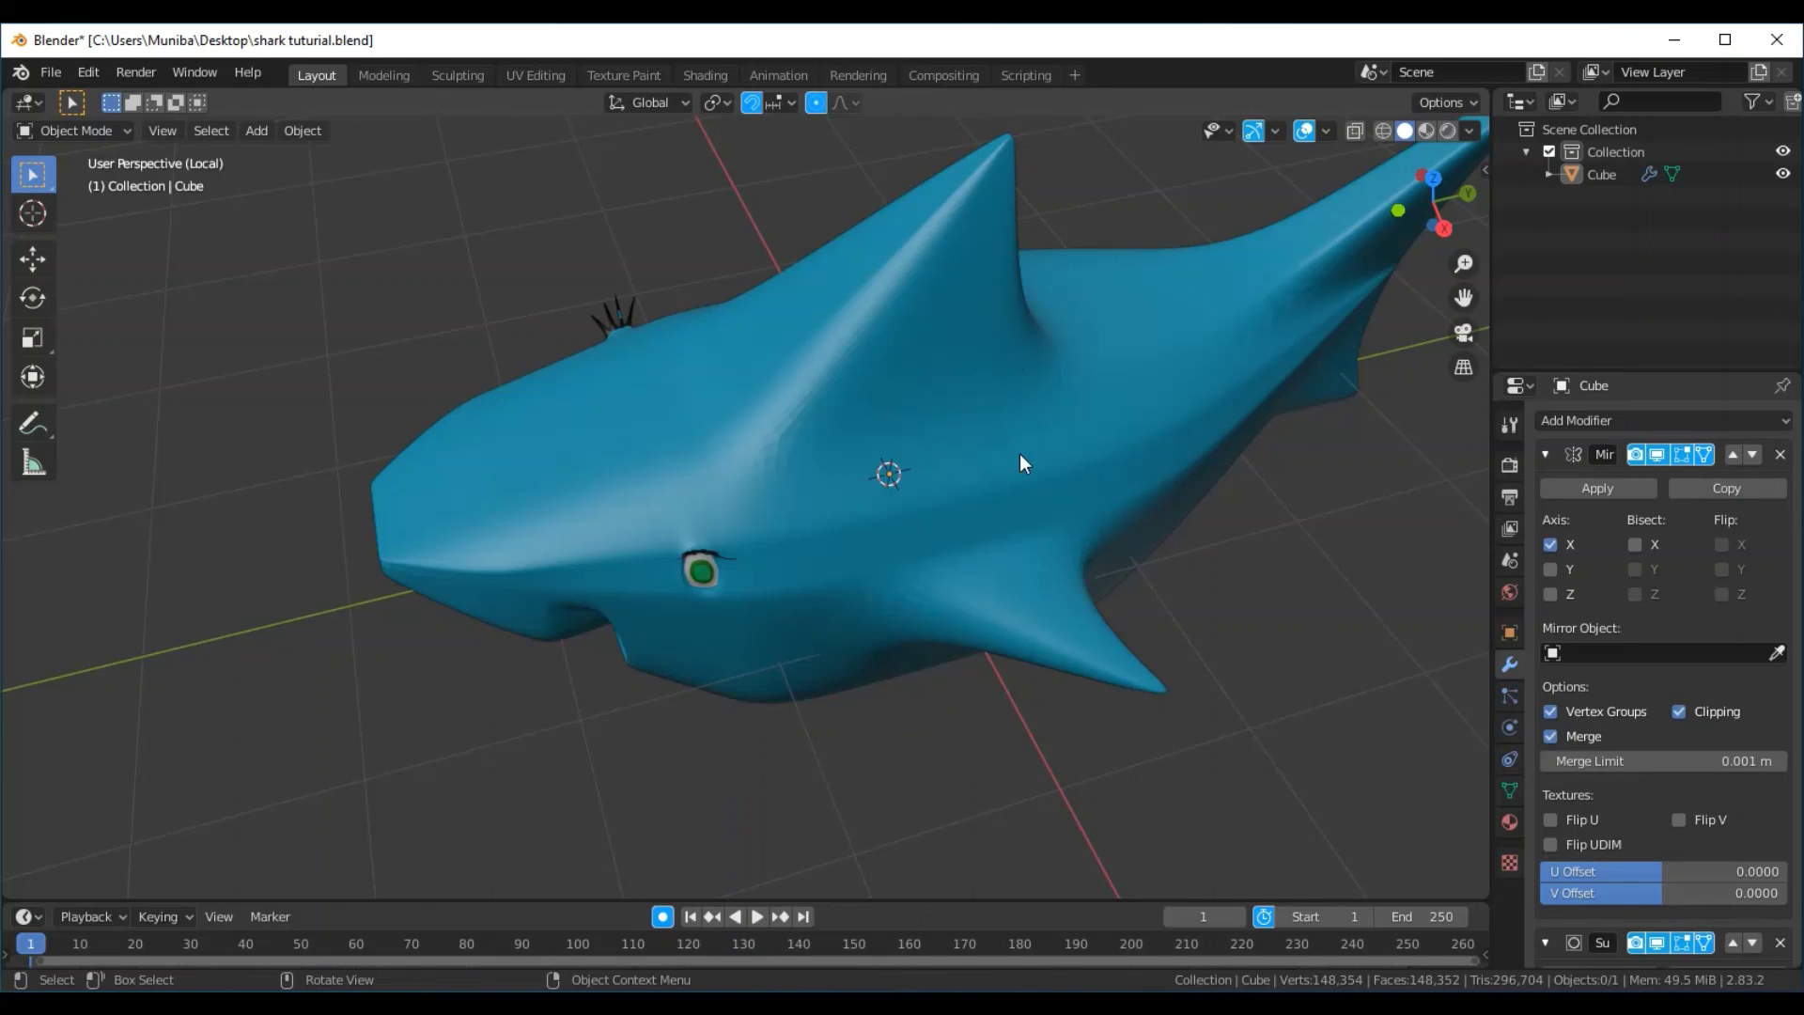
pyautogui.moveTo(1023, 462)
pyautogui.mouseDown(button='middle')
pyautogui.moveTo(1067, 278)
pyautogui.moveTo(1152, 229)
pyautogui.moveTo(741, 907)
pyautogui.mouseUp(button='middle')
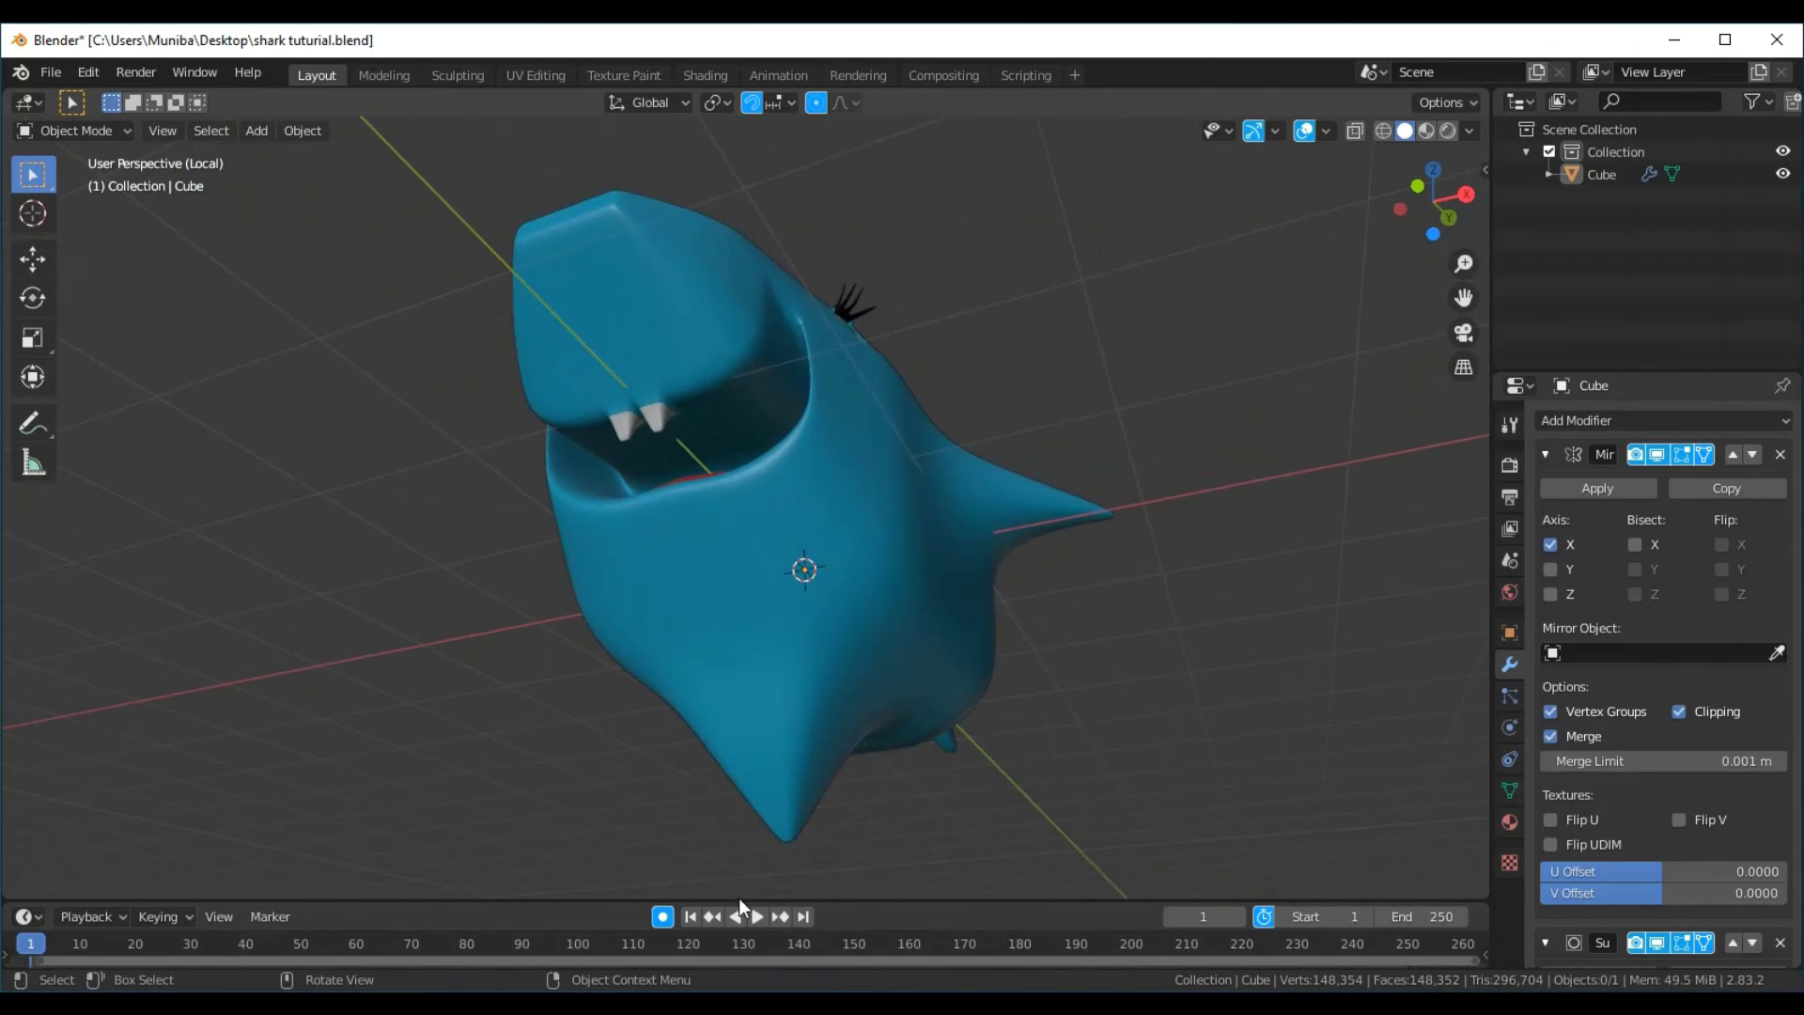